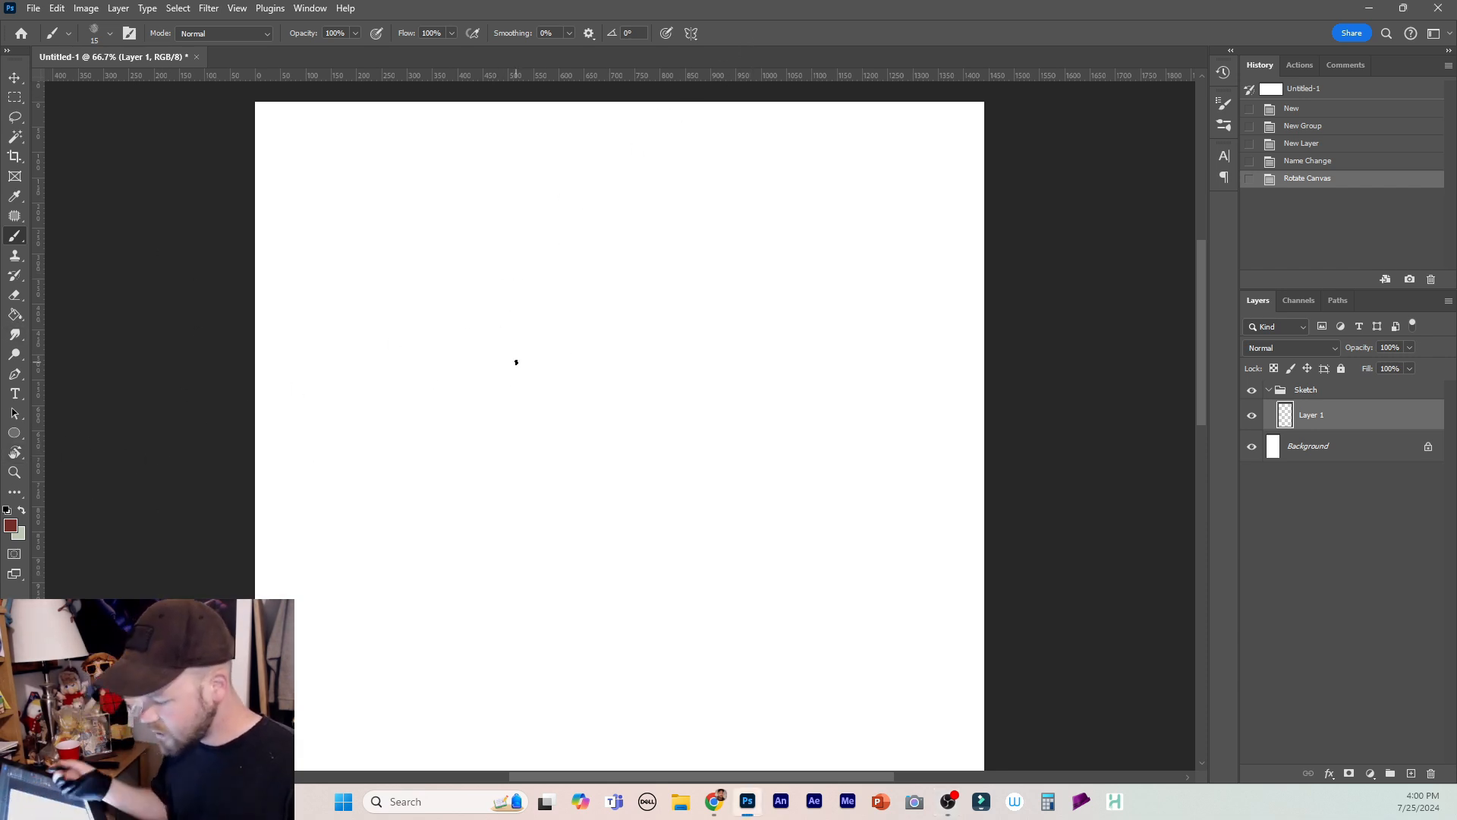
Draw an outlined circle about 447 px in diameter in the upper middle of the canvas with the Ellipse tool.
{"action": "key", "text": "u"}
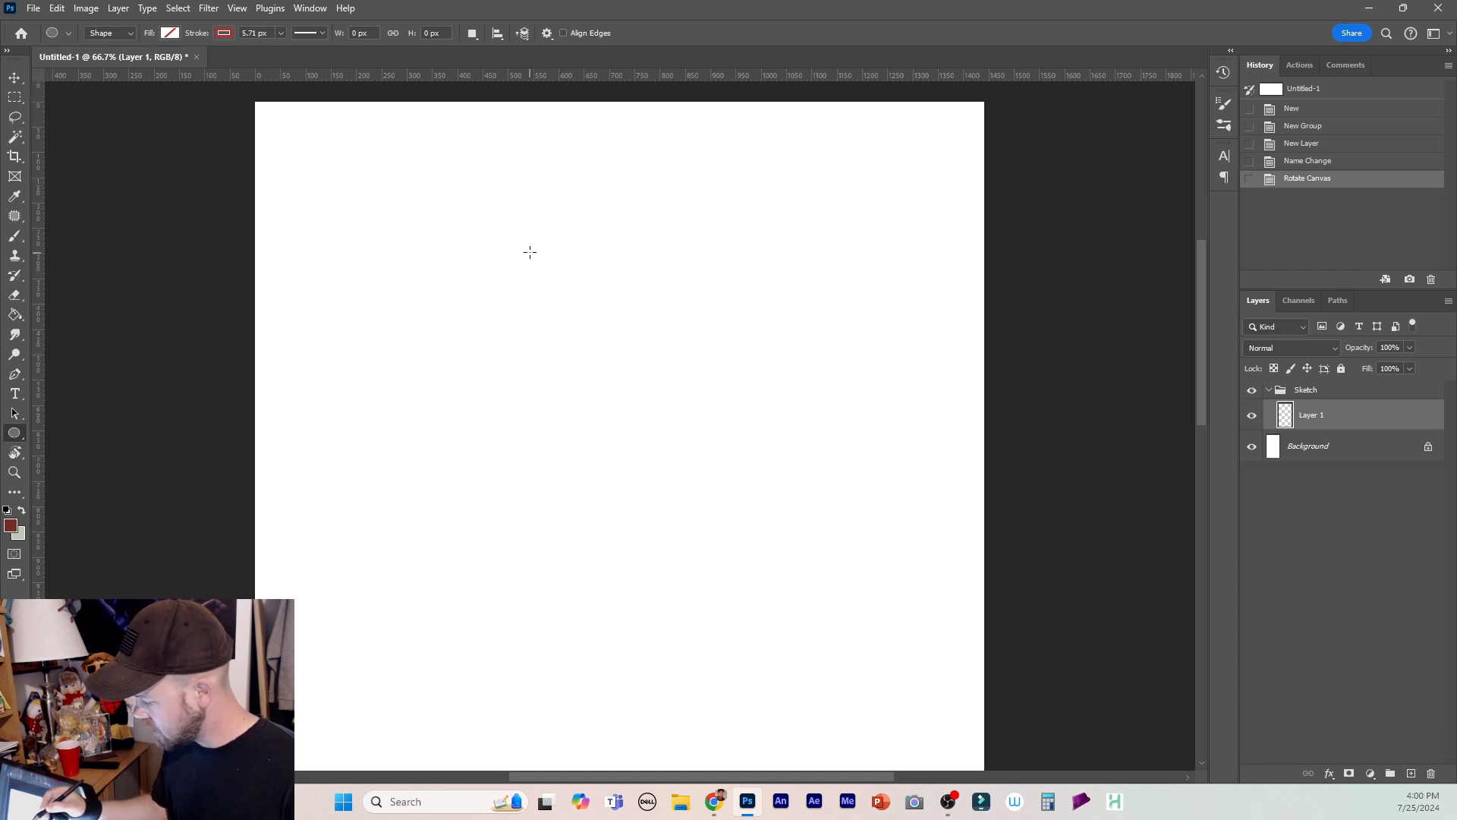
{"action": "left_click_drag", "start_coordinate": [523, 251], "coordinate": [764, 508]}
{"action": "key", "text": "ctrl+z"}
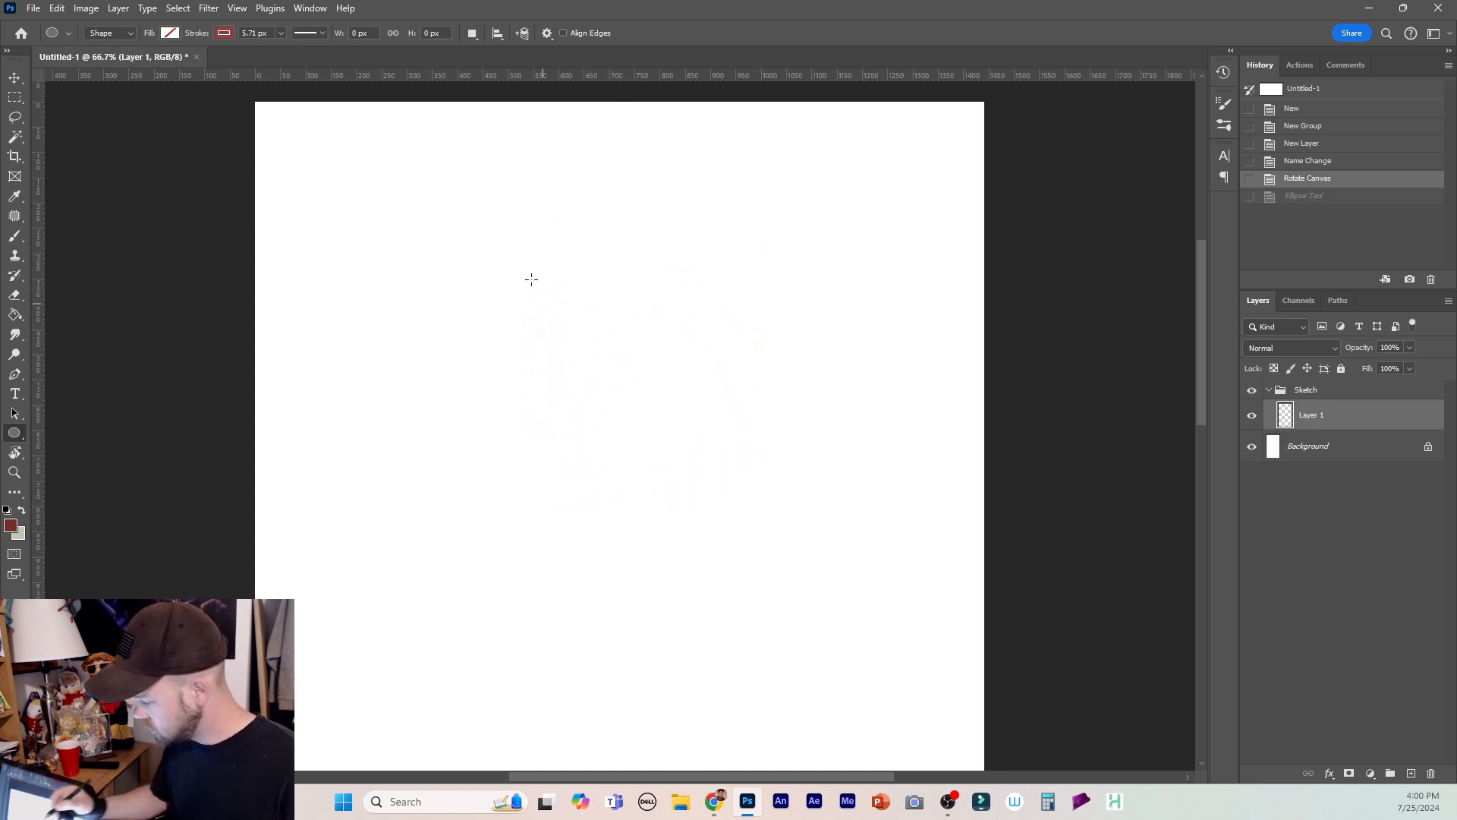
{"action": "mouse_move", "coordinate": [529, 274]}
{"action": "left_mouse_down"}
{"action": "mouse_move", "coordinate": [797, 533]}
{"action": "mouse_move", "coordinate": [750, 464]}
{"action": "mouse_move", "coordinate": [786, 498]}
{"action": "left_mouse_up"}
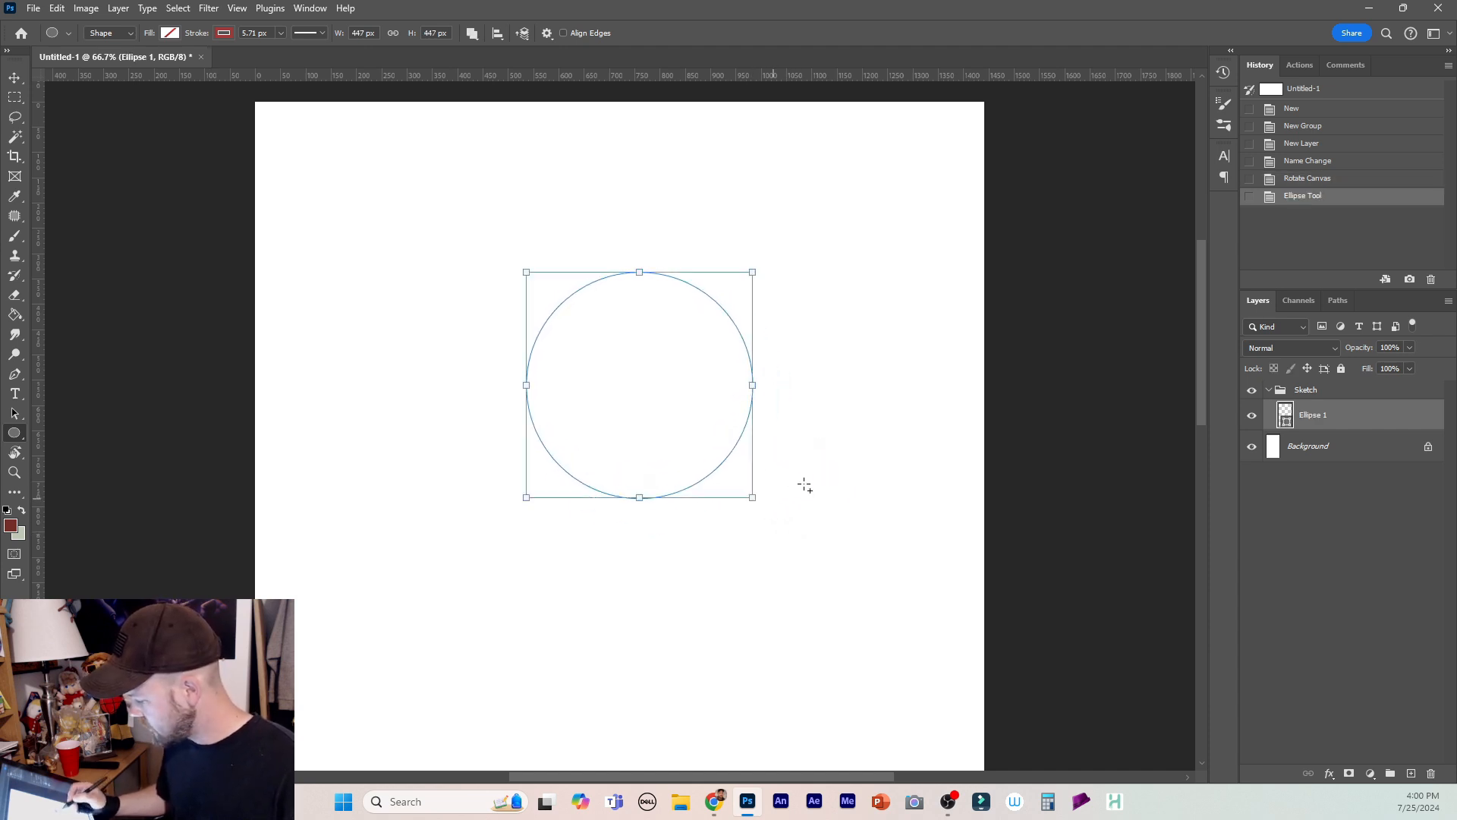
Rasterize the circle's layer and lower its opacity to 36%.
{"action": "right_click", "coordinate": [1333, 416]}
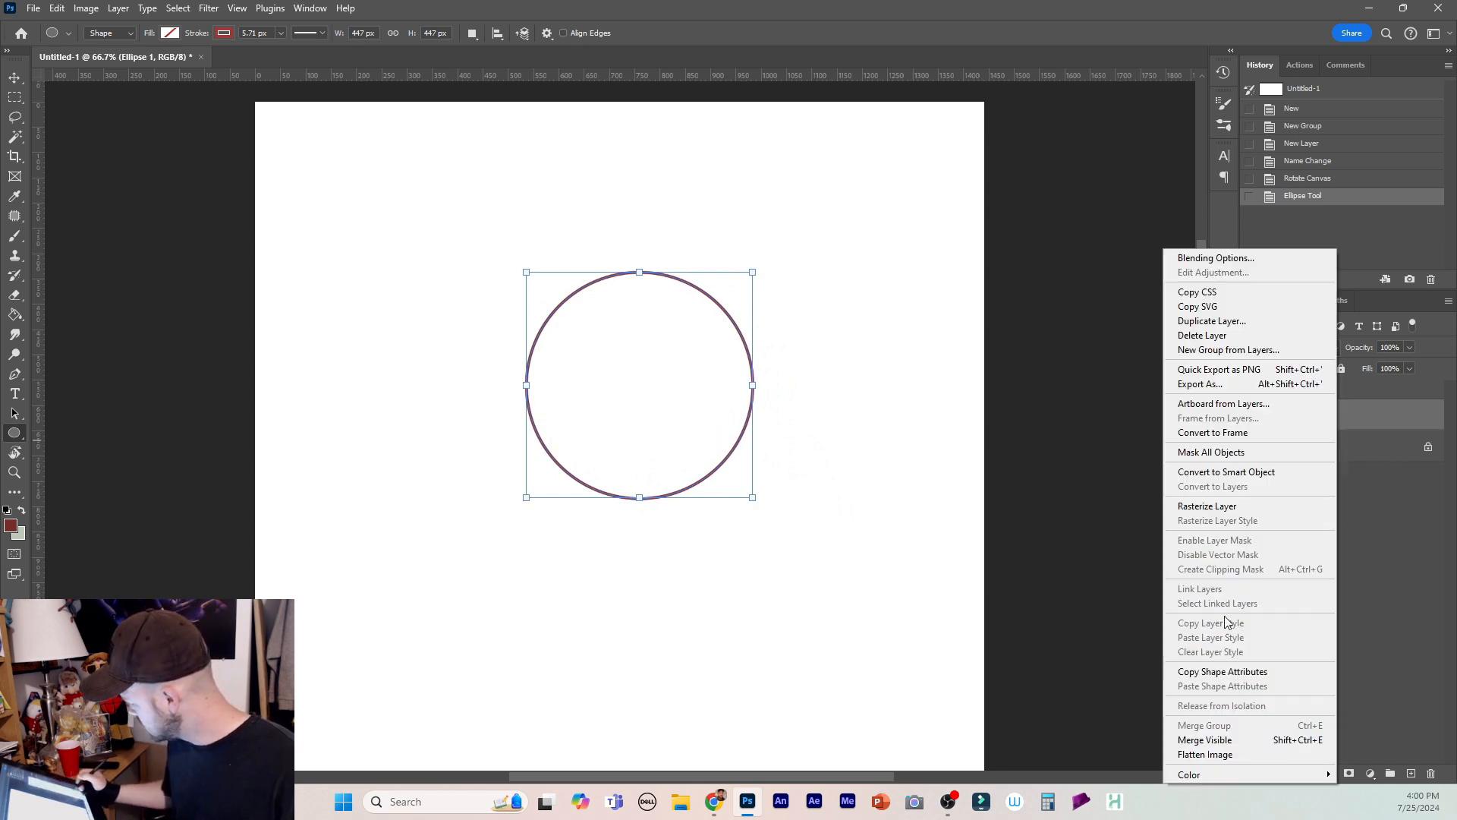
{"action": "left_click", "coordinate": [1223, 507]}
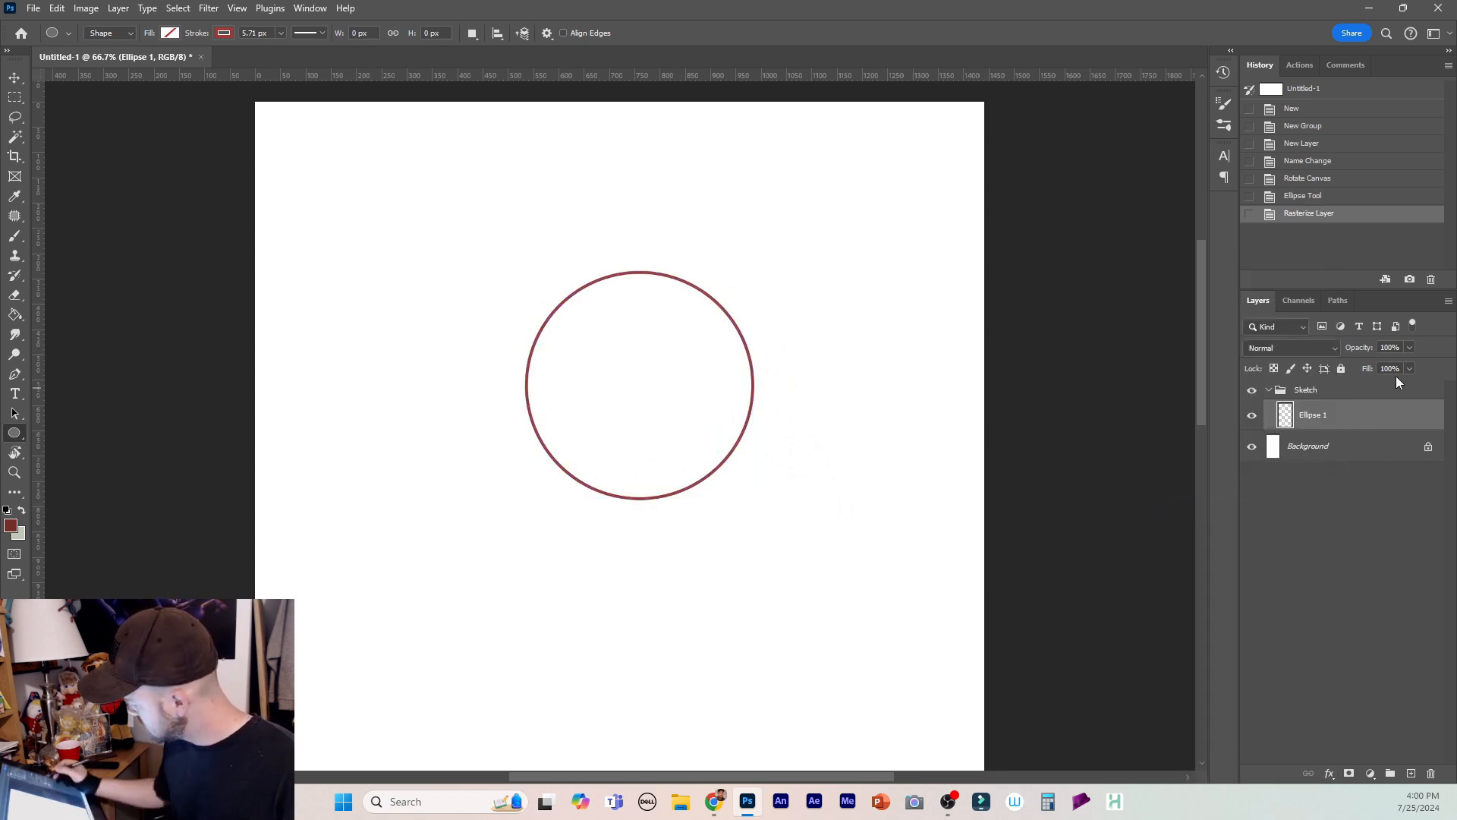
{"action": "left_click", "coordinate": [1408, 348]}
{"action": "left_click", "coordinate": [1364, 365]}
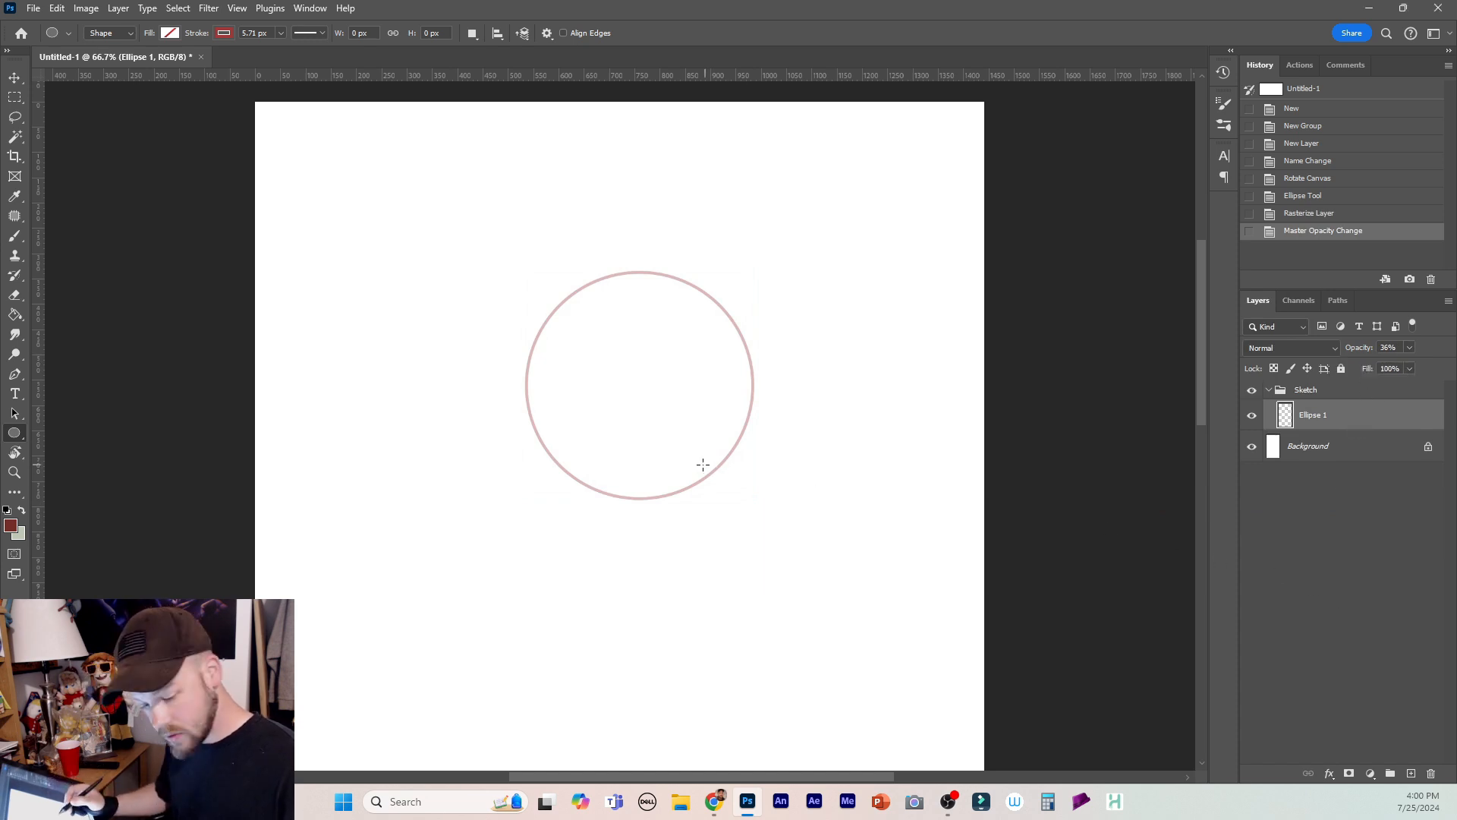
Shift the circle slightly down and to the left, and add a new layer above it in the Sketch group.
{"action": "key", "text": "v"}
{"action": "left_click_drag", "start_coordinate": [711, 476], "coordinate": [674, 498]}
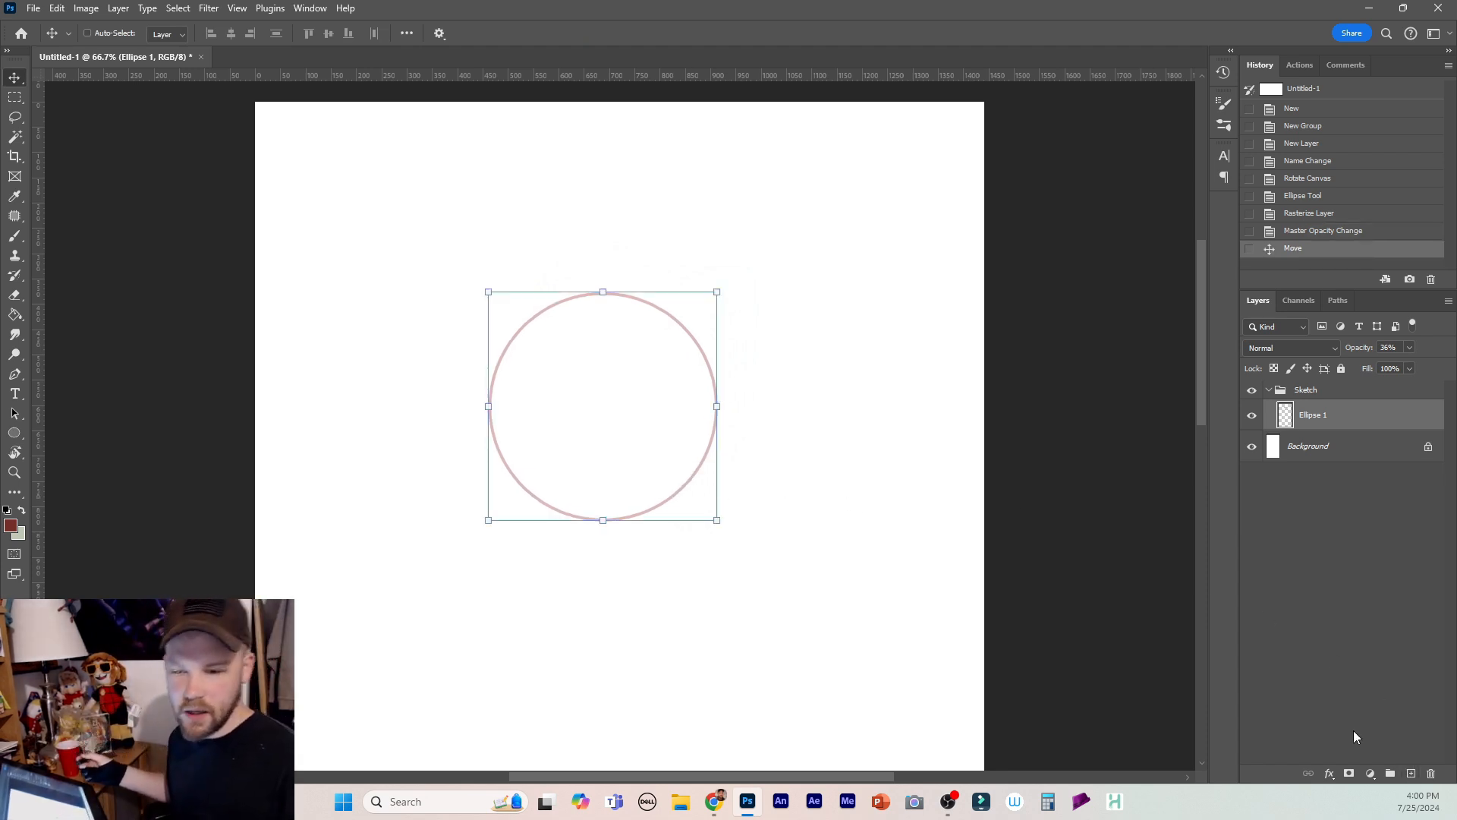
{"action": "left_click", "coordinate": [1410, 778]}
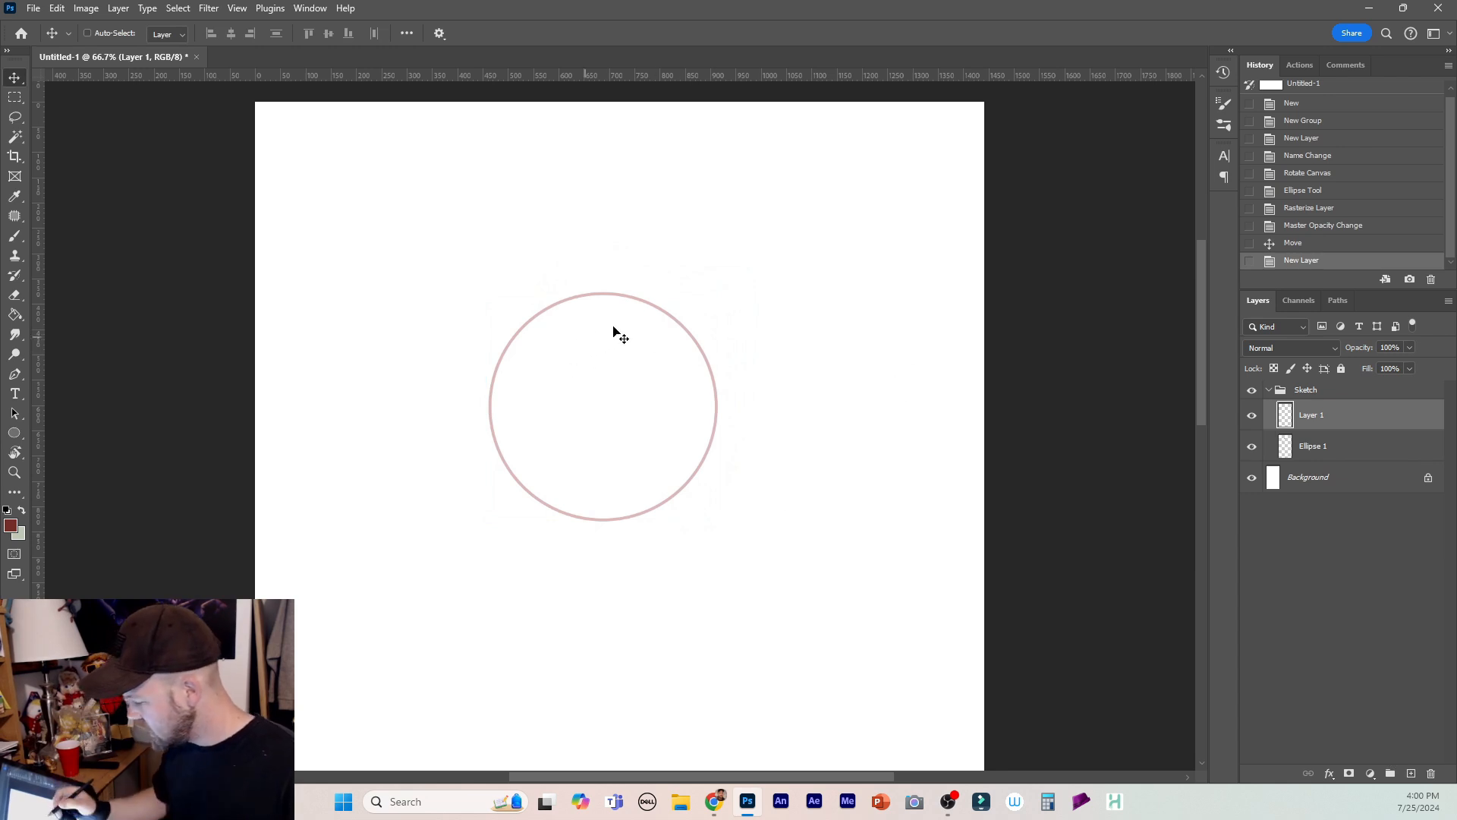
Try a horizontal brush line across the circle, undo it, and reduce the brush size to 10.
{"action": "key", "text": "b"}
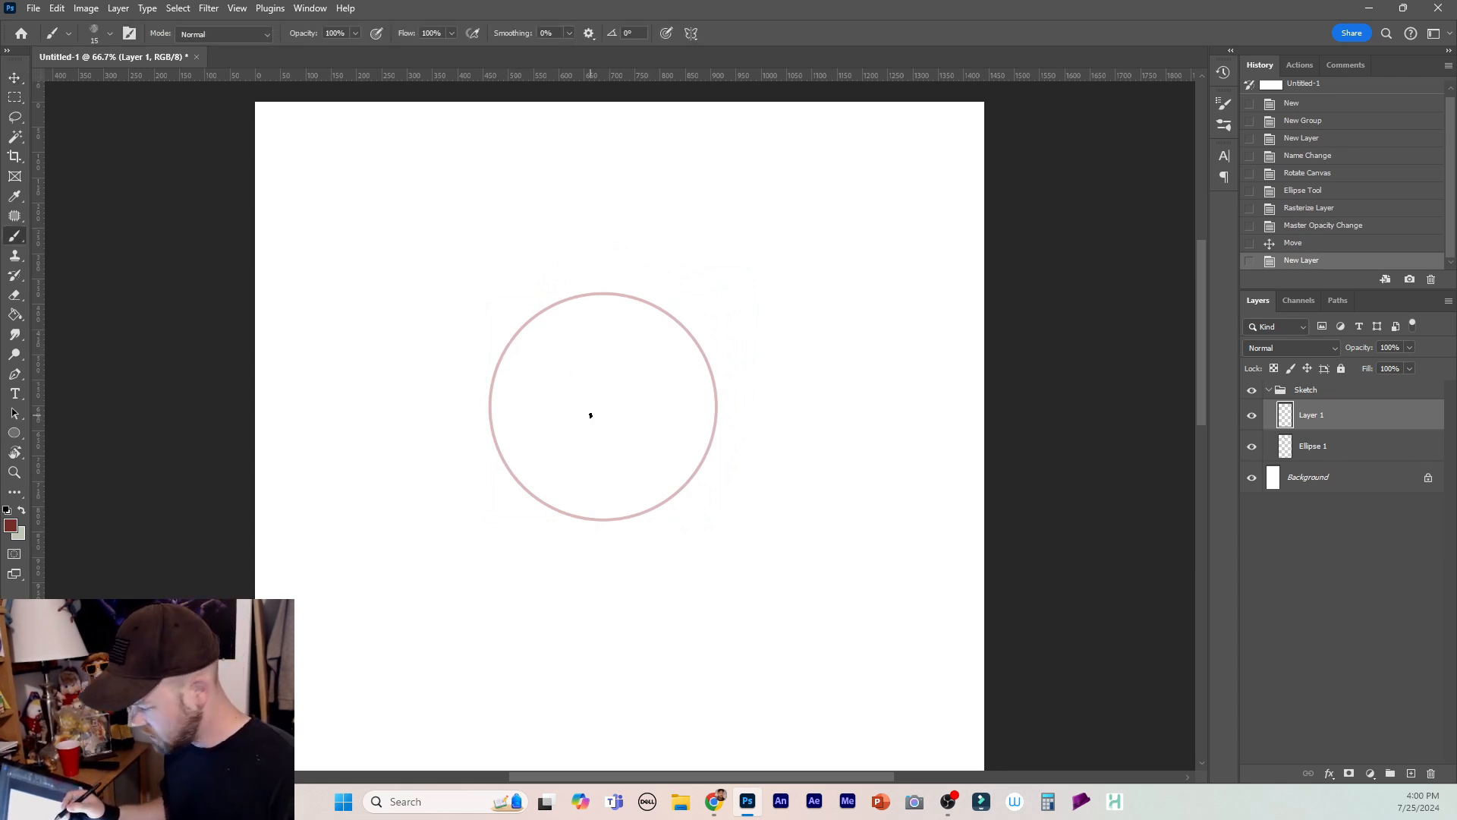
{"action": "left_click_drag", "start_coordinate": [502, 407], "coordinate": [742, 402]}
{"action": "key", "text": "ctrl+z"}
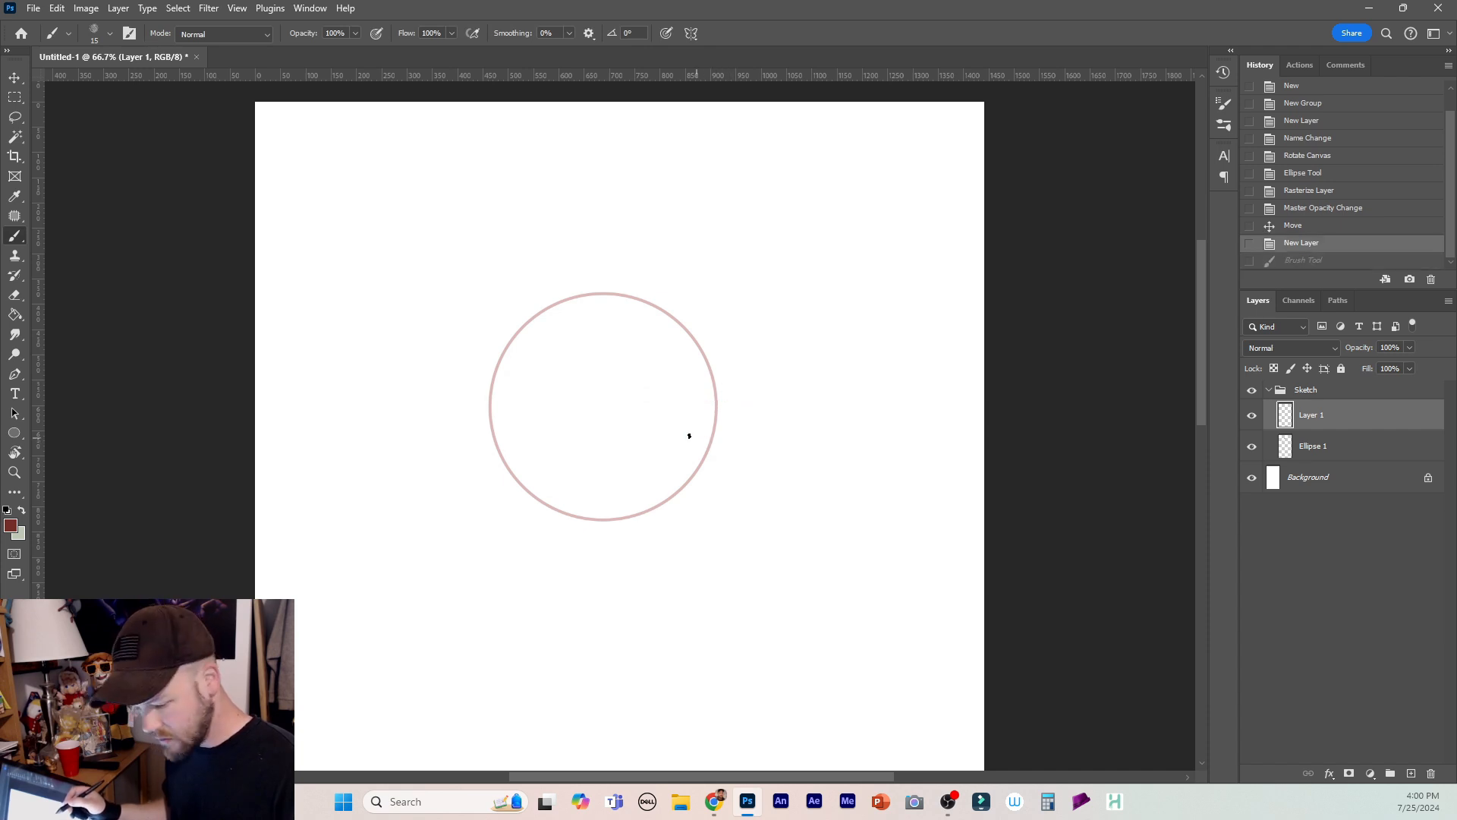
{"action": "key", "text": "bracketleft"}
{"action": "left_click_drag", "start_coordinate": [491, 414], "coordinate": [710, 400]}
{"action": "key", "text": "ctrl+z"}
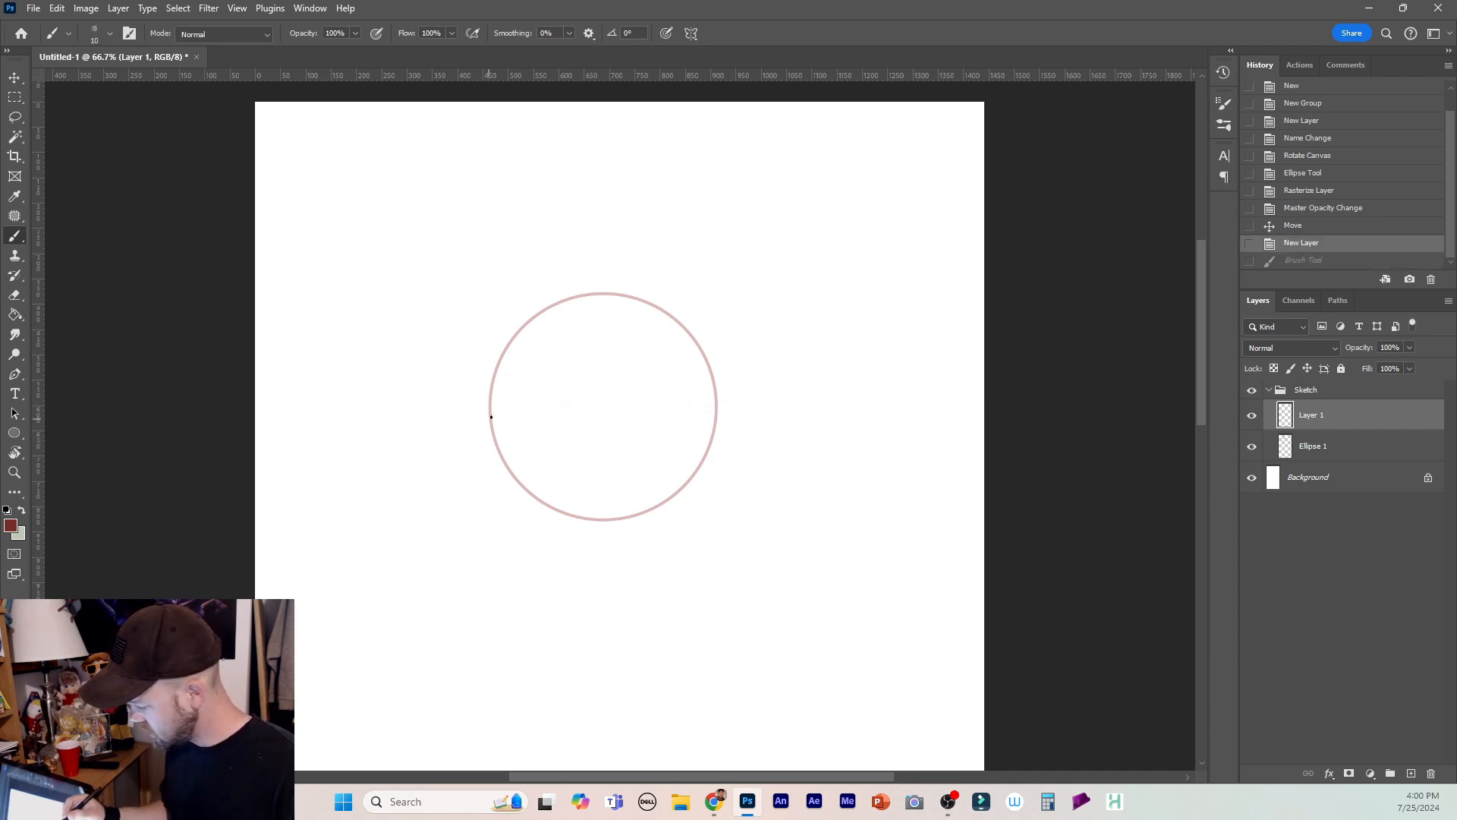
{"action": "left_click_drag", "start_coordinate": [502, 416], "coordinate": [727, 409]}
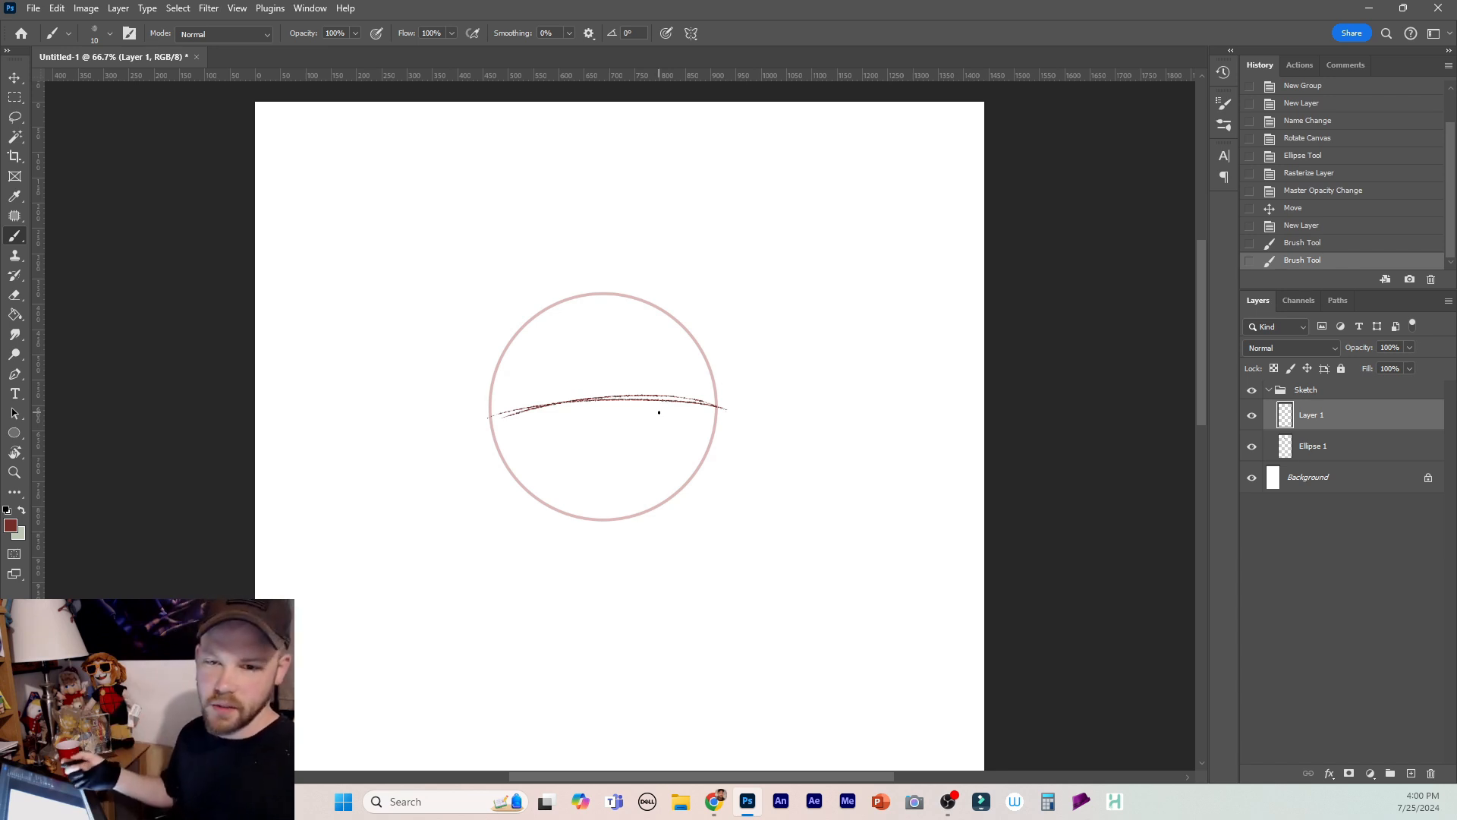
{"action": "key", "text": "ctrl+z"}
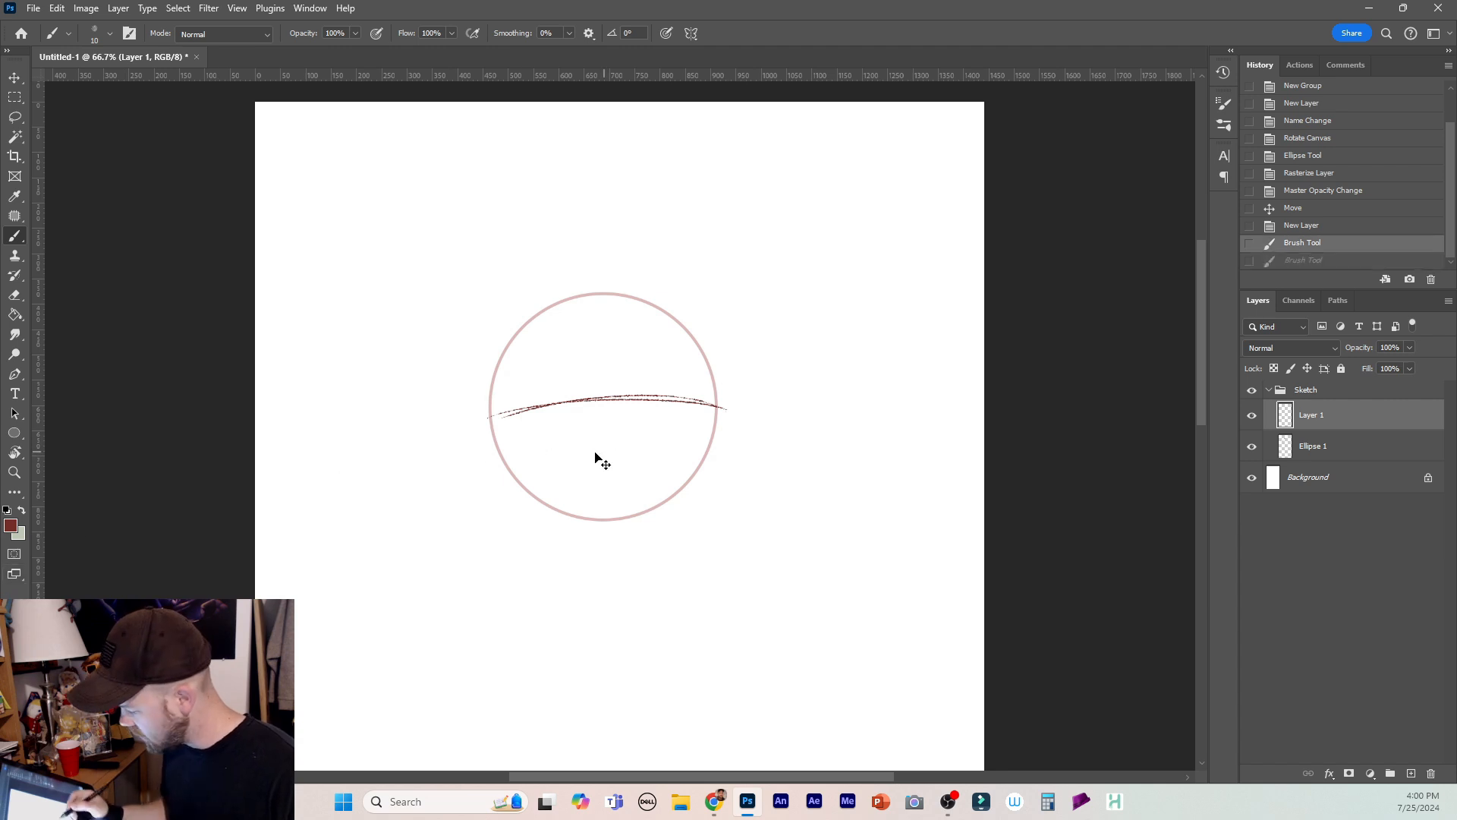
{"action": "key", "text": "ctrl+z"}
Change the foreground color to the dark red #903232.
{"action": "key", "text": "i"}
{"action": "left_click", "coordinate": [11, 525]}
{"action": "left_click", "coordinate": [1151, 195]}
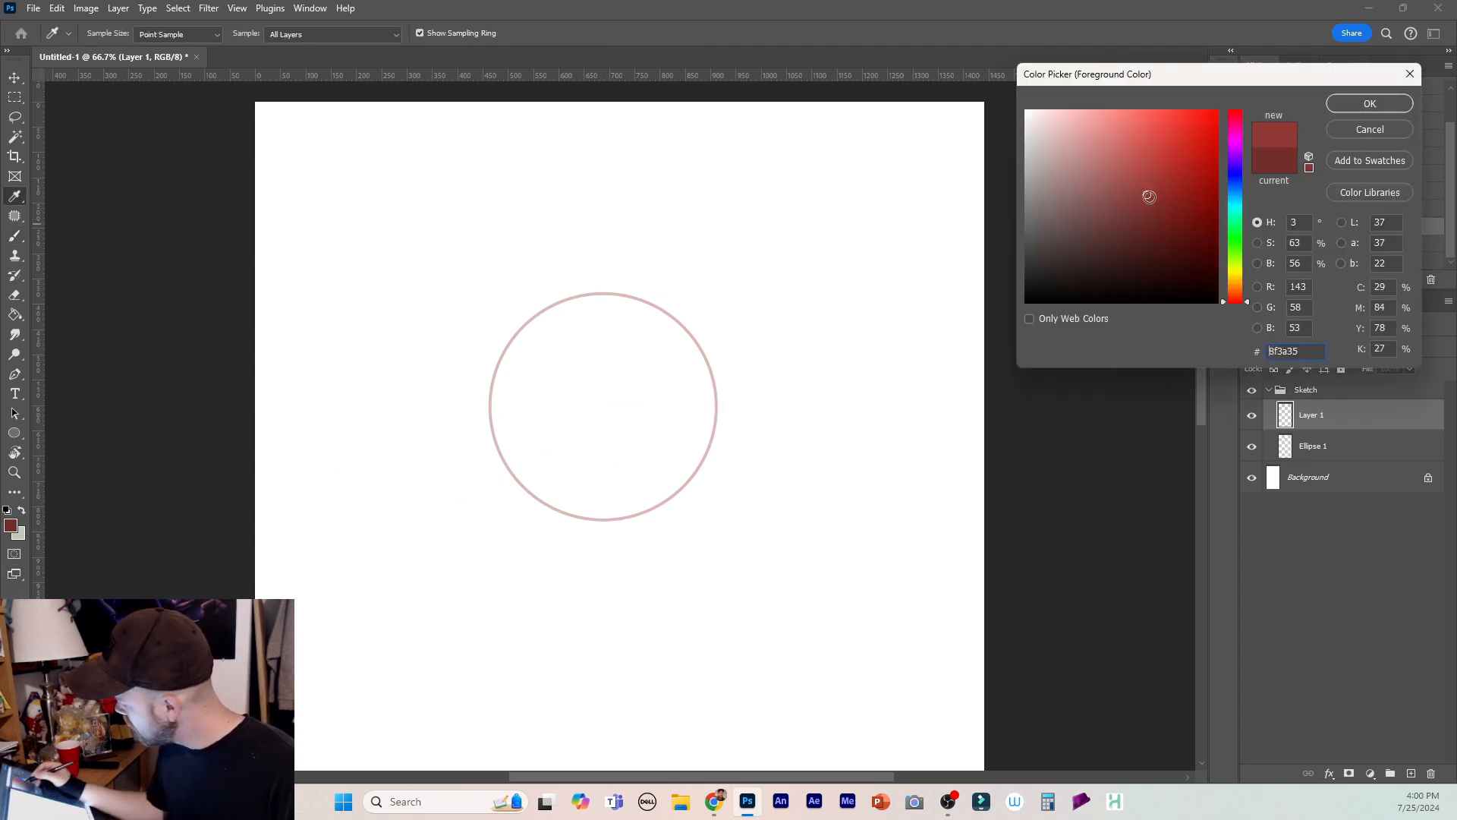
{"action": "left_click", "coordinate": [1236, 110]}
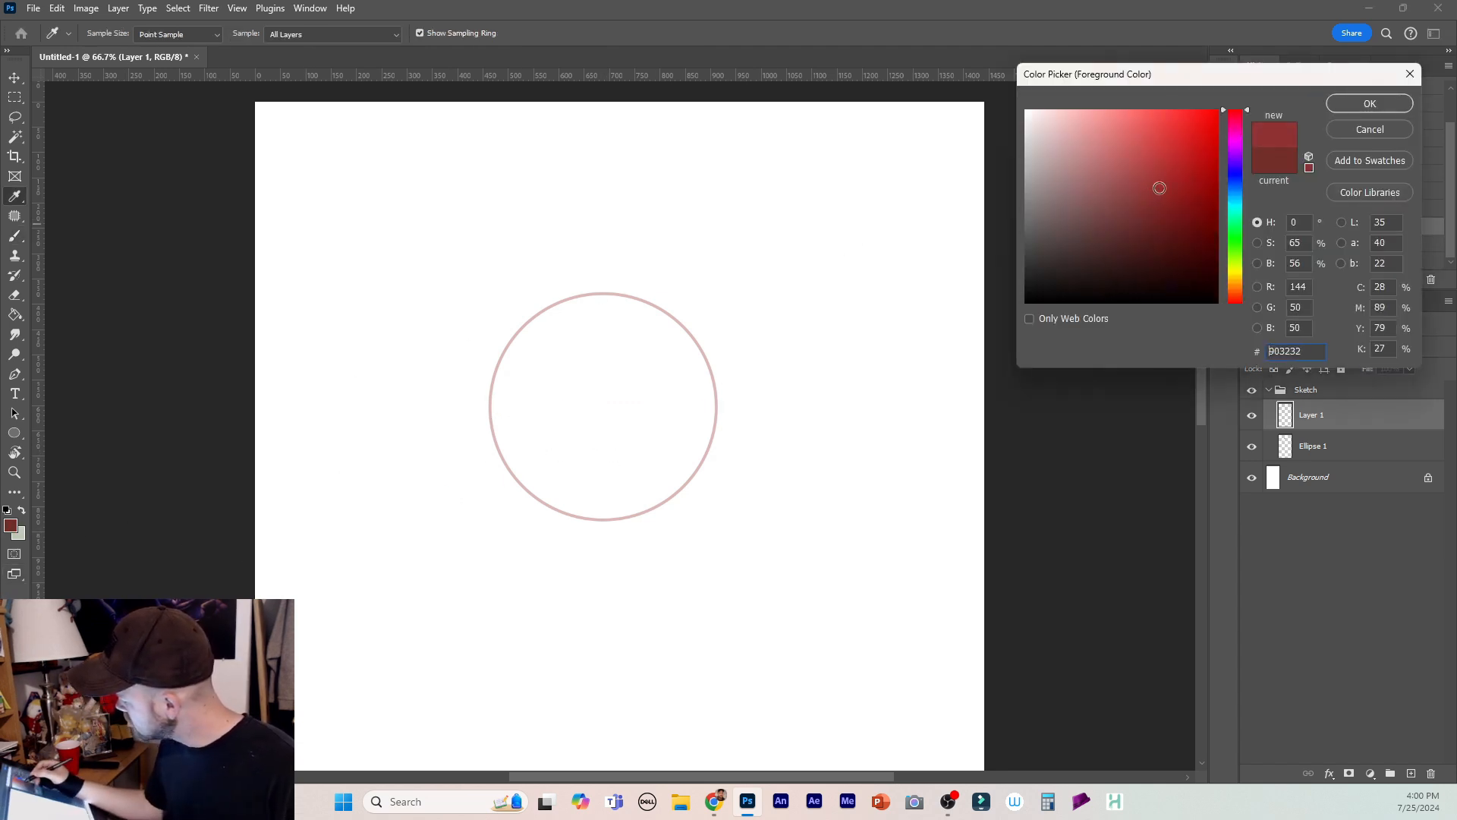
{"action": "left_click", "coordinate": [1343, 104]}
Brush a slightly arched horizontal guideline across the middle of the circle, from edge to edge.
{"action": "key", "text": "b"}
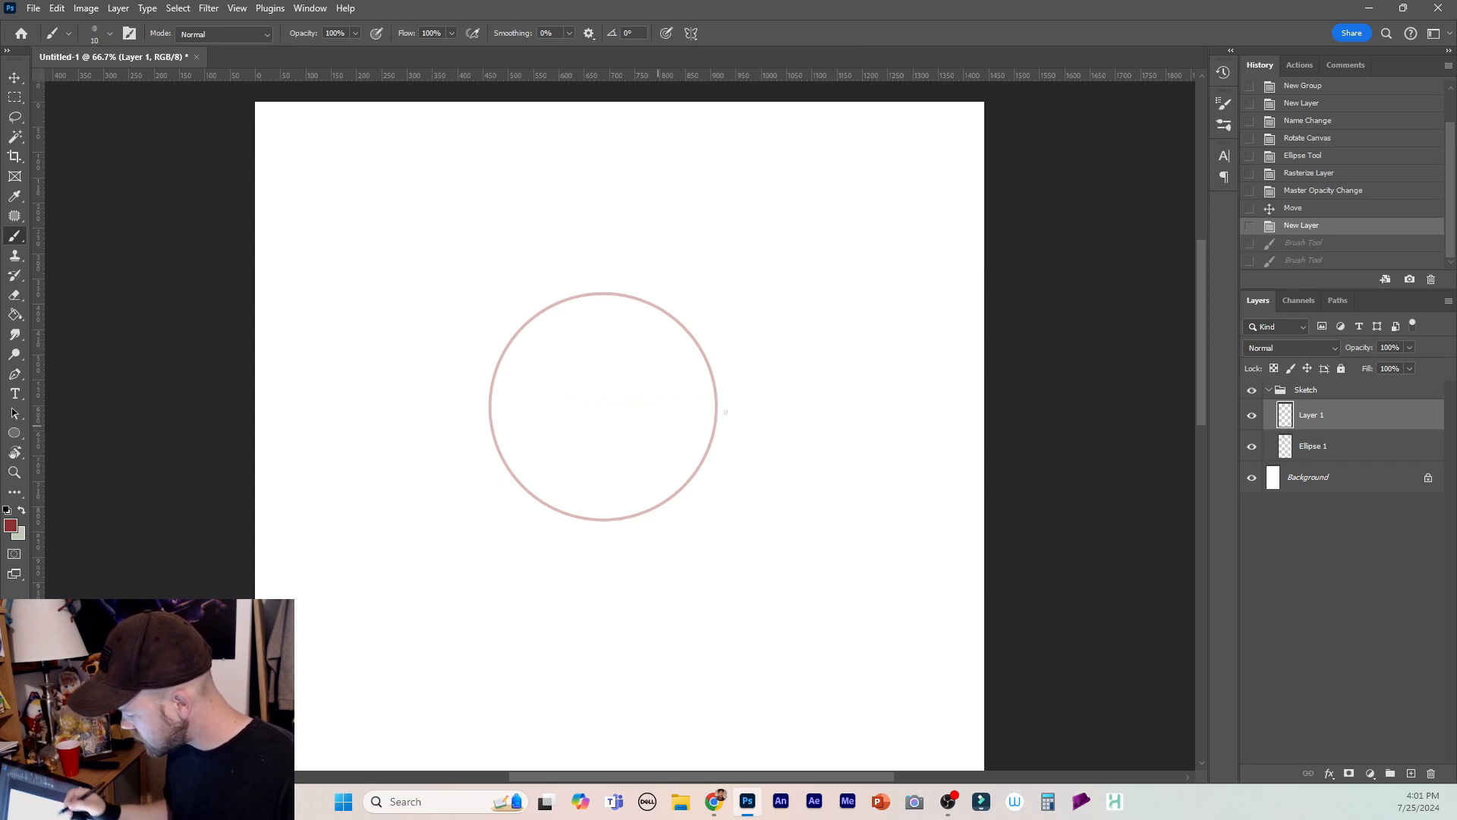
{"action": "scroll", "coordinate": [1076, 326], "scroll_direction": "down", "scroll_amount": 1}
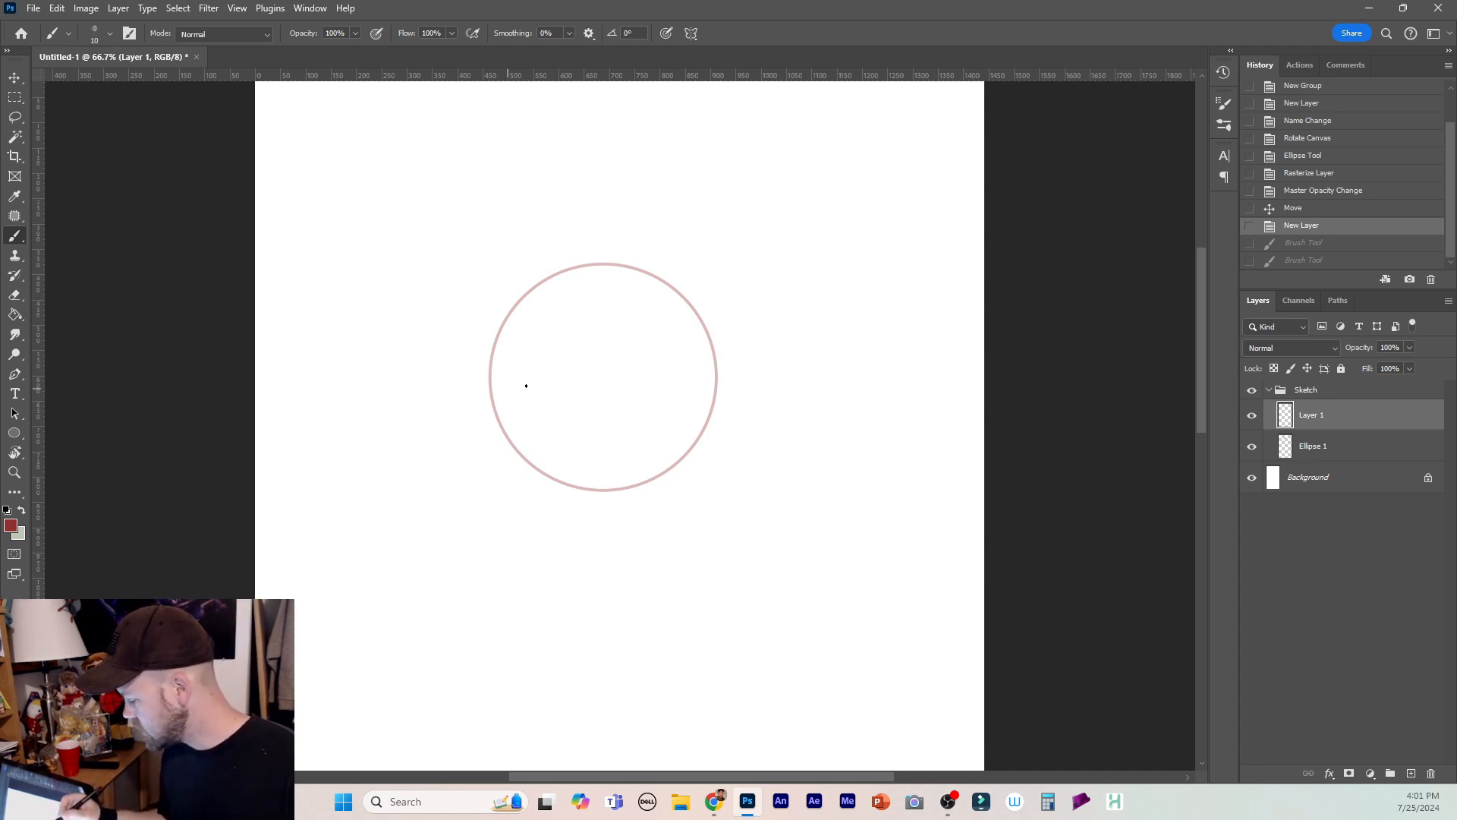
{"action": "mouse_move", "coordinate": [687, 375]}
{"action": "left_mouse_down"}
{"action": "mouse_move", "coordinate": [495, 387]}
{"action": "mouse_move", "coordinate": [704, 379]}
{"action": "mouse_move", "coordinate": [493, 386]}
{"action": "left_mouse_up"}
{"action": "mouse_move", "coordinate": [699, 376]}
{"action": "left_mouse_down"}
{"action": "mouse_move", "coordinate": [494, 387]}
{"action": "mouse_move", "coordinate": [546, 379]}
{"action": "left_mouse_up"}
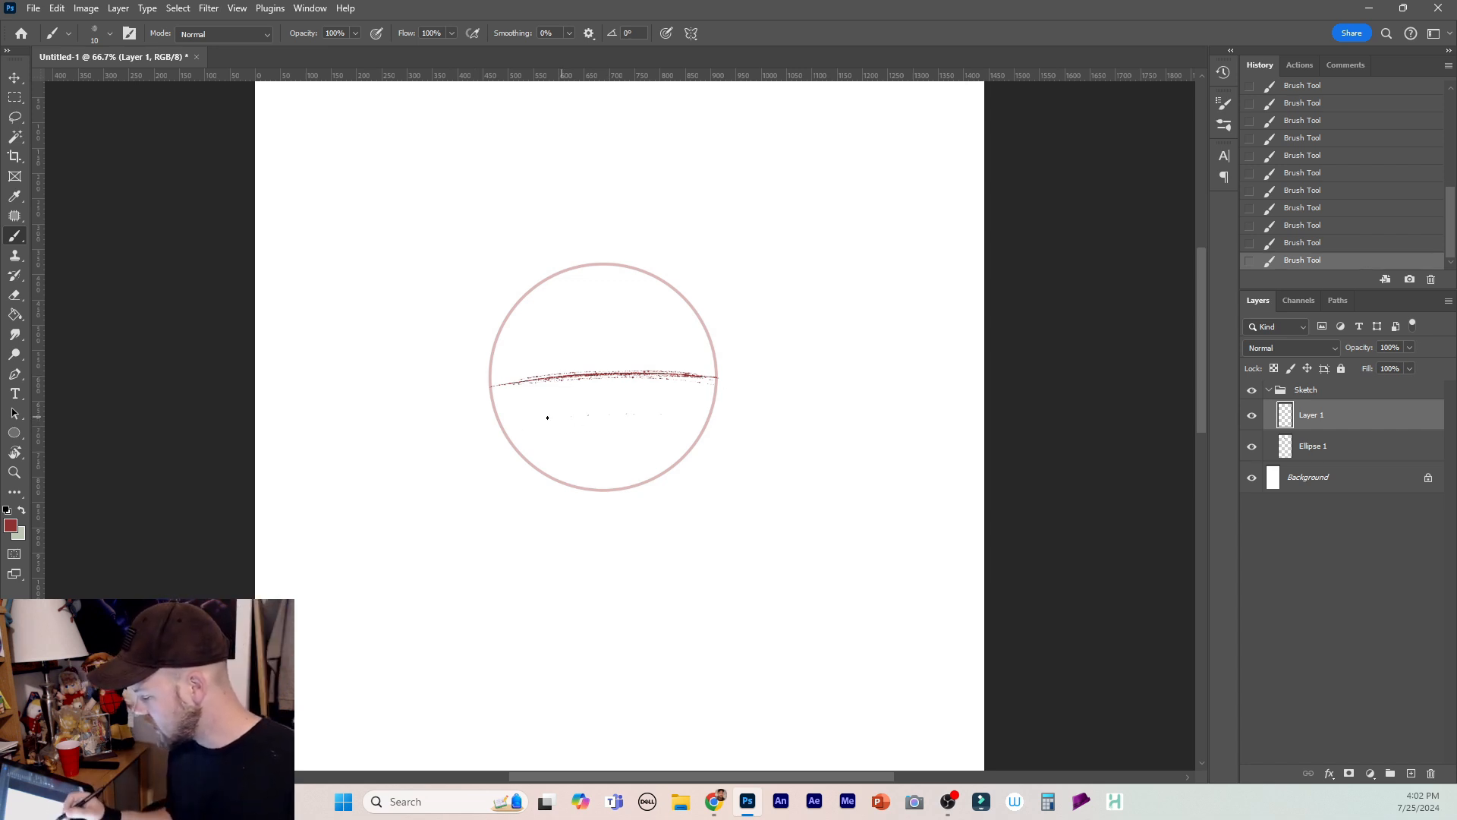
Brush a second, parallel arched guideline across the circle a short distance below the middle guideline.
{"action": "left_click_drag", "start_coordinate": [595, 413], "coordinate": [663, 407]}
{"action": "left_click_drag", "start_coordinate": [509, 416], "coordinate": [702, 410]}
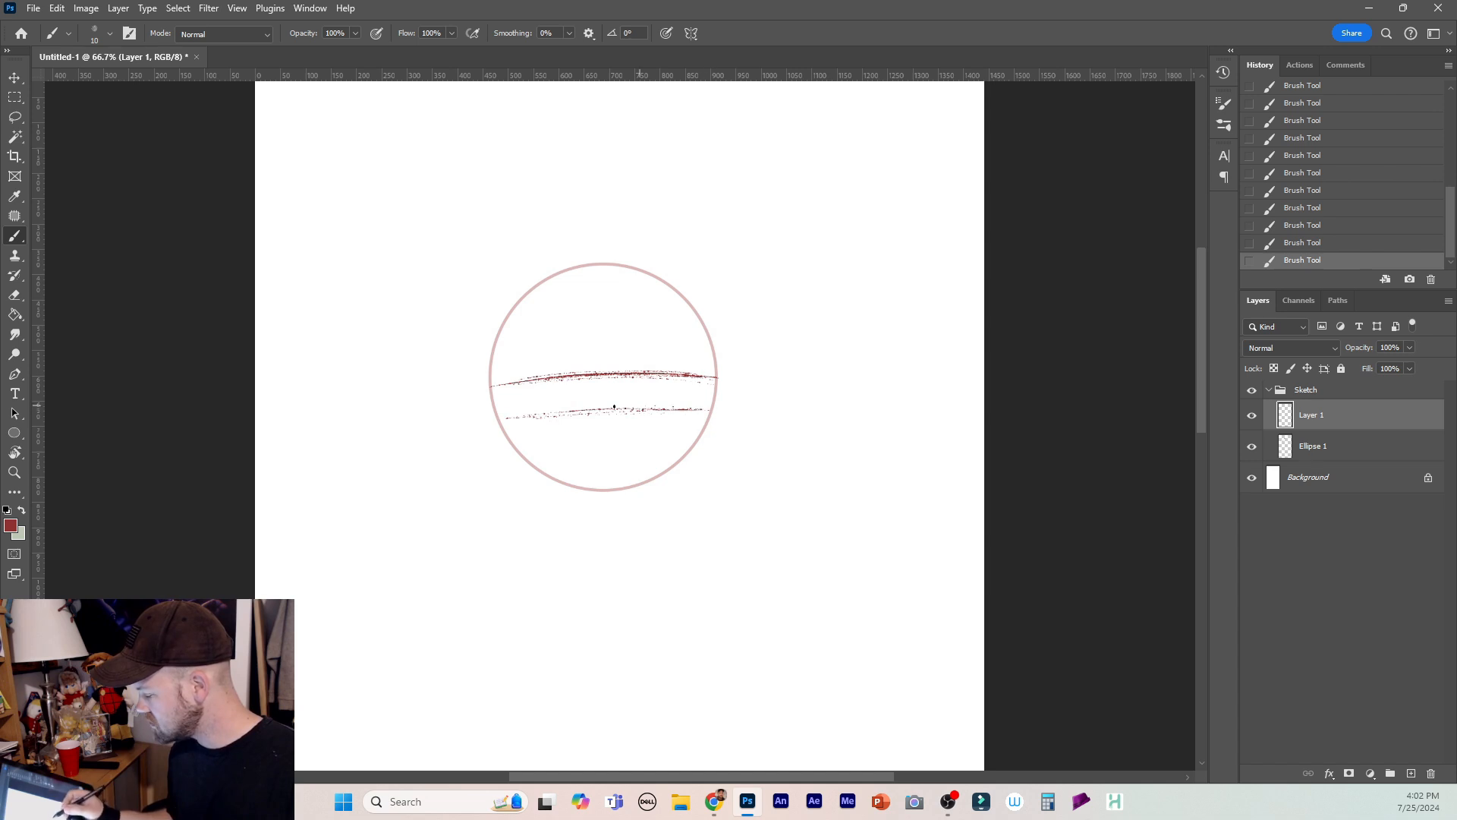
{"action": "mouse_move", "coordinate": [521, 416]}
{"action": "left_mouse_down"}
{"action": "mouse_move", "coordinate": [708, 413]}
{"action": "mouse_move", "coordinate": [510, 416]}
{"action": "mouse_move", "coordinate": [699, 416]}
{"action": "mouse_move", "coordinate": [585, 414]}
{"action": "left_mouse_up"}
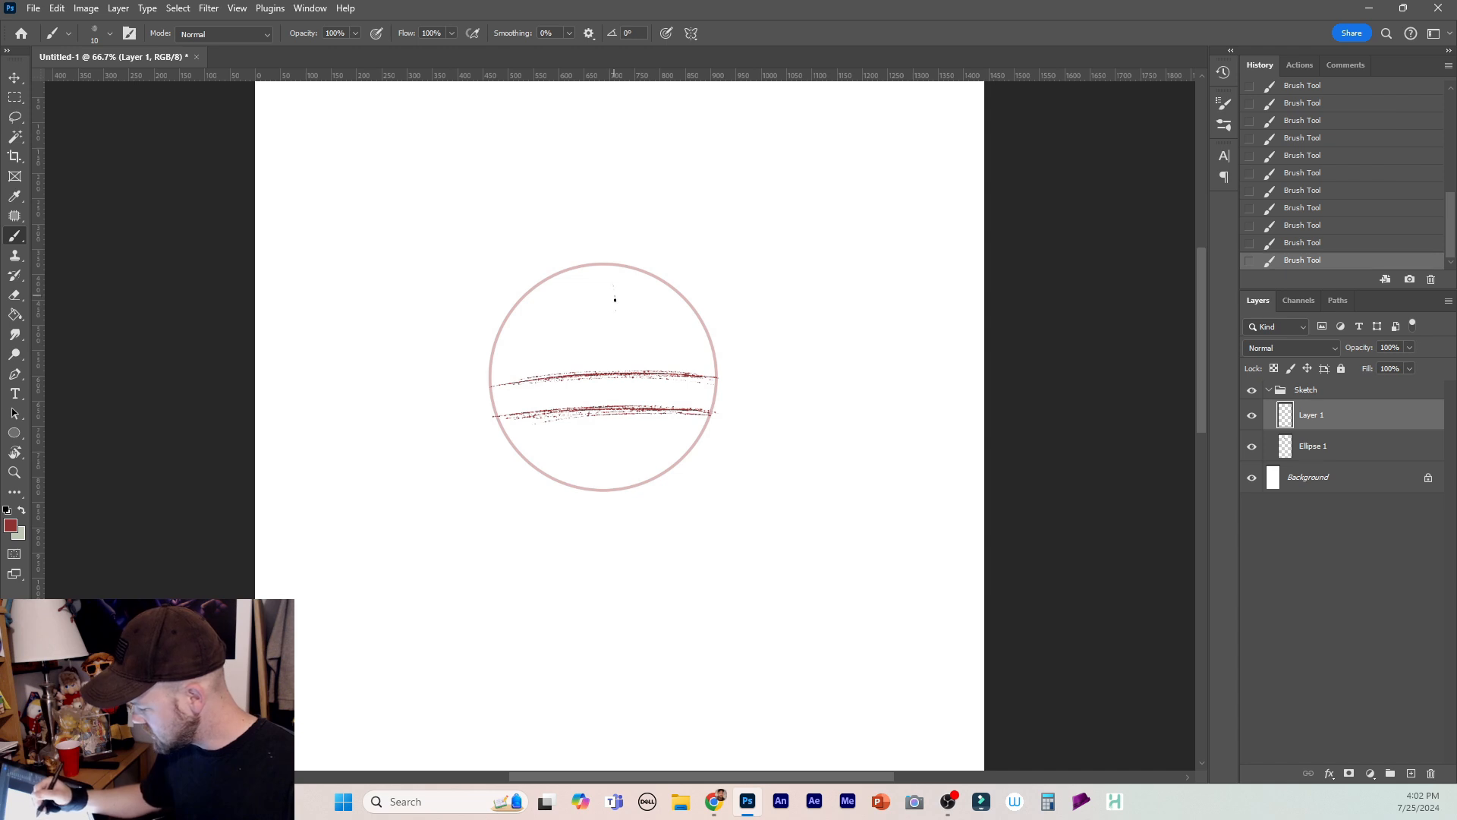
Brush a vertical center line down the face, slightly right of the circle's center and extending below it to the chin.
{"action": "mouse_move", "coordinate": [614, 300]}
{"action": "left_mouse_down"}
{"action": "mouse_move", "coordinate": [619, 495]}
{"action": "mouse_move", "coordinate": [613, 281]}
{"action": "mouse_move", "coordinate": [616, 511]}
{"action": "mouse_move", "coordinate": [615, 397]}
{"action": "mouse_move", "coordinate": [619, 481]}
{"action": "left_mouse_up"}
{"action": "left_click_drag", "start_coordinate": [616, 330], "coordinate": [619, 535]}
{"action": "left_click_drag", "start_coordinate": [618, 434], "coordinate": [619, 560]}
{"action": "left_click_drag", "start_coordinate": [613, 301], "coordinate": [616, 519]}
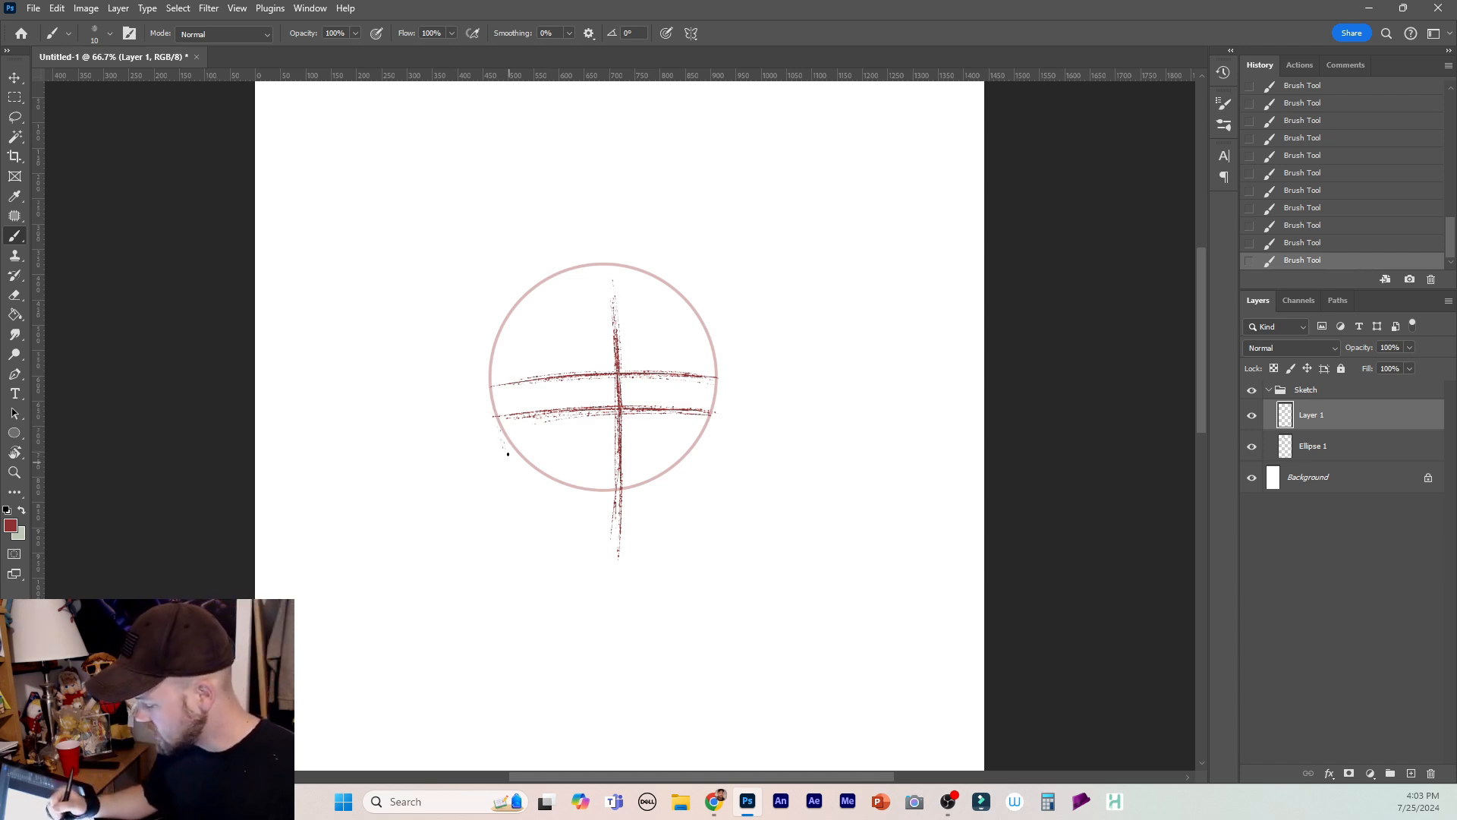
Sketch both sides of the face as lines slanting inward and down from the ends of the lower guideline.
{"action": "left_click_drag", "start_coordinate": [498, 422], "coordinate": [516, 499]}
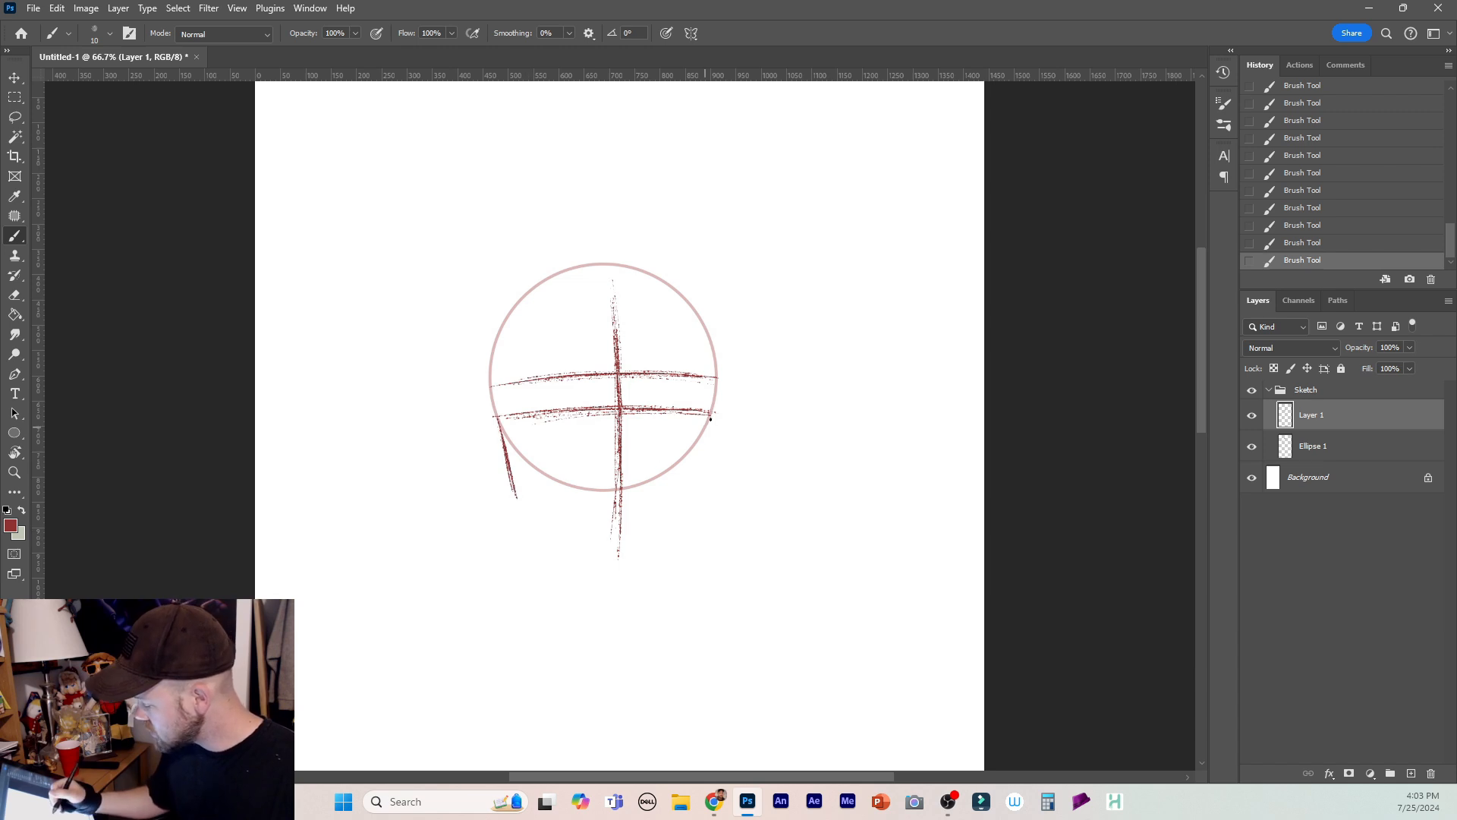
{"action": "left_click_drag", "start_coordinate": [712, 410], "coordinate": [704, 451]}
{"action": "left_click_drag", "start_coordinate": [704, 471], "coordinate": [698, 516]}
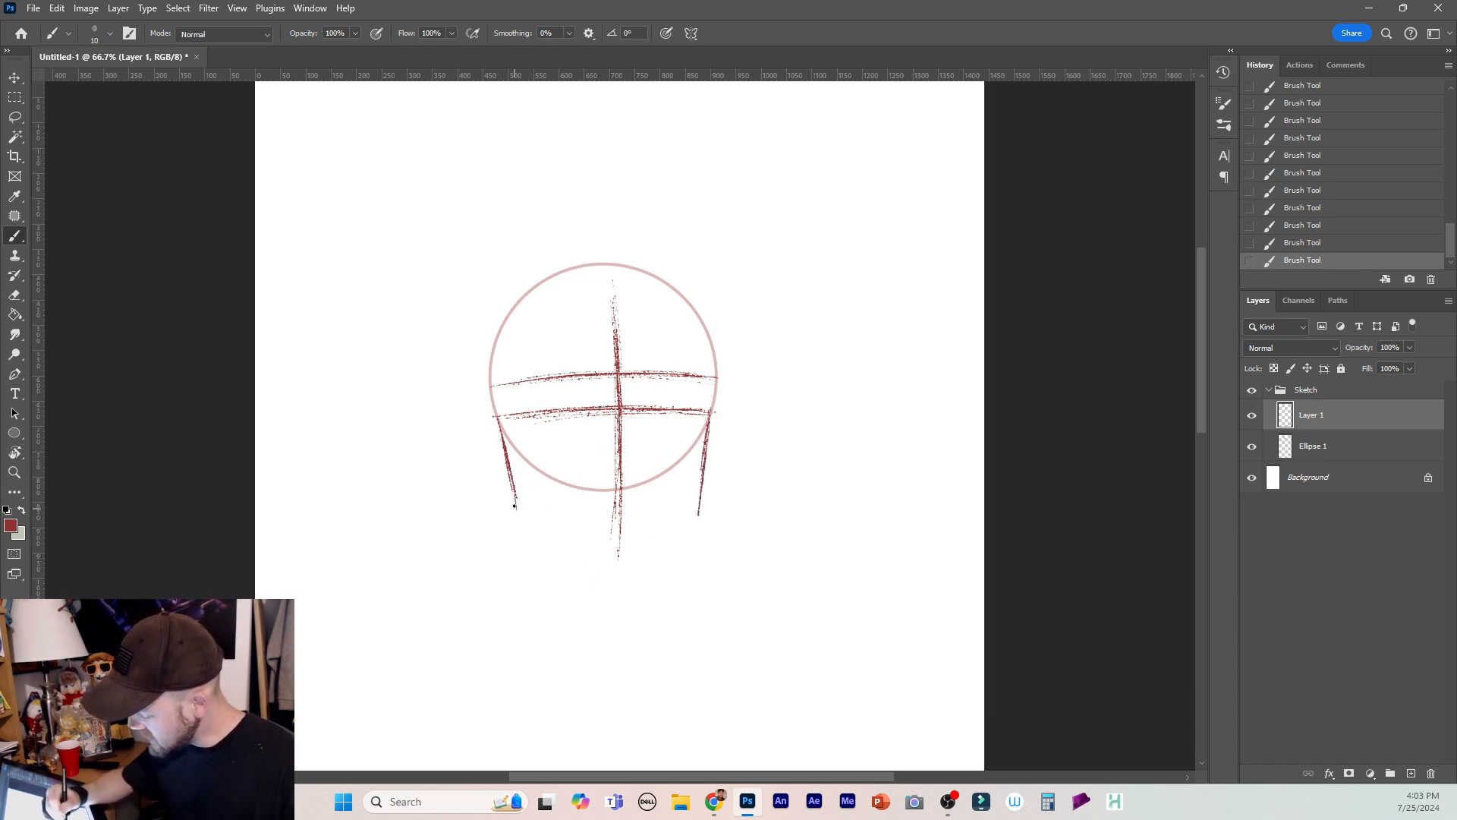
Sketch angled jaw lines from both face sides to the chin at the center line, and erase stray marks along the right jaw.
{"action": "mouse_move", "coordinate": [520, 513]}
{"action": "left_mouse_down"}
{"action": "mouse_move", "coordinate": [623, 552]}
{"action": "mouse_move", "coordinate": [697, 519]}
{"action": "left_mouse_up"}
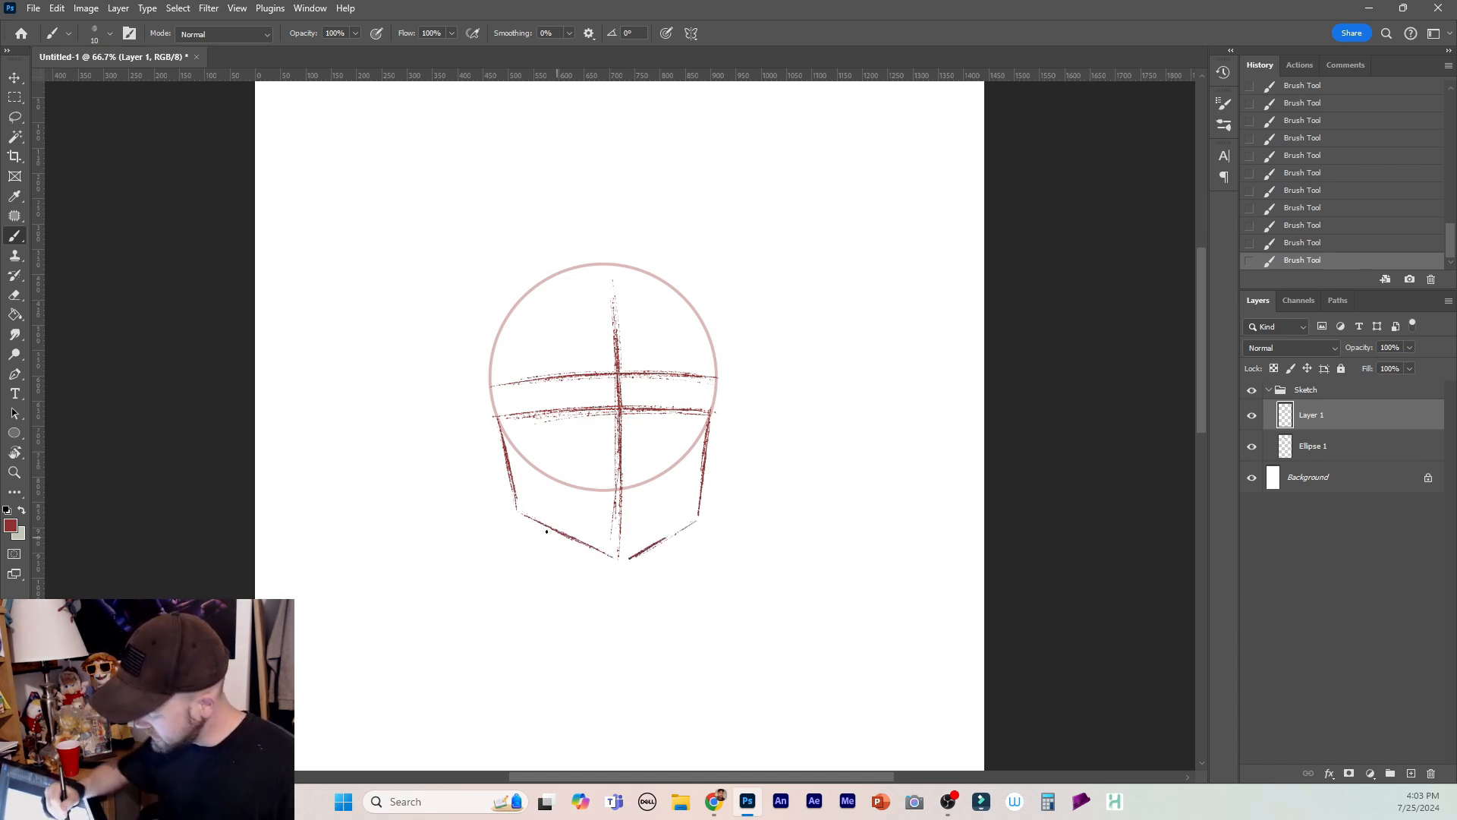
{"action": "mouse_move", "coordinate": [526, 517]}
{"action": "left_mouse_down"}
{"action": "mouse_move", "coordinate": [615, 560]}
{"action": "mouse_move", "coordinate": [697, 510]}
{"action": "left_mouse_up"}
{"action": "left_click_drag", "start_coordinate": [629, 558], "coordinate": [698, 507]}
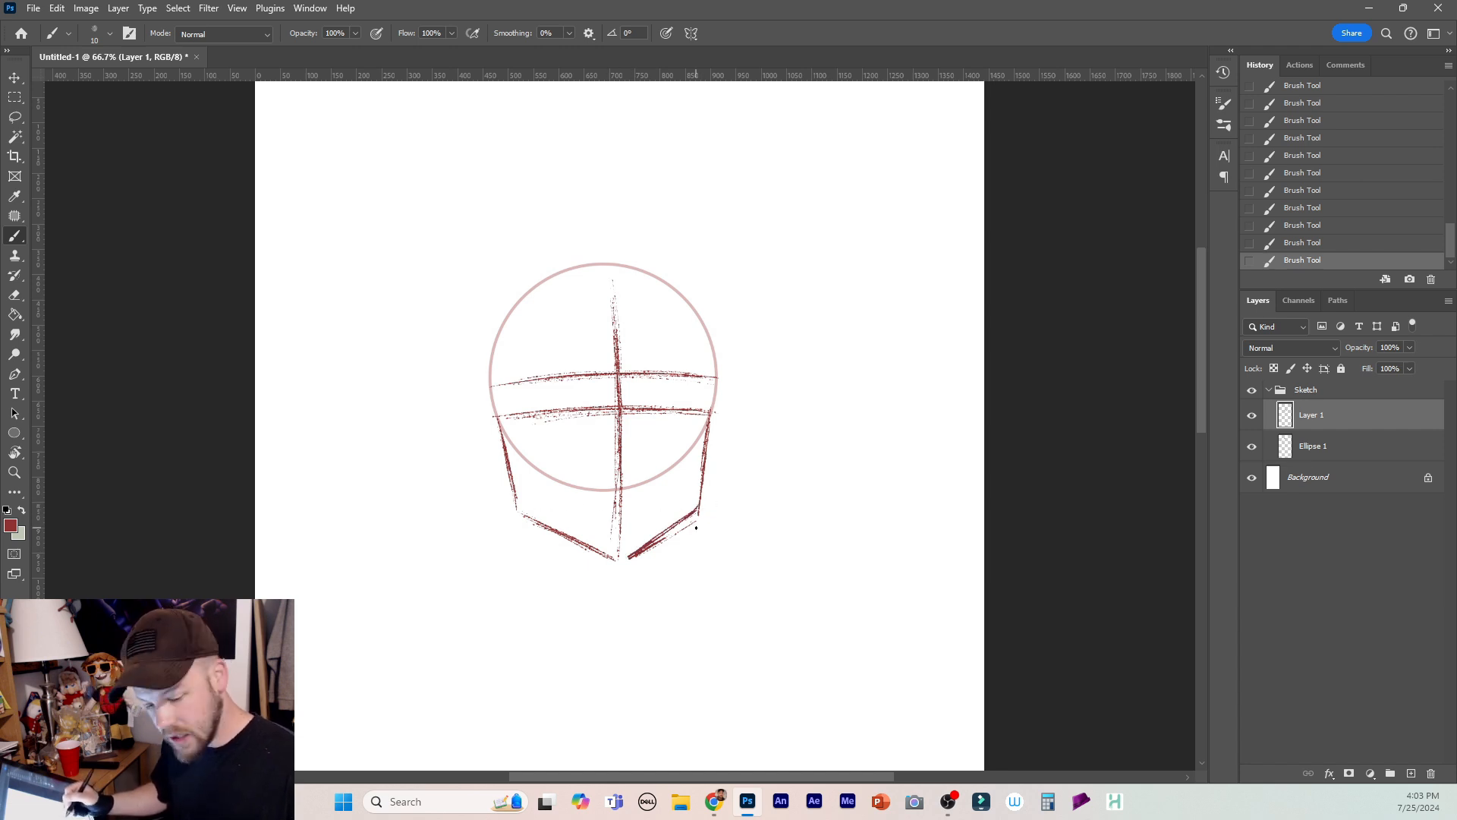
{"action": "key", "text": "e"}
{"action": "left_click_drag", "start_coordinate": [664, 539], "coordinate": [671, 537]}
{"action": "key", "text": "b"}
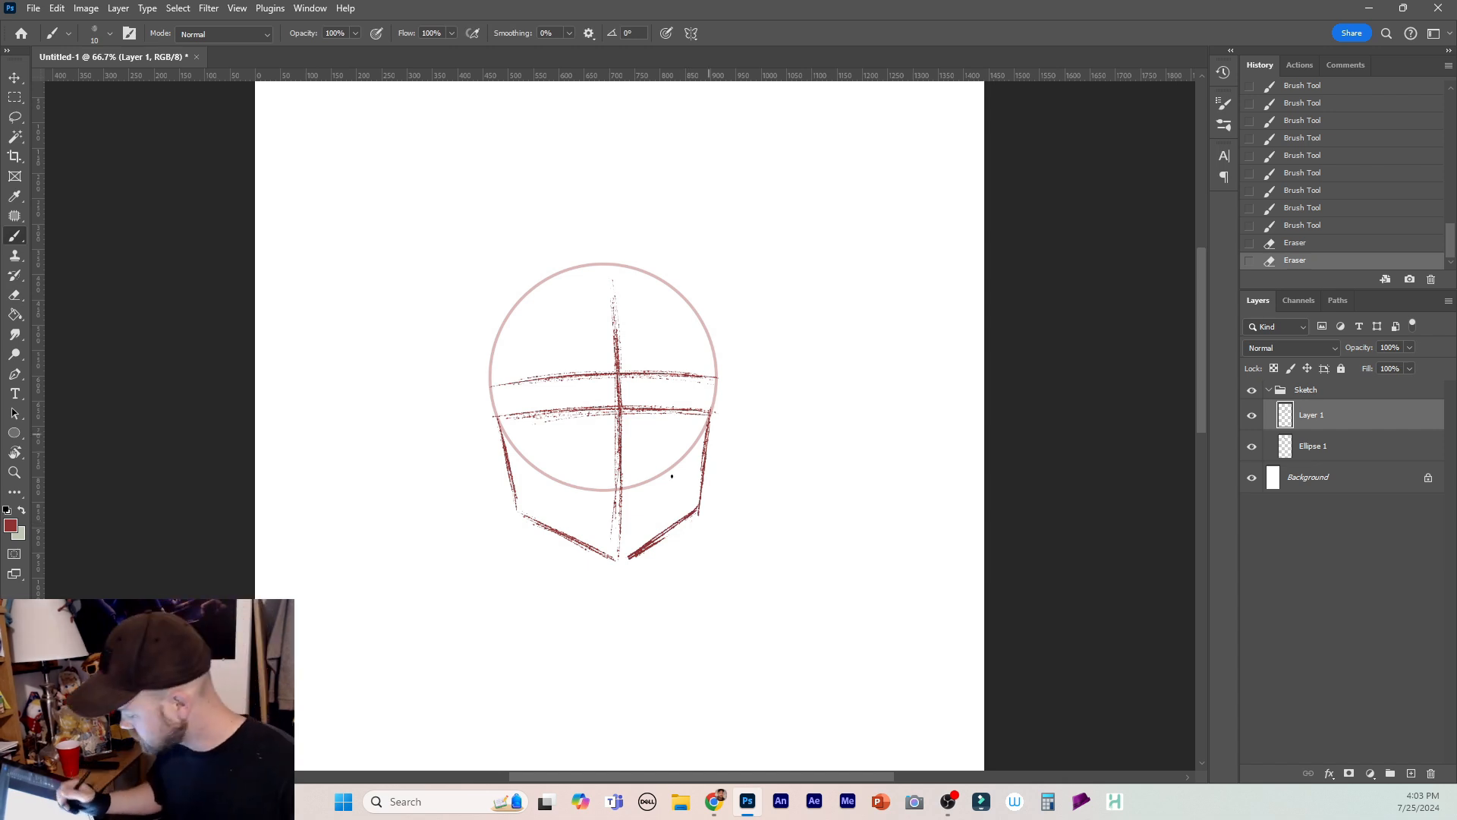
Extend both side lines of the face up along the circle's edge to the upper guideline.
{"action": "left_click_drag", "start_coordinate": [709, 427], "coordinate": [716, 380]}
{"action": "left_click_drag", "start_coordinate": [709, 425], "coordinate": [715, 386]}
{"action": "left_click_drag", "start_coordinate": [710, 423], "coordinate": [715, 391]}
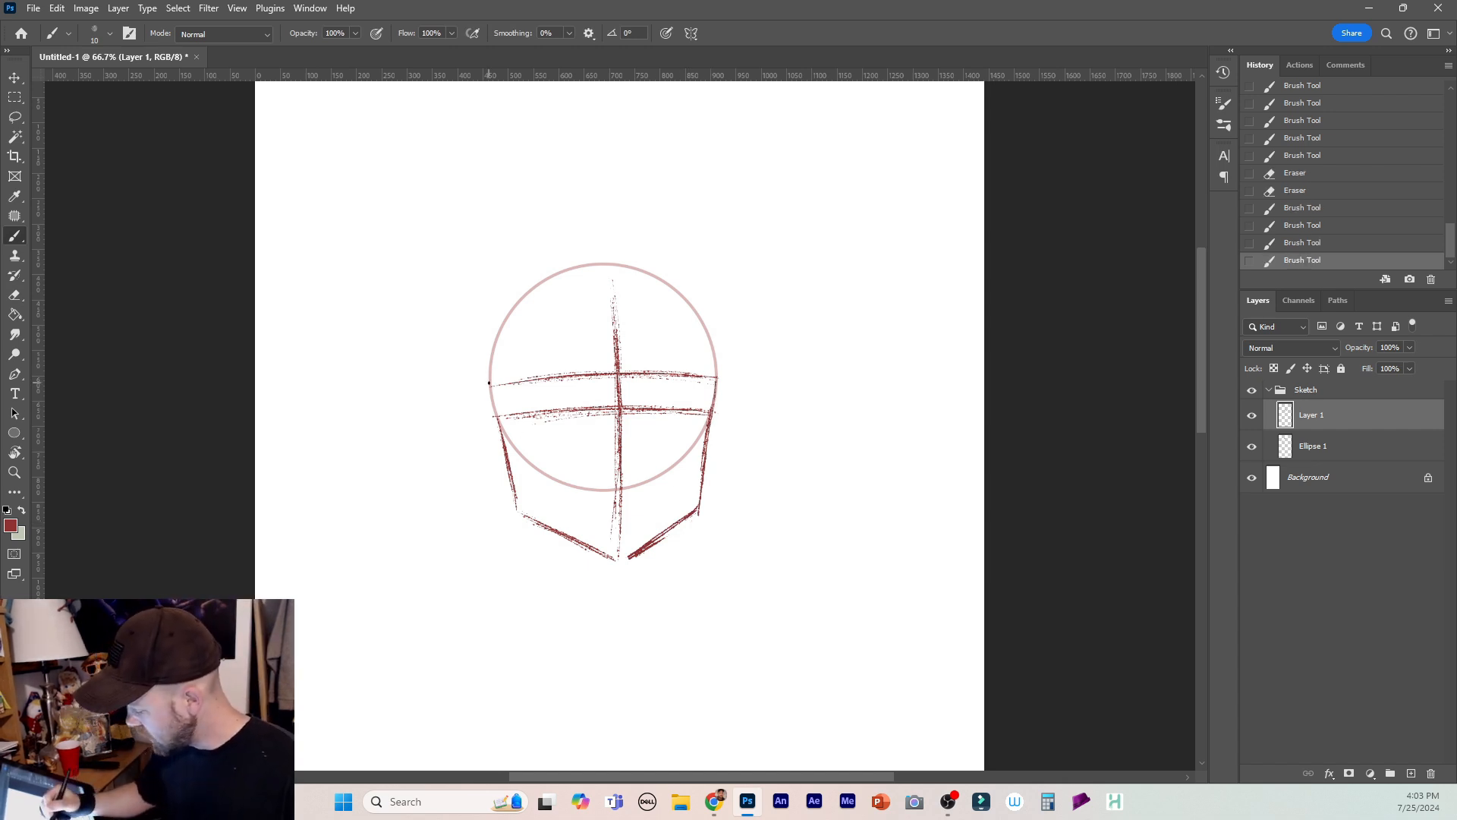
{"action": "left_click_drag", "start_coordinate": [489, 382], "coordinate": [503, 443]}
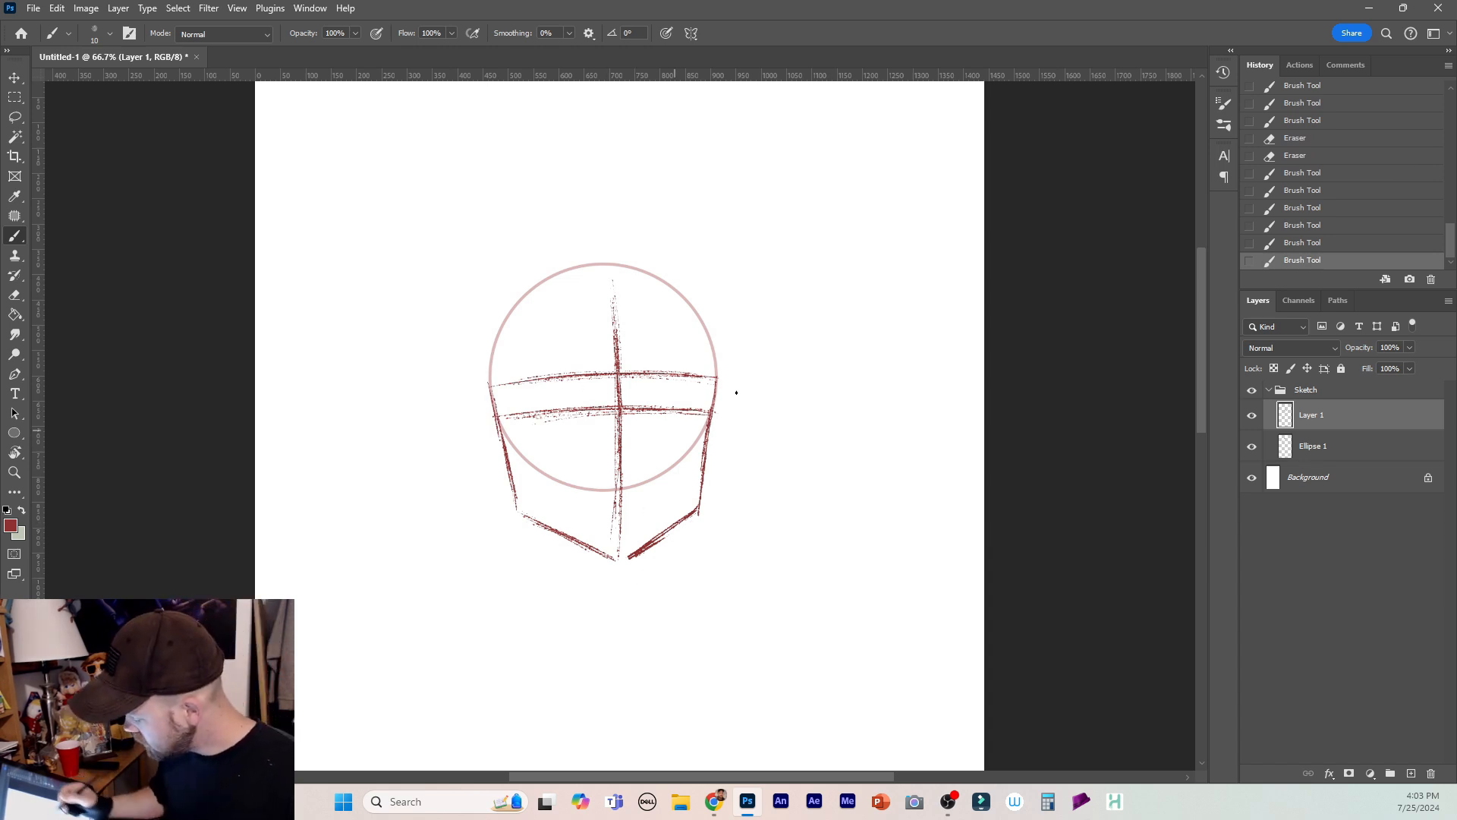
Sketch the curved outlines of both ears beside the head, starting near the guidelines and ending below the lower one.
{"action": "left_click_drag", "start_coordinate": [493, 406], "coordinate": [465, 386]}
{"action": "mouse_move", "coordinate": [494, 406]}
{"action": "left_mouse_down"}
{"action": "mouse_move", "coordinate": [457, 422]}
{"action": "mouse_move", "coordinate": [497, 409]}
{"action": "mouse_move", "coordinate": [450, 396]}
{"action": "mouse_move", "coordinate": [453, 452]}
{"action": "mouse_move", "coordinate": [510, 461]}
{"action": "mouse_move", "coordinate": [468, 402]}
{"action": "mouse_move", "coordinate": [449, 425]}
{"action": "left_mouse_up"}
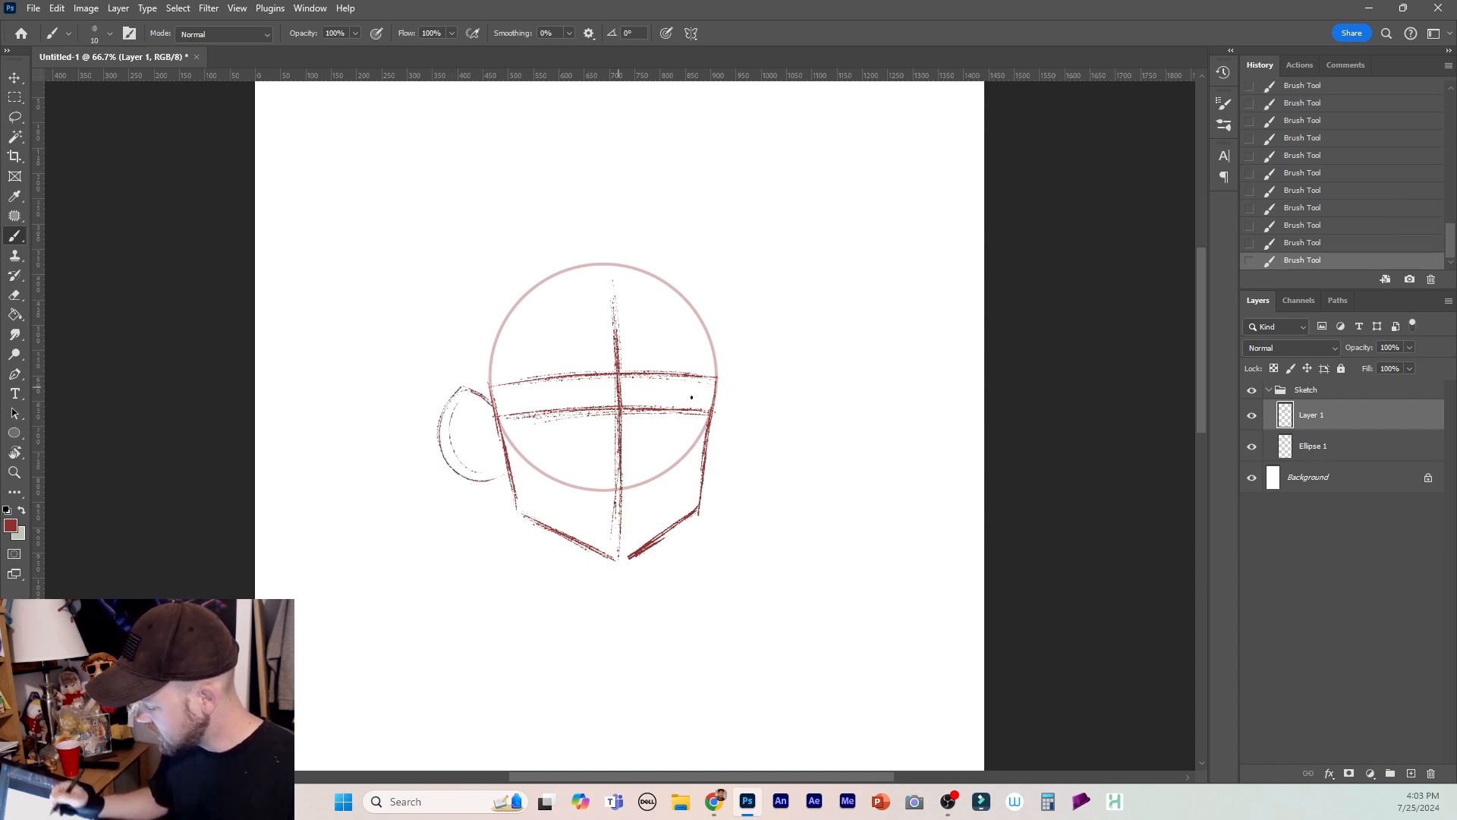
{"action": "mouse_move", "coordinate": [737, 469]}
{"action": "left_mouse_down"}
{"action": "mouse_move", "coordinate": [755, 435]}
{"action": "mouse_move", "coordinate": [727, 476]}
{"action": "left_mouse_up"}
{"action": "key", "text": "ctrl+z"}
{"action": "mouse_move", "coordinate": [740, 389]}
{"action": "left_mouse_down"}
{"action": "mouse_move", "coordinate": [741, 451]}
{"action": "mouse_move", "coordinate": [710, 480]}
{"action": "left_mouse_up"}
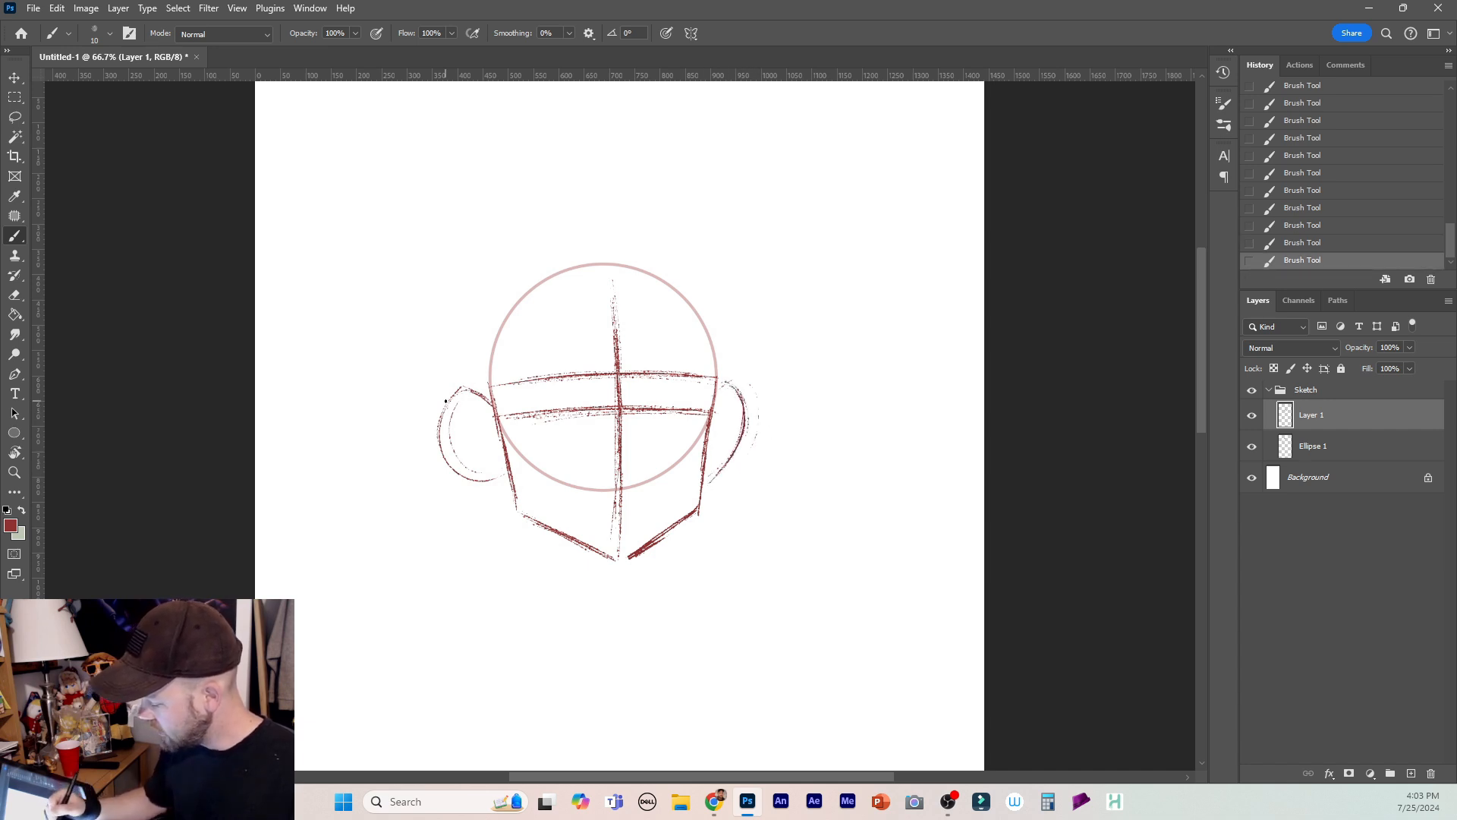
Add inner contours and connecting lines to both ears, and reinforce the left side of the face down to the jaw corner.
{"action": "mouse_move", "coordinate": [459, 405]}
{"action": "left_mouse_down"}
{"action": "mouse_move", "coordinate": [497, 434]}
{"action": "mouse_move", "coordinate": [497, 408]}
{"action": "left_mouse_up"}
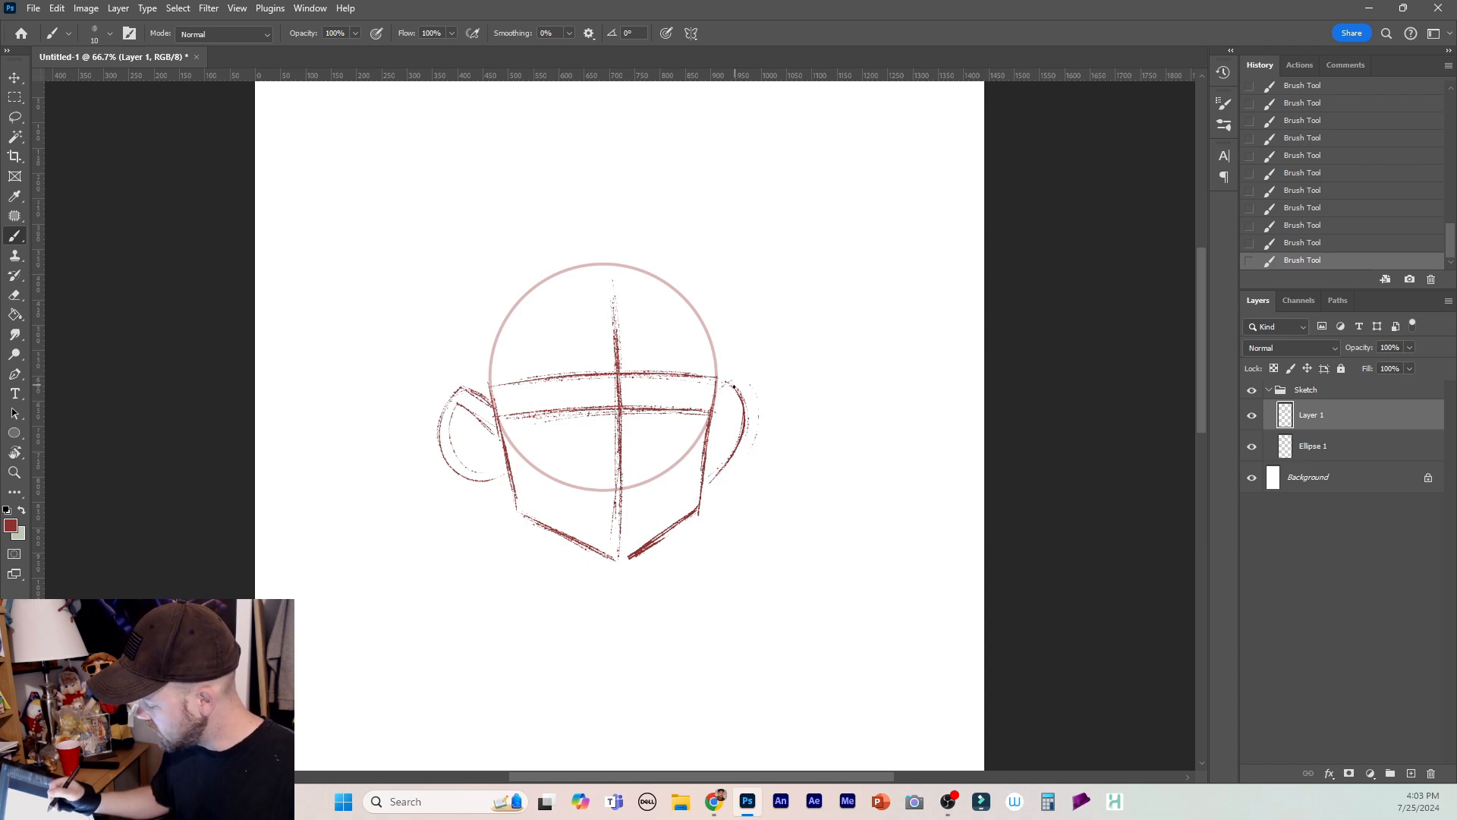
{"action": "left_click_drag", "start_coordinate": [734, 387], "coordinate": [713, 414]}
{"action": "mouse_move", "coordinate": [733, 385]}
{"action": "left_mouse_down"}
{"action": "mouse_move", "coordinate": [717, 408]}
{"action": "mouse_move", "coordinate": [733, 388]}
{"action": "left_mouse_up"}
{"action": "left_click_drag", "start_coordinate": [734, 385], "coordinate": [715, 411]}
{"action": "mouse_move", "coordinate": [451, 400]}
{"action": "left_mouse_down"}
{"action": "mouse_move", "coordinate": [446, 443]}
{"action": "mouse_move", "coordinate": [494, 475]}
{"action": "mouse_move", "coordinate": [464, 470]}
{"action": "left_mouse_up"}
{"action": "left_click_drag", "start_coordinate": [457, 466], "coordinate": [500, 479]}
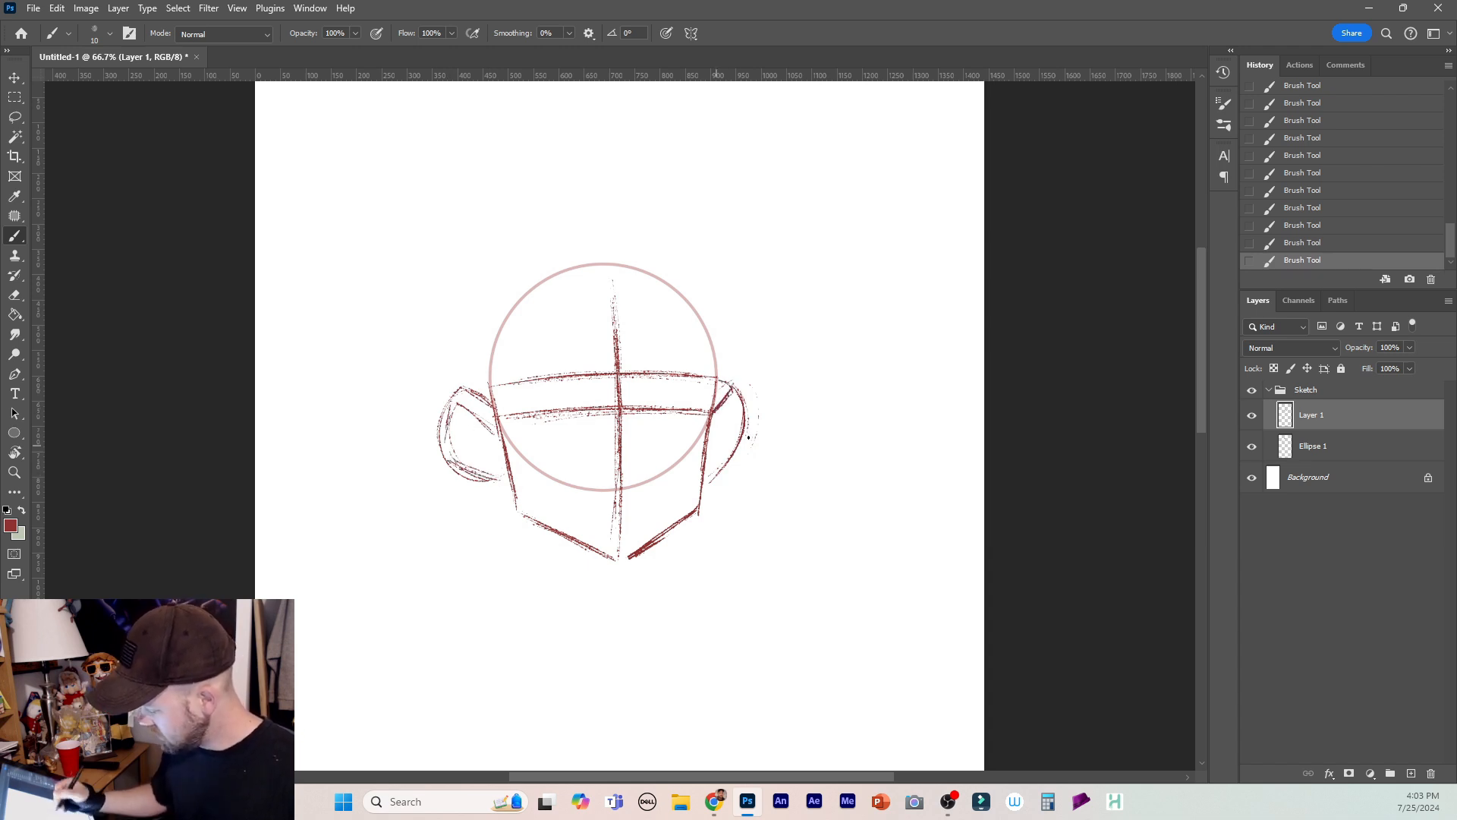
{"action": "left_click_drag", "start_coordinate": [730, 459], "coordinate": [710, 474]}
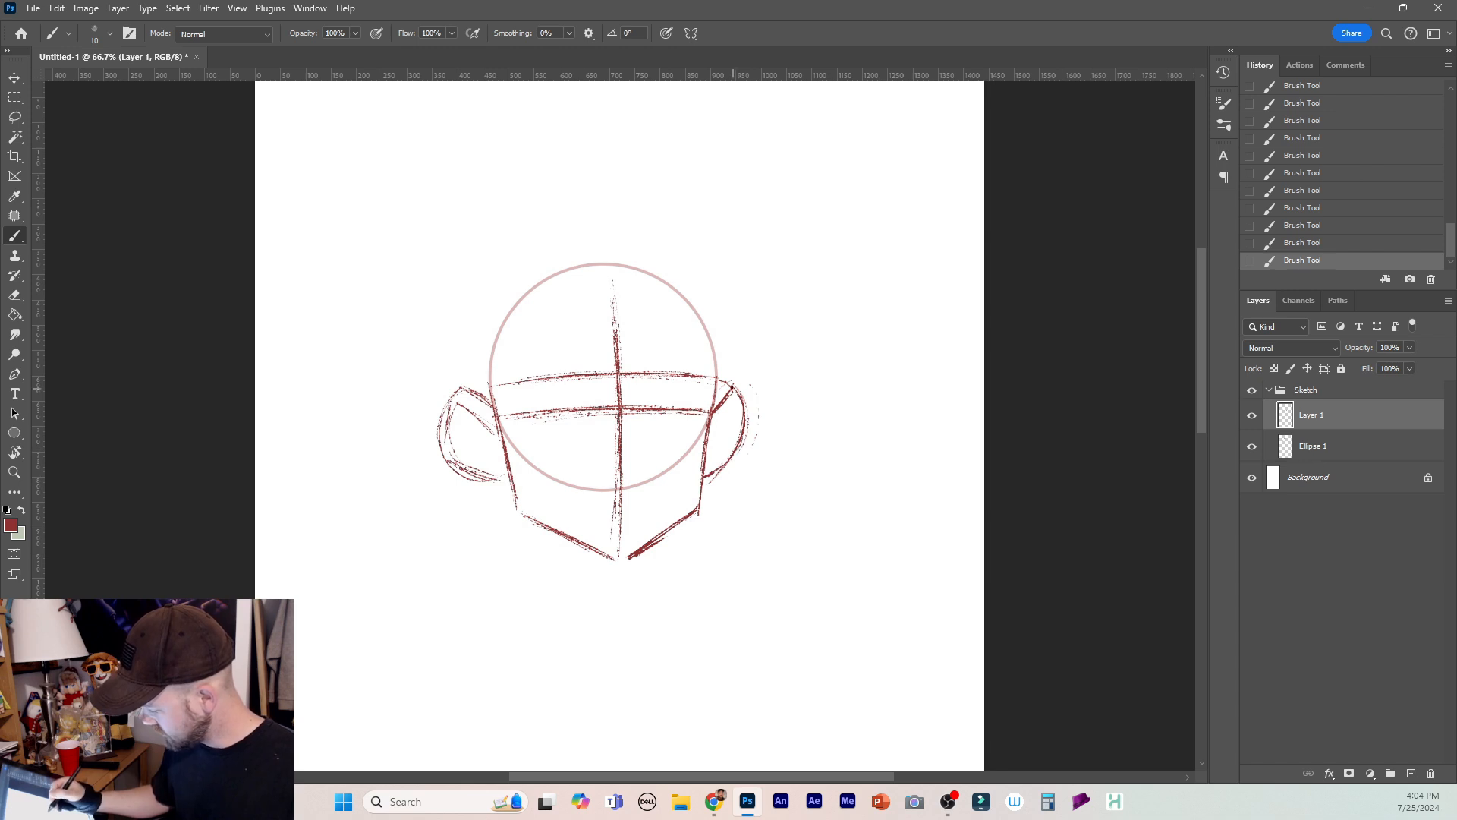
{"action": "mouse_move", "coordinate": [738, 397]}
{"action": "left_mouse_down"}
{"action": "mouse_move", "coordinate": [743, 426]}
{"action": "mouse_move", "coordinate": [727, 425]}
{"action": "mouse_move", "coordinate": [740, 414]}
{"action": "left_mouse_up"}
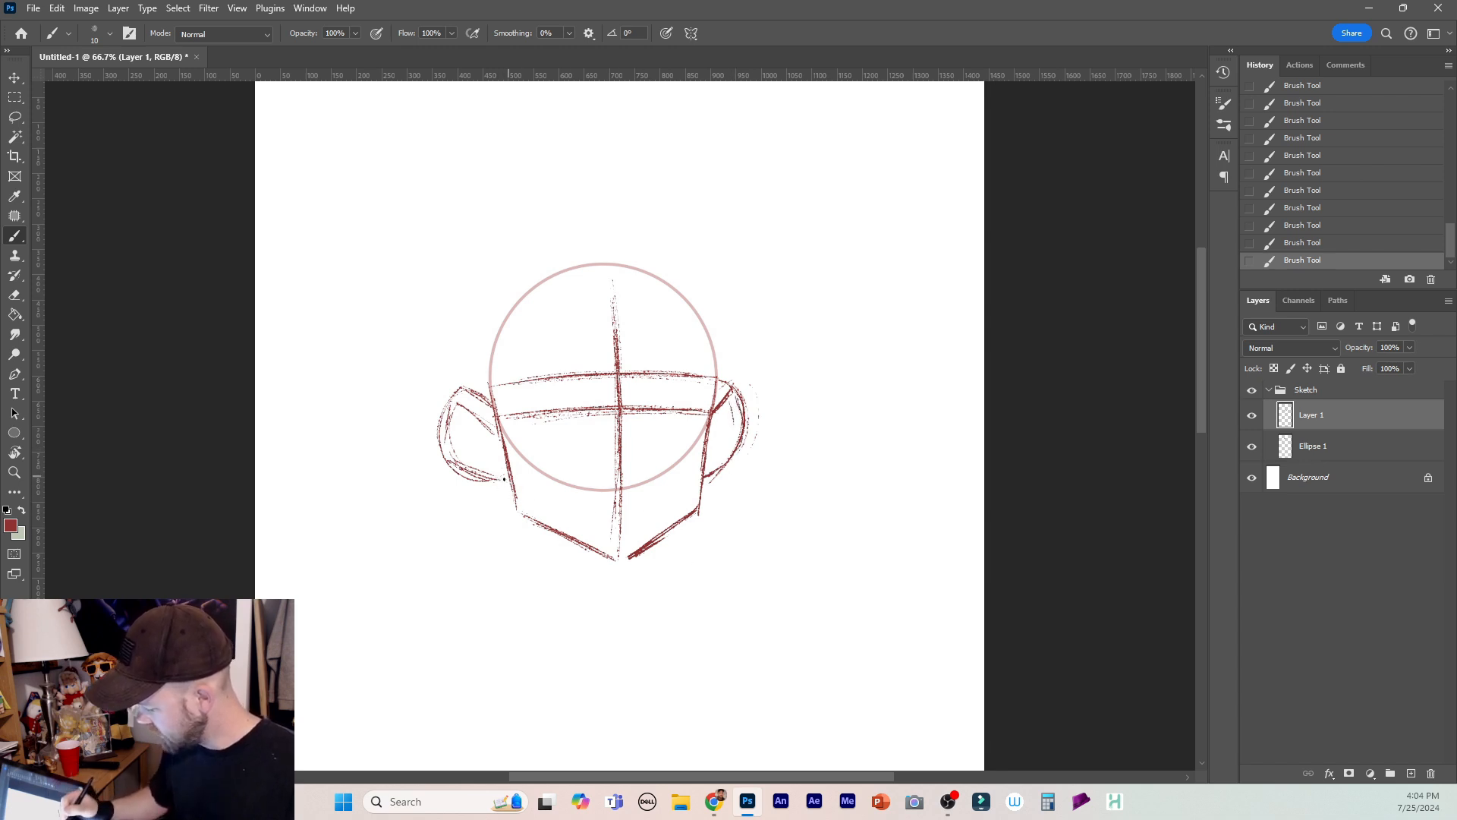
{"action": "left_click_drag", "start_coordinate": [508, 486], "coordinate": [515, 509]}
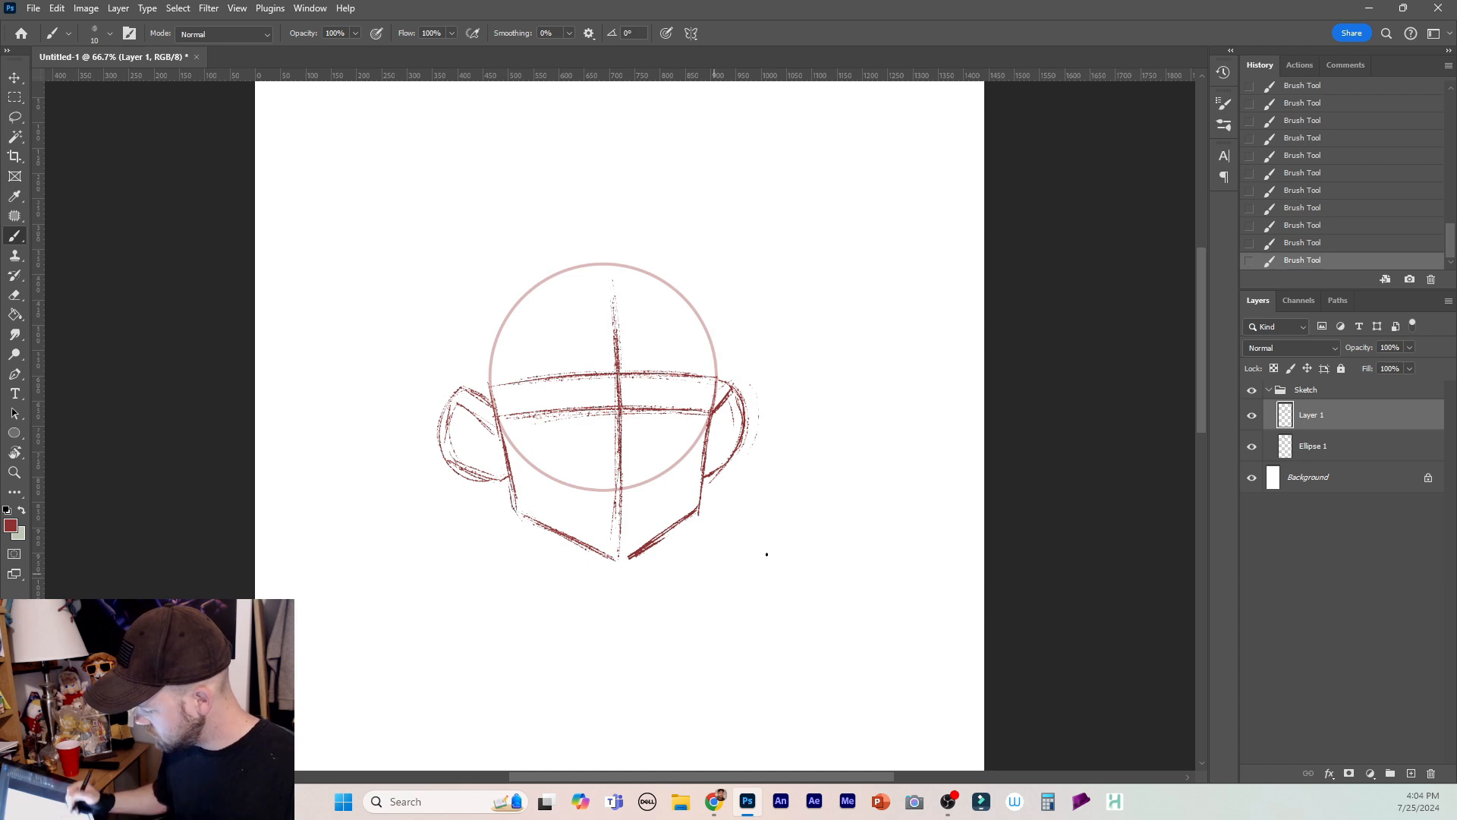
Trace the cranium outline over the upper half of the construction circle, from the left side across the top to the right.
{"action": "left_click_drag", "start_coordinate": [619, 267], "coordinate": [699, 314]}
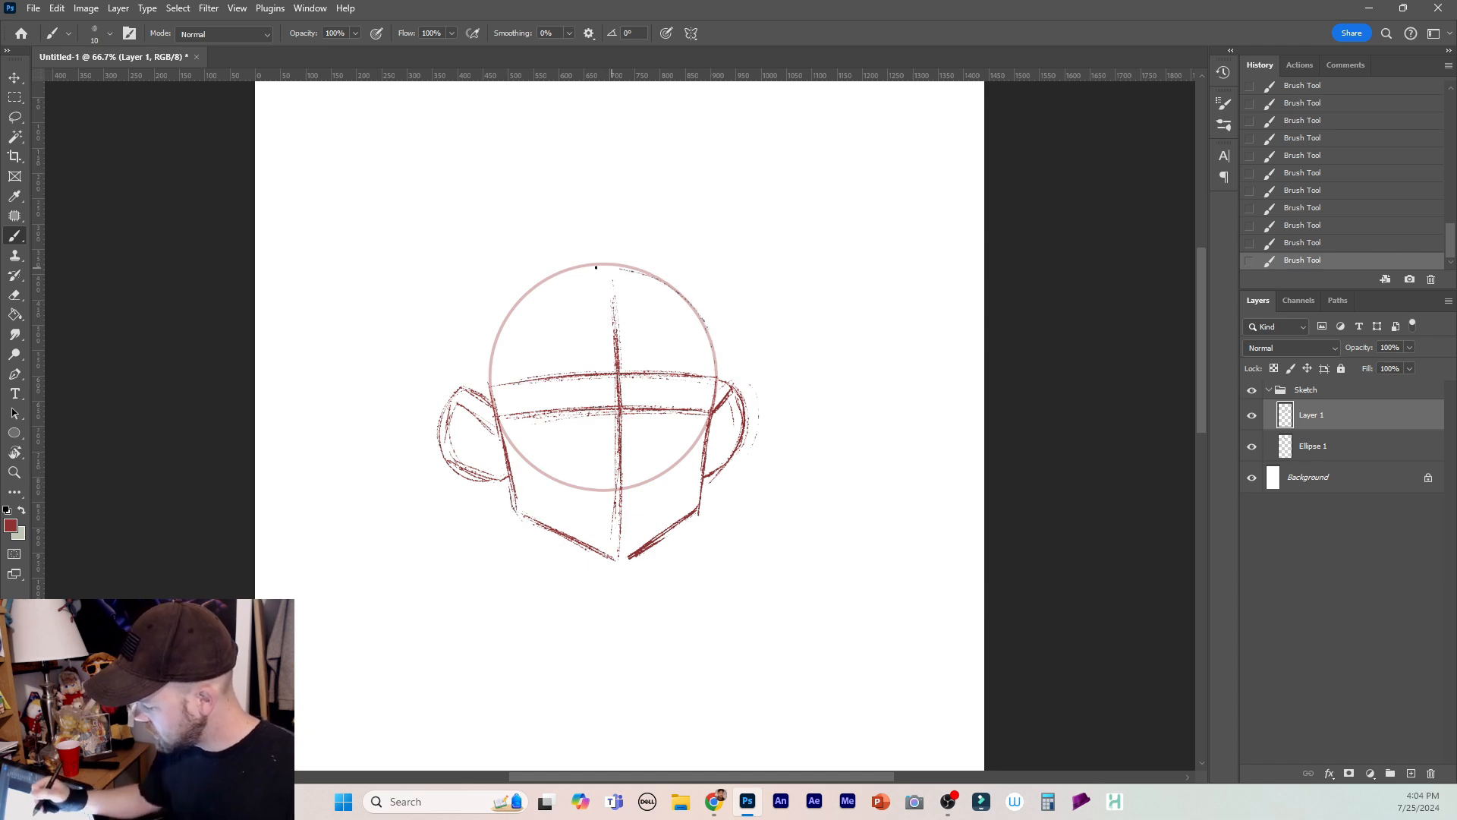
{"action": "left_click_drag", "start_coordinate": [515, 305], "coordinate": [486, 364]}
{"action": "left_click_drag", "start_coordinate": [583, 269], "coordinate": [512, 308]}
{"action": "left_click_drag", "start_coordinate": [676, 287], "coordinate": [712, 346]}
{"action": "left_click_drag", "start_coordinate": [610, 265], "coordinate": [677, 288]}
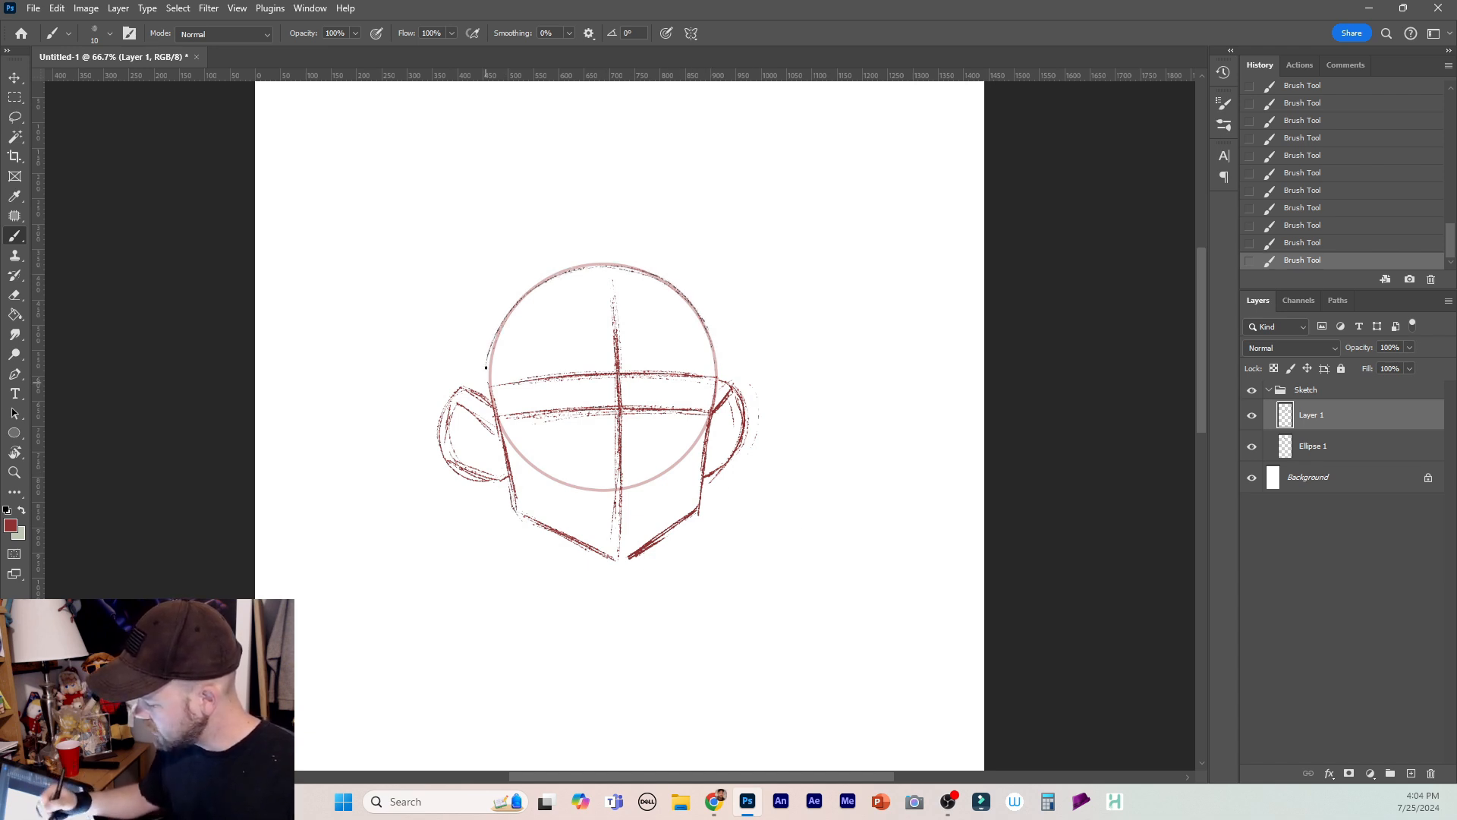
{"action": "left_click_drag", "start_coordinate": [712, 376], "coordinate": [710, 338]}
{"action": "left_click_drag", "start_coordinate": [661, 279], "coordinate": [689, 302]}
{"action": "left_click_drag", "start_coordinate": [586, 263], "coordinate": [611, 260]}
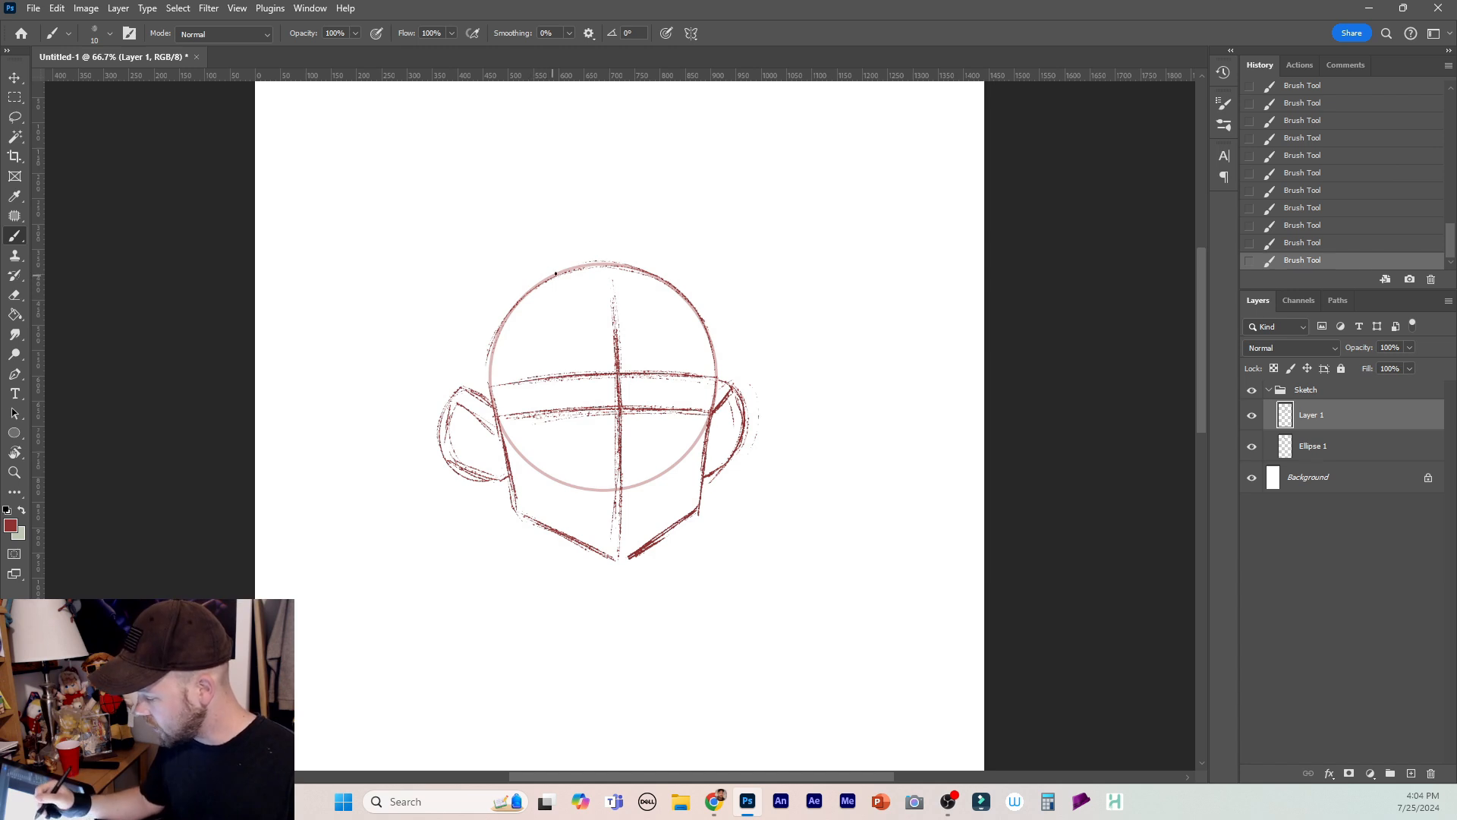
Sketch the back of the skull as a bulge outside the circle's left edge, curving down to the left ear.
{"action": "mouse_move", "coordinate": [541, 283]}
{"action": "left_mouse_down"}
{"action": "mouse_move", "coordinate": [533, 286]}
{"action": "mouse_move", "coordinate": [476, 384]}
{"action": "left_mouse_up"}
{"action": "left_click_drag", "start_coordinate": [496, 321], "coordinate": [475, 393]}
{"action": "left_click_drag", "start_coordinate": [498, 316], "coordinate": [476, 393]}
Sketch a small side-view skull in the upper right of the canvas, with a round cranium, jaw and extended back of the head.
{"action": "mouse_move", "coordinate": [842, 150]}
{"action": "left_mouse_down"}
{"action": "mouse_move", "coordinate": [890, 185]}
{"action": "mouse_move", "coordinate": [806, 258]}
{"action": "mouse_move", "coordinate": [833, 158]}
{"action": "mouse_move", "coordinate": [867, 252]}
{"action": "mouse_move", "coordinate": [778, 218]}
{"action": "mouse_move", "coordinate": [891, 197]}
{"action": "mouse_move", "coordinate": [843, 159]}
{"action": "left_mouse_up"}
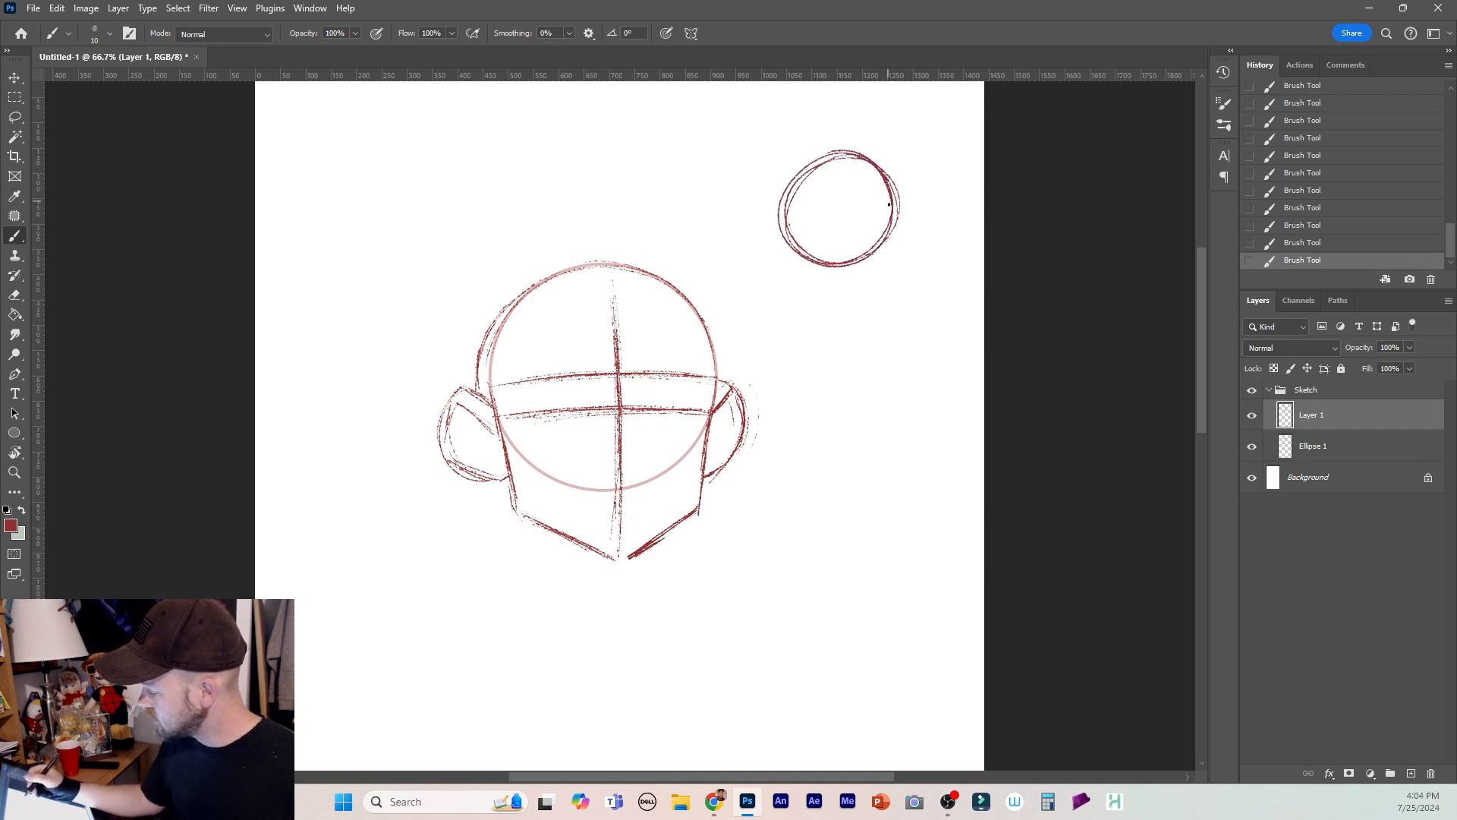
{"action": "mouse_move", "coordinate": [896, 230]}
{"action": "left_mouse_down"}
{"action": "mouse_move", "coordinate": [889, 291]}
{"action": "mouse_move", "coordinate": [853, 296]}
{"action": "mouse_move", "coordinate": [831, 269]}
{"action": "left_mouse_up"}
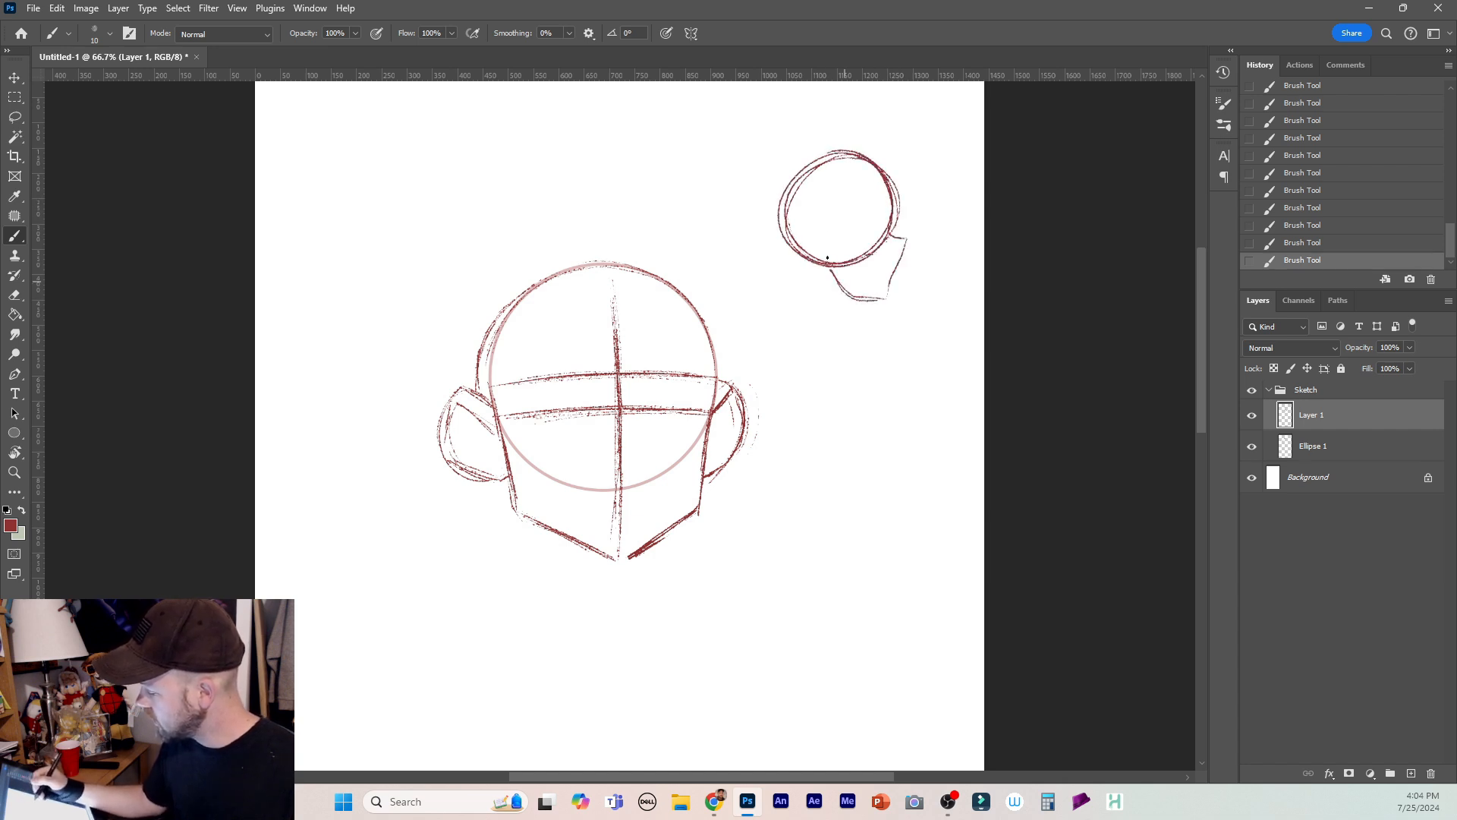
{"action": "mouse_move", "coordinate": [762, 179]}
{"action": "left_mouse_down"}
{"action": "mouse_move", "coordinate": [745, 220]}
{"action": "mouse_move", "coordinate": [760, 246]}
{"action": "left_mouse_up"}
{"action": "mouse_move", "coordinate": [805, 157]}
{"action": "left_mouse_down"}
{"action": "mouse_move", "coordinate": [764, 215]}
{"action": "mouse_move", "coordinate": [829, 264]}
{"action": "mouse_move", "coordinate": [799, 258]}
{"action": "mouse_move", "coordinate": [771, 187]}
{"action": "mouse_move", "coordinate": [845, 150]}
{"action": "mouse_move", "coordinate": [771, 190]}
{"action": "mouse_move", "coordinate": [782, 245]}
{"action": "mouse_move", "coordinate": [816, 261]}
{"action": "mouse_move", "coordinate": [769, 216]}
{"action": "mouse_move", "coordinate": [840, 150]}
{"action": "mouse_move", "coordinate": [774, 176]}
{"action": "mouse_move", "coordinate": [766, 232]}
{"action": "left_mouse_up"}
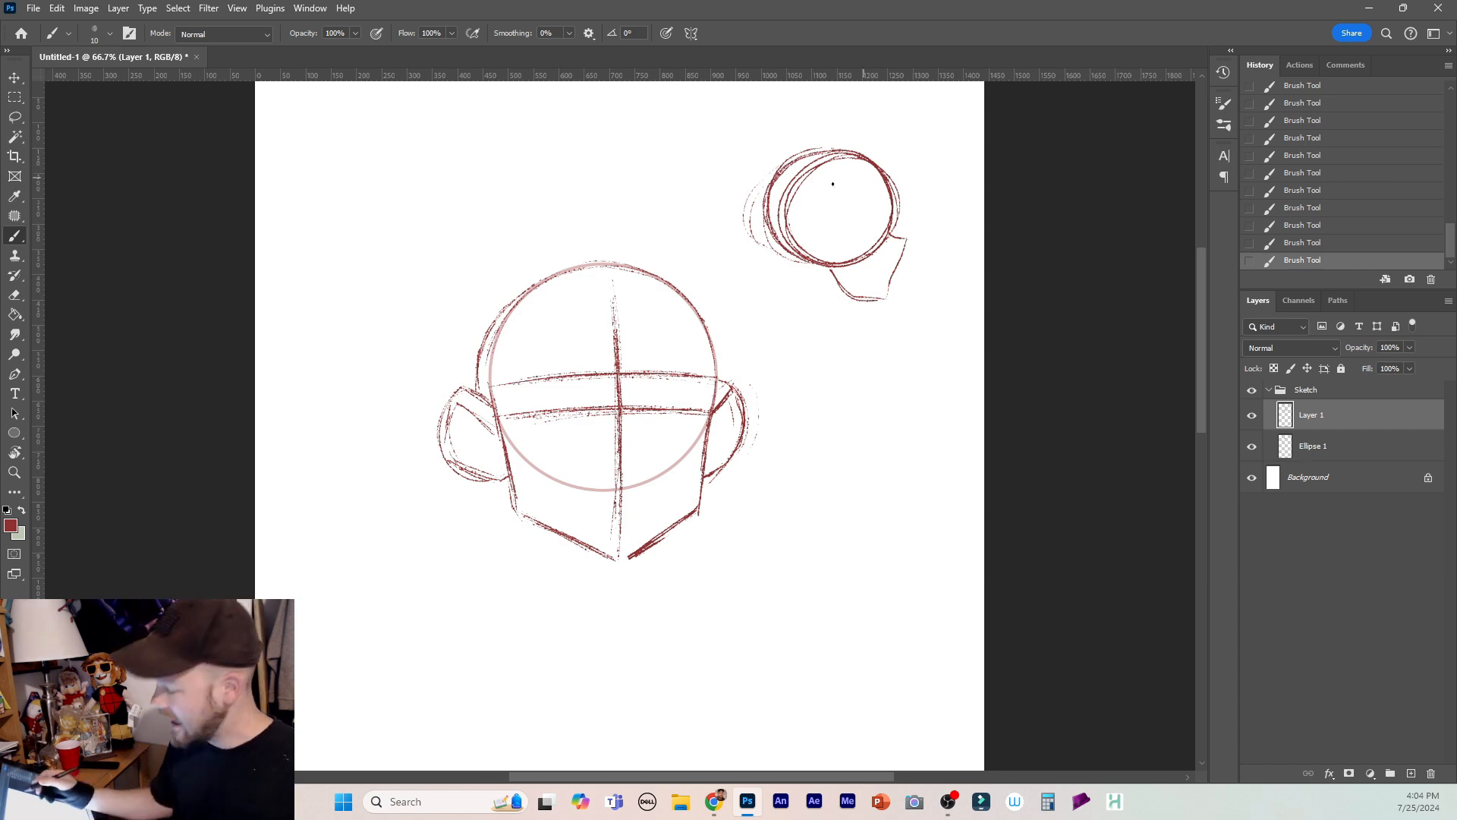
Lasso the small side-view skull sketch, delete it and clear the selection.
{"action": "key", "text": "l"}
{"action": "mouse_move", "coordinate": [824, 114]}
{"action": "left_mouse_down"}
{"action": "mouse_move", "coordinate": [759, 295]}
{"action": "mouse_move", "coordinate": [941, 277]}
{"action": "left_mouse_up"}
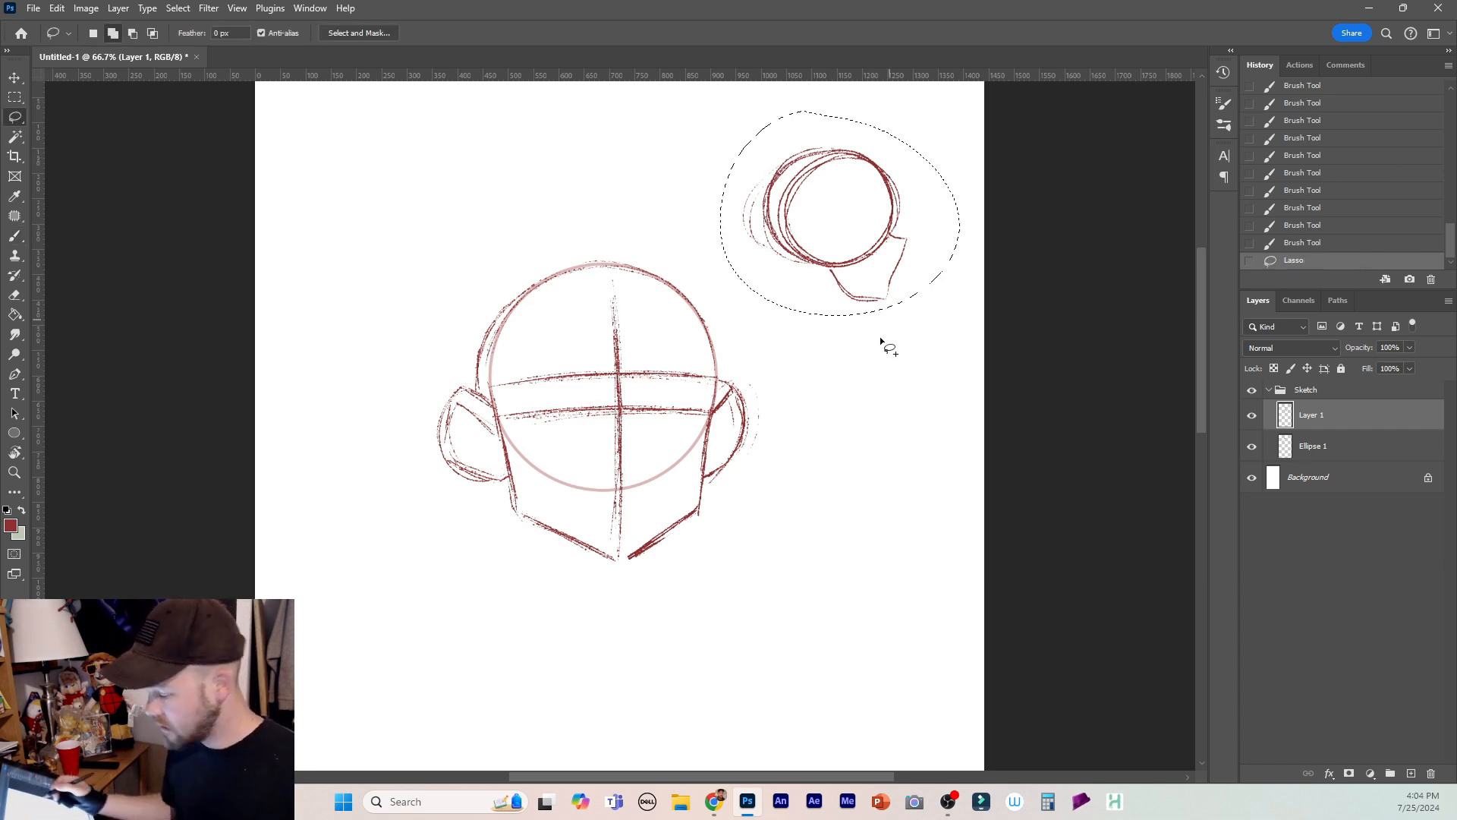
{"action": "key", "text": "Delete"}
{"action": "key", "text": "b"}
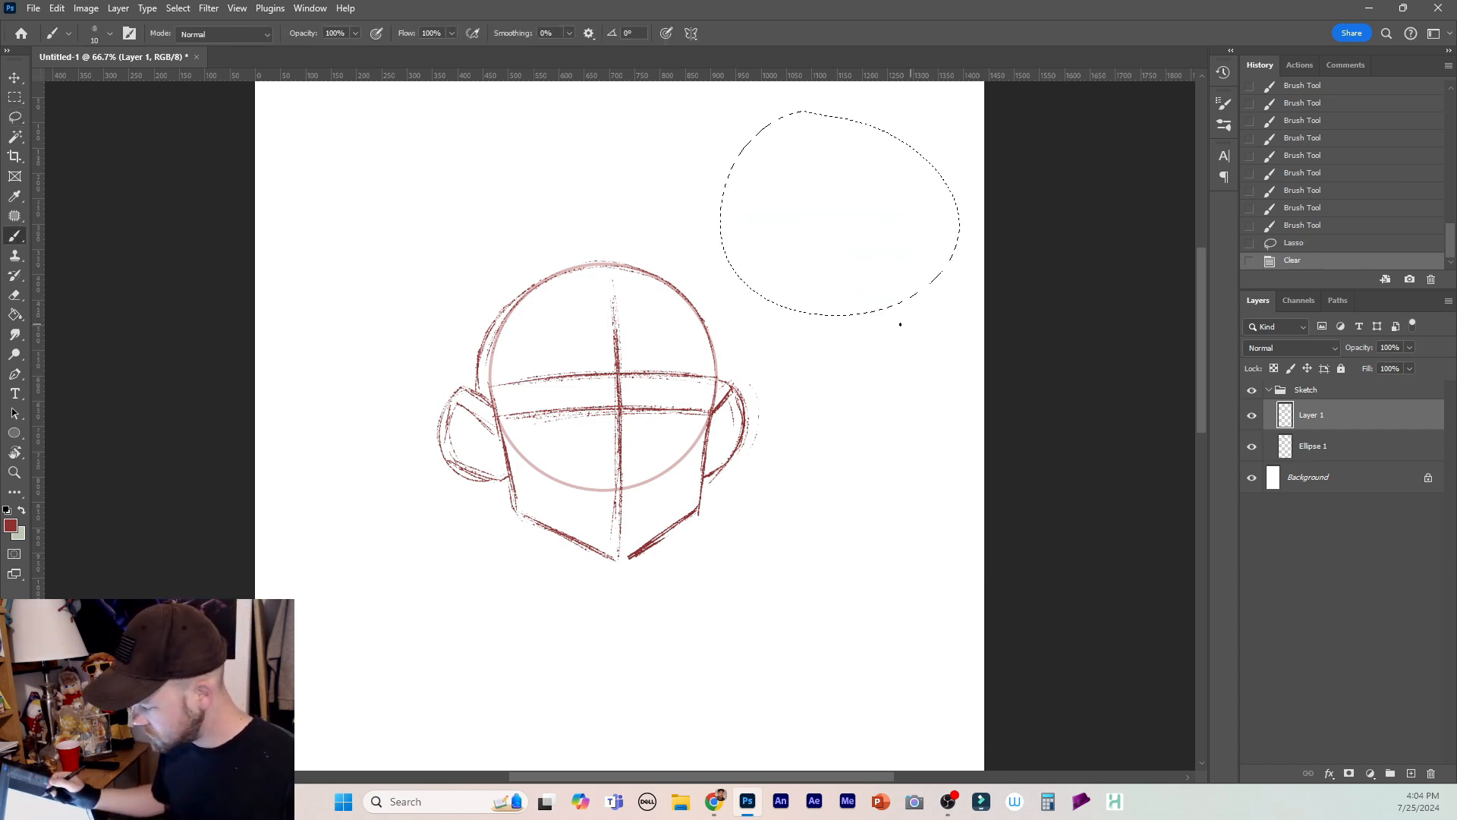
{"action": "key", "text": "ctrl+d"}
Reinforce the skull bulge on the head's left side down into the ear, and retrace the cranium's right side up over the top.
{"action": "mouse_move", "coordinate": [495, 325]}
{"action": "left_mouse_down"}
{"action": "mouse_move", "coordinate": [477, 388]}
{"action": "mouse_move", "coordinate": [501, 461]}
{"action": "left_mouse_up"}
{"action": "left_click_drag", "start_coordinate": [484, 413], "coordinate": [503, 463]}
{"action": "left_click_drag", "start_coordinate": [477, 350], "coordinate": [475, 392]}
{"action": "left_click_drag", "start_coordinate": [475, 409], "coordinate": [500, 460]}
{"action": "left_click_drag", "start_coordinate": [481, 349], "coordinate": [477, 390]}
{"action": "left_click_drag", "start_coordinate": [507, 305], "coordinate": [480, 356]}
{"action": "left_click_drag", "start_coordinate": [494, 322], "coordinate": [478, 380]}
{"action": "left_click_drag", "start_coordinate": [511, 293], "coordinate": [468, 379]}
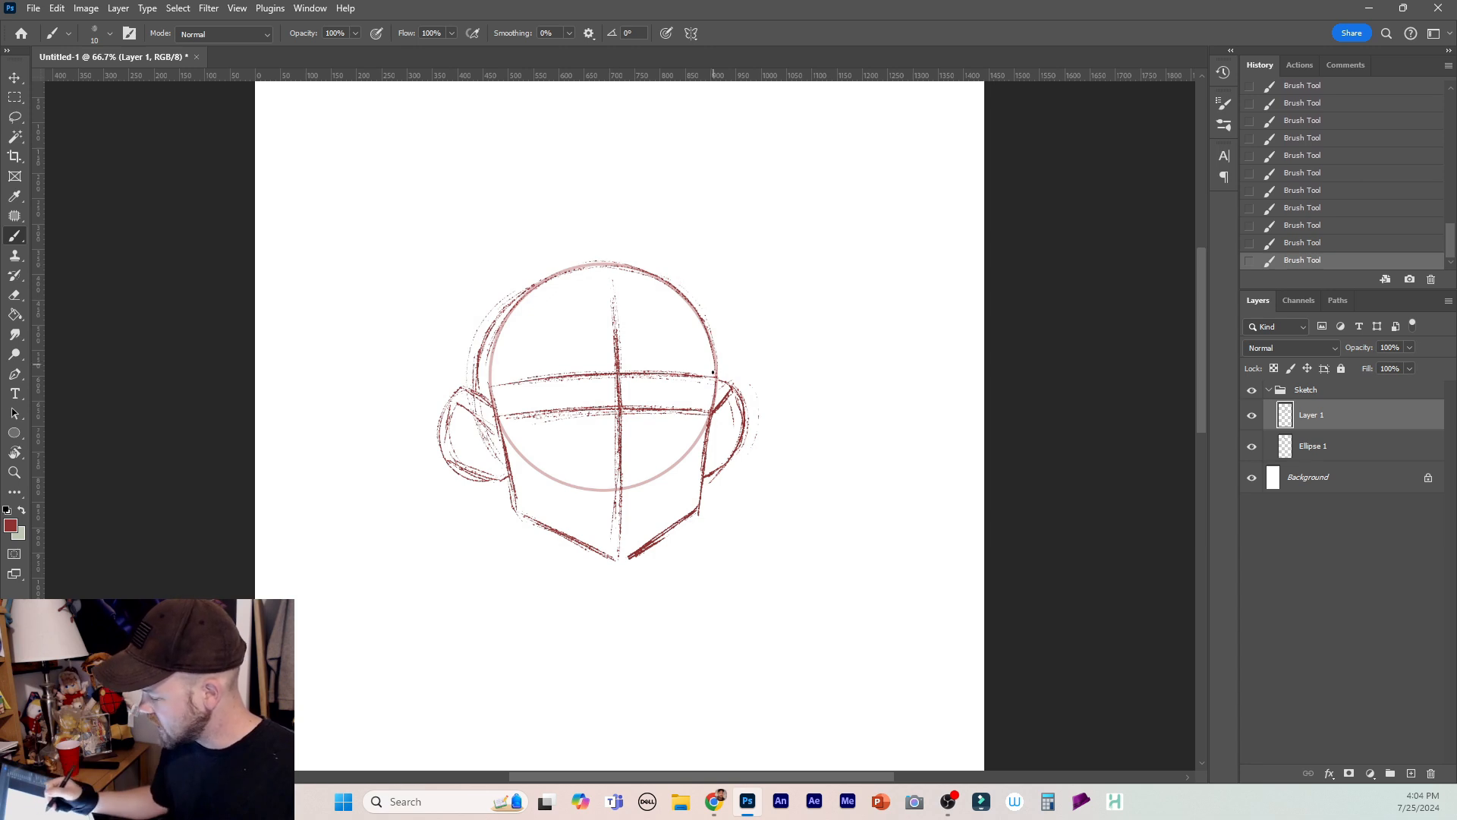
{"action": "mouse_move", "coordinate": [713, 372]}
{"action": "left_mouse_down"}
{"action": "mouse_move", "coordinate": [688, 293]}
{"action": "mouse_move", "coordinate": [581, 260]}
{"action": "left_mouse_up"}
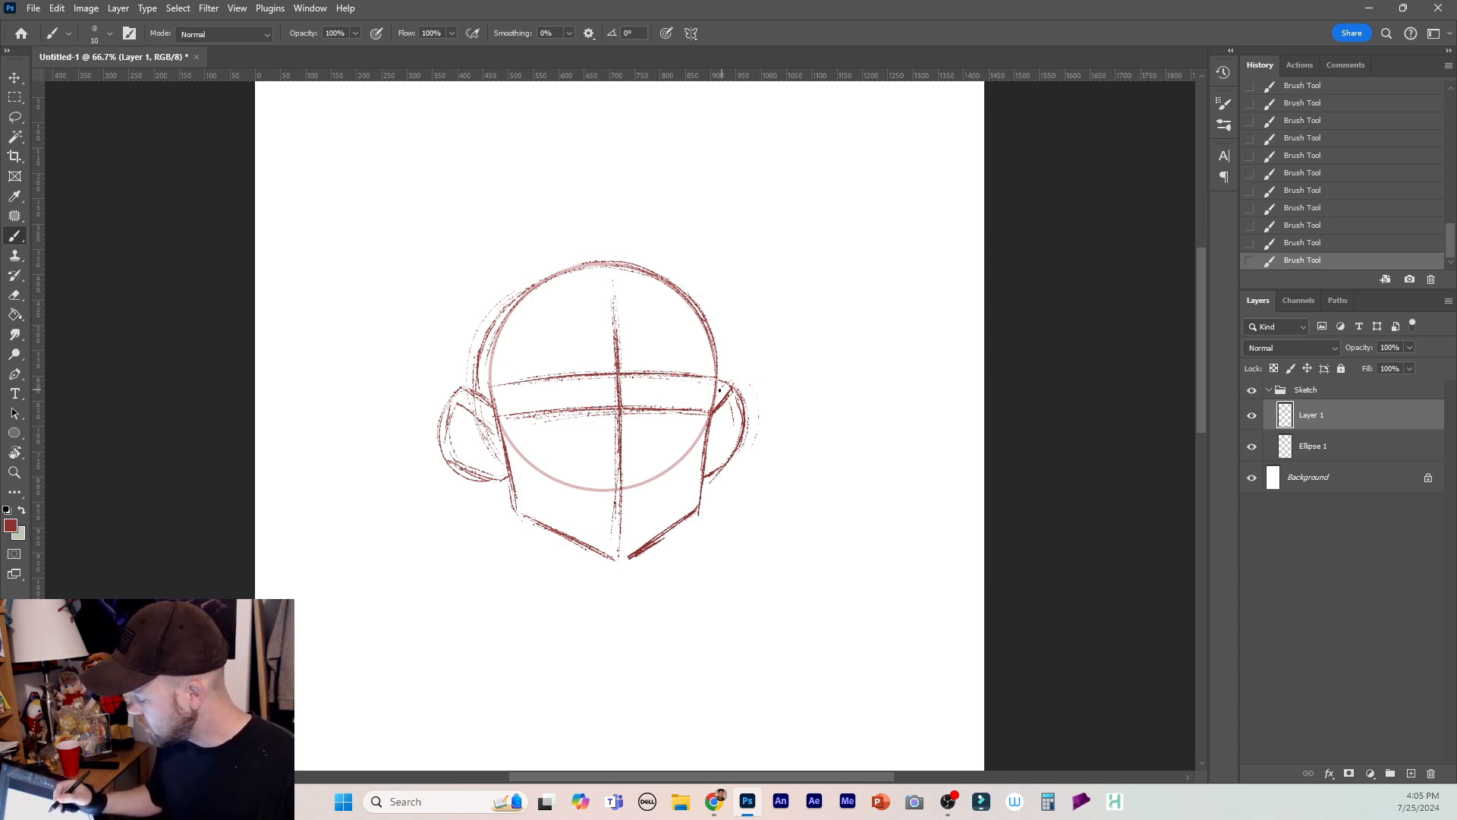
Undo the last brush stroke and add a new layer above the head sketch.
{"action": "key", "text": "ctrl+z"}
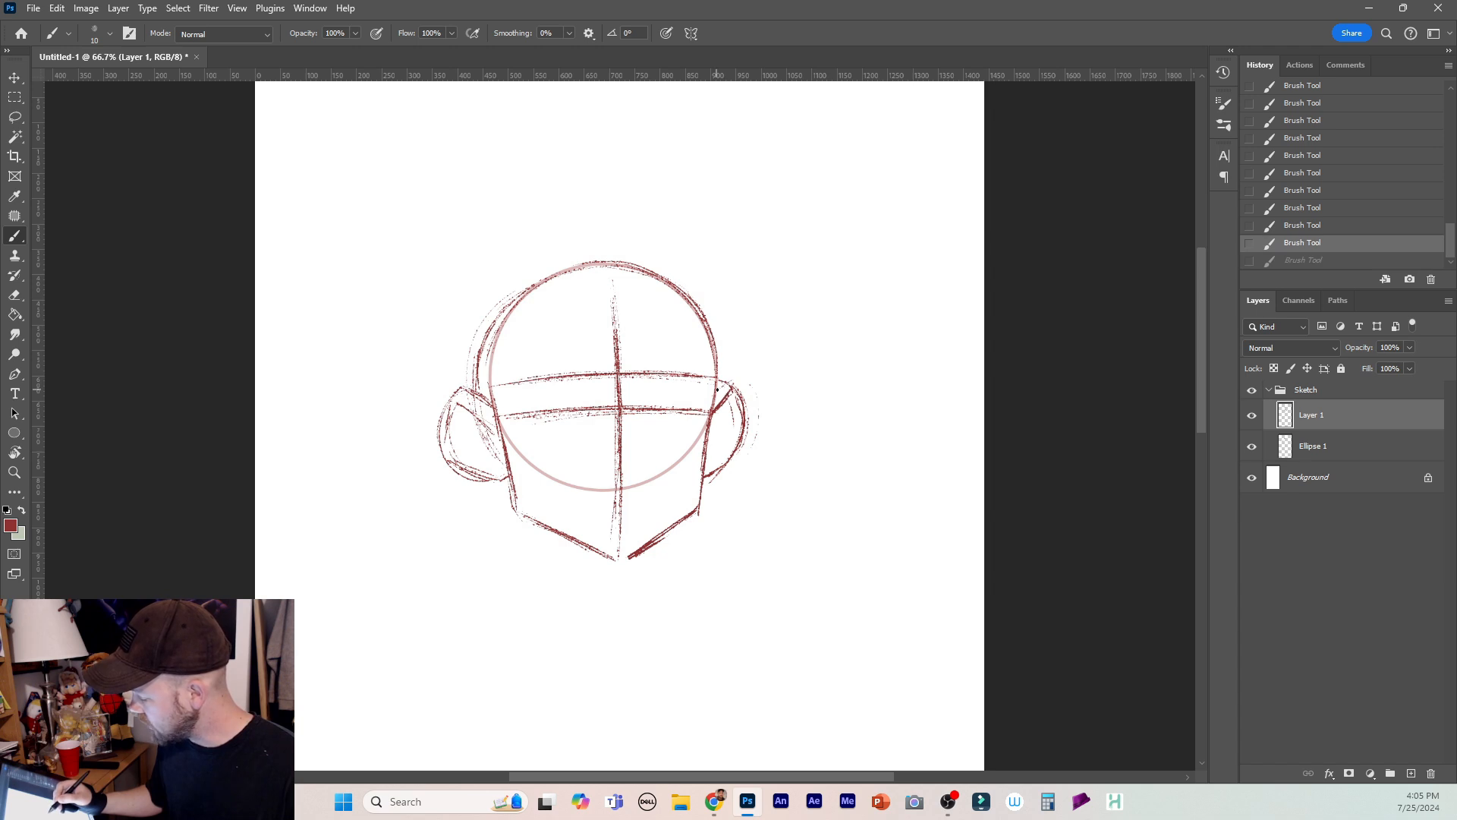
{"action": "left_click", "coordinate": [1411, 772]}
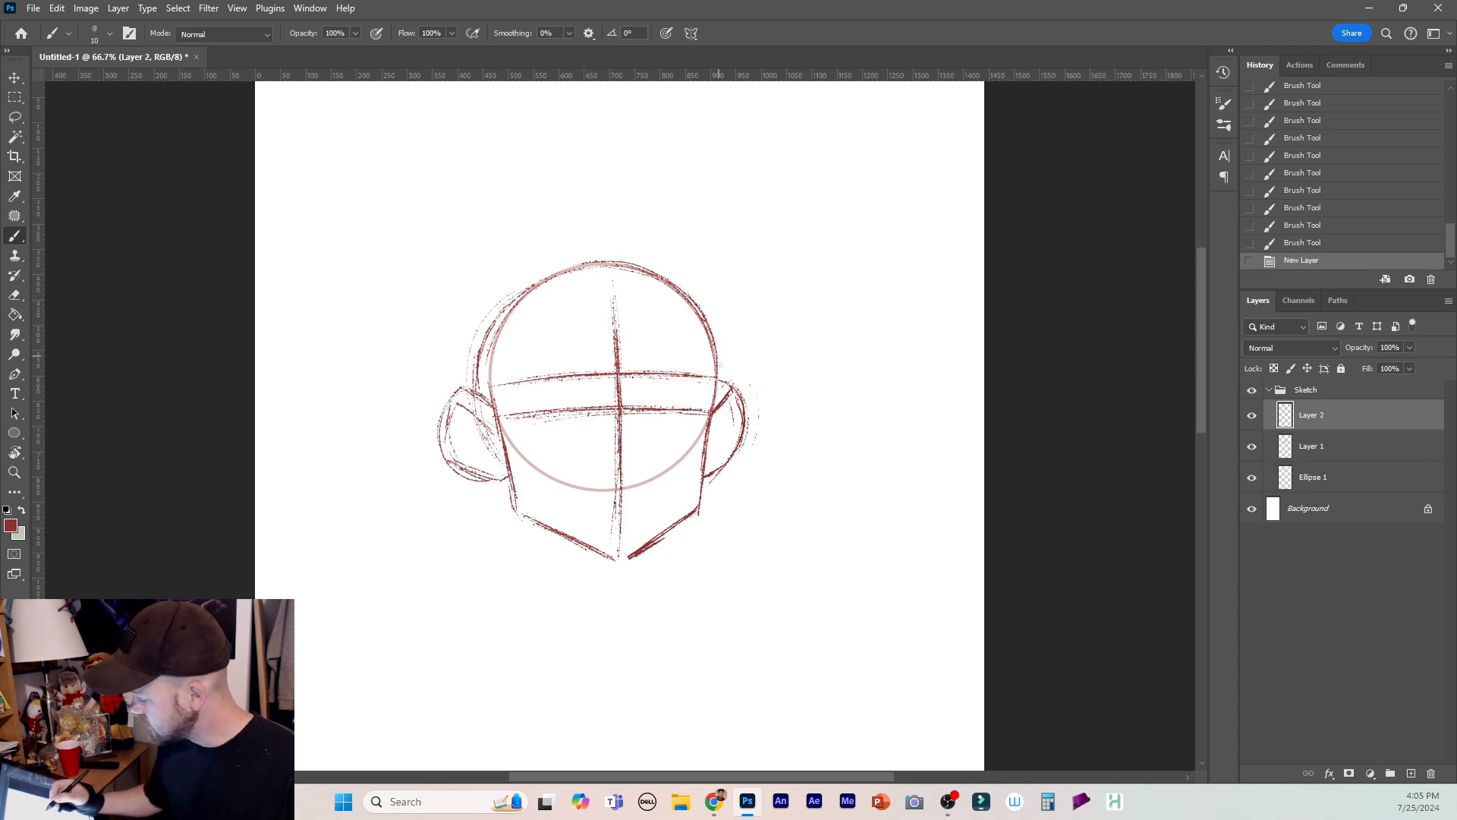
Try a wide domed cap with a tilted brim over the head, and undo it back to the empty new layer.
{"action": "mouse_move", "coordinate": [726, 384]}
{"action": "left_mouse_down"}
{"action": "mouse_move", "coordinate": [833, 312]}
{"action": "mouse_move", "coordinate": [509, 375]}
{"action": "mouse_move", "coordinate": [785, 357]}
{"action": "mouse_move", "coordinate": [815, 292]}
{"action": "mouse_move", "coordinate": [486, 380]}
{"action": "mouse_move", "coordinate": [637, 145]}
{"action": "mouse_move", "coordinate": [834, 307]}
{"action": "mouse_move", "coordinate": [454, 320]}
{"action": "mouse_move", "coordinate": [501, 217]}
{"action": "left_mouse_up"}
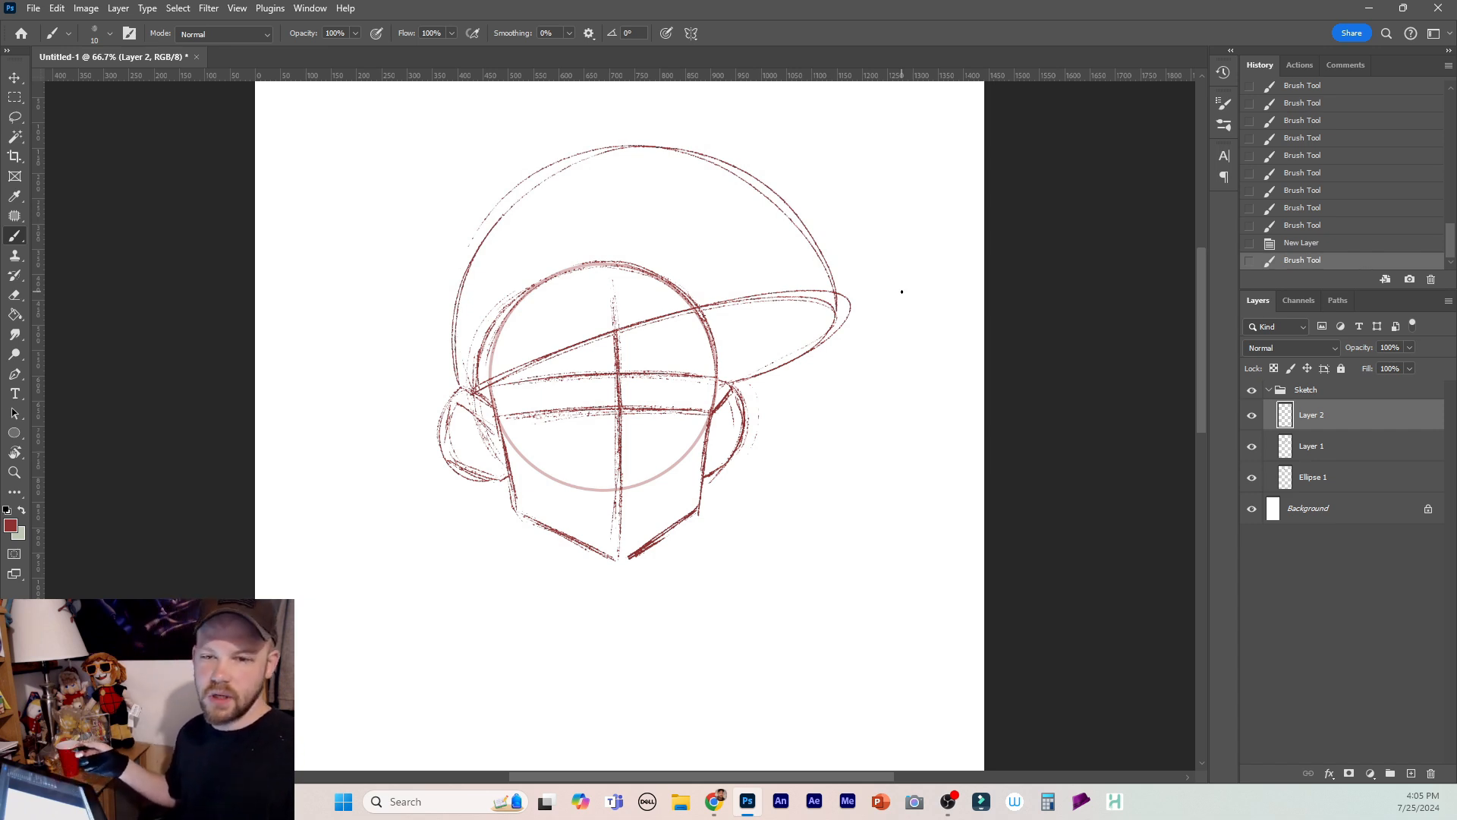
{"action": "key", "text": "ctrl+z"}
{"action": "key", "text": "ctrl+z"}
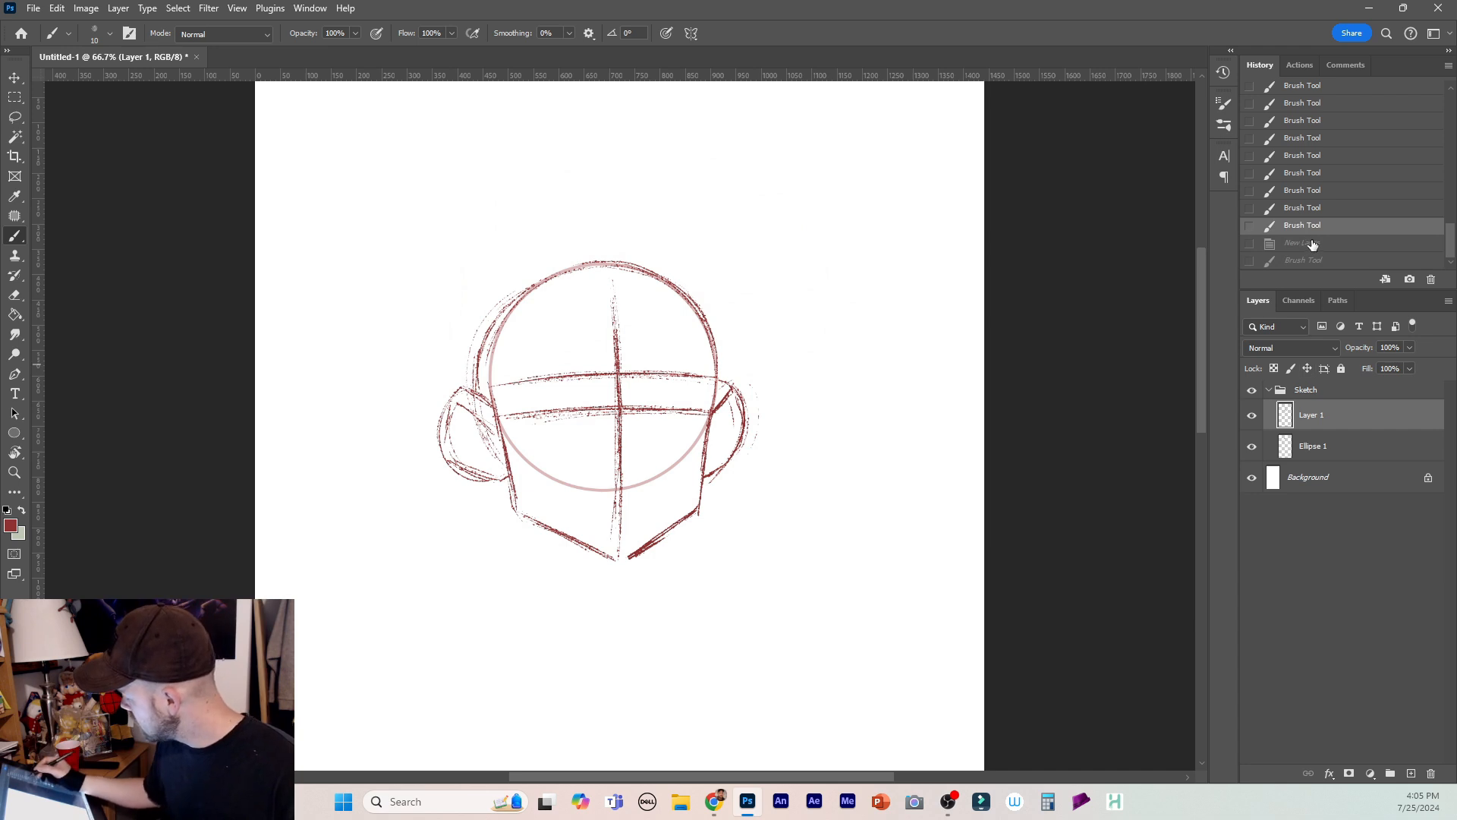
{"action": "key", "text": "ctrl+shift+z"}
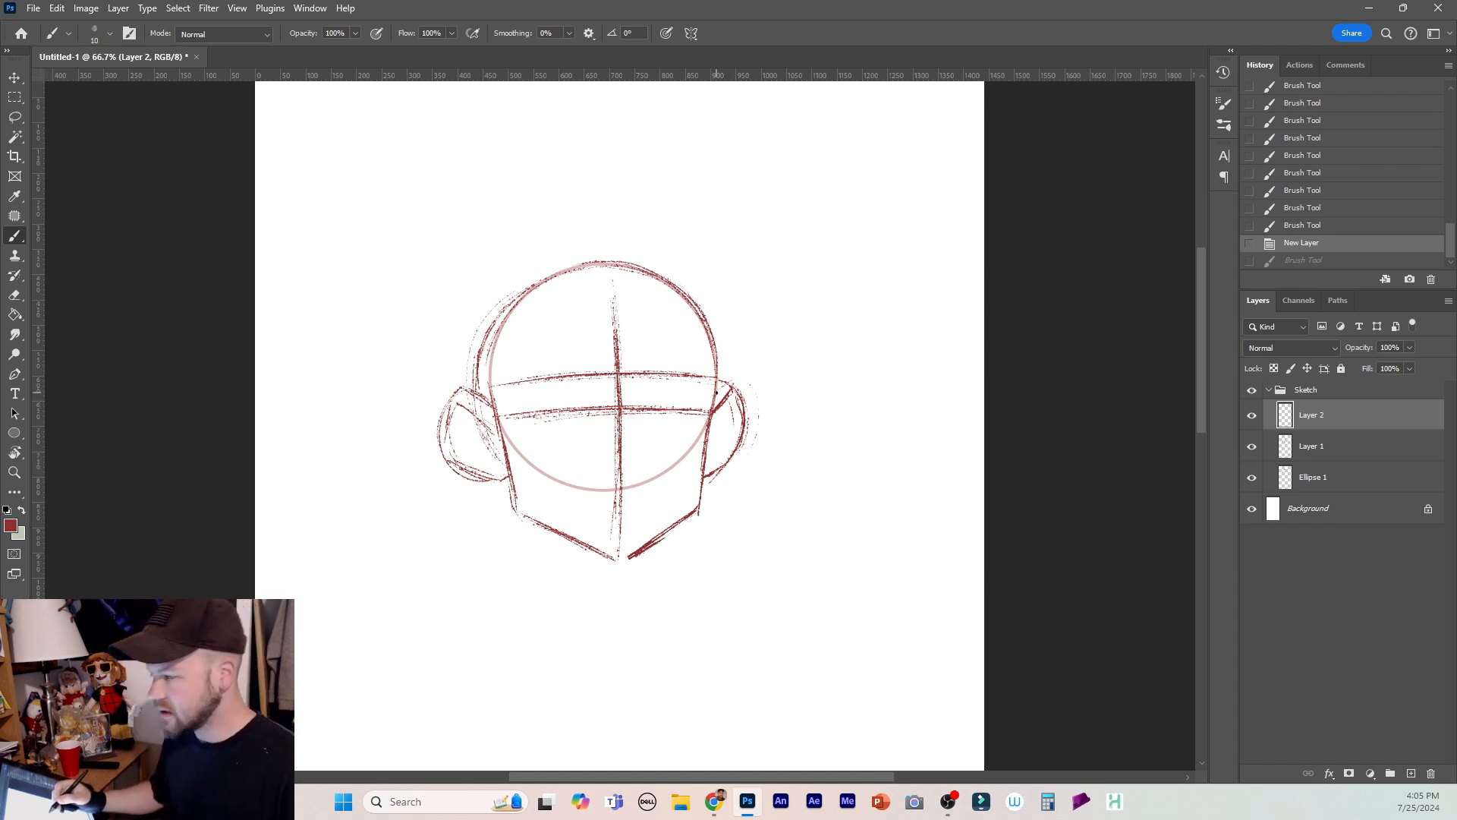
Sketch a large upturned oval cap brim rising from the left of the forehead to the upper right and returning to the right ear.
{"action": "mouse_move", "coordinate": [738, 380]}
{"action": "left_mouse_down"}
{"action": "mouse_move", "coordinate": [766, 366]}
{"action": "mouse_move", "coordinate": [701, 220]}
{"action": "mouse_move", "coordinate": [665, 277]}
{"action": "left_mouse_up"}
{"action": "left_click_drag", "start_coordinate": [535, 372], "coordinate": [801, 197]}
{"action": "left_click_drag", "start_coordinate": [760, 373], "coordinate": [812, 192]}
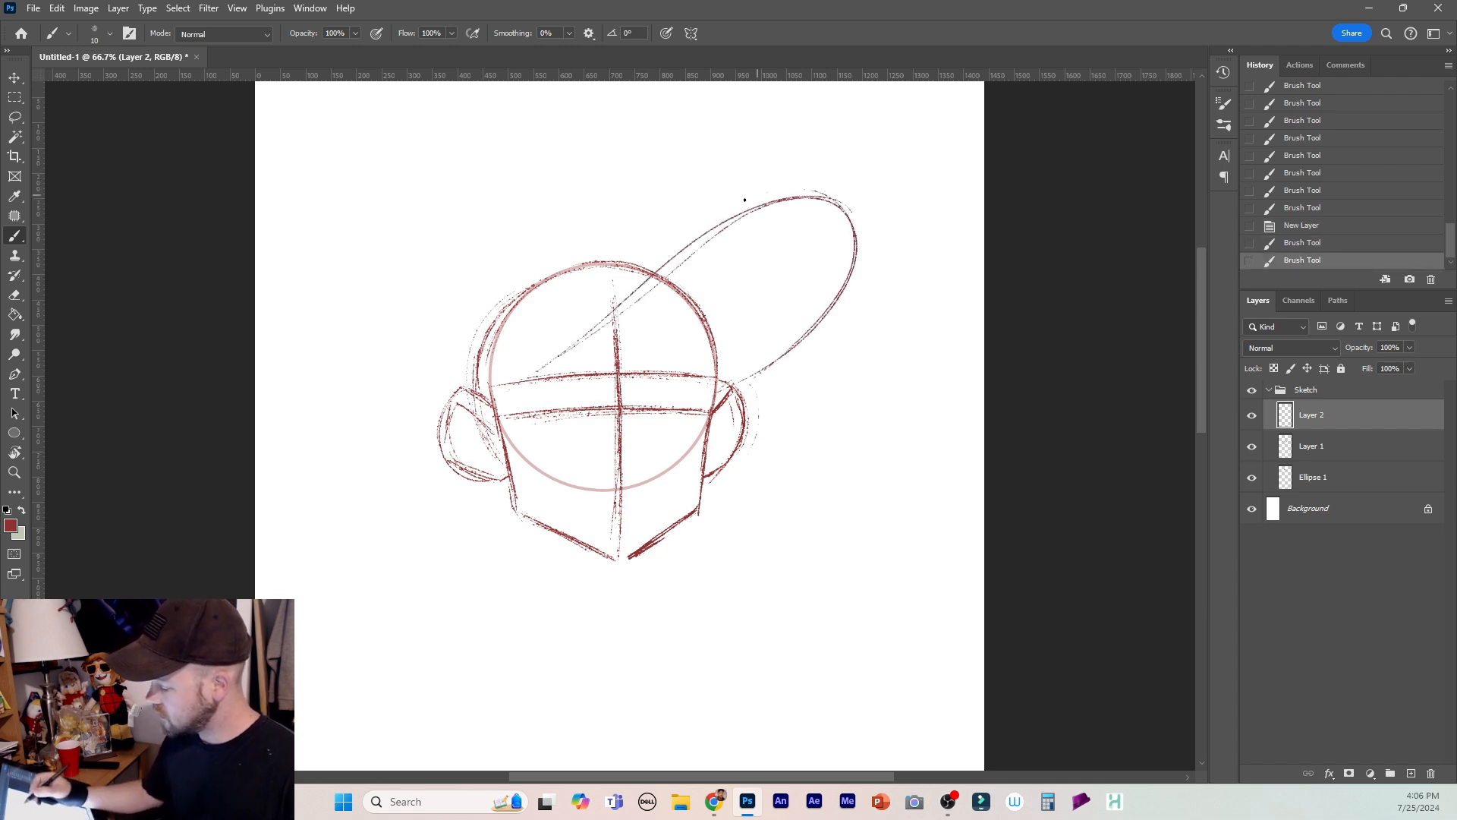
{"action": "mouse_move", "coordinate": [666, 262]}
{"action": "left_mouse_down"}
{"action": "mouse_move", "coordinate": [528, 374]}
{"action": "mouse_move", "coordinate": [614, 311]}
{"action": "left_mouse_up"}
{"action": "left_click_drag", "start_coordinate": [758, 375], "coordinate": [824, 193]}
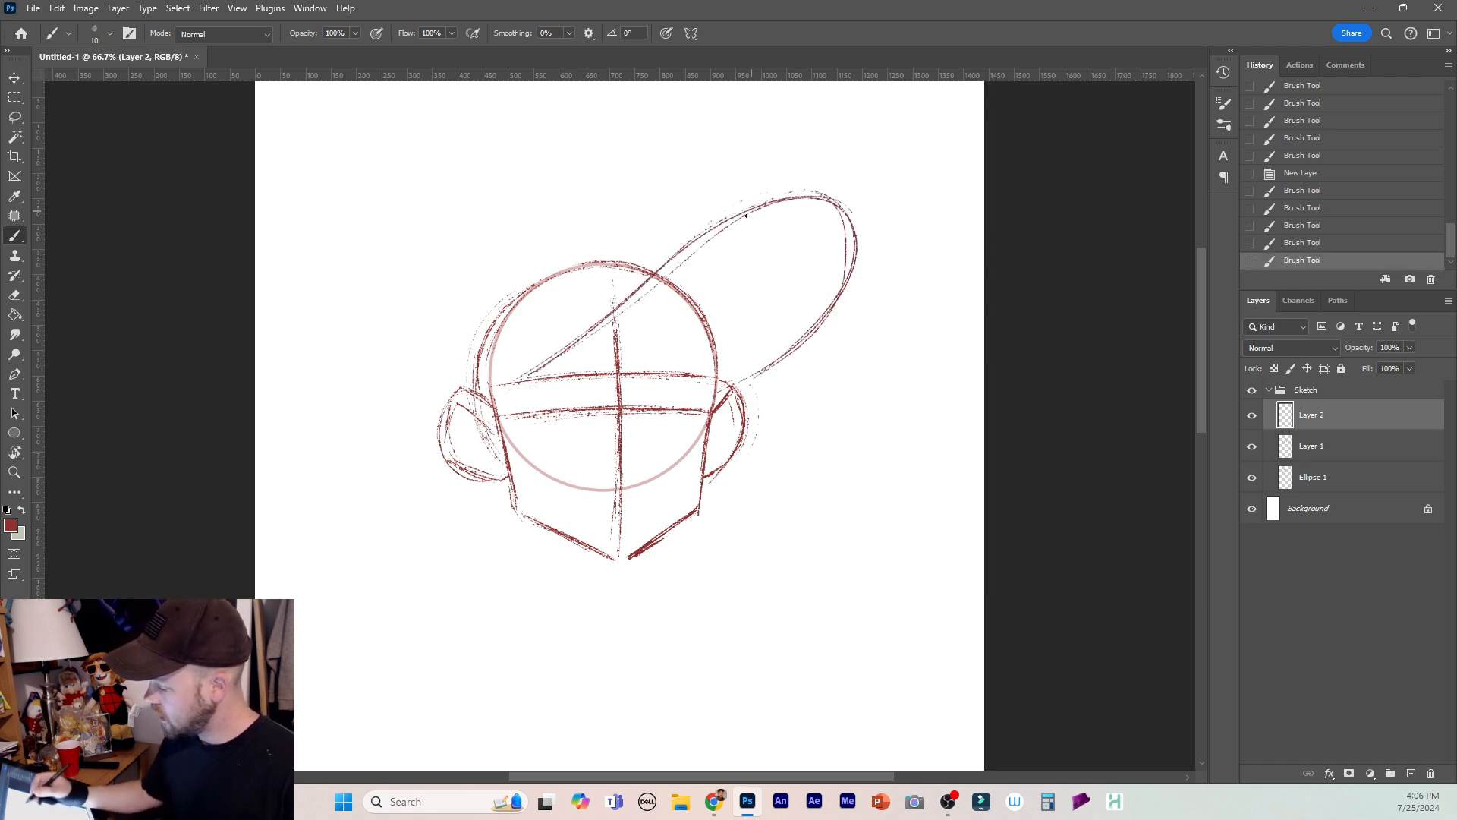
Reinforce the cap brim's edges and extend its front line down across the forehead toward the left ear.
{"action": "left_click_drag", "start_coordinate": [544, 359], "coordinate": [692, 237]}
{"action": "mouse_move", "coordinate": [725, 391]}
{"action": "left_mouse_down"}
{"action": "mouse_move", "coordinate": [804, 340]}
{"action": "mouse_move", "coordinate": [851, 222]}
{"action": "left_mouse_up"}
{"action": "left_click_drag", "start_coordinate": [558, 354], "coordinate": [673, 298]}
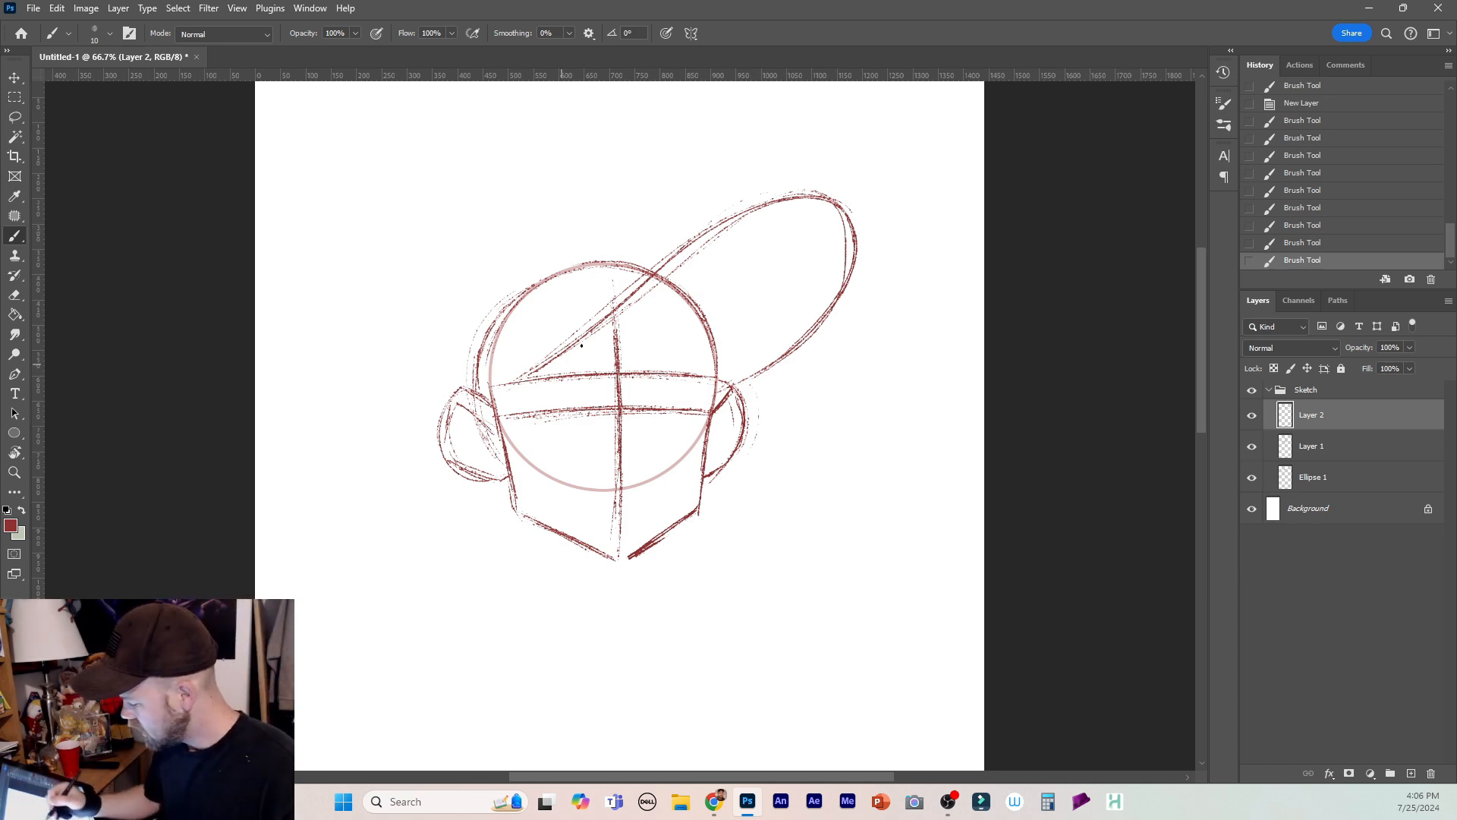
{"action": "left_click_drag", "start_coordinate": [534, 378], "coordinate": [592, 335]}
{"action": "left_click_drag", "start_coordinate": [496, 399], "coordinate": [571, 351]}
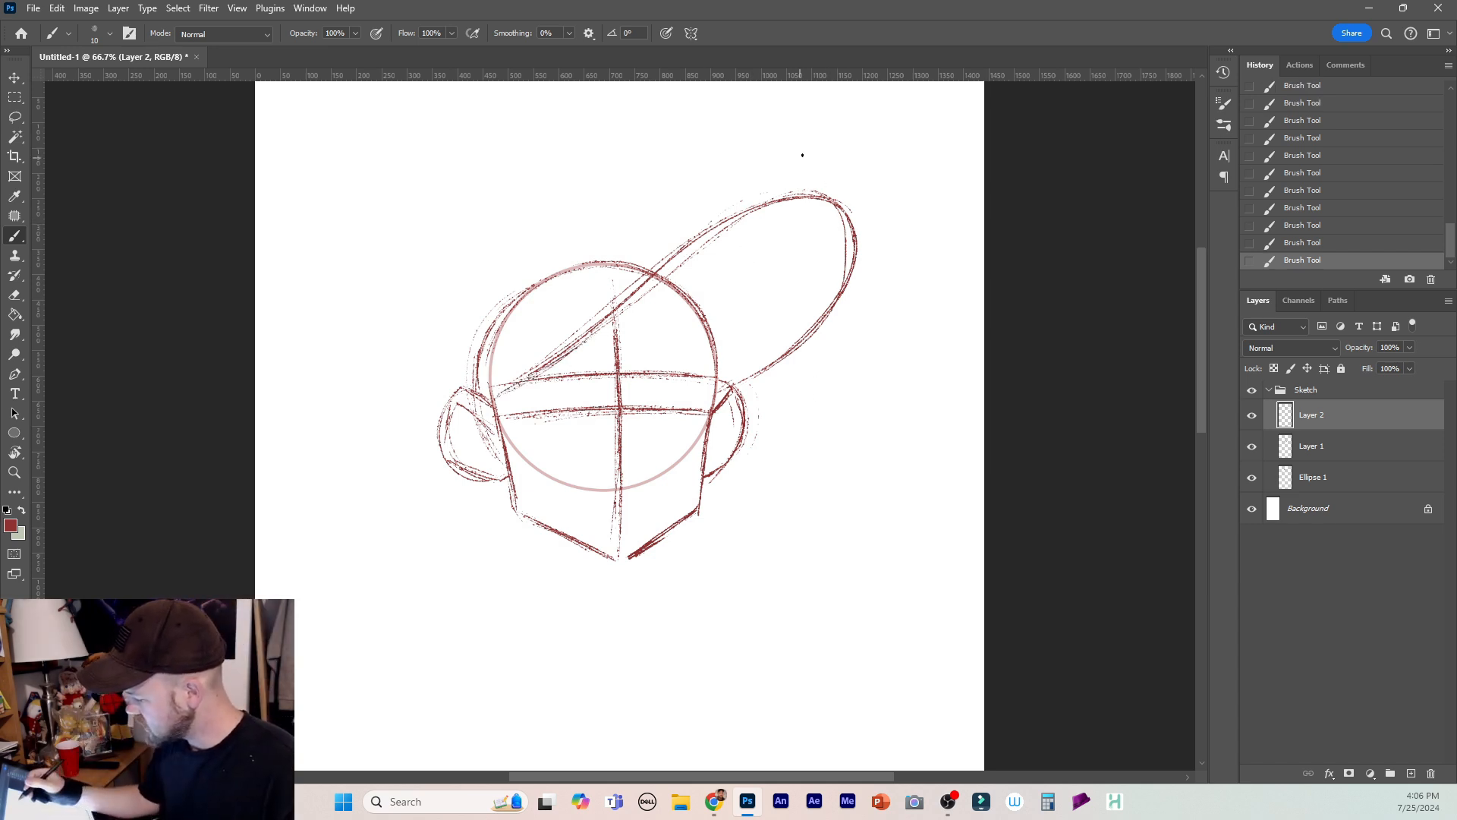
Sketch the cap's large rounded crown from the brim's upper right tip over the head down to the left ear.
{"action": "left_click_drag", "start_coordinate": [749, 128], "coordinate": [656, 110]}
{"action": "left_click_drag", "start_coordinate": [469, 380], "coordinate": [658, 121]}
{"action": "mouse_move", "coordinate": [811, 179]}
{"action": "left_mouse_down"}
{"action": "mouse_move", "coordinate": [750, 138]}
{"action": "mouse_move", "coordinate": [570, 148]}
{"action": "mouse_move", "coordinate": [483, 383]}
{"action": "left_mouse_up"}
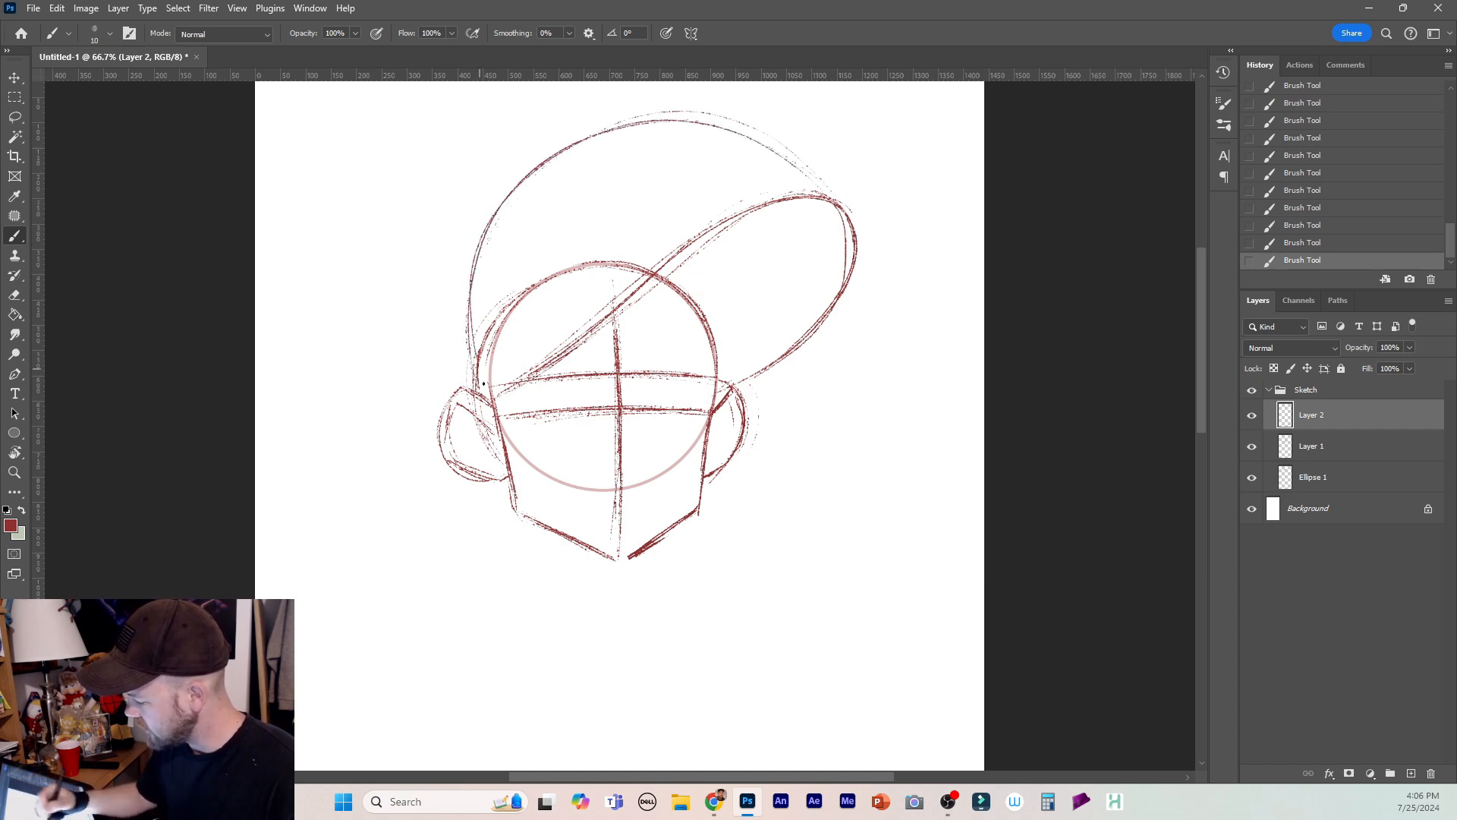
{"action": "mouse_move", "coordinate": [801, 166]}
{"action": "left_mouse_down"}
{"action": "mouse_move", "coordinate": [699, 119]}
{"action": "mouse_move", "coordinate": [486, 231]}
{"action": "mouse_move", "coordinate": [466, 372]}
{"action": "left_mouse_up"}
{"action": "mouse_move", "coordinate": [835, 195]}
{"action": "left_mouse_down"}
{"action": "mouse_move", "coordinate": [770, 144]}
{"action": "mouse_move", "coordinate": [649, 116]}
{"action": "left_mouse_up"}
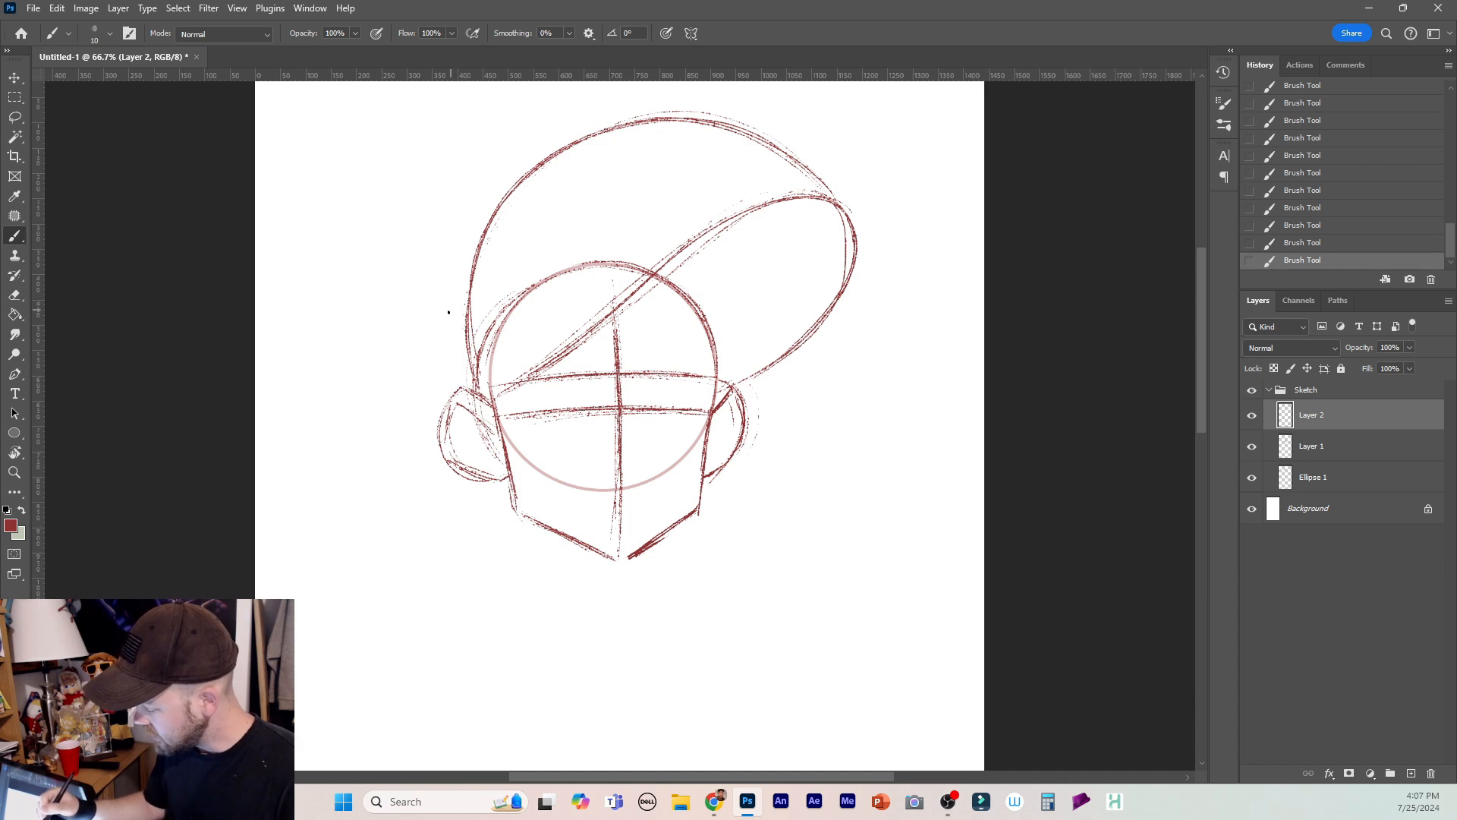
Sketch a small circle on the cap crown's left edge above the ear, and undo the extra circle beside it.
{"action": "mouse_move", "coordinate": [488, 337]}
{"action": "left_mouse_down"}
{"action": "mouse_move", "coordinate": [463, 300]}
{"action": "mouse_move", "coordinate": [442, 337]}
{"action": "mouse_move", "coordinate": [484, 342]}
{"action": "mouse_move", "coordinate": [469, 296]}
{"action": "mouse_move", "coordinate": [438, 332]}
{"action": "mouse_move", "coordinate": [484, 344]}
{"action": "mouse_move", "coordinate": [484, 304]}
{"action": "mouse_move", "coordinate": [440, 325]}
{"action": "mouse_move", "coordinate": [470, 348]}
{"action": "mouse_move", "coordinate": [483, 305]}
{"action": "mouse_move", "coordinate": [438, 311]}
{"action": "mouse_move", "coordinate": [494, 322]}
{"action": "left_mouse_up"}
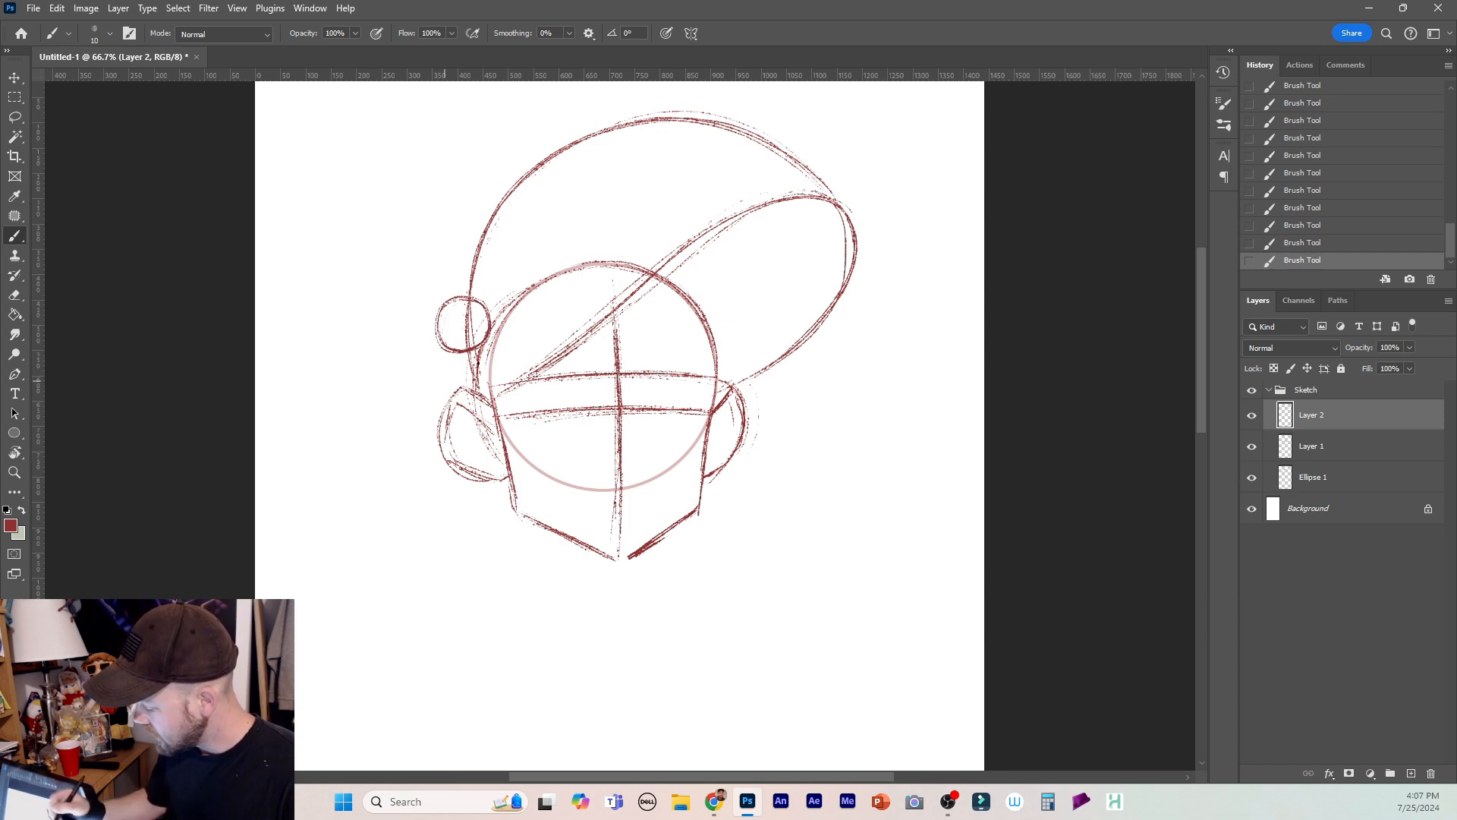
{"action": "mouse_move", "coordinate": [499, 301]}
{"action": "left_mouse_down"}
{"action": "mouse_move", "coordinate": [519, 325]}
{"action": "mouse_move", "coordinate": [493, 304]}
{"action": "left_mouse_up"}
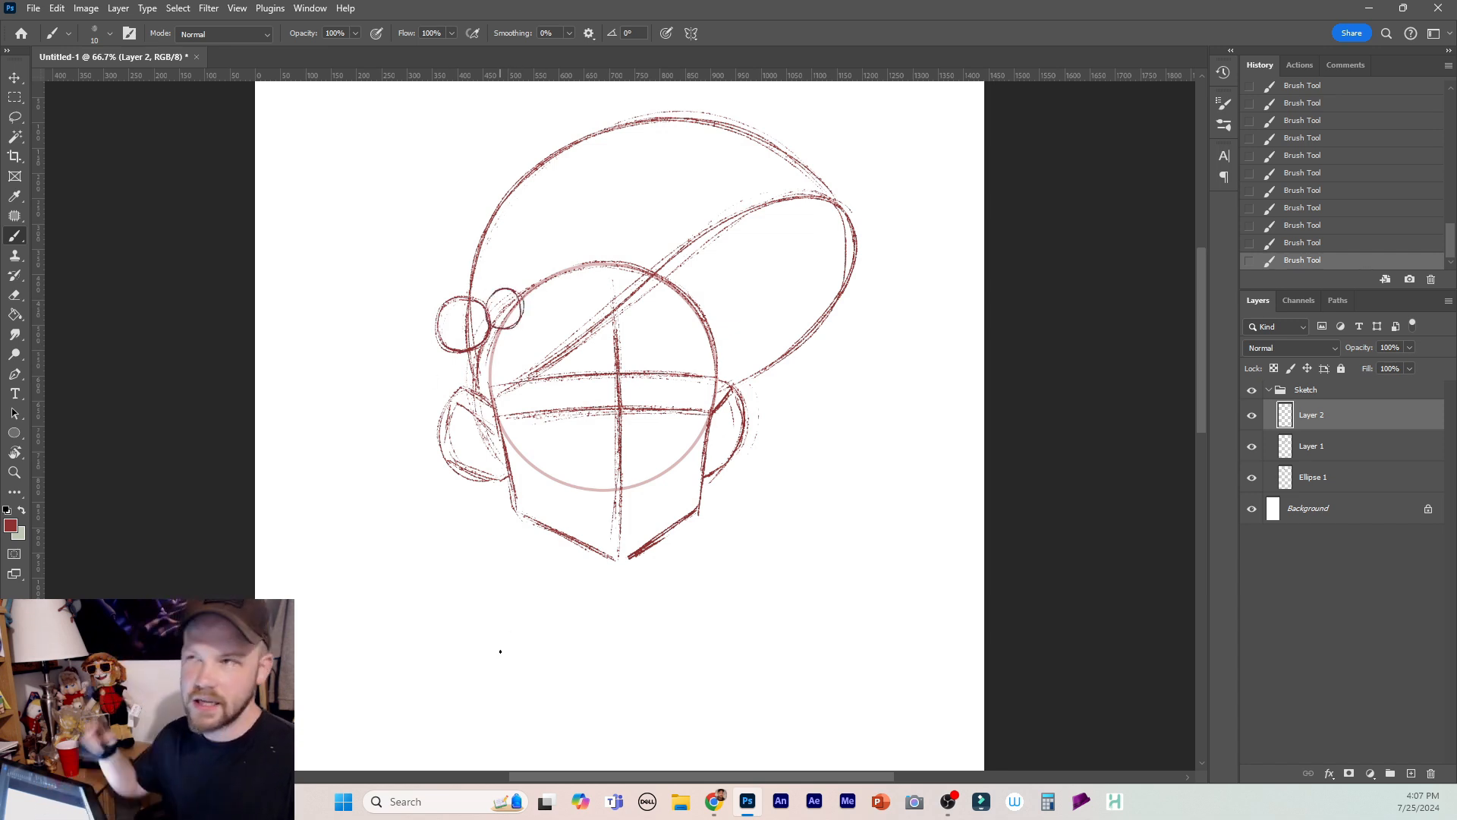
{"action": "key", "text": "ctrl+z"}
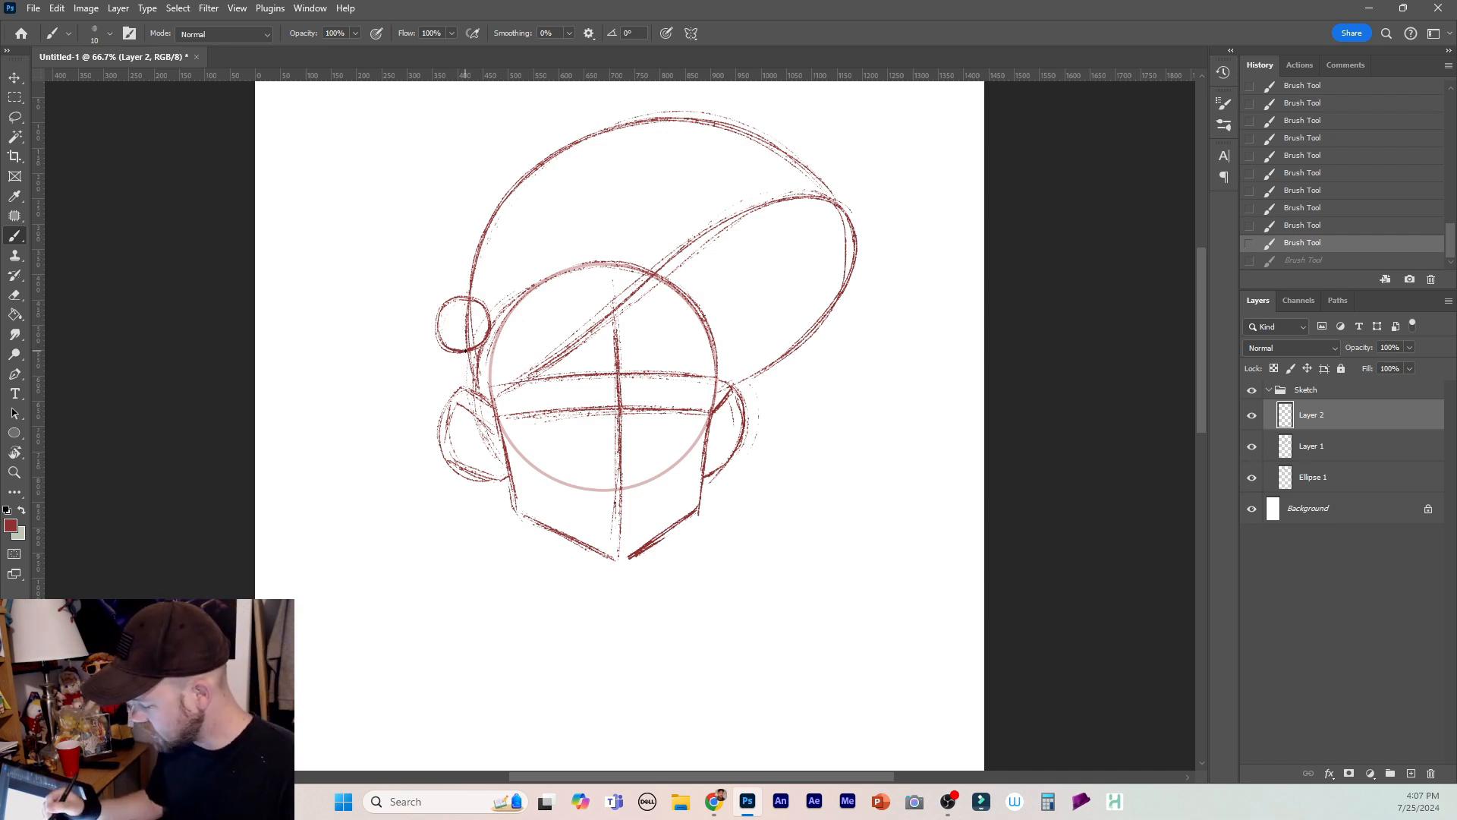
Sketch a large curve from the small circle around the left ear and under the chin to the right side of the jaw.
{"action": "left_click", "coordinate": [468, 352]}
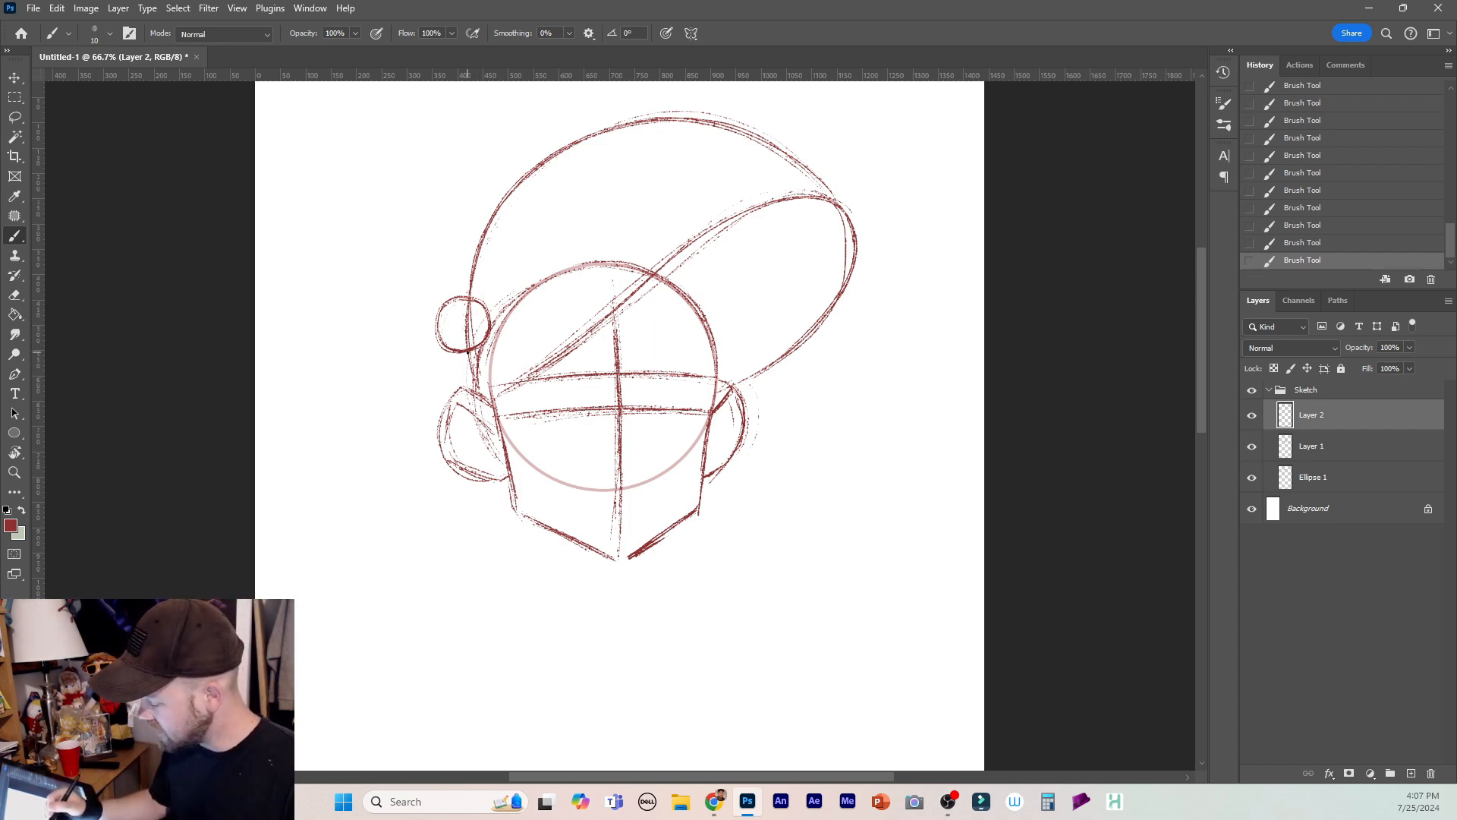
{"action": "mouse_move", "coordinate": [456, 371]}
{"action": "left_mouse_down"}
{"action": "mouse_move", "coordinate": [429, 453]}
{"action": "mouse_move", "coordinate": [463, 515]}
{"action": "mouse_move", "coordinate": [448, 519]}
{"action": "mouse_move", "coordinate": [607, 589]}
{"action": "left_mouse_up"}
{"action": "mouse_move", "coordinate": [520, 582]}
{"action": "left_mouse_down"}
{"action": "mouse_move", "coordinate": [439, 399]}
{"action": "mouse_move", "coordinate": [478, 559]}
{"action": "mouse_move", "coordinate": [644, 555]}
{"action": "mouse_move", "coordinate": [498, 570]}
{"action": "mouse_move", "coordinate": [446, 384]}
{"action": "mouse_move", "coordinate": [550, 593]}
{"action": "mouse_move", "coordinate": [662, 539]}
{"action": "mouse_move", "coordinate": [611, 586]}
{"action": "left_mouse_up"}
{"action": "mouse_move", "coordinate": [674, 530]}
{"action": "left_mouse_down"}
{"action": "mouse_move", "coordinate": [604, 586]}
{"action": "mouse_move", "coordinate": [434, 449]}
{"action": "mouse_move", "coordinate": [587, 592]}
{"action": "left_mouse_up"}
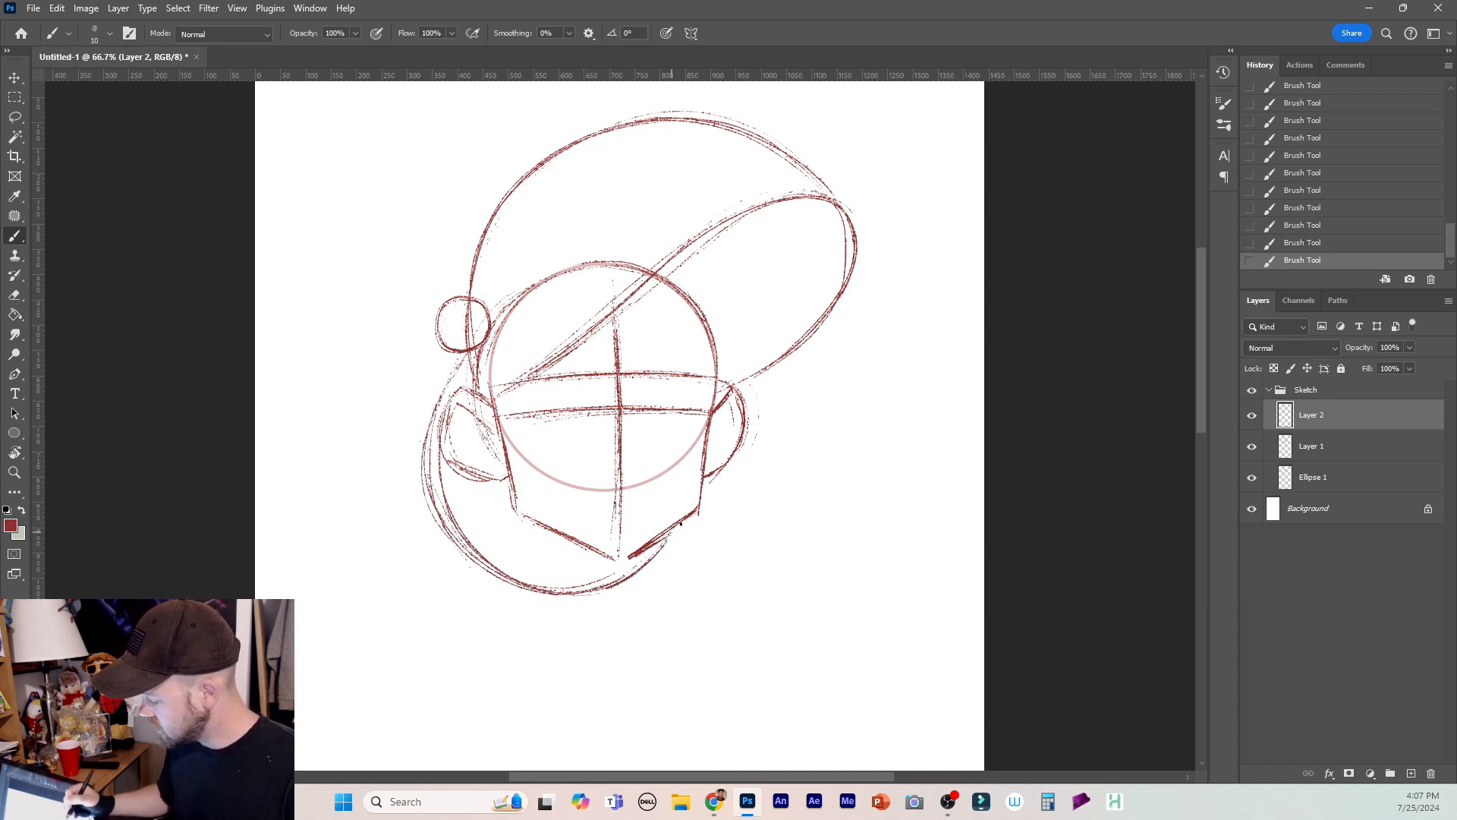
{"action": "mouse_move", "coordinate": [880, 420]}
{"action": "left_mouse_down"}
{"action": "mouse_move", "coordinate": [793, 474]}
{"action": "mouse_move", "coordinate": [815, 538]}
{"action": "mouse_move", "coordinate": [880, 530]}
{"action": "mouse_move", "coordinate": [823, 545]}
{"action": "mouse_move", "coordinate": [797, 468]}
{"action": "mouse_move", "coordinate": [870, 418]}
{"action": "mouse_move", "coordinate": [803, 454]}
{"action": "mouse_move", "coordinate": [827, 542]}
{"action": "mouse_move", "coordinate": [886, 536]}
{"action": "mouse_move", "coordinate": [797, 510]}
{"action": "mouse_move", "coordinate": [857, 420]}
{"action": "mouse_move", "coordinate": [826, 434]}
{"action": "mouse_move", "coordinate": [793, 516]}
{"action": "left_mouse_up"}
{"action": "key", "text": "ctrl+z"}
{"action": "key", "text": "ctrl+z"}
{"action": "key", "text": "ctrl+z"}
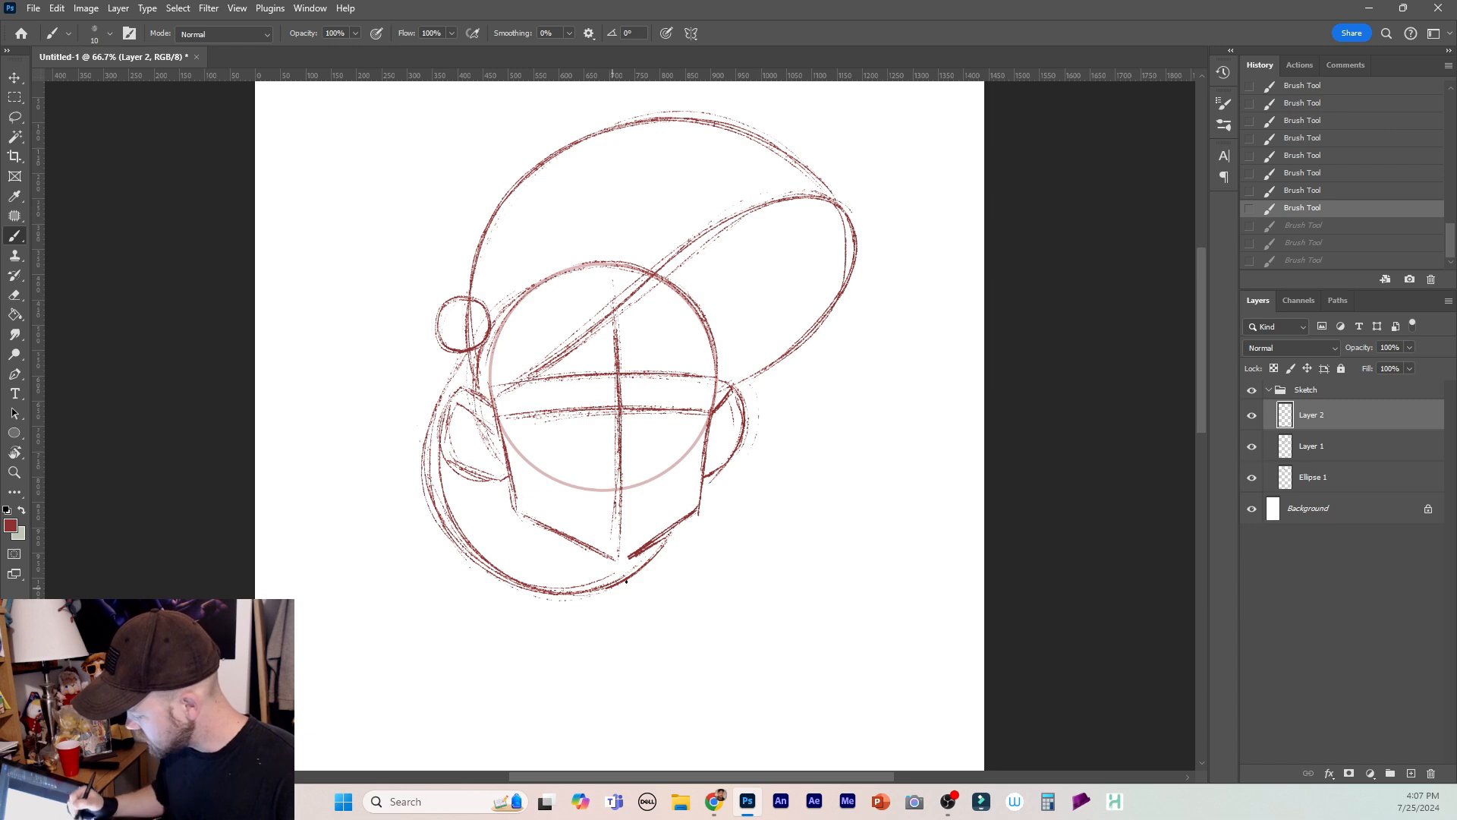
Reinforce the large curve under the chin and extend its end up to the right jaw line.
{"action": "left_click_drag", "start_coordinate": [626, 582], "coordinate": [672, 535]}
{"action": "mouse_move", "coordinate": [445, 463]}
{"action": "left_mouse_down"}
{"action": "mouse_move", "coordinate": [476, 543]}
{"action": "mouse_move", "coordinate": [599, 587]}
{"action": "left_mouse_up"}
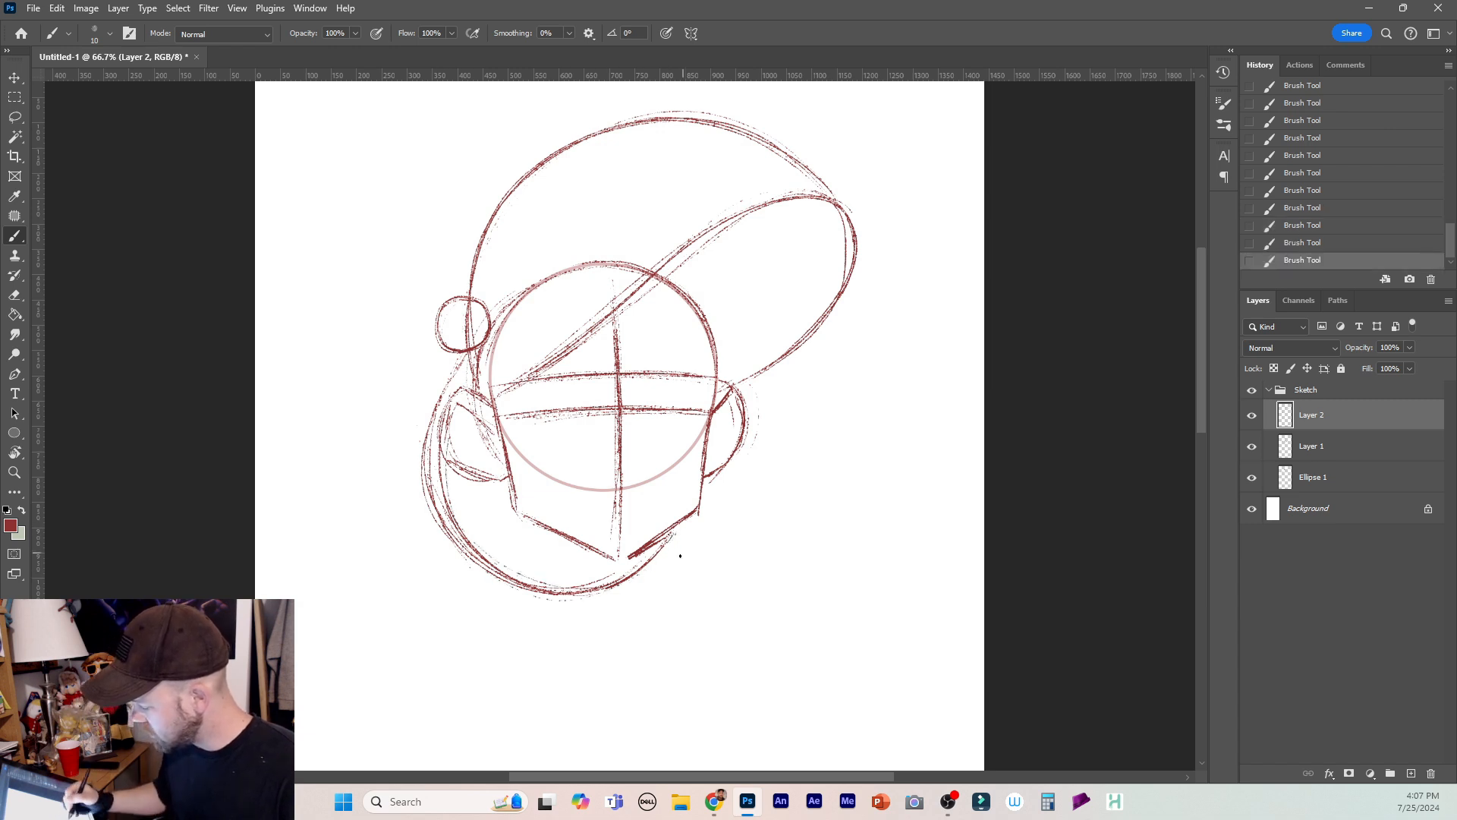
{"action": "mouse_move", "coordinate": [683, 524]}
{"action": "left_mouse_down"}
{"action": "mouse_move", "coordinate": [640, 576]}
{"action": "mouse_move", "coordinate": [601, 587]}
{"action": "left_mouse_up"}
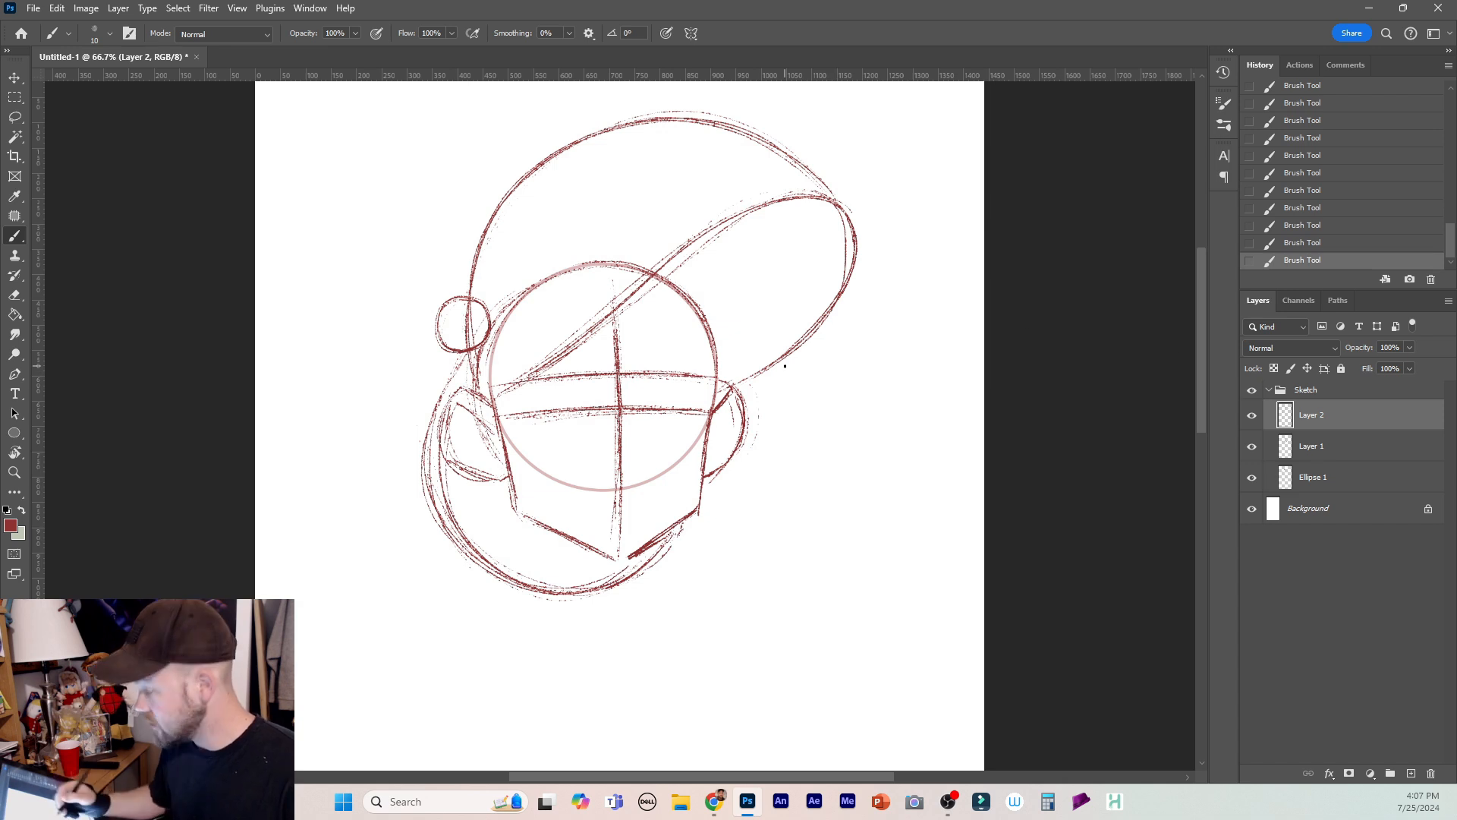
Sketch a second large rounded curve at the lower left, starting beside the first curve and ending below the chin.
{"action": "scroll", "coordinate": [1203, 368], "scroll_direction": "down", "scroll_amount": 1}
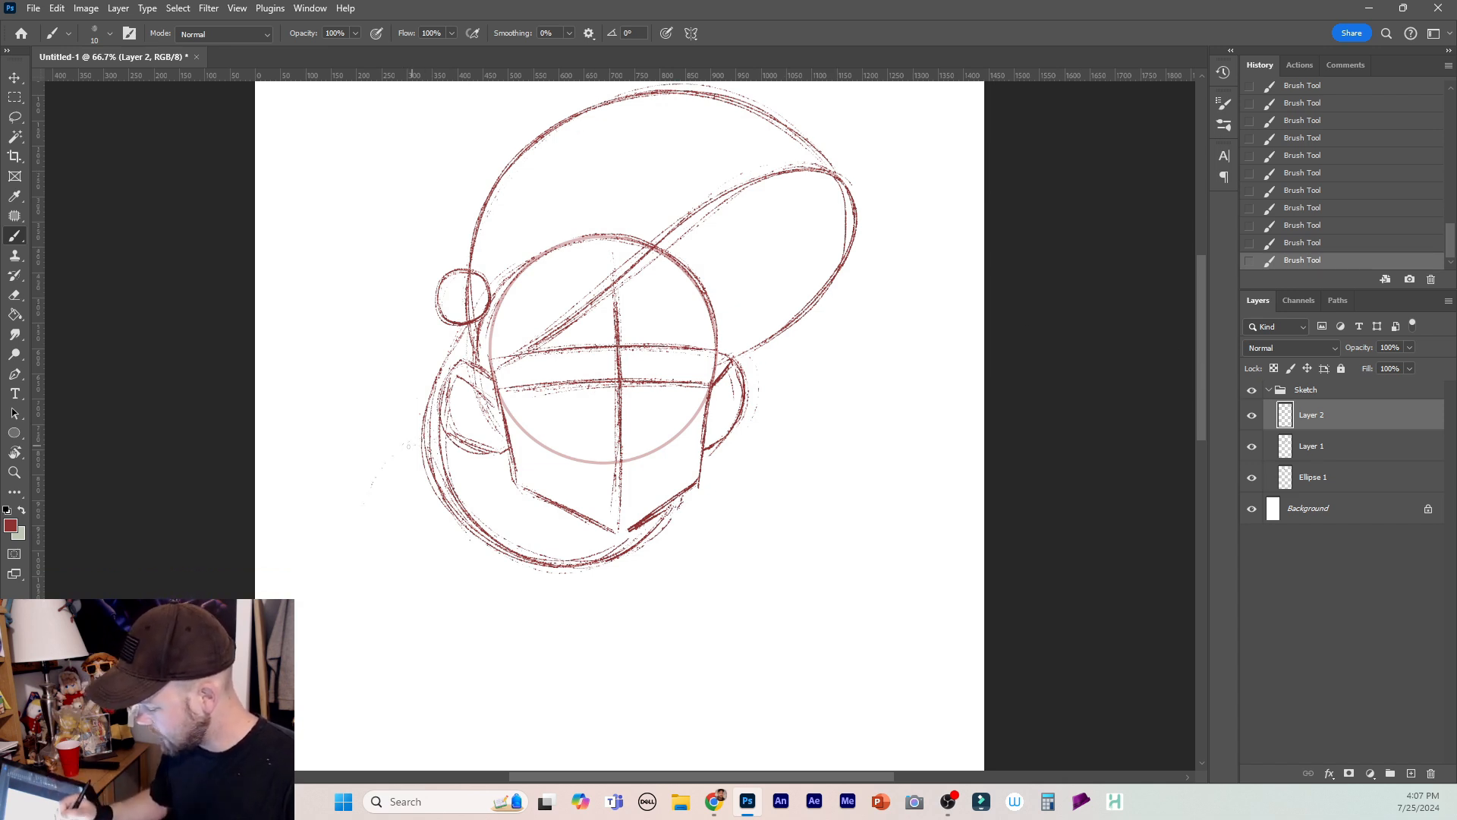
{"action": "left_click_drag", "start_coordinate": [415, 444], "coordinate": [371, 486]}
{"action": "mouse_move", "coordinate": [562, 611]}
{"action": "left_mouse_down"}
{"action": "mouse_move", "coordinate": [443, 641]}
{"action": "mouse_move", "coordinate": [403, 455]}
{"action": "mouse_move", "coordinate": [467, 637]}
{"action": "mouse_move", "coordinate": [576, 597]}
{"action": "mouse_move", "coordinate": [379, 561]}
{"action": "mouse_move", "coordinate": [416, 434]}
{"action": "left_mouse_up"}
{"action": "mouse_move", "coordinate": [402, 454]}
{"action": "left_mouse_down"}
{"action": "mouse_move", "coordinate": [377, 529]}
{"action": "mouse_move", "coordinate": [573, 598]}
{"action": "mouse_move", "coordinate": [515, 645]}
{"action": "mouse_move", "coordinate": [423, 428]}
{"action": "left_mouse_up"}
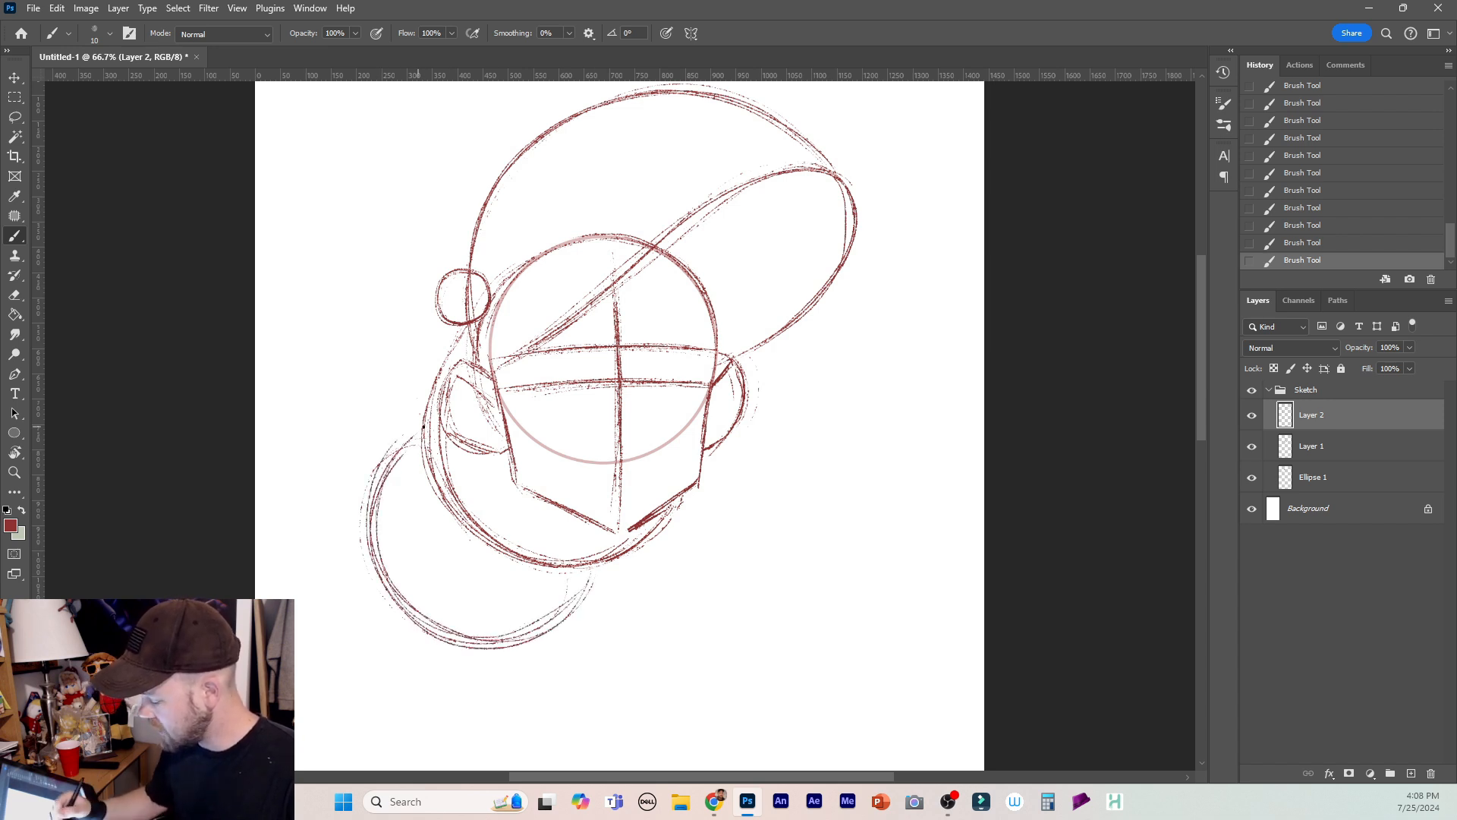
Sketch a brush with a flared bristle head, narrow band and rounded handle in the empty area right of the head.
{"action": "mouse_move", "coordinate": [836, 430]}
{"action": "left_mouse_down"}
{"action": "mouse_move", "coordinate": [912, 405]}
{"action": "mouse_move", "coordinate": [894, 490]}
{"action": "left_mouse_up"}
{"action": "mouse_move", "coordinate": [821, 442]}
{"action": "left_mouse_down"}
{"action": "mouse_move", "coordinate": [863, 503]}
{"action": "mouse_move", "coordinate": [893, 494]}
{"action": "mouse_move", "coordinate": [863, 516]}
{"action": "mouse_move", "coordinate": [888, 497]}
{"action": "left_mouse_up"}
{"action": "left_click_drag", "start_coordinate": [894, 426], "coordinate": [881, 460]}
{"action": "mouse_move", "coordinate": [873, 426]}
{"action": "left_mouse_down"}
{"action": "mouse_move", "coordinate": [881, 477]}
{"action": "mouse_move", "coordinate": [854, 464]}
{"action": "mouse_move", "coordinate": [898, 600]}
{"action": "mouse_move", "coordinate": [889, 509]}
{"action": "mouse_move", "coordinate": [903, 594]}
{"action": "left_mouse_up"}
{"action": "left_click_drag", "start_coordinate": [865, 533], "coordinate": [884, 605]}
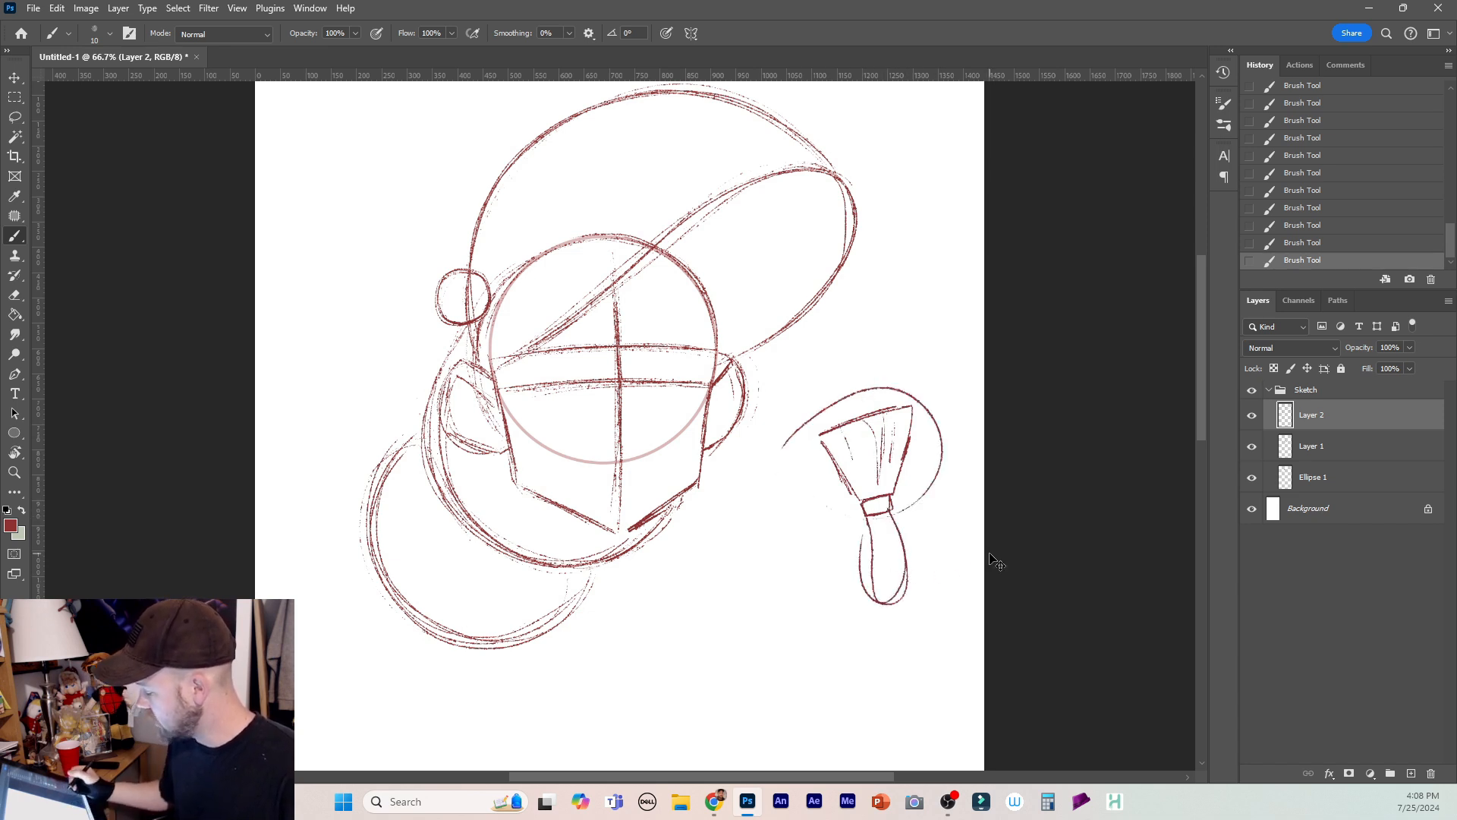
Undo all strokes of the brush sketch right of the head.
{"action": "key", "text": "ctrl+z"}
{"action": "key", "text": "ctrl+z"}
{"action": "key", "text": "ctrl+z"}
{"action": "key", "text": "ctrl+z"}
{"action": "key", "text": "ctrl+z"}
{"action": "key", "text": "ctrl+z"}
{"action": "key", "text": "ctrl+z"}
{"action": "key", "text": "ctrl+z"}
{"action": "key", "text": "ctrl+z"}
{"action": "key", "text": "ctrl+z"}
{"action": "key", "text": "ctrl+z"}
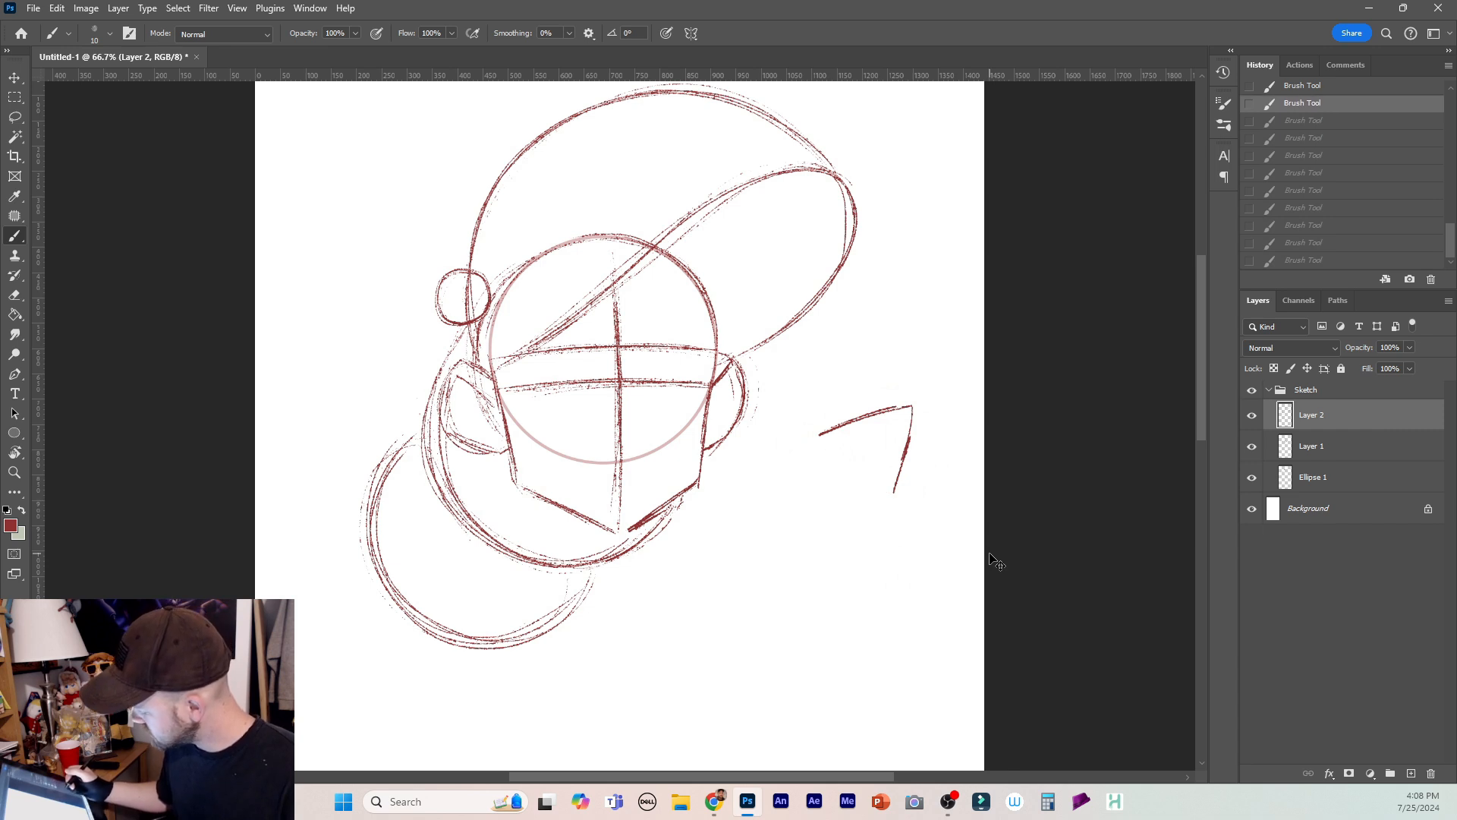
{"action": "key", "text": "ctrl+shift+z"}
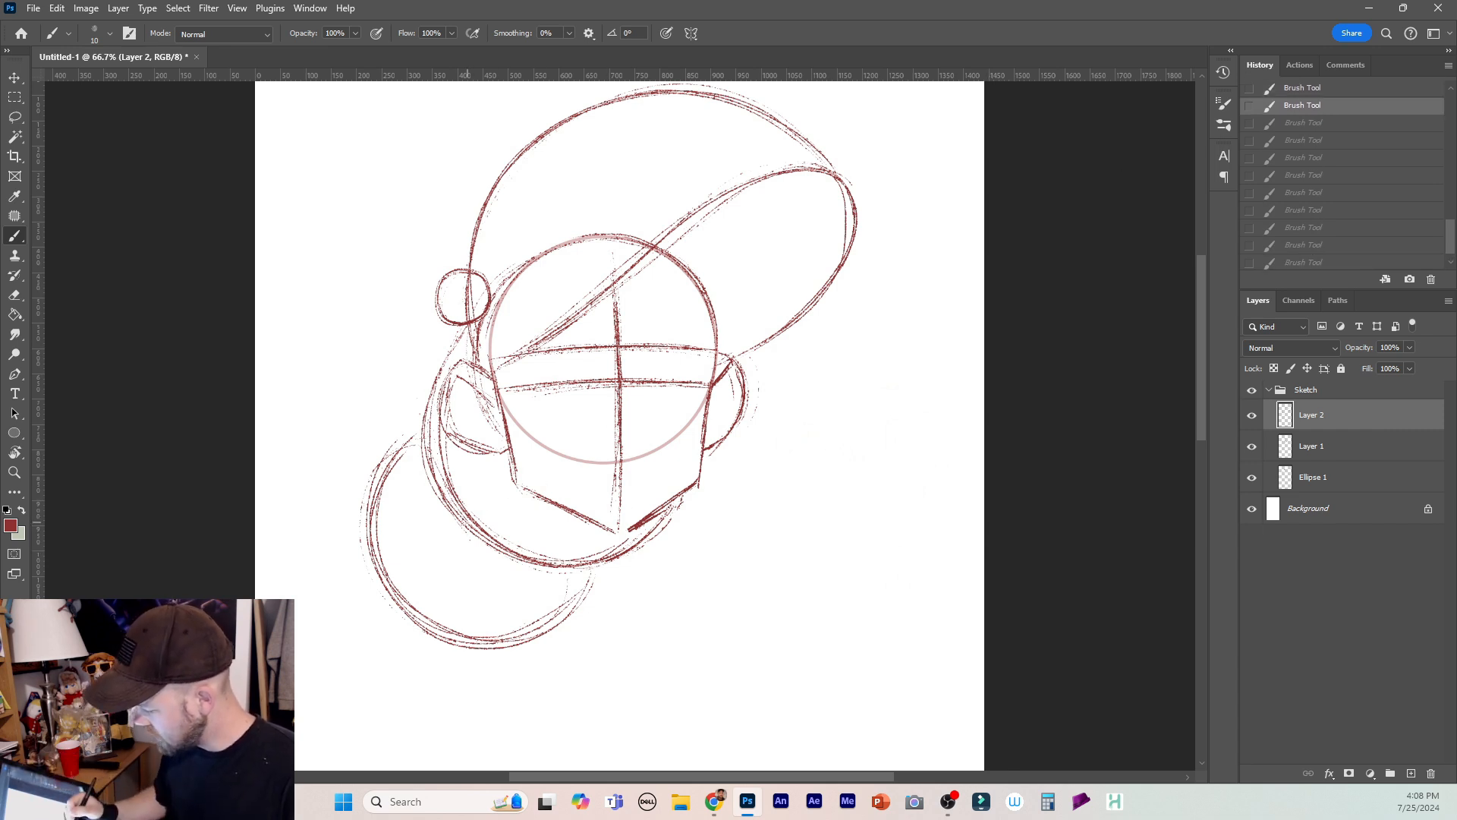
Add curved dividing lines across the lower left rounded shape, between its outer edge and the curve around the chin.
{"action": "mouse_move", "coordinate": [381, 557]}
{"action": "left_mouse_down"}
{"action": "mouse_move", "coordinate": [446, 515]}
{"action": "mouse_move", "coordinate": [493, 596]}
{"action": "mouse_move", "coordinate": [480, 636]}
{"action": "left_mouse_up"}
{"action": "left_click_drag", "start_coordinate": [545, 566], "coordinate": [539, 618]}
{"action": "left_click_drag", "start_coordinate": [551, 563], "coordinate": [548, 616]}
{"action": "left_click_drag", "start_coordinate": [384, 487], "coordinate": [423, 475]}
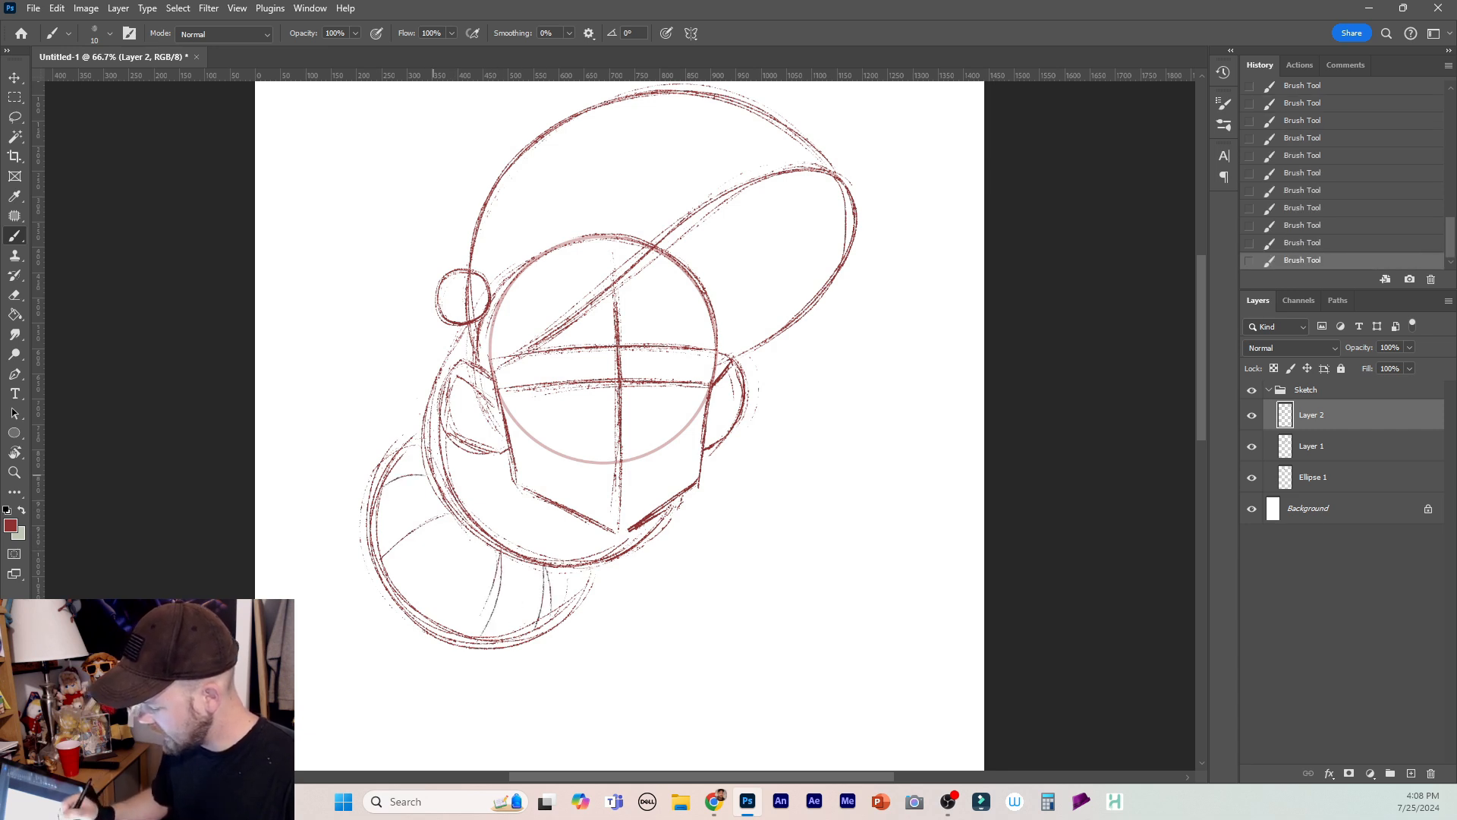
Add short curved dividing lines across the rounded band around the chin and a short stroke above the left ear.
{"action": "left_click_drag", "start_coordinate": [464, 543], "coordinate": [445, 579]}
{"action": "left_click_drag", "start_coordinate": [478, 454], "coordinate": [451, 502]}
{"action": "mouse_move", "coordinate": [469, 475]}
{"action": "left_mouse_down"}
{"action": "mouse_move", "coordinate": [451, 518]}
{"action": "mouse_move", "coordinate": [497, 520]}
{"action": "mouse_move", "coordinate": [528, 557]}
{"action": "mouse_move", "coordinate": [568, 563]}
{"action": "left_mouse_up"}
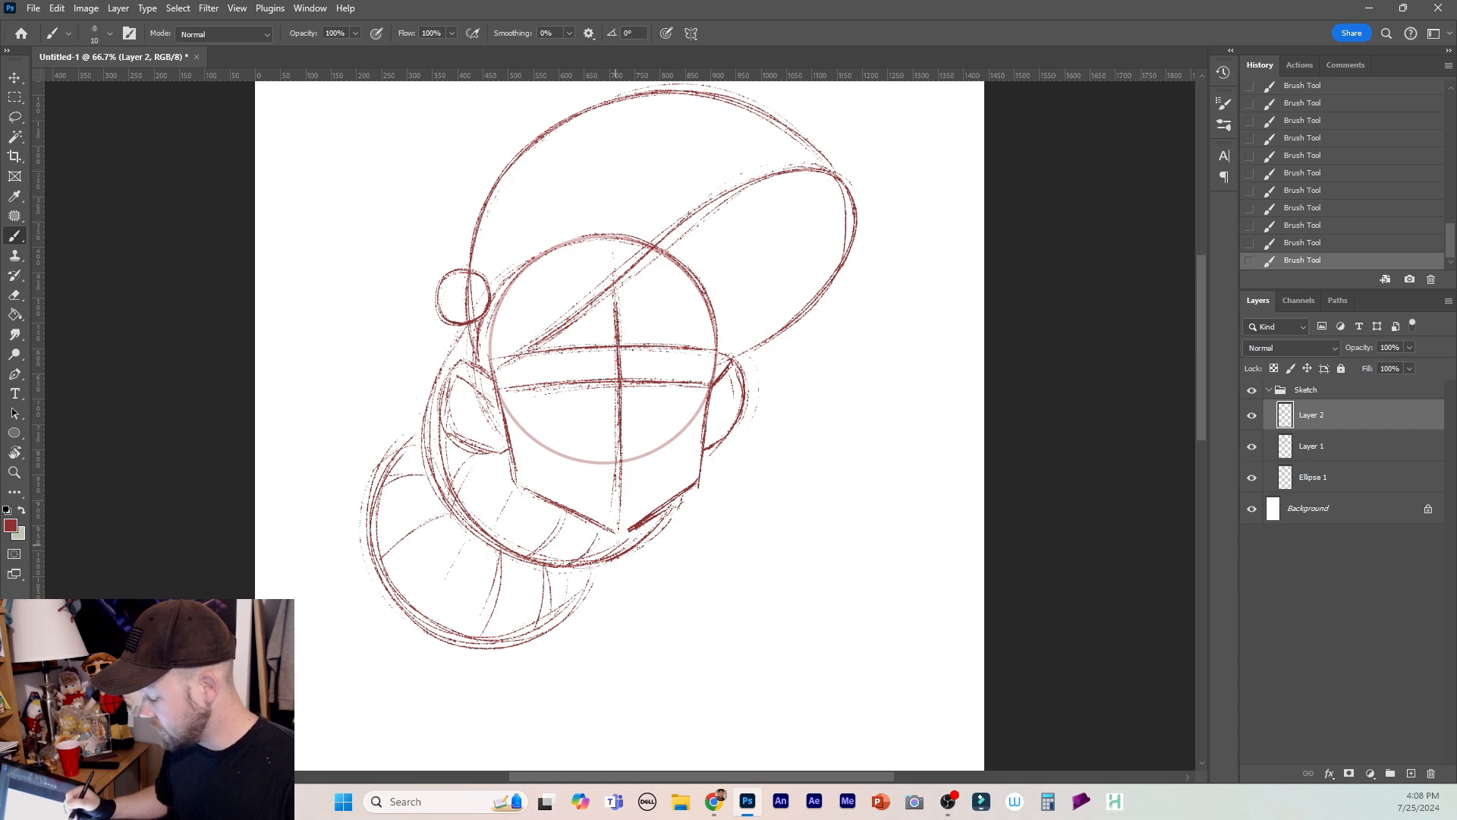
{"action": "left_click_drag", "start_coordinate": [470, 349], "coordinate": [427, 381]}
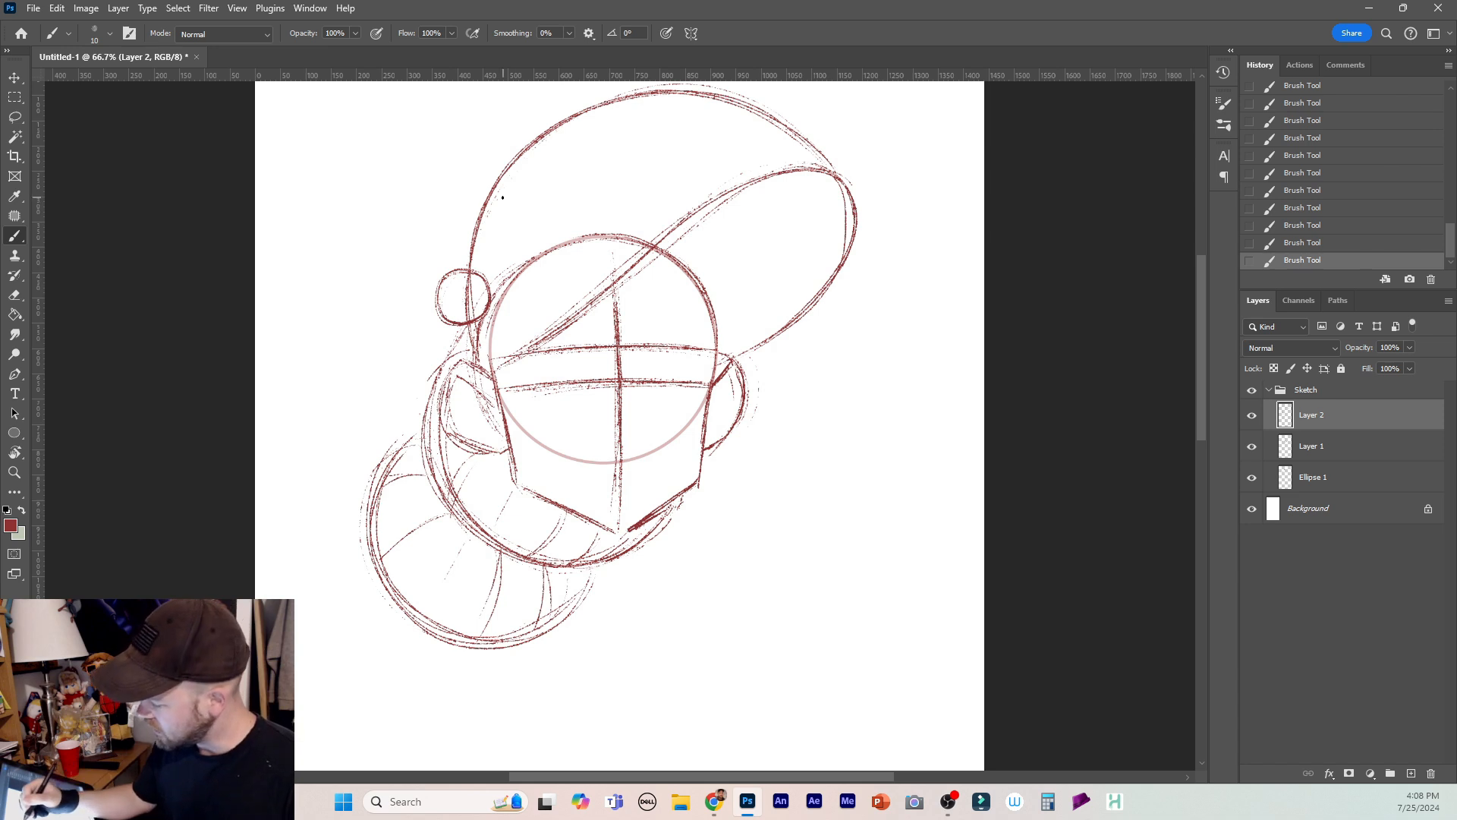
Sketch curved seam lines inside the cap's crown, one following its top edge and one sweeping down to the brim with tapered fold strokes.
{"action": "mouse_move", "coordinate": [517, 189]}
{"action": "left_mouse_down"}
{"action": "mouse_move", "coordinate": [604, 232]}
{"action": "mouse_move", "coordinate": [617, 275]}
{"action": "mouse_move", "coordinate": [603, 233]}
{"action": "mouse_move", "coordinate": [562, 192]}
{"action": "mouse_move", "coordinate": [515, 186]}
{"action": "left_mouse_up"}
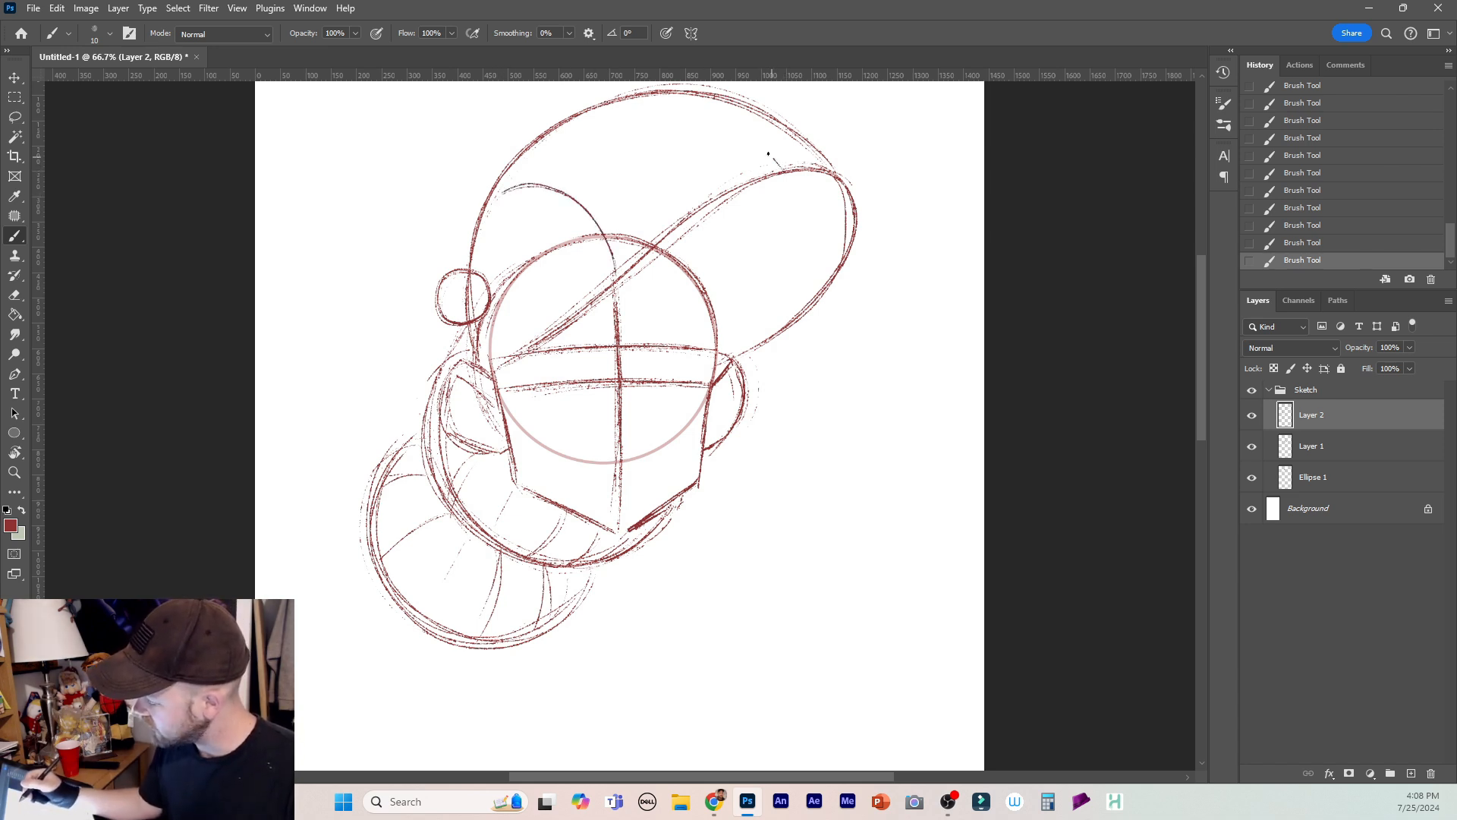
{"action": "mouse_move", "coordinate": [769, 154]}
{"action": "left_mouse_down"}
{"action": "mouse_move", "coordinate": [693, 122]}
{"action": "mouse_move", "coordinate": [573, 144]}
{"action": "mouse_move", "coordinate": [529, 160]}
{"action": "left_mouse_up"}
{"action": "mouse_move", "coordinate": [781, 169]}
{"action": "left_mouse_down"}
{"action": "mouse_move", "coordinate": [758, 144]}
{"action": "mouse_move", "coordinate": [648, 118]}
{"action": "mouse_move", "coordinate": [526, 171]}
{"action": "mouse_move", "coordinate": [725, 132]}
{"action": "mouse_move", "coordinate": [779, 172]}
{"action": "mouse_move", "coordinate": [770, 154]}
{"action": "mouse_move", "coordinate": [685, 119]}
{"action": "mouse_move", "coordinate": [578, 142]}
{"action": "left_mouse_up"}
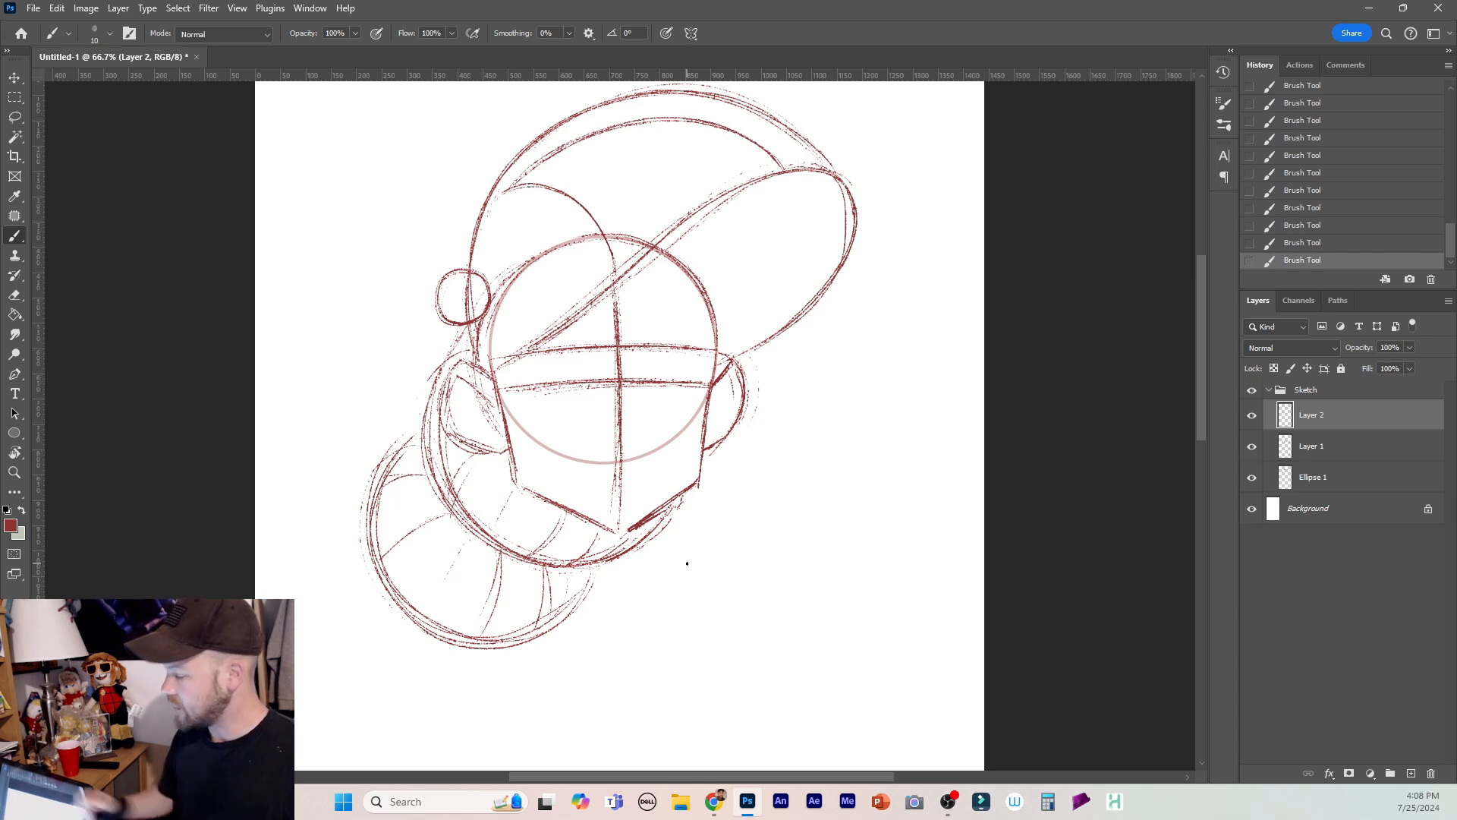
{"action": "mouse_move", "coordinate": [566, 142]}
{"action": "left_mouse_down"}
{"action": "mouse_move", "coordinate": [670, 133]}
{"action": "mouse_move", "coordinate": [553, 156]}
{"action": "mouse_move", "coordinate": [684, 132]}
{"action": "mouse_move", "coordinate": [579, 144]}
{"action": "left_mouse_up"}
{"action": "key", "text": "ctrl+z"}
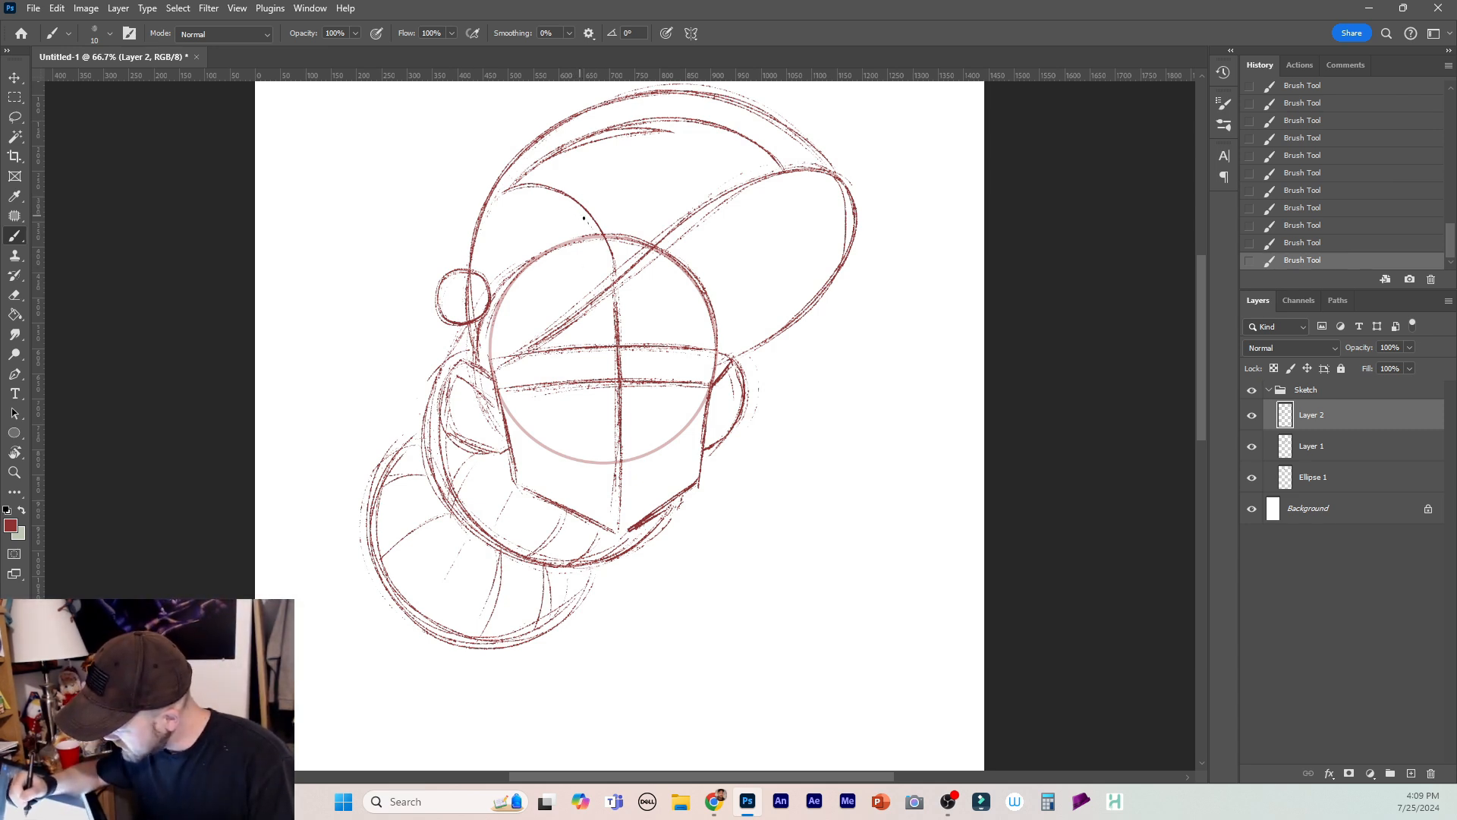
{"action": "mouse_move", "coordinate": [583, 218]}
{"action": "left_mouse_down"}
{"action": "mouse_move", "coordinate": [618, 273]}
{"action": "mouse_move", "coordinate": [576, 212]}
{"action": "mouse_move", "coordinate": [608, 282]}
{"action": "left_mouse_up"}
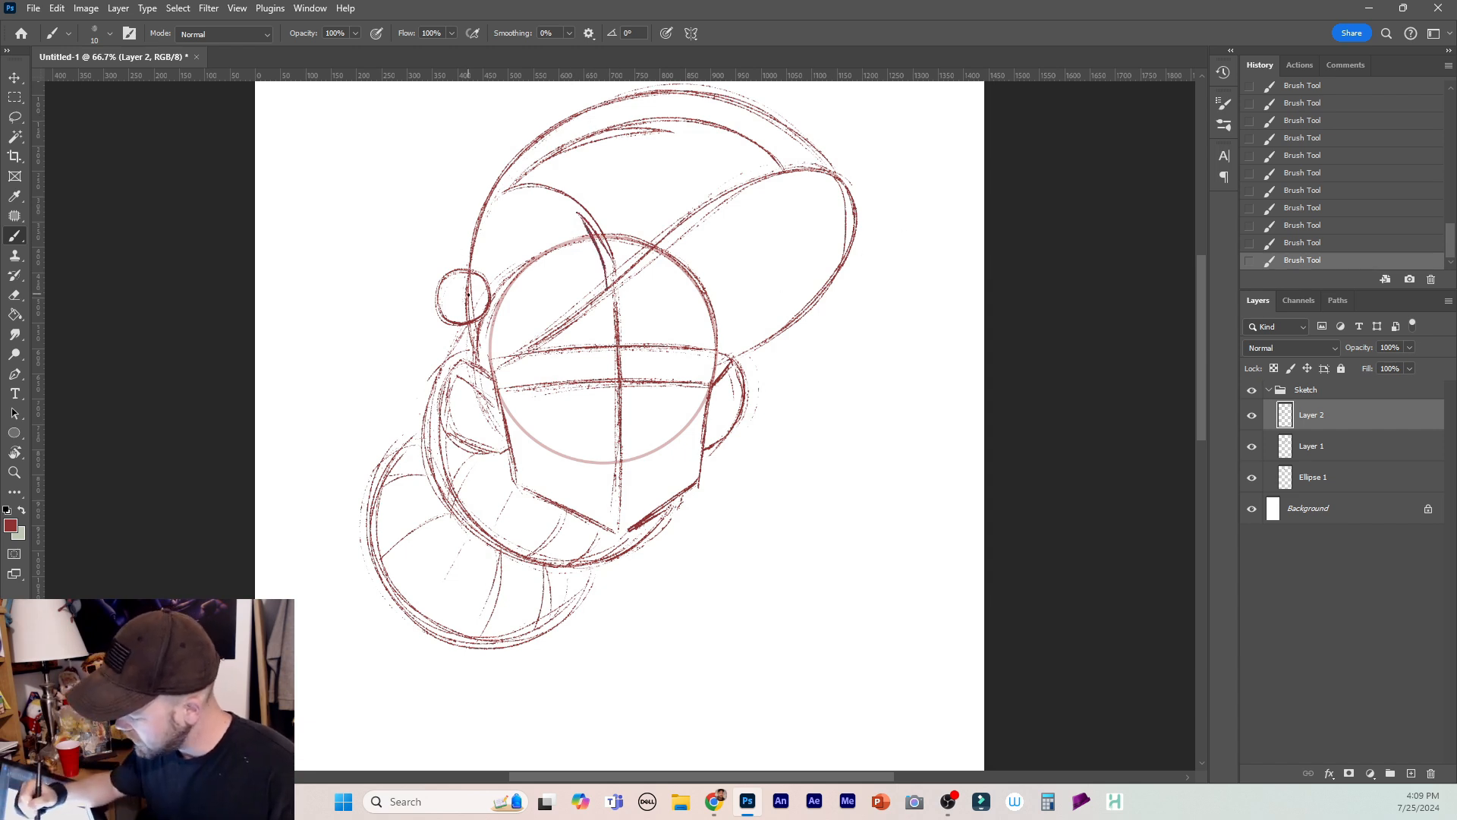
Add pointed tufts sticking out of the cap's back edge and its upper outline, and darken the outline between them.
{"action": "mouse_move", "coordinate": [474, 226]}
{"action": "left_mouse_down"}
{"action": "mouse_move", "coordinate": [452, 176]}
{"action": "mouse_move", "coordinate": [476, 226]}
{"action": "mouse_move", "coordinate": [463, 212]}
{"action": "mouse_move", "coordinate": [495, 179]}
{"action": "mouse_move", "coordinate": [619, 88]}
{"action": "mouse_move", "coordinate": [576, 155]}
{"action": "mouse_move", "coordinate": [498, 226]}
{"action": "left_mouse_up"}
{"action": "scroll", "coordinate": [1200, 339], "scroll_direction": "up", "scroll_amount": 2}
{"action": "key", "text": "ctrl+z"}
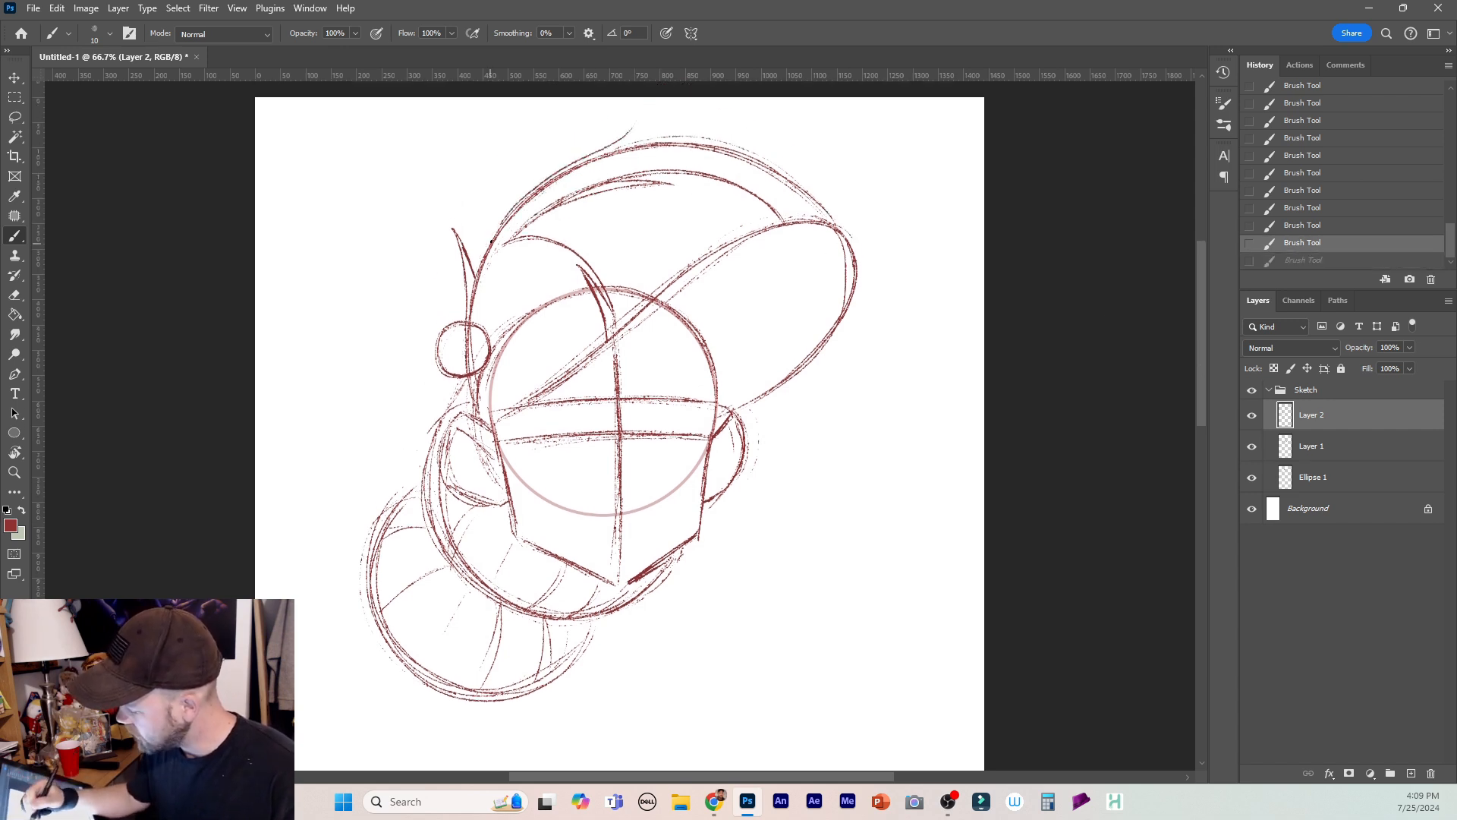
{"action": "left_click_drag", "start_coordinate": [611, 144], "coordinate": [638, 114]}
{"action": "left_click_drag", "start_coordinate": [639, 114], "coordinate": [621, 151]}
{"action": "left_click_drag", "start_coordinate": [638, 113], "coordinate": [491, 243]}
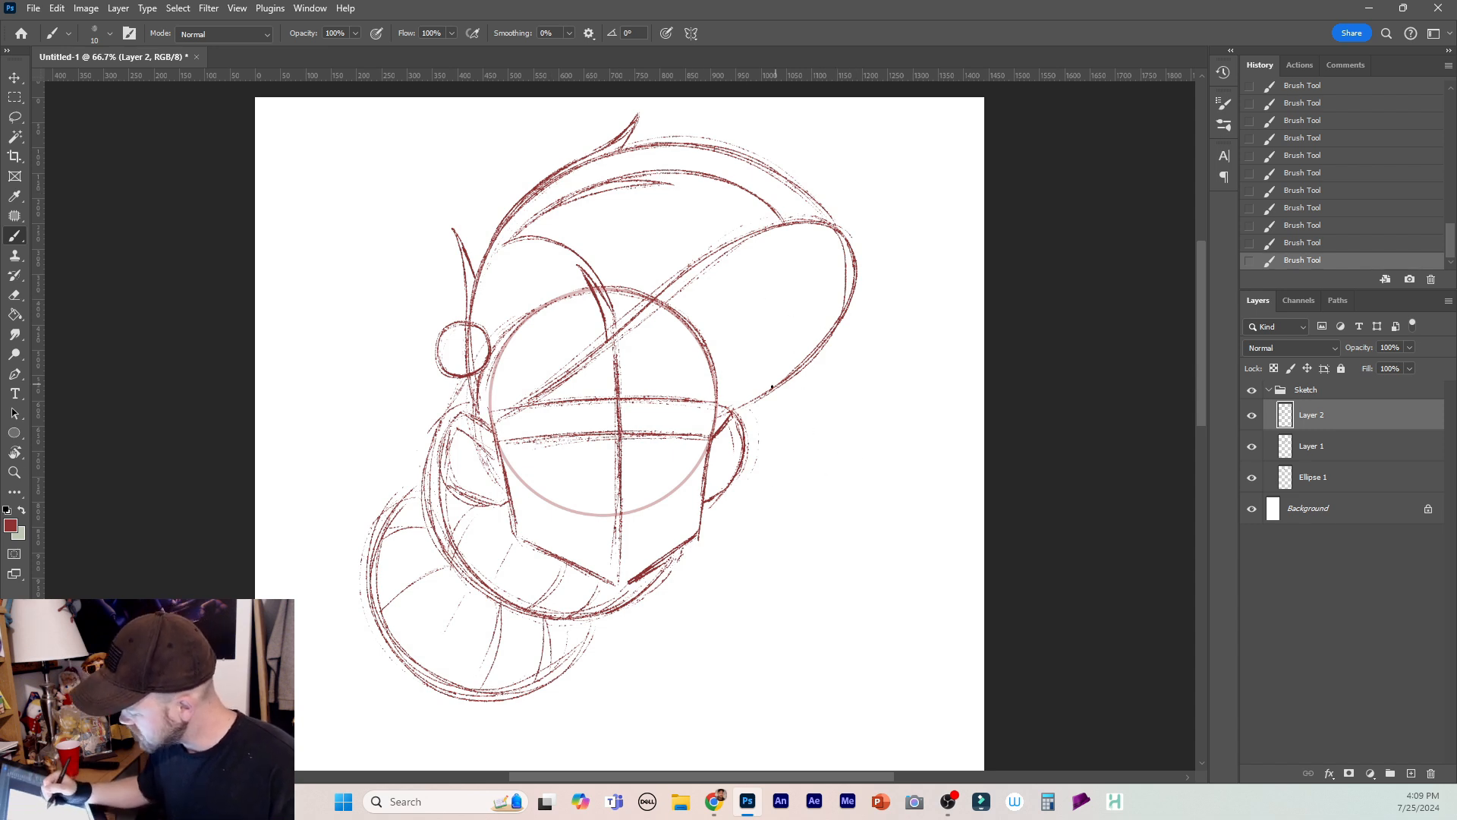
Draw tapered crease lines inside the rounded end of the cap, and undo the large arc tried across the crown.
{"action": "mouse_move", "coordinate": [818, 347]}
{"action": "left_mouse_down"}
{"action": "mouse_move", "coordinate": [732, 258]}
{"action": "mouse_move", "coordinate": [806, 297]}
{"action": "left_mouse_up"}
{"action": "mouse_move", "coordinate": [748, 243]}
{"action": "left_mouse_down"}
{"action": "mouse_move", "coordinate": [852, 289]}
{"action": "mouse_move", "coordinate": [816, 265]}
{"action": "mouse_move", "coordinate": [794, 289]}
{"action": "mouse_move", "coordinate": [760, 269]}
{"action": "mouse_move", "coordinate": [804, 337]}
{"action": "mouse_move", "coordinate": [757, 387]}
{"action": "left_mouse_up"}
{"action": "key", "text": "ctrl+z"}
{"action": "mouse_move", "coordinate": [725, 311]}
{"action": "left_mouse_down"}
{"action": "mouse_move", "coordinate": [760, 397]}
{"action": "mouse_move", "coordinate": [740, 326]}
{"action": "mouse_move", "coordinate": [780, 375]}
{"action": "left_mouse_up"}
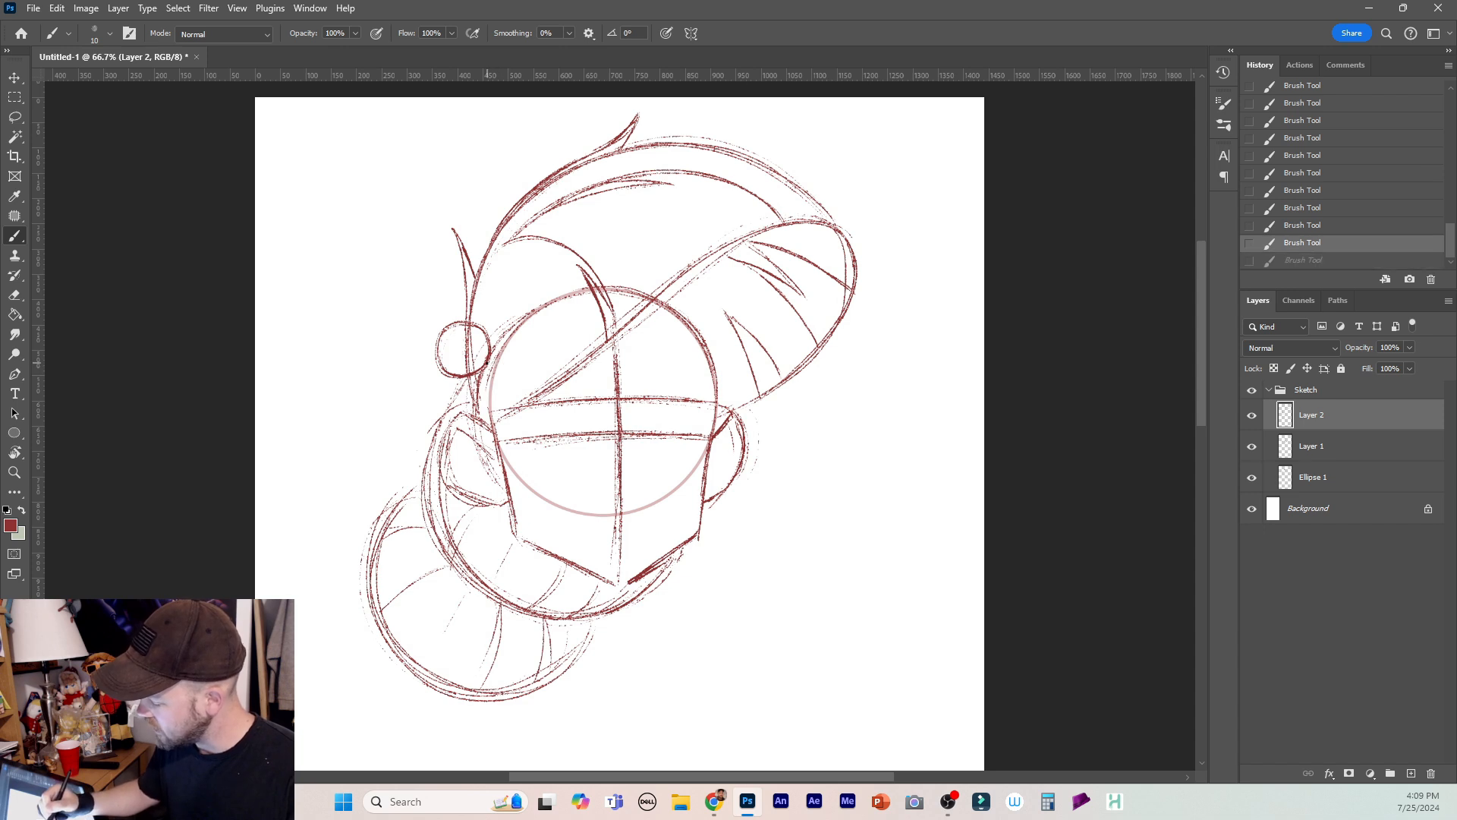
{"action": "mouse_move", "coordinate": [487, 366]}
{"action": "left_mouse_down"}
{"action": "mouse_move", "coordinate": [549, 231]}
{"action": "mouse_move", "coordinate": [773, 284]}
{"action": "left_mouse_up"}
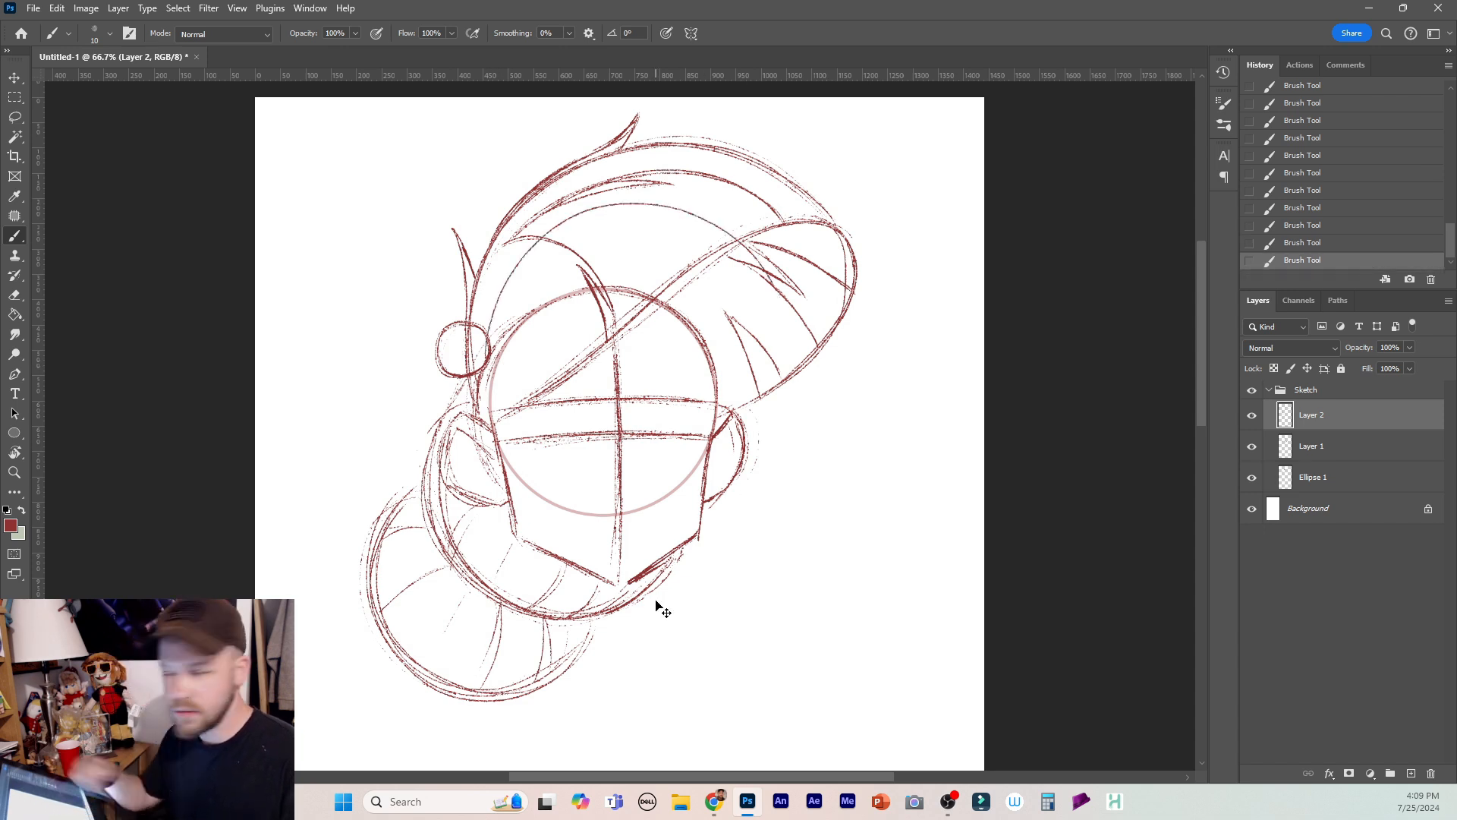
{"action": "key", "text": "ctrl+z"}
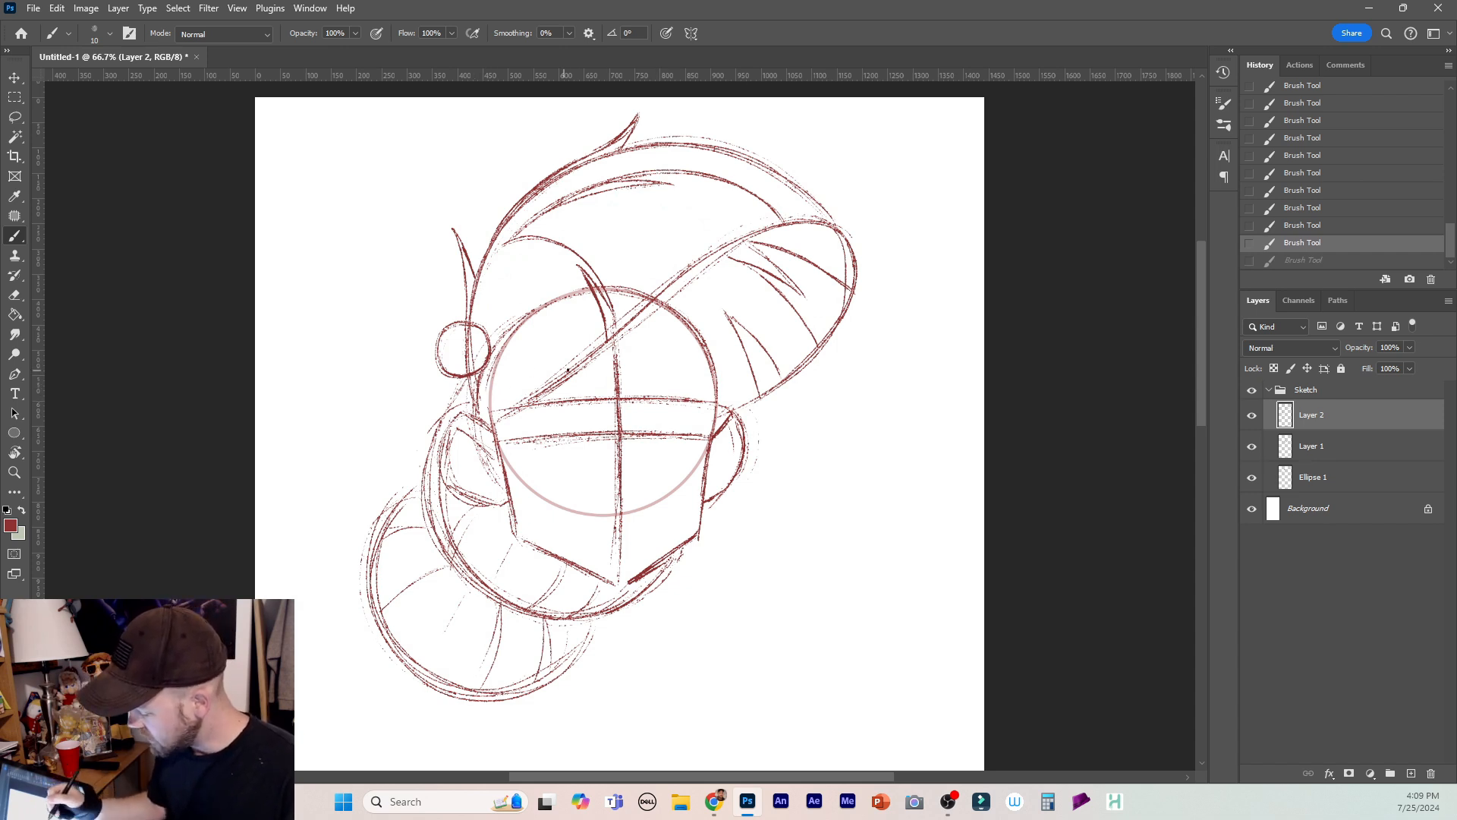
Sketch a small rounded lobe above the left ear and add short fold lines along the cap's lower left edge.
{"action": "mouse_move", "coordinate": [460, 376]}
{"action": "left_mouse_down"}
{"action": "mouse_move", "coordinate": [402, 397]}
{"action": "mouse_move", "coordinate": [396, 448]}
{"action": "mouse_move", "coordinate": [430, 460]}
{"action": "mouse_move", "coordinate": [408, 452]}
{"action": "left_mouse_up"}
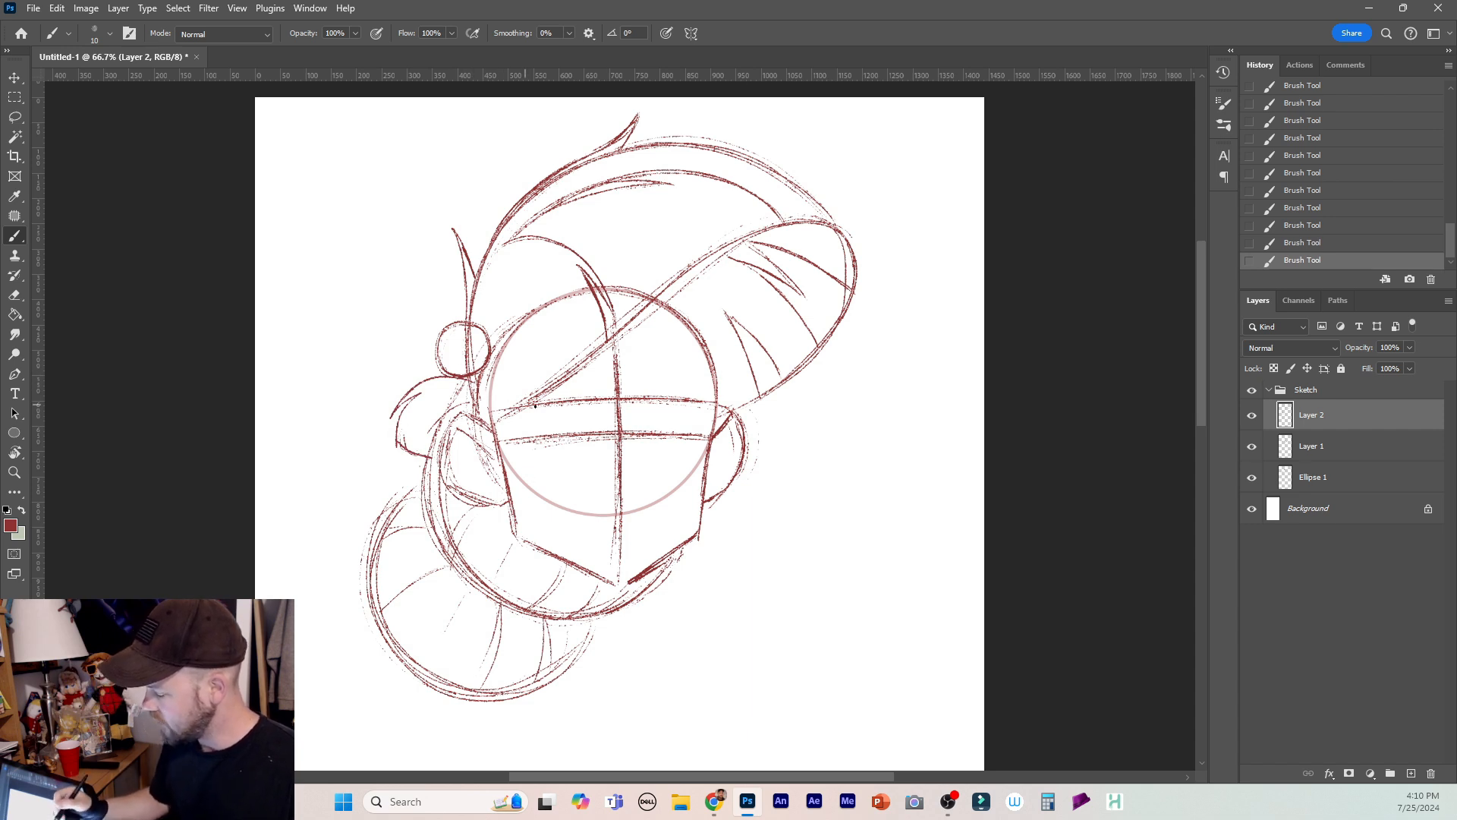
{"action": "left_click_drag", "start_coordinate": [486, 377], "coordinate": [495, 425]}
{"action": "left_click_drag", "start_coordinate": [496, 423], "coordinate": [536, 393]}
{"action": "mouse_move", "coordinate": [543, 392]}
{"action": "left_mouse_down"}
{"action": "mouse_move", "coordinate": [511, 309]}
{"action": "mouse_move", "coordinate": [552, 362]}
{"action": "left_mouse_up"}
{"action": "mouse_move", "coordinate": [554, 381]}
{"action": "left_mouse_down"}
{"action": "mouse_move", "coordinate": [574, 367]}
{"action": "mouse_move", "coordinate": [569, 314]}
{"action": "left_mouse_up"}
{"action": "mouse_move", "coordinate": [584, 348]}
{"action": "left_mouse_down"}
{"action": "mouse_move", "coordinate": [575, 314]}
{"action": "mouse_move", "coordinate": [583, 354]}
{"action": "left_mouse_up"}
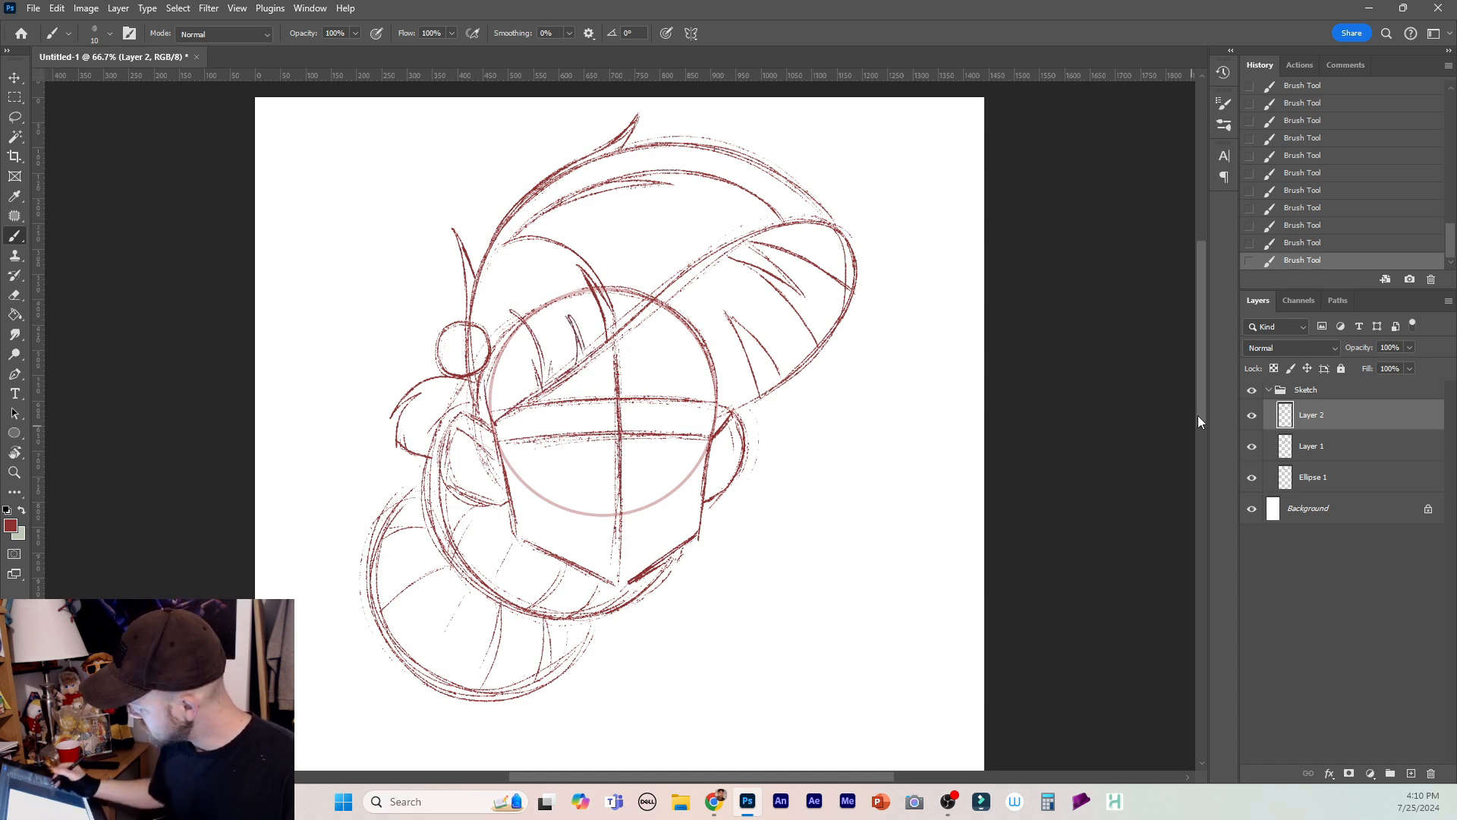
Sketch a long tapering lock from the left temple down past the jaw, ending in a point over the rounded shape.
{"action": "scroll", "coordinate": [924, 449], "scroll_direction": "down", "scroll_amount": 2}
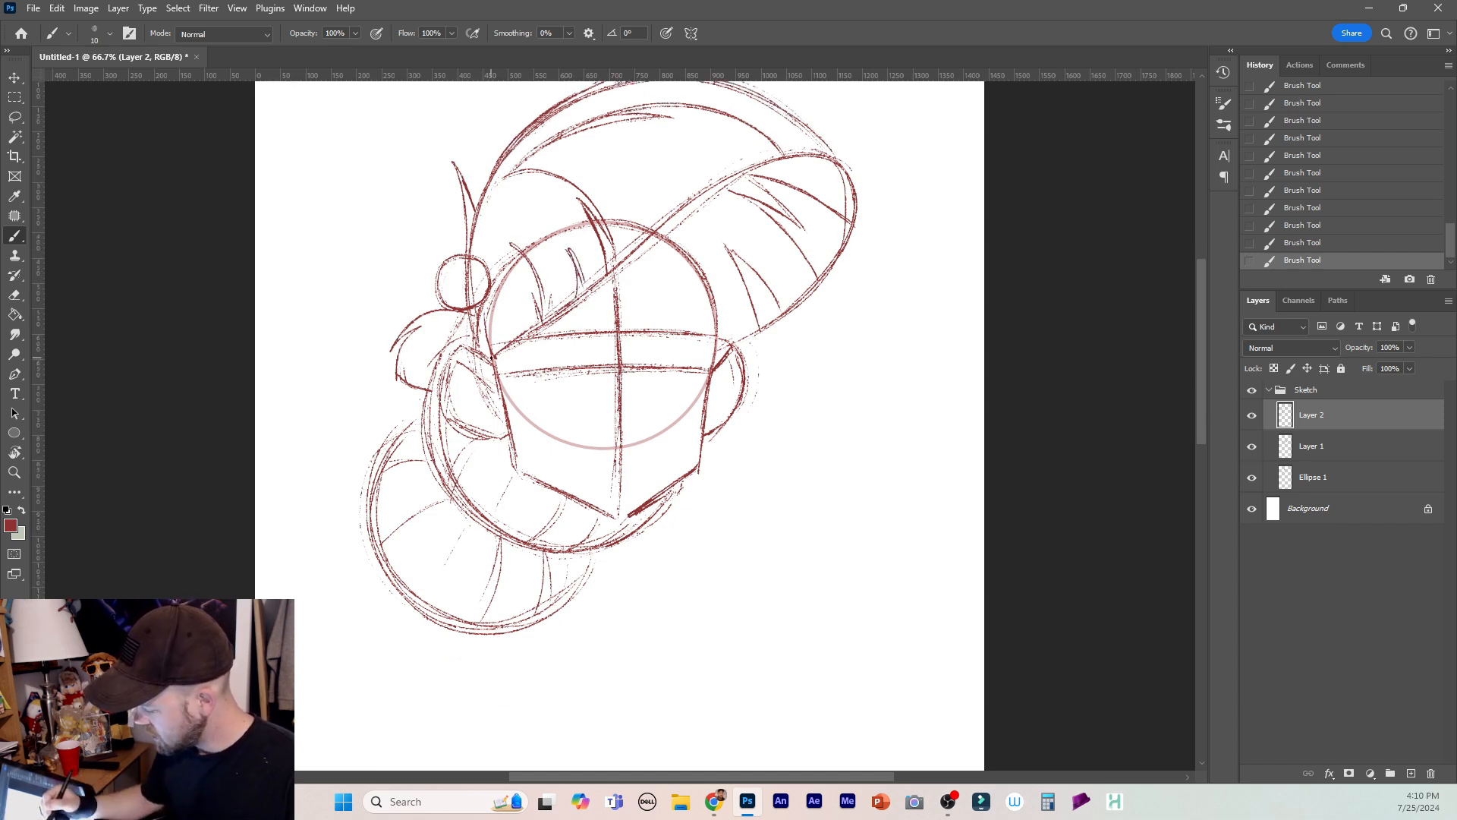
{"action": "mouse_move", "coordinate": [491, 364]}
{"action": "left_mouse_down"}
{"action": "mouse_move", "coordinate": [480, 492]}
{"action": "mouse_move", "coordinate": [510, 599]}
{"action": "left_mouse_up"}
{"action": "left_click_drag", "start_coordinate": [481, 446], "coordinate": [478, 490]}
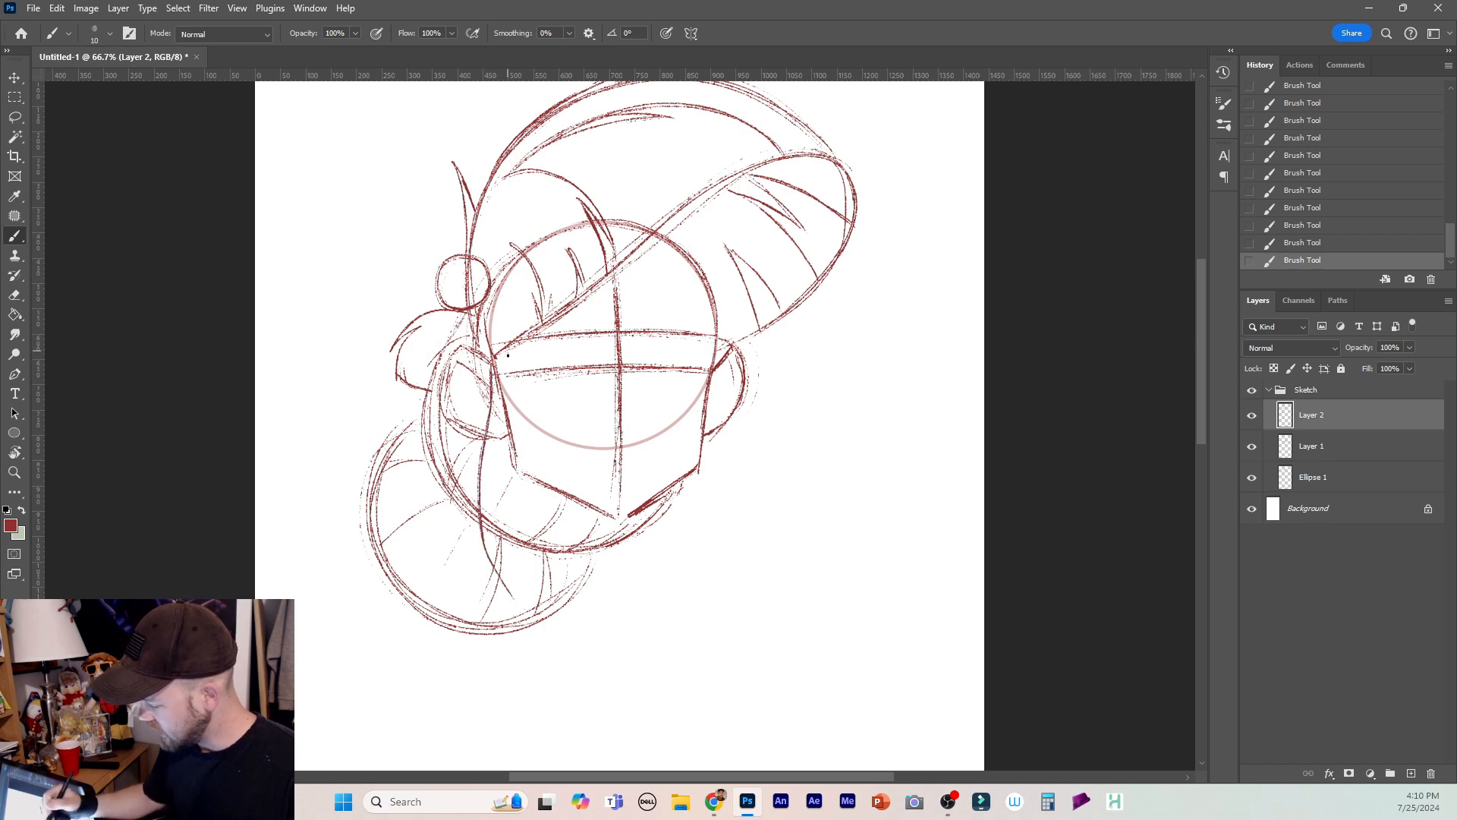
{"action": "left_click_drag", "start_coordinate": [503, 352], "coordinate": [535, 610]}
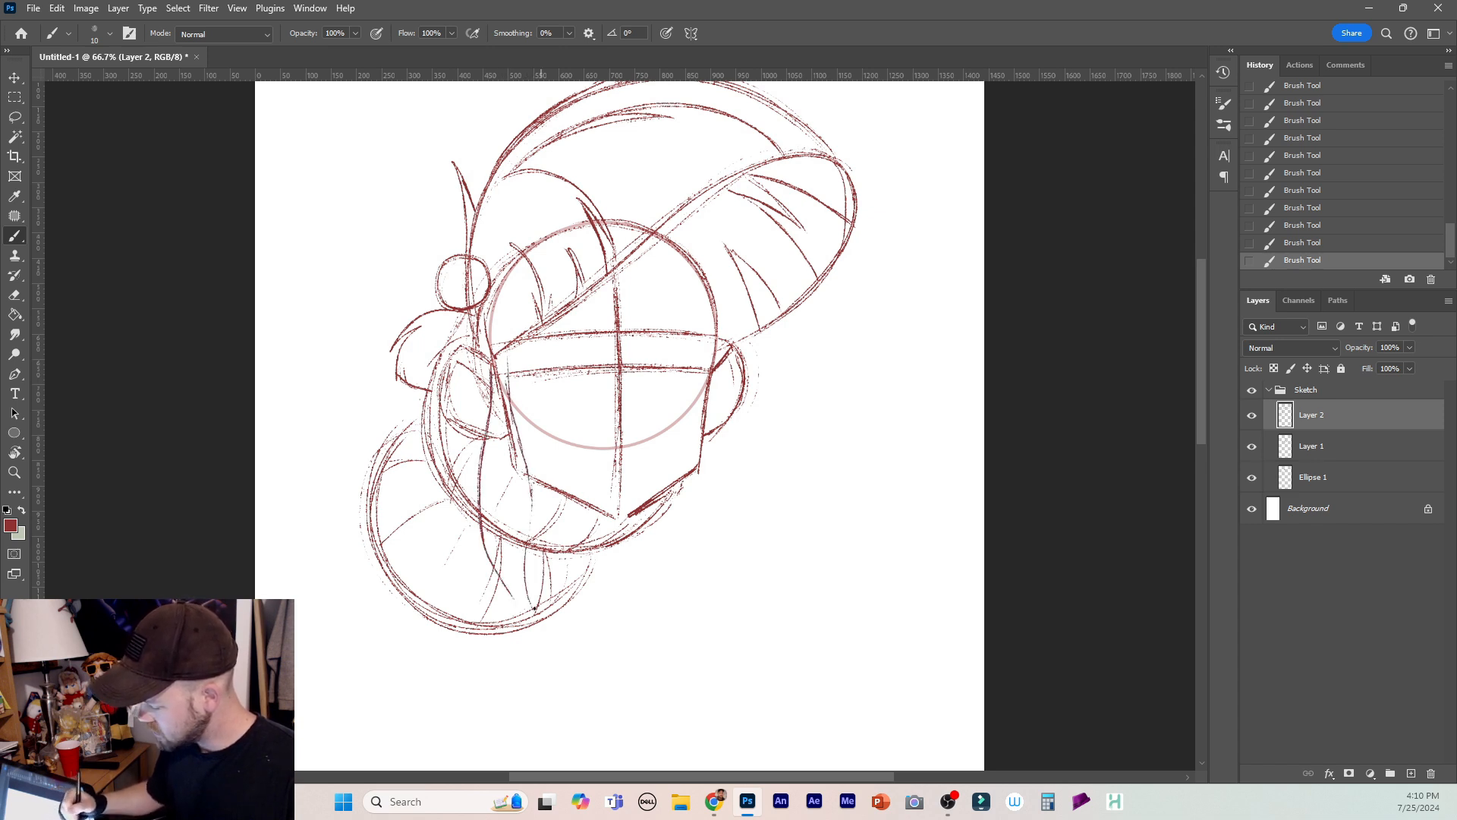
{"action": "left_click_drag", "start_coordinate": [531, 504], "coordinate": [527, 582]}
{"action": "left_click_drag", "start_coordinate": [521, 434], "coordinate": [531, 504]}
{"action": "mouse_move", "coordinate": [514, 552]}
{"action": "left_mouse_down"}
{"action": "mouse_move", "coordinate": [499, 571]}
{"action": "mouse_move", "coordinate": [544, 617]}
{"action": "left_mouse_up"}
{"action": "left_click_drag", "start_coordinate": [527, 516], "coordinate": [521, 588]}
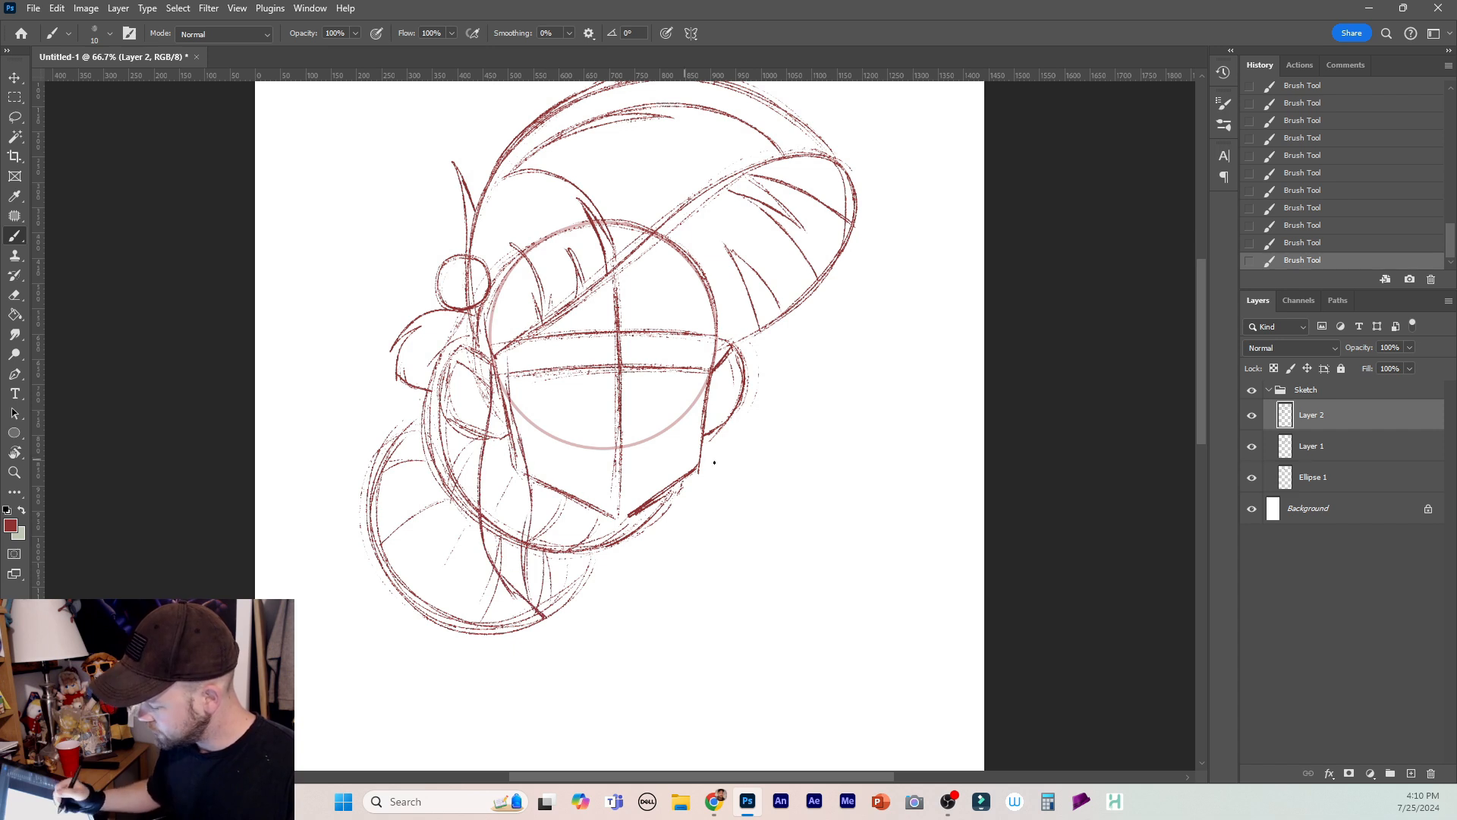
Sketch a matching curved lock from the right ear down past the jaw, ending in a point below the chin.
{"action": "mouse_move", "coordinate": [709, 383]}
{"action": "left_mouse_down"}
{"action": "mouse_move", "coordinate": [728, 547]}
{"action": "mouse_move", "coordinate": [689, 609]}
{"action": "left_mouse_up"}
{"action": "left_click_drag", "start_coordinate": [701, 553], "coordinate": [692, 594]}
{"action": "left_click_drag", "start_coordinate": [685, 483], "coordinate": [690, 546]}
{"action": "left_click_drag", "start_coordinate": [685, 510], "coordinate": [694, 567]}
{"action": "left_click_drag", "start_coordinate": [693, 564], "coordinate": [692, 592]}
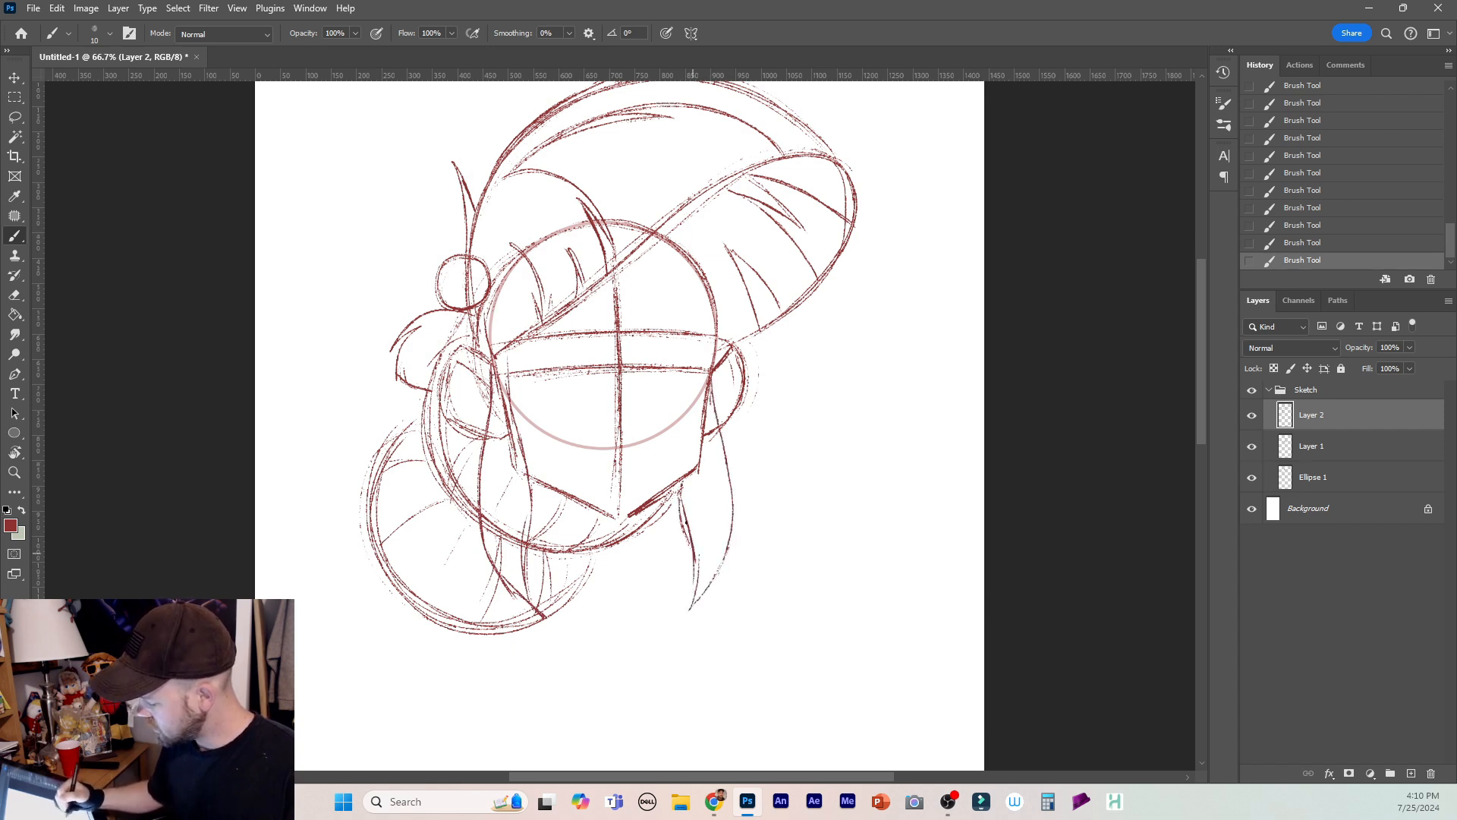
{"action": "left_click_drag", "start_coordinate": [681, 475], "coordinate": [689, 519]}
{"action": "left_click_drag", "start_coordinate": [687, 526], "coordinate": [692, 551]}
{"action": "mouse_move", "coordinate": [709, 380]}
{"action": "left_mouse_down"}
{"action": "mouse_move", "coordinate": [694, 598]}
{"action": "mouse_move", "coordinate": [731, 492]}
{"action": "mouse_move", "coordinate": [719, 430]}
{"action": "left_mouse_up"}
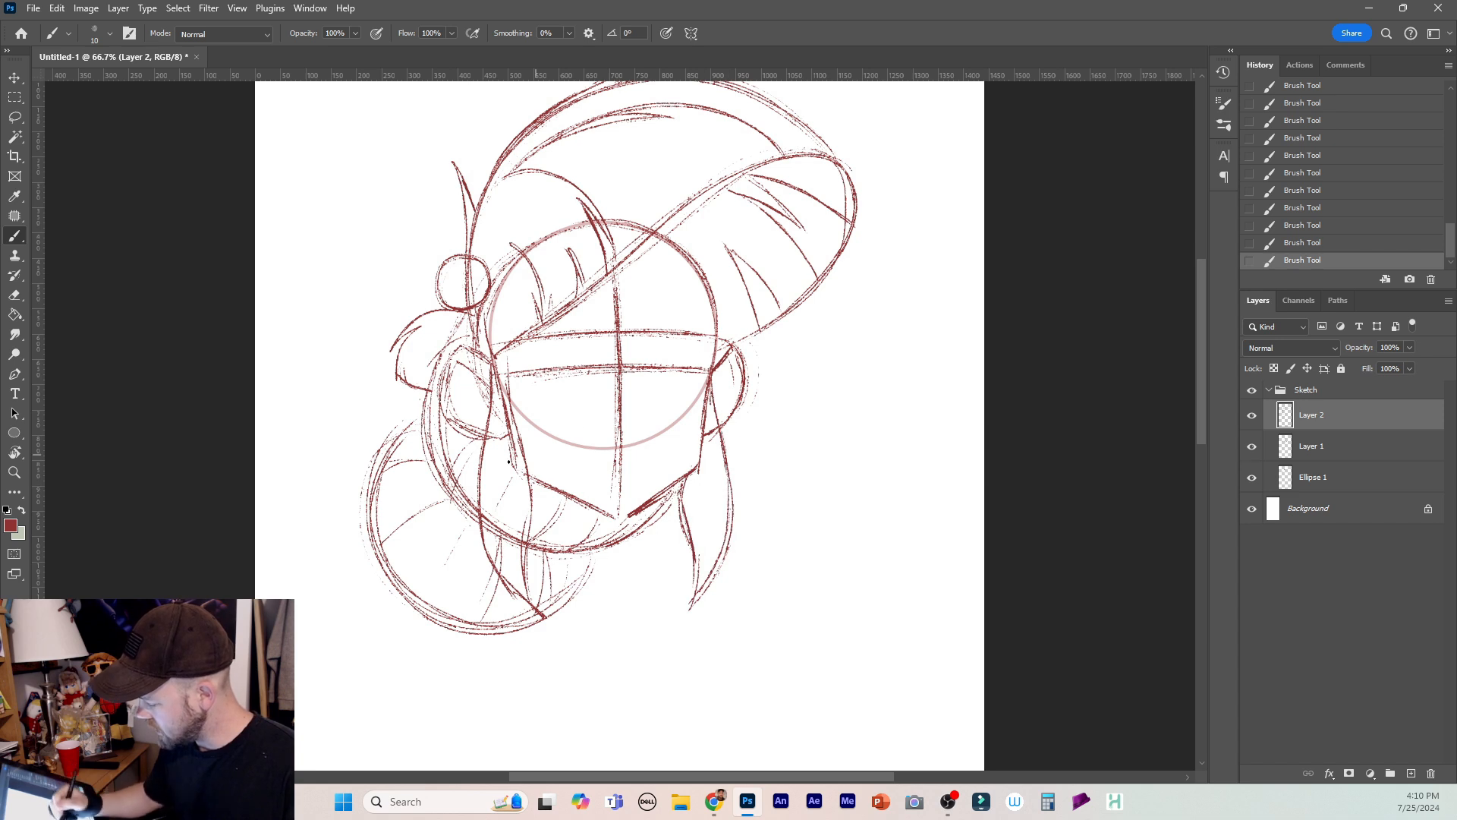
Darken the inner edge of the left lock with extra strokes, and undo the stray stroke beside the head.
{"action": "left_click_drag", "start_coordinate": [526, 503], "coordinate": [529, 542]}
{"action": "mouse_move", "coordinate": [510, 417]}
{"action": "left_mouse_down"}
{"action": "mouse_move", "coordinate": [527, 489]}
{"action": "mouse_move", "coordinate": [523, 455]}
{"action": "left_mouse_up"}
{"action": "left_click_drag", "start_coordinate": [525, 503], "coordinate": [535, 606]}
{"action": "mouse_move", "coordinate": [848, 390]}
{"action": "left_mouse_down"}
{"action": "mouse_move", "coordinate": [867, 421]}
{"action": "mouse_move", "coordinate": [931, 468]}
{"action": "mouse_move", "coordinate": [860, 460]}
{"action": "mouse_move", "coordinate": [840, 362]}
{"action": "left_mouse_up"}
{"action": "mouse_move", "coordinate": [835, 383]}
{"action": "left_mouse_down"}
{"action": "mouse_move", "coordinate": [897, 474]}
{"action": "mouse_move", "coordinate": [926, 468]}
{"action": "mouse_move", "coordinate": [846, 387]}
{"action": "mouse_move", "coordinate": [864, 411]}
{"action": "left_mouse_up"}
{"action": "key", "text": "ctrl+z"}
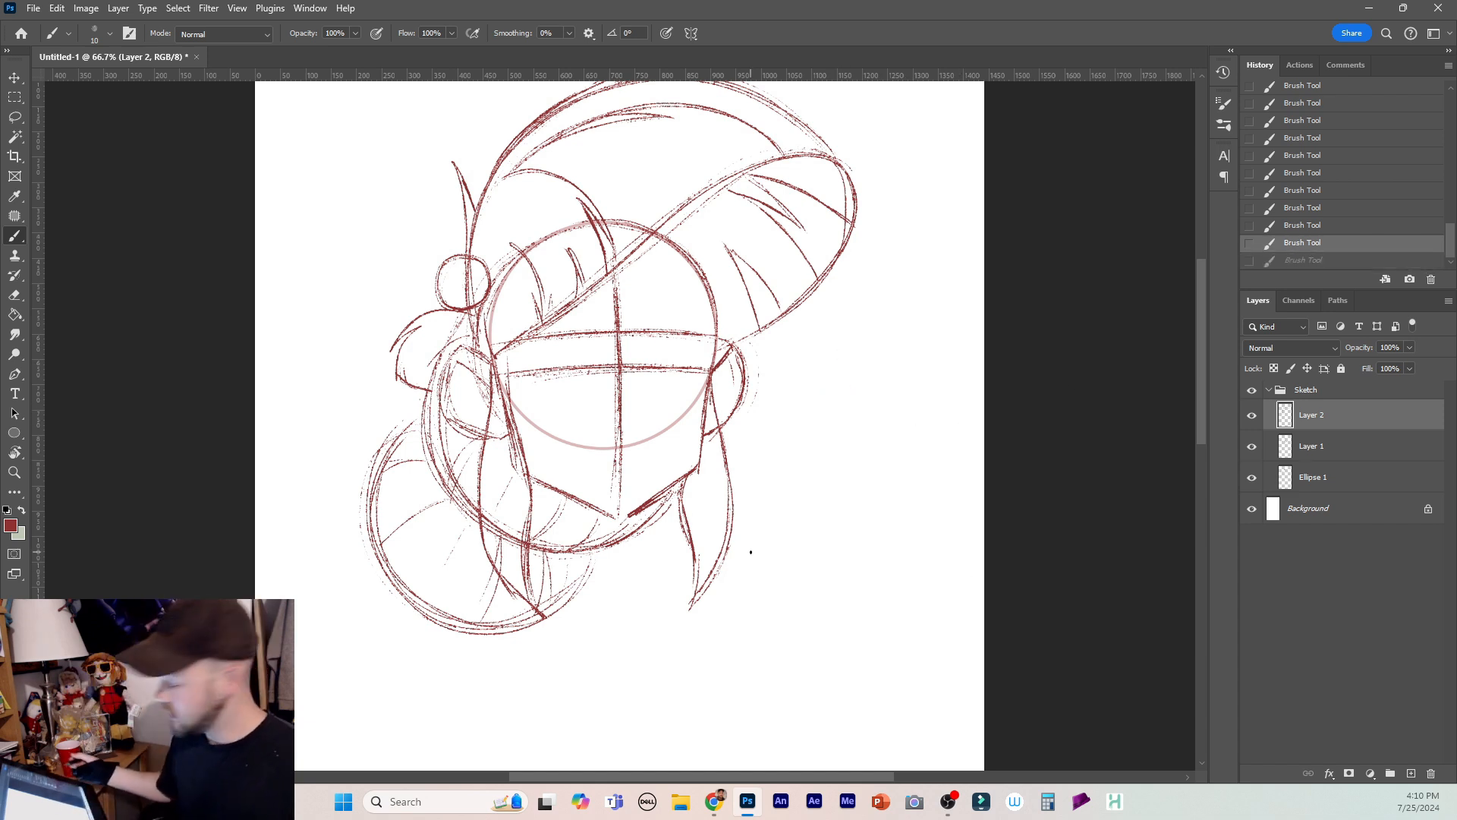
Create a new layer and sketch an arched line across the forehead from the left temple to the right temple.
{"action": "left_click", "coordinate": [1410, 773]}
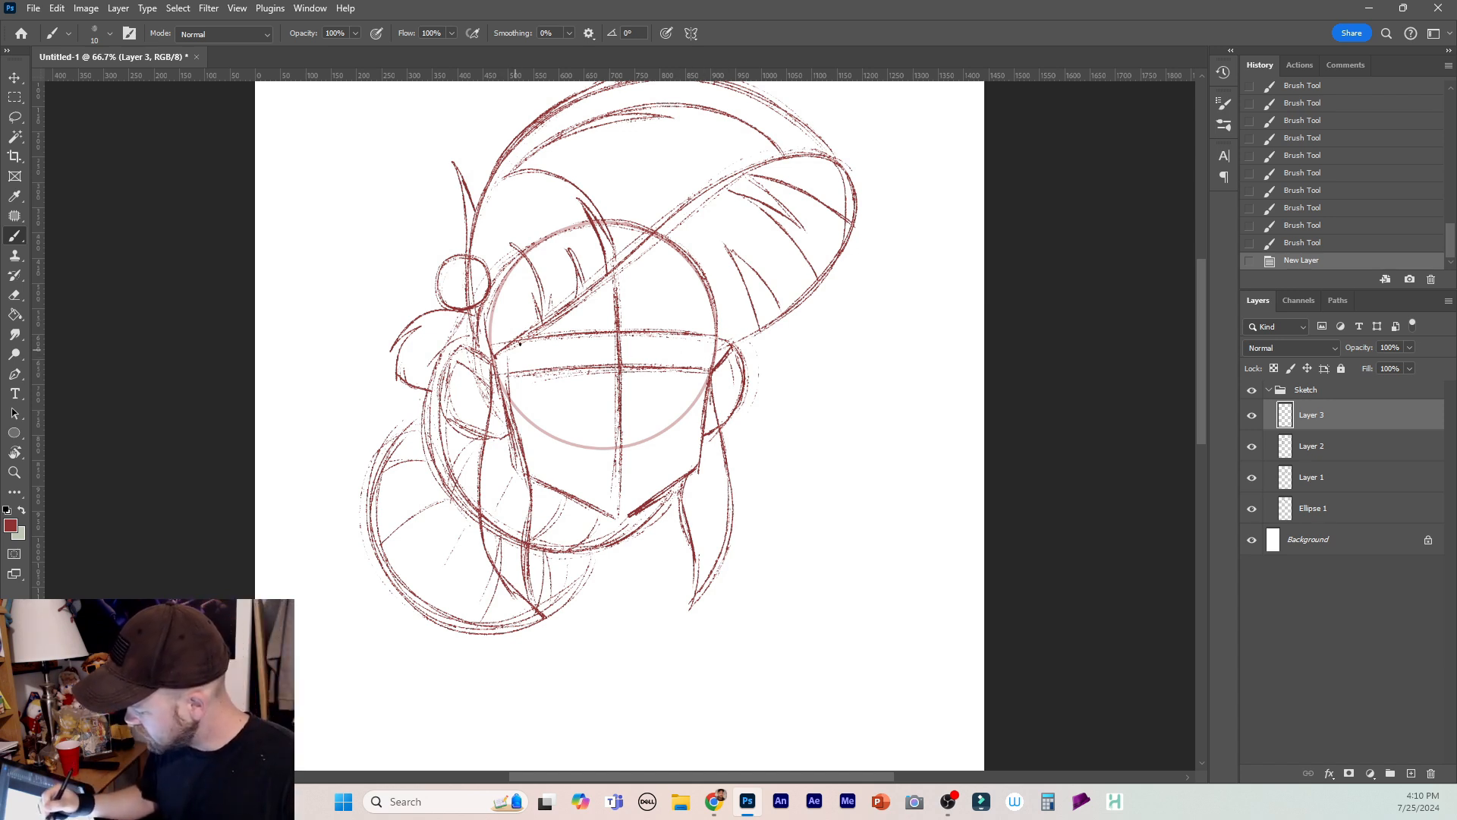
{"action": "mouse_move", "coordinate": [520, 343]}
{"action": "left_mouse_down"}
{"action": "mouse_move", "coordinate": [698, 355]}
{"action": "mouse_move", "coordinate": [599, 283]}
{"action": "mouse_move", "coordinate": [581, 288]}
{"action": "mouse_move", "coordinate": [686, 309]}
{"action": "mouse_move", "coordinate": [706, 342]}
{"action": "mouse_move", "coordinate": [631, 277]}
{"action": "mouse_move", "coordinate": [526, 338]}
{"action": "mouse_move", "coordinate": [580, 284]}
{"action": "left_mouse_up"}
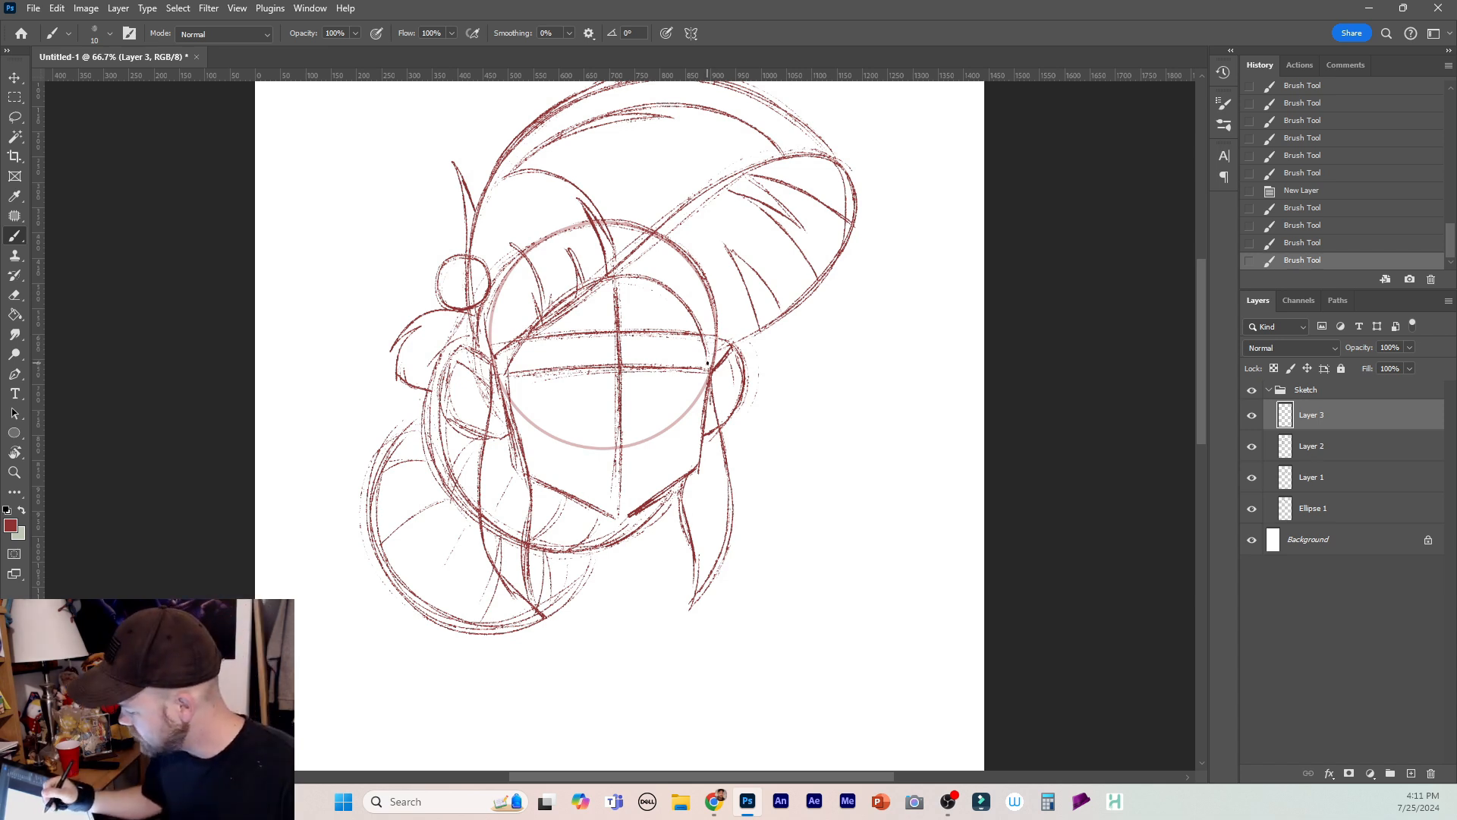
{"action": "mouse_move", "coordinate": [687, 302]}
{"action": "left_mouse_down"}
{"action": "mouse_move", "coordinate": [602, 274]}
{"action": "mouse_move", "coordinate": [506, 355]}
{"action": "left_mouse_up"}
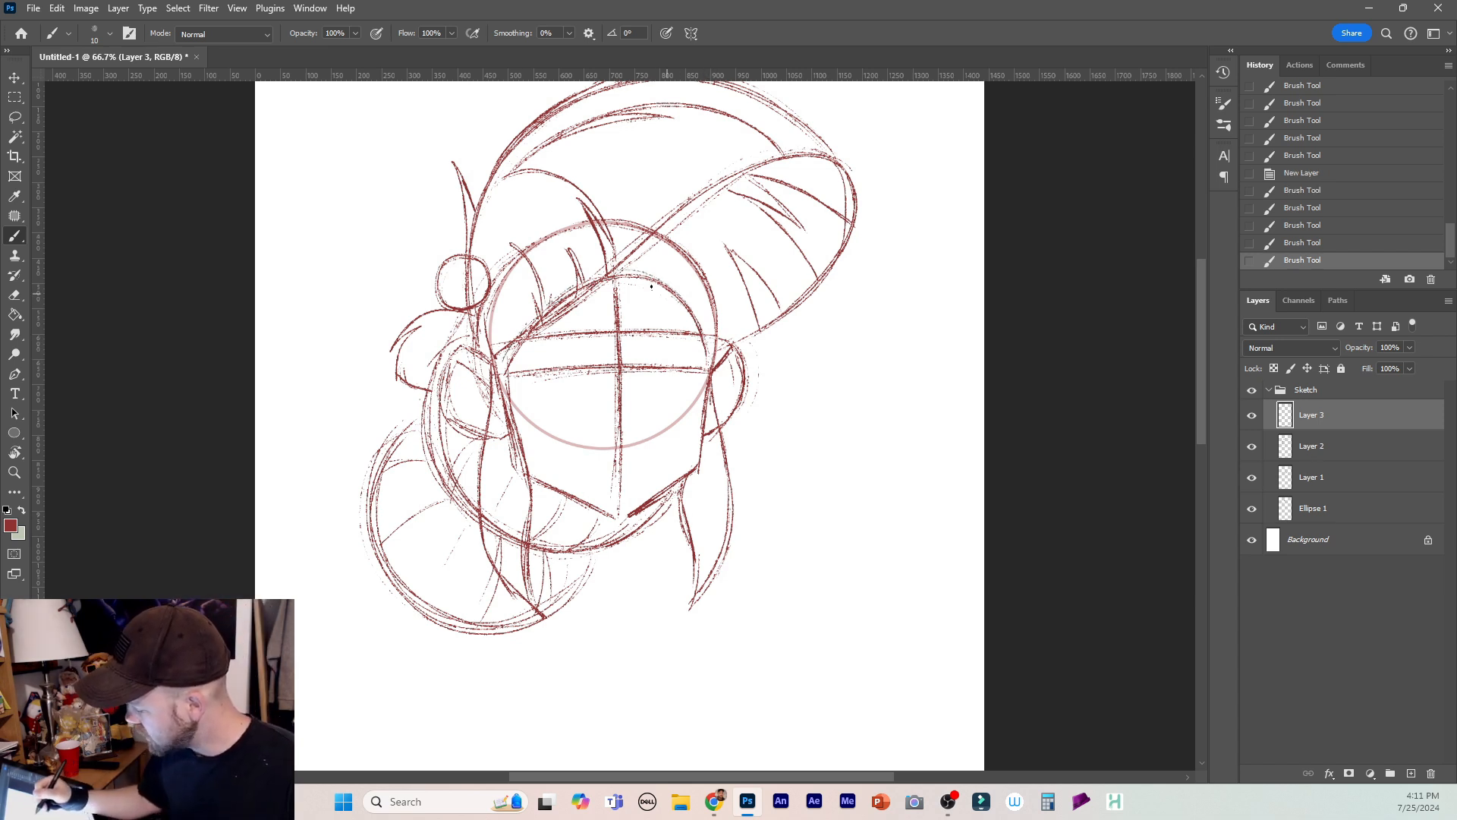
{"action": "left_click_drag", "start_coordinate": [651, 287], "coordinate": [709, 359]}
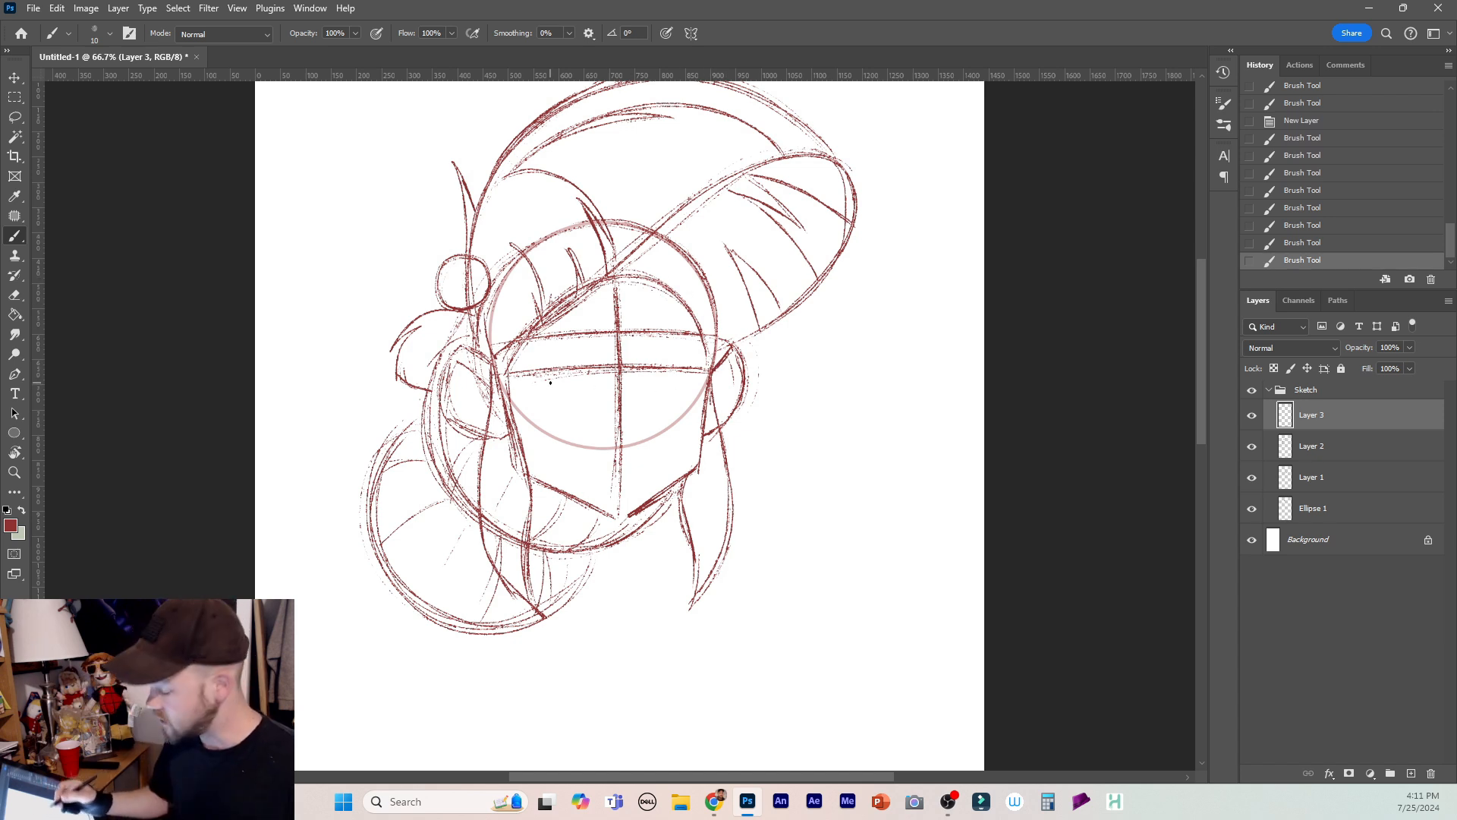
Sketch a downward-bowed curve below the eye line, running from the left side of the face to the right.
{"action": "left_click_drag", "start_coordinate": [504, 375], "coordinate": [607, 410]}
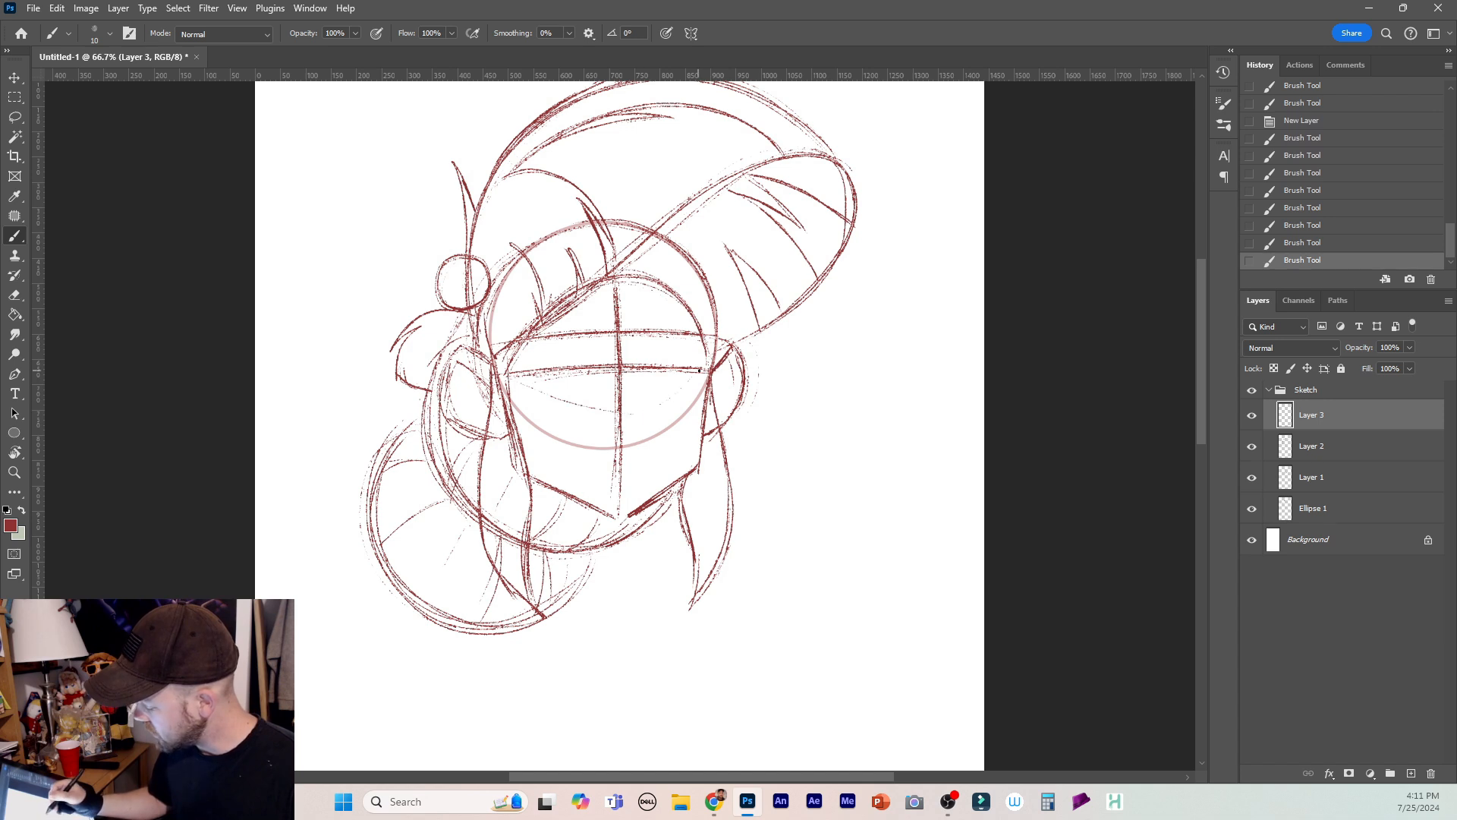
{"action": "mouse_move", "coordinate": [692, 378]}
{"action": "left_mouse_down"}
{"action": "mouse_move", "coordinate": [646, 411]}
{"action": "mouse_move", "coordinate": [587, 415]}
{"action": "left_mouse_up"}
{"action": "mouse_move", "coordinate": [519, 381]}
{"action": "left_mouse_down"}
{"action": "mouse_move", "coordinate": [671, 391]}
{"action": "mouse_move", "coordinate": [698, 374]}
{"action": "mouse_move", "coordinate": [630, 414]}
{"action": "mouse_move", "coordinate": [583, 410]}
{"action": "mouse_move", "coordinate": [510, 374]}
{"action": "left_mouse_up"}
{"action": "mouse_move", "coordinate": [652, 400]}
{"action": "left_mouse_down"}
{"action": "mouse_move", "coordinate": [690, 381]}
{"action": "mouse_move", "coordinate": [634, 414]}
{"action": "mouse_move", "coordinate": [580, 411]}
{"action": "left_mouse_up"}
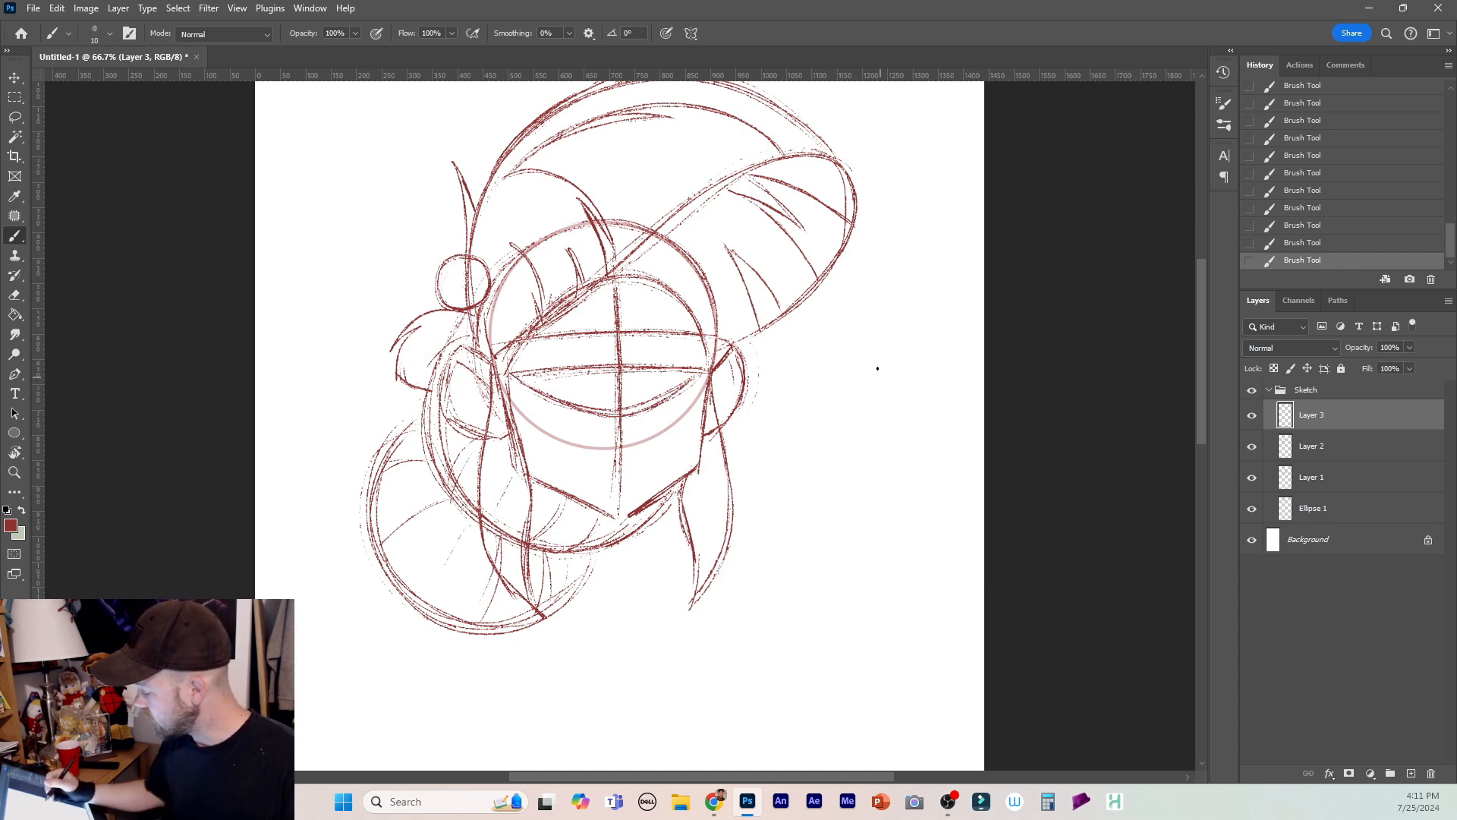
Sketch a small dome with a flat base line and a short slanted line beneath it in the empty area right of the head.
{"action": "mouse_move", "coordinate": [892, 343]}
{"action": "left_mouse_down"}
{"action": "mouse_move", "coordinate": [853, 377]}
{"action": "mouse_move", "coordinate": [912, 365]}
{"action": "mouse_move", "coordinate": [882, 351]}
{"action": "mouse_move", "coordinate": [905, 339]}
{"action": "mouse_move", "coordinate": [926, 355]}
{"action": "mouse_move", "coordinate": [925, 338]}
{"action": "mouse_move", "coordinate": [854, 375]}
{"action": "mouse_move", "coordinate": [926, 359]}
{"action": "mouse_move", "coordinate": [919, 391]}
{"action": "mouse_move", "coordinate": [881, 391]}
{"action": "mouse_move", "coordinate": [916, 397]}
{"action": "mouse_move", "coordinate": [920, 334]}
{"action": "mouse_move", "coordinate": [885, 312]}
{"action": "left_mouse_up"}
{"action": "key", "text": "e"}
{"action": "key", "text": "b"}
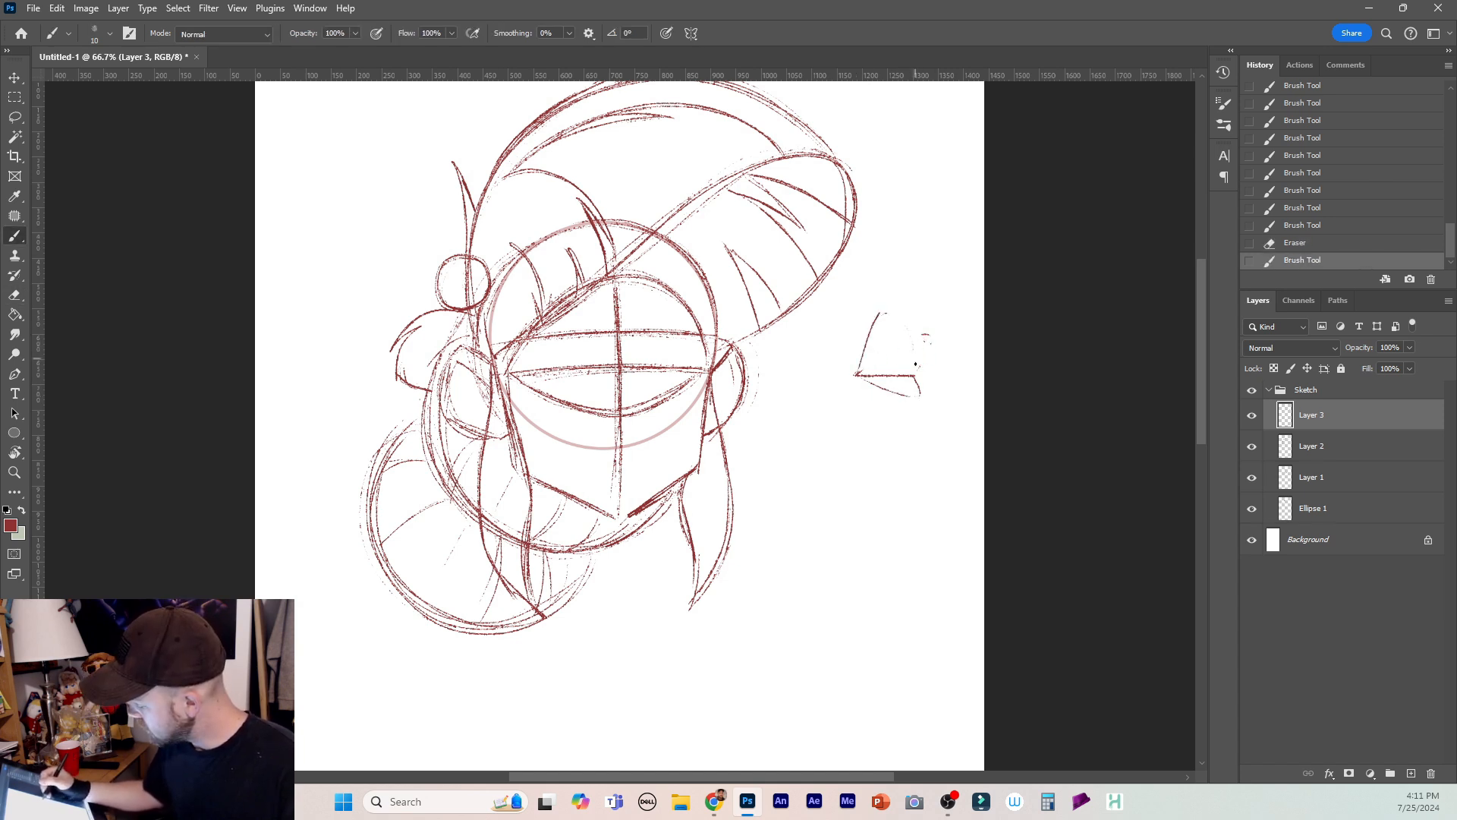
{"action": "mouse_move", "coordinate": [917, 368]}
{"action": "left_mouse_down"}
{"action": "mouse_move", "coordinate": [915, 319]}
{"action": "mouse_move", "coordinate": [854, 369]}
{"action": "mouse_move", "coordinate": [914, 319]}
{"action": "mouse_move", "coordinate": [911, 366]}
{"action": "mouse_move", "coordinate": [899, 310]}
{"action": "mouse_move", "coordinate": [863, 357]}
{"action": "mouse_move", "coordinate": [909, 368]}
{"action": "mouse_move", "coordinate": [914, 327]}
{"action": "mouse_move", "coordinate": [911, 377]}
{"action": "left_mouse_up"}
{"action": "left_click_drag", "start_coordinate": [863, 383], "coordinate": [911, 398]}
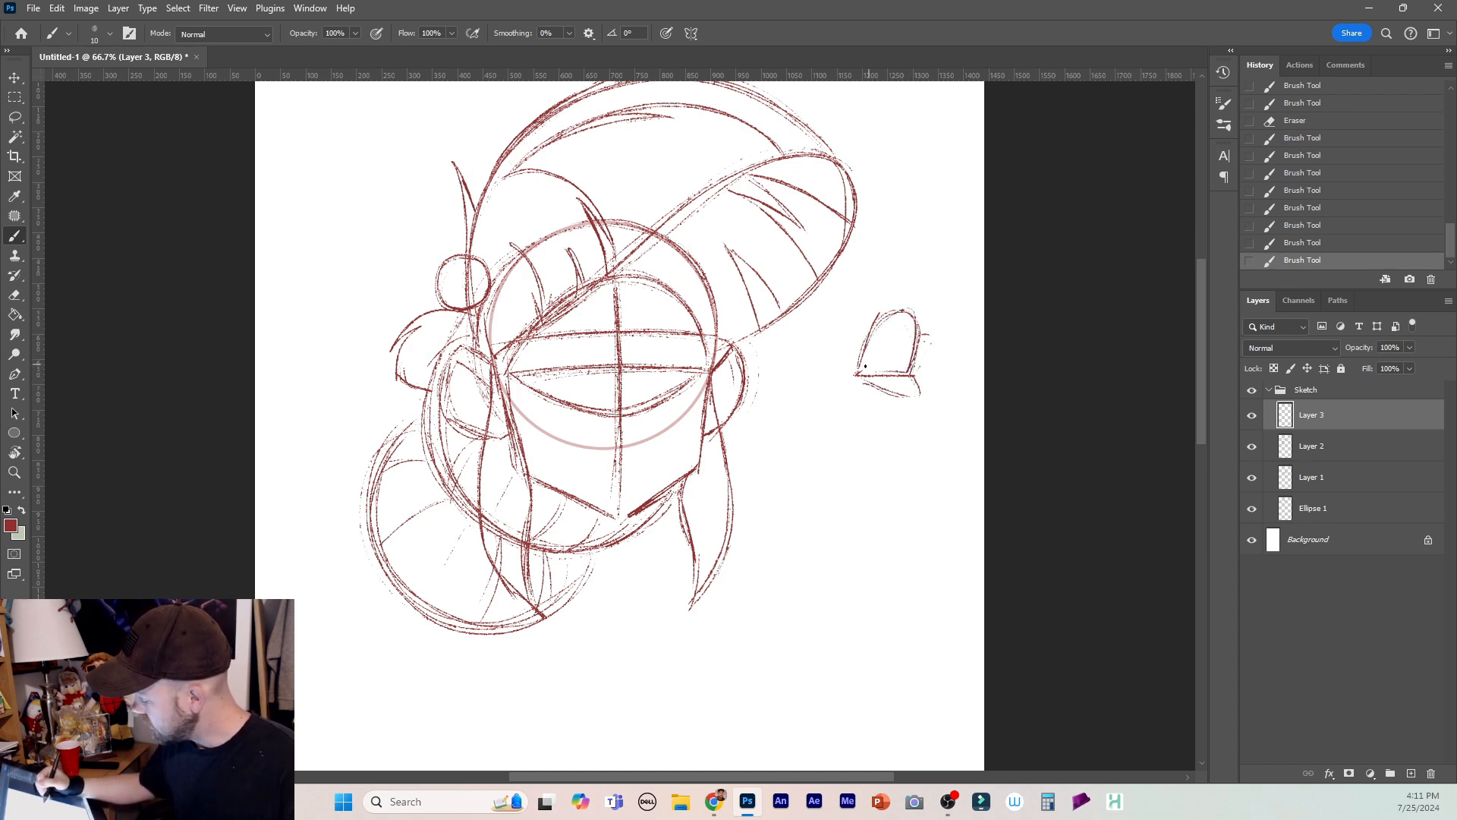
{"action": "mouse_move", "coordinate": [868, 372]}
{"action": "left_mouse_down"}
{"action": "mouse_move", "coordinate": [886, 332]}
{"action": "mouse_move", "coordinate": [914, 323]}
{"action": "left_mouse_up"}
{"action": "key", "text": "ctrl+z"}
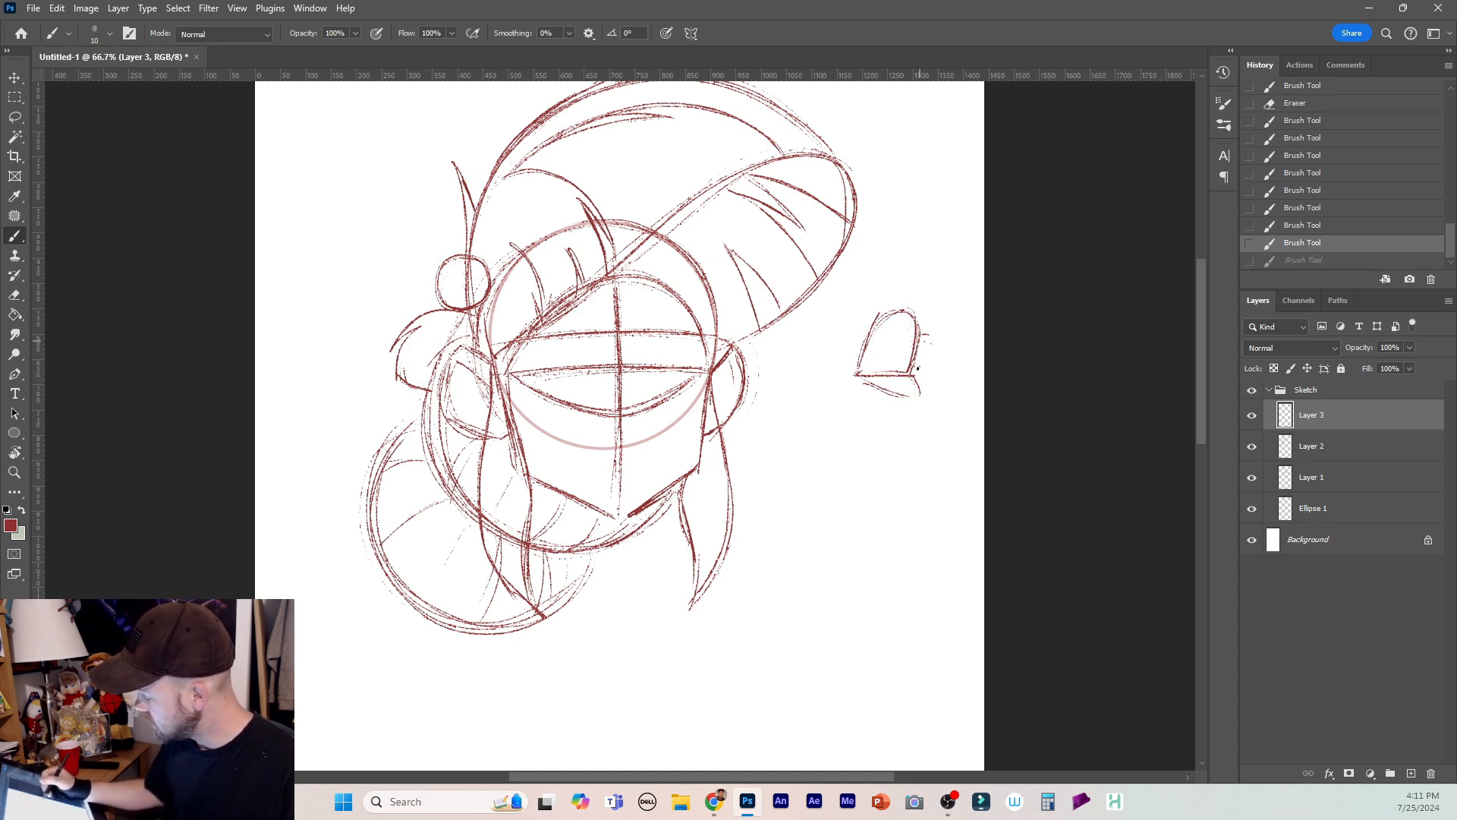
Add a narrow curved band inside the small dome and an angled jaw line beneath it.
{"action": "left_click_drag", "start_coordinate": [904, 311], "coordinate": [896, 374]}
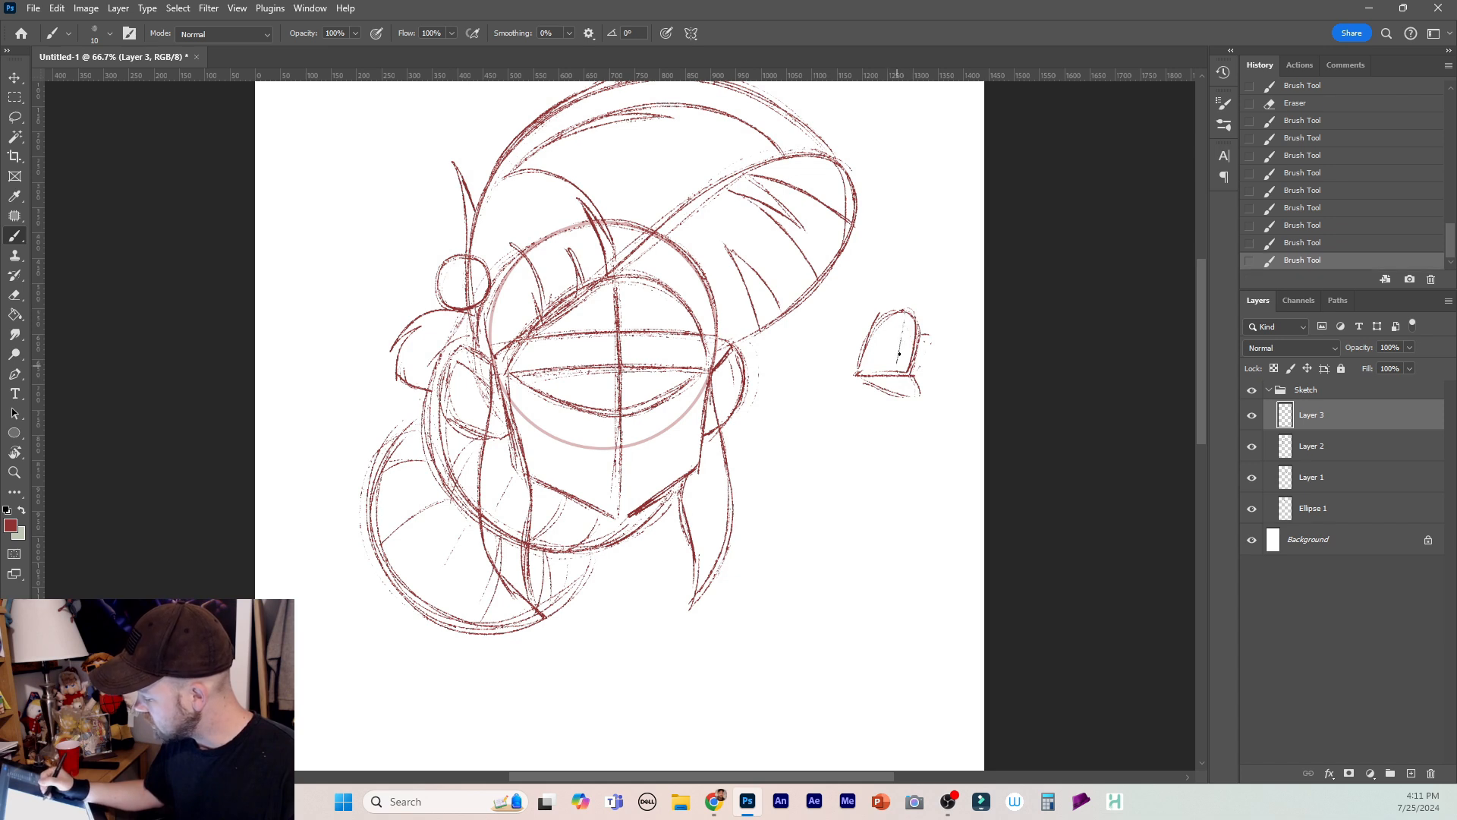
{"action": "mouse_move", "coordinate": [903, 311]}
{"action": "left_mouse_down"}
{"action": "mouse_move", "coordinate": [897, 372]}
{"action": "mouse_move", "coordinate": [918, 369]}
{"action": "mouse_move", "coordinate": [921, 393]}
{"action": "mouse_move", "coordinate": [897, 367]}
{"action": "mouse_move", "coordinate": [919, 376]}
{"action": "mouse_move", "coordinate": [911, 434]}
{"action": "left_mouse_up"}
{"action": "key", "text": "ctrl+z"}
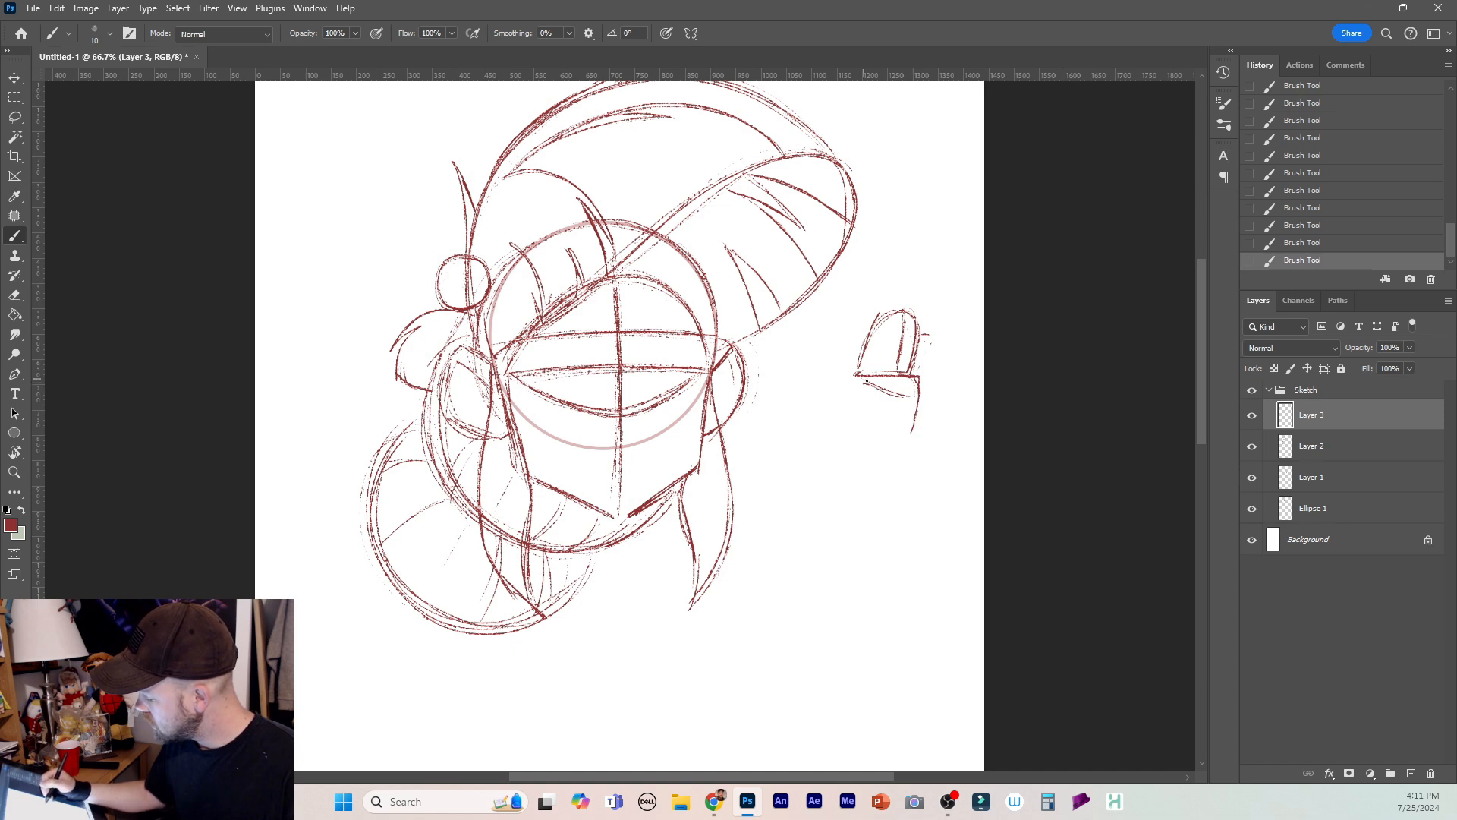
{"action": "mouse_move", "coordinate": [921, 378]}
{"action": "left_mouse_down"}
{"action": "mouse_move", "coordinate": [895, 351]}
{"action": "mouse_move", "coordinate": [914, 424]}
{"action": "mouse_move", "coordinate": [901, 449]}
{"action": "mouse_move", "coordinate": [865, 441]}
{"action": "mouse_move", "coordinate": [891, 455]}
{"action": "left_mouse_up"}
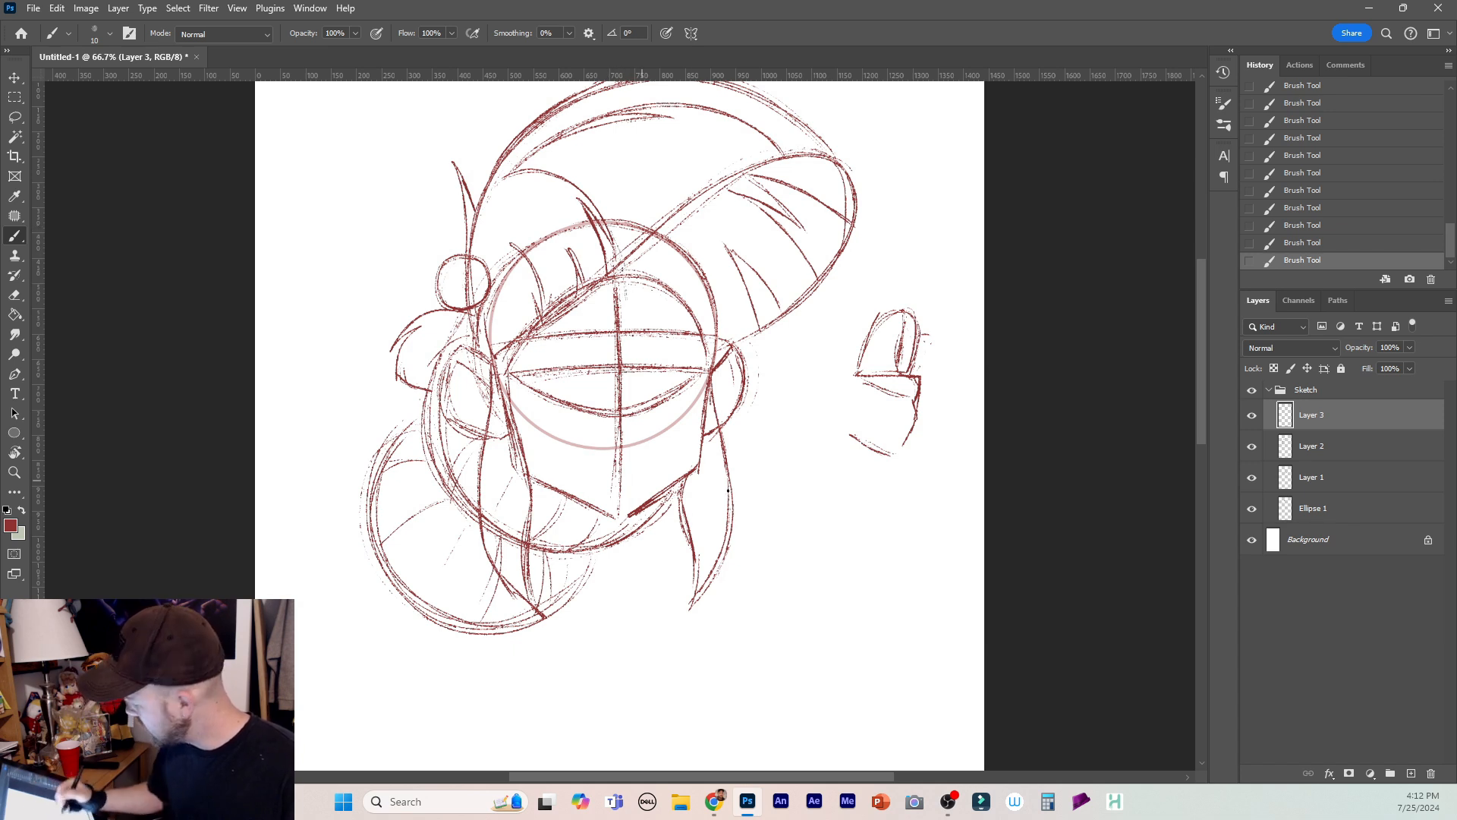
Hide and show Layer 1 to check its contents, and make Layer 3 the active layer again.
{"action": "left_click", "coordinate": [1336, 483]}
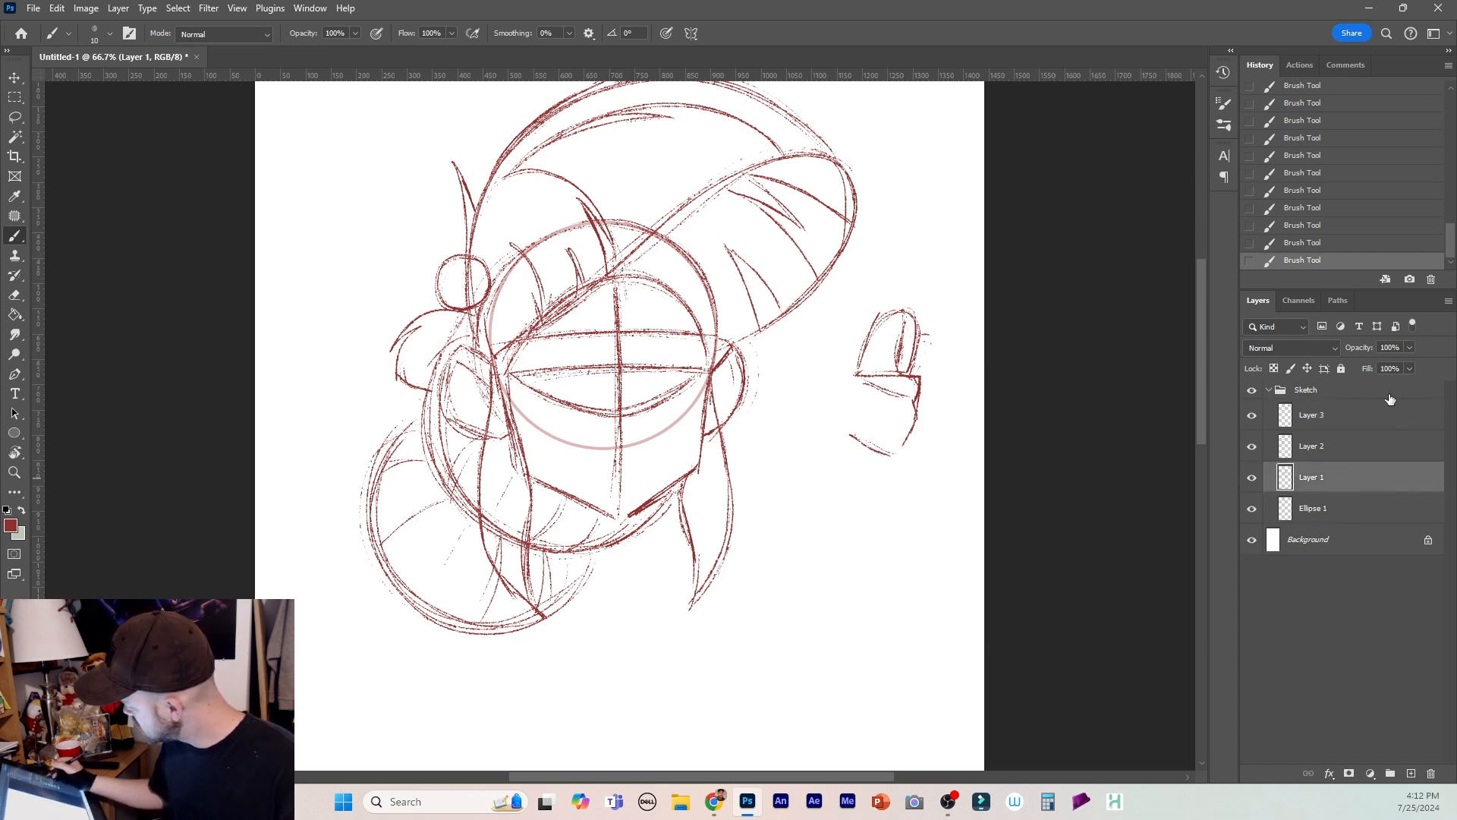
{"action": "left_click", "coordinate": [1252, 478]}
{"action": "left_click", "coordinate": [1252, 478]}
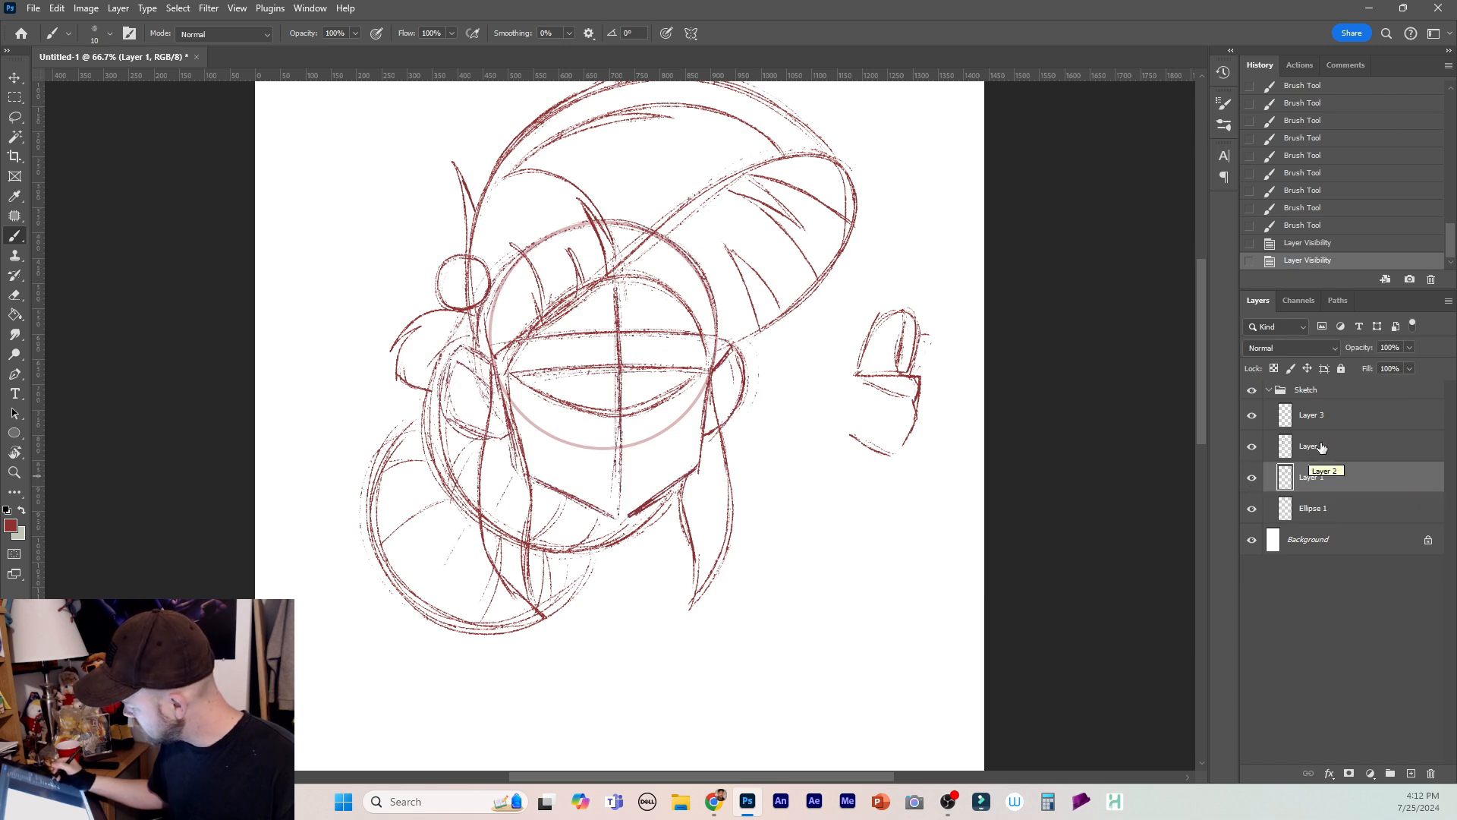
{"action": "left_click", "coordinate": [1329, 422]}
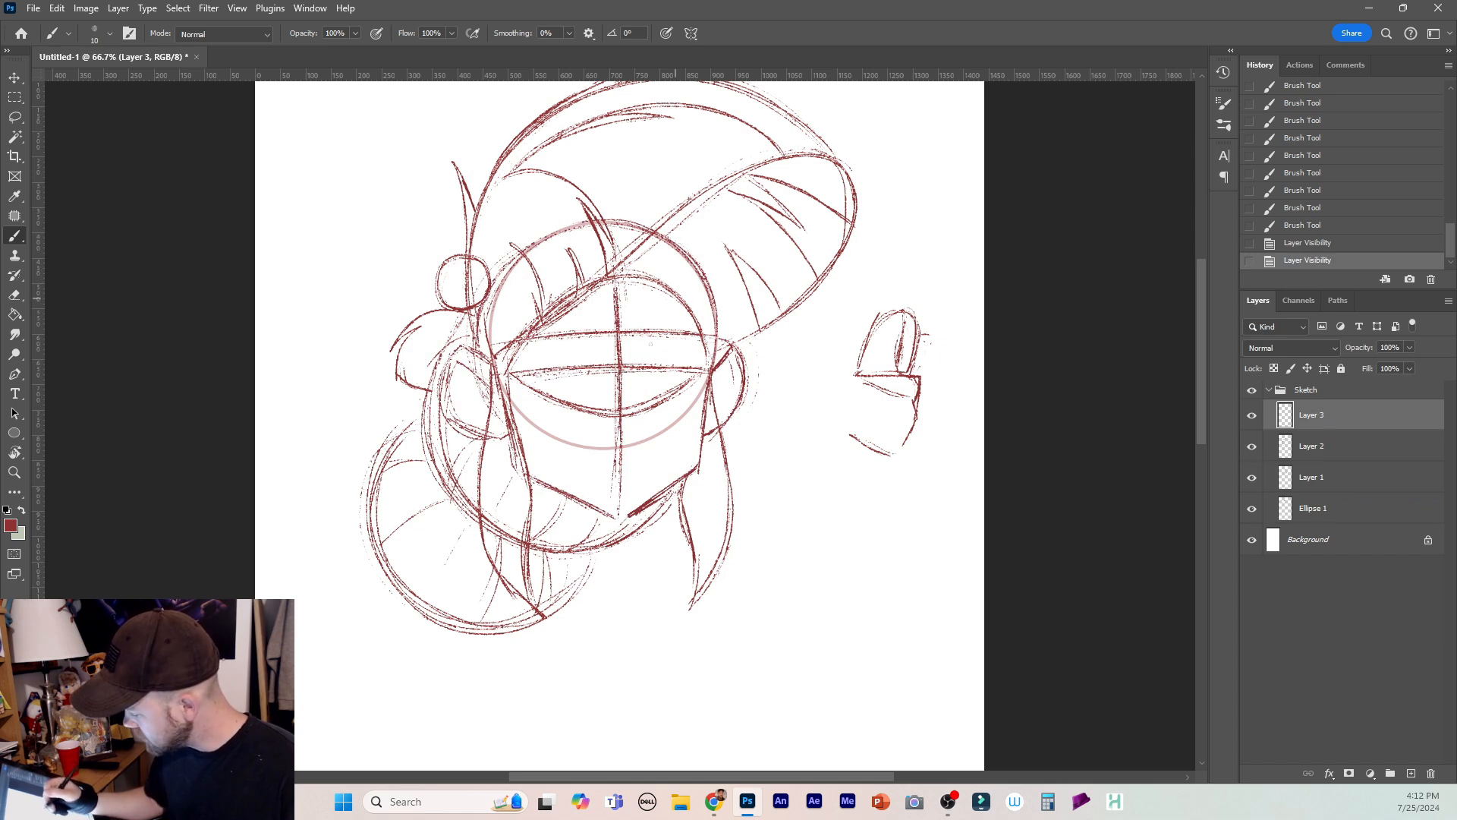
Darken the vertical centre line from the hairline down the forehead and add a short slanted stroke beside it above the brow.
{"action": "left_click_drag", "start_coordinate": [630, 290], "coordinate": [629, 302]}
{"action": "left_click_drag", "start_coordinate": [626, 284], "coordinate": [631, 305]}
{"action": "left_click_drag", "start_coordinate": [628, 286], "coordinate": [634, 305]}
{"action": "left_click_drag", "start_coordinate": [640, 283], "coordinate": [633, 307]}
{"action": "left_click_drag", "start_coordinate": [639, 287], "coordinate": [634, 308]}
{"action": "mouse_move", "coordinate": [641, 284]}
{"action": "left_mouse_down"}
{"action": "mouse_move", "coordinate": [640, 310]}
{"action": "mouse_move", "coordinate": [586, 306]}
{"action": "mouse_move", "coordinate": [631, 344]}
{"action": "mouse_move", "coordinate": [601, 357]}
{"action": "left_mouse_up"}
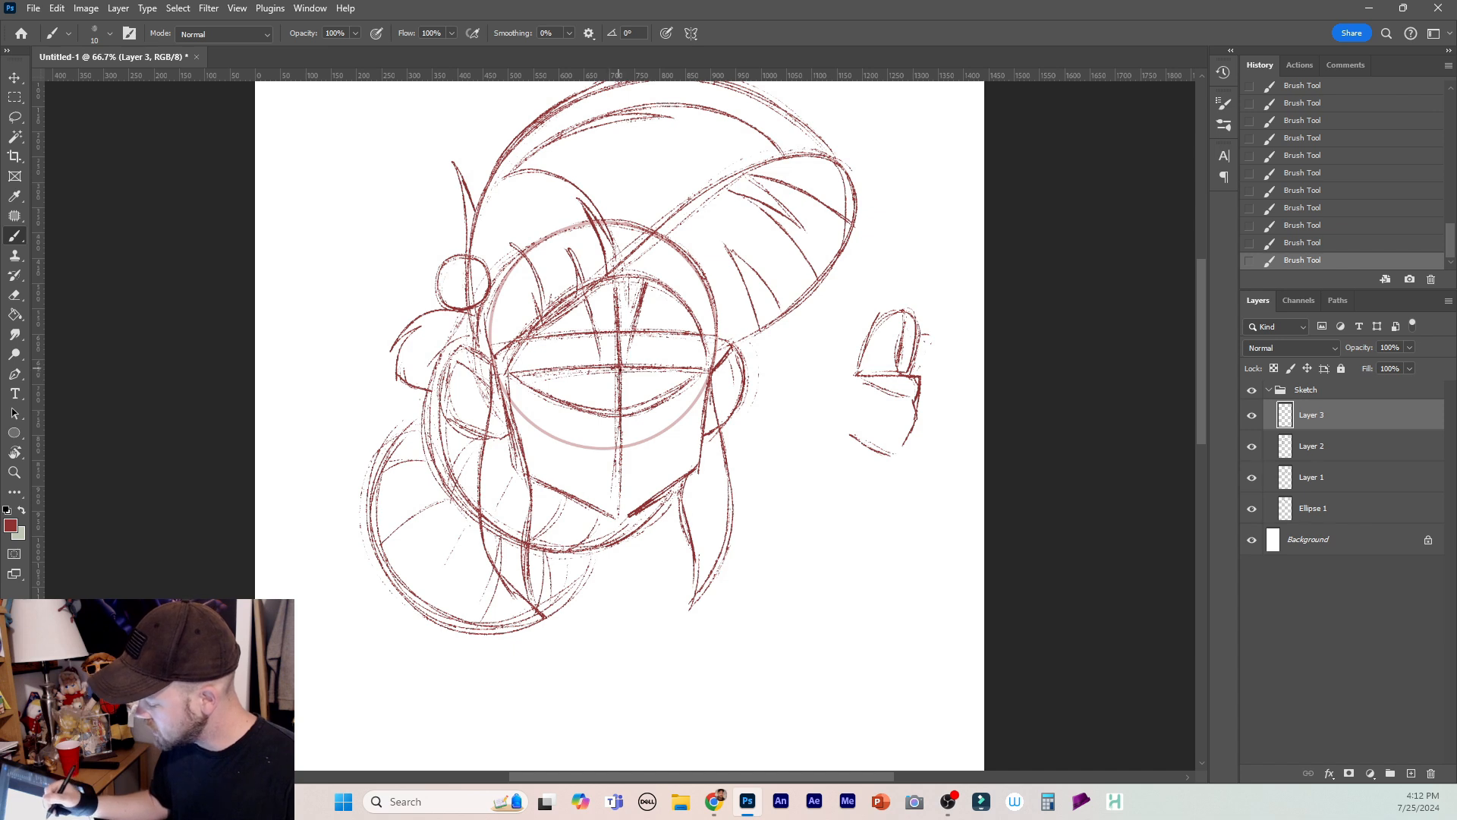
{"action": "mouse_move", "coordinate": [623, 277]}
{"action": "left_mouse_down"}
{"action": "mouse_move", "coordinate": [622, 346]}
{"action": "mouse_move", "coordinate": [618, 264]}
{"action": "mouse_move", "coordinate": [621, 303]}
{"action": "left_mouse_up"}
{"action": "left_click_drag", "start_coordinate": [607, 232], "coordinate": [618, 262]}
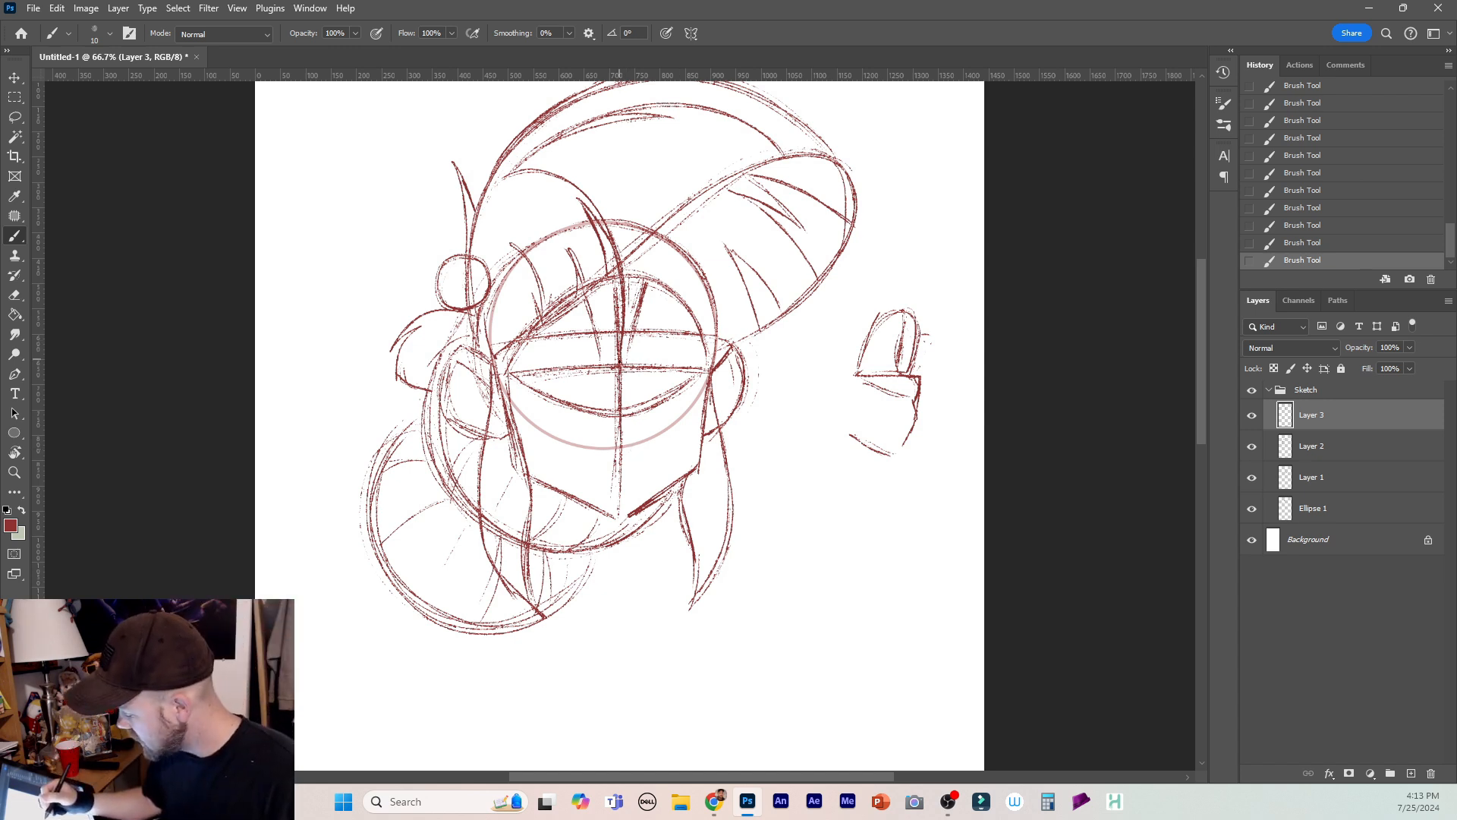
Sketch a small angular nose on the centre line and a slightly curved contour from below the nose to the chin.
{"action": "left_click_drag", "start_coordinate": [632, 377], "coordinate": [621, 514]}
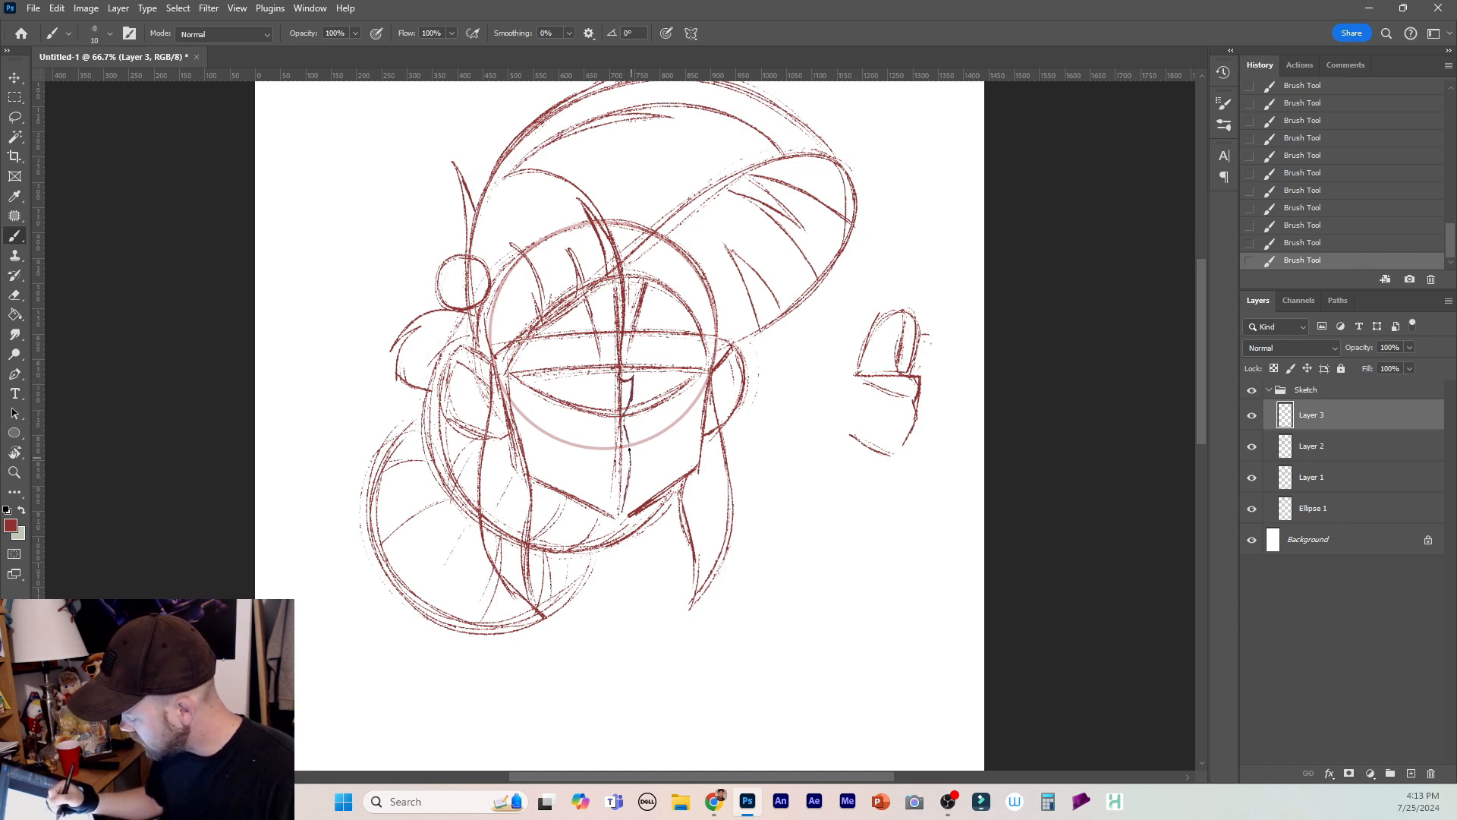
{"action": "left_click_drag", "start_coordinate": [628, 436], "coordinate": [625, 496]}
{"action": "left_click_drag", "start_coordinate": [622, 426], "coordinate": [629, 463]}
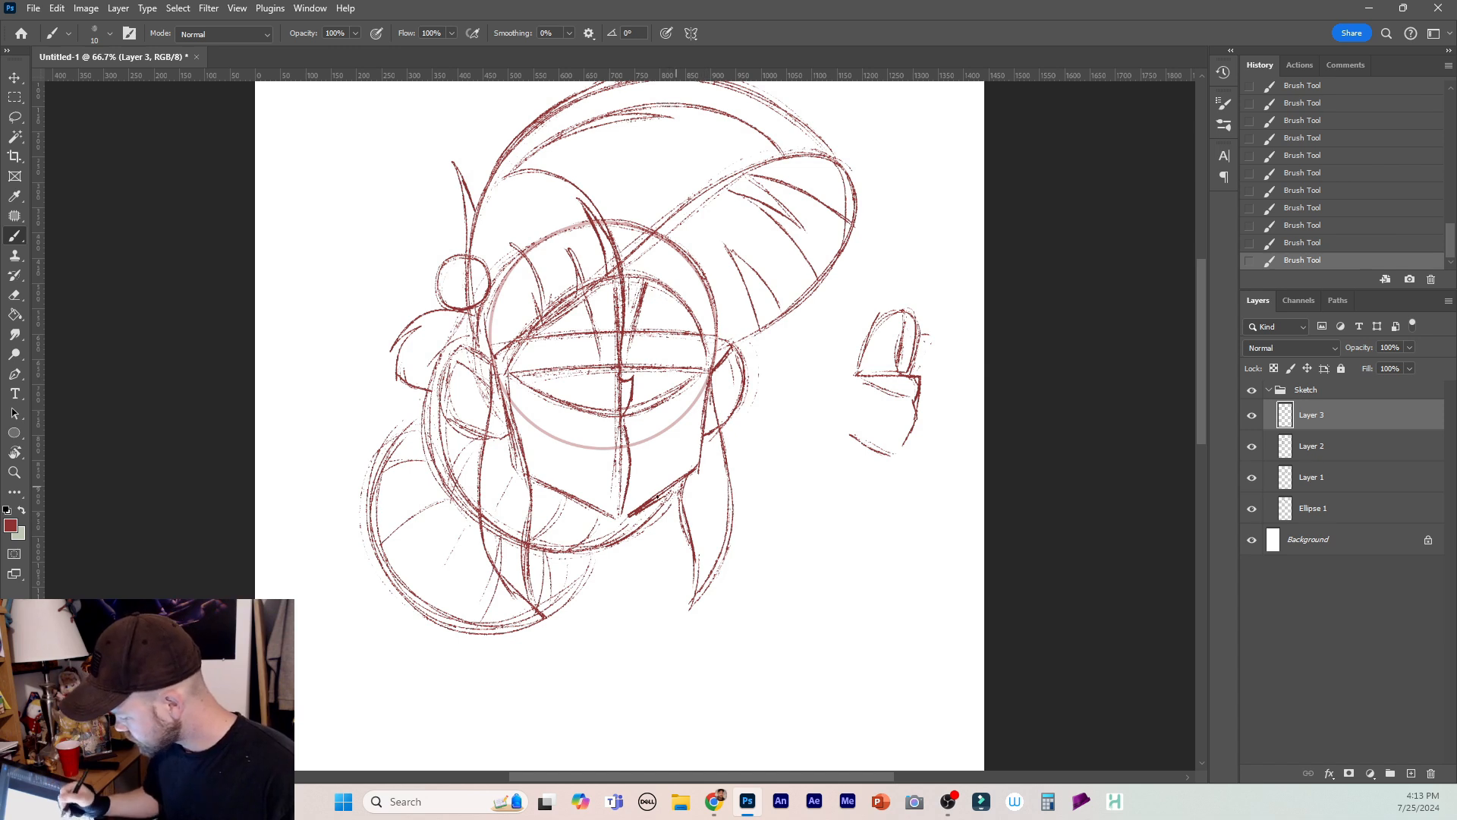
Darken the jawline on both sides of the face so the strokes meet in a pointed chin.
{"action": "left_click_drag", "start_coordinate": [657, 497], "coordinate": [611, 519]}
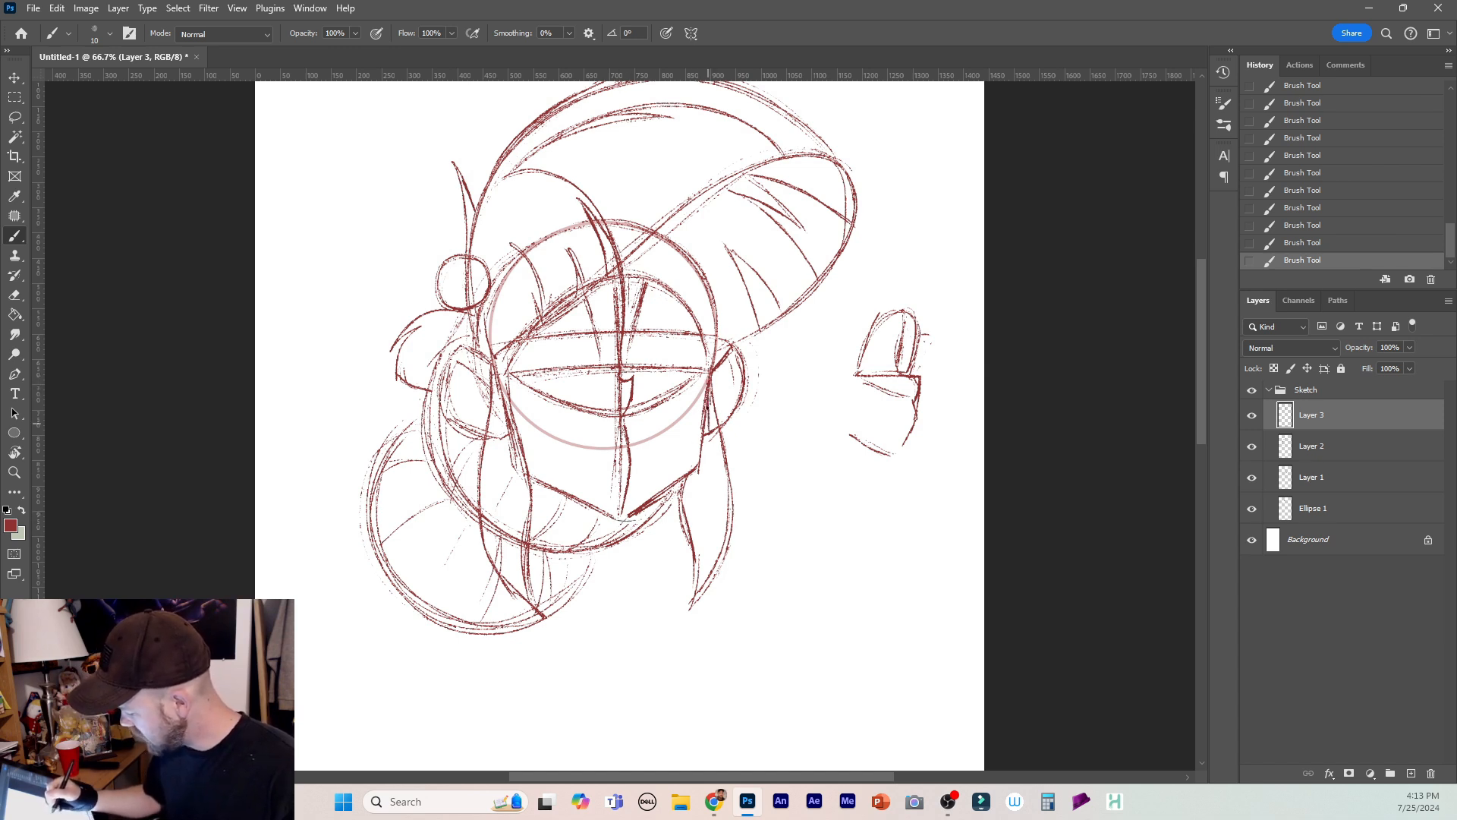
{"action": "mouse_move", "coordinate": [709, 416]}
{"action": "left_mouse_down"}
{"action": "mouse_move", "coordinate": [702, 458]}
{"action": "mouse_move", "coordinate": [651, 509]}
{"action": "left_mouse_up"}
{"action": "mouse_move", "coordinate": [708, 439]}
{"action": "left_mouse_down"}
{"action": "mouse_move", "coordinate": [695, 473]}
{"action": "mouse_move", "coordinate": [608, 515]}
{"action": "mouse_move", "coordinate": [644, 508]}
{"action": "left_mouse_up"}
{"action": "left_click_drag", "start_coordinate": [622, 505], "coordinate": [544, 510]}
{"action": "left_click_drag", "start_coordinate": [592, 487], "coordinate": [532, 507]}
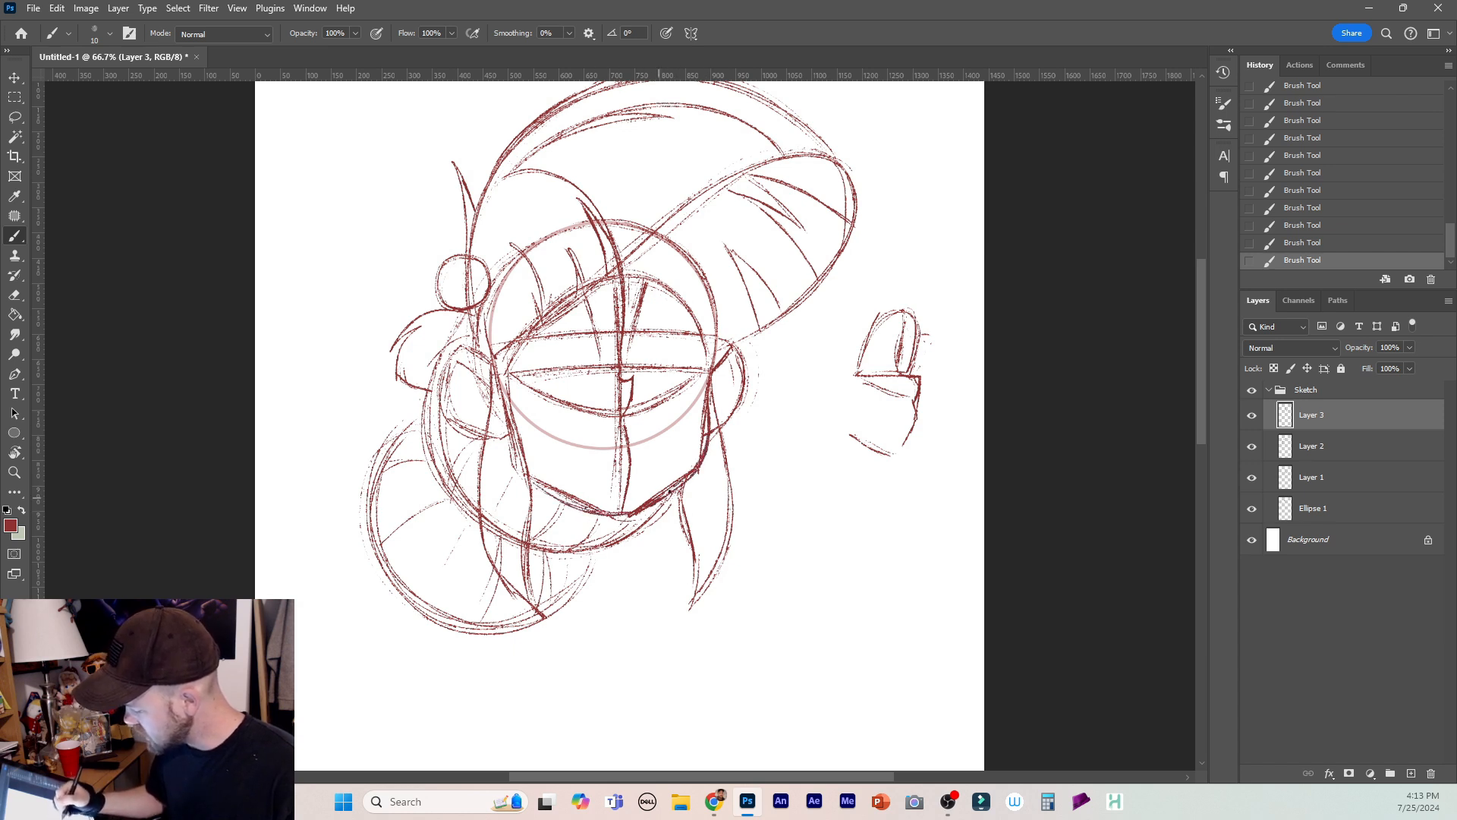
{"action": "left_click_drag", "start_coordinate": [669, 492], "coordinate": [678, 484]}
Sketch the hairline as two arcs from the centre parting, sweeping down to both sides of the face.
{"action": "mouse_move", "coordinate": [711, 323]}
{"action": "left_mouse_down"}
{"action": "mouse_move", "coordinate": [708, 371]}
{"action": "mouse_move", "coordinate": [714, 341]}
{"action": "mouse_move", "coordinate": [682, 256]}
{"action": "mouse_move", "coordinate": [643, 230]}
{"action": "mouse_move", "coordinate": [684, 256]}
{"action": "mouse_move", "coordinate": [619, 237]}
{"action": "mouse_move", "coordinate": [669, 243]}
{"action": "mouse_move", "coordinate": [562, 240]}
{"action": "mouse_move", "coordinate": [532, 255]}
{"action": "mouse_move", "coordinate": [506, 345]}
{"action": "left_mouse_up"}
{"action": "key", "text": "ctrl+z"}
{"action": "key", "text": "ctrl+z"}
{"action": "key", "text": "ctrl+z"}
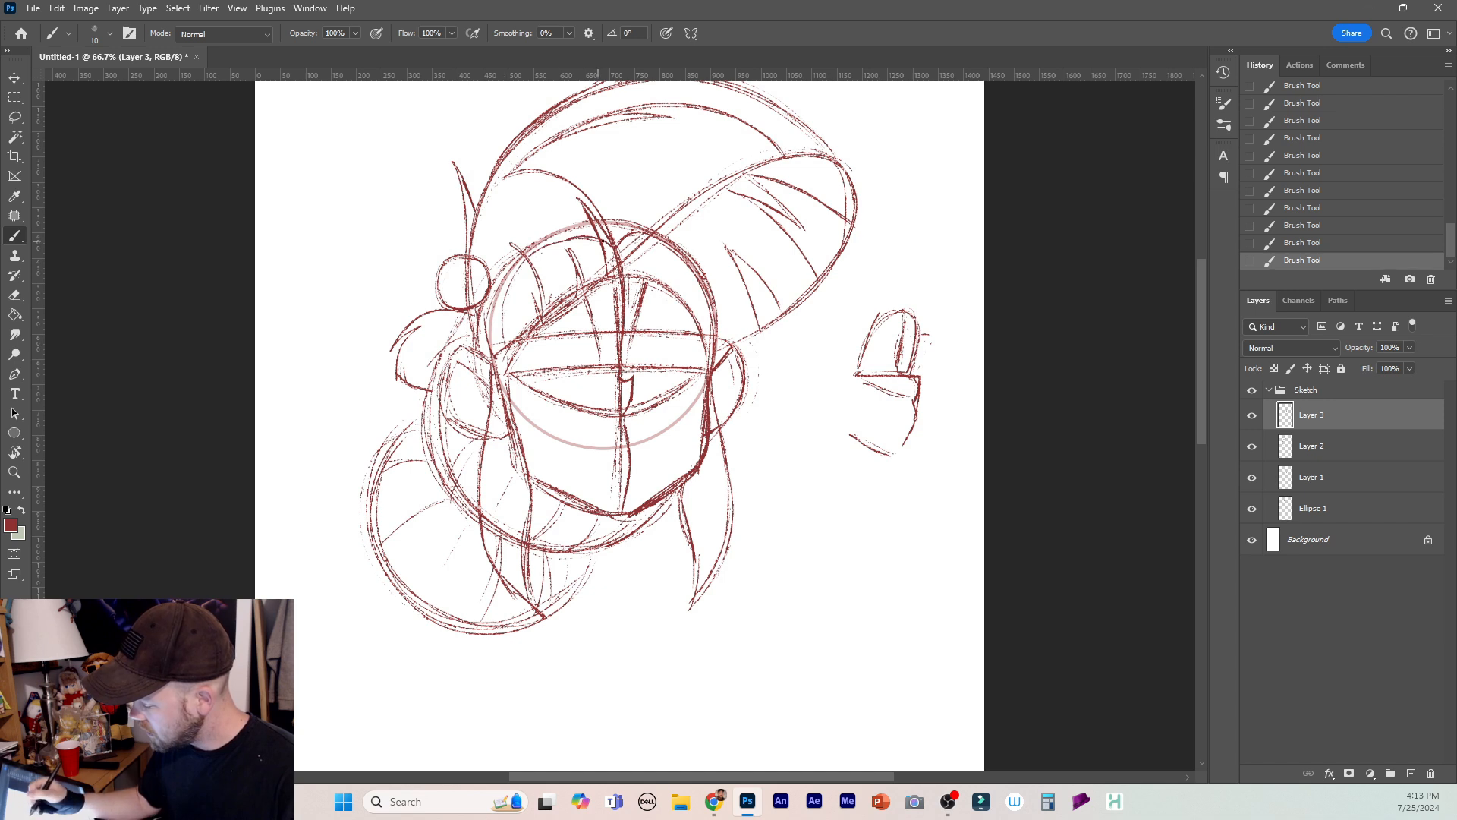
{"action": "mouse_move", "coordinate": [604, 241]}
{"action": "left_mouse_down"}
{"action": "mouse_move", "coordinate": [519, 268]}
{"action": "mouse_move", "coordinate": [503, 364]}
{"action": "left_mouse_up"}
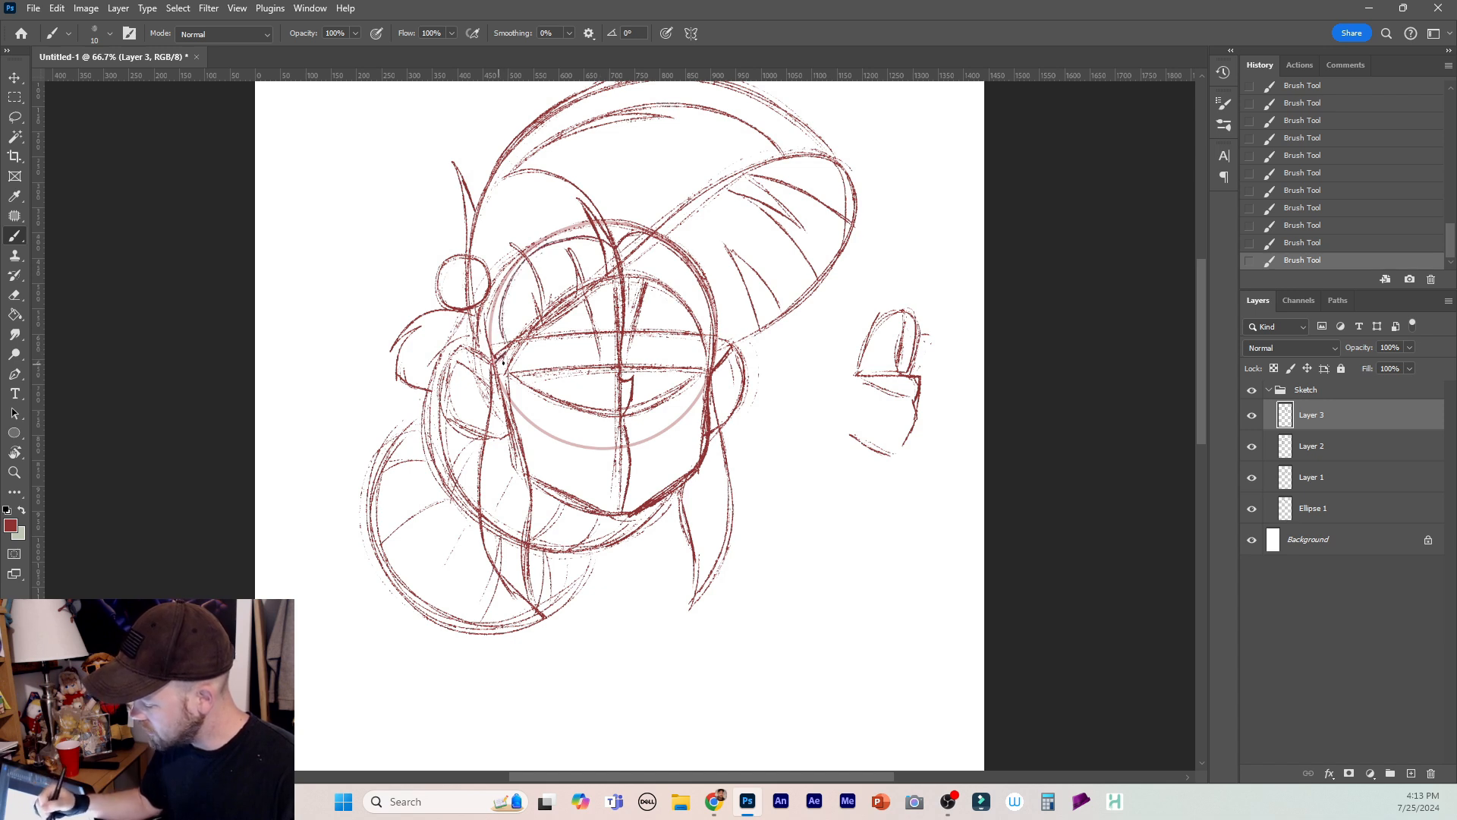
{"action": "mouse_move", "coordinate": [604, 244]}
{"action": "left_mouse_down"}
{"action": "mouse_move", "coordinate": [567, 239]}
{"action": "mouse_move", "coordinate": [515, 268]}
{"action": "mouse_move", "coordinate": [506, 331]}
{"action": "left_mouse_up"}
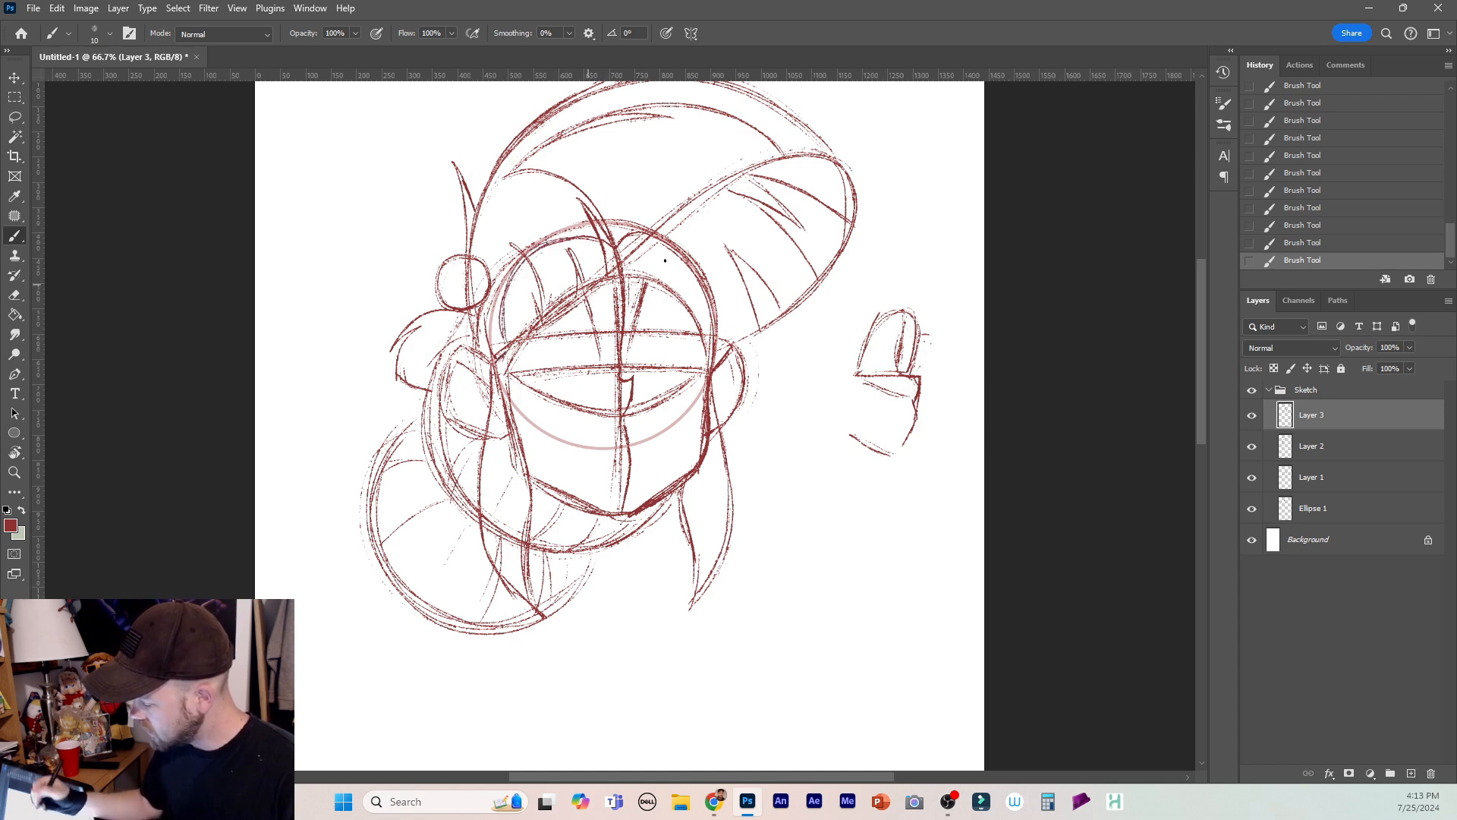
{"action": "mouse_move", "coordinate": [596, 232]}
{"action": "left_mouse_down"}
{"action": "mouse_move", "coordinate": [565, 233]}
{"action": "mouse_move", "coordinate": [501, 325]}
{"action": "left_mouse_up"}
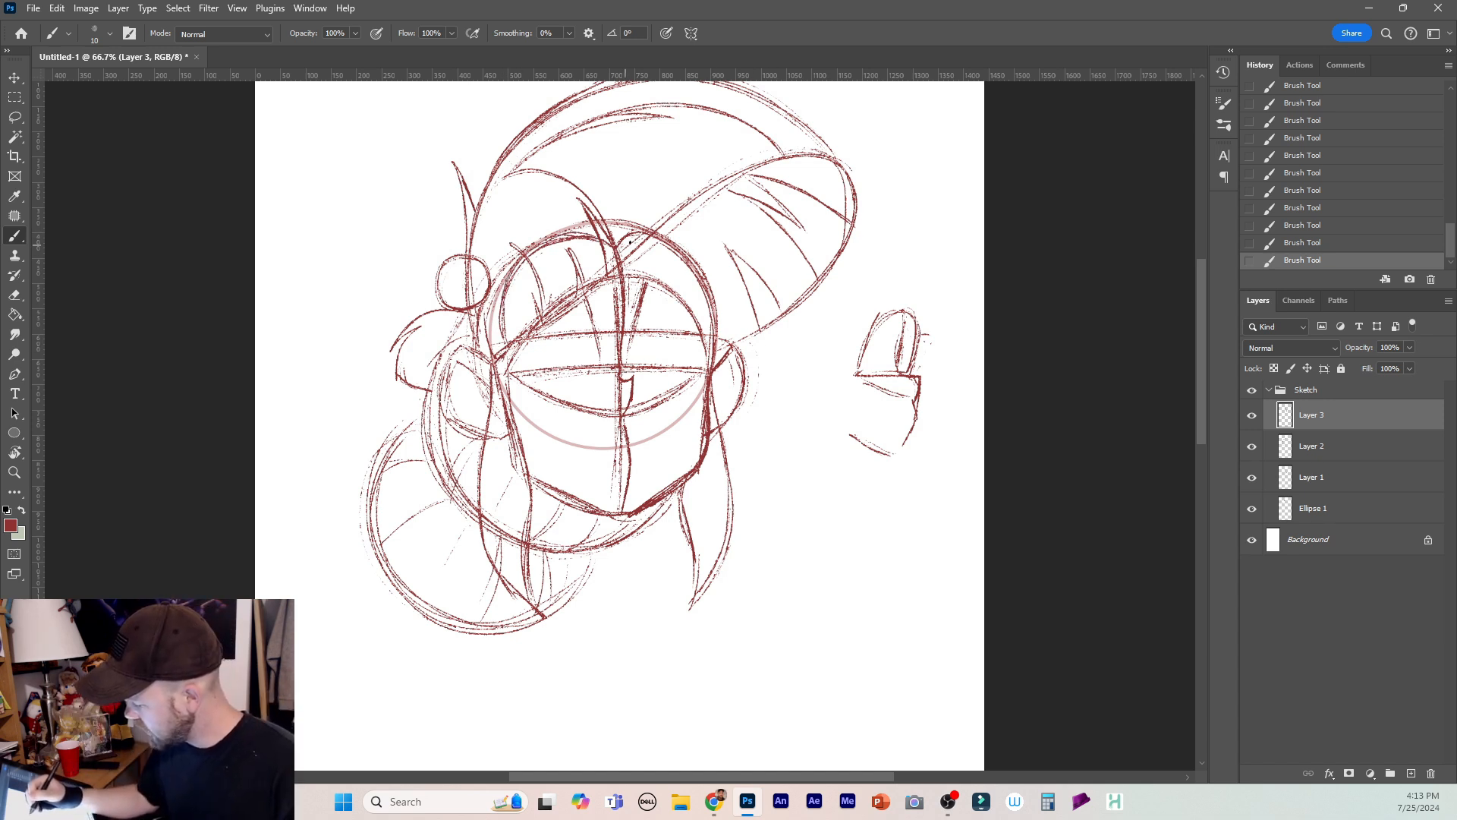
{"action": "mouse_move", "coordinate": [624, 242]}
{"action": "left_mouse_down"}
{"action": "mouse_move", "coordinate": [656, 237]}
{"action": "mouse_move", "coordinate": [688, 258]}
{"action": "left_mouse_up"}
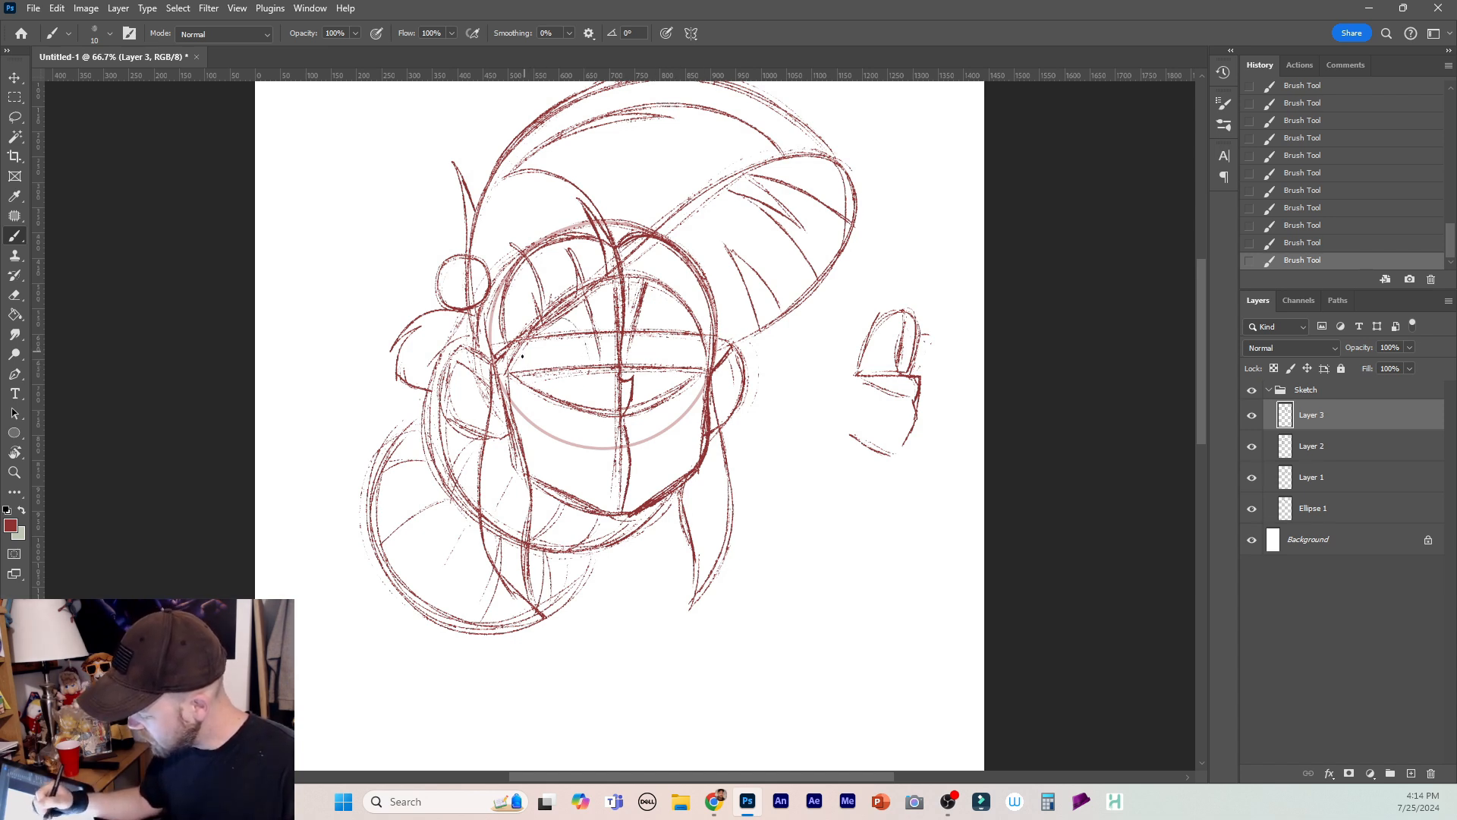
Outline both eyes with arched upper lids above the eye line and curved lower lids joining at the nose.
{"action": "mouse_move", "coordinate": [536, 327]}
{"action": "left_mouse_down"}
{"action": "mouse_move", "coordinate": [580, 326]}
{"action": "mouse_move", "coordinate": [562, 316]}
{"action": "mouse_move", "coordinate": [520, 361]}
{"action": "mouse_move", "coordinate": [563, 316]}
{"action": "mouse_move", "coordinate": [523, 358]}
{"action": "mouse_move", "coordinate": [681, 314]}
{"action": "mouse_move", "coordinate": [686, 333]}
{"action": "mouse_move", "coordinate": [667, 313]}
{"action": "mouse_move", "coordinate": [687, 332]}
{"action": "mouse_move", "coordinate": [643, 325]}
{"action": "mouse_move", "coordinate": [632, 365]}
{"action": "left_mouse_up"}
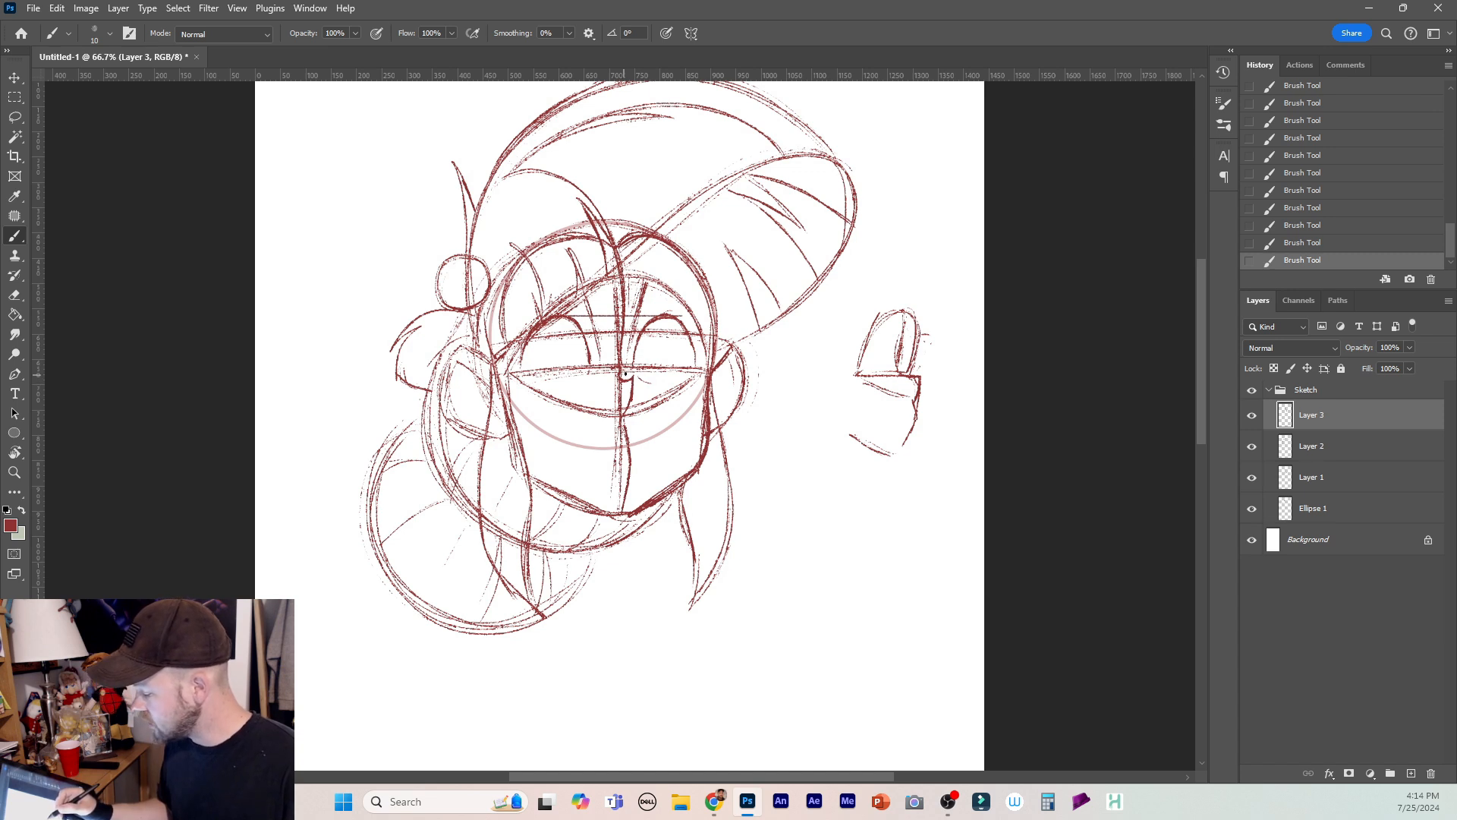
{"action": "mouse_move", "coordinate": [625, 374]}
{"action": "left_mouse_down"}
{"action": "mouse_move", "coordinate": [602, 375]}
{"action": "mouse_move", "coordinate": [654, 384]}
{"action": "mouse_move", "coordinate": [581, 387]}
{"action": "mouse_move", "coordinate": [686, 381]}
{"action": "left_mouse_up"}
{"action": "left_click_drag", "start_coordinate": [549, 390], "coordinate": [580, 396]}
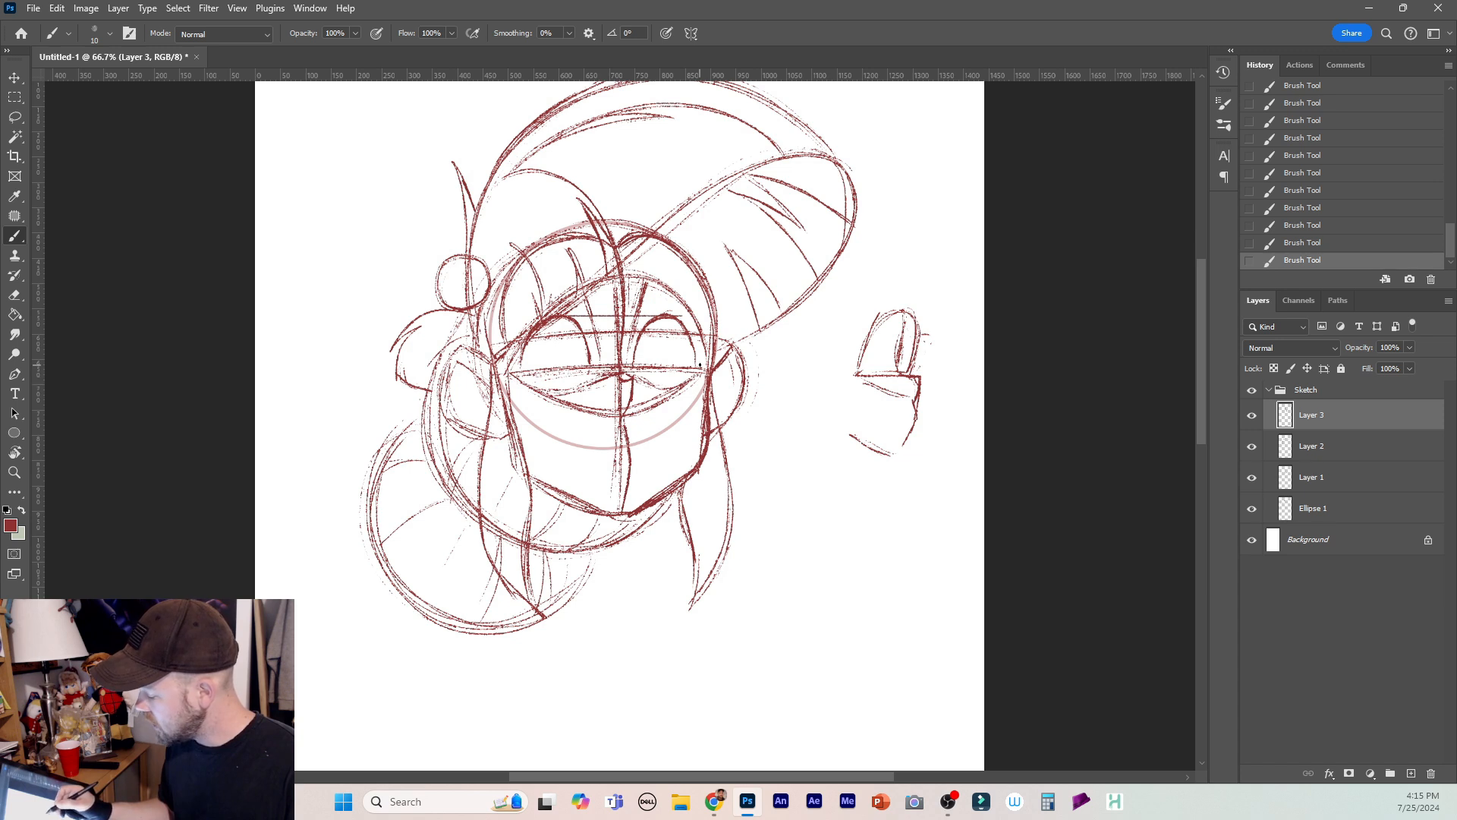
{"action": "left_click_drag", "start_coordinate": [563, 392], "coordinate": [509, 370]}
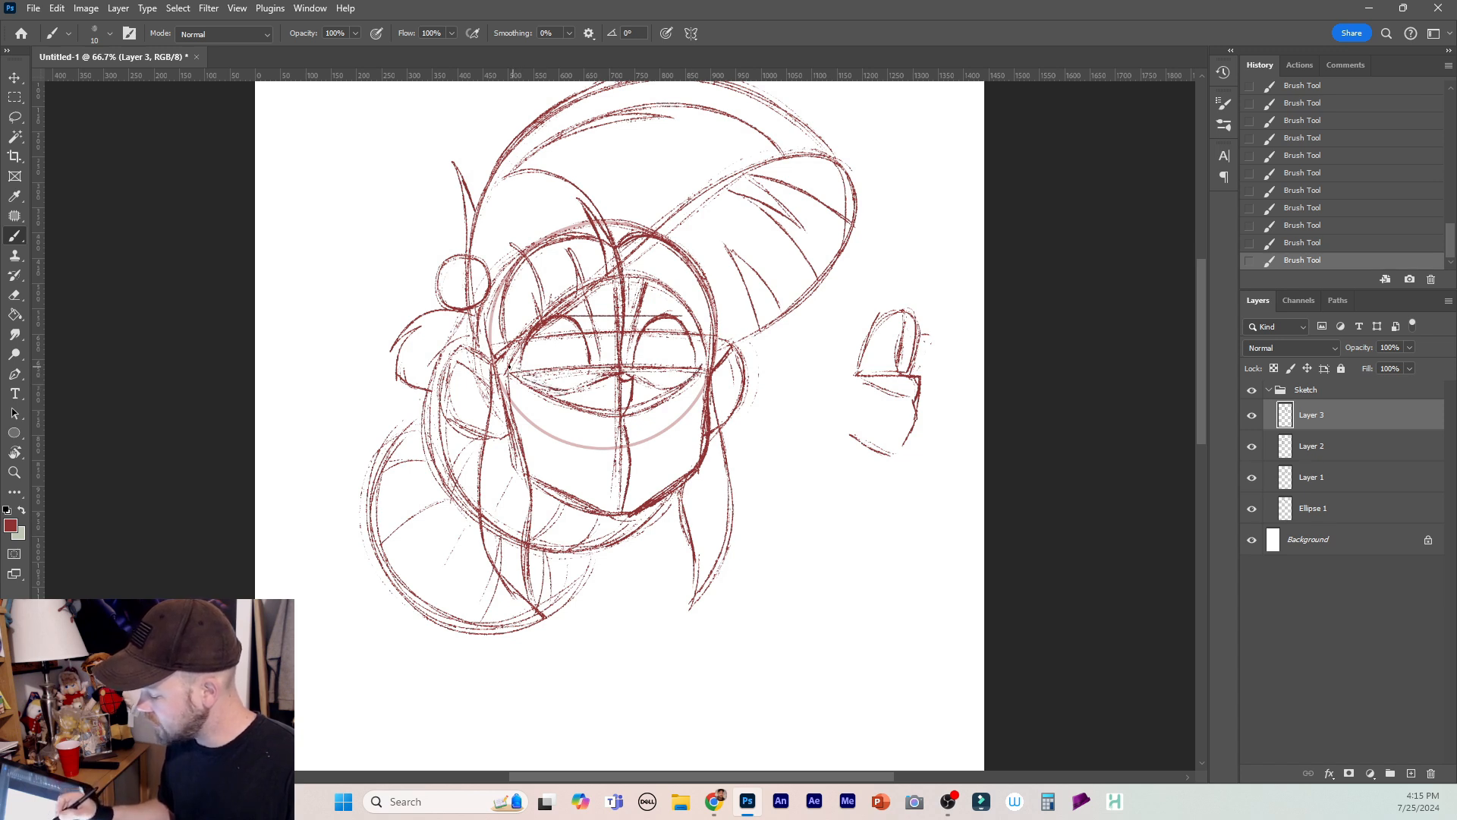
Thicken the arched upper lids and rework the lower lid lines of both eyes.
{"action": "mouse_move", "coordinate": [641, 328]}
{"action": "left_mouse_down"}
{"action": "mouse_move", "coordinate": [674, 316]}
{"action": "mouse_move", "coordinate": [693, 345]}
{"action": "left_mouse_up"}
{"action": "mouse_move", "coordinate": [519, 350]}
{"action": "left_mouse_down"}
{"action": "mouse_move", "coordinate": [545, 317]}
{"action": "mouse_move", "coordinate": [674, 312]}
{"action": "left_mouse_up"}
{"action": "key", "text": "ctrl+z"}
{"action": "left_click_drag", "start_coordinate": [651, 383], "coordinate": [696, 368]}
{"action": "key", "text": "ctrl+z"}
{"action": "mouse_move", "coordinate": [525, 376]}
{"action": "left_mouse_down"}
{"action": "mouse_move", "coordinate": [607, 380]}
{"action": "mouse_move", "coordinate": [587, 376]}
{"action": "left_mouse_up"}
{"action": "key", "text": "ctrl+z"}
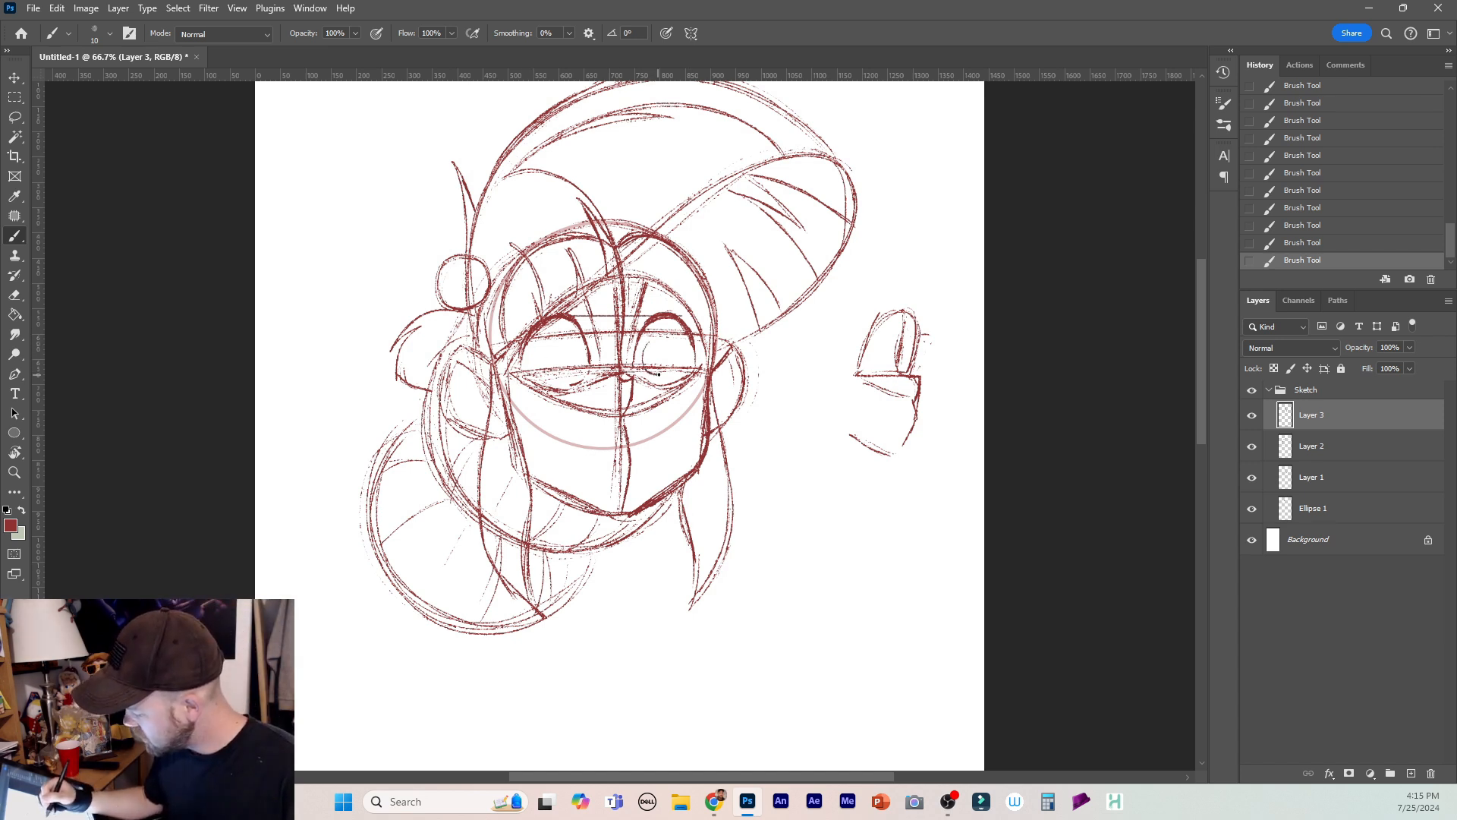
Draw an upright oval iris inside each eye, comparing the sketch with and without the last stroke.
{"action": "mouse_move", "coordinate": [646, 347]}
{"action": "left_mouse_down"}
{"action": "mouse_move", "coordinate": [649, 372]}
{"action": "mouse_move", "coordinate": [666, 370]}
{"action": "mouse_move", "coordinate": [668, 348]}
{"action": "mouse_move", "coordinate": [646, 356]}
{"action": "left_mouse_up"}
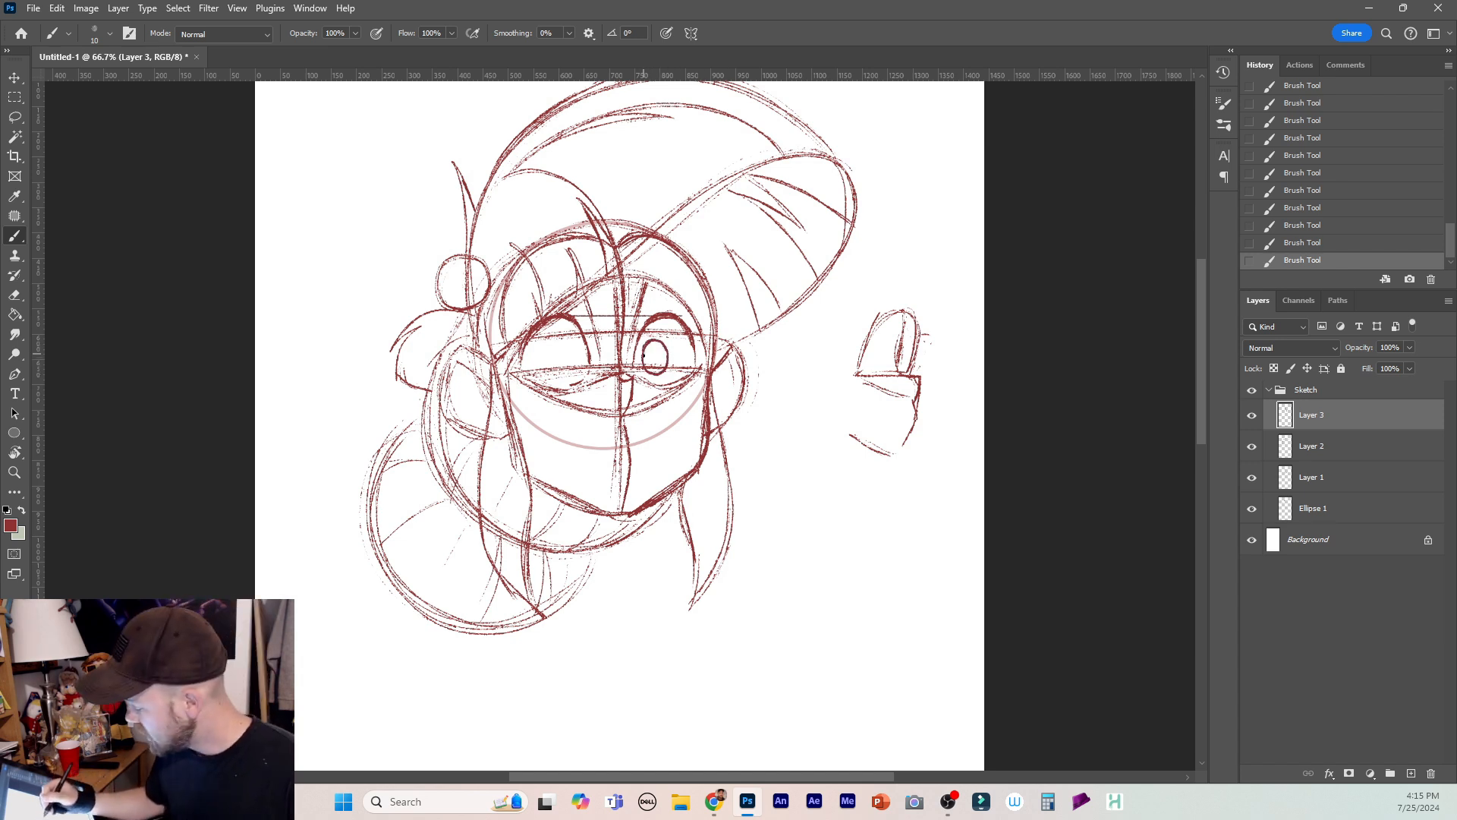
{"action": "key", "text": "ctrl+z"}
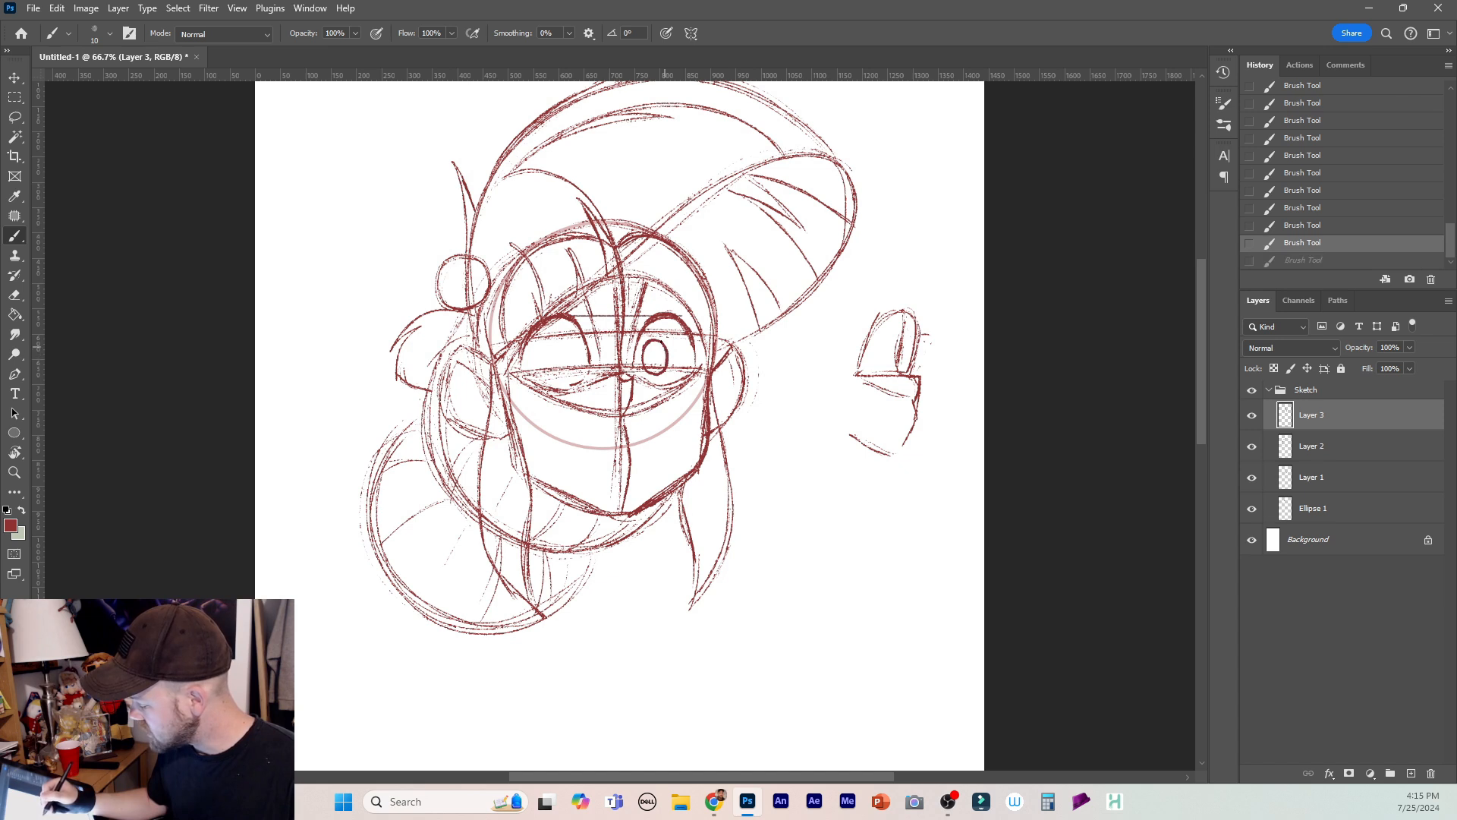
{"action": "key", "text": "ctrl+shift+z"}
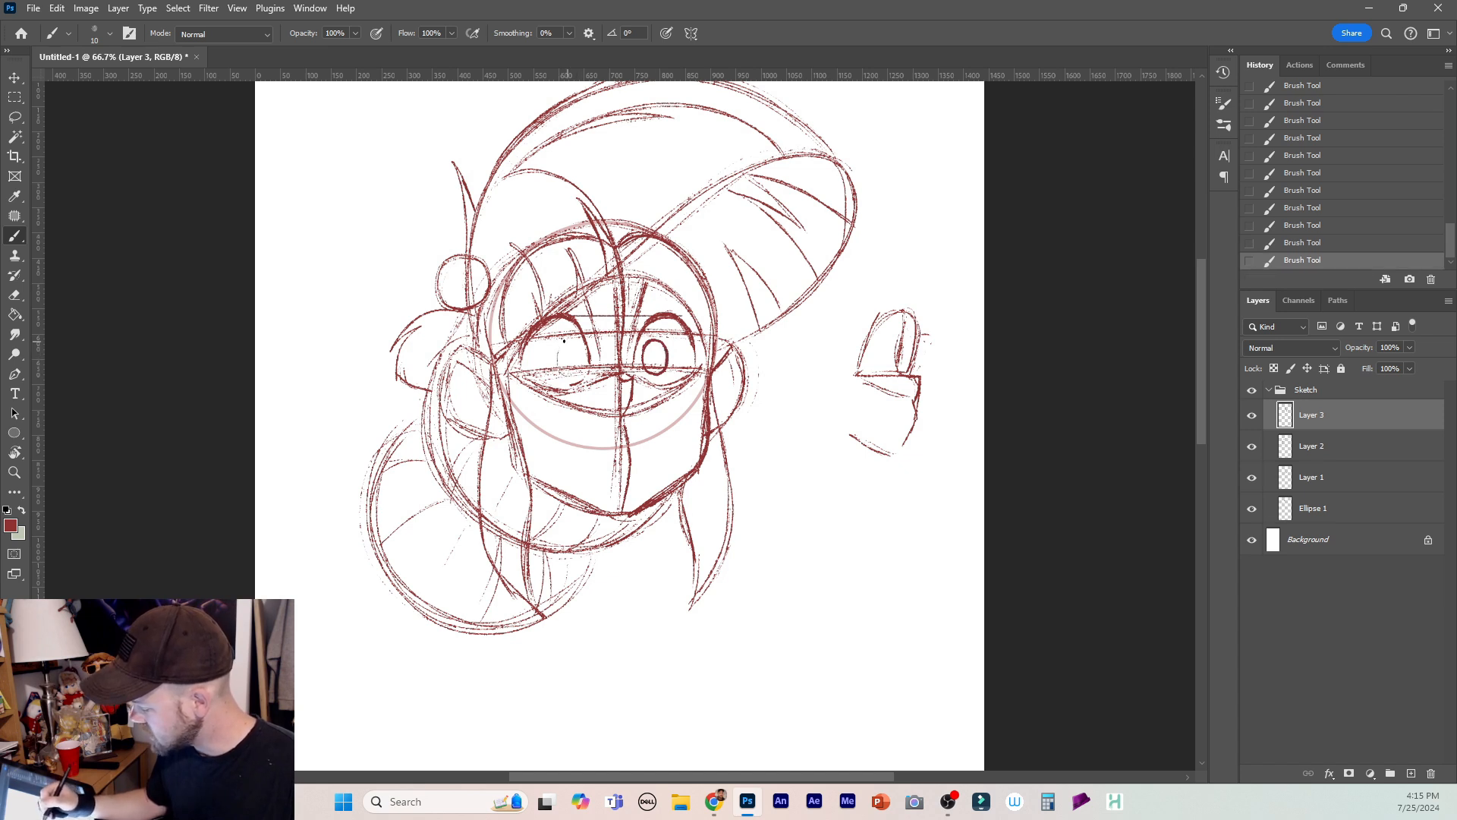
{"action": "mouse_move", "coordinate": [564, 341]}
{"action": "left_mouse_down"}
{"action": "mouse_move", "coordinate": [562, 377]}
{"action": "mouse_move", "coordinate": [581, 358]}
{"action": "mouse_move", "coordinate": [557, 343]}
{"action": "mouse_move", "coordinate": [565, 377]}
{"action": "mouse_move", "coordinate": [579, 361]}
{"action": "mouse_move", "coordinate": [556, 350]}
{"action": "left_mouse_up"}
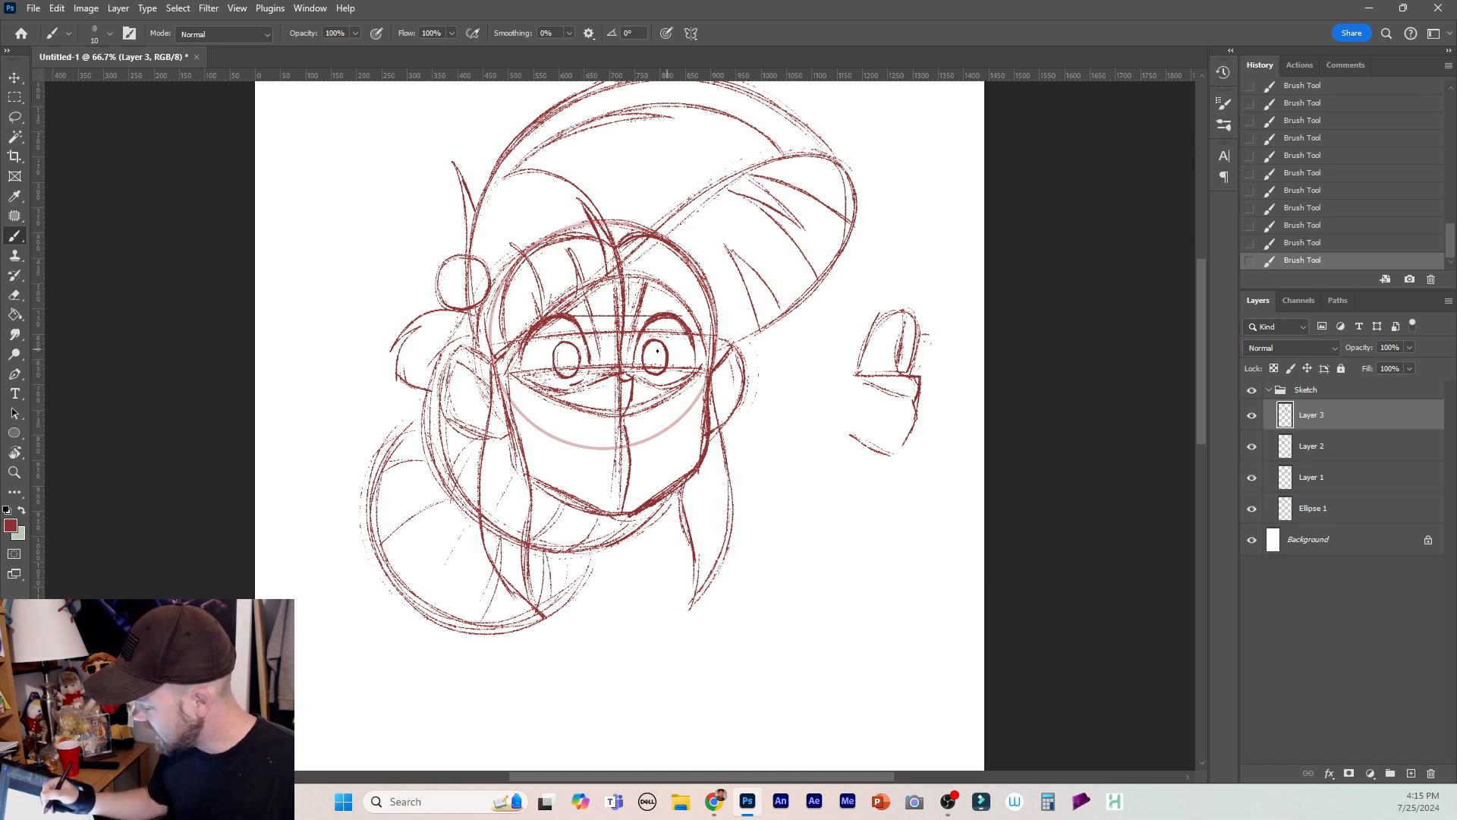
{"action": "key", "text": "ctrl+z"}
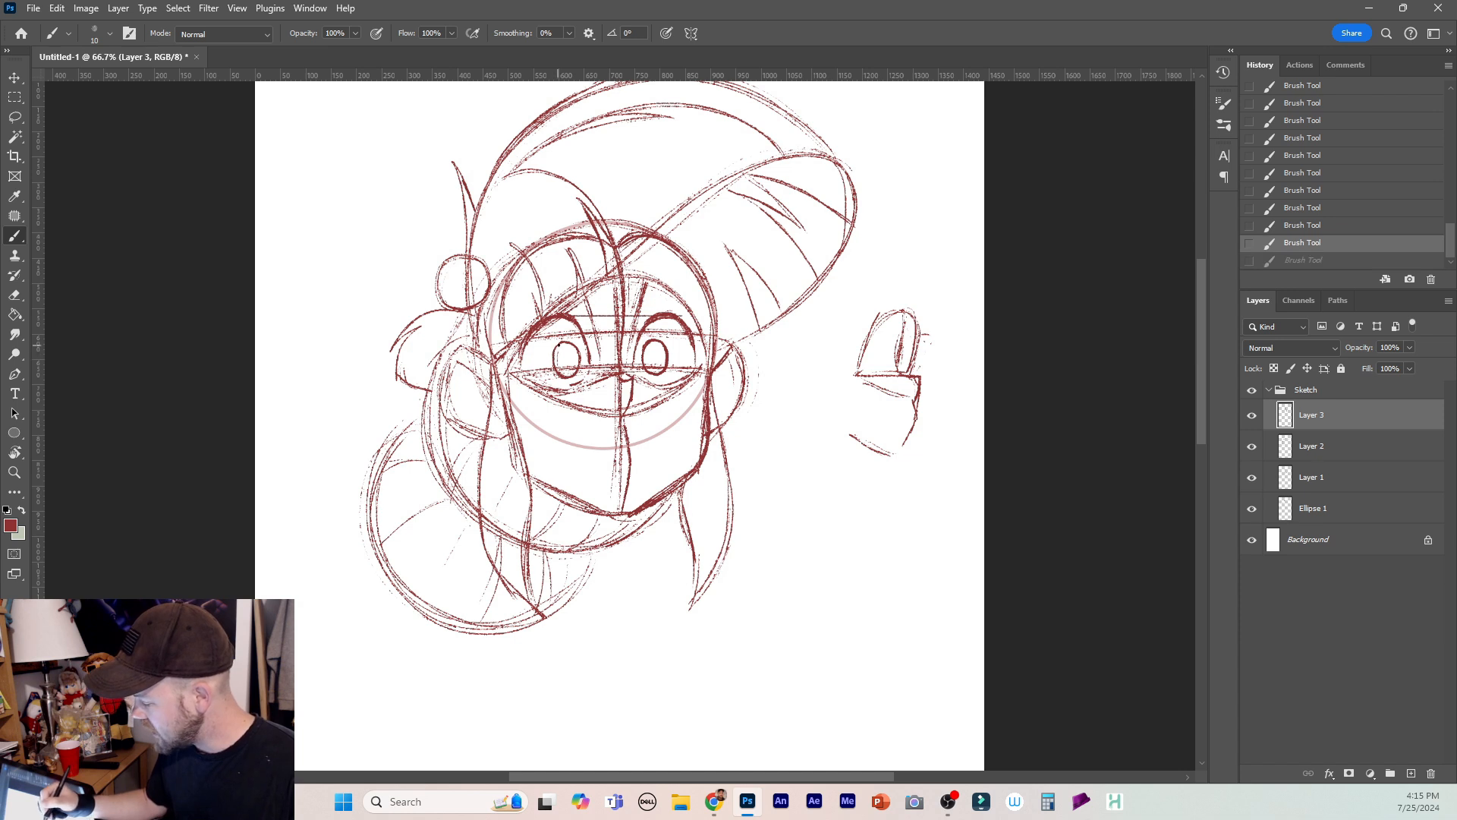
{"action": "key", "text": "ctrl+shift+z"}
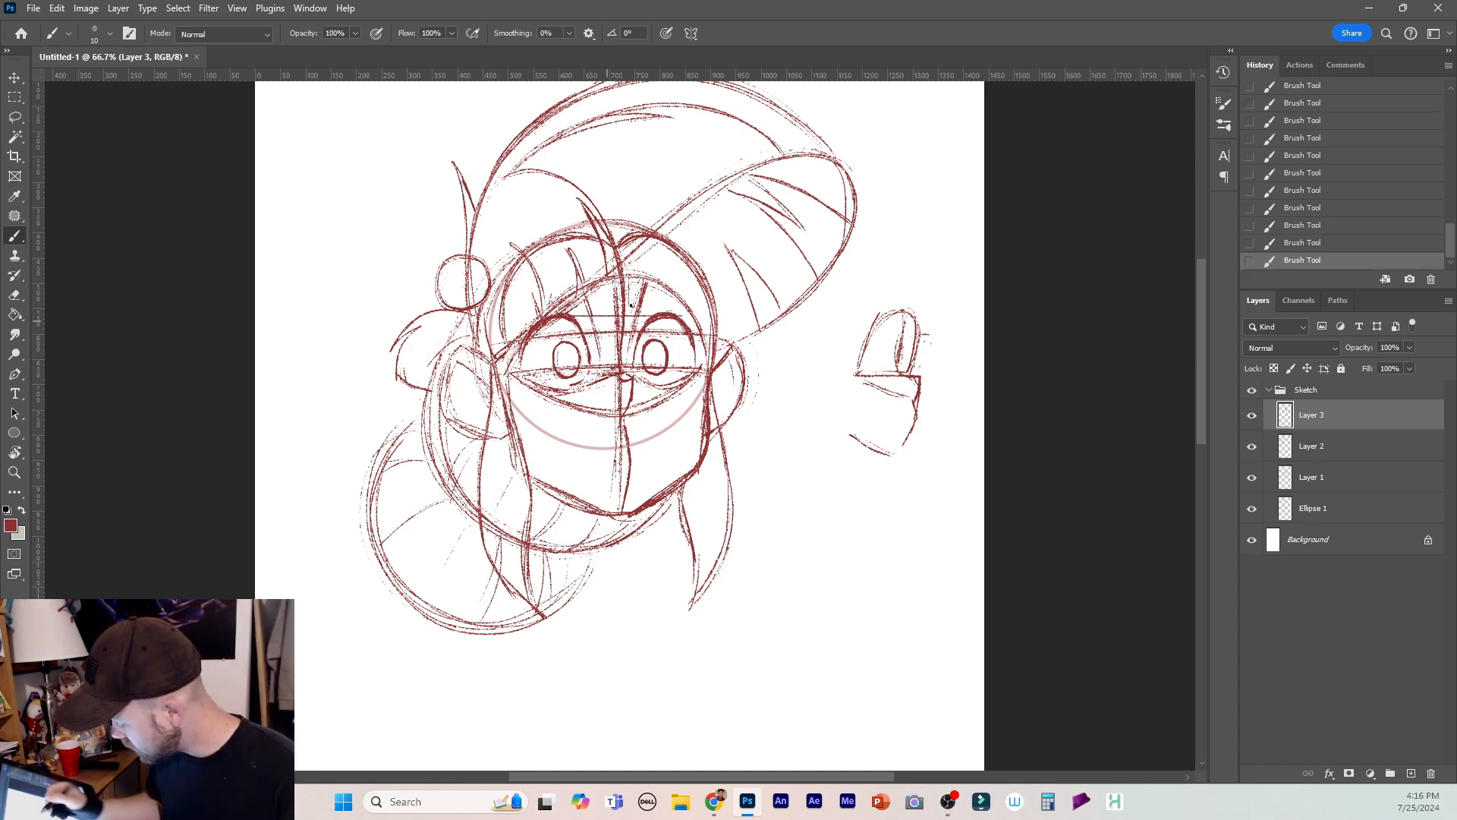
Draw a short horizontal line across the middle of each iris and try a small pupil curve below it.
{"action": "left_click_drag", "start_coordinate": [573, 357], "coordinate": [566, 358]}
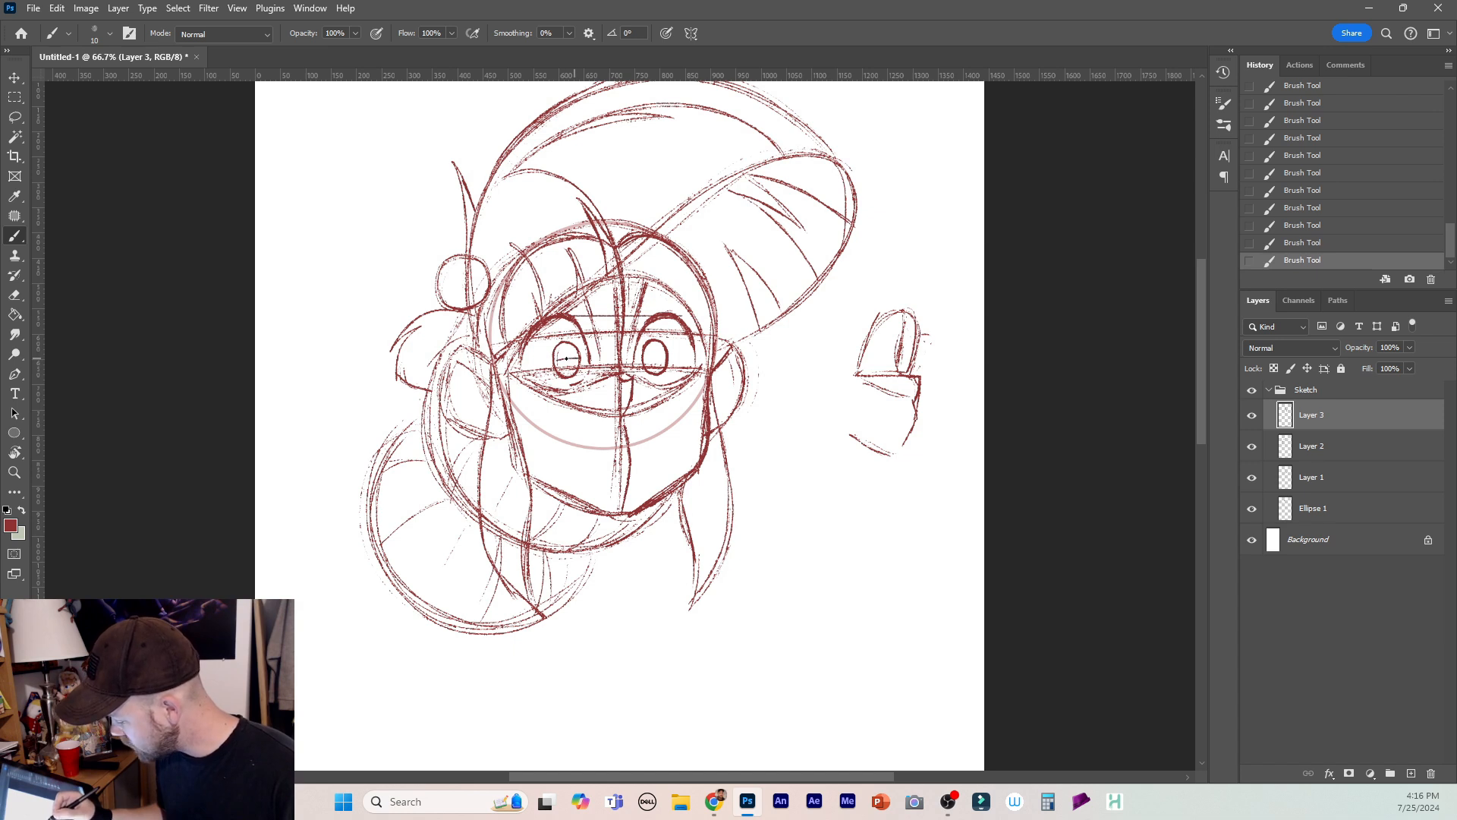
{"action": "left_click_drag", "start_coordinate": [662, 357], "coordinate": [653, 357]}
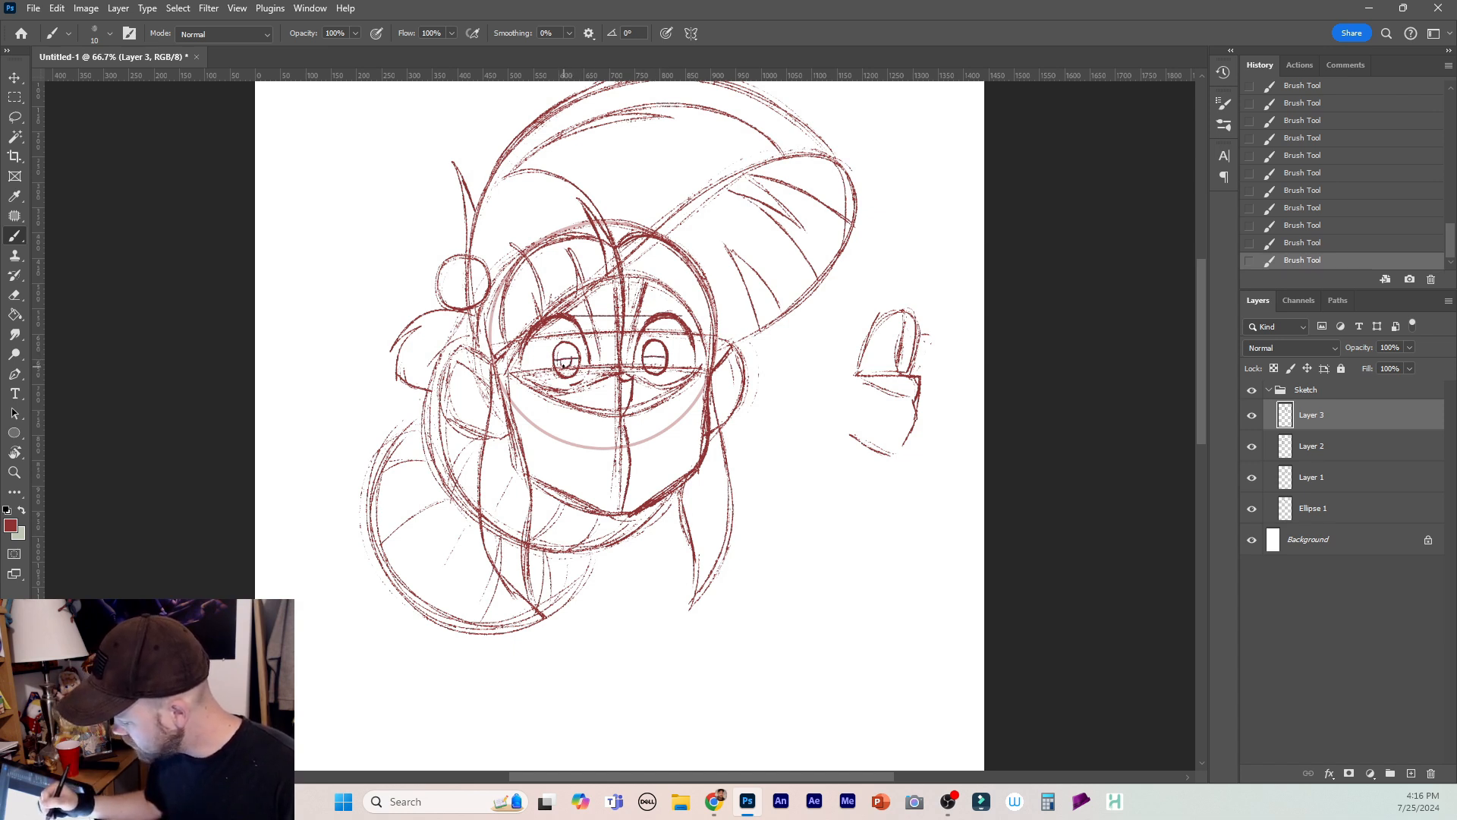
{"action": "key", "text": "ctrl+z"}
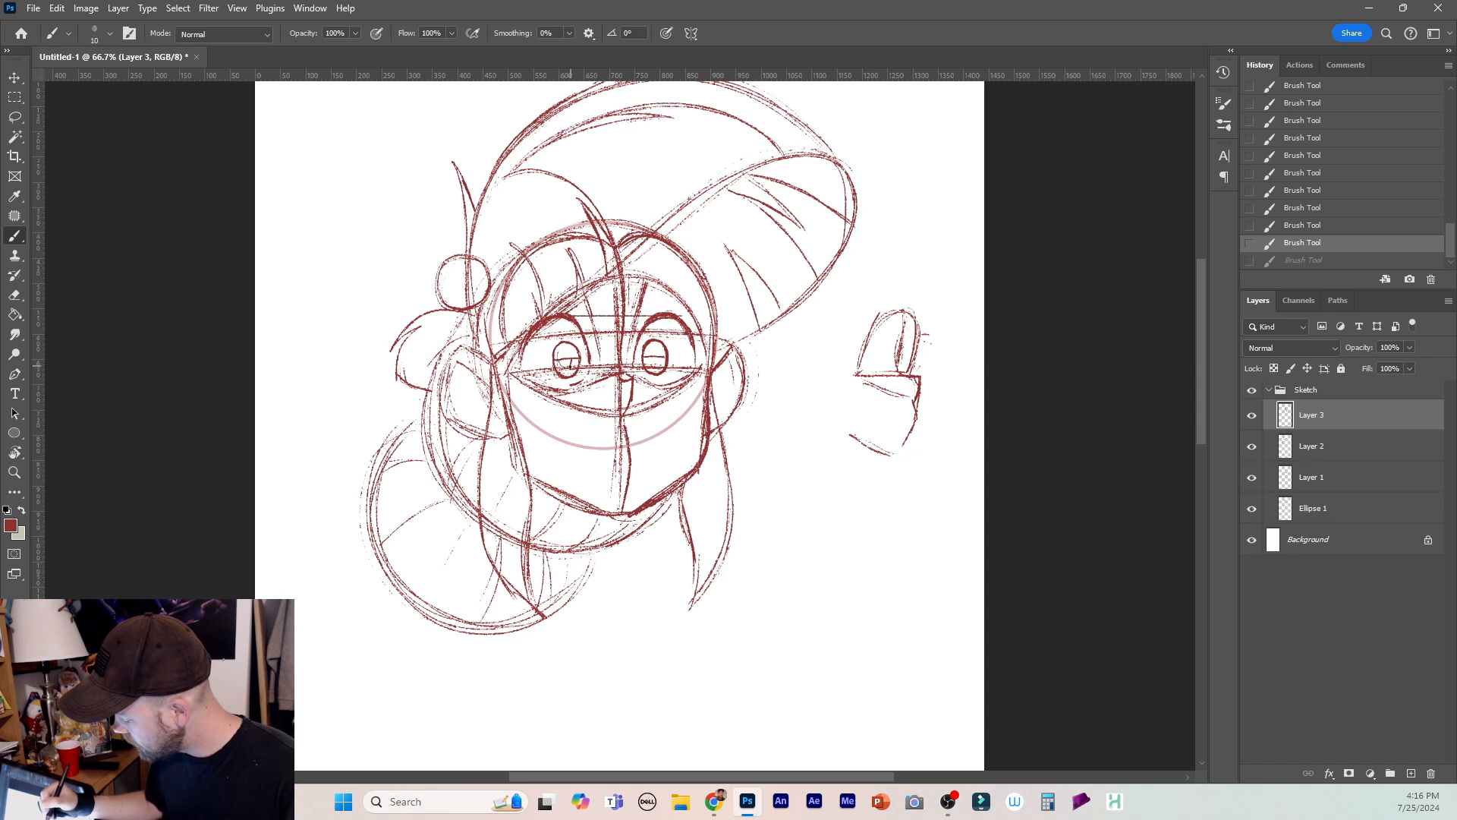
{"action": "key", "text": "w"}
{"action": "left_click", "coordinate": [563, 365]}
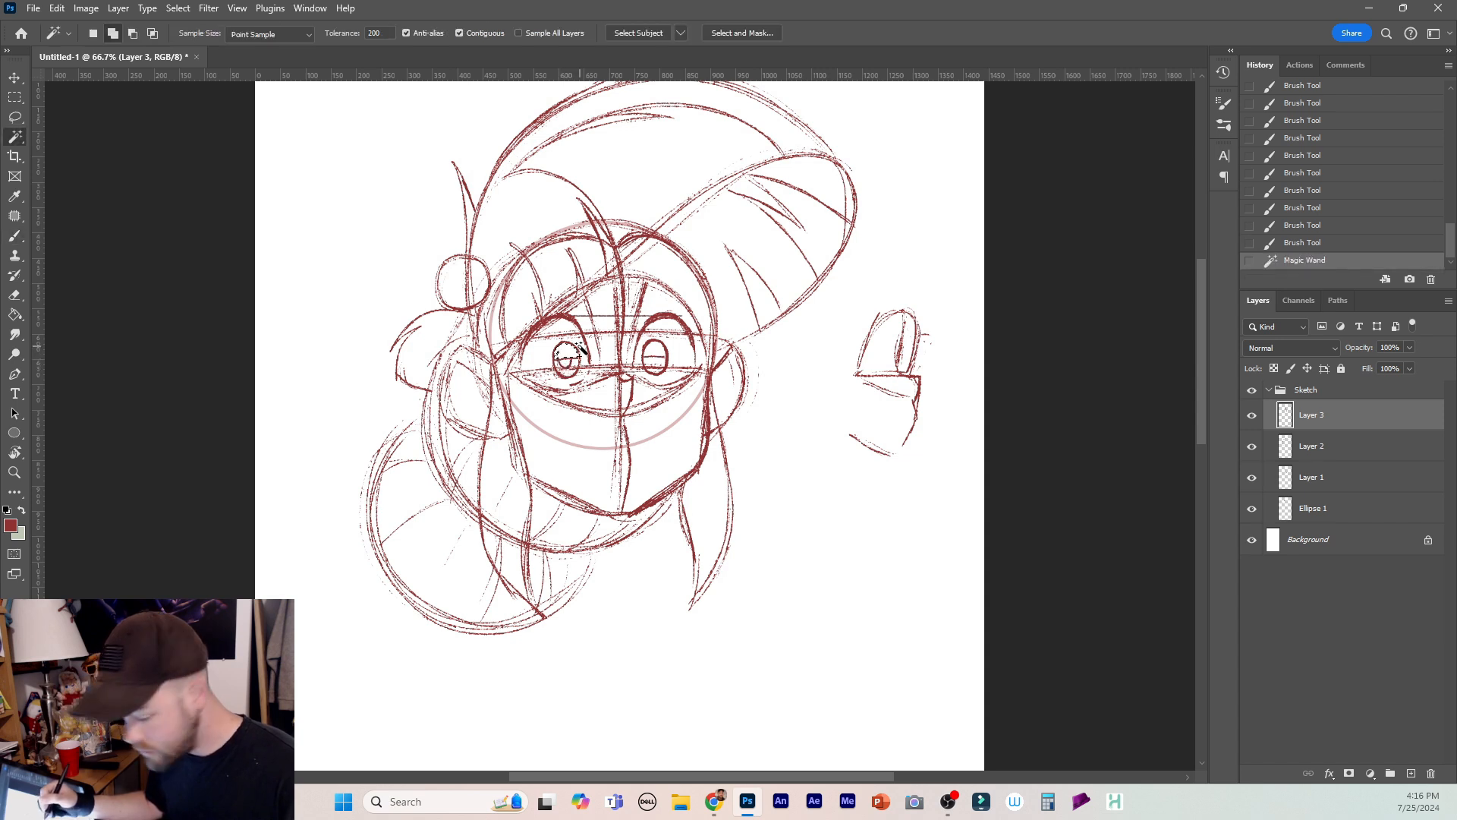
{"action": "key", "text": "ctrl+d"}
Erase the line inside the left pupil and give the right iris a matching small notched pupil.
{"action": "key", "text": "e"}
{"action": "left_click_drag", "start_coordinate": [561, 361], "coordinate": [569, 357]}
{"action": "key", "text": "b"}
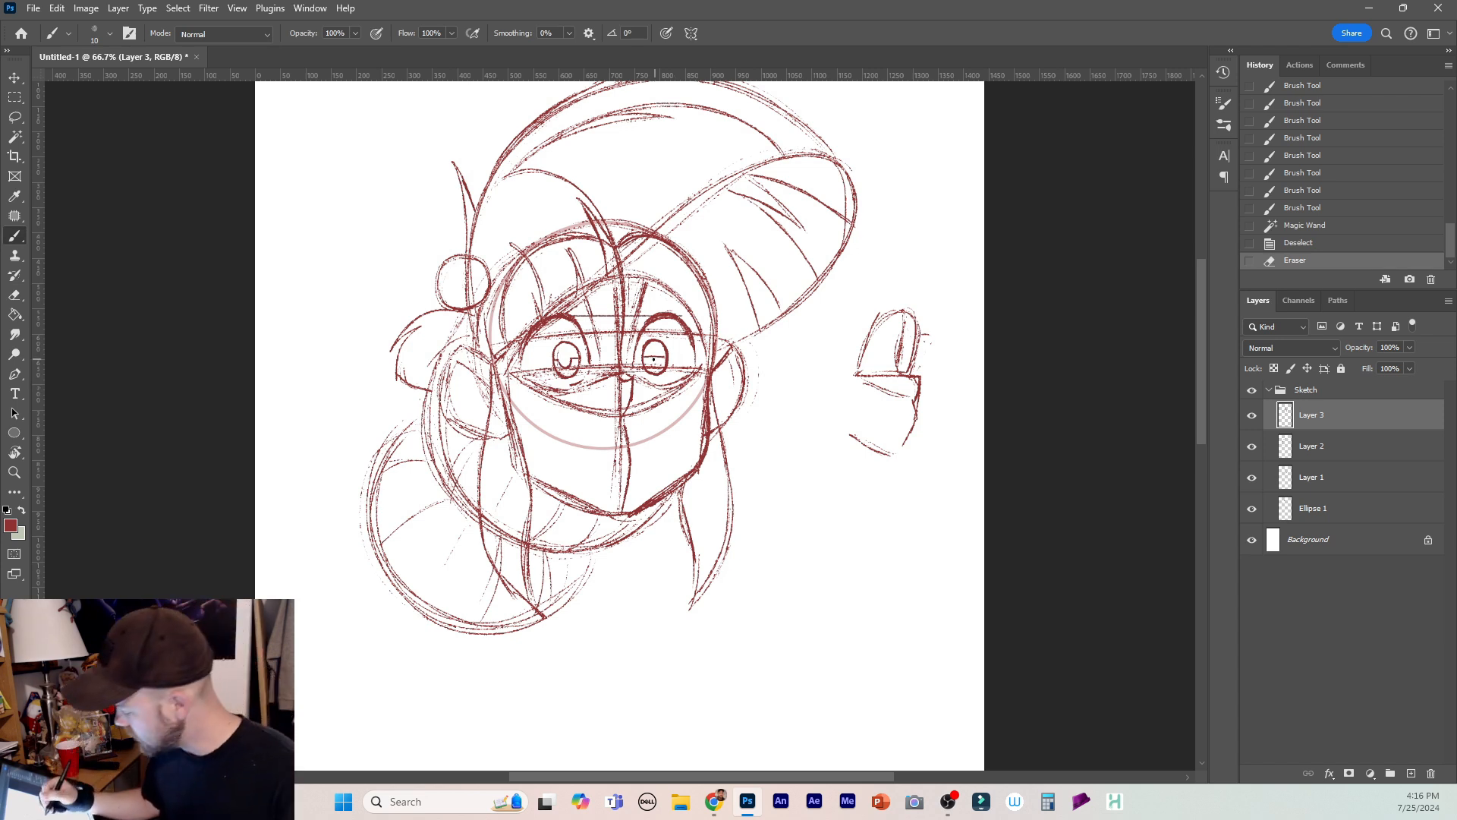
{"action": "left_click_drag", "start_coordinate": [647, 356], "coordinate": [651, 358]}
{"action": "key", "text": "e"}
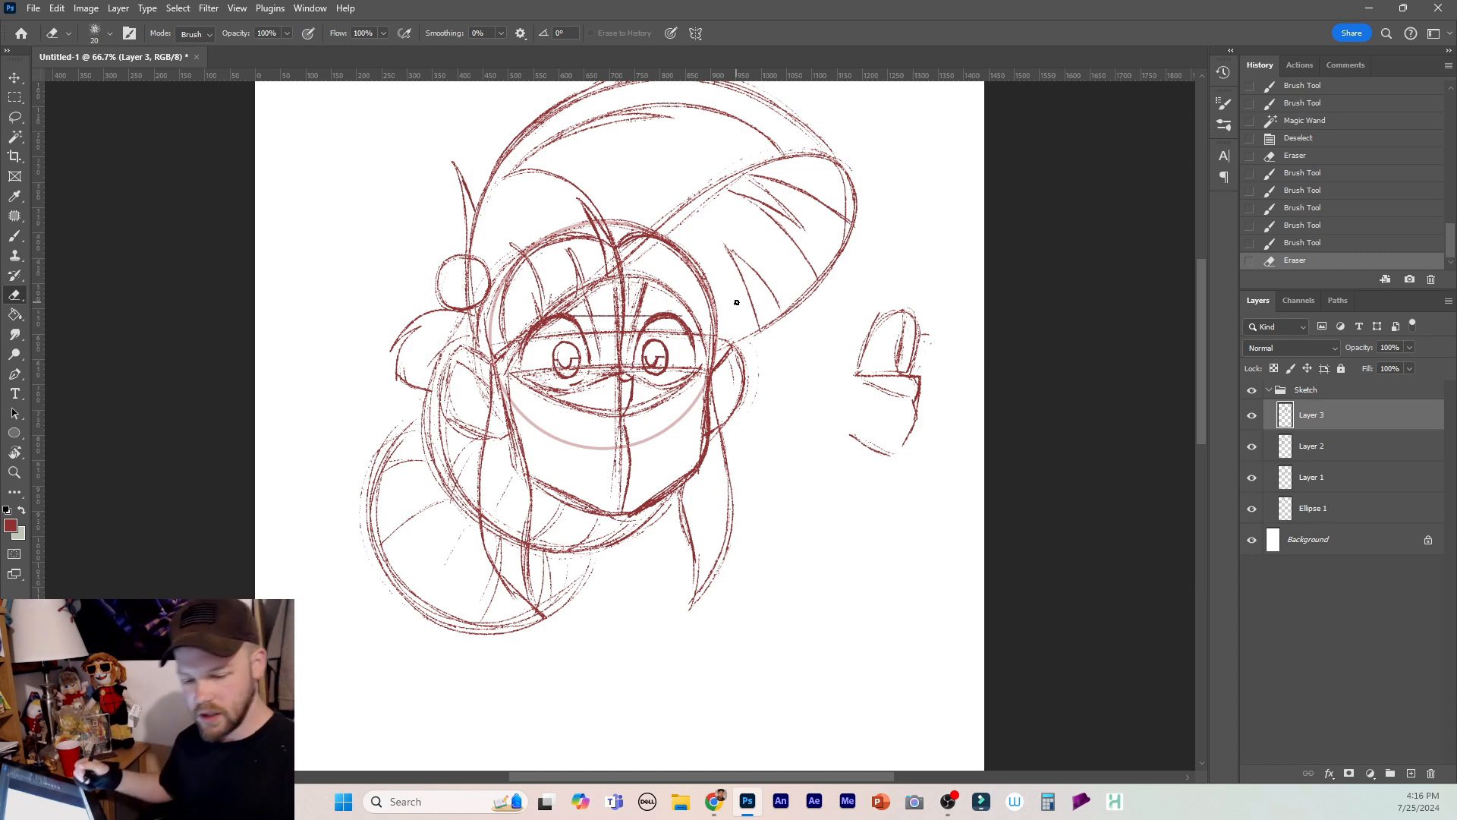
{"action": "key", "text": "b"}
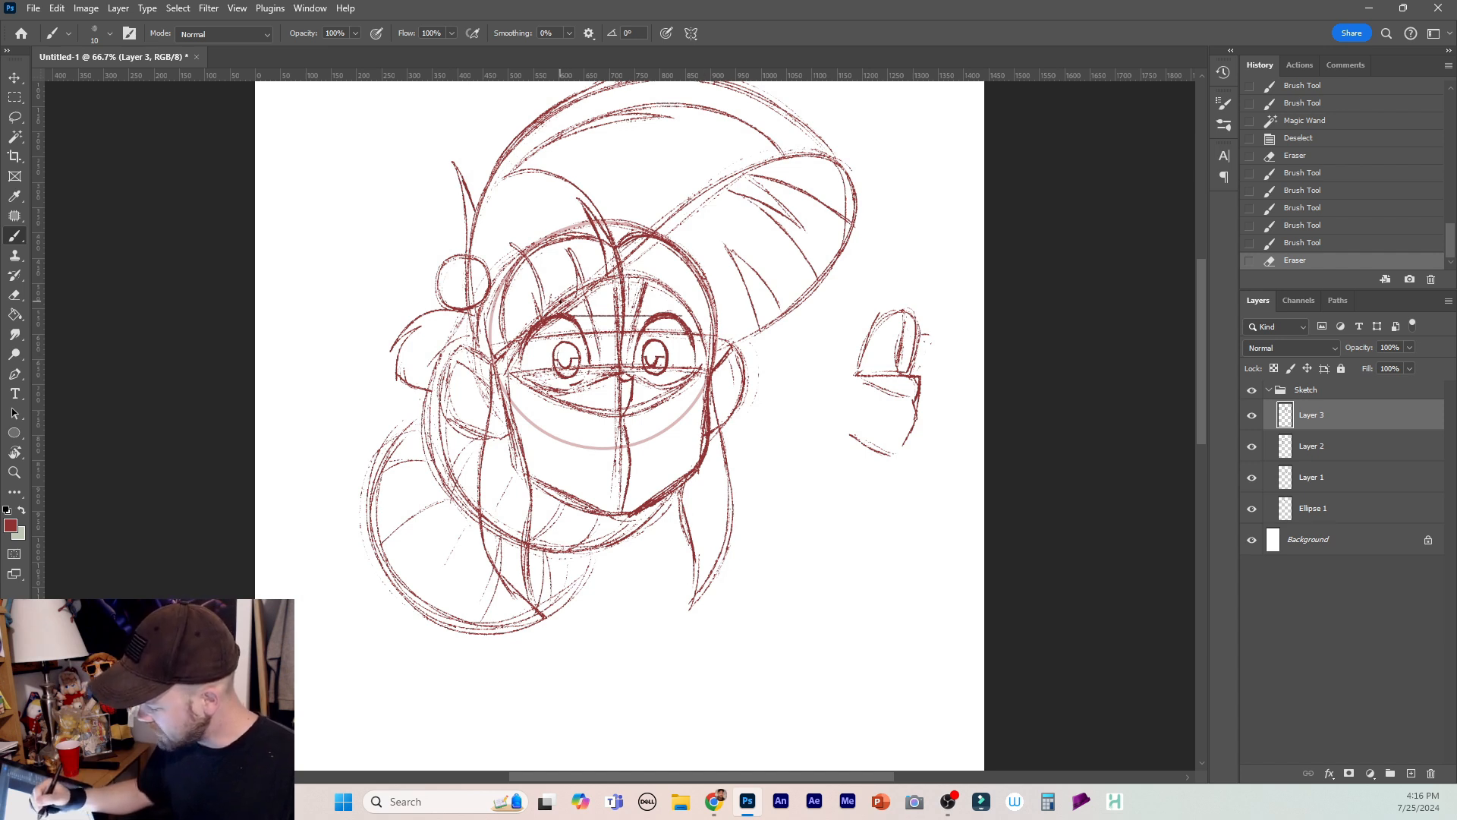
Sketch frowning eyebrows that arch over both eyes, and thicken their inner ends where they slant down toward the nose bridge.
{"action": "mouse_move", "coordinate": [565, 296]}
{"action": "left_mouse_down"}
{"action": "mouse_move", "coordinate": [600, 326]}
{"action": "mouse_move", "coordinate": [638, 302]}
{"action": "left_mouse_up"}
{"action": "key", "text": "ctrl+z"}
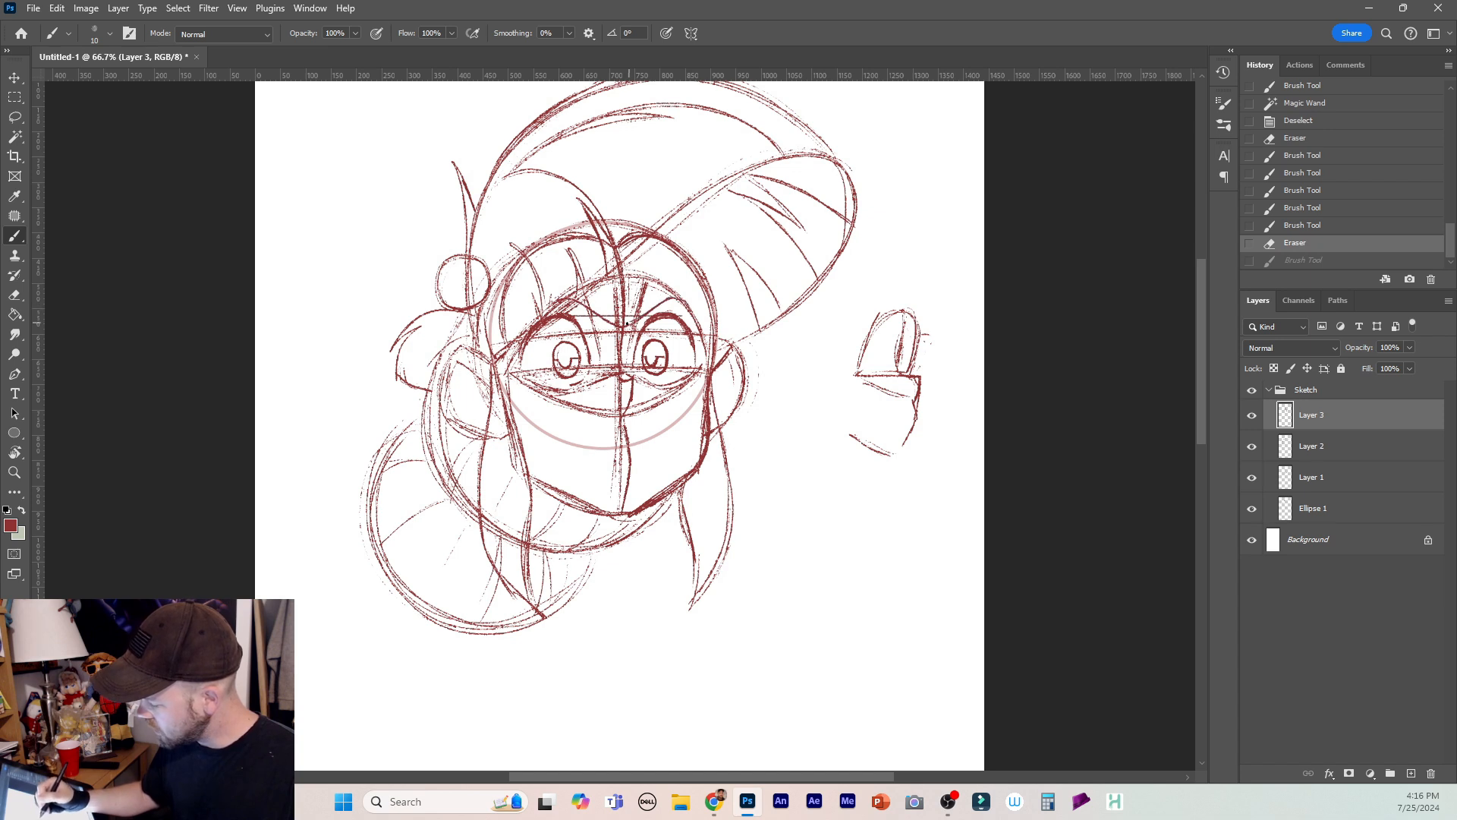
{"action": "mouse_move", "coordinate": [627, 324]}
{"action": "left_mouse_down"}
{"action": "mouse_move", "coordinate": [592, 310]}
{"action": "mouse_move", "coordinate": [526, 323]}
{"action": "left_mouse_up"}
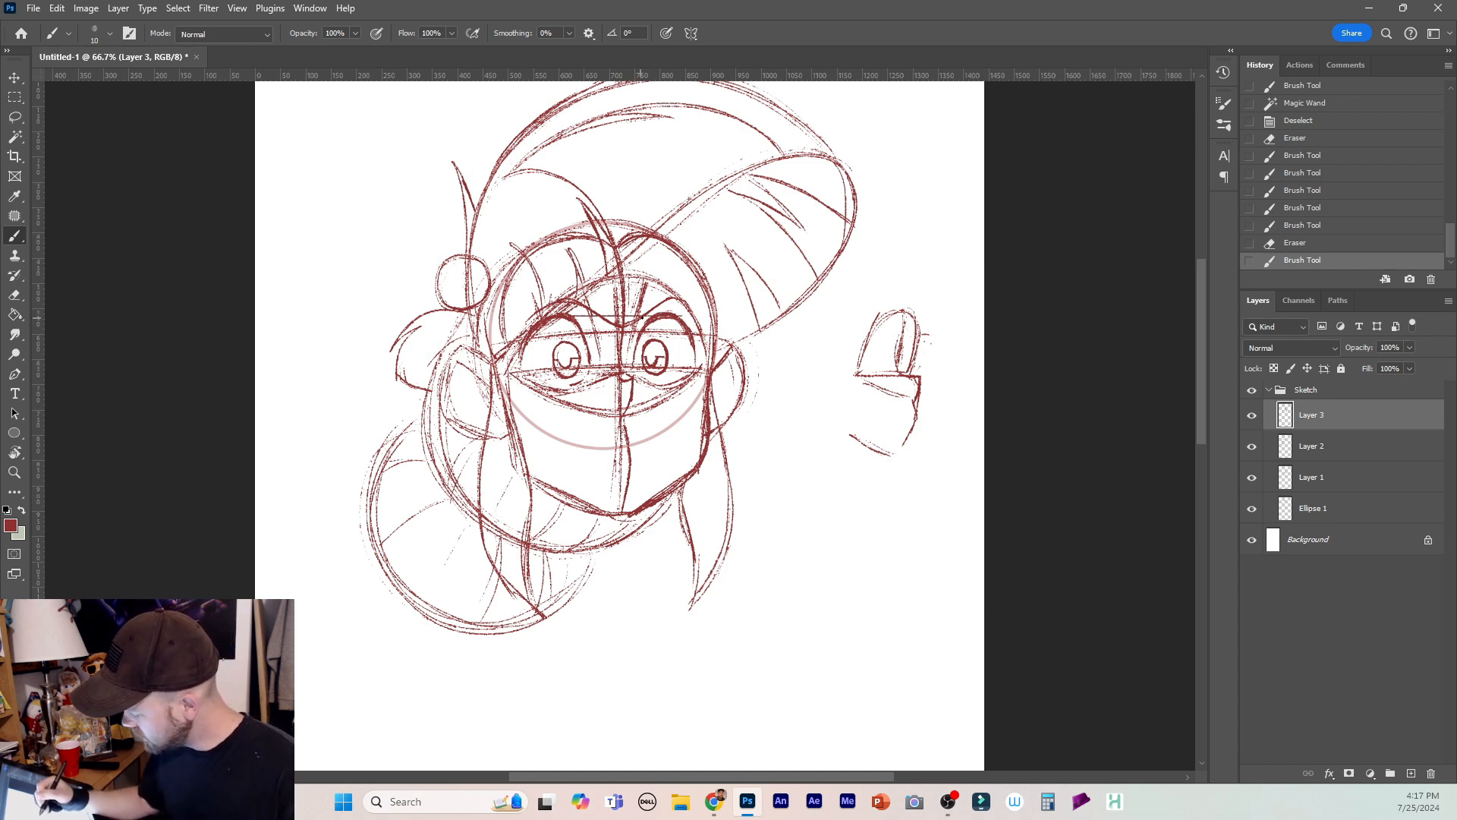
{"action": "left_click_drag", "start_coordinate": [656, 306], "coordinate": [667, 297]}
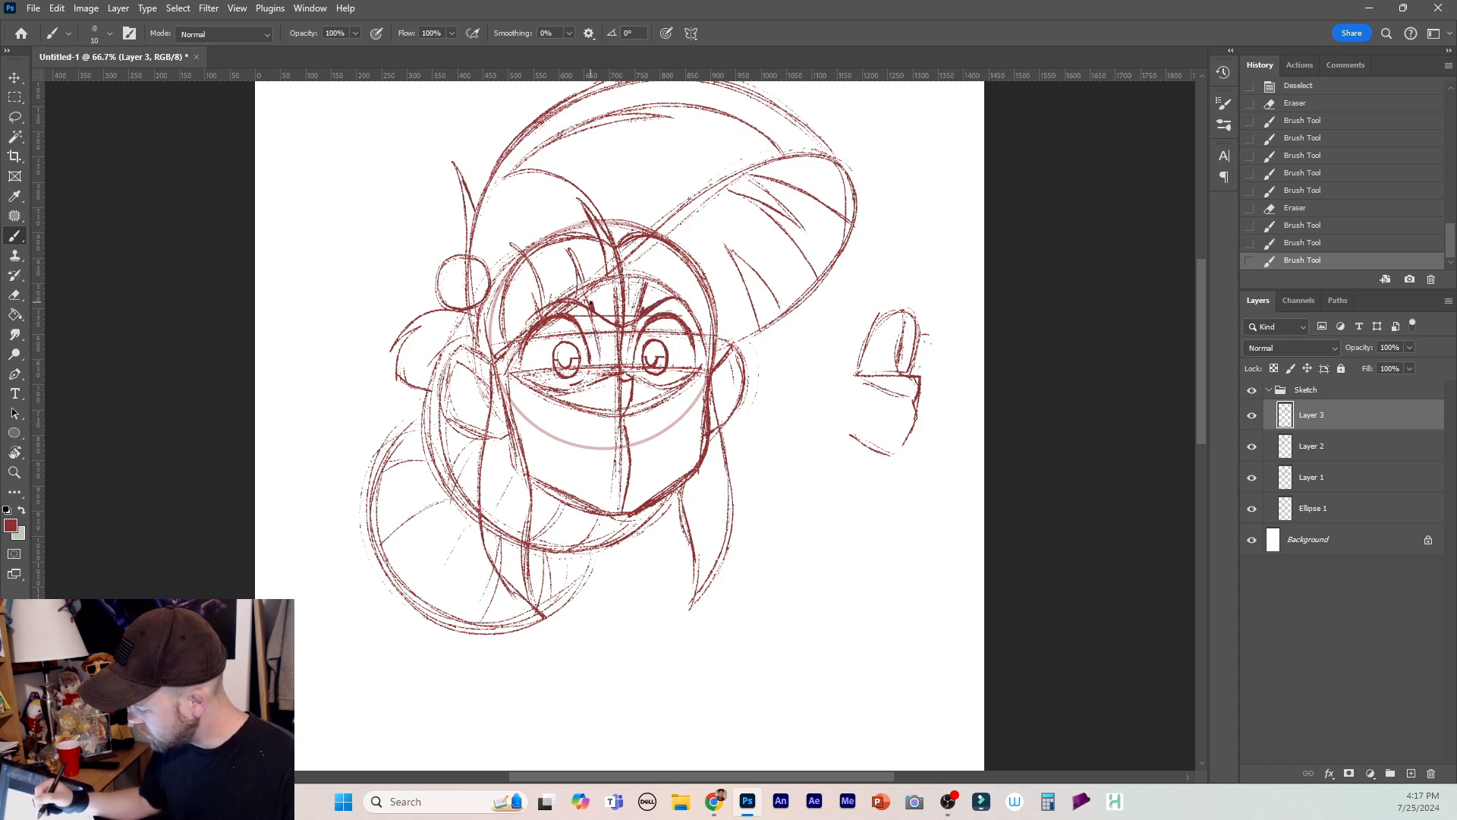
{"action": "mouse_move", "coordinate": [585, 305]}
{"action": "left_mouse_down"}
{"action": "mouse_move", "coordinate": [560, 300]}
{"action": "mouse_move", "coordinate": [591, 288]}
{"action": "mouse_move", "coordinate": [558, 299]}
{"action": "mouse_move", "coordinate": [592, 302]}
{"action": "left_mouse_up"}
{"action": "key", "text": "ctrl+z"}
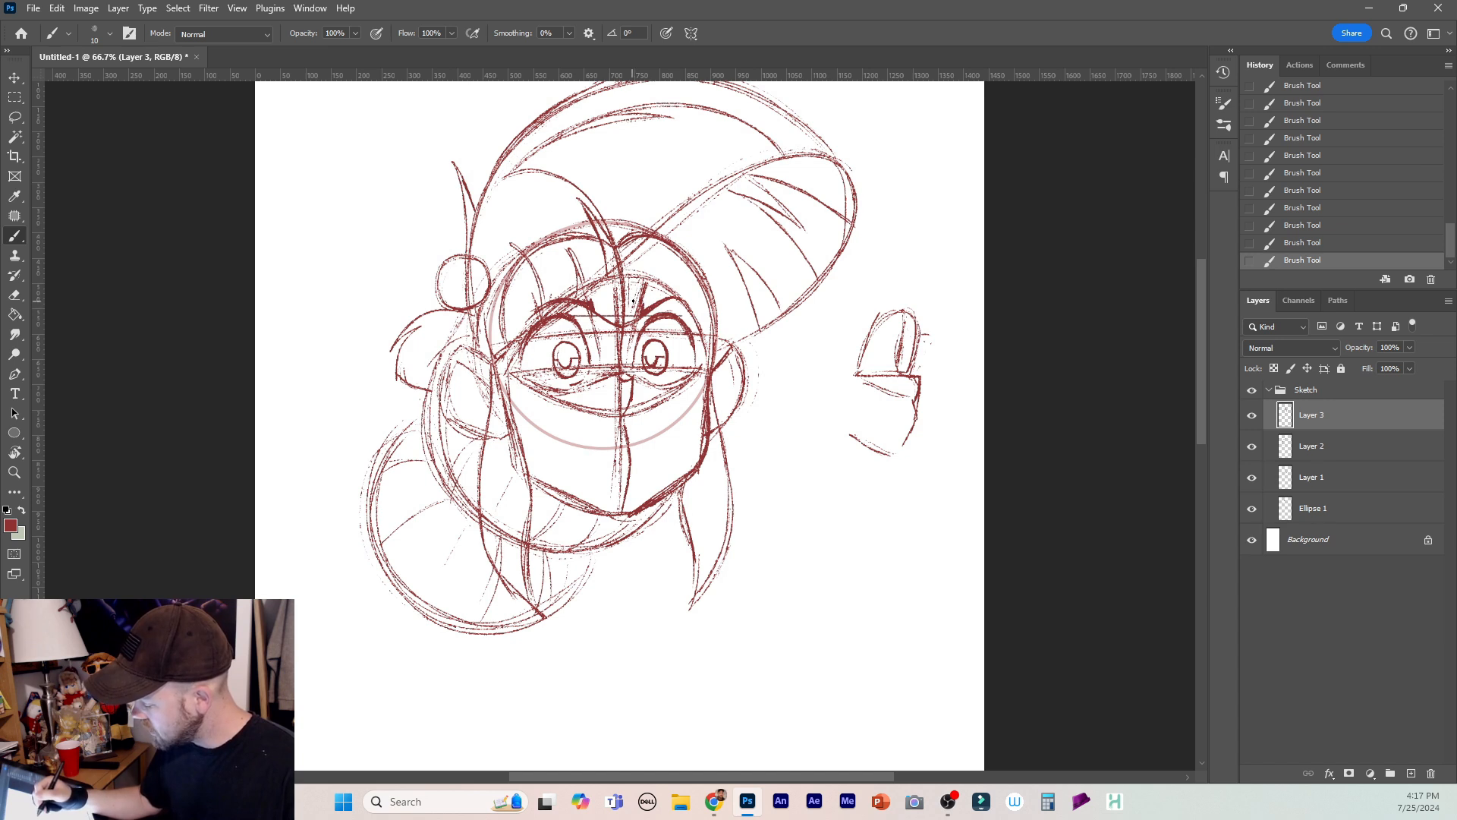
{"action": "left_click_drag", "start_coordinate": [633, 301], "coordinate": [624, 327]}
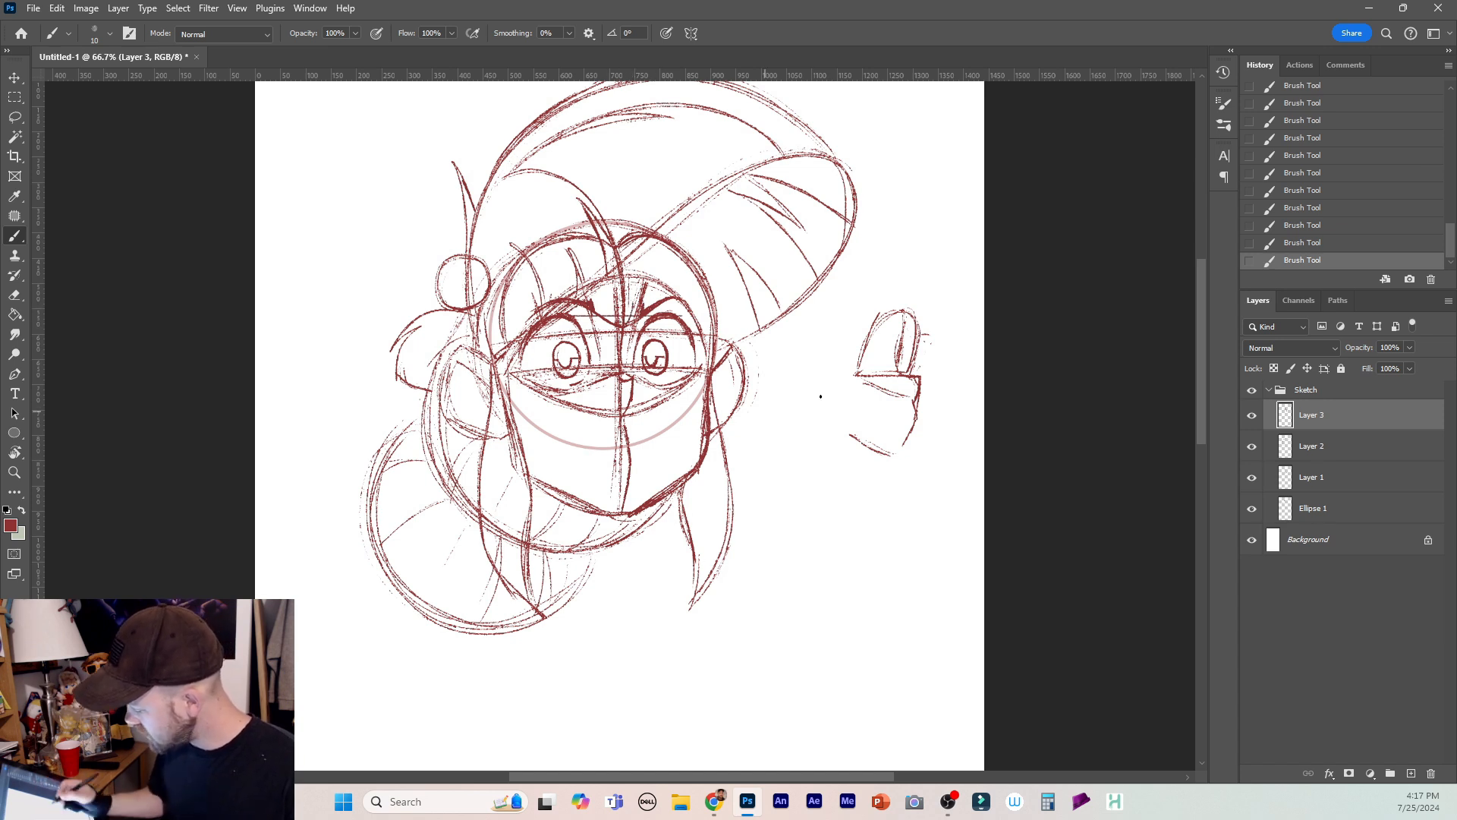
{"action": "left_click_drag", "start_coordinate": [640, 324], "coordinate": [659, 307]}
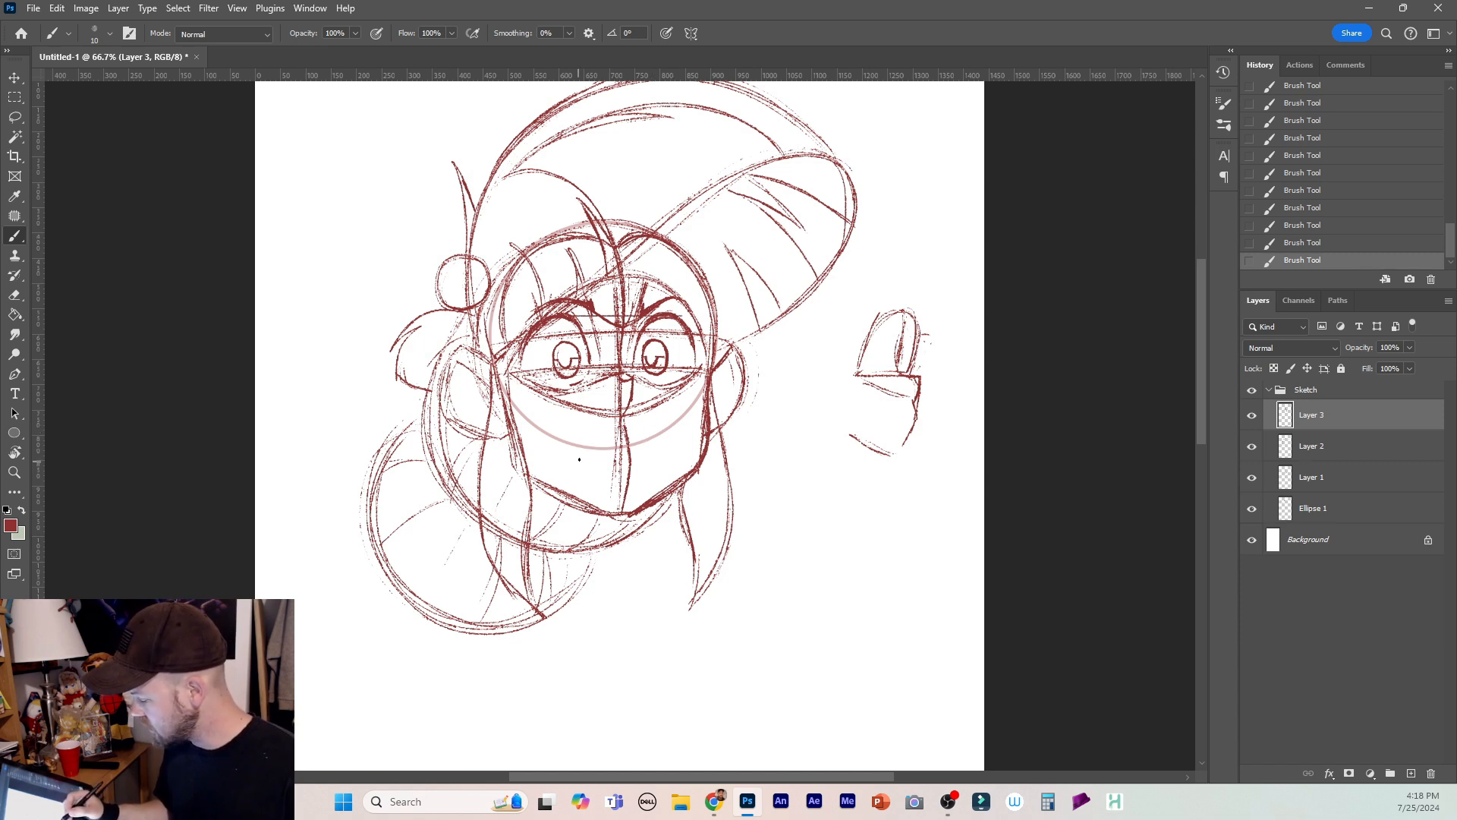
Sketch a slanted, thin closed mouth shape across the centre line between the nose and the chin.
{"action": "mouse_move", "coordinate": [572, 466]}
{"action": "left_mouse_down"}
{"action": "mouse_move", "coordinate": [657, 450]}
{"action": "mouse_move", "coordinate": [627, 443]}
{"action": "mouse_move", "coordinate": [578, 461]}
{"action": "mouse_move", "coordinate": [635, 475]}
{"action": "mouse_move", "coordinate": [662, 460]}
{"action": "mouse_move", "coordinate": [580, 463]}
{"action": "left_mouse_up"}
{"action": "key", "text": "ctrl+z"}
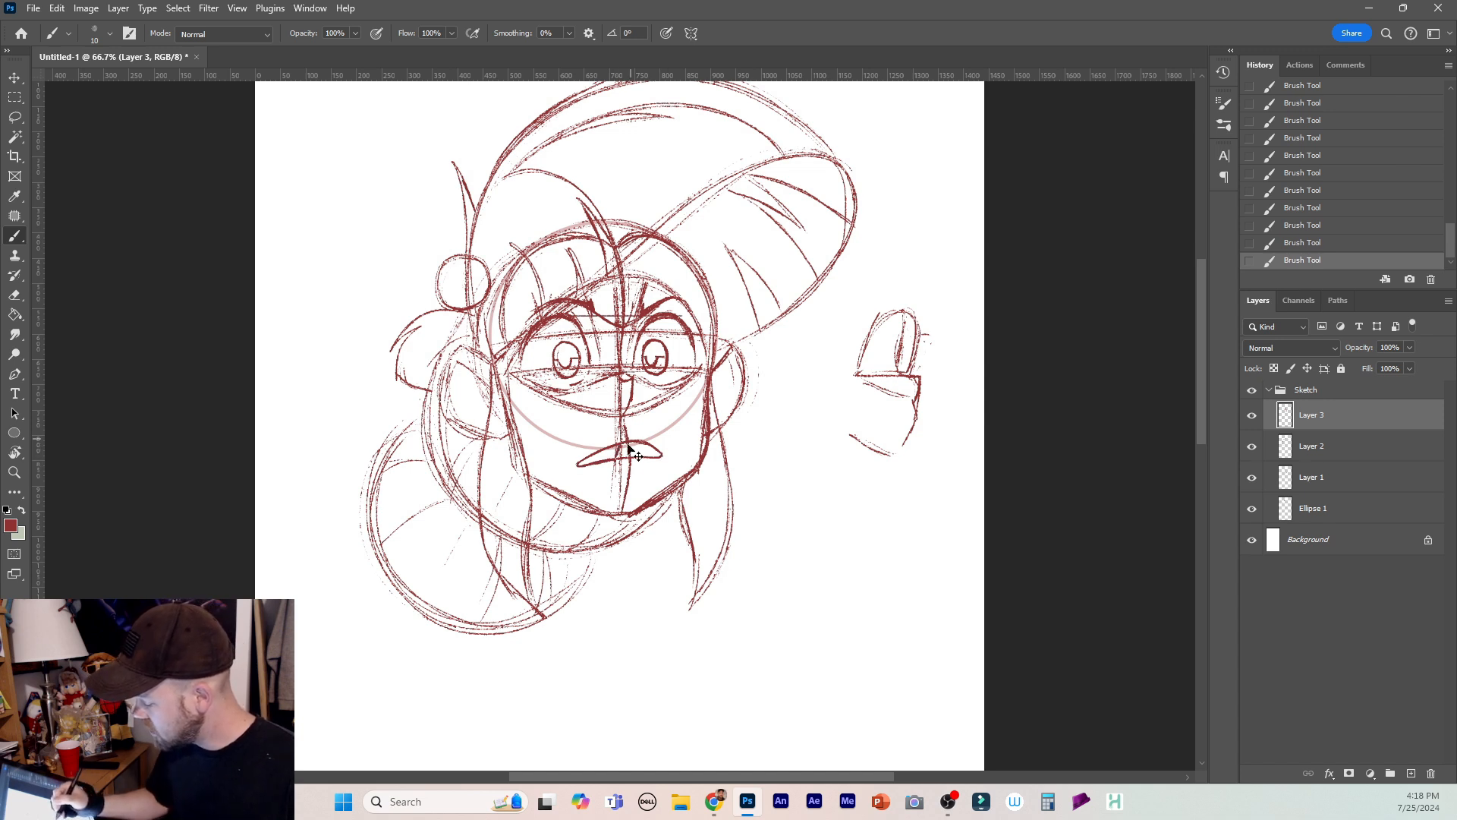
Undo the last mouth stroke and fill a small dark patch at the centre of the mouth, just under the upper lip line.
{"action": "key", "text": "ctrl+z"}
{"action": "left_click_drag", "start_coordinate": [615, 456], "coordinate": [628, 444]}
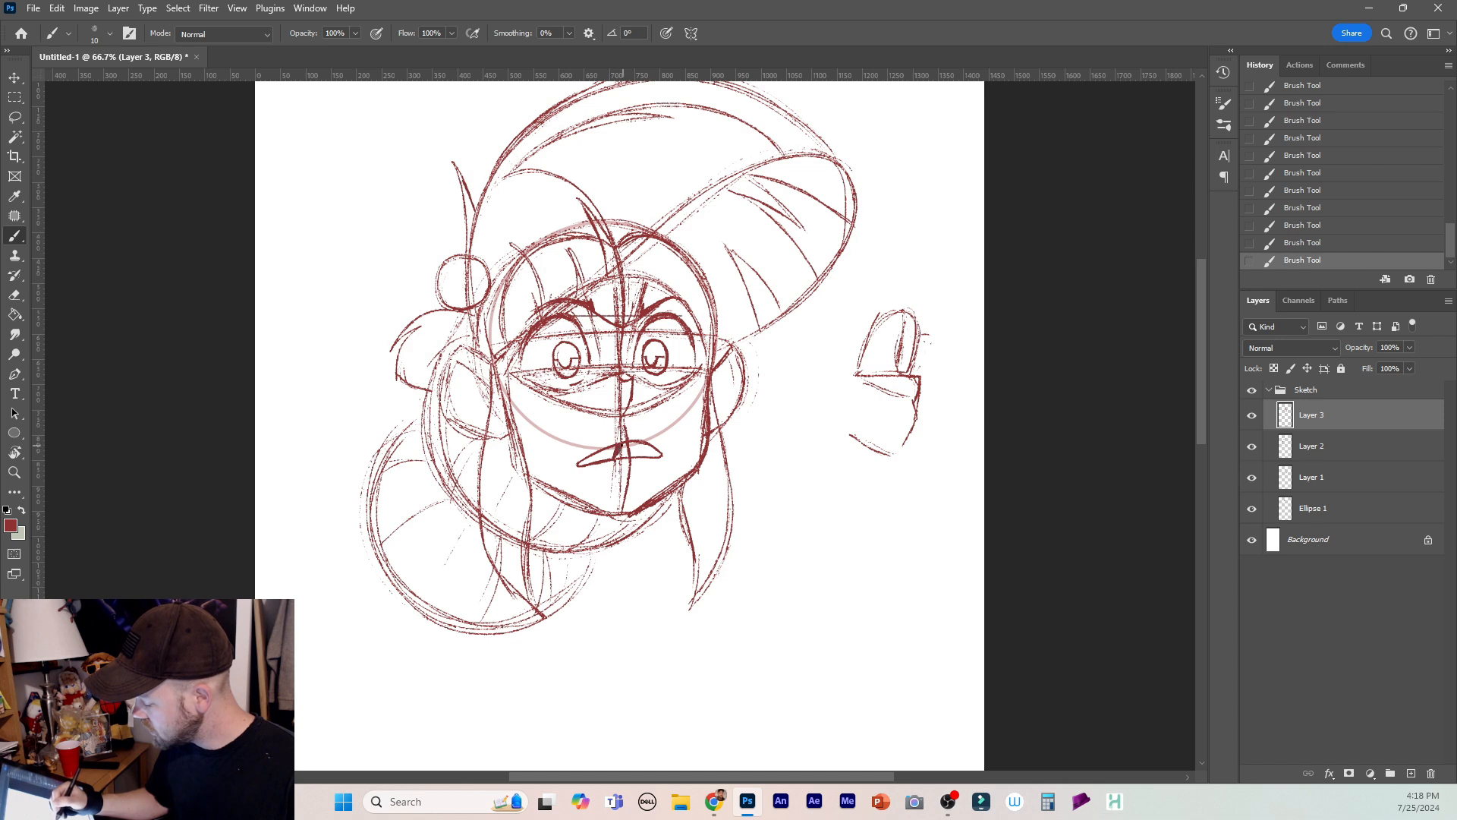
{"action": "left_click_drag", "start_coordinate": [626, 453], "coordinate": [619, 448]}
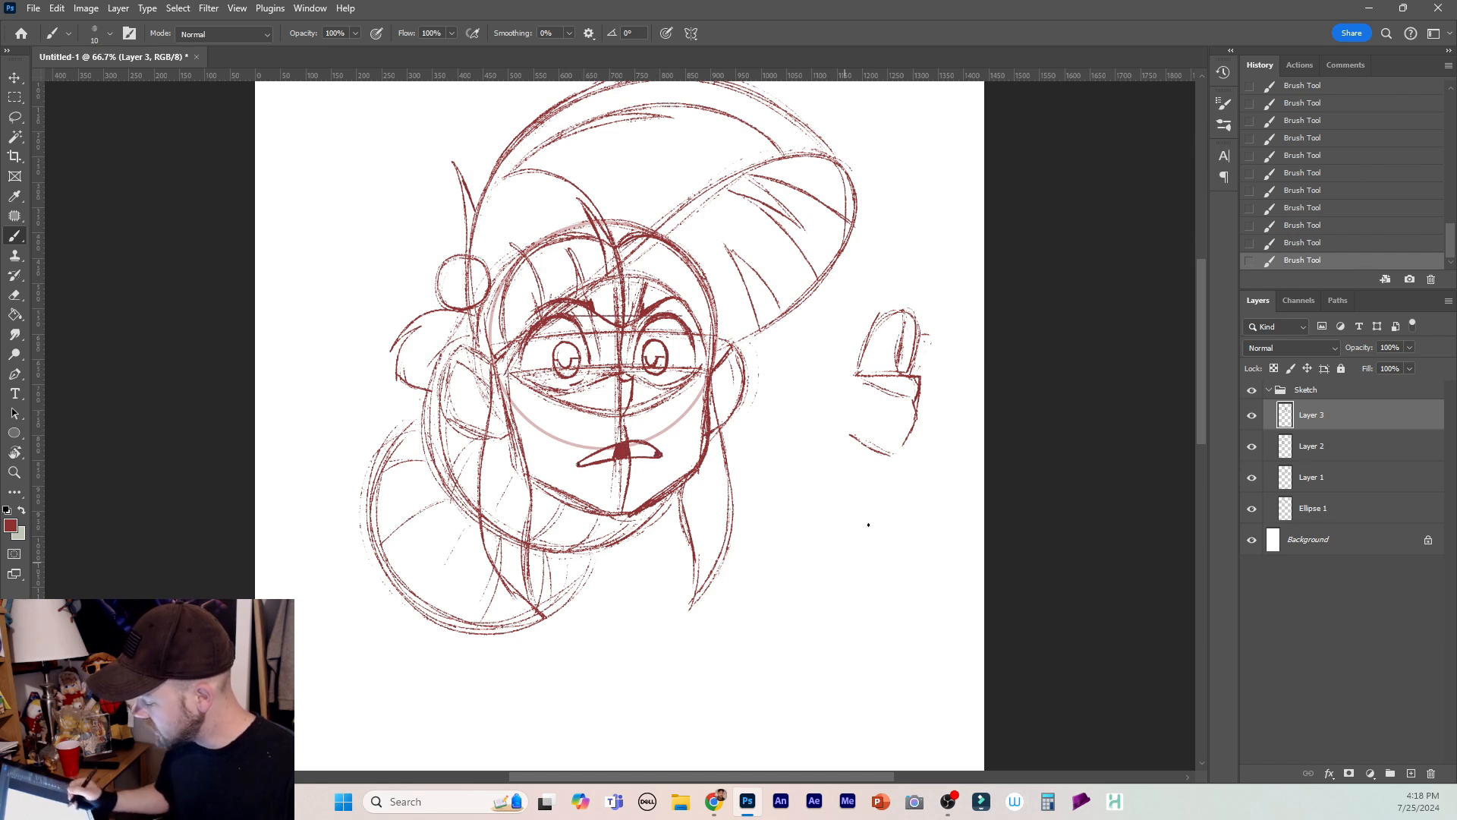
Sketch a short curved crease between the mouth and the chin, undoing the first attempt and redrawing it.
{"action": "mouse_move", "coordinate": [612, 481]}
{"action": "left_mouse_down"}
{"action": "mouse_move", "coordinate": [658, 516]}
{"action": "mouse_move", "coordinate": [634, 482]}
{"action": "left_mouse_up"}
{"action": "key", "text": "ctrl+z"}
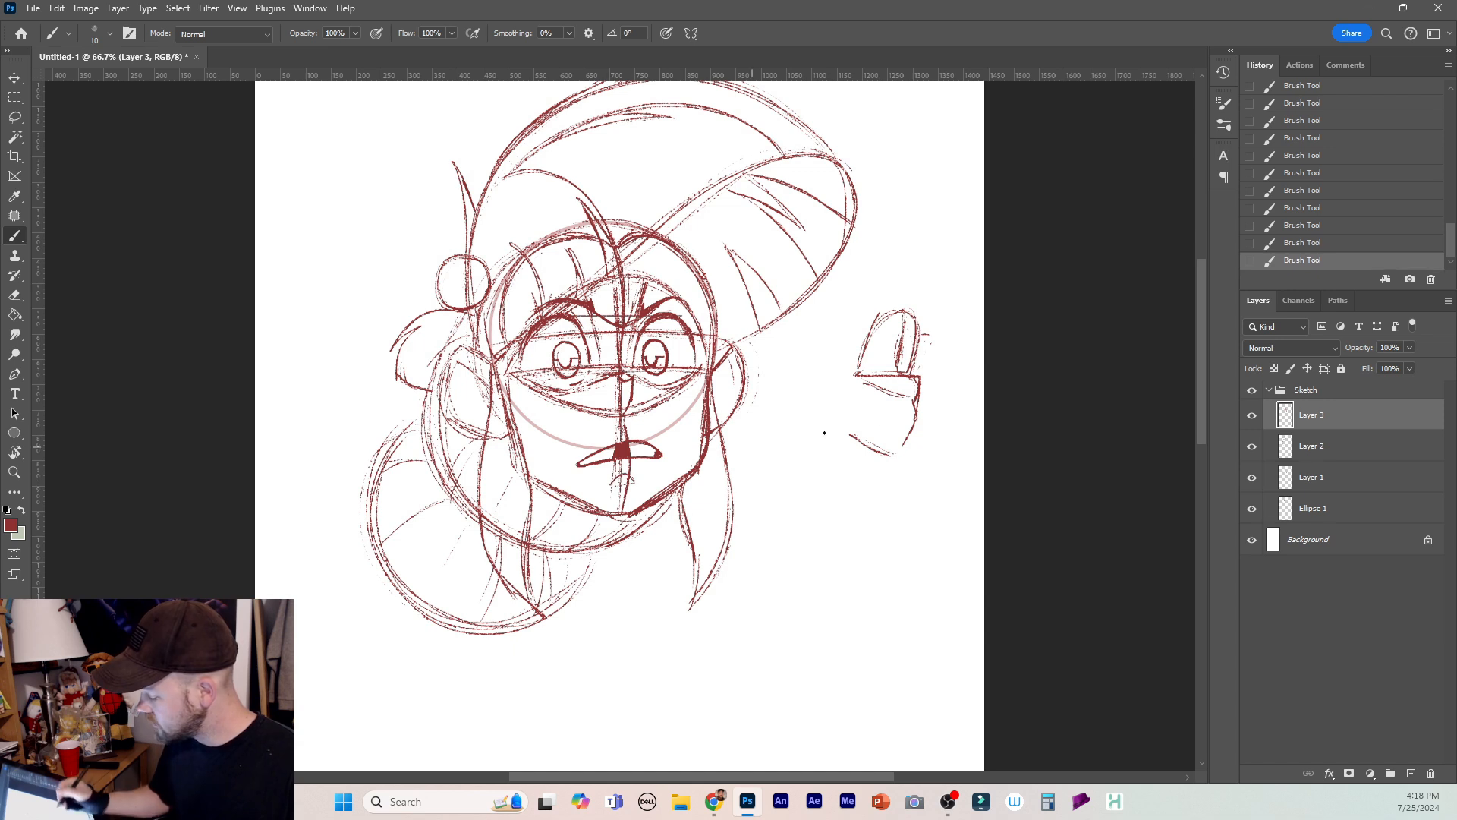
{"action": "key", "text": "ctrl+z"}
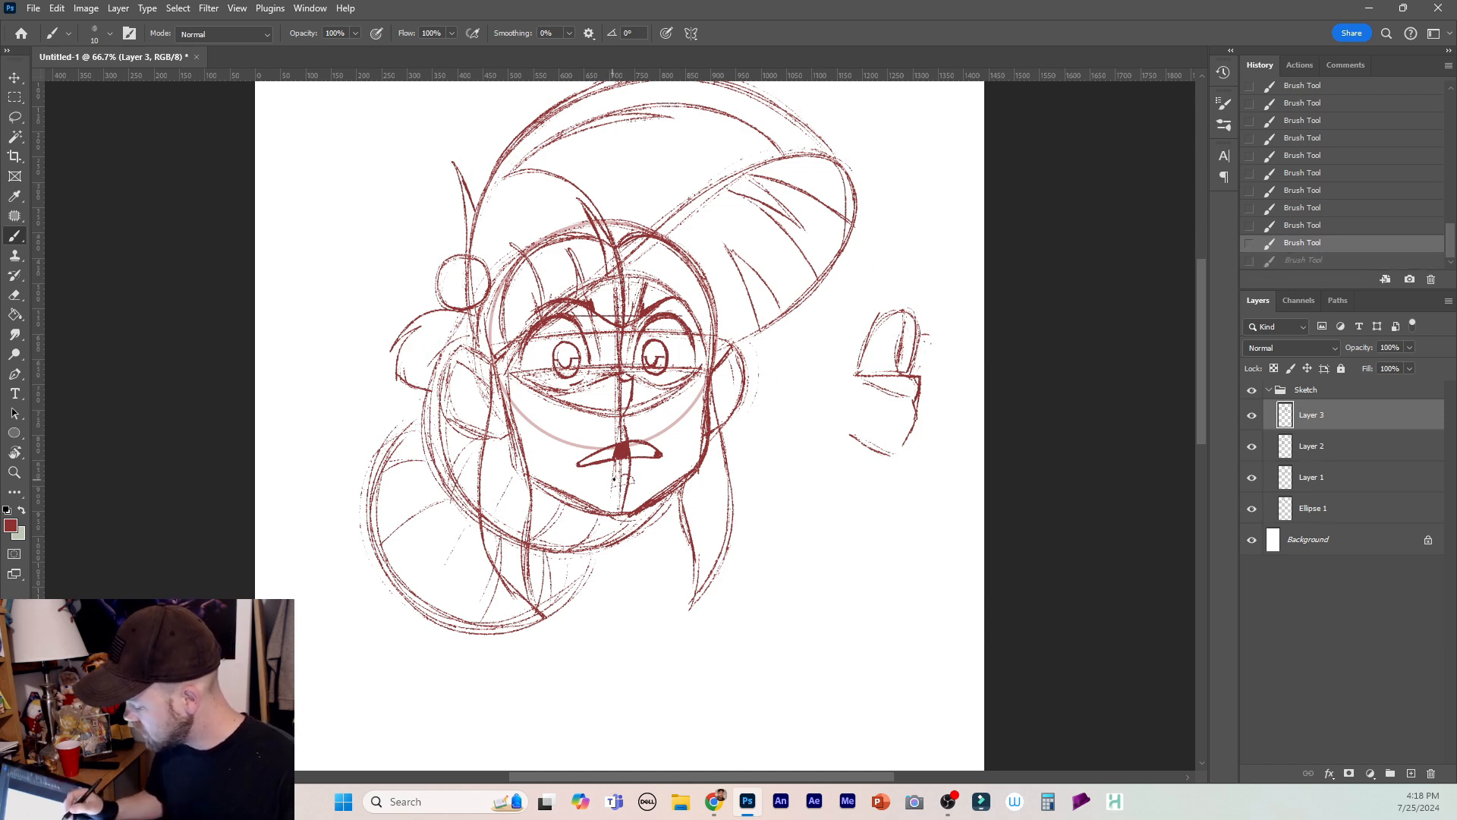
{"action": "left_click_drag", "start_coordinate": [612, 483], "coordinate": [634, 478]}
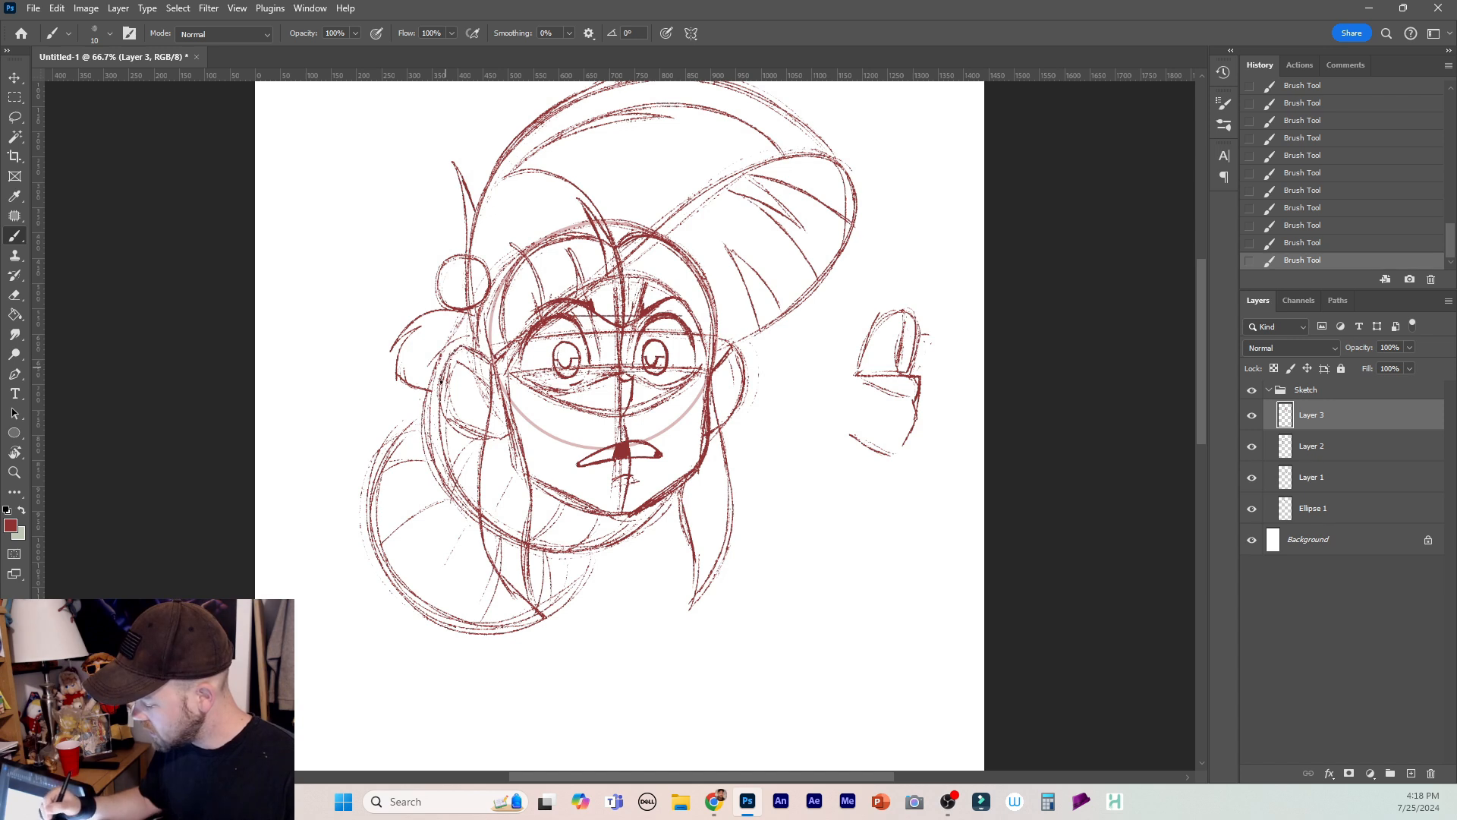
Darken the lower outline of the left ear and sketch the inner fold lines of both ears.
{"action": "left_click_drag", "start_coordinate": [443, 412], "coordinate": [478, 438]}
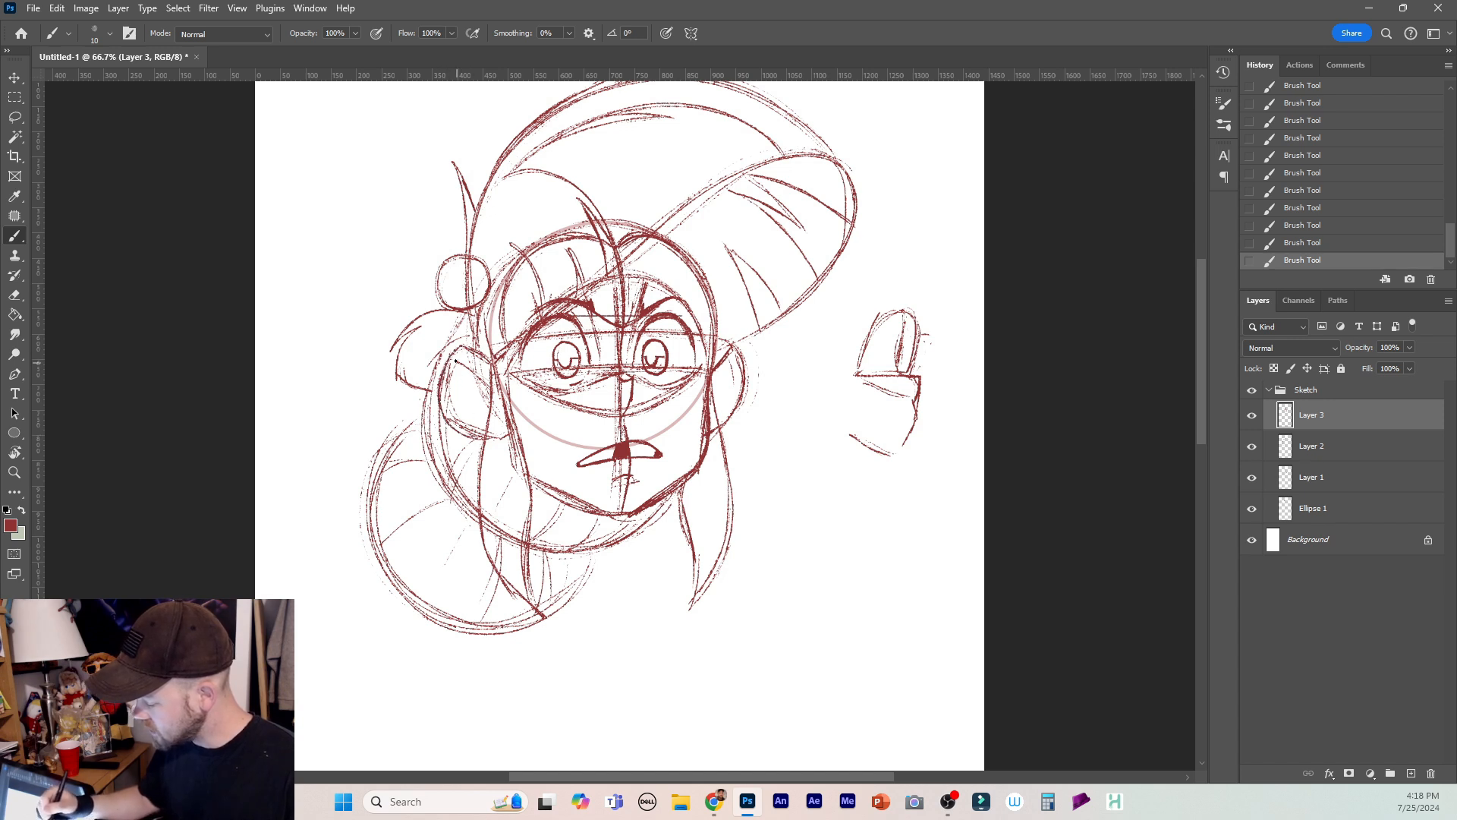
{"action": "mouse_move", "coordinate": [456, 362]}
{"action": "left_mouse_down"}
{"action": "mouse_move", "coordinate": [489, 384]}
{"action": "mouse_move", "coordinate": [447, 416]}
{"action": "mouse_move", "coordinate": [513, 439]}
{"action": "left_mouse_up"}
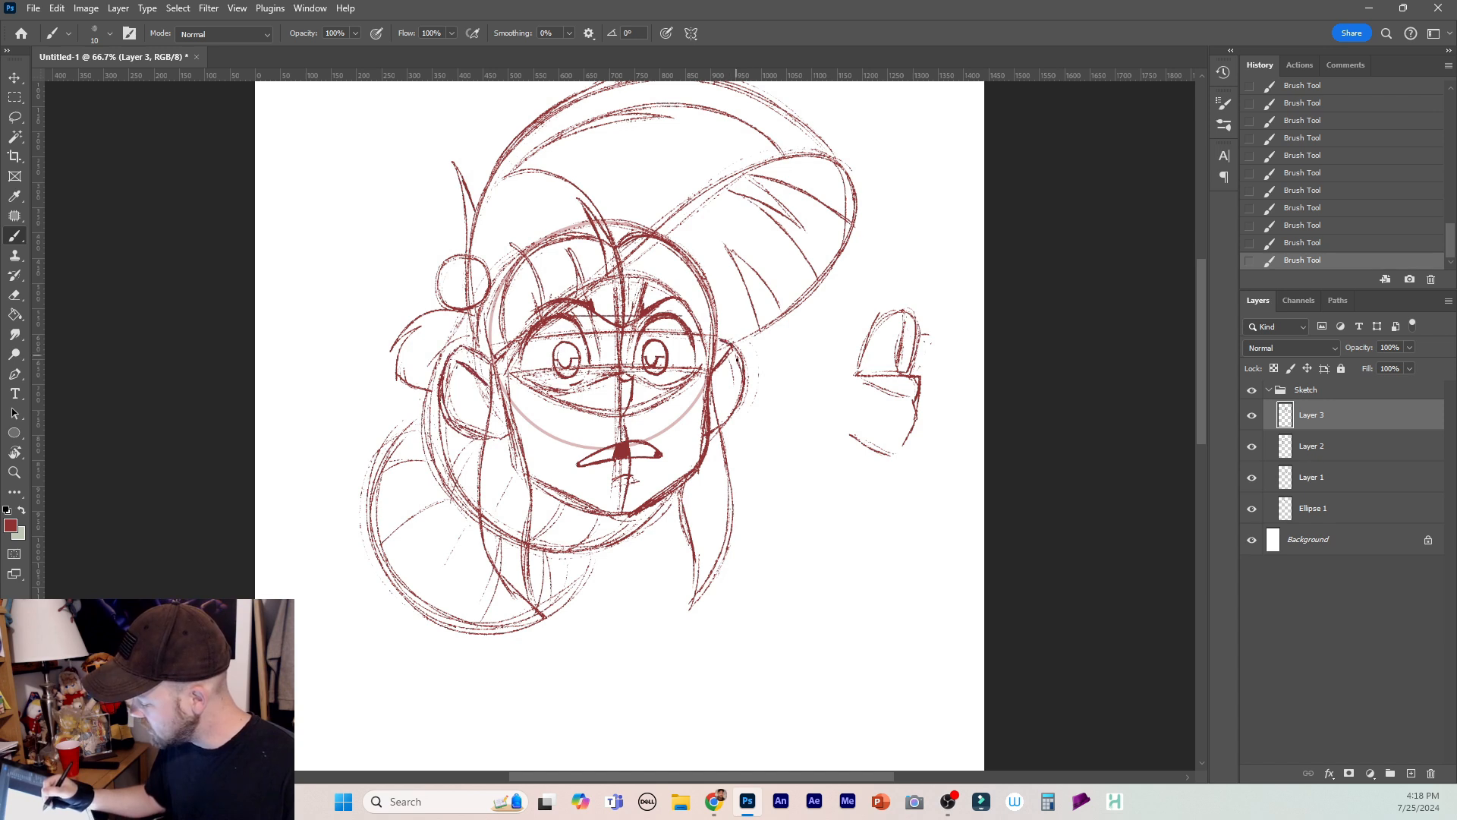
{"action": "mouse_move", "coordinate": [736, 353]}
{"action": "left_mouse_down"}
{"action": "mouse_move", "coordinate": [739, 390]}
{"action": "mouse_move", "coordinate": [709, 433]}
{"action": "mouse_move", "coordinate": [711, 409]}
{"action": "left_mouse_up"}
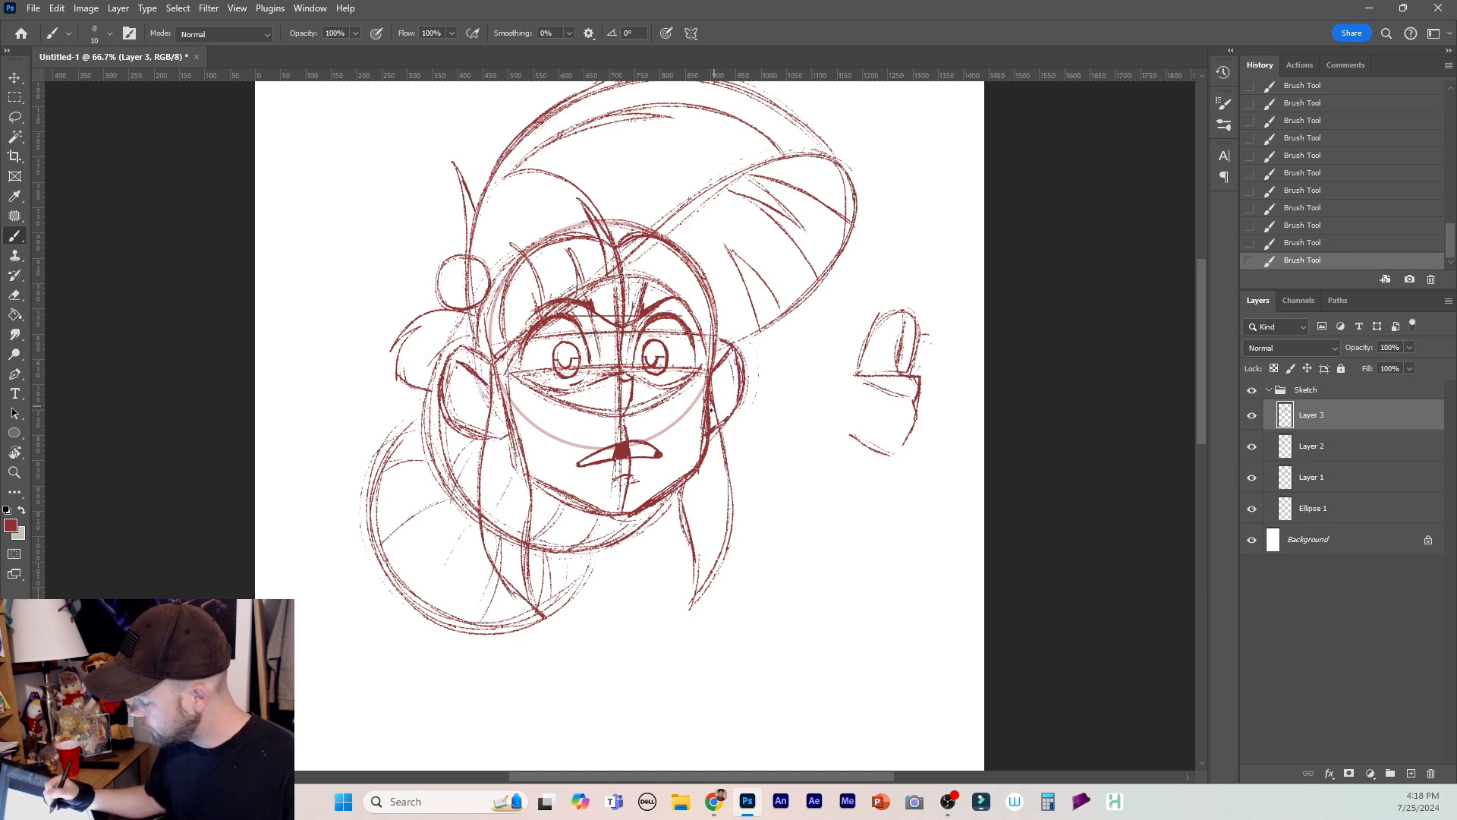
{"action": "left_click_drag", "start_coordinate": [493, 390], "coordinate": [488, 416]}
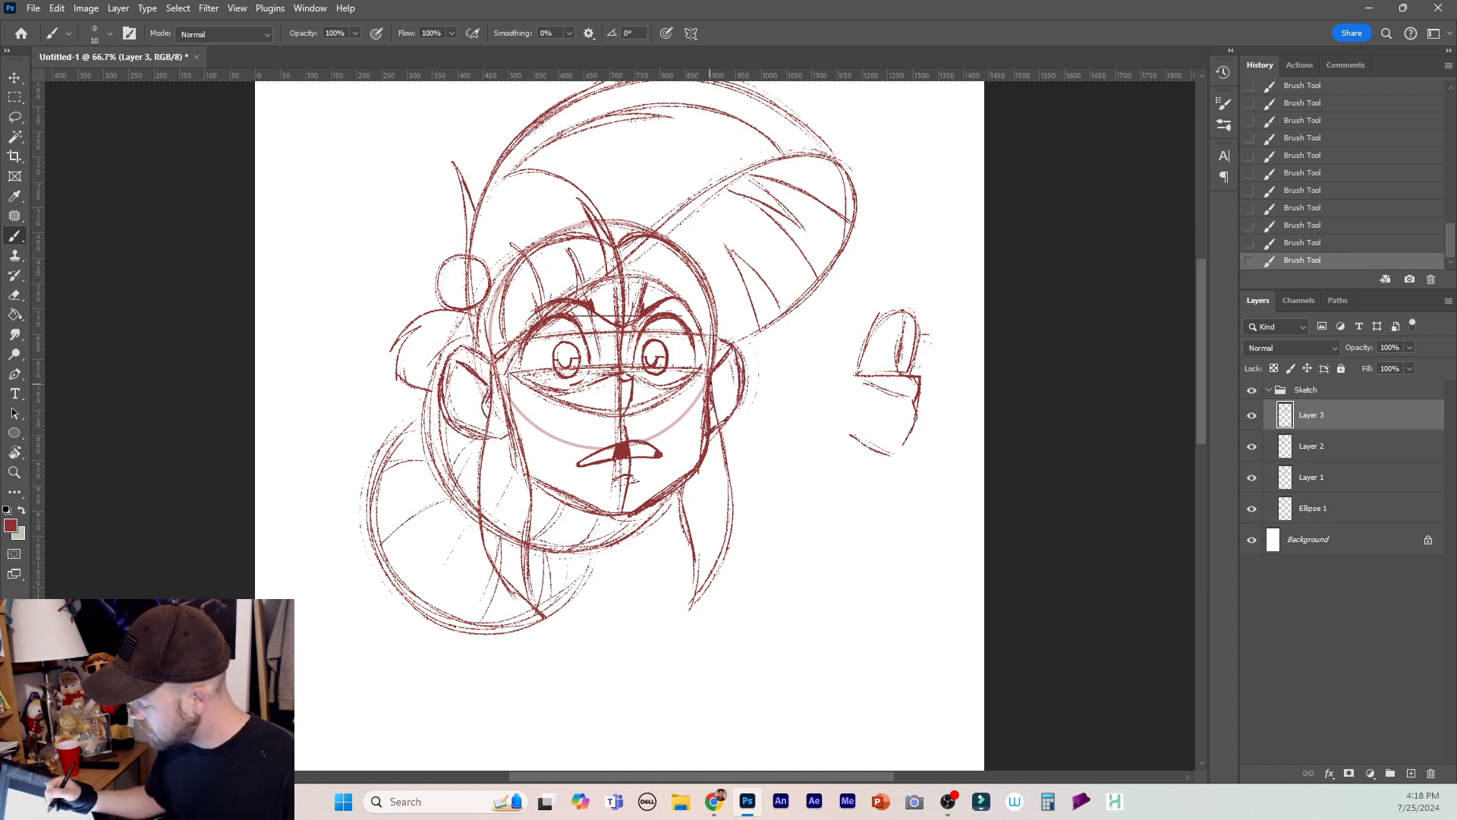
{"action": "mouse_move", "coordinate": [718, 381]}
{"action": "left_mouse_down"}
{"action": "mouse_move", "coordinate": [711, 400]}
{"action": "mouse_move", "coordinate": [727, 387]}
{"action": "left_mouse_up"}
{"action": "left_click_drag", "start_coordinate": [461, 368], "coordinate": [461, 382]}
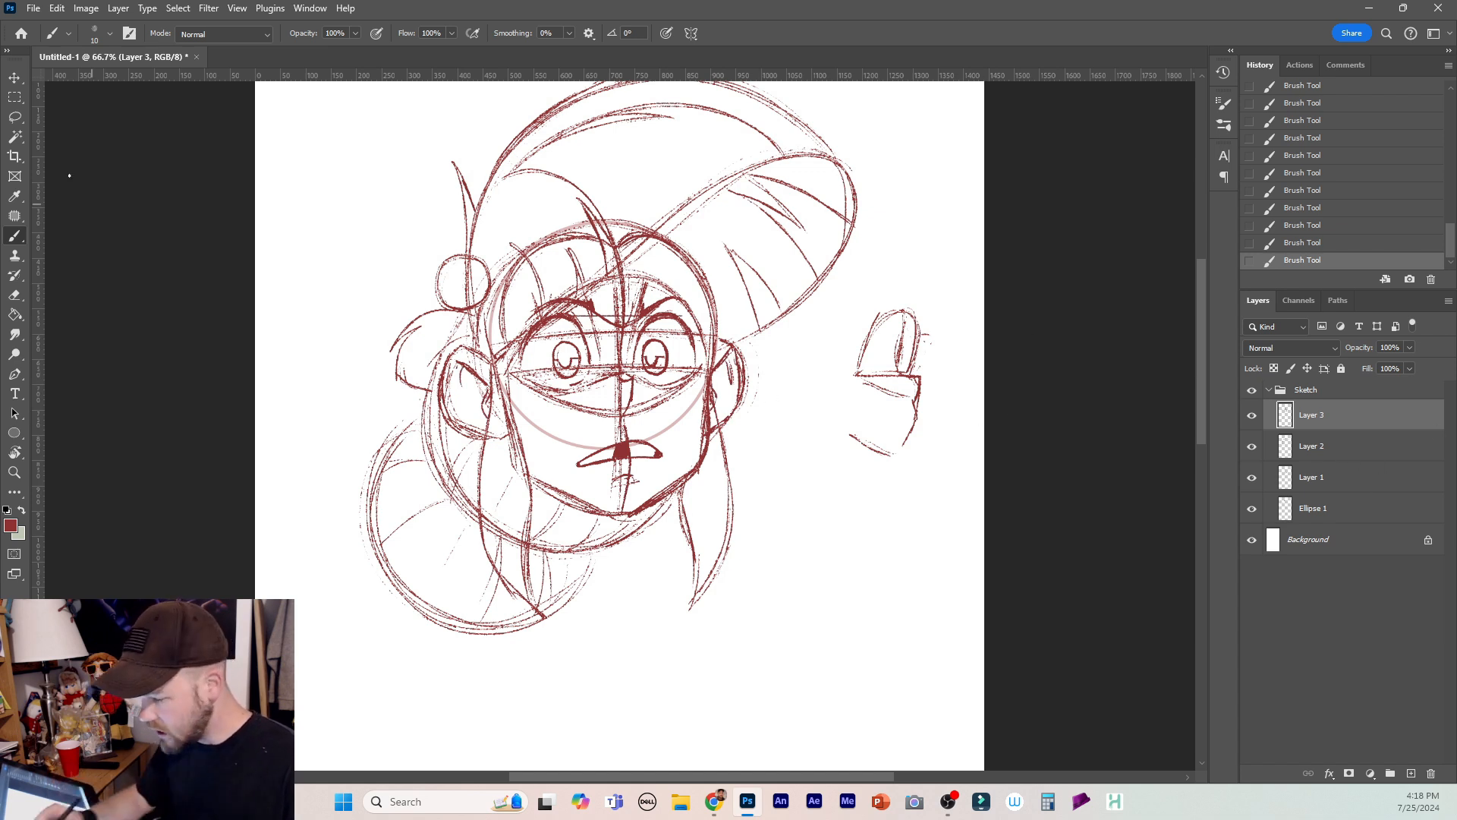
Lasso the separate rough doodle to the right of the head, delete it and clear the selection.
{"action": "key", "text": "l"}
{"action": "mouse_move", "coordinate": [899, 283]}
{"action": "left_mouse_down"}
{"action": "mouse_move", "coordinate": [804, 413]}
{"action": "mouse_move", "coordinate": [935, 289]}
{"action": "left_mouse_up"}
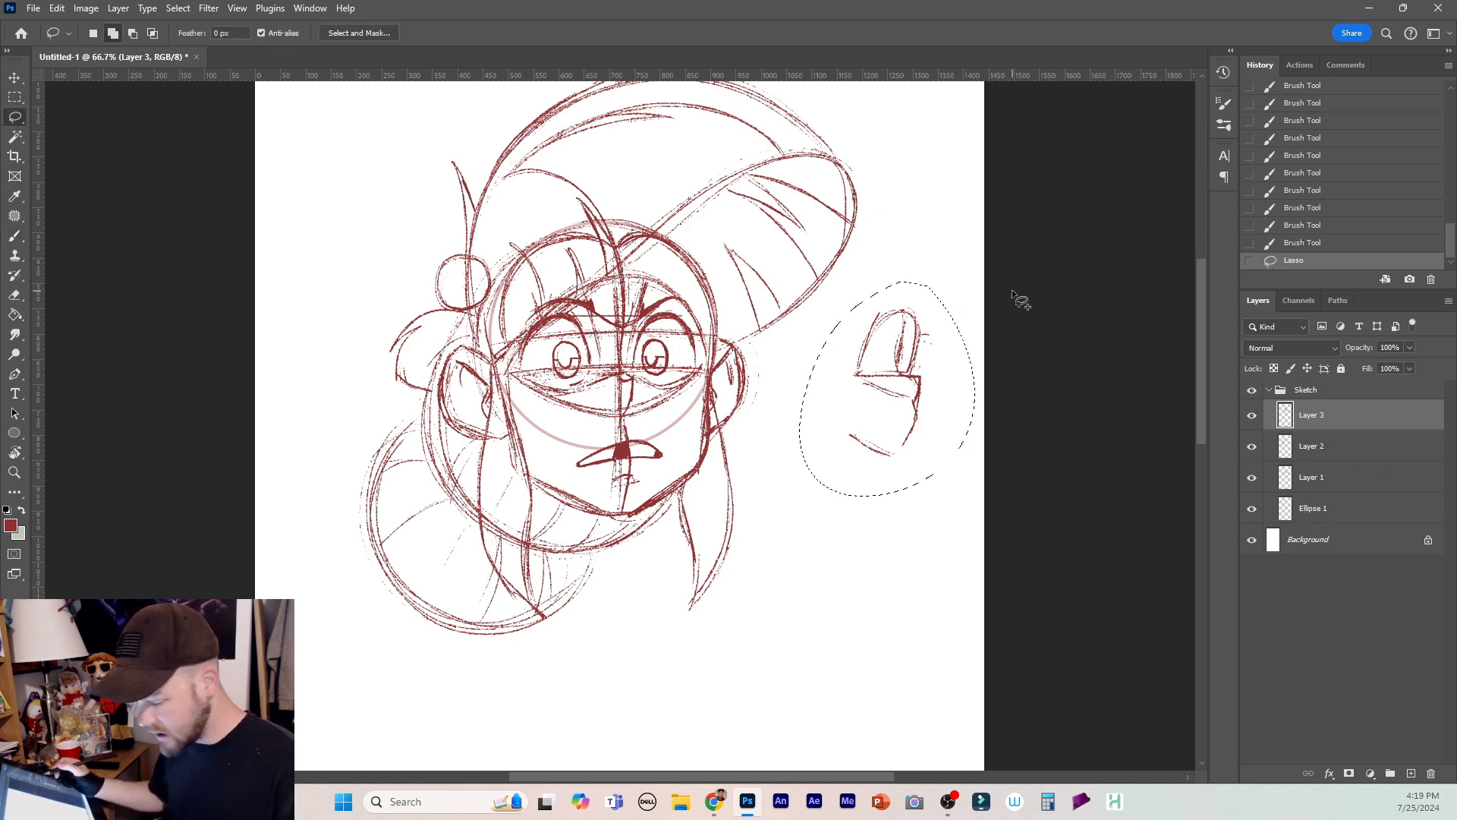
{"action": "key", "text": "Delete"}
{"action": "key", "text": "ctrl+d"}
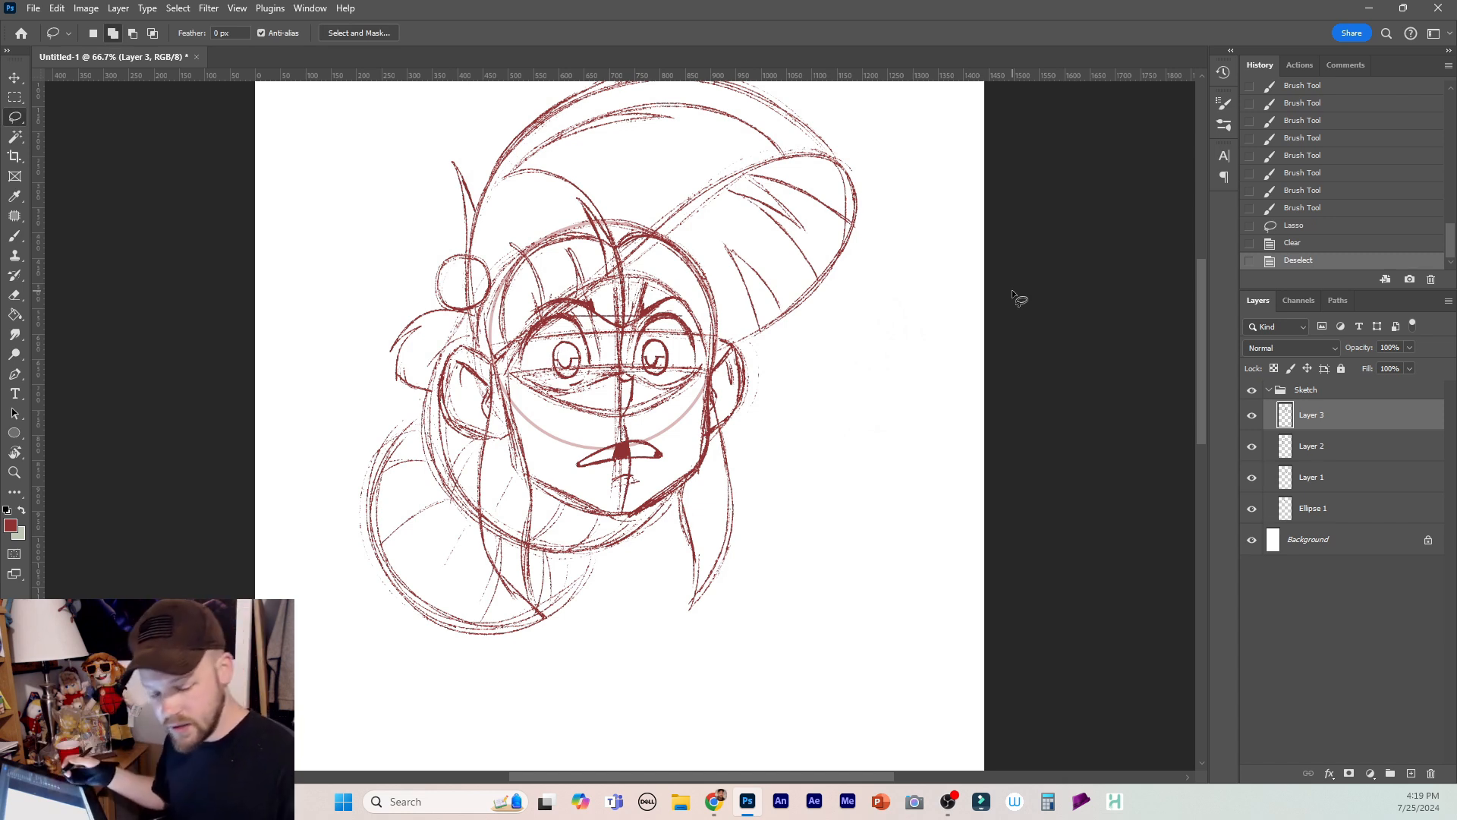
Select Layer 3, Layer 2, Layer 1 and Ellipse 1 together and merge them into one layer.
{"action": "key", "text": "v"}
{"action": "left_click", "coordinate": [1340, 472], "text": "shift"}
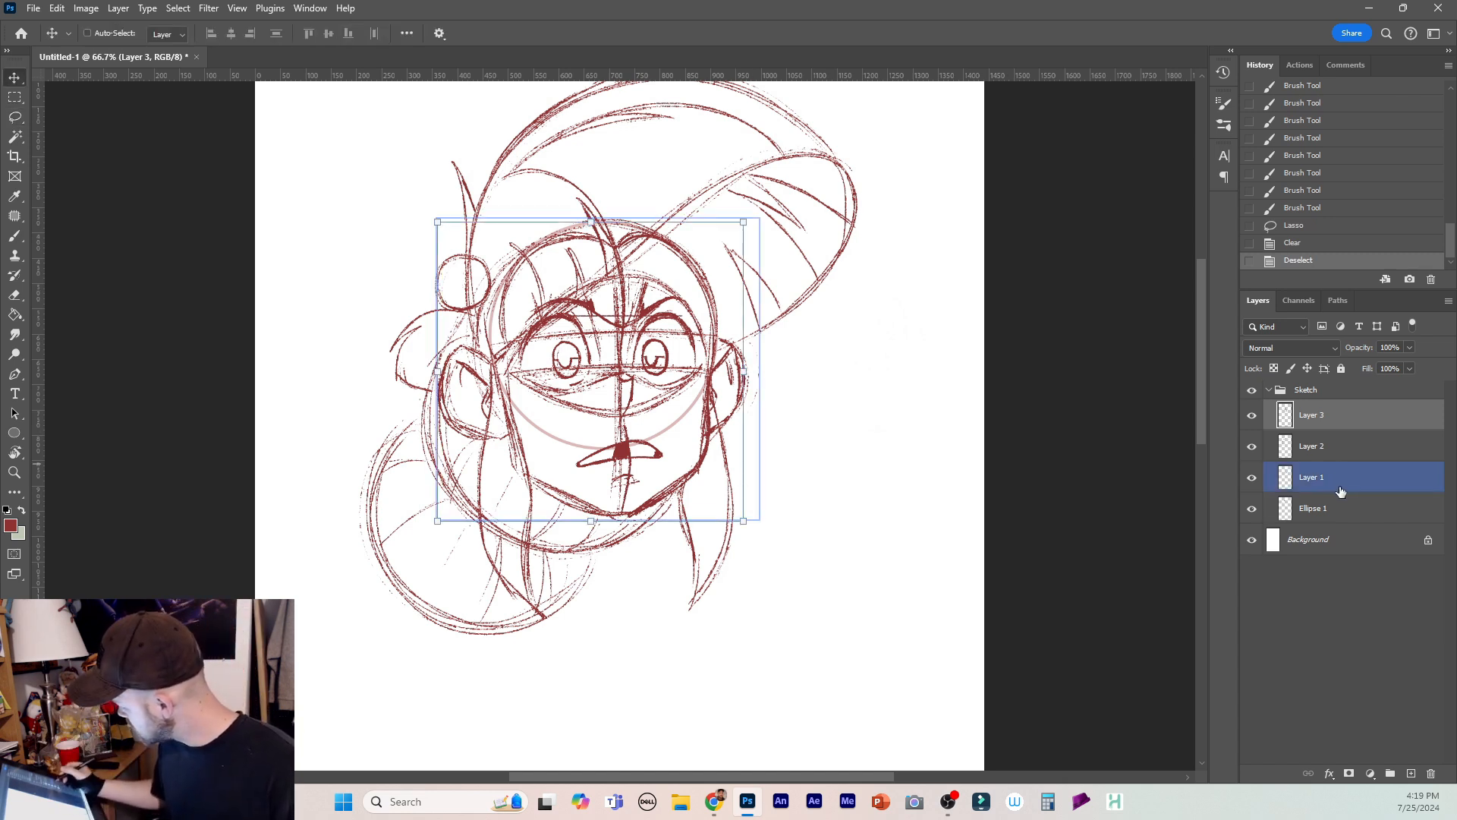
{"action": "left_click", "coordinate": [1340, 503], "text": "shift"}
{"action": "right_click", "coordinate": [1340, 500]}
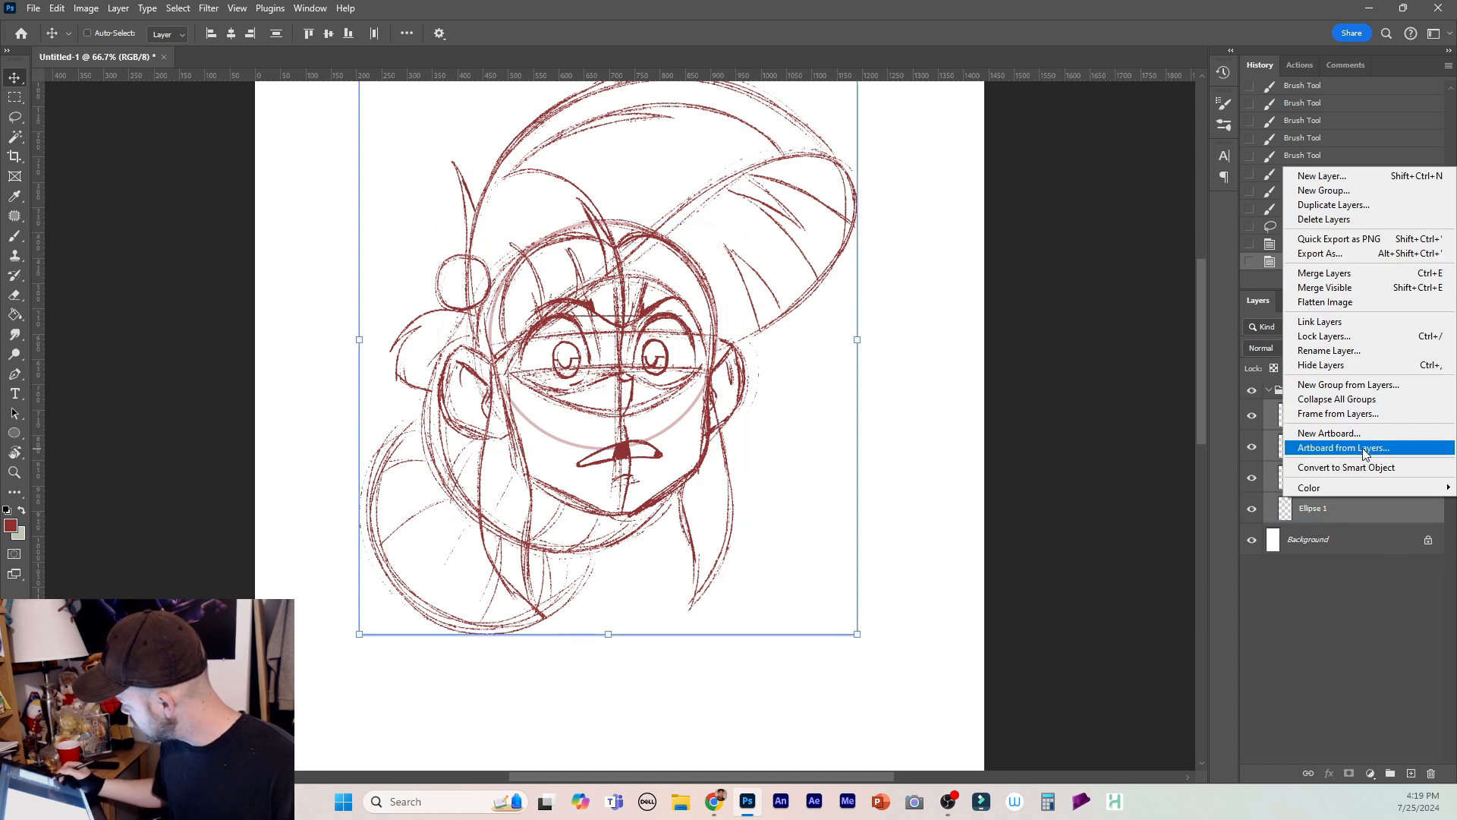
{"action": "left_click", "coordinate": [1356, 504]}
{"action": "left_click", "coordinate": [1358, 417]}
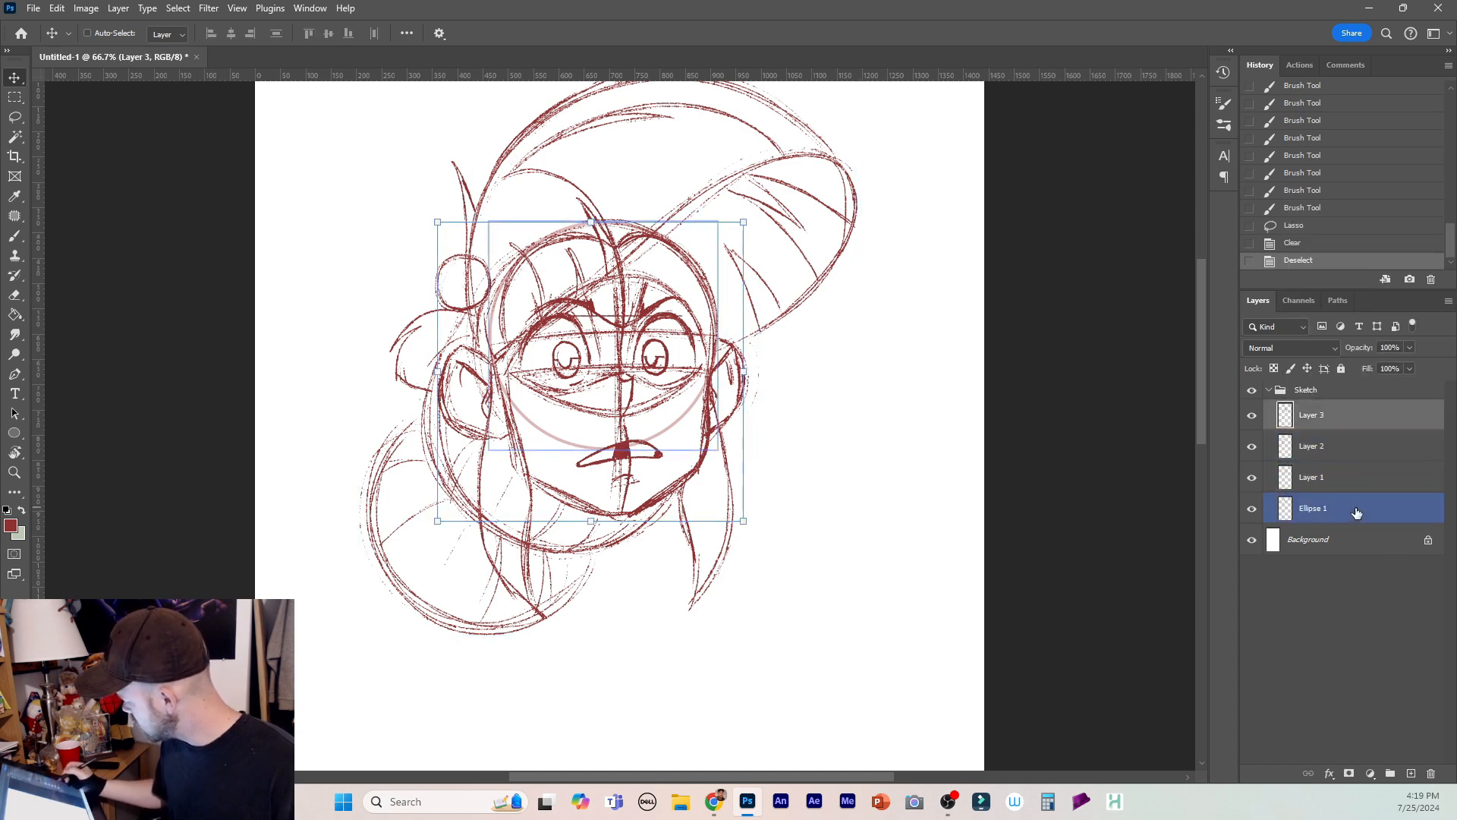
{"action": "left_click", "coordinate": [1370, 506], "text": "shift"}
{"action": "right_click", "coordinate": [1370, 503]}
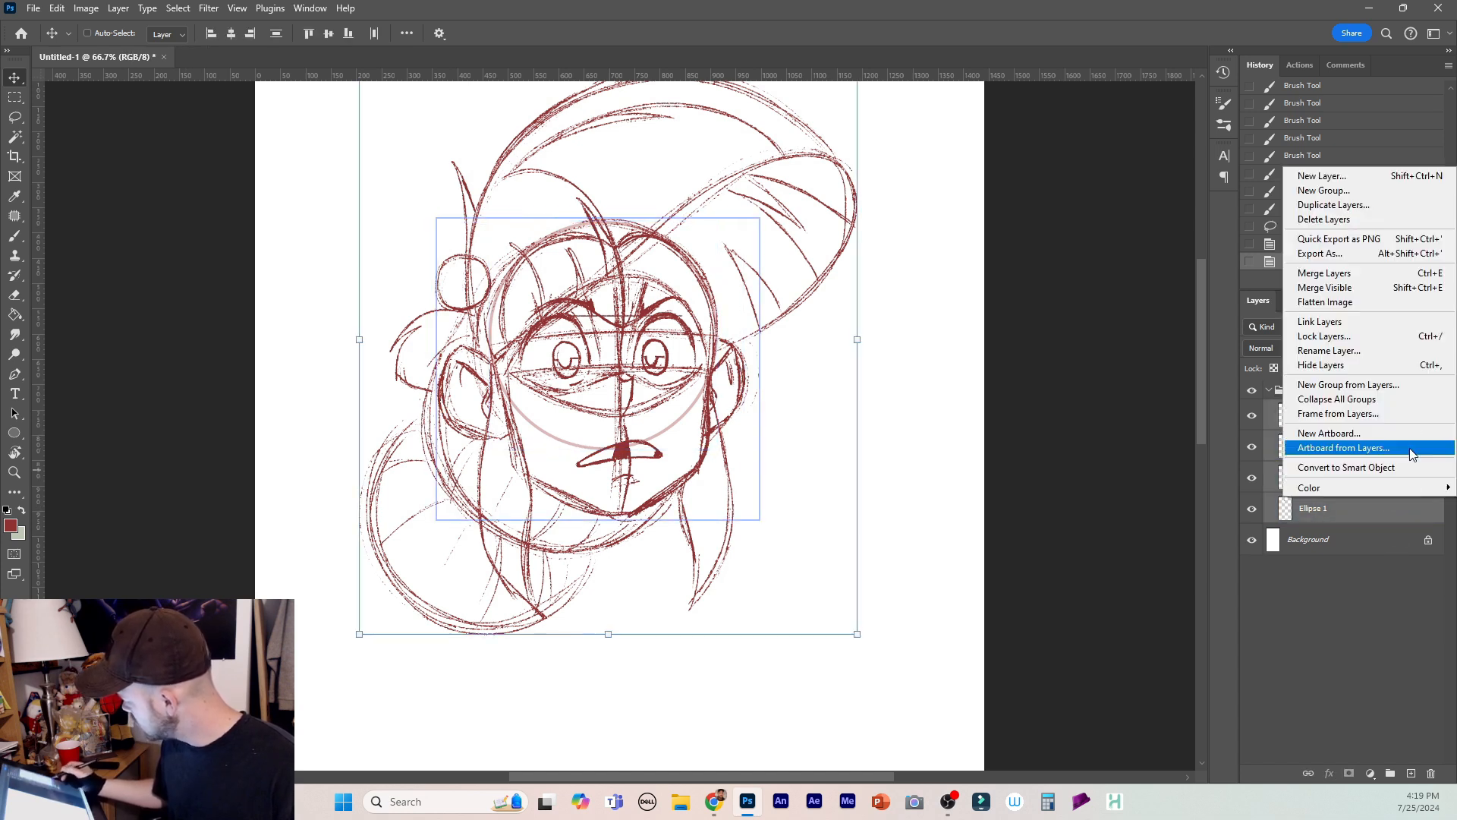
{"action": "left_click", "coordinate": [1362, 276]}
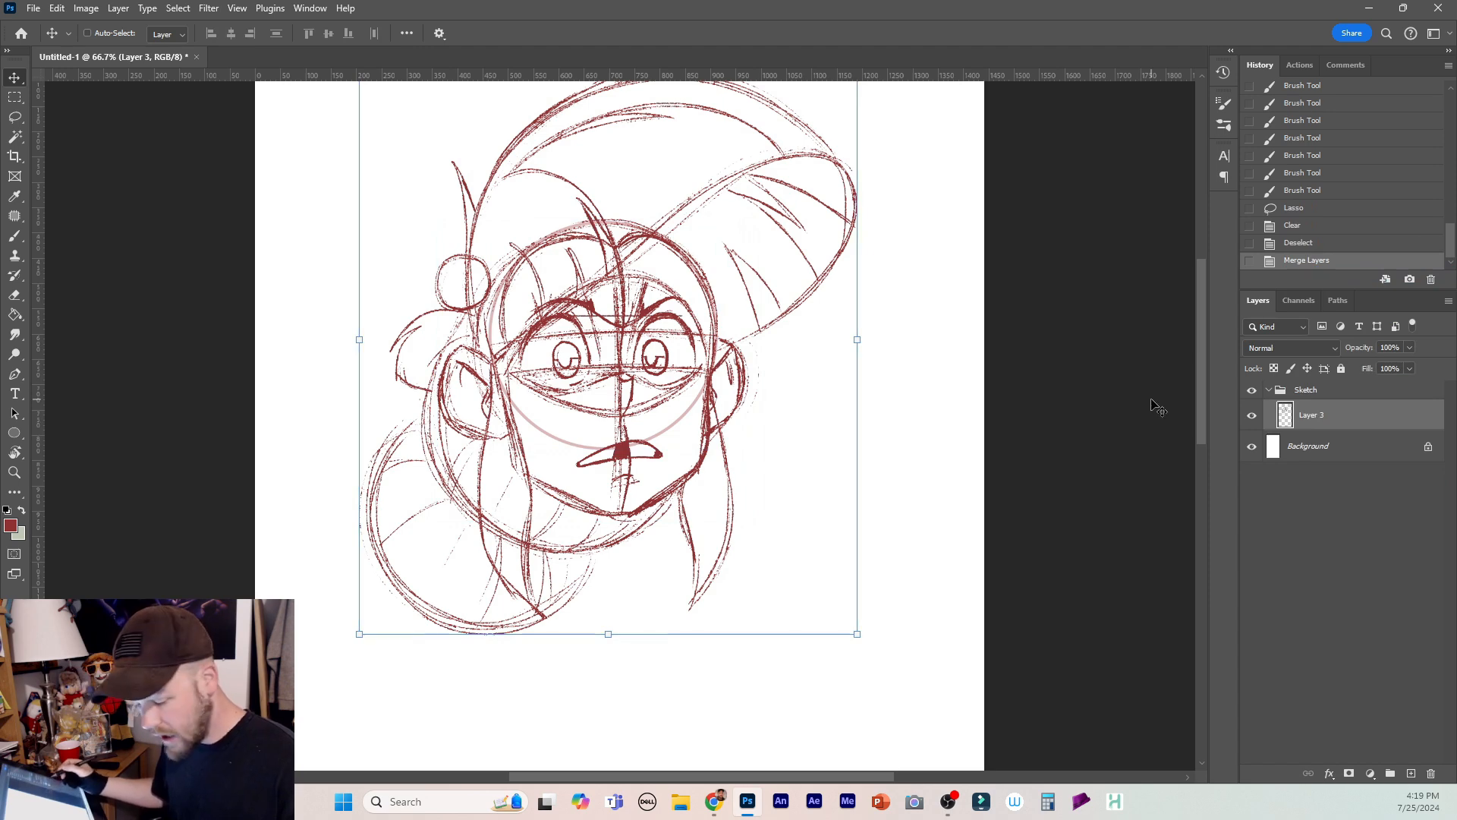
Scale the merged head sketch down to 84.89% and centre it horizontally near the top of the page.
{"action": "key", "text": "ctrl+0"}
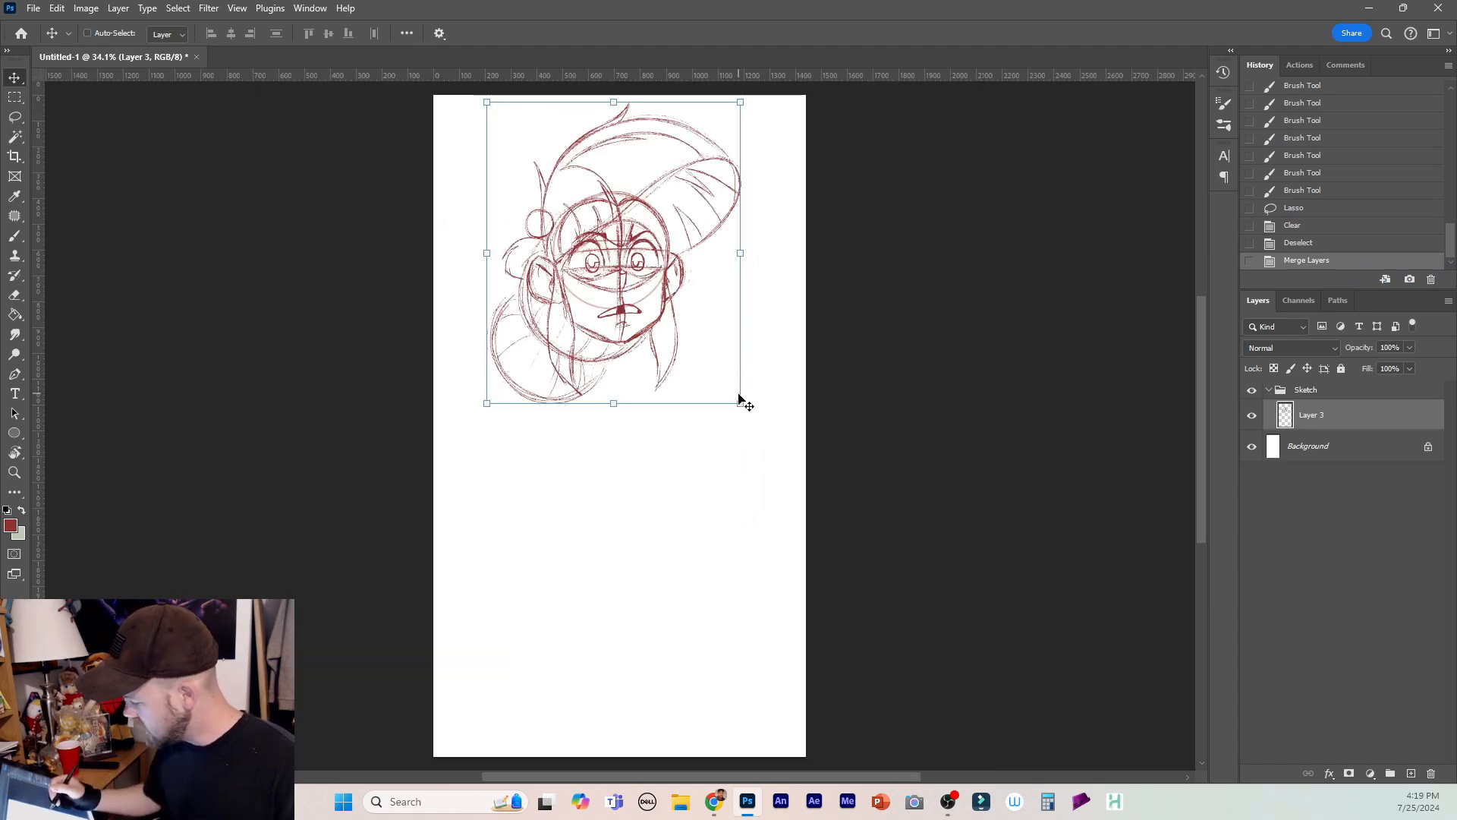
{"action": "left_click_drag", "start_coordinate": [740, 402], "coordinate": [708, 351]}
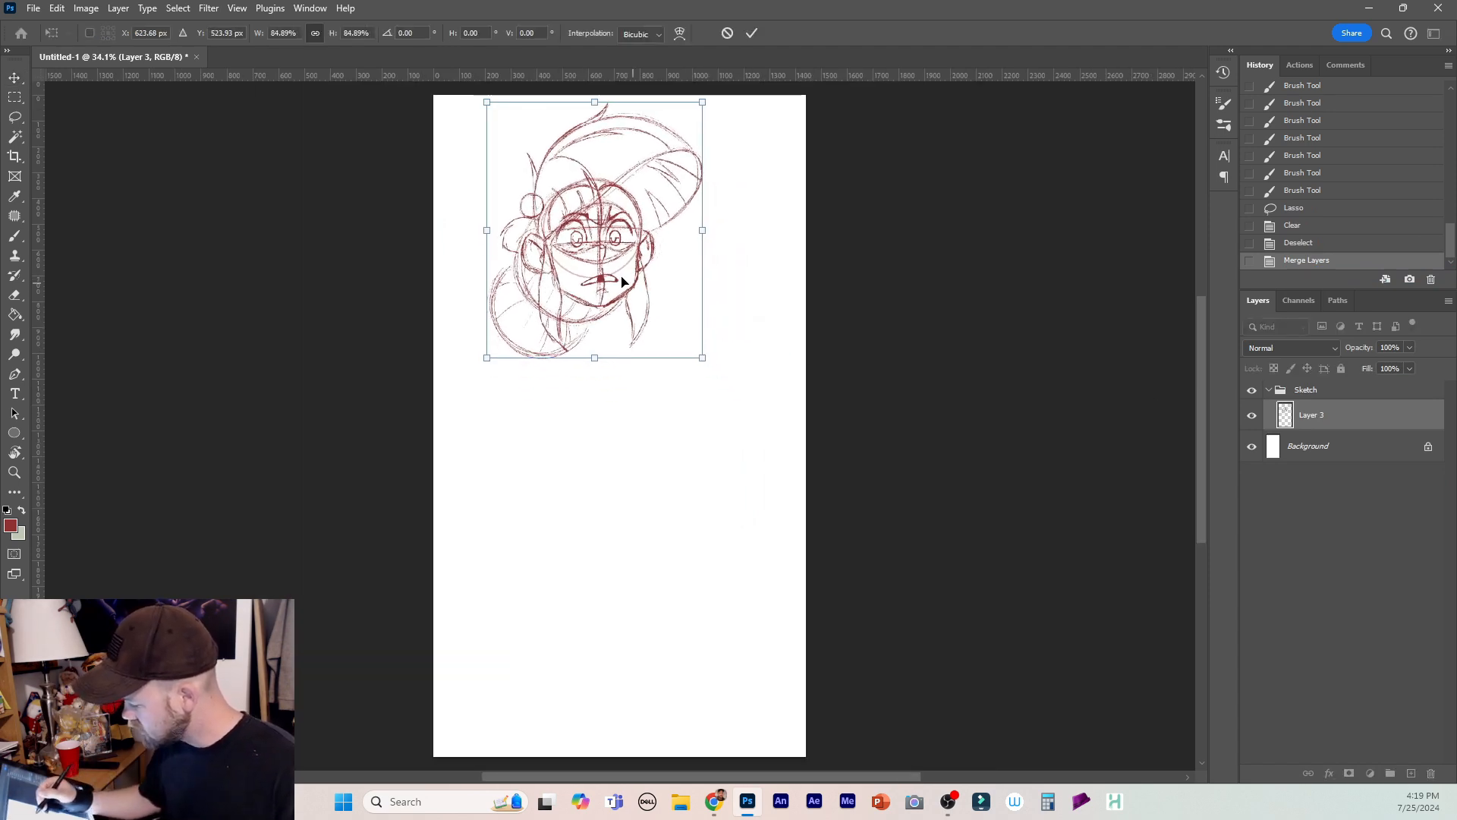
{"action": "left_click_drag", "start_coordinate": [618, 279], "coordinate": [641, 293]}
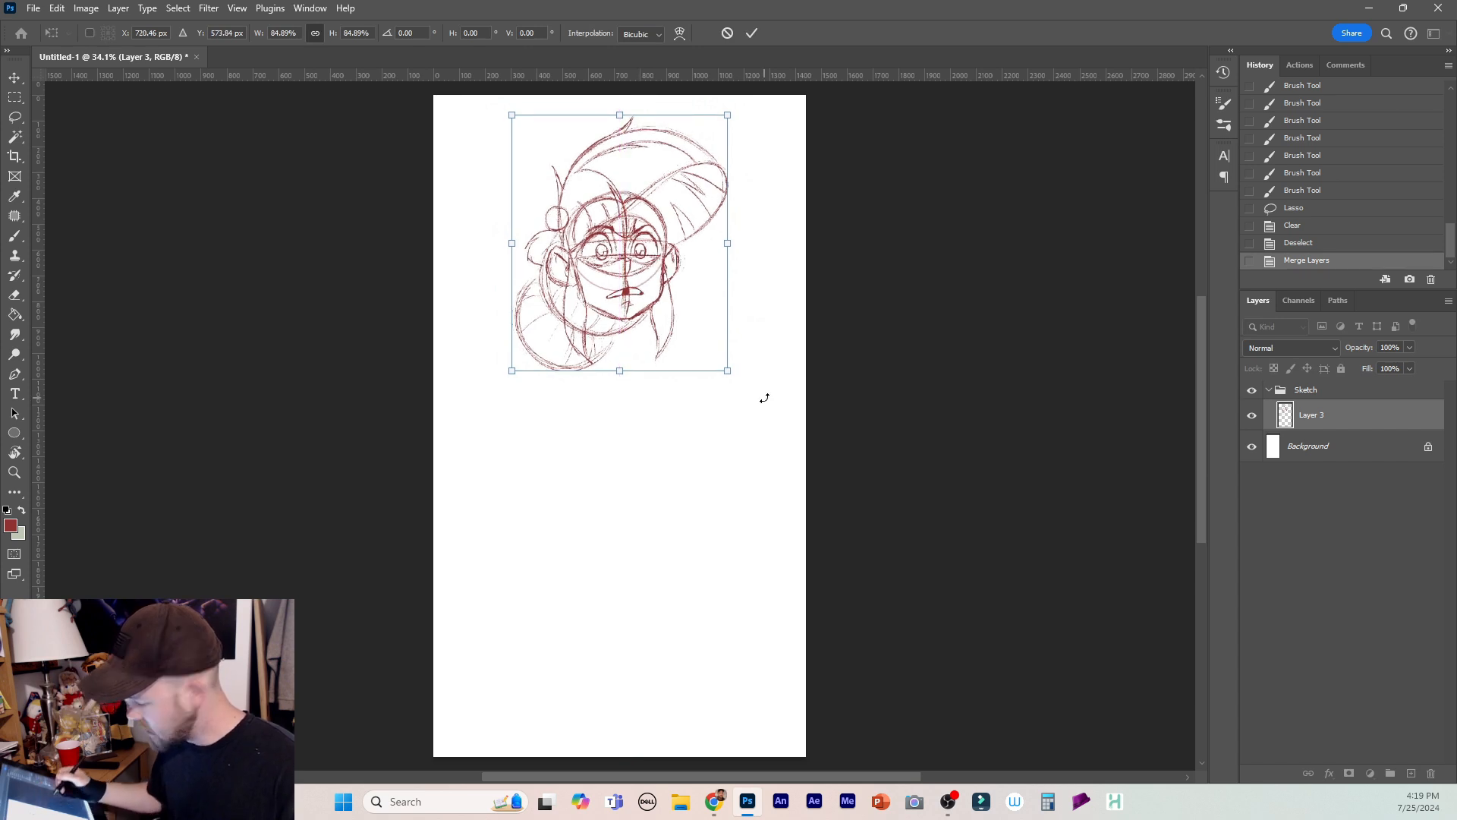
{"action": "key", "text": "Return"}
{"action": "key", "text": "b"}
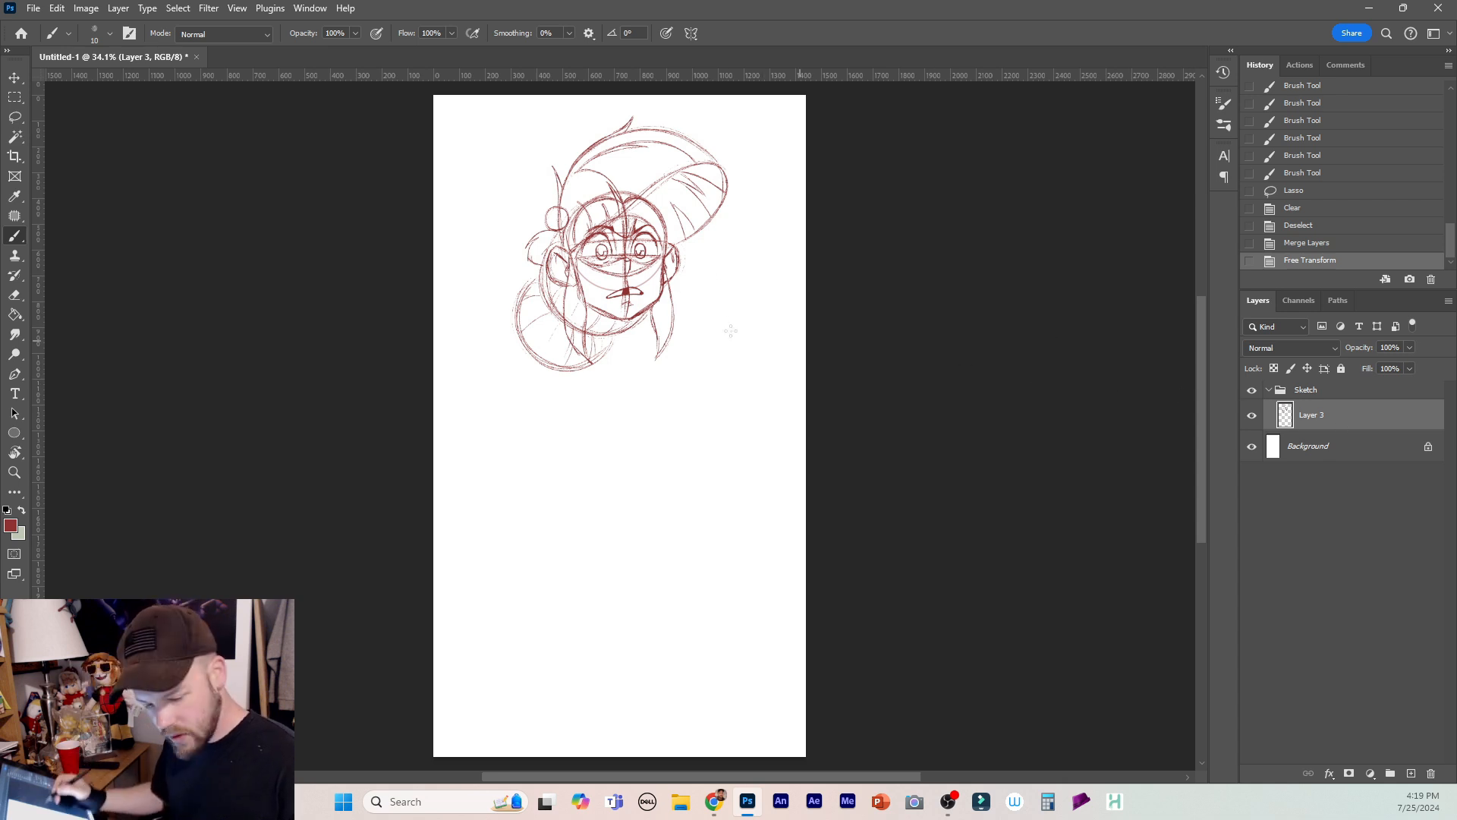
Shift the head sketch a little to the left and slightly down on the page, and return to the Brush tool.
{"action": "key", "text": "v"}
{"action": "left_click_drag", "start_coordinate": [637, 313], "coordinate": [611, 308]}
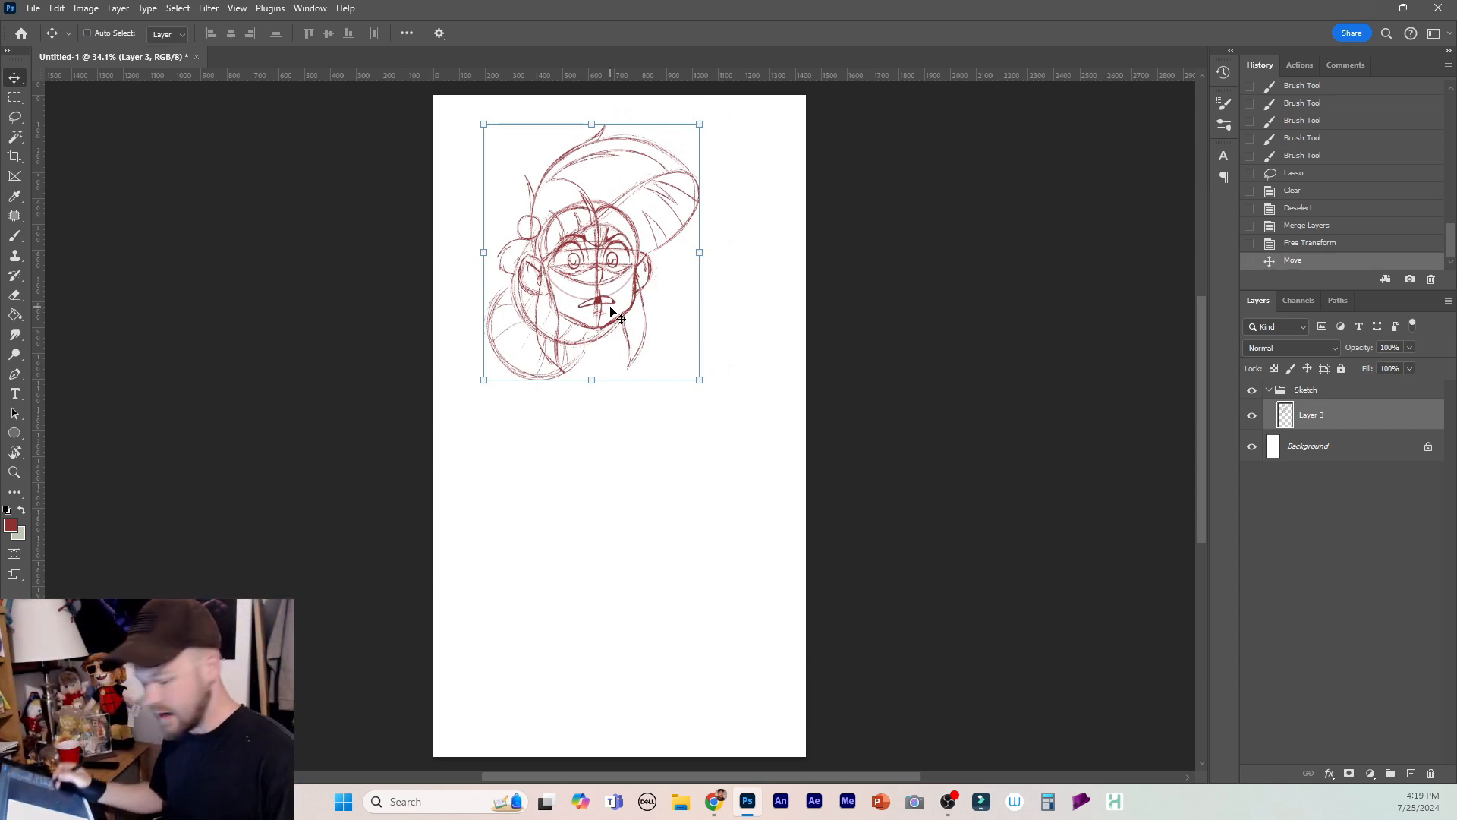
{"action": "key", "text": "b"}
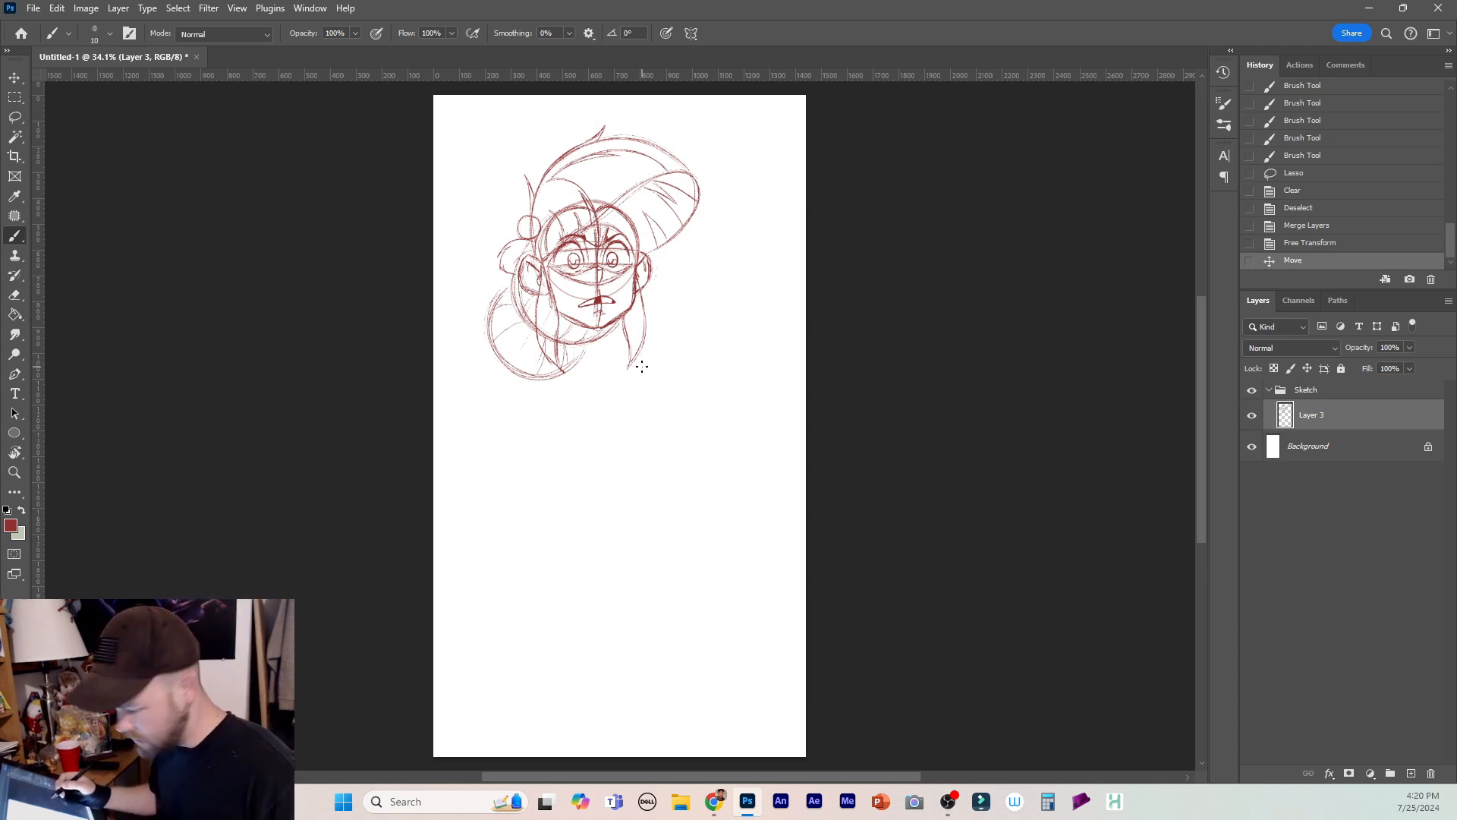
{"action": "key", "text": "ctrl+plus"}
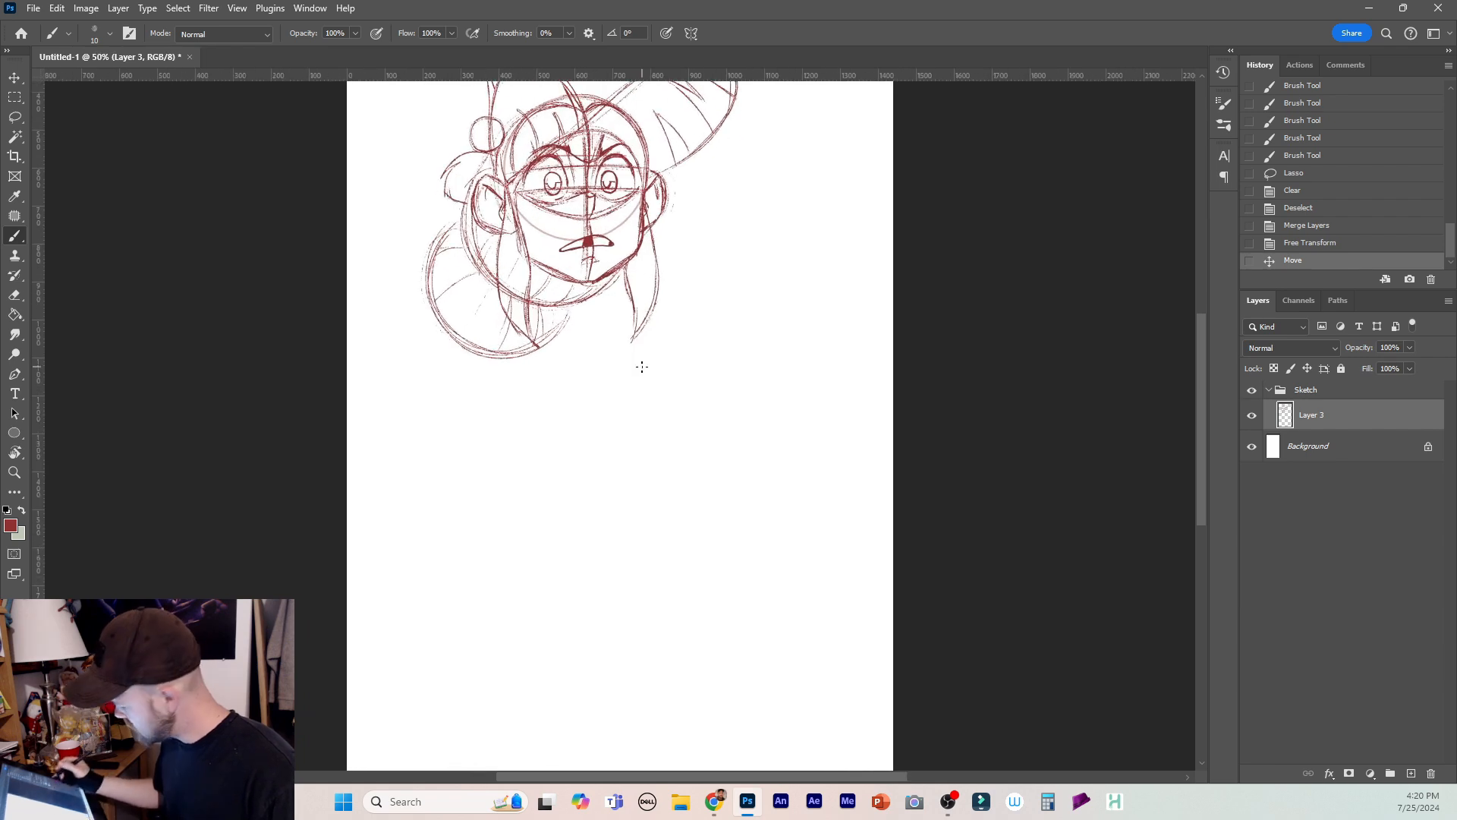
{"action": "left_click_drag", "start_coordinate": [1200, 431], "coordinate": [1200, 403]}
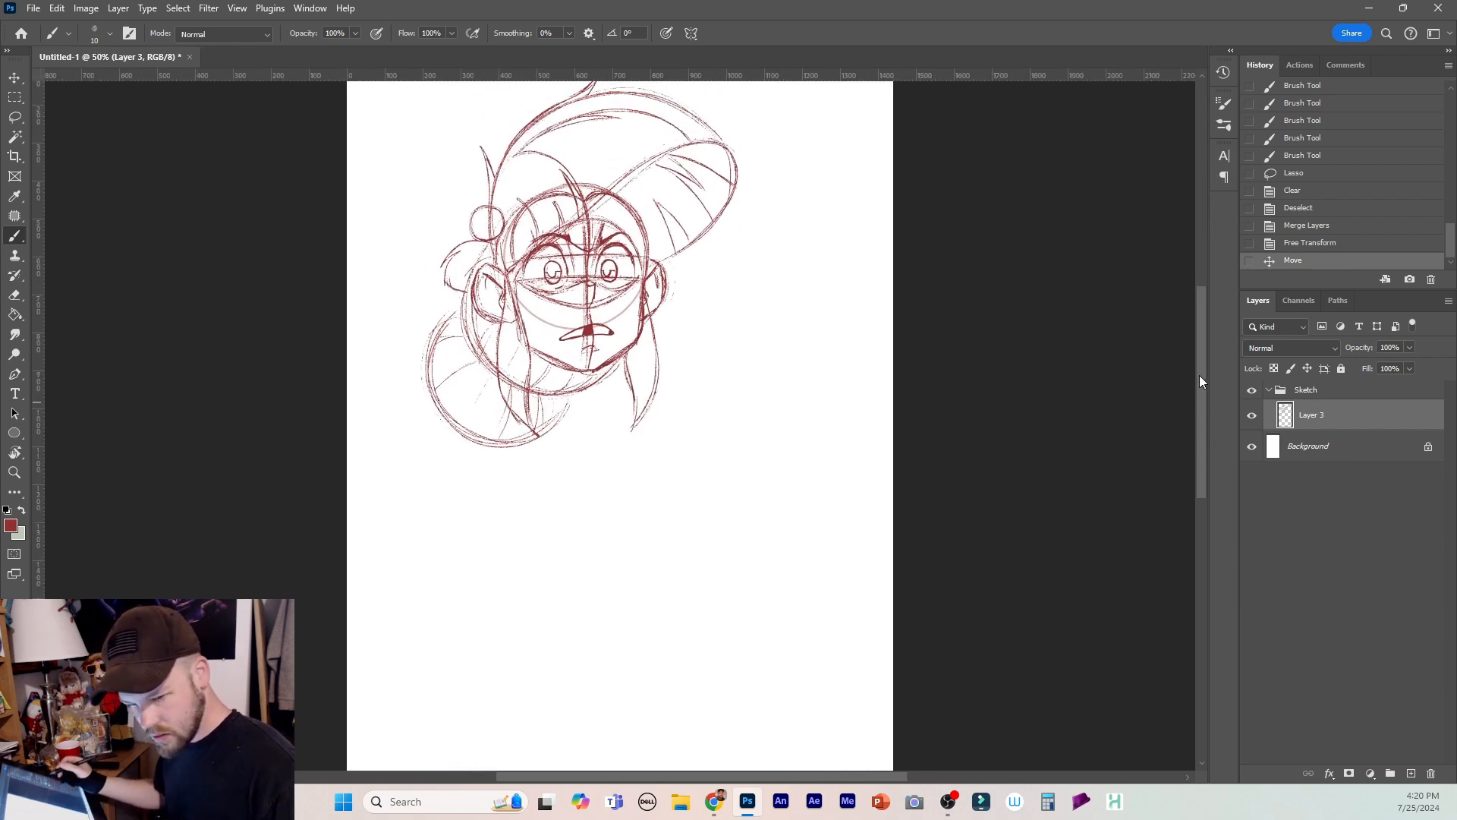
Start saving the document and browse to Pictures/00_IllustrationsAndGraphicDesign/01_Series Concepts/00_MalloryBash/01_CharacterDesigns/01_PrimaryCharacters/01_Mallory/01_Poses on the Seagate Portable Drive.
{"action": "key", "text": "ctrl+s"}
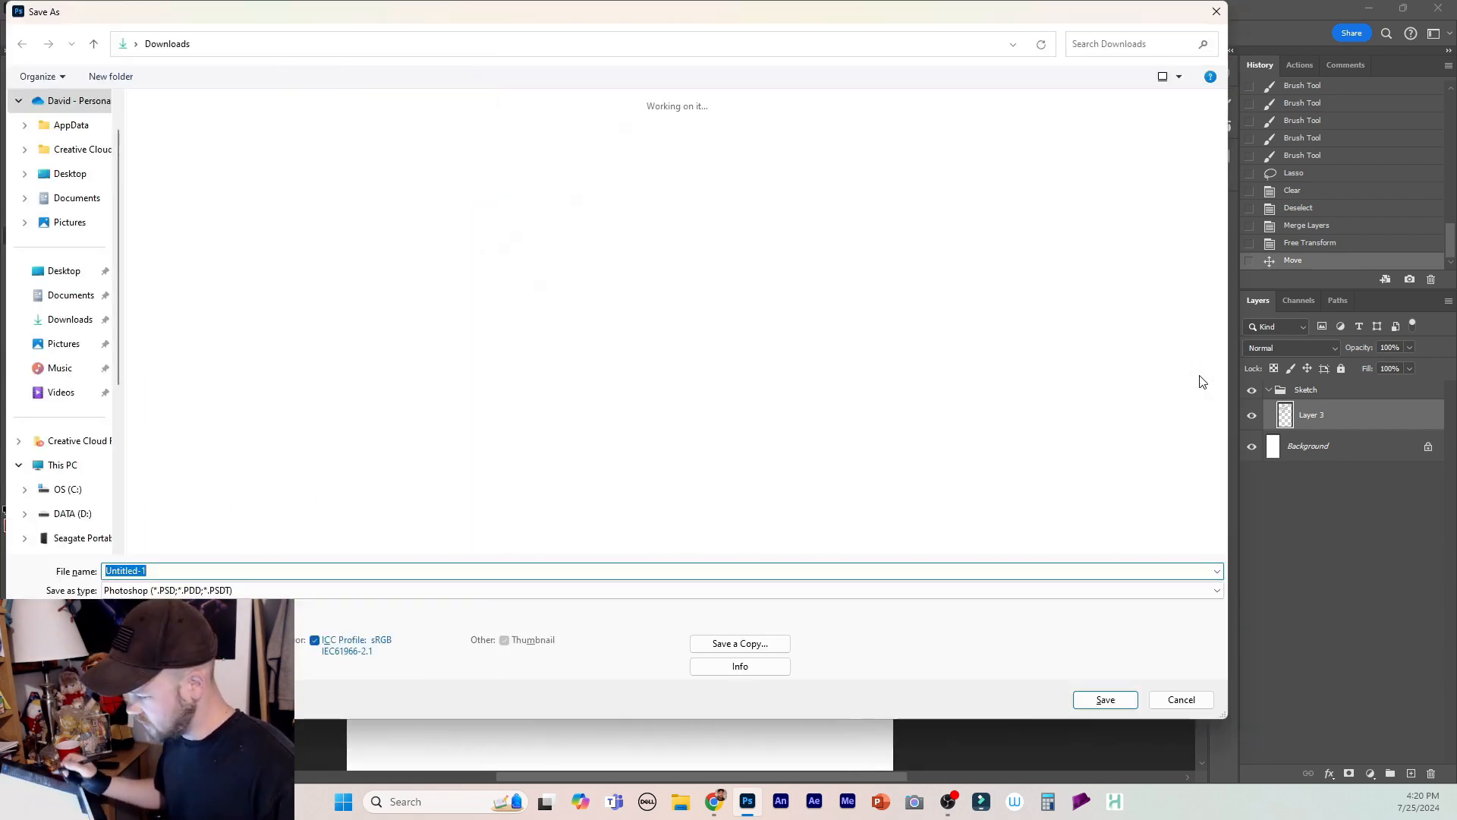
{"action": "scroll", "coordinate": [118, 356], "scroll_direction": "down", "scroll_amount": 4}
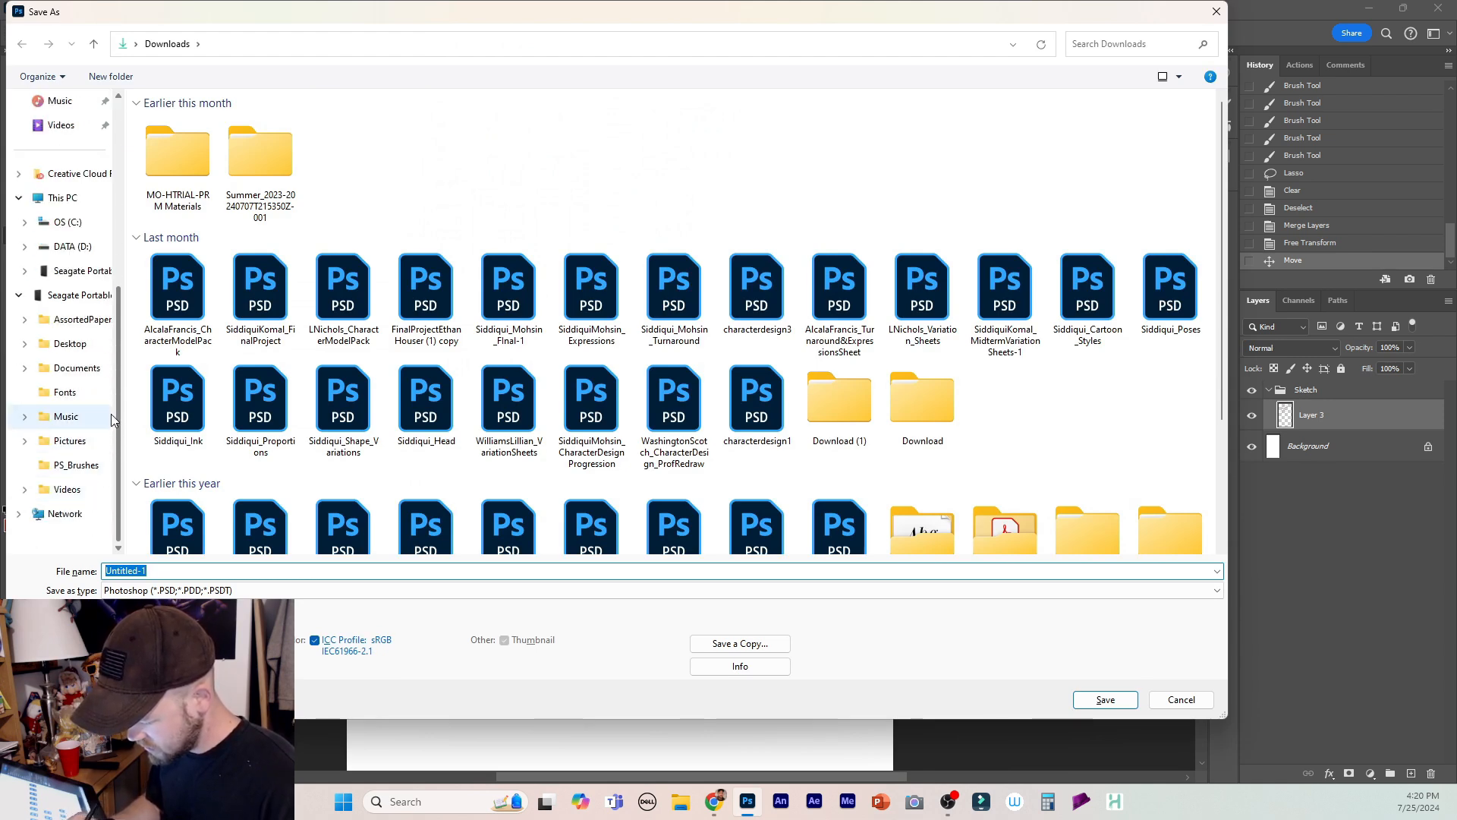
{"action": "left_click", "coordinate": [72, 441]}
{"action": "left_click", "coordinate": [195, 167]}
{"action": "double_click", "coordinate": [195, 167]}
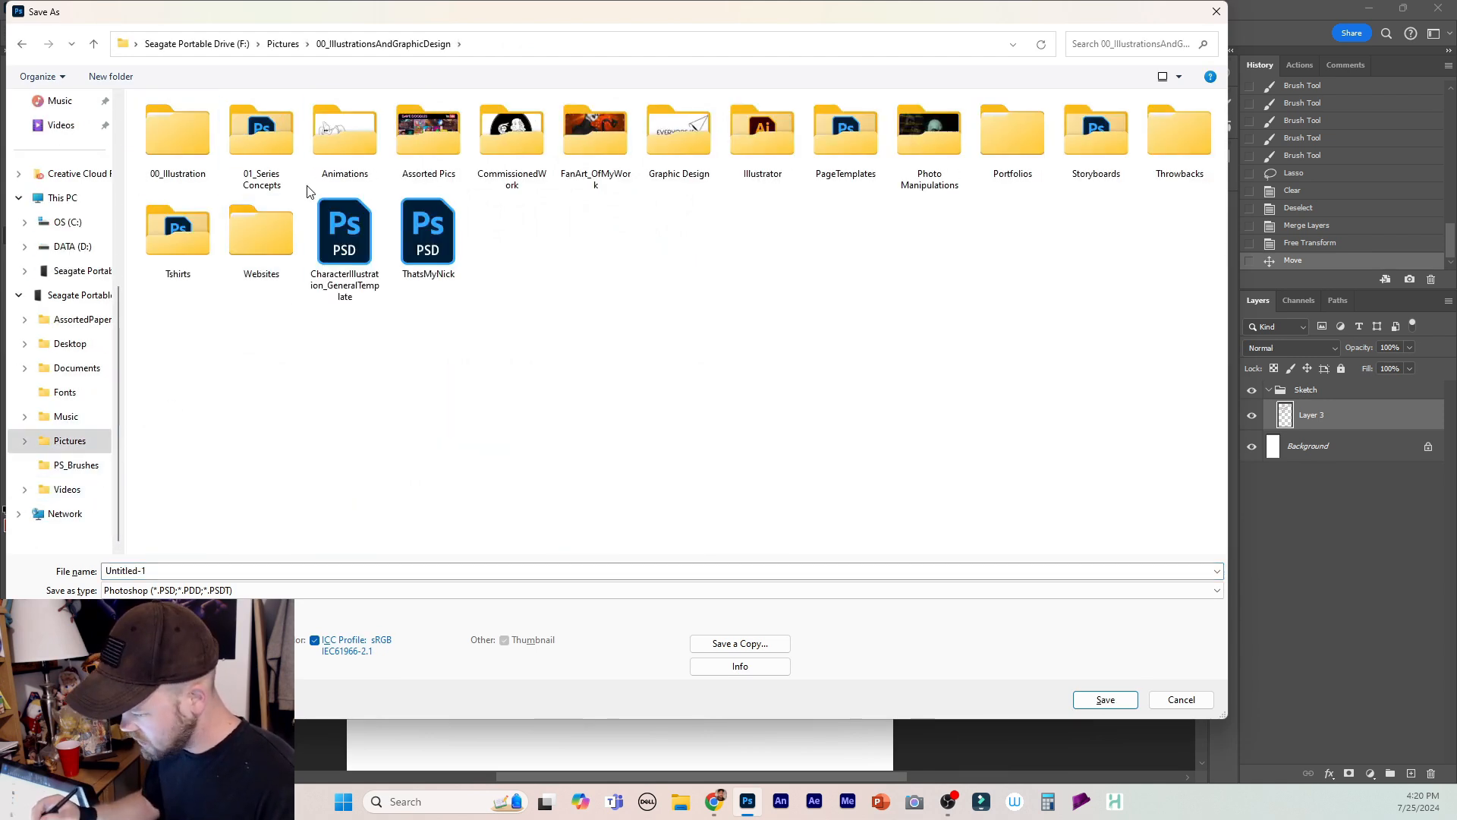
{"action": "double_click", "coordinate": [266, 144]}
{"action": "double_click", "coordinate": [266, 144]}
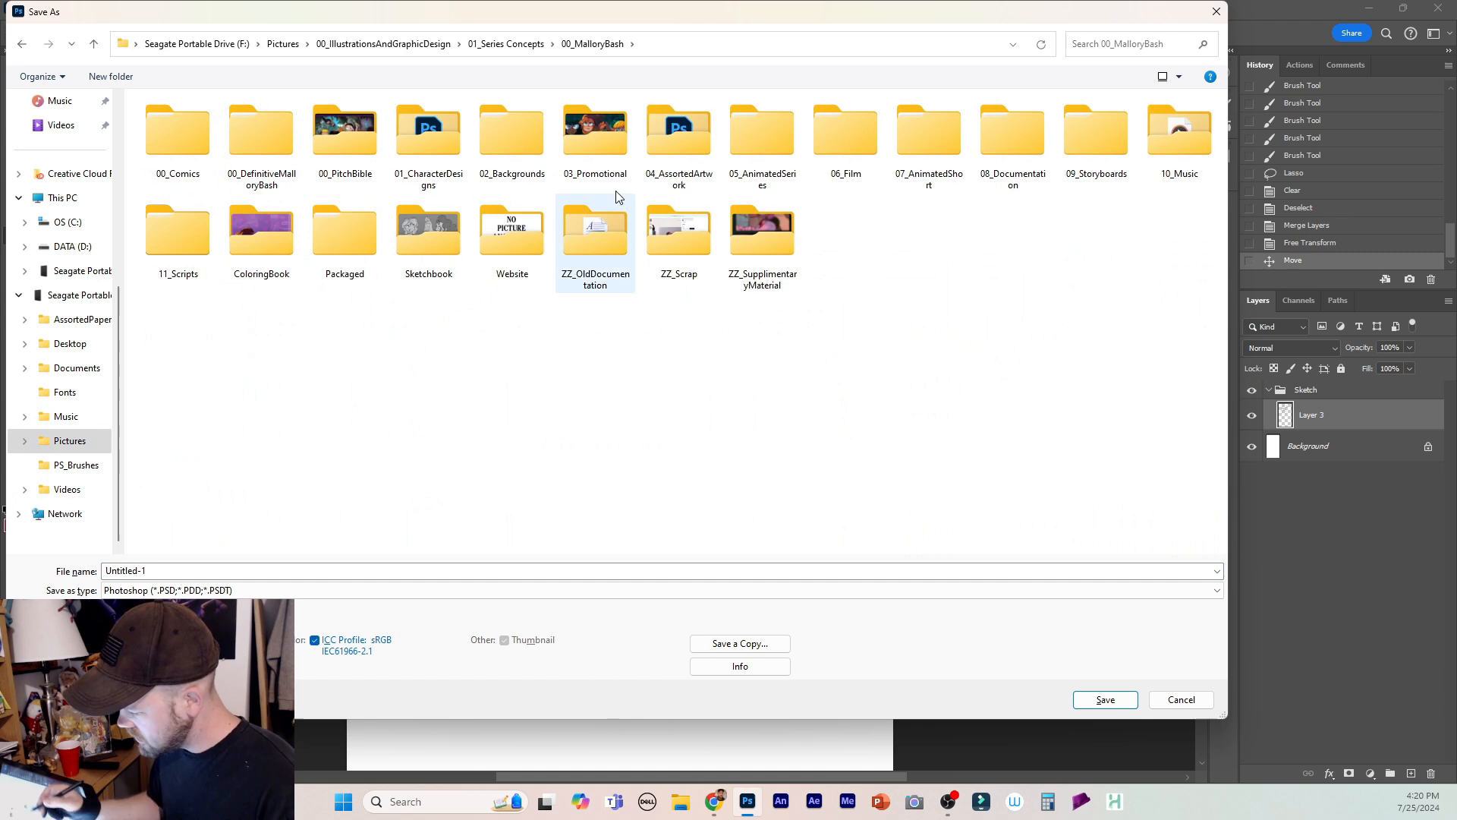
{"action": "double_click", "coordinate": [428, 136]}
{"action": "double_click", "coordinate": [265, 140]}
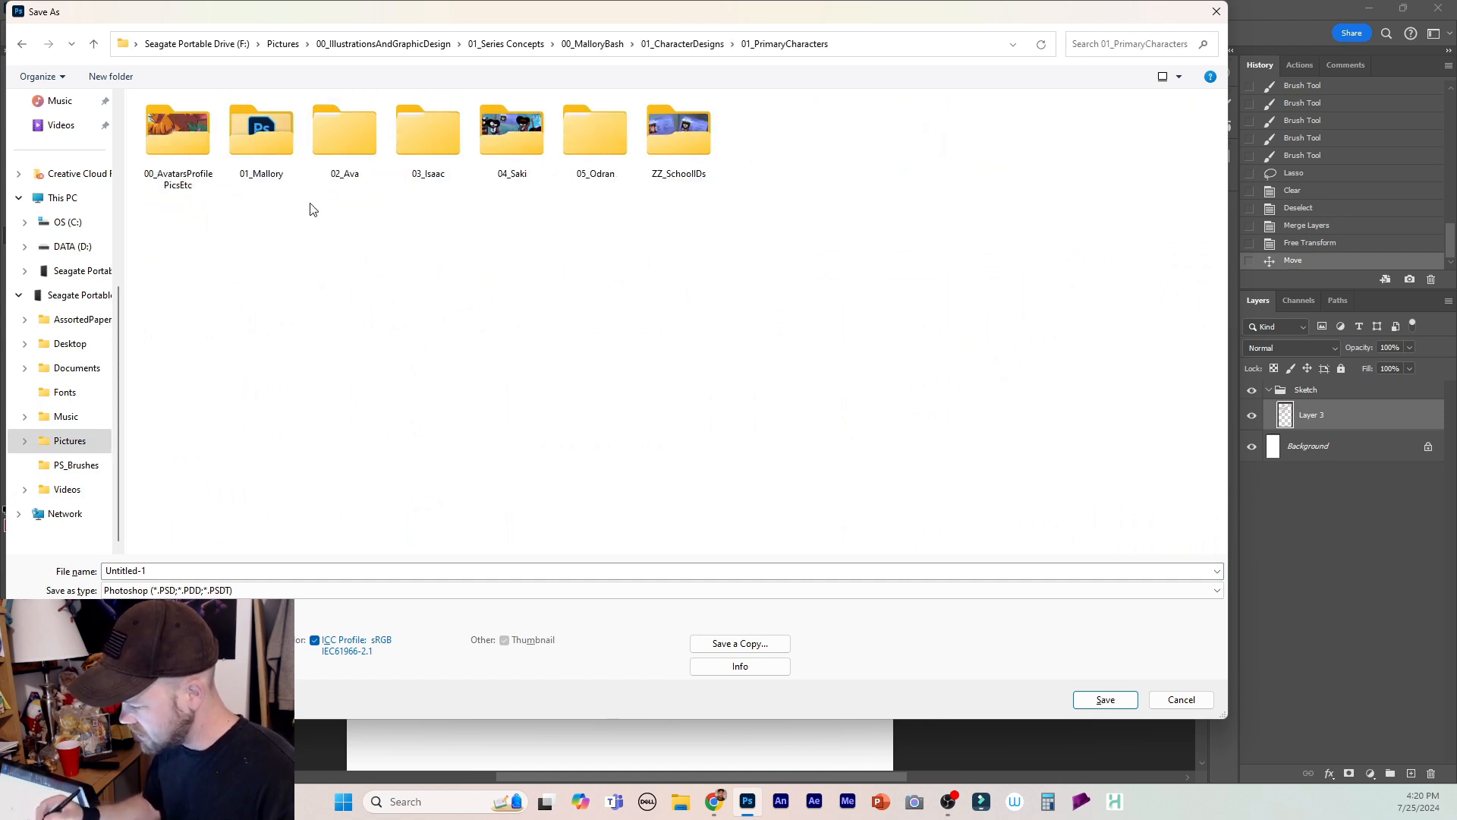
{"action": "double_click", "coordinate": [270, 149]}
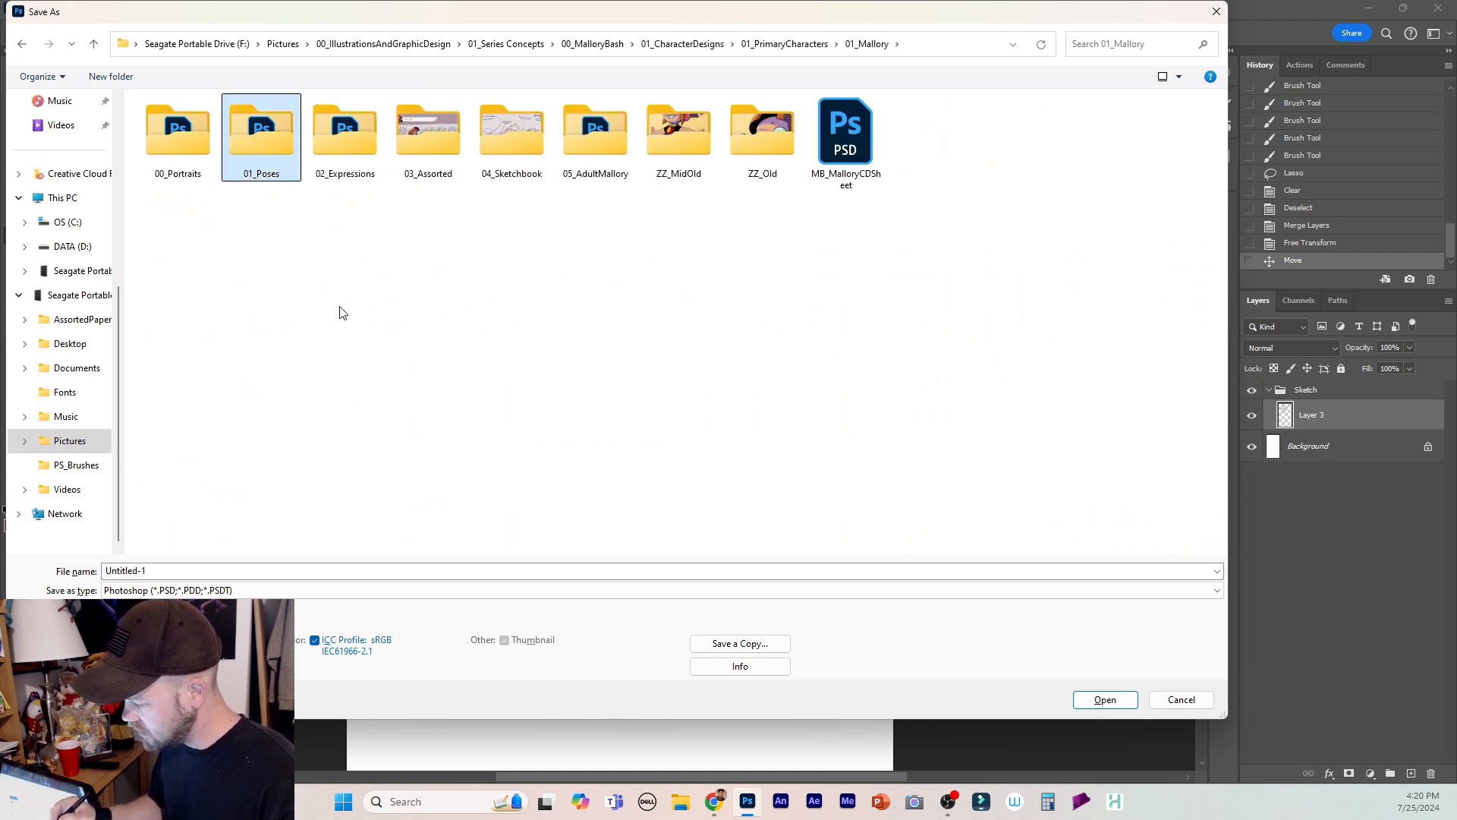
{"action": "key", "text": "Return"}
Name the file MB_Mal_05 and save it as a Photoshop document in the 01_Poses folder.
{"action": "left_click", "coordinate": [310, 567]}
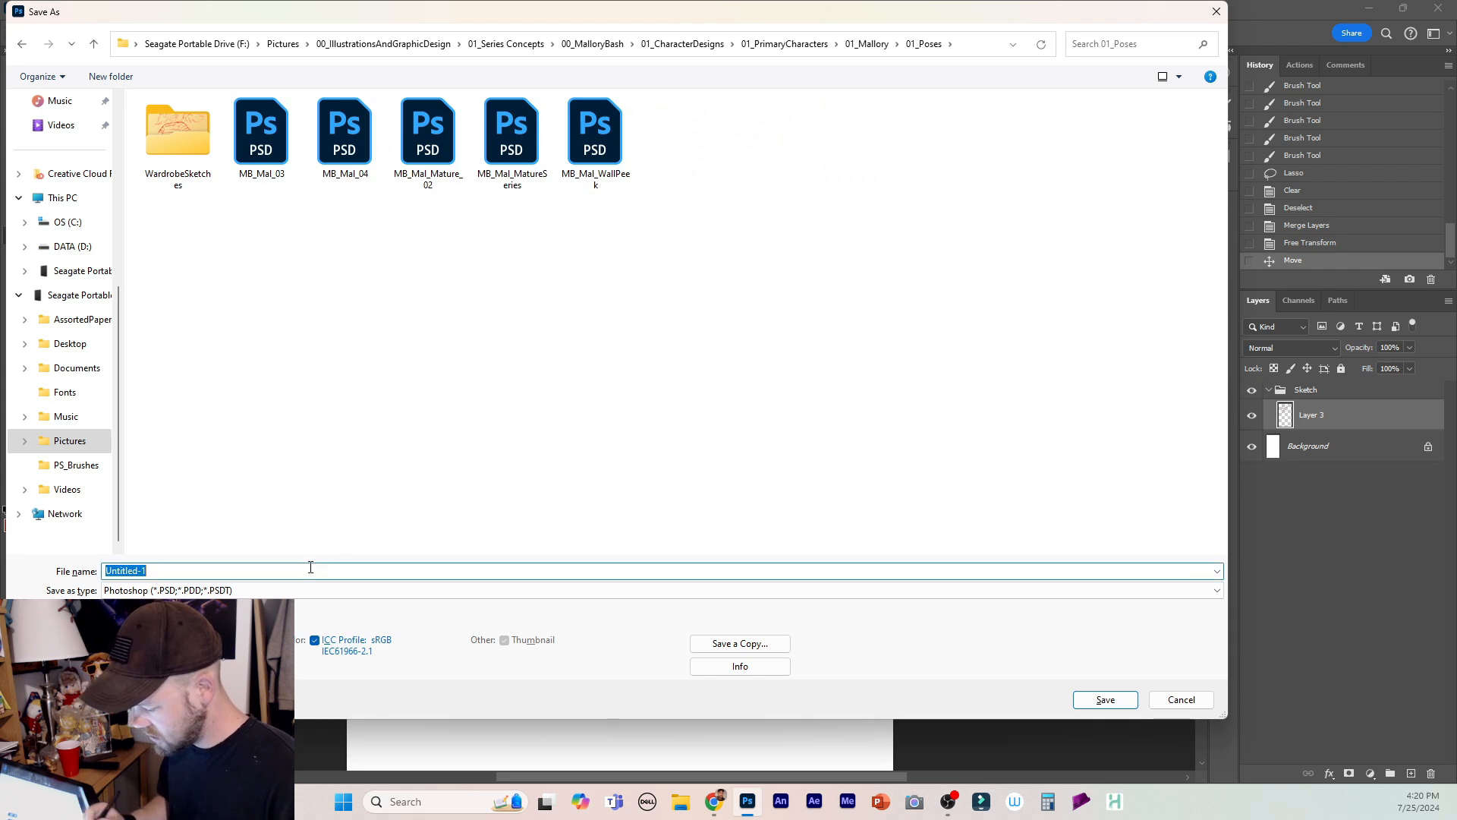
{"action": "type", "text": "MA"}
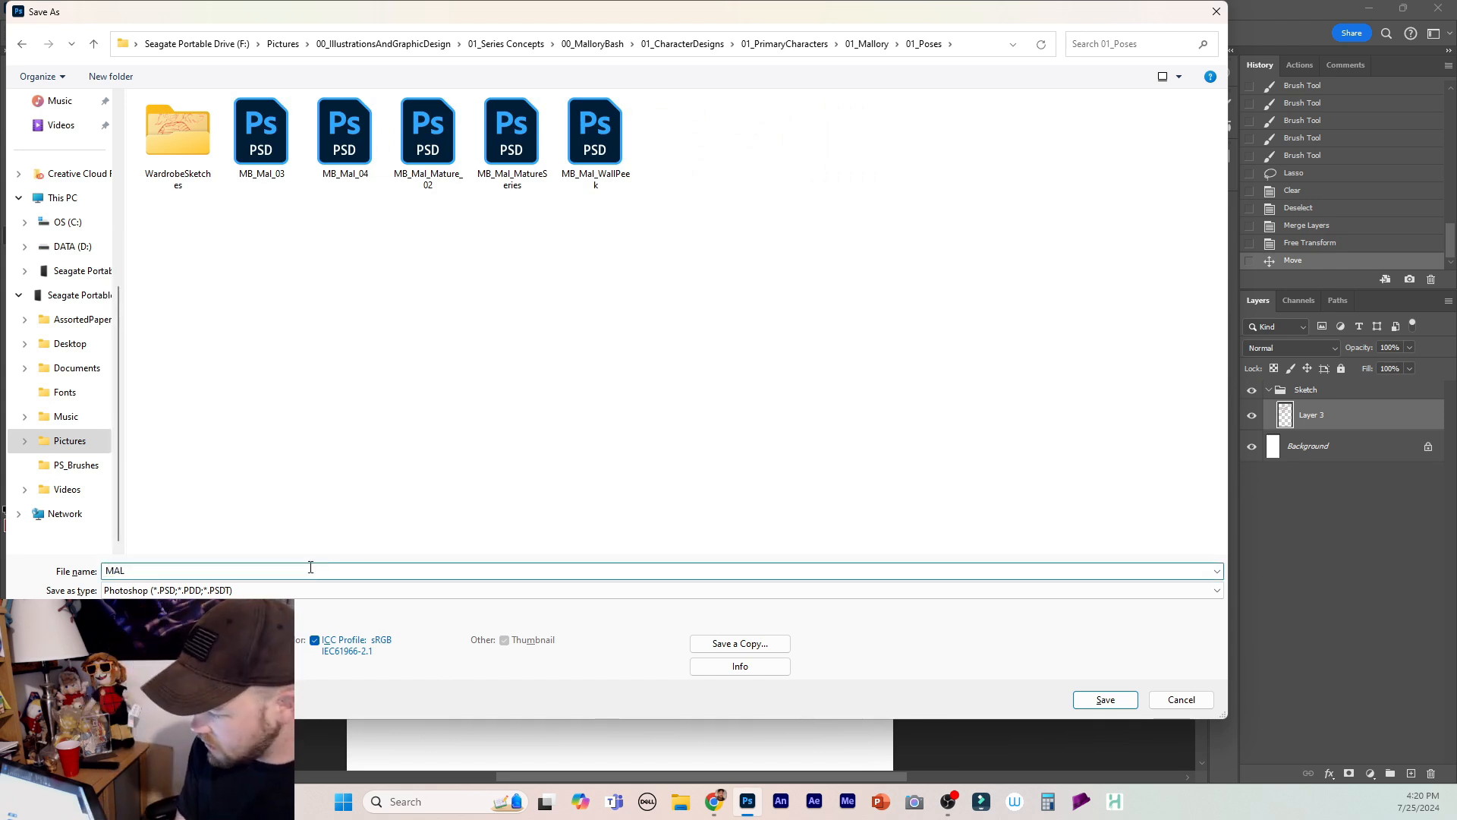
{"action": "key", "text": "BackSpace"}
{"action": "type", "text": "B"}
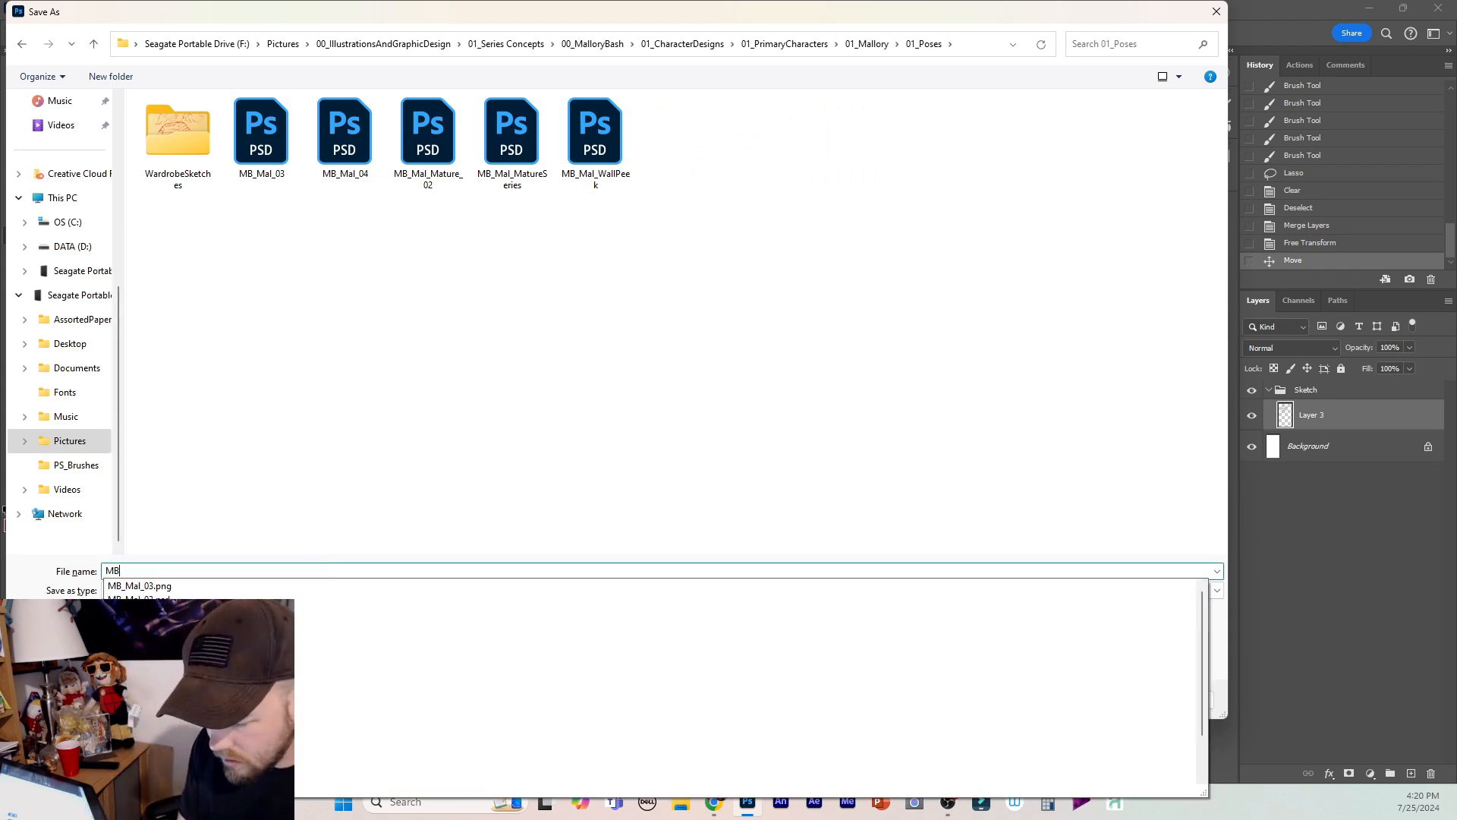
{"action": "type", "text": "_Mal_"}
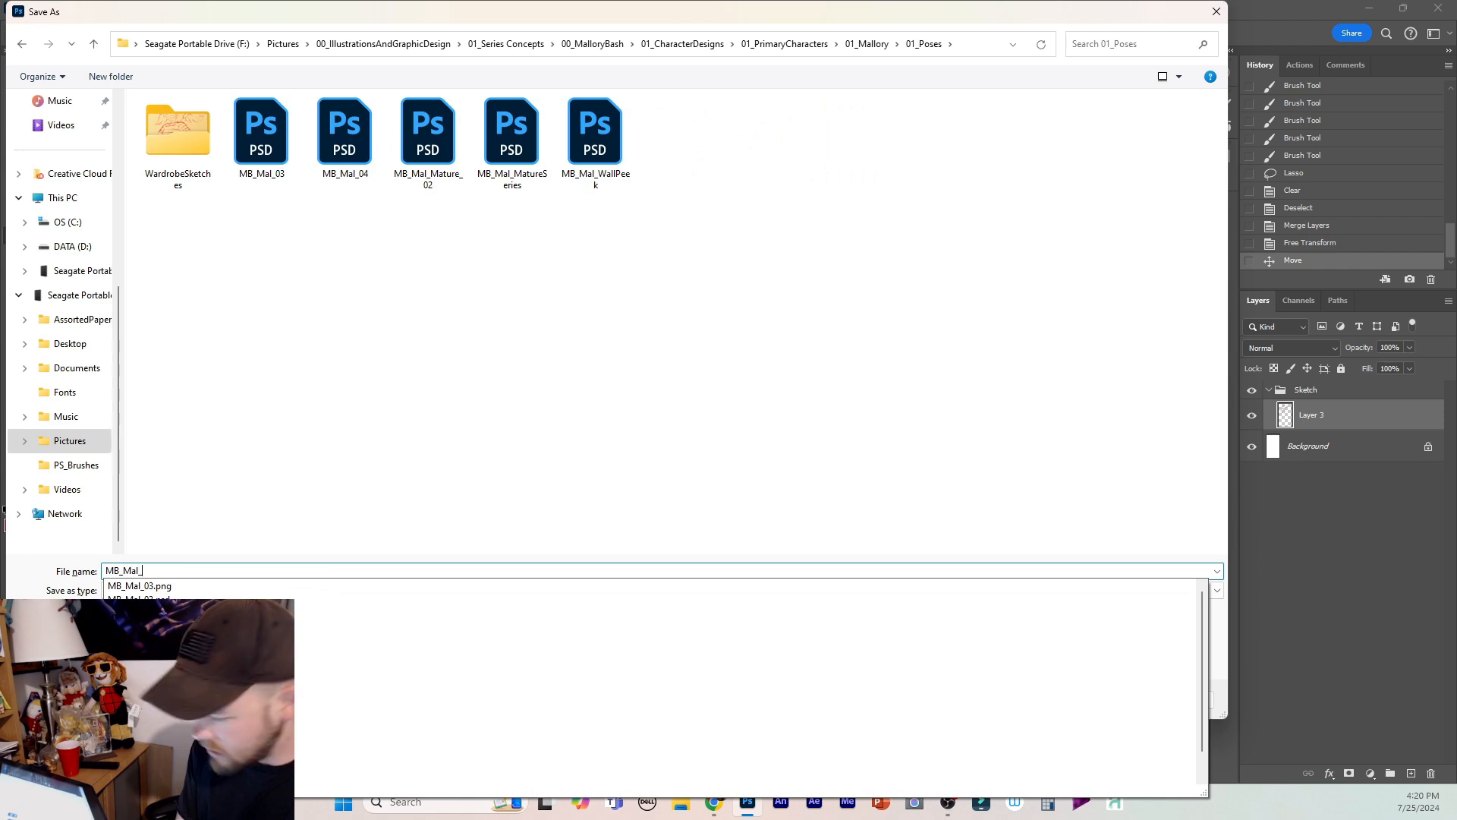
{"action": "type", "text": "05"}
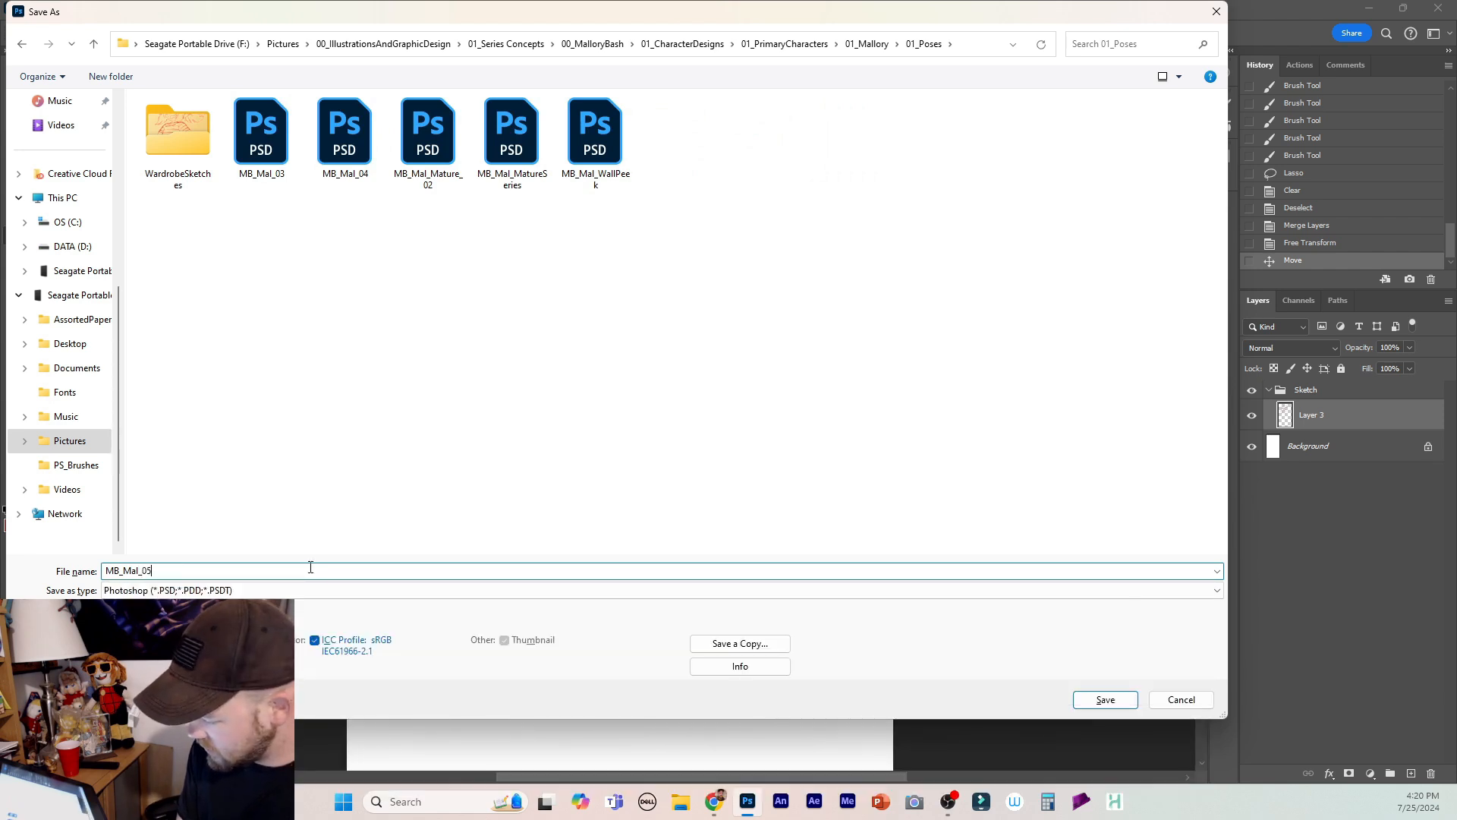
{"action": "key", "text": "Return"}
{"action": "key", "text": "Return"}
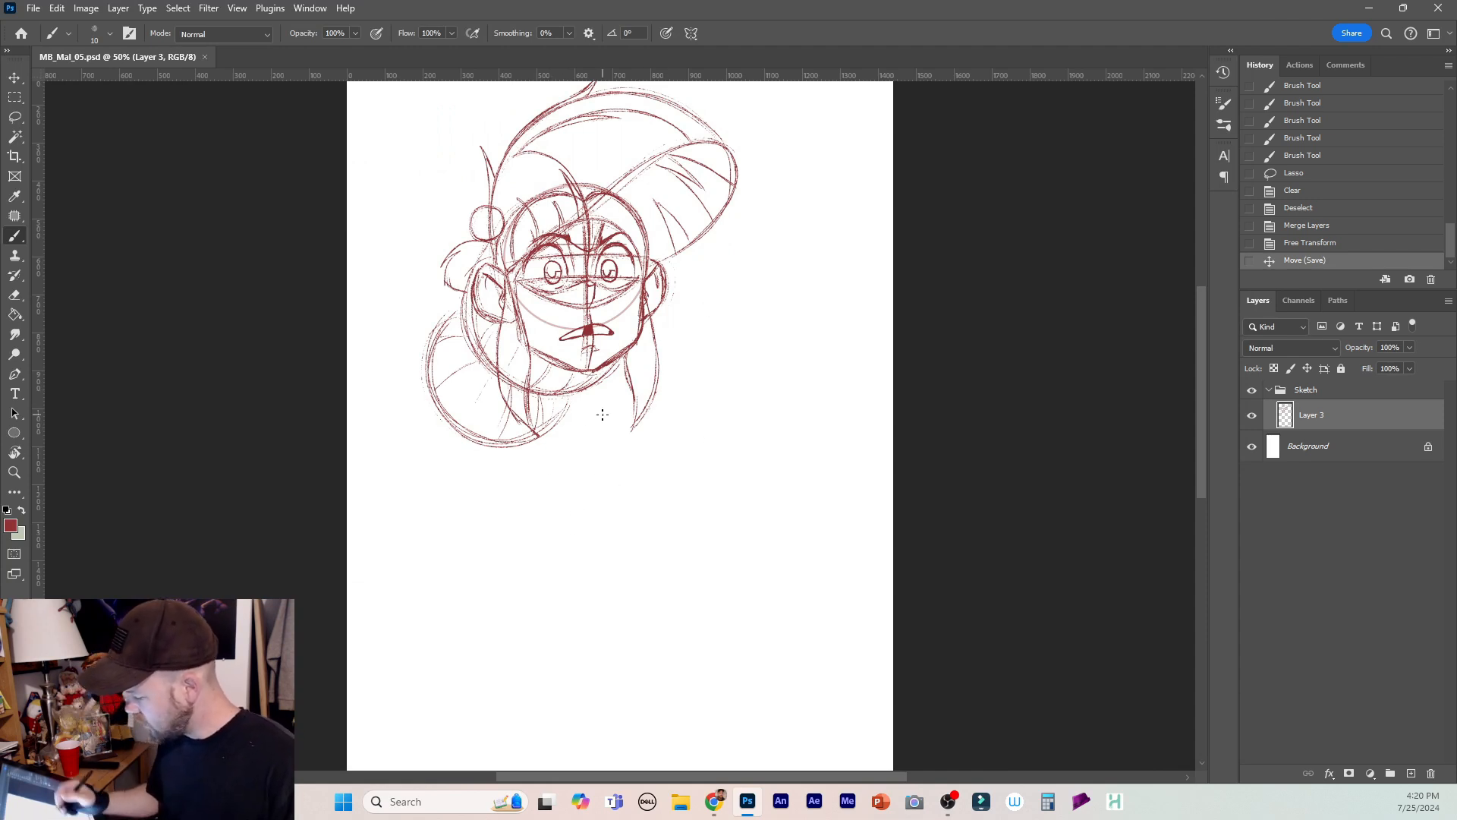
Add a new layer and sketch a small oval head with a long curved line of action below and right of the head sketch.
{"action": "key", "text": "ctrl+minus"}
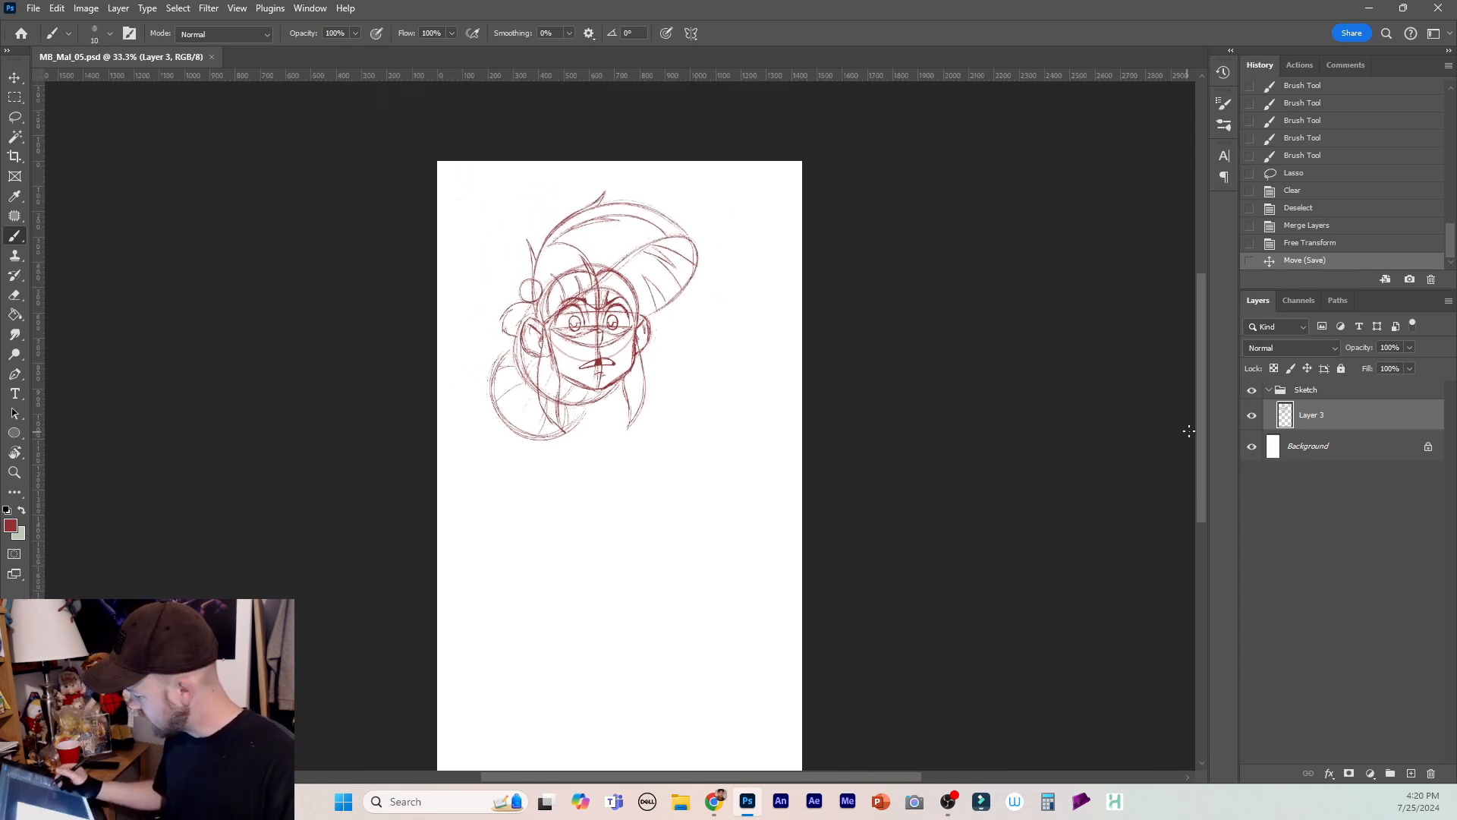
{"action": "left_click_drag", "start_coordinate": [1200, 437], "coordinate": [1200, 454]}
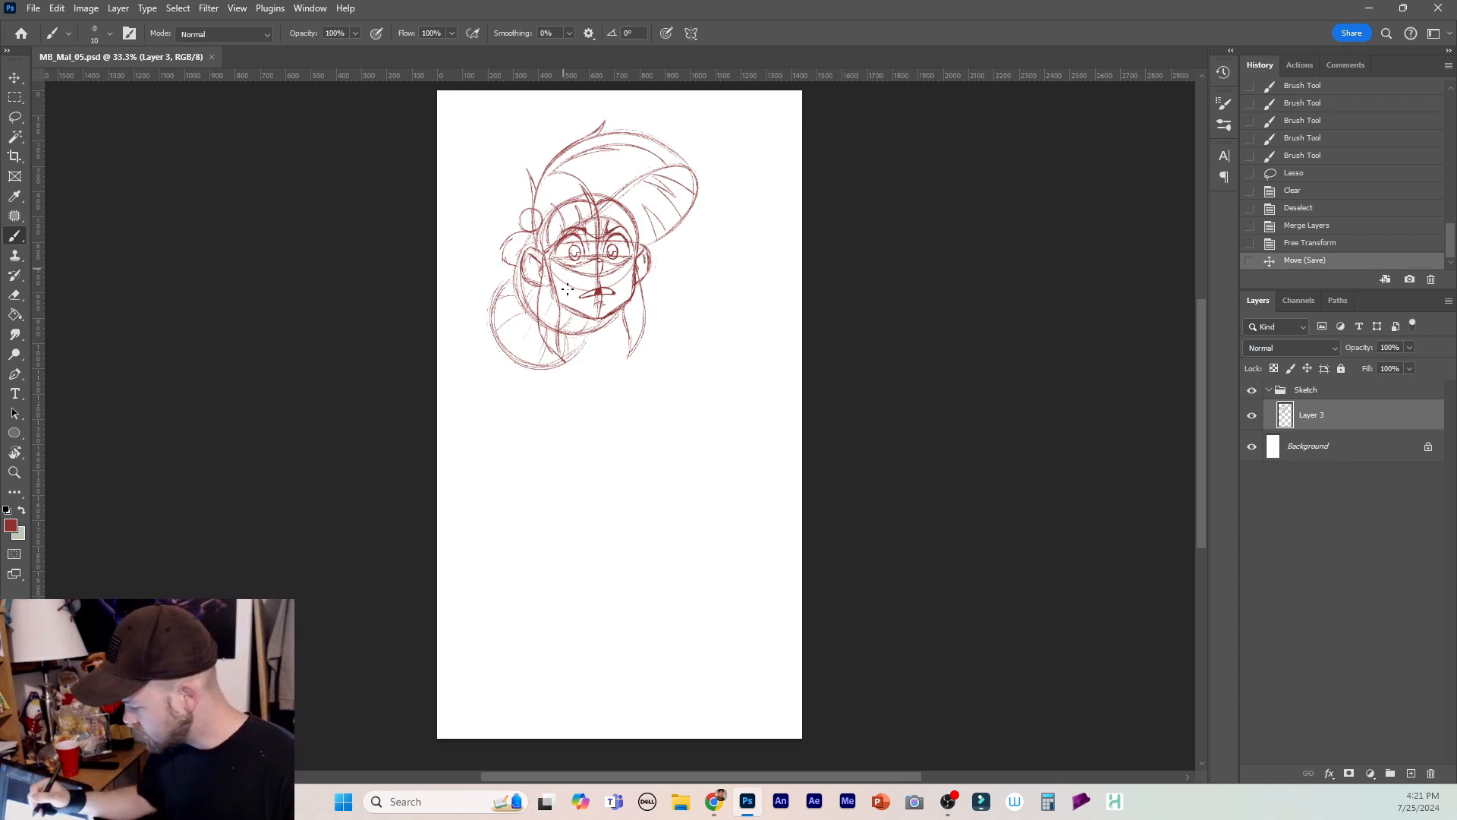
{"action": "mouse_move", "coordinate": [683, 358]}
{"action": "left_mouse_down"}
{"action": "mouse_move", "coordinate": [672, 369]}
{"action": "mouse_move", "coordinate": [709, 351]}
{"action": "mouse_move", "coordinate": [711, 365]}
{"action": "mouse_move", "coordinate": [676, 404]}
{"action": "mouse_move", "coordinate": [652, 396]}
{"action": "mouse_move", "coordinate": [703, 380]}
{"action": "mouse_move", "coordinate": [674, 354]}
{"action": "left_mouse_up"}
{"action": "key", "text": "ctrl+z"}
{"action": "key", "text": "ctrl+shift+alt+n"}
{"action": "mouse_move", "coordinate": [663, 430]}
{"action": "left_mouse_down"}
{"action": "mouse_move", "coordinate": [675, 357]}
{"action": "mouse_move", "coordinate": [629, 532]}
{"action": "mouse_move", "coordinate": [662, 616]}
{"action": "mouse_move", "coordinate": [635, 497]}
{"action": "mouse_move", "coordinate": [658, 611]}
{"action": "left_mouse_up"}
{"action": "left_click_drag", "start_coordinate": [651, 584], "coordinate": [708, 686]}
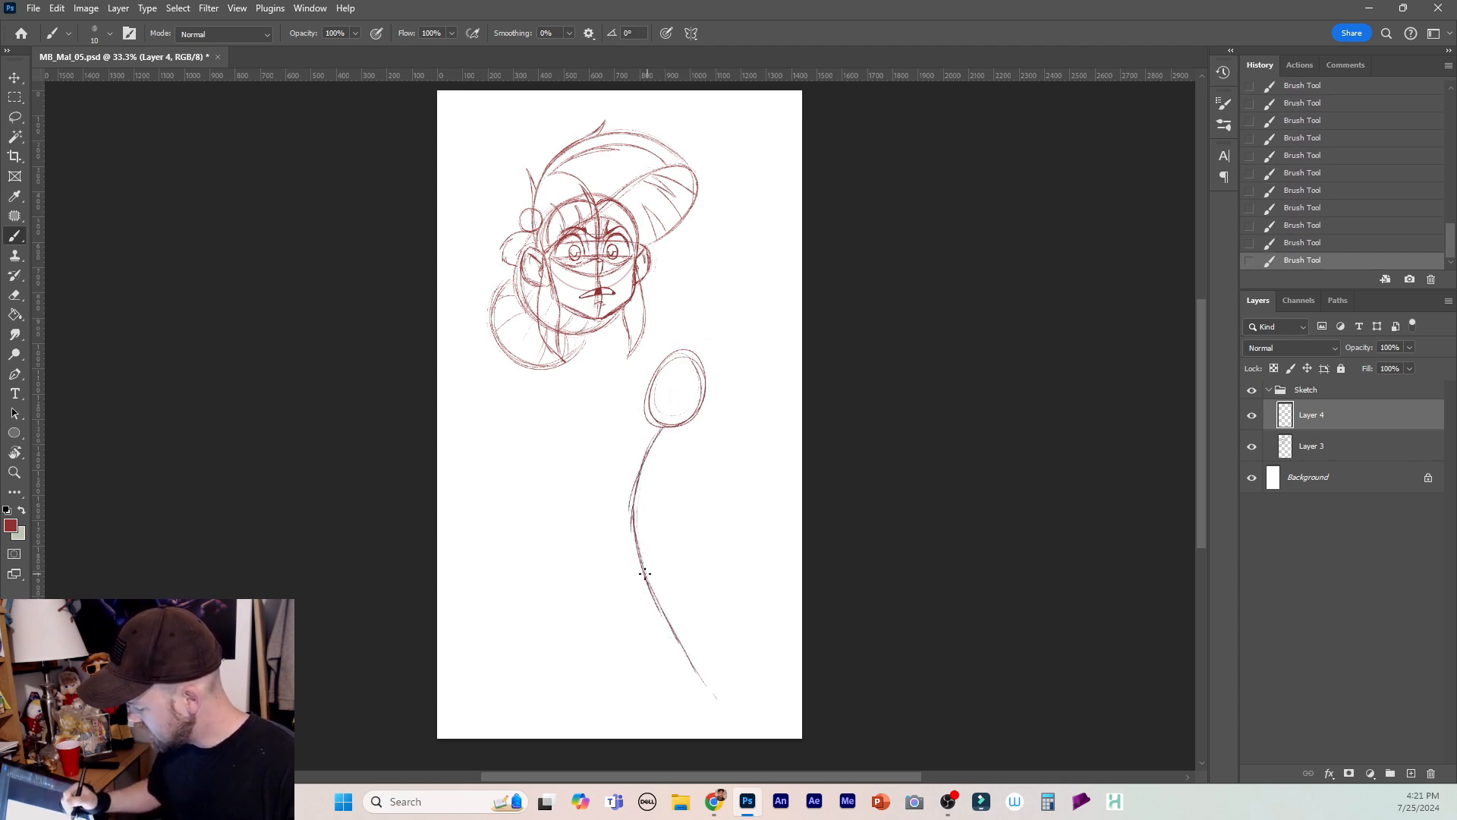
Rough in the small figure's bent leg, slanted shoulder line and arms, and delete the layer it is on.
{"action": "mouse_move", "coordinate": [642, 575]}
{"action": "left_mouse_down"}
{"action": "mouse_move", "coordinate": [606, 628]}
{"action": "mouse_move", "coordinate": [628, 687]}
{"action": "mouse_move", "coordinate": [606, 630]}
{"action": "left_mouse_up"}
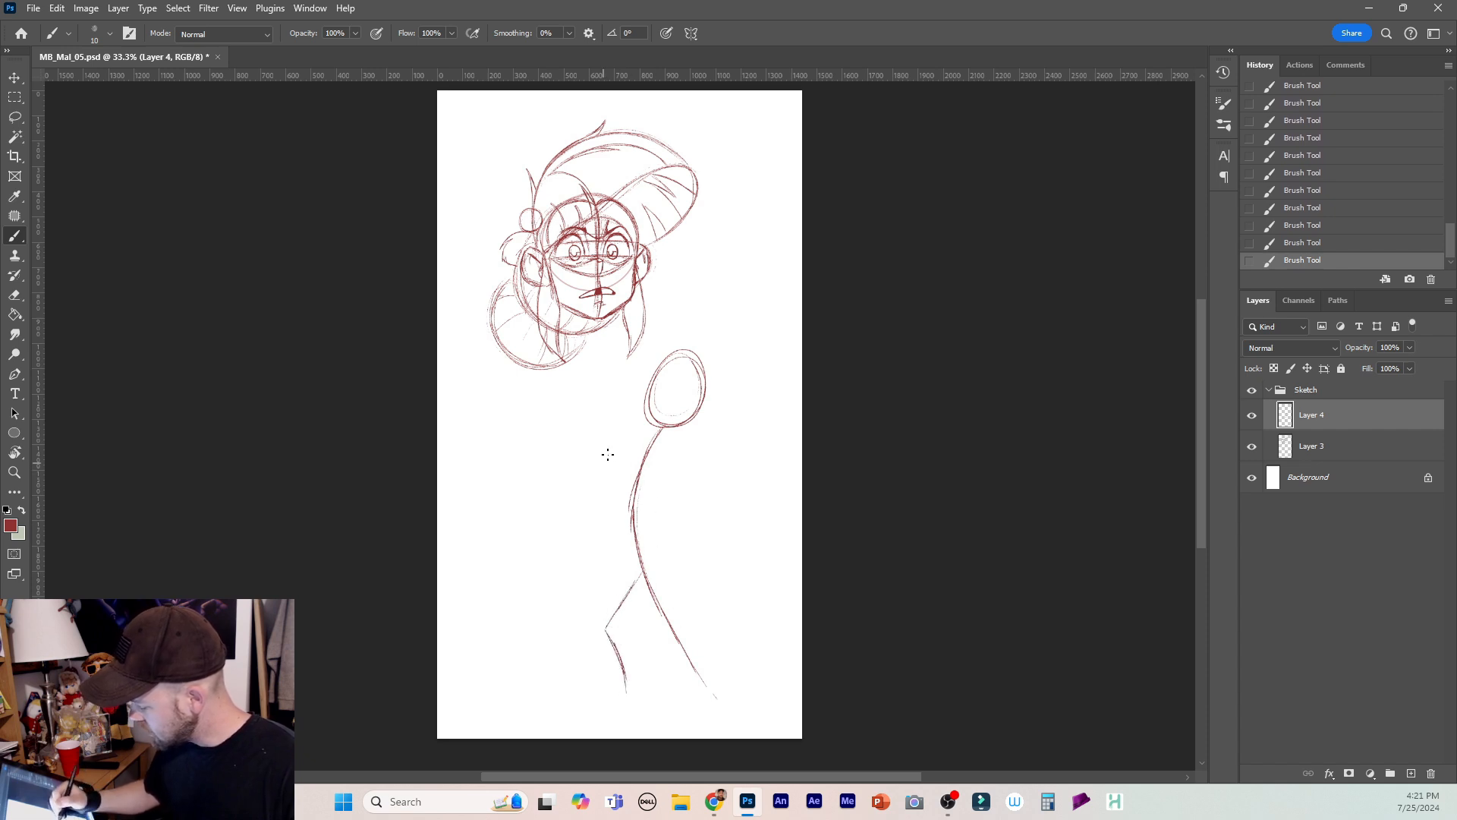
{"action": "left_click_drag", "start_coordinate": [623, 407], "coordinate": [691, 483]}
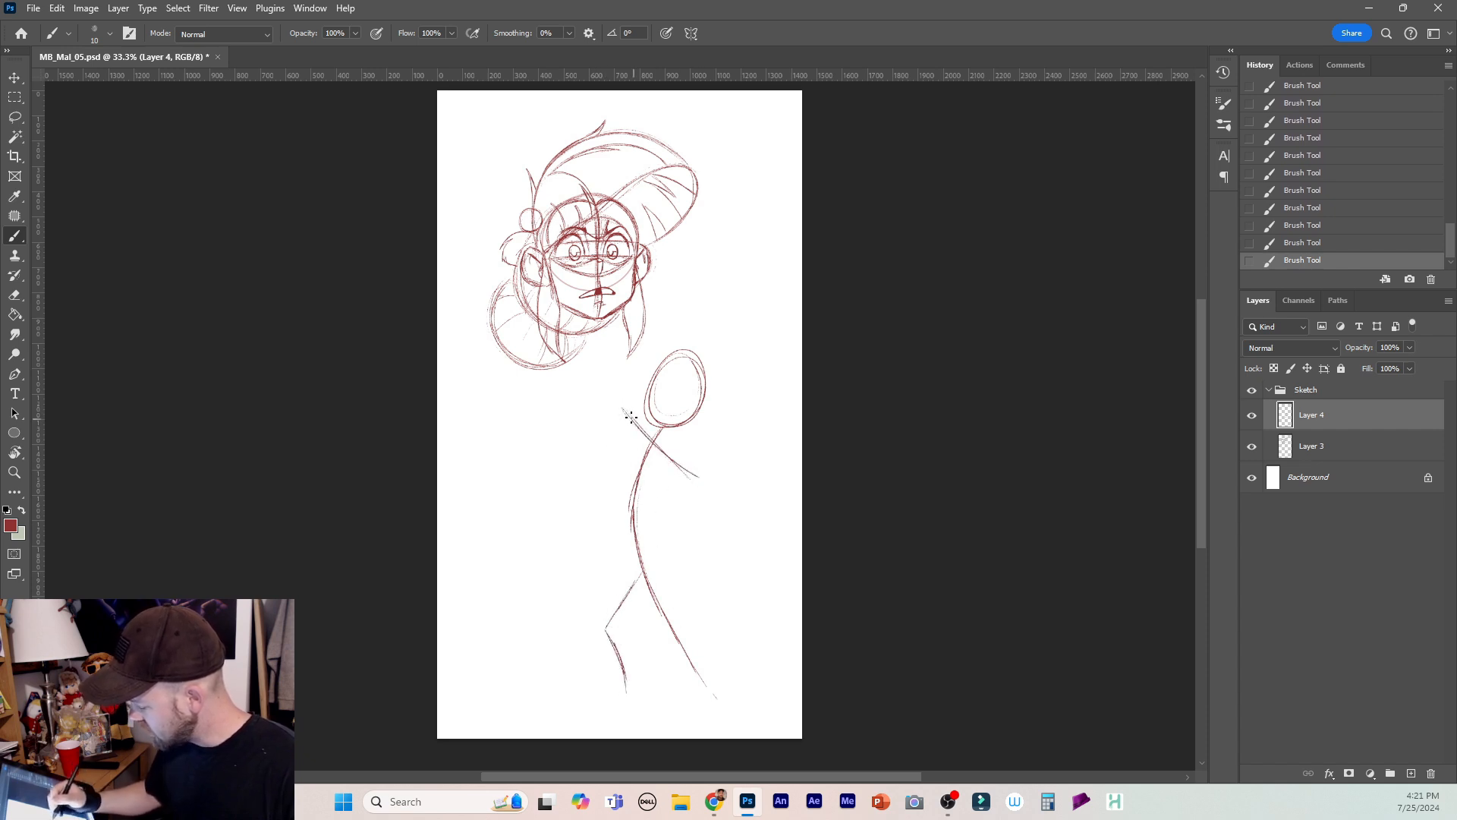
{"action": "mouse_move", "coordinate": [623, 415]}
{"action": "left_mouse_down"}
{"action": "mouse_move", "coordinate": [613, 496]}
{"action": "mouse_move", "coordinate": [631, 525]}
{"action": "mouse_move", "coordinate": [682, 477]}
{"action": "left_mouse_up"}
{"action": "left_click_drag", "start_coordinate": [641, 540], "coordinate": [672, 507]}
{"action": "left_click_drag", "start_coordinate": [680, 480], "coordinate": [675, 497]}
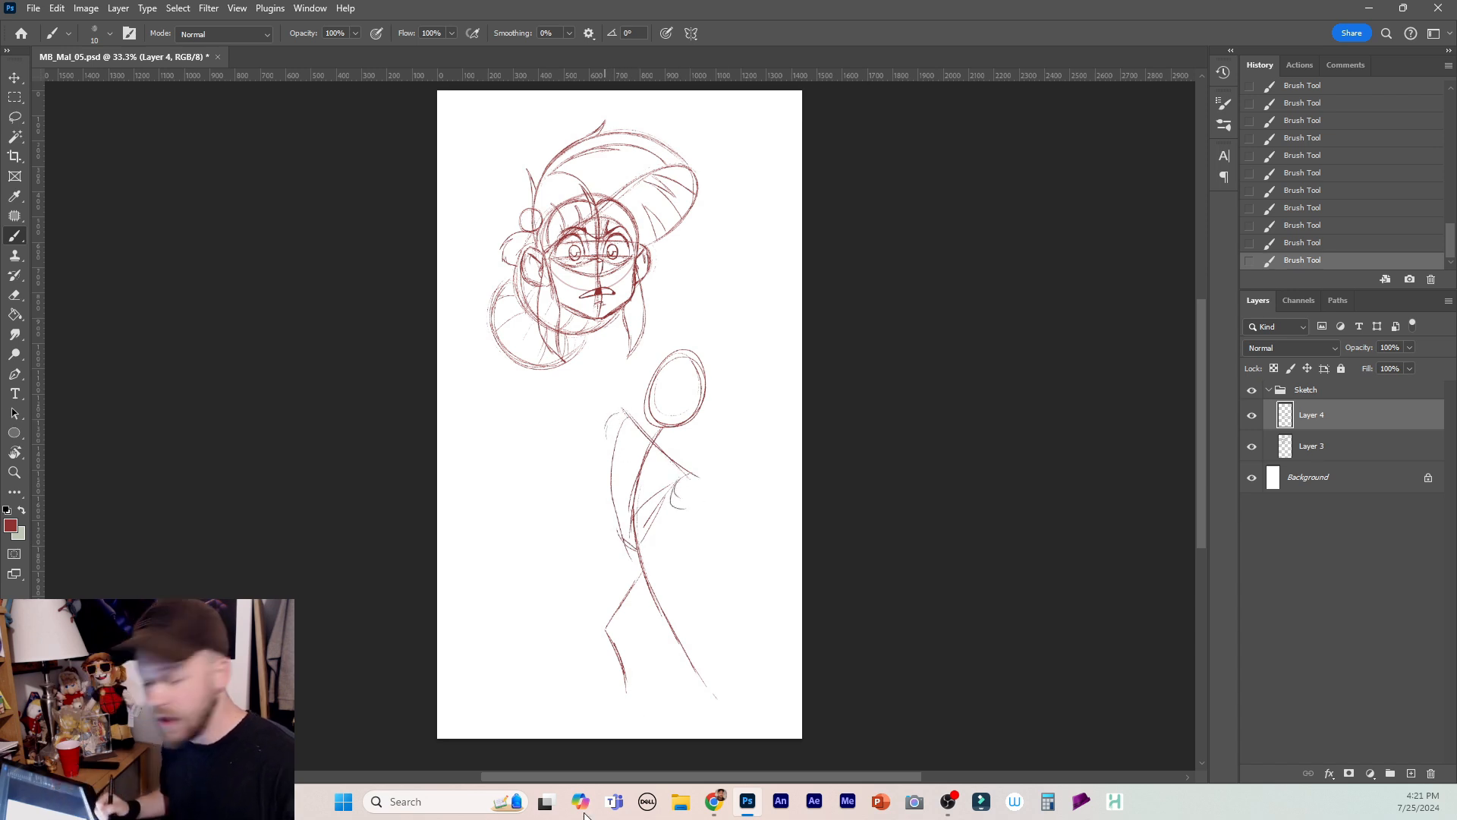
{"action": "key", "text": "Delete"}
Add a new layer, sketch a curved line of action from the neck past mid-page, and undo the last four strokes.
{"action": "left_click", "coordinate": [1407, 772]}
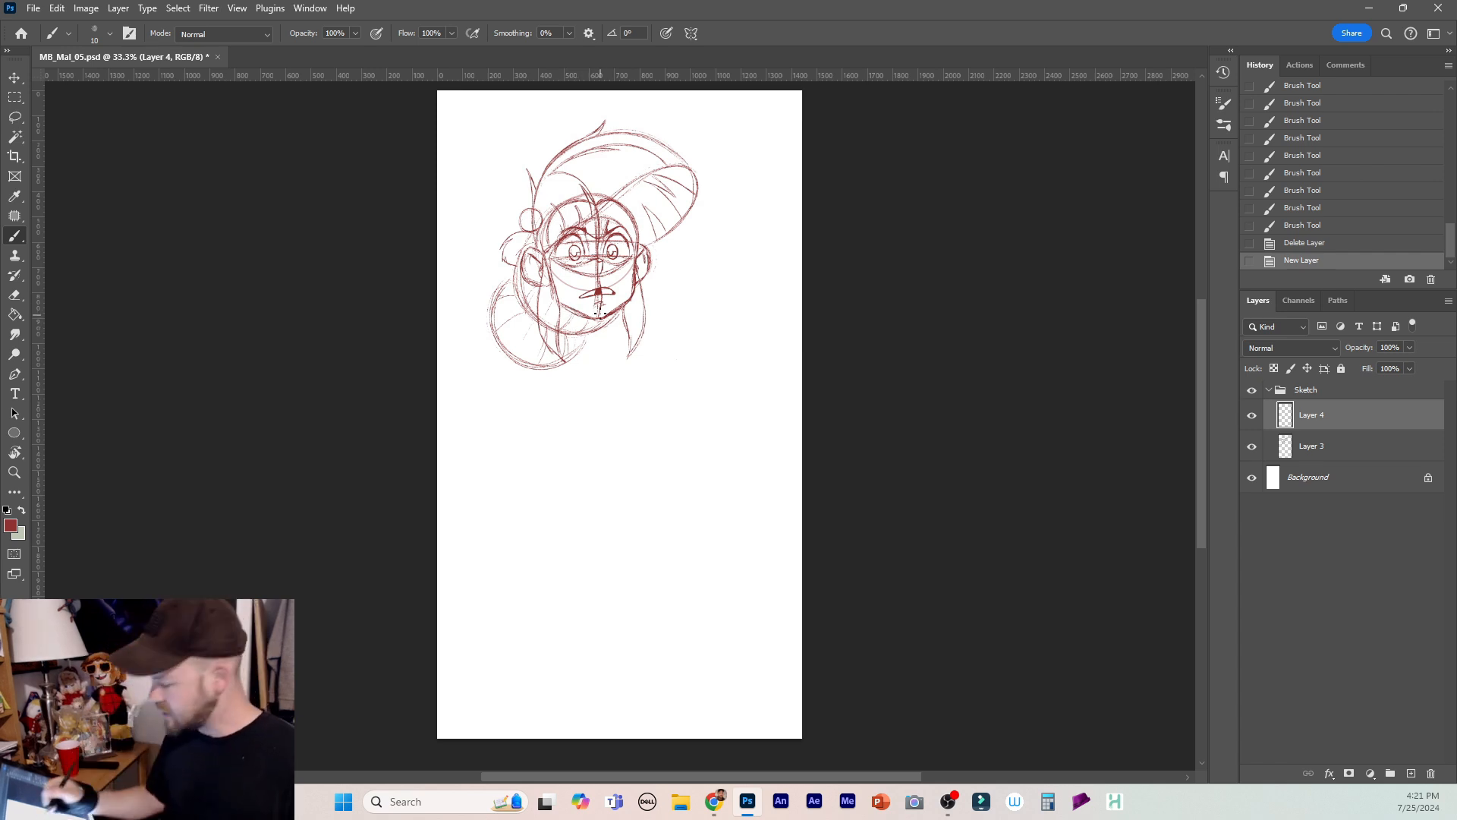
{"action": "left_click_drag", "start_coordinate": [572, 313], "coordinate": [570, 335]}
{"action": "left_click_drag", "start_coordinate": [573, 317], "coordinate": [569, 340]}
{"action": "left_click_drag", "start_coordinate": [573, 322], "coordinate": [569, 342]}
{"action": "left_click_drag", "start_coordinate": [574, 327], "coordinate": [568, 346]}
{"action": "left_click_drag", "start_coordinate": [574, 330], "coordinate": [567, 352]}
{"action": "left_click_drag", "start_coordinate": [578, 334], "coordinate": [531, 463]}
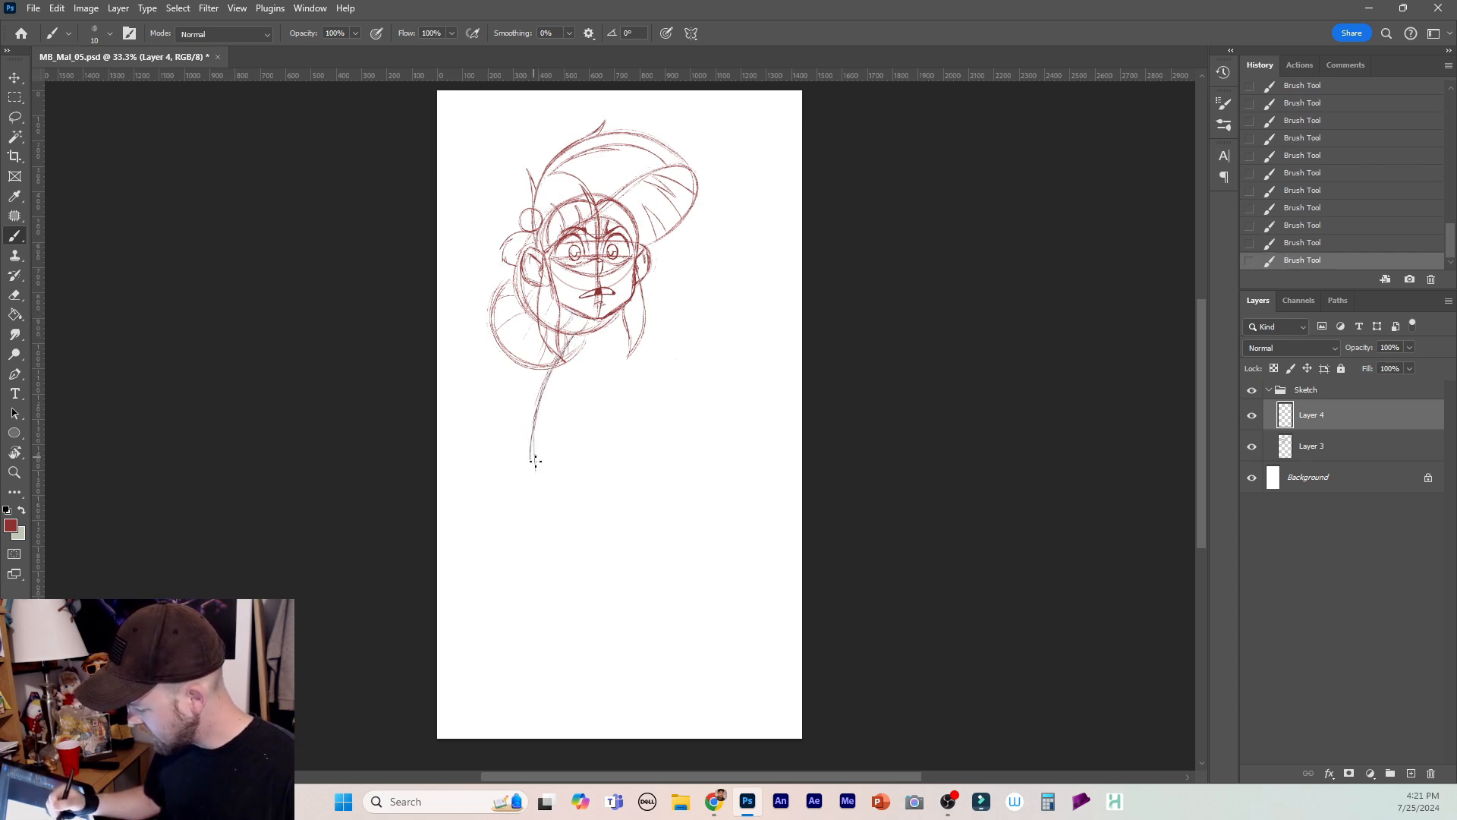
{"action": "left_click_drag", "start_coordinate": [534, 414], "coordinate": [546, 535]}
{"action": "left_click_drag", "start_coordinate": [559, 358], "coordinate": [535, 416]}
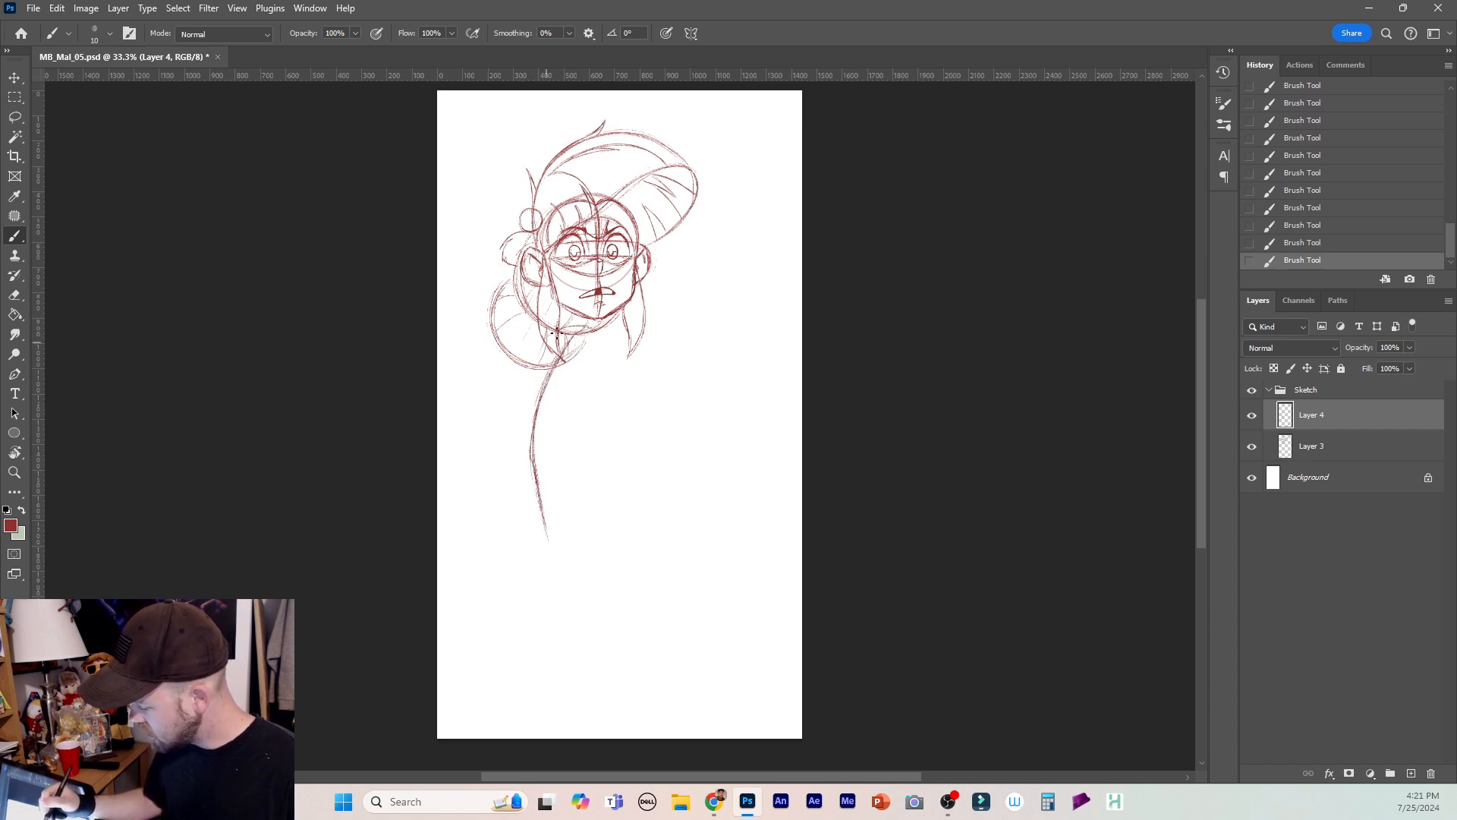
{"action": "key", "text": "ctrl+z"}
{"action": "key", "text": "ctrl+z"}
{"action": "key", "text": "ctrl+z"}
{"action": "key", "text": "ctrl+z"}
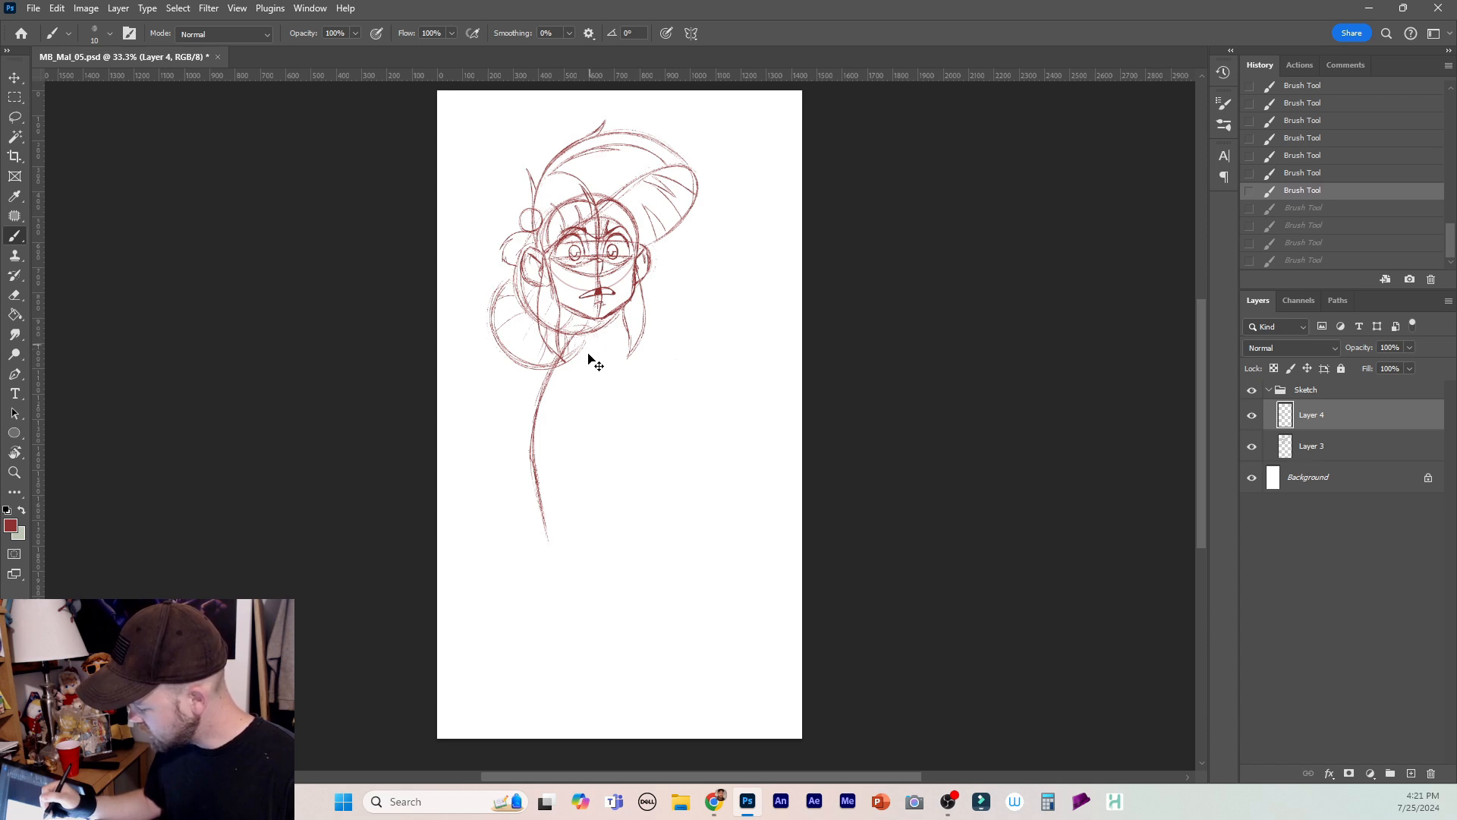
Try extending the line of action diagonally down and to the right into the lower part of the page.
{"action": "mouse_move", "coordinate": [537, 488]}
{"action": "left_mouse_down"}
{"action": "mouse_move", "coordinate": [545, 533]}
{"action": "mouse_move", "coordinate": [533, 438]}
{"action": "mouse_move", "coordinate": [570, 607]}
{"action": "left_mouse_up"}
{"action": "left_click_drag", "start_coordinate": [553, 558], "coordinate": [584, 644]}
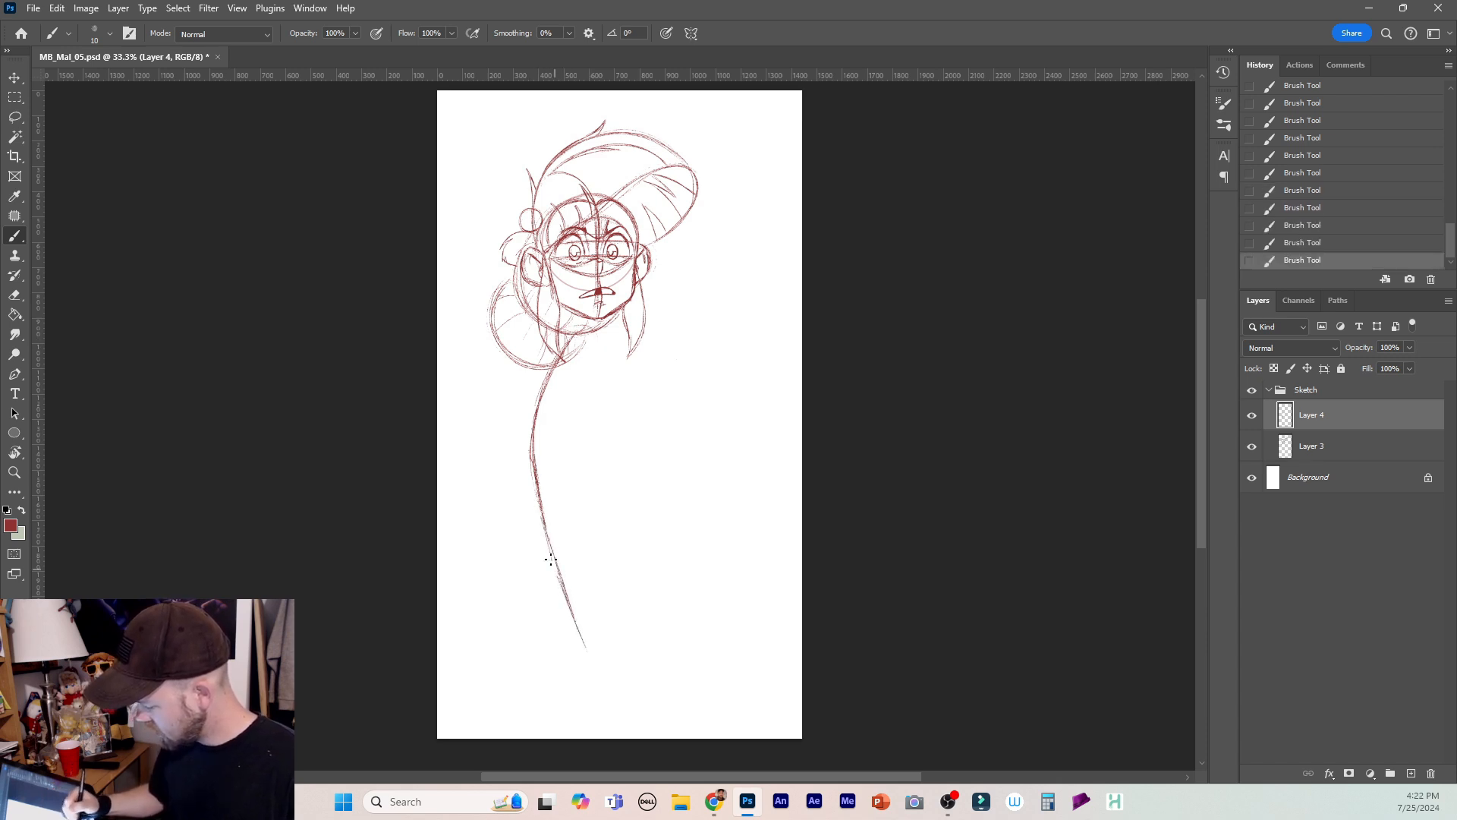
{"action": "left_click_drag", "start_coordinate": [528, 457], "coordinate": [555, 570]}
{"action": "left_click_drag", "start_coordinate": [544, 512], "coordinate": [584, 647]}
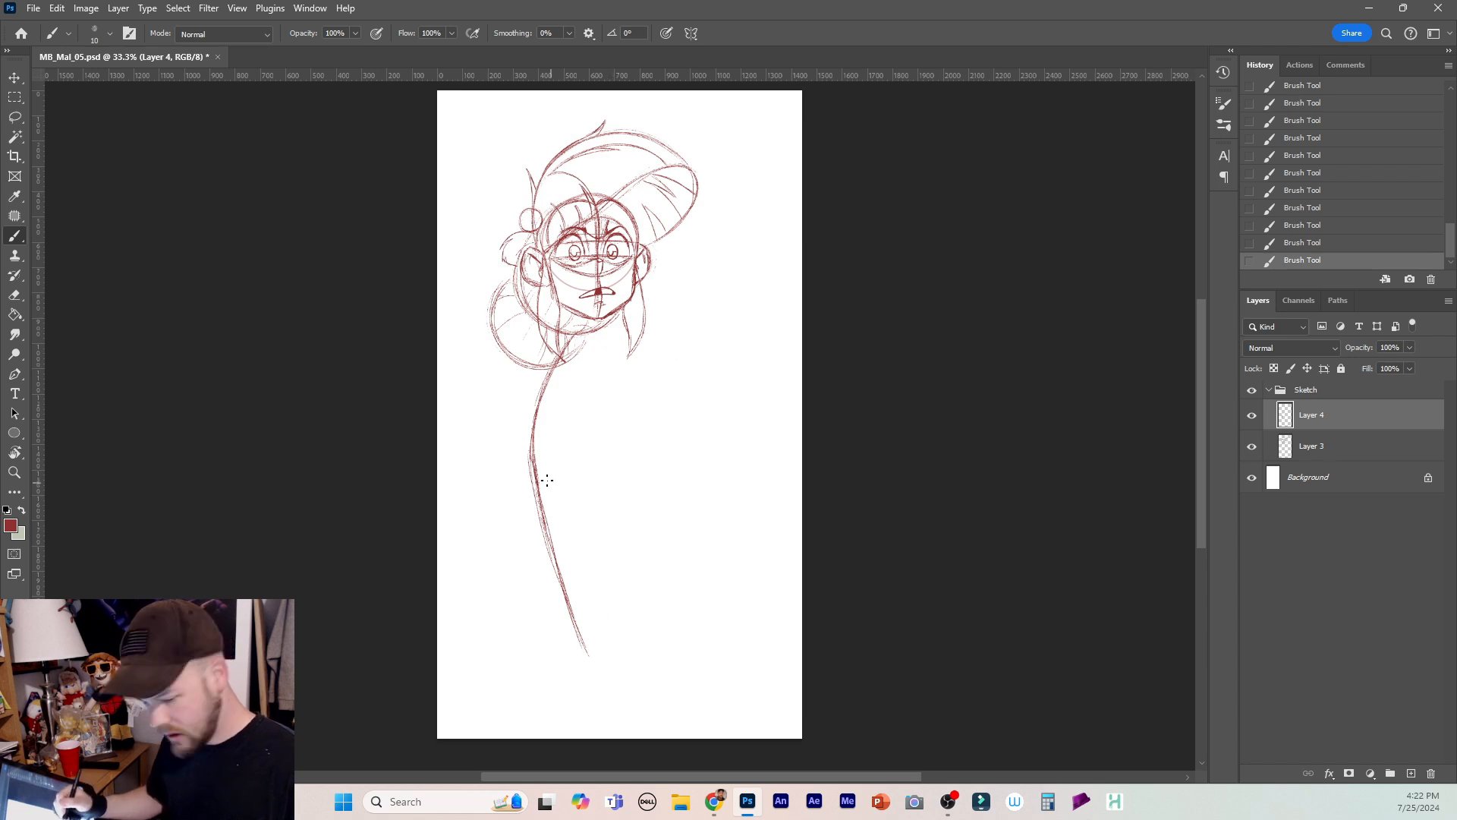
Erase the lower part of the line of action and redraw it steeper, ending near the bottom of the page.
{"action": "key", "text": "e"}
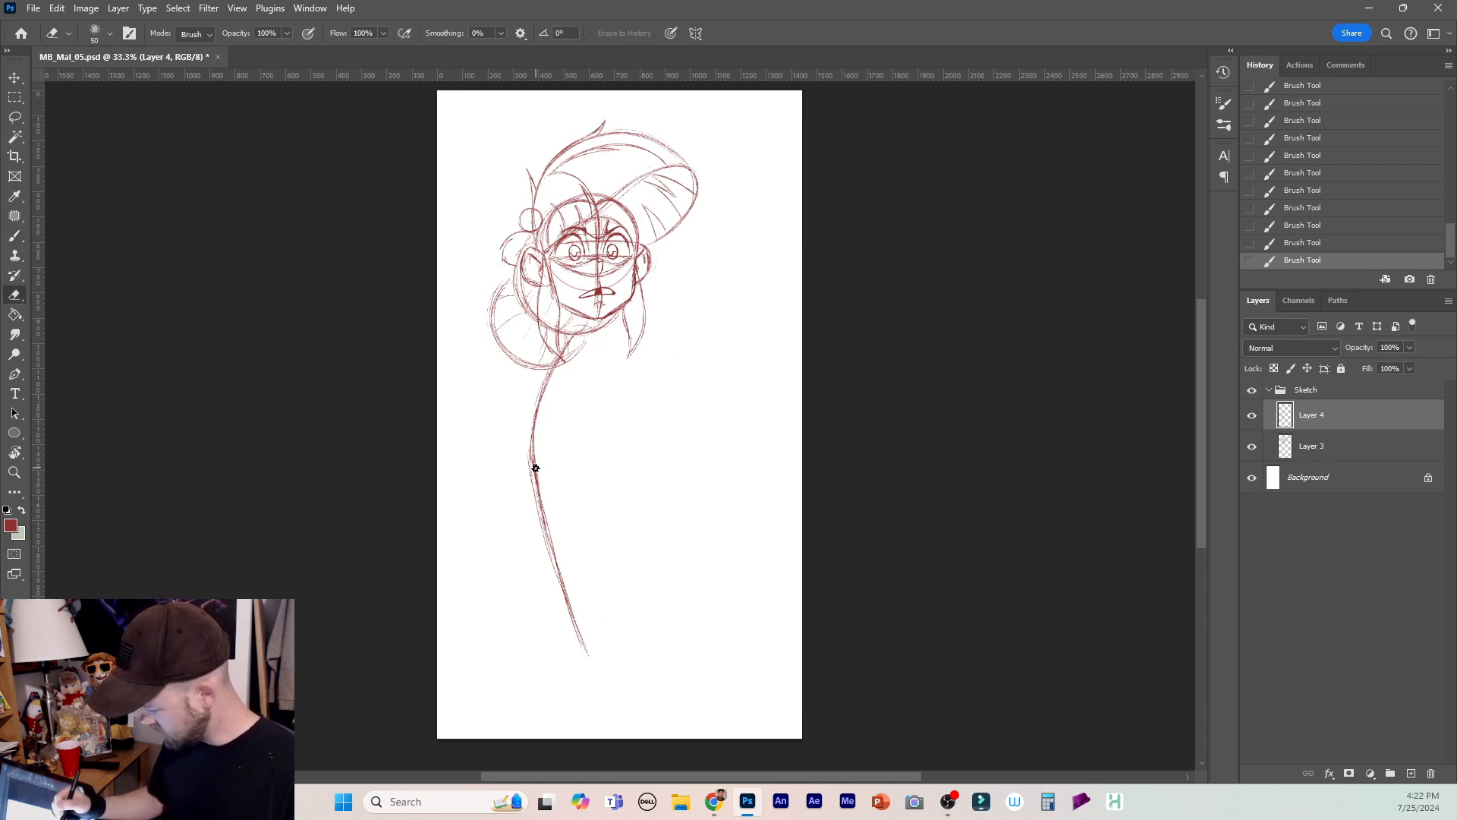
{"action": "mouse_move", "coordinate": [536, 467]}
{"action": "left_mouse_down"}
{"action": "mouse_move", "coordinate": [584, 664]}
{"action": "mouse_move", "coordinate": [533, 469]}
{"action": "mouse_move", "coordinate": [540, 437]}
{"action": "mouse_move", "coordinate": [537, 465]}
{"action": "mouse_move", "coordinate": [566, 470]}
{"action": "mouse_move", "coordinate": [529, 431]}
{"action": "mouse_move", "coordinate": [558, 641]}
{"action": "left_mouse_up"}
{"action": "key", "text": "b"}
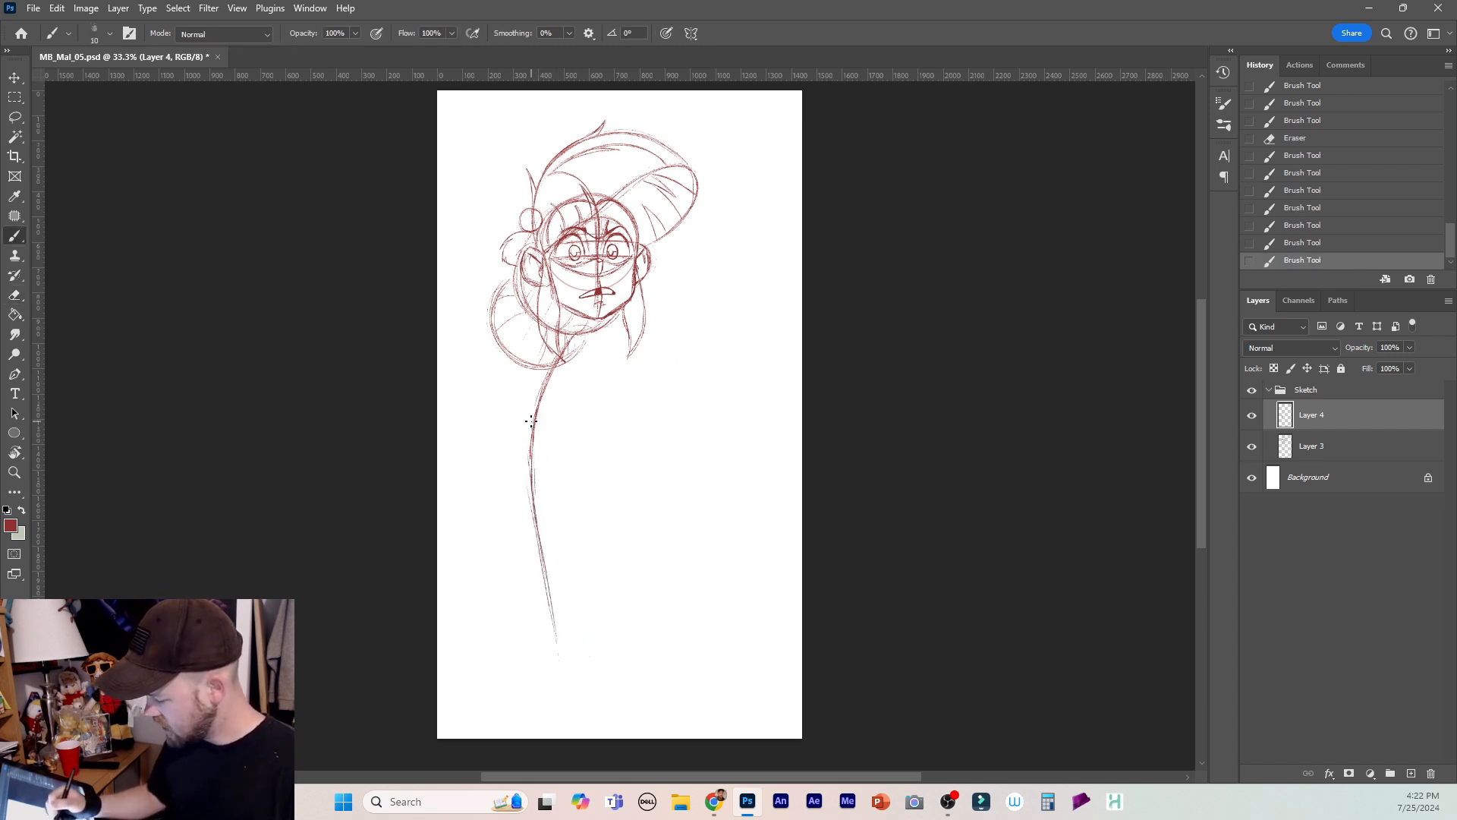
{"action": "left_click_drag", "start_coordinate": [527, 486], "coordinate": [554, 631]}
{"action": "left_click_drag", "start_coordinate": [536, 540], "coordinate": [558, 657]}
{"action": "left_click_drag", "start_coordinate": [533, 526], "coordinate": [559, 670]}
{"action": "left_click_drag", "start_coordinate": [537, 514], "coordinate": [560, 687]}
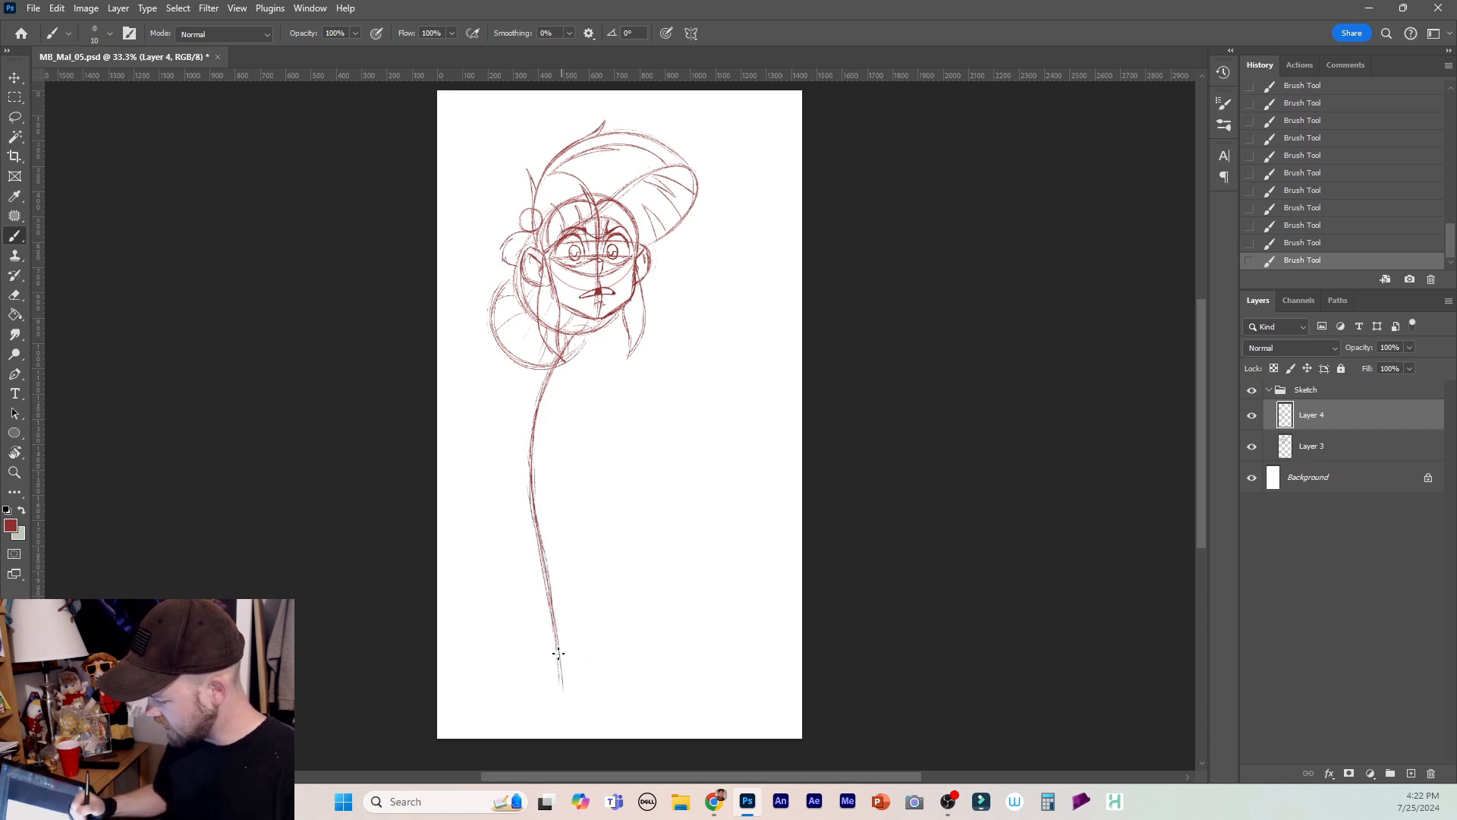
{"action": "left_click_drag", "start_coordinate": [551, 589], "coordinate": [561, 703]}
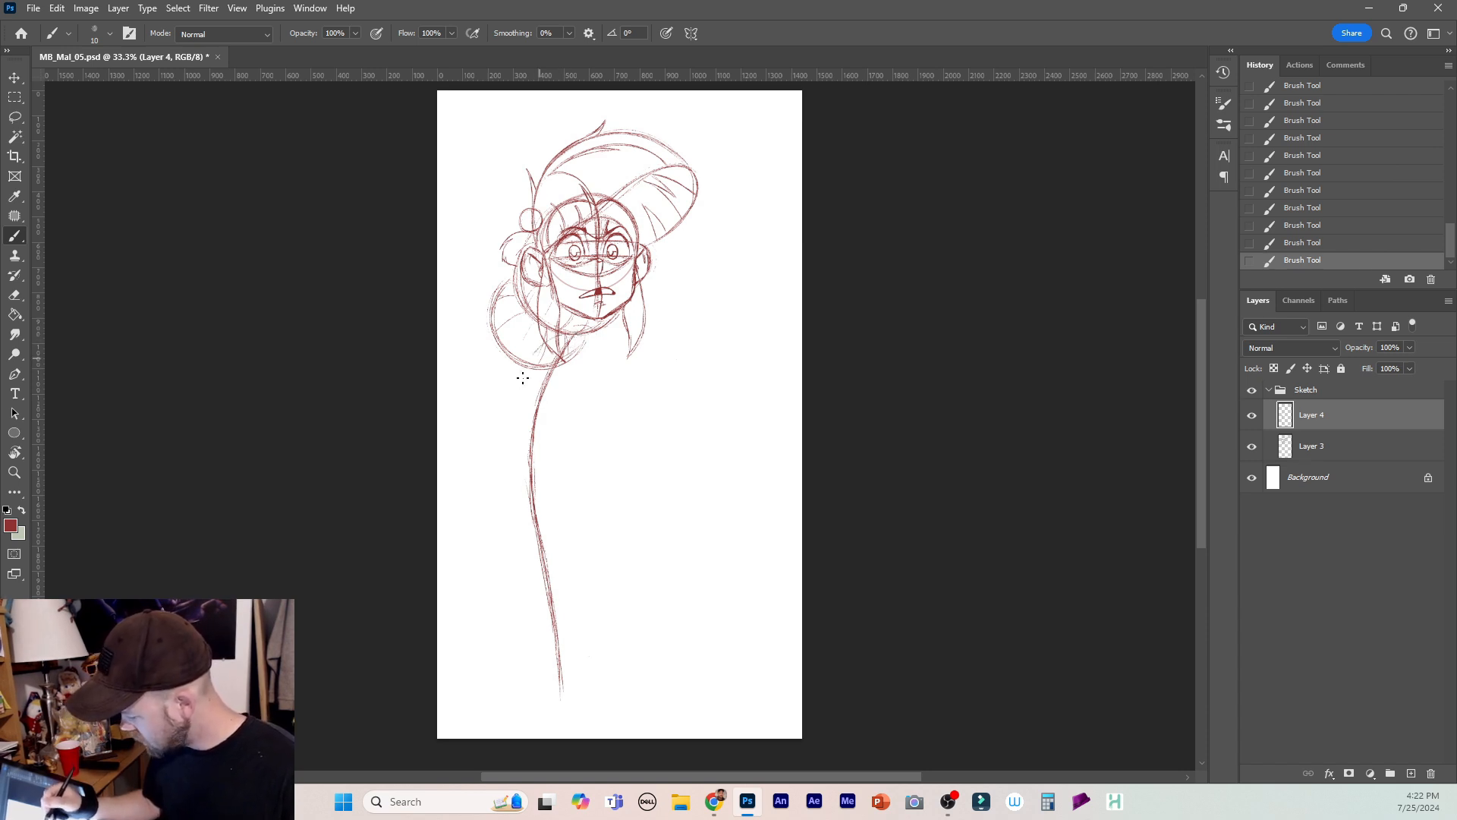
Sketch a tilted oval ribcage around the upper line of action, with a curved arch across its lower end.
{"action": "mouse_move", "coordinate": [523, 378]}
{"action": "left_mouse_down"}
{"action": "mouse_move", "coordinate": [510, 423]}
{"action": "mouse_move", "coordinate": [531, 455]}
{"action": "mouse_move", "coordinate": [571, 451]}
{"action": "left_mouse_up"}
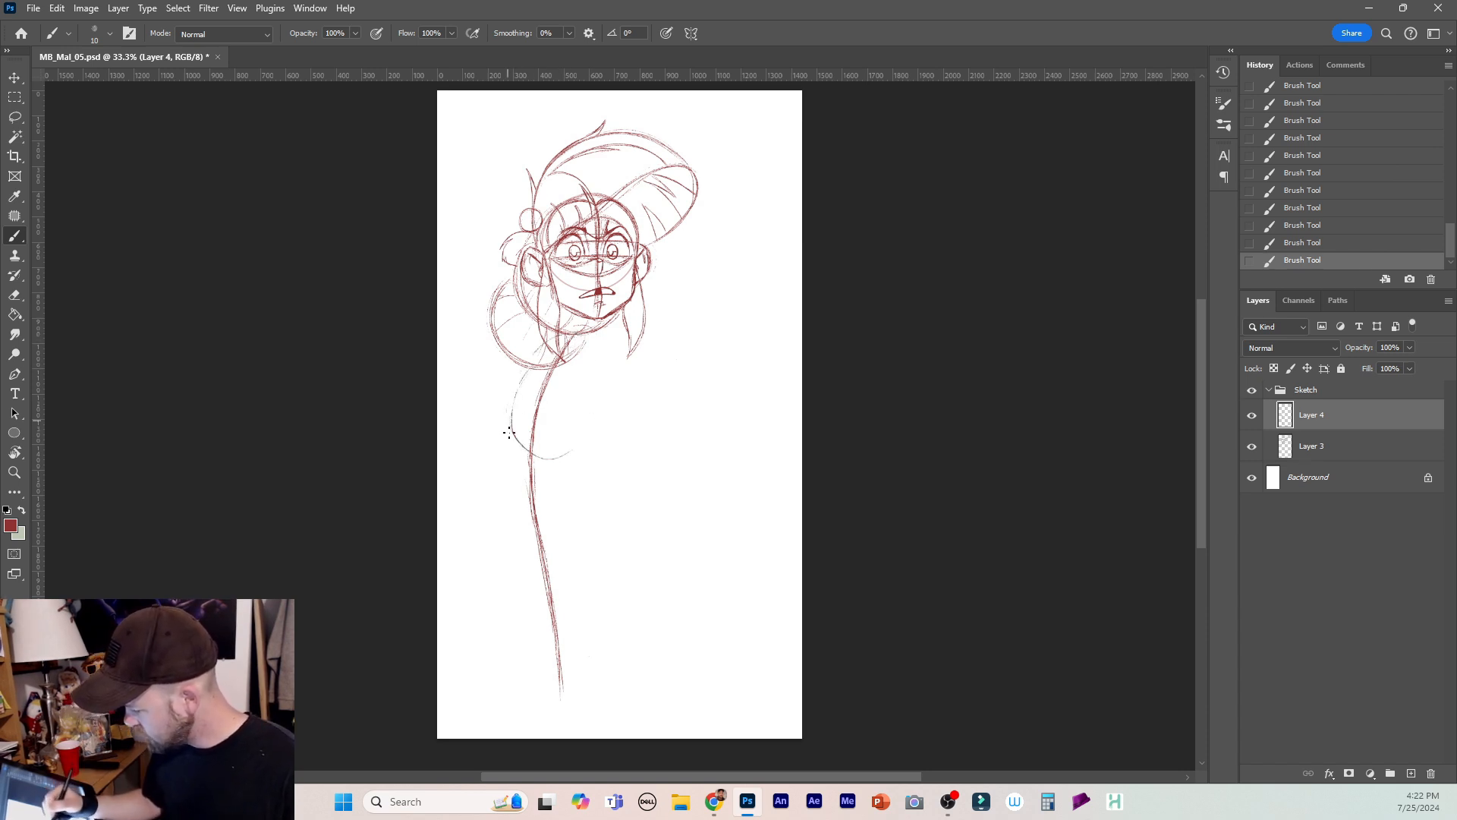
{"action": "mouse_move", "coordinate": [595, 349]}
{"action": "left_mouse_down"}
{"action": "mouse_move", "coordinate": [591, 440]}
{"action": "mouse_move", "coordinate": [563, 456]}
{"action": "left_mouse_up"}
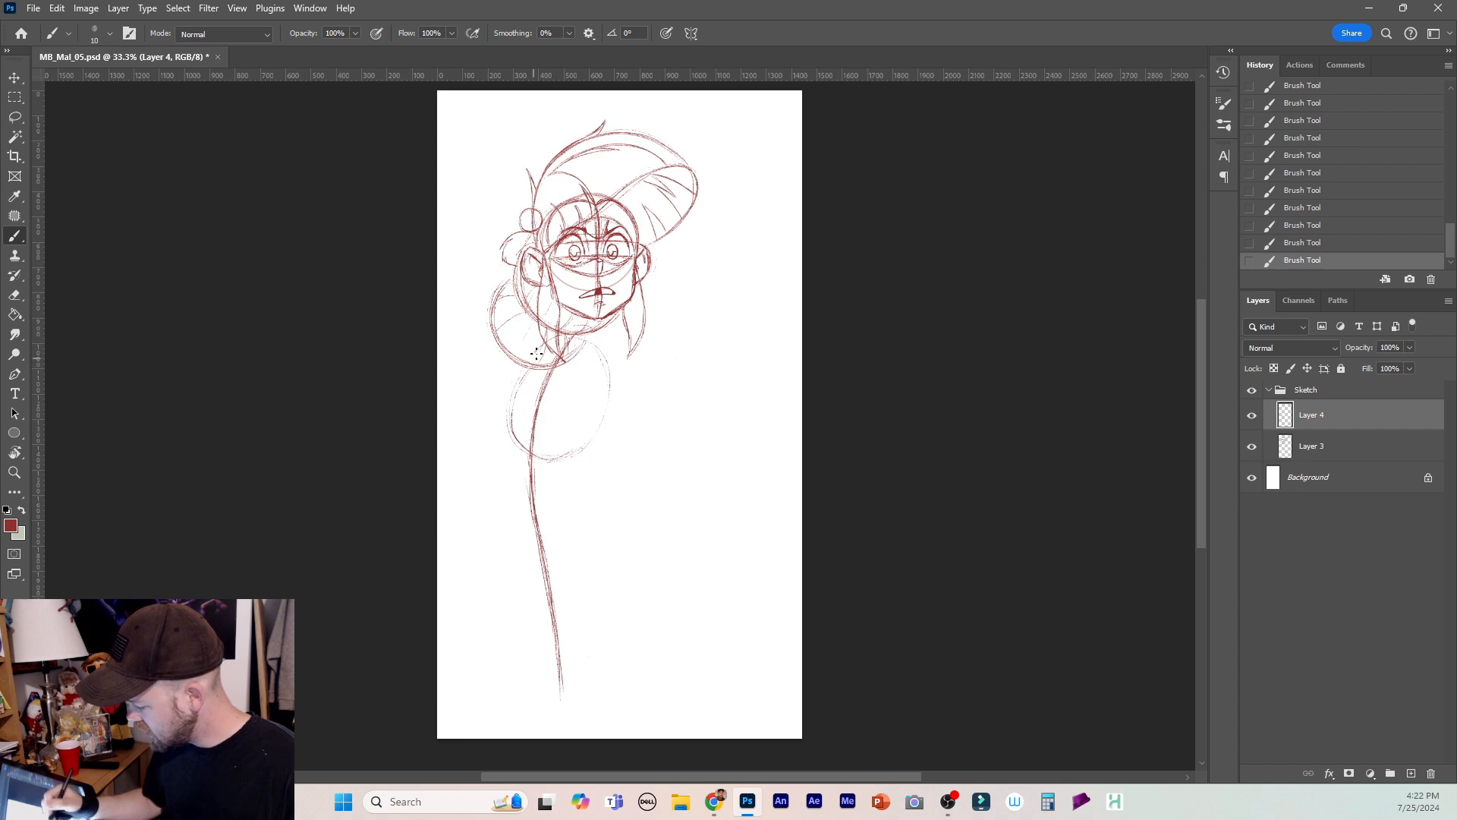
{"action": "left_click_drag", "start_coordinate": [517, 383], "coordinate": [522, 456]}
{"action": "mouse_move", "coordinate": [608, 410]}
{"action": "left_mouse_down"}
{"action": "mouse_move", "coordinate": [544, 458]}
{"action": "mouse_move", "coordinate": [532, 352]}
{"action": "mouse_move", "coordinate": [512, 435]}
{"action": "mouse_move", "coordinate": [591, 455]}
{"action": "left_mouse_up"}
{"action": "mouse_move", "coordinate": [525, 366]}
{"action": "left_mouse_down"}
{"action": "mouse_move", "coordinate": [512, 438]}
{"action": "mouse_move", "coordinate": [594, 444]}
{"action": "left_mouse_up"}
{"action": "mouse_move", "coordinate": [604, 358]}
{"action": "left_mouse_down"}
{"action": "mouse_move", "coordinate": [612, 402]}
{"action": "mouse_move", "coordinate": [598, 436]}
{"action": "mouse_move", "coordinate": [606, 424]}
{"action": "mouse_move", "coordinate": [548, 465]}
{"action": "mouse_move", "coordinate": [509, 441]}
{"action": "left_mouse_up"}
{"action": "left_click_drag", "start_coordinate": [613, 406], "coordinate": [576, 337]}
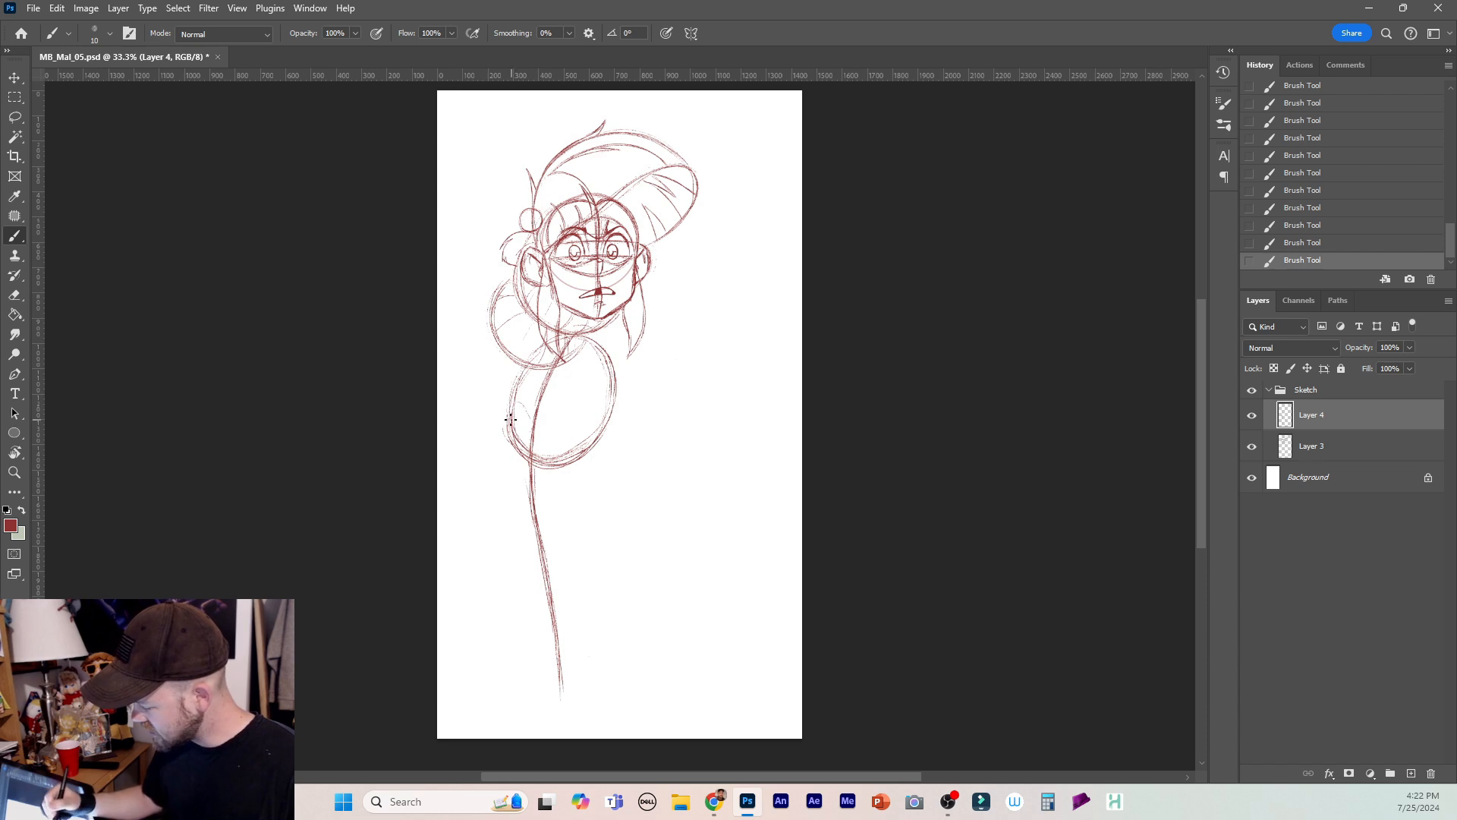
{"action": "mouse_move", "coordinate": [543, 436]}
{"action": "left_mouse_down"}
{"action": "mouse_move", "coordinate": [557, 450]}
{"action": "mouse_move", "coordinate": [518, 409]}
{"action": "mouse_move", "coordinate": [586, 456]}
{"action": "left_mouse_up"}
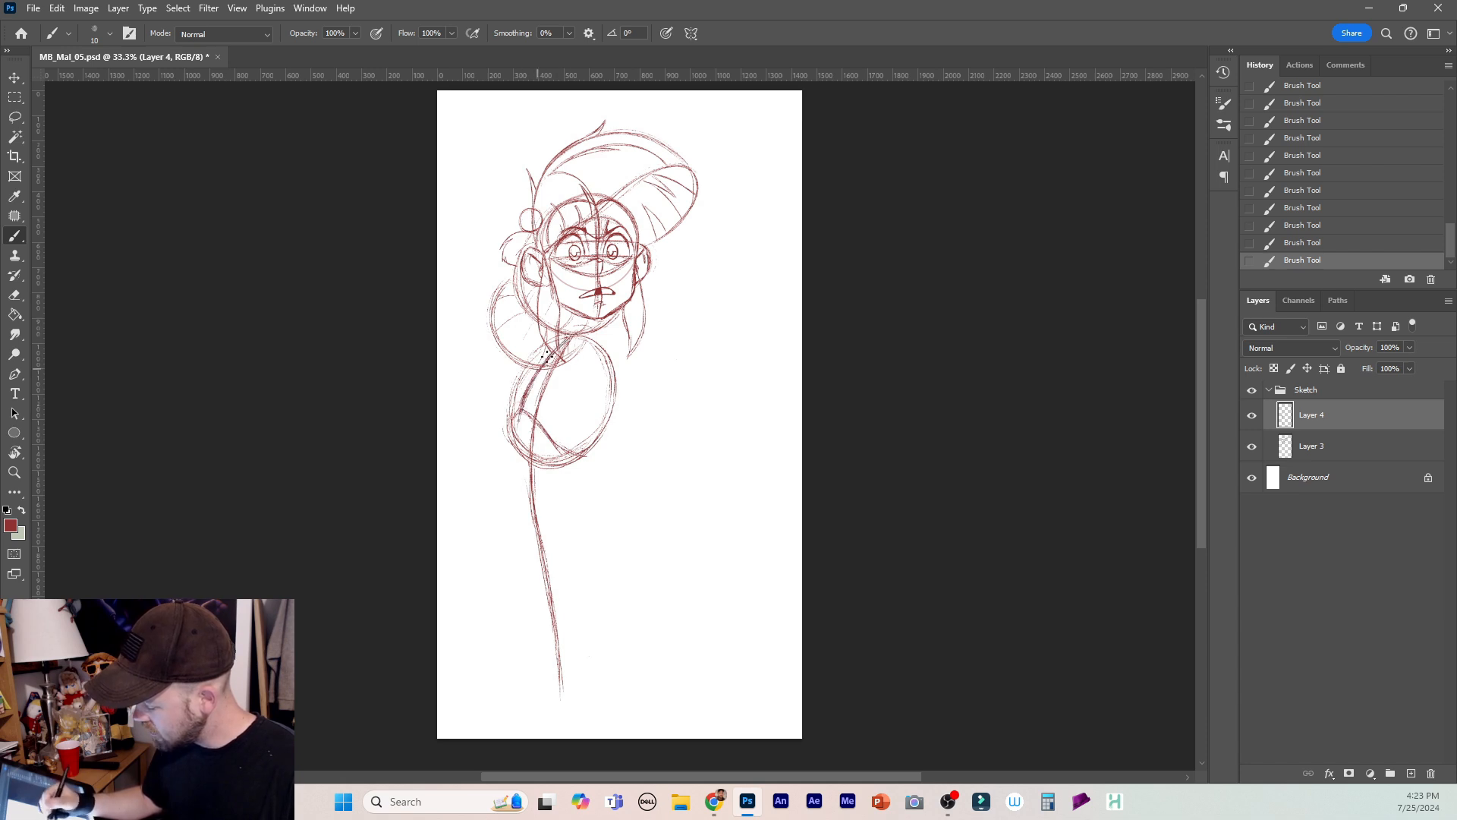
Sketch the neck lines between the chin and the ribcage, undoing and restoring the last stroke to compare.
{"action": "left_click_drag", "start_coordinate": [568, 309], "coordinate": [568, 330]}
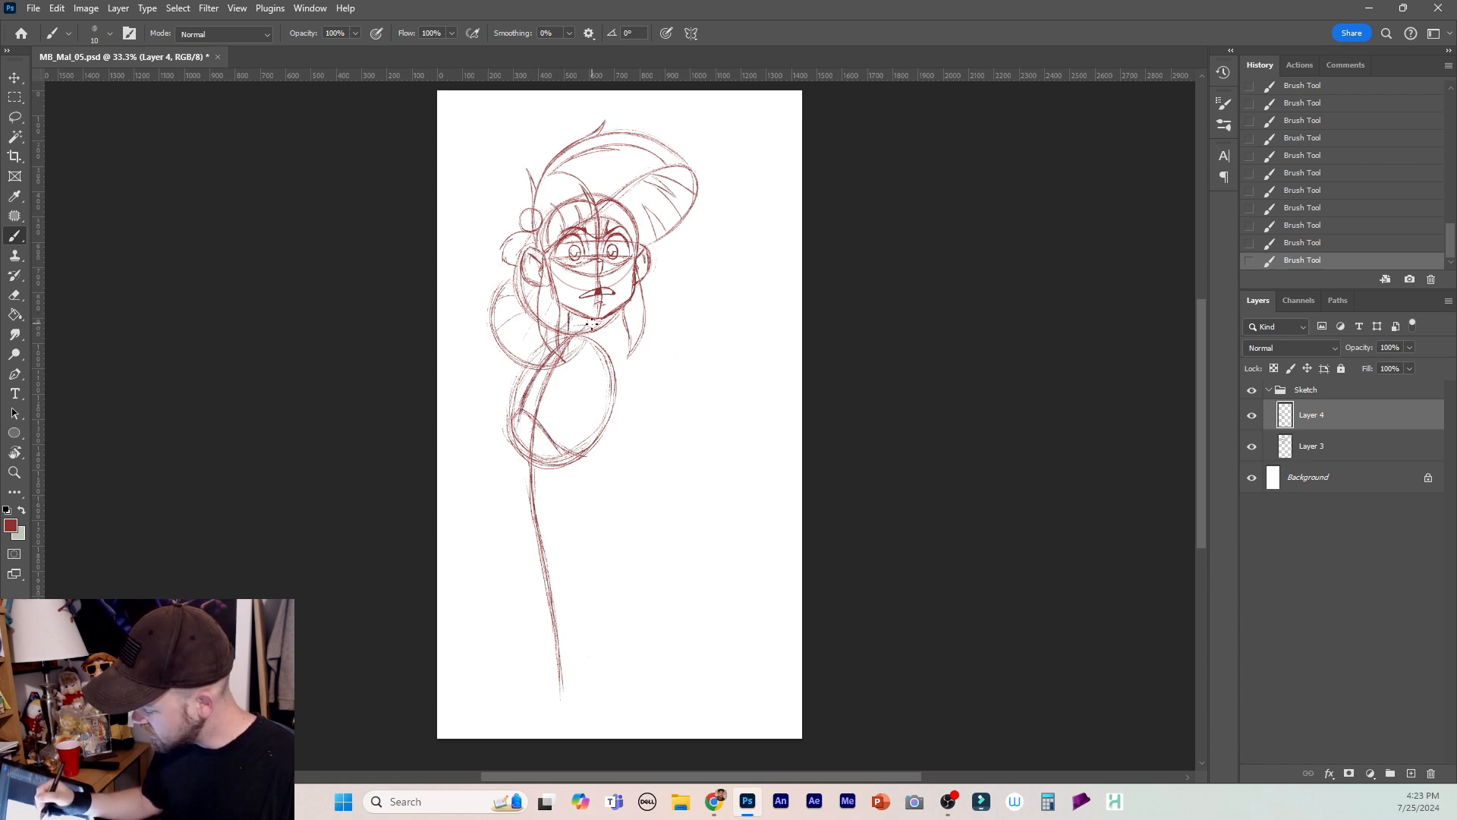
{"action": "key", "text": "ctrl+z"}
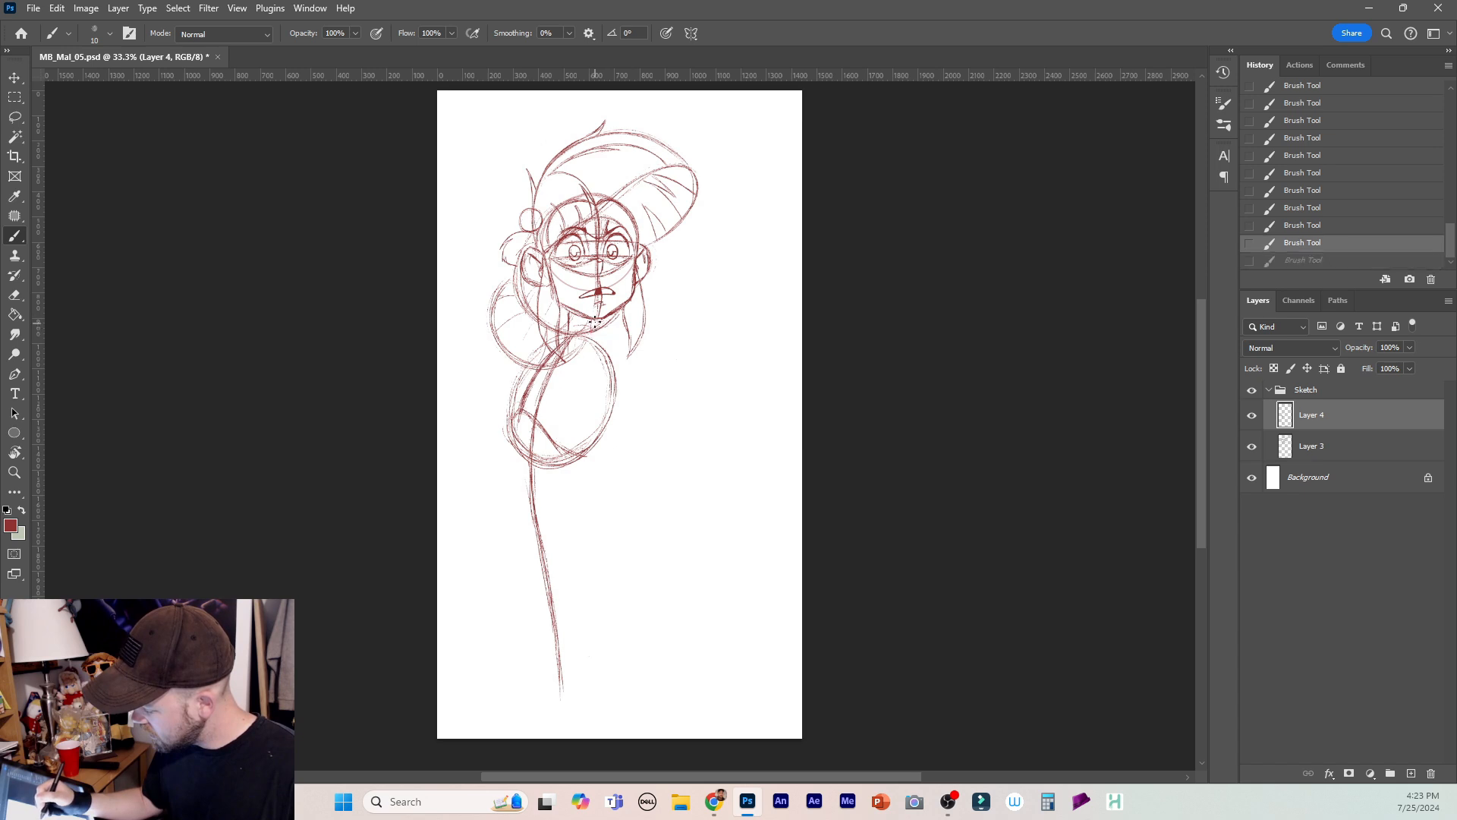
{"action": "key", "text": "ctrl+shift+z"}
{"action": "key", "text": "ctrl+shift+z"}
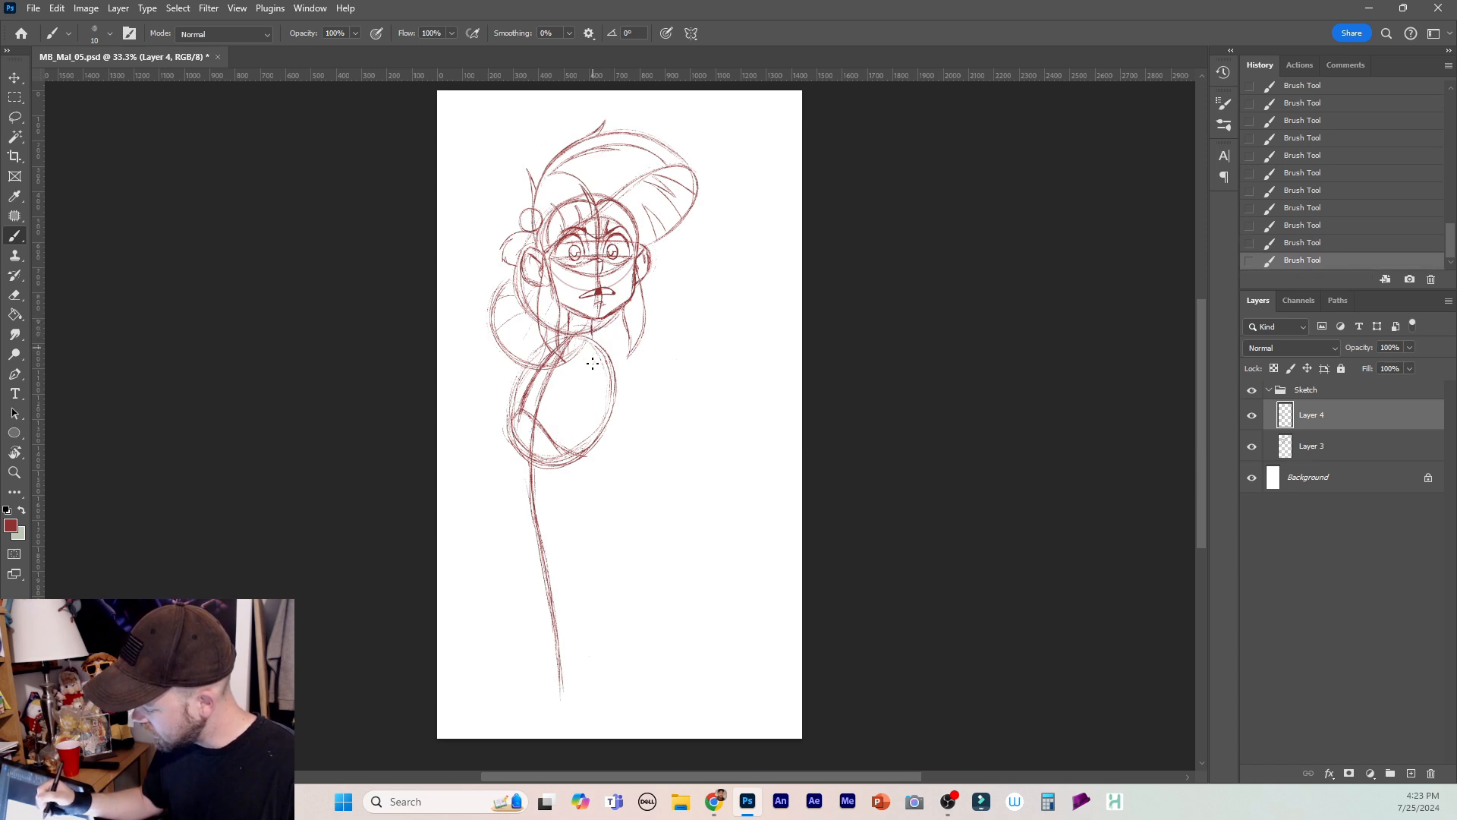
Shift the body sketch slightly right and up, and erase the neck strokes that overlap the chin.
{"action": "key", "text": "v"}
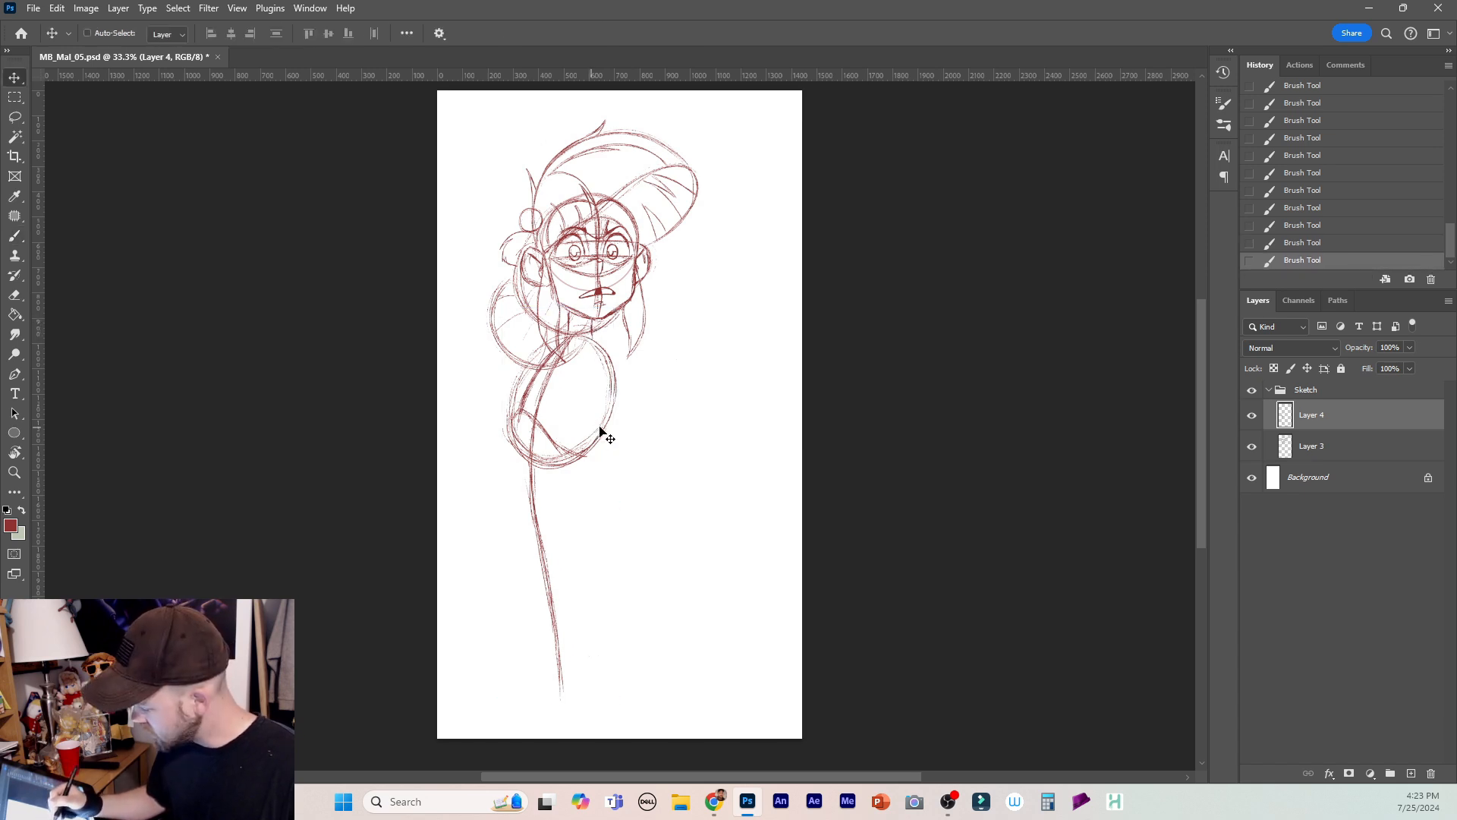
{"action": "left_click_drag", "start_coordinate": [590, 429], "coordinate": [595, 423]}
{"action": "key", "text": "e"}
{"action": "left_click_drag", "start_coordinate": [584, 307], "coordinate": [605, 311]}
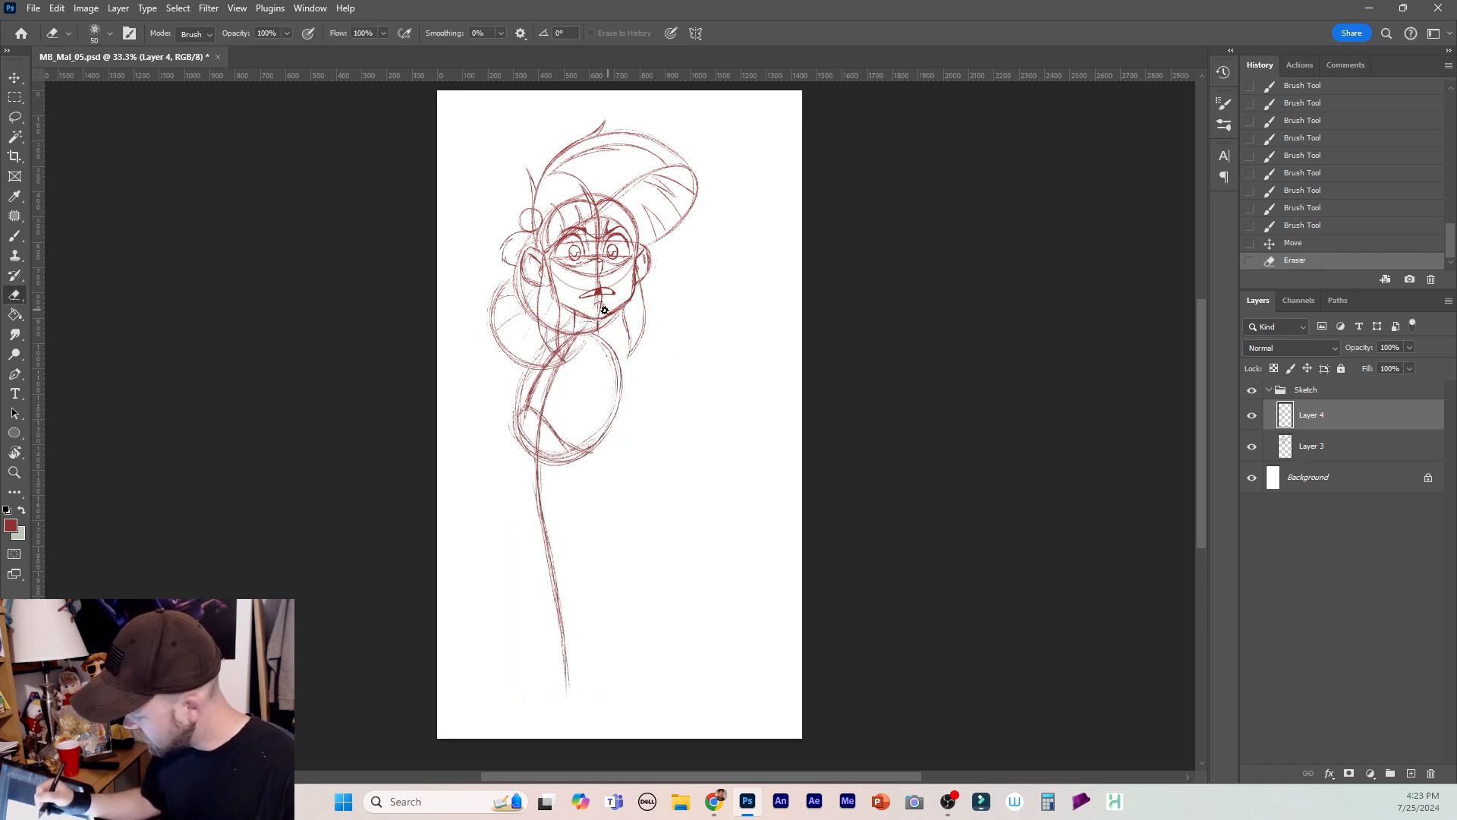
Reinforce the ribcage's left edge with the Brush tool and sketch the torso's left side down toward the hip.
{"action": "key", "text": "b"}
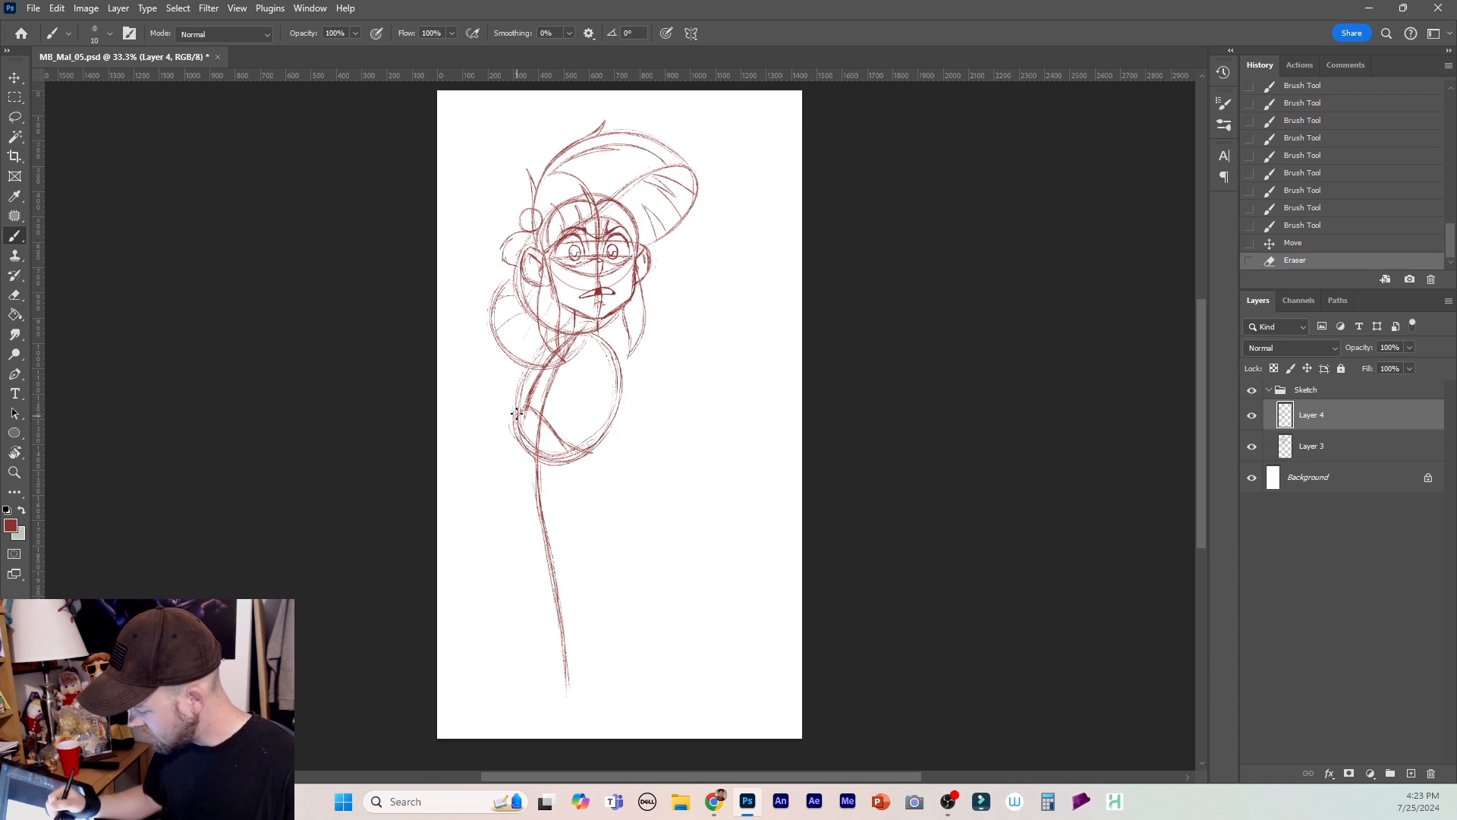
{"action": "left_click_drag", "start_coordinate": [516, 413], "coordinate": [524, 379]}
{"action": "left_click_drag", "start_coordinate": [517, 414], "coordinate": [526, 387]}
{"action": "left_click_drag", "start_coordinate": [510, 455], "coordinate": [516, 410]}
{"action": "left_click_drag", "start_coordinate": [509, 448], "coordinate": [517, 414]}
{"action": "left_click_drag", "start_coordinate": [510, 486], "coordinate": [515, 421]}
Try sketching a deep rounded lower torso below the ribcage, and undo these strokes.
{"action": "mouse_move", "coordinate": [511, 482]}
{"action": "left_mouse_down"}
{"action": "mouse_move", "coordinate": [516, 425]}
{"action": "mouse_move", "coordinate": [521, 523]}
{"action": "mouse_move", "coordinate": [570, 548]}
{"action": "mouse_move", "coordinate": [634, 468]}
{"action": "mouse_move", "coordinate": [621, 440]}
{"action": "left_mouse_up"}
{"action": "mouse_move", "coordinate": [524, 522]}
{"action": "left_mouse_down"}
{"action": "mouse_move", "coordinate": [551, 541]}
{"action": "mouse_move", "coordinate": [634, 497]}
{"action": "mouse_move", "coordinate": [626, 459]}
{"action": "left_mouse_up"}
{"action": "mouse_move", "coordinate": [520, 512]}
{"action": "left_mouse_down"}
{"action": "mouse_move", "coordinate": [550, 537]}
{"action": "mouse_move", "coordinate": [600, 545]}
{"action": "mouse_move", "coordinate": [637, 504]}
{"action": "left_mouse_up"}
{"action": "key", "text": "ctrl+z"}
{"action": "key", "text": "ctrl+z"}
{"action": "key", "text": "ctrl+z"}
{"action": "key", "text": "ctrl+z"}
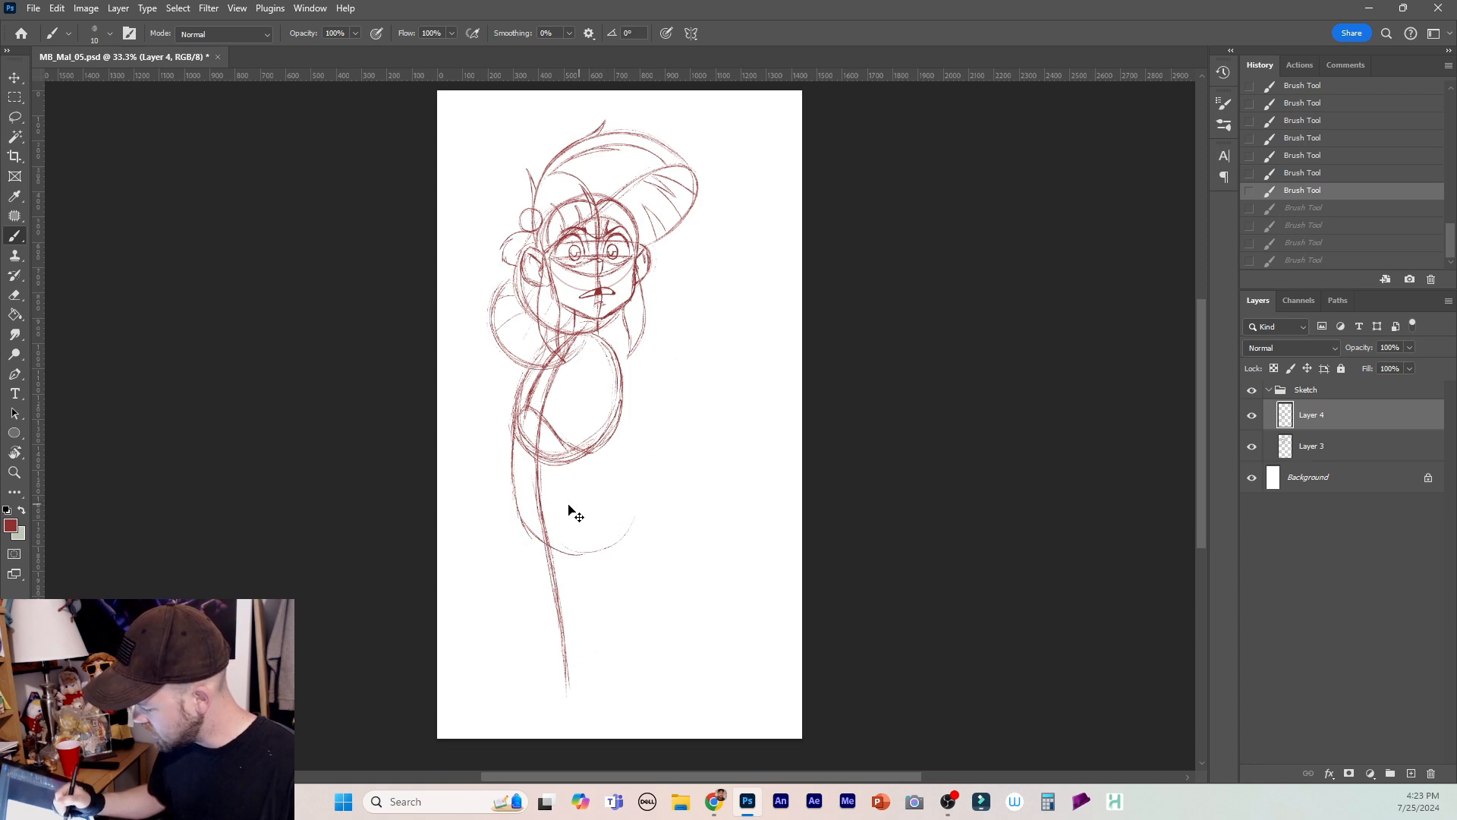
{"action": "key", "text": "ctrl+z"}
{"action": "key", "text": "ctrl+z"}
{"action": "key", "text": "ctrl+z"}
Sketch a shallower rounded base for the lower torso and draw its right side up to the ribcage.
{"action": "mouse_move", "coordinate": [519, 497]}
{"action": "left_mouse_down"}
{"action": "mouse_move", "coordinate": [536, 527]}
{"action": "mouse_move", "coordinate": [599, 536]}
{"action": "left_mouse_up"}
{"action": "mouse_move", "coordinate": [619, 441]}
{"action": "left_mouse_down"}
{"action": "mouse_move", "coordinate": [635, 500]}
{"action": "mouse_move", "coordinate": [528, 519]}
{"action": "mouse_move", "coordinate": [560, 536]}
{"action": "mouse_move", "coordinate": [620, 510]}
{"action": "mouse_move", "coordinate": [616, 434]}
{"action": "mouse_move", "coordinate": [618, 520]}
{"action": "mouse_move", "coordinate": [527, 516]}
{"action": "mouse_move", "coordinate": [626, 501]}
{"action": "mouse_move", "coordinate": [625, 458]}
{"action": "mouse_move", "coordinate": [574, 529]}
{"action": "mouse_move", "coordinate": [513, 450]}
{"action": "mouse_move", "coordinate": [620, 501]}
{"action": "left_mouse_up"}
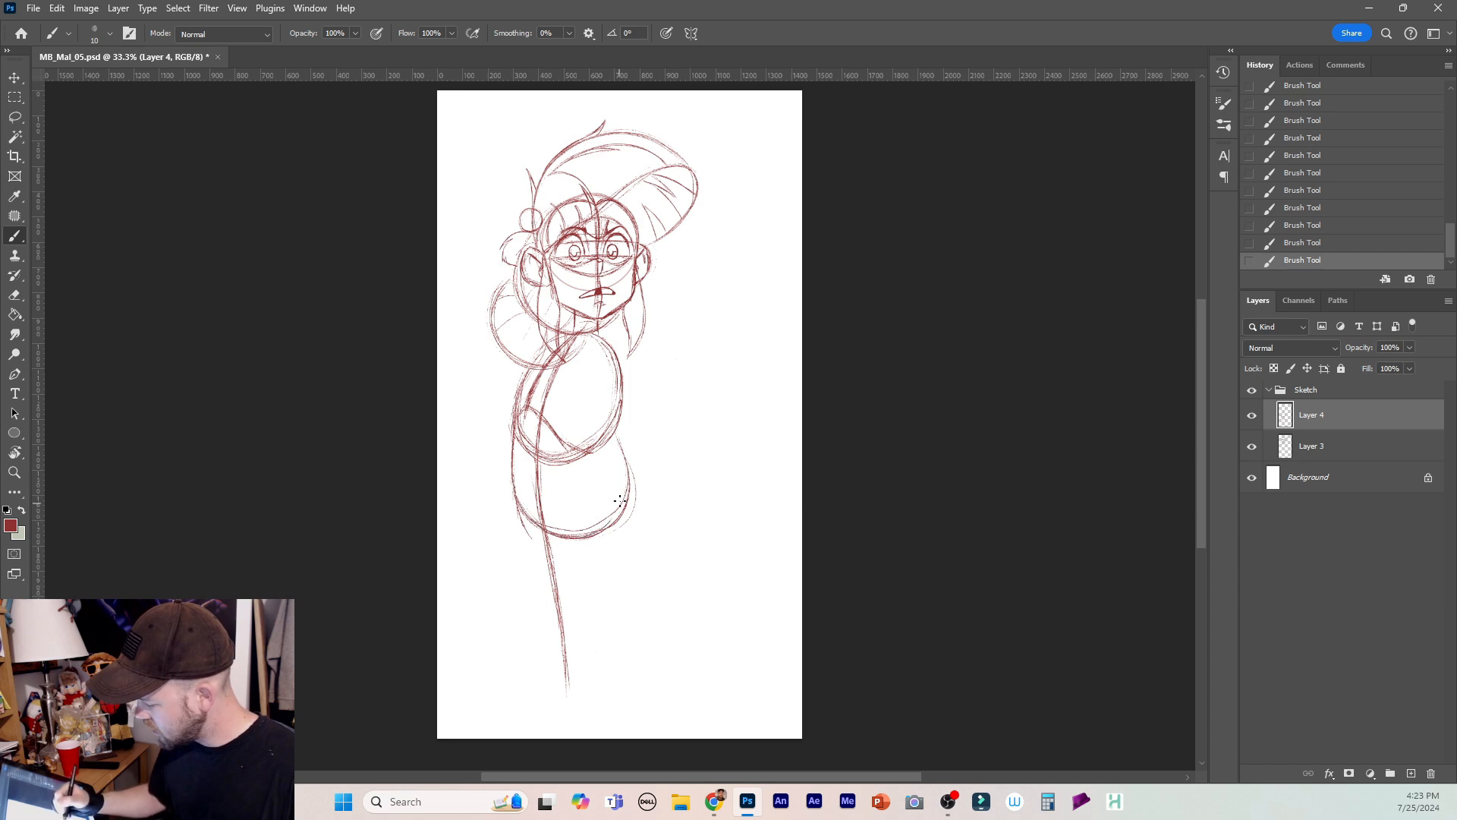
{"action": "left_click_drag", "start_coordinate": [612, 417], "coordinate": [628, 461]}
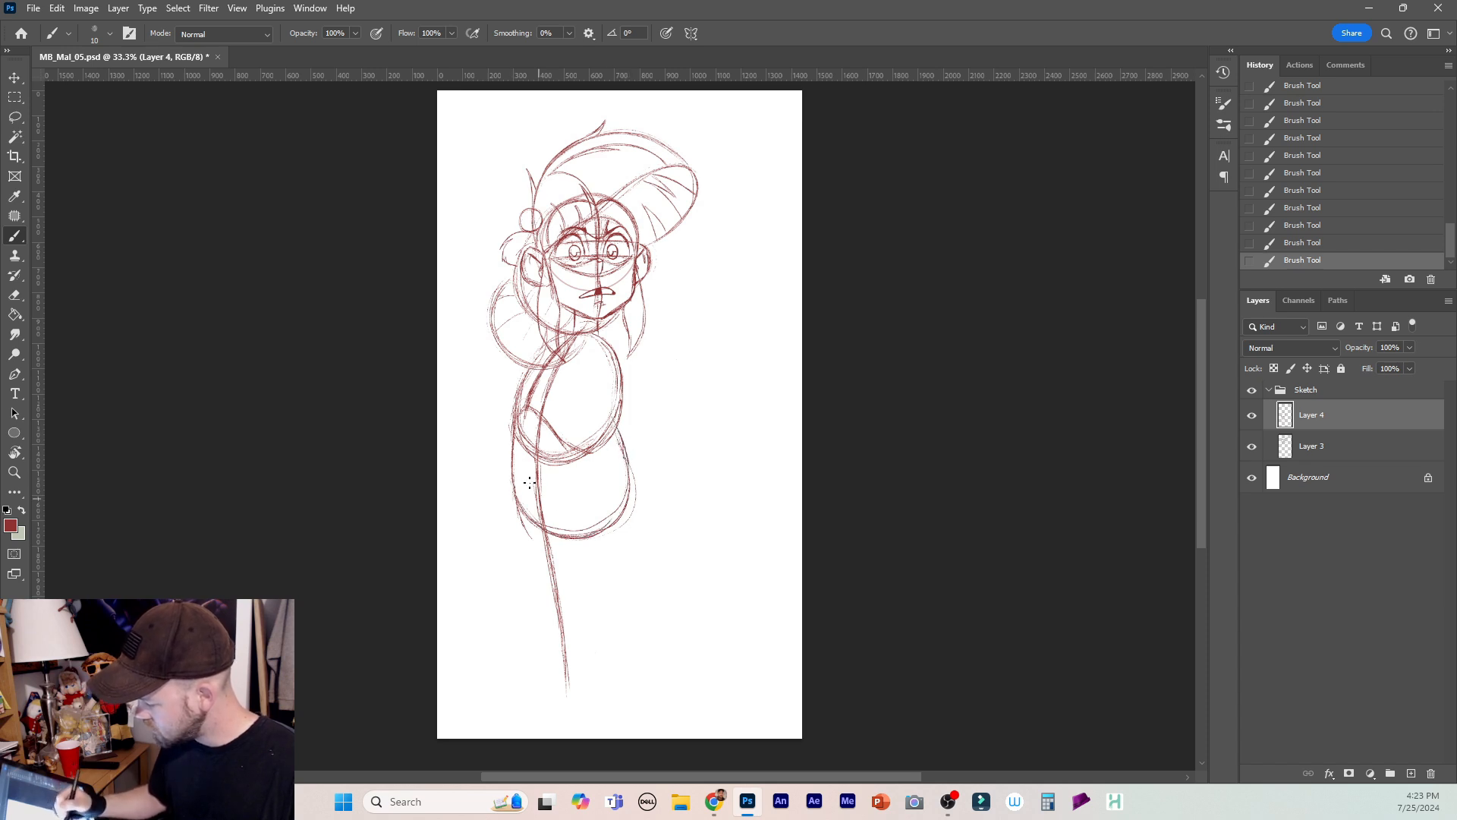
Reinforce the rounded base of the lower torso and the torso's left side with additional Brush strokes.
{"action": "mouse_move", "coordinate": [515, 486]}
{"action": "left_mouse_down"}
{"action": "mouse_move", "coordinate": [573, 535]}
{"action": "mouse_move", "coordinate": [600, 530]}
{"action": "mouse_move", "coordinate": [534, 523]}
{"action": "mouse_move", "coordinate": [598, 536]}
{"action": "left_mouse_up"}
{"action": "left_click_drag", "start_coordinate": [540, 529], "coordinate": [513, 483]}
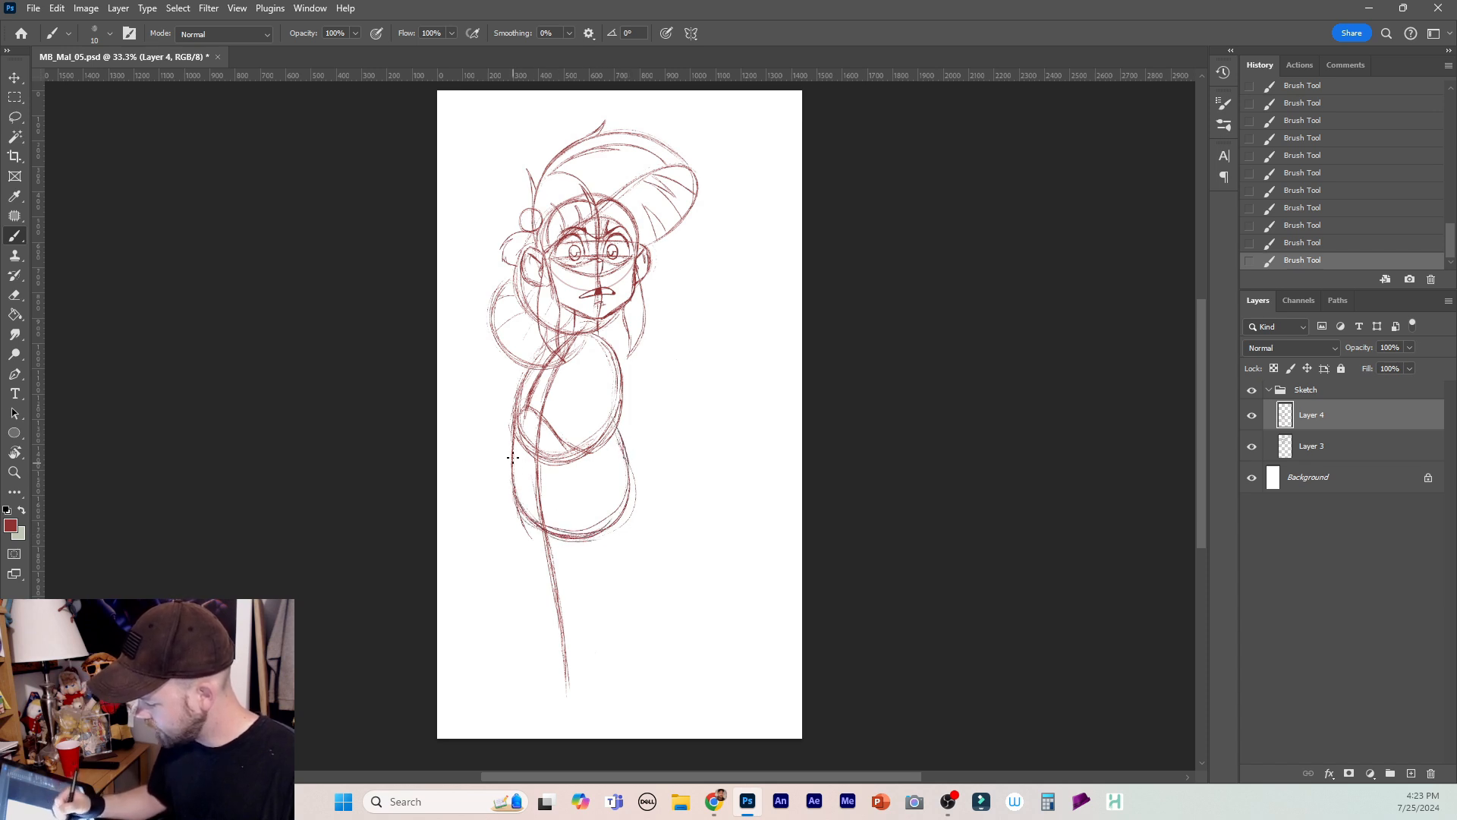
{"action": "left_click_drag", "start_coordinate": [530, 395], "coordinate": [530, 508]}
{"action": "left_click_drag", "start_coordinate": [522, 448], "coordinate": [535, 395]}
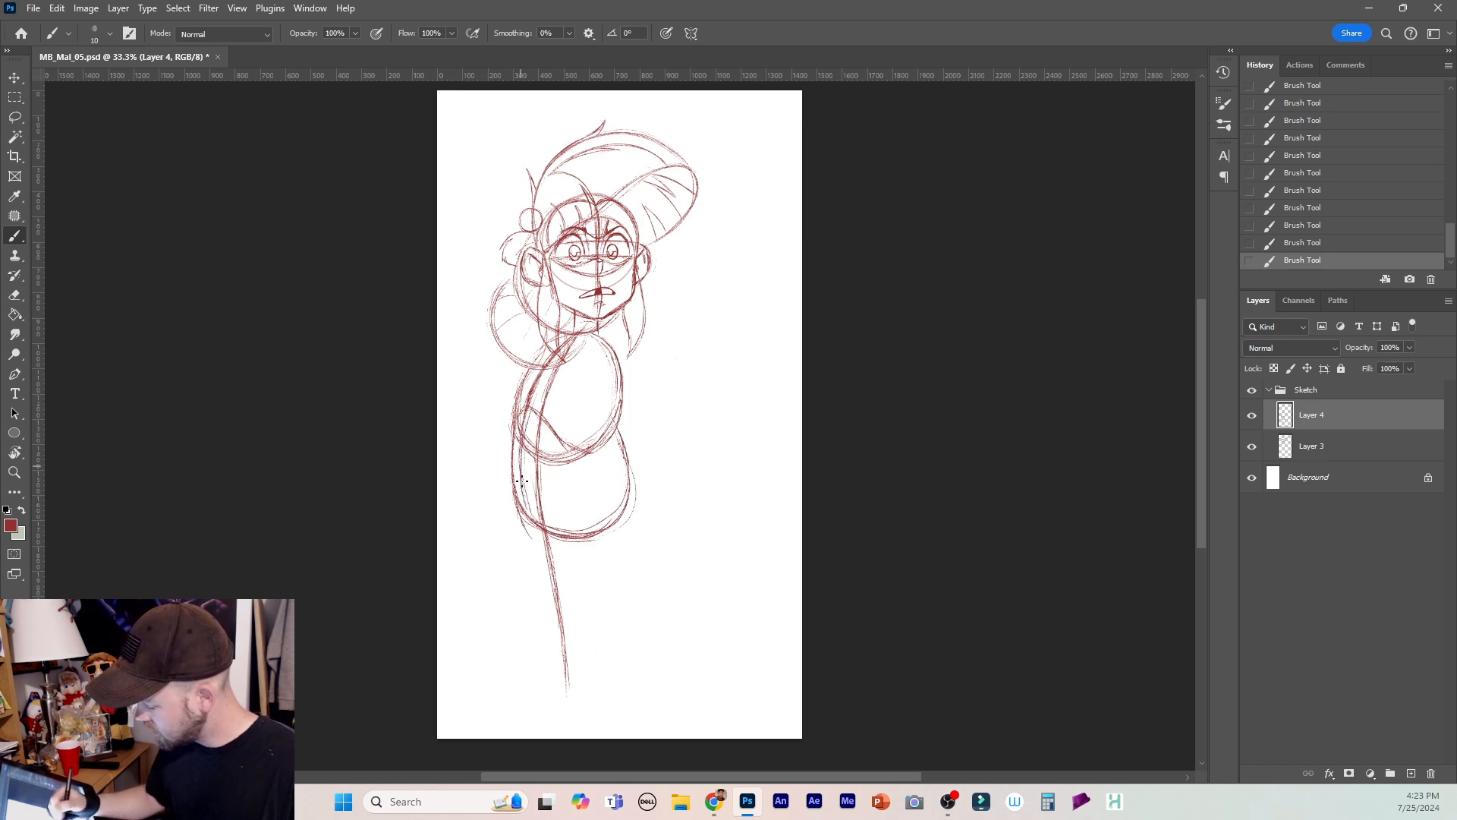
{"action": "left_click_drag", "start_coordinate": [521, 483], "coordinate": [530, 510]}
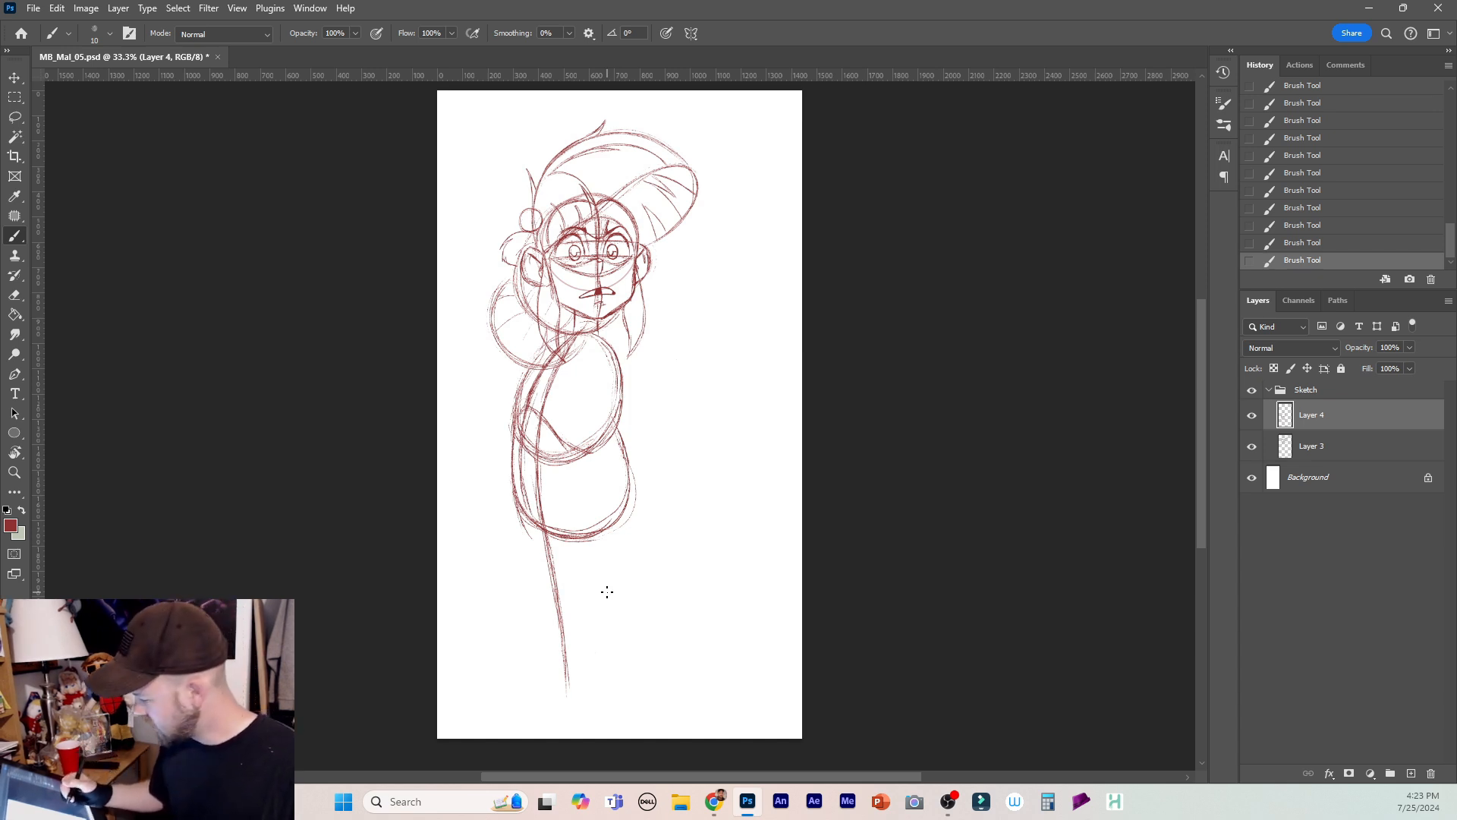
Move the whole Sketch group slightly up on the canvas, and return to Layer 4 with the Brush tool.
{"action": "left_click", "coordinate": [1313, 390]}
{"action": "key", "text": "v"}
{"action": "mouse_move", "coordinate": [580, 508]}
{"action": "left_mouse_down"}
{"action": "mouse_move", "coordinate": [579, 488]}
{"action": "mouse_move", "coordinate": [515, 486]}
{"action": "mouse_move", "coordinate": [529, 549]}
{"action": "mouse_move", "coordinate": [526, 528]}
{"action": "left_mouse_up"}
{"action": "left_click", "coordinate": [1308, 411]}
{"action": "key", "text": "b"}
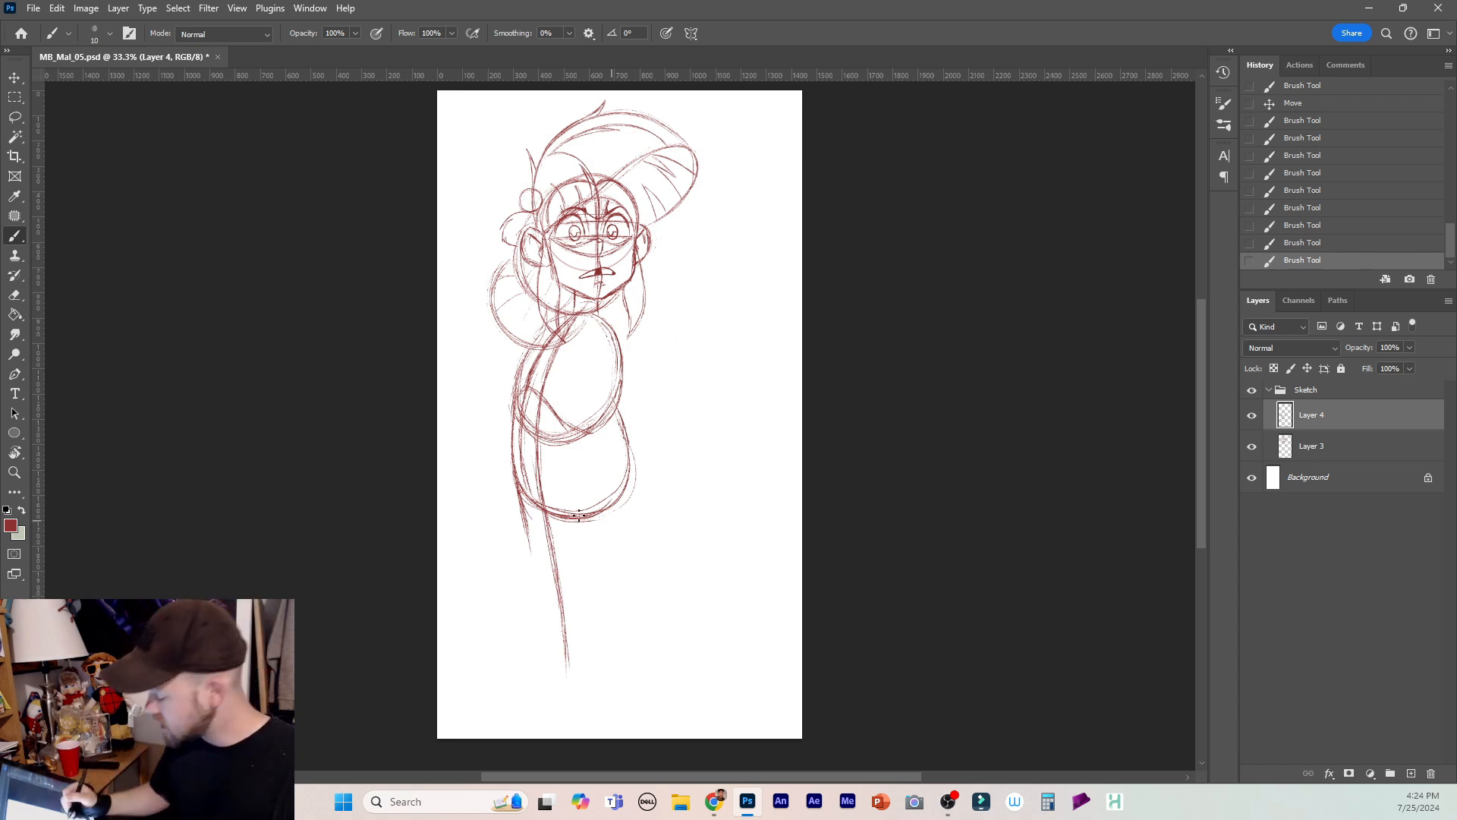
Sketch the outer line of the left leg from the hip down toward the lower part of the canvas.
{"action": "left_click_drag", "start_coordinate": [529, 522], "coordinate": [530, 552]}
{"action": "left_click_drag", "start_coordinate": [524, 522], "coordinate": [533, 577]}
{"action": "left_click_drag", "start_coordinate": [524, 525], "coordinate": [541, 649]}
{"action": "left_click_drag", "start_coordinate": [535, 578], "coordinate": [544, 637]}
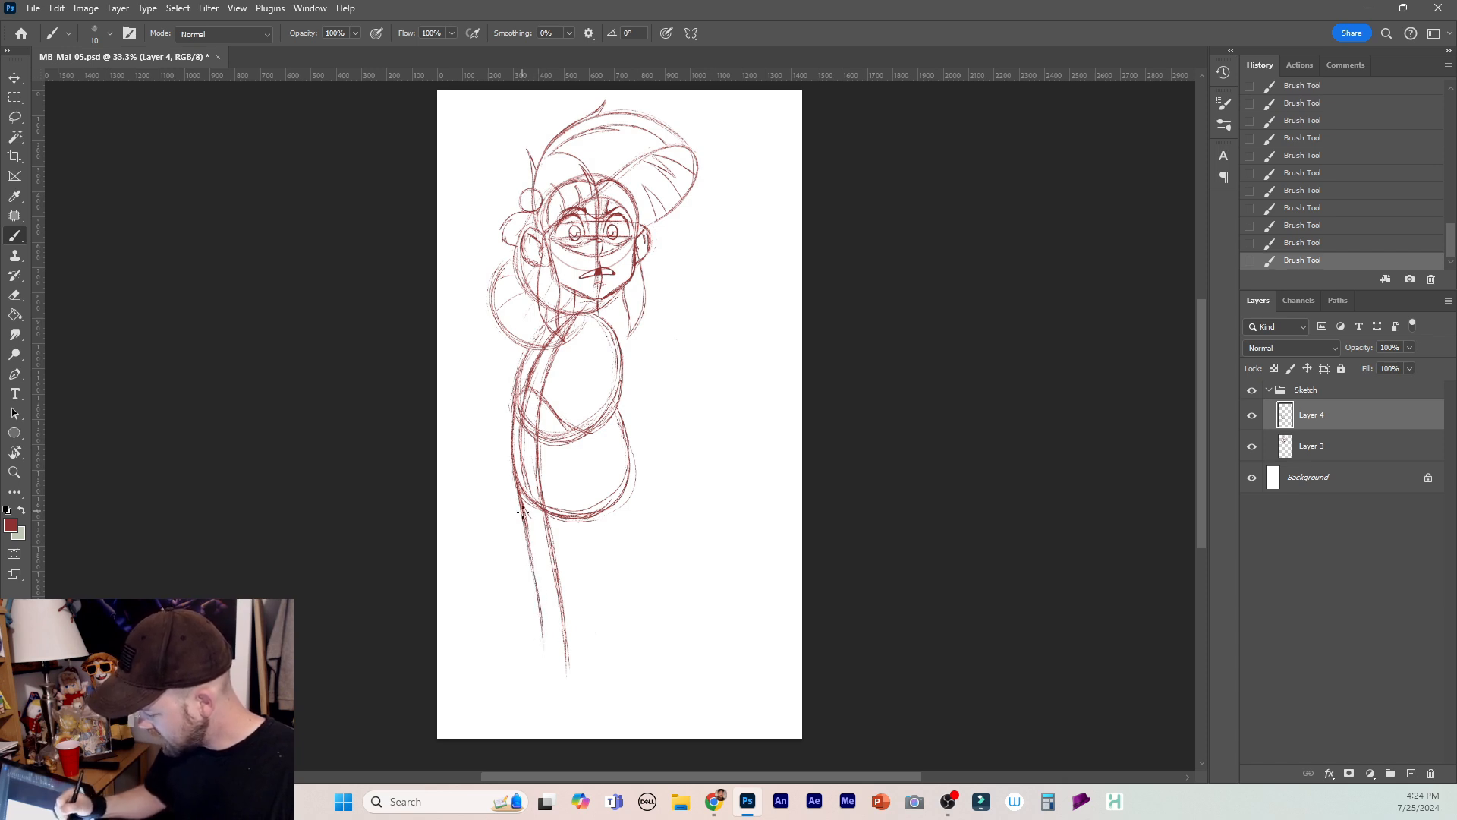
{"action": "left_click_drag", "start_coordinate": [522, 513], "coordinate": [541, 630]}
{"action": "left_click_drag", "start_coordinate": [538, 580], "coordinate": [546, 686]}
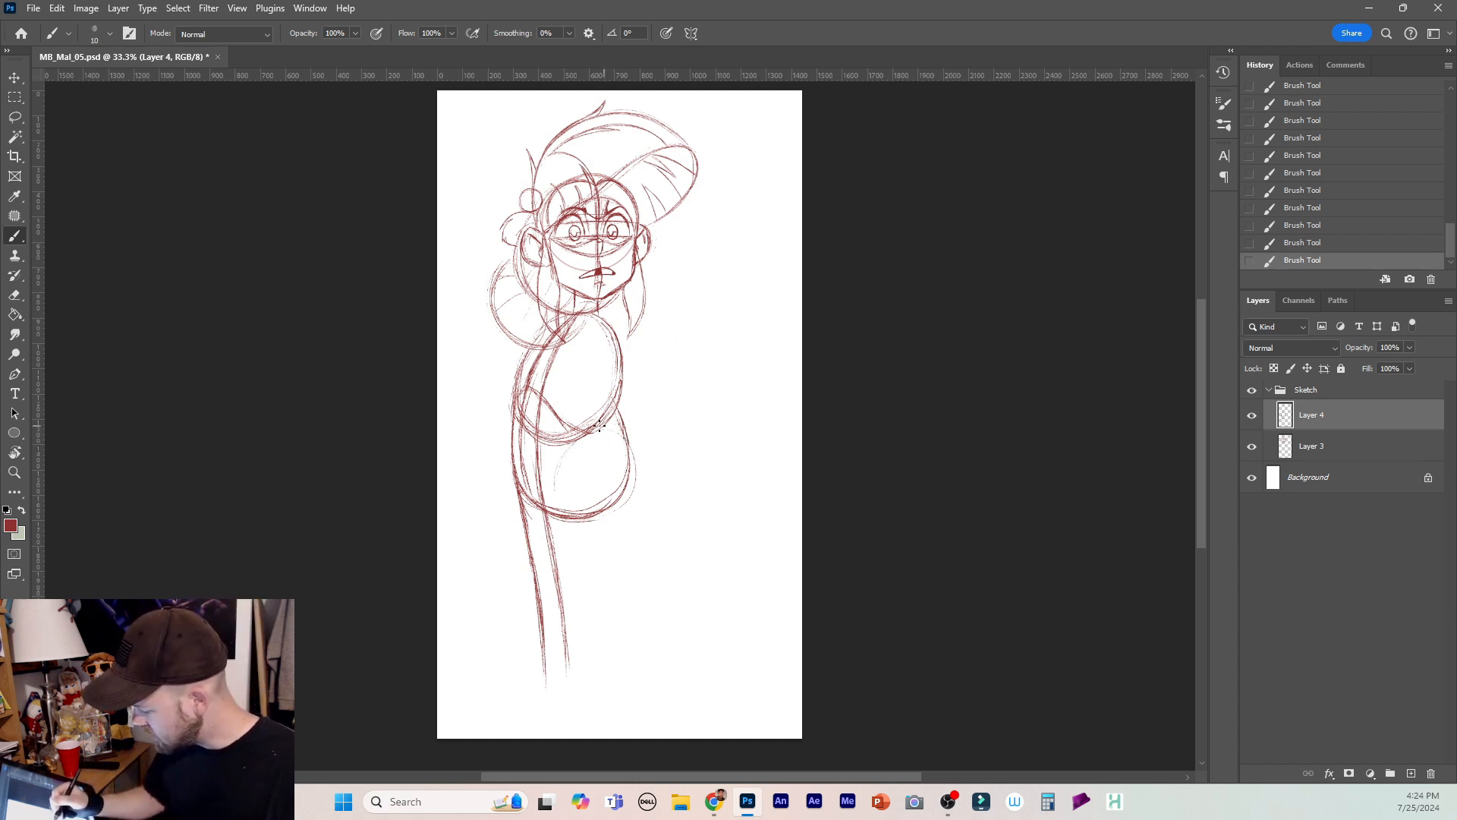
Try sketching a large hip oval inside the lower torso with a leg line running down from it, and undo these strokes.
{"action": "left_click_drag", "start_coordinate": [579, 439], "coordinate": [547, 493]}
{"action": "left_click_drag", "start_coordinate": [612, 435], "coordinate": [548, 488]}
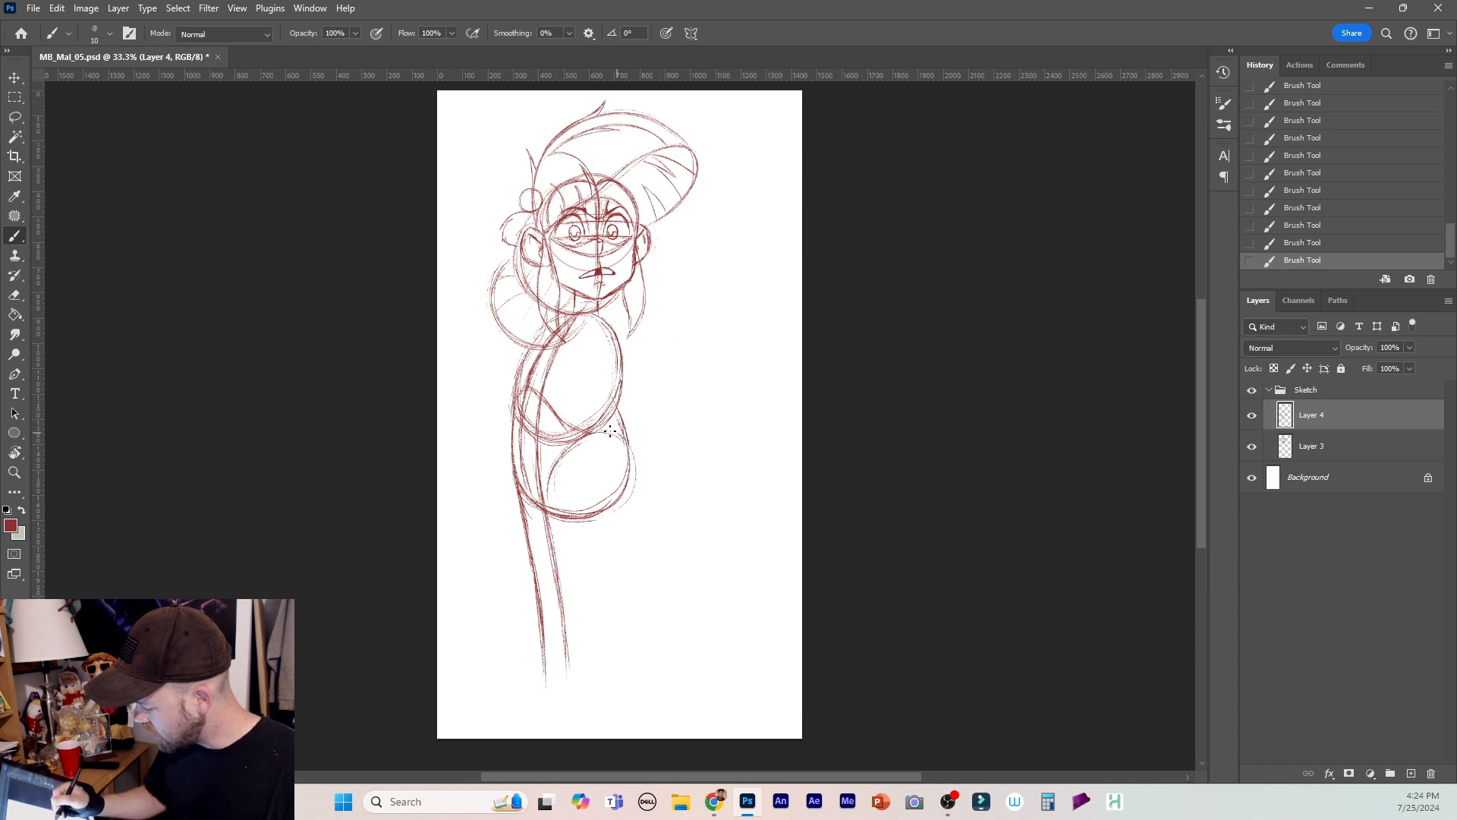
{"action": "mouse_move", "coordinate": [623, 439]}
{"action": "left_mouse_down"}
{"action": "mouse_move", "coordinate": [548, 483]}
{"action": "mouse_move", "coordinate": [552, 472]}
{"action": "mouse_move", "coordinate": [552, 505]}
{"action": "left_mouse_up"}
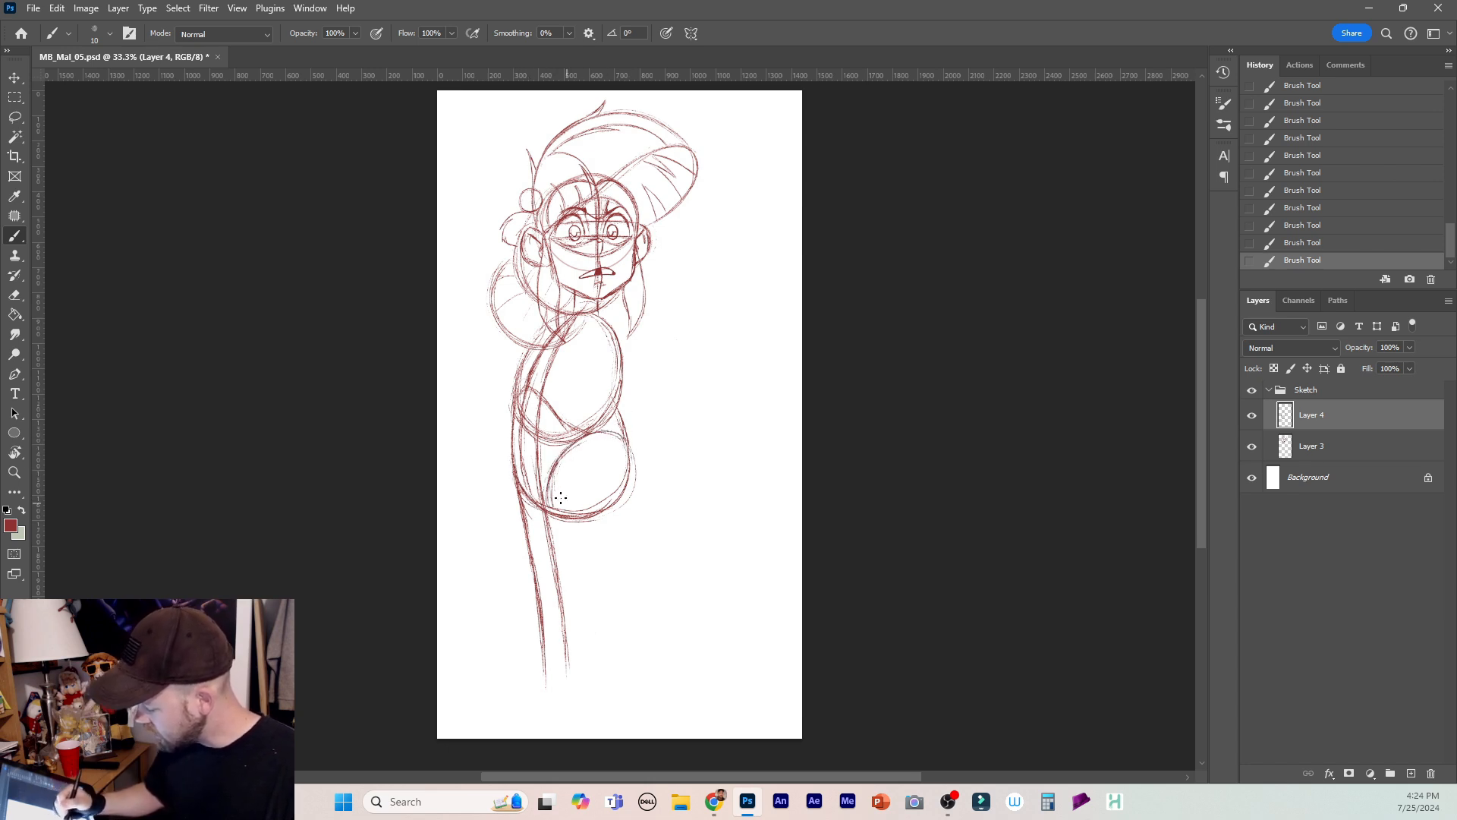
{"action": "left_click_drag", "start_coordinate": [549, 474], "coordinate": [603, 607]}
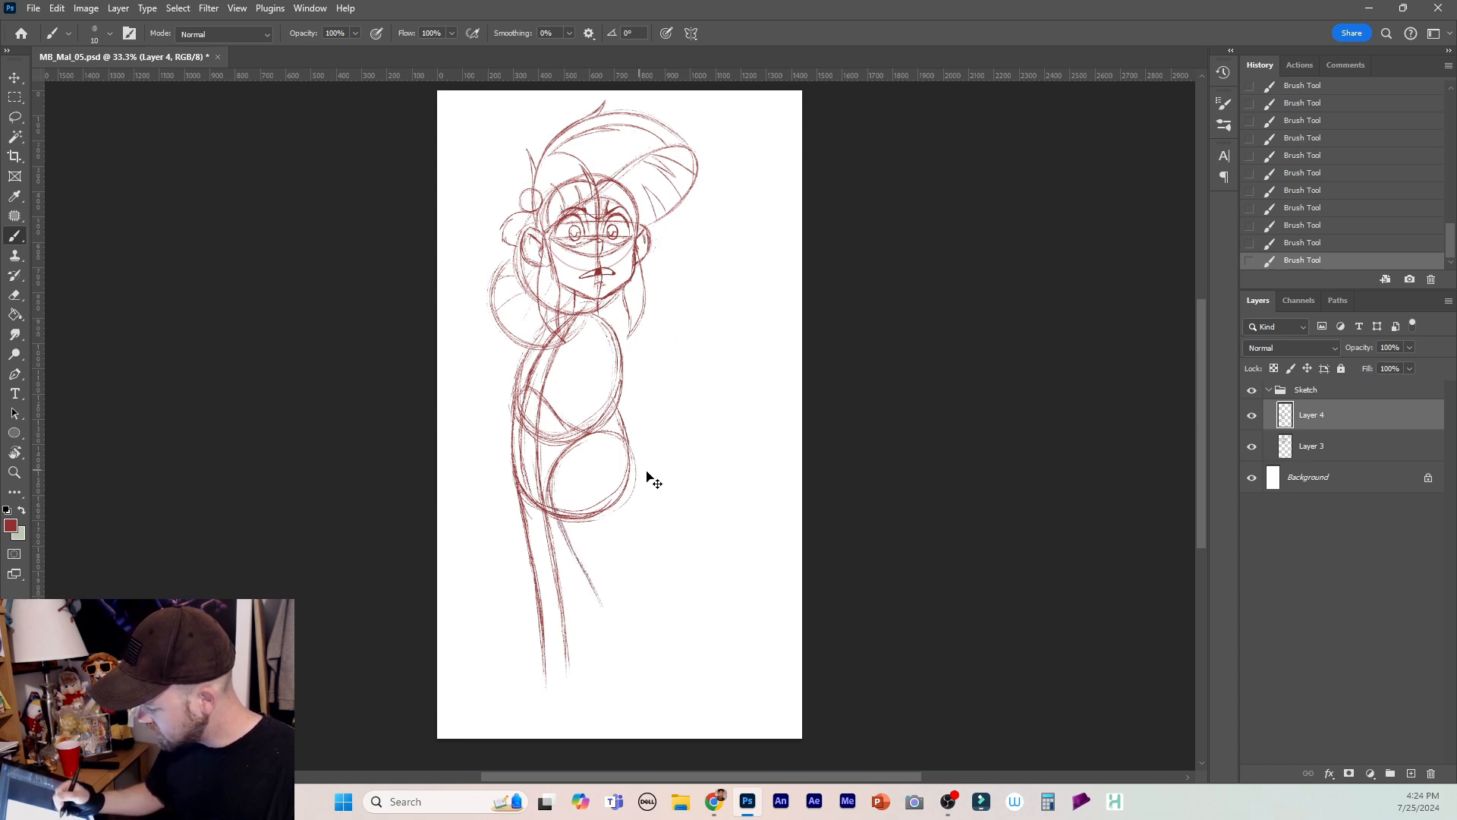
{"action": "key", "text": "ctrl+z"}
{"action": "key", "text": "ctrl+z"}
{"action": "key", "text": "ctrl+z"}
{"action": "key", "text": "ctrl+z"}
{"action": "key", "text": "ctrl+z"}
{"action": "key", "text": "ctrl+z"}
{"action": "key", "text": "ctrl+z"}
{"action": "key", "text": "ctrl+z"}
{"action": "key", "text": "ctrl+z"}
{"action": "key", "text": "ctrl+z"}
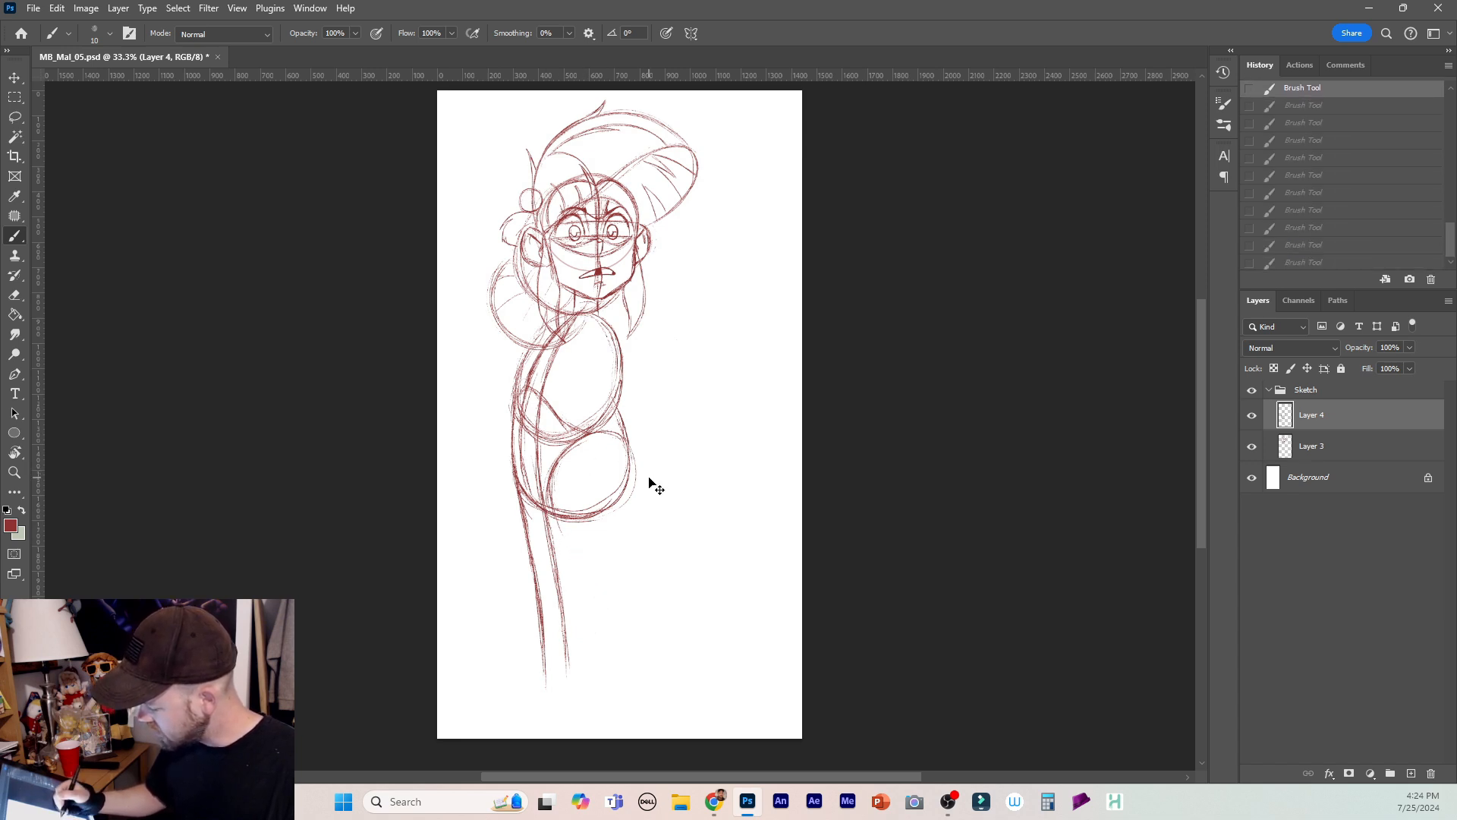
{"action": "key", "text": "ctrl+z"}
{"action": "key", "text": "ctrl+z"}
{"action": "key", "text": "ctrl+z"}
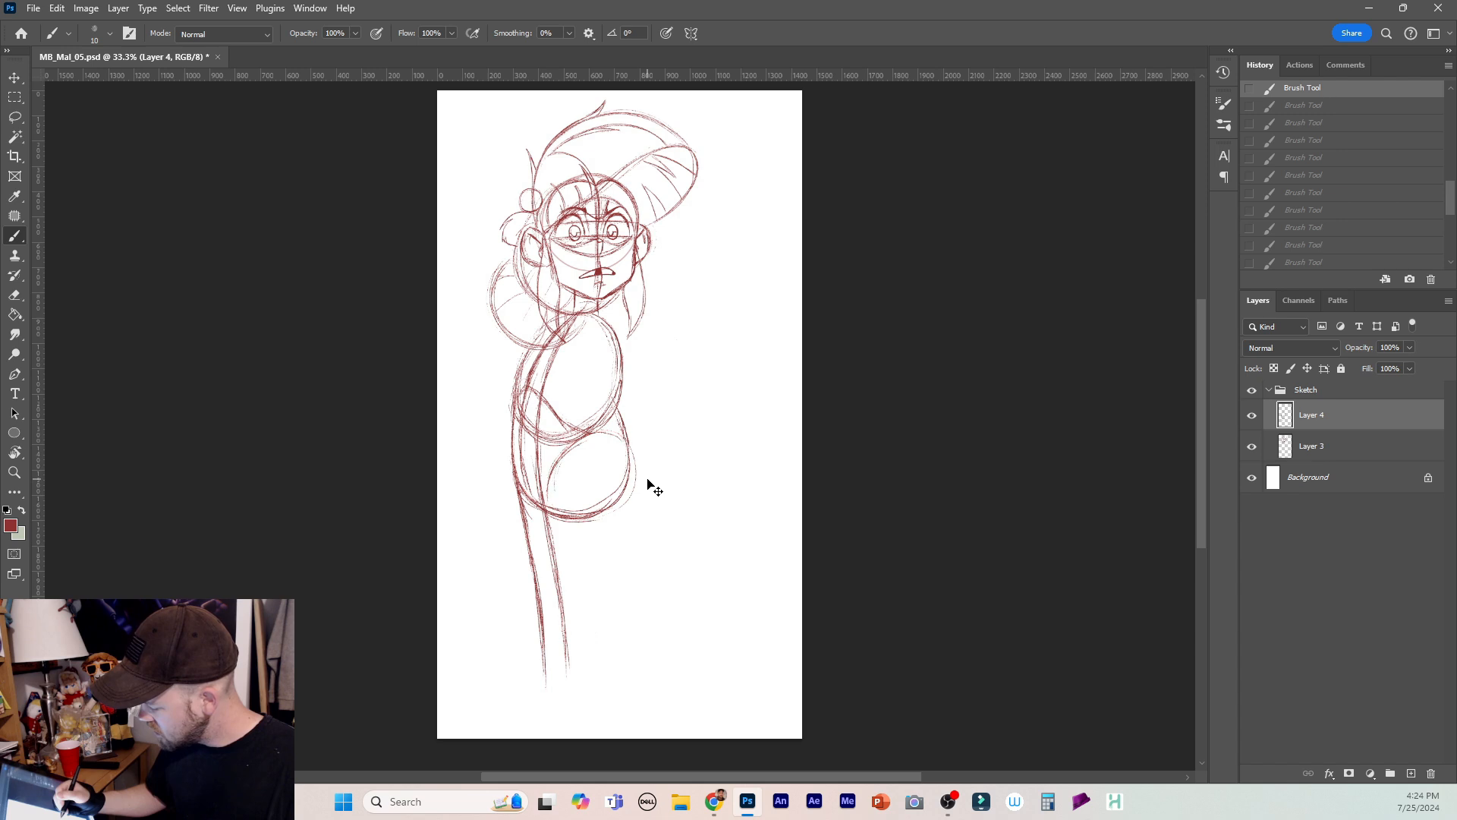
Redraw the hip oval slightly smaller and sketch both sides of the right leg slanting down from it.
{"action": "mouse_move", "coordinate": [602, 443]}
{"action": "left_mouse_down"}
{"action": "mouse_move", "coordinate": [552, 501]}
{"action": "mouse_move", "coordinate": [596, 449]}
{"action": "mouse_move", "coordinate": [623, 453]}
{"action": "mouse_move", "coordinate": [553, 478]}
{"action": "mouse_move", "coordinate": [629, 469]}
{"action": "mouse_move", "coordinate": [604, 442]}
{"action": "mouse_move", "coordinate": [554, 512]}
{"action": "mouse_move", "coordinate": [571, 460]}
{"action": "mouse_move", "coordinate": [631, 472]}
{"action": "mouse_move", "coordinate": [618, 444]}
{"action": "mouse_move", "coordinate": [551, 504]}
{"action": "left_mouse_up"}
{"action": "left_click_drag", "start_coordinate": [617, 410], "coordinate": [629, 458]}
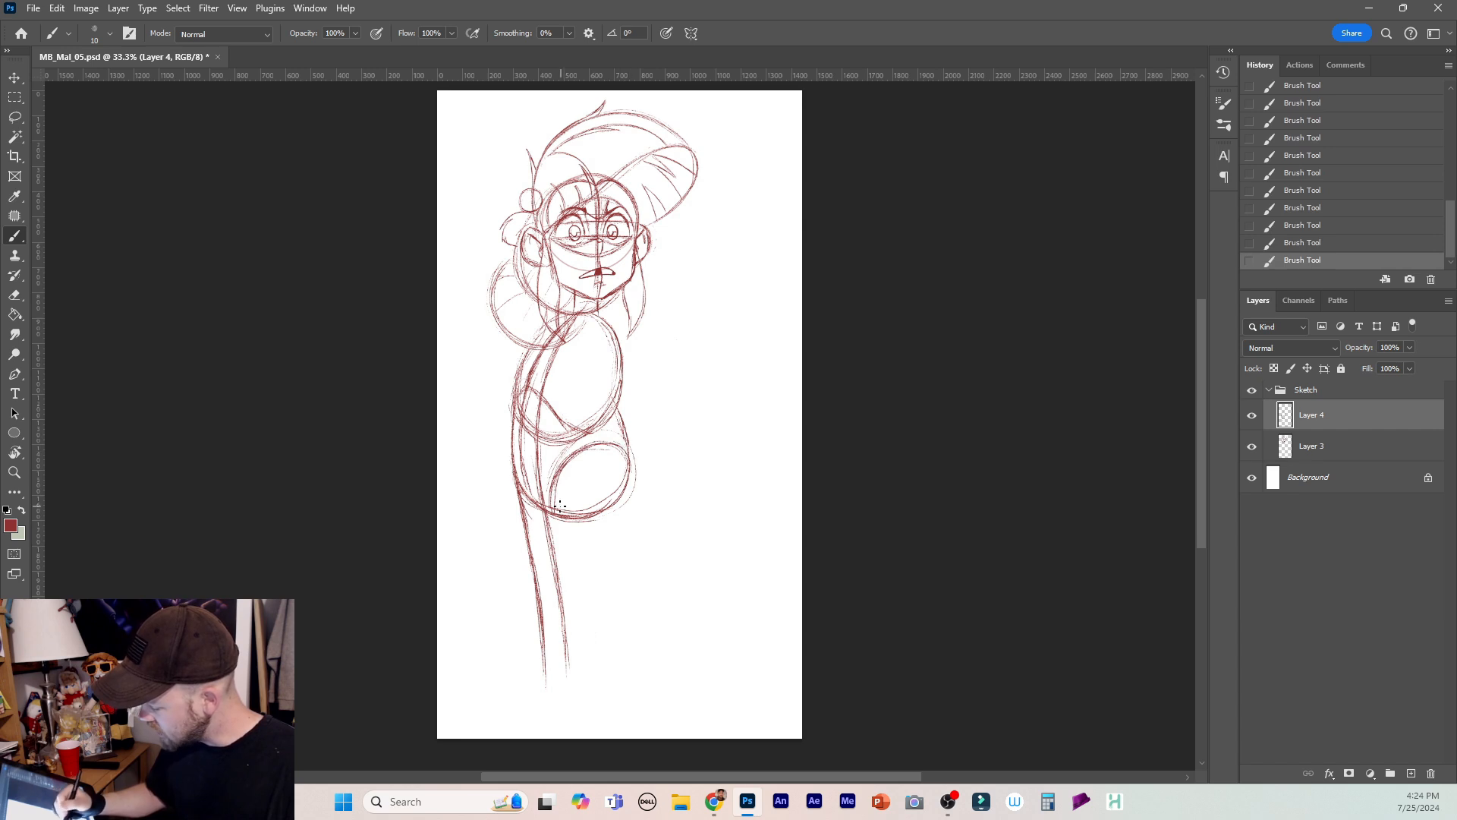
{"action": "left_click_drag", "start_coordinate": [556, 518], "coordinate": [595, 615]}
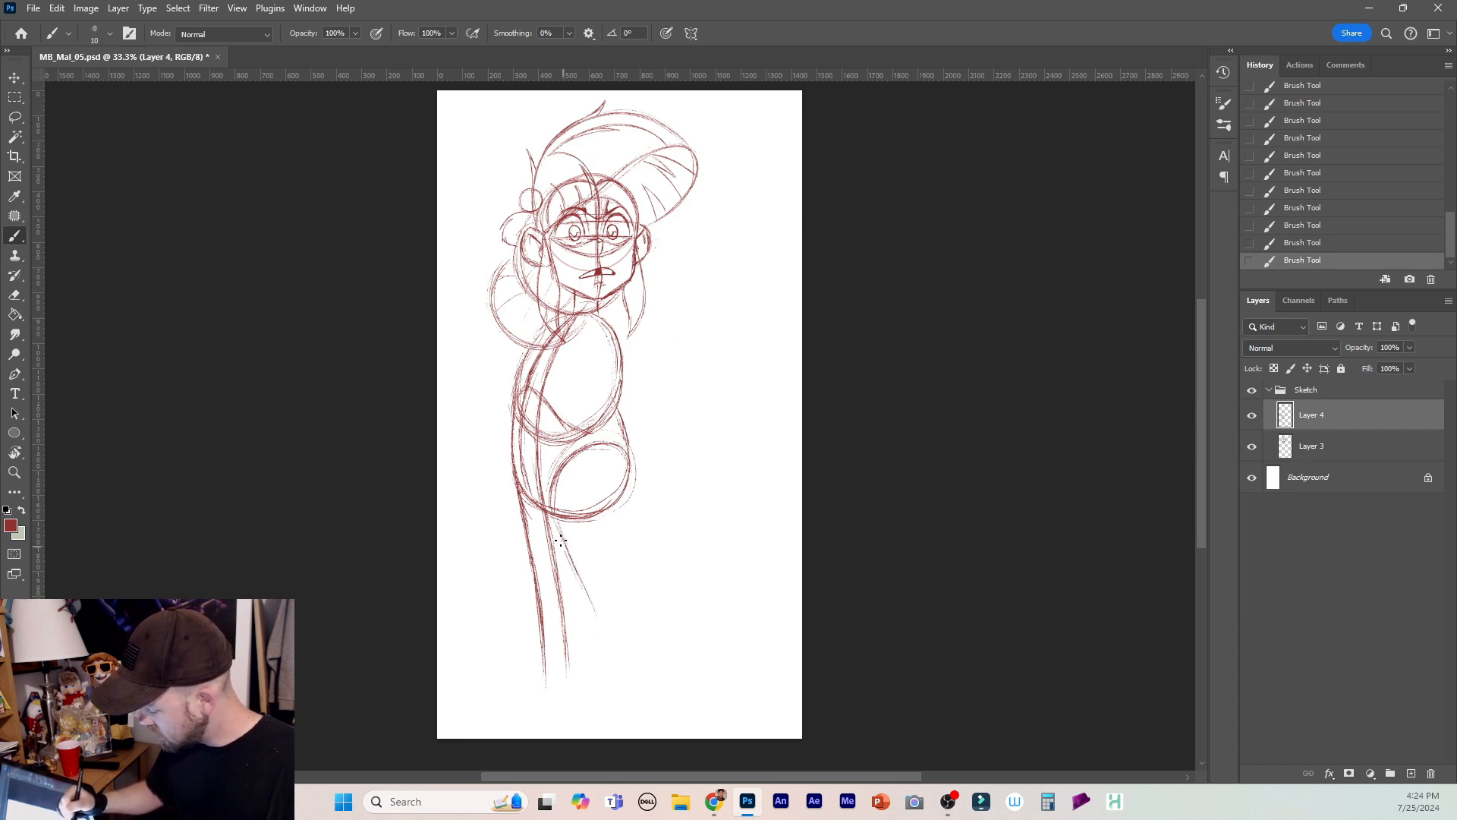
{"action": "left_click_drag", "start_coordinate": [624, 463], "coordinate": [651, 565]}
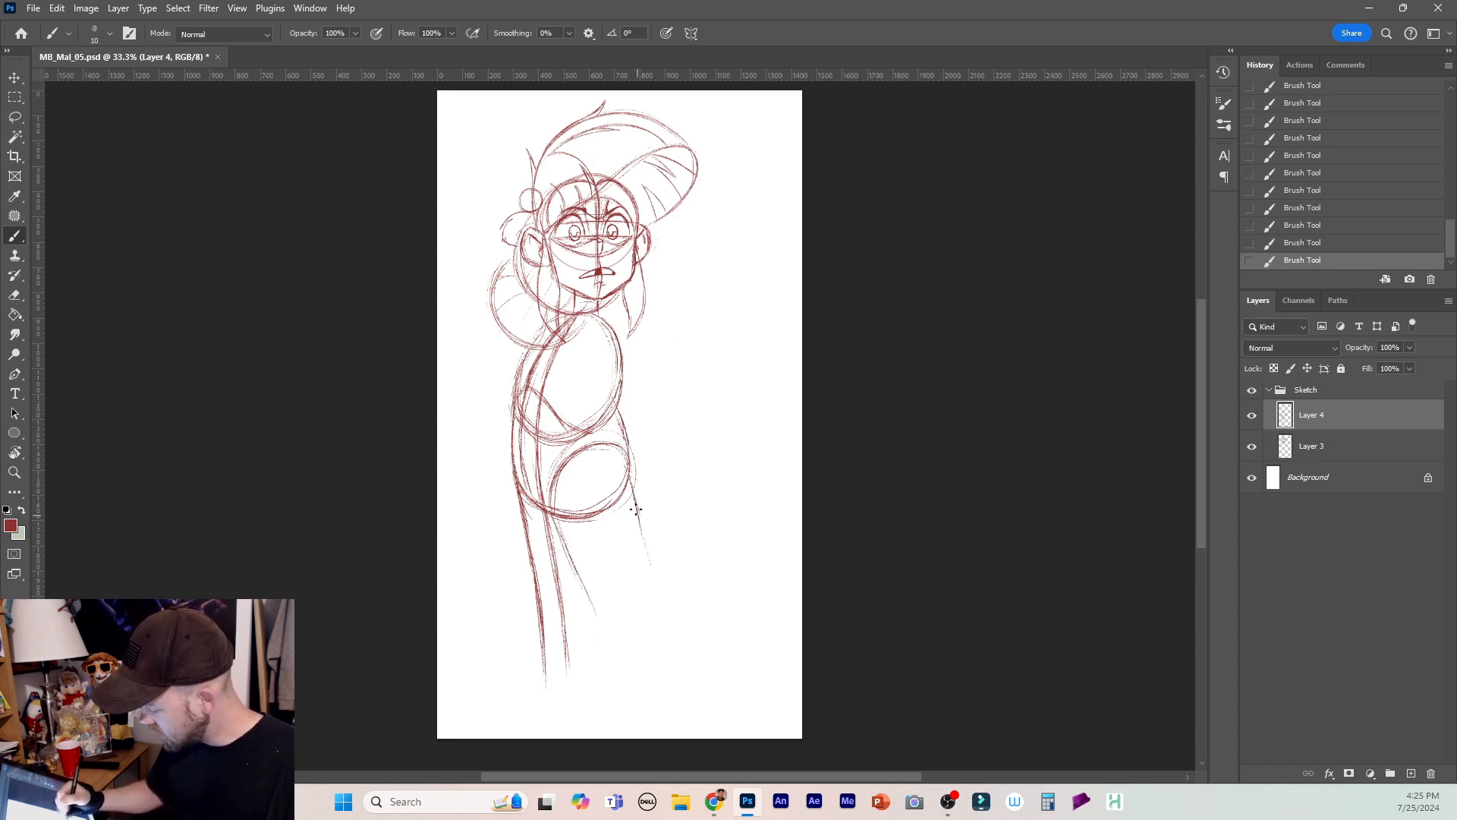
{"action": "left_click_drag", "start_coordinate": [623, 469], "coordinate": [683, 666]}
{"action": "mouse_move", "coordinate": [579, 574]}
{"action": "left_mouse_down"}
{"action": "mouse_move", "coordinate": [614, 673]}
{"action": "mouse_move", "coordinate": [608, 660]}
{"action": "left_mouse_up"}
{"action": "left_click_drag", "start_coordinate": [637, 526], "coordinate": [660, 597]}
{"action": "mouse_move", "coordinate": [630, 486]}
{"action": "left_mouse_down"}
{"action": "mouse_move", "coordinate": [656, 578]}
{"action": "mouse_move", "coordinate": [607, 670]}
{"action": "left_mouse_up"}
{"action": "left_click_drag", "start_coordinate": [592, 612], "coordinate": [607, 665]}
{"action": "left_click_drag", "start_coordinate": [574, 562], "coordinate": [595, 622]}
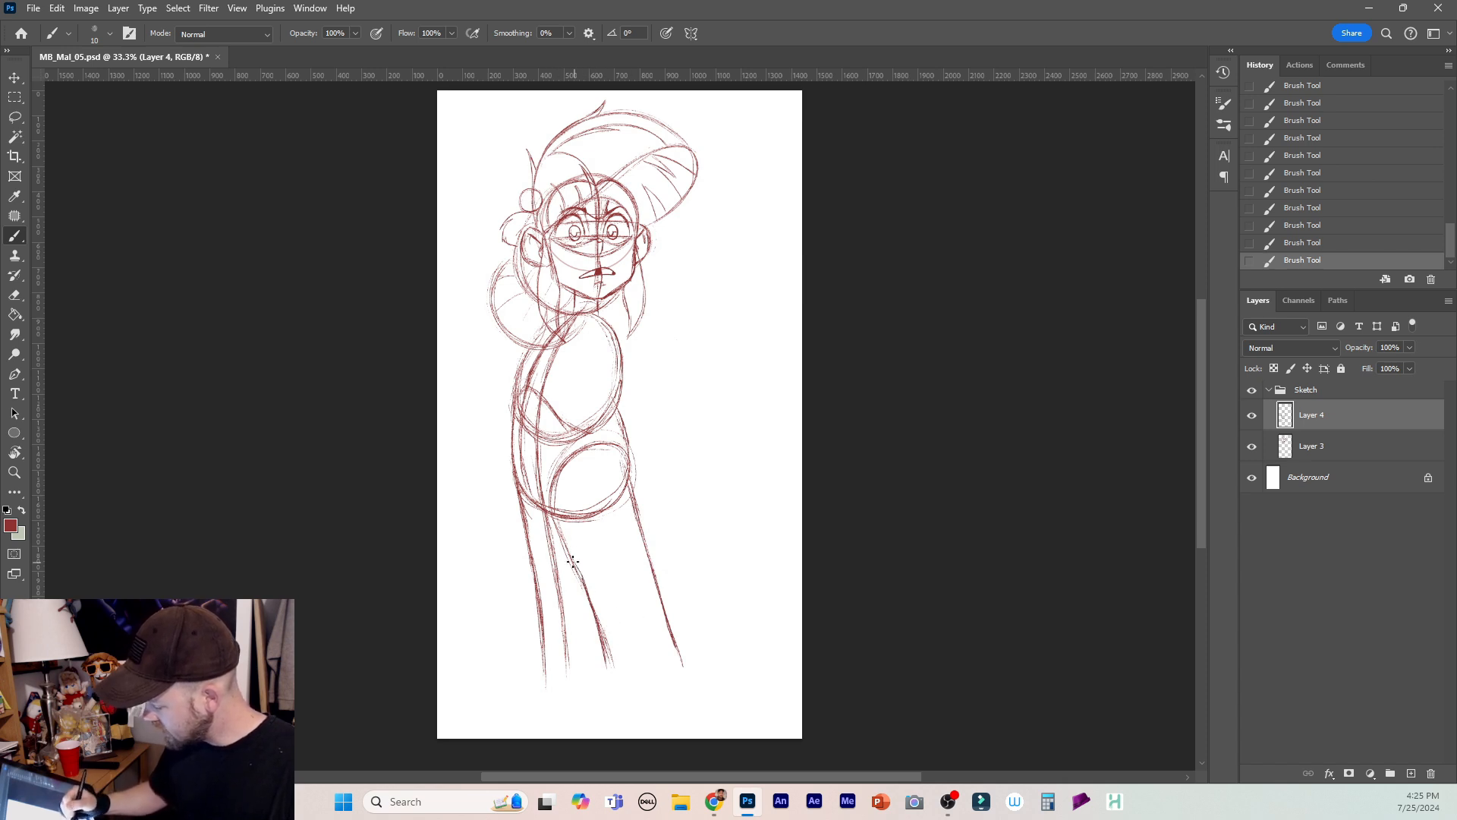
{"action": "left_click_drag", "start_coordinate": [600, 634], "coordinate": [618, 699]}
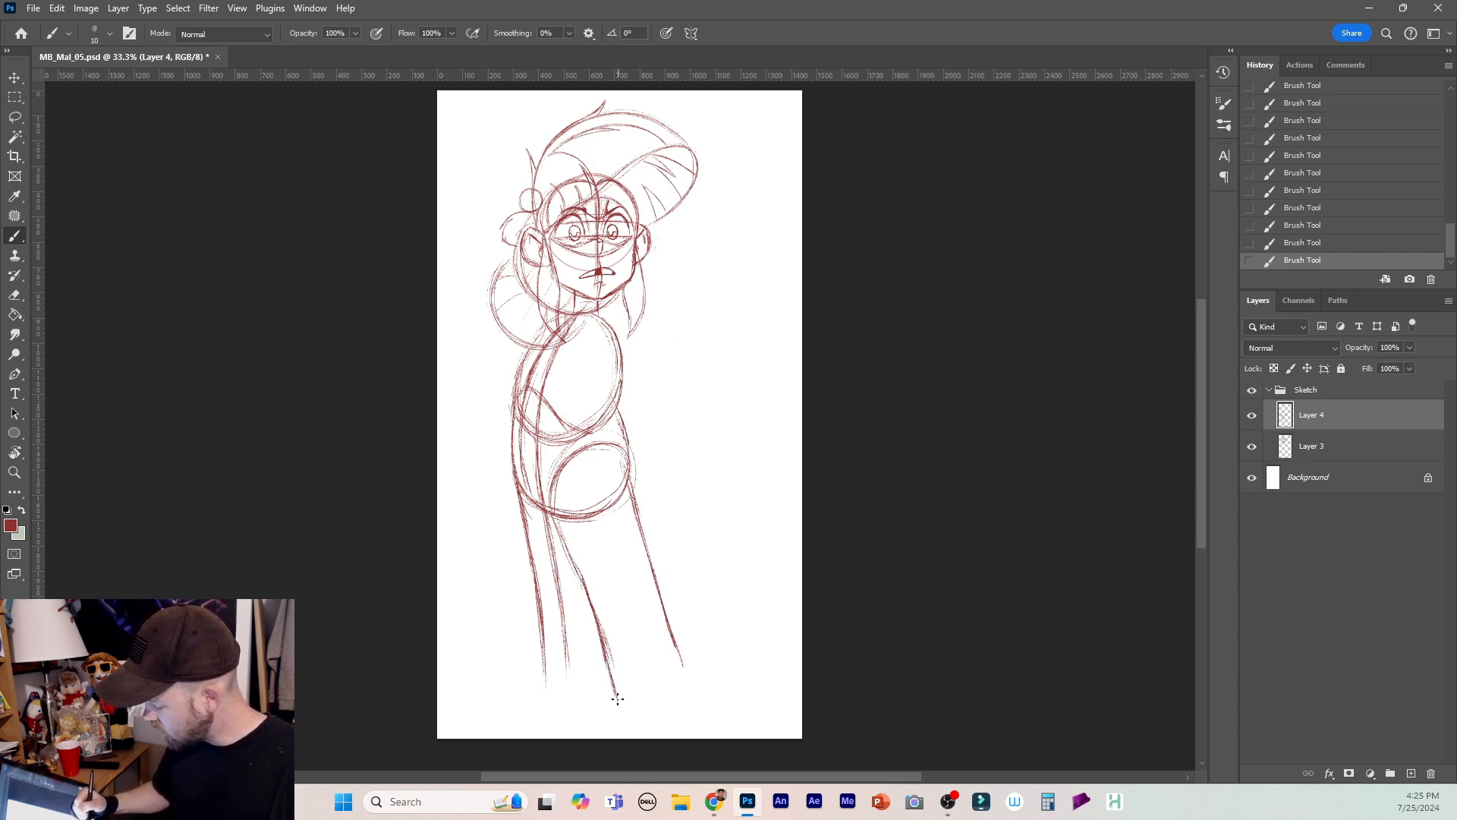
Draw a straight horizontal ground line below the figure and extend the leg lines down to it.
{"action": "mouse_move", "coordinate": [489, 728]}
{"action": "left_mouse_down"}
{"action": "mouse_move", "coordinate": [727, 734]}
{"action": "mouse_move", "coordinate": [488, 733]}
{"action": "left_mouse_up"}
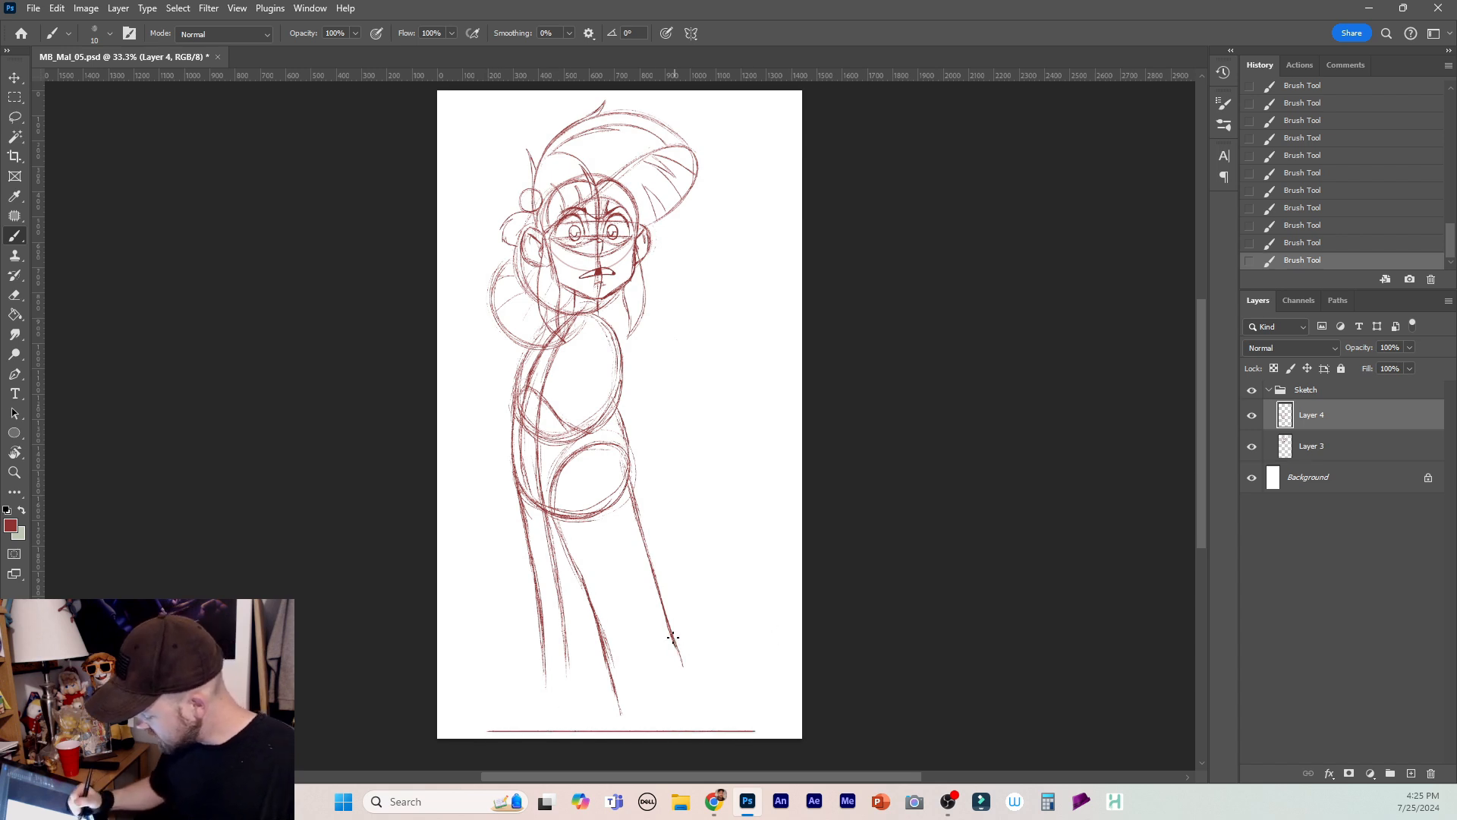
{"action": "left_click_drag", "start_coordinate": [672, 637], "coordinate": [715, 725]}
{"action": "left_click_drag", "start_coordinate": [607, 675], "coordinate": [621, 727]}
{"action": "left_click_drag", "start_coordinate": [611, 677], "coordinate": [622, 729]}
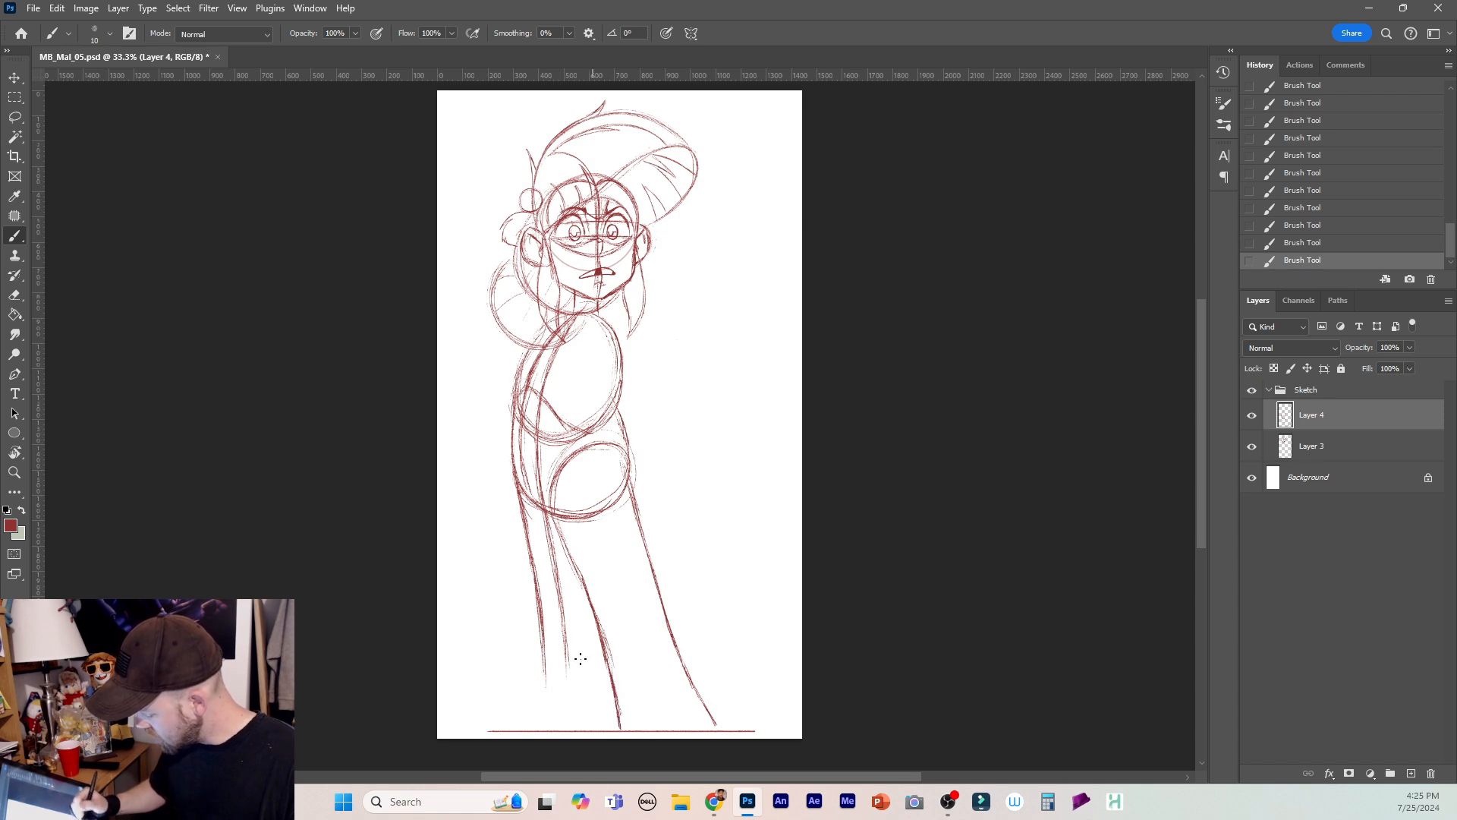
{"action": "left_click_drag", "start_coordinate": [545, 669], "coordinate": [542, 729]}
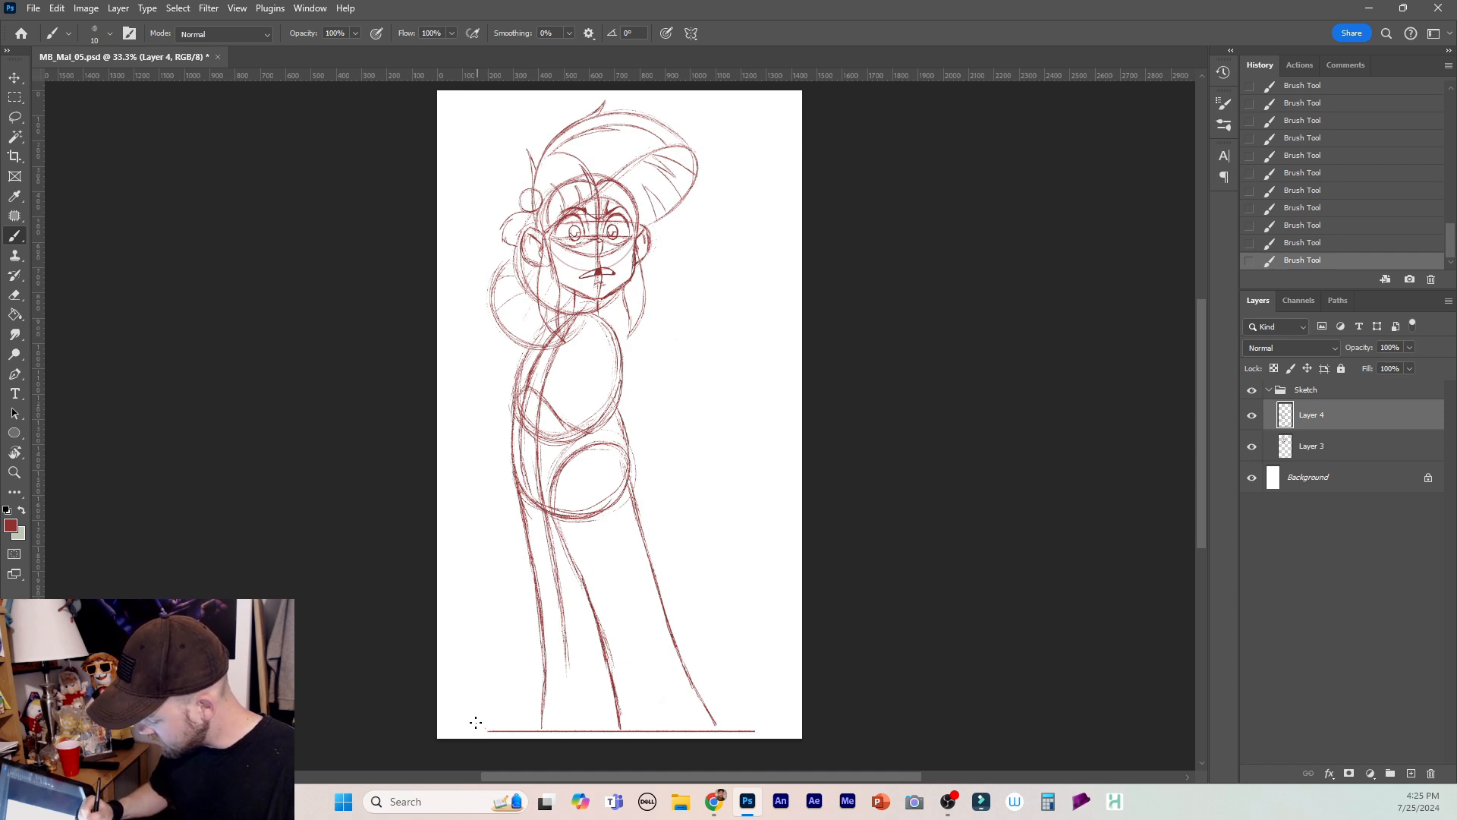
Sketch the left foot's toe at the ground line's end and layered arcs for the right foot, undoing the small ankle circle.
{"action": "mouse_move", "coordinate": [472, 718]}
{"action": "left_mouse_down"}
{"action": "mouse_move", "coordinate": [486, 730]}
{"action": "mouse_move", "coordinate": [469, 713]}
{"action": "left_mouse_up"}
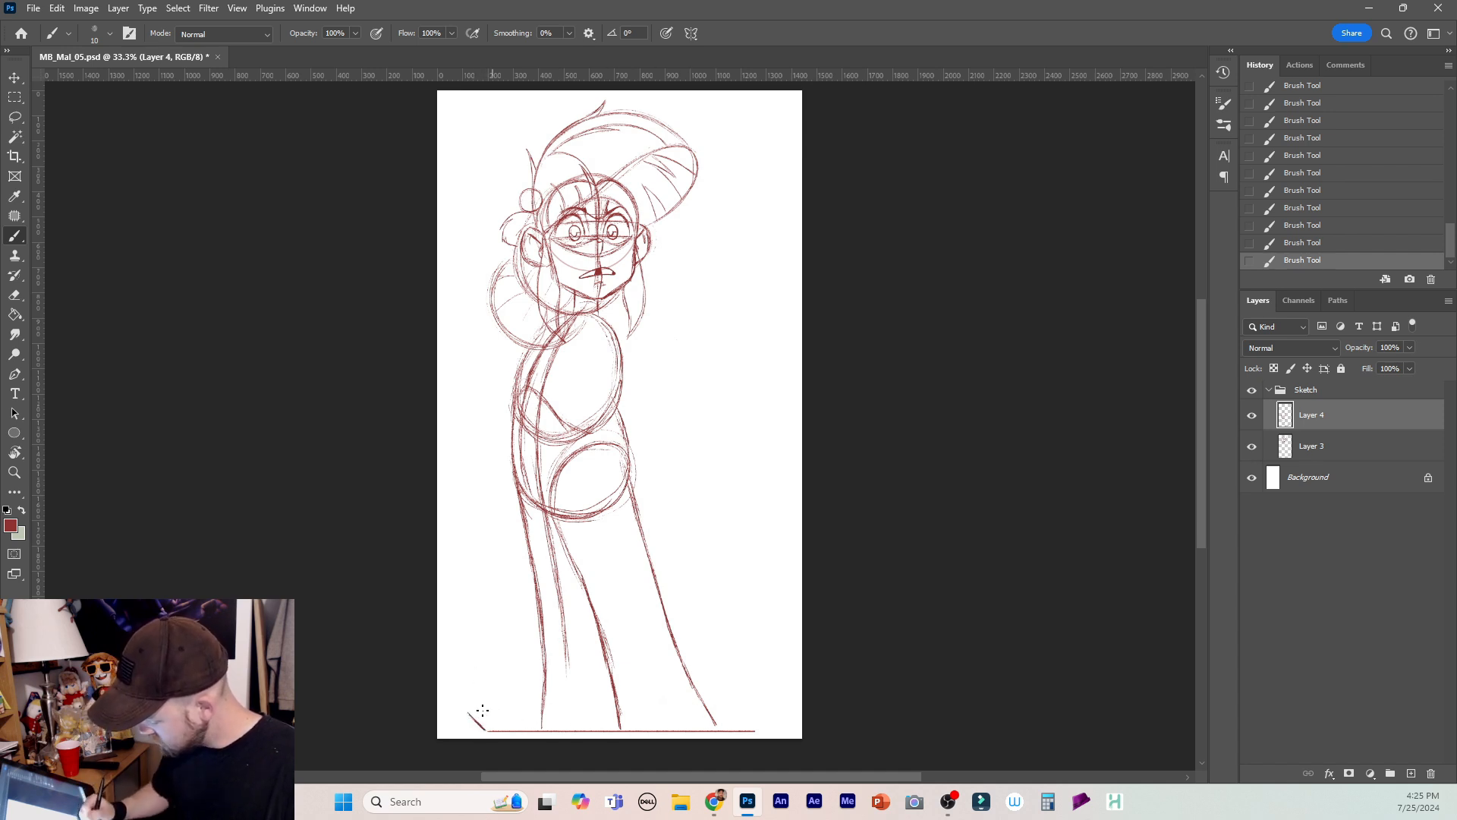
{"action": "left_click_drag", "start_coordinate": [472, 718], "coordinate": [485, 727]}
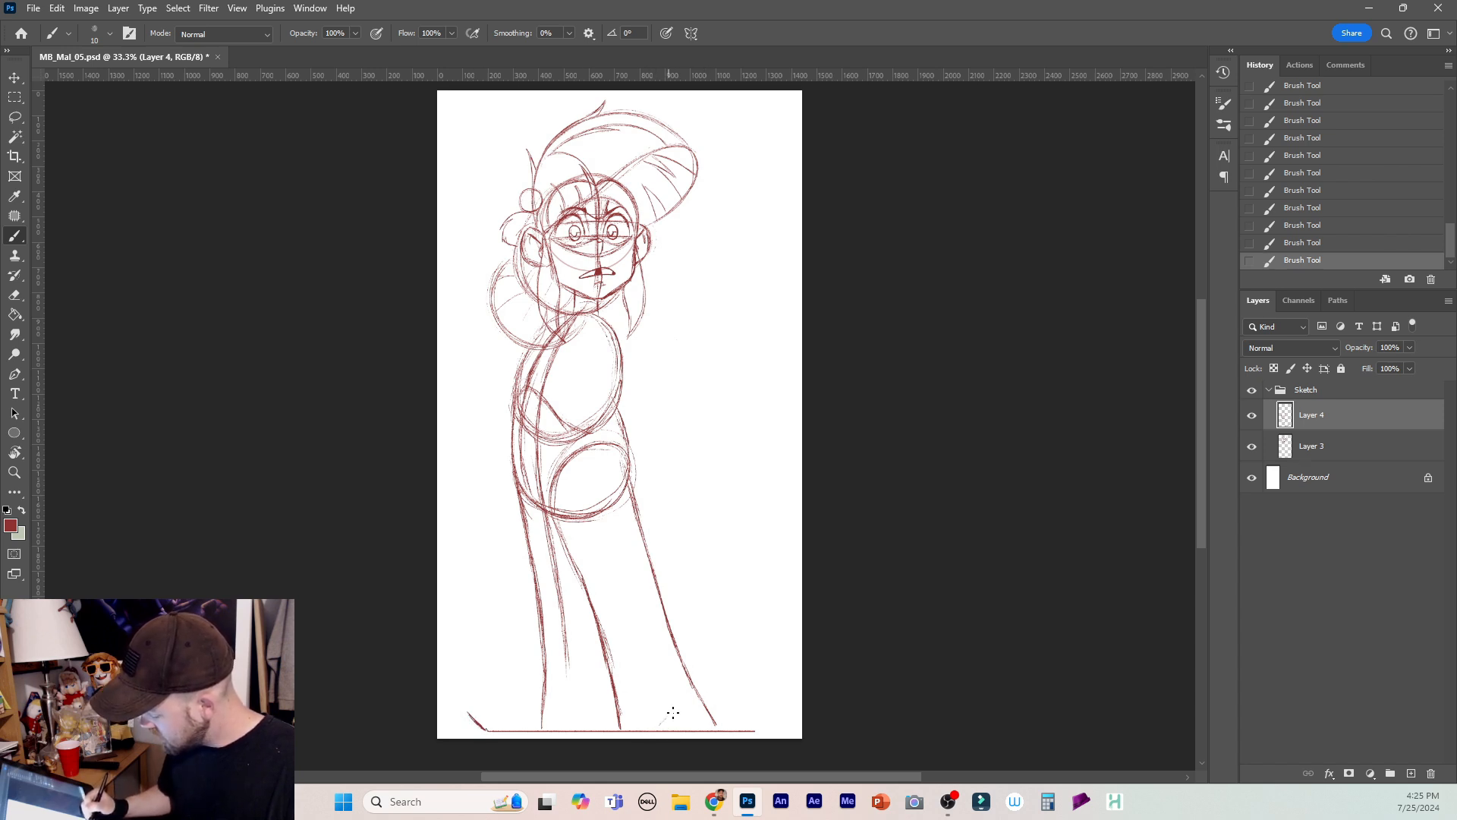
{"action": "left_click_drag", "start_coordinate": [659, 723], "coordinate": [683, 713]}
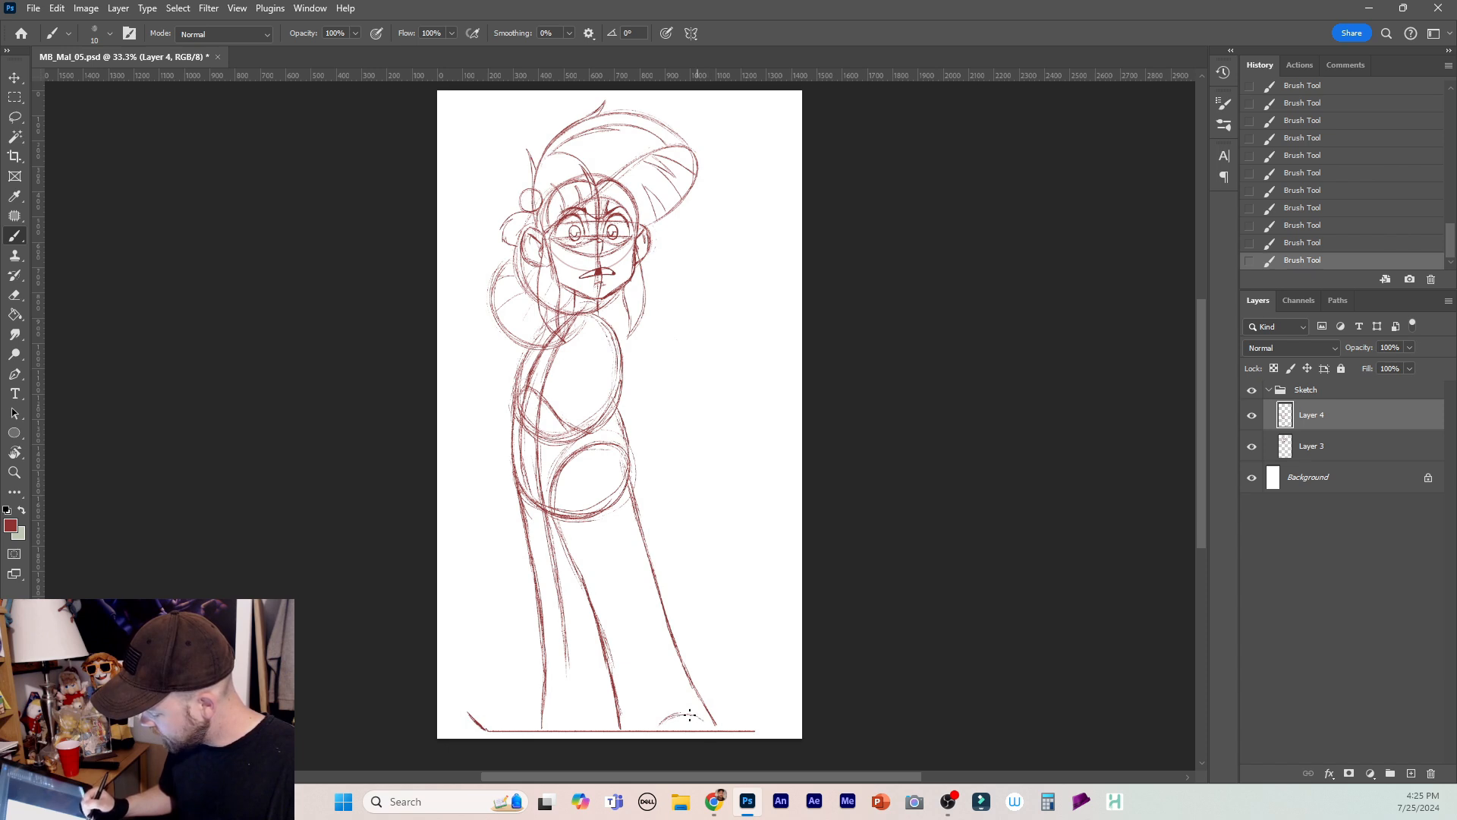
{"action": "left_click_drag", "start_coordinate": [678, 713], "coordinate": [714, 725]}
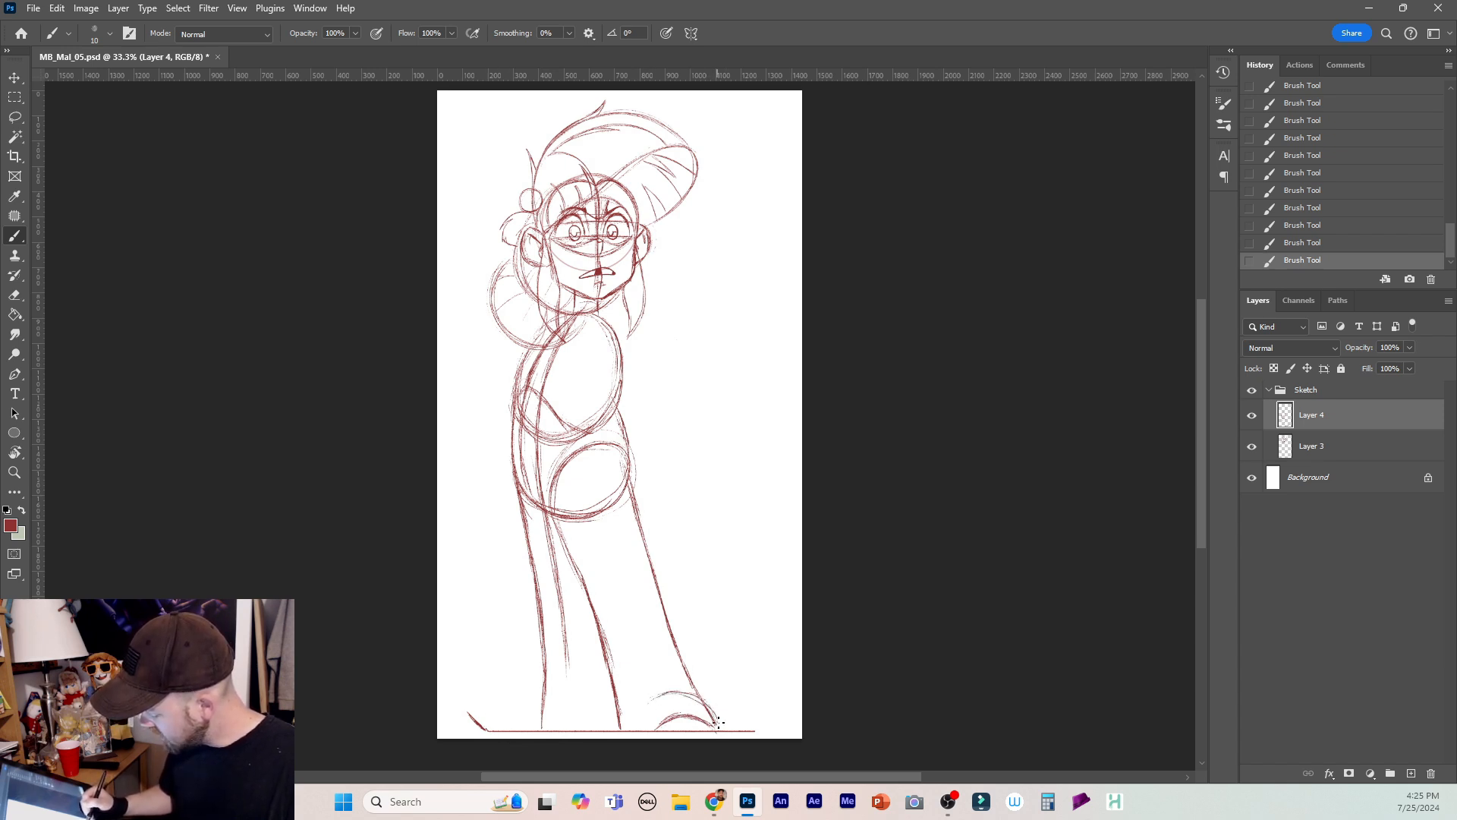
{"action": "mouse_move", "coordinate": [718, 723]}
{"action": "left_mouse_down"}
{"action": "mouse_move", "coordinate": [687, 693]}
{"action": "mouse_move", "coordinate": [632, 715]}
{"action": "left_mouse_up"}
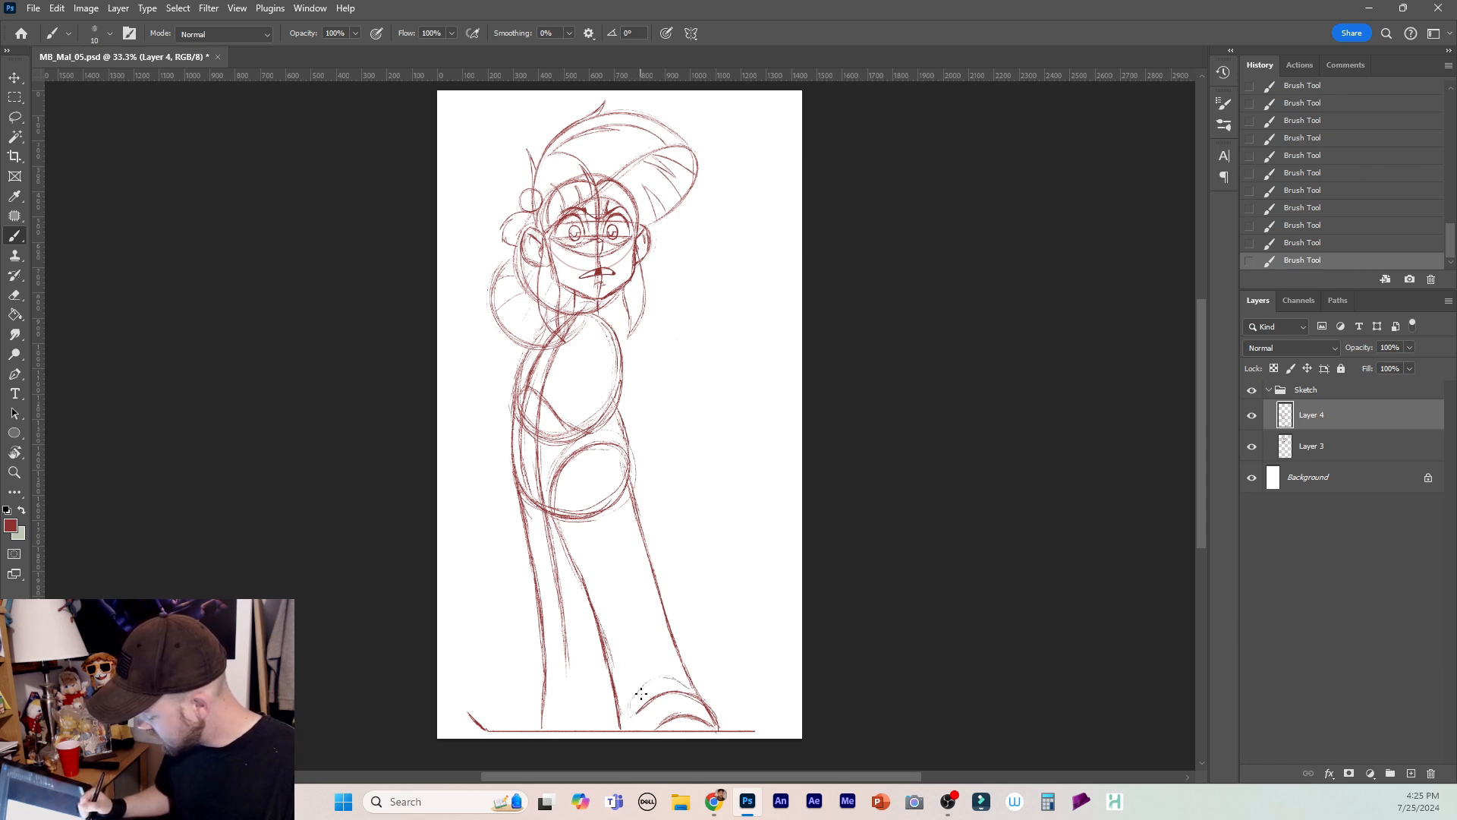
{"action": "mouse_move", "coordinate": [643, 689]}
{"action": "left_mouse_down"}
{"action": "mouse_move", "coordinate": [692, 687]}
{"action": "mouse_move", "coordinate": [613, 692]}
{"action": "left_mouse_up"}
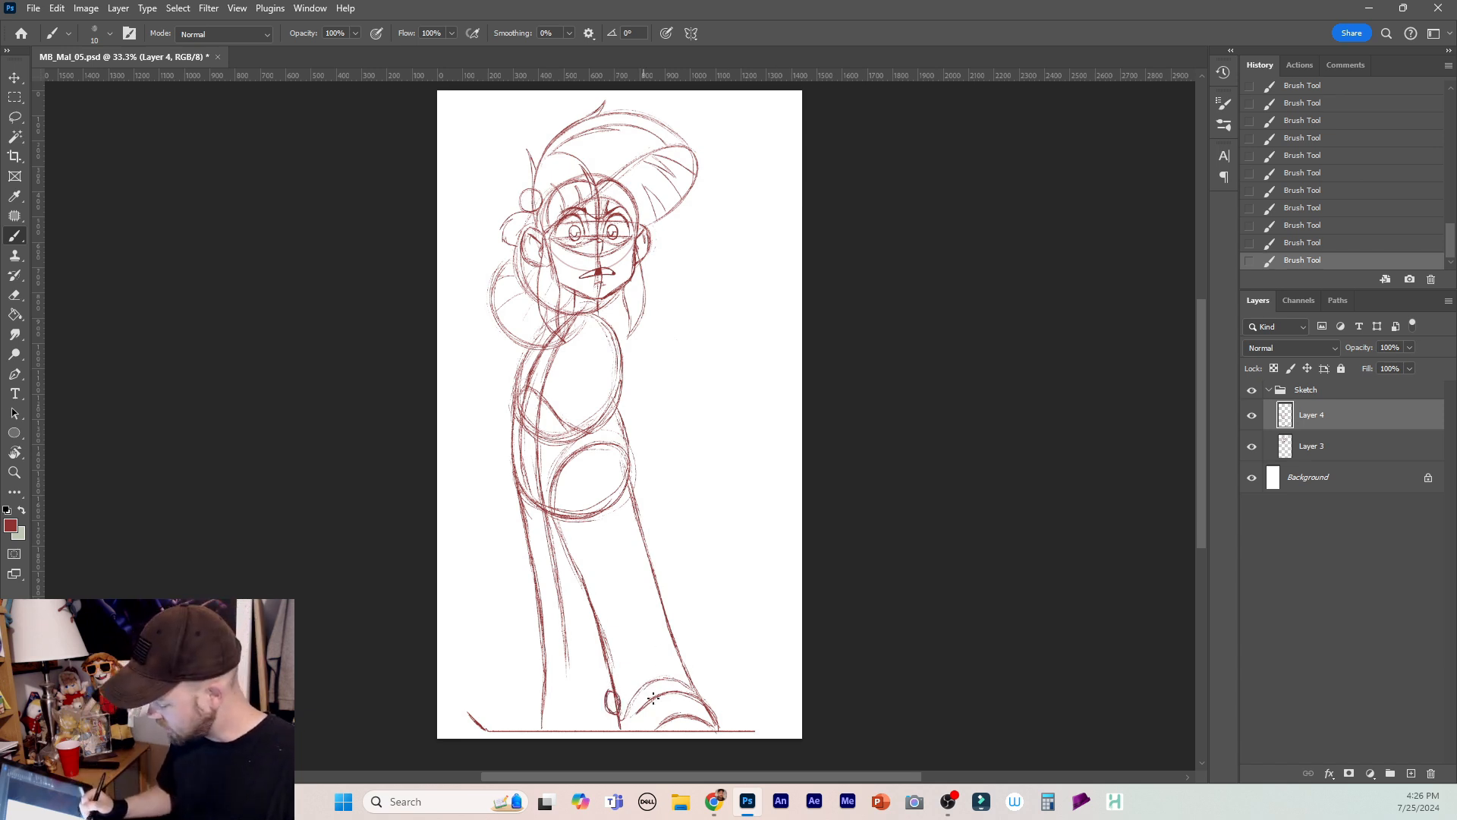
{"action": "key", "text": "ctrl+z"}
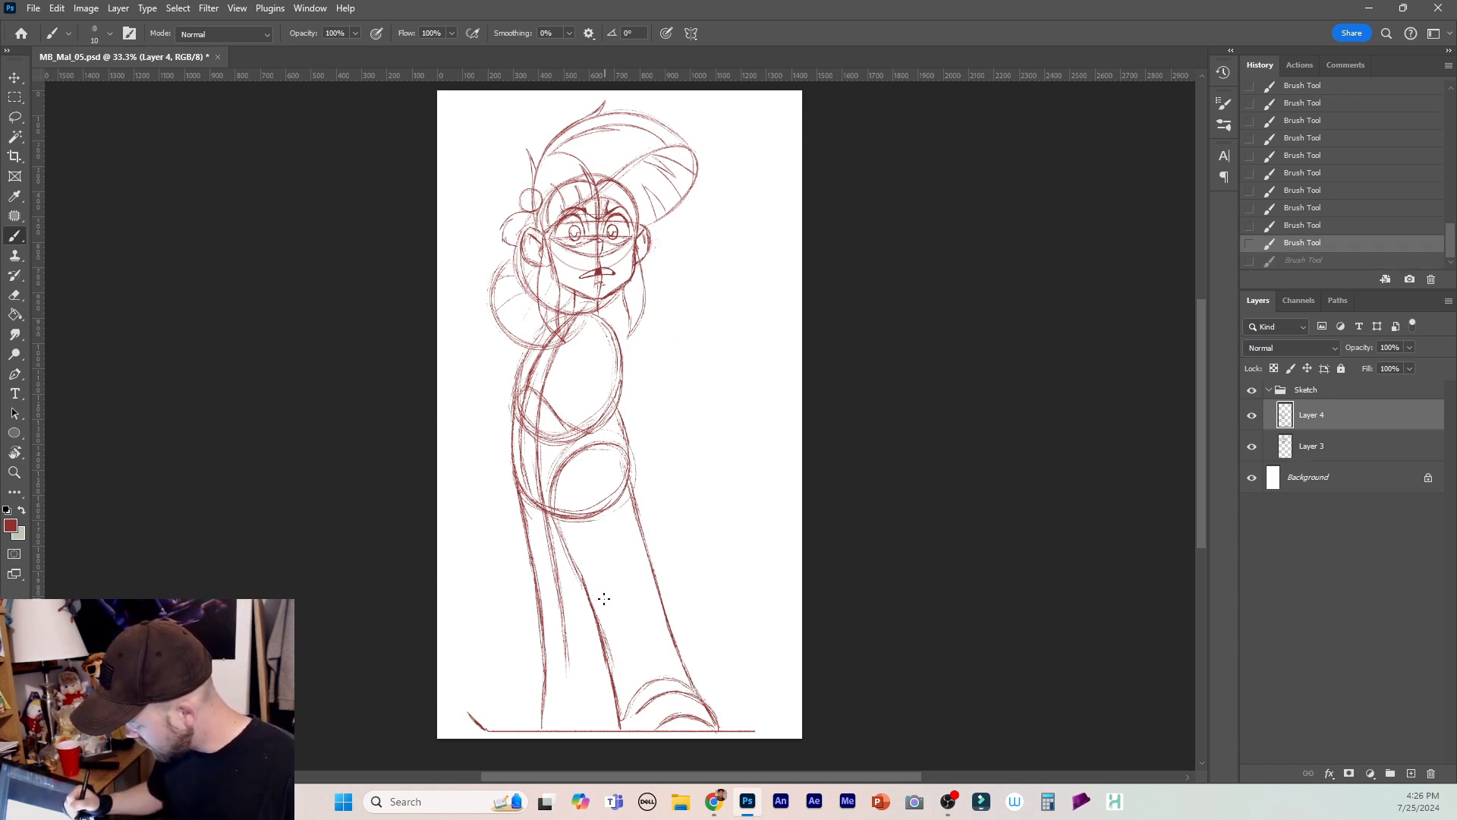
Try sketching a curved knee-height contour with a small loop across the right leg, and undo it.
{"action": "mouse_move", "coordinate": [637, 570]}
{"action": "left_mouse_down"}
{"action": "mouse_move", "coordinate": [603, 624]}
{"action": "mouse_move", "coordinate": [641, 570]}
{"action": "mouse_move", "coordinate": [659, 597]}
{"action": "mouse_move", "coordinate": [601, 623]}
{"action": "mouse_move", "coordinate": [658, 598]}
{"action": "mouse_move", "coordinate": [586, 588]}
{"action": "mouse_move", "coordinate": [597, 611]}
{"action": "left_mouse_up"}
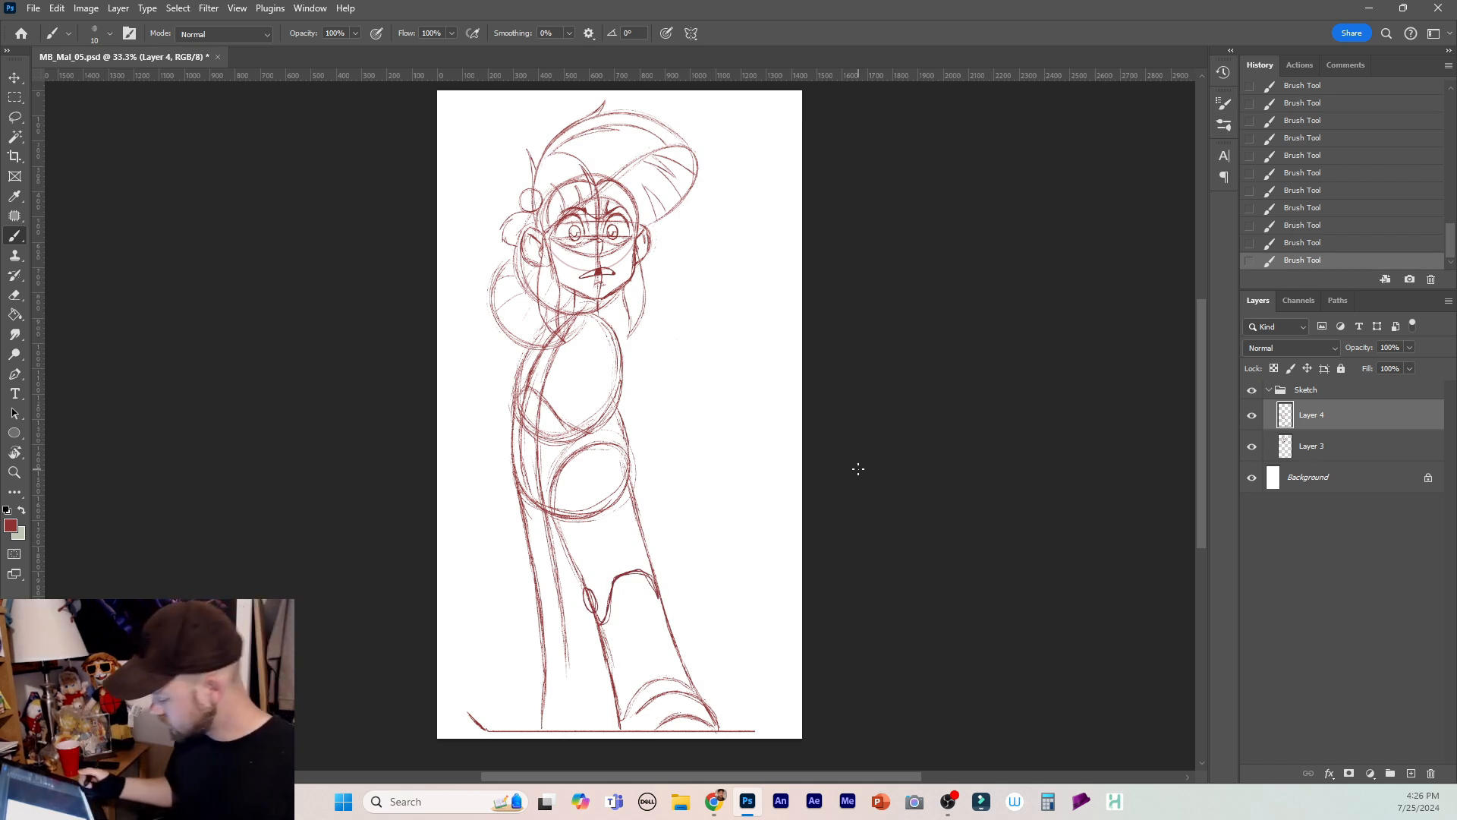
{"action": "key", "text": "ctrl+z"}
{"action": "key", "text": "ctrl+z"}
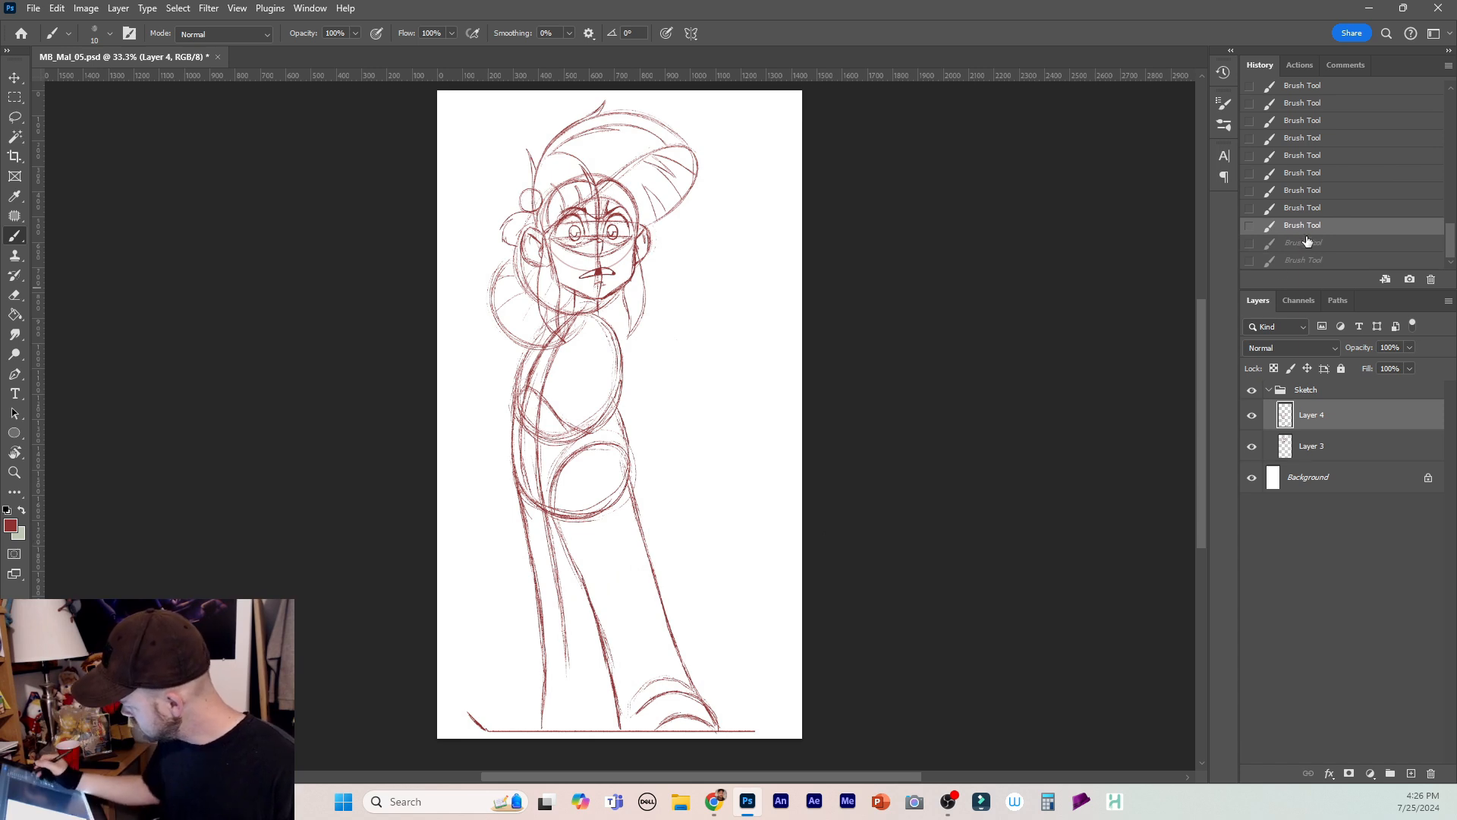
{"action": "key", "text": "ctrl+shift+z"}
Sketch the top of the left foot, add a horizontal guideline at ankle height, and refine the strokes around the right ankle.
{"action": "left_click_drag", "start_coordinate": [477, 718], "coordinate": [472, 702]}
{"action": "mouse_move", "coordinate": [674, 691]}
{"action": "left_mouse_down"}
{"action": "mouse_move", "coordinate": [477, 691]}
{"action": "mouse_move", "coordinate": [541, 684]}
{"action": "left_mouse_up"}
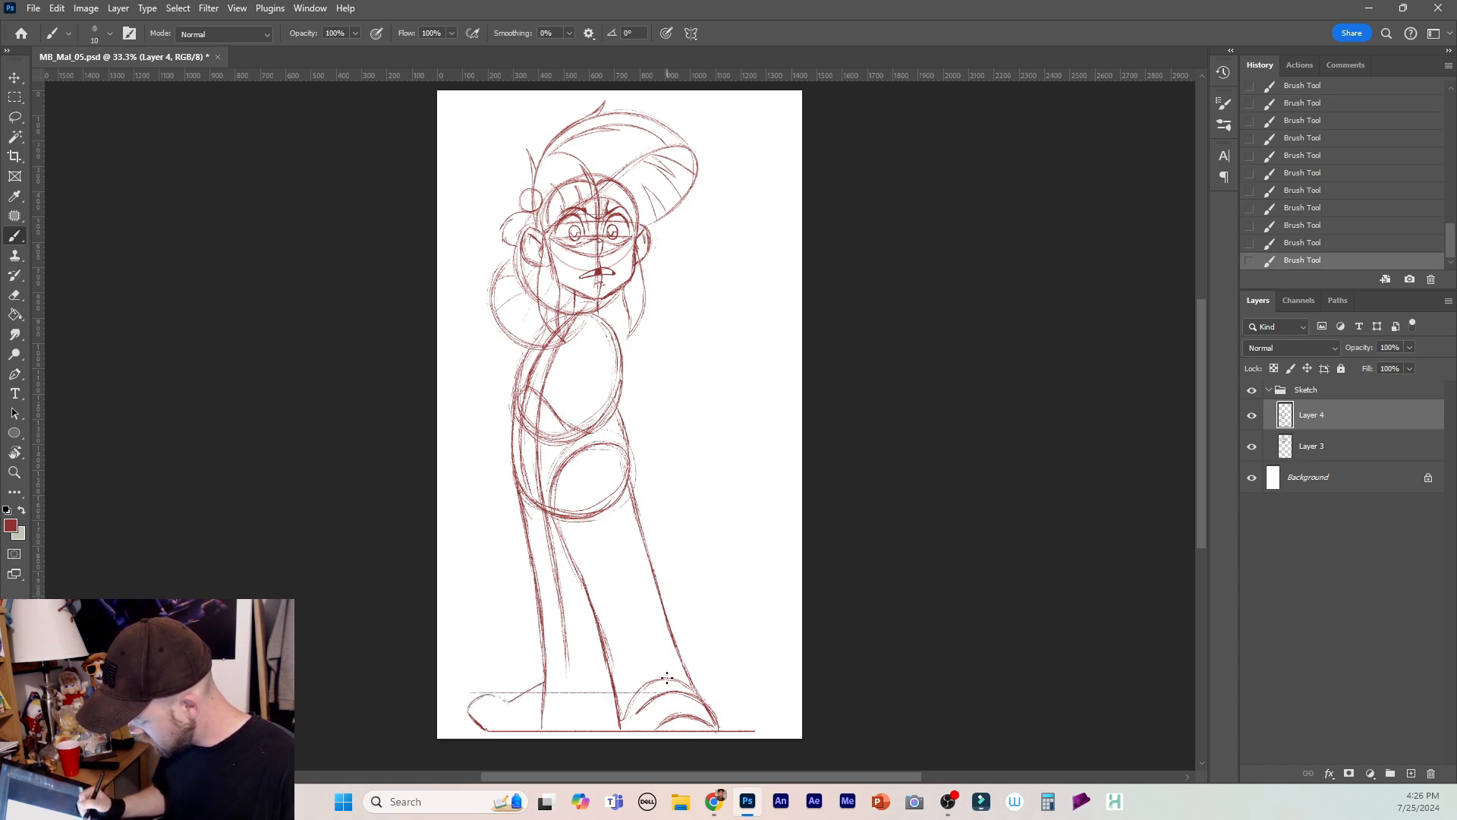
{"action": "left_click_drag", "start_coordinate": [667, 677], "coordinate": [554, 685]}
{"action": "key", "text": "ctrl+z"}
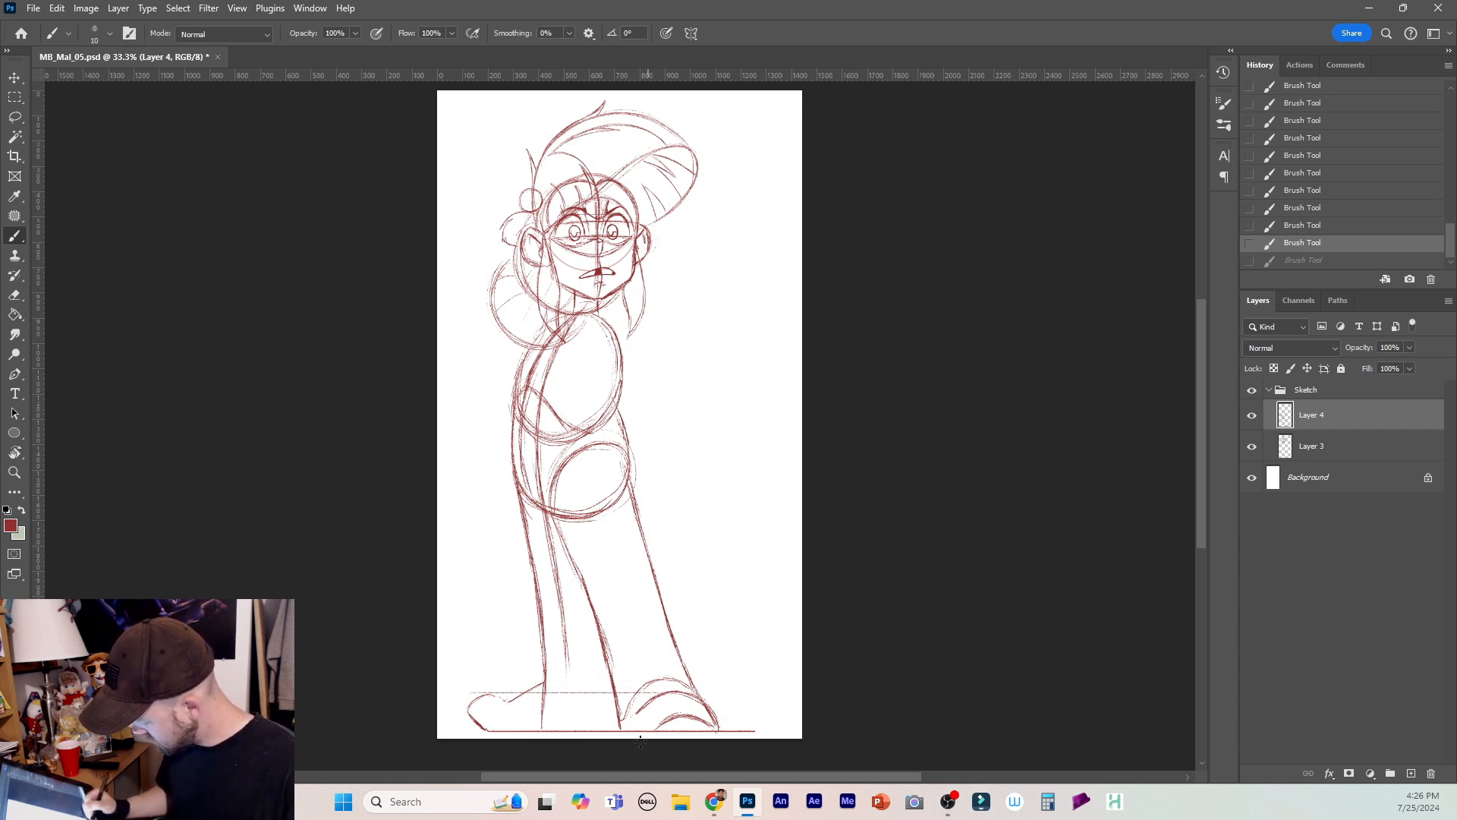
{"action": "key", "text": "ctrl+shift+z"}
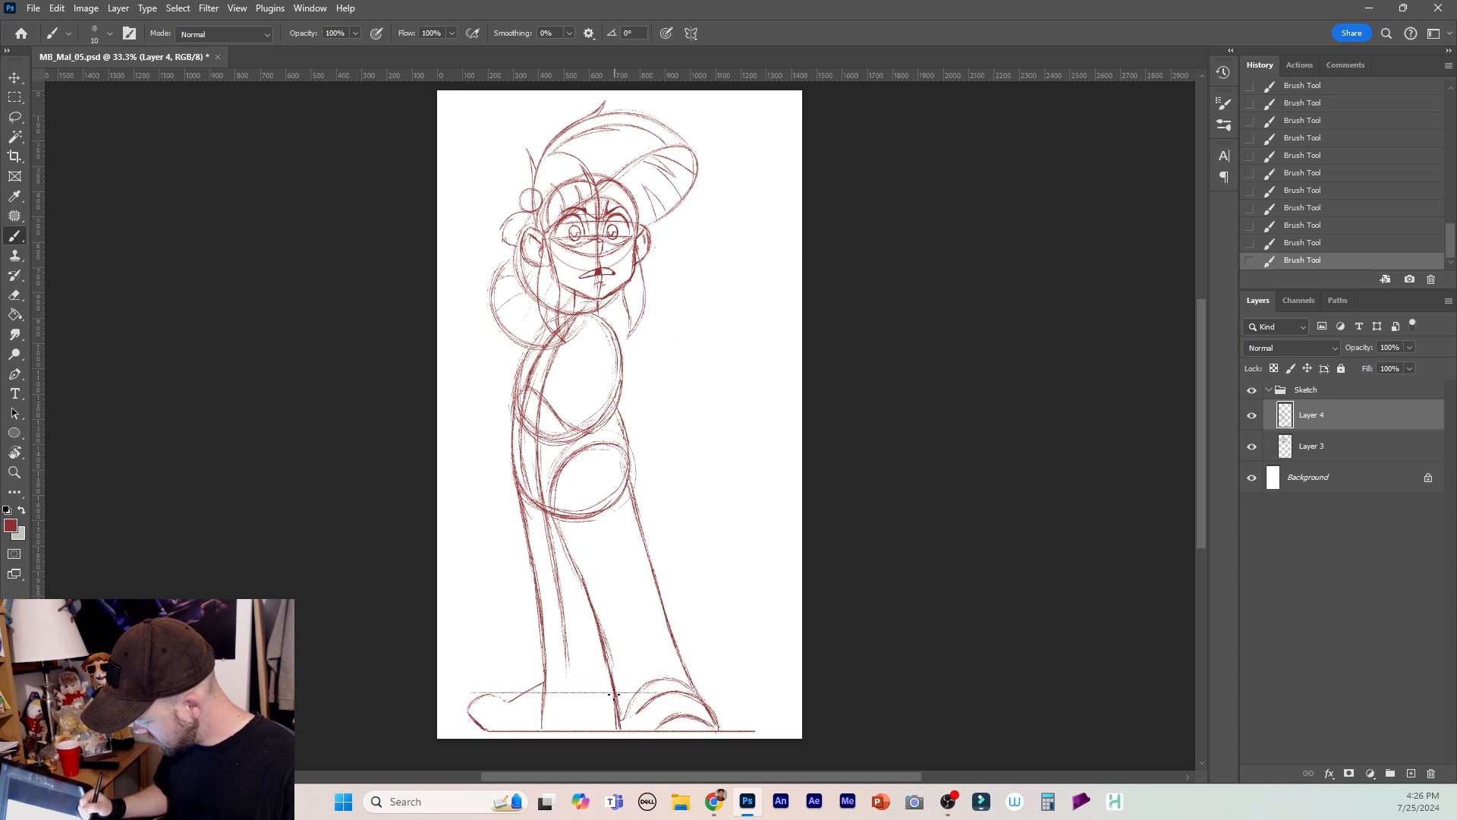
{"action": "key", "text": "ctrl+z"}
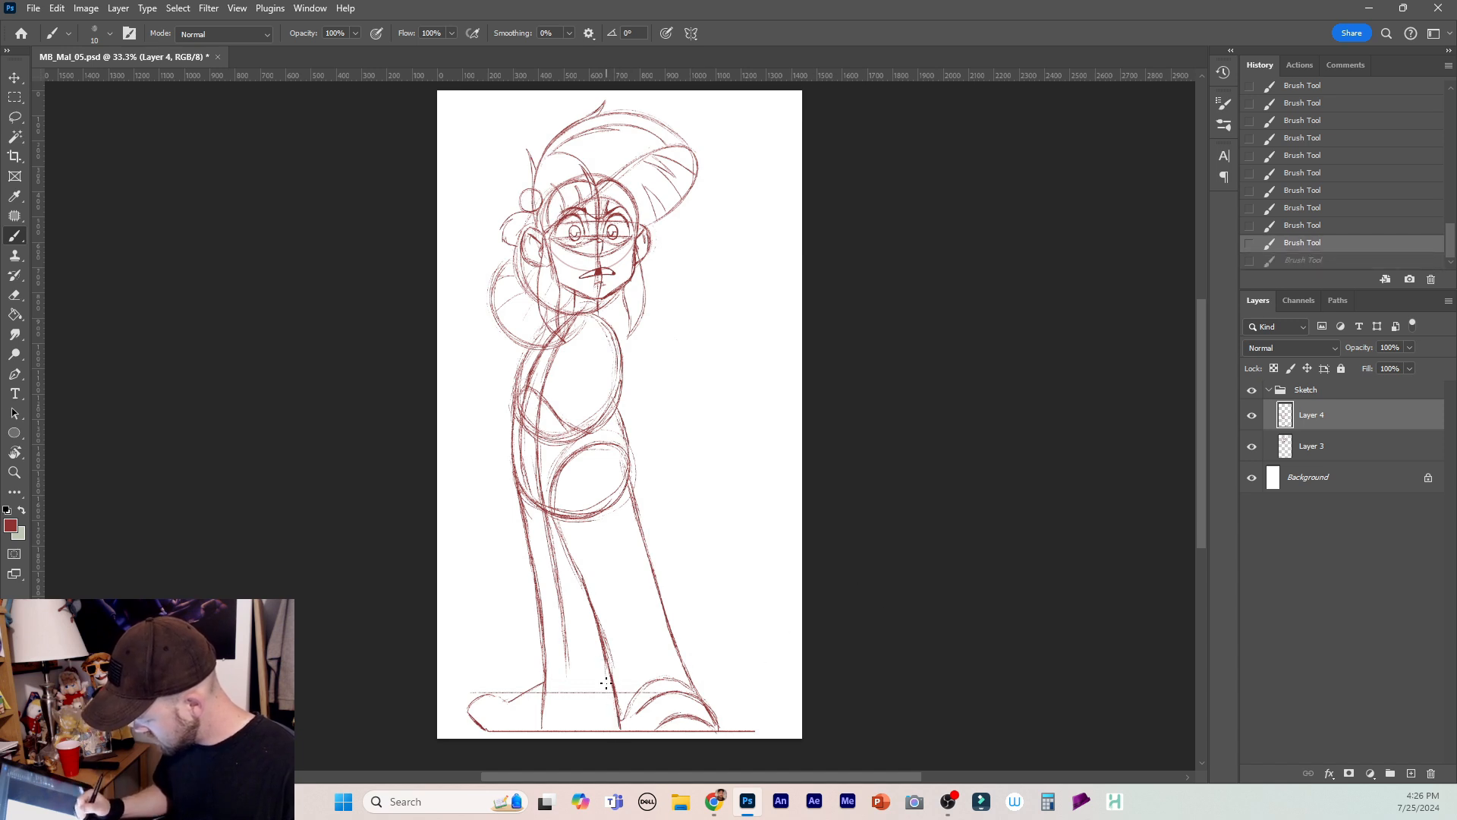
{"action": "key", "text": "ctrl+shift+z"}
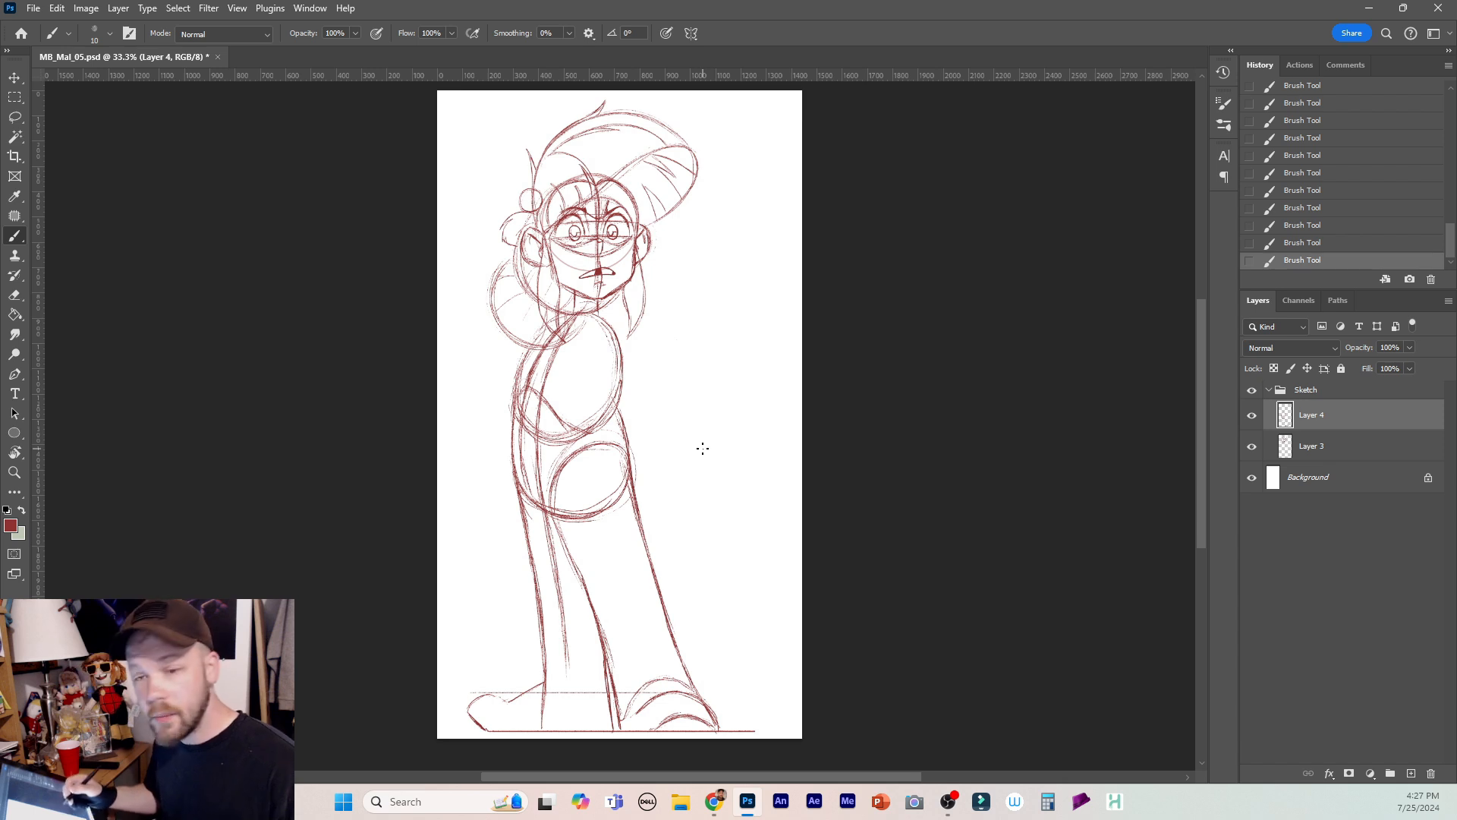
Add a new empty layer above Layer 4 in the Sketch group.
{"action": "left_click", "coordinate": [1411, 773]}
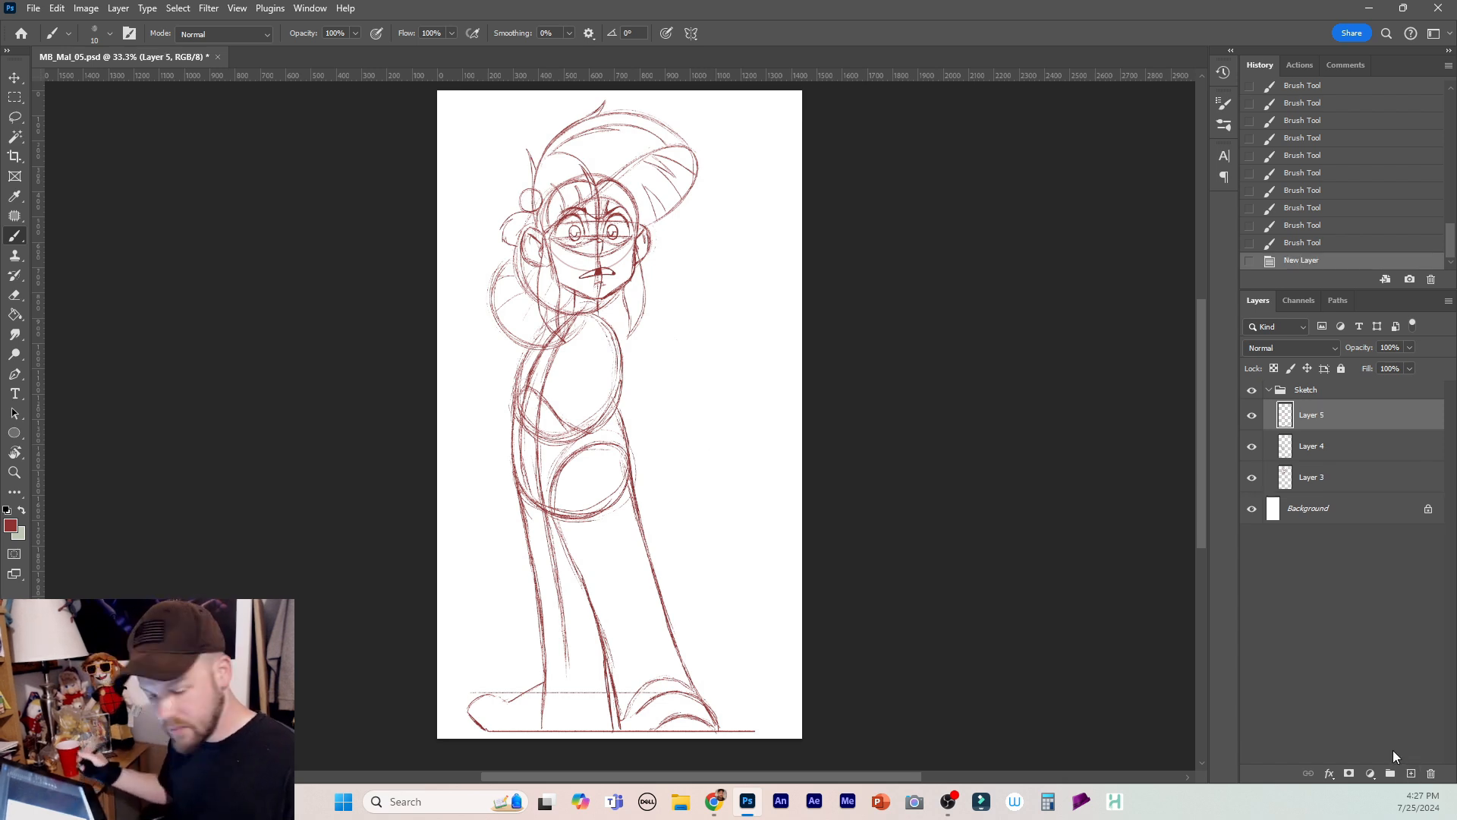
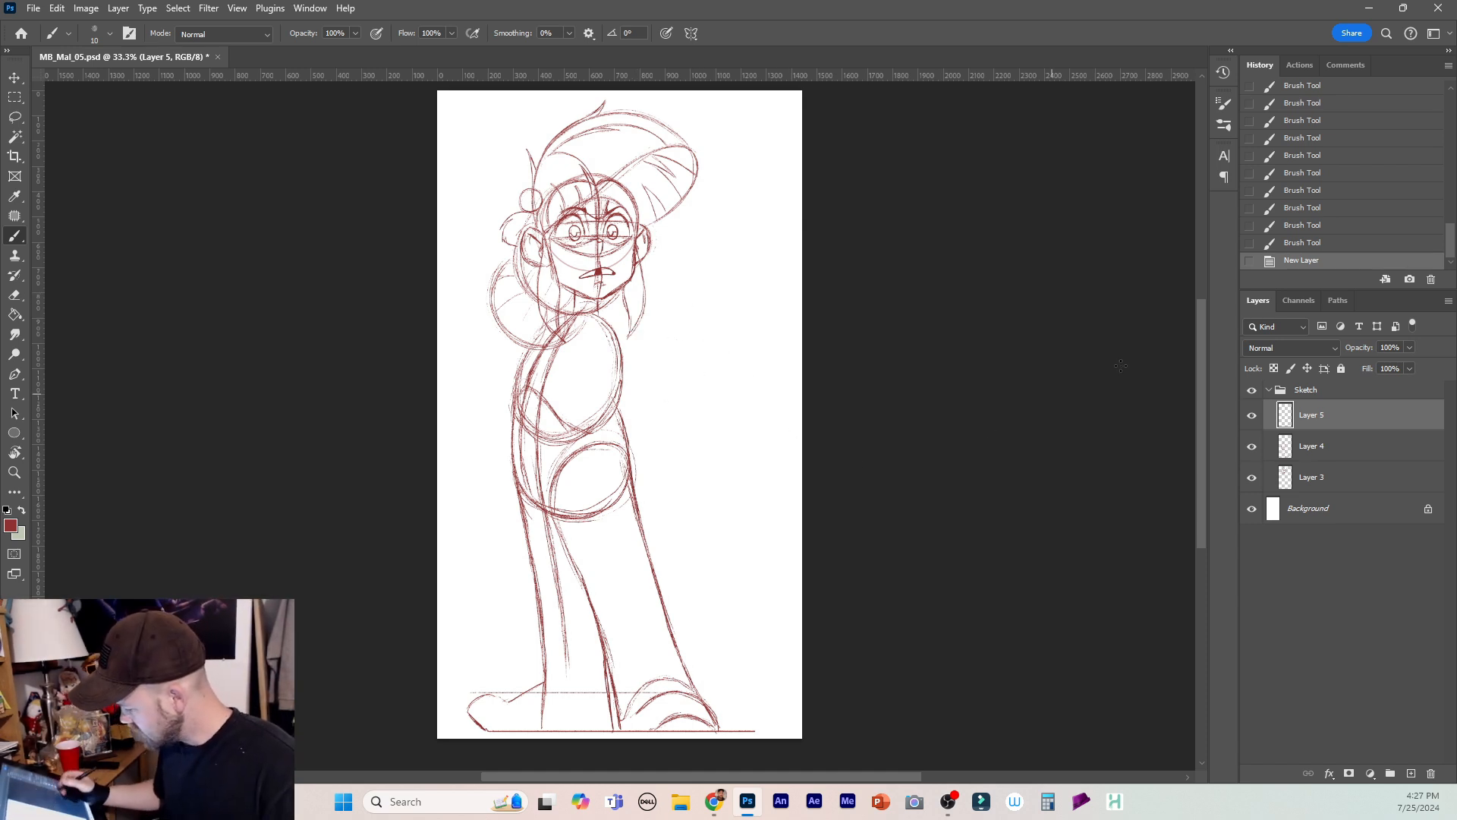
Scale the whole Sketch group down proportionally to about 90.9%, keeping the feet near the page's lower edge.
{"action": "left_click", "coordinate": [1357, 394]}
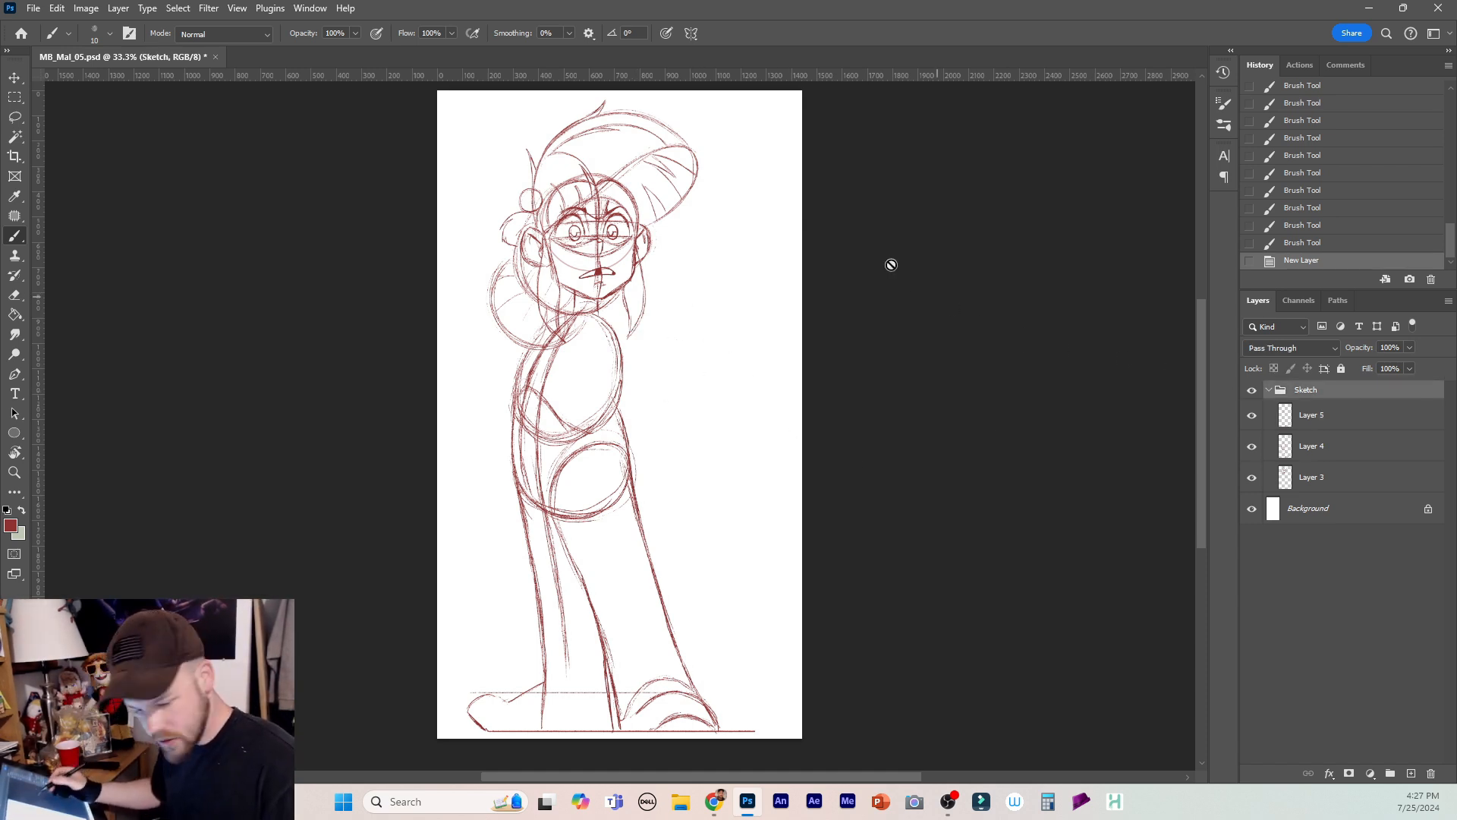
{"action": "key", "text": "ctrl+t"}
{"action": "left_click_drag", "start_coordinate": [758, 97], "coordinate": [720, 153]}
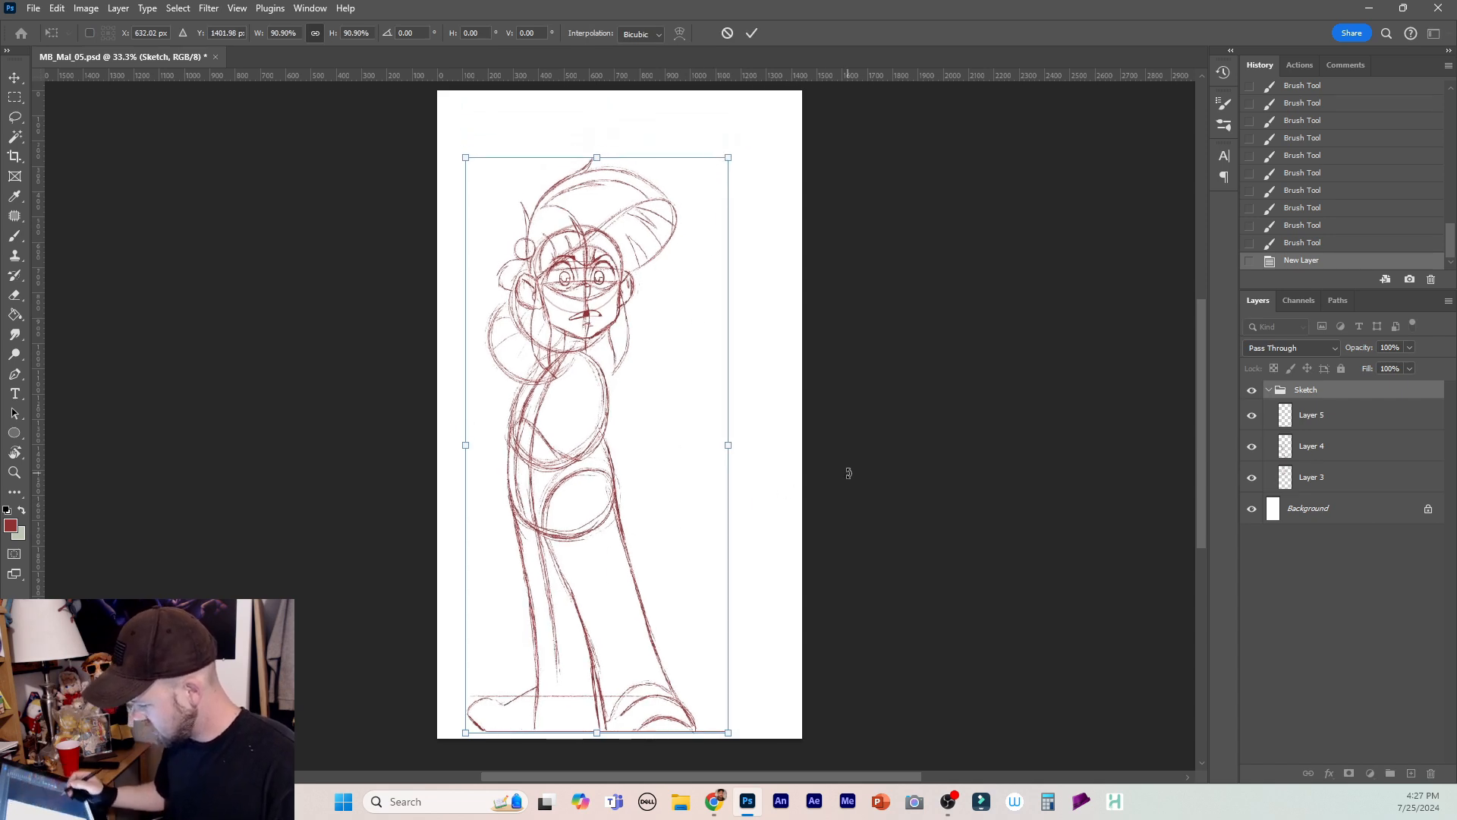
{"action": "key", "text": "Return"}
Shrink the body on Layer 4 and Layer 5 relative to the head, and shift it up beneath the chin.
{"action": "left_click", "coordinate": [1329, 442]}
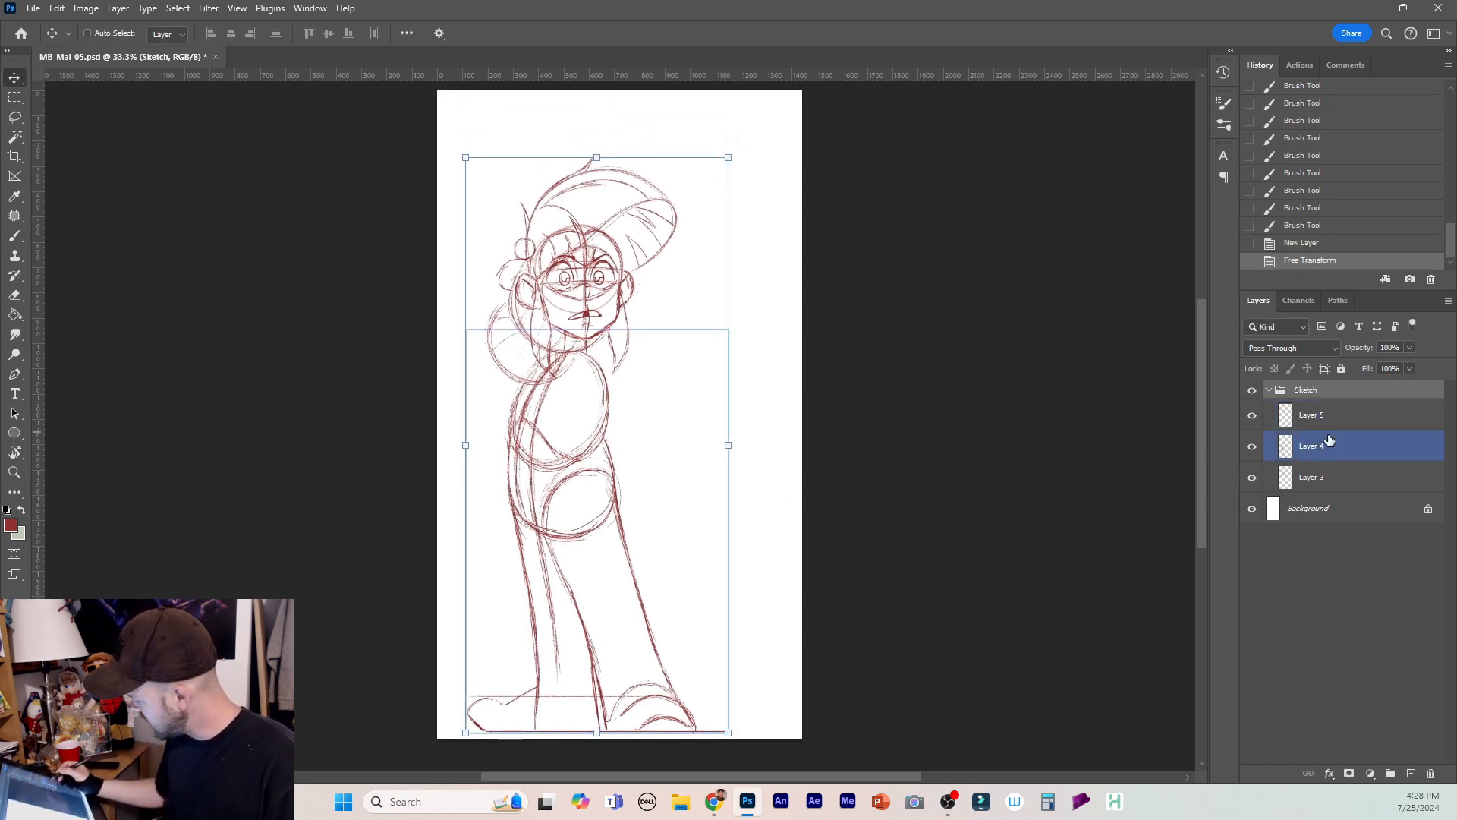
{"action": "left_click", "coordinate": [1323, 470], "text": "shift"}
{"action": "left_click", "coordinate": [1339, 423]}
{"action": "left_click", "coordinate": [1332, 448]}
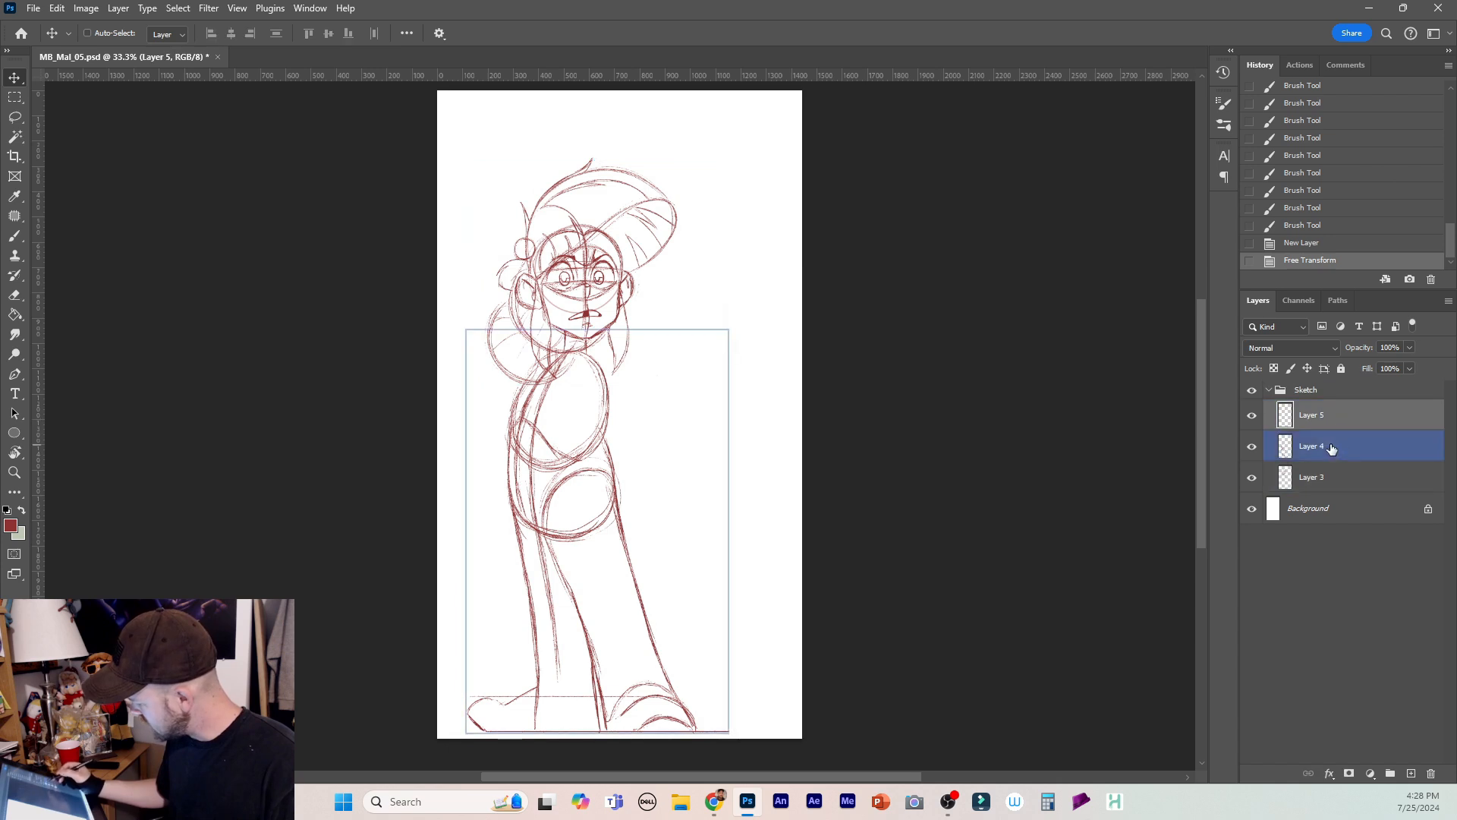
{"action": "key", "text": "ctrl+t"}
{"action": "left_click_drag", "start_coordinate": [729, 731], "coordinate": [696, 679]}
{"action": "left_click_drag", "start_coordinate": [601, 572], "coordinate": [612, 562]}
{"action": "key", "text": "Return"}
Erase the torso construction strokes on Layer 4 that overlap the chin.
{"action": "key", "text": "e"}
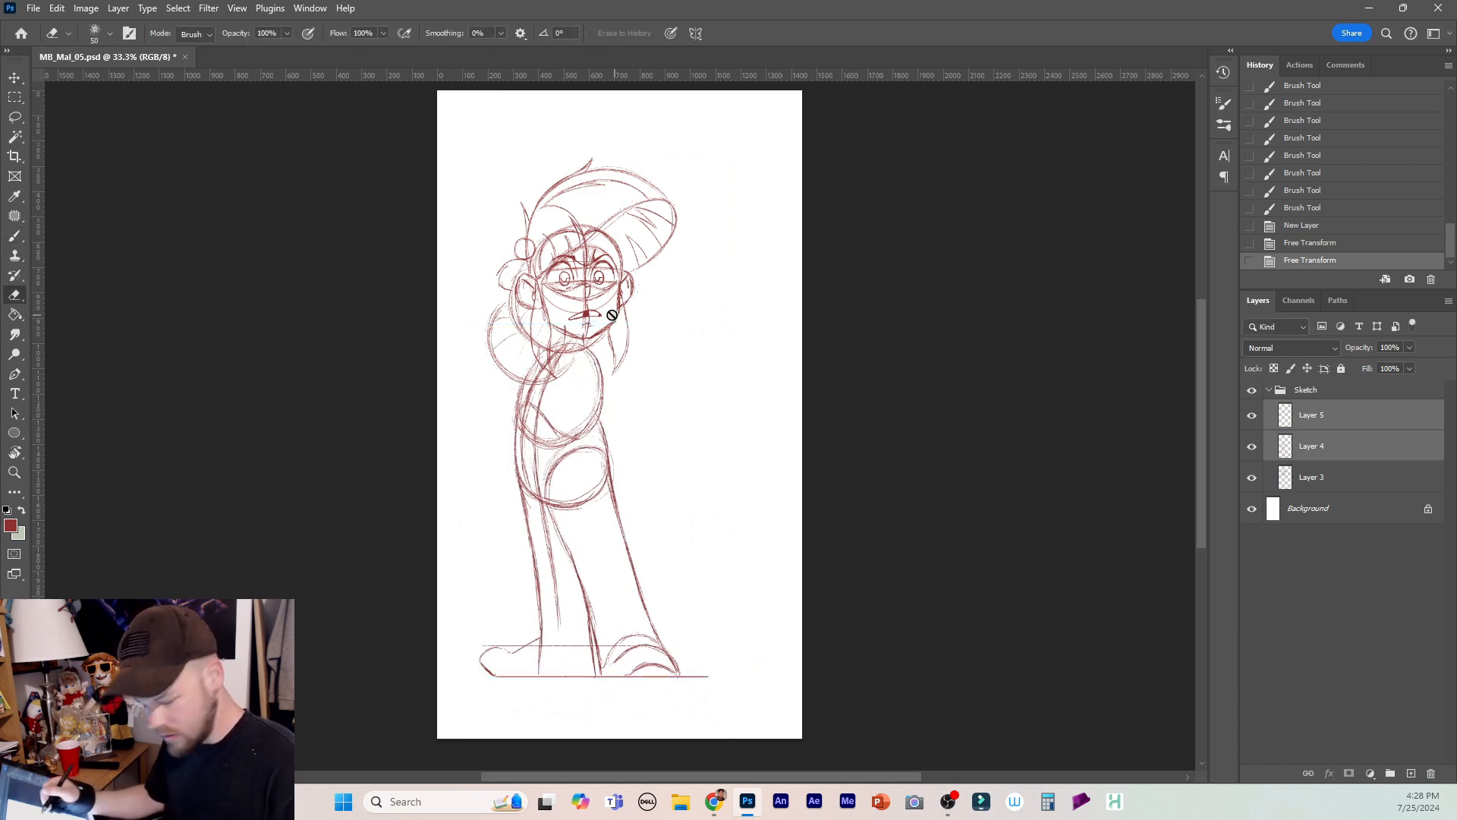
{"action": "left_click", "coordinate": [566, 325]}
{"action": "left_click", "coordinate": [728, 297]}
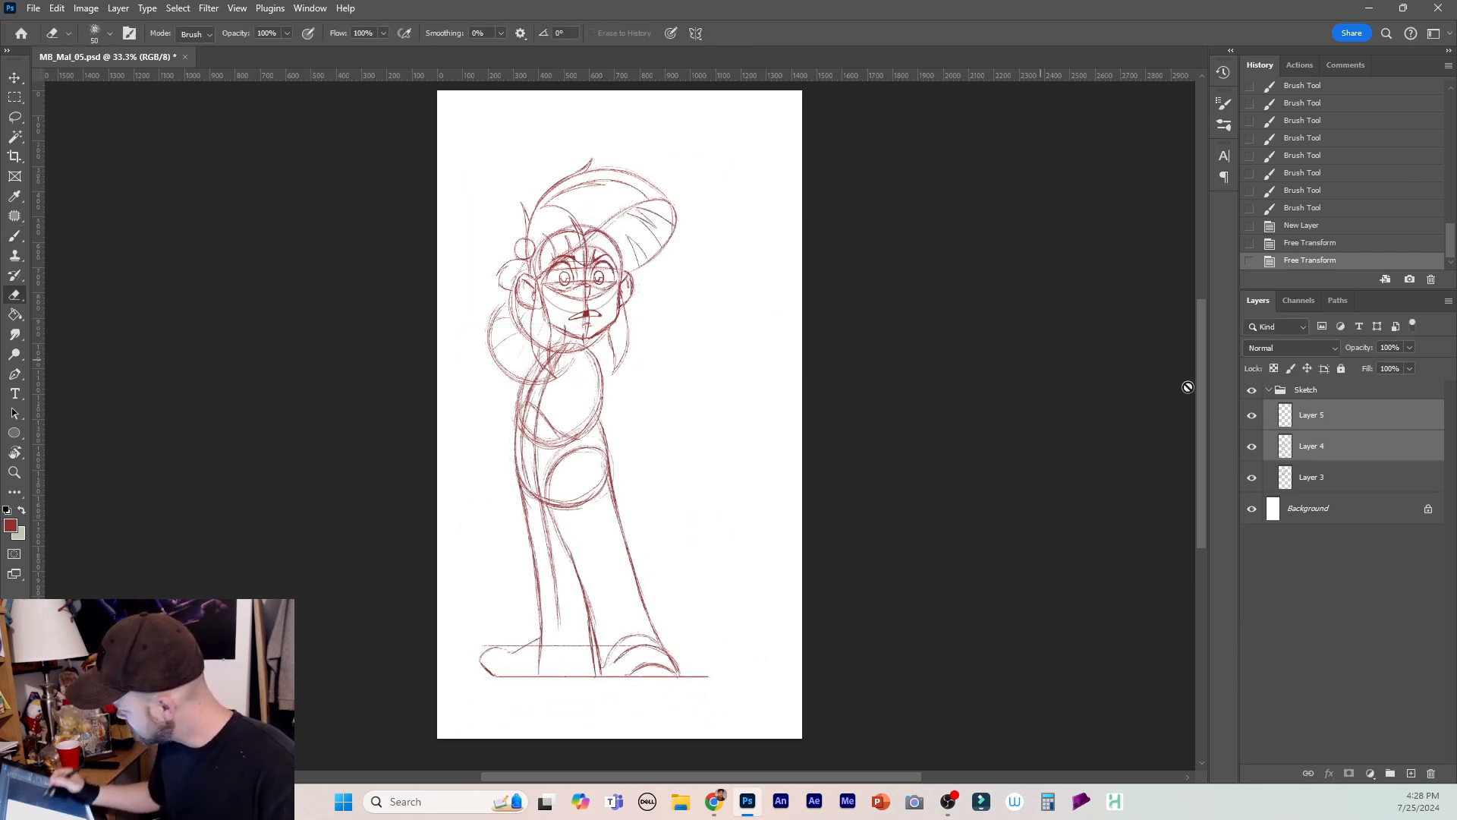
{"action": "left_click", "coordinate": [1313, 445]}
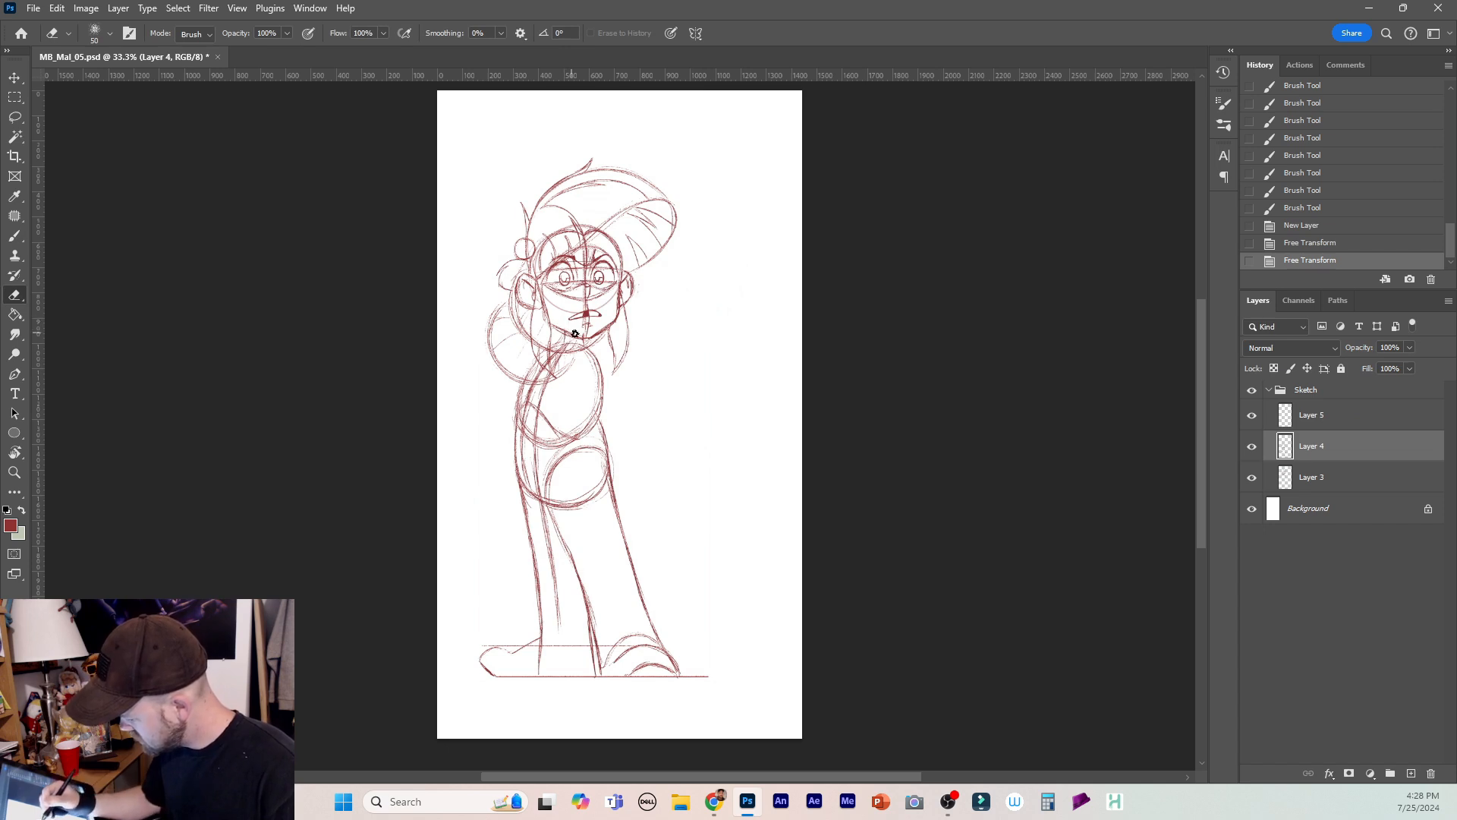
{"action": "left_click_drag", "start_coordinate": [574, 334], "coordinate": [591, 334]}
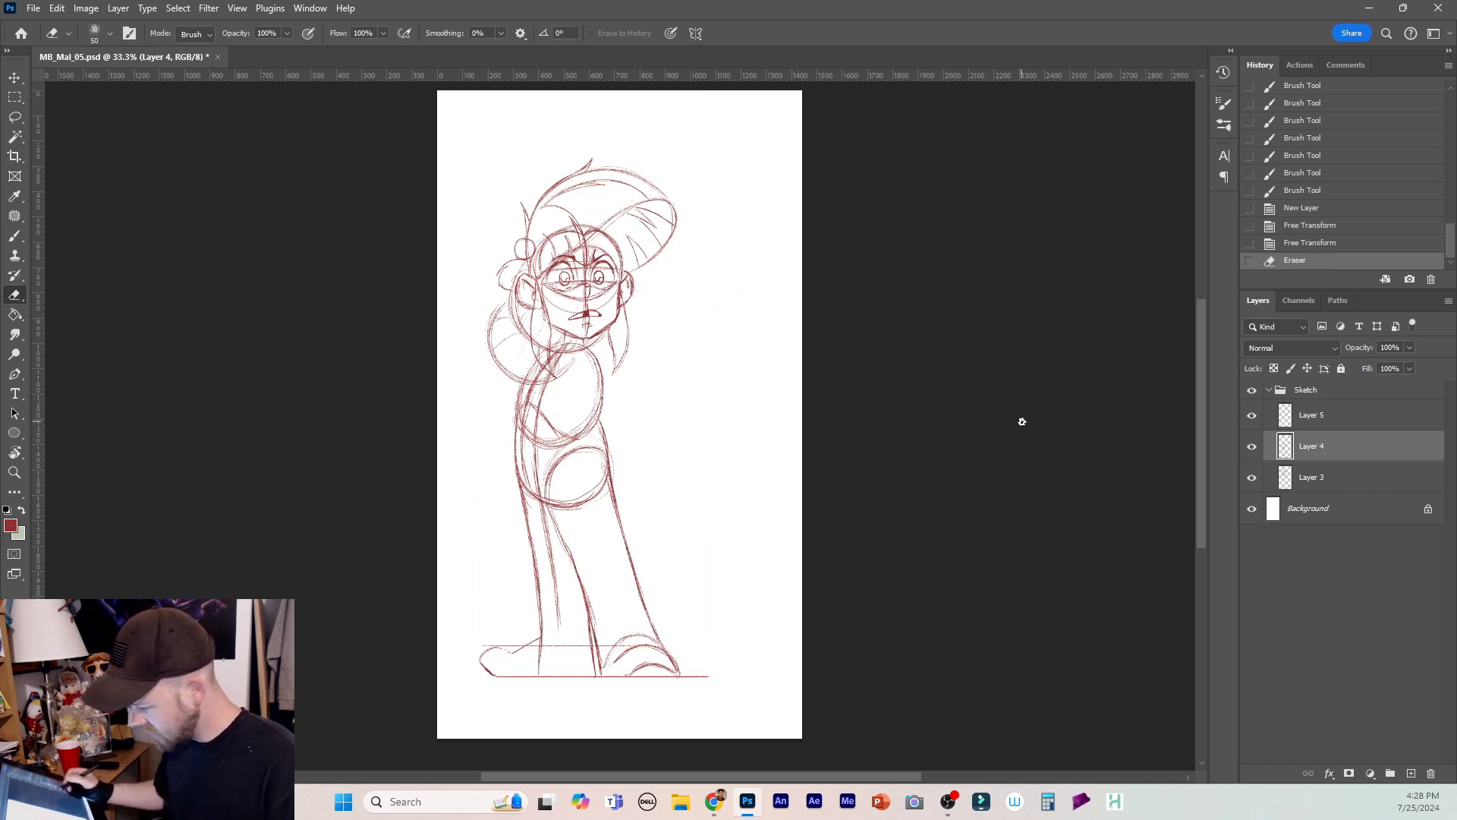
Move the Sketch group down and to the left, enlarge it to about 106%, and stretch it slightly wider.
{"action": "left_click", "coordinate": [1320, 389]}
{"action": "key", "text": "v"}
{"action": "left_click_drag", "start_coordinate": [589, 572], "coordinate": [570, 620]}
{"action": "left_click_drag", "start_coordinate": [688, 201], "coordinate": [714, 175]}
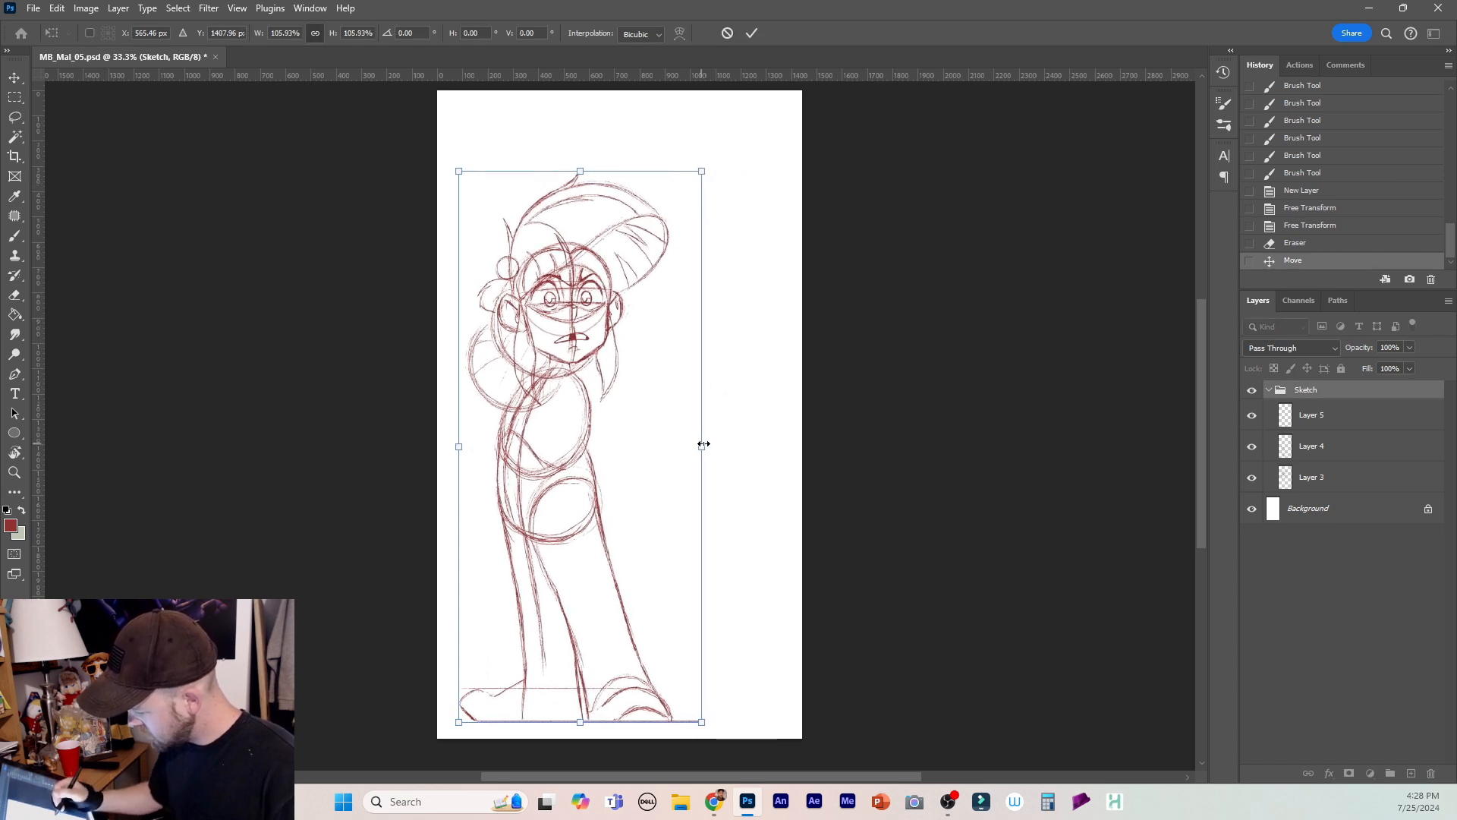
{"action": "left_click_drag", "start_coordinate": [702, 444], "coordinate": [713, 444]}
{"action": "key", "text": "Return"}
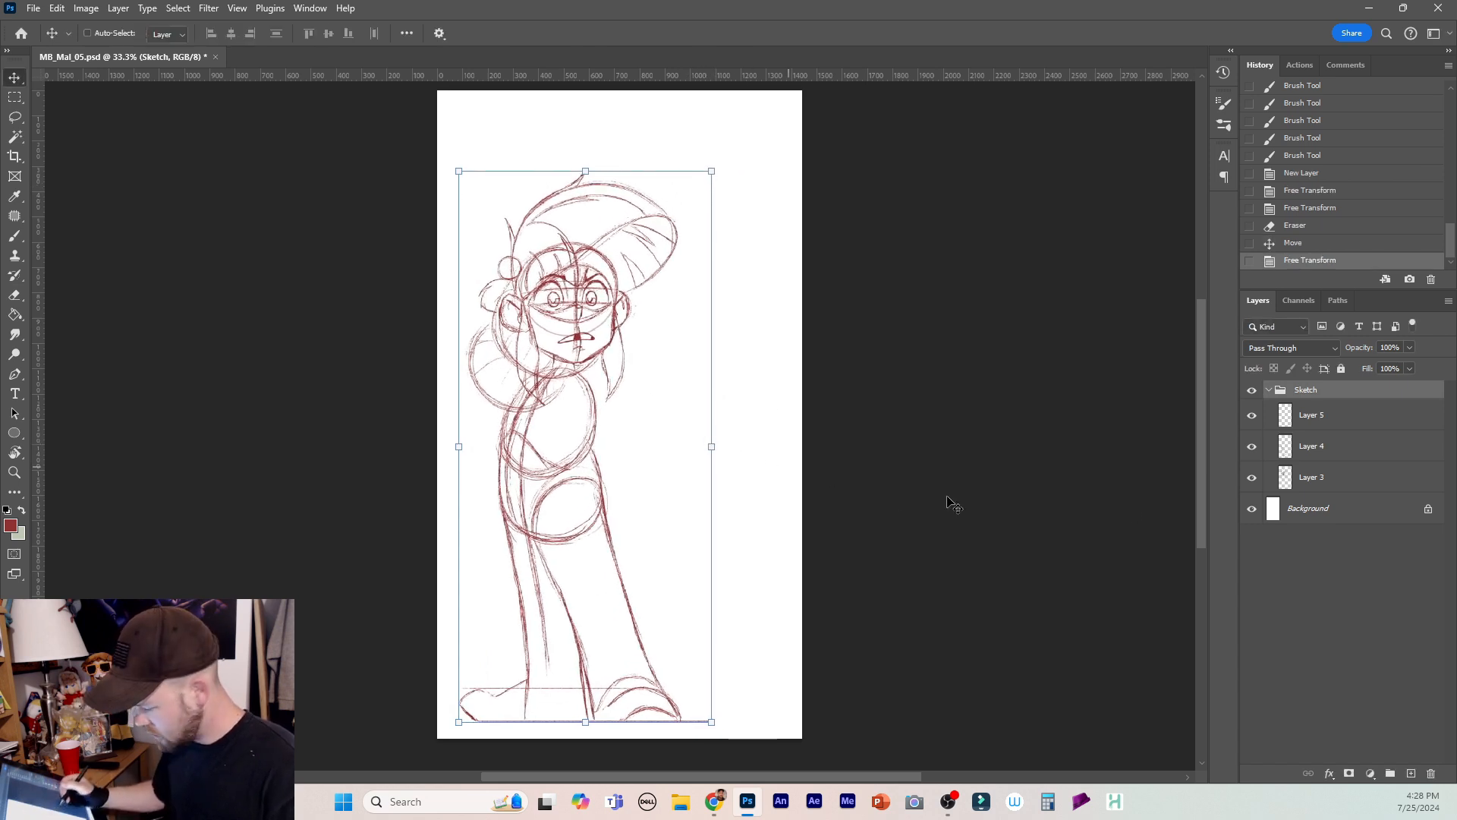
Make Layer 5 active for brush work and save the document.
{"action": "key", "text": "b"}
{"action": "left_click", "coordinate": [1337, 418]}
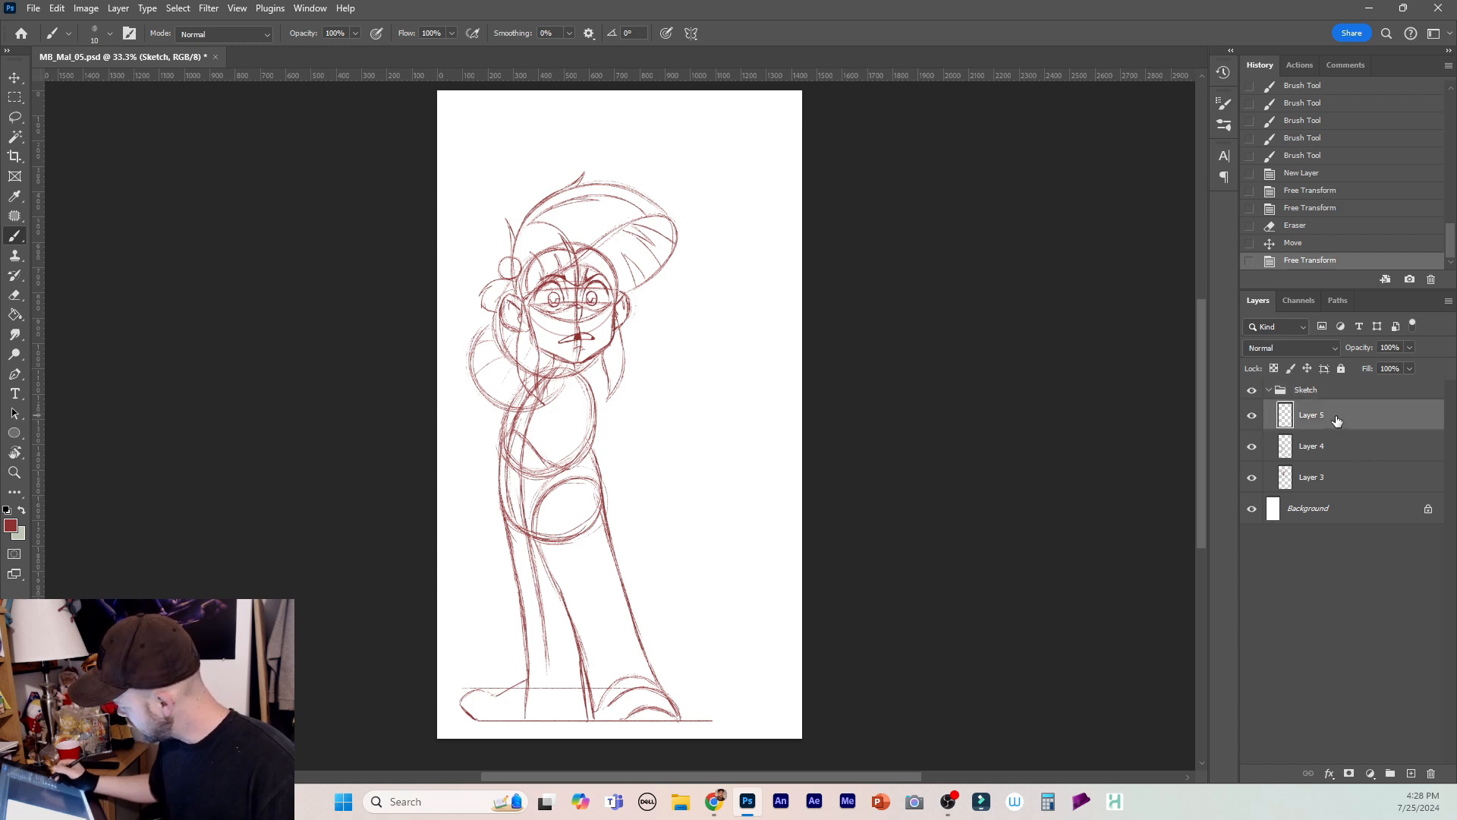
{"action": "key", "text": "ctrl+s"}
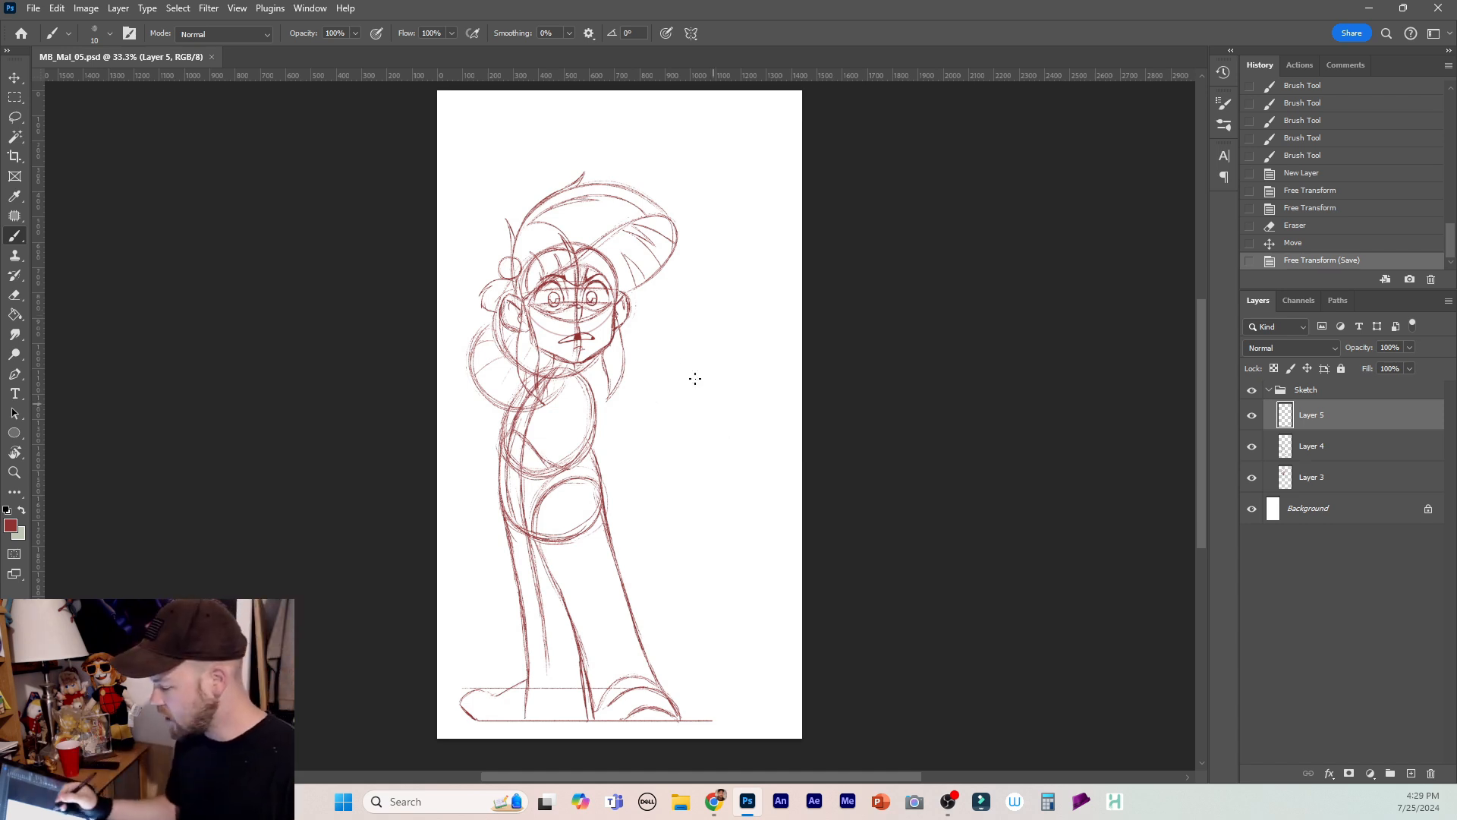
{"action": "left_click", "coordinate": [1353, 453]}
{"action": "left_click", "coordinate": [1351, 478], "text": "shift"}
{"action": "key", "text": "v"}
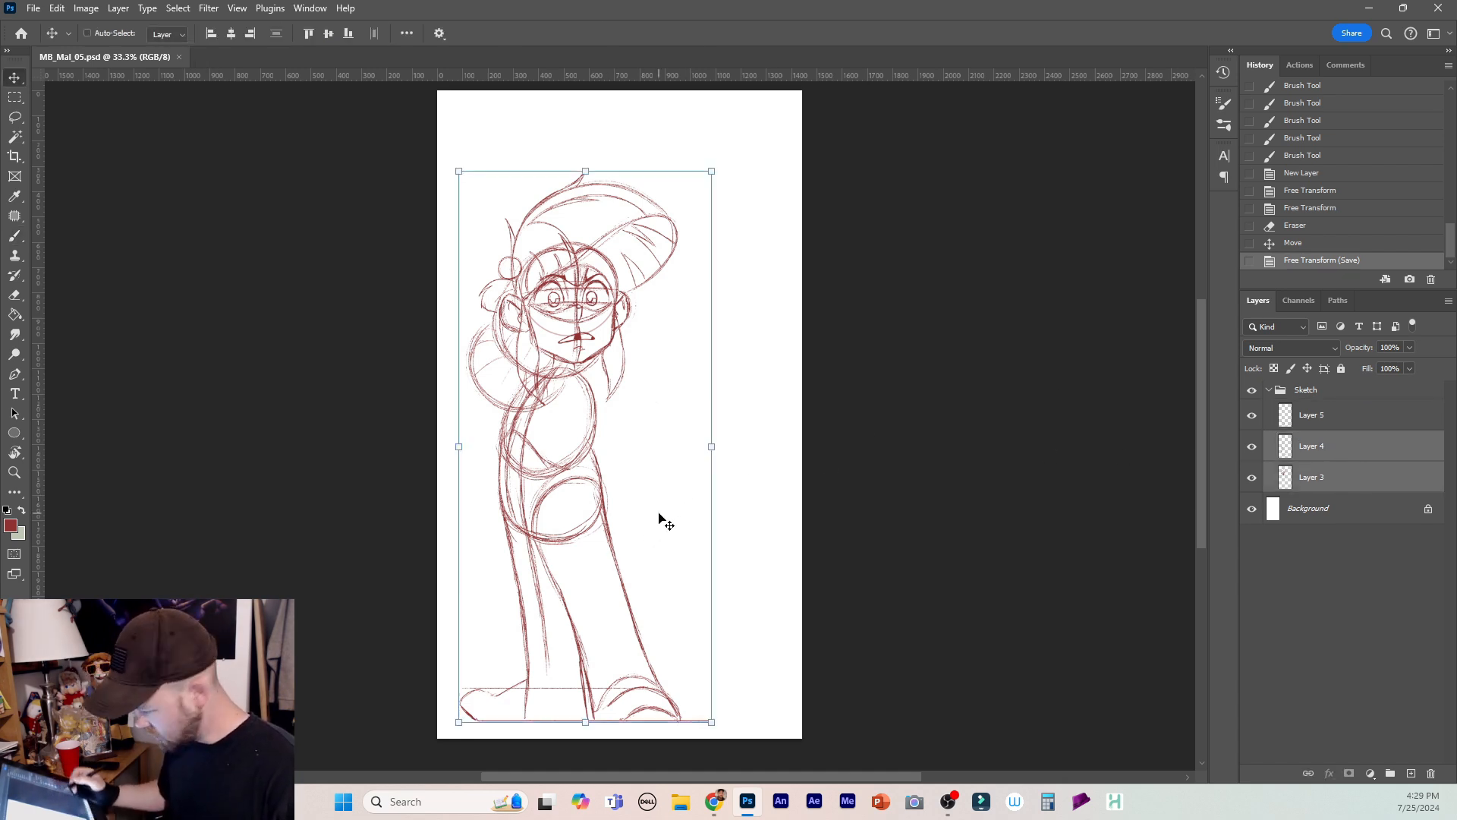
{"action": "key", "text": "Right"}
{"action": "key", "text": "Right"}
{"action": "key", "text": "Right"}
{"action": "key", "text": "Right"}
{"action": "key", "text": "Right"}
{"action": "key", "text": "Right"}
{"action": "key", "text": "Right"}
{"action": "key", "text": "Right"}
{"action": "key", "text": "Right"}
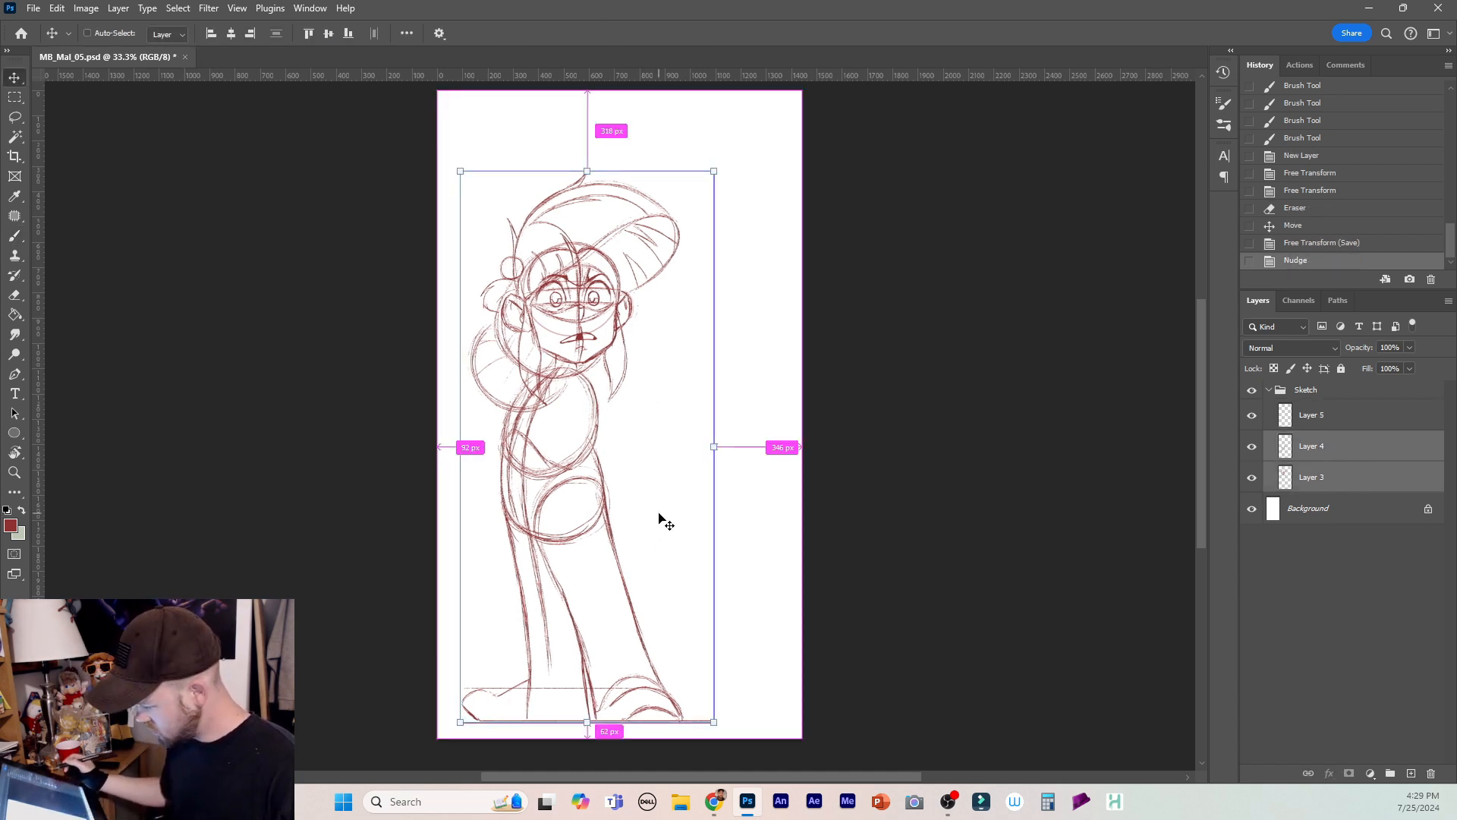
{"action": "key", "text": "ctrl+z"}
Nudge the body on Layer 4 and Layer 5 slightly to the right beneath the head.
{"action": "left_click", "coordinate": [1348, 429]}
{"action": "left_click", "coordinate": [1349, 444], "text": "shift"}
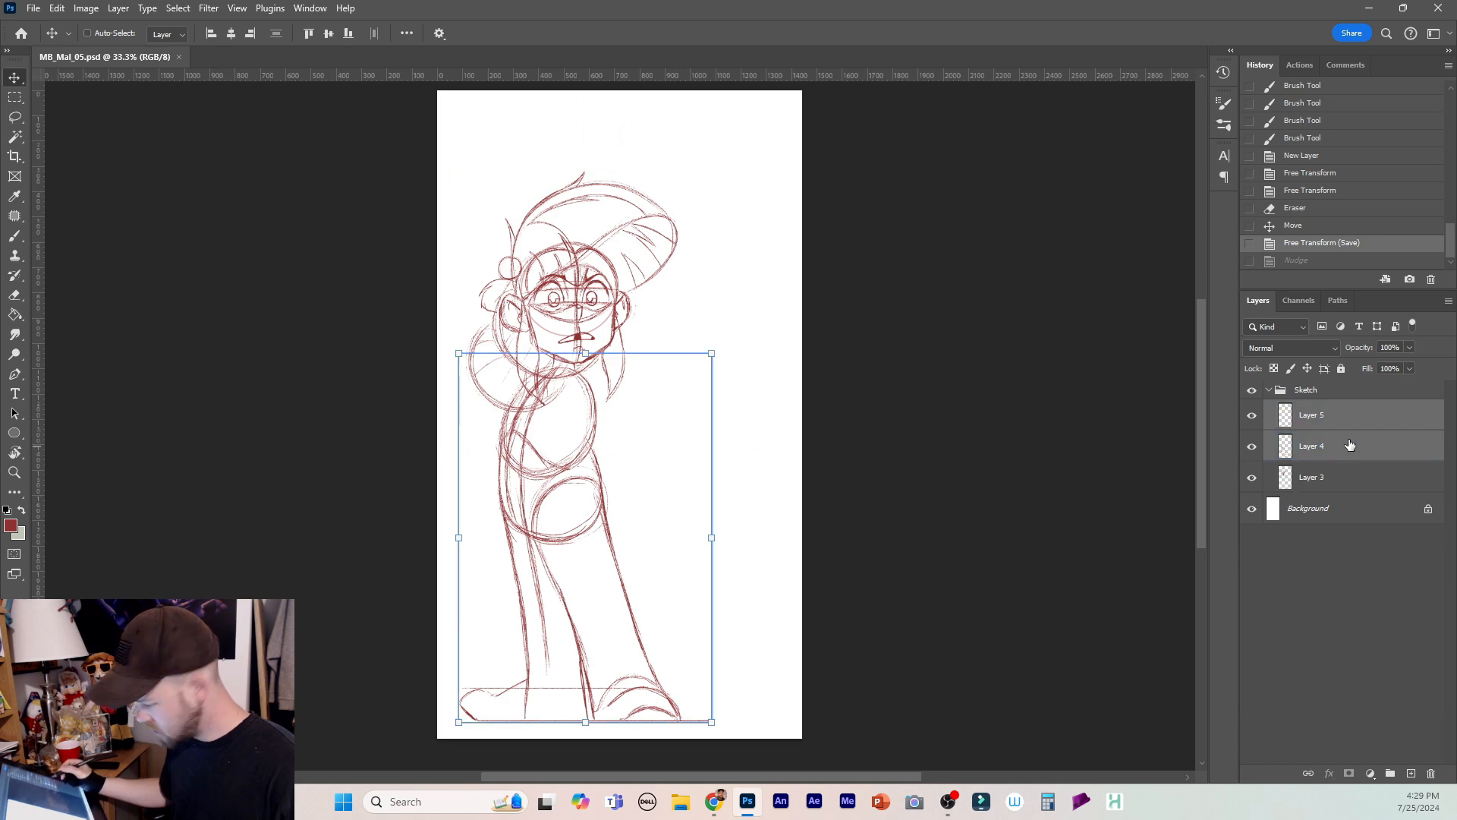
{"action": "key", "text": "ctrl+shift+z"}
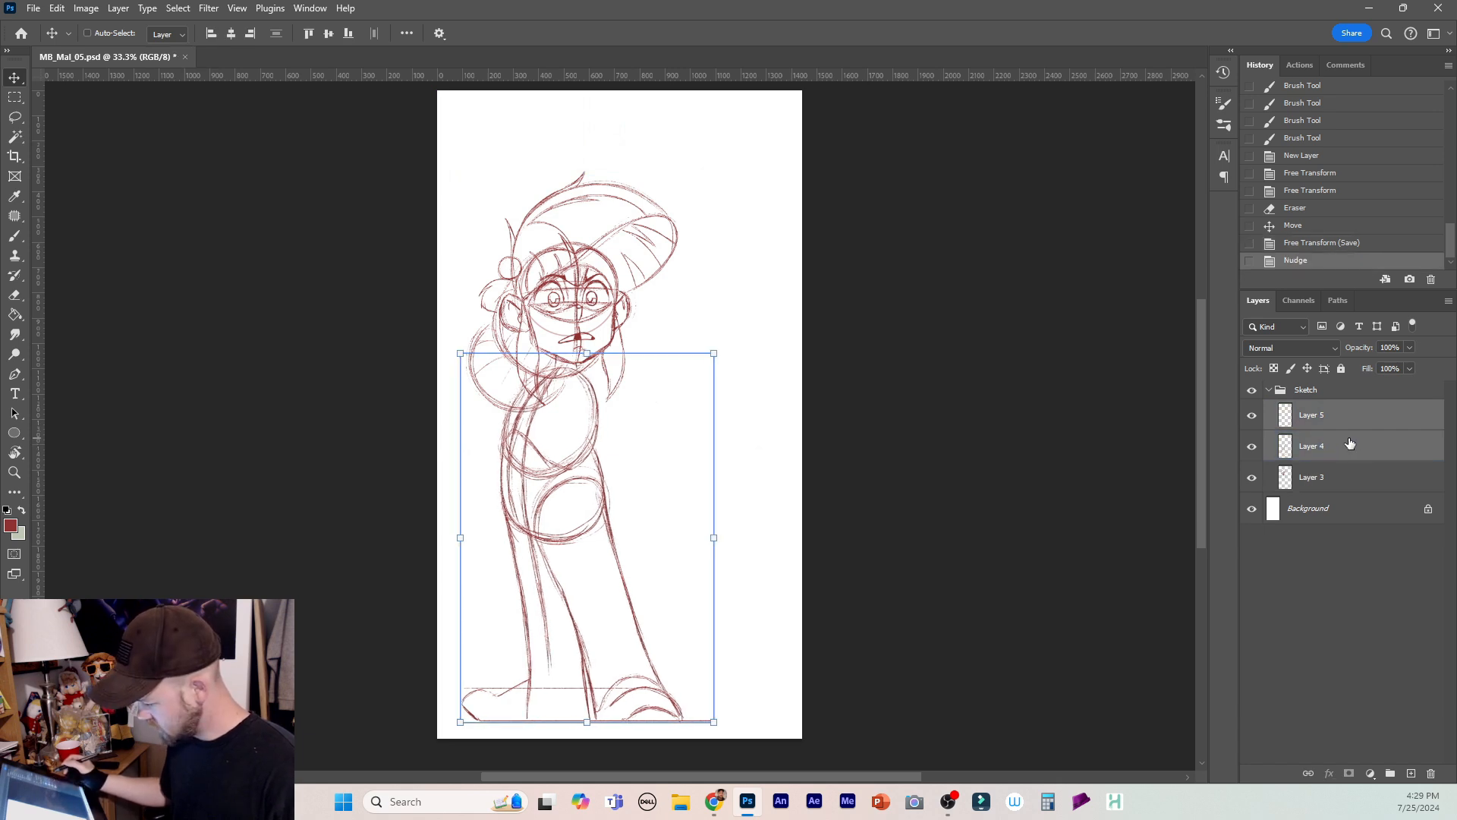
{"action": "key", "text": "Right"}
{"action": "key", "text": "Right"}
{"action": "key", "text": "Right"}
Sketch a small shoulder circle on Layer 5, overlapping the torso oval's upper right edge just below the jaw.
{"action": "left_click", "coordinate": [1344, 417]}
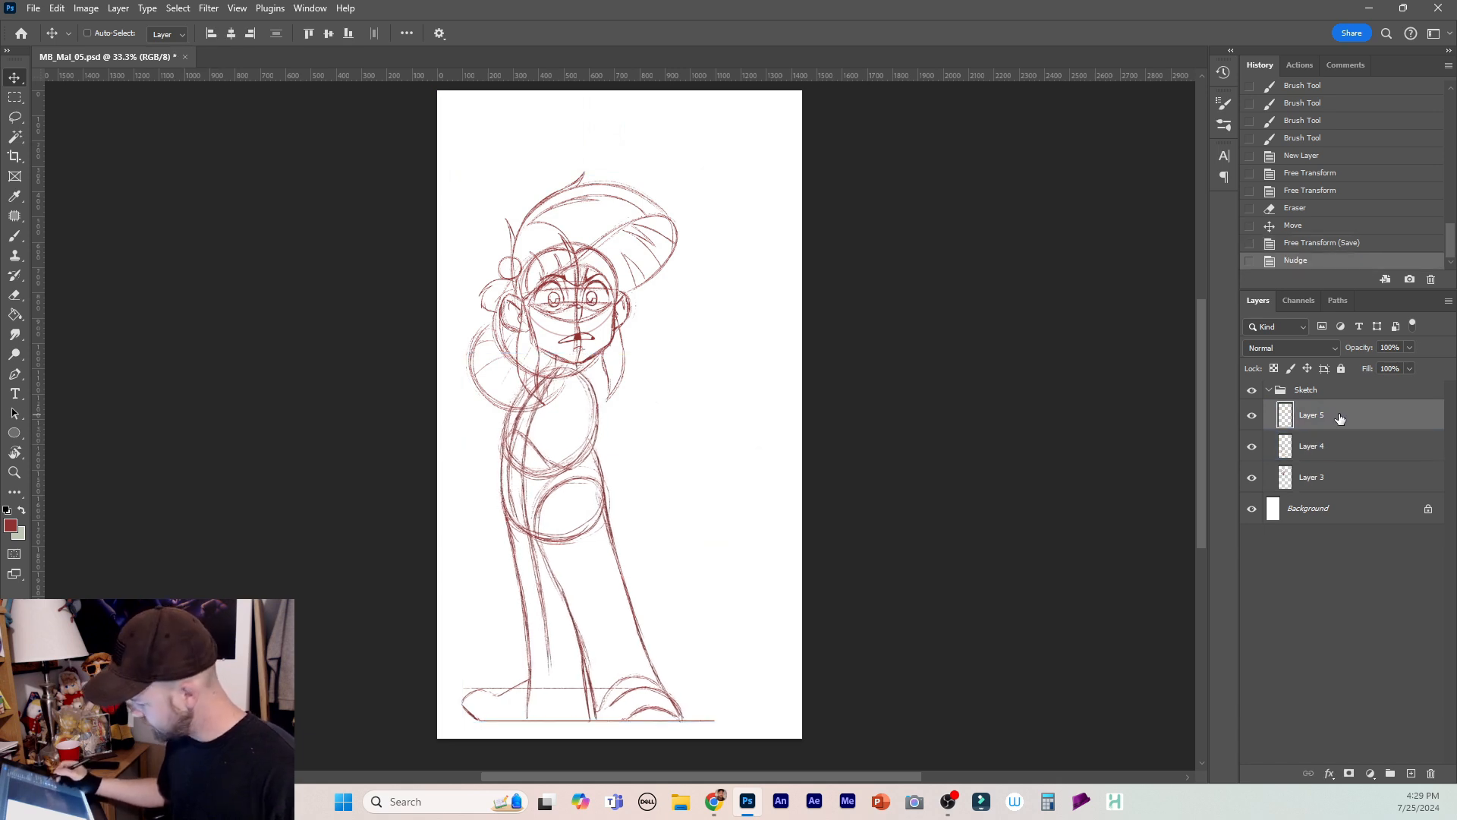
{"action": "key", "text": "b"}
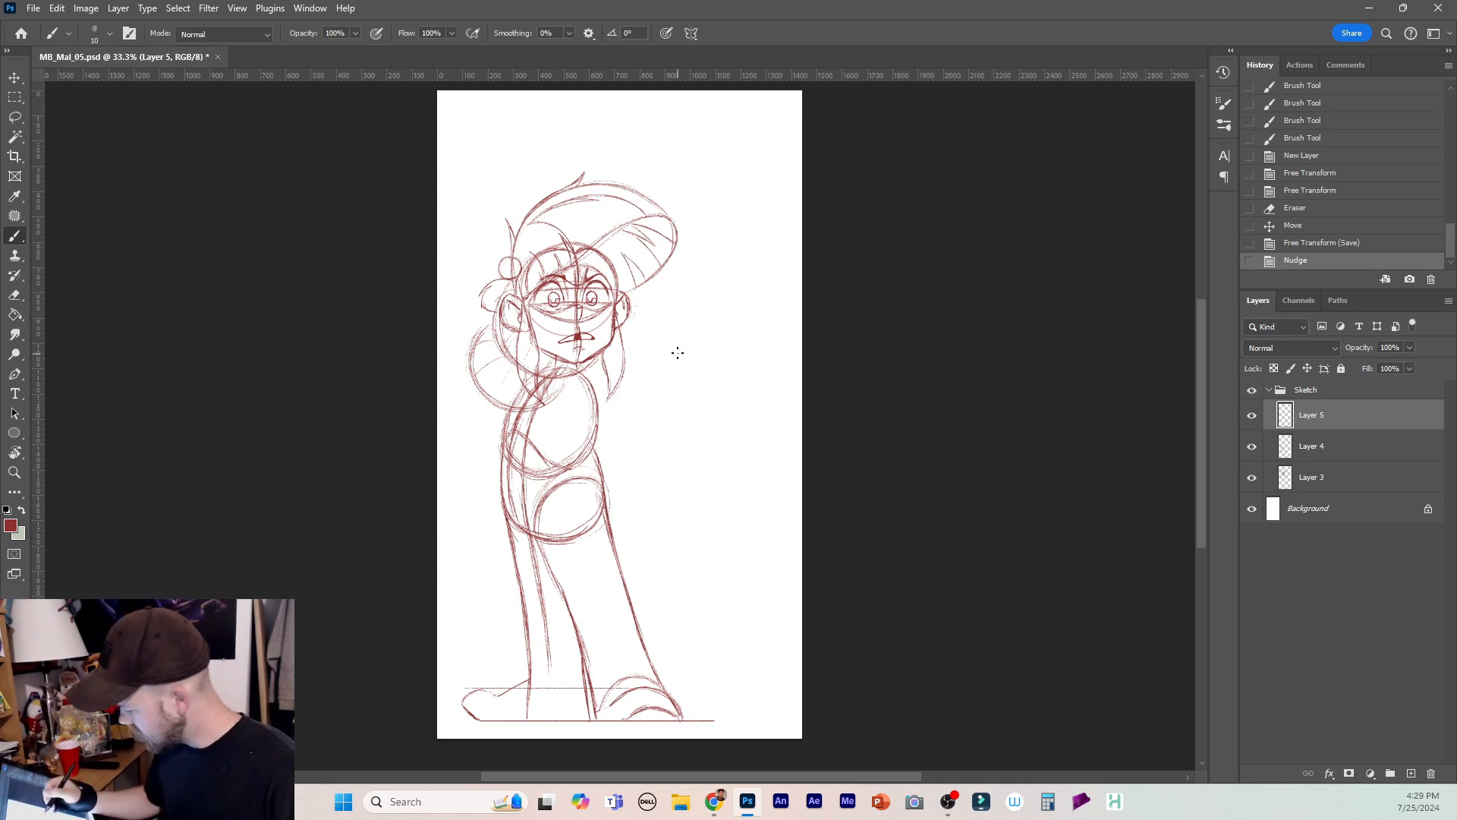
{"action": "left_click_drag", "start_coordinate": [689, 332], "coordinate": [687, 336]}
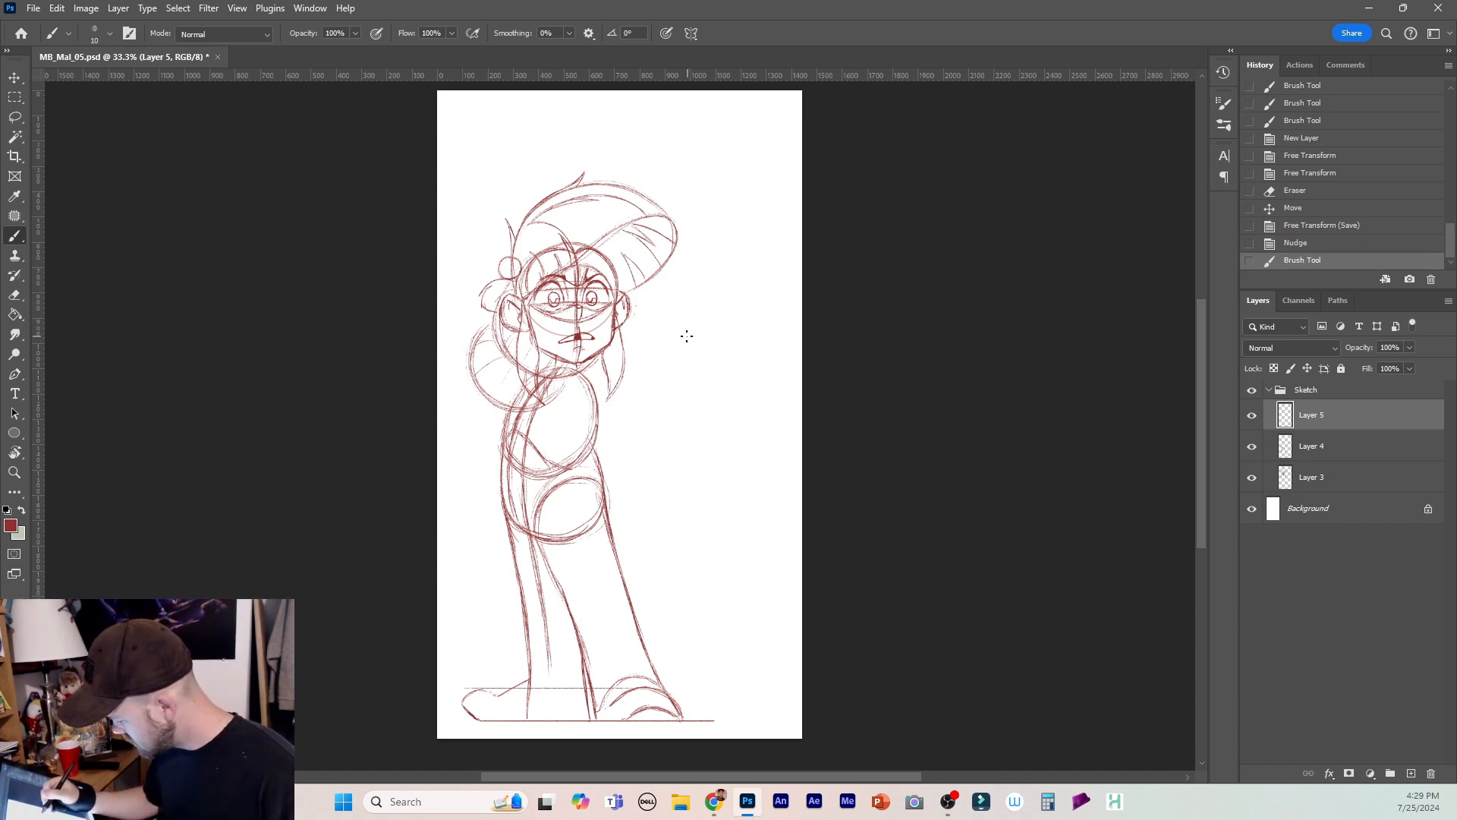
{"action": "left_click_drag", "start_coordinate": [575, 381], "coordinate": [578, 387]}
{"action": "mouse_move", "coordinate": [579, 385]}
{"action": "left_mouse_down"}
{"action": "mouse_move", "coordinate": [590, 403]}
{"action": "mouse_move", "coordinate": [571, 394]}
{"action": "mouse_move", "coordinate": [600, 374]}
{"action": "mouse_move", "coordinate": [593, 416]}
{"action": "mouse_move", "coordinate": [593, 373]}
{"action": "mouse_move", "coordinate": [569, 402]}
{"action": "left_mouse_up"}
{"action": "mouse_move", "coordinate": [593, 370]}
{"action": "left_mouse_down"}
{"action": "mouse_move", "coordinate": [609, 390]}
{"action": "mouse_move", "coordinate": [578, 413]}
{"action": "mouse_move", "coordinate": [608, 395]}
{"action": "left_mouse_up"}
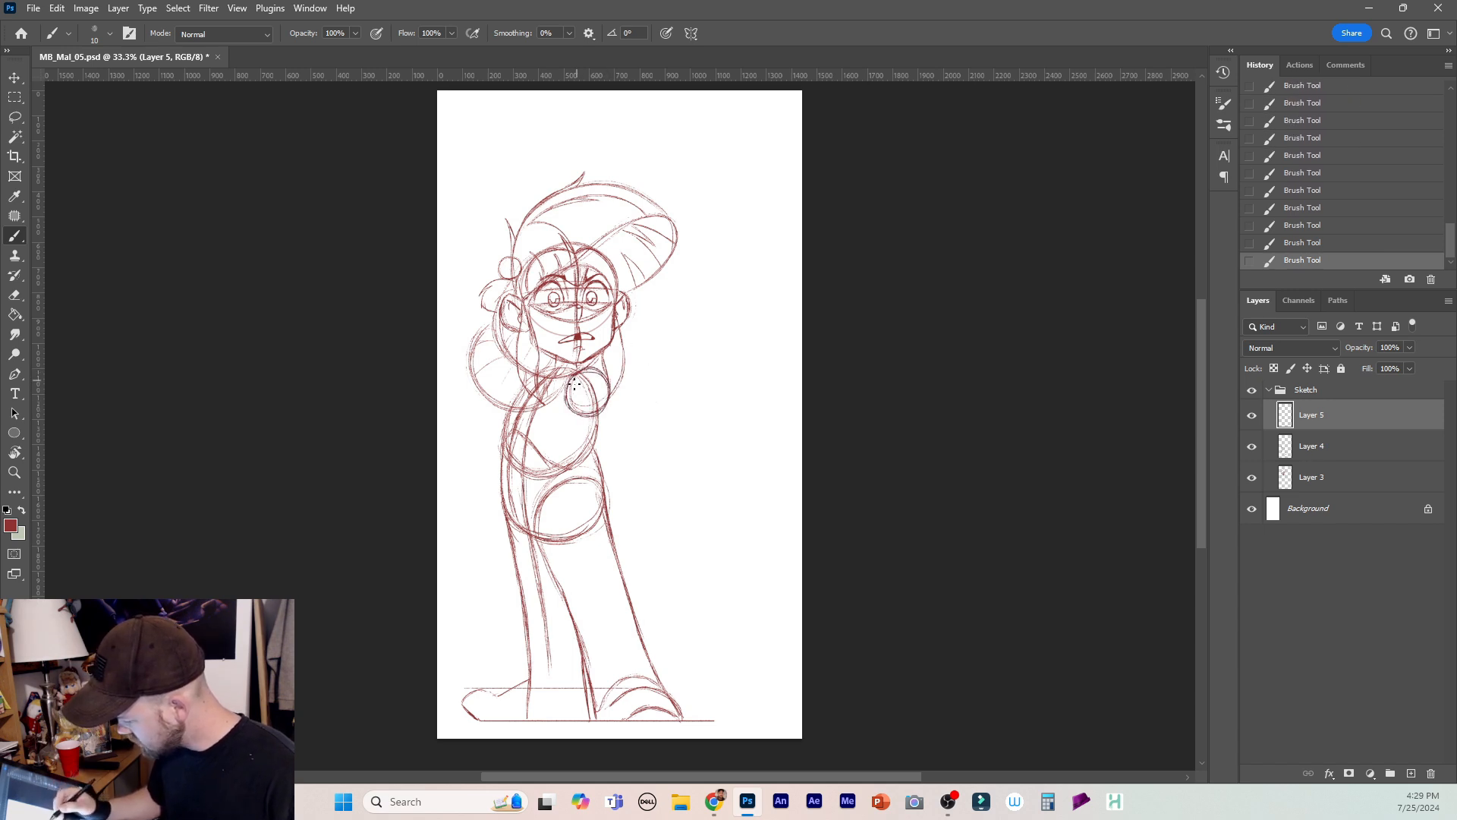
Erase the head sketch lines on Layer 3 that run into the upper torso below the neck.
{"action": "left_click", "coordinate": [1350, 482]}
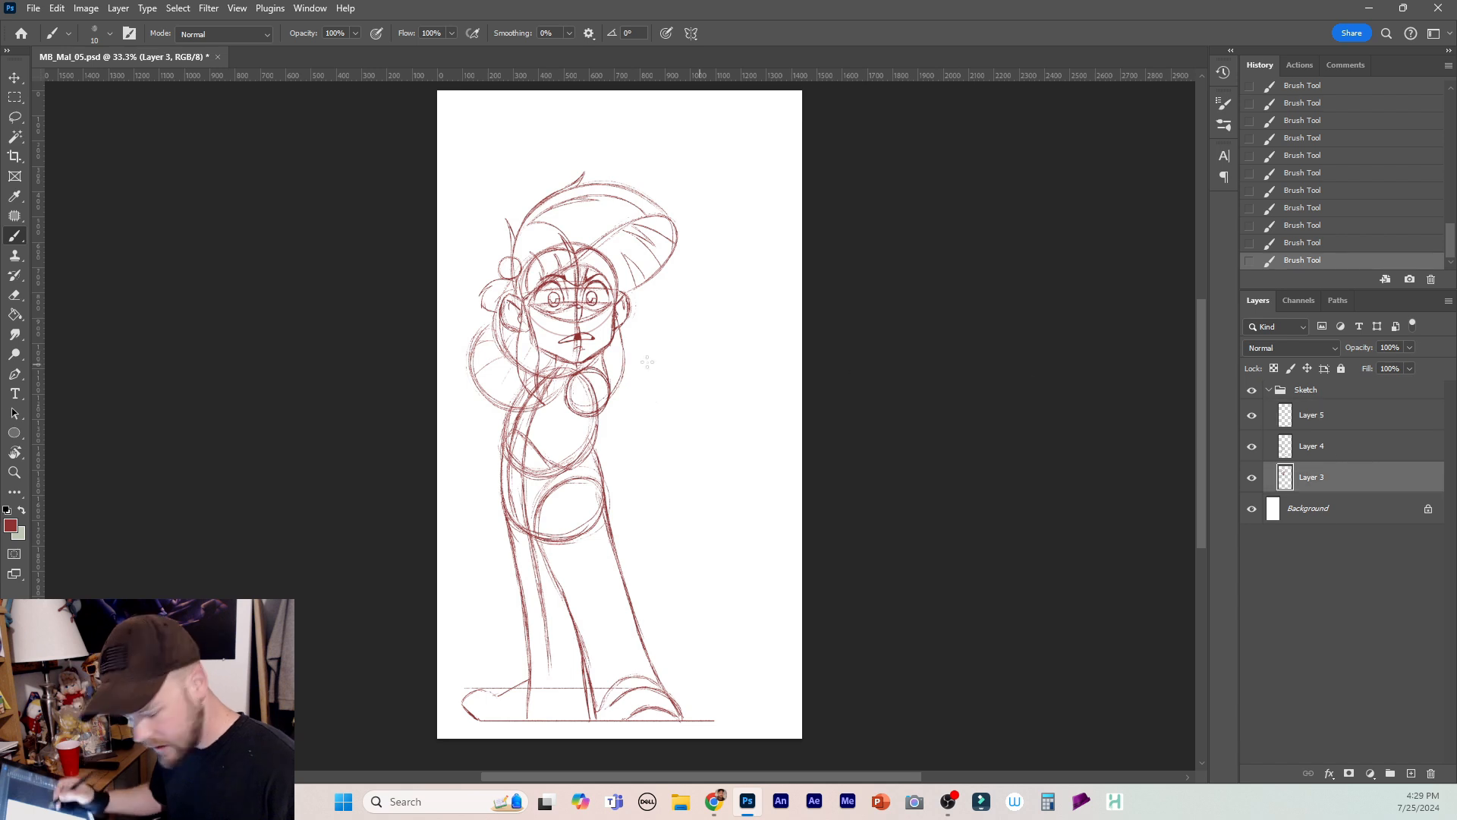
{"action": "key", "text": "e"}
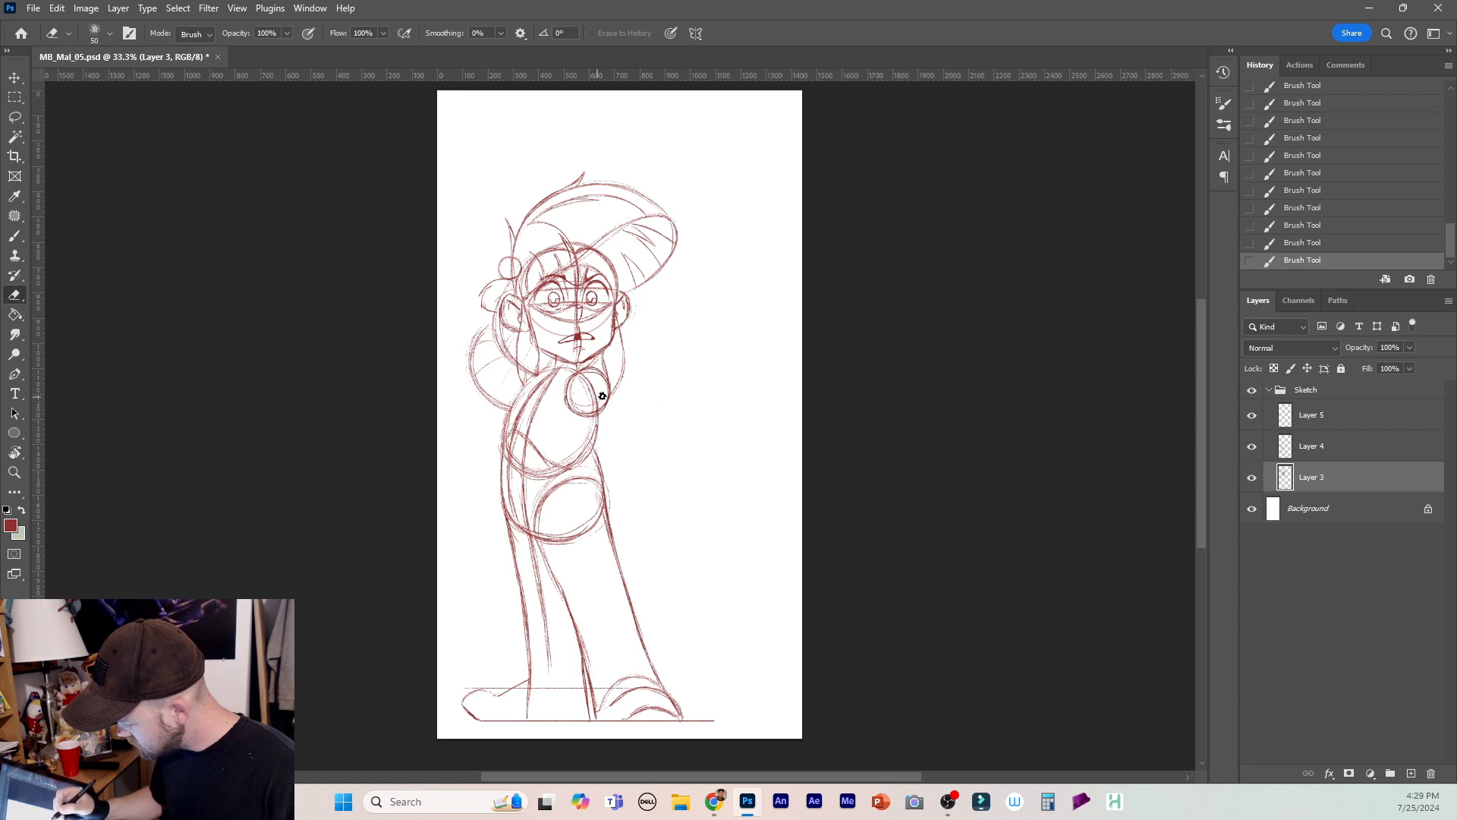
{"action": "left_click_drag", "start_coordinate": [533, 386], "coordinate": [529, 398]}
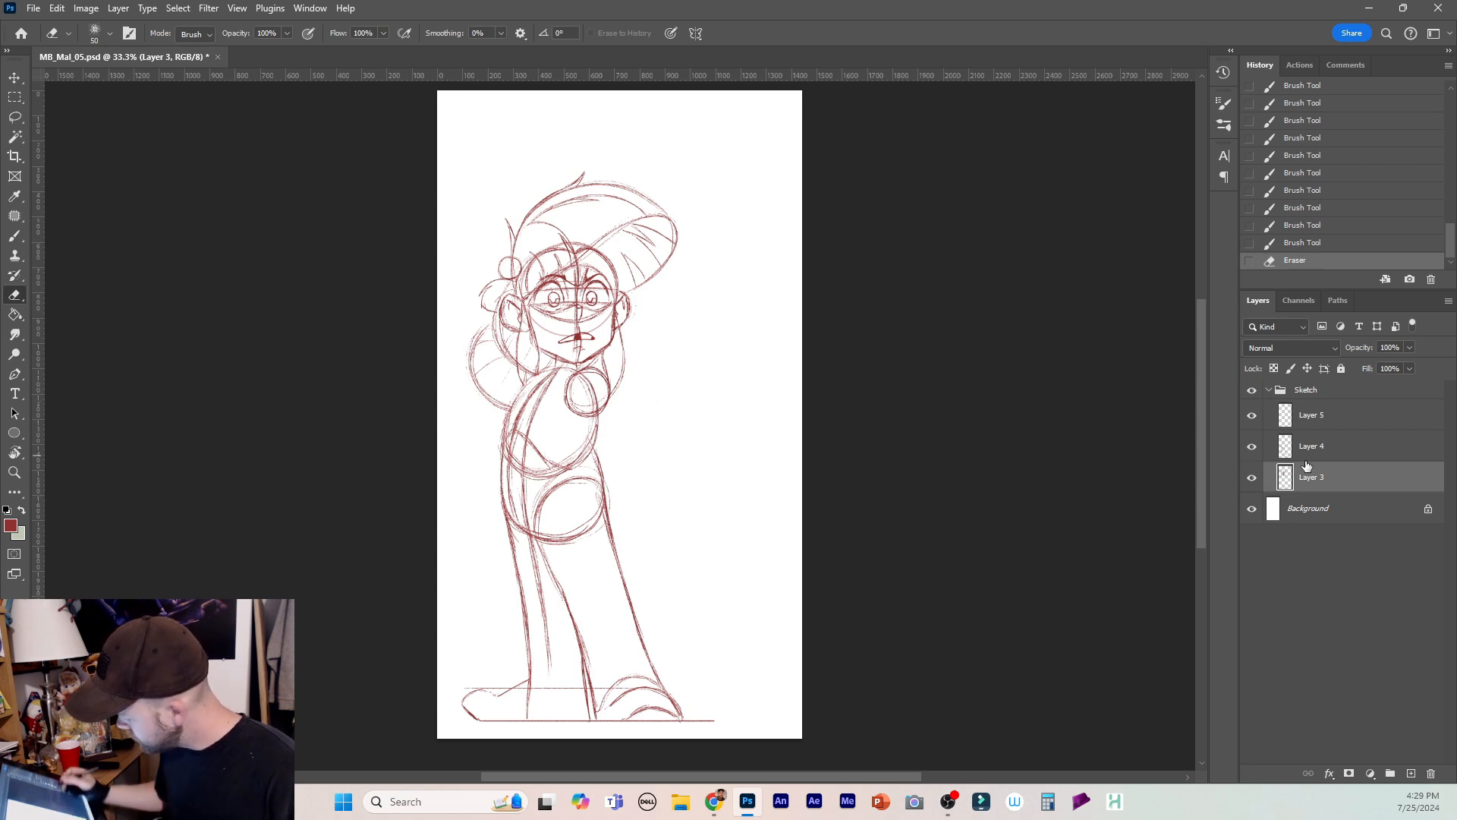
Sketch the other shoulder's curve on Layer 5 at the torso's upper left, undoing the inner arc that closes it.
{"action": "left_click", "coordinate": [1341, 427]}
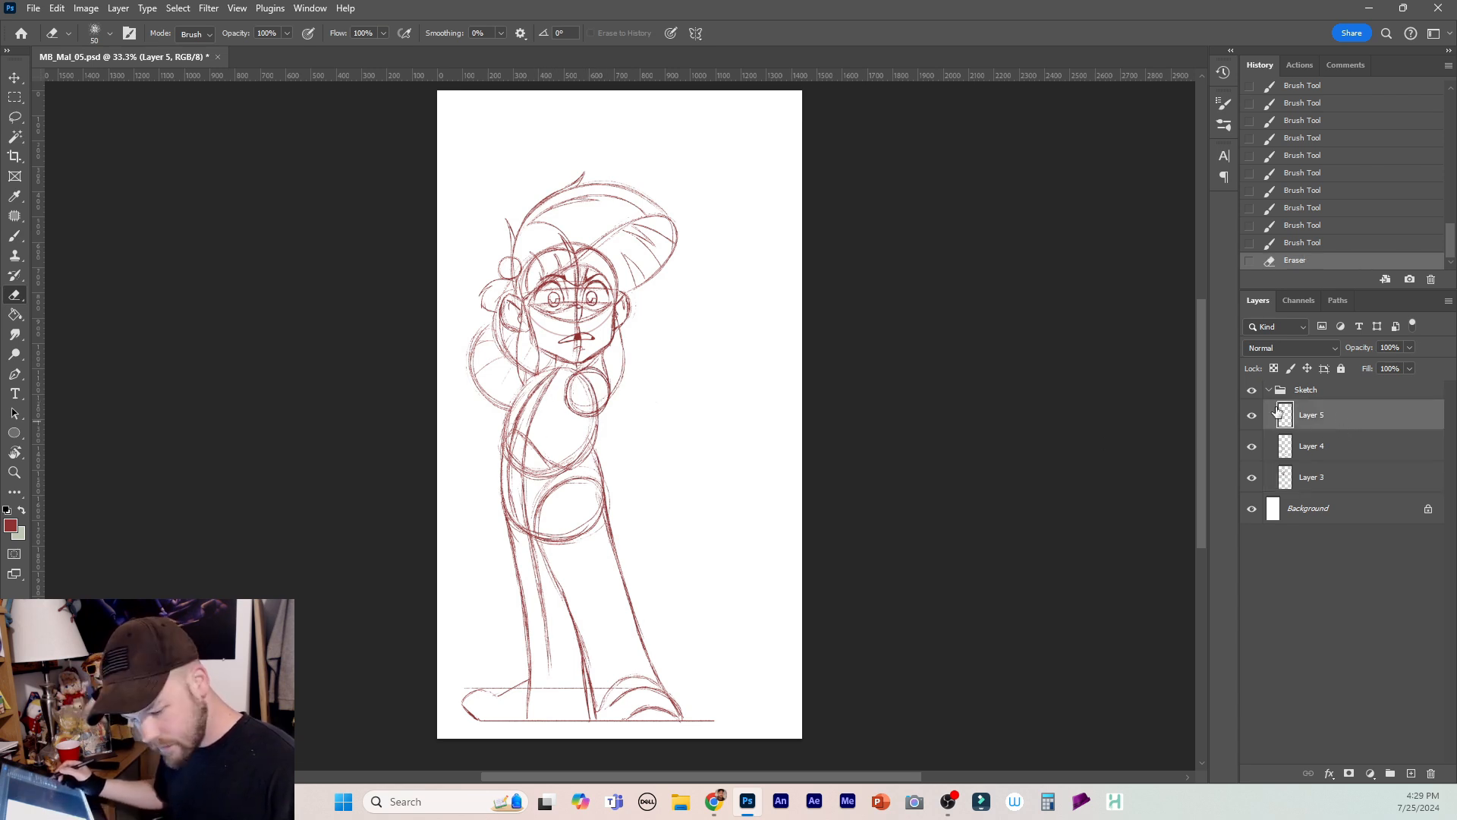
{"action": "key", "text": "b"}
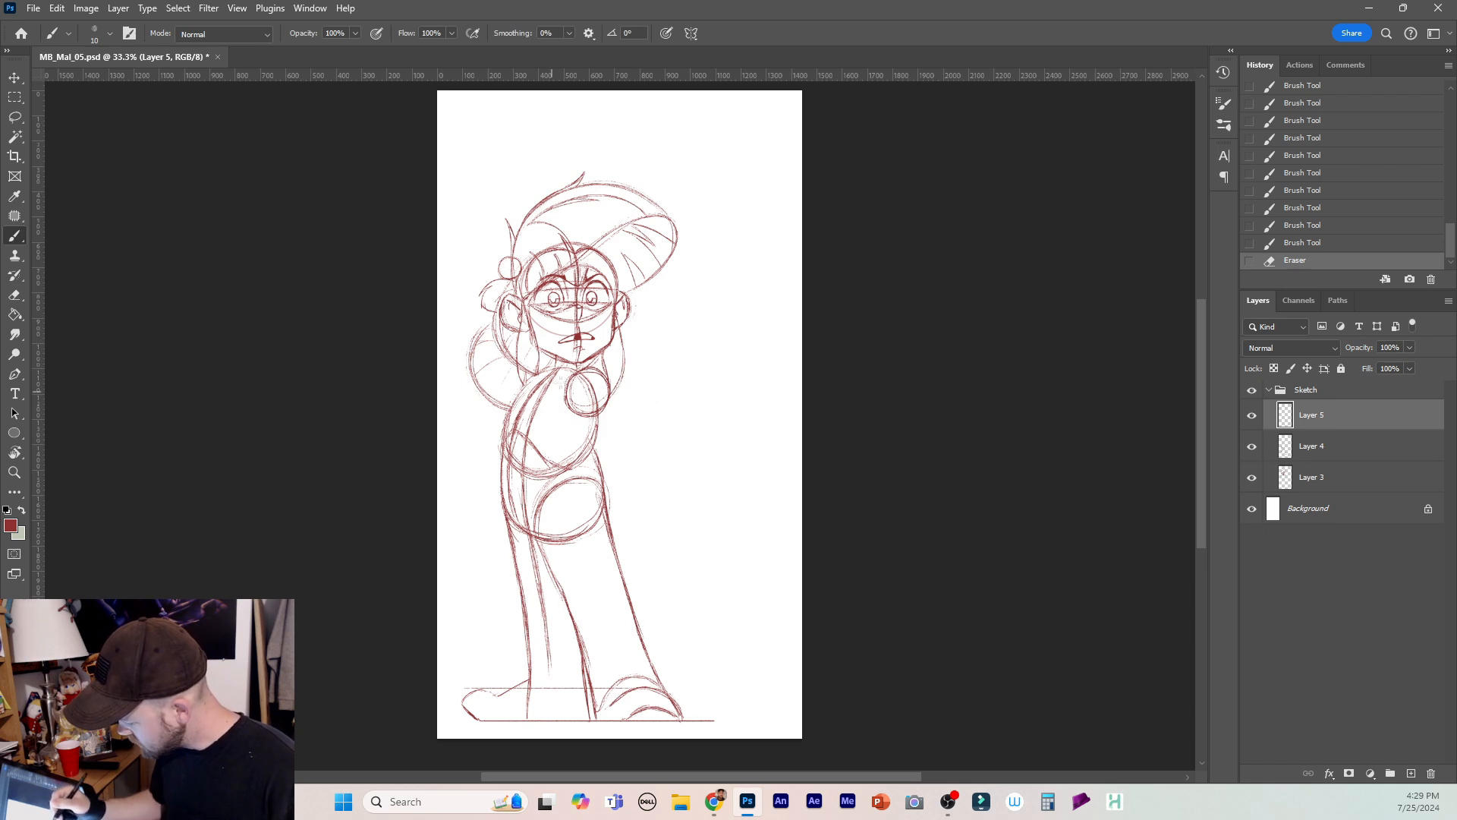
{"action": "key", "text": "ctrl+plus"}
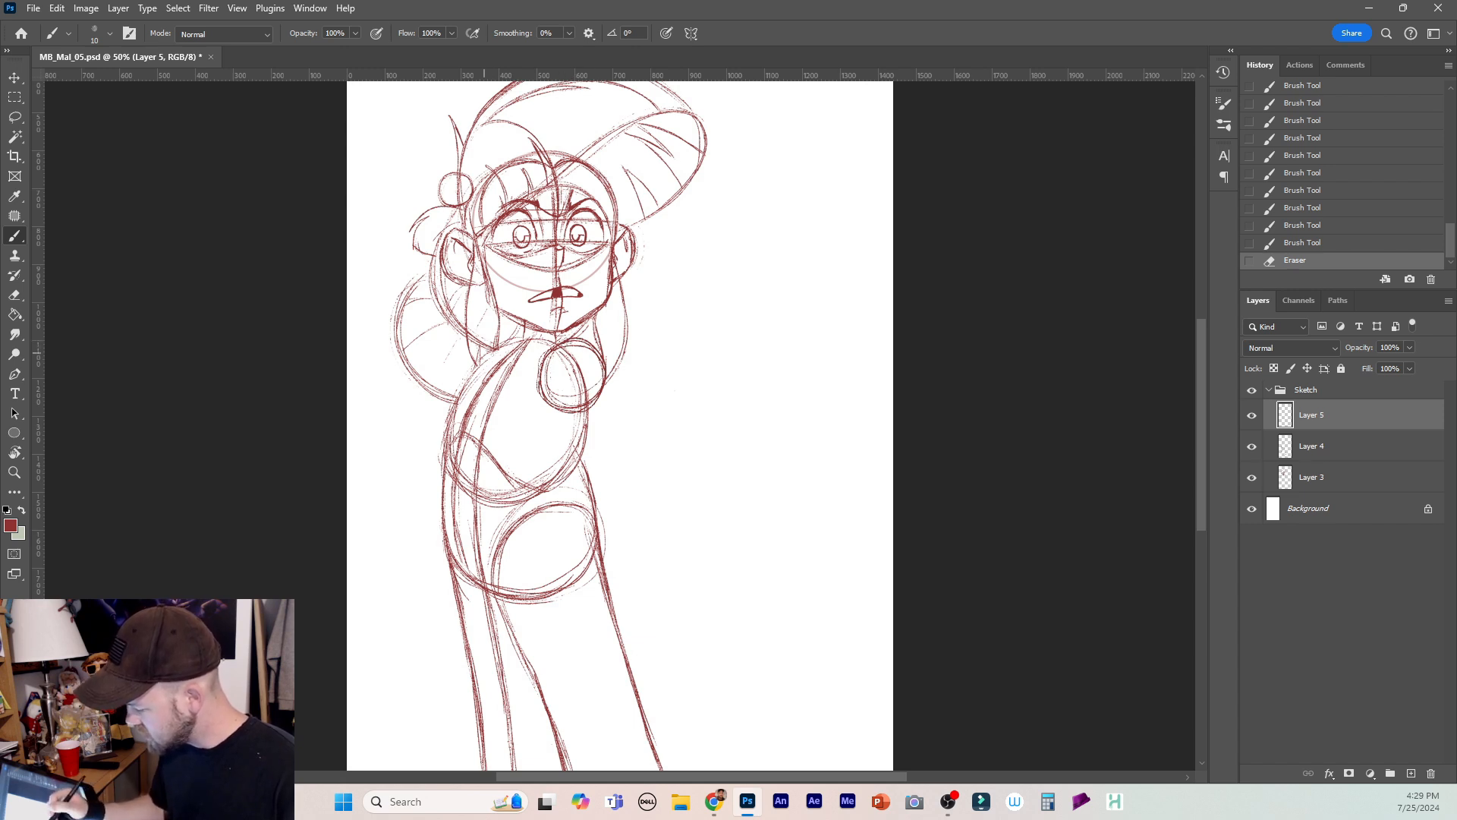
{"action": "mouse_move", "coordinate": [493, 351]}
{"action": "left_mouse_down"}
{"action": "mouse_move", "coordinate": [449, 384]}
{"action": "mouse_move", "coordinate": [454, 399]}
{"action": "mouse_move", "coordinate": [479, 351]}
{"action": "mouse_move", "coordinate": [457, 401]}
{"action": "left_mouse_up"}
{"action": "mouse_move", "coordinate": [479, 351]}
{"action": "left_mouse_down"}
{"action": "mouse_move", "coordinate": [489, 342]}
{"action": "mouse_move", "coordinate": [463, 354]}
{"action": "left_mouse_up"}
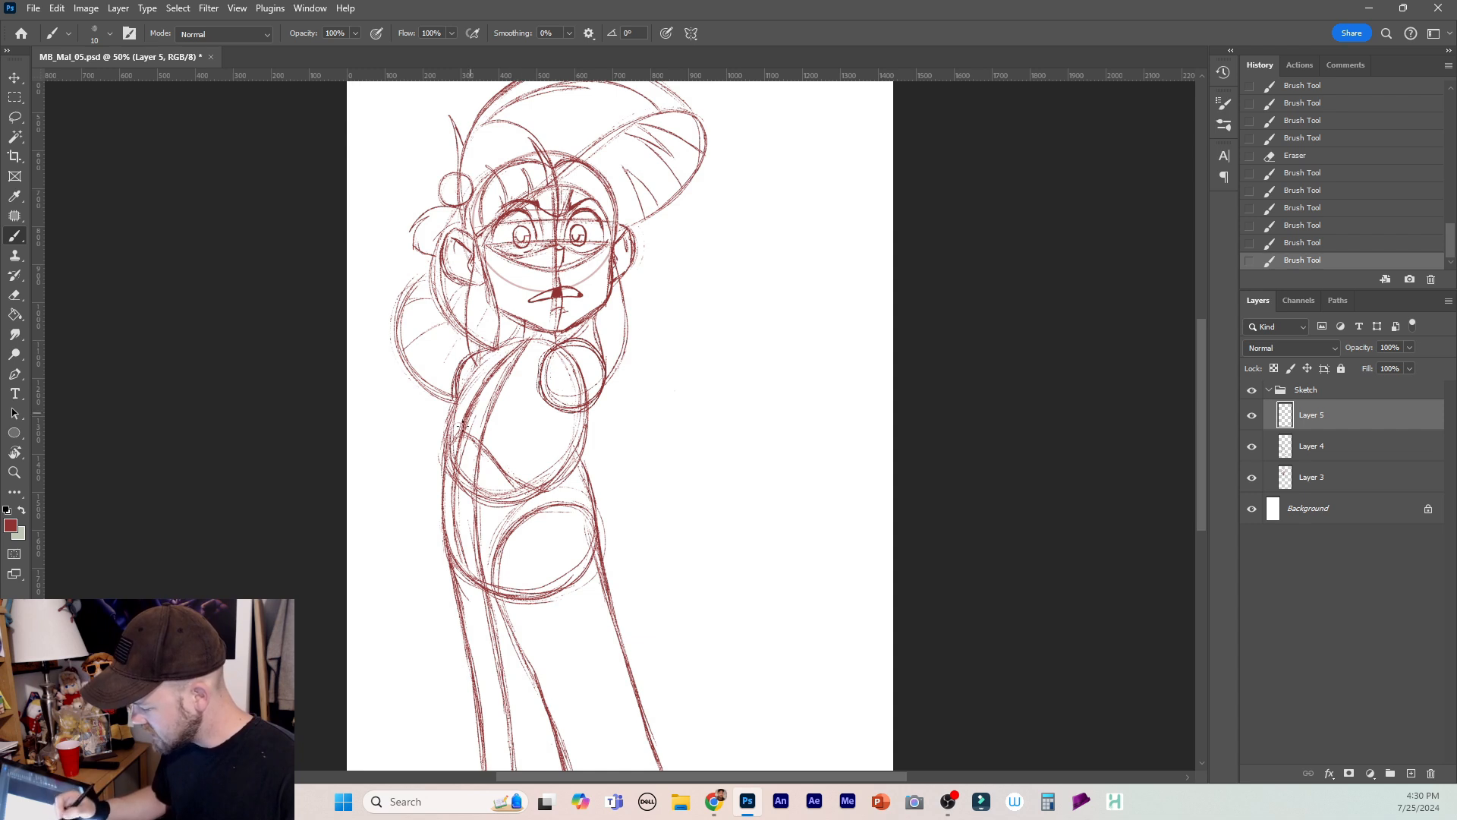
{"action": "left_click_drag", "start_coordinate": [478, 376], "coordinate": [465, 419]}
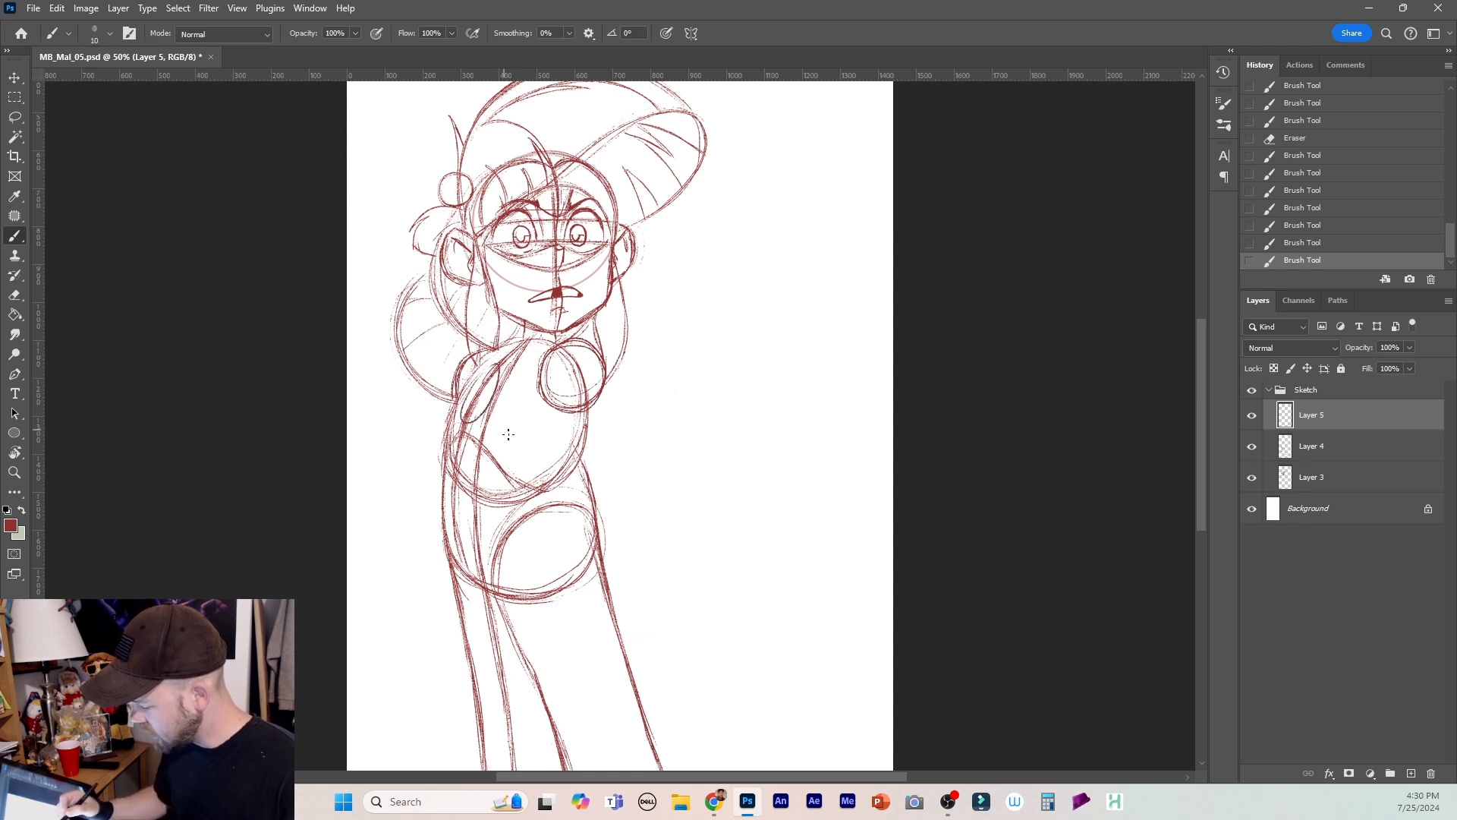
{"action": "key", "text": "ctrl+z"}
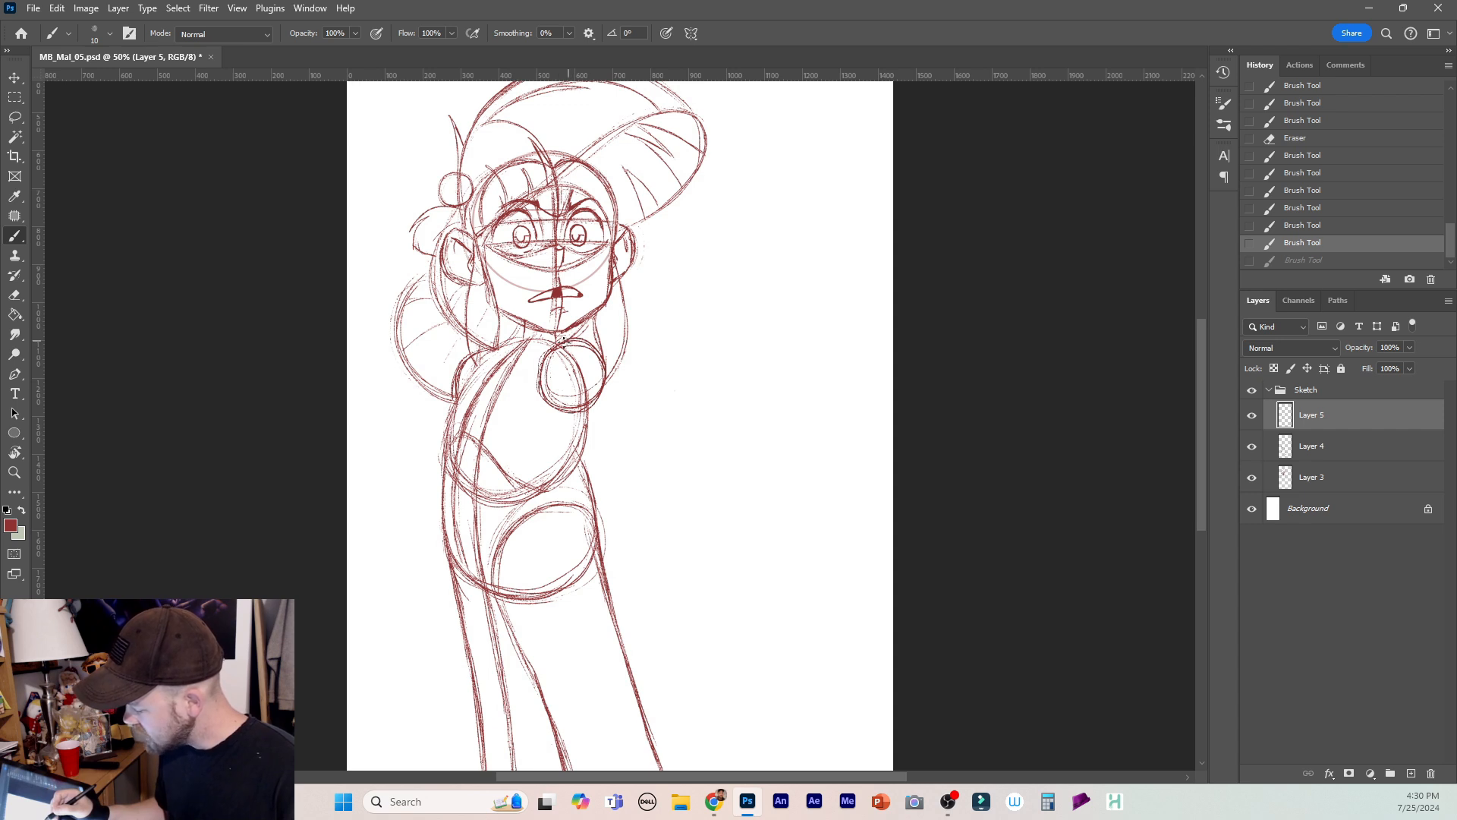
Sketch the collar line between the two shoulders and a short neck line below the jaw.
{"action": "left_click_drag", "start_coordinate": [569, 340], "coordinate": [564, 343]}
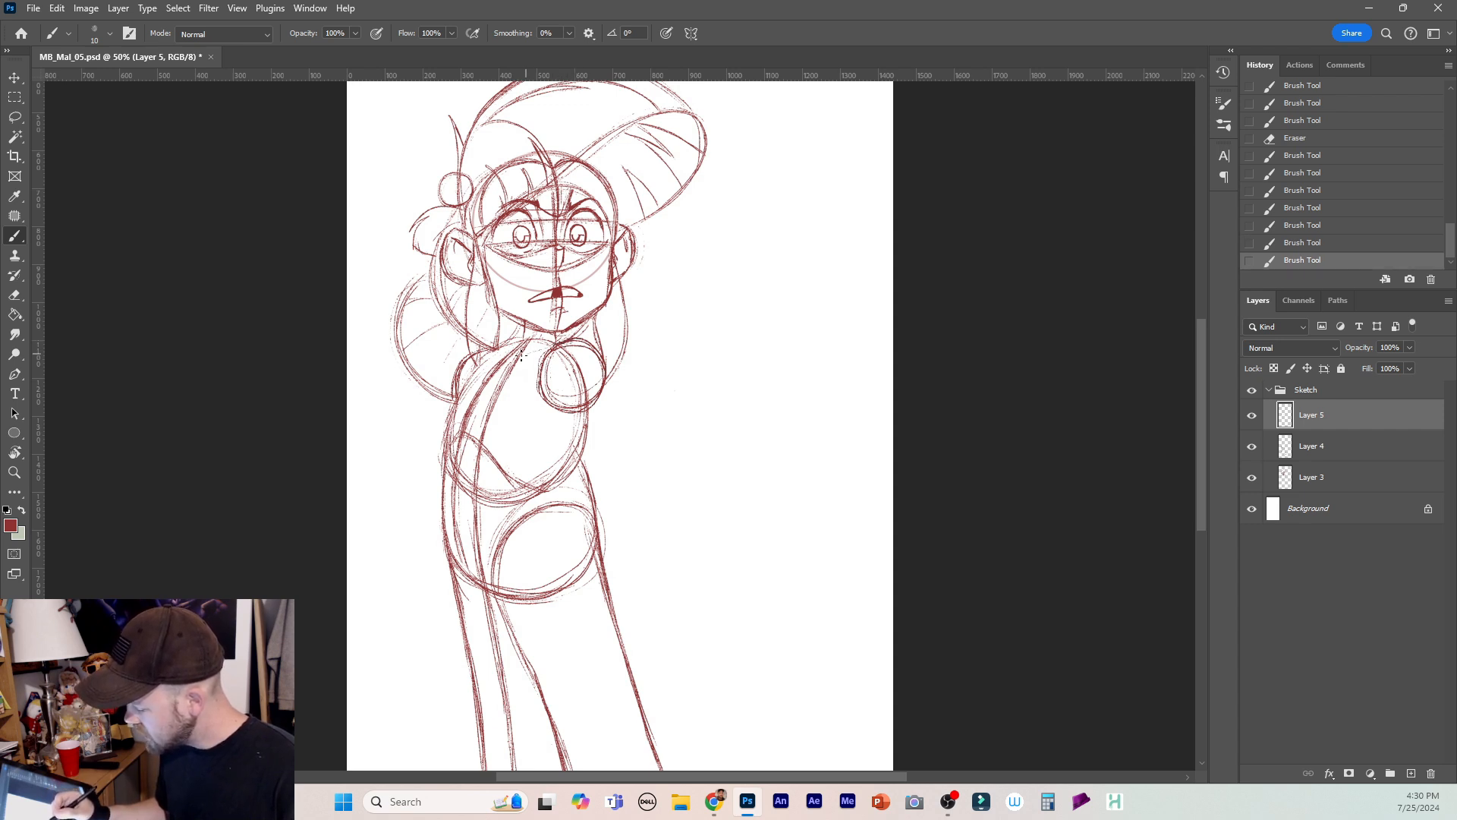
{"action": "mouse_move", "coordinate": [560, 345]}
{"action": "left_mouse_down"}
{"action": "mouse_move", "coordinate": [514, 354]}
{"action": "mouse_move", "coordinate": [534, 365]}
{"action": "mouse_move", "coordinate": [501, 361]}
{"action": "left_mouse_up"}
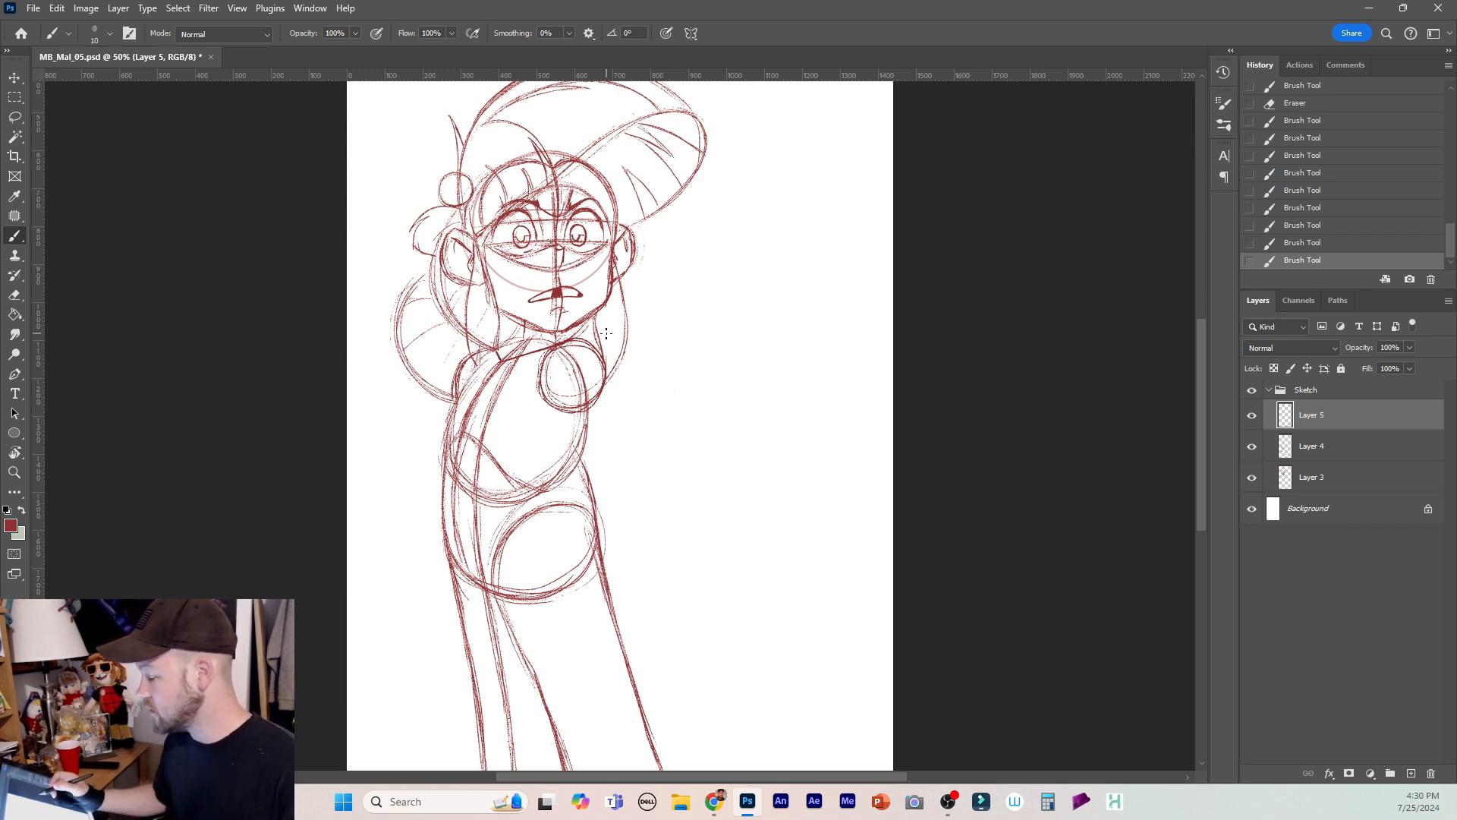
{"action": "left_click_drag", "start_coordinate": [524, 321], "coordinate": [522, 340]}
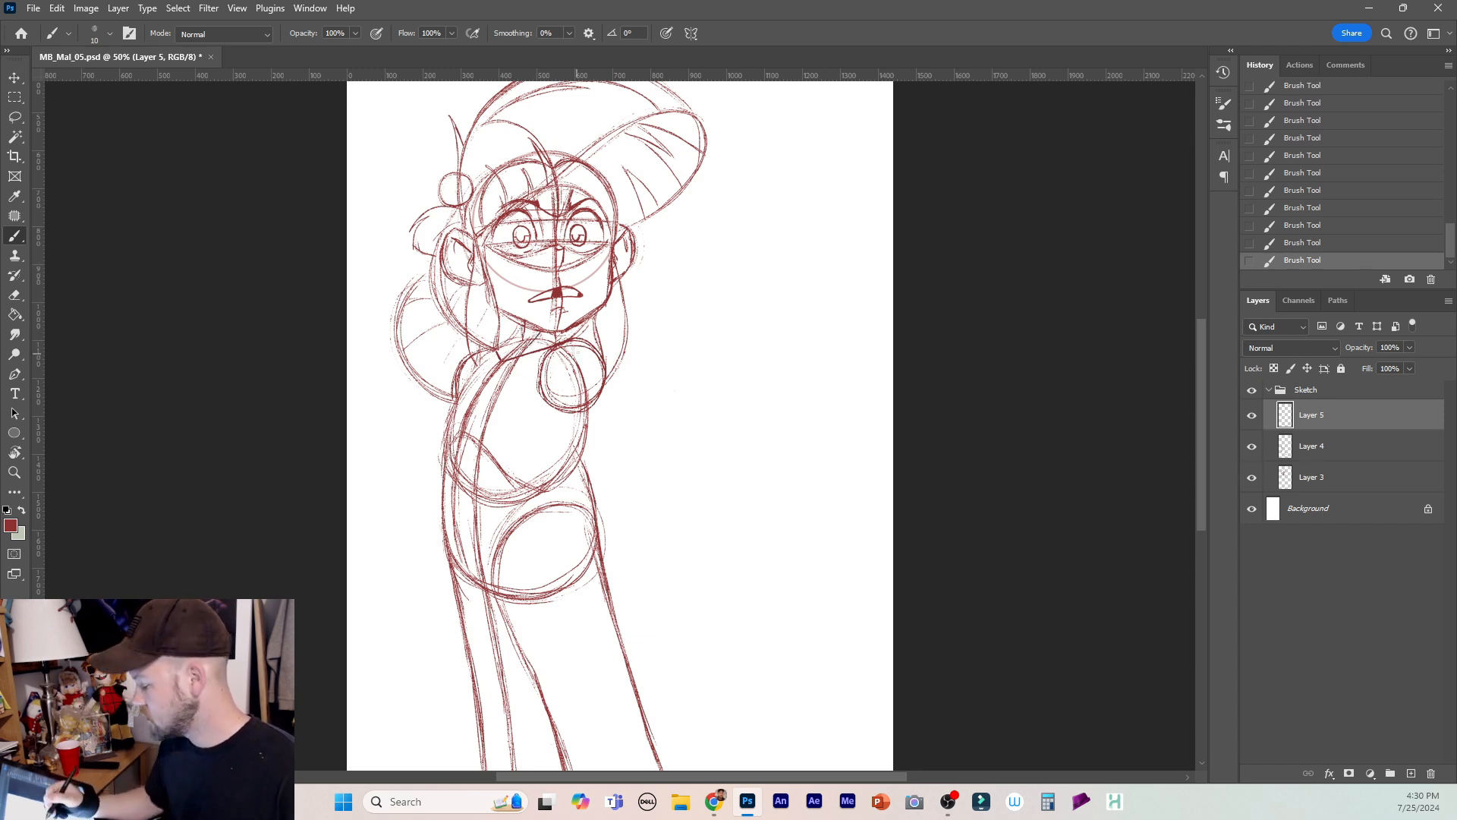
Move the head on Layer 3 slightly up and to the left to expose more of the neck.
{"action": "left_click", "coordinate": [1313, 476]}
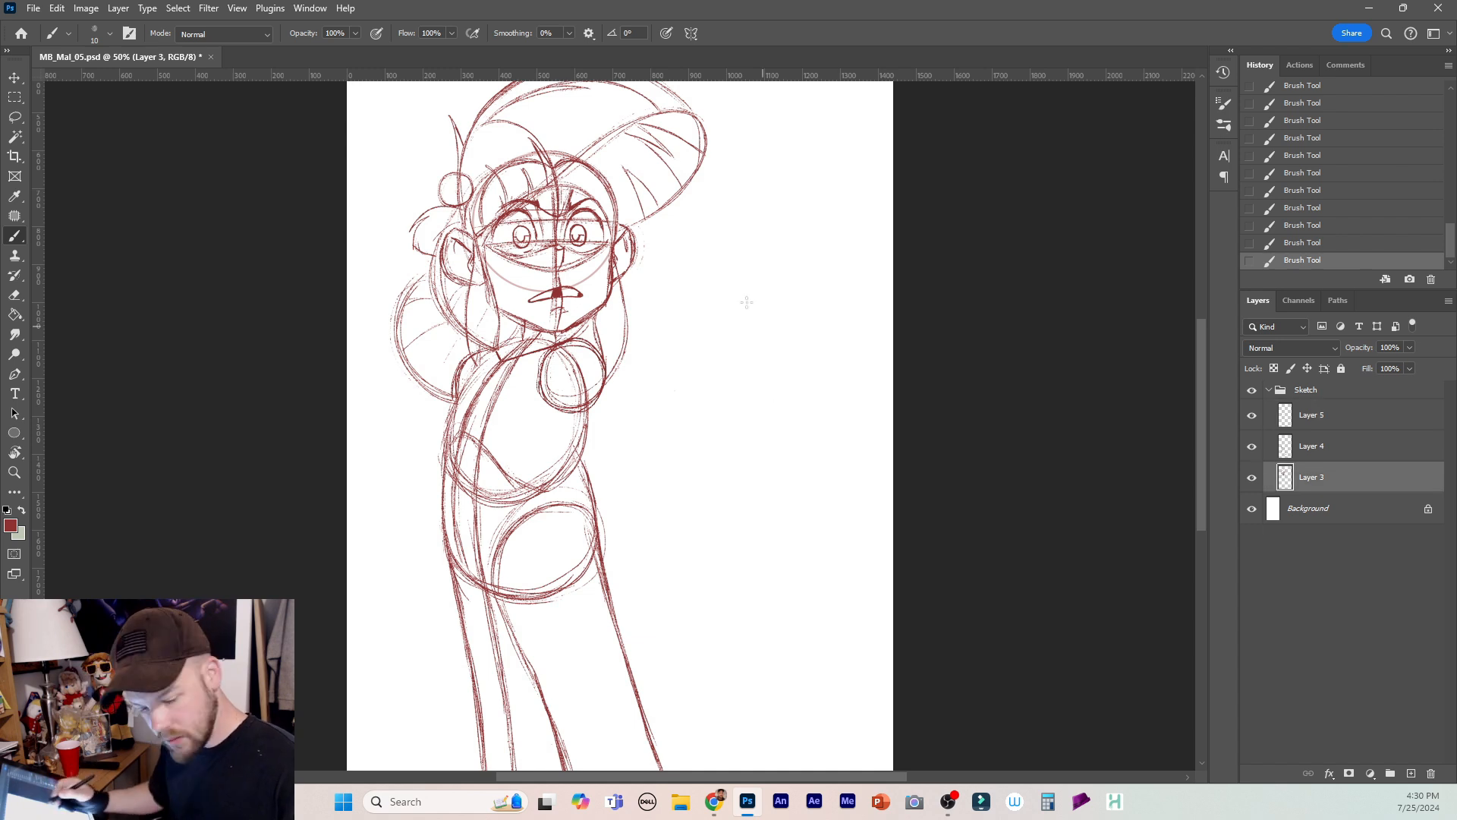
{"action": "key", "text": "v"}
{"action": "left_click_drag", "start_coordinate": [611, 302], "coordinate": [596, 289]}
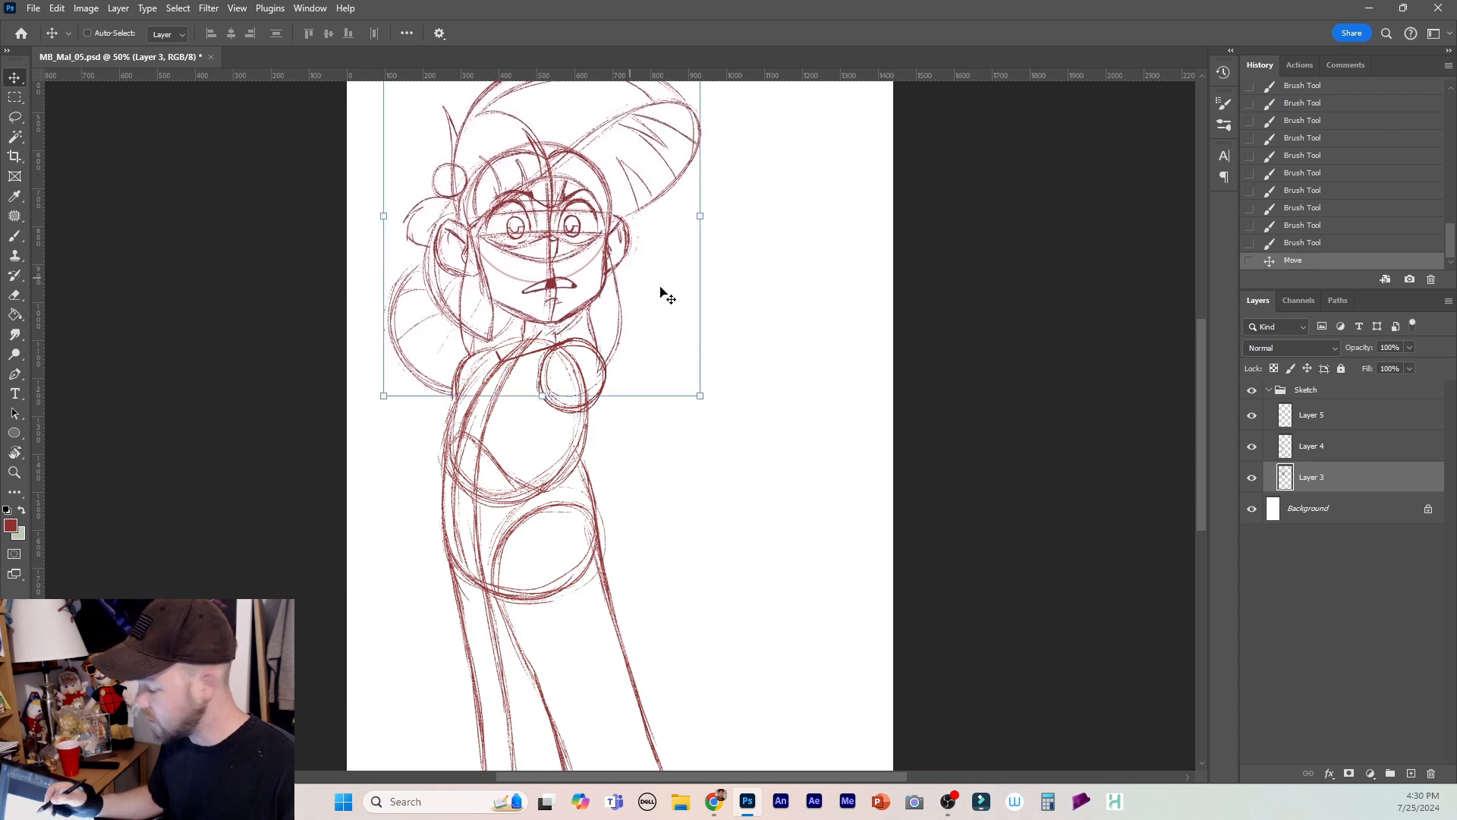
{"action": "key", "text": "b"}
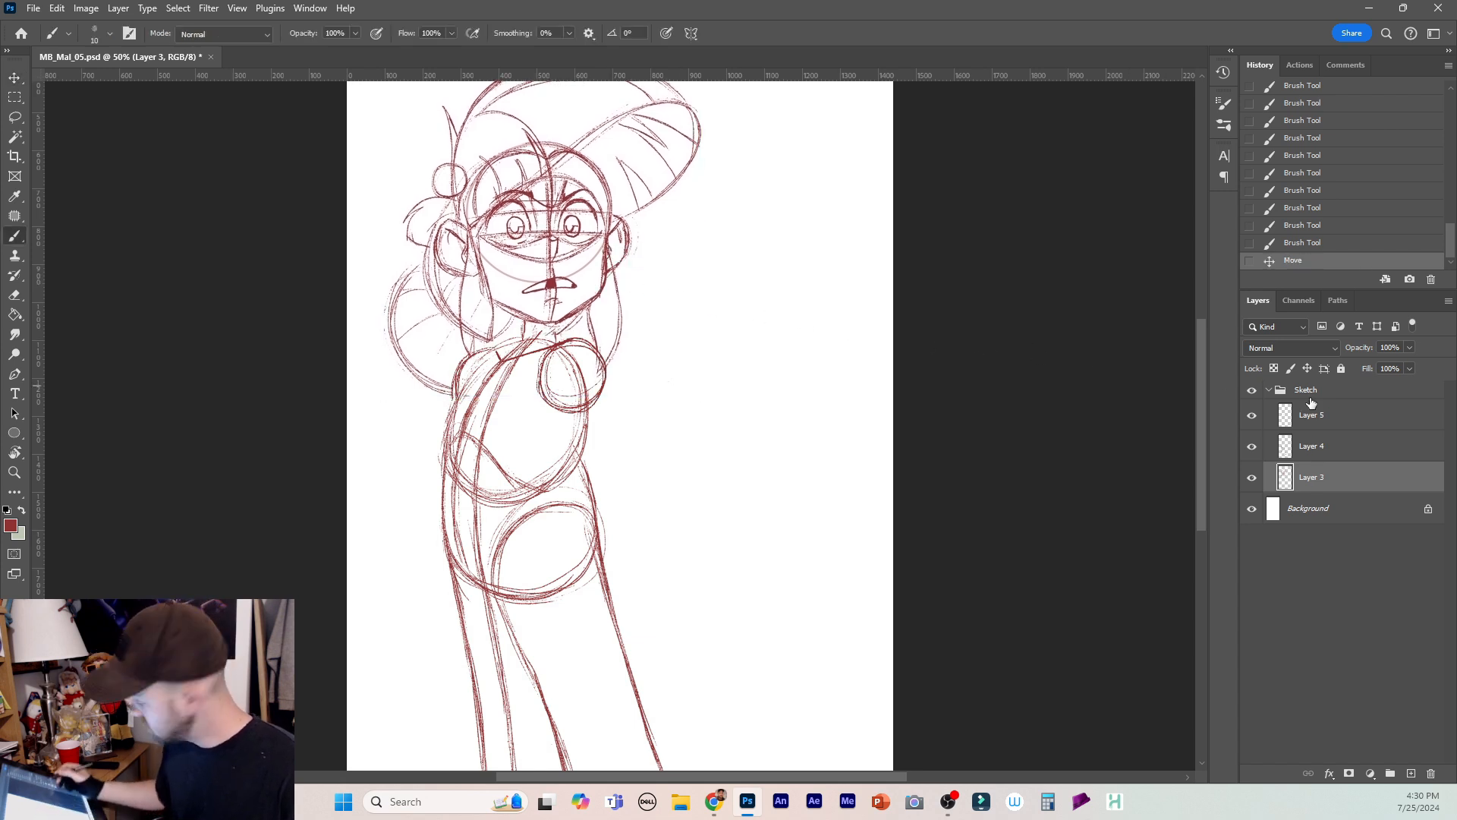
Sketch the neck lines on Layer 4, running from below the jaw down to the collar.
{"action": "left_click", "coordinate": [1305, 444]}
{"action": "left_click_drag", "start_coordinate": [555, 326], "coordinate": [555, 341]}
{"action": "left_click_drag", "start_coordinate": [556, 324], "coordinate": [556, 340]}
{"action": "left_click_drag", "start_coordinate": [555, 324], "coordinate": [514, 360]}
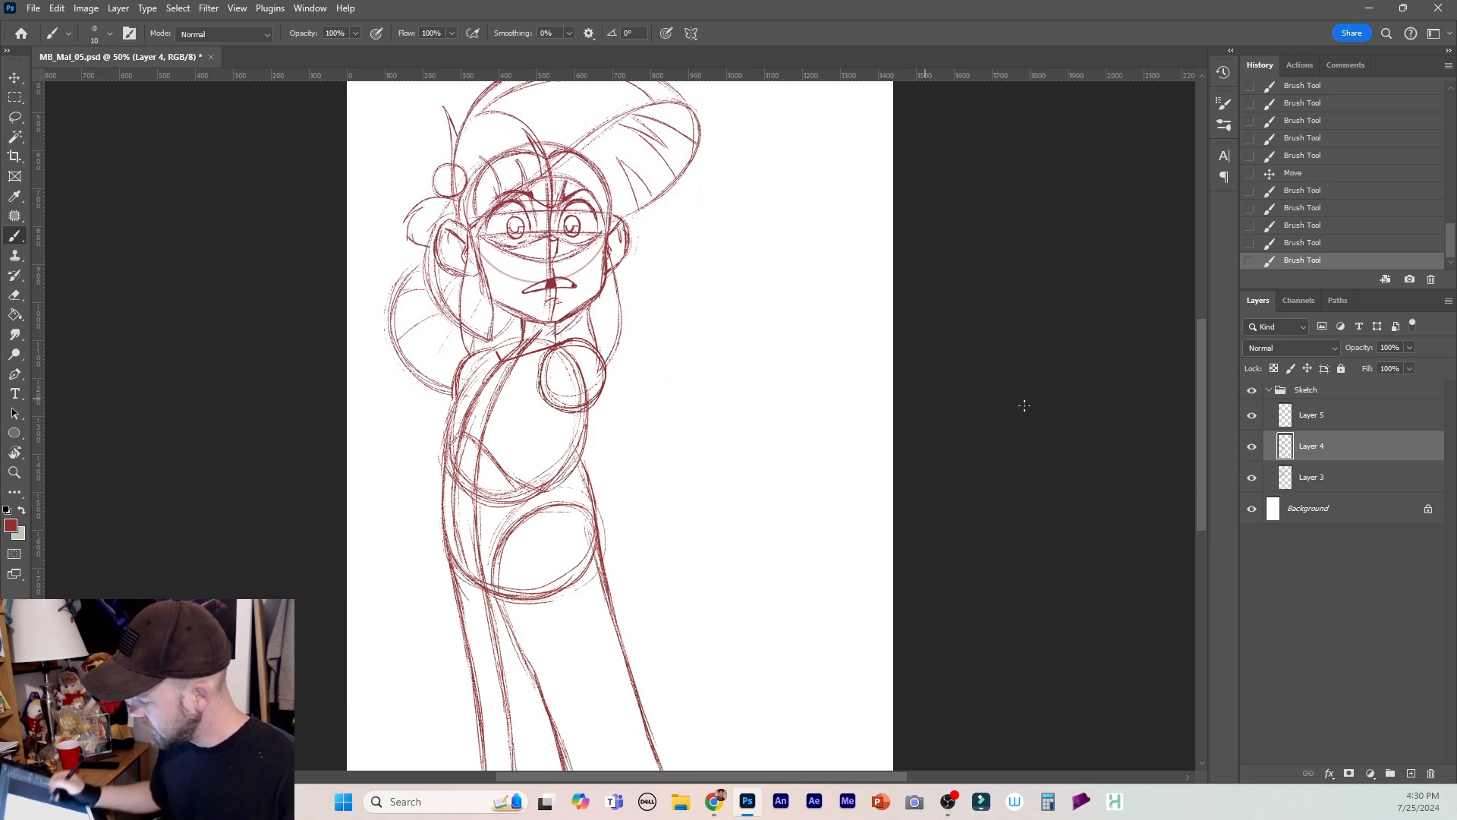
Sketch the torso's side contour on Layer 5 from the shoulder circle down to the lower ribcage, and compare with that layer hidden.
{"action": "left_click", "coordinate": [1326, 422]}
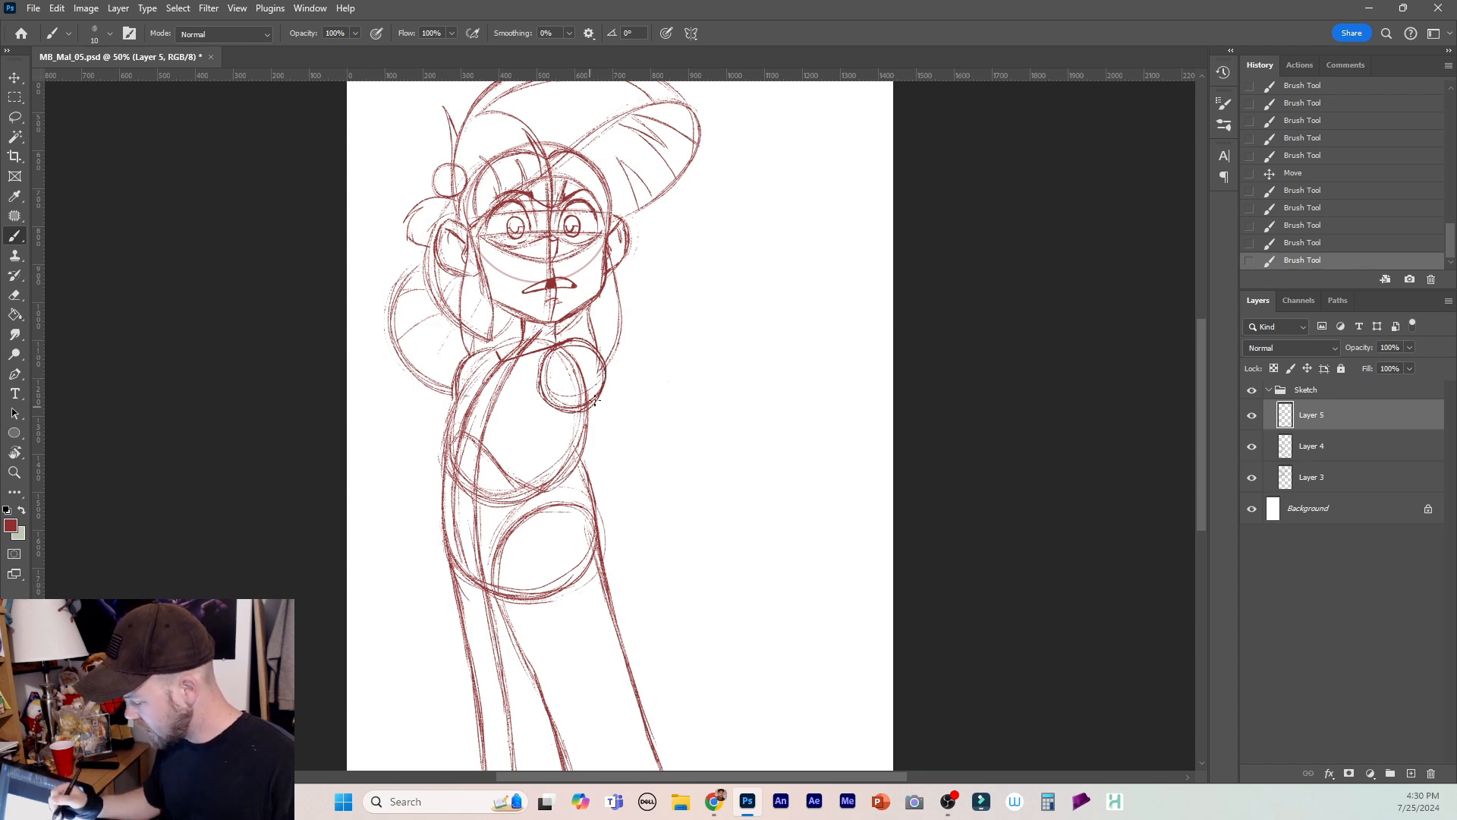
{"action": "left_click_drag", "start_coordinate": [603, 380], "coordinate": [582, 448]}
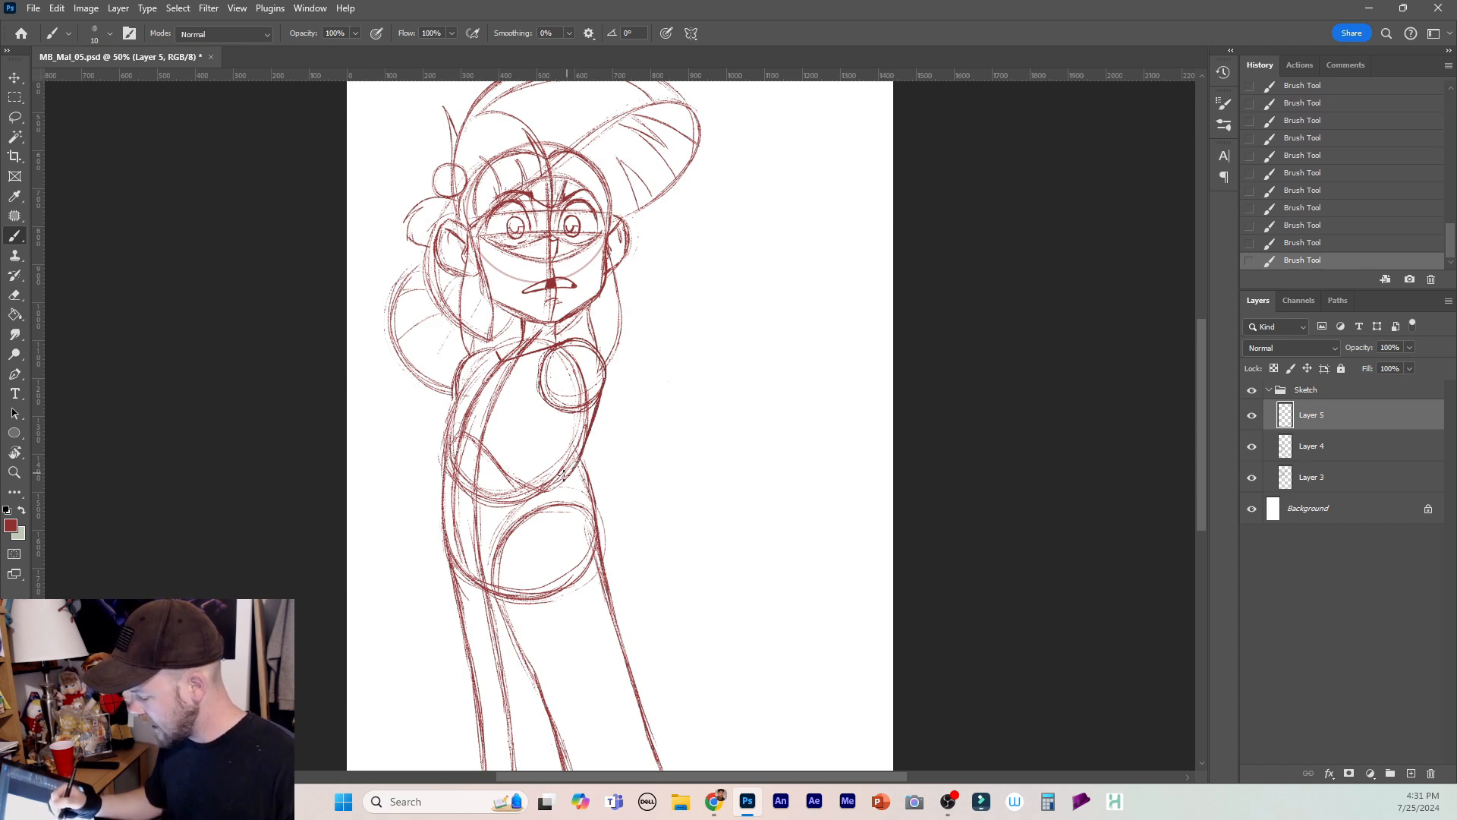
{"action": "left_click_drag", "start_coordinate": [580, 458], "coordinate": [545, 490]}
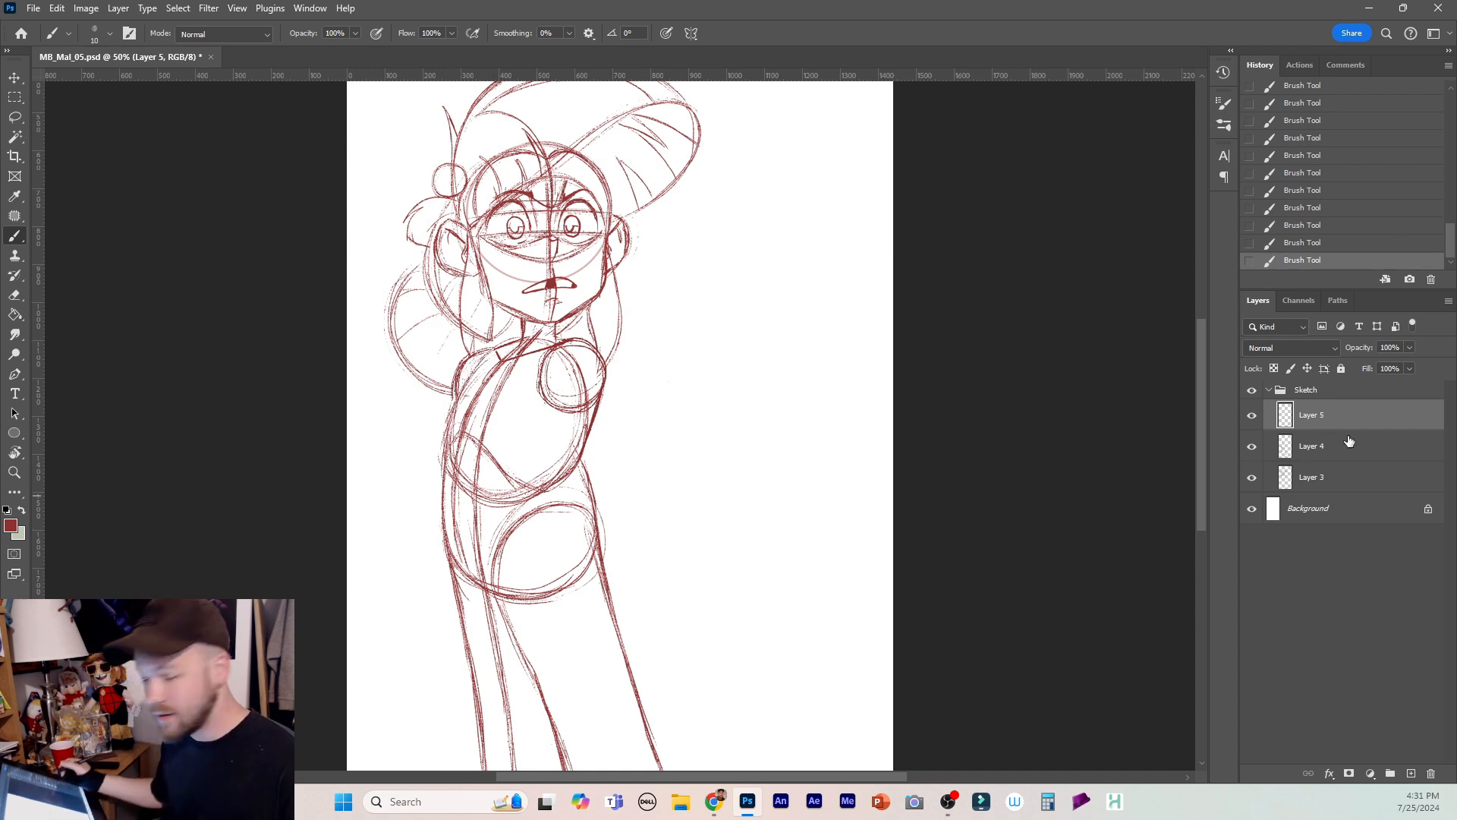
{"action": "left_click", "coordinate": [1252, 415]}
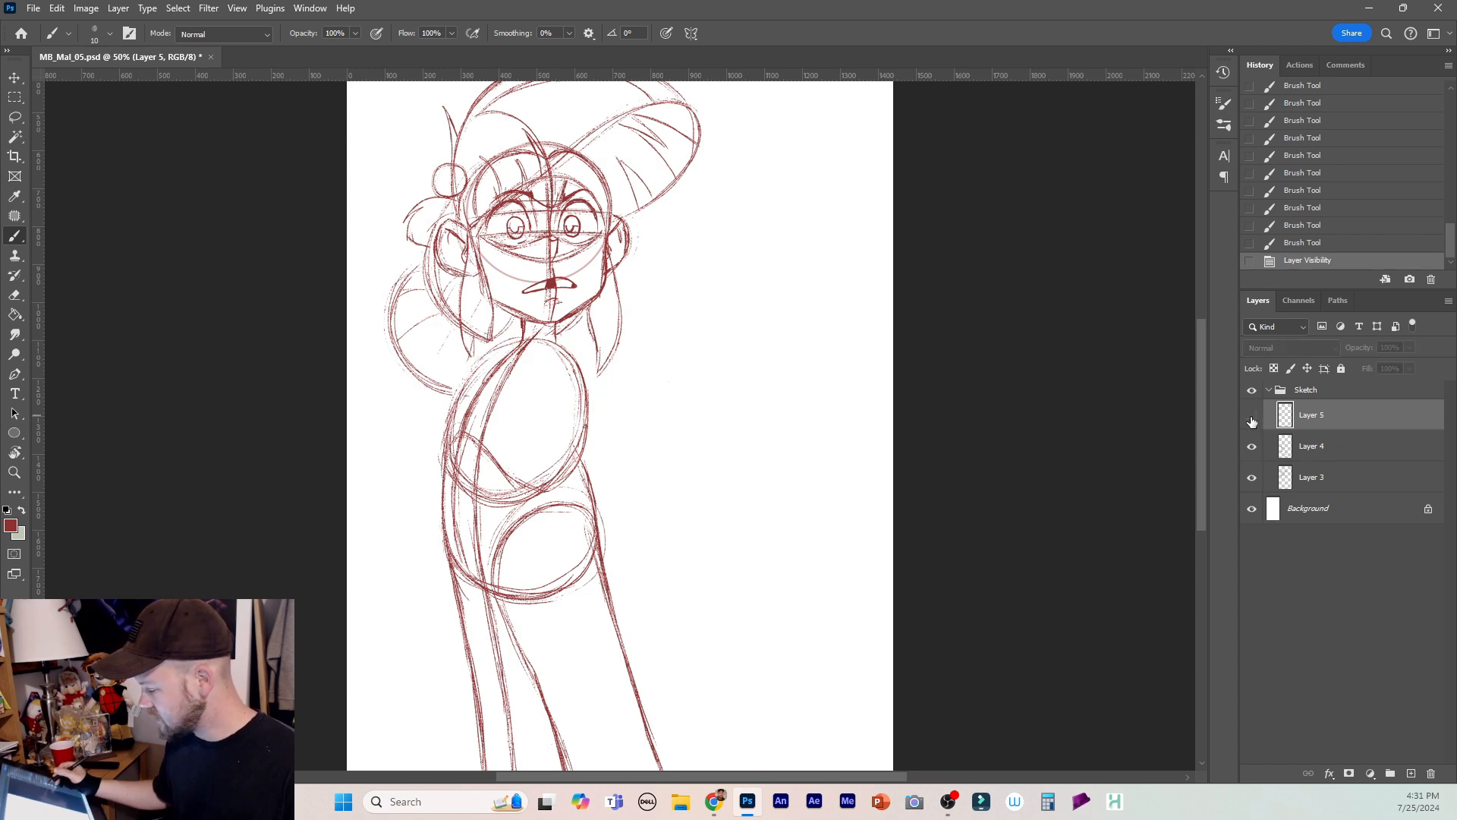
{"action": "left_click", "coordinate": [1251, 415]}
Sketch a bean-shaped upper palm pad on a new layer to the right of the head, adjust it with Free Transform, and firm up its outline.
{"action": "left_click", "coordinate": [1410, 773]}
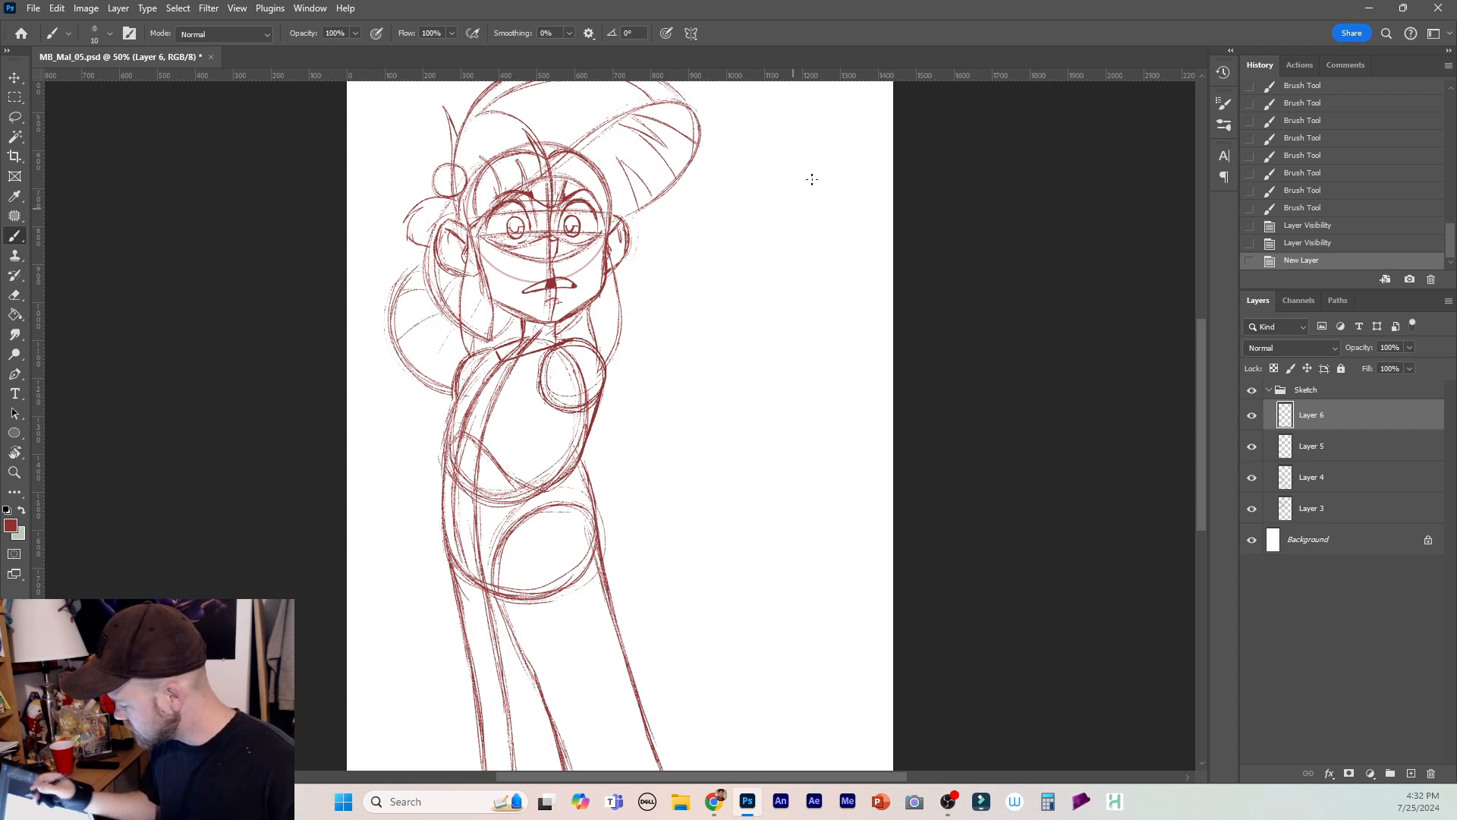
{"action": "mouse_move", "coordinate": [714, 246]}
{"action": "left_mouse_down"}
{"action": "mouse_move", "coordinate": [753, 244]}
{"action": "mouse_move", "coordinate": [705, 238]}
{"action": "mouse_move", "coordinate": [684, 267]}
{"action": "mouse_move", "coordinate": [701, 265]}
{"action": "mouse_move", "coordinate": [694, 238]}
{"action": "mouse_move", "coordinate": [697, 281]}
{"action": "left_mouse_up"}
{"action": "mouse_move", "coordinate": [743, 236]}
{"action": "left_mouse_down"}
{"action": "mouse_move", "coordinate": [779, 238]}
{"action": "mouse_move", "coordinate": [686, 273]}
{"action": "mouse_move", "coordinate": [774, 286]}
{"action": "mouse_move", "coordinate": [723, 278]}
{"action": "mouse_move", "coordinate": [809, 266]}
{"action": "mouse_move", "coordinate": [801, 244]}
{"action": "mouse_move", "coordinate": [804, 258]}
{"action": "mouse_move", "coordinate": [699, 231]}
{"action": "mouse_move", "coordinate": [782, 284]}
{"action": "mouse_move", "coordinate": [692, 241]}
{"action": "mouse_move", "coordinate": [687, 276]}
{"action": "left_mouse_up"}
{"action": "key", "text": "ctrl+t"}
{"action": "mouse_move", "coordinate": [812, 293]}
{"action": "left_mouse_down"}
{"action": "mouse_move", "coordinate": [840, 309]}
{"action": "mouse_move", "coordinate": [816, 311]}
{"action": "mouse_move", "coordinate": [816, 328]}
{"action": "left_mouse_up"}
{"action": "key", "text": "Return"}
{"action": "key", "text": "b"}
{"action": "key", "text": "v"}
{"action": "key", "text": "b"}
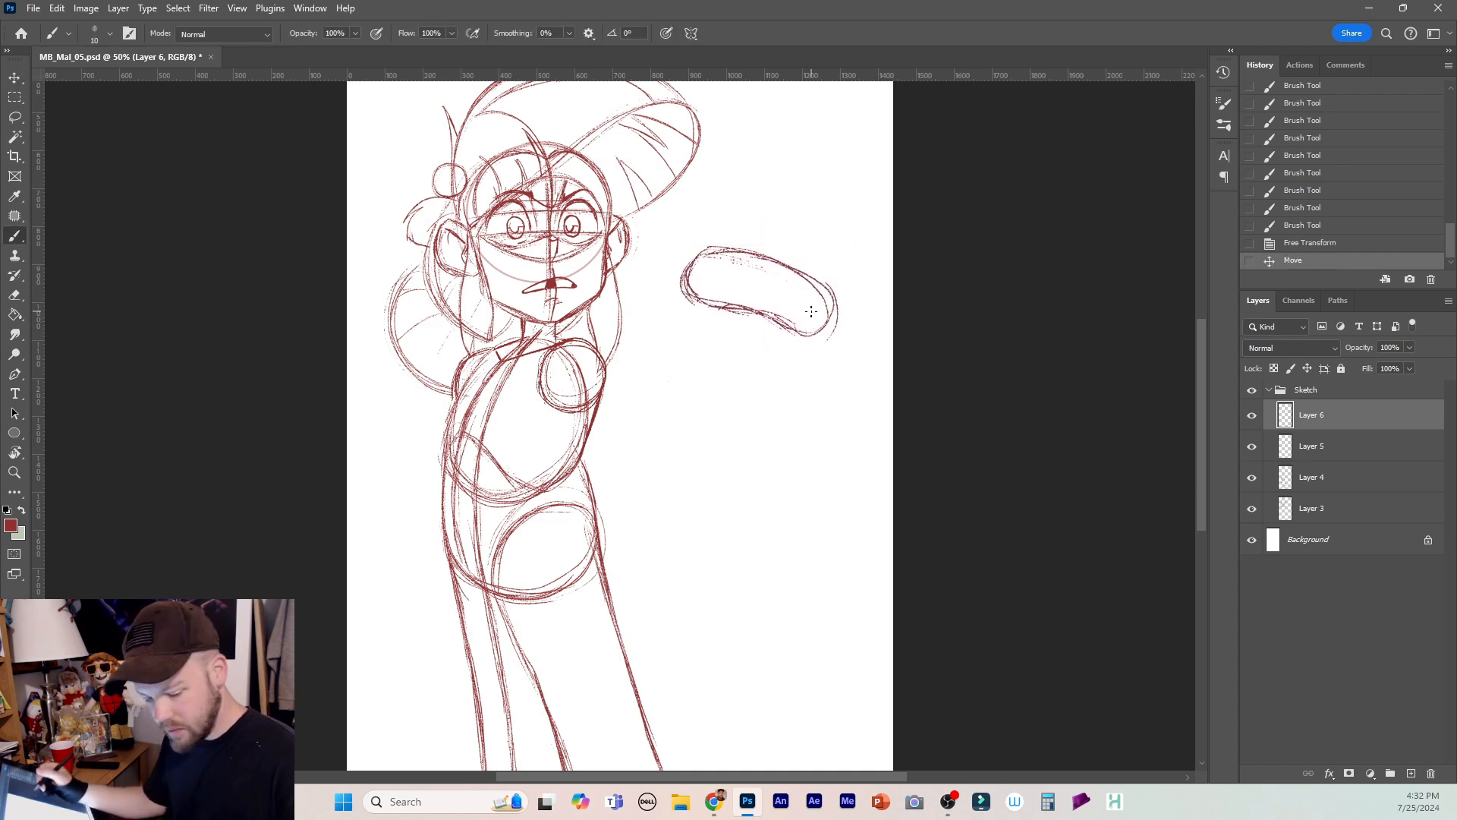
{"action": "mouse_move", "coordinate": [713, 251]}
{"action": "left_mouse_down"}
{"action": "mouse_move", "coordinate": [685, 284]}
{"action": "mouse_move", "coordinate": [816, 327]}
{"action": "mouse_move", "coordinate": [825, 293]}
{"action": "mouse_move", "coordinate": [805, 280]}
{"action": "mouse_move", "coordinate": [819, 282]}
{"action": "mouse_move", "coordinate": [694, 252]}
{"action": "mouse_move", "coordinate": [687, 299]}
{"action": "left_mouse_up"}
{"action": "left_click_drag", "start_coordinate": [705, 252], "coordinate": [683, 282]}
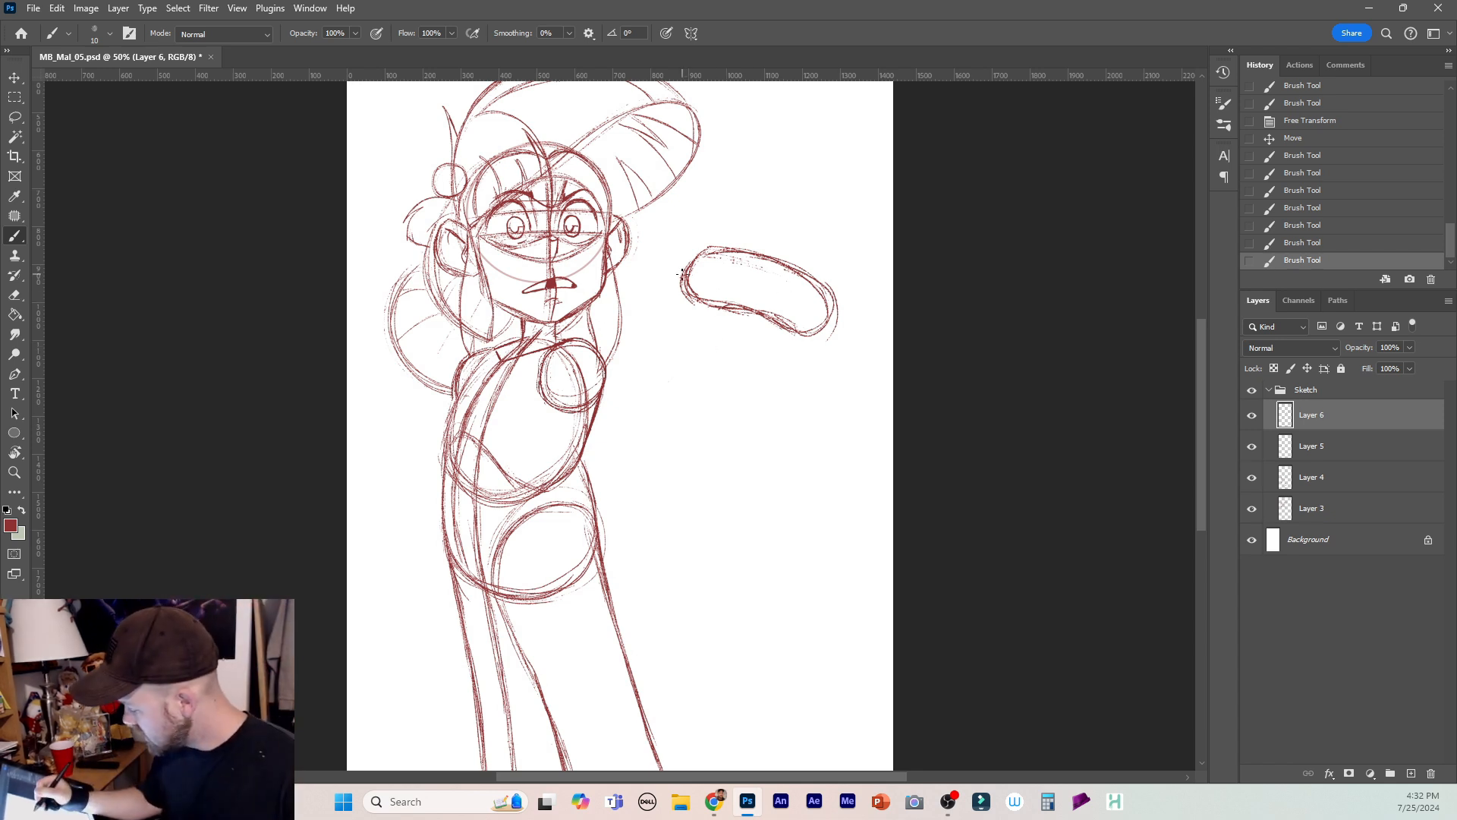
Sketch the two rounded lower lobes of the palm beneath the pad, and reinforce the palm's outer edges.
{"action": "left_click_drag", "start_coordinate": [687, 267], "coordinate": [676, 284]}
{"action": "mouse_move", "coordinate": [683, 281]}
{"action": "left_mouse_down"}
{"action": "mouse_move", "coordinate": [646, 333]}
{"action": "mouse_move", "coordinate": [654, 359]}
{"action": "mouse_move", "coordinate": [746, 340]}
{"action": "mouse_move", "coordinate": [704, 365]}
{"action": "mouse_move", "coordinate": [651, 357]}
{"action": "mouse_move", "coordinate": [738, 346]}
{"action": "mouse_move", "coordinate": [651, 321]}
{"action": "mouse_move", "coordinate": [664, 369]}
{"action": "mouse_move", "coordinate": [738, 347]}
{"action": "left_mouse_up"}
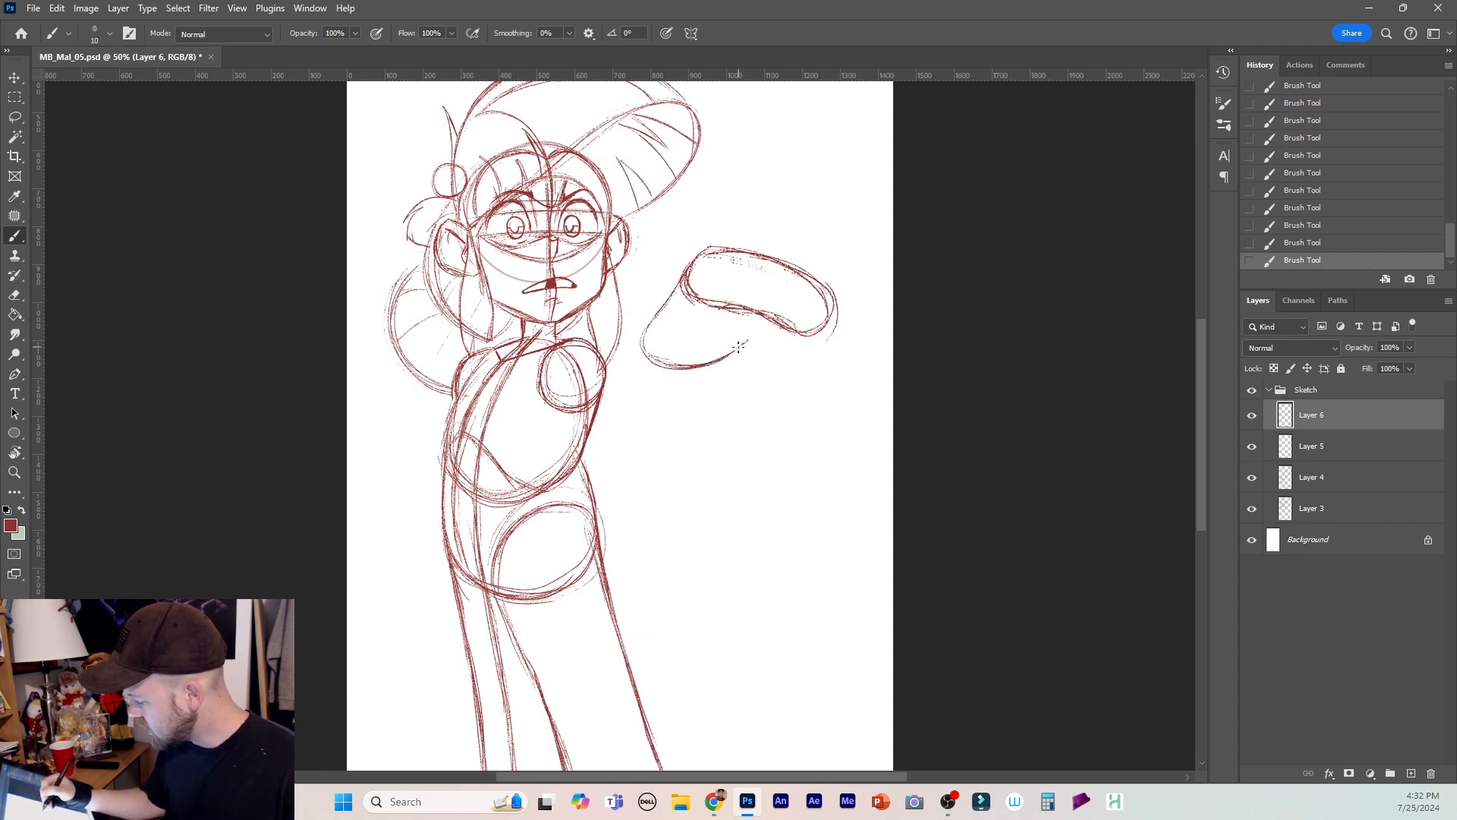
{"action": "mouse_move", "coordinate": [644, 336]}
{"action": "left_mouse_down"}
{"action": "mouse_move", "coordinate": [724, 357]}
{"action": "mouse_move", "coordinate": [702, 367]}
{"action": "mouse_move", "coordinate": [756, 338]}
{"action": "left_mouse_up"}
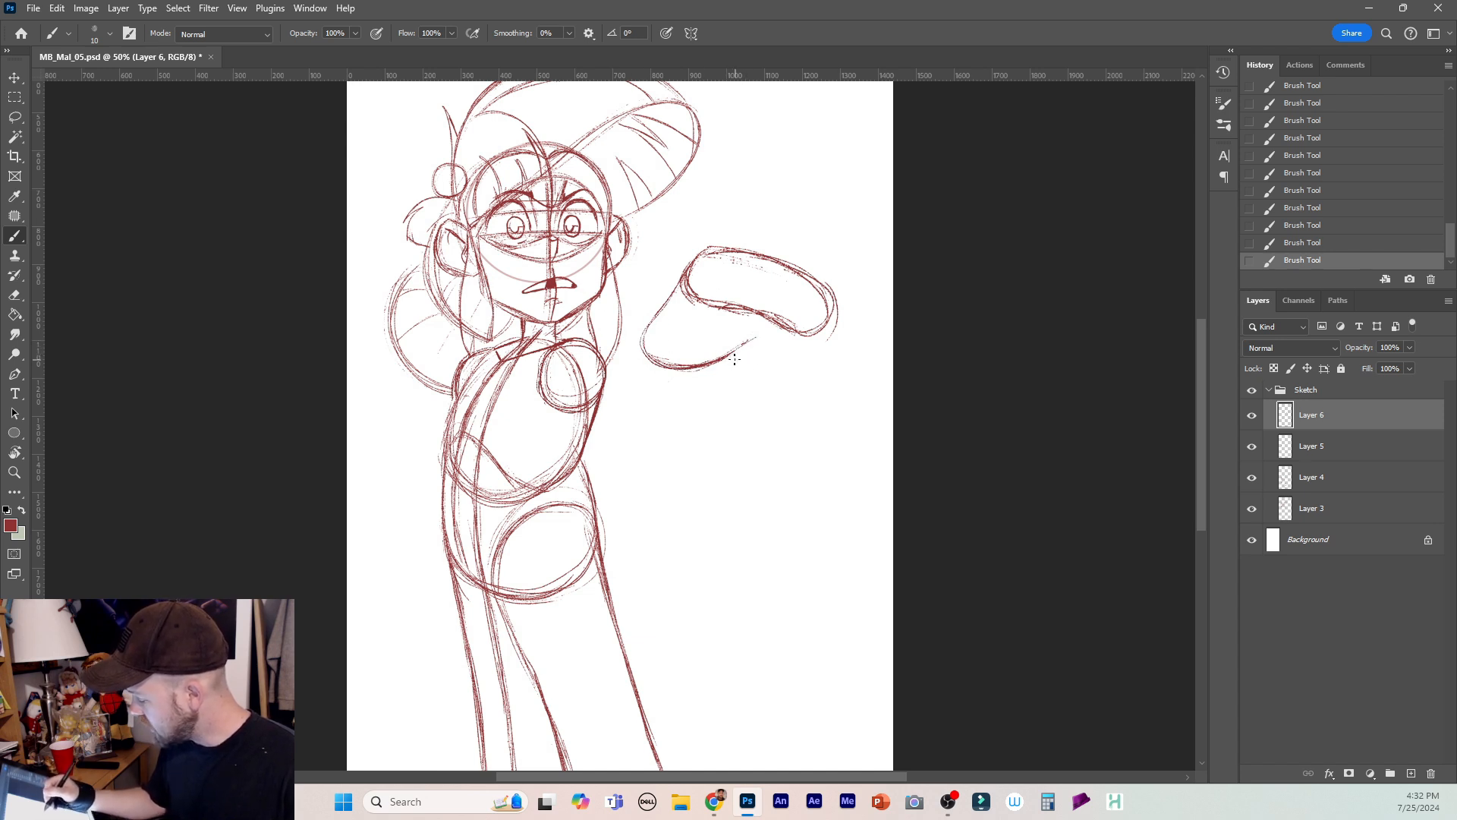
{"action": "mouse_move", "coordinate": [733, 366]}
{"action": "left_mouse_down"}
{"action": "mouse_move", "coordinate": [807, 338]}
{"action": "mouse_move", "coordinate": [806, 352]}
{"action": "mouse_move", "coordinate": [743, 374]}
{"action": "left_mouse_up"}
{"action": "mouse_move", "coordinate": [822, 327]}
{"action": "left_mouse_down"}
{"action": "mouse_move", "coordinate": [741, 376]}
{"action": "mouse_move", "coordinate": [724, 365]}
{"action": "mouse_move", "coordinate": [804, 358]}
{"action": "mouse_move", "coordinate": [820, 338]}
{"action": "mouse_move", "coordinate": [722, 364]}
{"action": "mouse_move", "coordinate": [814, 339]}
{"action": "mouse_move", "coordinate": [835, 314]}
{"action": "mouse_move", "coordinate": [813, 342]}
{"action": "left_mouse_up"}
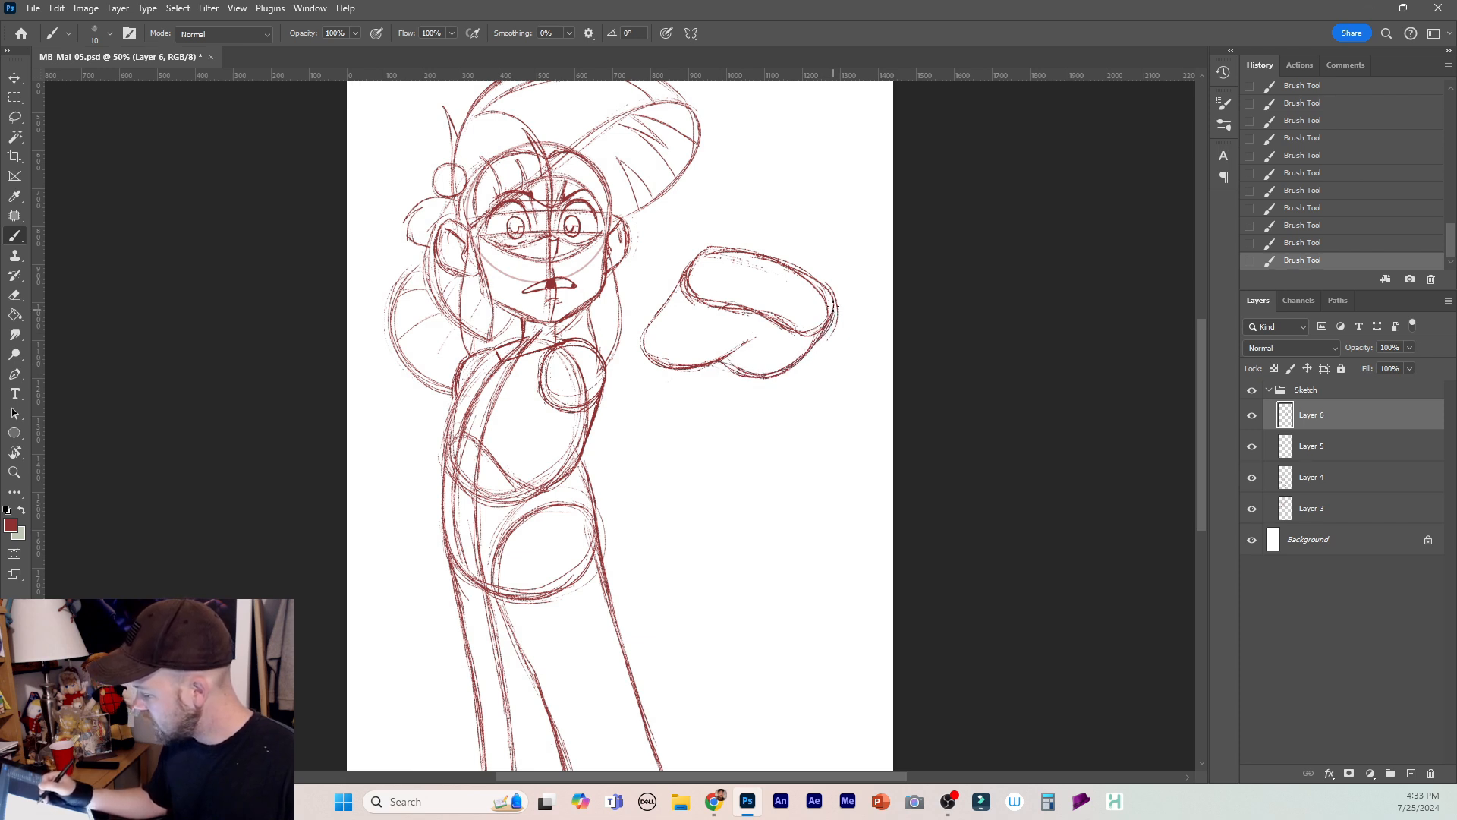
{"action": "left_click_drag", "start_coordinate": [816, 281], "coordinate": [836, 311]}
{"action": "left_click_drag", "start_coordinate": [669, 294], "coordinate": [650, 320]}
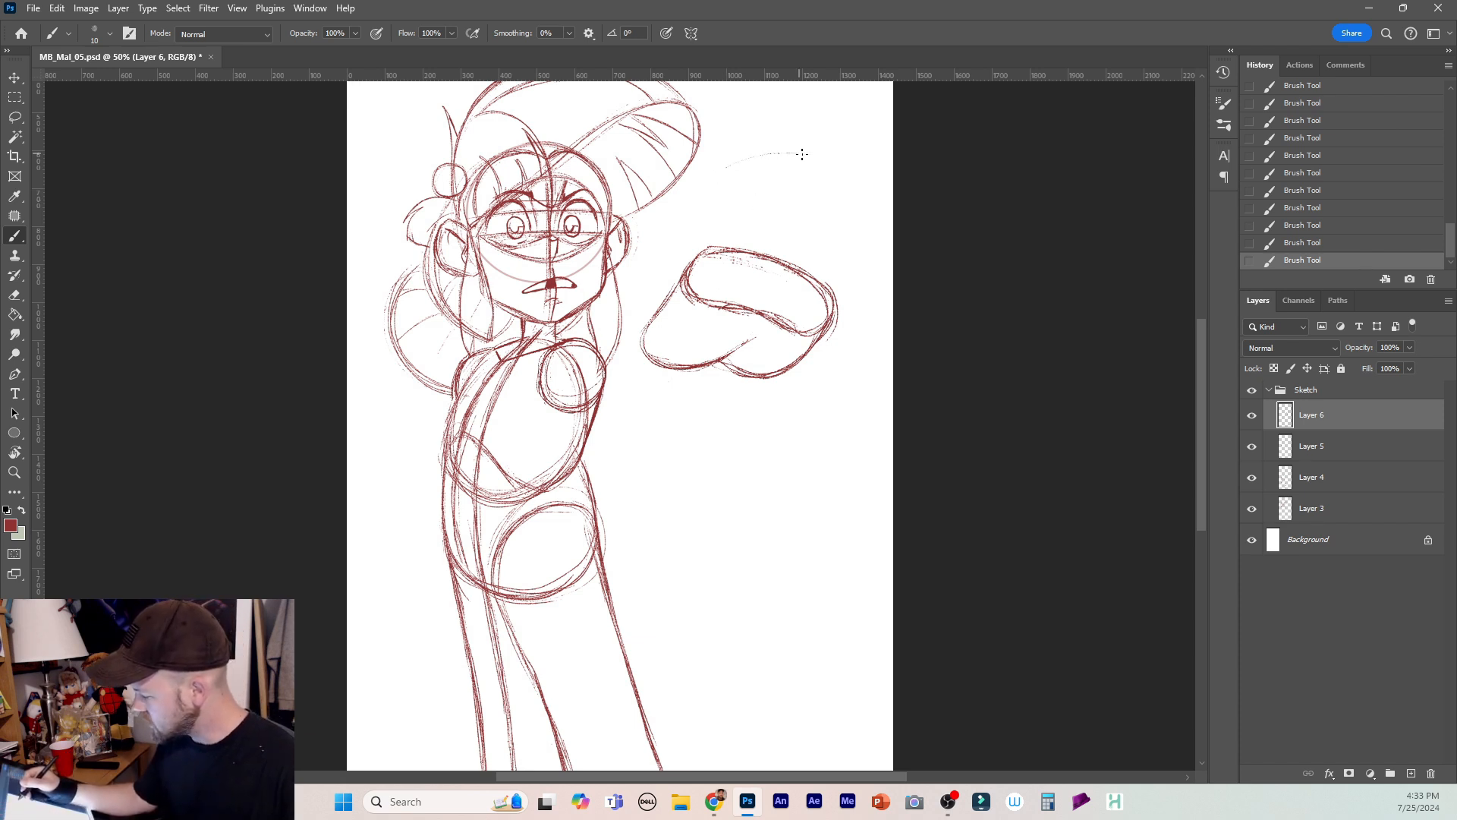
Sketch a guide arc for the fingertips curving above and to the right of the palm, redrawing the first attempt.
{"action": "mouse_move", "coordinate": [803, 154]}
{"action": "left_mouse_down"}
{"action": "mouse_move", "coordinate": [832, 168]}
{"action": "mouse_move", "coordinate": [859, 222]}
{"action": "mouse_move", "coordinate": [863, 349]}
{"action": "left_mouse_up"}
{"action": "key", "text": "ctrl+z"}
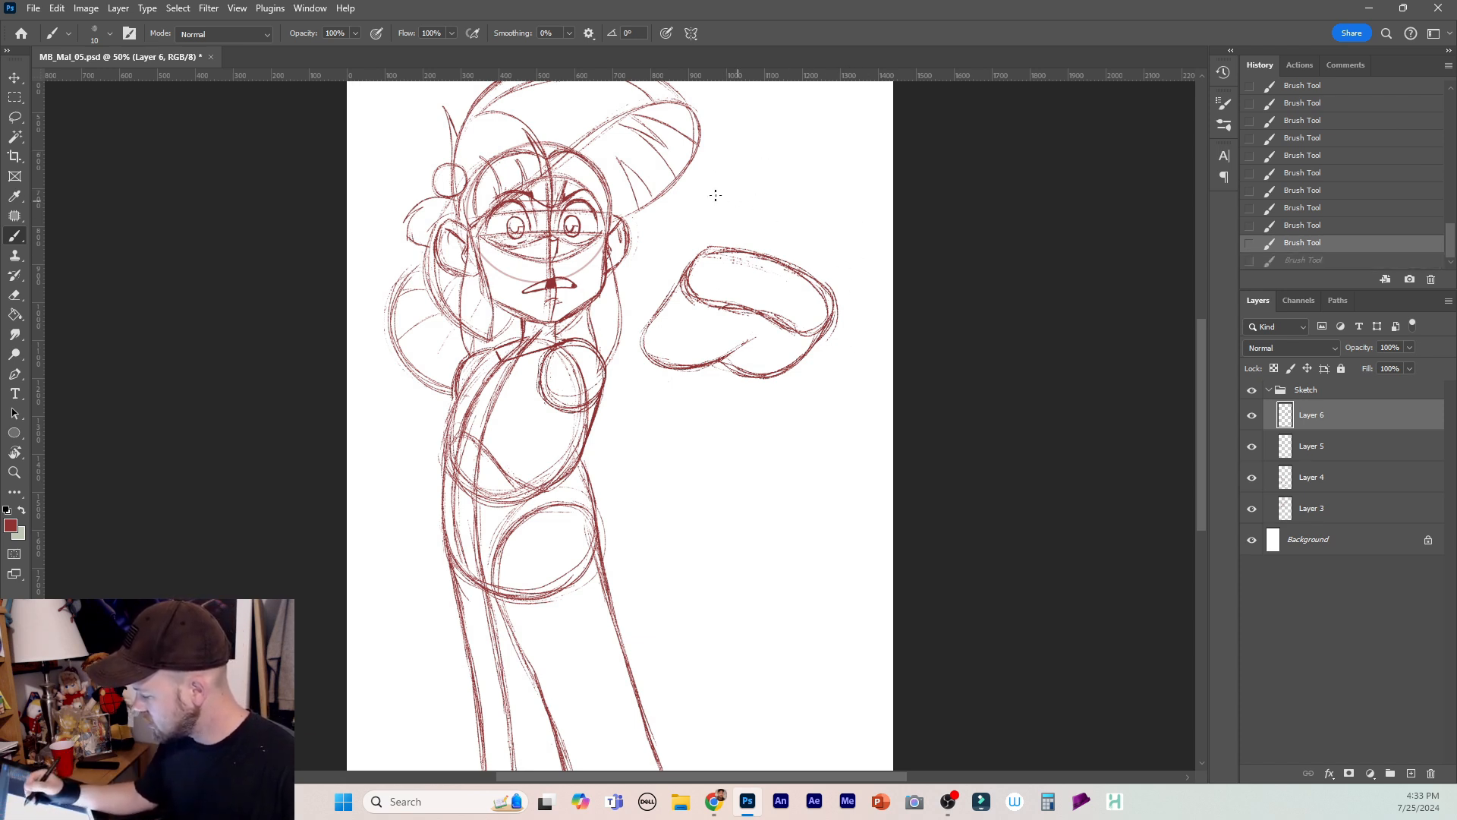
{"action": "mouse_move", "coordinate": [719, 183]}
{"action": "left_mouse_down"}
{"action": "mouse_move", "coordinate": [829, 157]}
{"action": "mouse_move", "coordinate": [880, 255]}
{"action": "mouse_move", "coordinate": [876, 296]}
{"action": "left_mouse_up"}
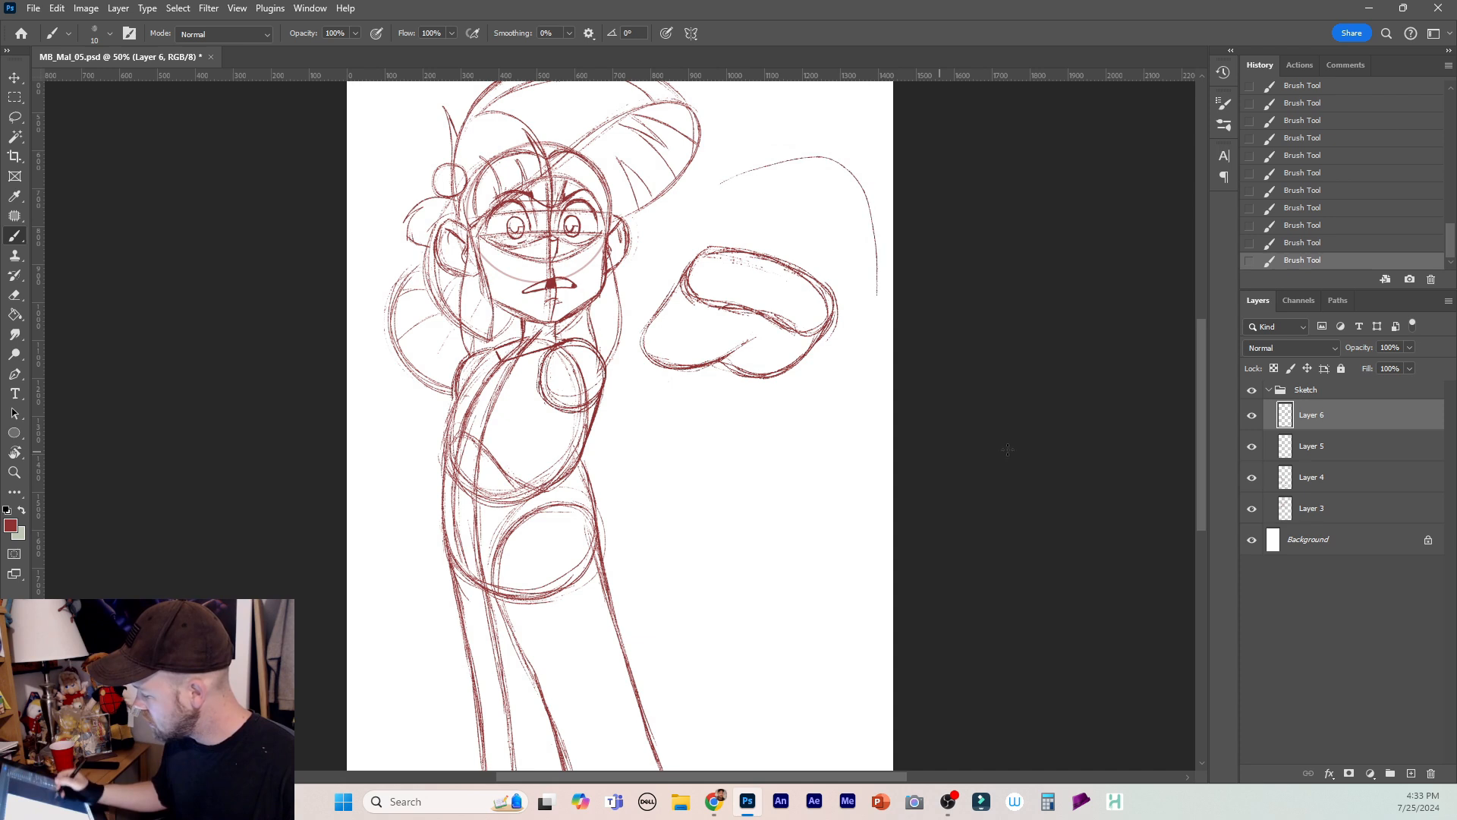
Shift the whole Sketch group left and slightly down on the canvas, keeping the feet inside the page, and reselect Layer 6 for brushing.
{"action": "left_click", "coordinate": [1338, 395]}
{"action": "key", "text": "v"}
{"action": "left_click_drag", "start_coordinate": [569, 572], "coordinate": [540, 585]}
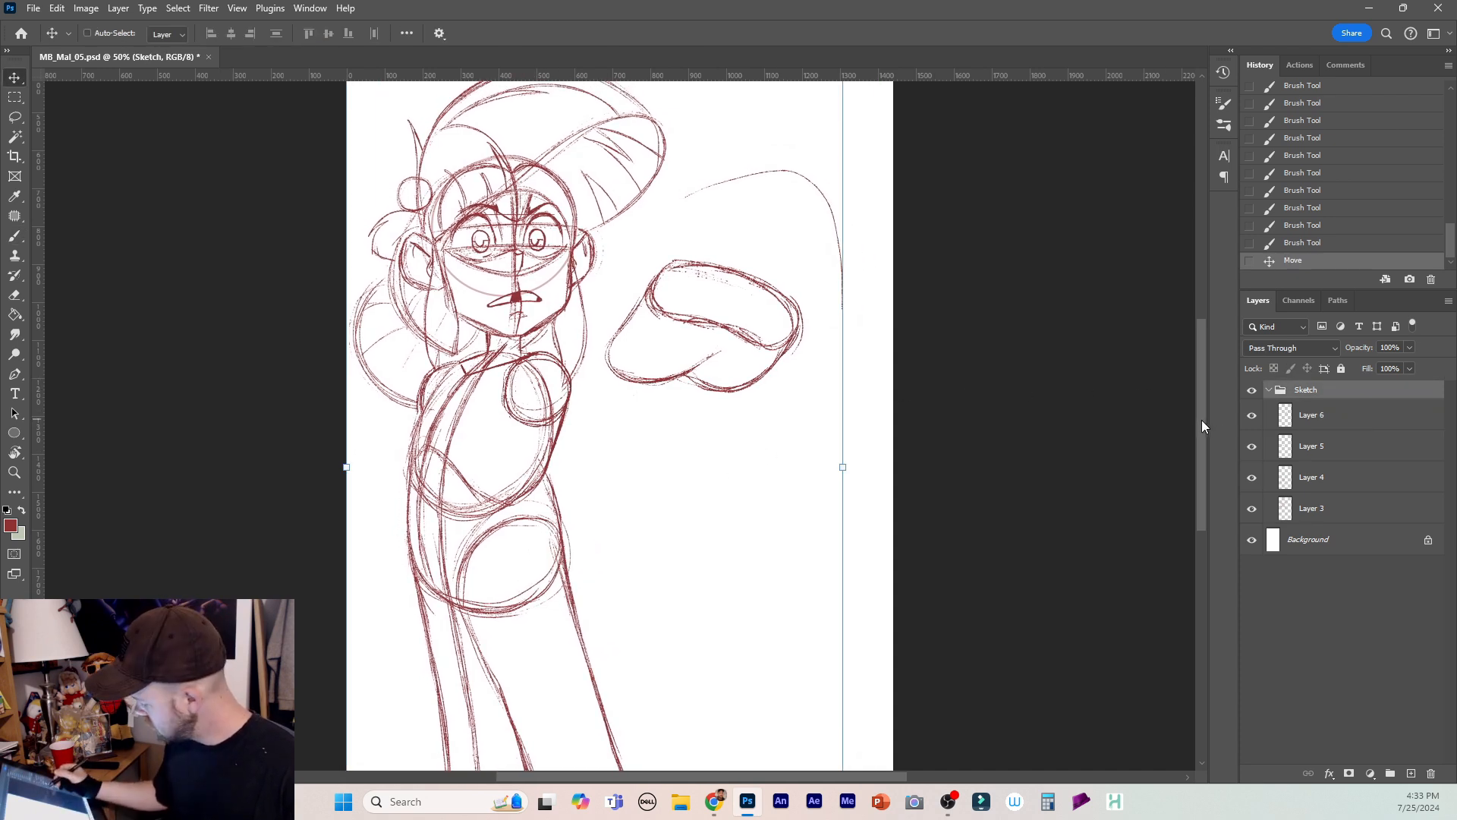
{"action": "key", "text": "b"}
{"action": "mouse_move", "coordinate": [1201, 421]}
{"action": "left_mouse_down"}
{"action": "mouse_move", "coordinate": [1211, 521]}
{"action": "mouse_move", "coordinate": [1209, 499]}
{"action": "left_mouse_up"}
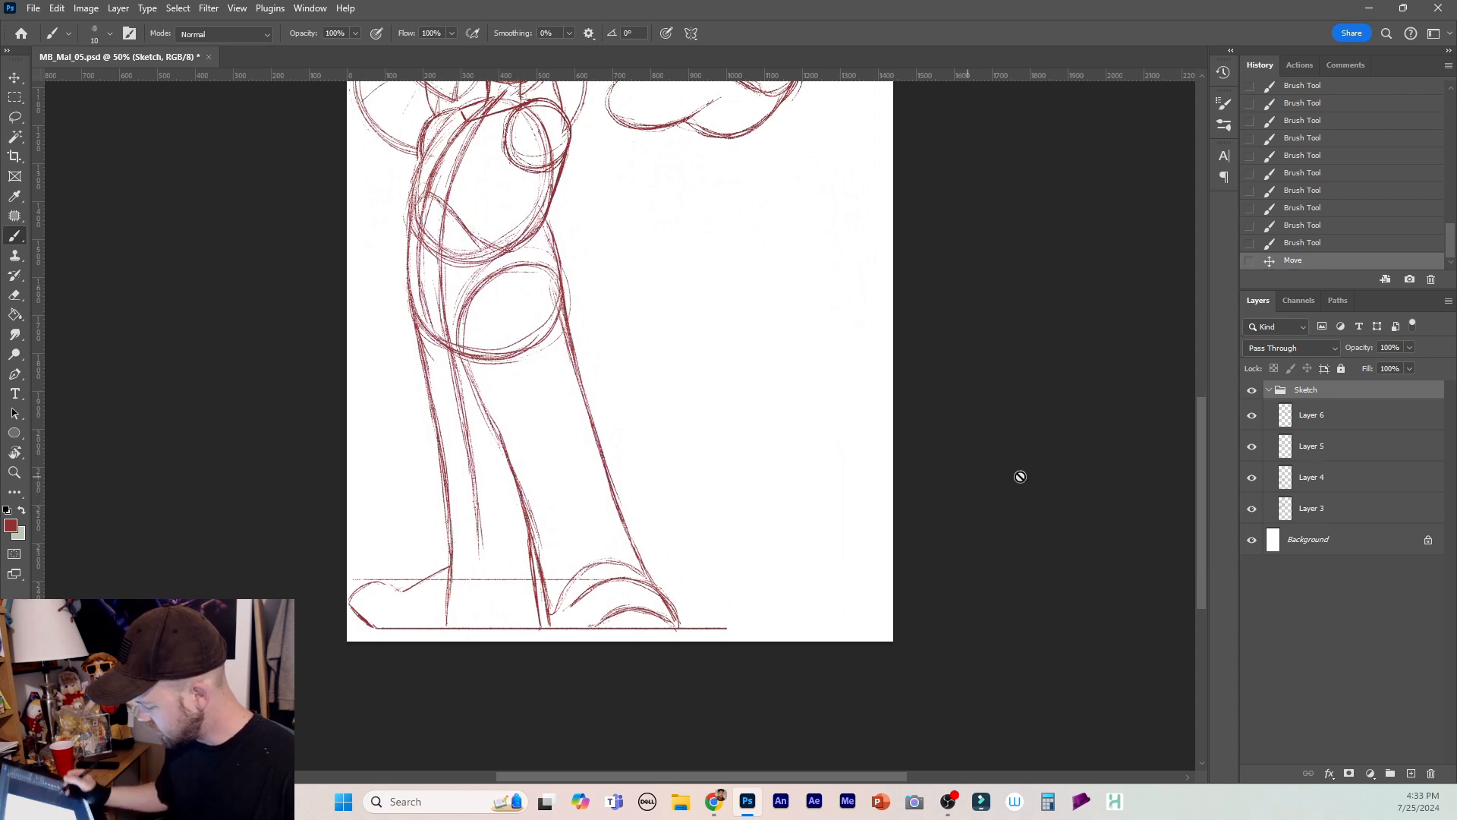
{"action": "key", "text": "v"}
{"action": "left_click_drag", "start_coordinate": [683, 603], "coordinate": [648, 613]}
{"action": "left_click_drag", "start_coordinate": [1200, 461], "coordinate": [1205, 361]}
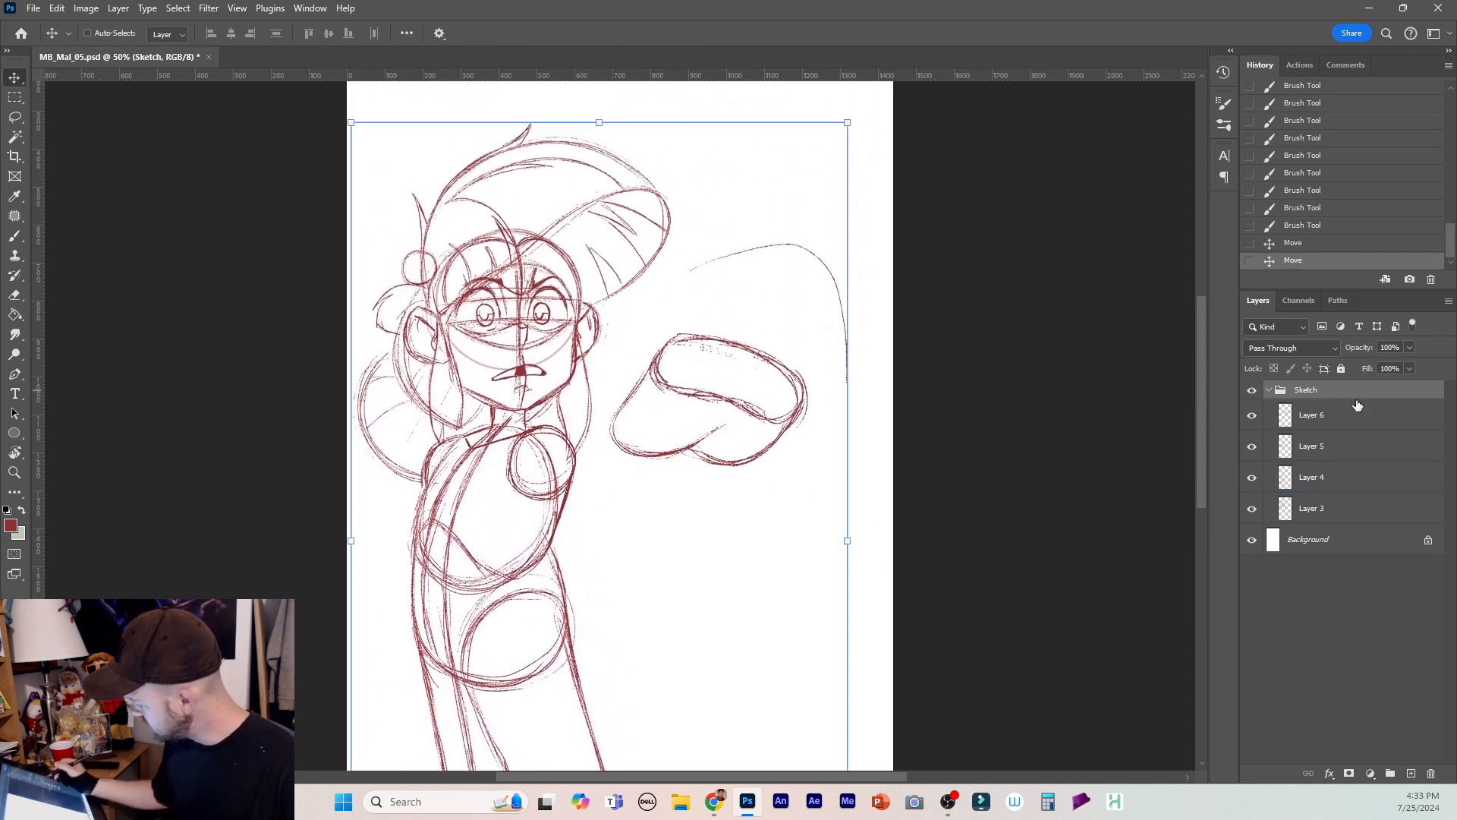
{"action": "left_click", "coordinate": [1357, 410]}
{"action": "key", "text": "b"}
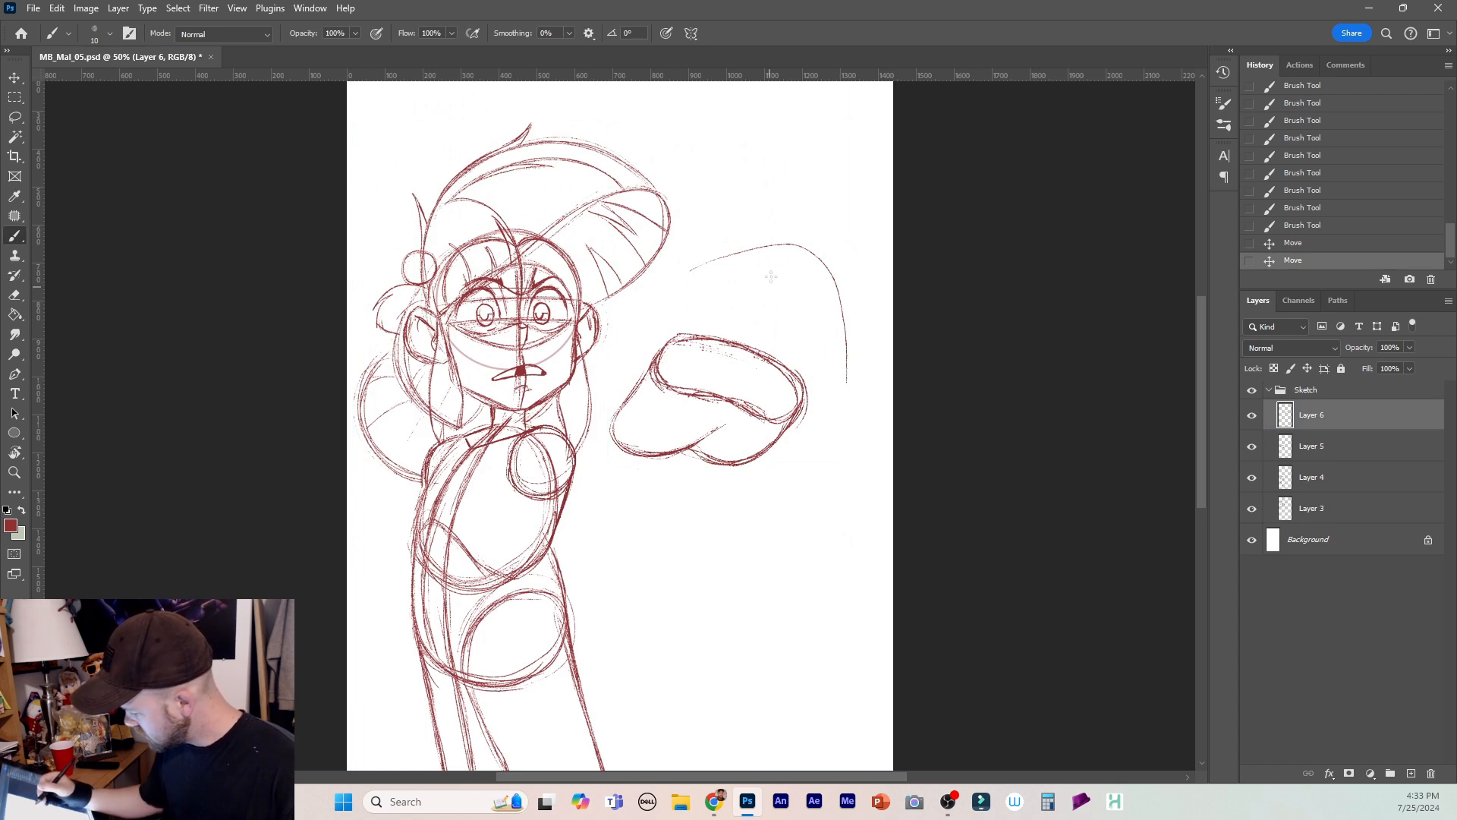
Try a fingertip at the start of the guide arc, undo its strokes, and erase the arc.
{"action": "mouse_move", "coordinate": [689, 292]}
{"action": "left_mouse_down"}
{"action": "mouse_move", "coordinate": [714, 248]}
{"action": "mouse_move", "coordinate": [737, 264]}
{"action": "mouse_move", "coordinate": [716, 301]}
{"action": "mouse_move", "coordinate": [696, 269]}
{"action": "left_mouse_up"}
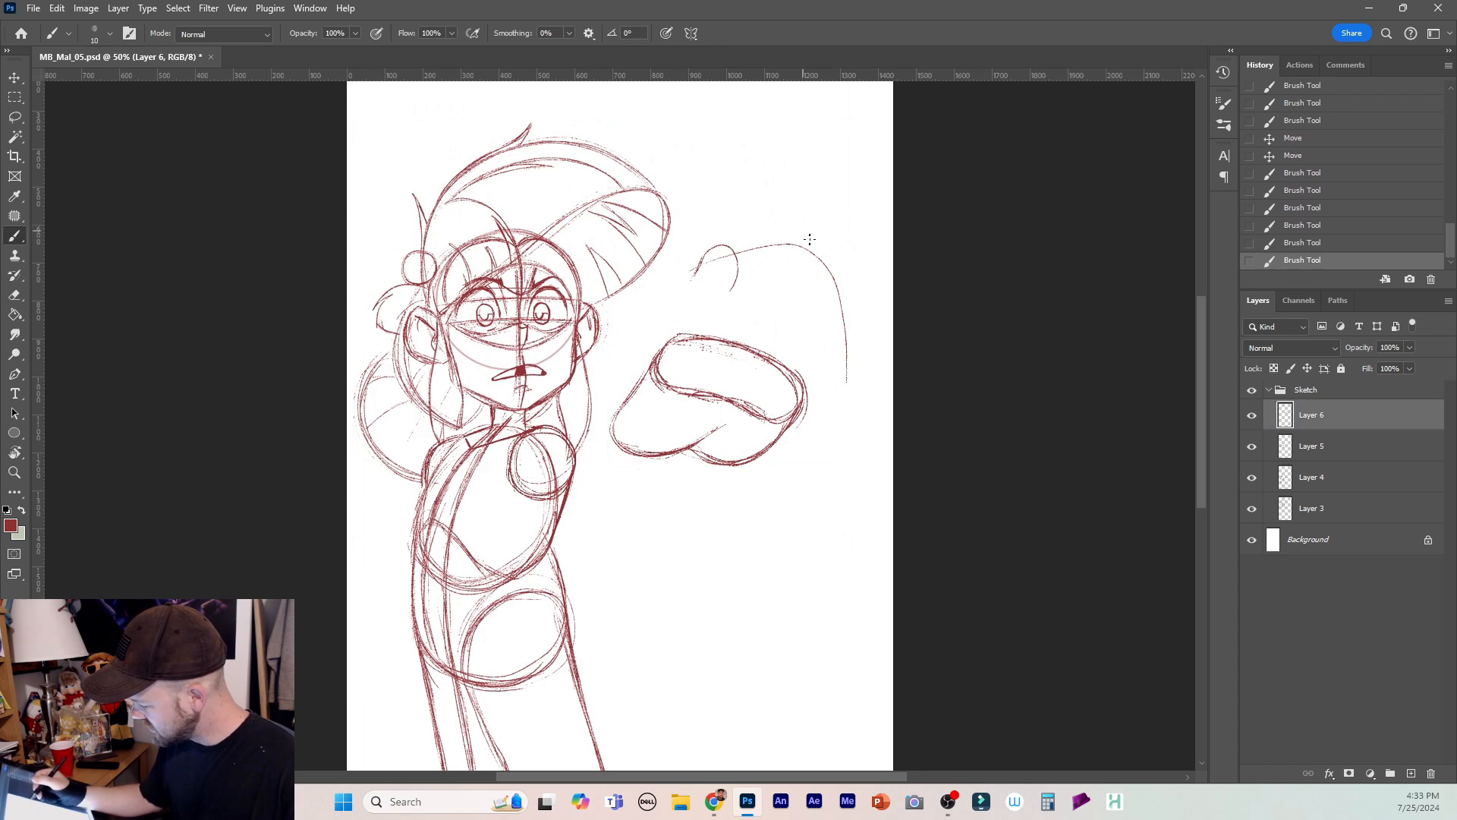
{"action": "key", "text": "ctrl+z"}
{"action": "key", "text": "ctrl+z"}
{"action": "key", "text": "ctrl+z"}
{"action": "key", "text": "e"}
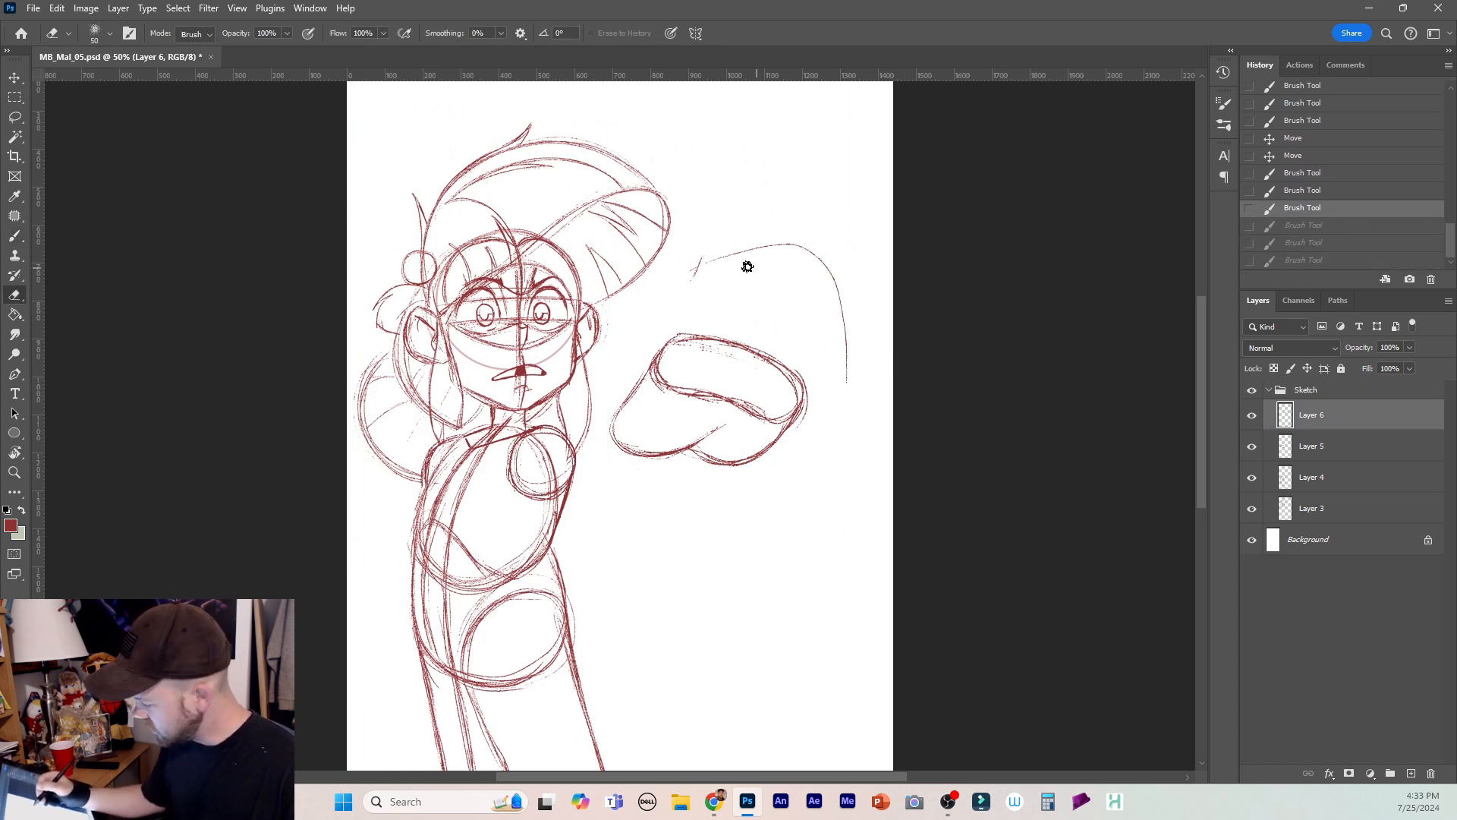
{"action": "mouse_move", "coordinate": [682, 280]}
{"action": "left_mouse_down"}
{"action": "mouse_move", "coordinate": [713, 259]}
{"action": "mouse_move", "coordinate": [792, 249]}
{"action": "mouse_move", "coordinate": [842, 299]}
{"action": "mouse_move", "coordinate": [852, 383]}
{"action": "left_mouse_up"}
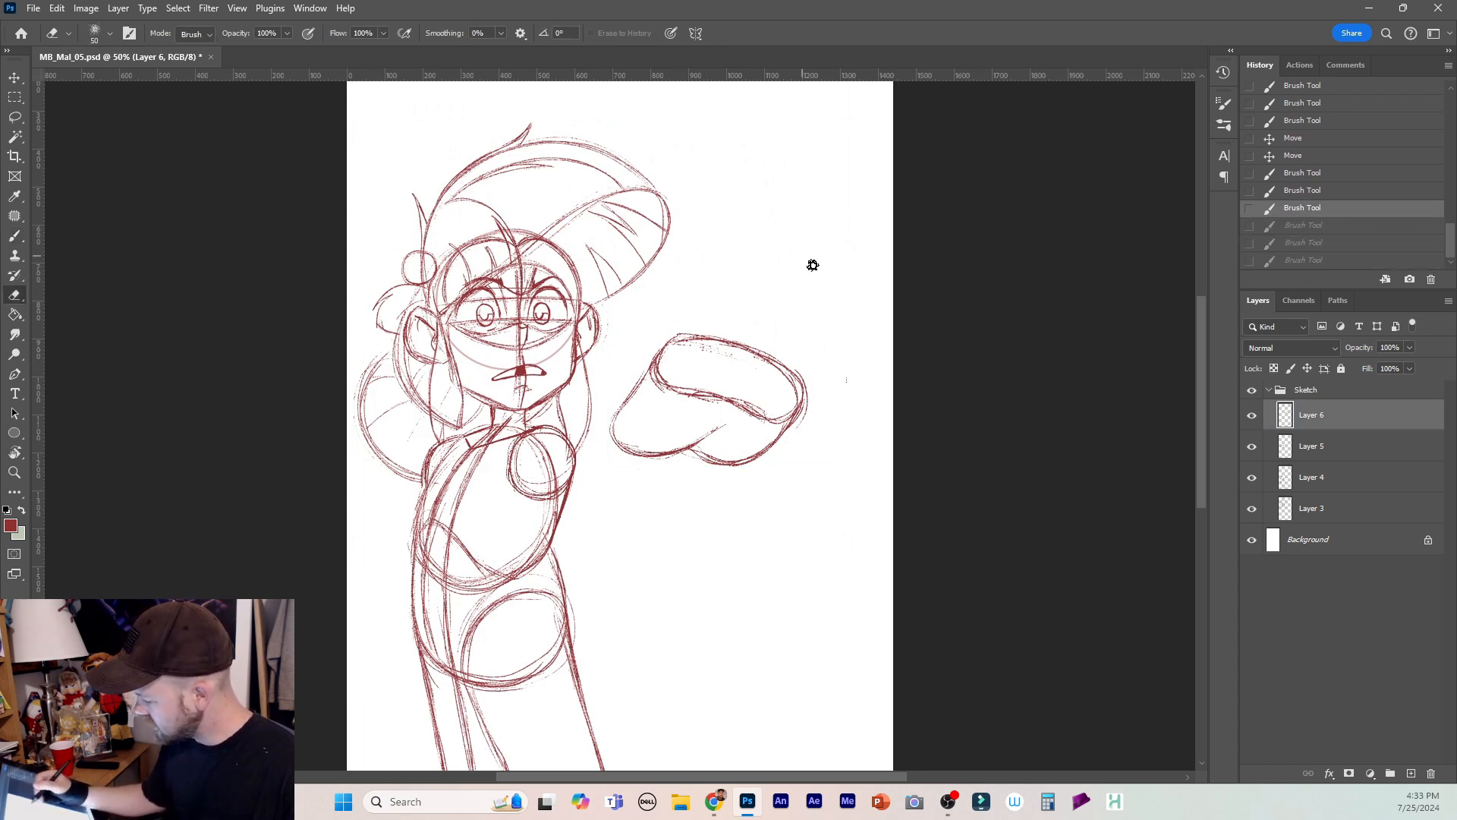
Sketch the first fingertip as an upright oval above the palm, undoing the early strokes and redrawing it taller.
{"action": "key", "text": "b"}
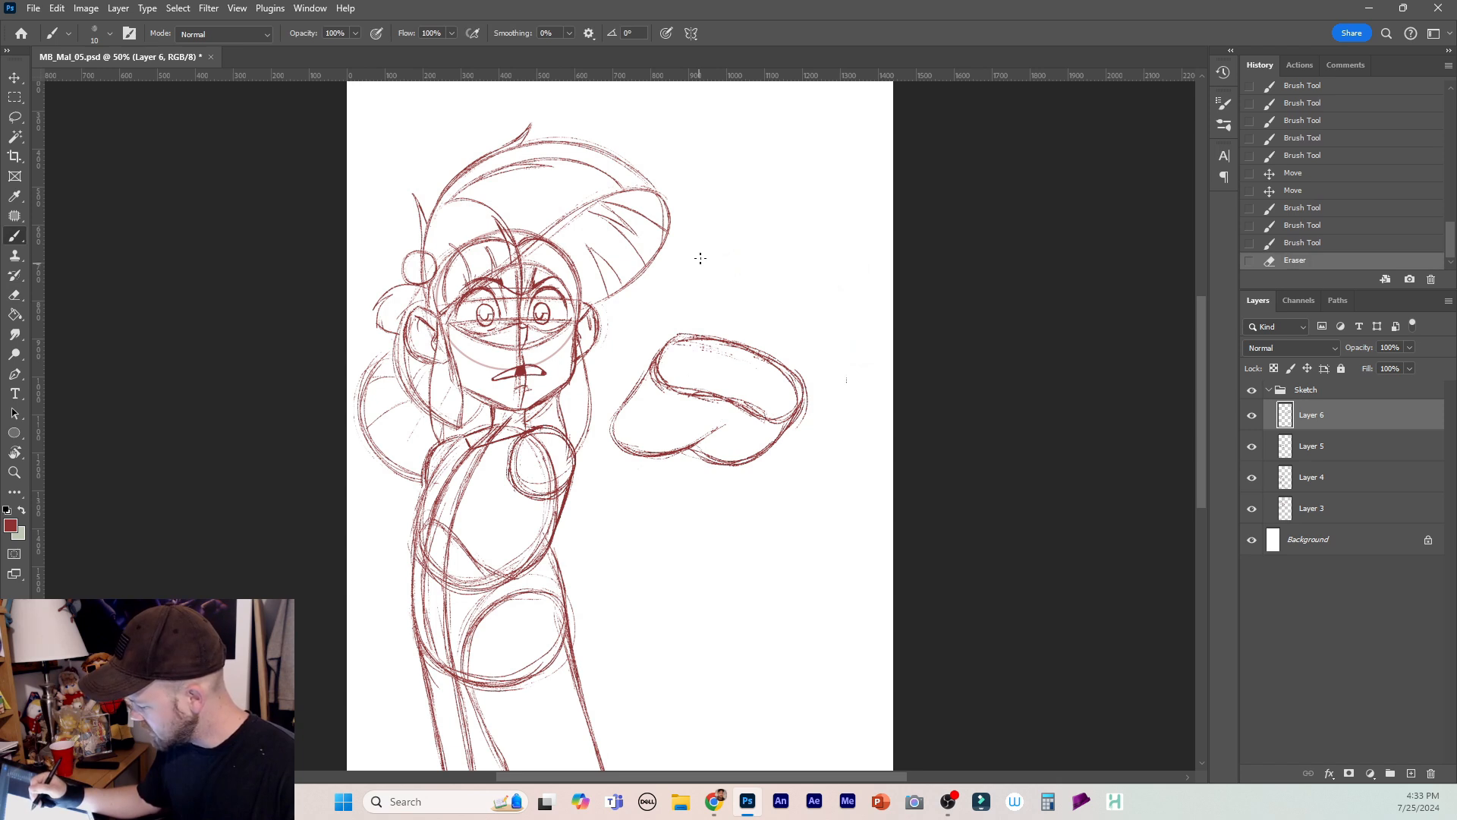
{"action": "left_click_drag", "start_coordinate": [700, 263], "coordinate": [705, 247]}
{"action": "left_click_drag", "start_coordinate": [699, 263], "coordinate": [706, 240]}
{"action": "mouse_move", "coordinate": [704, 245]}
{"action": "left_mouse_down"}
{"action": "mouse_move", "coordinate": [725, 224]}
{"action": "mouse_move", "coordinate": [741, 246]}
{"action": "mouse_move", "coordinate": [700, 263]}
{"action": "mouse_move", "coordinate": [733, 268]}
{"action": "mouse_move", "coordinate": [726, 221]}
{"action": "mouse_move", "coordinate": [701, 259]}
{"action": "mouse_move", "coordinate": [723, 271]}
{"action": "mouse_move", "coordinate": [740, 247]}
{"action": "mouse_move", "coordinate": [733, 221]}
{"action": "mouse_move", "coordinate": [711, 226]}
{"action": "mouse_move", "coordinate": [718, 276]}
{"action": "left_mouse_up"}
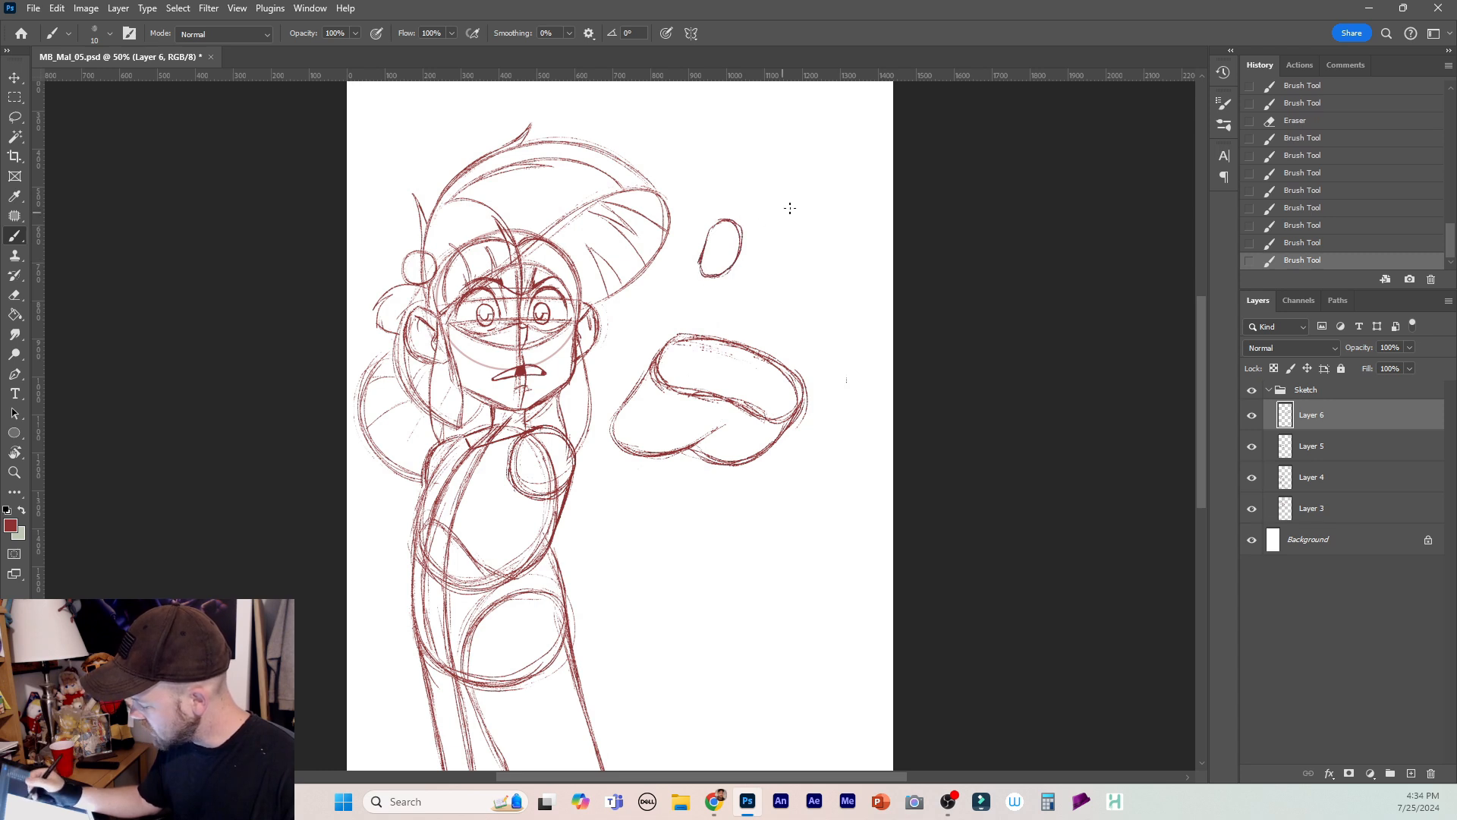
{"action": "key", "text": "ctrl+z"}
{"action": "key", "text": "ctrl+z"}
{"action": "key", "text": "ctrl+z"}
{"action": "mouse_move", "coordinate": [724, 214]}
{"action": "left_mouse_down"}
{"action": "mouse_move", "coordinate": [728, 284]}
{"action": "mouse_move", "coordinate": [751, 250]}
{"action": "mouse_move", "coordinate": [746, 264]}
{"action": "mouse_move", "coordinate": [720, 220]}
{"action": "left_mouse_up"}
{"action": "mouse_move", "coordinate": [711, 226]}
{"action": "left_mouse_down"}
{"action": "mouse_move", "coordinate": [700, 258]}
{"action": "mouse_move", "coordinate": [752, 237]}
{"action": "mouse_move", "coordinate": [712, 226]}
{"action": "mouse_move", "coordinate": [744, 213]}
{"action": "left_mouse_up"}
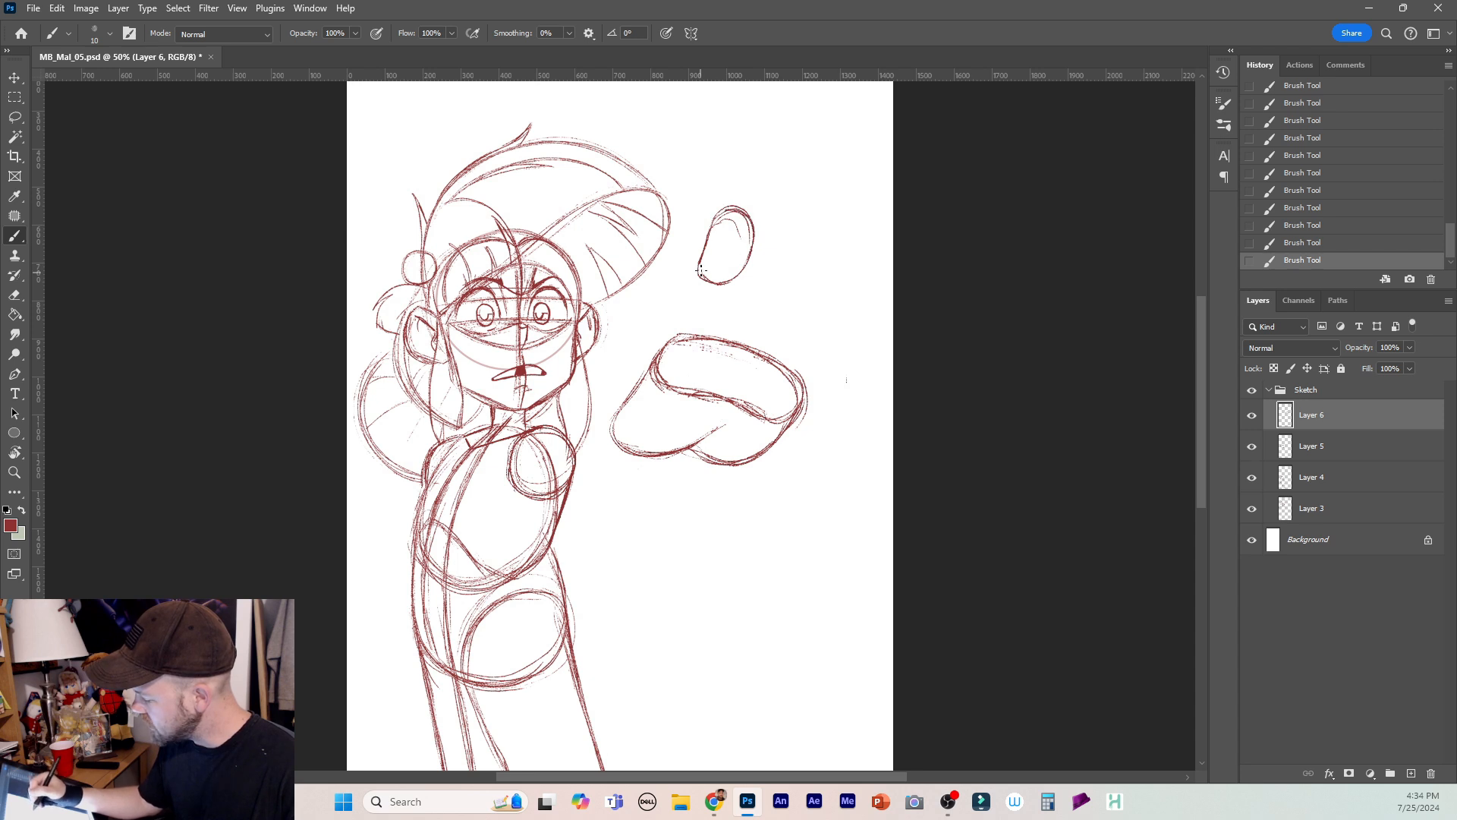
{"action": "left_click_drag", "start_coordinate": [725, 282], "coordinate": [747, 261]}
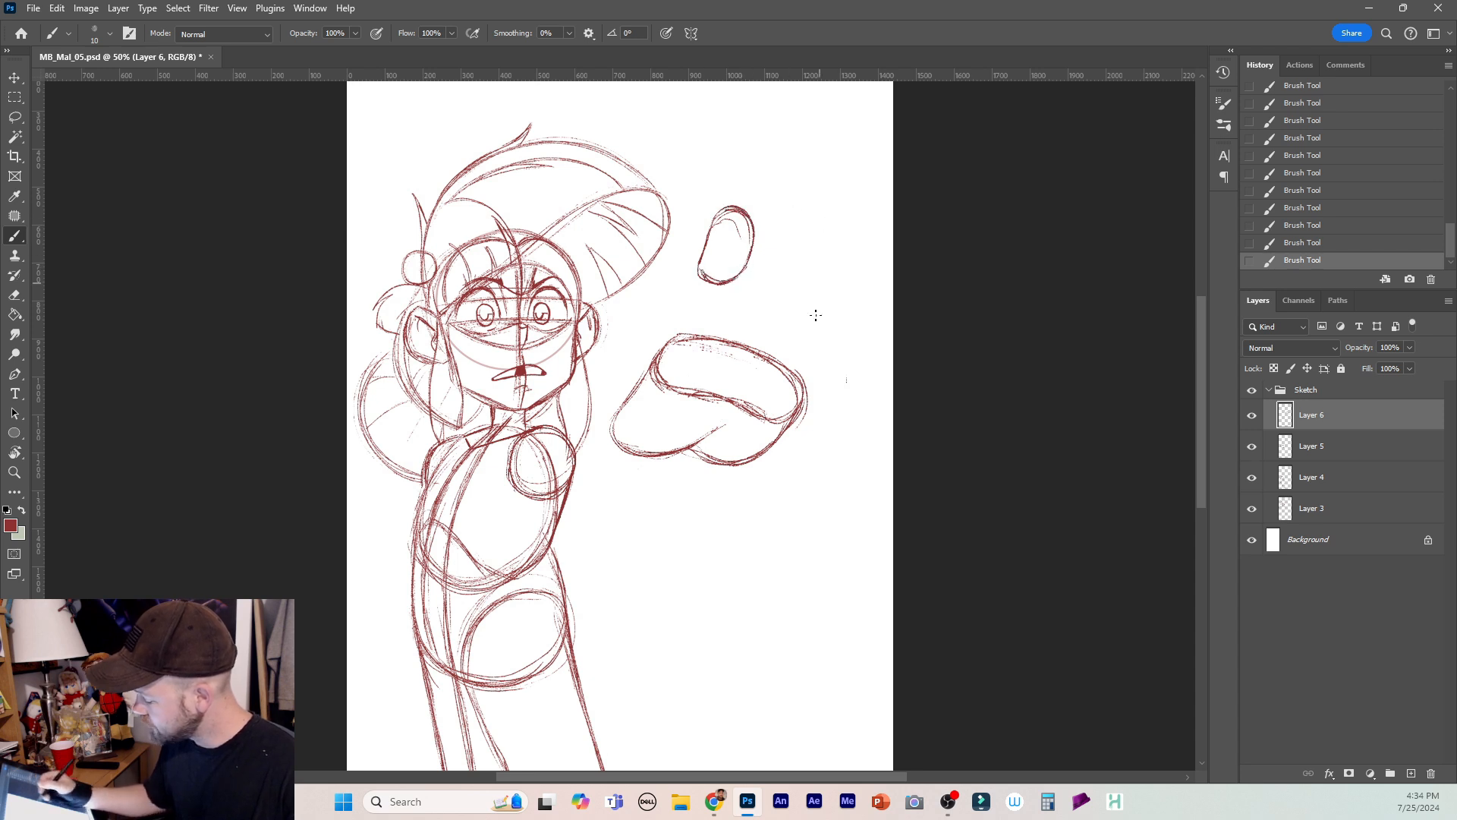
Sketch a second, tilted fingertip oval to the upper right of the palm, and compare the figure with Layer 6 hidden.
{"action": "left_click_drag", "start_coordinate": [795, 303], "coordinate": [867, 278]}
{"action": "mouse_move", "coordinate": [803, 328]}
{"action": "left_mouse_down"}
{"action": "mouse_move", "coordinate": [867, 312]}
{"action": "mouse_move", "coordinate": [857, 281]}
{"action": "mouse_move", "coordinate": [855, 322]}
{"action": "mouse_move", "coordinate": [871, 293]}
{"action": "mouse_move", "coordinate": [830, 288]}
{"action": "mouse_move", "coordinate": [799, 327]}
{"action": "mouse_move", "coordinate": [874, 320]}
{"action": "mouse_move", "coordinate": [838, 284]}
{"action": "mouse_move", "coordinate": [806, 298]}
{"action": "mouse_move", "coordinate": [799, 324]}
{"action": "mouse_move", "coordinate": [855, 323]}
{"action": "mouse_move", "coordinate": [870, 296]}
{"action": "mouse_move", "coordinate": [838, 284]}
{"action": "mouse_move", "coordinate": [862, 319]}
{"action": "left_mouse_up"}
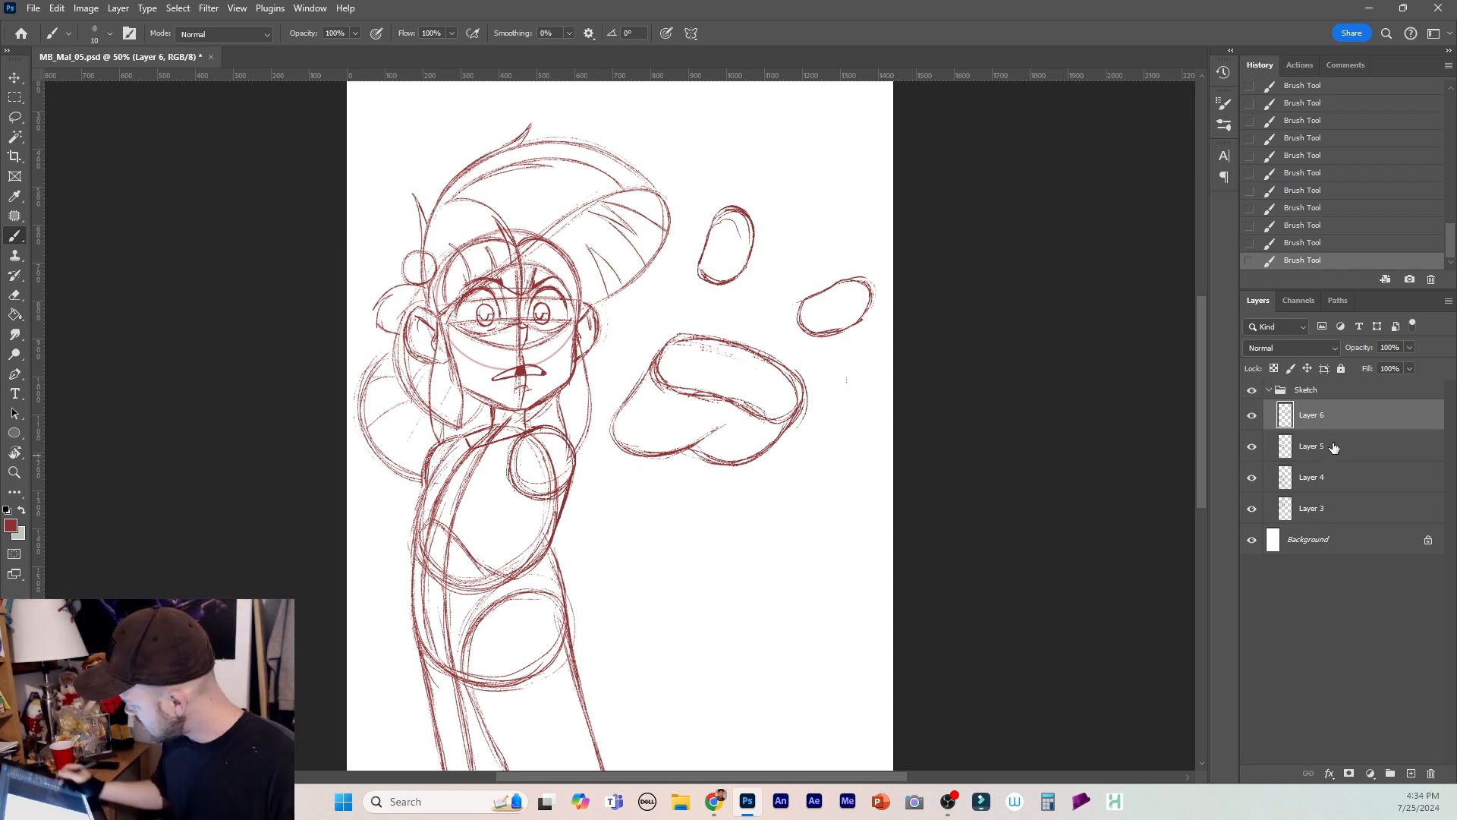
{"action": "left_click", "coordinate": [1251, 415]}
{"action": "left_click", "coordinate": [1252, 416]}
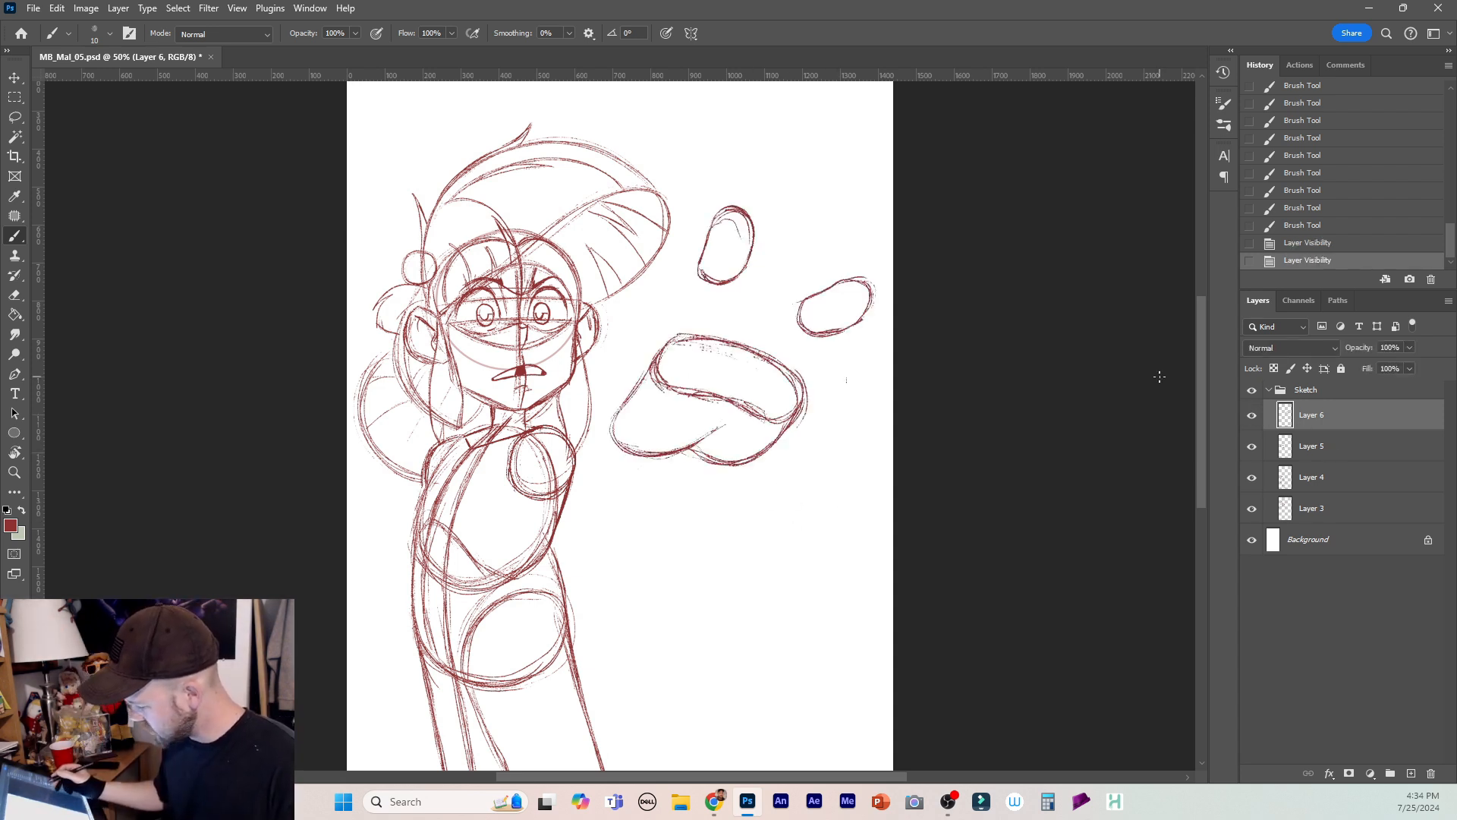
Scale the hand sketch on Layer 6 down slightly and move it closer to the body with Free Transform.
{"action": "key", "text": "ctrl+t"}
{"action": "left_click_drag", "start_coordinate": [878, 205], "coordinate": [853, 237]}
{"action": "left_click_drag", "start_coordinate": [714, 432], "coordinate": [700, 419]}
{"action": "key", "text": "Return"}
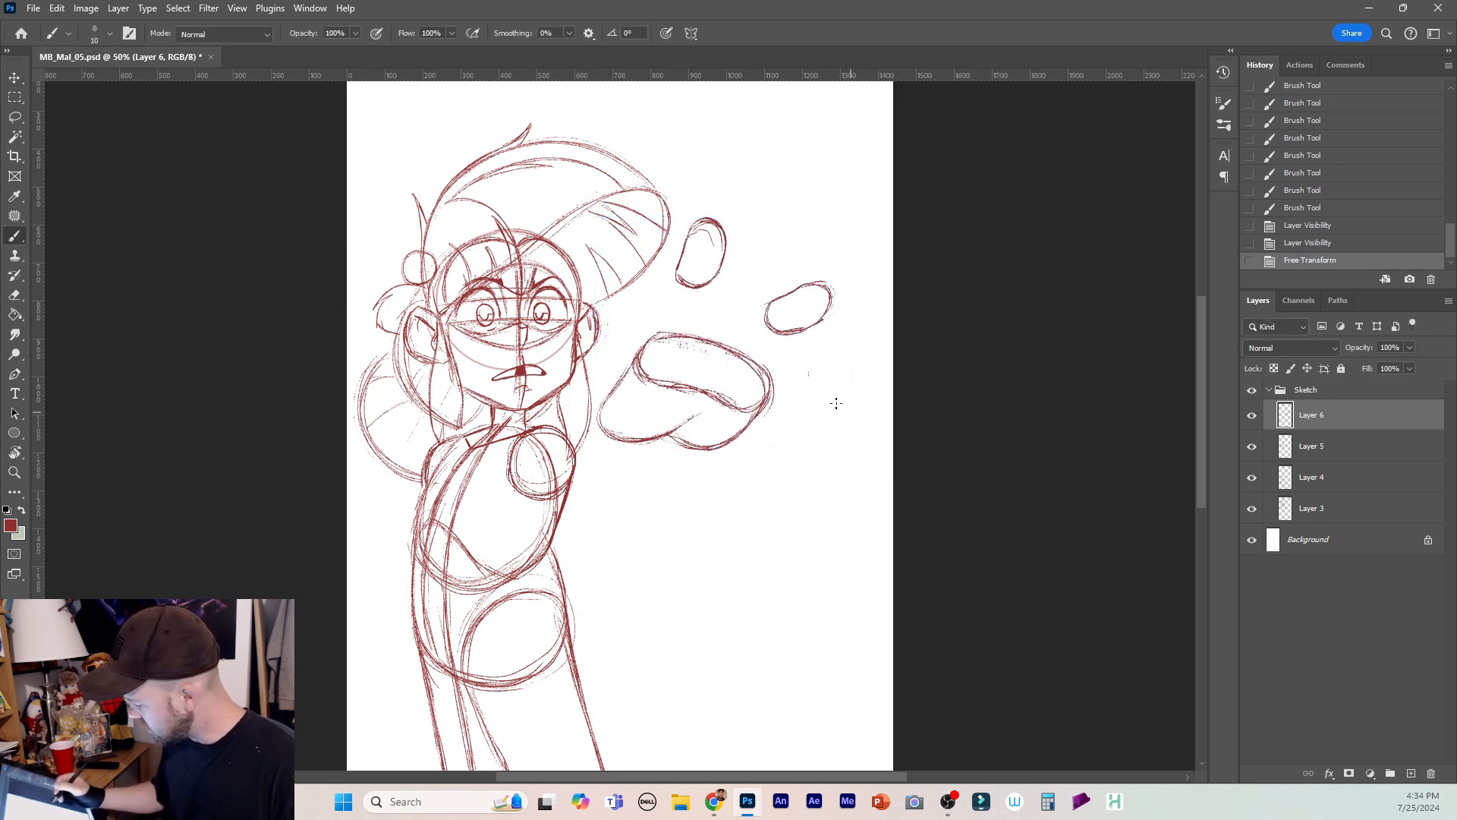
Sketch two more fingertip ovals to the lower right of and below the palm, and retouch the second fingertip's outline.
{"action": "left_click_drag", "start_coordinate": [810, 404], "coordinate": [840, 430]}
{"action": "mouse_move", "coordinate": [812, 406]}
{"action": "left_mouse_down"}
{"action": "mouse_move", "coordinate": [843, 434]}
{"action": "mouse_move", "coordinate": [795, 439]}
{"action": "mouse_move", "coordinate": [826, 455]}
{"action": "mouse_move", "coordinate": [834, 427]}
{"action": "mouse_move", "coordinate": [800, 445]}
{"action": "mouse_move", "coordinate": [846, 453]}
{"action": "mouse_move", "coordinate": [838, 428]}
{"action": "mouse_move", "coordinate": [848, 453]}
{"action": "left_mouse_up"}
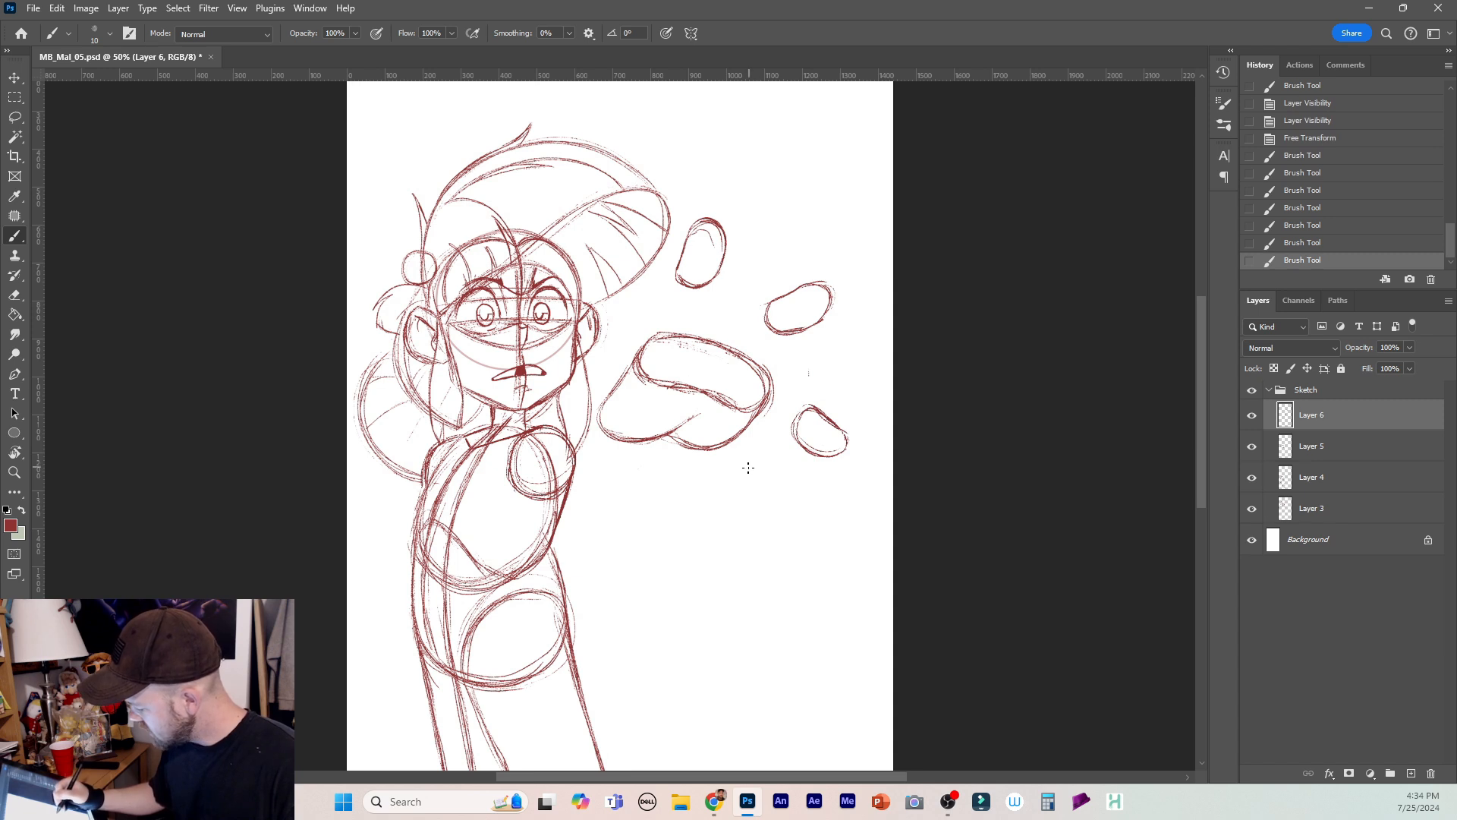
{"action": "mouse_move", "coordinate": [748, 482]}
{"action": "left_mouse_down"}
{"action": "mouse_move", "coordinate": [777, 489]}
{"action": "mouse_move", "coordinate": [762, 454]}
{"action": "mouse_move", "coordinate": [766, 505]}
{"action": "left_mouse_up"}
{"action": "left_click_drag", "start_coordinate": [771, 456], "coordinate": [779, 490]}
{"action": "mouse_move", "coordinate": [753, 464]}
{"action": "left_mouse_down"}
{"action": "mouse_move", "coordinate": [777, 455]}
{"action": "mouse_move", "coordinate": [780, 475]}
{"action": "left_mouse_up"}
{"action": "mouse_move", "coordinate": [784, 500]}
{"action": "left_mouse_down"}
{"action": "mouse_move", "coordinate": [786, 468]}
{"action": "mouse_move", "coordinate": [756, 448]}
{"action": "mouse_move", "coordinate": [768, 503]}
{"action": "mouse_move", "coordinate": [747, 480]}
{"action": "left_mouse_up"}
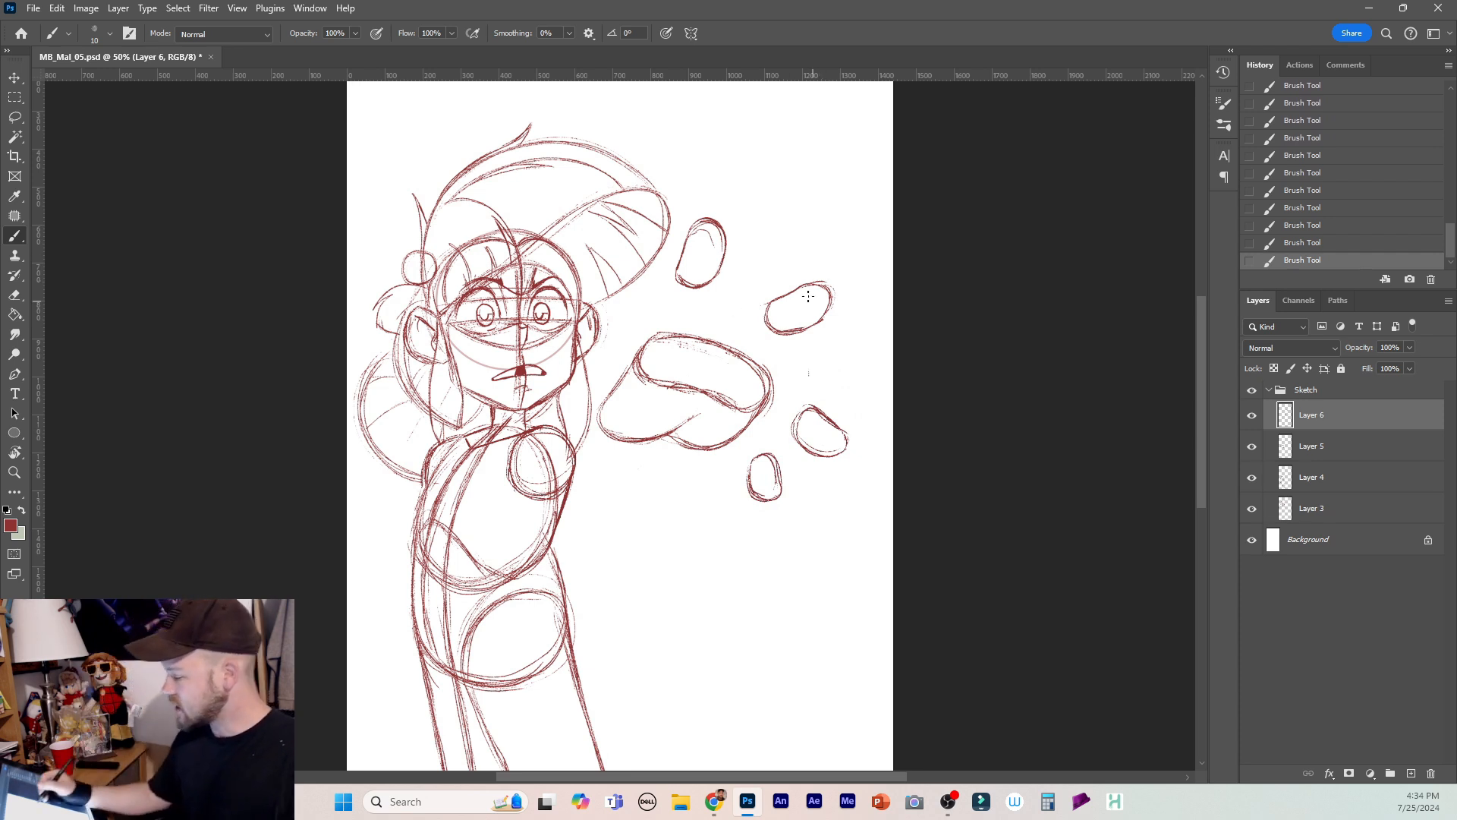
{"action": "left_click_drag", "start_coordinate": [797, 289], "coordinate": [833, 289]}
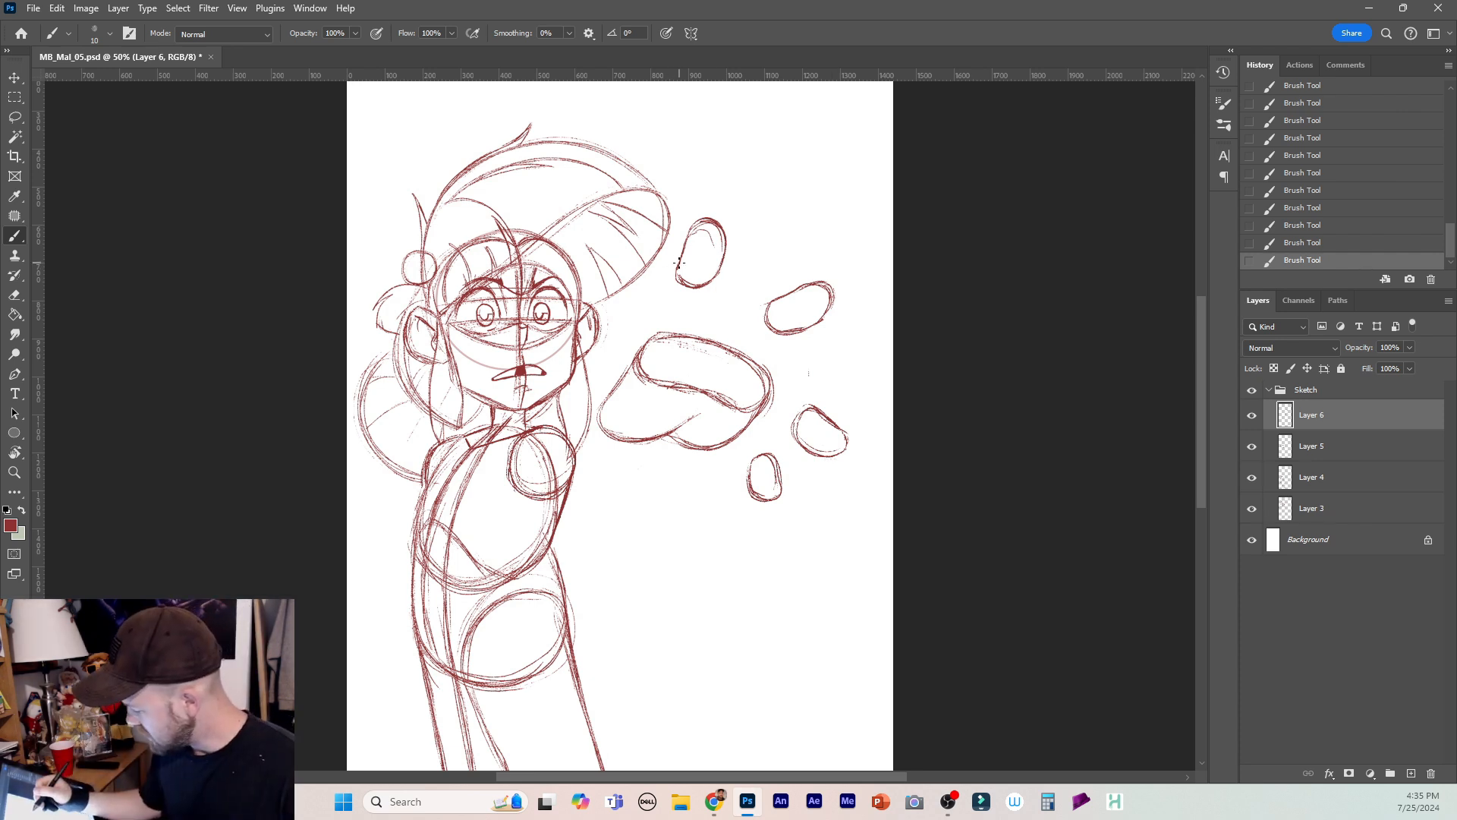
Sketch the segments that connect the two upper fingertips to the palm, including their joint curves.
{"action": "mouse_move", "coordinate": [678, 263]}
{"action": "left_mouse_down"}
{"action": "mouse_move", "coordinate": [660, 287]}
{"action": "mouse_move", "coordinate": [682, 306]}
{"action": "mouse_move", "coordinate": [707, 284]}
{"action": "mouse_move", "coordinate": [665, 300]}
{"action": "mouse_move", "coordinate": [705, 290]}
{"action": "mouse_move", "coordinate": [663, 290]}
{"action": "mouse_move", "coordinate": [680, 256]}
{"action": "mouse_move", "coordinate": [641, 343]}
{"action": "mouse_move", "coordinate": [695, 305]}
{"action": "mouse_move", "coordinate": [697, 344]}
{"action": "mouse_move", "coordinate": [648, 309]}
{"action": "mouse_move", "coordinate": [642, 346]}
{"action": "left_mouse_up"}
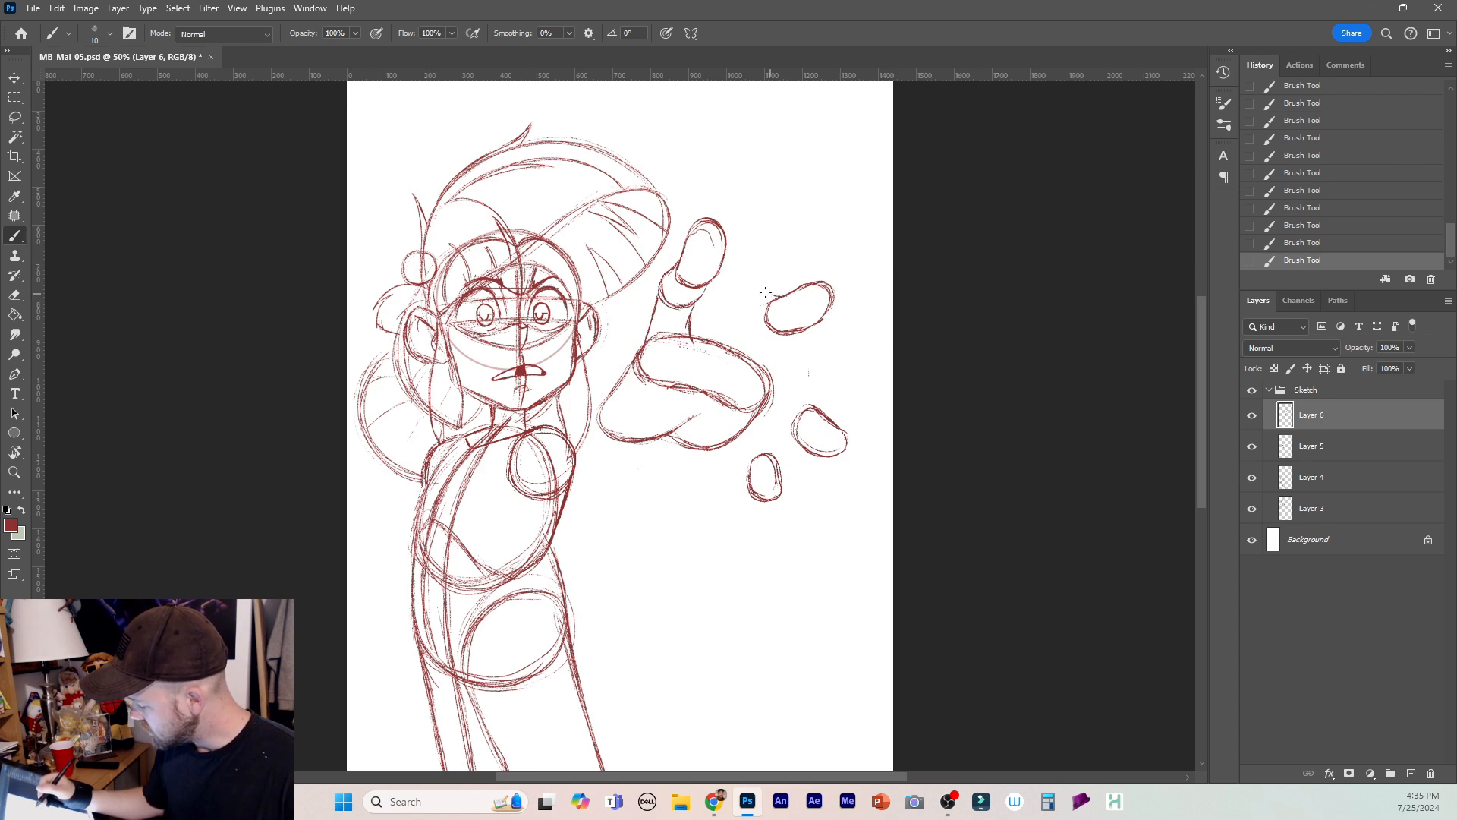
{"action": "mouse_move", "coordinate": [765, 293]}
{"action": "left_mouse_down"}
{"action": "mouse_move", "coordinate": [752, 334]}
{"action": "mouse_move", "coordinate": [780, 336]}
{"action": "mouse_move", "coordinate": [742, 306]}
{"action": "left_mouse_up"}
{"action": "left_click_drag", "start_coordinate": [749, 355], "coordinate": [780, 326]}
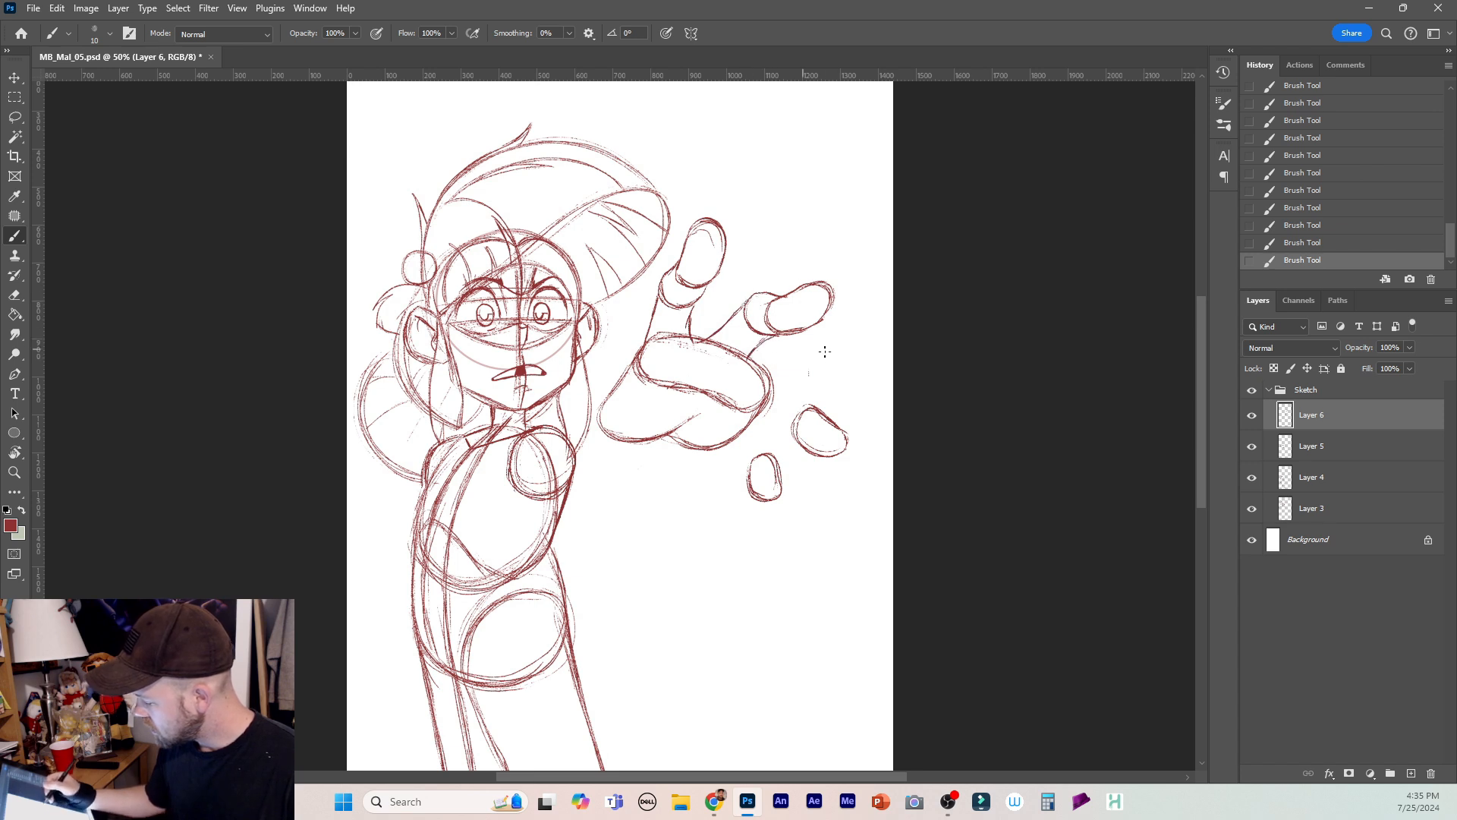
Sketch the segments joining the two lower fingertips to the palm and the palm's inner crease, undoing one stray stroke.
{"action": "mouse_move", "coordinate": [819, 403]}
{"action": "left_mouse_down"}
{"action": "mouse_move", "coordinate": [783, 412]}
{"action": "mouse_move", "coordinate": [791, 435]}
{"action": "mouse_move", "coordinate": [811, 381]}
{"action": "mouse_move", "coordinate": [784, 394]}
{"action": "mouse_move", "coordinate": [786, 418]}
{"action": "mouse_move", "coordinate": [796, 376]}
{"action": "mouse_move", "coordinate": [759, 365]}
{"action": "mouse_move", "coordinate": [821, 395]}
{"action": "mouse_move", "coordinate": [766, 411]}
{"action": "mouse_move", "coordinate": [811, 378]}
{"action": "mouse_move", "coordinate": [768, 438]}
{"action": "mouse_move", "coordinate": [780, 461]}
{"action": "mouse_move", "coordinate": [753, 422]}
{"action": "mouse_move", "coordinate": [738, 431]}
{"action": "mouse_move", "coordinate": [674, 387]}
{"action": "mouse_move", "coordinate": [730, 431]}
{"action": "mouse_move", "coordinate": [702, 398]}
{"action": "mouse_move", "coordinate": [641, 378]}
{"action": "left_mouse_up"}
{"action": "key", "text": "ctrl+z"}
{"action": "left_click_drag", "start_coordinate": [699, 397], "coordinate": [730, 426]}
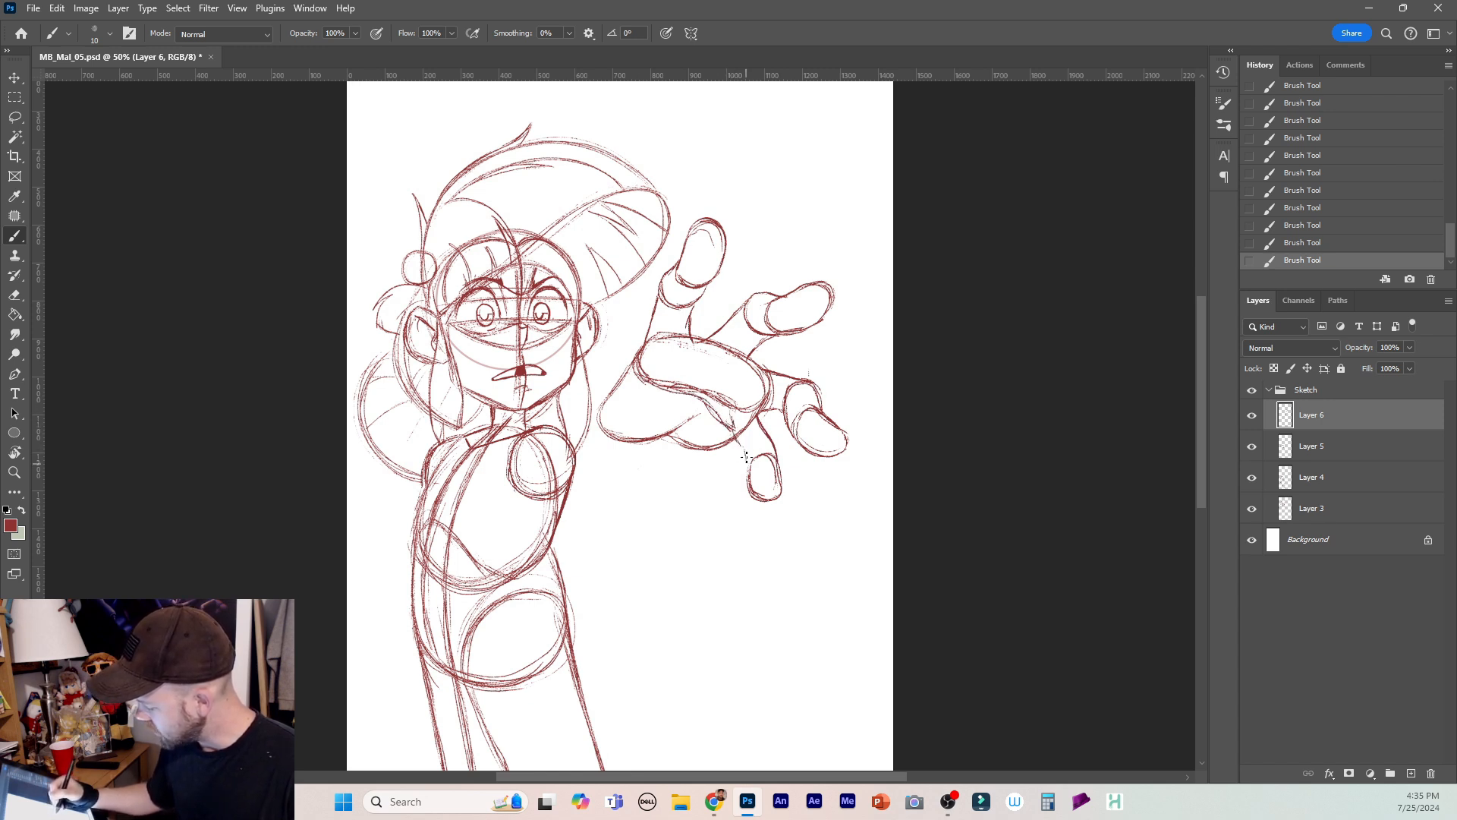
{"action": "left_click_drag", "start_coordinate": [748, 472], "coordinate": [748, 449]}
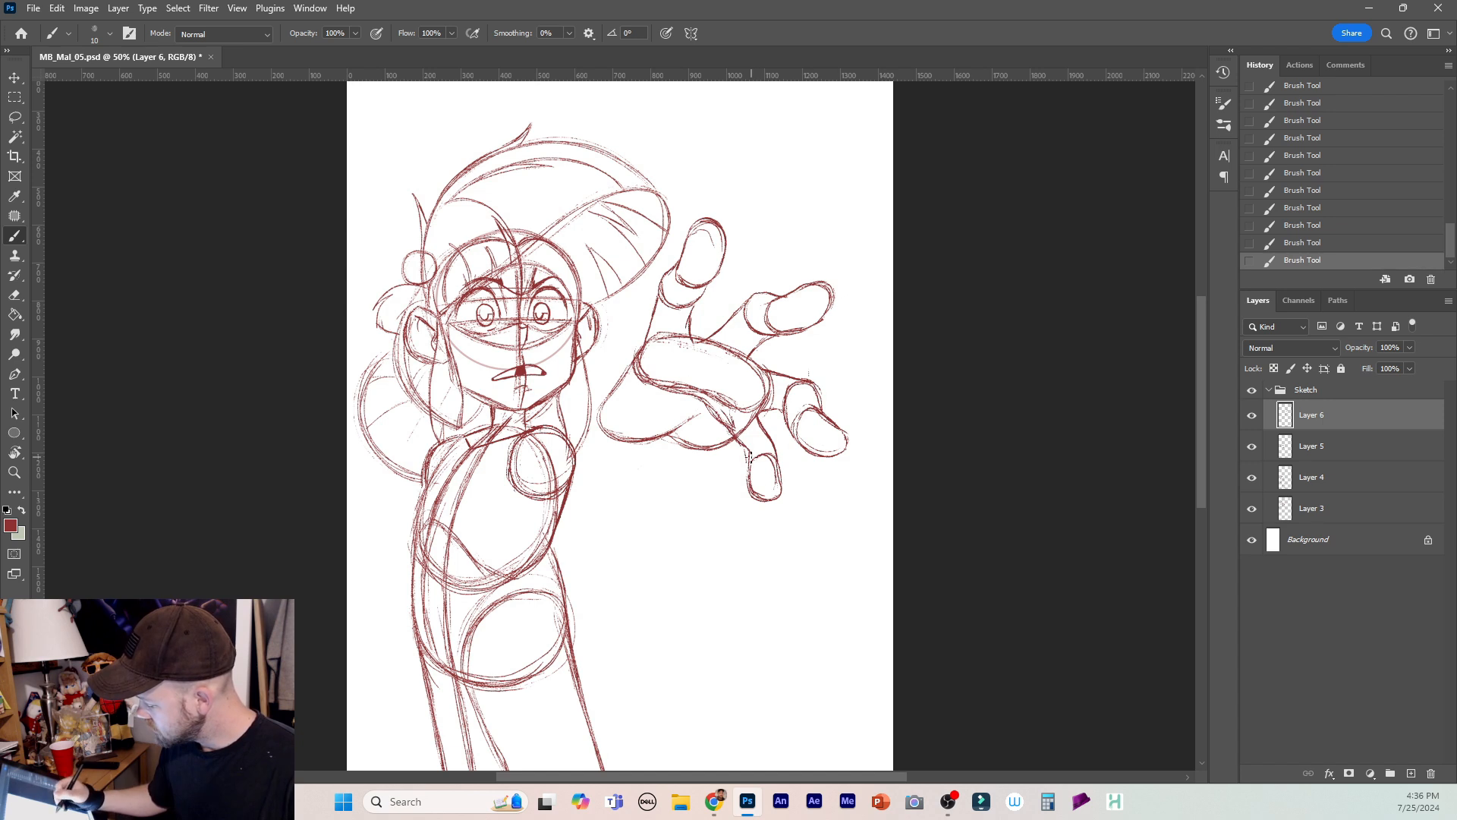
Retouch the lowest fingertip's outline and sketch the thumb as overlapping ovals beside the shoulder.
{"action": "mouse_move", "coordinate": [750, 467]}
{"action": "left_mouse_down"}
{"action": "mouse_move", "coordinate": [762, 498]}
{"action": "mouse_move", "coordinate": [781, 486]}
{"action": "left_mouse_up"}
{"action": "left_click_drag", "start_coordinate": [755, 488], "coordinate": [779, 468]}
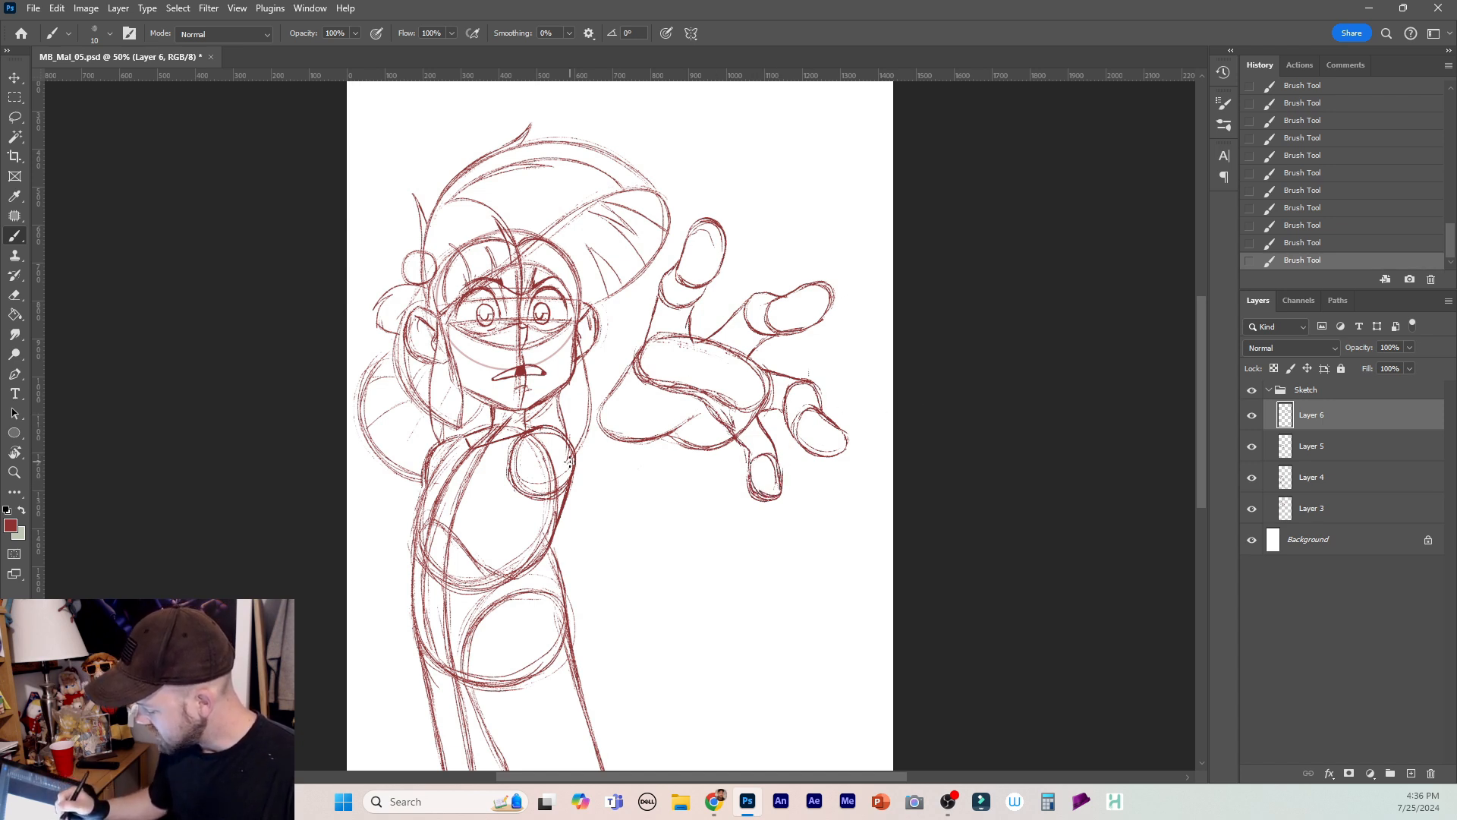
{"action": "mouse_move", "coordinate": [541, 507]}
{"action": "left_mouse_down"}
{"action": "mouse_move", "coordinate": [586, 490]}
{"action": "mouse_move", "coordinate": [529, 497]}
{"action": "mouse_move", "coordinate": [580, 501]}
{"action": "mouse_move", "coordinate": [583, 462]}
{"action": "mouse_move", "coordinate": [544, 473]}
{"action": "mouse_move", "coordinate": [575, 461]}
{"action": "mouse_move", "coordinate": [583, 498]}
{"action": "mouse_move", "coordinate": [578, 463]}
{"action": "mouse_move", "coordinate": [537, 472]}
{"action": "mouse_move", "coordinate": [551, 504]}
{"action": "mouse_move", "coordinate": [602, 455]}
{"action": "mouse_move", "coordinate": [596, 479]}
{"action": "mouse_move", "coordinate": [604, 455]}
{"action": "mouse_move", "coordinate": [563, 449]}
{"action": "mouse_move", "coordinate": [602, 465]}
{"action": "left_mouse_up"}
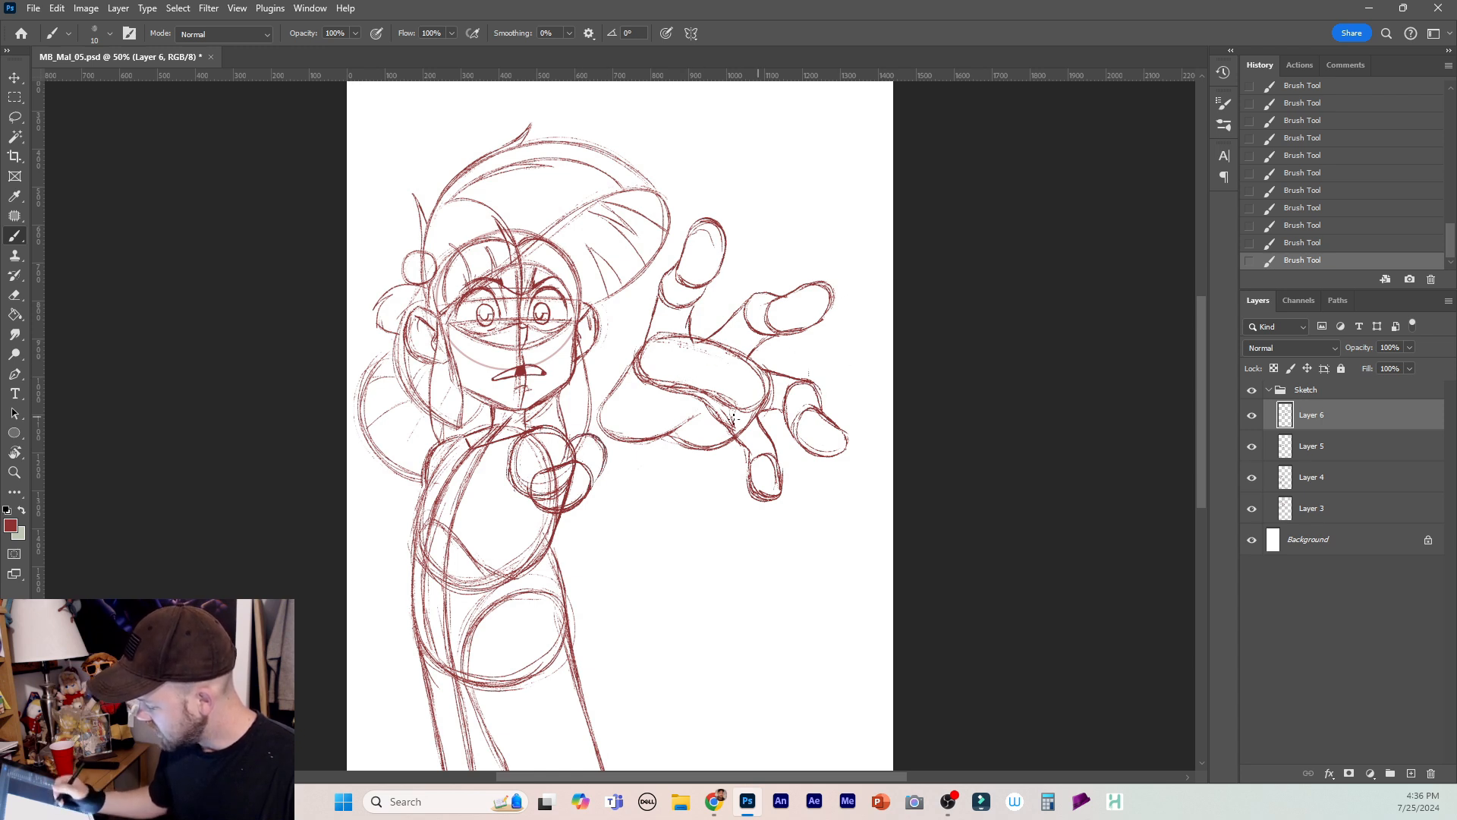
Lasso the thumb ovals on Layer 6 and move them up toward the palm's near edge.
{"action": "left_click", "coordinate": [25, 118]}
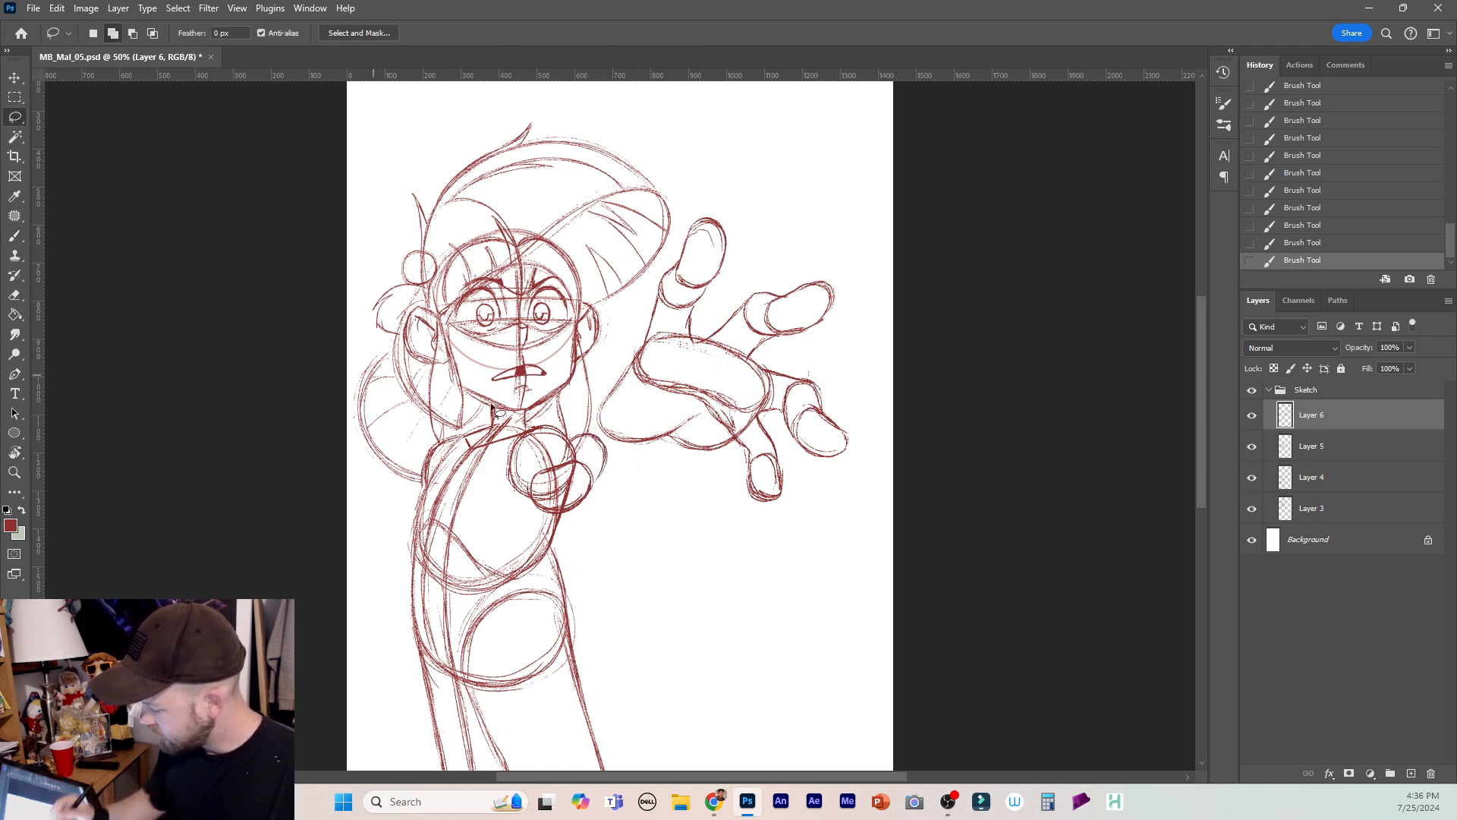
{"action": "mouse_move", "coordinate": [620, 471]}
{"action": "left_mouse_down"}
{"action": "mouse_move", "coordinate": [556, 425]}
{"action": "mouse_move", "coordinate": [607, 421]}
{"action": "left_mouse_up"}
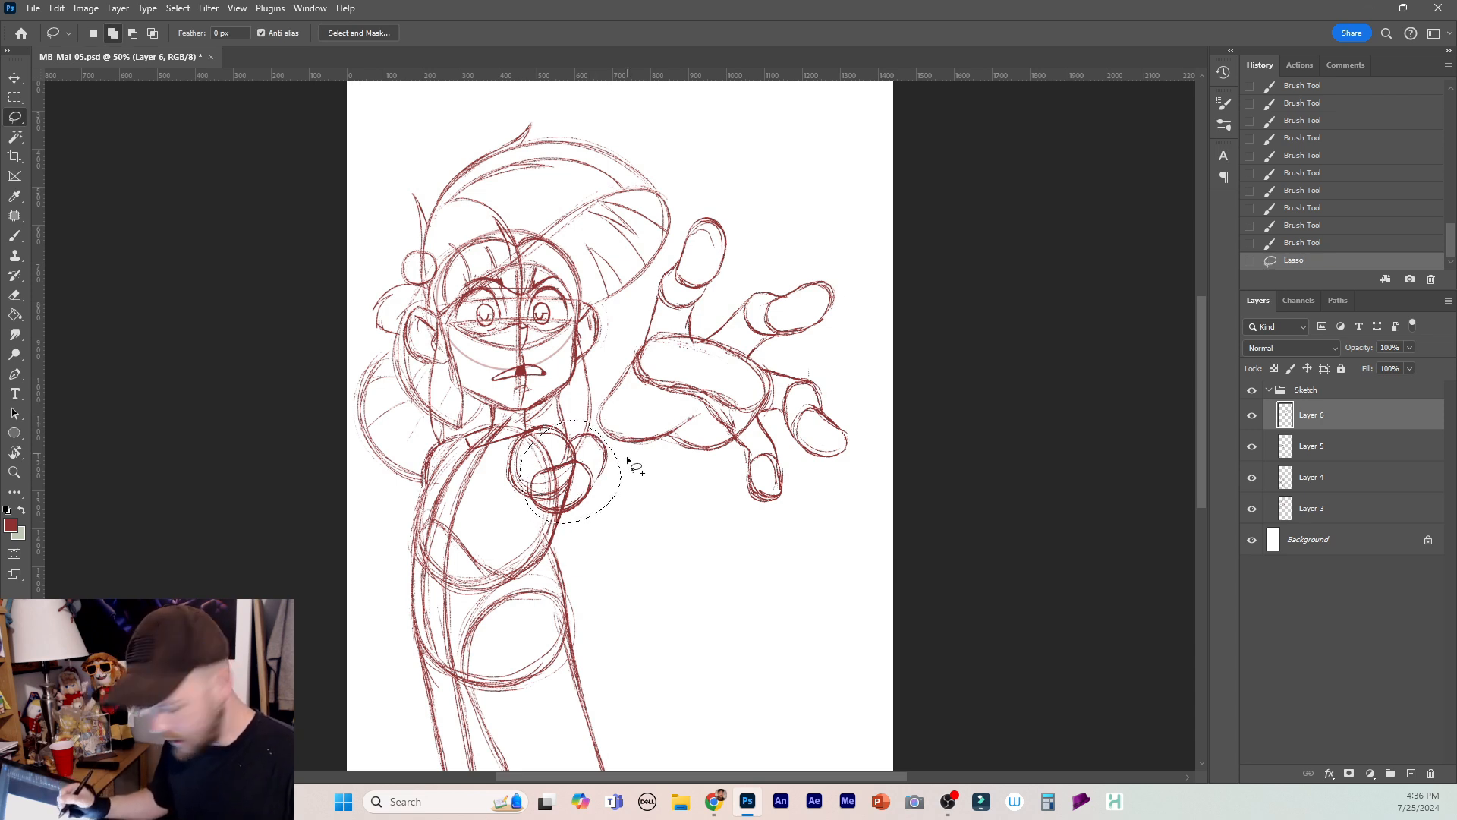
{"action": "key", "text": "v"}
{"action": "mouse_move", "coordinate": [584, 495]}
{"action": "left_mouse_down"}
{"action": "mouse_move", "coordinate": [609, 466]}
{"action": "mouse_move", "coordinate": [604, 445]}
{"action": "left_mouse_up"}
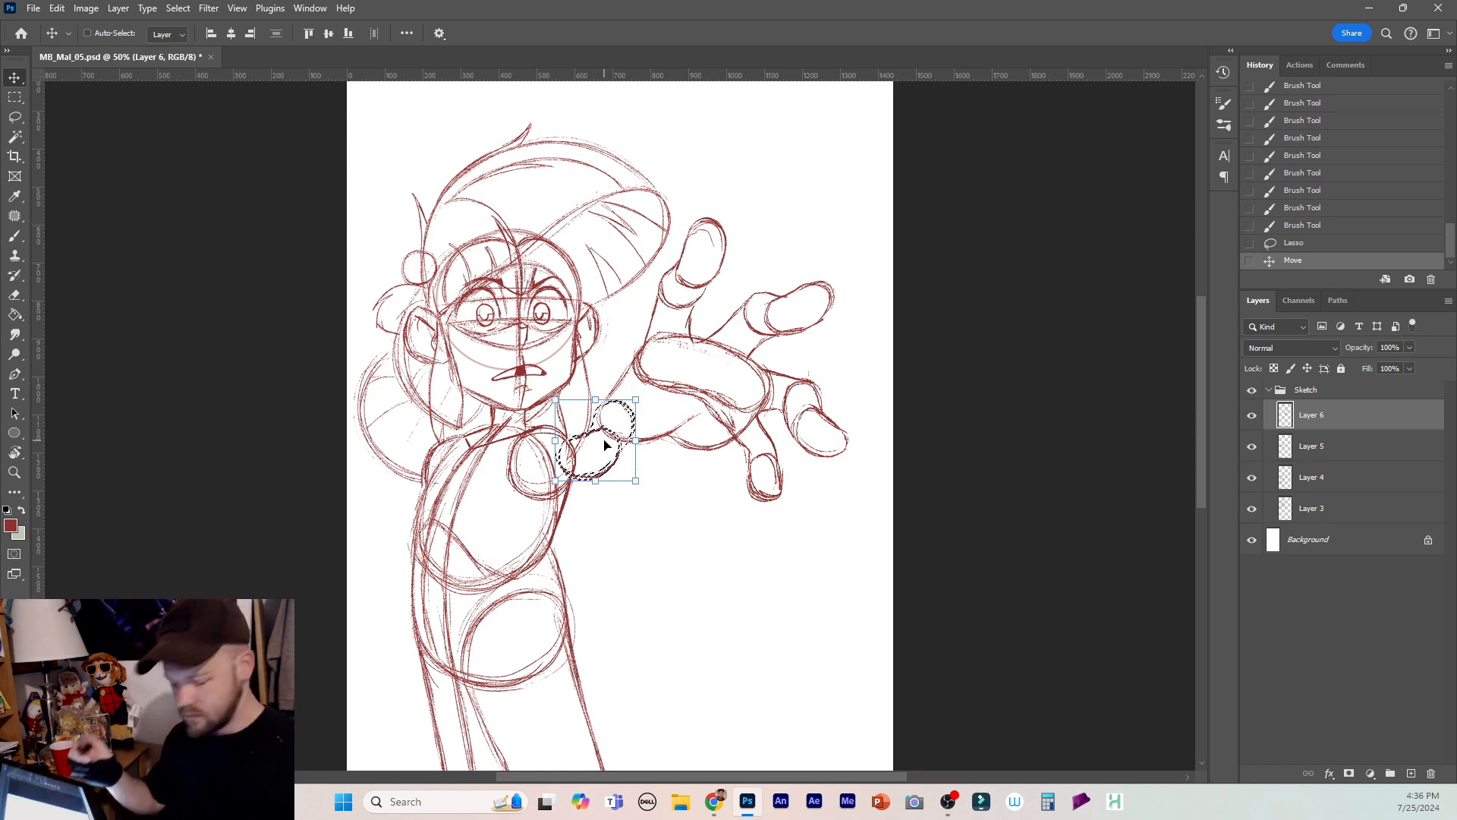
{"action": "key", "text": "ctrl+d"}
{"action": "key", "text": "b"}
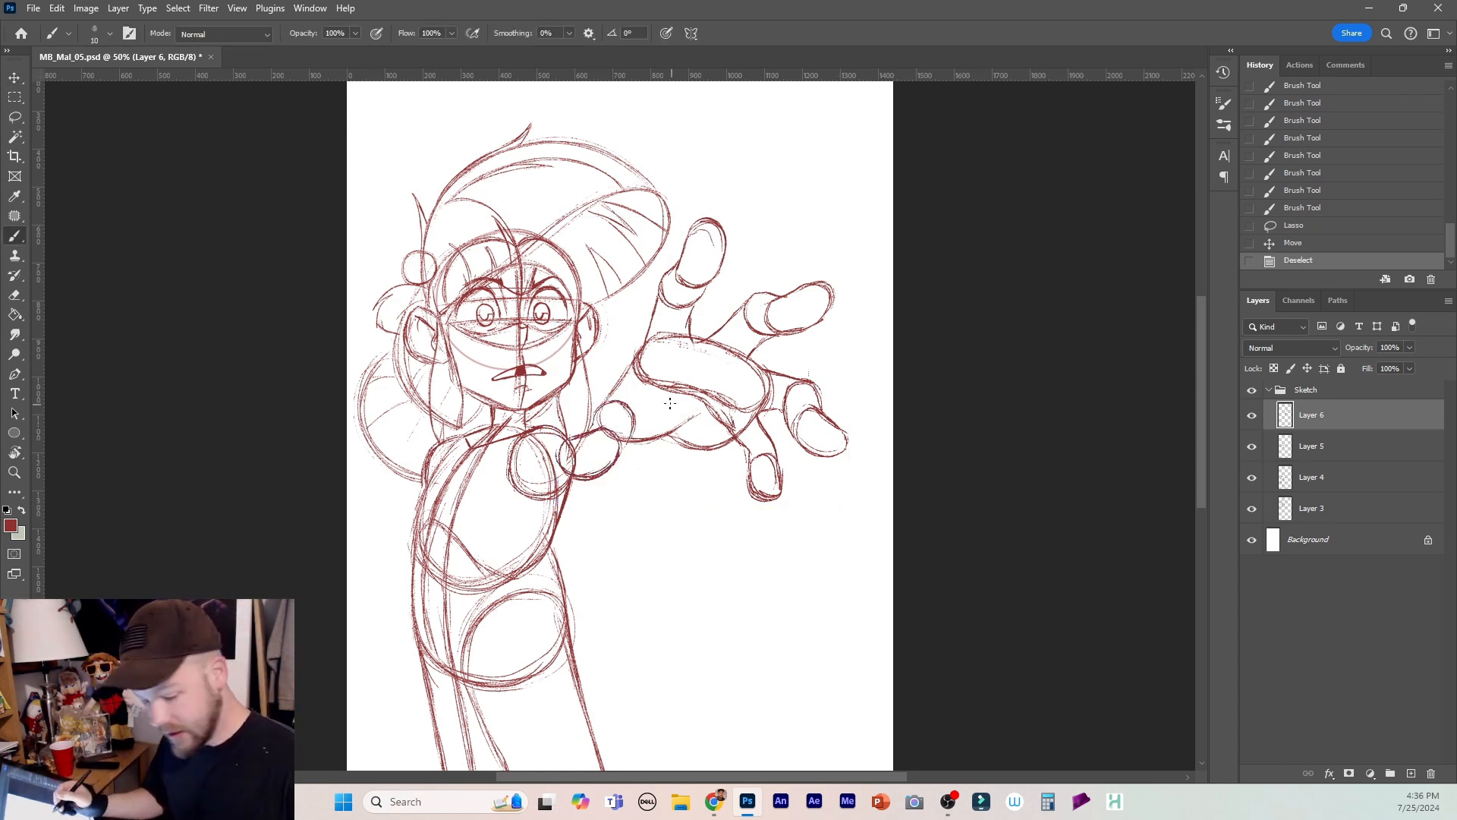
Restore the thumb selection, rotate it about 15.66° clockwise with Free Transform, nudge it into place beside the palm and deselect.
{"action": "key", "text": "v"}
{"action": "key", "text": "ctrl+z"}
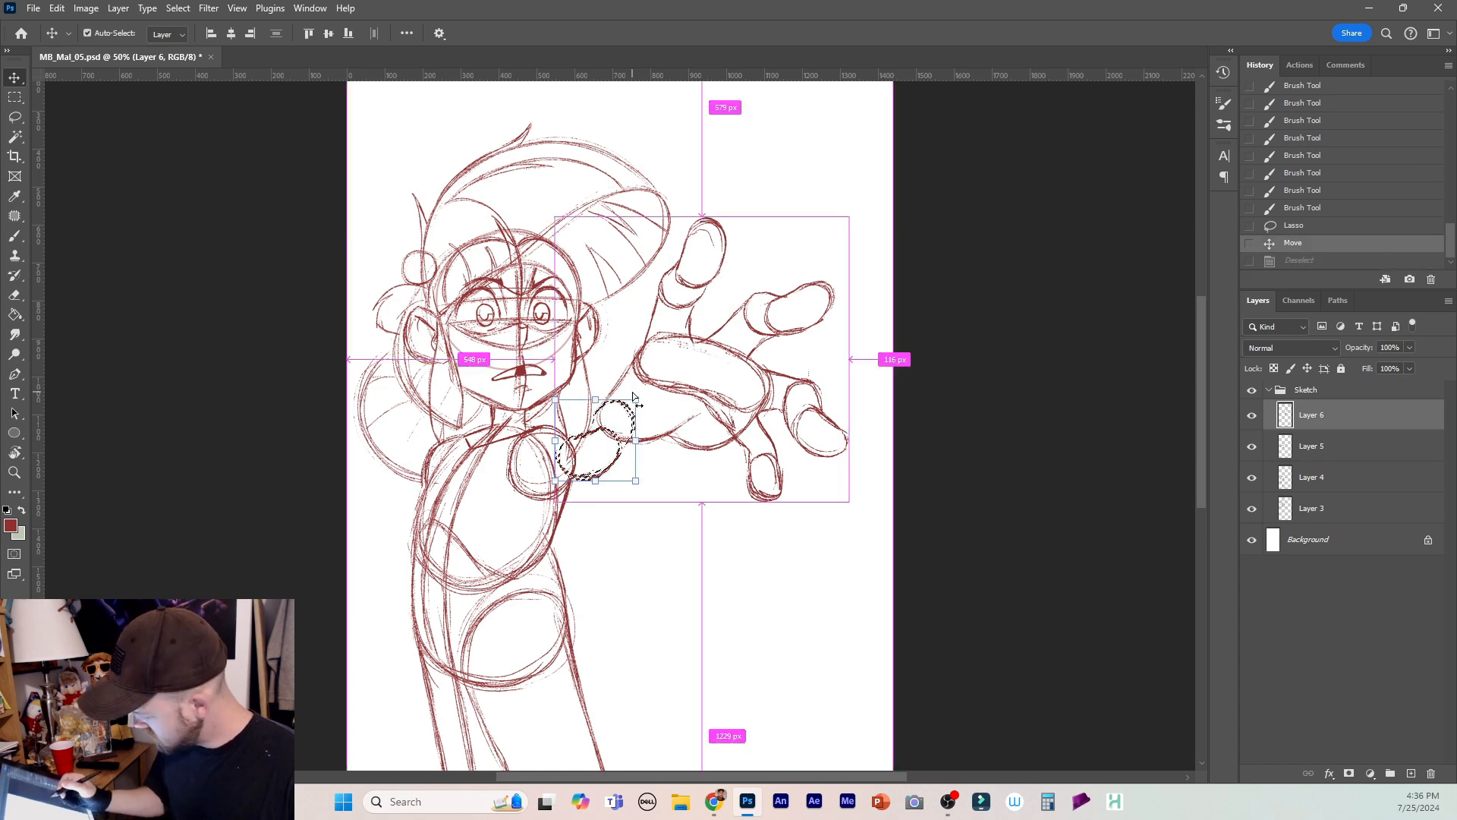
{"action": "key", "text": "ctrl+t"}
{"action": "mouse_move", "coordinate": [647, 395]}
{"action": "left_mouse_down"}
{"action": "mouse_move", "coordinate": [661, 387]}
{"action": "mouse_move", "coordinate": [657, 422]}
{"action": "mouse_move", "coordinate": [613, 440]}
{"action": "mouse_move", "coordinate": [642, 410]}
{"action": "left_mouse_up"}
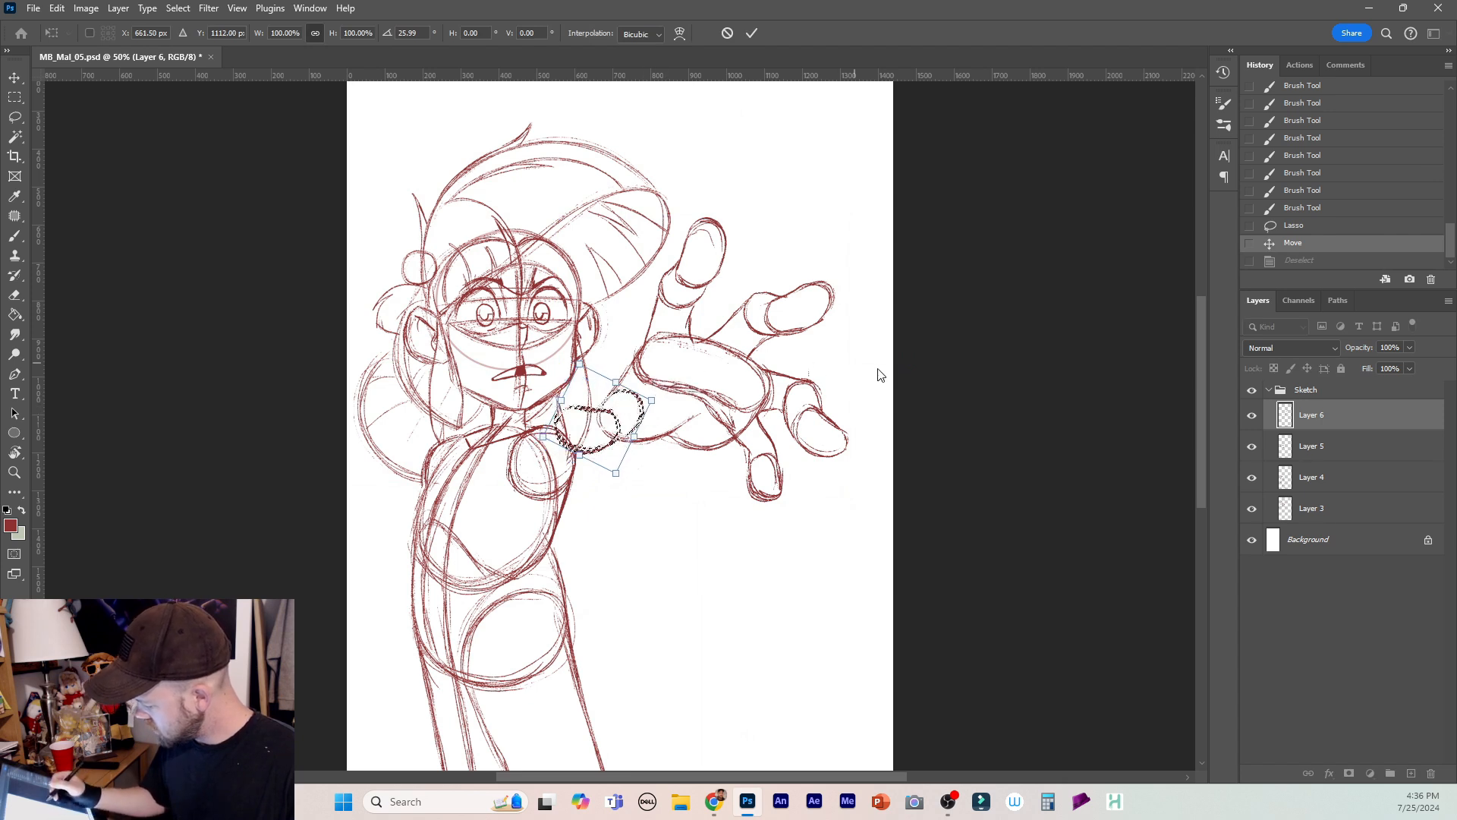
{"action": "left_click_drag", "start_coordinate": [625, 491], "coordinate": [647, 478]}
{"action": "left_click_drag", "start_coordinate": [625, 411], "coordinate": [620, 444]}
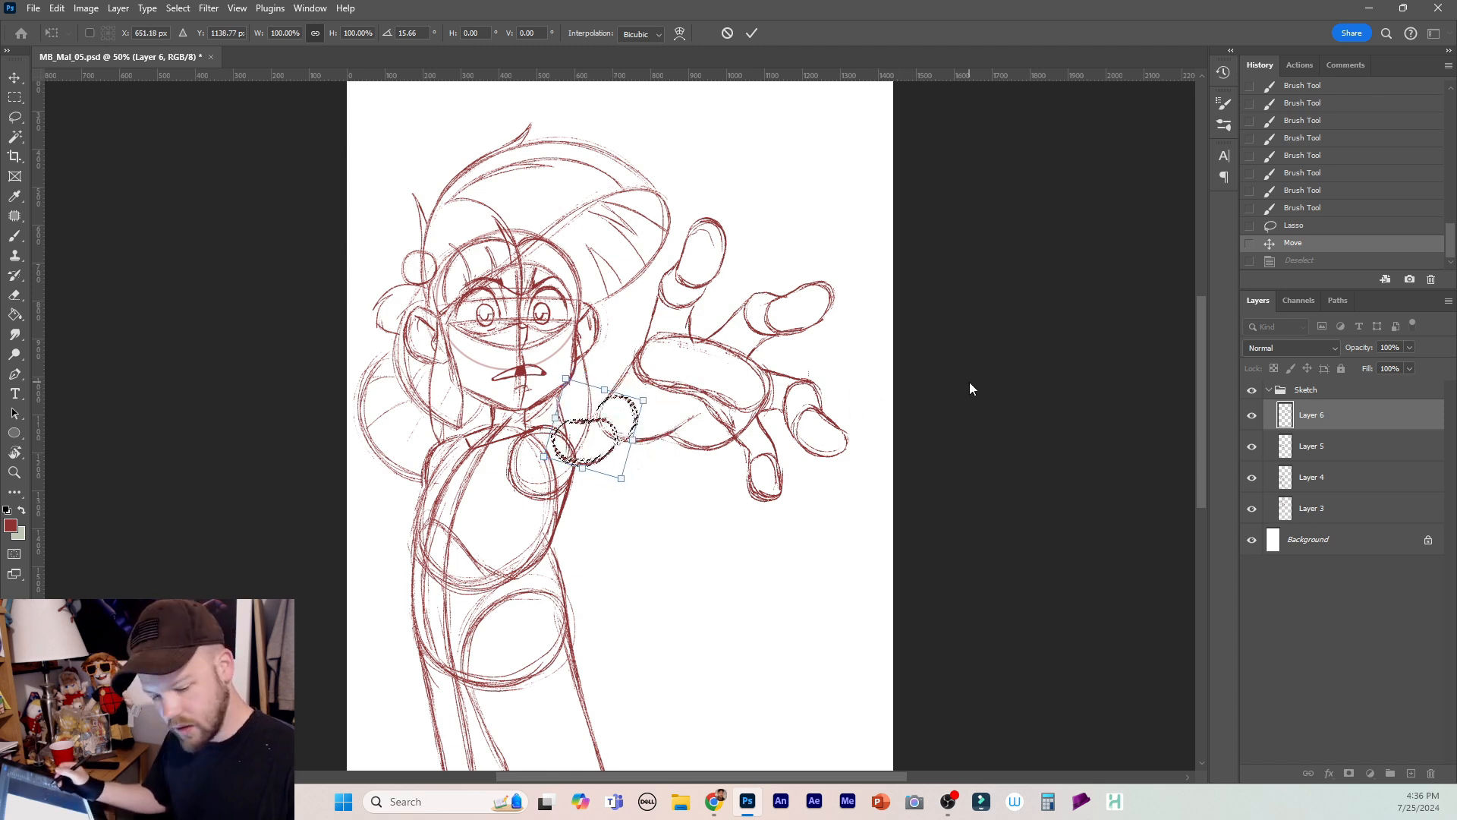
{"action": "key", "text": "Return"}
{"action": "key", "text": "ctrl+d"}
{"action": "key", "text": "b"}
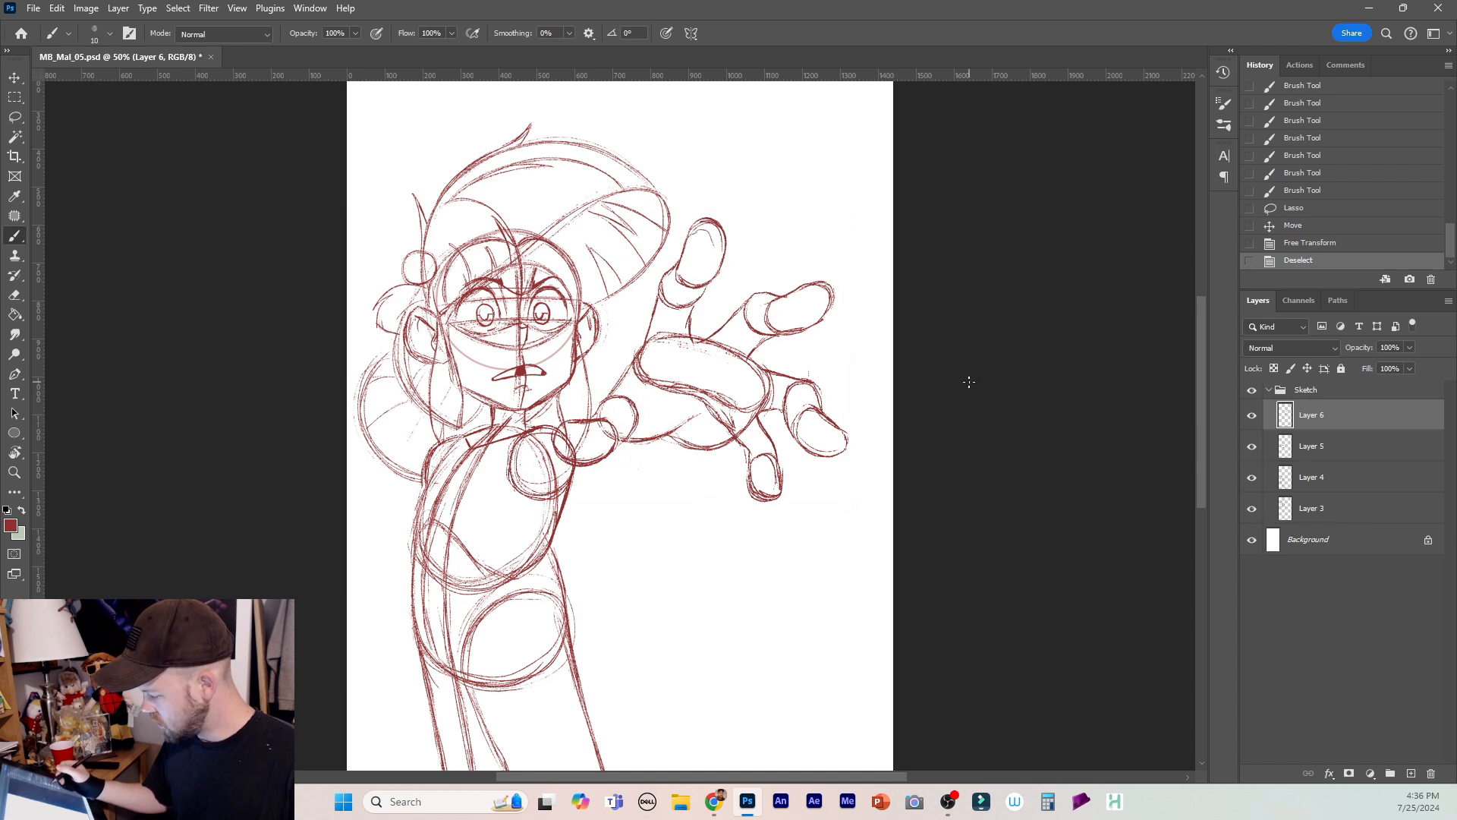
Add a new layer above Layer 6 and rough in the wrist, forearm and shoulder curves behind the thumb.
{"action": "left_click", "coordinate": [1412, 772]}
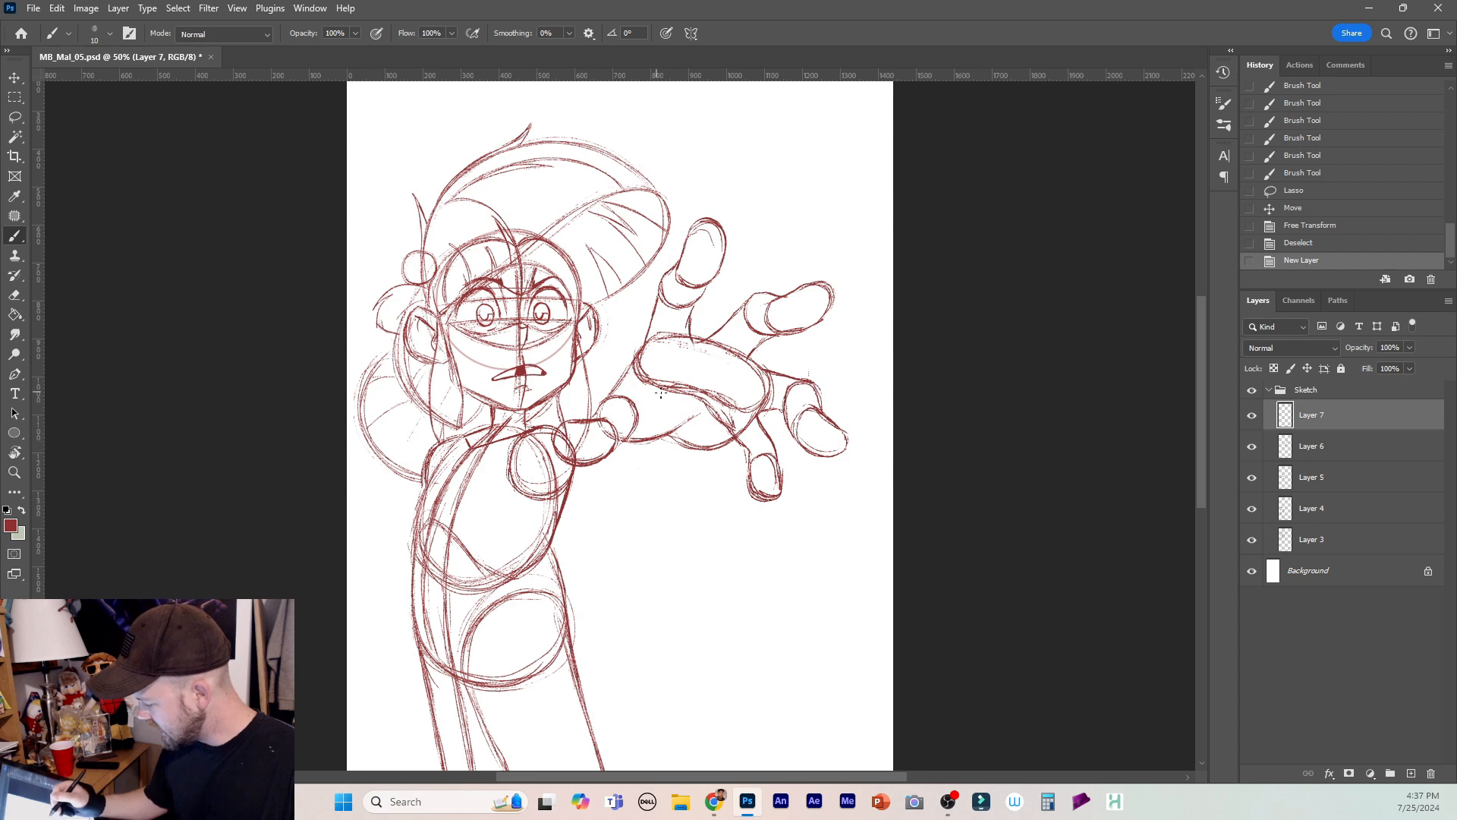
{"action": "left_click", "coordinate": [683, 435]}
{"action": "left_click", "coordinate": [639, 402]}
{"action": "mouse_move", "coordinate": [627, 443]}
{"action": "left_mouse_down"}
{"action": "mouse_move", "coordinate": [695, 430]}
{"action": "mouse_move", "coordinate": [697, 447]}
{"action": "mouse_move", "coordinate": [653, 479]}
{"action": "left_mouse_up"}
{"action": "left_click_drag", "start_coordinate": [641, 387], "coordinate": [624, 397]}
{"action": "left_click_drag", "start_coordinate": [636, 387], "coordinate": [565, 420]}
{"action": "mouse_move", "coordinate": [577, 417]}
{"action": "left_mouse_down"}
{"action": "mouse_move", "coordinate": [493, 499]}
{"action": "mouse_move", "coordinate": [425, 521]}
{"action": "mouse_move", "coordinate": [507, 487]}
{"action": "left_mouse_up"}
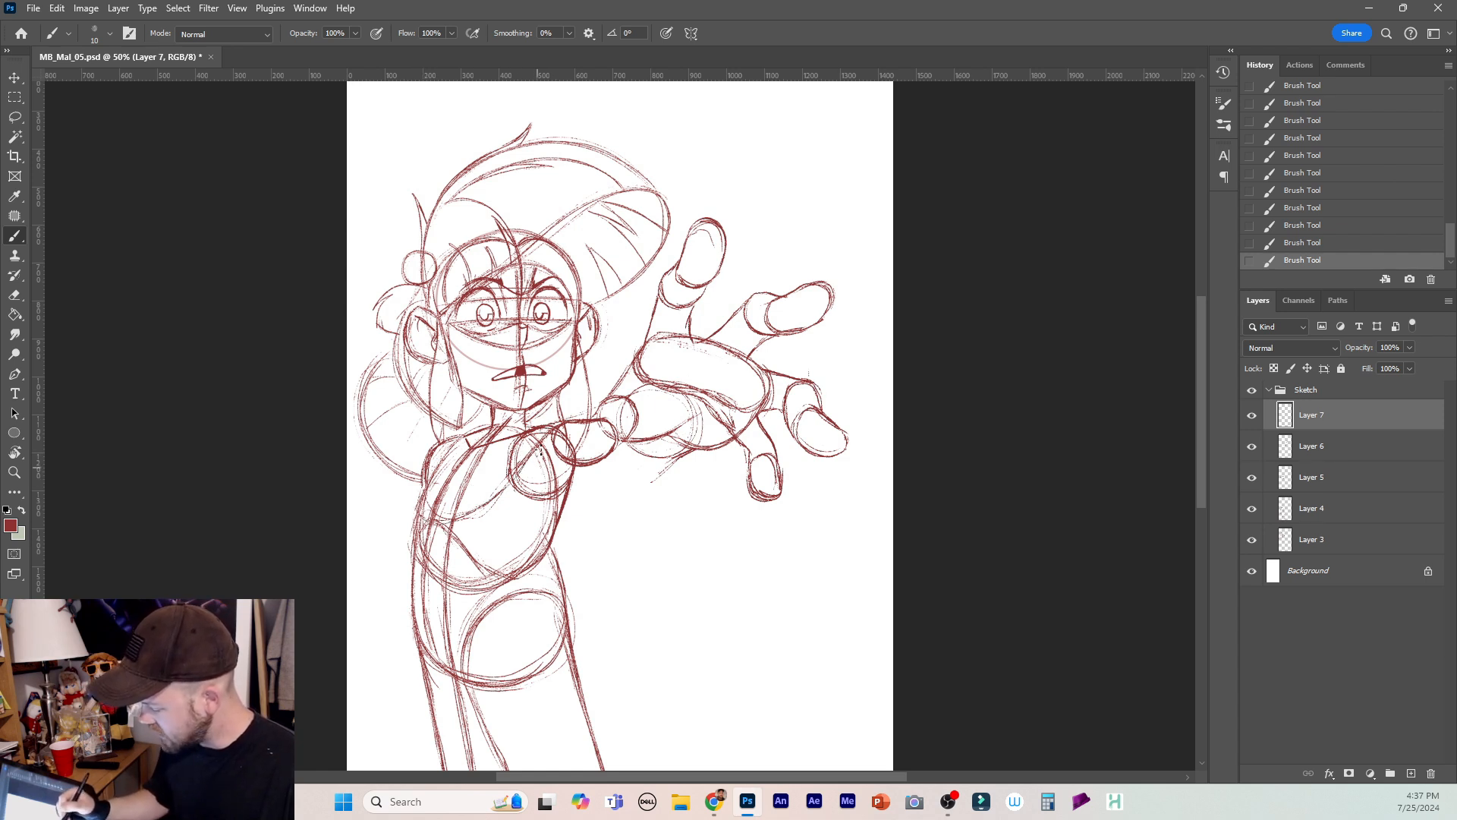
Sketch the underside of the foreshortened arm from the shoulder circle to the heel of the palm.
{"action": "mouse_move", "coordinate": [527, 463]}
{"action": "left_mouse_down"}
{"action": "mouse_move", "coordinate": [512, 490]}
{"action": "mouse_move", "coordinate": [626, 492]}
{"action": "mouse_move", "coordinate": [521, 488]}
{"action": "mouse_move", "coordinate": [580, 498]}
{"action": "mouse_move", "coordinate": [627, 482]}
{"action": "mouse_move", "coordinate": [628, 460]}
{"action": "mouse_move", "coordinate": [619, 495]}
{"action": "mouse_move", "coordinate": [637, 490]}
{"action": "mouse_move", "coordinate": [573, 499]}
{"action": "left_mouse_up"}
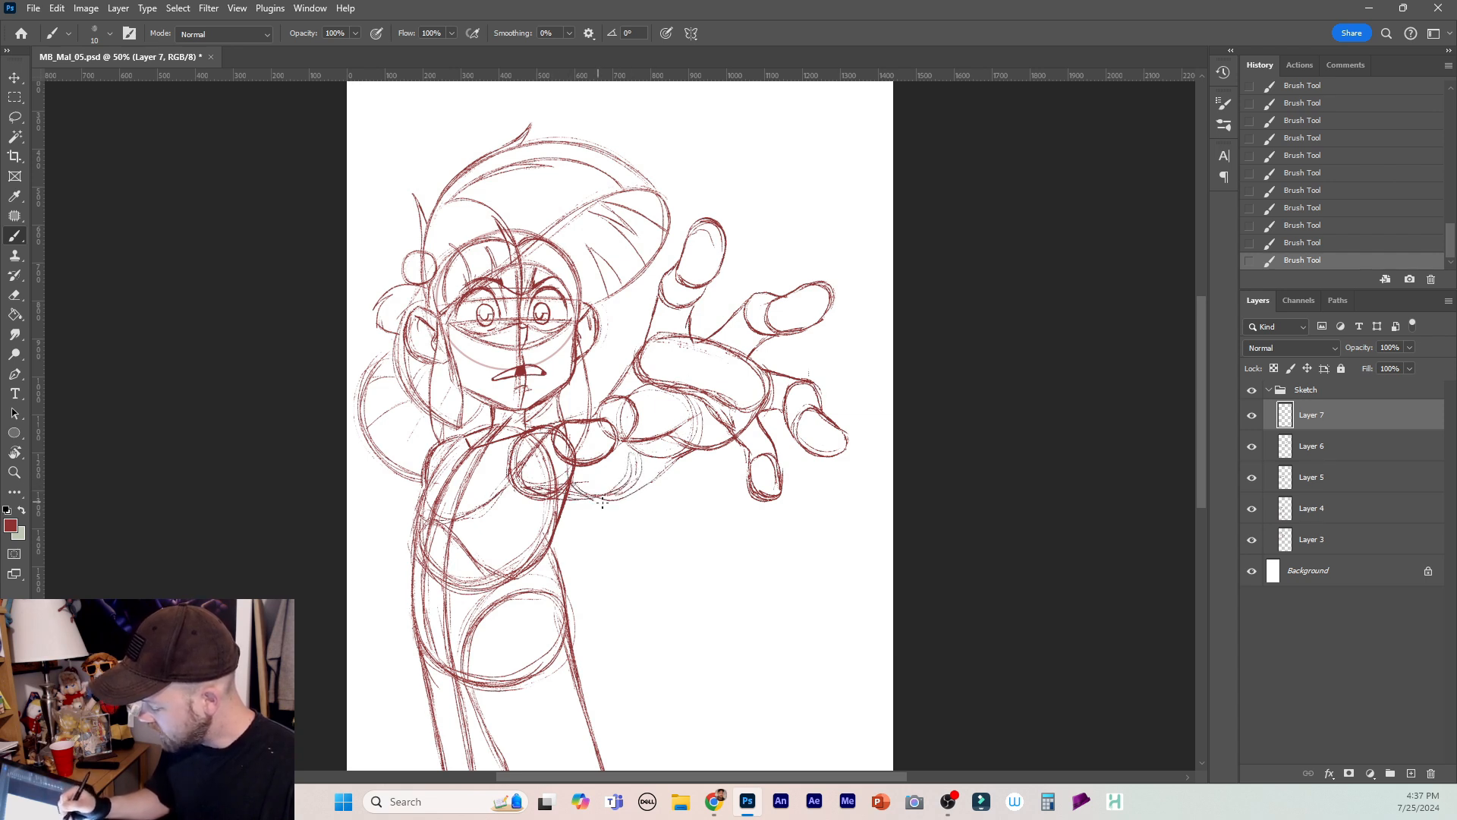
{"action": "mouse_move", "coordinate": [666, 466]}
{"action": "left_mouse_down"}
{"action": "mouse_move", "coordinate": [600, 506]}
{"action": "mouse_move", "coordinate": [615, 505]}
{"action": "mouse_move", "coordinate": [597, 499]}
{"action": "mouse_move", "coordinate": [648, 487]}
{"action": "mouse_move", "coordinate": [612, 499]}
{"action": "mouse_move", "coordinate": [630, 492]}
{"action": "left_mouse_up"}
{"action": "left_click_drag", "start_coordinate": [683, 458], "coordinate": [667, 473]}
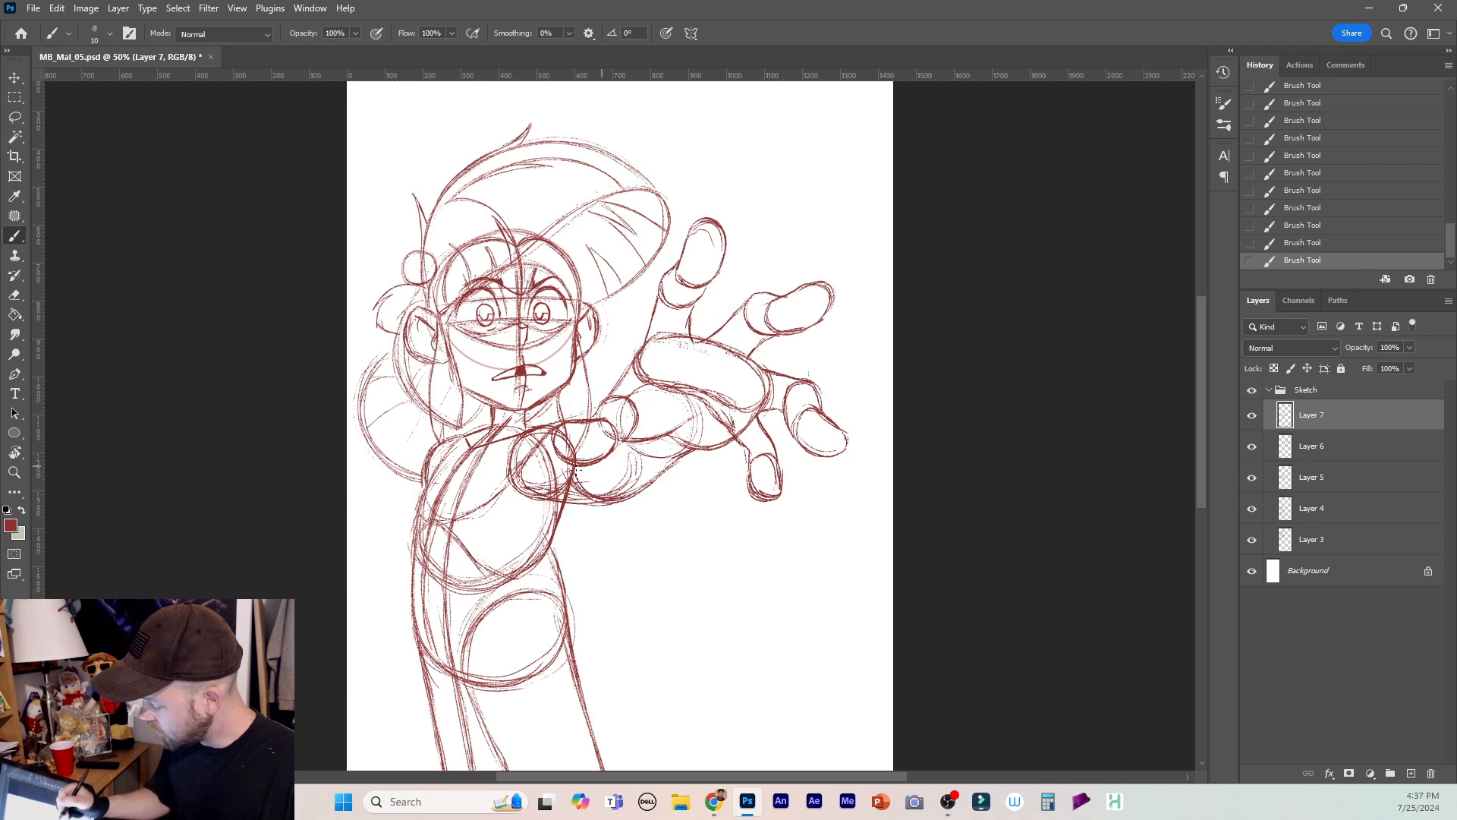
Retouch the shoulder oval and reinforce the outstretched arm's contours between the shoulder, thumb and wrist.
{"action": "left_click_drag", "start_coordinate": [601, 418], "coordinate": [572, 424]}
{"action": "left_click_drag", "start_coordinate": [511, 465], "coordinate": [524, 492]}
{"action": "left_click_drag", "start_coordinate": [511, 449], "coordinate": [534, 495]}
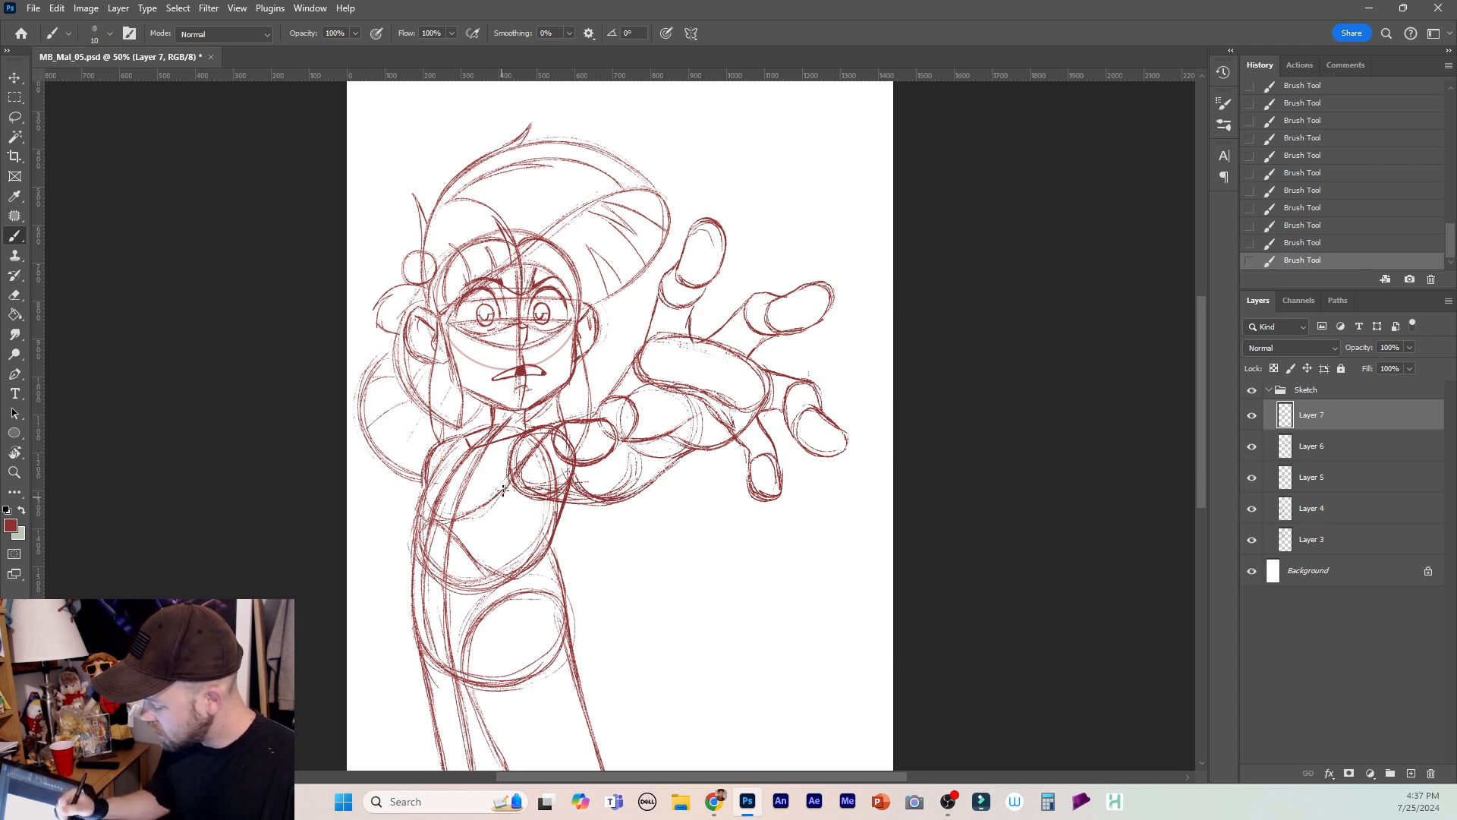
{"action": "mouse_move", "coordinate": [552, 427]}
{"action": "left_mouse_down"}
{"action": "mouse_move", "coordinate": [519, 465]}
{"action": "mouse_move", "coordinate": [529, 488]}
{"action": "mouse_move", "coordinate": [601, 503]}
{"action": "mouse_move", "coordinate": [689, 453]}
{"action": "left_mouse_up"}
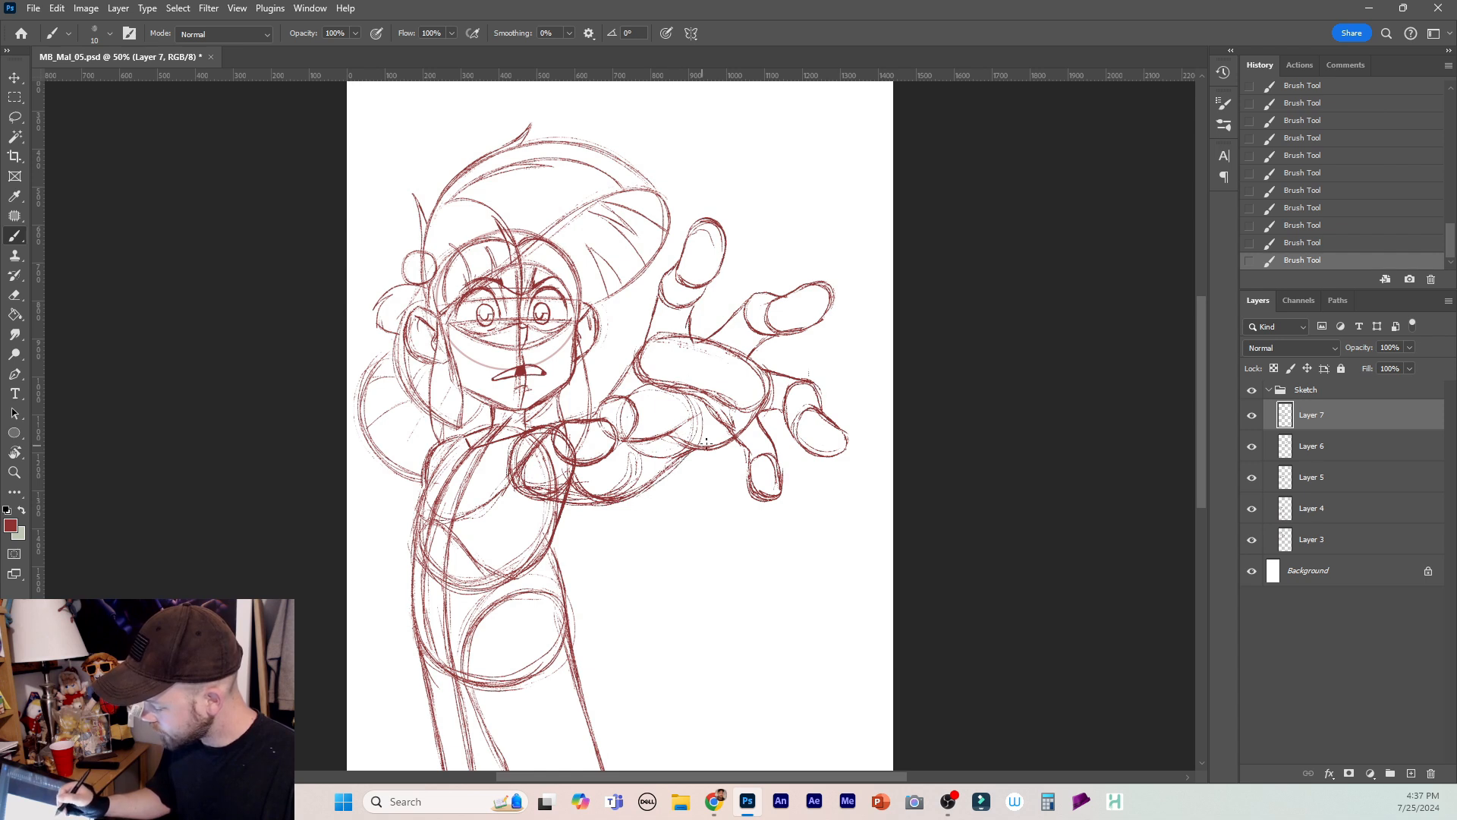
{"action": "left_click_drag", "start_coordinate": [575, 423], "coordinate": [605, 415]}
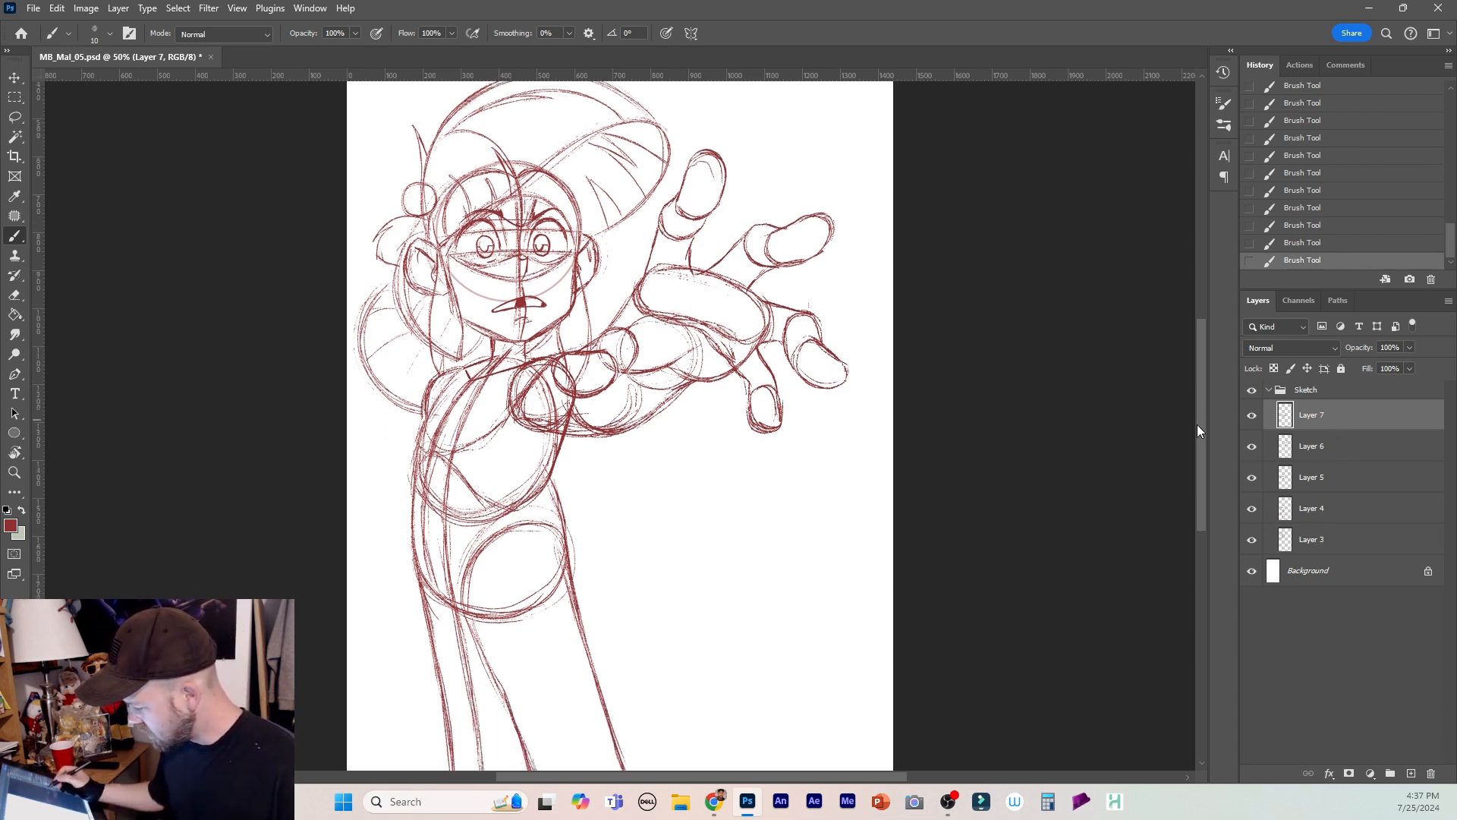
{"action": "key", "text": "ctrl+minus"}
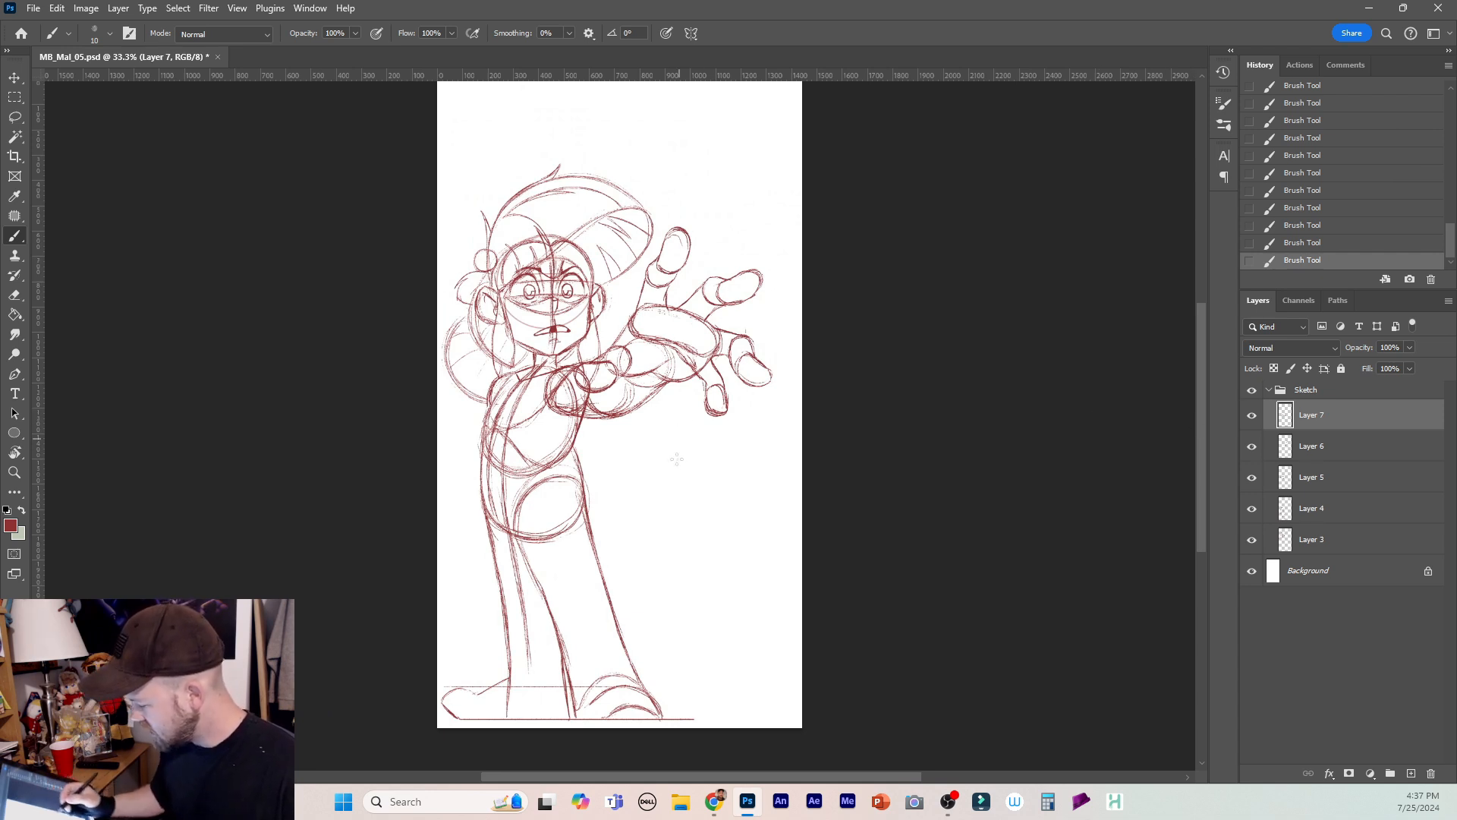
Shift the whole Sketch group slightly to the right on the canvas, reselect Layer 7 for brushing and save the file.
{"action": "left_click", "coordinate": [1323, 390]}
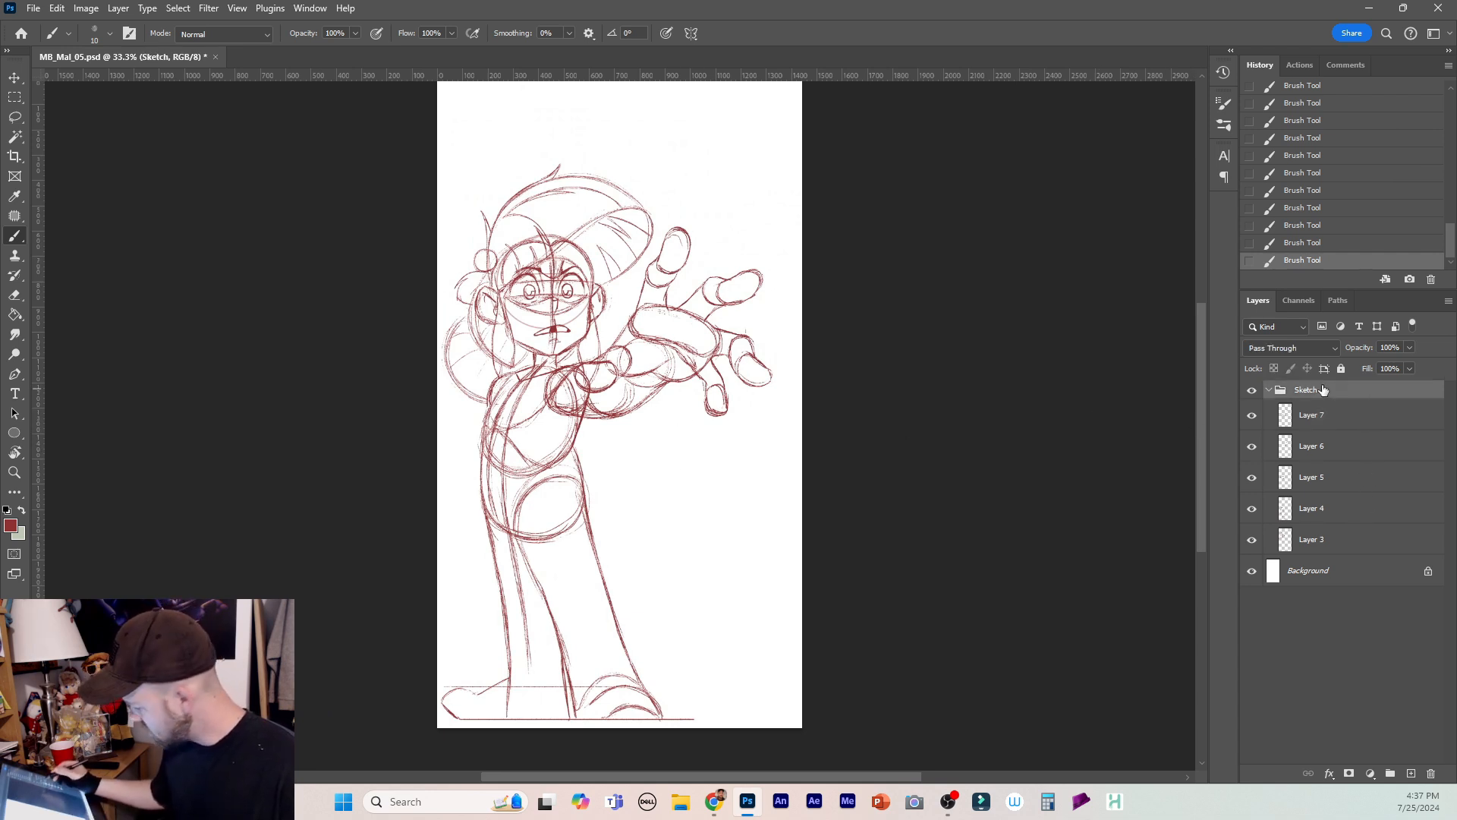
{"action": "key", "text": "v"}
{"action": "left_click_drag", "start_coordinate": [610, 670], "coordinate": [625, 666]}
{"action": "left_click", "coordinate": [1336, 415]}
{"action": "key", "text": "b"}
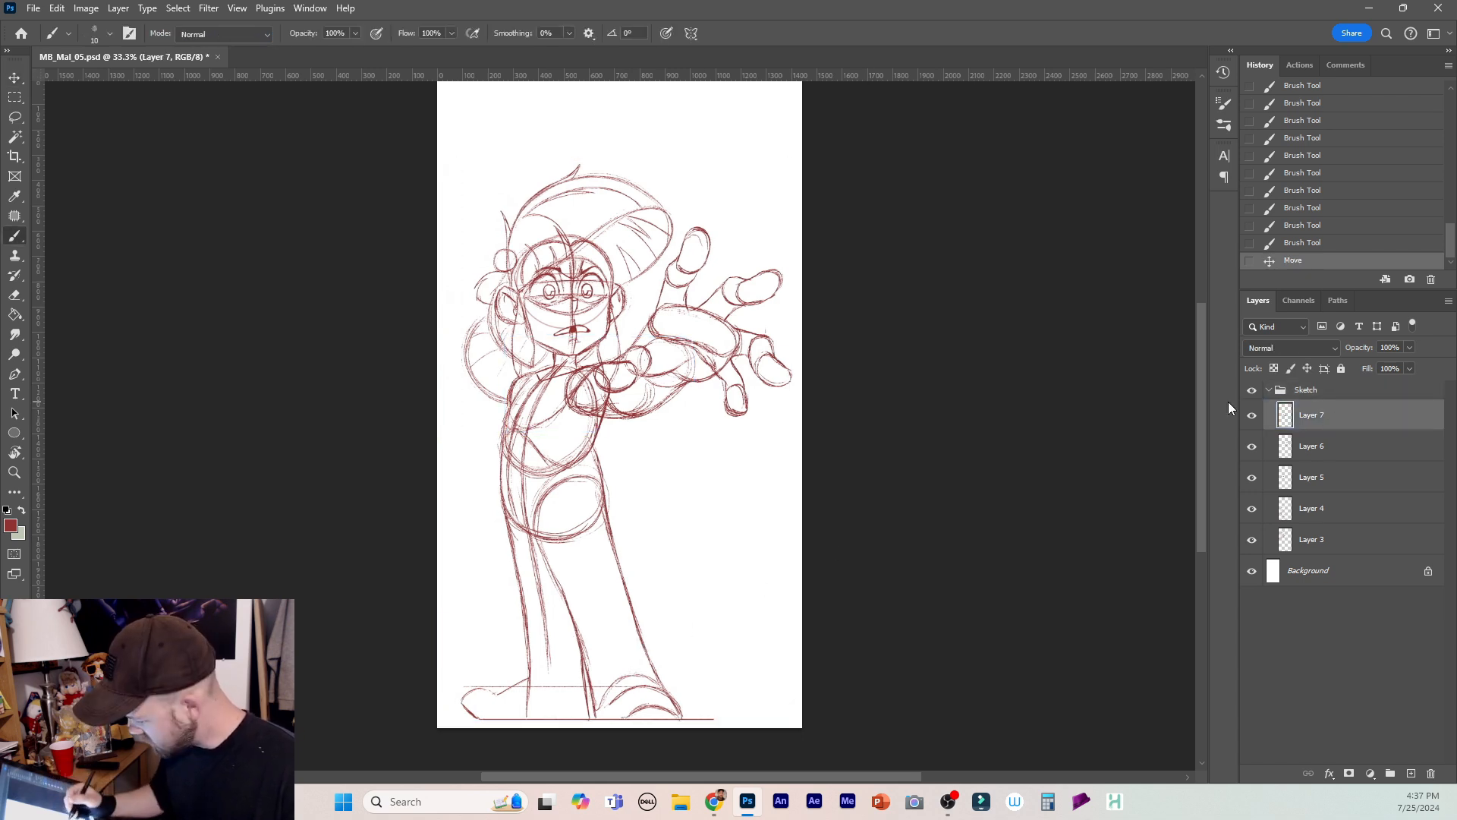
{"action": "key", "text": "ctrl+s"}
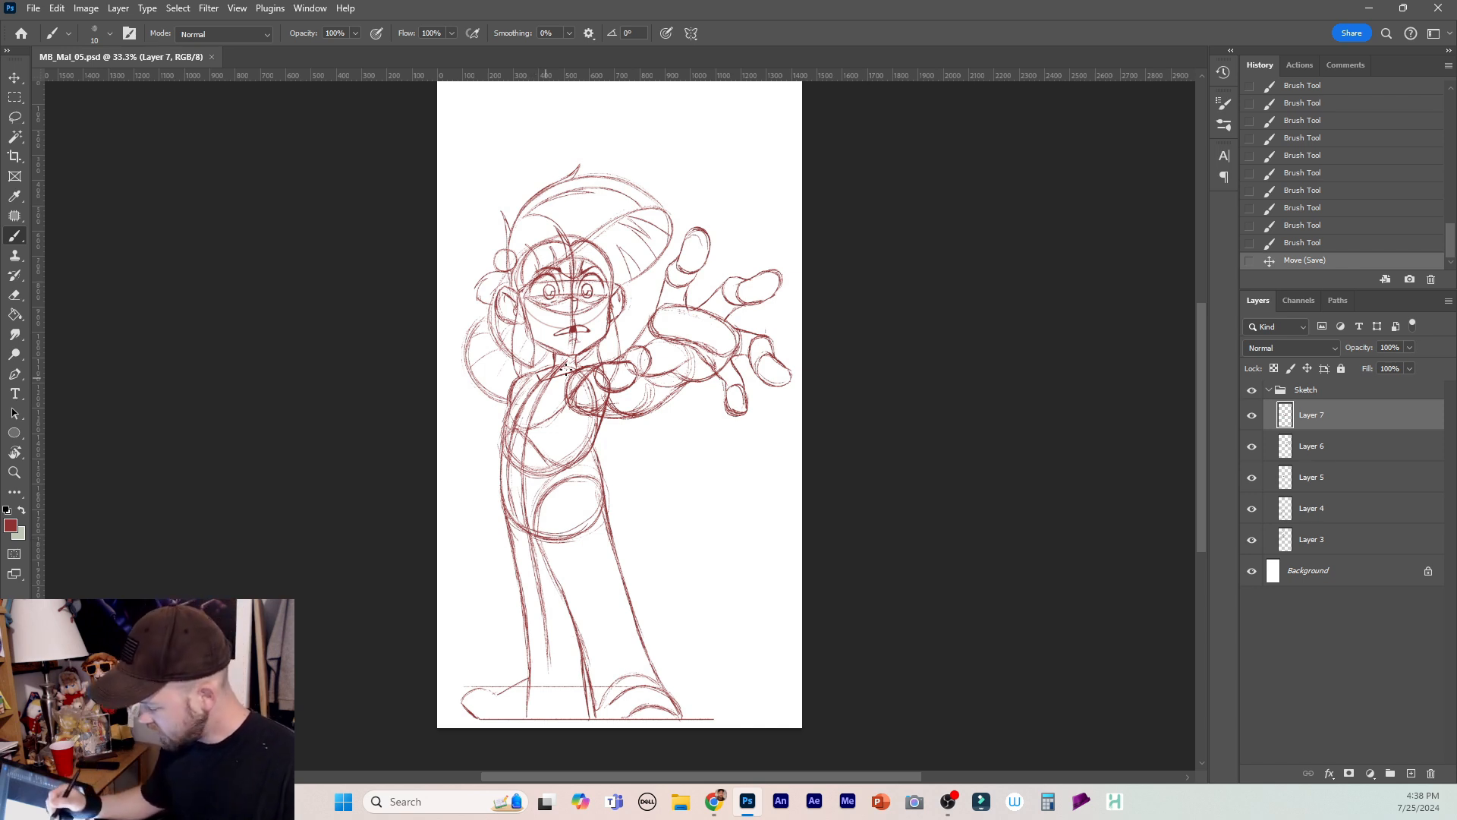
Sketch the lowered arm and open-fingered hand beside the hip on Layer 7, and erase the stray arm line.
{"action": "mouse_move", "coordinate": [530, 395]}
{"action": "left_mouse_down"}
{"action": "mouse_move", "coordinate": [543, 527]}
{"action": "mouse_move", "coordinate": [503, 577]}
{"action": "left_mouse_up"}
{"action": "key", "text": "ctrl+z"}
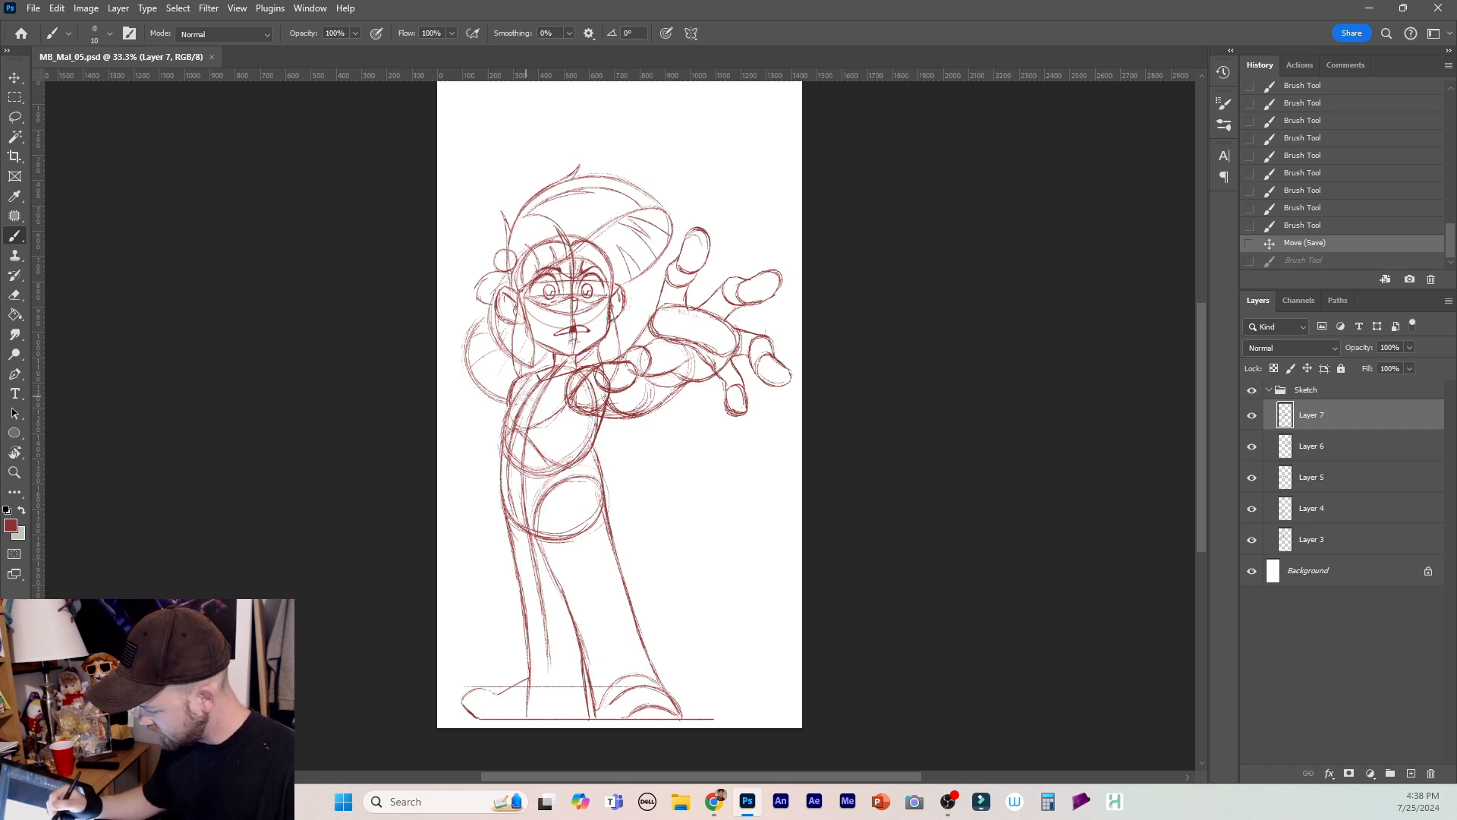
{"action": "mouse_move", "coordinate": [525, 396]}
{"action": "left_mouse_down"}
{"action": "mouse_move", "coordinate": [543, 447]}
{"action": "mouse_move", "coordinate": [496, 539]}
{"action": "left_mouse_up"}
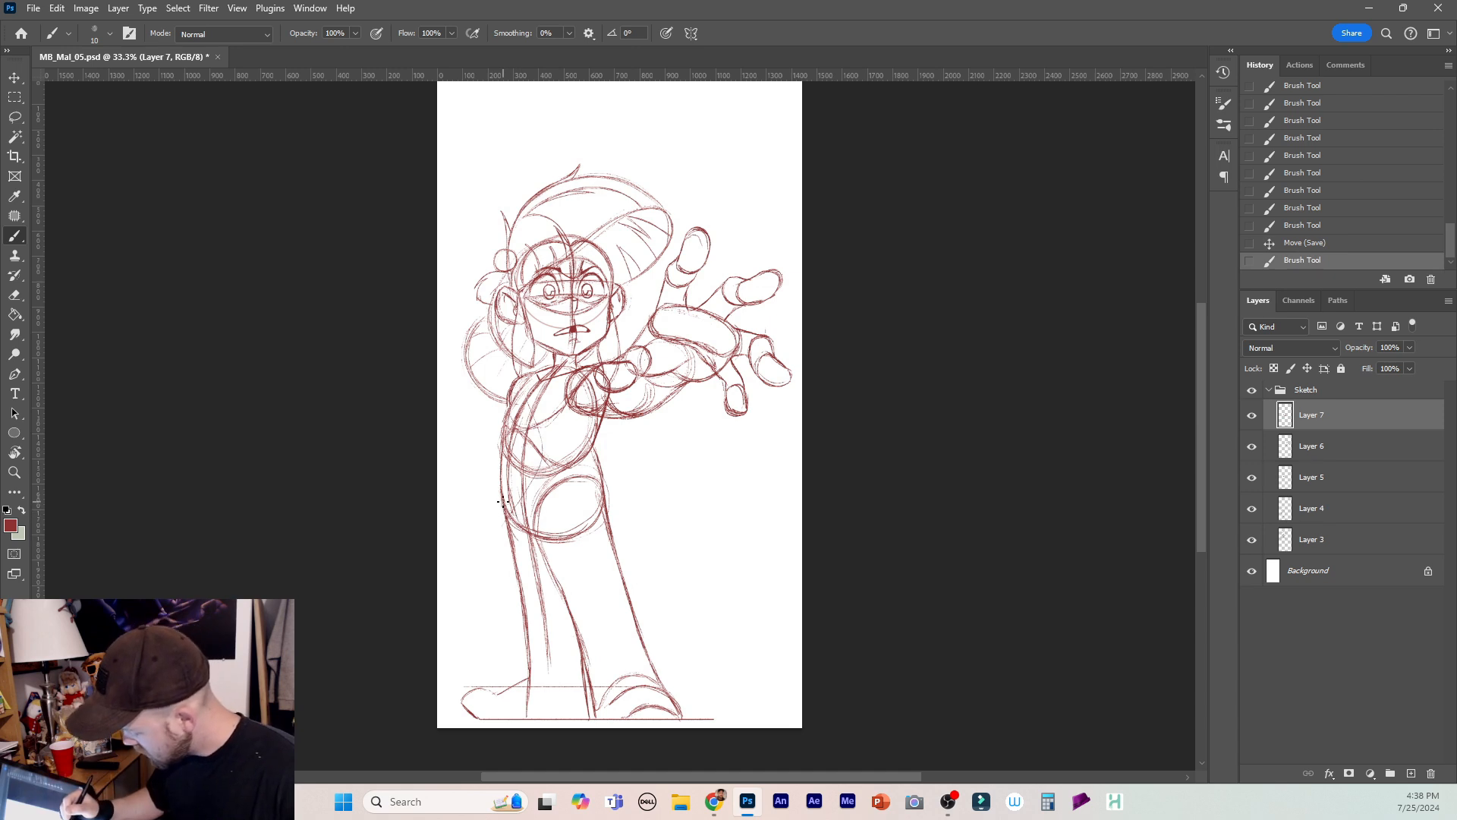
{"action": "mouse_move", "coordinate": [500, 504]}
{"action": "left_mouse_down"}
{"action": "mouse_move", "coordinate": [471, 544]}
{"action": "mouse_move", "coordinate": [481, 522]}
{"action": "mouse_move", "coordinate": [521, 538]}
{"action": "mouse_move", "coordinate": [499, 535]}
{"action": "left_mouse_up"}
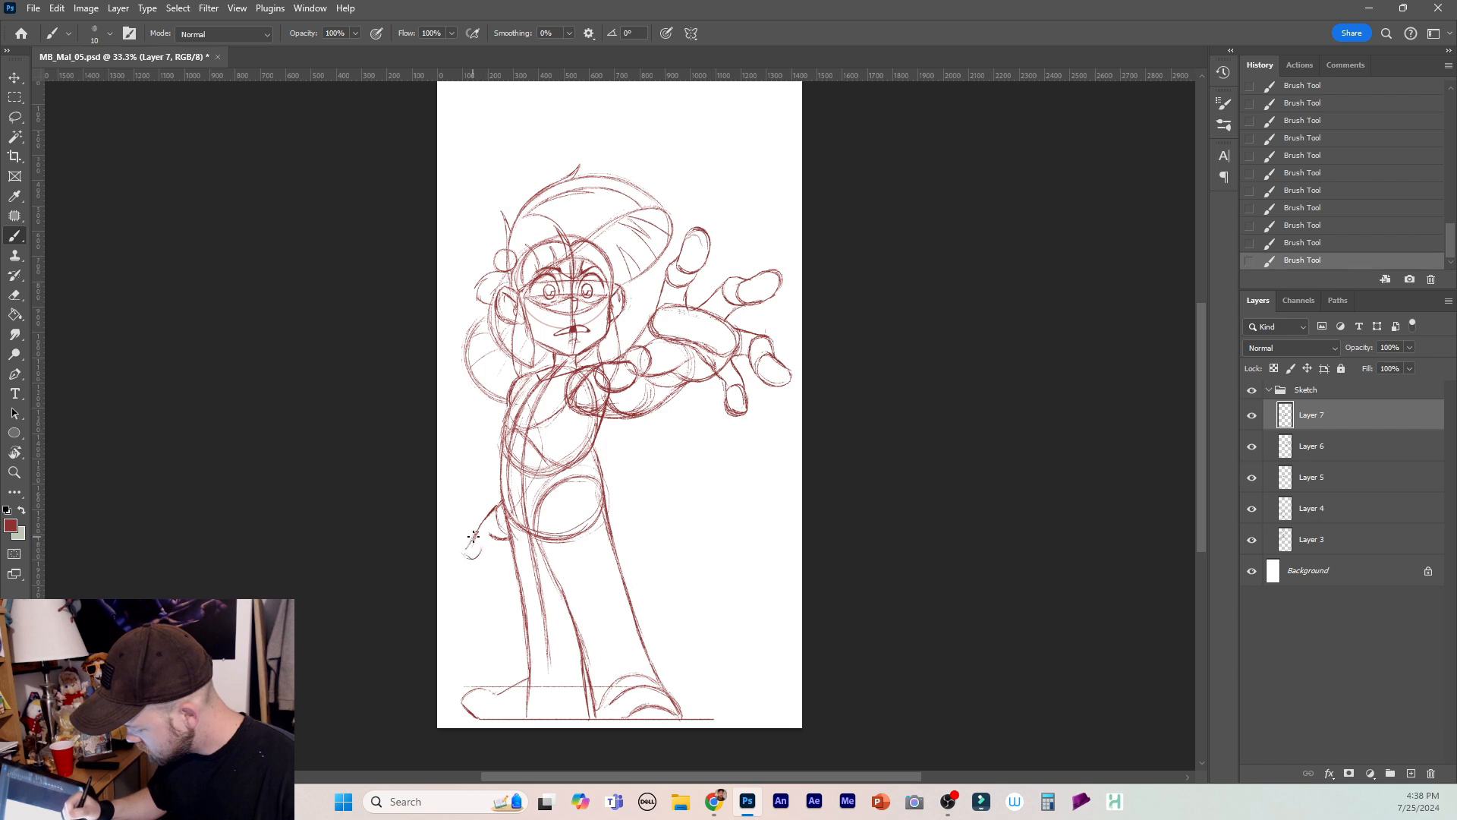
{"action": "left_click_drag", "start_coordinate": [474, 536], "coordinate": [463, 559]}
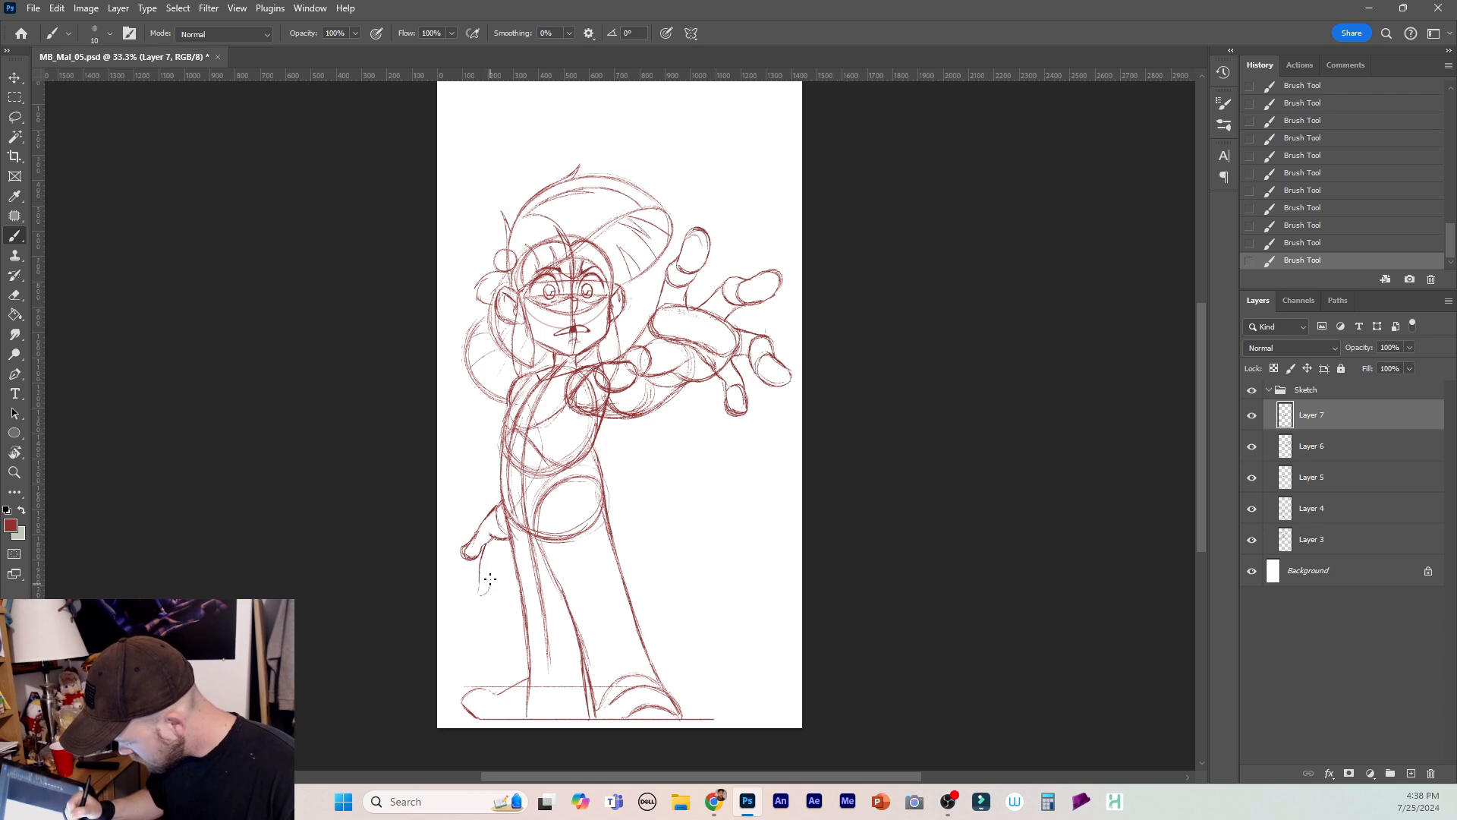
{"action": "left_click_drag", "start_coordinate": [489, 573], "coordinate": [489, 582]}
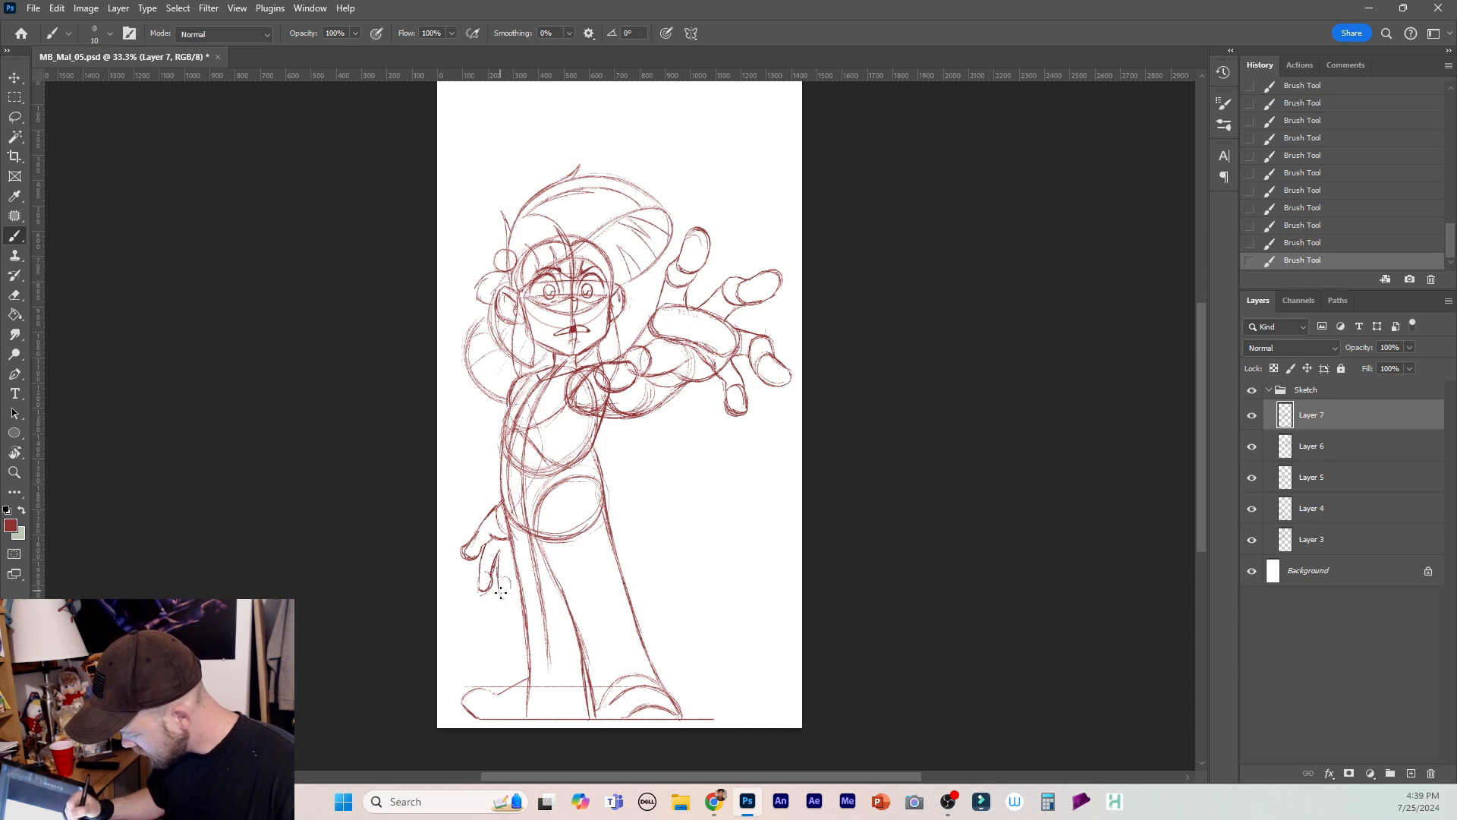
{"action": "left_click_drag", "start_coordinate": [500, 594], "coordinate": [503, 597]}
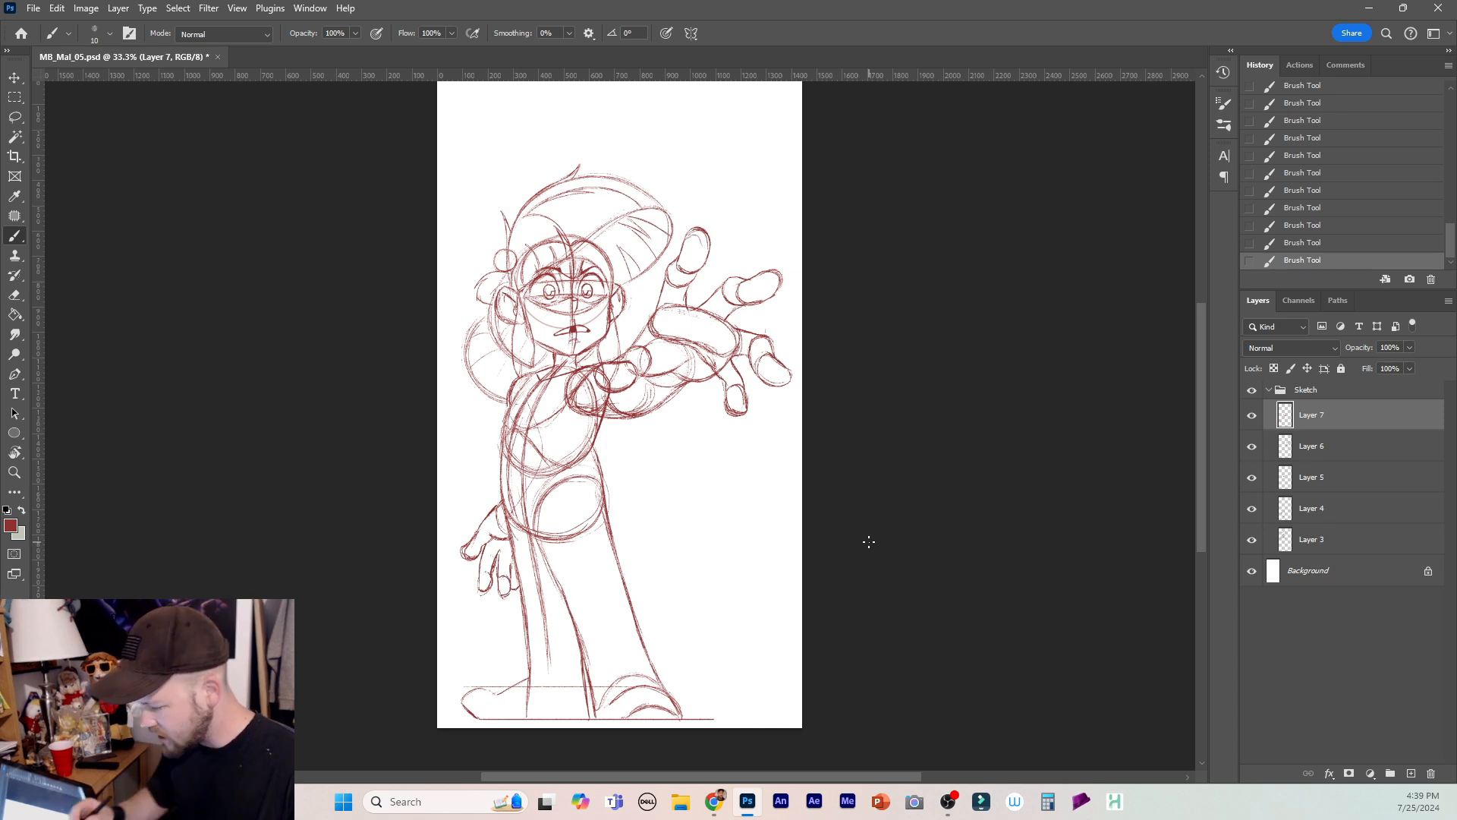
{"action": "key", "text": "e"}
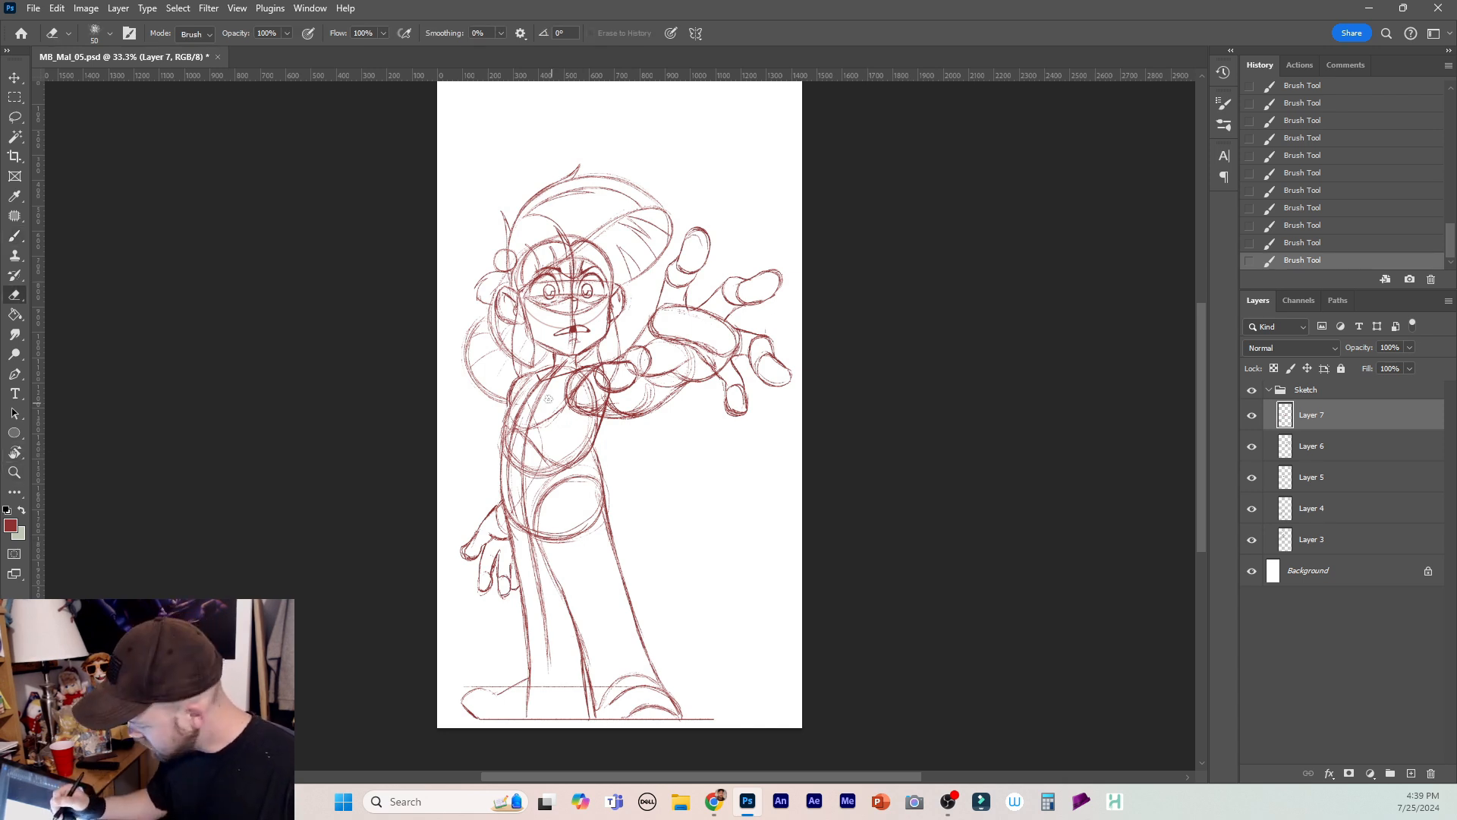
{"action": "left_click", "coordinate": [507, 516]}
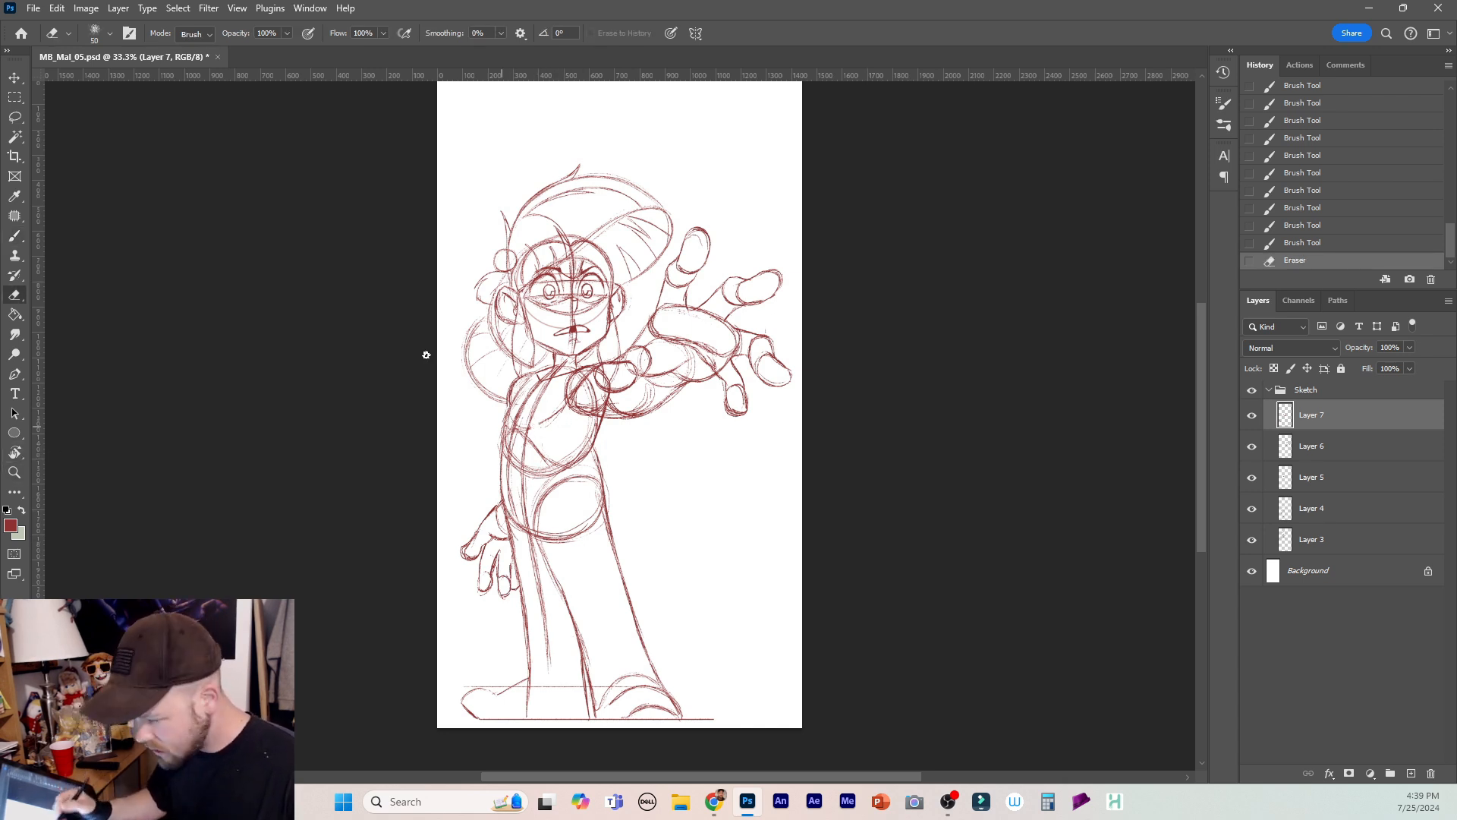
Lasso the lowered hand, scale it to 90.48%, rotate it about 10.5 degrees, nudge it up and deselect it.
{"action": "key", "text": "m"}
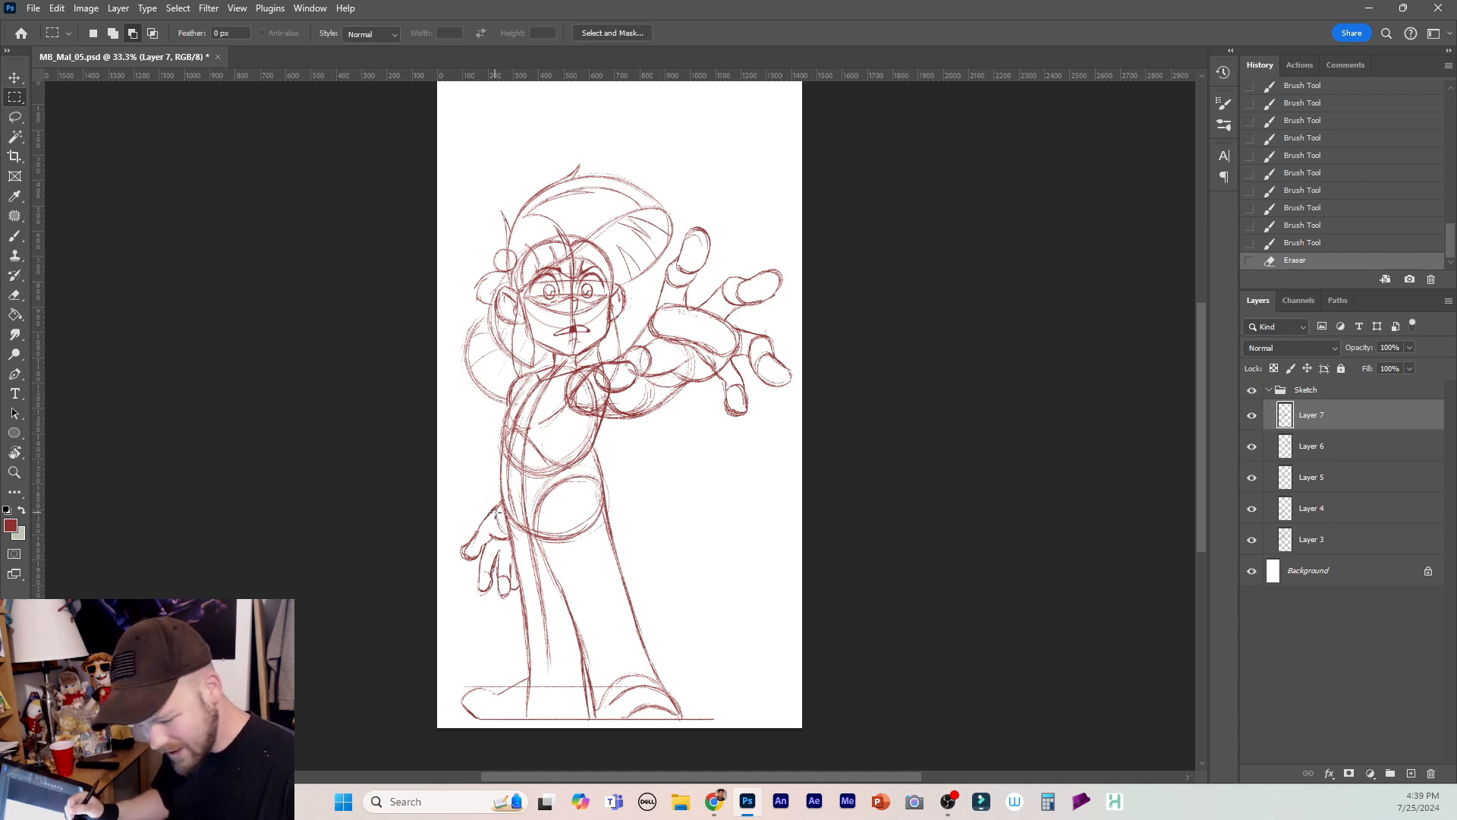
{"action": "key", "text": "v"}
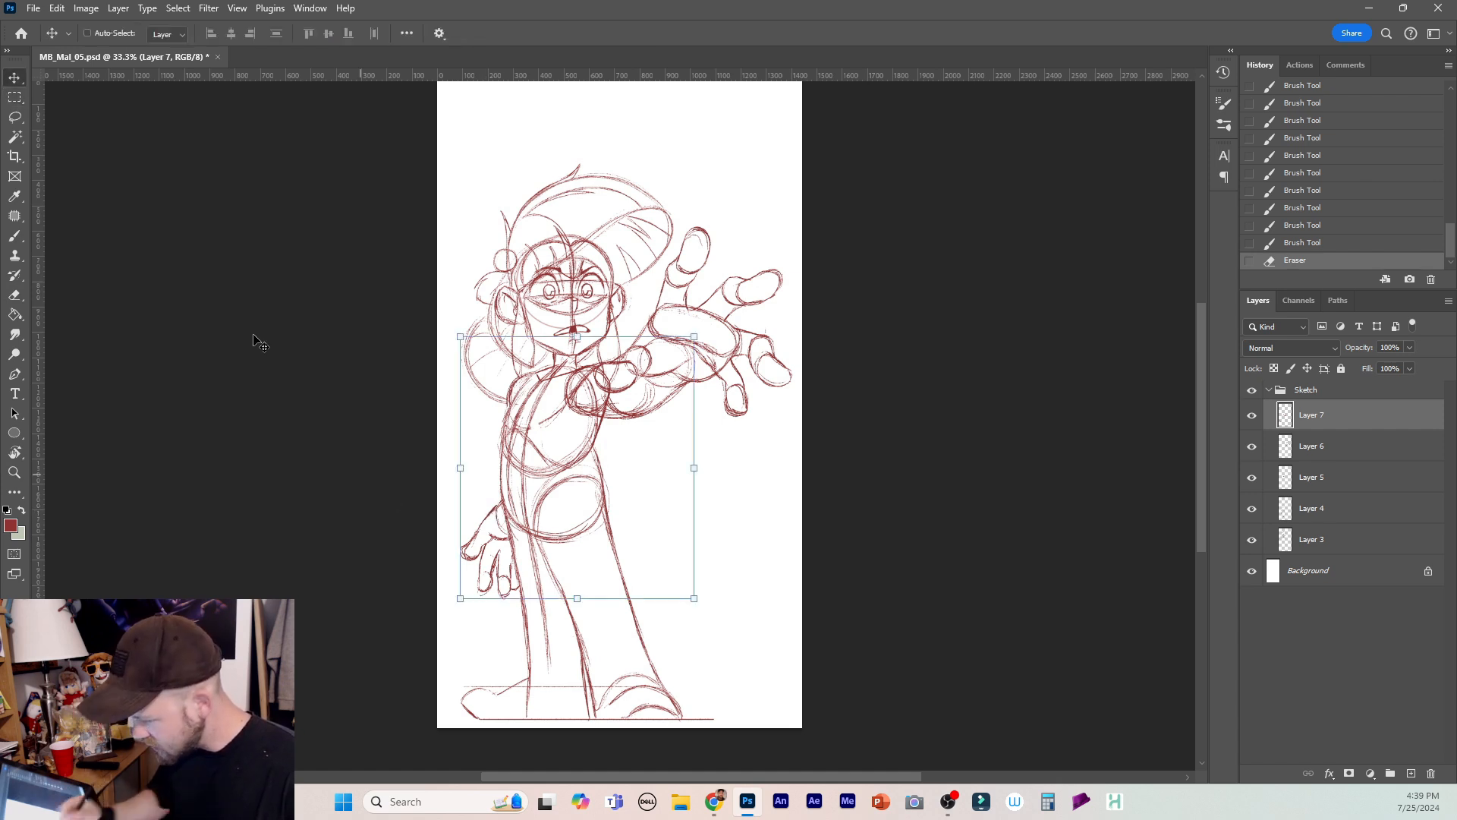
{"action": "key", "text": "l"}
{"action": "mouse_move", "coordinate": [505, 478]}
{"action": "left_mouse_down"}
{"action": "mouse_move", "coordinate": [442, 579]}
{"action": "mouse_move", "coordinate": [557, 492]}
{"action": "left_mouse_up"}
{"action": "key", "text": "ctrl+t"}
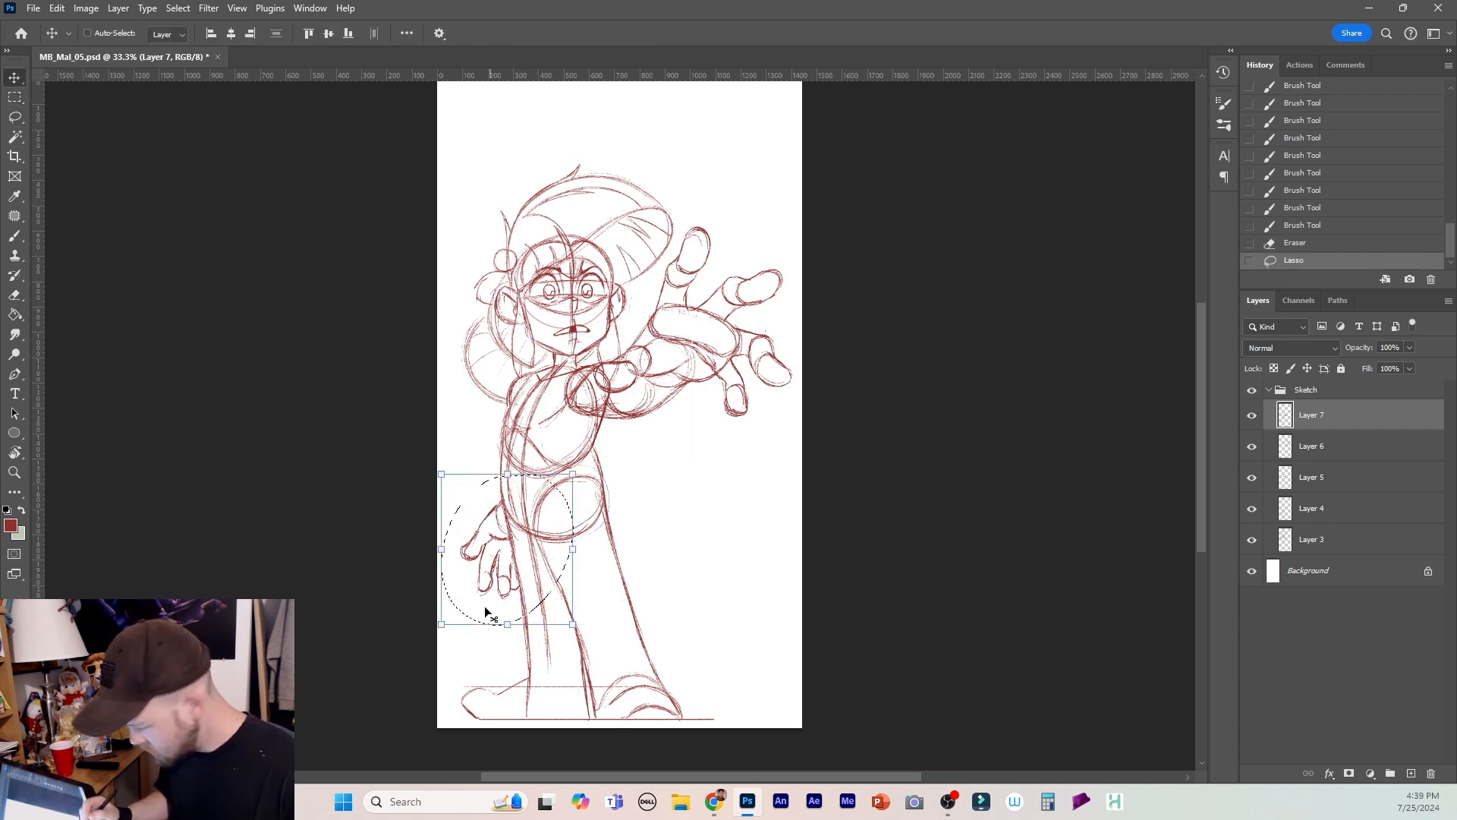
{"action": "left_click_drag", "start_coordinate": [443, 624], "coordinate": [453, 611]}
{"action": "left_click_drag", "start_coordinate": [501, 536], "coordinate": [493, 531]}
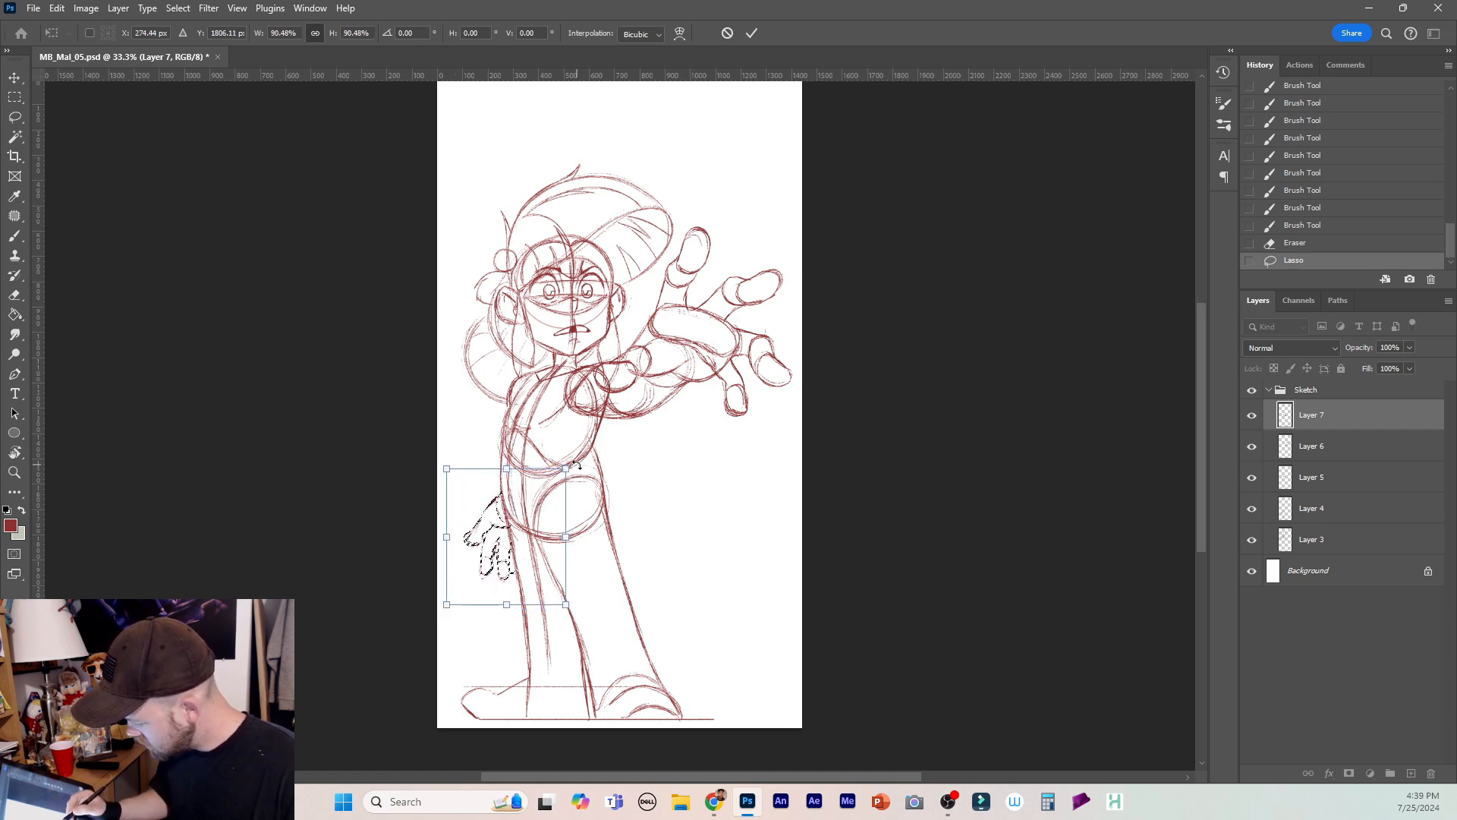
{"action": "left_click_drag", "start_coordinate": [572, 462], "coordinate": [588, 482]}
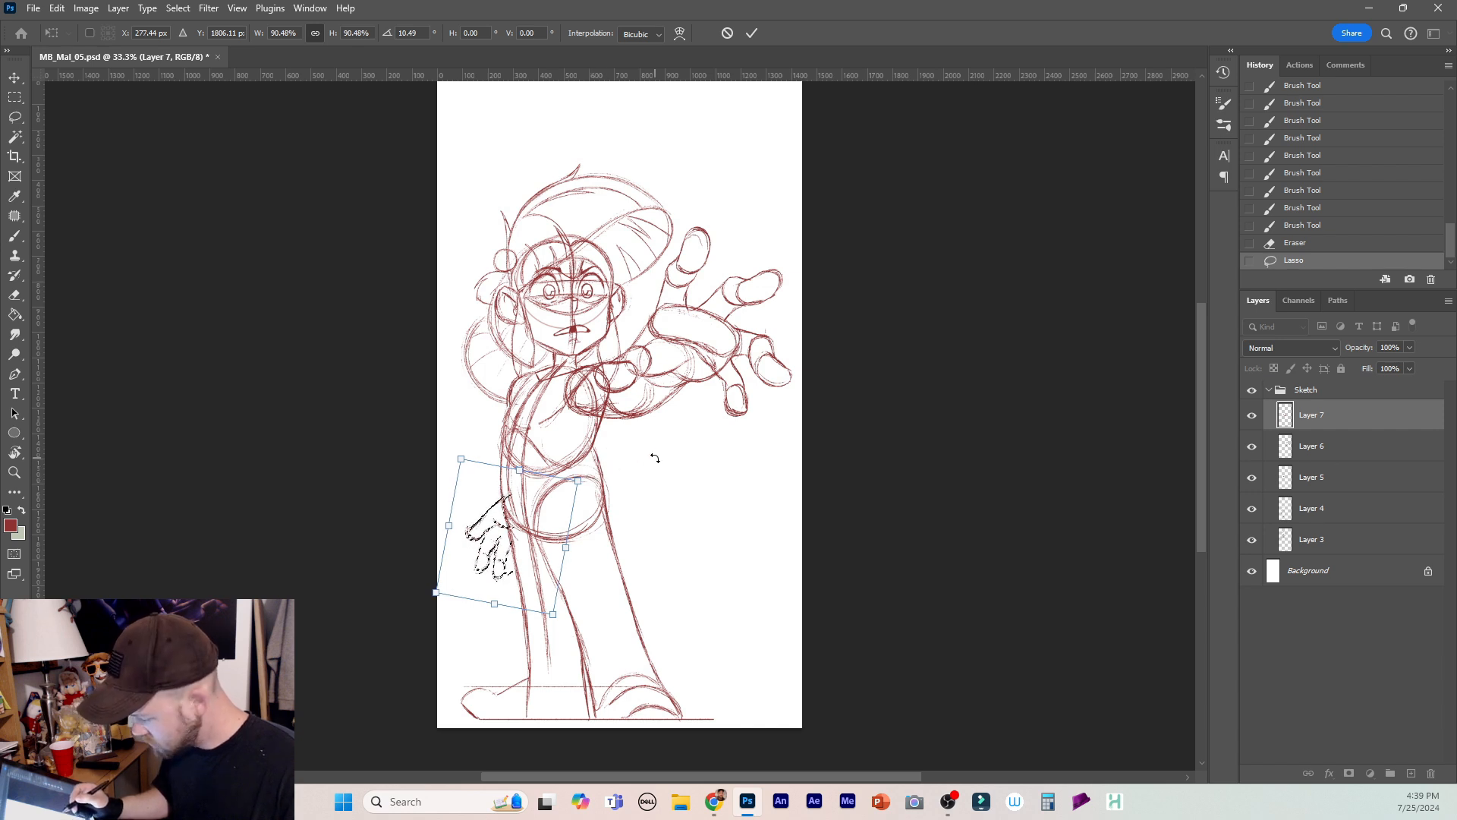
{"action": "key", "text": "Return"}
{"action": "key", "text": "b"}
{"action": "key", "text": "ctrl+d"}
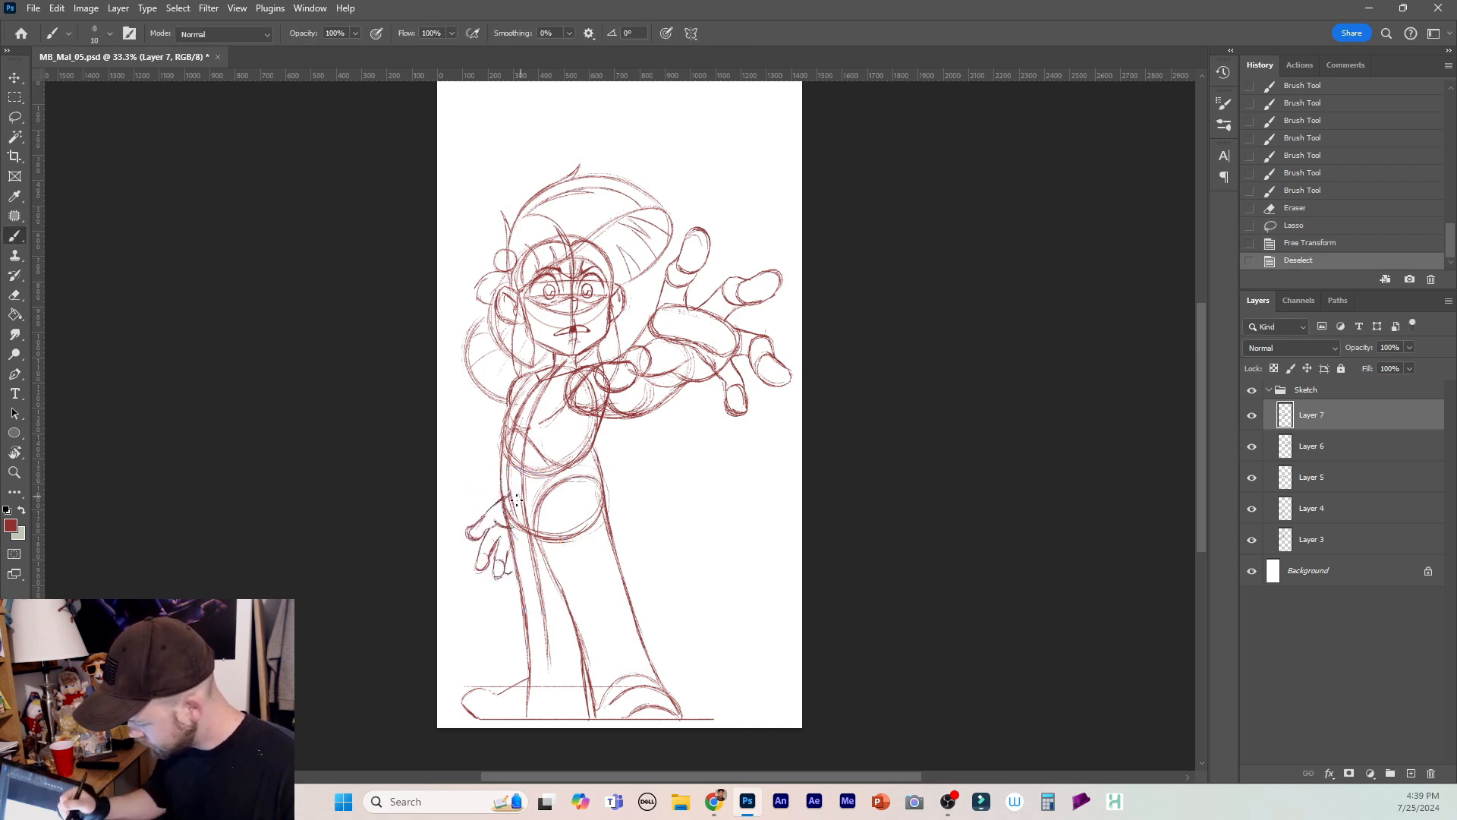
Erase the hand lines overlapping the hip and redraw the finger edge next to the thigh.
{"action": "key", "text": "e"}
{"action": "left_click_drag", "start_coordinate": [510, 499], "coordinate": [509, 527]}
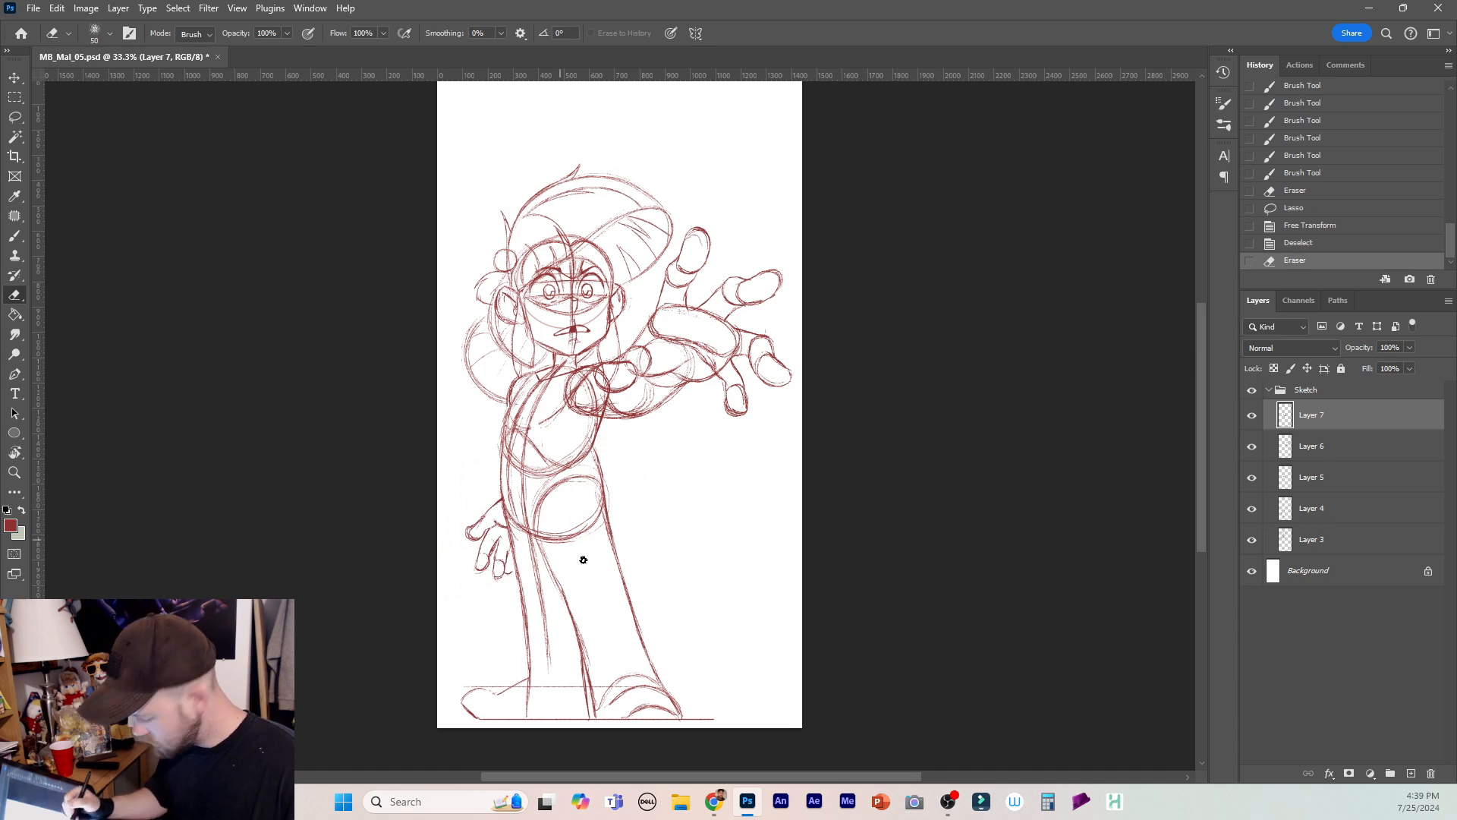
{"action": "key", "text": "b"}
{"action": "left_click_drag", "start_coordinate": [519, 576], "coordinate": [507, 560]}
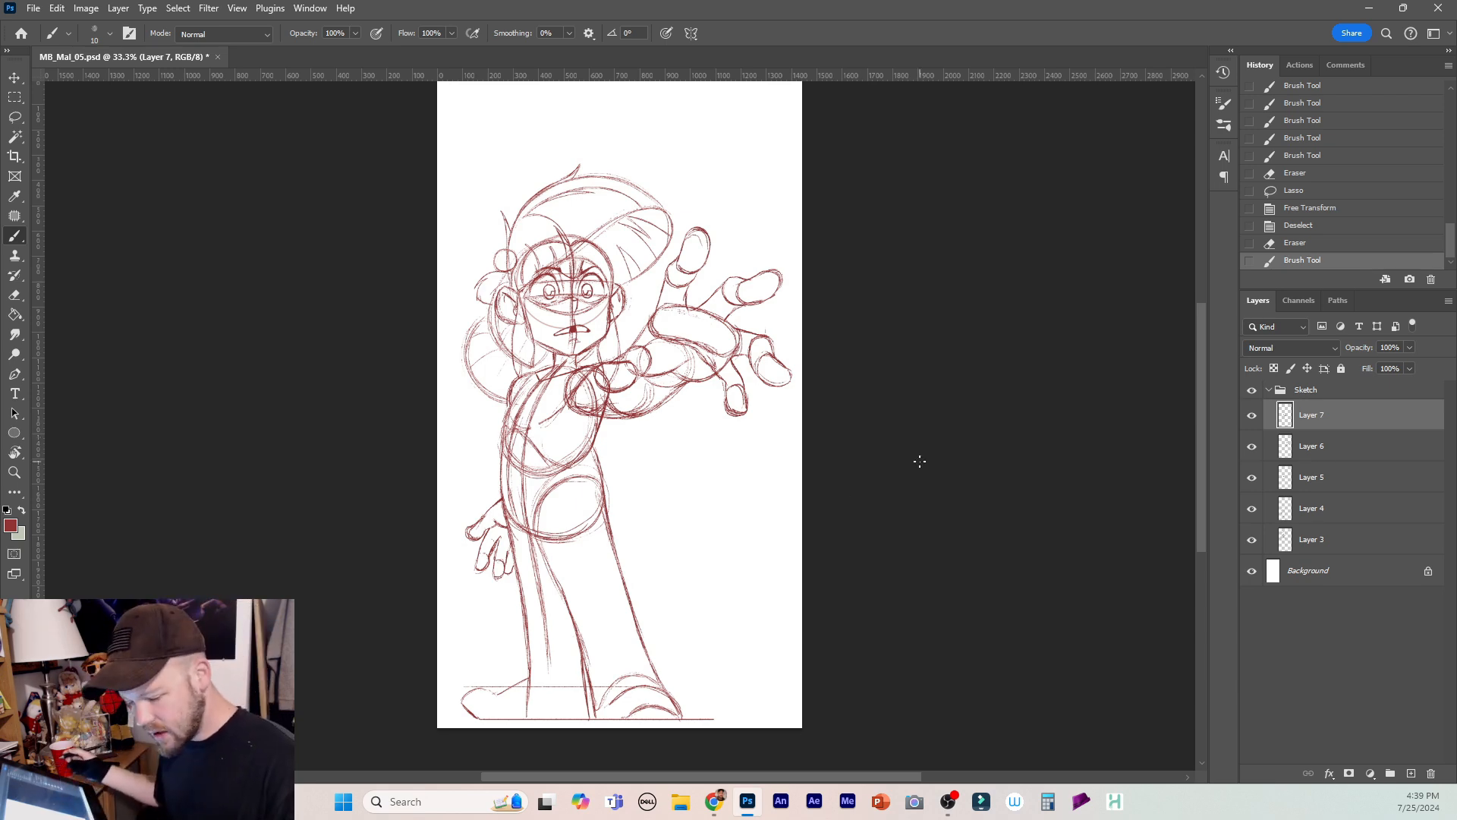
Add a new layer above Layer 7 in the Sketch group and set the foreground colour to muted blue #595f92.
{"action": "key", "text": "ctrl+plus"}
{"action": "left_click_drag", "start_coordinate": [1199, 432], "coordinate": [1207, 475]}
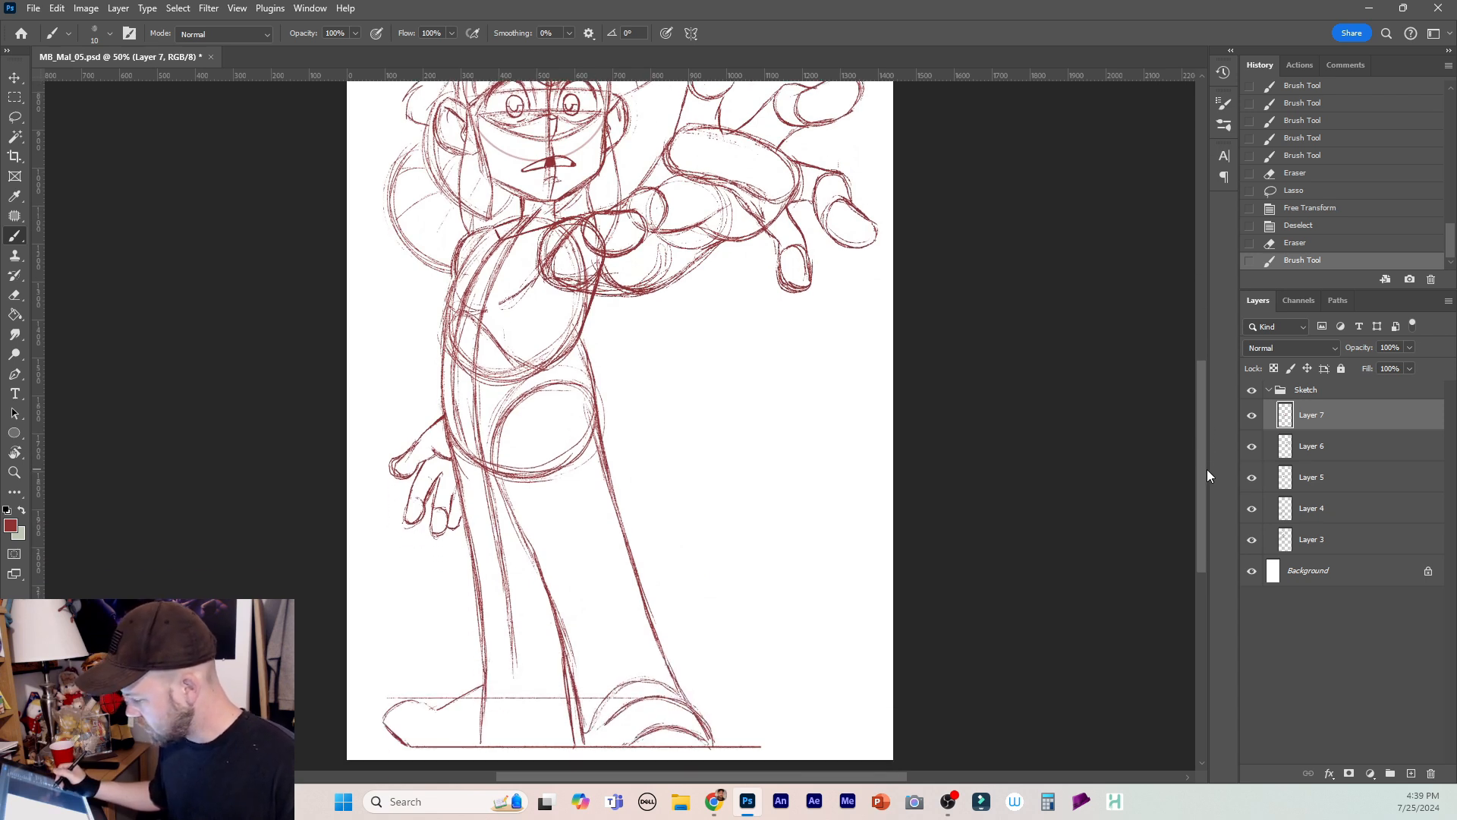
{"action": "left_click", "coordinate": [1410, 772]}
{"action": "left_click", "coordinate": [21, 509]}
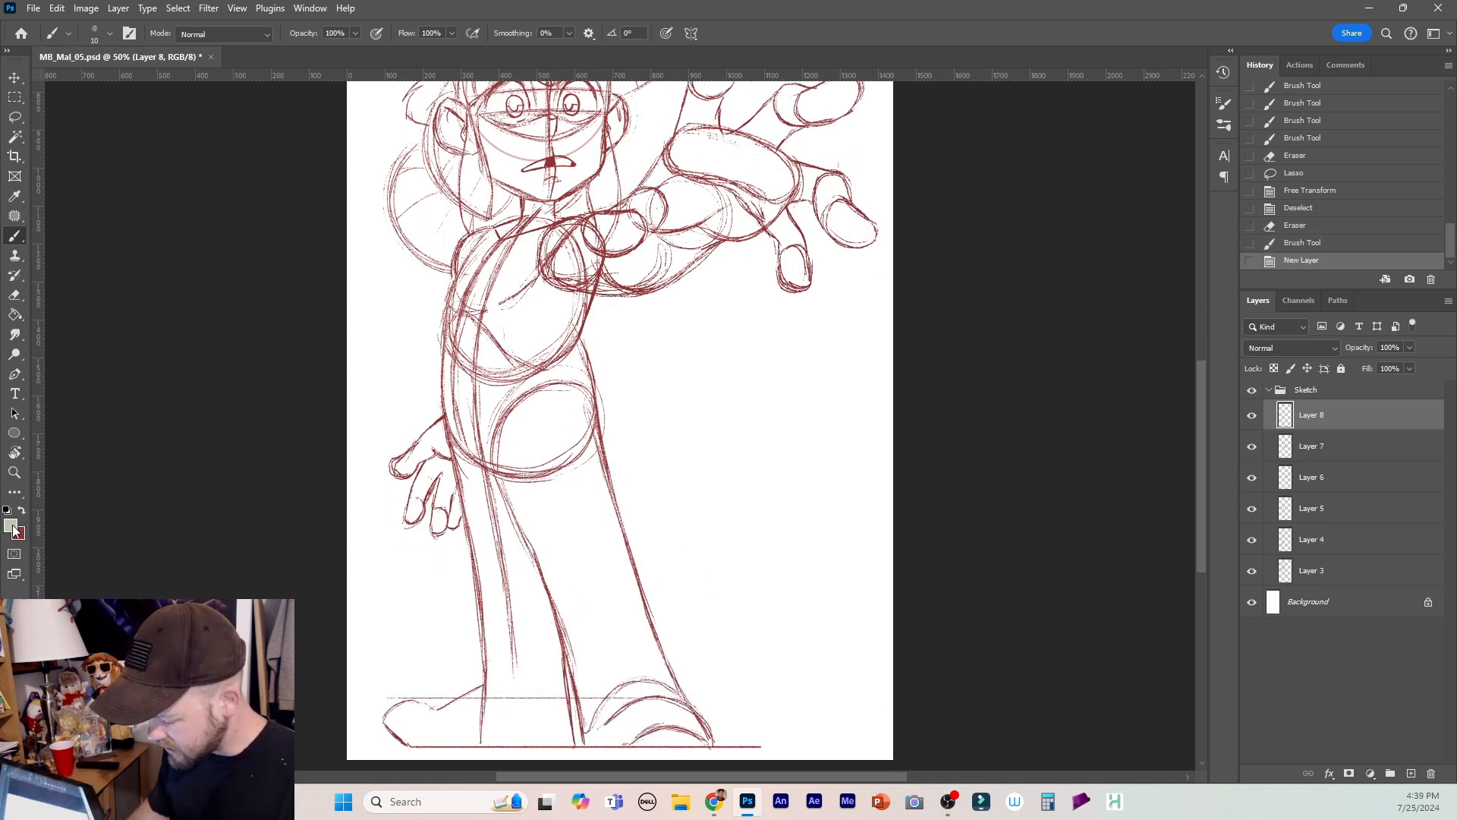
{"action": "left_click", "coordinate": [11, 525]}
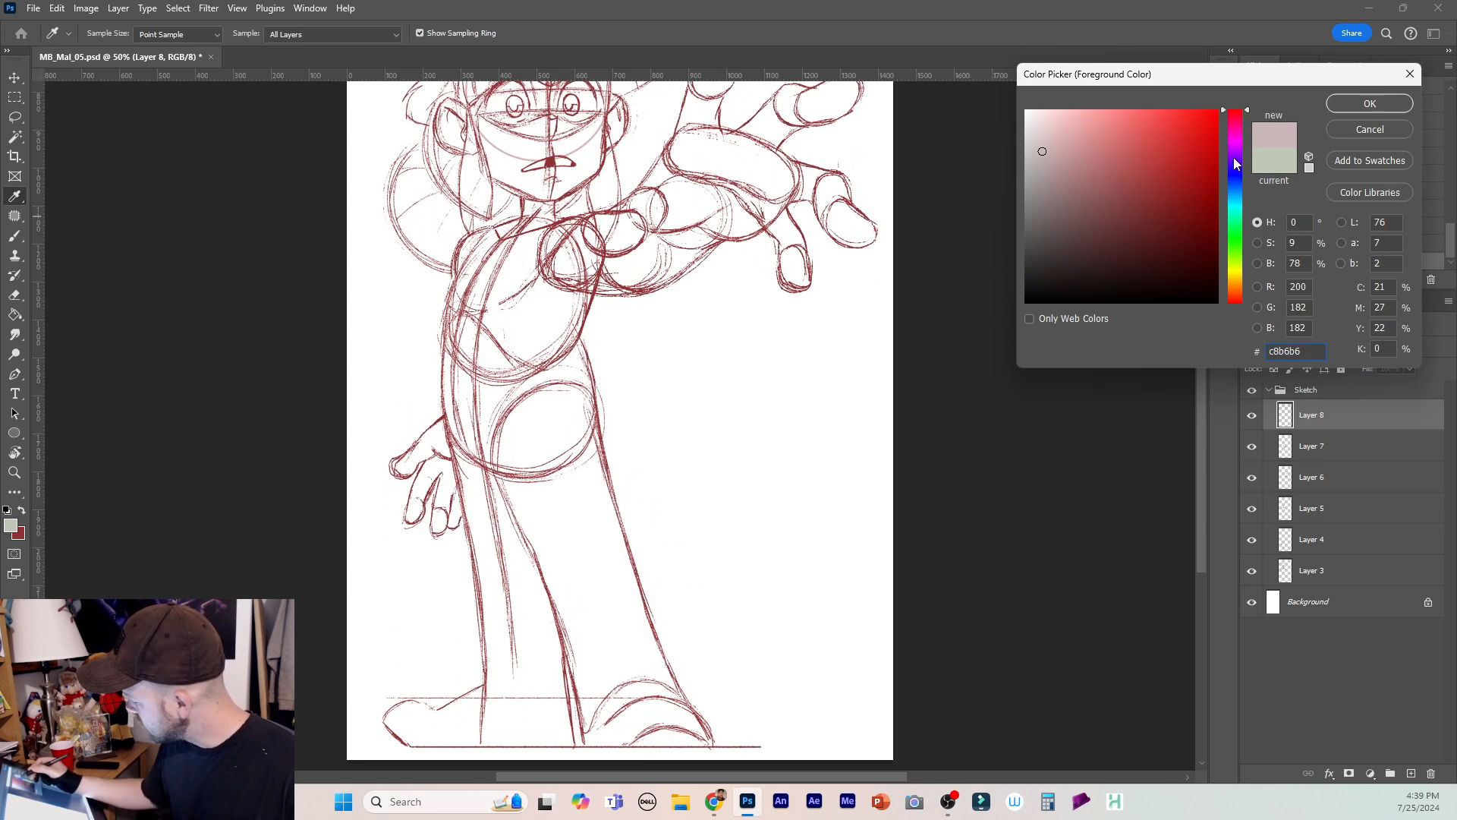
{"action": "left_click_drag", "start_coordinate": [1234, 163], "coordinate": [1234, 170]}
{"action": "left_click", "coordinate": [1103, 185]}
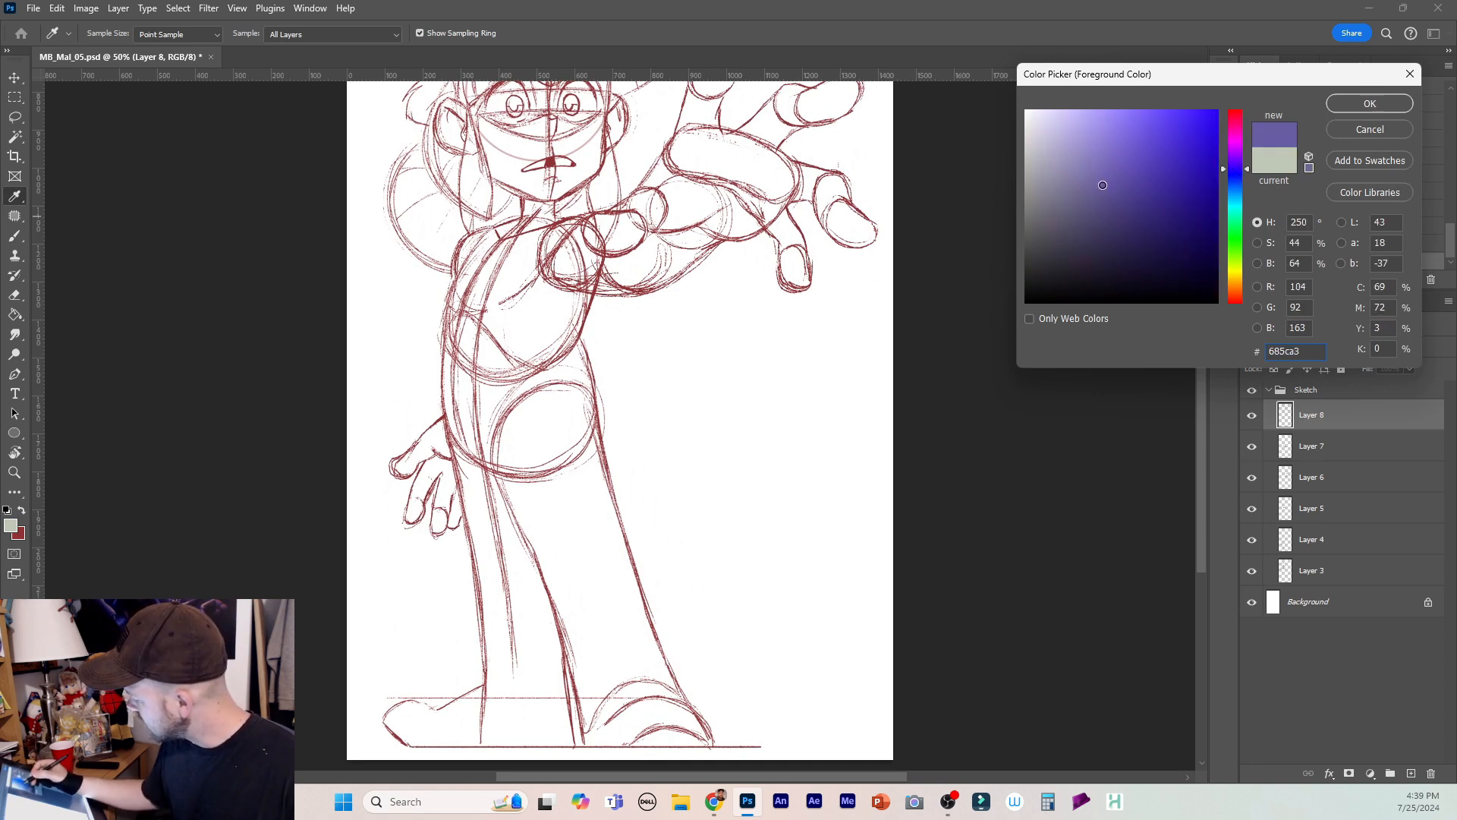
{"action": "left_click_drag", "start_coordinate": [1103, 185], "coordinate": [1100, 192]}
{"action": "left_click", "coordinate": [1234, 176]}
{"action": "left_click", "coordinate": [1235, 178]}
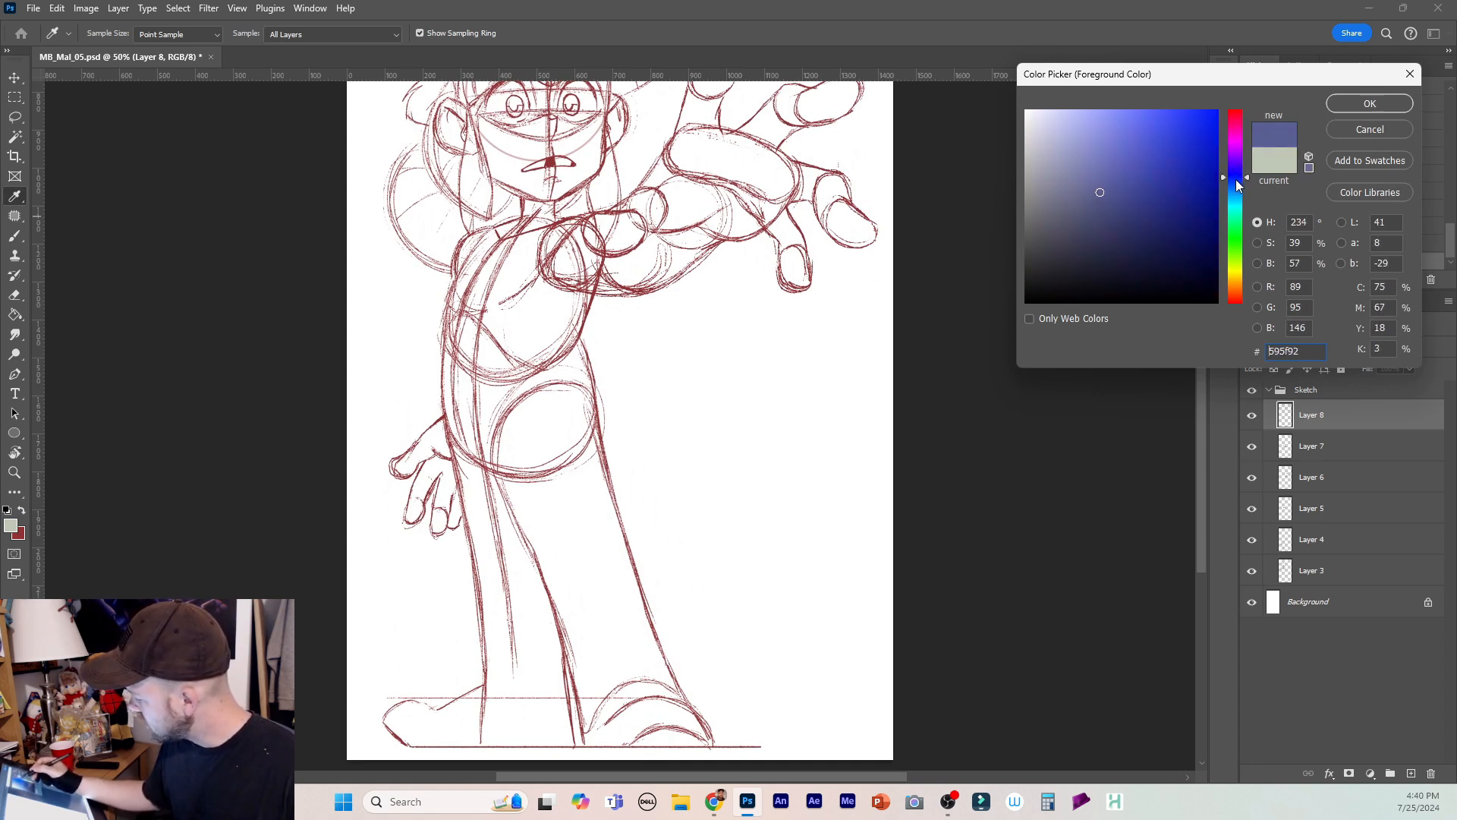
{"action": "left_click", "coordinate": [1354, 104]}
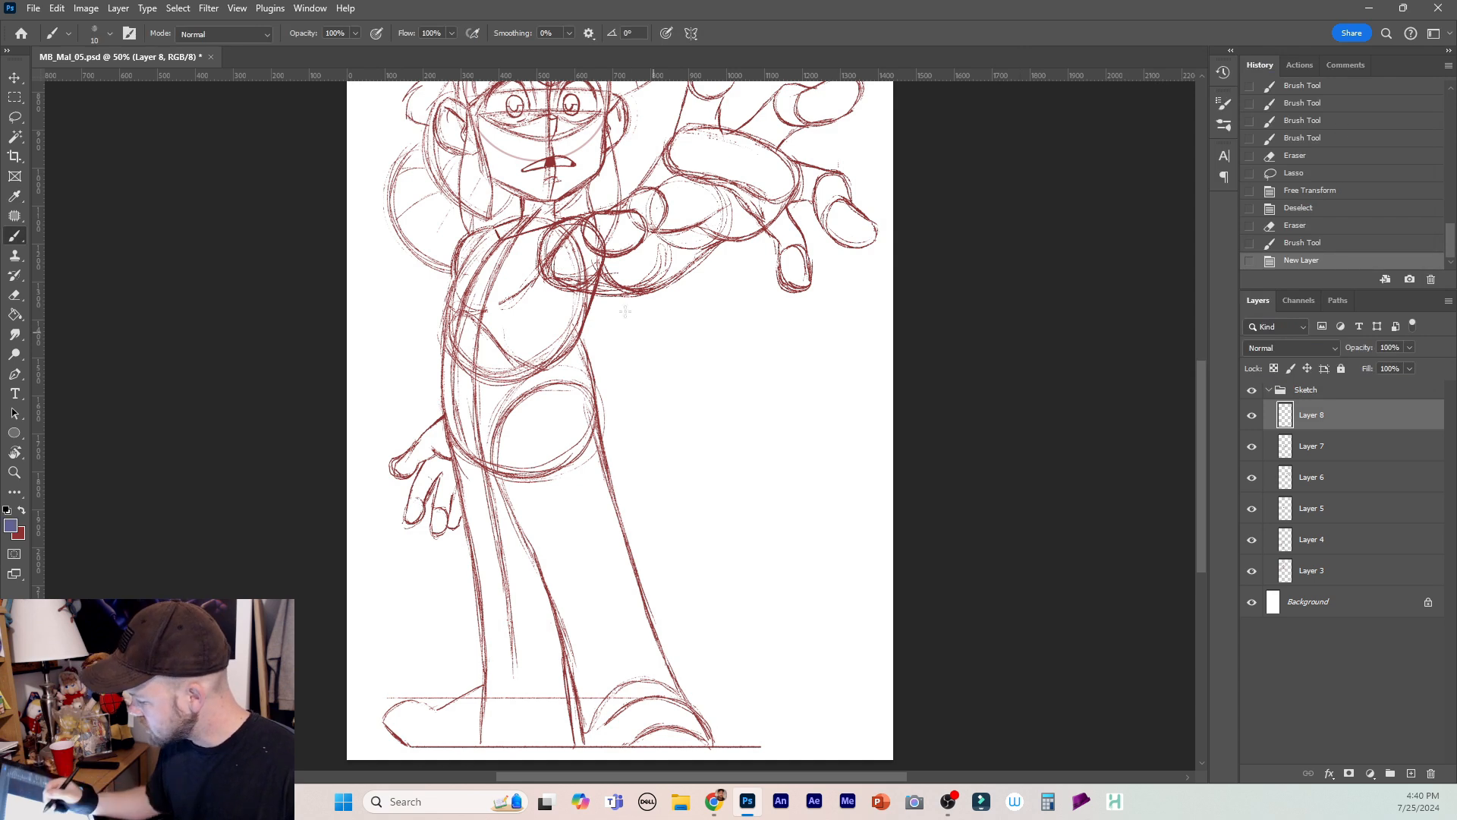
Sketch the shirt collar around the base of the neck in blue, enlarge the brush to 15 px and undo the last strokes.
{"action": "left_click_drag", "start_coordinate": [522, 209], "coordinate": [552, 202]}
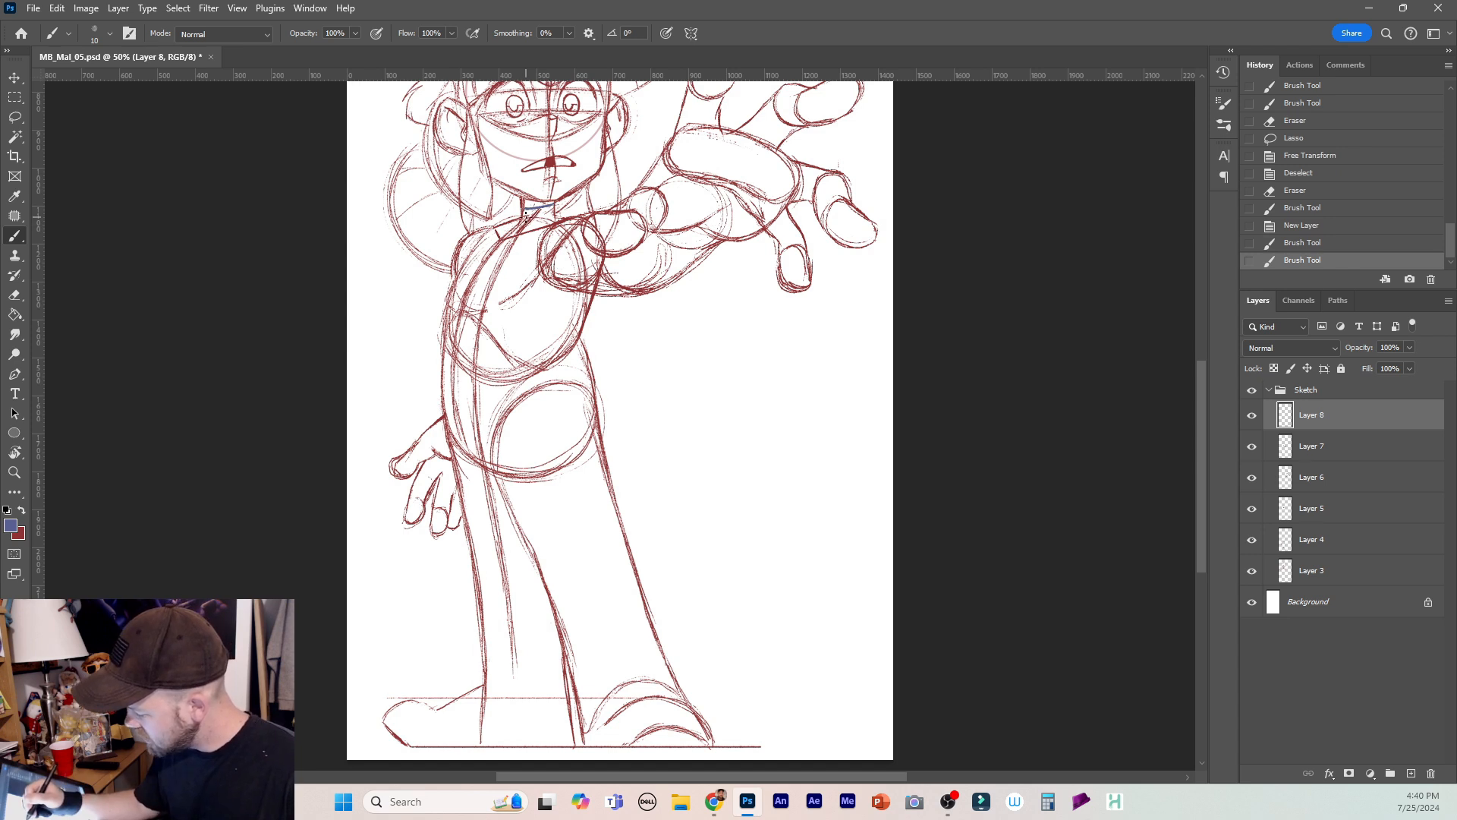
{"action": "mouse_move", "coordinate": [523, 217]}
{"action": "left_mouse_down"}
{"action": "mouse_move", "coordinate": [559, 220]}
{"action": "mouse_move", "coordinate": [529, 215]}
{"action": "mouse_move", "coordinate": [555, 225]}
{"action": "mouse_move", "coordinate": [556, 203]}
{"action": "mouse_move", "coordinate": [564, 219]}
{"action": "mouse_move", "coordinate": [519, 221]}
{"action": "mouse_move", "coordinate": [522, 203]}
{"action": "mouse_move", "coordinate": [510, 228]}
{"action": "mouse_move", "coordinate": [515, 207]}
{"action": "mouse_move", "coordinate": [531, 224]}
{"action": "mouse_move", "coordinate": [505, 248]}
{"action": "left_mouse_up"}
{"action": "left_click", "coordinate": [569, 205]}
{"action": "key", "text": "bracketright"}
{"action": "key", "text": "ctrl+z"}
{"action": "key", "text": "ctrl+z"}
{"action": "key", "text": "ctrl+z"}
{"action": "key", "text": "ctrl+z"}
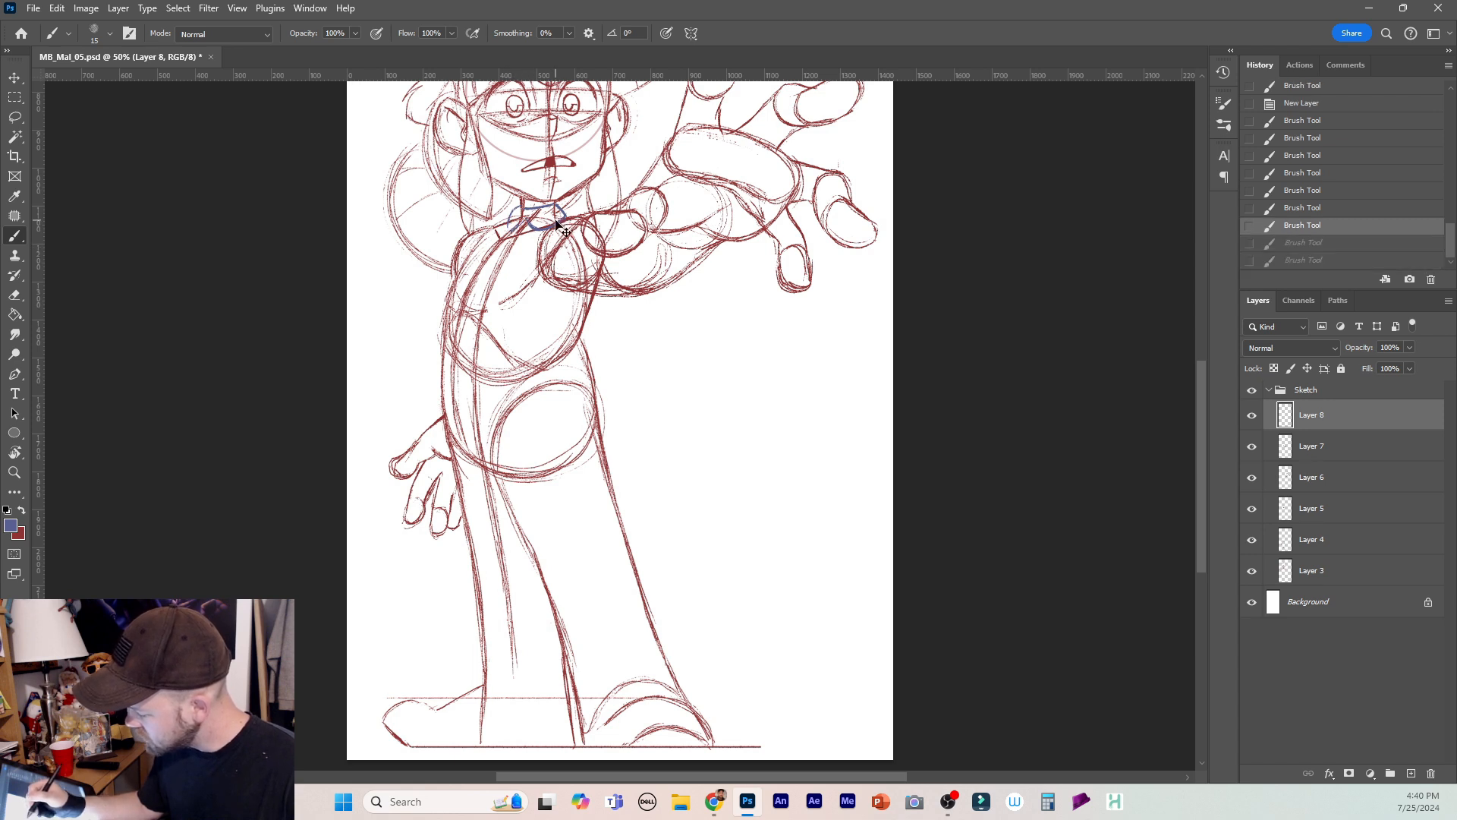
Erase the rough line inside the collar and redraw its front edge and side flap.
{"action": "key", "text": "e"}
{"action": "mouse_move", "coordinate": [538, 216]}
{"action": "left_mouse_down"}
{"action": "mouse_move", "coordinate": [572, 214]}
{"action": "mouse_move", "coordinate": [543, 224]}
{"action": "left_mouse_up"}
{"action": "key", "text": "b"}
{"action": "mouse_move", "coordinate": [534, 226]}
{"action": "left_mouse_down"}
{"action": "mouse_move", "coordinate": [562, 218]}
{"action": "mouse_move", "coordinate": [525, 229]}
{"action": "left_mouse_up"}
{"action": "mouse_move", "coordinate": [517, 213]}
{"action": "left_mouse_down"}
{"action": "mouse_move", "coordinate": [553, 204]}
{"action": "mouse_move", "coordinate": [516, 235]}
{"action": "left_mouse_up"}
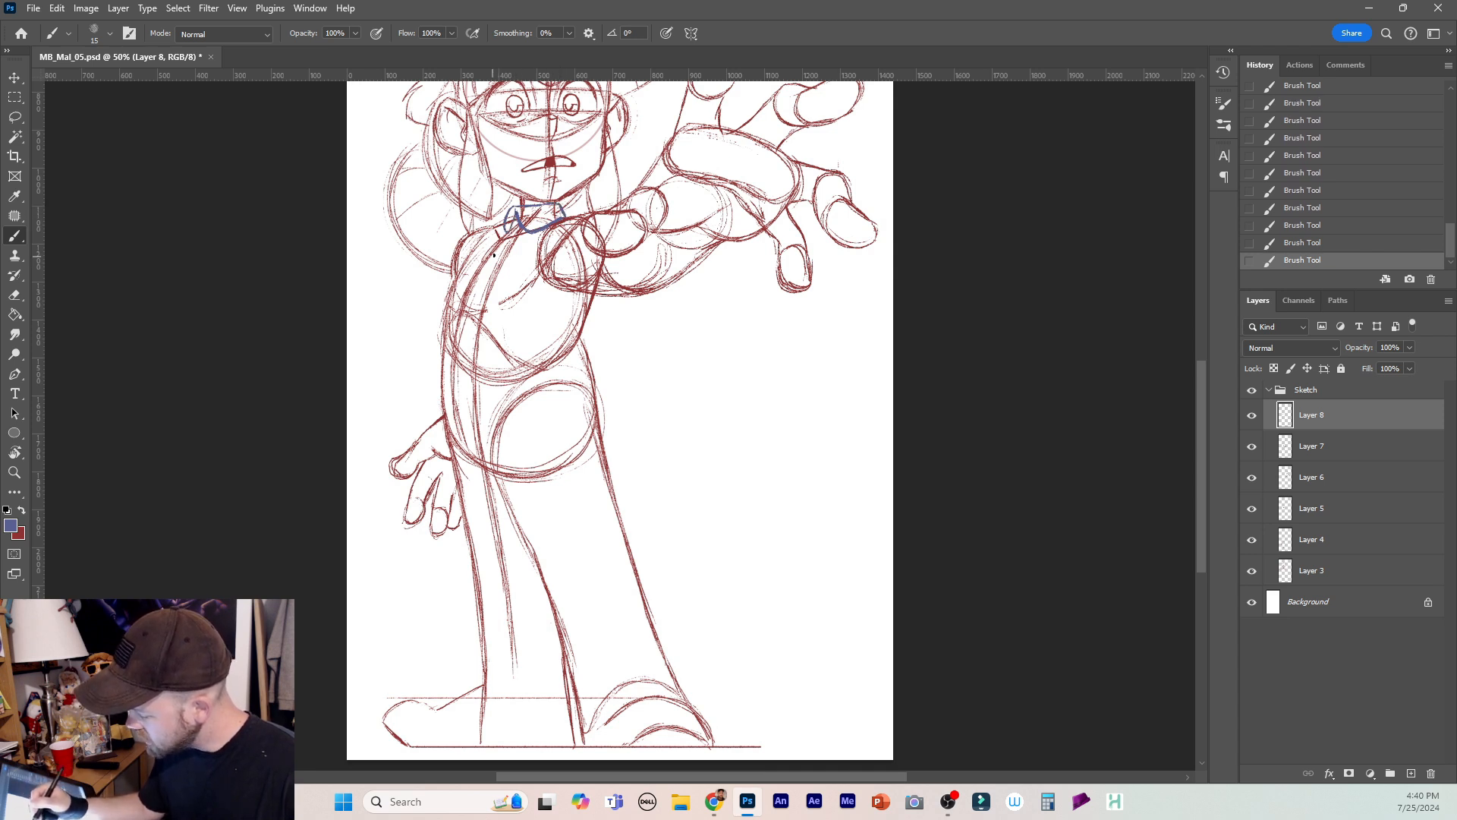
Draw the armhole curves at both shoulders, then outline the far shoulder and the back of the torso down to the hip.
{"action": "mouse_move", "coordinate": [493, 243]}
{"action": "left_mouse_down"}
{"action": "mouse_move", "coordinate": [461, 262]}
{"action": "mouse_move", "coordinate": [480, 277]}
{"action": "mouse_move", "coordinate": [496, 251]}
{"action": "mouse_move", "coordinate": [473, 246]}
{"action": "mouse_move", "coordinate": [468, 281]}
{"action": "mouse_move", "coordinate": [493, 264]}
{"action": "mouse_move", "coordinate": [487, 244]}
{"action": "mouse_move", "coordinate": [462, 266]}
{"action": "mouse_move", "coordinate": [494, 259]}
{"action": "left_mouse_up"}
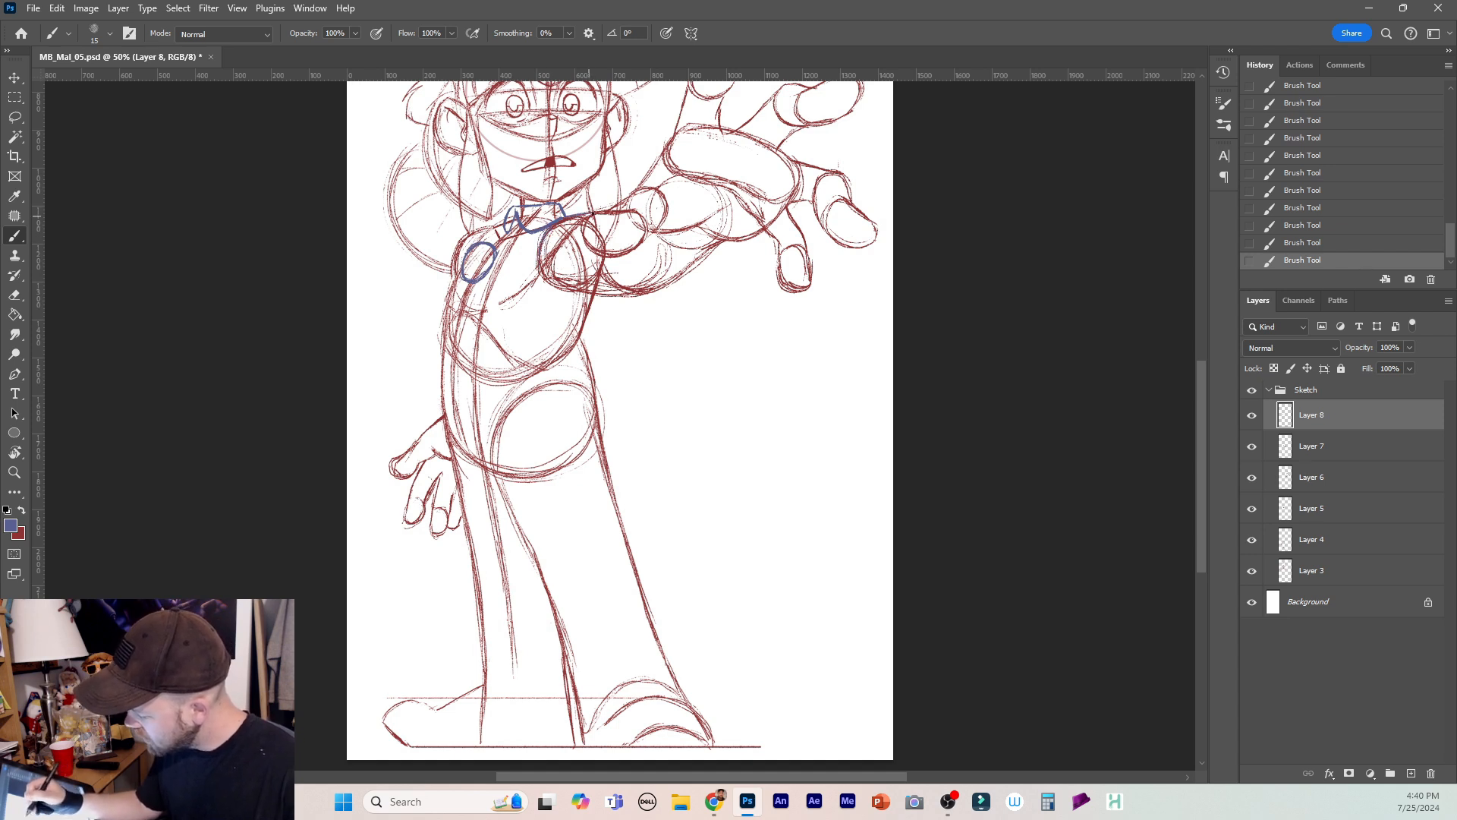
{"action": "mouse_move", "coordinate": [579, 235]}
{"action": "left_mouse_down"}
{"action": "mouse_move", "coordinate": [566, 294]}
{"action": "mouse_move", "coordinate": [541, 260]}
{"action": "left_mouse_up"}
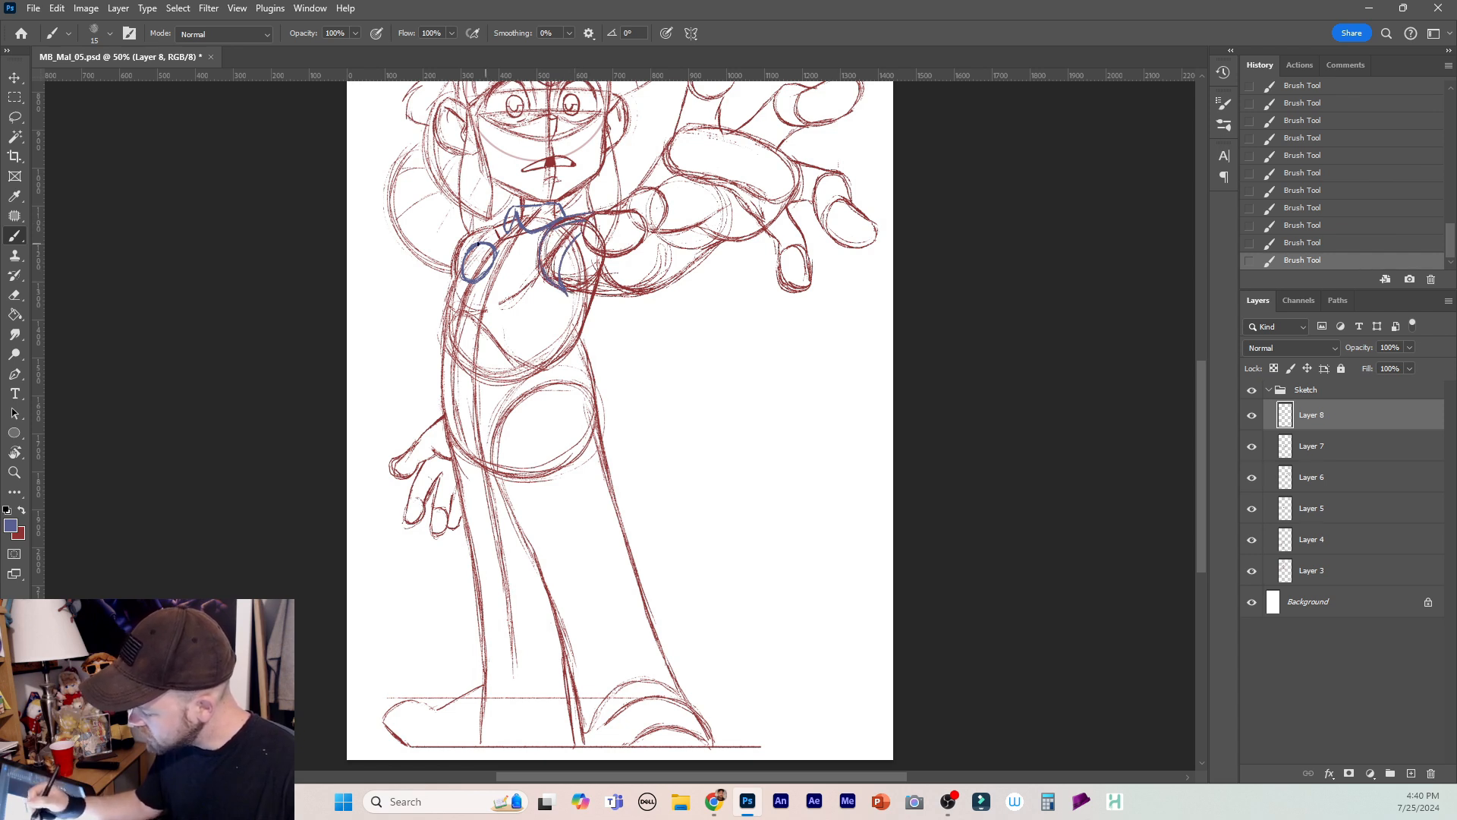
{"action": "mouse_move", "coordinate": [490, 226]}
{"action": "left_mouse_down"}
{"action": "mouse_move", "coordinate": [463, 238]}
{"action": "mouse_move", "coordinate": [452, 283]}
{"action": "left_mouse_up"}
{"action": "key", "text": "ctrl+z"}
{"action": "key", "text": "ctrl+z"}
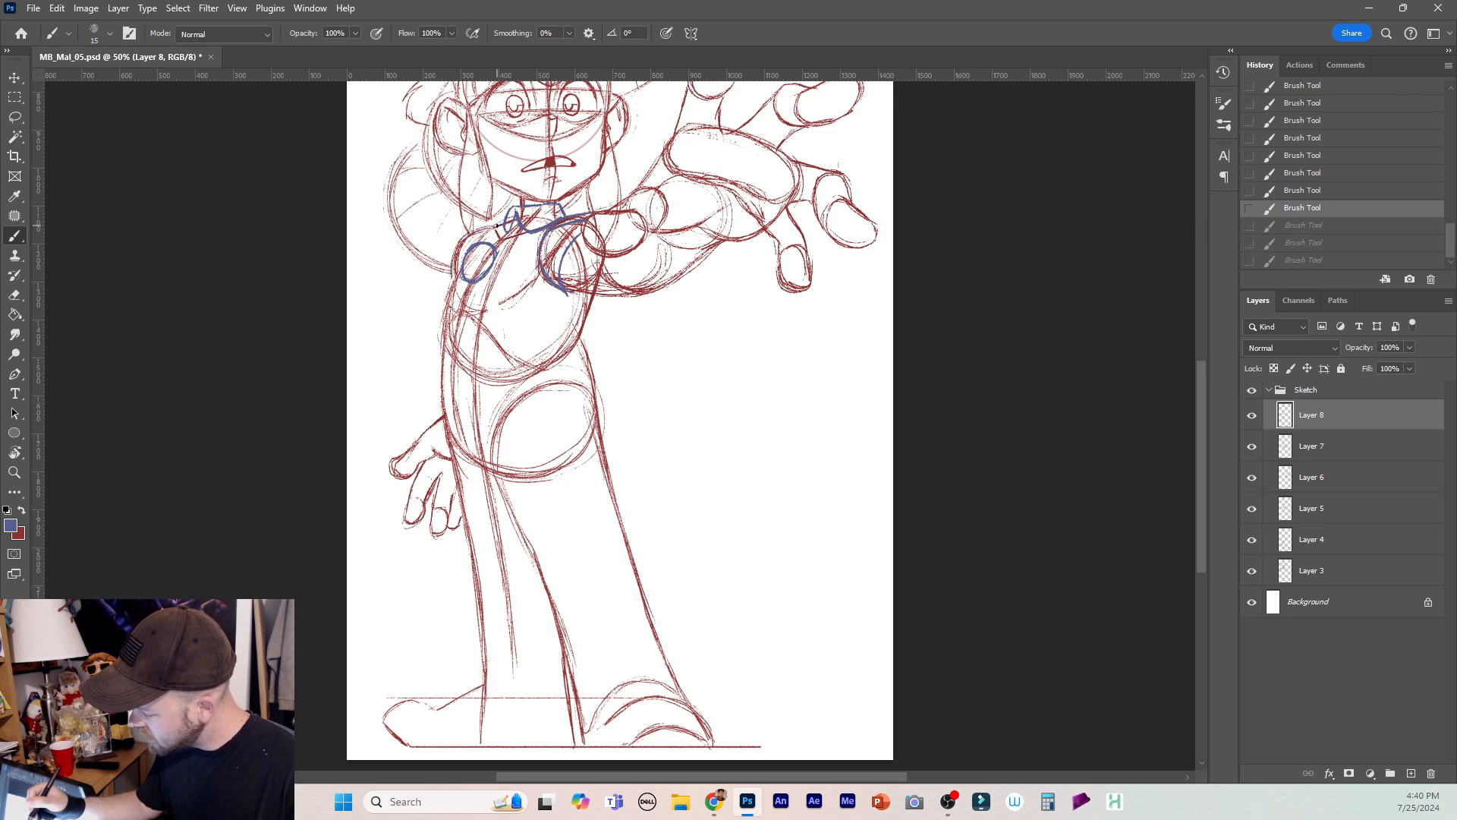
{"action": "key", "text": "ctrl+shift+z"}
{"action": "key", "text": "ctrl+shift+z"}
{"action": "key", "text": "ctrl+shift+z"}
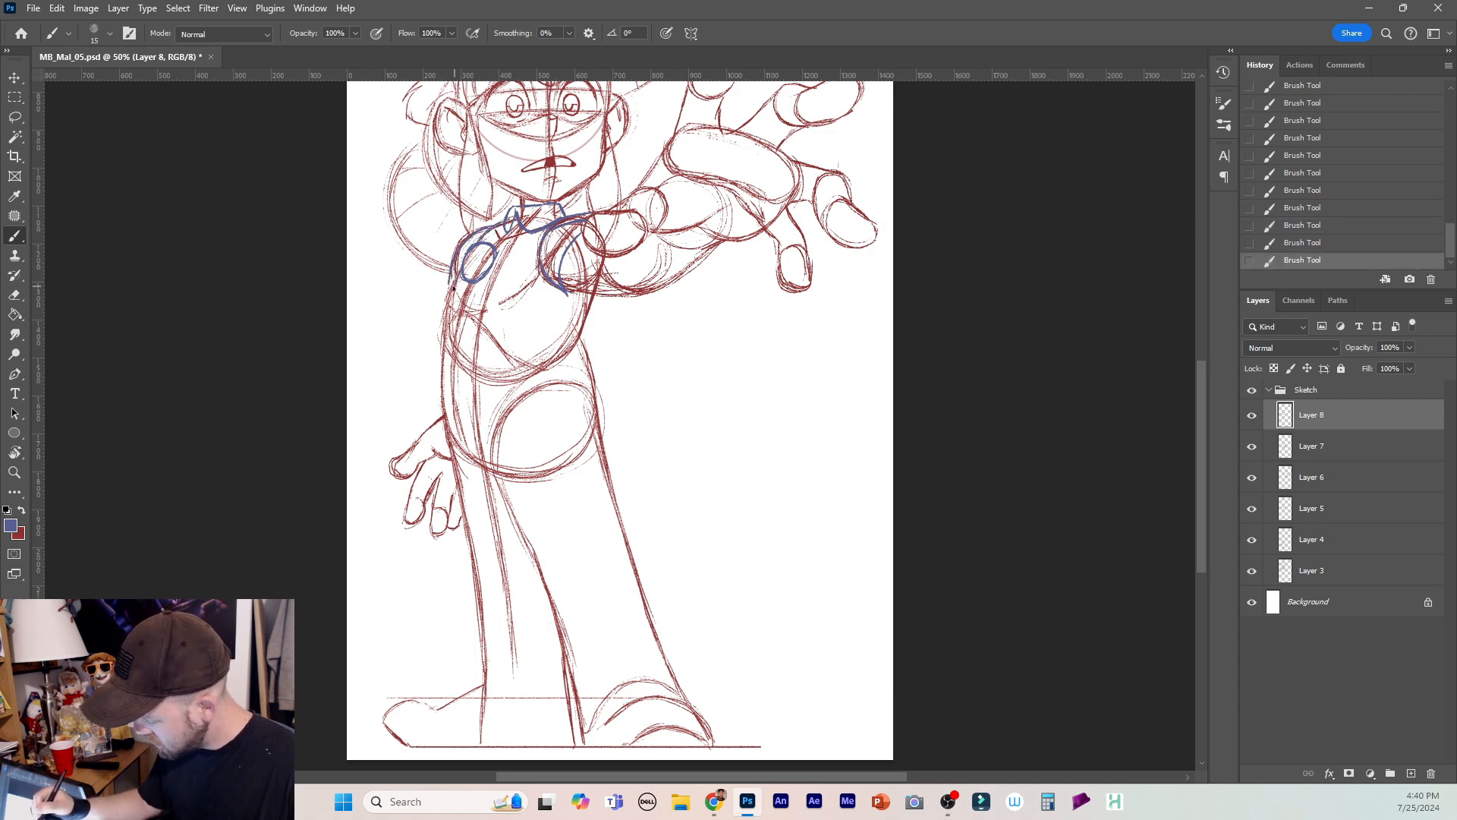
{"action": "left_click_drag", "start_coordinate": [453, 287], "coordinate": [442, 400]}
{"action": "mouse_move", "coordinate": [448, 303]}
{"action": "left_mouse_down"}
{"action": "mouse_move", "coordinate": [438, 377]}
{"action": "mouse_move", "coordinate": [443, 342]}
{"action": "mouse_move", "coordinate": [446, 429]}
{"action": "mouse_move", "coordinate": [443, 415]}
{"action": "mouse_move", "coordinate": [479, 464]}
{"action": "left_mouse_up"}
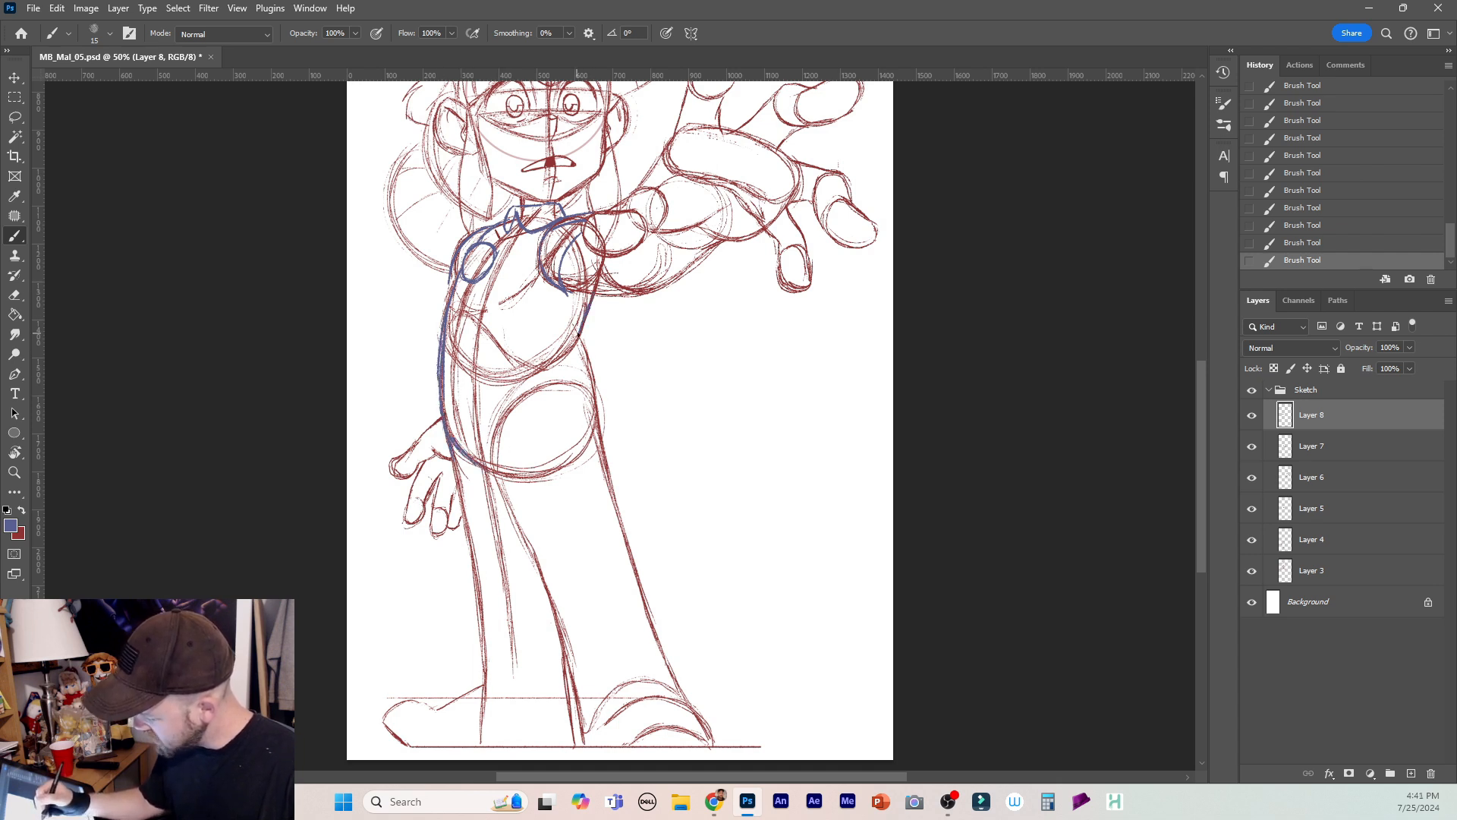
Outline the front leg in blue with its outer edge from waist to mid-leg, the curved hip line and the inner edge to the foot.
{"action": "left_click_drag", "start_coordinate": [579, 334], "coordinate": [634, 569]}
{"action": "left_click_drag", "start_coordinate": [604, 410], "coordinate": [619, 474]}
{"action": "left_click_drag", "start_coordinate": [578, 339], "coordinate": [615, 490]}
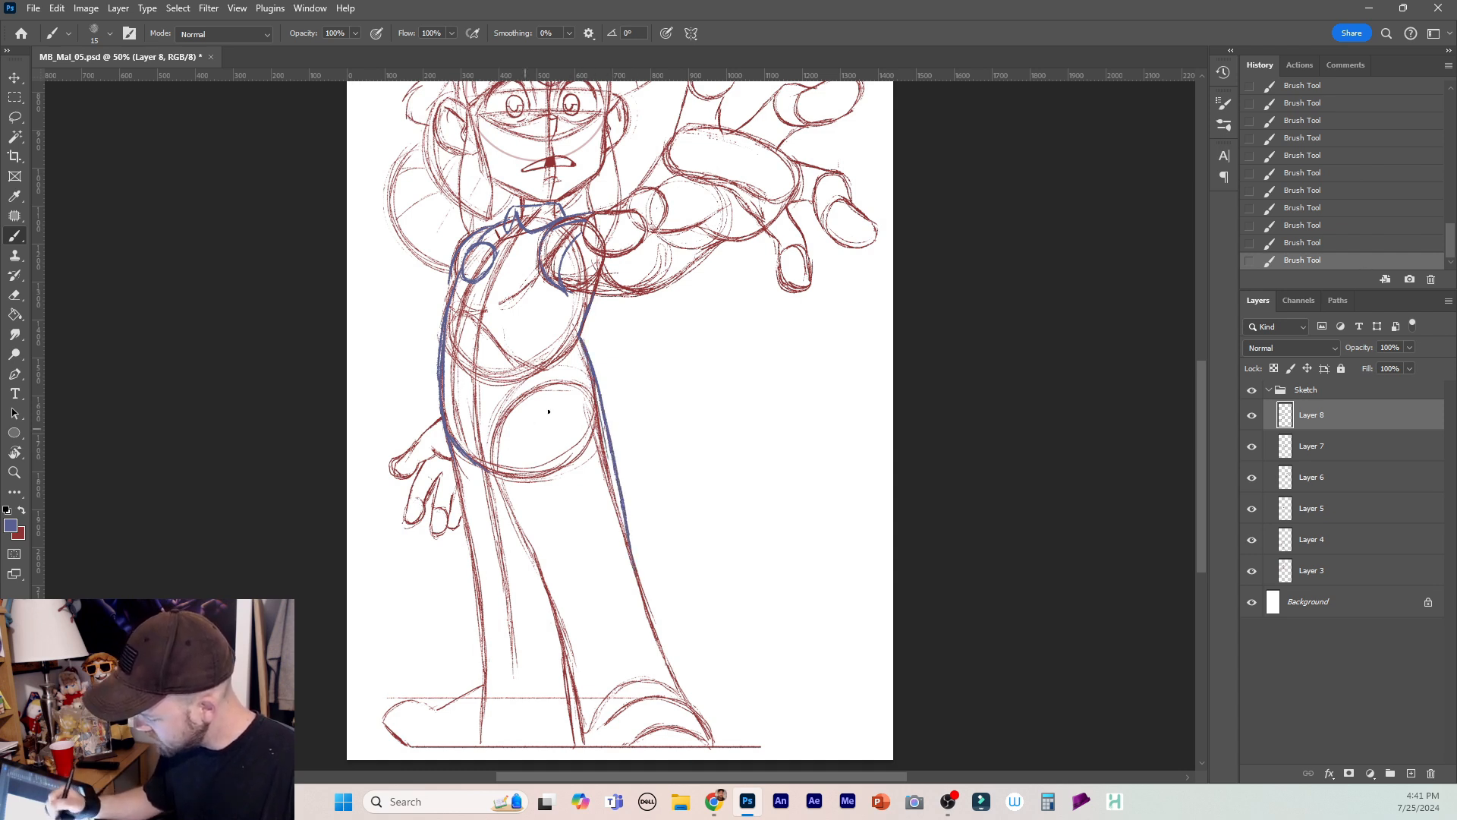
{"action": "mouse_move", "coordinate": [598, 382]}
{"action": "left_mouse_down"}
{"action": "mouse_move", "coordinate": [527, 393]}
{"action": "mouse_move", "coordinate": [591, 389]}
{"action": "mouse_move", "coordinate": [547, 382]}
{"action": "mouse_move", "coordinate": [497, 437]}
{"action": "mouse_move", "coordinate": [533, 554]}
{"action": "left_mouse_up"}
{"action": "left_click_drag", "start_coordinate": [505, 477], "coordinate": [585, 739]}
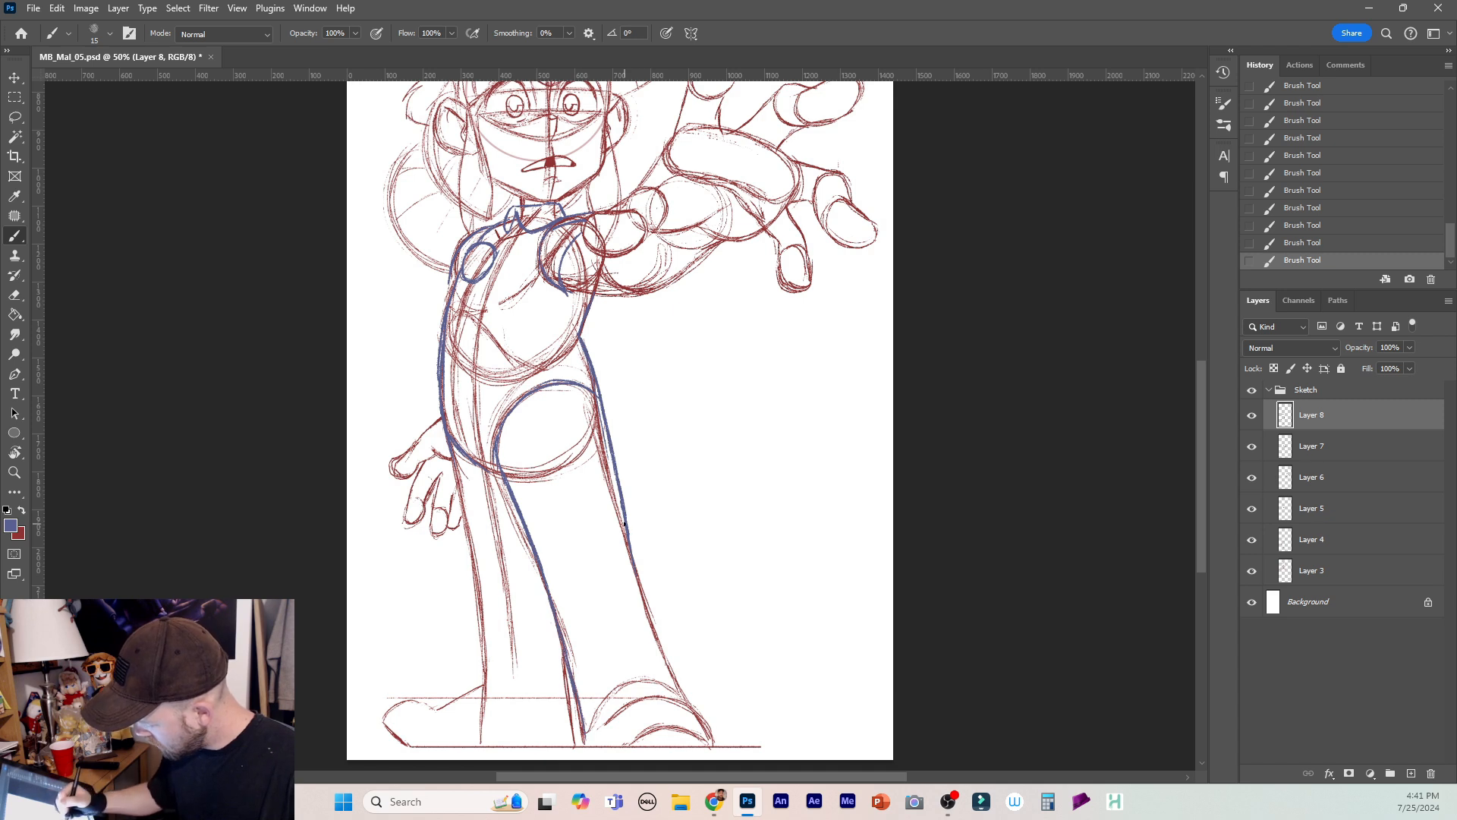
Complete the front leg's outer edge down to the foot and draw the hem curve across both legs at knee height.
{"action": "left_click_drag", "start_coordinate": [630, 558], "coordinate": [681, 693]}
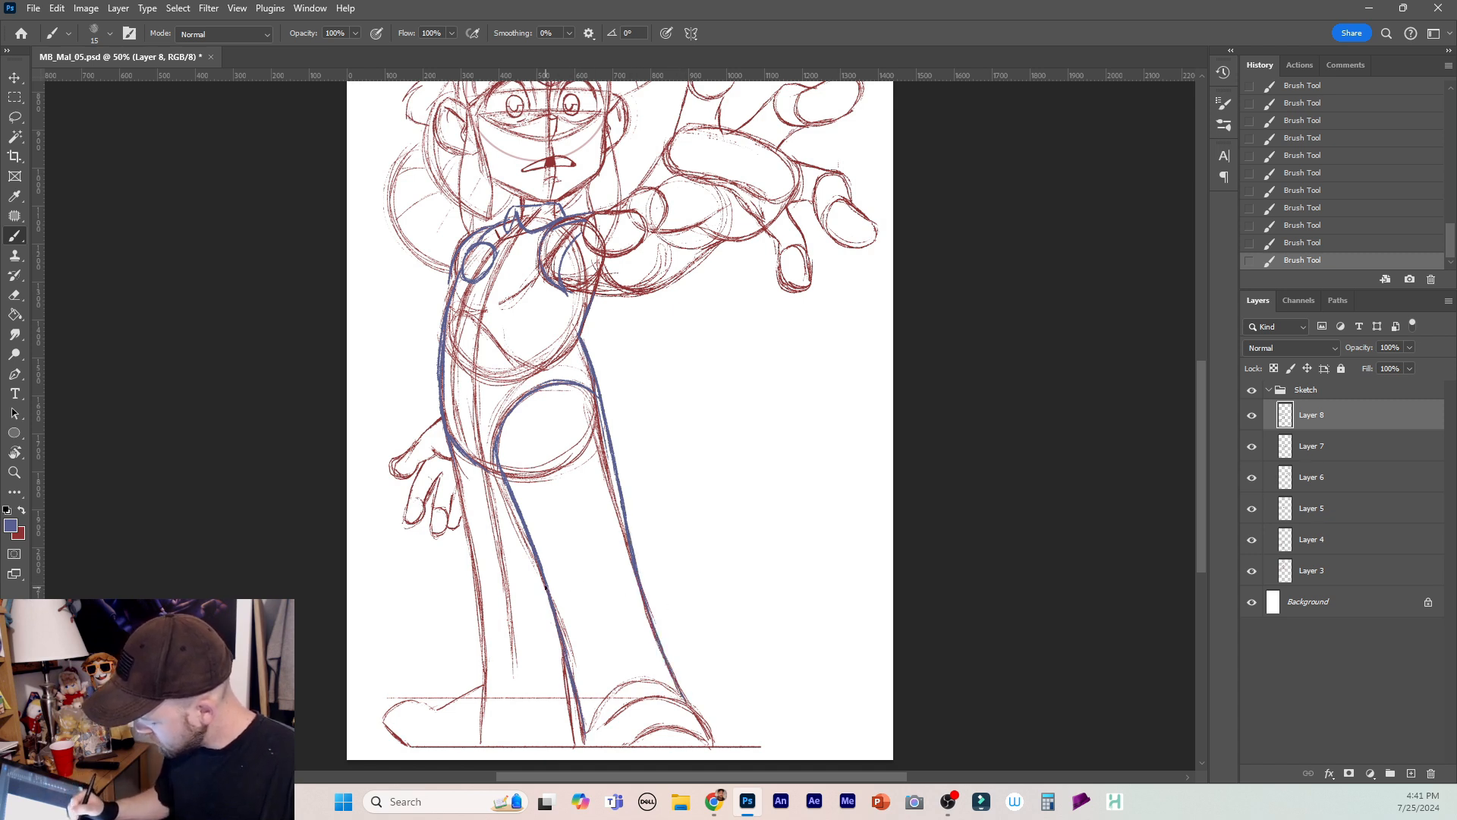
{"action": "left_click_drag", "start_coordinate": [545, 586], "coordinate": [634, 573]}
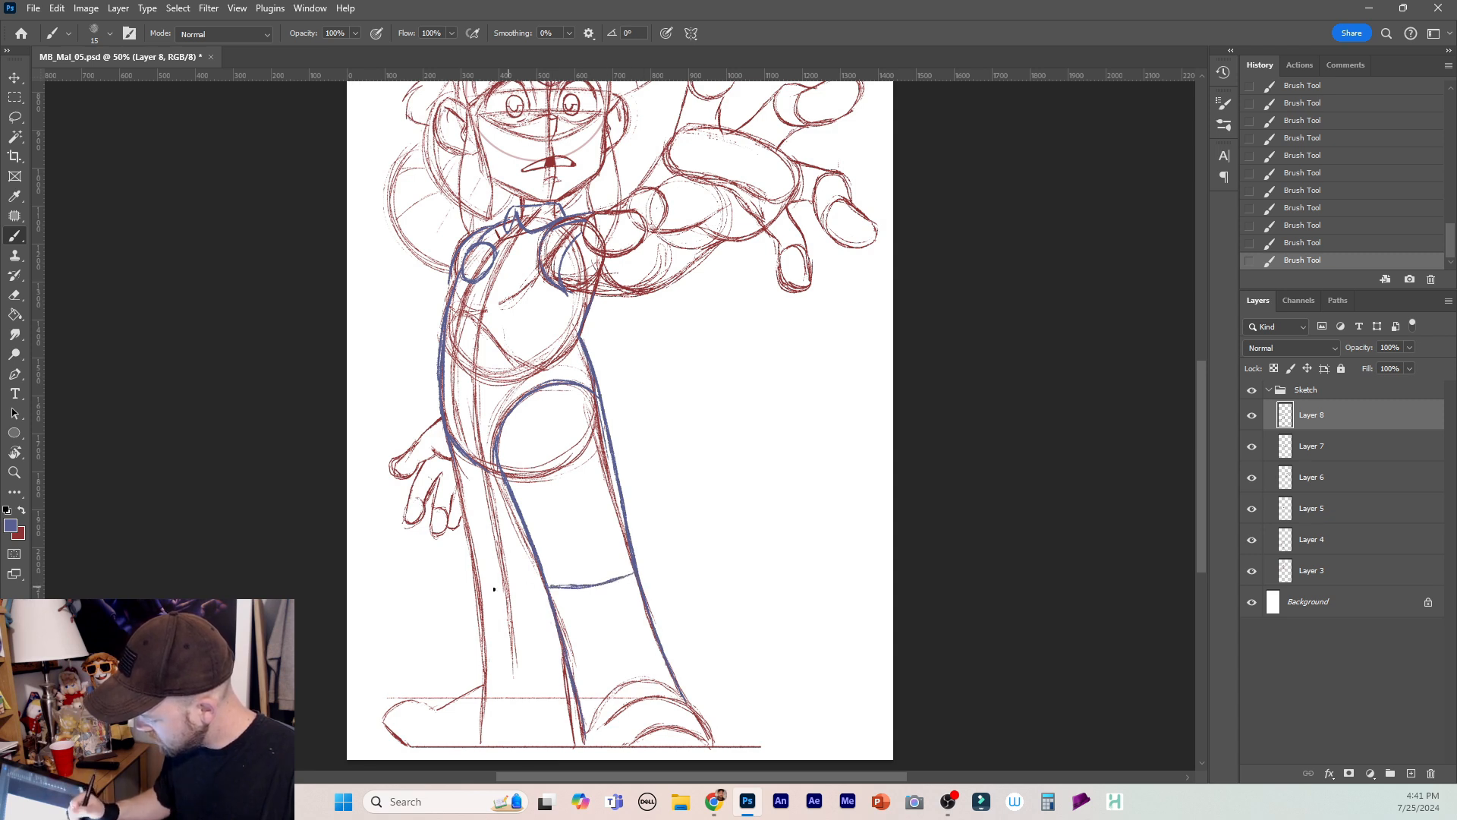
{"action": "left_click_drag", "start_coordinate": [493, 588], "coordinate": [546, 586]}
{"action": "left_click_drag", "start_coordinate": [483, 584], "coordinate": [542, 586]}
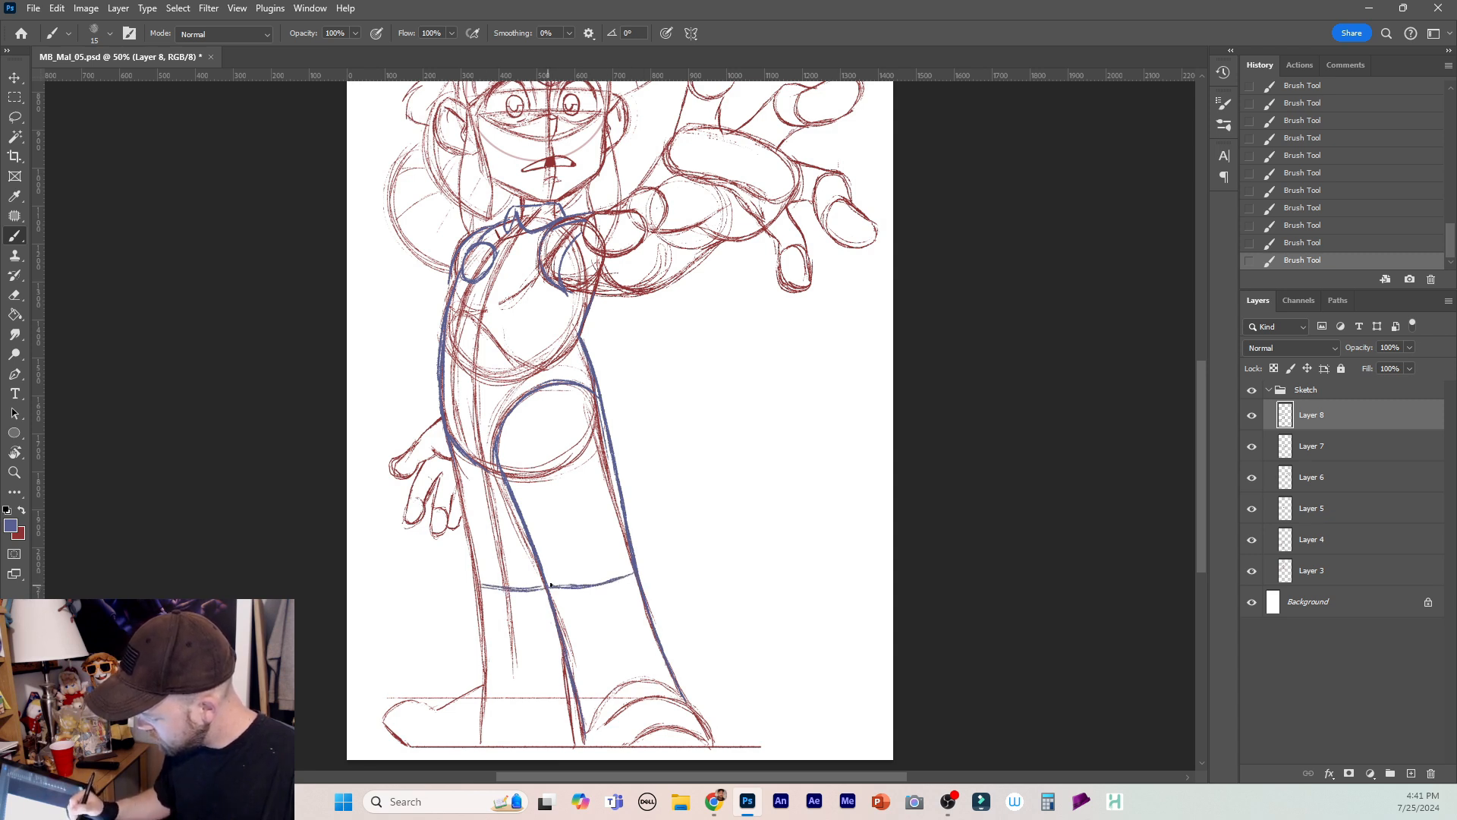
Outline the far leg's outer edge from hip to ankle and add inner side lines from hip to hem on both legs.
{"action": "left_click_drag", "start_coordinate": [597, 414], "coordinate": [631, 576]}
{"action": "left_click_drag", "start_coordinate": [450, 440], "coordinate": [480, 599]}
{"action": "key", "text": "ctrl+z"}
{"action": "key", "text": "ctrl+z"}
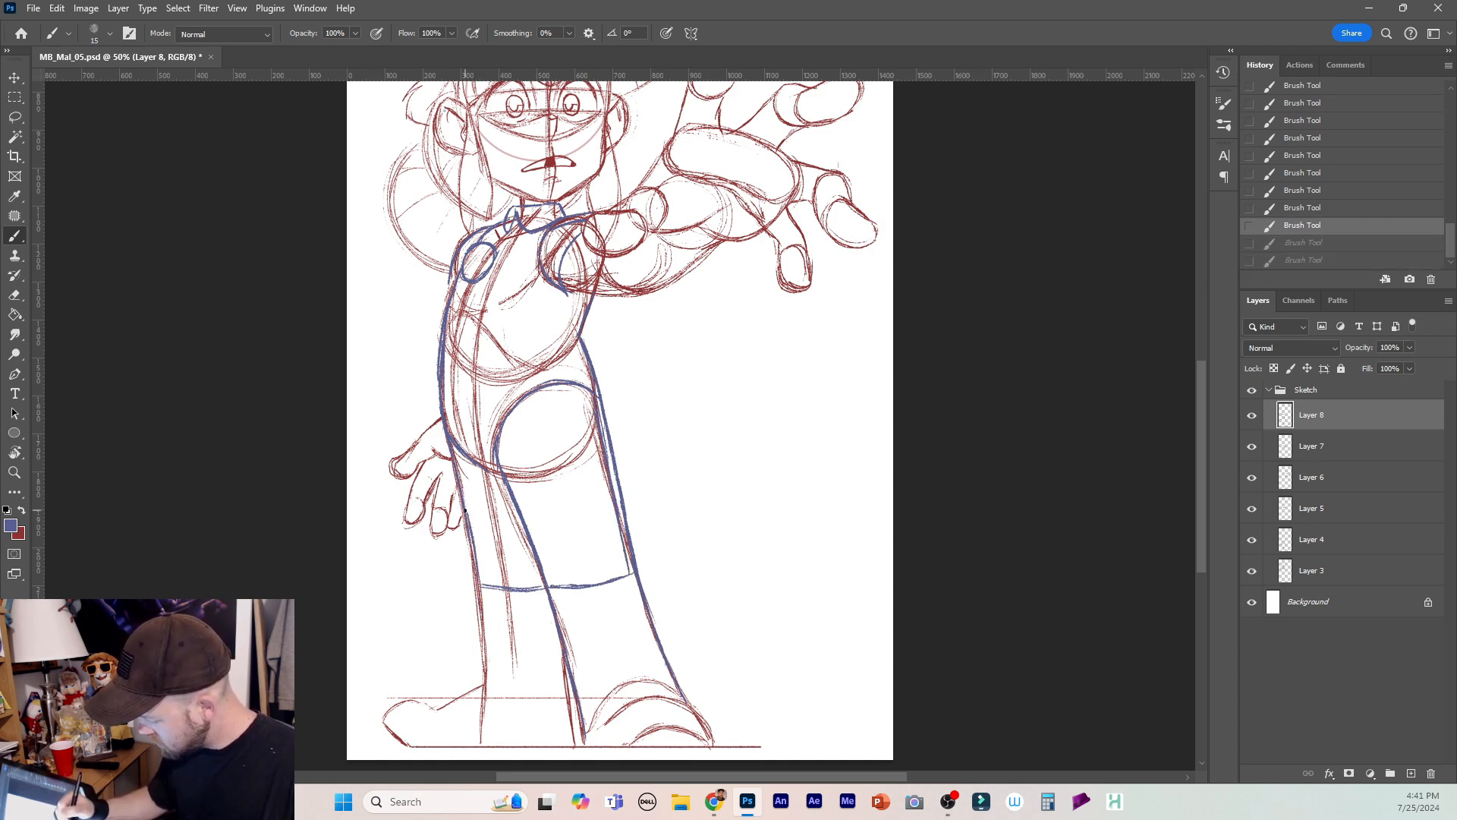
{"action": "left_click_drag", "start_coordinate": [465, 518], "coordinate": [479, 588]}
{"action": "key", "text": "ctrl+z"}
{"action": "key", "text": "ctrl+z"}
{"action": "left_click_drag", "start_coordinate": [466, 522], "coordinate": [486, 668]}
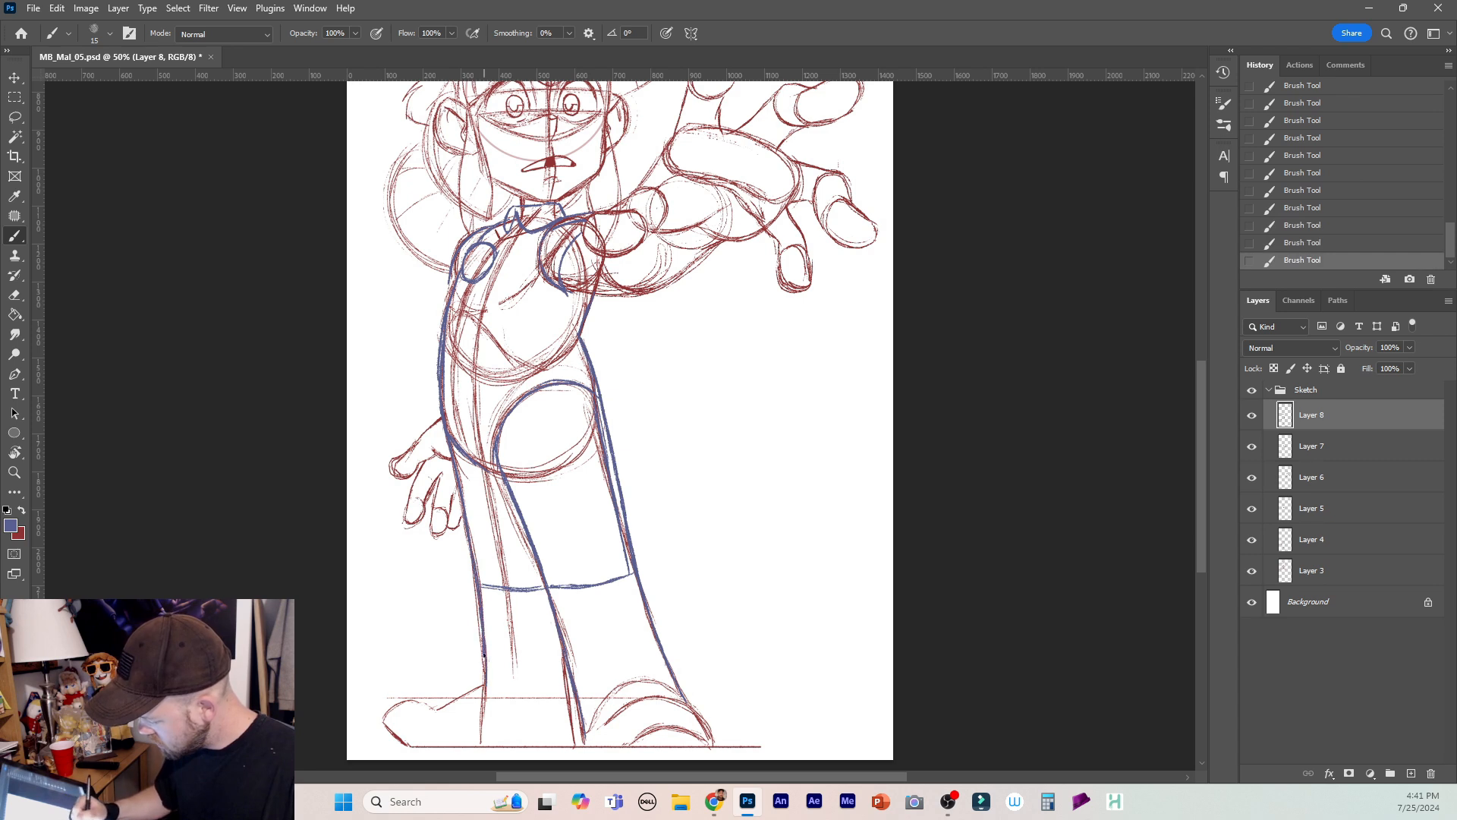
{"action": "left_click_drag", "start_coordinate": [476, 584], "coordinate": [482, 634]}
{"action": "left_click_drag", "start_coordinate": [459, 452], "coordinate": [488, 588]}
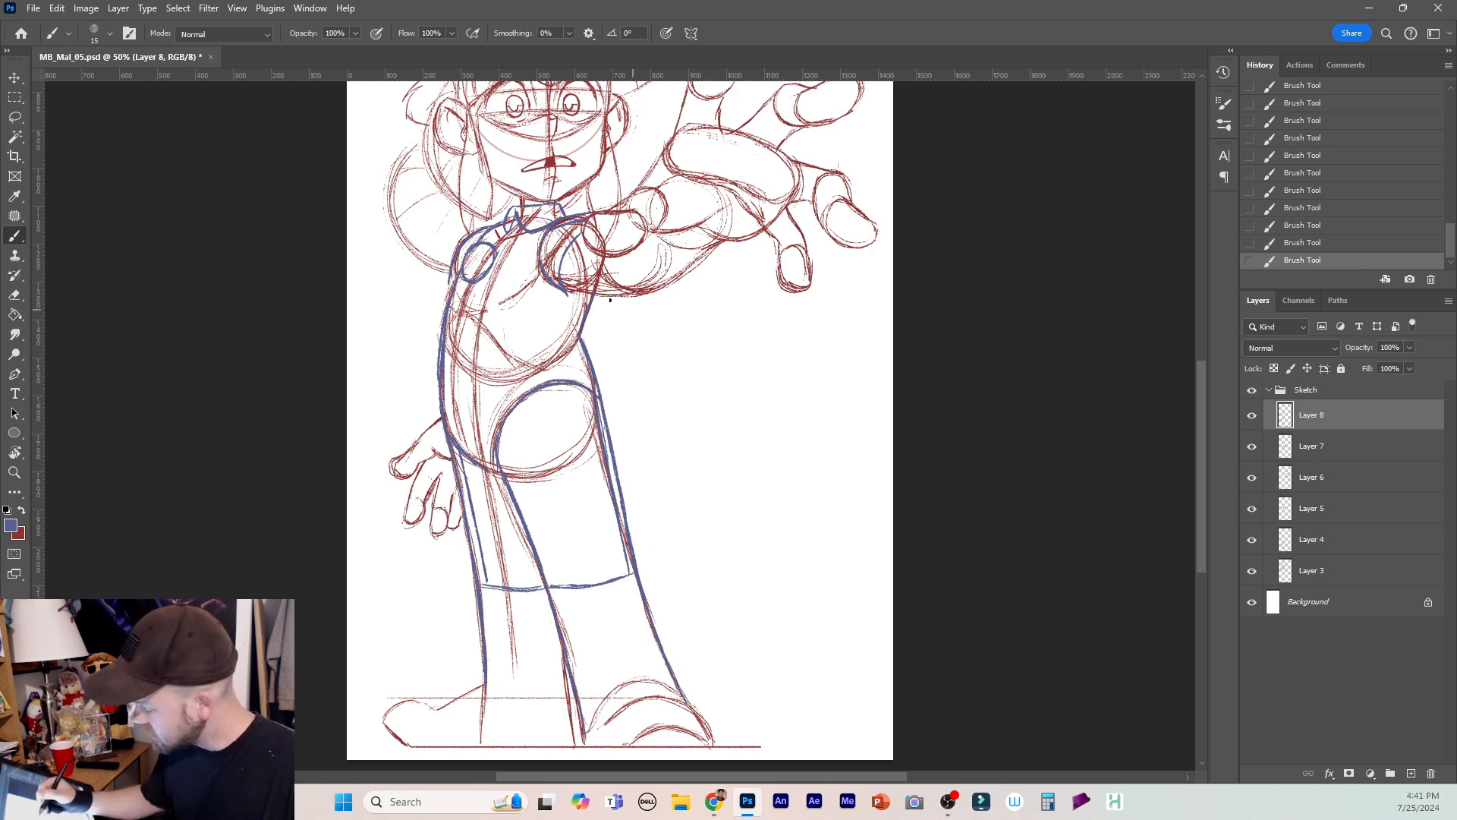
{"action": "key", "text": "ctrl+z"}
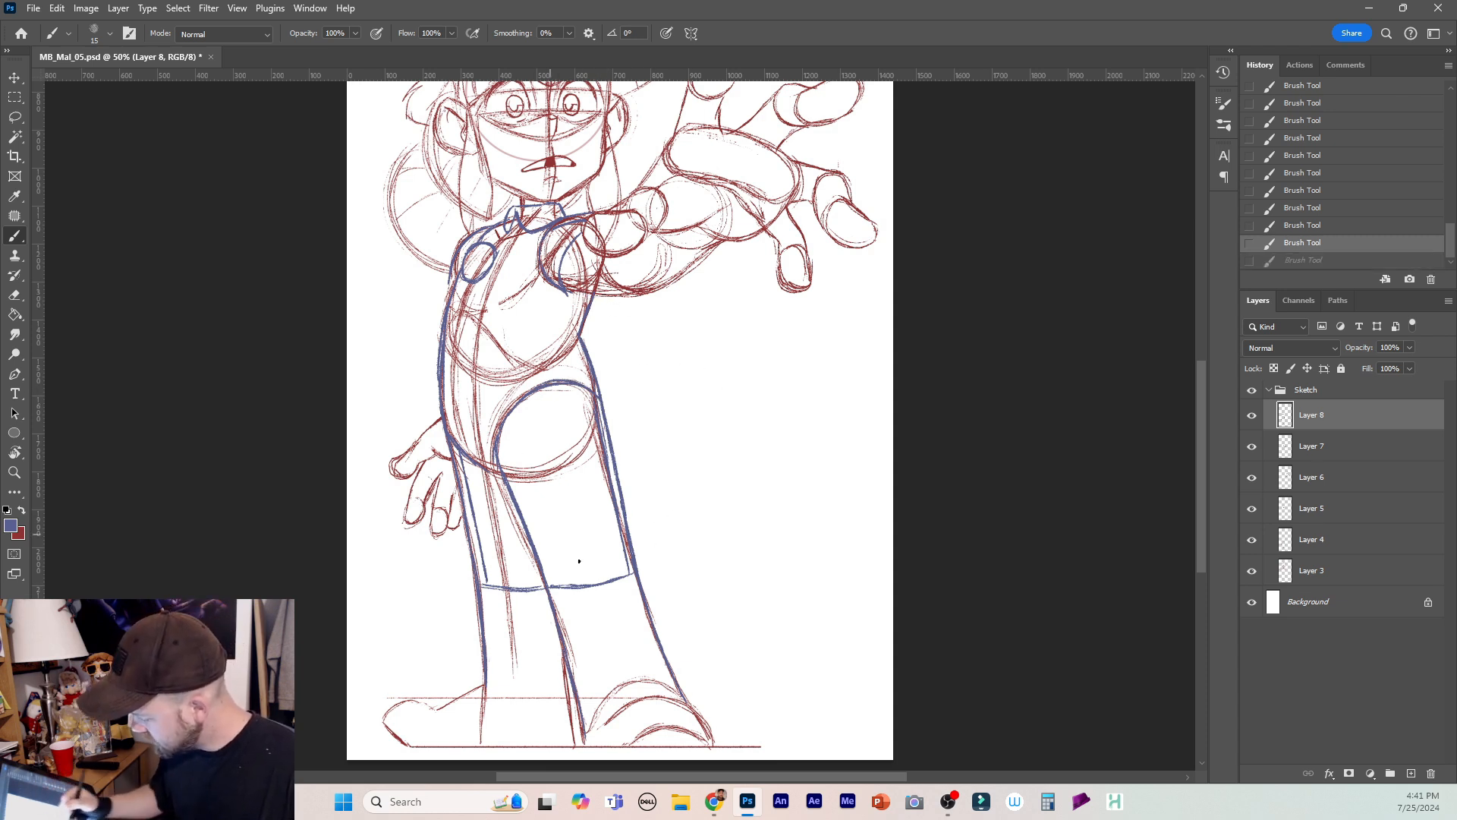
{"action": "key", "text": "ctrl+shift+z"}
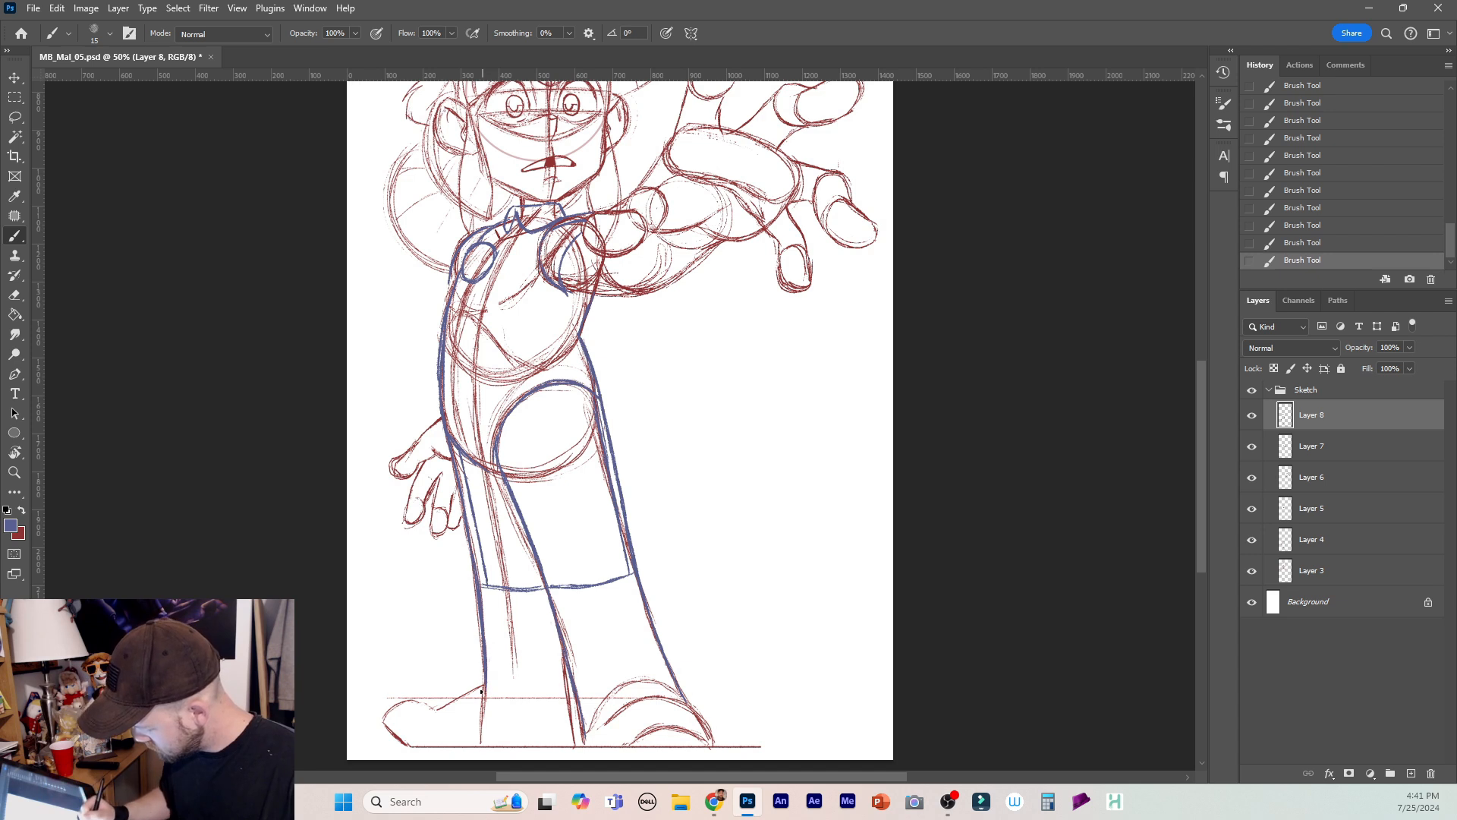
Outline both shoes and their sole lines in blue, erasing and redrawing the front shoe's edge beside the ankle.
{"action": "mouse_move", "coordinate": [484, 685]}
{"action": "left_mouse_down"}
{"action": "mouse_move", "coordinate": [435, 711]}
{"action": "mouse_move", "coordinate": [399, 701]}
{"action": "mouse_move", "coordinate": [384, 720]}
{"action": "mouse_move", "coordinate": [408, 751]}
{"action": "mouse_move", "coordinate": [572, 747]}
{"action": "mouse_move", "coordinate": [573, 727]}
{"action": "mouse_move", "coordinate": [584, 748]}
{"action": "mouse_move", "coordinate": [710, 746]}
{"action": "mouse_move", "coordinate": [611, 717]}
{"action": "left_mouse_up"}
{"action": "left_click_drag", "start_coordinate": [697, 734], "coordinate": [624, 747]}
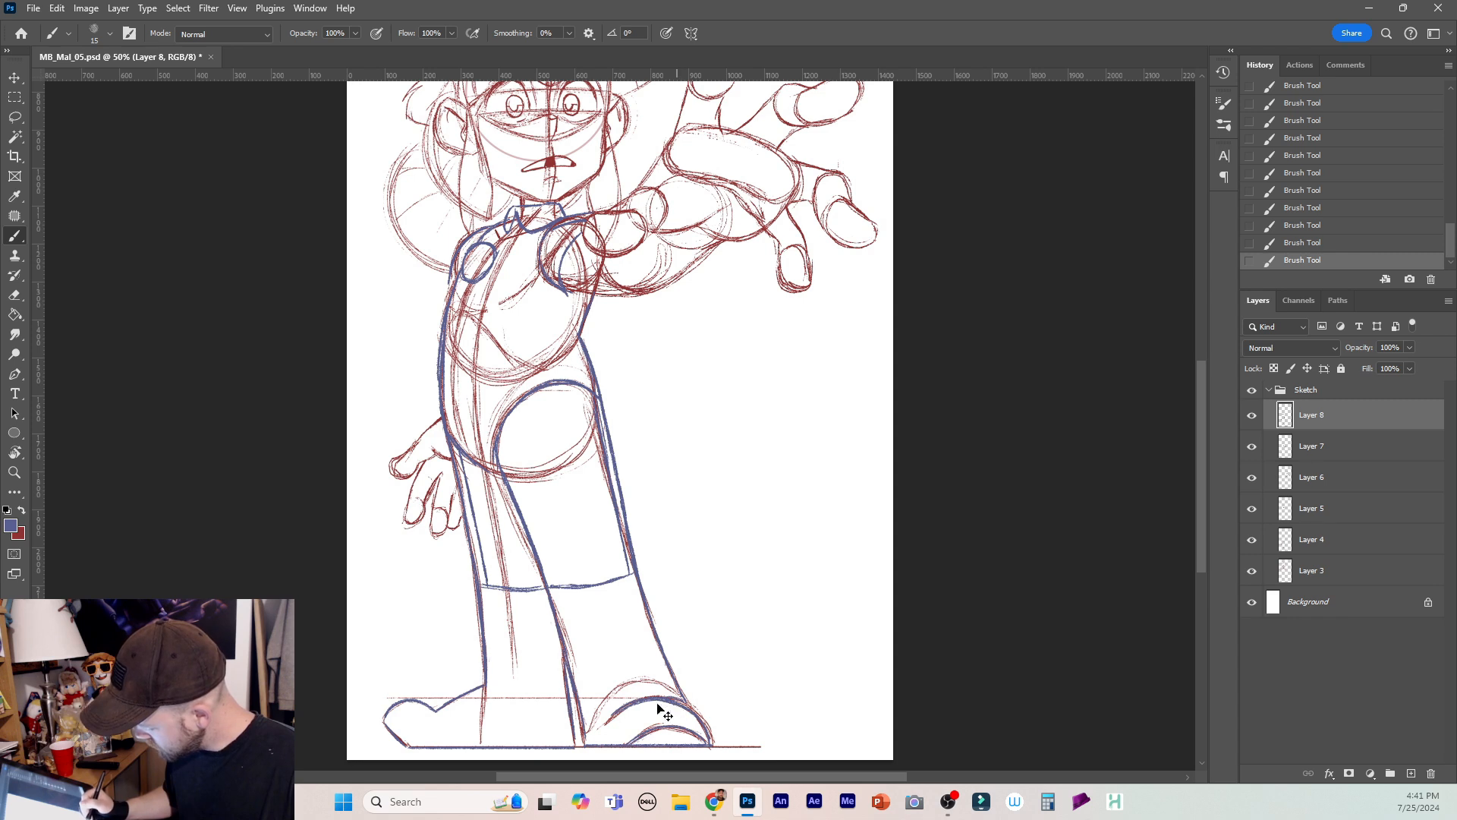
{"action": "key", "text": "ctrl+z"}
{"action": "mouse_move", "coordinate": [624, 708]}
{"action": "left_mouse_down"}
{"action": "mouse_move", "coordinate": [584, 731]}
{"action": "mouse_move", "coordinate": [612, 718]}
{"action": "left_mouse_up"}
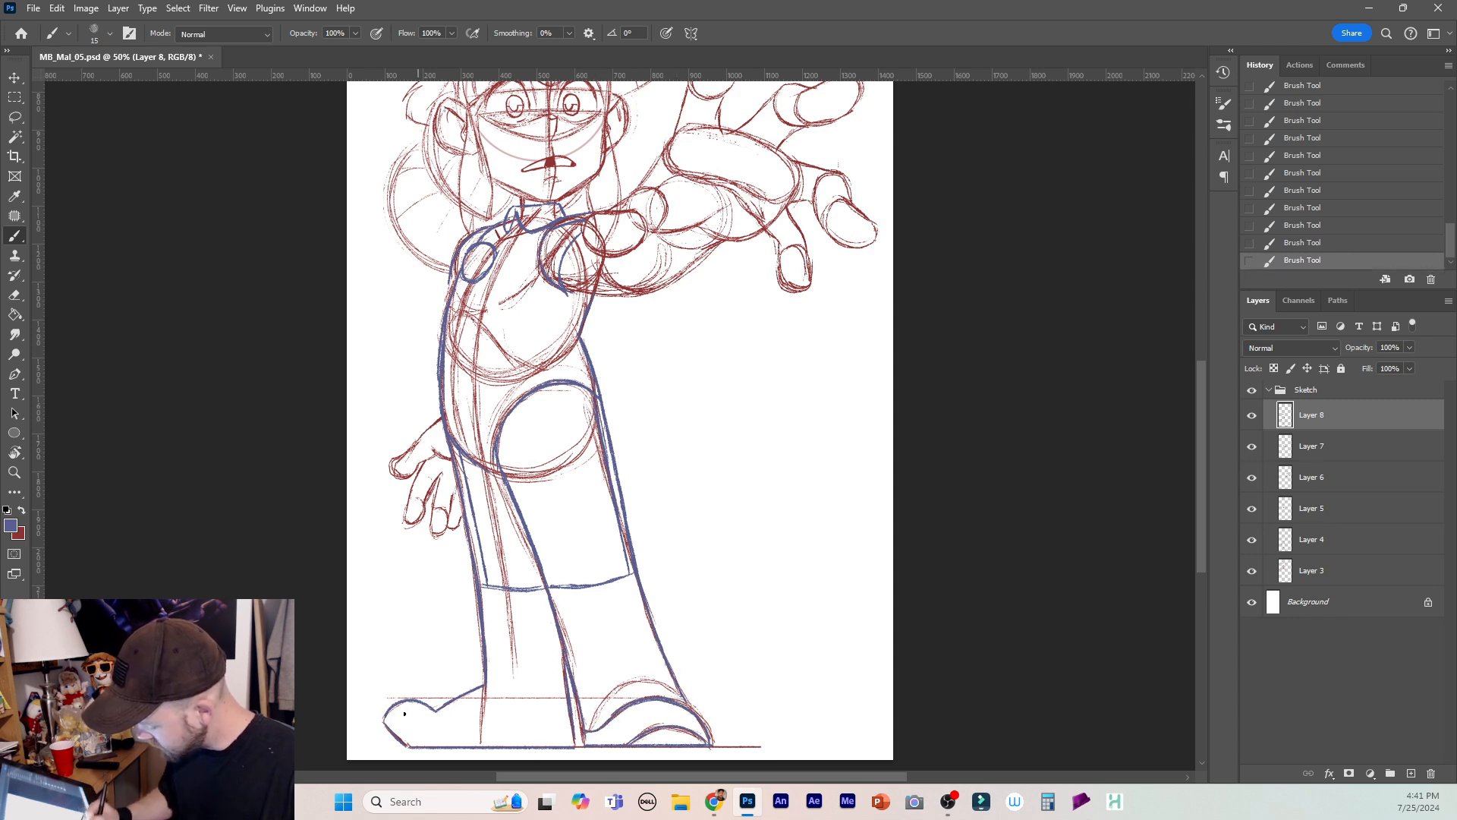
{"action": "mouse_move", "coordinate": [421, 704]}
{"action": "left_mouse_down"}
{"action": "mouse_move", "coordinate": [508, 728]}
{"action": "mouse_move", "coordinate": [569, 713]}
{"action": "mouse_move", "coordinate": [470, 728]}
{"action": "mouse_move", "coordinate": [429, 708]}
{"action": "left_mouse_up"}
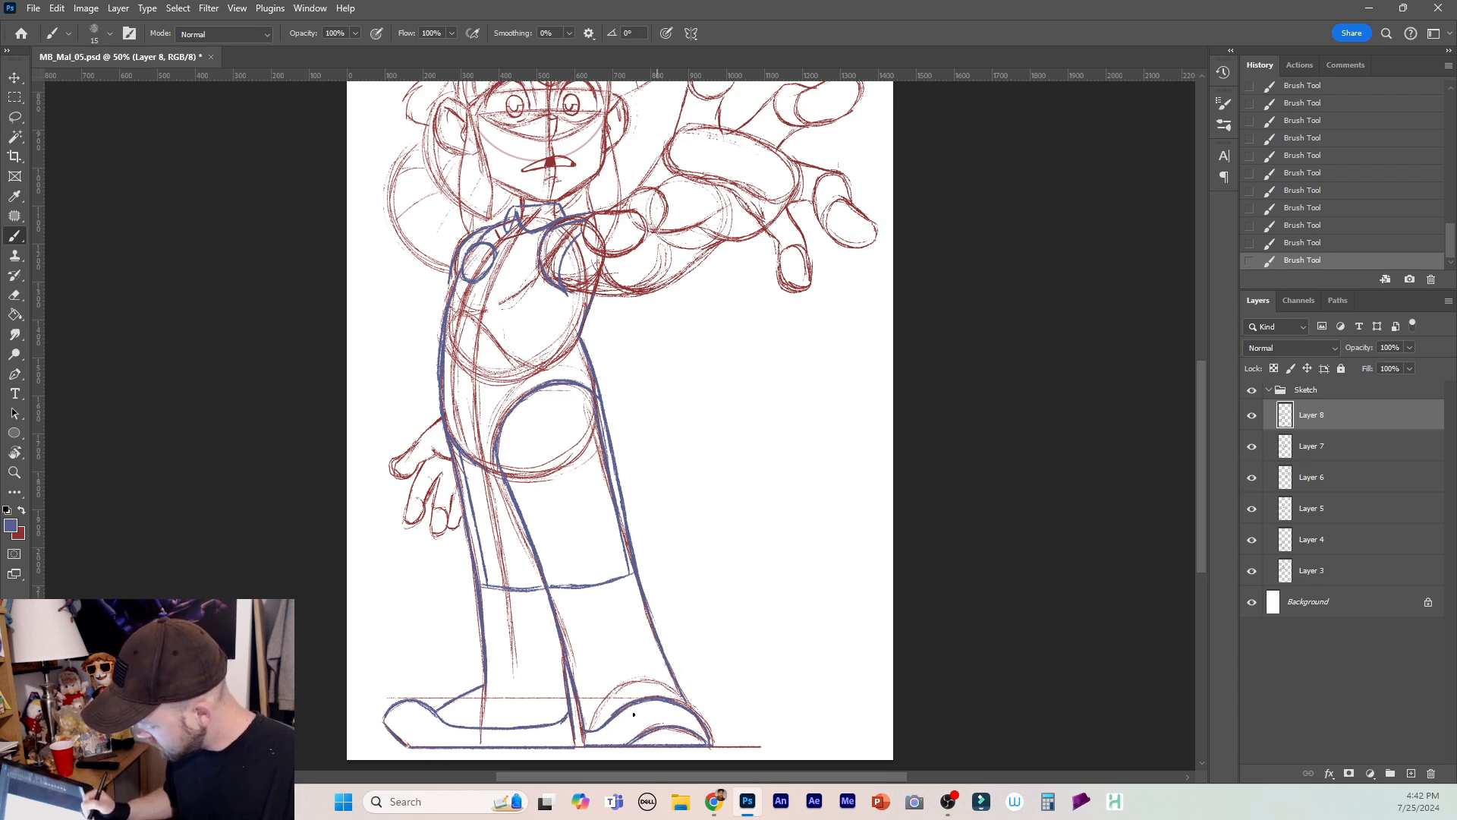
{"action": "key", "text": "e"}
{"action": "left_click_drag", "start_coordinate": [601, 727], "coordinate": [587, 732]}
{"action": "key", "text": "b"}
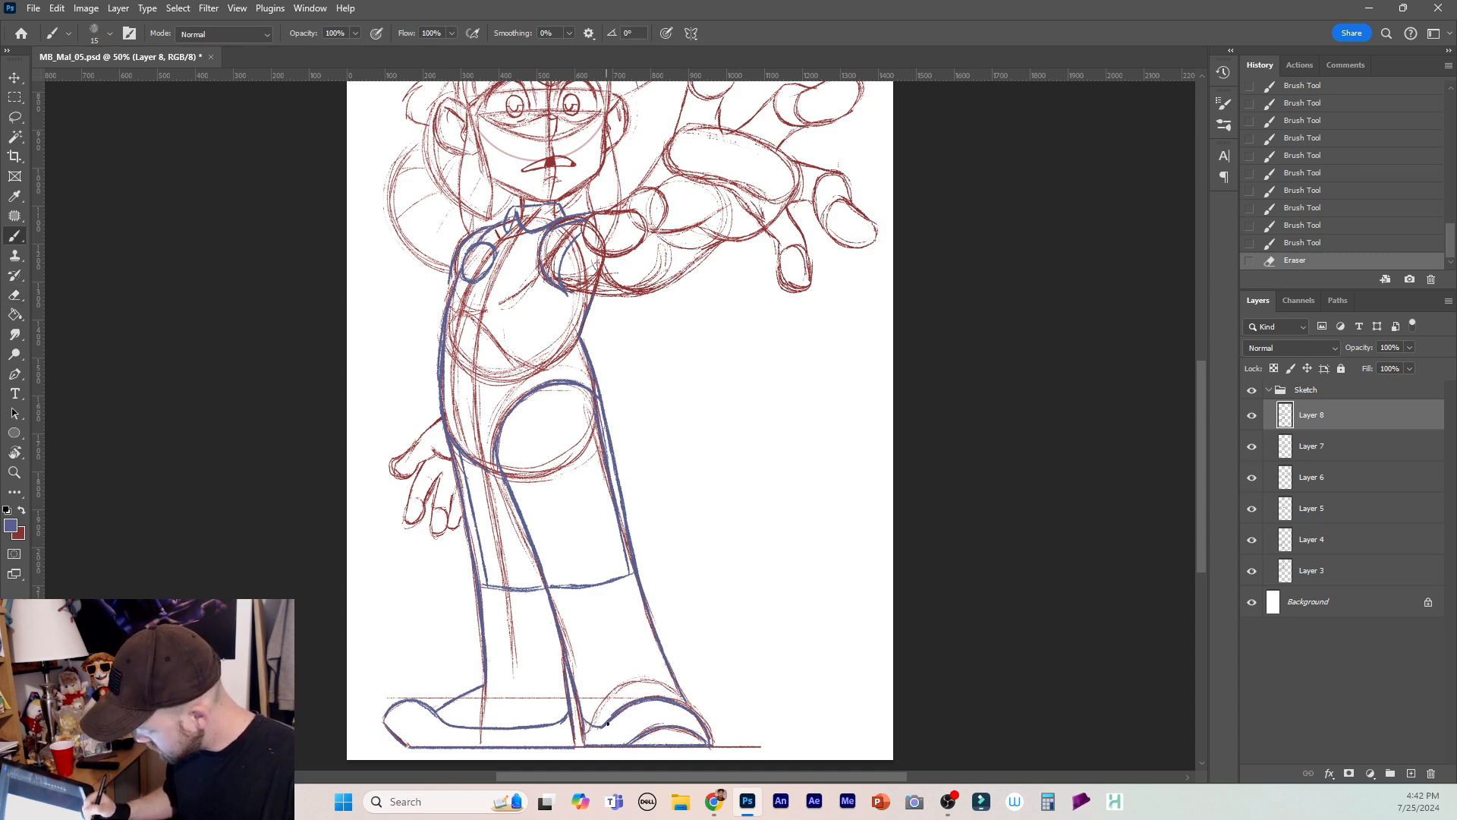
{"action": "left_click_drag", "start_coordinate": [591, 725], "coordinate": [598, 708]}
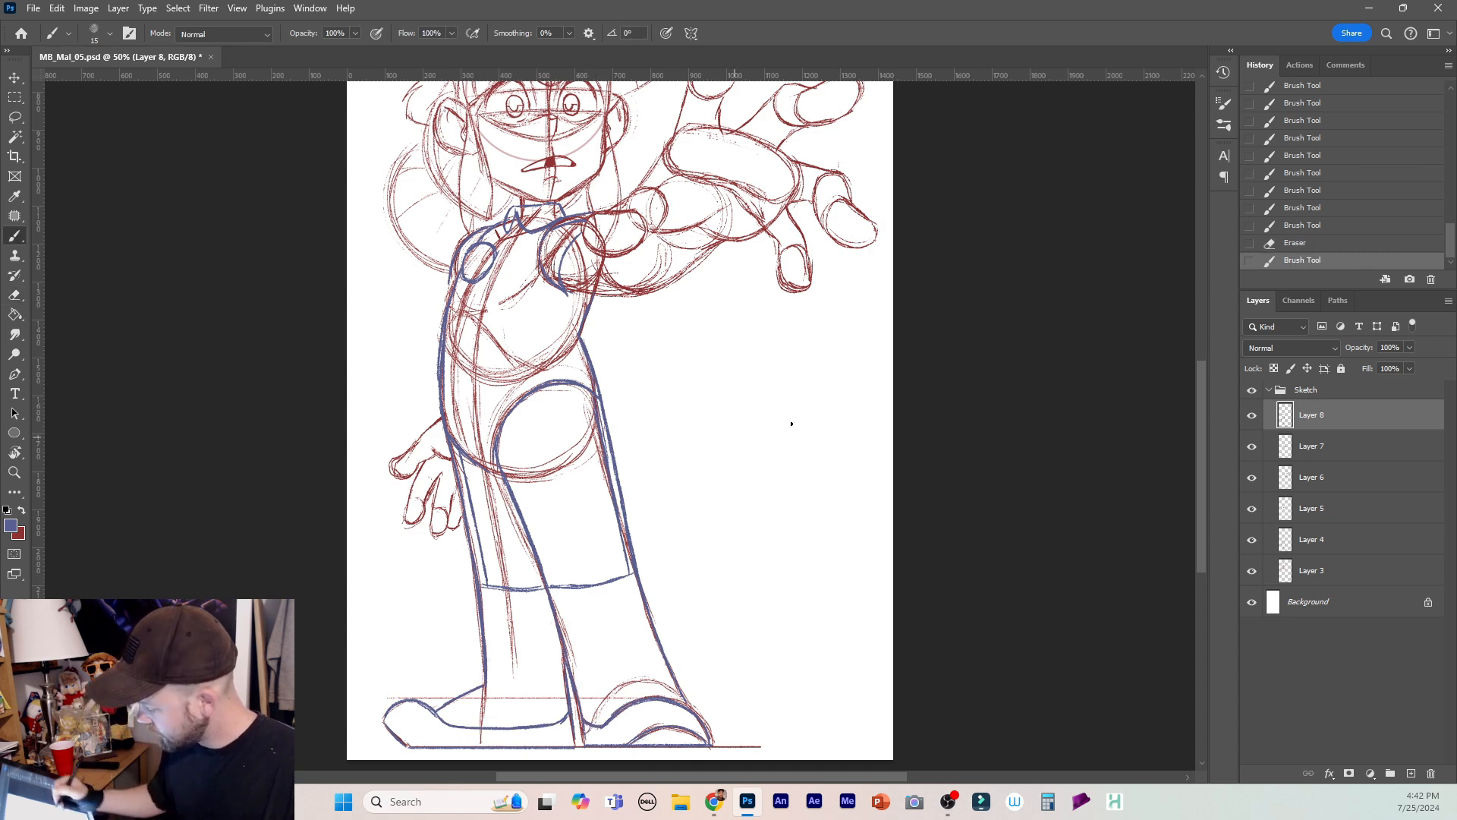
Reinforce the lower end of the armhole curve at the shoulder of the outstretched arm.
{"action": "left_click_drag", "start_coordinate": [1199, 468], "coordinate": [1203, 425]}
{"action": "left_click_drag", "start_coordinate": [564, 427], "coordinate": [566, 435]}
{"action": "left_click_drag", "start_coordinate": [560, 417], "coordinate": [567, 434]}
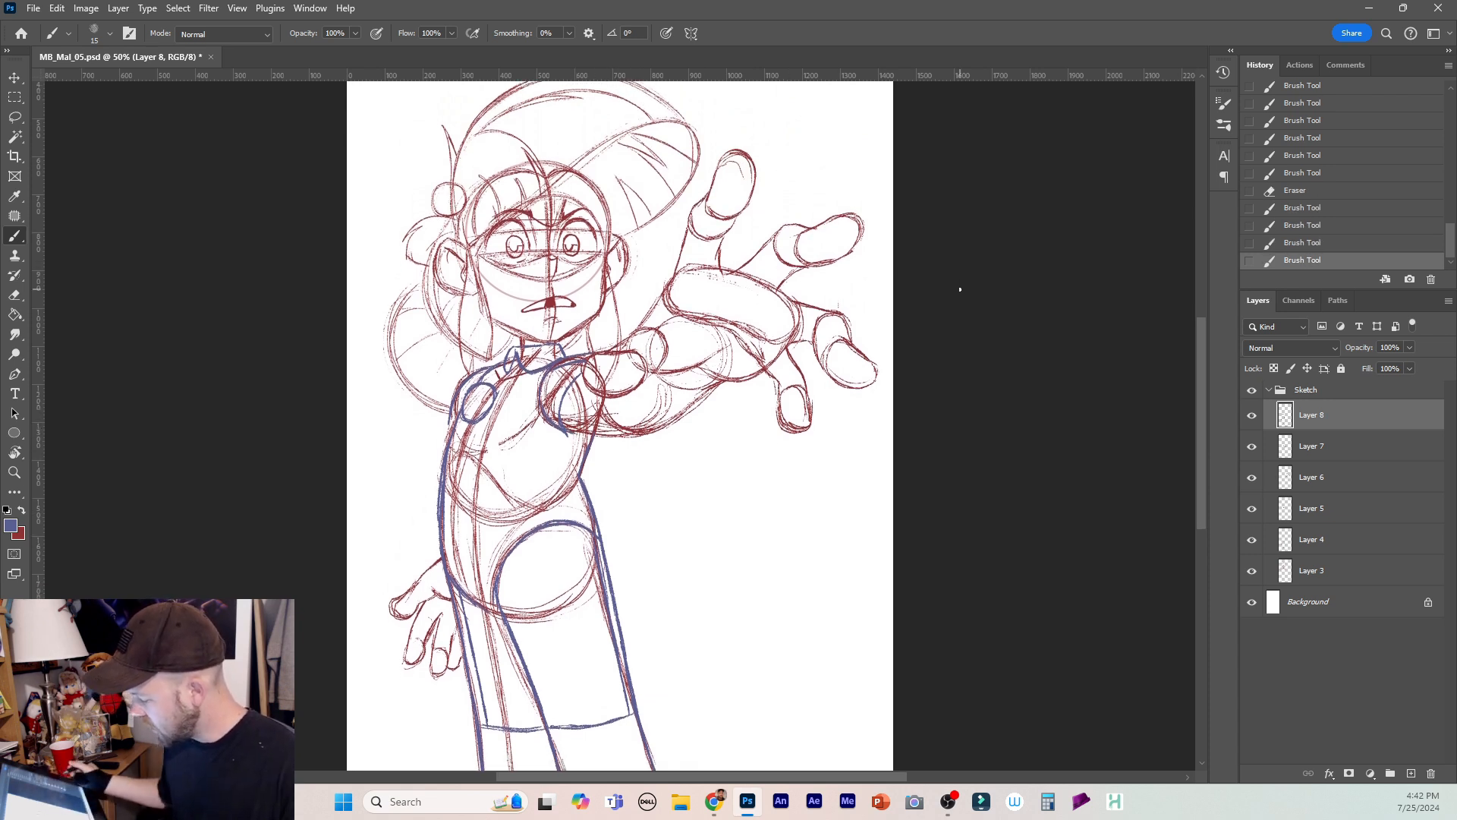
Collapse the Sketch group, save the file, and create a group named Ink with a new layer inside.
{"action": "left_click", "coordinate": [1268, 390]}
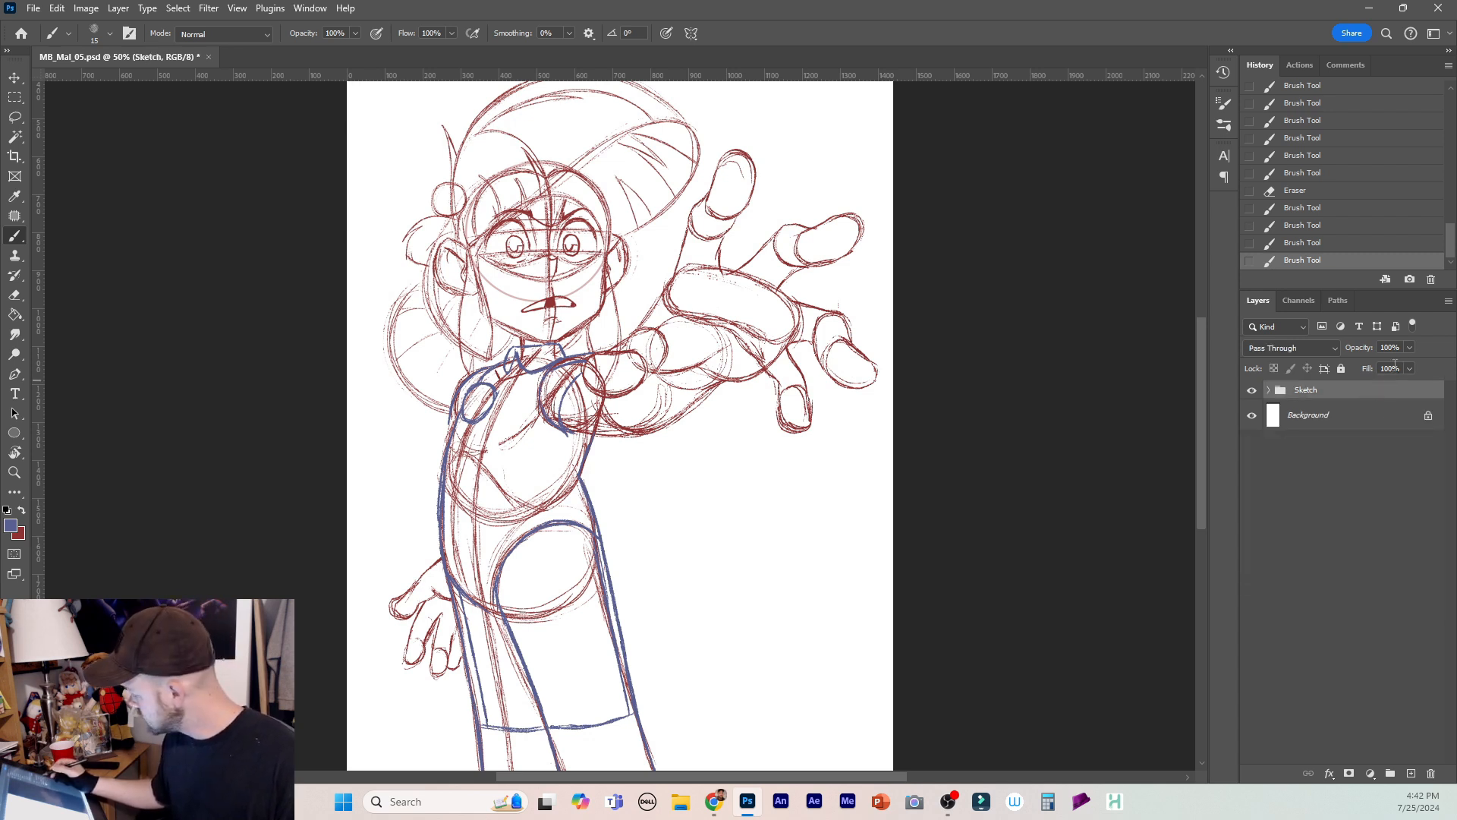
{"action": "key", "text": "ctrl+s"}
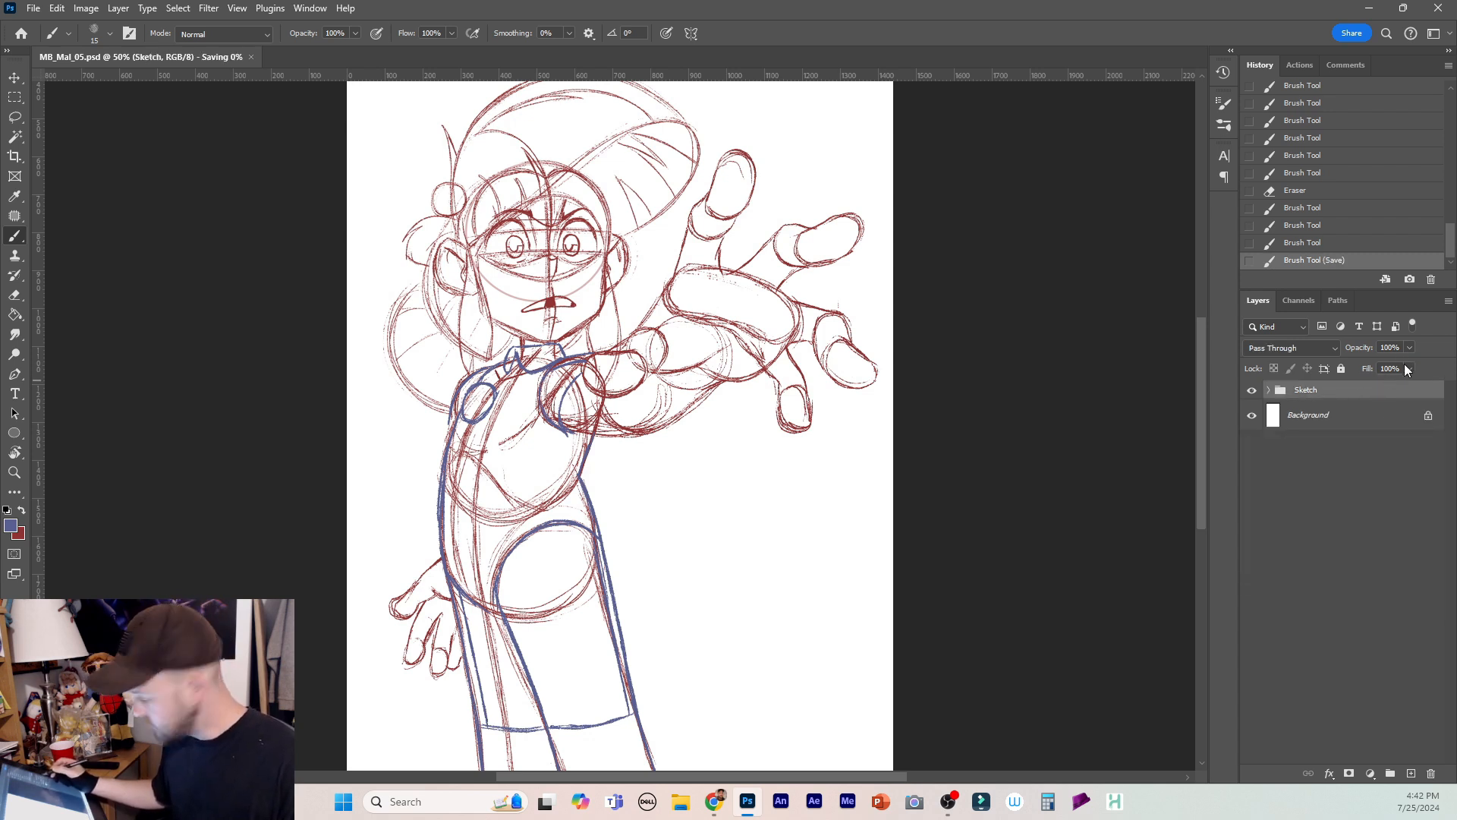
{"action": "left_click", "coordinate": [1390, 772]}
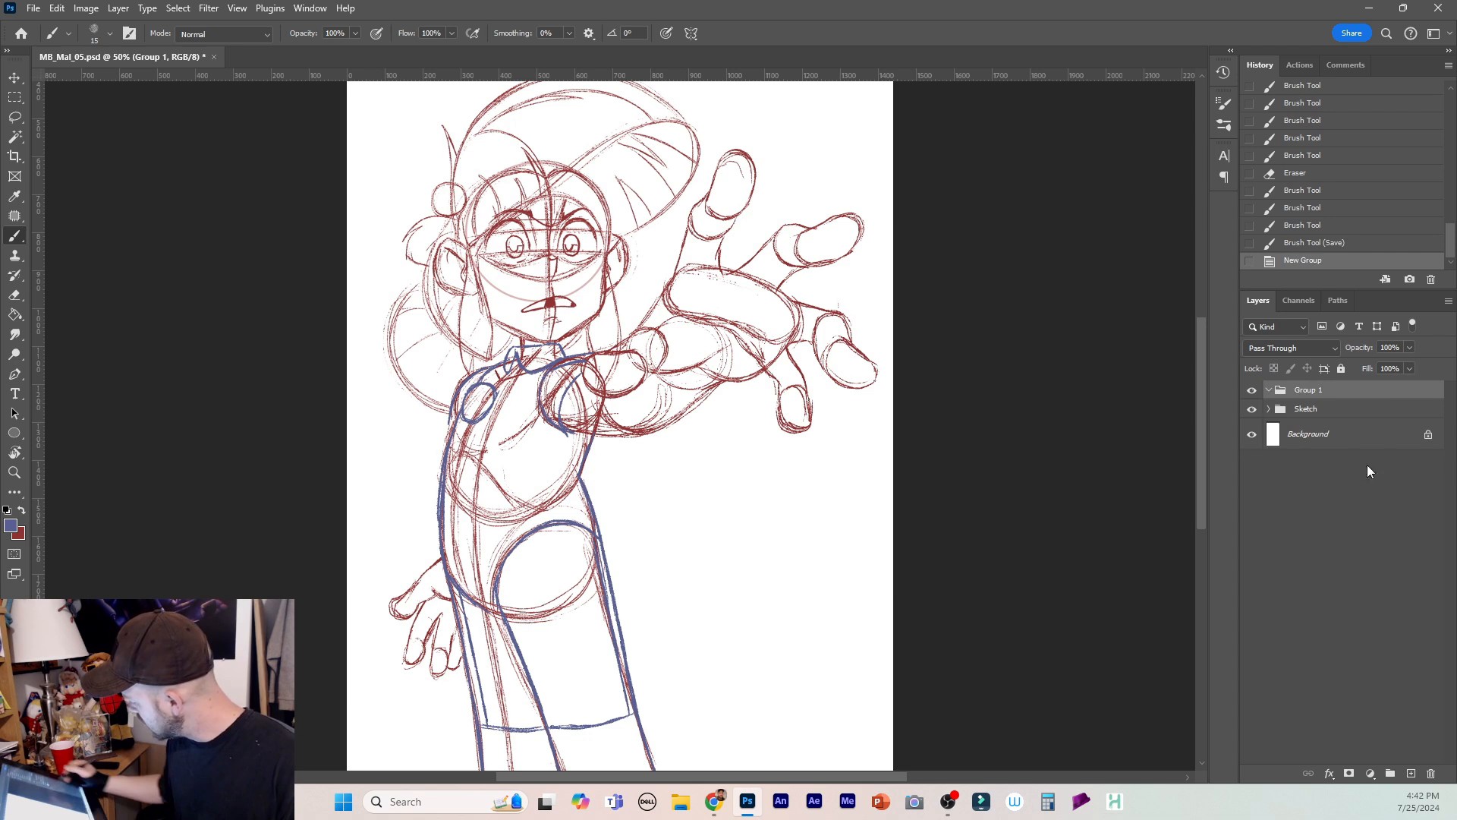
{"action": "left_click", "coordinate": [1410, 773]}
{"action": "double_click", "coordinate": [1308, 389]}
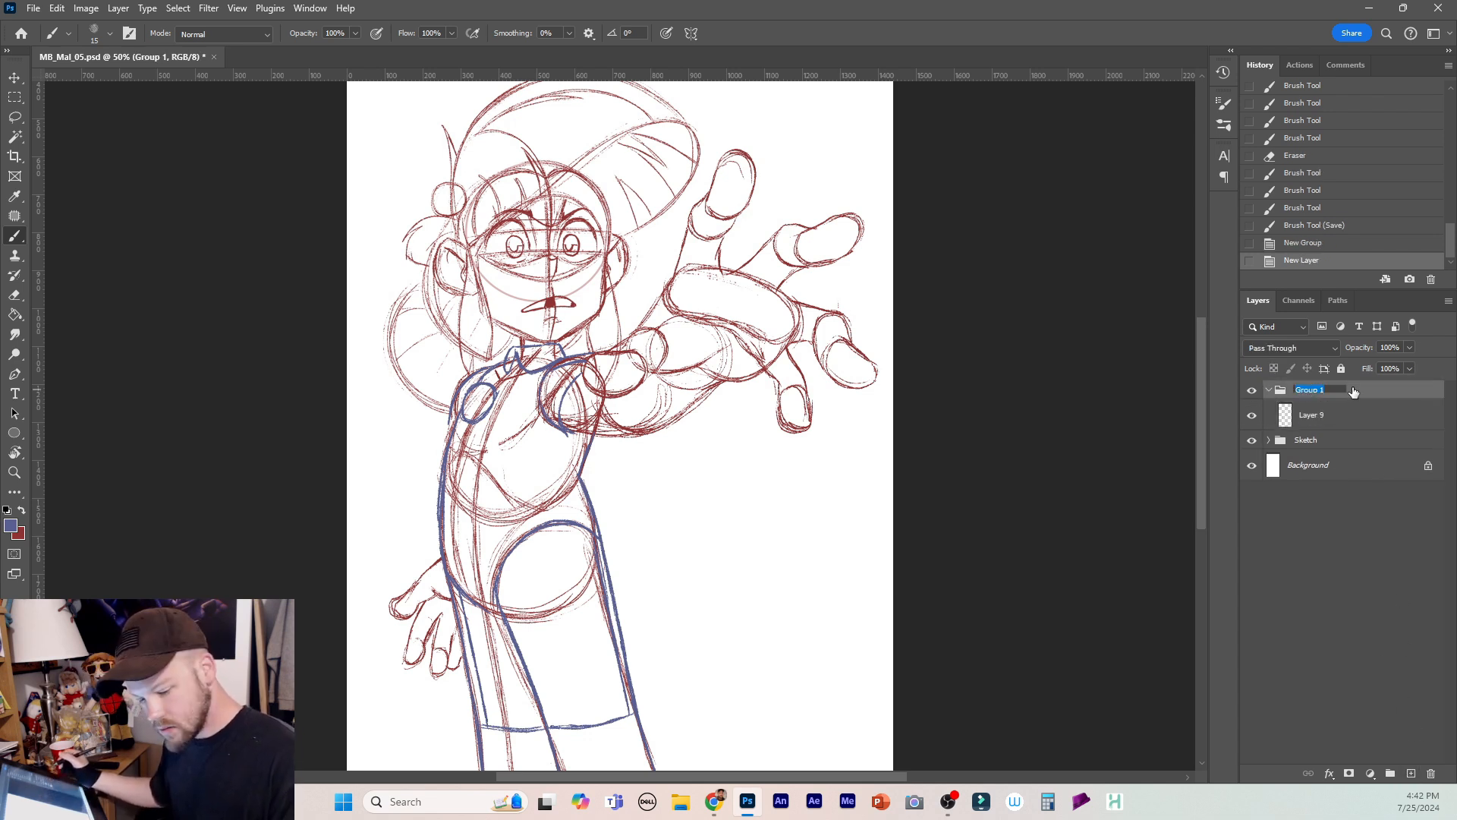
{"action": "key", "text": "BackSpace"}
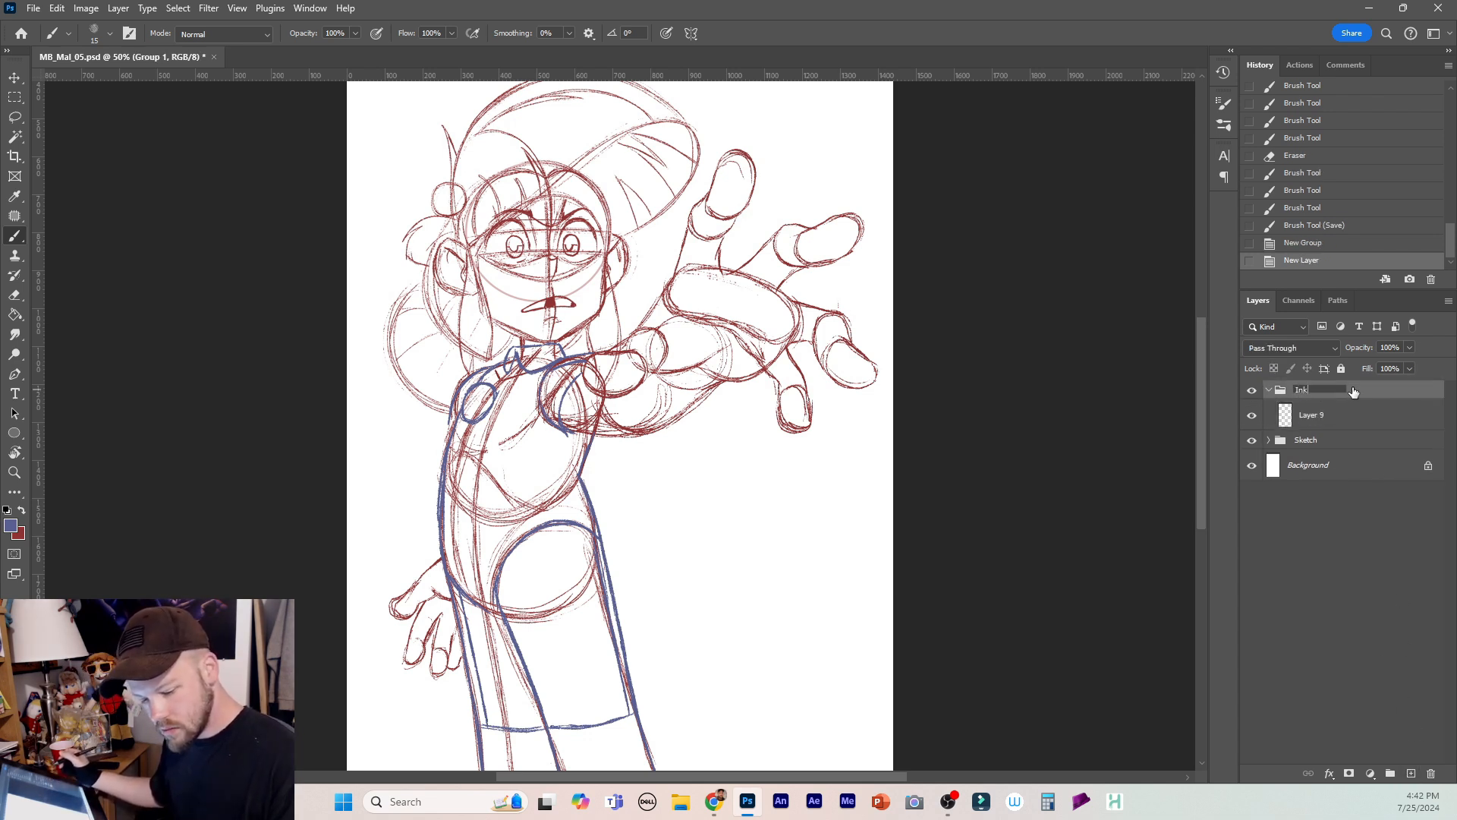
{"action": "key", "text": "Return"}
Lower the Sketch group's opacity to 34%.
{"action": "left_click", "coordinate": [1348, 417]}
{"action": "left_click", "coordinate": [1348, 439]}
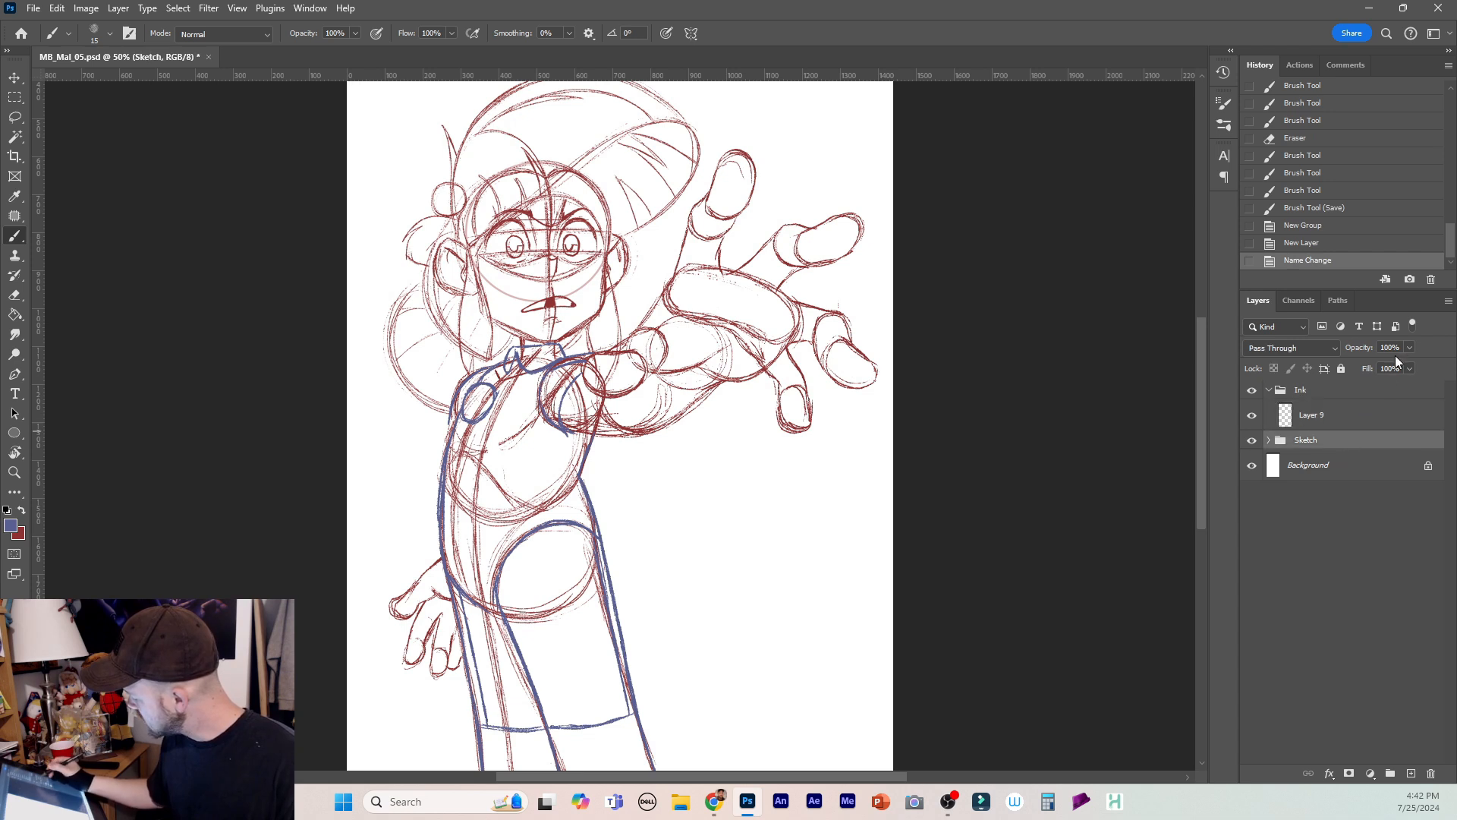
{"action": "left_click", "coordinate": [1409, 347]}
{"action": "left_click_drag", "start_coordinate": [1359, 364], "coordinate": [1364, 365]}
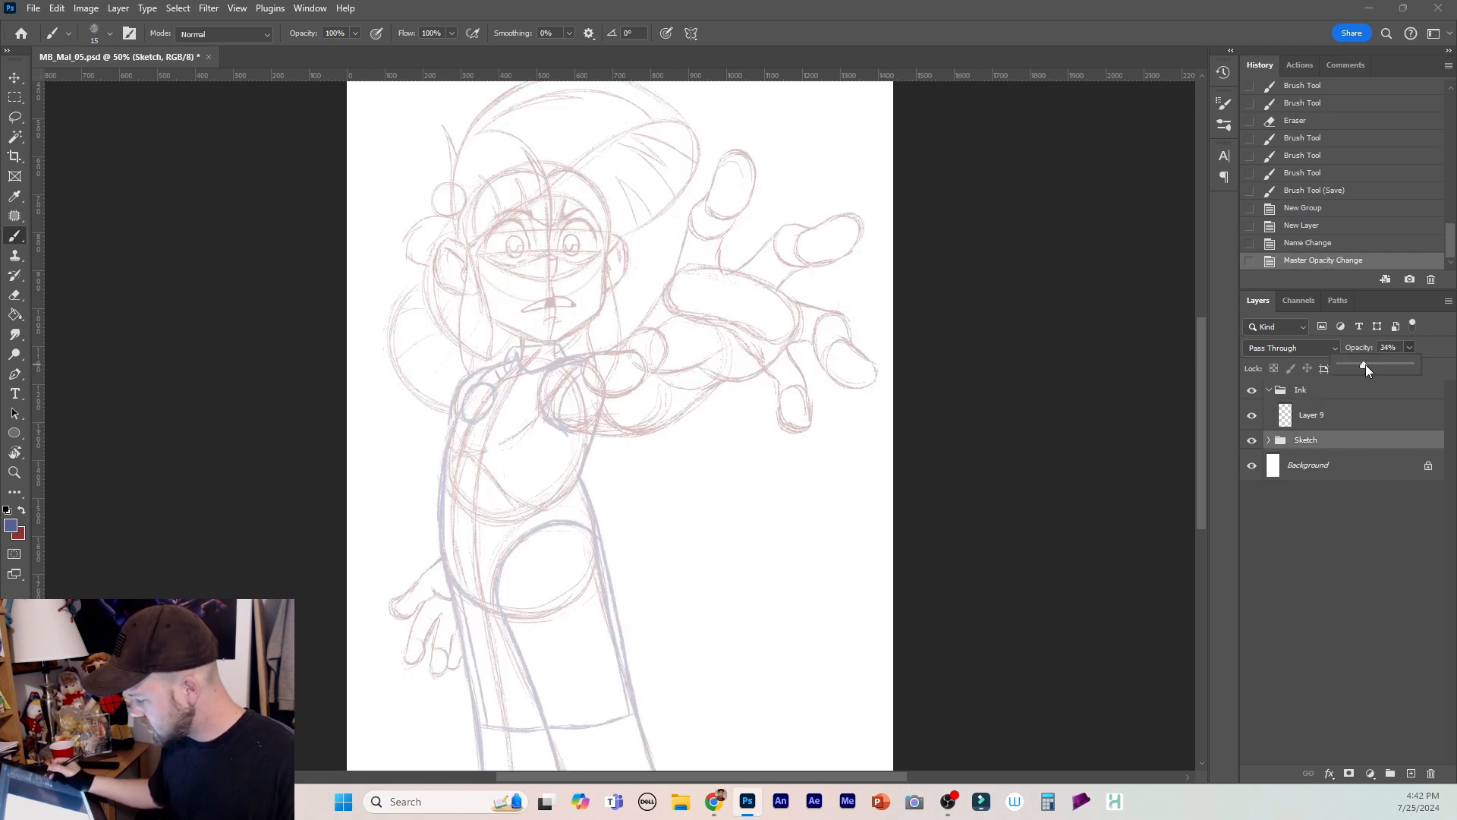
Make the empty layer in the Ink group active and set the foreground color to black, 000000.
{"action": "left_click", "coordinate": [1343, 416]}
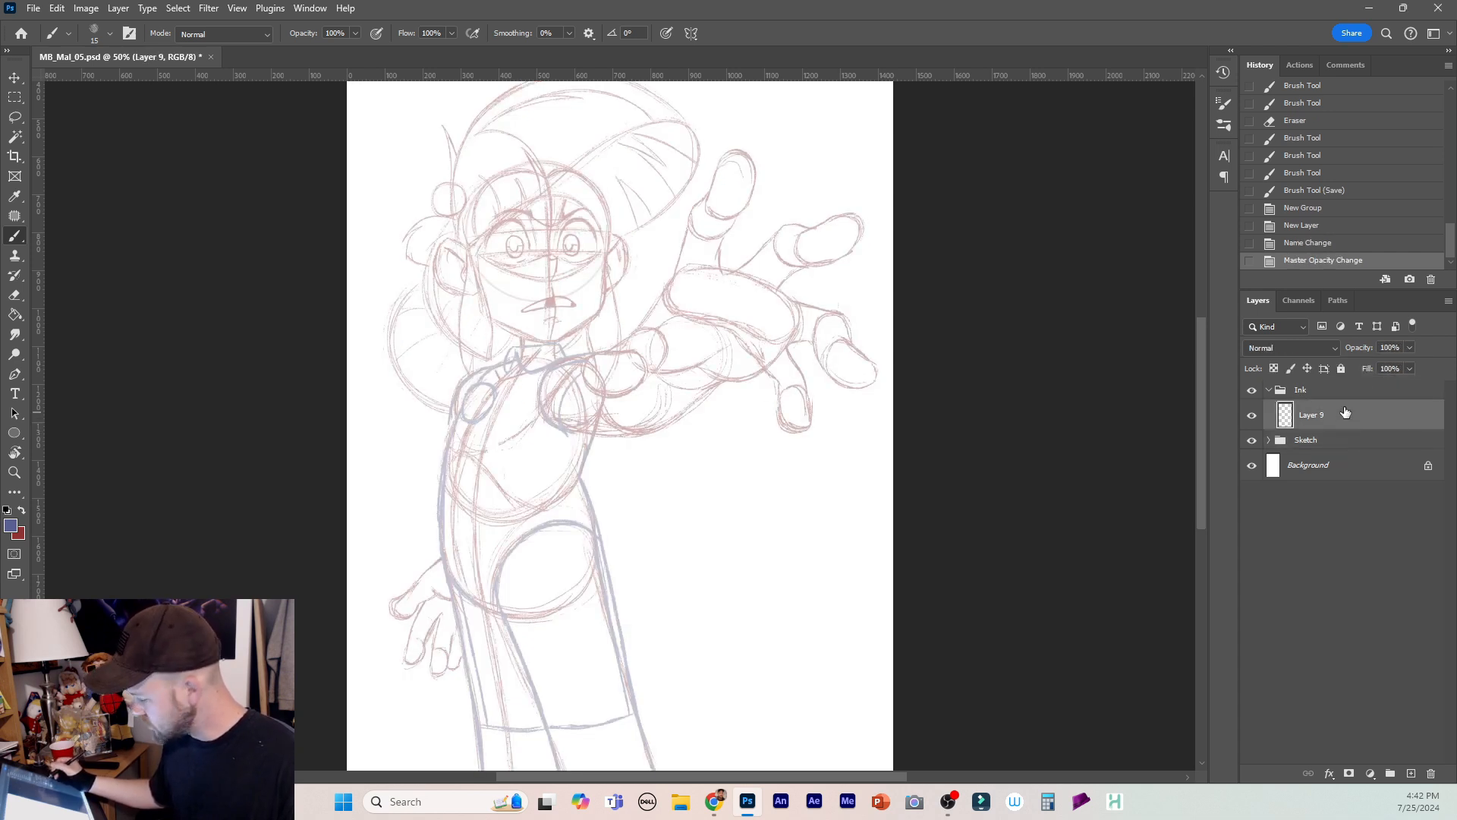
{"action": "left_click", "coordinate": [11, 525]}
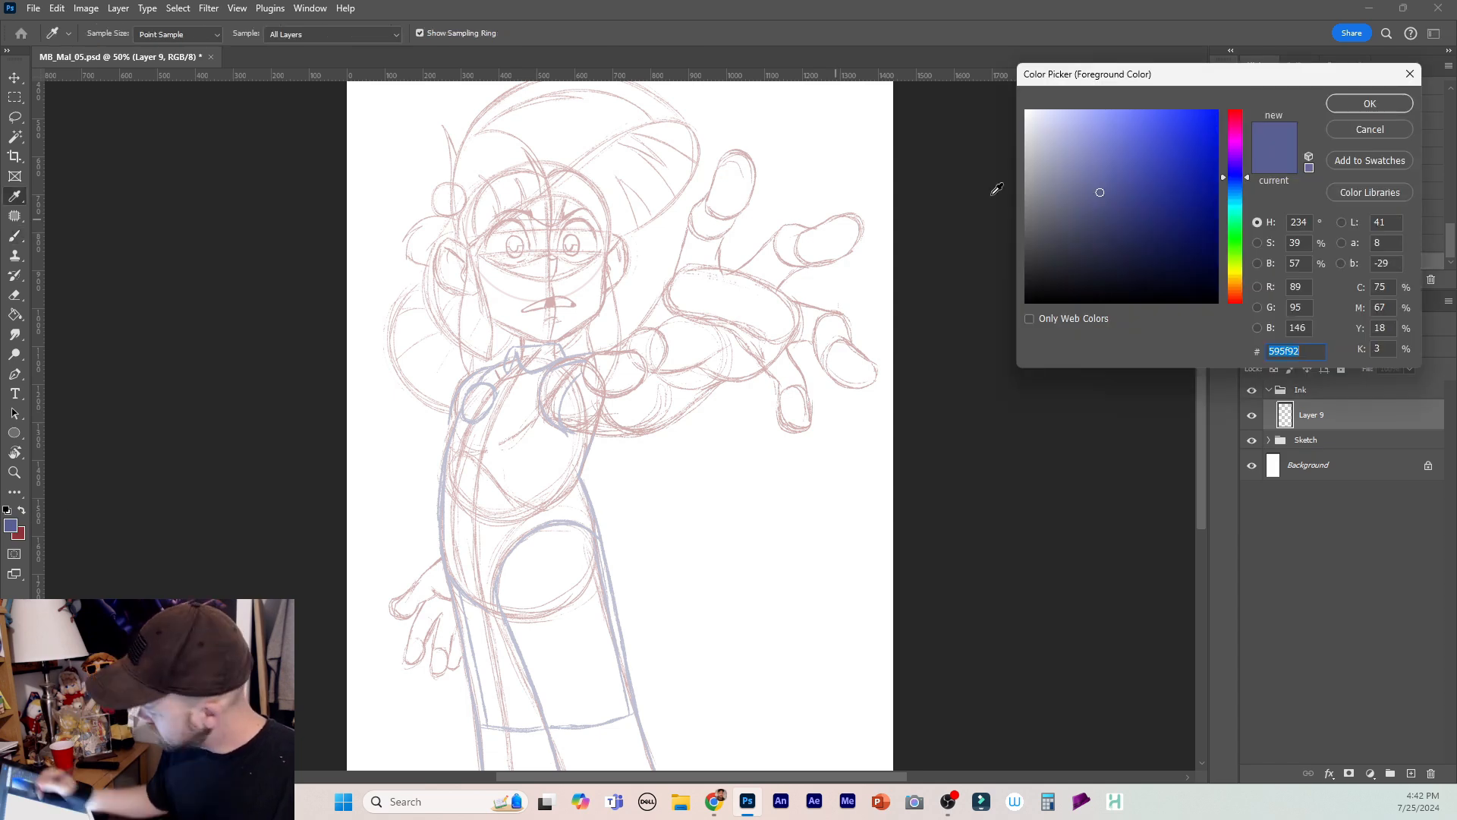
{"action": "type", "text": "000000"}
{"action": "left_click", "coordinate": [1348, 107]}
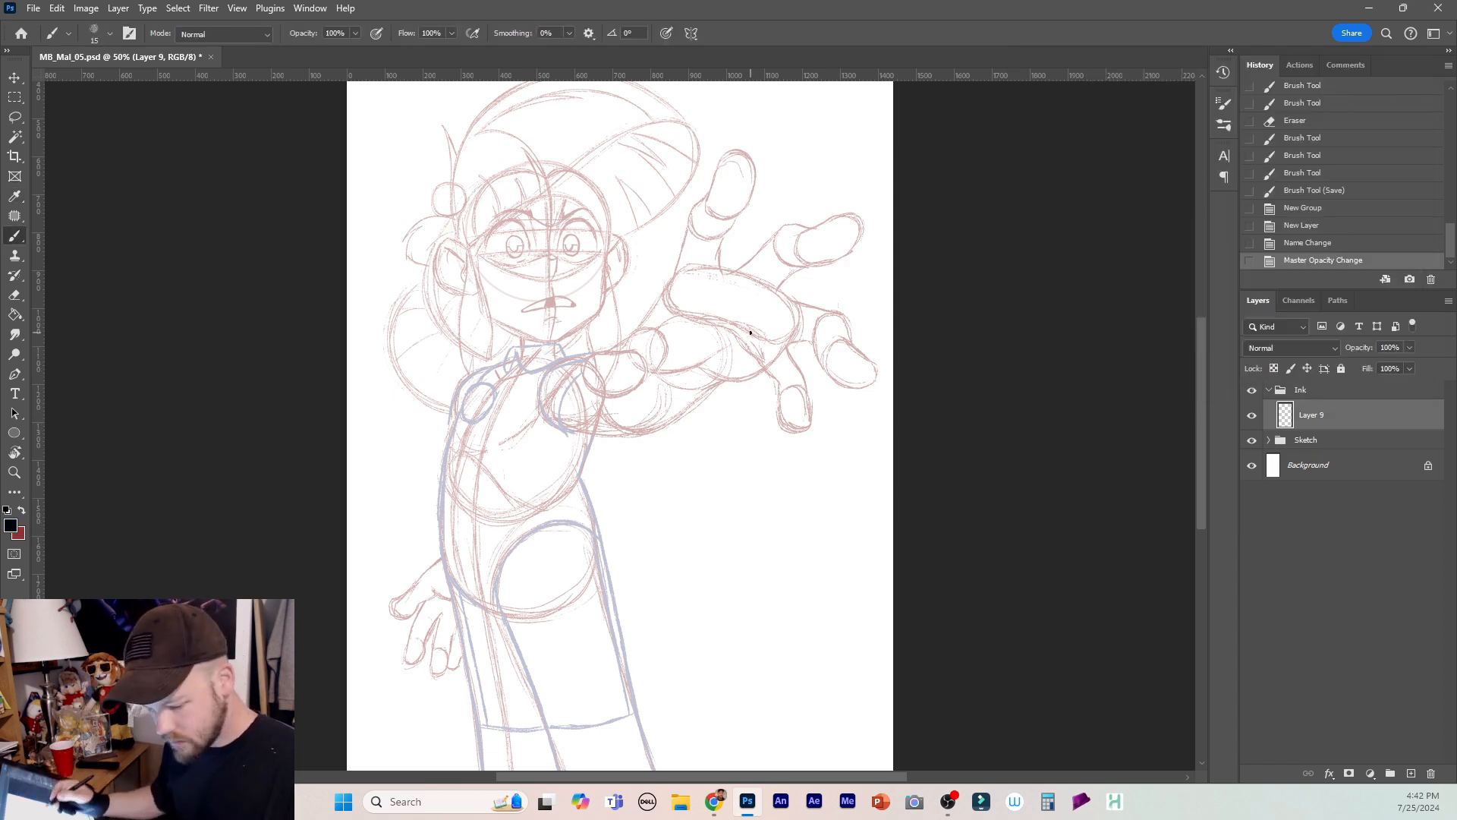
Switch to the Christines Brush Pen 2 brush at 10 px, with the face and hand viewed at 100%.
{"action": "left_click", "coordinate": [111, 35]}
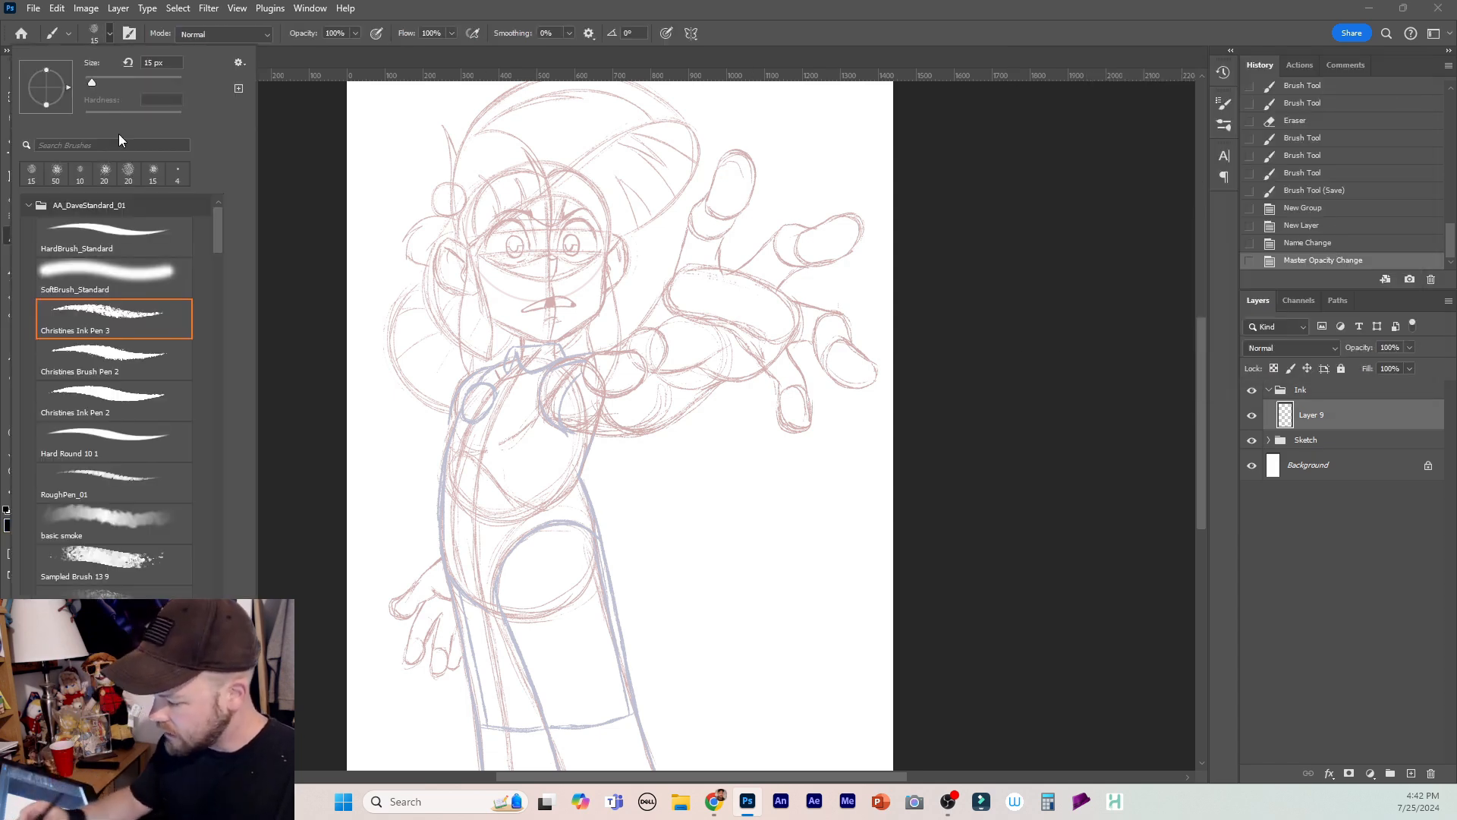
{"action": "left_click", "coordinate": [135, 365]}
{"action": "left_click", "coordinate": [778, 150]}
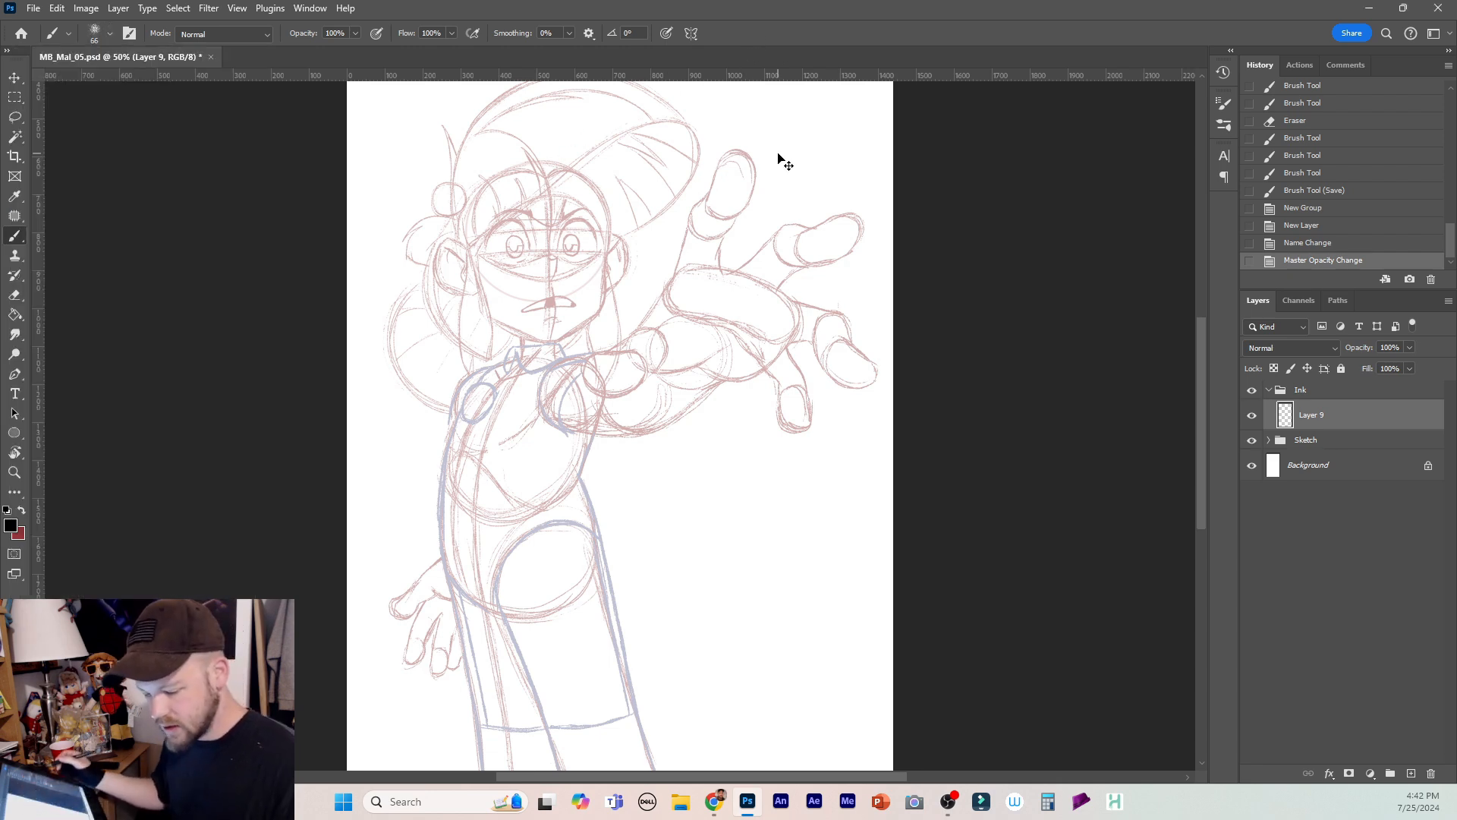
{"action": "key", "text": "ctrl+plus"}
{"action": "key", "text": "ctrl+plus"}
{"action": "left_click_drag", "start_coordinate": [1201, 406], "coordinate": [1202, 337]}
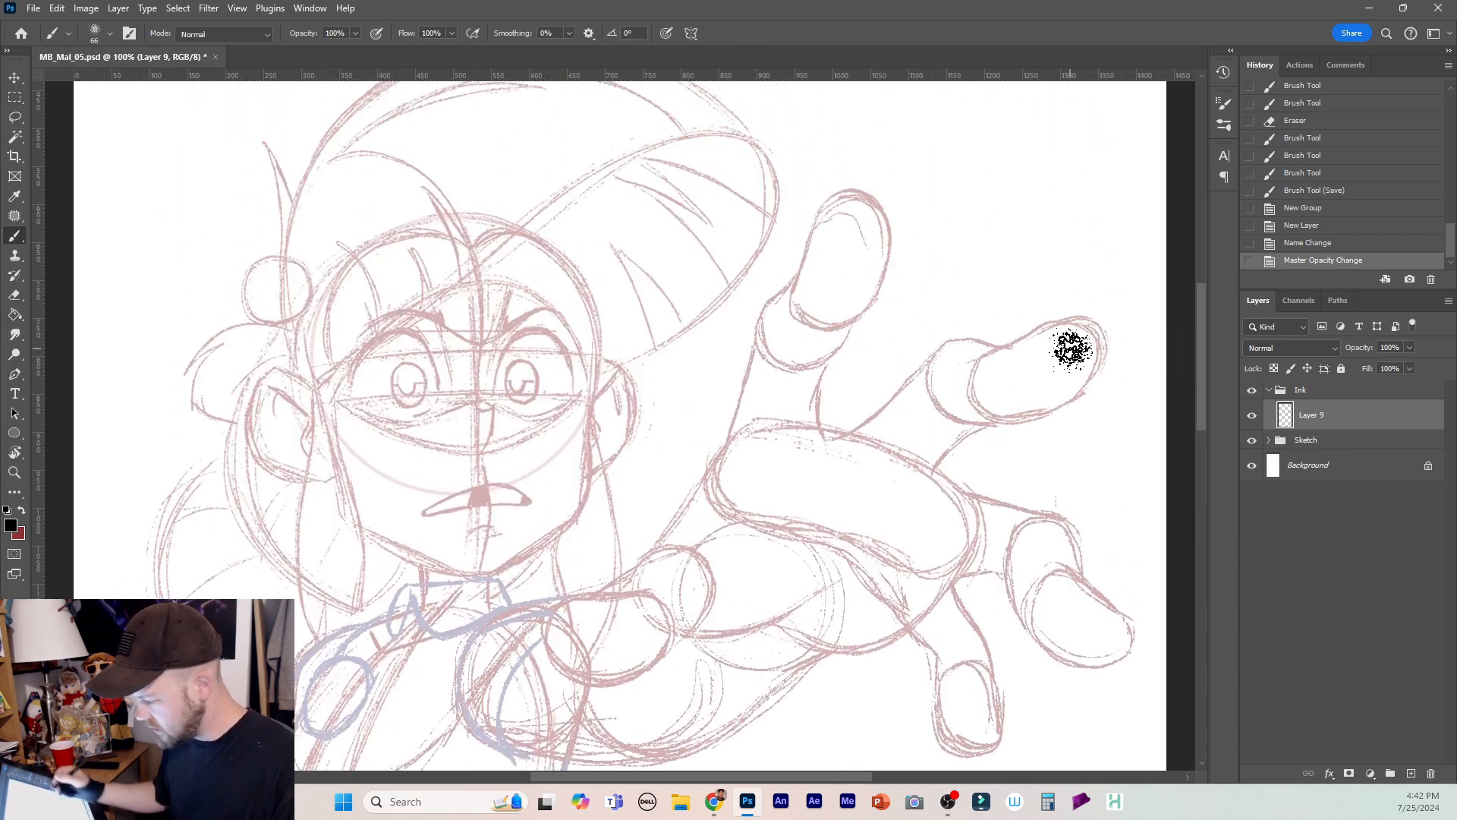
{"action": "key", "text": "bracketleft"}
{"action": "key", "text": "bracketleft"}
{"action": "key", "text": "bracketleft"}
{"action": "key", "text": "bracketleft"}
{"action": "key", "text": "bracketleft"}
{"action": "key", "text": "bracketleft"}
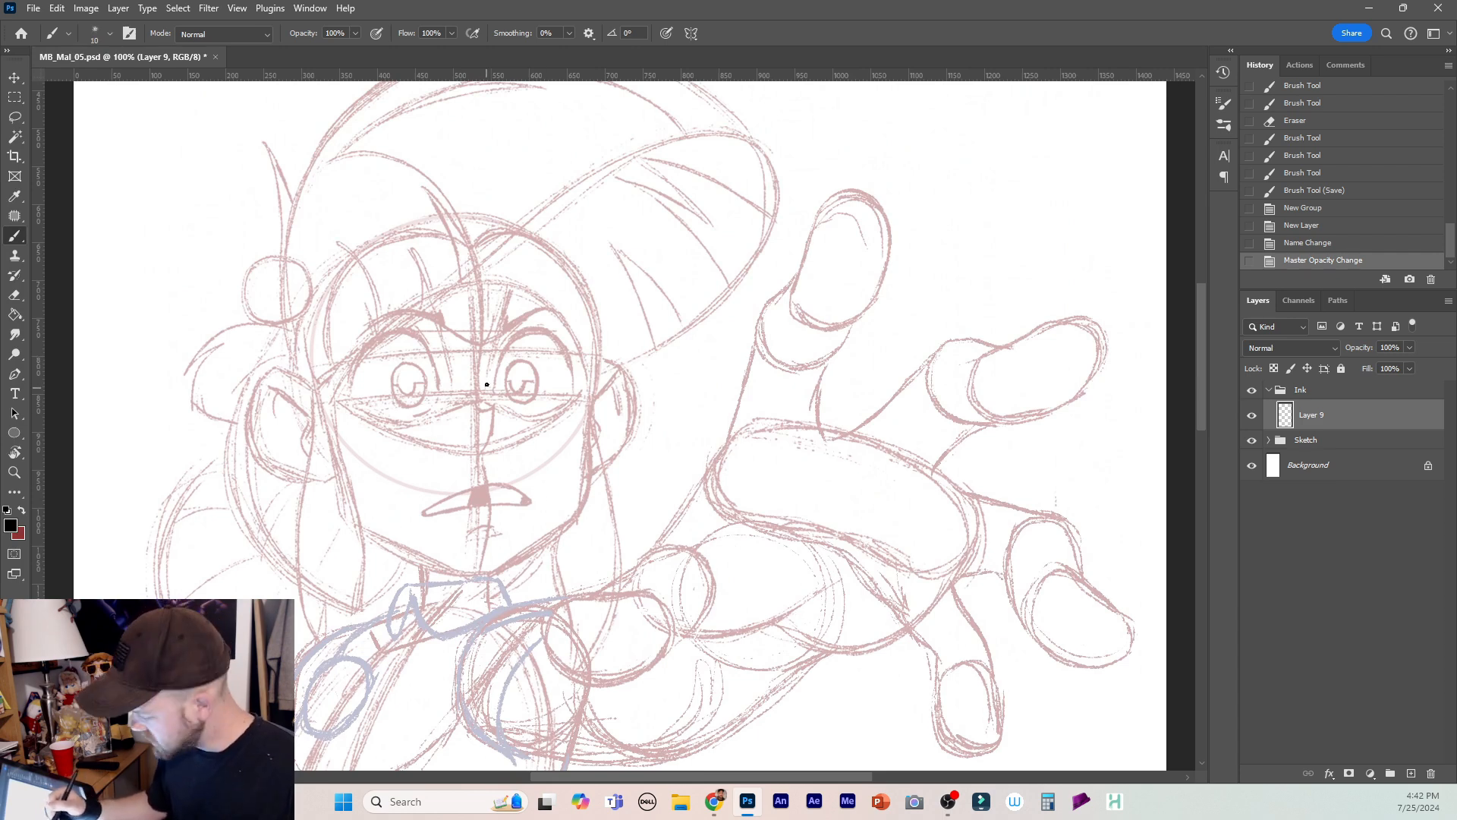
Ink the nose in black with the bridge line, tip and underside, redoing rough strokes and adding a thin shadow curve beside it.
{"action": "mouse_move", "coordinate": [478, 383]}
{"action": "left_mouse_down"}
{"action": "mouse_move", "coordinate": [496, 429]}
{"action": "mouse_move", "coordinate": [480, 457]}
{"action": "left_mouse_up"}
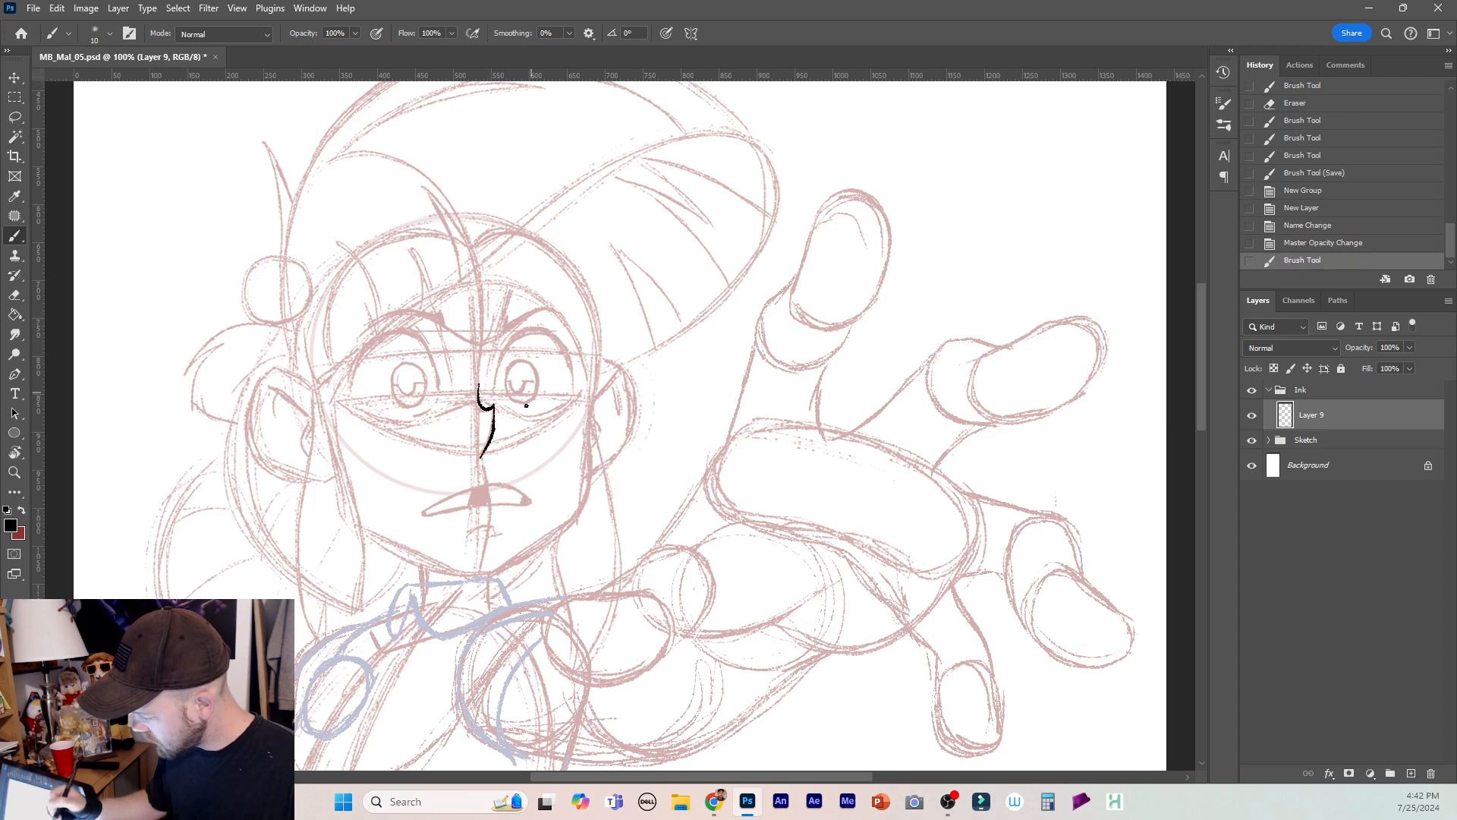
{"action": "key", "text": "ctrl+z"}
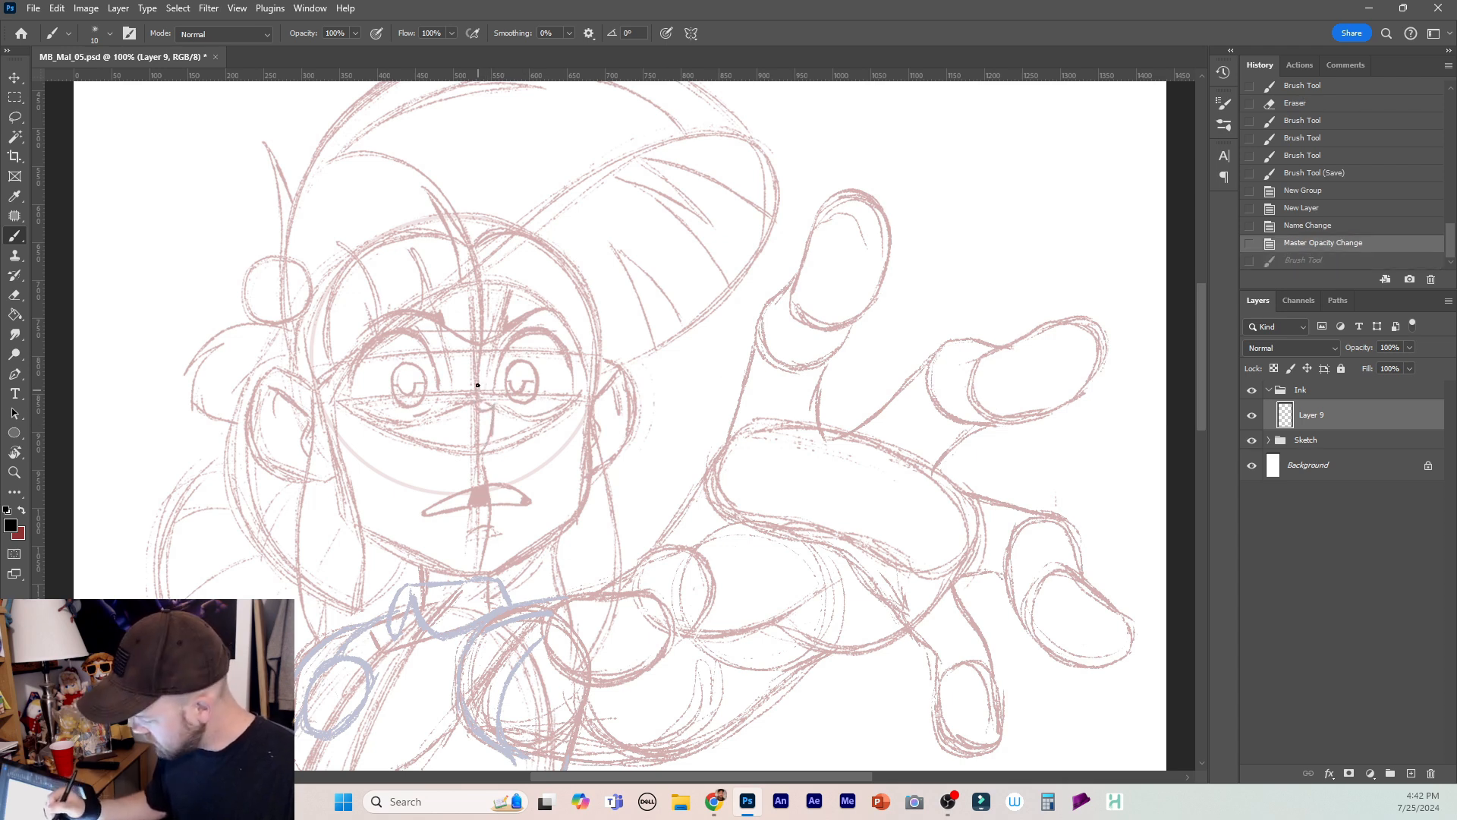
{"action": "mouse_move", "coordinate": [478, 375]}
{"action": "left_mouse_down"}
{"action": "mouse_move", "coordinate": [483, 411]}
{"action": "mouse_move", "coordinate": [495, 403]}
{"action": "mouse_move", "coordinate": [481, 457]}
{"action": "left_mouse_up"}
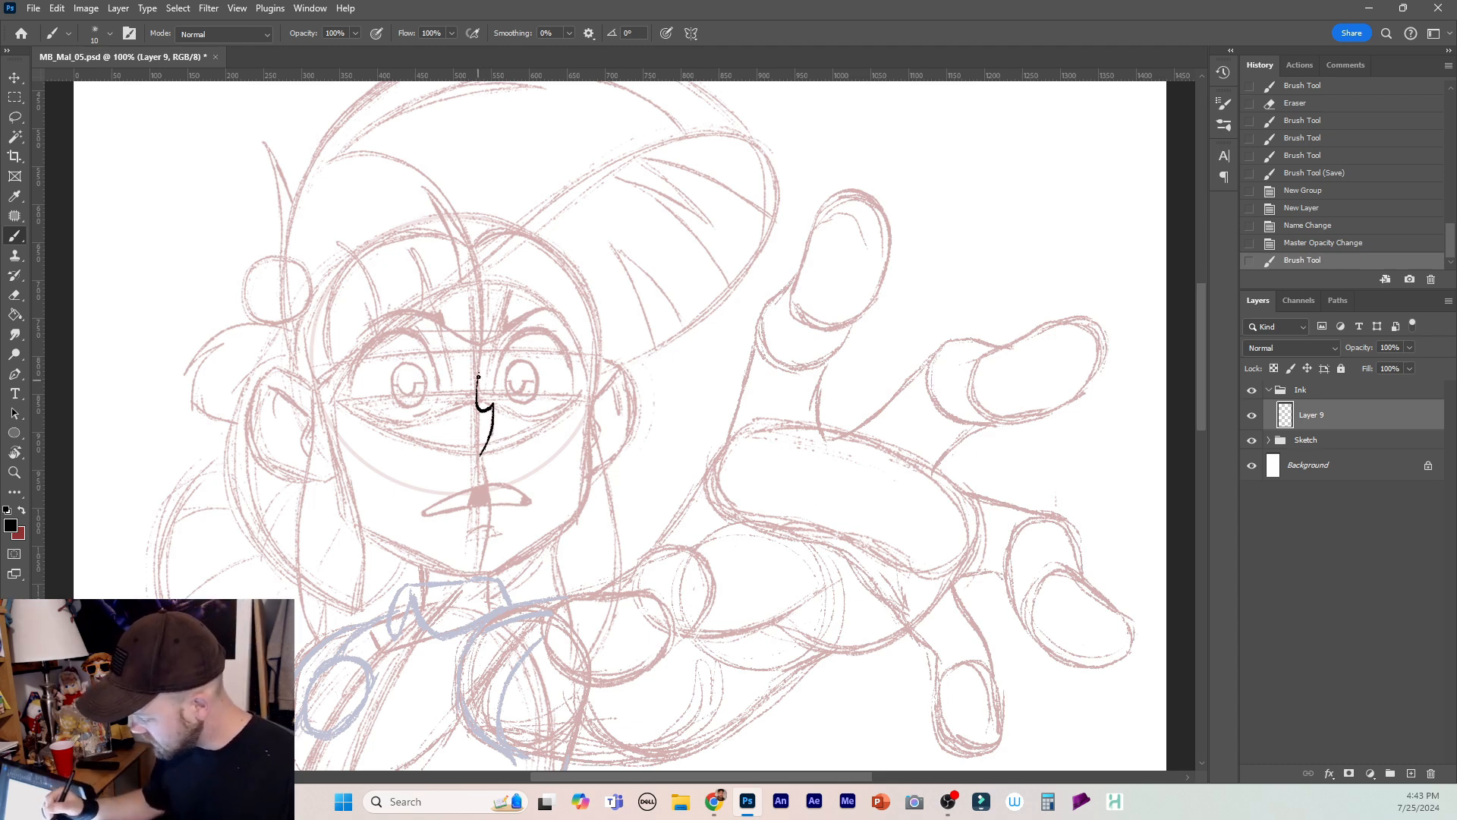
{"action": "left_click_drag", "start_coordinate": [490, 408], "coordinate": [494, 406]}
{"action": "left_click_drag", "start_coordinate": [489, 408], "coordinate": [493, 406]}
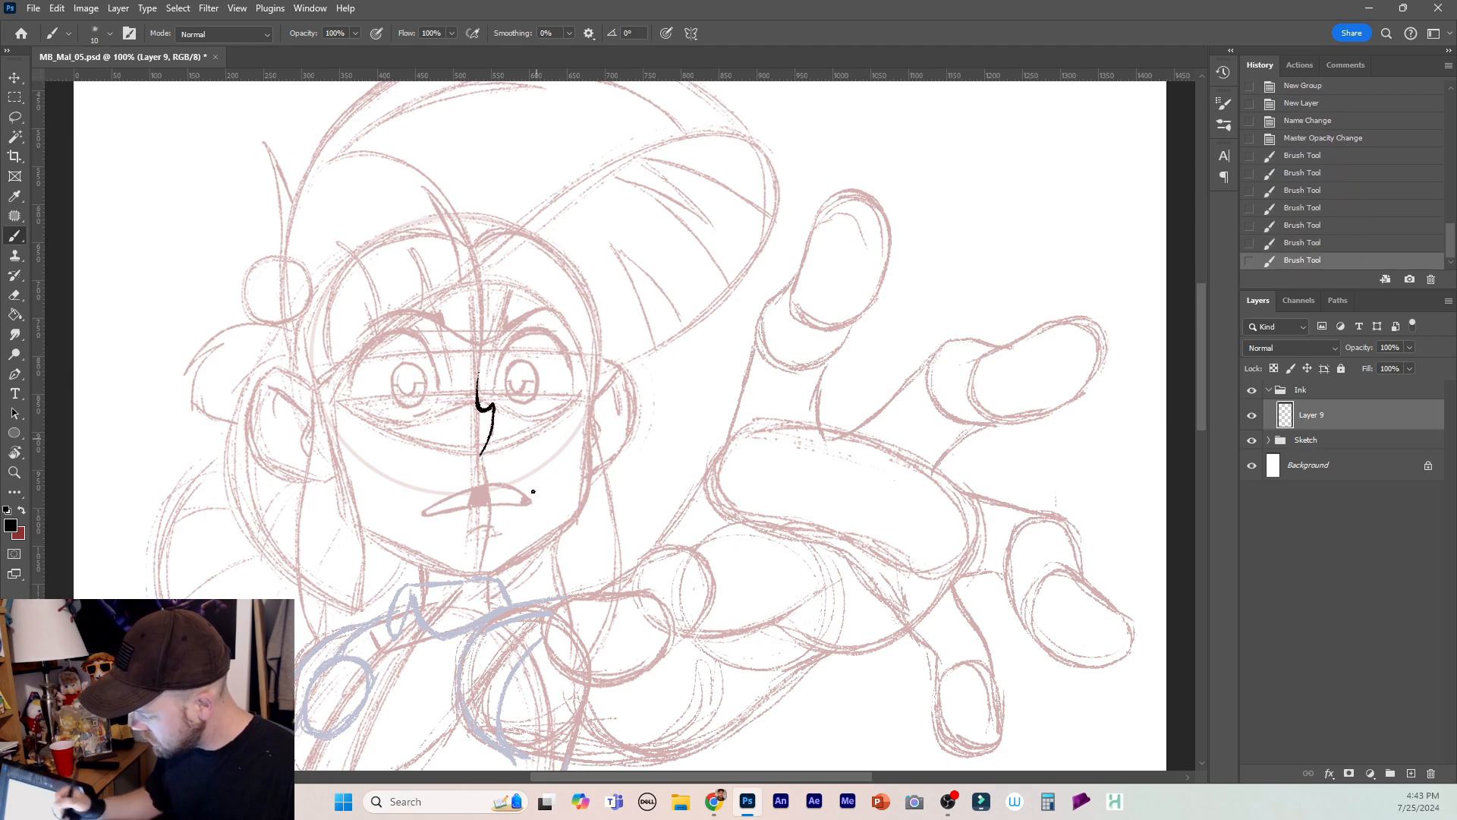
{"action": "key", "text": "ctrl+z"}
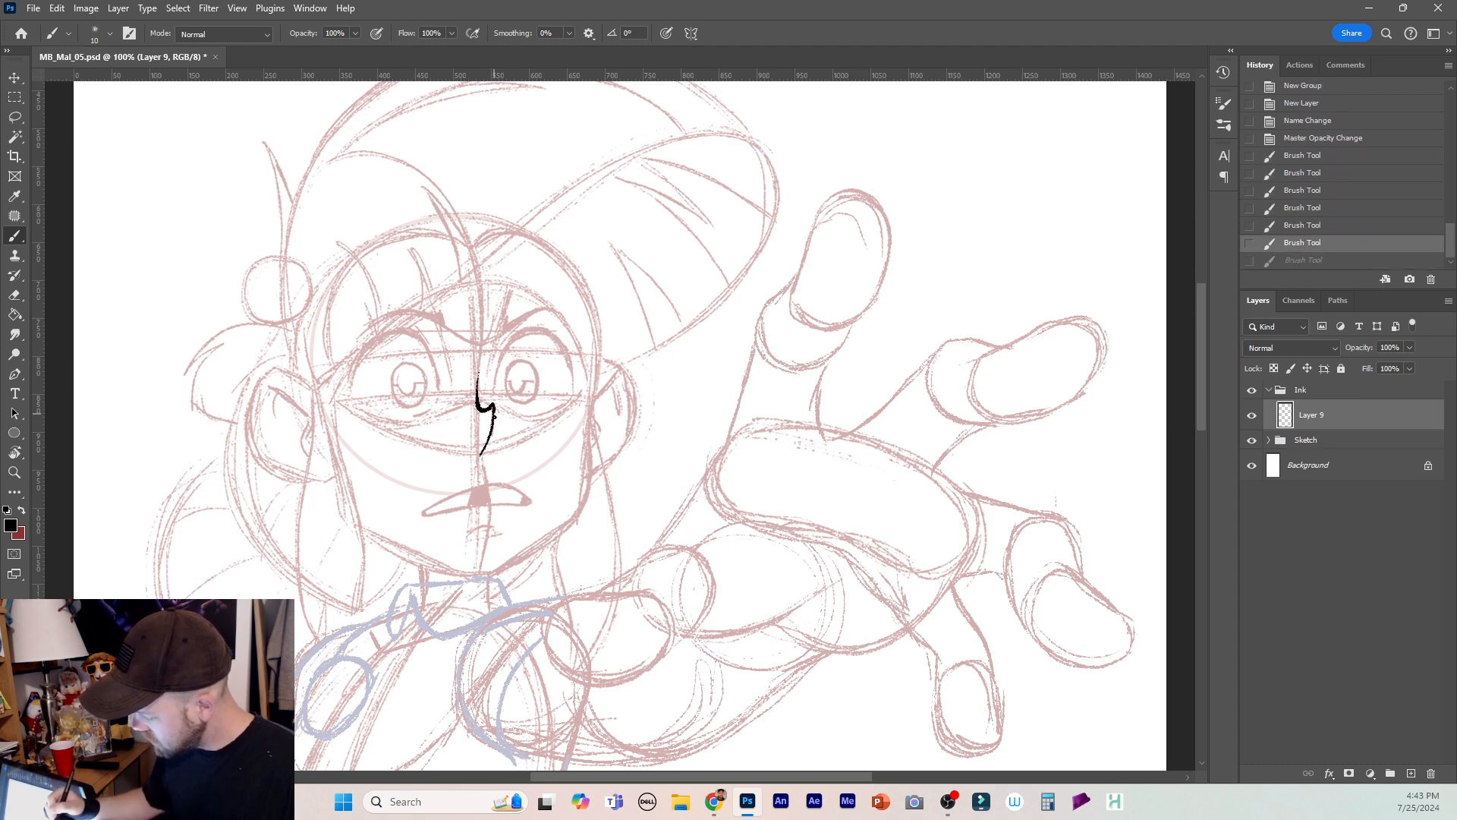
{"action": "left_click_drag", "start_coordinate": [494, 409], "coordinate": [490, 400]}
{"action": "mouse_move", "coordinate": [503, 426]}
{"action": "left_mouse_down"}
{"action": "mouse_move", "coordinate": [505, 444]}
{"action": "mouse_move", "coordinate": [482, 455]}
{"action": "left_mouse_up"}
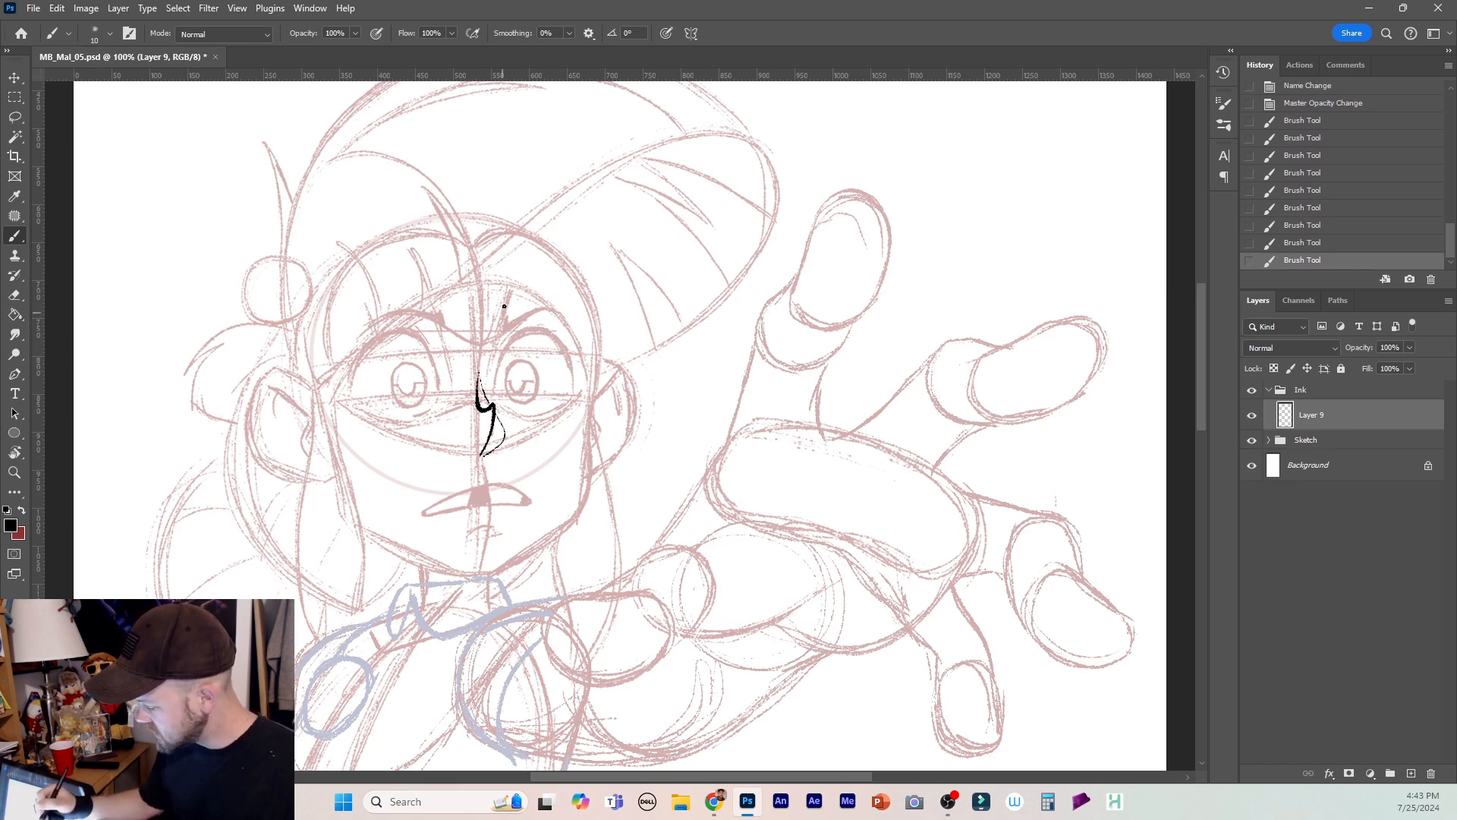
Ink the thick, angled eyebrow above the eye on the side of the outstretched hand.
{"action": "mouse_move", "coordinate": [505, 306]}
{"action": "left_mouse_down"}
{"action": "mouse_move", "coordinate": [498, 337]}
{"action": "mouse_move", "coordinate": [554, 310]}
{"action": "mouse_move", "coordinate": [505, 331]}
{"action": "left_mouse_up"}
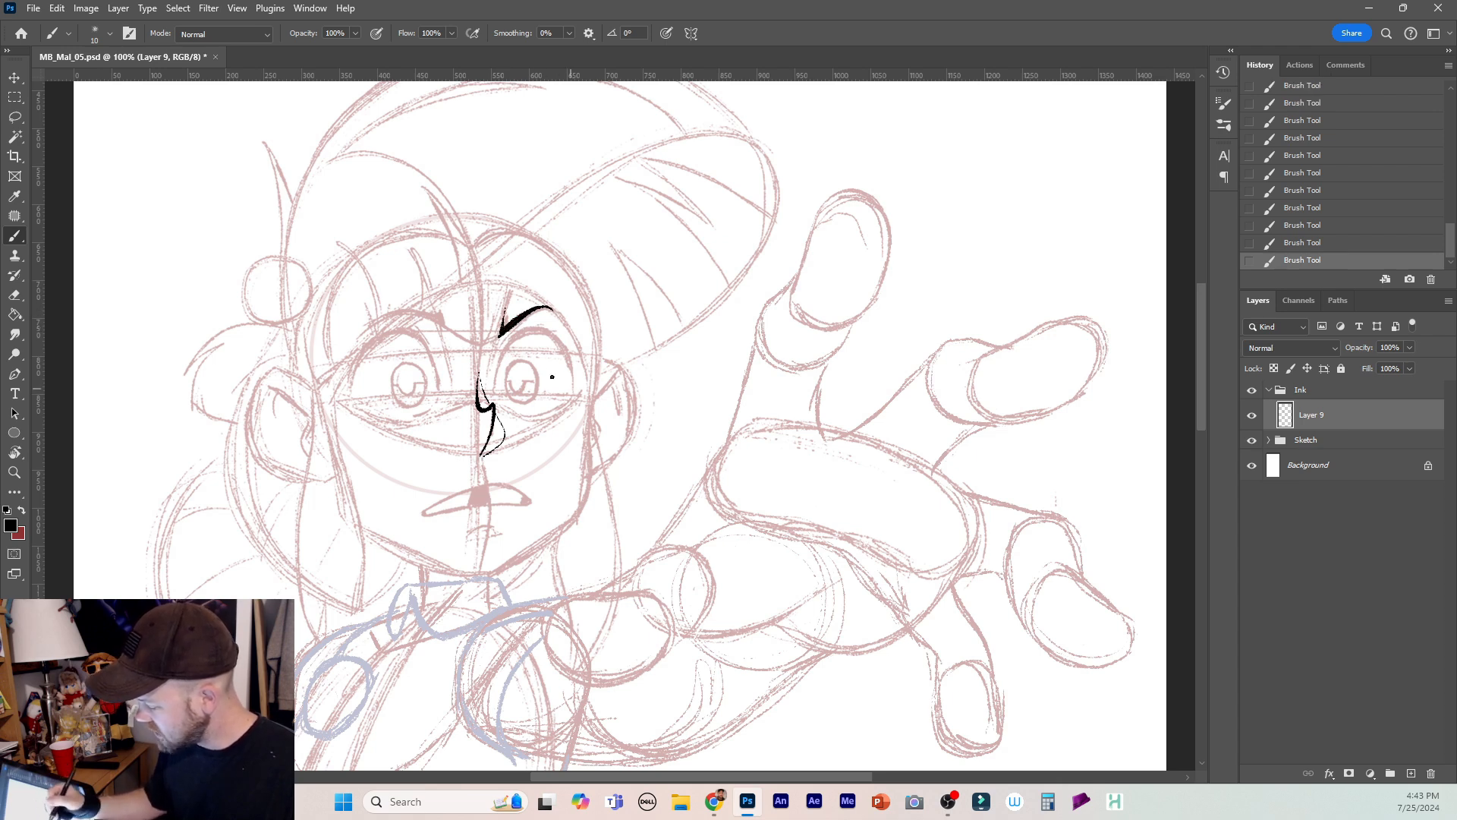
Ink thick upper lid arcs over both eyes and a thin lower lid under the eye nearer the outstretched hand.
{"action": "mouse_move", "coordinate": [440, 315]}
{"action": "left_mouse_down"}
{"action": "mouse_move", "coordinate": [497, 372]}
{"action": "mouse_move", "coordinate": [507, 349]}
{"action": "mouse_move", "coordinate": [549, 332]}
{"action": "mouse_move", "coordinate": [575, 384]}
{"action": "left_mouse_up"}
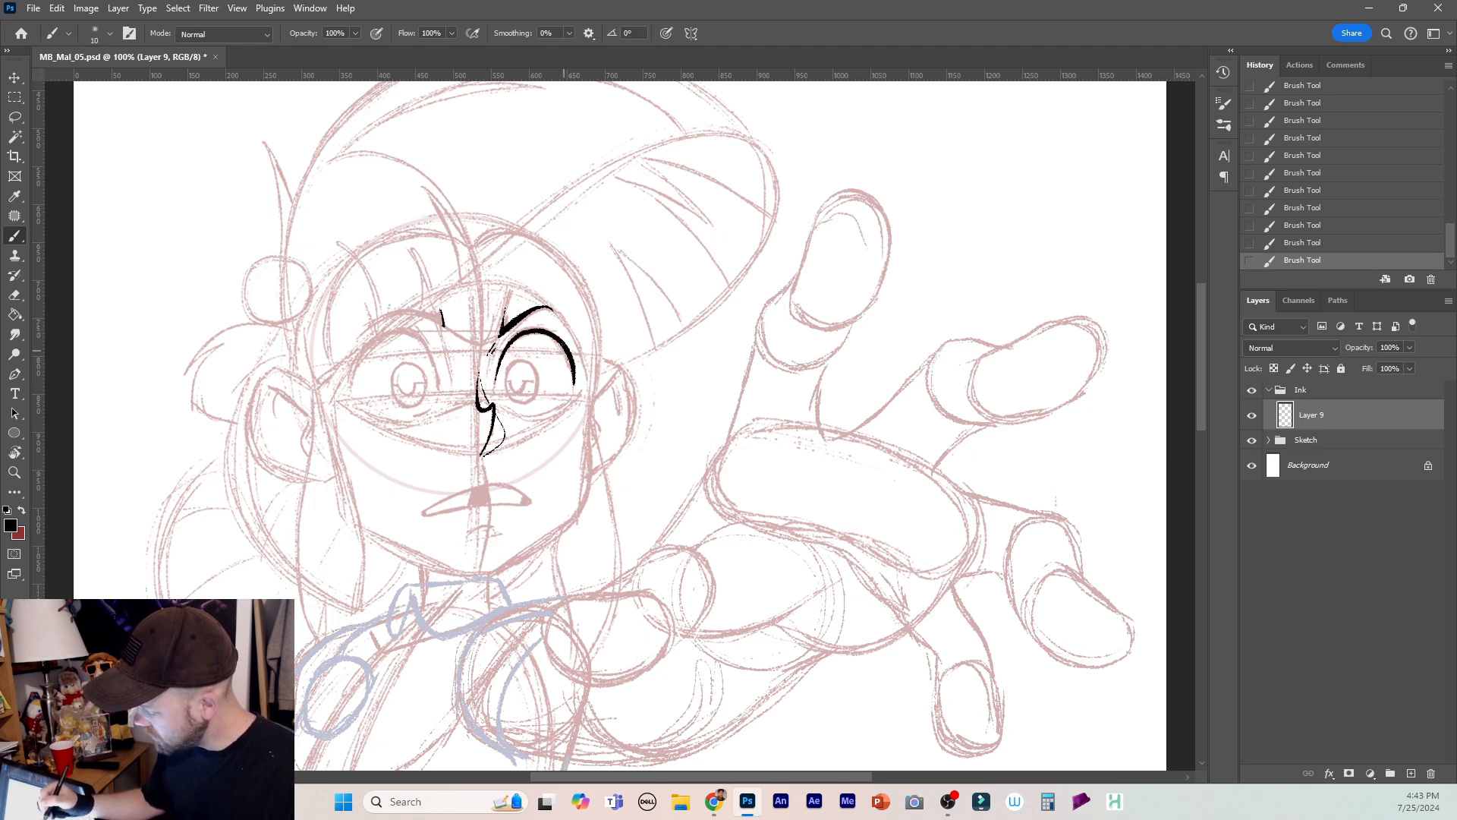
{"action": "mouse_move", "coordinate": [503, 349]}
{"action": "left_mouse_down"}
{"action": "mouse_move", "coordinate": [532, 328]}
{"action": "mouse_move", "coordinate": [557, 335]}
{"action": "mouse_move", "coordinate": [578, 386]}
{"action": "mouse_move", "coordinate": [555, 415]}
{"action": "mouse_move", "coordinate": [578, 396]}
{"action": "left_mouse_up"}
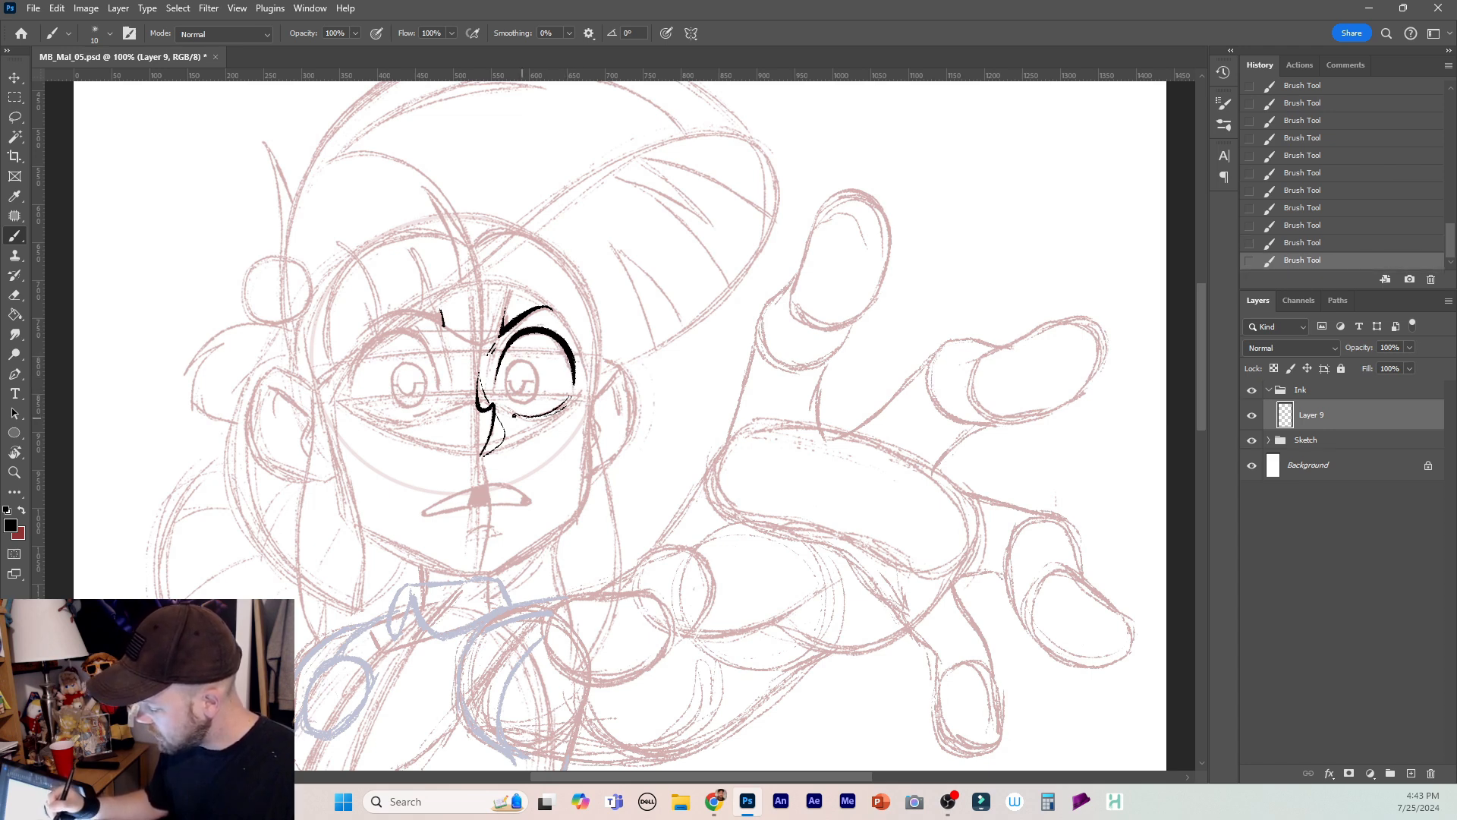
{"action": "left_click_drag", "start_coordinate": [438, 387], "coordinate": [411, 332]}
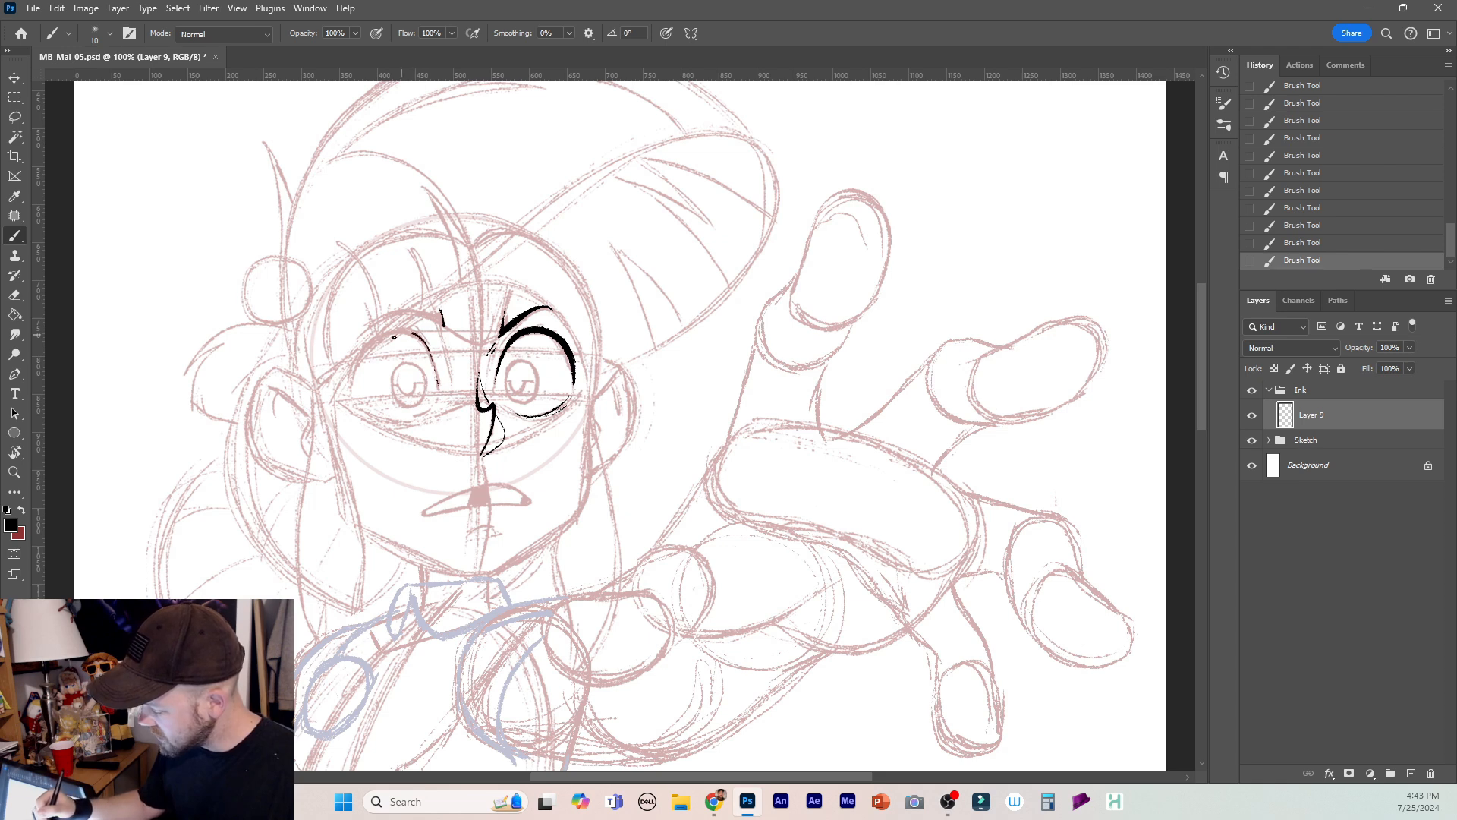
{"action": "mouse_move", "coordinate": [351, 377]}
{"action": "left_mouse_down"}
{"action": "mouse_move", "coordinate": [378, 337]}
{"action": "mouse_move", "coordinate": [431, 346]}
{"action": "left_mouse_up"}
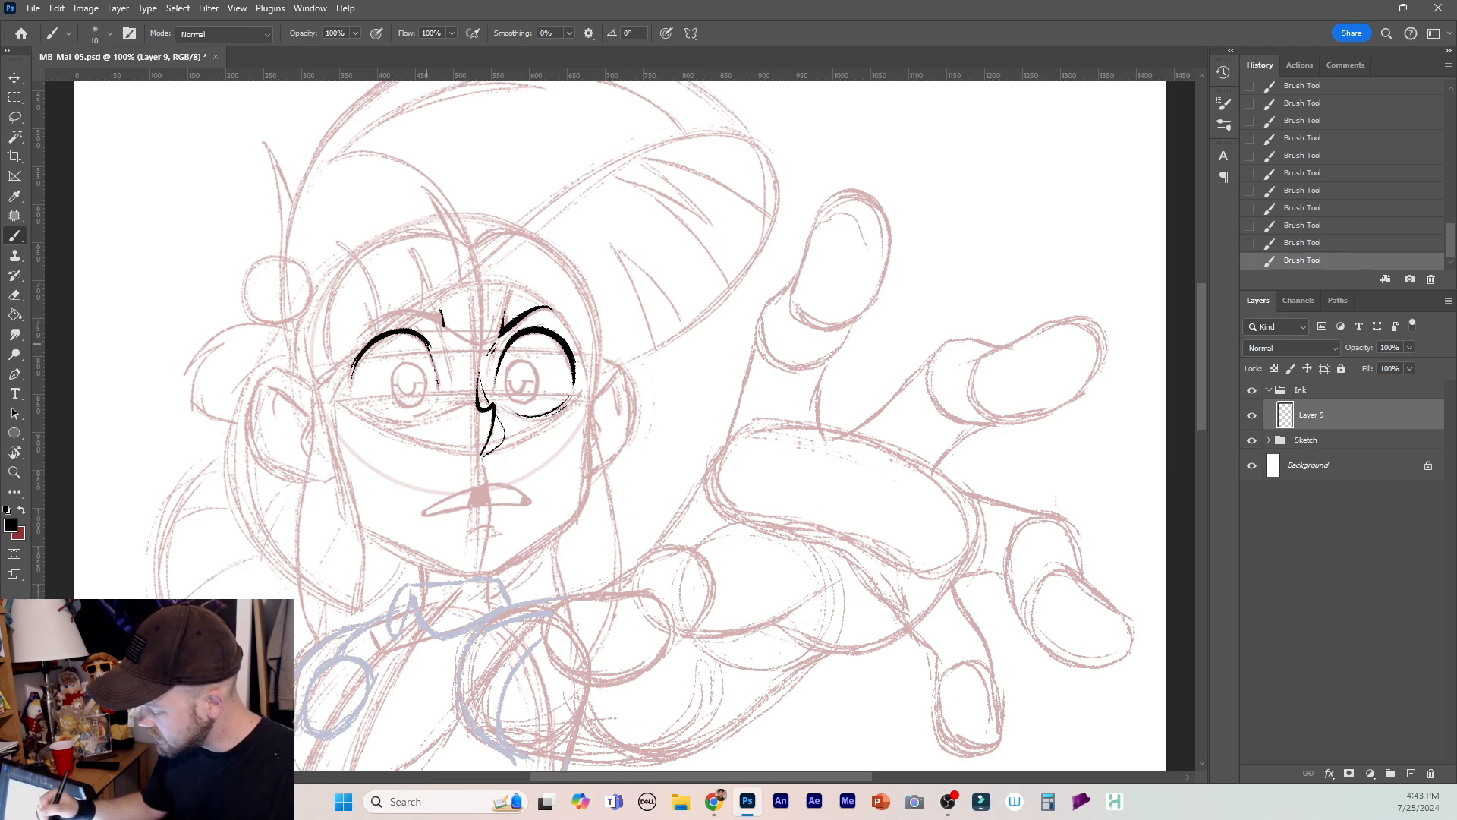
{"action": "key", "text": "ctrl+z"}
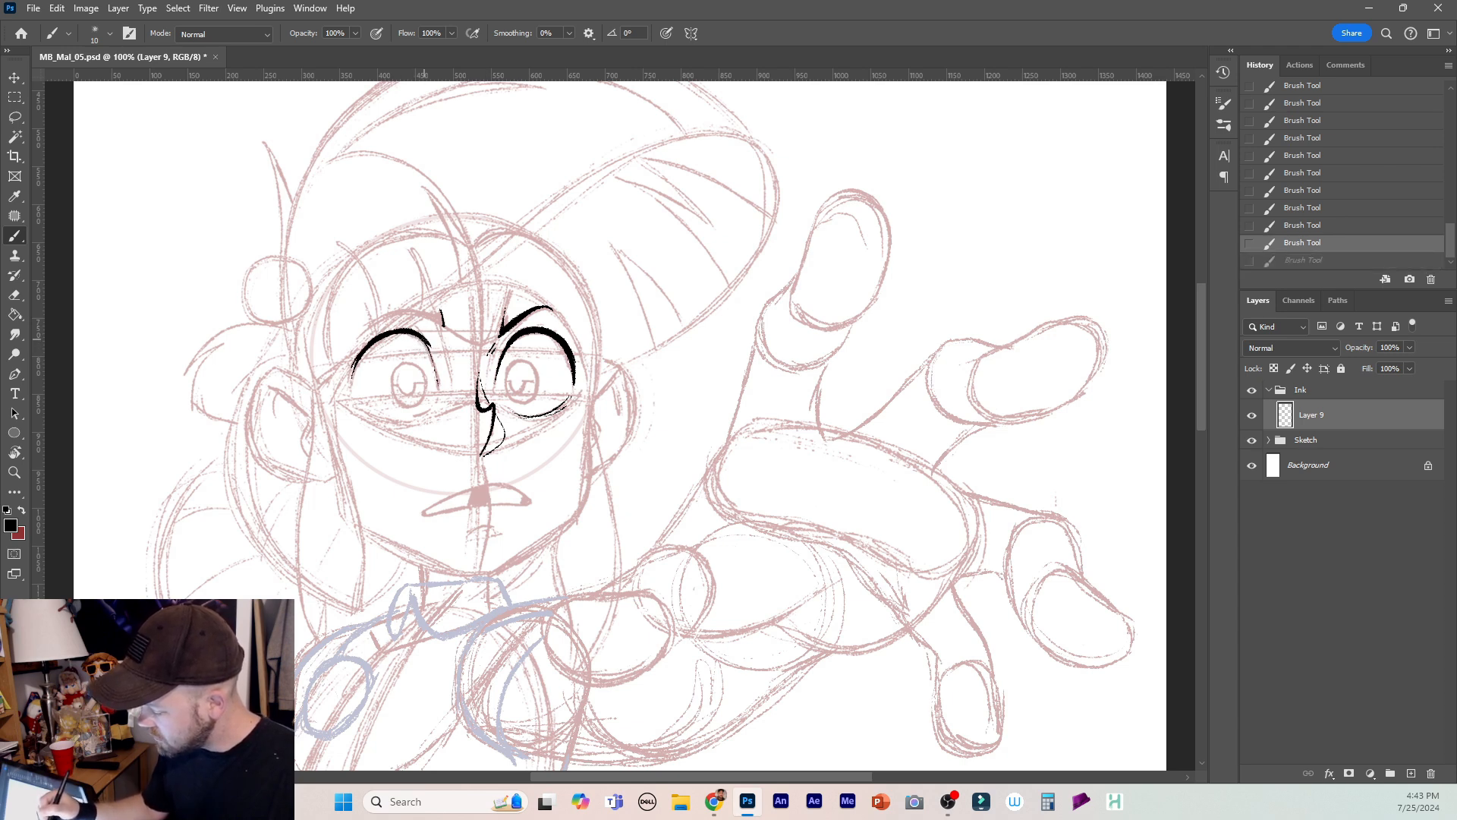
{"action": "left_click_drag", "start_coordinate": [351, 374], "coordinate": [372, 340]}
{"action": "key", "text": "ctrl+z"}
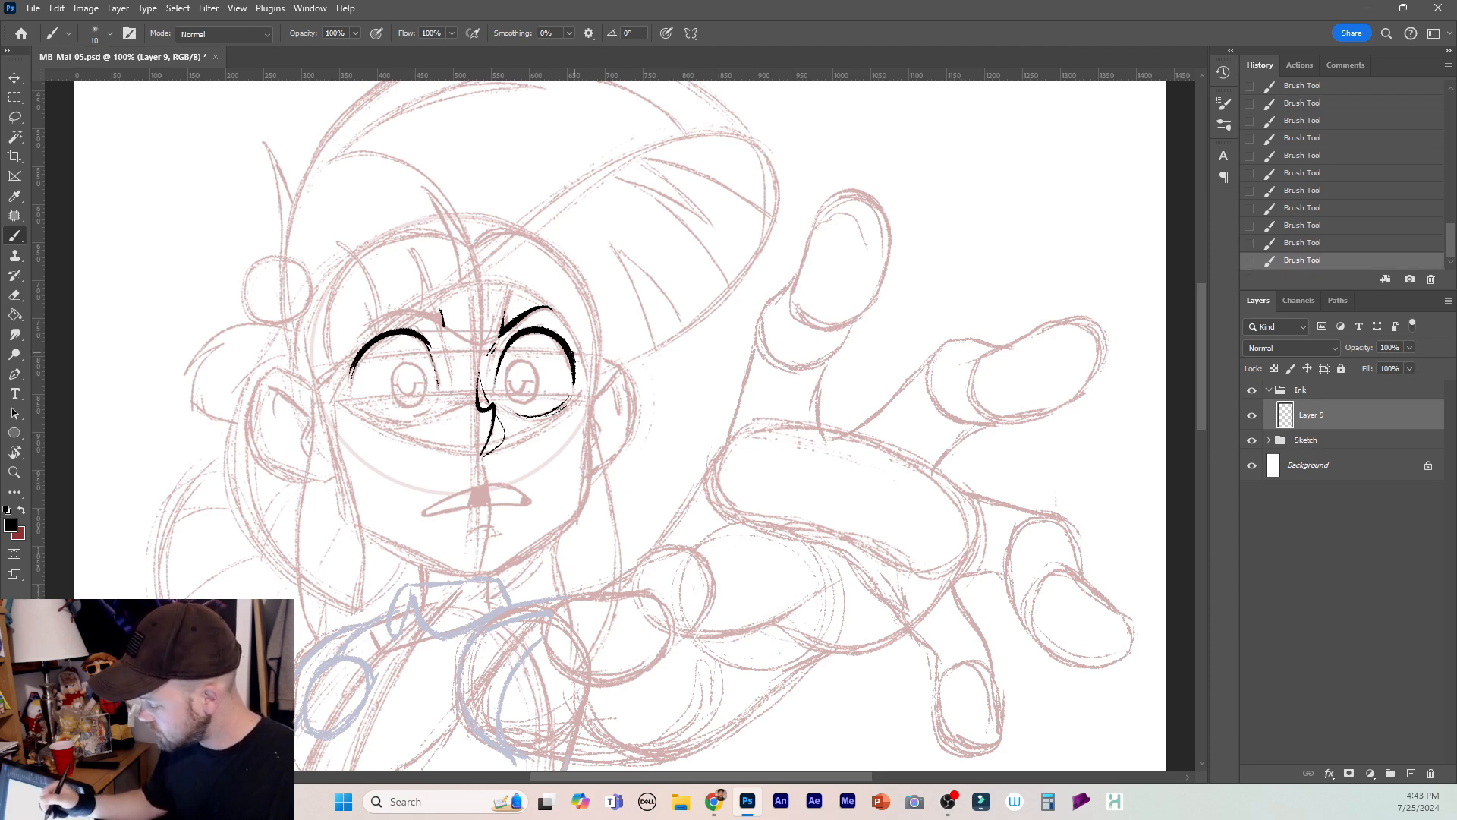
{"action": "left_click_drag", "start_coordinate": [526, 326], "coordinate": [564, 334]}
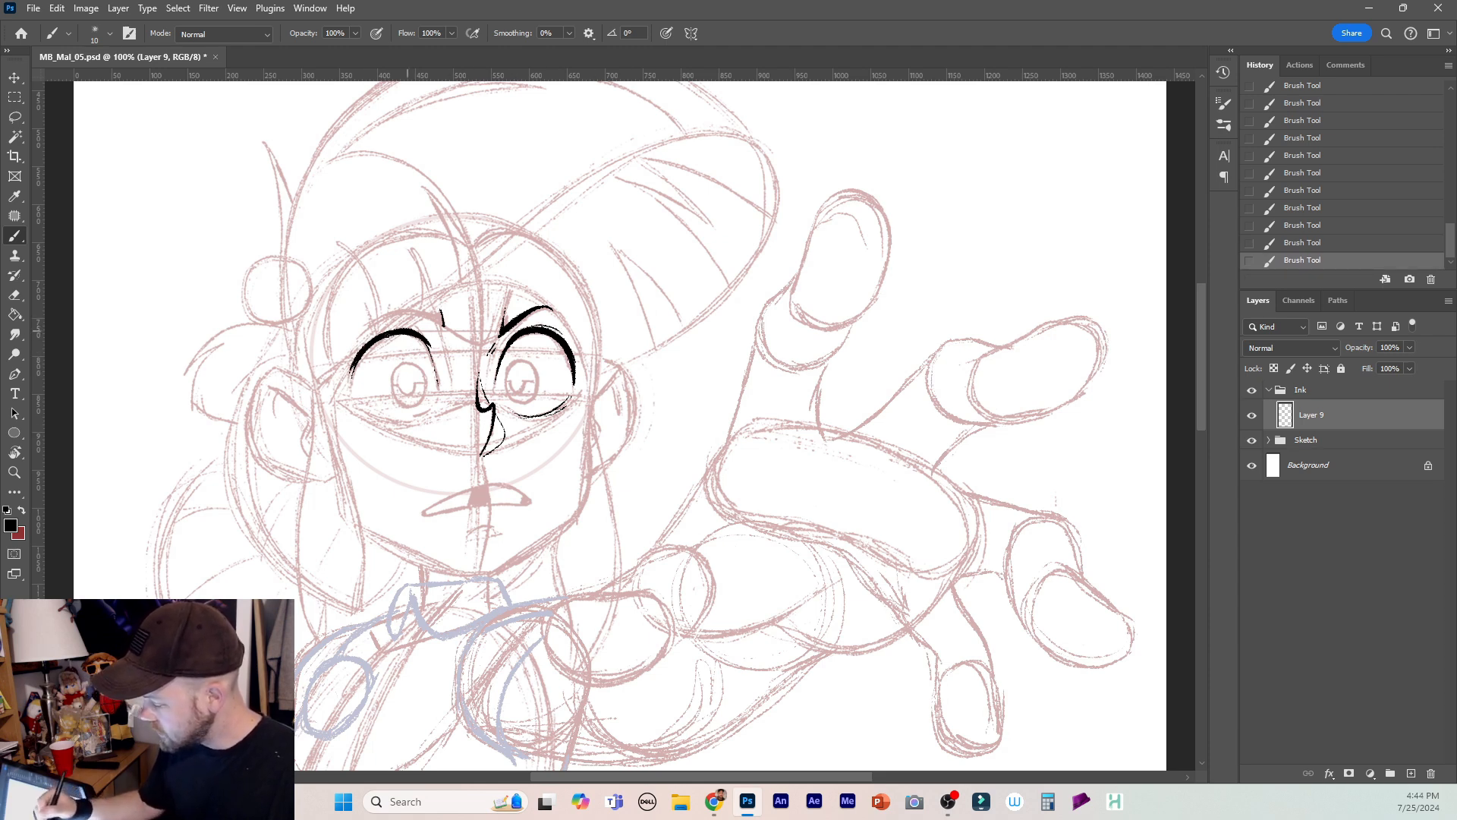
{"action": "left_click_drag", "start_coordinate": [382, 332], "coordinate": [410, 328]}
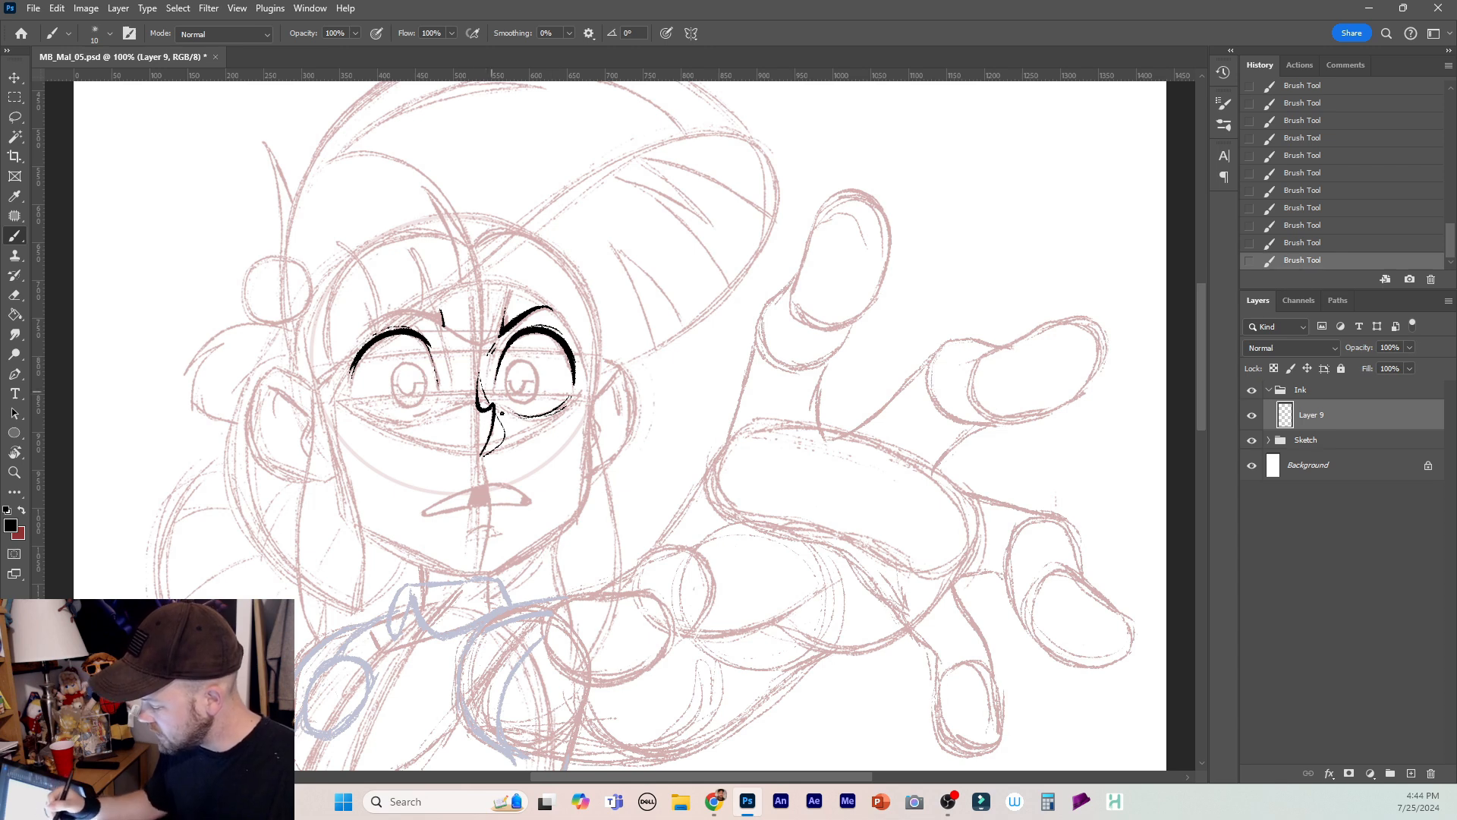
Ink the oval iris and the small U-shaped pupil mark in the eye nearer the outstretched hand.
{"action": "mouse_move", "coordinate": [508, 363]}
{"action": "left_mouse_down"}
{"action": "mouse_move", "coordinate": [510, 399]}
{"action": "mouse_move", "coordinate": [527, 404]}
{"action": "mouse_move", "coordinate": [534, 365]}
{"action": "mouse_move", "coordinate": [524, 387]}
{"action": "left_mouse_up"}
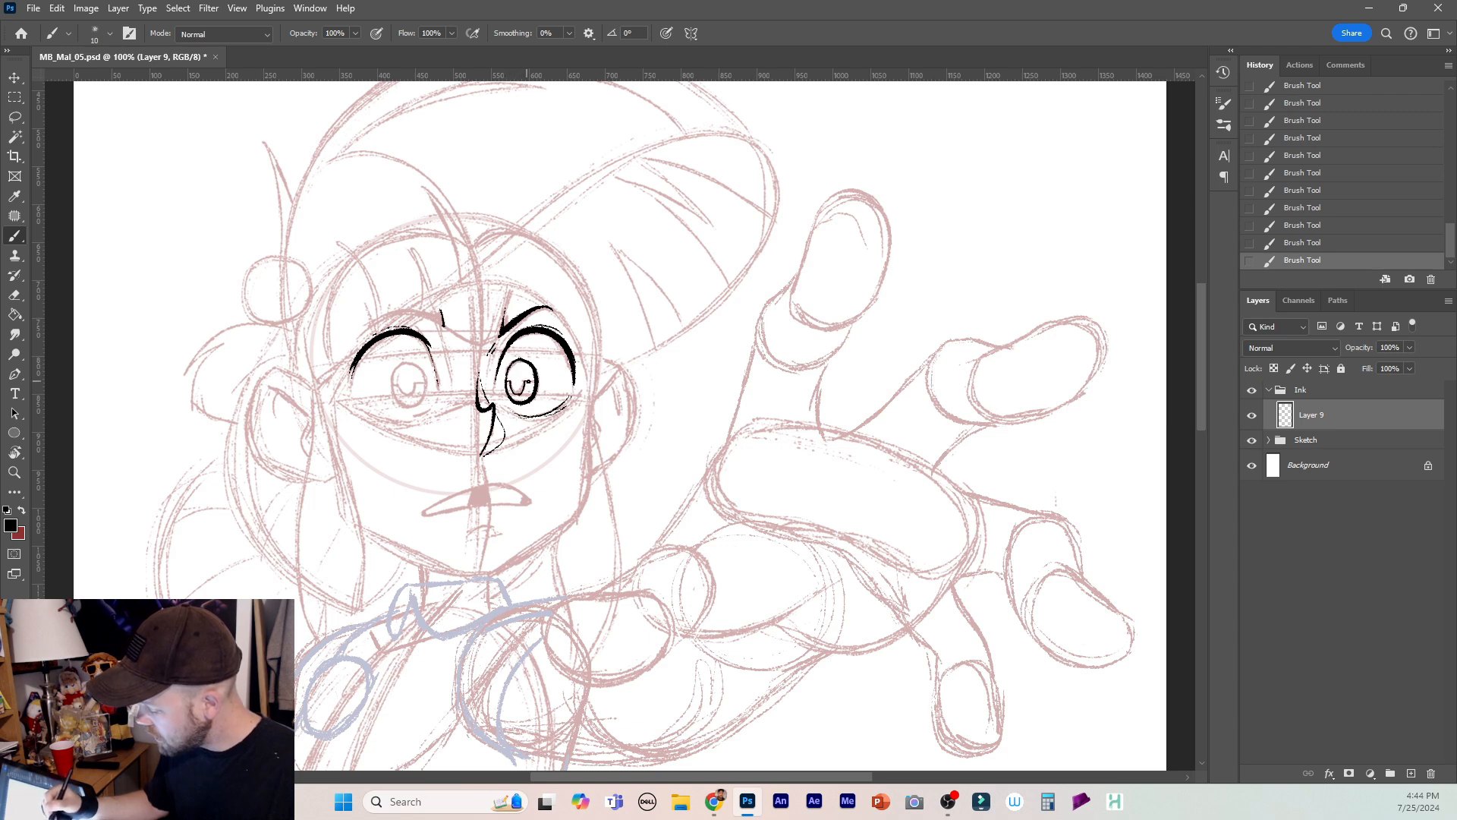
{"action": "key", "text": "ctrl+z"}
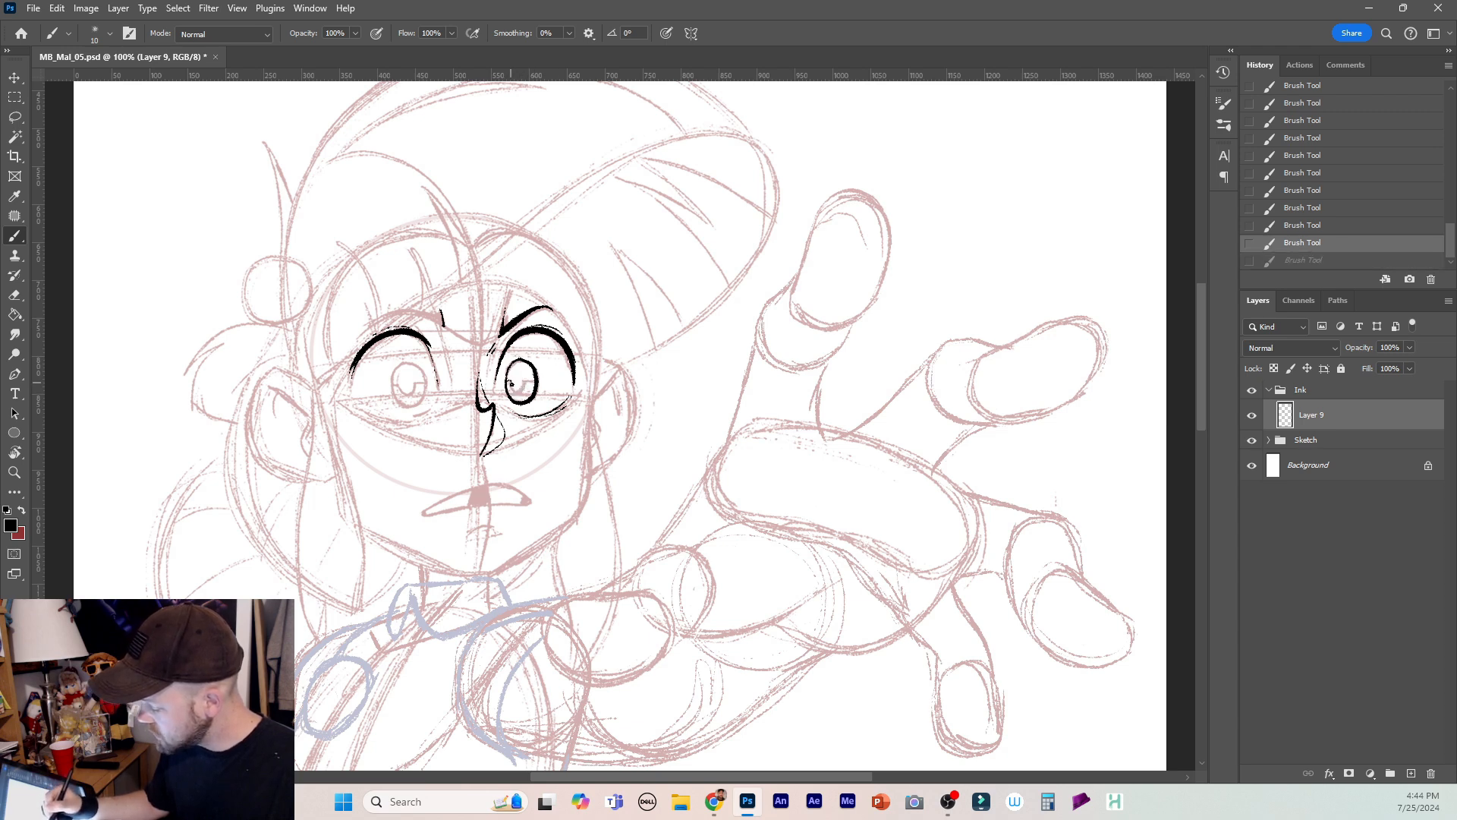
{"action": "left_click_drag", "start_coordinate": [512, 384], "coordinate": [536, 379]}
{"action": "key", "text": "ctrl+z"}
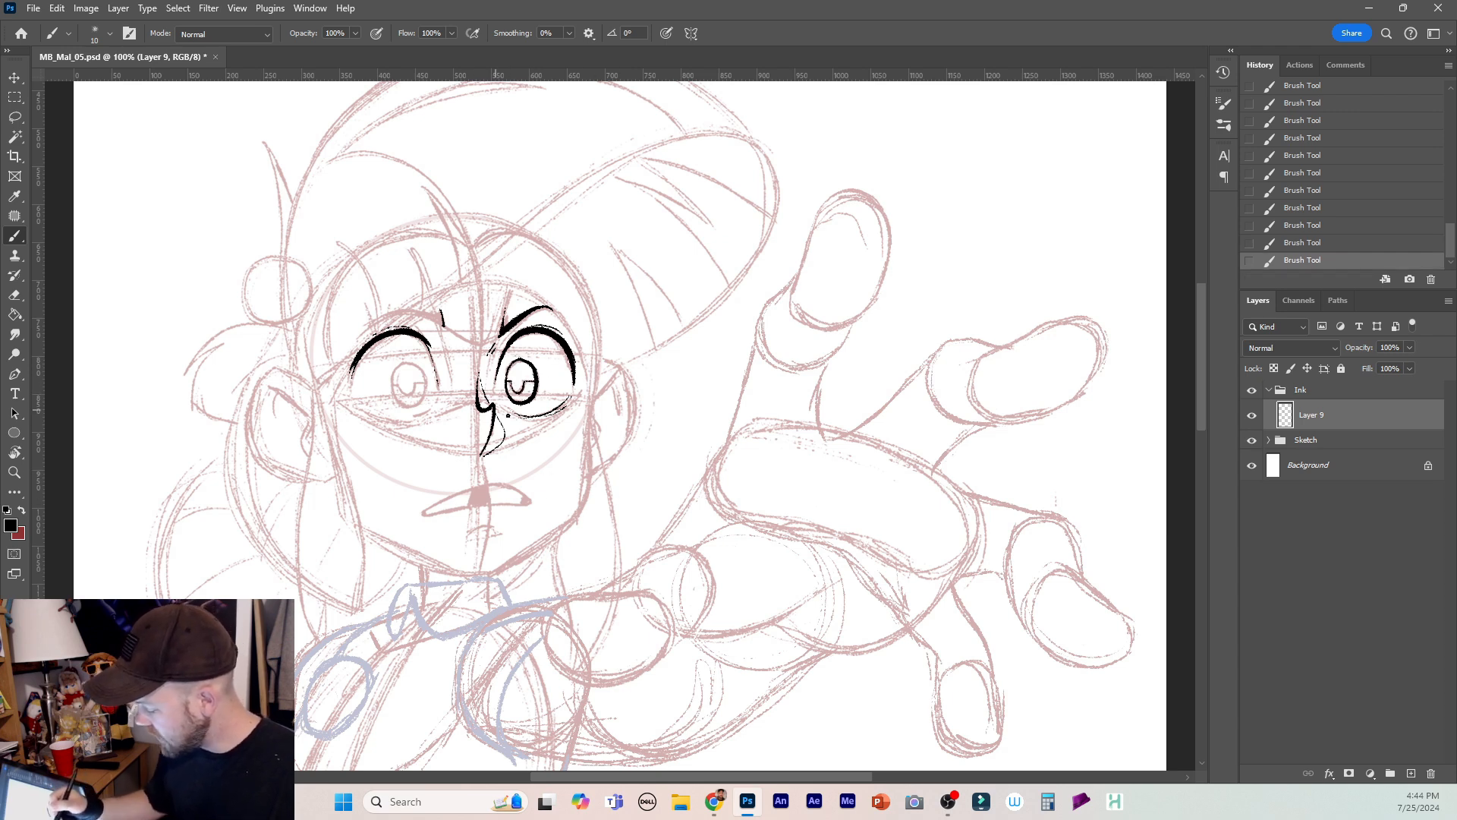
Ink thin crease lines under both eyes, running outward from the bridge of the nose.
{"action": "left_click_drag", "start_coordinate": [447, 415], "coordinate": [488, 402]}
{"action": "mouse_move", "coordinate": [475, 396]}
{"action": "left_mouse_down"}
{"action": "mouse_move", "coordinate": [445, 407]}
{"action": "mouse_move", "coordinate": [567, 411]}
{"action": "left_mouse_up"}
{"action": "left_click_drag", "start_coordinate": [433, 418], "coordinate": [406, 426]}
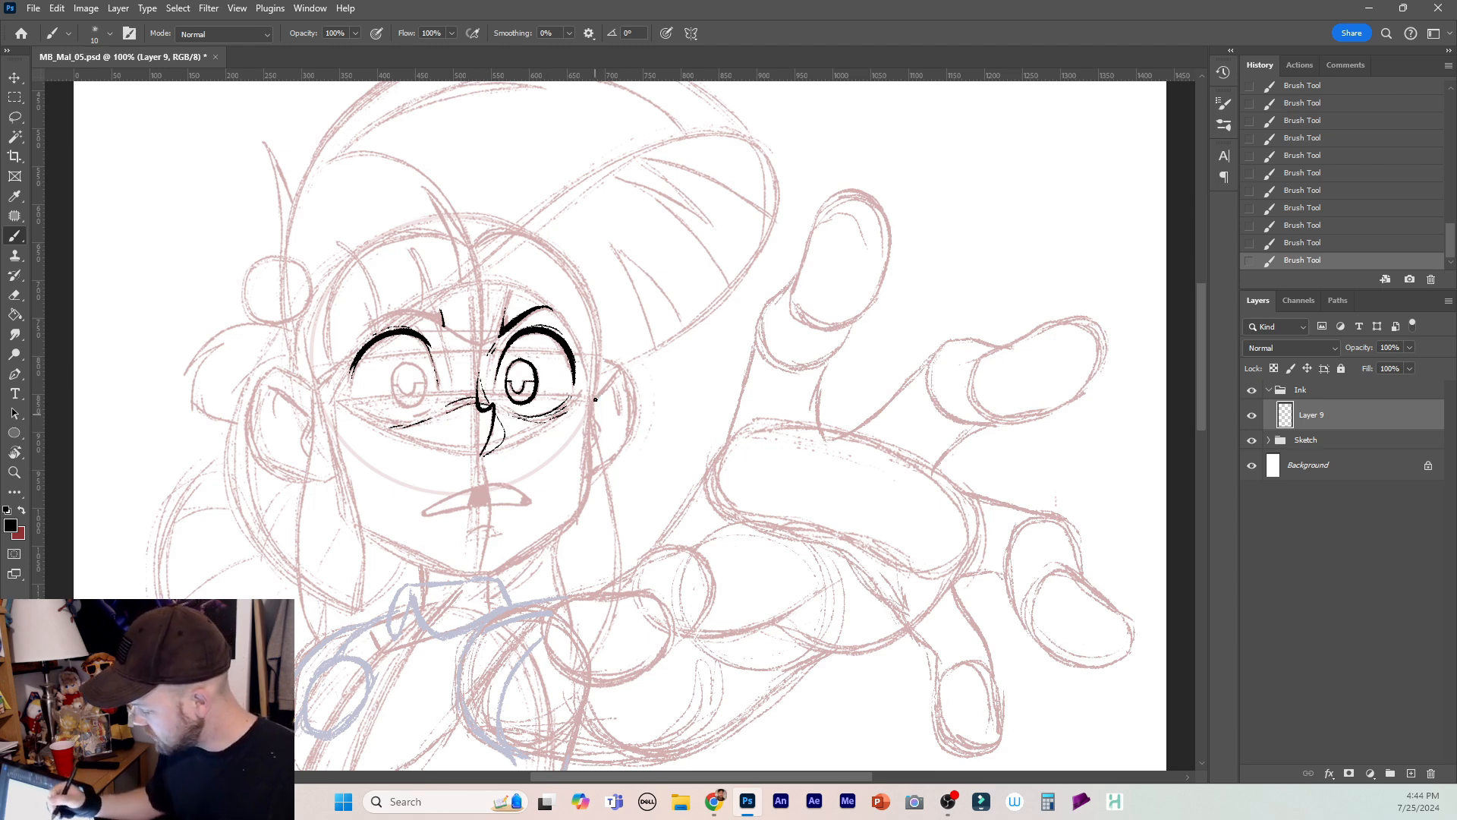
Ink the jawline from the hand-side cheek around the chin, redrawing it once, and erase the section beyond the chin.
{"action": "mouse_move", "coordinate": [596, 374]}
{"action": "left_mouse_down"}
{"action": "mouse_move", "coordinate": [588, 490]}
{"action": "mouse_move", "coordinate": [558, 526]}
{"action": "mouse_move", "coordinate": [475, 572]}
{"action": "mouse_move", "coordinate": [361, 531]}
{"action": "left_mouse_up"}
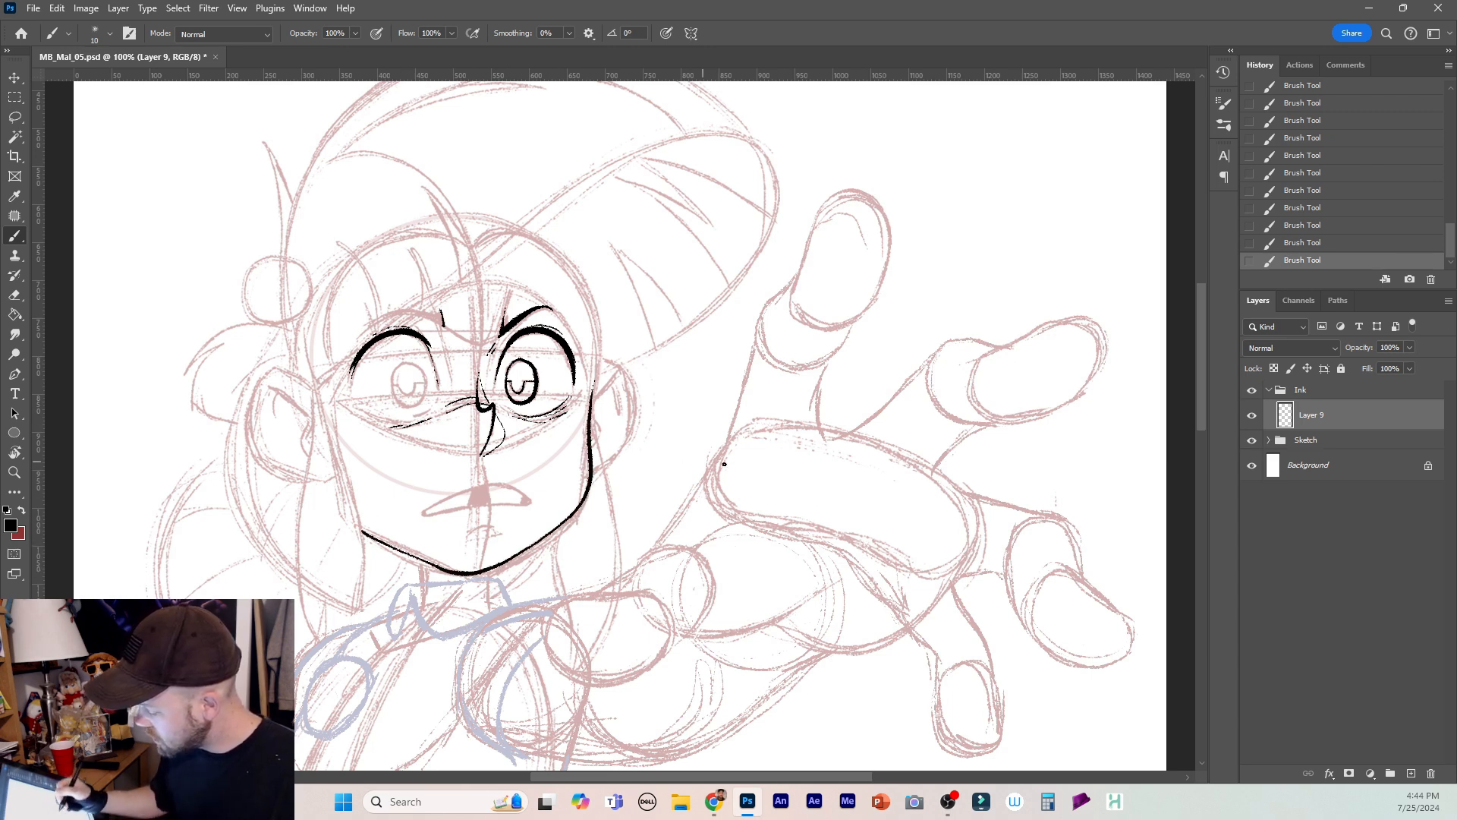
{"action": "key", "text": "ctrl+z"}
{"action": "mouse_move", "coordinate": [596, 382]}
{"action": "left_mouse_down"}
{"action": "mouse_move", "coordinate": [575, 517]}
{"action": "mouse_move", "coordinate": [535, 545]}
{"action": "mouse_move", "coordinate": [486, 574]}
{"action": "mouse_move", "coordinate": [441, 574]}
{"action": "mouse_move", "coordinate": [362, 534]}
{"action": "left_mouse_up"}
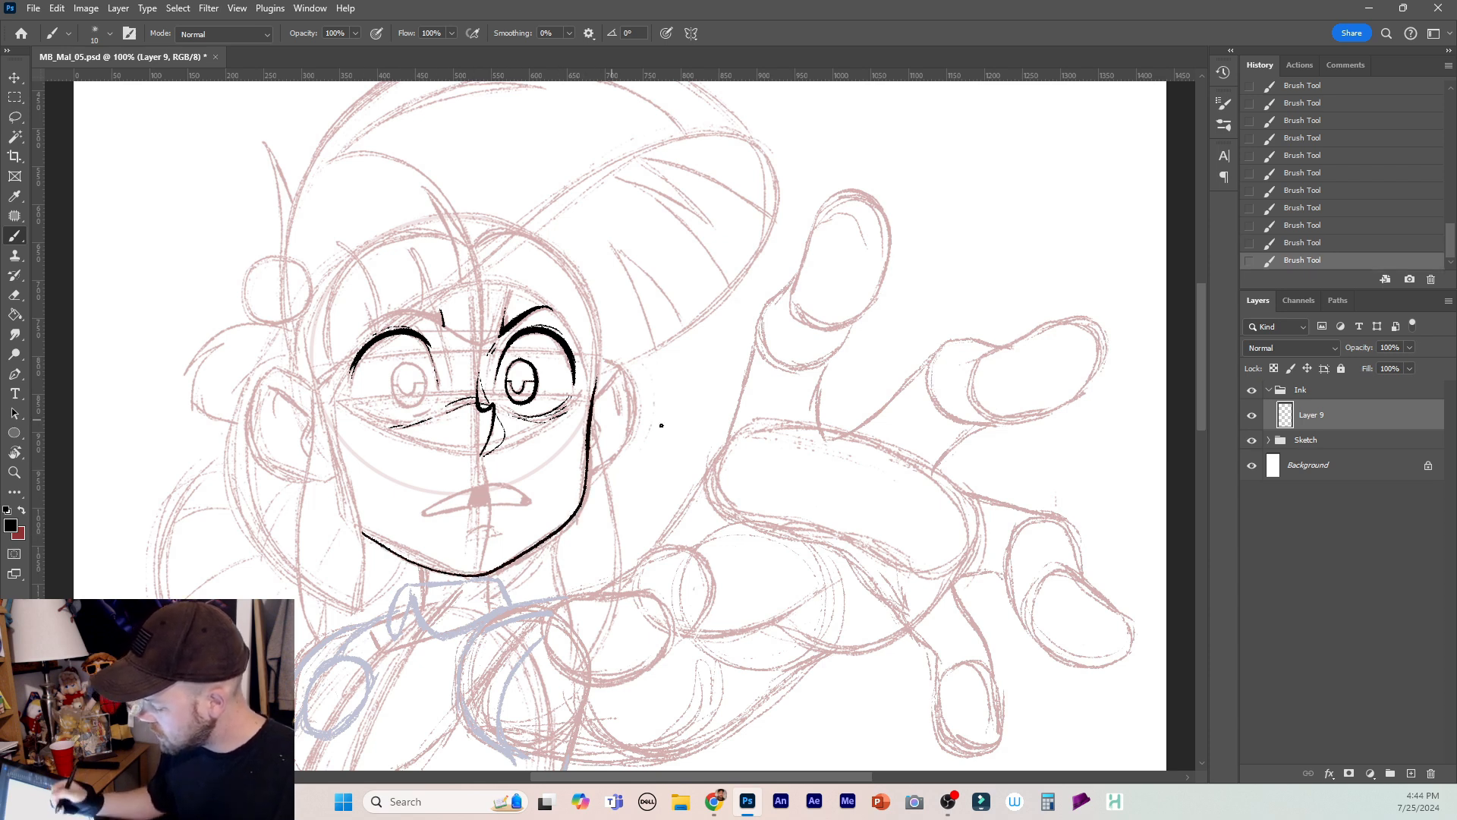
{"action": "key", "text": "e"}
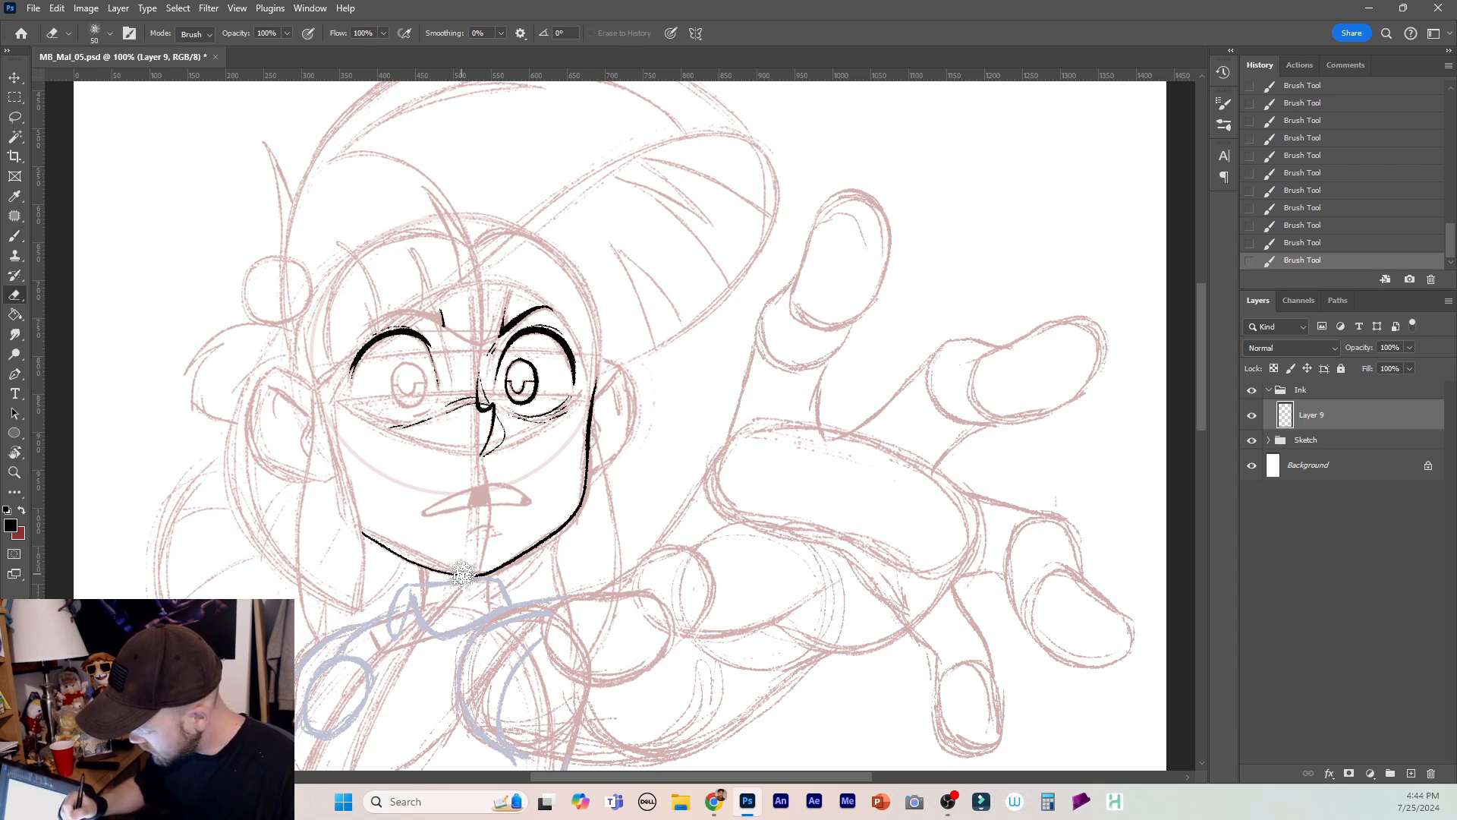
{"action": "left_click_drag", "start_coordinate": [463, 574], "coordinate": [364, 532]}
{"action": "key", "text": "b"}
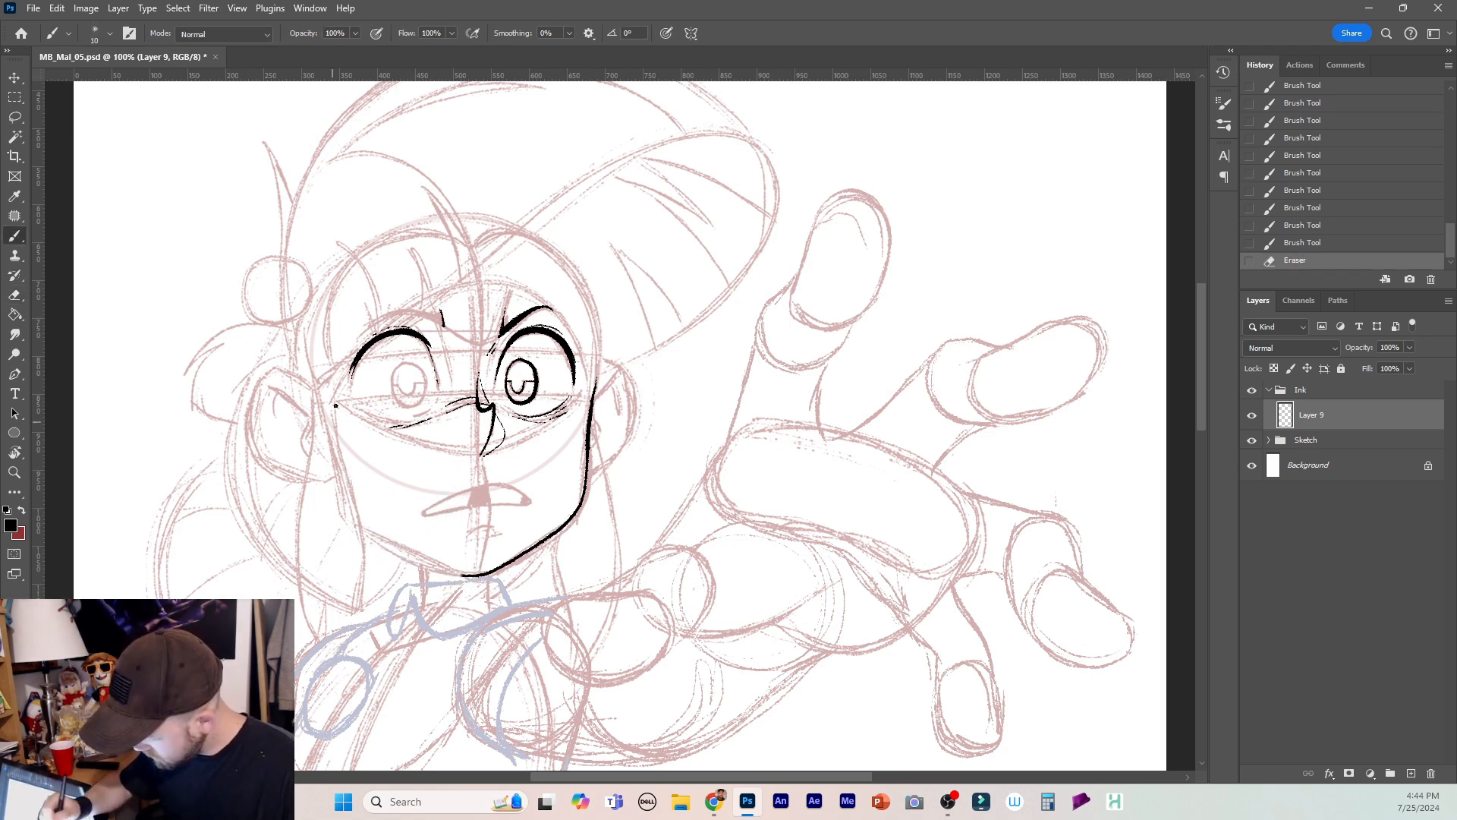
Ink the long pointed hair lock beside the cheek farther from the hand, with both outer edges and a thin inner strand.
{"action": "mouse_move", "coordinate": [311, 383]}
{"action": "left_mouse_down"}
{"action": "mouse_move", "coordinate": [296, 593]}
{"action": "mouse_move", "coordinate": [334, 649]}
{"action": "left_mouse_up"}
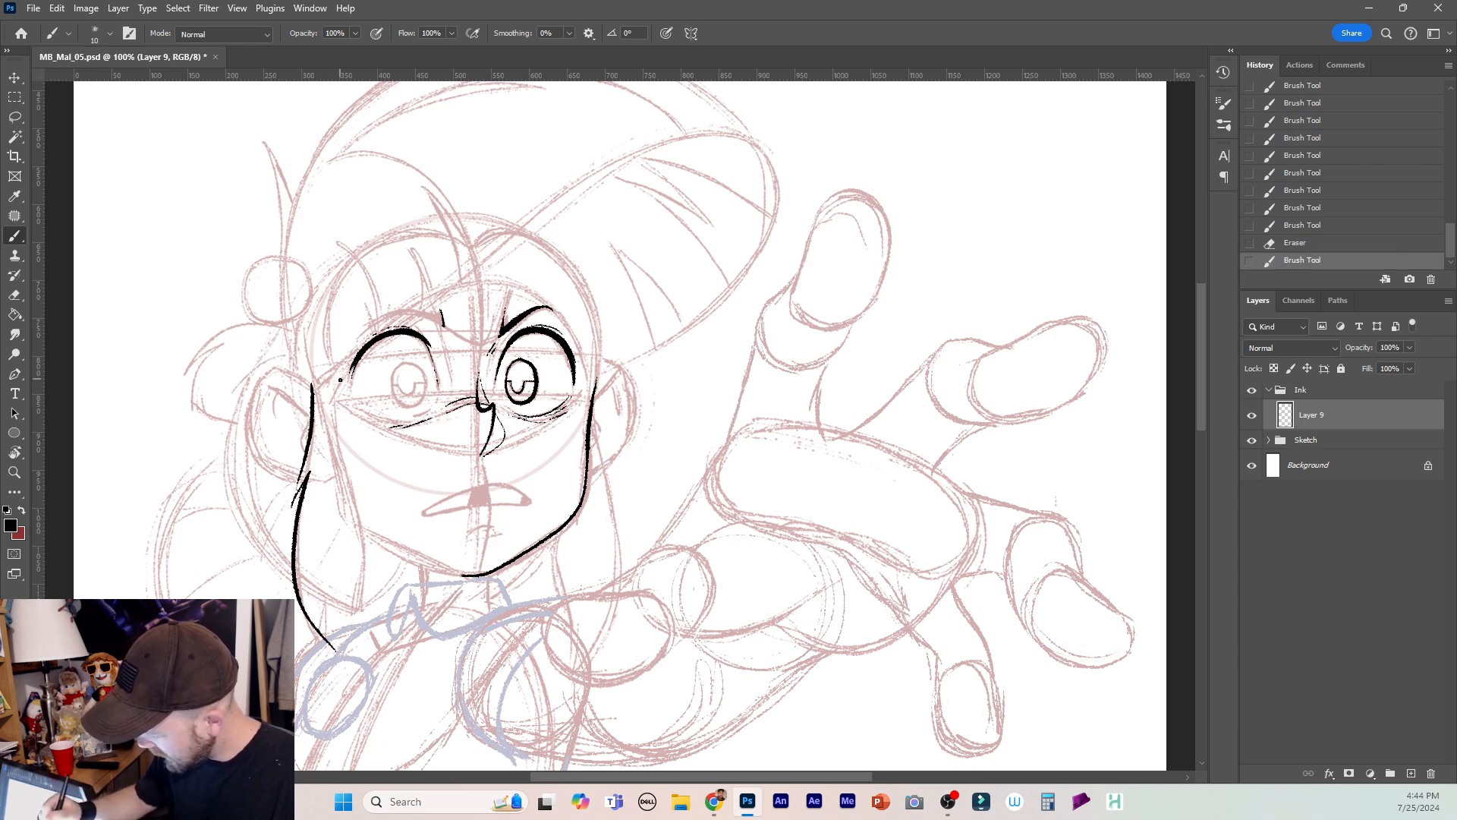
{"action": "left_click_drag", "start_coordinate": [336, 371], "coordinate": [367, 549]}
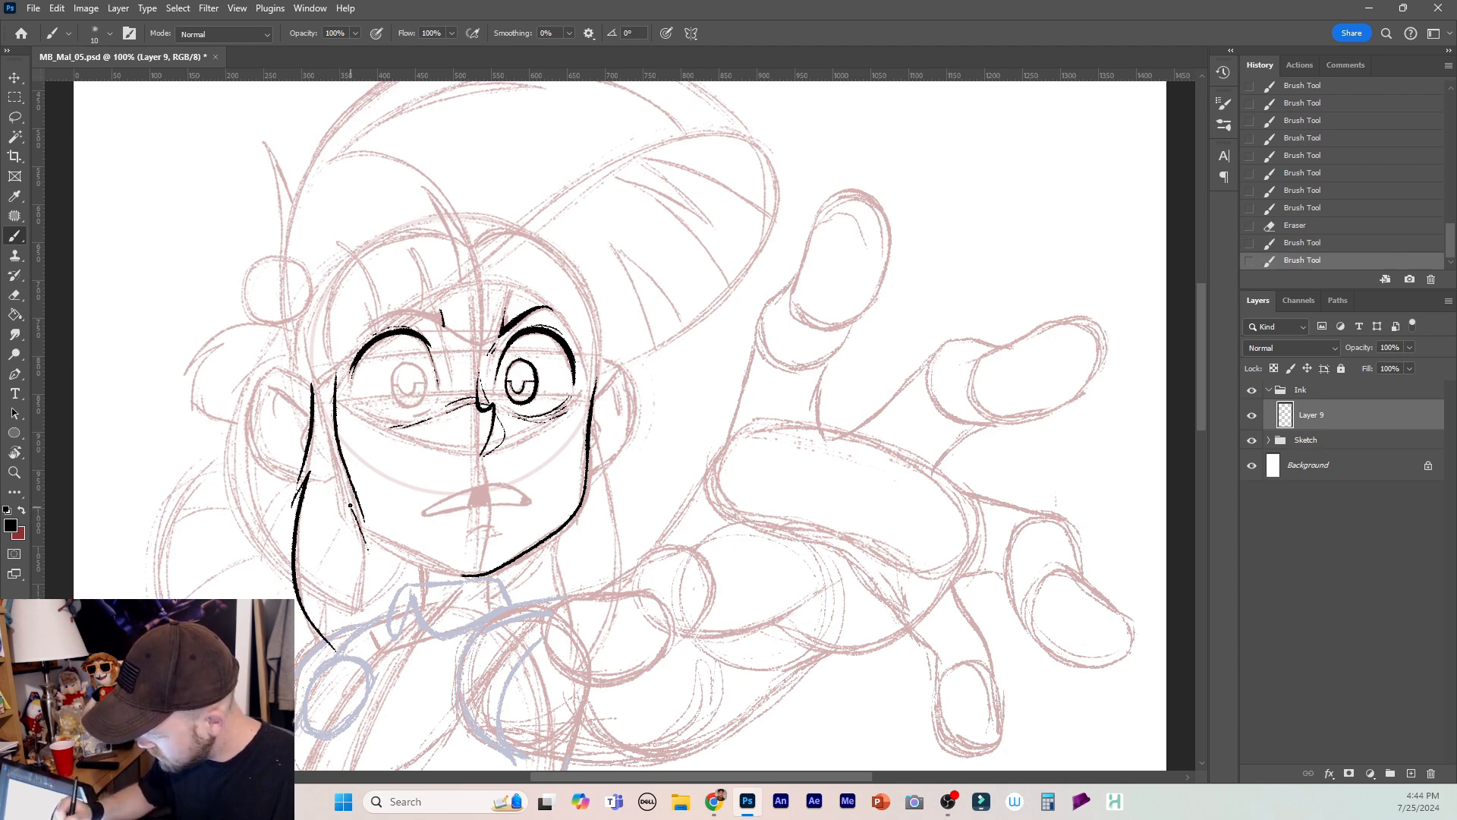
{"action": "key", "text": "ctrl+z"}
{"action": "mouse_move", "coordinate": [345, 495]}
{"action": "left_mouse_down"}
{"action": "mouse_move", "coordinate": [370, 558]}
{"action": "mouse_move", "coordinate": [352, 671]}
{"action": "left_mouse_up"}
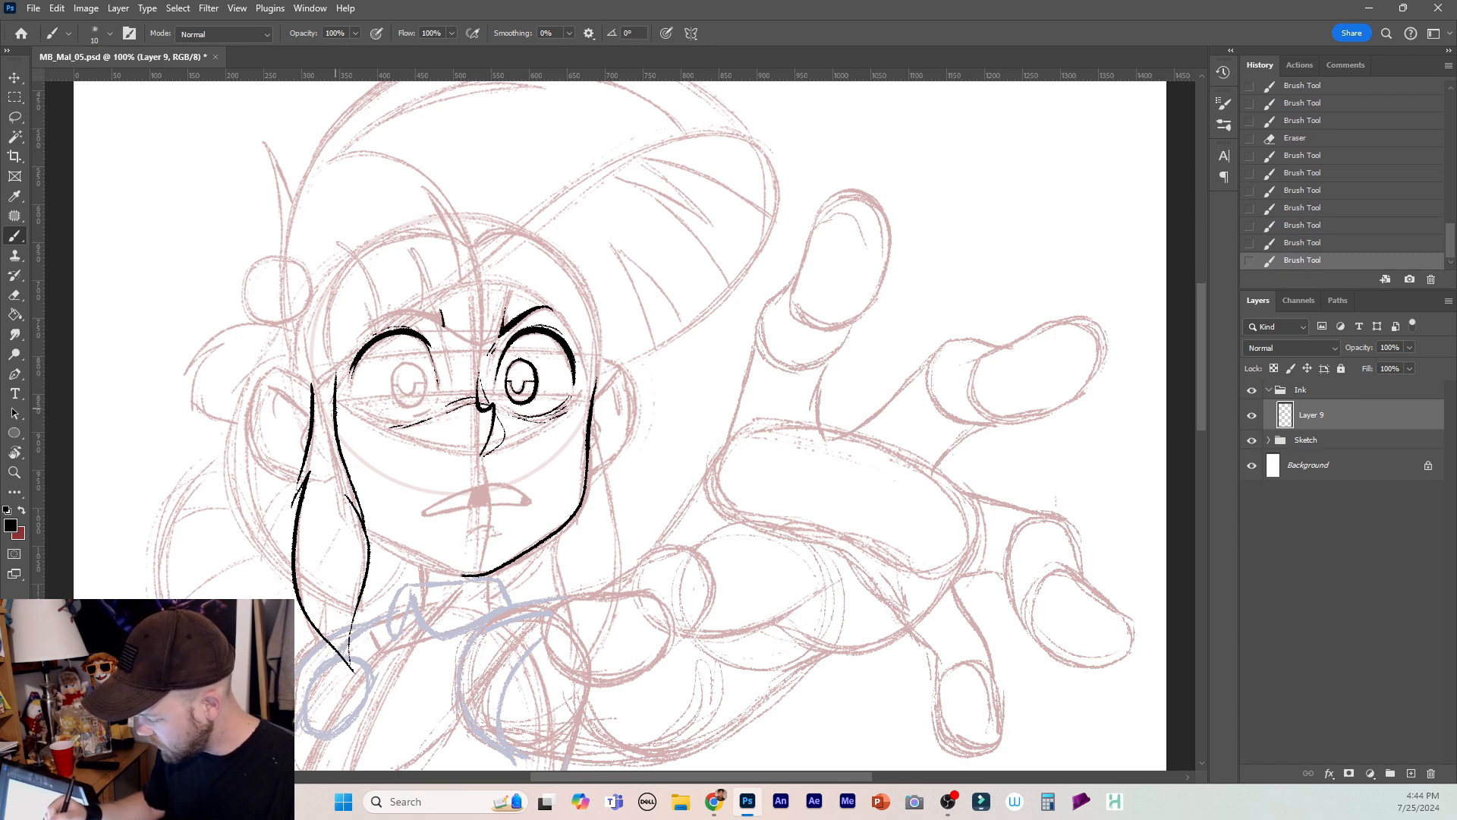
{"action": "mouse_move", "coordinate": [332, 423]}
{"action": "left_mouse_down"}
{"action": "mouse_move", "coordinate": [299, 566]}
{"action": "mouse_move", "coordinate": [314, 634]}
{"action": "mouse_move", "coordinate": [321, 492]}
{"action": "mouse_move", "coordinate": [309, 604]}
{"action": "left_mouse_up"}
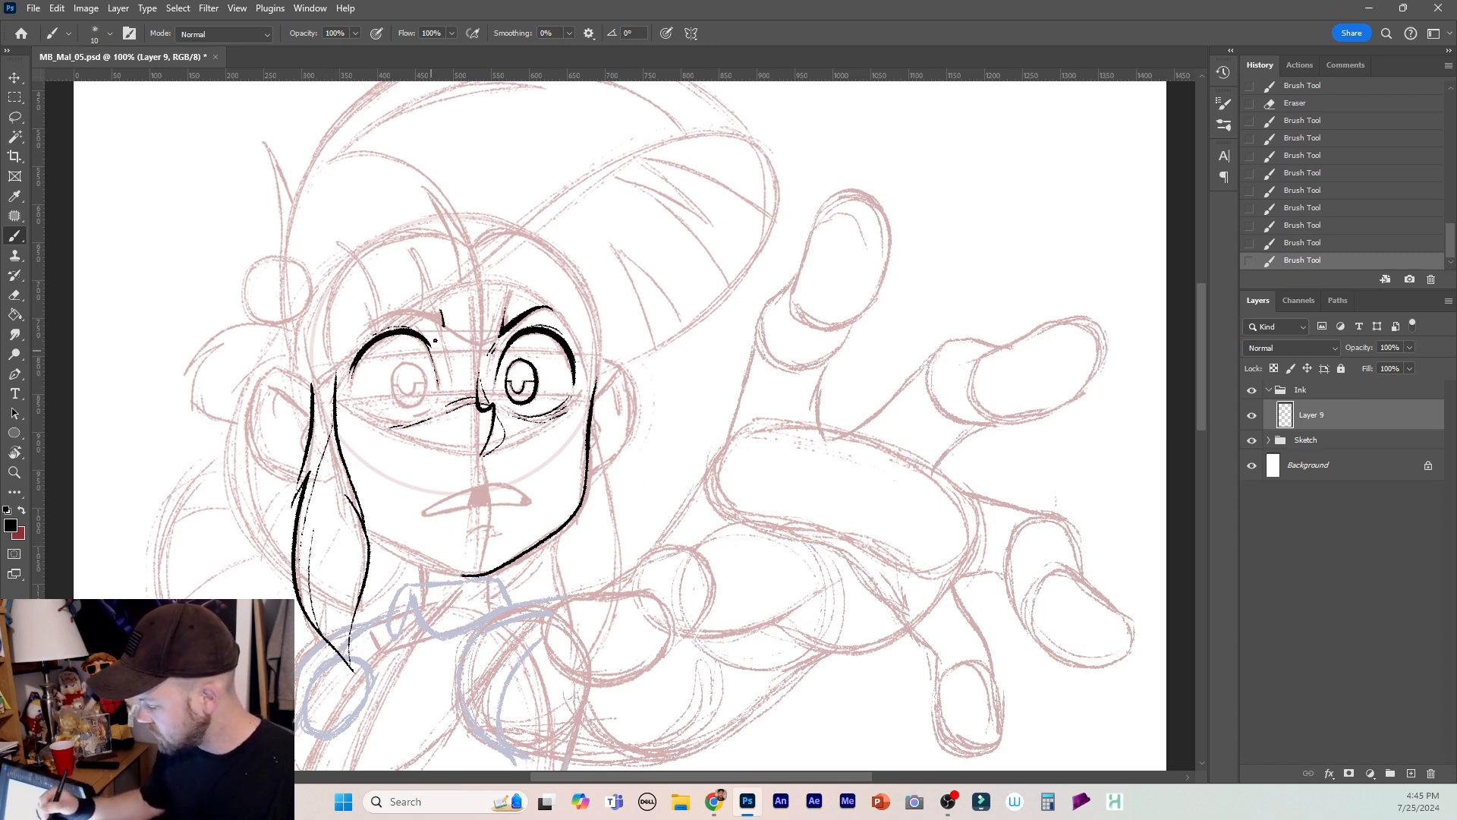
Ink the lower lid of the eye beside the long hair lock, undoing stray strokes around the eyes.
{"action": "left_click_drag", "start_coordinate": [434, 381], "coordinate": [429, 349]}
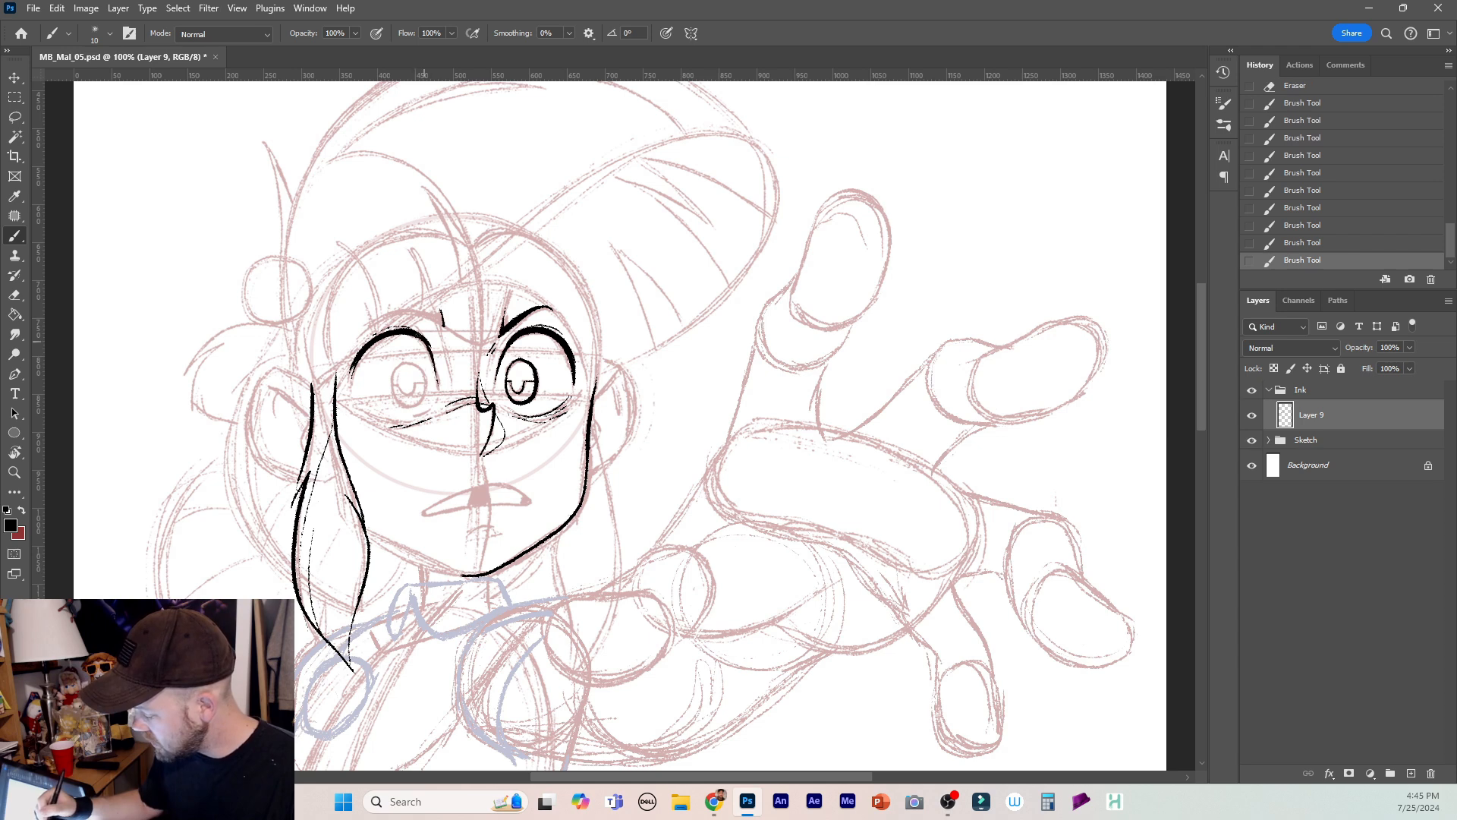
{"action": "key", "text": "ctrl+z"}
{"action": "mouse_move", "coordinate": [385, 423]}
{"action": "left_mouse_down"}
{"action": "mouse_move", "coordinate": [371, 415]}
{"action": "mouse_move", "coordinate": [412, 422]}
{"action": "mouse_move", "coordinate": [432, 407]}
{"action": "mouse_move", "coordinate": [372, 414]}
{"action": "left_mouse_up"}
{"action": "key", "text": "ctrl+z"}
{"action": "key", "text": "ctrl+z"}
{"action": "key", "text": "ctrl+z"}
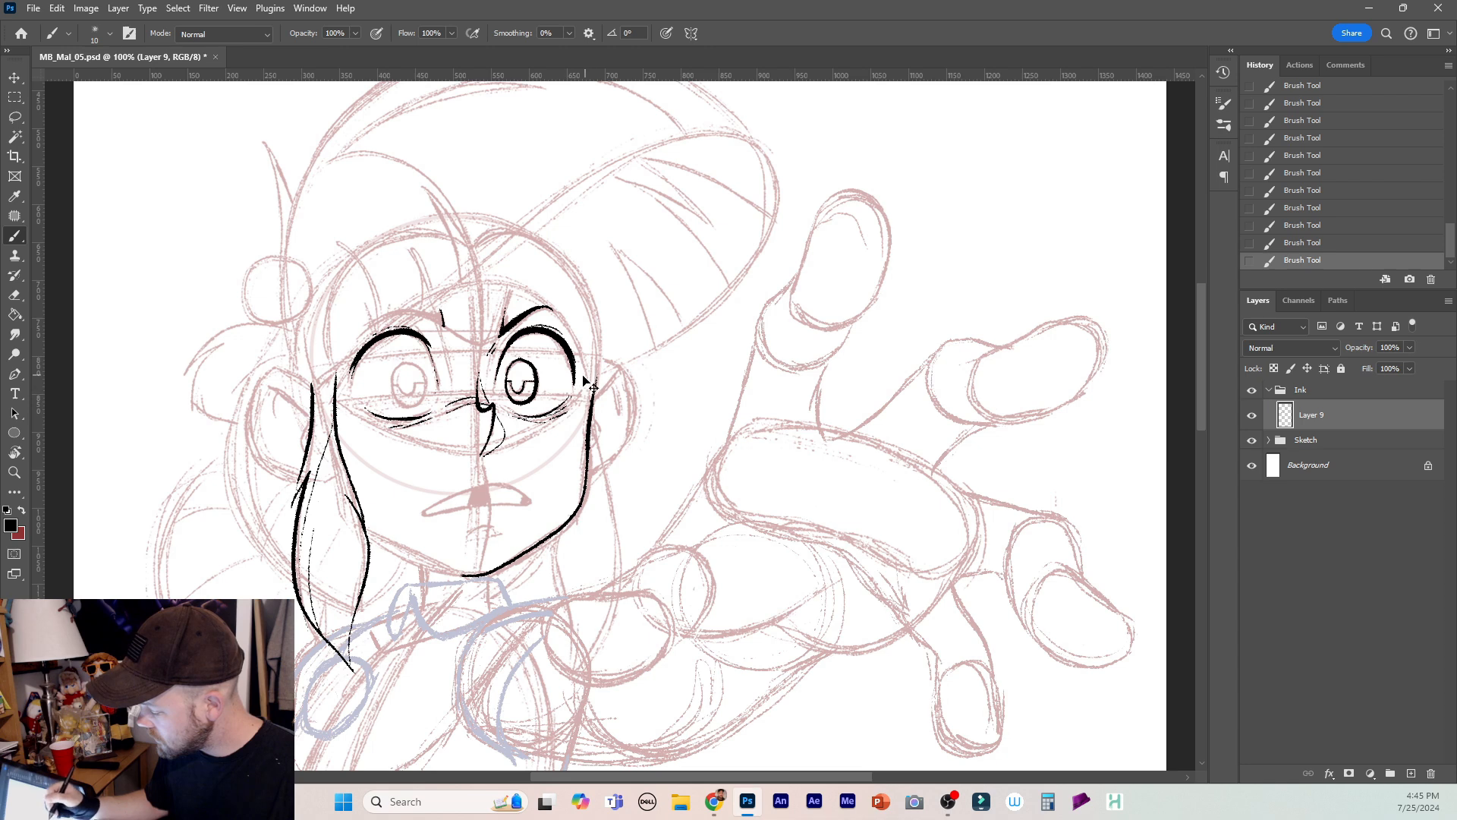
{"action": "key", "text": "ctrl+z"}
{"action": "key", "text": "ctrl+z"}
{"action": "key", "text": "ctrl+z"}
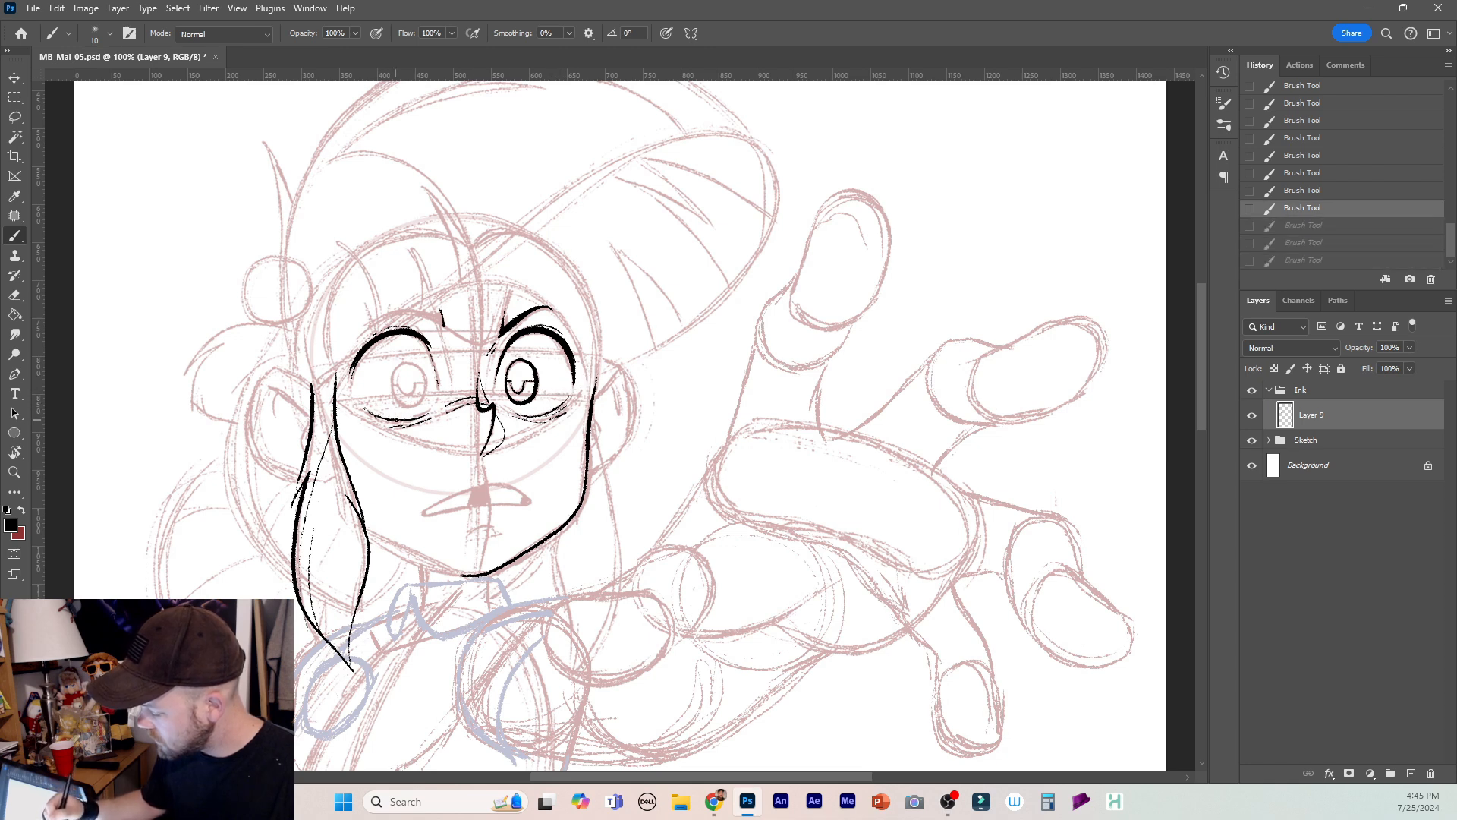
{"action": "key", "text": "ctrl+shift+z"}
{"action": "key", "text": "ctrl+shift+z"}
{"action": "key", "text": "ctrl+shift+z"}
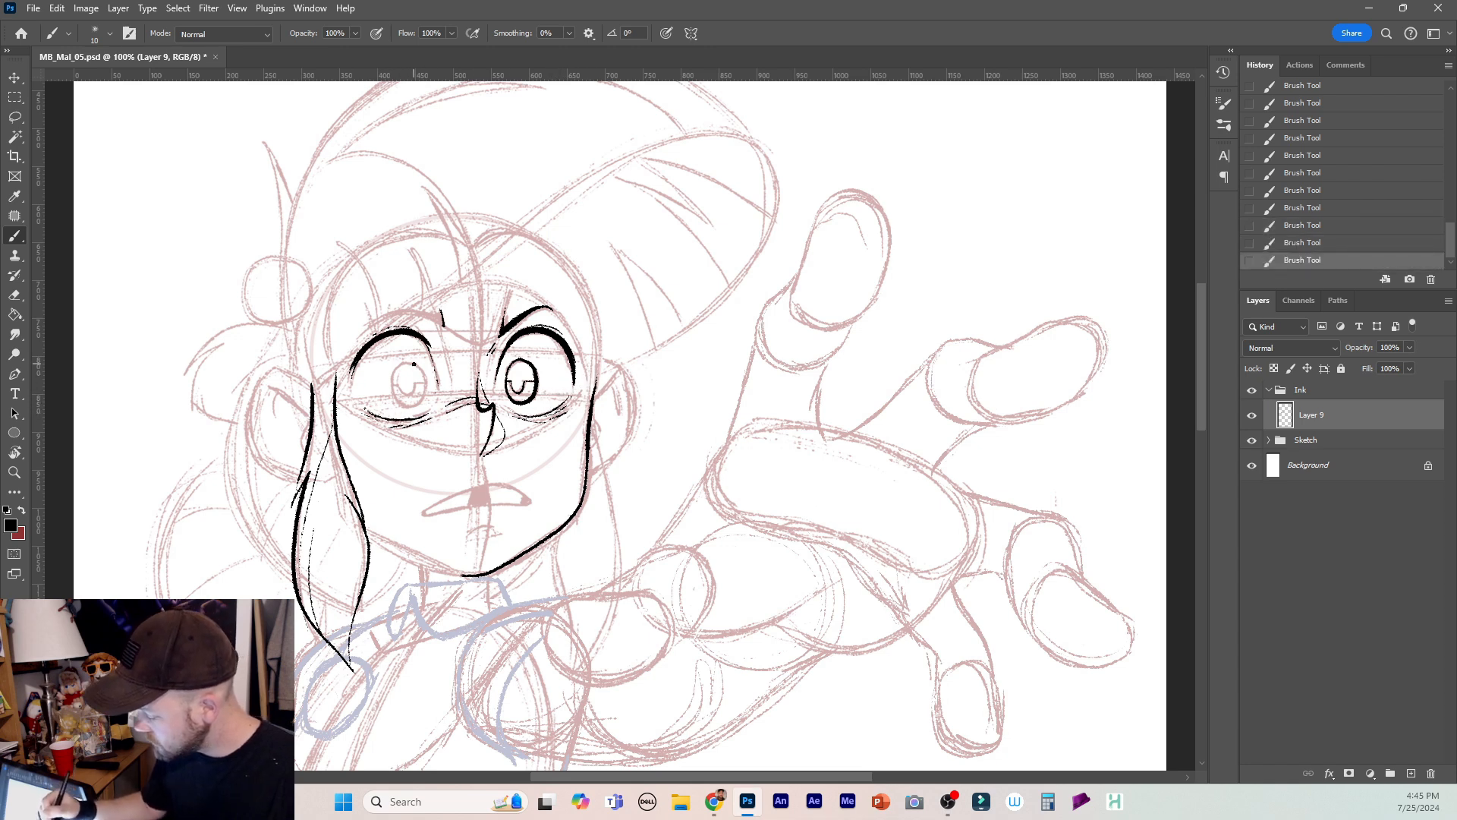
Ink the oval iris and U-shaped pupil mark in the eye beside the long hair lock, redoing uneven strokes.
{"action": "mouse_move", "coordinate": [410, 360]}
{"action": "left_mouse_down"}
{"action": "mouse_move", "coordinate": [394, 391]}
{"action": "mouse_move", "coordinate": [408, 408]}
{"action": "mouse_move", "coordinate": [425, 393]}
{"action": "mouse_move", "coordinate": [400, 363]}
{"action": "mouse_move", "coordinate": [393, 400]}
{"action": "mouse_move", "coordinate": [423, 394]}
{"action": "mouse_move", "coordinate": [417, 368]}
{"action": "mouse_move", "coordinate": [393, 372]}
{"action": "mouse_move", "coordinate": [391, 391]}
{"action": "mouse_move", "coordinate": [404, 408]}
{"action": "mouse_move", "coordinate": [424, 399]}
{"action": "mouse_move", "coordinate": [421, 372]}
{"action": "left_mouse_up"}
{"action": "key", "text": "ctrl+z"}
{"action": "key", "text": "ctrl+z"}
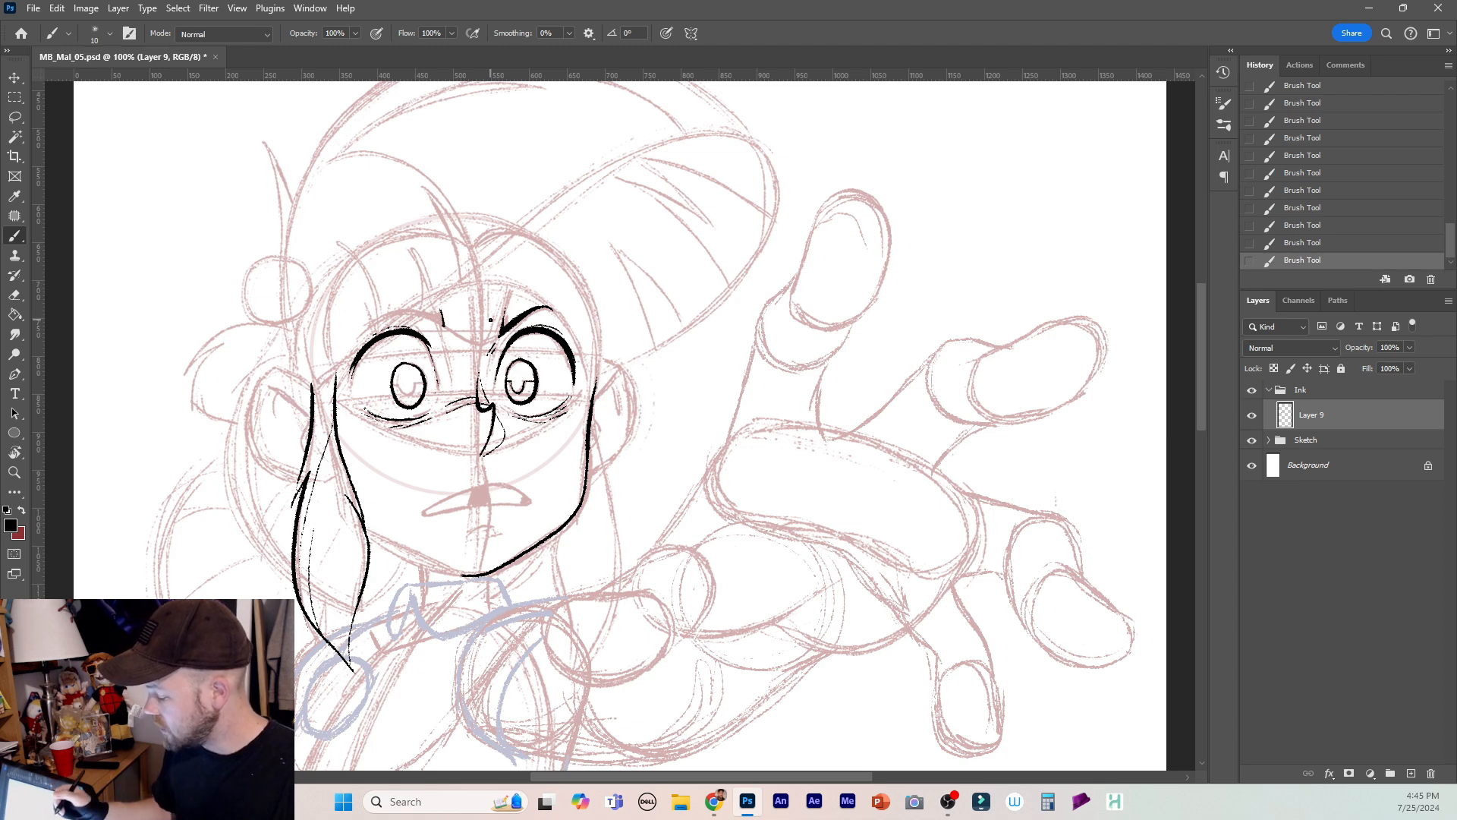
{"action": "key", "text": "ctrl+z"}
{"action": "mouse_move", "coordinate": [399, 368]}
{"action": "left_mouse_down"}
{"action": "mouse_move", "coordinate": [393, 397]}
{"action": "mouse_move", "coordinate": [420, 395]}
{"action": "left_mouse_up"}
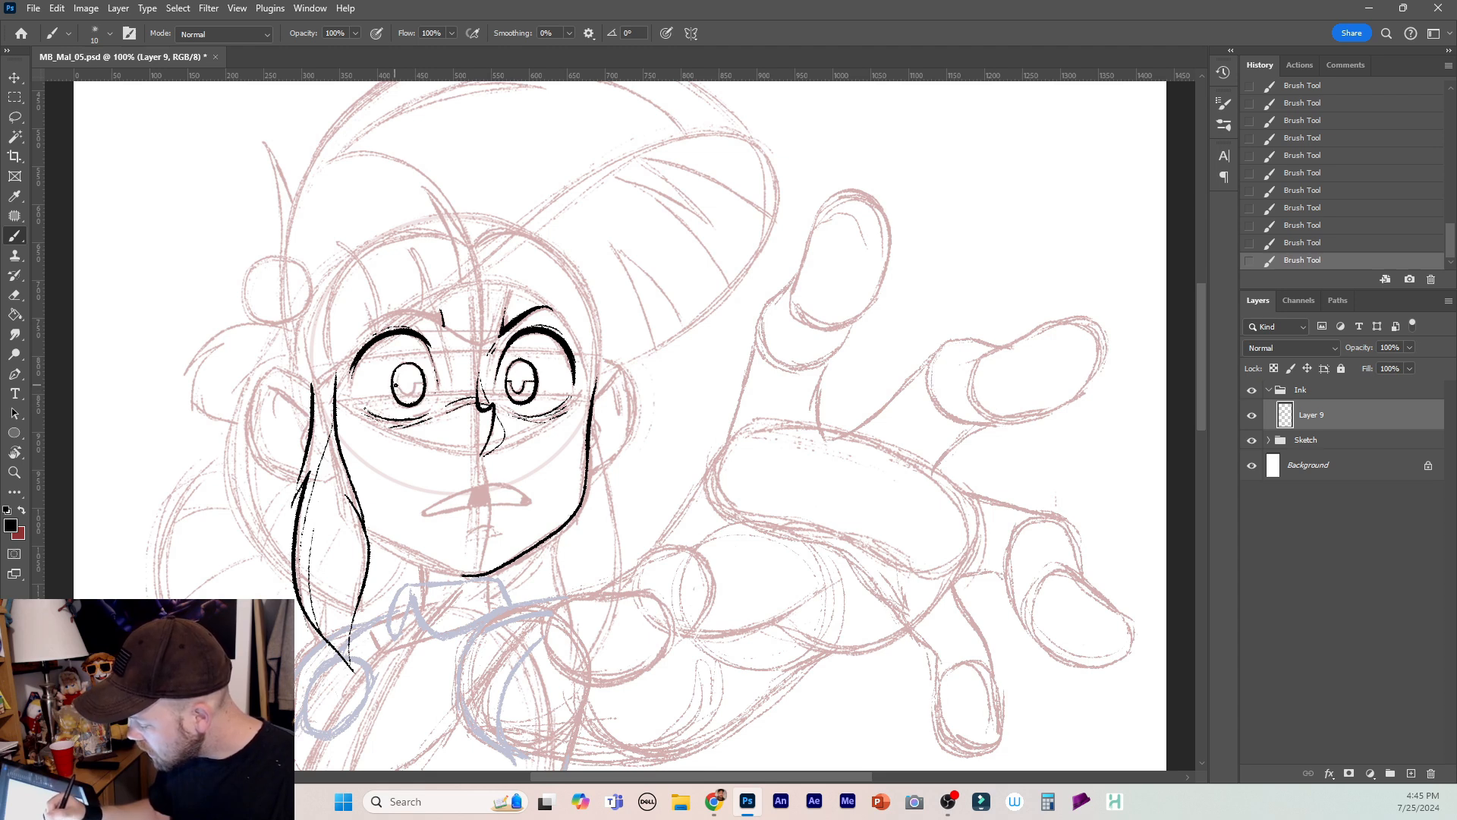
{"action": "key", "text": "ctrl+z"}
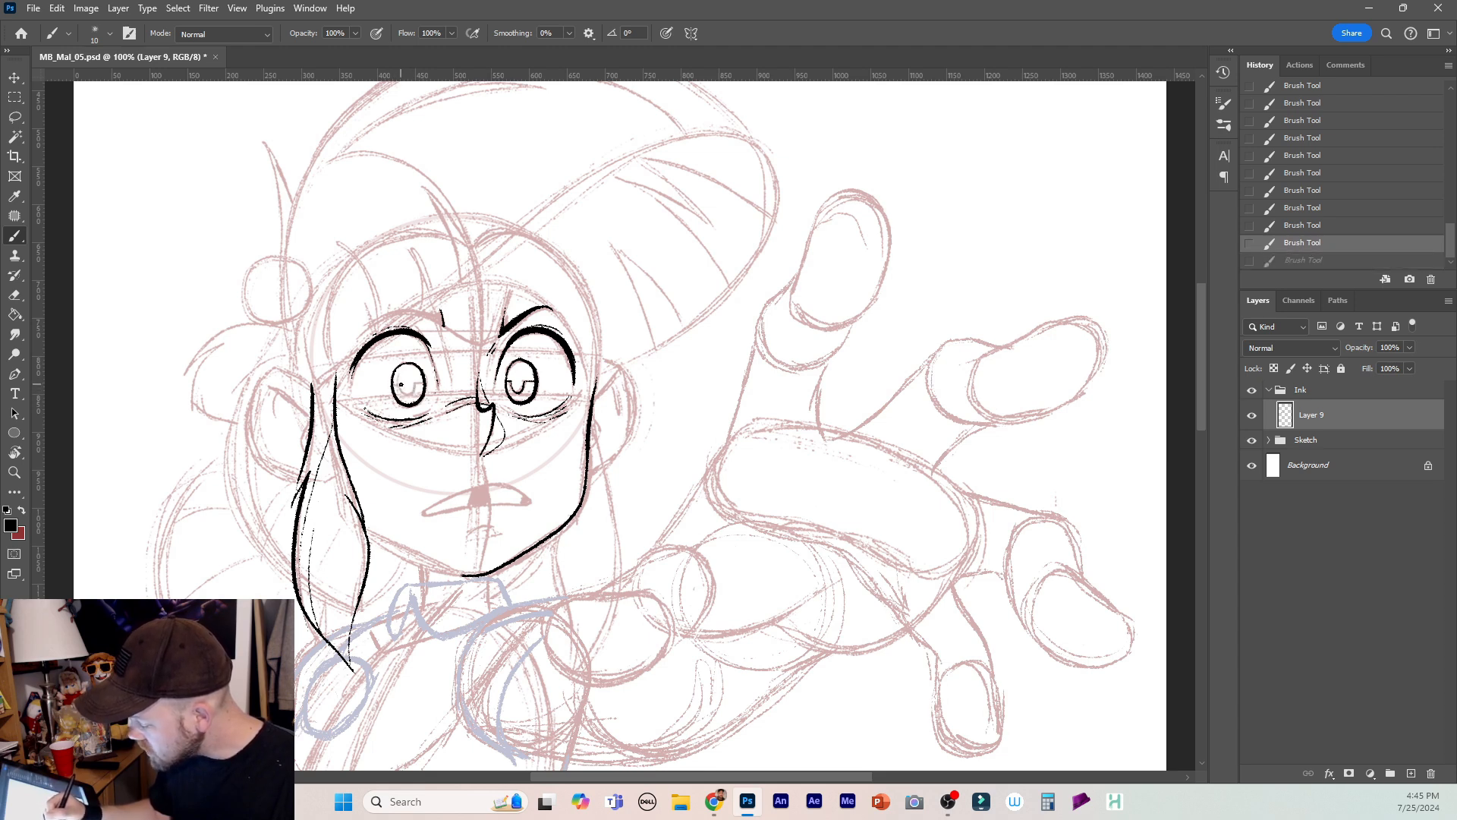
{"action": "left_click_drag", "start_coordinate": [411, 395], "coordinate": [400, 385]}
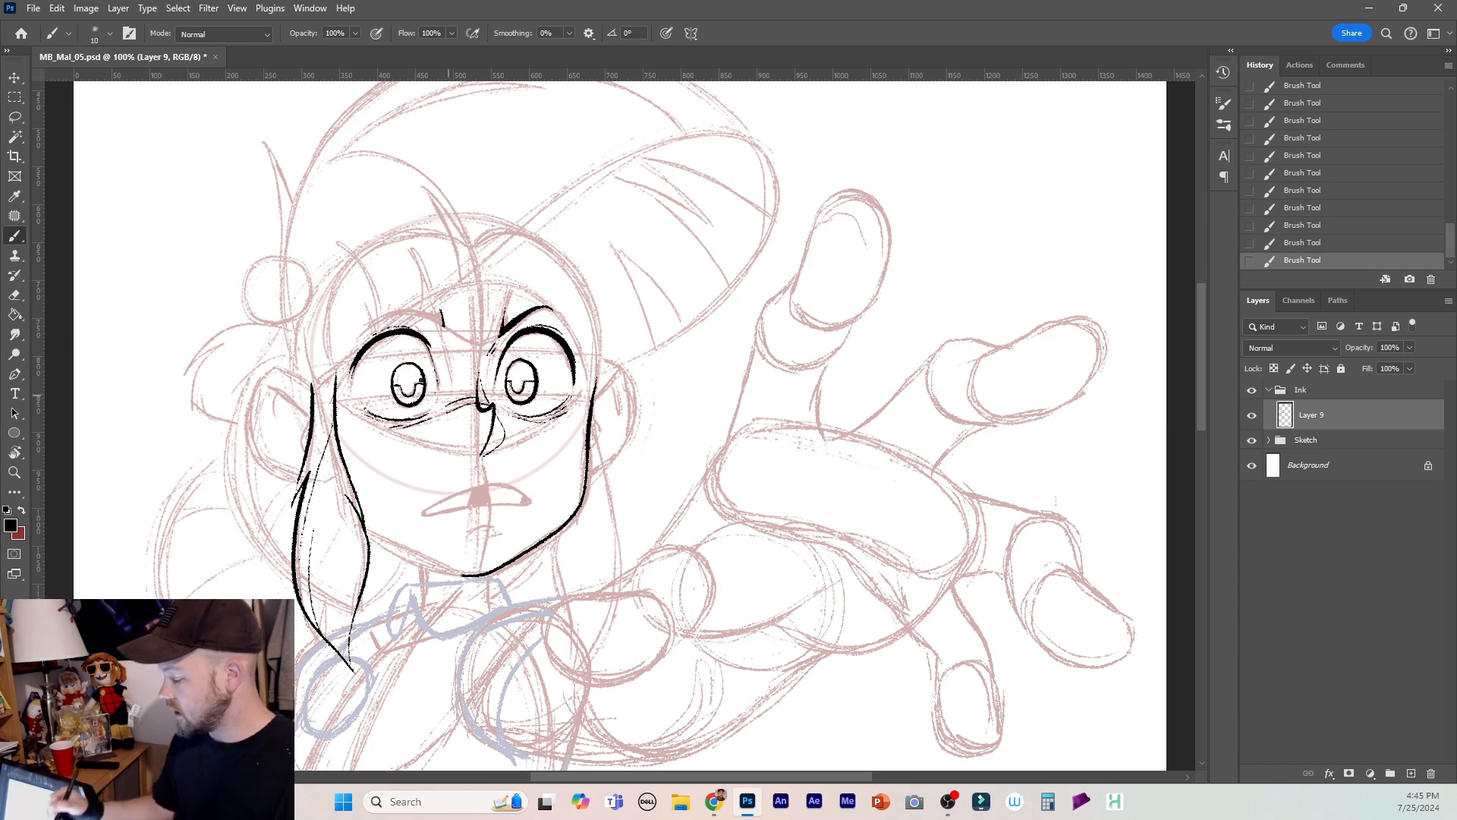
{"action": "mouse_move", "coordinate": [415, 364]}
{"action": "left_mouse_down"}
{"action": "mouse_move", "coordinate": [436, 382]}
{"action": "mouse_move", "coordinate": [413, 367]}
{"action": "left_mouse_up"}
{"action": "key", "text": "ctrl+z"}
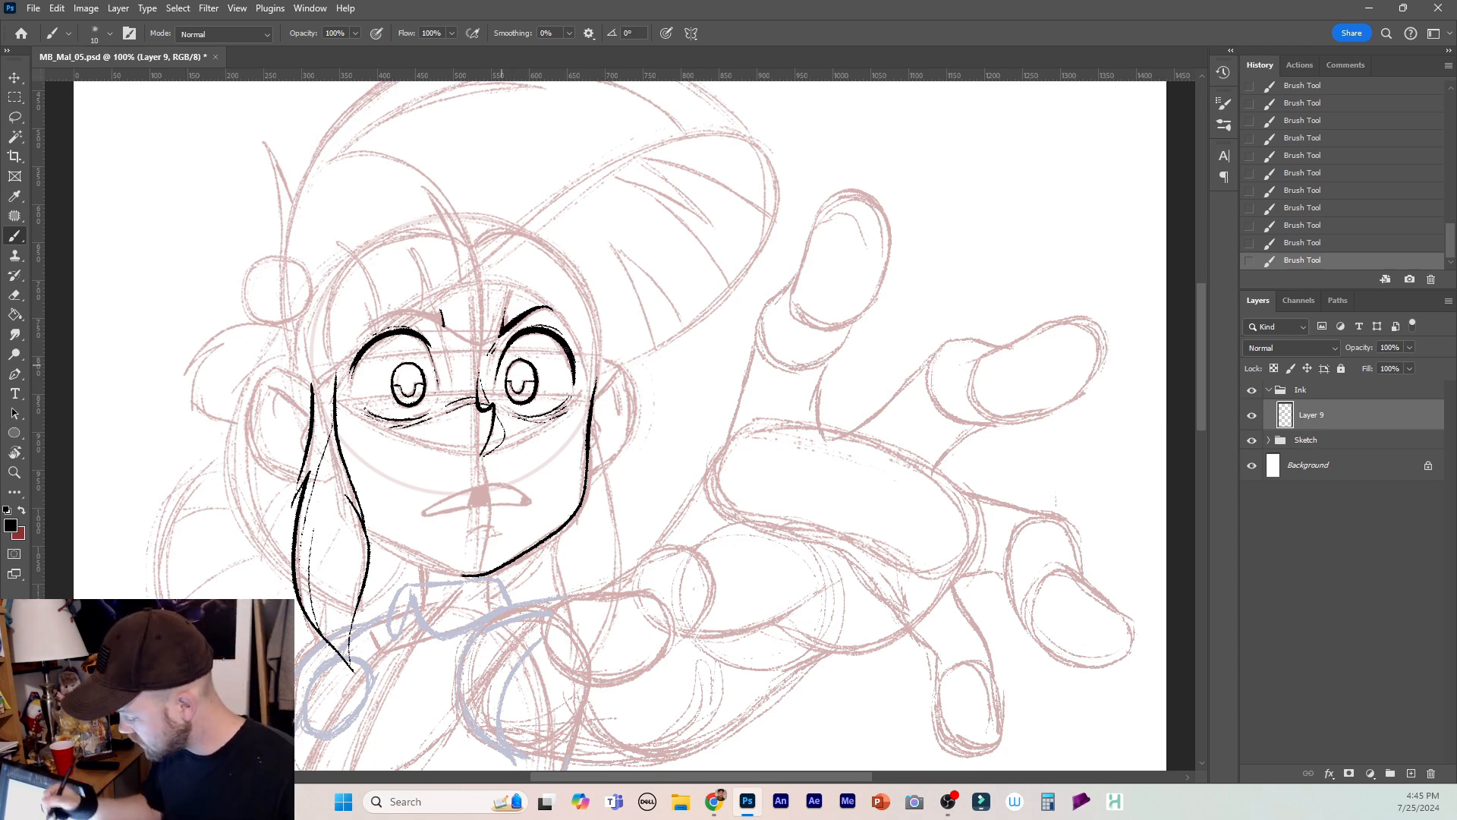
Ink the hairline curve from the forehead parting down to the hand-side cheek, and outline the ear on that side.
{"action": "mouse_move", "coordinate": [599, 381]}
{"action": "left_mouse_down"}
{"action": "mouse_move", "coordinate": [598, 318]}
{"action": "mouse_move", "coordinate": [556, 254]}
{"action": "mouse_move", "coordinate": [512, 234]}
{"action": "mouse_move", "coordinate": [476, 245]}
{"action": "left_mouse_up"}
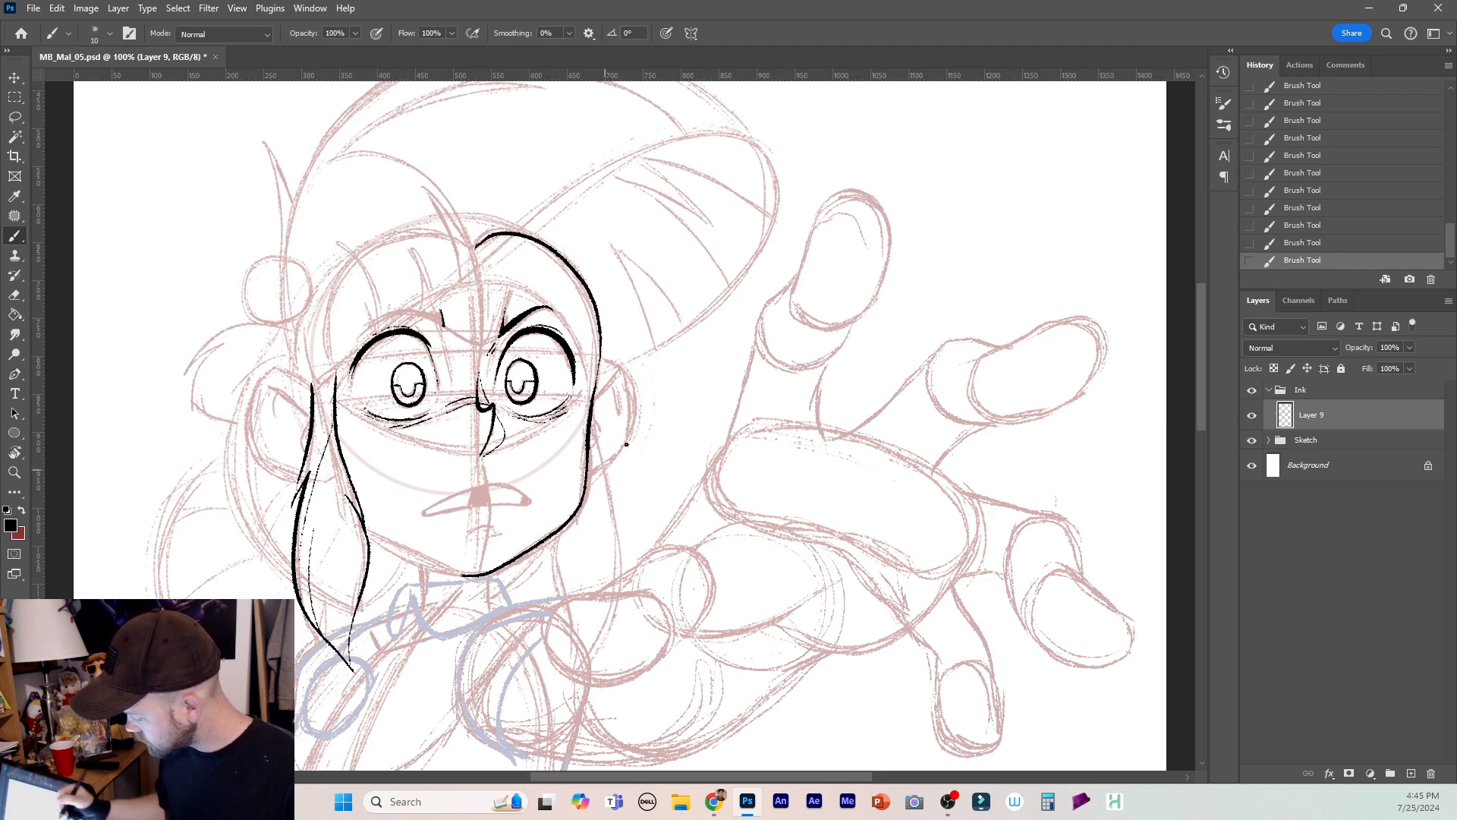
{"action": "mouse_move", "coordinate": [603, 357]}
{"action": "left_mouse_down"}
{"action": "mouse_move", "coordinate": [625, 403]}
{"action": "mouse_move", "coordinate": [606, 464]}
{"action": "mouse_move", "coordinate": [617, 535]}
{"action": "left_mouse_up"}
{"action": "key", "text": "ctrl+z"}
{"action": "key", "text": "ctrl+z"}
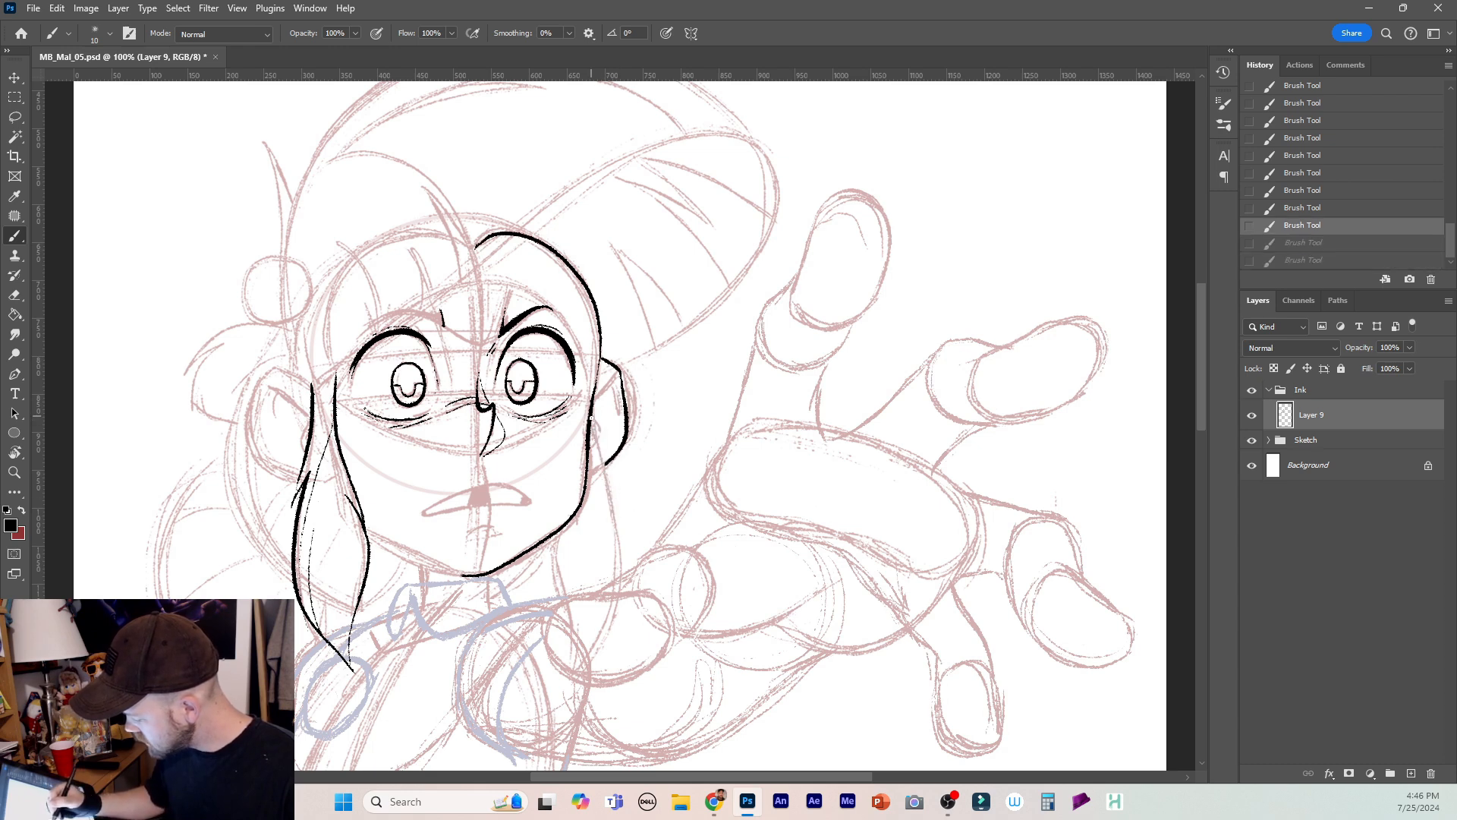
Ink the hair strands hanging below the hand-side ear and outline the rounded tip of the outstretched thumb.
{"action": "left_click_drag", "start_coordinate": [591, 416], "coordinate": [621, 507]}
{"action": "key", "text": "ctrl+z"}
{"action": "mouse_move", "coordinate": [590, 405]}
{"action": "left_mouse_down"}
{"action": "mouse_move", "coordinate": [621, 516]}
{"action": "mouse_move", "coordinate": [613, 501]}
{"action": "mouse_move", "coordinate": [616, 593]}
{"action": "mouse_move", "coordinate": [552, 600]}
{"action": "mouse_move", "coordinate": [545, 654]}
{"action": "mouse_move", "coordinate": [621, 683]}
{"action": "mouse_move", "coordinate": [667, 641]}
{"action": "left_mouse_up"}
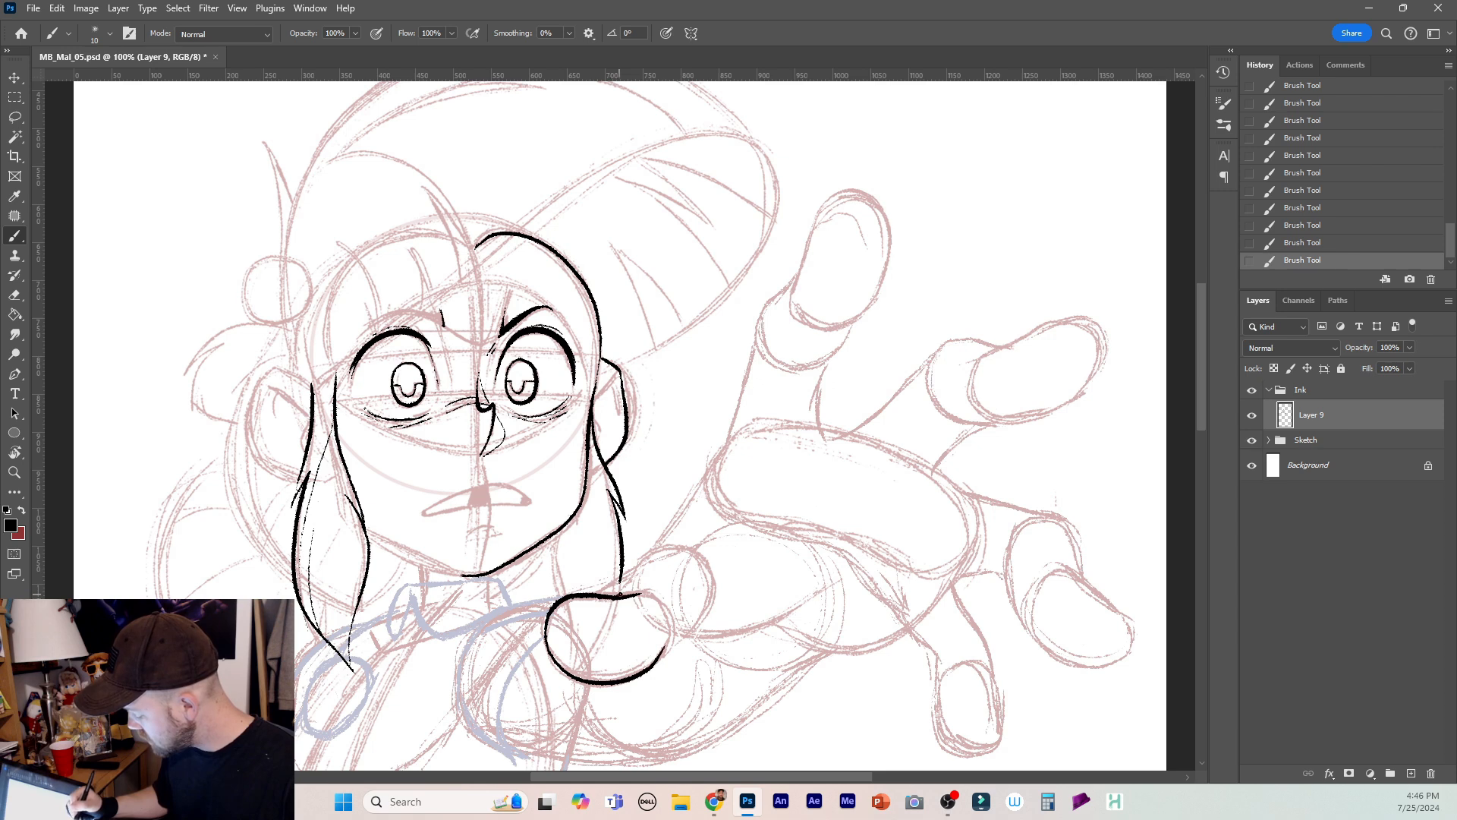
Ink both edges of the thumb's middle segment and the hand's outer contour from the thumb up along the index finger.
{"action": "left_click_drag", "start_coordinate": [619, 593], "coordinate": [672, 541]}
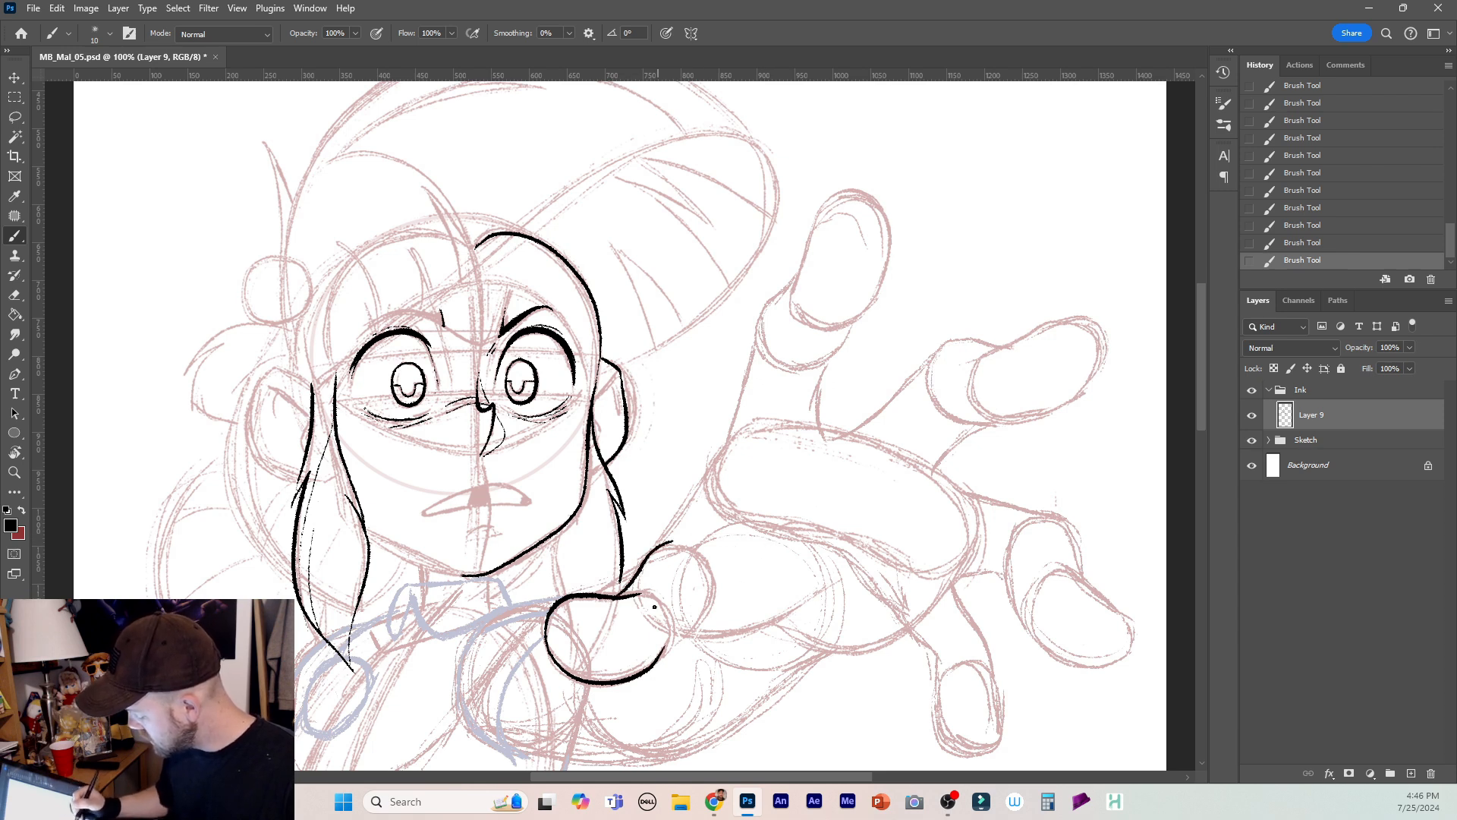
{"action": "mouse_move", "coordinate": [654, 606]}
{"action": "left_mouse_down"}
{"action": "mouse_move", "coordinate": [670, 637]}
{"action": "mouse_move", "coordinate": [642, 669]}
{"action": "mouse_move", "coordinate": [715, 598]}
{"action": "left_mouse_up"}
{"action": "key", "text": "ctrl+z"}
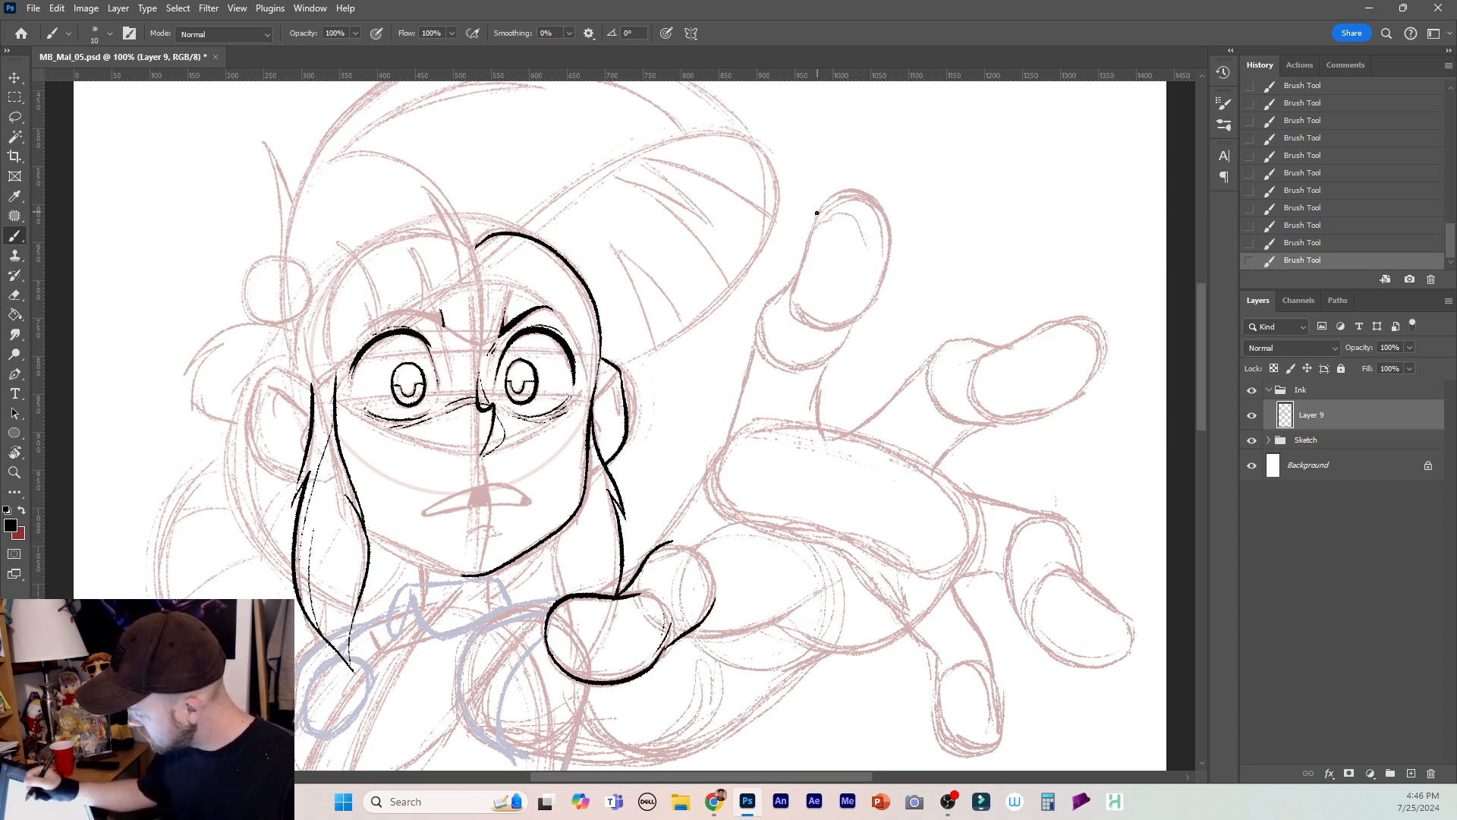
{"action": "mouse_move", "coordinate": [815, 225]}
{"action": "left_mouse_down"}
{"action": "mouse_move", "coordinate": [751, 339]}
{"action": "mouse_move", "coordinate": [720, 455]}
{"action": "mouse_move", "coordinate": [667, 540]}
{"action": "left_mouse_up"}
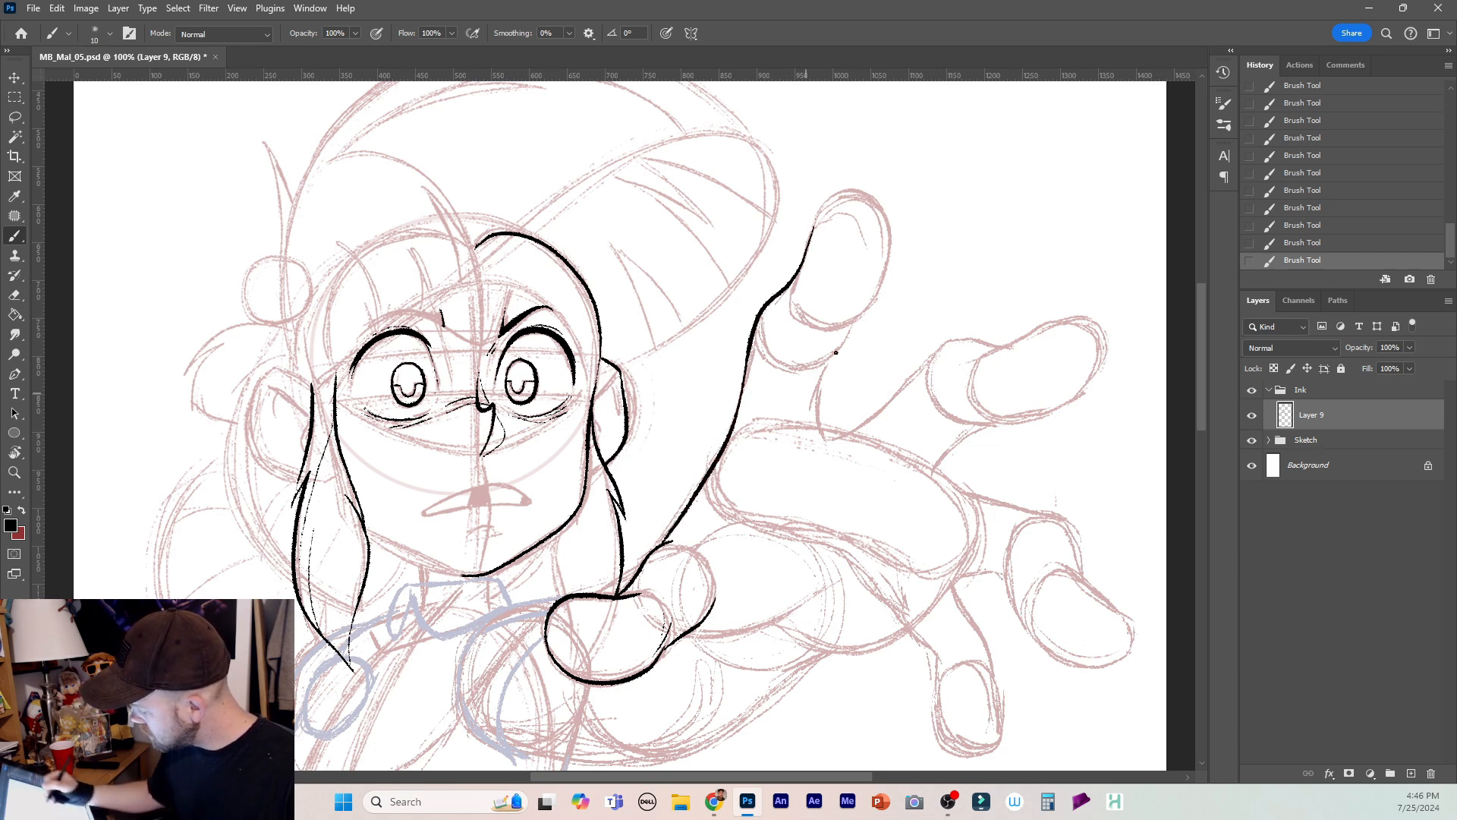
Ink the outlines of the outstretched index and middle fingers from their rounded tips down to the webbing at their bases.
{"action": "mouse_move", "coordinate": [815, 225]}
{"action": "left_mouse_down"}
{"action": "mouse_move", "coordinate": [844, 190]}
{"action": "mouse_move", "coordinate": [879, 200]}
{"action": "mouse_move", "coordinate": [874, 297]}
{"action": "mouse_move", "coordinate": [843, 325]}
{"action": "mouse_move", "coordinate": [799, 325]}
{"action": "mouse_move", "coordinate": [842, 346]}
{"action": "mouse_move", "coordinate": [805, 372]}
{"action": "mouse_move", "coordinate": [770, 369]}
{"action": "left_mouse_up"}
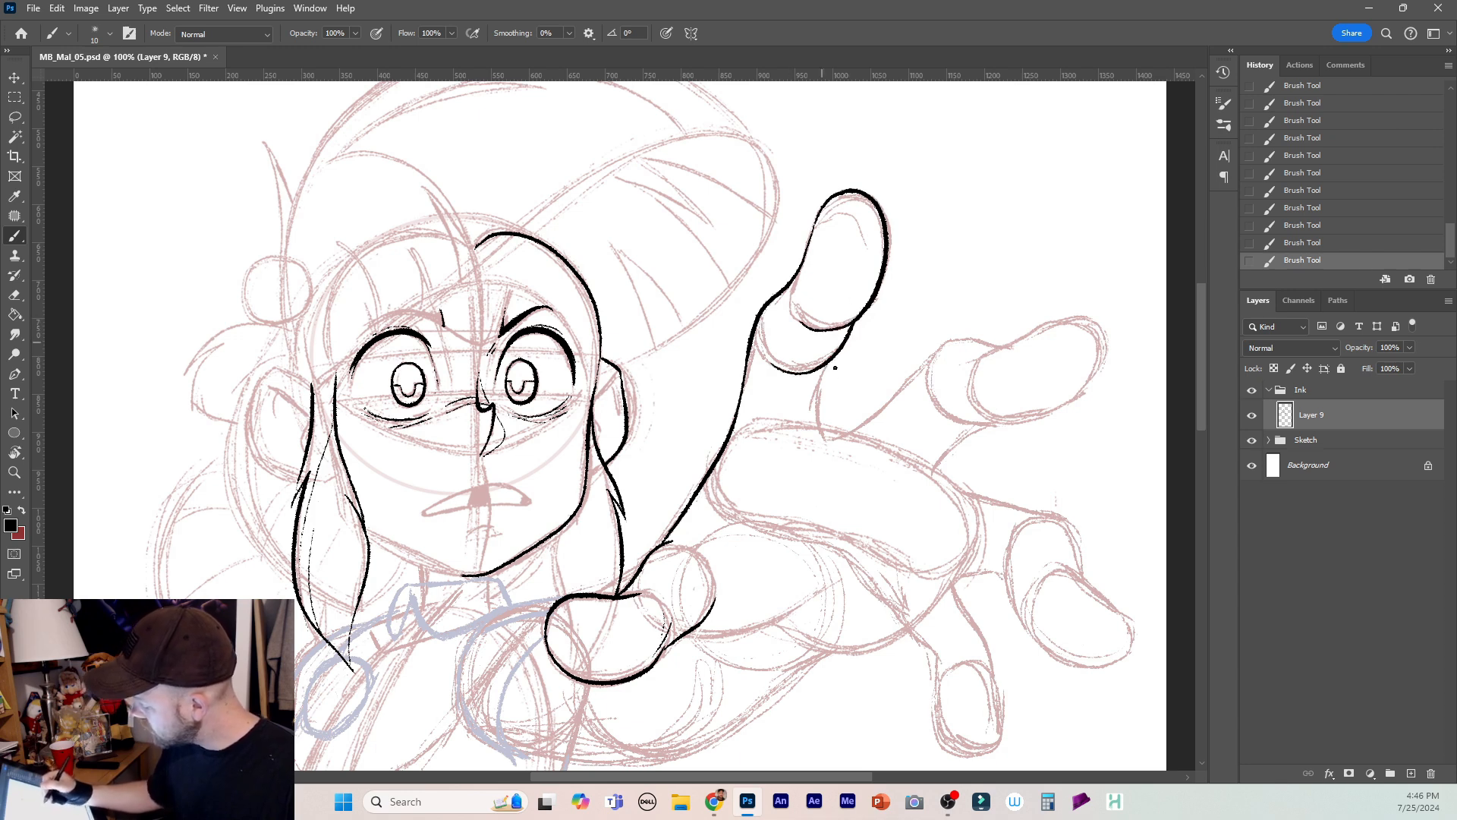
{"action": "left_click_drag", "start_coordinate": [826, 369], "coordinate": [824, 444]}
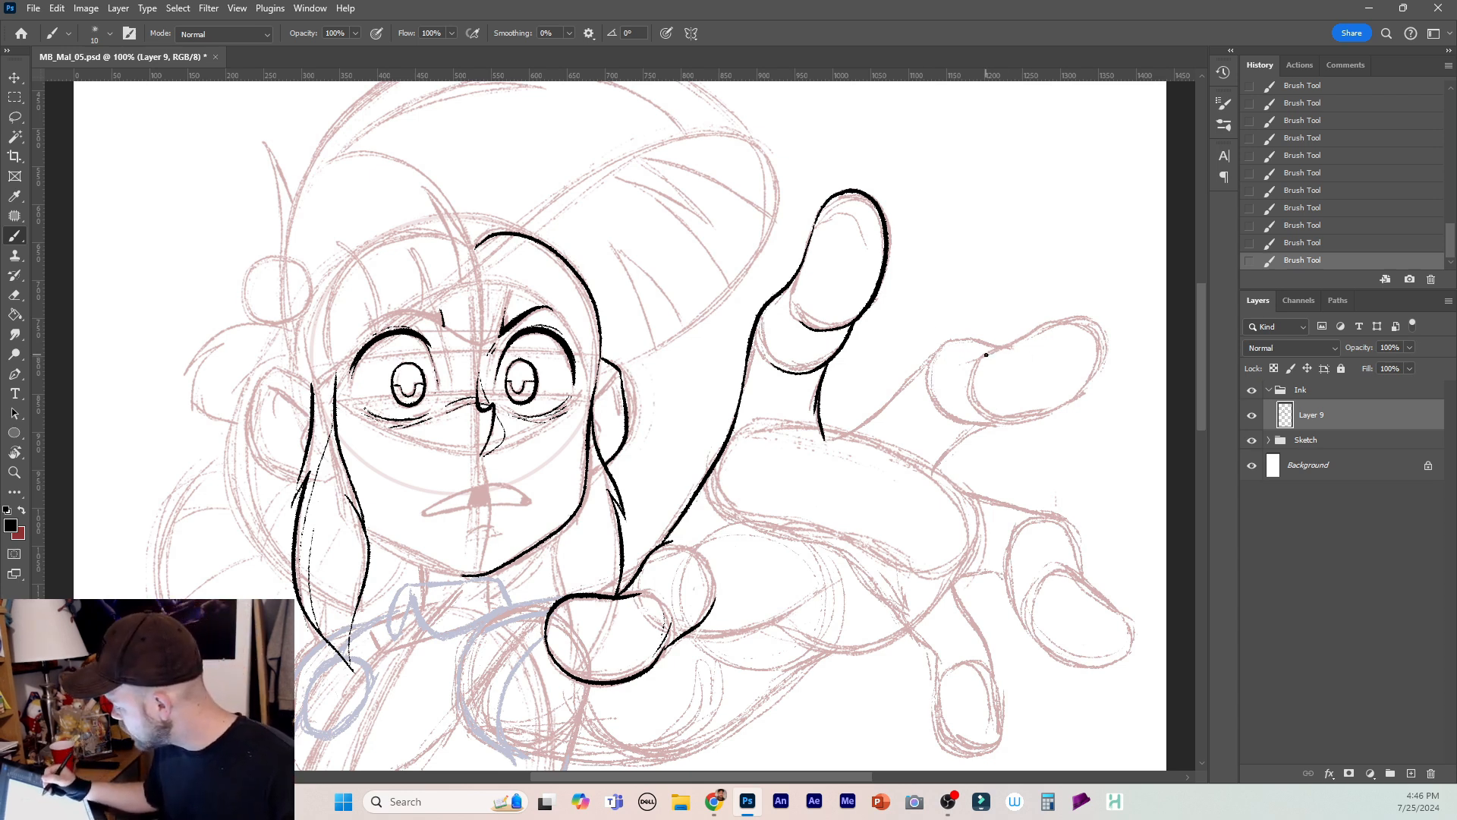
{"action": "mouse_move", "coordinate": [994, 351]}
{"action": "left_mouse_down"}
{"action": "mouse_move", "coordinate": [1054, 322]}
{"action": "mouse_move", "coordinate": [1098, 331]}
{"action": "mouse_move", "coordinate": [1095, 370]}
{"action": "mouse_move", "coordinate": [1041, 413]}
{"action": "mouse_move", "coordinate": [1018, 420]}
{"action": "mouse_move", "coordinate": [971, 375]}
{"action": "left_mouse_up"}
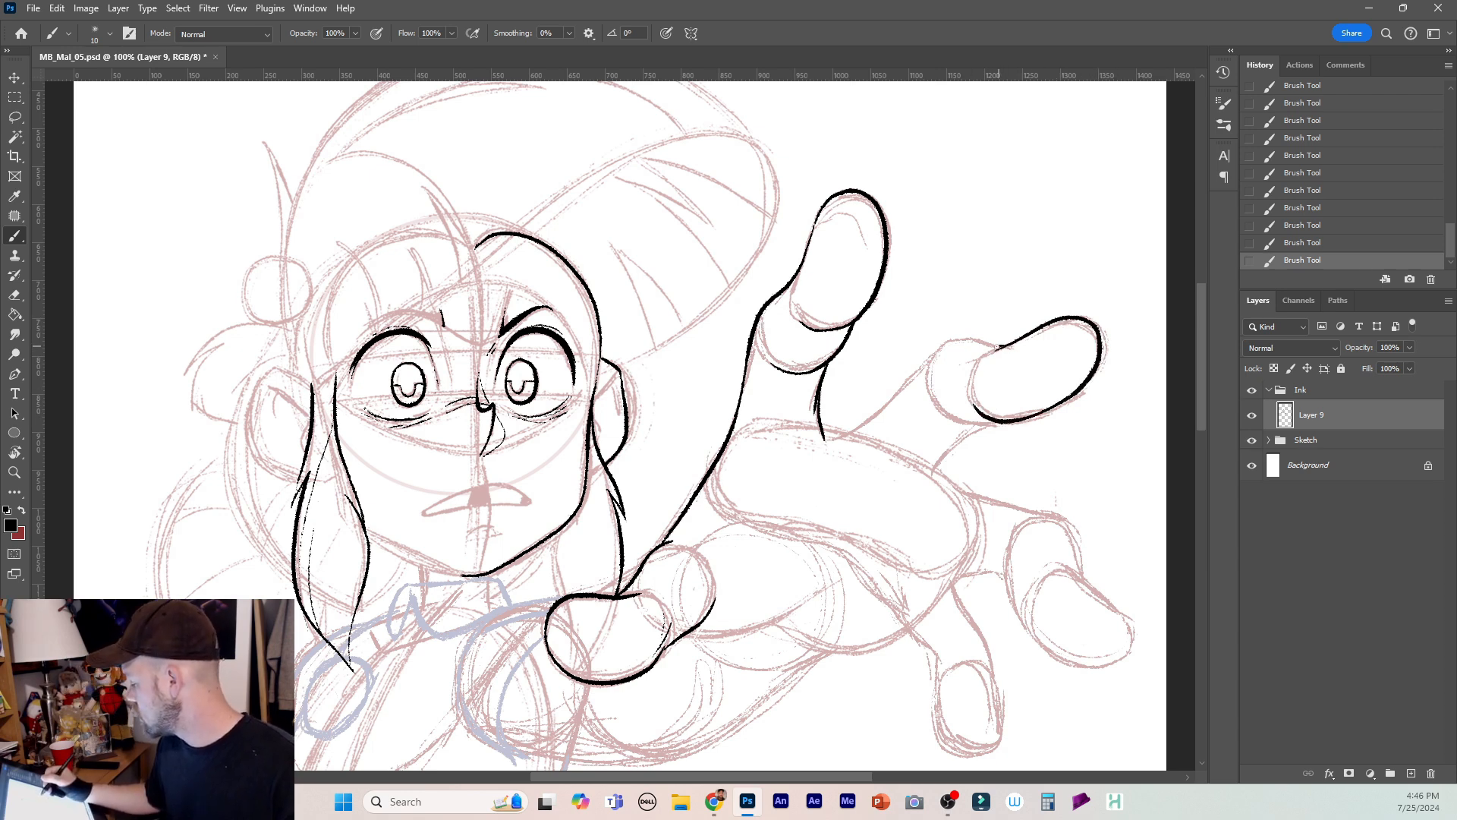
{"action": "mouse_move", "coordinate": [999, 345]}
{"action": "left_mouse_down"}
{"action": "mouse_move", "coordinate": [933, 350]}
{"action": "mouse_move", "coordinate": [864, 427]}
{"action": "mouse_move", "coordinate": [821, 431]}
{"action": "mouse_move", "coordinate": [868, 453]}
{"action": "left_mouse_up"}
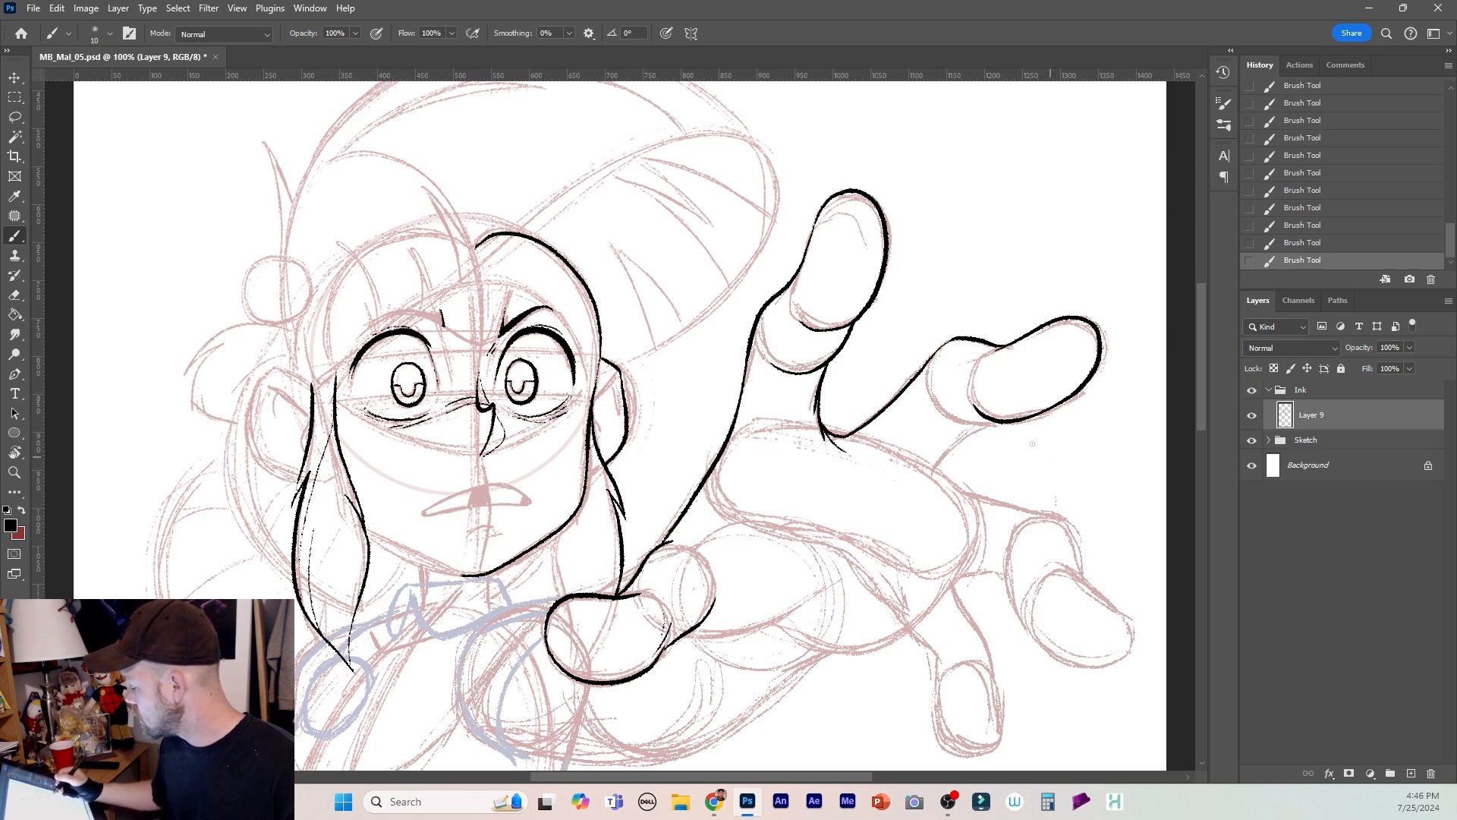
{"action": "mouse_move", "coordinate": [931, 374]}
{"action": "left_mouse_down"}
{"action": "mouse_move", "coordinate": [957, 421]}
{"action": "mouse_move", "coordinate": [990, 419]}
{"action": "mouse_move", "coordinate": [941, 455]}
{"action": "mouse_move", "coordinate": [938, 497]}
{"action": "left_mouse_up"}
Ink the palm's curved crease and outline the ring finger from its base around the rounded tip, redoing uneven strokes.
{"action": "mouse_move", "coordinate": [744, 507]}
{"action": "left_mouse_down"}
{"action": "mouse_move", "coordinate": [816, 537]}
{"action": "mouse_move", "coordinate": [905, 630]}
{"action": "left_mouse_up"}
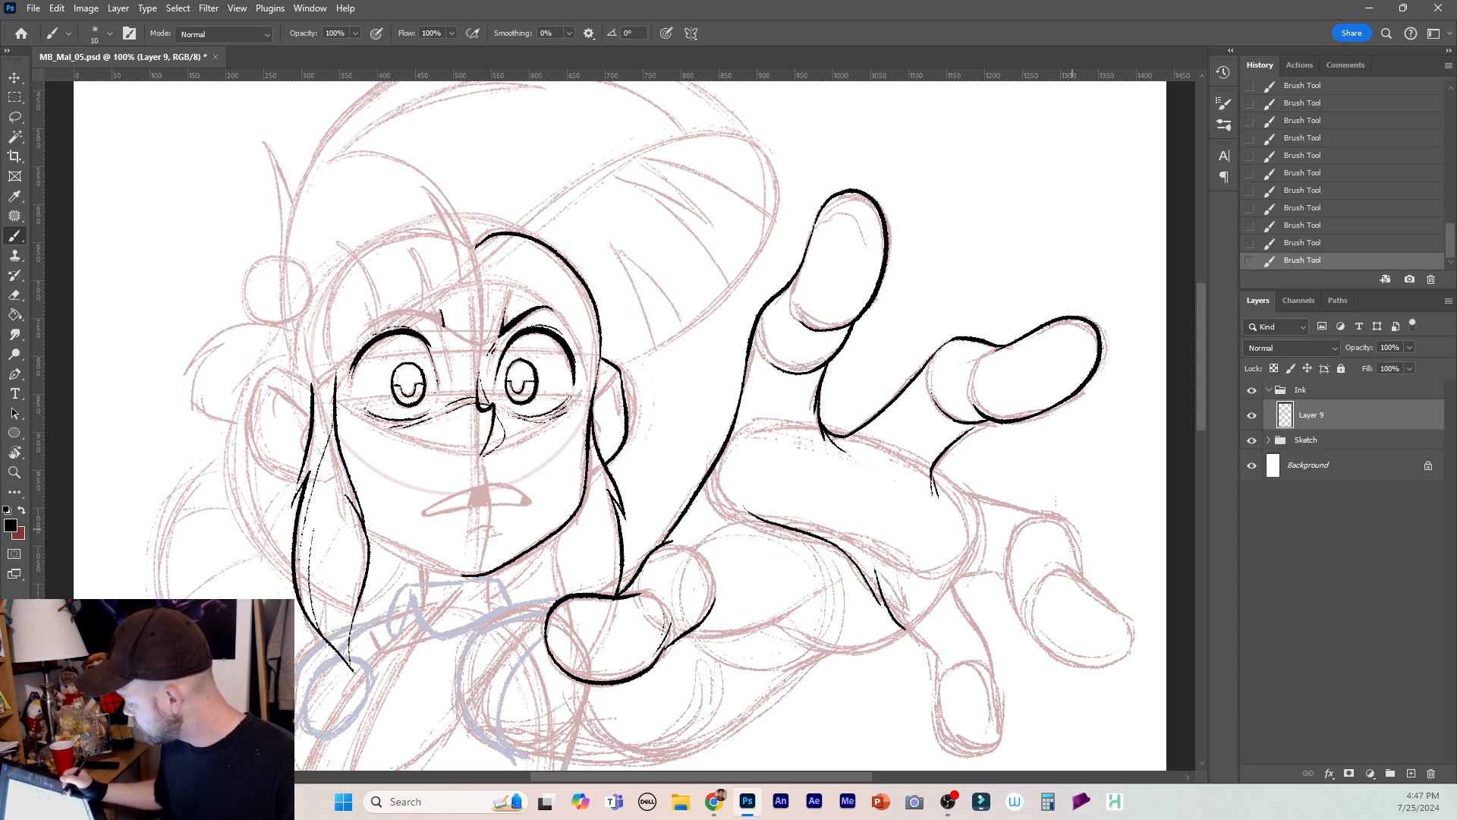
{"action": "mouse_move", "coordinate": [1125, 619]}
{"action": "left_mouse_down"}
{"action": "mouse_move", "coordinate": [1064, 546]}
{"action": "mouse_move", "coordinate": [1064, 561]}
{"action": "mouse_move", "coordinate": [1062, 520]}
{"action": "mouse_move", "coordinate": [935, 478]}
{"action": "left_mouse_up"}
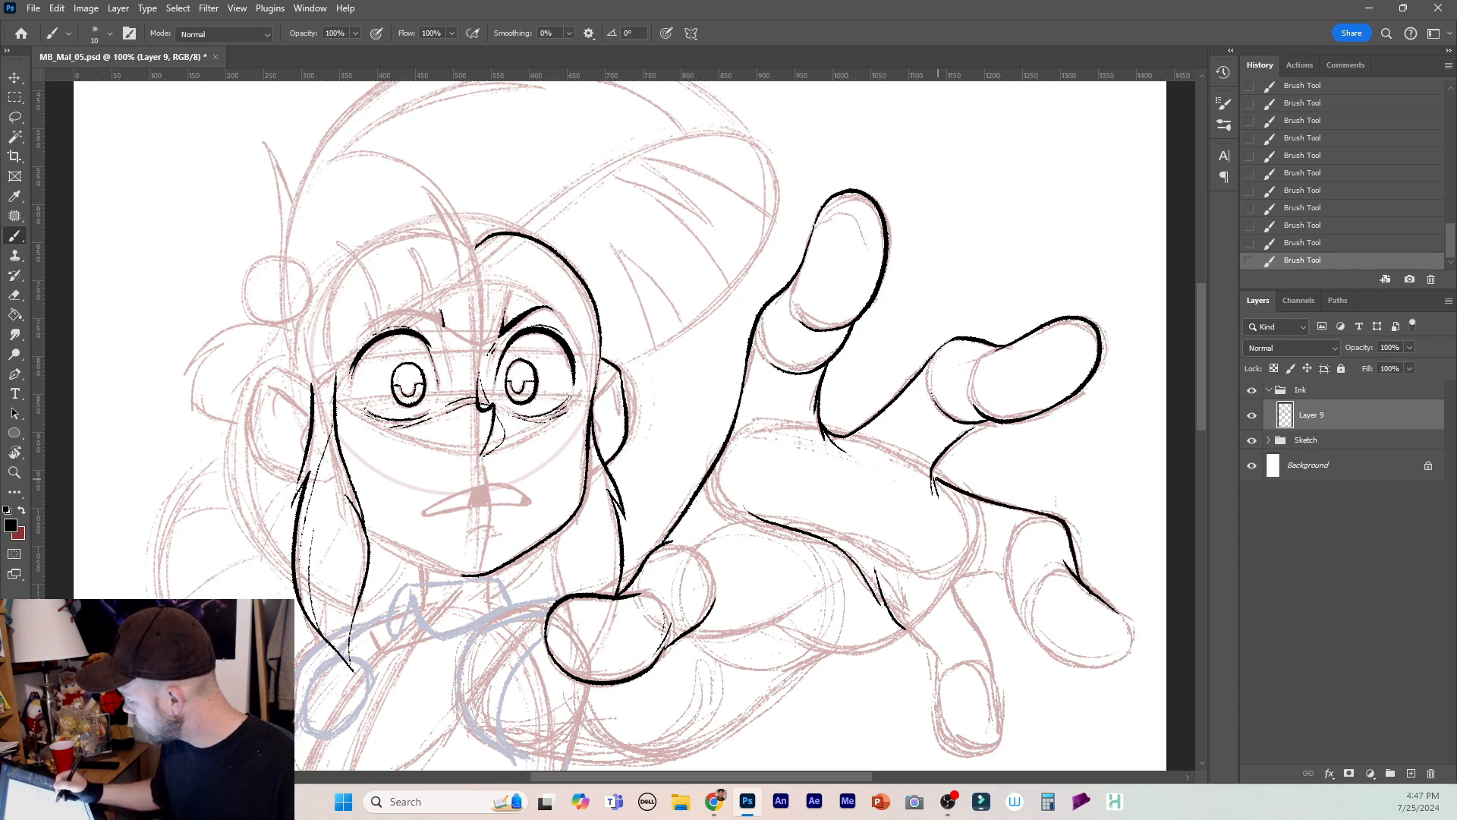
{"action": "mouse_move", "coordinate": [1117, 615]}
{"action": "left_mouse_down"}
{"action": "mouse_move", "coordinate": [1130, 651]}
{"action": "mouse_move", "coordinate": [1076, 666]}
{"action": "mouse_move", "coordinate": [1025, 634]}
{"action": "mouse_move", "coordinate": [1004, 558]}
{"action": "mouse_move", "coordinate": [1026, 525]}
{"action": "mouse_move", "coordinate": [1003, 565]}
{"action": "mouse_move", "coordinate": [1016, 607]}
{"action": "left_mouse_up"}
{"action": "key", "text": "ctrl+z"}
{"action": "key", "text": "ctrl+z"}
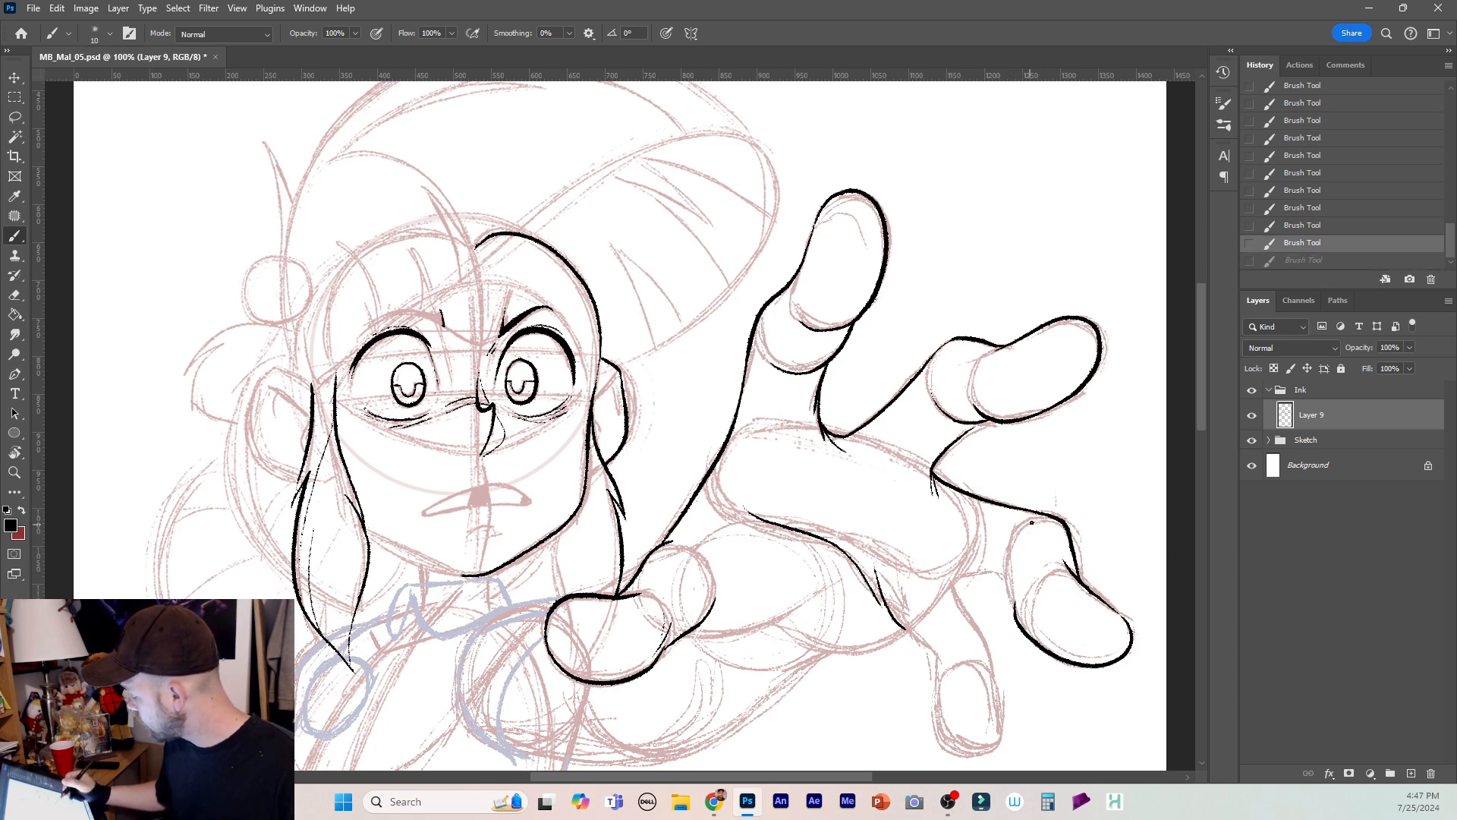
{"action": "mouse_move", "coordinate": [1024, 523]}
{"action": "left_mouse_down"}
{"action": "mouse_move", "coordinate": [1005, 588]}
{"action": "mouse_move", "coordinate": [983, 573]}
{"action": "mouse_move", "coordinate": [944, 591]}
{"action": "mouse_move", "coordinate": [991, 574]}
{"action": "mouse_move", "coordinate": [946, 589]}
{"action": "left_mouse_up"}
{"action": "key", "text": "ctrl+z"}
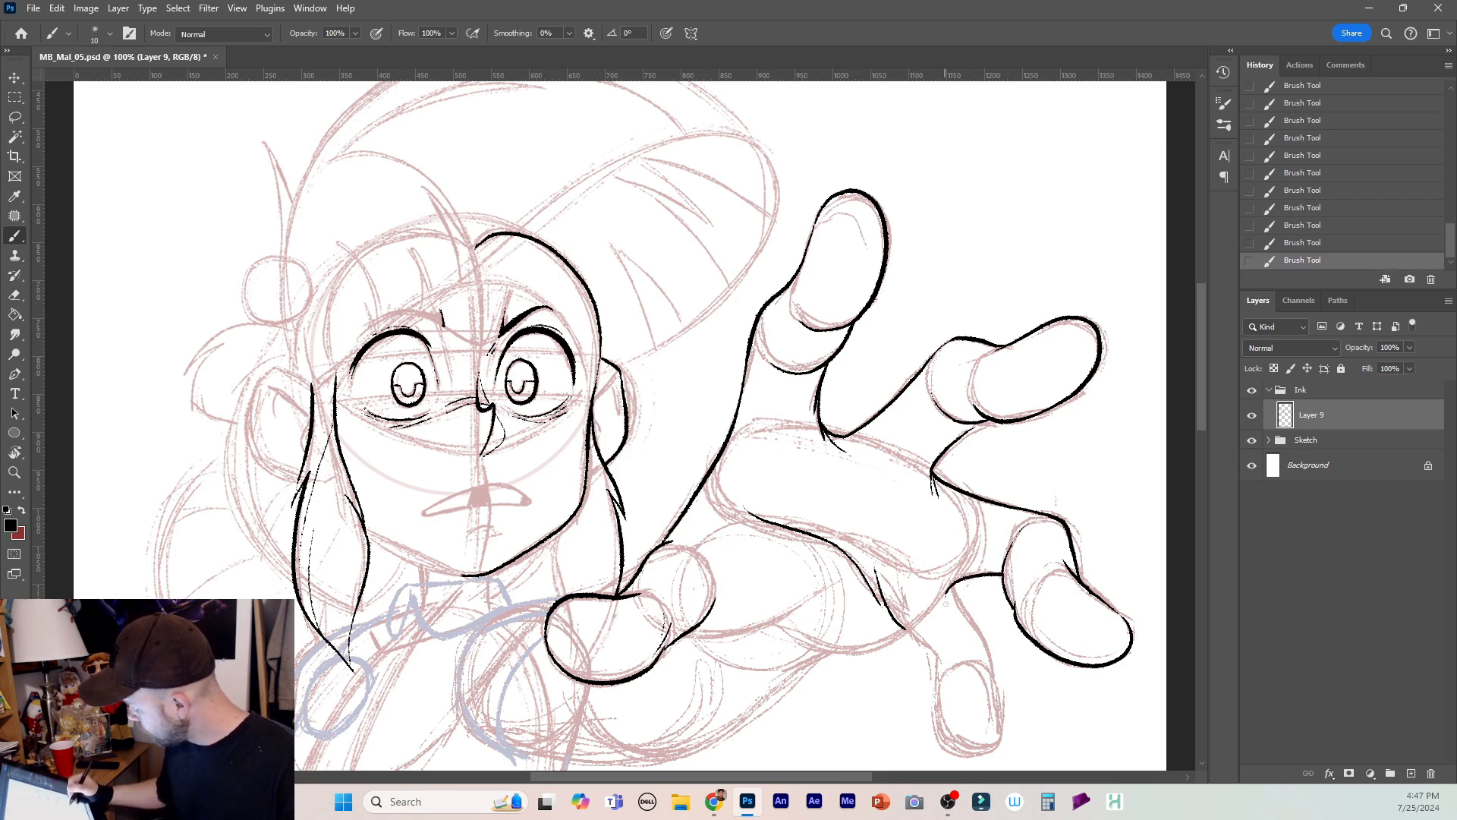
Ink the little finger and the palm's lower edge back to the thumb, and save the document.
{"action": "mouse_move", "coordinate": [952, 581]}
{"action": "left_mouse_down"}
{"action": "mouse_move", "coordinate": [989, 660]}
{"action": "mouse_move", "coordinate": [998, 734]}
{"action": "mouse_move", "coordinate": [977, 751]}
{"action": "mouse_move", "coordinate": [942, 736]}
{"action": "mouse_move", "coordinate": [928, 644]}
{"action": "mouse_move", "coordinate": [900, 617]}
{"action": "mouse_move", "coordinate": [791, 613]}
{"action": "mouse_move", "coordinate": [698, 637]}
{"action": "left_mouse_up"}
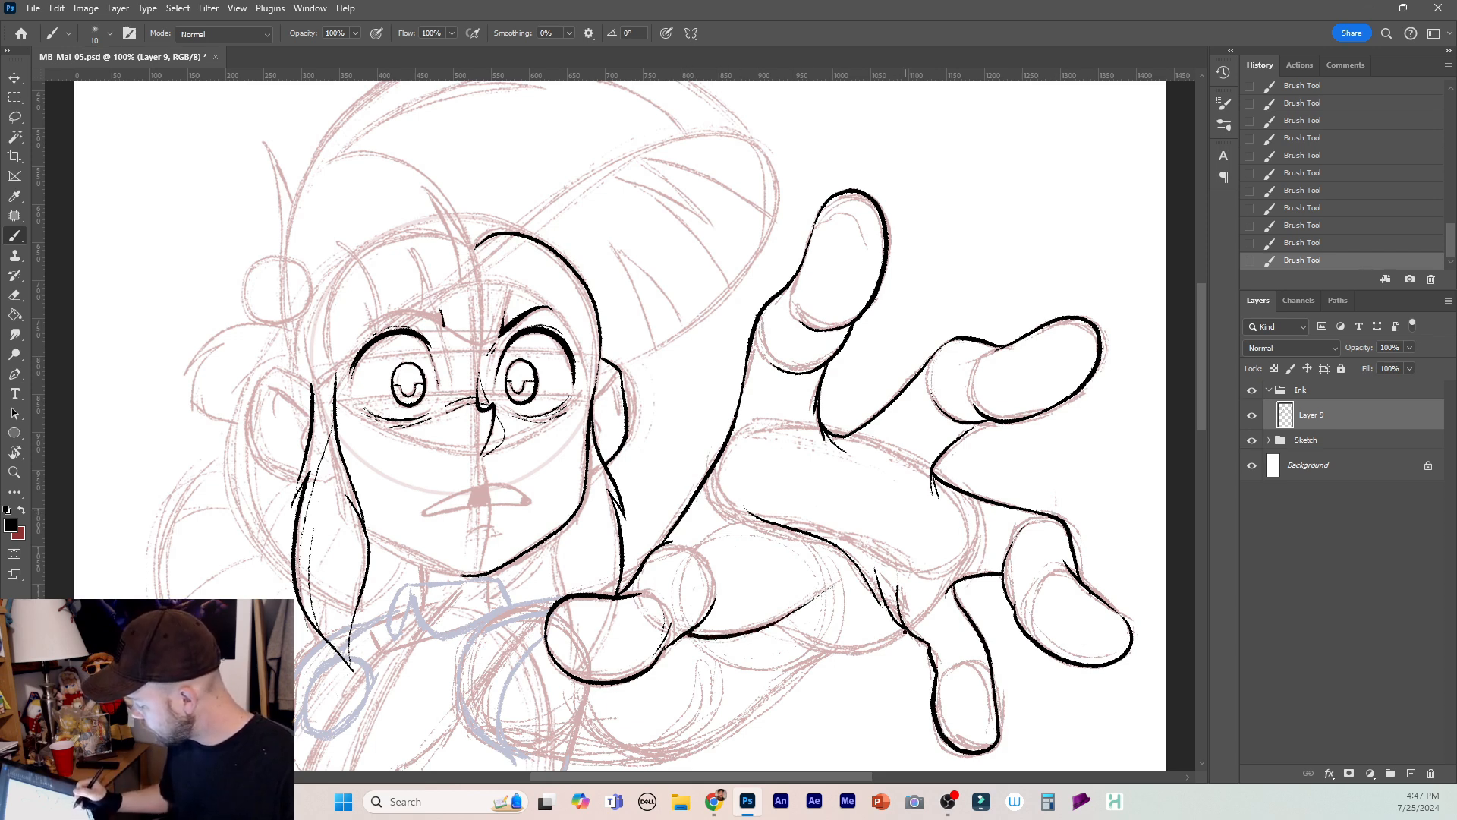
{"action": "mouse_move", "coordinate": [903, 632]}
{"action": "left_mouse_down"}
{"action": "mouse_move", "coordinate": [827, 656]}
{"action": "mouse_move", "coordinate": [783, 629]}
{"action": "mouse_move", "coordinate": [757, 641]}
{"action": "mouse_move", "coordinate": [771, 629]}
{"action": "left_mouse_up"}
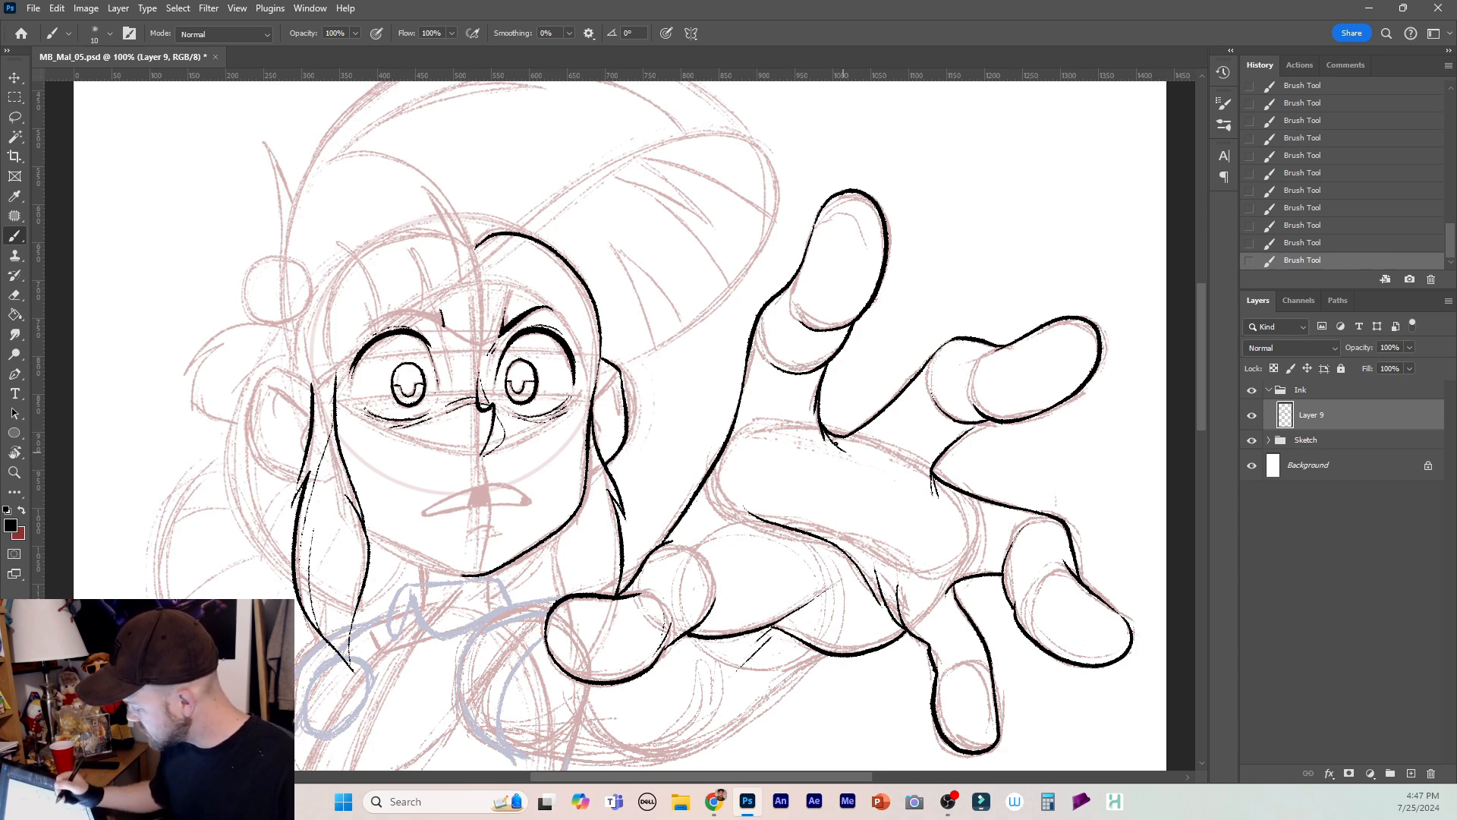
{"action": "key", "text": "ctrl+s"}
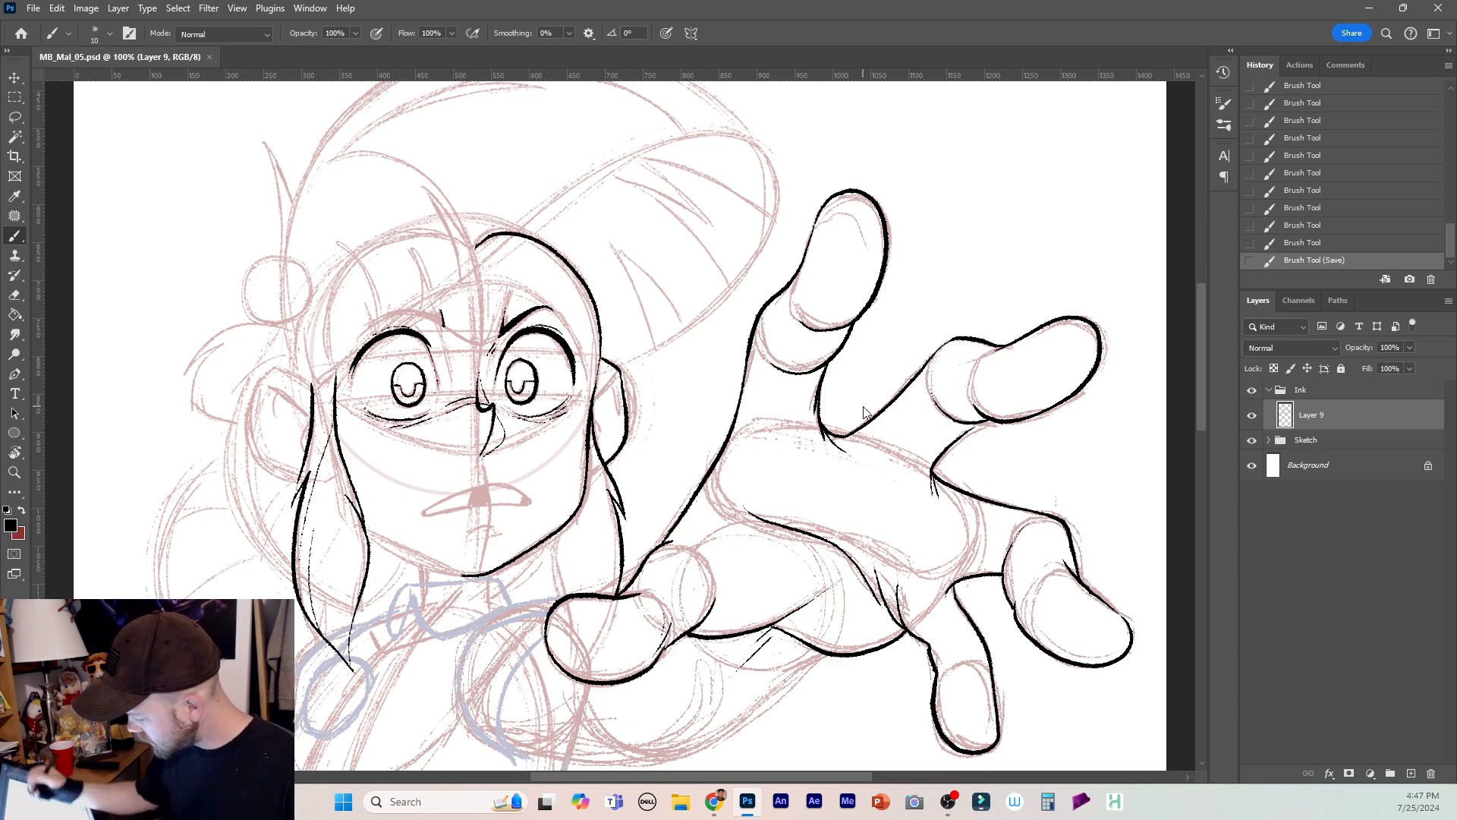
Reduce the eraser size to 10 and clean up the line overlap where the hand-side hair strand meets the thumb.
{"action": "left_click_drag", "start_coordinate": [754, 774], "coordinate": [719, 775]}
{"action": "key", "text": "e"}
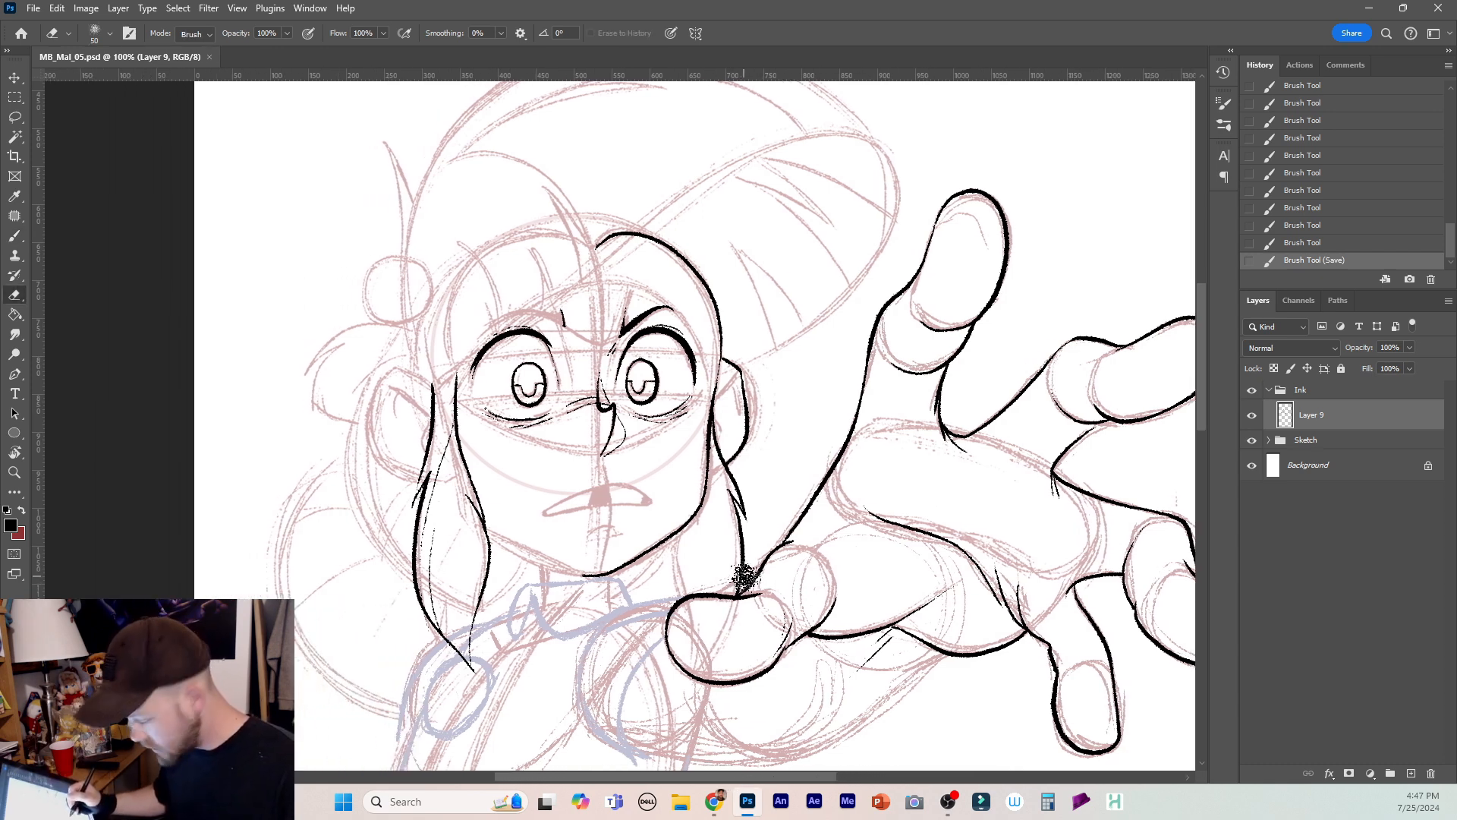
{"action": "key", "text": "bracketleft"}
{"action": "key", "text": "bracketleft"}
{"action": "key", "text": "bracketleft"}
{"action": "key", "text": "bracketleft"}
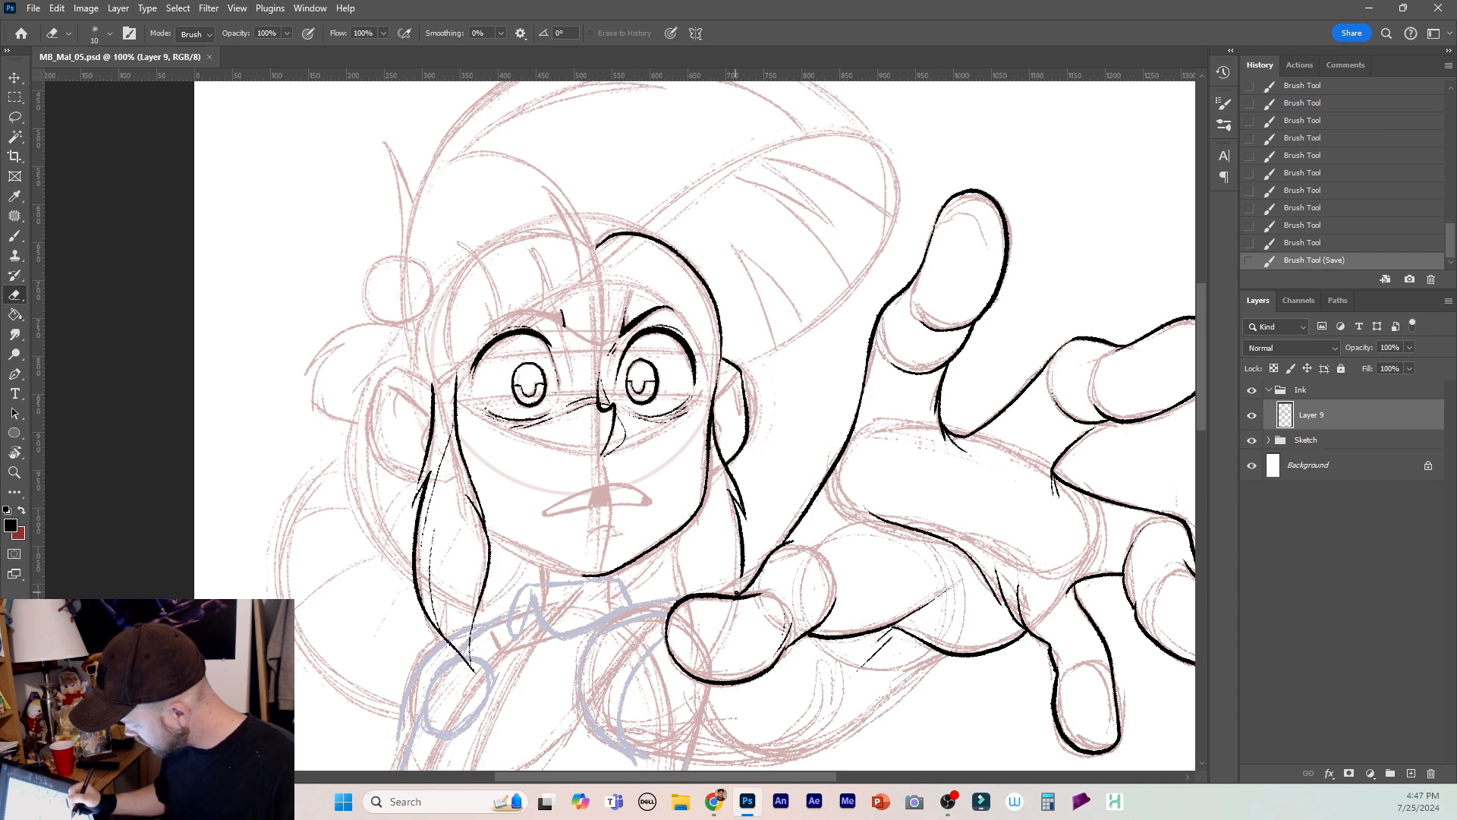
{"action": "mouse_move", "coordinate": [734, 589]}
{"action": "left_mouse_down"}
{"action": "mouse_move", "coordinate": [588, 641]}
{"action": "mouse_move", "coordinate": [578, 713]}
{"action": "mouse_move", "coordinate": [607, 751]}
{"action": "left_mouse_up"}
Ink the rounded shoulder contour curving down from the thumb beside the collar, redoing the uneven stroke.
{"action": "key", "text": "b"}
{"action": "key", "text": "ctrl+z"}
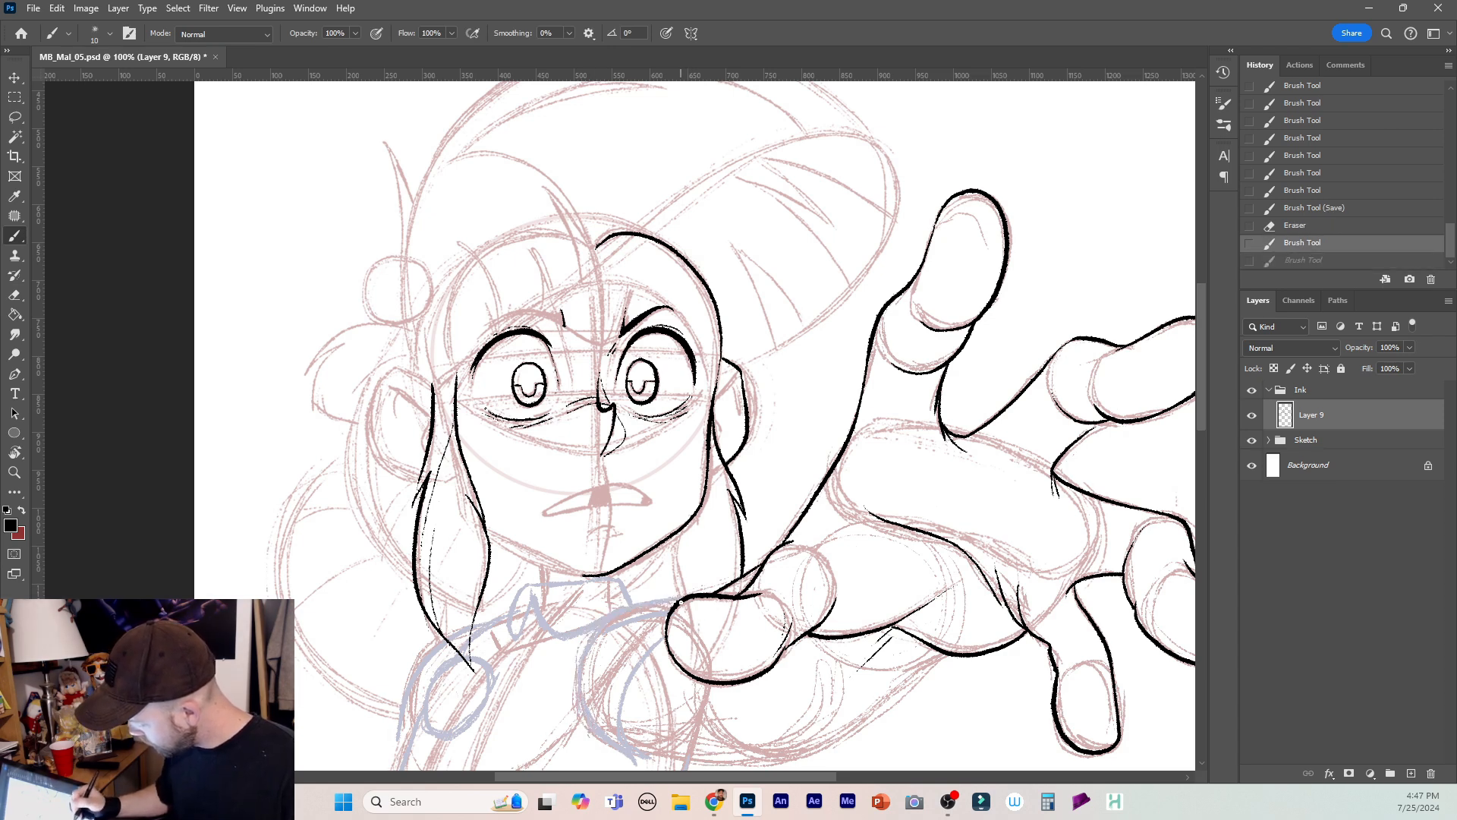
{"action": "mouse_move", "coordinate": [680, 602]}
{"action": "left_mouse_down"}
{"action": "mouse_move", "coordinate": [594, 642]}
{"action": "mouse_move", "coordinate": [583, 676]}
{"action": "mouse_move", "coordinate": [599, 734]}
{"action": "mouse_move", "coordinate": [632, 757]}
{"action": "left_mouse_up"}
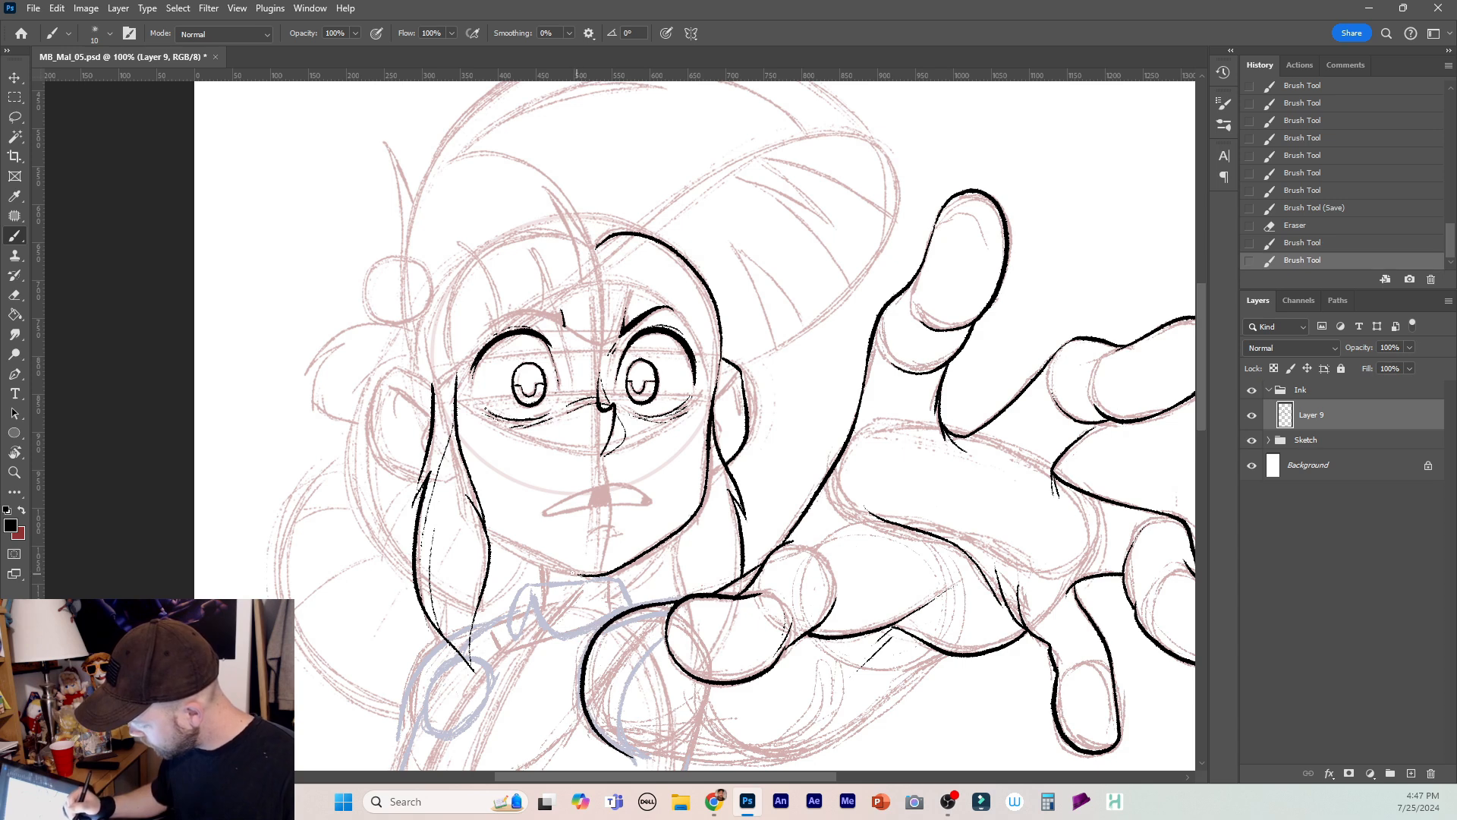
Ink the jawline from the chin up to the long hair lock, redoing uneven strokes.
{"action": "left_click_drag", "start_coordinate": [573, 573], "coordinate": [484, 532]}
{"action": "key", "text": "ctrl+z"}
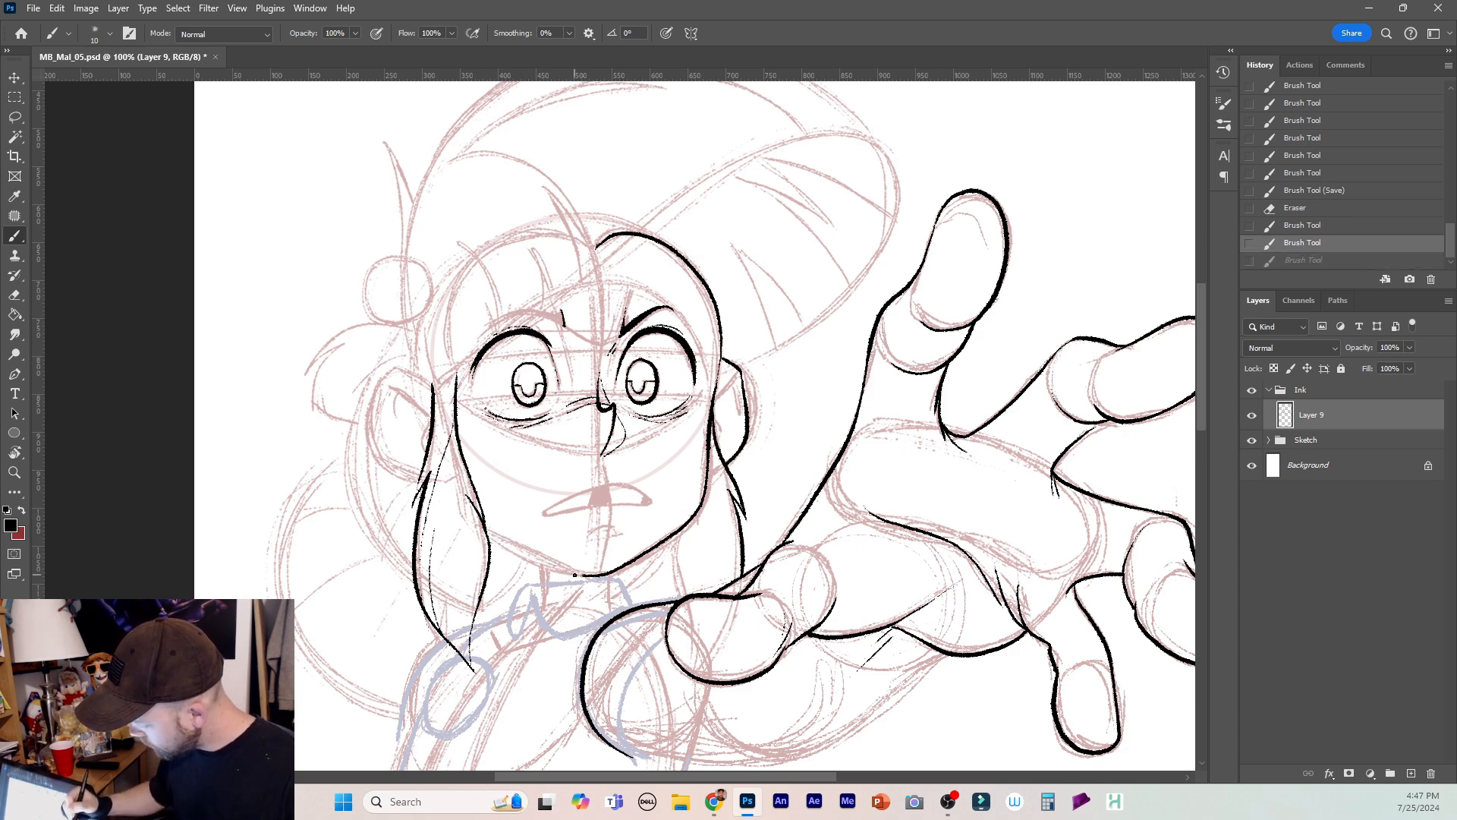
{"action": "mouse_move", "coordinate": [574, 574]}
{"action": "left_mouse_down"}
{"action": "mouse_move", "coordinate": [491, 533]}
{"action": "mouse_move", "coordinate": [582, 578]}
{"action": "left_mouse_up"}
{"action": "key", "text": "ctrl+z"}
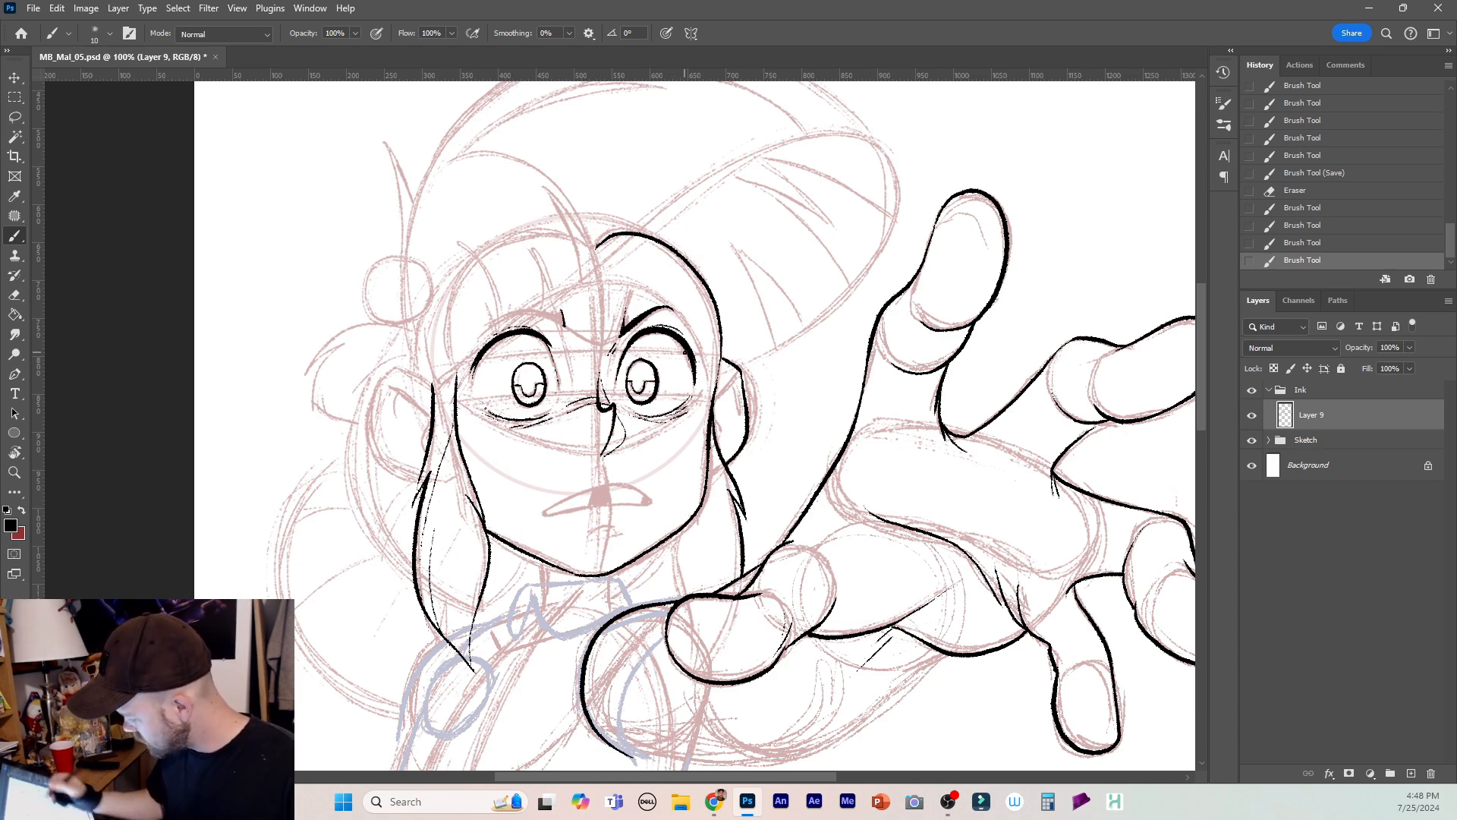
Ink the inner folds of the hand-side ear and outline the opposite ear with its inner folds, redoing uneven strokes.
{"action": "mouse_move", "coordinate": [735, 377]}
{"action": "left_mouse_down"}
{"action": "mouse_move", "coordinate": [713, 410]}
{"action": "mouse_move", "coordinate": [719, 436]}
{"action": "left_mouse_up"}
{"action": "mouse_move", "coordinate": [433, 388]}
{"action": "left_mouse_down"}
{"action": "mouse_move", "coordinate": [388, 367]}
{"action": "mouse_move", "coordinate": [374, 395]}
{"action": "mouse_move", "coordinate": [376, 441]}
{"action": "mouse_move", "coordinate": [416, 480]}
{"action": "left_mouse_up"}
{"action": "key", "text": "ctrl+z"}
{"action": "mouse_move", "coordinate": [389, 408]}
{"action": "left_mouse_down"}
{"action": "mouse_move", "coordinate": [398, 385]}
{"action": "mouse_move", "coordinate": [434, 424]}
{"action": "mouse_move", "coordinate": [394, 391]}
{"action": "mouse_move", "coordinate": [421, 413]}
{"action": "mouse_move", "coordinate": [423, 453]}
{"action": "mouse_move", "coordinate": [410, 403]}
{"action": "left_mouse_up"}
{"action": "key", "text": "ctrl+z"}
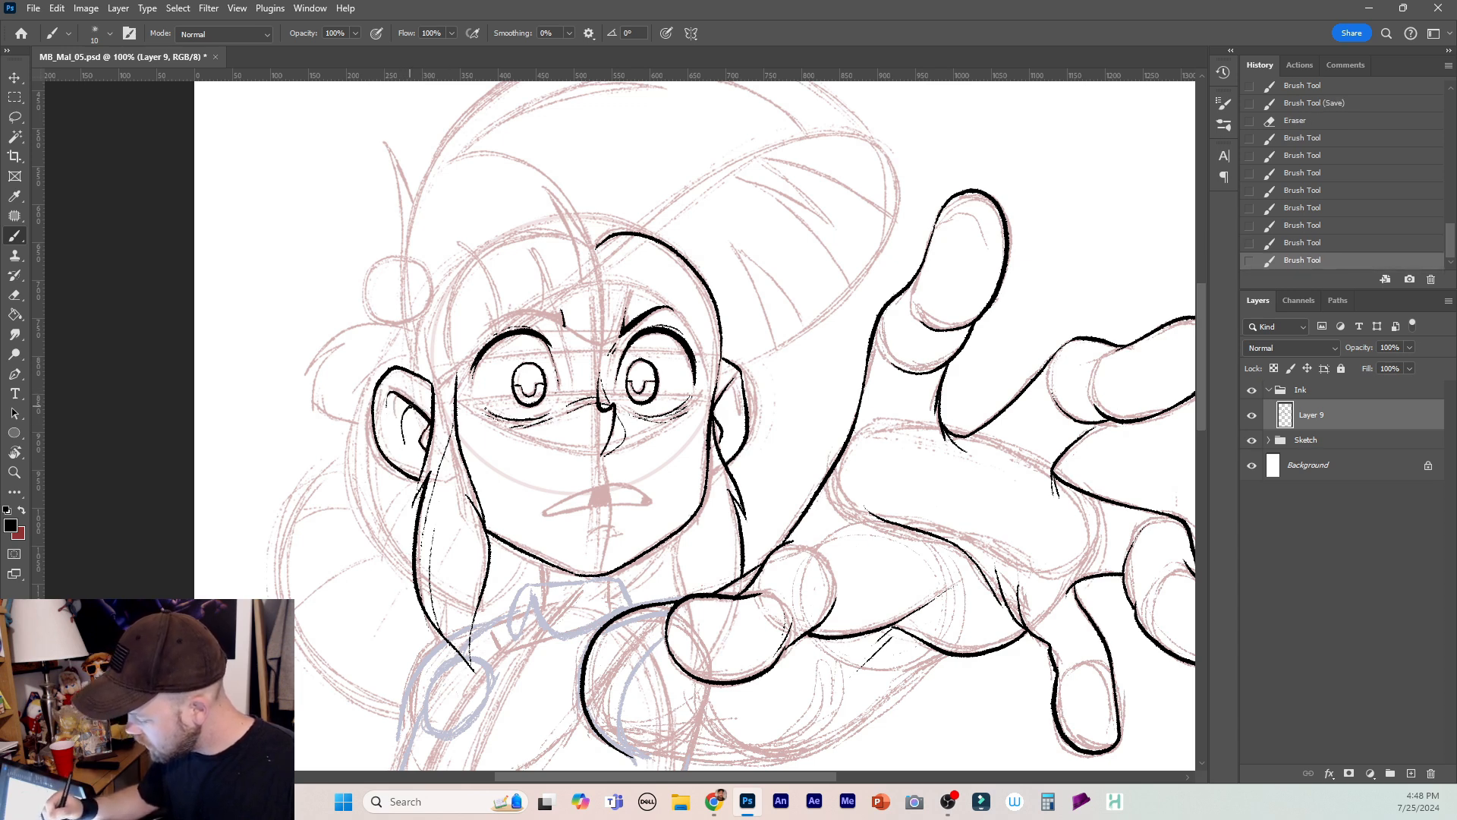
{"action": "left_click_drag", "start_coordinate": [736, 396], "coordinate": [725, 425]}
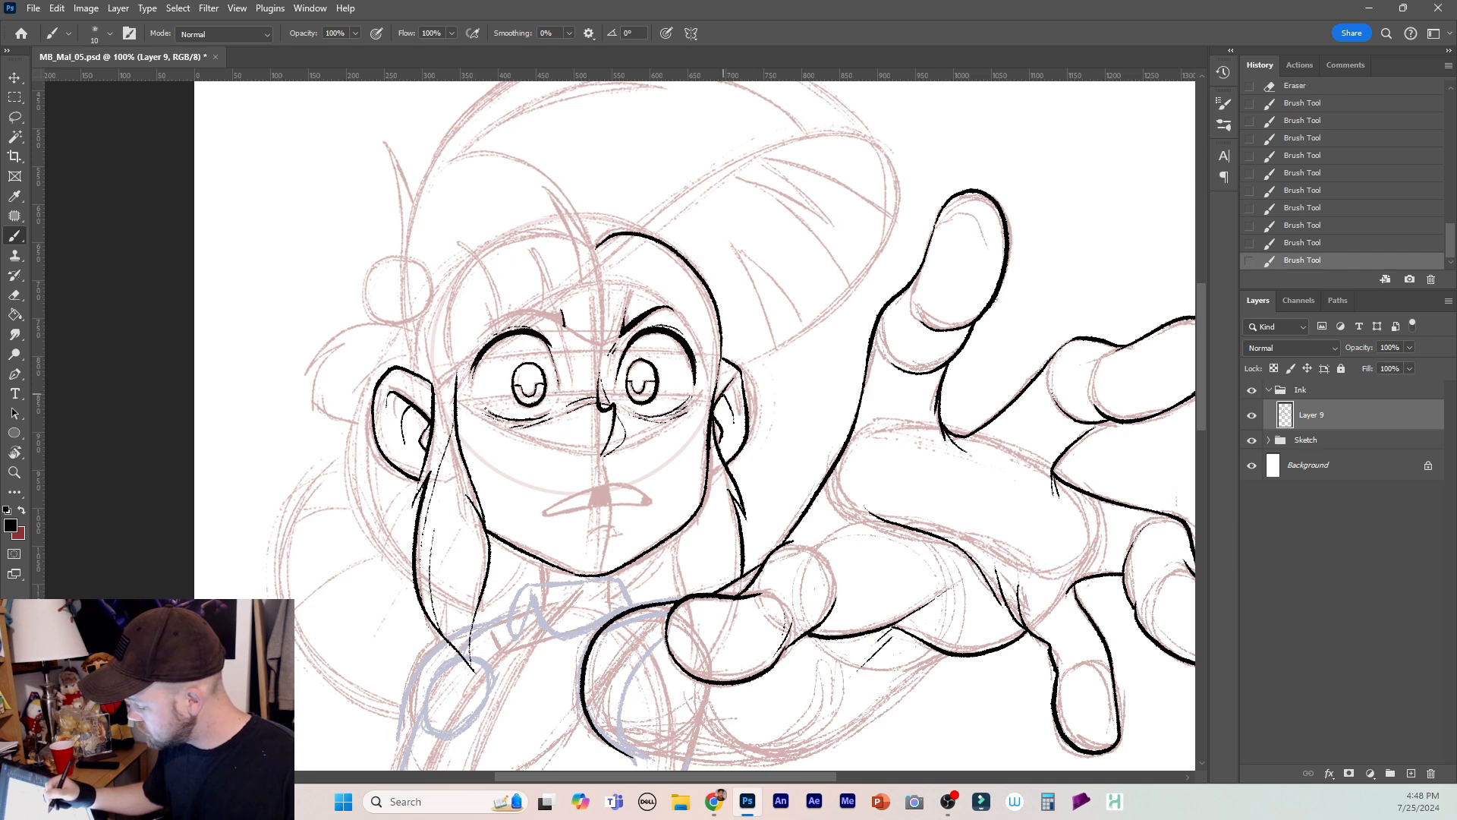
{"action": "key", "text": "ctrl+z"}
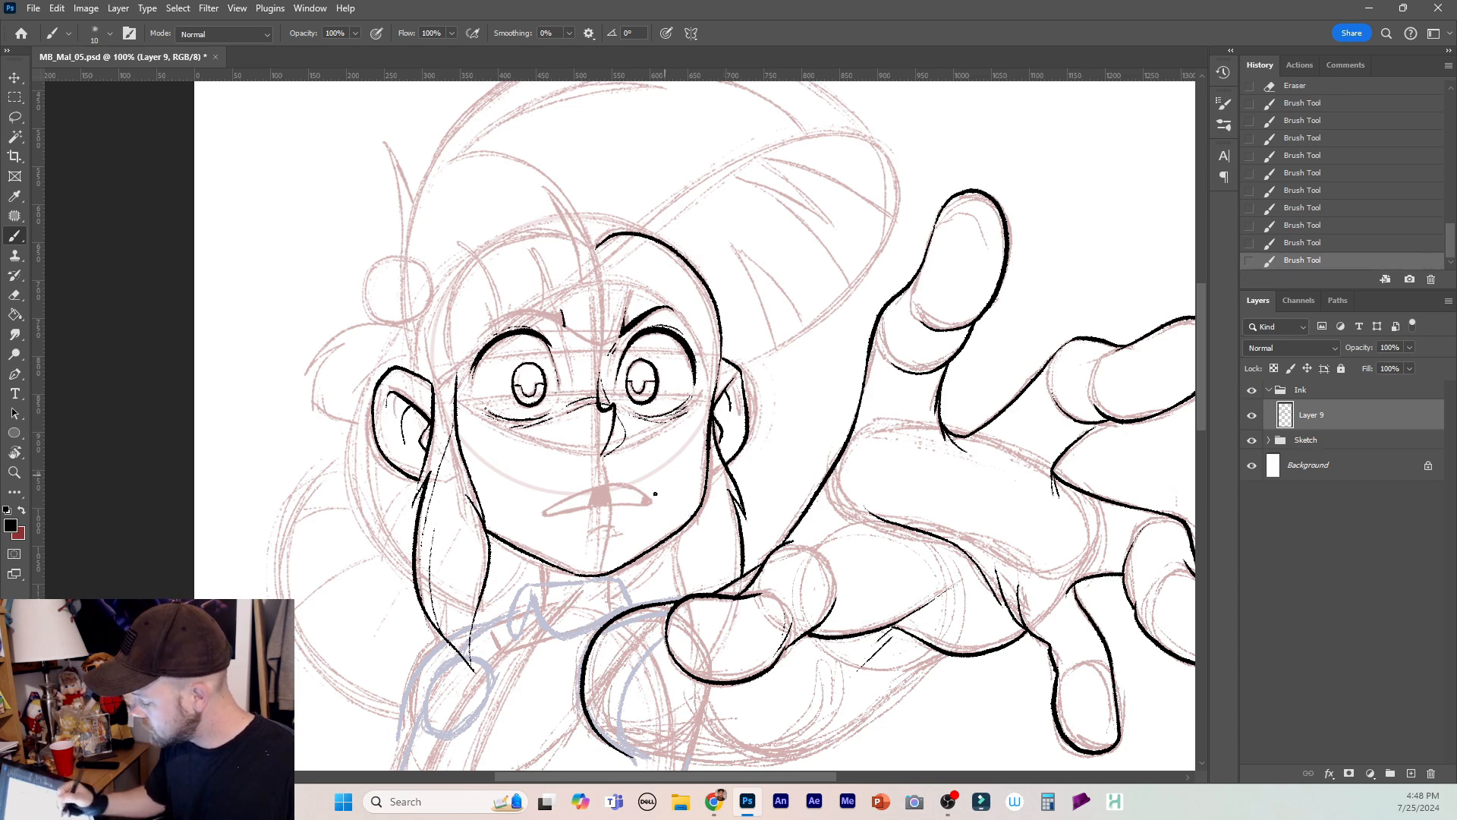
Ink the frowning open mouth with its inner detail and the small crease marks between mouth and chin.
{"action": "mouse_move", "coordinate": [645, 495]}
{"action": "left_mouse_down"}
{"action": "mouse_move", "coordinate": [598, 483]}
{"action": "mouse_move", "coordinate": [556, 506]}
{"action": "left_mouse_up"}
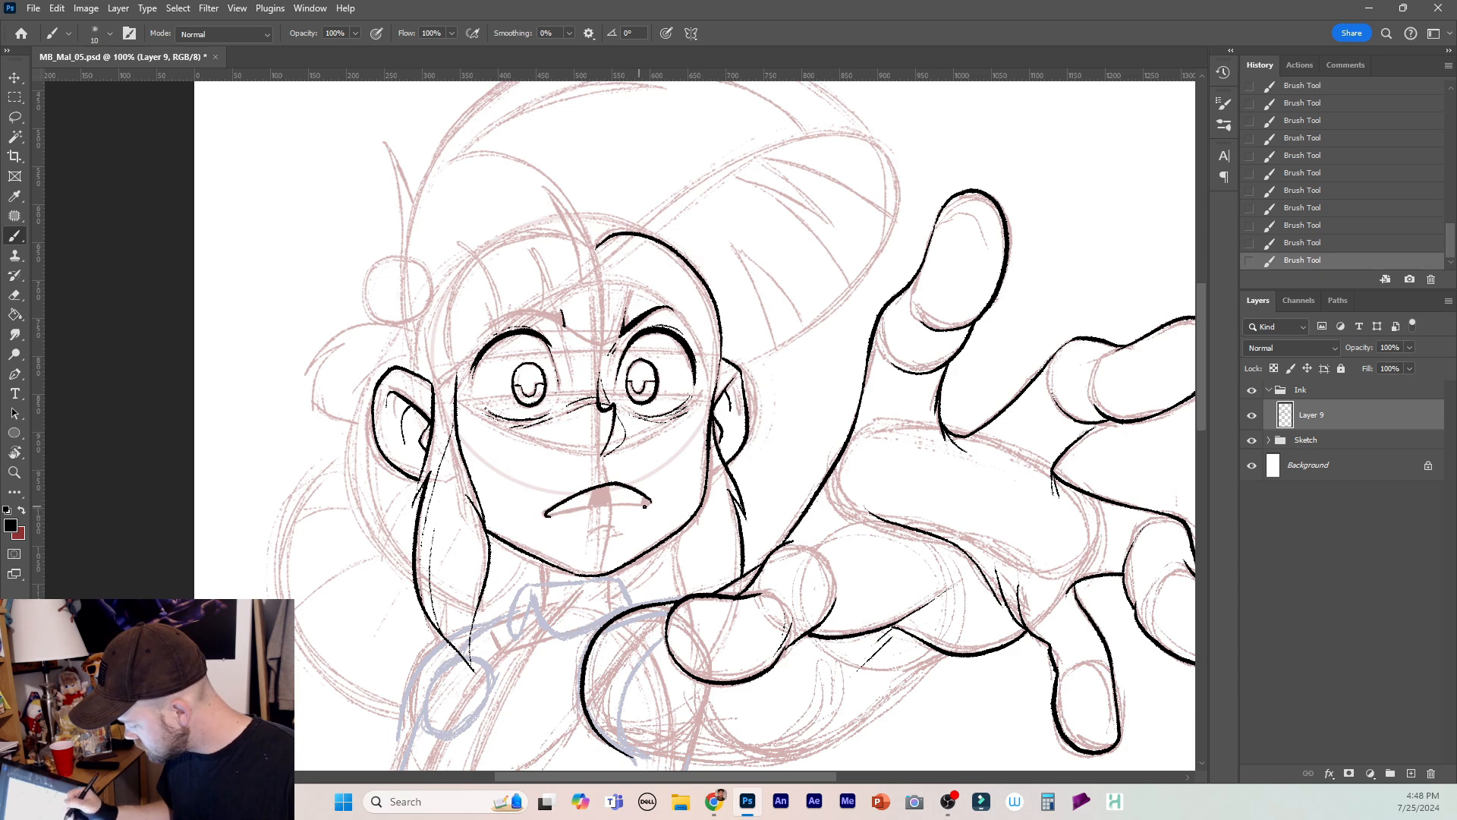
{"action": "left_click_drag", "start_coordinate": [650, 502], "coordinate": [548, 515]}
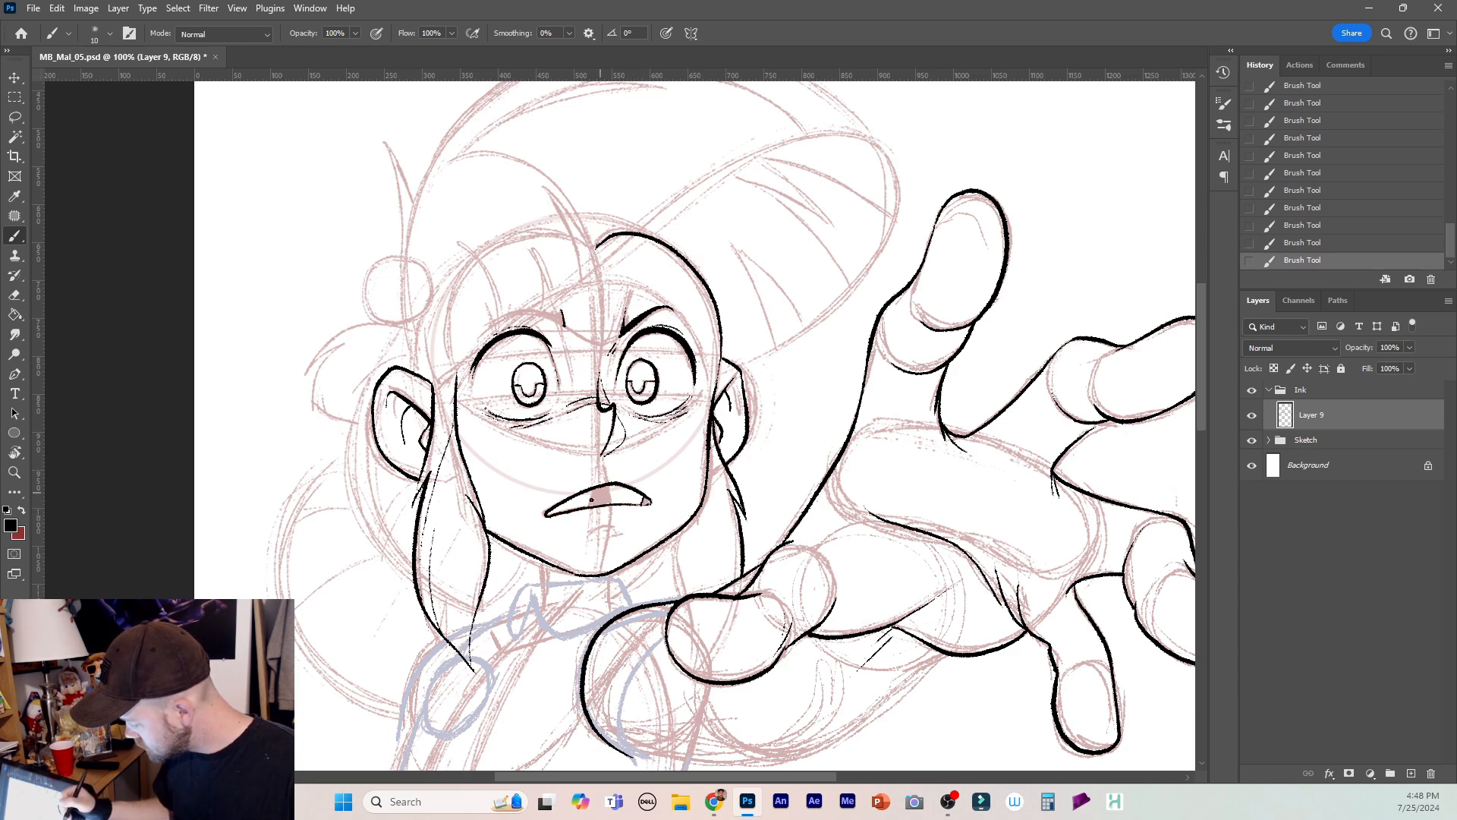
{"action": "mouse_move", "coordinate": [593, 486]}
{"action": "left_mouse_down"}
{"action": "mouse_move", "coordinate": [588, 507]}
{"action": "mouse_move", "coordinate": [612, 506]}
{"action": "mouse_move", "coordinate": [621, 529]}
{"action": "mouse_move", "coordinate": [590, 539]}
{"action": "left_mouse_up"}
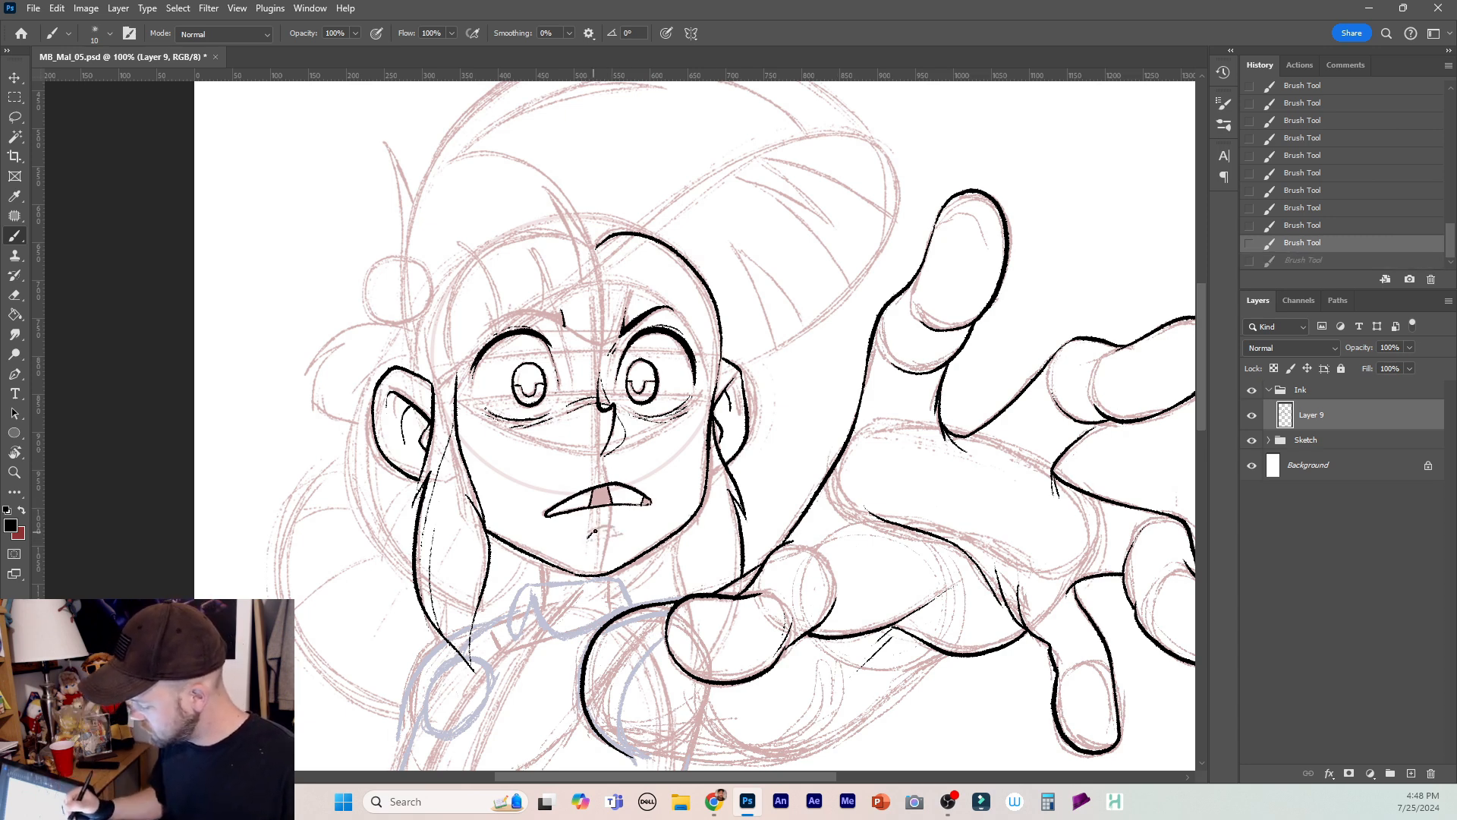
{"action": "key", "text": "ctrl+z"}
{"action": "mouse_move", "coordinate": [605, 526]}
{"action": "left_mouse_down"}
{"action": "mouse_move", "coordinate": [620, 535]}
{"action": "mouse_move", "coordinate": [591, 539]}
{"action": "left_mouse_up"}
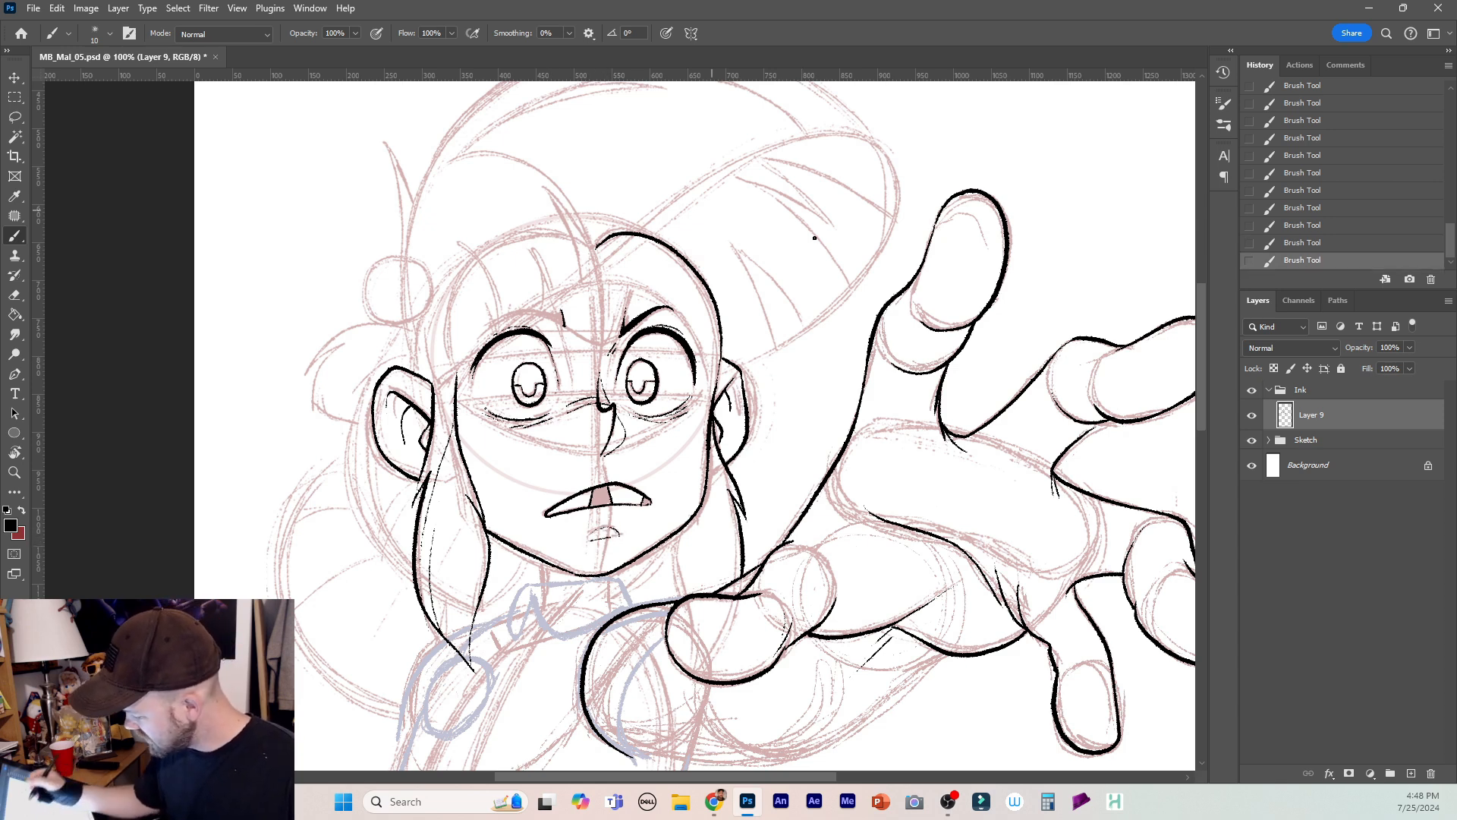
Ink the fringe strands across the forehead and the spiky hair tuft above the ear opposite the hand, redoing uneven strokes.
{"action": "left_click_drag", "start_coordinate": [1199, 417], "coordinate": [1199, 391]}
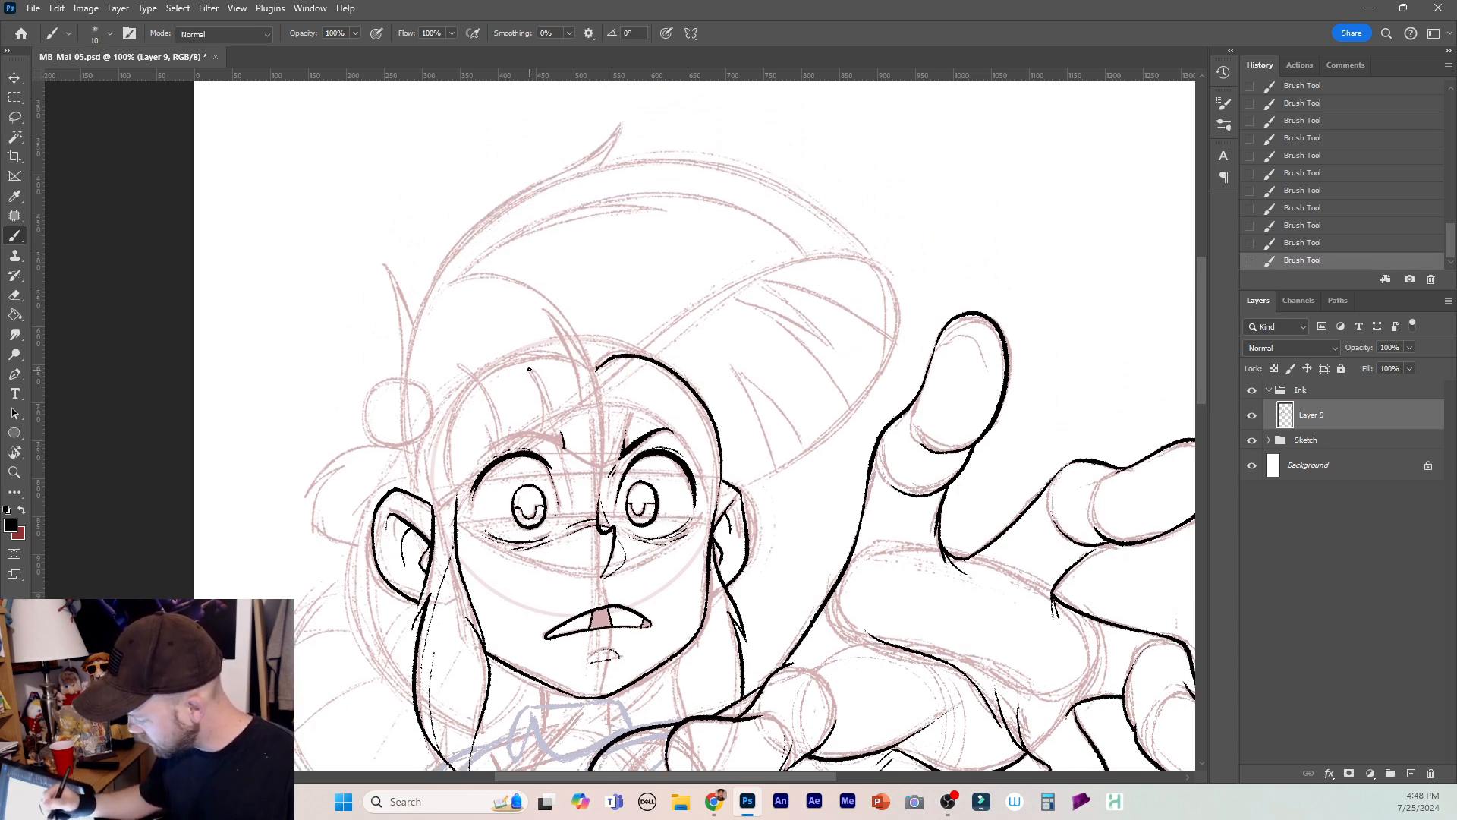
{"action": "left_click_drag", "start_coordinate": [529, 369], "coordinate": [540, 434]}
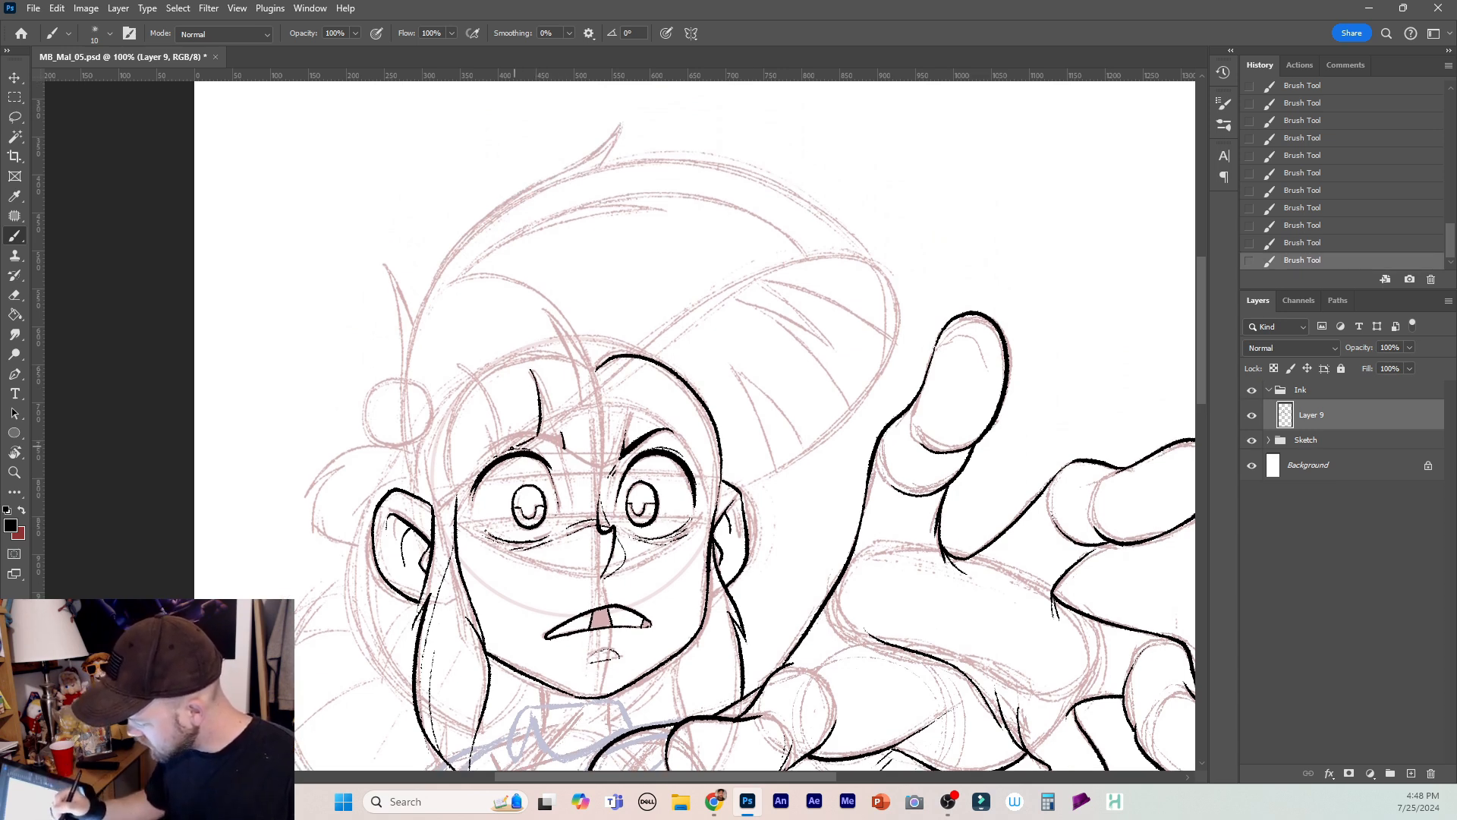
{"action": "mouse_move", "coordinate": [458, 364]}
{"action": "left_mouse_down"}
{"action": "mouse_move", "coordinate": [481, 382]}
{"action": "mouse_move", "coordinate": [502, 453]}
{"action": "left_mouse_up"}
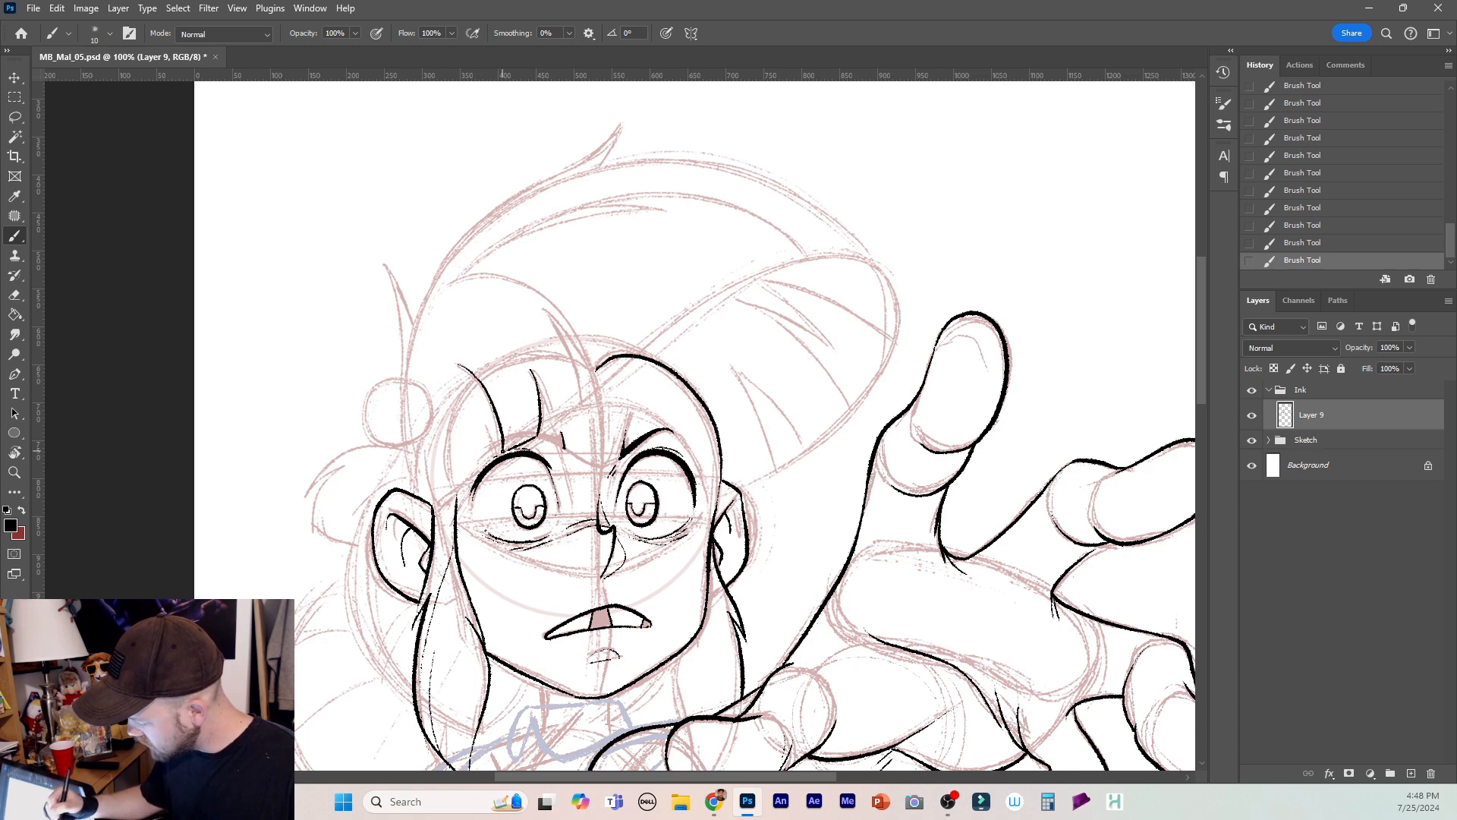
{"action": "mouse_move", "coordinate": [459, 365]}
{"action": "left_mouse_down"}
{"action": "mouse_move", "coordinate": [495, 454]}
{"action": "mouse_move", "coordinate": [422, 447]}
{"action": "mouse_move", "coordinate": [431, 499]}
{"action": "mouse_move", "coordinate": [458, 500]}
{"action": "mouse_move", "coordinate": [401, 446]}
{"action": "mouse_move", "coordinate": [326, 456]}
{"action": "mouse_move", "coordinate": [300, 498]}
{"action": "mouse_move", "coordinate": [324, 538]}
{"action": "mouse_move", "coordinate": [336, 536]}
{"action": "mouse_move", "coordinate": [328, 504]}
{"action": "mouse_move", "coordinate": [344, 544]}
{"action": "mouse_move", "coordinate": [363, 490]}
{"action": "mouse_move", "coordinate": [361, 545]}
{"action": "mouse_move", "coordinate": [375, 547]}
{"action": "left_mouse_up"}
{"action": "key", "text": "ctrl+z"}
{"action": "key", "text": "ctrl+z"}
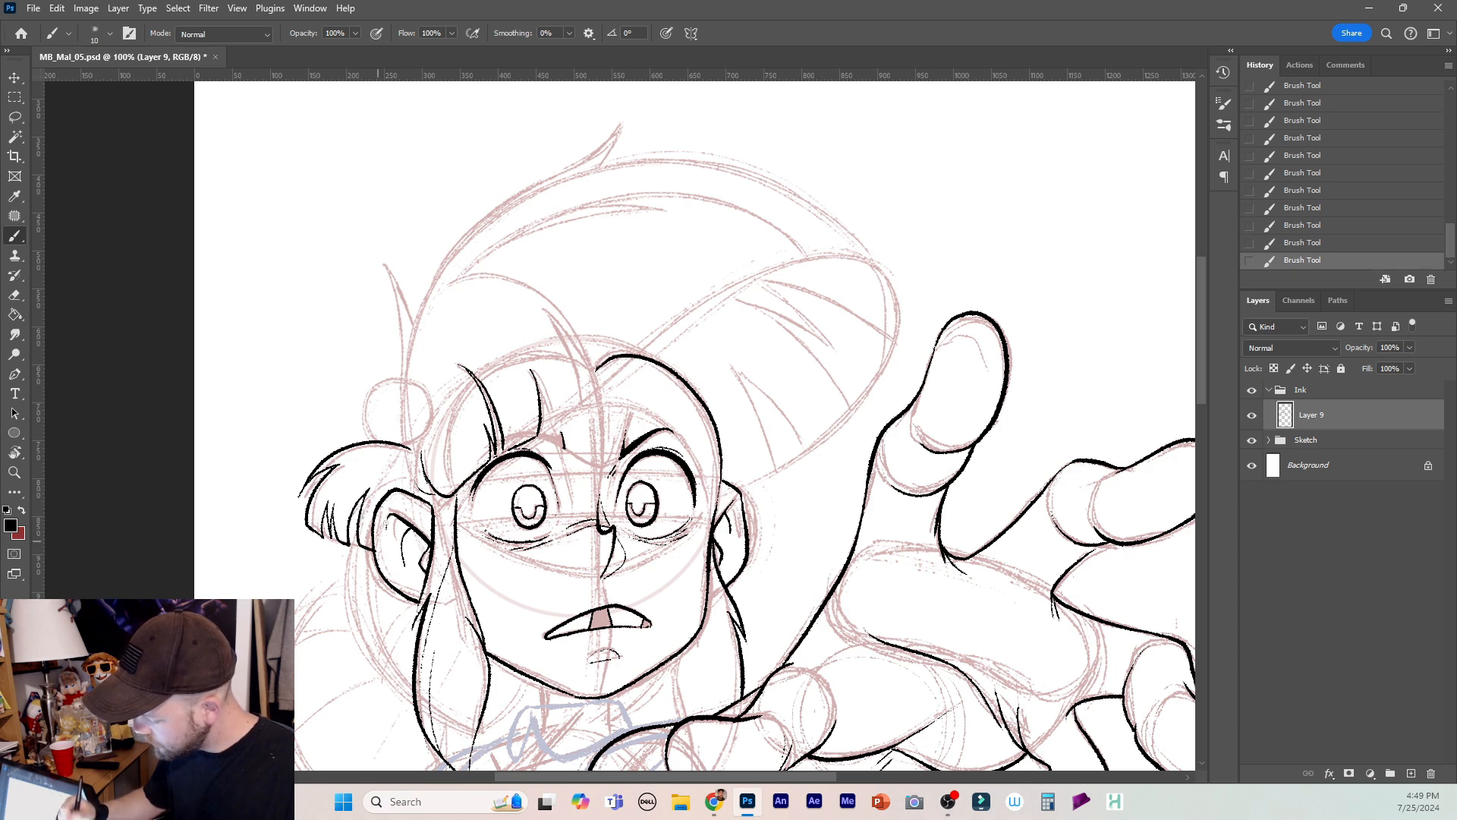
{"action": "key", "text": "ctrl+z"}
{"action": "key", "text": "ctrl+shift+z"}
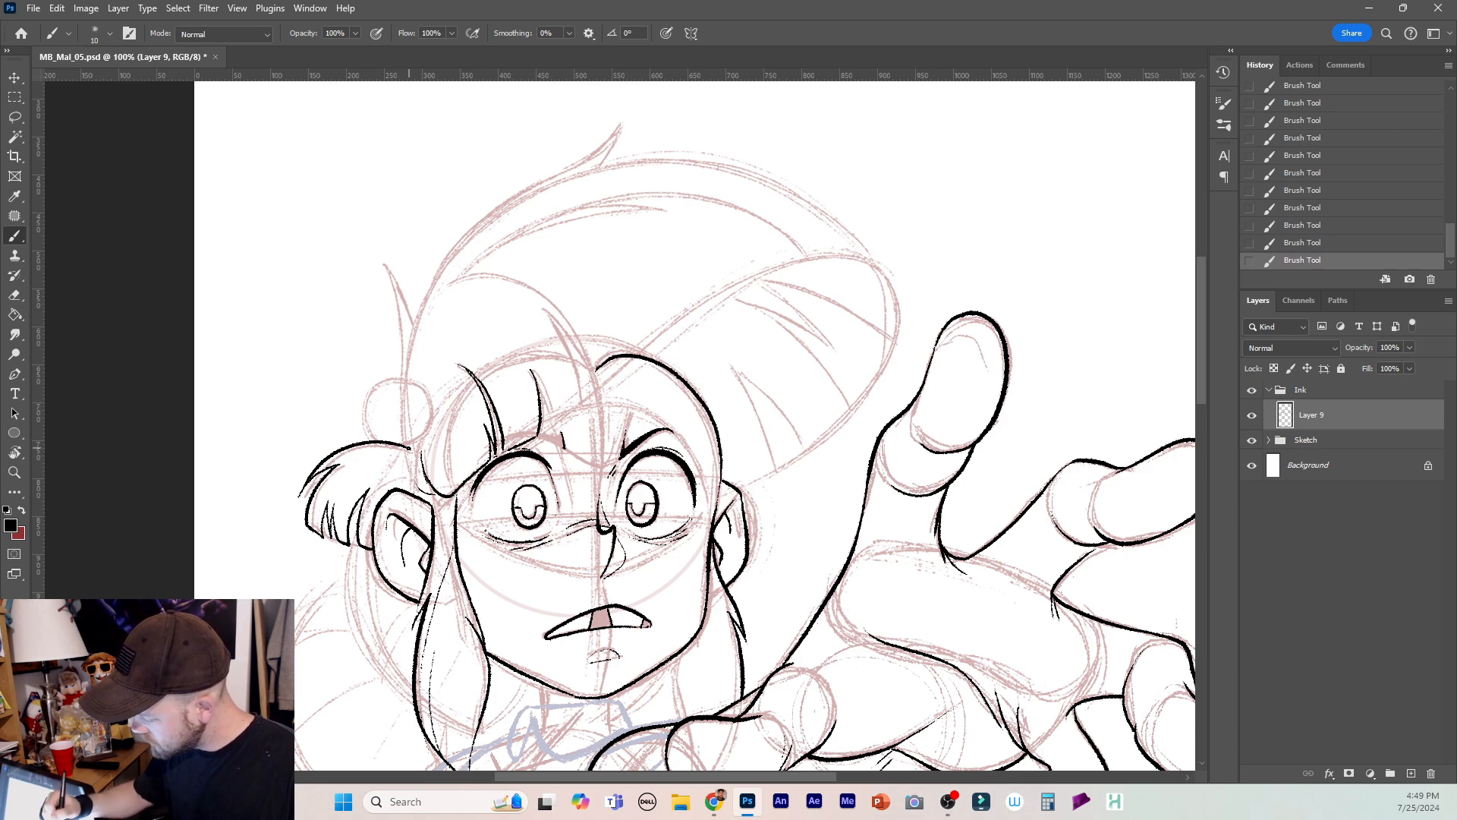
Ink the pointed strand above the hair tuft and the round ball beside the head, erasing the overlapping line at its base.
{"action": "mouse_move", "coordinate": [410, 448]}
{"action": "left_mouse_down"}
{"action": "mouse_move", "coordinate": [383, 264]}
{"action": "mouse_move", "coordinate": [415, 323]}
{"action": "left_mouse_up"}
{"action": "mouse_move", "coordinate": [401, 377]}
{"action": "left_mouse_down"}
{"action": "mouse_move", "coordinate": [365, 400]}
{"action": "mouse_move", "coordinate": [364, 437]}
{"action": "mouse_move", "coordinate": [383, 449]}
{"action": "left_mouse_up"}
{"action": "key", "text": "ctrl+z"}
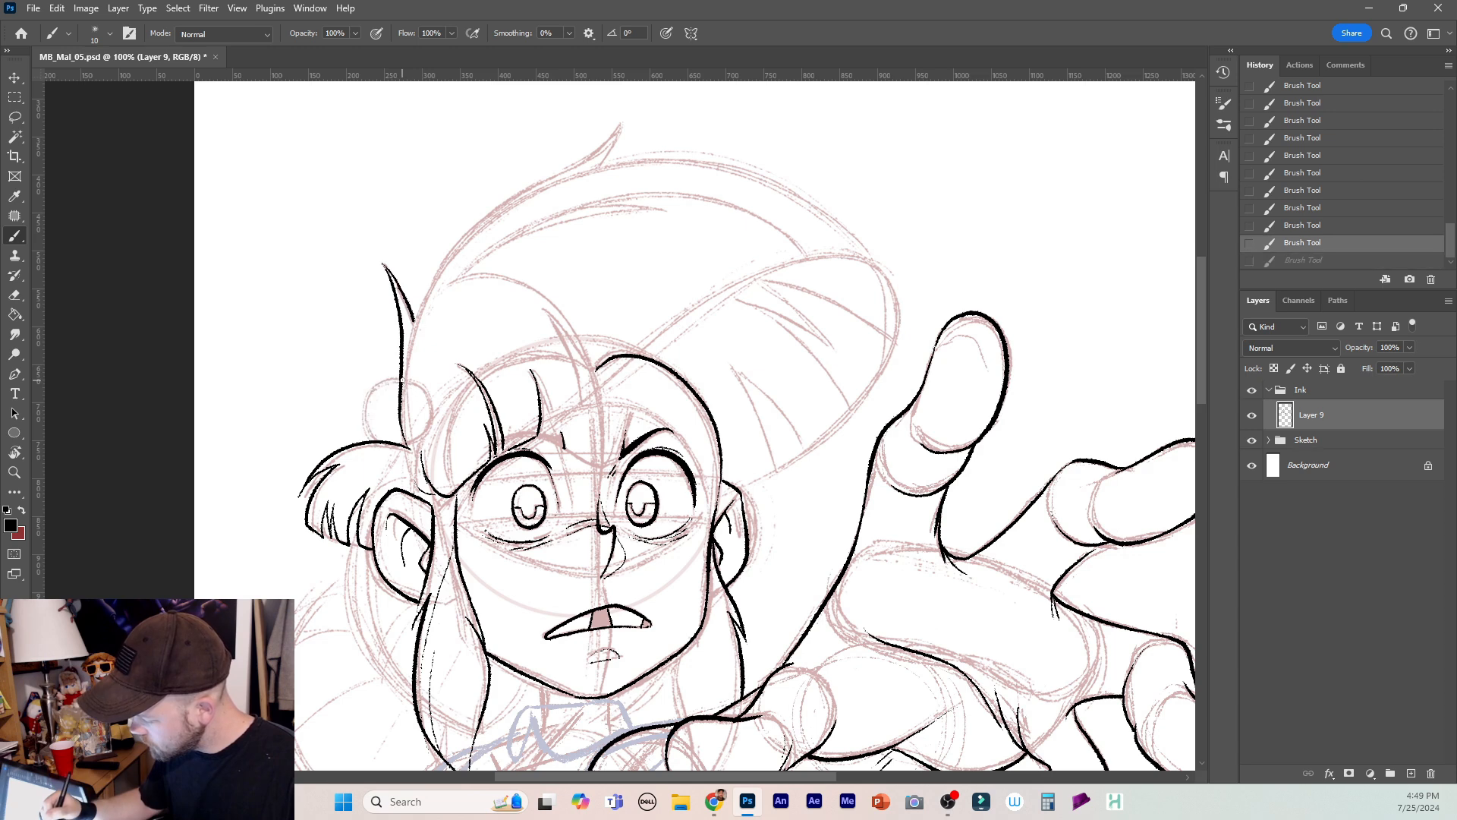
{"action": "mouse_move", "coordinate": [402, 379]}
{"action": "left_mouse_down"}
{"action": "mouse_move", "coordinate": [370, 399]}
{"action": "mouse_move", "coordinate": [364, 438]}
{"action": "mouse_move", "coordinate": [390, 450]}
{"action": "left_mouse_up"}
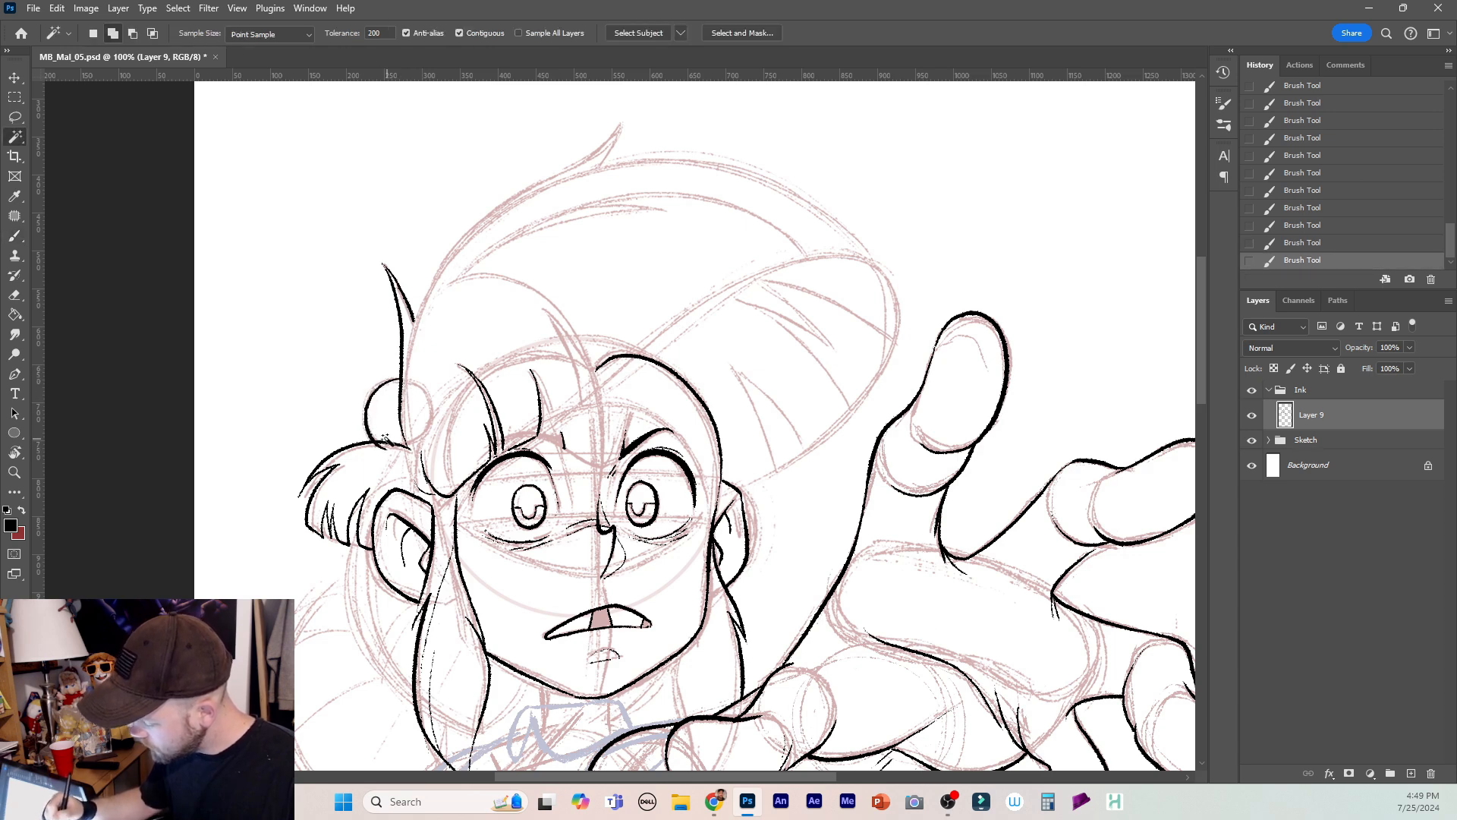
{"action": "key", "text": "e"}
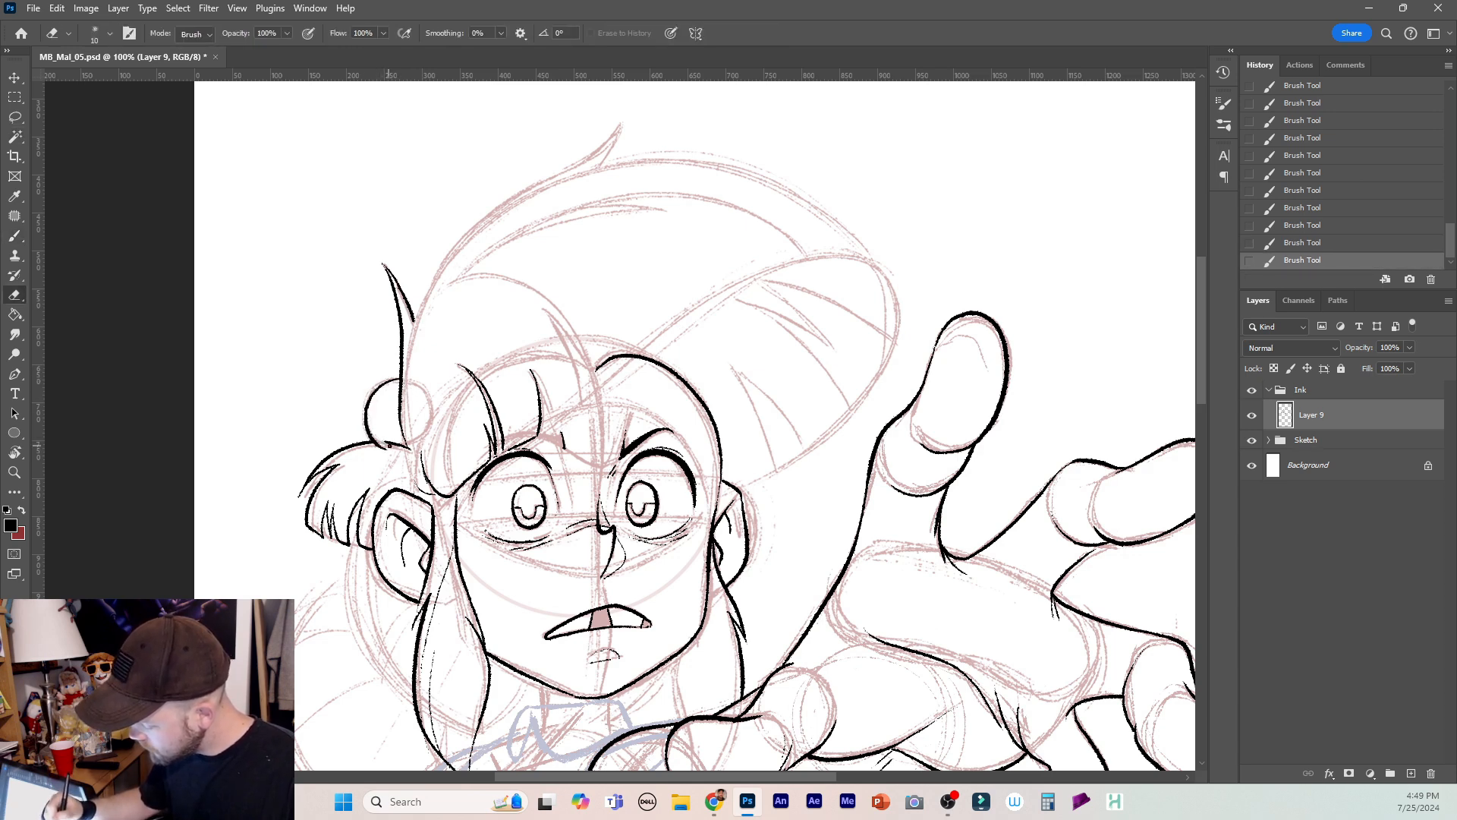
{"action": "mouse_move", "coordinate": [386, 444]}
{"action": "left_mouse_down"}
{"action": "mouse_move", "coordinate": [410, 452]}
{"action": "mouse_move", "coordinate": [407, 440]}
{"action": "left_mouse_up"}
{"action": "key", "text": "b"}
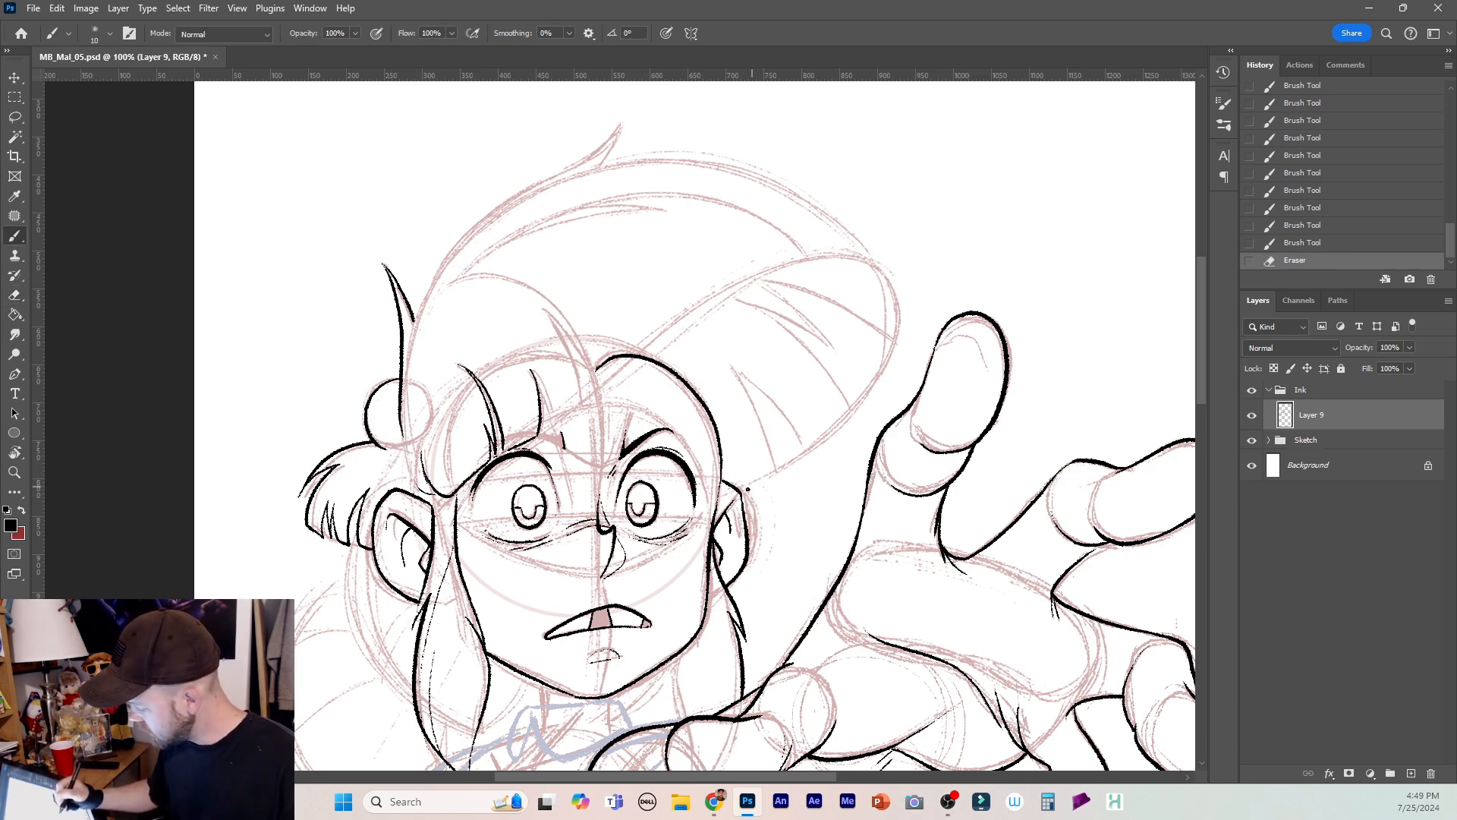
Ink the large rounded shape sweeping from the hand-side ear out and back to the forehead, redoing uneven strokes.
{"action": "left_click_drag", "start_coordinate": [740, 491], "coordinate": [864, 388]}
{"action": "key", "text": "ctrl+z"}
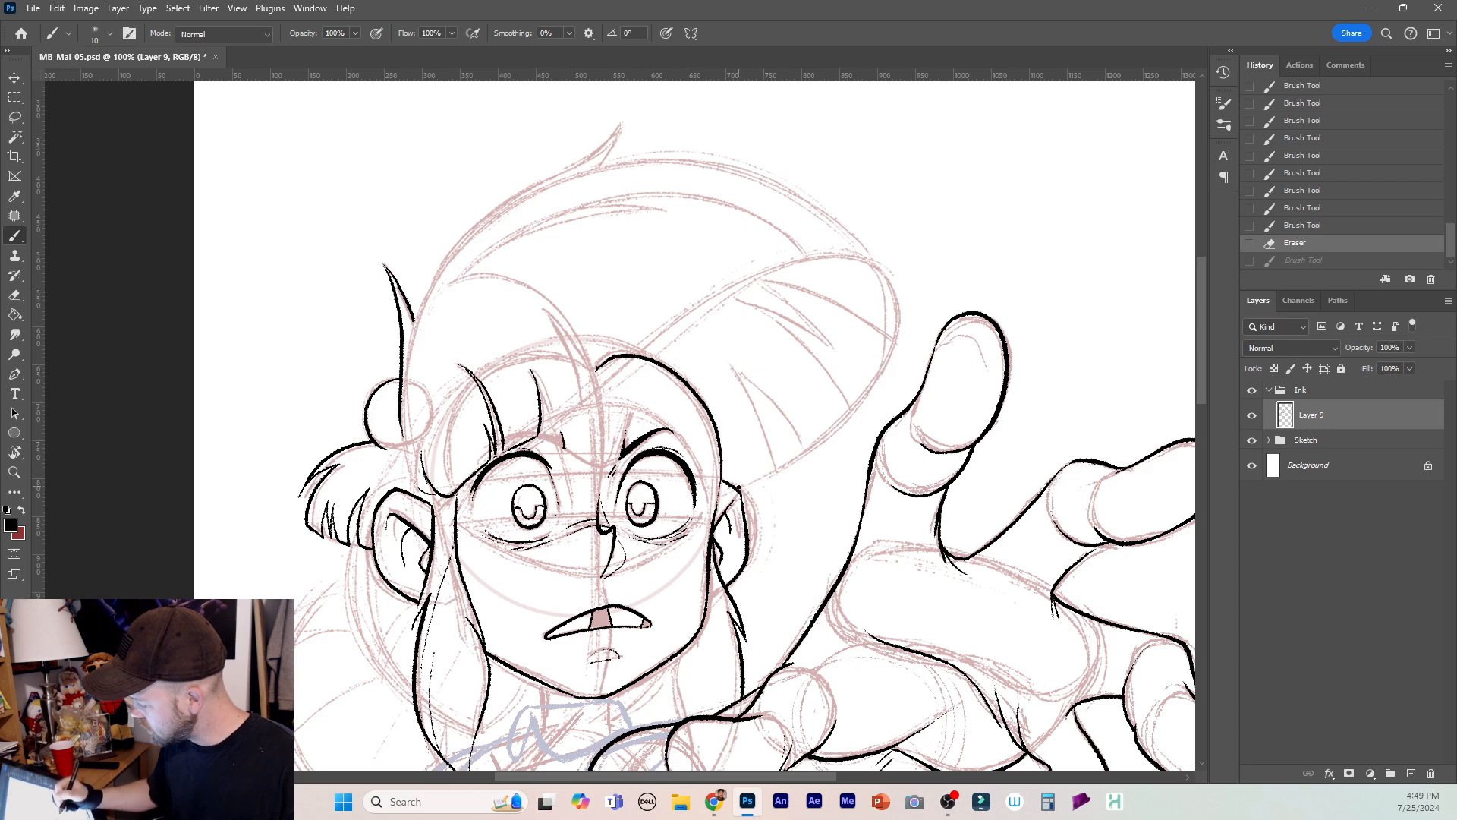
{"action": "mouse_move", "coordinate": [737, 490]}
{"action": "left_mouse_down"}
{"action": "mouse_move", "coordinate": [847, 417]}
{"action": "mouse_move", "coordinate": [911, 345]}
{"action": "left_mouse_up"}
{"action": "key", "text": "ctrl+z"}
{"action": "mouse_move", "coordinate": [738, 490]}
{"action": "left_mouse_down"}
{"action": "mouse_move", "coordinate": [869, 391]}
{"action": "mouse_move", "coordinate": [898, 319]}
{"action": "mouse_move", "coordinate": [876, 266]}
{"action": "mouse_move", "coordinate": [785, 265]}
{"action": "mouse_move", "coordinate": [549, 425]}
{"action": "left_mouse_up"}
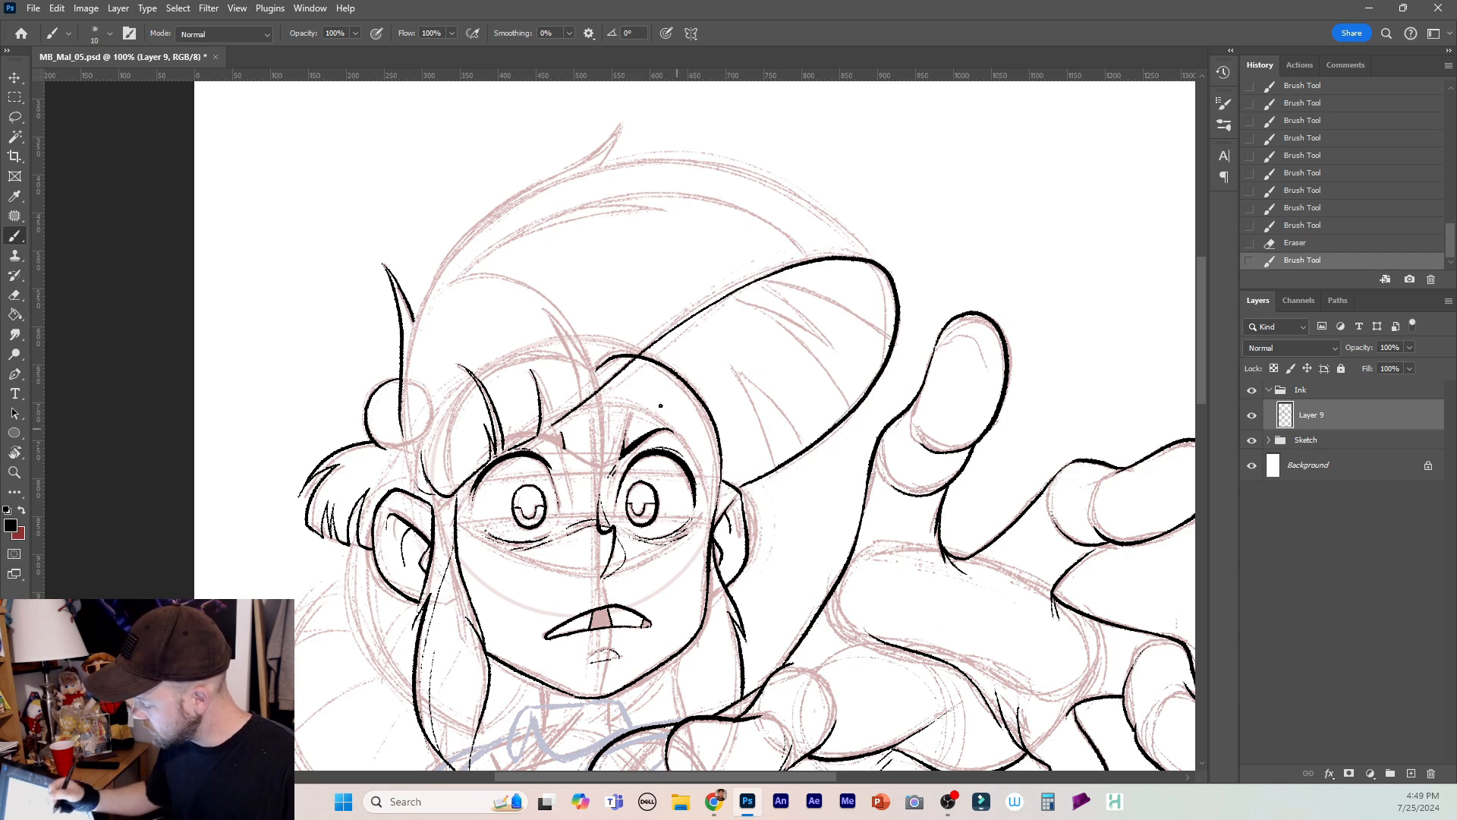
Ink the outer contour from the rounded shape's upper corner to the pointed tip on the crown and down to the side strand.
{"action": "key", "text": "e"}
{"action": "key", "text": "b"}
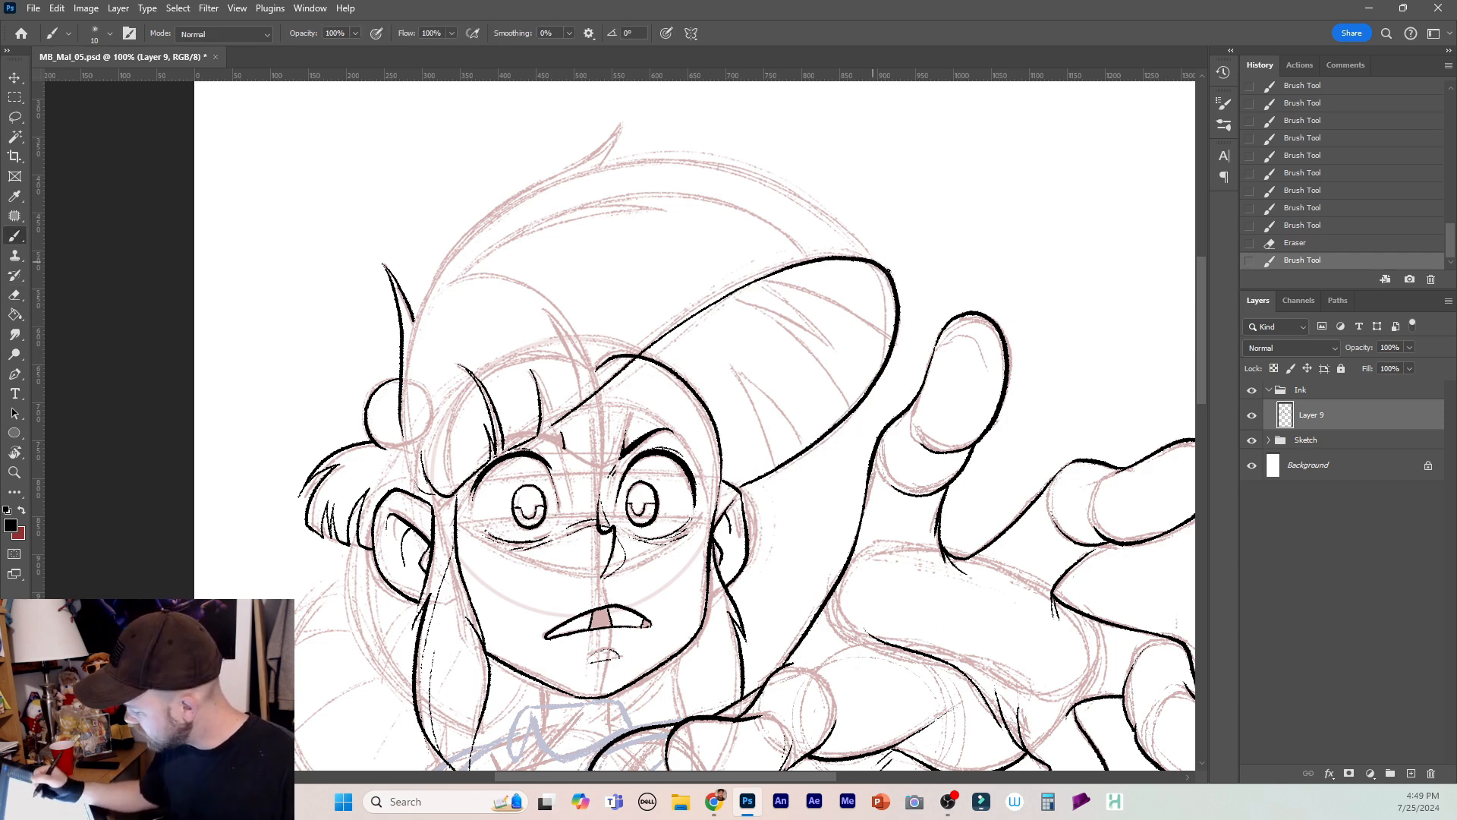
{"action": "mouse_move", "coordinate": [889, 271]}
{"action": "left_mouse_down"}
{"action": "mouse_move", "coordinate": [837, 220]}
{"action": "mouse_move", "coordinate": [723, 168]}
{"action": "mouse_move", "coordinate": [595, 163]}
{"action": "left_mouse_up"}
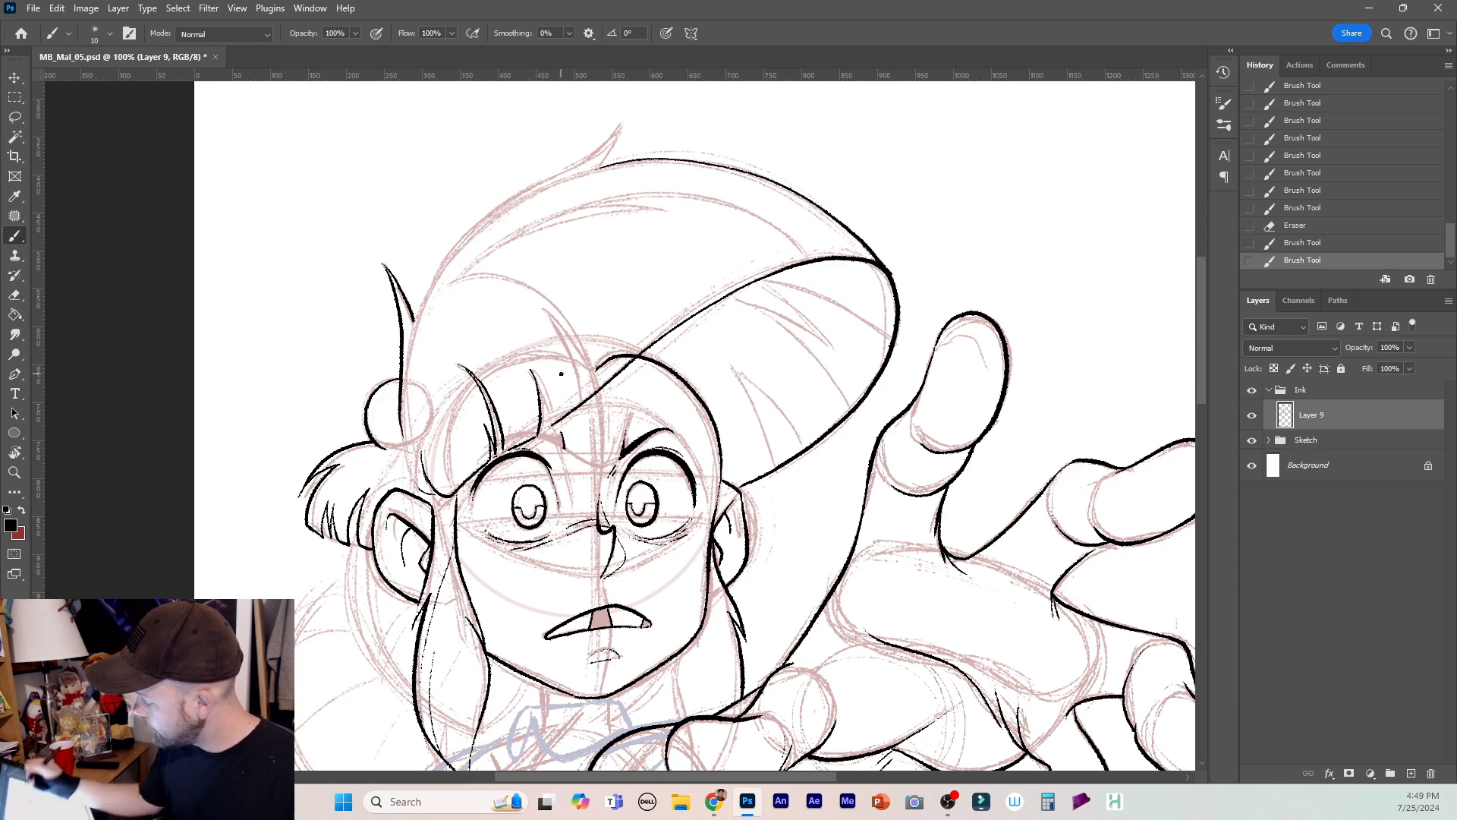
{"action": "key", "text": "e"}
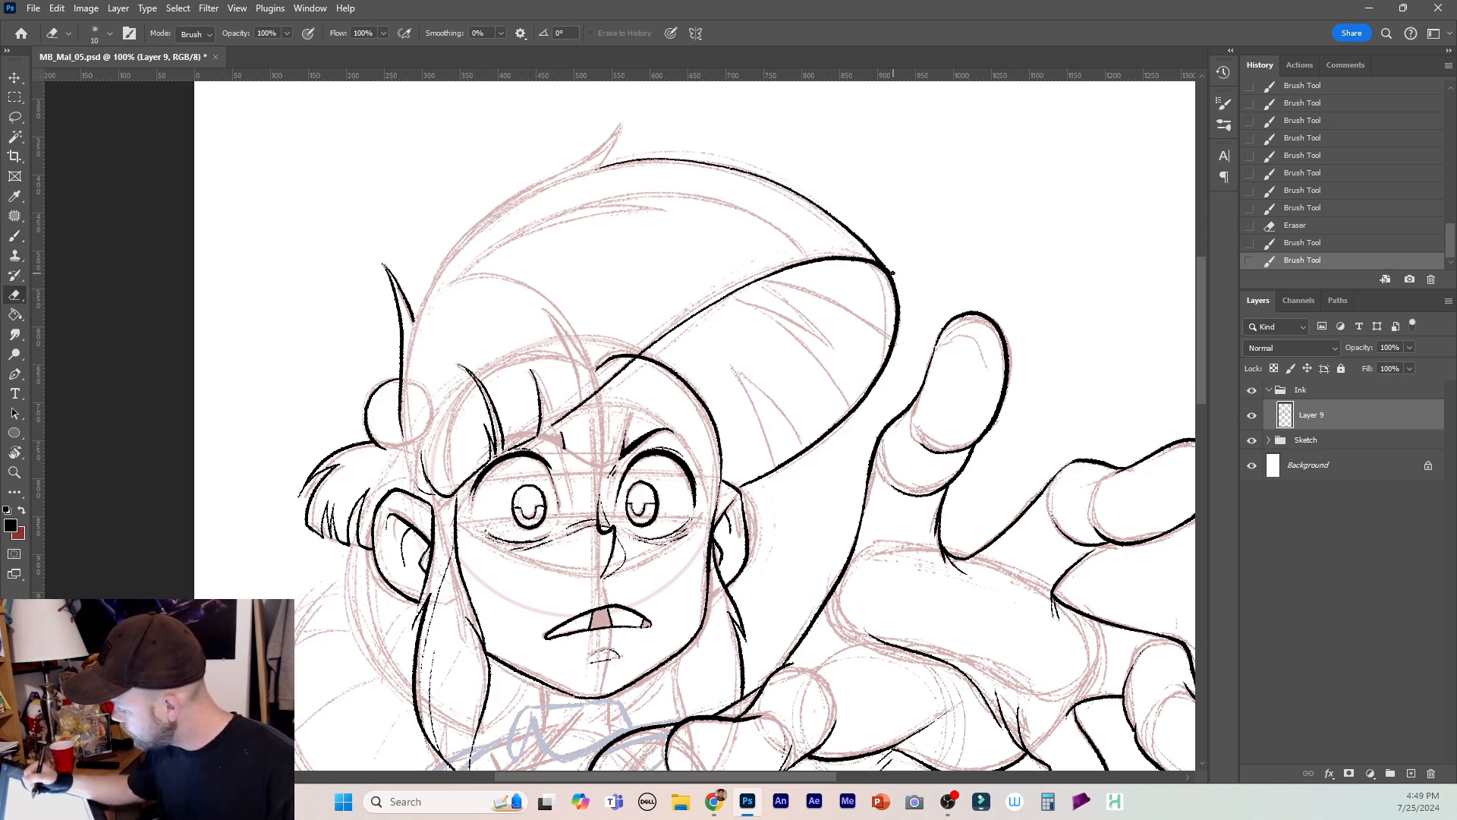
{"action": "left_click_drag", "start_coordinate": [892, 272], "coordinate": [896, 267]}
{"action": "key", "text": "b"}
{"action": "mouse_move", "coordinate": [618, 126]}
{"action": "left_mouse_down"}
{"action": "mouse_move", "coordinate": [600, 166]}
{"action": "mouse_move", "coordinate": [608, 143]}
{"action": "mouse_move", "coordinate": [452, 254]}
{"action": "mouse_move", "coordinate": [413, 322]}
{"action": "left_mouse_up"}
Ink the inner curve from the rounded shape's upper edge across the crown, ending in a tapered strand, redoing uneven strokes.
{"action": "mouse_move", "coordinate": [809, 261]}
{"action": "left_mouse_down"}
{"action": "mouse_move", "coordinate": [770, 220]}
{"action": "mouse_move", "coordinate": [608, 188]}
{"action": "mouse_move", "coordinate": [566, 206]}
{"action": "left_mouse_up"}
{"action": "key", "text": "ctrl+z"}
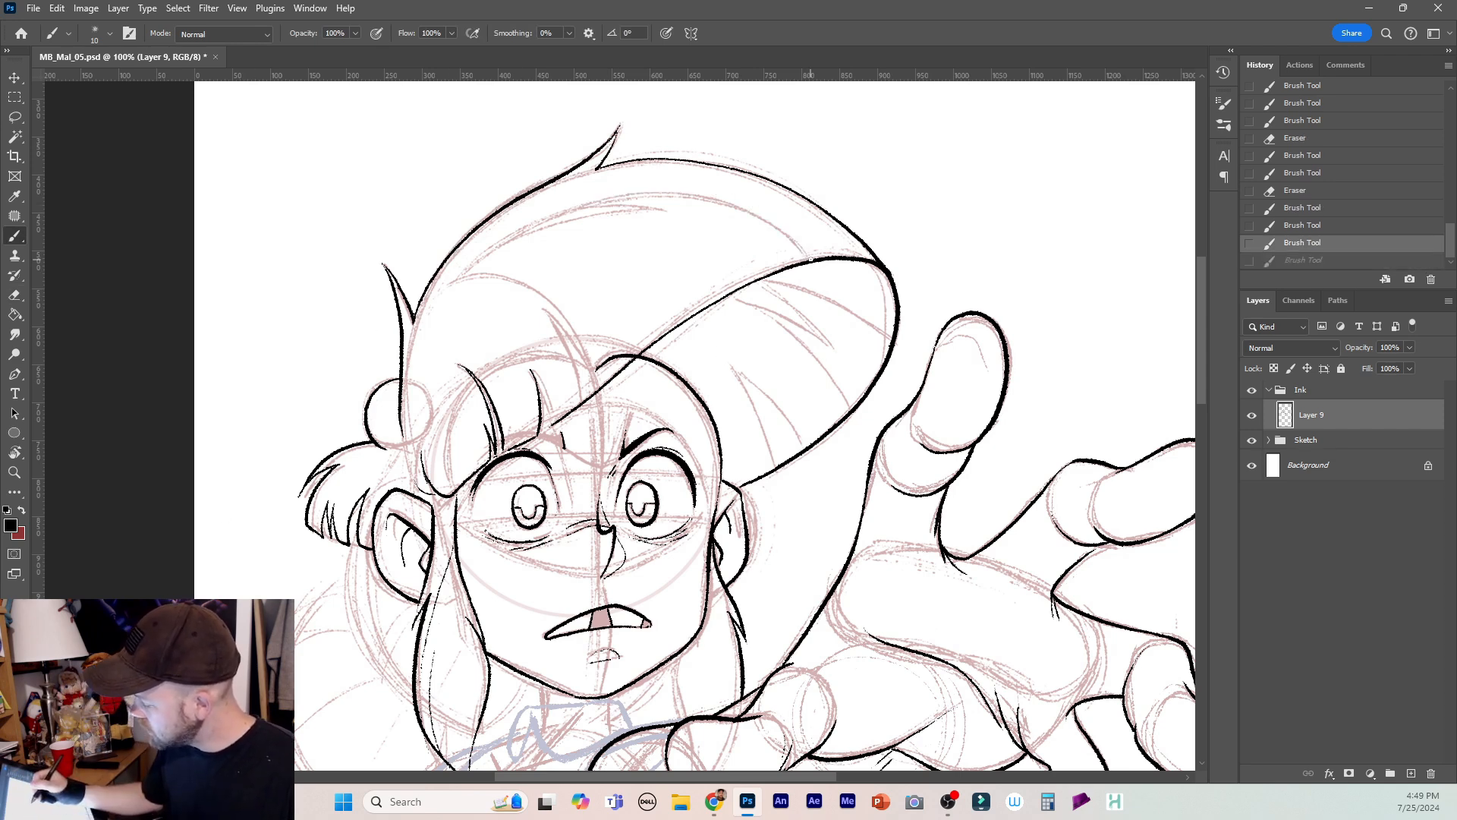
{"action": "mouse_move", "coordinate": [811, 260]}
{"action": "left_mouse_down"}
{"action": "mouse_move", "coordinate": [733, 204]}
{"action": "mouse_move", "coordinate": [554, 214]}
{"action": "left_mouse_up"}
{"action": "key", "text": "ctrl+z"}
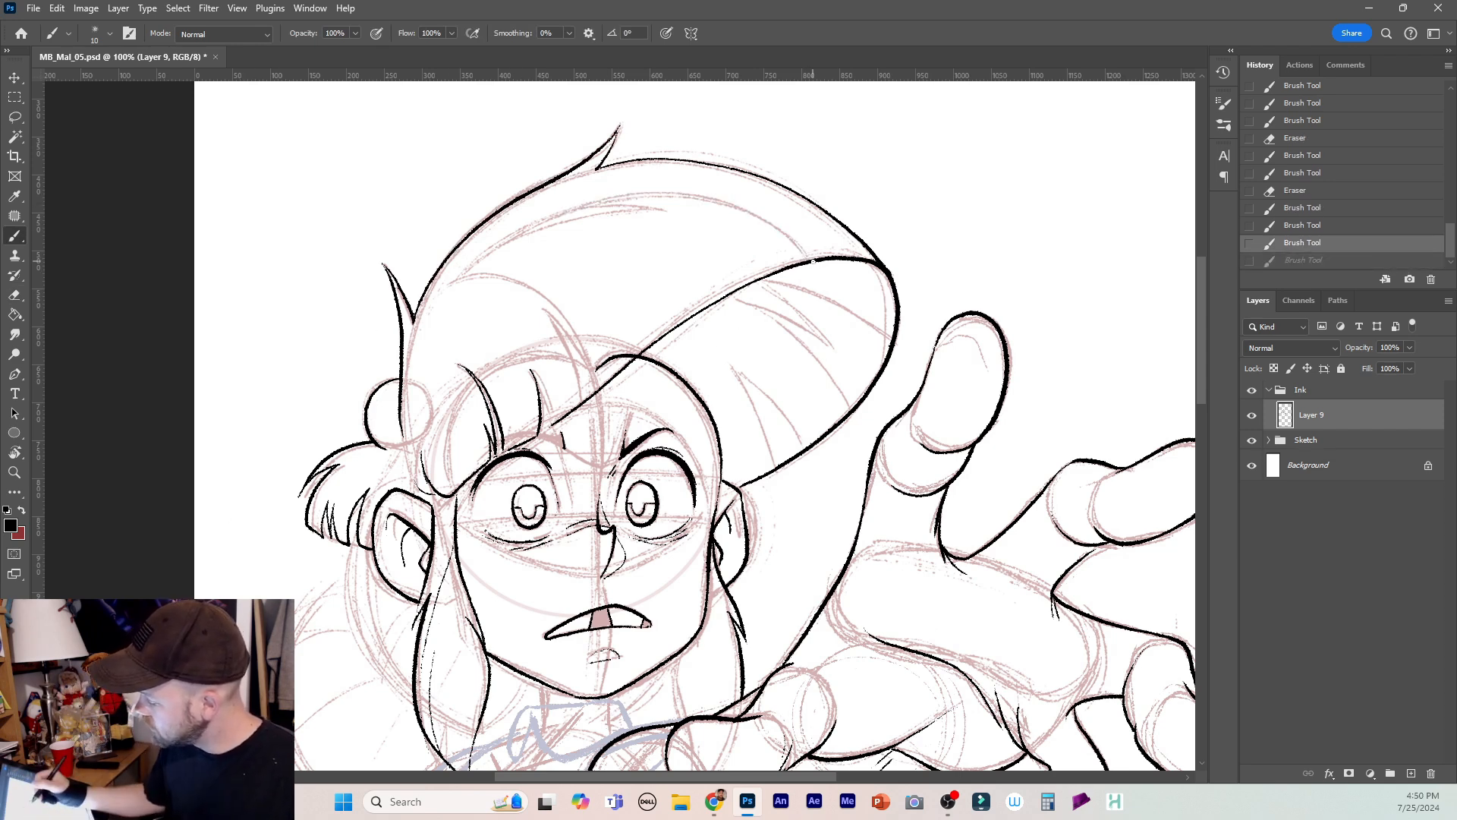
{"action": "mouse_move", "coordinate": [814, 261]}
{"action": "left_mouse_down"}
{"action": "mouse_move", "coordinate": [776, 227]}
{"action": "mouse_move", "coordinate": [690, 196]}
{"action": "mouse_move", "coordinate": [566, 207]}
{"action": "mouse_move", "coordinate": [759, 207]}
{"action": "mouse_move", "coordinate": [771, 241]}
{"action": "mouse_move", "coordinate": [596, 204]}
{"action": "mouse_move", "coordinate": [656, 203]}
{"action": "mouse_move", "coordinate": [564, 207]}
{"action": "left_mouse_up"}
{"action": "key", "text": "ctrl+z"}
{"action": "key", "text": "ctrl+z"}
{"action": "key", "text": "ctrl+z"}
{"action": "key", "text": "ctrl+z"}
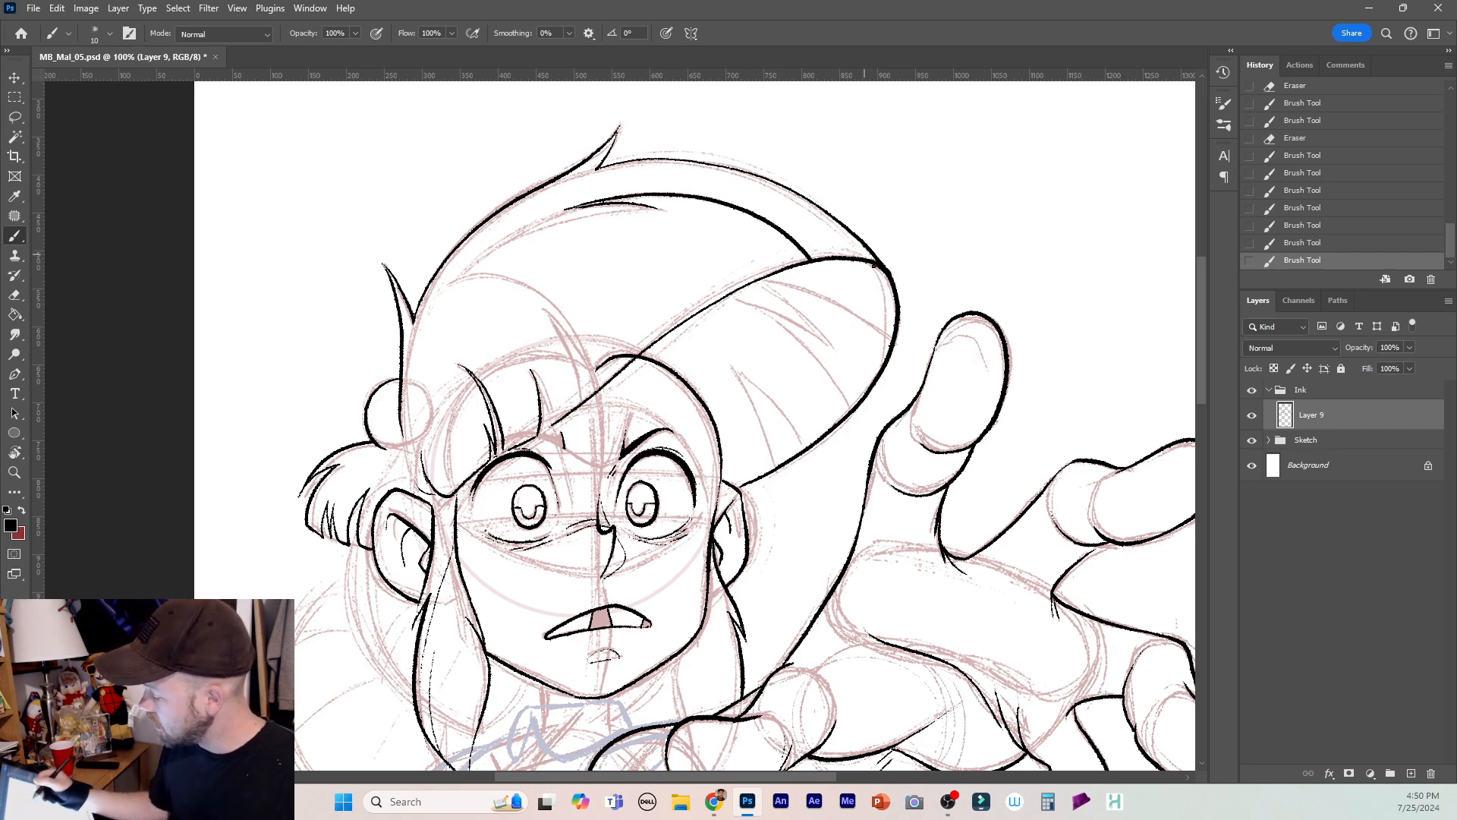
{"action": "left_click_drag", "start_coordinate": [735, 162], "coordinate": [594, 157]}
{"action": "key", "text": "ctrl+z"}
{"action": "left_click_drag", "start_coordinate": [740, 164], "coordinate": [601, 159]}
{"action": "key", "text": "ctrl+z"}
{"action": "left_click_drag", "start_coordinate": [742, 167], "coordinate": [615, 165]}
{"action": "key", "text": "ctrl+z"}
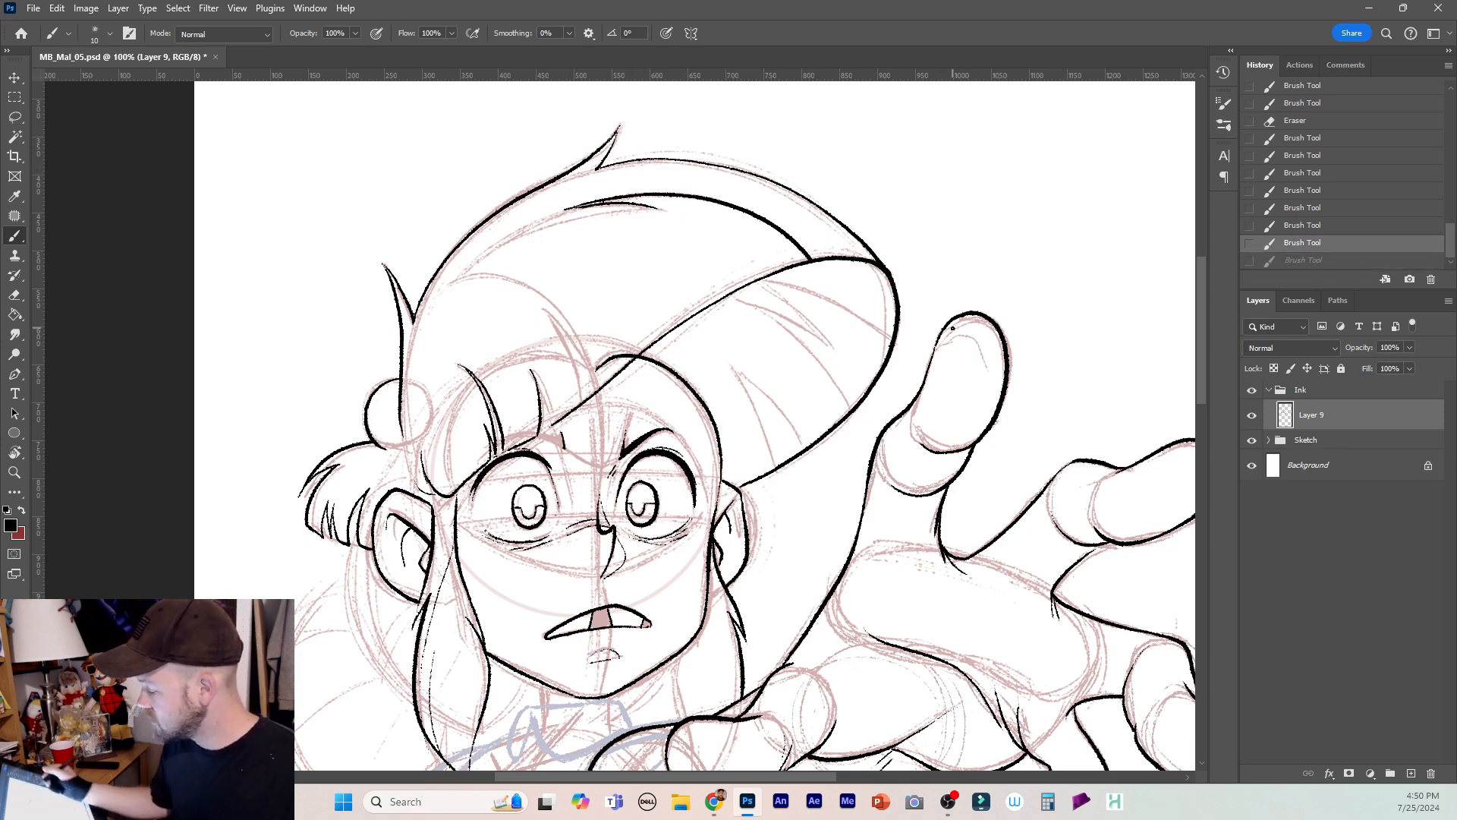
Erase the thin outer contour between the crown tip and the rounded shape with a larger eraser and re-ink it bolder.
{"action": "key", "text": "e"}
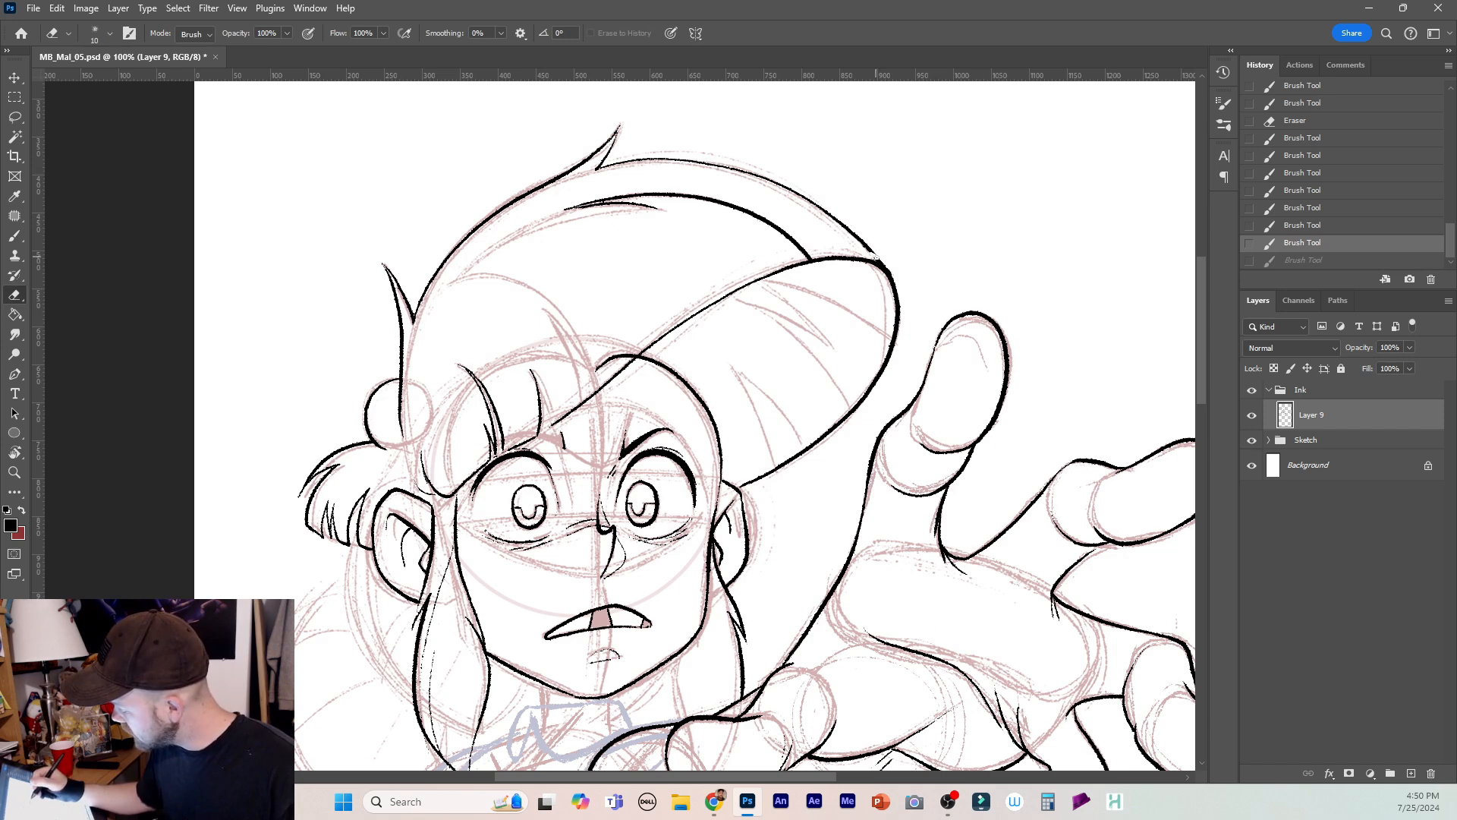
{"action": "left_click_drag", "start_coordinate": [877, 253], "coordinate": [870, 248]}
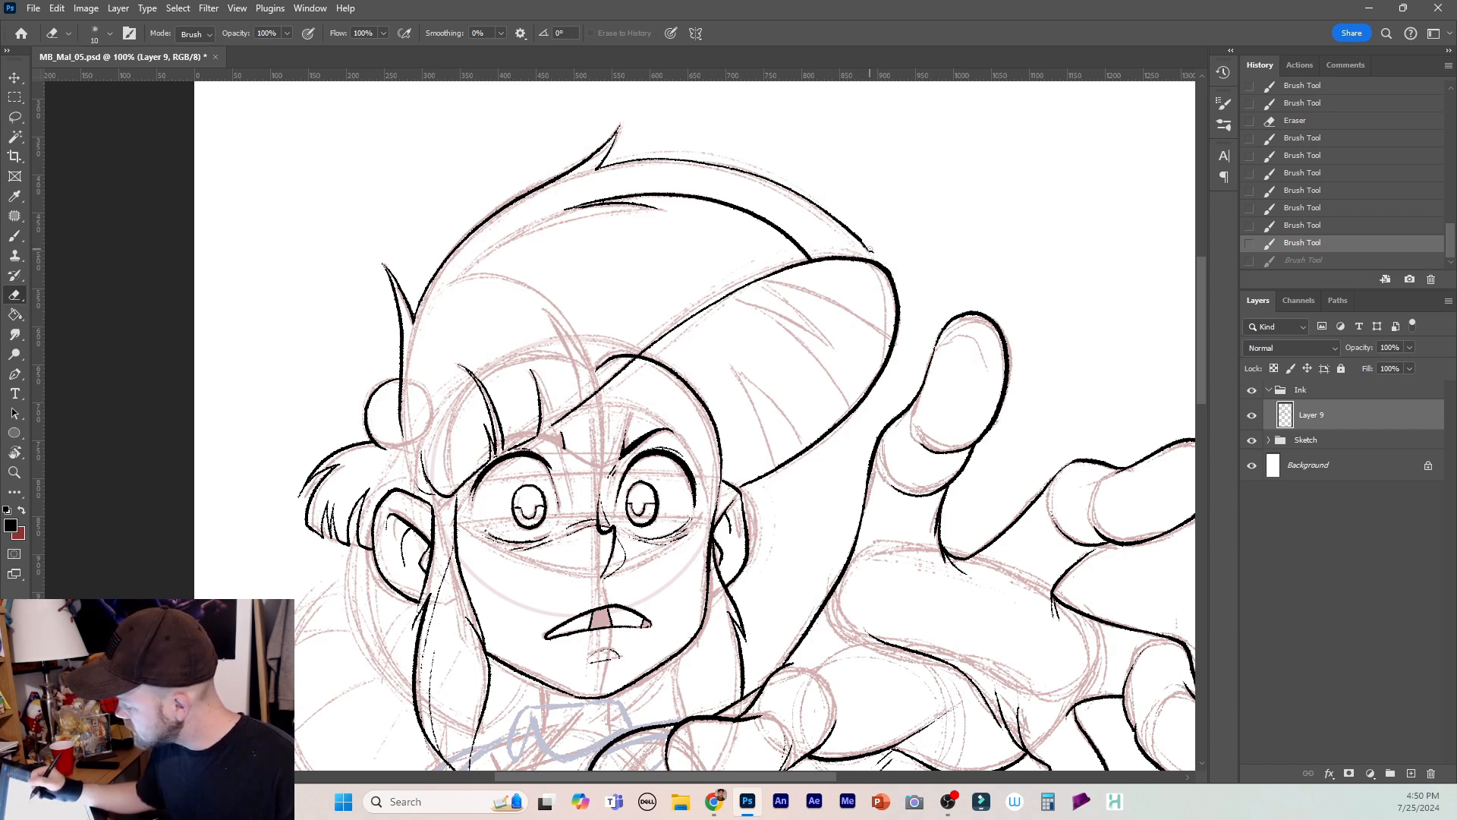
{"action": "key", "text": "bracketright"}
{"action": "key", "text": "bracketright"}
{"action": "key", "text": "bracketright"}
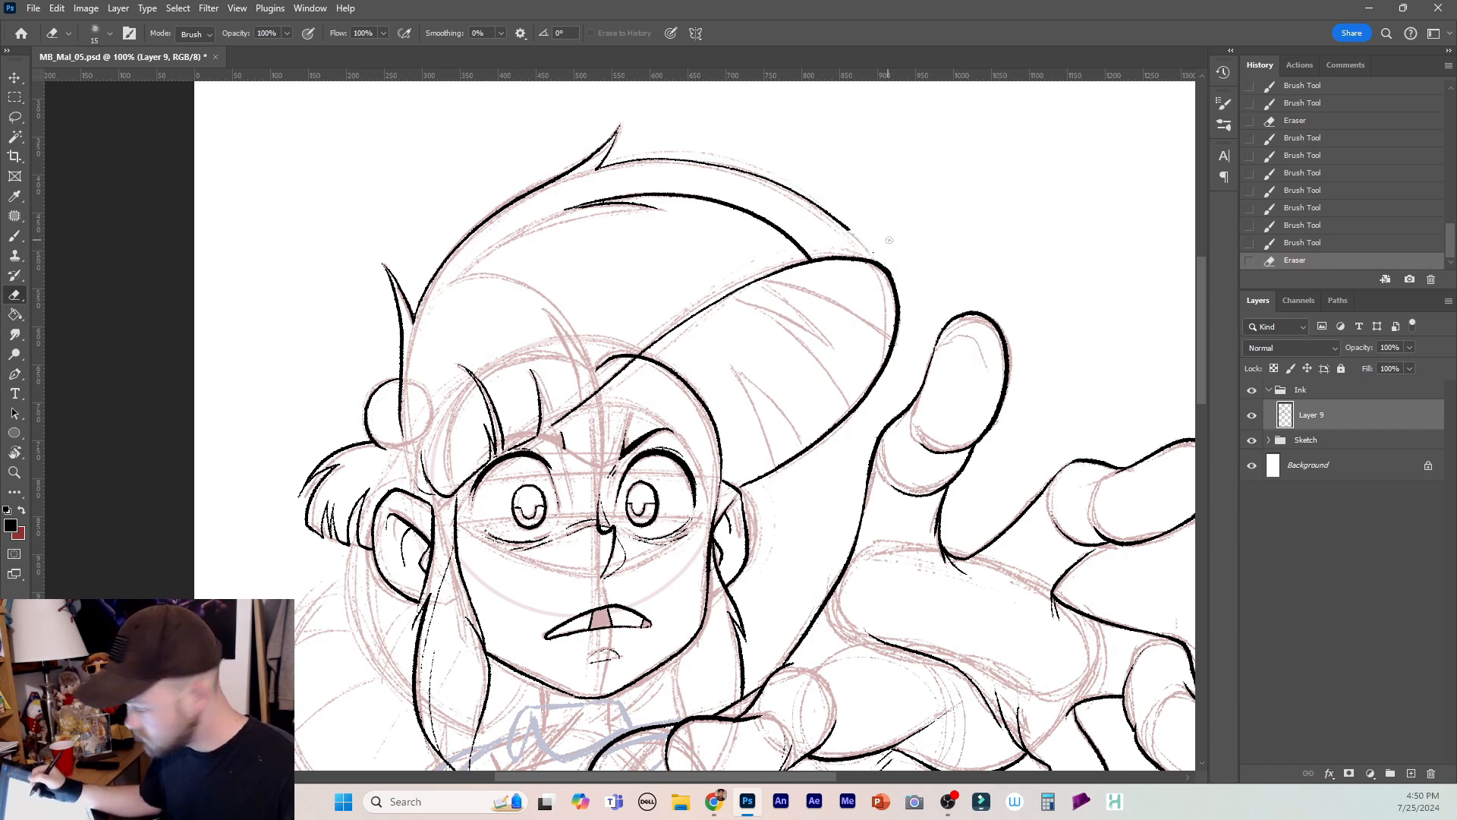
{"action": "left_click_drag", "start_coordinate": [655, 159], "coordinate": [612, 177]}
{"action": "key", "text": "b"}
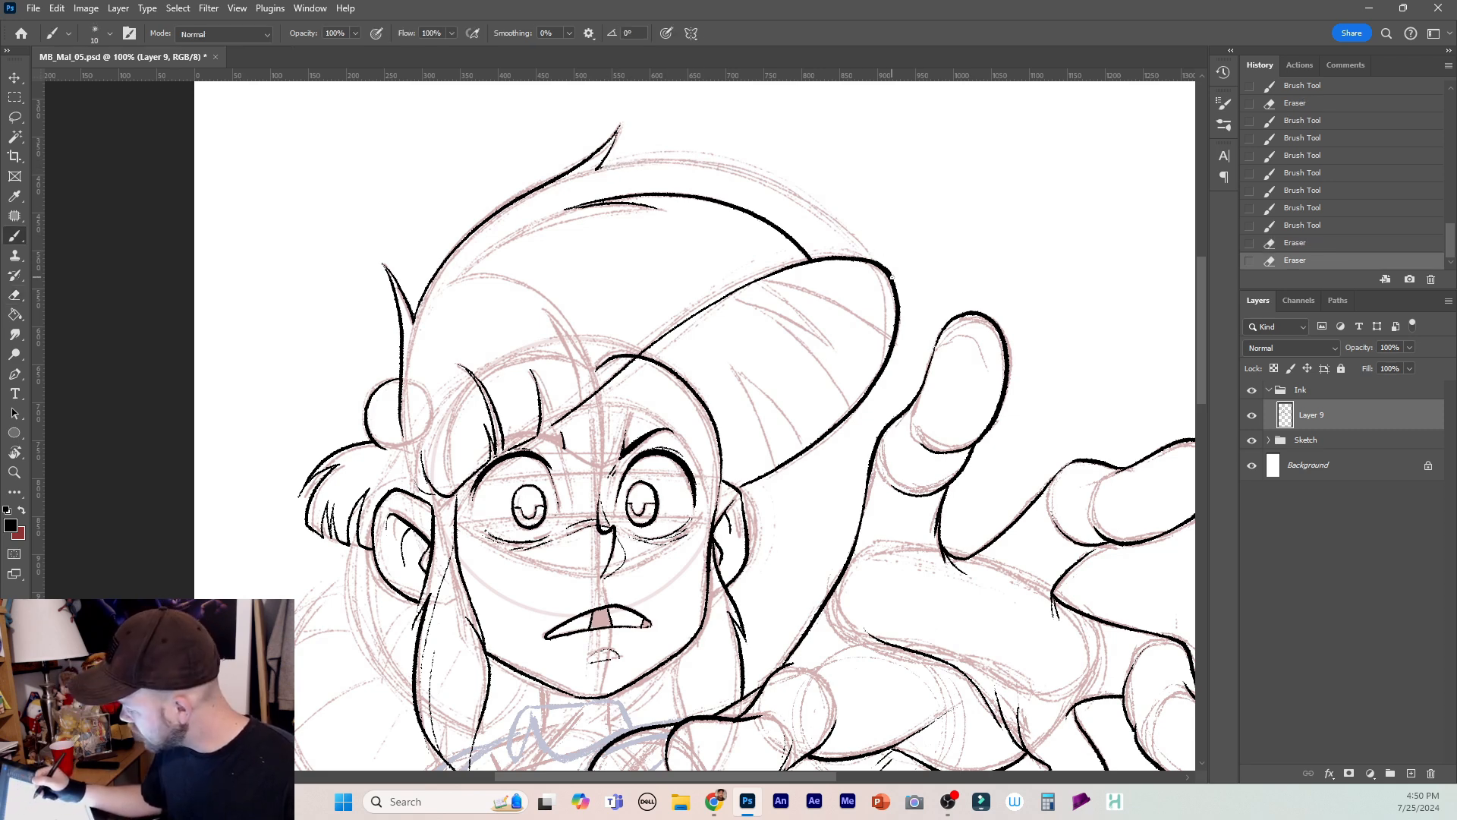
{"action": "mouse_move", "coordinate": [886, 271]}
{"action": "left_mouse_down"}
{"action": "mouse_move", "coordinate": [850, 226]}
{"action": "mouse_move", "coordinate": [660, 163]}
{"action": "mouse_move", "coordinate": [603, 161]}
{"action": "mouse_move", "coordinate": [664, 164]}
{"action": "mouse_move", "coordinate": [610, 207]}
{"action": "mouse_move", "coordinate": [462, 270]}
{"action": "left_mouse_up"}
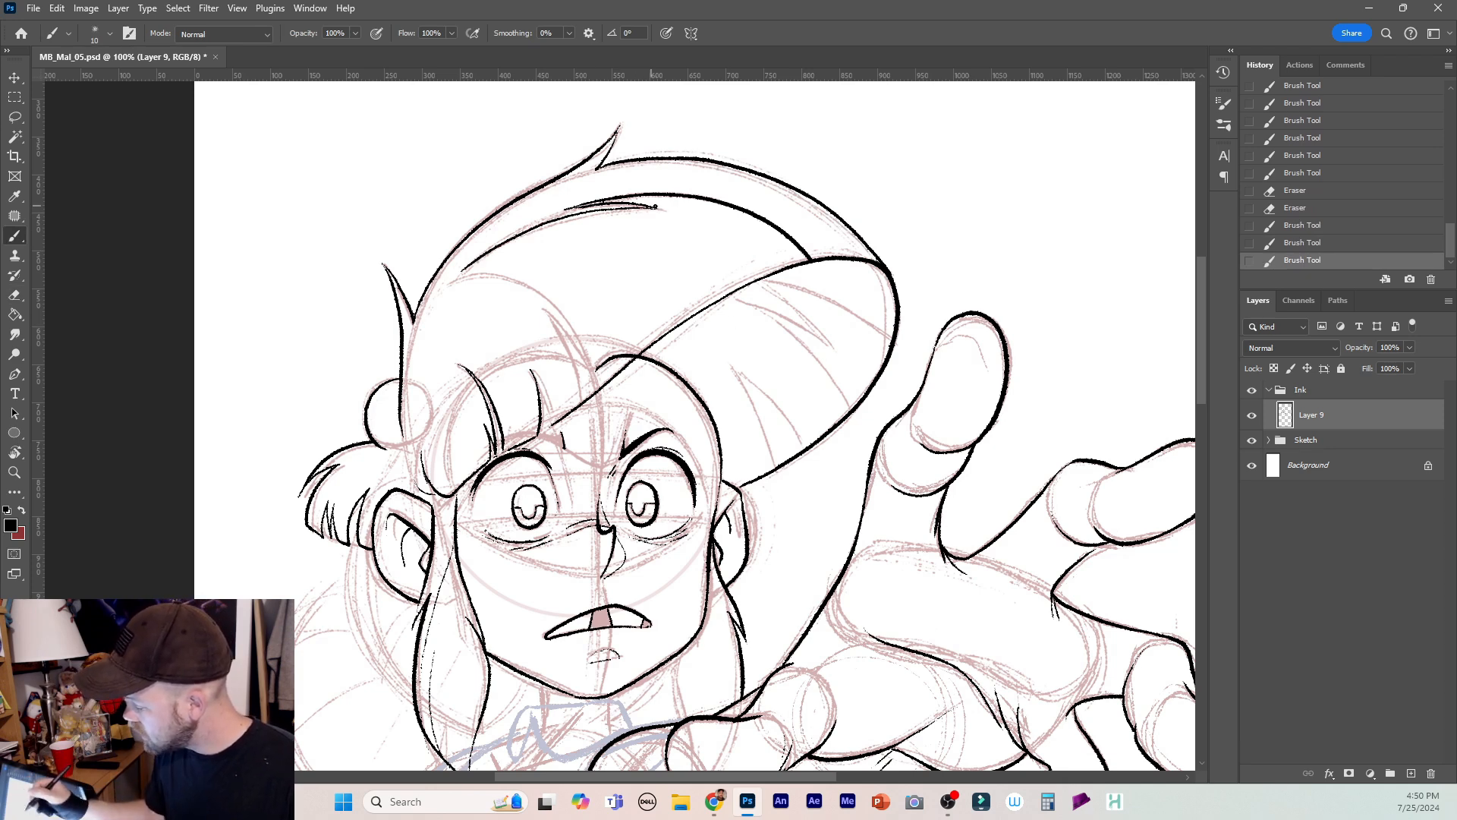
Ink the inner strand line down the crown and the curved lock falling to the fringe, with its inner strands.
{"action": "key", "text": "ctrl+z"}
{"action": "mouse_move", "coordinate": [657, 207]}
{"action": "left_mouse_down"}
{"action": "mouse_move", "coordinate": [577, 216]}
{"action": "mouse_move", "coordinate": [452, 283]}
{"action": "left_mouse_up"}
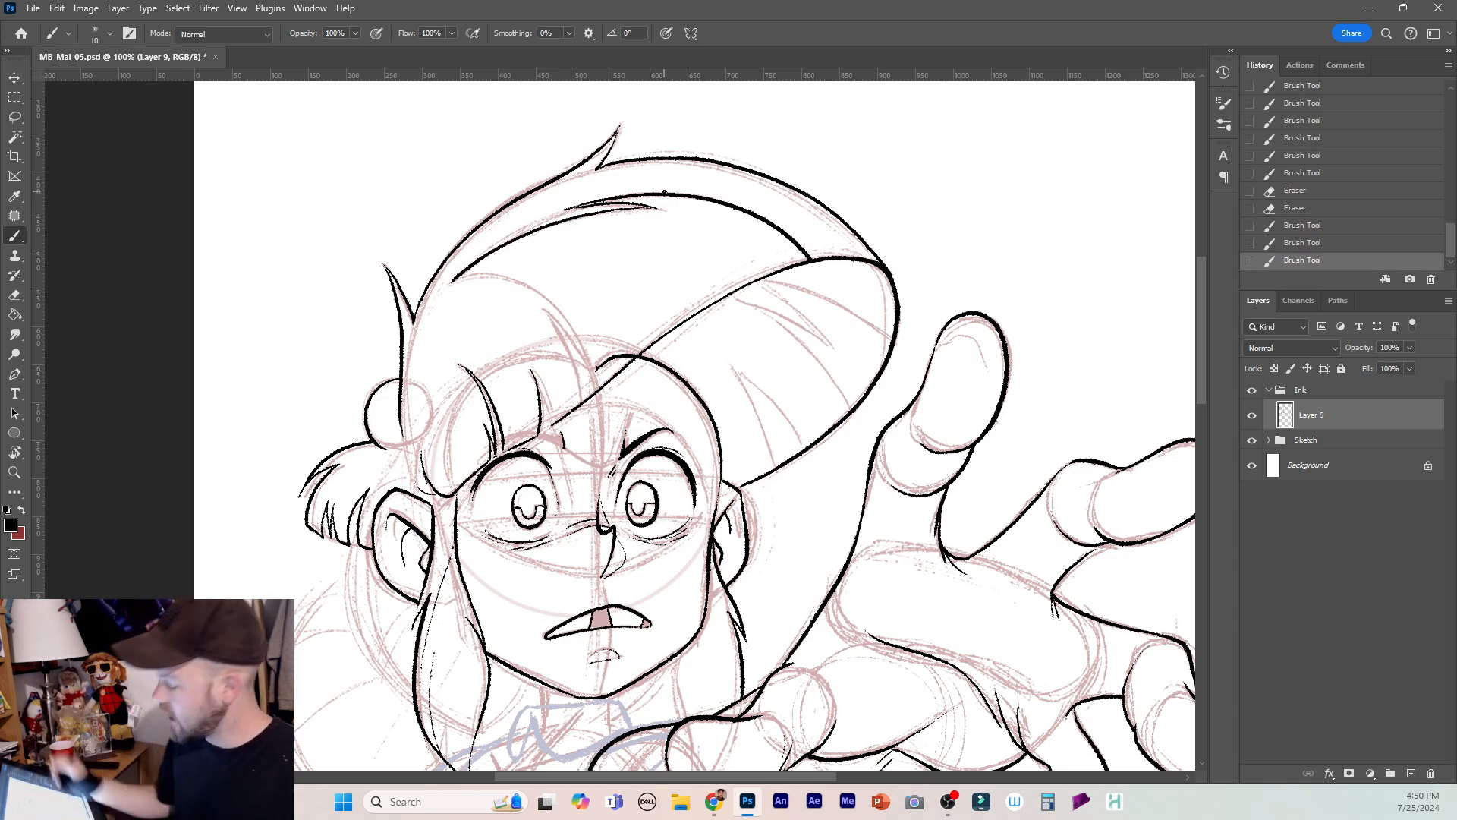
{"action": "mouse_move", "coordinate": [587, 363]}
{"action": "left_mouse_down"}
{"action": "mouse_move", "coordinate": [532, 292]}
{"action": "mouse_move", "coordinate": [457, 276]}
{"action": "left_mouse_up"}
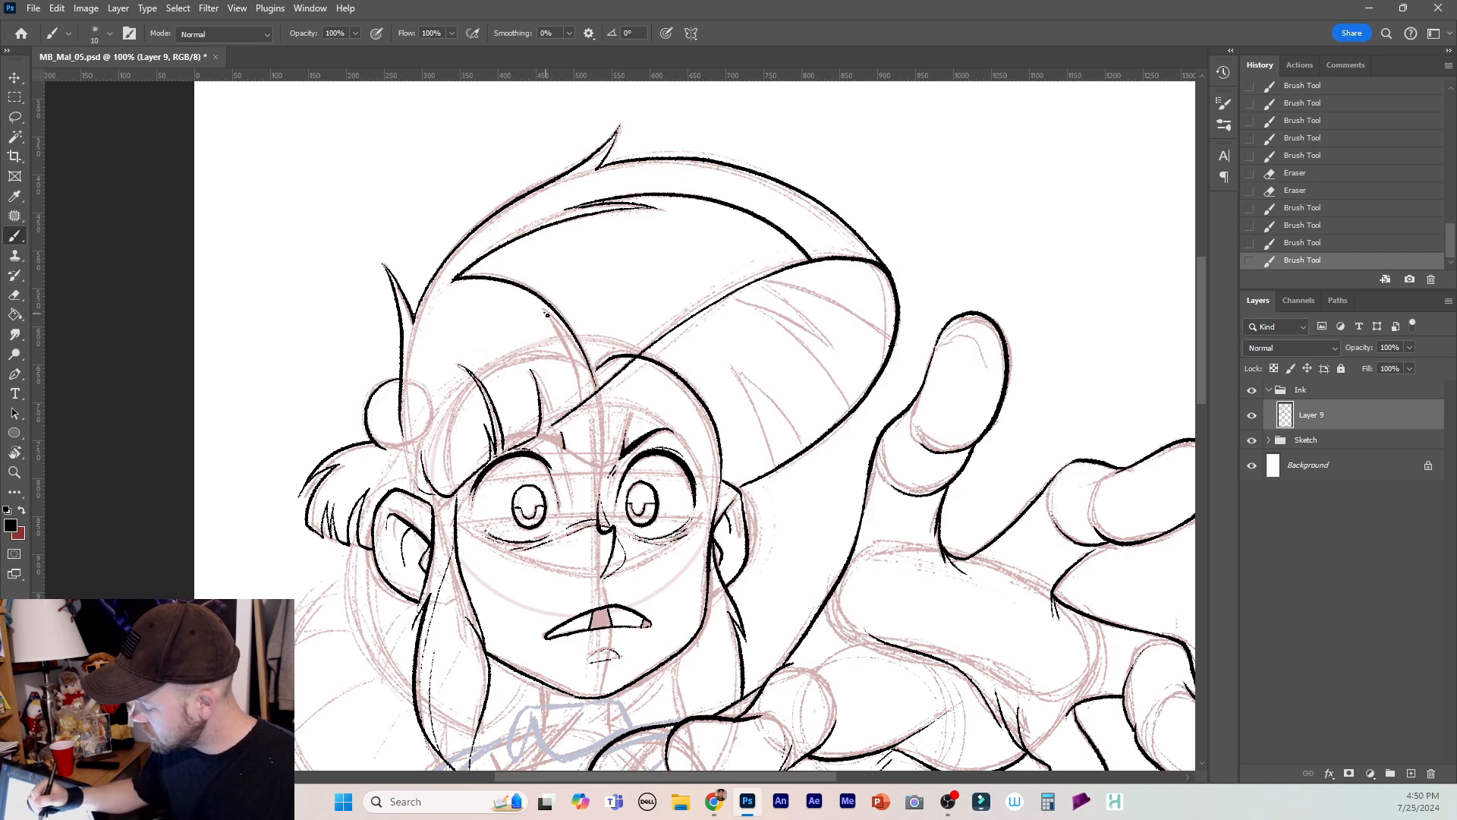
{"action": "left_click_drag", "start_coordinate": [546, 313], "coordinate": [600, 390]}
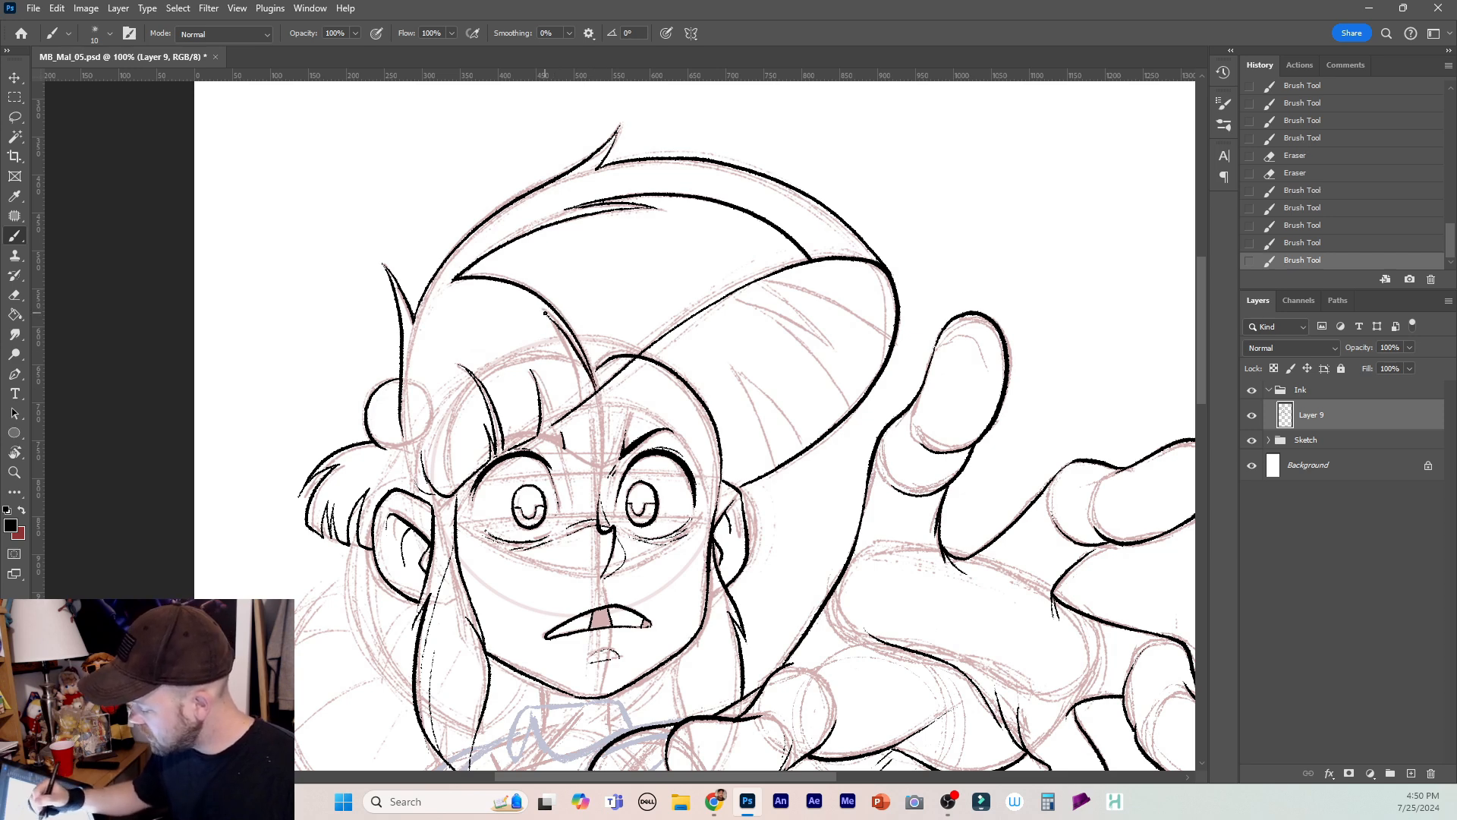
{"action": "mouse_move", "coordinate": [560, 333]}
{"action": "left_mouse_down"}
{"action": "mouse_move", "coordinate": [581, 394]}
{"action": "mouse_move", "coordinate": [536, 372]}
{"action": "mouse_move", "coordinate": [552, 421]}
{"action": "left_mouse_up"}
Erase the construction line running from the fringe across the forehead and along the rounded shape's upper edge to the inner curve.
{"action": "key", "text": "e"}
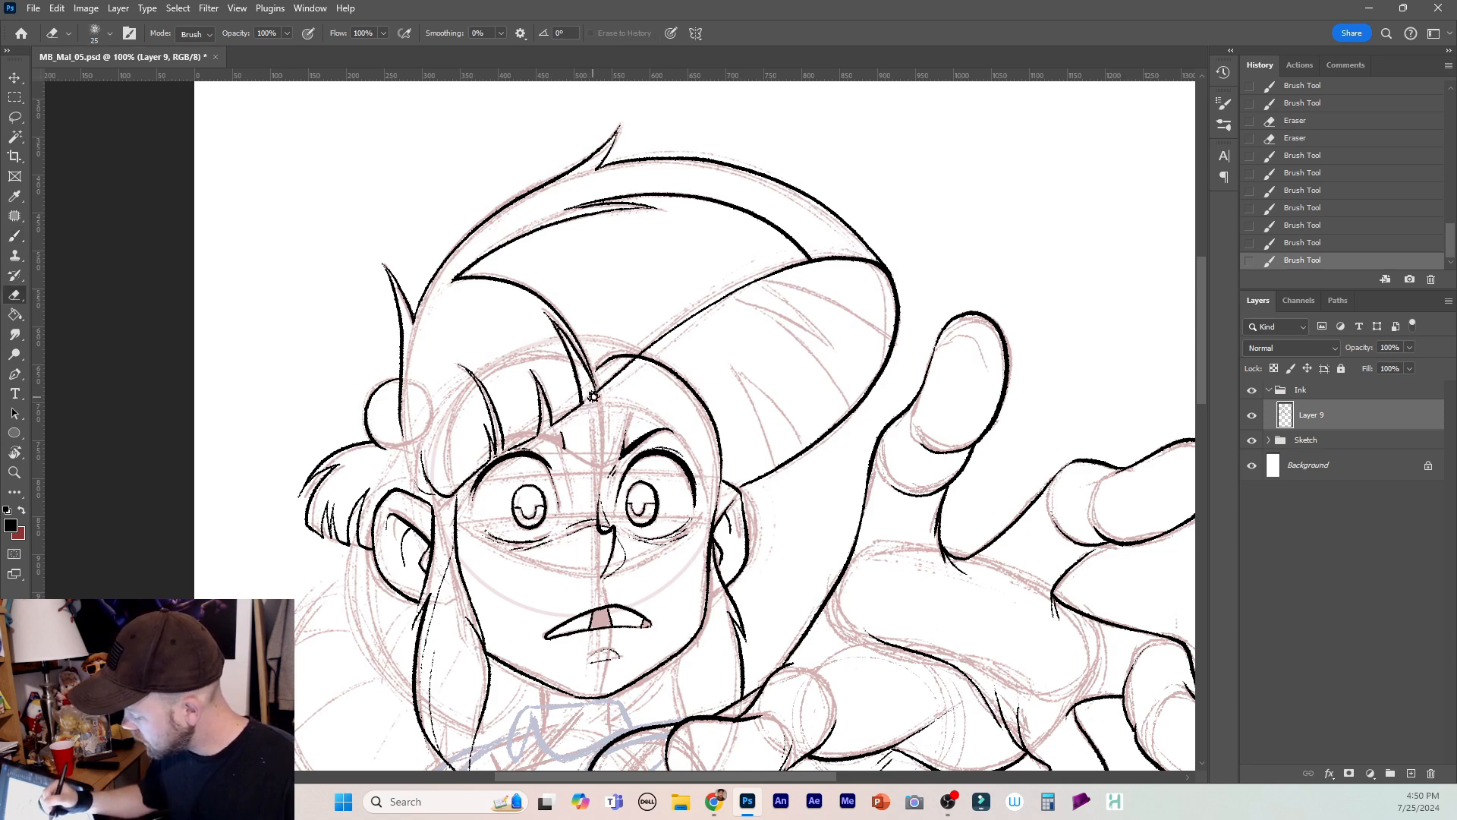
{"action": "left_click", "coordinate": [636, 362]}
{"action": "left_click", "coordinate": [639, 360]}
{"action": "left_click", "coordinate": [642, 359]}
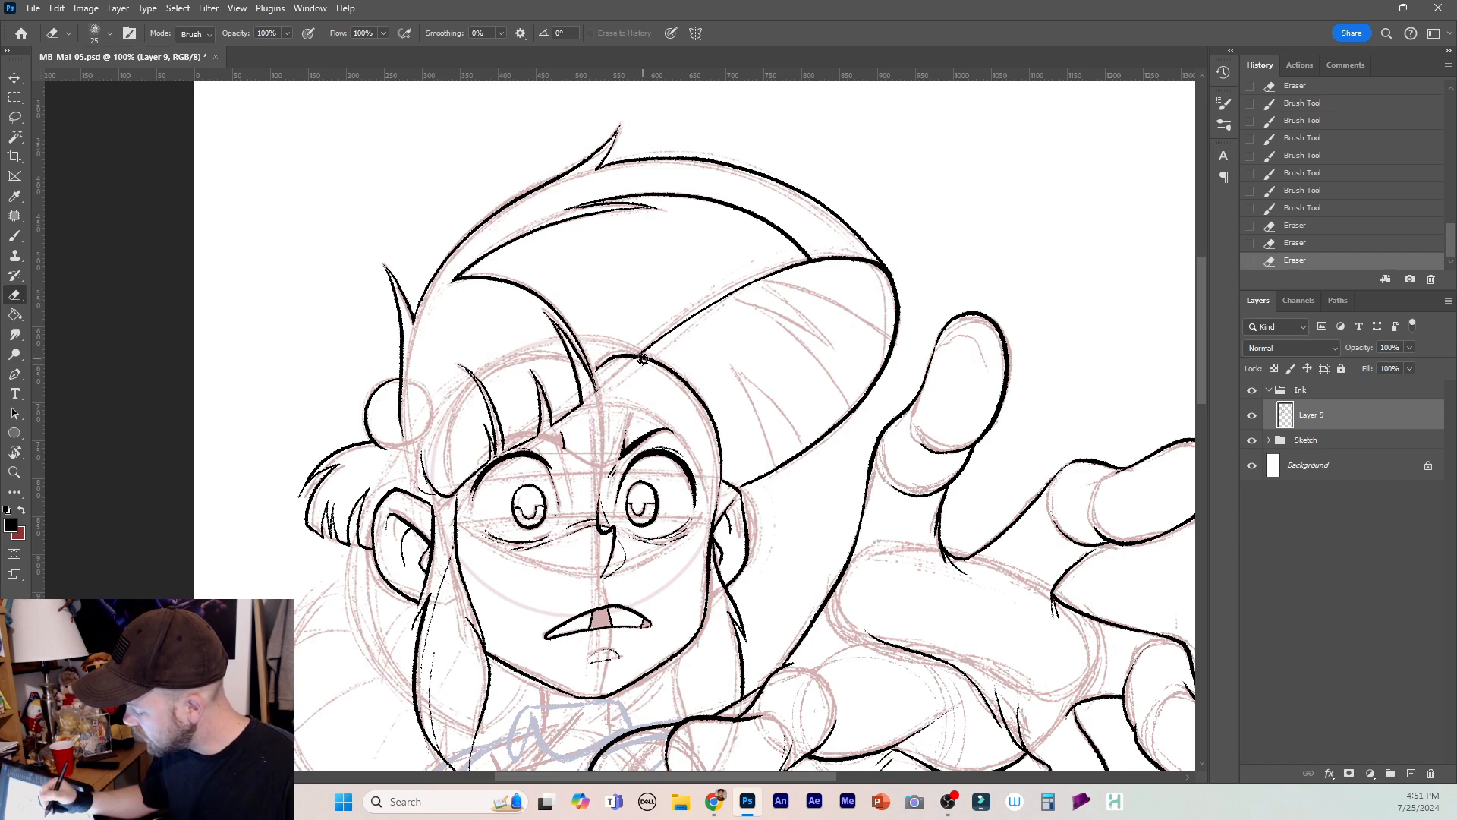
{"action": "left_click", "coordinate": [641, 359]}
{"action": "left_click_drag", "start_coordinate": [642, 351], "coordinate": [700, 312]}
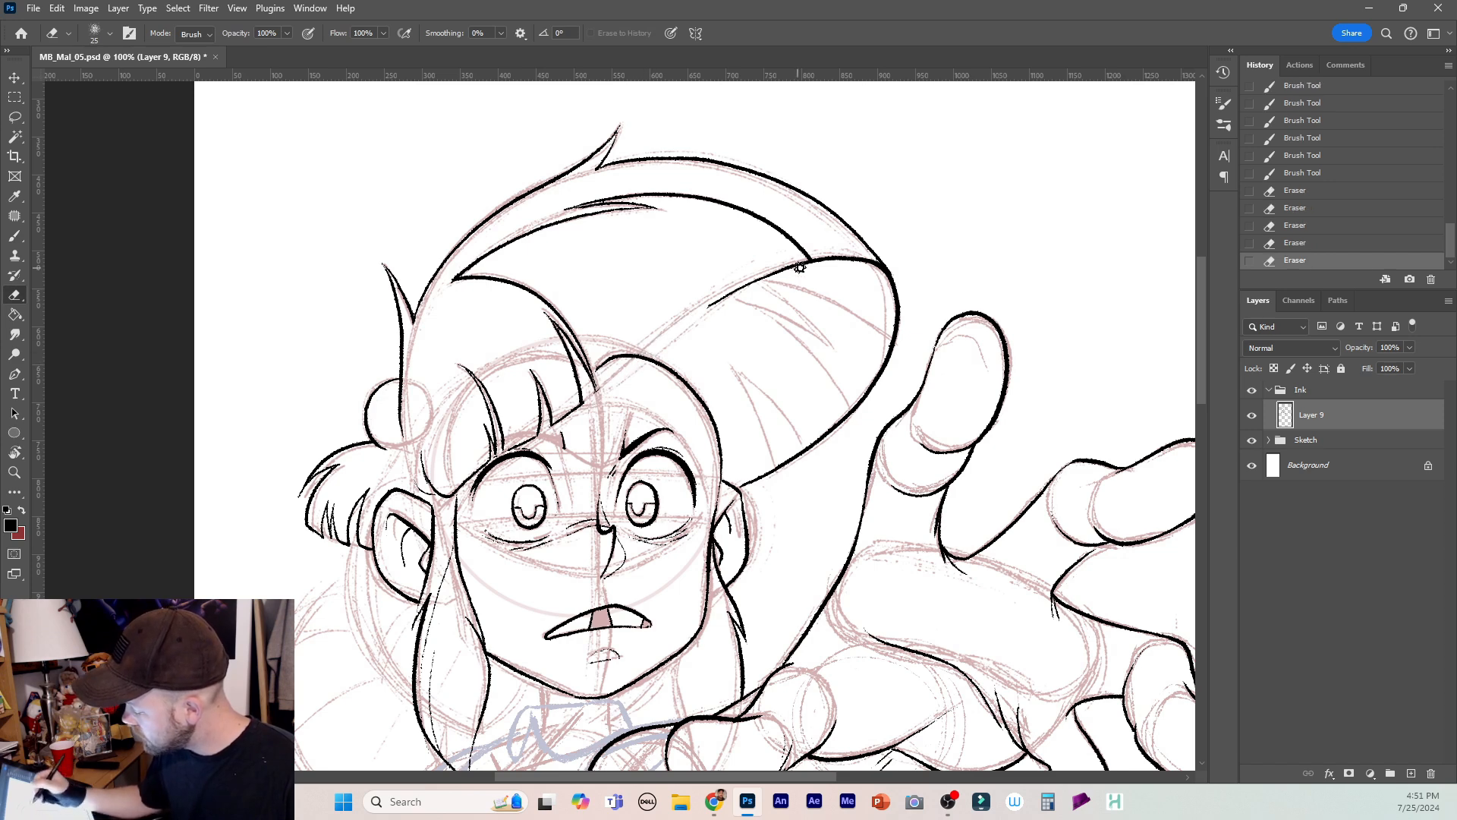
{"action": "left_click_drag", "start_coordinate": [803, 264], "coordinate": [709, 308]}
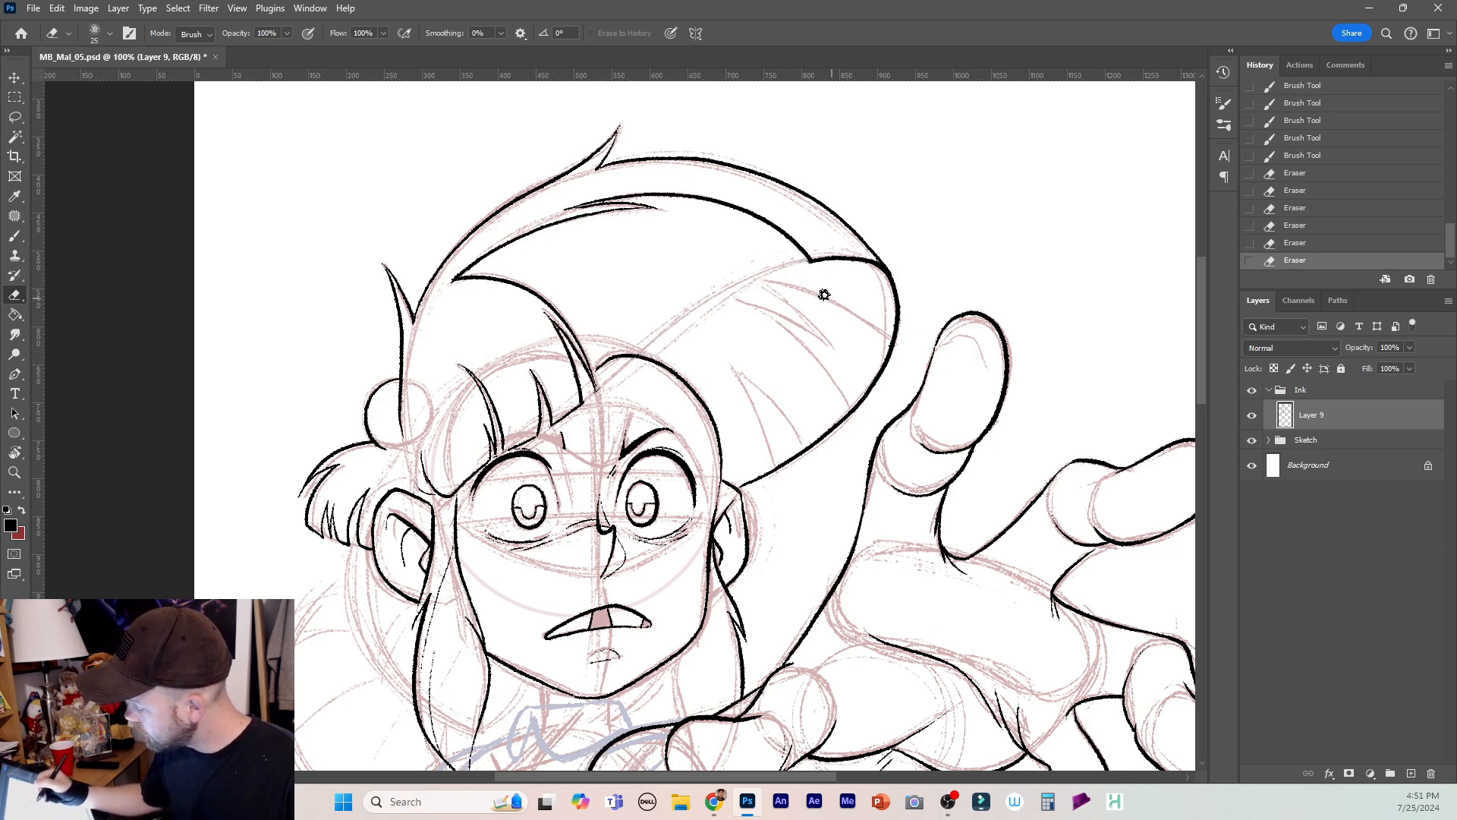
{"action": "left_click", "coordinate": [806, 267]}
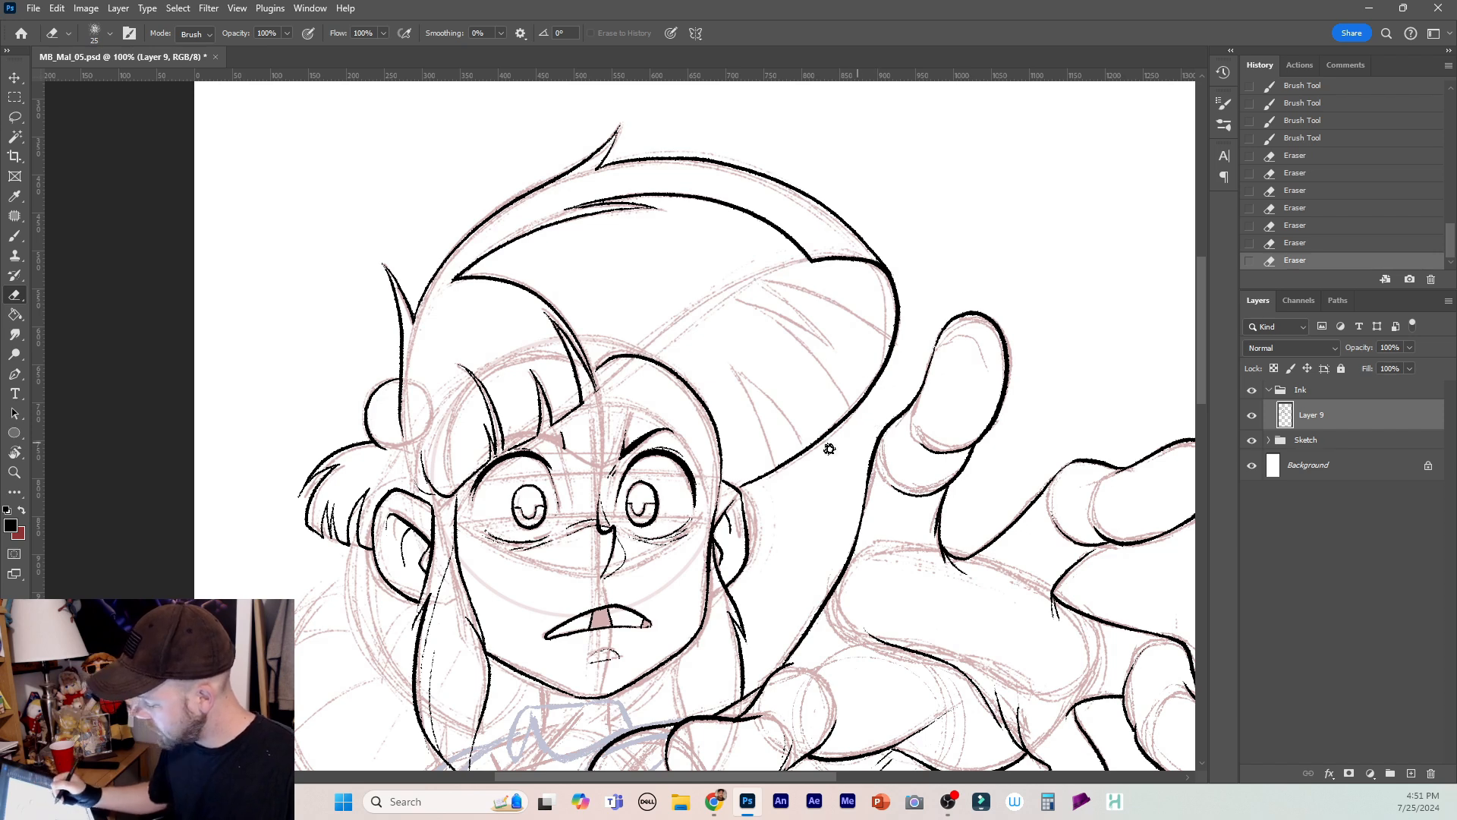
{"action": "mouse_move", "coordinate": [601, 384]}
{"action": "left_mouse_down"}
{"action": "mouse_move", "coordinate": [595, 410]}
{"action": "mouse_move", "coordinate": [584, 367]}
{"action": "left_mouse_up"}
{"action": "key", "text": "ctrl+z"}
{"action": "key", "text": "ctrl+z"}
Reconnect the line where the lock meets the forehead and ink the eyebrow beneath the fringe.
{"action": "key", "text": "b"}
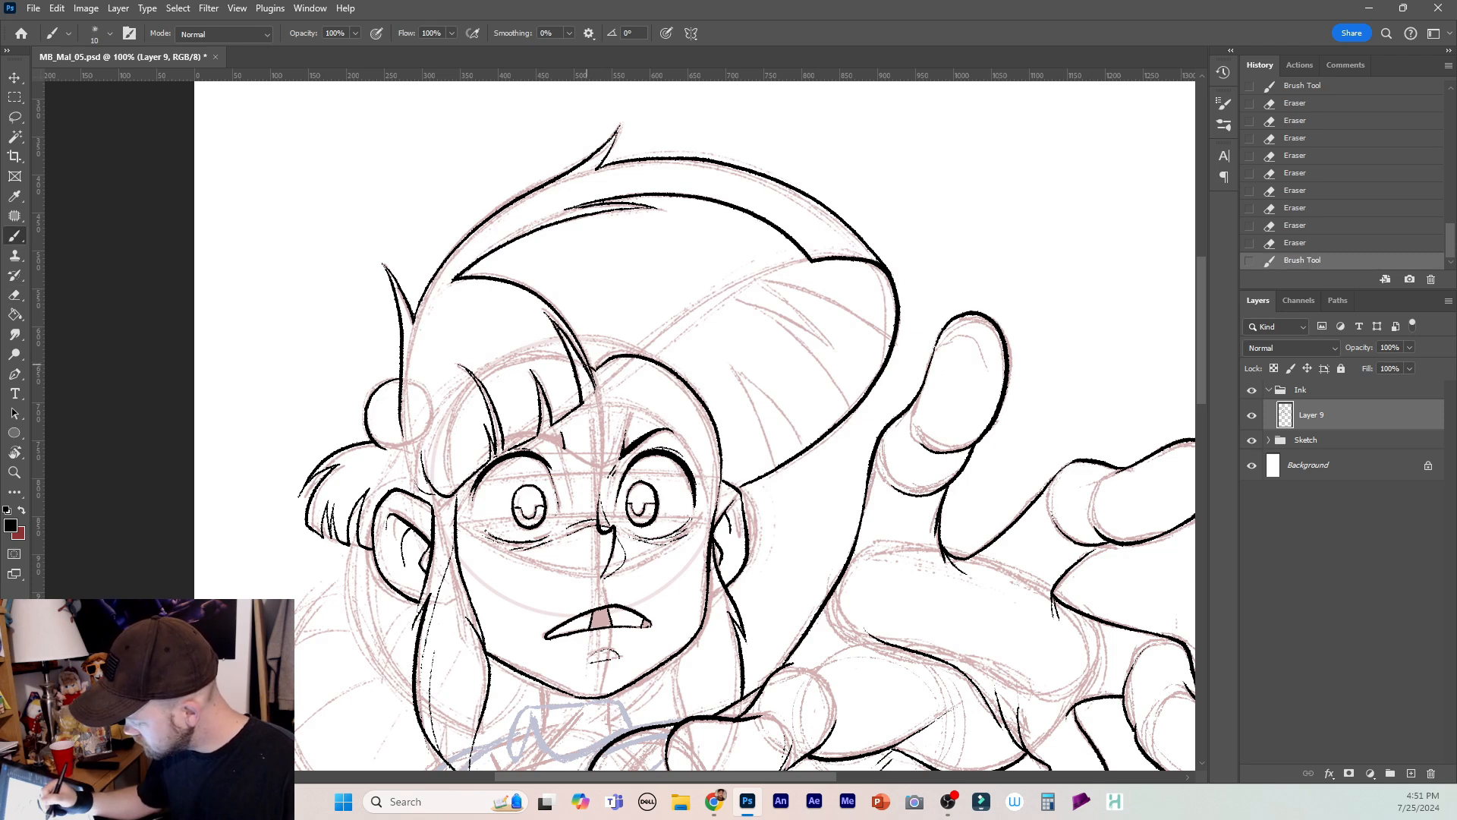
{"action": "left_click_drag", "start_coordinate": [561, 438], "coordinate": [564, 447]}
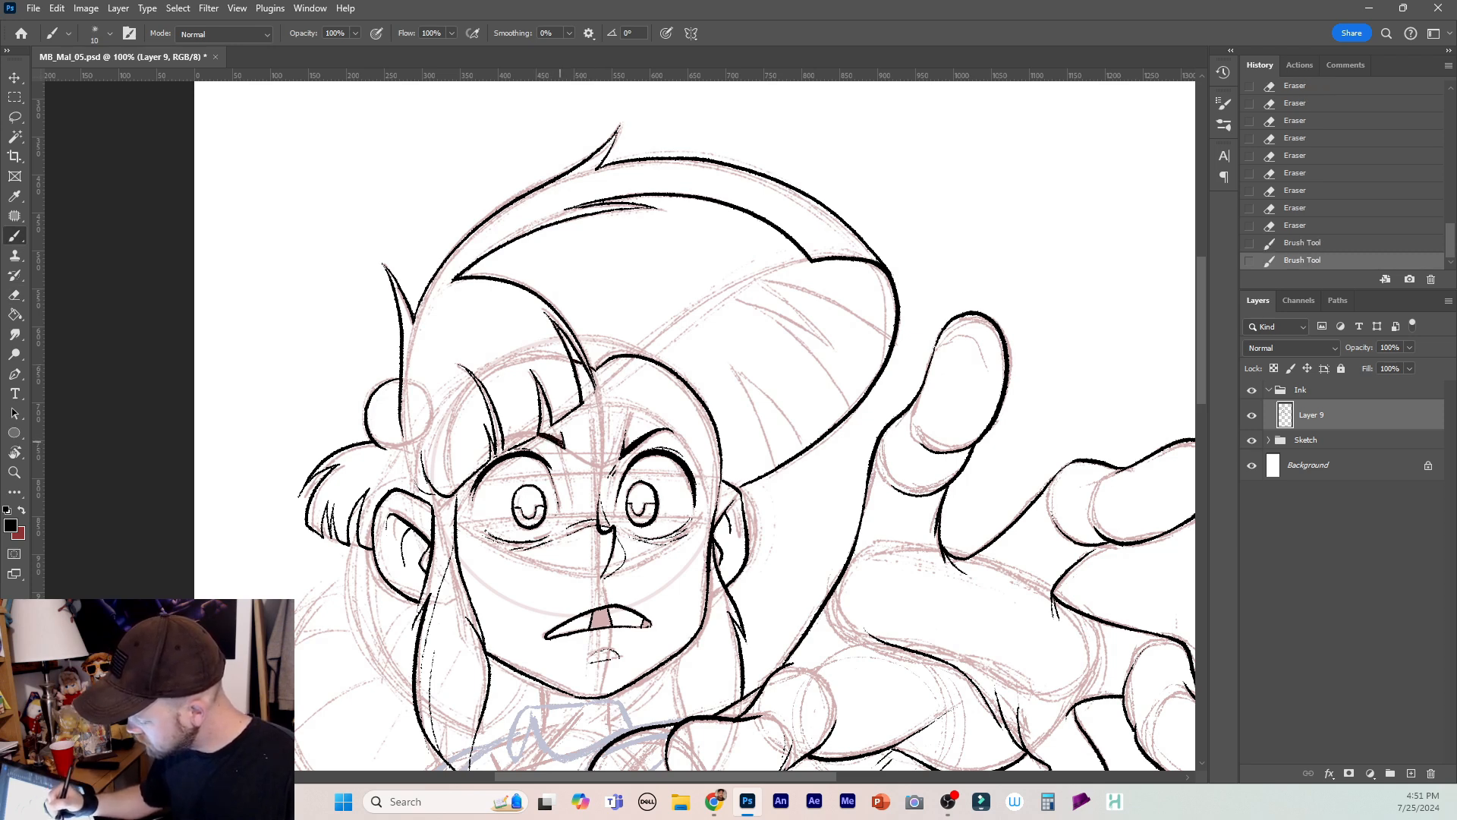
{"action": "mouse_move", "coordinate": [560, 442]}
{"action": "left_mouse_down"}
{"action": "mouse_move", "coordinate": [686, 422]}
{"action": "mouse_move", "coordinate": [584, 437]}
{"action": "mouse_move", "coordinate": [568, 425]}
{"action": "mouse_move", "coordinate": [566, 452]}
{"action": "mouse_move", "coordinate": [579, 449]}
{"action": "mouse_move", "coordinate": [564, 455]}
{"action": "mouse_move", "coordinate": [589, 406]}
{"action": "mouse_move", "coordinate": [657, 430]}
{"action": "mouse_move", "coordinate": [627, 414]}
{"action": "left_mouse_up"}
{"action": "key", "text": "ctrl+z"}
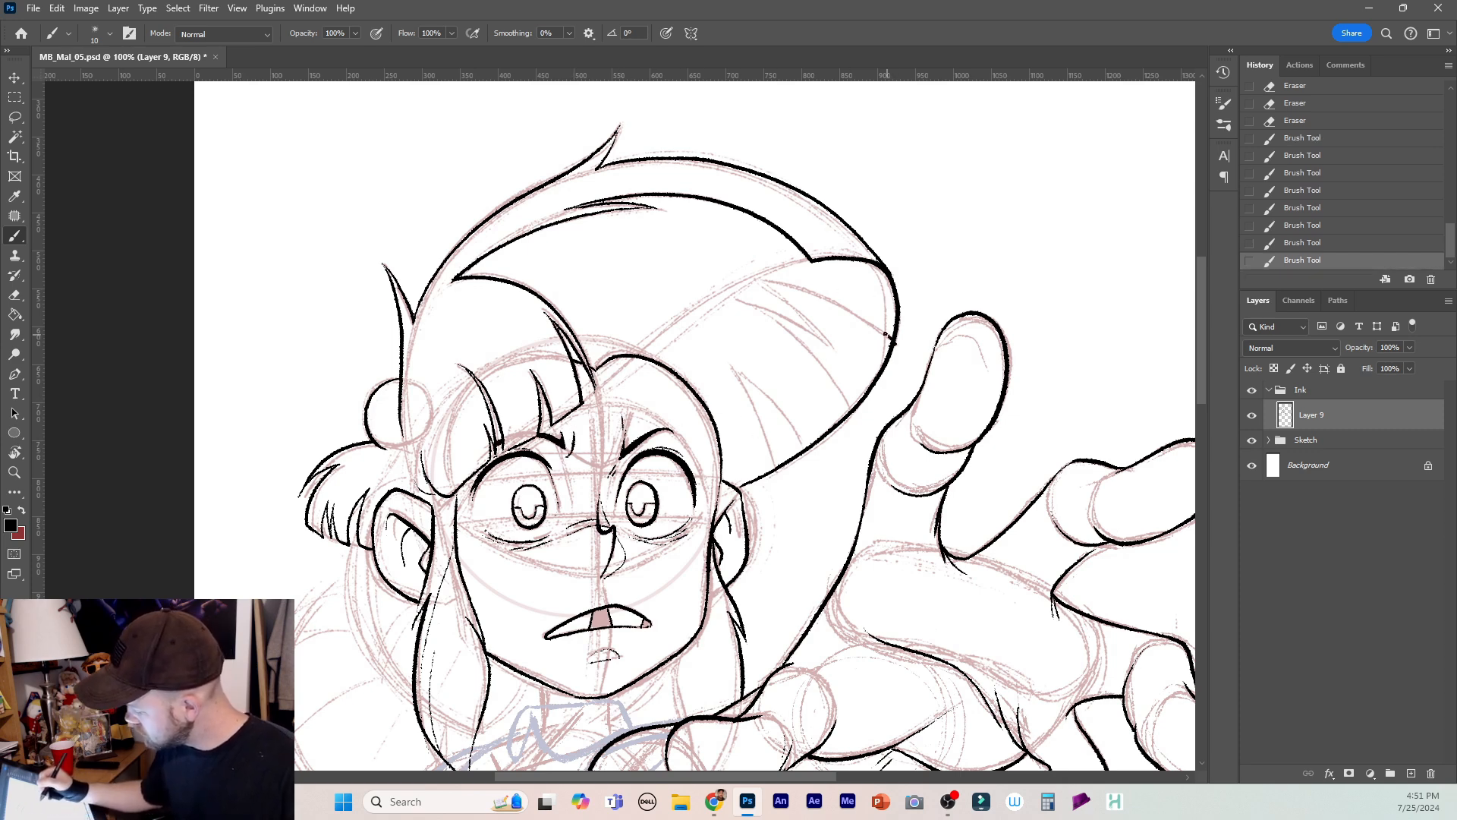
Ink the upper strands inside the rounded shape, fanning from its upper edge toward the outer rim, redoing uneven strokes.
{"action": "left_click_drag", "start_coordinate": [888, 337], "coordinate": [764, 281]}
{"action": "left_click_drag", "start_coordinate": [831, 341], "coordinate": [765, 282]}
{"action": "key", "text": "ctrl+z"}
{"action": "left_click_drag", "start_coordinate": [815, 326], "coordinate": [766, 285]}
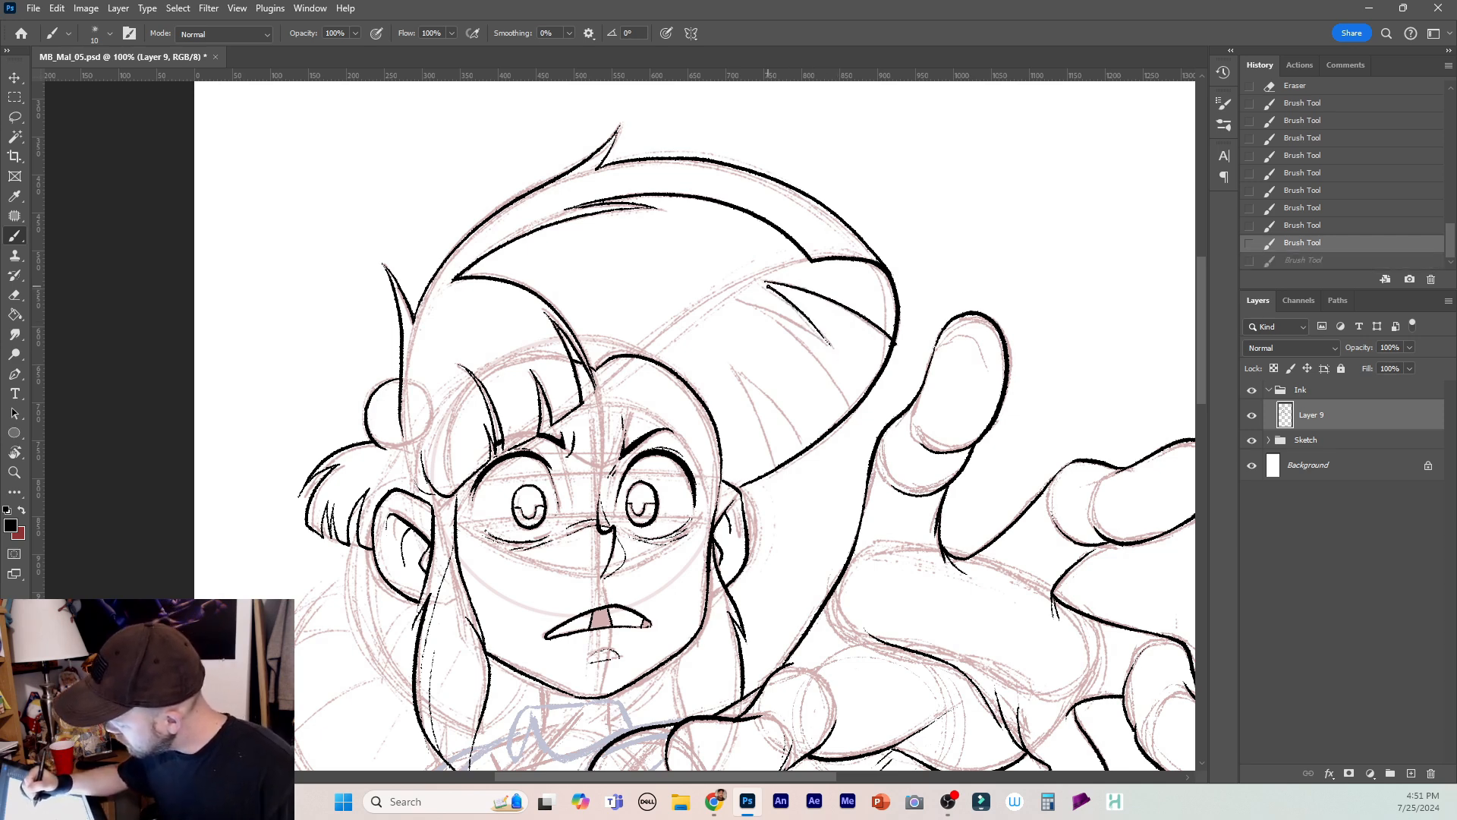
{"action": "left_click_drag", "start_coordinate": [827, 341], "coordinate": [730, 299]}
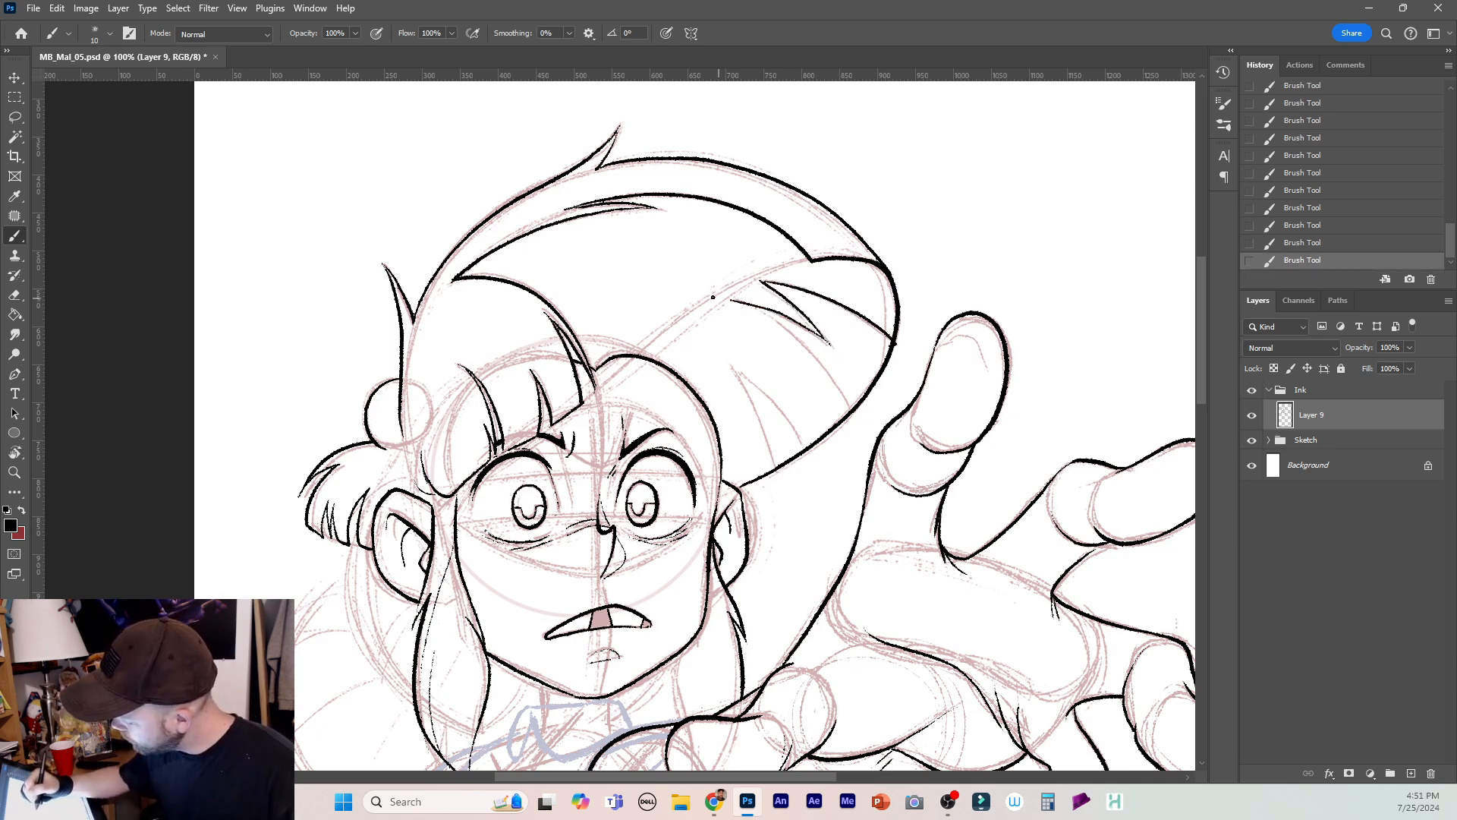
{"action": "key", "text": "ctrl+z"}
{"action": "mouse_move", "coordinate": [831, 346]}
{"action": "left_mouse_down"}
{"action": "mouse_move", "coordinate": [720, 297]}
{"action": "mouse_move", "coordinate": [835, 351]}
{"action": "left_mouse_up"}
{"action": "key", "text": "ctrl+z"}
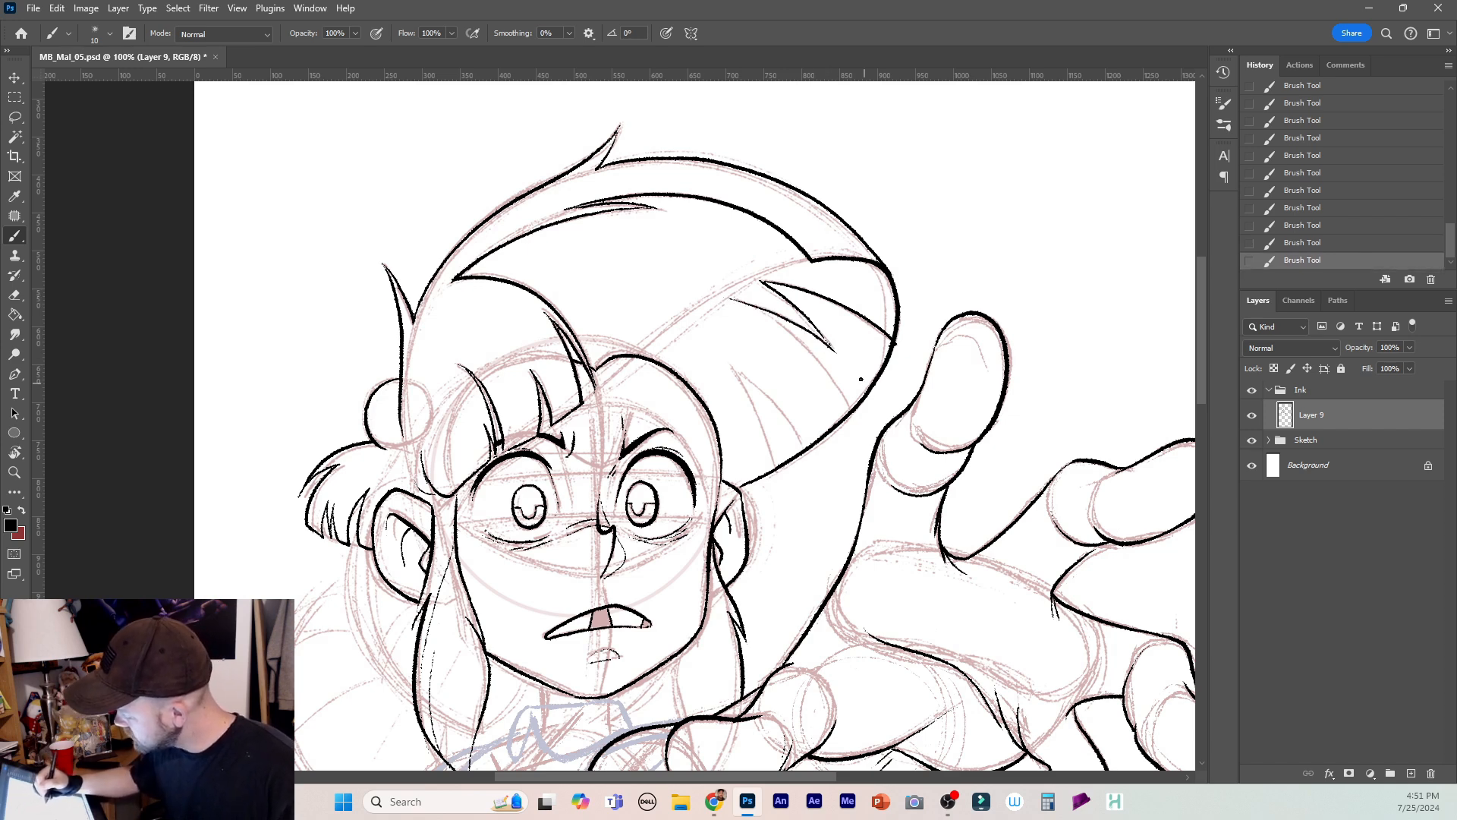
Ink the long curved strand sweeping down from the upper strands to the rounded shape's outer rim, redoing it until smooth.
{"action": "left_click_drag", "start_coordinate": [758, 305], "coordinate": [848, 403]}
{"action": "key", "text": "ctrl+z"}
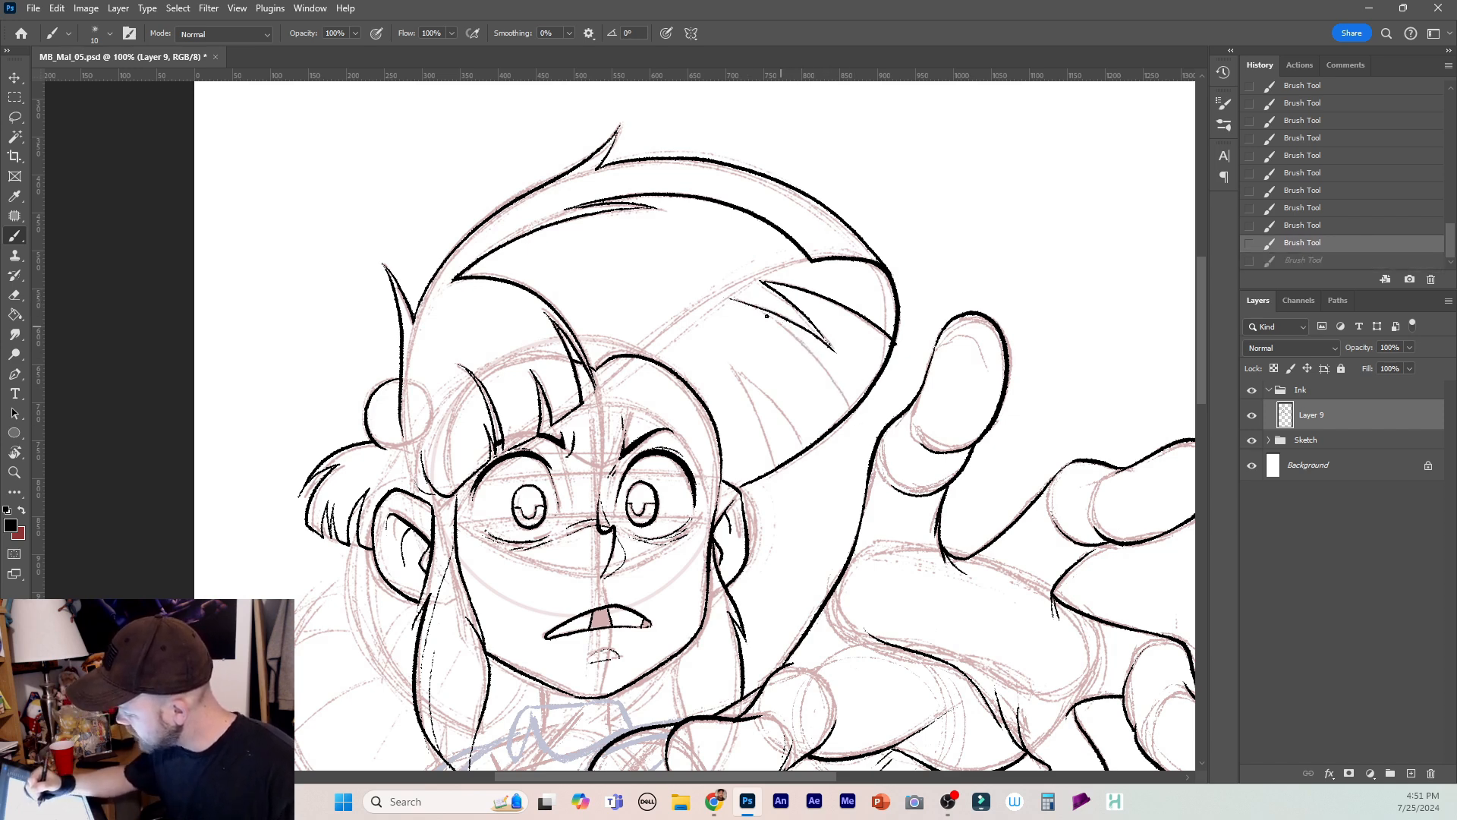
{"action": "left_click_drag", "start_coordinate": [758, 305], "coordinate": [849, 420]}
{"action": "key", "text": "ctrl+z"}
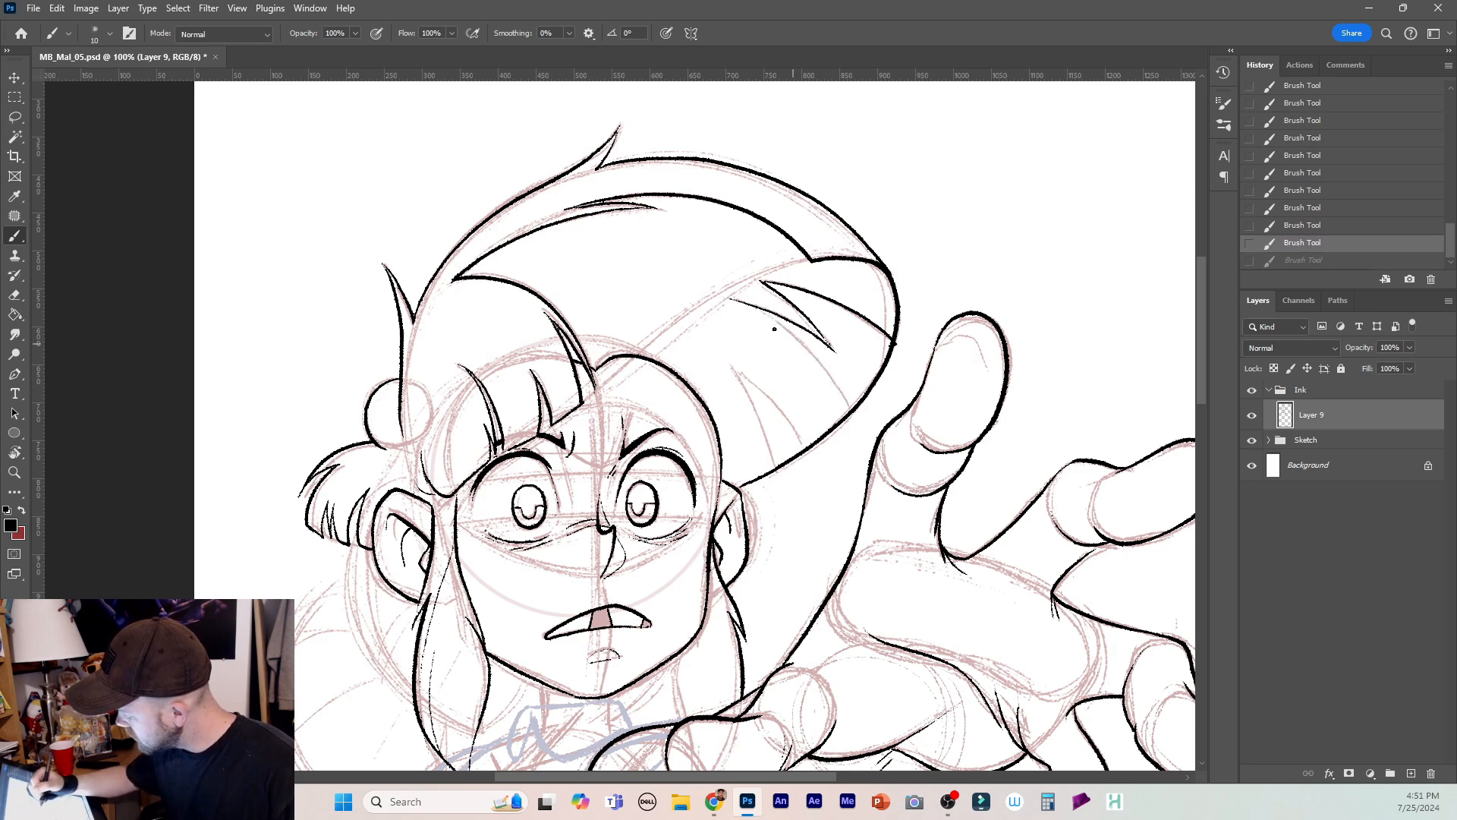
{"action": "mouse_move", "coordinate": [758, 305]}
{"action": "left_mouse_down"}
{"action": "mouse_move", "coordinate": [847, 411]}
{"action": "mouse_move", "coordinate": [868, 465]}
{"action": "left_mouse_up"}
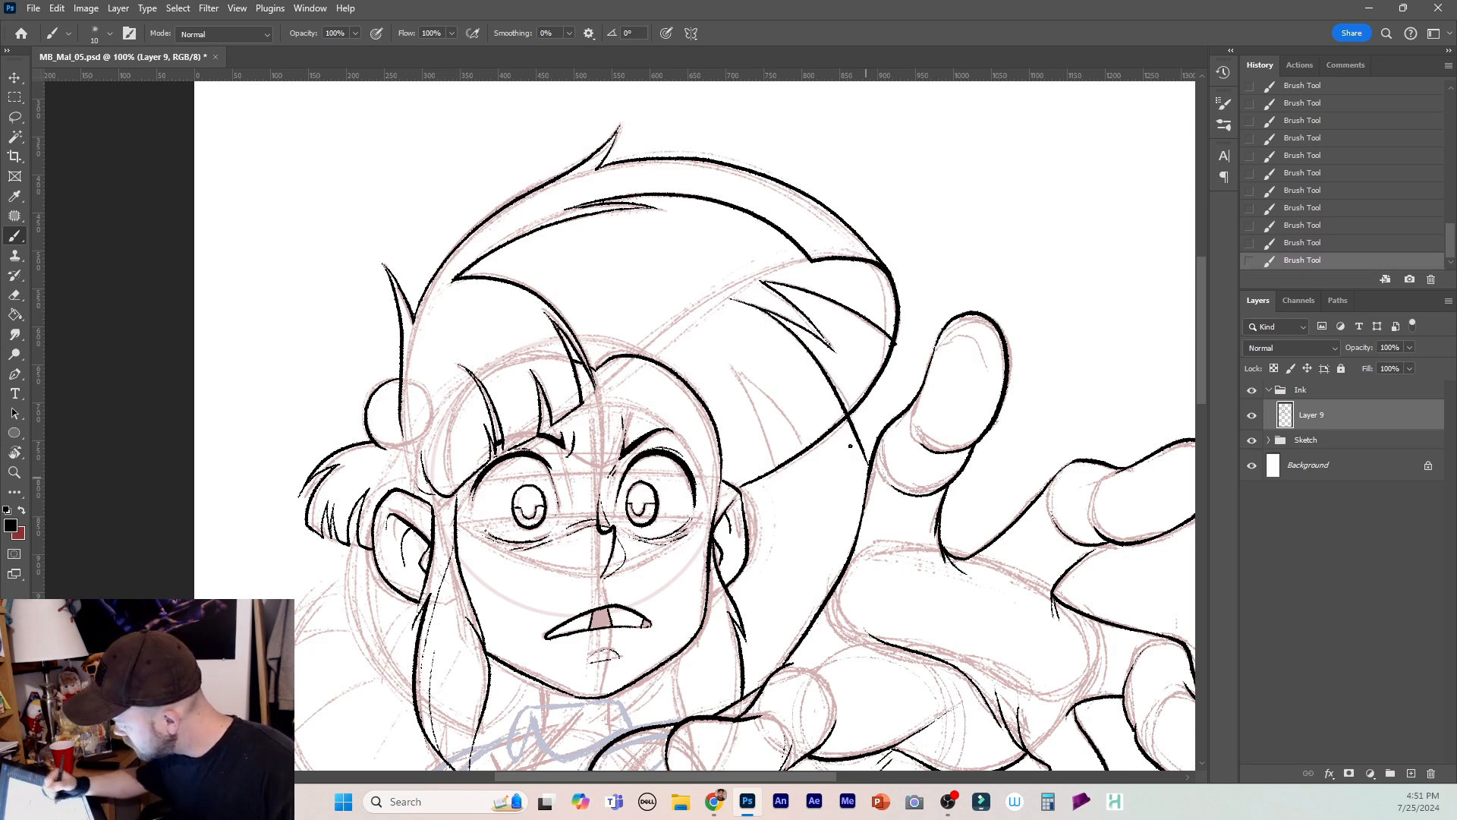
{"action": "key", "text": "ctrl+z"}
{"action": "mouse_move", "coordinate": [755, 305]}
{"action": "left_mouse_down"}
{"action": "mouse_move", "coordinate": [790, 330]}
{"action": "mouse_move", "coordinate": [855, 437]}
{"action": "mouse_move", "coordinate": [854, 419]}
{"action": "left_mouse_up"}
Erase the outer rim between the upper and long curved strands to open a notch, and trim the overshooting line ends.
{"action": "key", "text": "e"}
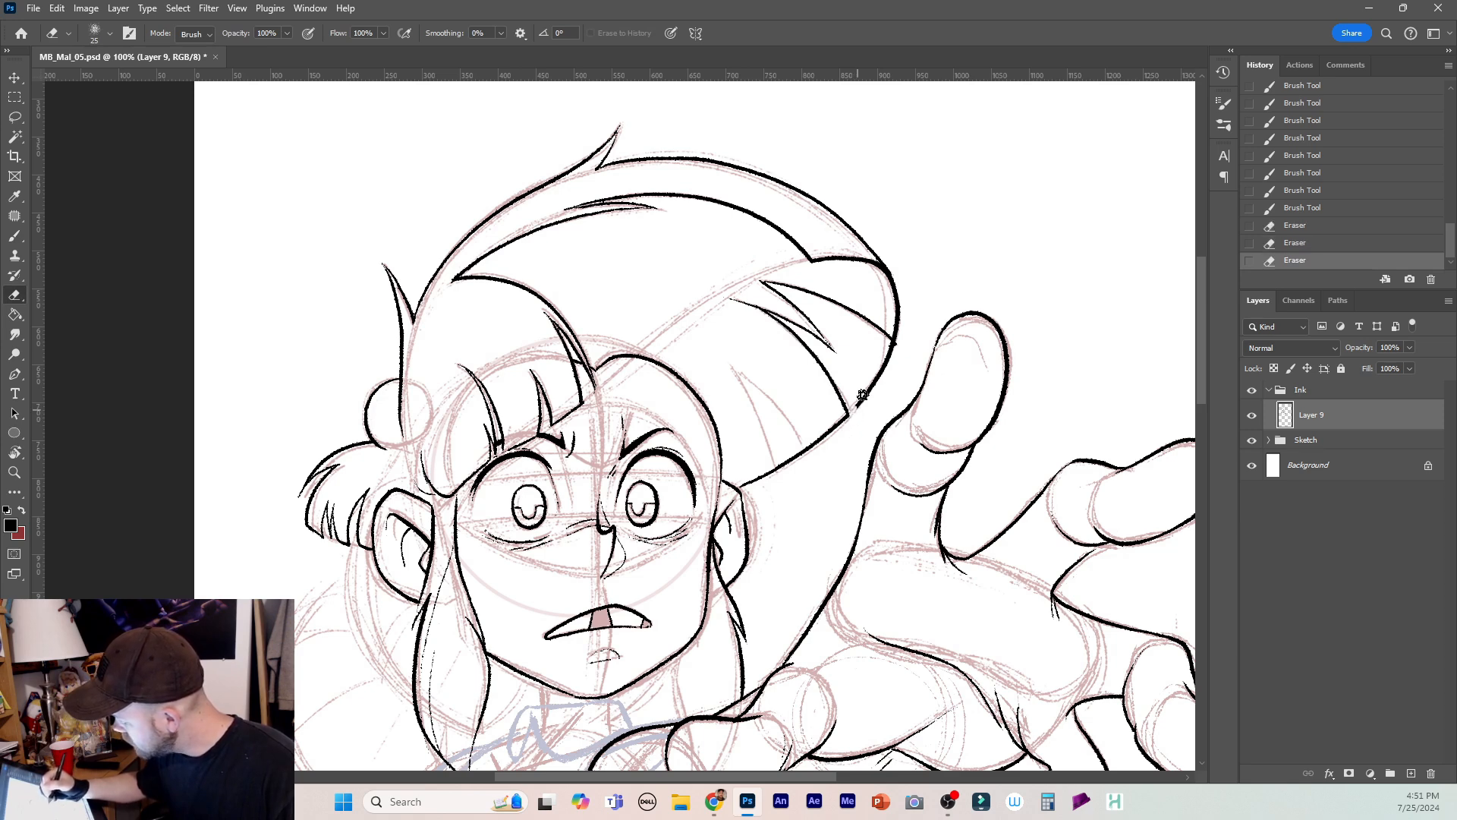
{"action": "left_click_drag", "start_coordinate": [887, 339], "coordinate": [855, 406]}
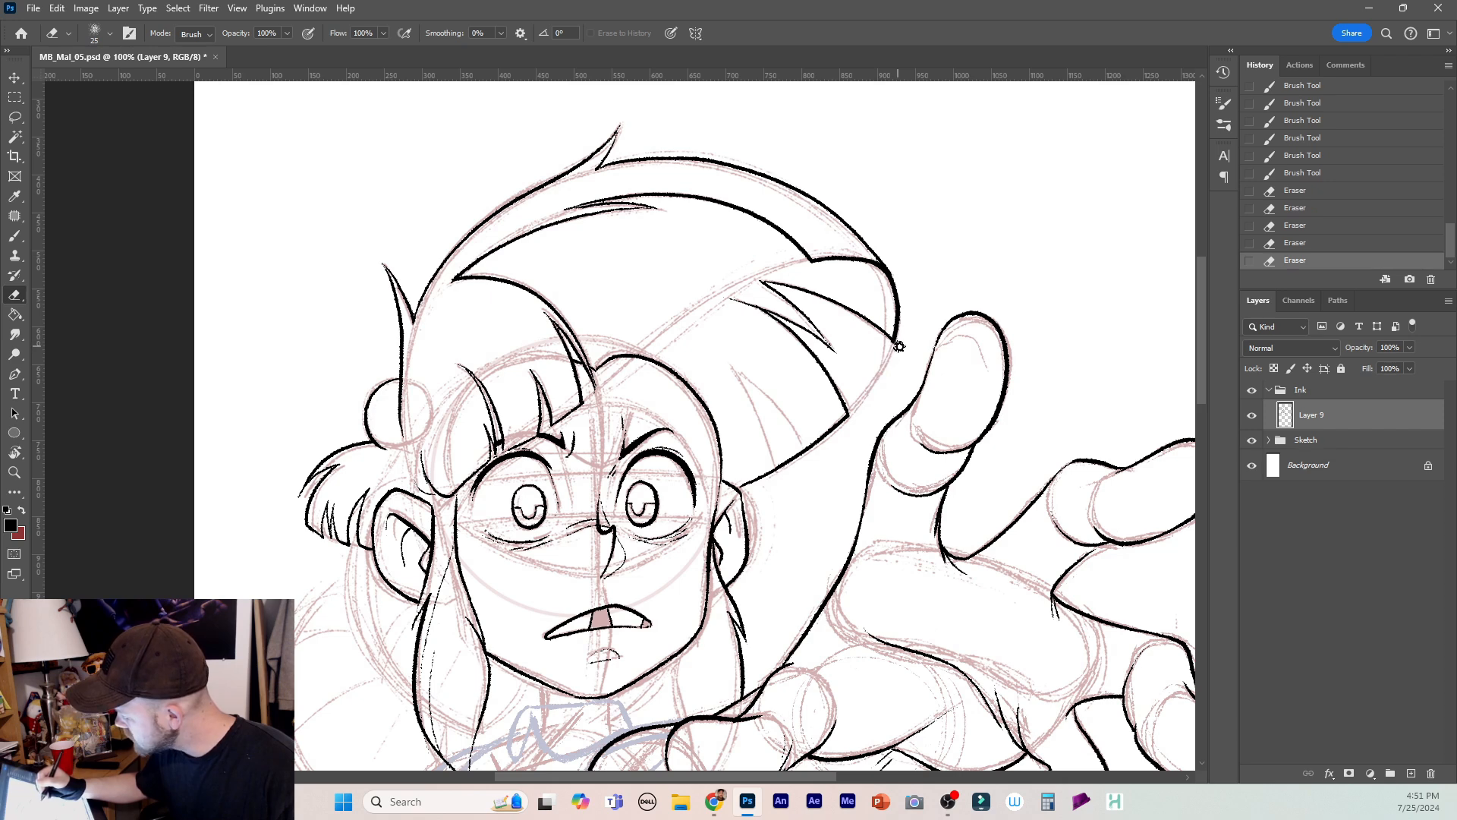
{"action": "left_click_drag", "start_coordinate": [731, 296], "coordinate": [748, 316]}
Ink the two lower strands meeting in a point inside the rounded shape and running out to its lower rim.
{"action": "key", "text": "b"}
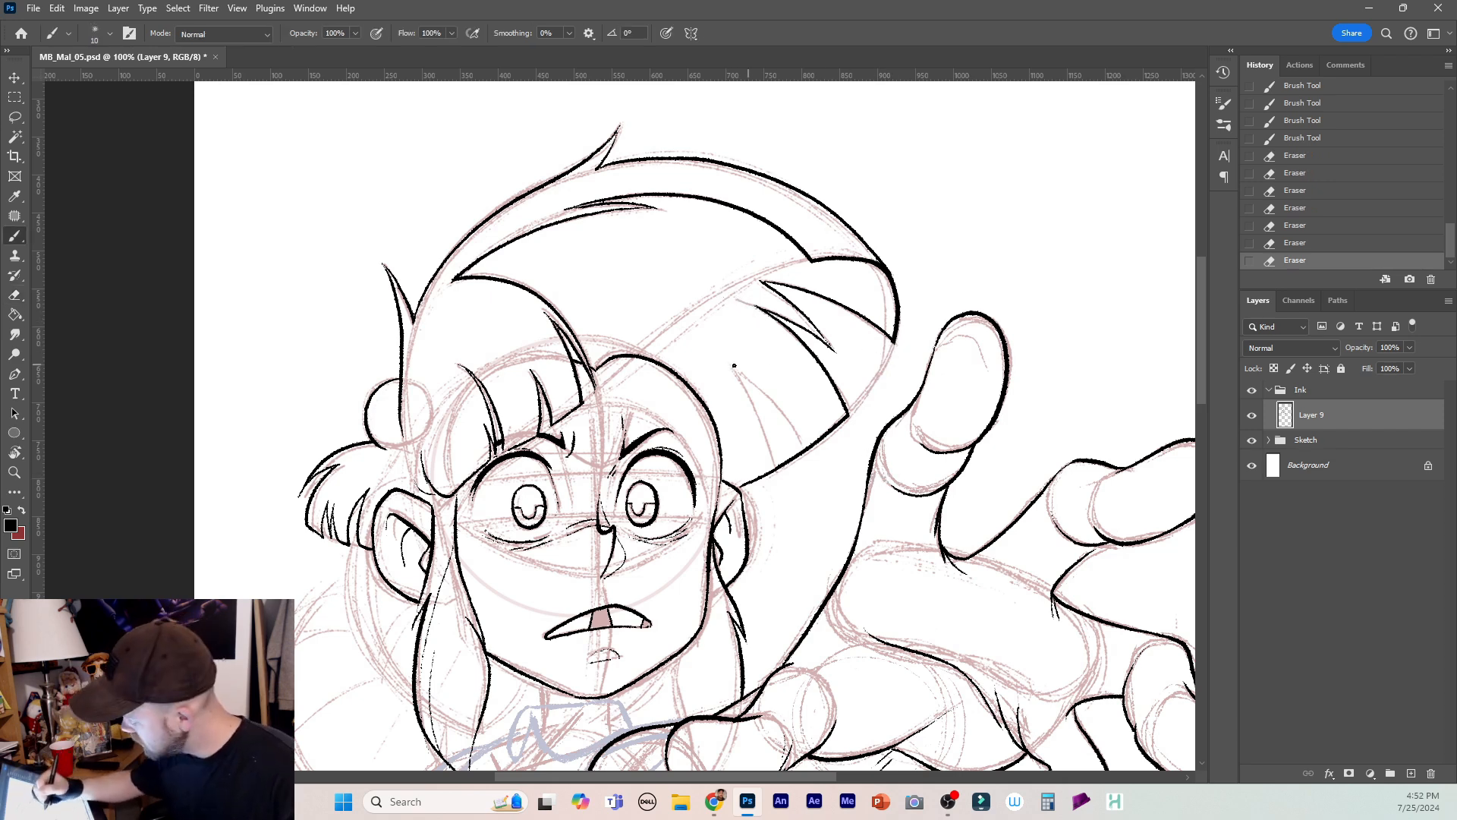
{"action": "mouse_move", "coordinate": [730, 366]}
{"action": "left_mouse_down"}
{"action": "mouse_move", "coordinate": [768, 387]}
{"action": "mouse_move", "coordinate": [749, 380]}
{"action": "mouse_move", "coordinate": [806, 451]}
{"action": "left_mouse_up"}
{"action": "key", "text": "ctrl+z"}
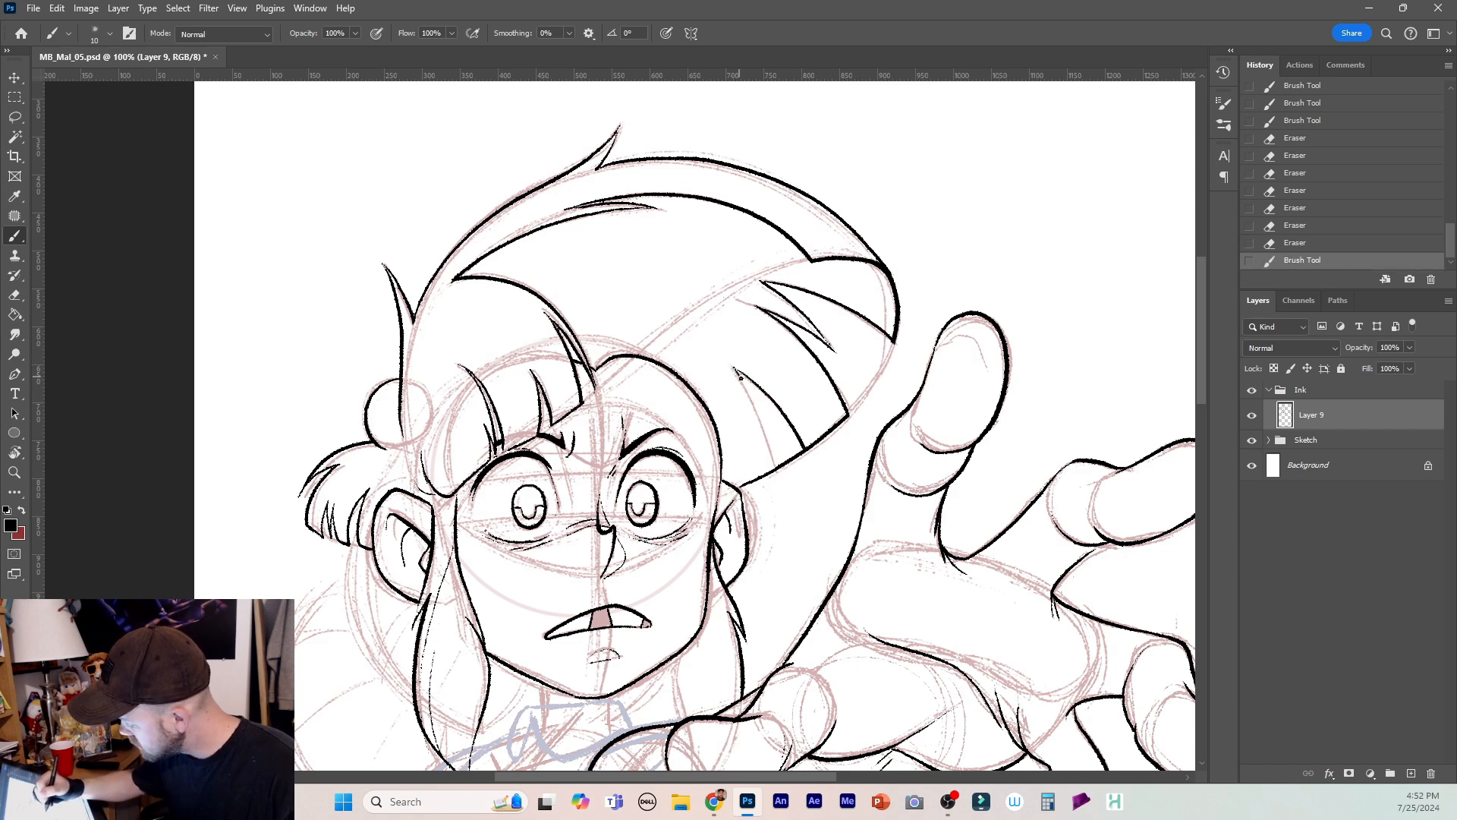
{"action": "mouse_move", "coordinate": [740, 377]}
{"action": "left_mouse_down"}
{"action": "mouse_move", "coordinate": [774, 468]}
{"action": "mouse_move", "coordinate": [804, 463]}
{"action": "left_mouse_up"}
Erase the rim between the two lower strands and save the document.
{"action": "key", "text": "e"}
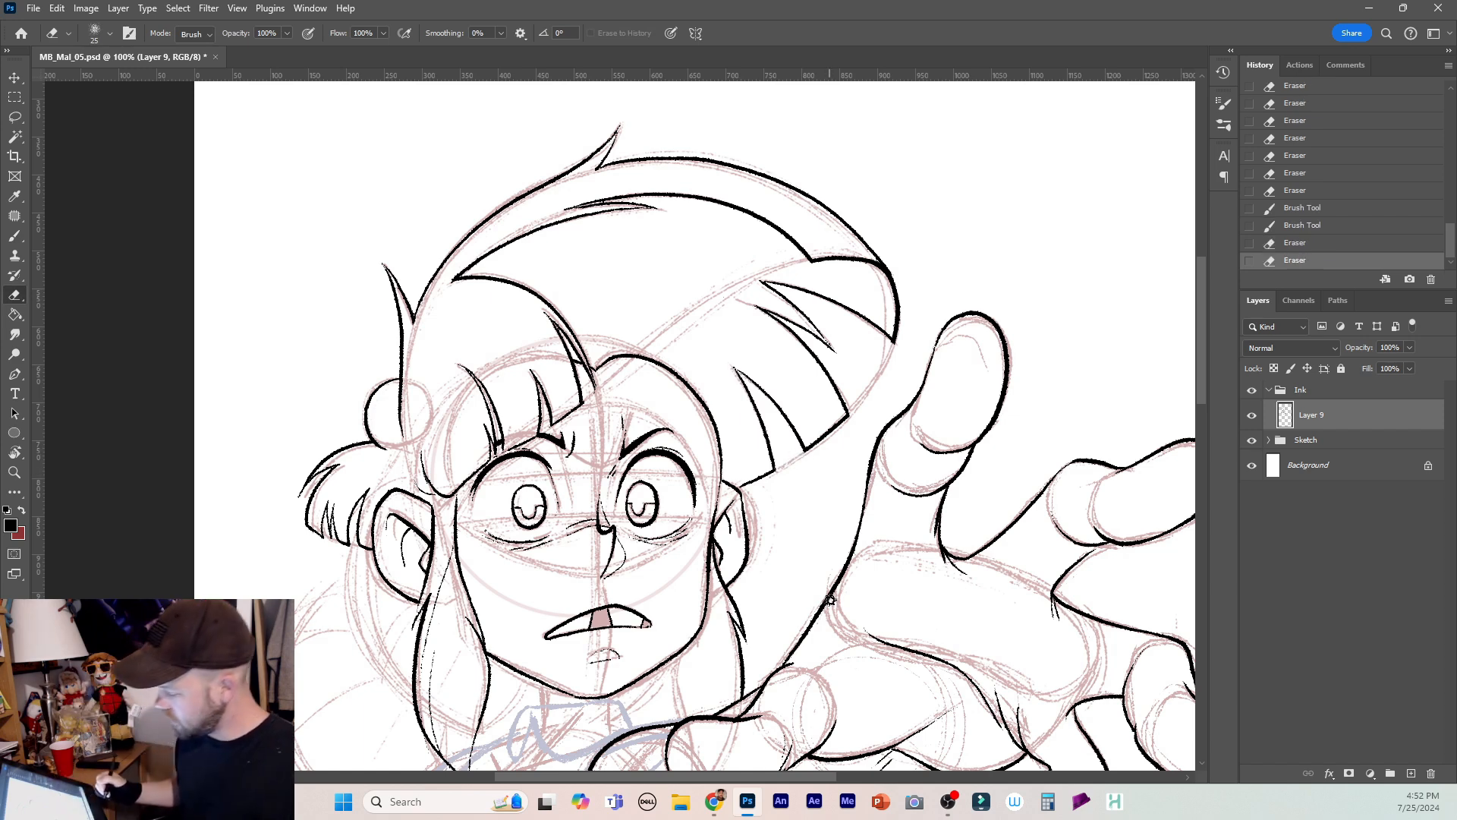
{"action": "key", "text": "b"}
{"action": "key", "text": "ctrl+s"}
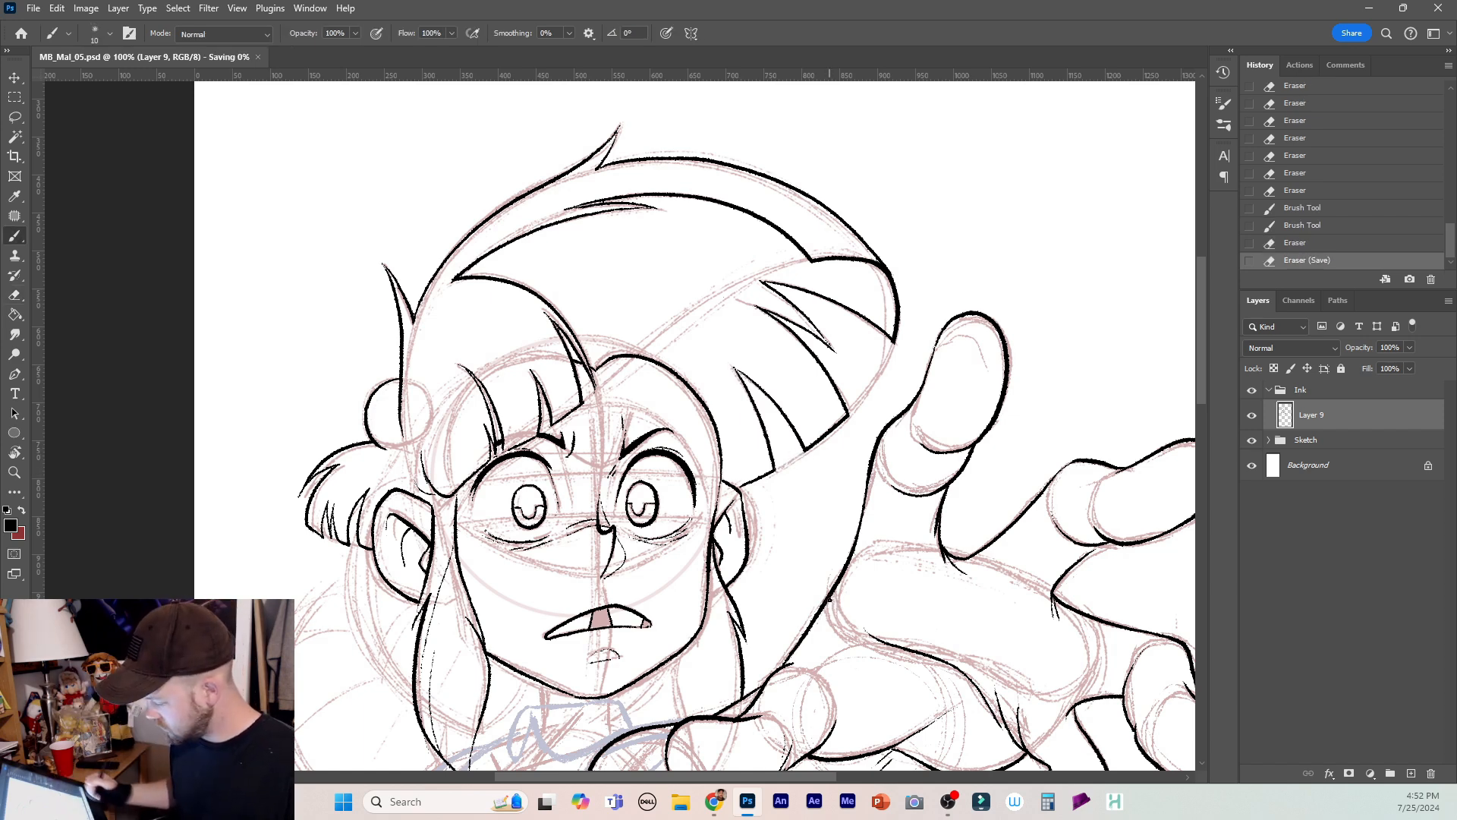
Ink the lobed bundle of hair below the ear opposite the reaching arm, with its short inner strand lines, redoing strokes until smooth.
{"action": "left_click_drag", "start_coordinate": [1202, 372], "coordinate": [1203, 461]}
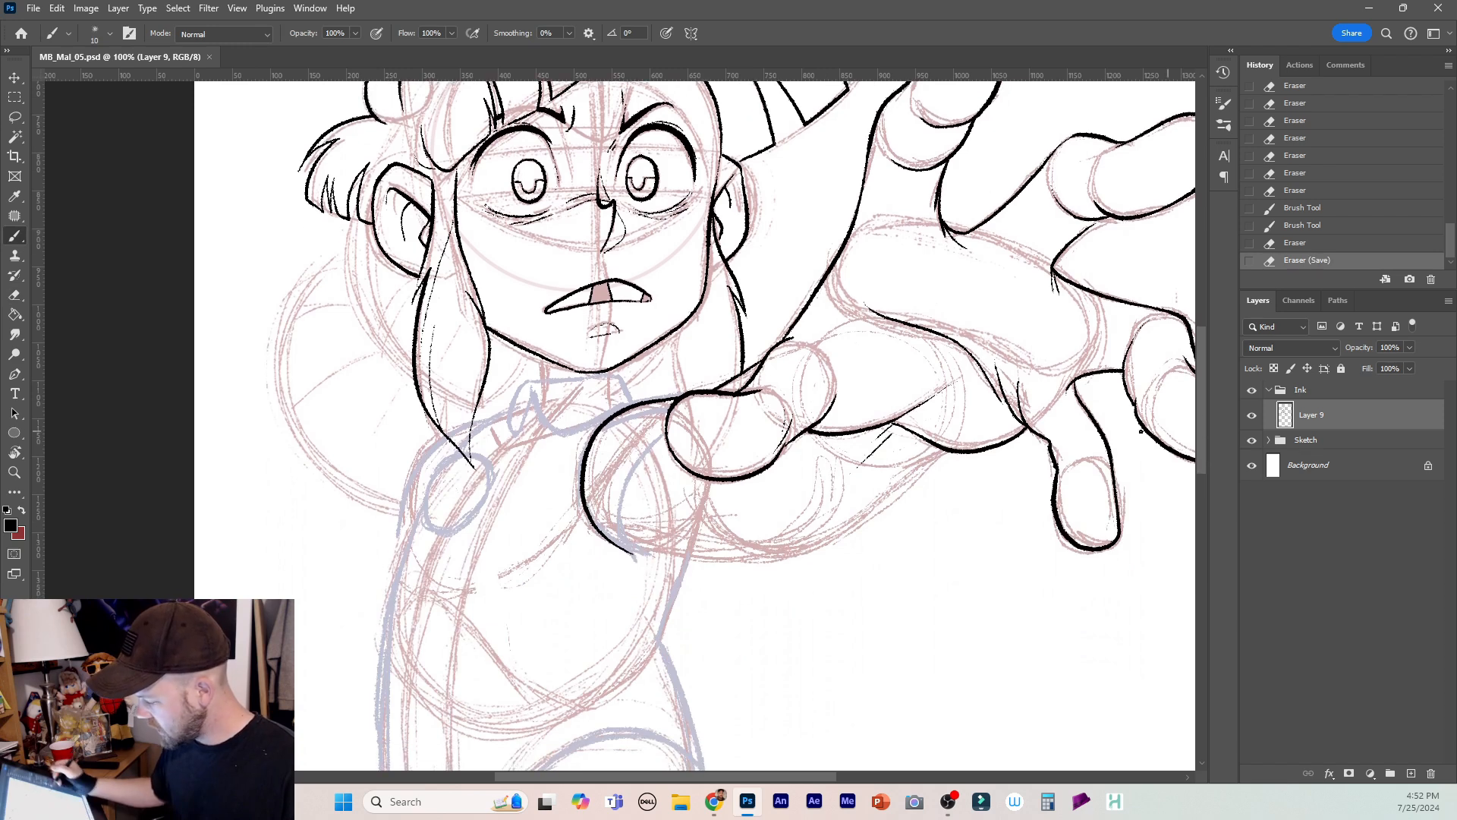
{"action": "left_click_drag", "start_coordinate": [358, 214], "coordinate": [349, 310]}
{"action": "key", "text": "ctrl+z"}
{"action": "left_click_drag", "start_coordinate": [372, 240], "coordinate": [349, 307]}
{"action": "mouse_move", "coordinate": [363, 265]}
{"action": "left_mouse_down"}
{"action": "mouse_move", "coordinate": [352, 313]}
{"action": "mouse_move", "coordinate": [370, 345]}
{"action": "mouse_move", "coordinate": [418, 290]}
{"action": "mouse_move", "coordinate": [383, 346]}
{"action": "mouse_move", "coordinate": [409, 342]}
{"action": "mouse_move", "coordinate": [404, 269]}
{"action": "left_mouse_up"}
{"action": "key", "text": "ctrl+z"}
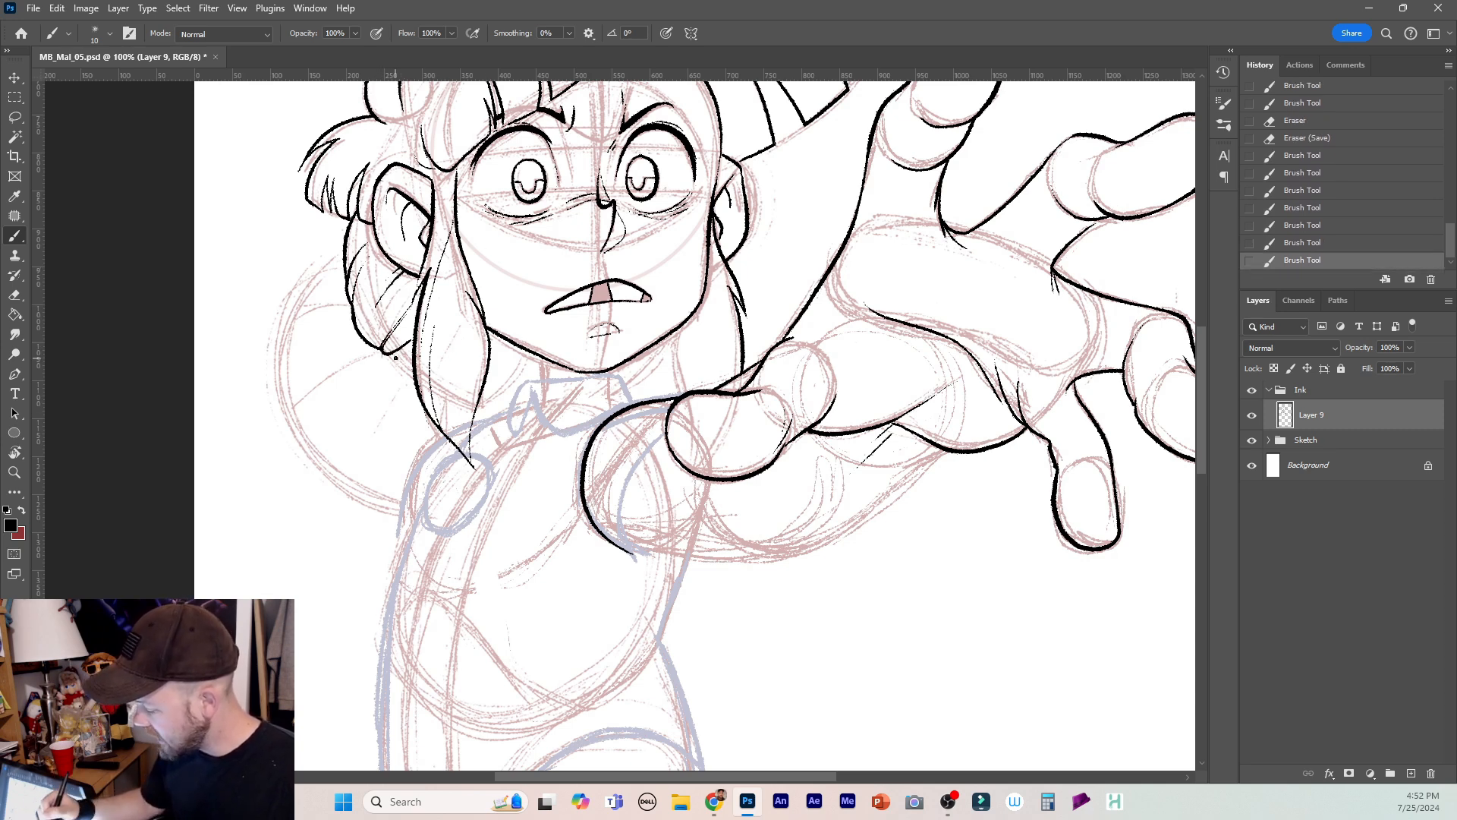
{"action": "left_click_drag", "start_coordinate": [400, 365], "coordinate": [410, 373]}
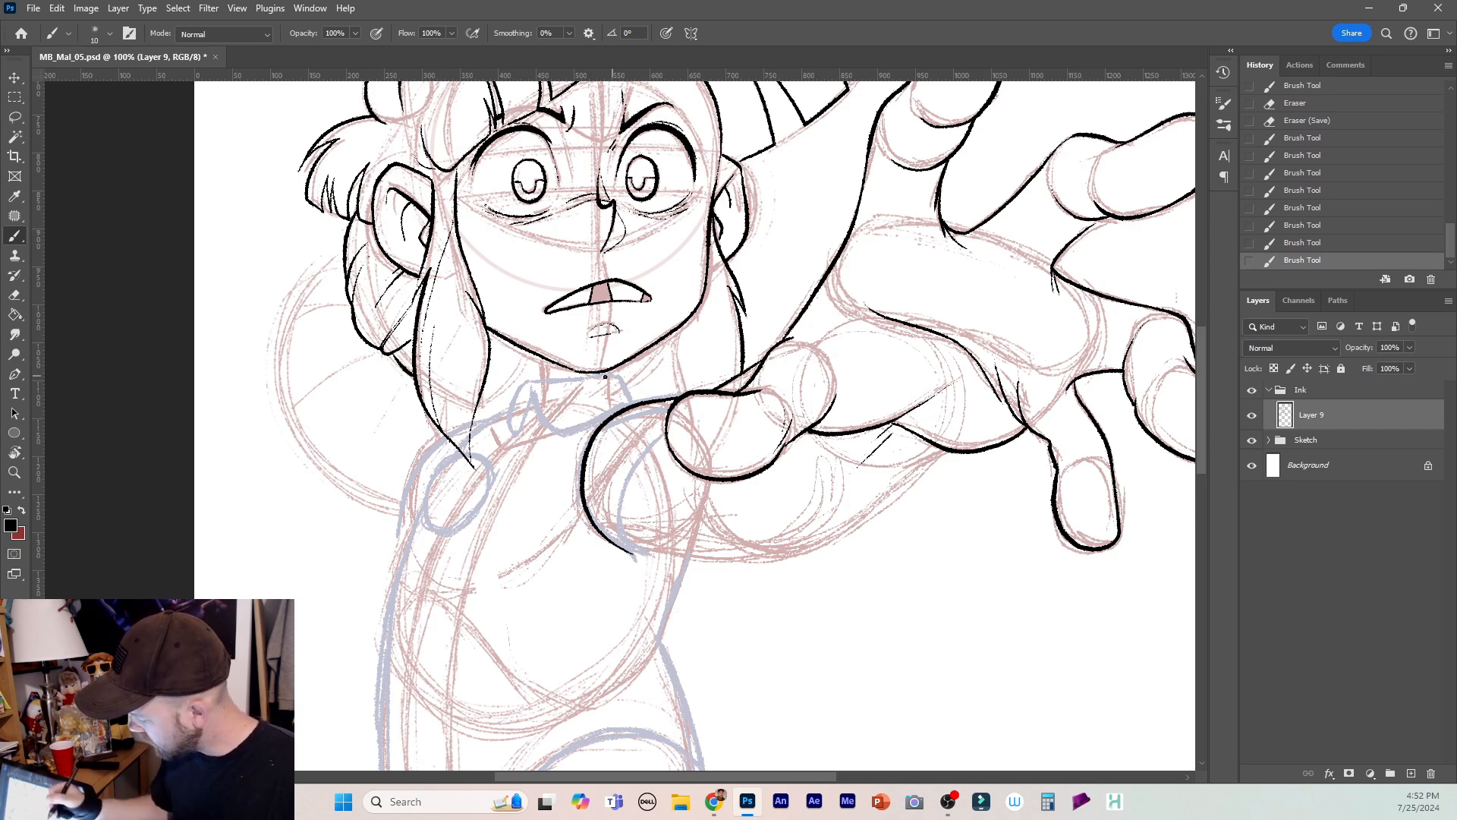
Ink the folded collar under the chin and the tapering hair lock with inner strands beside the jaw on the reaching-arm side.
{"action": "mouse_move", "coordinate": [620, 375]}
{"action": "left_mouse_down"}
{"action": "mouse_move", "coordinate": [522, 381]}
{"action": "mouse_move", "coordinate": [555, 437]}
{"action": "mouse_move", "coordinate": [616, 405]}
{"action": "mouse_move", "coordinate": [638, 404]}
{"action": "left_mouse_up"}
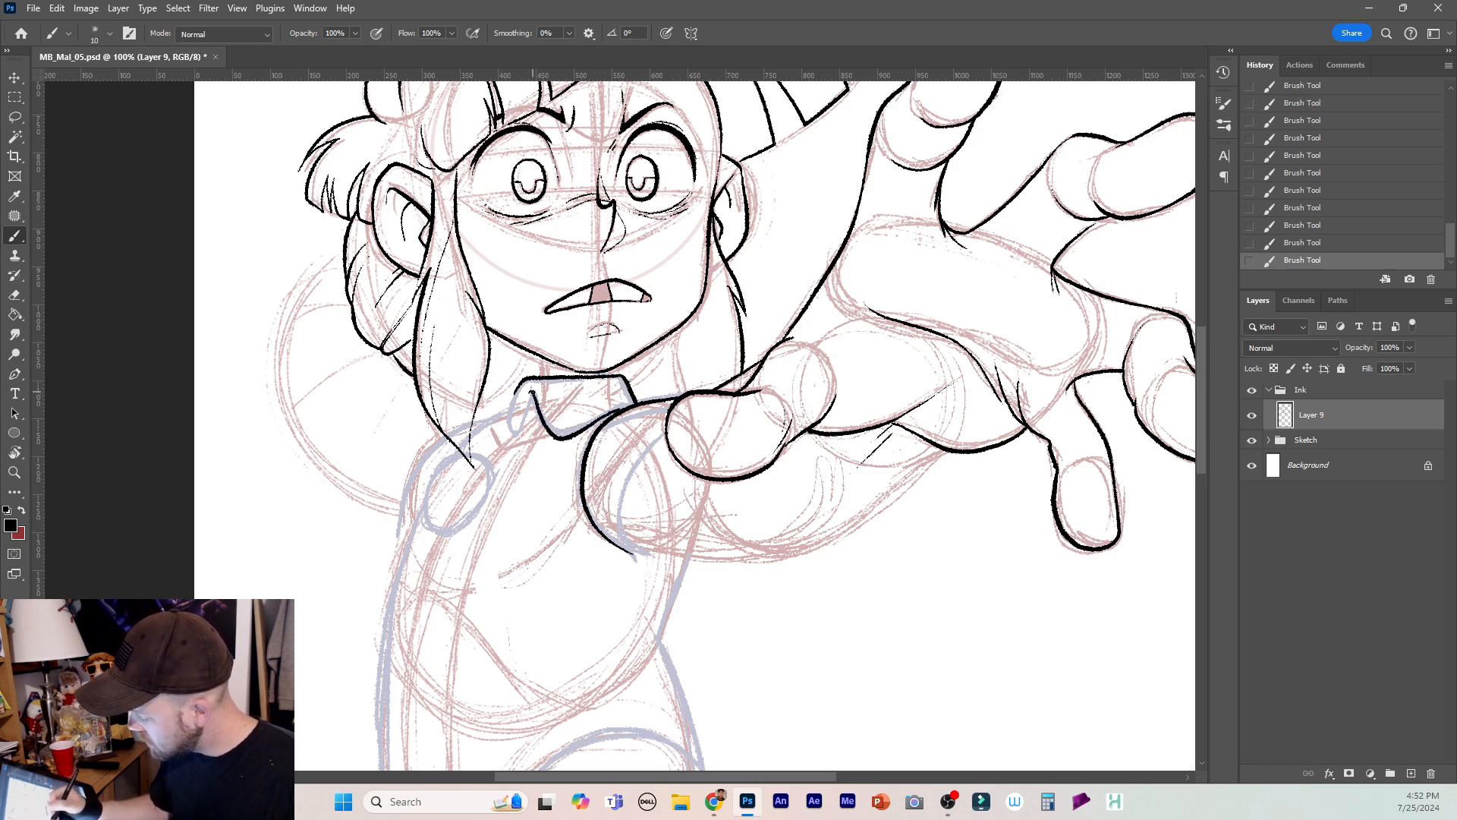
{"action": "mouse_move", "coordinate": [530, 401]}
{"action": "left_mouse_down"}
{"action": "mouse_move", "coordinate": [518, 432]}
{"action": "mouse_move", "coordinate": [522, 382]}
{"action": "left_mouse_up"}
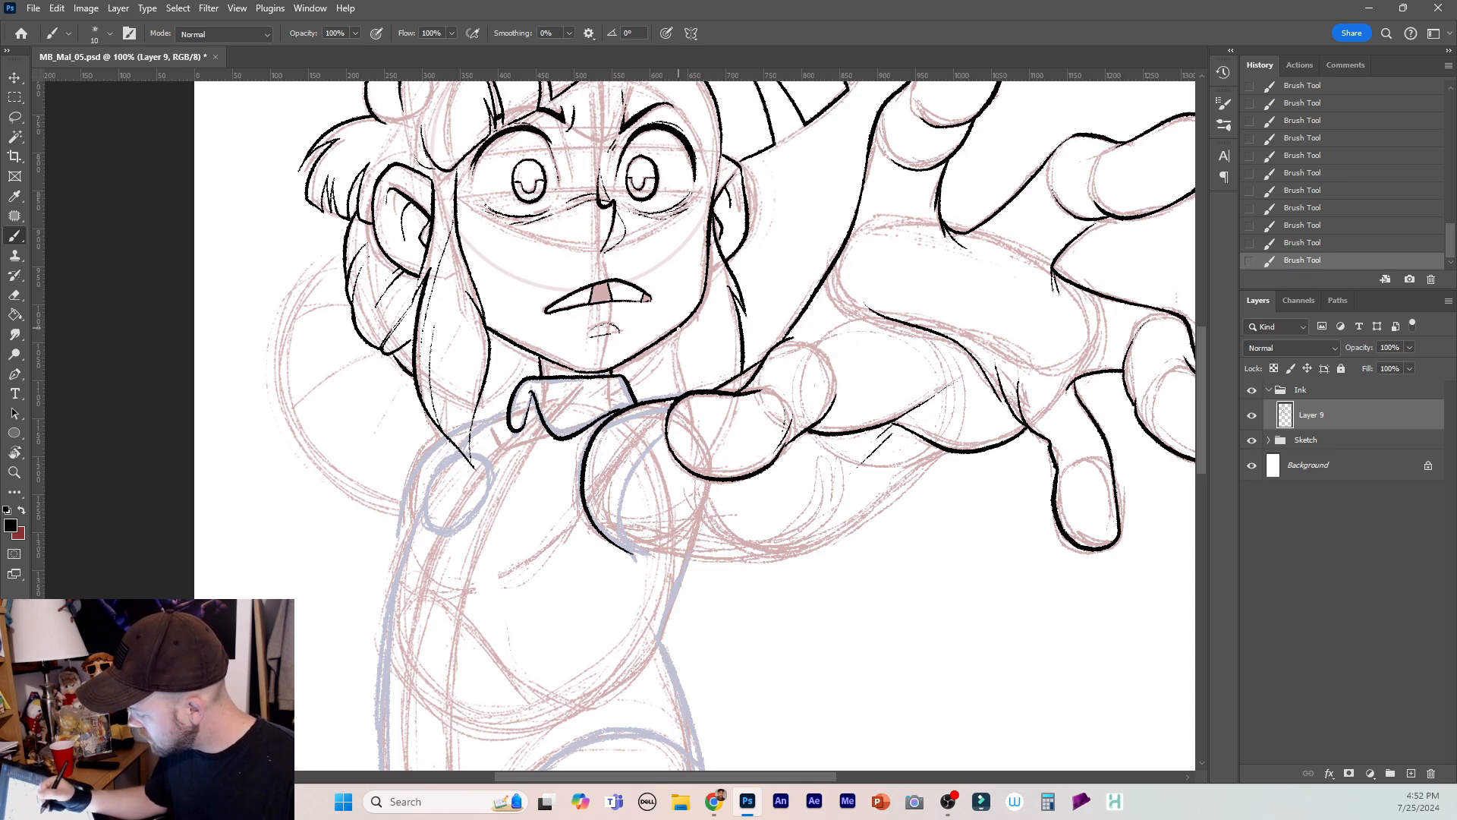
{"action": "mouse_move", "coordinate": [685, 327]}
{"action": "left_mouse_down"}
{"action": "mouse_move", "coordinate": [668, 370]}
{"action": "mouse_move", "coordinate": [719, 260]}
{"action": "left_mouse_up"}
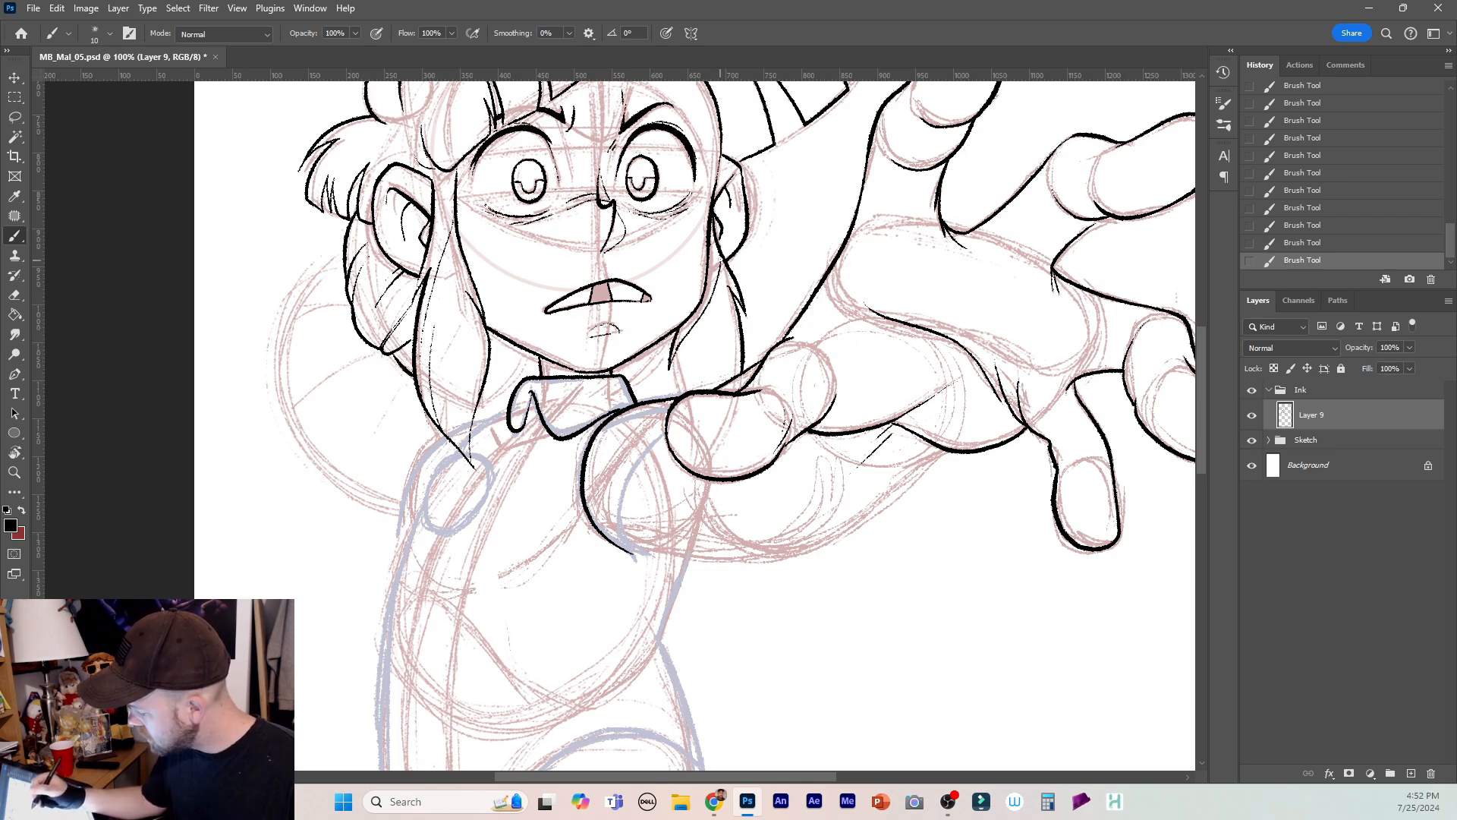
{"action": "left_click_drag", "start_coordinate": [679, 342], "coordinate": [674, 394]}
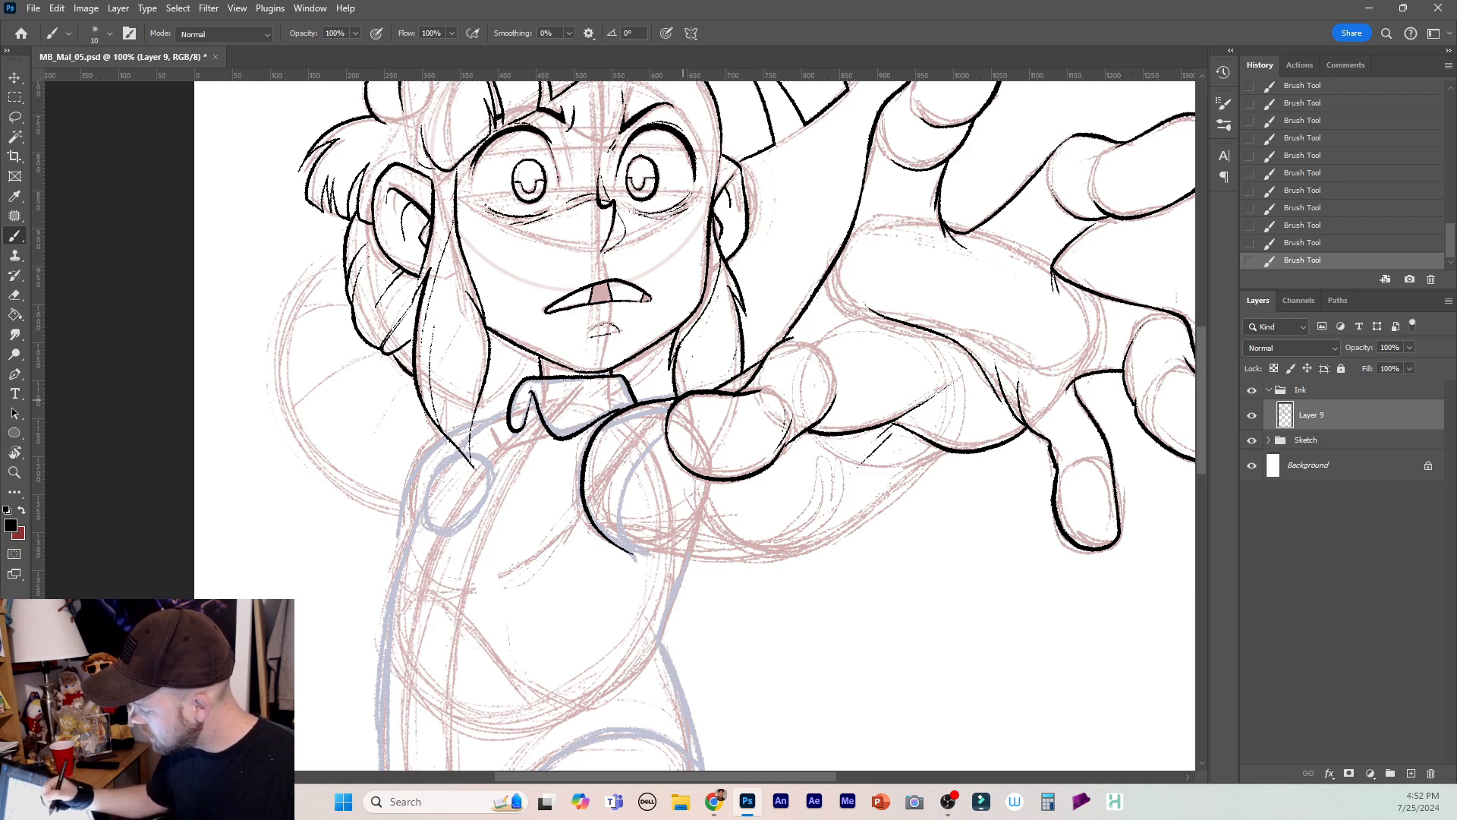
{"action": "left_click_drag", "start_coordinate": [695, 343], "coordinate": [680, 391]}
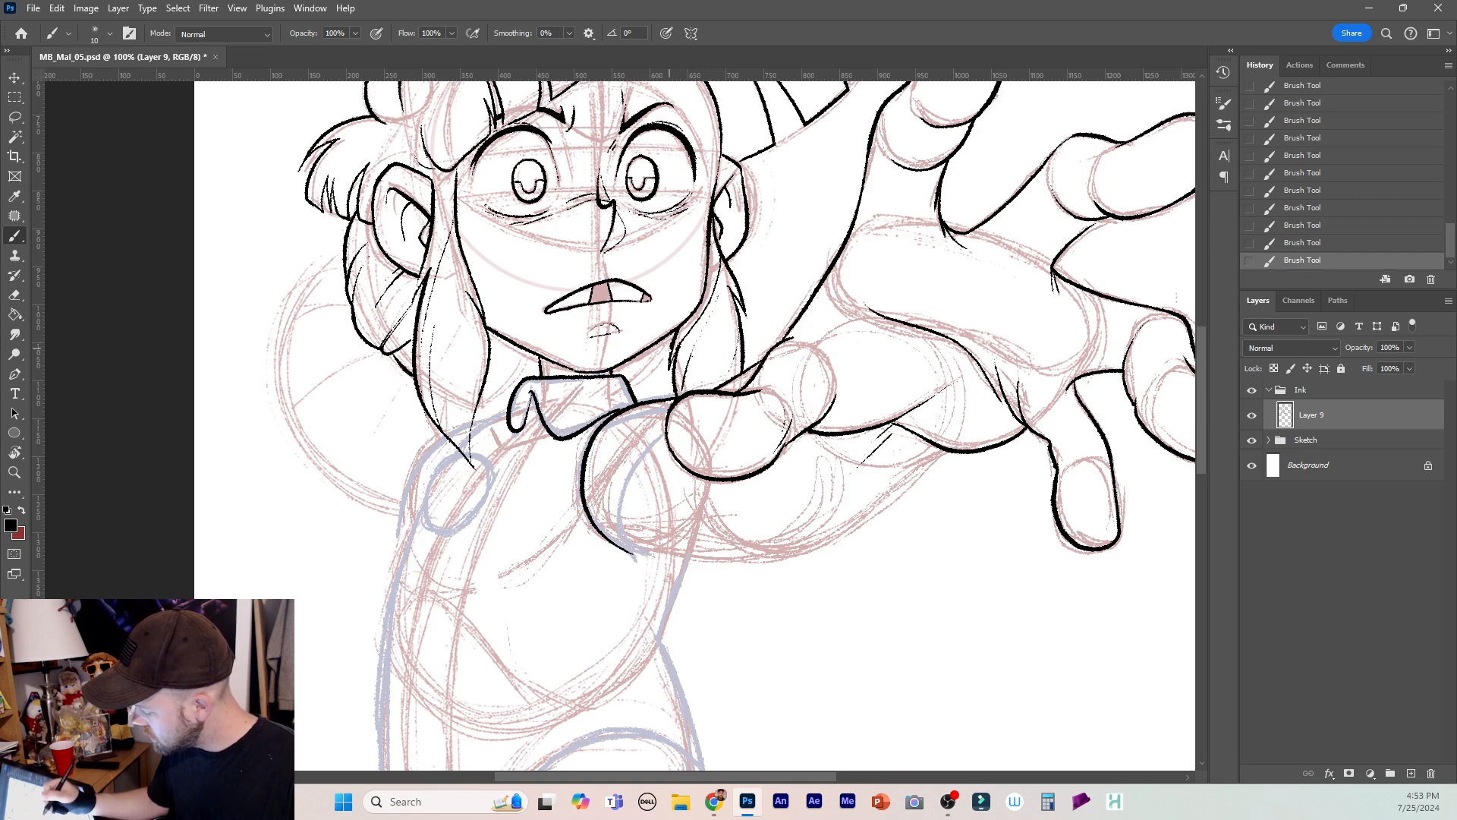
{"action": "mouse_move", "coordinate": [657, 351]}
{"action": "left_mouse_down"}
{"action": "mouse_move", "coordinate": [644, 382]}
{"action": "mouse_move", "coordinate": [634, 369]}
{"action": "left_mouse_up"}
{"action": "key", "text": "ctrl+z"}
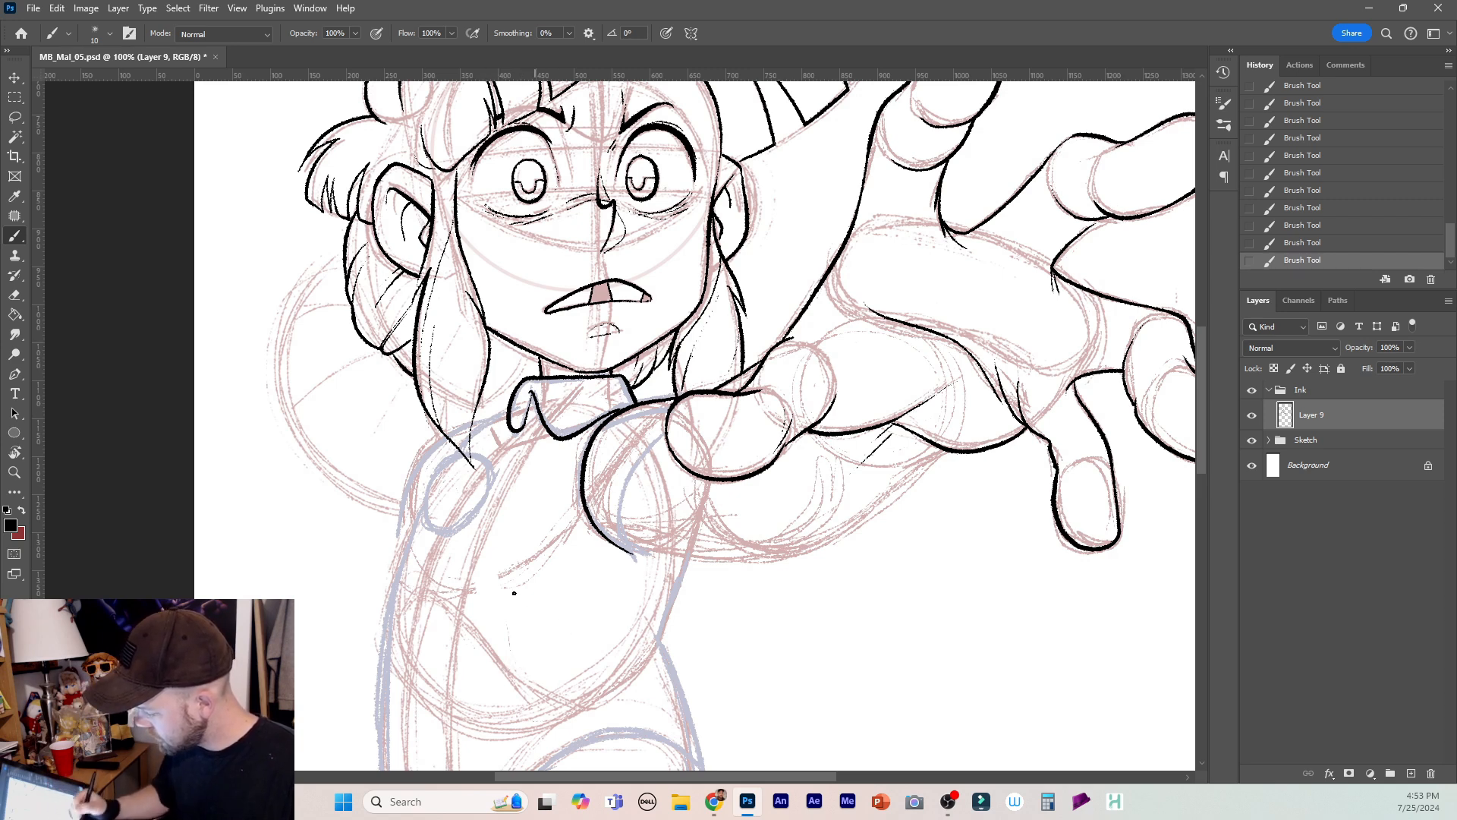
Ink the oval armhole on the shoulder opposite the reaching arm and the shoulder contour curving down from the collar.
{"action": "mouse_move", "coordinate": [478, 502]}
{"action": "left_mouse_down"}
{"action": "mouse_move", "coordinate": [461, 471]}
{"action": "mouse_move", "coordinate": [419, 507]}
{"action": "left_mouse_up"}
{"action": "mouse_move", "coordinate": [416, 546]}
{"action": "left_mouse_down"}
{"action": "mouse_move", "coordinate": [443, 557]}
{"action": "mouse_move", "coordinate": [480, 488]}
{"action": "left_mouse_up"}
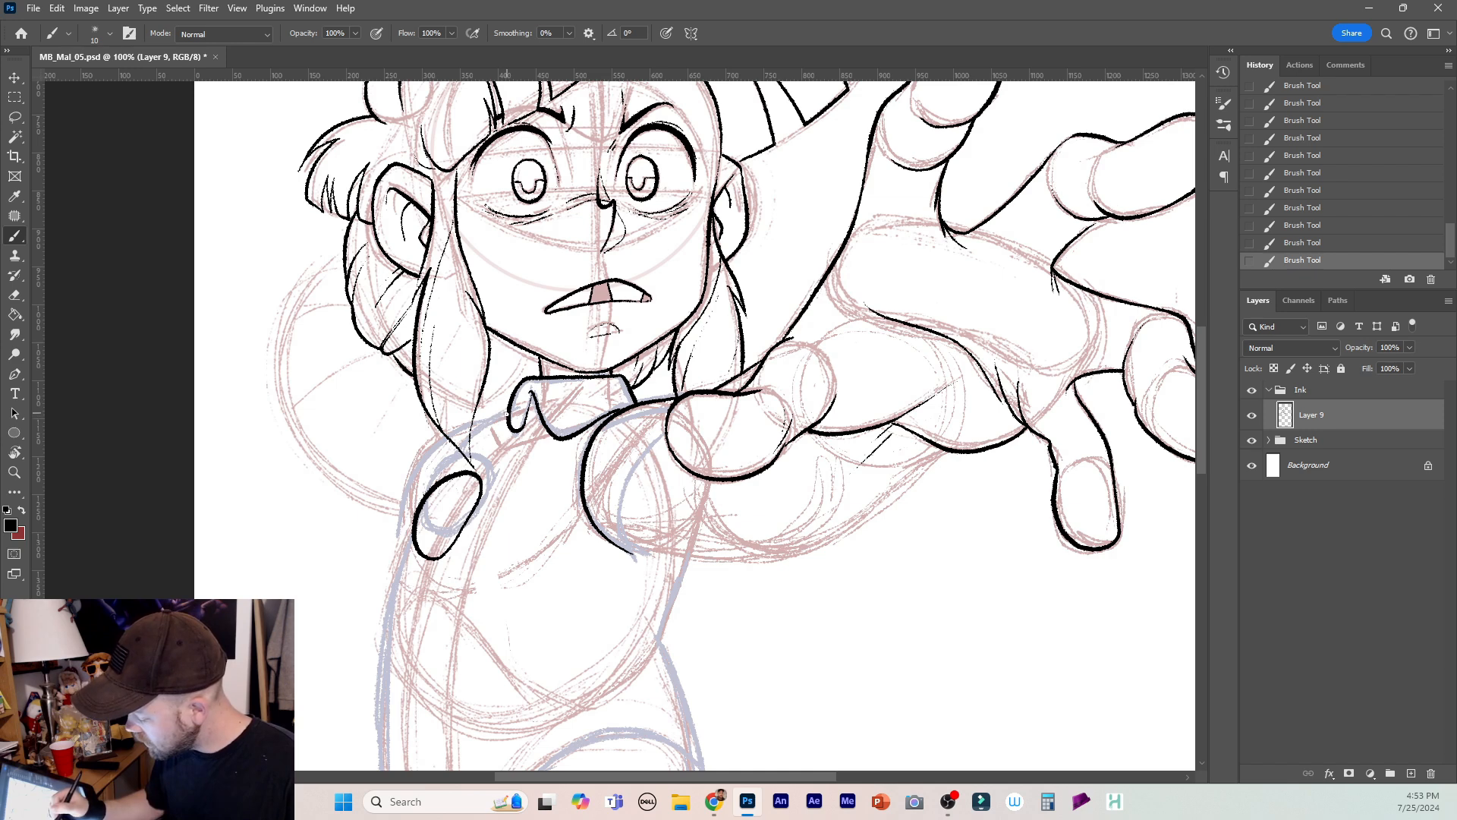
{"action": "mouse_move", "coordinate": [504, 412]}
{"action": "left_mouse_down"}
{"action": "mouse_move", "coordinate": [418, 456]}
{"action": "mouse_move", "coordinate": [398, 540]}
{"action": "left_mouse_up"}
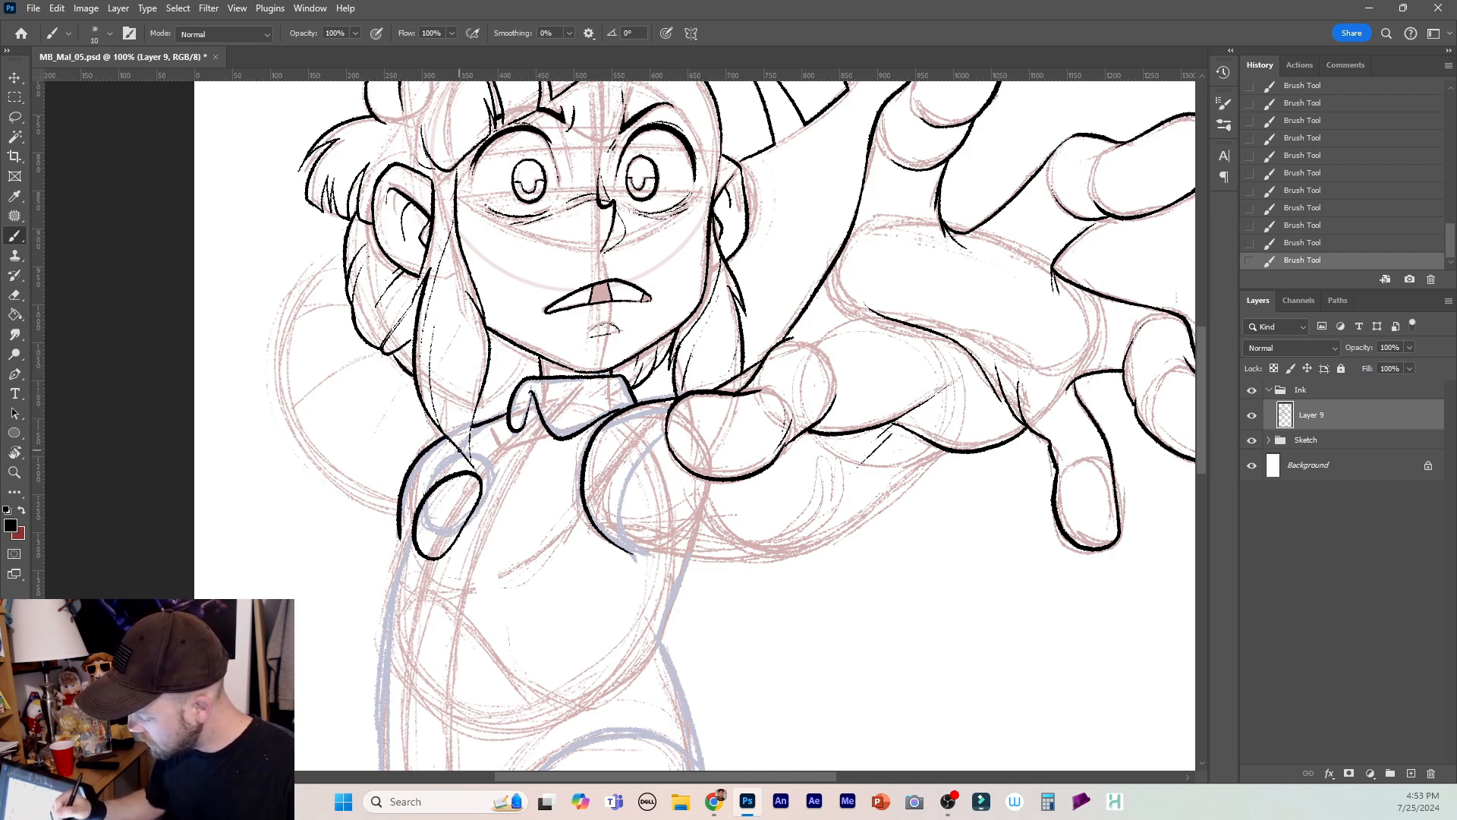
Ink the pointed end of the long hair lock over the shoulder and the short strands between the lock and the collar.
{"action": "left_click_drag", "start_coordinate": [459, 451], "coordinate": [433, 486]}
{"action": "mouse_move", "coordinate": [488, 422]}
{"action": "left_mouse_down"}
{"action": "mouse_move", "coordinate": [471, 436]}
{"action": "mouse_move", "coordinate": [526, 352]}
{"action": "mouse_move", "coordinate": [492, 405]}
{"action": "left_mouse_up"}
{"action": "key", "text": "ctrl+z"}
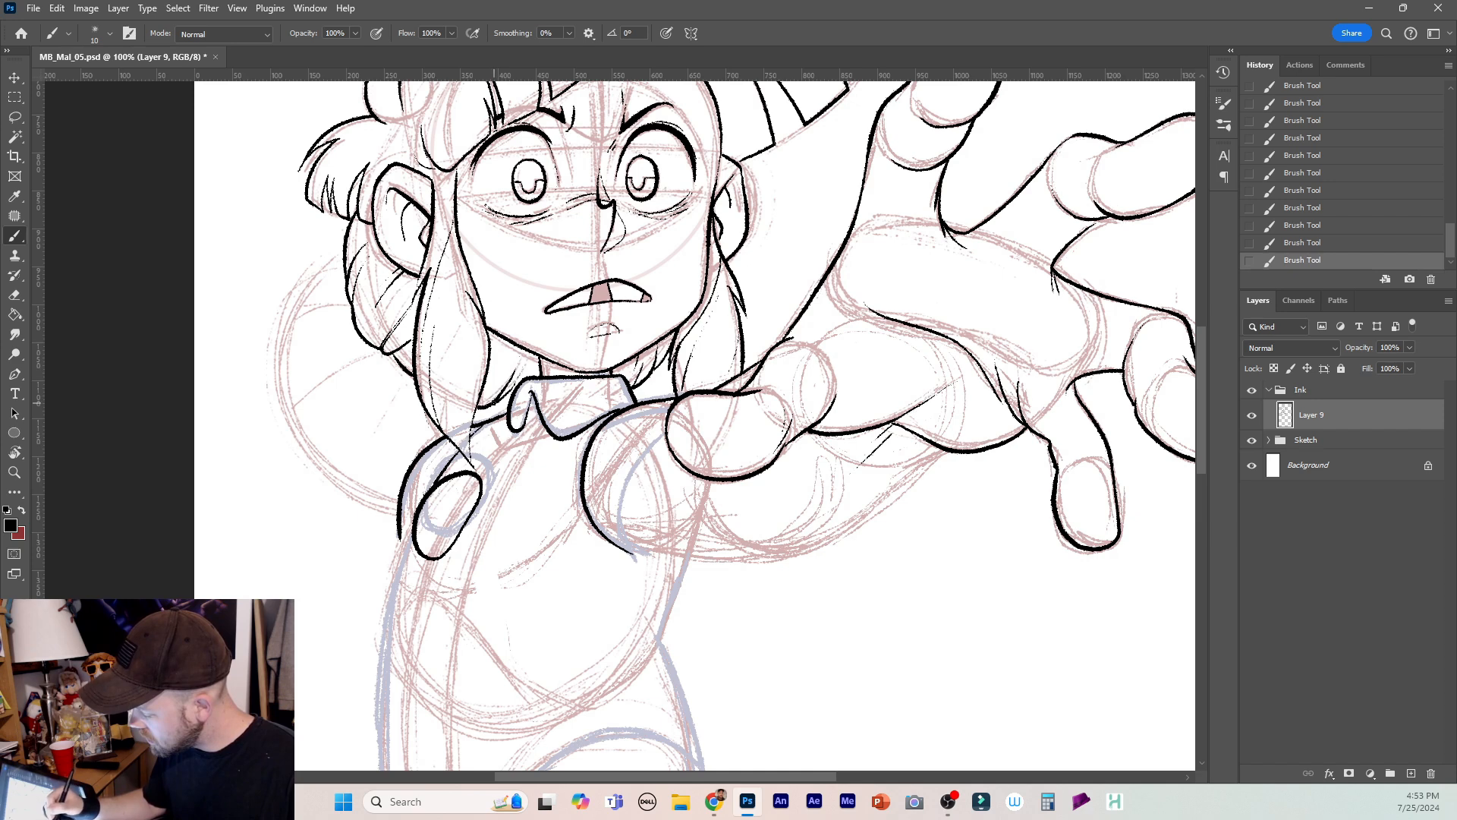
{"action": "left_click_drag", "start_coordinate": [498, 370], "coordinate": [510, 348]}
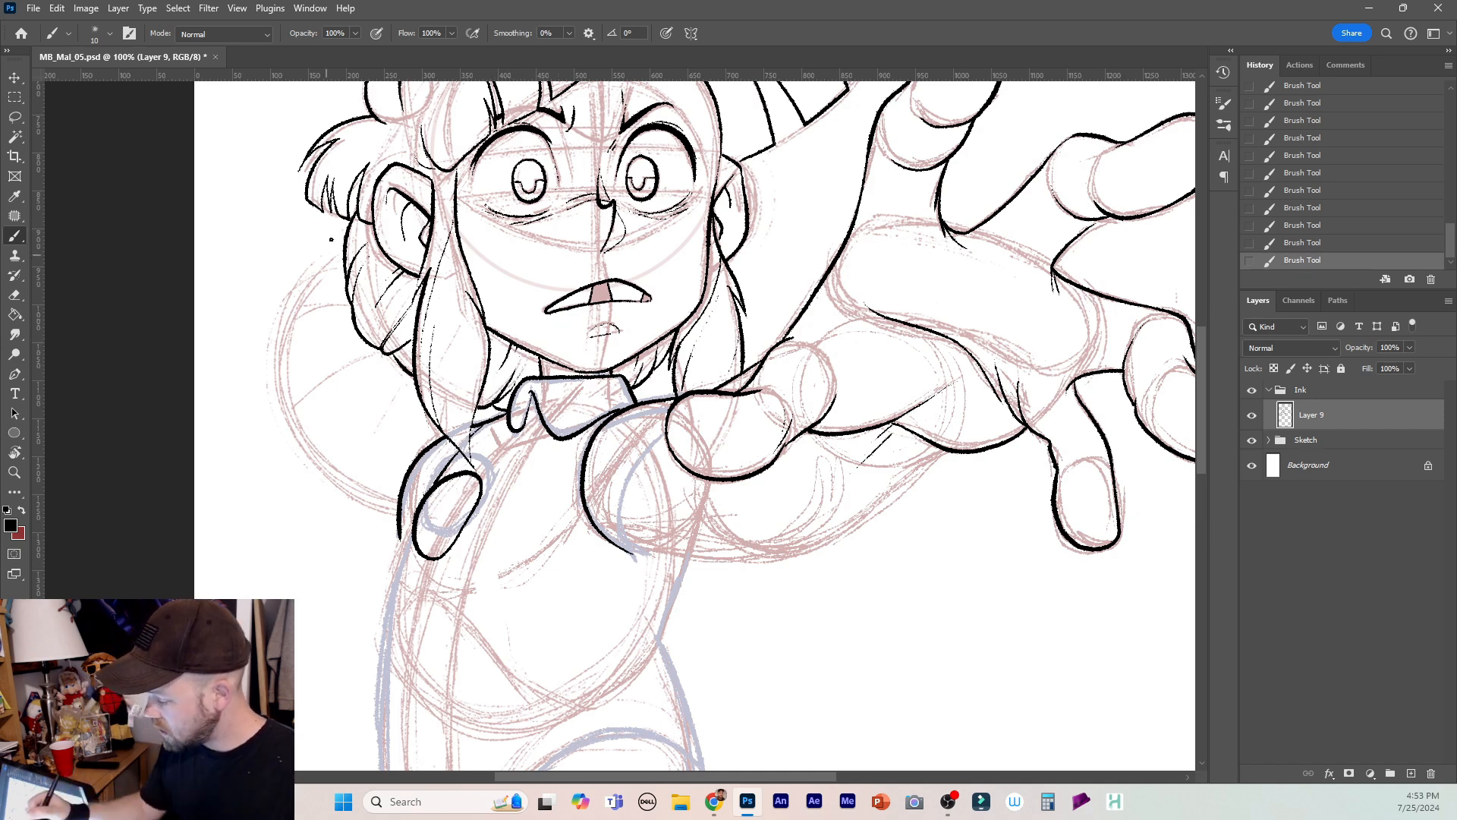
Ink the large rounded hair mass behind the shoulder, with notches and curved strand lines along its outer rim.
{"action": "mouse_move", "coordinate": [343, 249]}
{"action": "left_mouse_down"}
{"action": "mouse_move", "coordinate": [287, 314]}
{"action": "mouse_move", "coordinate": [342, 285]}
{"action": "mouse_move", "coordinate": [283, 313]}
{"action": "mouse_move", "coordinate": [321, 294]}
{"action": "mouse_move", "coordinate": [283, 329]}
{"action": "mouse_move", "coordinate": [278, 369]}
{"action": "mouse_move", "coordinate": [284, 412]}
{"action": "mouse_move", "coordinate": [352, 354]}
{"action": "mouse_move", "coordinate": [298, 438]}
{"action": "mouse_move", "coordinate": [352, 481]}
{"action": "mouse_move", "coordinate": [409, 420]}
{"action": "mouse_move", "coordinate": [350, 494]}
{"action": "left_mouse_up"}
{"action": "key", "text": "ctrl+z"}
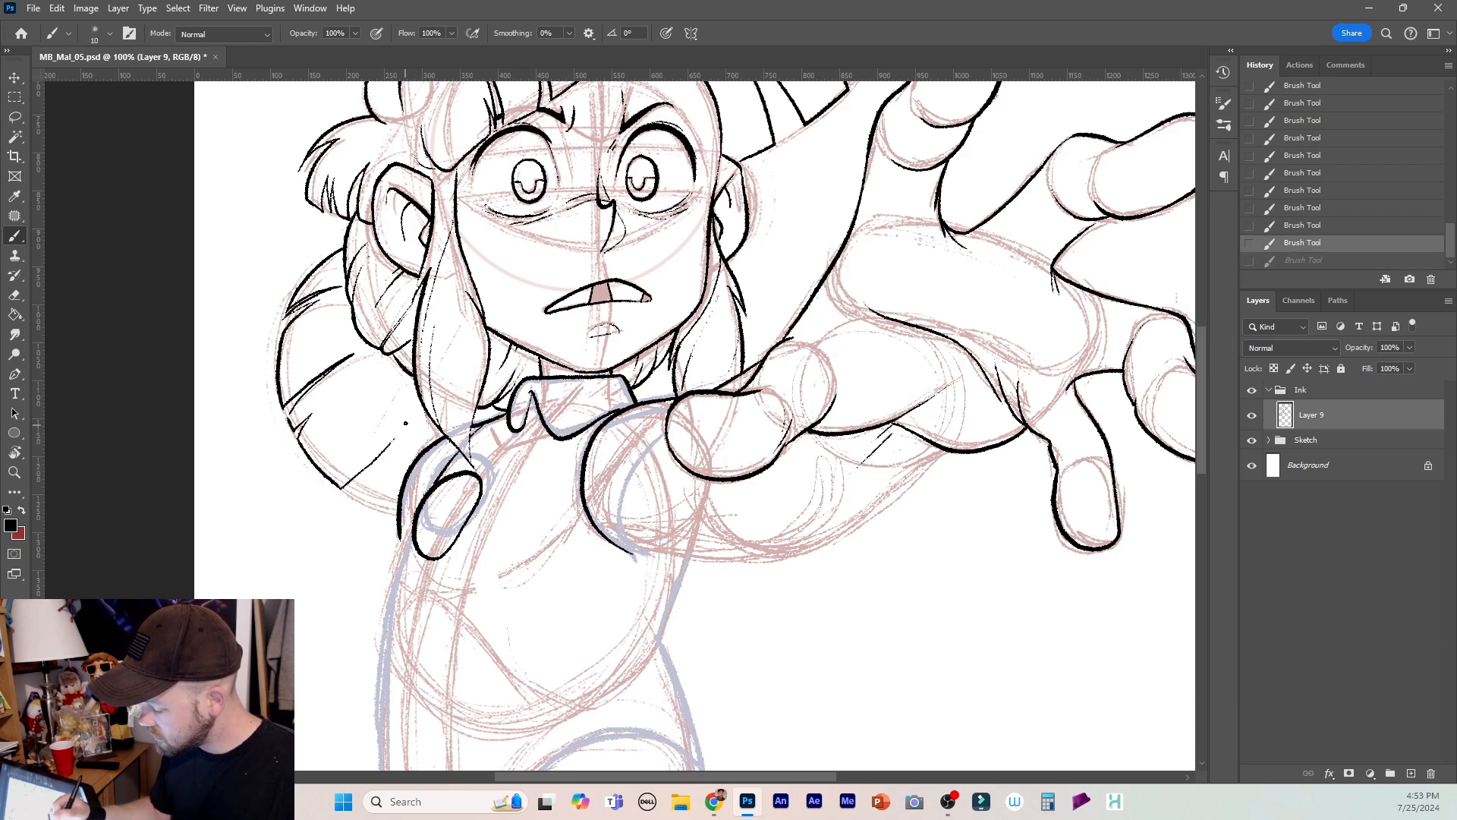
{"action": "mouse_move", "coordinate": [381, 467]}
{"action": "left_mouse_down"}
{"action": "mouse_move", "coordinate": [357, 497]}
{"action": "mouse_move", "coordinate": [401, 517]}
{"action": "left_mouse_up"}
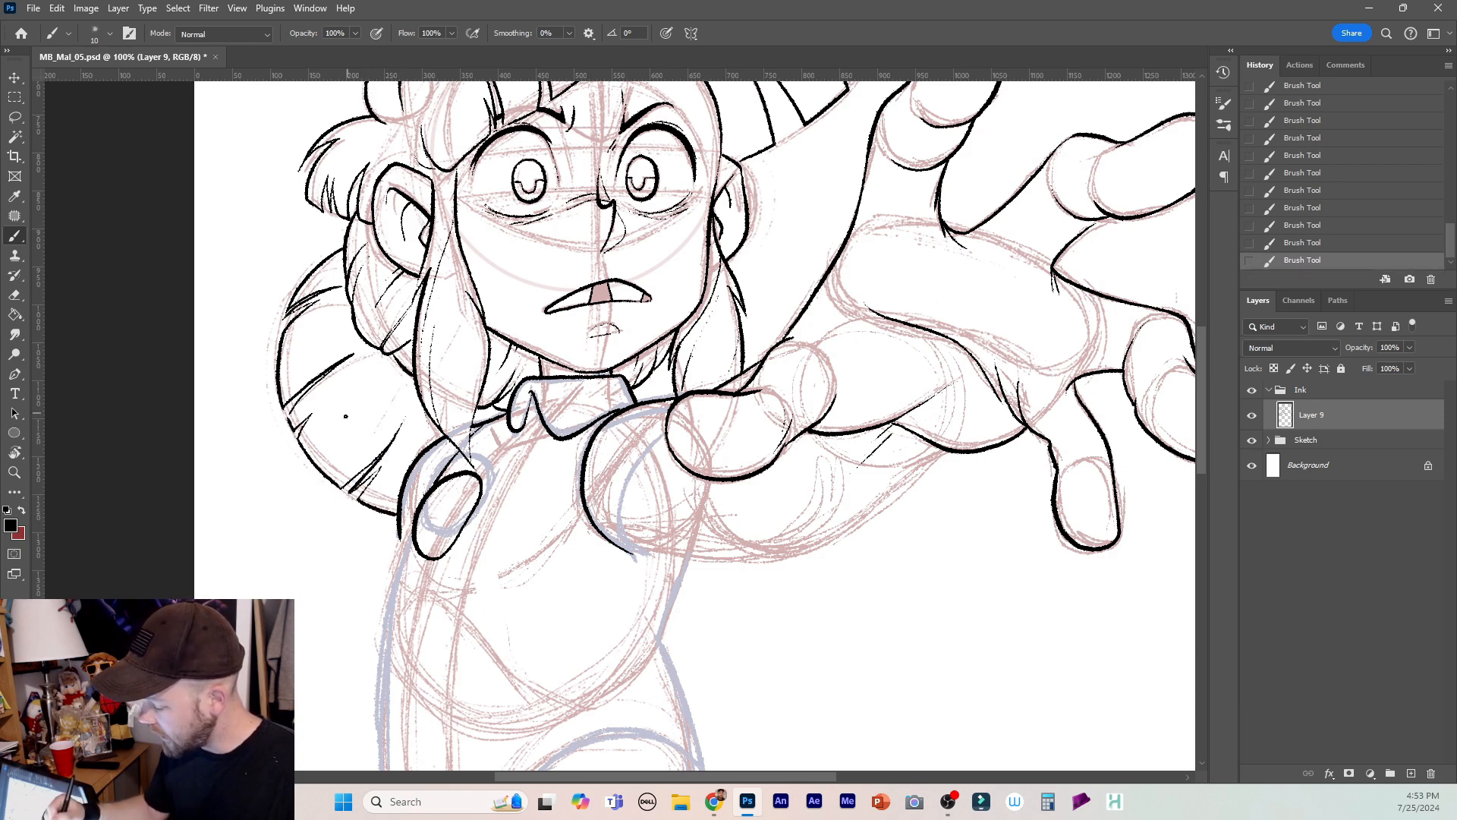
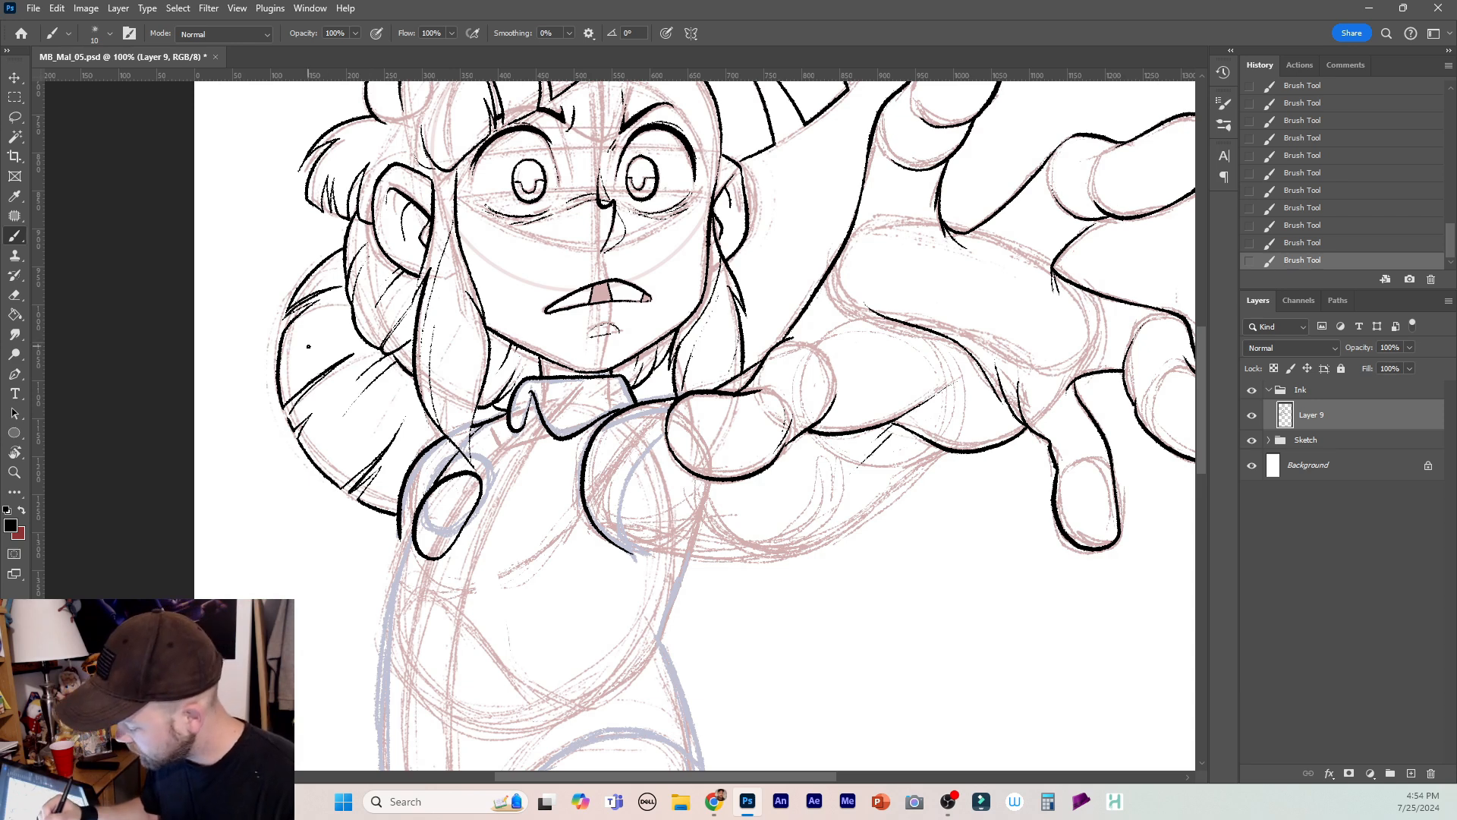
{"action": "left_click_drag", "start_coordinate": [319, 338], "coordinate": [346, 324]}
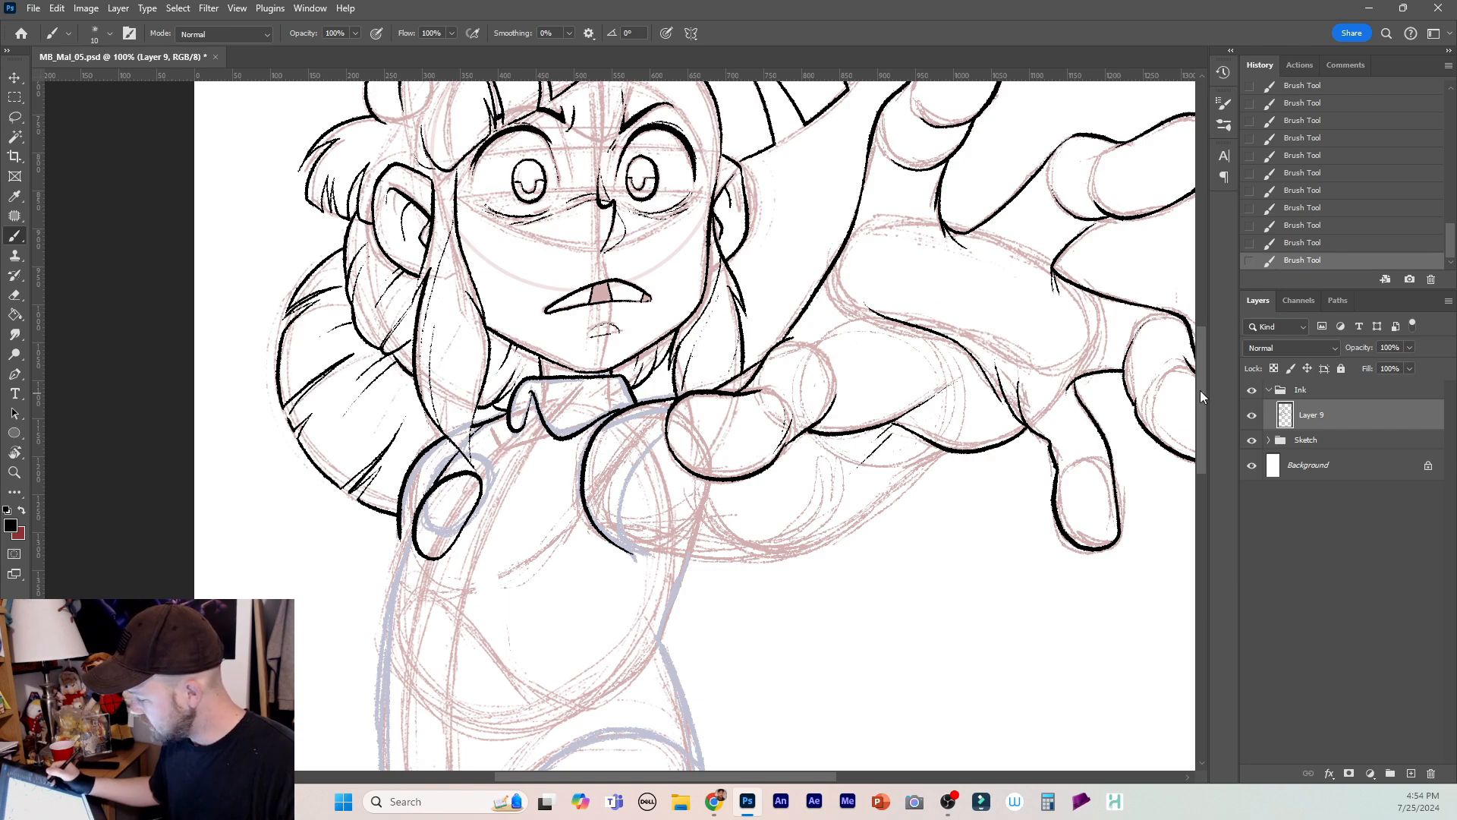
Ink the underside of the outstretched arm from the hand back to the shoulder curve, and erase the overshooting line end.
{"action": "mouse_move", "coordinate": [1200, 390]}
{"action": "left_mouse_down"}
{"action": "mouse_move", "coordinate": [1196, 329]}
{"action": "mouse_move", "coordinate": [1197, 458]}
{"action": "left_mouse_up"}
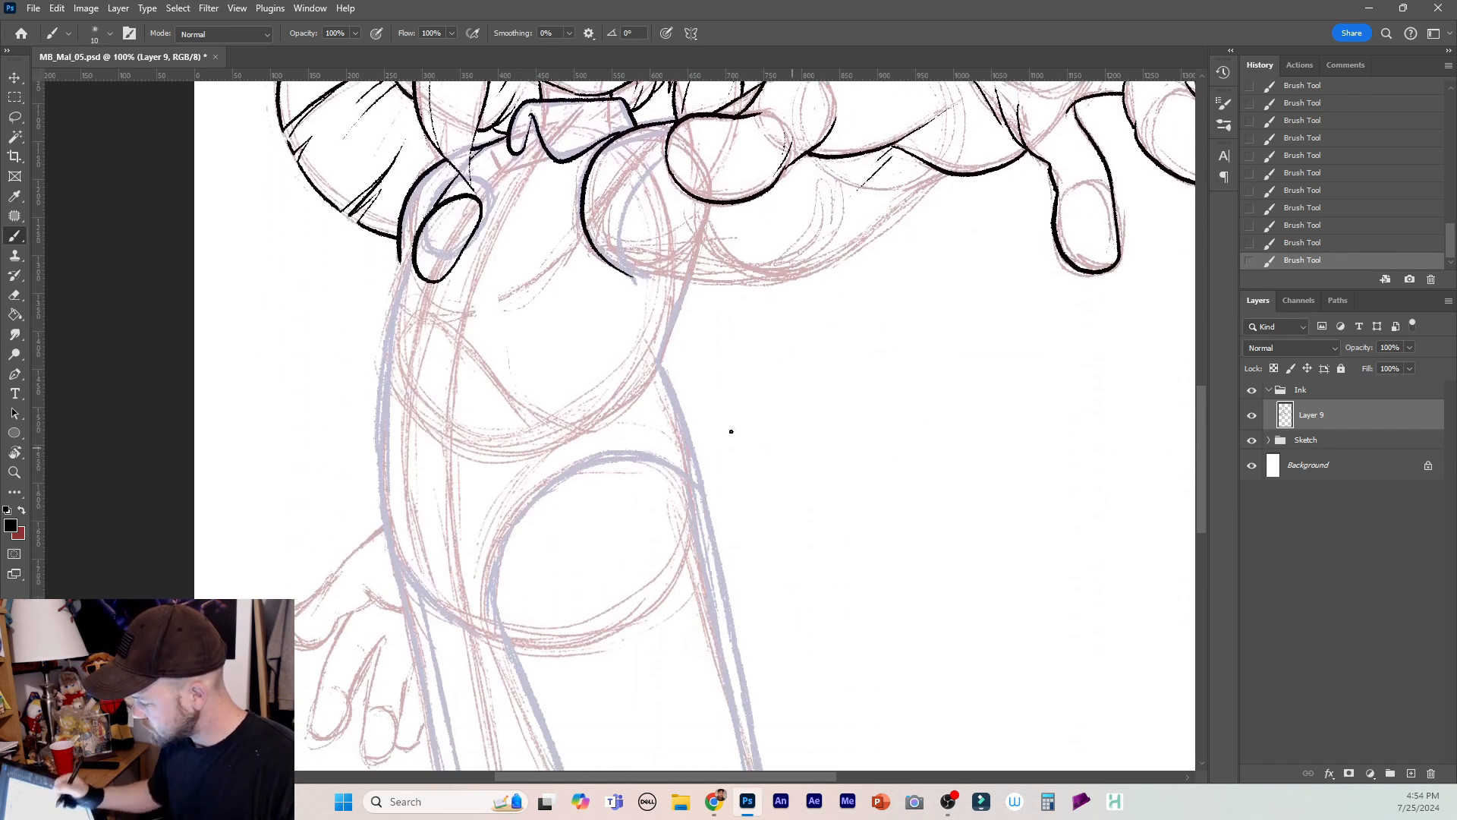
{"action": "mouse_move", "coordinate": [951, 174]}
{"action": "left_mouse_down"}
{"action": "mouse_move", "coordinate": [798, 275]}
{"action": "mouse_move", "coordinate": [689, 282]}
{"action": "mouse_move", "coordinate": [620, 262]}
{"action": "left_mouse_up"}
{"action": "key", "text": "e"}
{"action": "key", "text": "b"}
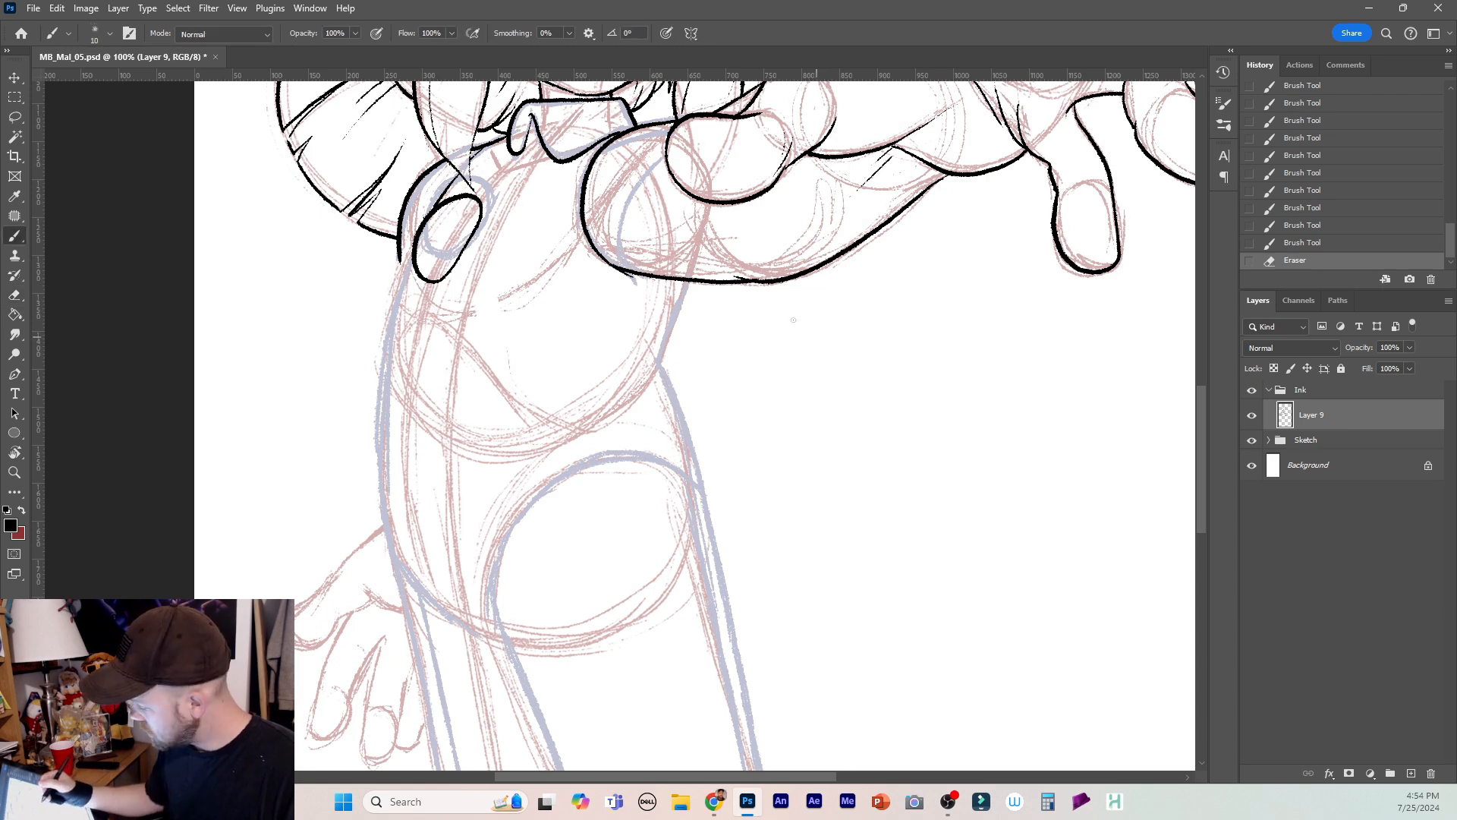
Ink the inner curve of the reaching arm's sleeve opening and the parallel seam lines along both shoulders.
{"action": "mouse_move", "coordinate": [666, 157]}
{"action": "left_mouse_down"}
{"action": "mouse_move", "coordinate": [635, 202]}
{"action": "mouse_move", "coordinate": [630, 272]}
{"action": "left_mouse_up"}
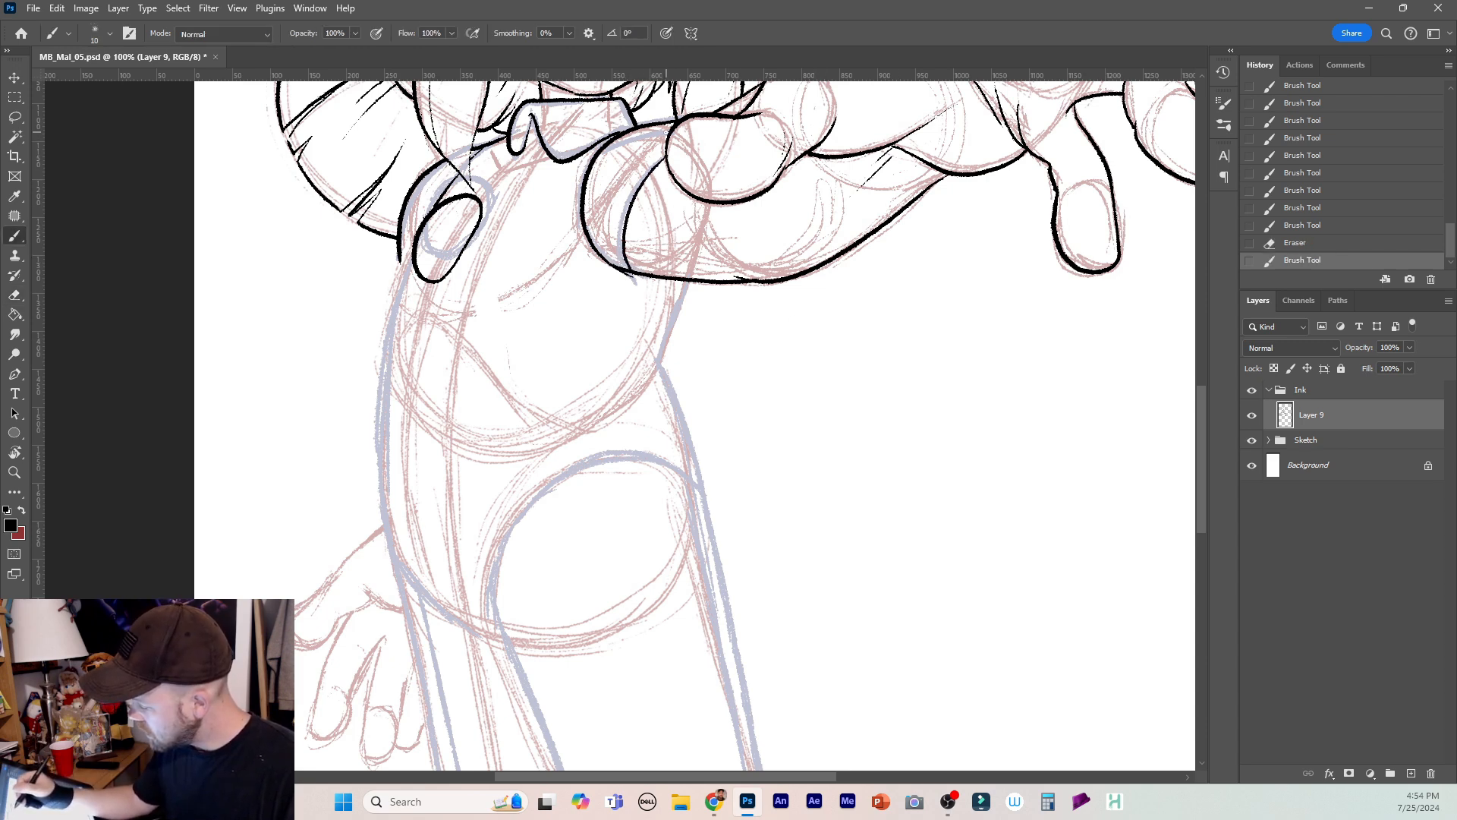
{"action": "left_click_drag", "start_coordinate": [669, 130], "coordinate": [596, 162]}
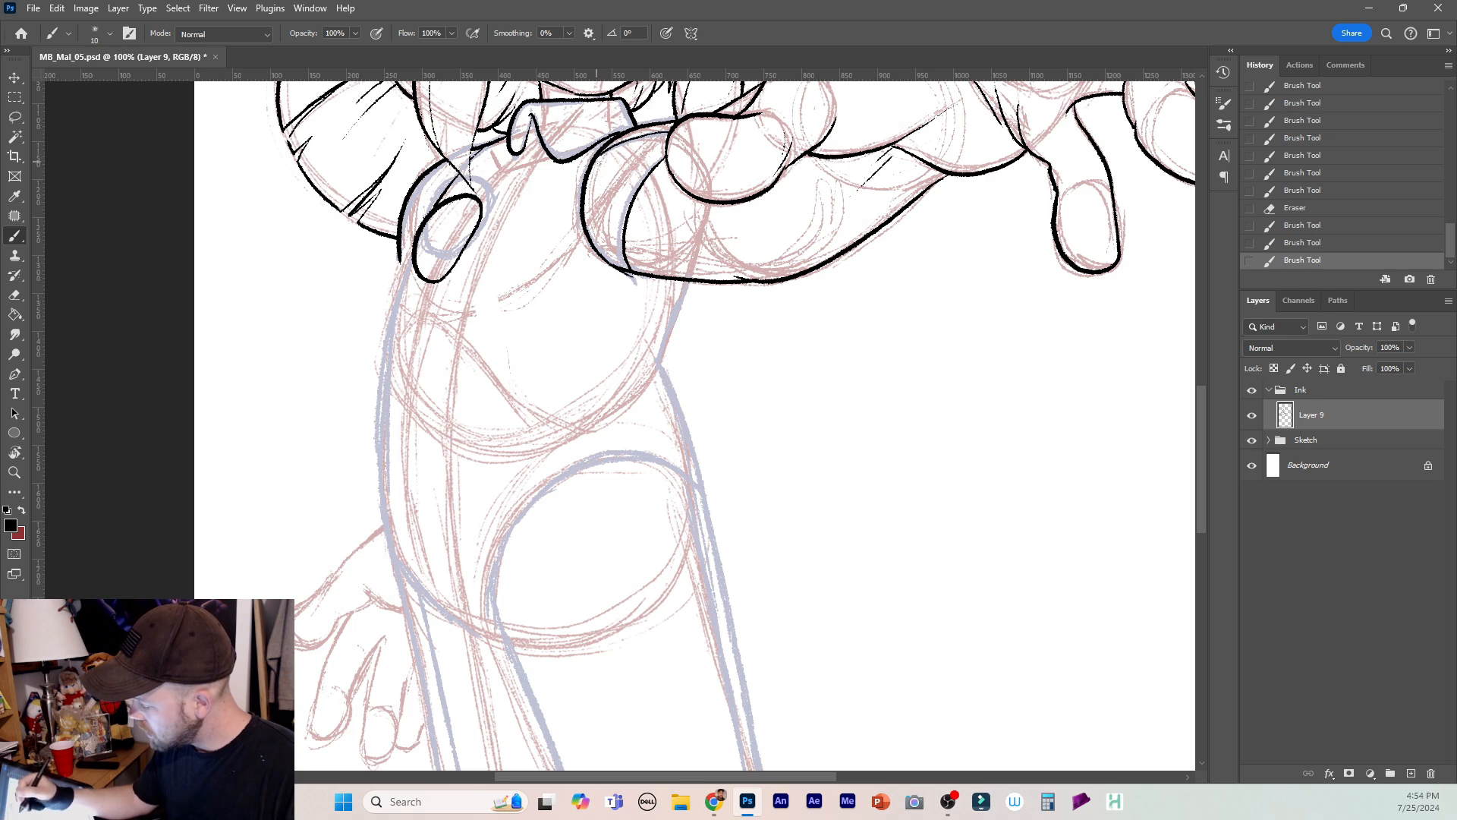
{"action": "mouse_move", "coordinate": [451, 161]}
{"action": "left_mouse_down"}
{"action": "mouse_move", "coordinate": [421, 190]}
{"action": "mouse_move", "coordinate": [411, 251]}
{"action": "left_mouse_up"}
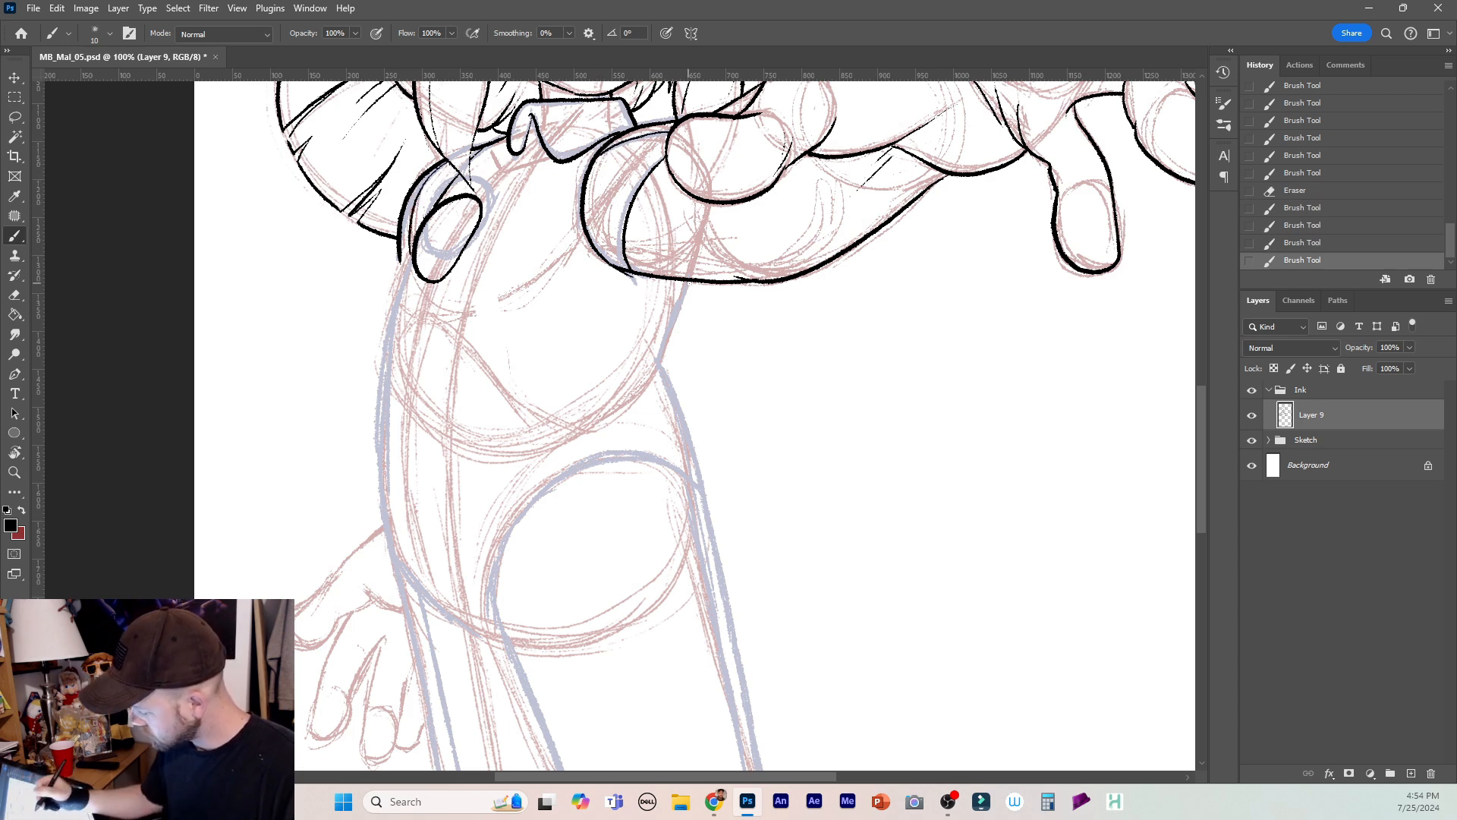
Ink both sides of the torso, with a small notch at the waist below the reaching arm and a long curve opposite.
{"action": "left_click_drag", "start_coordinate": [689, 281], "coordinate": [667, 369]}
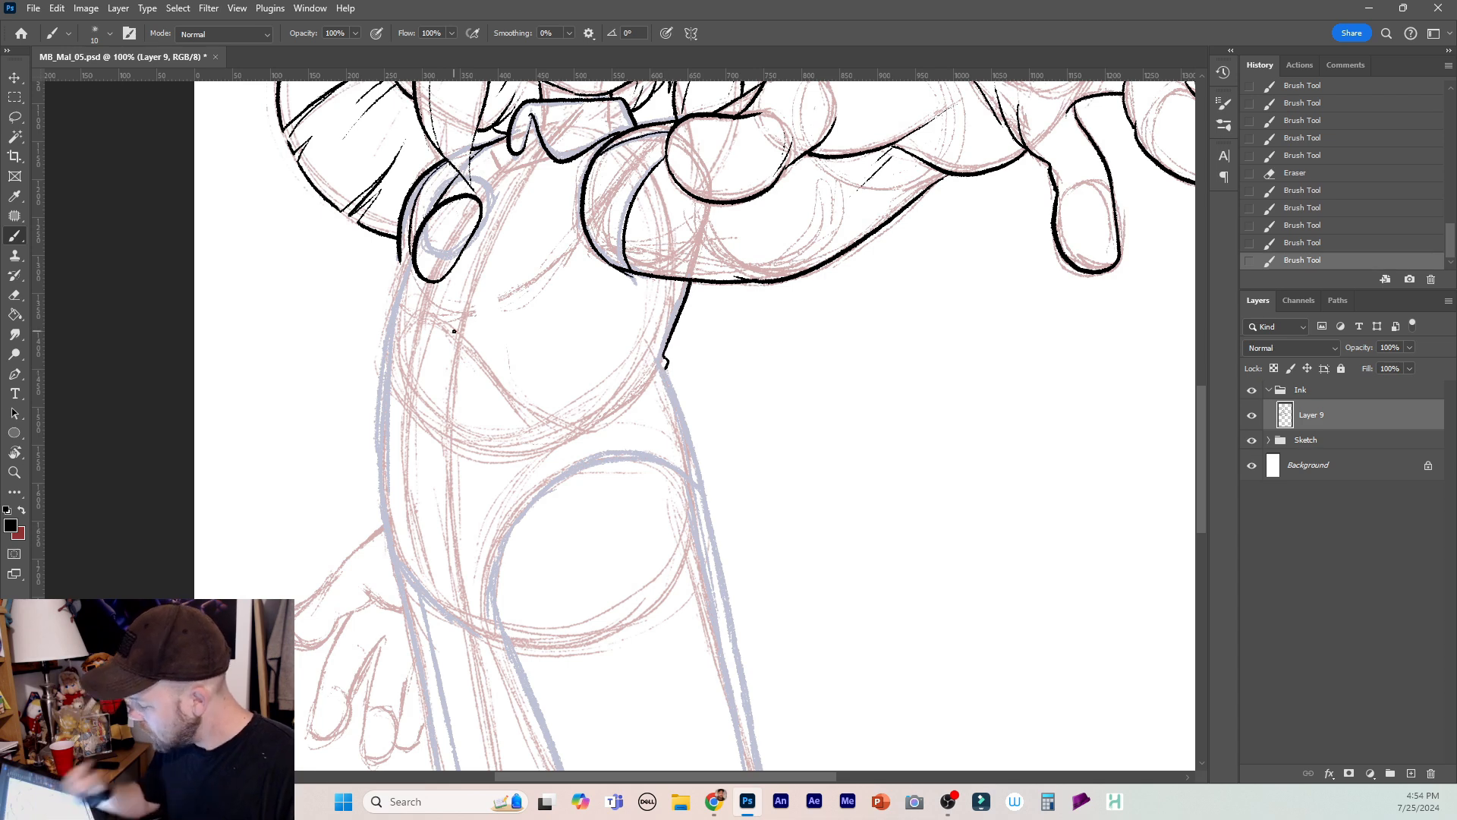
{"action": "mouse_move", "coordinate": [413, 247]}
{"action": "left_mouse_down"}
{"action": "mouse_move", "coordinate": [378, 400]}
{"action": "mouse_move", "coordinate": [394, 565]}
{"action": "left_mouse_up"}
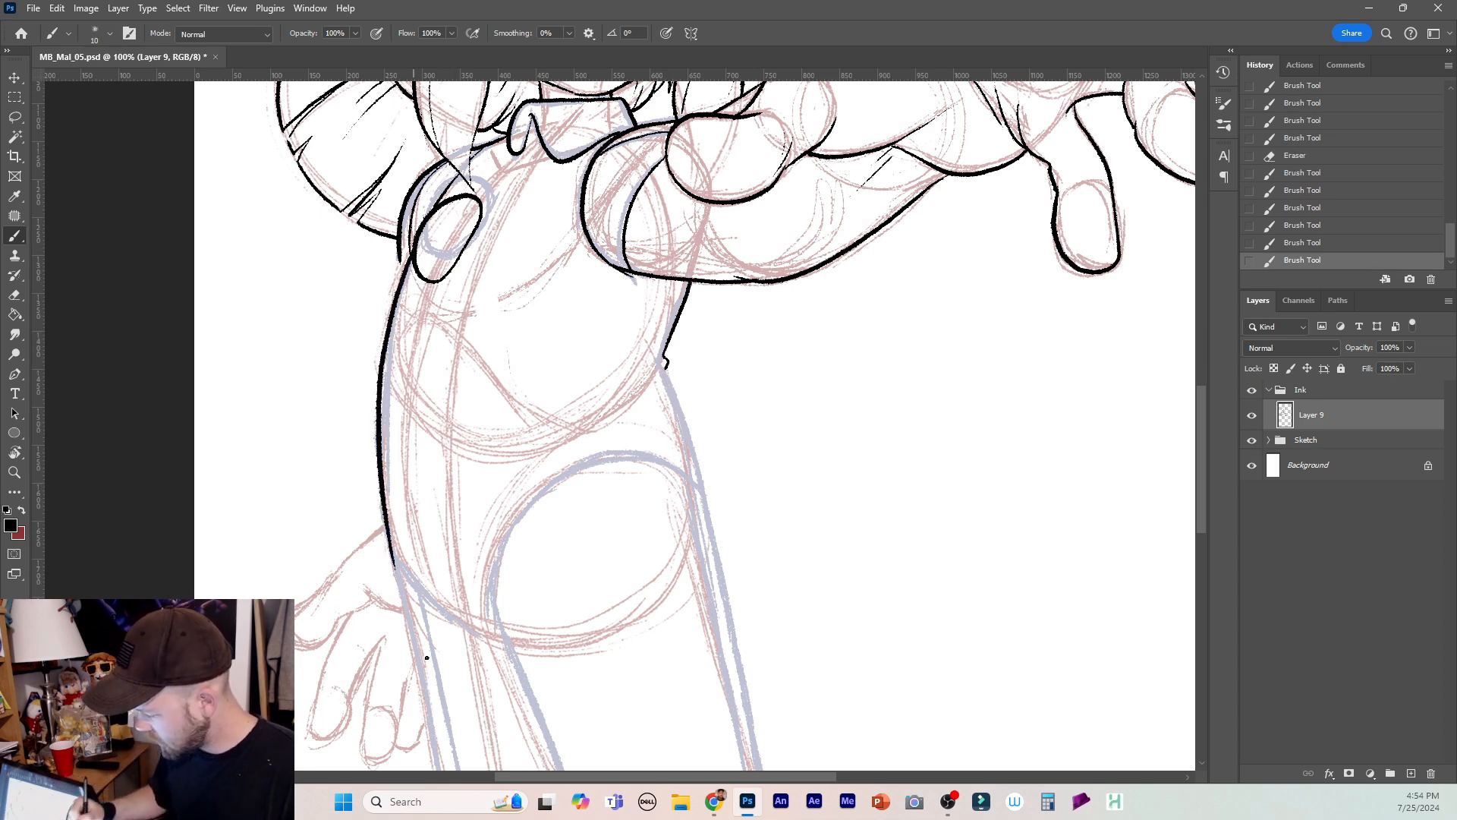
{"action": "left_click_drag", "start_coordinate": [666, 369], "coordinate": [694, 450]}
{"action": "key", "text": "ctrl+z"}
{"action": "key", "text": "ctrl+z"}
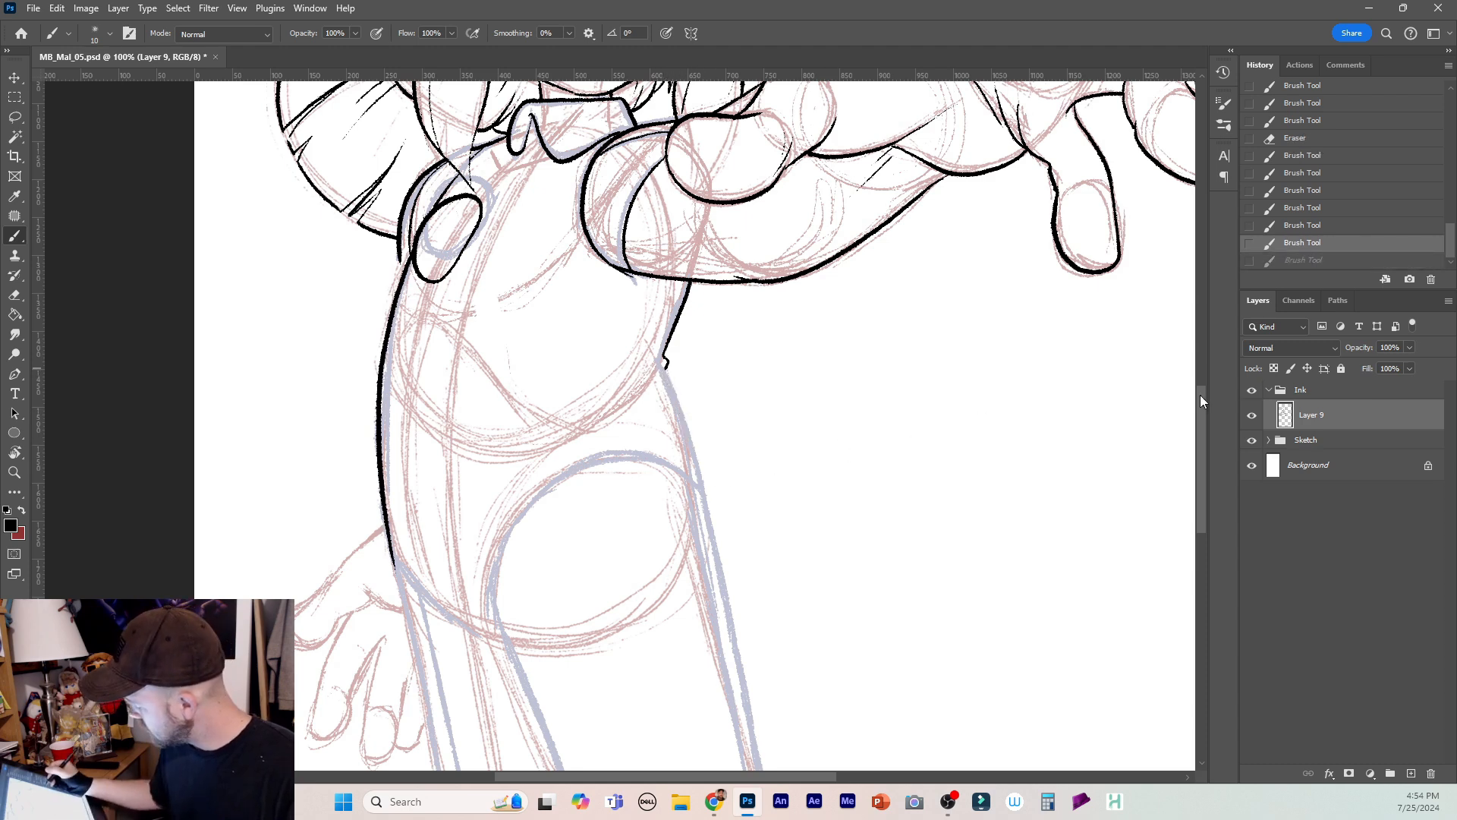
Ink the front leg's outer contour from the waist notch to the shin band, and the rounded arch across the top of its thigh.
{"action": "left_click_drag", "start_coordinate": [1200, 394], "coordinate": [1197, 444]}
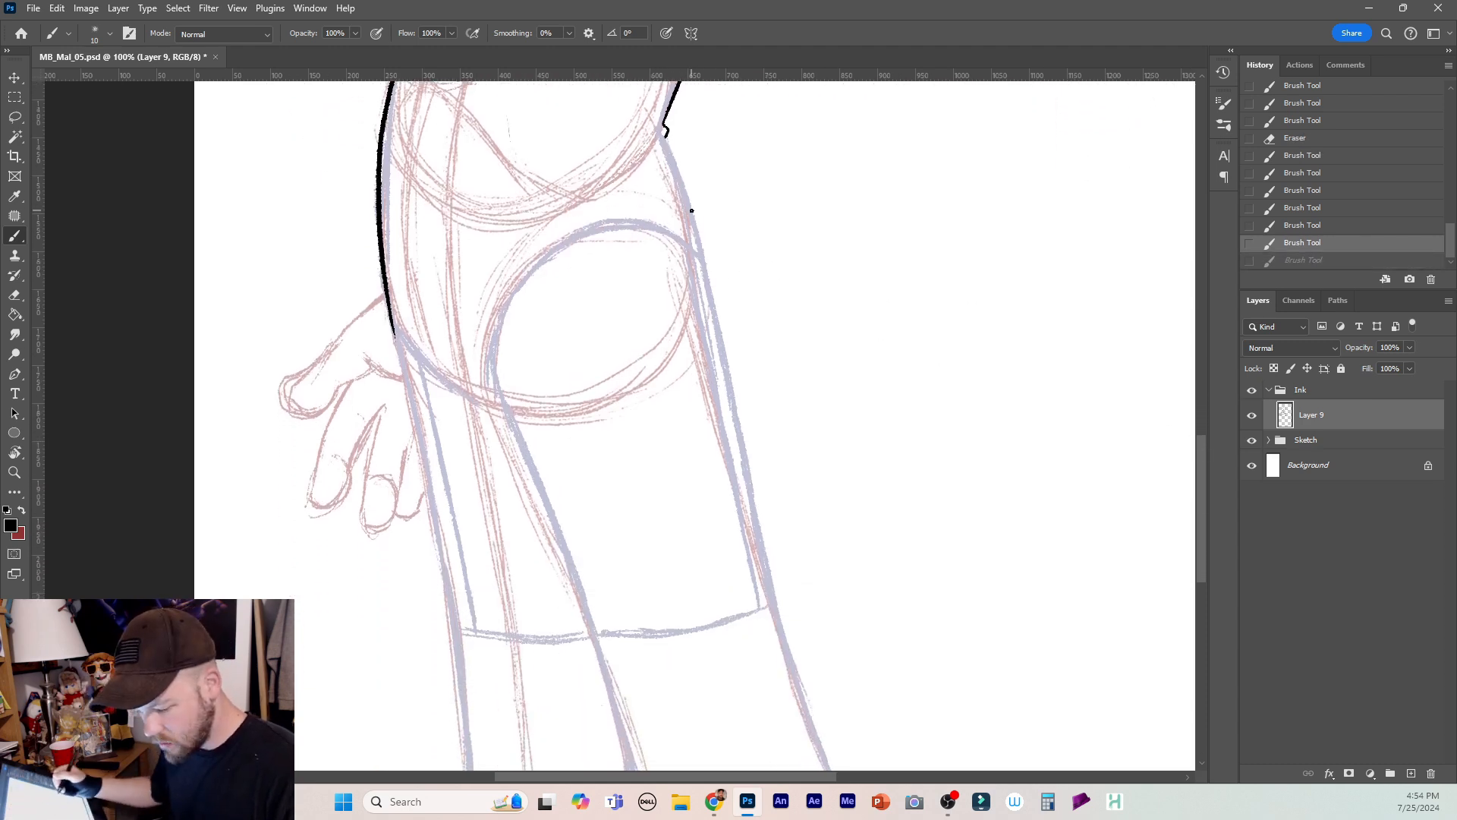
{"action": "key", "text": "ctrl+minus"}
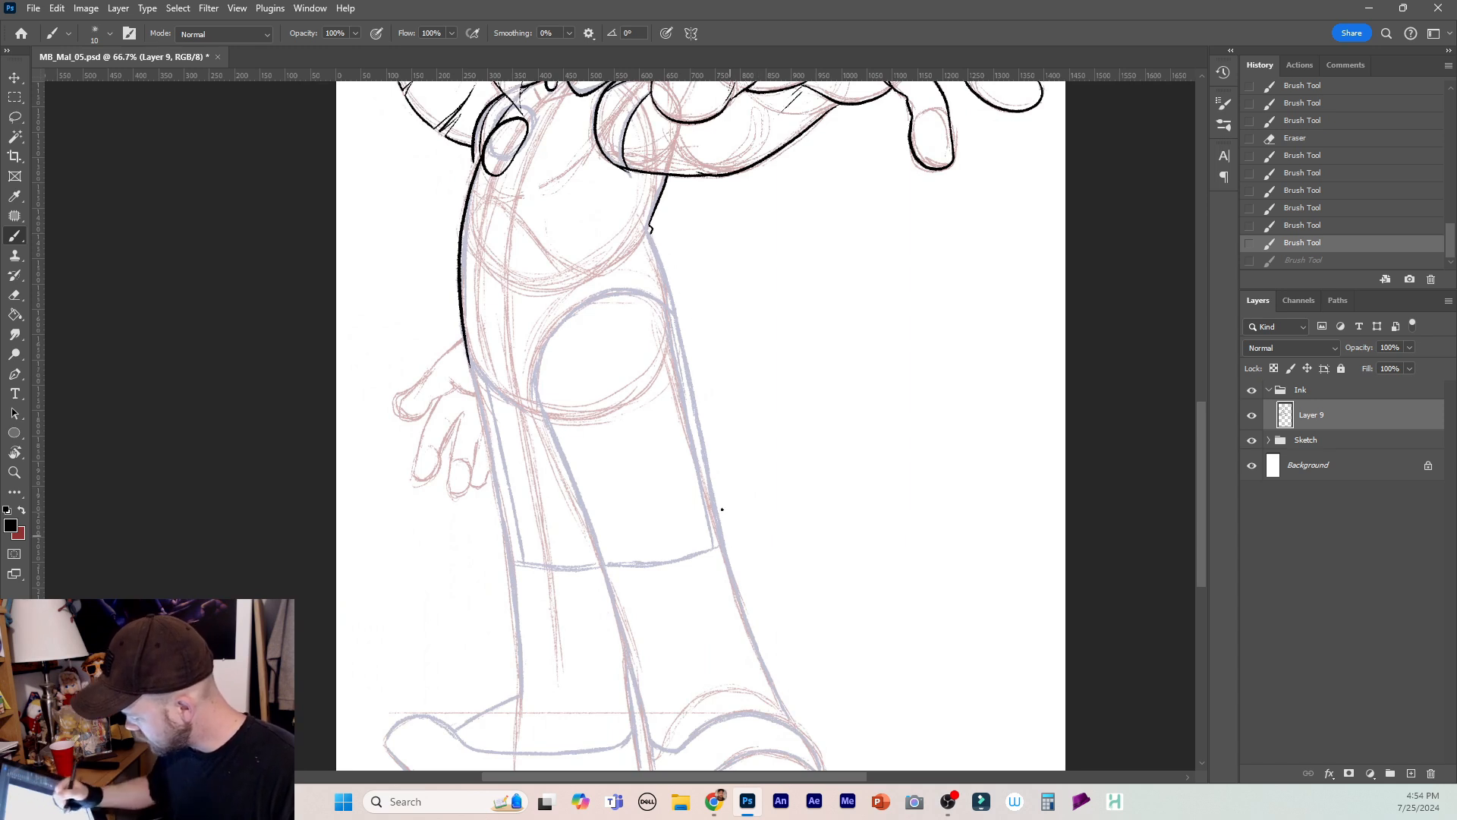
{"action": "left_click_drag", "start_coordinate": [649, 232], "coordinate": [723, 545]}
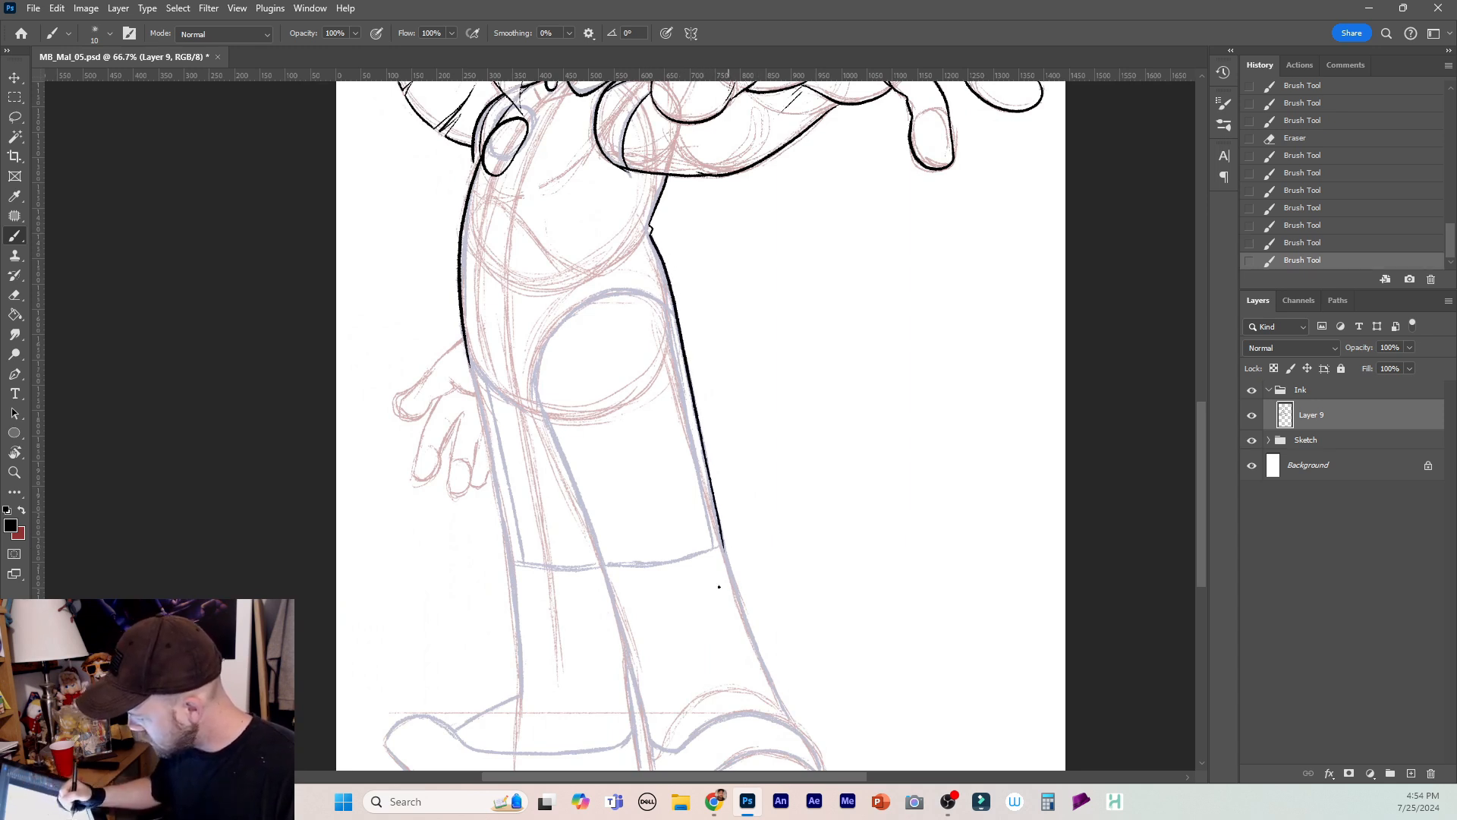
{"action": "mouse_move", "coordinate": [670, 310]}
{"action": "left_mouse_down"}
{"action": "mouse_move", "coordinate": [592, 296]}
{"action": "mouse_move", "coordinate": [561, 321]}
{"action": "mouse_move", "coordinate": [536, 390]}
{"action": "mouse_move", "coordinate": [607, 571]}
{"action": "mouse_move", "coordinate": [651, 751]}
{"action": "left_mouse_up"}
{"action": "key", "text": "ctrl+z"}
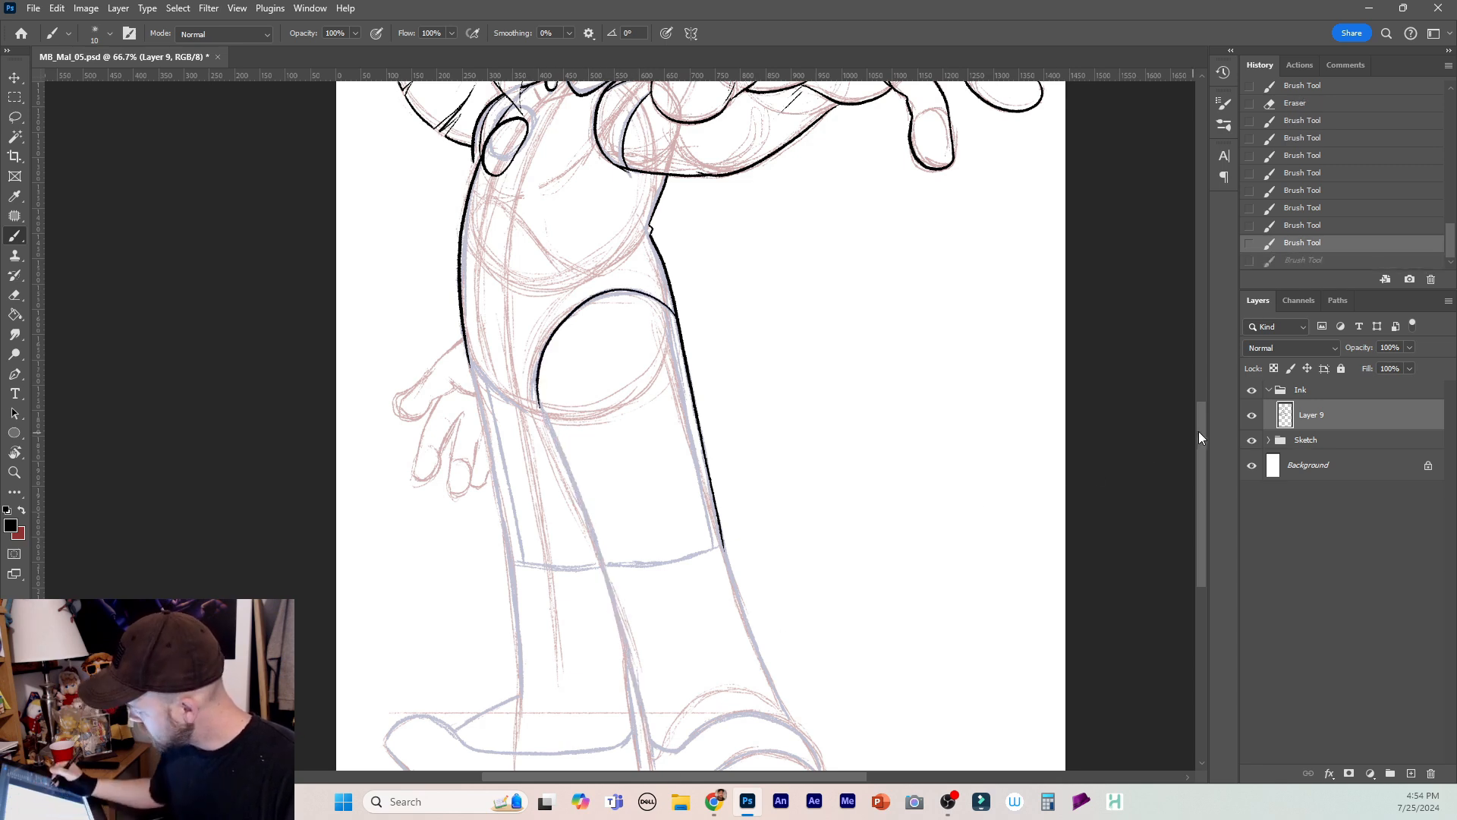
Ink the front leg's inner line from the thigh arch down to the ground, and extend its outer line to the foot.
{"action": "scroll", "coordinate": [1193, 458], "scroll_direction": "down", "scroll_amount": 2}
{"action": "mouse_move", "coordinate": [539, 341]}
{"action": "left_mouse_down"}
{"action": "mouse_move", "coordinate": [605, 515]}
{"action": "mouse_move", "coordinate": [653, 711]}
{"action": "left_mouse_up"}
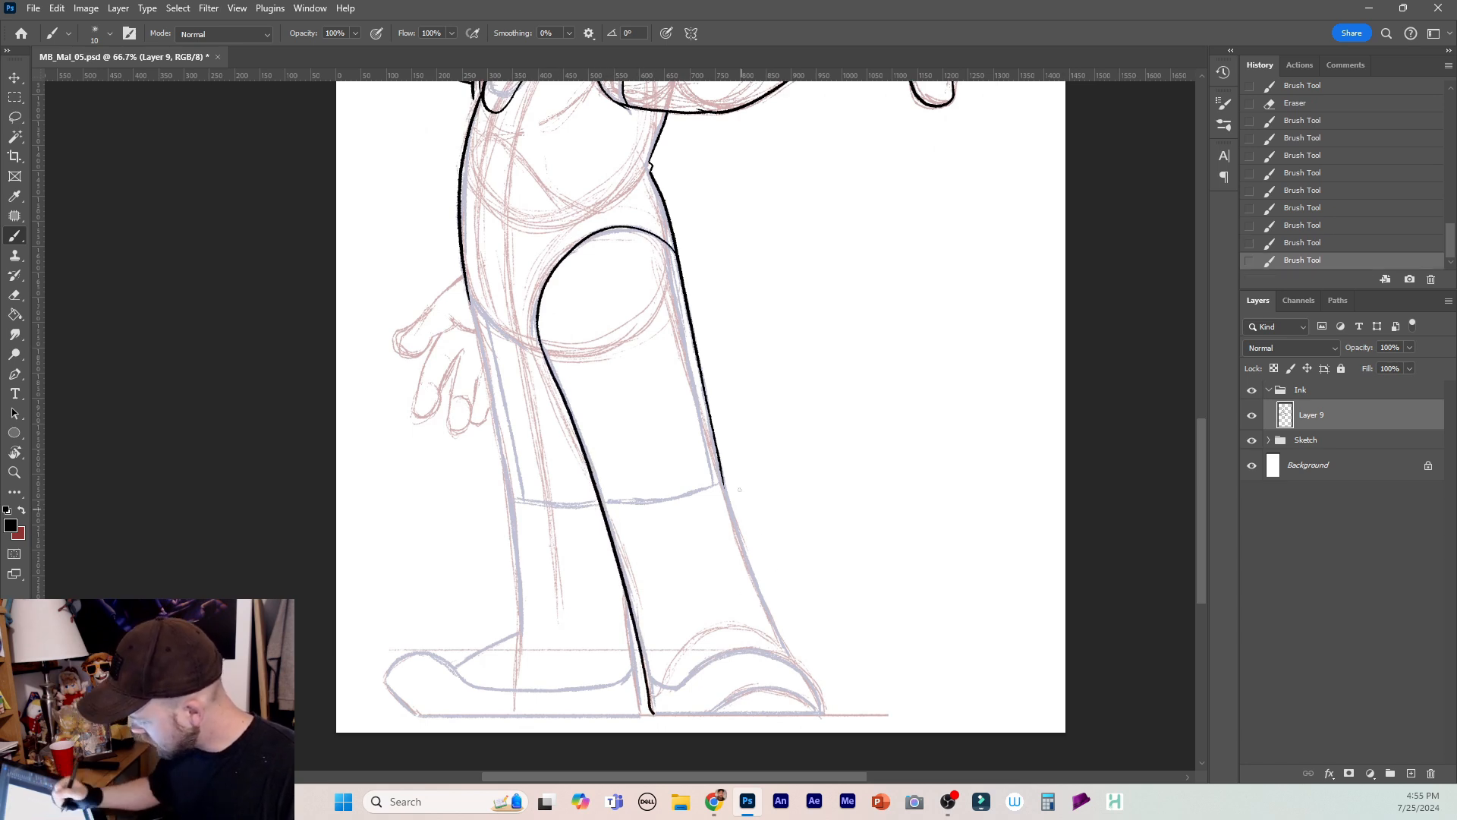
{"action": "left_click_drag", "start_coordinate": [723, 486], "coordinate": [793, 663]}
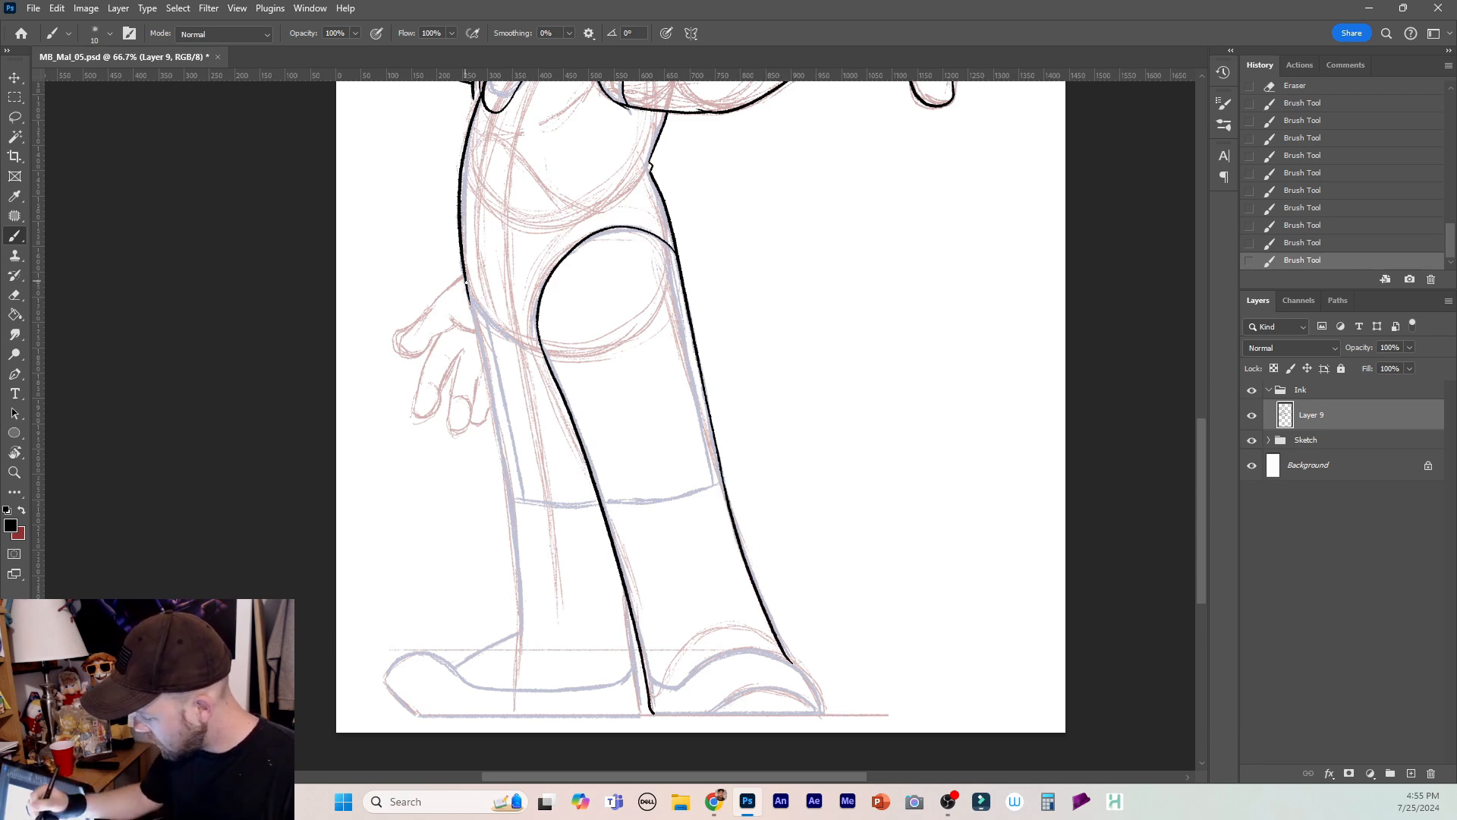
Ink the rear leg's outer line from hip to ankle and the curve joining the hip to the front thigh, redoing both until smooth.
{"action": "left_click_drag", "start_coordinate": [468, 300], "coordinate": [513, 463]}
{"action": "key", "text": "ctrl+z"}
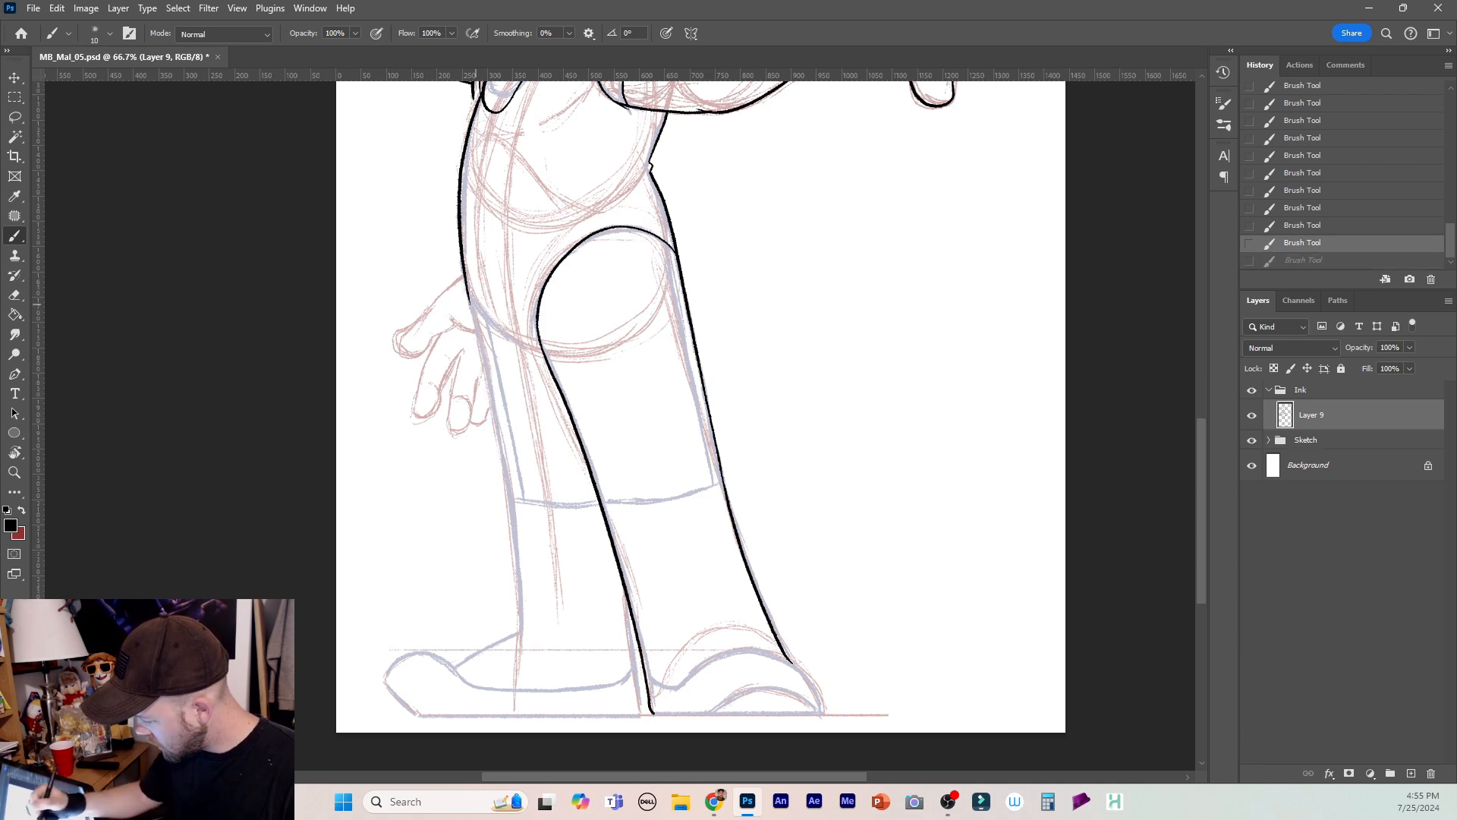
{"action": "left_click_drag", "start_coordinate": [466, 277], "coordinate": [513, 632]}
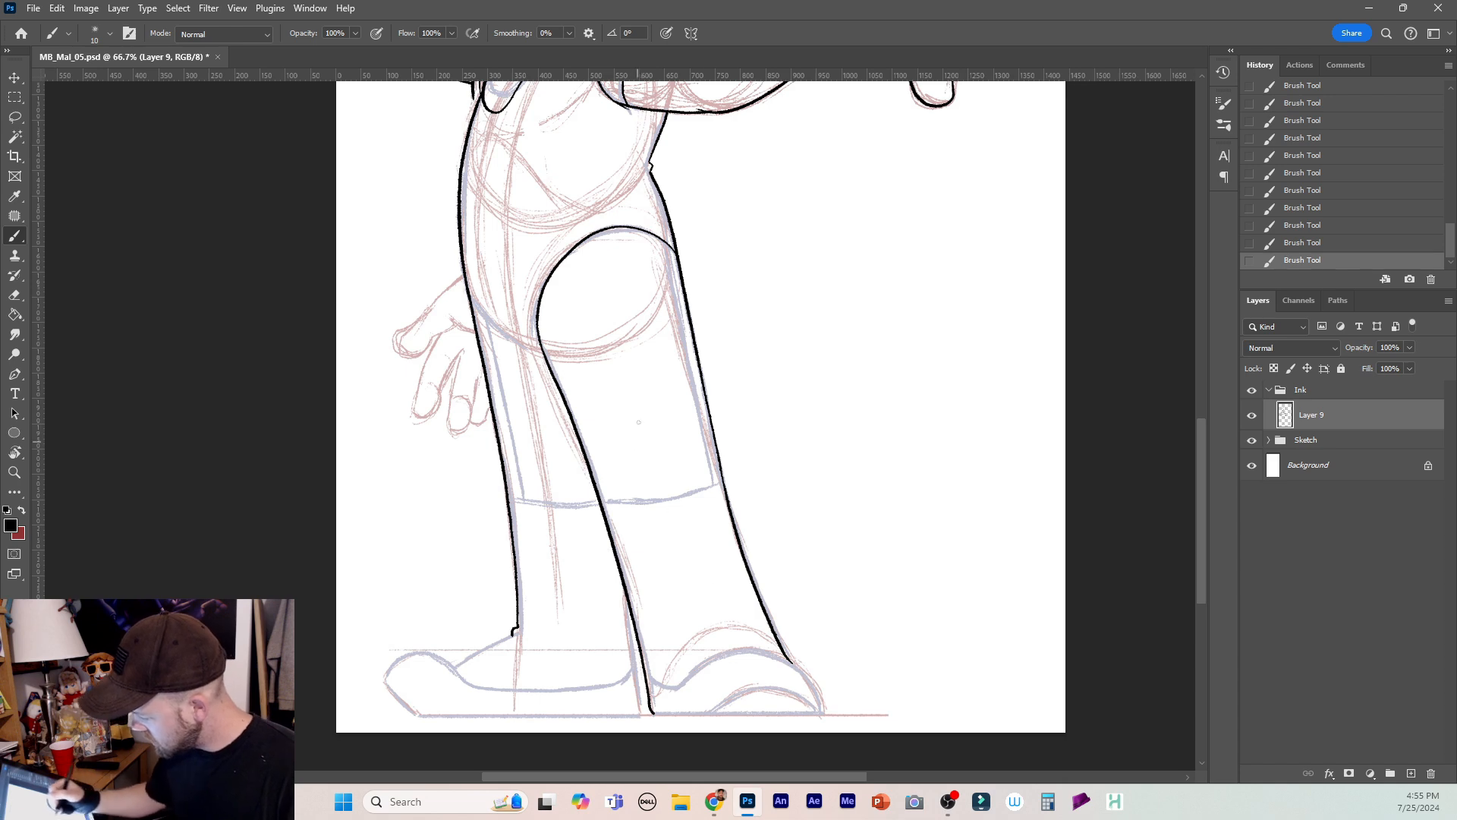
{"action": "left_click_drag", "start_coordinate": [471, 293], "coordinate": [505, 339]}
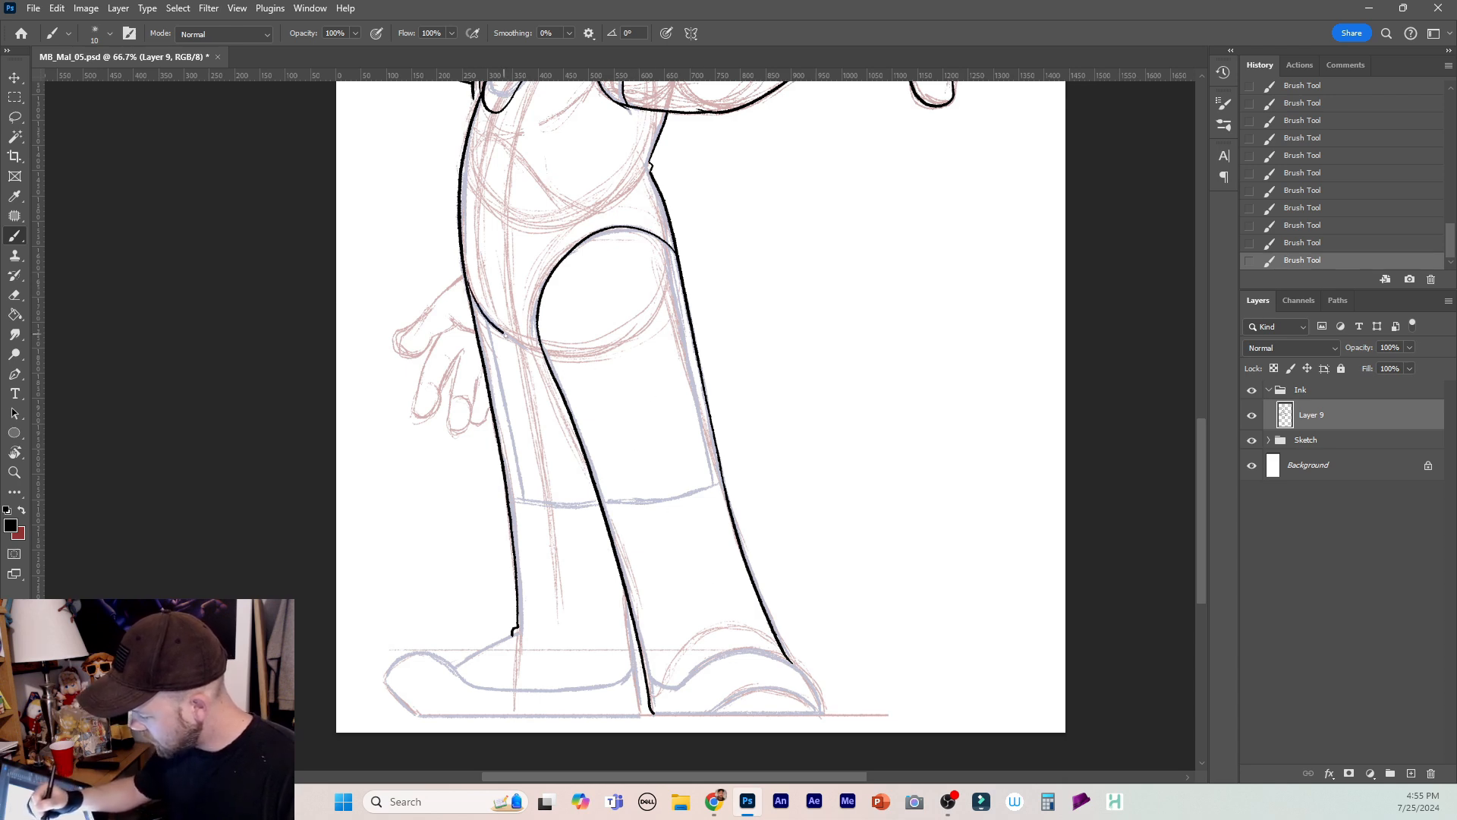
{"action": "key", "text": "ctrl+z"}
{"action": "left_click_drag", "start_coordinate": [467, 290], "coordinate": [531, 349]}
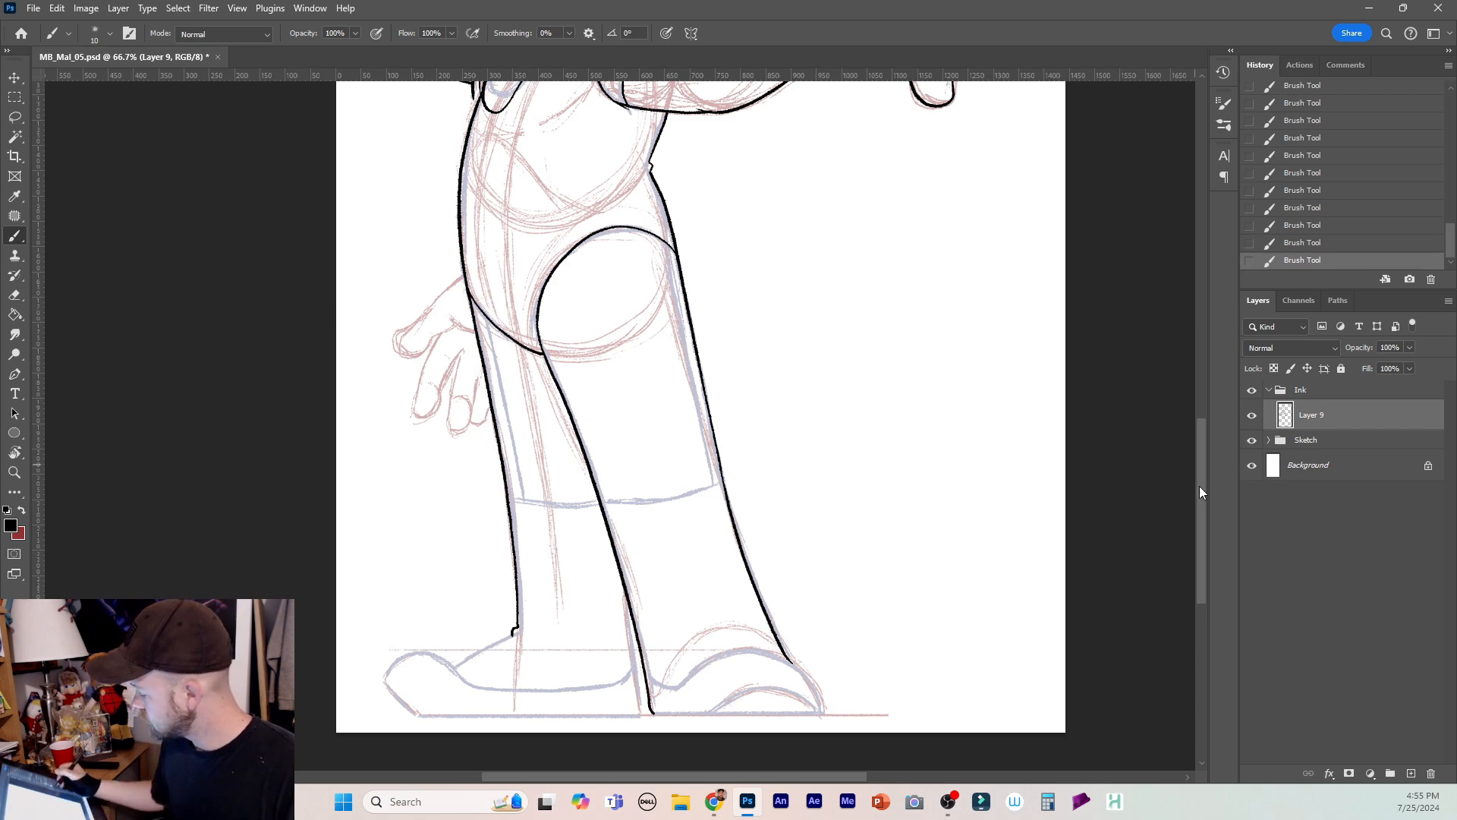
Ink the curved shin band across the front leg and the rear leg, redoing the rear leg's curve.
{"action": "mouse_move", "coordinate": [1199, 491]}
{"action": "left_mouse_down"}
{"action": "mouse_move", "coordinate": [1196, 404]}
{"action": "mouse_move", "coordinate": [1197, 506]}
{"action": "left_mouse_up"}
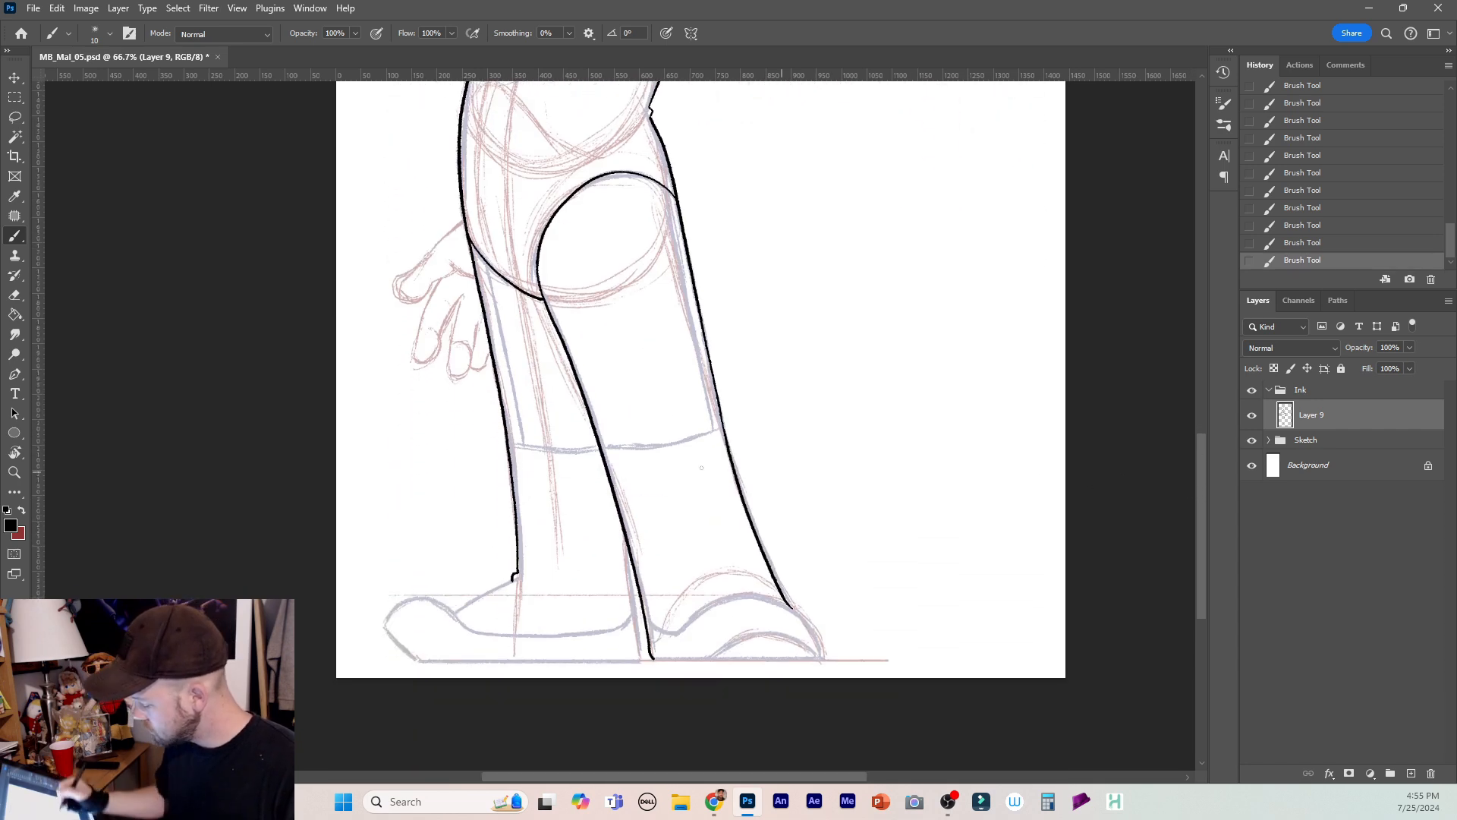
{"action": "left_click_drag", "start_coordinate": [607, 450], "coordinate": [708, 433]}
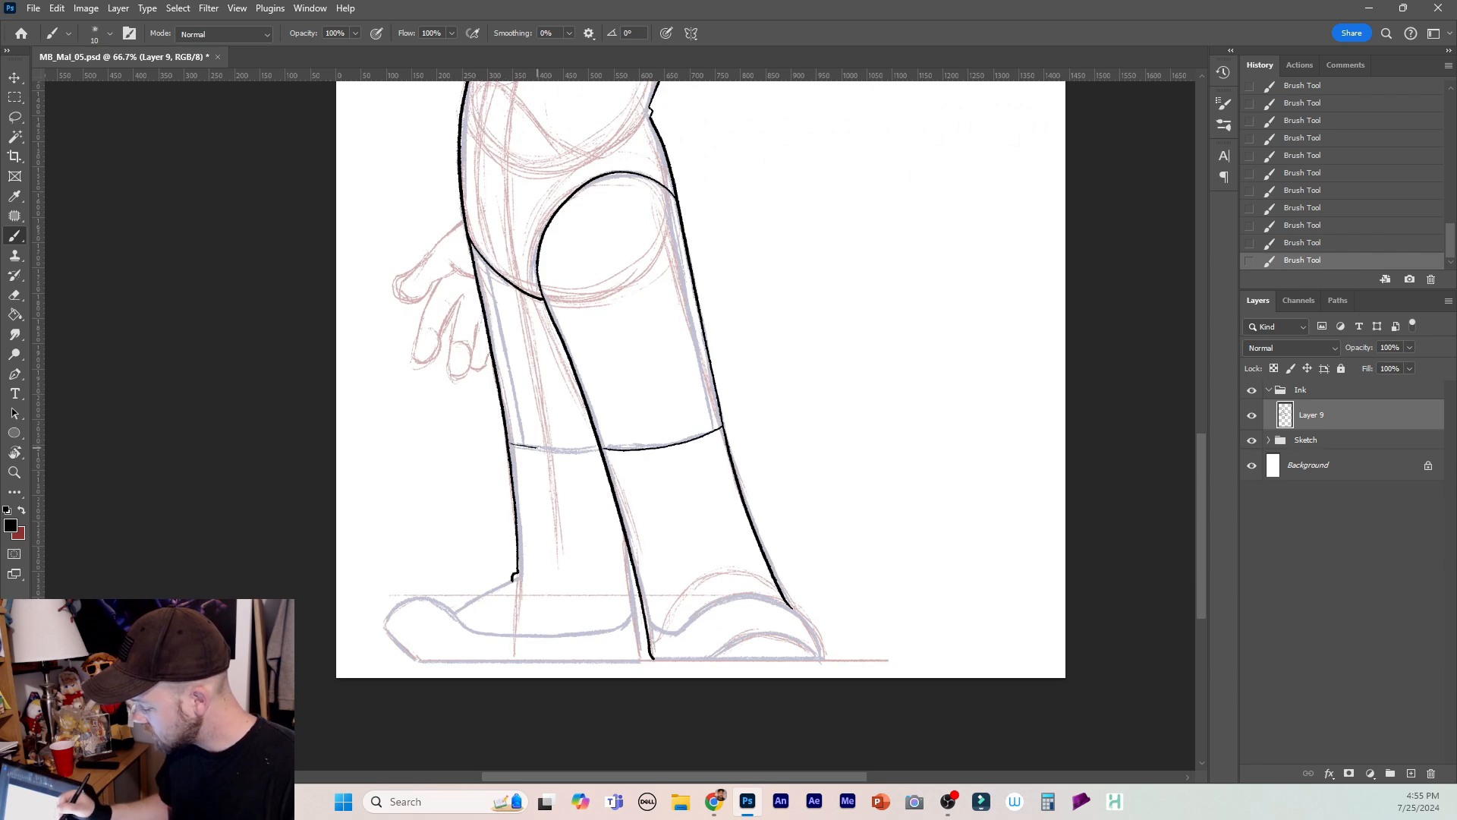
{"action": "left_click_drag", "start_coordinate": [537, 448], "coordinate": [585, 447]}
{"action": "key", "text": "ctrl+z"}
{"action": "key", "text": "ctrl+z"}
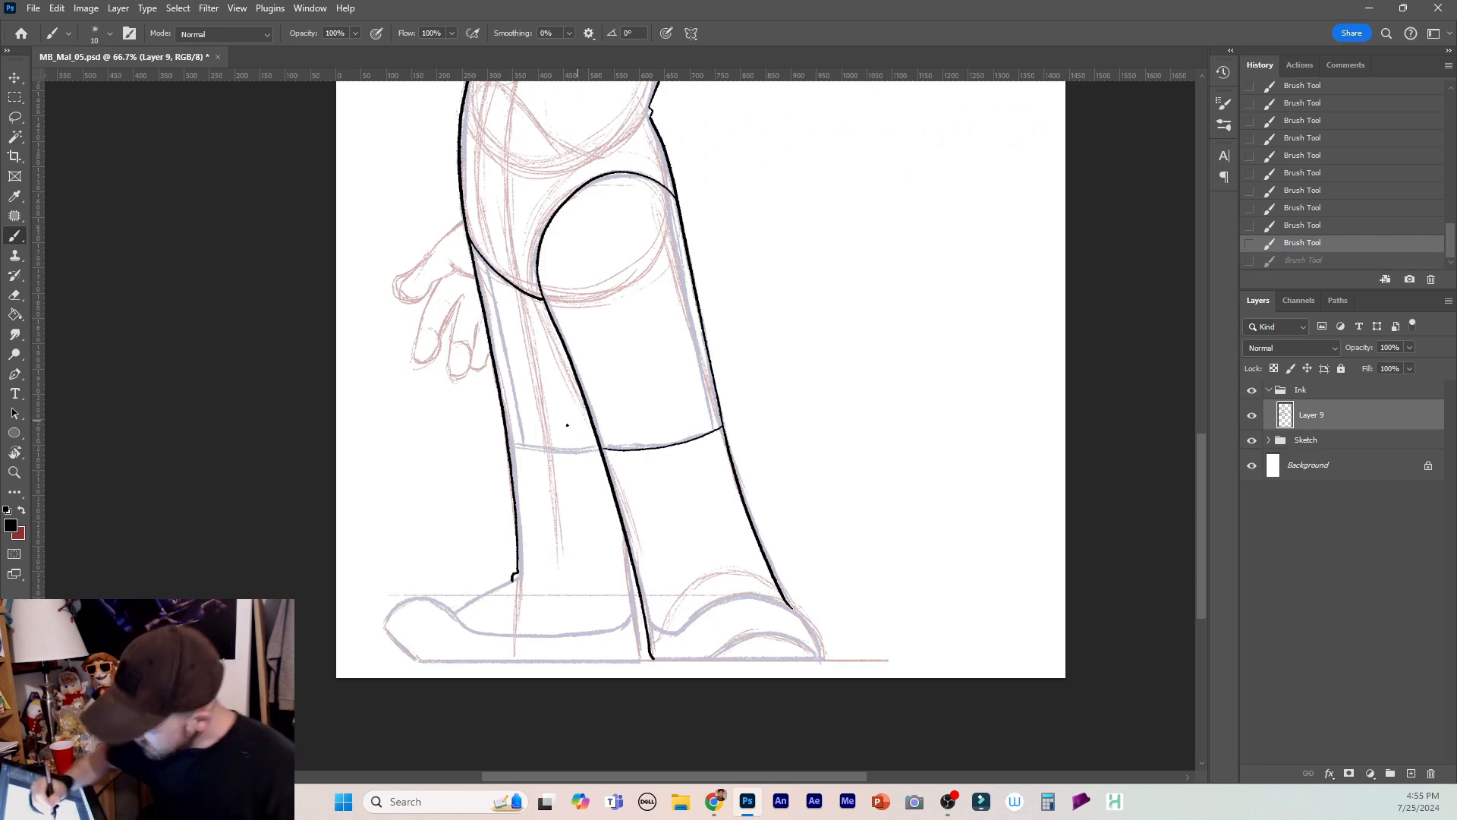
{"action": "left_click_drag", "start_coordinate": [527, 448], "coordinate": [599, 448]}
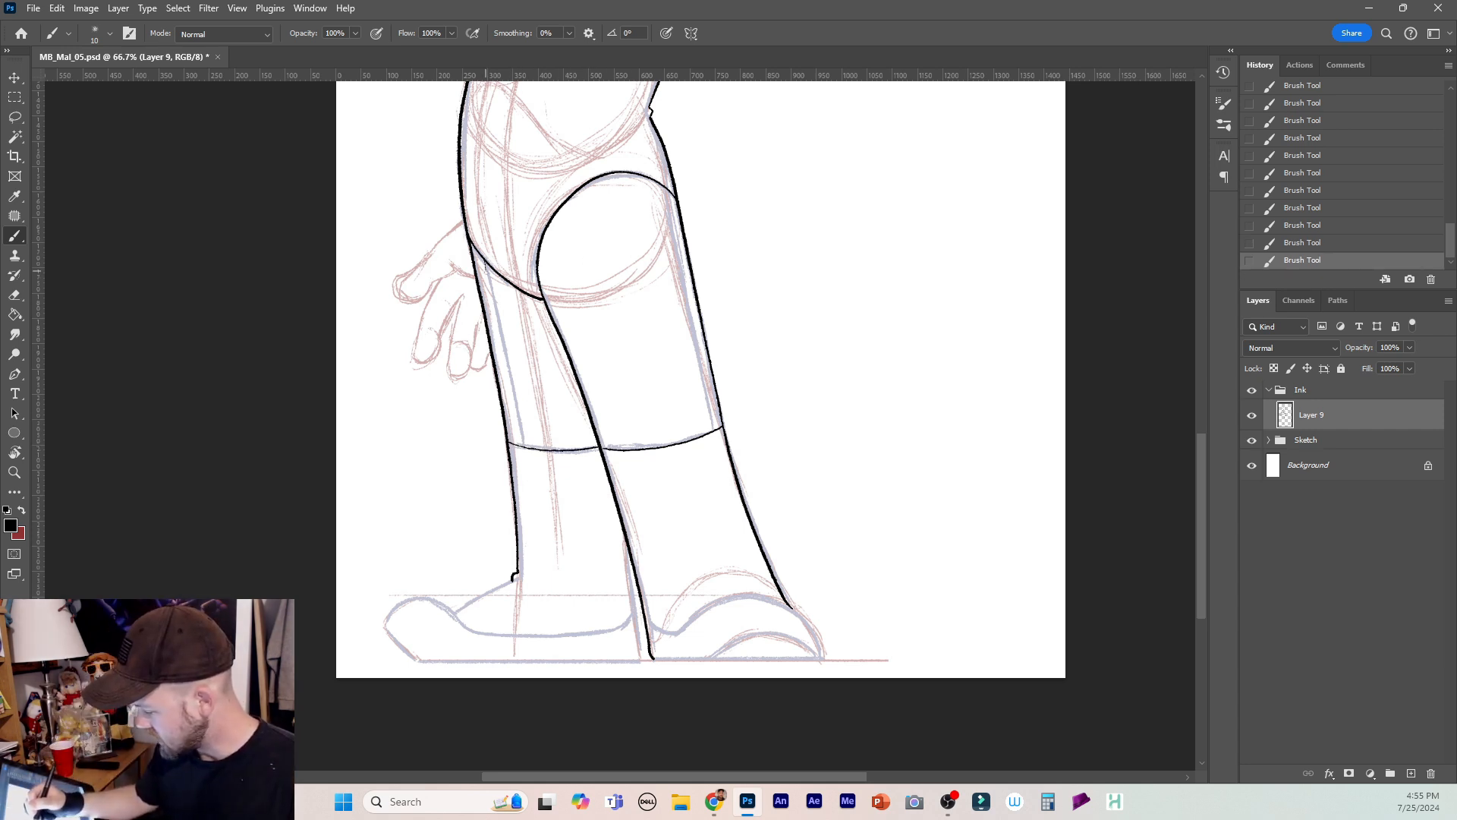
Ink a thin side seam just inside each leg's outer contour, running from the thigh down to the shin band.
{"action": "left_click_drag", "start_coordinate": [486, 268], "coordinate": [521, 444]}
{"action": "key", "text": "ctrl+z"}
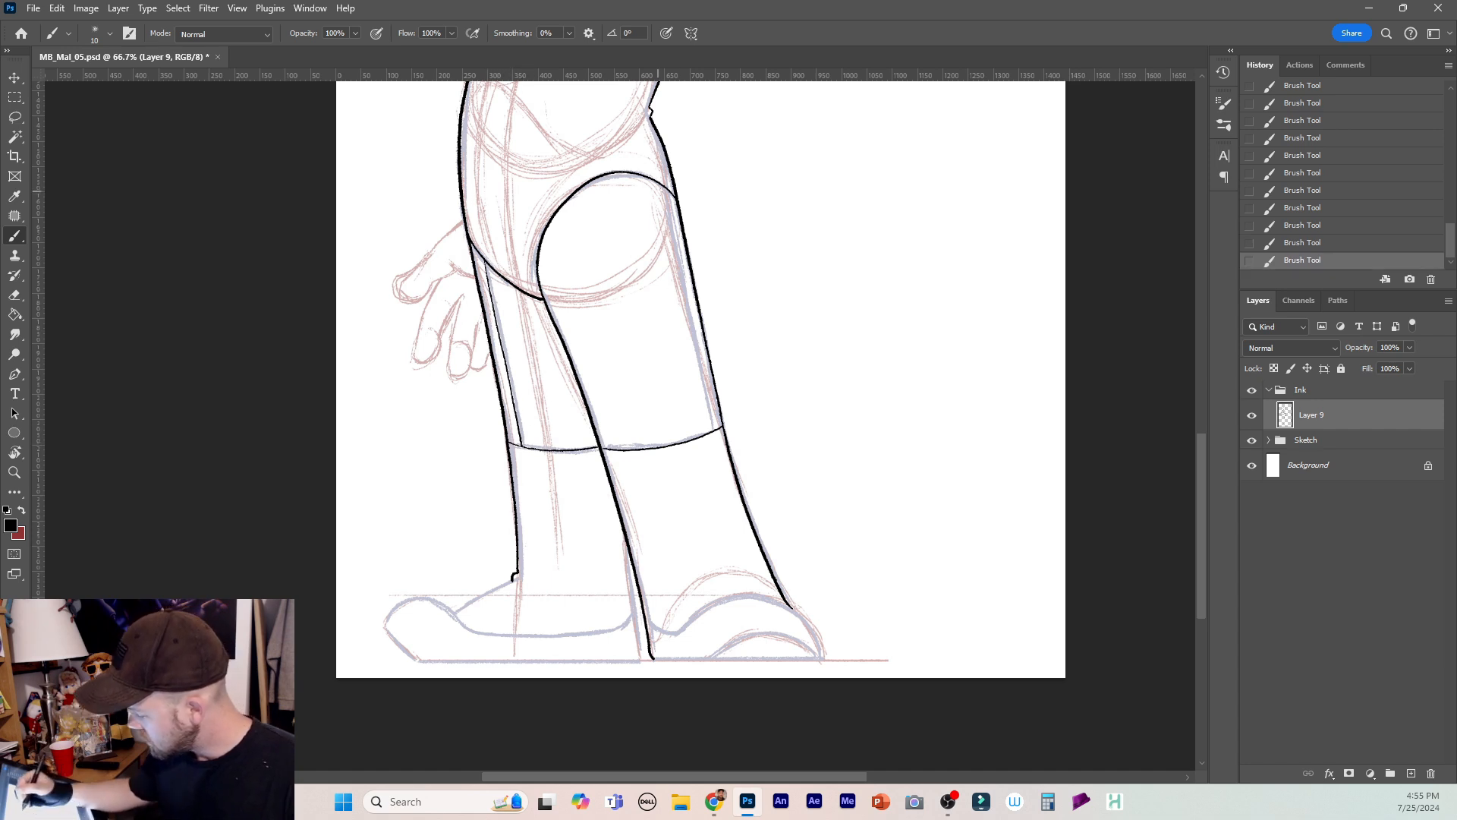
{"action": "left_click_drag", "start_coordinate": [664, 191], "coordinate": [722, 427]}
{"action": "key", "text": "ctrl+z"}
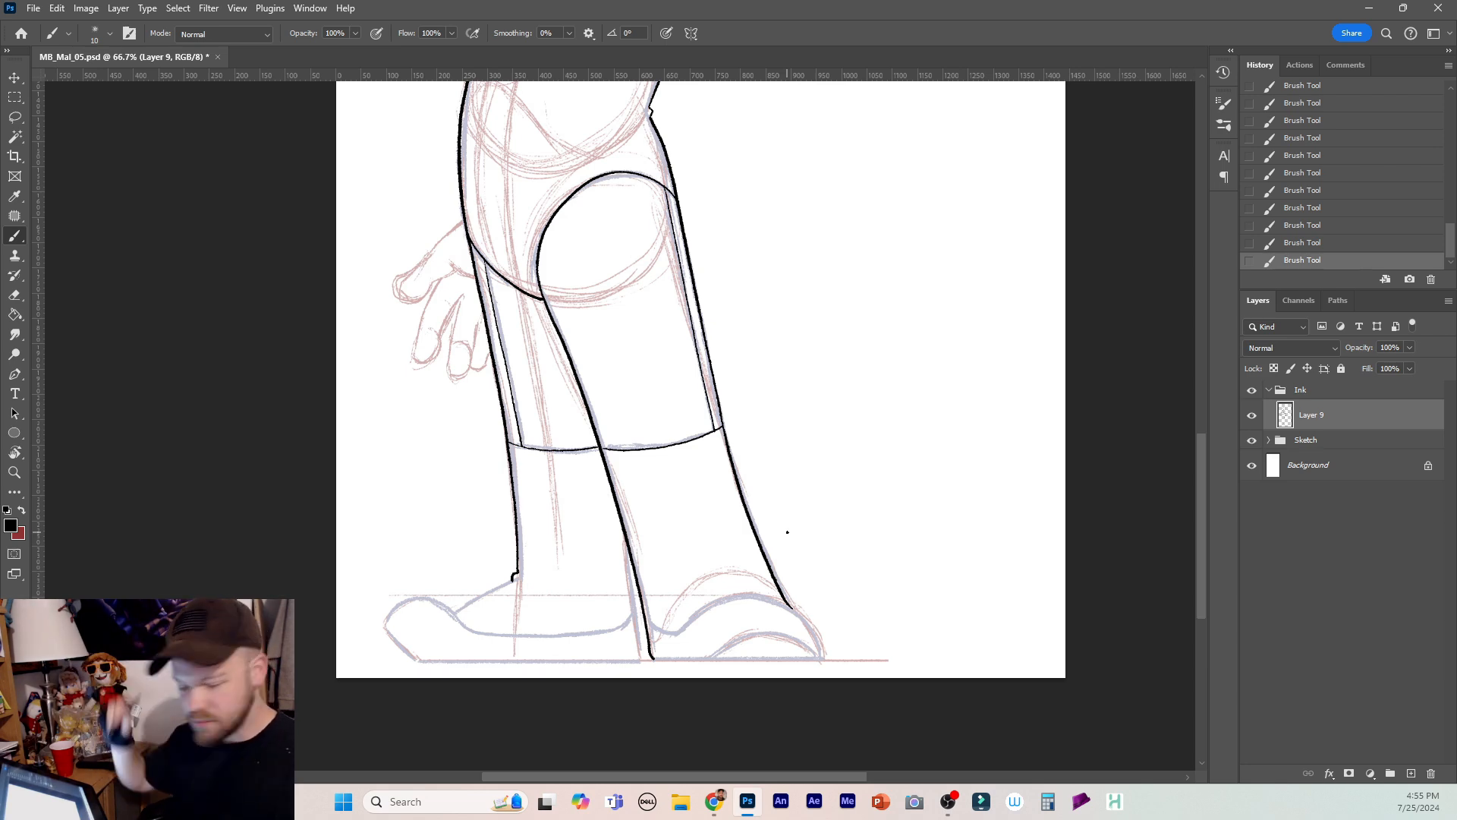
Ink thin vertical contour lines down the torso, following its curve from the chest to the hips.
{"action": "left_click_drag", "start_coordinate": [1199, 465], "coordinate": [1192, 419]}
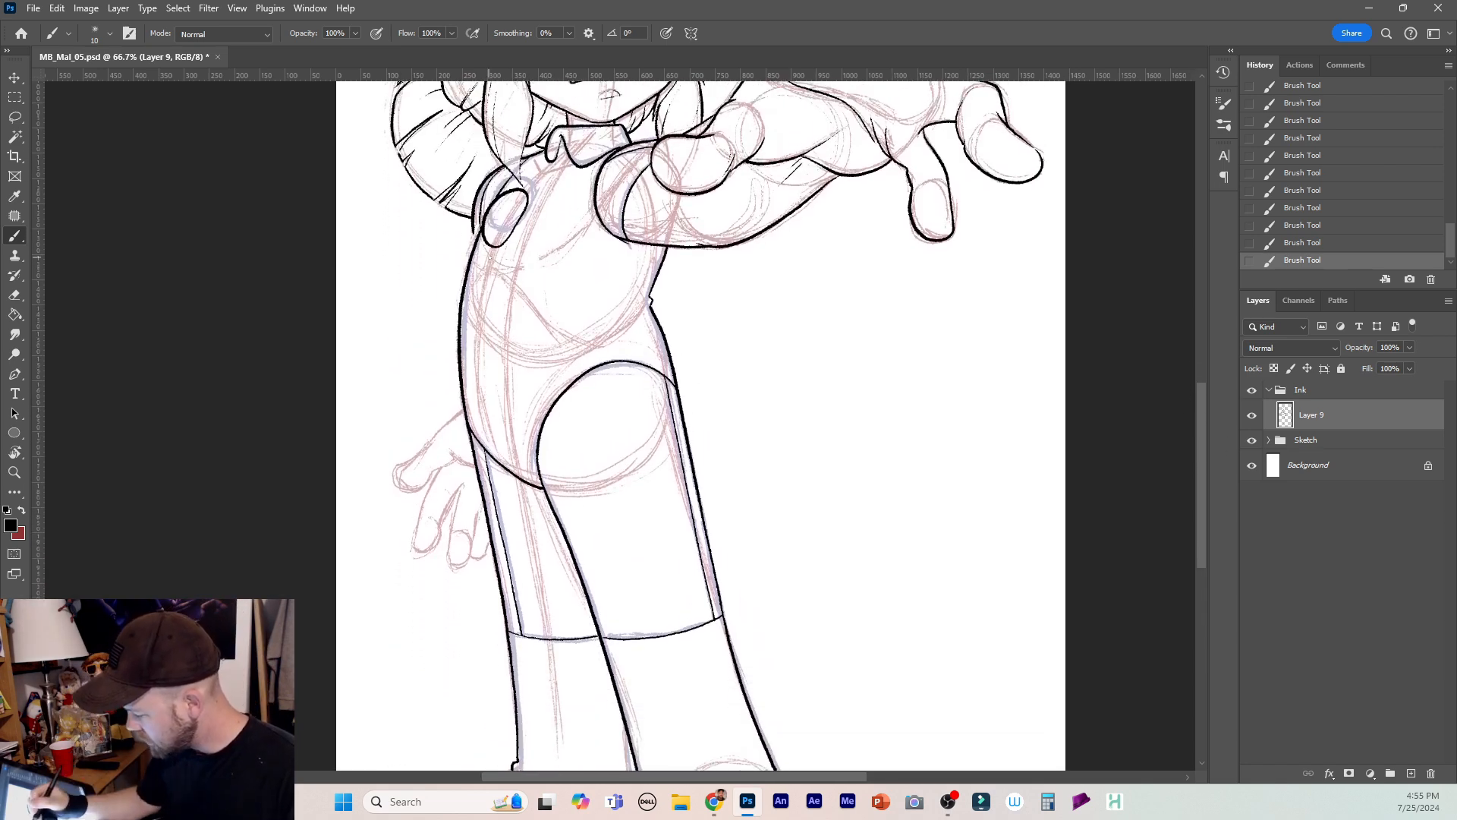
{"action": "mouse_move", "coordinate": [488, 263]}
{"action": "left_mouse_down"}
{"action": "mouse_move", "coordinate": [479, 357]}
{"action": "mouse_move", "coordinate": [506, 453]}
{"action": "left_mouse_up"}
{"action": "key", "text": "ctrl+z"}
{"action": "left_click_drag", "start_coordinate": [487, 268], "coordinate": [490, 435]}
{"action": "mouse_move", "coordinate": [561, 196]}
{"action": "left_mouse_down"}
{"action": "mouse_move", "coordinate": [537, 275]}
{"action": "mouse_move", "coordinate": [547, 378]}
{"action": "left_mouse_up"}
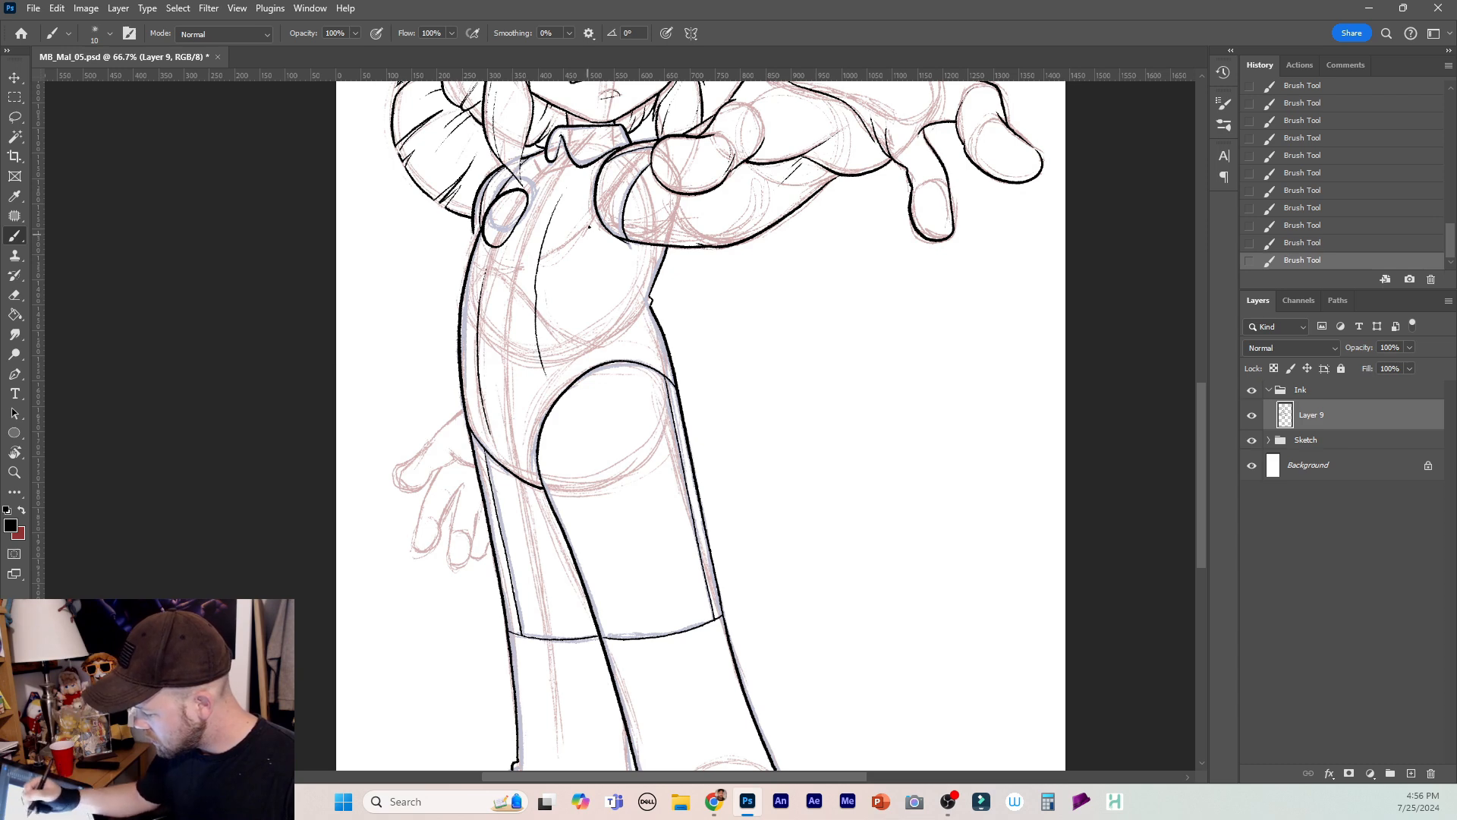
{"action": "left_click_drag", "start_coordinate": [602, 244], "coordinate": [607, 343]}
{"action": "mouse_move", "coordinate": [649, 259]}
{"action": "left_mouse_down"}
{"action": "mouse_move", "coordinate": [640, 299]}
{"action": "mouse_move", "coordinate": [656, 366]}
{"action": "left_mouse_up"}
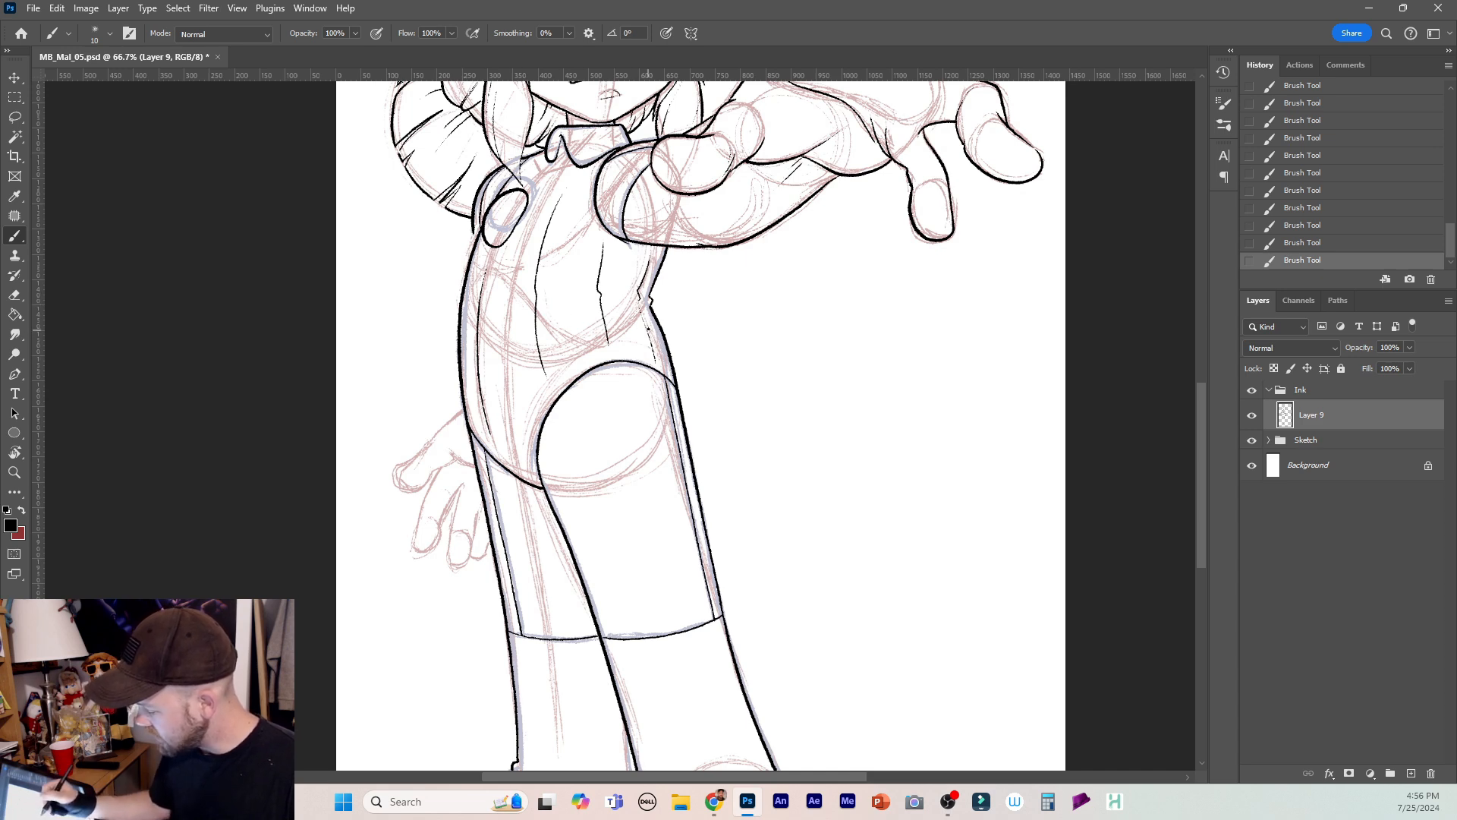
Ink thin horizontal contour lines across the torso at the waist and chest, with short strokes at each side of the hips.
{"action": "mouse_move", "coordinate": [644, 305]}
{"action": "left_mouse_down"}
{"action": "mouse_move", "coordinate": [579, 301]}
{"action": "mouse_move", "coordinate": [462, 328]}
{"action": "left_mouse_up"}
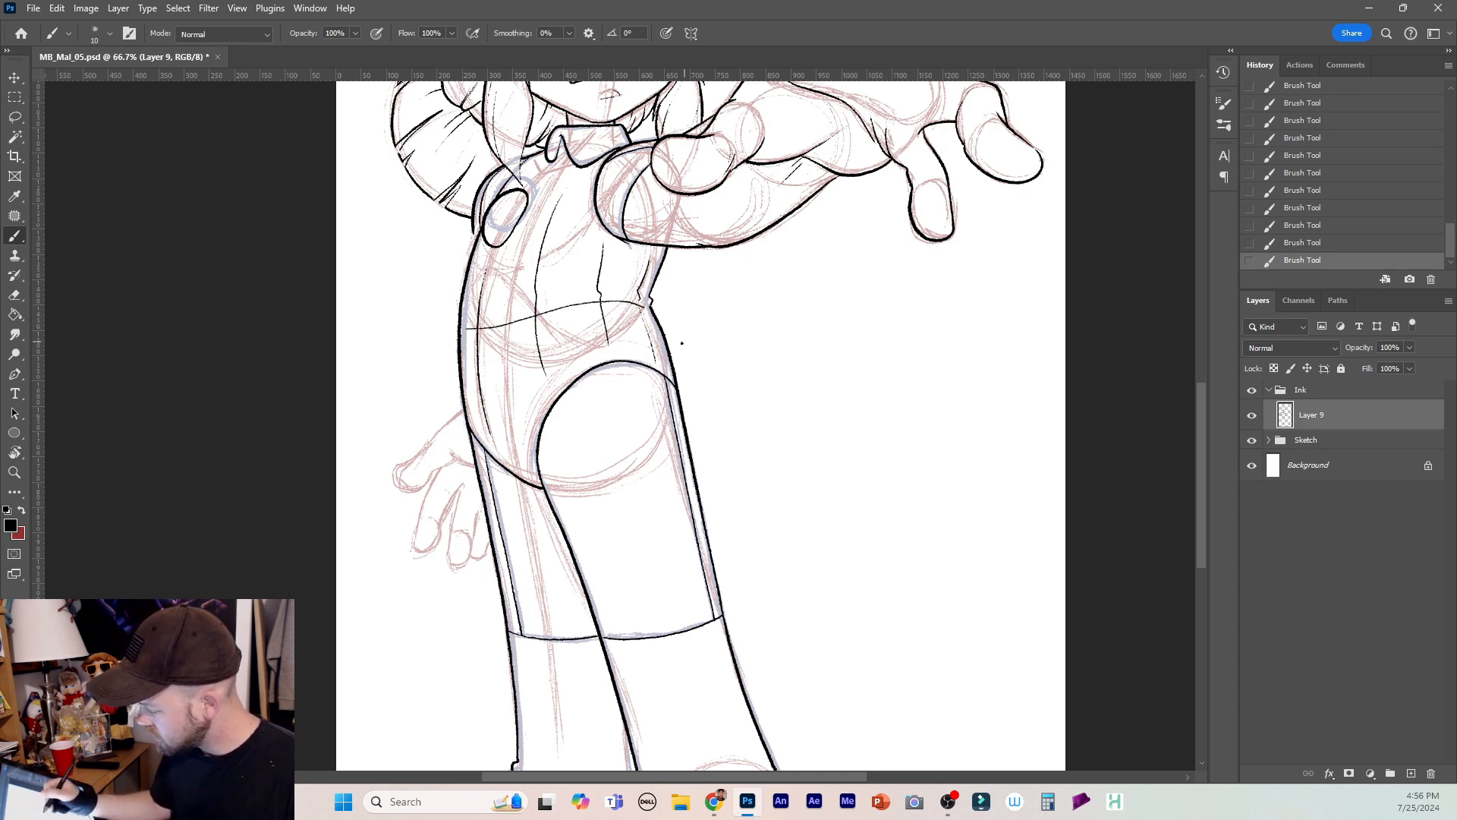
{"action": "mouse_move", "coordinate": [657, 343]}
{"action": "left_mouse_down"}
{"action": "mouse_move", "coordinate": [596, 333]}
{"action": "mouse_move", "coordinate": [467, 387]}
{"action": "left_mouse_up"}
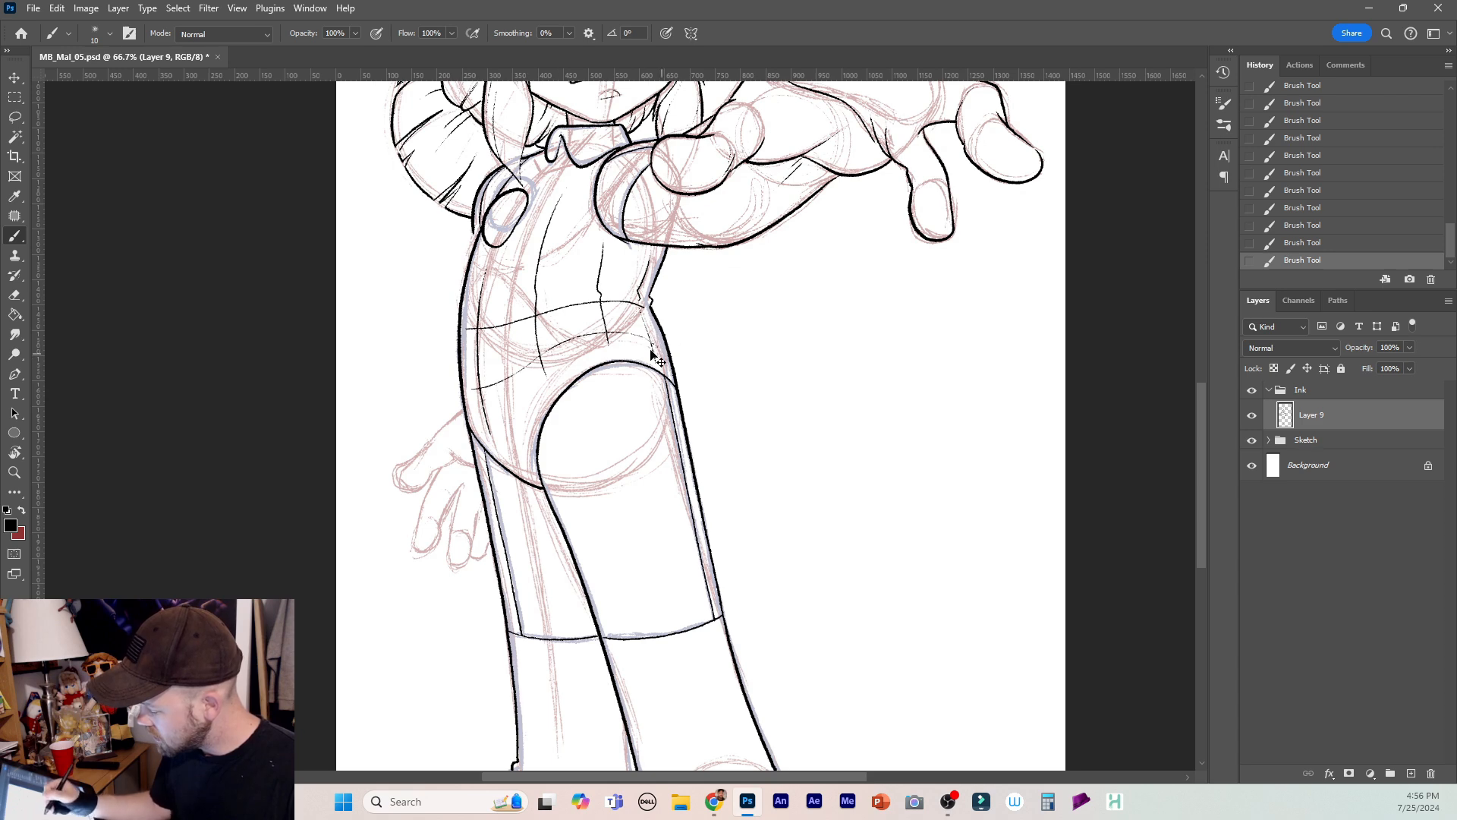
{"action": "key", "text": "ctrl+z"}
{"action": "left_click_drag", "start_coordinate": [653, 349], "coordinate": [595, 341]}
{"action": "left_click_drag", "start_coordinate": [467, 402], "coordinate": [508, 406]}
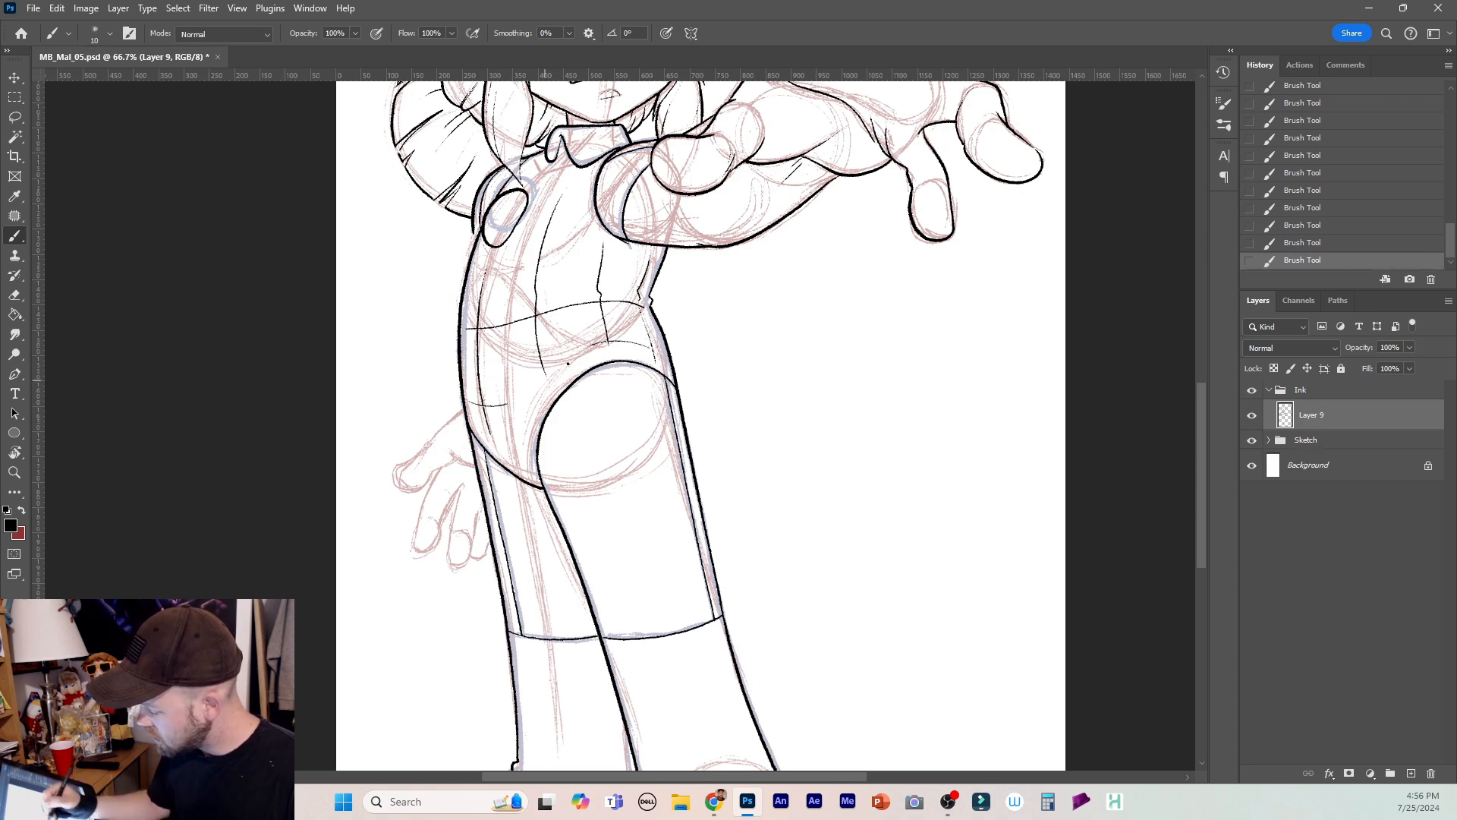
{"action": "left_click_drag", "start_coordinate": [519, 262], "coordinate": [617, 246]}
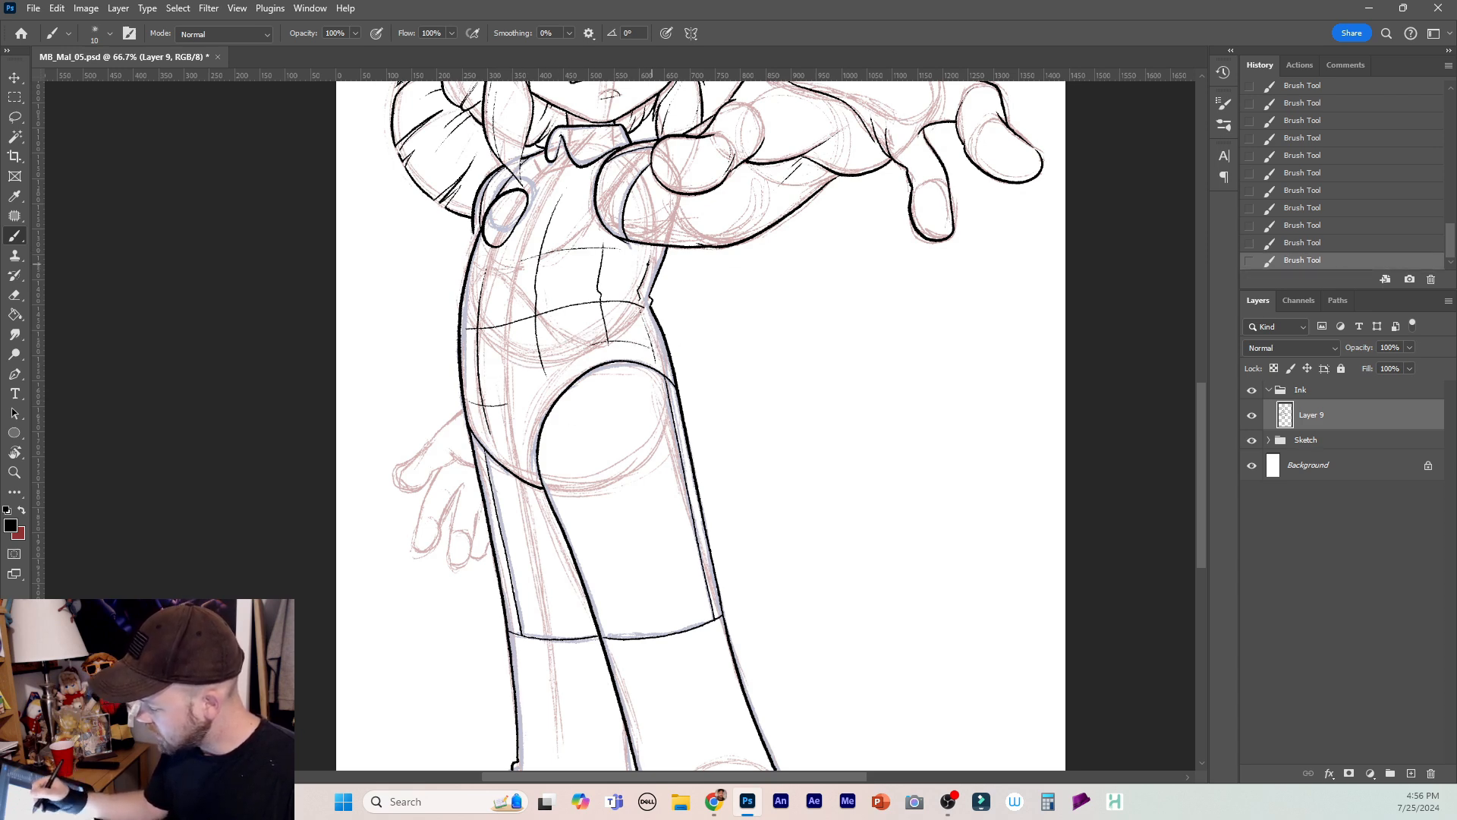
{"action": "left_click_drag", "start_coordinate": [537, 205], "coordinate": [574, 190]}
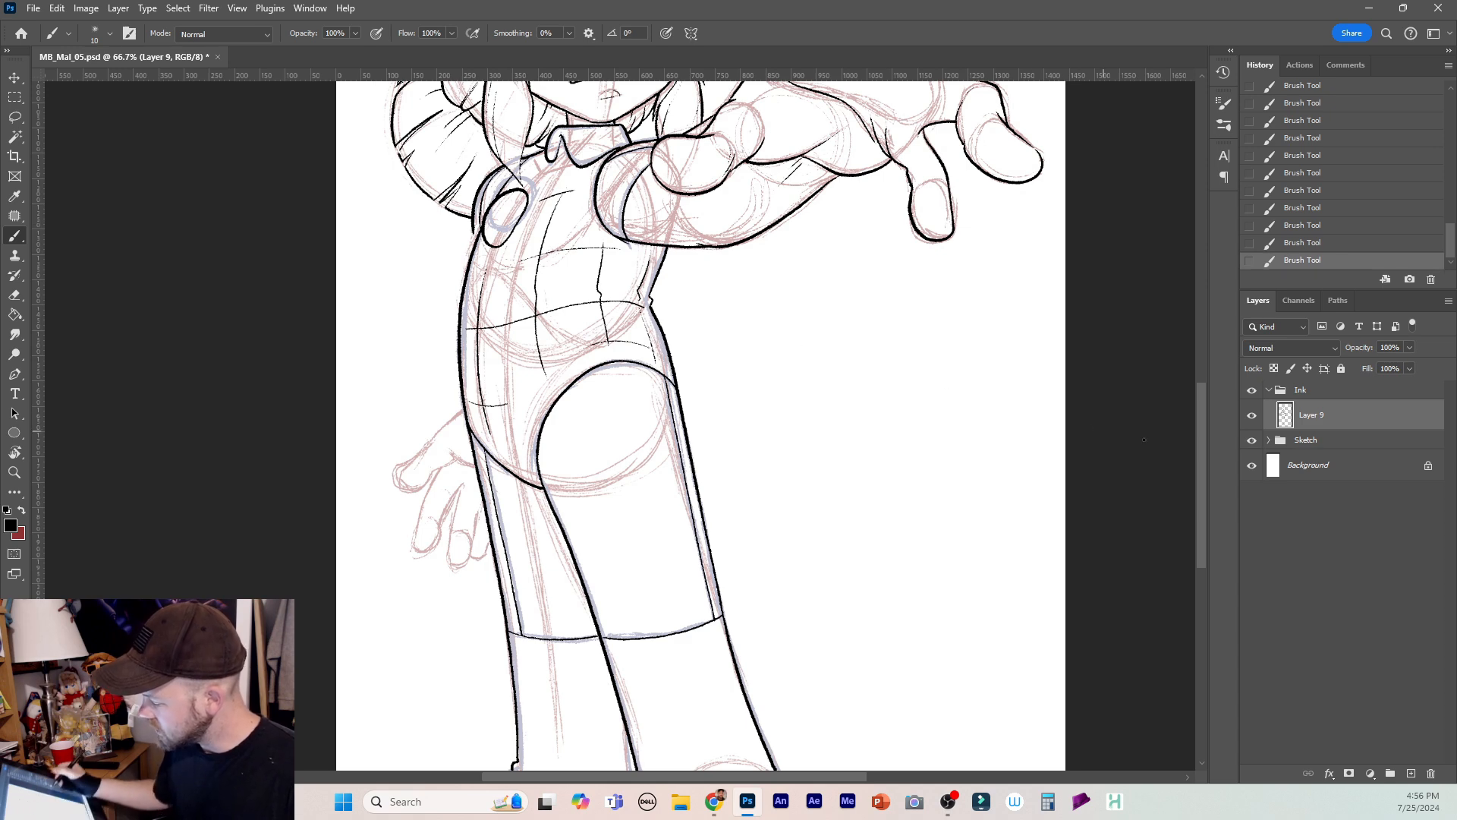
{"action": "key", "text": "ctrl+z"}
{"action": "mouse_move", "coordinate": [529, 218]}
{"action": "left_mouse_down"}
{"action": "mouse_move", "coordinate": [571, 201]}
{"action": "mouse_move", "coordinate": [531, 218]}
{"action": "left_mouse_up"}
{"action": "key", "text": "ctrl+z"}
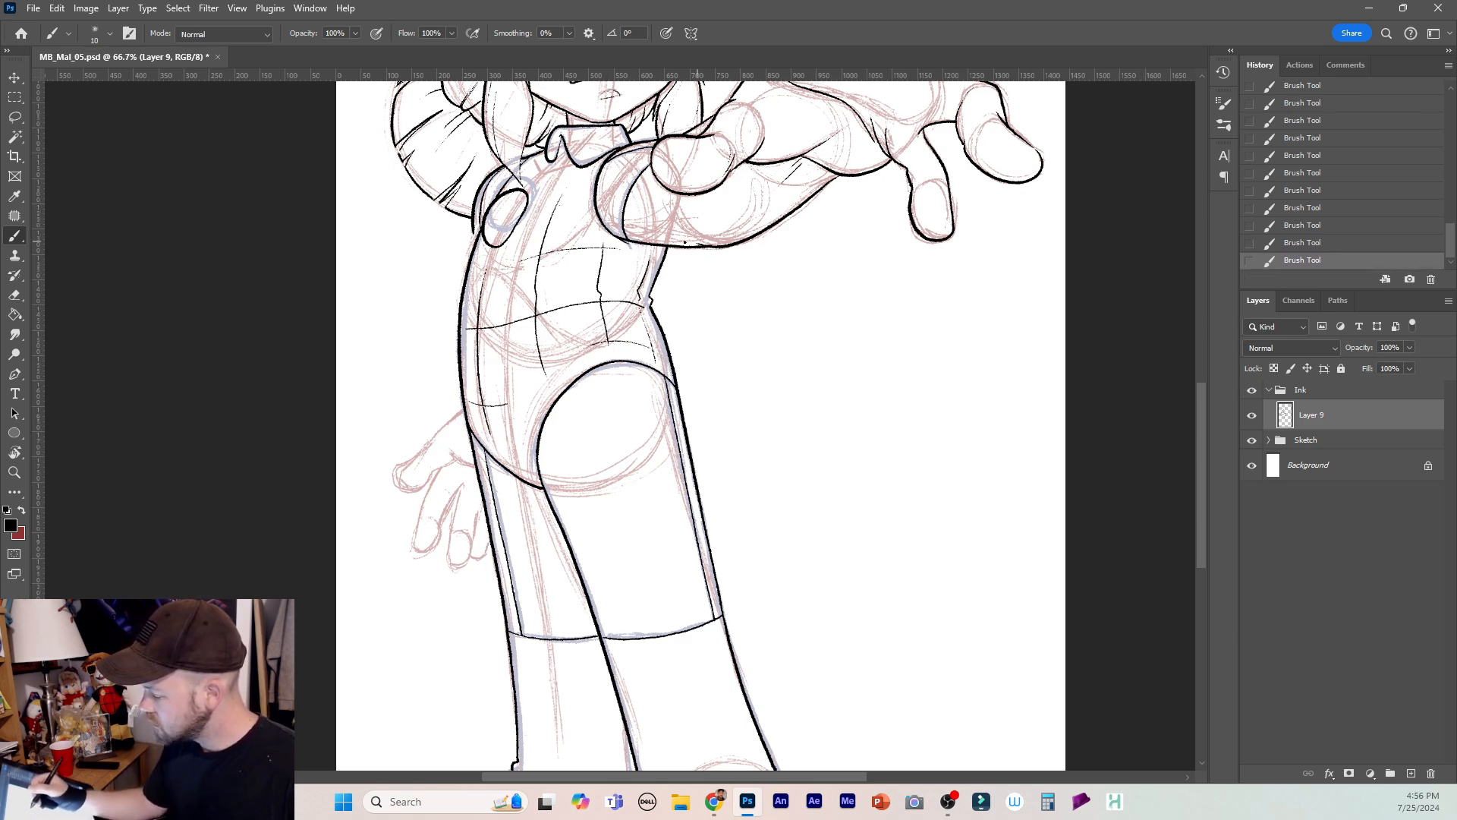
{"action": "key", "text": "ctrl+z"}
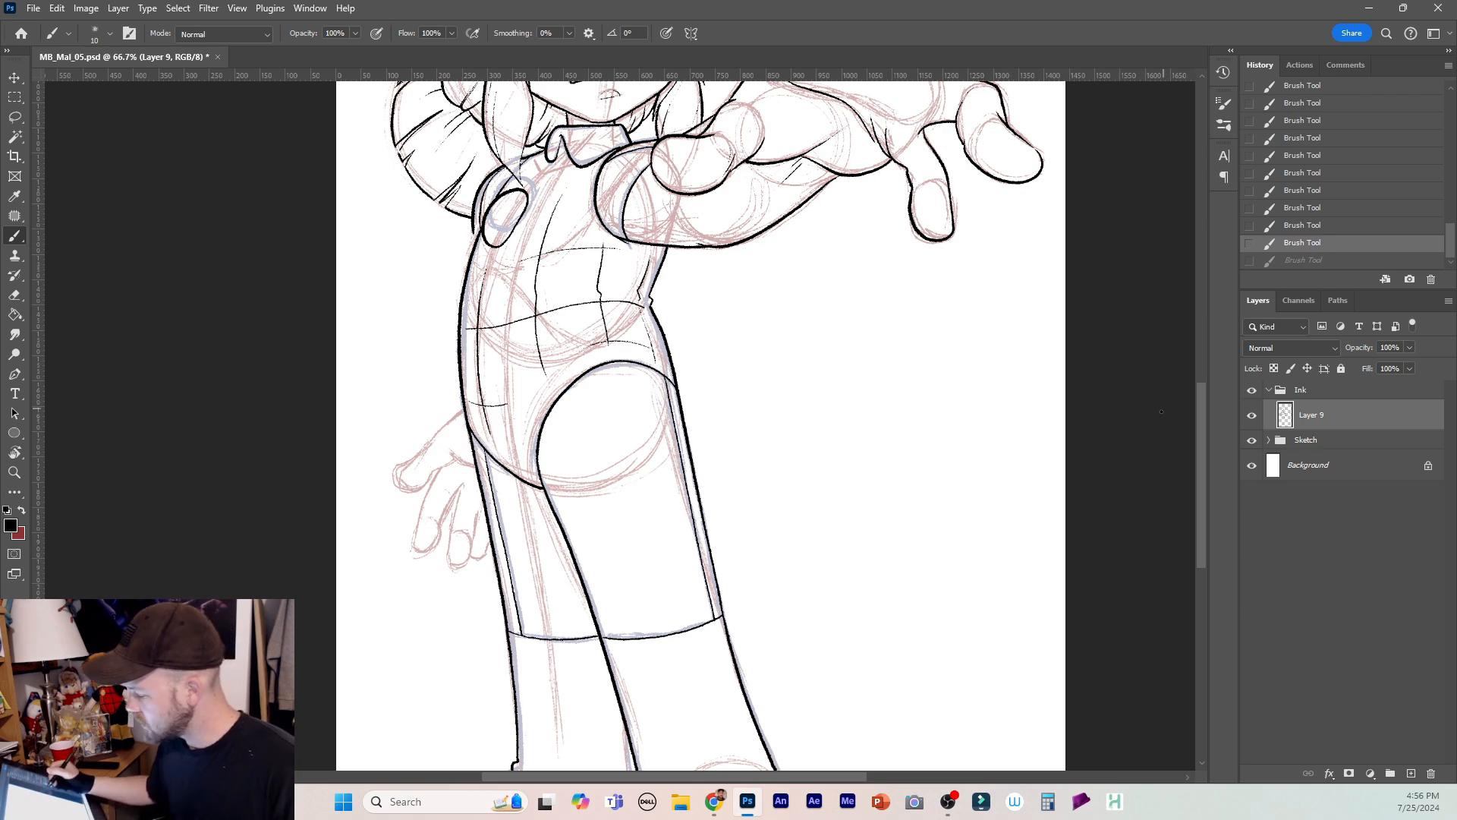
Ink the rear hand behind the hip, with its extended thumb joined to the torso and three curled fingers.
{"action": "left_click_drag", "start_coordinate": [1195, 413], "coordinate": [1205, 461]}
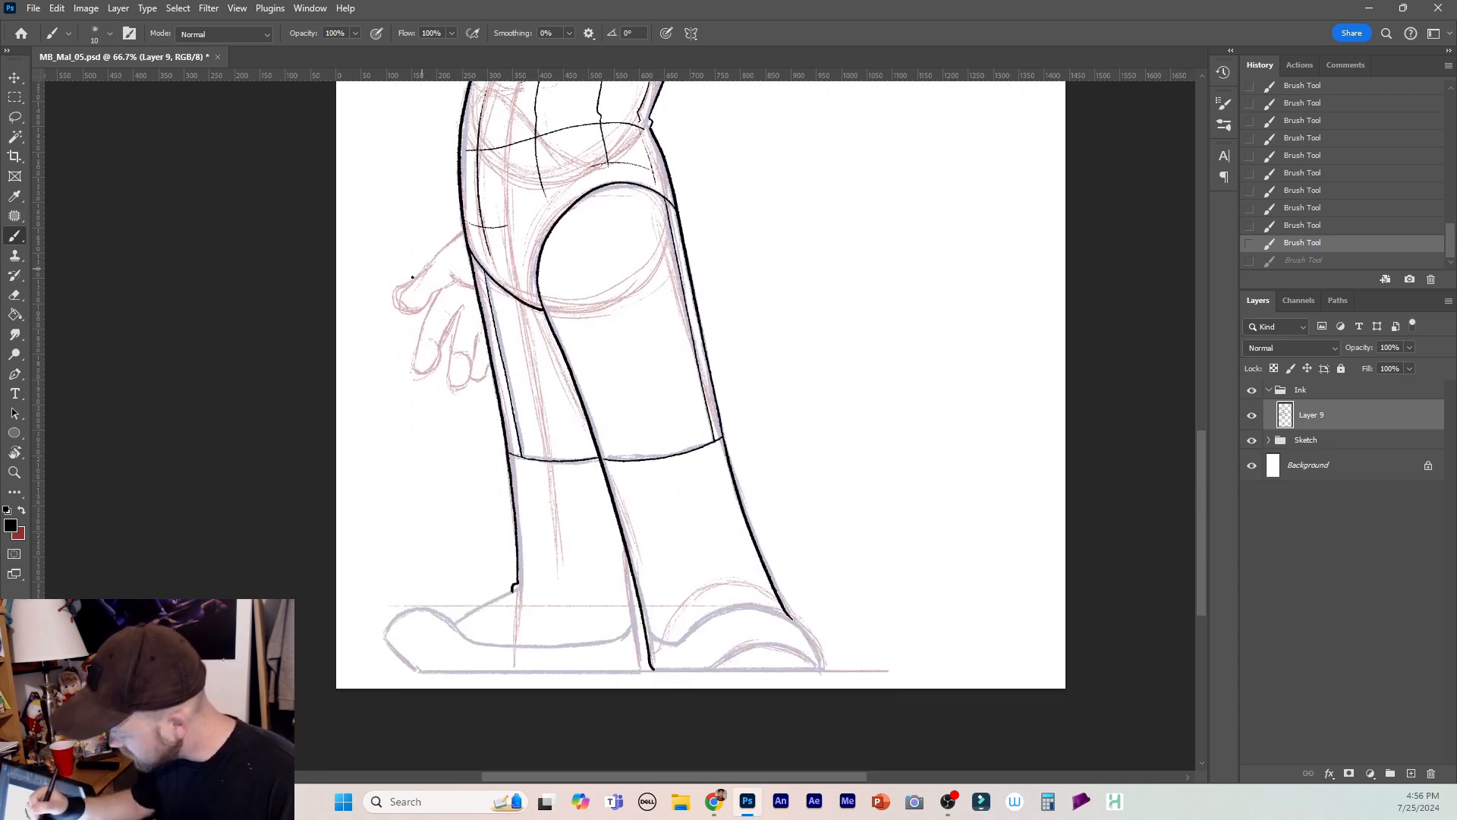
{"action": "key", "text": "ctrl+plus"}
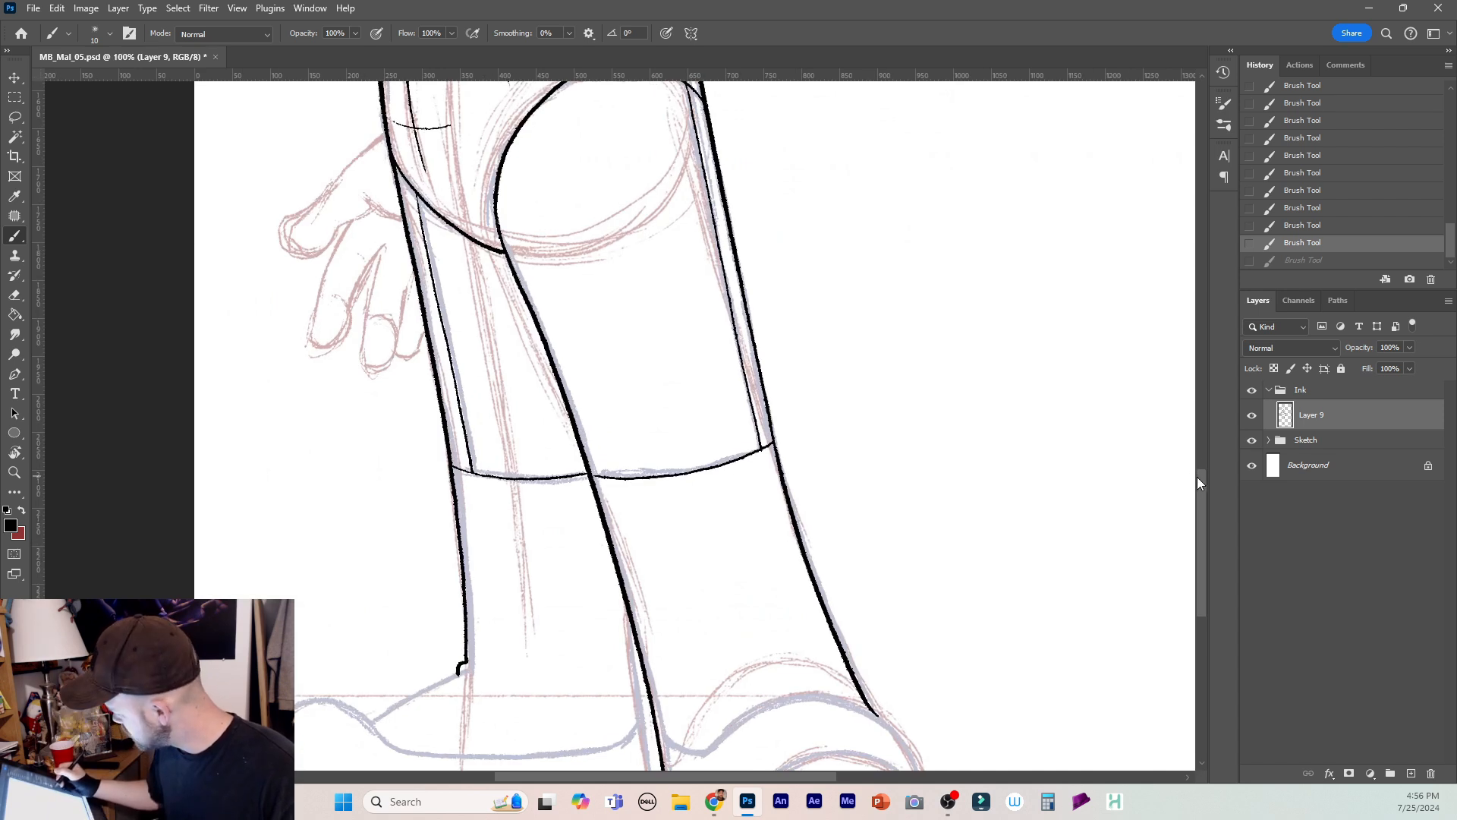
{"action": "left_click_drag", "start_coordinate": [1197, 483], "coordinate": [1198, 464]}
{"action": "left_click_drag", "start_coordinate": [338, 266], "coordinate": [285, 311]}
{"action": "mouse_move", "coordinate": [291, 337]}
{"action": "left_mouse_down"}
{"action": "mouse_move", "coordinate": [371, 296]}
{"action": "mouse_move", "coordinate": [410, 310]}
{"action": "left_mouse_up"}
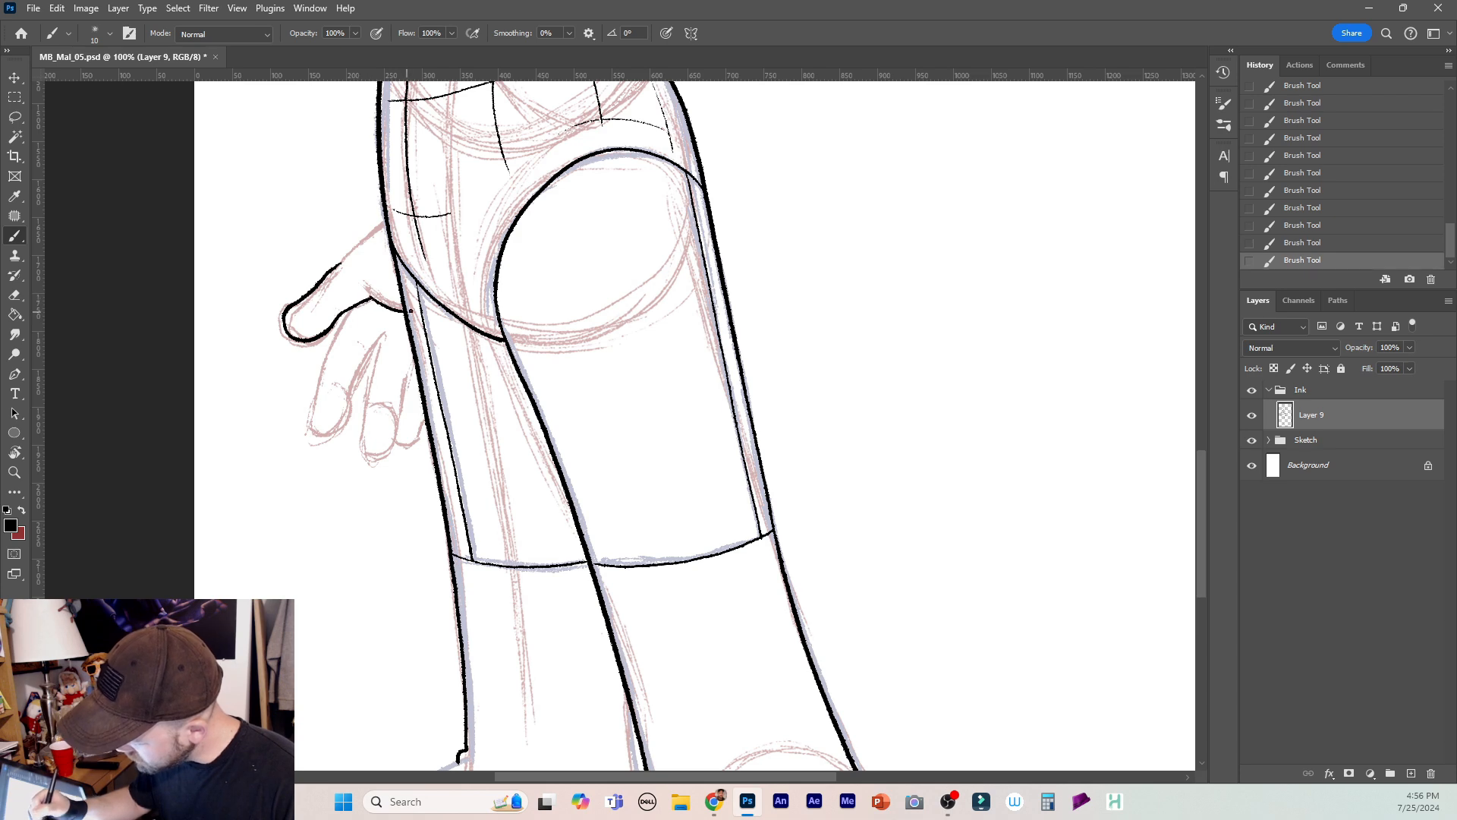
{"action": "left_click_drag", "start_coordinate": [339, 263], "coordinate": [385, 221]}
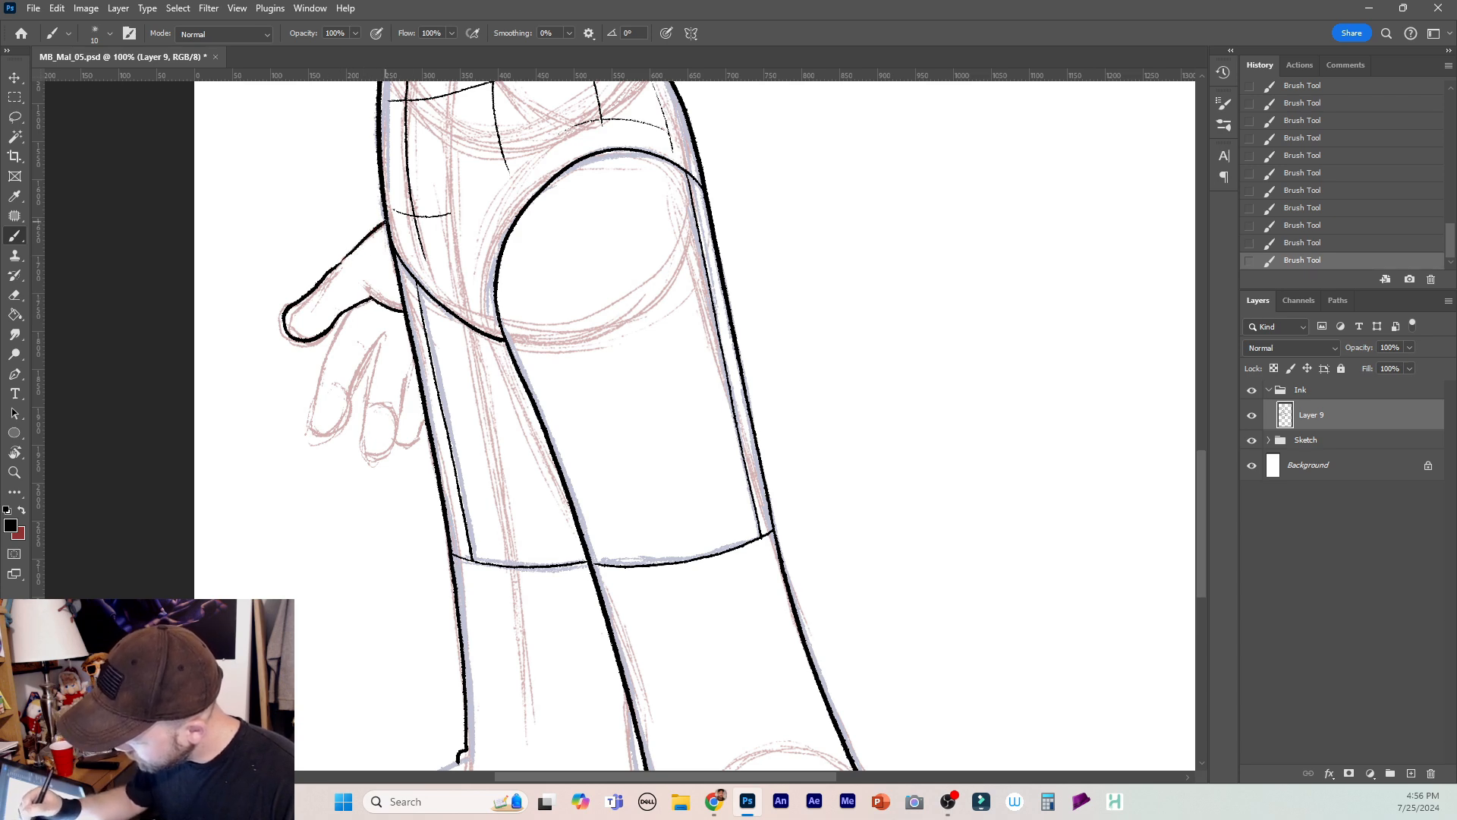
{"action": "mouse_move", "coordinate": [350, 309]}
{"action": "left_mouse_down"}
{"action": "mouse_move", "coordinate": [308, 425]}
{"action": "mouse_move", "coordinate": [339, 430]}
{"action": "mouse_move", "coordinate": [377, 345]}
{"action": "mouse_move", "coordinate": [363, 431]}
{"action": "mouse_move", "coordinate": [369, 455]}
{"action": "mouse_move", "coordinate": [391, 445]}
{"action": "mouse_move", "coordinate": [413, 362]}
{"action": "left_mouse_up"}
{"action": "left_click_drag", "start_coordinate": [394, 439], "coordinate": [428, 425]}
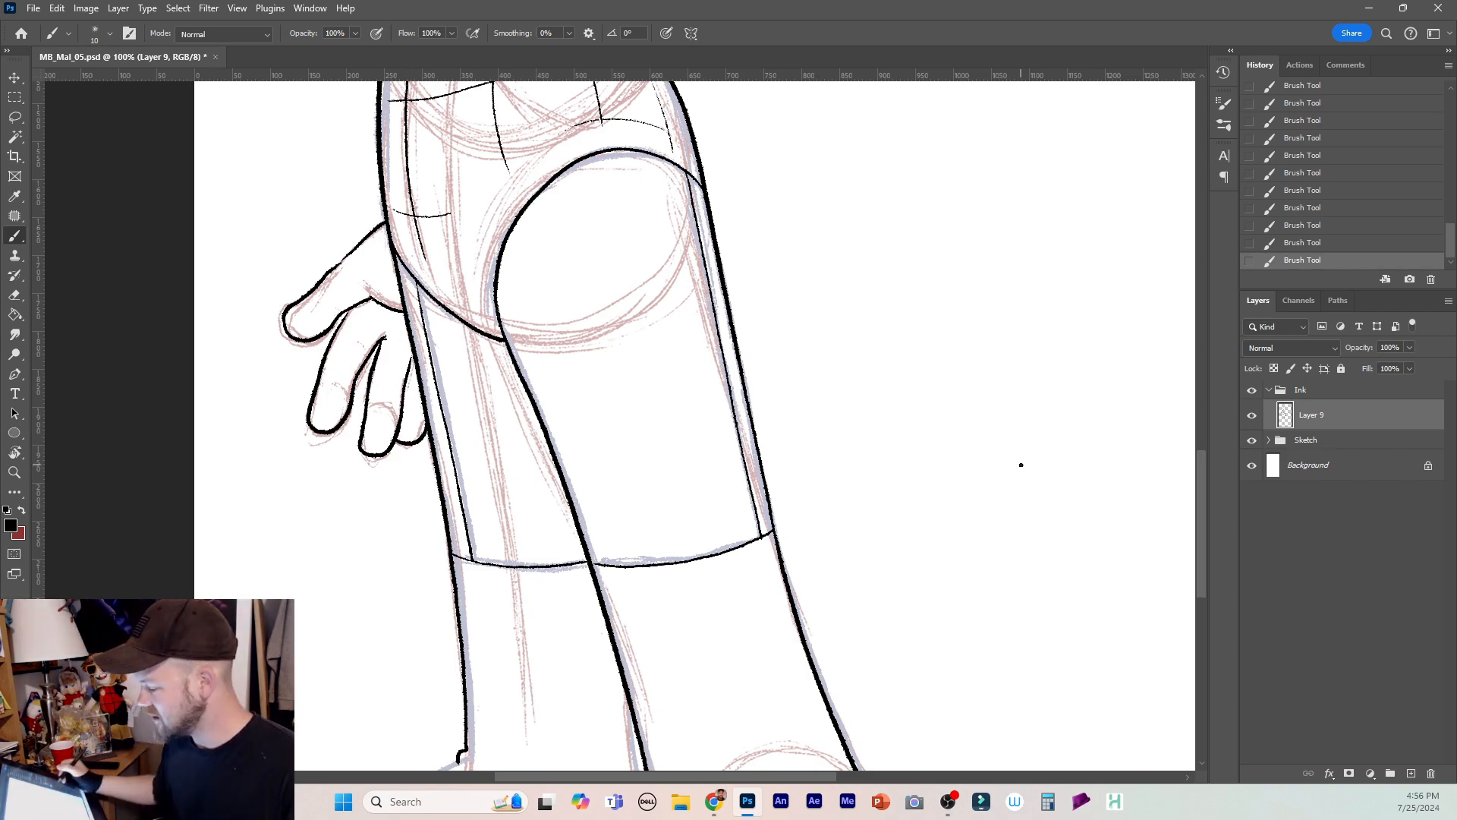
Ink a straight ground line under both feet and the front shoe's curved upper contour from ankle to toe.
{"action": "left_click_drag", "start_coordinate": [1202, 479], "coordinate": [1200, 326]}
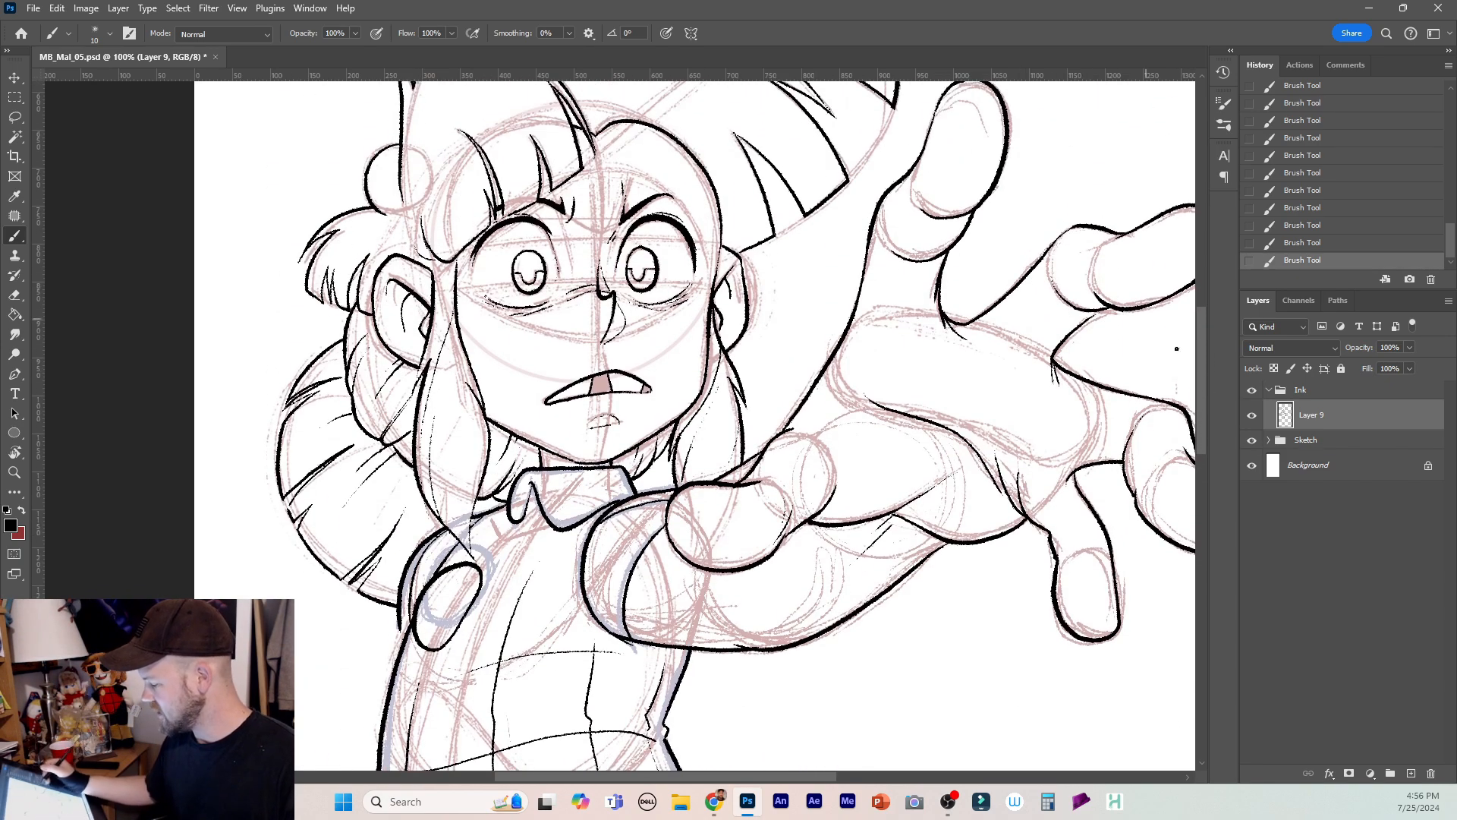
{"action": "left_click_drag", "start_coordinate": [1205, 394], "coordinate": [1208, 594]}
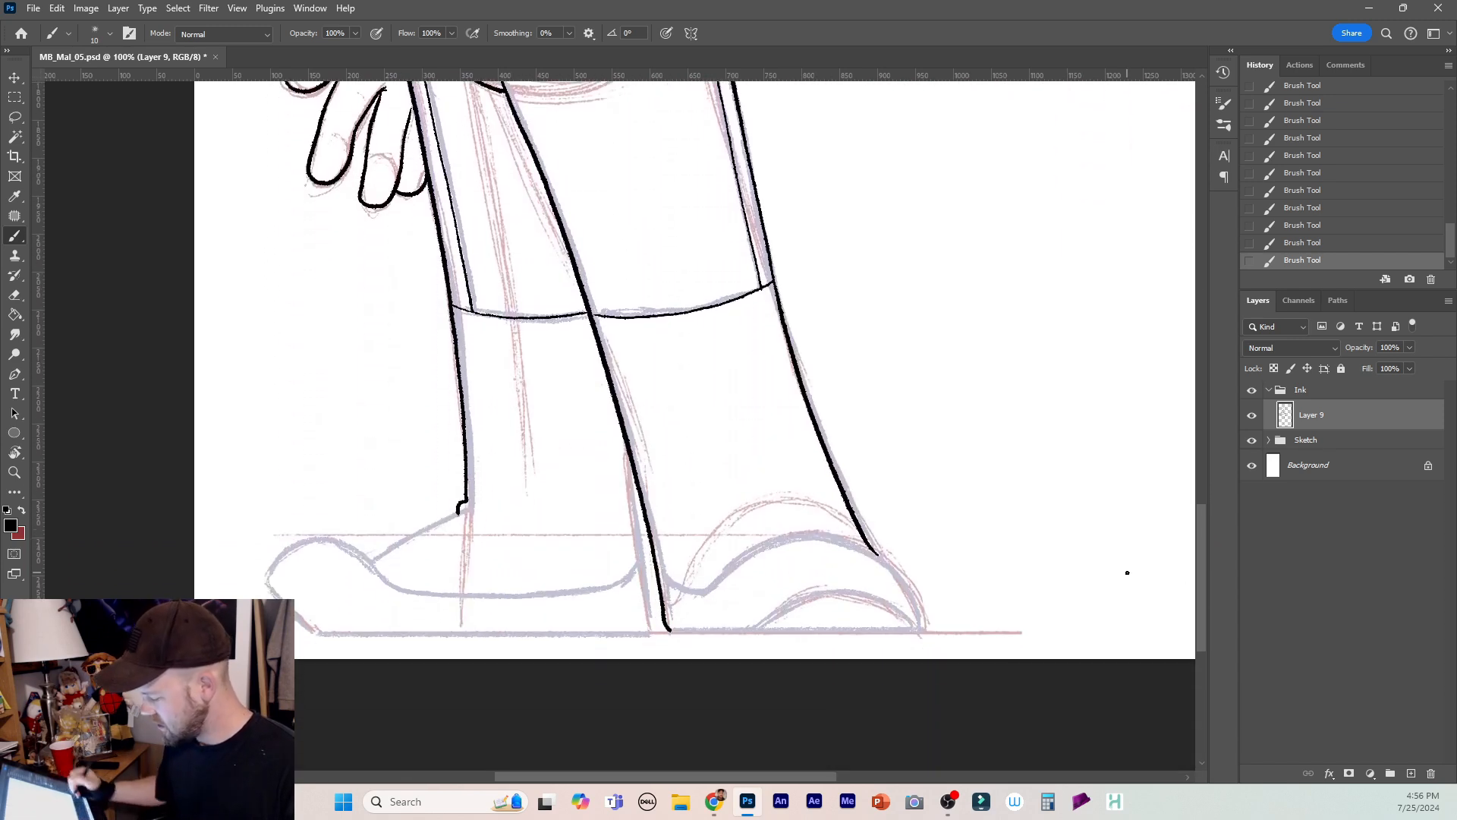
{"action": "left_click_drag", "start_coordinate": [922, 630], "coordinate": [319, 630]}
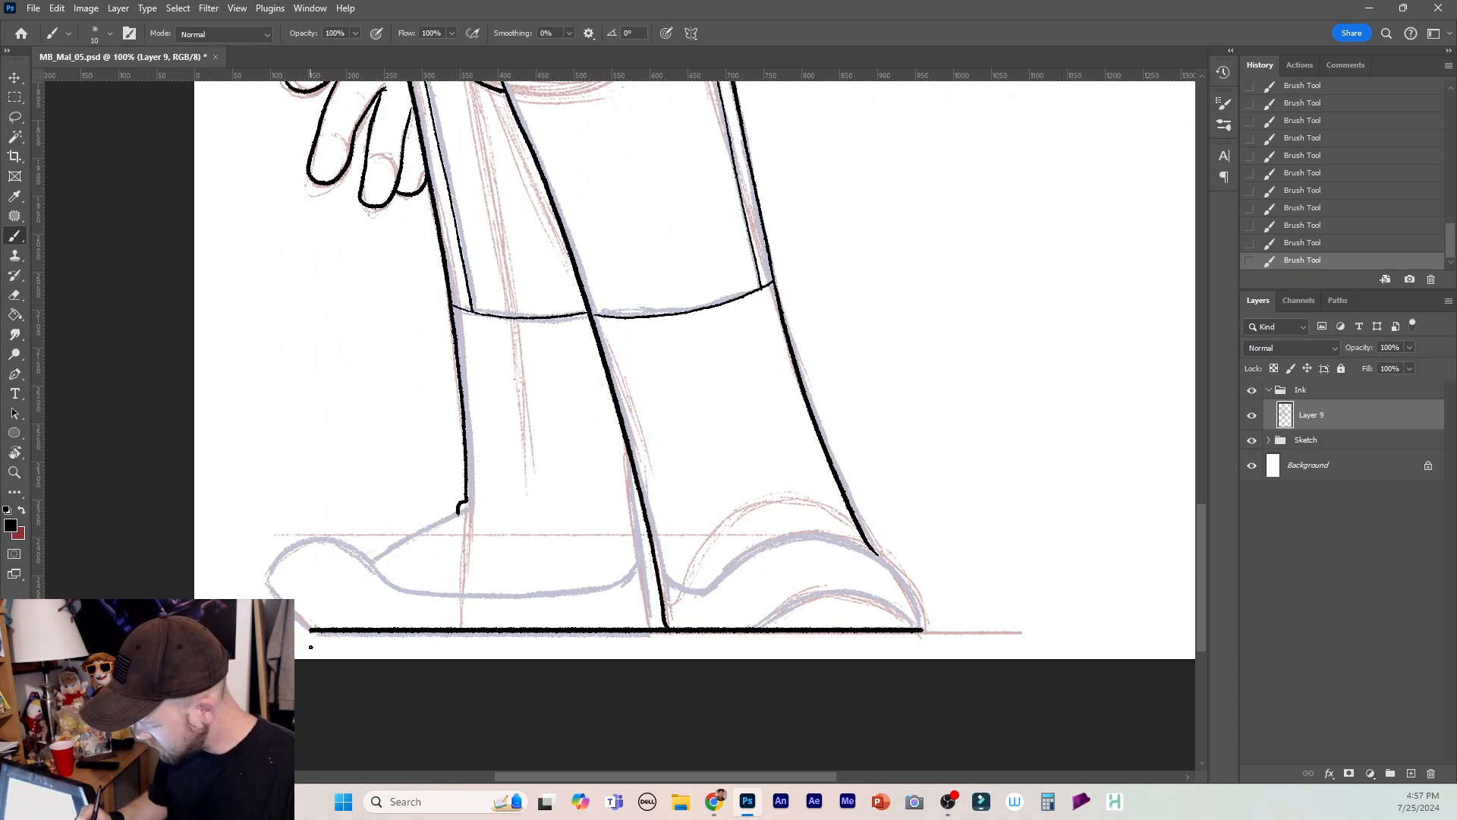
{"action": "key", "text": "ctrl+z"}
{"action": "mouse_move", "coordinate": [924, 631]}
{"action": "left_mouse_down"}
{"action": "mouse_move", "coordinate": [320, 632]}
{"action": "mouse_move", "coordinate": [924, 630]}
{"action": "left_mouse_up"}
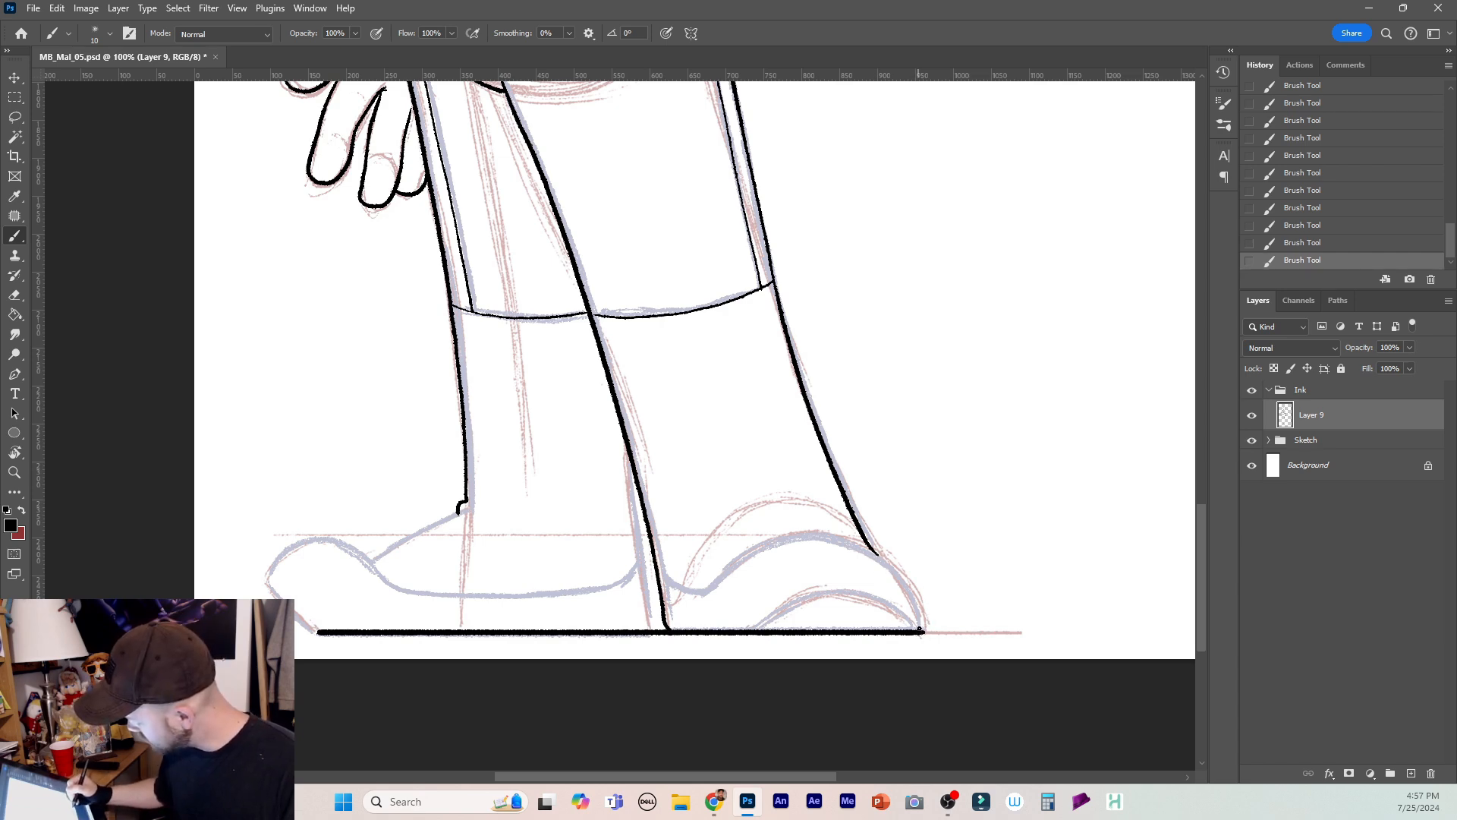
{"action": "mouse_move", "coordinate": [919, 630]}
{"action": "left_mouse_down"}
{"action": "mouse_move", "coordinate": [896, 568]}
{"action": "mouse_move", "coordinate": [840, 533]}
{"action": "mouse_move", "coordinate": [736, 554]}
{"action": "mouse_move", "coordinate": [704, 587]}
{"action": "mouse_move", "coordinate": [662, 575]}
{"action": "left_mouse_up"}
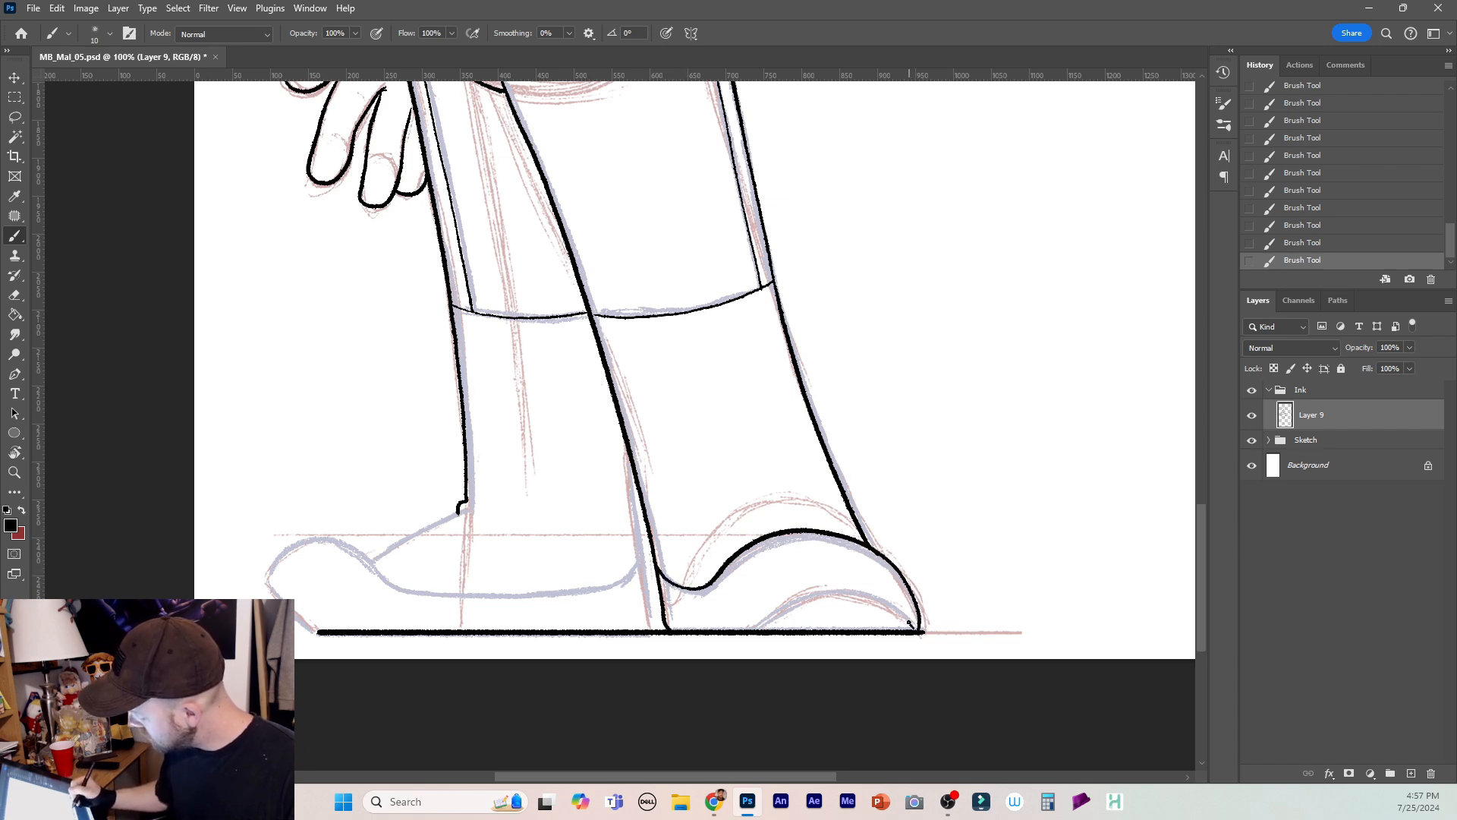
Ink a thin toe-cap arch inside the front shoe, redoing it until it curves smoothly down to the ground line.
{"action": "mouse_move", "coordinate": [909, 624]}
{"action": "left_mouse_down"}
{"action": "mouse_move", "coordinate": [880, 599]}
{"action": "mouse_move", "coordinate": [827, 594]}
{"action": "mouse_move", "coordinate": [746, 627]}
{"action": "left_mouse_up"}
{"action": "key", "text": "ctrl+z"}
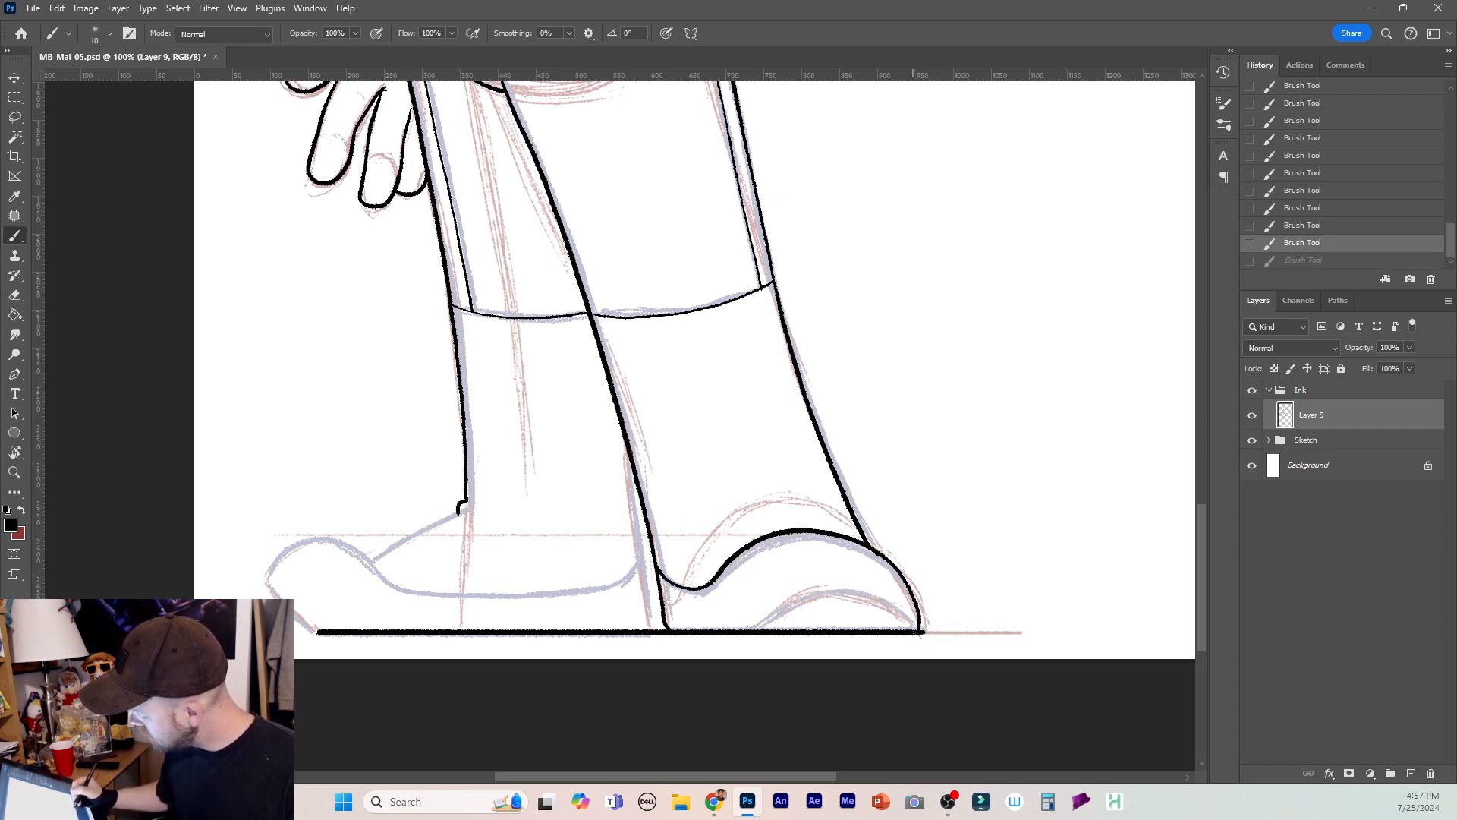
{"action": "mouse_move", "coordinate": [915, 628]}
{"action": "left_mouse_down"}
{"action": "mouse_move", "coordinate": [894, 608]}
{"action": "mouse_move", "coordinate": [795, 596]}
{"action": "mouse_move", "coordinate": [748, 627]}
{"action": "left_mouse_up"}
{"action": "key", "text": "ctrl+z"}
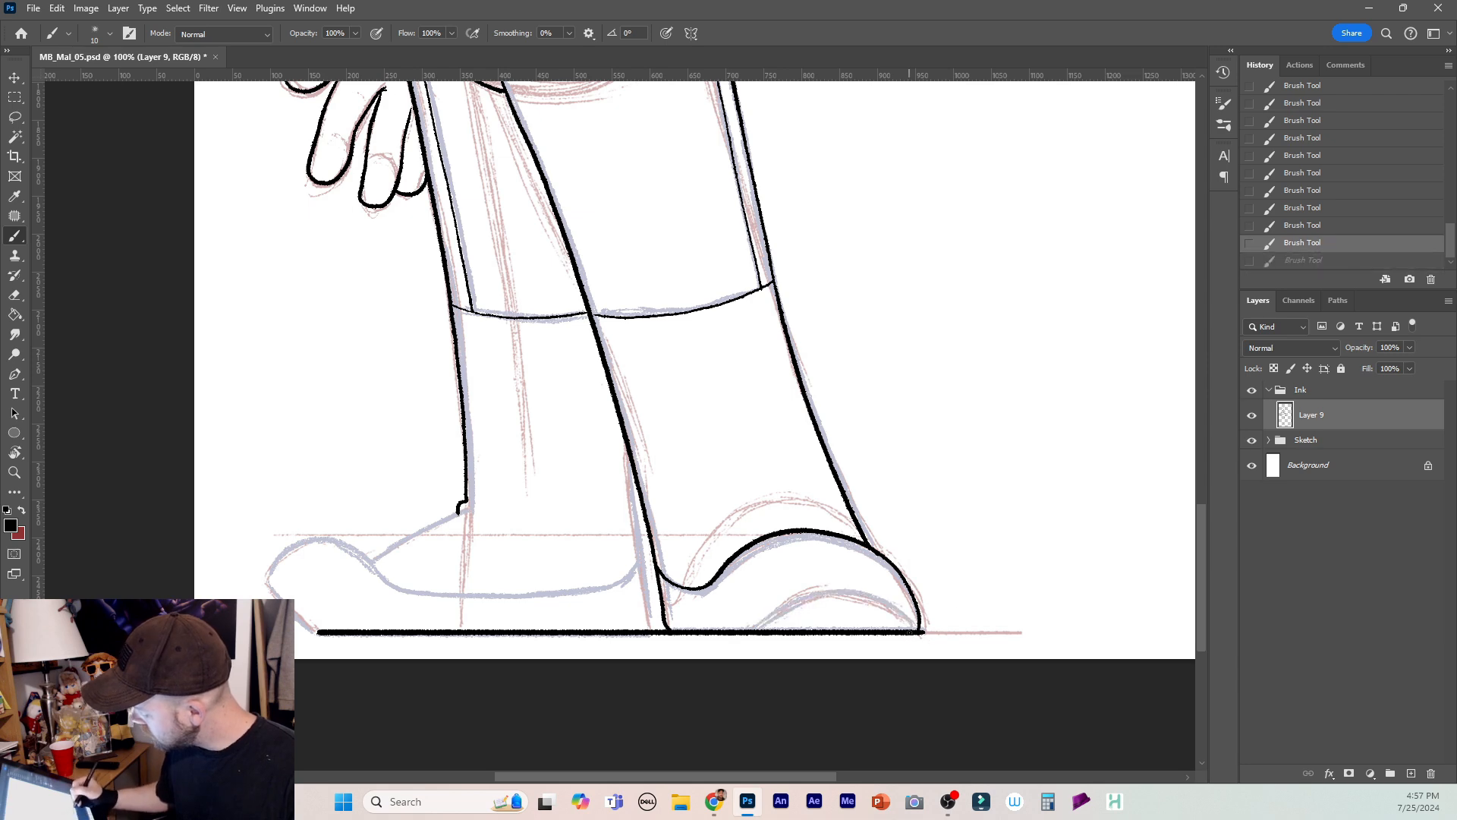
{"action": "mouse_move", "coordinate": [904, 620]}
{"action": "left_mouse_down"}
{"action": "mouse_move", "coordinate": [866, 594]}
{"action": "mouse_move", "coordinate": [806, 594]}
{"action": "mouse_move", "coordinate": [733, 631]}
{"action": "left_mouse_up"}
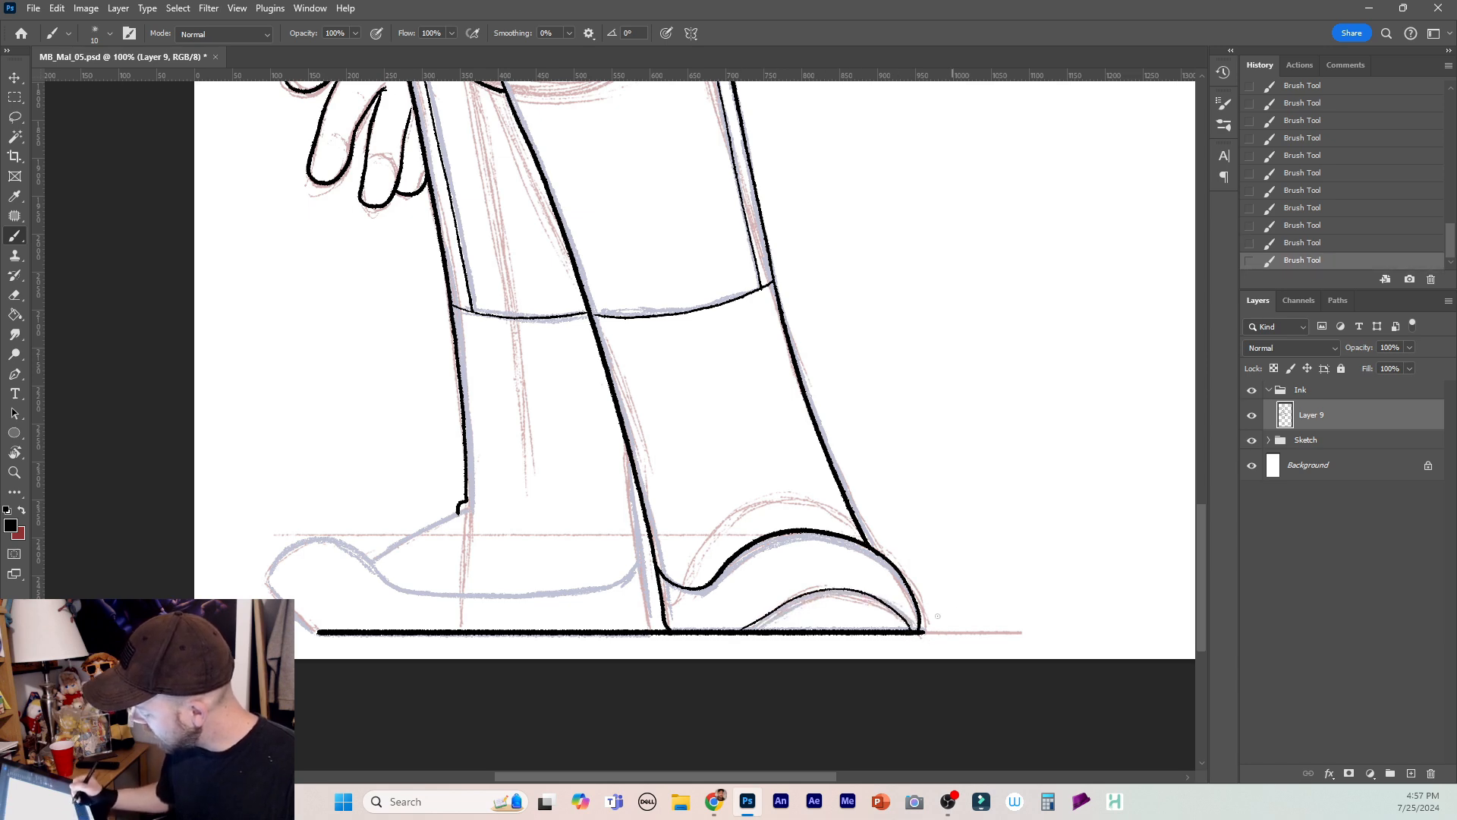
{"action": "key", "text": "ctrl+z"}
{"action": "mouse_move", "coordinate": [913, 630]}
{"action": "left_mouse_down"}
{"action": "mouse_move", "coordinate": [875, 597]}
{"action": "mouse_move", "coordinate": [820, 594]}
{"action": "mouse_move", "coordinate": [740, 630]}
{"action": "left_mouse_up"}
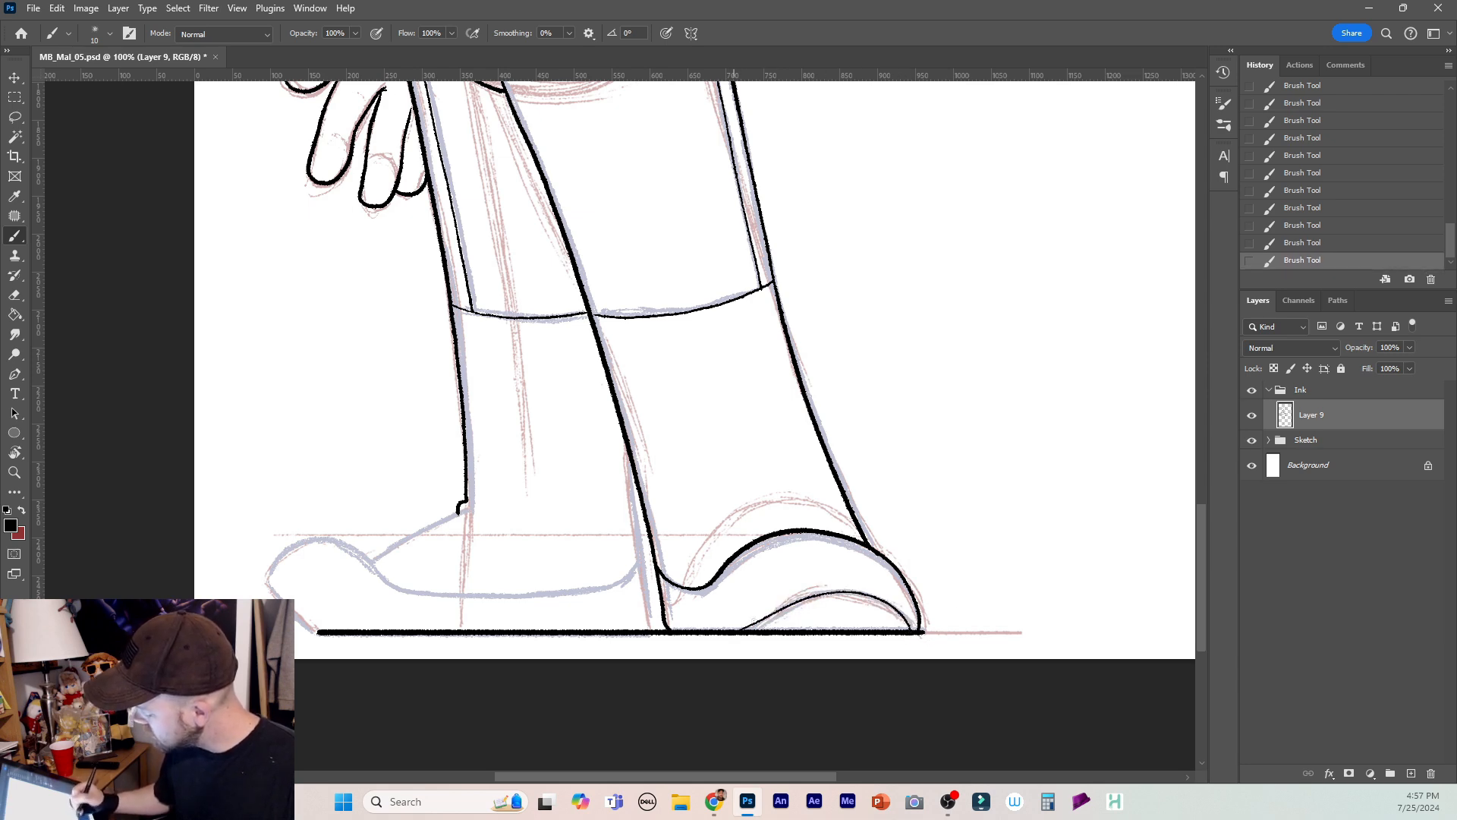
Erase the ground line's overhang past the front shoe's toe and its segment in the gap between the two feet.
{"action": "key", "text": "e"}
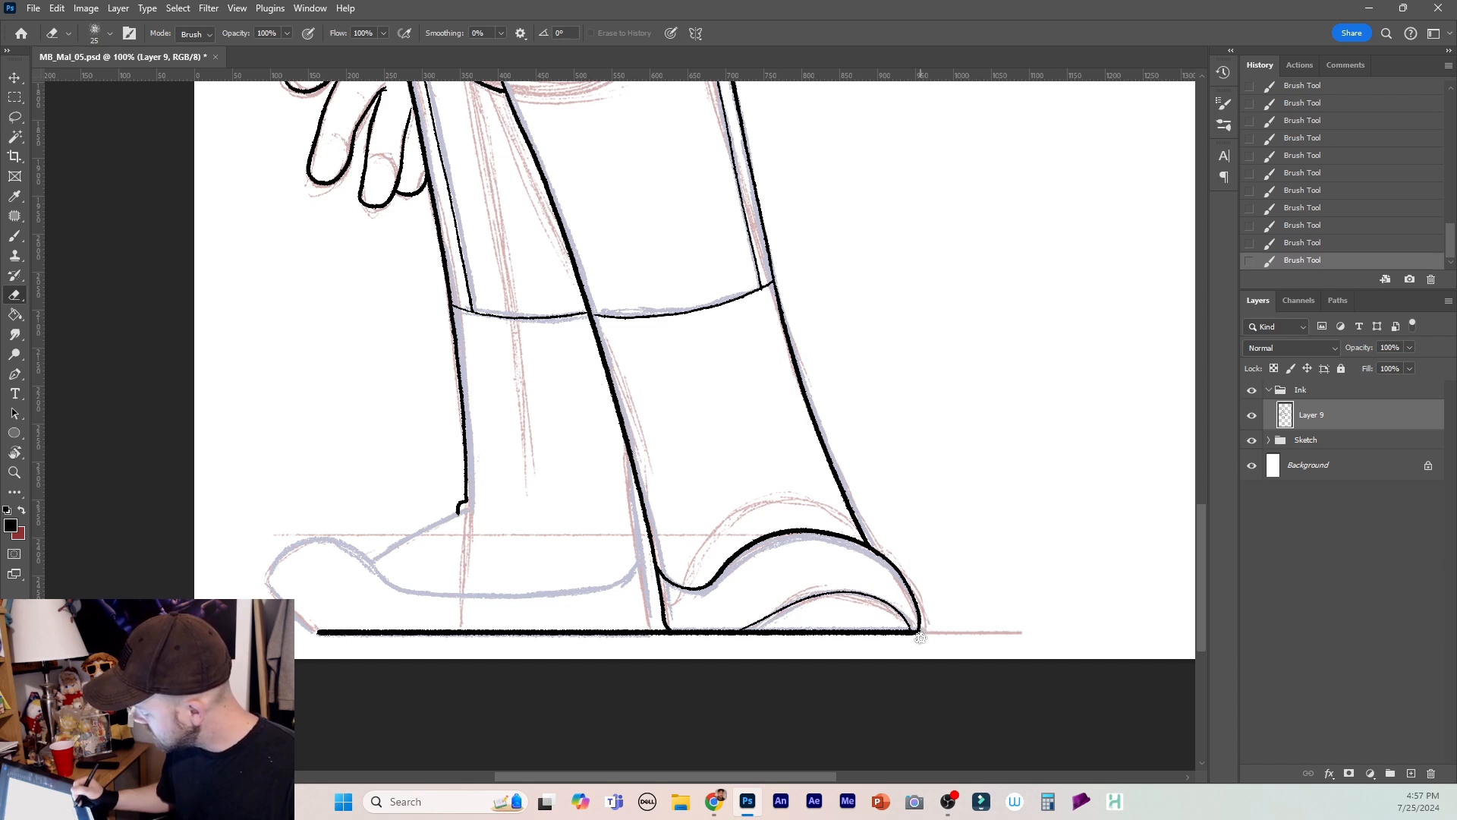
{"action": "left_click_drag", "start_coordinate": [925, 630], "coordinate": [898, 644]}
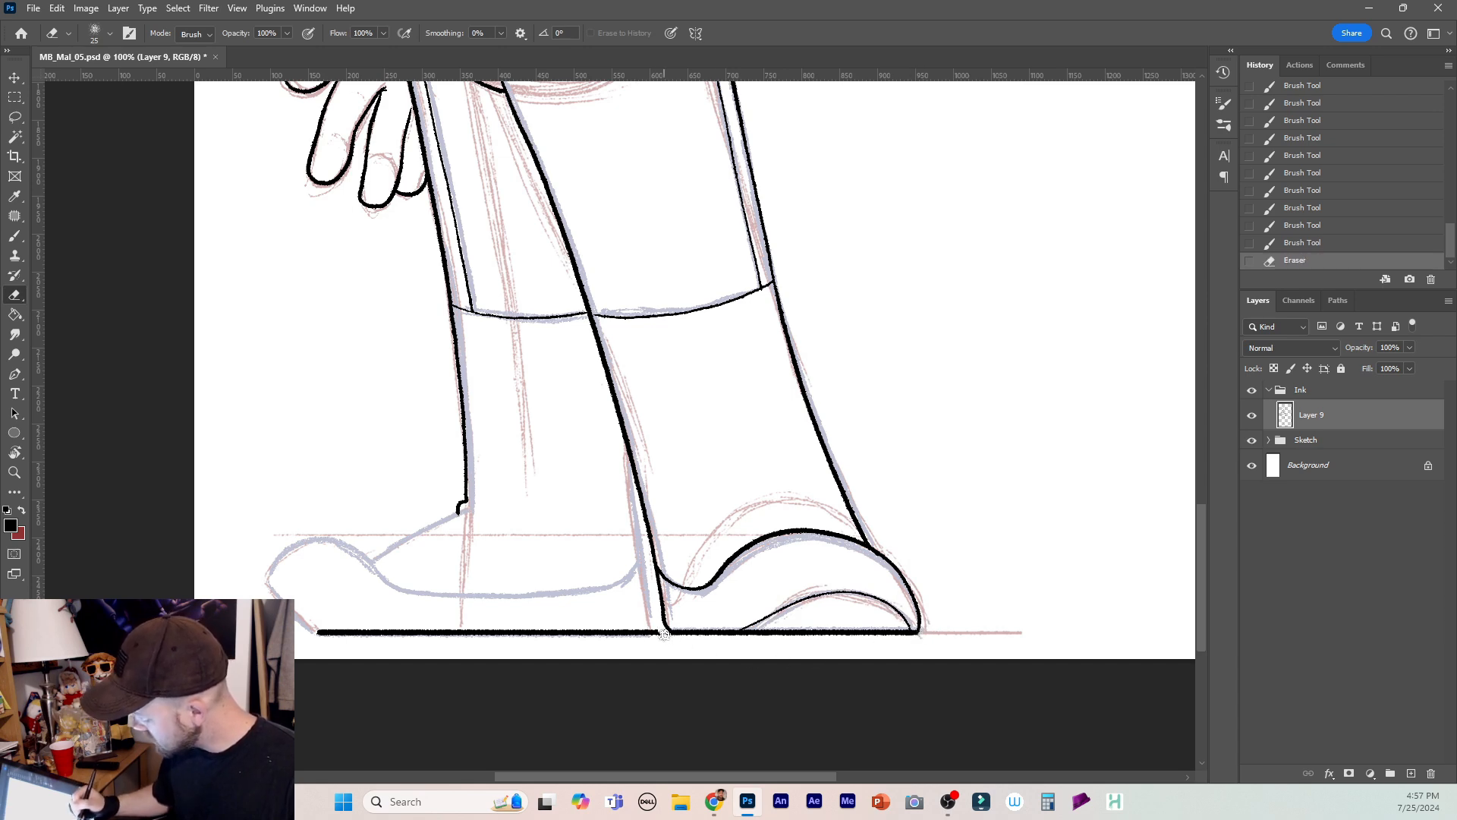
{"action": "mouse_move", "coordinate": [654, 634]}
{"action": "left_mouse_down"}
{"action": "mouse_move", "coordinate": [645, 642]}
{"action": "mouse_move", "coordinate": [677, 640]}
{"action": "left_mouse_up"}
{"action": "key", "text": "b"}
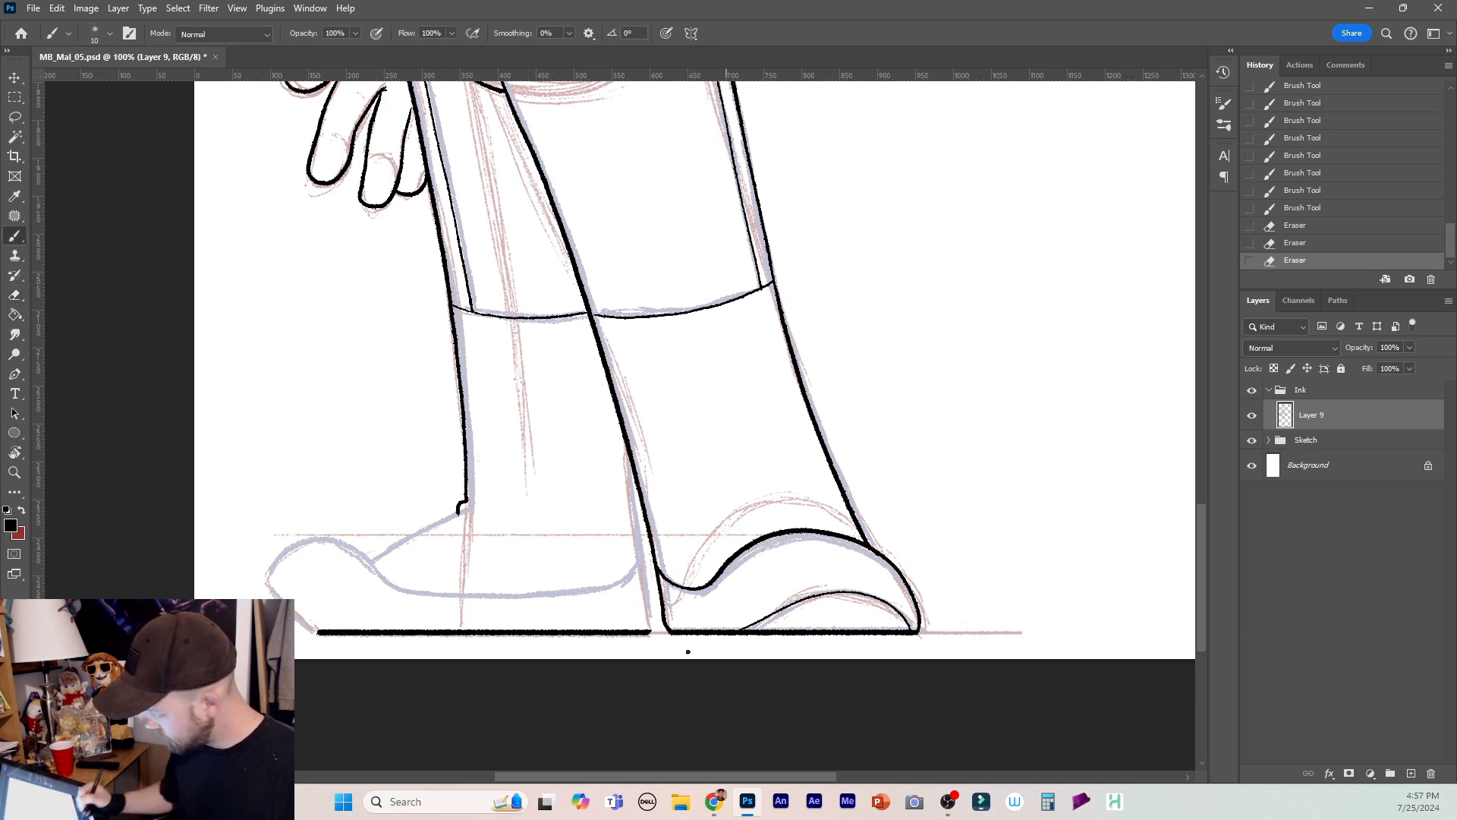
Ink the rear leg's inner edge down to the ground line and the rear shoe's upper slope and rounded toe.
{"action": "left_click_drag", "start_coordinate": [625, 447], "coordinate": [649, 627]}
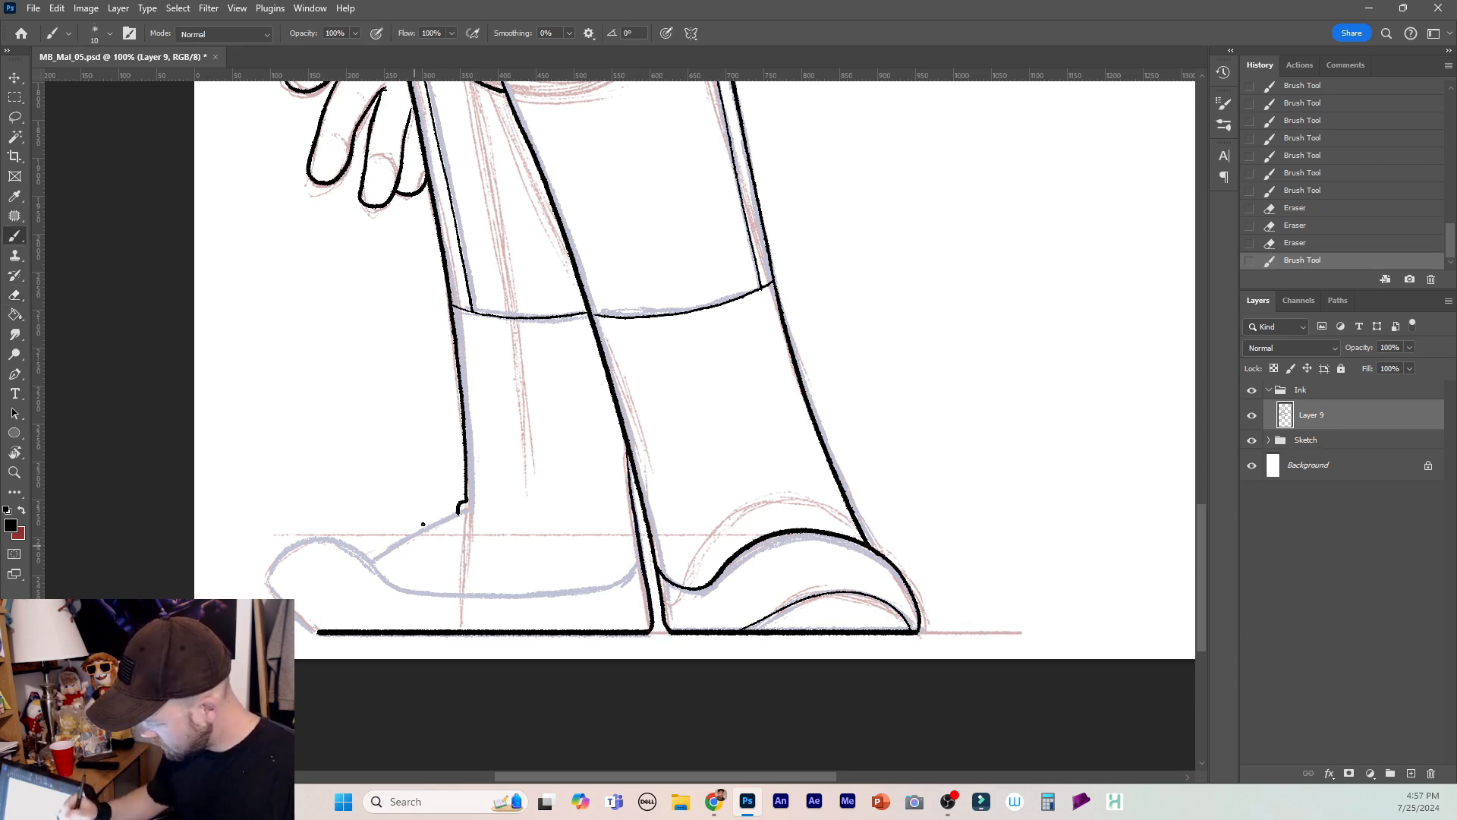
{"action": "left_click_drag", "start_coordinate": [459, 513], "coordinate": [372, 561]}
{"action": "mouse_move", "coordinate": [441, 597]}
{"action": "left_mouse_down"}
{"action": "mouse_move", "coordinate": [338, 541]}
{"action": "mouse_move", "coordinate": [290, 542]}
{"action": "mouse_move", "coordinate": [274, 592]}
{"action": "mouse_move", "coordinate": [317, 631]}
{"action": "left_mouse_up"}
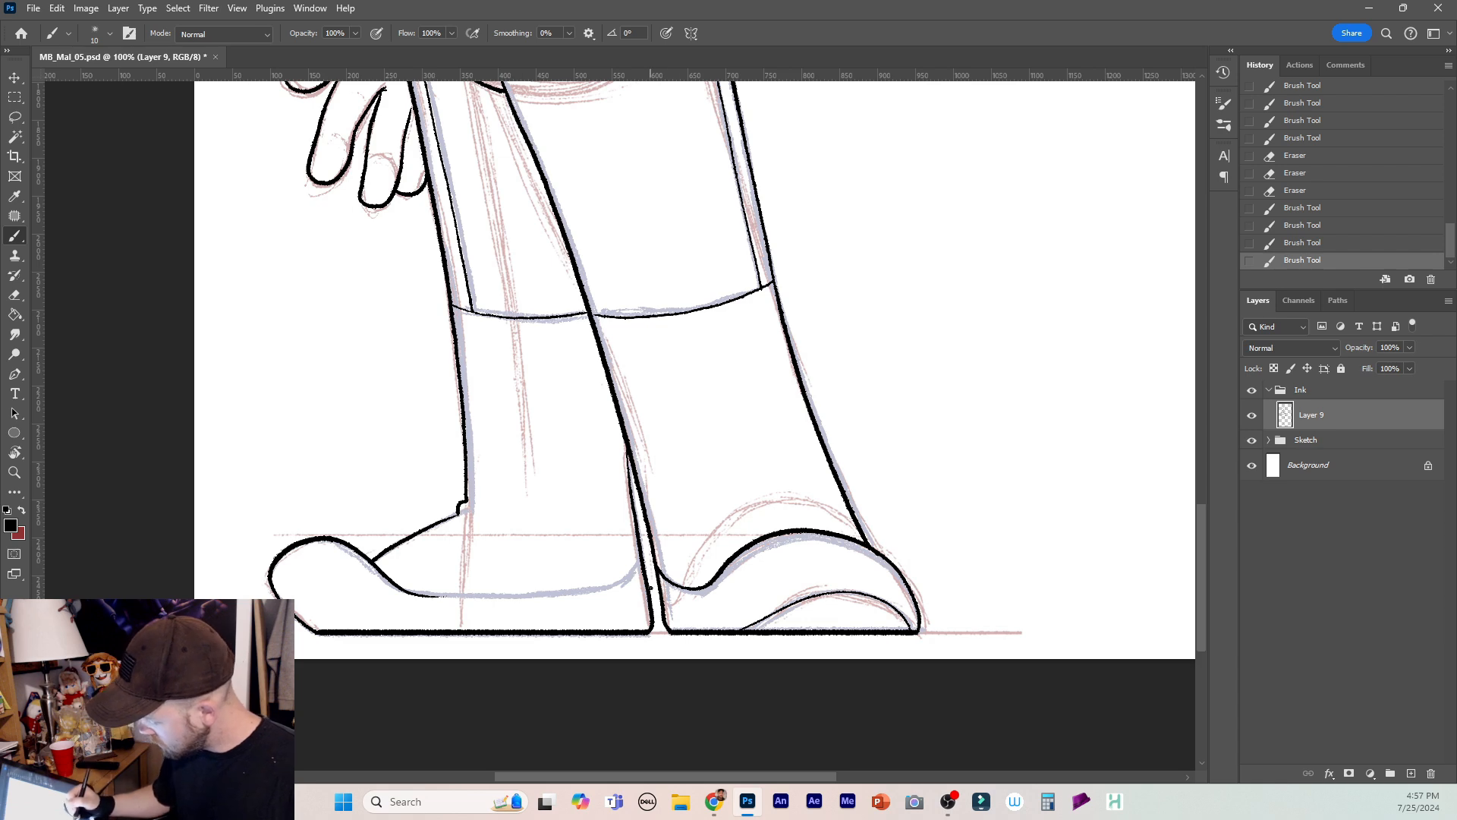
Ink a thin sole line inside the rear shoe, redoing it until it runs smoothly from the toe up to the heel.
{"action": "mouse_move", "coordinate": [643, 560]}
{"action": "left_mouse_down"}
{"action": "mouse_move", "coordinate": [619, 586]}
{"action": "mouse_move", "coordinate": [409, 594]}
{"action": "mouse_move", "coordinate": [544, 603]}
{"action": "left_mouse_up"}
{"action": "key", "text": "ctrl+z"}
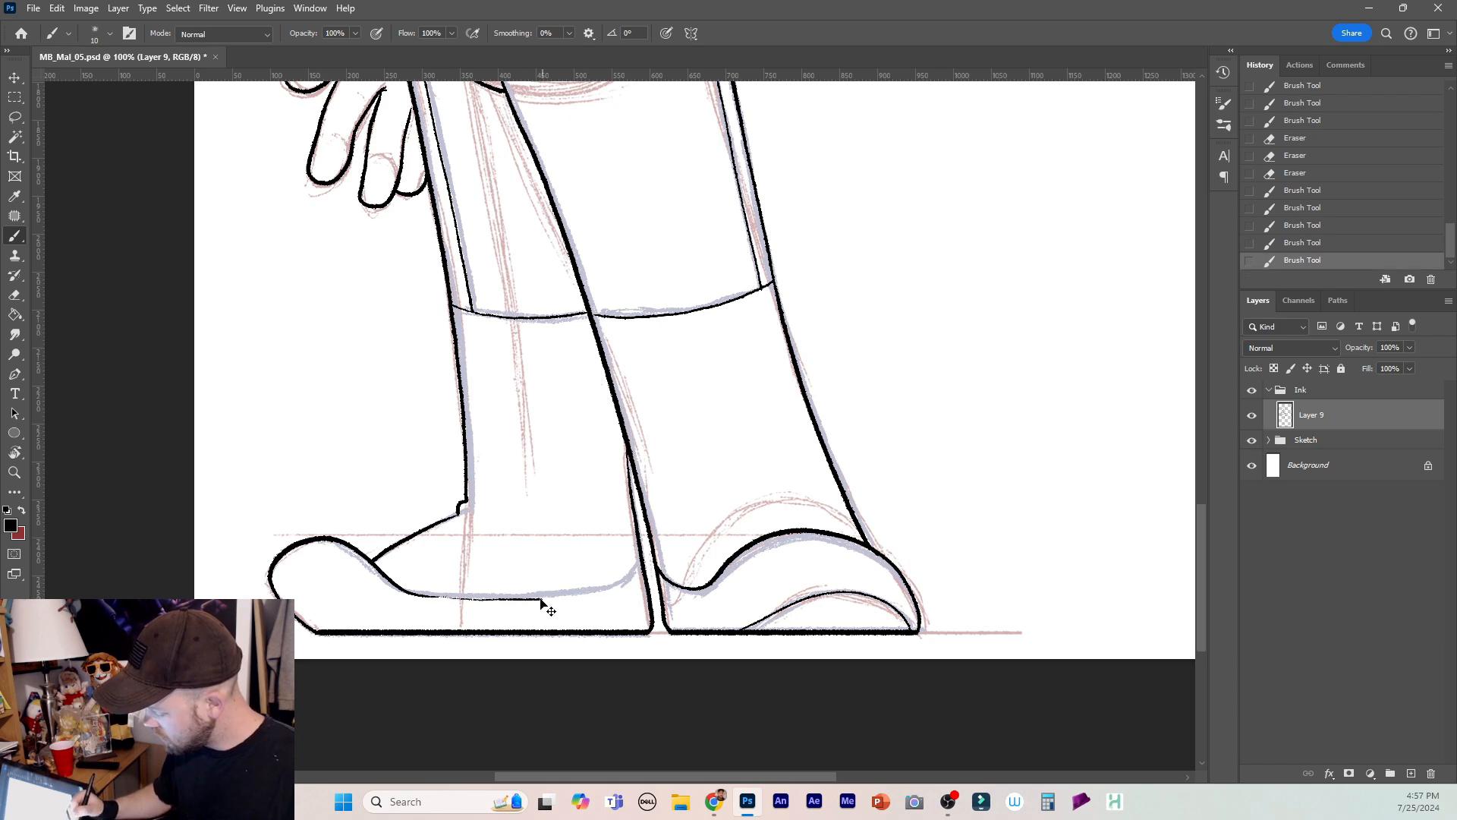
{"action": "key", "text": "ctrl+z"}
{"action": "mouse_move", "coordinate": [437, 597]}
{"action": "left_mouse_down"}
{"action": "mouse_move", "coordinate": [589, 594]}
{"action": "mouse_move", "coordinate": [649, 548]}
{"action": "mouse_move", "coordinate": [607, 589]}
{"action": "mouse_move", "coordinate": [410, 596]}
{"action": "left_mouse_up"}
{"action": "key", "text": "ctrl+z"}
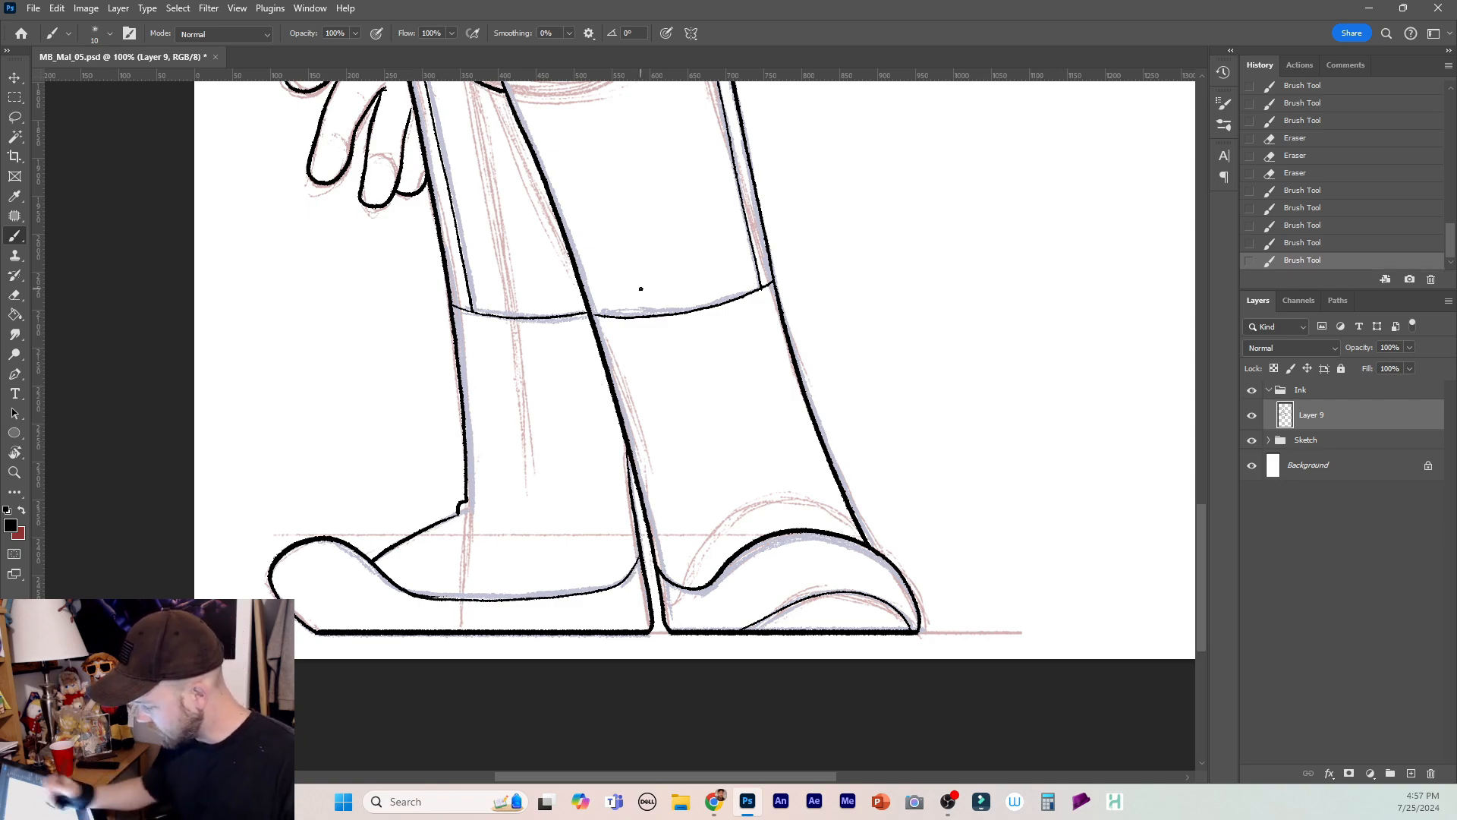
Save the document and rename the inked layer in the Ink group as Base.
{"action": "left_click_drag", "start_coordinate": [1214, 544], "coordinate": [1204, 343]}
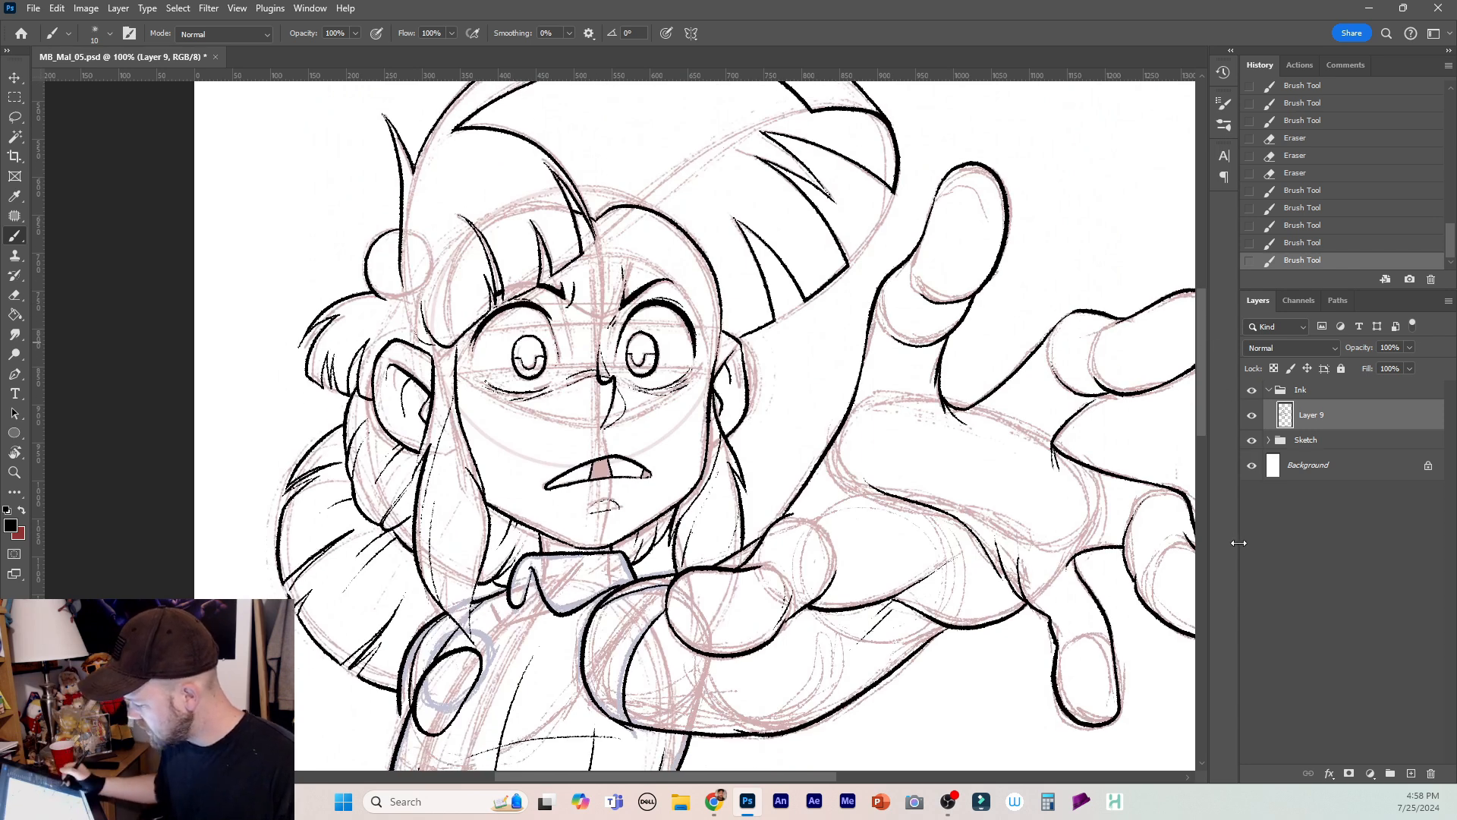
{"action": "key", "text": "ctrl+minus"}
{"action": "key", "text": "ctrl+minus"}
{"action": "key", "text": "ctrl+minus"}
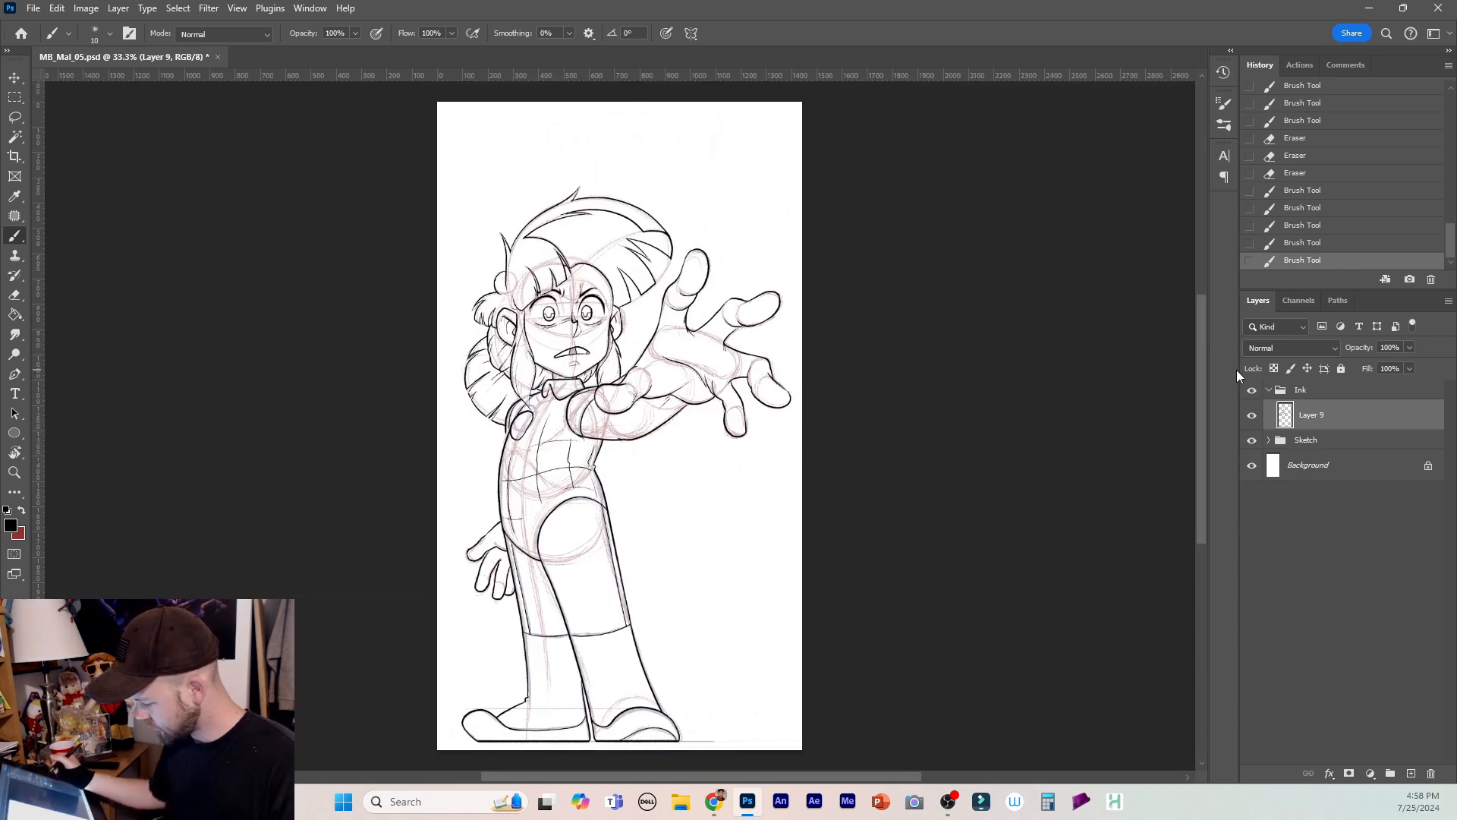
{"action": "key", "text": "ctrl+plus"}
{"action": "key", "text": "ctrl+s"}
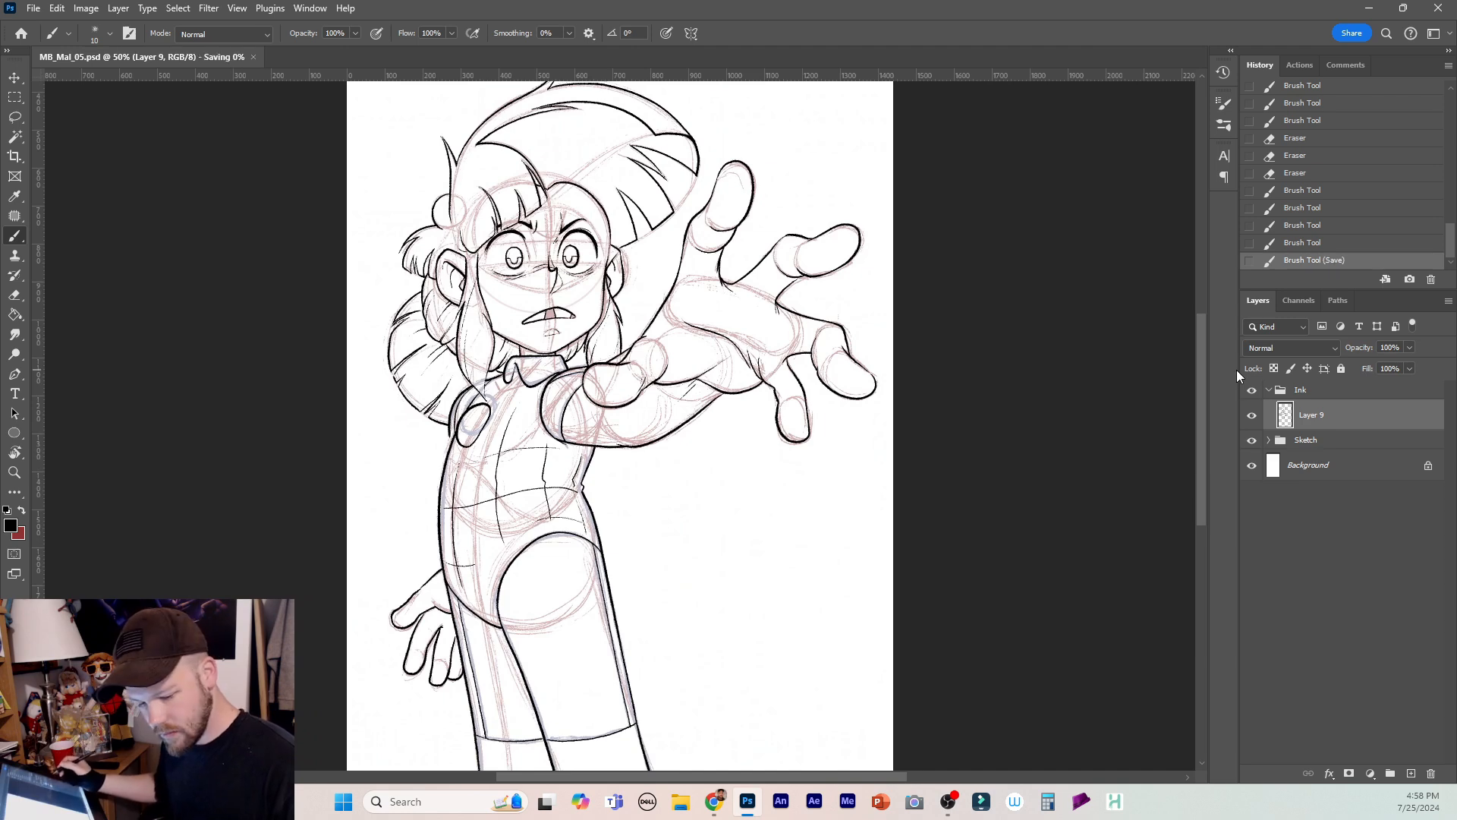
{"action": "double_click", "coordinate": [1313, 416]}
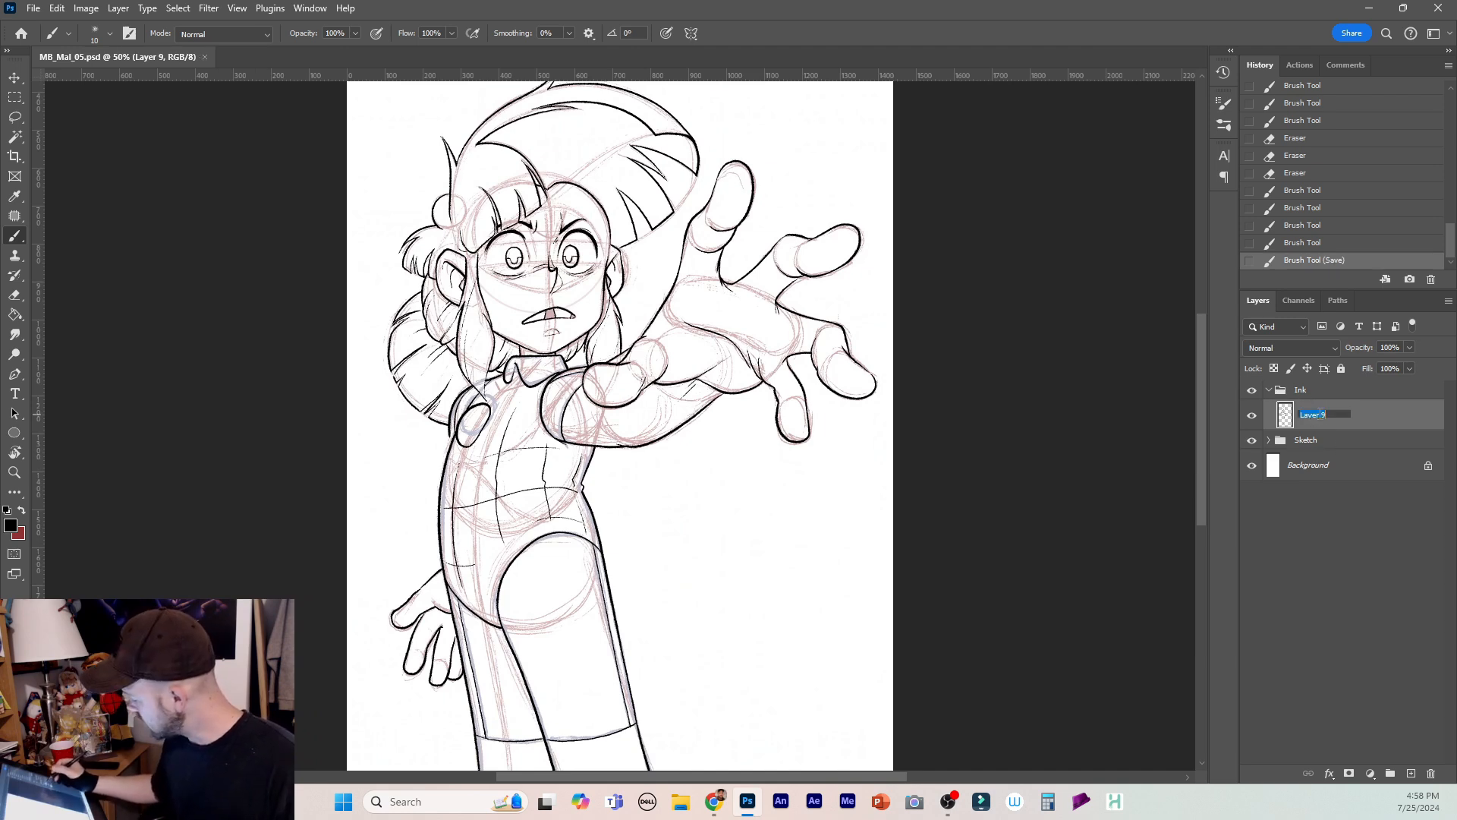
{"action": "type", "text": "Base"}
{"action": "key", "text": "Return"}
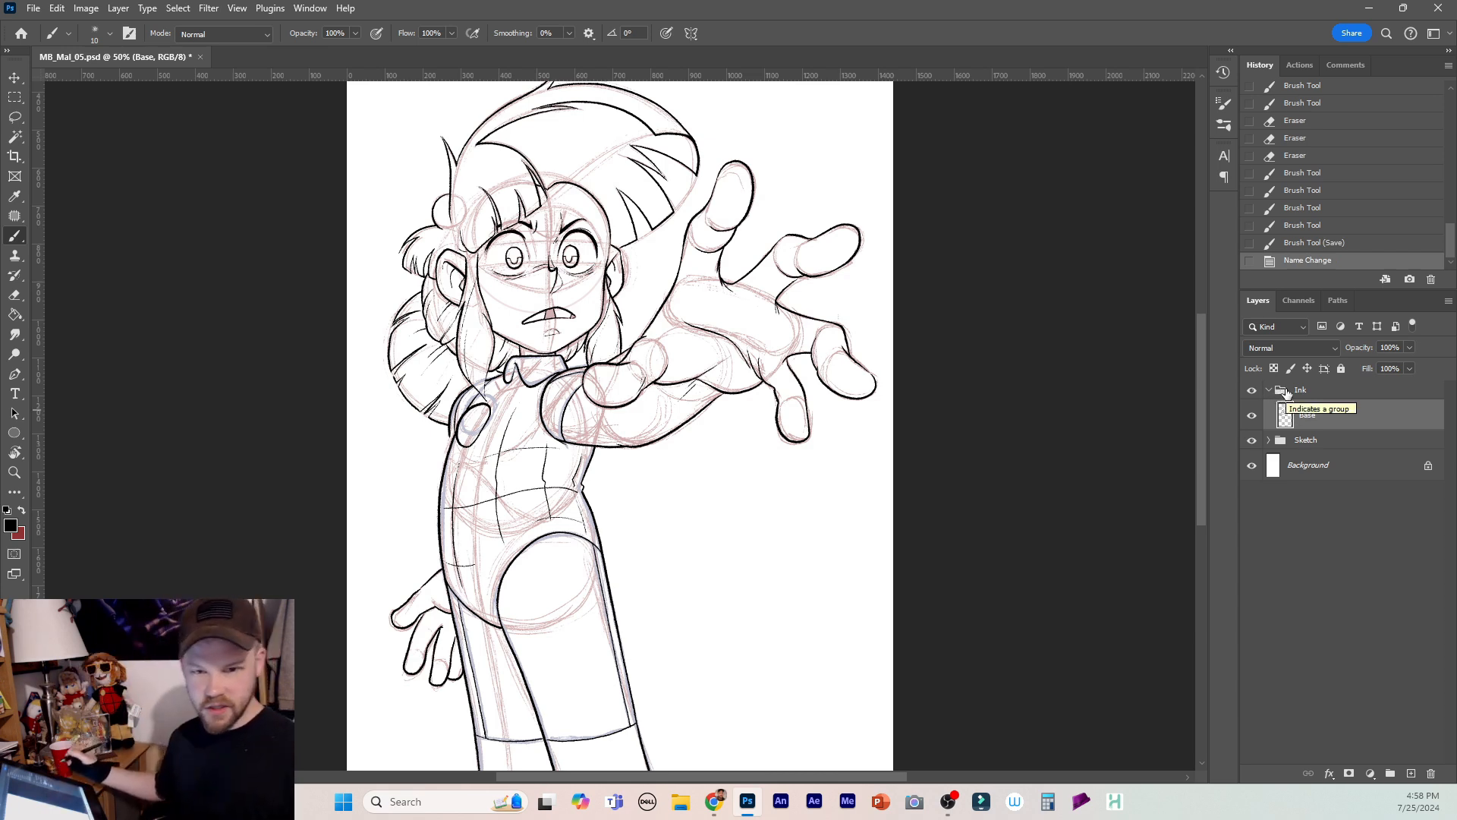
Collapse the Ink group, add a new group directly above the Sketch group, and hide the Sketch group.
{"action": "left_click", "coordinate": [1268, 389]}
{"action": "left_click", "coordinate": [1313, 411]}
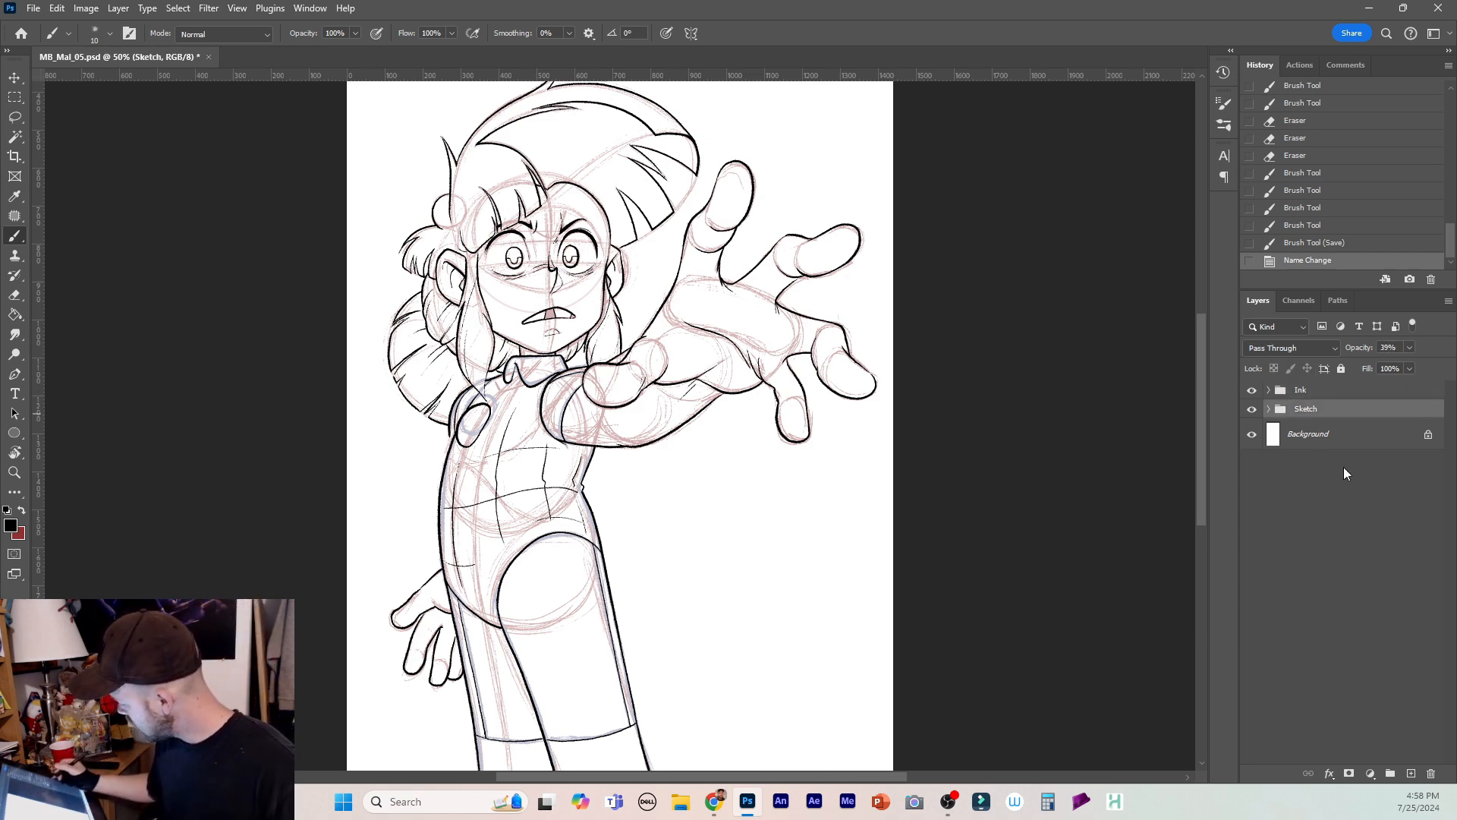
{"action": "left_click", "coordinate": [1390, 771]}
{"action": "left_click", "coordinate": [1251, 427]}
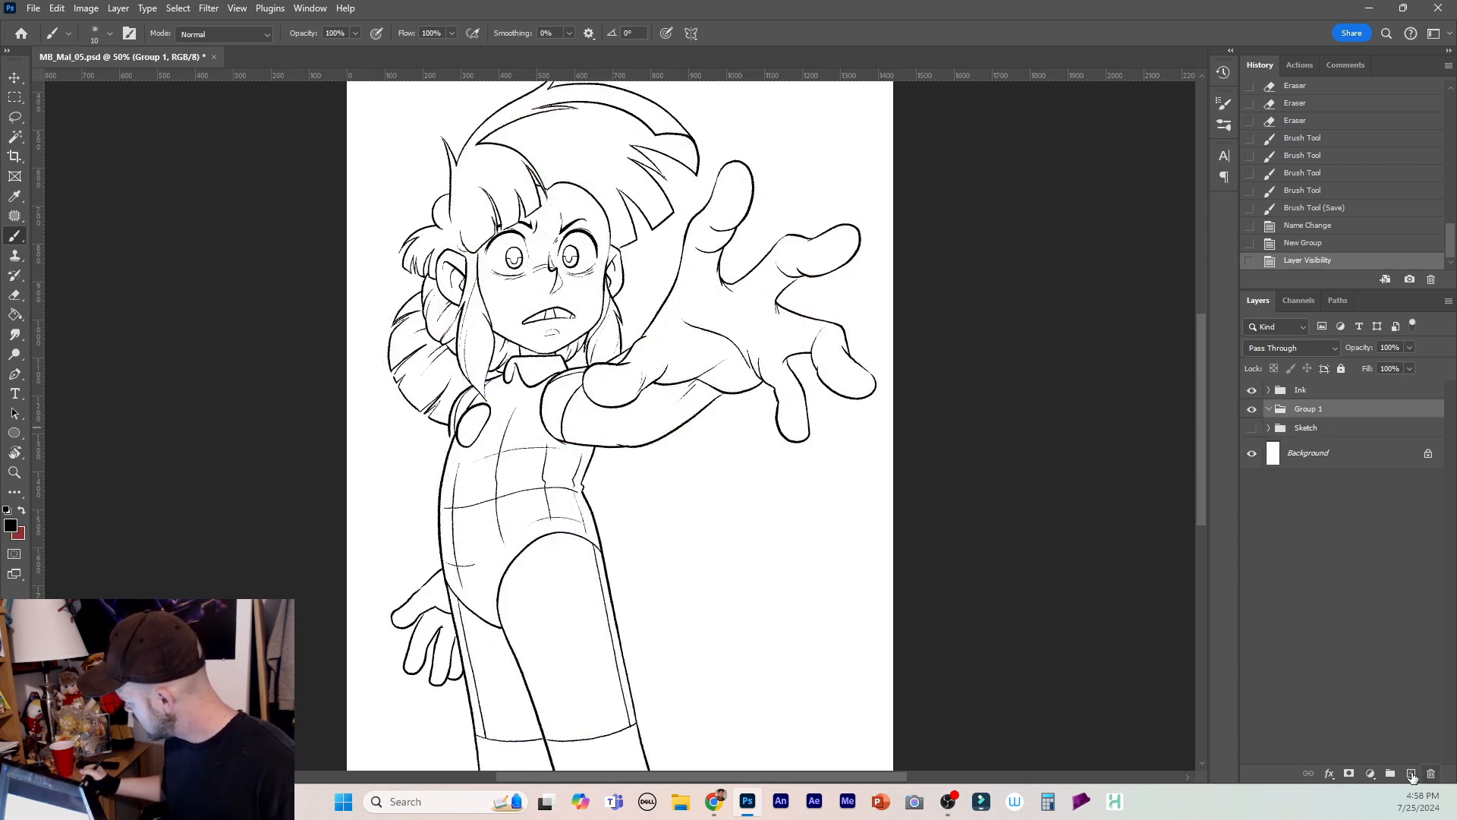
Add an empty layer inside the new group and rename the group as Color.
{"action": "left_click", "coordinate": [1411, 774]}
{"action": "double_click", "coordinate": [1309, 409]}
{"action": "type", "text": "C"}
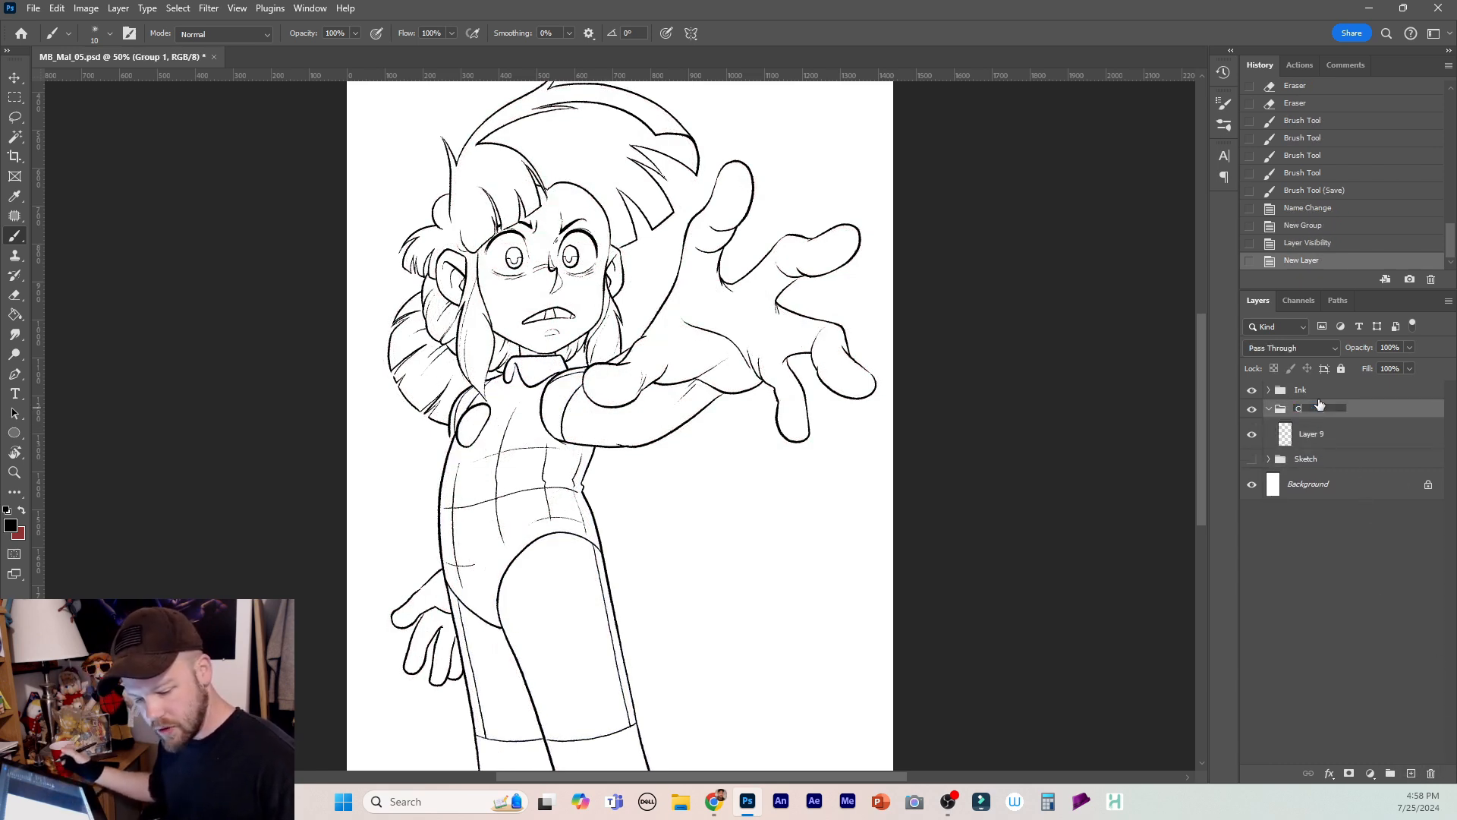
{"action": "type", "text": "olor"}
{"action": "key", "text": "Return"}
{"action": "left_click", "coordinate": [1318, 431]}
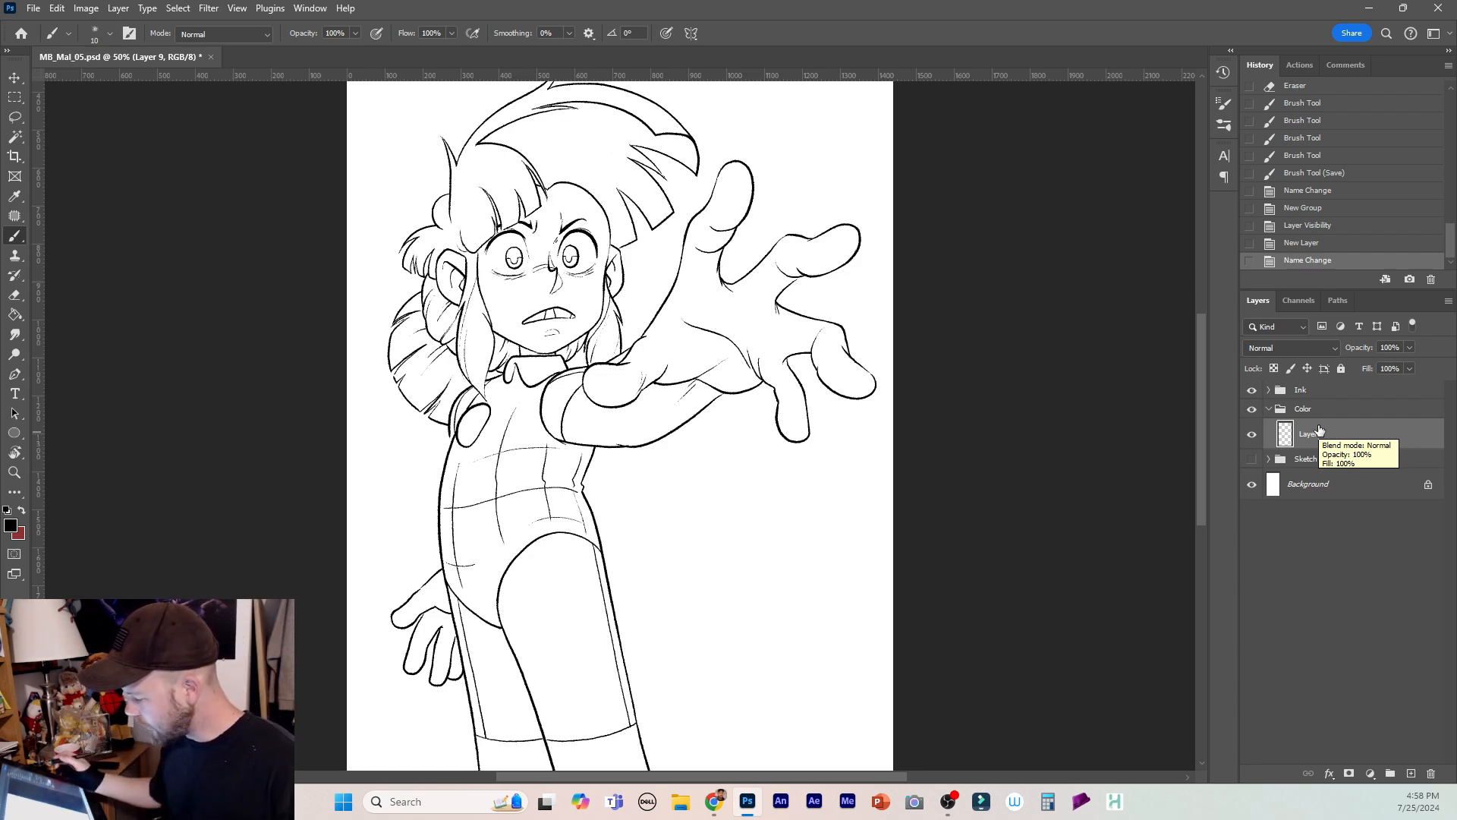
Touch up the line art around the fringe and eyebrows with small black strokes on the Base layer.
{"action": "left_click", "coordinate": [1268, 390]}
{"action": "left_click", "coordinate": [1302, 414]}
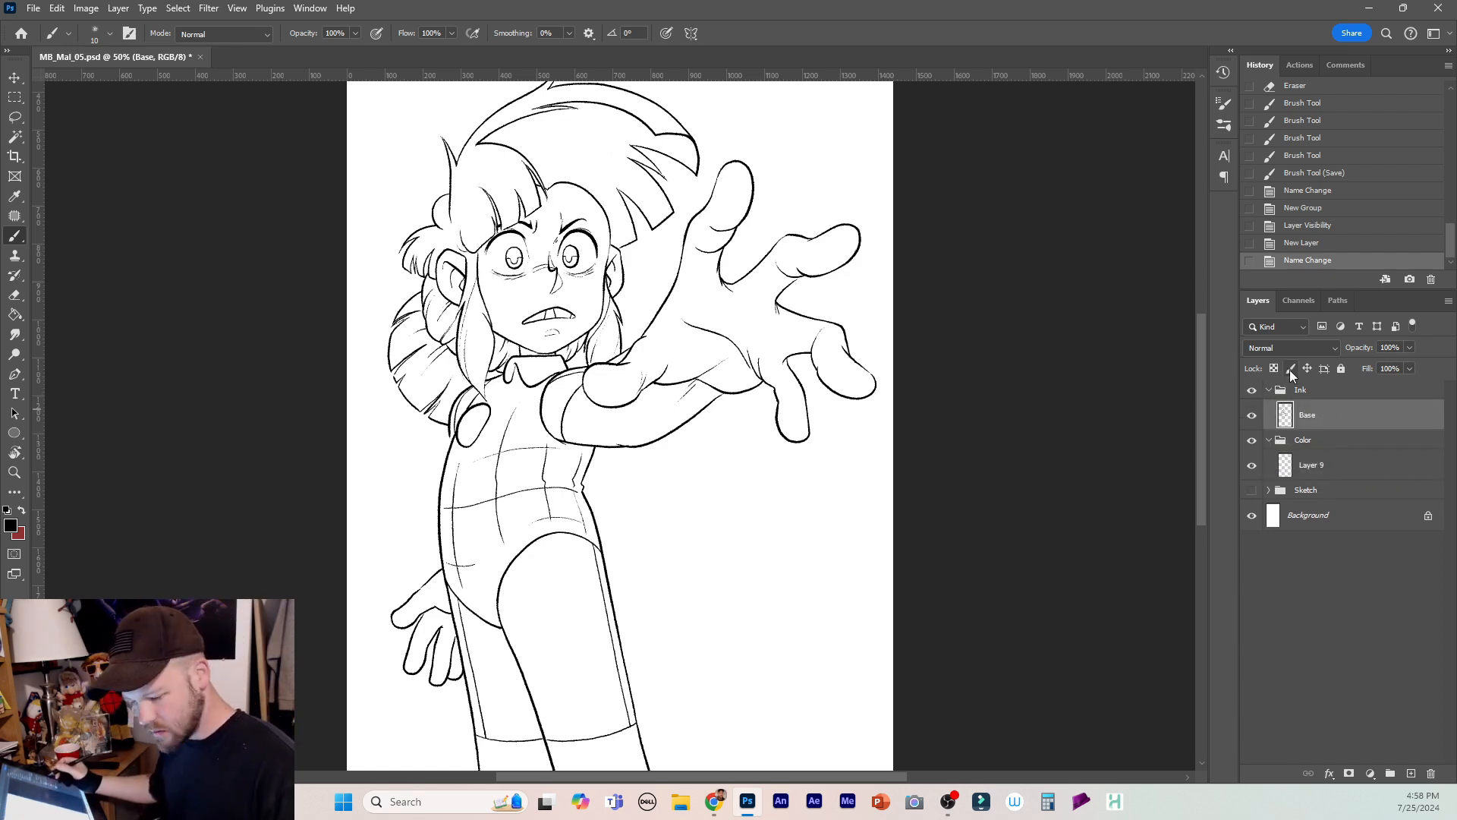
{"action": "key", "text": "ctrl+plus"}
{"action": "key", "text": "ctrl+plus"}
{"action": "left_click_drag", "start_coordinate": [1205, 404], "coordinate": [1204, 341]}
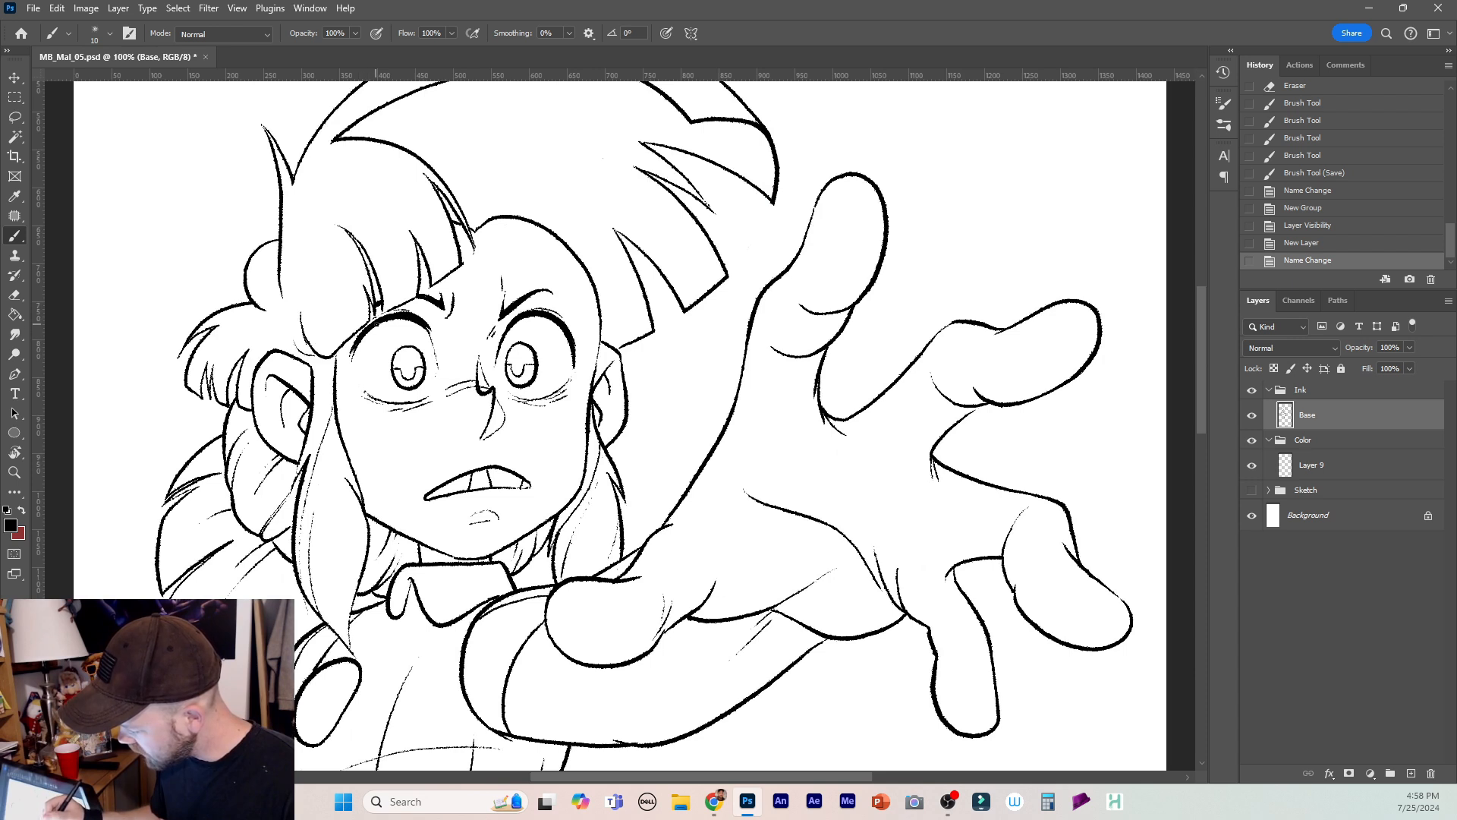
{"action": "left_click_drag", "start_coordinate": [377, 330], "coordinate": [368, 333]}
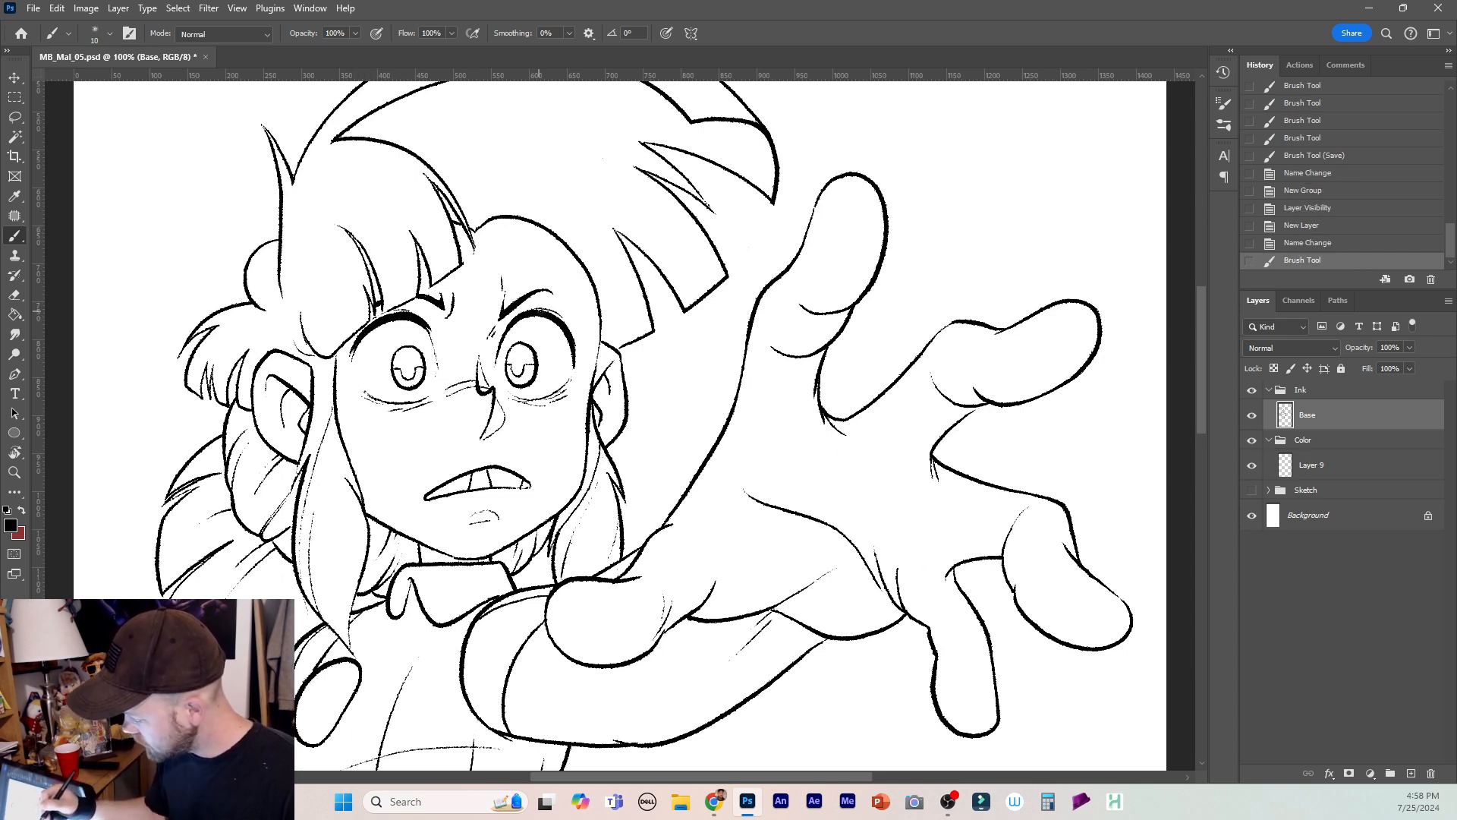
{"action": "mouse_move", "coordinate": [537, 311]}
{"action": "left_mouse_down"}
{"action": "mouse_move", "coordinate": [518, 312]}
{"action": "mouse_move", "coordinate": [535, 311]}
{"action": "left_mouse_up"}
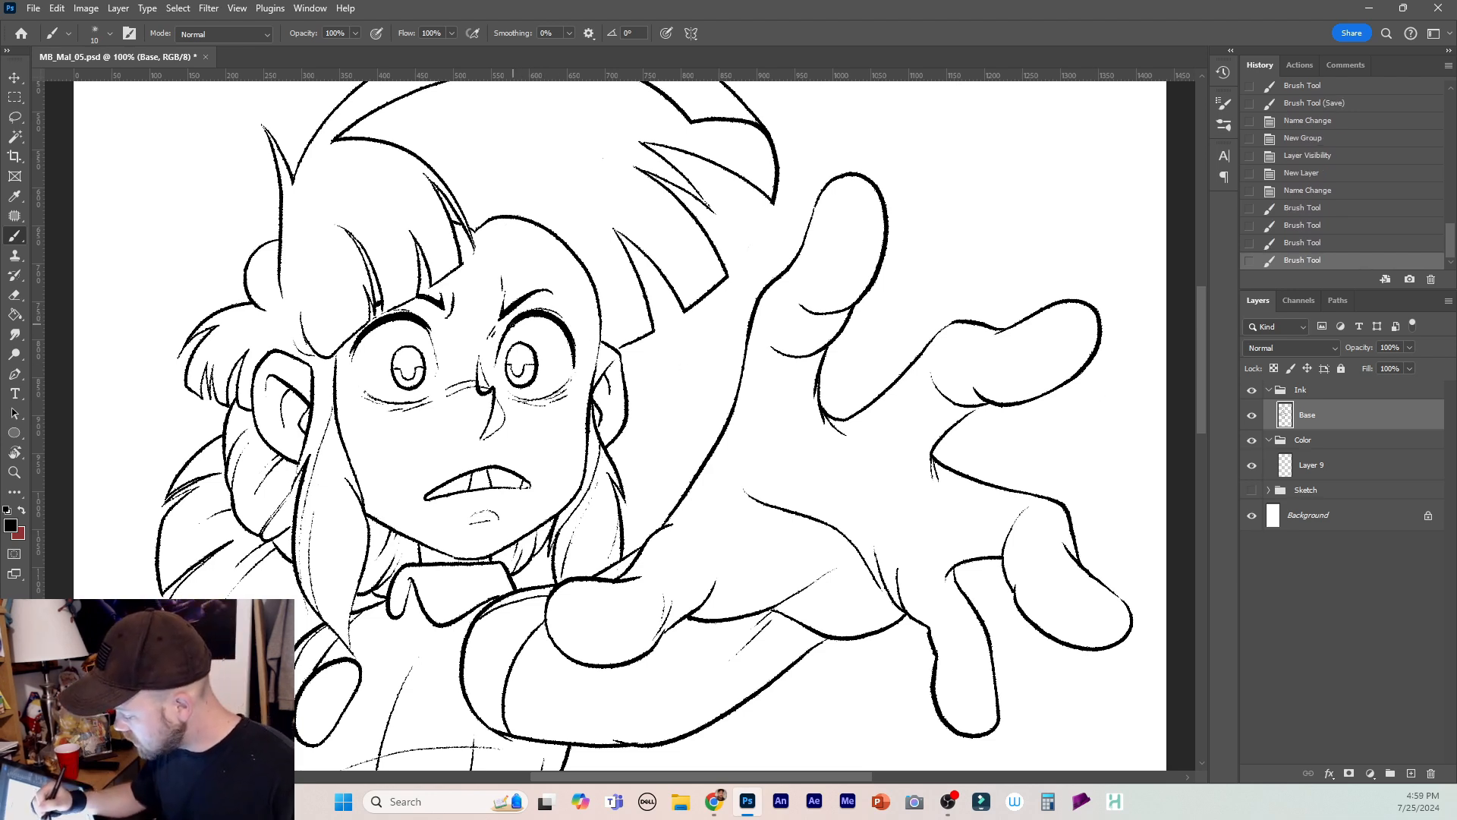
{"action": "left_click_drag", "start_coordinate": [505, 322], "coordinate": [515, 333]}
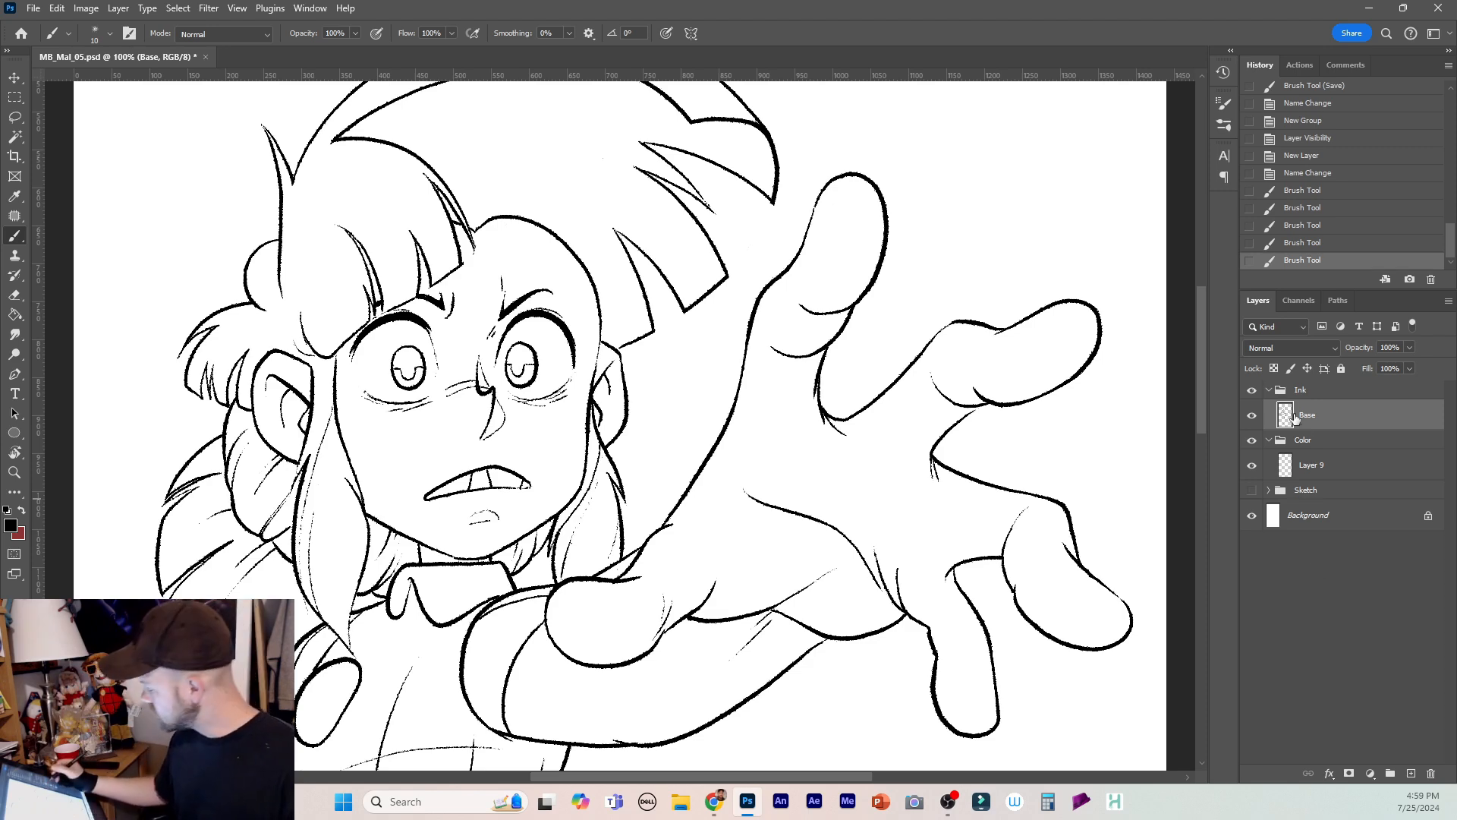
Collapse the Ink group and convert the locked Background into a regular layer with the default name Layer 0.
{"action": "left_click", "coordinate": [1268, 389]}
{"action": "left_click", "coordinate": [1311, 434]}
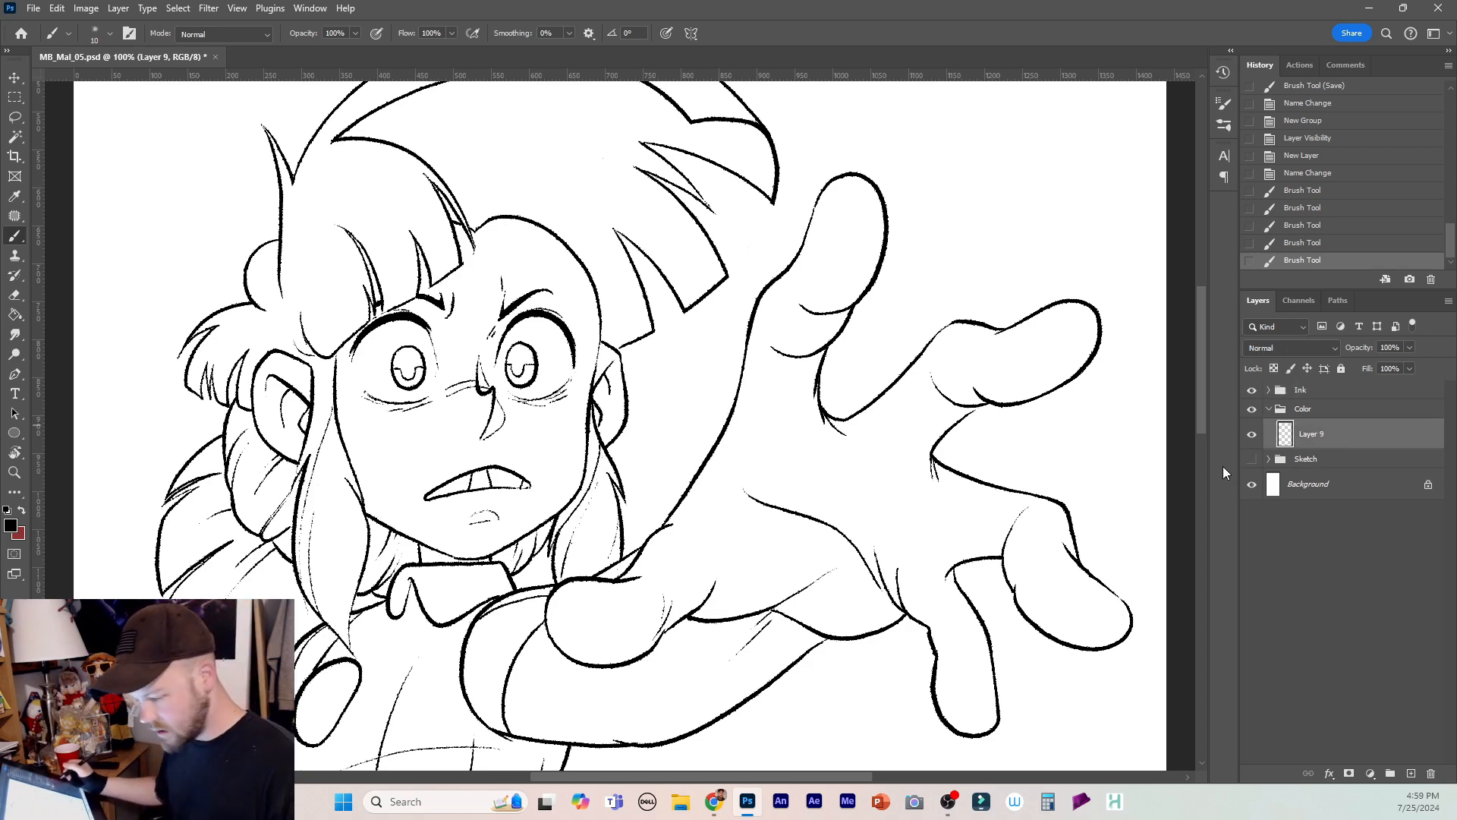
{"action": "key", "text": "ctrl+minus"}
{"action": "key", "text": "ctrl+minus"}
{"action": "key", "text": "ctrl+plus"}
{"action": "key", "text": "ctrl+plus"}
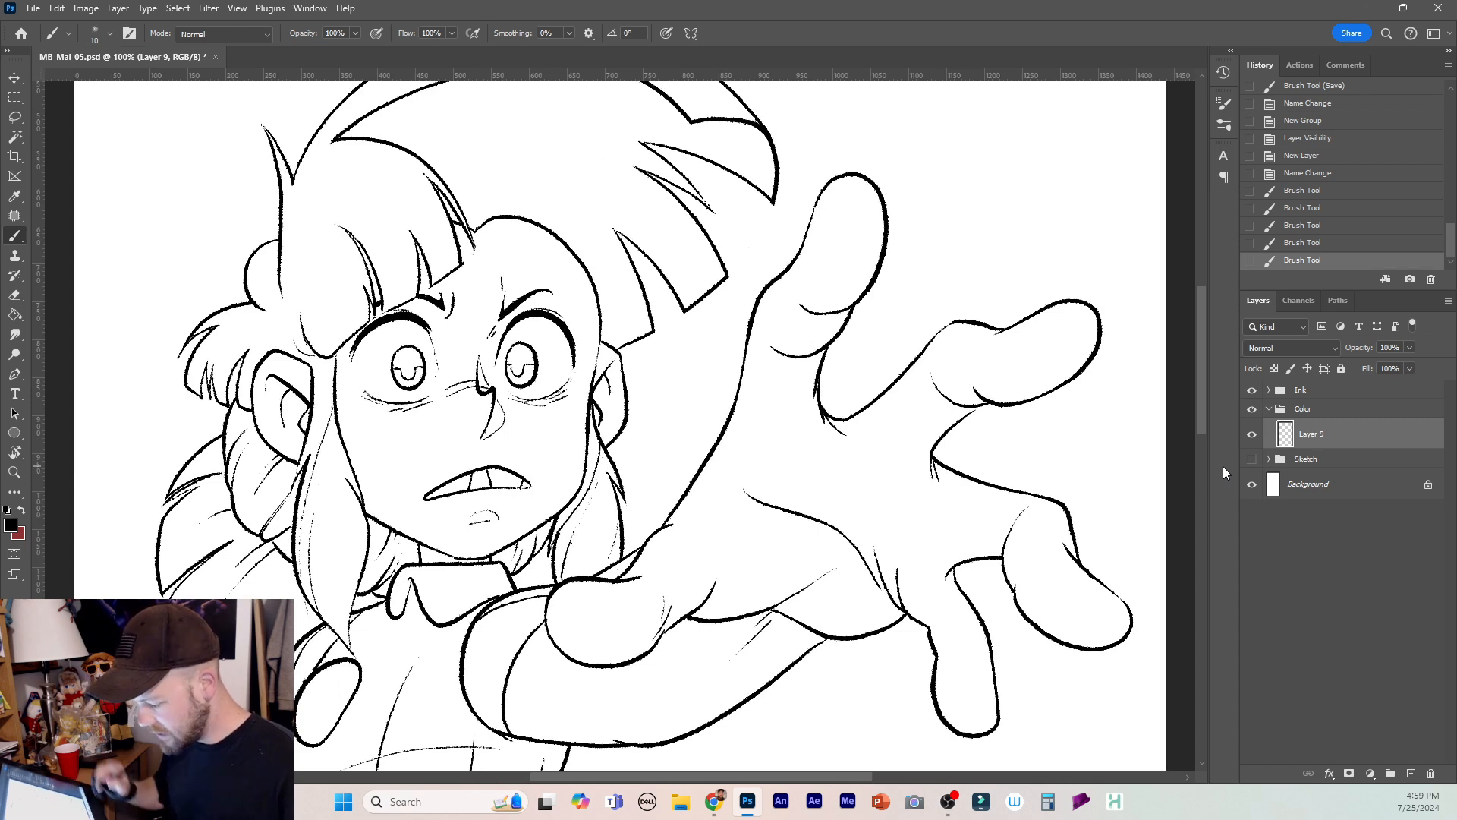
{"action": "double_click", "coordinate": [1366, 489]}
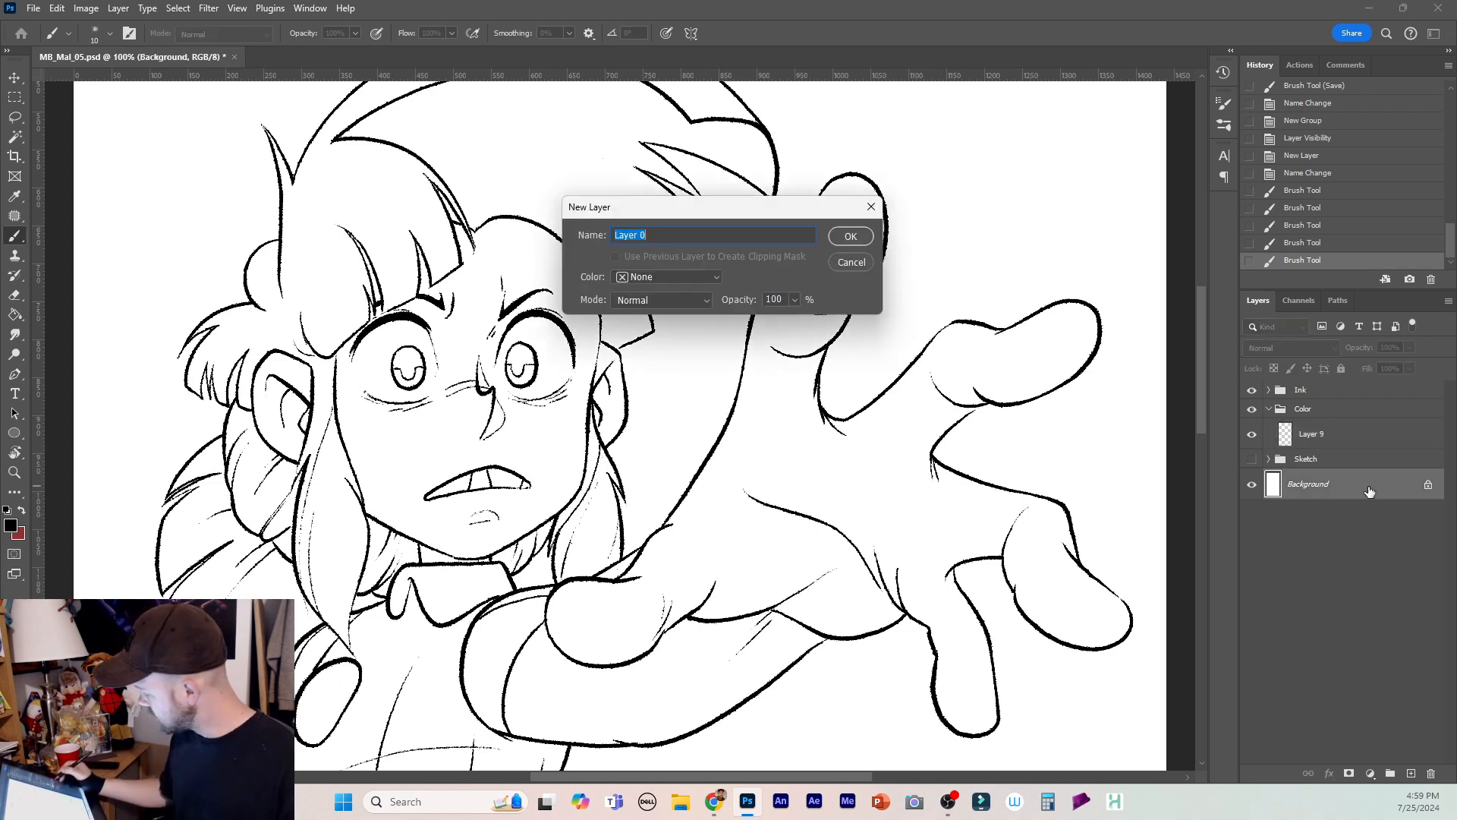
{"action": "key", "text": "Return"}
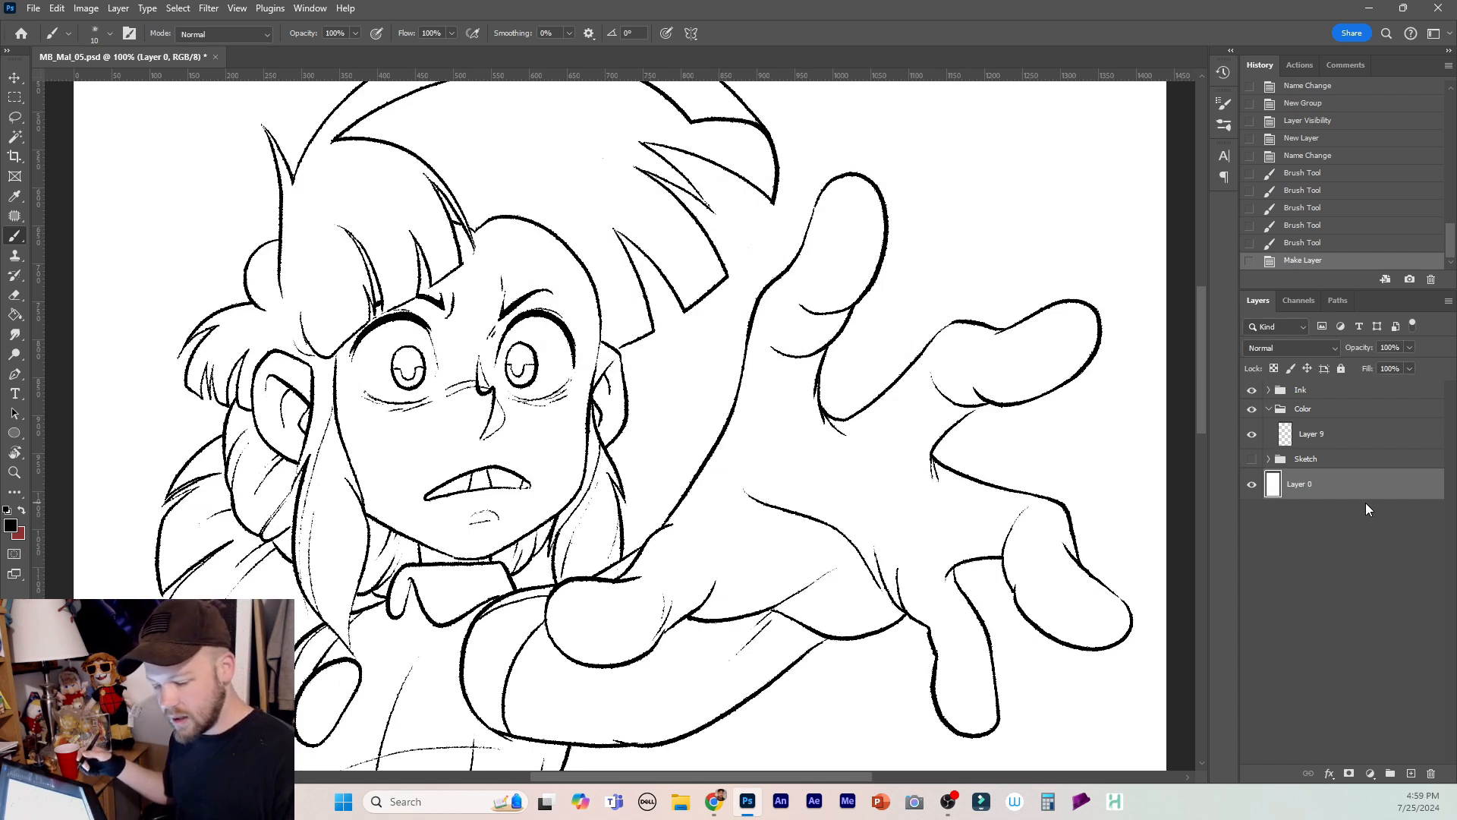
Darken the white backdrop layer to gray using Hue/Saturation with Lightness at -55.
{"action": "key", "text": "ctrl+u"}
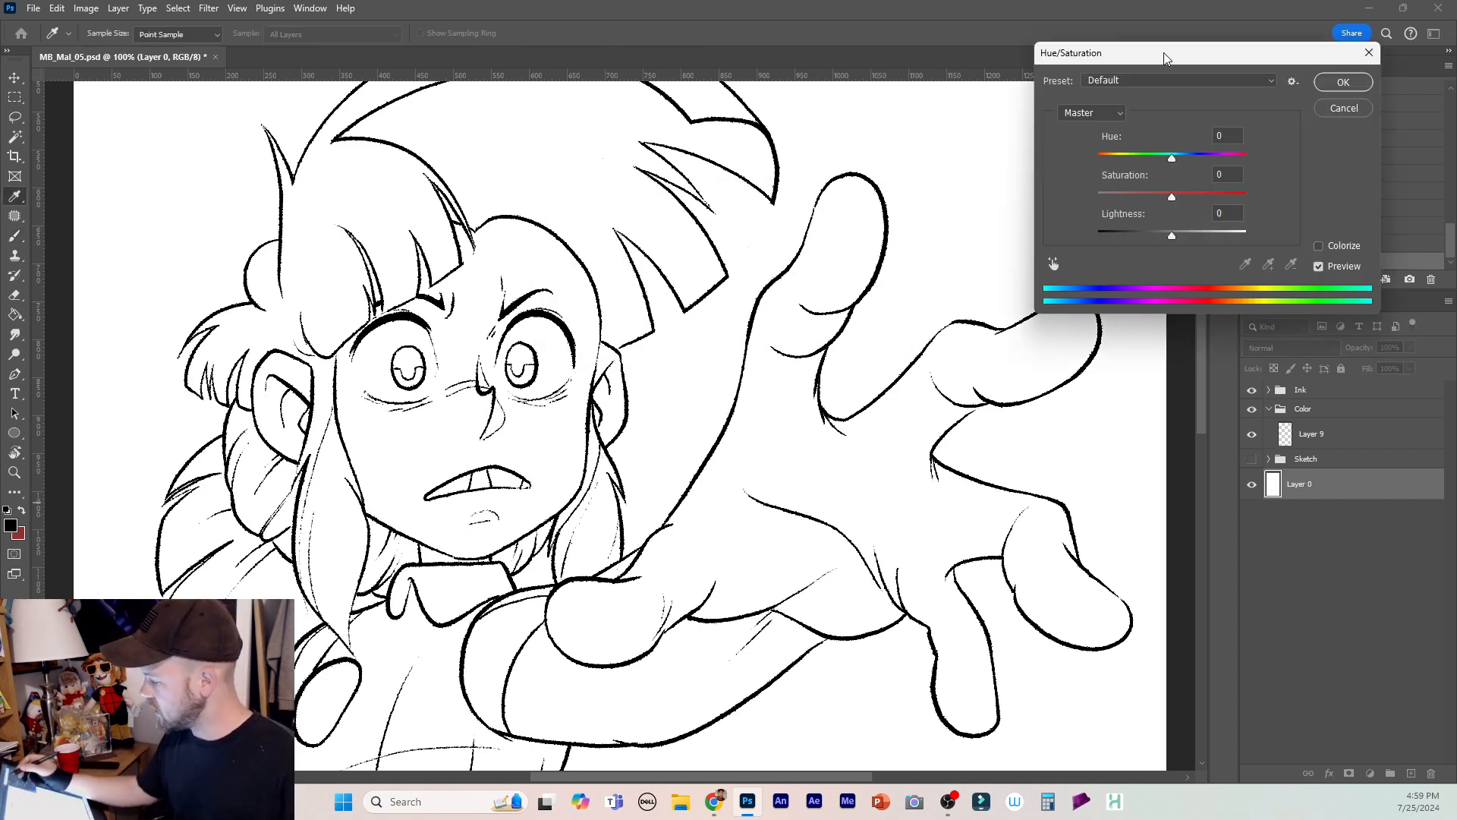
{"action": "left_click_drag", "start_coordinate": [1163, 52], "coordinate": [974, 226]}
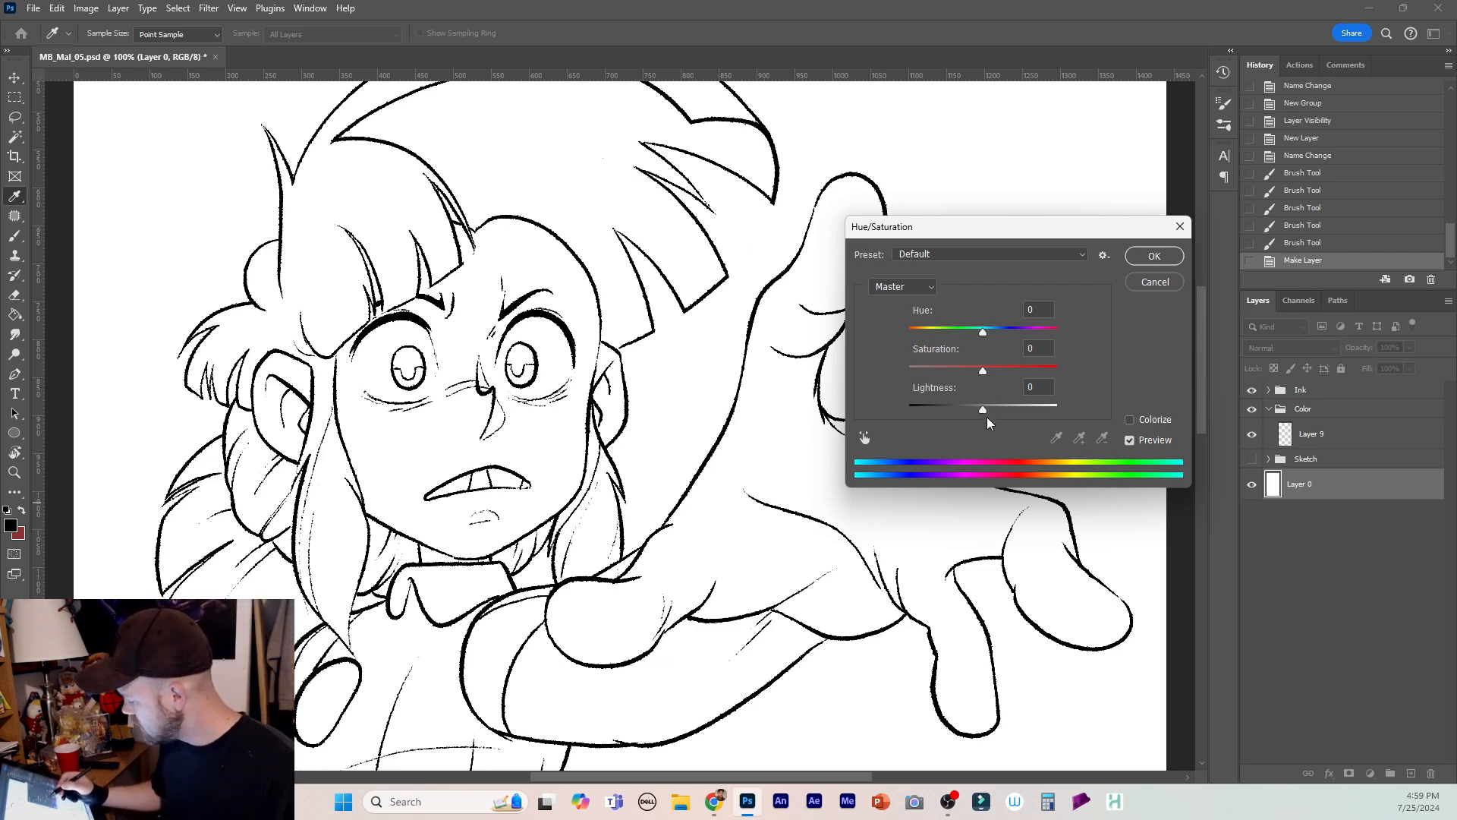
{"action": "left_click_drag", "start_coordinate": [984, 410], "coordinate": [944, 413]}
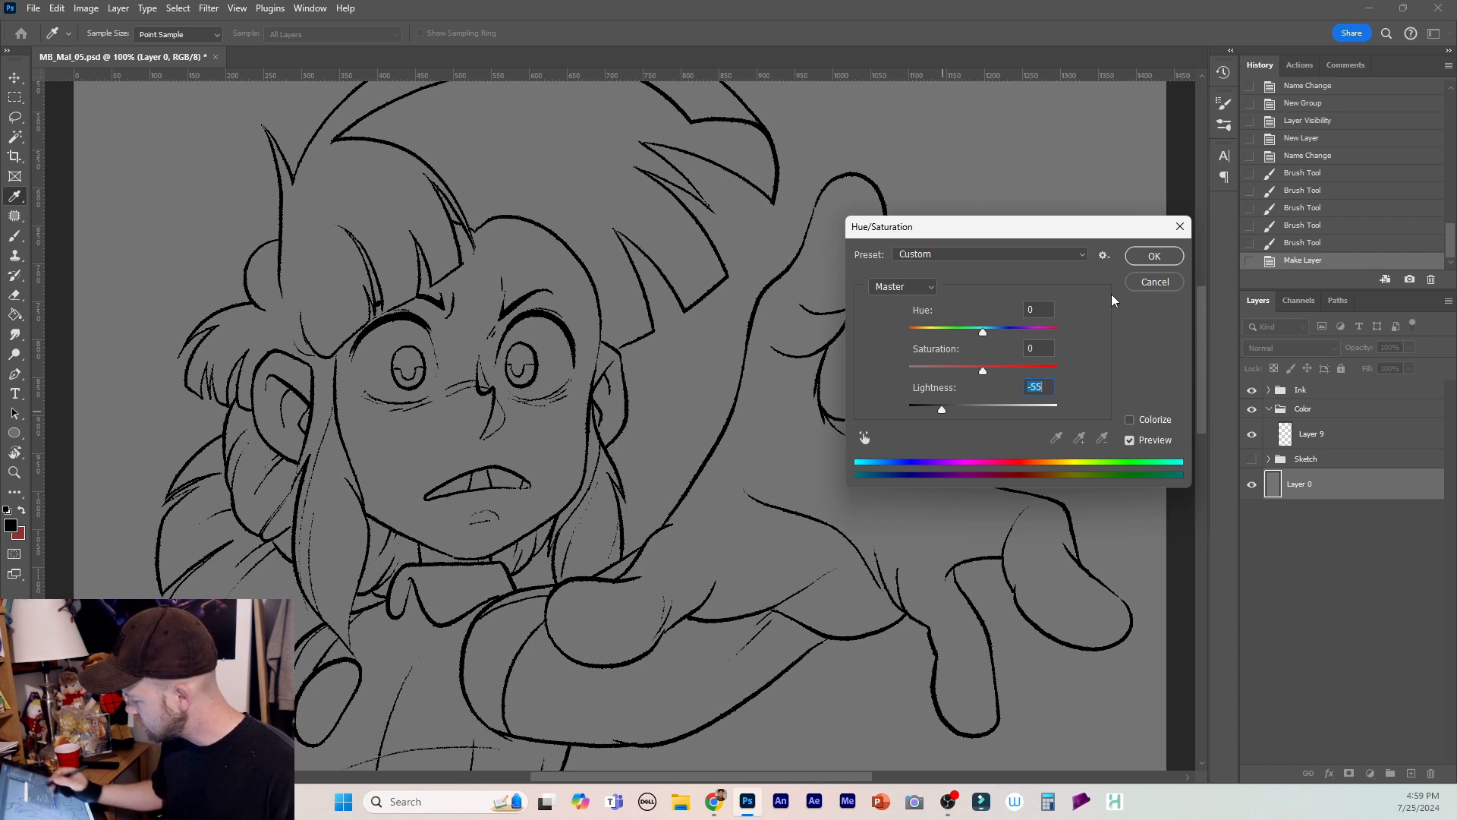
{"action": "left_click", "coordinate": [1147, 257]}
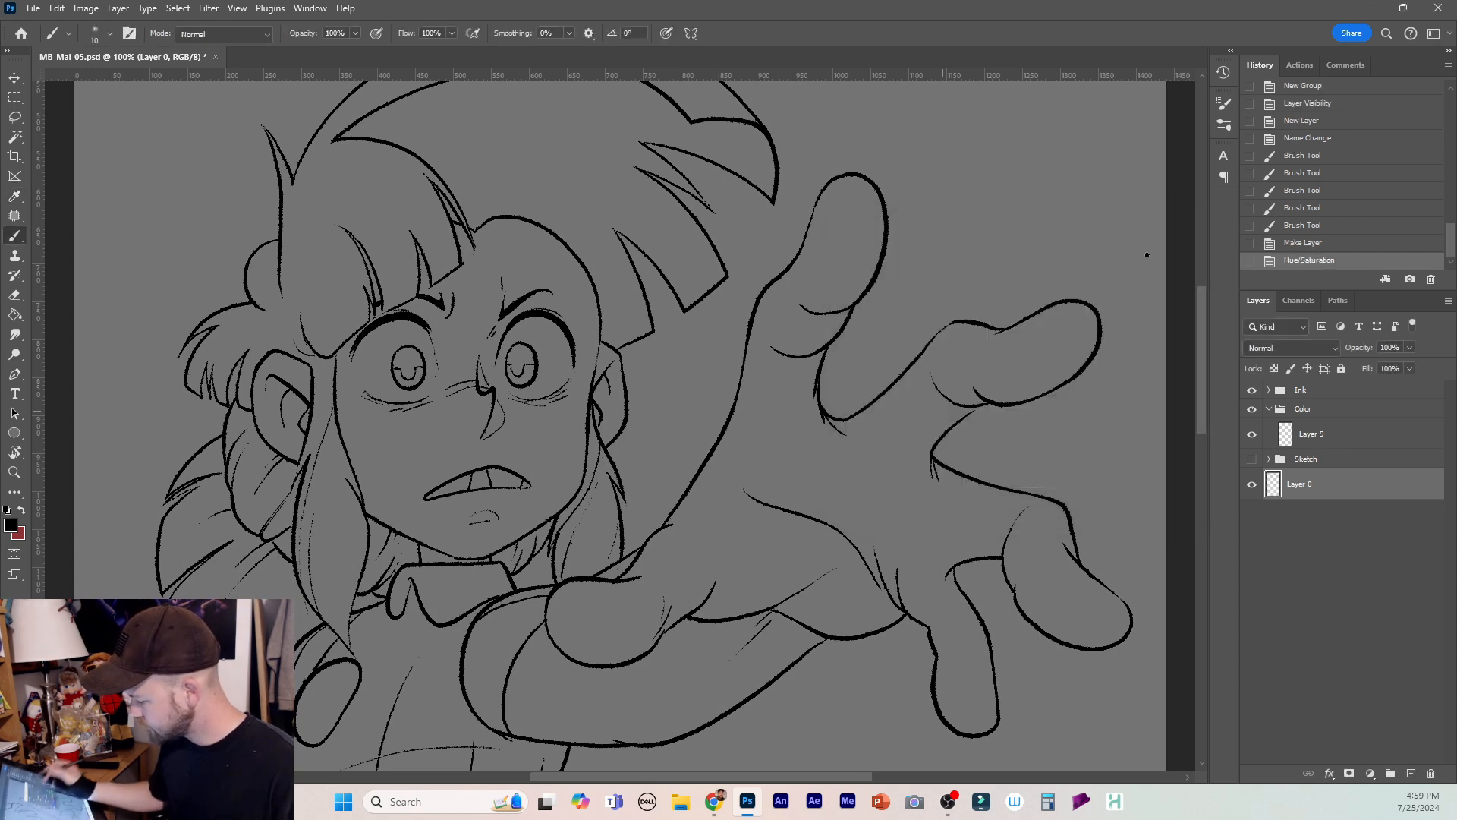
Open MB_ColorPalette_MainChar.psd from the 01_CharacterDesigns folder, sample Mallory's peach skin tone, and return to MB_Mal_05.psd with the Color group's layer active.
{"action": "left_click", "coordinate": [1328, 437]}
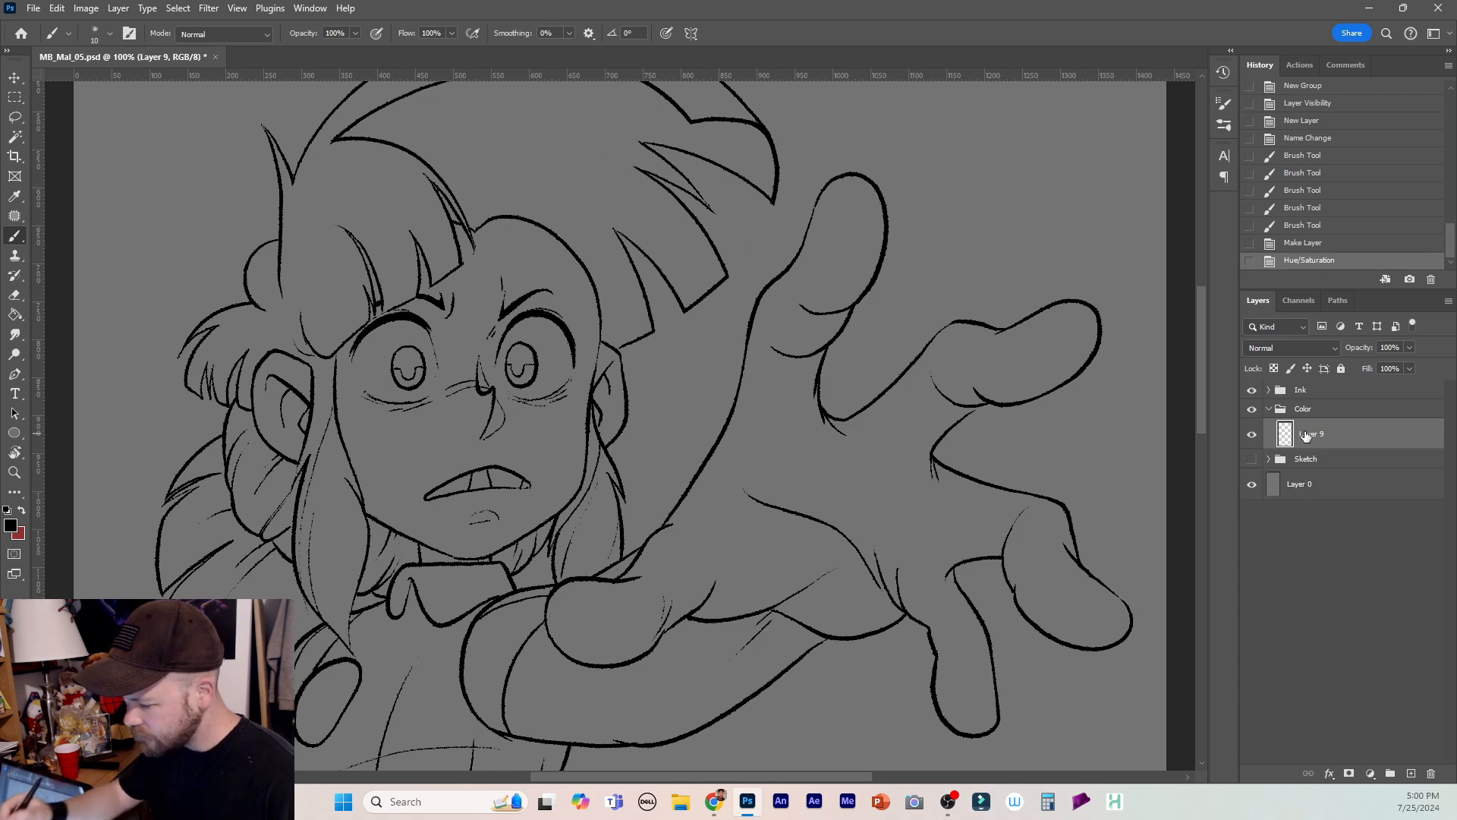
{"action": "left_click", "coordinate": [33, 9]}
{"action": "left_click", "coordinate": [47, 41]}
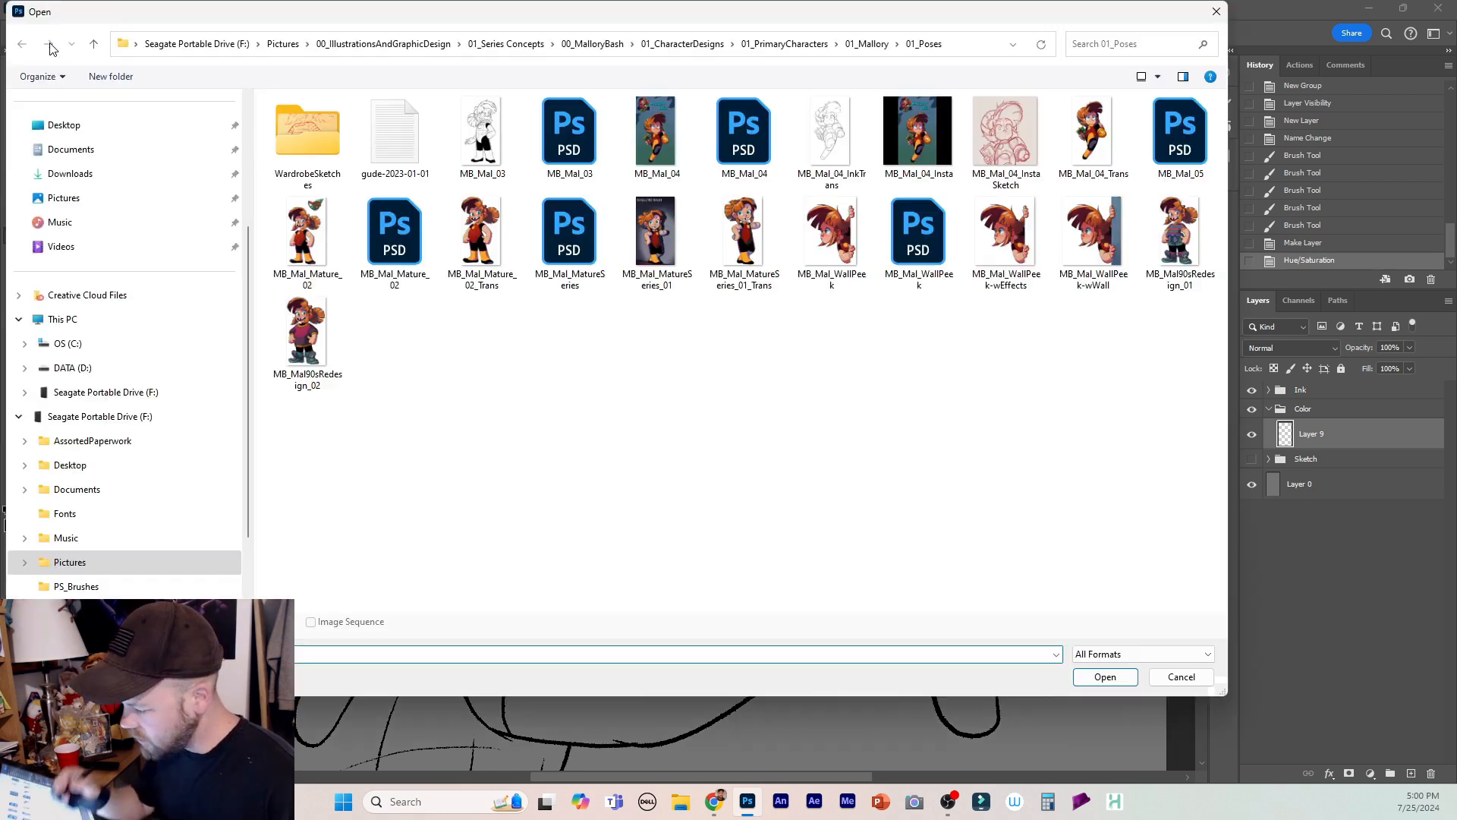
{"action": "left_click", "coordinate": [683, 43]}
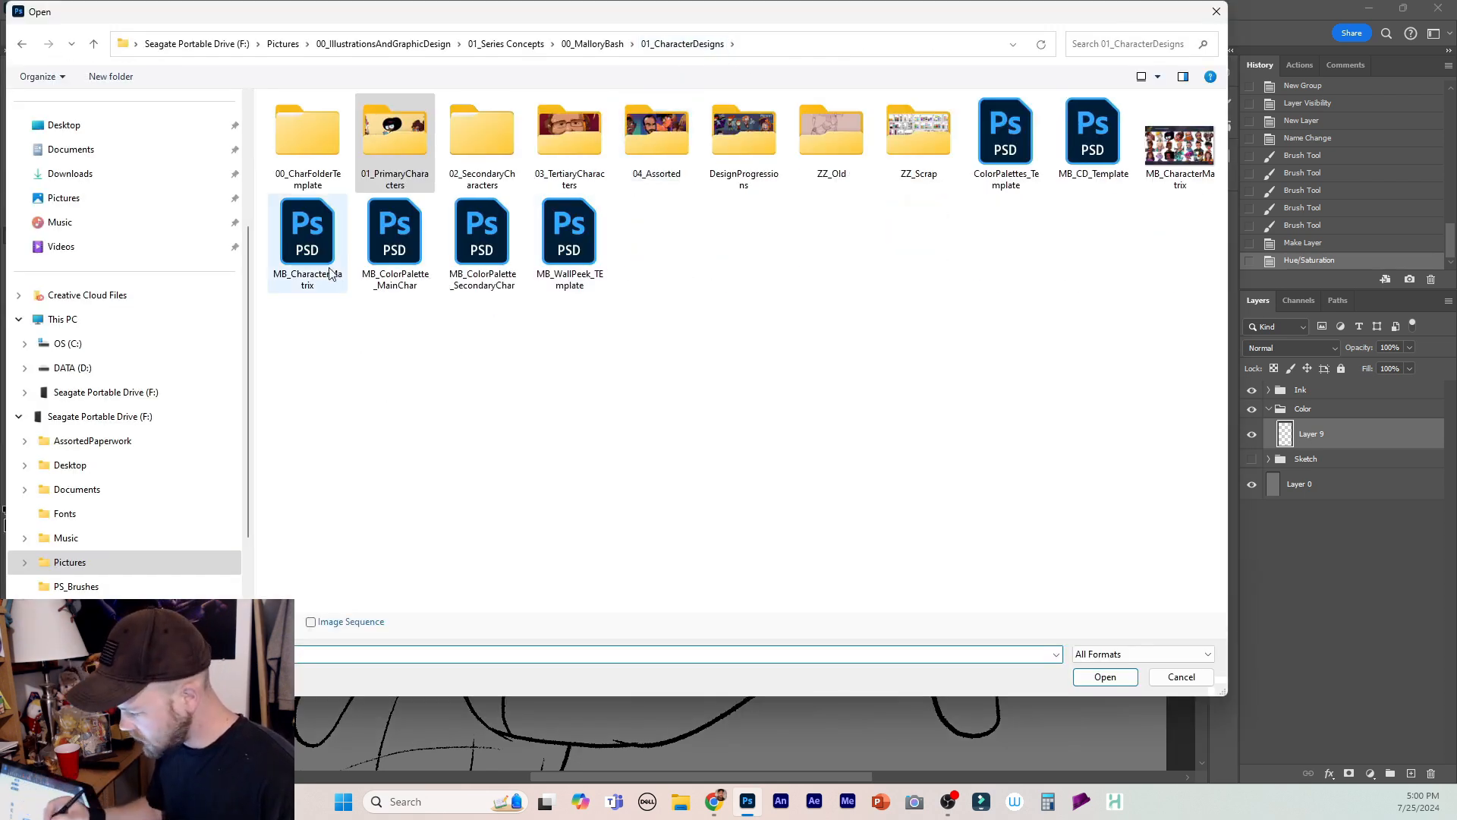
{"action": "double_click", "coordinate": [393, 262]}
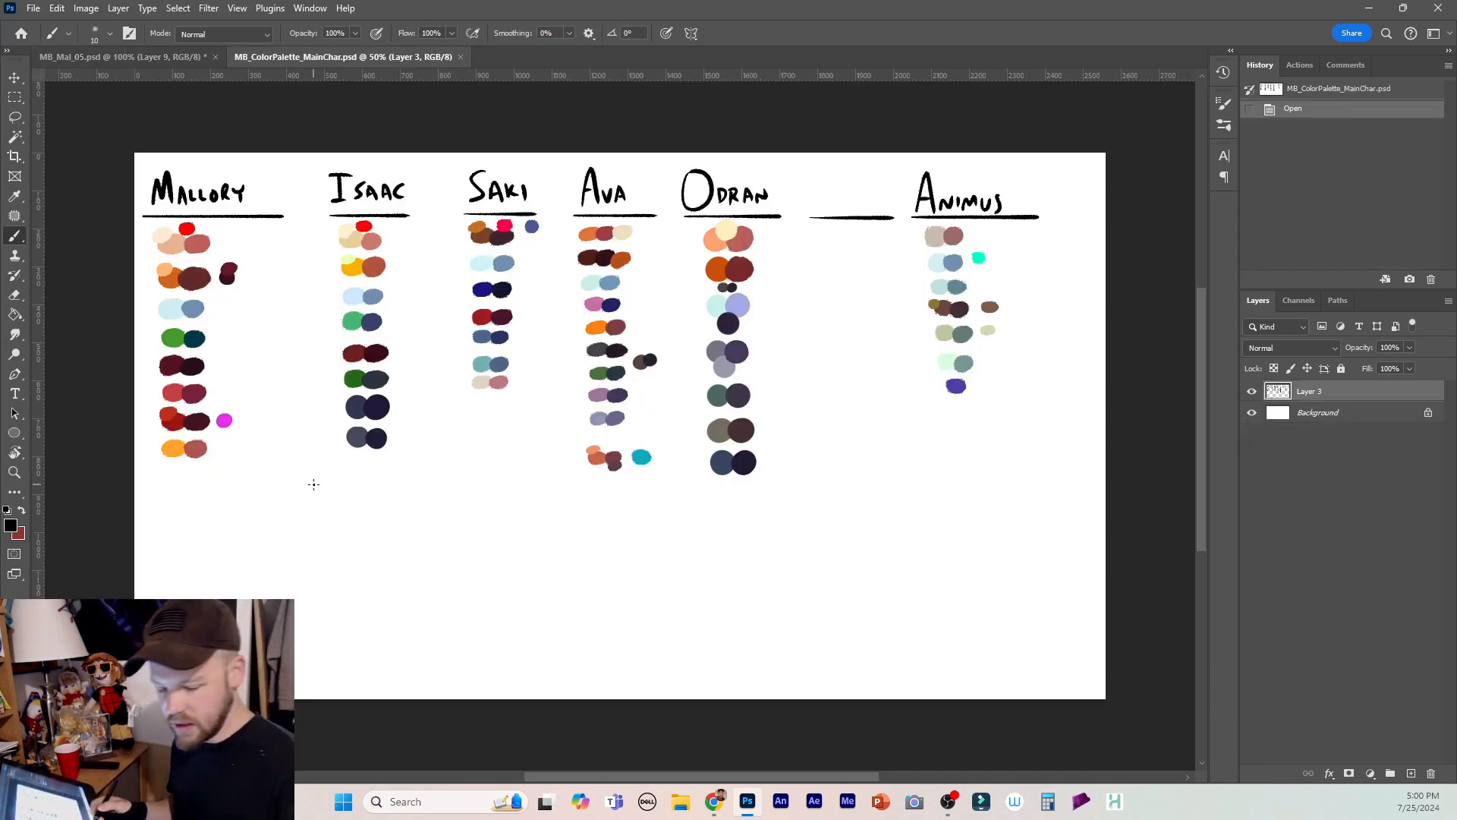
{"action": "key", "text": "i"}
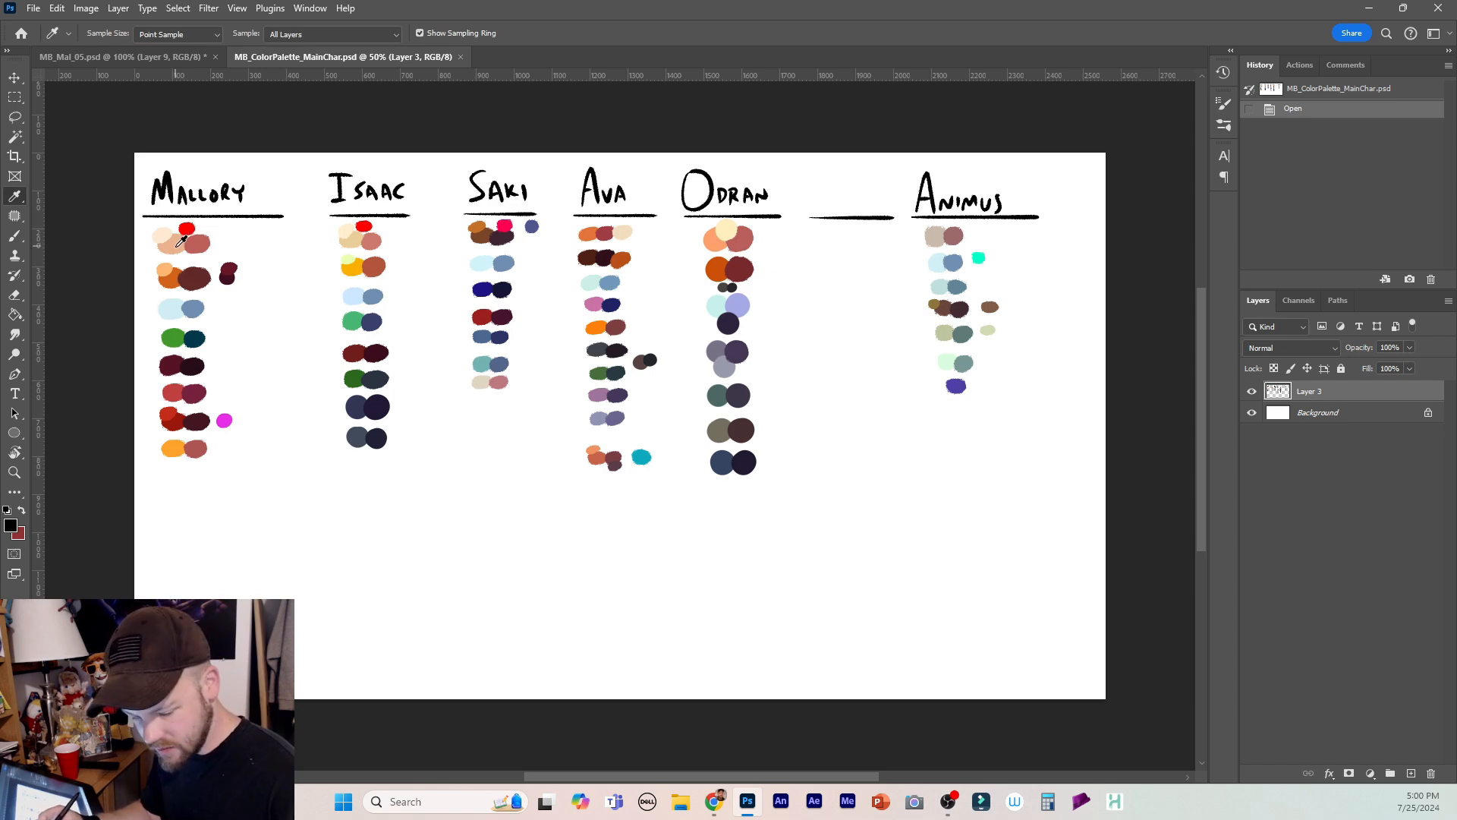
{"action": "left_click", "coordinate": [122, 57]}
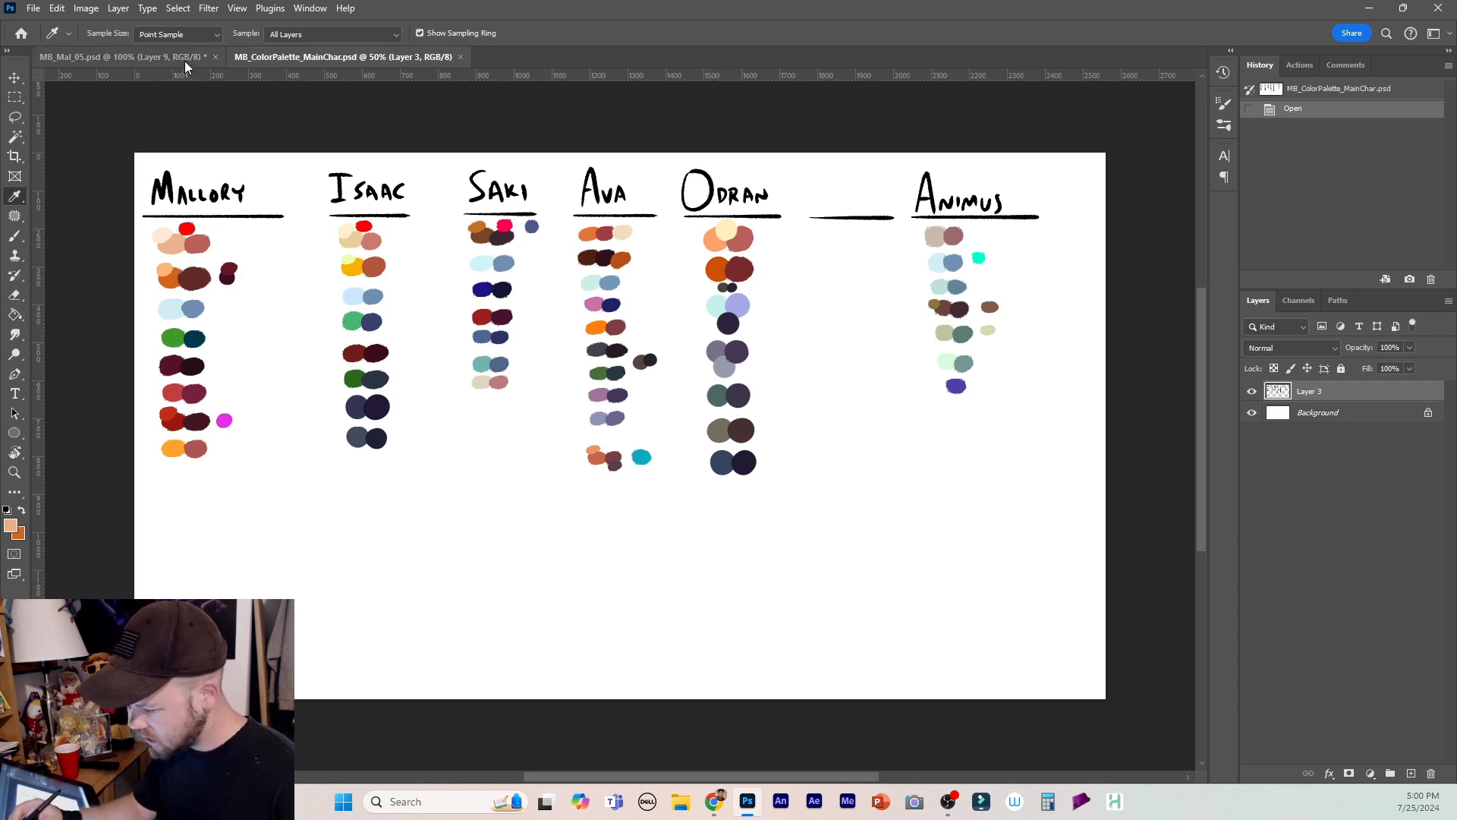
Choose the HardBrush_Standard brush, turn off its Shape Dynamics, and set its size to 30 px.
{"action": "key", "text": "b"}
{"action": "left_click", "coordinate": [110, 34]}
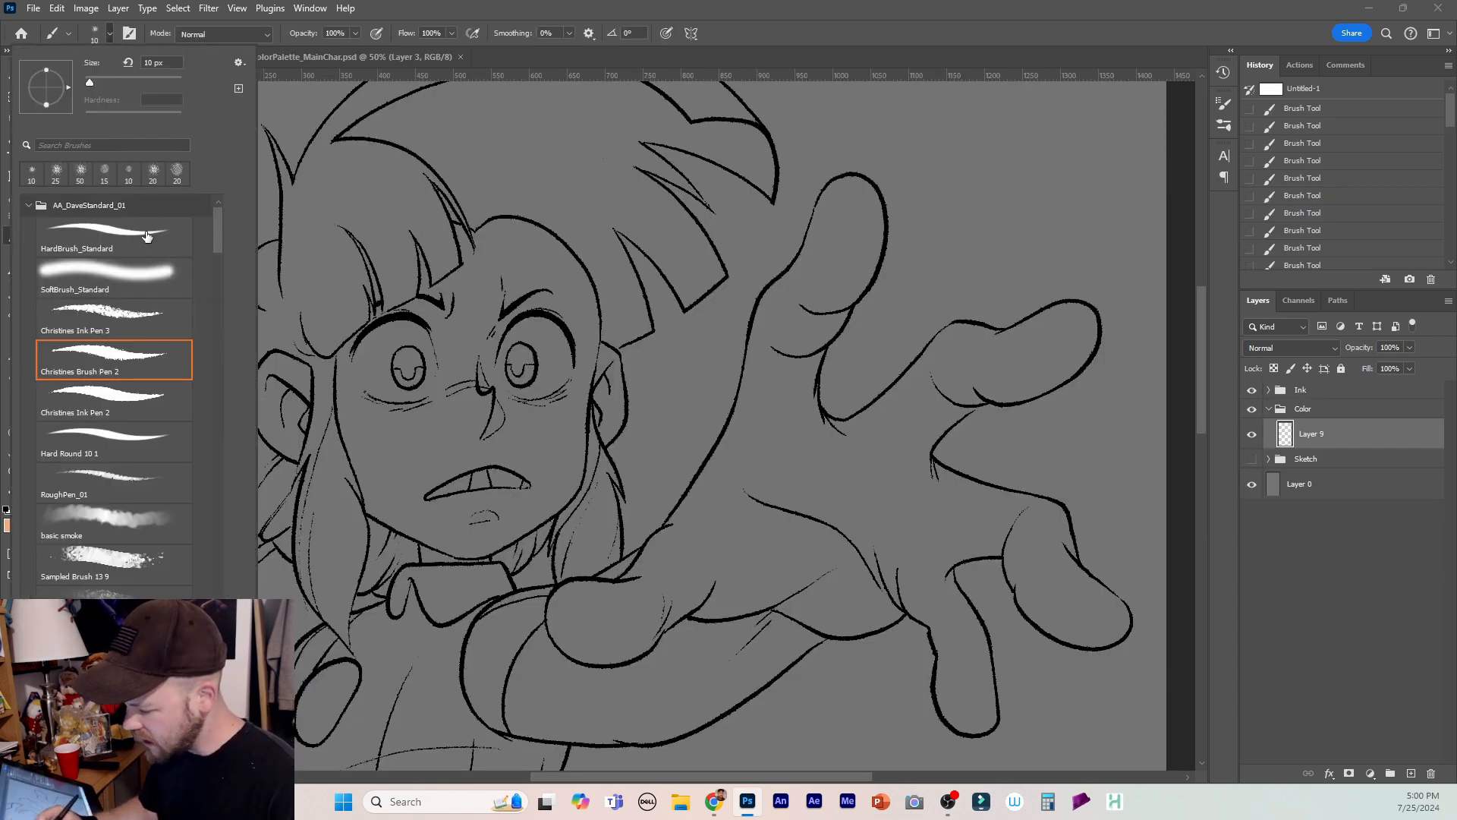
{"action": "left_click", "coordinate": [142, 231]}
{"action": "left_click", "coordinate": [129, 34]}
{"action": "left_click", "coordinate": [952, 163]}
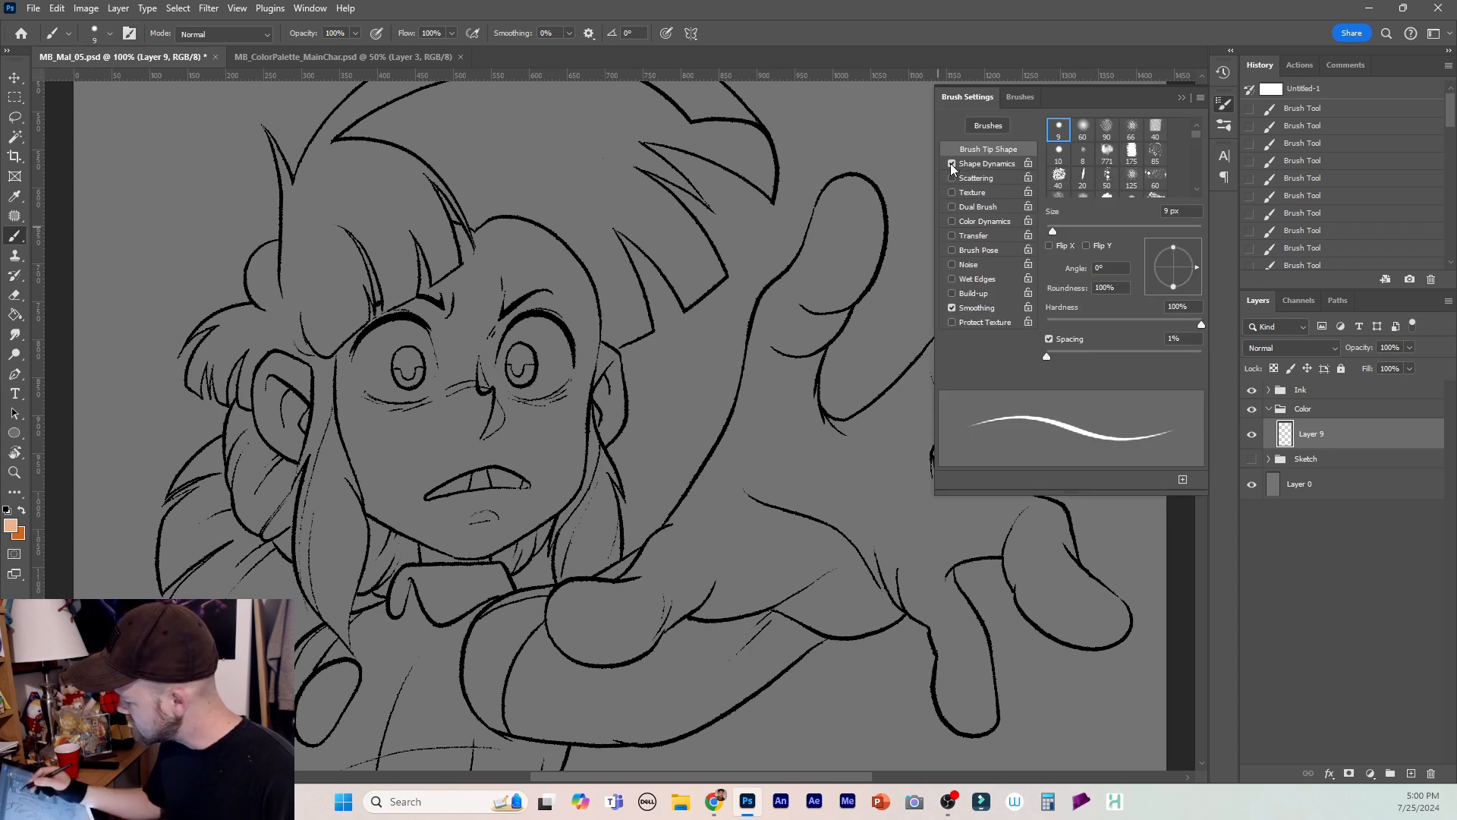
{"action": "left_click", "coordinate": [1181, 97]}
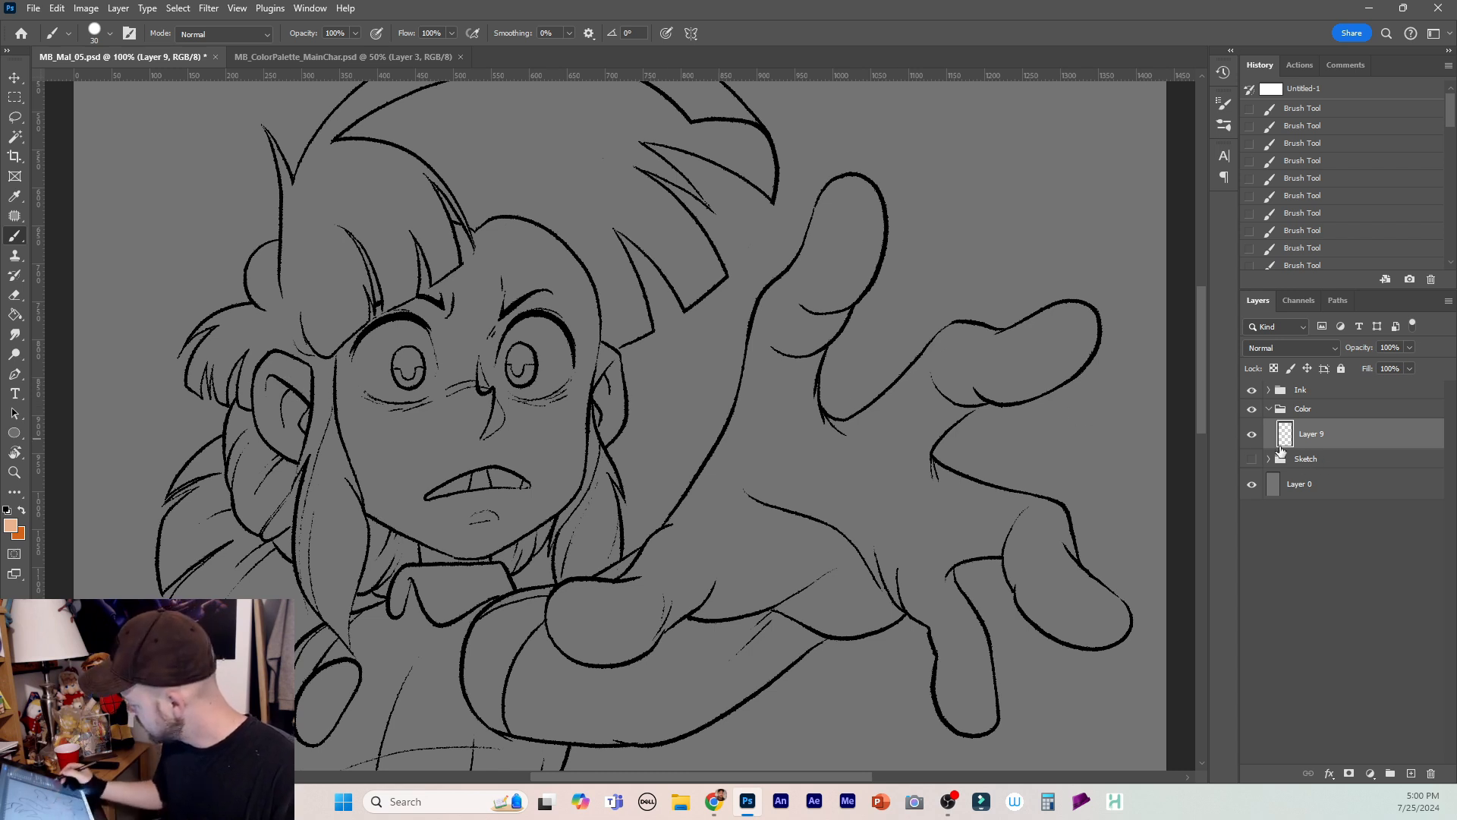
Paint the face and both ears in the peach skin tone with a 50 px brush, covering the outline edges and the interior.
{"action": "key", "text": "bracketright"}
{"action": "key", "text": "bracketright"}
{"action": "key", "text": "bracketright"}
{"action": "key", "text": "bracketright"}
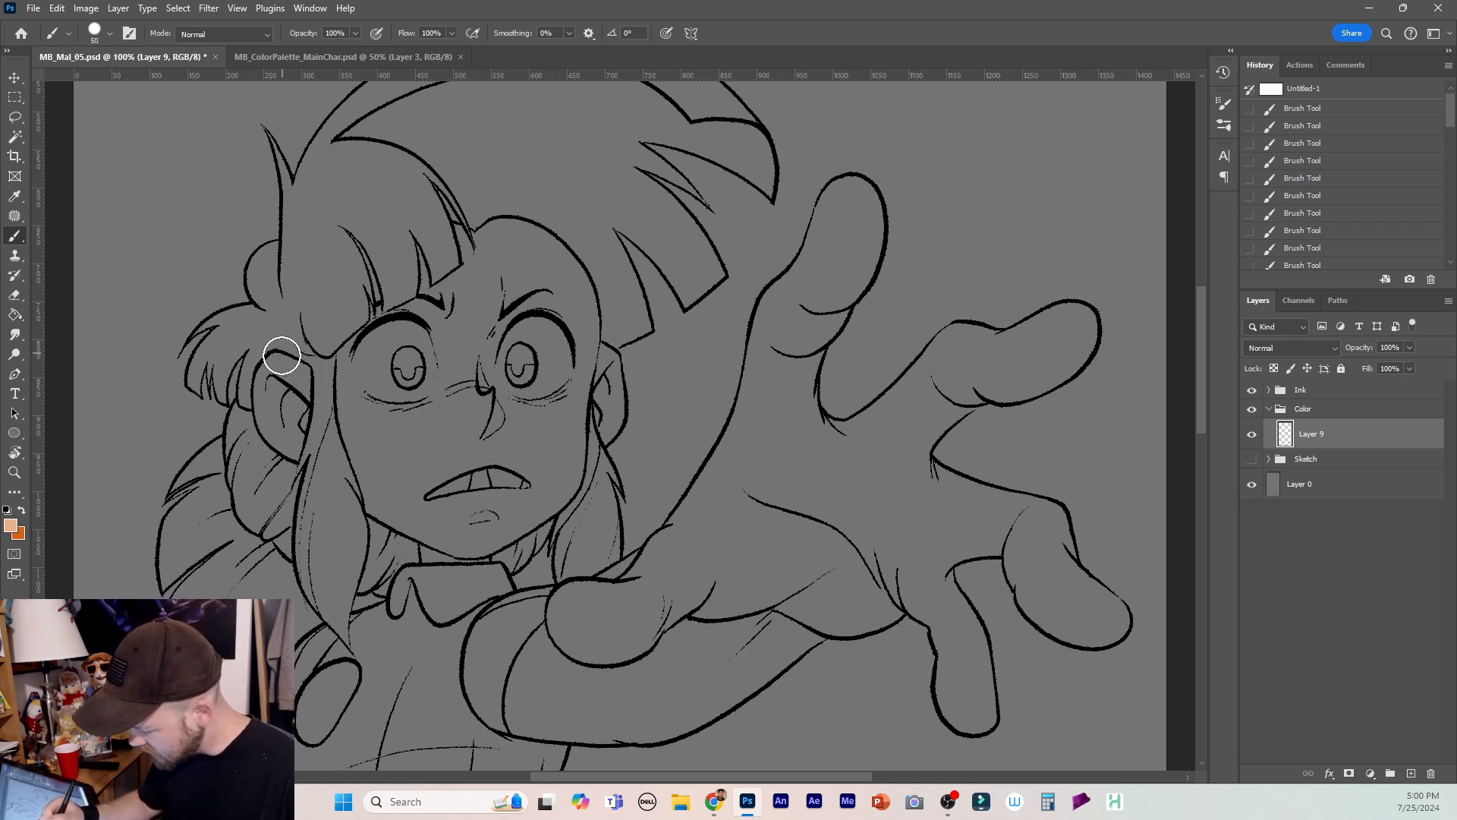
{"action": "mouse_move", "coordinate": [285, 361]}
{"action": "left_mouse_down"}
{"action": "mouse_move", "coordinate": [274, 407]}
{"action": "mouse_move", "coordinate": [503, 224]}
{"action": "mouse_move", "coordinate": [432, 230]}
{"action": "mouse_move", "coordinate": [305, 349]}
{"action": "mouse_move", "coordinate": [357, 356]}
{"action": "left_mouse_up"}
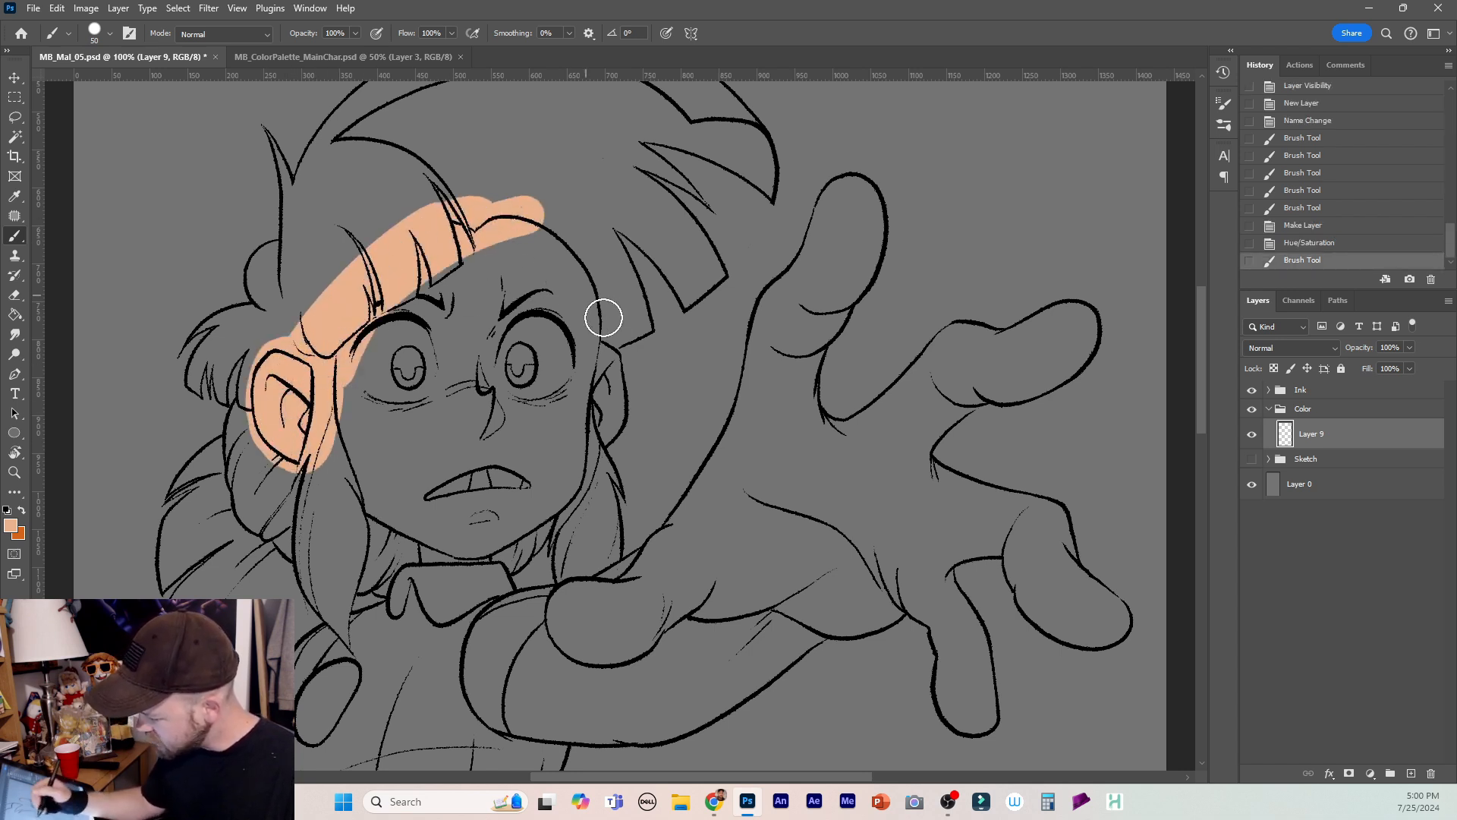
{"action": "mouse_move", "coordinate": [525, 217]}
{"action": "left_mouse_down"}
{"action": "mouse_move", "coordinate": [563, 226]}
{"action": "mouse_move", "coordinate": [613, 326]}
{"action": "mouse_move", "coordinate": [596, 335]}
{"action": "mouse_move", "coordinate": [601, 421]}
{"action": "mouse_move", "coordinate": [541, 511]}
{"action": "mouse_move", "coordinate": [497, 540]}
{"action": "mouse_move", "coordinate": [425, 550]}
{"action": "mouse_move", "coordinate": [440, 565]}
{"action": "left_mouse_up"}
{"action": "mouse_move", "coordinate": [317, 454]}
{"action": "left_mouse_down"}
{"action": "mouse_move", "coordinate": [399, 540]}
{"action": "mouse_move", "coordinate": [350, 395]}
{"action": "left_mouse_up"}
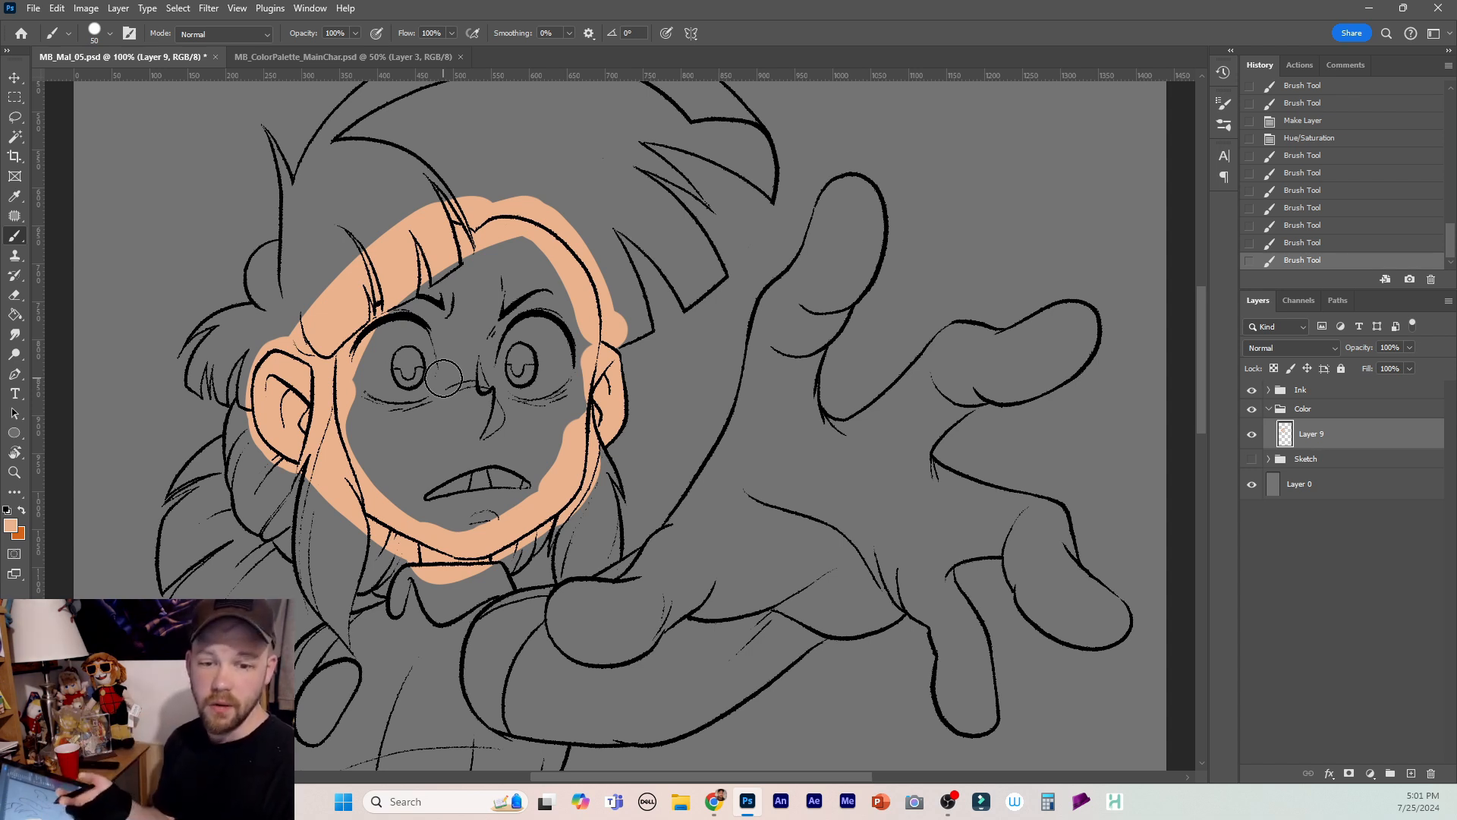
{"action": "mouse_move", "coordinate": [531, 239]}
{"action": "left_mouse_down"}
{"action": "mouse_move", "coordinate": [580, 361]}
{"action": "mouse_move", "coordinate": [573, 426]}
{"action": "mouse_move", "coordinate": [542, 487]}
{"action": "mouse_move", "coordinate": [417, 521]}
{"action": "mouse_move", "coordinate": [354, 377]}
{"action": "mouse_move", "coordinate": [484, 259]}
{"action": "mouse_move", "coordinate": [543, 336]}
{"action": "mouse_move", "coordinate": [458, 499]}
{"action": "mouse_move", "coordinate": [395, 350]}
{"action": "mouse_move", "coordinate": [396, 414]}
{"action": "mouse_move", "coordinate": [511, 261]}
{"action": "mouse_move", "coordinate": [456, 401]}
{"action": "mouse_move", "coordinate": [478, 483]}
{"action": "left_mouse_up"}
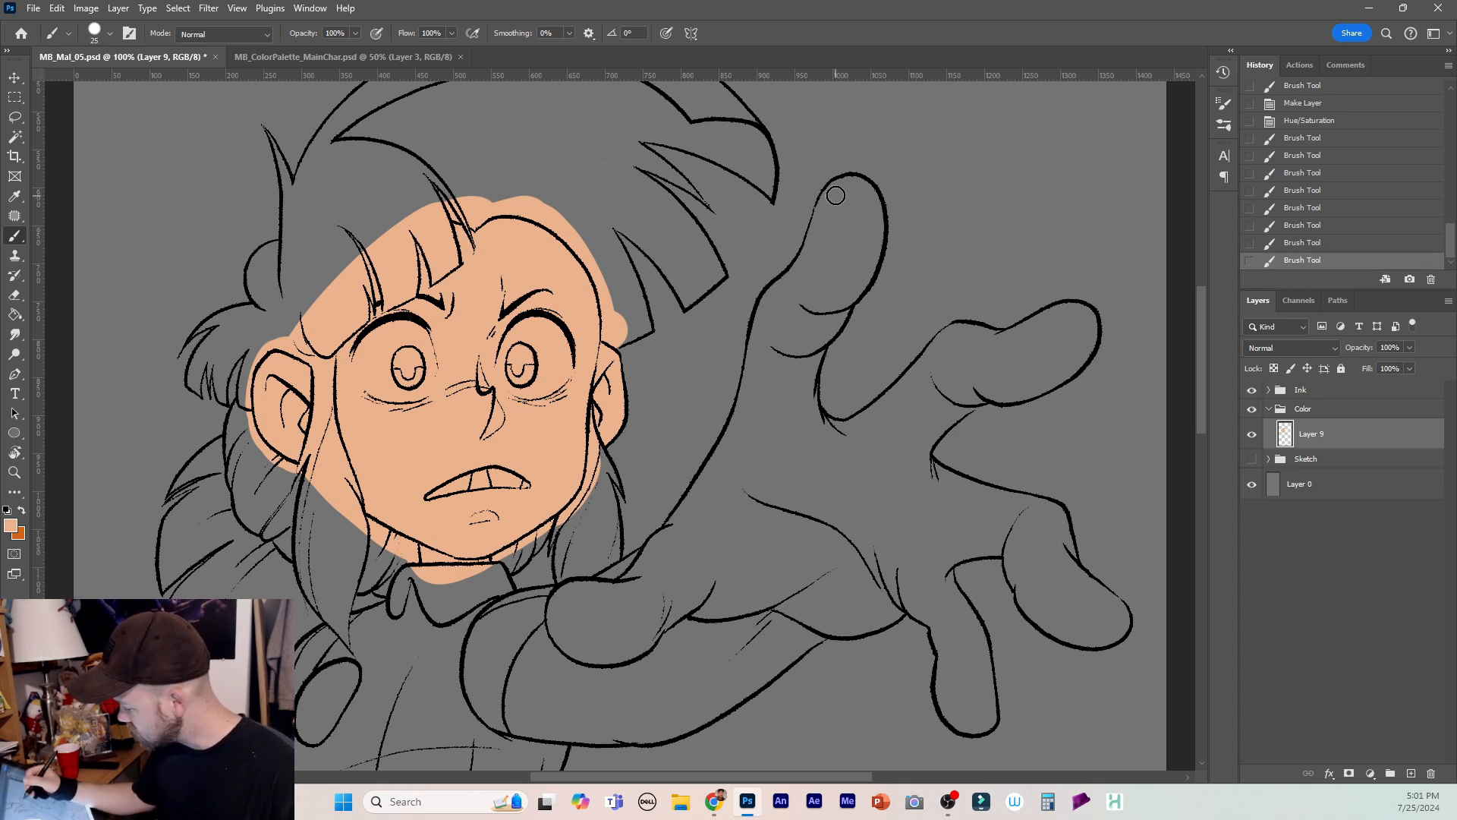
Outline the two upper fingers of the reaching hand and the edge down to the forearm in peach with a 25 px brush.
{"action": "mouse_move", "coordinate": [832, 196]}
{"action": "left_mouse_down"}
{"action": "mouse_move", "coordinate": [865, 193]}
{"action": "mouse_move", "coordinate": [878, 227]}
{"action": "mouse_move", "coordinate": [872, 272]}
{"action": "mouse_move", "coordinate": [846, 302]}
{"action": "left_mouse_up"}
{"action": "mouse_move", "coordinate": [889, 248]}
{"action": "left_mouse_down"}
{"action": "mouse_move", "coordinate": [882, 283]}
{"action": "mouse_move", "coordinate": [883, 267]}
{"action": "left_mouse_up"}
{"action": "key", "text": "ctrl+z"}
{"action": "key", "text": "e"}
{"action": "key", "text": "b"}
{"action": "mouse_move", "coordinate": [830, 199]}
{"action": "left_mouse_down"}
{"action": "mouse_move", "coordinate": [771, 298]}
{"action": "mouse_move", "coordinate": [735, 434]}
{"action": "mouse_move", "coordinate": [662, 545]}
{"action": "mouse_move", "coordinate": [529, 619]}
{"action": "mouse_move", "coordinate": [502, 688]}
{"action": "mouse_move", "coordinate": [505, 733]}
{"action": "mouse_move", "coordinate": [538, 749]}
{"action": "mouse_move", "coordinate": [557, 749]}
{"action": "mouse_move", "coordinate": [513, 704]}
{"action": "mouse_move", "coordinate": [557, 611]}
{"action": "left_mouse_up"}
{"action": "mouse_move", "coordinate": [846, 310]}
{"action": "left_mouse_down"}
{"action": "mouse_move", "coordinate": [805, 379]}
{"action": "mouse_move", "coordinate": [805, 411]}
{"action": "mouse_move", "coordinate": [808, 381]}
{"action": "mouse_move", "coordinate": [853, 432]}
{"action": "left_mouse_up"}
{"action": "mouse_move", "coordinate": [950, 332]}
{"action": "left_mouse_down"}
{"action": "mouse_move", "coordinate": [1006, 339]}
{"action": "mouse_move", "coordinate": [951, 334]}
{"action": "mouse_move", "coordinate": [855, 429]}
{"action": "left_mouse_up"}
{"action": "mouse_move", "coordinate": [1013, 339]}
{"action": "left_mouse_down"}
{"action": "mouse_move", "coordinate": [1081, 312]}
{"action": "mouse_move", "coordinate": [1051, 312]}
{"action": "mouse_move", "coordinate": [1025, 333]}
{"action": "mouse_move", "coordinate": [1084, 316]}
{"action": "mouse_move", "coordinate": [1093, 334]}
{"action": "mouse_move", "coordinate": [1049, 379]}
{"action": "mouse_move", "coordinate": [967, 395]}
{"action": "mouse_move", "coordinate": [916, 454]}
{"action": "left_mouse_up"}
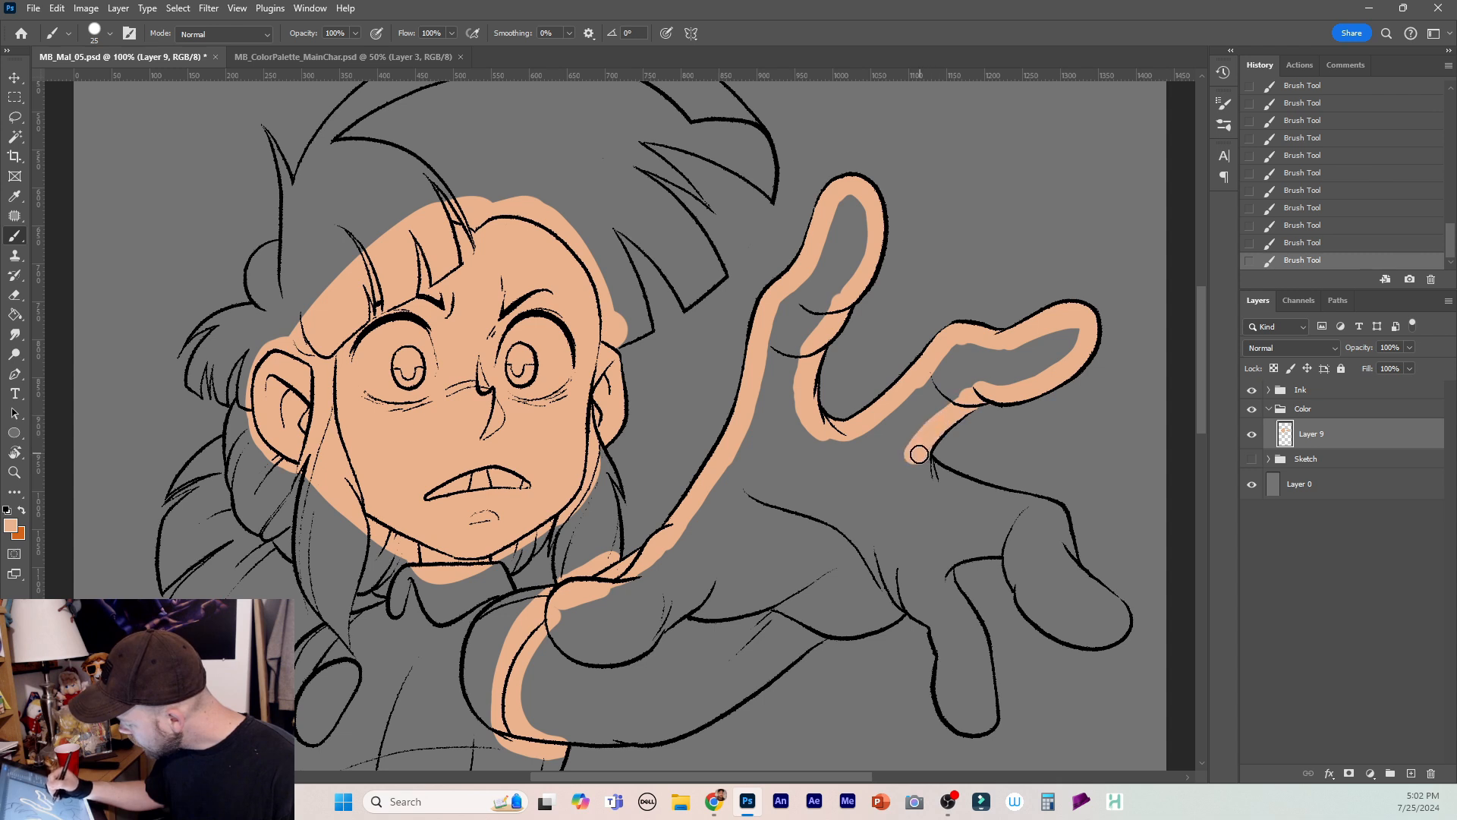
Fill in the two upper fingers and the upper edge of the palm with peach.
{"action": "mouse_move", "coordinate": [1072, 334]}
{"action": "left_mouse_down"}
{"action": "mouse_move", "coordinate": [1006, 385]}
{"action": "mouse_move", "coordinate": [971, 385]}
{"action": "mouse_move", "coordinate": [970, 351]}
{"action": "mouse_move", "coordinate": [929, 430]}
{"action": "mouse_move", "coordinate": [854, 446]}
{"action": "left_mouse_up"}
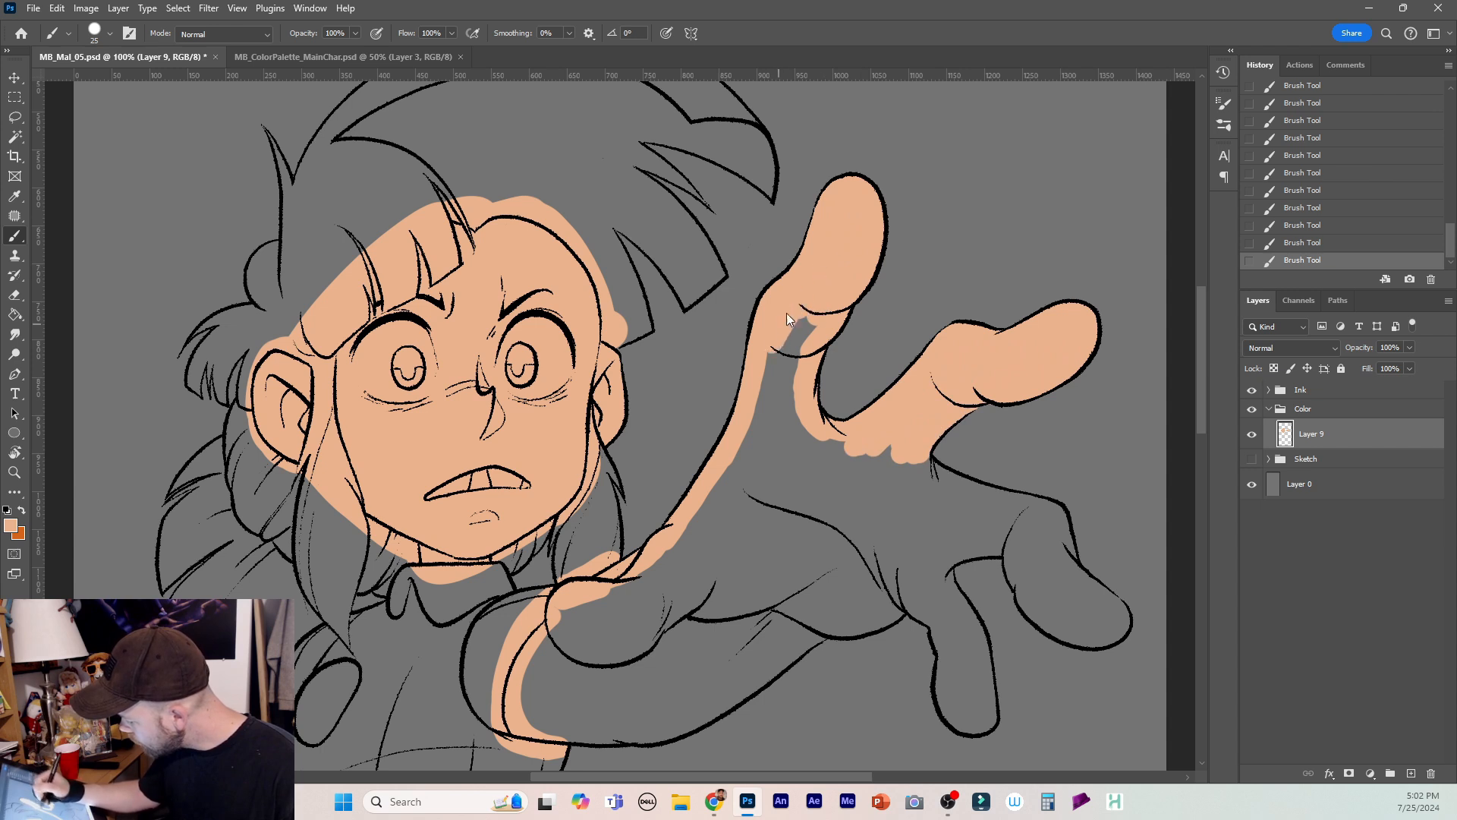
{"action": "mouse_move", "coordinate": [786, 313]}
{"action": "left_mouse_down"}
{"action": "mouse_move", "coordinate": [809, 331]}
{"action": "mouse_move", "coordinate": [799, 421]}
{"action": "left_mouse_up"}
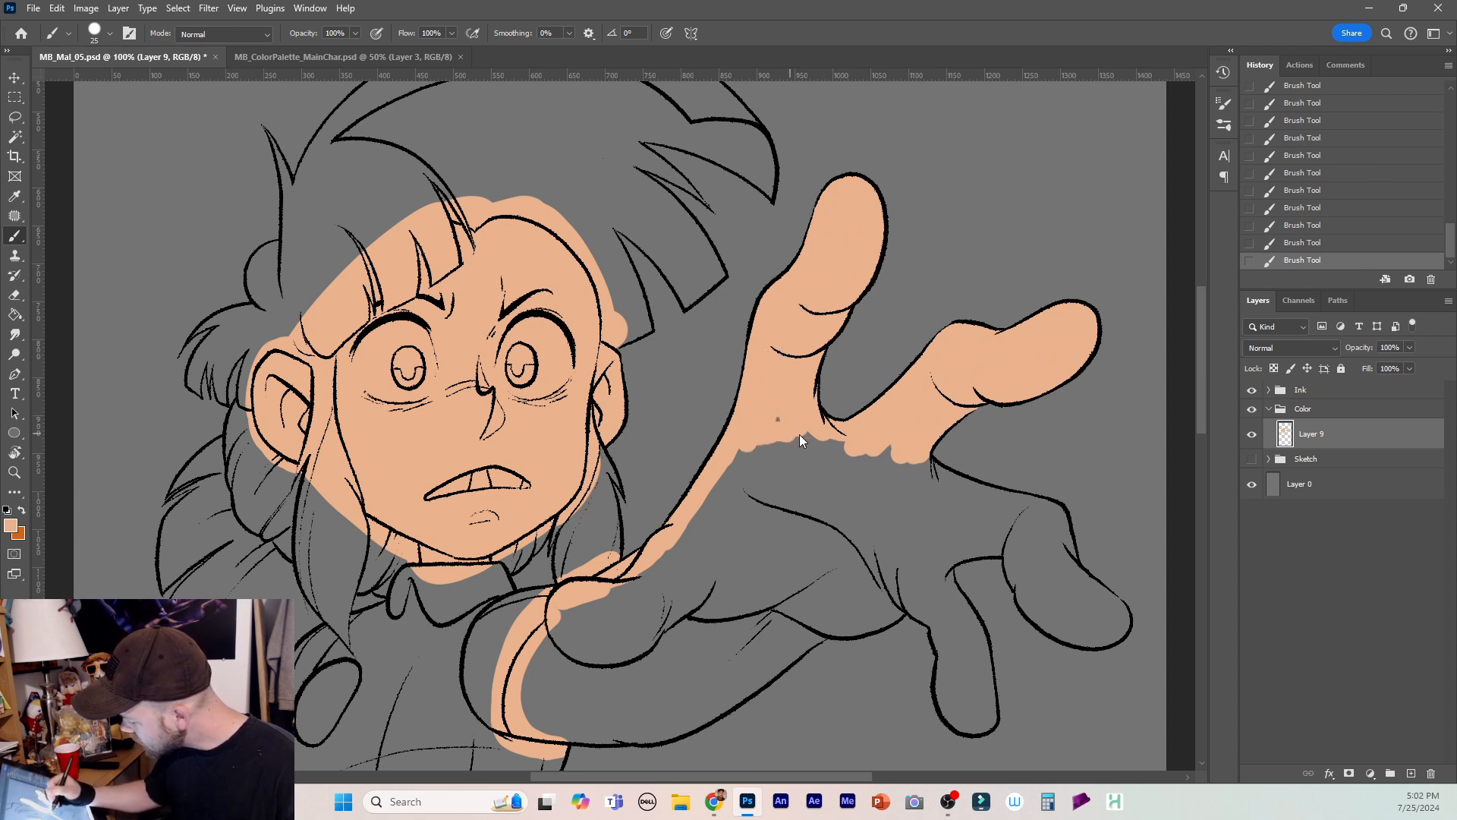
{"action": "left_click_drag", "start_coordinate": [916, 463], "coordinate": [896, 455]}
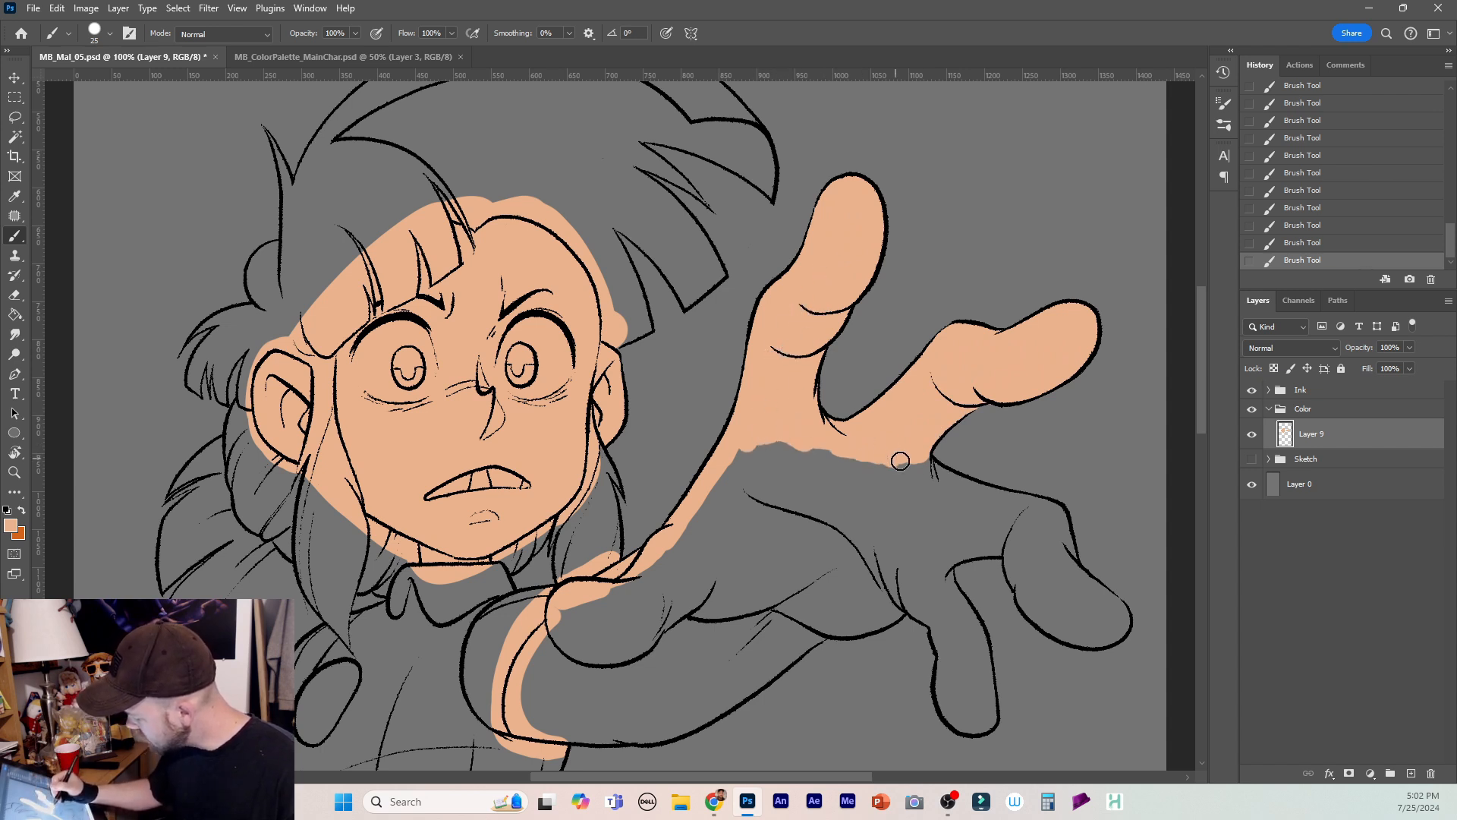
Trace the inside edges of the two lower fingers and the forearm's underside in peach, closing the outline at the thumb.
{"action": "left_click", "coordinate": [1056, 516]}
{"action": "left_click_drag", "start_coordinate": [1052, 513], "coordinate": [927, 468]}
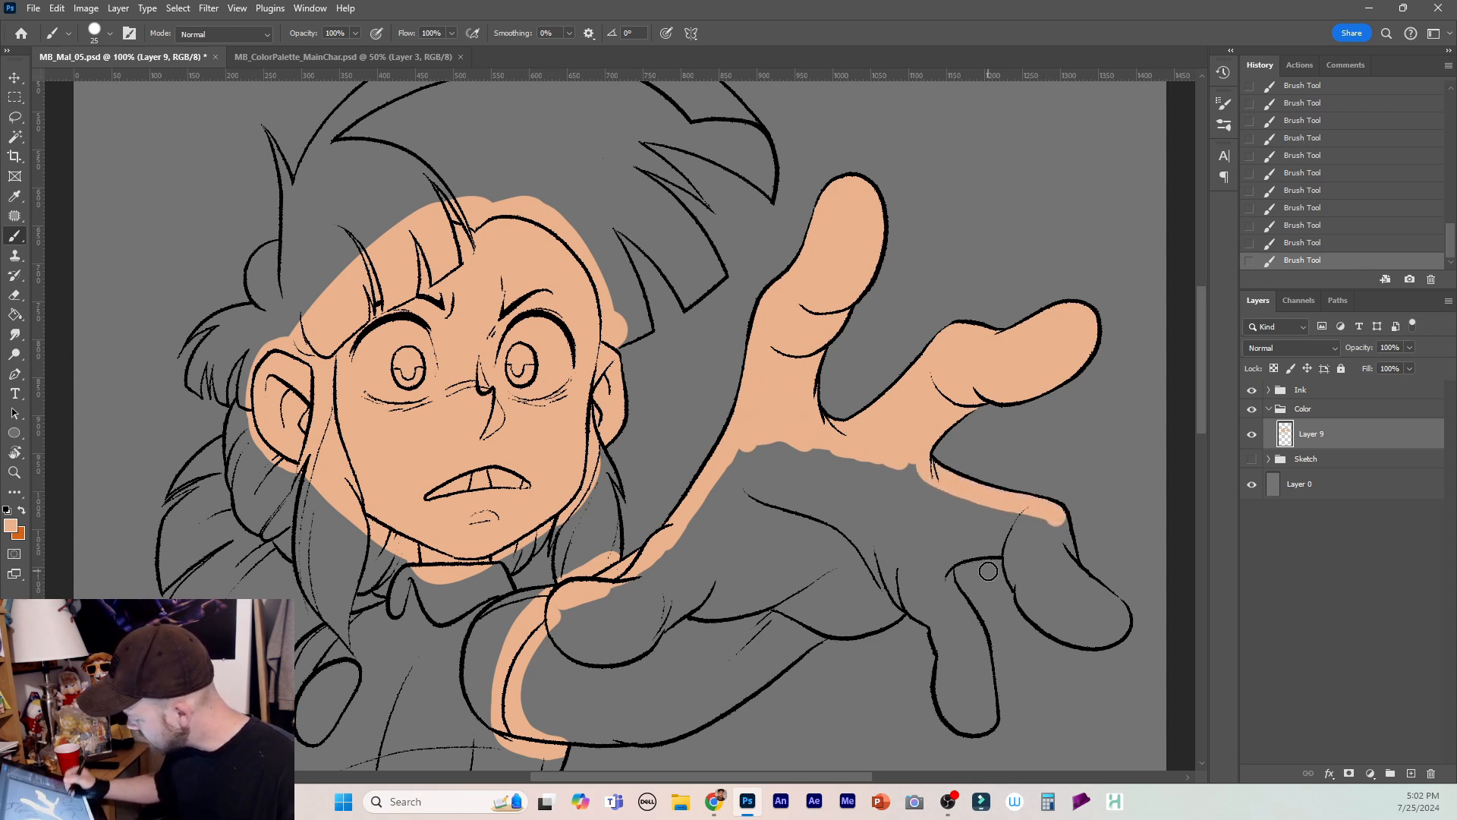
{"action": "mouse_move", "coordinate": [1056, 519]}
{"action": "left_mouse_down"}
{"action": "mouse_move", "coordinate": [1083, 583]}
{"action": "mouse_move", "coordinate": [1120, 615]}
{"action": "left_mouse_up"}
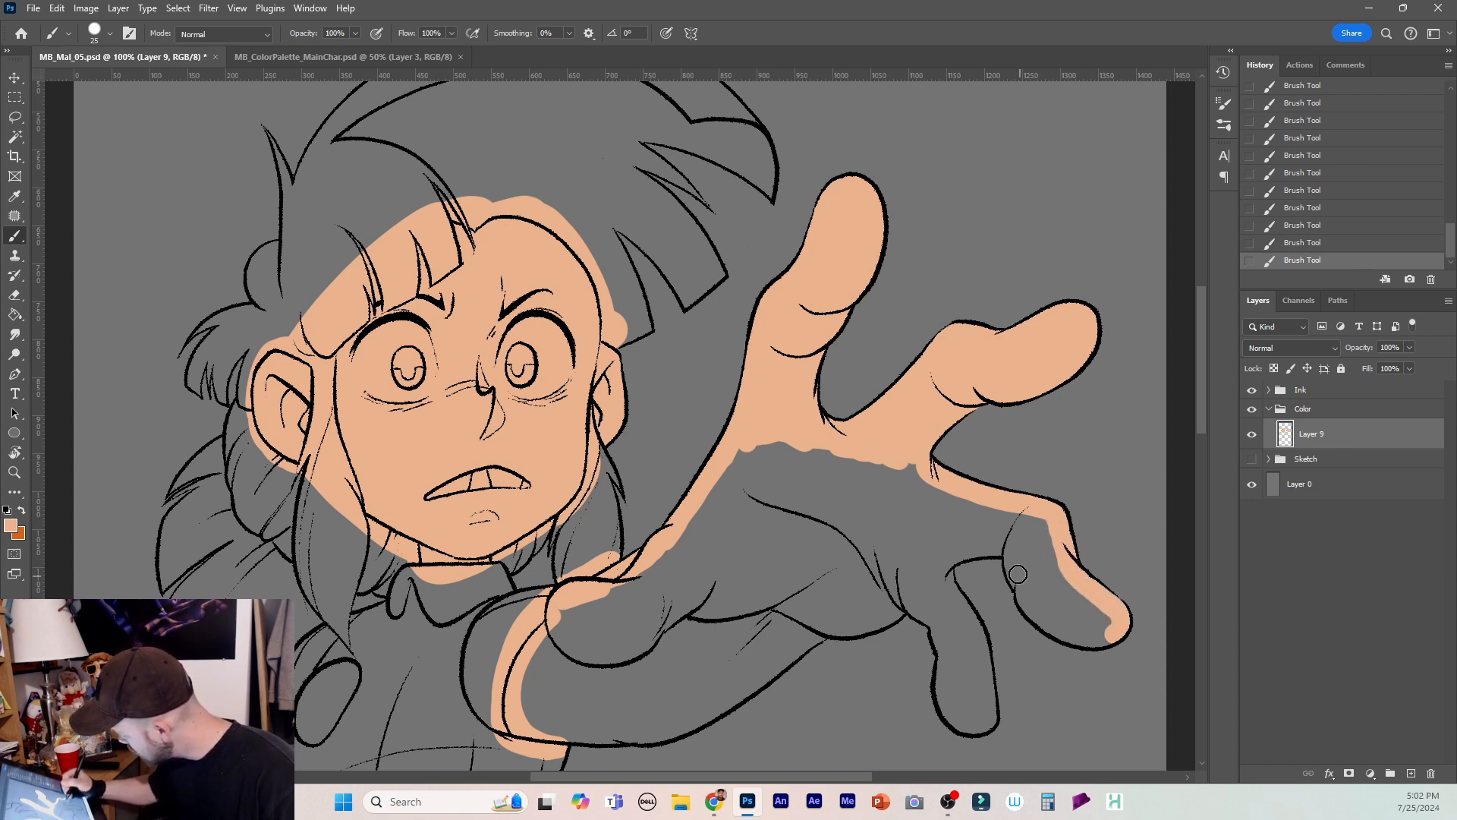
{"action": "mouse_move", "coordinate": [1016, 573]}
{"action": "left_mouse_down"}
{"action": "mouse_move", "coordinate": [1011, 559]}
{"action": "mouse_move", "coordinate": [1044, 618]}
{"action": "mouse_move", "coordinate": [1095, 639]}
{"action": "left_mouse_up"}
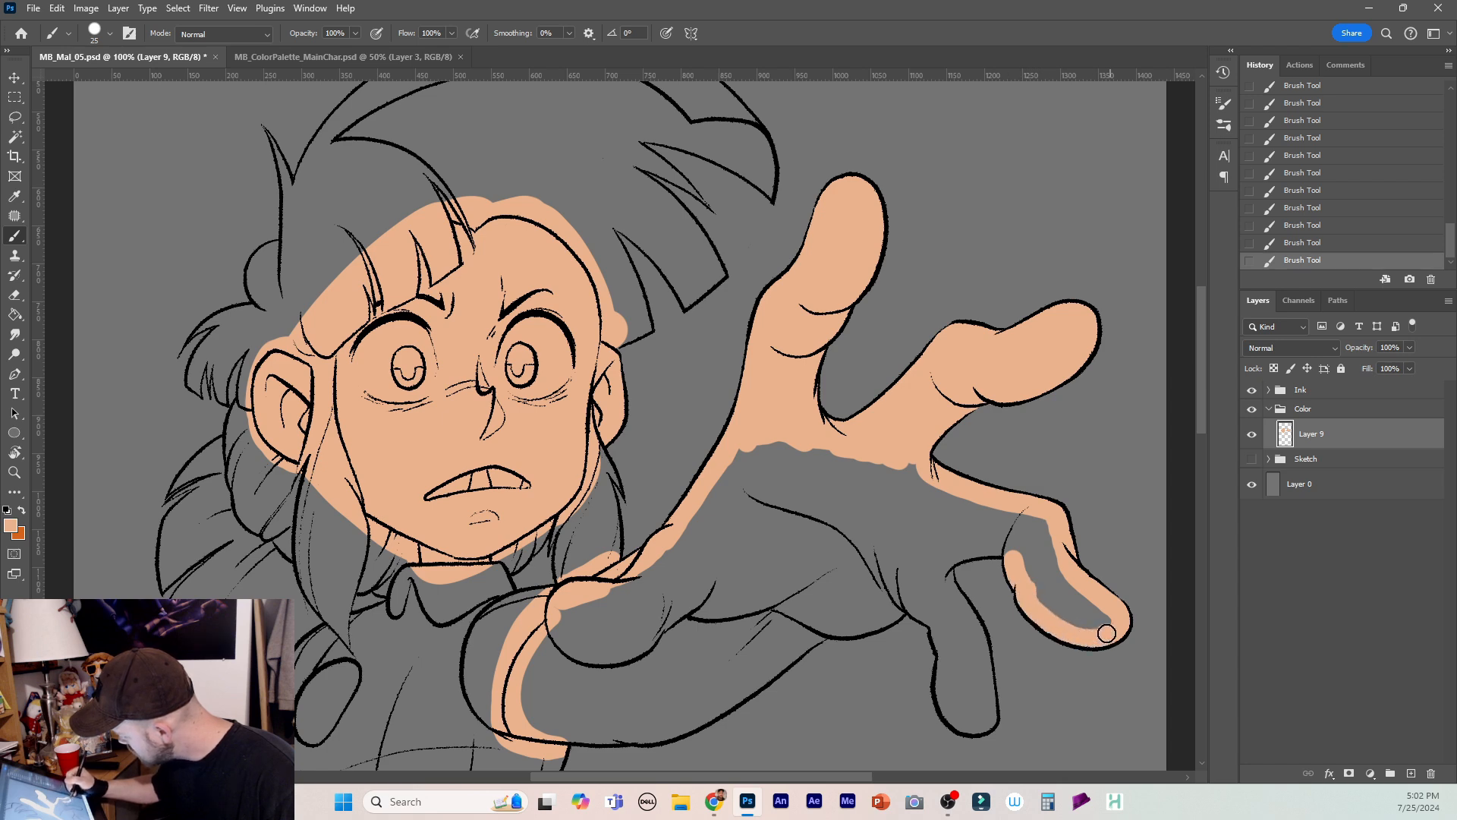
{"action": "mouse_move", "coordinate": [1009, 550]}
{"action": "left_mouse_down"}
{"action": "mouse_move", "coordinate": [953, 550]}
{"action": "mouse_move", "coordinate": [937, 585]}
{"action": "mouse_move", "coordinate": [951, 596]}
{"action": "left_mouse_up"}
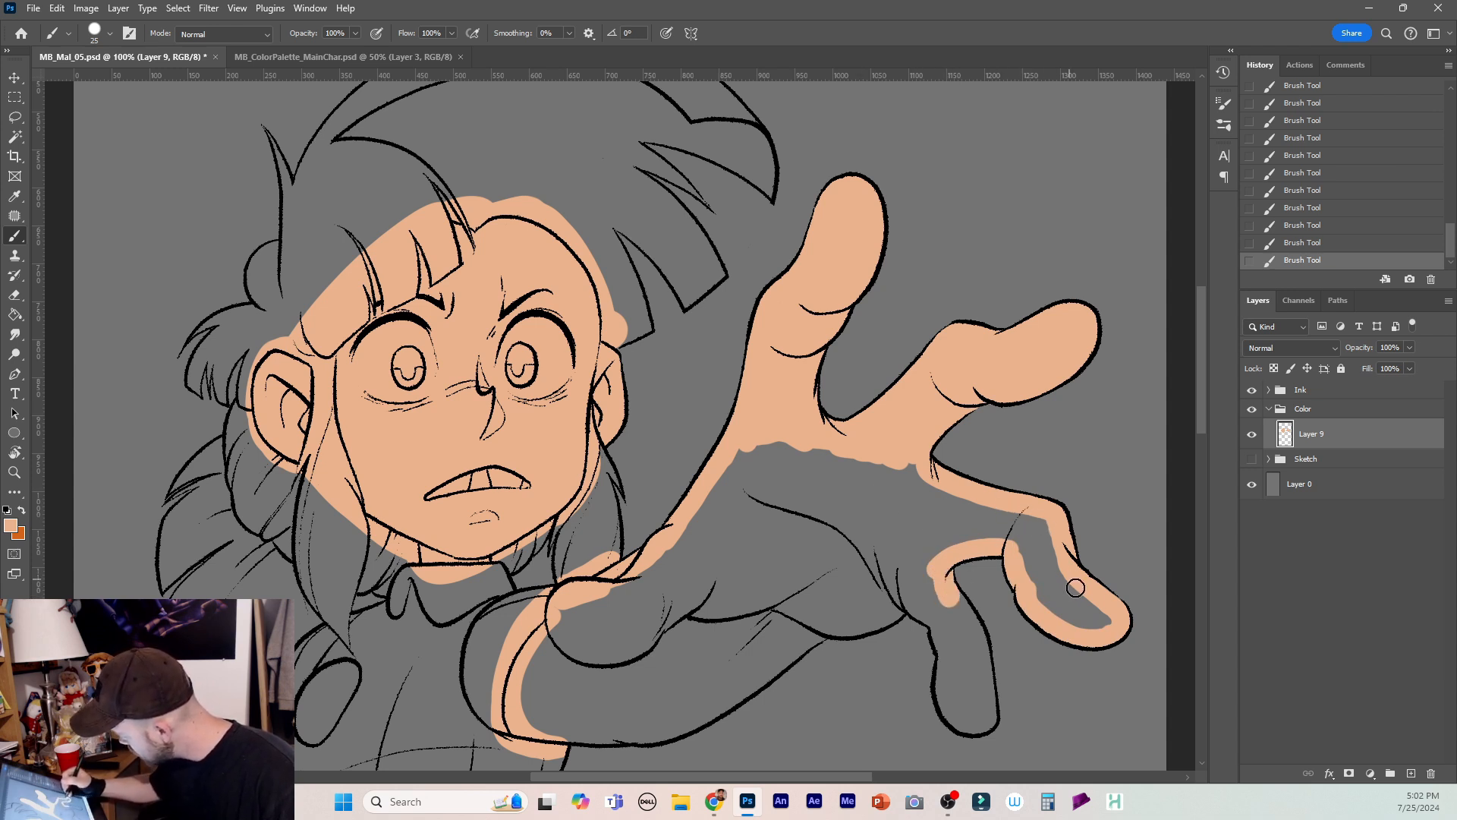
{"action": "mouse_move", "coordinate": [953, 599]}
{"action": "left_mouse_down"}
{"action": "mouse_move", "coordinate": [943, 642]}
{"action": "mouse_move", "coordinate": [966, 622]}
{"action": "mouse_move", "coordinate": [987, 715]}
{"action": "mouse_move", "coordinate": [949, 660]}
{"action": "mouse_move", "coordinate": [963, 647]}
{"action": "mouse_move", "coordinate": [947, 666]}
{"action": "mouse_move", "coordinate": [957, 725]}
{"action": "mouse_move", "coordinate": [987, 724]}
{"action": "mouse_move", "coordinate": [974, 697]}
{"action": "left_mouse_up"}
{"action": "mouse_move", "coordinate": [937, 601]}
{"action": "left_mouse_down"}
{"action": "mouse_move", "coordinate": [905, 601]}
{"action": "mouse_move", "coordinate": [937, 619]}
{"action": "mouse_move", "coordinate": [915, 578]}
{"action": "mouse_move", "coordinate": [895, 611]}
{"action": "mouse_move", "coordinate": [790, 643]}
{"action": "mouse_move", "coordinate": [685, 723]}
{"action": "left_mouse_up"}
{"action": "mouse_move", "coordinate": [663, 731]}
{"action": "left_mouse_down"}
{"action": "mouse_move", "coordinate": [541, 732]}
{"action": "mouse_move", "coordinate": [527, 664]}
{"action": "mouse_move", "coordinate": [551, 630]}
{"action": "left_mouse_up"}
Fill the enclosed palm, lower finger and forearm with peach using the Paint Bucket, then brush over the thin seams left around the fill.
{"action": "key", "text": "g"}
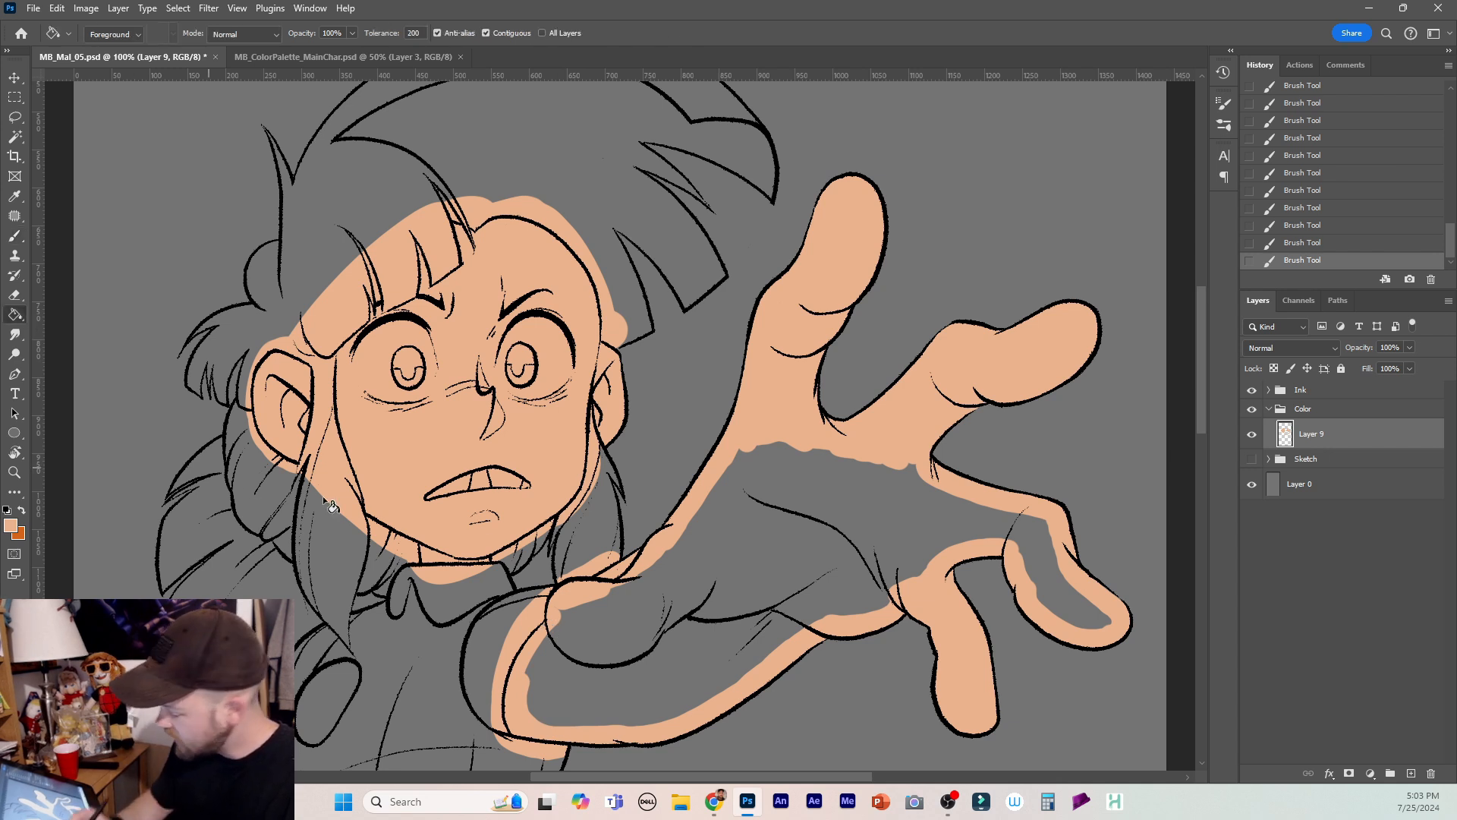
{"action": "left_click", "coordinate": [776, 569]}
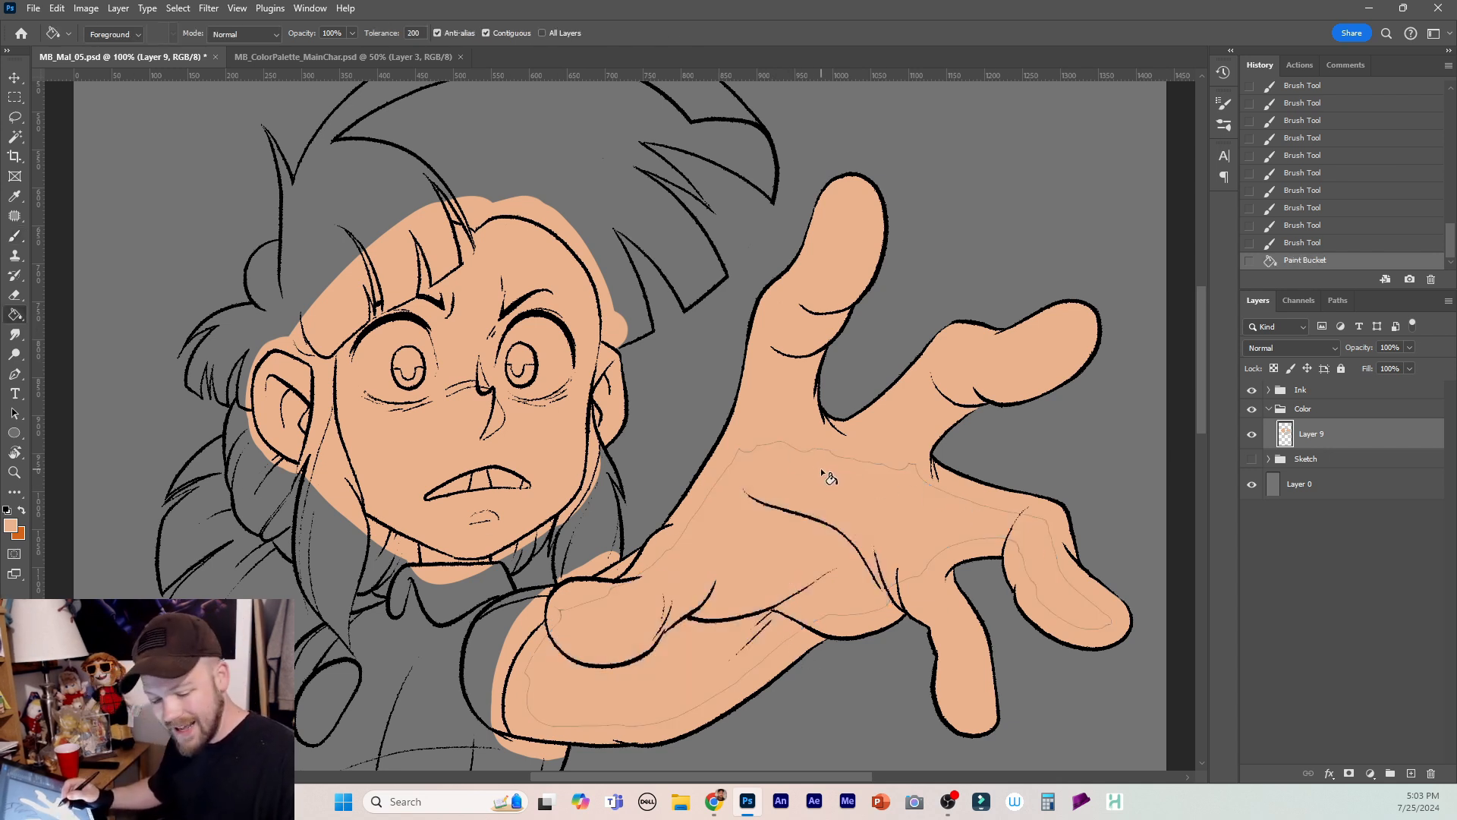
{"action": "key", "text": "b"}
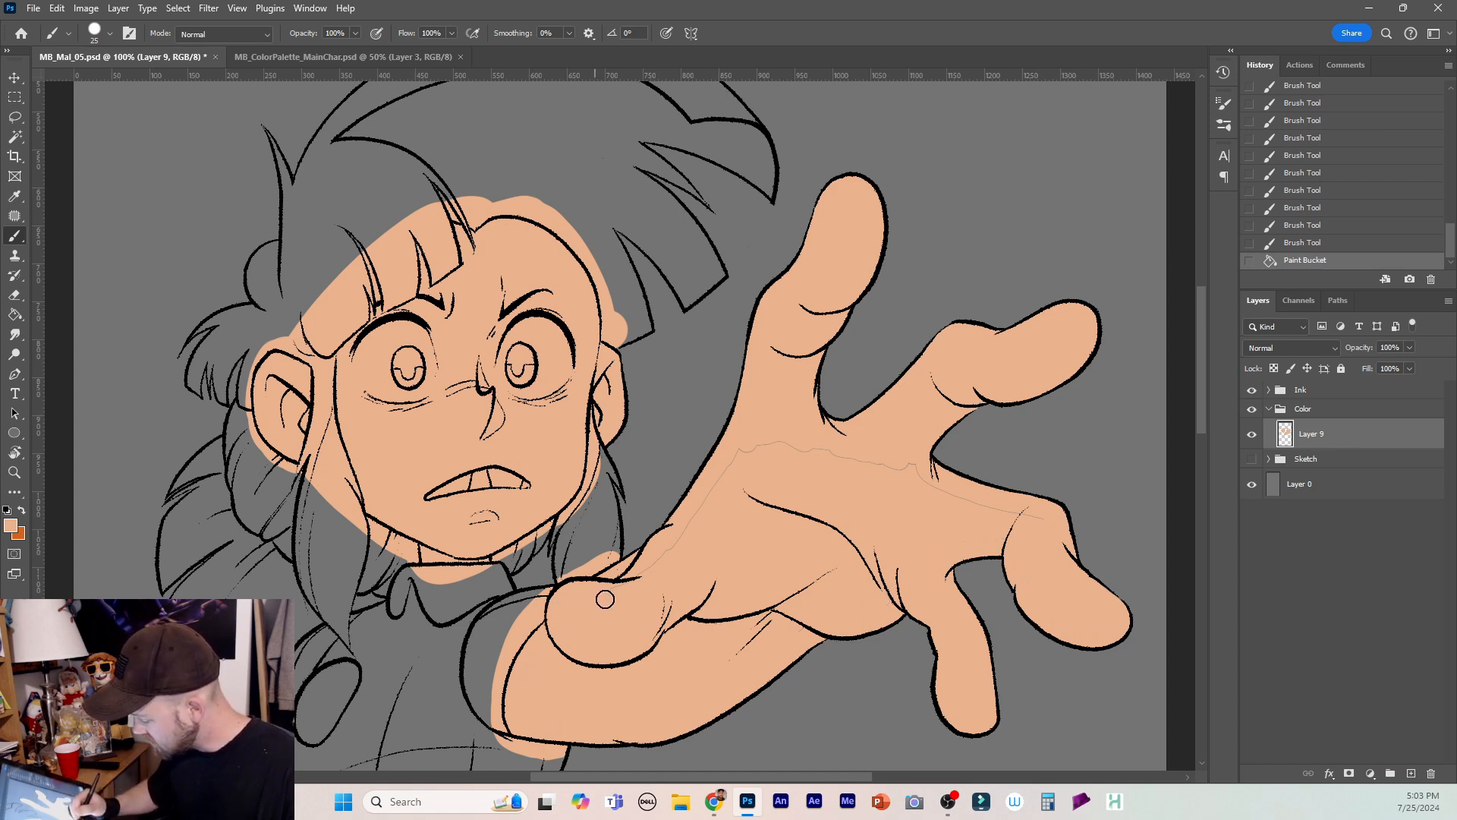
{"action": "mouse_move", "coordinate": [740, 449]}
{"action": "left_mouse_down"}
{"action": "mouse_move", "coordinate": [903, 463]}
{"action": "mouse_move", "coordinate": [1040, 547]}
{"action": "mouse_move", "coordinate": [1048, 529]}
{"action": "left_mouse_up"}
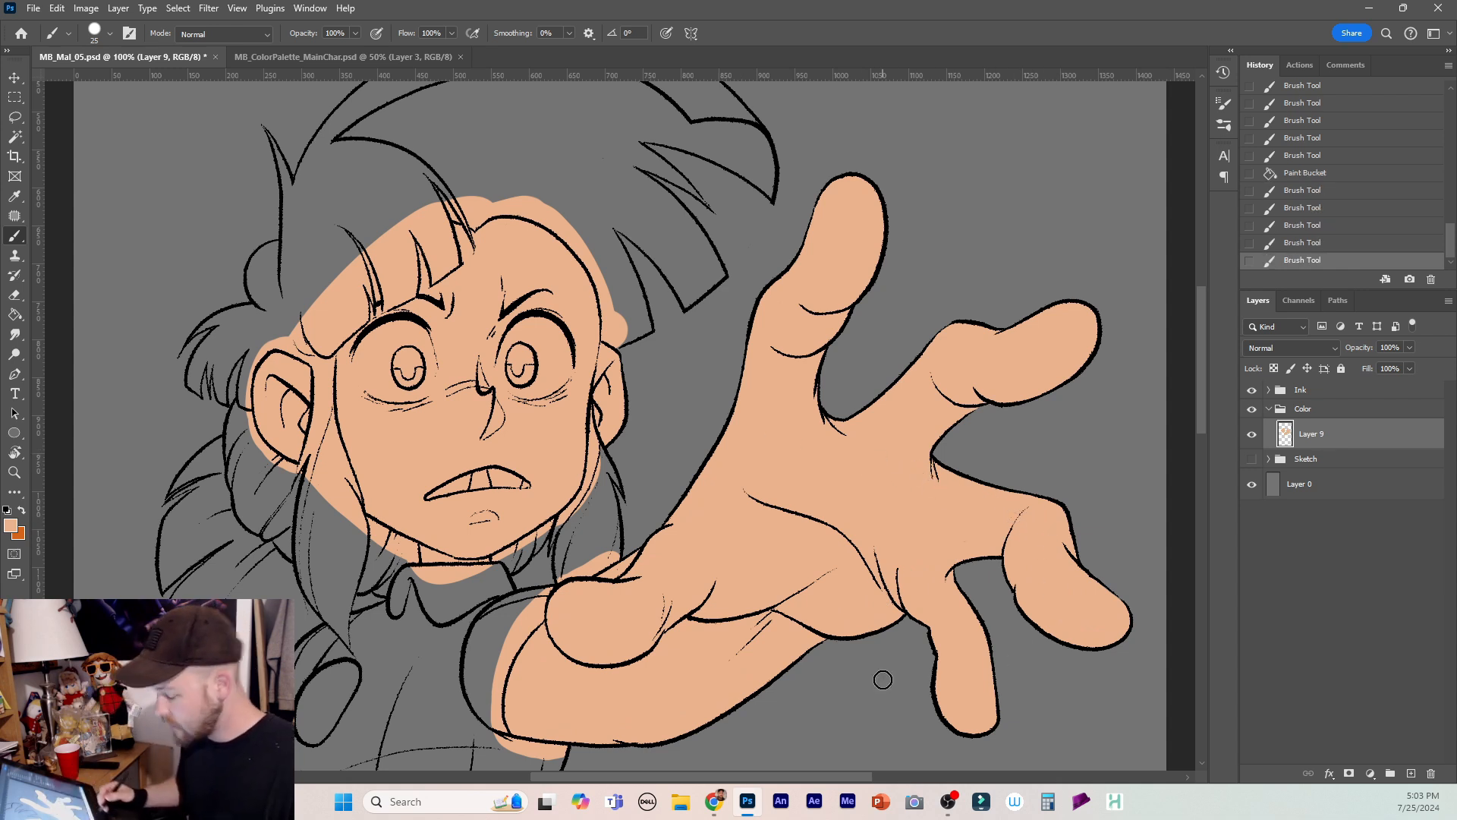
Paint the lowered hand beside the hip in peach, covering its fingers and extending slightly past the body line.
{"action": "left_click_drag", "start_coordinate": [1199, 362], "coordinate": [1207, 508]}
{"action": "key", "text": "bracketleft"}
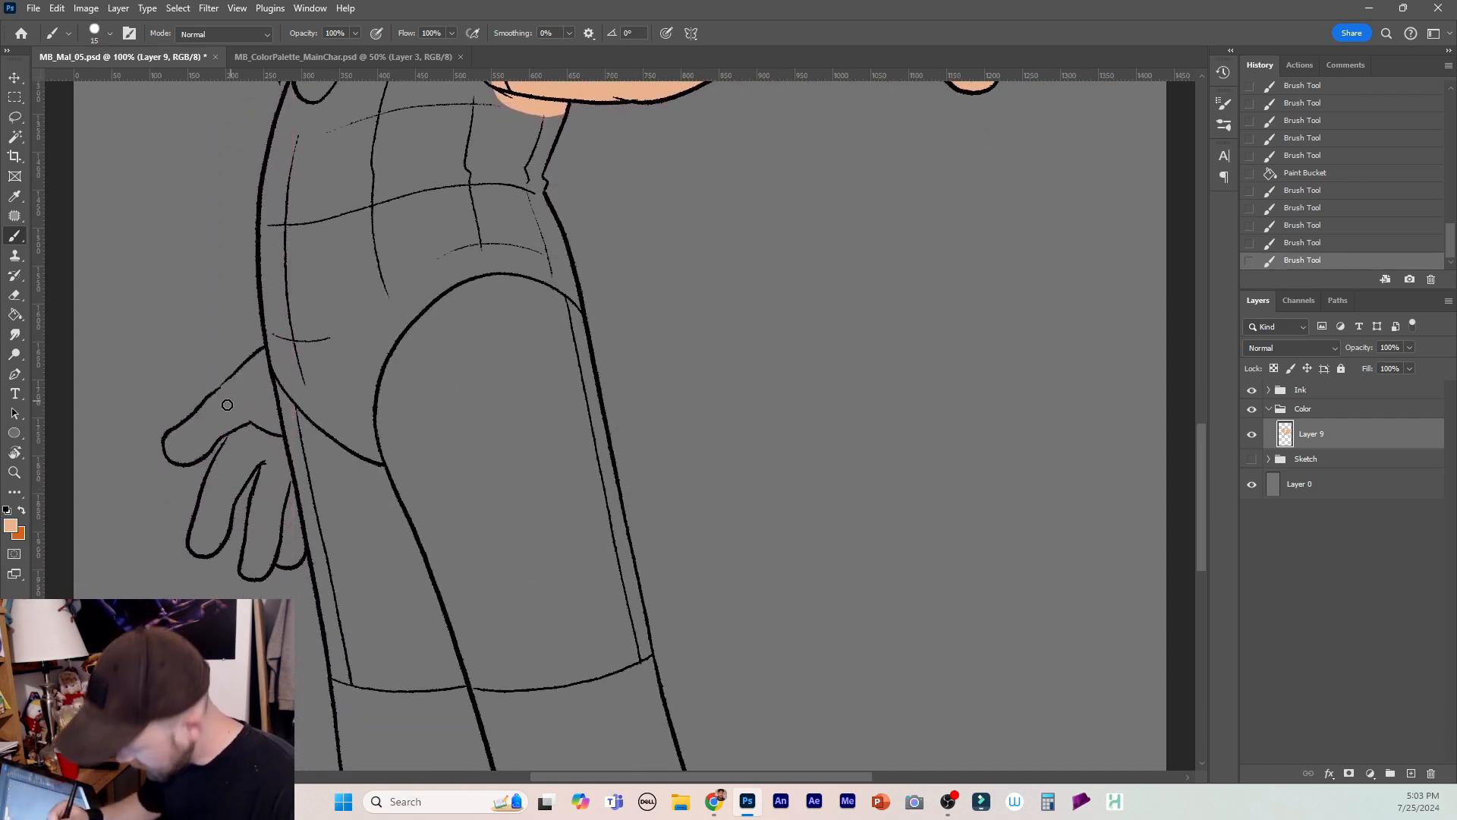
{"action": "left_click_drag", "start_coordinate": [176, 440], "coordinate": [248, 376]}
{"action": "left_click_drag", "start_coordinate": [235, 386], "coordinate": [275, 351]}
{"action": "mouse_move", "coordinate": [174, 444]}
{"action": "left_mouse_down"}
{"action": "mouse_move", "coordinate": [190, 453]}
{"action": "mouse_move", "coordinate": [240, 419]}
{"action": "mouse_move", "coordinate": [292, 357]}
{"action": "left_mouse_up"}
{"action": "left_click", "coordinate": [197, 545]}
{"action": "mouse_move", "coordinate": [228, 459]}
{"action": "left_mouse_down"}
{"action": "mouse_move", "coordinate": [237, 439]}
{"action": "mouse_move", "coordinate": [203, 520]}
{"action": "mouse_move", "coordinate": [228, 502]}
{"action": "mouse_move", "coordinate": [199, 546]}
{"action": "mouse_move", "coordinate": [257, 426]}
{"action": "mouse_move", "coordinate": [275, 472]}
{"action": "mouse_move", "coordinate": [267, 428]}
{"action": "mouse_move", "coordinate": [282, 398]}
{"action": "mouse_move", "coordinate": [280, 439]}
{"action": "left_mouse_up"}
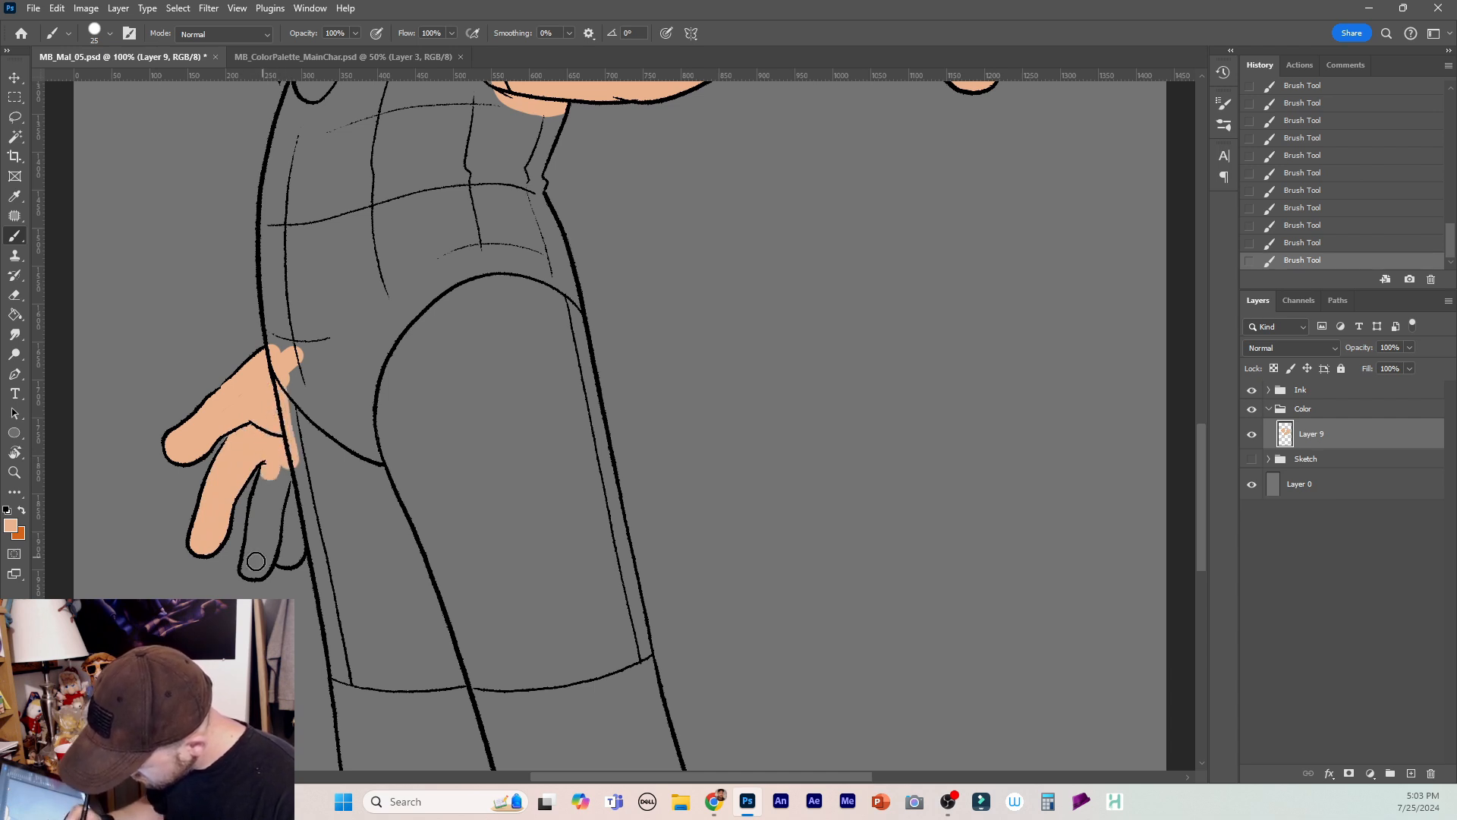
{"action": "mouse_move", "coordinate": [256, 562]}
{"action": "left_mouse_down"}
{"action": "mouse_move", "coordinate": [298, 540]}
{"action": "mouse_move", "coordinate": [266, 482]}
{"action": "mouse_move", "coordinate": [252, 563]}
{"action": "mouse_move", "coordinate": [288, 465]}
{"action": "mouse_move", "coordinate": [291, 537]}
{"action": "mouse_move", "coordinate": [298, 495]}
{"action": "mouse_move", "coordinate": [300, 514]}
{"action": "mouse_move", "coordinate": [283, 355]}
{"action": "mouse_move", "coordinate": [310, 533]}
{"action": "mouse_move", "coordinate": [322, 503]}
{"action": "left_mouse_up"}
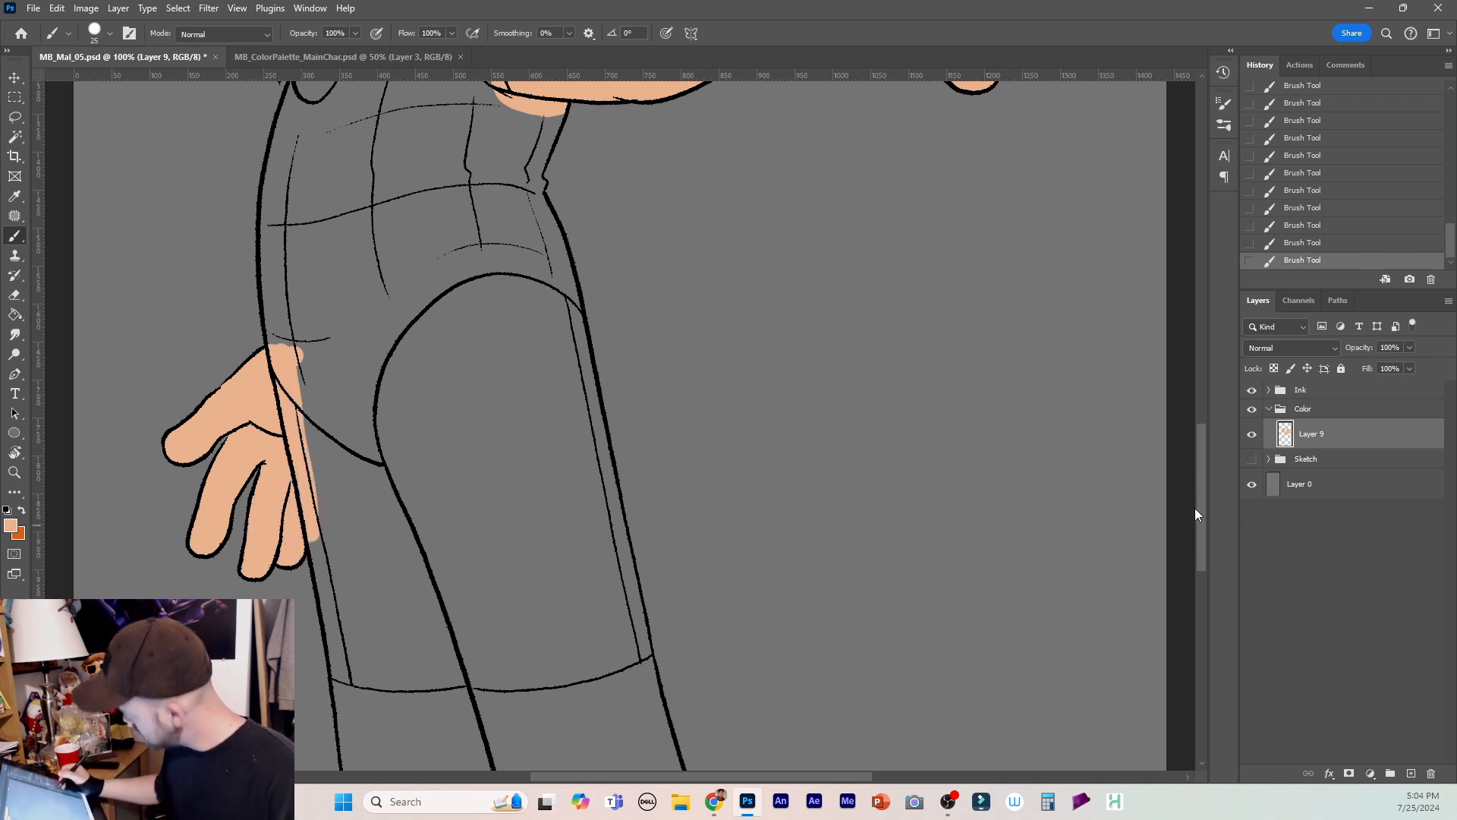
Add a new layer above the skin layer, switch to the orange color, and paint the hair tie bulge and top of the tuft behind the head.
{"action": "left_click_drag", "start_coordinate": [1194, 514], "coordinate": [1226, 361]}
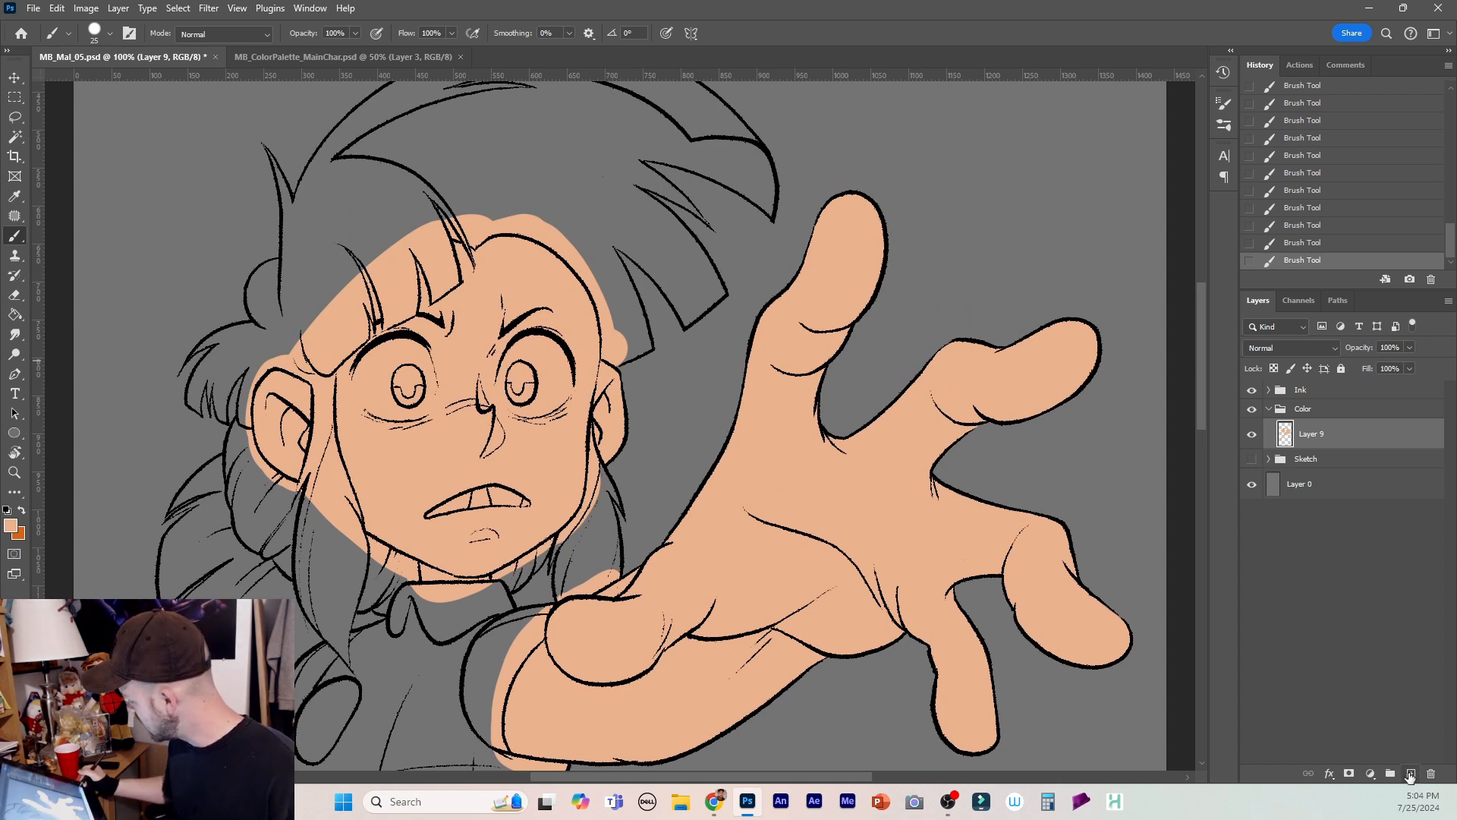
{"action": "left_click", "coordinate": [1409, 774]}
{"action": "key", "text": "x"}
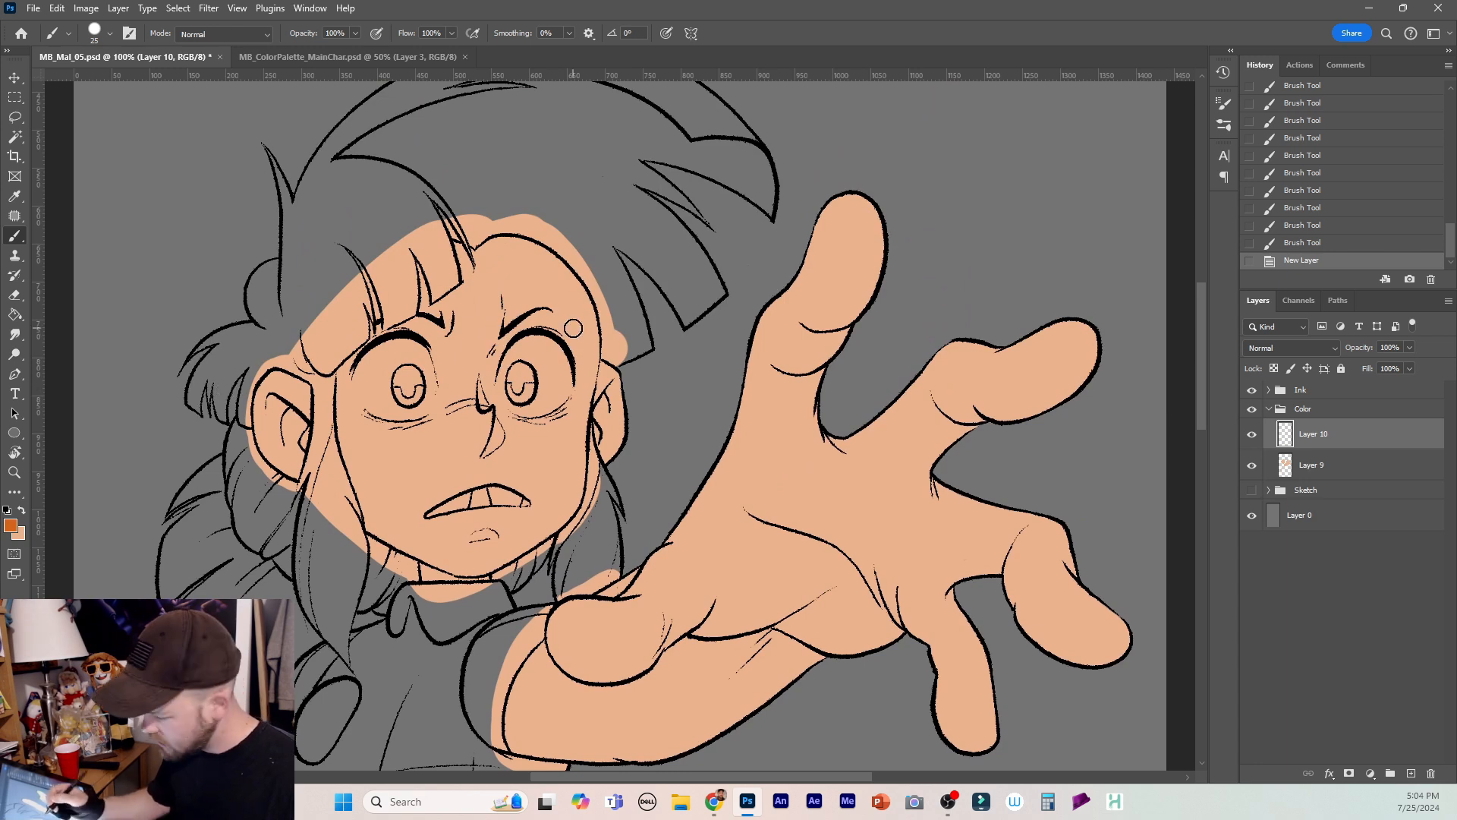
{"action": "mouse_move", "coordinate": [278, 269]}
{"action": "left_mouse_down"}
{"action": "mouse_move", "coordinate": [258, 307]}
{"action": "mouse_move", "coordinate": [270, 275]}
{"action": "mouse_move", "coordinate": [268, 320]}
{"action": "mouse_move", "coordinate": [217, 359]}
{"action": "mouse_move", "coordinate": [252, 330]}
{"action": "mouse_move", "coordinate": [228, 339]}
{"action": "mouse_move", "coordinate": [244, 337]}
{"action": "mouse_move", "coordinate": [216, 372]}
{"action": "left_mouse_up"}
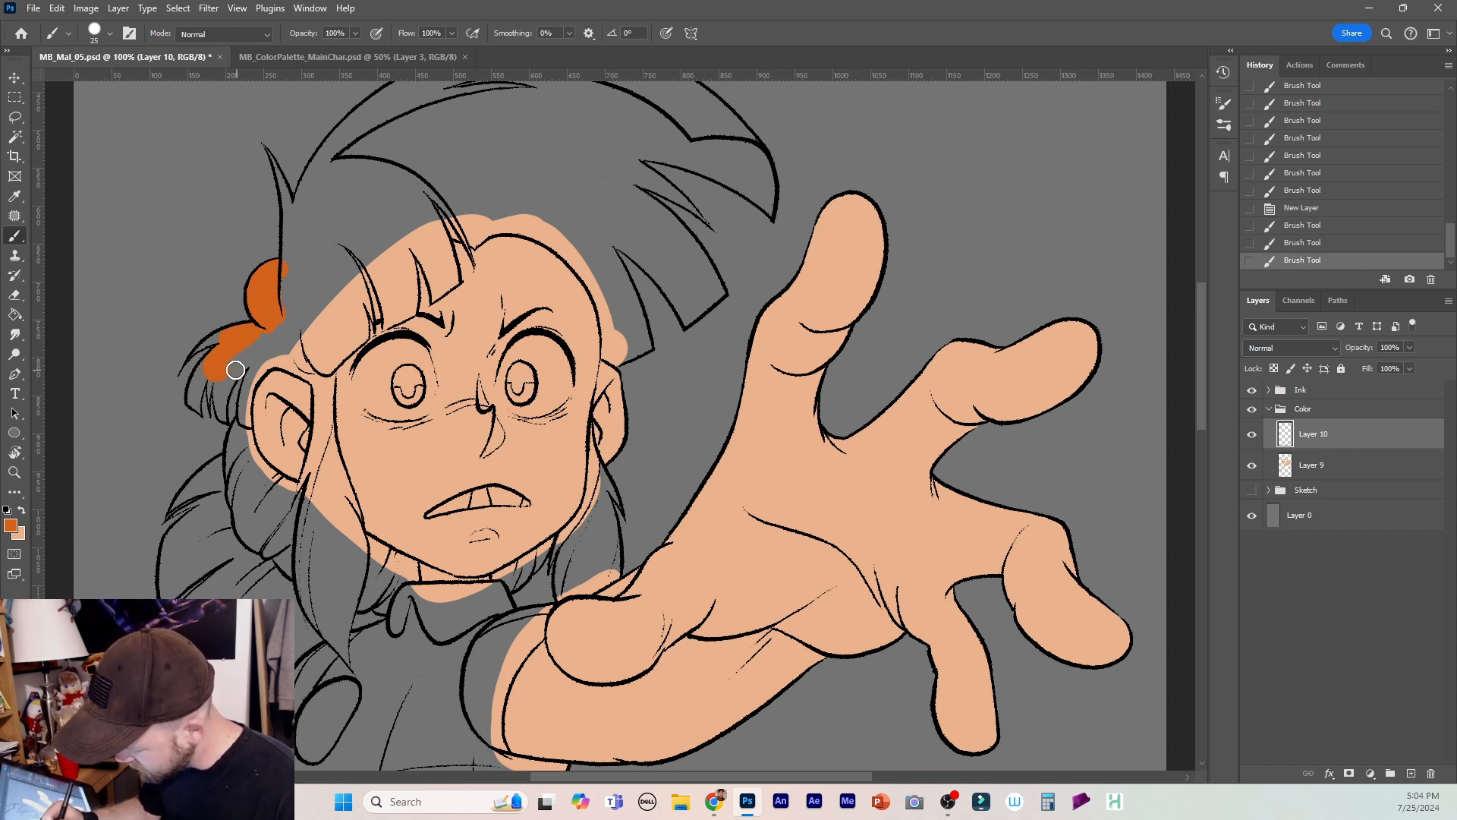
Reduce the brush size and paint the pointed strands of the hair tuft beside the ear in orange.
{"action": "key", "text": "bracketleft"}
{"action": "key", "text": "bracketleft"}
{"action": "key", "text": "bracketleft"}
{"action": "key", "text": "bracketleft"}
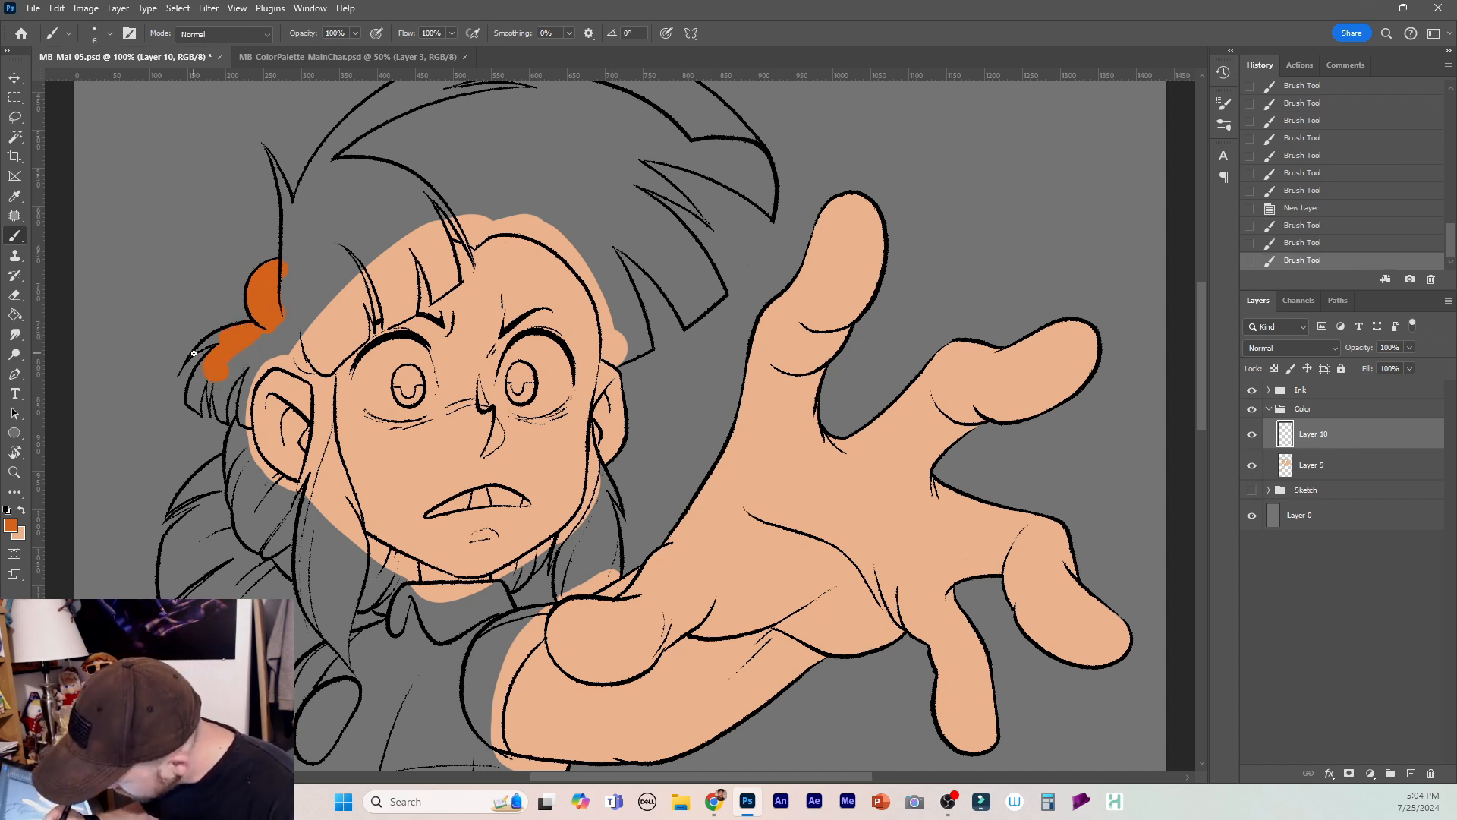
{"action": "key", "text": "bracketright"}
{"action": "mouse_move", "coordinate": [221, 342]}
{"action": "left_mouse_down"}
{"action": "mouse_move", "coordinate": [201, 347]}
{"action": "mouse_move", "coordinate": [205, 361]}
{"action": "left_mouse_up"}
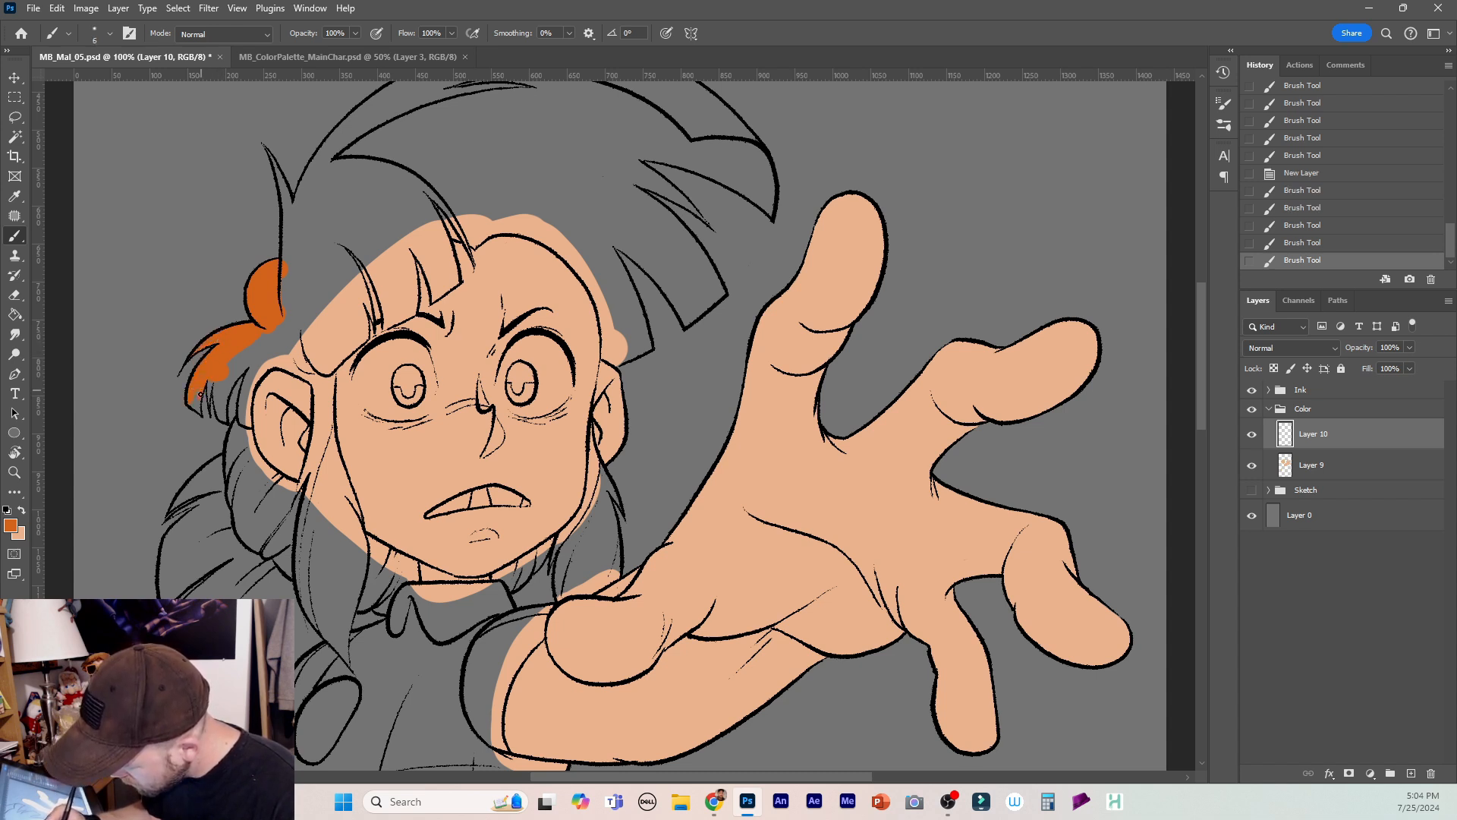
{"action": "left_click_drag", "start_coordinate": [198, 408], "coordinate": [218, 387]}
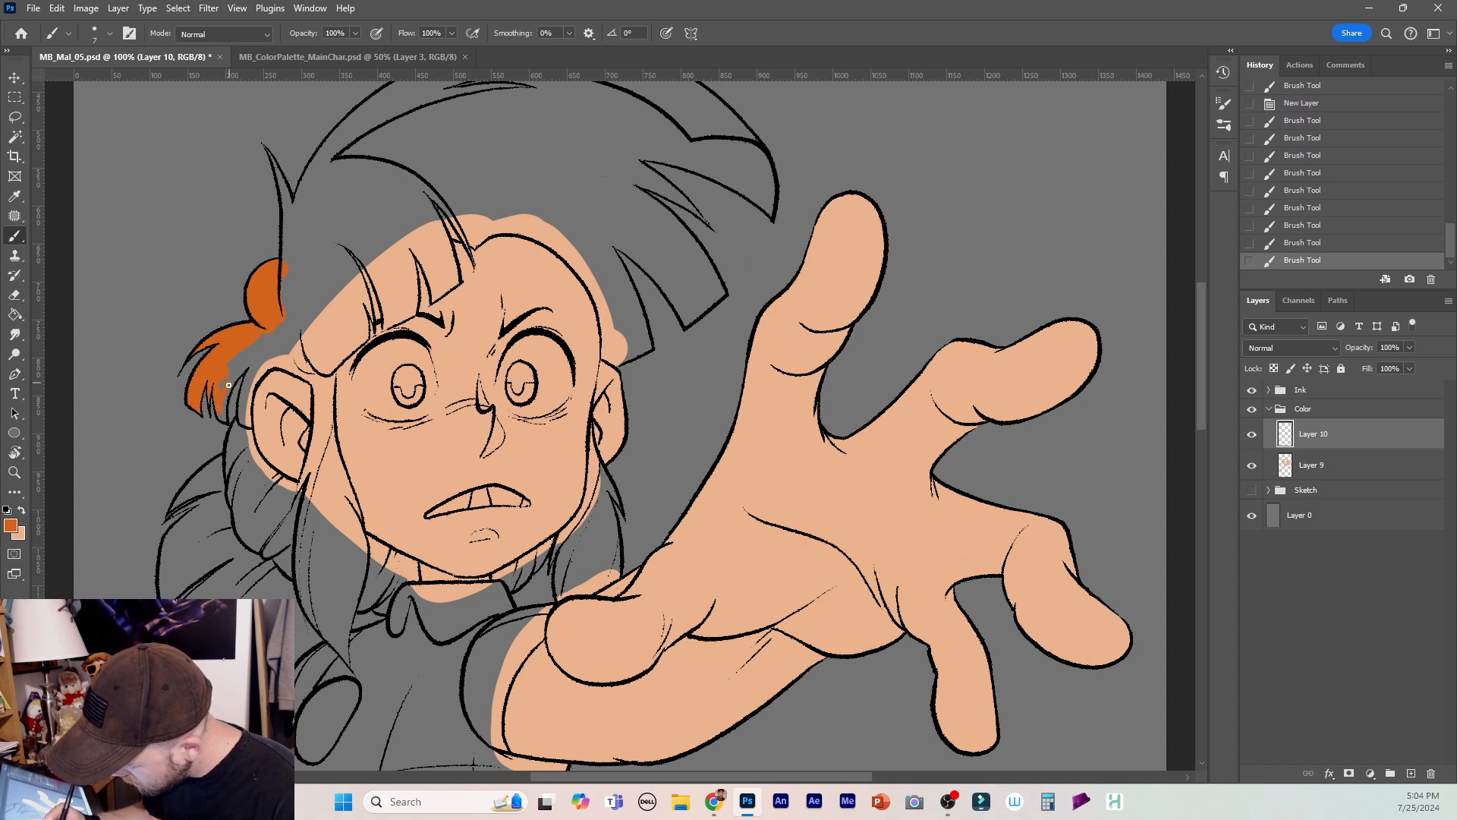
{"action": "left_click_drag", "start_coordinate": [220, 417], "coordinate": [225, 408]}
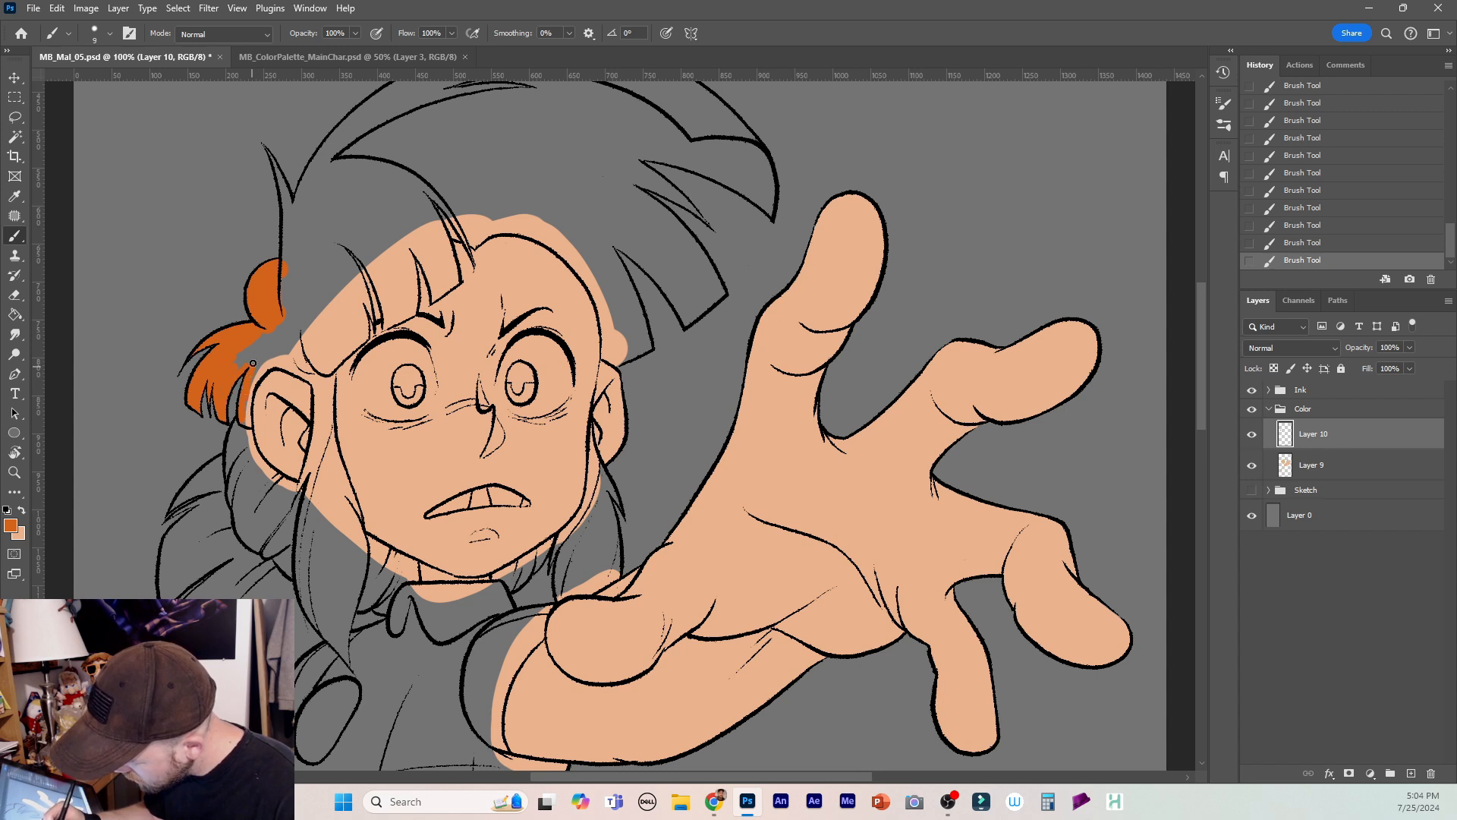
Paint the hair surrounding the ear in orange with a 15 px brush, from behind the ear to the sidelock in front.
{"action": "key", "text": "bracketright"}
{"action": "key", "text": "bracketright"}
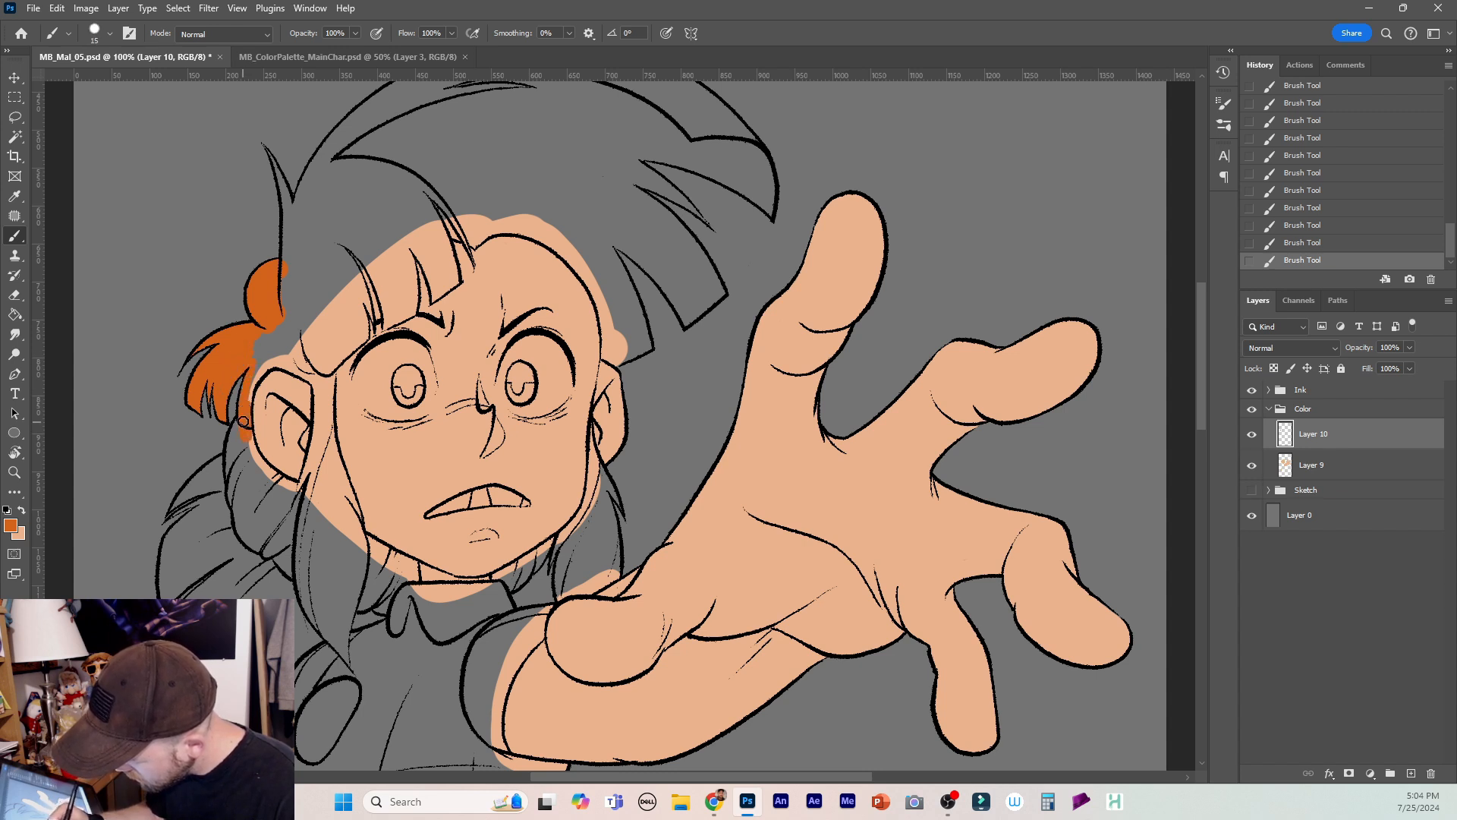
{"action": "mouse_move", "coordinate": [236, 432]}
{"action": "left_mouse_down"}
{"action": "mouse_move", "coordinate": [230, 475]}
{"action": "mouse_move", "coordinate": [222, 465]}
{"action": "mouse_move", "coordinate": [239, 537]}
{"action": "mouse_move", "coordinate": [281, 480]}
{"action": "left_mouse_up"}
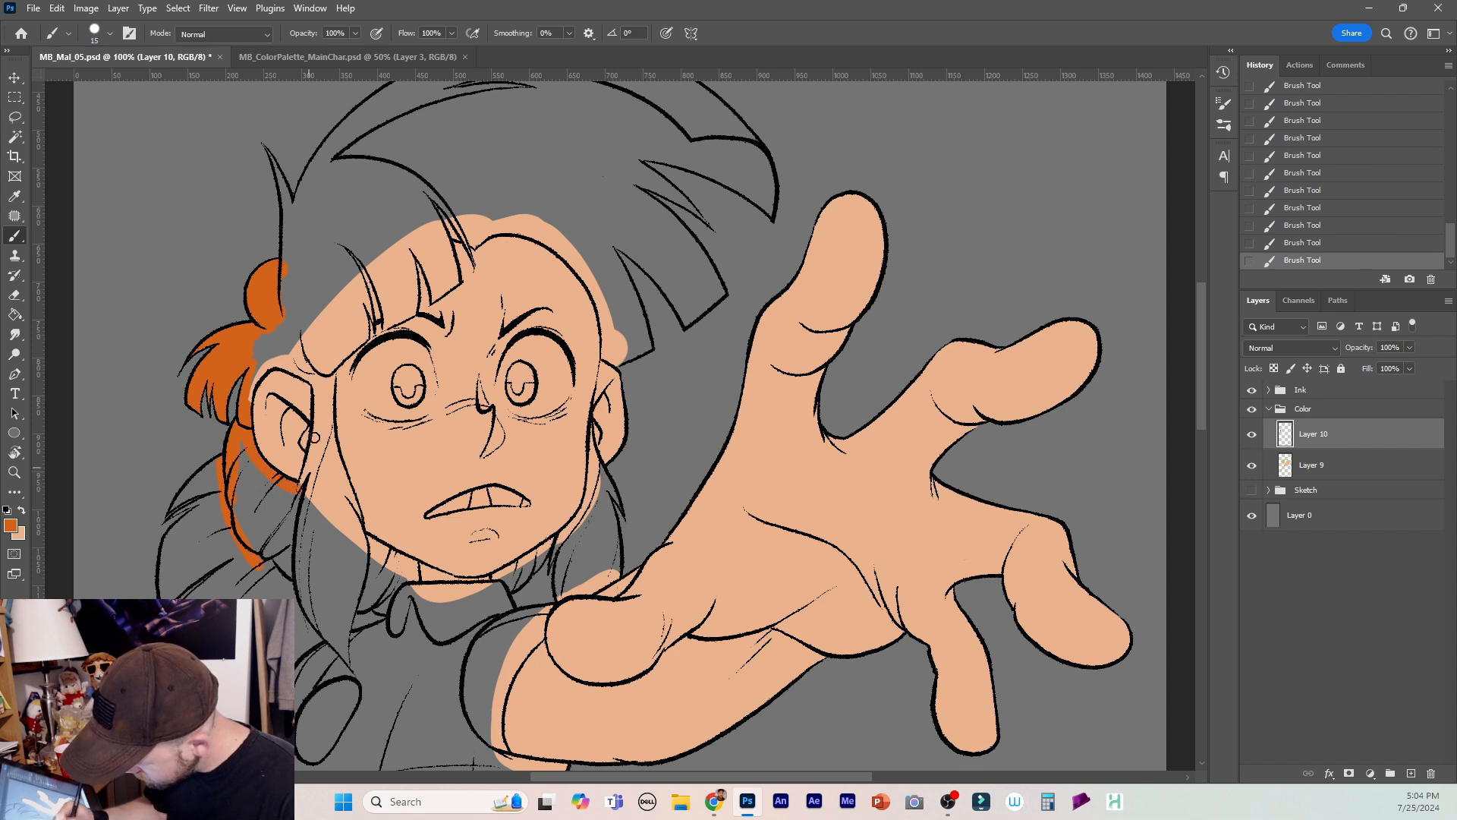
{"action": "left_click_drag", "start_coordinate": [315, 388], "coordinate": [303, 491]}
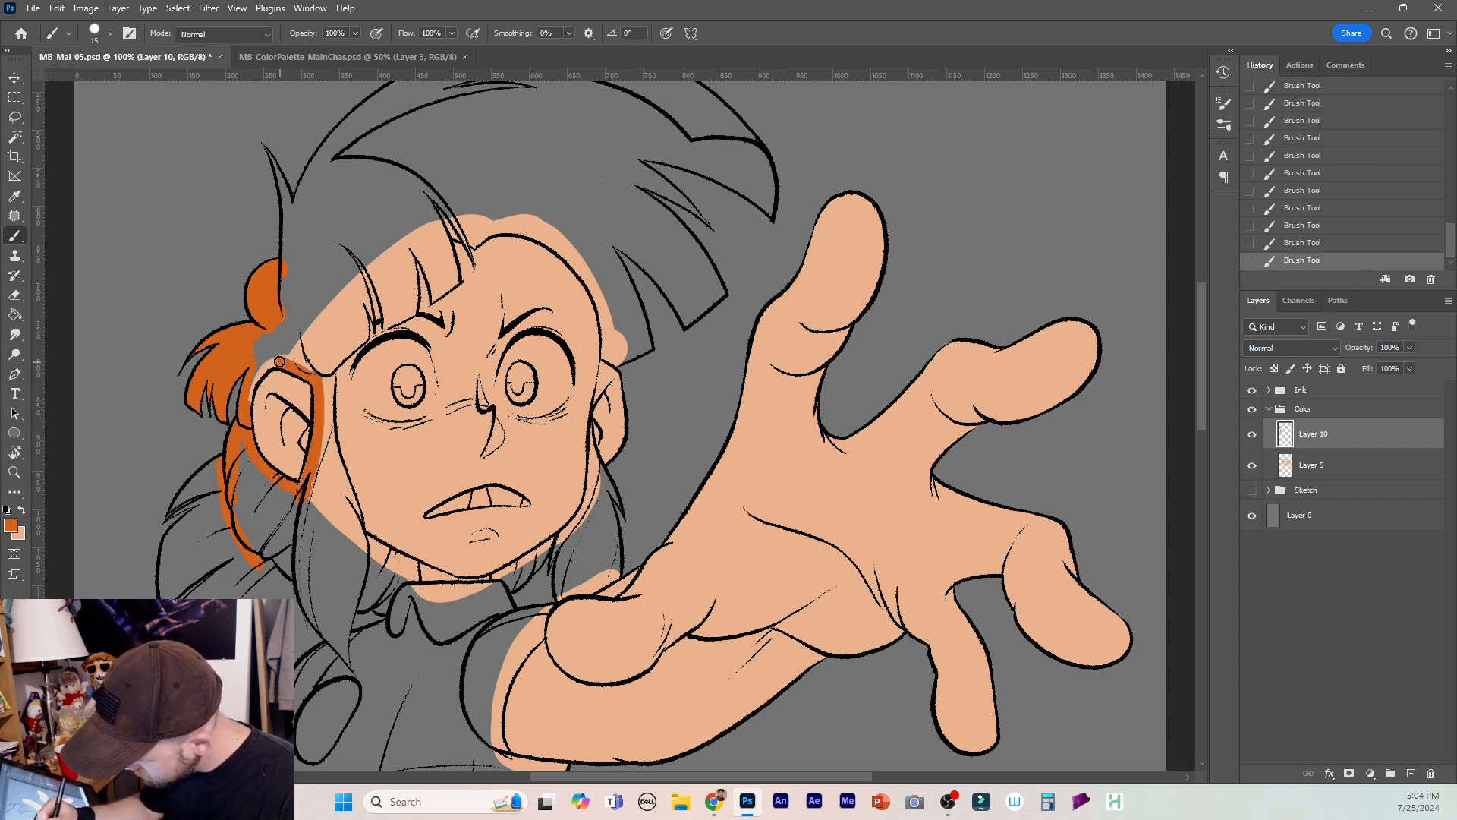
{"action": "mouse_move", "coordinate": [271, 361]}
{"action": "left_mouse_down"}
{"action": "mouse_move", "coordinate": [249, 393]}
{"action": "mouse_move", "coordinate": [284, 326]}
{"action": "mouse_move", "coordinate": [261, 345]}
{"action": "mouse_move", "coordinate": [292, 322]}
{"action": "mouse_move", "coordinate": [287, 350]}
{"action": "mouse_move", "coordinate": [329, 370]}
{"action": "mouse_move", "coordinate": [336, 472]}
{"action": "left_mouse_up"}
{"action": "key", "text": "bracketright"}
{"action": "key", "text": "bracketleft"}
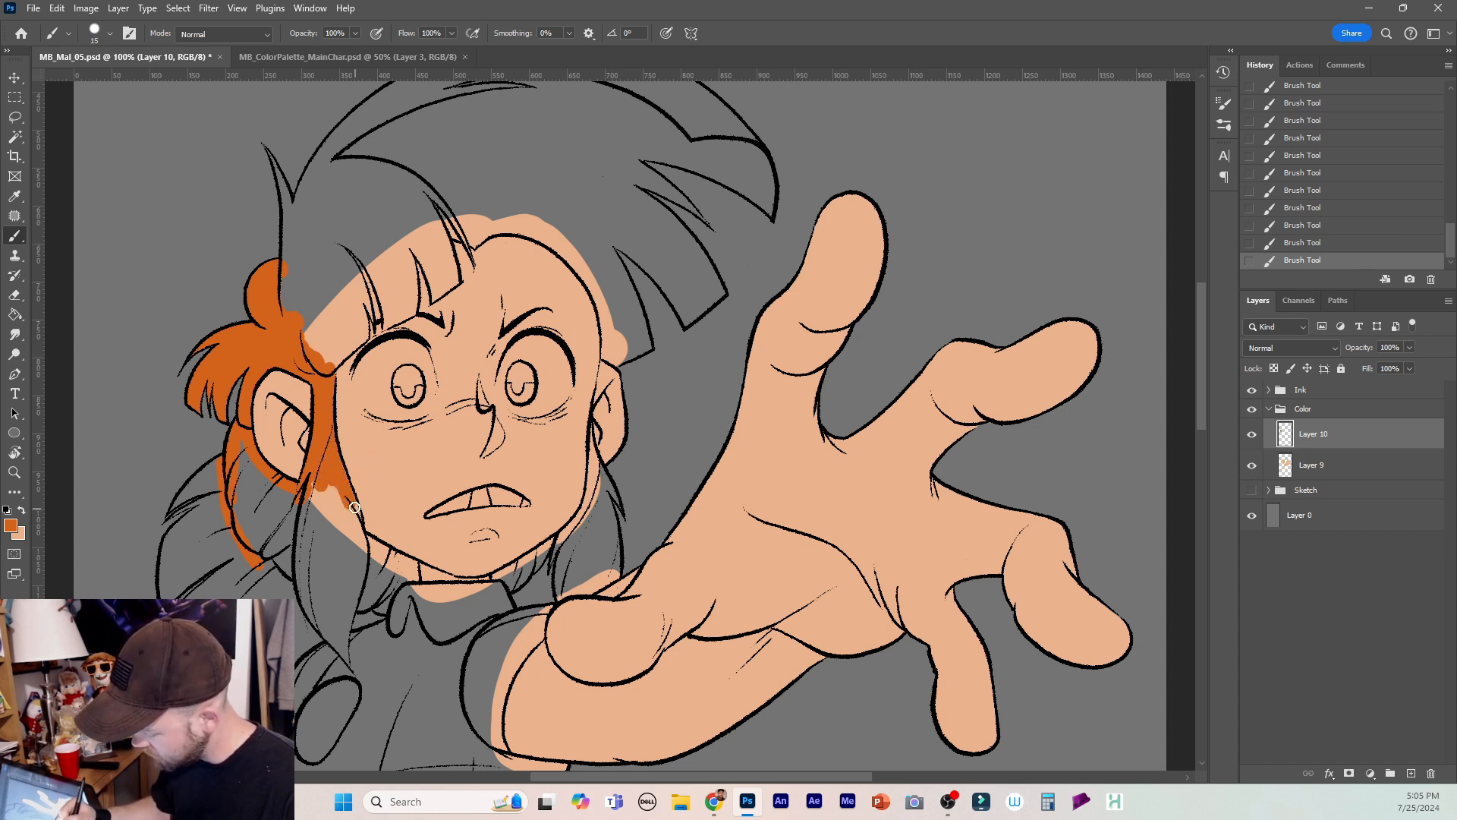
Enlarge the brush to 25 px and fill the upper sidelock and the lower hair mass behind the neck with orange.
{"action": "key", "text": "bracketright"}
{"action": "key", "text": "bracketright"}
{"action": "key", "text": "bracketright"}
{"action": "key", "text": "bracketright"}
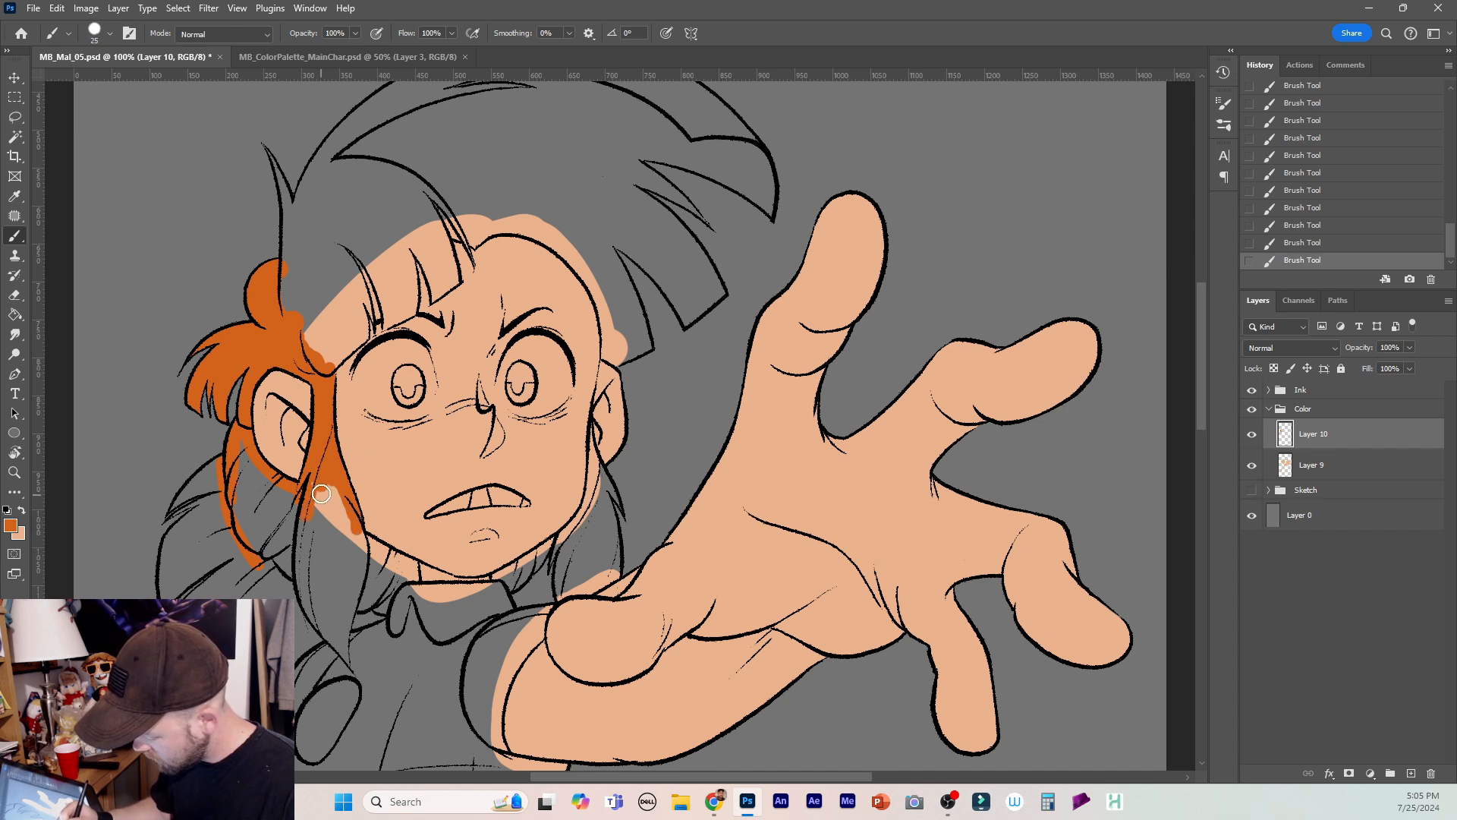
{"action": "mouse_move", "coordinate": [312, 487]}
{"action": "left_mouse_down"}
{"action": "mouse_move", "coordinate": [355, 547]}
{"action": "mouse_move", "coordinate": [256, 481]}
{"action": "mouse_move", "coordinate": [242, 454]}
{"action": "mouse_move", "coordinate": [255, 523]}
{"action": "left_mouse_up"}
{"action": "mouse_move", "coordinate": [185, 559]}
{"action": "left_mouse_down"}
{"action": "mouse_move", "coordinate": [173, 543]}
{"action": "mouse_move", "coordinate": [218, 503]}
{"action": "mouse_move", "coordinate": [172, 559]}
{"action": "mouse_move", "coordinate": [224, 550]}
{"action": "mouse_move", "coordinate": [215, 531]}
{"action": "mouse_move", "coordinate": [204, 594]}
{"action": "mouse_move", "coordinate": [229, 577]}
{"action": "mouse_move", "coordinate": [225, 589]}
{"action": "left_mouse_up"}
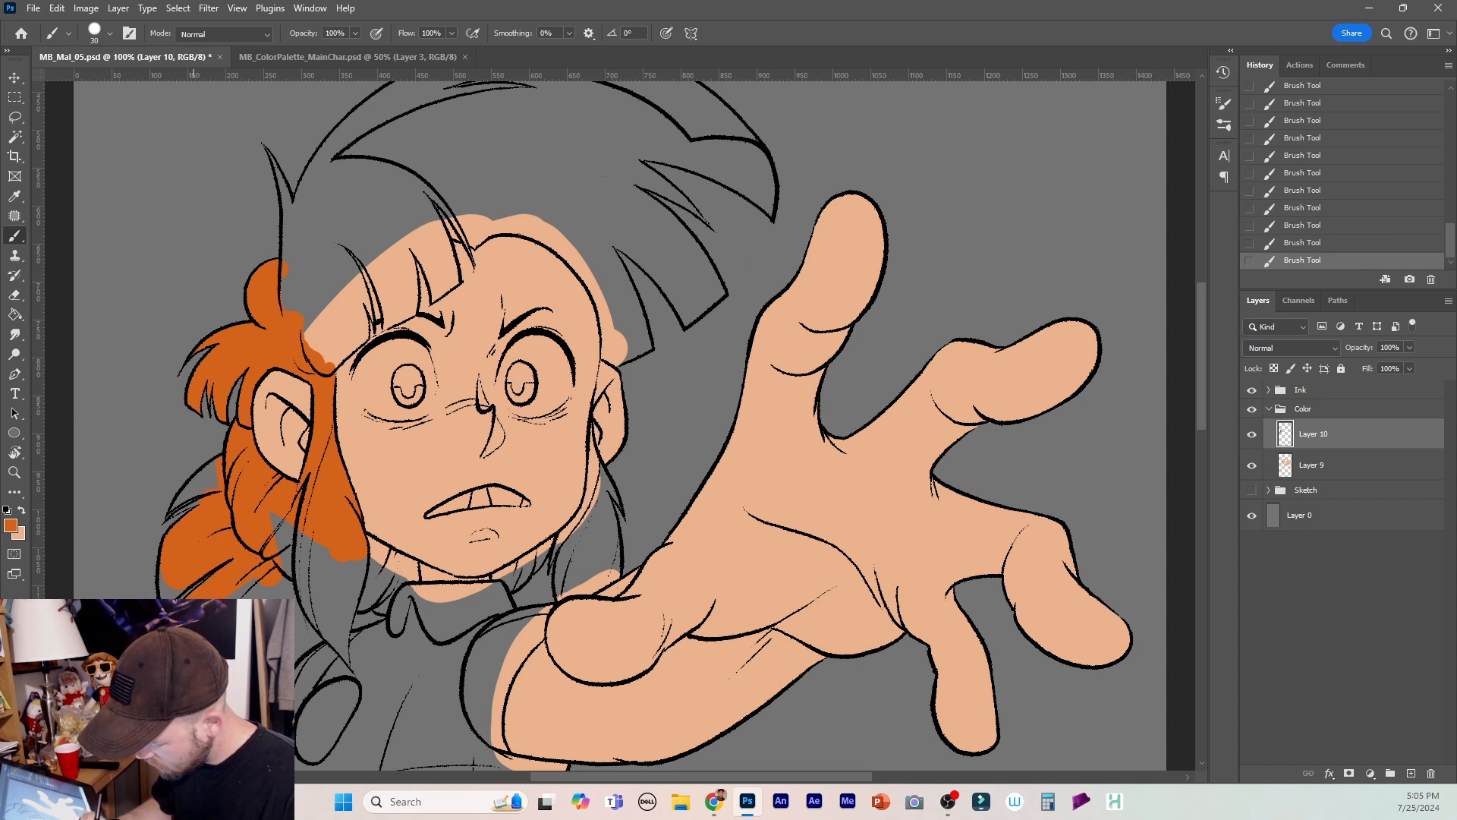
Shrink the brush and erase the orange spilling past the outer edge of the lower hair mass, then return to the Brush tool.
{"action": "key", "text": "bracketleft"}
{"action": "key", "text": "bracketleft"}
{"action": "key", "text": "bracketleft"}
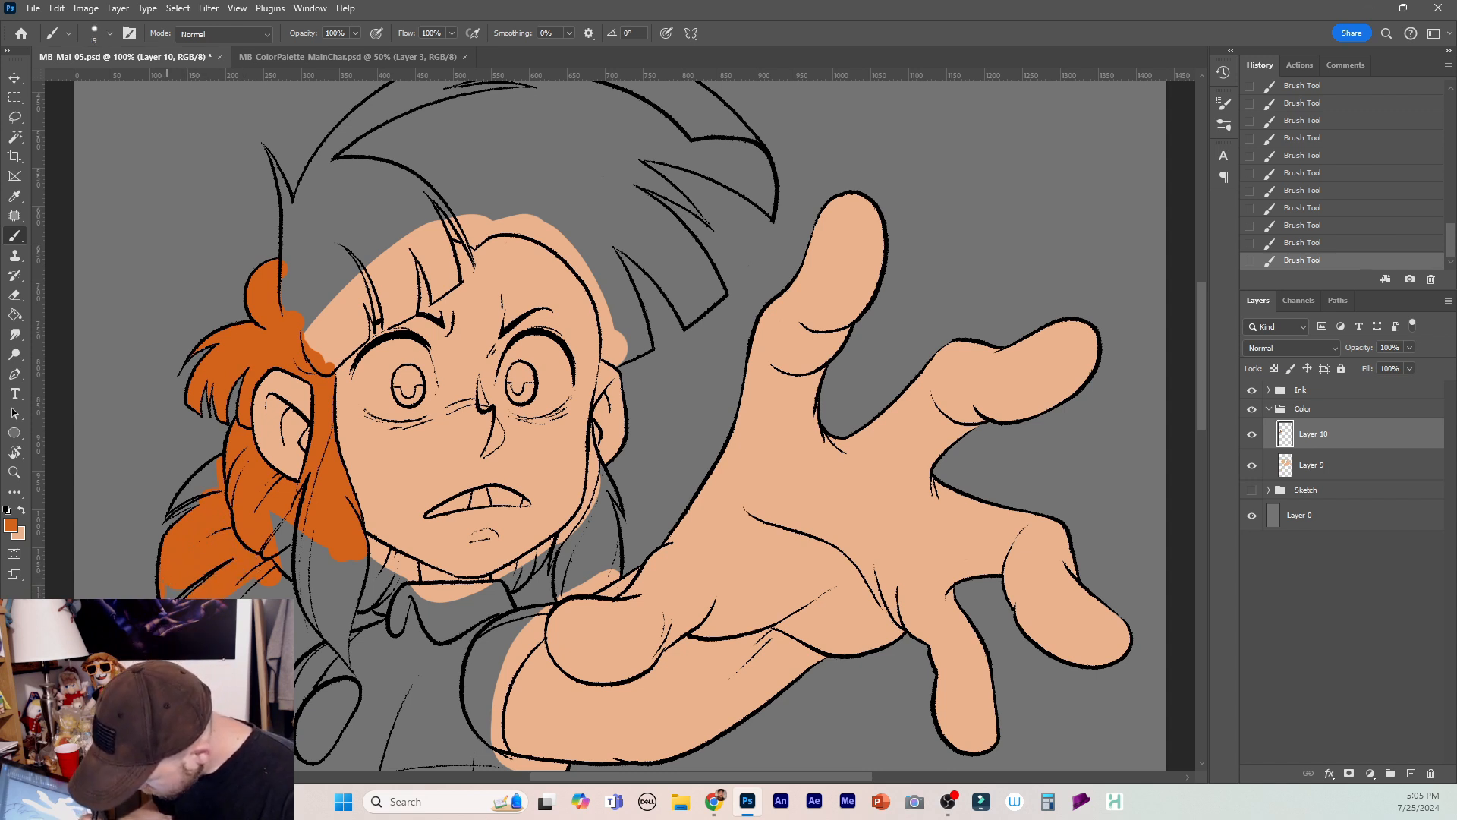
{"action": "key", "text": "e"}
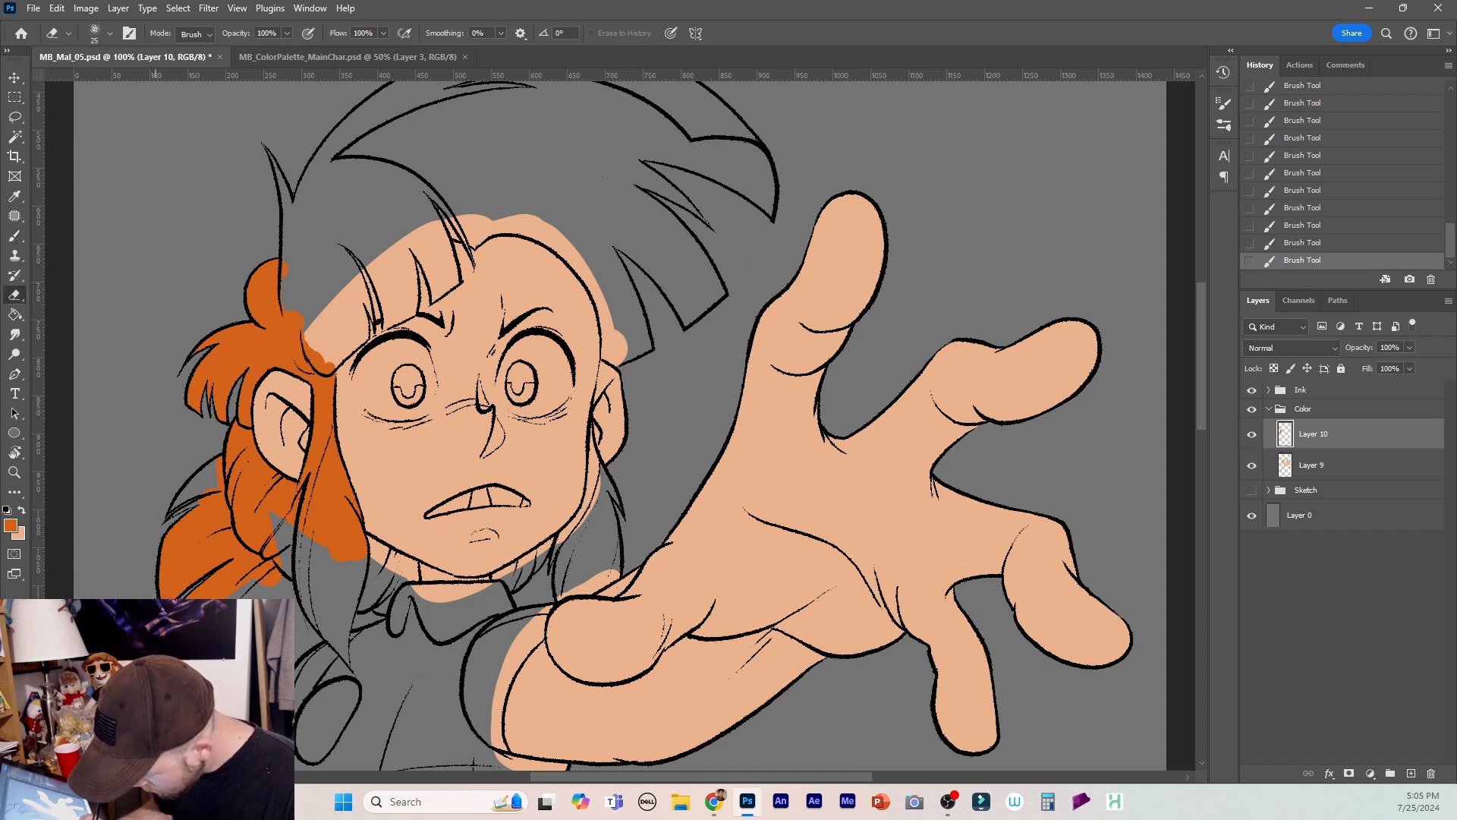
{"action": "left_click_drag", "start_coordinate": [166, 592], "coordinate": [164, 597]}
{"action": "key", "text": "b"}
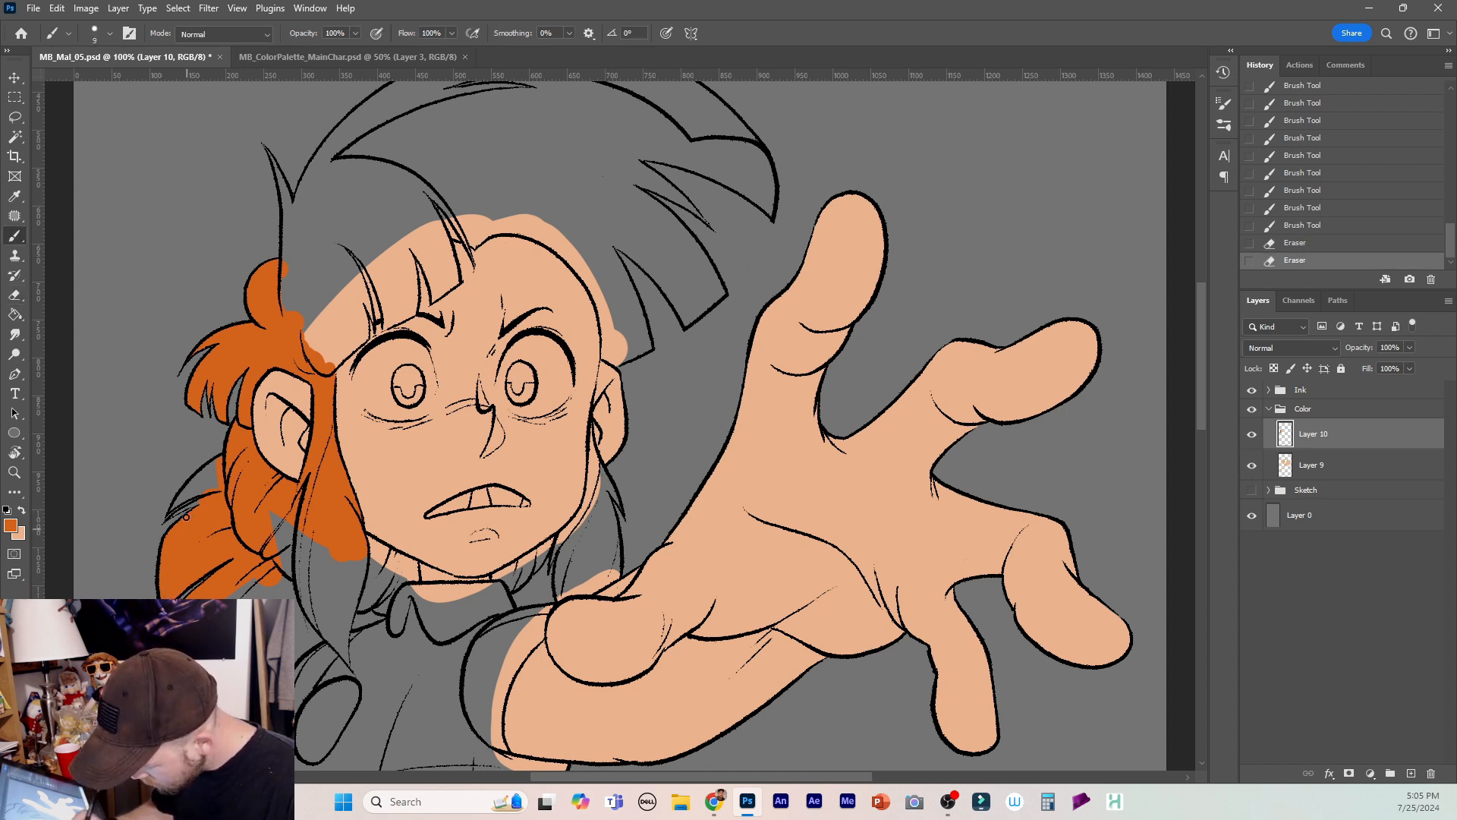
Shrink the brush and paint the thin pointed strands along the outer edge of the lower hair mass in orange.
{"action": "key", "text": "bracketleft"}
{"action": "key", "text": "bracketleft"}
{"action": "key", "text": "bracketleft"}
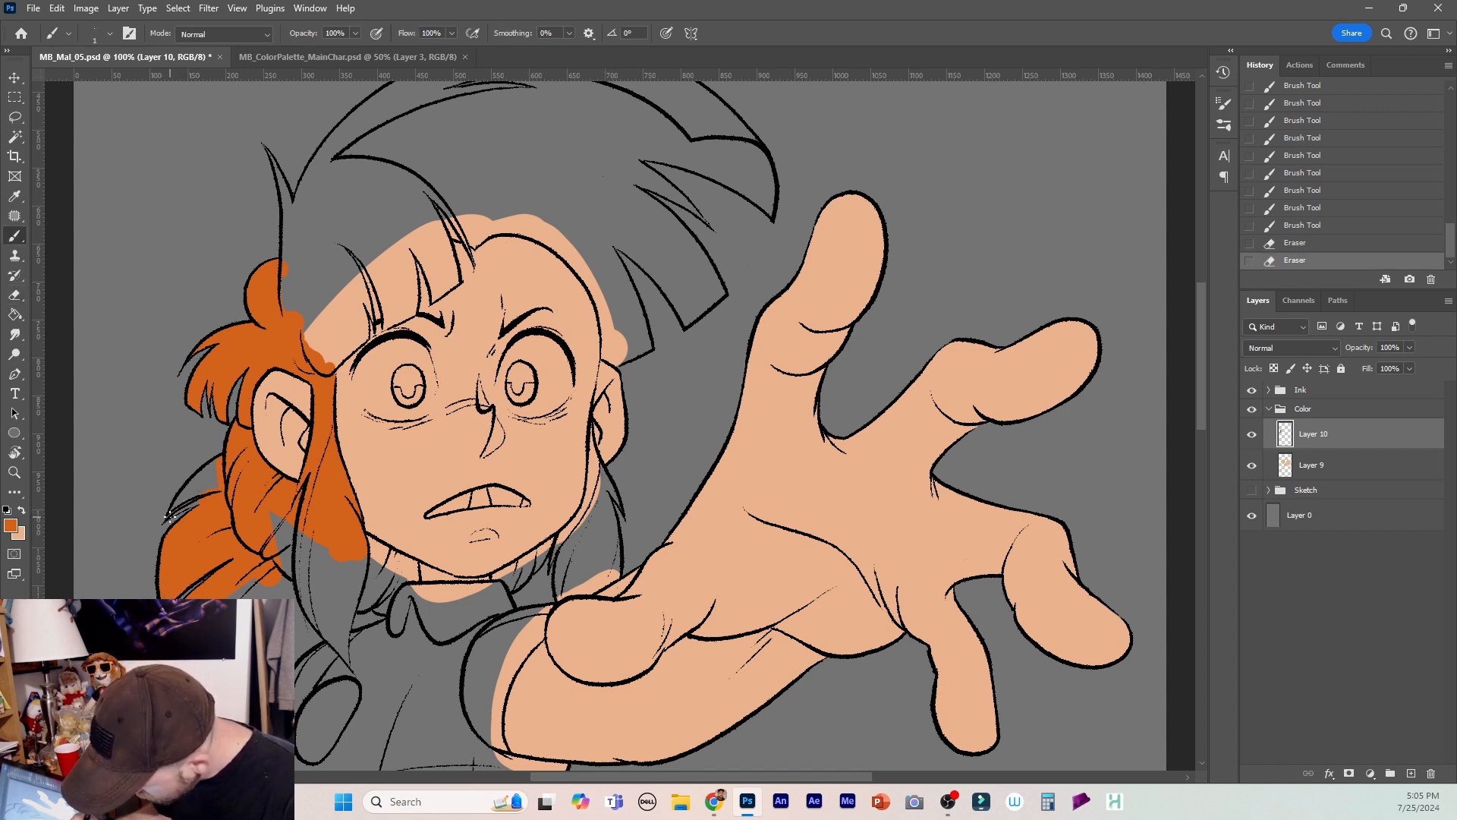
{"action": "left_click_drag", "start_coordinate": [174, 514], "coordinate": [172, 508]}
{"action": "left_click", "coordinate": [174, 507]}
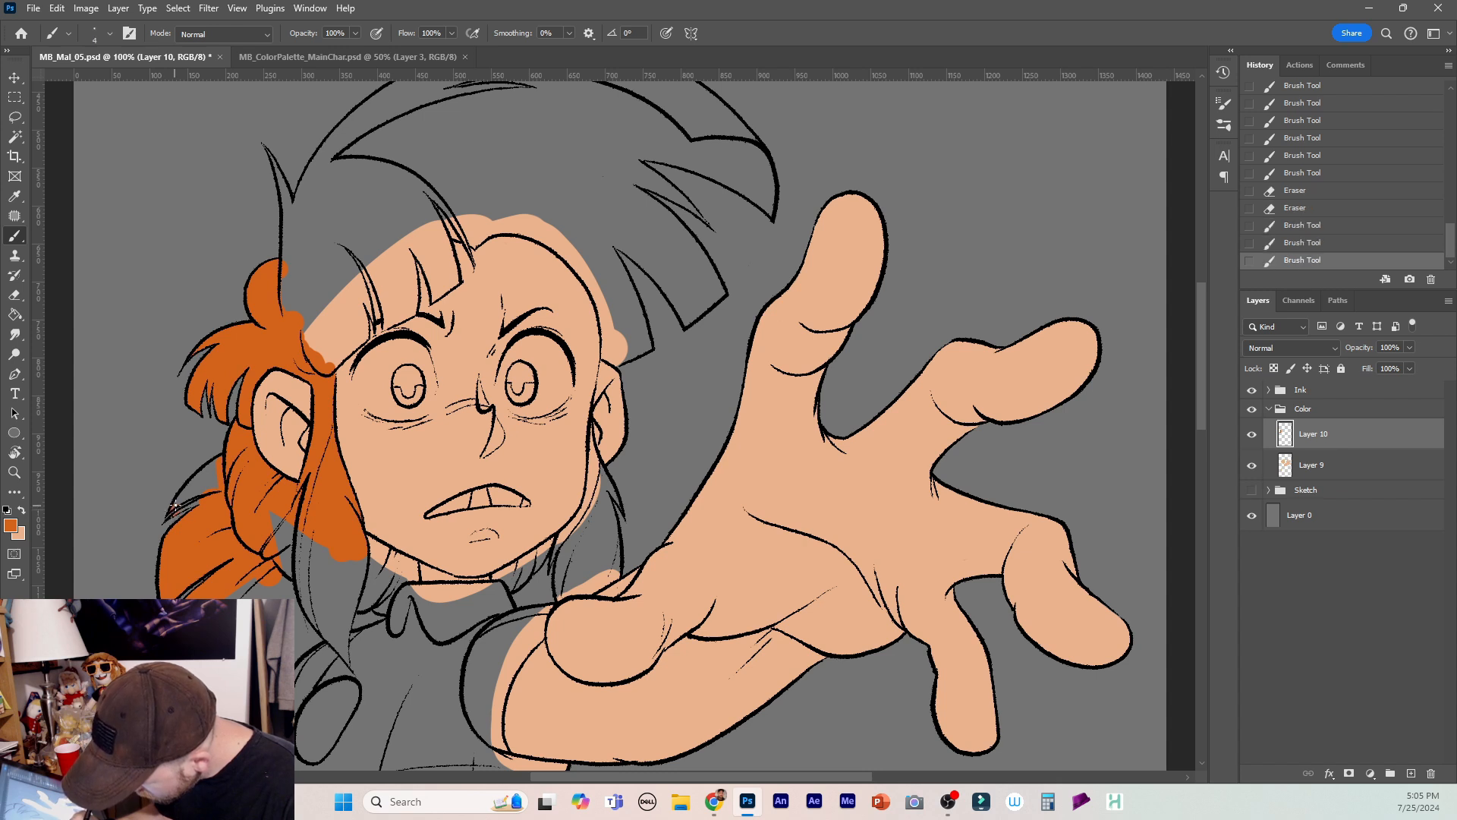
{"action": "left_click", "coordinate": [177, 505]}
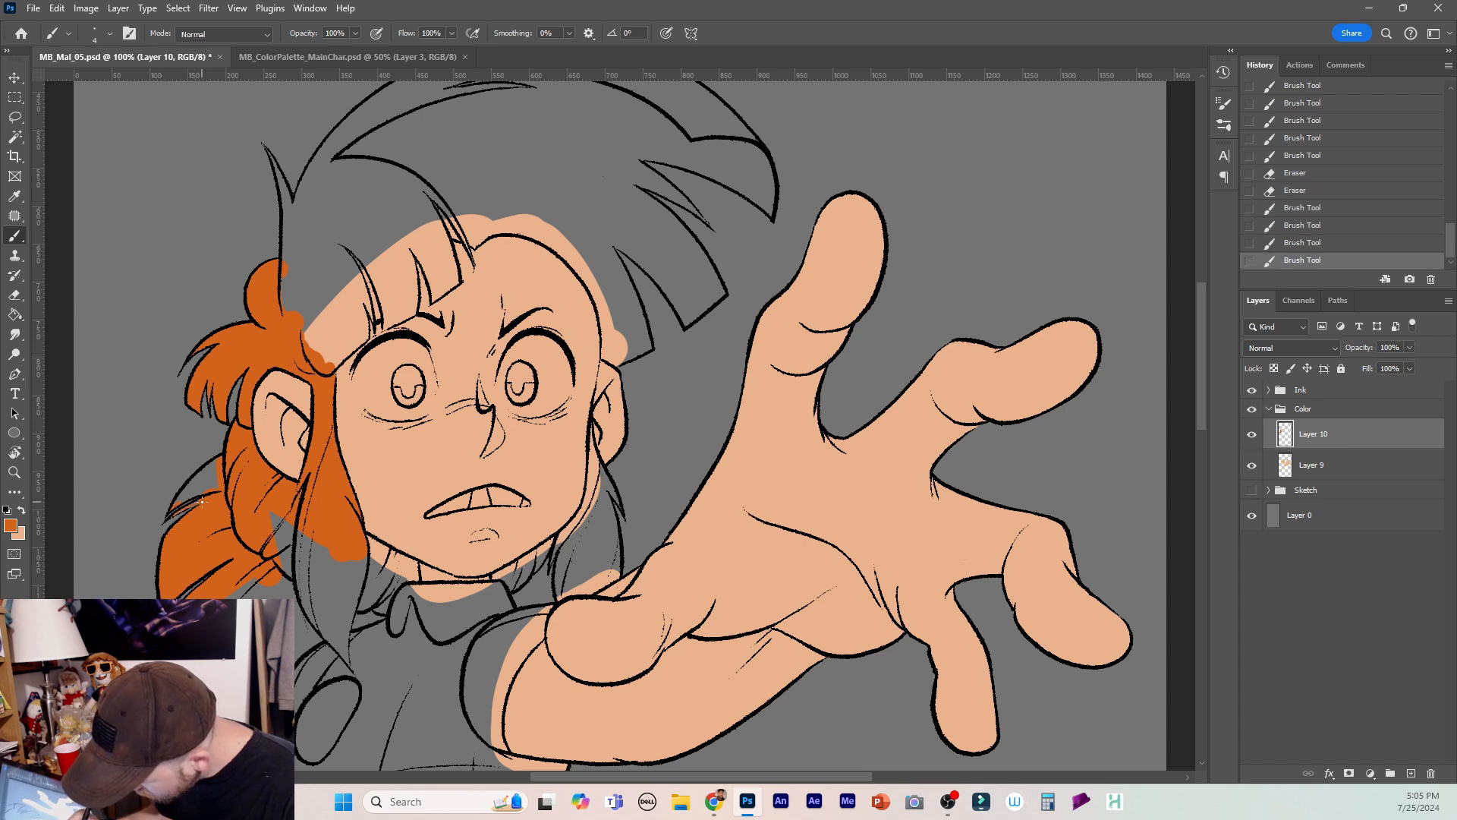
{"action": "left_click", "coordinate": [180, 502]}
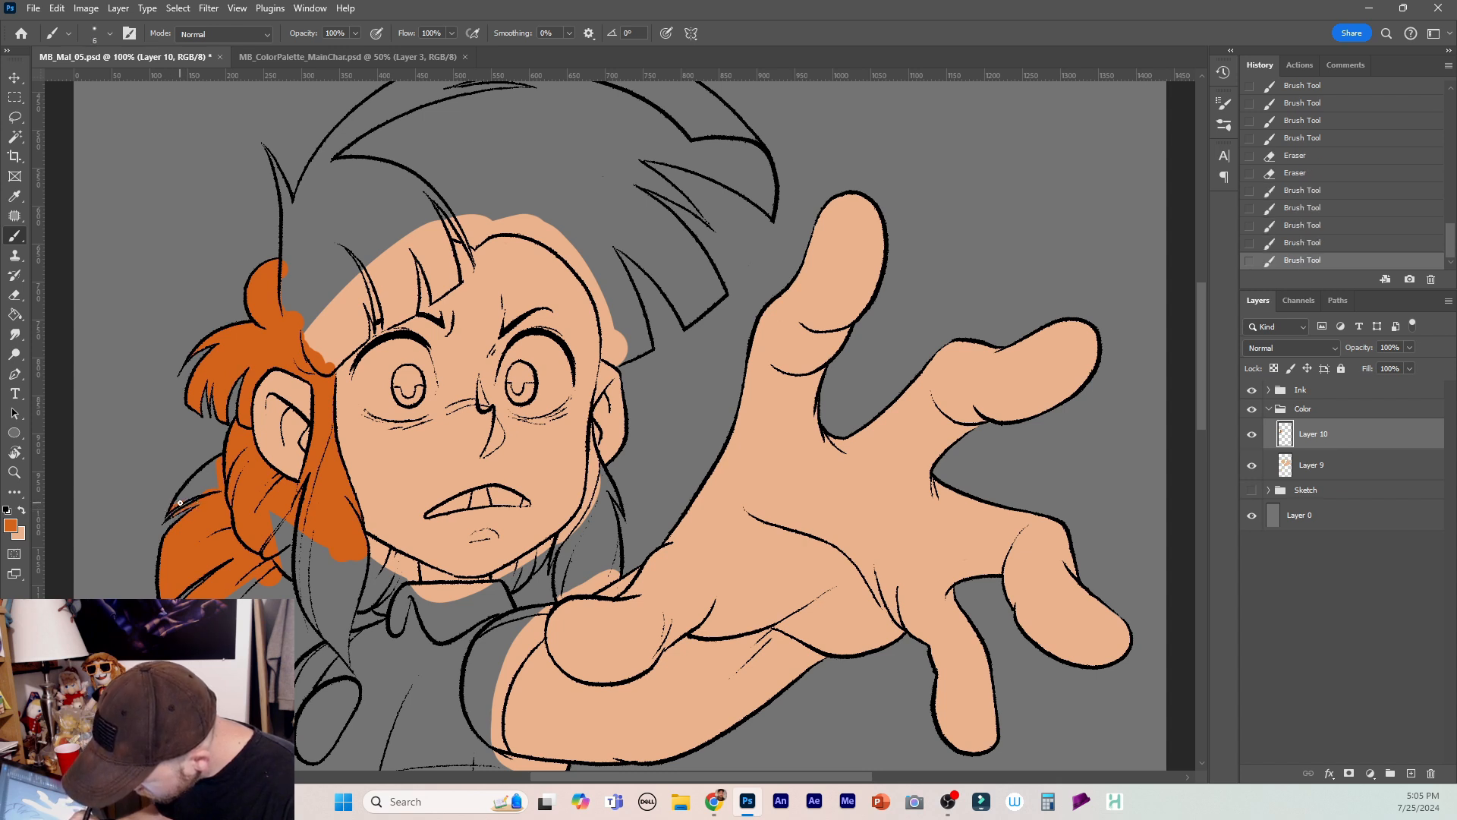
{"action": "left_click", "coordinate": [217, 481]}
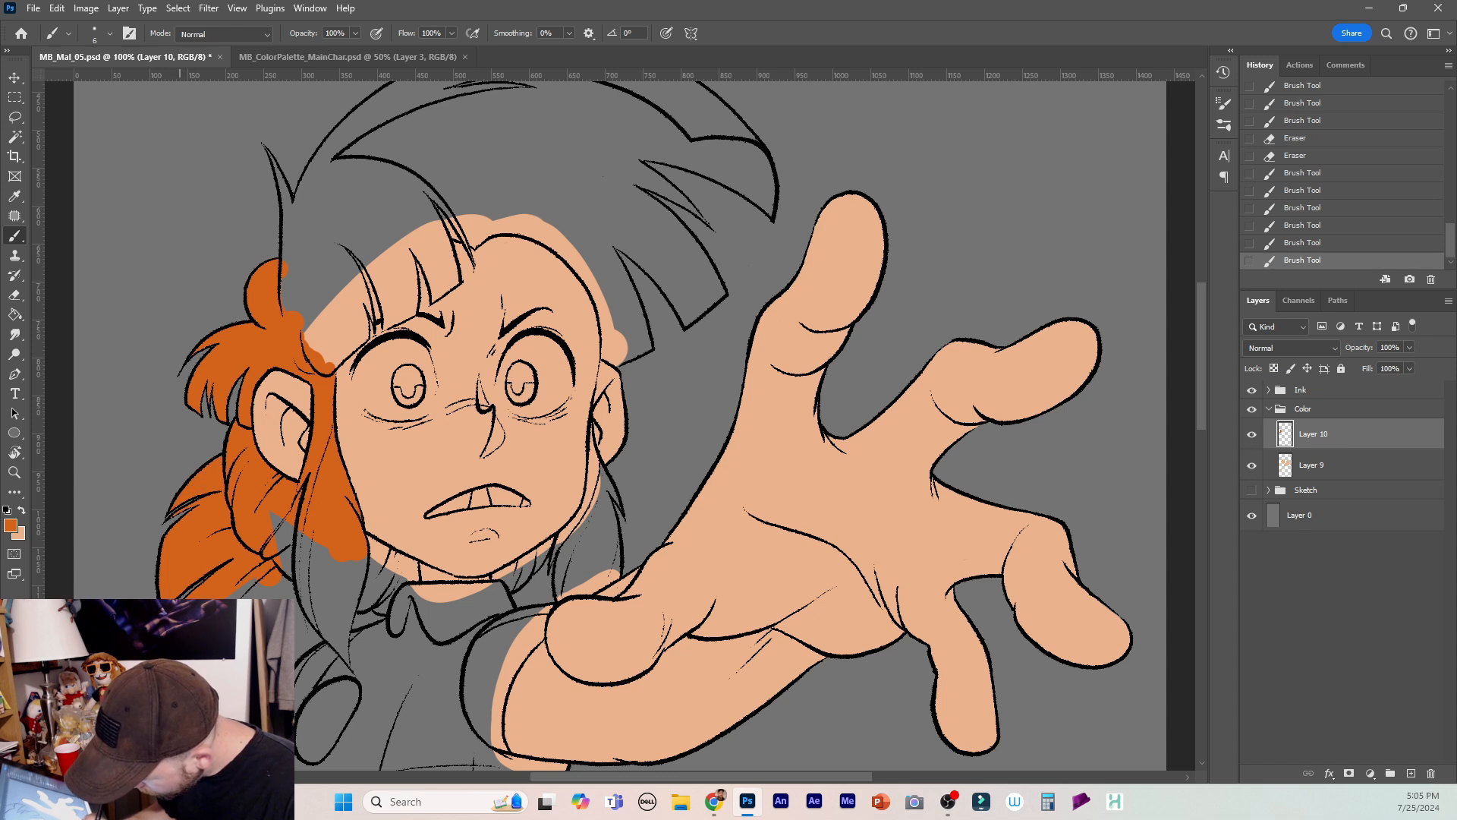
{"action": "left_click", "coordinate": [180, 510]}
Enlarge the brush to 25 px and fill the remaining lower hair mass and the long sidelock beside the jaw with orange.
{"action": "key", "text": "bracketright"}
{"action": "key", "text": "bracketright"}
{"action": "key", "text": "bracketright"}
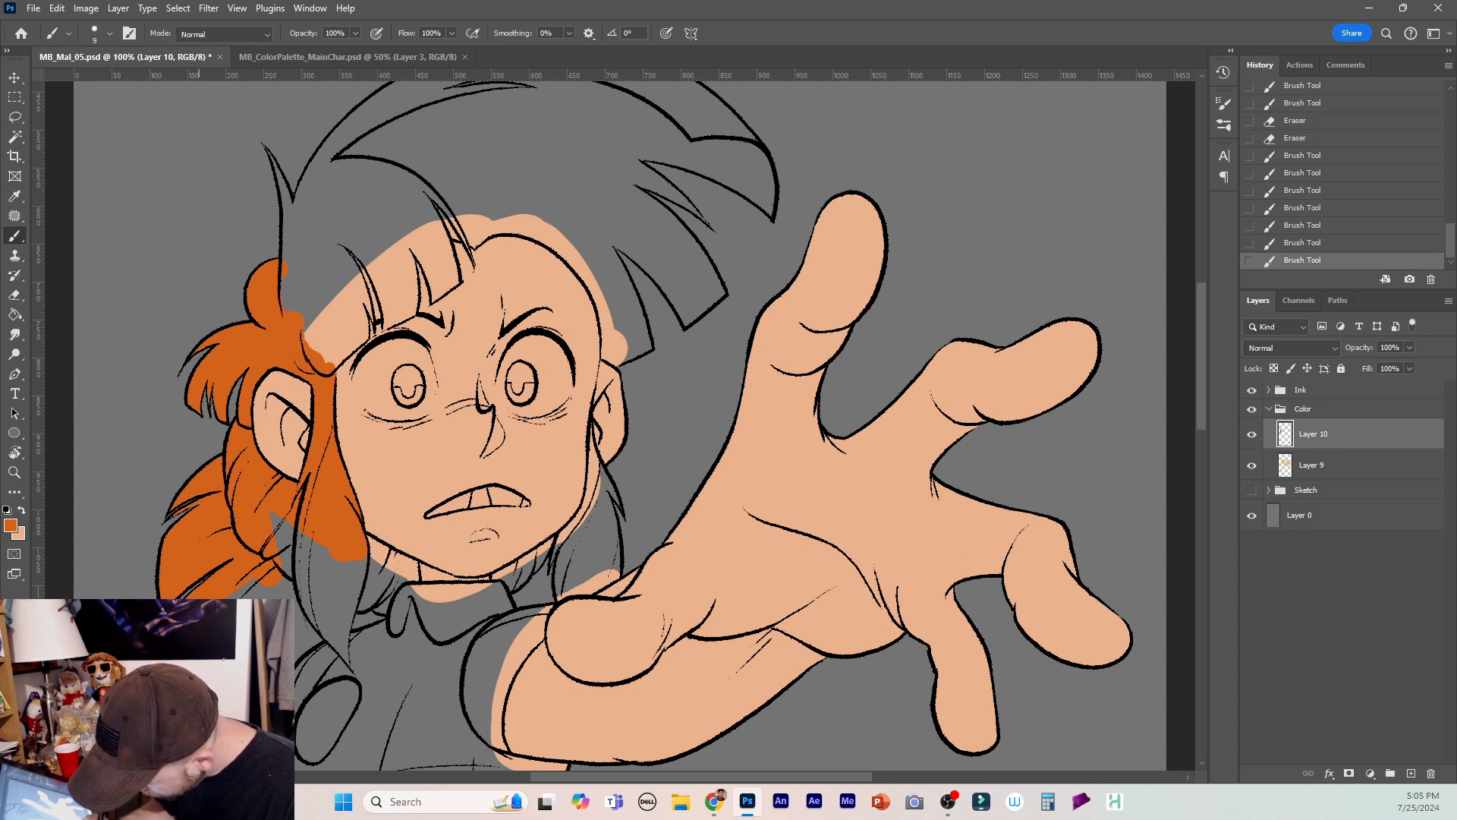
{"action": "left_click_drag", "start_coordinate": [218, 616], "coordinate": [254, 605]}
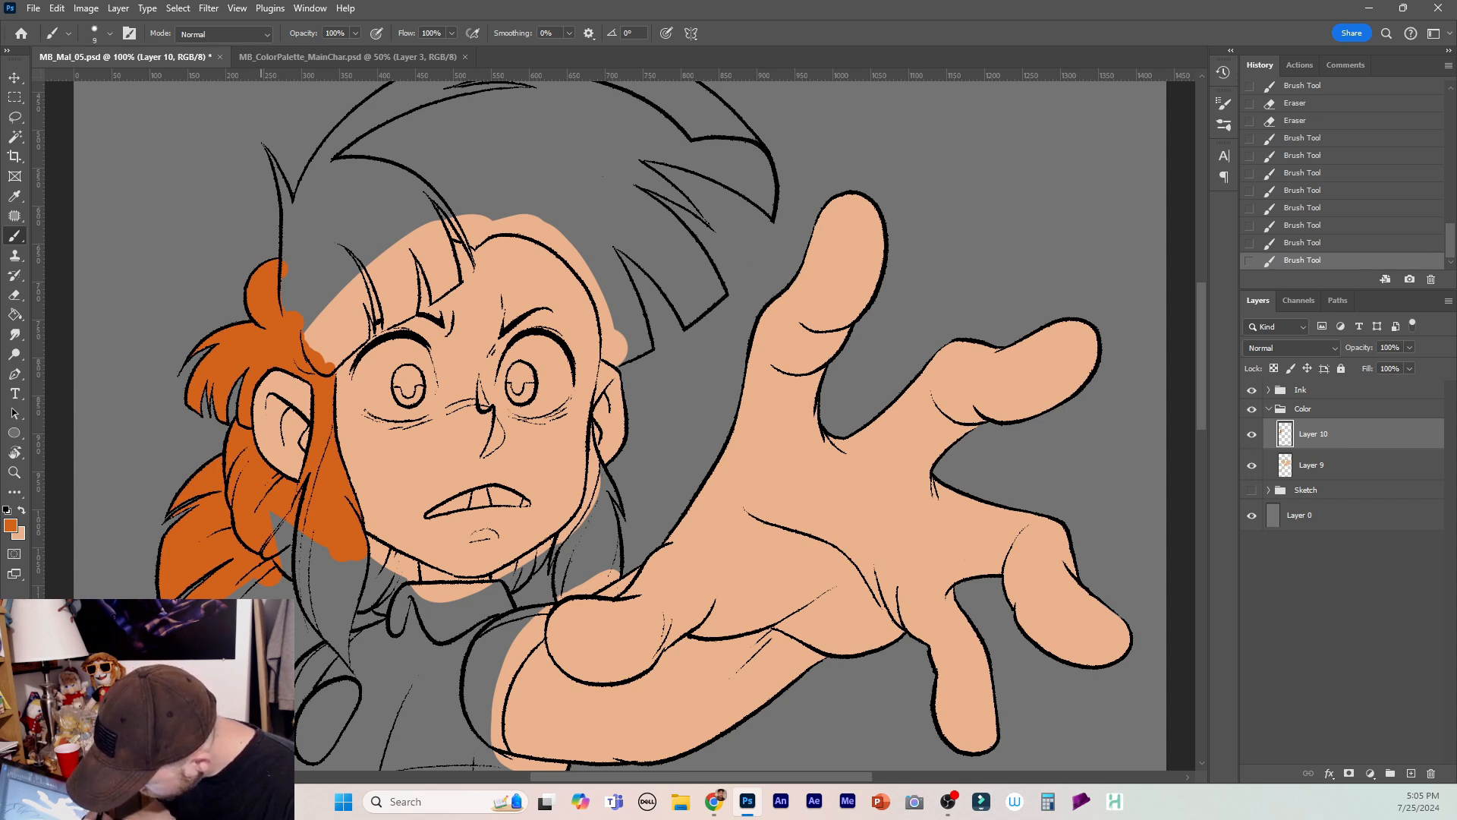
{"action": "left_click_drag", "start_coordinate": [222, 623], "coordinate": [261, 607]}
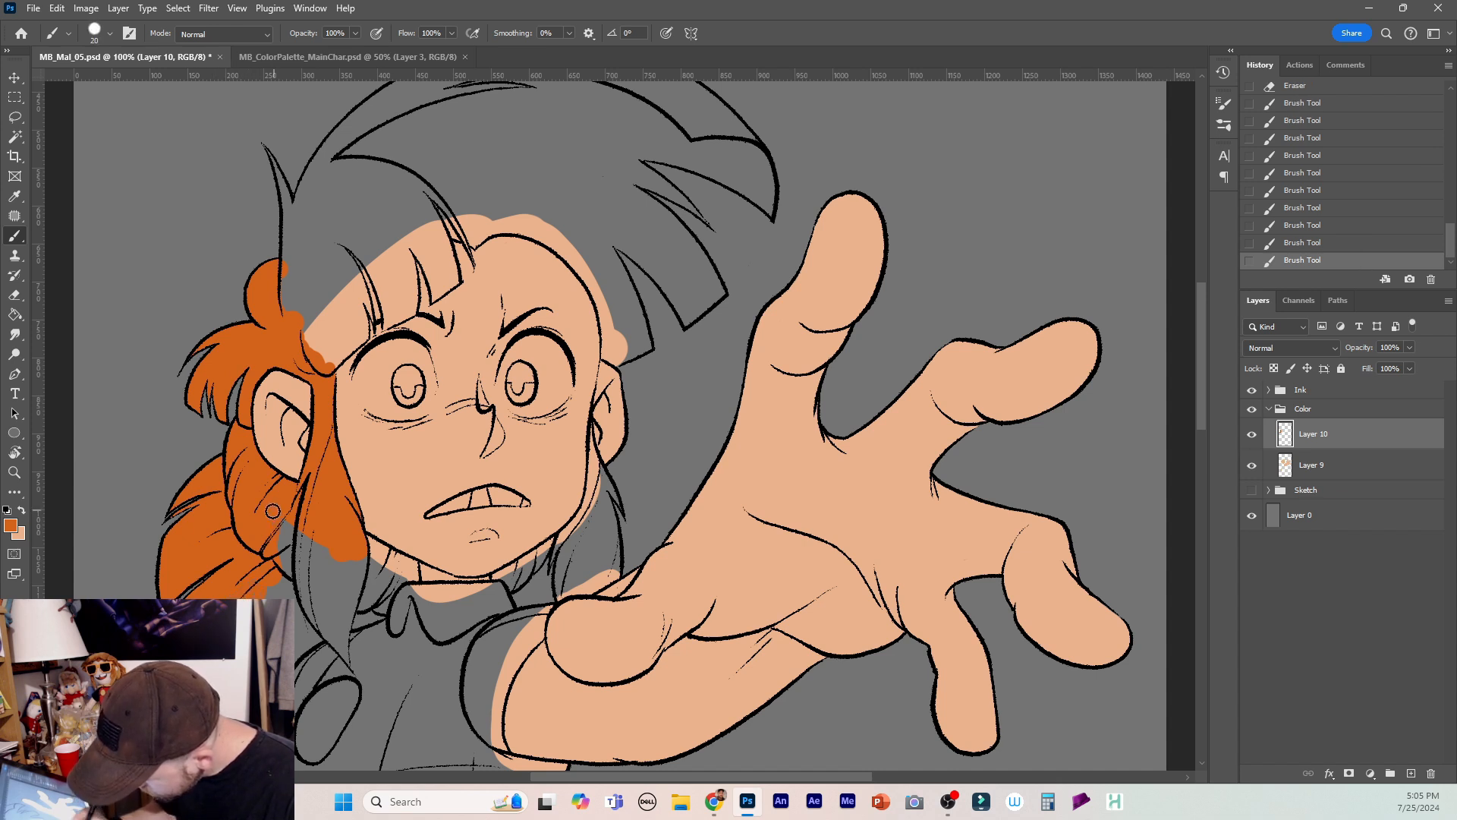
{"action": "left_click_drag", "start_coordinate": [274, 510], "coordinate": [284, 530]}
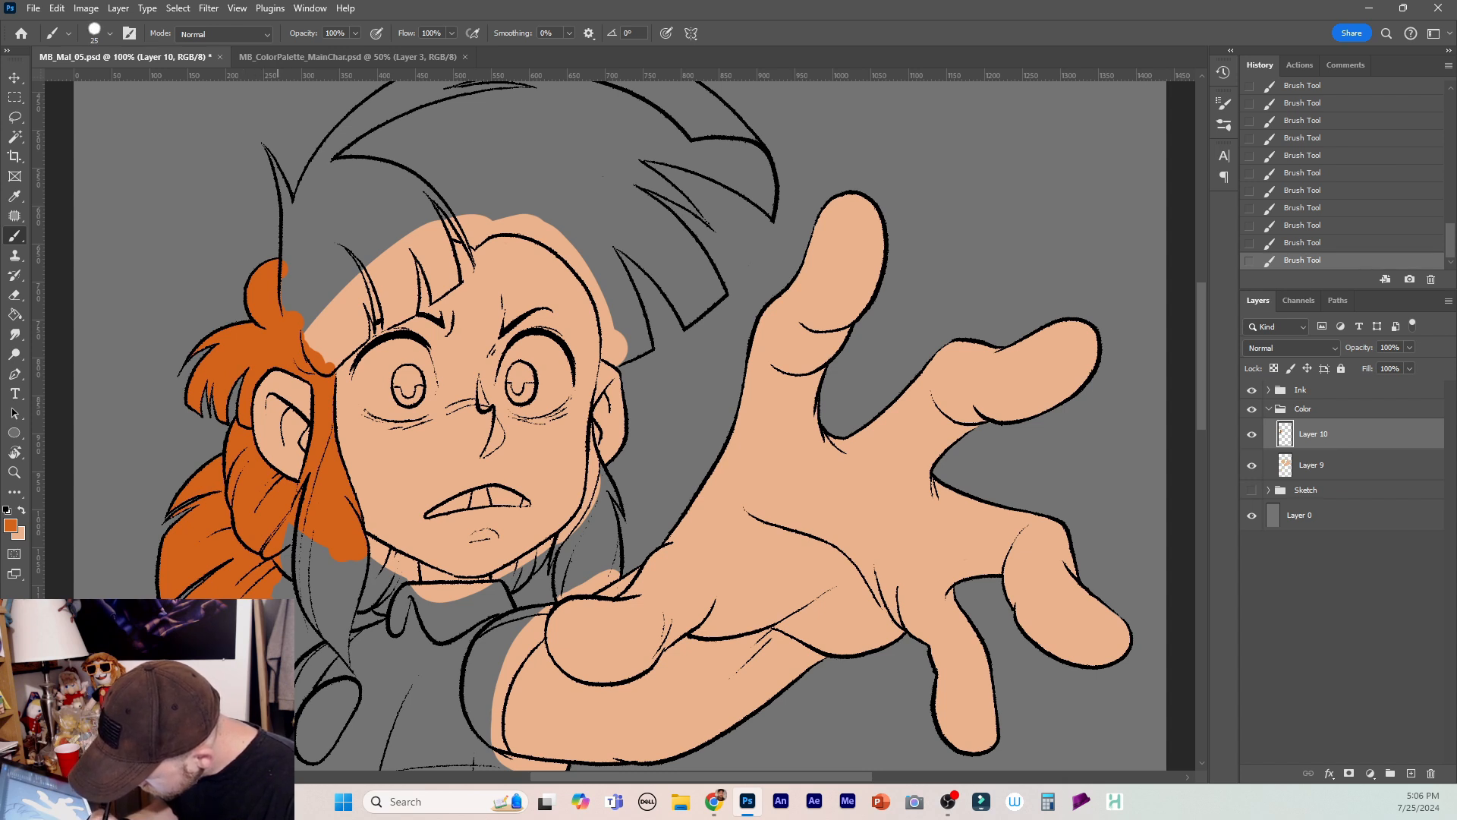
{"action": "mouse_move", "coordinate": [276, 592]}
{"action": "left_mouse_down"}
{"action": "mouse_move", "coordinate": [301, 530]}
{"action": "mouse_move", "coordinate": [317, 606]}
{"action": "mouse_move", "coordinate": [354, 558]}
{"action": "mouse_move", "coordinate": [392, 563]}
{"action": "mouse_move", "coordinate": [359, 541]}
{"action": "mouse_move", "coordinate": [375, 559]}
{"action": "mouse_move", "coordinate": [356, 604]}
{"action": "mouse_move", "coordinate": [394, 589]}
{"action": "mouse_move", "coordinate": [388, 572]}
{"action": "mouse_move", "coordinate": [317, 613]}
{"action": "mouse_move", "coordinate": [385, 565]}
{"action": "mouse_move", "coordinate": [379, 620]}
{"action": "mouse_move", "coordinate": [366, 609]}
{"action": "mouse_move", "coordinate": [327, 657]}
{"action": "mouse_move", "coordinate": [359, 582]}
{"action": "mouse_move", "coordinate": [316, 628]}
{"action": "left_mouse_up"}
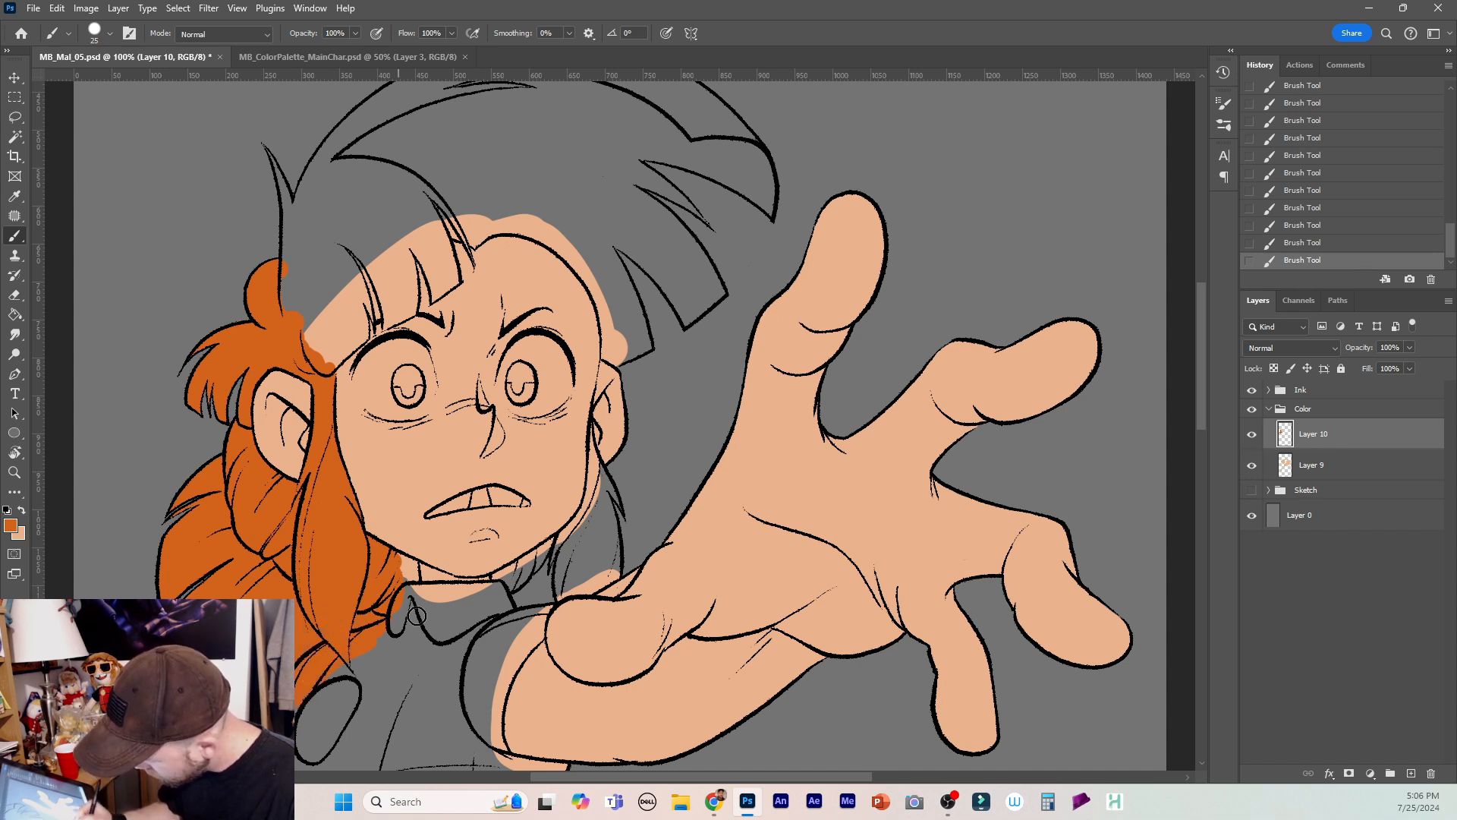
Paint orange along both sides of the neck at the collar's upper edge, reducing the brush to 20 px for the far side.
{"action": "left_click_drag", "start_coordinate": [410, 567], "coordinate": [407, 589]}
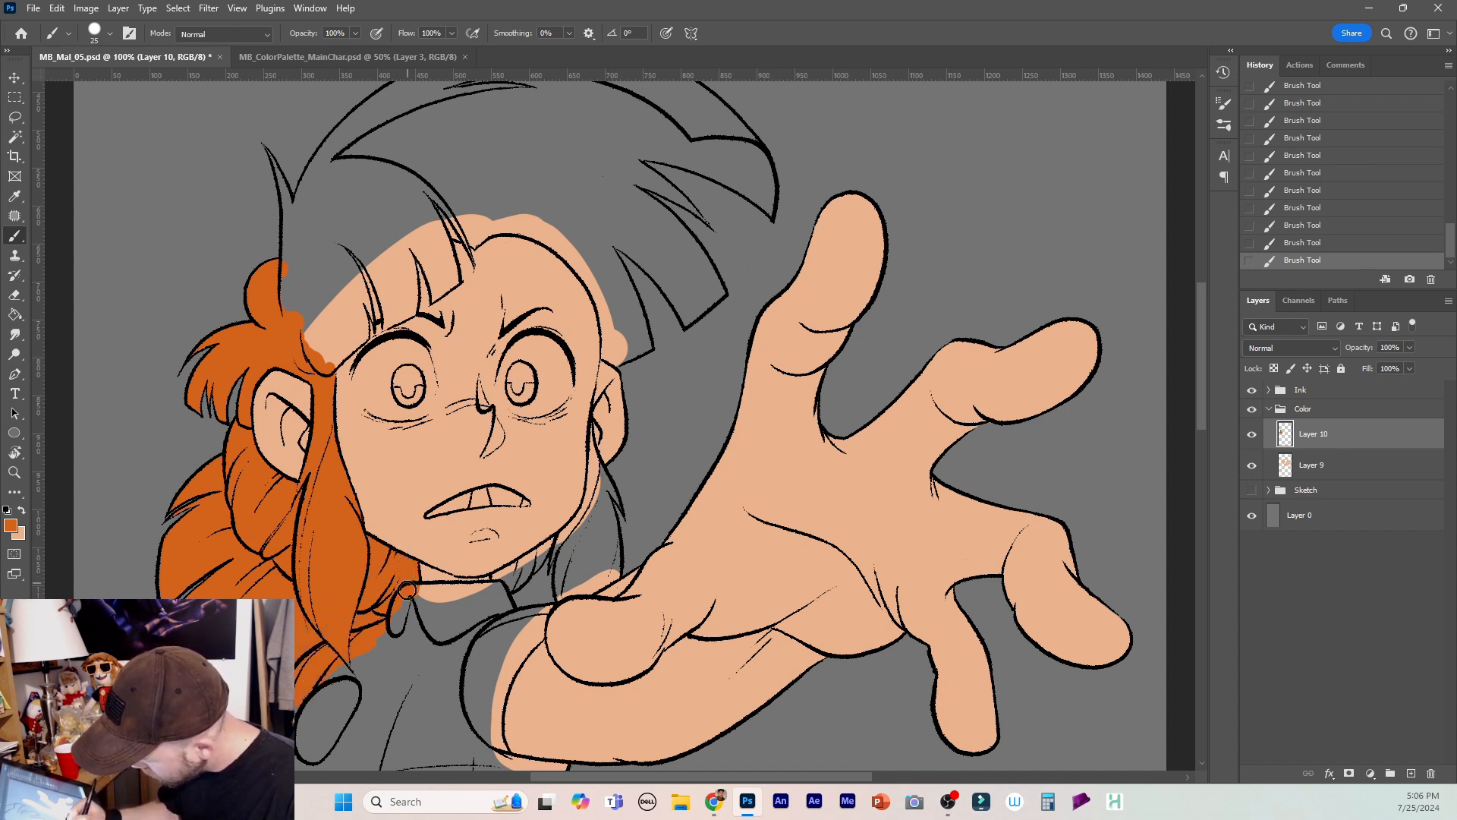
{"action": "key", "text": "["}
{"action": "left_click_drag", "start_coordinate": [499, 579], "coordinate": [496, 582]}
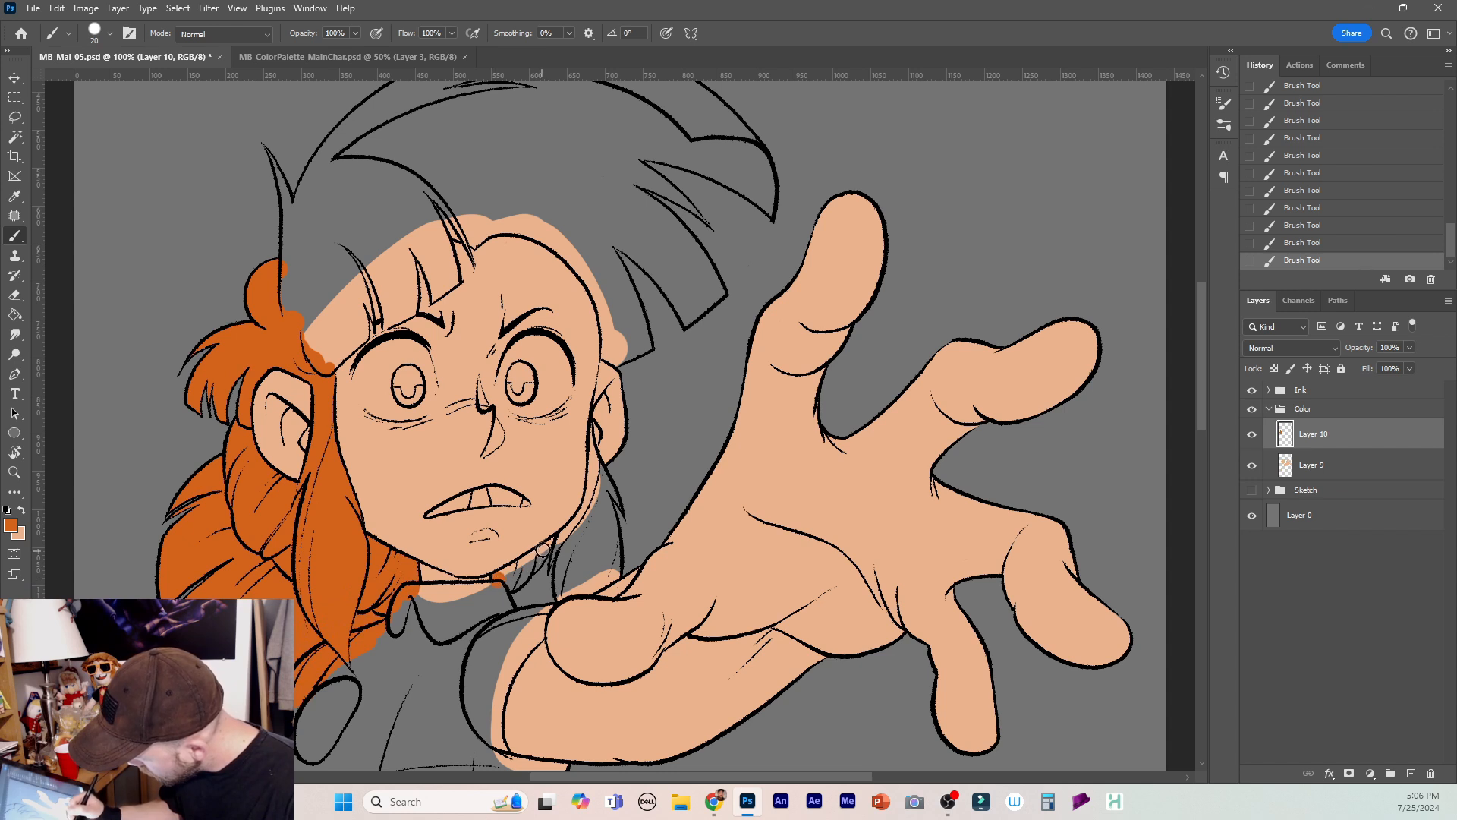
Paint the narrow hair strip behind the far jawline and the lock below the far ear in orange, varying the brush size to fit.
{"action": "key", "text": "bracketleft"}
{"action": "key", "text": "bracketleft"}
{"action": "key", "text": "bracketleft"}
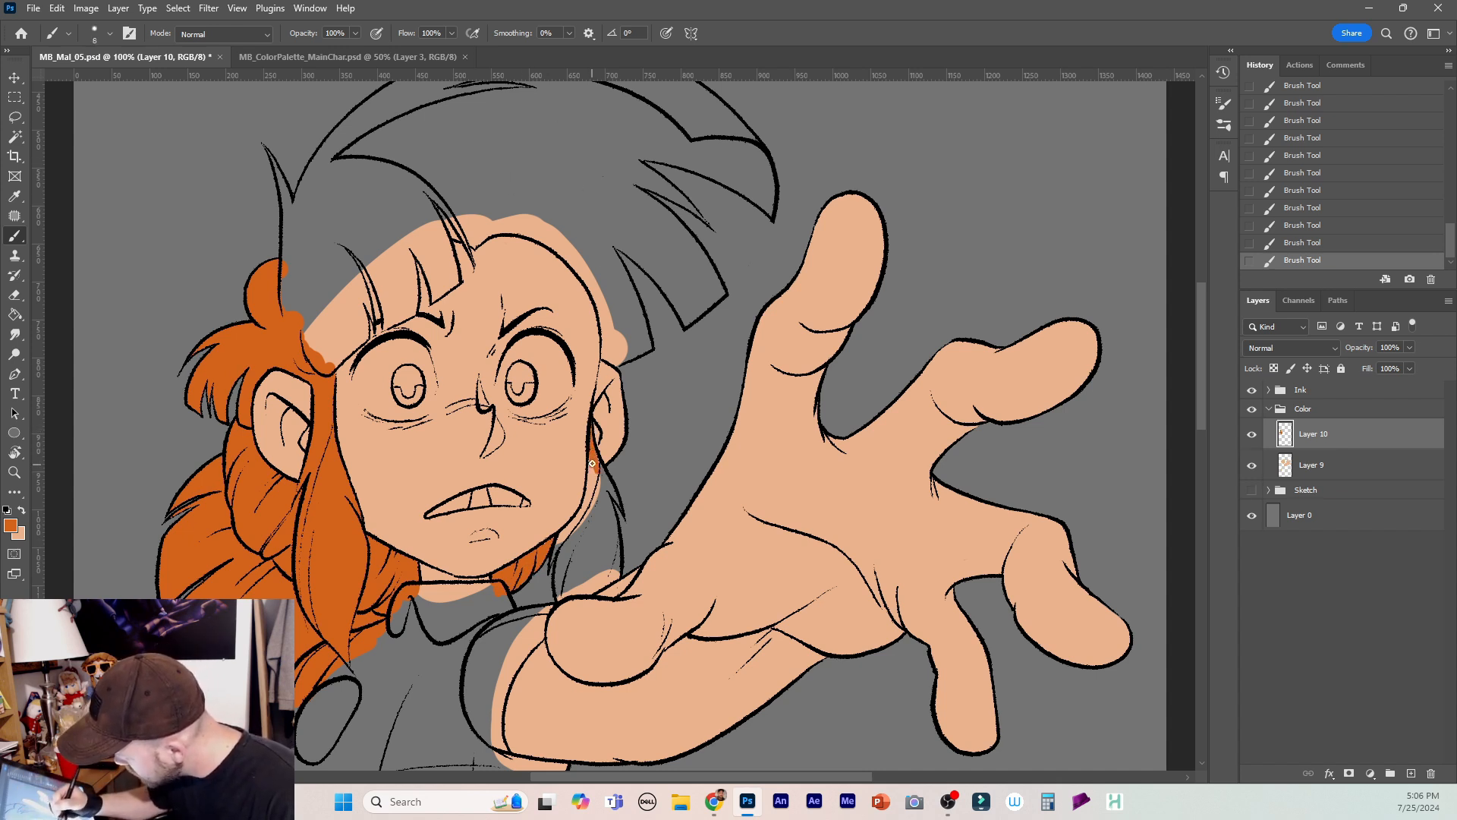
{"action": "key", "text": "bracketright"}
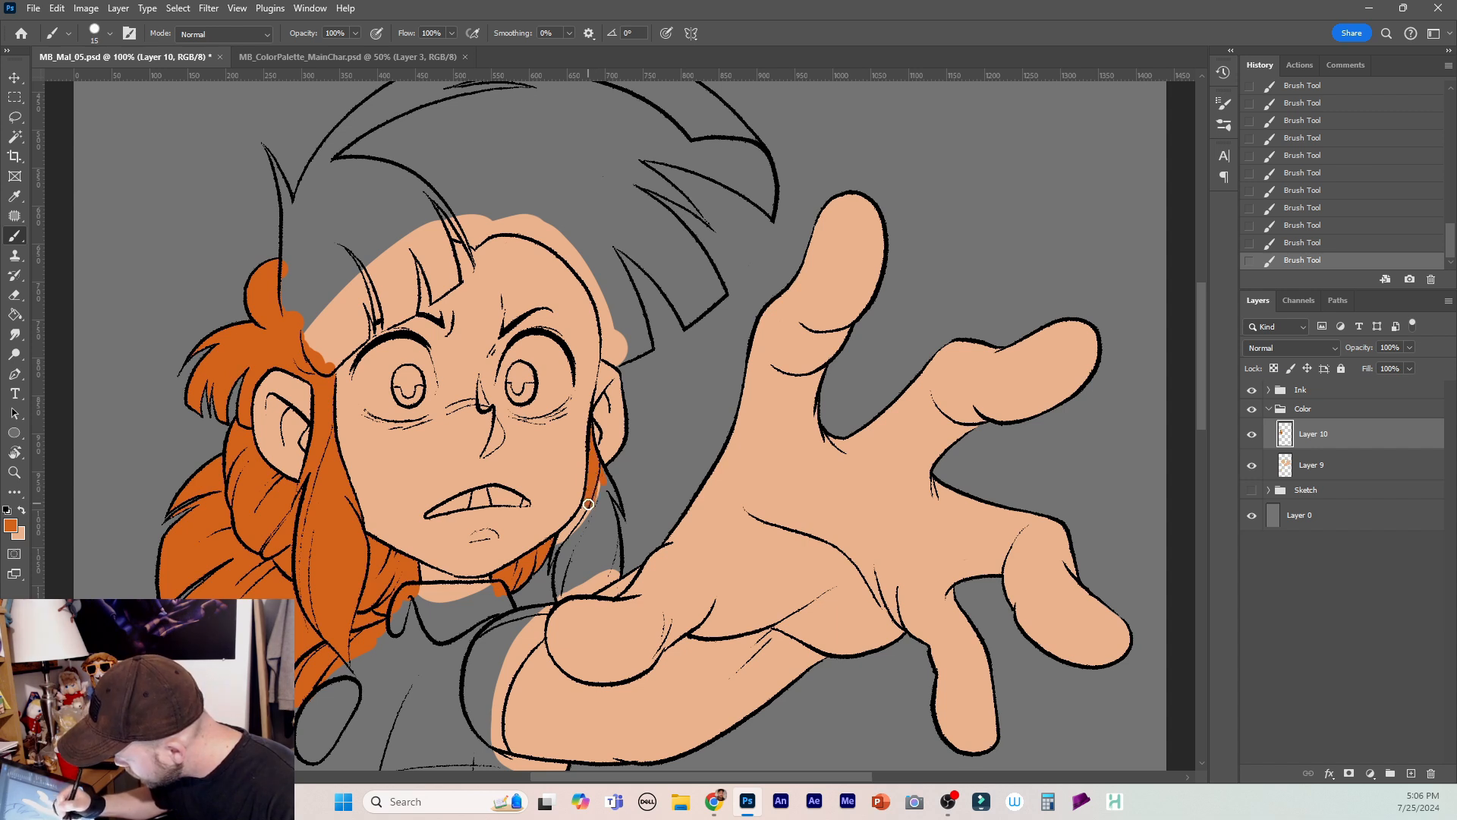
{"action": "left_click_drag", "start_coordinate": [588, 504], "coordinate": [568, 532]}
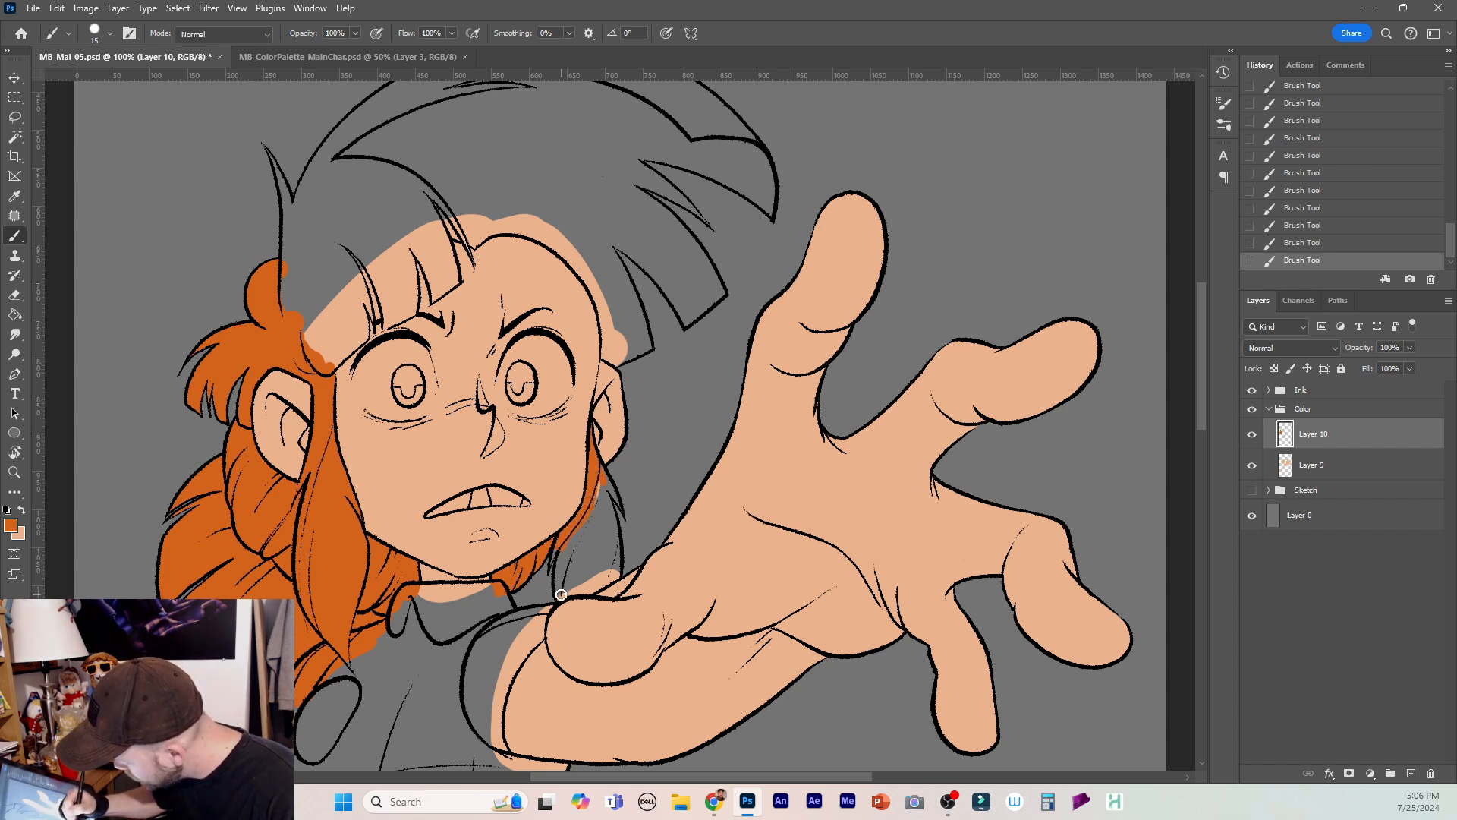
{"action": "key", "text": "bracketleft"}
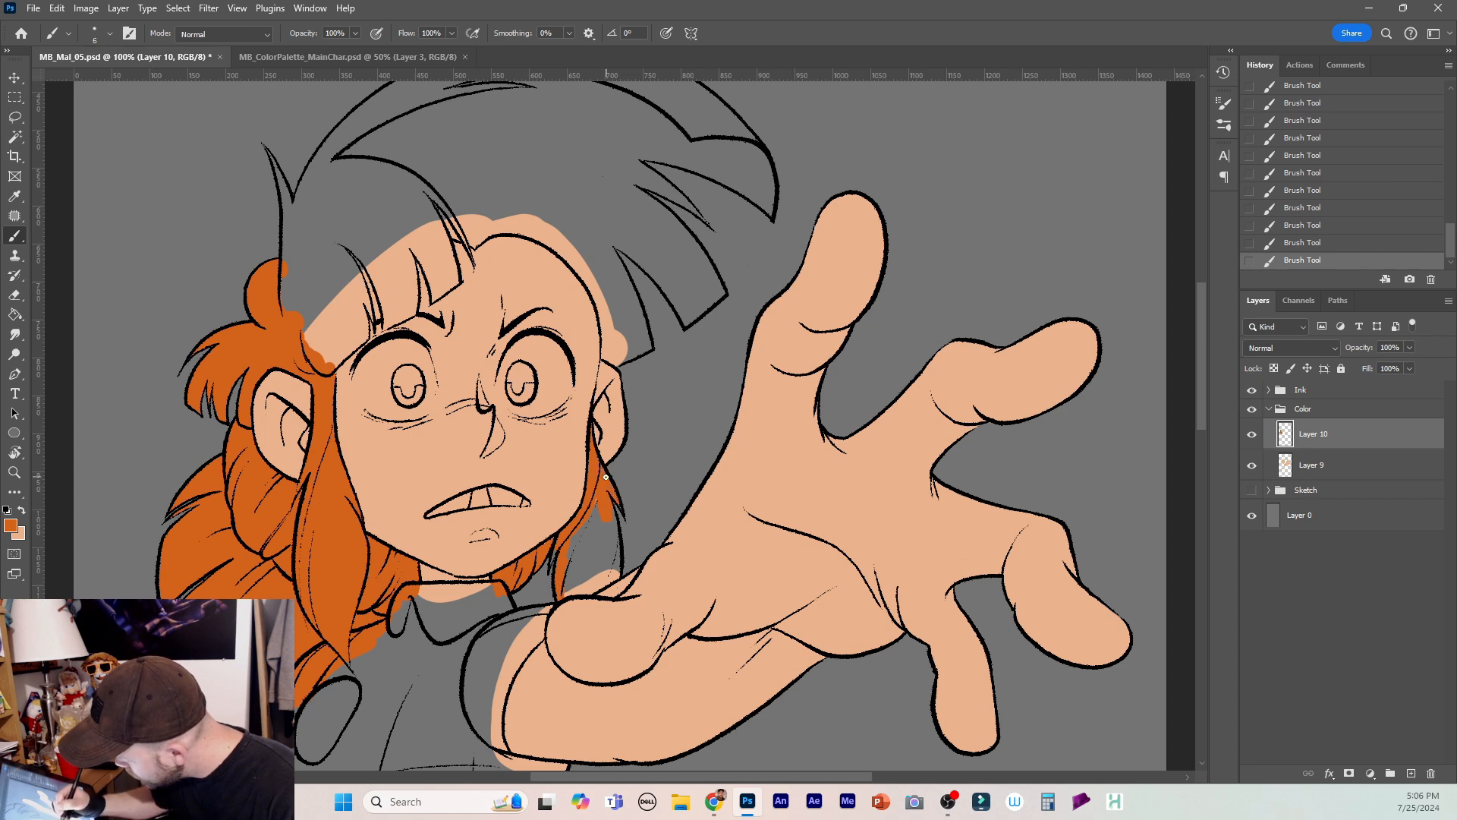
Fill the hair lock below the ear, beside the neck and raised arm, with orange.
{"action": "left_click_drag", "start_coordinate": [601, 513], "coordinate": [606, 524]}
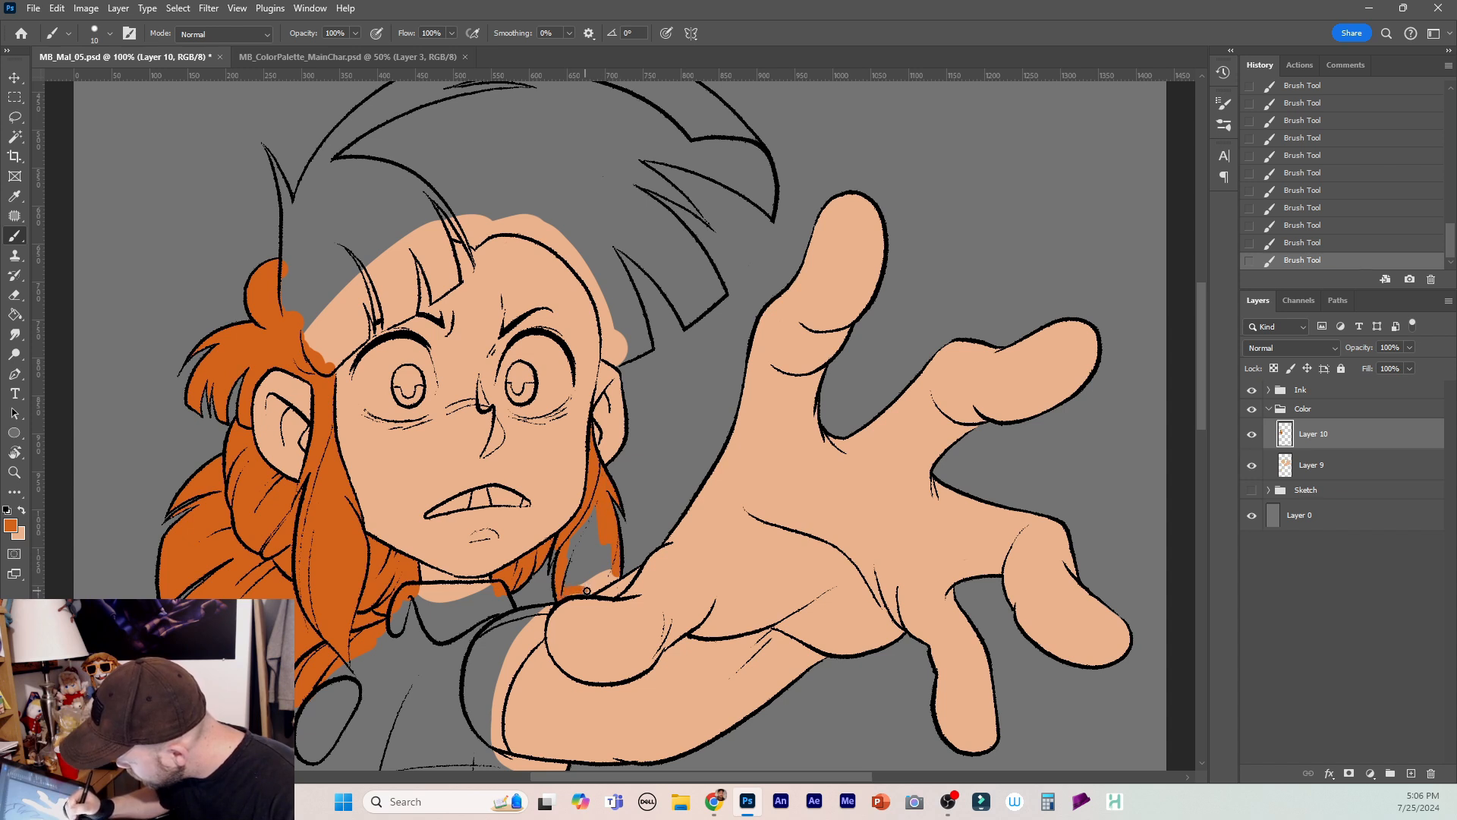
{"action": "key", "text": "bracketright"}
{"action": "key", "text": "bracketright"}
{"action": "mouse_move", "coordinate": [595, 513]}
{"action": "left_mouse_down"}
{"action": "mouse_move", "coordinate": [567, 585]}
{"action": "mouse_move", "coordinate": [590, 574]}
{"action": "mouse_move", "coordinate": [583, 557]}
{"action": "left_mouse_up"}
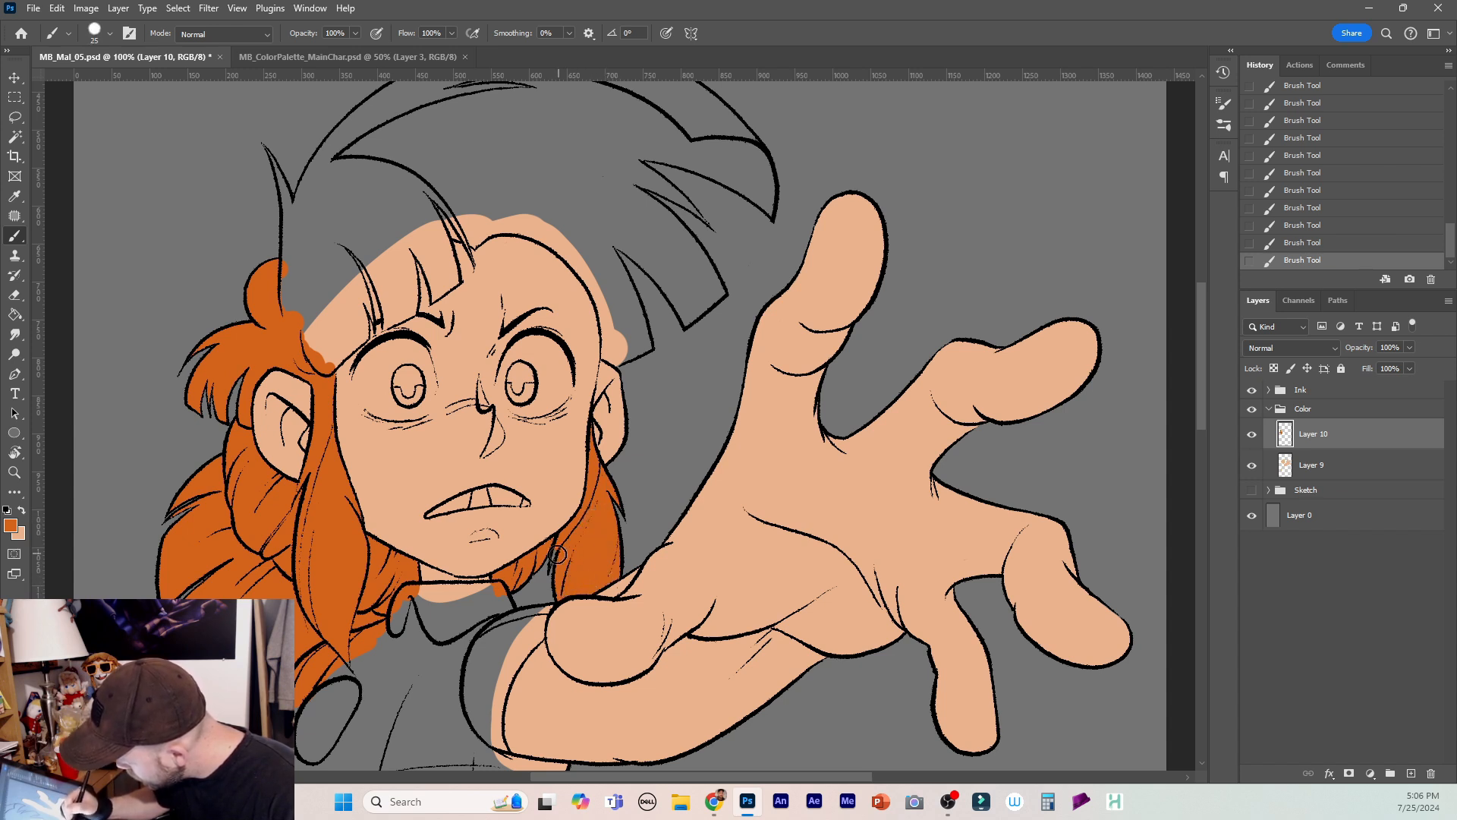
Paint the thin pointed strand tips along the top of the hair orange with a very small brush.
{"action": "key", "text": "bracketleft"}
{"action": "key", "text": "bracketleft"}
{"action": "key", "text": "bracketleft"}
{"action": "key", "text": "bracketleft"}
{"action": "key", "text": "bracketleft"}
{"action": "key", "text": "bracketleft"}
{"action": "key", "text": "bracketleft"}
{"action": "key", "text": "bracketleft"}
{"action": "key", "text": "bracketleft"}
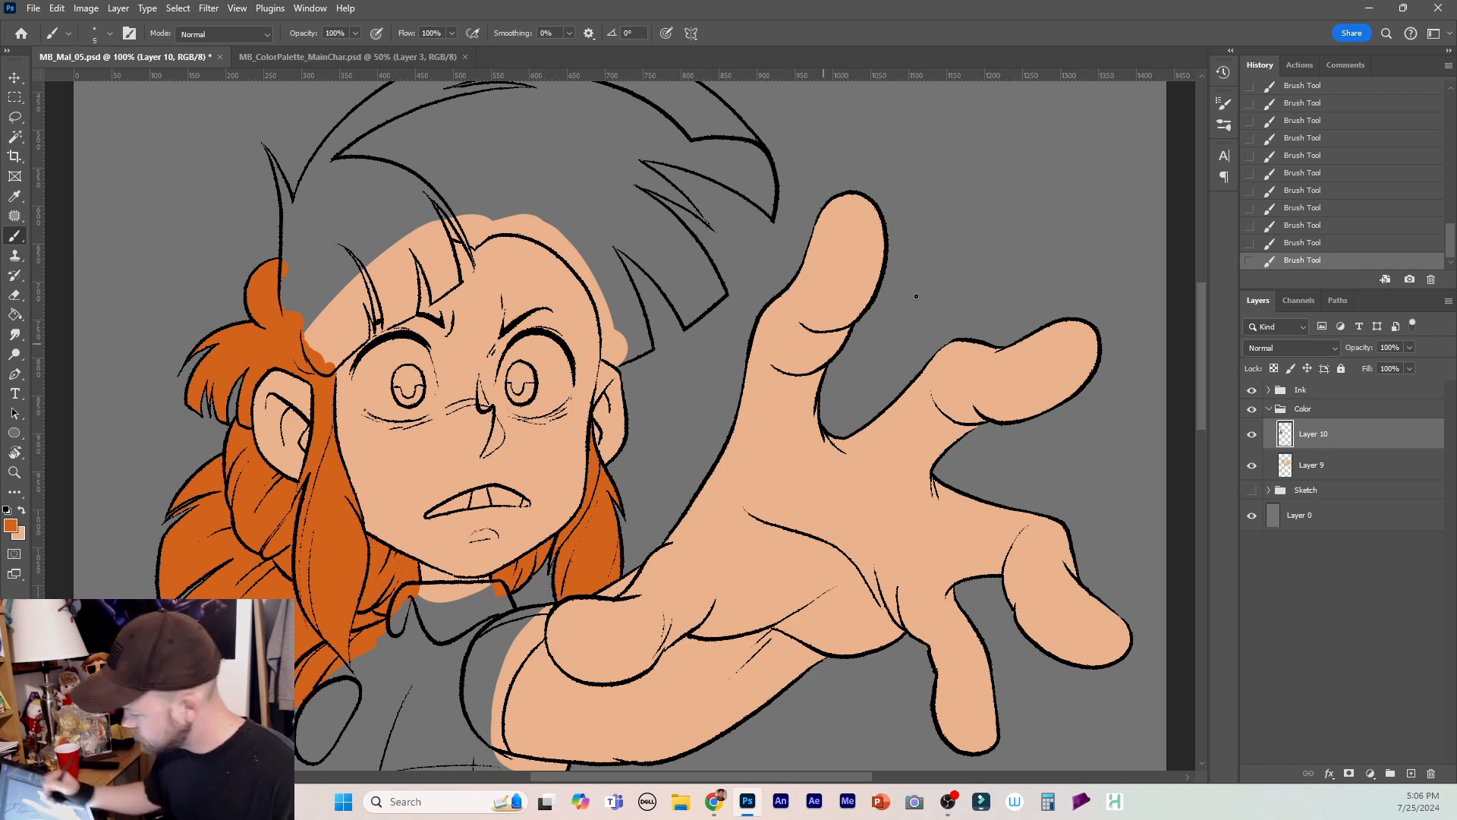
{"action": "left_click_drag", "start_coordinate": [1204, 379], "coordinate": [1204, 345]}
{"action": "key", "text": "bracketleft"}
{"action": "key", "text": "bracketleft"}
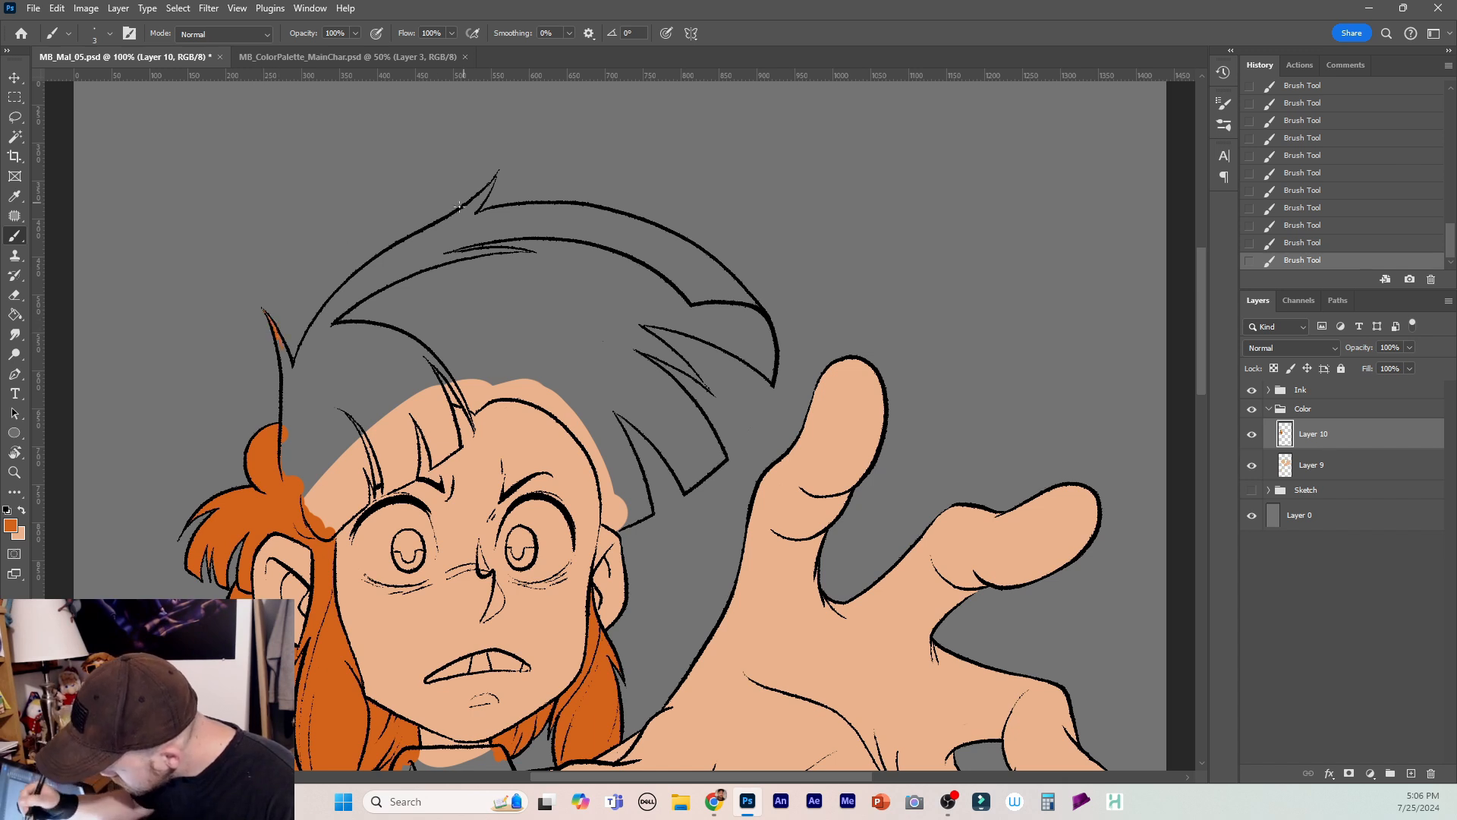
{"action": "left_click_drag", "start_coordinate": [491, 183], "coordinate": [489, 187]}
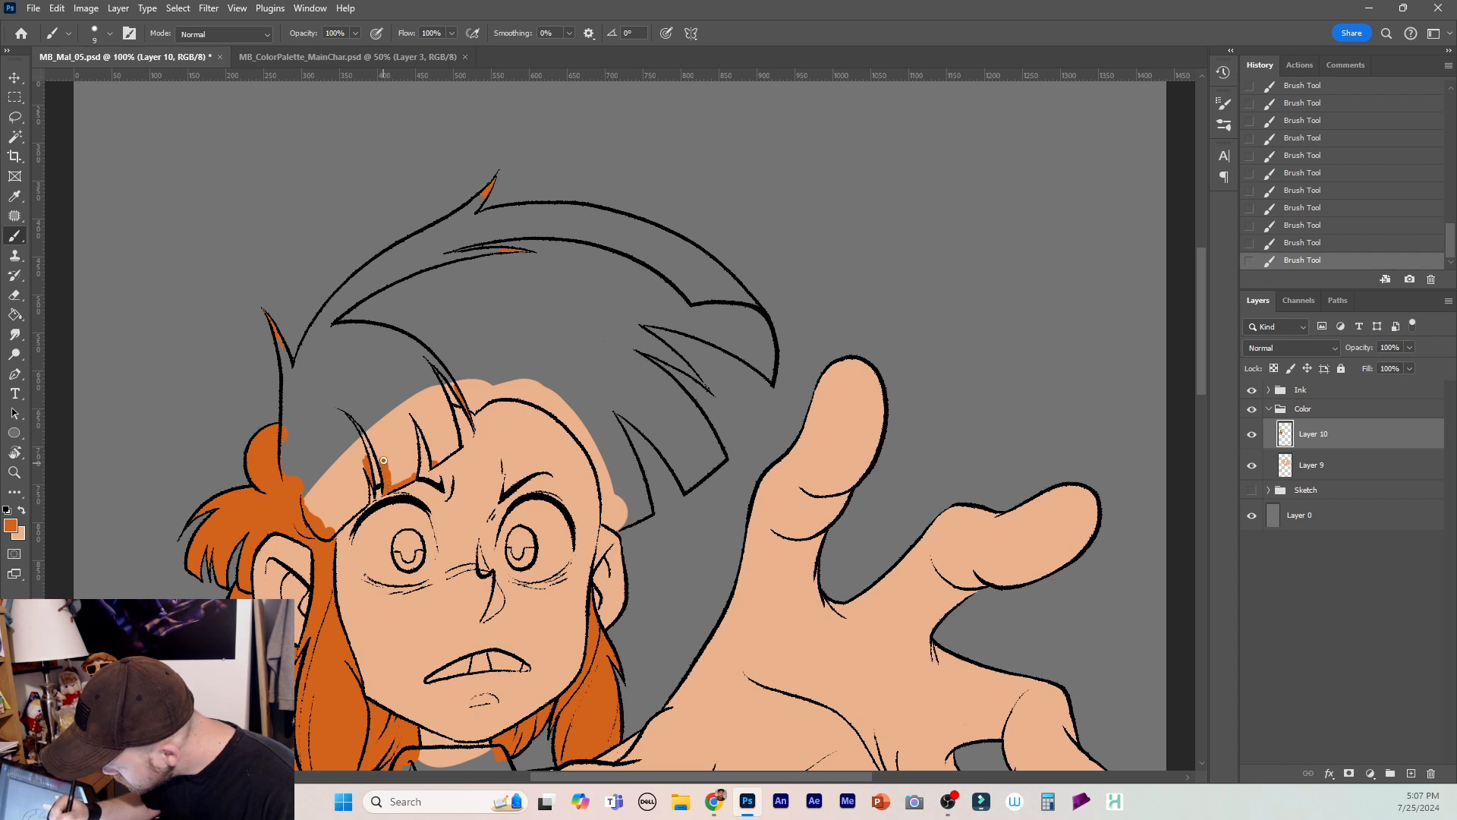
Fill the pointed bangs over the forehead with orange, up to the curved strand at their inner edge.
{"action": "key", "text": "bracketright"}
{"action": "key", "text": "bracketright"}
{"action": "mouse_move", "coordinate": [408, 418]}
{"action": "left_mouse_down"}
{"action": "mouse_move", "coordinate": [392, 482]}
{"action": "mouse_move", "coordinate": [355, 413]}
{"action": "mouse_move", "coordinate": [401, 465]}
{"action": "mouse_move", "coordinate": [408, 423]}
{"action": "mouse_move", "coordinate": [408, 441]}
{"action": "mouse_move", "coordinate": [393, 414]}
{"action": "left_mouse_up"}
{"action": "mouse_move", "coordinate": [438, 458]}
{"action": "left_mouse_down"}
{"action": "mouse_move", "coordinate": [413, 413]}
{"action": "mouse_move", "coordinate": [435, 445]}
{"action": "left_mouse_up"}
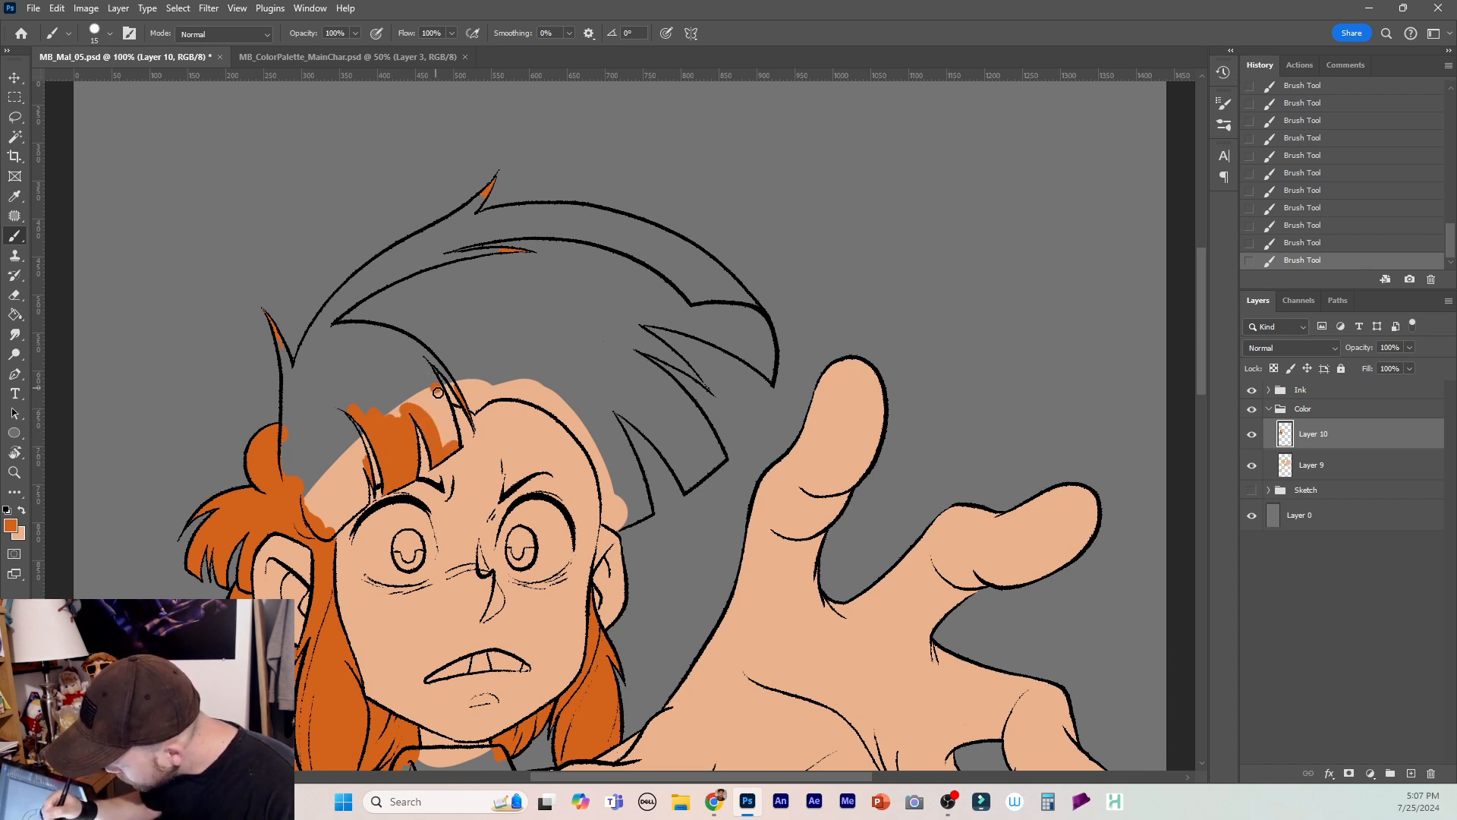
{"action": "mouse_move", "coordinate": [438, 392]}
{"action": "left_mouse_down"}
{"action": "mouse_move", "coordinate": [454, 441]}
{"action": "mouse_move", "coordinate": [422, 363]}
{"action": "mouse_move", "coordinate": [434, 413]}
{"action": "mouse_move", "coordinate": [446, 379]}
{"action": "left_mouse_up"}
{"action": "key", "text": "bracketleft"}
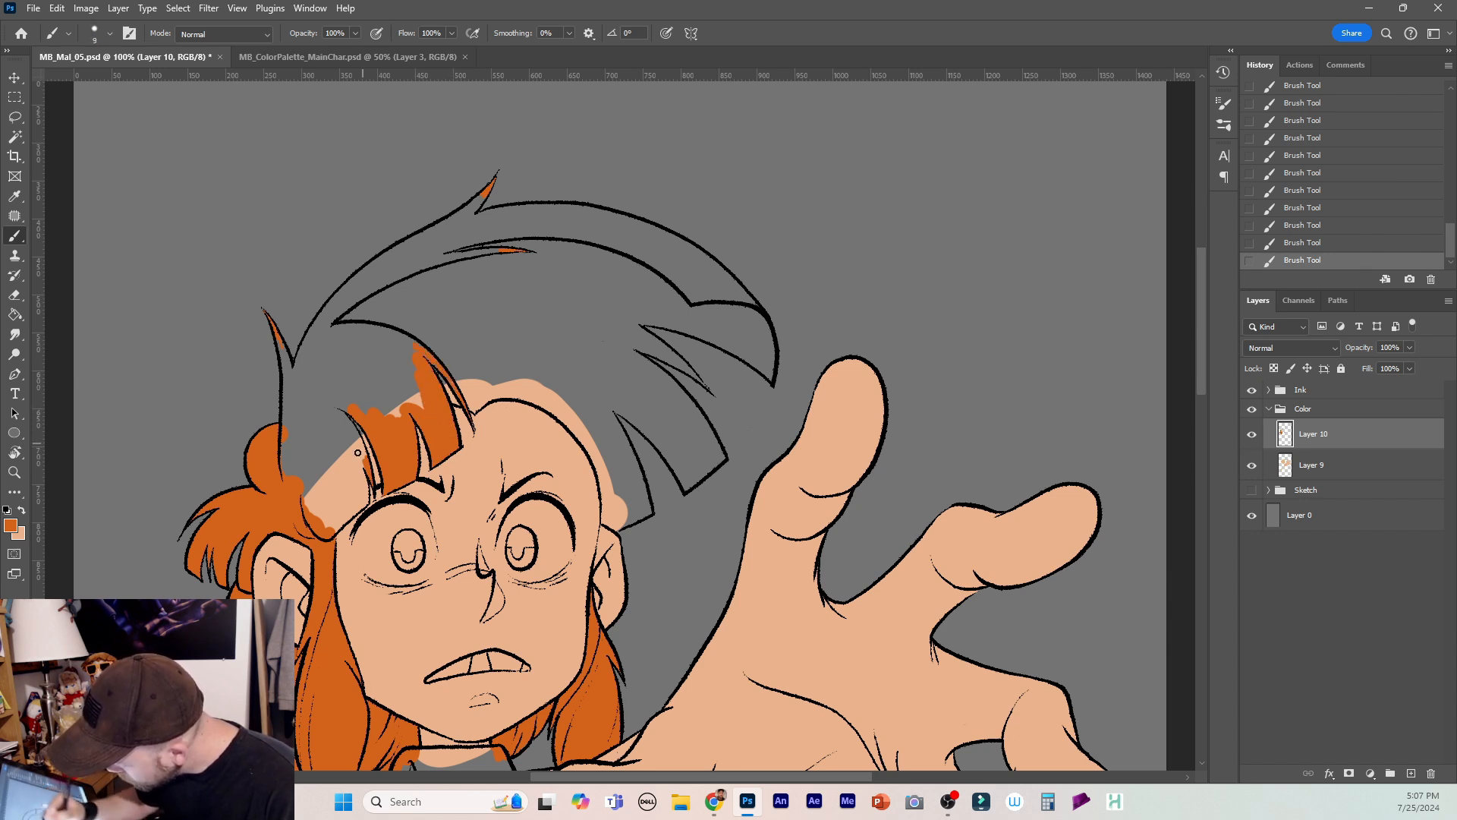
Paint orange beside the bangs and down the hair's outer edge above the bun.
{"action": "key", "text": "bracketright"}
{"action": "key", "text": "bracketright"}
{"action": "mouse_move", "coordinate": [355, 436]}
{"action": "left_mouse_down"}
{"action": "mouse_move", "coordinate": [360, 499]}
{"action": "mouse_move", "coordinate": [333, 523]}
{"action": "mouse_move", "coordinate": [311, 492]}
{"action": "left_mouse_up"}
{"action": "key", "text": "bracketright"}
{"action": "key", "text": "bracketright"}
{"action": "left_click_drag", "start_coordinate": [292, 376], "coordinate": [295, 485]}
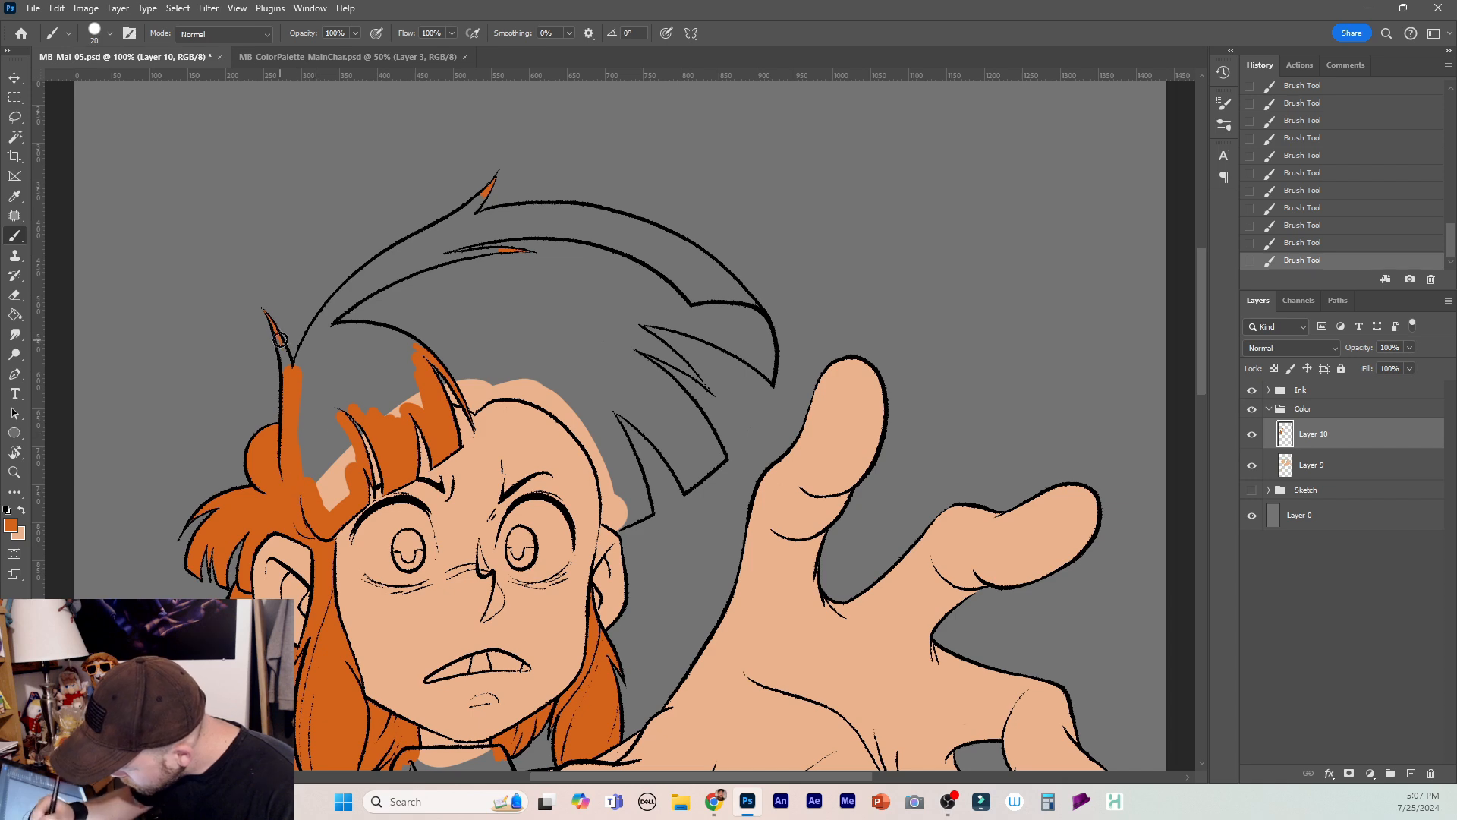
Fill the base of the swept-back lock with orange, from the spike at the crown down to the hair's outer edge.
{"action": "key", "text": "bracketleft"}
{"action": "key", "text": "bracketleft"}
{"action": "key", "text": "bracketleft"}
{"action": "key", "text": "bracketleft"}
{"action": "key", "text": "bracketright"}
{"action": "key", "text": "bracketright"}
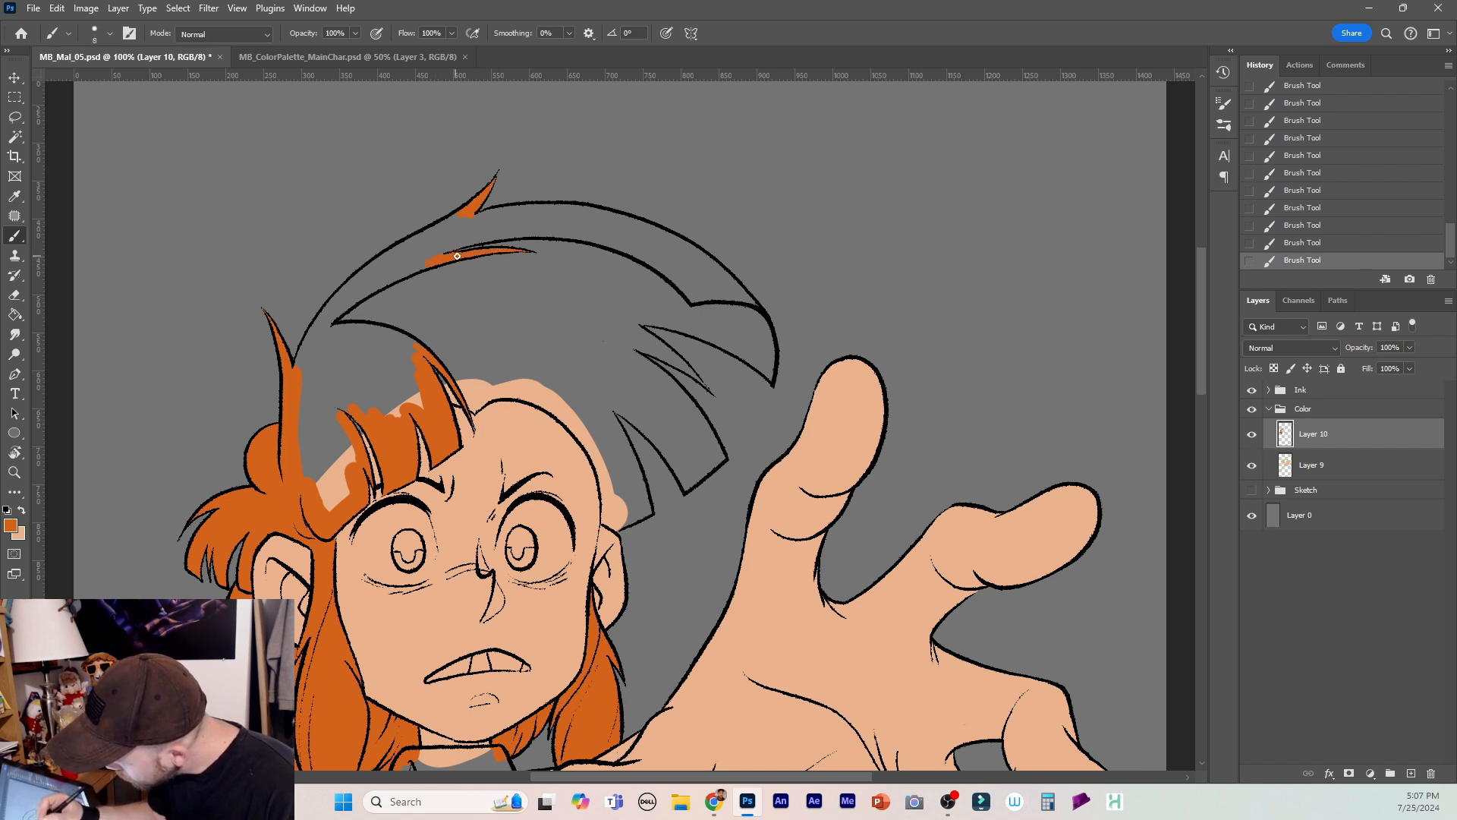
{"action": "key", "text": "bracketright"}
{"action": "mouse_move", "coordinate": [458, 216]}
{"action": "left_mouse_down"}
{"action": "mouse_move", "coordinate": [354, 286]}
{"action": "mouse_move", "coordinate": [485, 229]}
{"action": "mouse_move", "coordinate": [343, 305]}
{"action": "mouse_move", "coordinate": [348, 292]}
{"action": "mouse_move", "coordinate": [299, 375]}
{"action": "mouse_move", "coordinate": [328, 300]}
{"action": "mouse_move", "coordinate": [296, 348]}
{"action": "left_mouse_up"}
Erase the orange spill at the notch beside the outer spike, and fill the remaining front hair section with orange.
{"action": "key", "text": "e"}
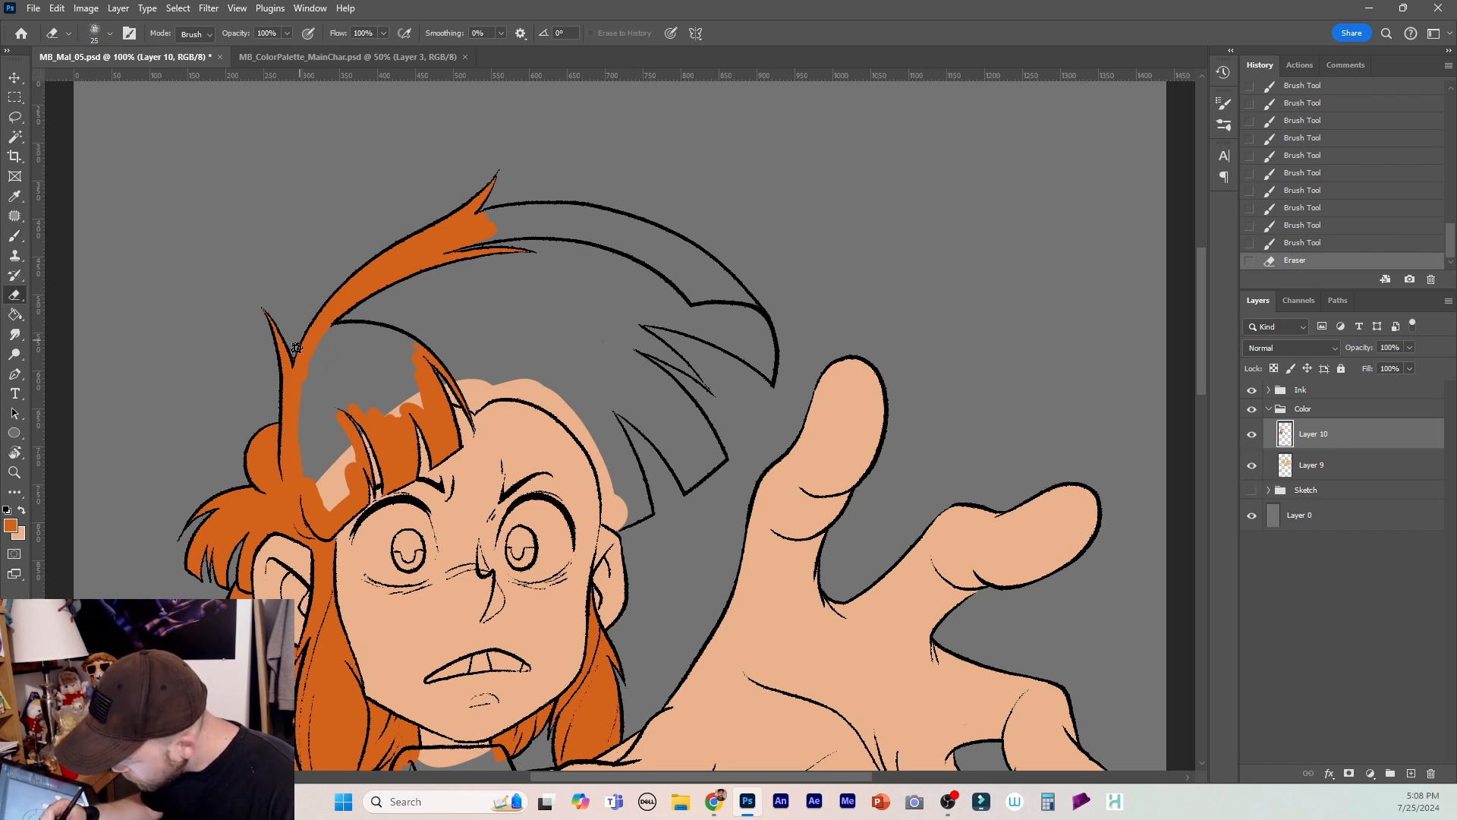
{"action": "left_click", "coordinate": [293, 357]}
{"action": "key", "text": "b"}
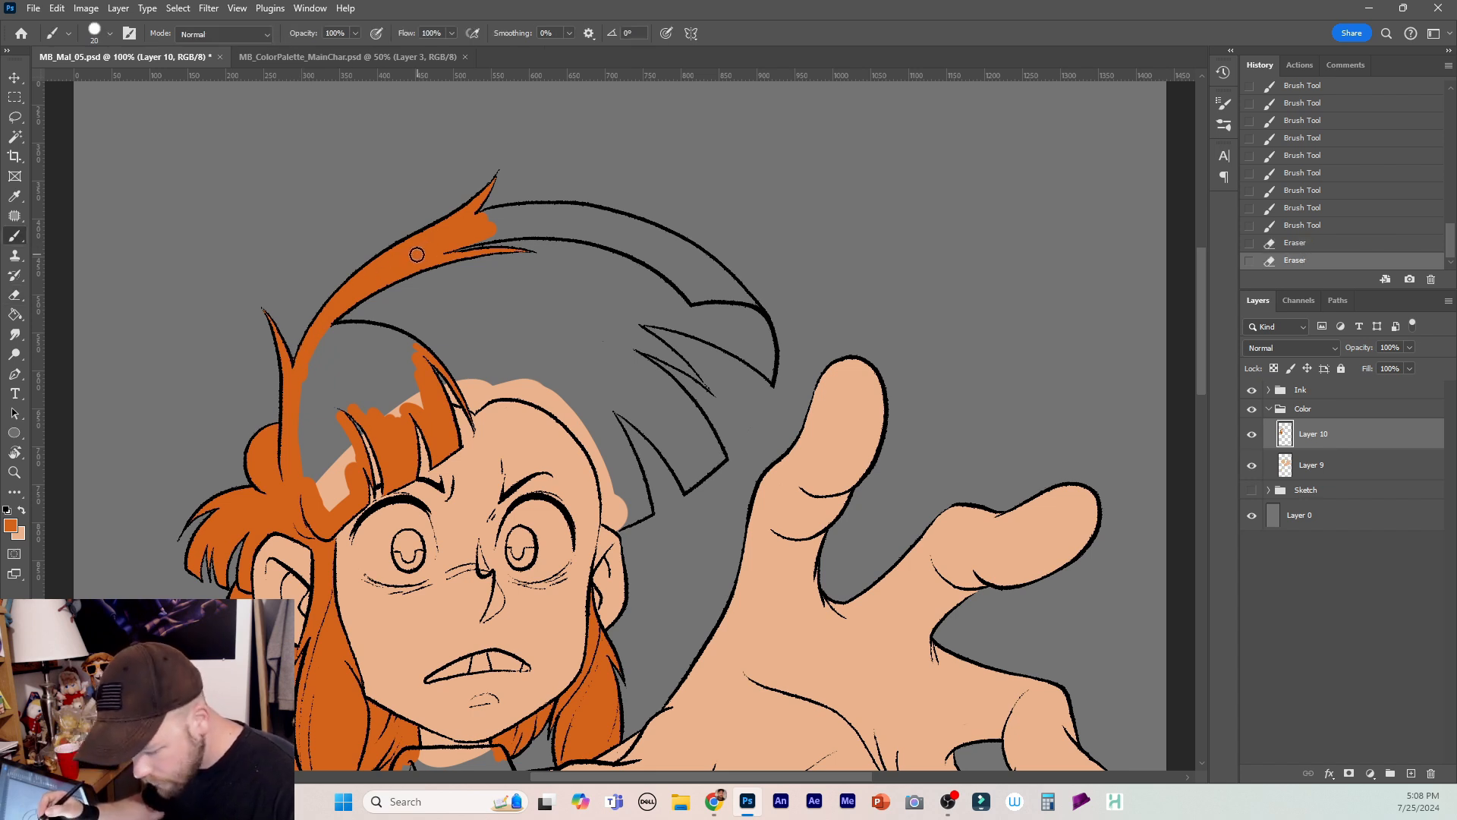
{"action": "mouse_move", "coordinate": [356, 343]}
{"action": "left_mouse_down"}
{"action": "mouse_move", "coordinate": [419, 350]}
{"action": "mouse_move", "coordinate": [422, 400]}
{"action": "mouse_move", "coordinate": [382, 407]}
{"action": "mouse_move", "coordinate": [336, 374]}
{"action": "mouse_move", "coordinate": [333, 344]}
{"action": "mouse_move", "coordinate": [413, 368]}
{"action": "mouse_move", "coordinate": [387, 367]}
{"action": "mouse_move", "coordinate": [393, 390]}
{"action": "mouse_move", "coordinate": [367, 387]}
{"action": "mouse_move", "coordinate": [323, 336]}
{"action": "mouse_move", "coordinate": [344, 481]}
{"action": "mouse_move", "coordinate": [311, 481]}
{"action": "mouse_move", "coordinate": [318, 354]}
{"action": "mouse_move", "coordinate": [321, 495]}
{"action": "mouse_move", "coordinate": [346, 404]}
{"action": "left_mouse_up"}
{"action": "key", "text": "]"}
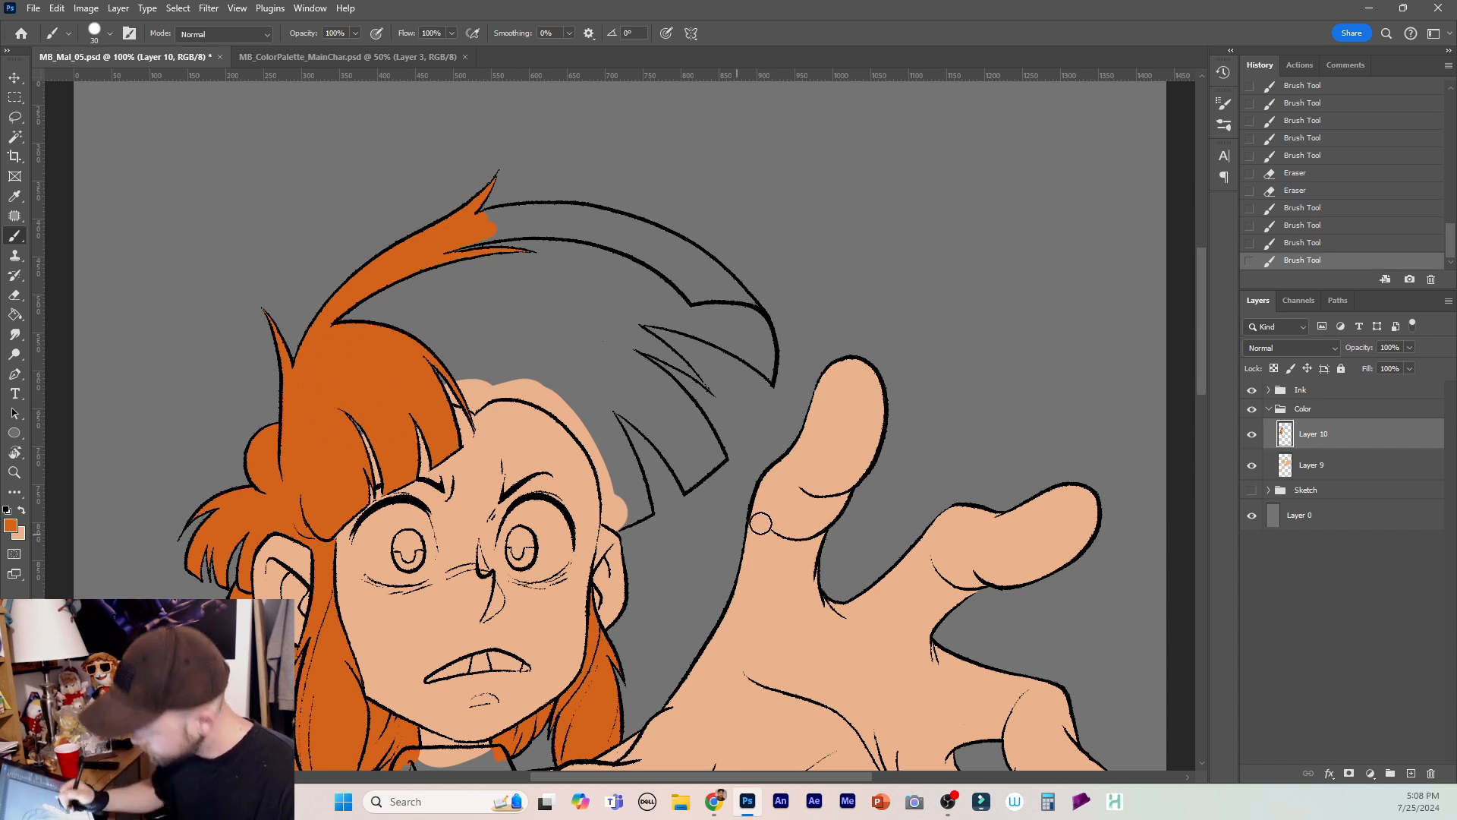
Fill the rest of the long swept-over lock arching across the top of the head with orange.
{"action": "key", "text": "bracketleft"}
{"action": "key", "text": "bracketleft"}
{"action": "mouse_move", "coordinate": [696, 295]}
{"action": "left_mouse_down"}
{"action": "mouse_move", "coordinate": [757, 305]}
{"action": "mouse_move", "coordinate": [675, 249]}
{"action": "mouse_move", "coordinate": [712, 269]}
{"action": "mouse_move", "coordinate": [693, 254]}
{"action": "mouse_move", "coordinate": [610, 219]}
{"action": "mouse_move", "coordinate": [487, 217]}
{"action": "mouse_move", "coordinate": [701, 256]}
{"action": "mouse_move", "coordinate": [714, 282]}
{"action": "mouse_move", "coordinate": [694, 291]}
{"action": "mouse_move", "coordinate": [594, 230]}
{"action": "mouse_move", "coordinate": [524, 221]}
{"action": "mouse_move", "coordinate": [700, 267]}
{"action": "mouse_move", "coordinate": [708, 284]}
{"action": "mouse_move", "coordinate": [575, 233]}
{"action": "mouse_move", "coordinate": [467, 239]}
{"action": "left_mouse_up"}
{"action": "key", "text": "bracketleft"}
{"action": "key", "text": "bracketright"}
{"action": "key", "text": "bracketright"}
{"action": "key", "text": "bracketright"}
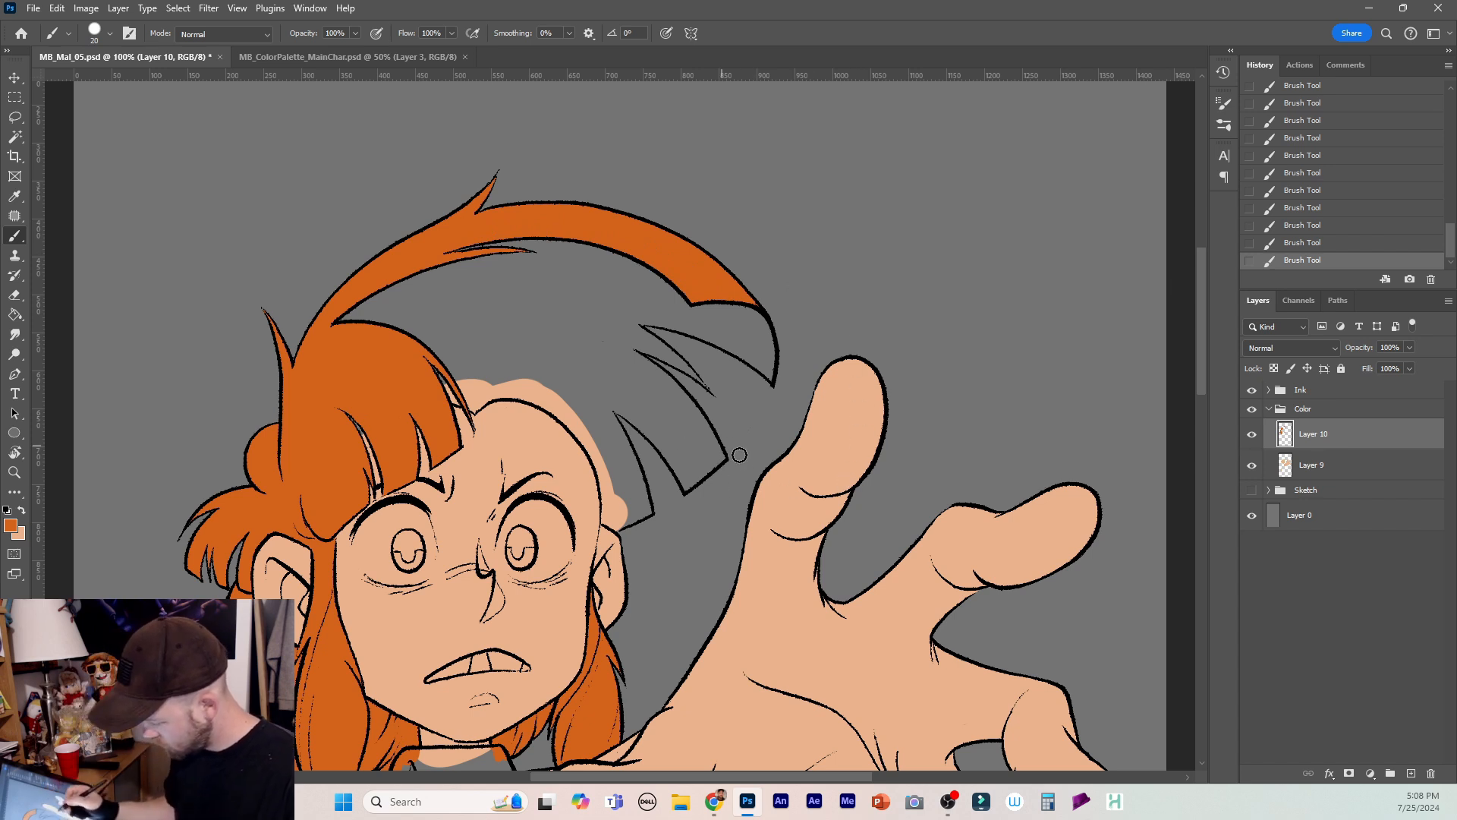
{"action": "left_click", "coordinate": [1324, 469]}
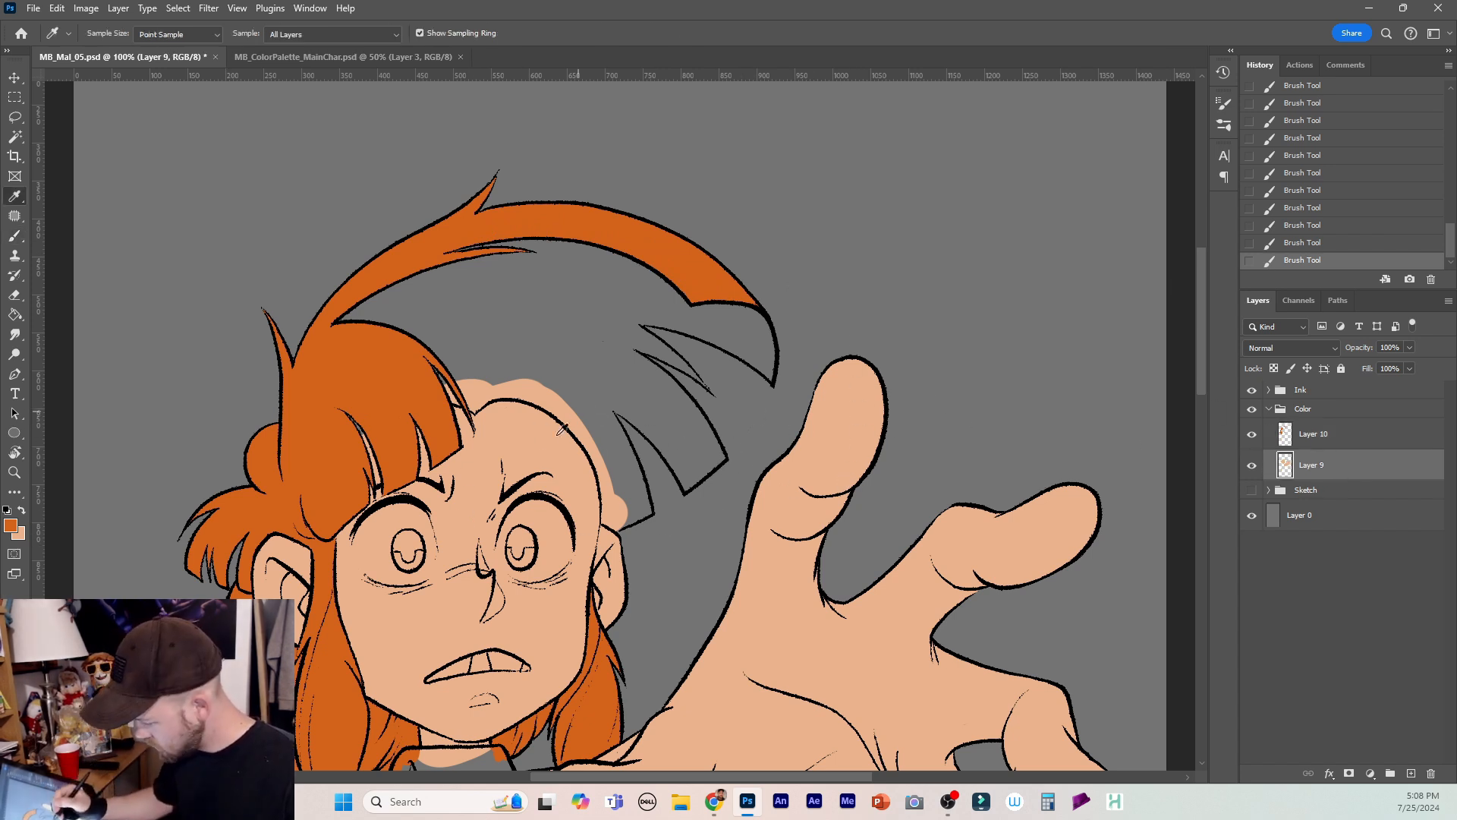
{"action": "left_click", "coordinate": [499, 433], "text": "alt"}
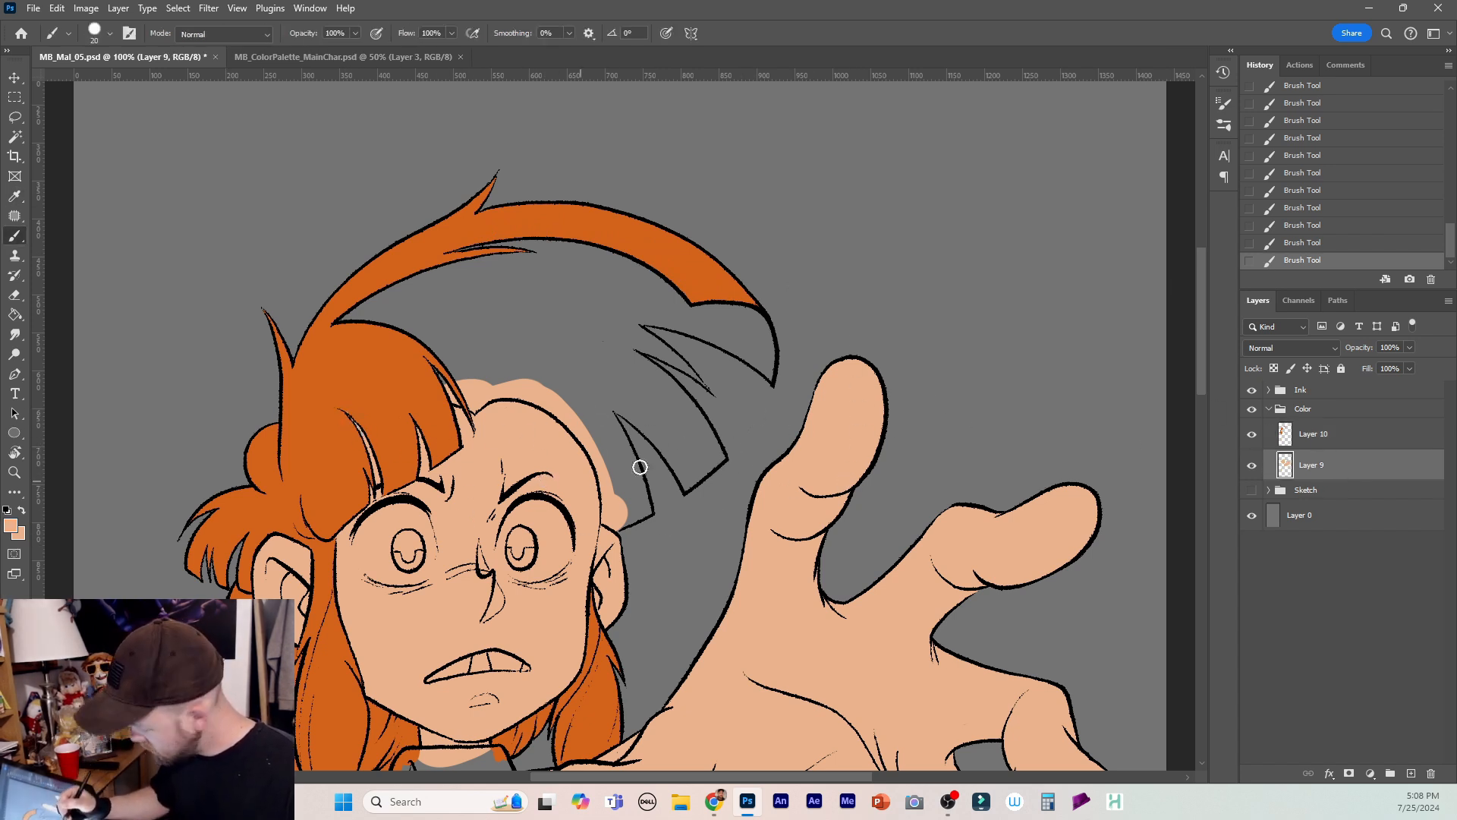
{"action": "left_click", "coordinate": [1324, 435]}
{"action": "left_click", "coordinate": [435, 243], "text": "alt"}
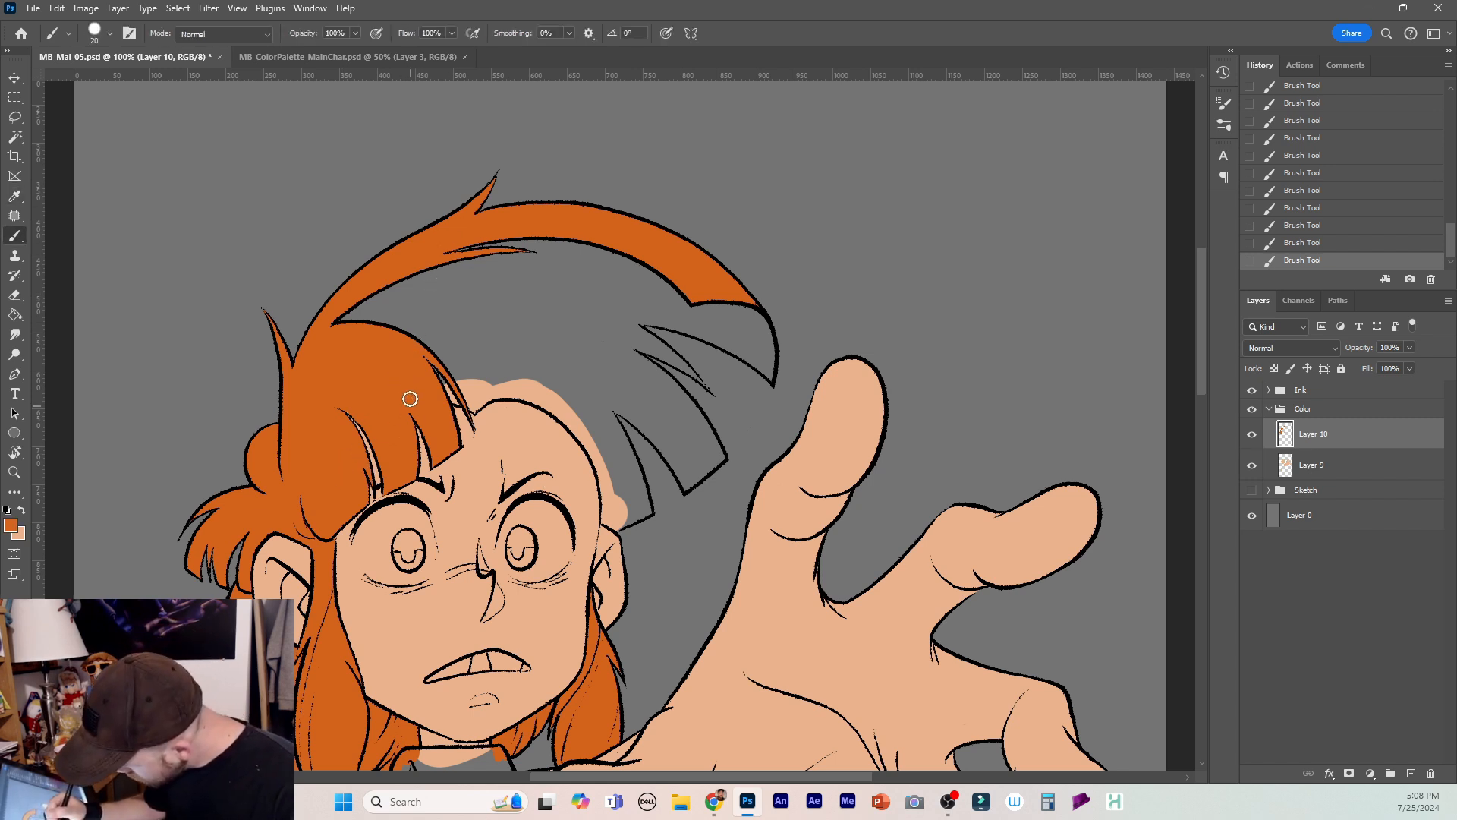
{"action": "key", "text": "bracketleft"}
{"action": "key", "text": "bracketleft"}
{"action": "key", "text": "bracketleft"}
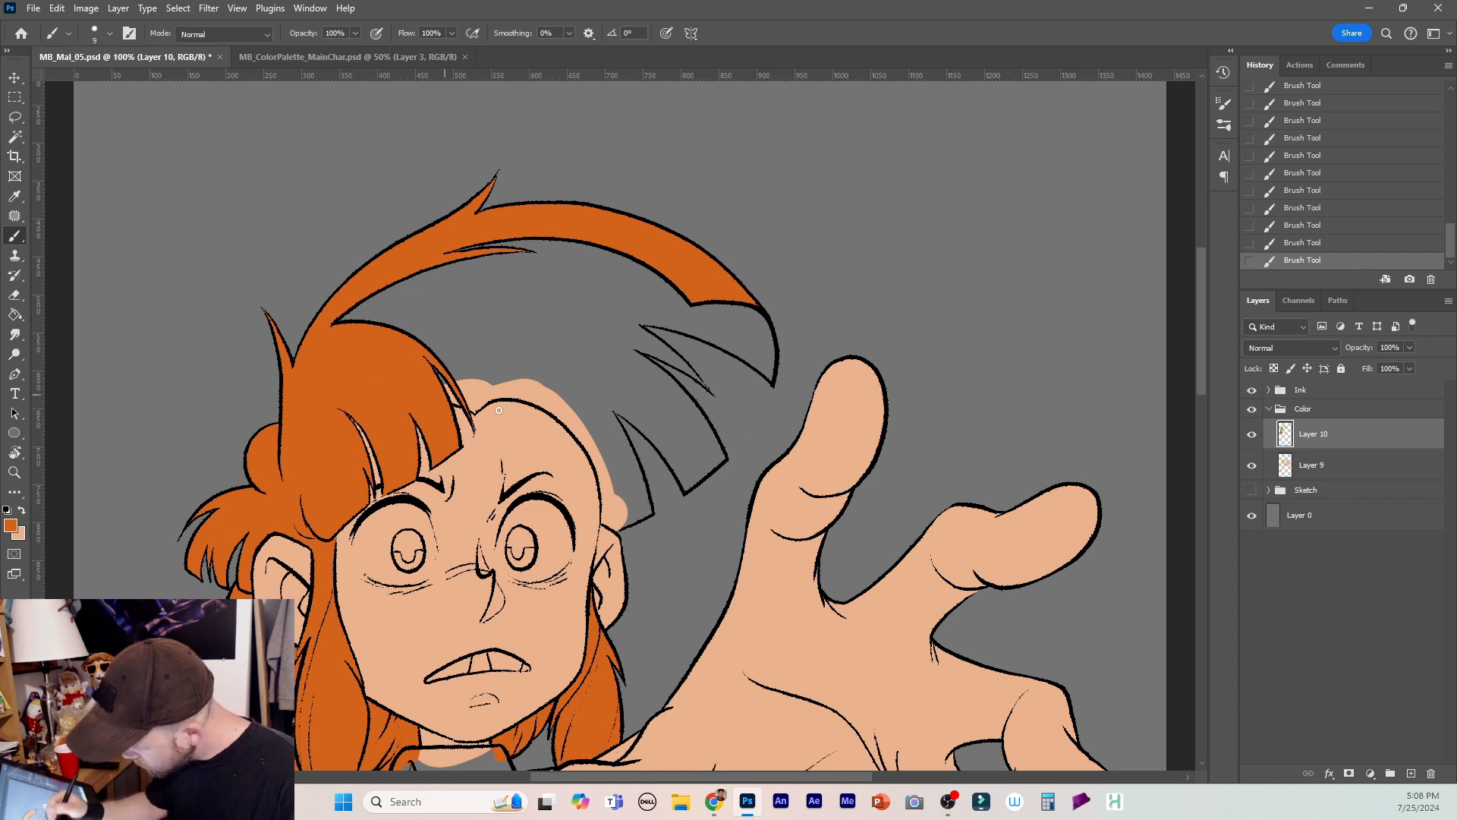
Add a new layer directly above the skin layer and sample Mallory's dark maroon swatch from MB_ColorPalette_MainChar.psd for the brush.
{"action": "left_click", "coordinate": [1329, 458]}
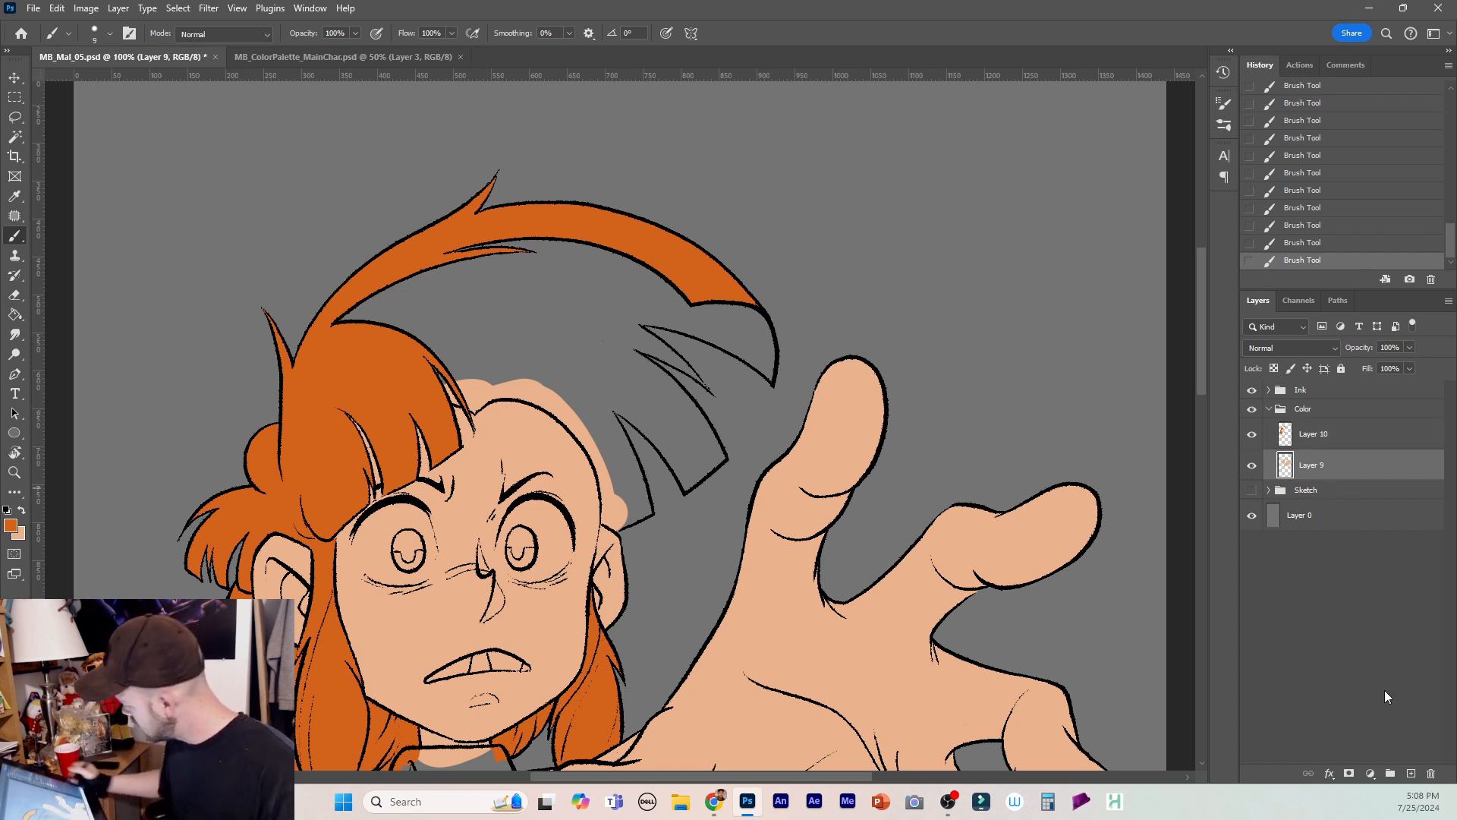
{"action": "left_click", "coordinate": [1409, 772]}
{"action": "left_click", "coordinate": [374, 57]}
{"action": "key", "text": "i"}
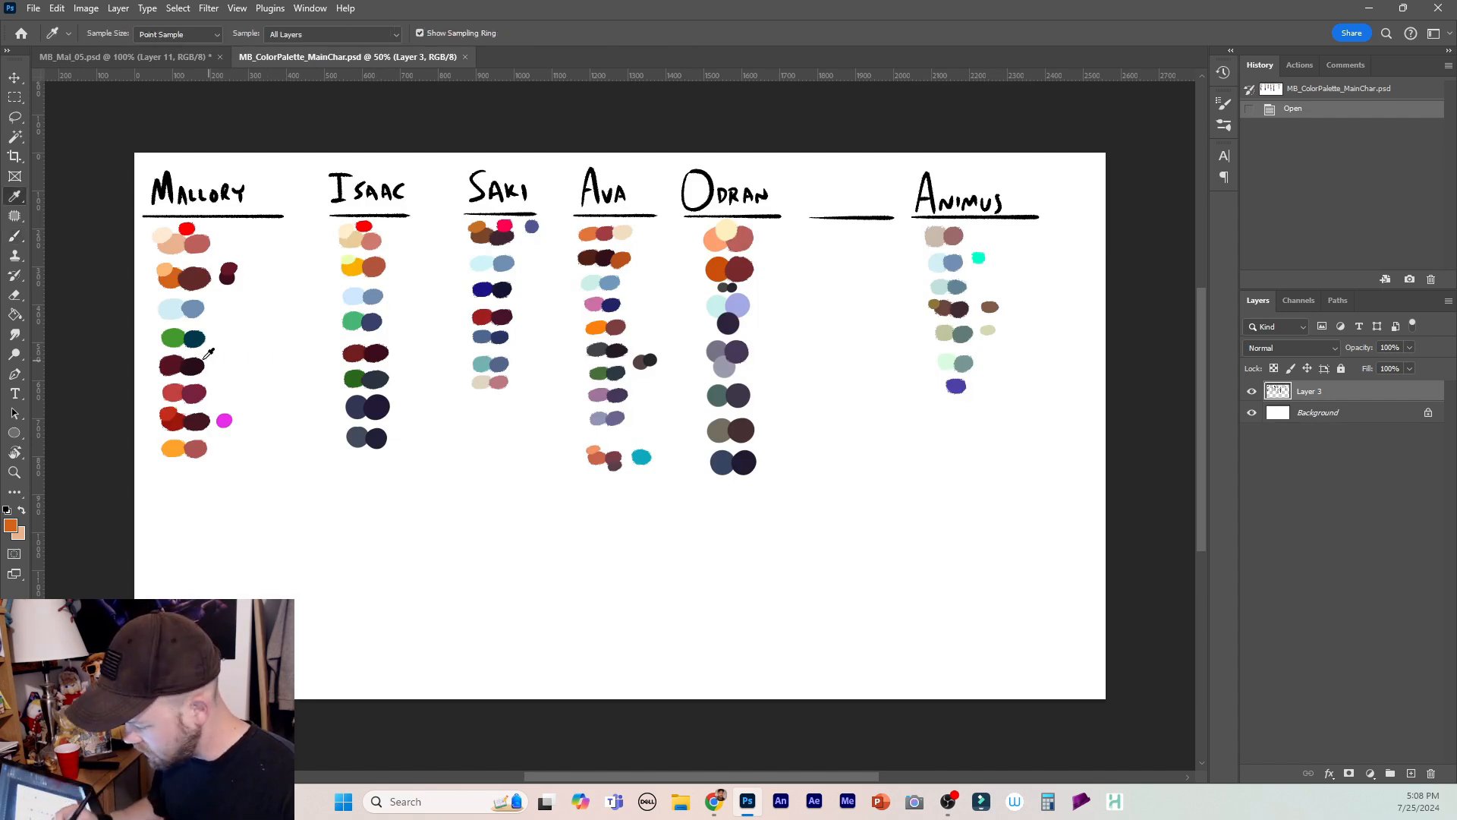
{"action": "left_click", "coordinate": [230, 272]}
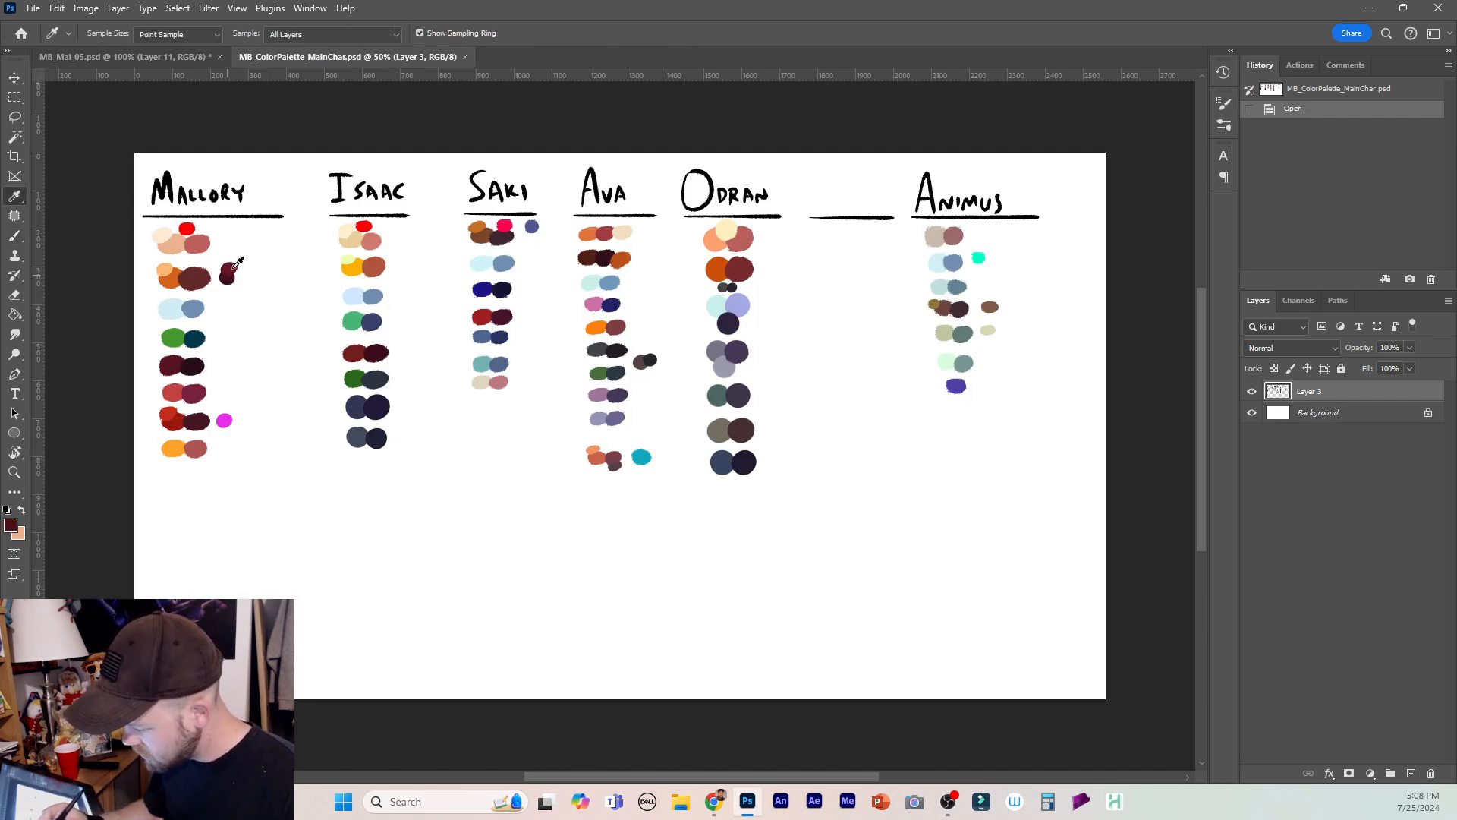
{"action": "left_click", "coordinate": [190, 59]}
{"action": "key", "text": "b"}
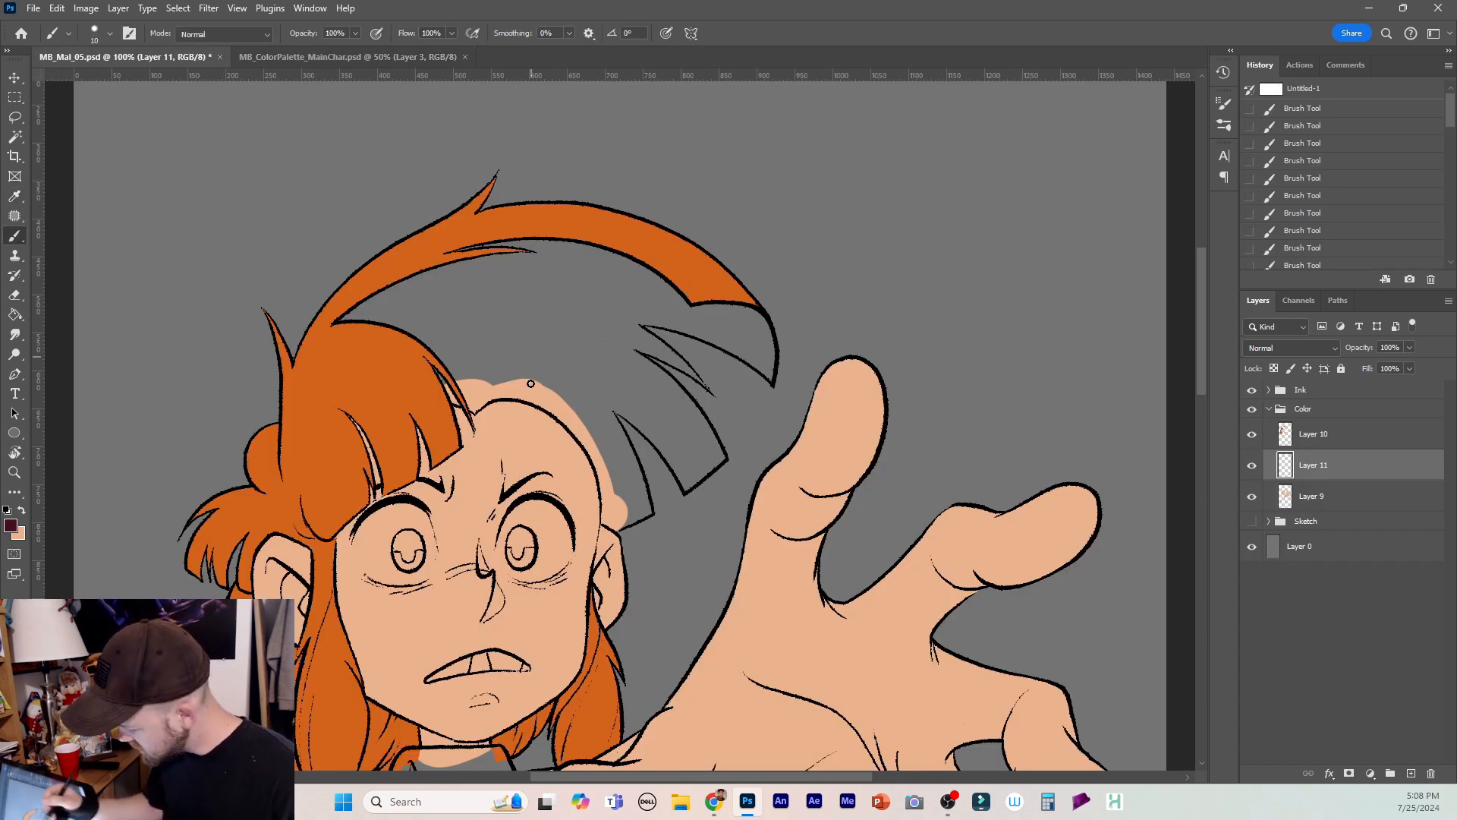
Paint dark maroon beside the bangs at the hairline and along the short hair's edge above the ear, erasing any spill.
{"action": "mouse_move", "coordinate": [474, 410]}
{"action": "left_mouse_down"}
{"action": "mouse_move", "coordinate": [462, 399]}
{"action": "mouse_move", "coordinate": [495, 364]}
{"action": "left_mouse_up"}
{"action": "key", "text": "bracketright"}
{"action": "key", "text": "bracketright"}
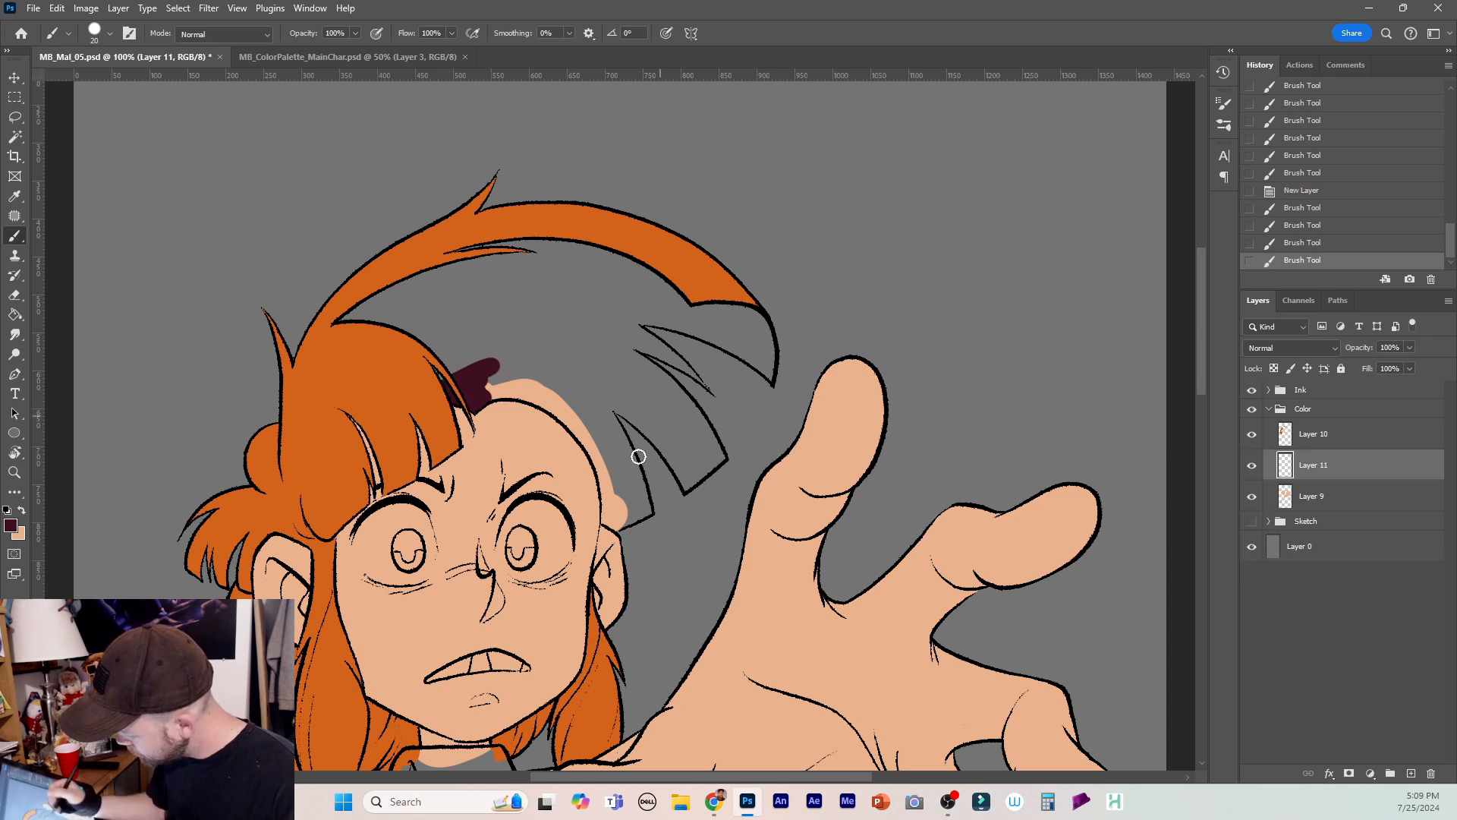
{"action": "mouse_move", "coordinate": [610, 522]}
{"action": "left_mouse_down"}
{"action": "mouse_move", "coordinate": [654, 507]}
{"action": "mouse_move", "coordinate": [651, 522]}
{"action": "left_mouse_up"}
{"action": "key", "text": "bracketleft"}
{"action": "key", "text": "bracketleft"}
{"action": "key", "text": "e"}
{"action": "key", "text": "b"}
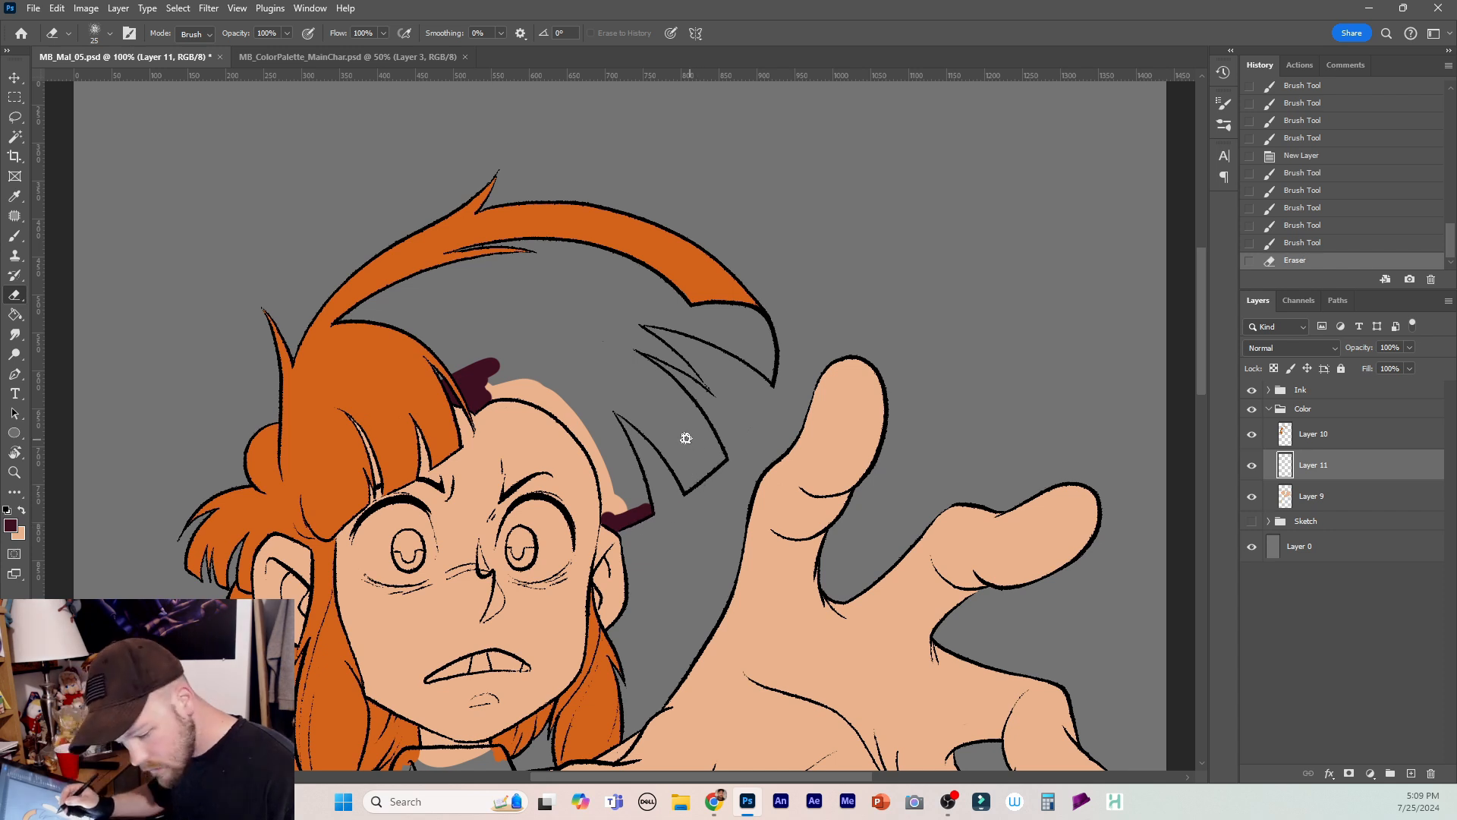
Fill the two lower pointed locks and the scalp area under the orange arch with dark maroon.
{"action": "left_click_drag", "start_coordinate": [612, 416], "coordinate": [646, 502]}
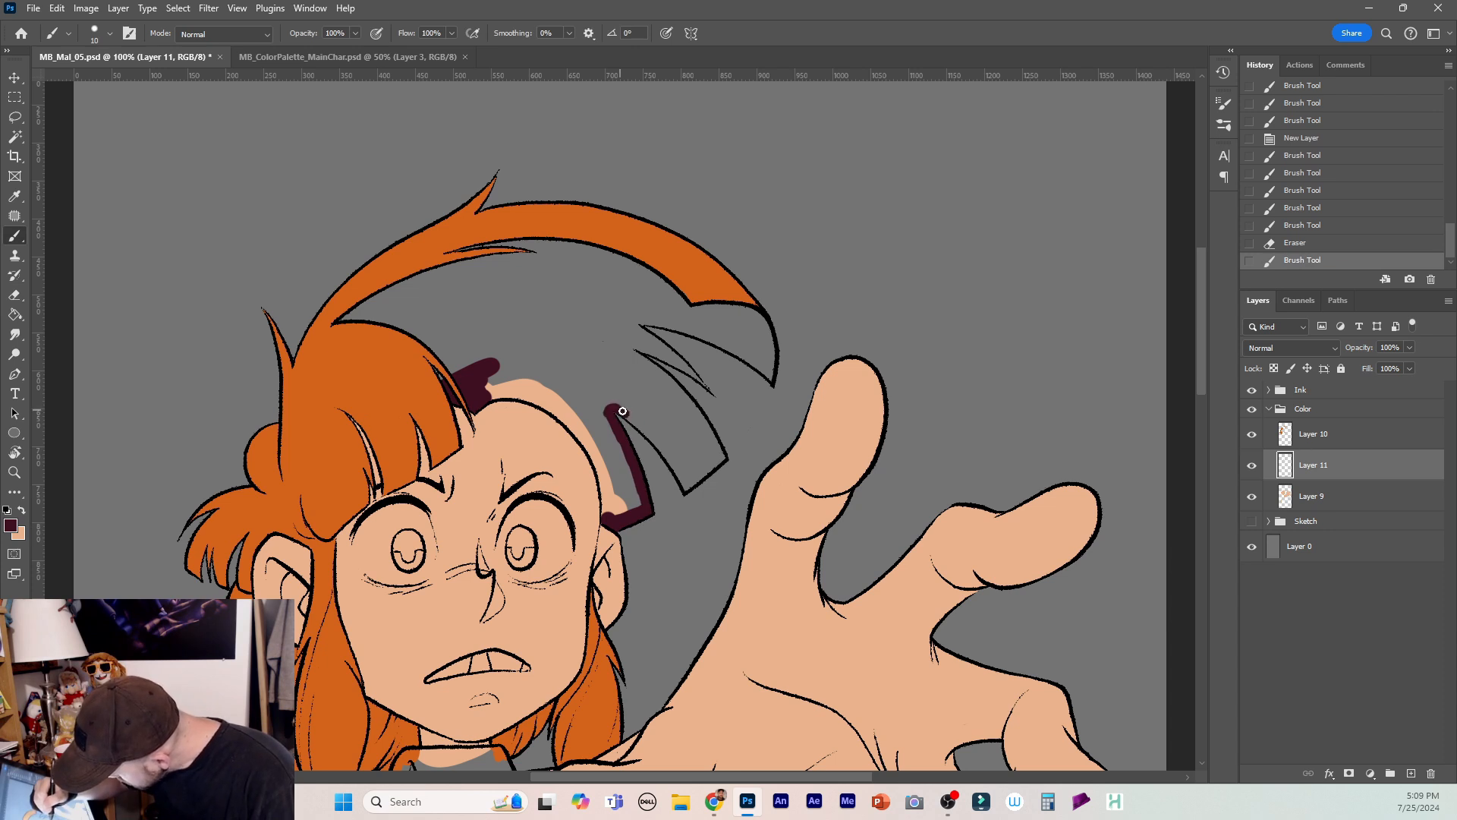
{"action": "mouse_move", "coordinate": [622, 411]}
{"action": "left_mouse_down"}
{"action": "mouse_move", "coordinate": [687, 484]}
{"action": "mouse_move", "coordinate": [692, 469]}
{"action": "left_mouse_up"}
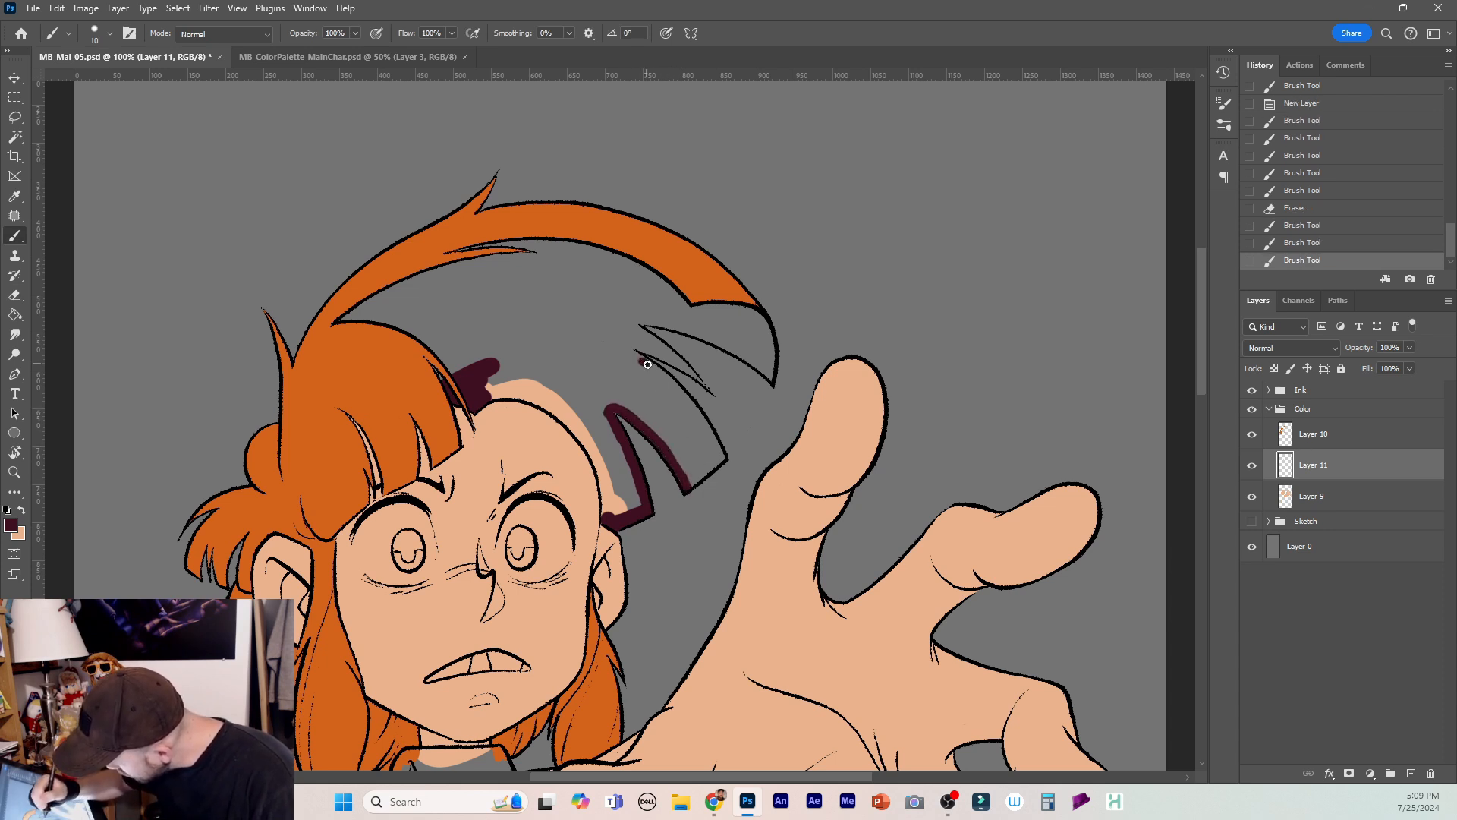
{"action": "mouse_move", "coordinate": [669, 382]}
{"action": "left_mouse_down"}
{"action": "mouse_move", "coordinate": [640, 362]}
{"action": "mouse_move", "coordinate": [719, 459]}
{"action": "mouse_move", "coordinate": [695, 478]}
{"action": "mouse_move", "coordinate": [673, 444]}
{"action": "mouse_move", "coordinate": [695, 453]}
{"action": "left_mouse_up"}
{"action": "key", "text": "bracketright"}
{"action": "key", "text": "bracketright"}
{"action": "left_click_drag", "start_coordinate": [689, 465], "coordinate": [678, 472]}
{"action": "mouse_move", "coordinate": [674, 420]}
{"action": "left_mouse_down"}
{"action": "mouse_move", "coordinate": [645, 394]}
{"action": "mouse_move", "coordinate": [665, 435]}
{"action": "mouse_move", "coordinate": [634, 402]}
{"action": "mouse_move", "coordinate": [630, 359]}
{"action": "mouse_move", "coordinate": [613, 401]}
{"action": "mouse_move", "coordinate": [610, 514]}
{"action": "mouse_move", "coordinate": [634, 485]}
{"action": "mouse_move", "coordinate": [603, 410]}
{"action": "left_mouse_up"}
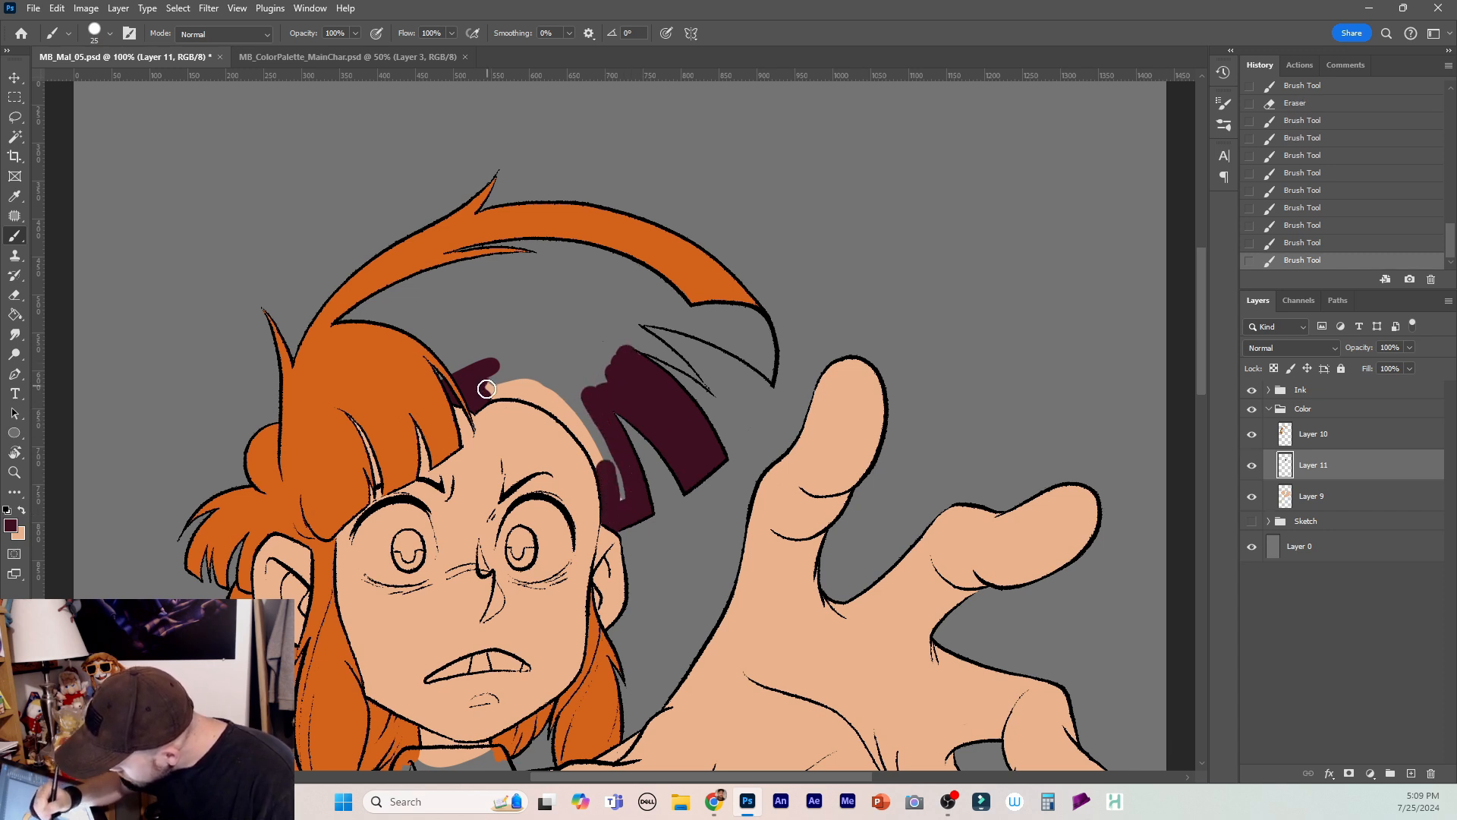
{"action": "mouse_move", "coordinate": [503, 389]}
{"action": "left_mouse_down"}
{"action": "mouse_move", "coordinate": [565, 412]}
{"action": "mouse_move", "coordinate": [621, 497]}
{"action": "mouse_move", "coordinate": [574, 397]}
{"action": "mouse_move", "coordinate": [532, 371]}
{"action": "mouse_move", "coordinate": [543, 380]}
{"action": "mouse_move", "coordinate": [420, 369]}
{"action": "mouse_move", "coordinate": [413, 308]}
{"action": "mouse_move", "coordinate": [387, 281]}
{"action": "mouse_move", "coordinate": [518, 238]}
{"action": "mouse_move", "coordinate": [535, 248]}
{"action": "mouse_move", "coordinate": [520, 284]}
{"action": "mouse_move", "coordinate": [551, 306]}
{"action": "mouse_move", "coordinate": [594, 281]}
{"action": "mouse_move", "coordinate": [549, 292]}
{"action": "mouse_move", "coordinate": [546, 238]}
{"action": "mouse_move", "coordinate": [595, 291]}
{"action": "mouse_move", "coordinate": [604, 254]}
{"action": "mouse_move", "coordinate": [512, 371]}
{"action": "mouse_move", "coordinate": [659, 278]}
{"action": "mouse_move", "coordinate": [601, 381]}
{"action": "mouse_move", "coordinate": [628, 335]}
{"action": "left_mouse_up"}
Fill the thin jagged strand between the pointed locks with dark maroon using a small brush.
{"action": "key", "text": "bracketleft"}
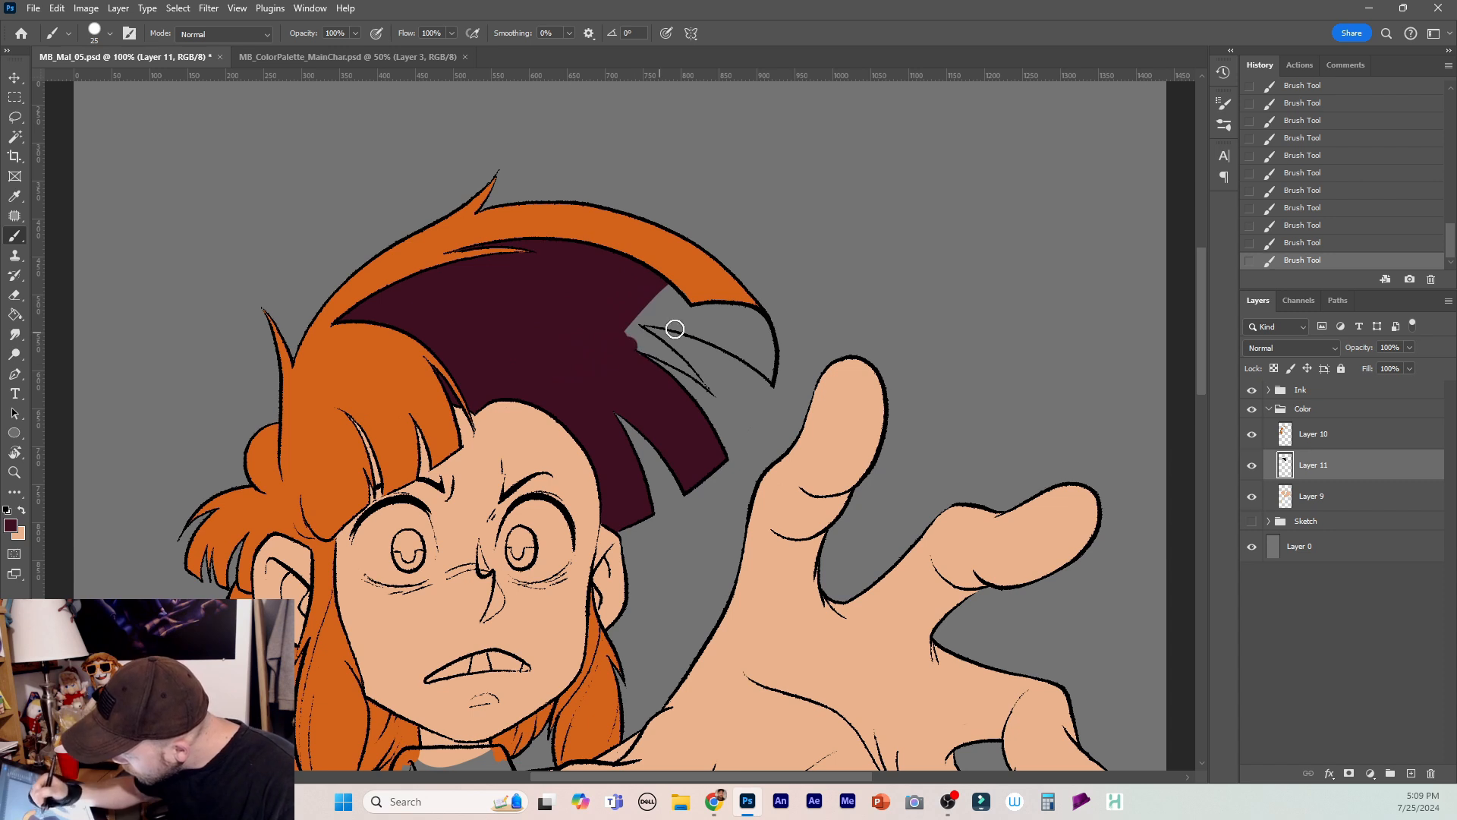
{"action": "key", "text": "bracketleft"}
{"action": "key", "text": "bracketleft"}
{"action": "key", "text": "bracketleft"}
{"action": "key", "text": "bracketleft"}
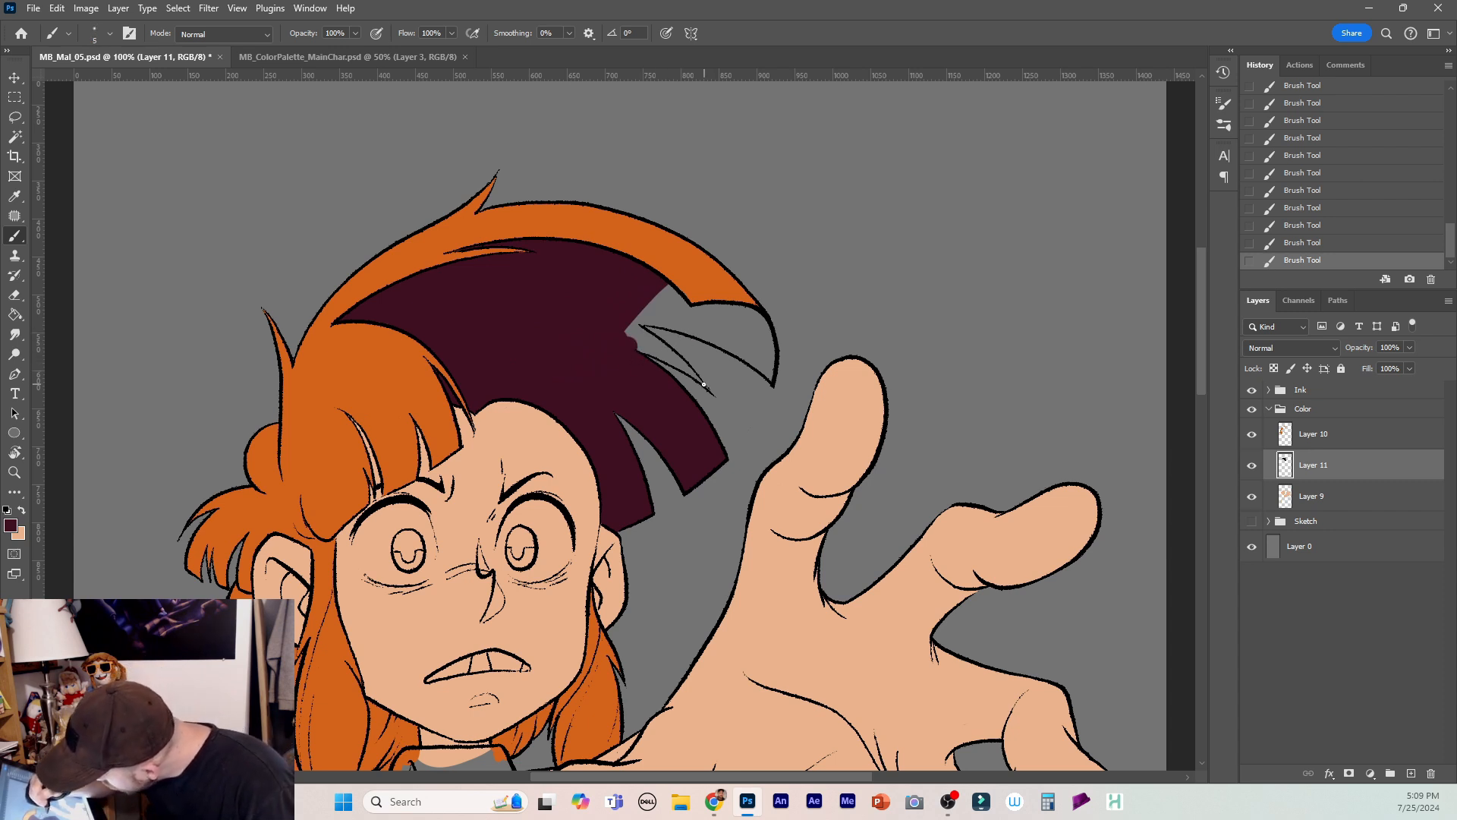
{"action": "key", "text": "bracketleft"}
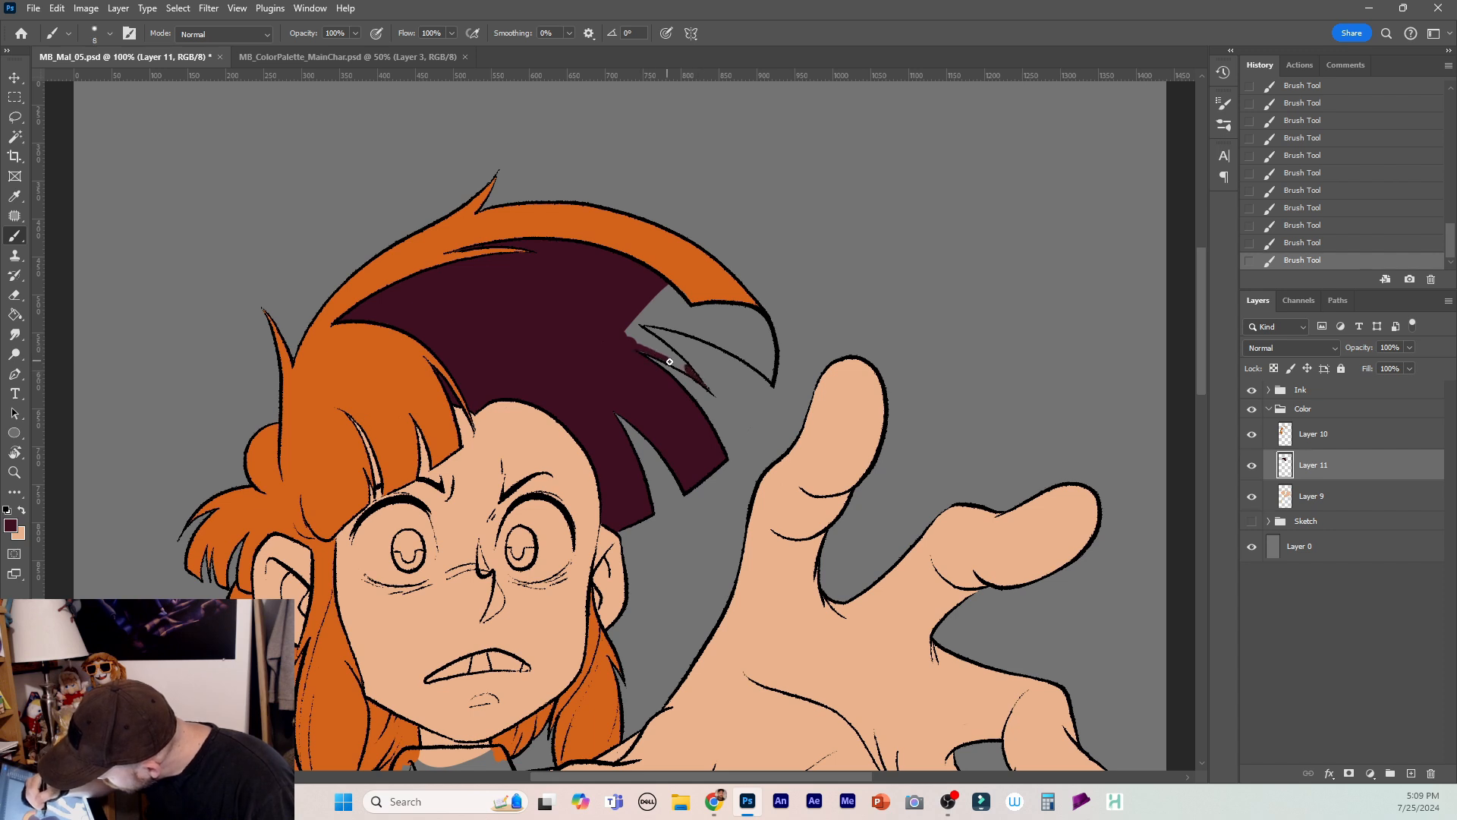
{"action": "left_click_drag", "start_coordinate": [638, 335], "coordinate": [660, 345]}
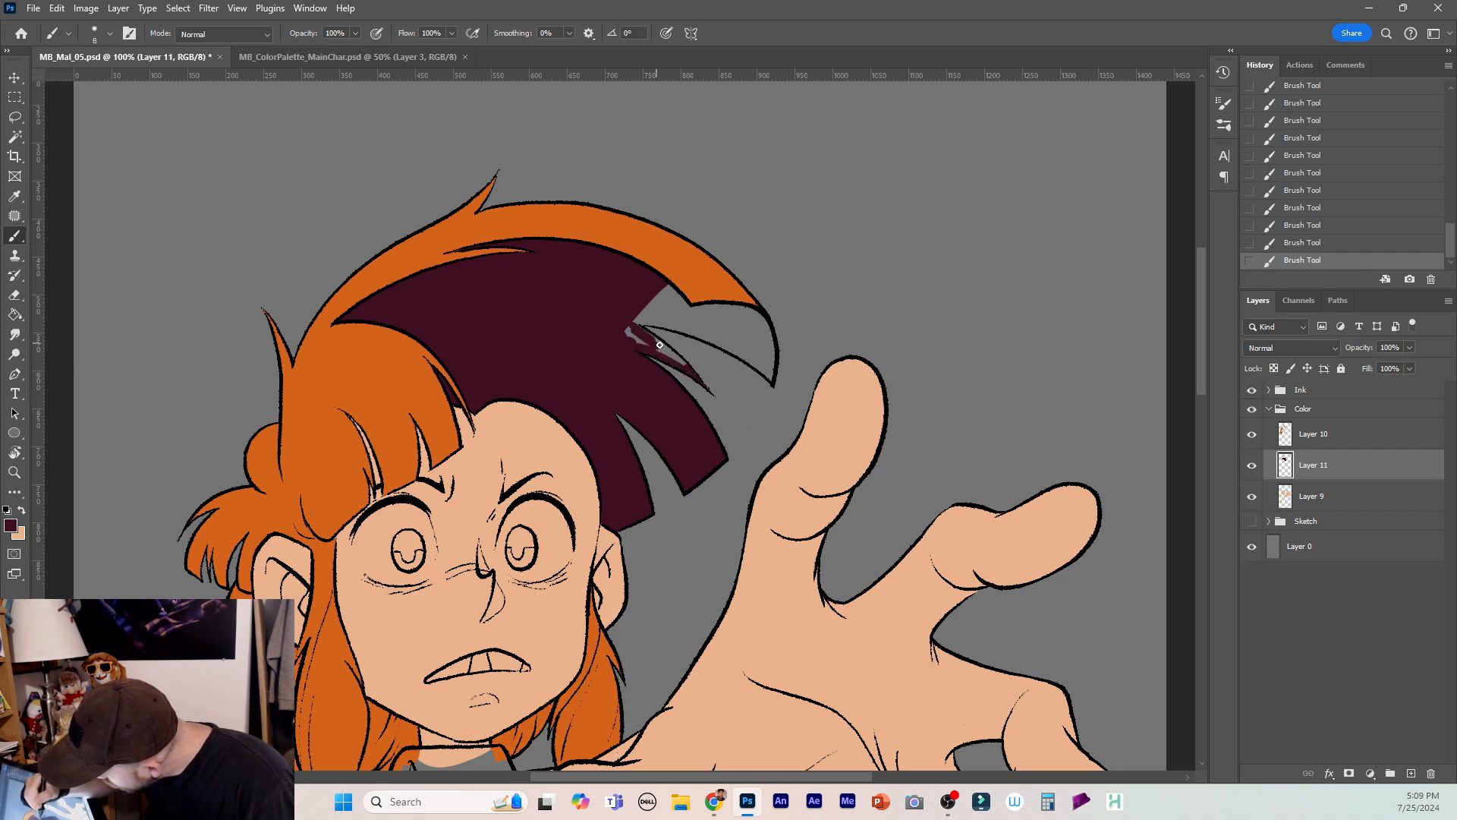
{"action": "left_click_drag", "start_coordinate": [651, 337], "coordinate": [679, 363]}
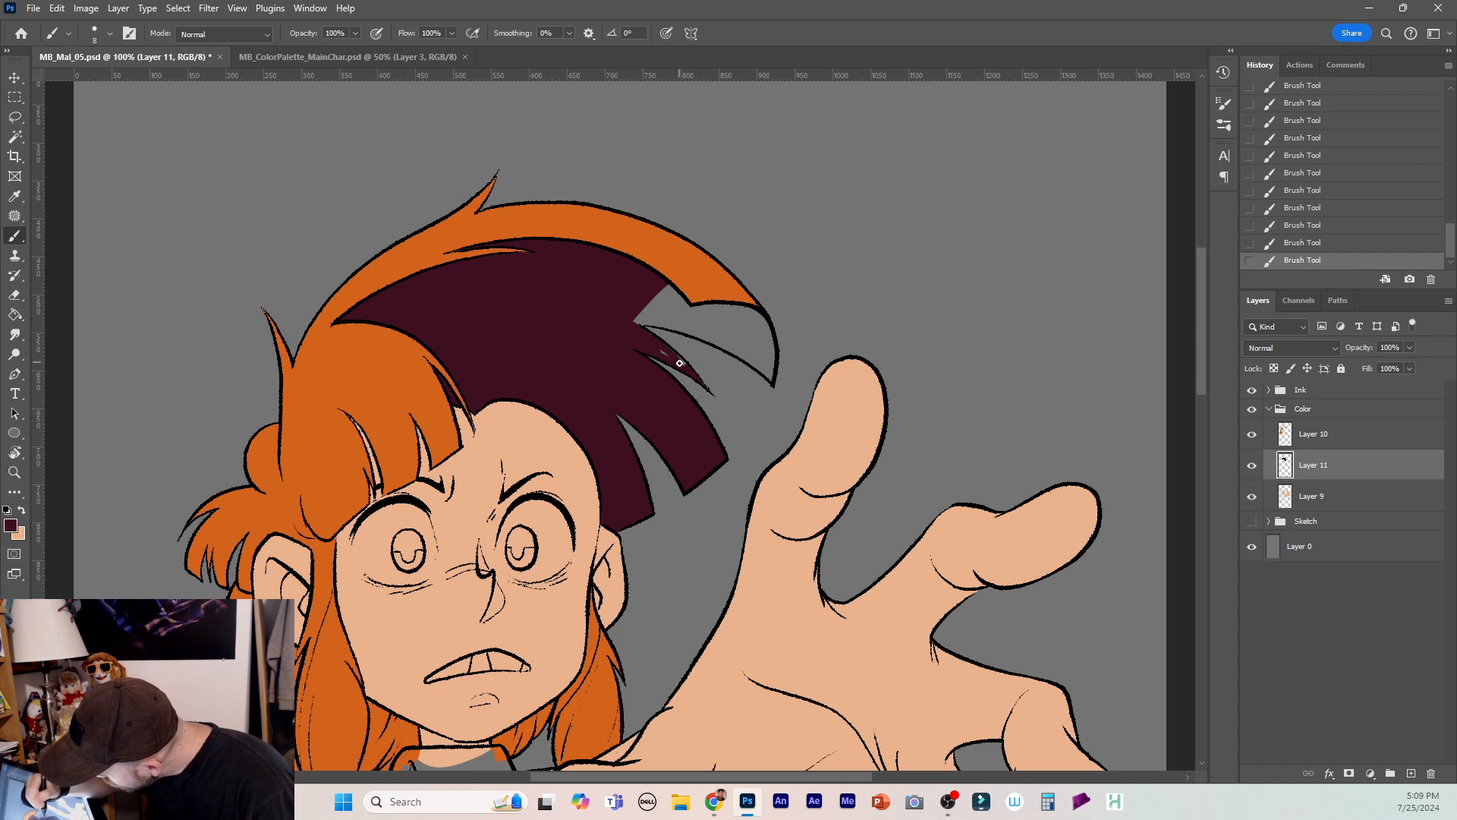
Fill the uppermost pointed lock and the remaining gap beneath the orange arch's tip with dark maroon.
{"action": "key", "text": "bracketright"}
{"action": "key", "text": "bracketright"}
{"action": "key", "text": "bracketright"}
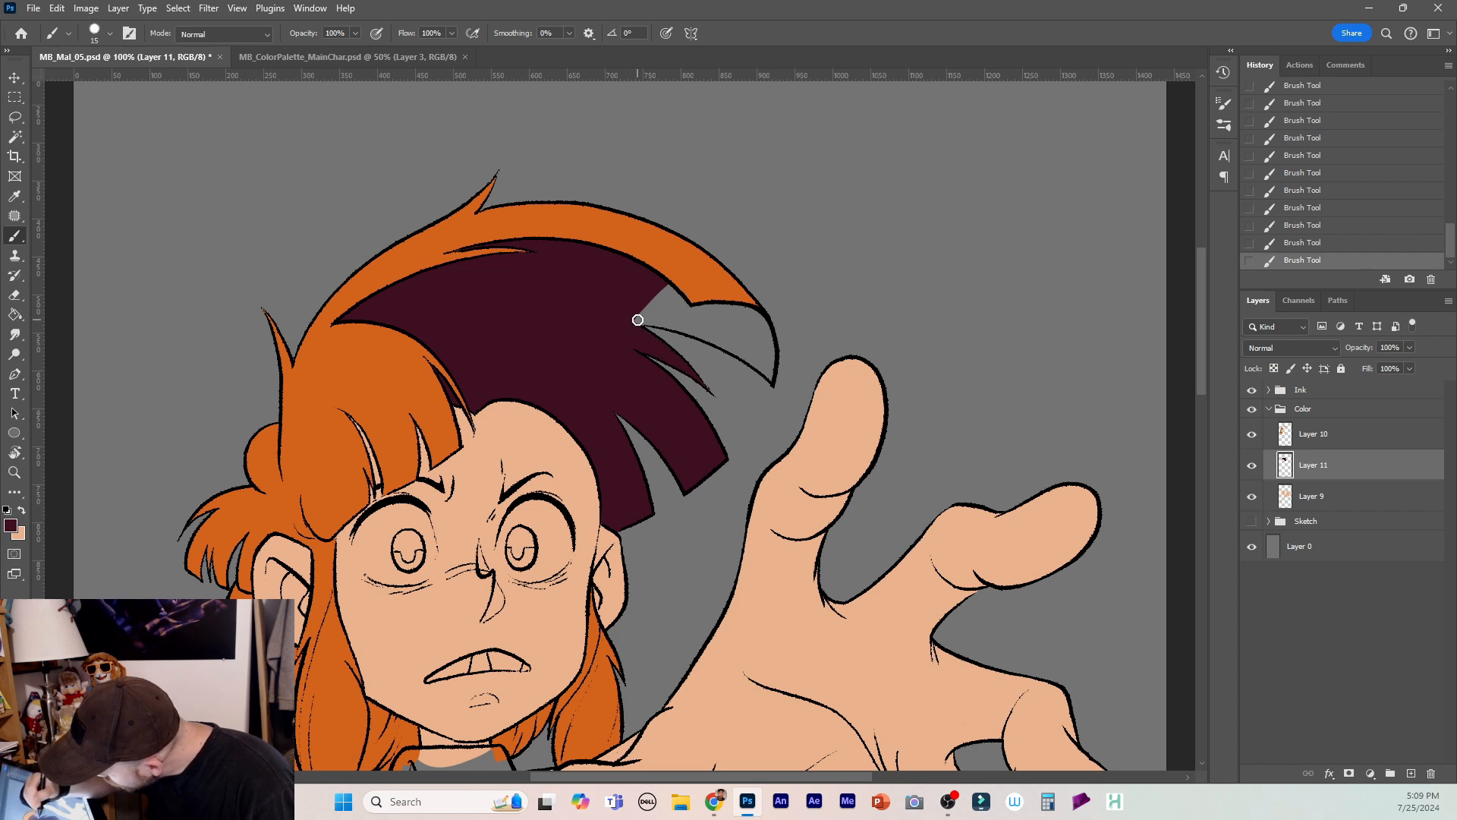
{"action": "left_click_drag", "start_coordinate": [638, 319], "coordinate": [660, 316]}
{"action": "key", "text": "bracketleft"}
{"action": "key", "text": "bracketleft"}
{"action": "key", "text": "bracketright"}
{"action": "mouse_move", "coordinate": [773, 378]}
{"action": "left_mouse_down"}
{"action": "mouse_move", "coordinate": [759, 311]}
{"action": "mouse_move", "coordinate": [766, 356]}
{"action": "mouse_move", "coordinate": [747, 343]}
{"action": "left_mouse_up"}
{"action": "key", "text": "bracketright"}
{"action": "mouse_move", "coordinate": [657, 316]}
{"action": "left_mouse_down"}
{"action": "mouse_move", "coordinate": [767, 370]}
{"action": "mouse_move", "coordinate": [748, 304]}
{"action": "mouse_move", "coordinate": [724, 326]}
{"action": "mouse_move", "coordinate": [634, 302]}
{"action": "mouse_move", "coordinate": [676, 269]}
{"action": "left_mouse_up"}
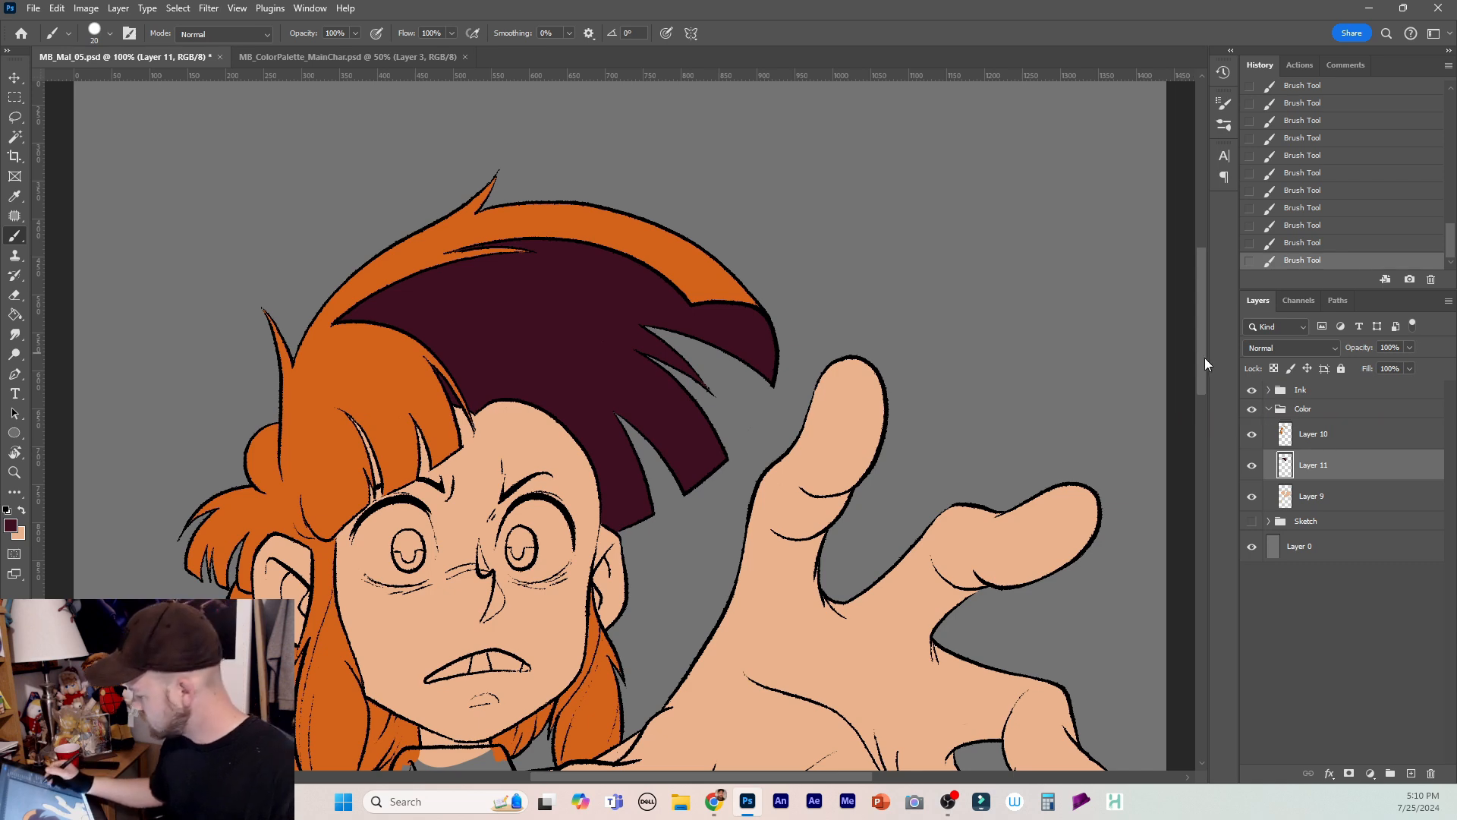
Add a new layer above the orange hair layer in the Color group.
{"action": "left_click_drag", "start_coordinate": [1204, 357], "coordinate": [1204, 421]}
{"action": "key", "text": "alt+bracketright"}
{"action": "left_click", "coordinate": [1410, 772]}
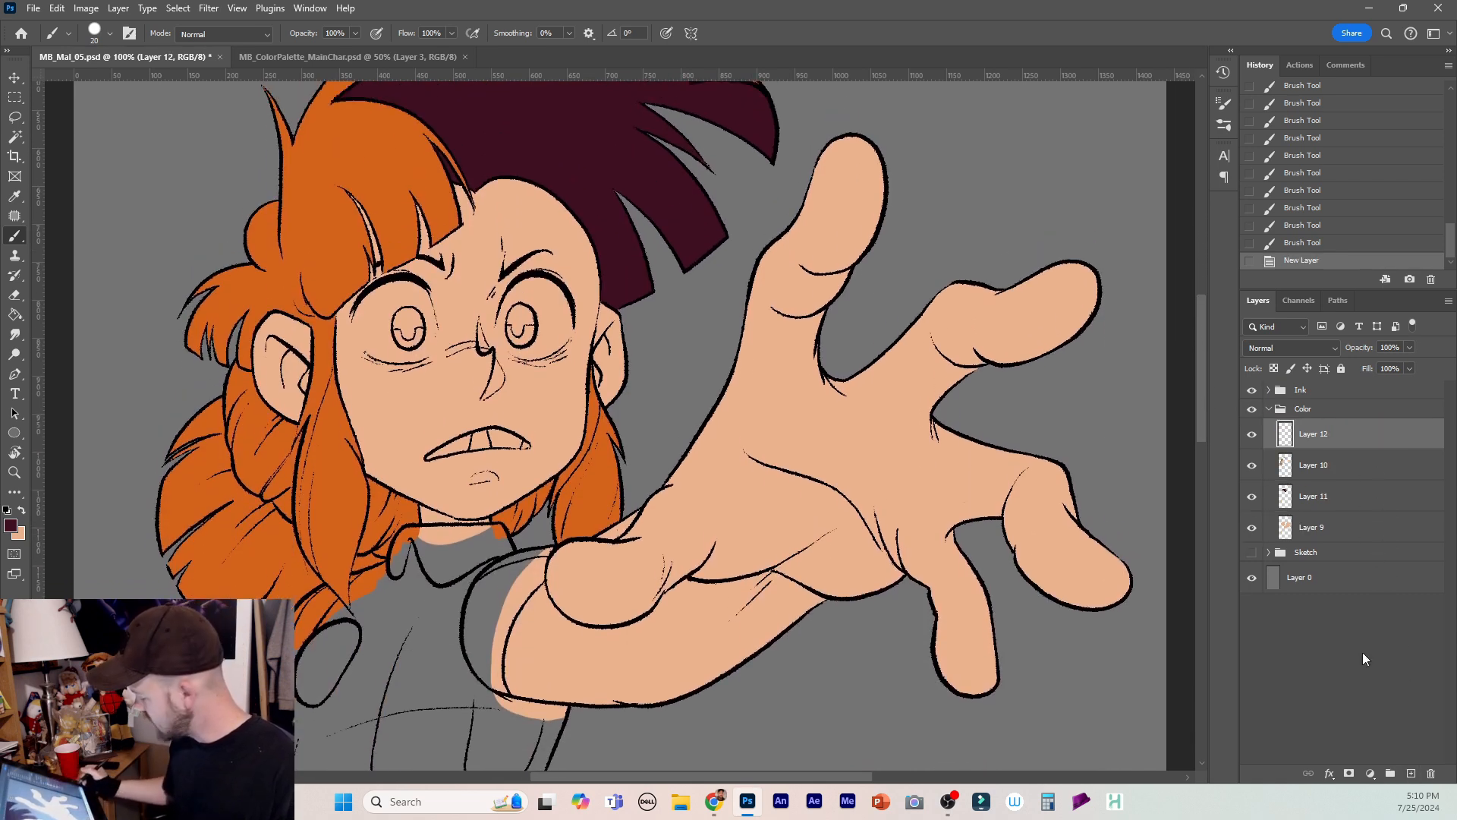
Sample Mallory's green as the background colour and her pale blue as the foreground colour from the character palette, and return to the drawing.
{"action": "left_click", "coordinate": [393, 58]}
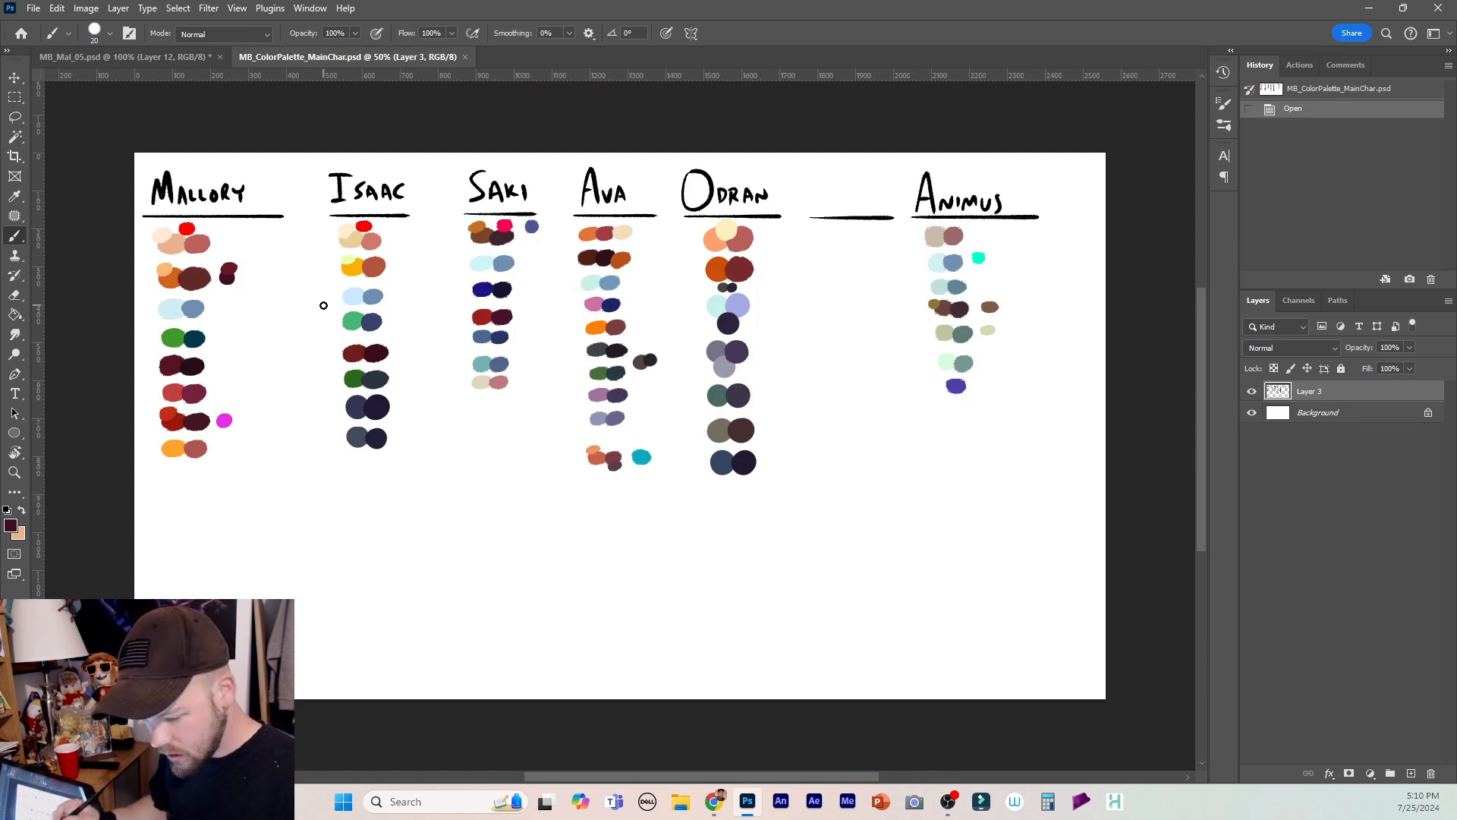
{"action": "key", "text": "i"}
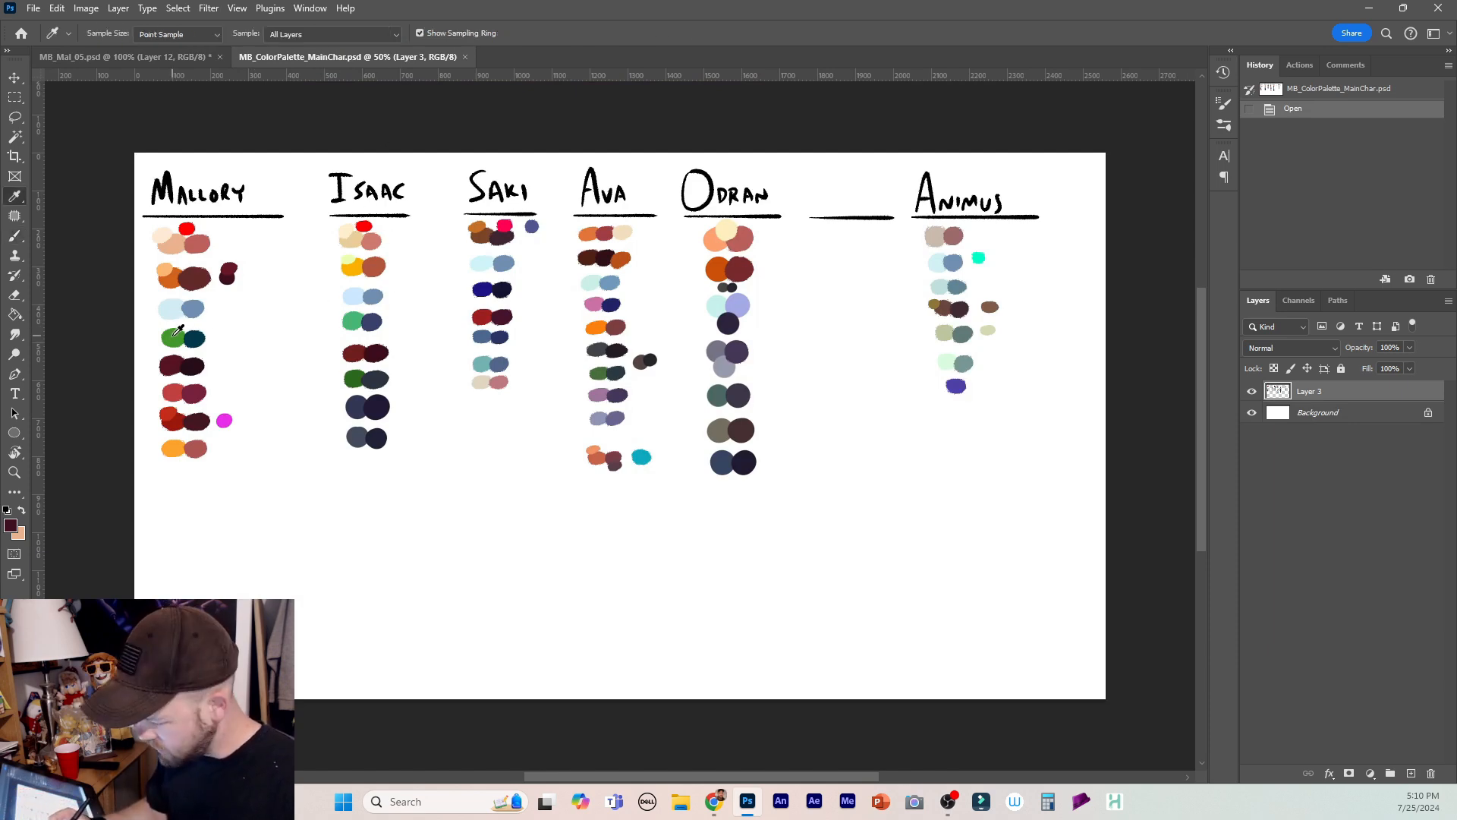
{"action": "left_click", "coordinate": [173, 335]}
{"action": "key", "text": "x"}
{"action": "left_click", "coordinate": [174, 313]}
{"action": "left_click", "coordinate": [185, 60]}
{"action": "key", "text": "b"}
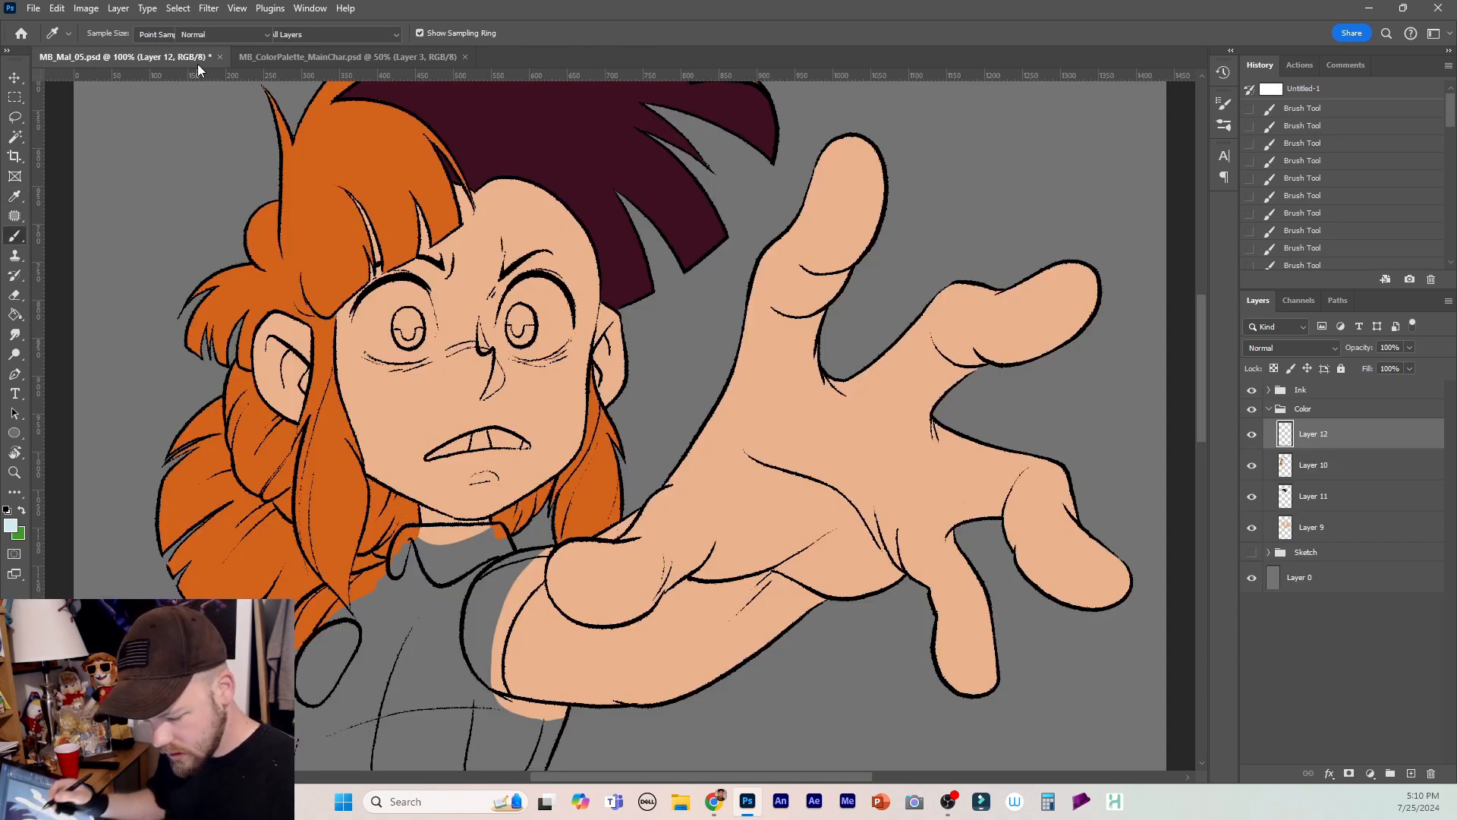
Fill the whites of both eyes with pale blue using a larger brush.
{"action": "key", "text": "bracketright"}
{"action": "key", "text": "bracketright"}
{"action": "key", "text": "bracketright"}
{"action": "key", "text": "bracketright"}
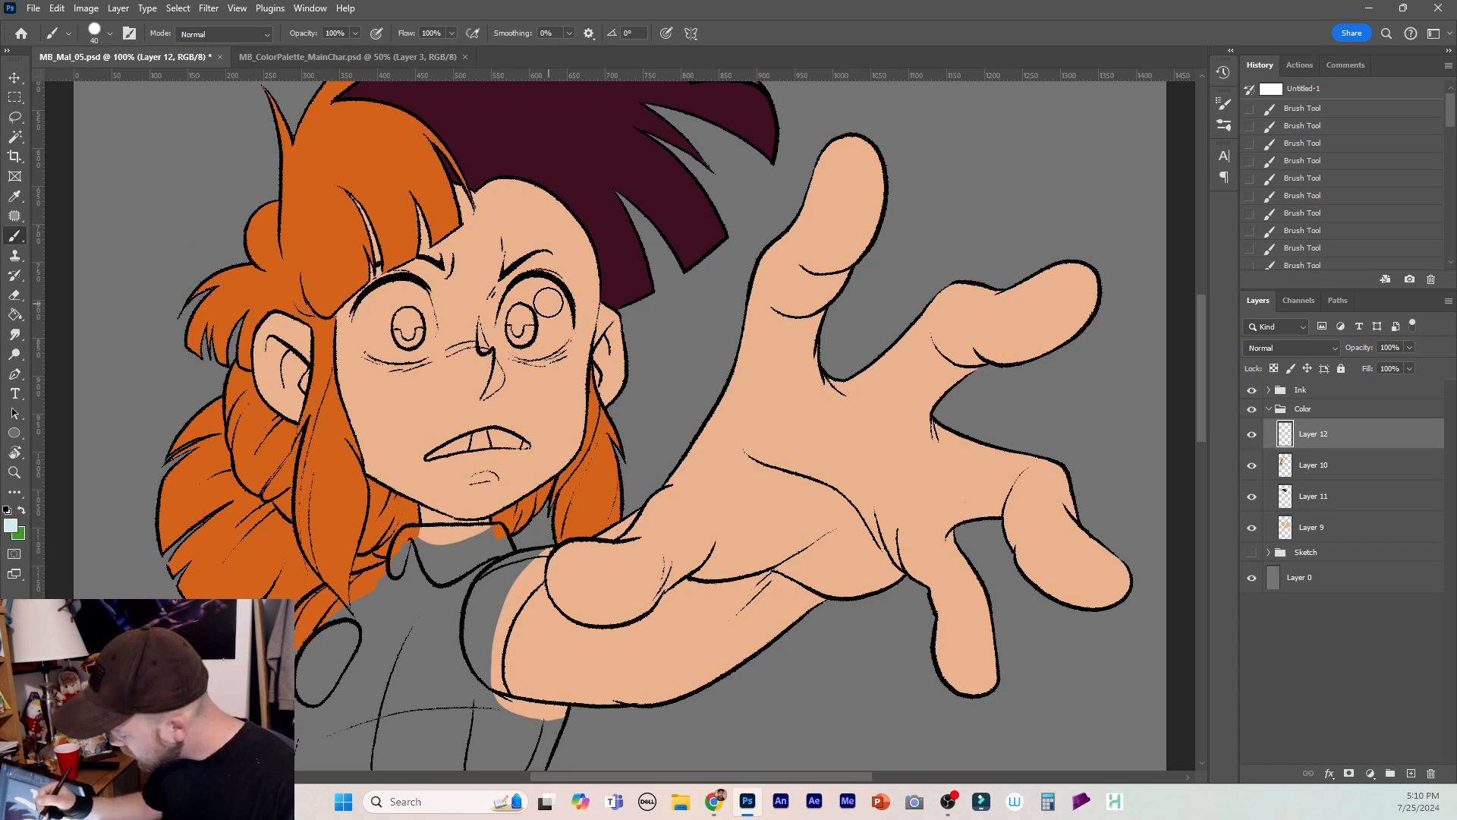
{"action": "mouse_move", "coordinate": [551, 302]}
{"action": "left_mouse_down"}
{"action": "mouse_move", "coordinate": [536, 295]}
{"action": "mouse_move", "coordinate": [555, 336]}
{"action": "mouse_move", "coordinate": [531, 344]}
{"action": "left_mouse_up"}
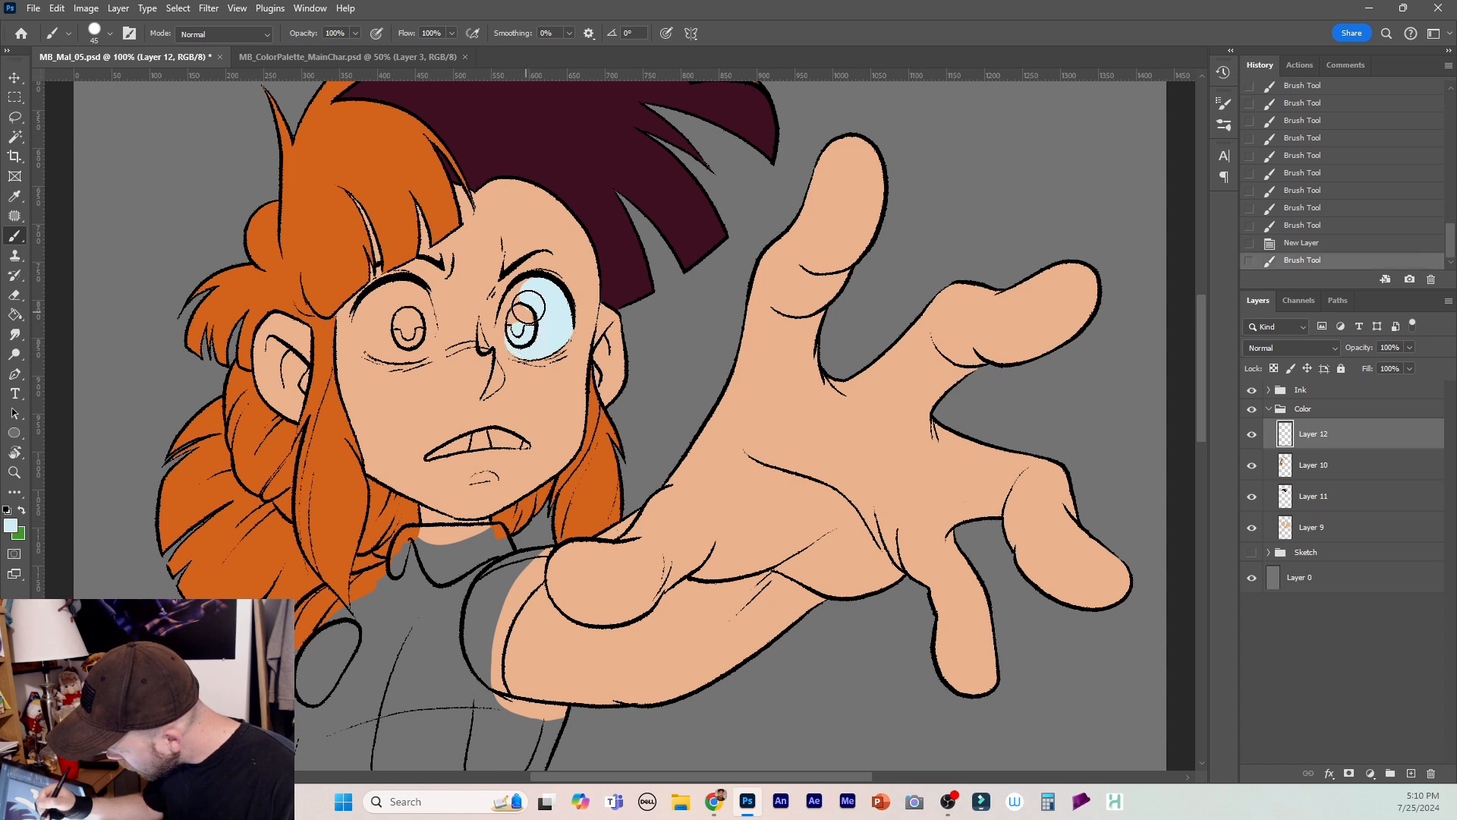
{"action": "left_click_drag", "start_coordinate": [533, 293], "coordinate": [519, 324]}
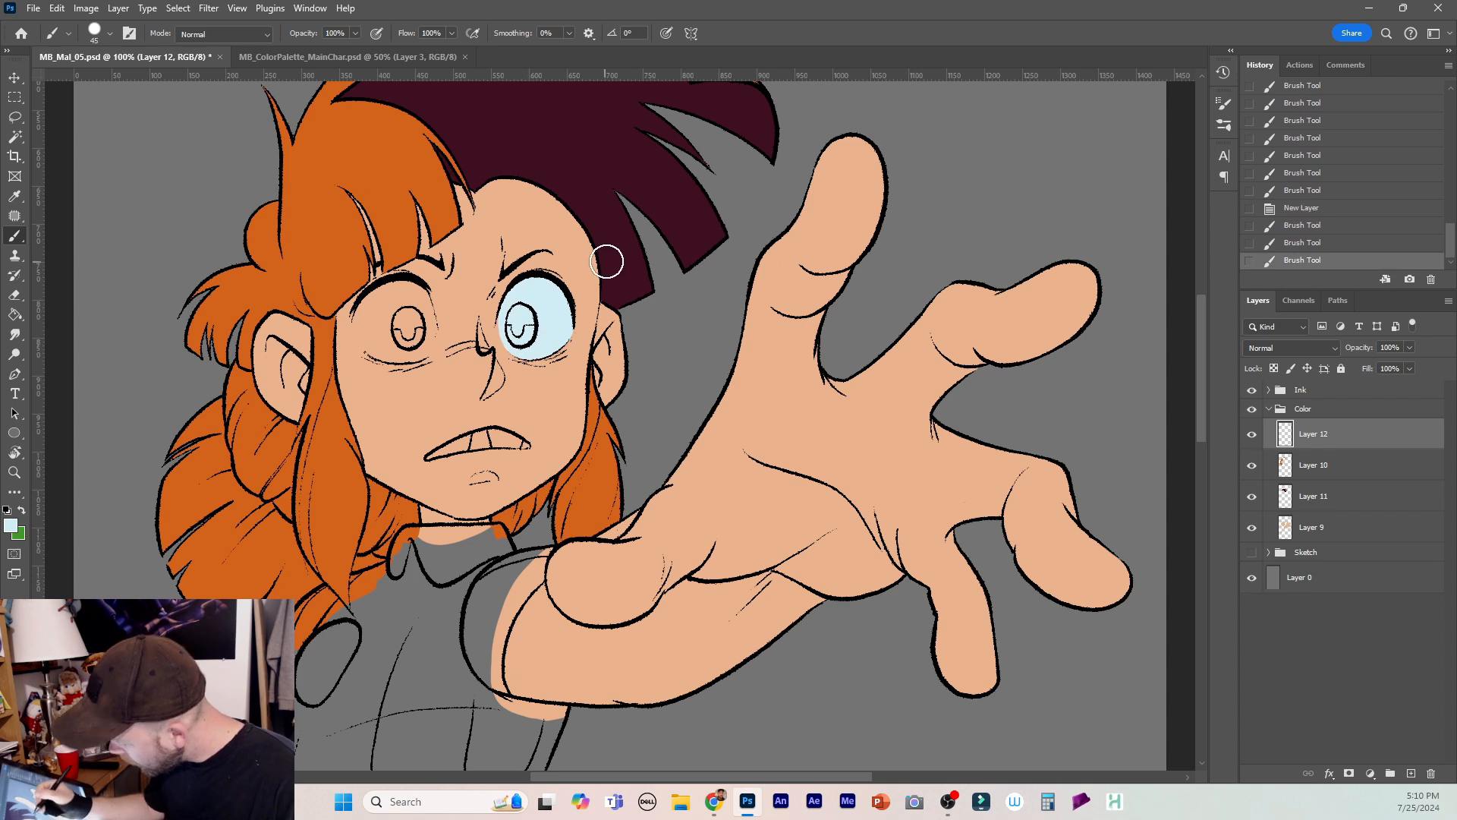
{"action": "mouse_move", "coordinate": [413, 307]}
{"action": "left_mouse_down"}
{"action": "mouse_move", "coordinate": [414, 343]}
{"action": "mouse_move", "coordinate": [383, 343]}
{"action": "mouse_move", "coordinate": [386, 300]}
{"action": "mouse_move", "coordinate": [396, 317]}
{"action": "left_mouse_up"}
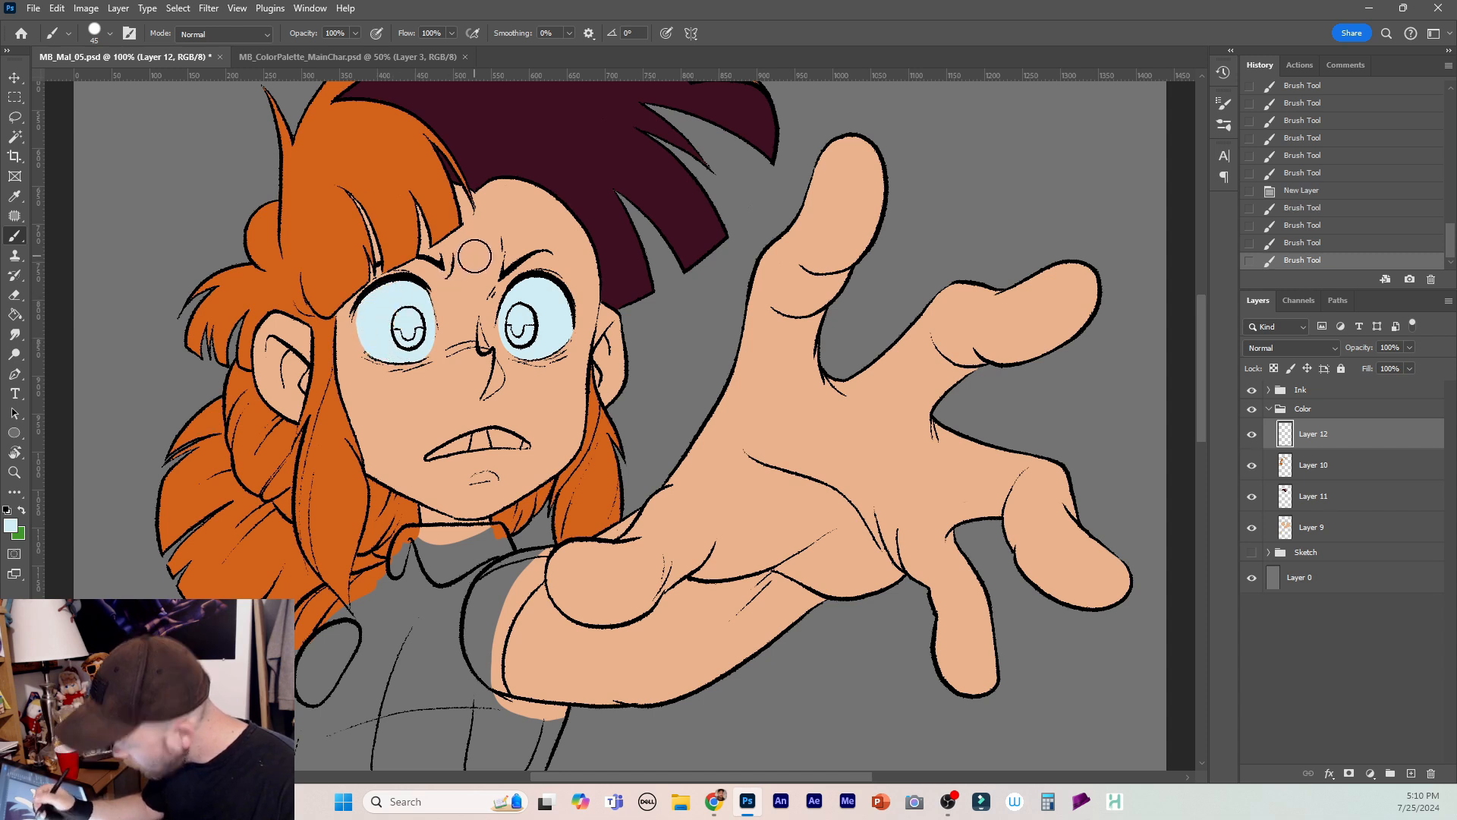
Fill the teeth in the open mouth with pale blue using a very small brush, leaving the gap unpainted.
{"action": "key", "text": "bracketleft"}
{"action": "key", "text": "bracketleft"}
{"action": "key", "text": "bracketleft"}
{"action": "key", "text": "bracketleft"}
{"action": "key", "text": "bracketleft"}
{"action": "key", "text": "bracketleft"}
{"action": "key", "text": "bracketleft"}
{"action": "key", "text": "bracketleft"}
{"action": "key", "text": "bracketleft"}
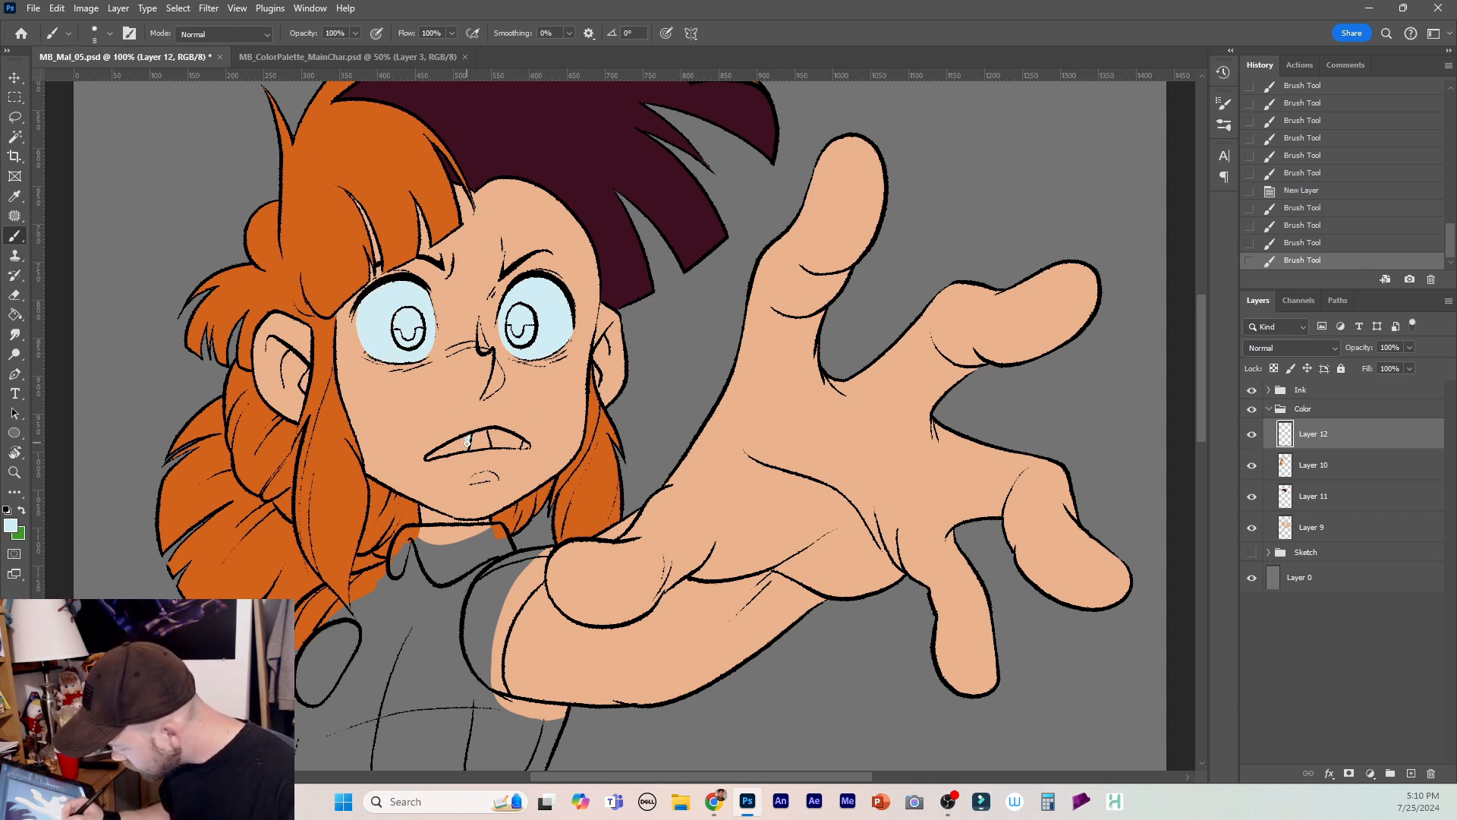
{"action": "mouse_move", "coordinate": [467, 440]}
{"action": "left_mouse_down"}
{"action": "mouse_move", "coordinate": [428, 459]}
{"action": "mouse_move", "coordinate": [567, 395]}
{"action": "mouse_move", "coordinate": [513, 437]}
{"action": "left_mouse_up"}
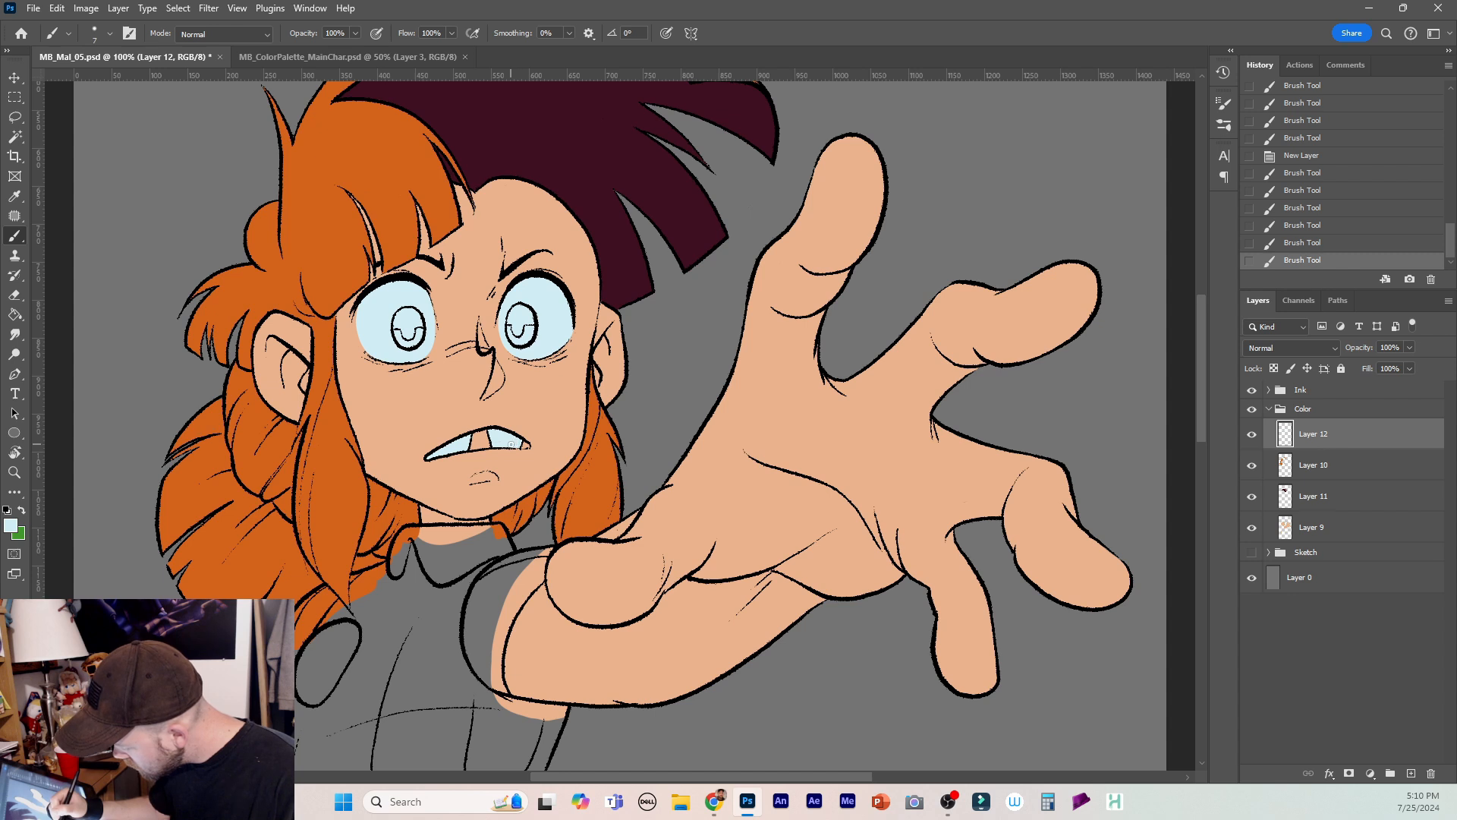
{"action": "left_click_drag", "start_coordinate": [511, 443], "coordinate": [517, 445]}
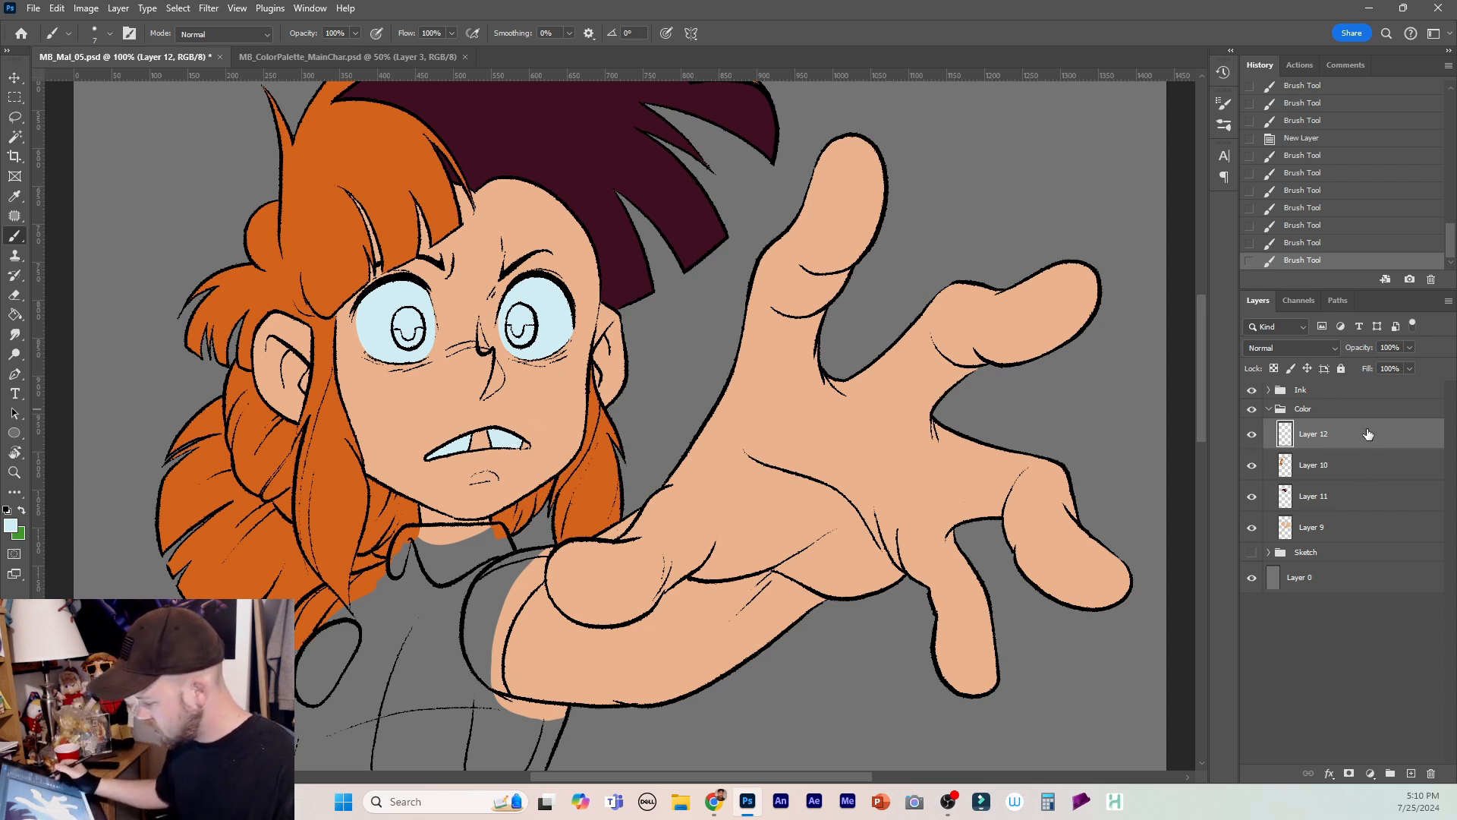
Add a new layer above the eye whites and fill both irises with green.
{"action": "left_click", "coordinate": [1417, 772]}
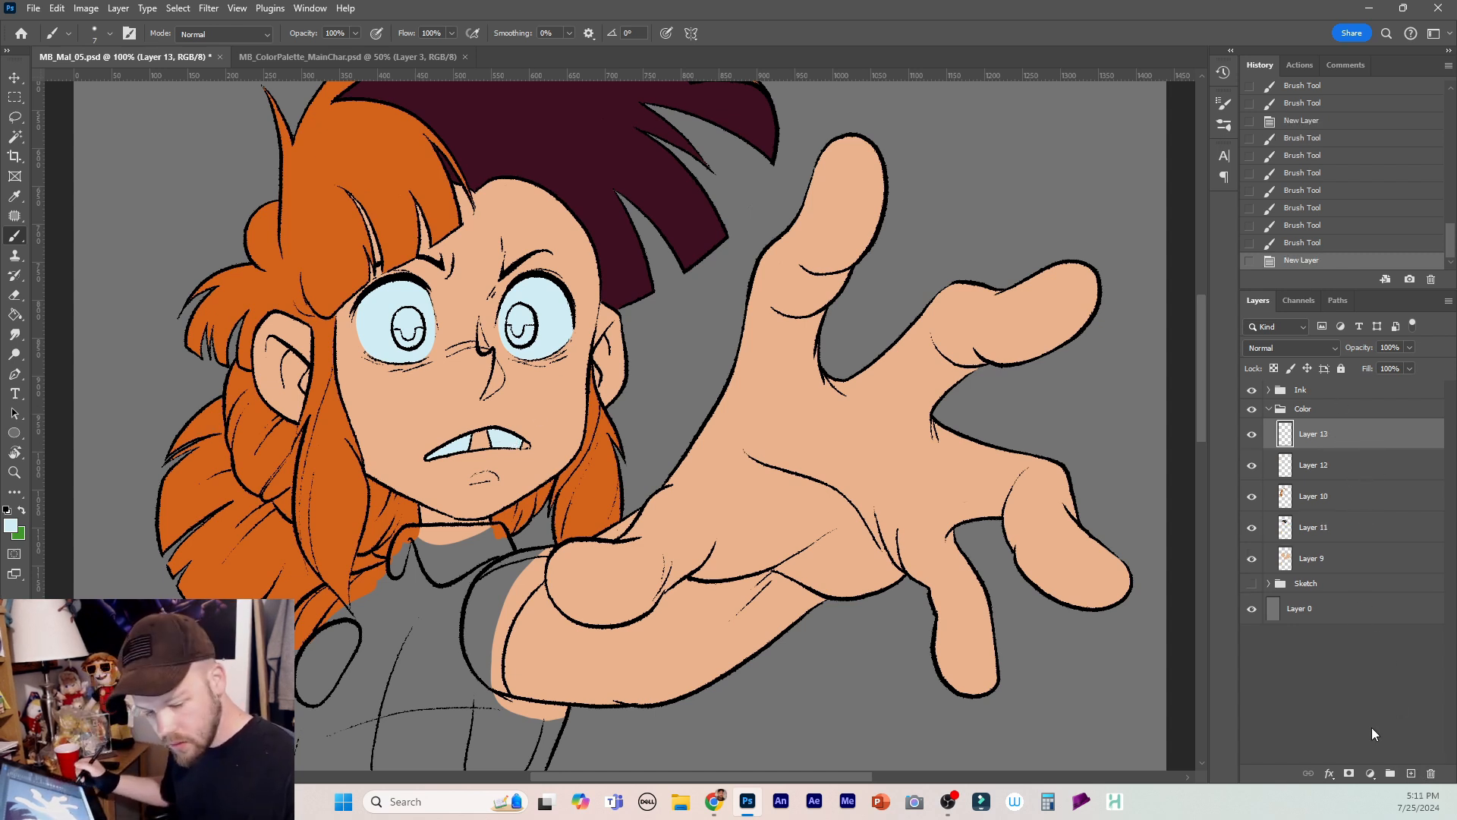
{"action": "key", "text": "x"}
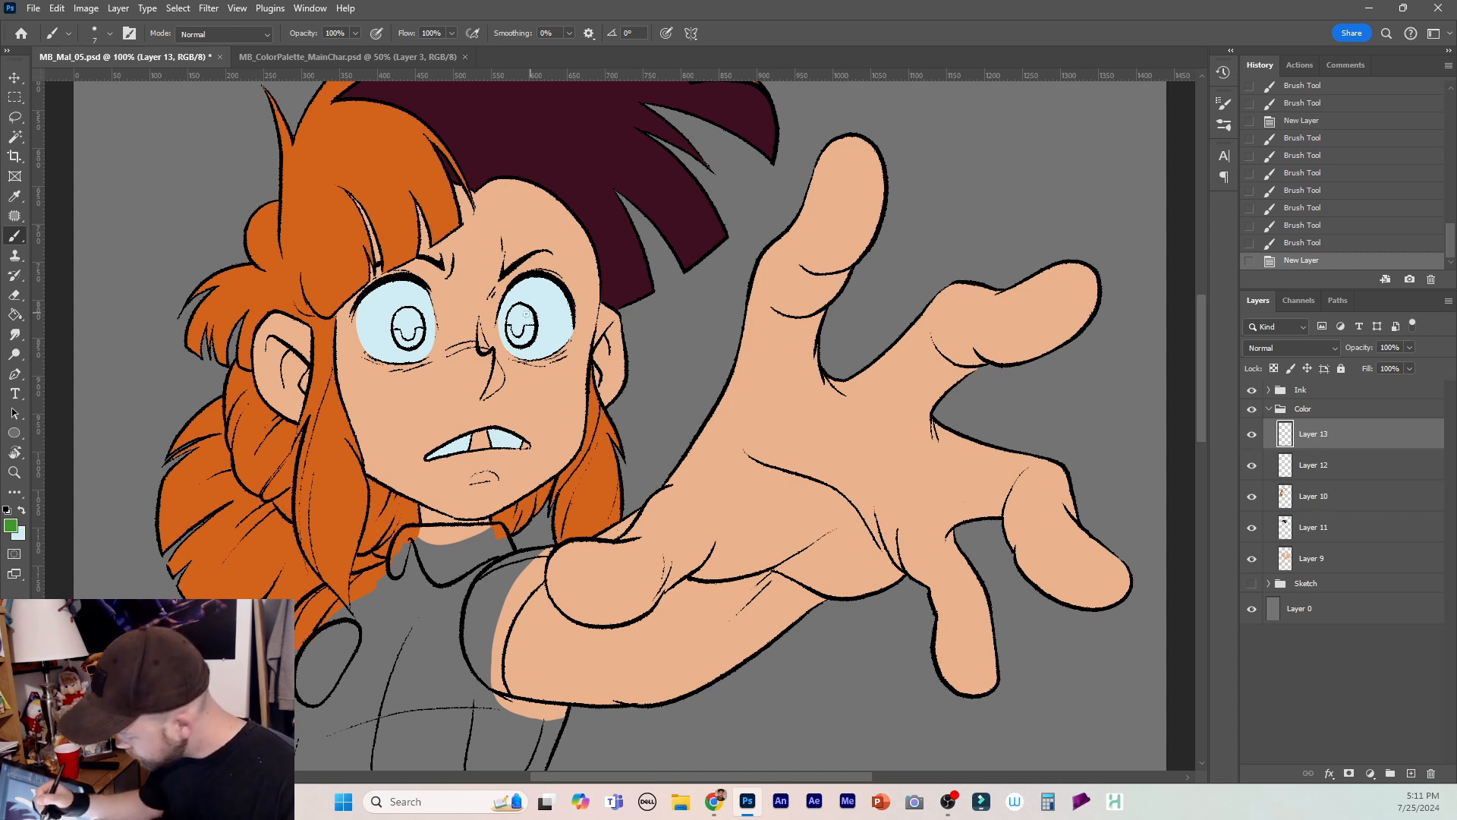
{"action": "key", "text": "bracketright"}
{"action": "key", "text": "bracketright"}
{"action": "key", "text": "bracketright"}
{"action": "key", "text": "bracketright"}
{"action": "mouse_move", "coordinate": [526, 313]}
{"action": "left_mouse_down"}
{"action": "mouse_move", "coordinate": [518, 340]}
{"action": "mouse_move", "coordinate": [528, 320]}
{"action": "left_mouse_up"}
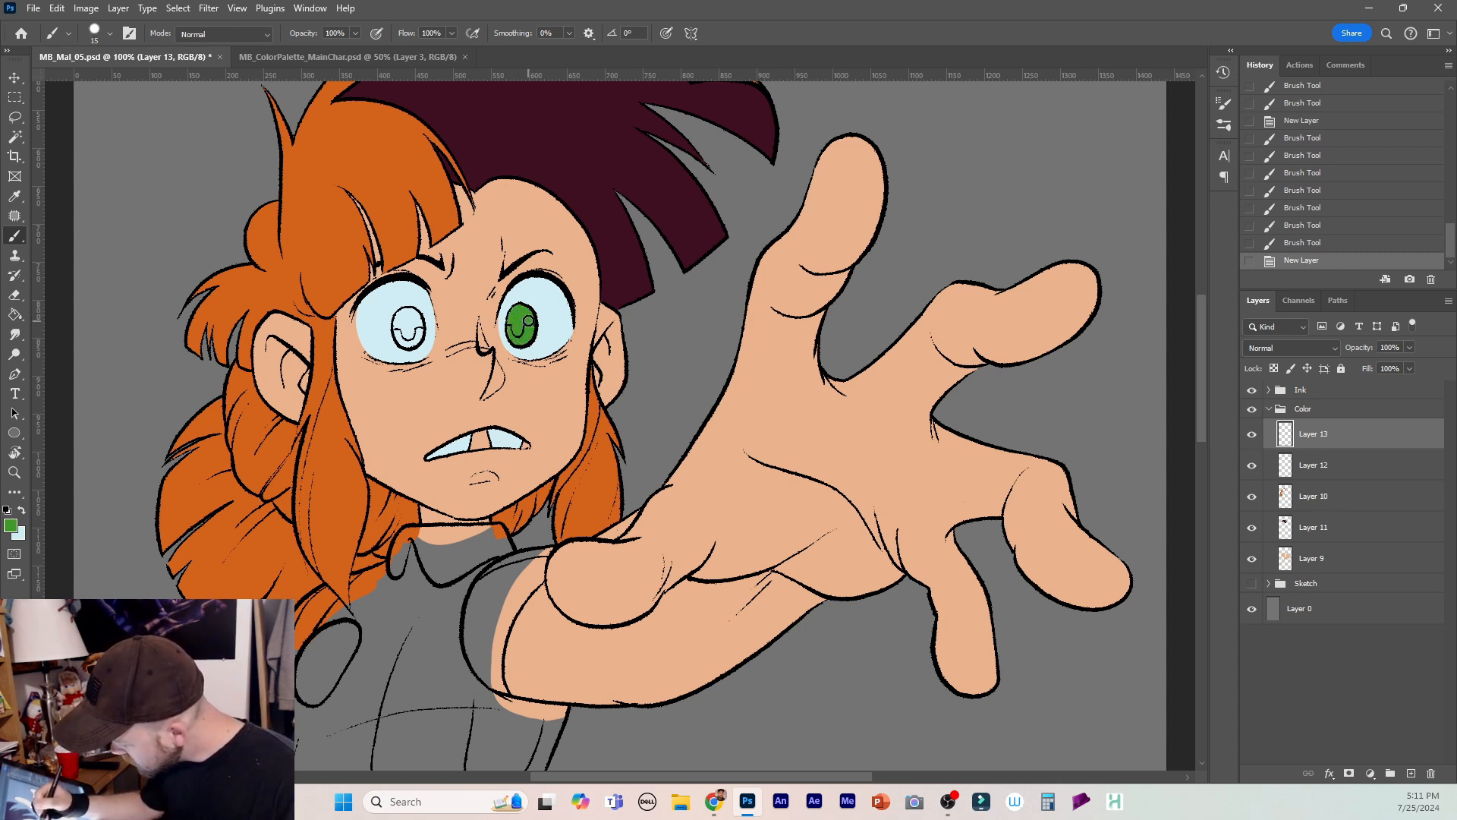
{"action": "mouse_move", "coordinate": [410, 319]}
{"action": "left_mouse_down"}
{"action": "mouse_move", "coordinate": [406, 342]}
{"action": "mouse_move", "coordinate": [406, 317]}
{"action": "left_mouse_up"}
Sample Mallory's dark maroon as the background colour and dark teal as the foreground colour from the palette, and return to the drawing.
{"action": "left_click", "coordinate": [381, 61]}
{"action": "key", "text": "i"}
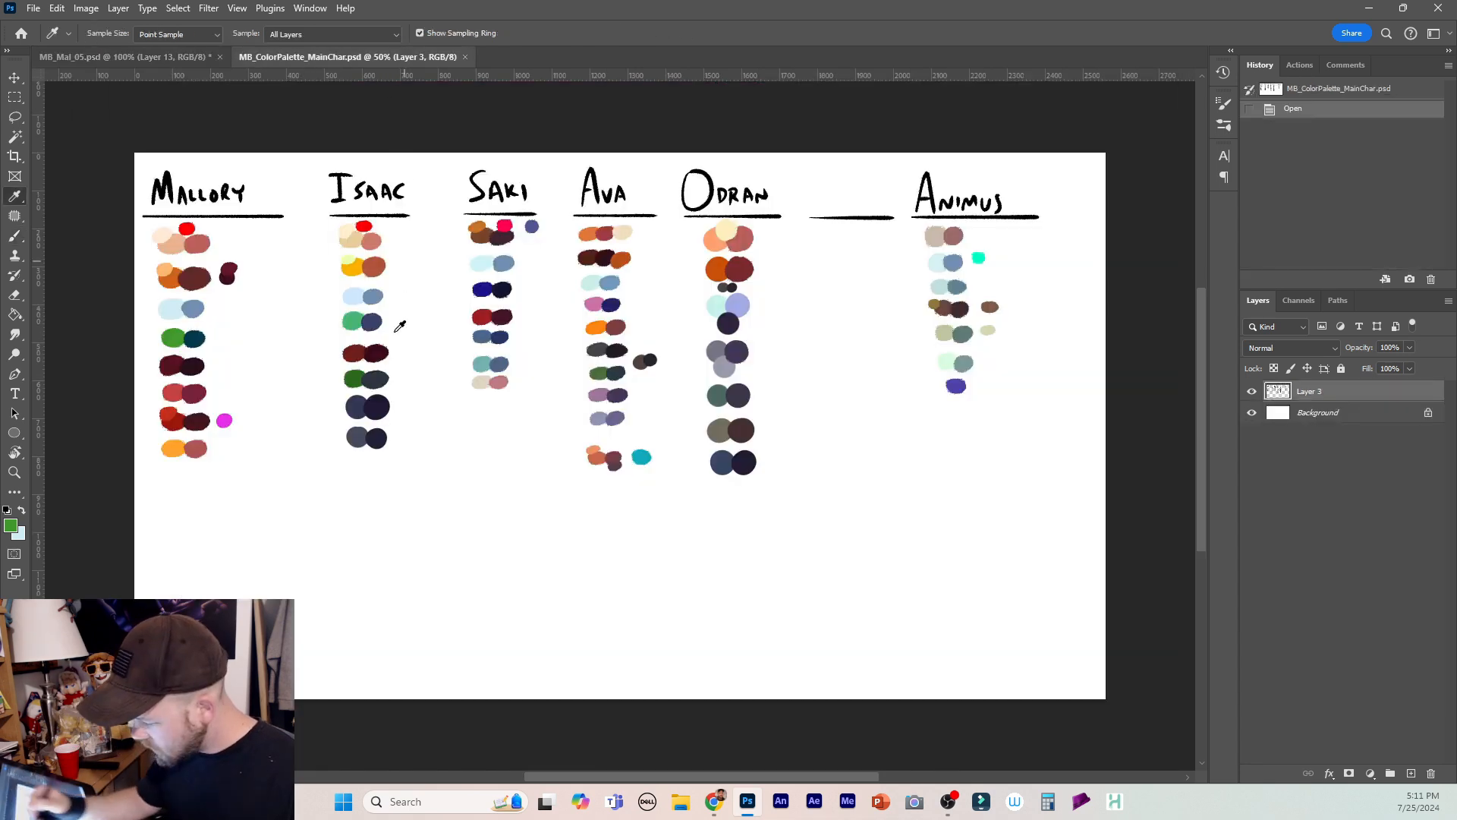
{"action": "left_click", "coordinate": [172, 365]}
{"action": "key", "text": "x"}
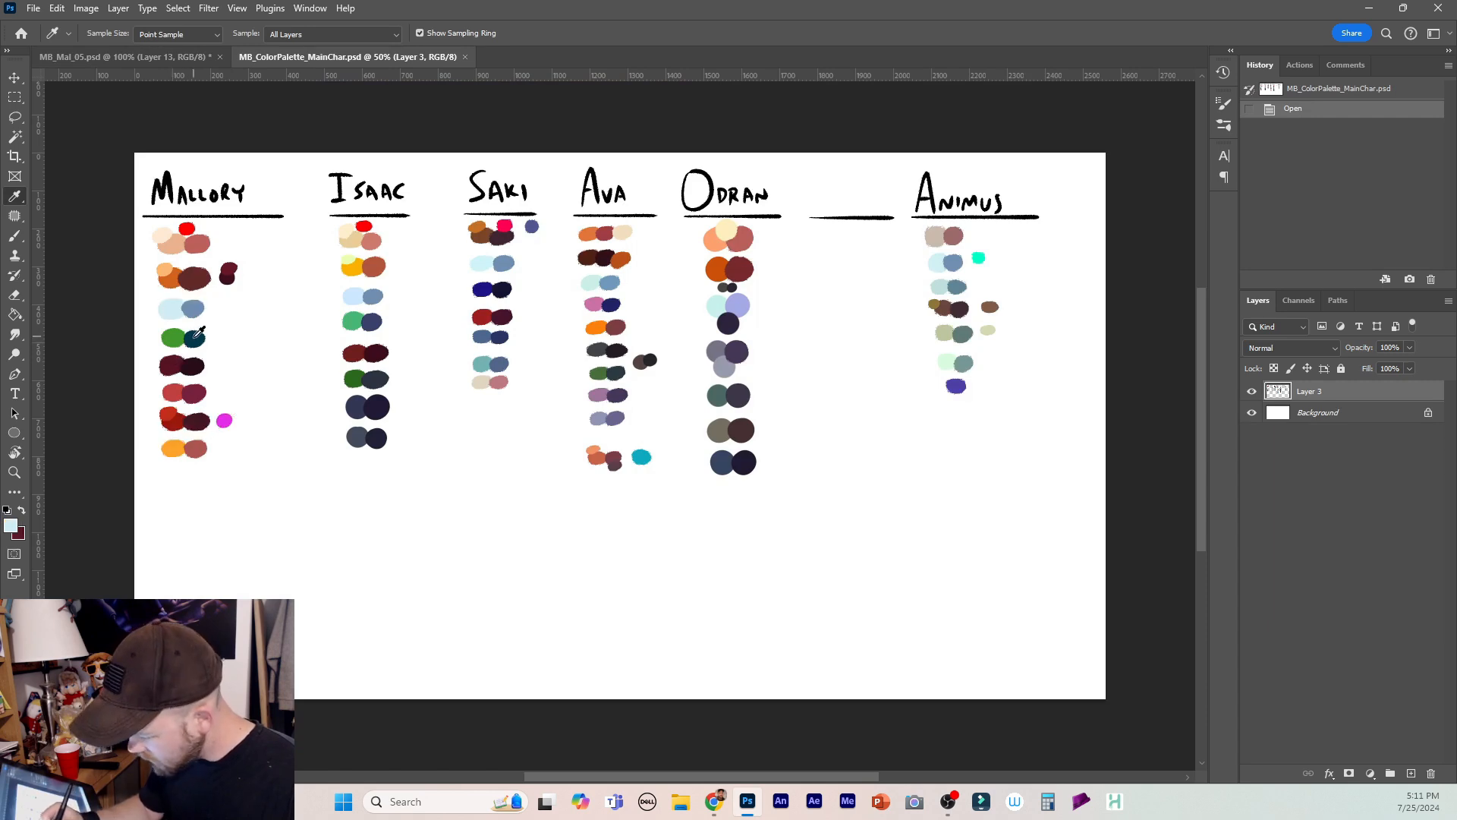
{"action": "left_click", "coordinate": [196, 336]}
{"action": "left_click", "coordinate": [175, 57]}
{"action": "key", "text": "b"}
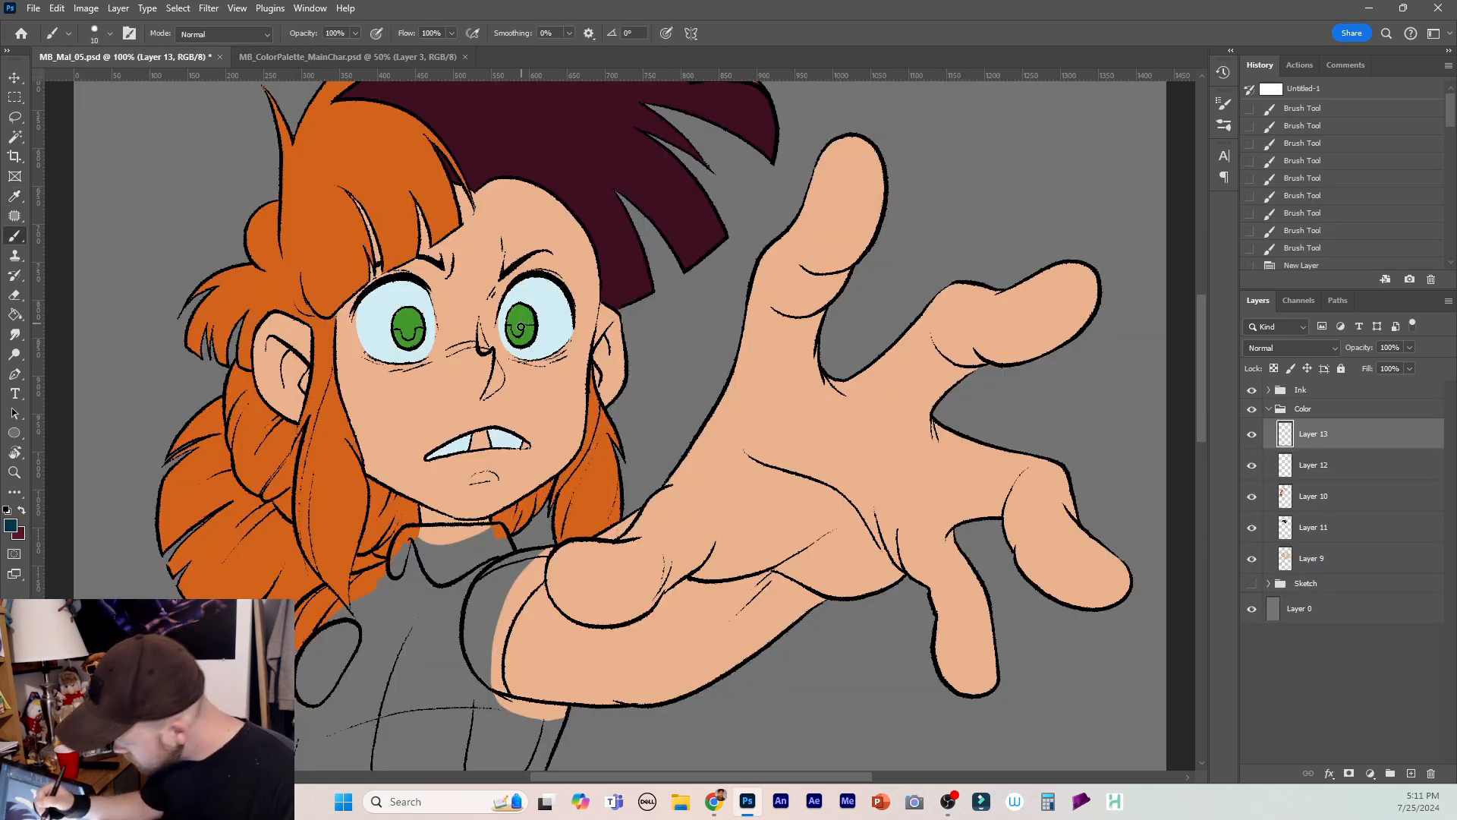
Paint both pupils and the upper parts of the irises dark teal with a small brush, erasing spill and touching up the edges.
{"action": "key", "text": "bracketleft"}
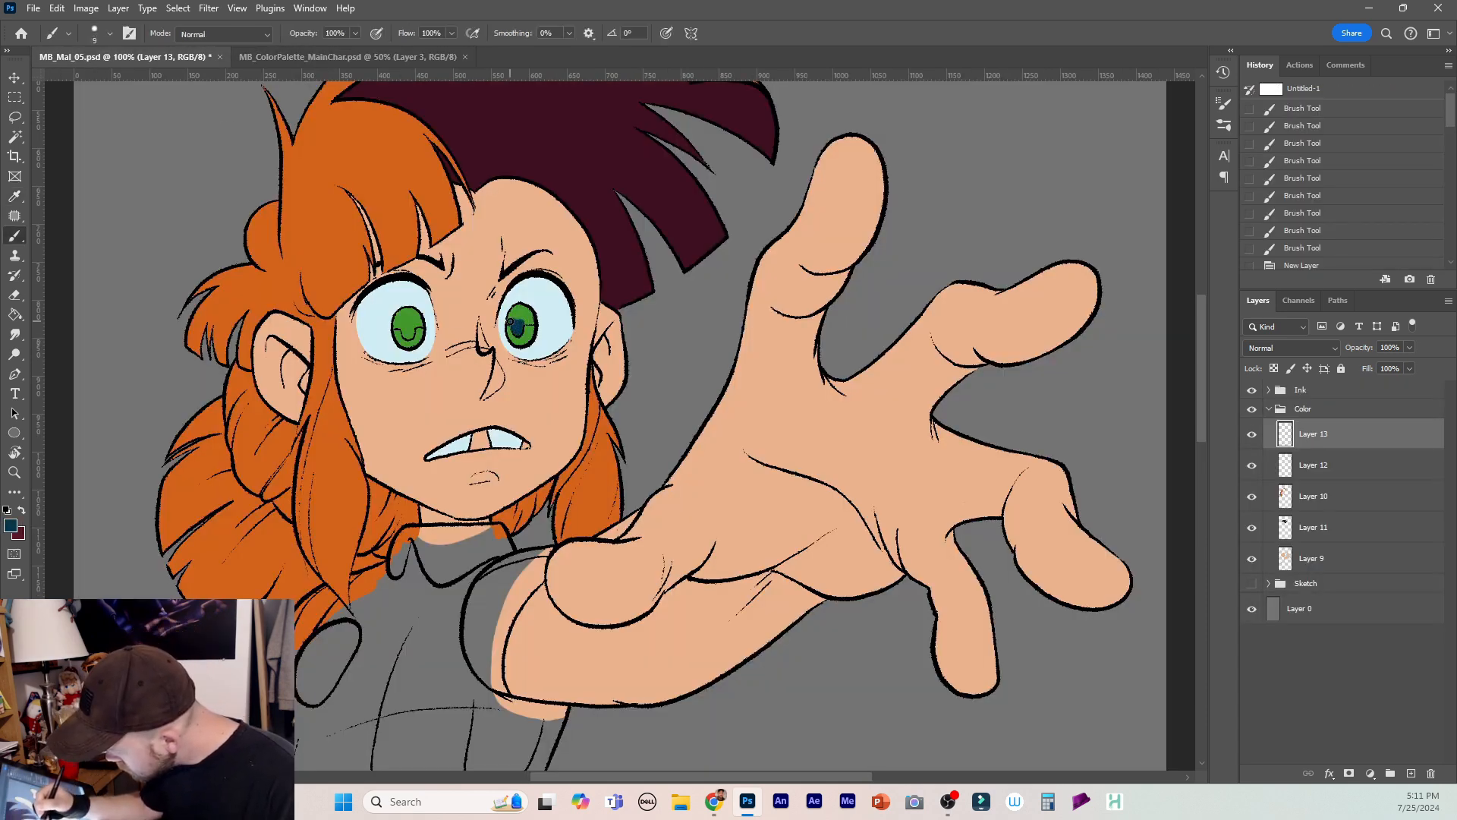
{"action": "mouse_move", "coordinate": [510, 321]}
{"action": "left_mouse_down"}
{"action": "mouse_move", "coordinate": [520, 307]}
{"action": "mouse_move", "coordinate": [535, 325]}
{"action": "left_mouse_up"}
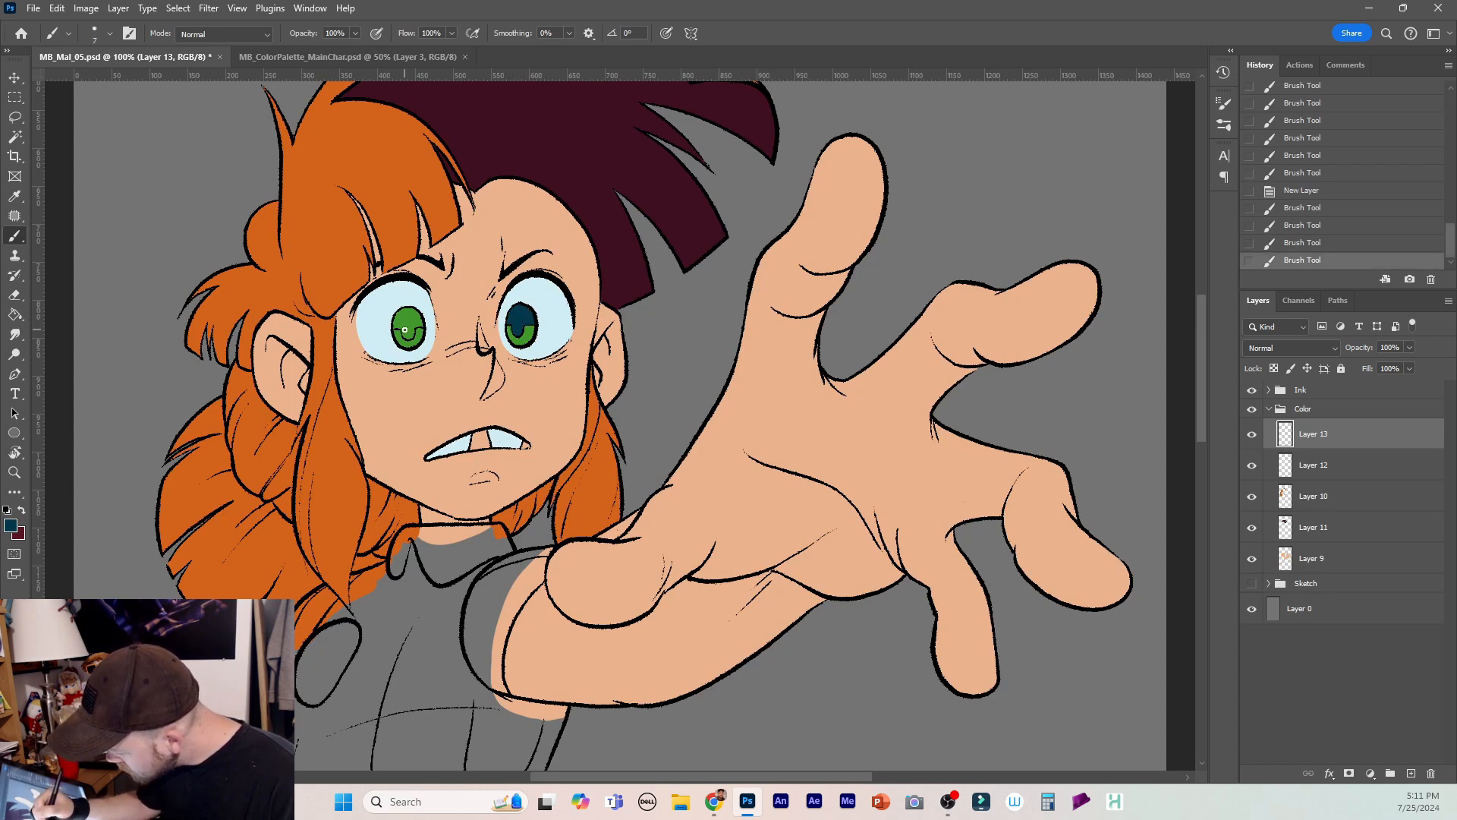
{"action": "mouse_move", "coordinate": [404, 328]}
{"action": "left_mouse_down"}
{"action": "mouse_move", "coordinate": [422, 323]}
{"action": "mouse_move", "coordinate": [402, 327]}
{"action": "mouse_move", "coordinate": [400, 314]}
{"action": "mouse_move", "coordinate": [421, 325]}
{"action": "mouse_move", "coordinate": [408, 308]}
{"action": "mouse_move", "coordinate": [388, 323]}
{"action": "left_mouse_up"}
{"action": "key", "text": "bracketleft"}
{"action": "key", "text": "e"}
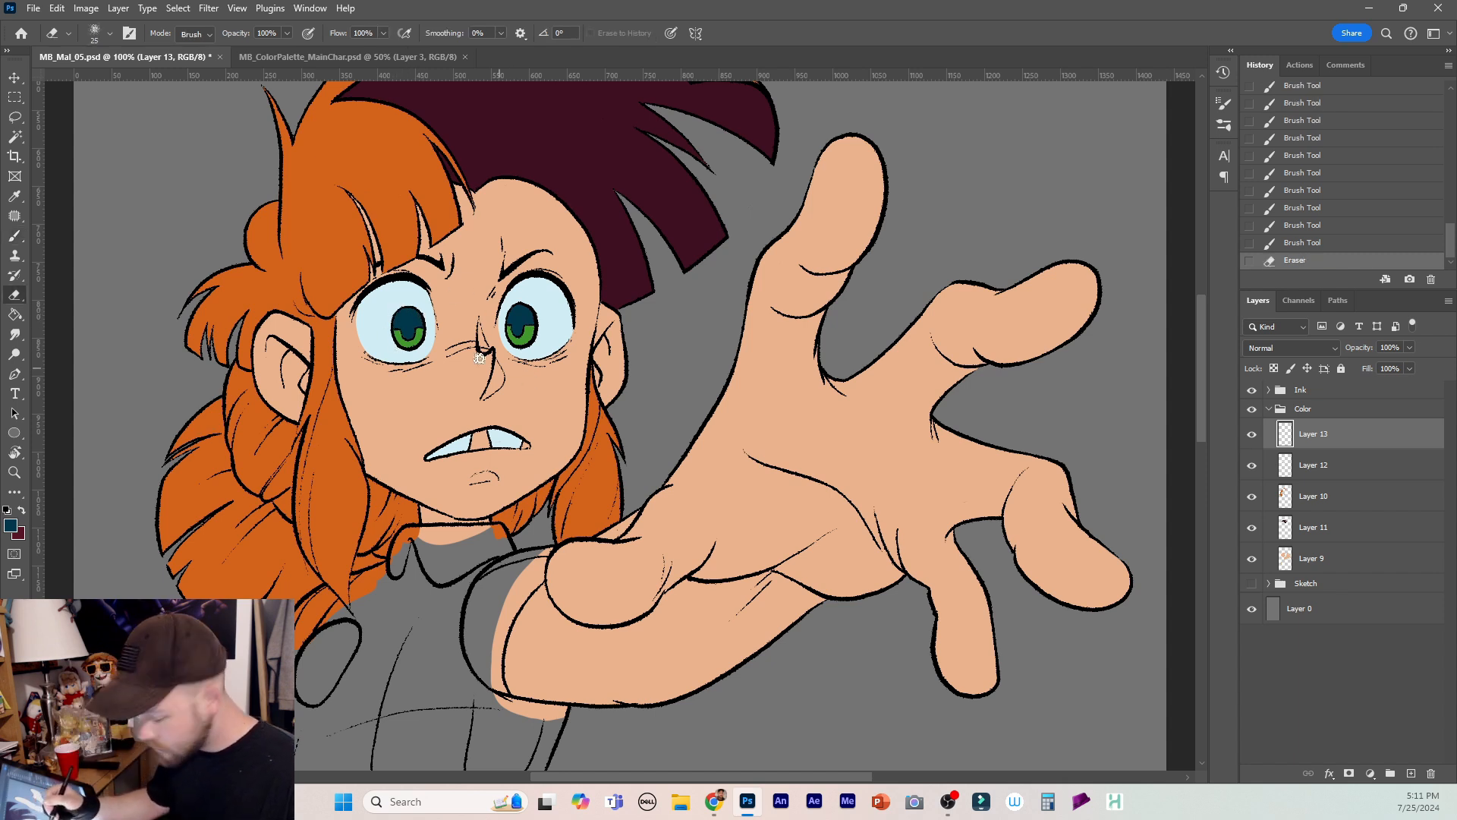
{"action": "key", "text": "b"}
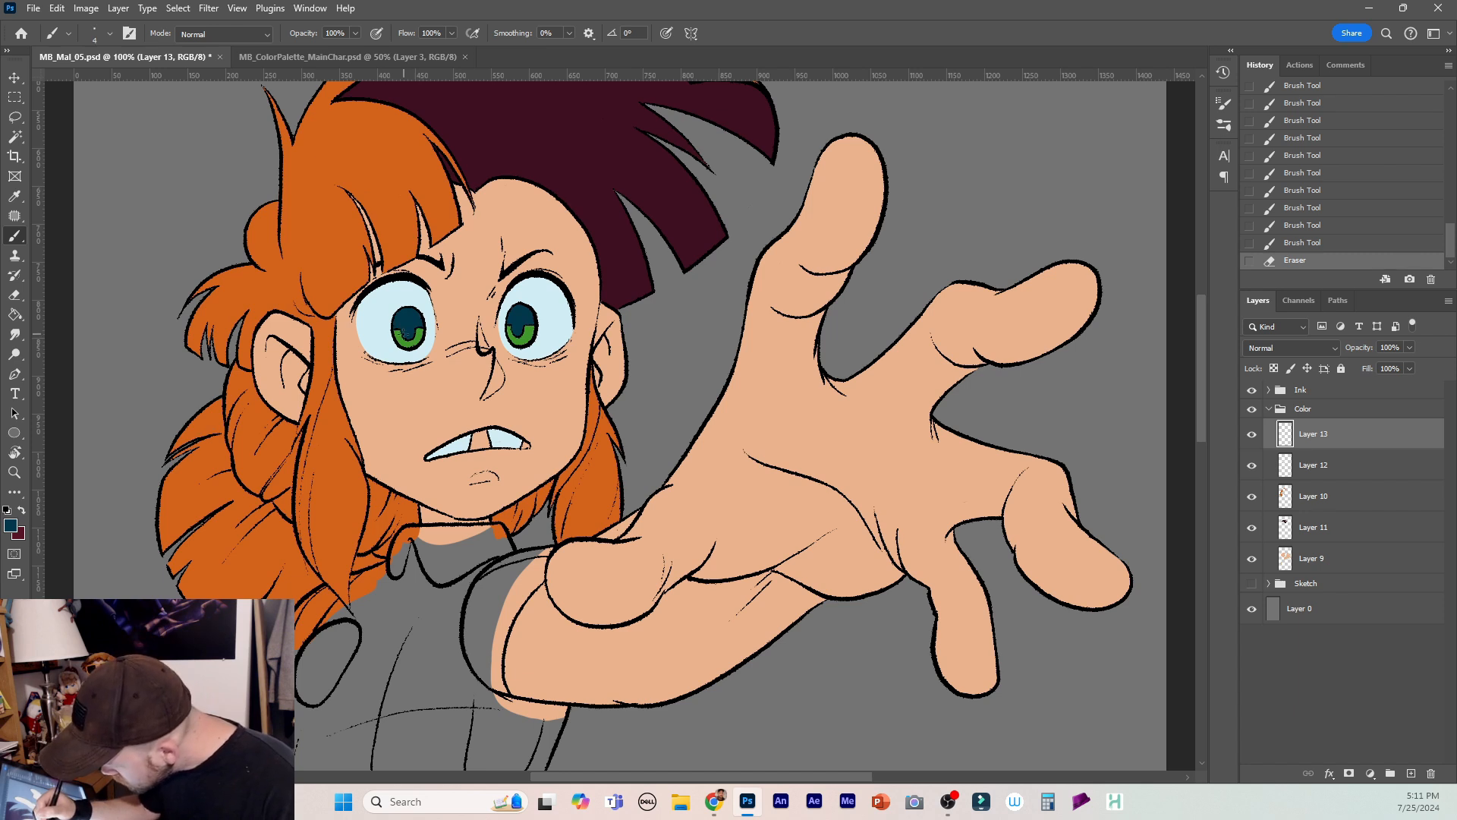
{"action": "key", "text": "bracketright"}
{"action": "key", "text": "bracketright"}
{"action": "left_click_drag", "start_coordinate": [403, 332], "coordinate": [410, 336]}
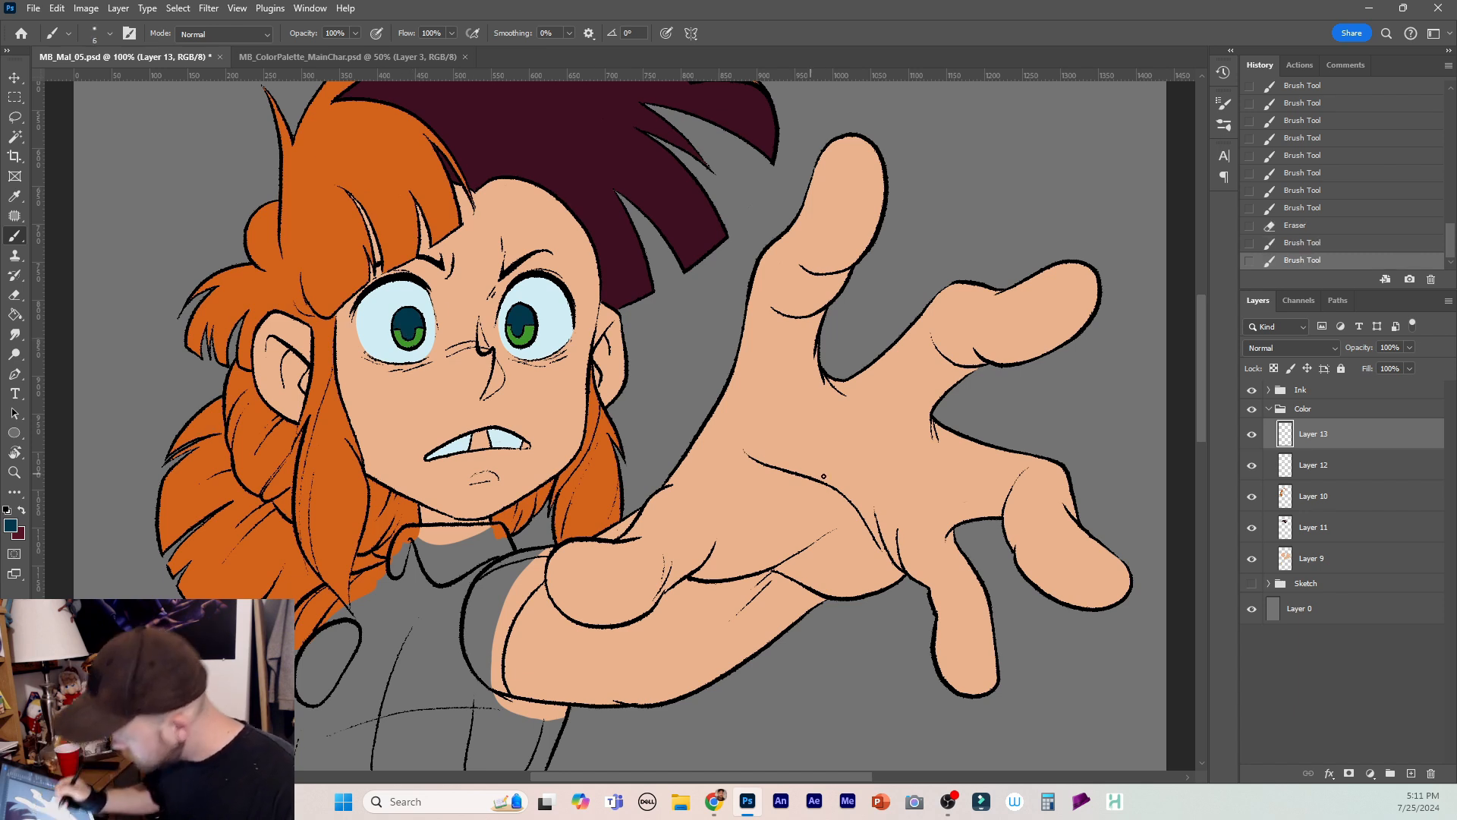
Rename the layer holding the green and teal eye colours as Pupils.
{"action": "double_click", "coordinate": [1321, 434]}
{"action": "type", "text": "P"}
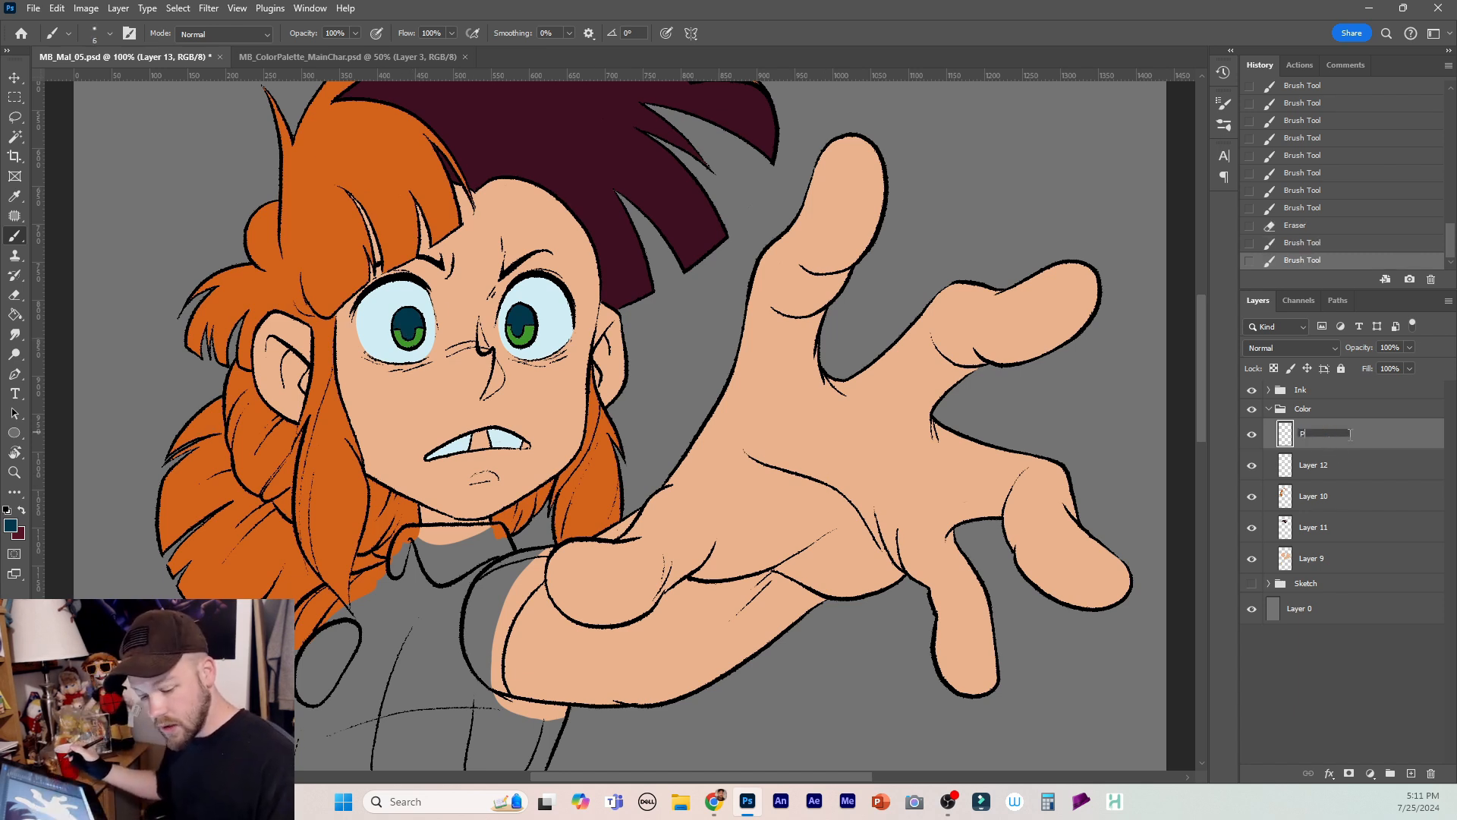
{"action": "type", "text": "upils"}
Rename the layer holding the eye whites and teeth as Irises.
{"action": "double_click", "coordinate": [1336, 465]}
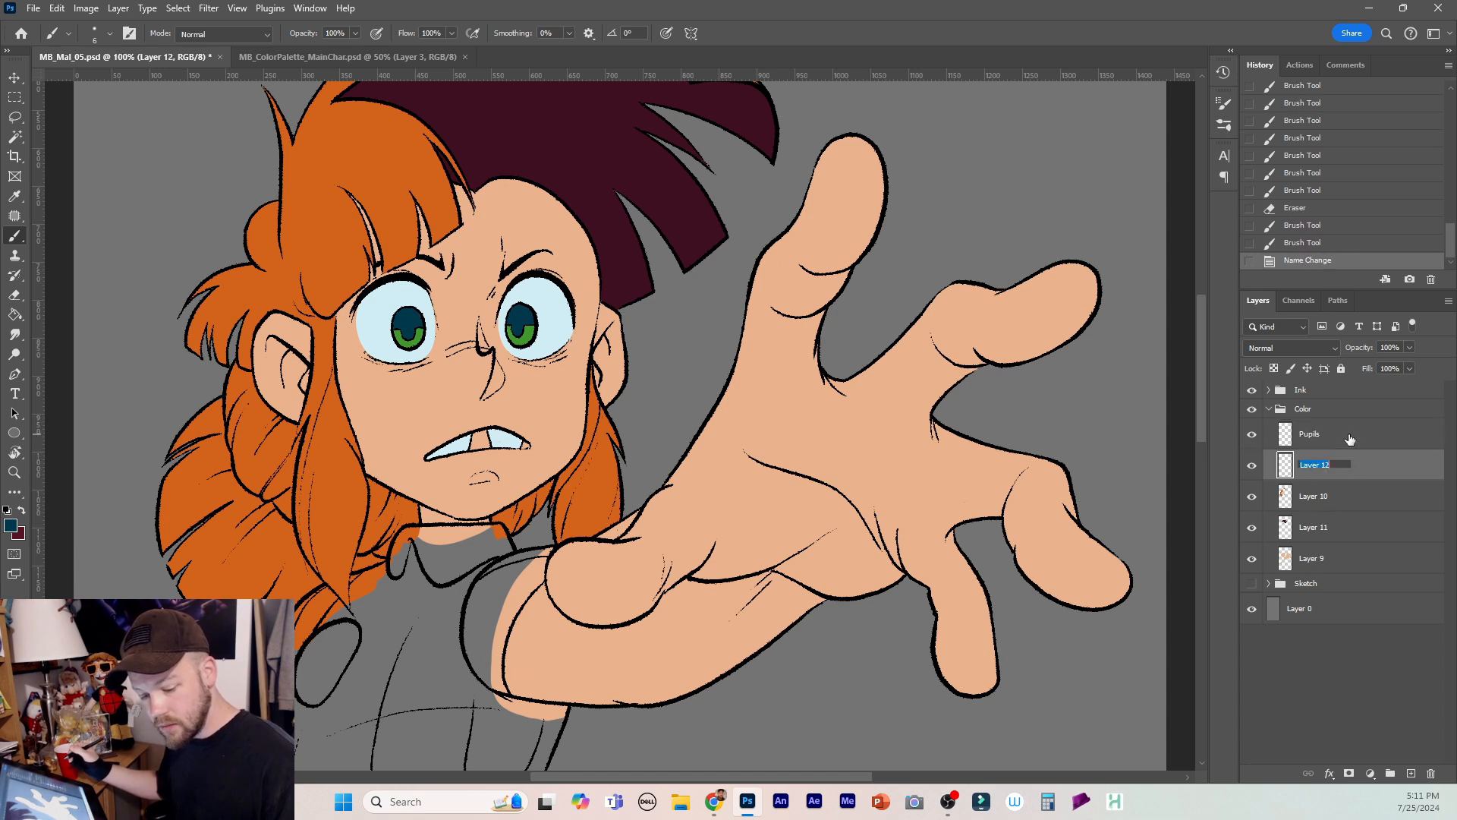
{"action": "key", "text": "BackSpace"}
{"action": "type", "text": "Irises"}
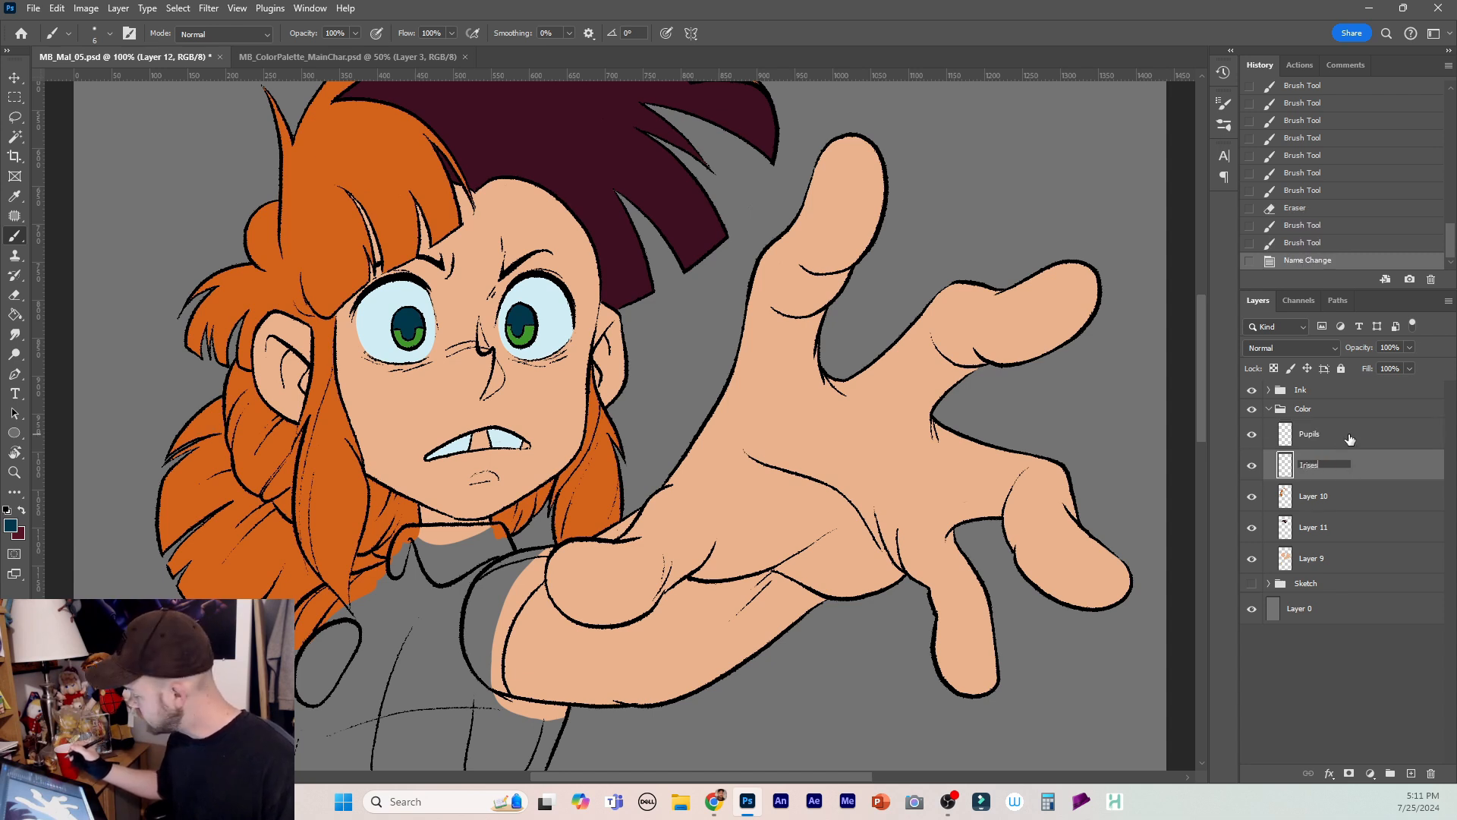
{"action": "key", "text": "Tab"}
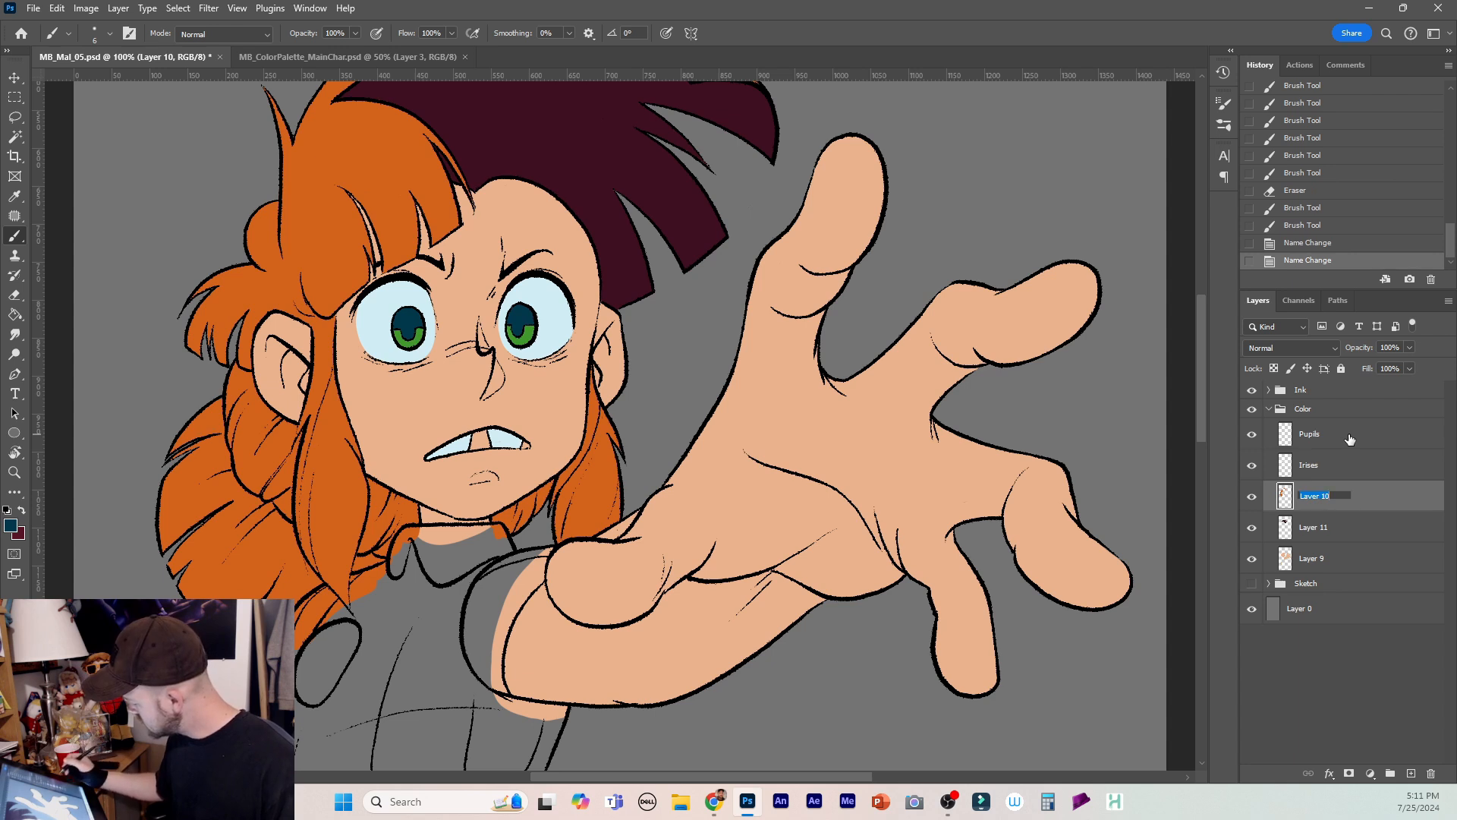
Hide and show Layer 10, Irises and Pupils one at a time to check what each layer contains.
{"action": "left_click", "coordinate": [1251, 497]}
{"action": "left_click", "coordinate": [1251, 497]}
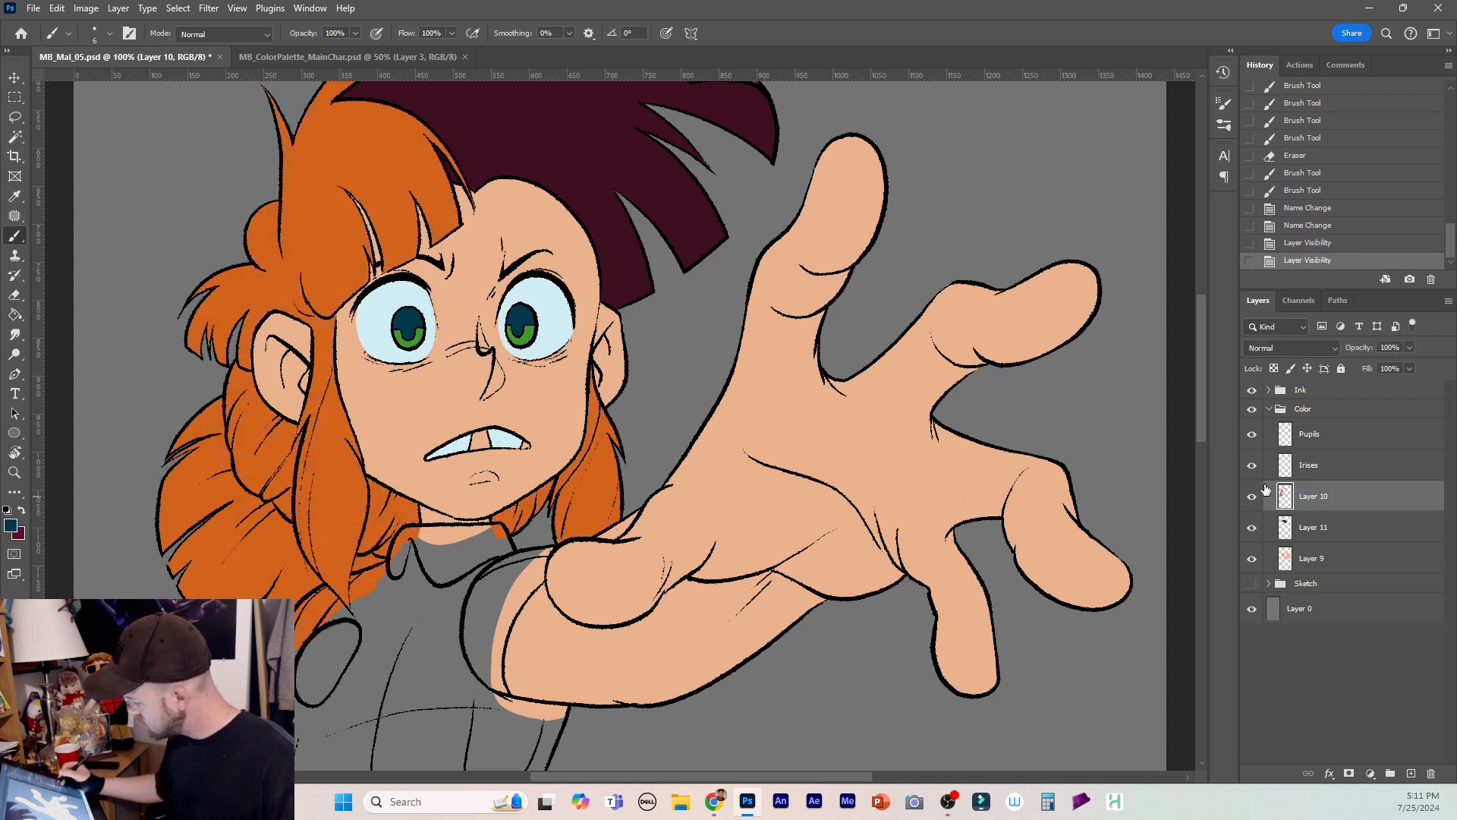
{"action": "left_click", "coordinate": [1252, 466]}
{"action": "left_click", "coordinate": [1252, 466]}
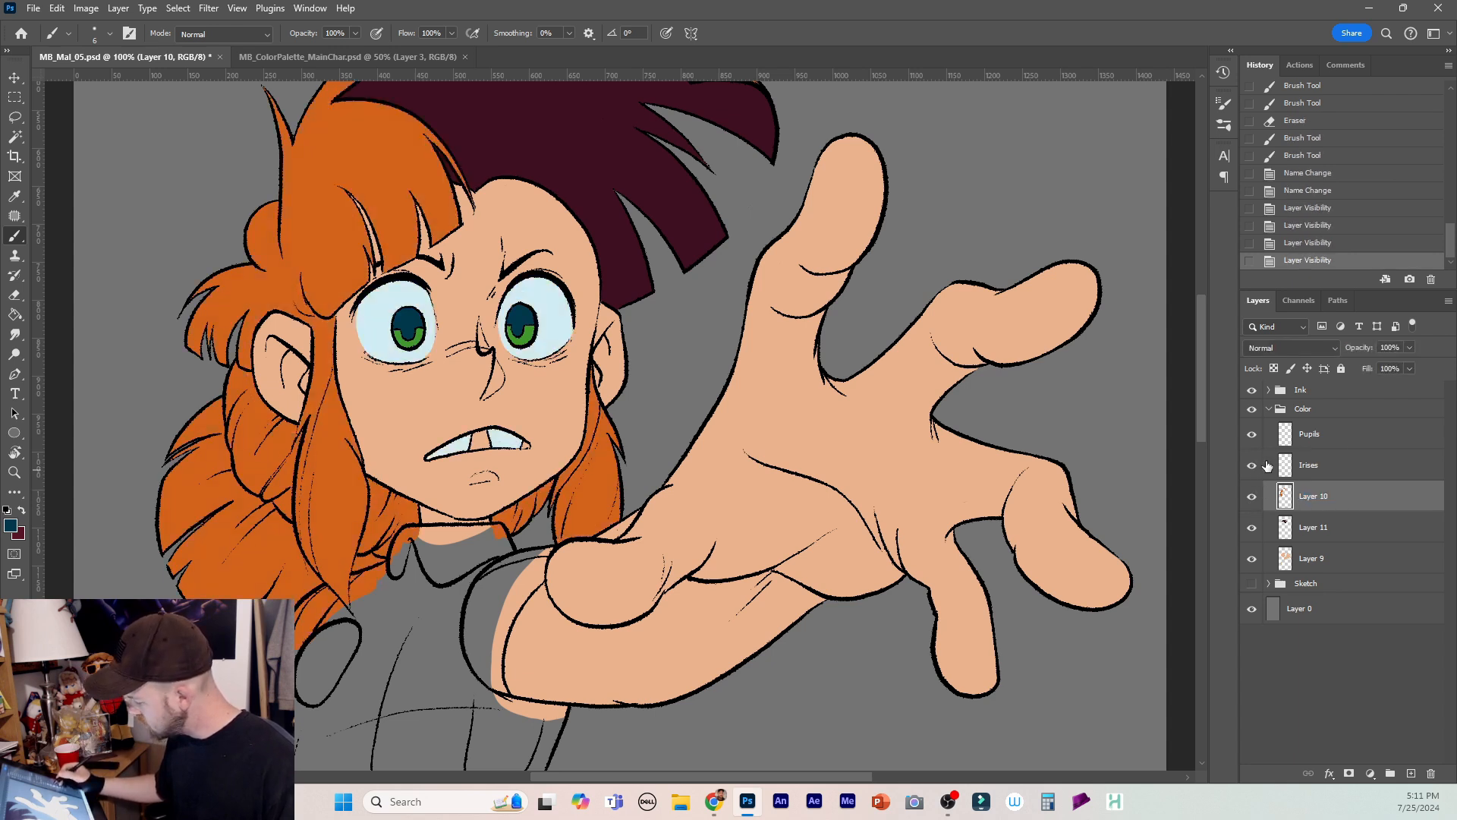
{"action": "left_click", "coordinate": [1252, 436]}
{"action": "left_click", "coordinate": [1252, 435]}
{"action": "left_click", "coordinate": [1339, 437]}
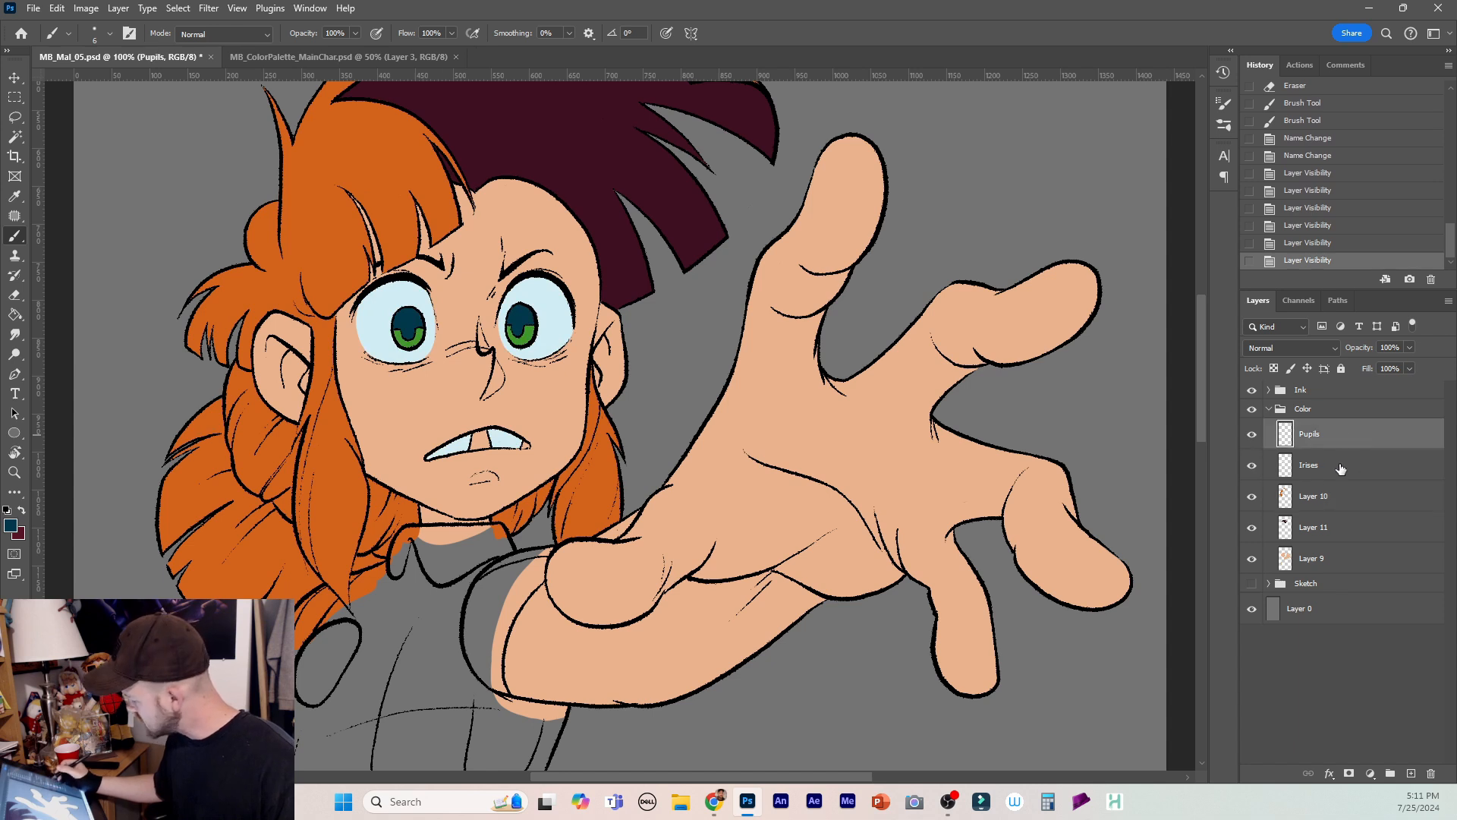
Rename the orange hair layer as Hair, the dark maroon hair layer as Bangs and the skin layer as Skin.
{"action": "double_click", "coordinate": [1314, 496]}
{"action": "type", "text": "H"}
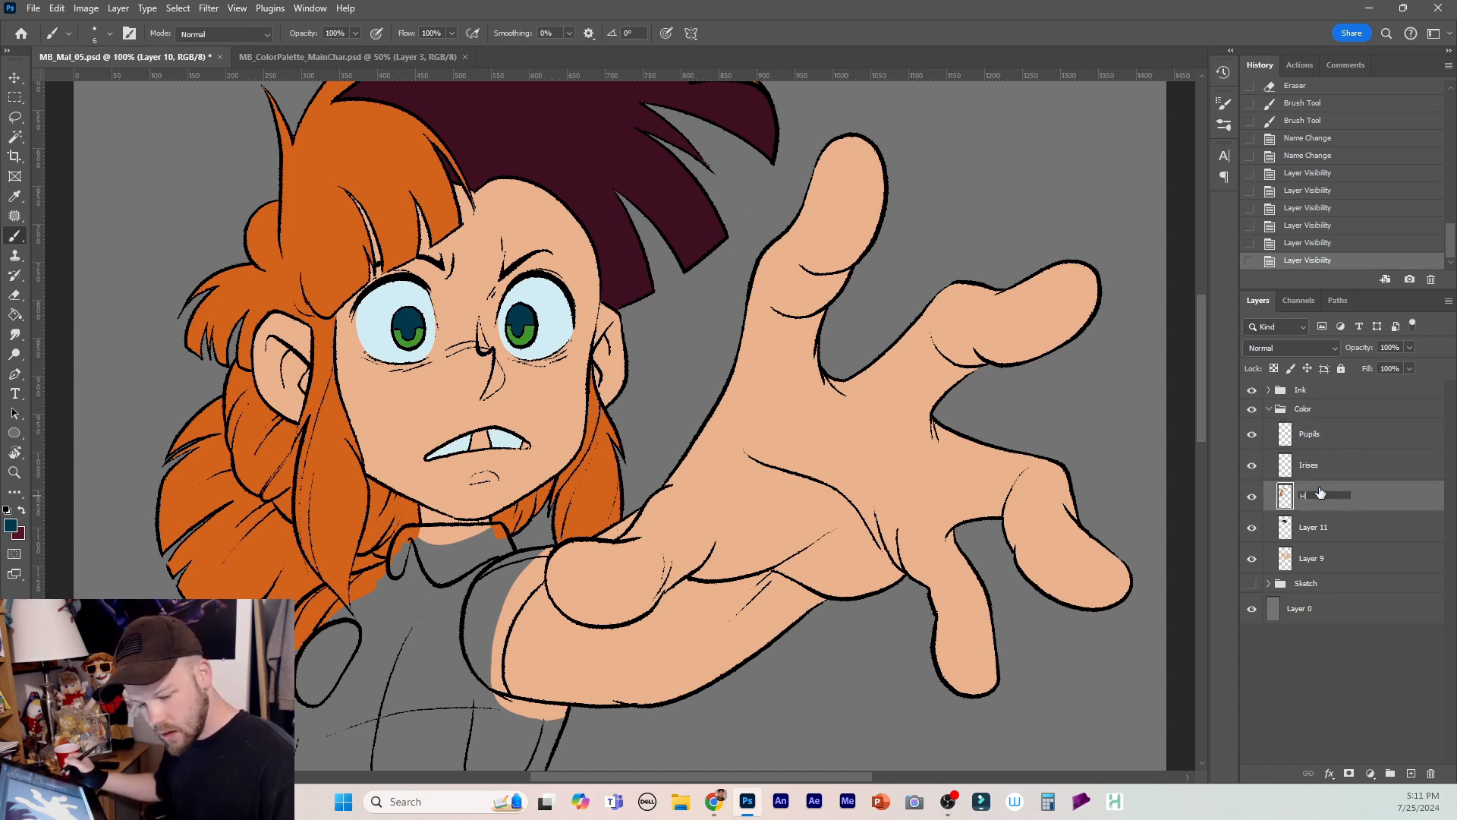
{"action": "type", "text": "air"}
{"action": "key", "text": "Tab"}
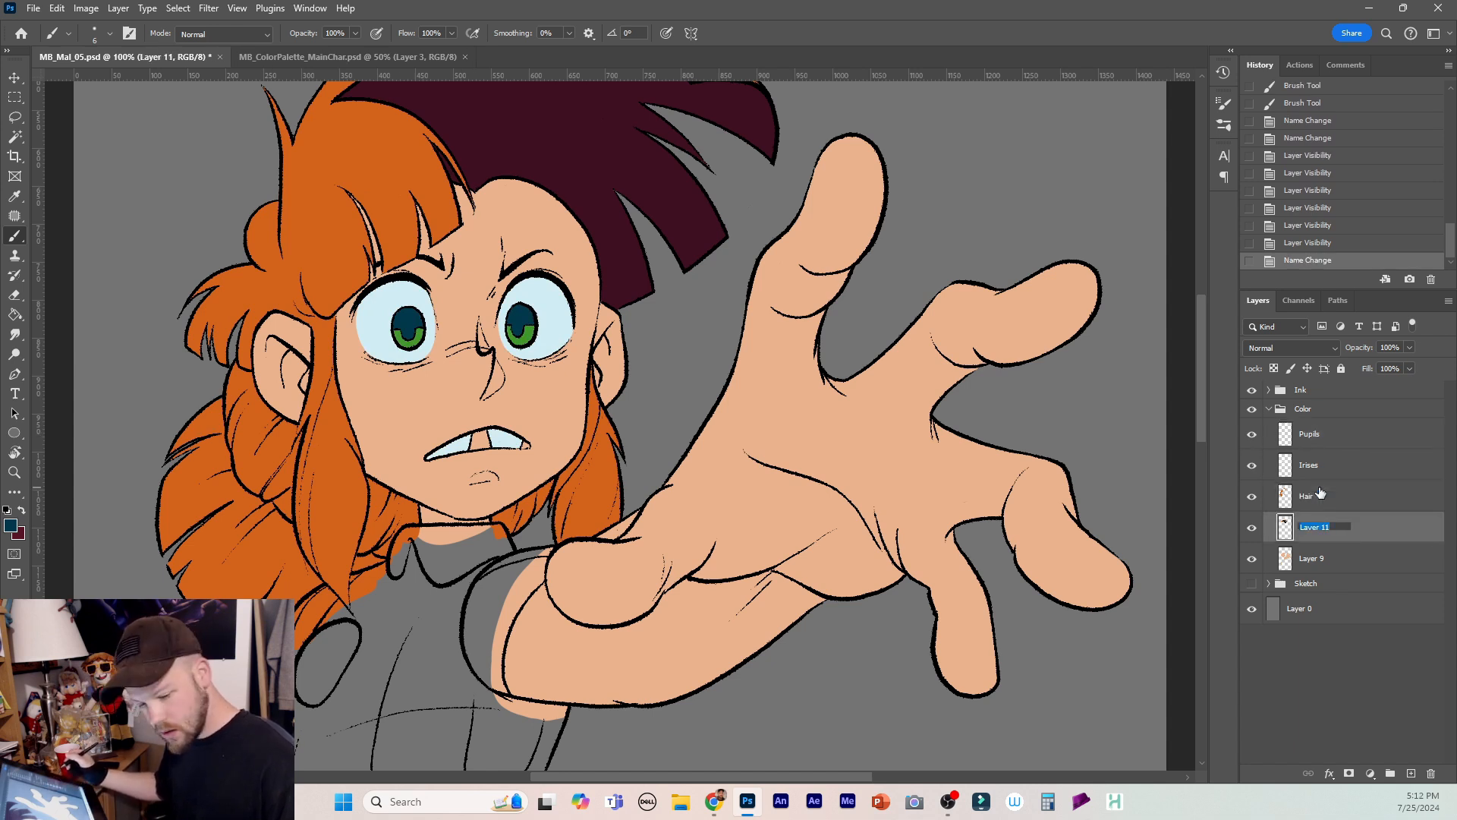
{"action": "type", "text": "Bangs"}
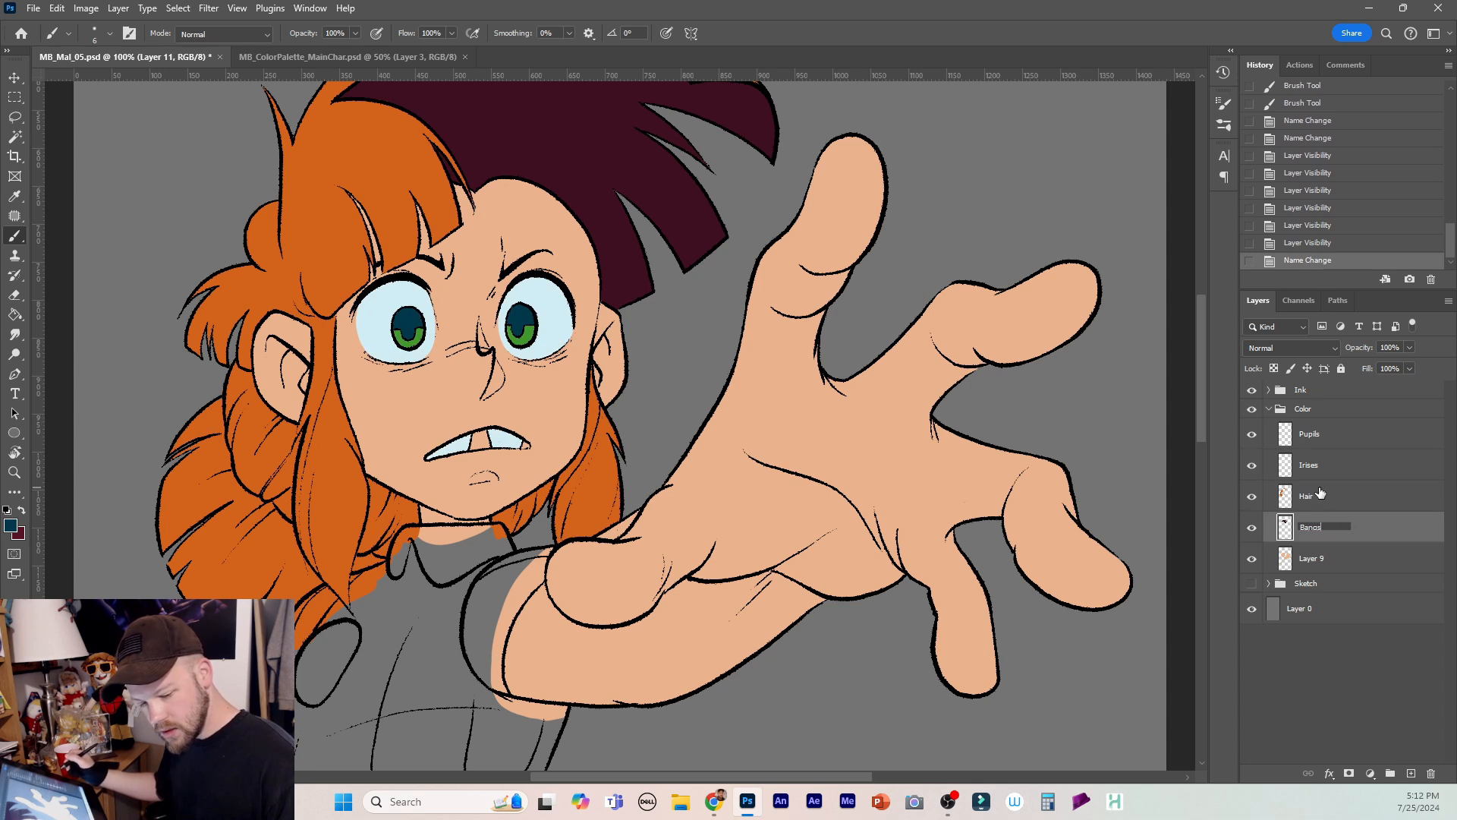
{"action": "key", "text": "Tab"}
{"action": "type", "text": "Skin"}
{"action": "key", "text": "Return"}
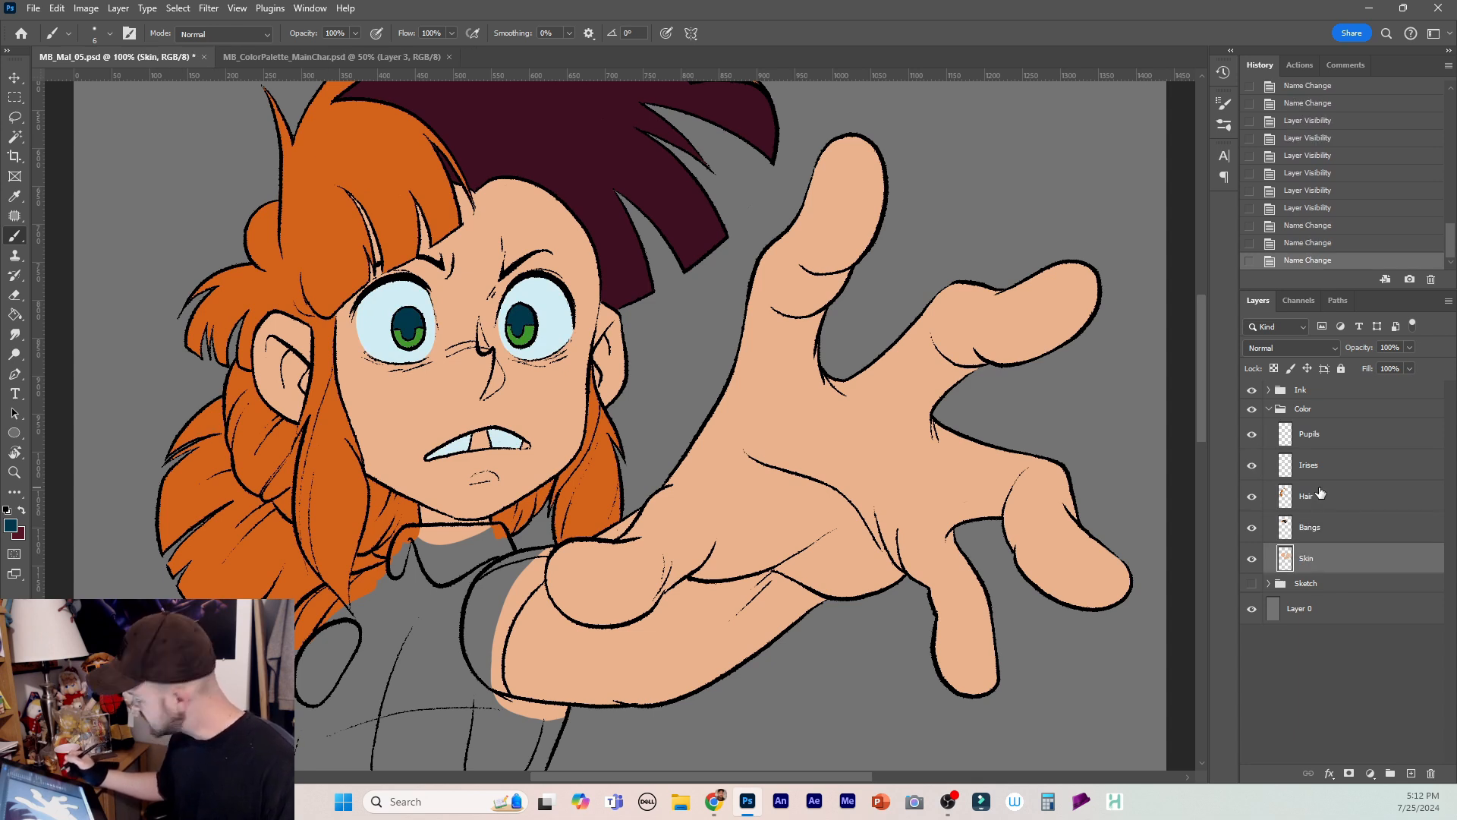
Toggle the Irises layer off and on to check its contents, and rename it as Whites.
{"action": "left_click", "coordinate": [1253, 466]}
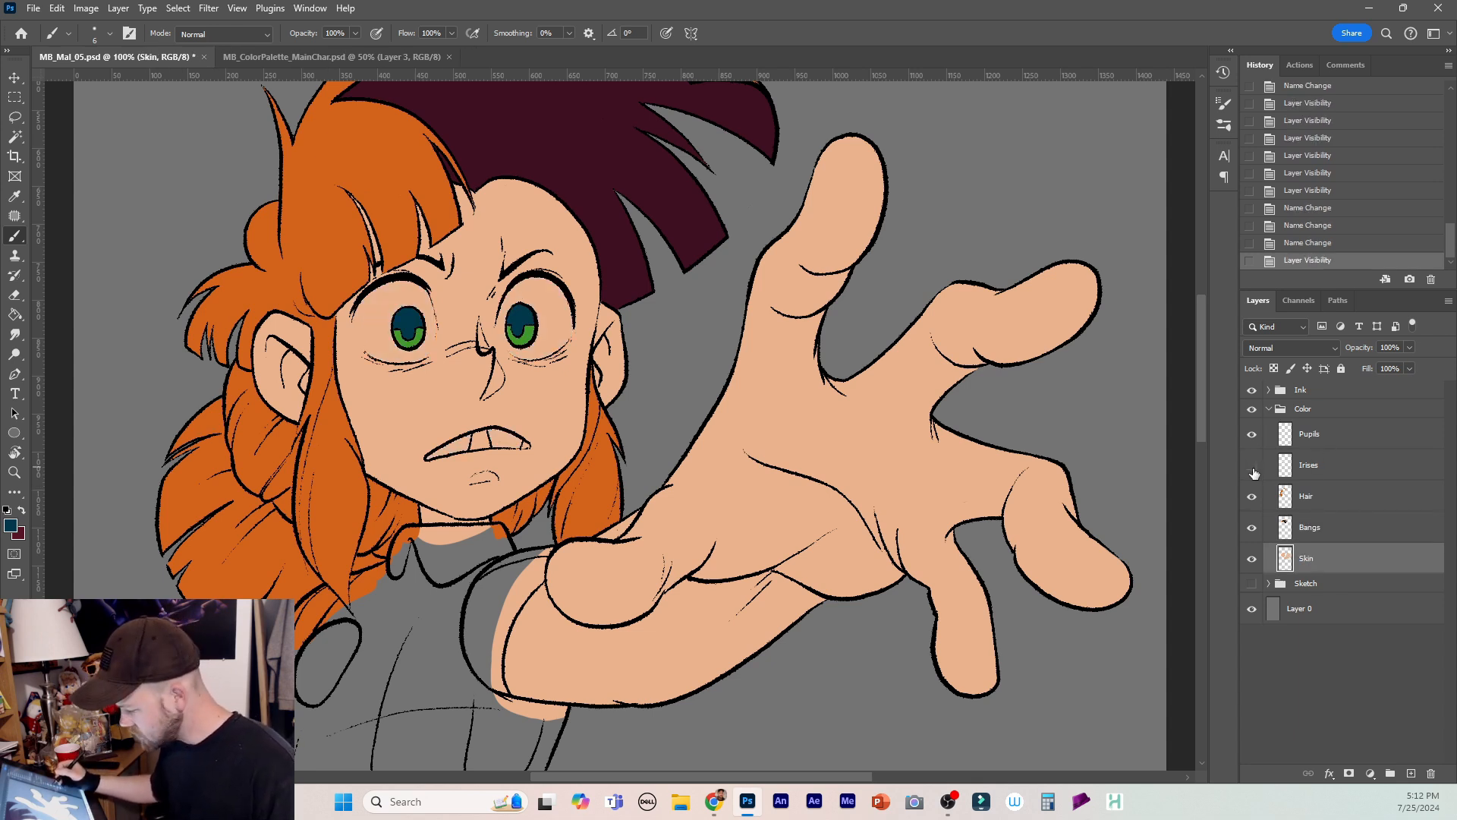
{"action": "left_click", "coordinate": [1253, 466]}
{"action": "double_click", "coordinate": [1309, 465]}
{"action": "type", "text": "Wh"}
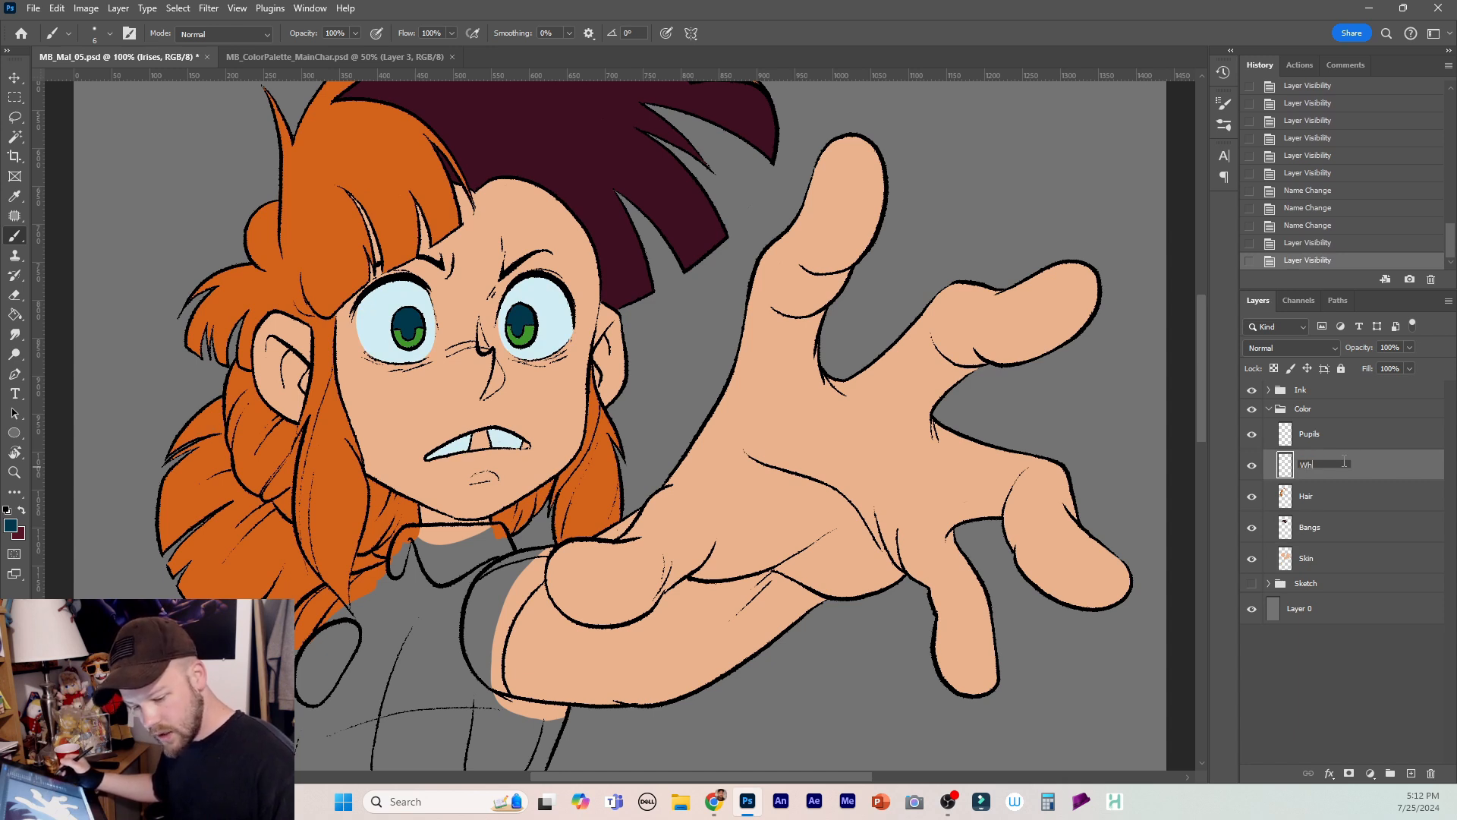
{"action": "type", "text": "ites"}
{"action": "key", "text": "Return"}
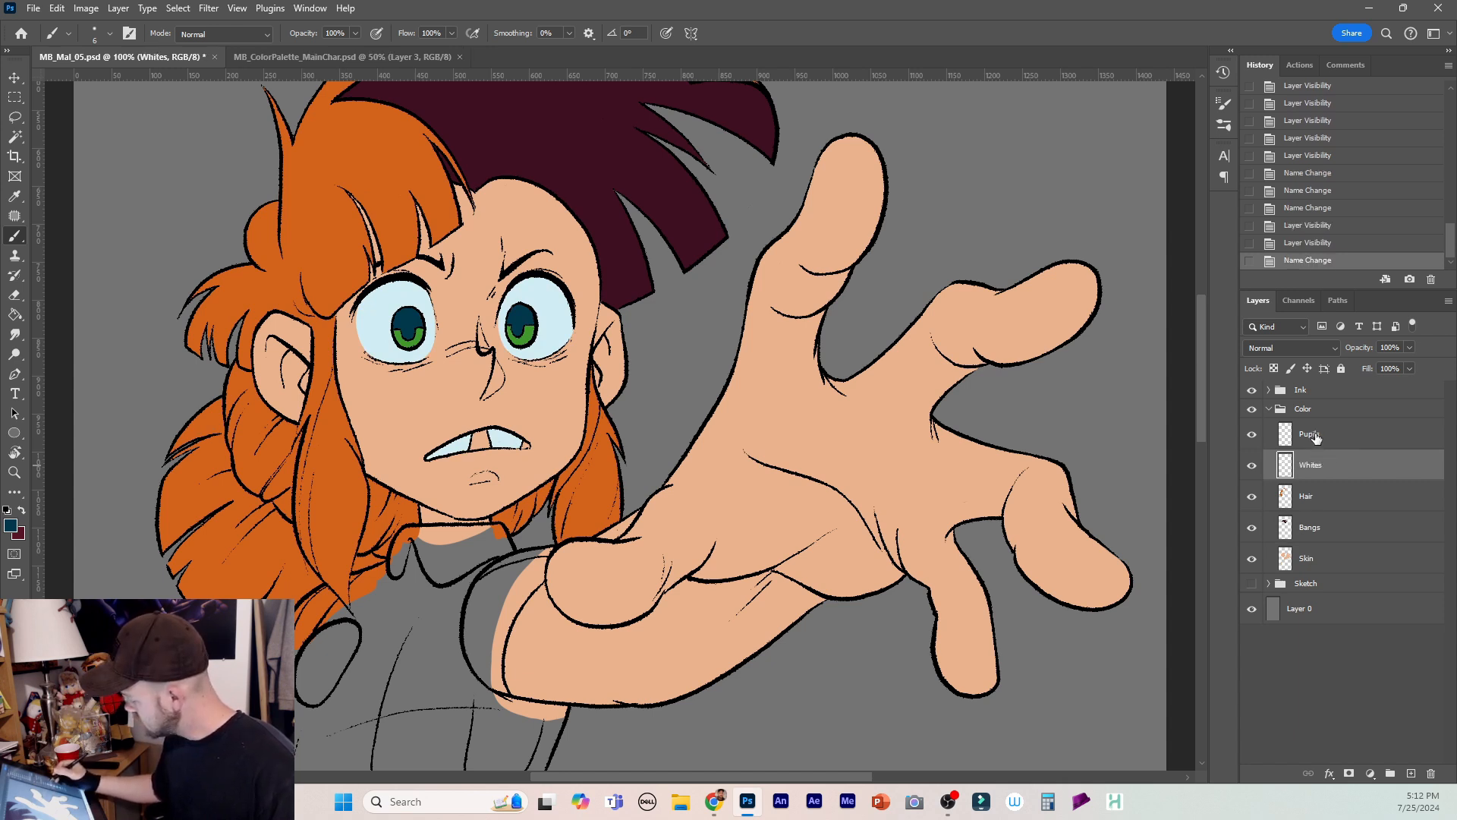
Rename the Pupils layer holding the green and teal eye colours as Irises.
{"action": "double_click", "coordinate": [1315, 435]}
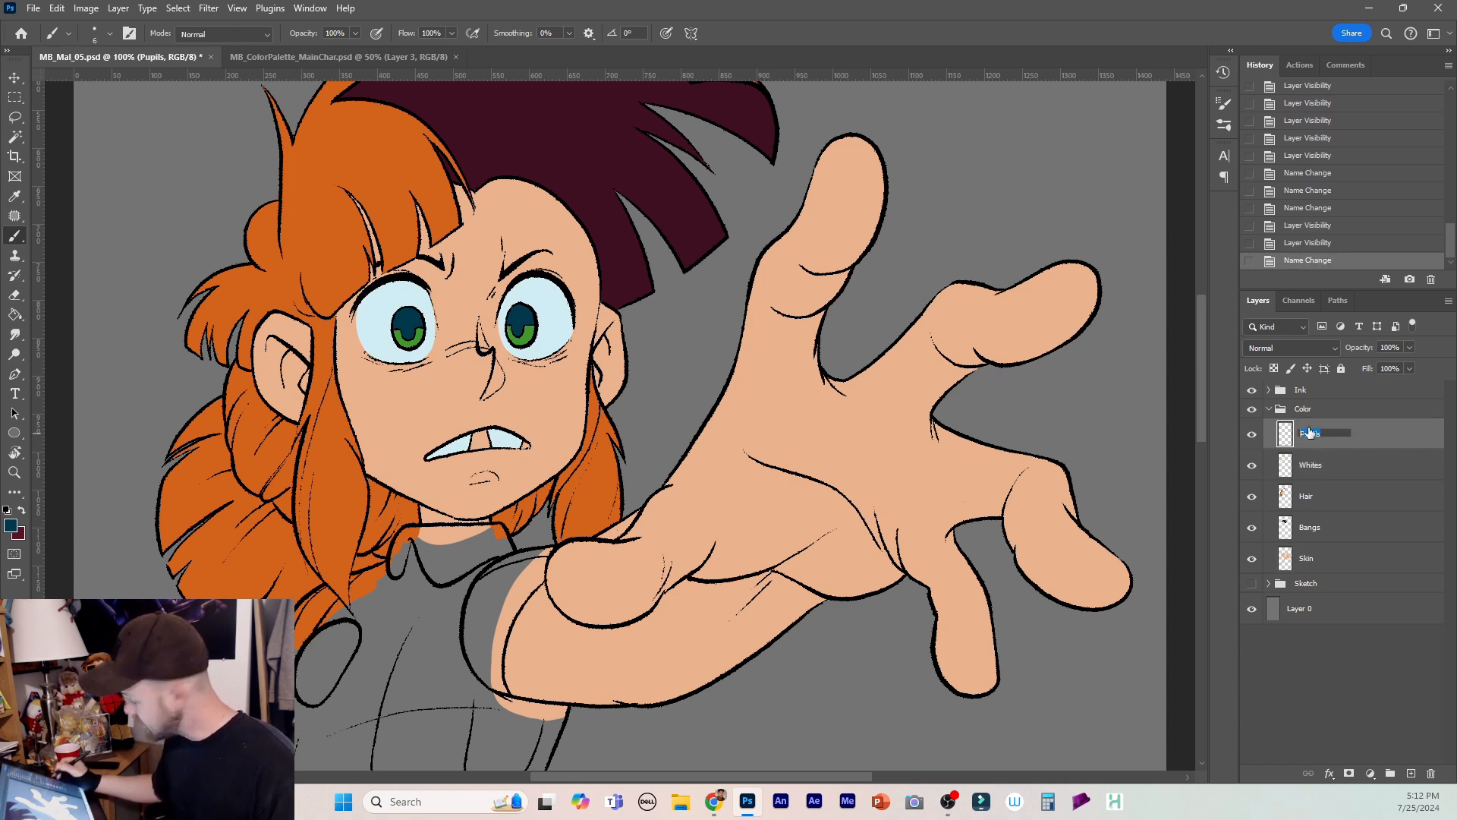
{"action": "type", "text": "Ir"}
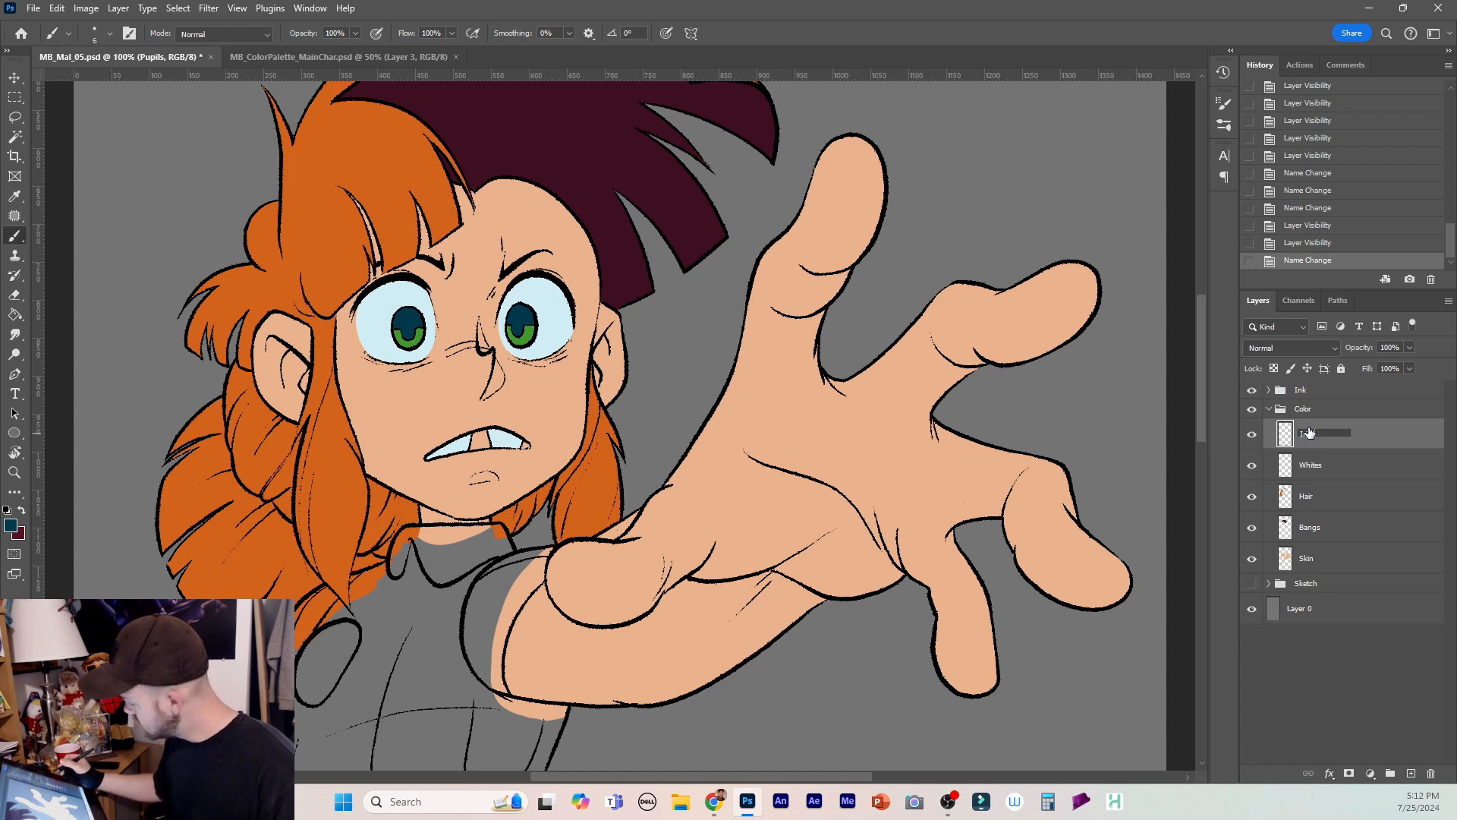
{"action": "type", "text": "ises"}
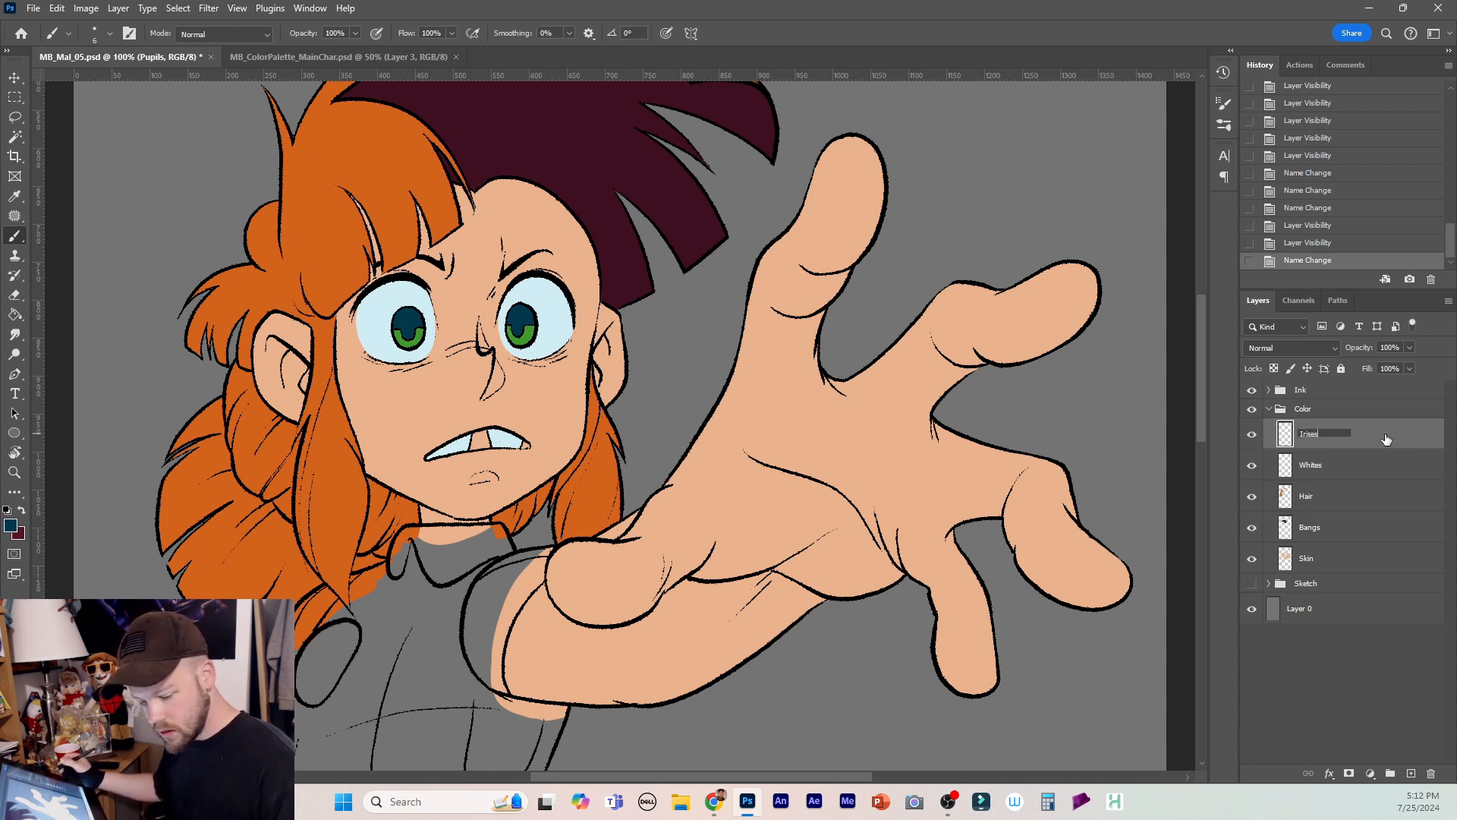
{"action": "key", "text": "Return"}
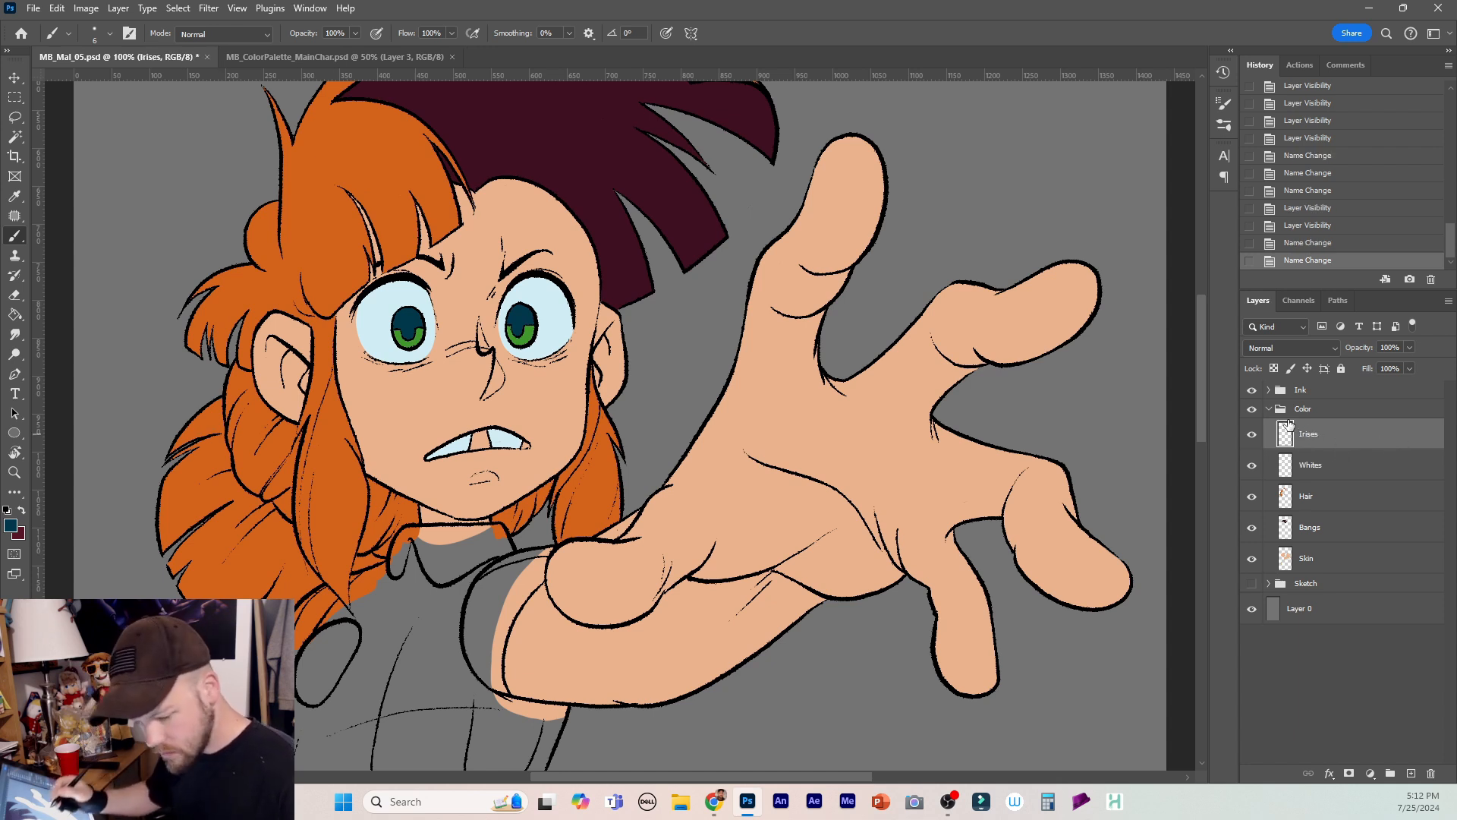
Sample the teal and green eye colours and paint over the teal areas of both eyes with green on the Irises layer.
{"action": "left_click", "coordinate": [519, 311], "text": "alt"}
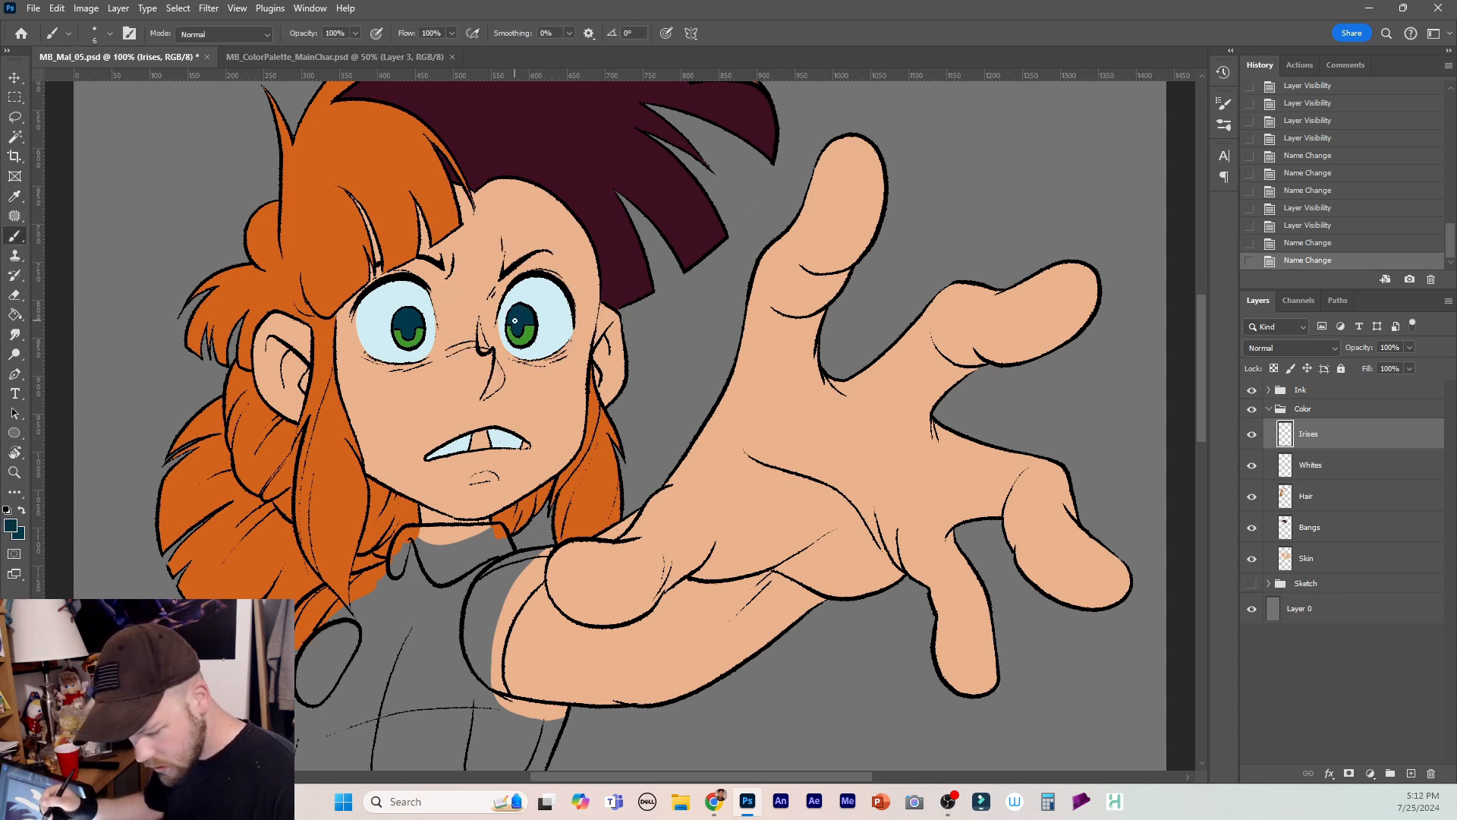
{"action": "left_click", "coordinate": [527, 328], "text": "alt"}
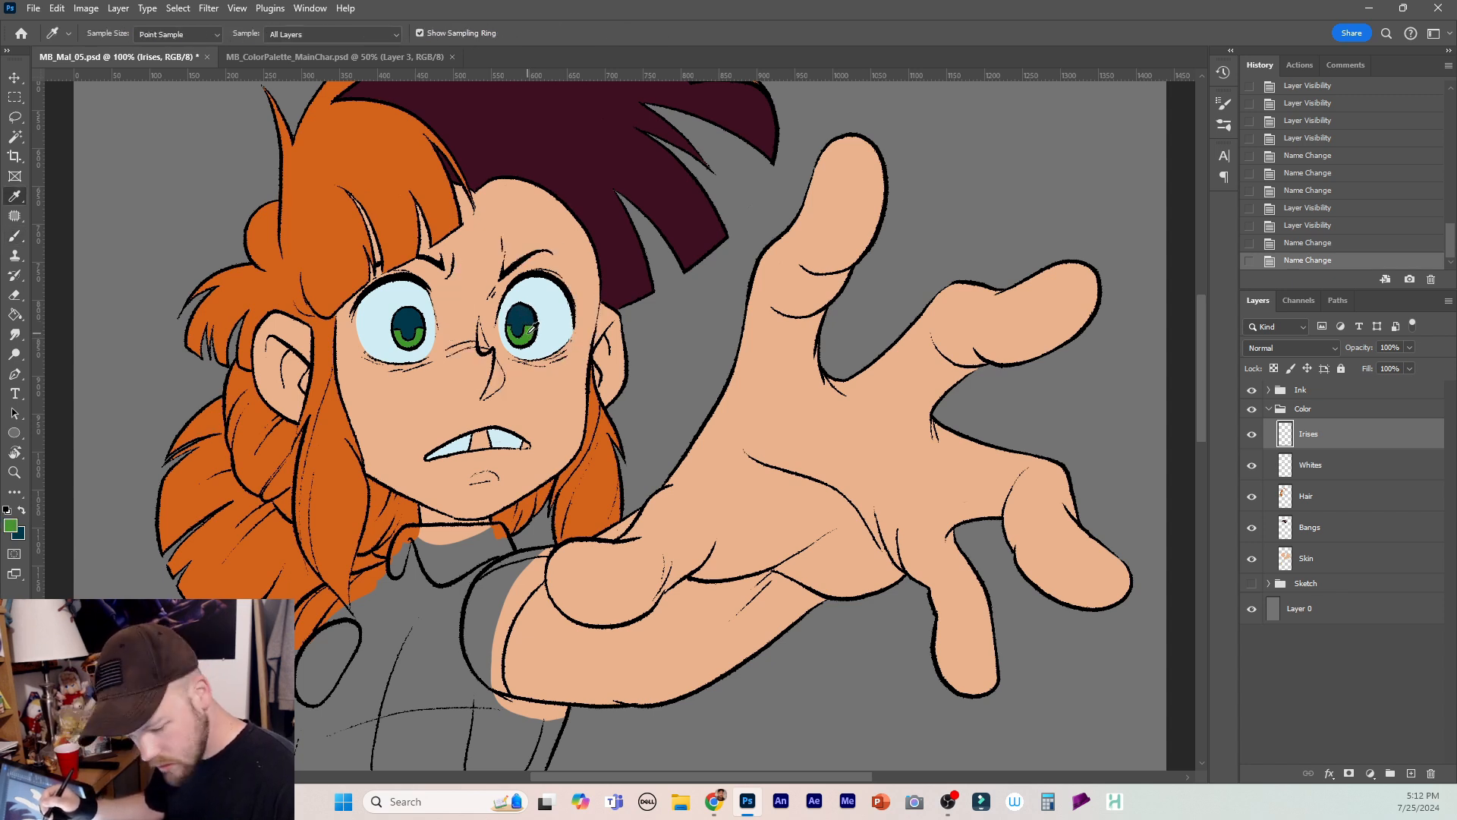
{"action": "mouse_move", "coordinate": [517, 307]}
{"action": "left_mouse_down"}
{"action": "mouse_move", "coordinate": [532, 326]}
{"action": "mouse_move", "coordinate": [513, 334]}
{"action": "mouse_move", "coordinate": [522, 312]}
{"action": "left_mouse_up"}
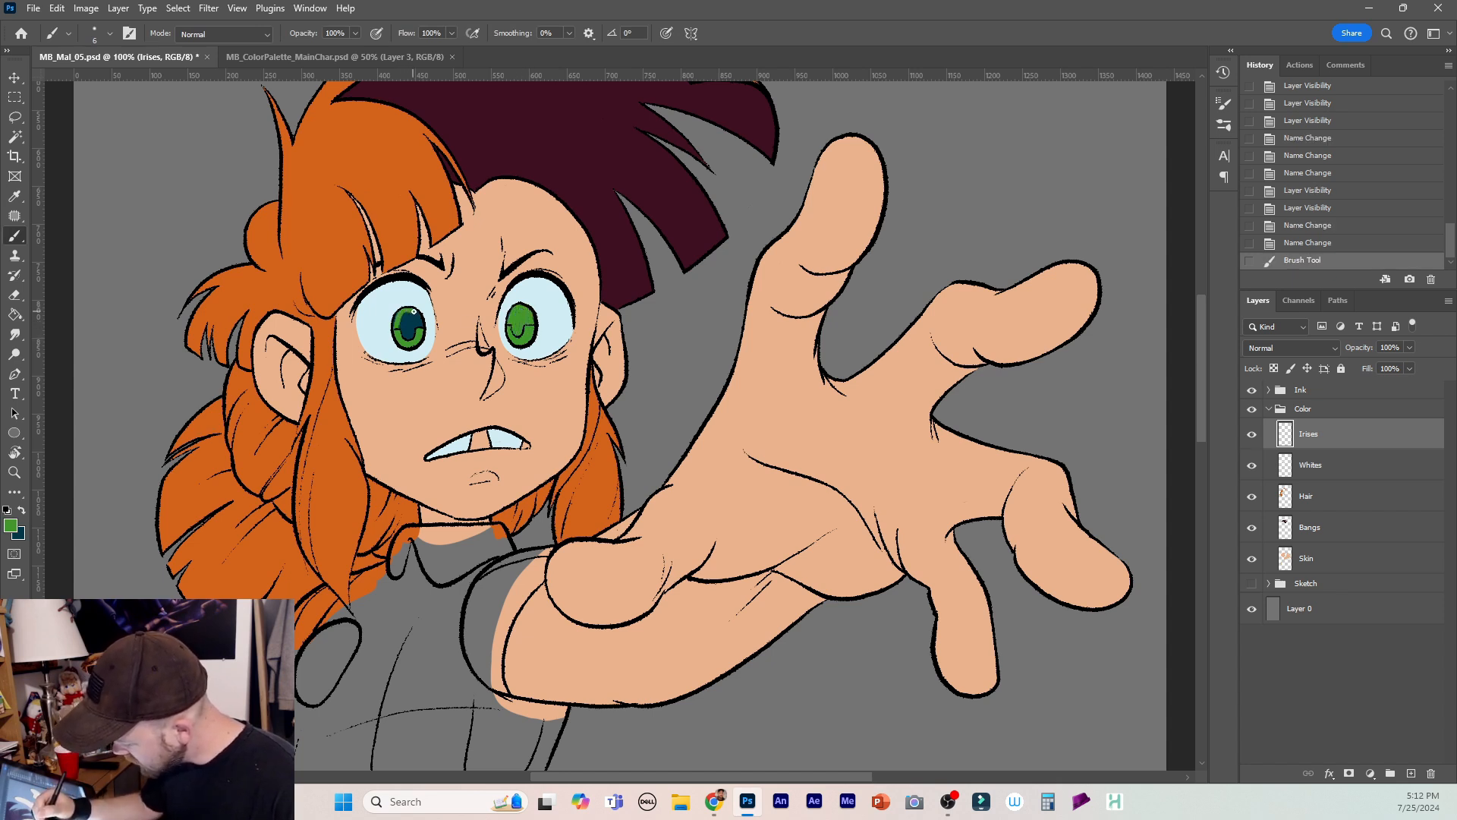
{"action": "mouse_move", "coordinate": [420, 328]}
{"action": "left_mouse_down"}
{"action": "mouse_move", "coordinate": [405, 322]}
{"action": "mouse_move", "coordinate": [409, 340]}
{"action": "left_mouse_up"}
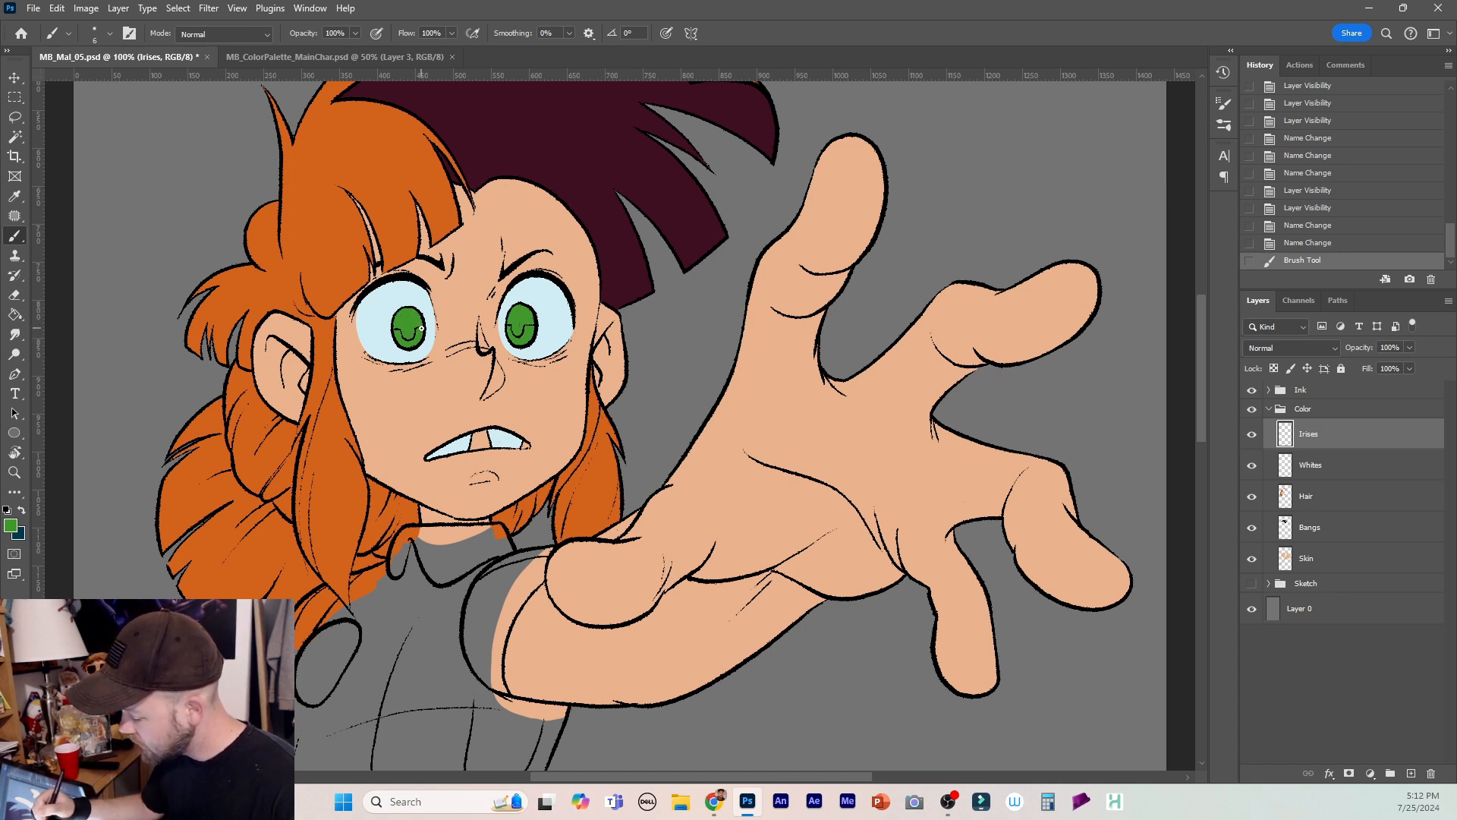
{"action": "left_click_drag", "start_coordinate": [421, 328], "coordinate": [422, 318]}
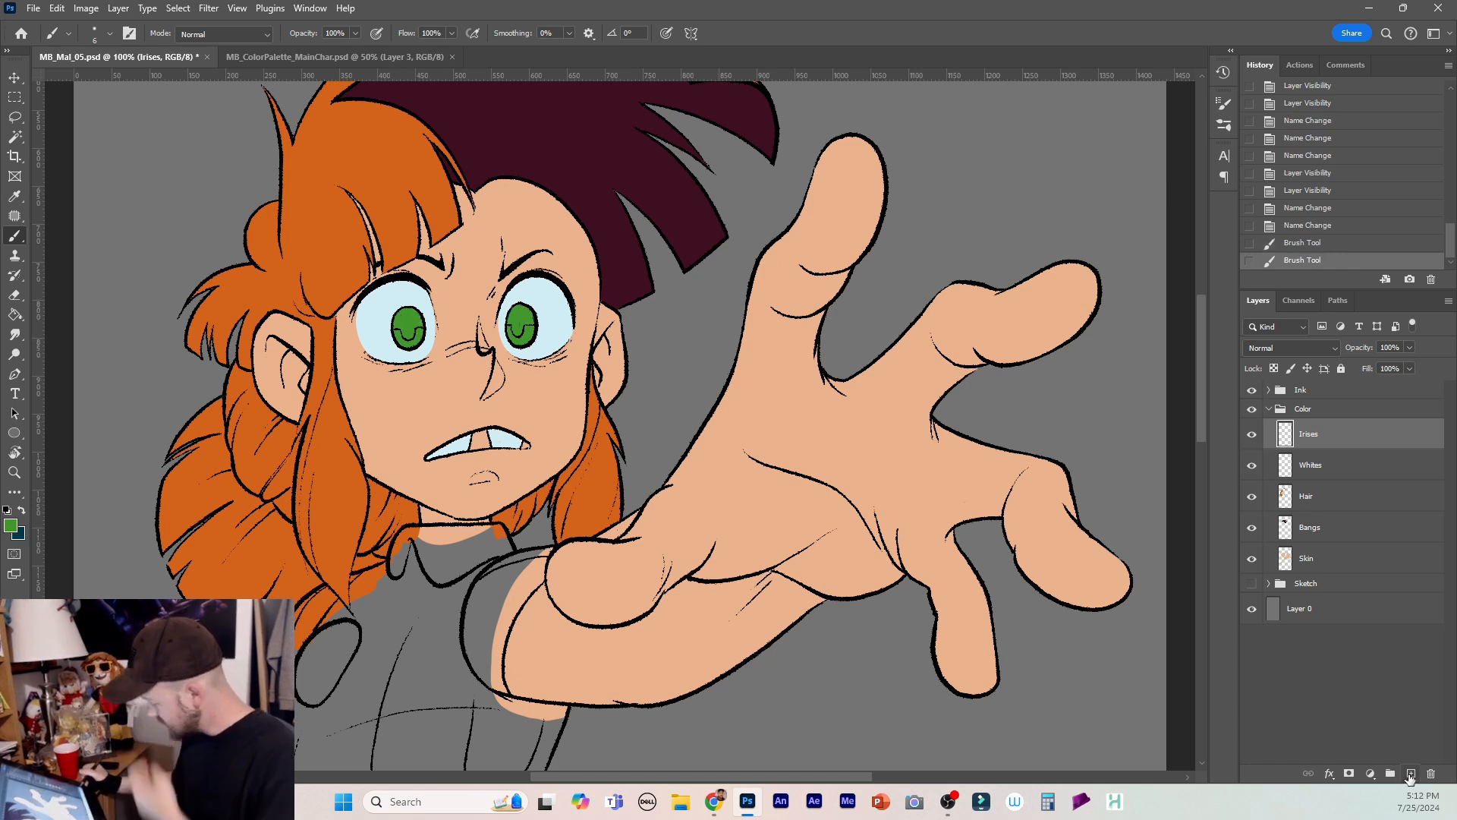
Add a new layer above Irises and name it Pupils.
{"action": "left_click", "coordinate": [1411, 773]}
{"action": "double_click", "coordinate": [1315, 434]}
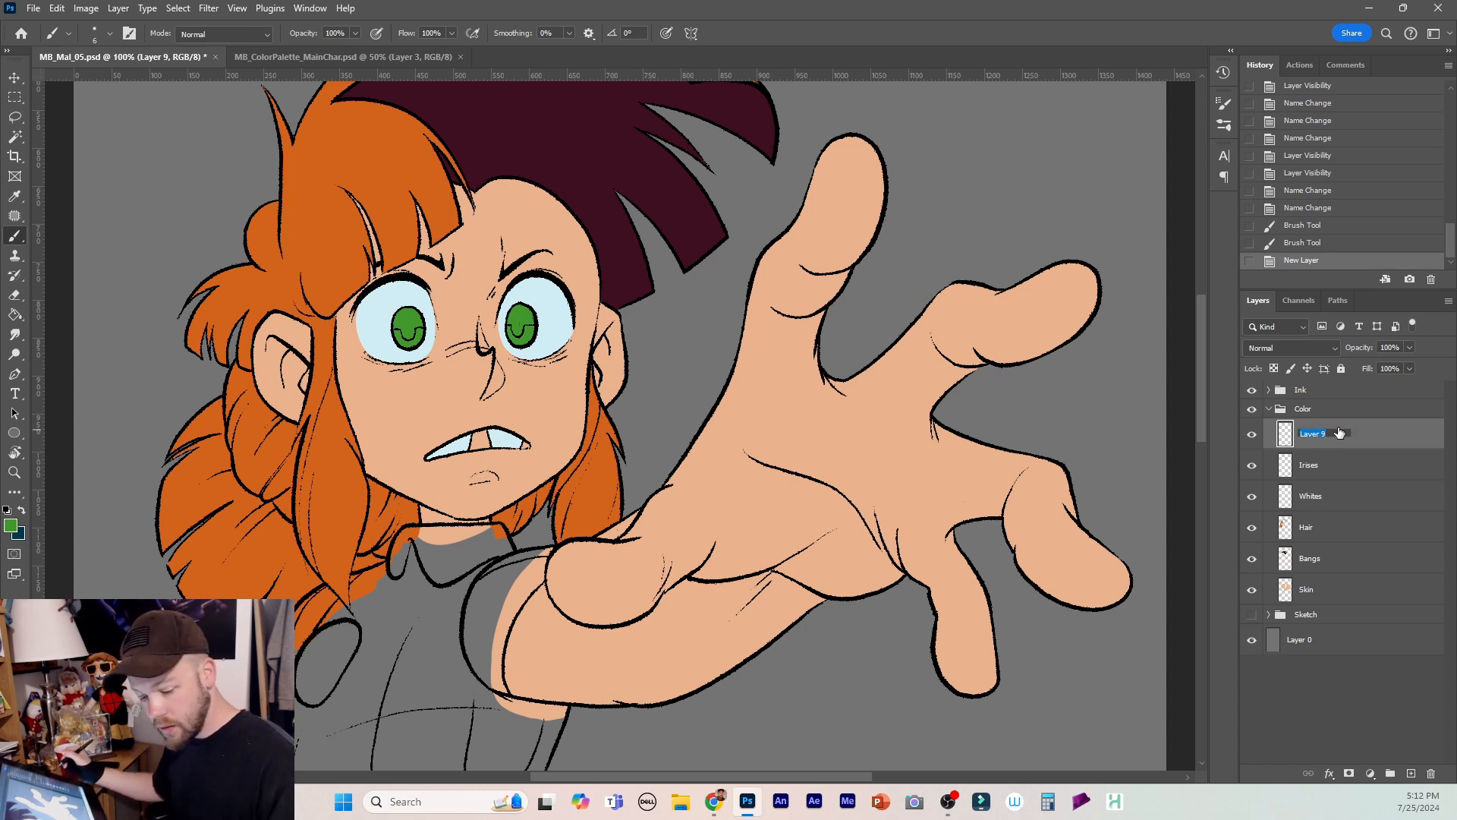
{"action": "type", "text": "Pupuls"}
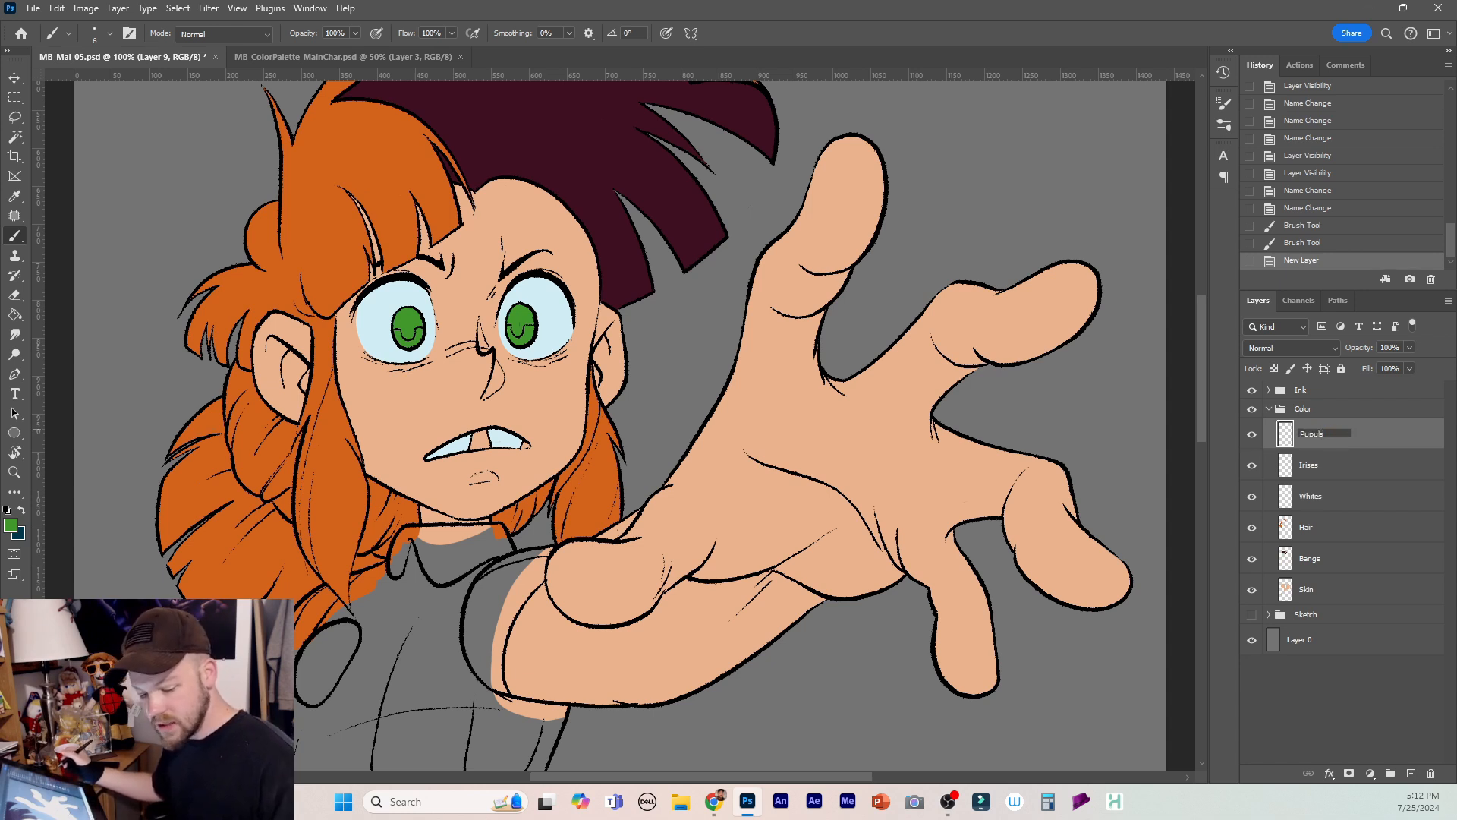
{"action": "key", "text": "Return"}
{"action": "double_click", "coordinate": [1316, 435]}
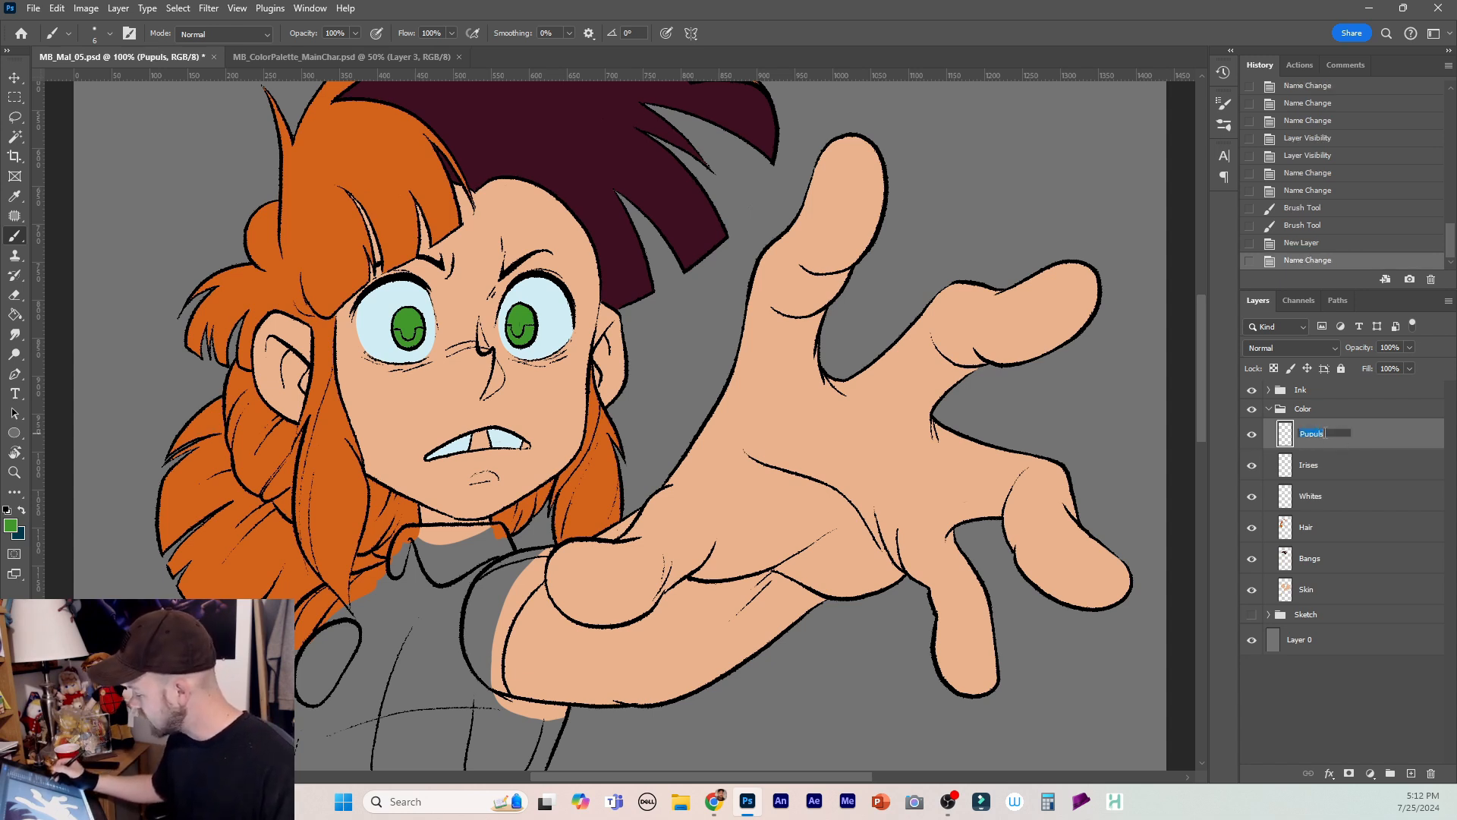
{"action": "left_click", "coordinate": [1327, 433]}
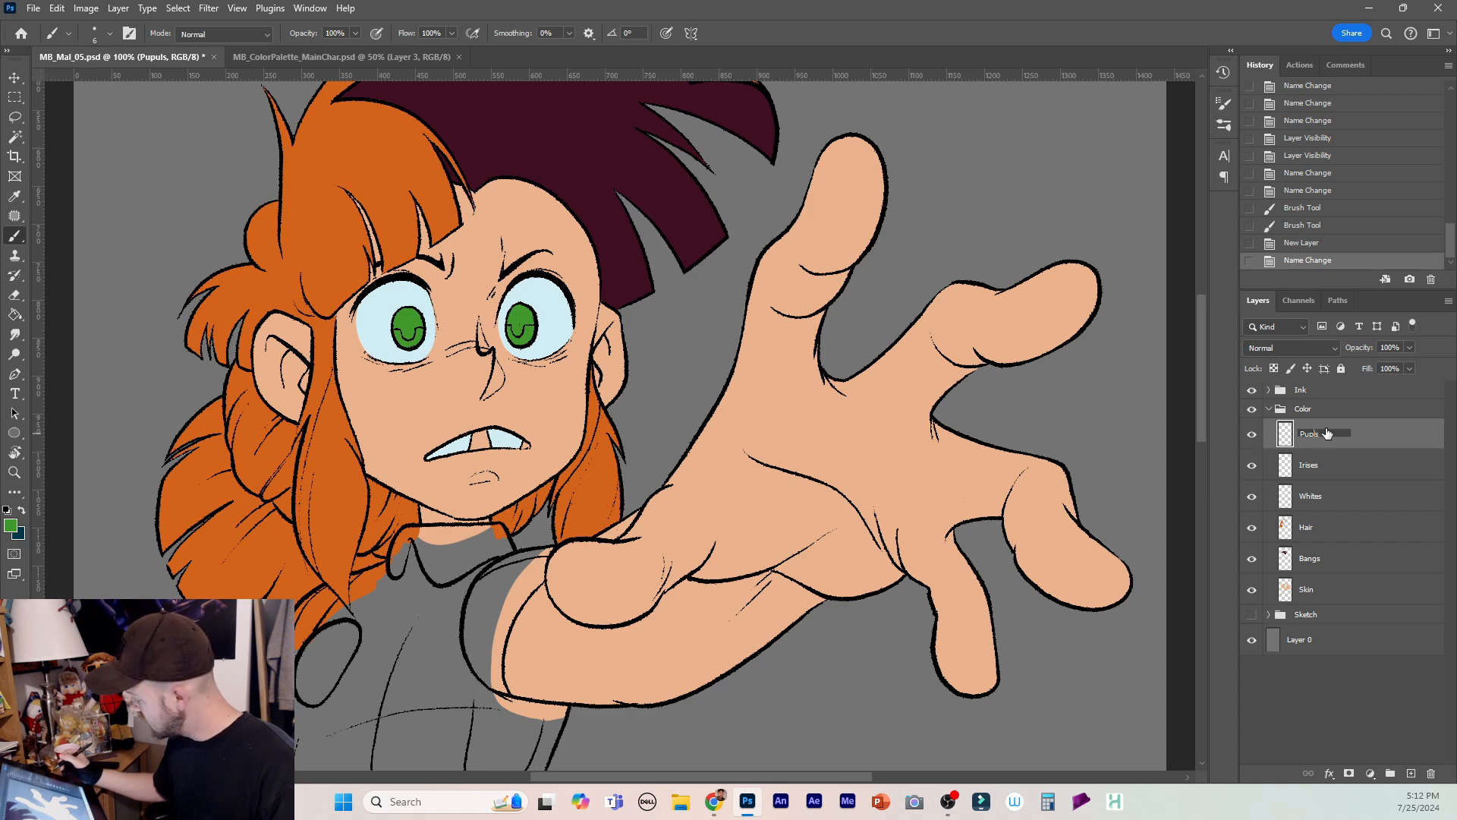
{"action": "key", "text": "Return"}
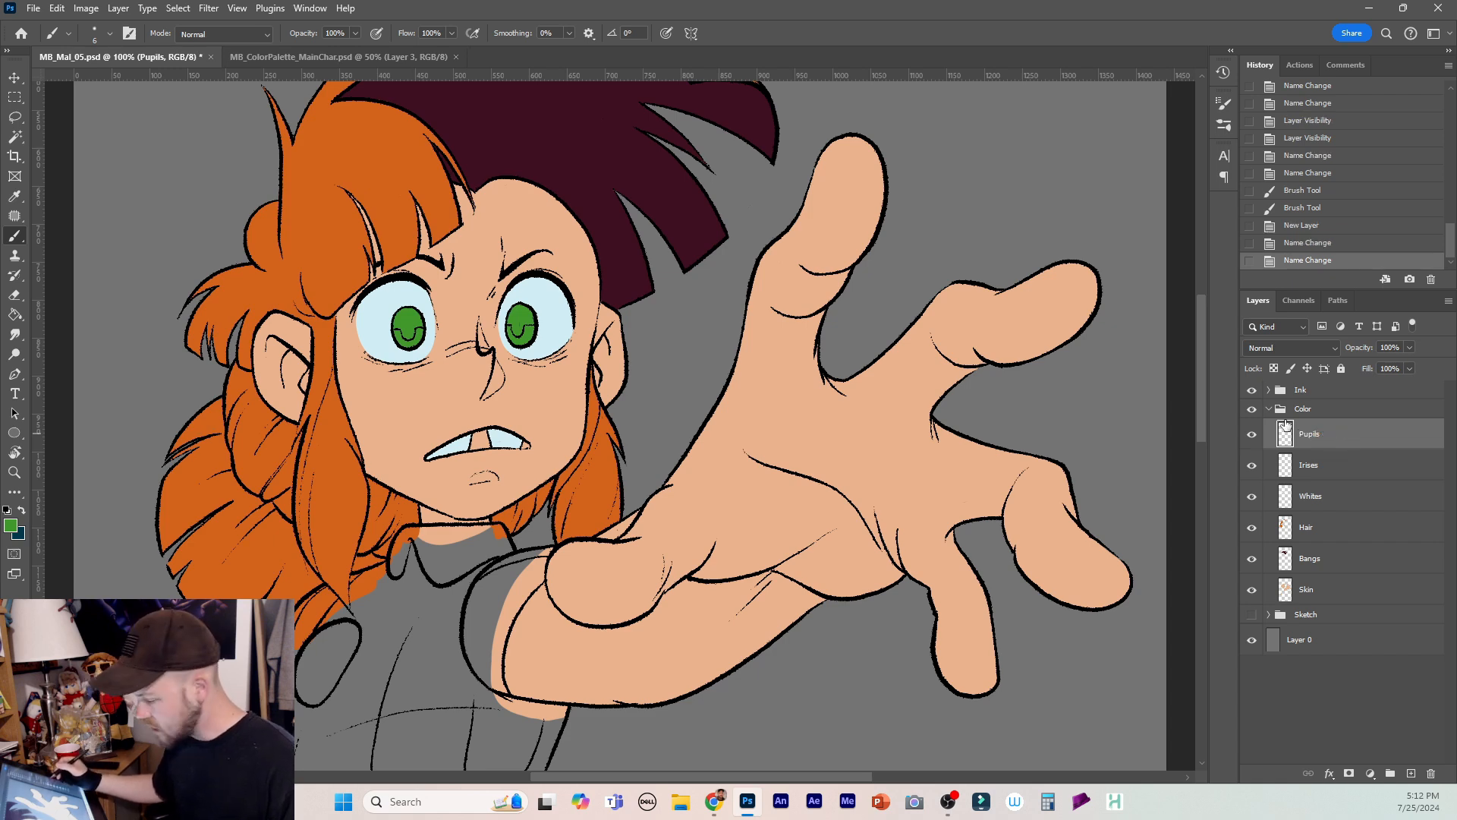
Switch to the dark teal and paint the pupils over the upper part of both green irises on the Pupils layer.
{"action": "key", "text": "x"}
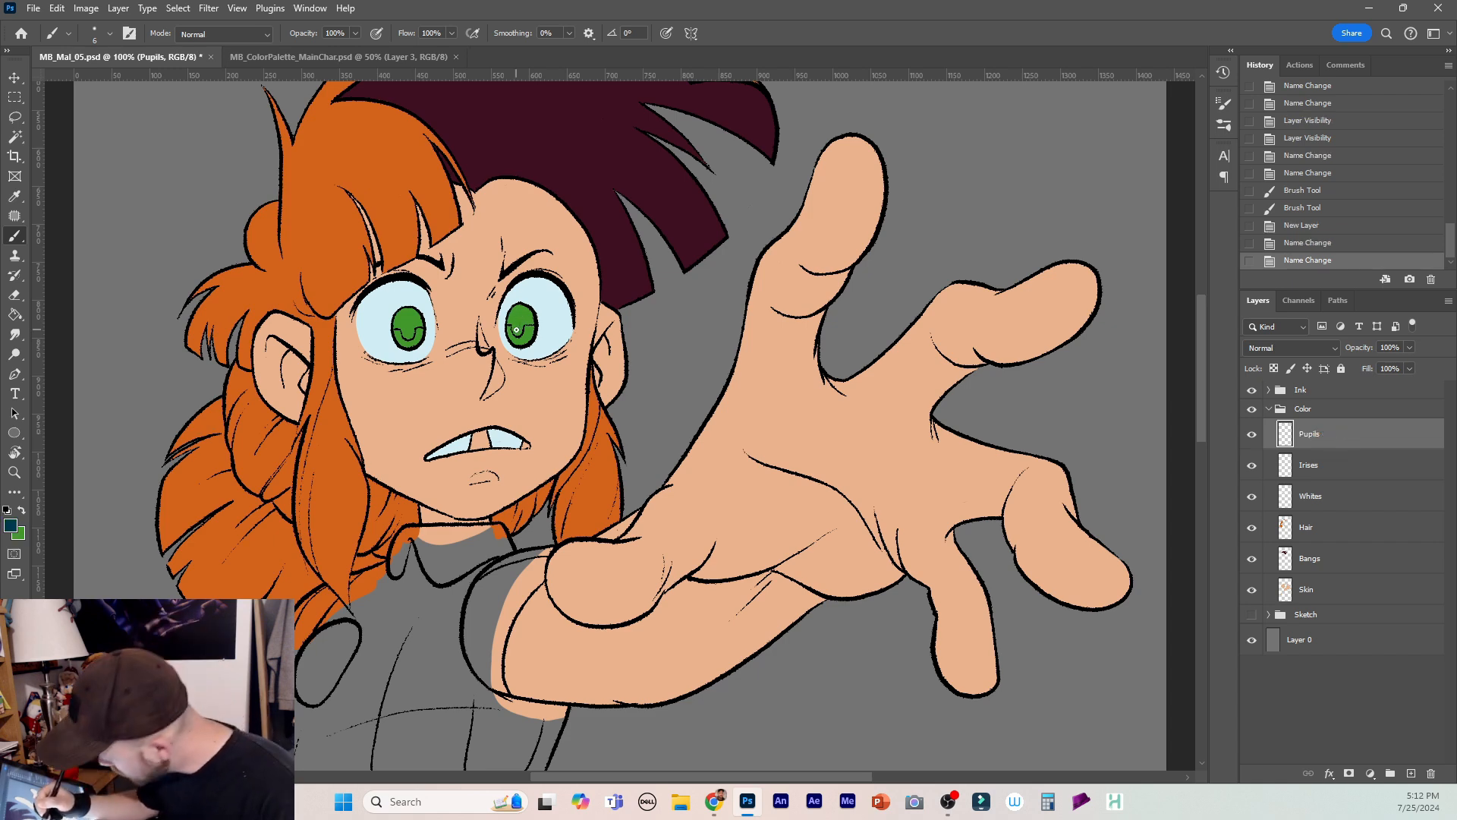
{"action": "left_click_drag", "start_coordinate": [516, 329], "coordinate": [515, 331]}
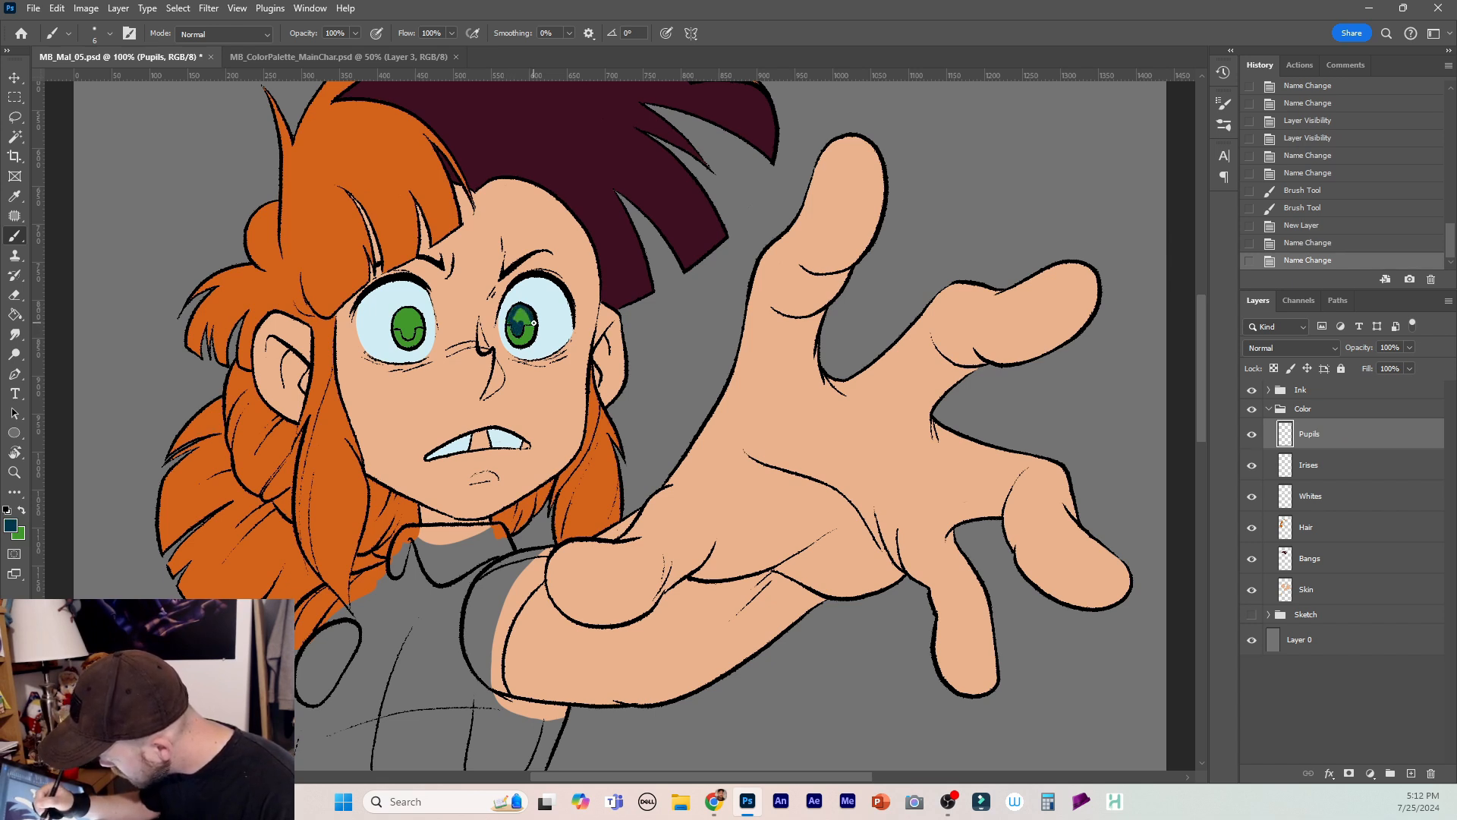
{"action": "left_click_drag", "start_coordinate": [520, 323], "coordinate": [520, 312]}
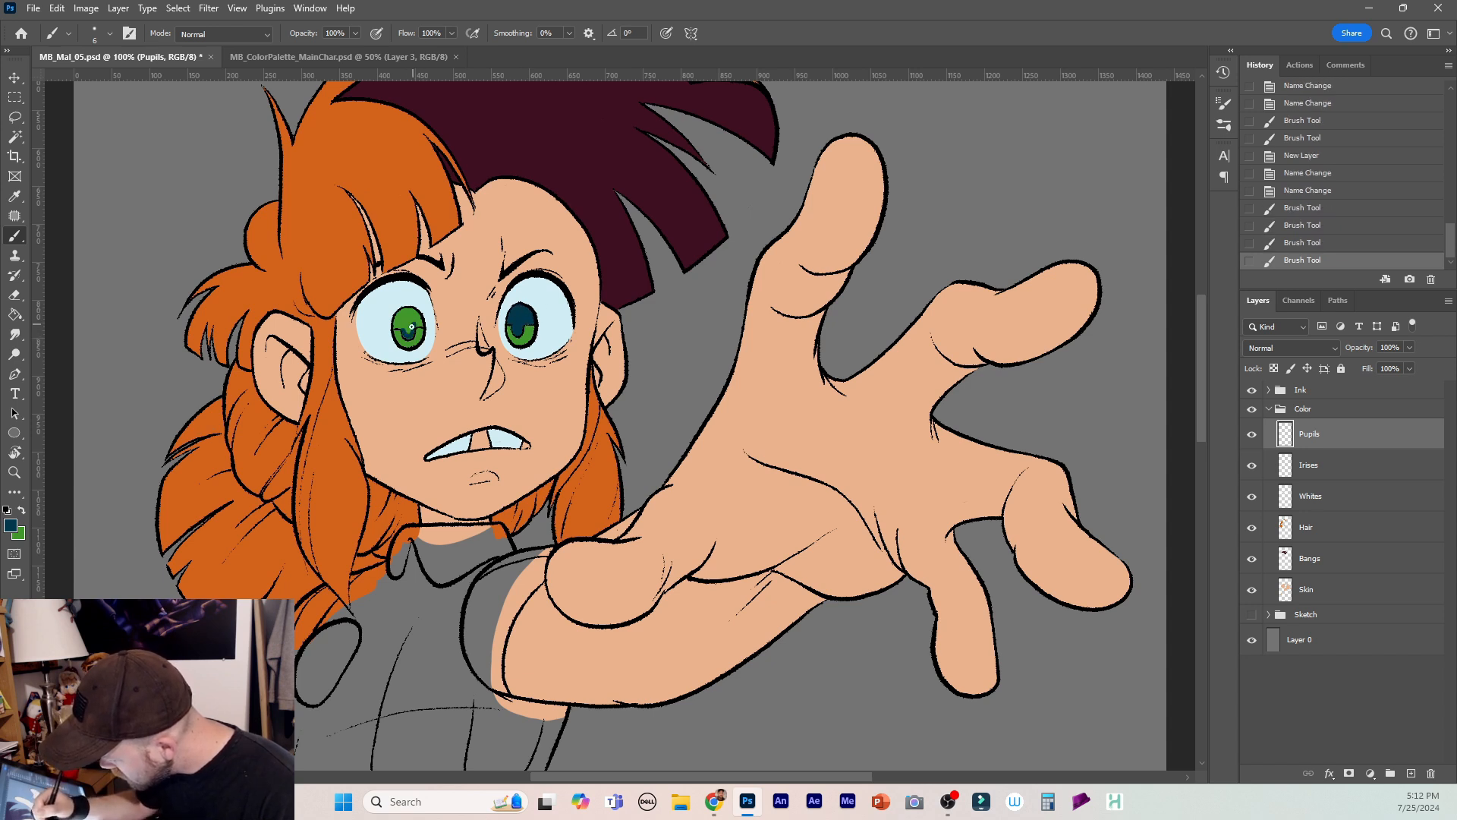
{"action": "mouse_move", "coordinate": [416, 323]}
{"action": "left_mouse_down"}
{"action": "mouse_move", "coordinate": [402, 328]}
{"action": "mouse_move", "coordinate": [421, 321]}
{"action": "left_mouse_up"}
{"action": "left_click", "coordinate": [410, 310]}
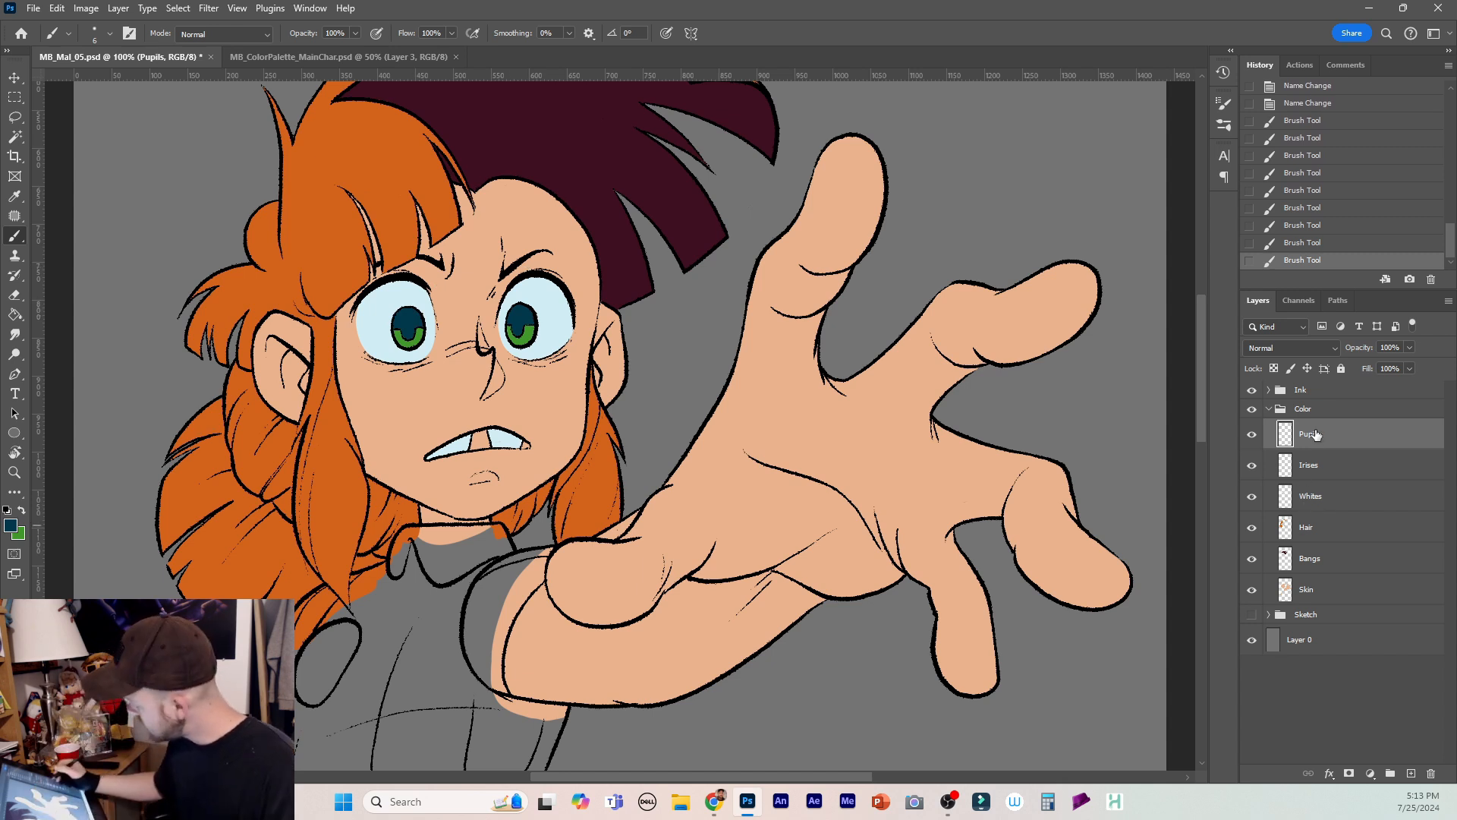
Add a new layer directly above Hair and name it Mouth.
{"action": "left_click", "coordinate": [1351, 535]}
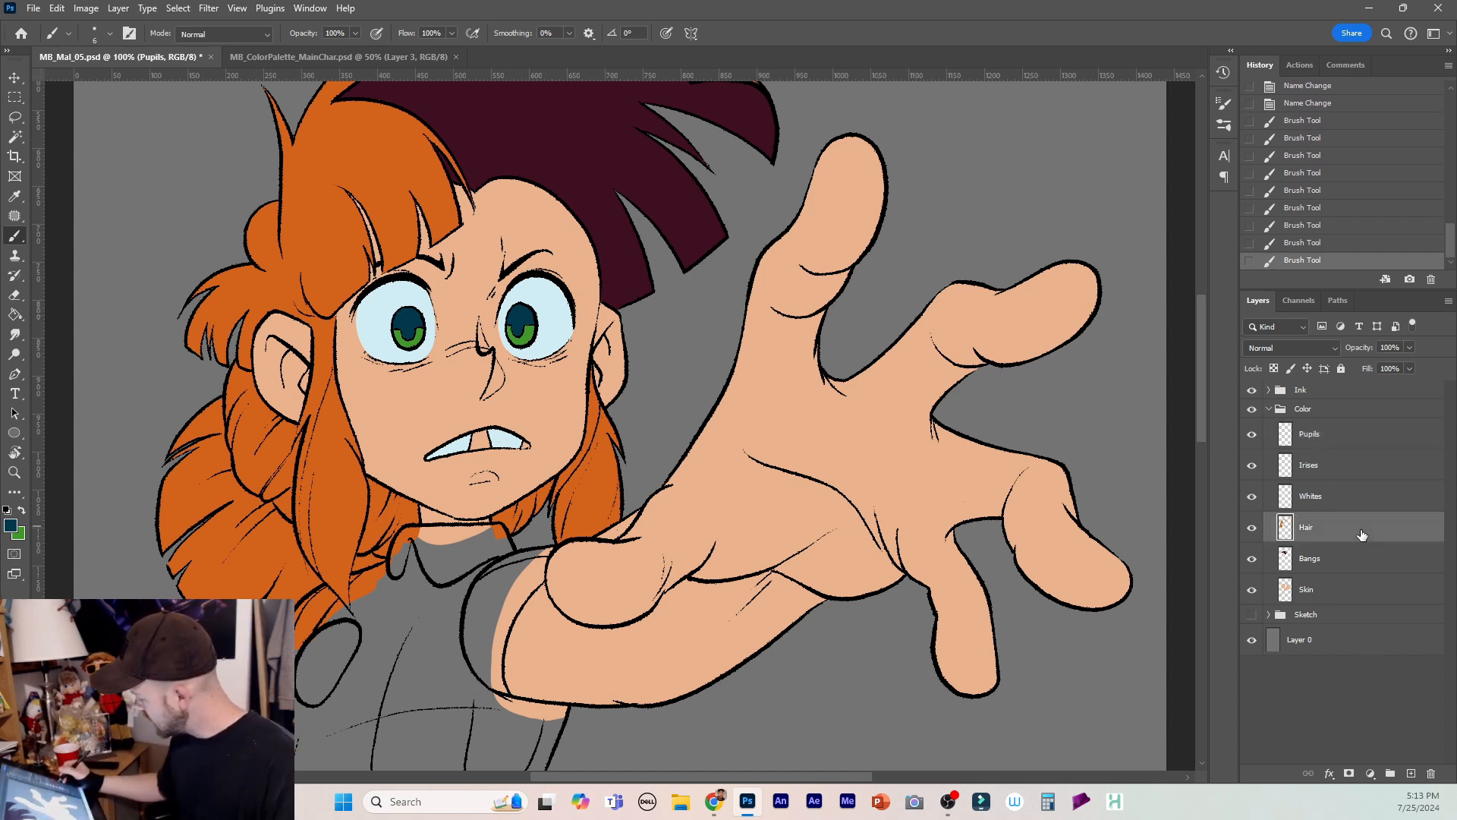
{"action": "left_click", "coordinate": [1411, 773]}
{"action": "double_click", "coordinate": [1329, 525]}
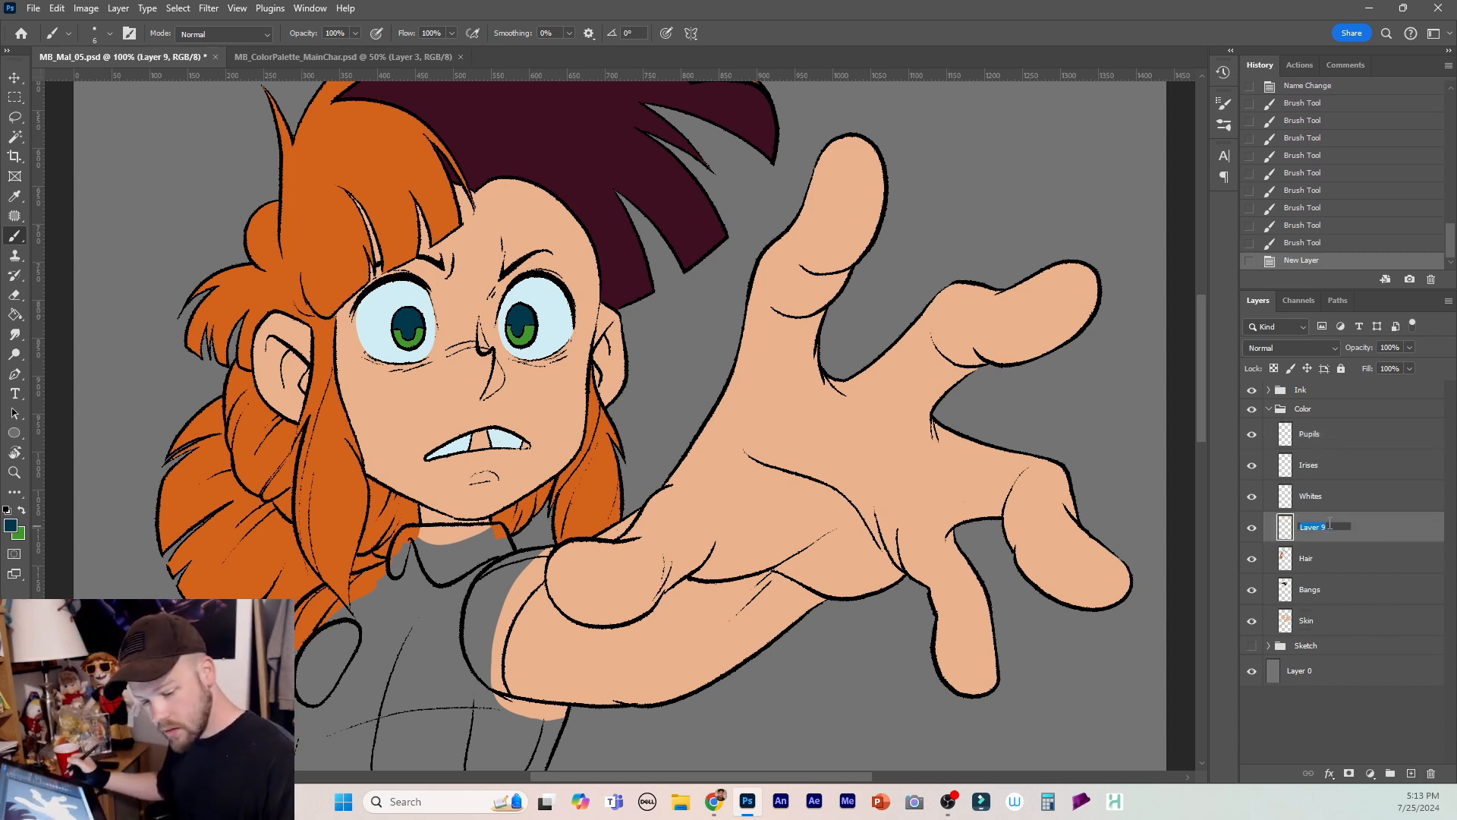
{"action": "type", "text": "Mouth"}
{"action": "key", "text": "Return"}
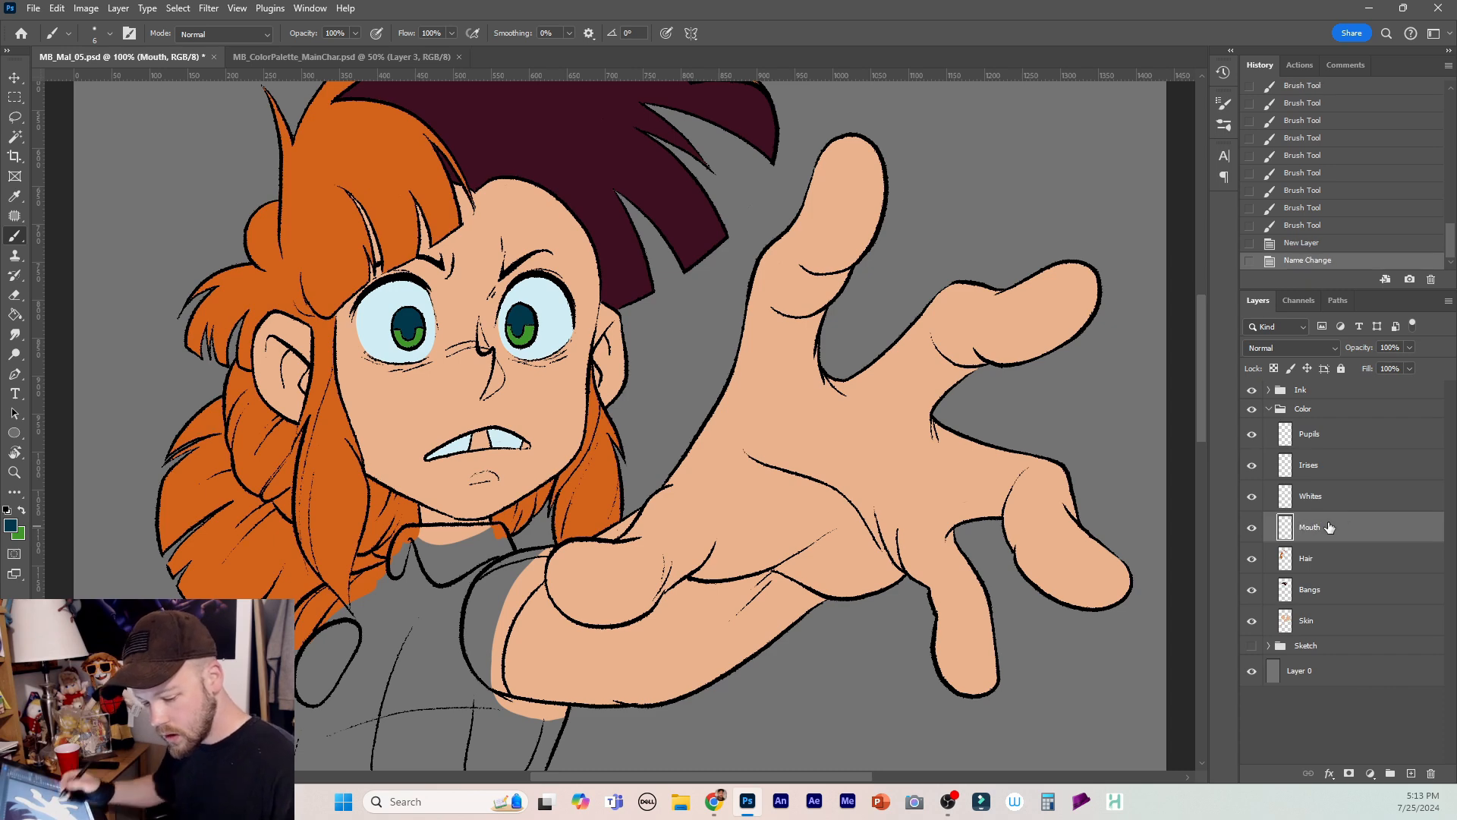
Sample the dark maroon from Mallory's swatches in the colour palette file and paint the gap between her teeth on the Mouth layer.
{"action": "left_click", "coordinate": [274, 57]}
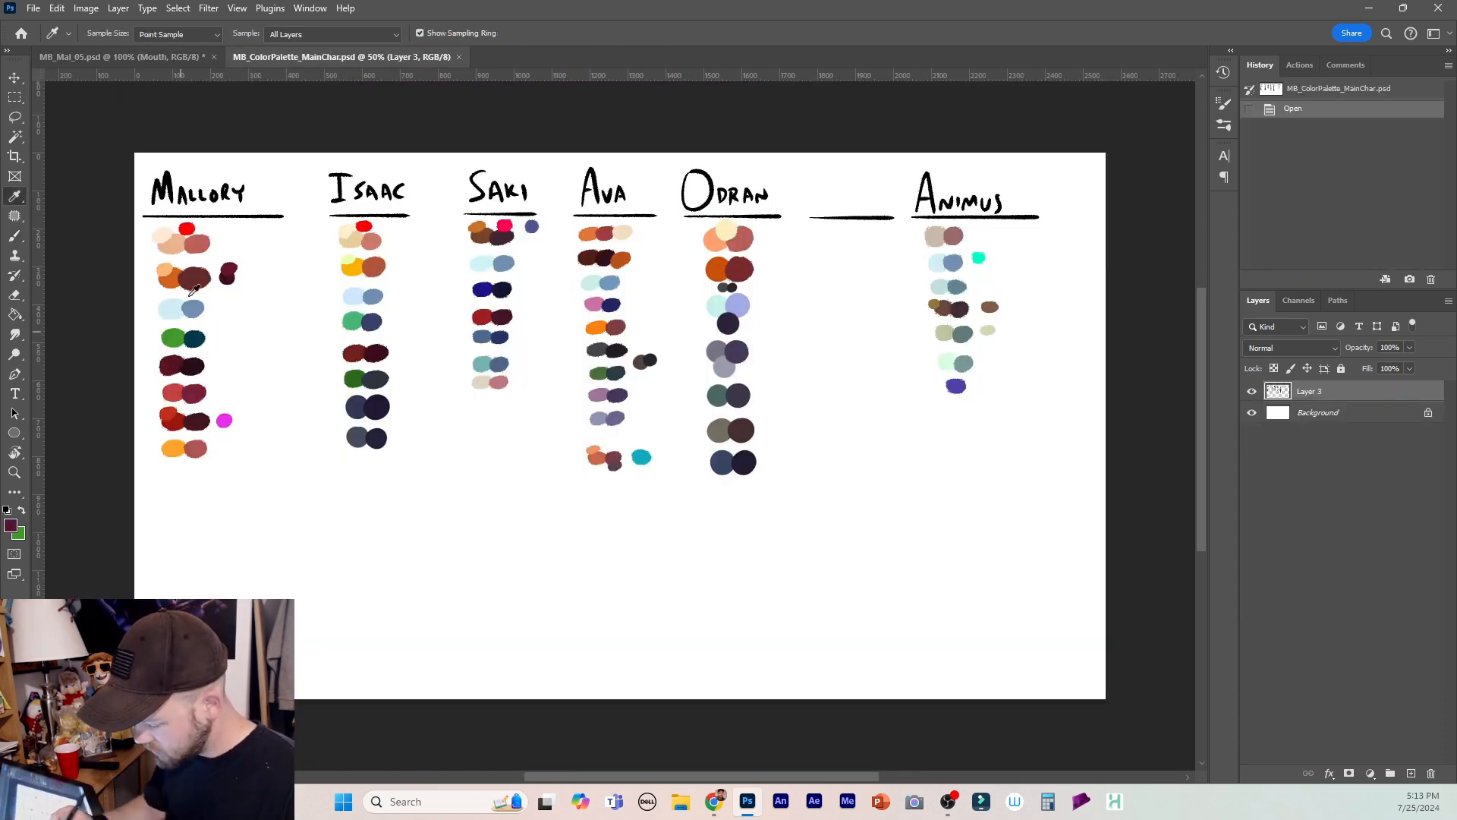
{"action": "left_click", "coordinate": [195, 57]}
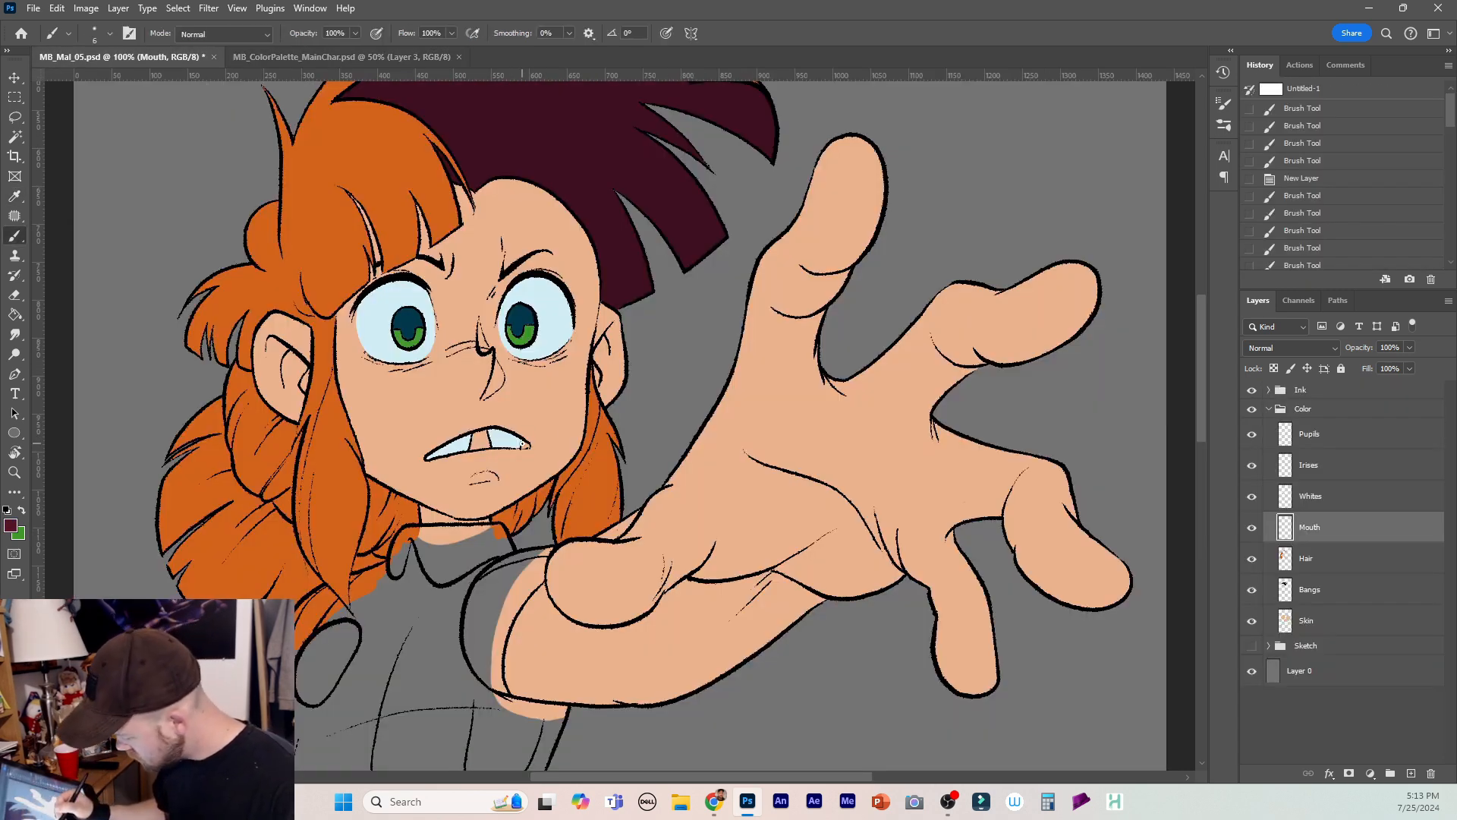
{"action": "left_click_drag", "start_coordinate": [528, 446], "coordinate": [522, 442]}
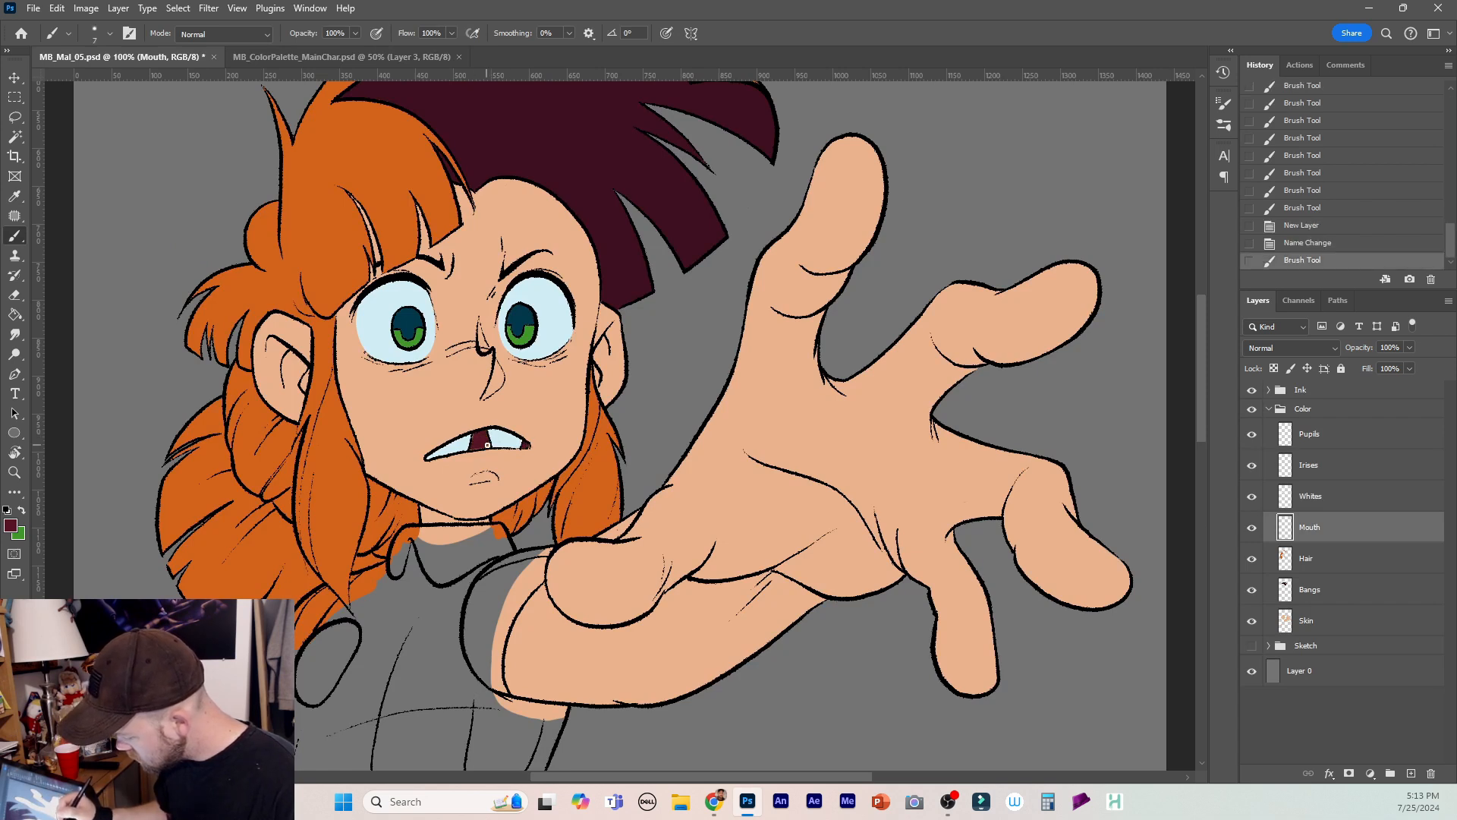
{"action": "left_click", "coordinate": [470, 446]}
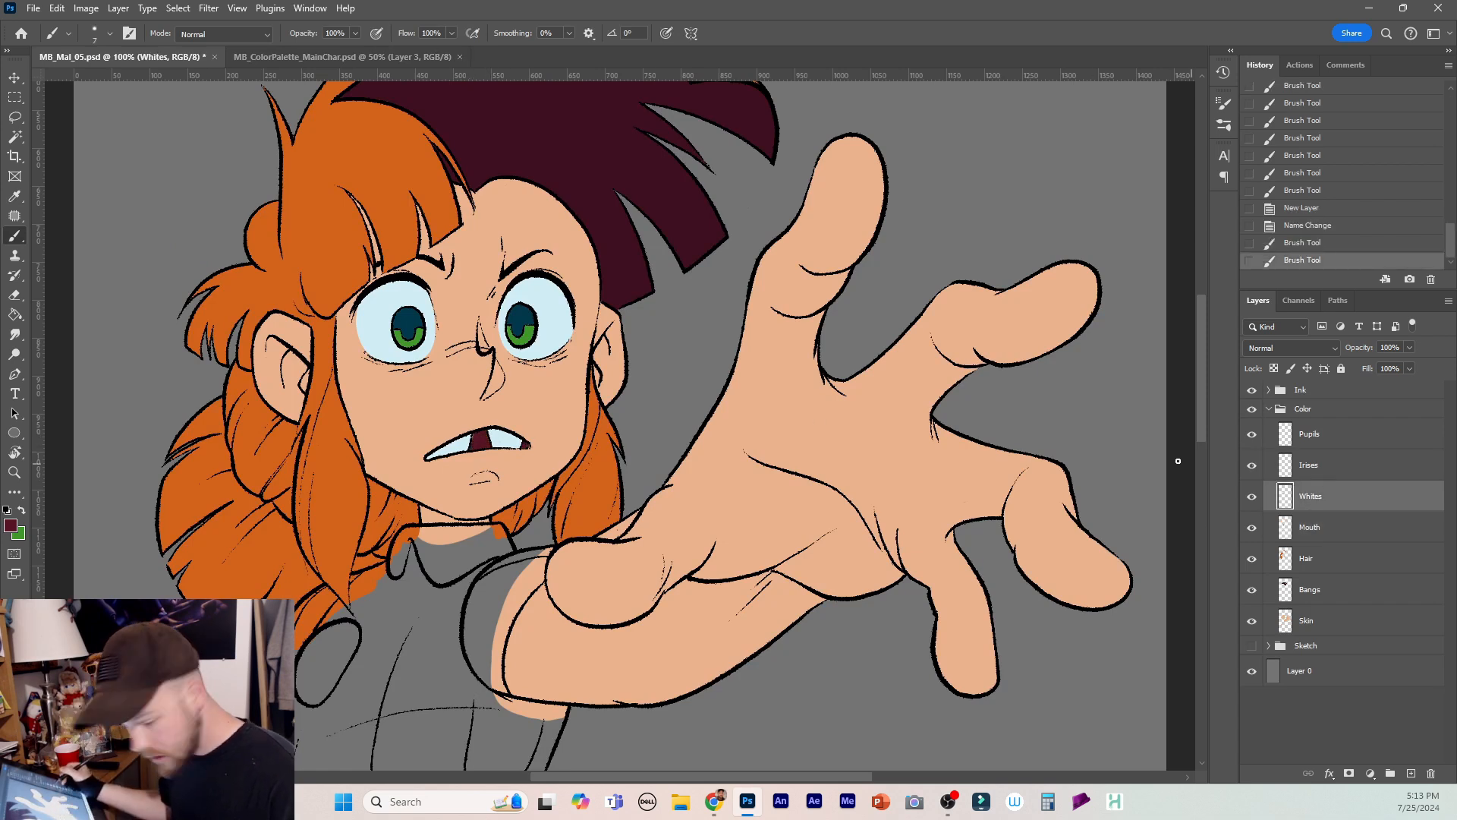
Erase the excess tooth colour beside the mouth gap on the Whites layer, and touch up the mouth corner with maroon on the Mouth layer.
{"action": "key", "text": "alt+bracketright"}
{"action": "key", "text": "e"}
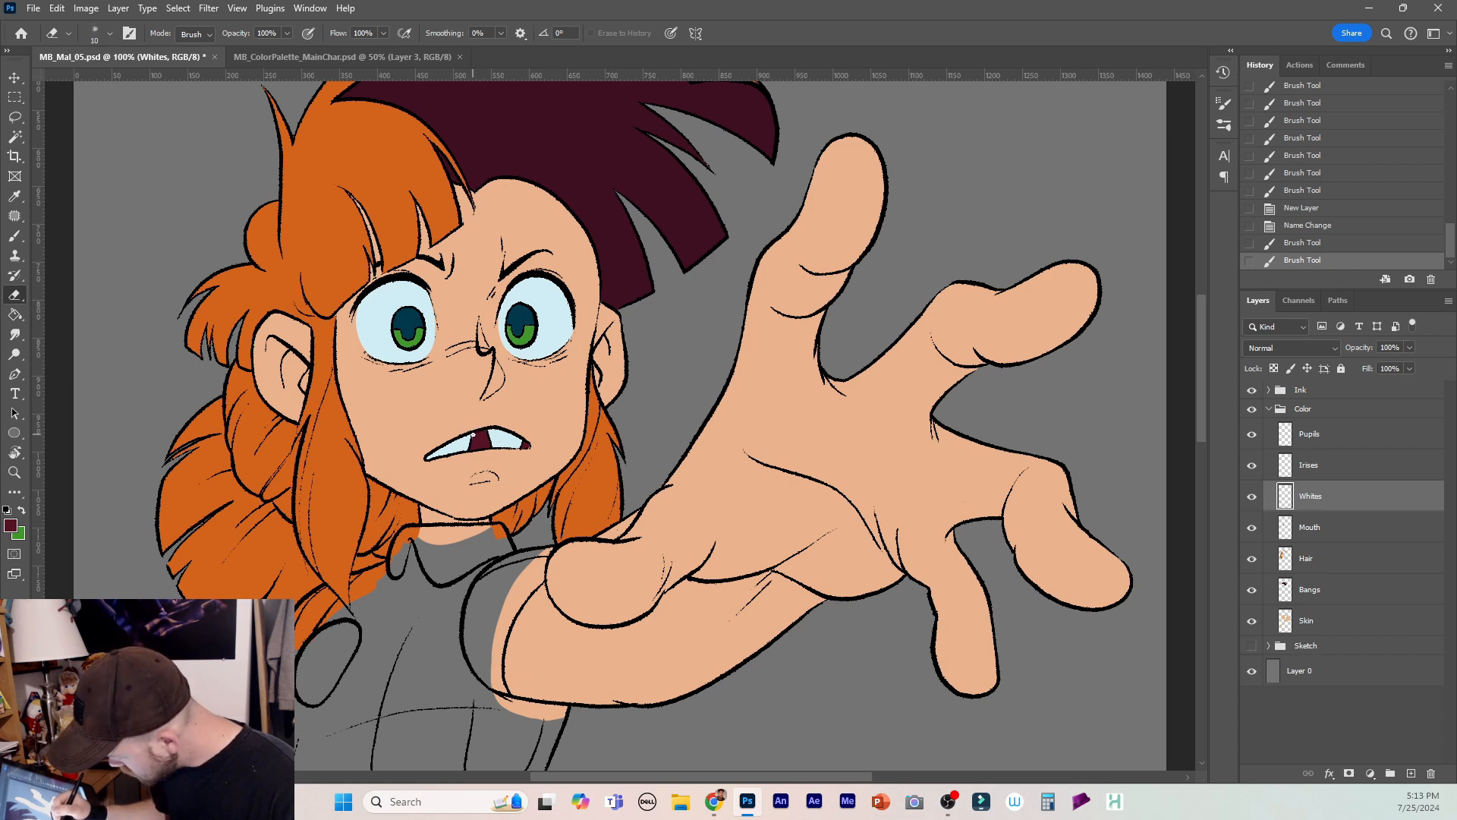
{"action": "left_click", "coordinate": [475, 431]}
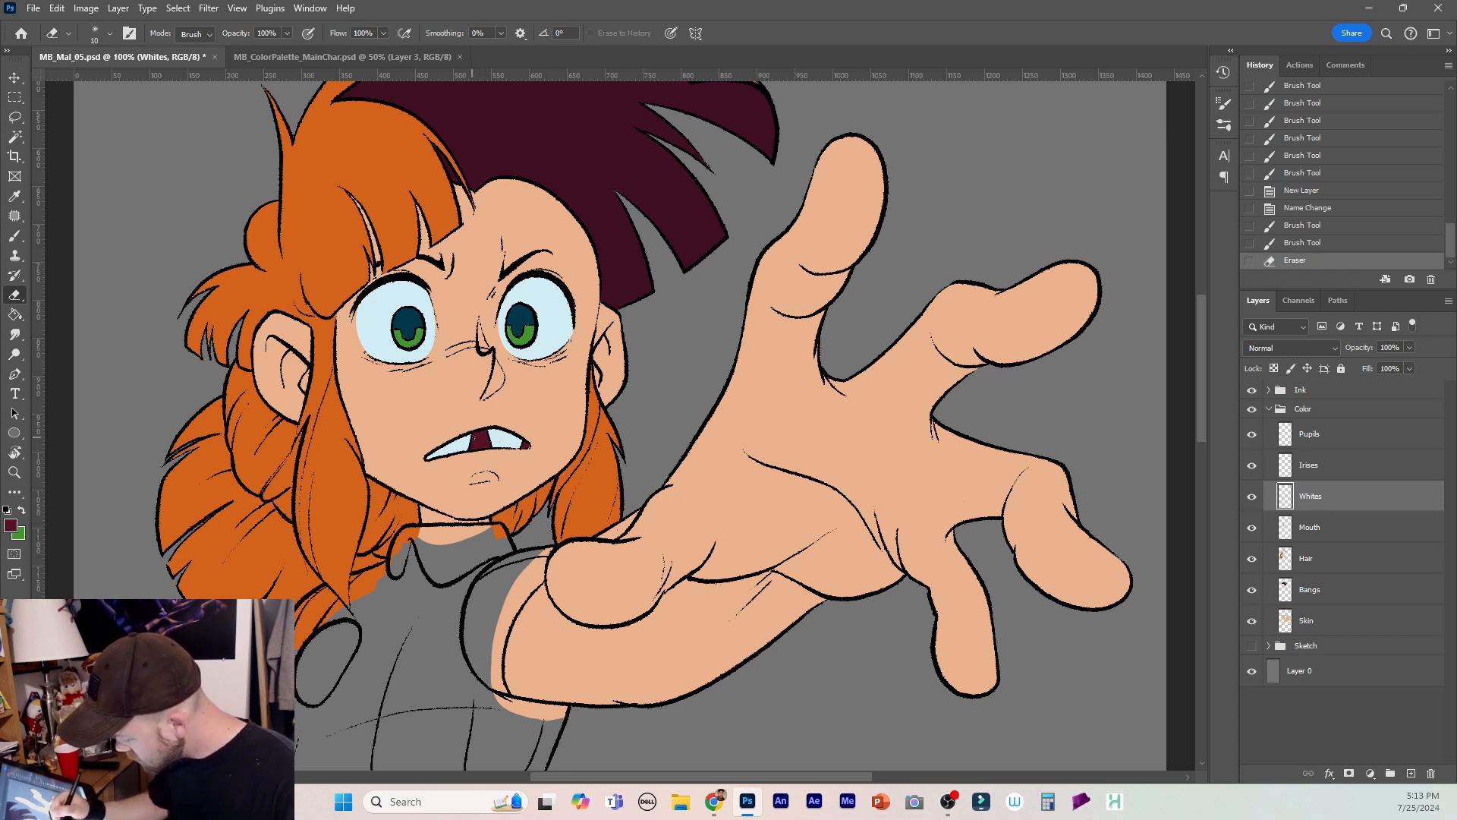
{"action": "key", "text": "b"}
{"action": "left_click", "coordinate": [1344, 532]}
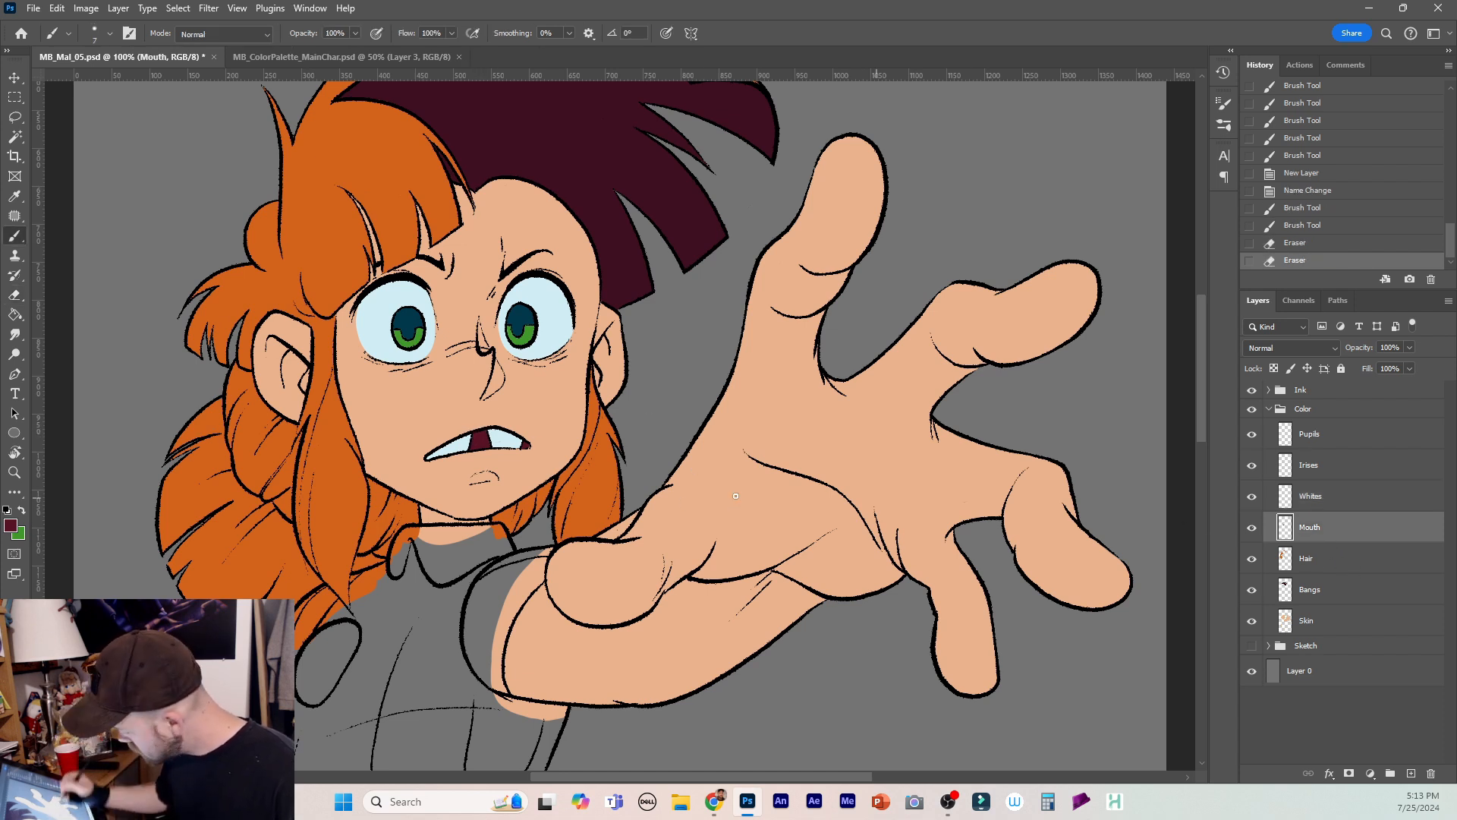
{"action": "left_click_drag", "start_coordinate": [527, 445], "coordinate": [522, 445]}
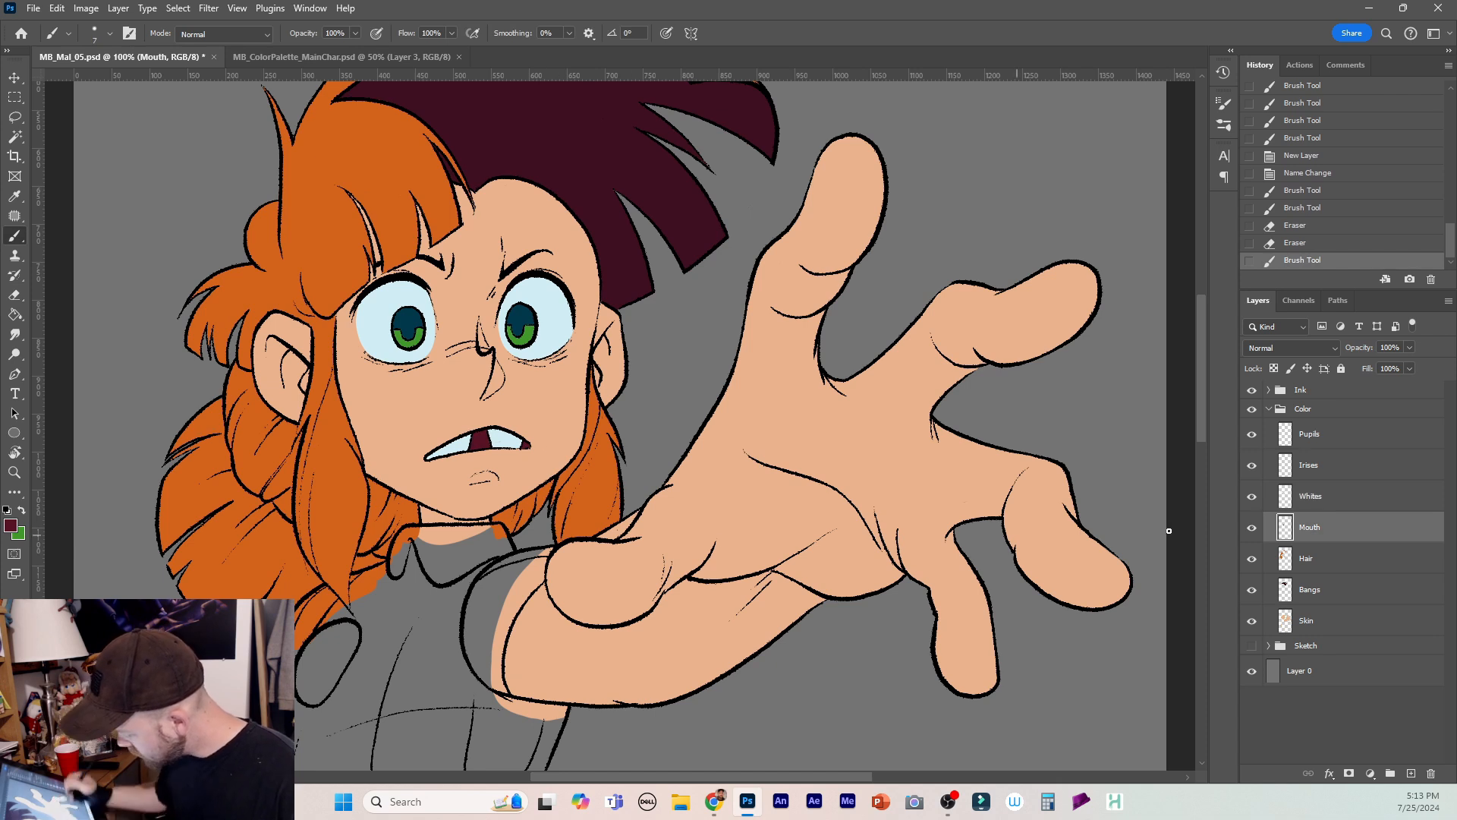
Add two new layers above Pupils and name the upper one Yellow and the lower one Red.
{"action": "left_click", "coordinate": [1336, 436]}
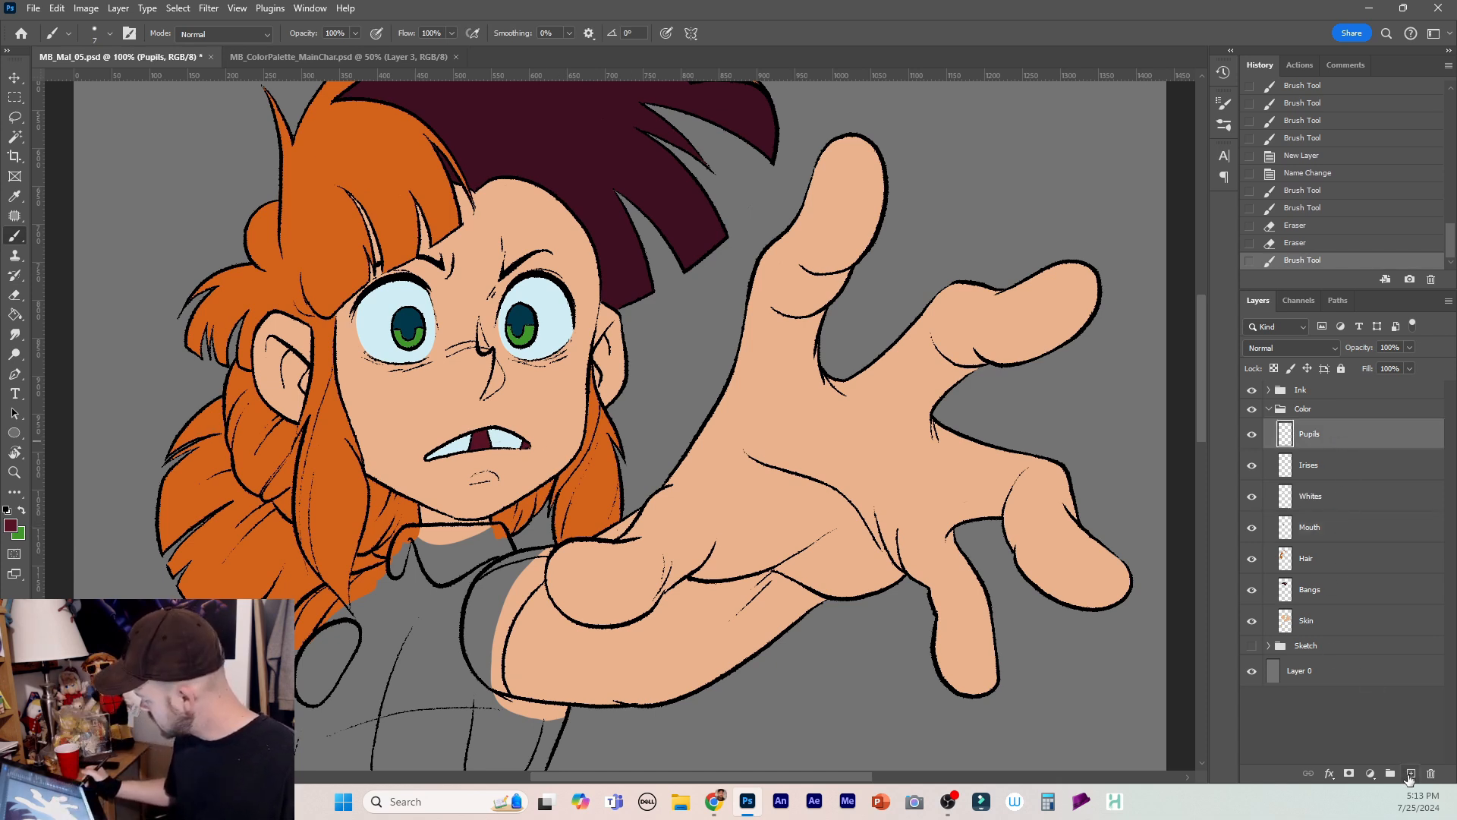
{"action": "left_click", "coordinate": [1410, 772]}
{"action": "left_click", "coordinate": [1410, 773]}
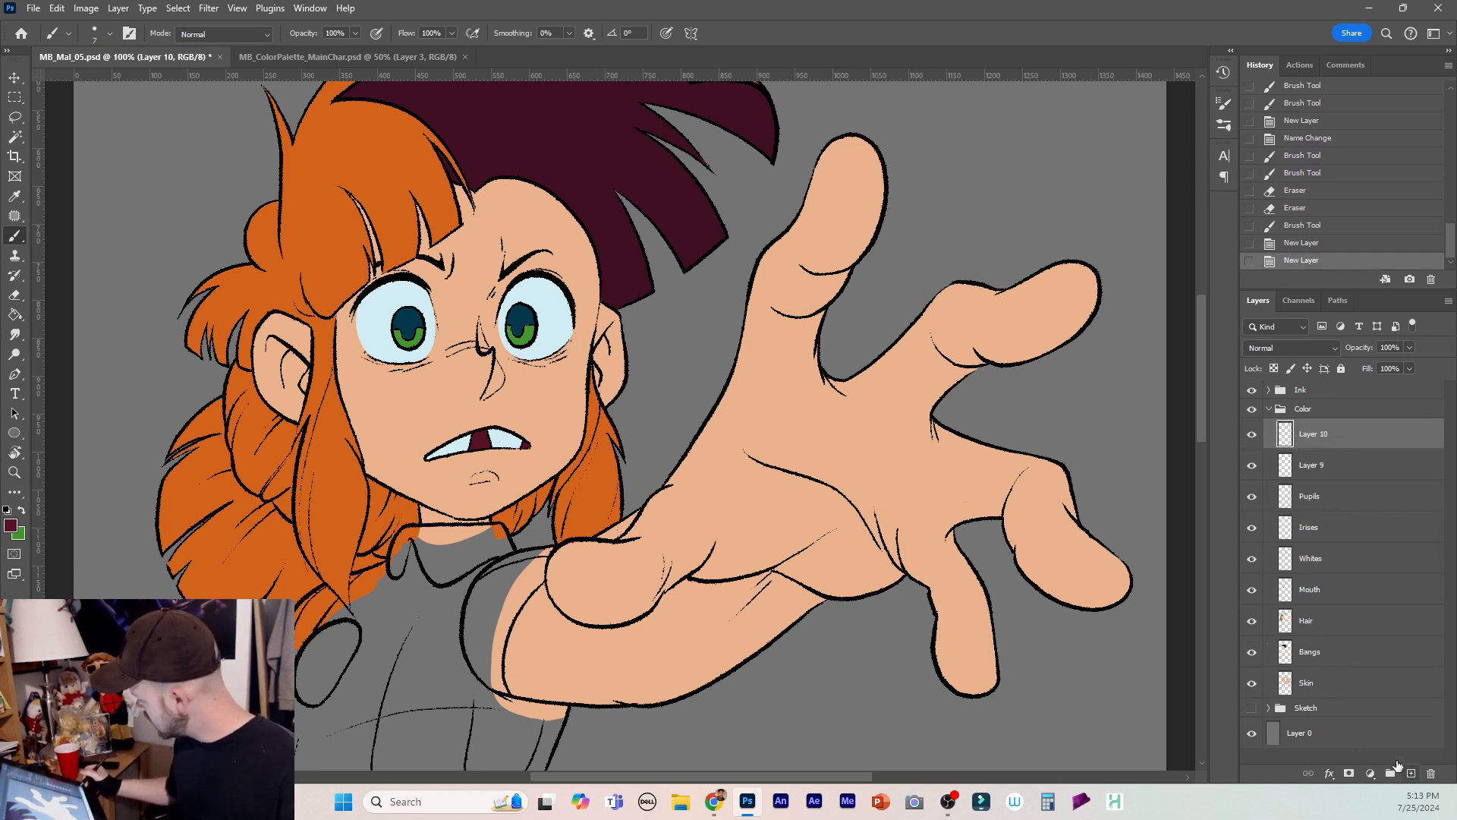
{"action": "double_click", "coordinate": [1316, 435]}
{"action": "type", "text": "Yello"}
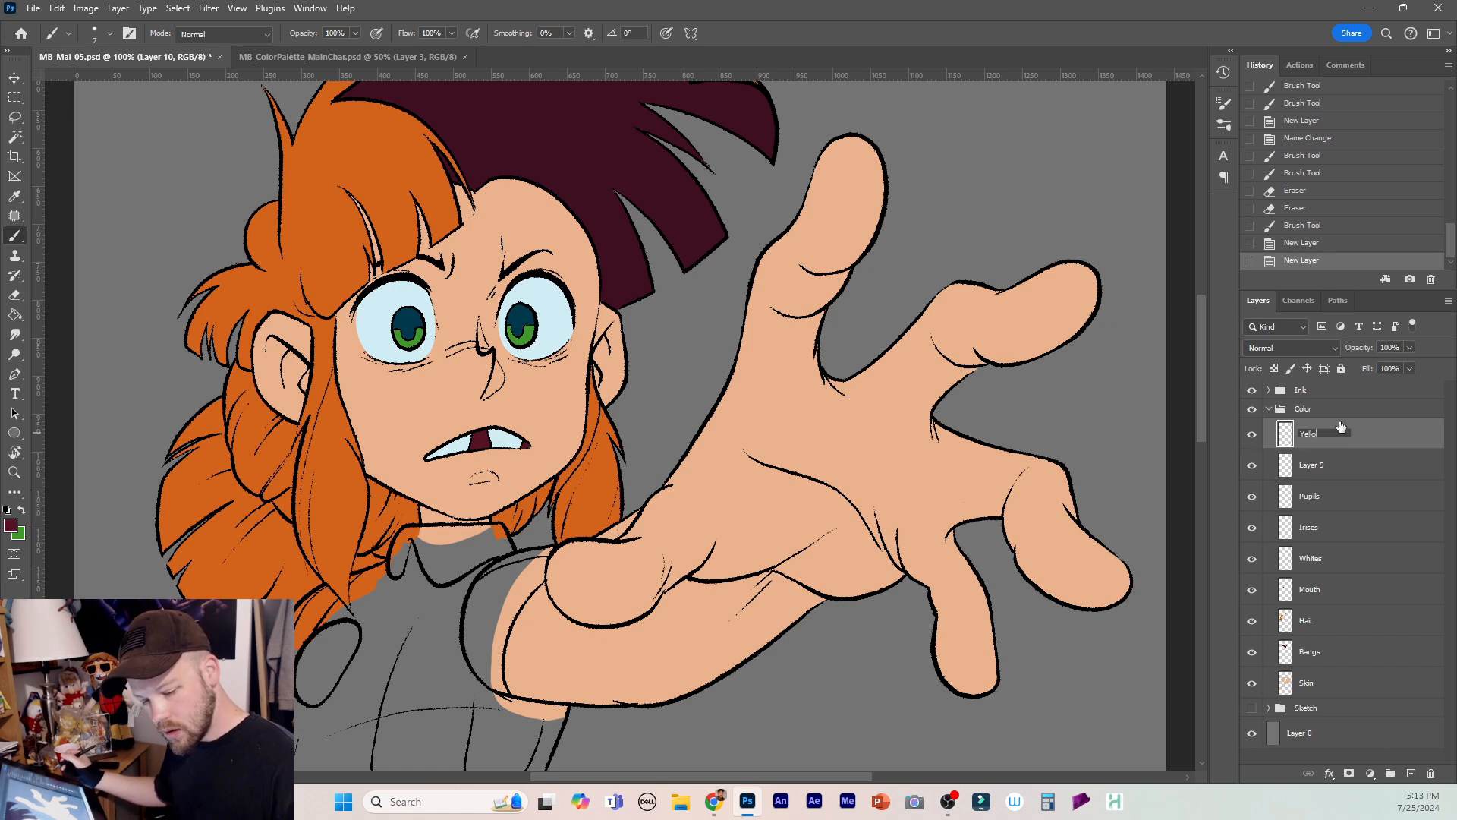
{"action": "type", "text": "w"}
{"action": "key", "text": "Tab"}
{"action": "type", "text": "Red"}
{"action": "key", "text": "Return"}
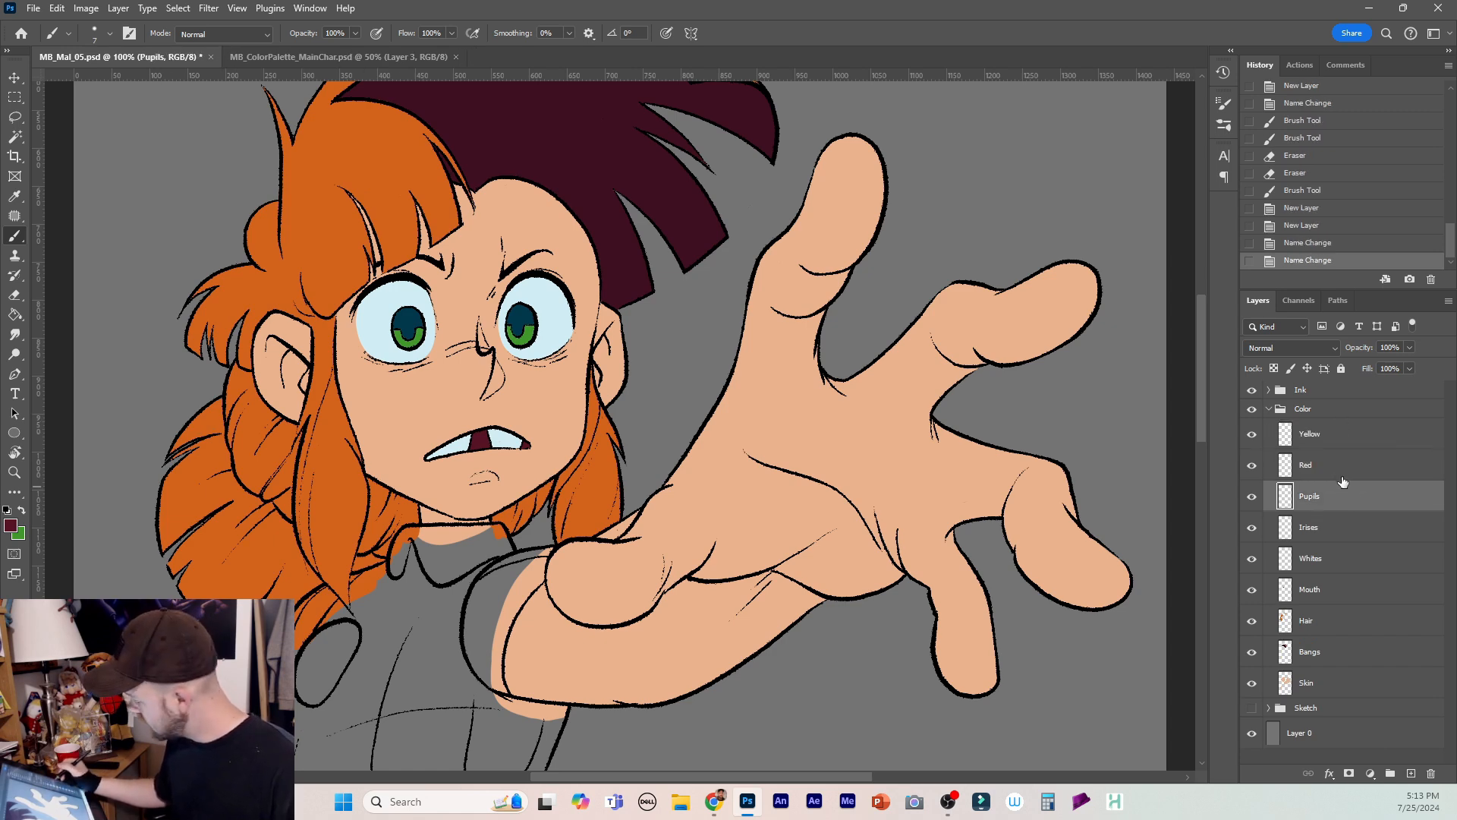
Sample the yellow-orange and dark red from Mallory's swatches in the colour palette file, then return to the drawing's Red layer and save.
{"action": "left_click", "coordinate": [377, 58]}
{"action": "key", "text": "i"}
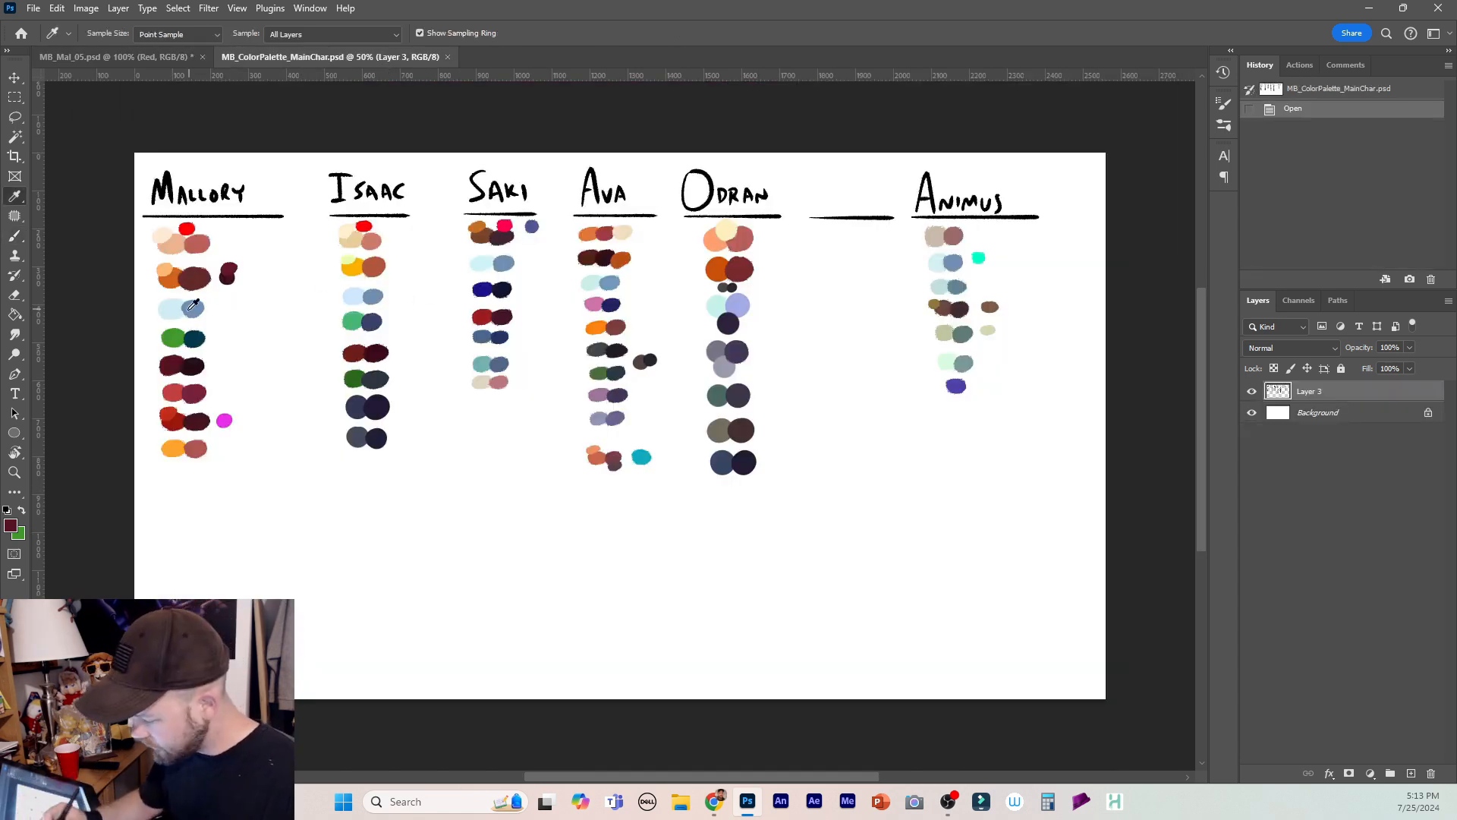
{"action": "left_click", "coordinate": [179, 446]}
{"action": "key", "text": "x"}
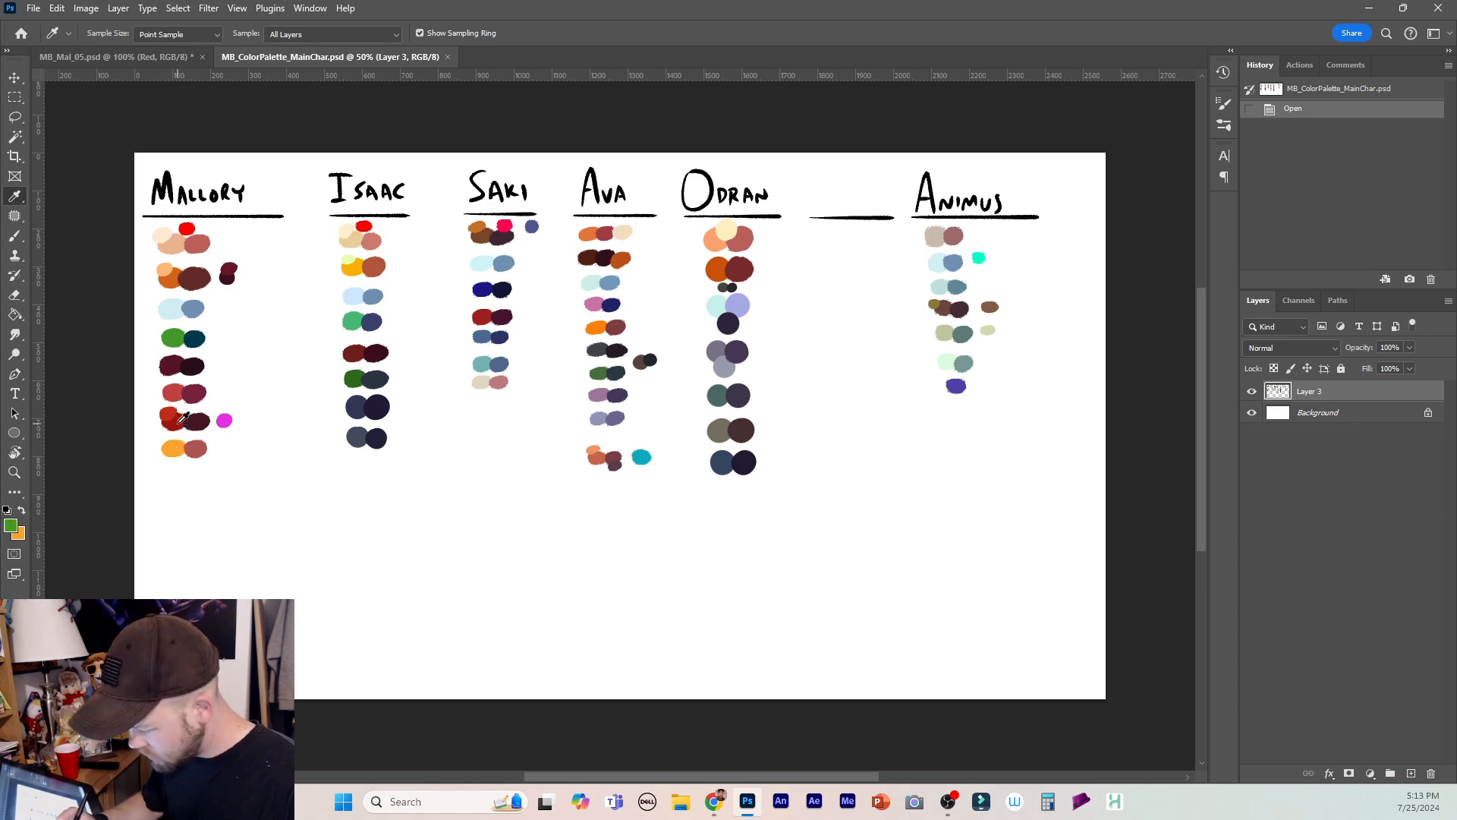
{"action": "left_click", "coordinate": [181, 418]}
{"action": "key", "text": "b"}
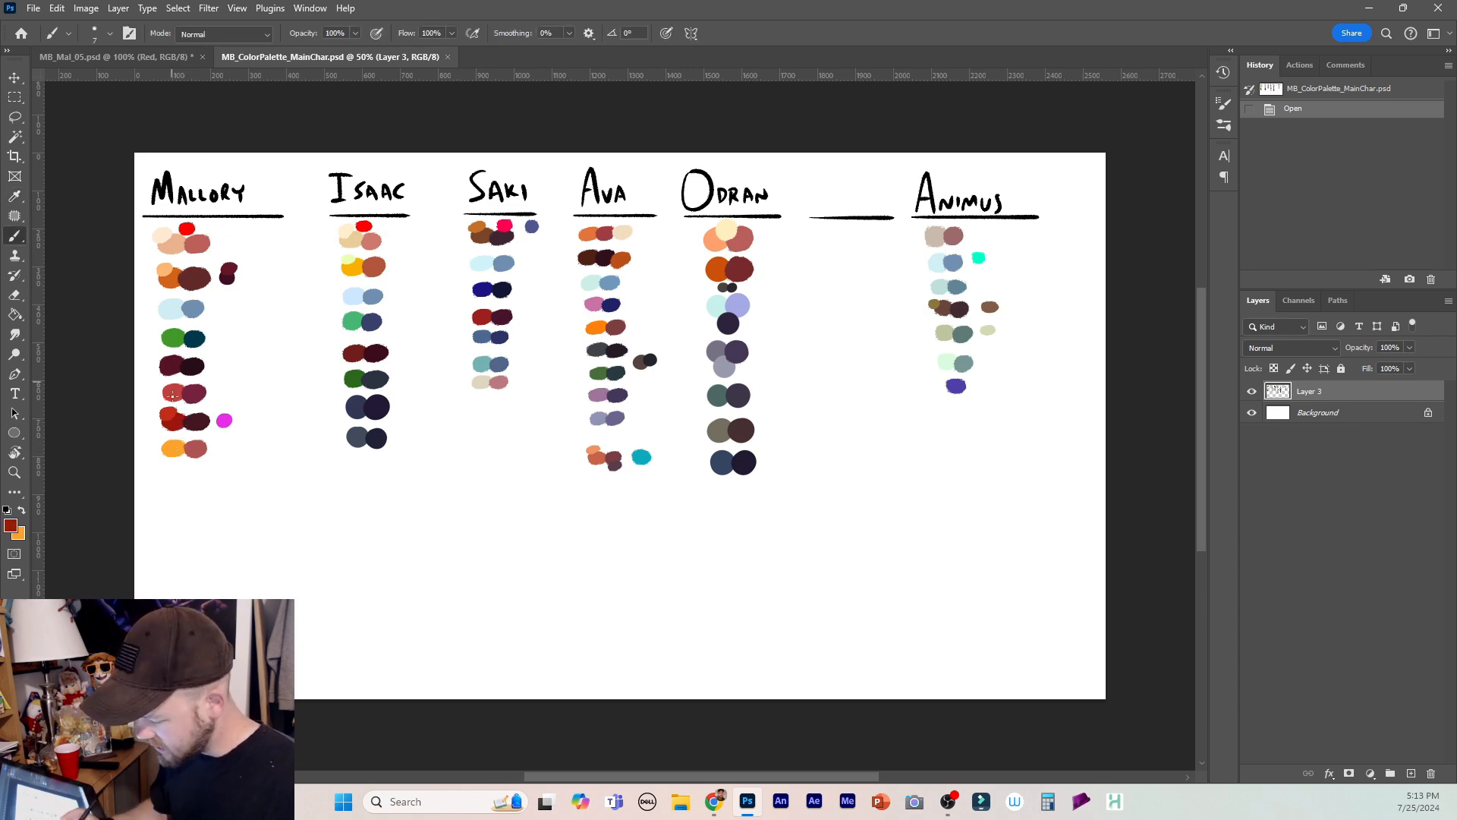
{"action": "left_click", "coordinate": [166, 58]}
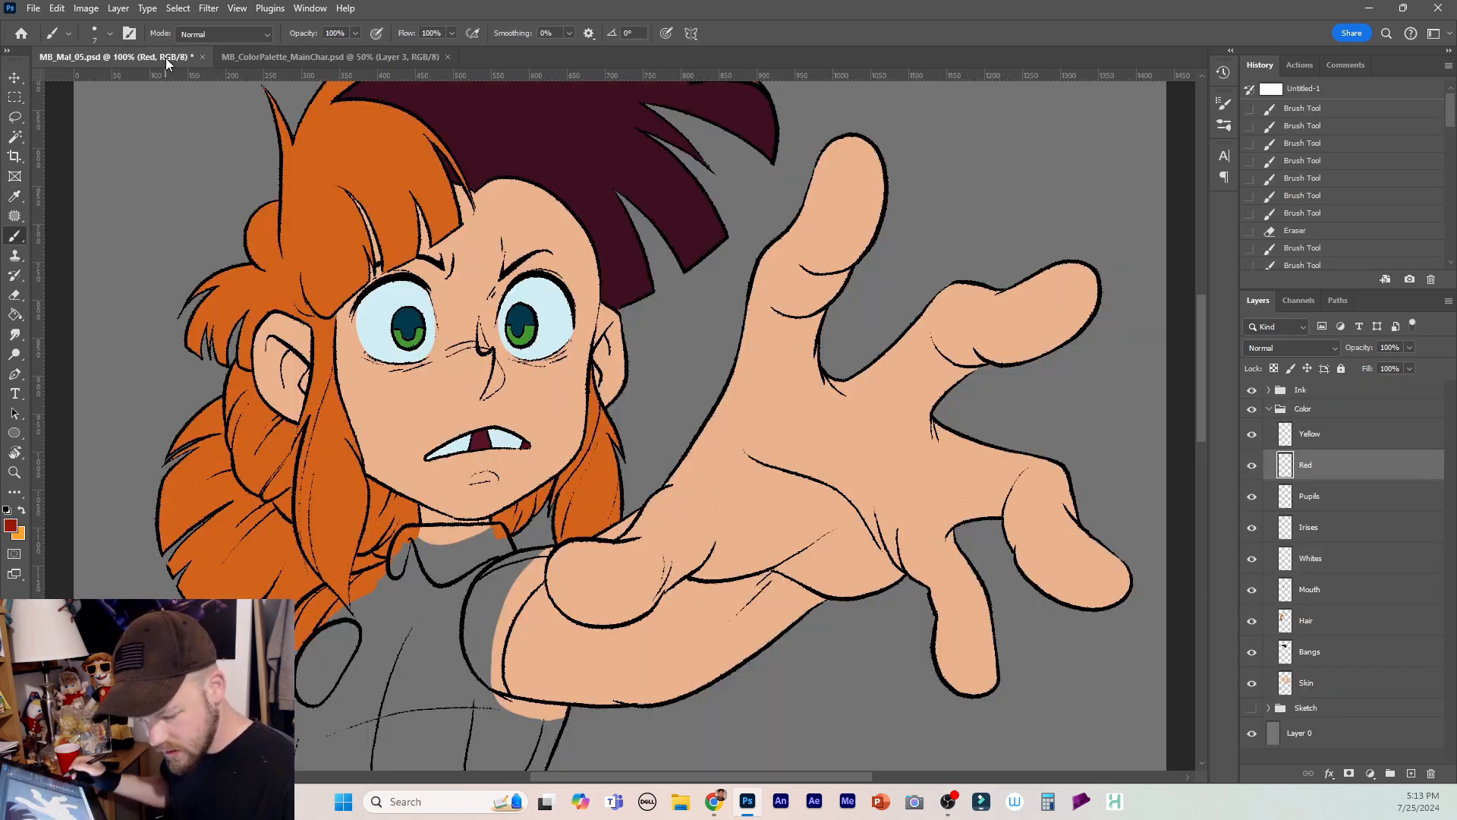
{"action": "key", "text": "ctrl+s"}
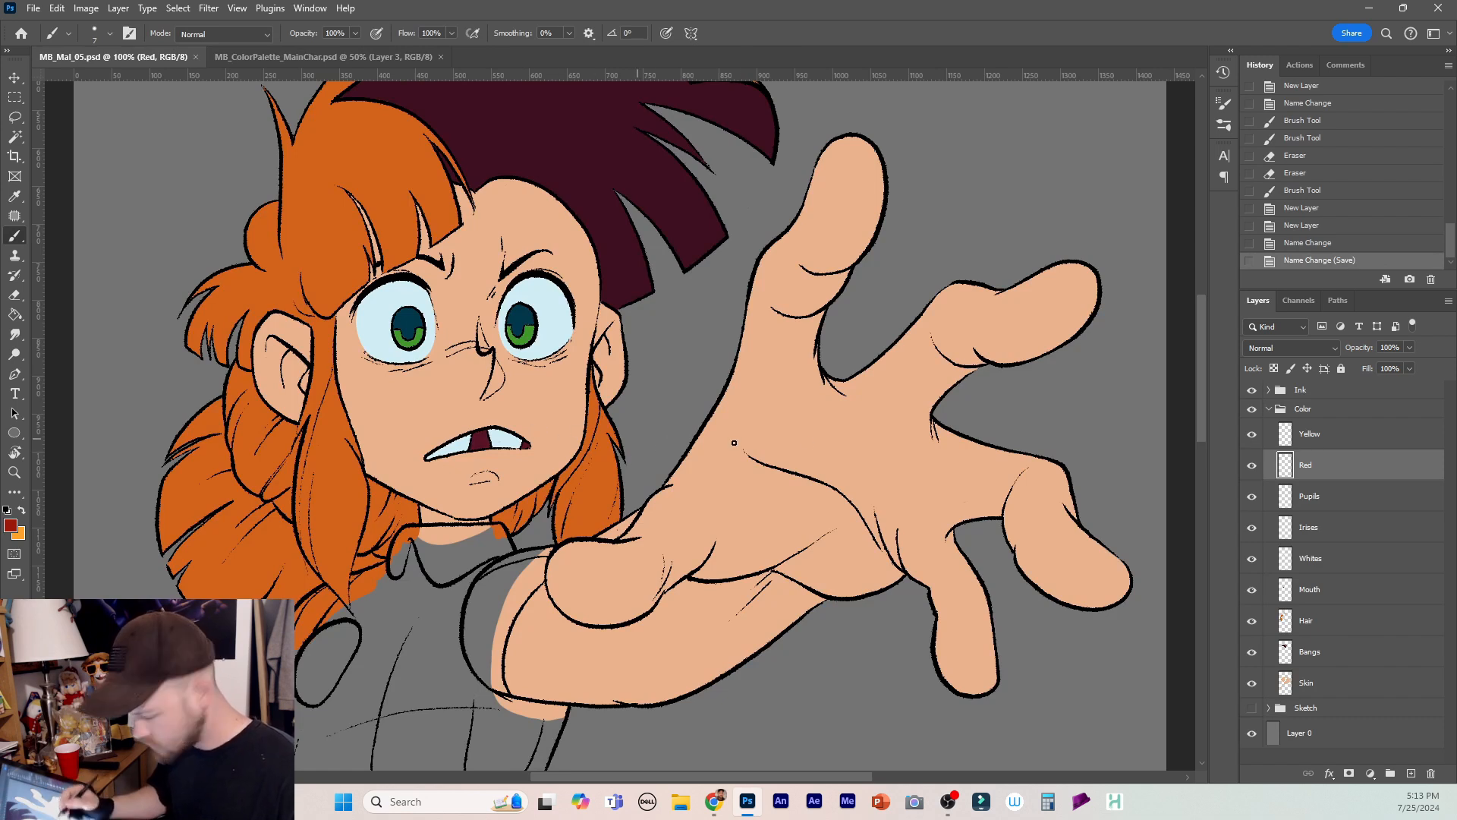
Paint dark red along the tunic's neckline and shoulder beneath the collar on the Red layer, undoing the stray last stroke.
{"action": "left_click_drag", "start_coordinate": [1198, 410], "coordinate": [1197, 487]}
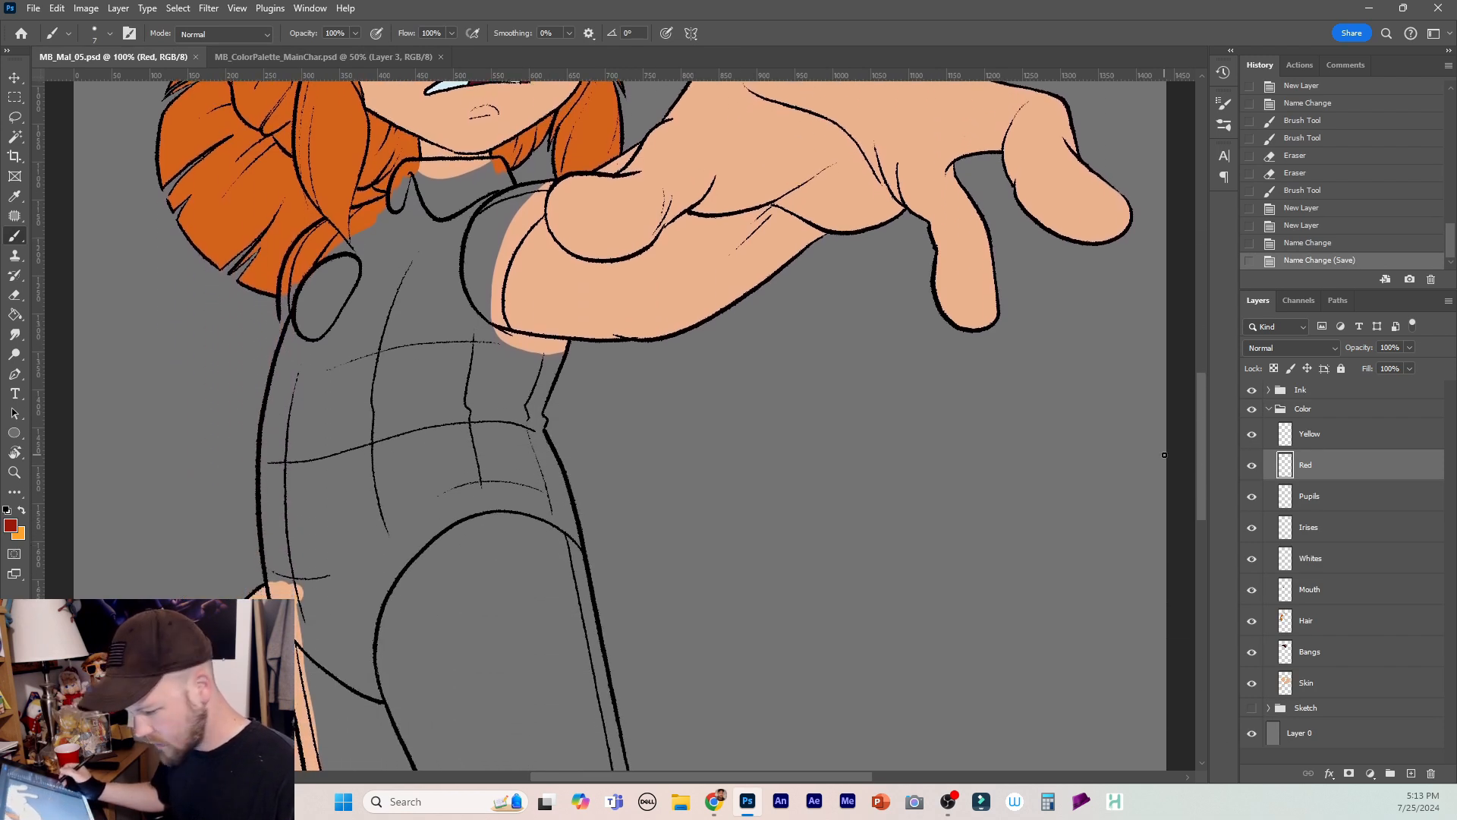
{"action": "key", "text": "bracketright"}
{"action": "key", "text": "bracketright"}
{"action": "key", "text": "bracketright"}
{"action": "key", "text": "bracketright"}
{"action": "key", "text": "bracketright"}
{"action": "key", "text": "bracketright"}
{"action": "mouse_move", "coordinate": [513, 194]}
{"action": "left_mouse_down"}
{"action": "mouse_move", "coordinate": [401, 223]}
{"action": "mouse_move", "coordinate": [370, 223]}
{"action": "mouse_move", "coordinate": [389, 203]}
{"action": "mouse_move", "coordinate": [359, 214]}
{"action": "mouse_move", "coordinate": [429, 186]}
{"action": "left_mouse_up"}
{"action": "key", "text": "bracketleft"}
{"action": "key", "text": "bracketleft"}
{"action": "key", "text": "bracketleft"}
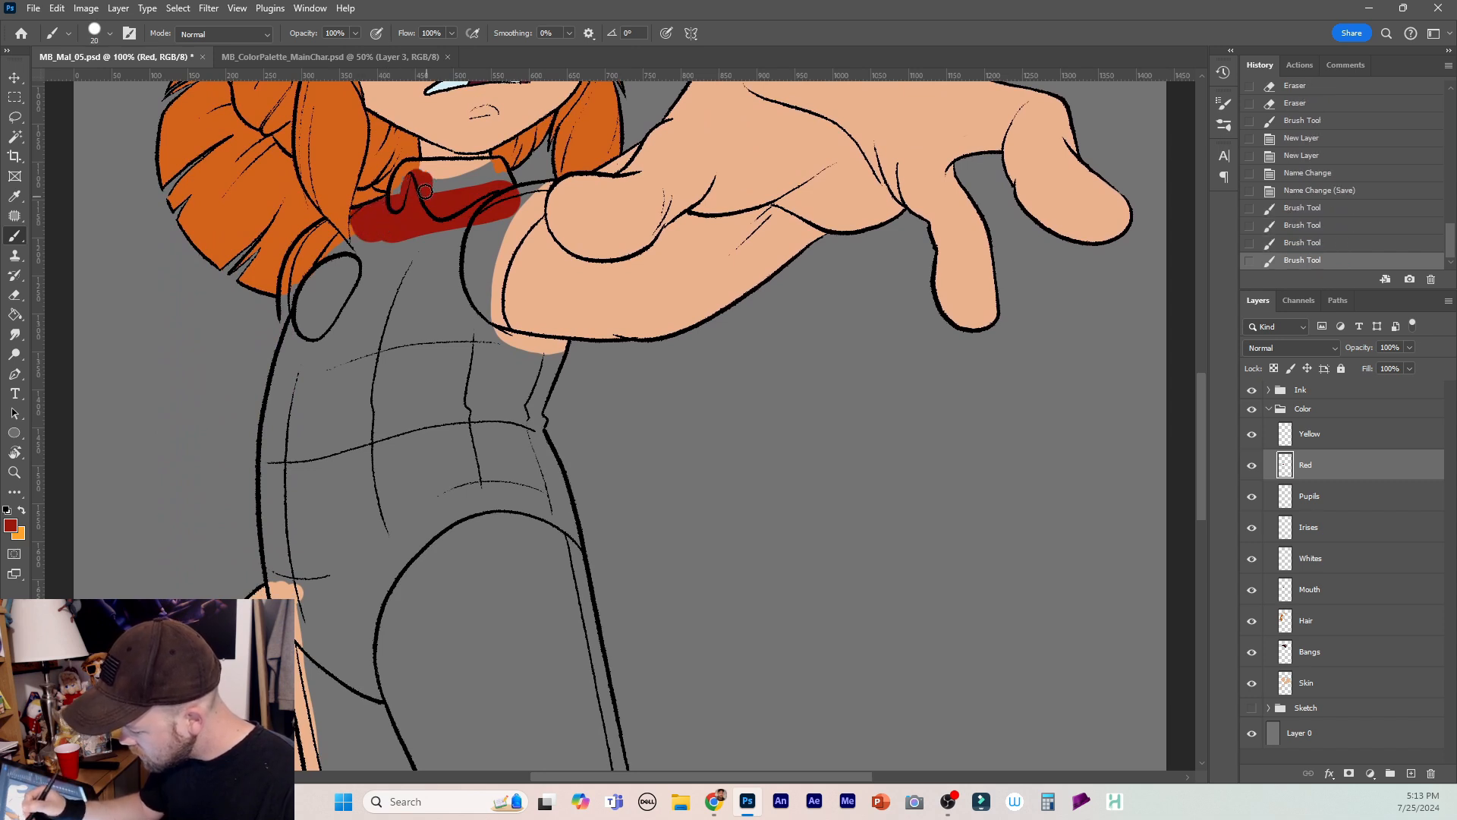
{"action": "mouse_move", "coordinate": [356, 231]}
{"action": "left_mouse_down"}
{"action": "mouse_move", "coordinate": [365, 260]}
{"action": "mouse_move", "coordinate": [357, 221]}
{"action": "mouse_move", "coordinate": [359, 253]}
{"action": "mouse_move", "coordinate": [335, 239]}
{"action": "mouse_move", "coordinate": [353, 264]}
{"action": "mouse_move", "coordinate": [337, 253]}
{"action": "mouse_move", "coordinate": [310, 279]}
{"action": "mouse_move", "coordinate": [327, 250]}
{"action": "mouse_move", "coordinate": [353, 270]}
{"action": "mouse_move", "coordinate": [378, 252]}
{"action": "left_mouse_up"}
{"action": "key", "text": "ctrl+z"}
Outline the rest of the tunic in dark red with a continuous border along both sides, the lower hem and the armhole.
{"action": "key", "text": "bracketright"}
{"action": "key", "text": "bracketright"}
{"action": "key", "text": "bracketright"}
{"action": "key", "text": "bracketright"}
{"action": "mouse_move", "coordinate": [318, 319]}
{"action": "left_mouse_down"}
{"action": "mouse_move", "coordinate": [311, 292]}
{"action": "mouse_move", "coordinate": [292, 303]}
{"action": "mouse_move", "coordinate": [304, 346]}
{"action": "mouse_move", "coordinate": [271, 448]}
{"action": "mouse_move", "coordinate": [282, 573]}
{"action": "mouse_move", "coordinate": [307, 653]}
{"action": "mouse_move", "coordinate": [379, 710]}
{"action": "left_mouse_up"}
{"action": "mouse_move", "coordinate": [554, 531]}
{"action": "left_mouse_down"}
{"action": "mouse_move", "coordinate": [568, 545]}
{"action": "mouse_move", "coordinate": [372, 653]}
{"action": "mouse_move", "coordinate": [379, 696]}
{"action": "left_mouse_up"}
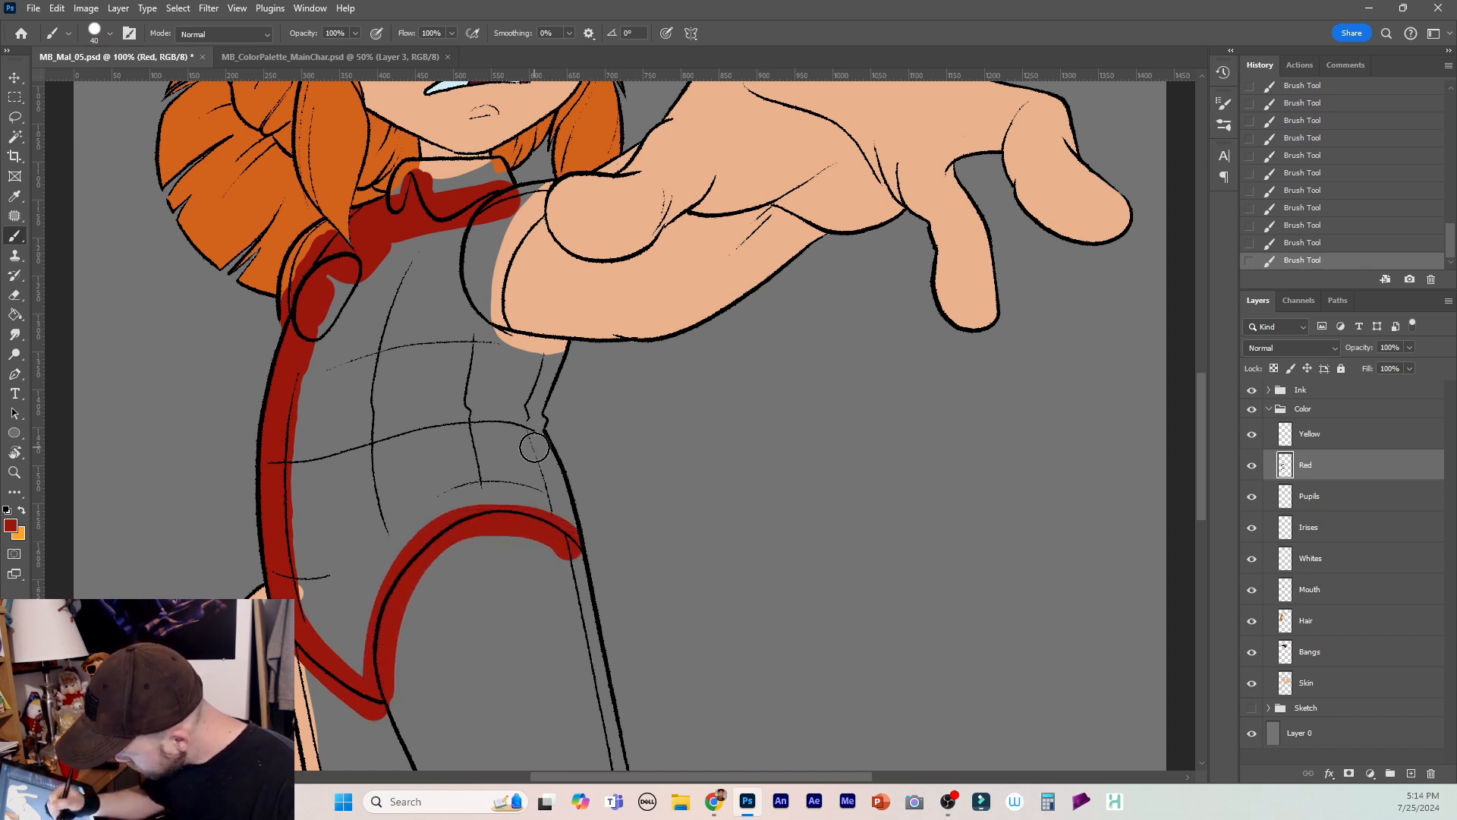
{"action": "left_click_drag", "start_coordinate": [529, 438], "coordinate": [566, 534]}
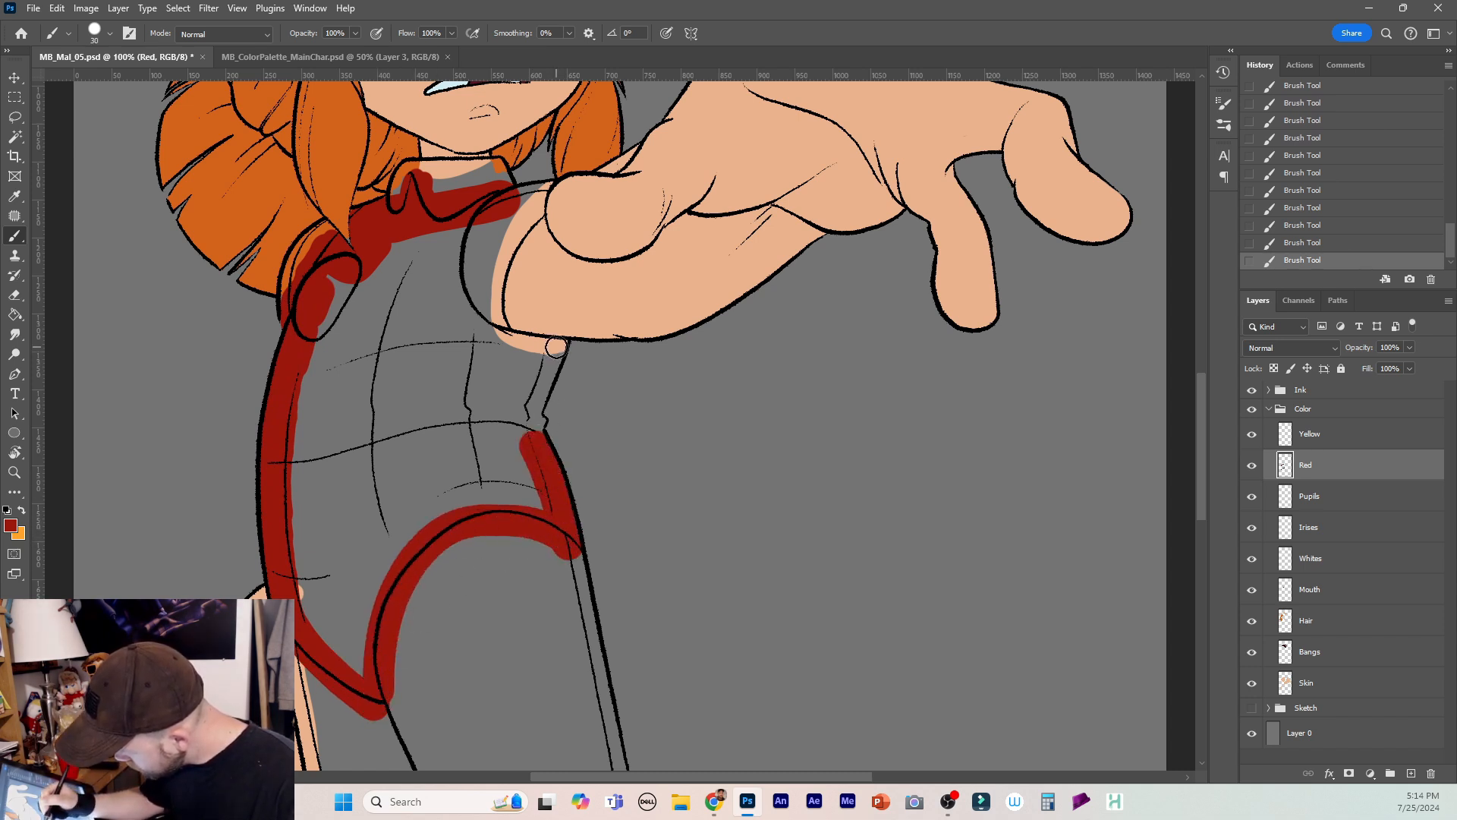
{"action": "key", "text": "bracketleft"}
{"action": "key", "text": "bracketleft"}
{"action": "left_click_drag", "start_coordinate": [560, 345], "coordinate": [528, 414]}
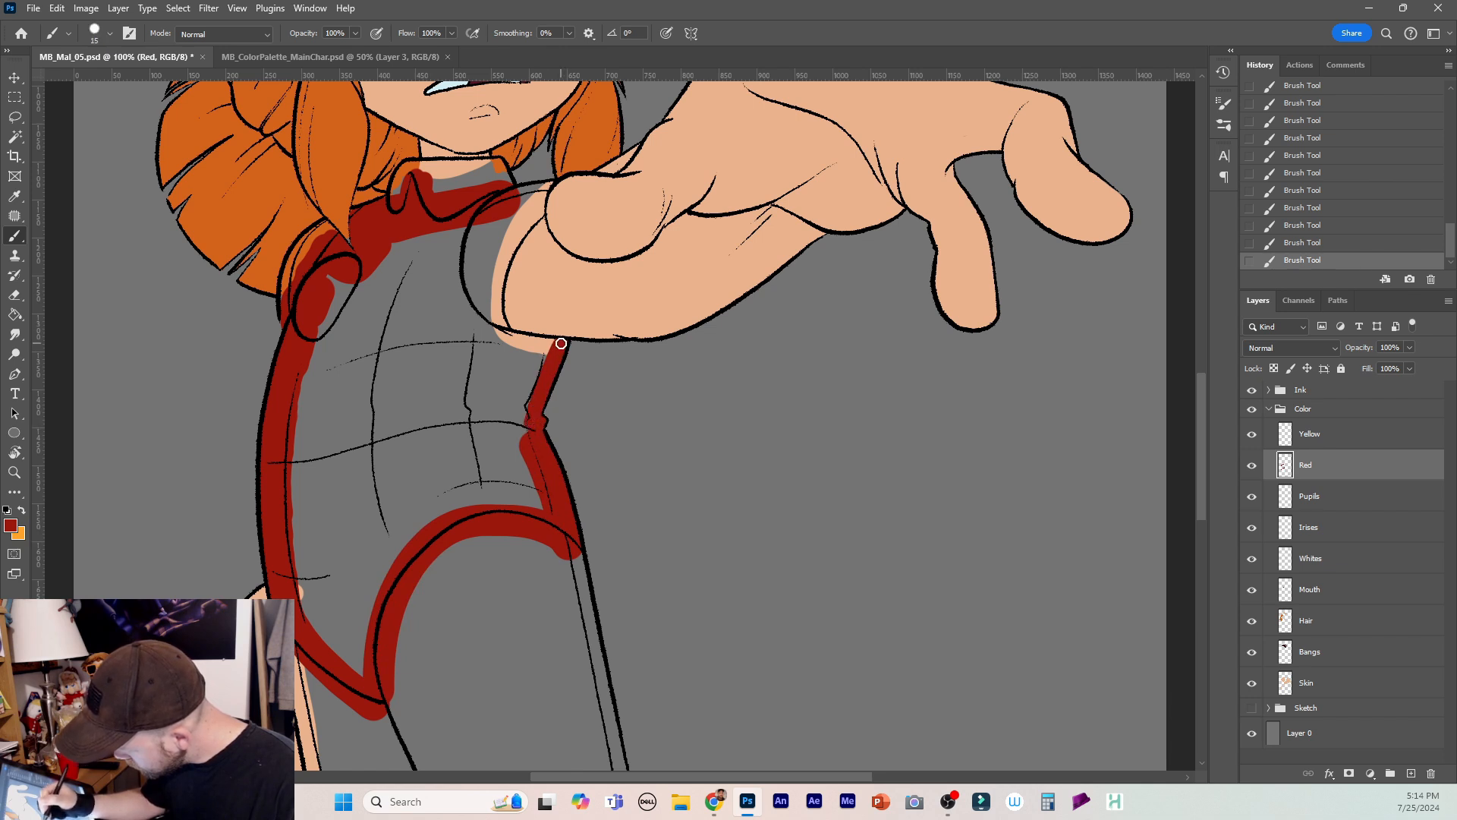
{"action": "mouse_move", "coordinate": [545, 345]}
{"action": "left_mouse_down"}
{"action": "mouse_move", "coordinate": [504, 329]}
{"action": "mouse_move", "coordinate": [510, 339]}
{"action": "mouse_move", "coordinate": [462, 247]}
{"action": "mouse_move", "coordinate": [475, 299]}
{"action": "mouse_move", "coordinate": [544, 353]}
{"action": "left_mouse_up"}
Fill the tunic's interior with dark red using the Paint Bucket and brush over the thin seams left inside the border.
{"action": "key", "text": "g"}
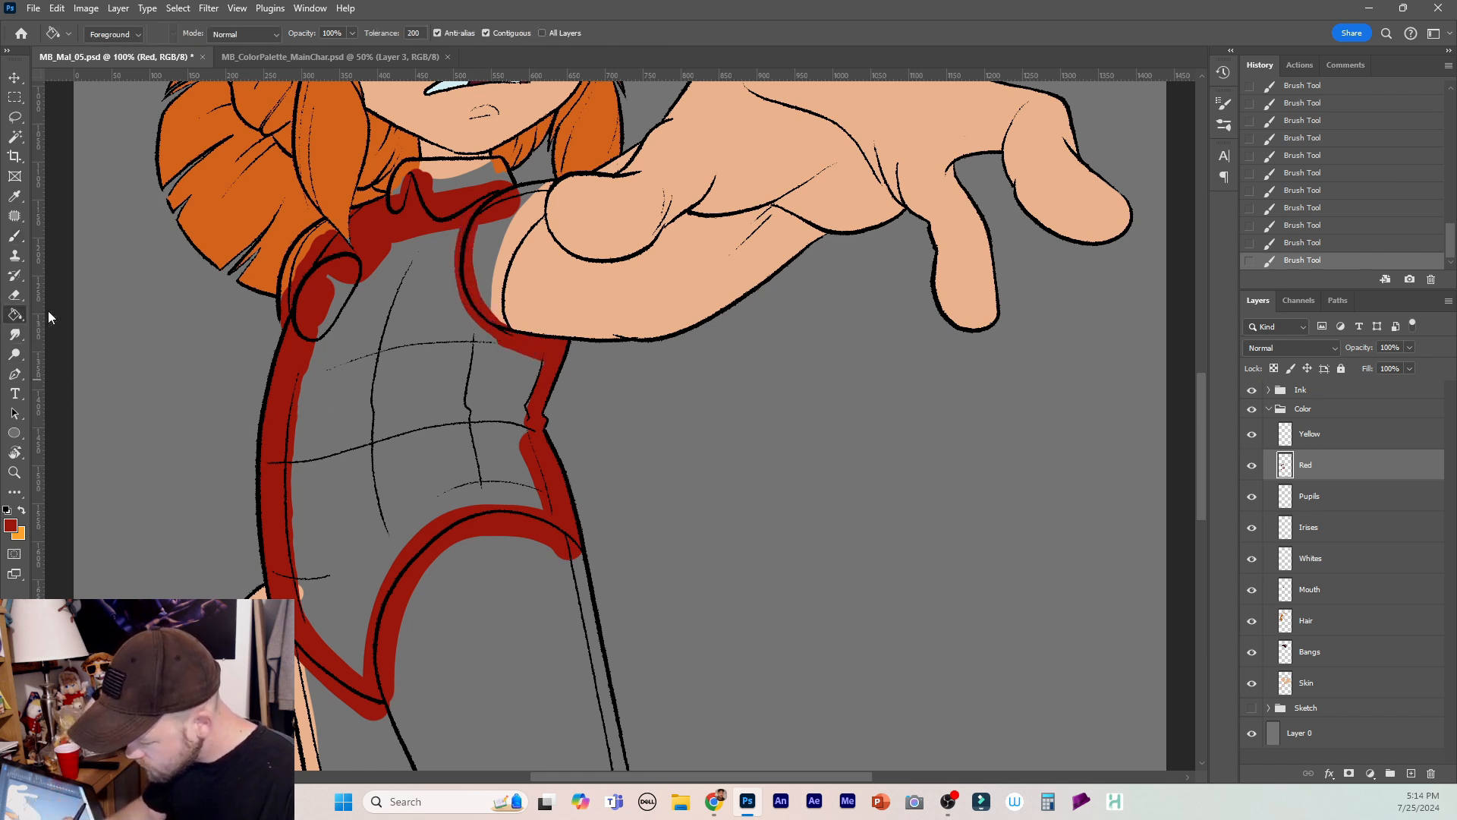
{"action": "left_click", "coordinate": [396, 404]}
{"action": "key", "text": "b"}
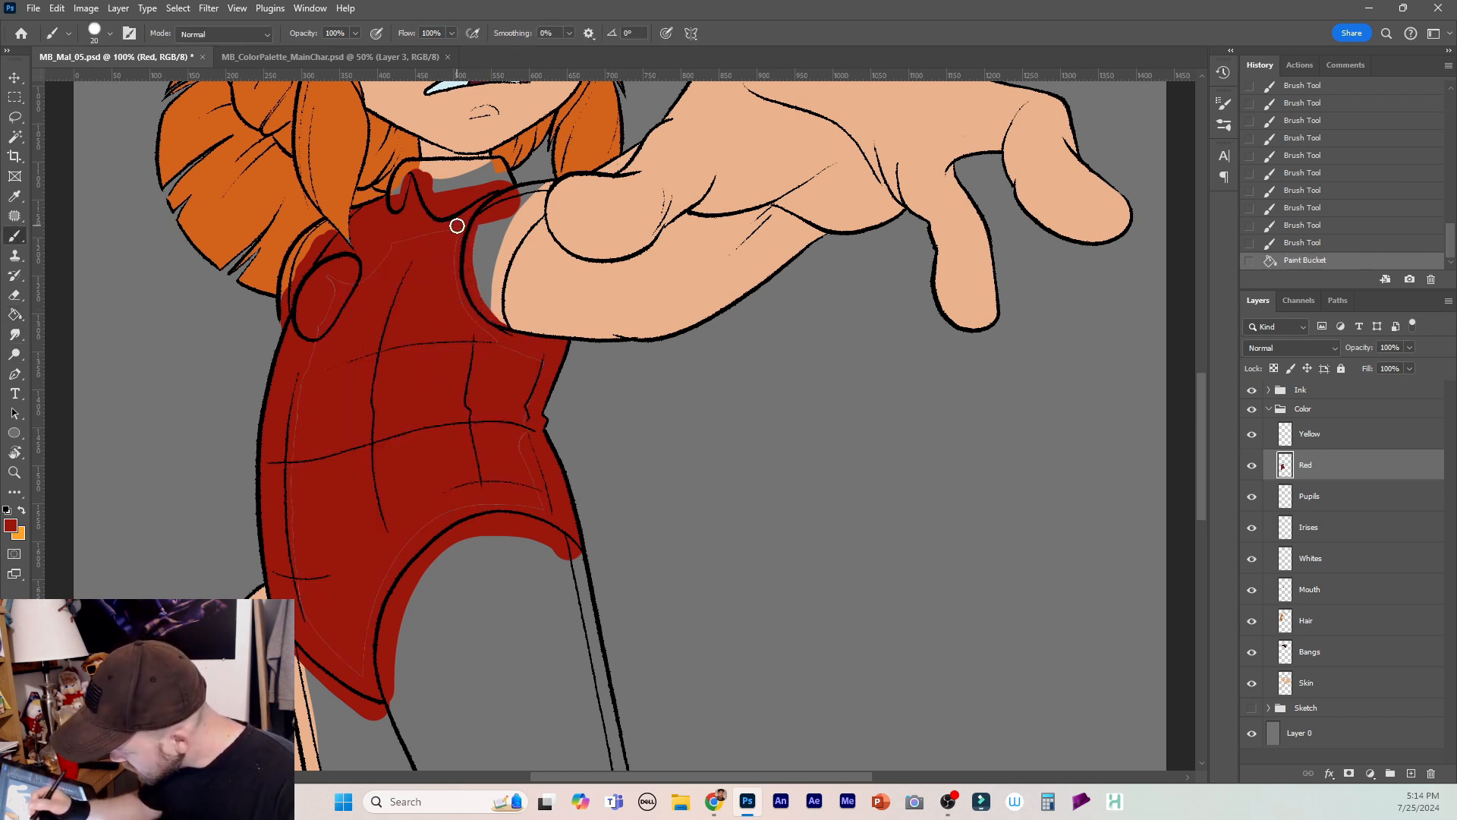
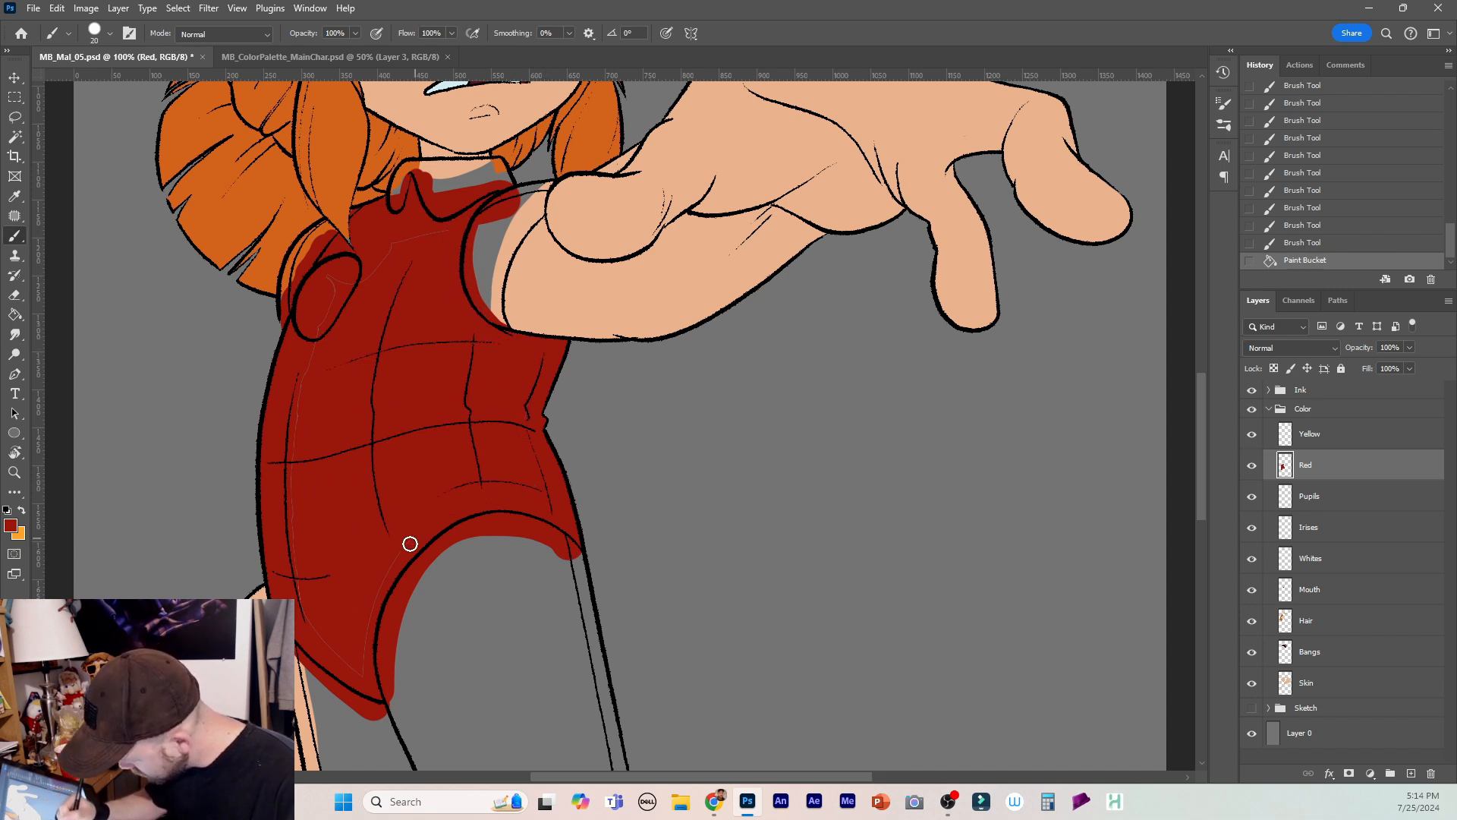
{"action": "left_click_drag", "start_coordinate": [365, 675], "coordinate": [352, 661]}
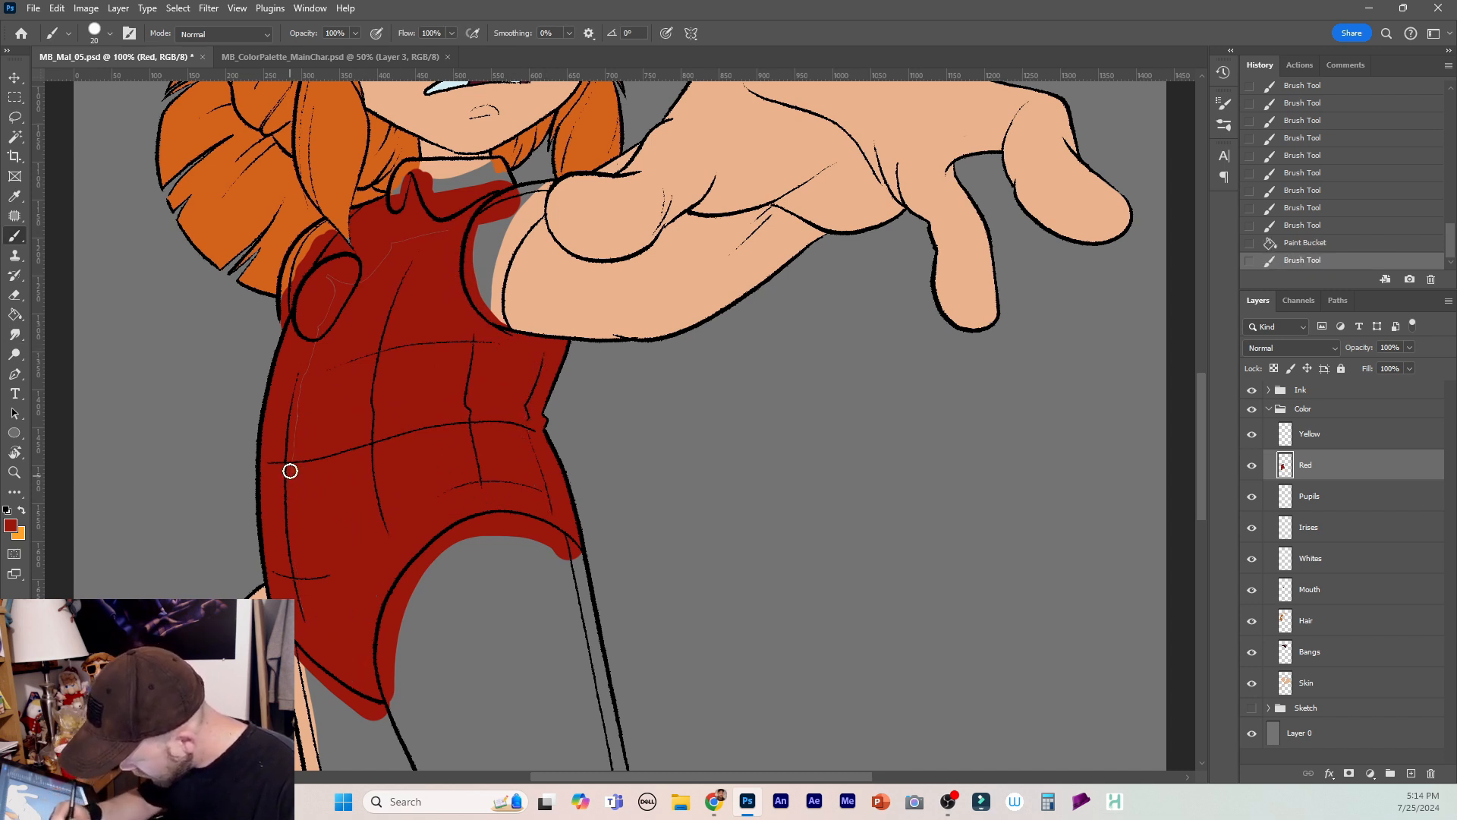
{"action": "left_click_drag", "start_coordinate": [385, 253], "coordinate": [464, 226]}
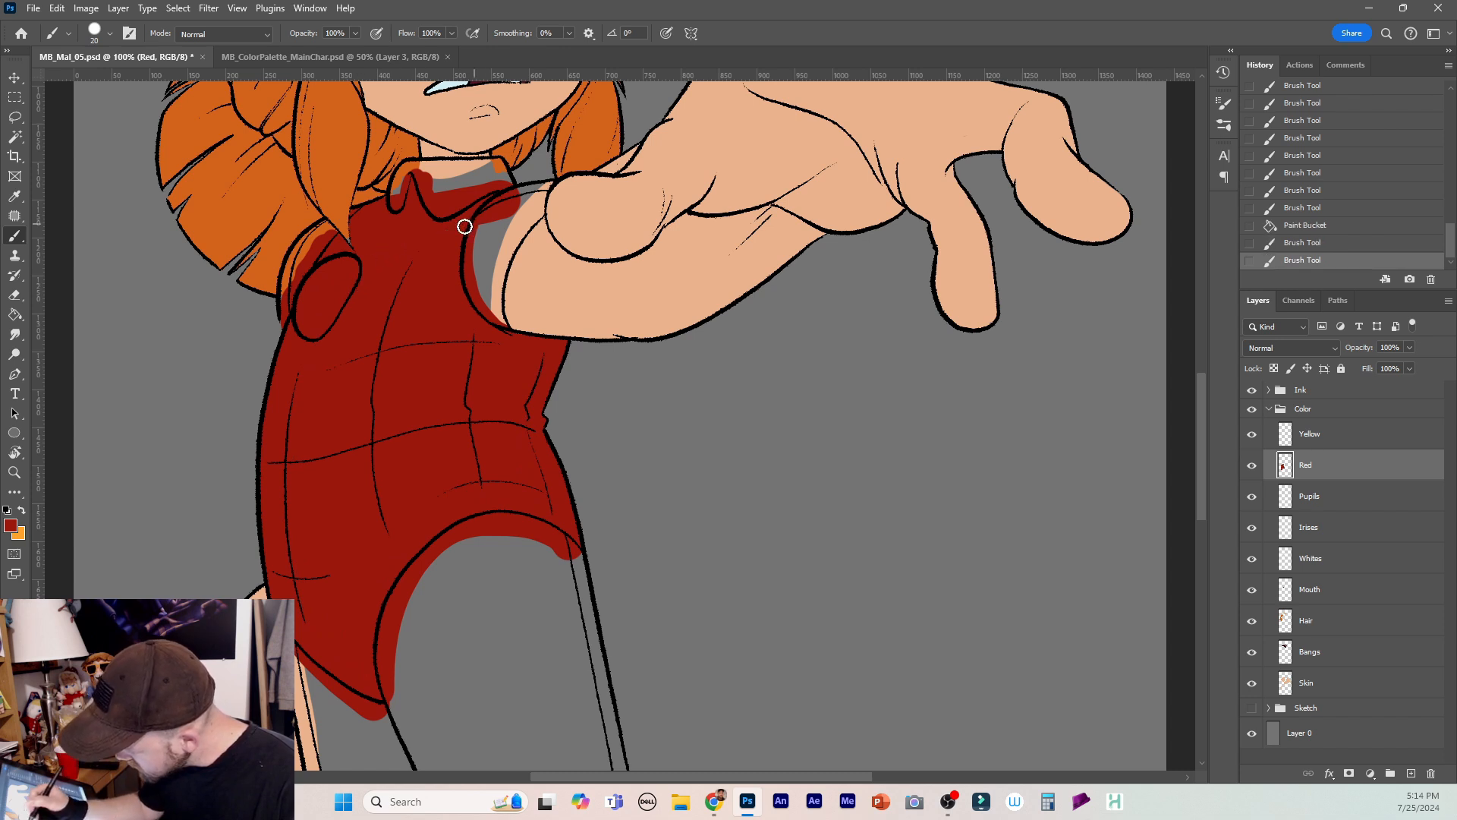
{"action": "left_click", "coordinate": [321, 616]}
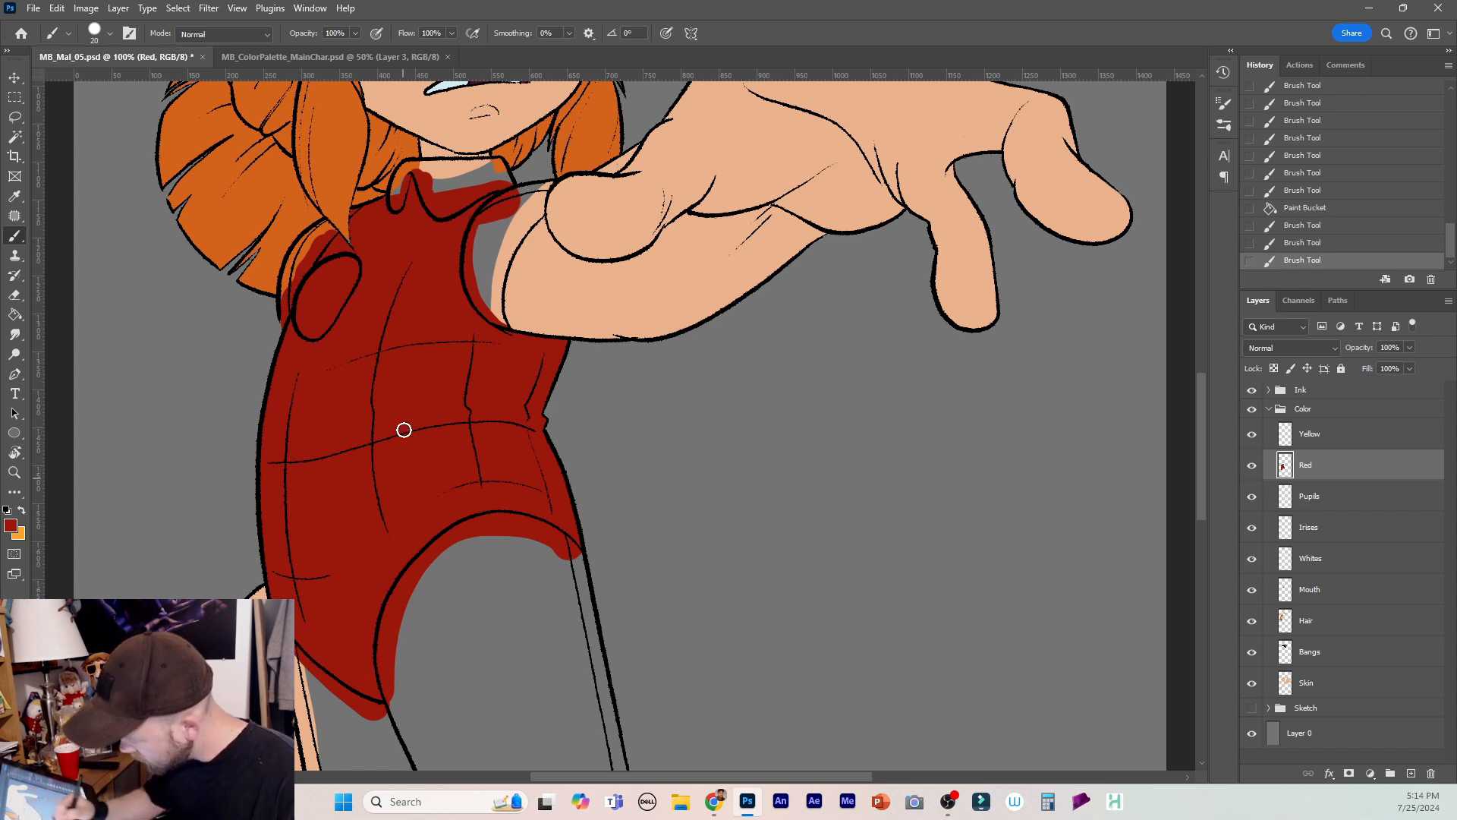
Sample the orange hair colour and touch up the hair edges around the collar and shoulder on the Hair layer.
{"action": "left_click", "coordinate": [1329, 617]}
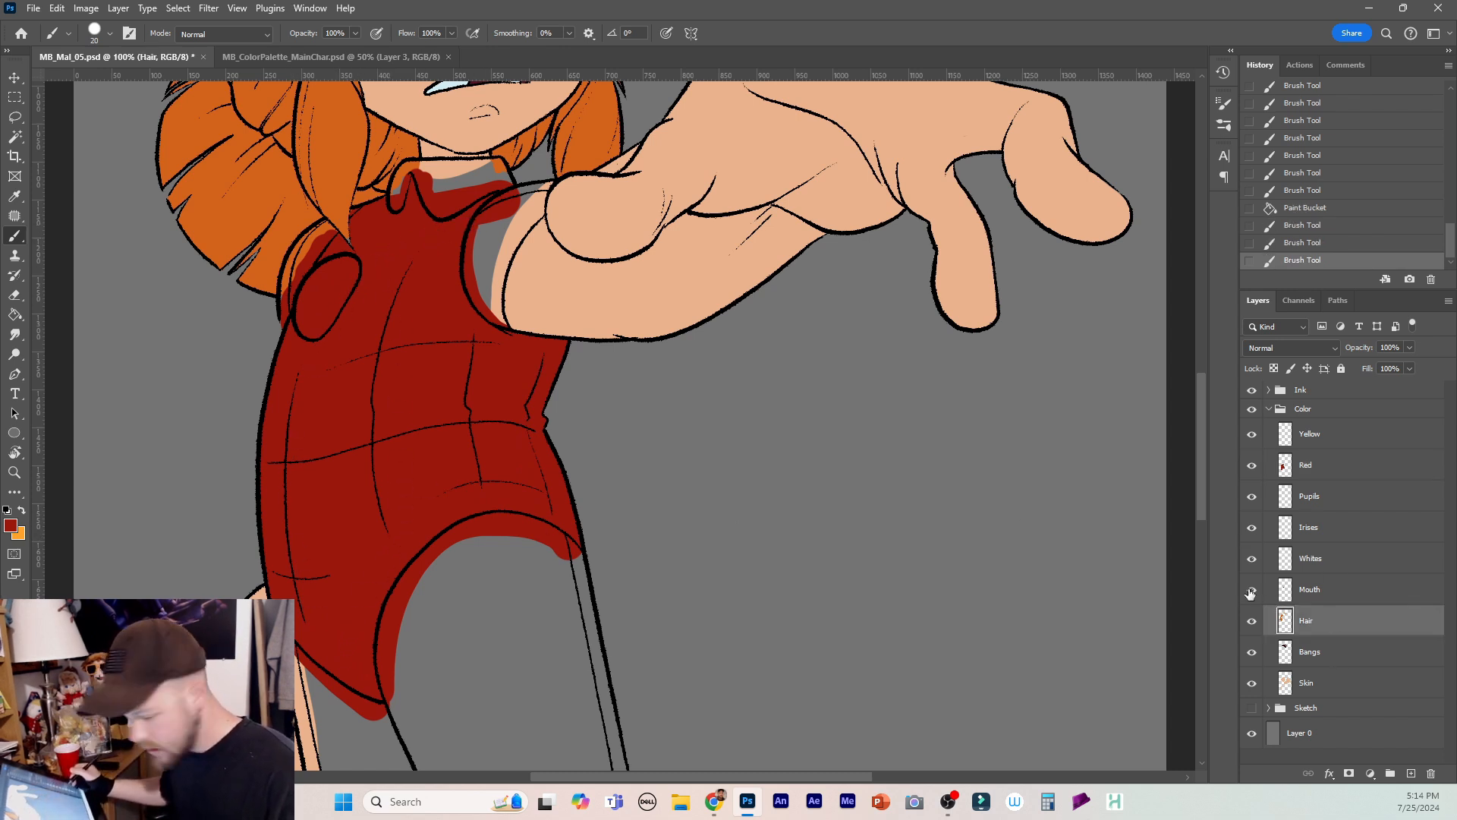
{"action": "key", "text": "i"}
{"action": "left_click", "coordinate": [345, 171]}
{"action": "key", "text": "b"}
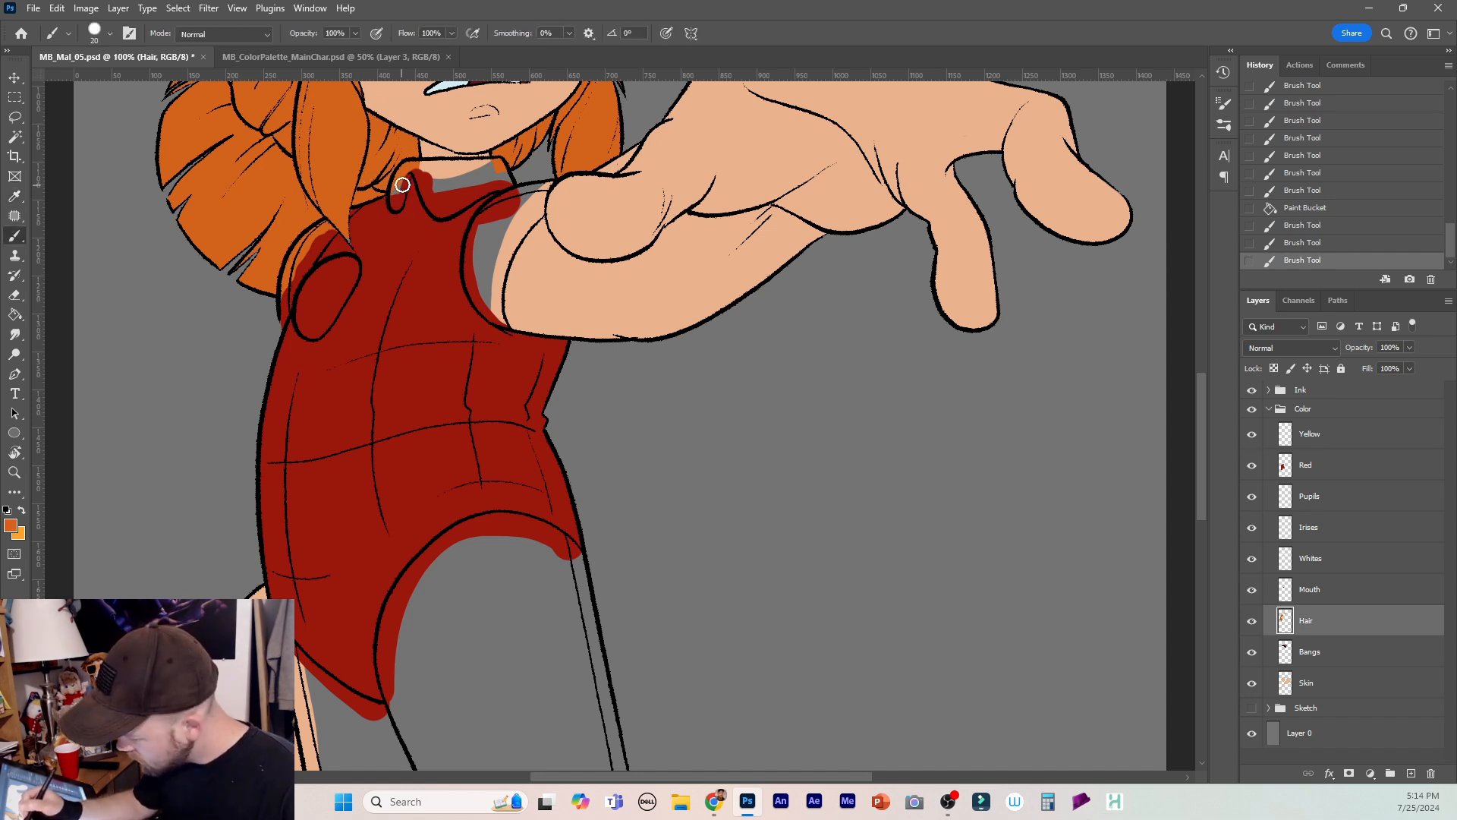
{"action": "left_click", "coordinate": [402, 181]}
{"action": "left_click", "coordinate": [347, 235]}
{"action": "left_click_drag", "start_coordinate": [359, 267], "coordinate": [352, 270]}
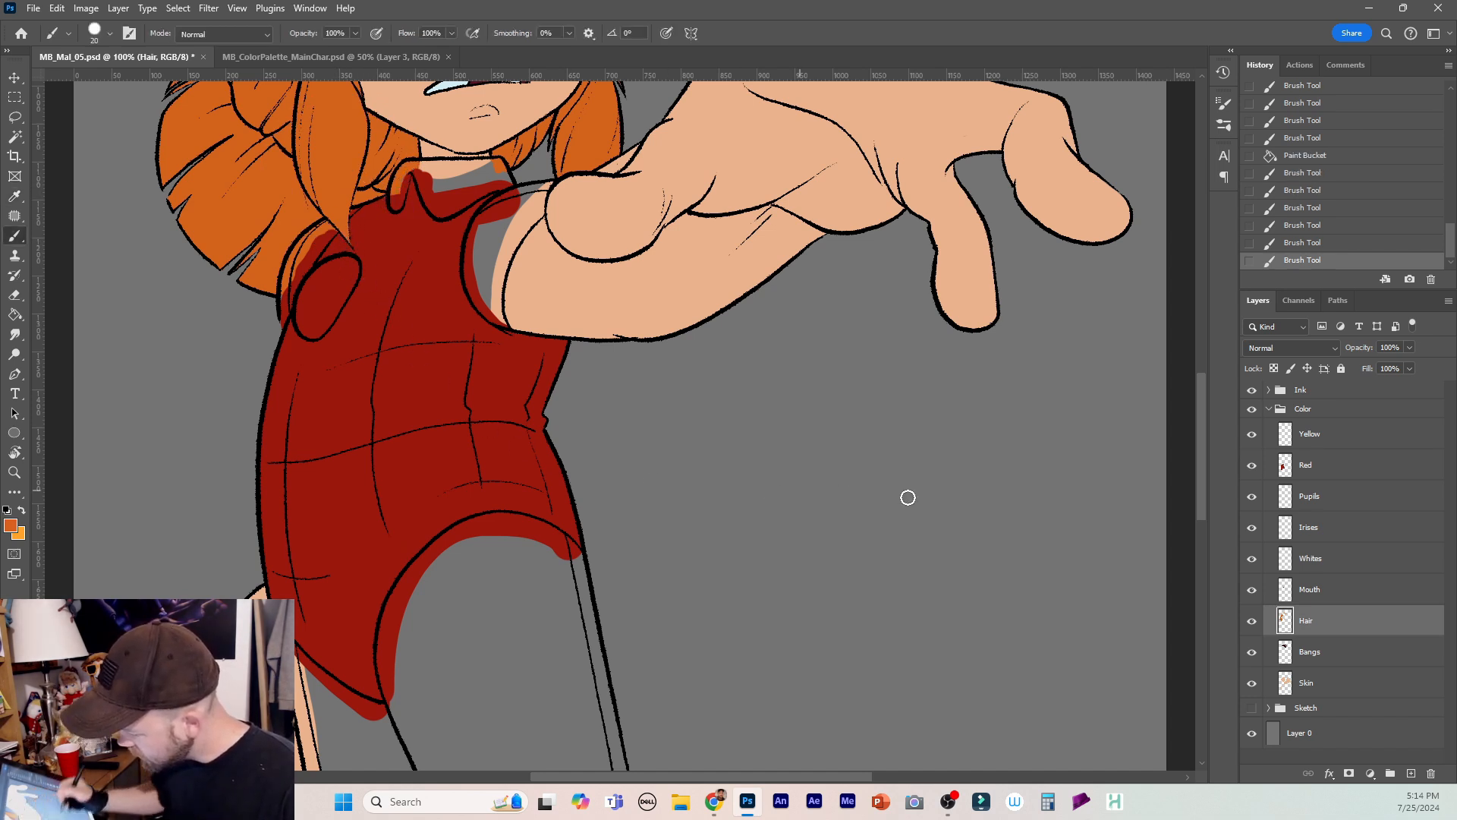
Switch to the yellow-orange and paint the whole collar on the Yellow layer.
{"action": "left_click", "coordinate": [1338, 440]}
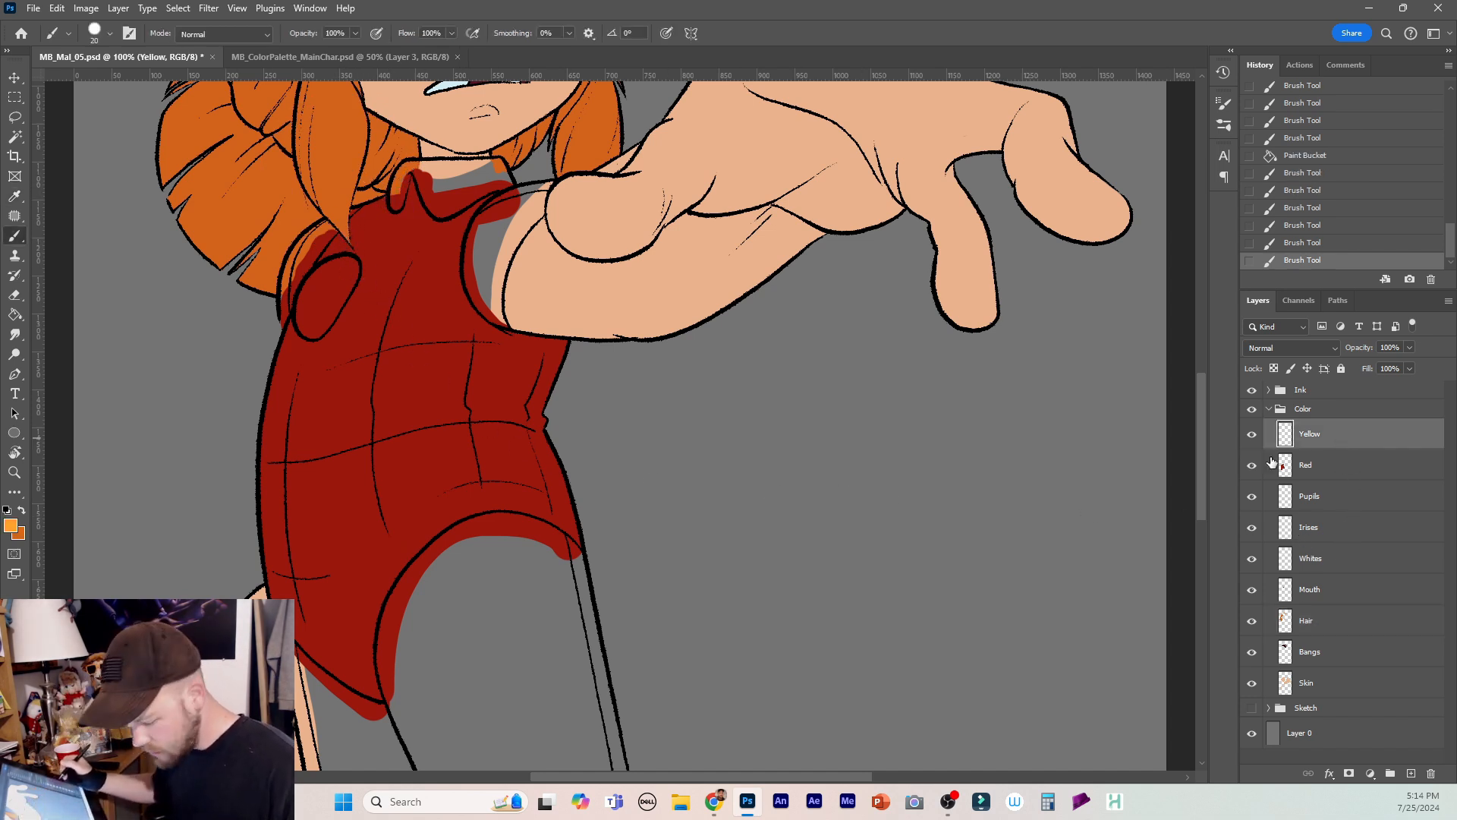
{"action": "left_click_drag", "start_coordinate": [492, 162], "coordinate": [503, 184]}
{"action": "mouse_move", "coordinate": [417, 168]}
{"action": "left_mouse_down"}
{"action": "mouse_move", "coordinate": [442, 209]}
{"action": "mouse_move", "coordinate": [500, 181]}
{"action": "mouse_move", "coordinate": [444, 215]}
{"action": "left_mouse_up"}
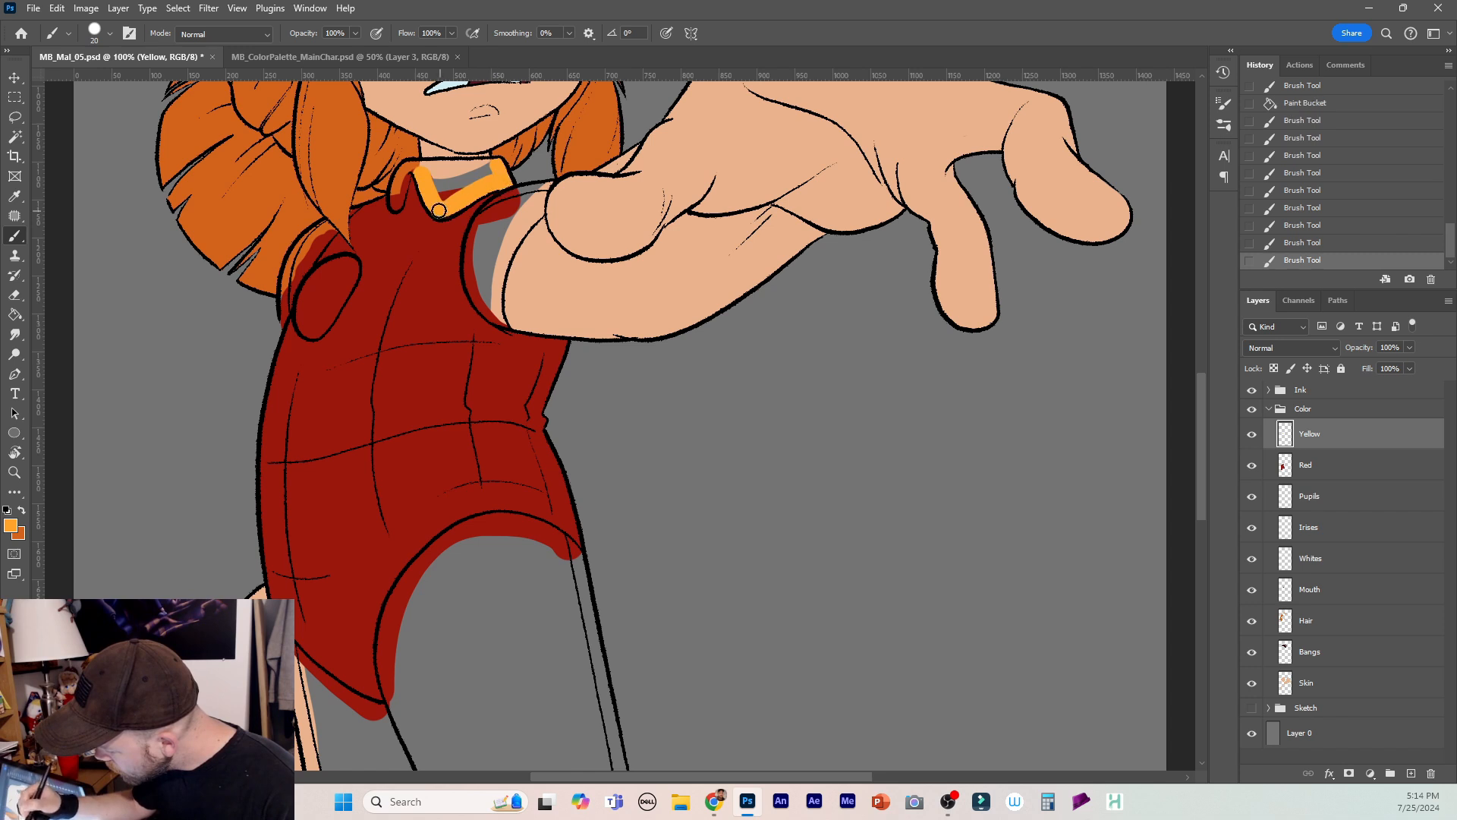
{"action": "left_click", "coordinate": [439, 211]}
{"action": "key", "text": "bracketleft"}
{"action": "left_click_drag", "start_coordinate": [397, 198], "coordinate": [403, 173]}
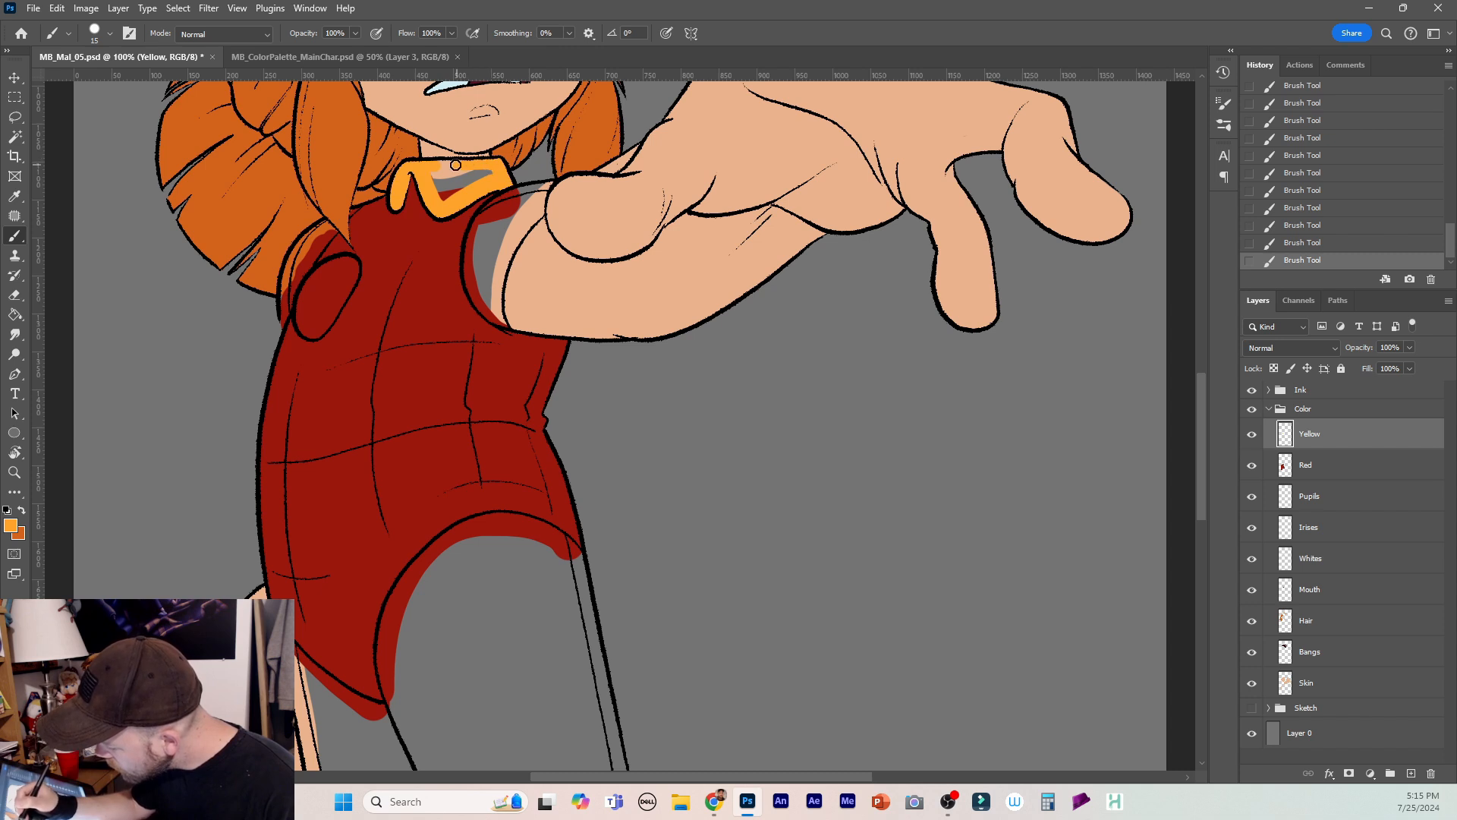
{"action": "mouse_move", "coordinate": [455, 164]}
{"action": "left_mouse_down"}
{"action": "mouse_move", "coordinate": [445, 196]}
{"action": "mouse_move", "coordinate": [486, 170]}
{"action": "left_mouse_up"}
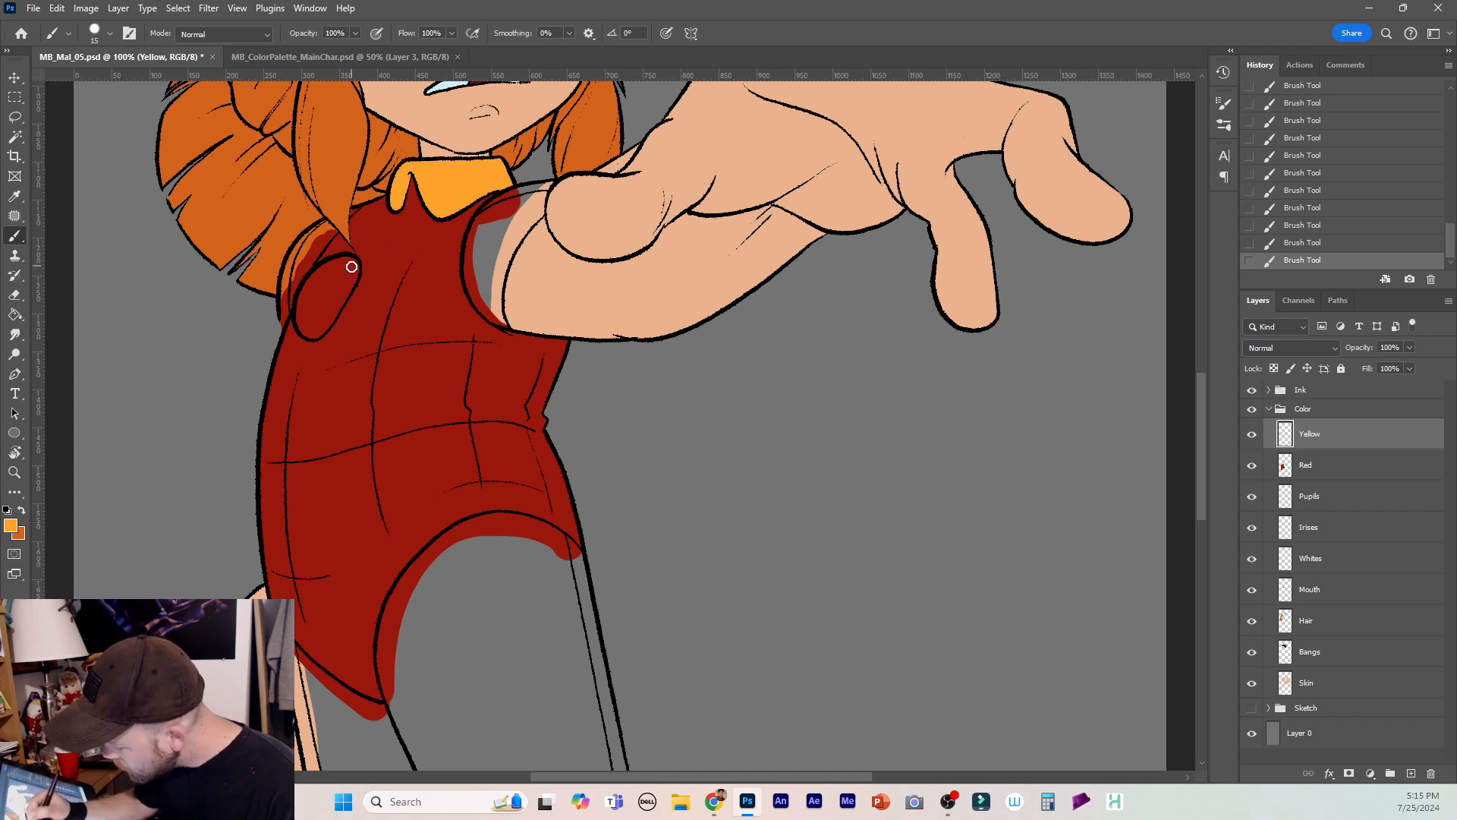
Enlarge the brush and paint the oval shape at the tunic's shoulder yellow-orange.
{"action": "key", "text": "bracketright"}
{"action": "key", "text": "bracketright"}
{"action": "mouse_move", "coordinate": [349, 267]}
{"action": "left_mouse_down"}
{"action": "mouse_move", "coordinate": [307, 300]}
{"action": "mouse_move", "coordinate": [350, 267]}
{"action": "mouse_move", "coordinate": [316, 328]}
{"action": "mouse_move", "coordinate": [304, 319]}
{"action": "mouse_move", "coordinate": [332, 290]}
{"action": "left_mouse_up"}
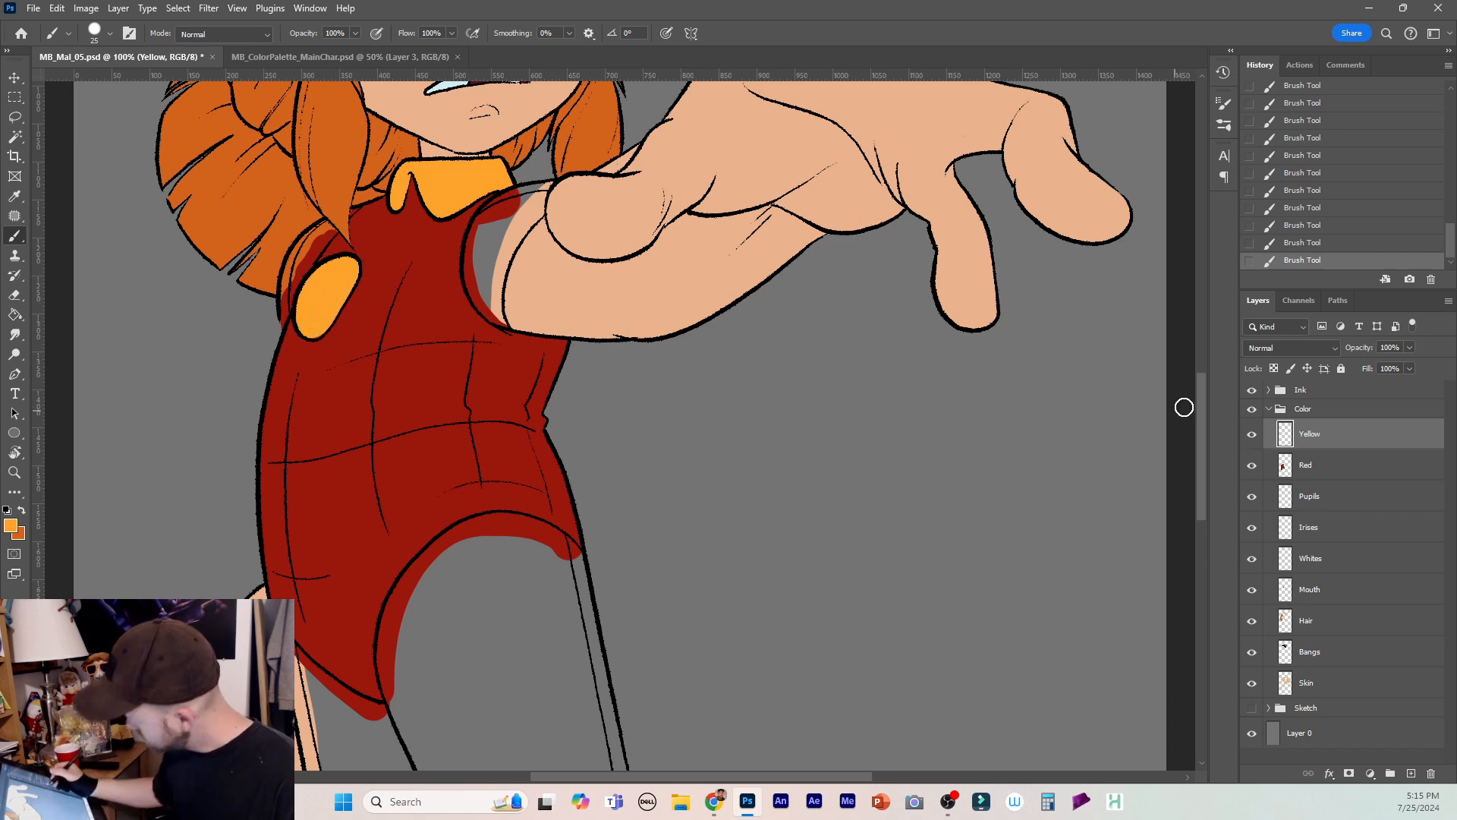
Outline the boot below the lowered hand in yellow-orange and paint along the top edges of both boots.
{"action": "left_click_drag", "start_coordinate": [1200, 404], "coordinate": [1164, 535]}
{"action": "scroll", "coordinate": [1164, 516], "scroll_direction": "up", "scroll_amount": 3}
{"action": "scroll", "coordinate": [1167, 508], "scroll_direction": "down", "scroll_amount": 4}
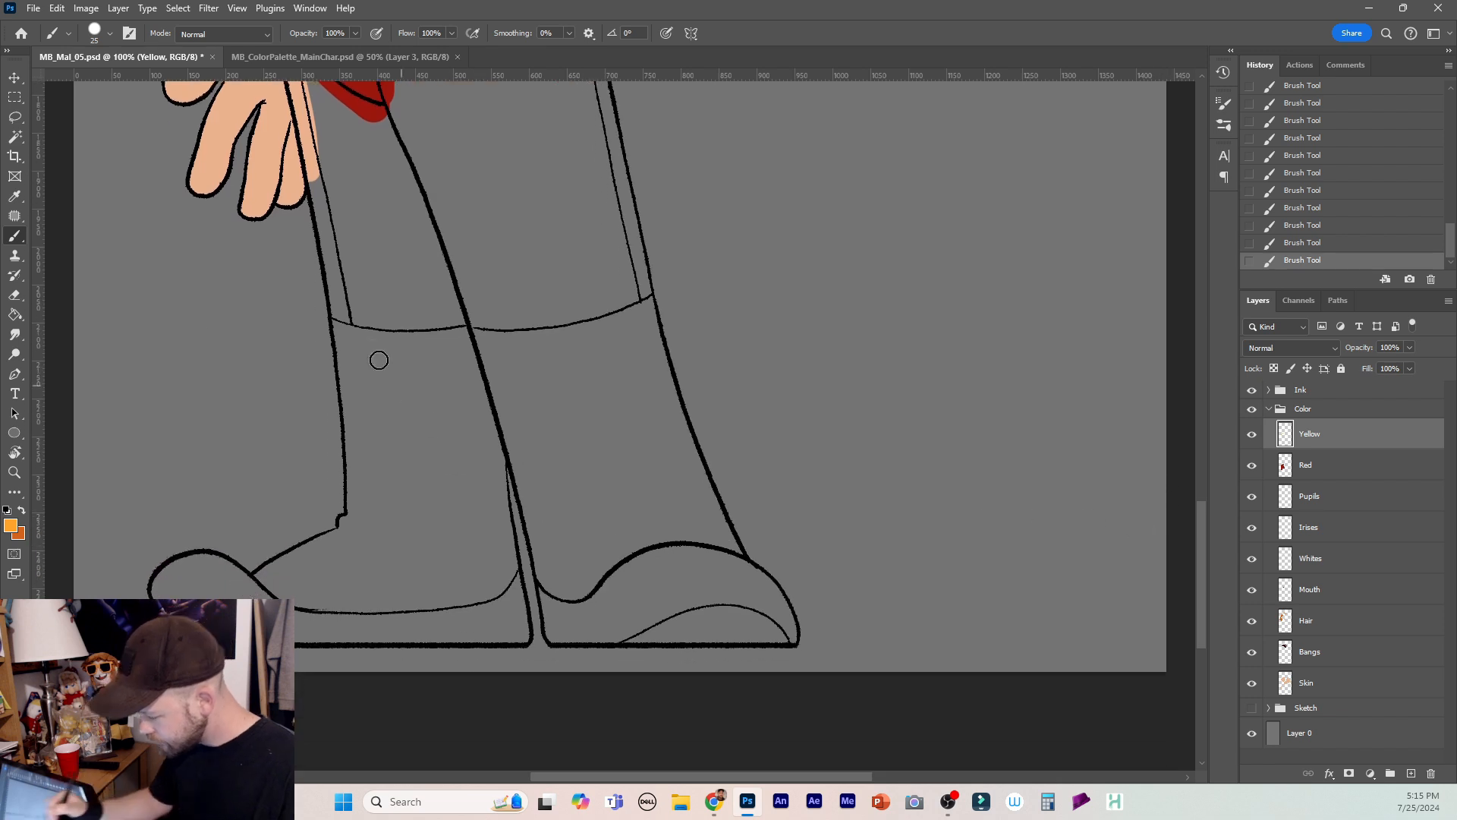
{"action": "mouse_move", "coordinate": [340, 319]}
{"action": "left_mouse_down"}
{"action": "mouse_move", "coordinate": [352, 534]}
{"action": "mouse_move", "coordinate": [253, 591]}
{"action": "left_mouse_up"}
{"action": "mouse_move", "coordinate": [495, 438]}
{"action": "left_mouse_down"}
{"action": "mouse_move", "coordinate": [506, 586]}
{"action": "mouse_move", "coordinate": [432, 613]}
{"action": "mouse_move", "coordinate": [304, 559]}
{"action": "left_mouse_up"}
{"action": "mouse_move", "coordinate": [343, 317]}
{"action": "left_mouse_down"}
{"action": "mouse_move", "coordinate": [364, 367]}
{"action": "mouse_move", "coordinate": [417, 306]}
{"action": "mouse_move", "coordinate": [465, 334]}
{"action": "mouse_move", "coordinate": [490, 427]}
{"action": "mouse_move", "coordinate": [481, 390]}
{"action": "mouse_move", "coordinate": [524, 327]}
{"action": "mouse_move", "coordinate": [640, 299]}
{"action": "left_mouse_up"}
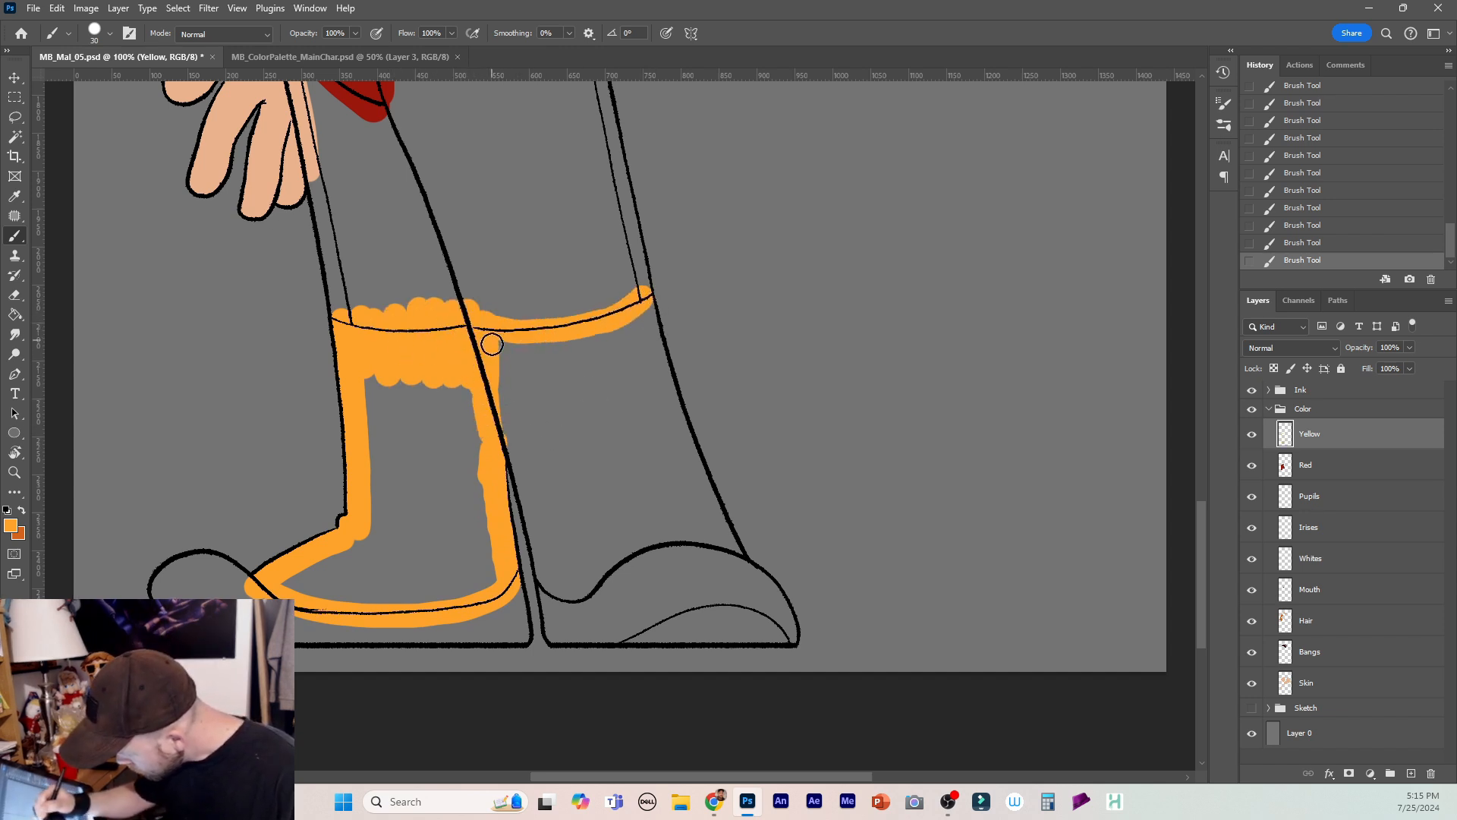
Outline the other boot down to its toe cap in yellow-orange and brush in the interiors of both boots.
{"action": "mouse_move", "coordinate": [493, 338]}
{"action": "left_mouse_down"}
{"action": "mouse_move", "coordinate": [553, 598]}
{"action": "mouse_move", "coordinate": [619, 596]}
{"action": "left_mouse_up"}
{"action": "mouse_move", "coordinate": [642, 292]}
{"action": "left_mouse_down"}
{"action": "mouse_move", "coordinate": [735, 564]}
{"action": "mouse_move", "coordinate": [718, 550]}
{"action": "mouse_move", "coordinate": [608, 578]}
{"action": "mouse_move", "coordinate": [692, 529]}
{"action": "left_mouse_up"}
{"action": "key", "text": "bracketright"}
{"action": "key", "text": "bracketright"}
{"action": "key", "text": "bracketright"}
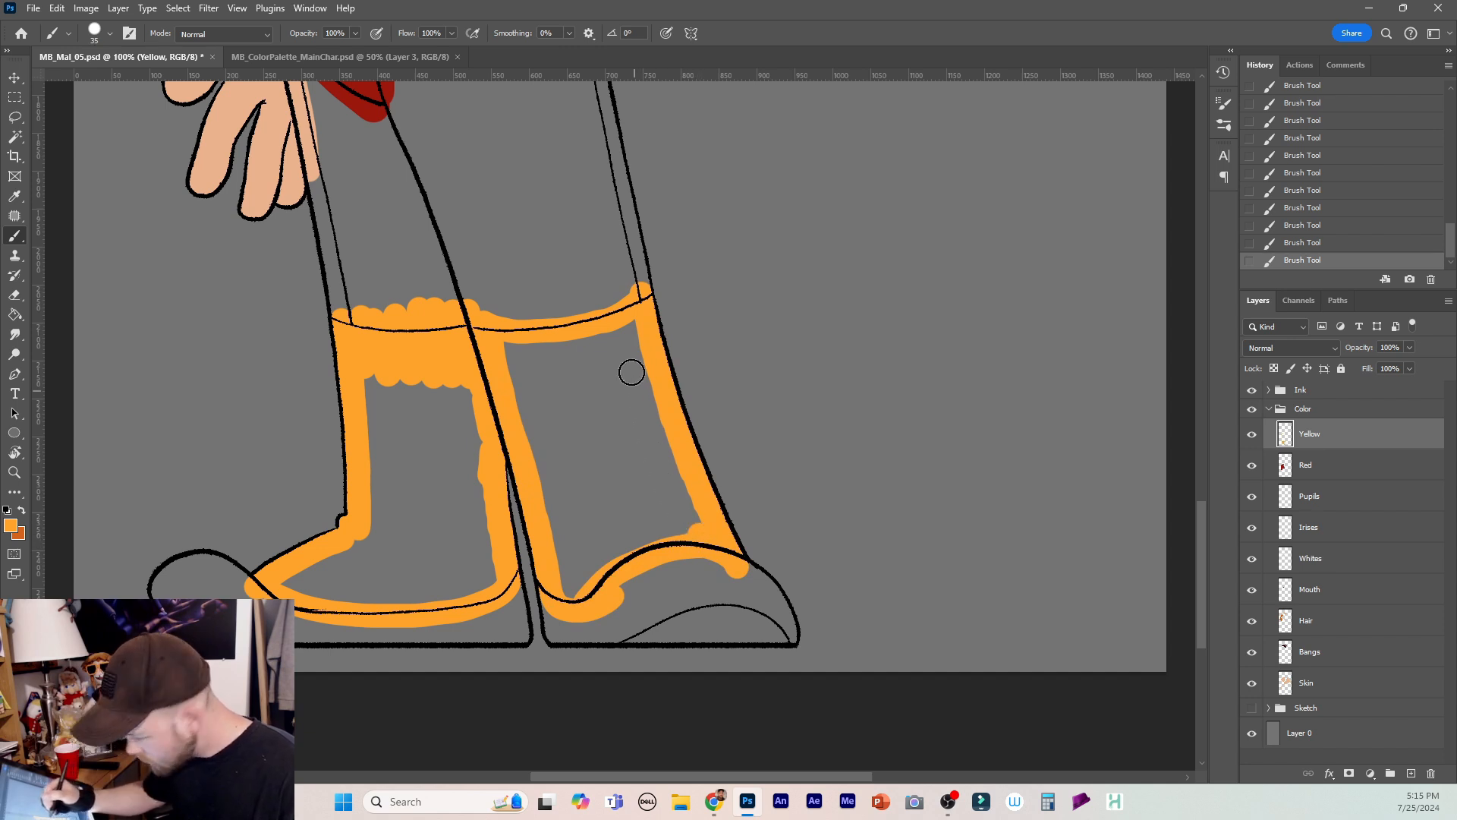
{"action": "mouse_move", "coordinate": [628, 331]}
{"action": "left_mouse_down"}
{"action": "mouse_move", "coordinate": [671, 547]}
{"action": "mouse_move", "coordinate": [619, 400]}
{"action": "mouse_move", "coordinate": [617, 518]}
{"action": "mouse_move", "coordinate": [558, 331]}
{"action": "mouse_move", "coordinate": [607, 557]}
{"action": "mouse_move", "coordinate": [522, 351]}
{"action": "mouse_move", "coordinate": [579, 579]}
{"action": "left_mouse_up"}
{"action": "mouse_move", "coordinate": [458, 406]}
{"action": "left_mouse_down"}
{"action": "mouse_move", "coordinate": [488, 559]}
{"action": "mouse_move", "coordinate": [298, 596]}
{"action": "mouse_move", "coordinate": [357, 558]}
{"action": "mouse_move", "coordinate": [390, 403]}
{"action": "mouse_move", "coordinate": [394, 534]}
{"action": "mouse_move", "coordinate": [447, 573]}
{"action": "mouse_move", "coordinate": [450, 484]}
{"action": "left_mouse_up"}
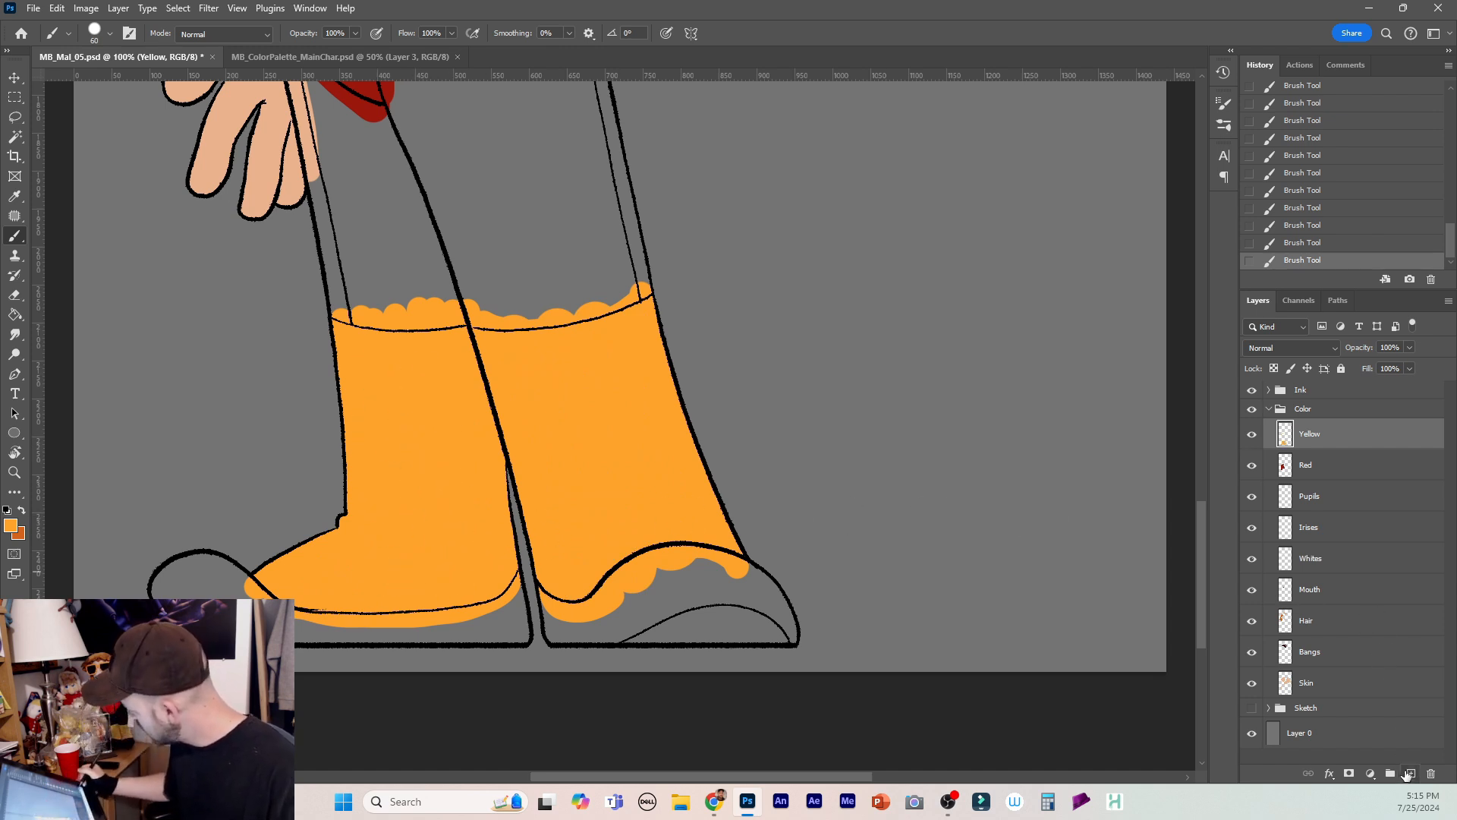
Add two layers above Yellow in the Color group, naming the upper one Black and the lower one Purple.
{"action": "left_click", "coordinate": [1409, 772]}
{"action": "left_click", "coordinate": [1410, 773]}
{"action": "double_click", "coordinate": [1320, 434]}
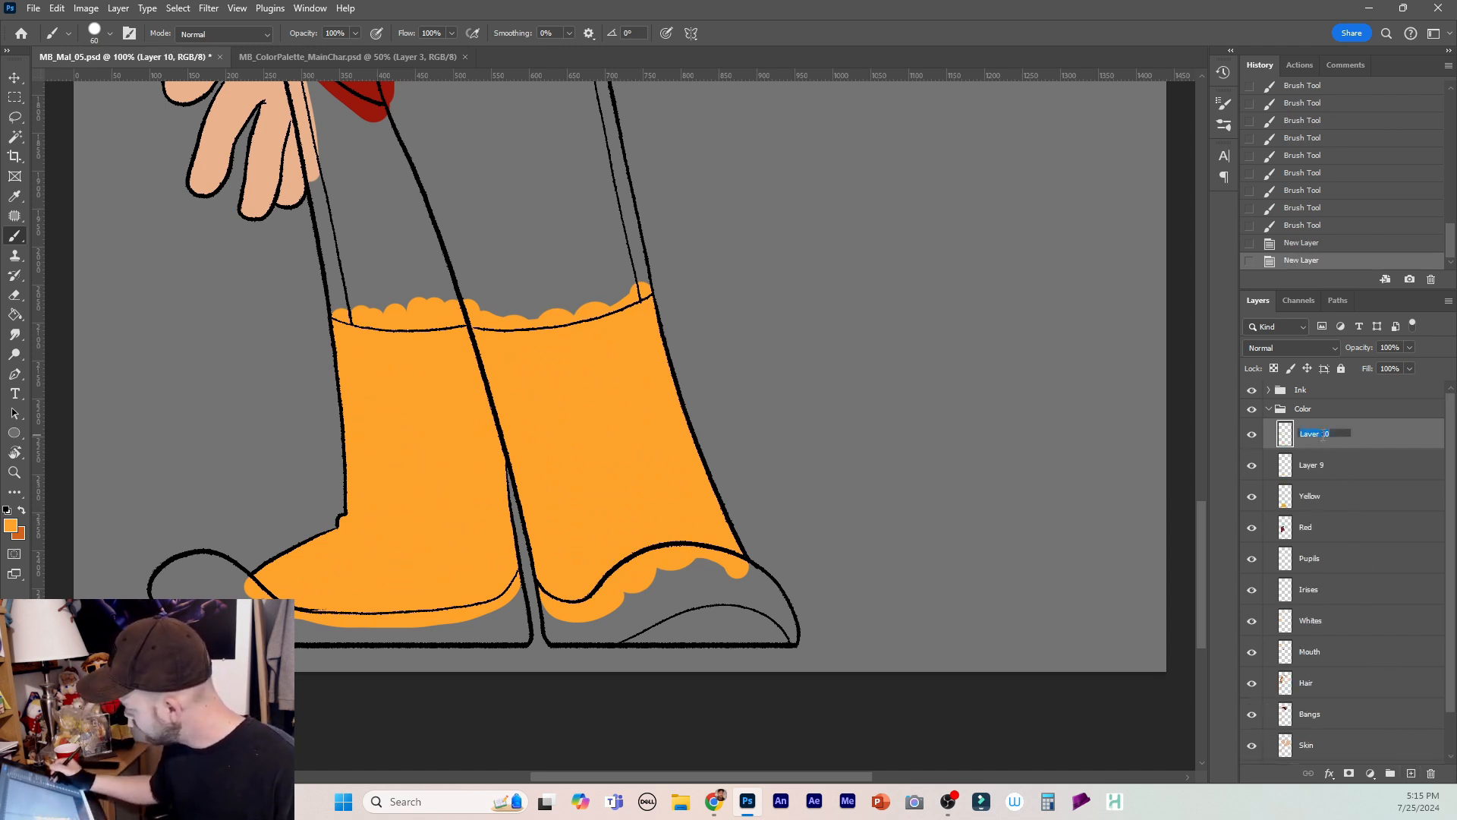
{"action": "type", "text": "Bla"}
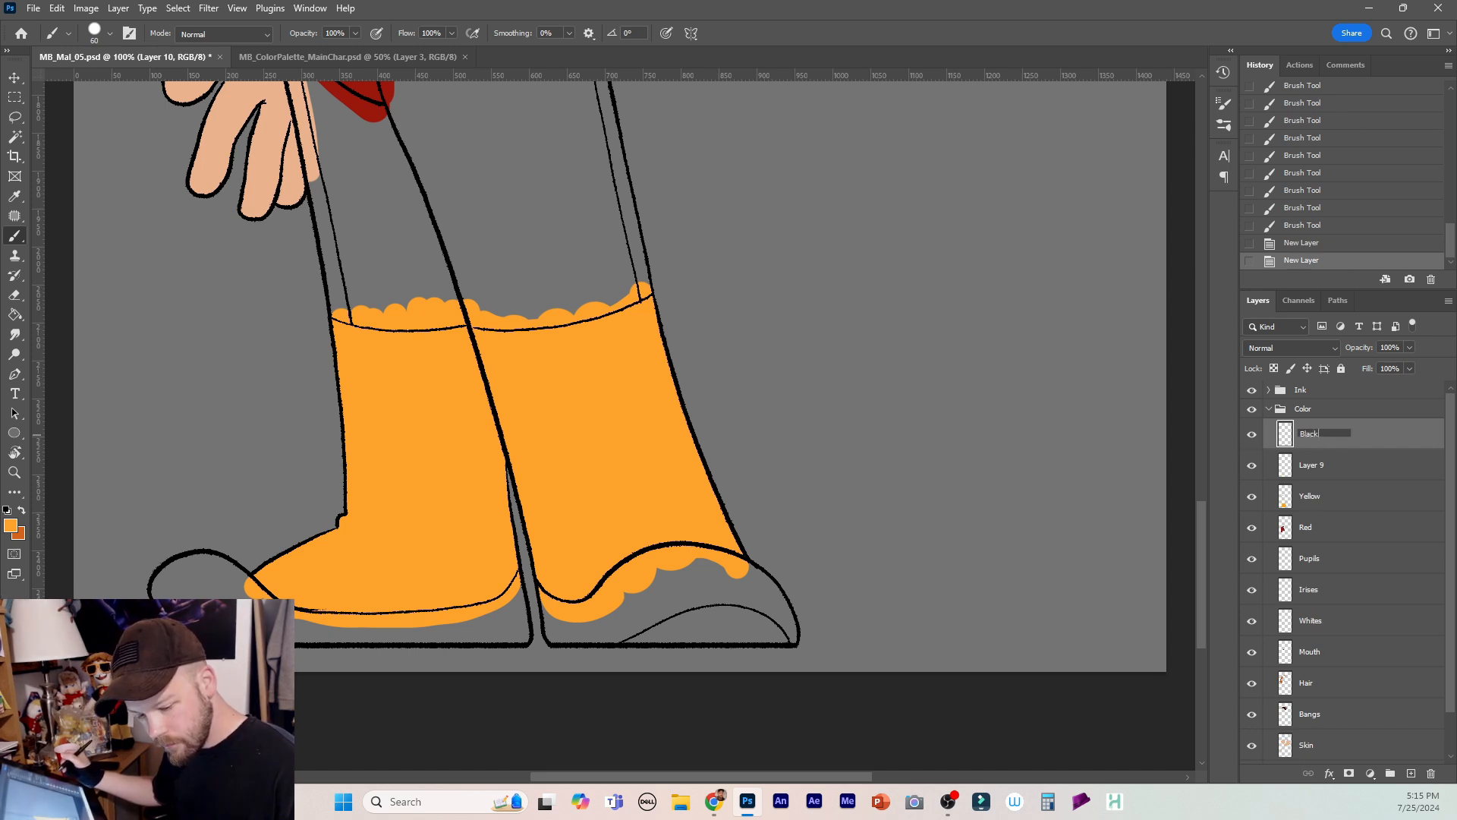
{"action": "type", "text": "ck"}
{"action": "key", "text": "Tab"}
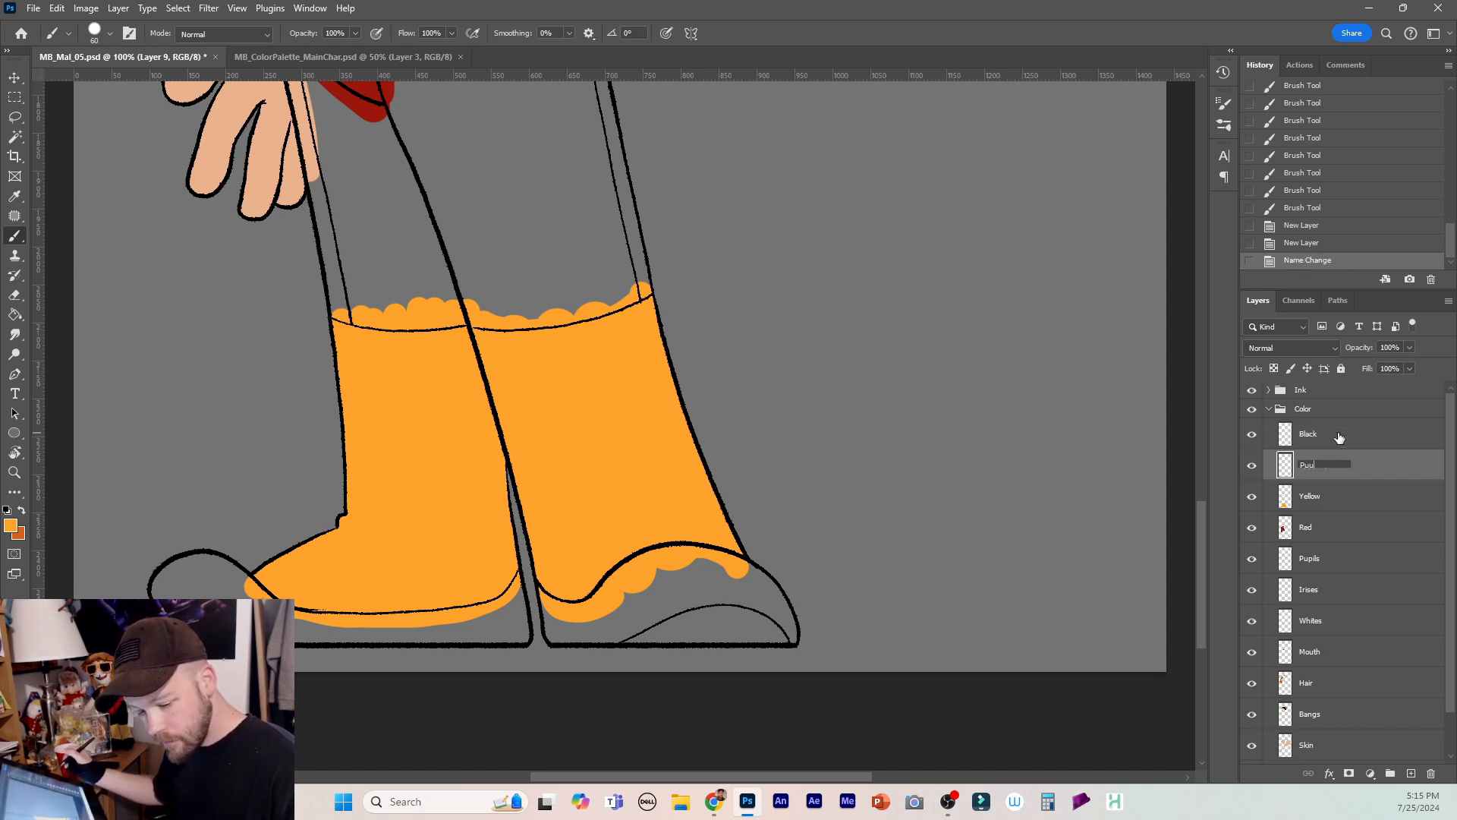
{"action": "type", "text": "Puurple"}
{"action": "key", "text": "Return"}
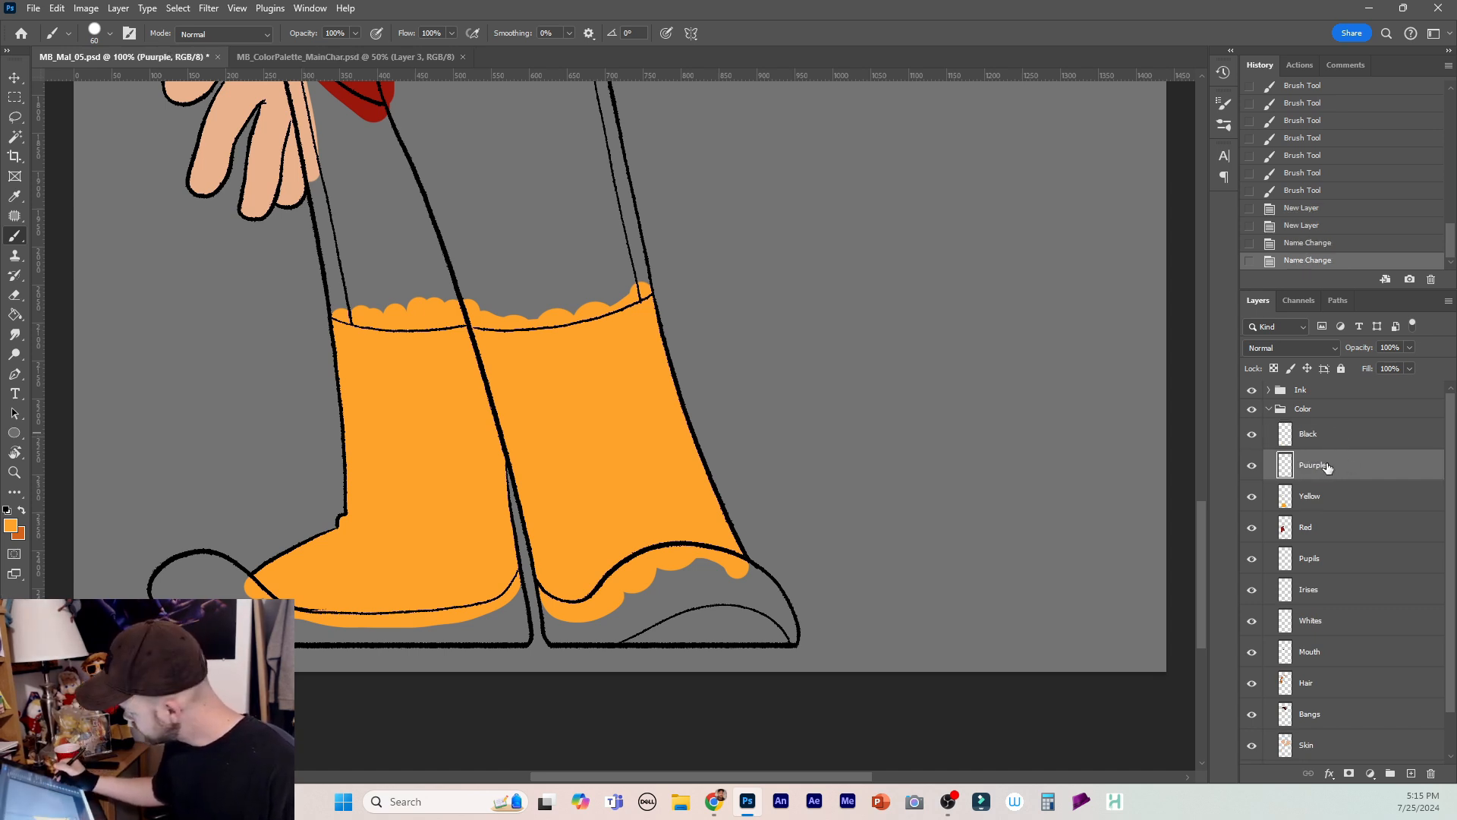
{"action": "double_click", "coordinate": [1314, 465]}
{"action": "key", "text": "BackSpace"}
{"action": "key", "text": "Return"}
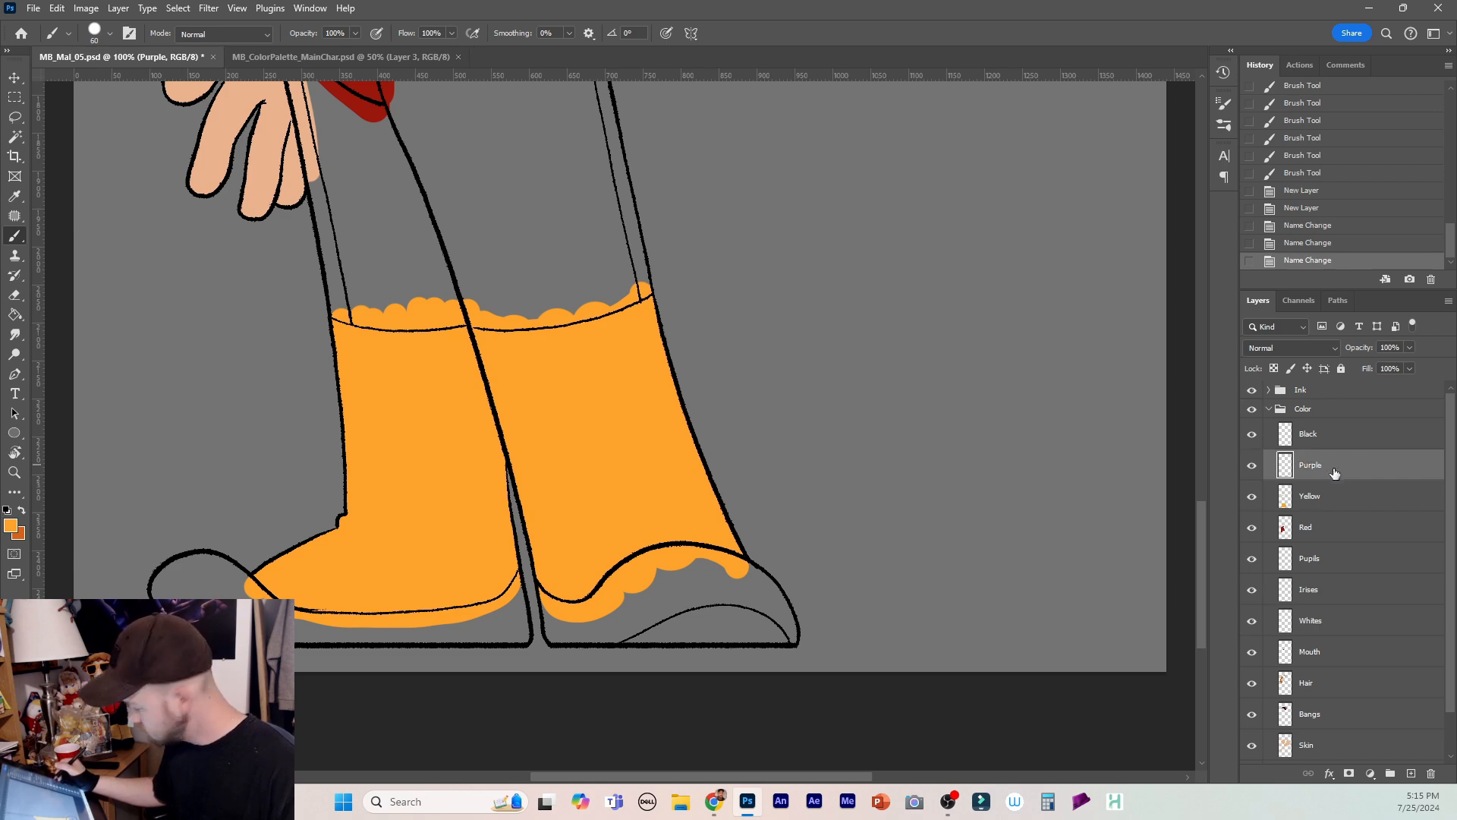
Sample the magenta swatch from Mallory's column in the color palette document and return to the drawing with the Brush.
{"action": "left_click", "coordinate": [417, 57]}
{"action": "key", "text": "i"}
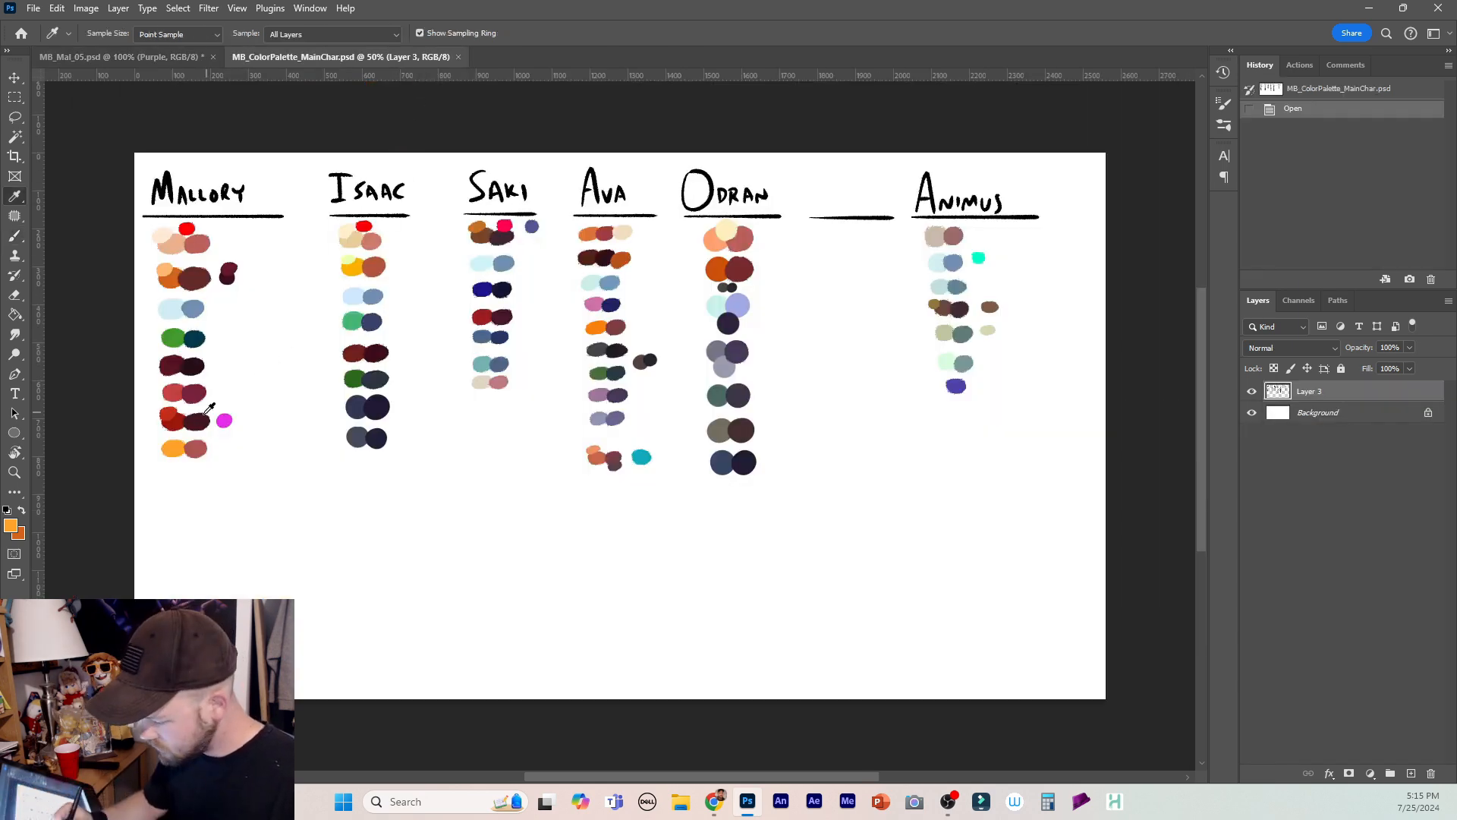
{"action": "left_click", "coordinate": [163, 61]}
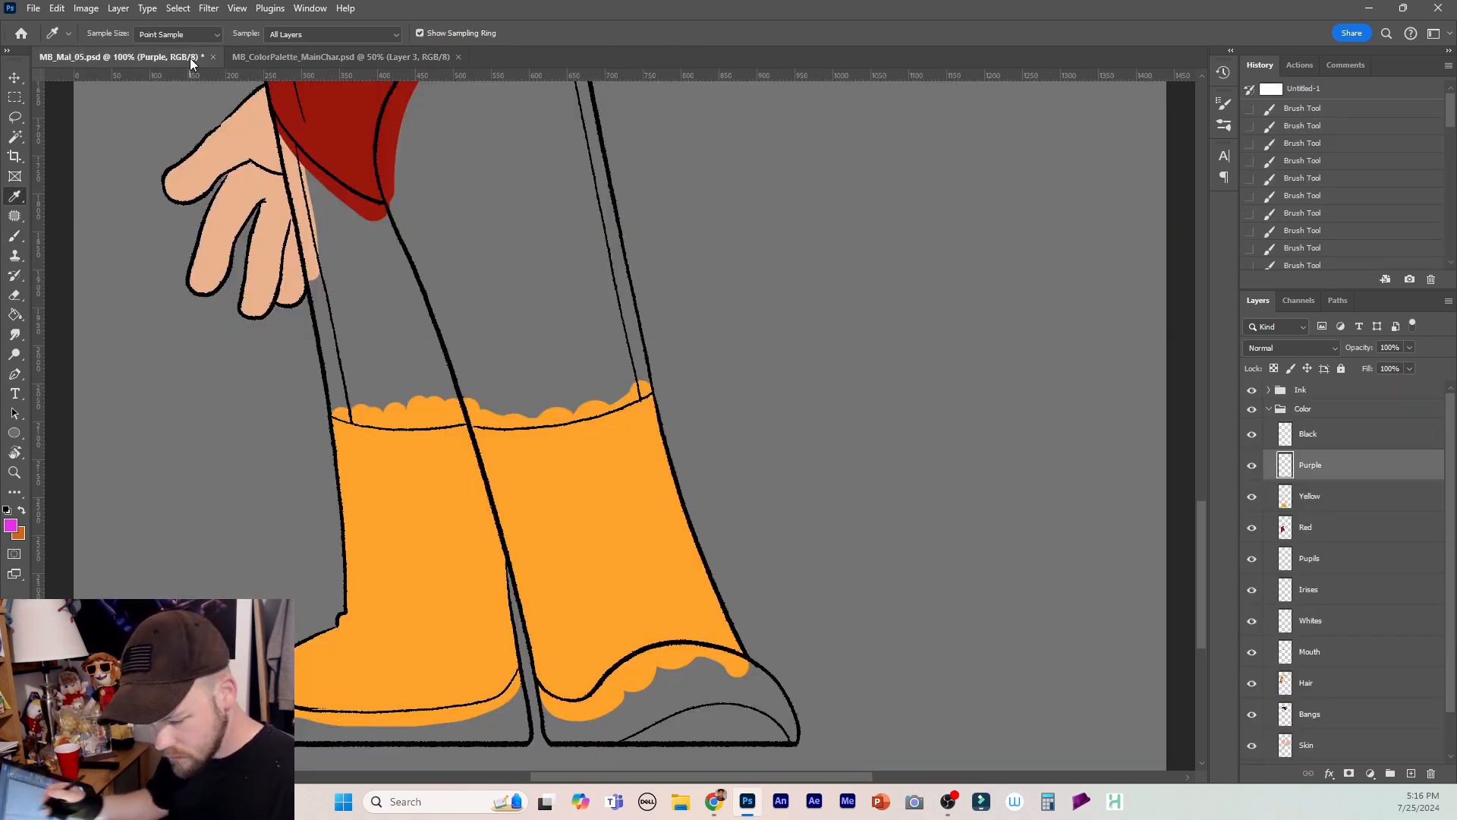
{"action": "key", "text": "b"}
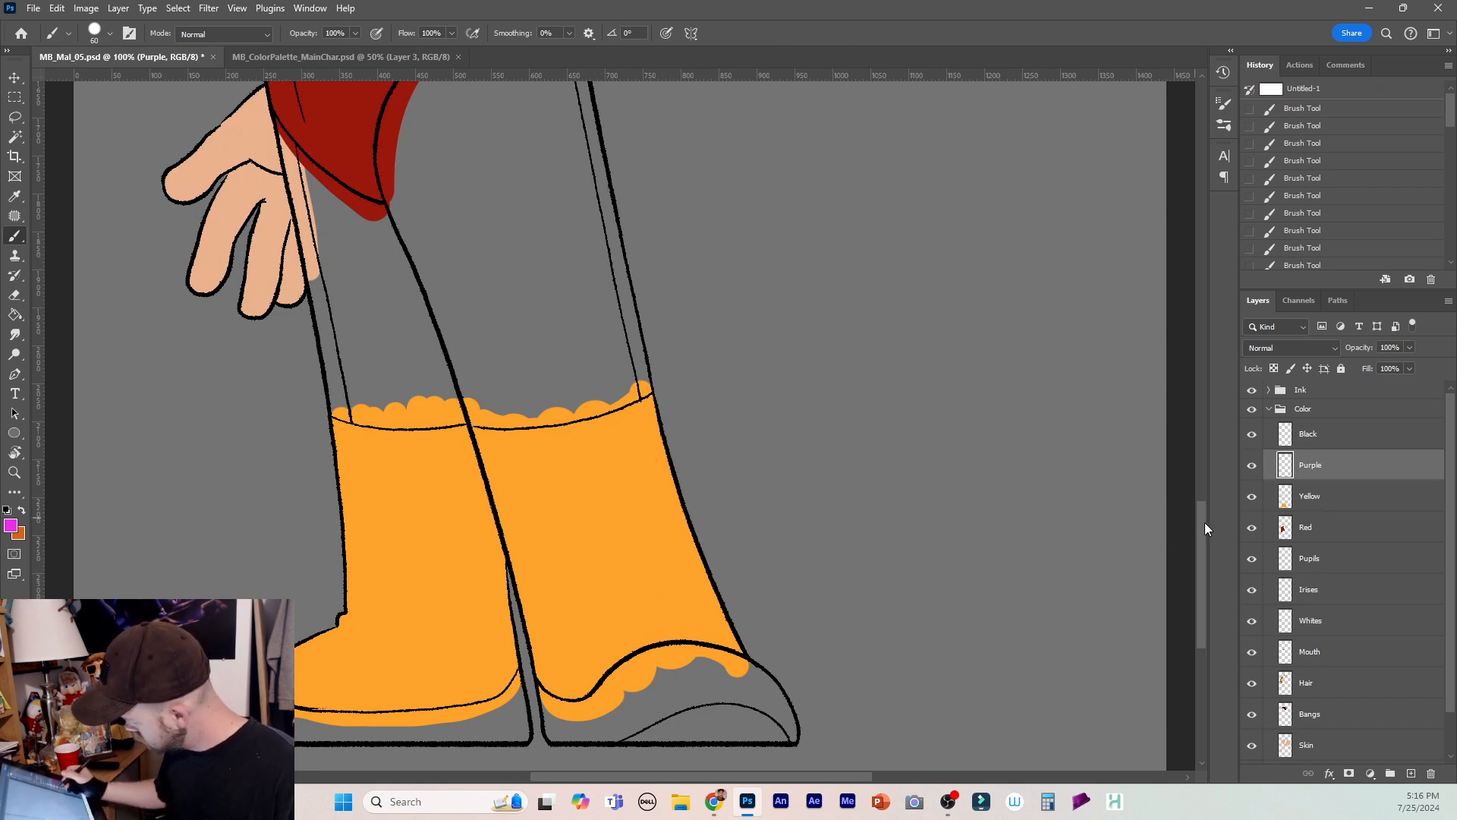
Paint the narrow trim bands at both of the tunic's shoulders magenta on the Purple layer with a small brush.
{"action": "left_click_drag", "start_coordinate": [1202, 526], "coordinate": [1191, 380]}
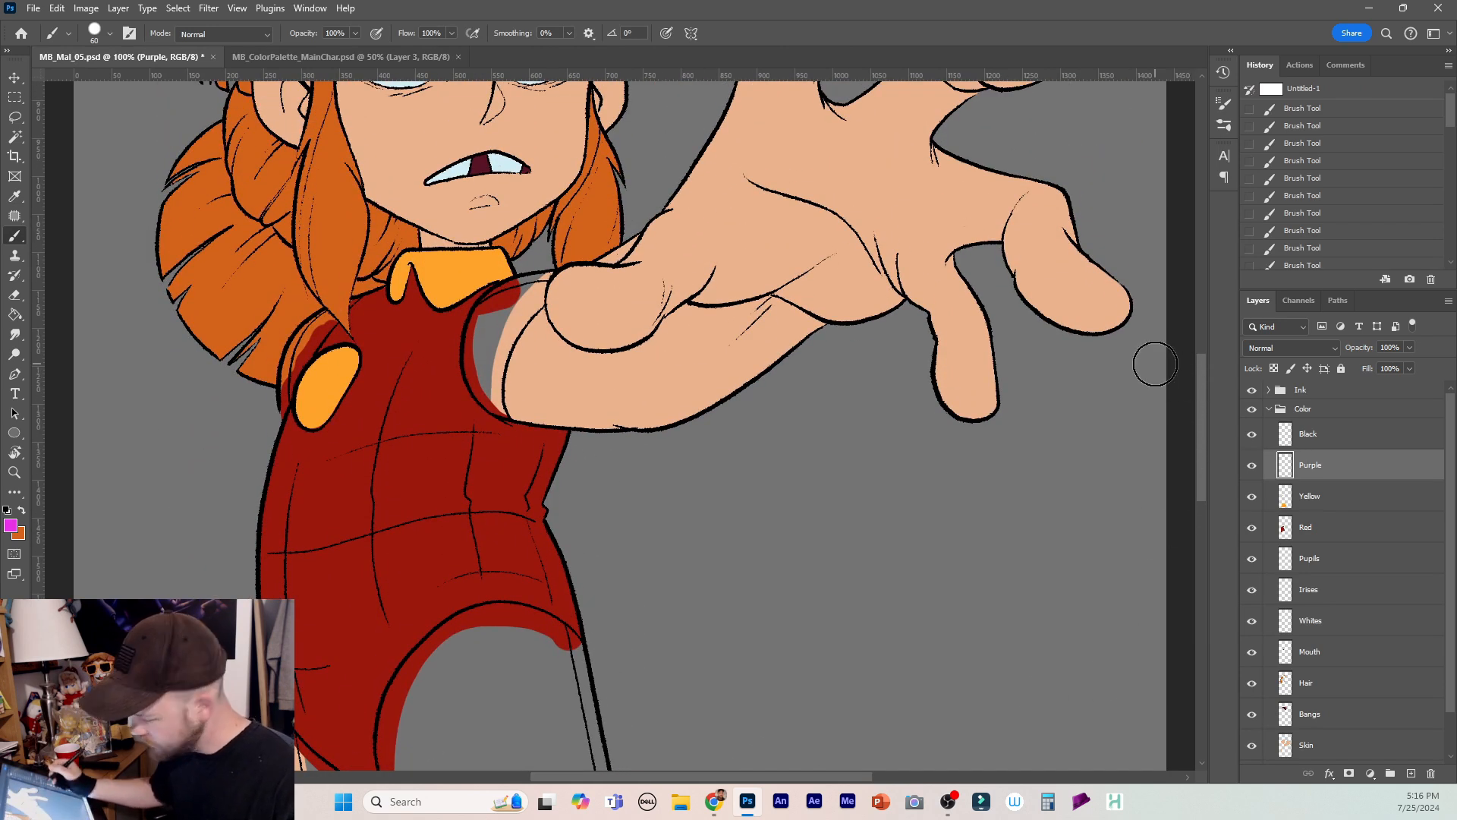
{"action": "key", "text": "bracketleft"}
{"action": "key", "text": "bracketleft"}
{"action": "key", "text": "bracketleft"}
{"action": "key", "text": "bracketleft"}
{"action": "key", "text": "bracketleft"}
{"action": "key", "text": "bracketleft"}
{"action": "key", "text": "bracketleft"}
{"action": "key", "text": "bracketleft"}
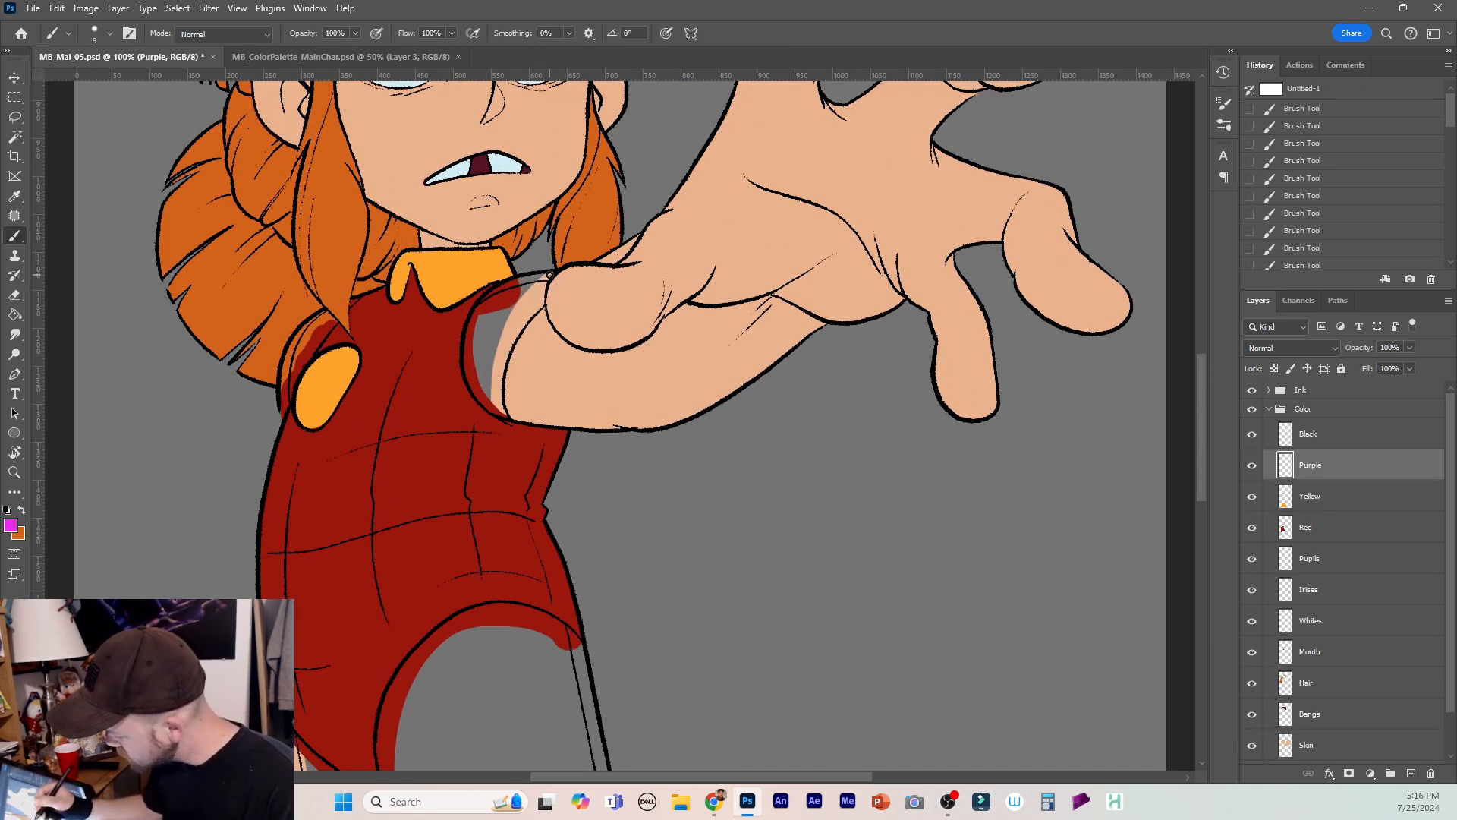
{"action": "left_click", "coordinate": [547, 278]}
{"action": "mouse_move", "coordinate": [522, 283]}
{"action": "left_mouse_down"}
{"action": "mouse_move", "coordinate": [479, 306]}
{"action": "mouse_move", "coordinate": [505, 290]}
{"action": "left_mouse_up"}
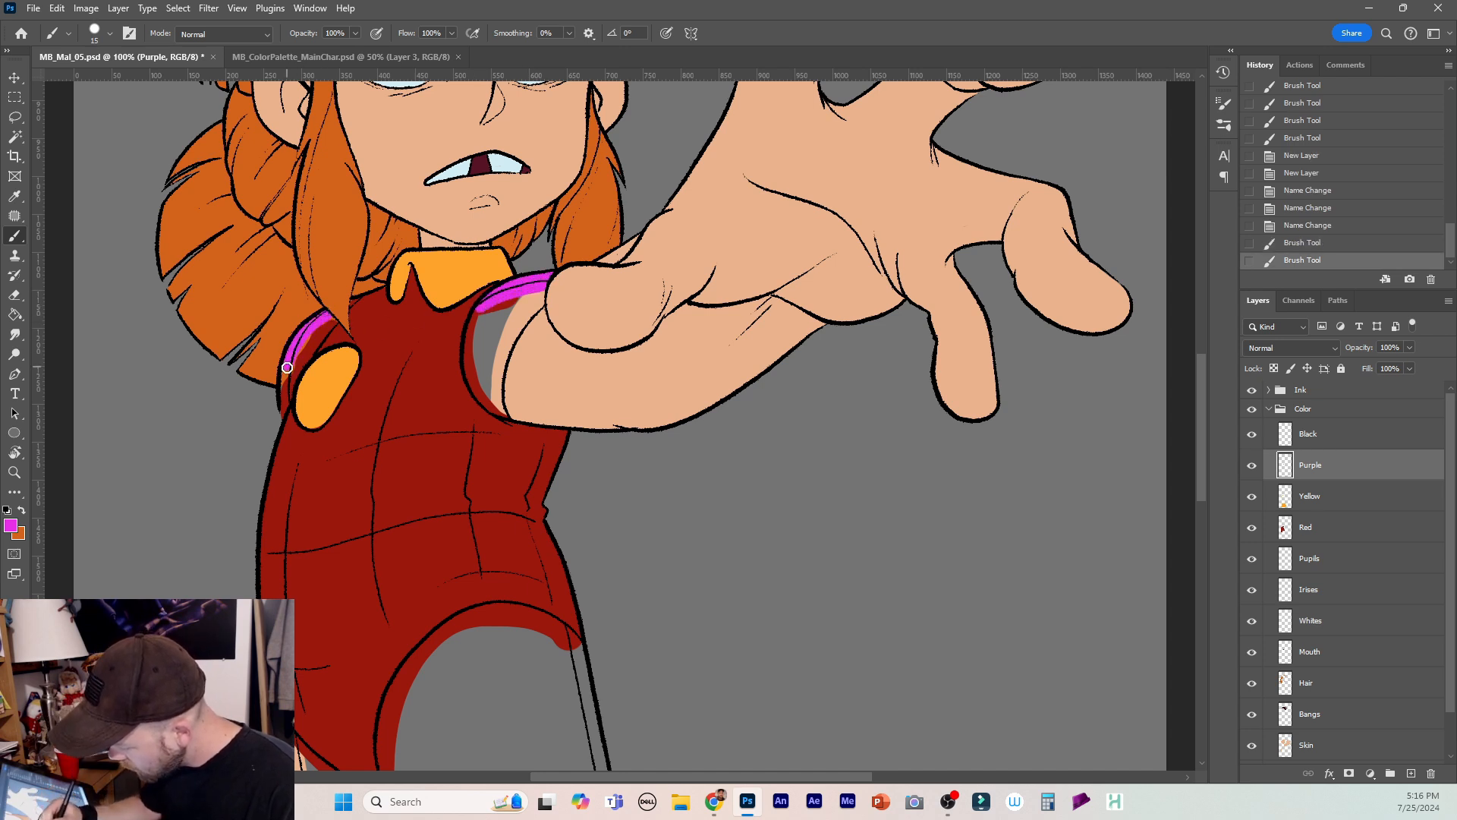
{"action": "left_click_drag", "start_coordinate": [287, 367], "coordinate": [286, 408]}
{"action": "key", "text": "bracketleft"}
{"action": "key", "text": "bracketleft"}
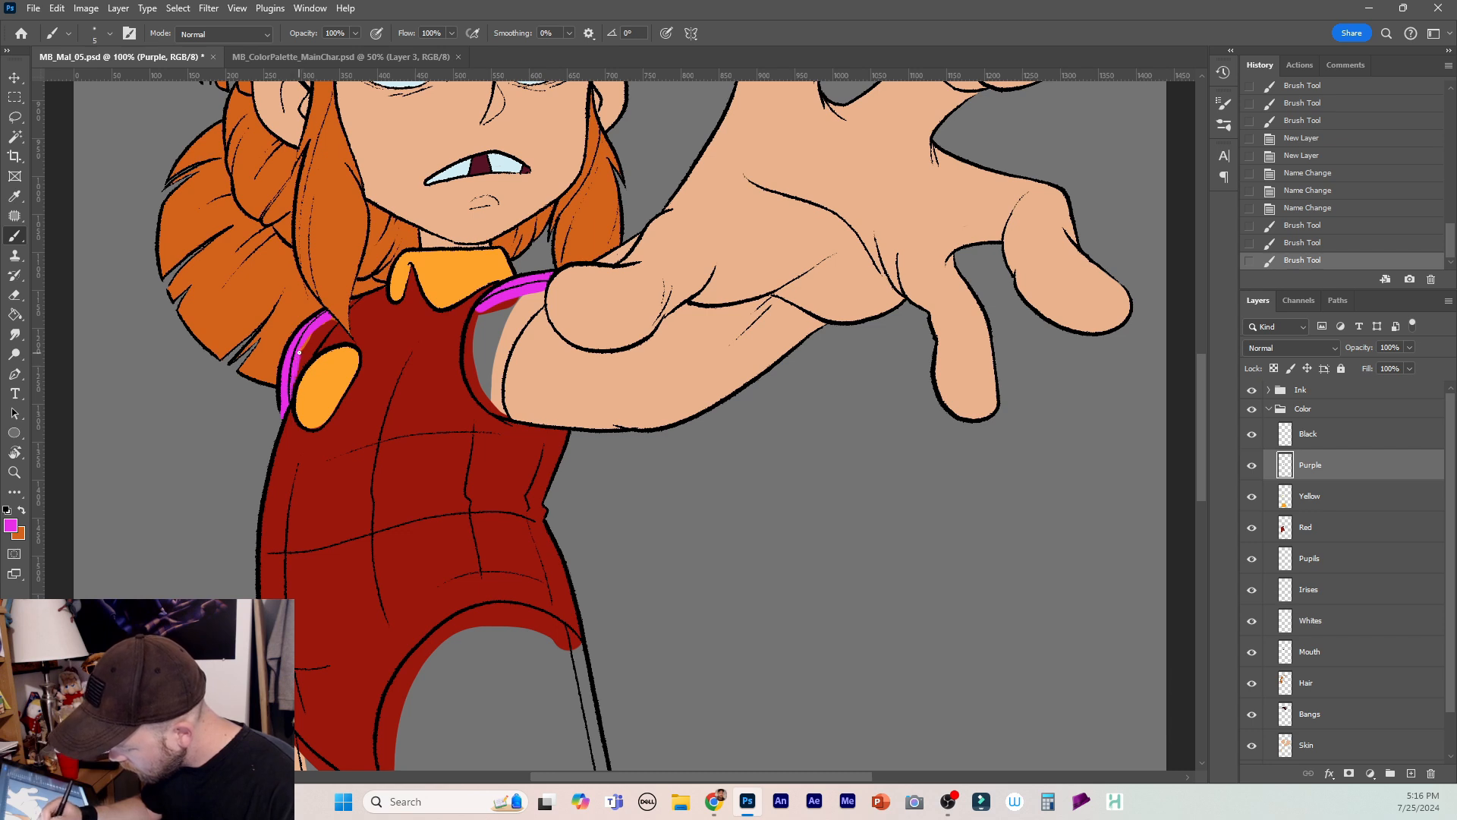
{"action": "left_click_drag", "start_coordinate": [299, 352], "coordinate": [323, 320]}
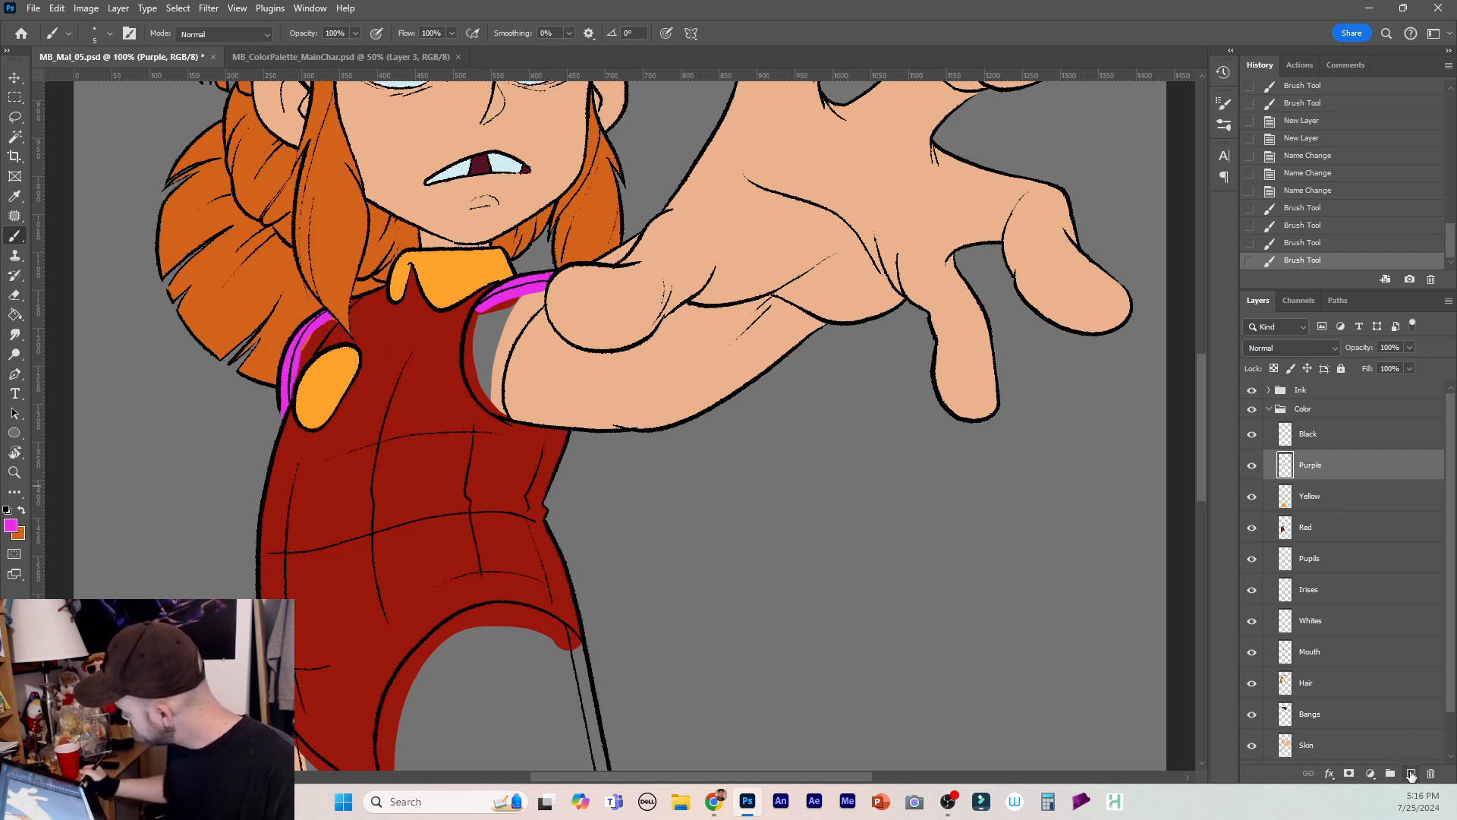
Add a layer above Purple and name it Soles.
{"action": "left_click", "coordinate": [1410, 774]}
{"action": "double_click", "coordinate": [1318, 467]}
{"action": "type", "text": "S"}
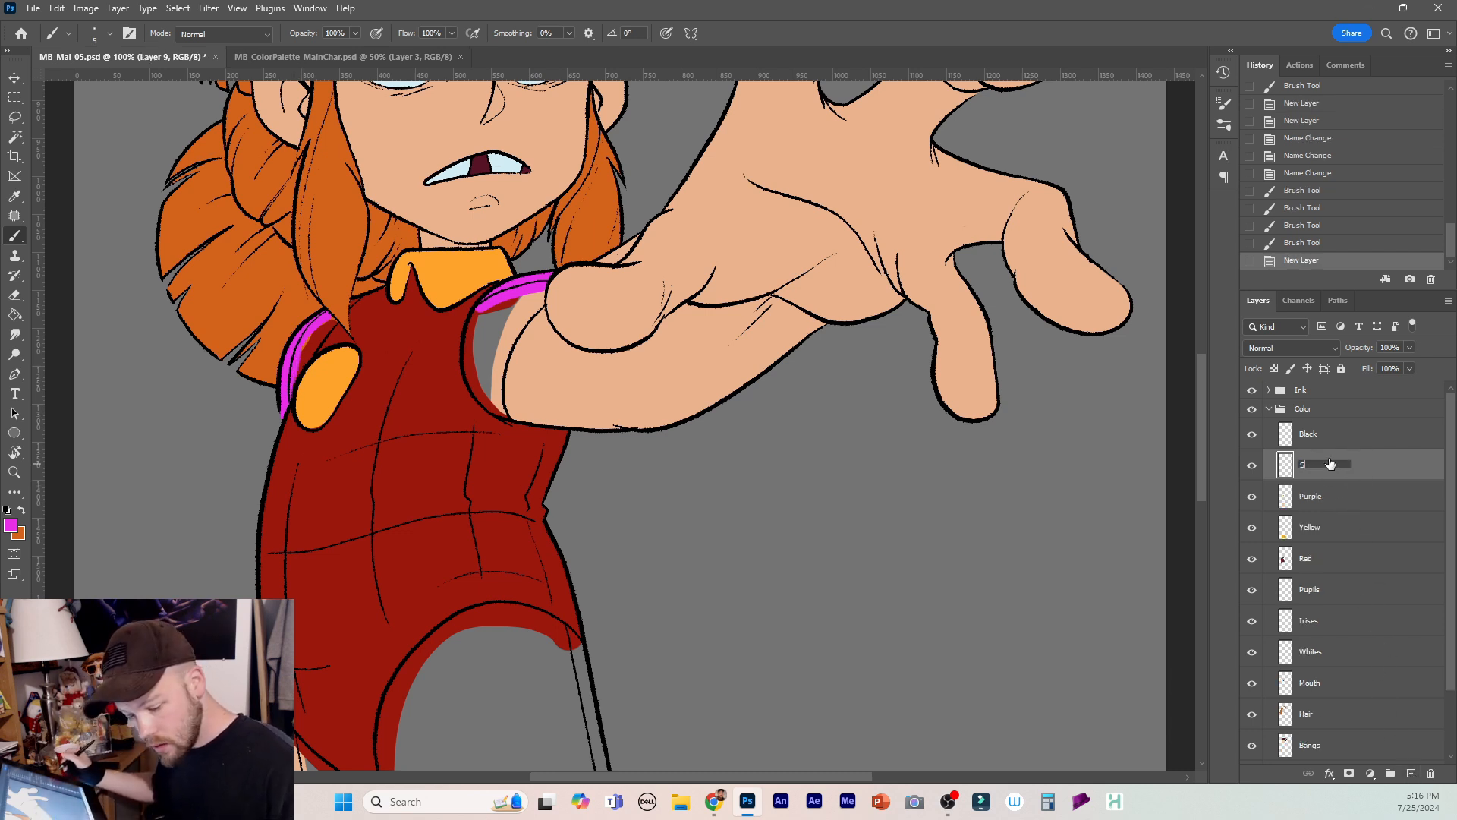
{"action": "type", "text": "oles"}
{"action": "key", "text": "Return"}
Sample a dark slate-blue from Isaac's palette column and fill the curved sole area under the front boot's toe on the Soles layer.
{"action": "left_click", "coordinate": [319, 59]}
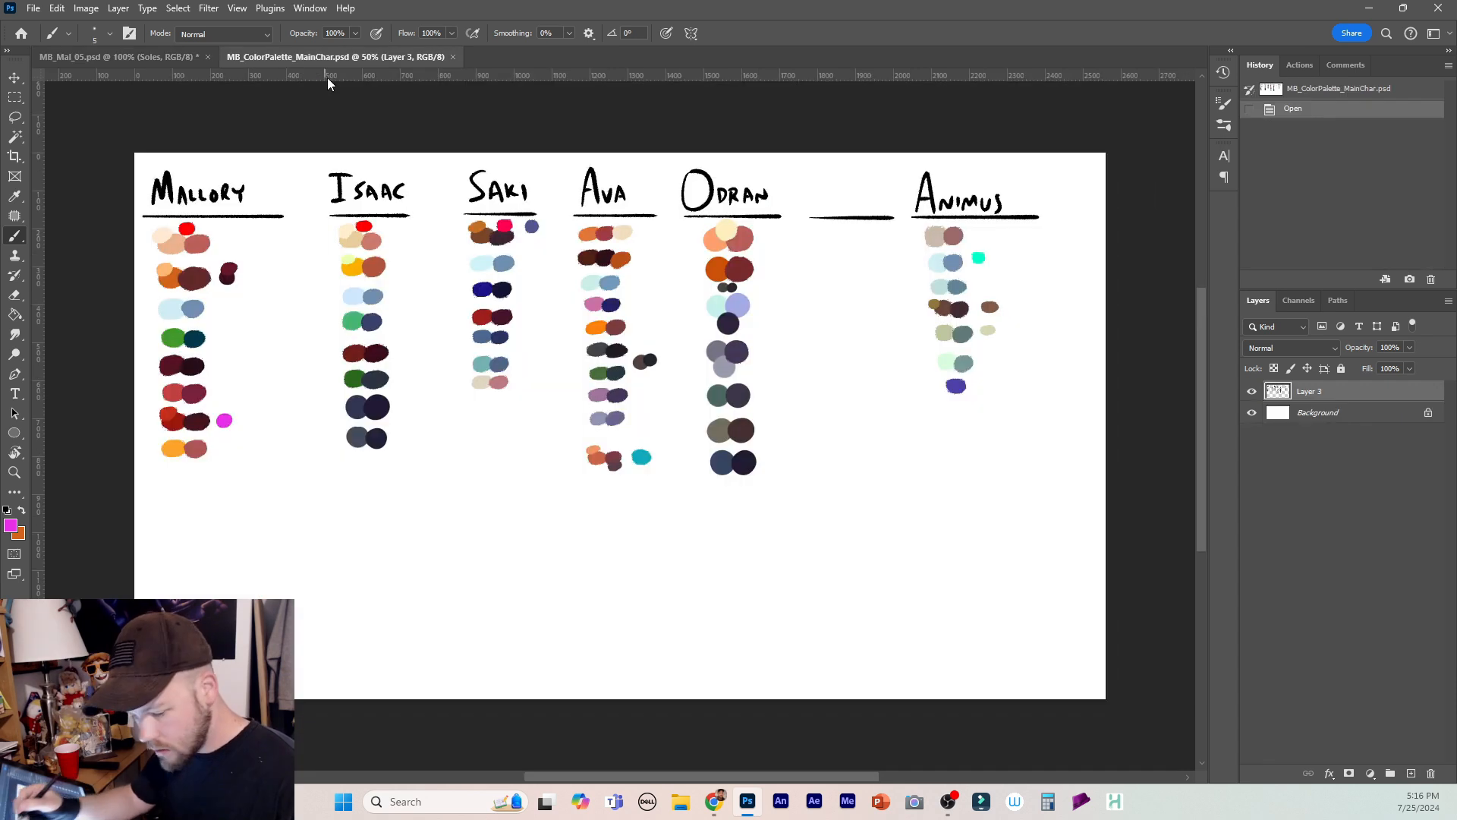
{"action": "key", "text": "i"}
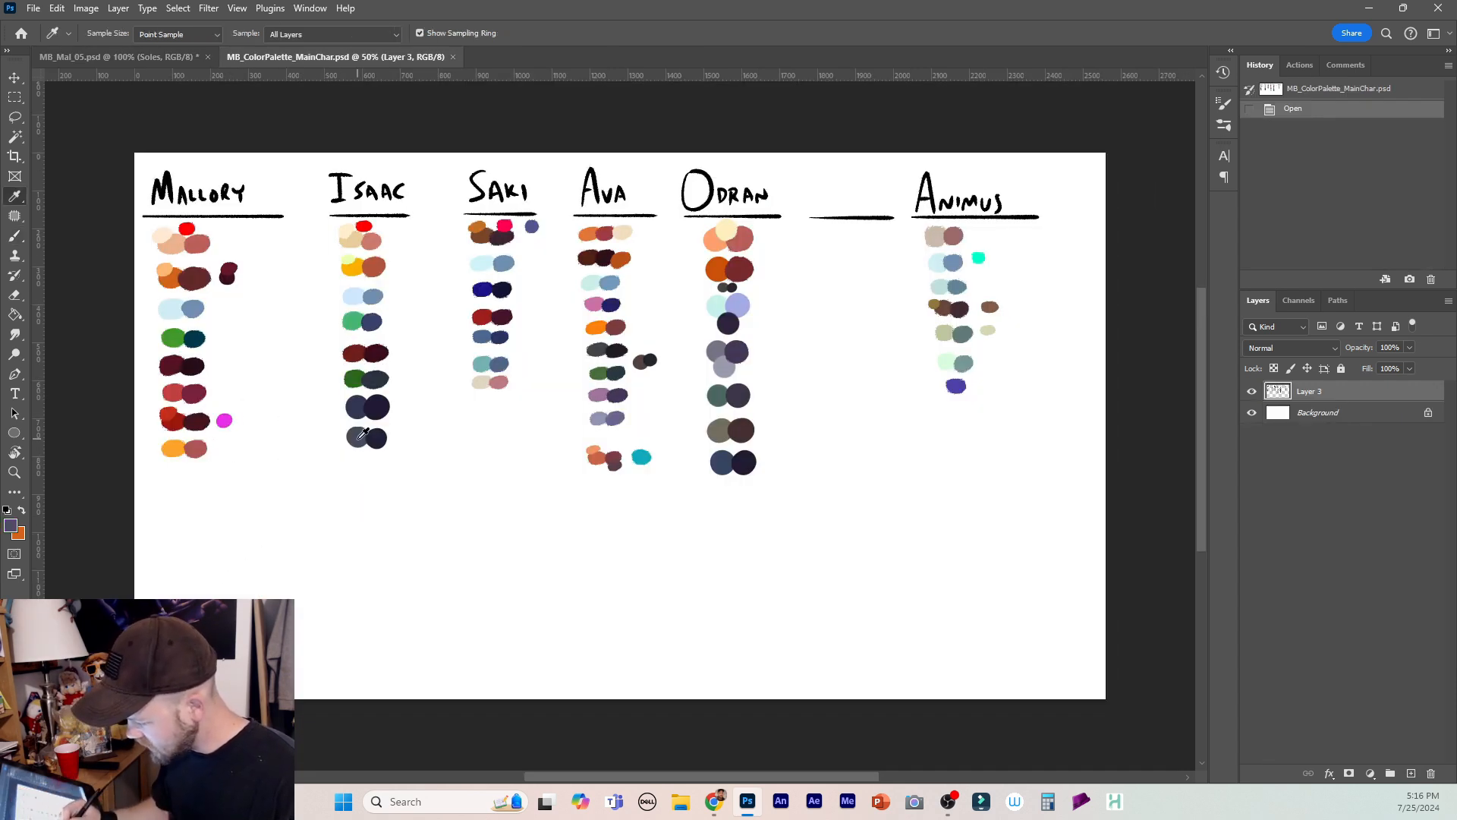
{"action": "left_click", "coordinate": [182, 64]}
{"action": "key", "text": "b"}
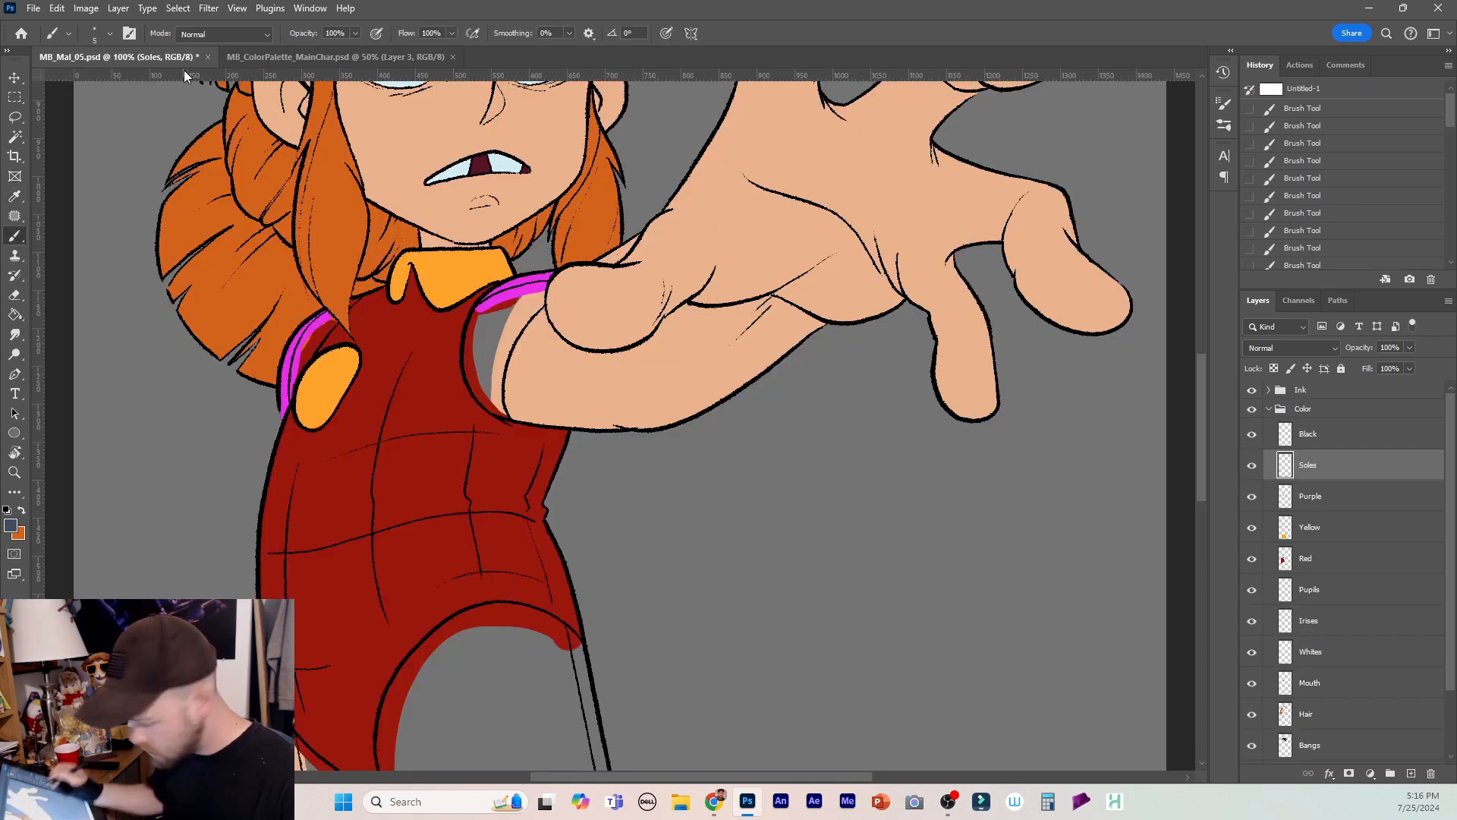
{"action": "left_click_drag", "start_coordinate": [1199, 476], "coordinate": [1199, 646]}
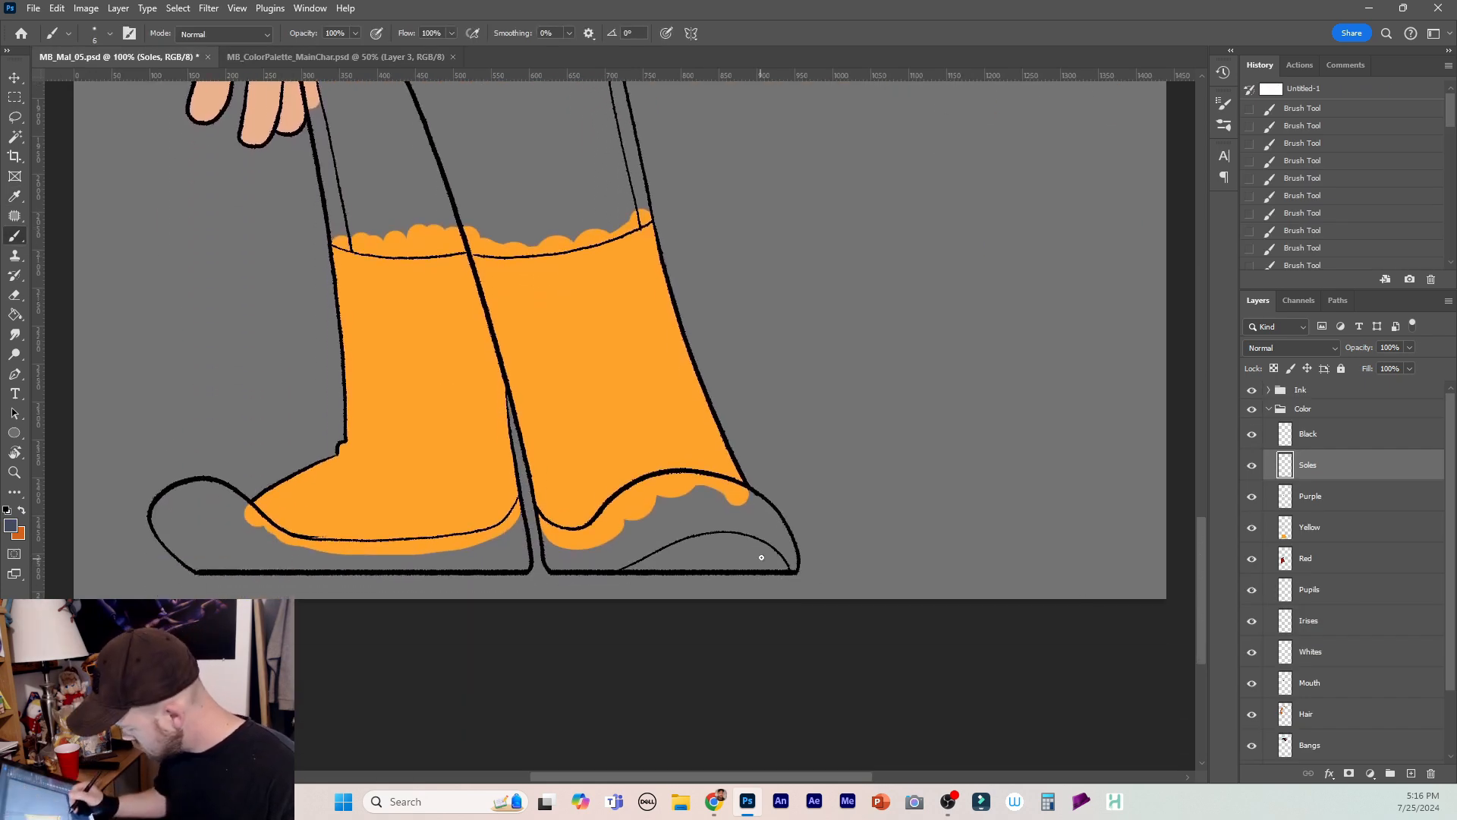
{"action": "key", "text": "bracketright"}
{"action": "mouse_move", "coordinate": [781, 560]}
{"action": "left_mouse_down"}
{"action": "mouse_move", "coordinate": [631, 557]}
{"action": "mouse_move", "coordinate": [776, 560]}
{"action": "mouse_move", "coordinate": [645, 561]}
{"action": "mouse_move", "coordinate": [774, 554]}
{"action": "mouse_move", "coordinate": [722, 531]}
{"action": "mouse_move", "coordinate": [779, 559]}
{"action": "left_mouse_up"}
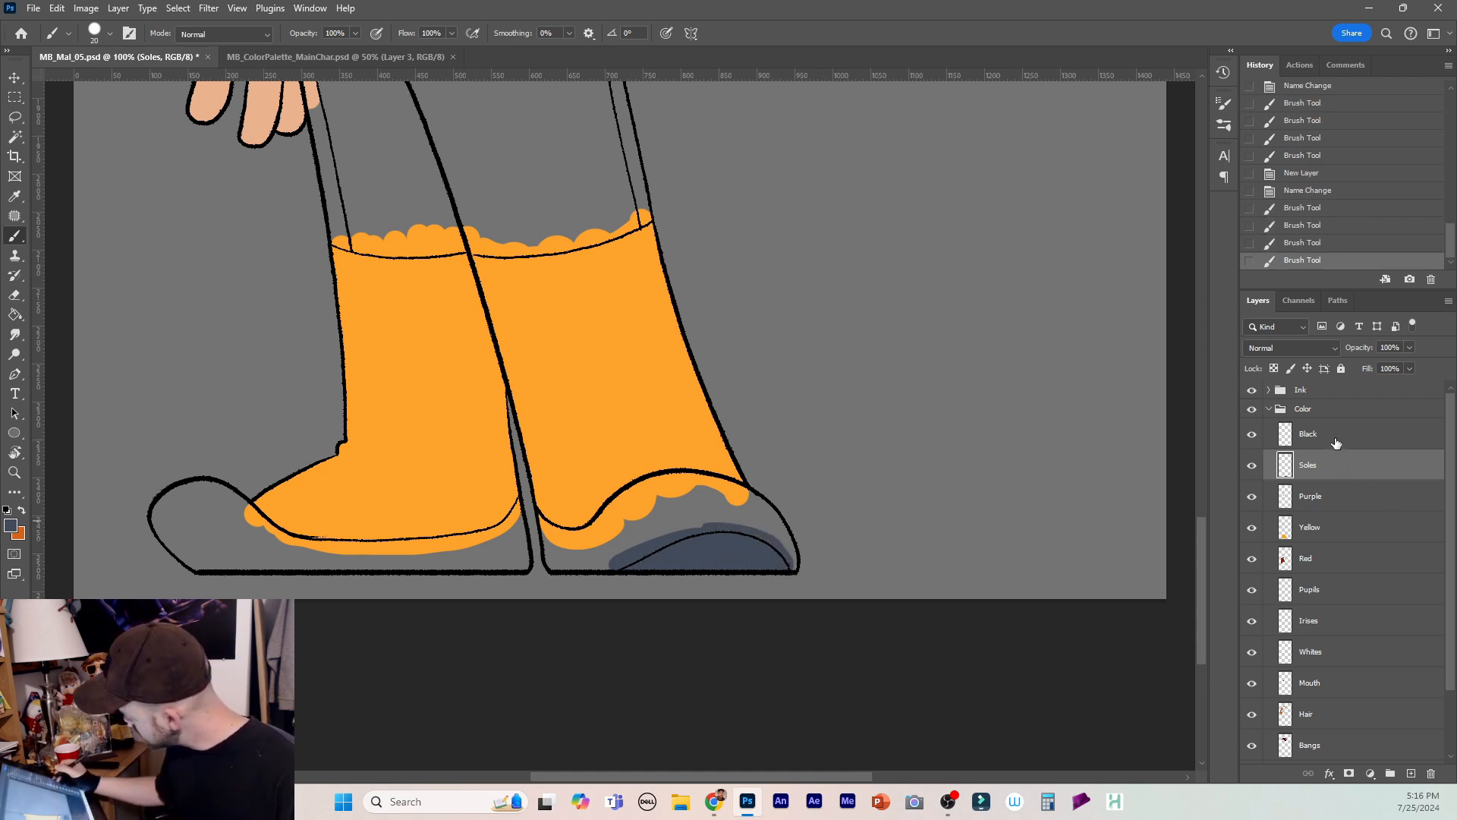
Resample the magenta from the shoulder trim and paint the stripe down the leg beside the lowered hand on the Purple layer.
{"action": "left_click", "coordinate": [1305, 434]}
{"action": "left_click", "coordinate": [8, 510]}
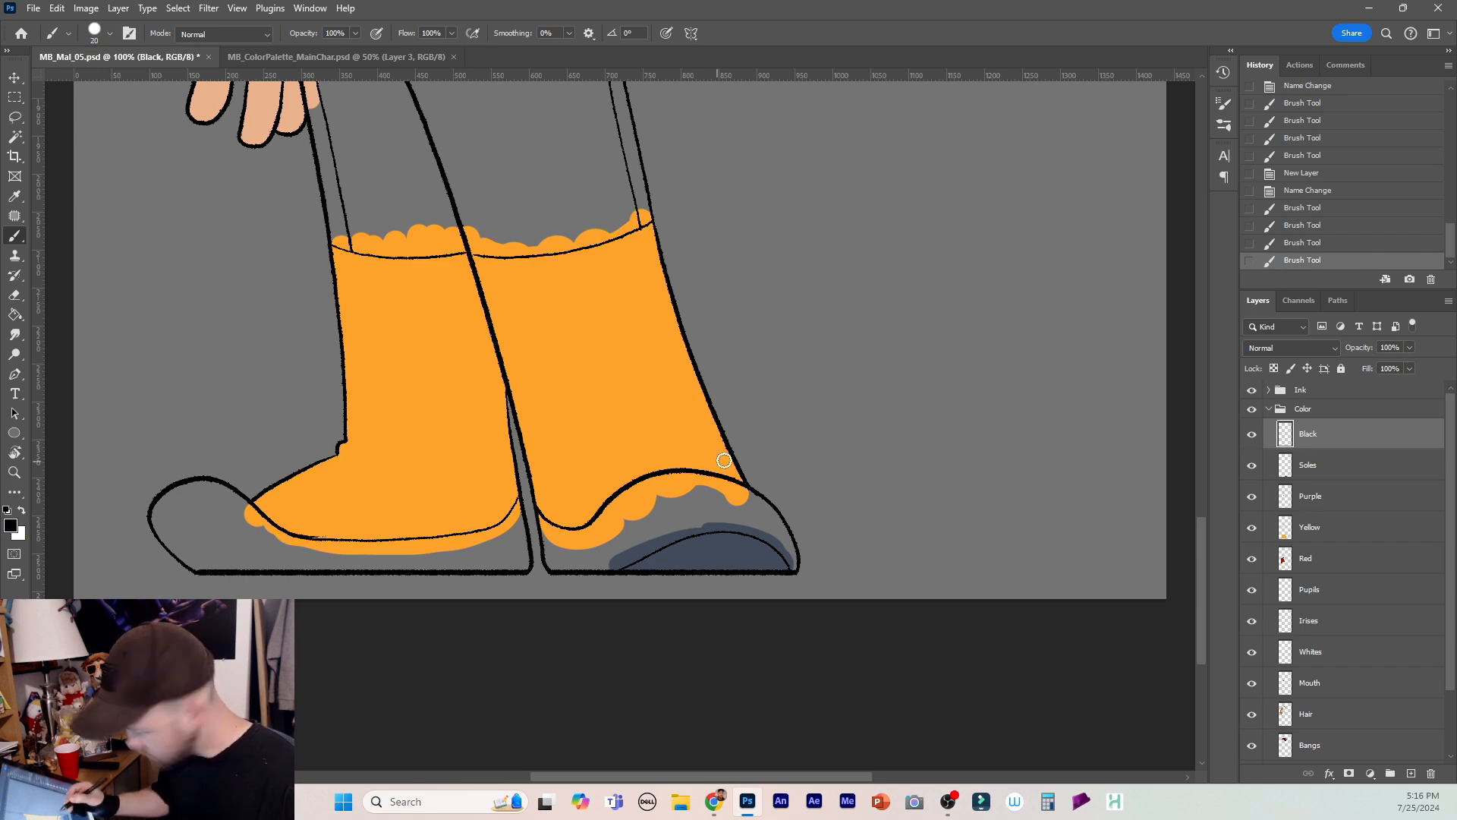
{"action": "left_click", "coordinate": [1335, 496]}
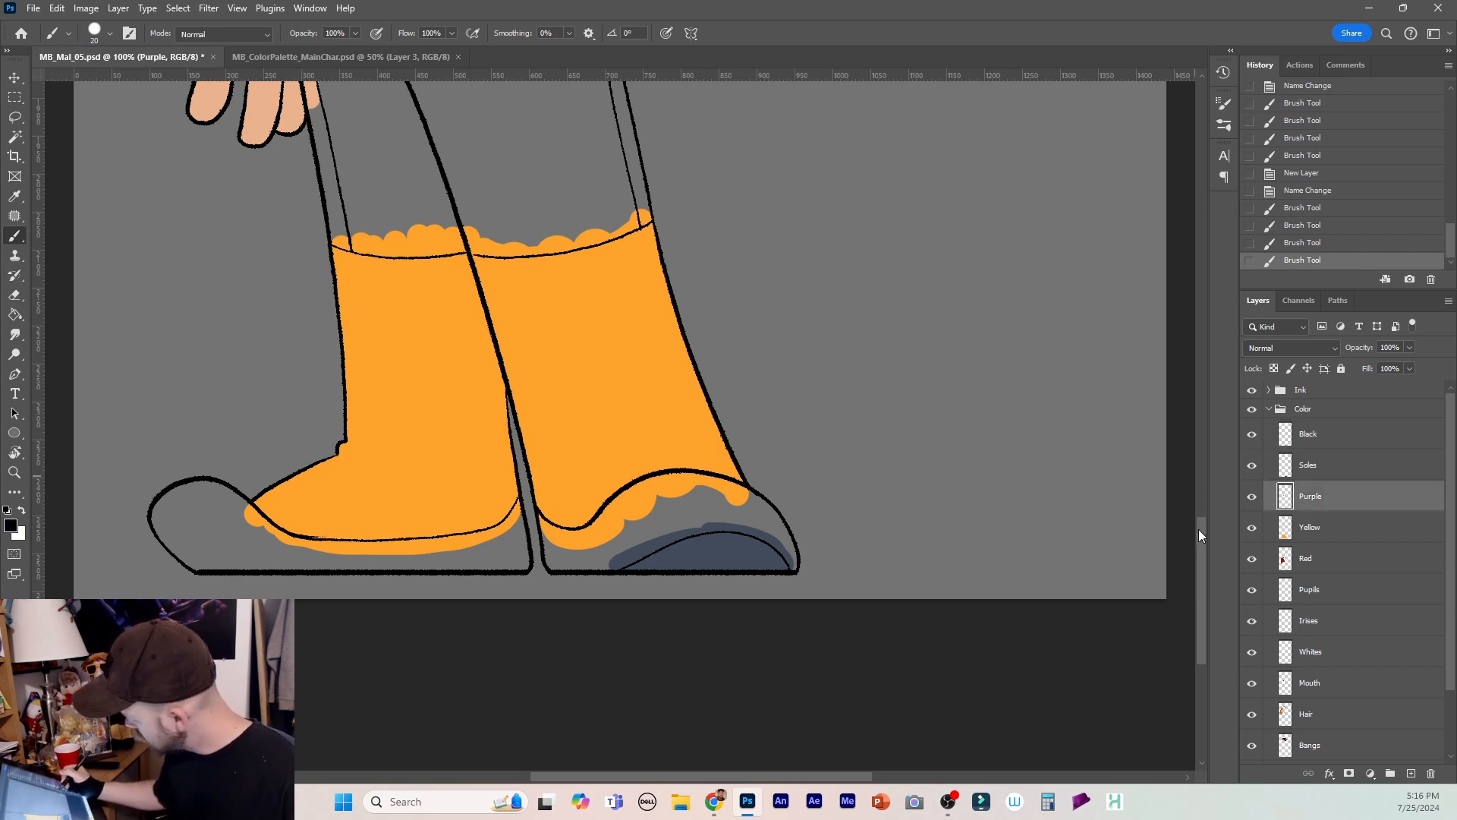
{"action": "left_click_drag", "start_coordinate": [1199, 535], "coordinate": [1200, 421]}
{"action": "key", "text": "i"}
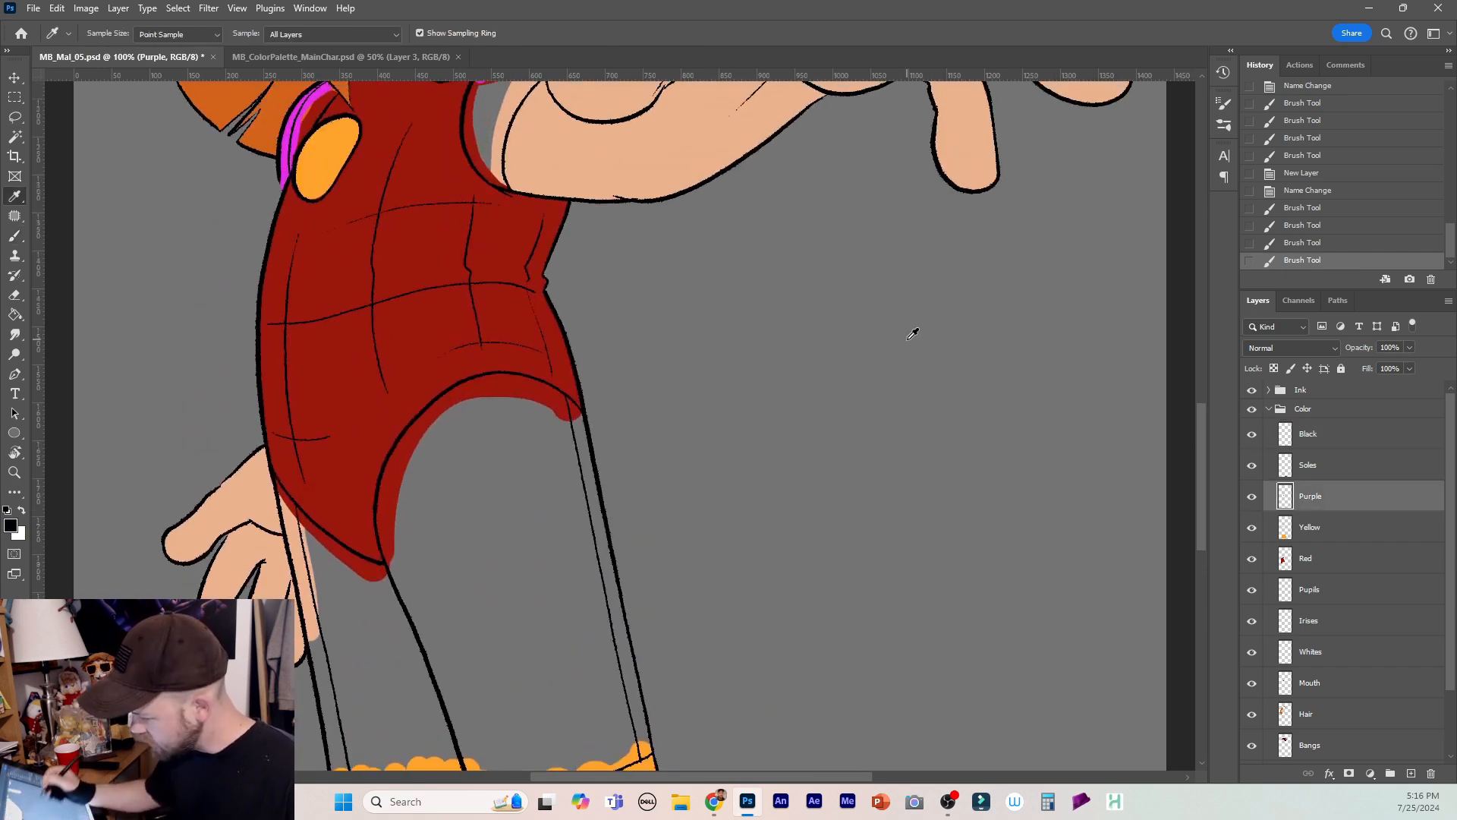
{"action": "left_click", "coordinate": [292, 135]}
{"action": "key", "text": "b"}
{"action": "left_click_drag", "start_coordinate": [1195, 435], "coordinate": [1199, 481]}
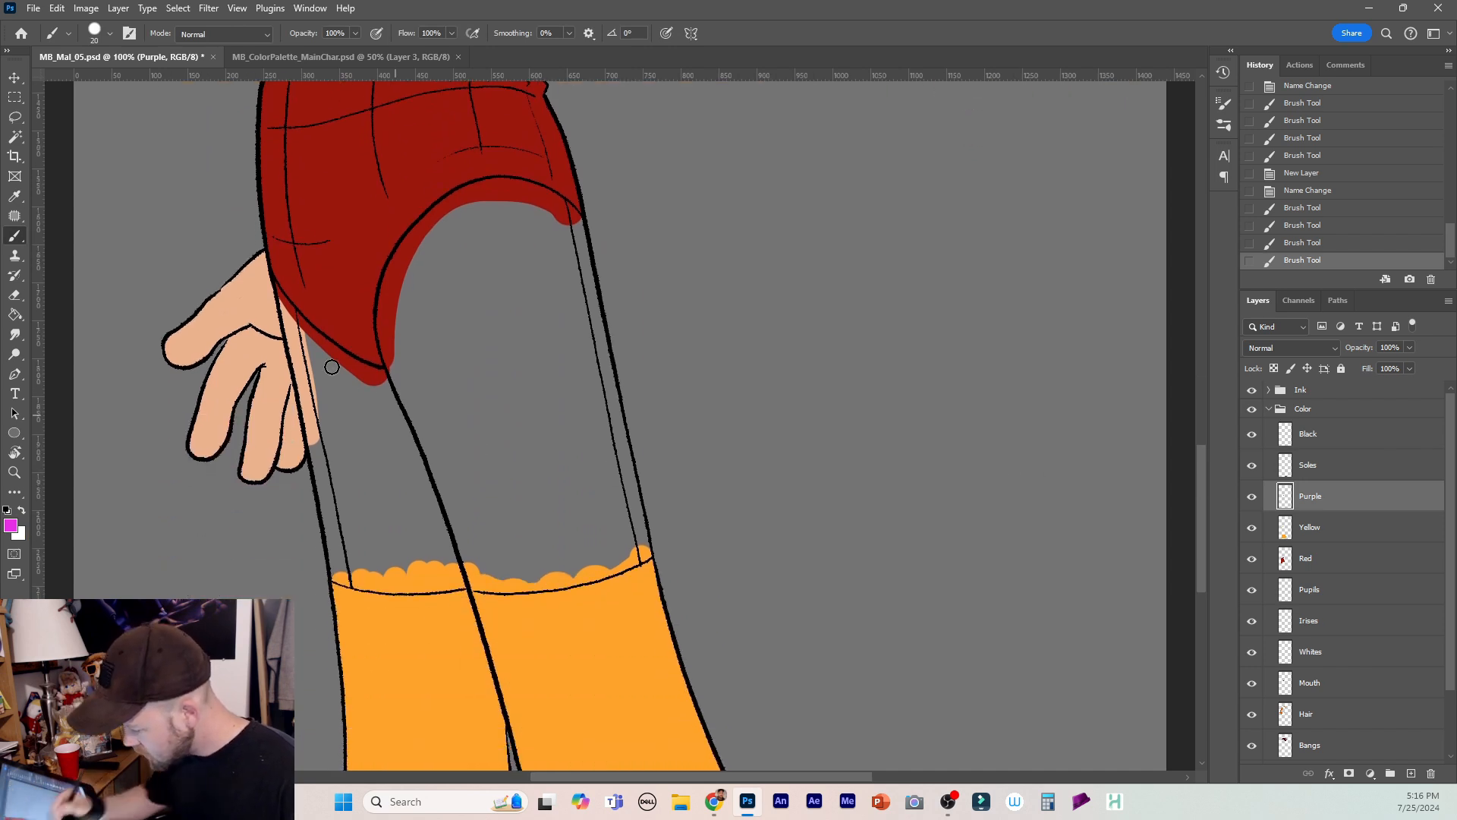
{"action": "mouse_move", "coordinate": [289, 310]}
{"action": "left_mouse_down"}
{"action": "mouse_move", "coordinate": [349, 573]}
{"action": "mouse_move", "coordinate": [334, 571]}
{"action": "left_mouse_up"}
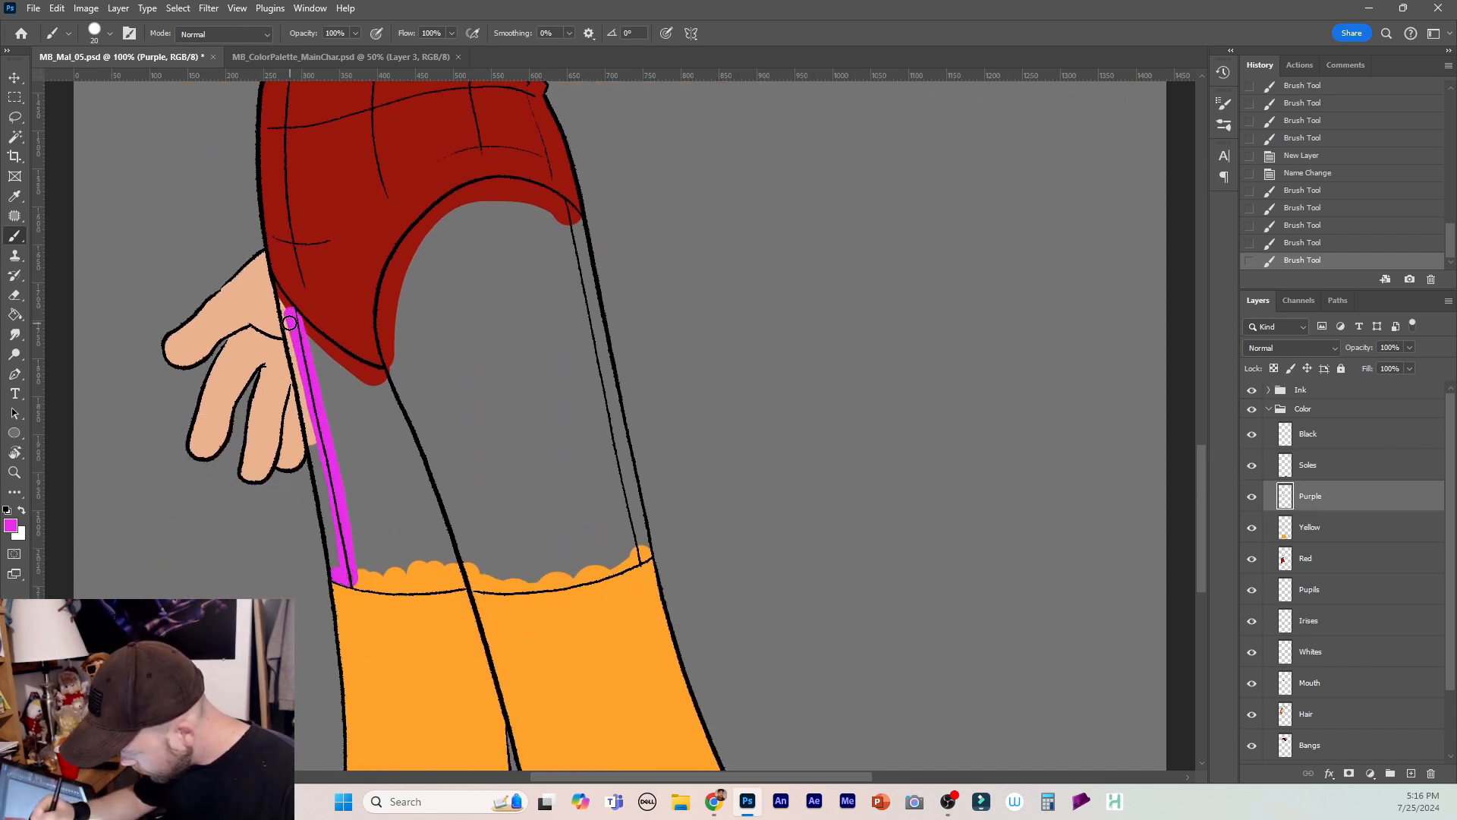
{"action": "mouse_move", "coordinate": [289, 323]}
{"action": "left_mouse_down"}
{"action": "mouse_move", "coordinate": [333, 563]}
{"action": "mouse_move", "coordinate": [336, 460]}
{"action": "left_mouse_up"}
Erase the magenta overspill around the stripe beside the lowered hand and fill its narrow upper tip under the tunic.
{"action": "key", "text": "e"}
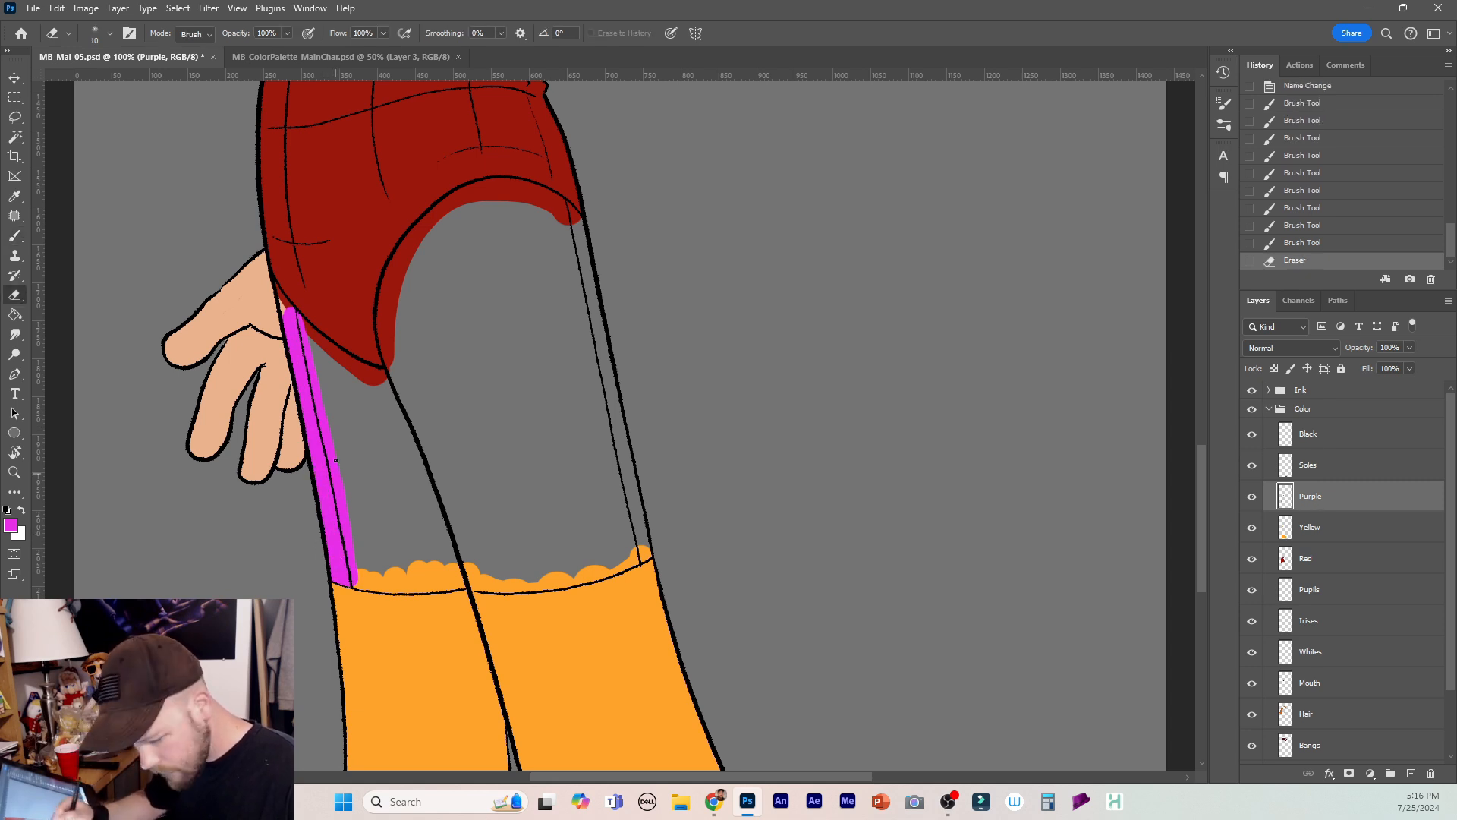
{"action": "key", "text": "b"}
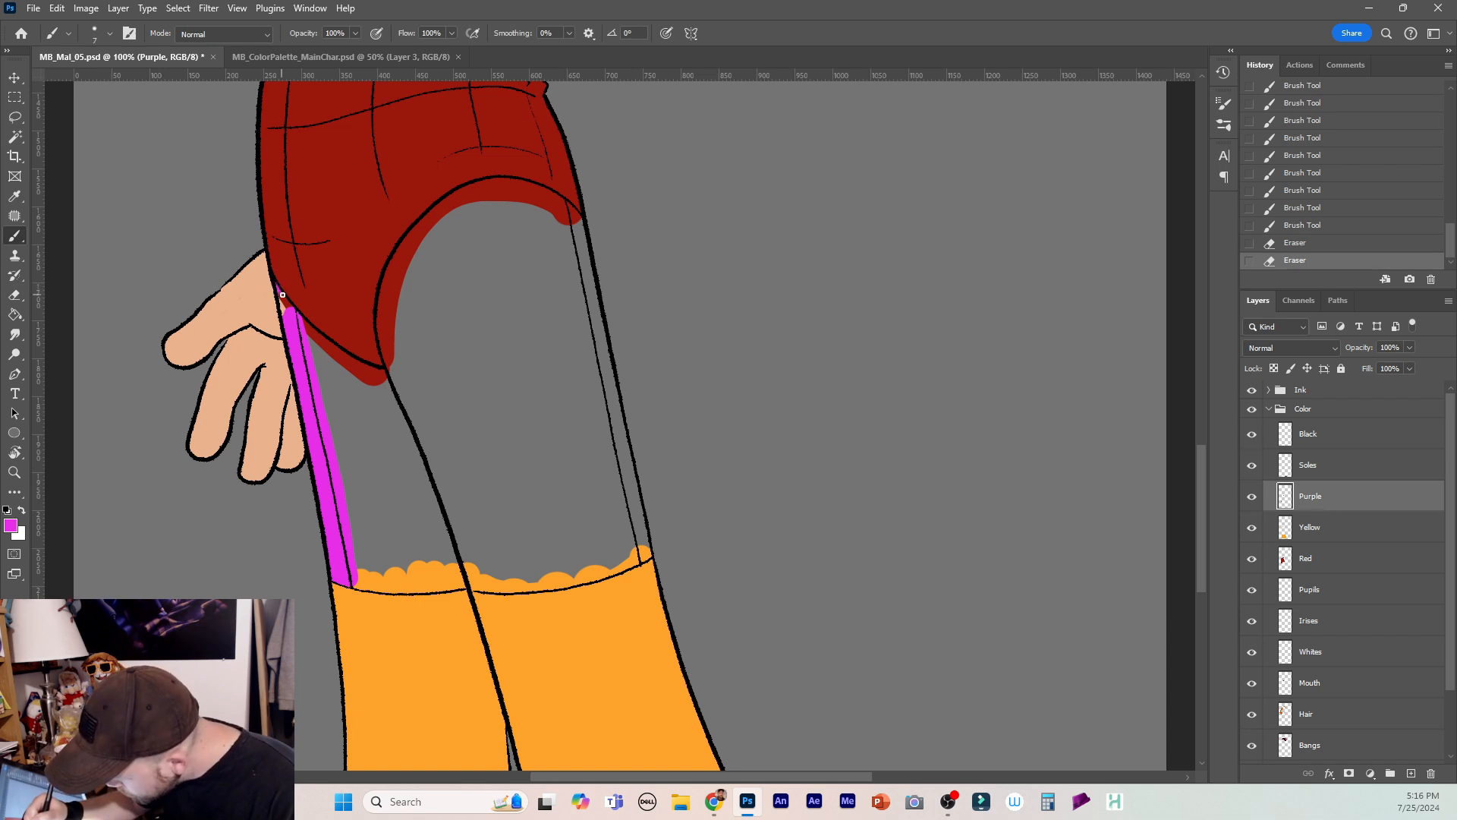
{"action": "key", "text": "e"}
{"action": "mouse_move", "coordinate": [284, 308]}
{"action": "left_mouse_down"}
{"action": "mouse_move", "coordinate": [284, 282]}
{"action": "mouse_move", "coordinate": [339, 308]}
{"action": "left_mouse_up"}
{"action": "key", "text": "b"}
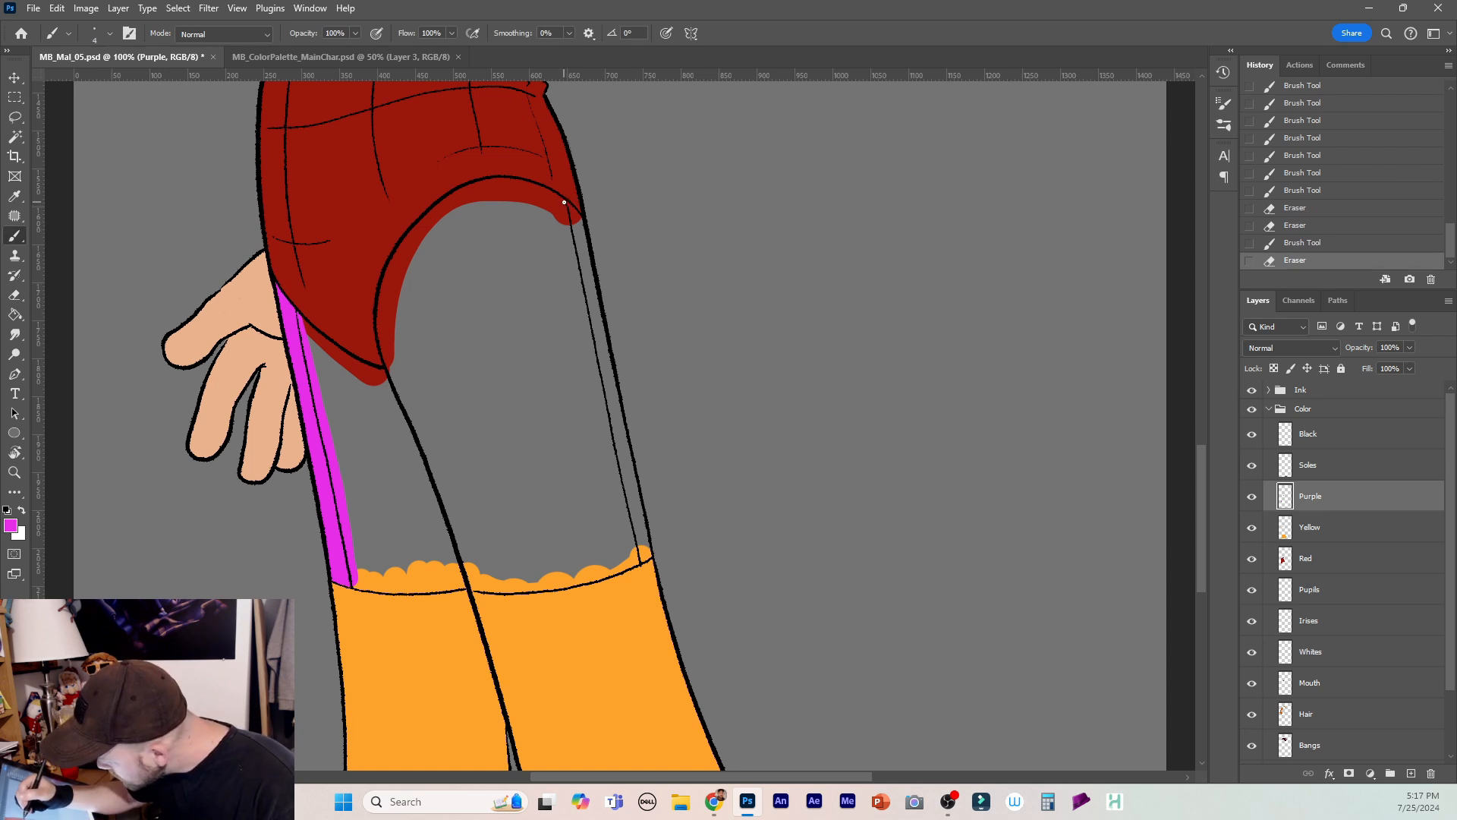
Enlarge the brush and paint the stripe down the other leg's outer edge magenta, from the tunic hem to the boot.
{"action": "key", "text": "bracketright"}
{"action": "key", "text": "bracketright"}
{"action": "key", "text": "bracketright"}
{"action": "key", "text": "bracketright"}
{"action": "left_click_drag", "start_coordinate": [563, 208], "coordinate": [642, 554]}
{"action": "left_click_drag", "start_coordinate": [576, 221], "coordinate": [621, 440]}
{"action": "left_click_drag", "start_coordinate": [620, 441], "coordinate": [629, 483]}
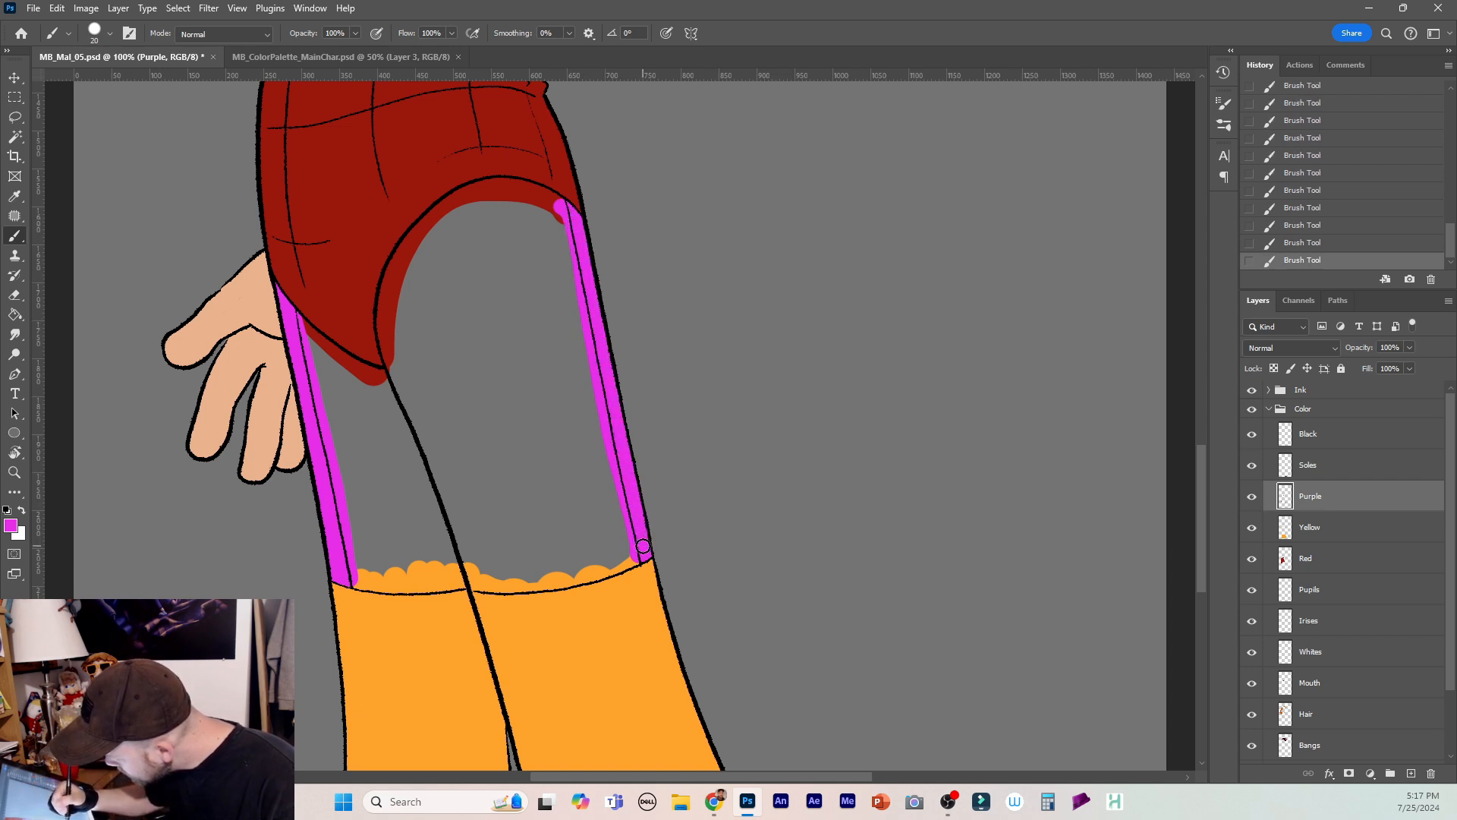
Switch to black on the Black layer, save the document, and outline the trousers along the tunic's arched hem.
{"action": "left_click", "coordinate": [1355, 446]}
{"action": "left_click", "coordinate": [7, 510]}
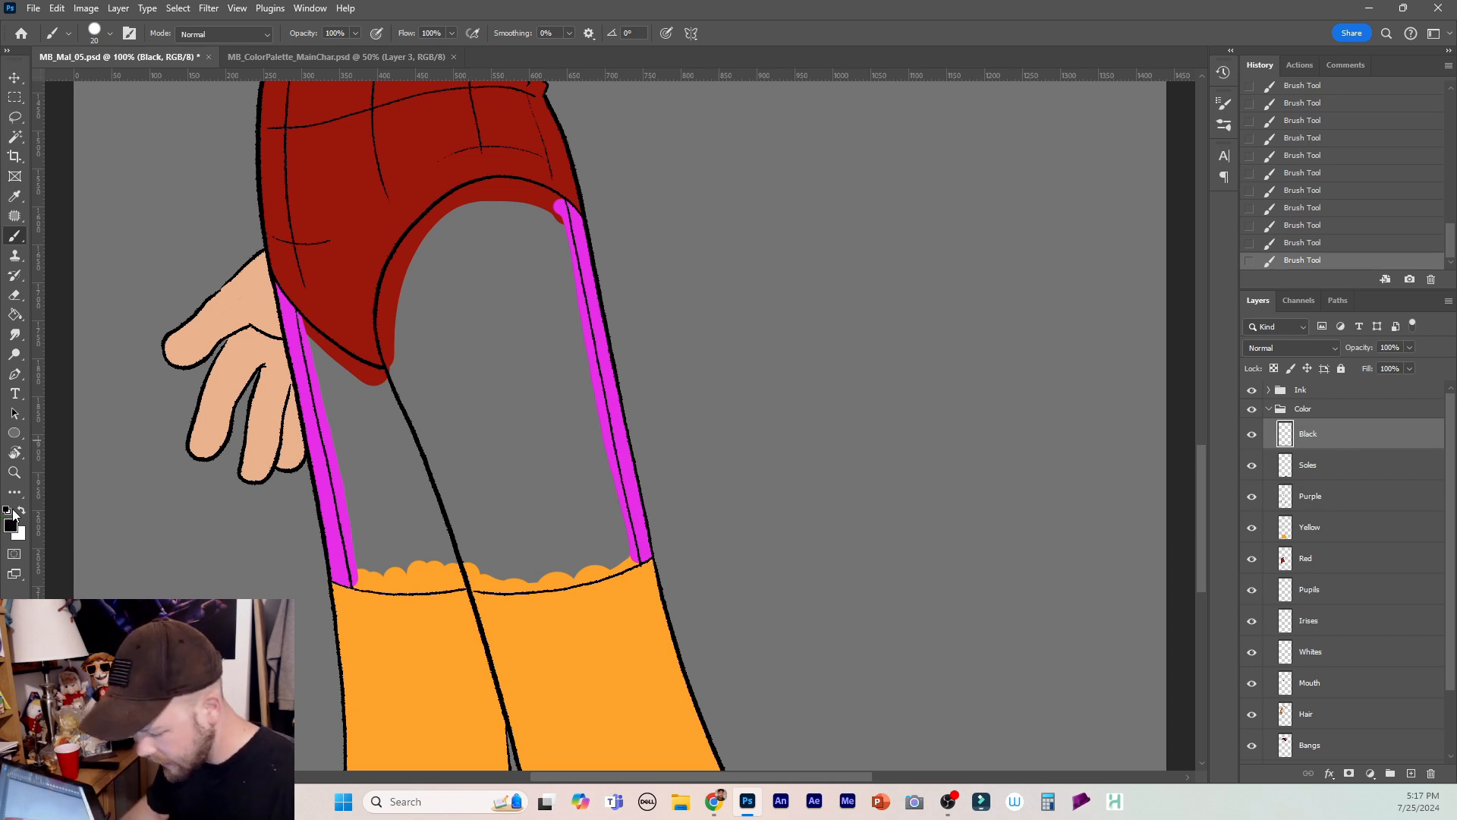
{"action": "key", "text": "ctrl+s"}
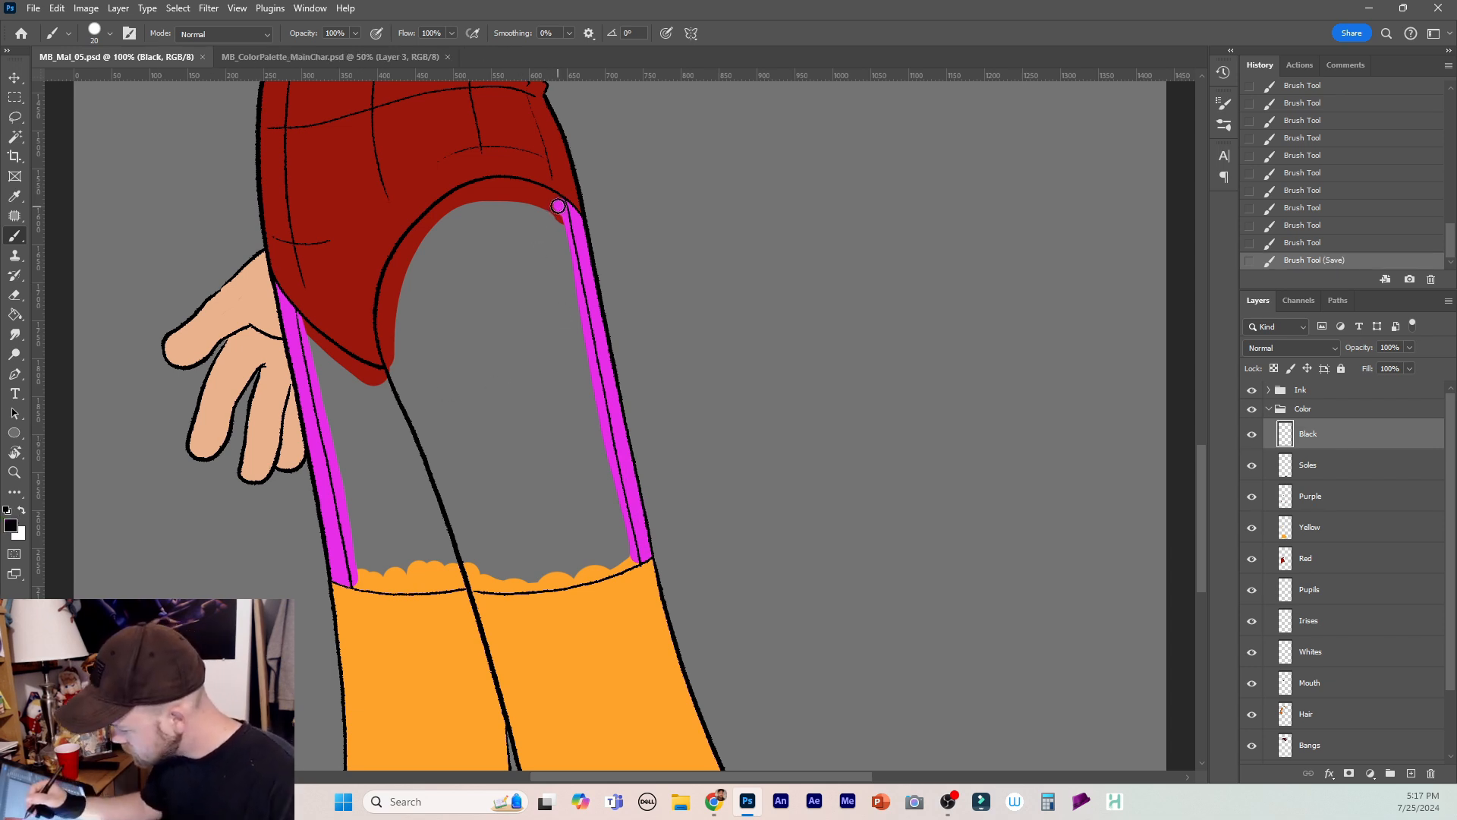
{"action": "mouse_move", "coordinate": [560, 207]}
{"action": "left_mouse_down"}
{"action": "mouse_move", "coordinate": [498, 186]}
{"action": "mouse_move", "coordinate": [459, 195]}
{"action": "mouse_move", "coordinate": [400, 258]}
{"action": "left_mouse_up"}
{"action": "mouse_move", "coordinate": [400, 258]}
{"action": "left_mouse_down"}
{"action": "mouse_move", "coordinate": [379, 342]}
{"action": "mouse_move", "coordinate": [399, 389]}
{"action": "mouse_move", "coordinate": [382, 379]}
{"action": "left_mouse_up"}
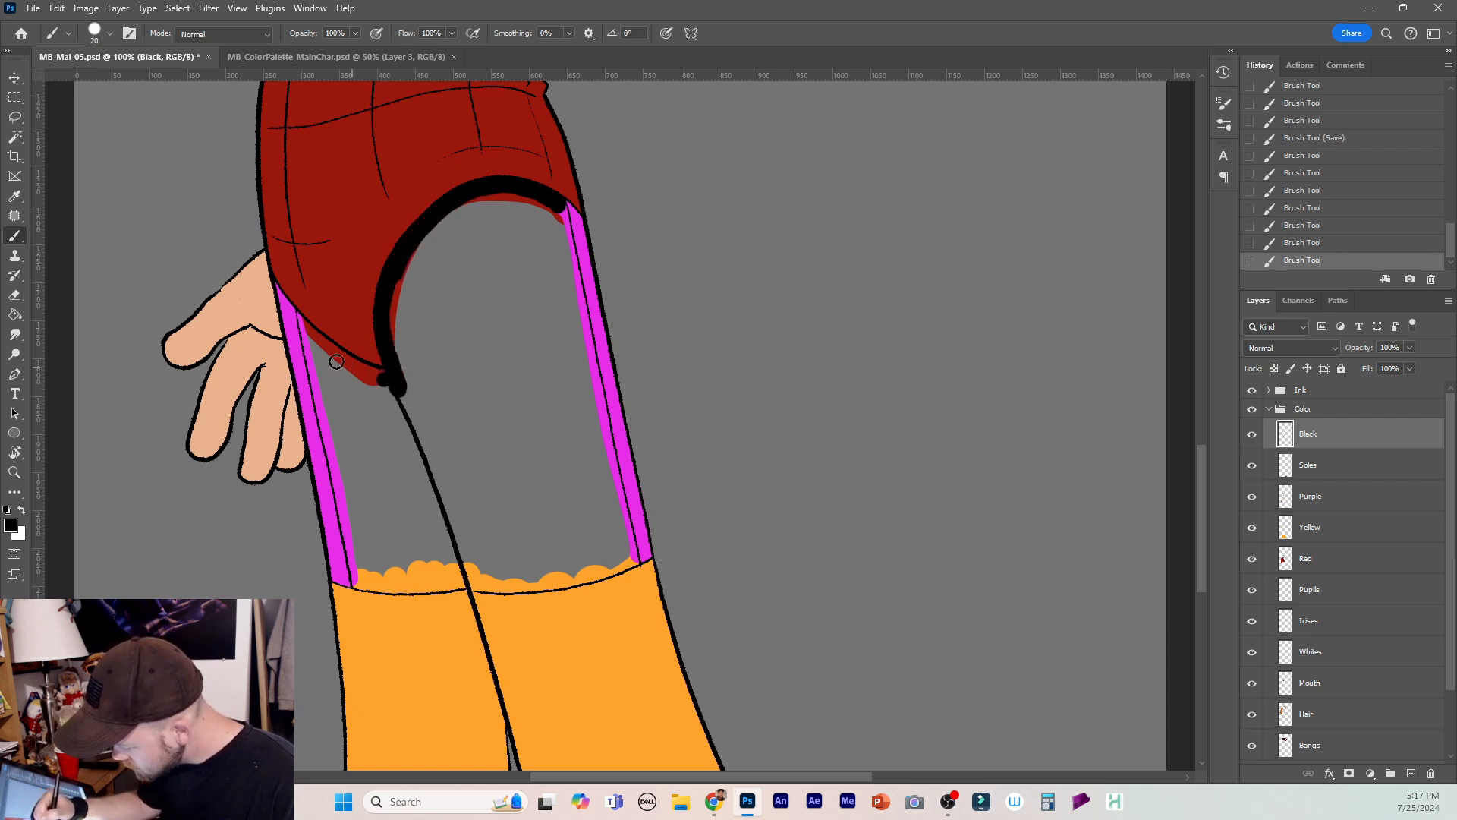
Continue the black trouser outline along the tunic's lower point, down the inner edge of the nearby stripe, and across both boot tops.
{"action": "mouse_move", "coordinate": [307, 332]}
{"action": "left_mouse_down"}
{"action": "mouse_move", "coordinate": [389, 382]}
{"action": "mouse_move", "coordinate": [363, 370]}
{"action": "left_mouse_up"}
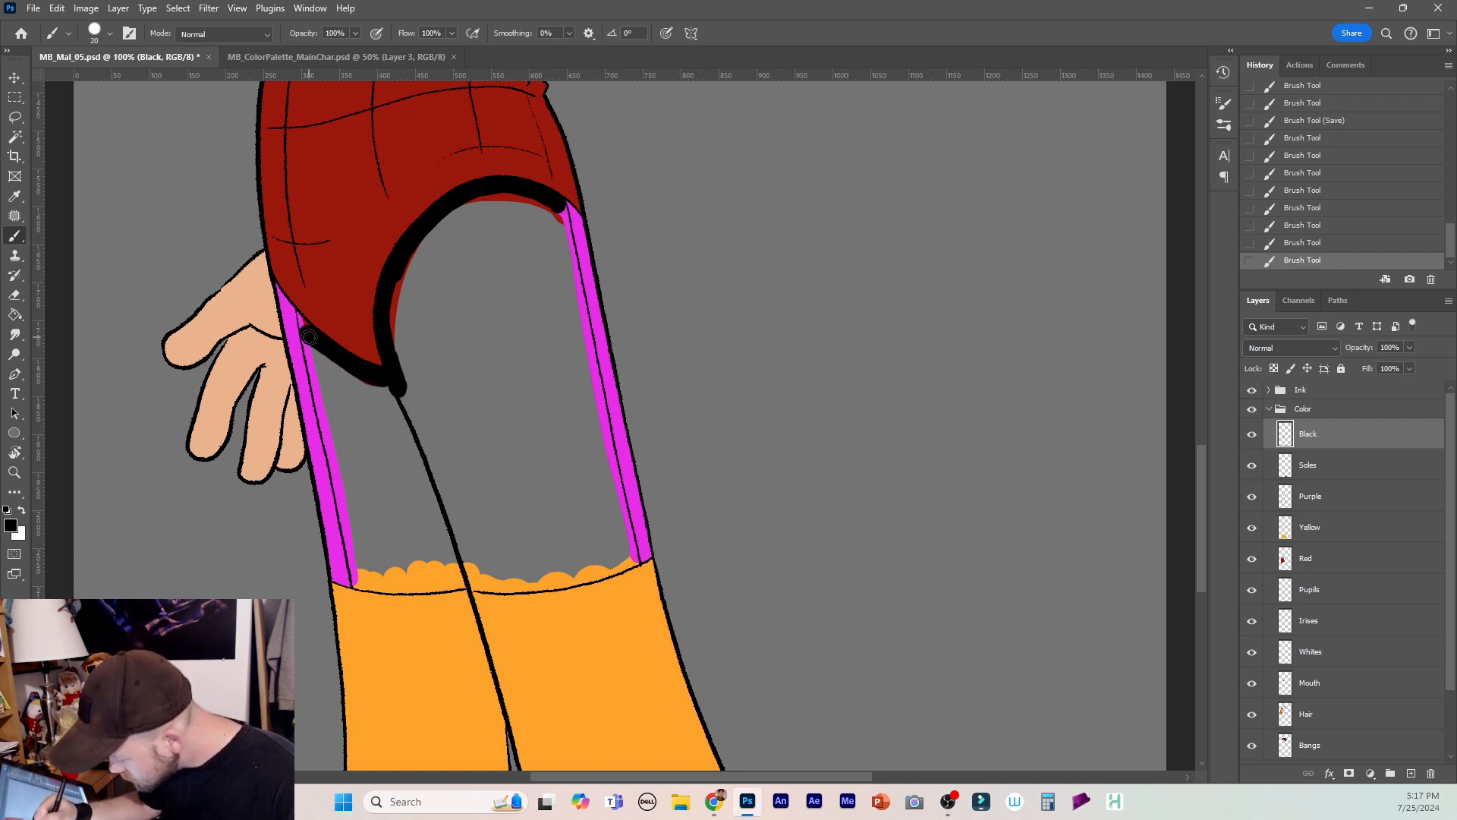
{"action": "mouse_move", "coordinate": [307, 331]}
{"action": "left_mouse_down"}
{"action": "mouse_move", "coordinate": [358, 576]}
{"action": "mouse_move", "coordinate": [382, 584]}
{"action": "mouse_move", "coordinate": [357, 582]}
{"action": "mouse_move", "coordinate": [467, 580]}
{"action": "mouse_move", "coordinate": [393, 585]}
{"action": "left_mouse_up"}
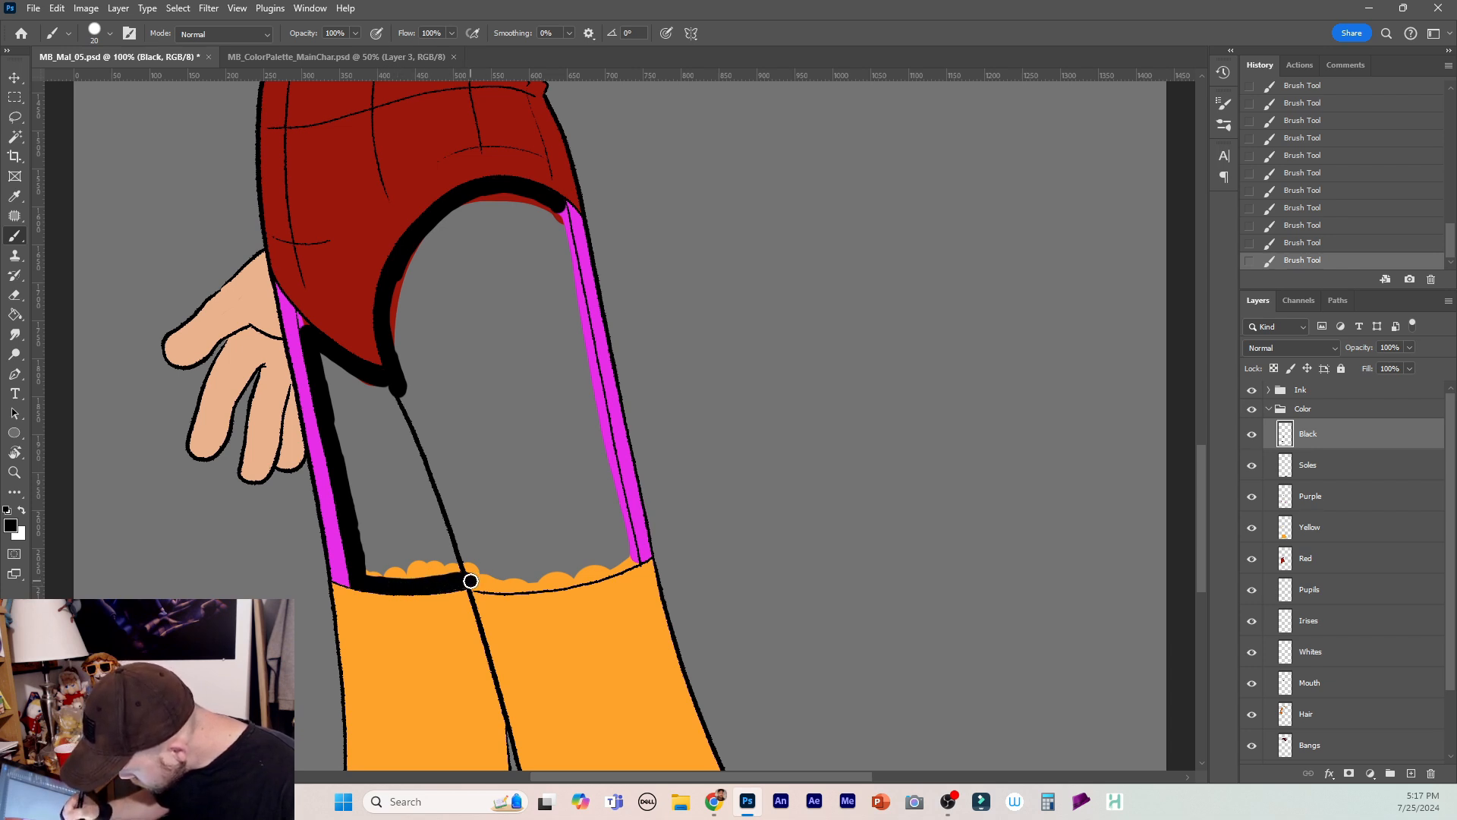
{"action": "left_click_drag", "start_coordinate": [473, 583], "coordinate": [487, 582]}
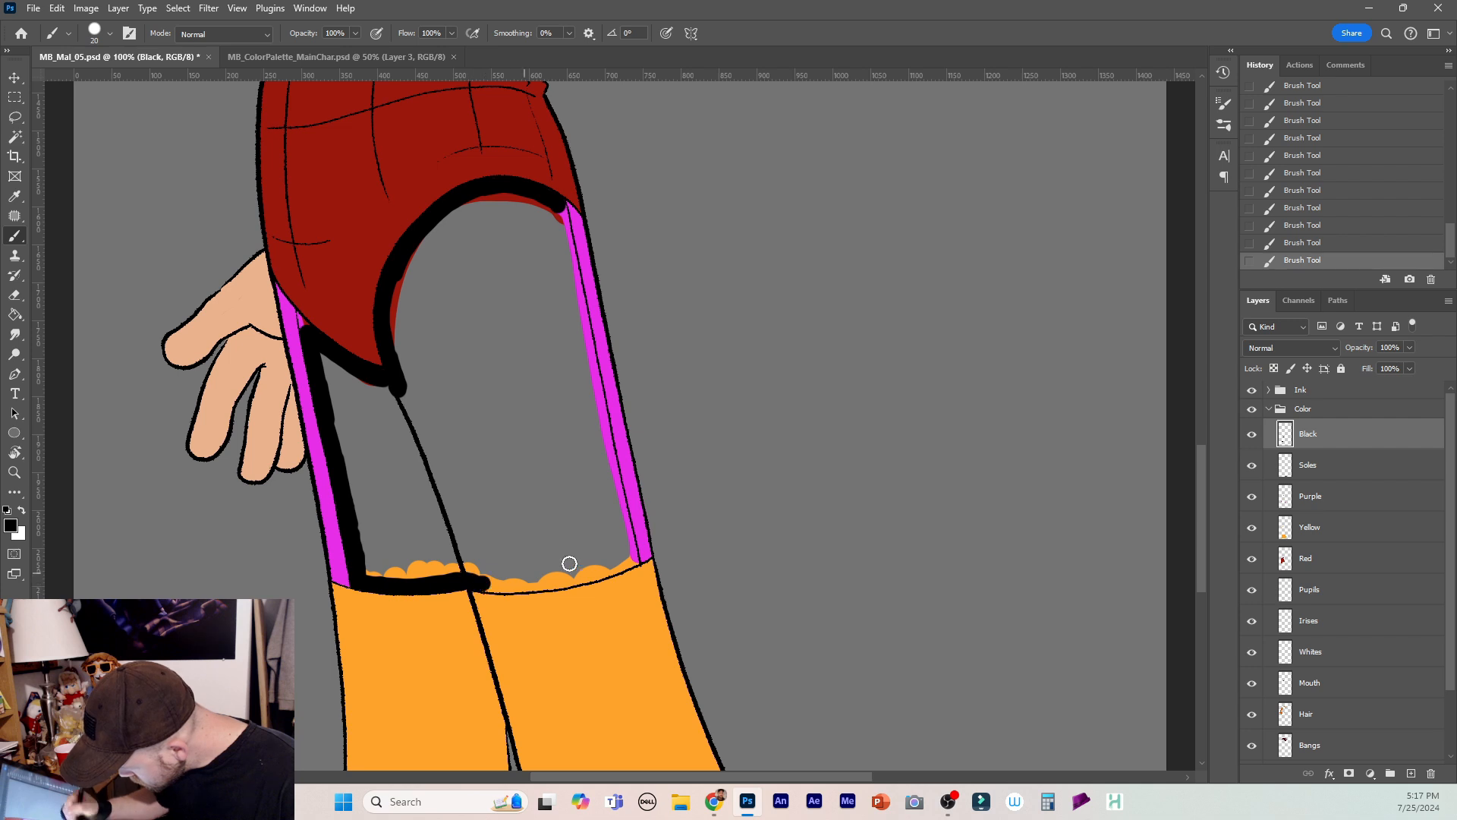
{"action": "left_click_drag", "start_coordinate": [632, 560], "coordinate": [490, 585]}
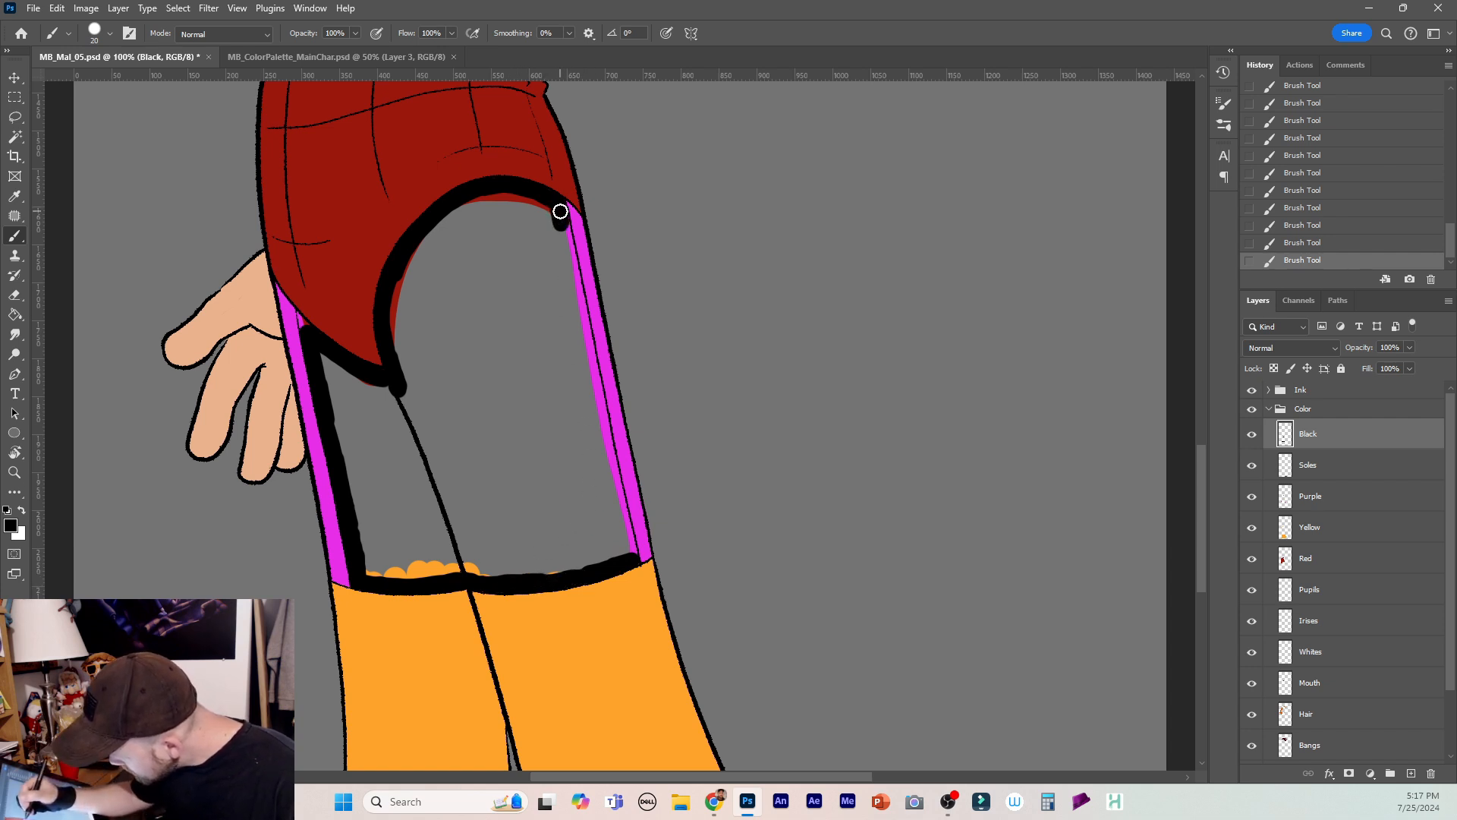
Close the black trouser outline along the far leg's magenta stripe and fill the enclosed trouser area with black.
{"action": "left_click_drag", "start_coordinate": [559, 203], "coordinate": [625, 543]}
{"action": "key", "text": "bracketleft"}
{"action": "key", "text": "bracketleft"}
{"action": "key", "text": "bracketleft"}
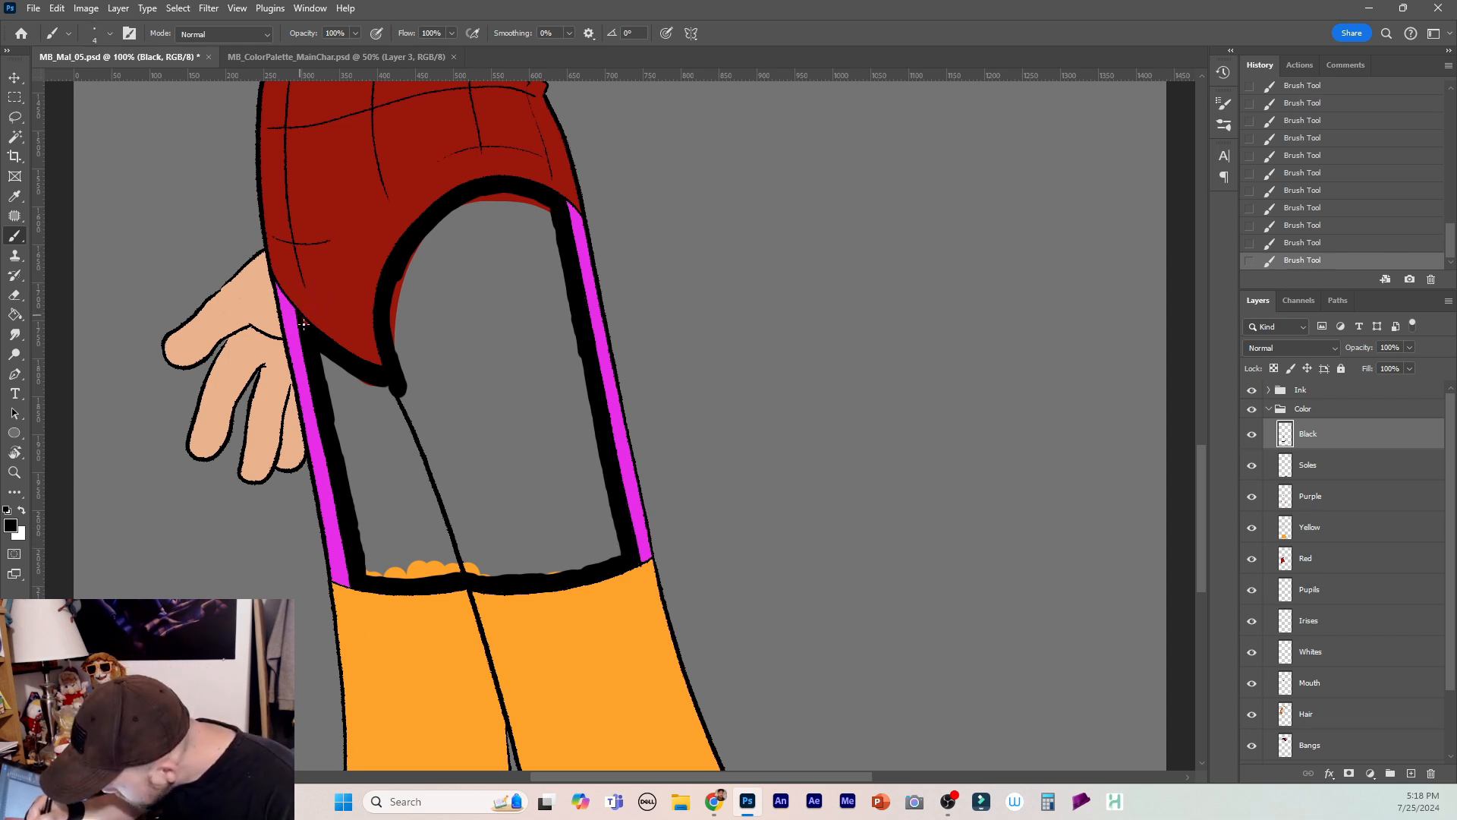
{"action": "left_click", "coordinate": [15, 314]}
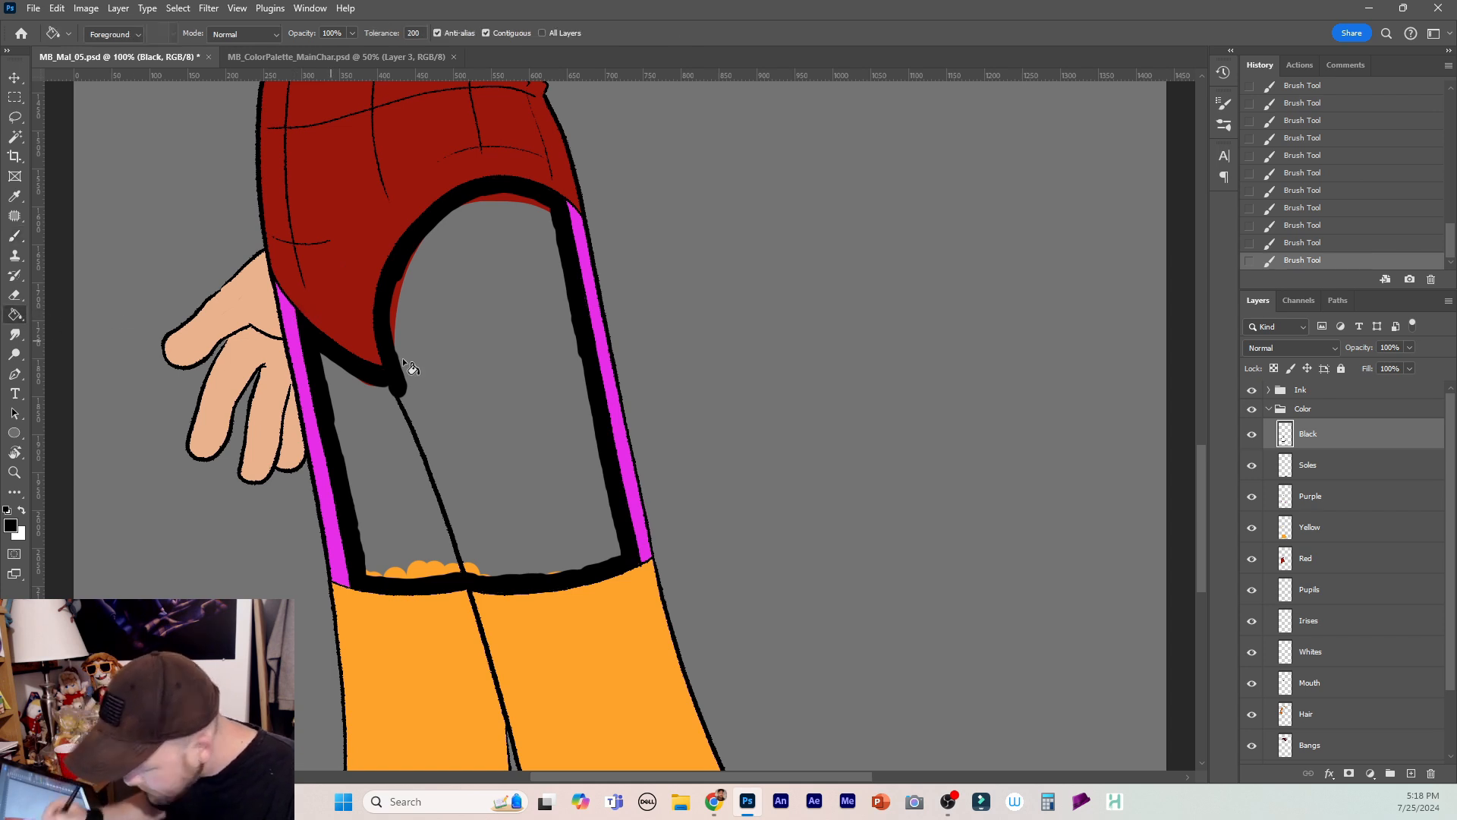
{"action": "left_click", "coordinate": [484, 399]}
Enlarge the brush and paint black over the thin unfilled seams inside the trouser outline.
{"action": "key", "text": "b"}
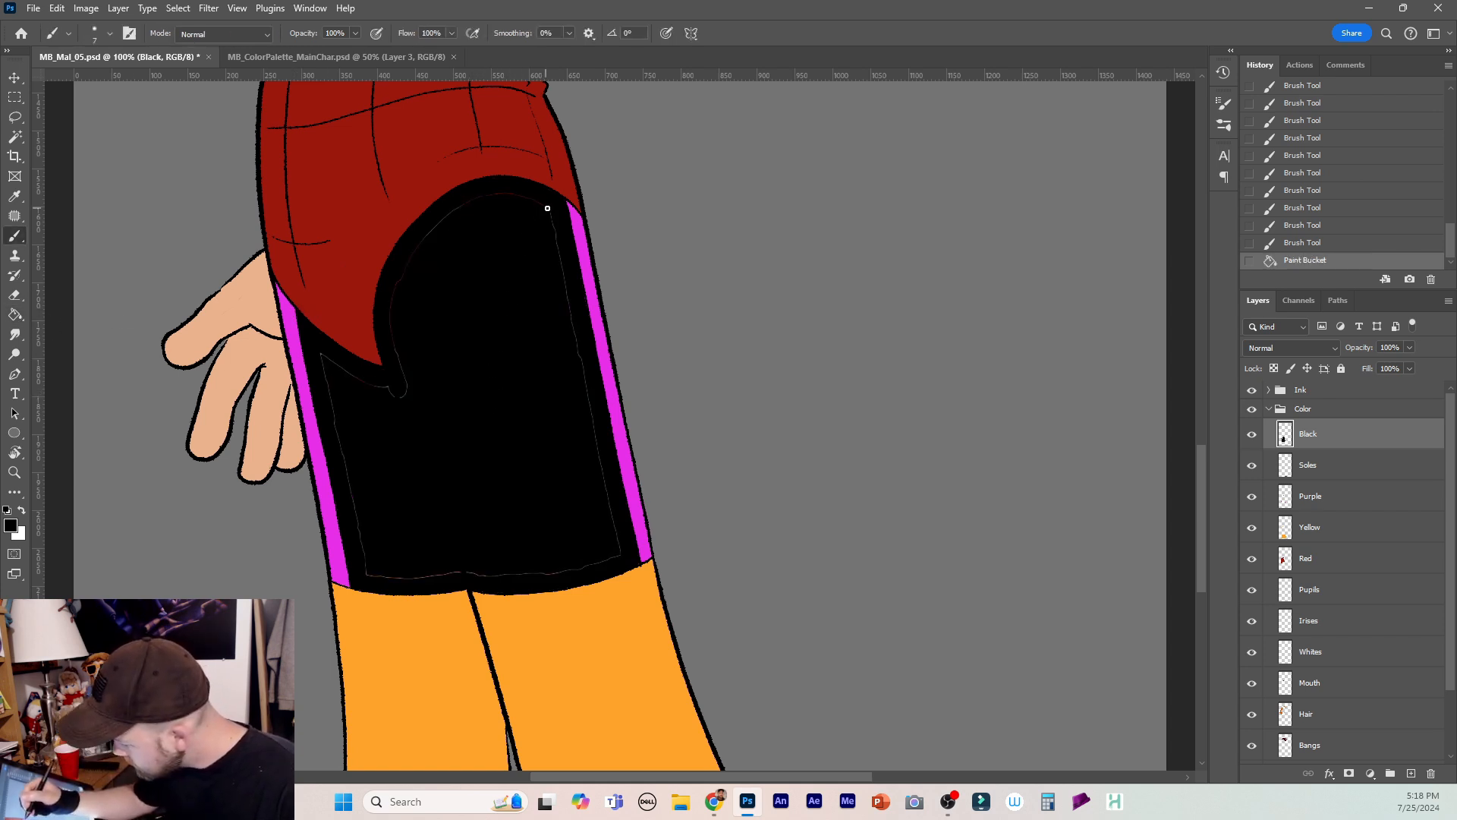
{"action": "key", "text": "bracketright"}
{"action": "key", "text": "bracketright"}
{"action": "key", "text": "bracketright"}
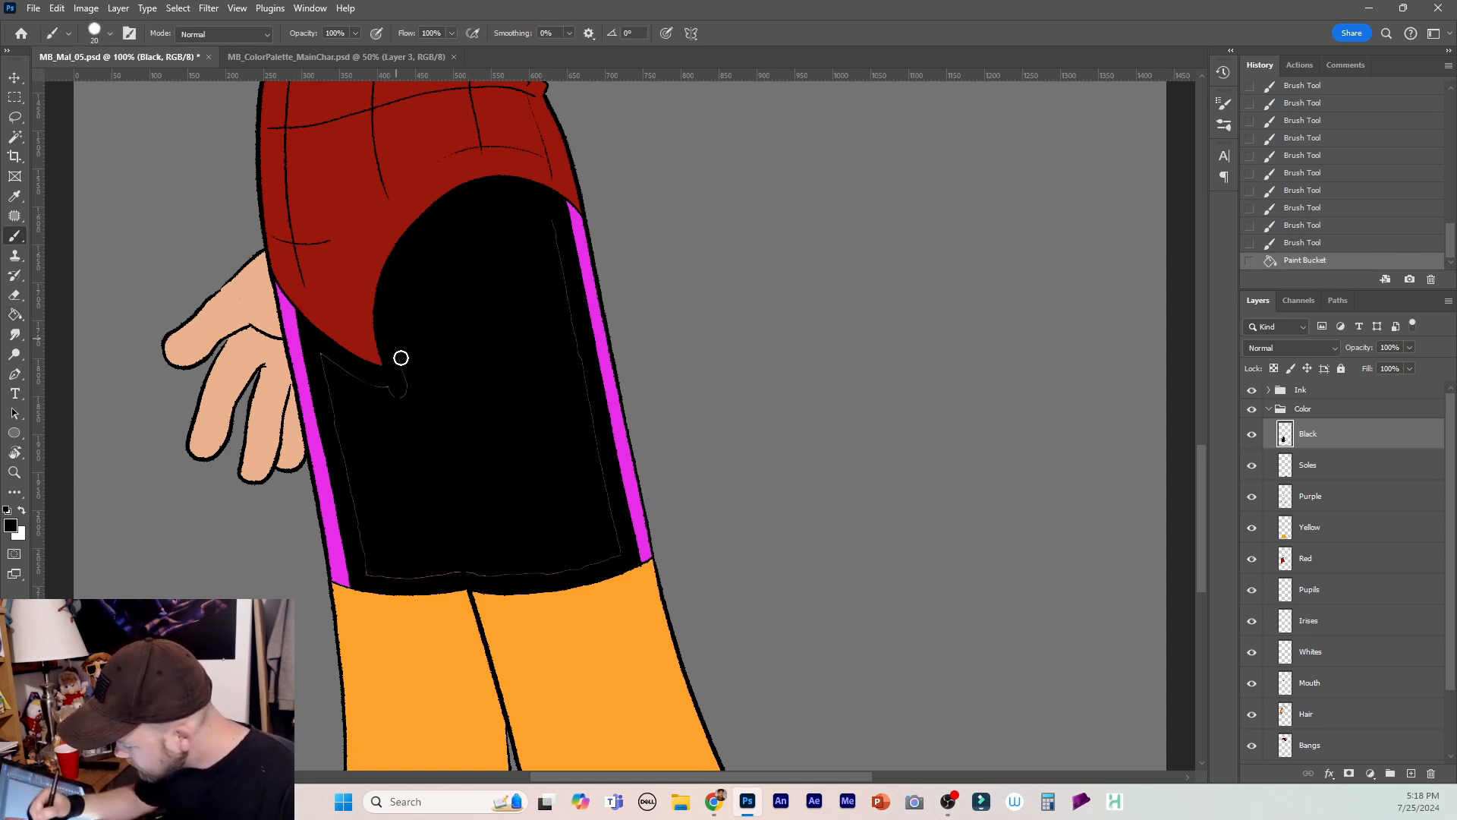
{"action": "mouse_move", "coordinate": [401, 358]}
{"action": "left_mouse_down"}
{"action": "mouse_move", "coordinate": [408, 403]}
{"action": "mouse_move", "coordinate": [329, 358]}
{"action": "mouse_move", "coordinate": [372, 577]}
{"action": "mouse_move", "coordinate": [617, 540]}
{"action": "left_mouse_up"}
{"action": "left_click_drag", "start_coordinate": [553, 215], "coordinate": [618, 553]}
Outline the black foot section of the boot with the blue-grey sole, following its upper curve, toe, sole edge and heel.
{"action": "left_click_drag", "start_coordinate": [1200, 480], "coordinate": [1196, 557]}
{"action": "key", "text": "bracketleft"}
{"action": "key", "text": "bracketleft"}
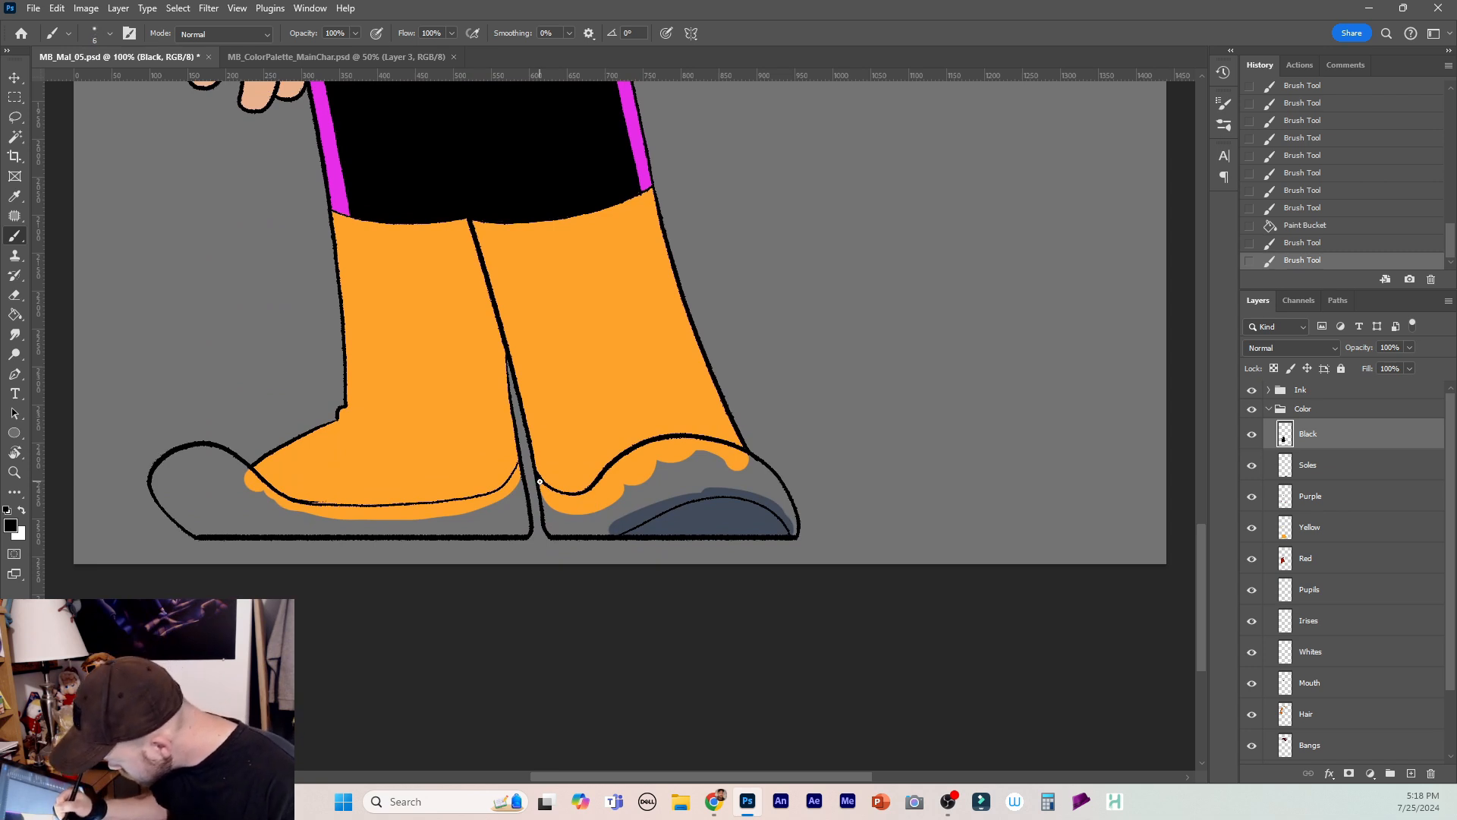
{"action": "mouse_move", "coordinate": [550, 531]}
{"action": "left_mouse_down"}
{"action": "mouse_move", "coordinate": [545, 489]}
{"action": "mouse_move", "coordinate": [591, 494]}
{"action": "mouse_move", "coordinate": [547, 491]}
{"action": "left_mouse_up"}
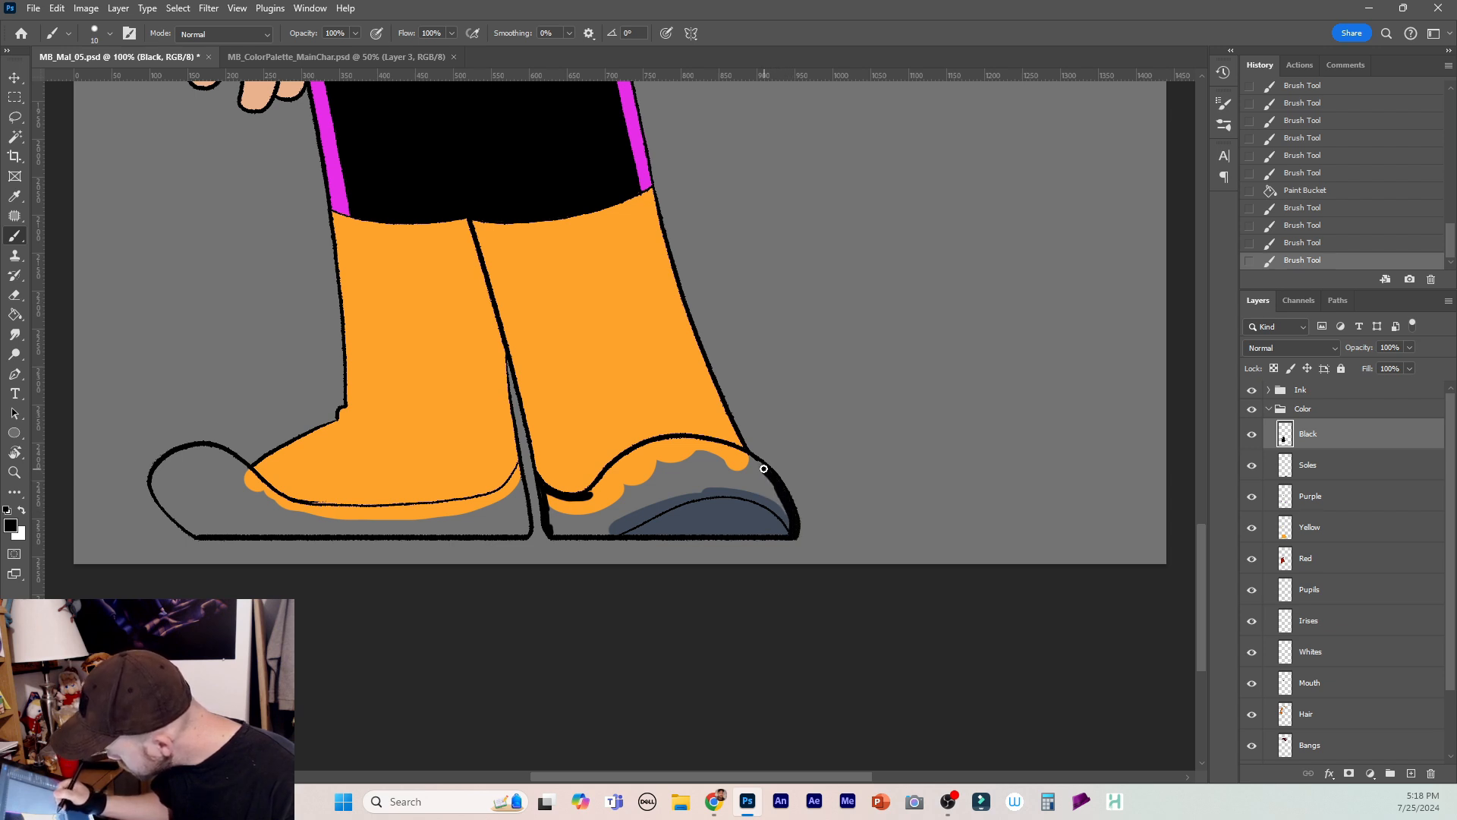
{"action": "left_click_drag", "start_coordinate": [736, 451], "coordinate": [664, 443]}
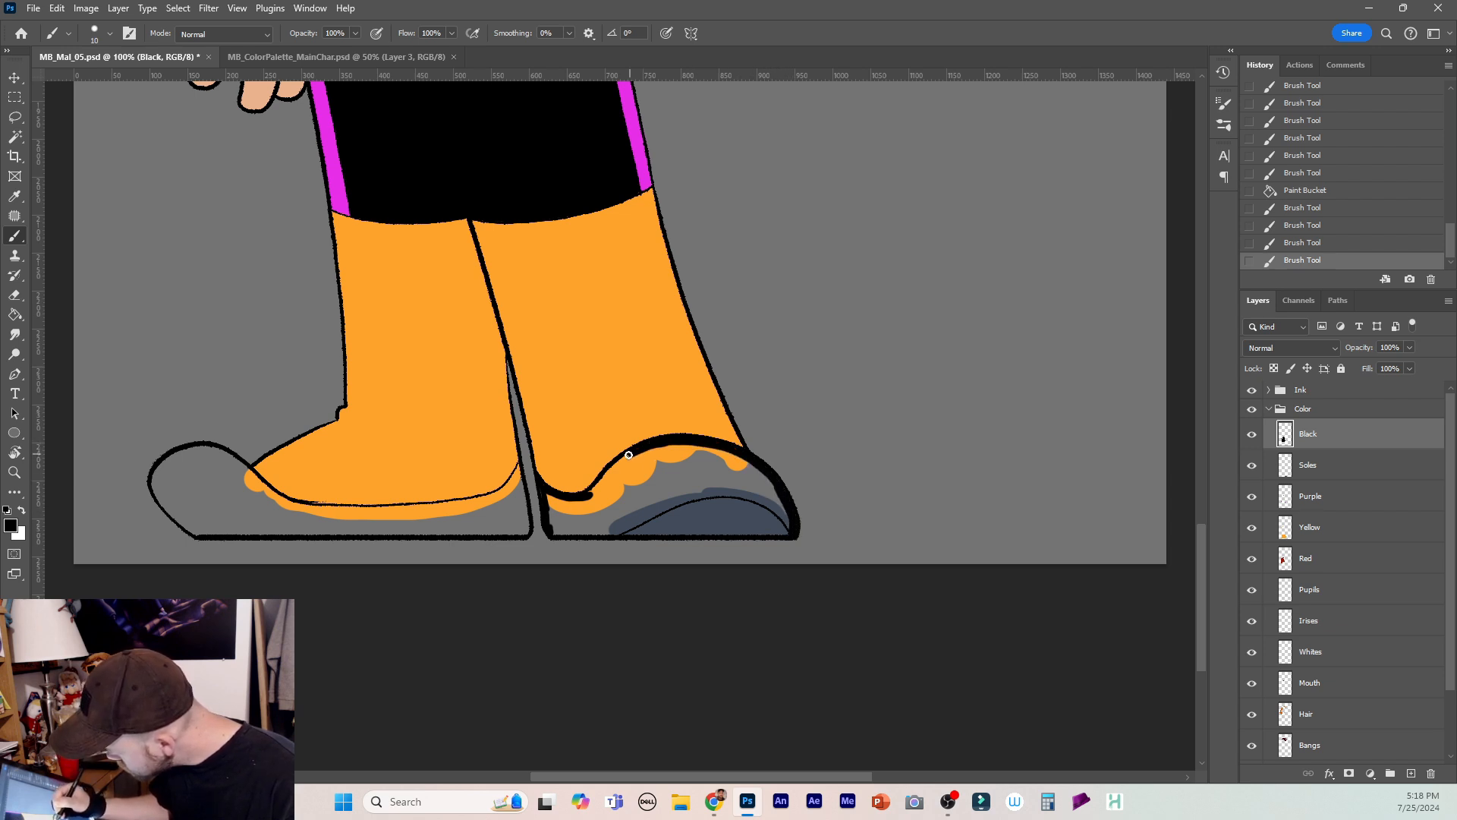
{"action": "left_click_drag", "start_coordinate": [599, 482], "coordinate": [605, 475]}
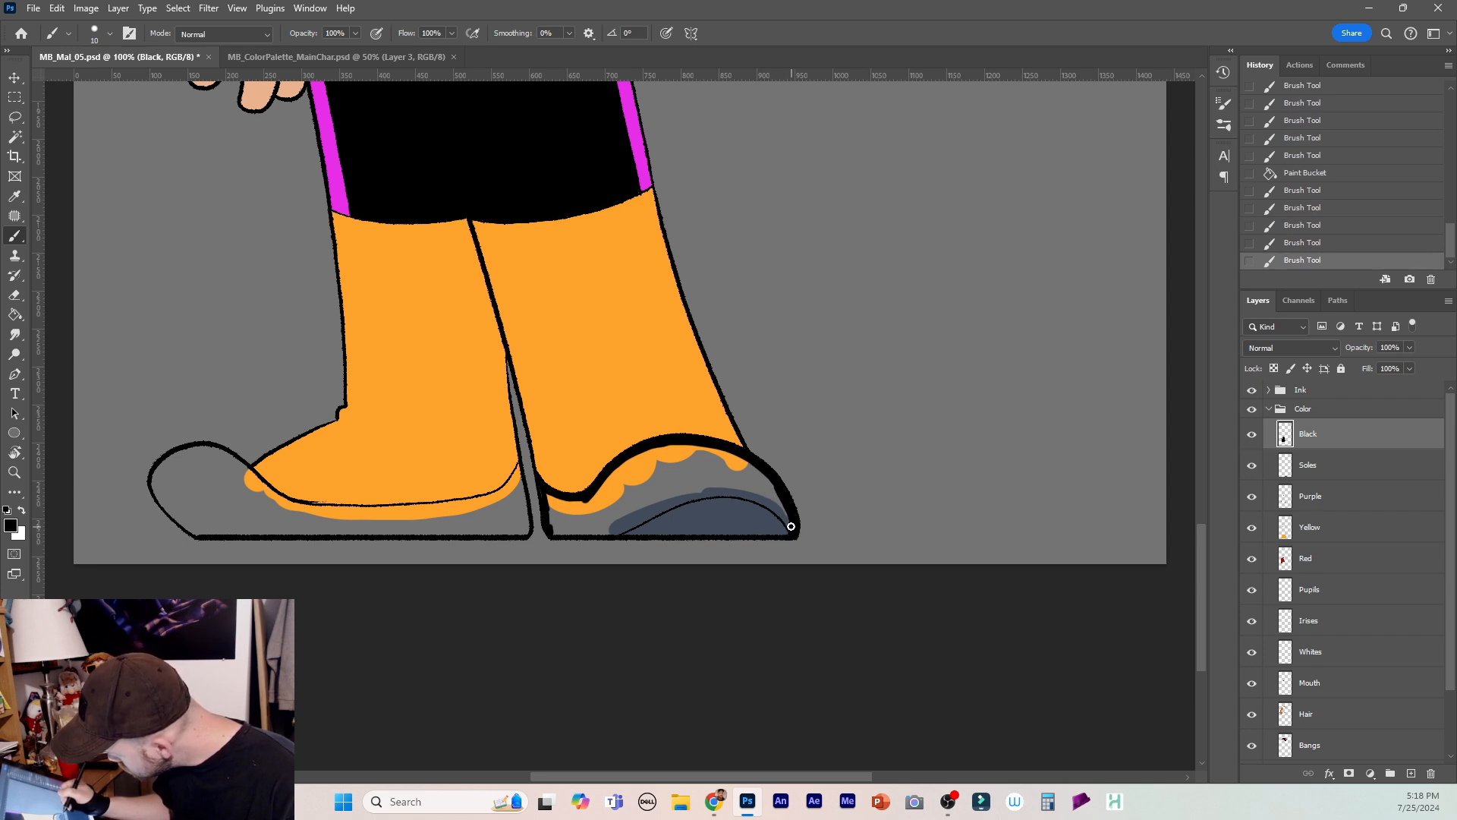
{"action": "mouse_move", "coordinate": [737, 490]}
{"action": "left_mouse_down"}
{"action": "mouse_move", "coordinate": [769, 500]}
{"action": "mouse_move", "coordinate": [684, 497]}
{"action": "mouse_move", "coordinate": [612, 535]}
{"action": "left_mouse_up"}
{"action": "left_click_drag", "start_coordinate": [702, 492], "coordinate": [675, 500]}
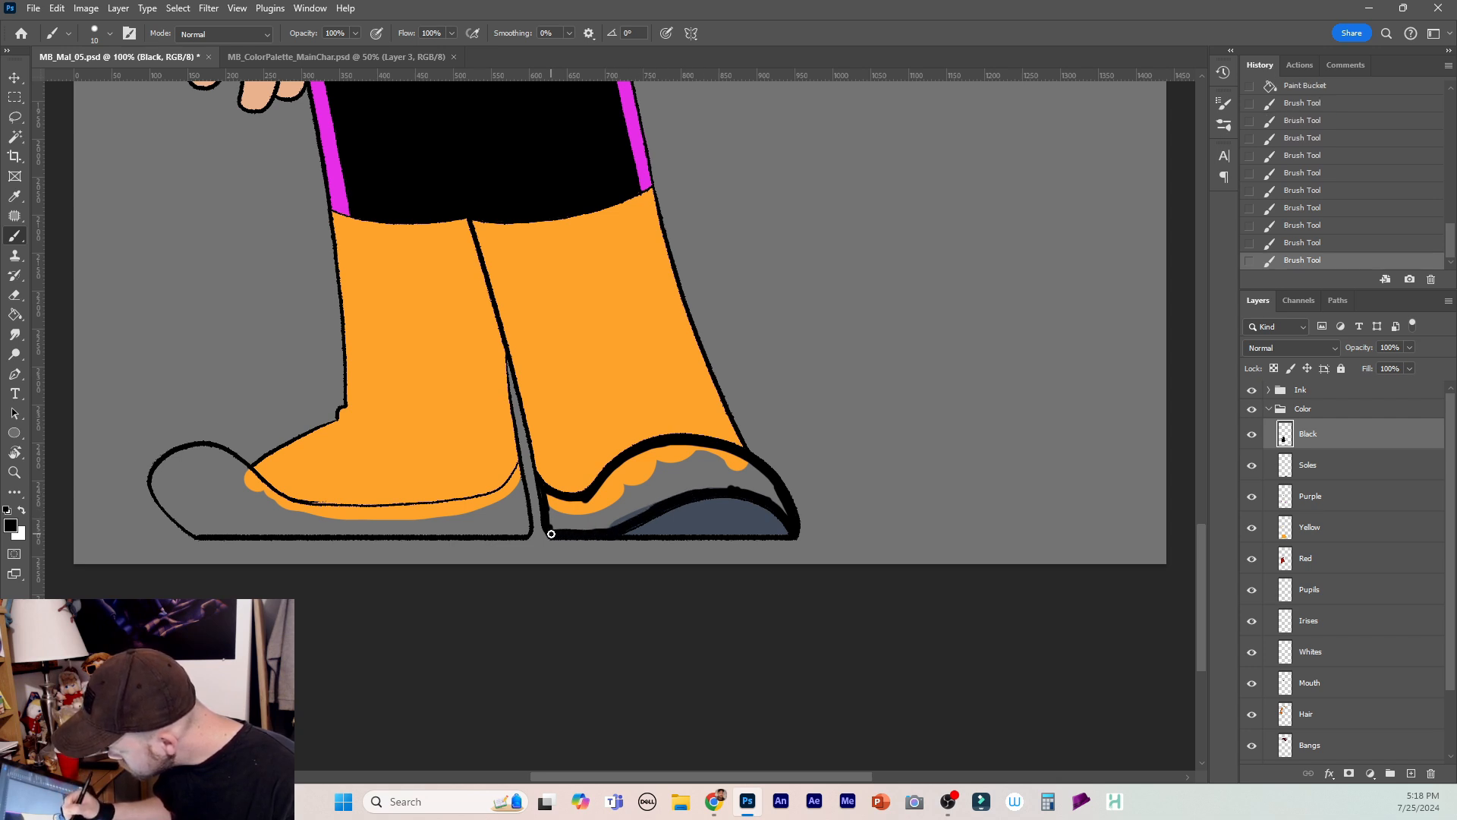
{"action": "left_click_drag", "start_coordinate": [560, 530], "coordinate": [549, 524]}
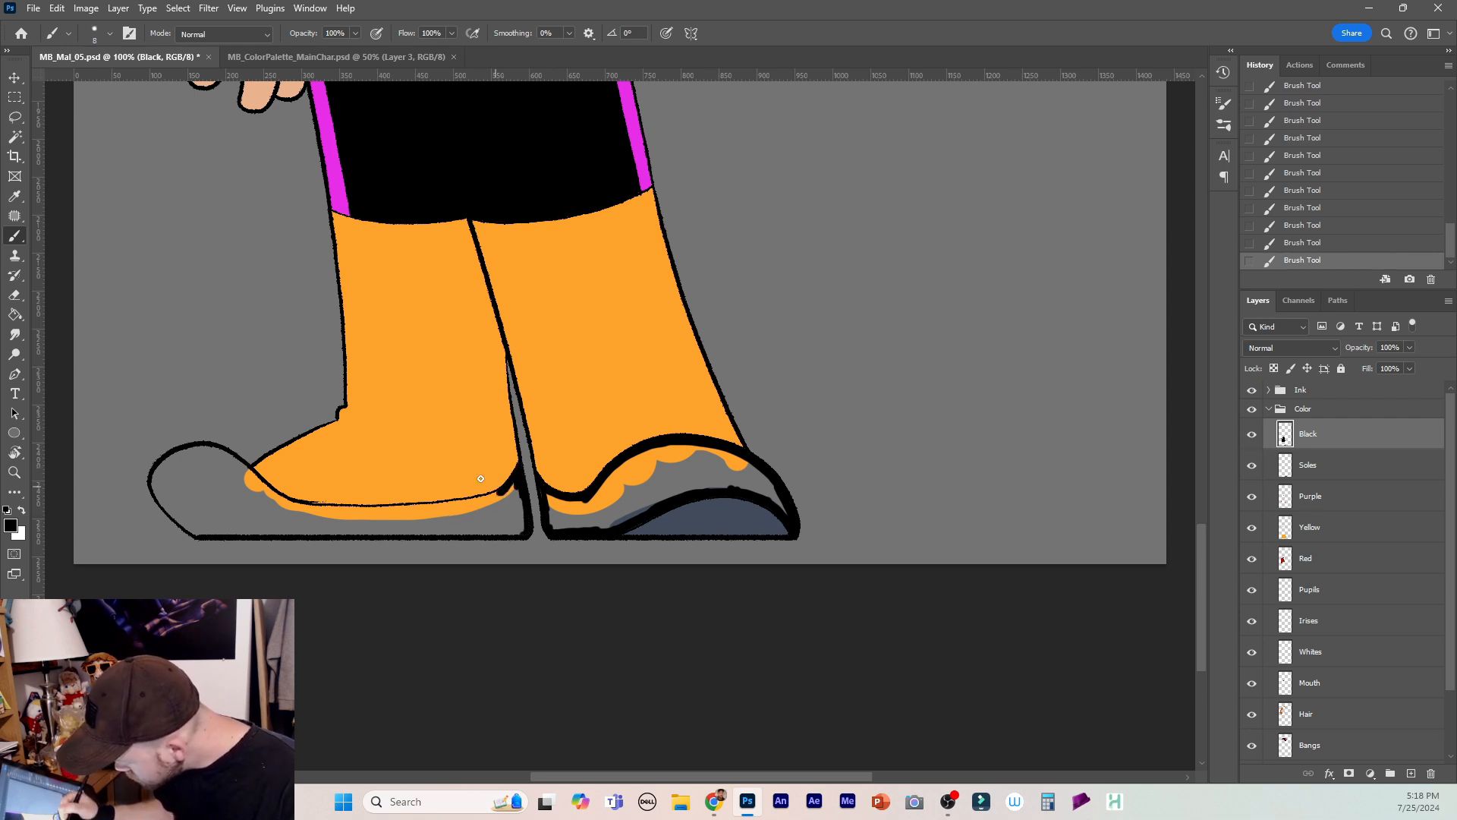
Outline the other boot's foot section below the yellow shaft and paint it solid black from toe to heel.
{"action": "mouse_move", "coordinate": [343, 507]}
{"action": "left_mouse_down"}
{"action": "mouse_move", "coordinate": [330, 508]}
{"action": "mouse_move", "coordinate": [389, 512]}
{"action": "left_mouse_up"}
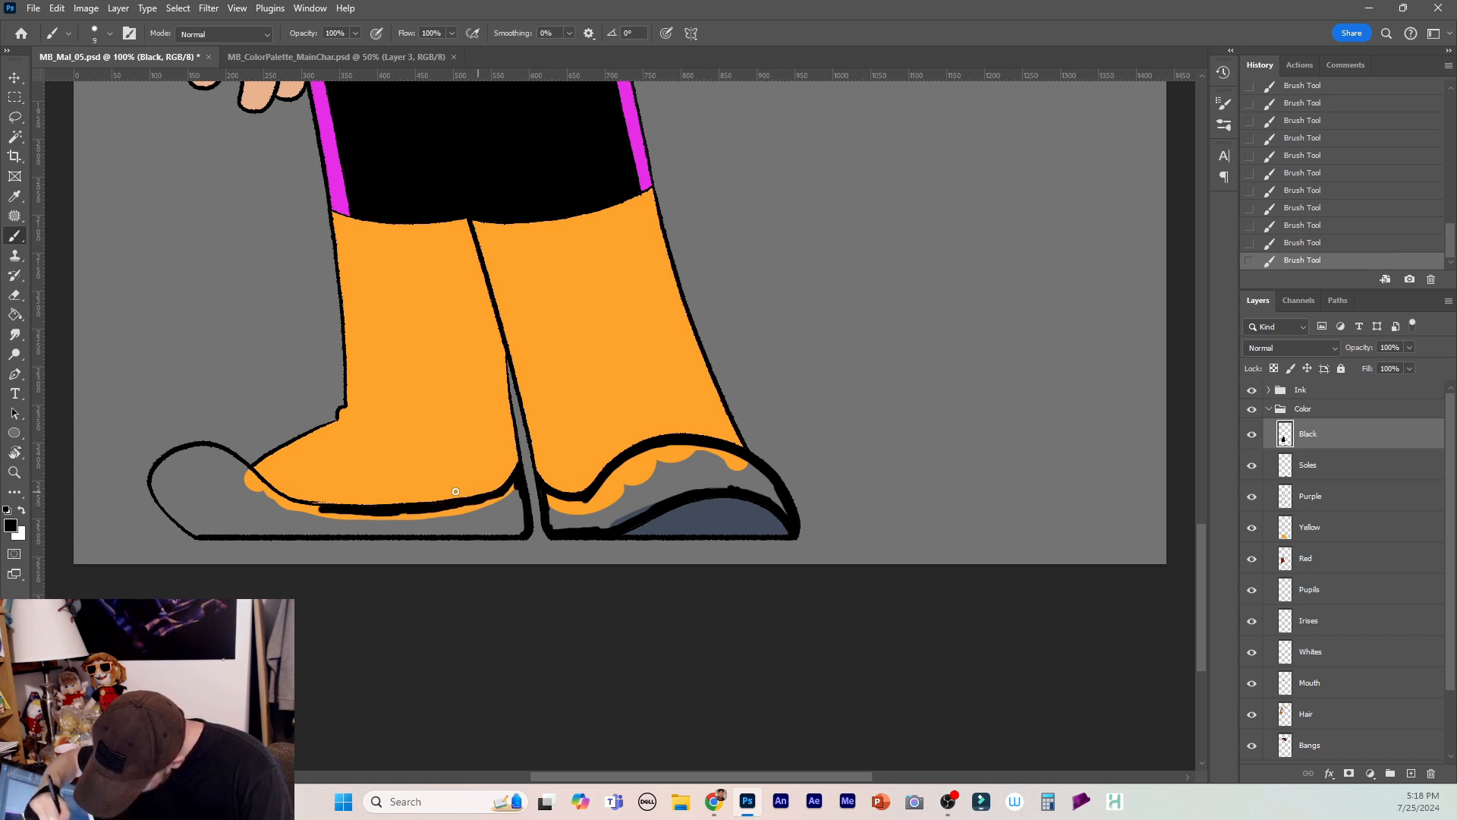
{"action": "key", "text": "bracketright"}
{"action": "key", "text": "bracketright"}
{"action": "mouse_move", "coordinate": [220, 455]}
{"action": "left_mouse_down"}
{"action": "mouse_move", "coordinate": [326, 516]}
{"action": "mouse_move", "coordinate": [215, 453]}
{"action": "mouse_move", "coordinate": [167, 464]}
{"action": "mouse_move", "coordinate": [219, 458]}
{"action": "mouse_move", "coordinate": [162, 492]}
{"action": "mouse_move", "coordinate": [226, 529]}
{"action": "left_mouse_up"}
{"action": "key", "text": "ctrl+z"}
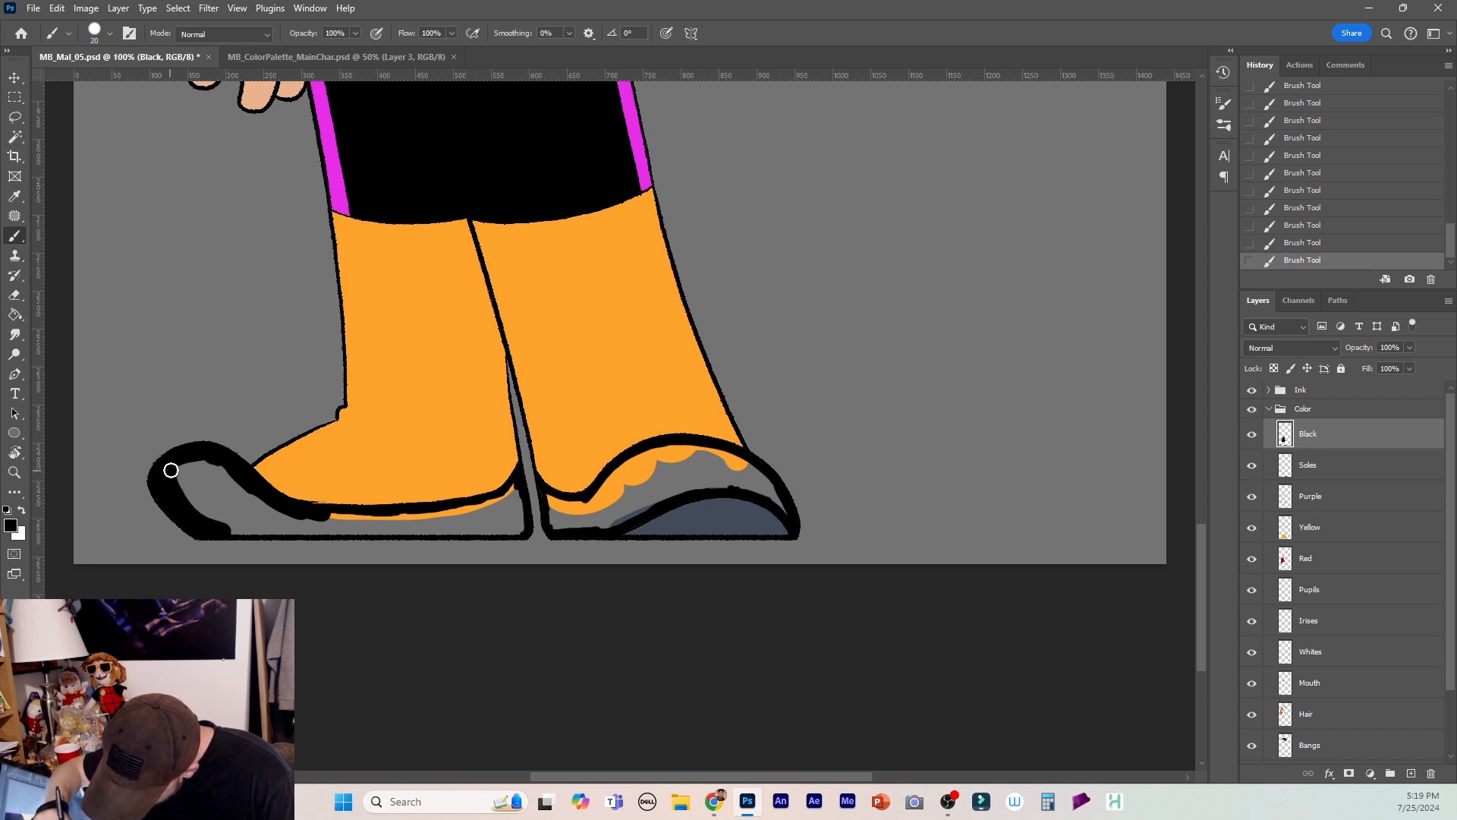
{"action": "mouse_move", "coordinate": [170, 470]}
{"action": "left_mouse_down"}
{"action": "mouse_move", "coordinate": [208, 464]}
{"action": "mouse_move", "coordinate": [187, 468]}
{"action": "mouse_move", "coordinate": [255, 516]}
{"action": "mouse_move", "coordinate": [215, 523]}
{"action": "mouse_move", "coordinate": [293, 527]}
{"action": "mouse_move", "coordinate": [244, 495]}
{"action": "mouse_move", "coordinate": [321, 531]}
{"action": "mouse_move", "coordinate": [306, 528]}
{"action": "mouse_move", "coordinate": [440, 529]}
{"action": "mouse_move", "coordinate": [514, 490]}
{"action": "mouse_move", "coordinate": [496, 527]}
{"action": "mouse_move", "coordinate": [520, 501]}
{"action": "left_mouse_up"}
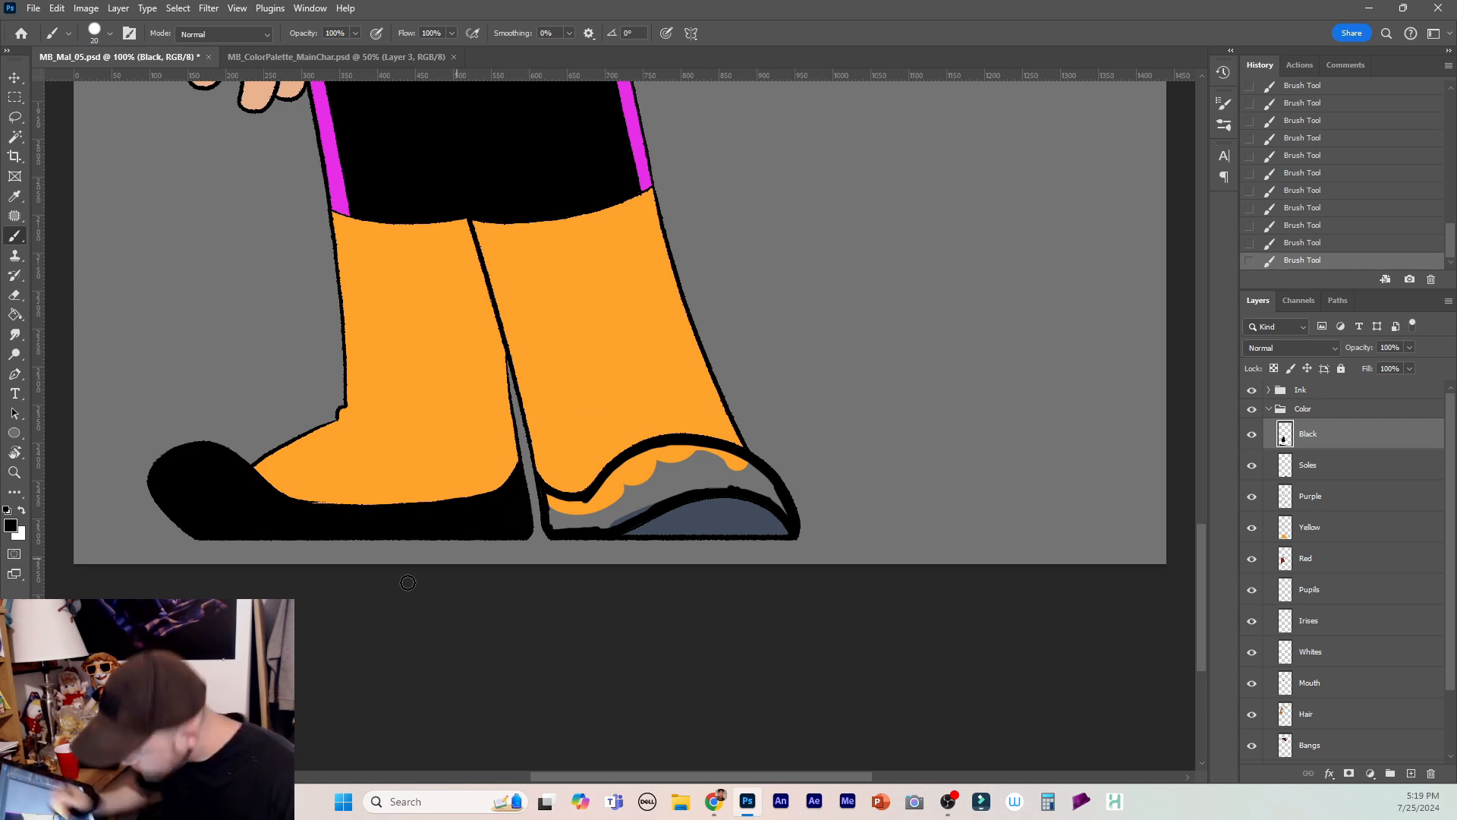
Fill the outlined foot section above the blue-grey sole with black and brush over its leftover seams.
{"action": "left_click", "coordinate": [16, 315]}
{"action": "left_click", "coordinate": [684, 476]}
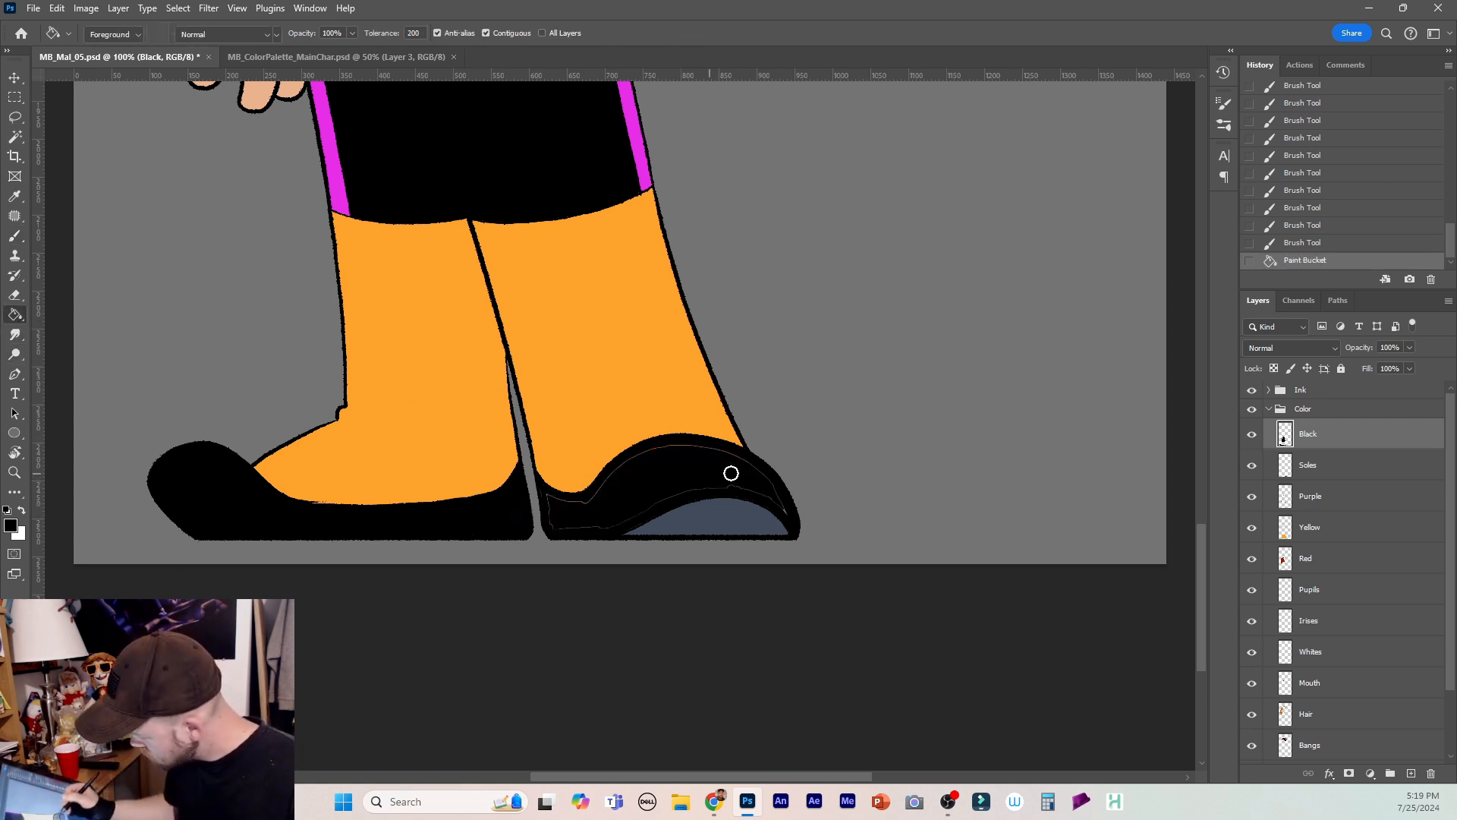
{"action": "key", "text": "b"}
{"action": "mouse_move", "coordinate": [653, 500]}
{"action": "left_mouse_down"}
{"action": "mouse_move", "coordinate": [566, 528]}
{"action": "mouse_move", "coordinate": [547, 498]}
{"action": "mouse_move", "coordinate": [603, 492]}
{"action": "mouse_move", "coordinate": [641, 459]}
{"action": "left_mouse_up"}
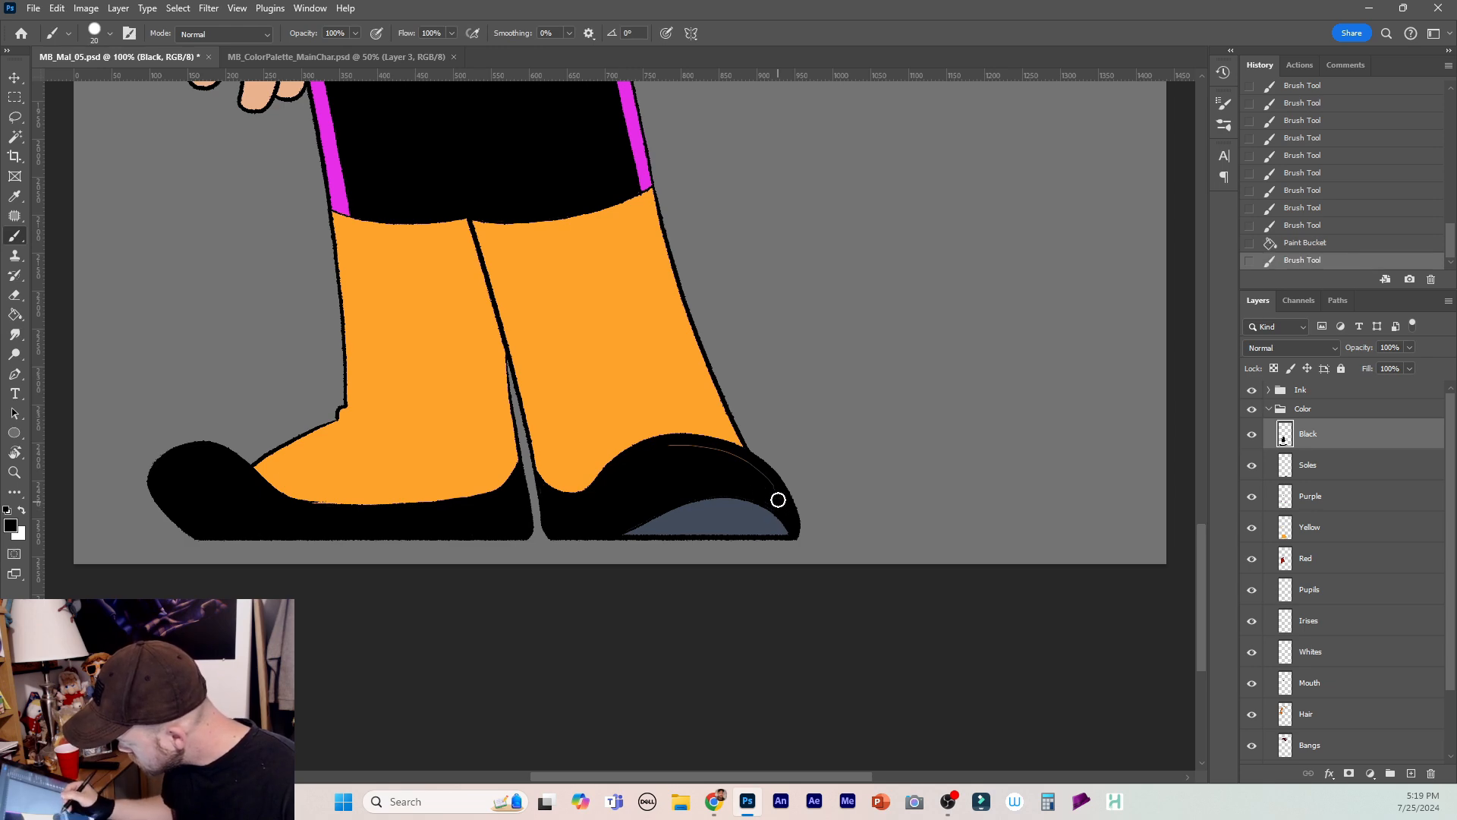
{"action": "mouse_move", "coordinate": [777, 498]}
{"action": "left_mouse_down"}
{"action": "mouse_move", "coordinate": [712, 452]}
{"action": "mouse_move", "coordinate": [660, 445]}
{"action": "left_mouse_up"}
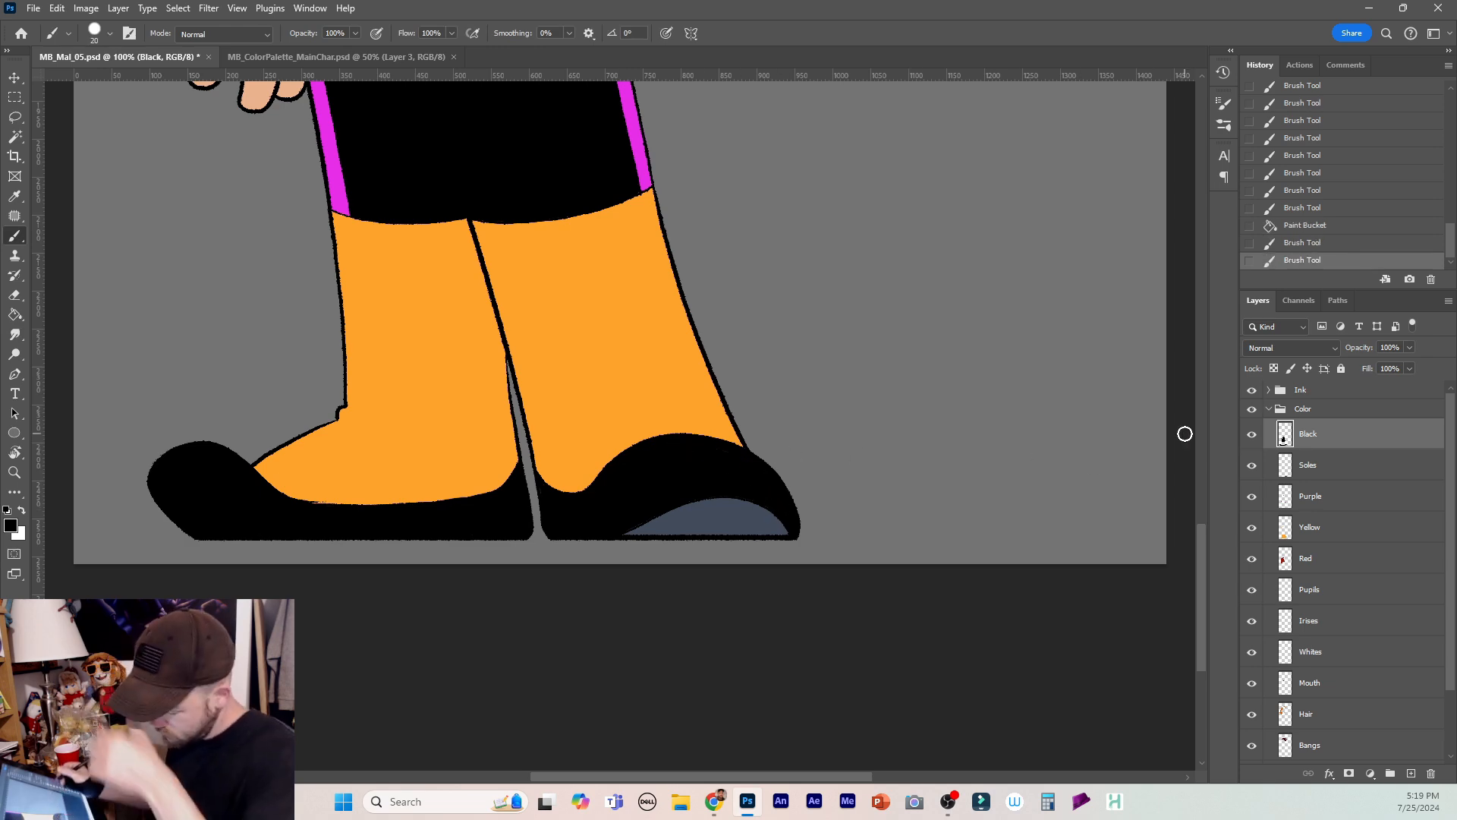
Outline the outstretched arm's sleeve opening in black with a smaller brush, between the magenta shoulder trim, the arm and the tunic.
{"action": "left_click_drag", "start_coordinate": [1201, 527], "coordinate": [1179, 317]}
{"action": "key", "text": "bracketleft"}
{"action": "key", "text": "bracketleft"}
{"action": "key", "text": "bracketleft"}
{"action": "key", "text": "bracketleft"}
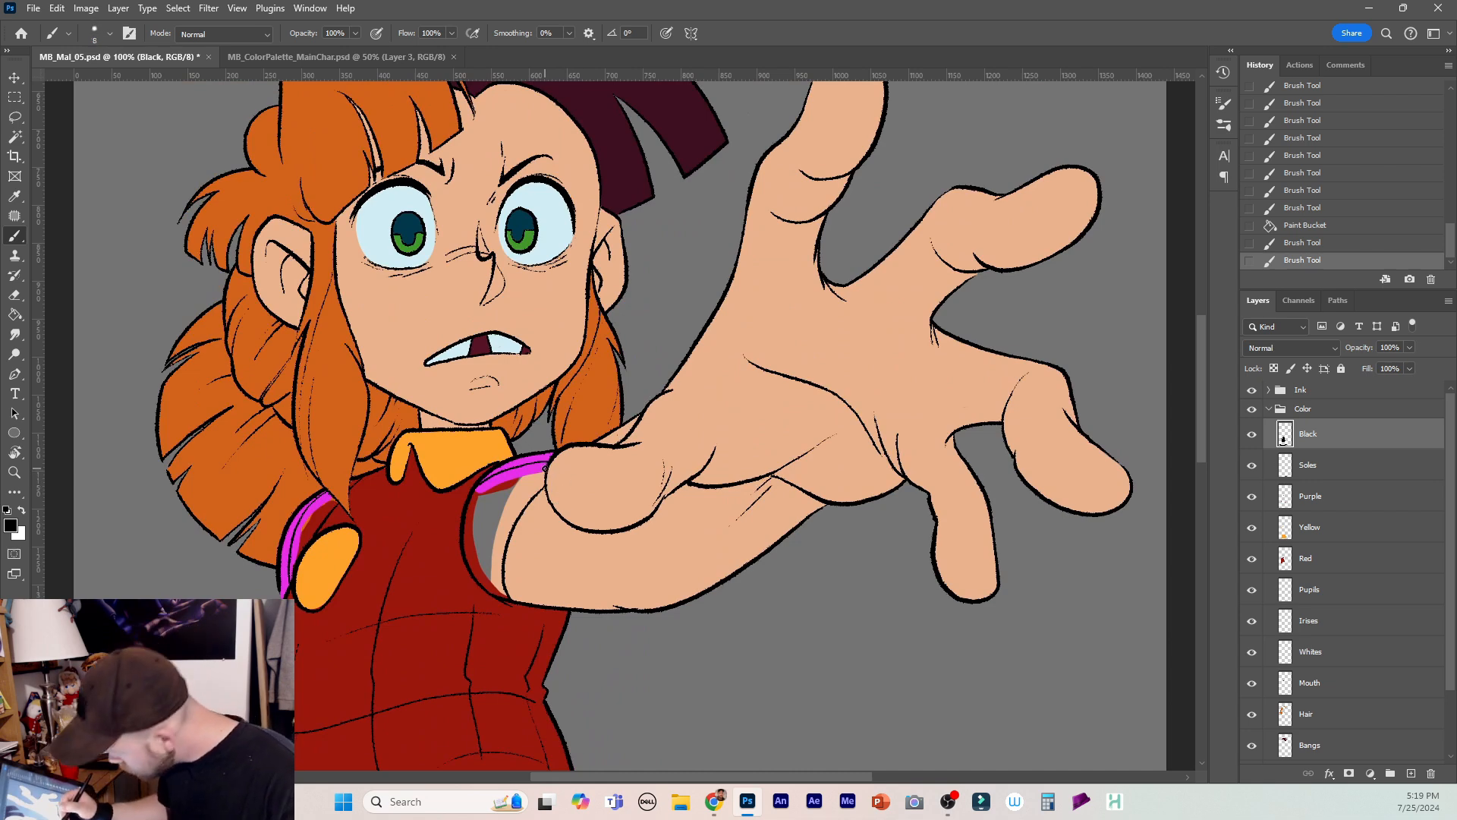
{"action": "left_click_drag", "start_coordinate": [543, 464], "coordinate": [545, 470]}
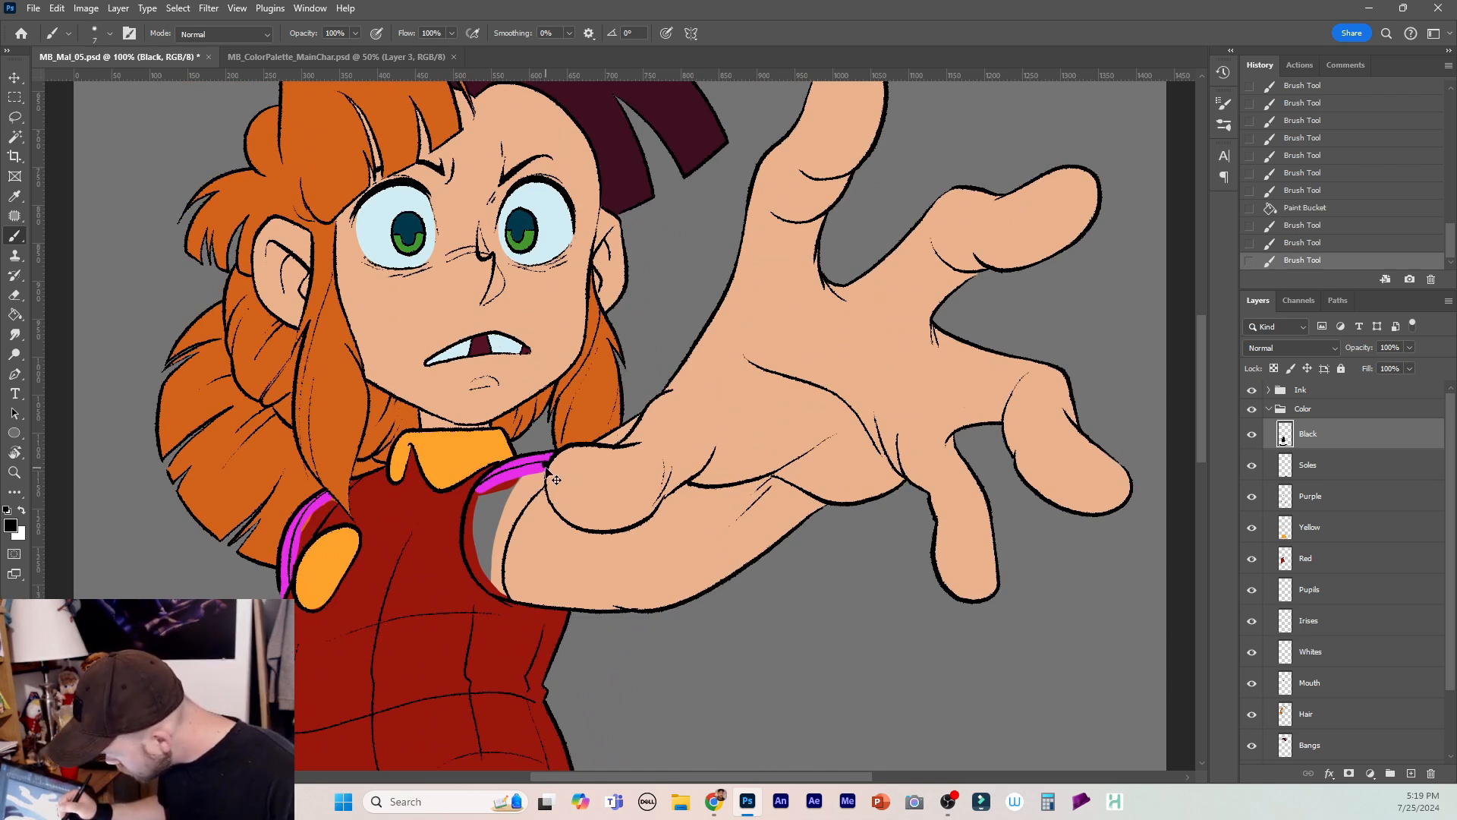
{"action": "key", "text": "ctrl+z"}
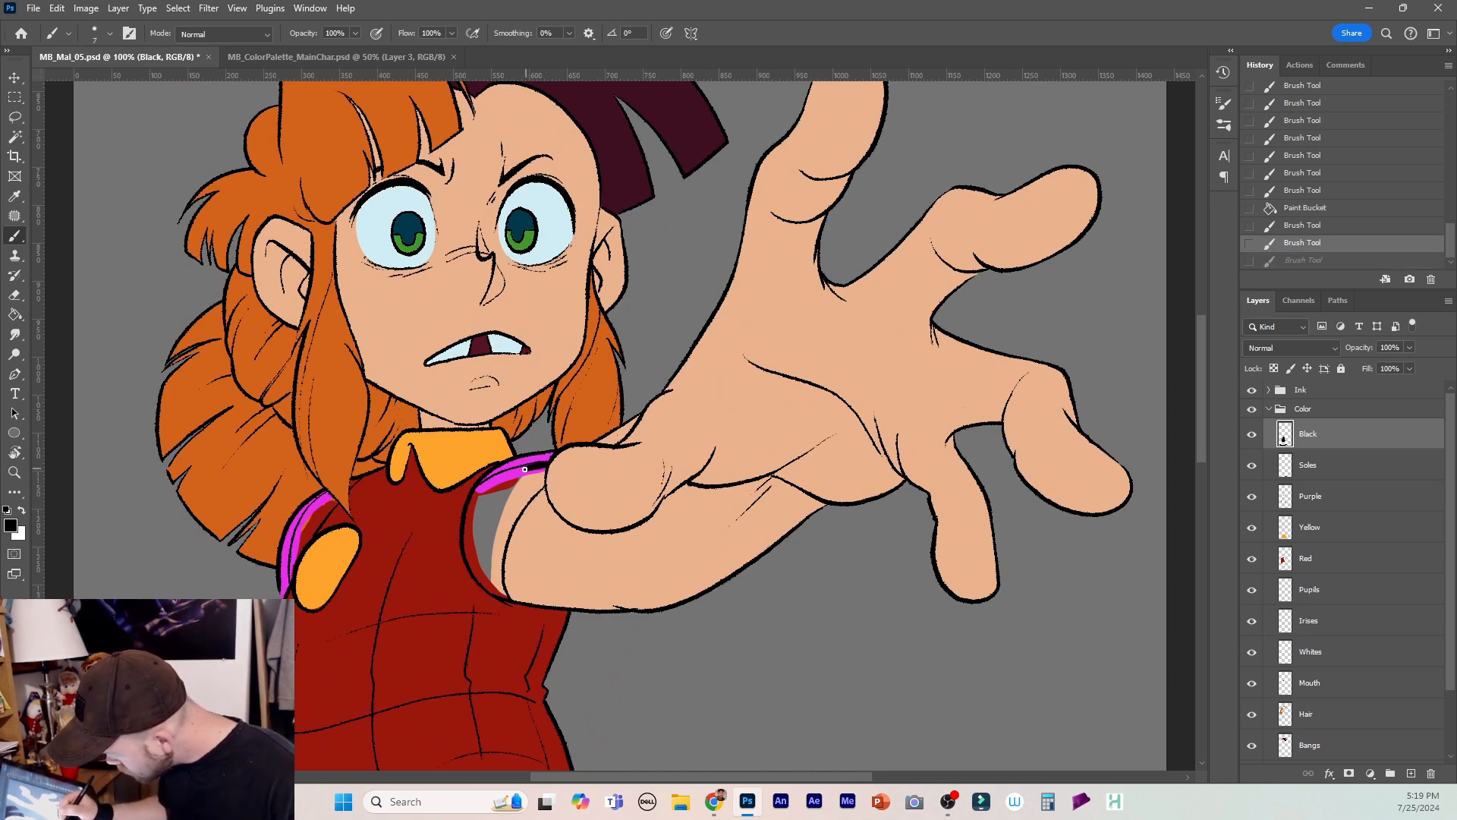
{"action": "mouse_move", "coordinate": [525, 468]}
{"action": "left_mouse_down"}
{"action": "mouse_move", "coordinate": [503, 593]}
{"action": "mouse_move", "coordinate": [499, 580]}
{"action": "left_mouse_up"}
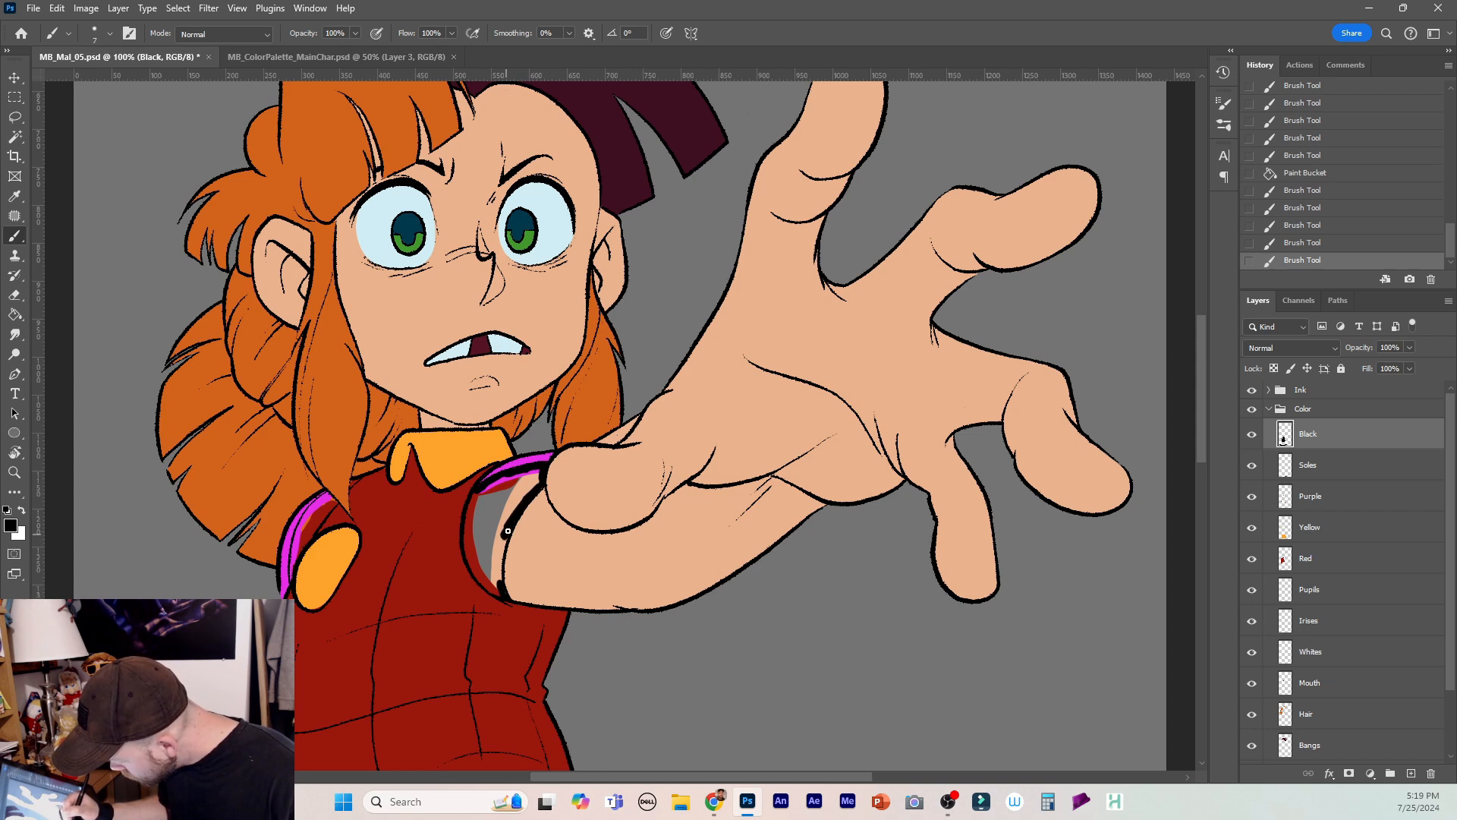
{"action": "left_click_drag", "start_coordinate": [499, 584], "coordinate": [478, 500]}
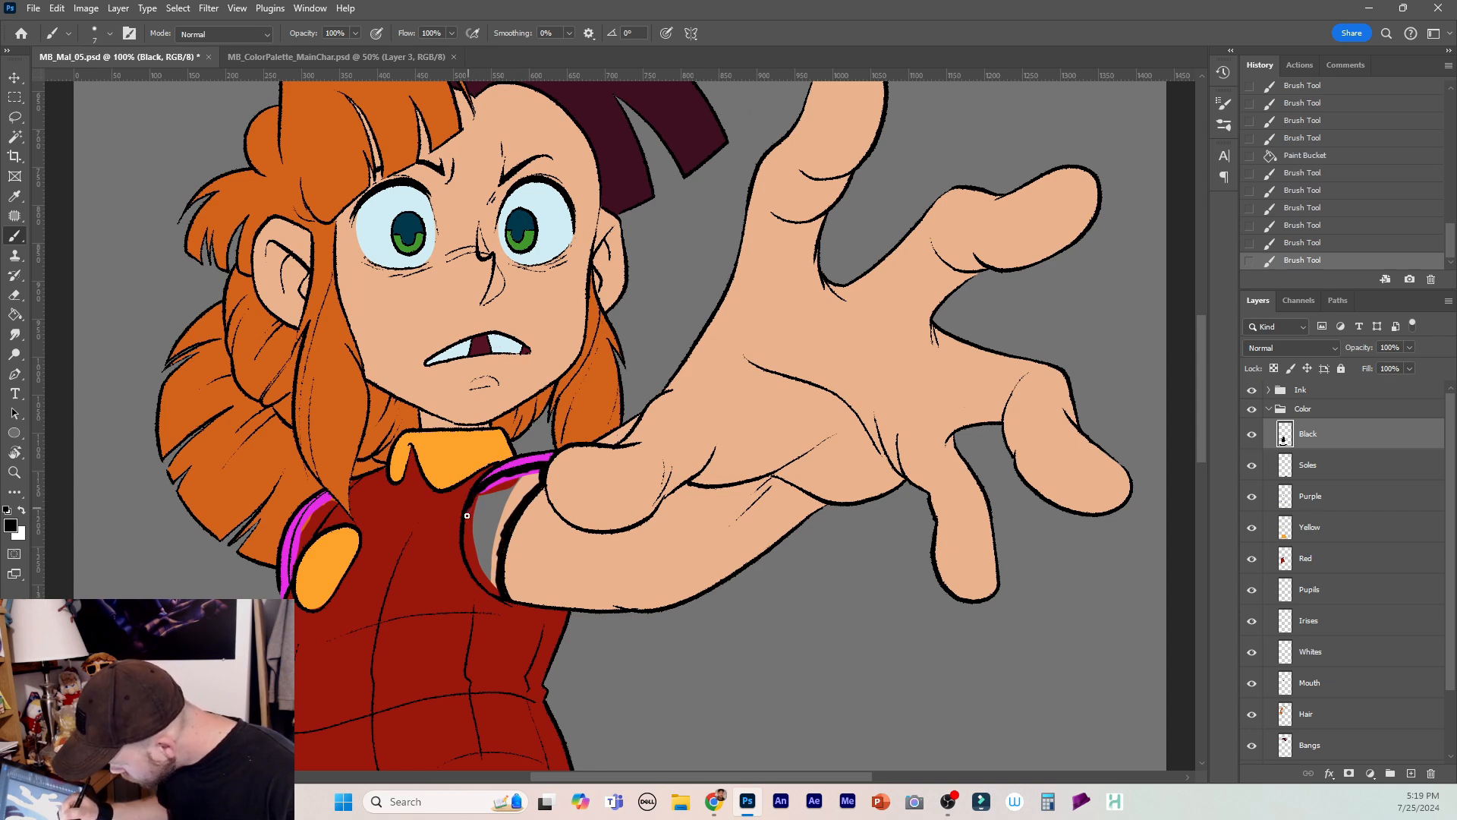
{"action": "left_click_drag", "start_coordinate": [500, 595], "coordinate": [491, 557]}
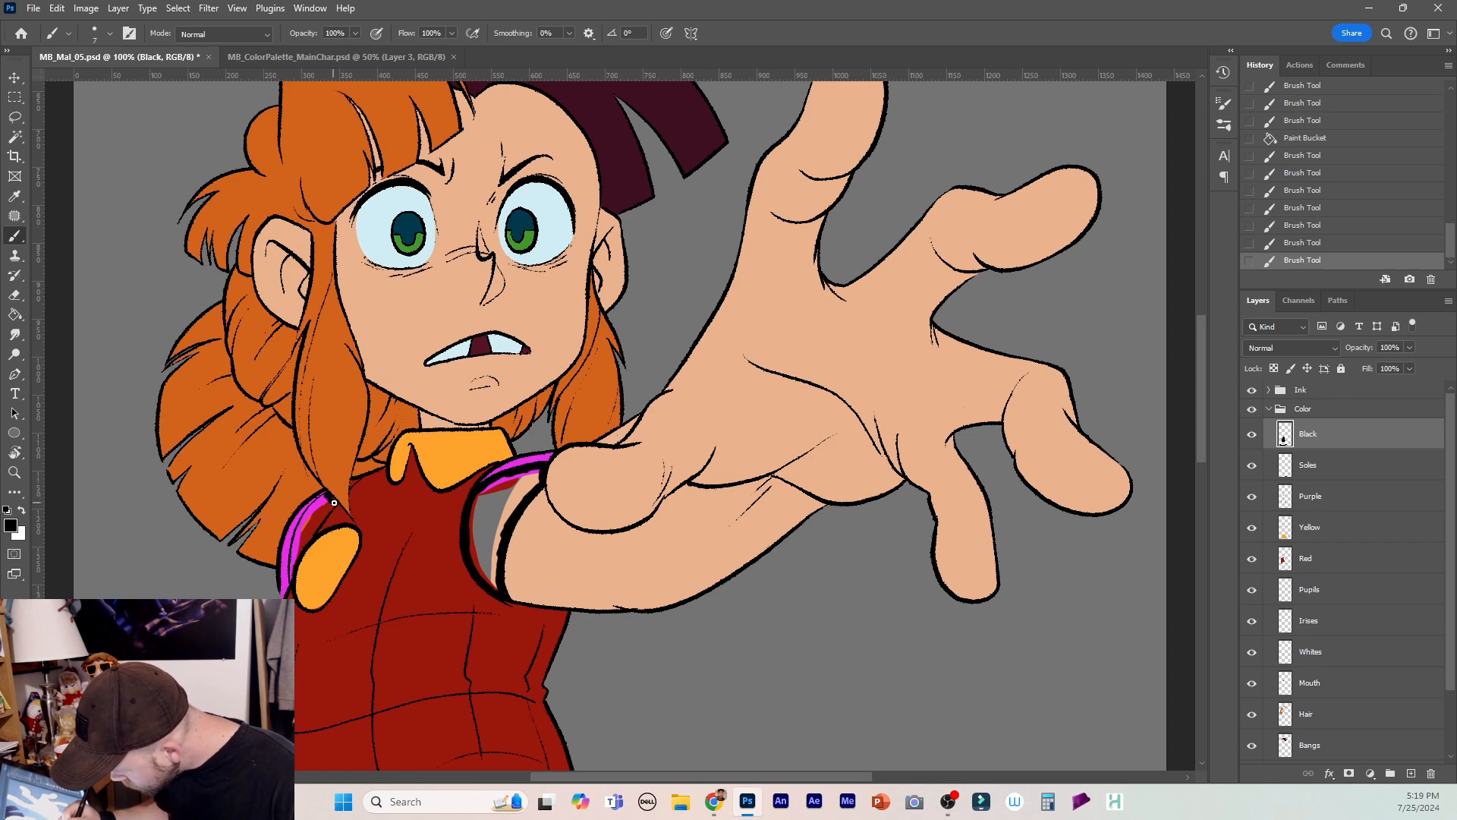
Paint the other shoulder's sleeve area black between the magenta trim and the yellow patch.
{"action": "left_click_drag", "start_coordinate": [332, 500], "coordinate": [291, 569]}
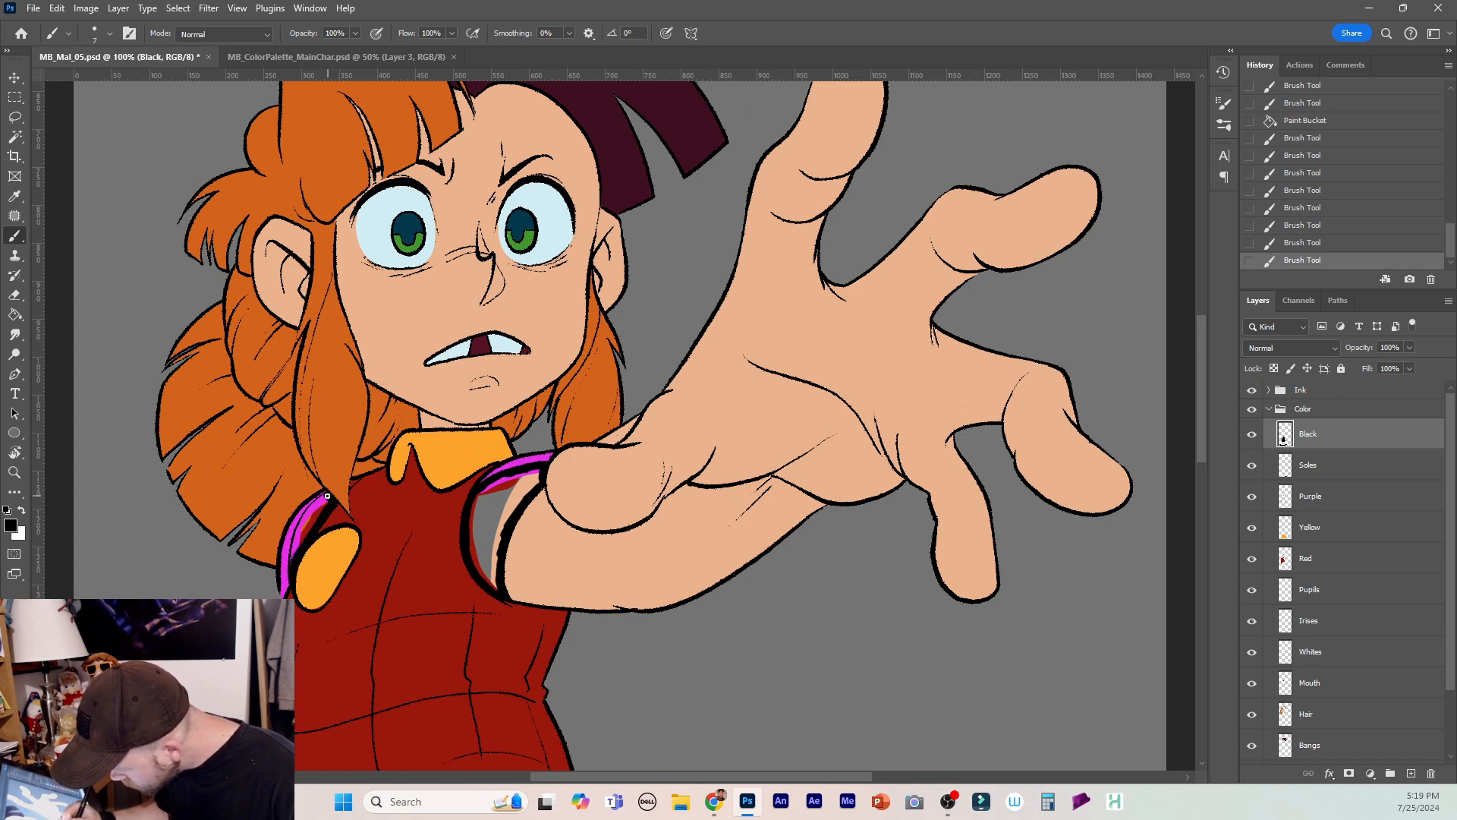
{"action": "left_click_drag", "start_coordinate": [327, 496], "coordinate": [304, 538]}
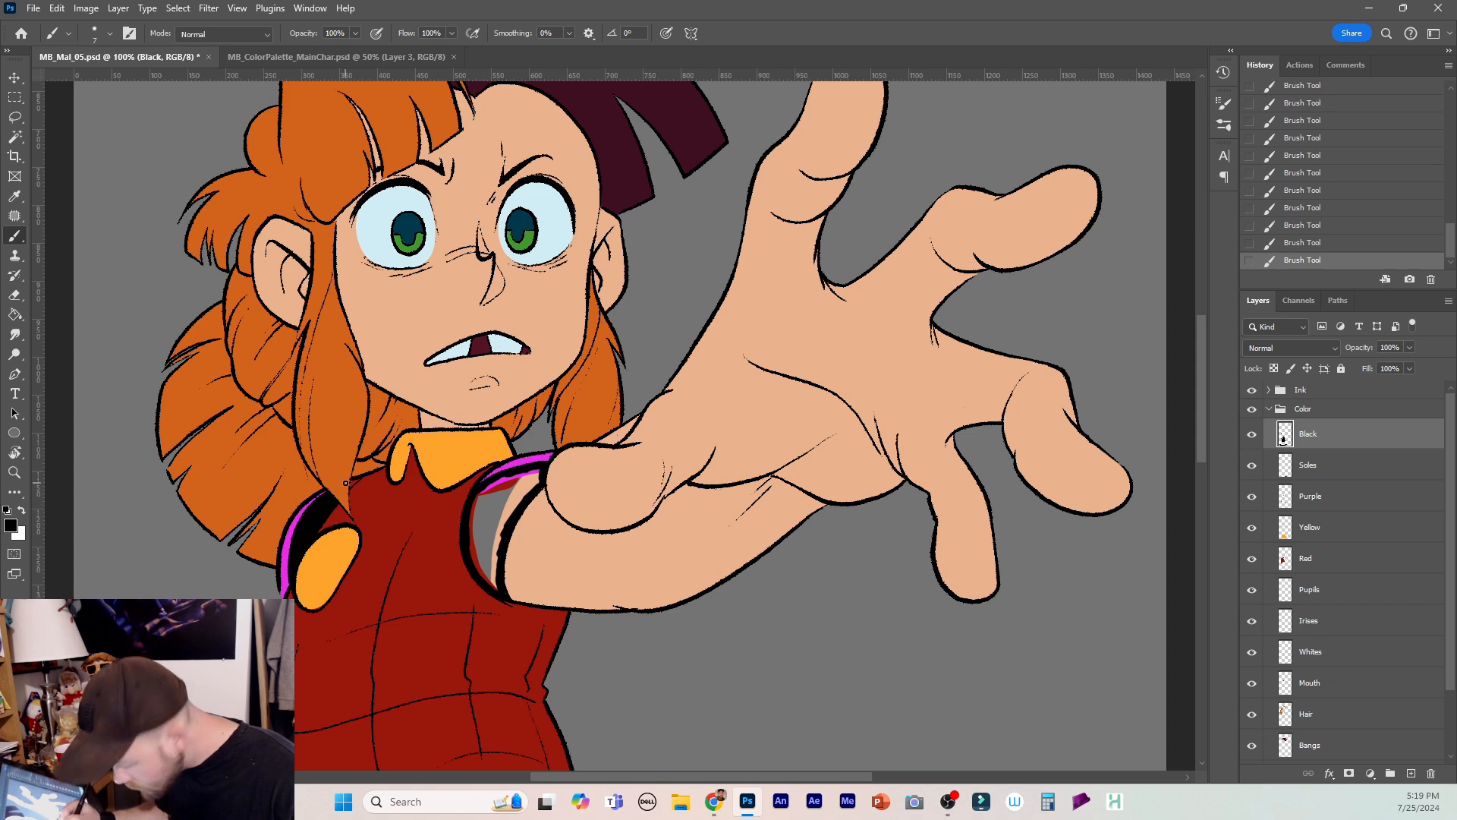
{"action": "key", "text": "bracketleft"}
{"action": "key", "text": "bracketleft"}
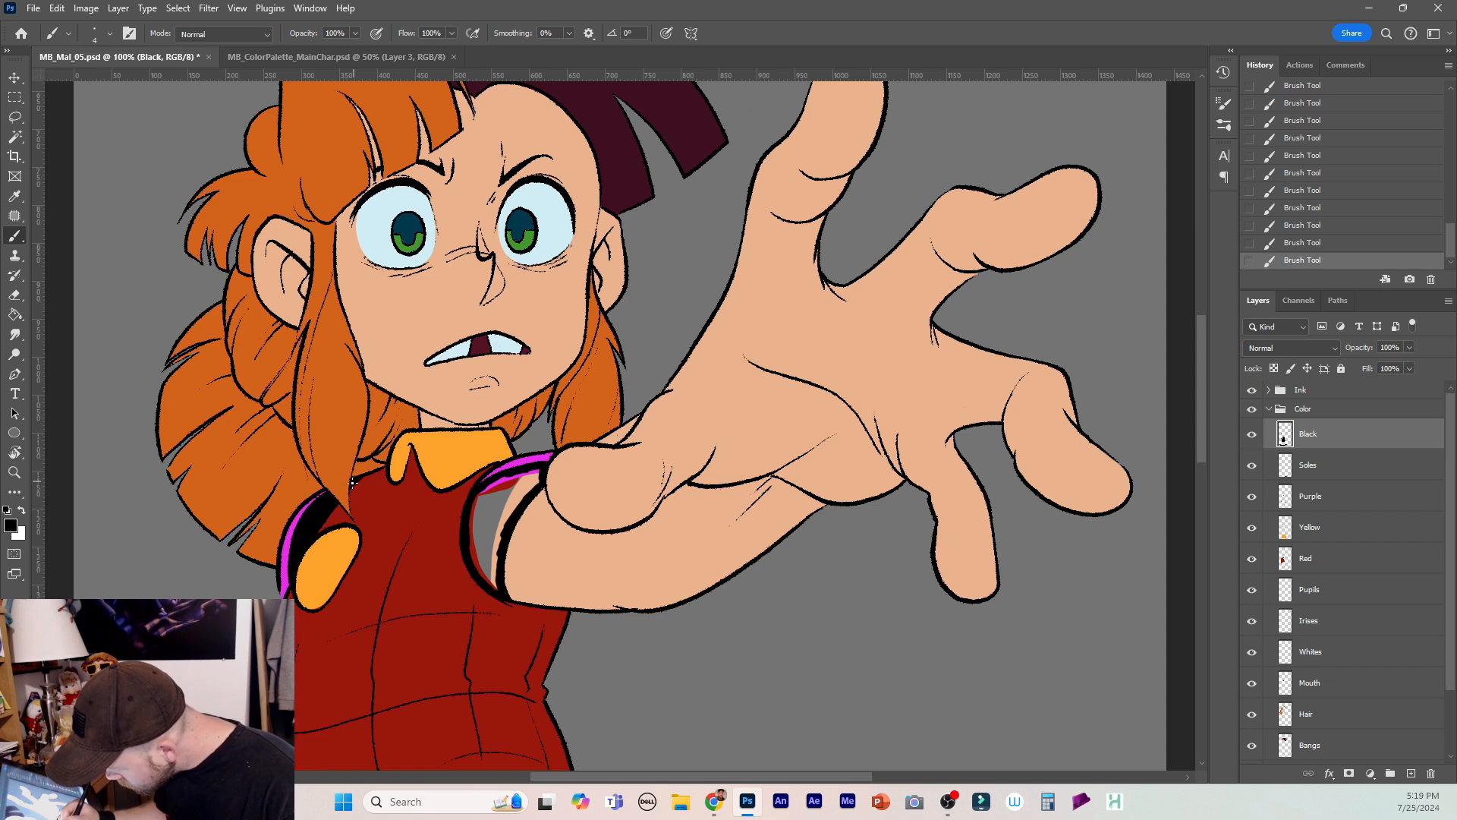
Enlarge the brush, paint the inside of the outstretched arm's sleeve solid black, and save the document.
{"action": "key", "text": "bracketright"}
{"action": "key", "text": "bracketright"}
{"action": "key", "text": "bracketright"}
{"action": "key", "text": "bracketright"}
{"action": "mouse_move", "coordinate": [535, 472]}
{"action": "left_mouse_down"}
{"action": "mouse_move", "coordinate": [492, 488]}
{"action": "mouse_move", "coordinate": [477, 517]}
{"action": "mouse_move", "coordinate": [533, 479]}
{"action": "mouse_move", "coordinate": [491, 556]}
{"action": "mouse_move", "coordinate": [475, 537]}
{"action": "mouse_move", "coordinate": [494, 580]}
{"action": "left_mouse_up"}
{"action": "key", "text": "bracketleft"}
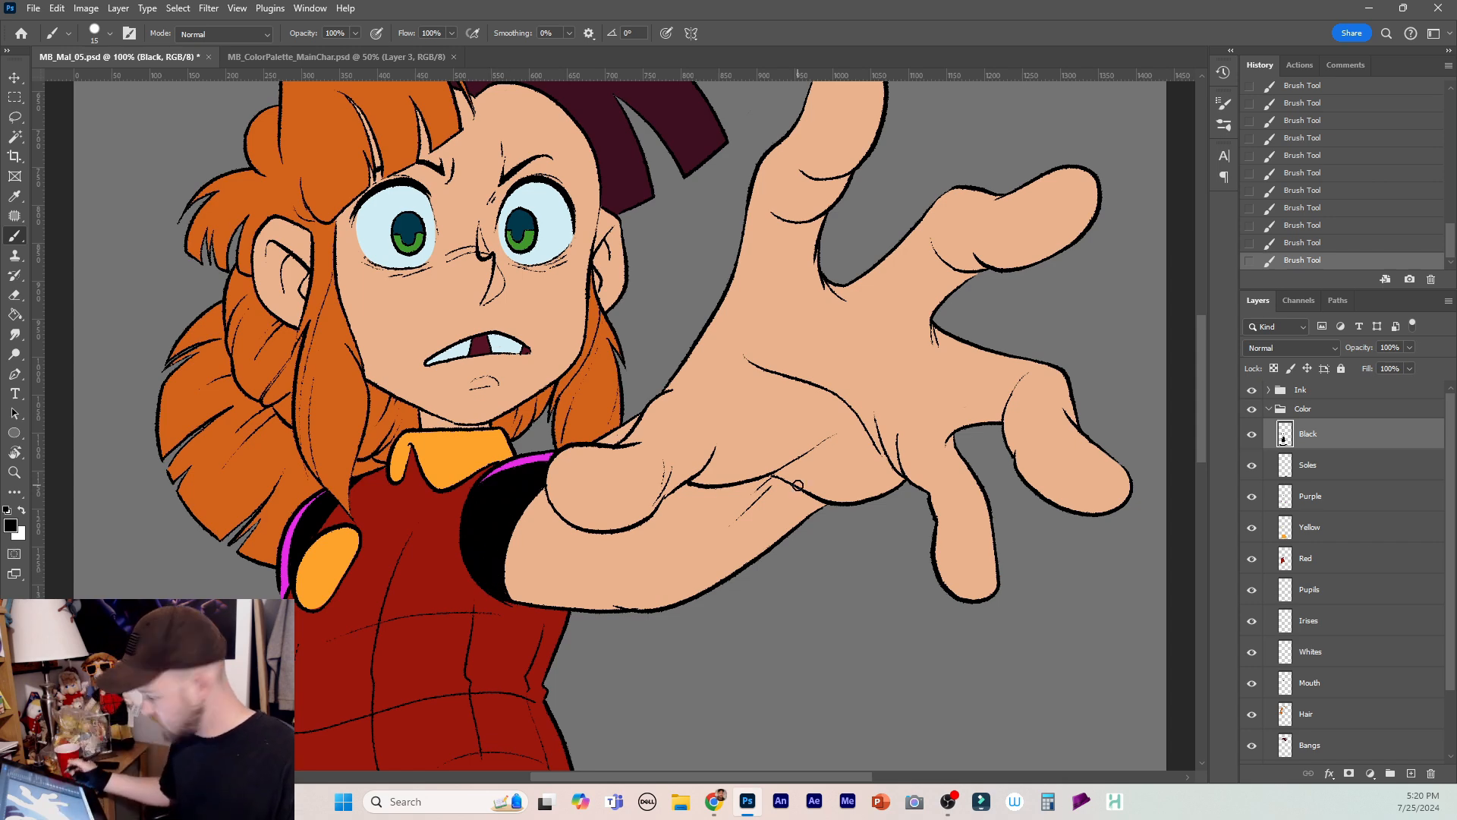
{"action": "key", "text": "ctrl+0"}
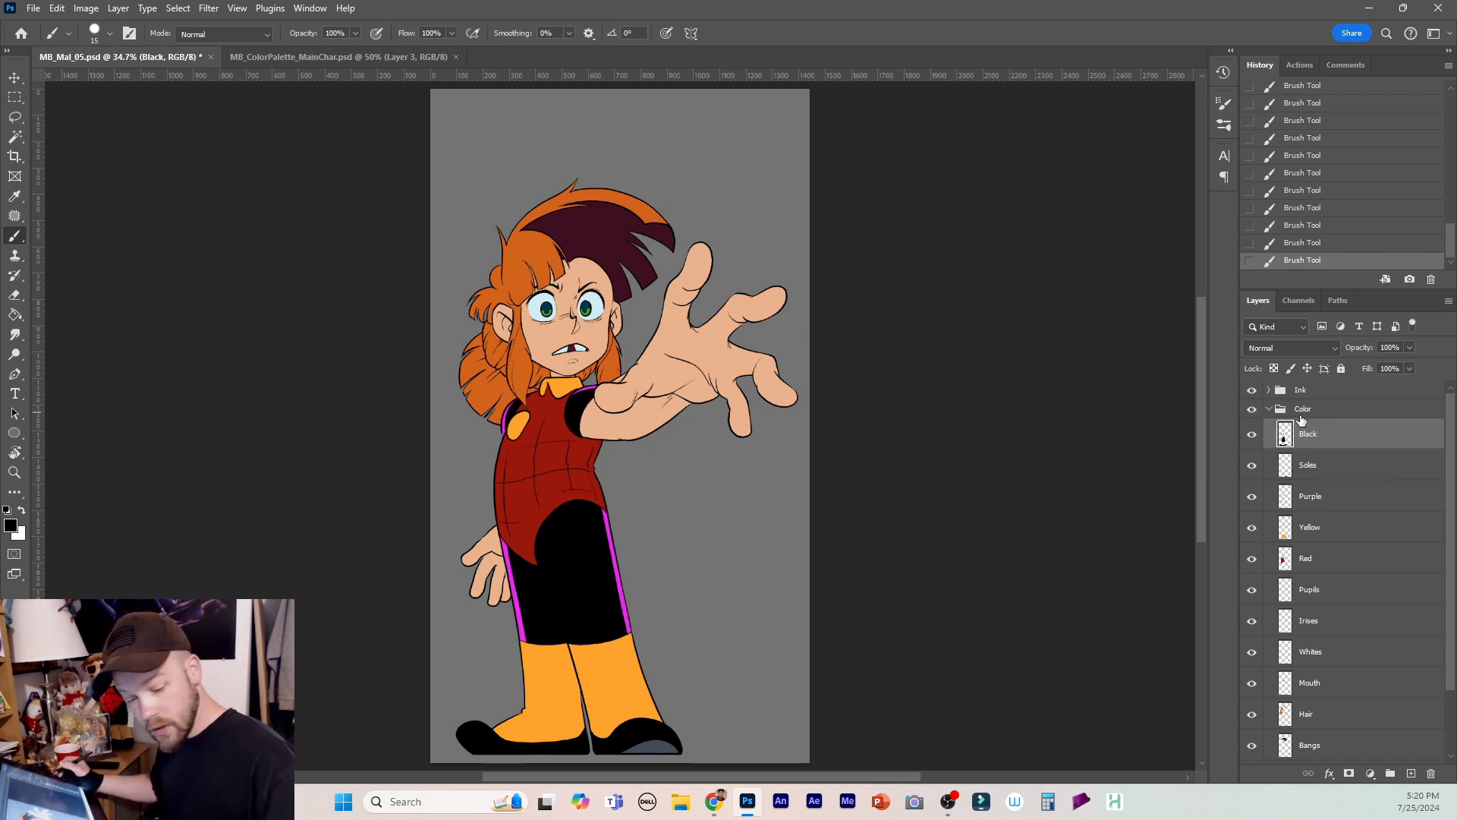
{"action": "key", "text": "ctrl+s"}
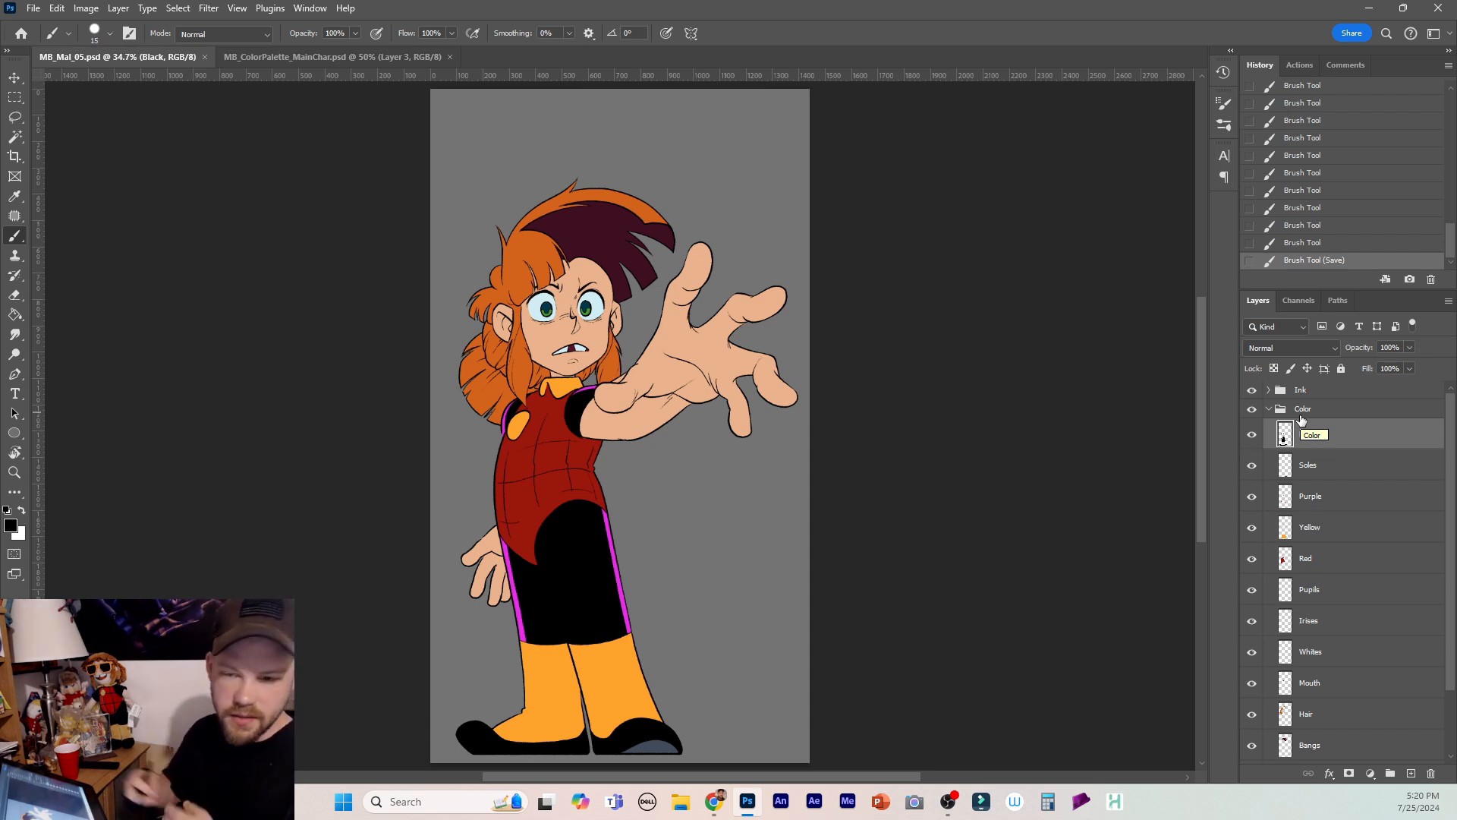
Add a new layer directly above the Skin layer and clip it to Skin.
{"action": "left_click_drag", "start_coordinate": [1451, 524], "coordinate": [1452, 636]}
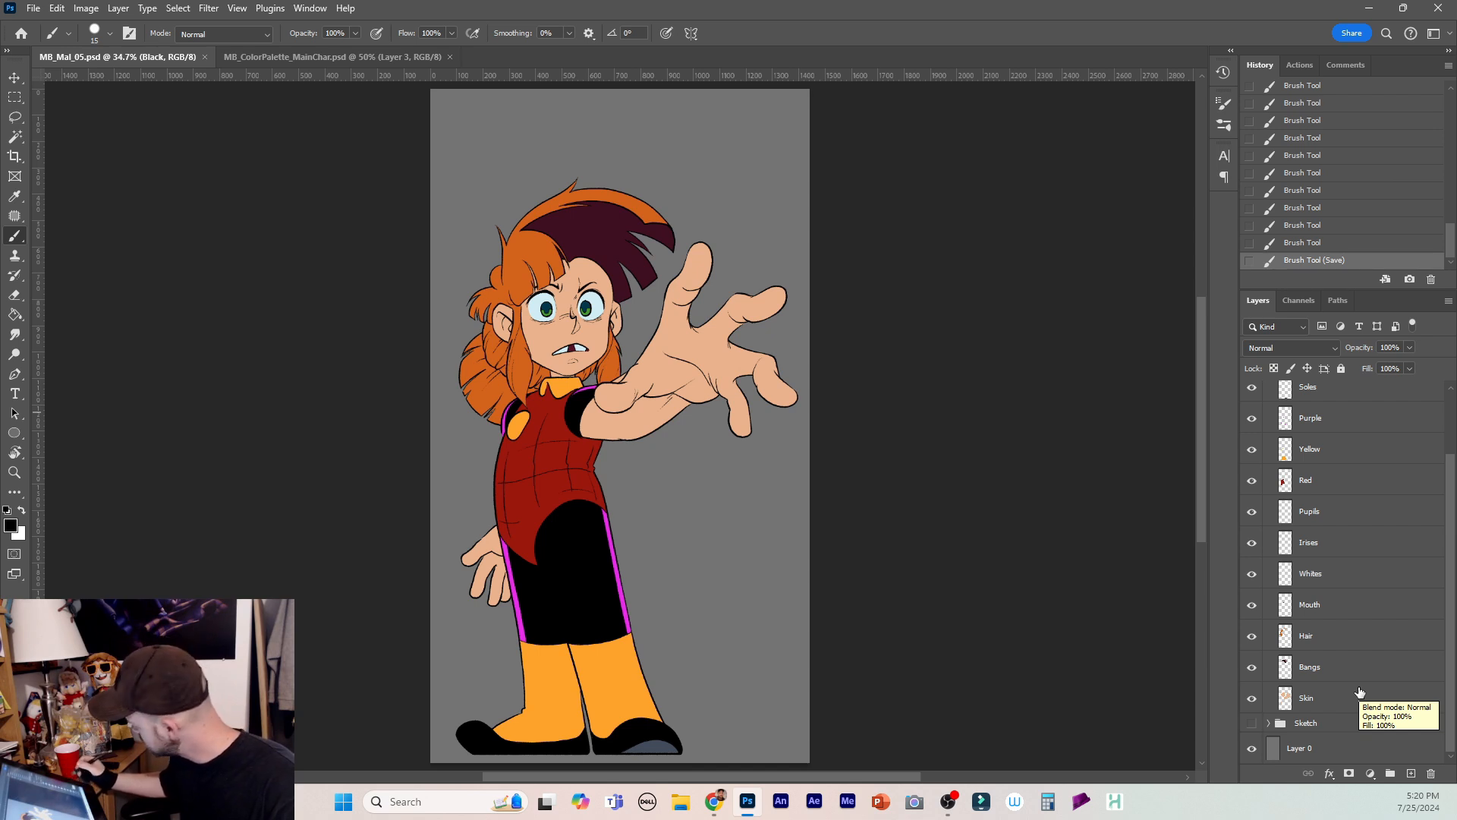
{"action": "left_click", "coordinate": [1360, 695]}
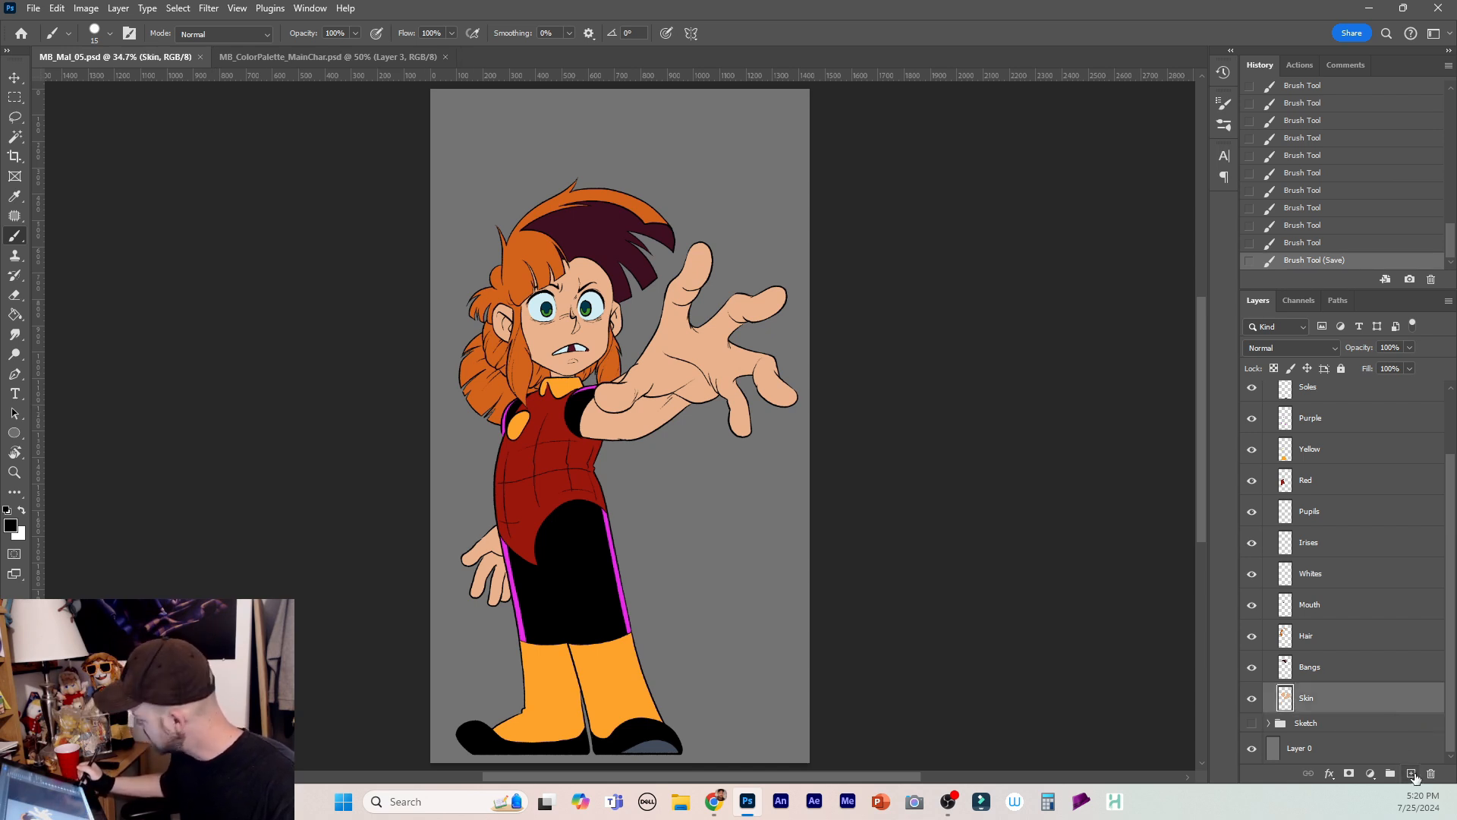
{"action": "left_click", "coordinate": [1410, 773]}
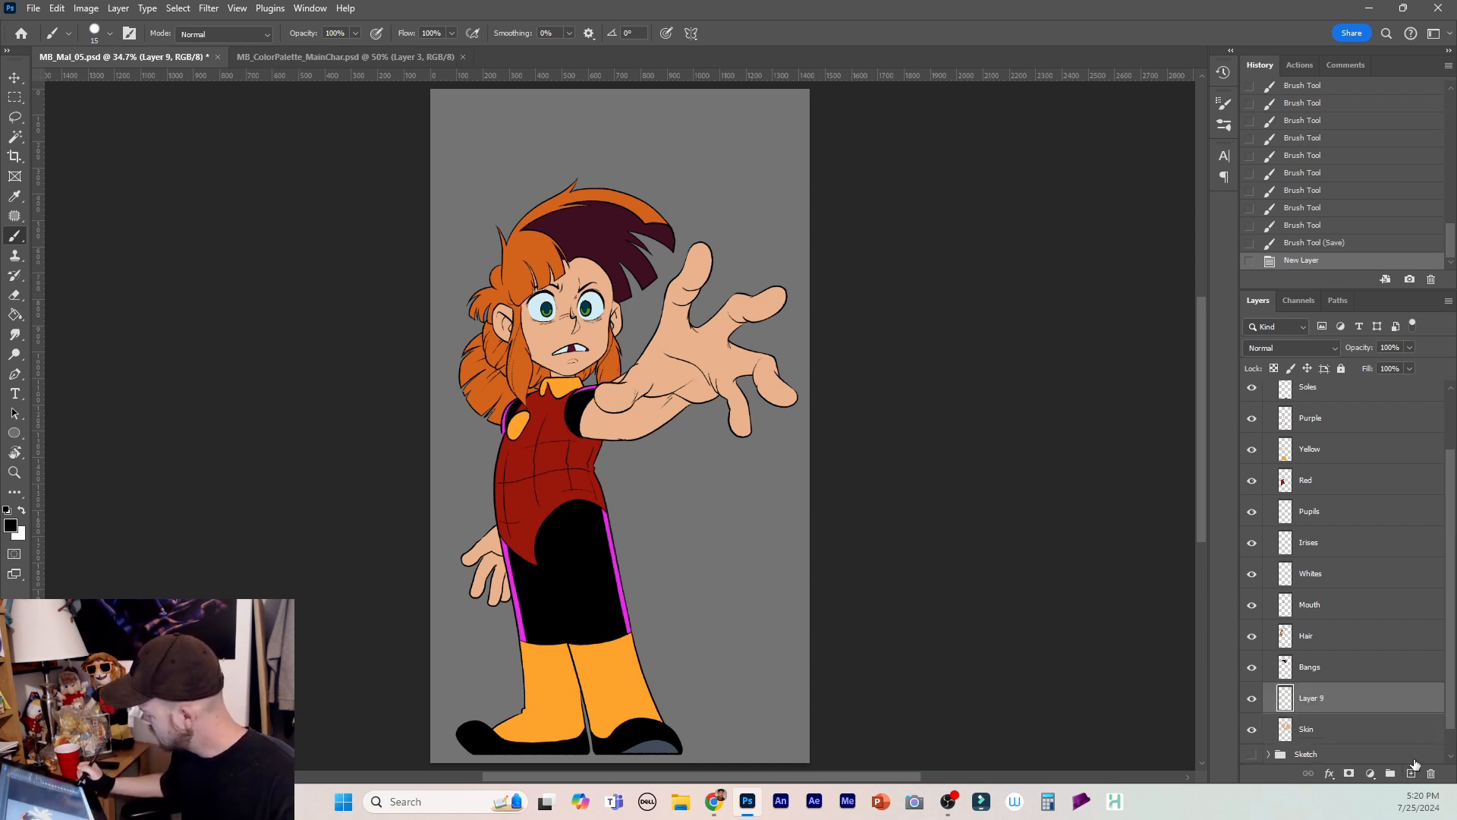
{"action": "right_click", "coordinate": [1385, 704]}
{"action": "left_click", "coordinate": [1385, 635]}
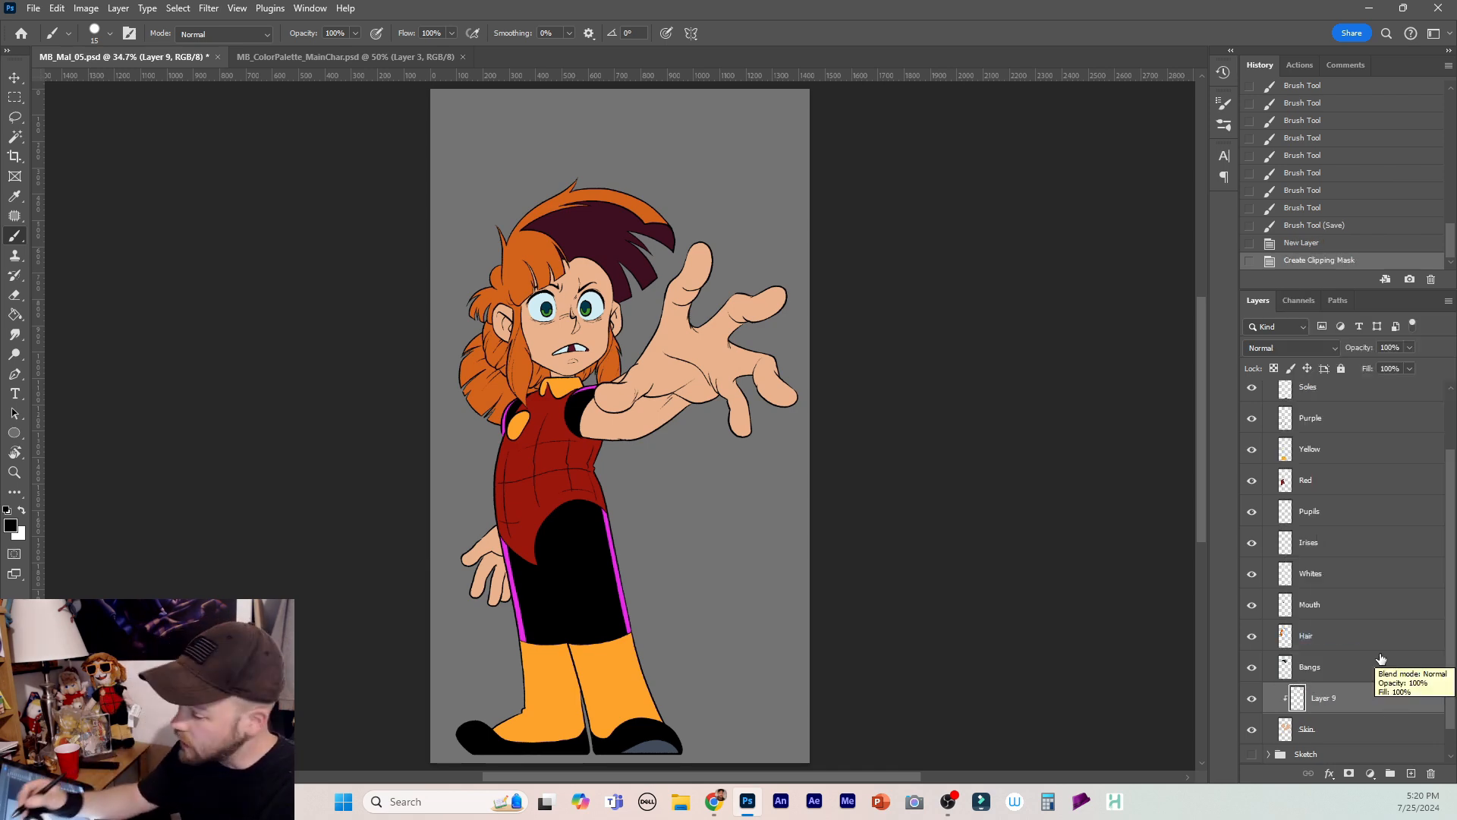
Sample Mallory's pale skin highlight as background and reddish skin shadow as foreground from MB_ColorPalette_MainChar.psd, and return to MB_Mal_05.psd.
{"action": "left_click", "coordinate": [376, 57]}
{"action": "key", "text": "i"}
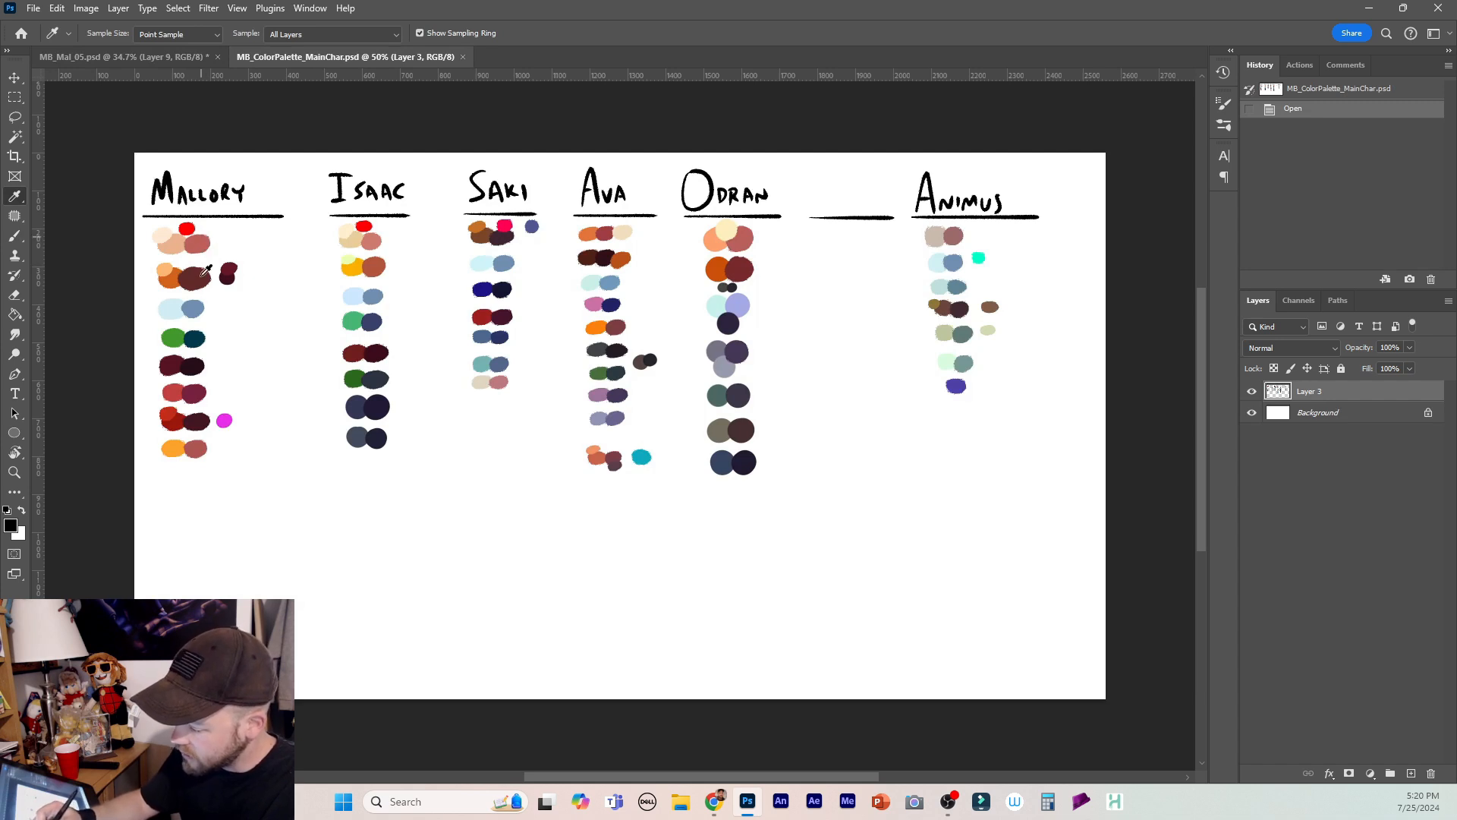
{"action": "left_click", "coordinate": [166, 236]}
{"action": "key", "text": "x"}
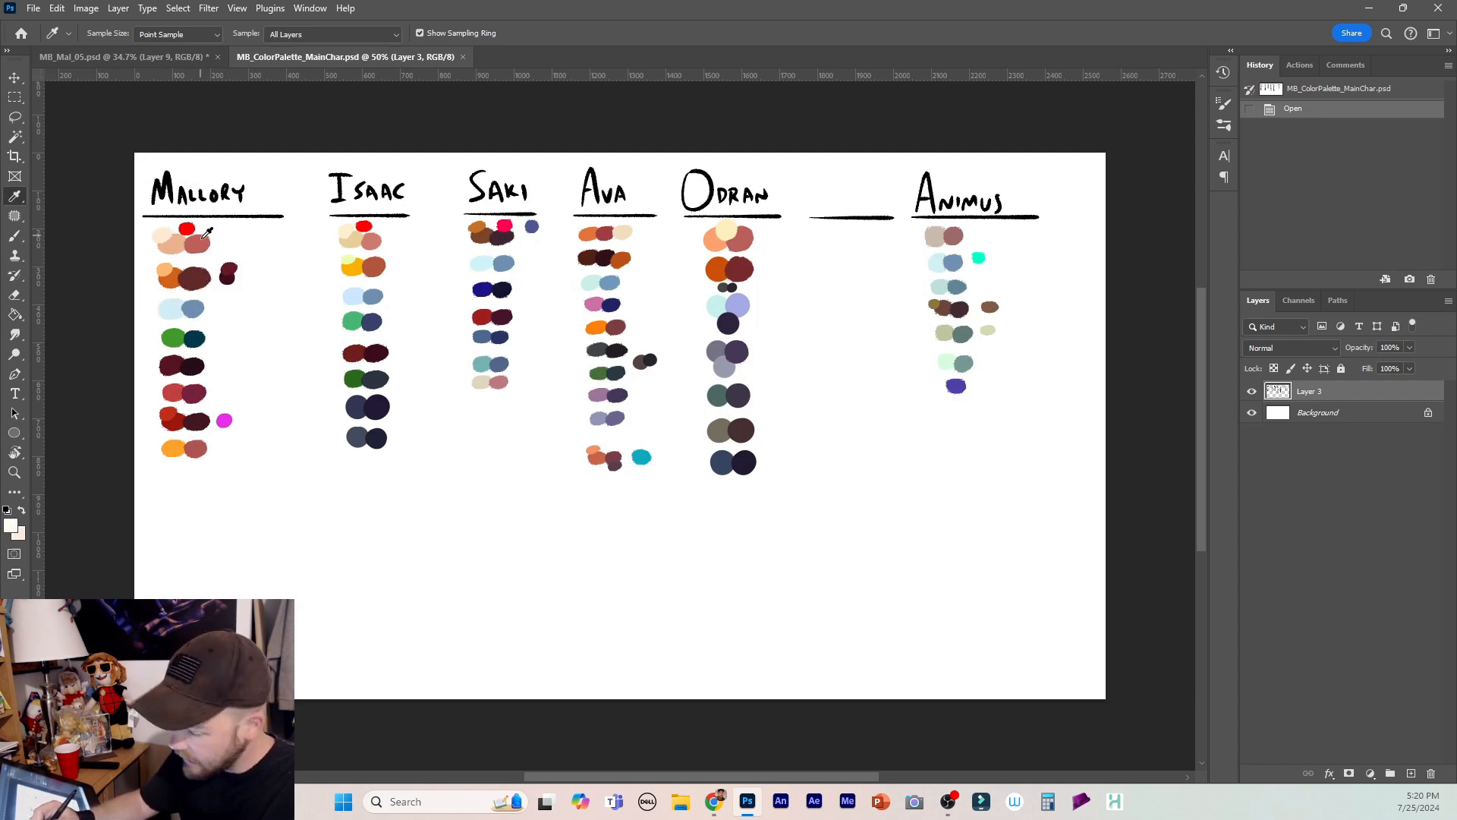
{"action": "left_click", "coordinate": [202, 241]}
{"action": "left_click", "coordinate": [185, 57]}
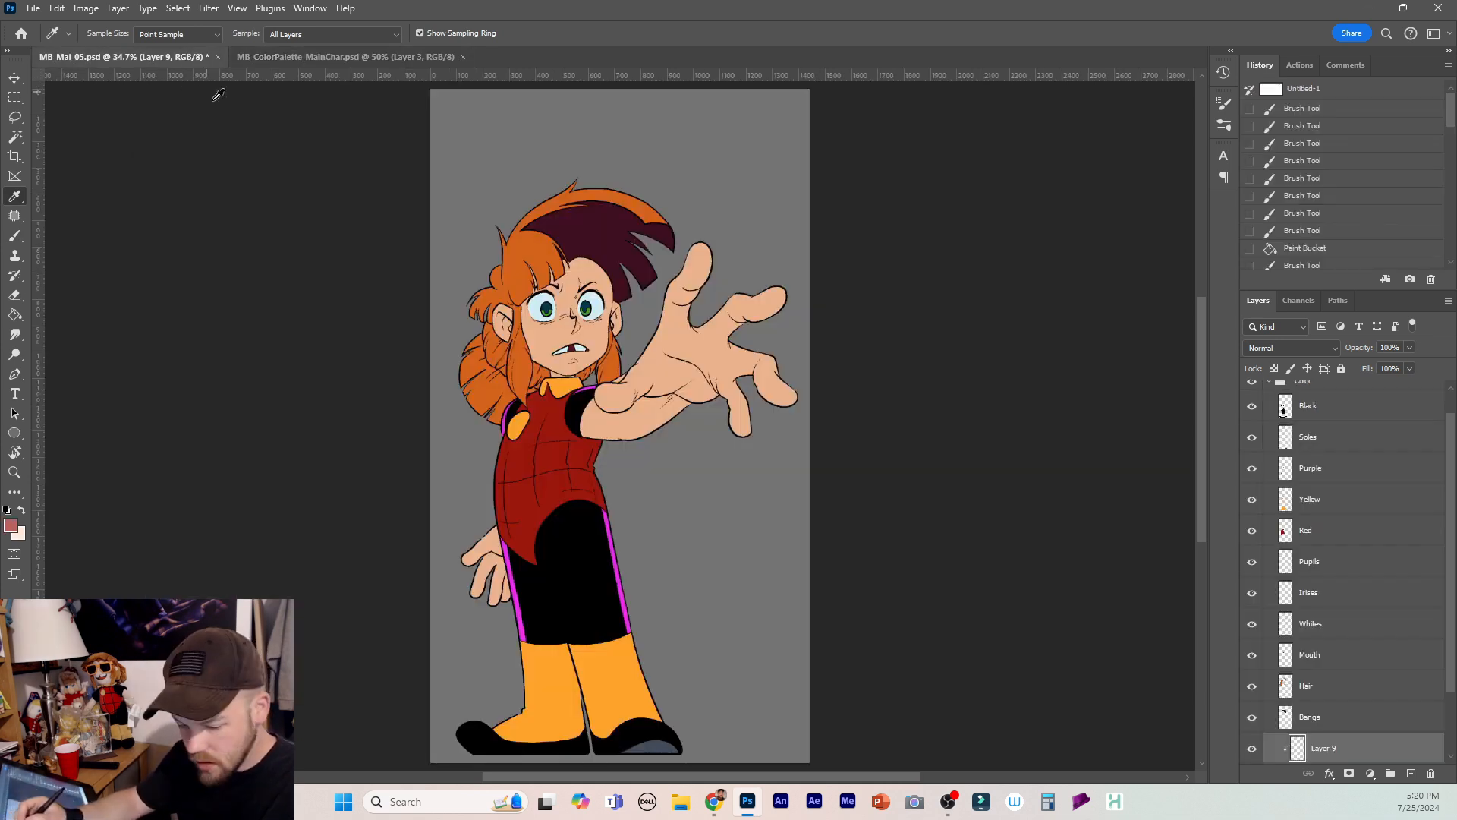
Switch to the Brush tool with the Christines Brush Pen 2 preset for painting the skin shadows.
{"action": "key", "text": "b"}
{"action": "left_click", "coordinate": [111, 34]}
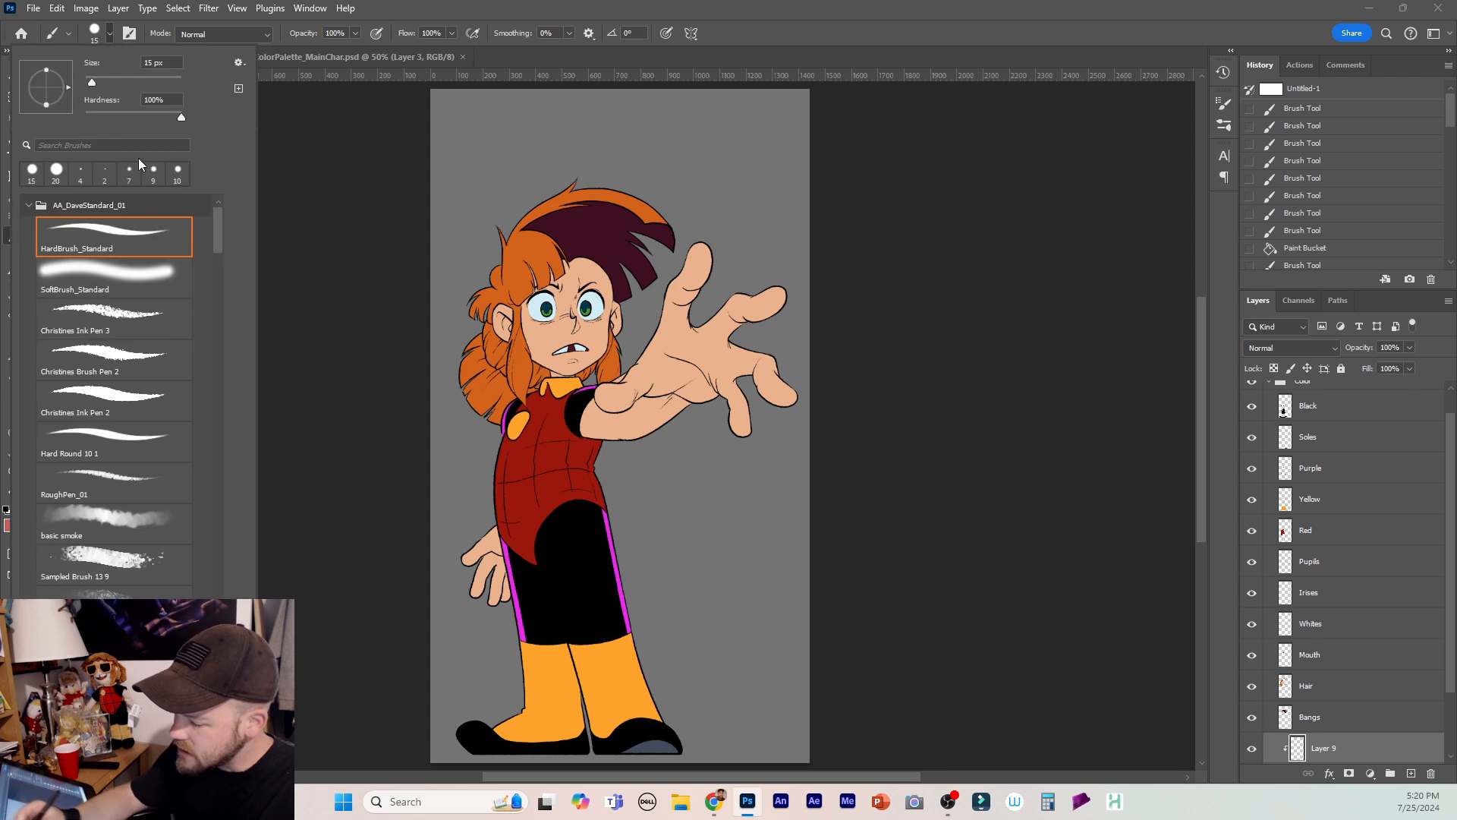
{"action": "left_click", "coordinate": [139, 367]}
{"action": "left_click", "coordinate": [723, 34]}
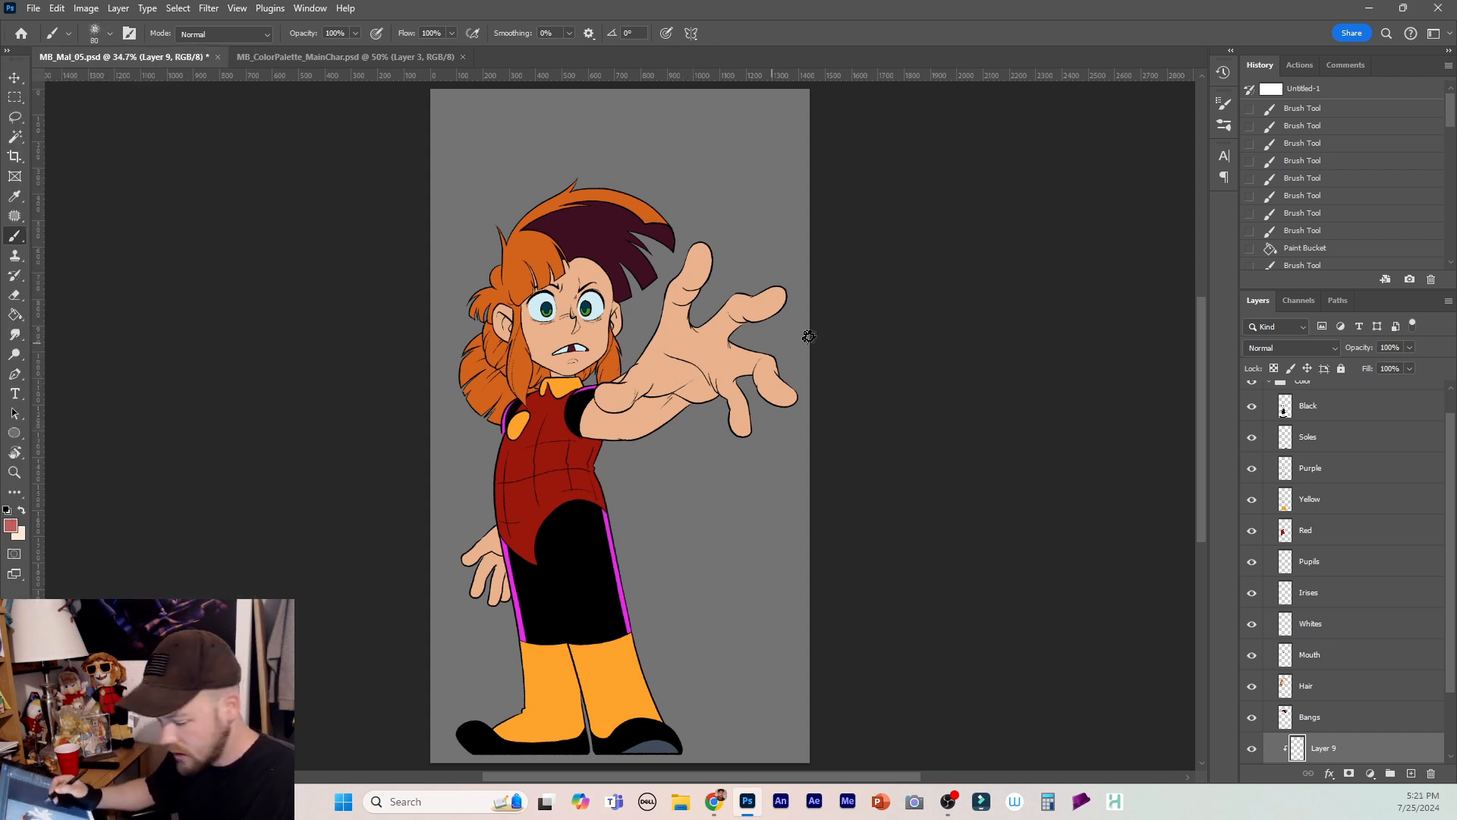
With the brush set to 50 px, paint reddish shadow across Mallory's forehead and the ear beside the dark bangs.
{"action": "key", "text": "bracketright"}
{"action": "key", "text": "ctrl+plus"}
{"action": "key", "text": "ctrl+plus"}
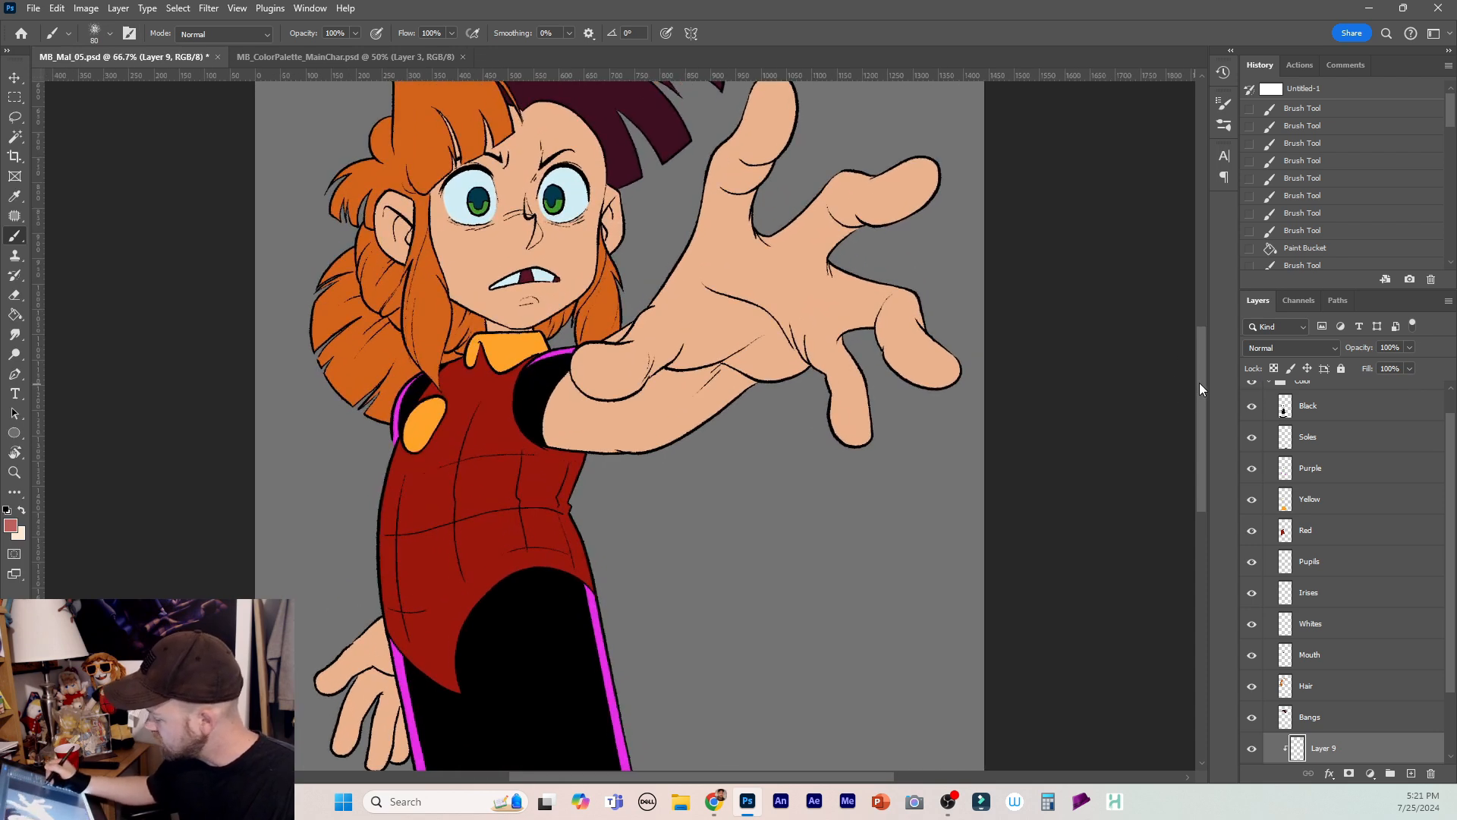
{"action": "left_click_drag", "start_coordinate": [1199, 383], "coordinate": [1201, 355]}
{"action": "key", "text": "bracketleft"}
{"action": "key", "text": "bracketleft"}
{"action": "key", "text": "bracketleft"}
{"action": "key", "text": "bracketleft"}
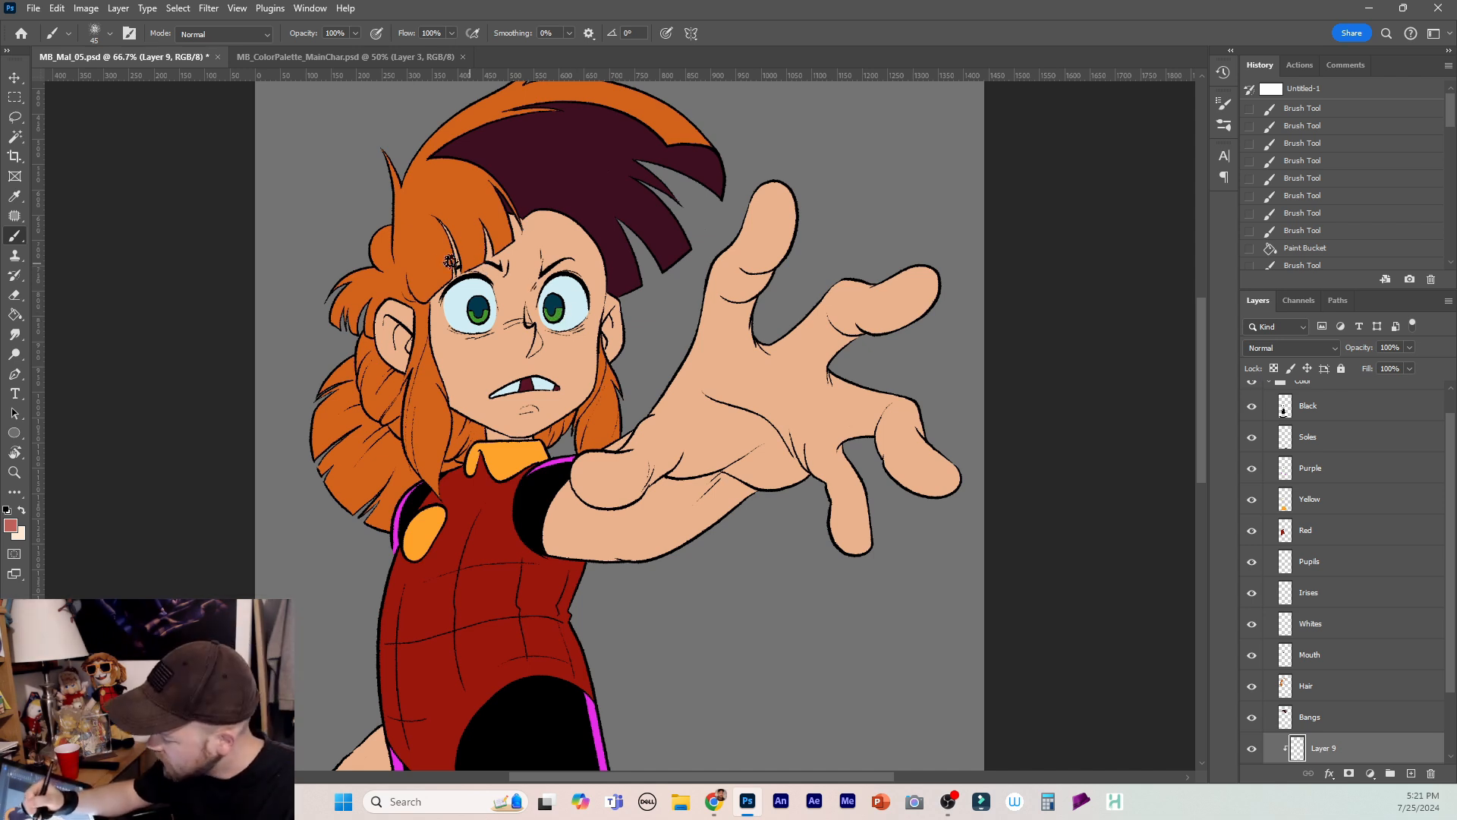
{"action": "key", "text": "]"}
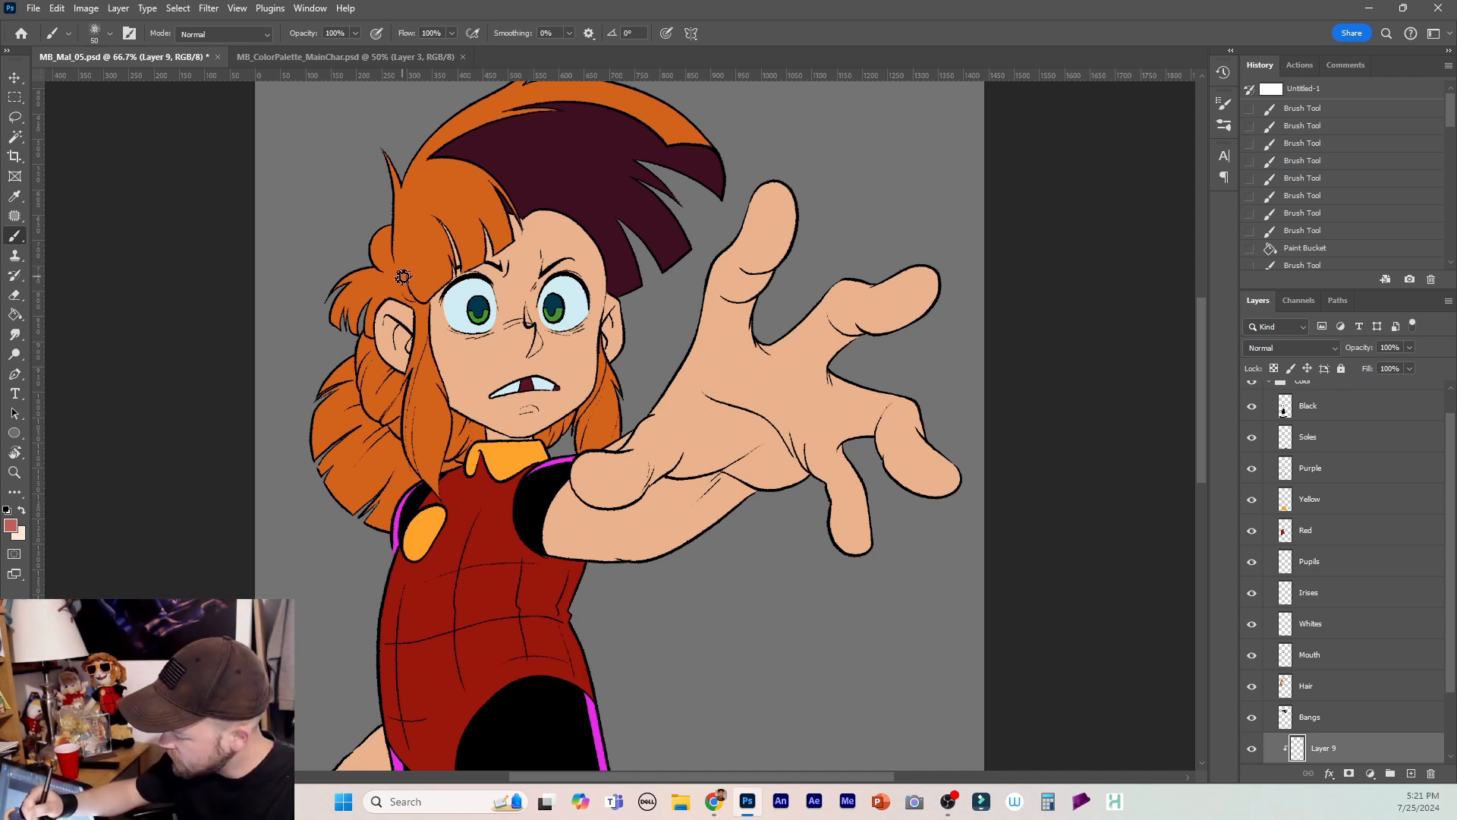
{"action": "mouse_move", "coordinate": [455, 269]}
{"action": "left_mouse_down"}
{"action": "mouse_move", "coordinate": [528, 277]}
{"action": "mouse_move", "coordinate": [624, 326]}
{"action": "mouse_move", "coordinate": [595, 276]}
{"action": "mouse_move", "coordinate": [497, 260]}
{"action": "mouse_move", "coordinate": [476, 198]}
{"action": "mouse_move", "coordinate": [529, 215]}
{"action": "mouse_move", "coordinate": [521, 234]}
{"action": "mouse_move", "coordinate": [538, 256]}
{"action": "mouse_move", "coordinate": [604, 248]}
{"action": "mouse_move", "coordinate": [596, 289]}
{"action": "mouse_move", "coordinate": [608, 282]}
{"action": "mouse_move", "coordinate": [577, 257]}
{"action": "left_mouse_up"}
{"action": "mouse_move", "coordinate": [451, 213]}
{"action": "left_mouse_down"}
{"action": "mouse_move", "coordinate": [459, 244]}
{"action": "mouse_move", "coordinate": [443, 223]}
{"action": "left_mouse_up"}
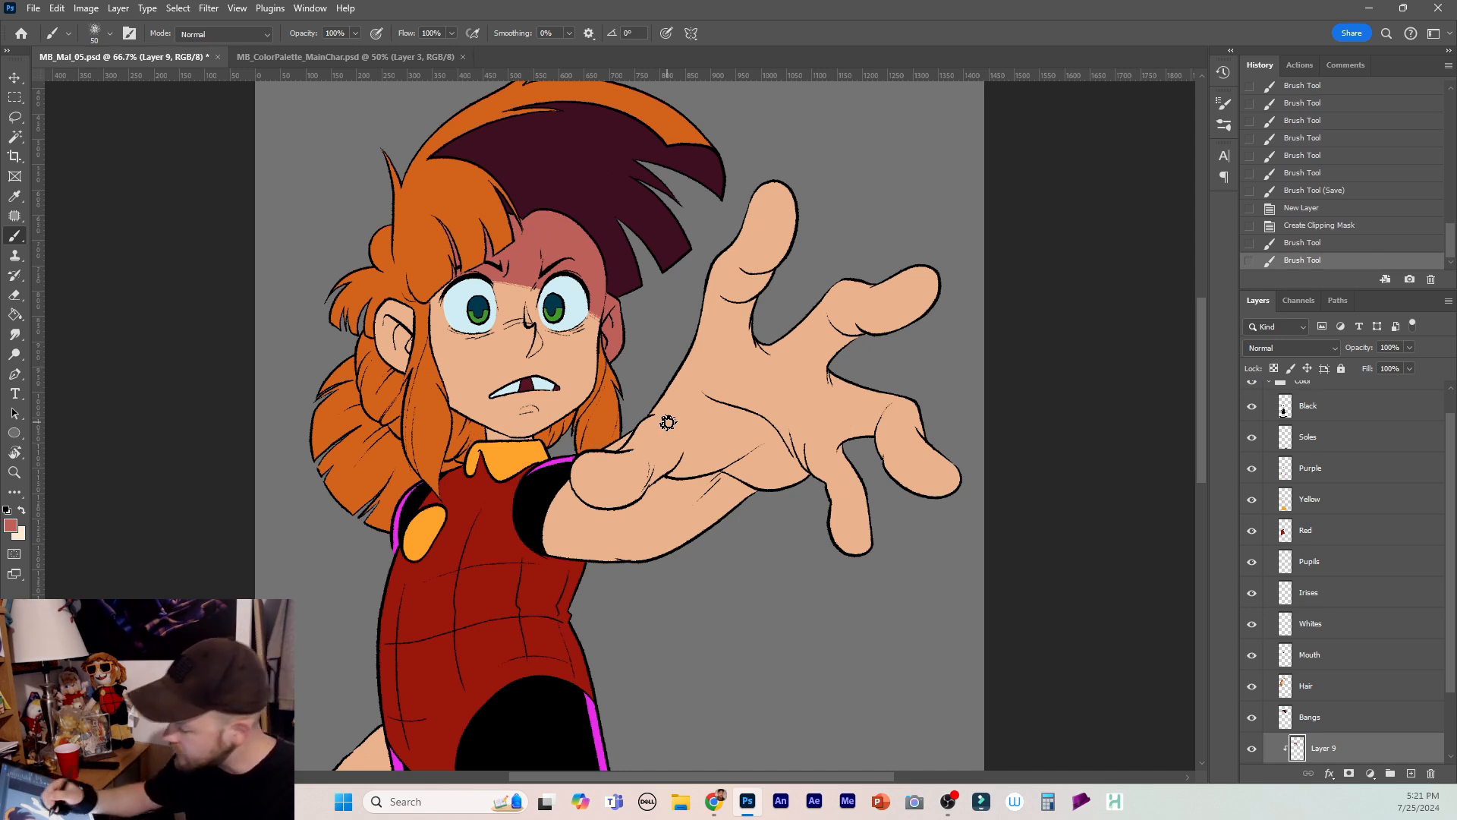
Reduce the brush to 35 px and shade the far edge of the cheek and jaw and the neck under the chin.
{"action": "key", "text": "bracketleft"}
{"action": "key", "text": "bracketleft"}
{"action": "key", "text": "bracketleft"}
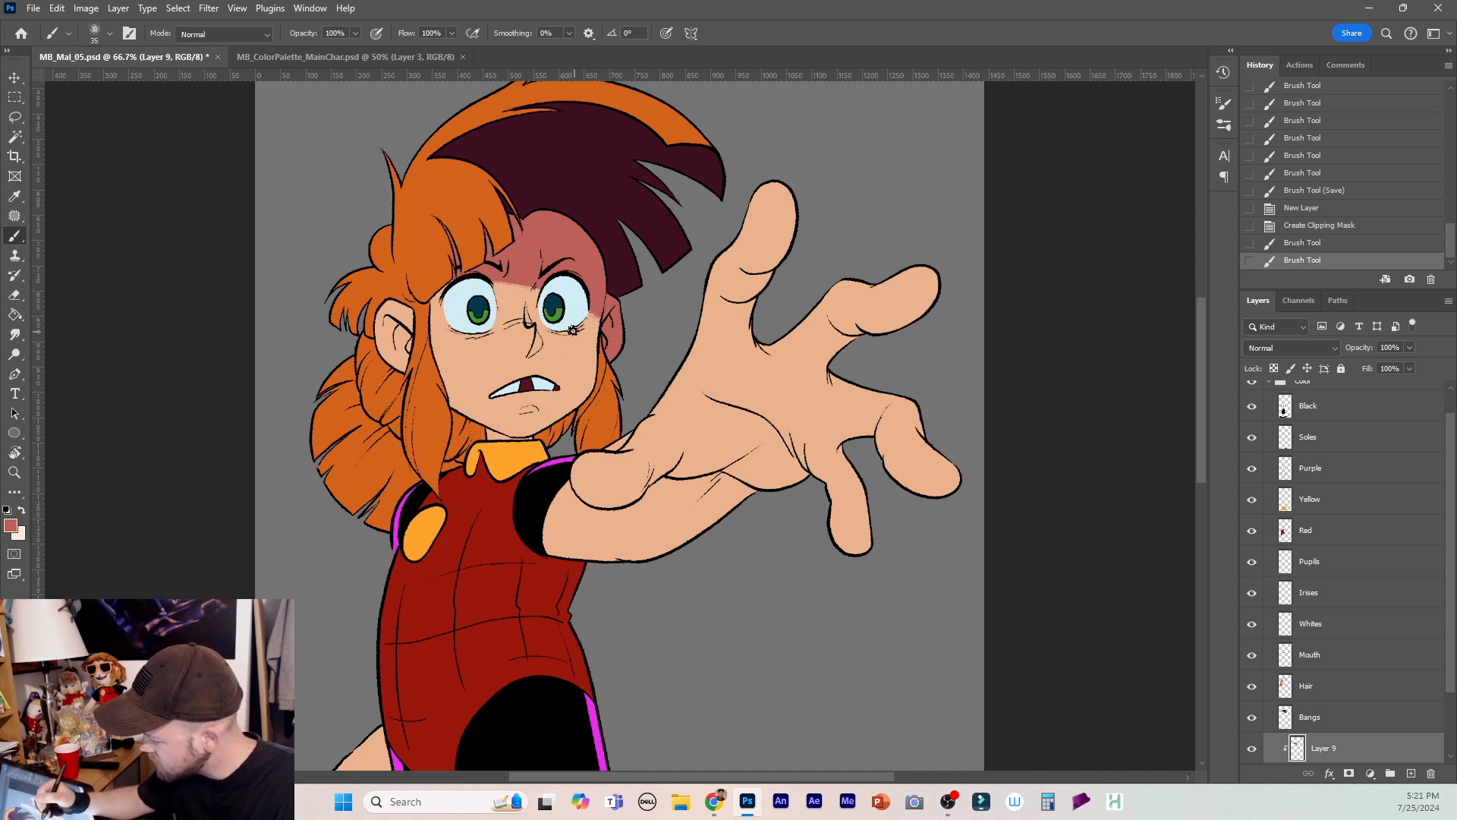
{"action": "mouse_move", "coordinate": [572, 331]}
{"action": "left_mouse_down"}
{"action": "mouse_move", "coordinate": [603, 339]}
{"action": "mouse_move", "coordinate": [590, 315]}
{"action": "mouse_move", "coordinate": [599, 365]}
{"action": "mouse_move", "coordinate": [579, 415]}
{"action": "mouse_move", "coordinate": [589, 405]}
{"action": "mouse_move", "coordinate": [605, 353]}
{"action": "mouse_move", "coordinate": [597, 314]}
{"action": "mouse_move", "coordinate": [584, 316]}
{"action": "mouse_move", "coordinate": [602, 327]}
{"action": "mouse_move", "coordinate": [591, 318]}
{"action": "mouse_move", "coordinate": [597, 388]}
{"action": "mouse_move", "coordinate": [521, 448]}
{"action": "mouse_move", "coordinate": [589, 377]}
{"action": "left_mouse_up"}
{"action": "key", "text": "ctrl+z"}
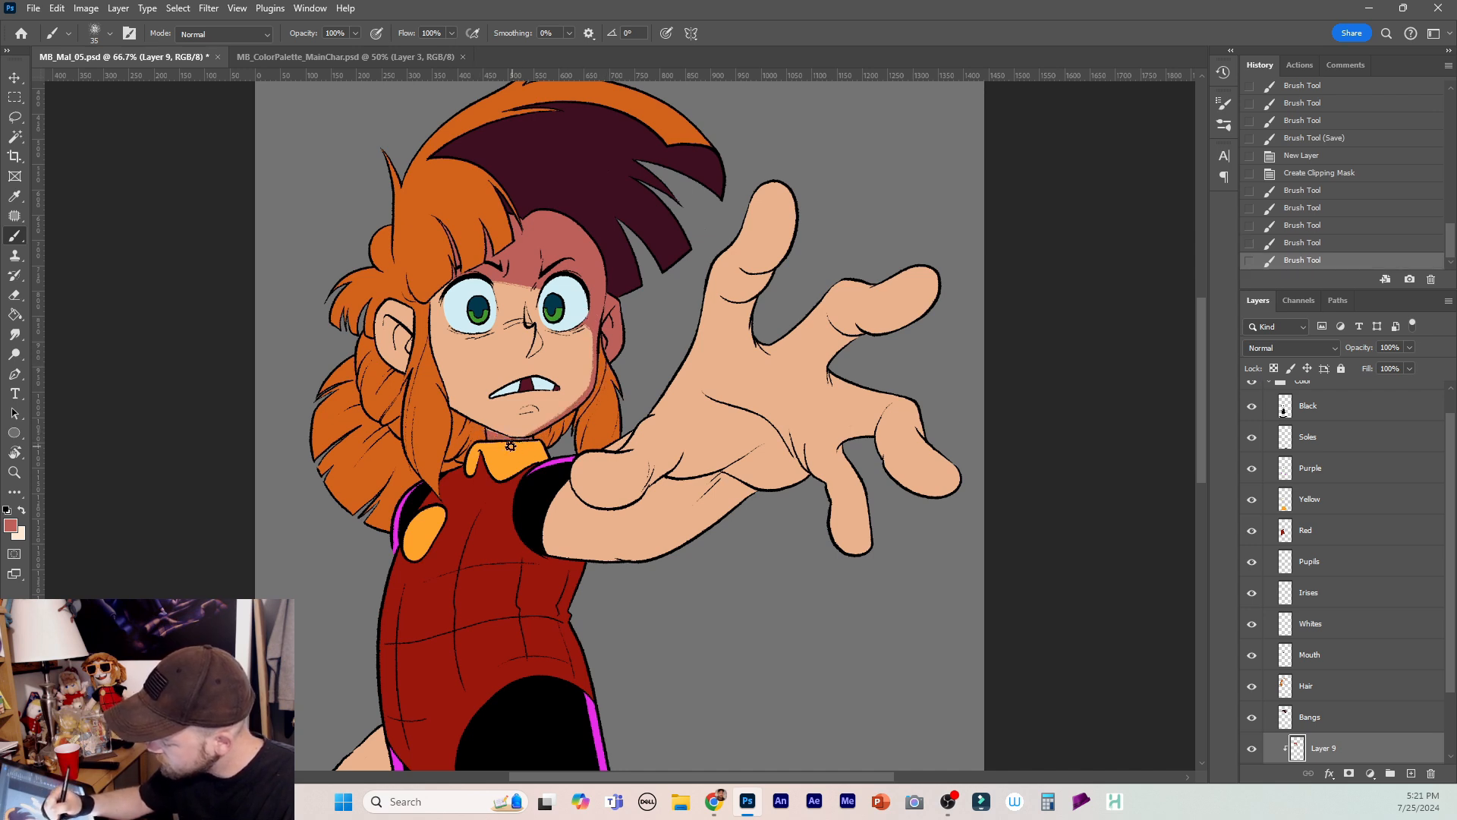
{"action": "mouse_move", "coordinate": [510, 446]}
{"action": "left_mouse_down"}
{"action": "mouse_move", "coordinate": [488, 435]}
{"action": "mouse_move", "coordinate": [525, 443]}
{"action": "left_mouse_up"}
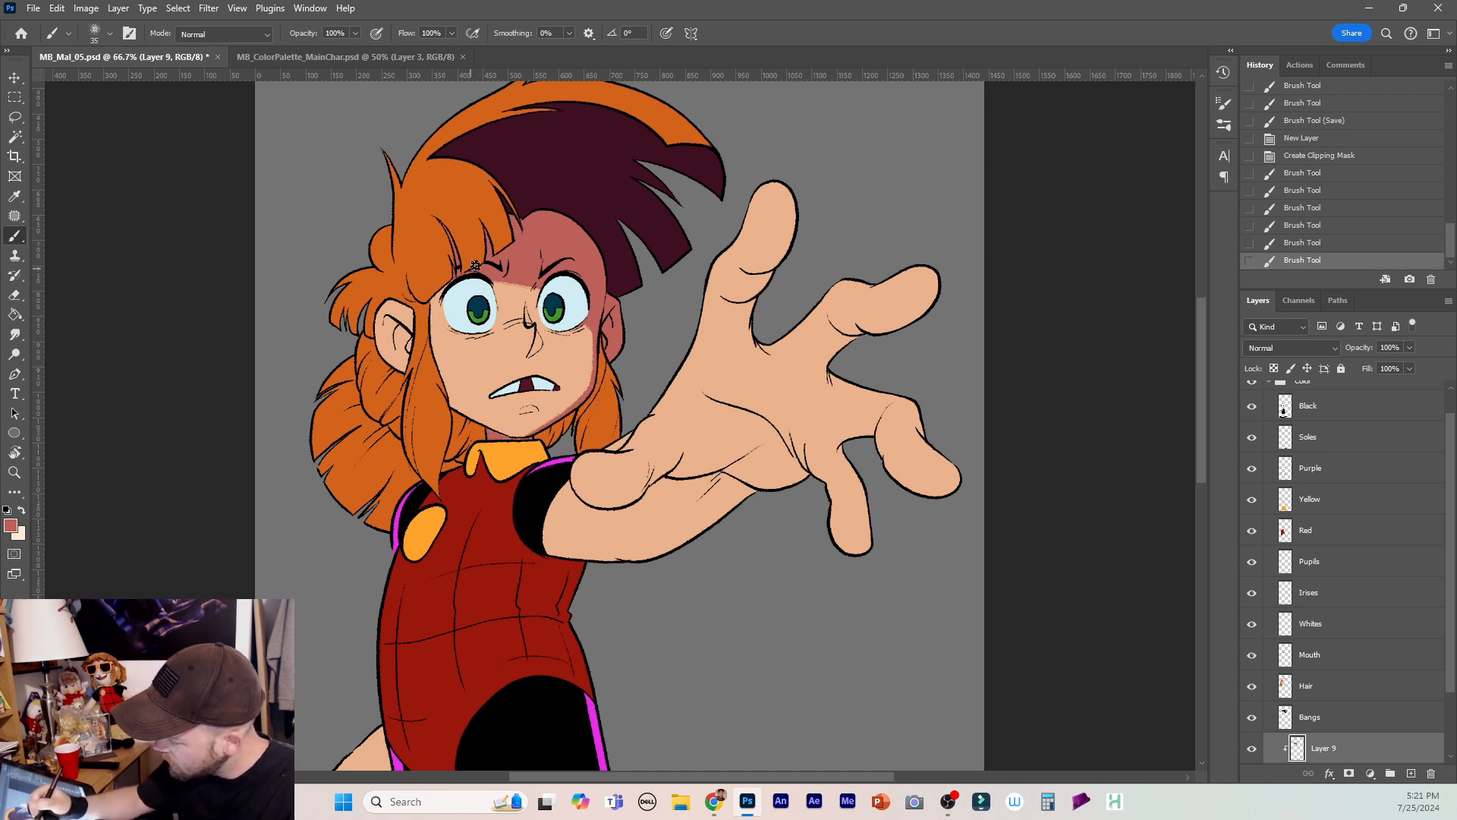
Shade the near side of the face along the orange hair and the inside of the near ear.
{"action": "left_click_drag", "start_coordinate": [458, 287], "coordinate": [429, 311]}
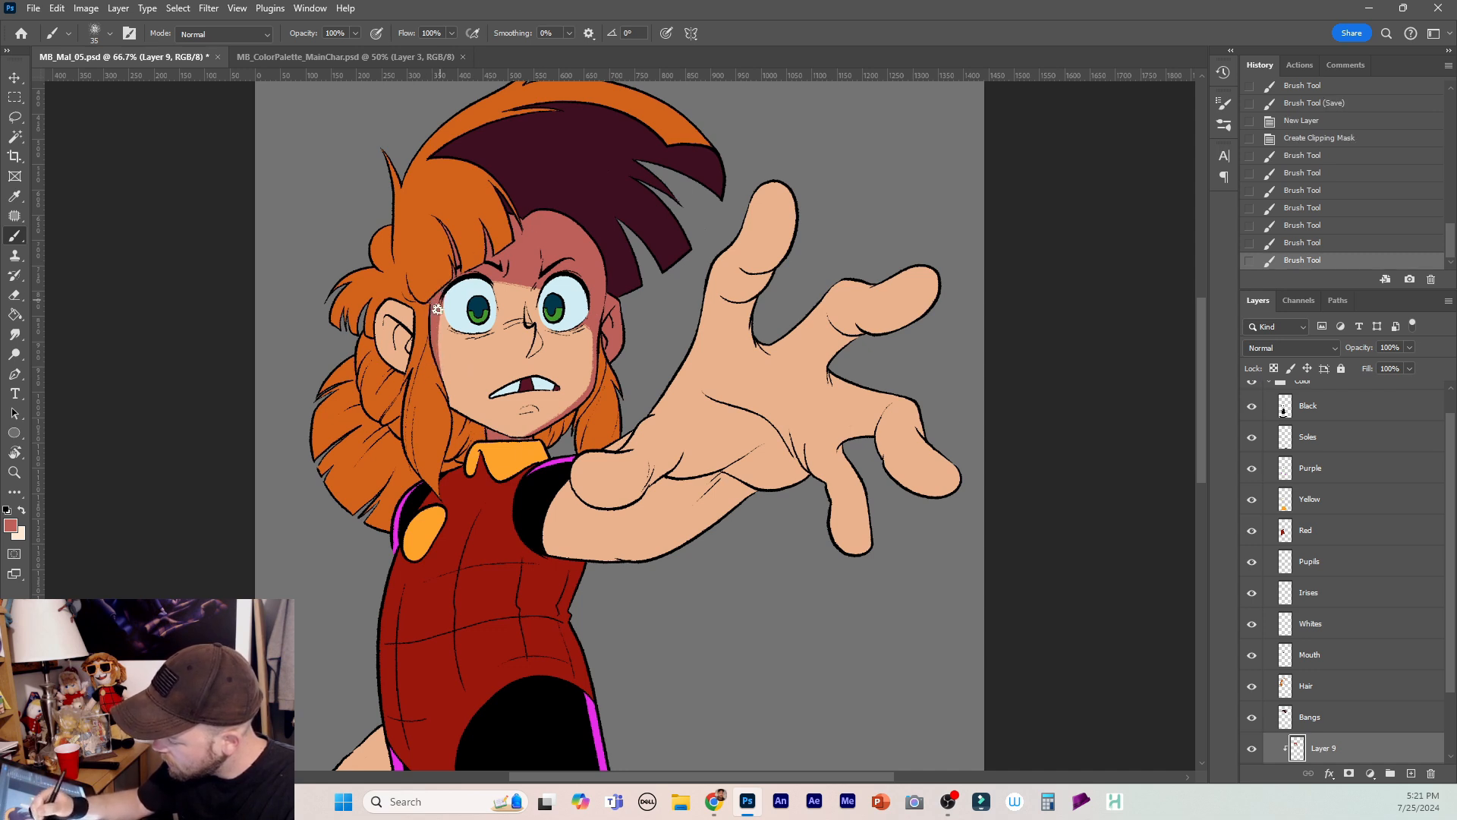
{"action": "left_click_drag", "start_coordinate": [437, 308], "coordinate": [450, 410]}
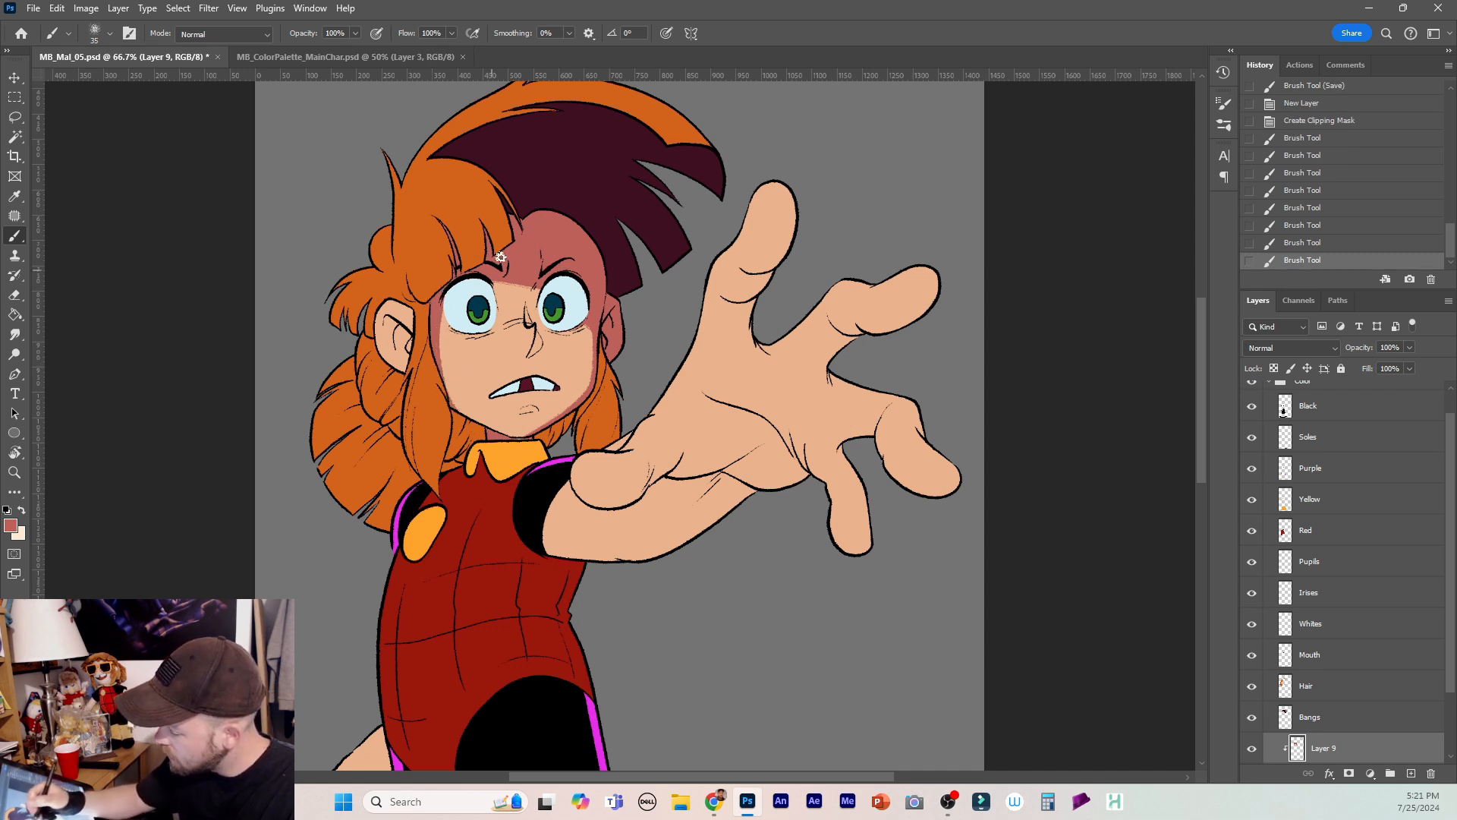
{"action": "mouse_move", "coordinate": [387, 319]}
{"action": "left_mouse_down"}
{"action": "mouse_move", "coordinate": [407, 339]}
{"action": "mouse_move", "coordinate": [388, 319]}
{"action": "mouse_move", "coordinate": [401, 370]}
{"action": "mouse_move", "coordinate": [409, 338]}
{"action": "mouse_move", "coordinate": [390, 359]}
{"action": "mouse_move", "coordinate": [389, 331]}
{"action": "left_mouse_up"}
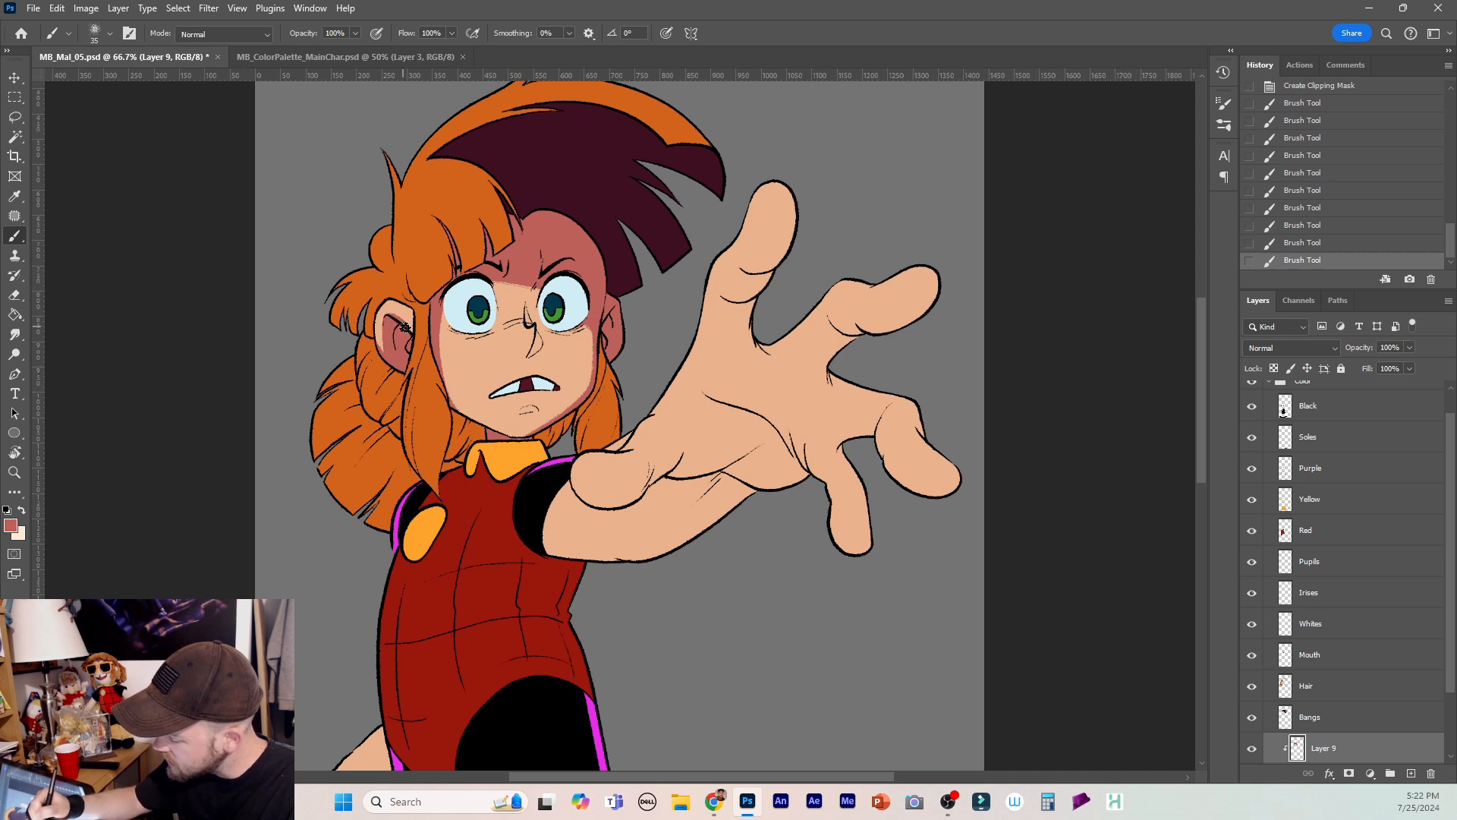
{"action": "left_click_drag", "start_coordinate": [415, 327], "coordinate": [416, 299]}
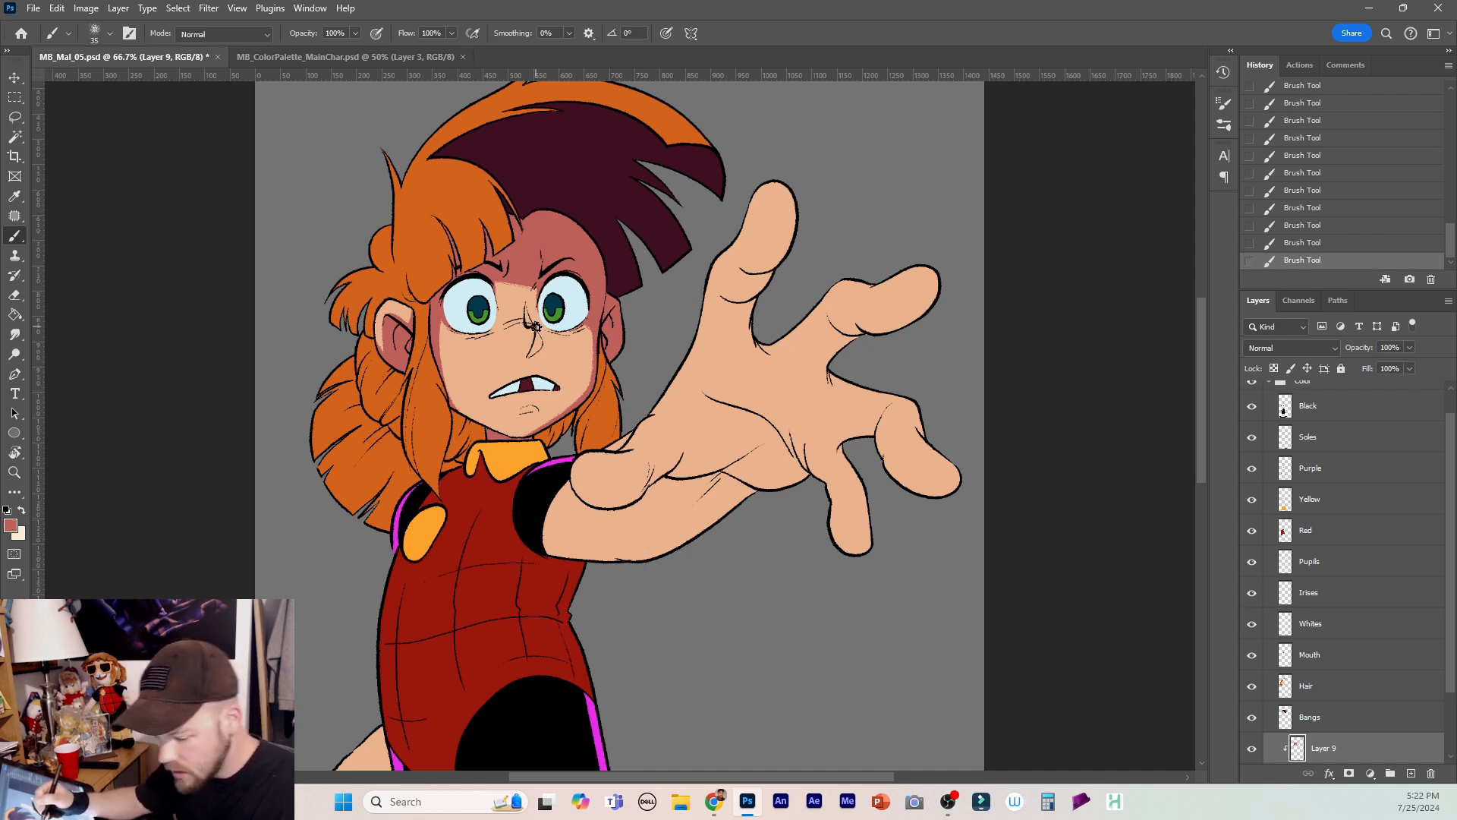
Shade the side of the nose and, with a 20 px brush, the small area under the lower lip.
{"action": "key", "text": "bracketleft"}
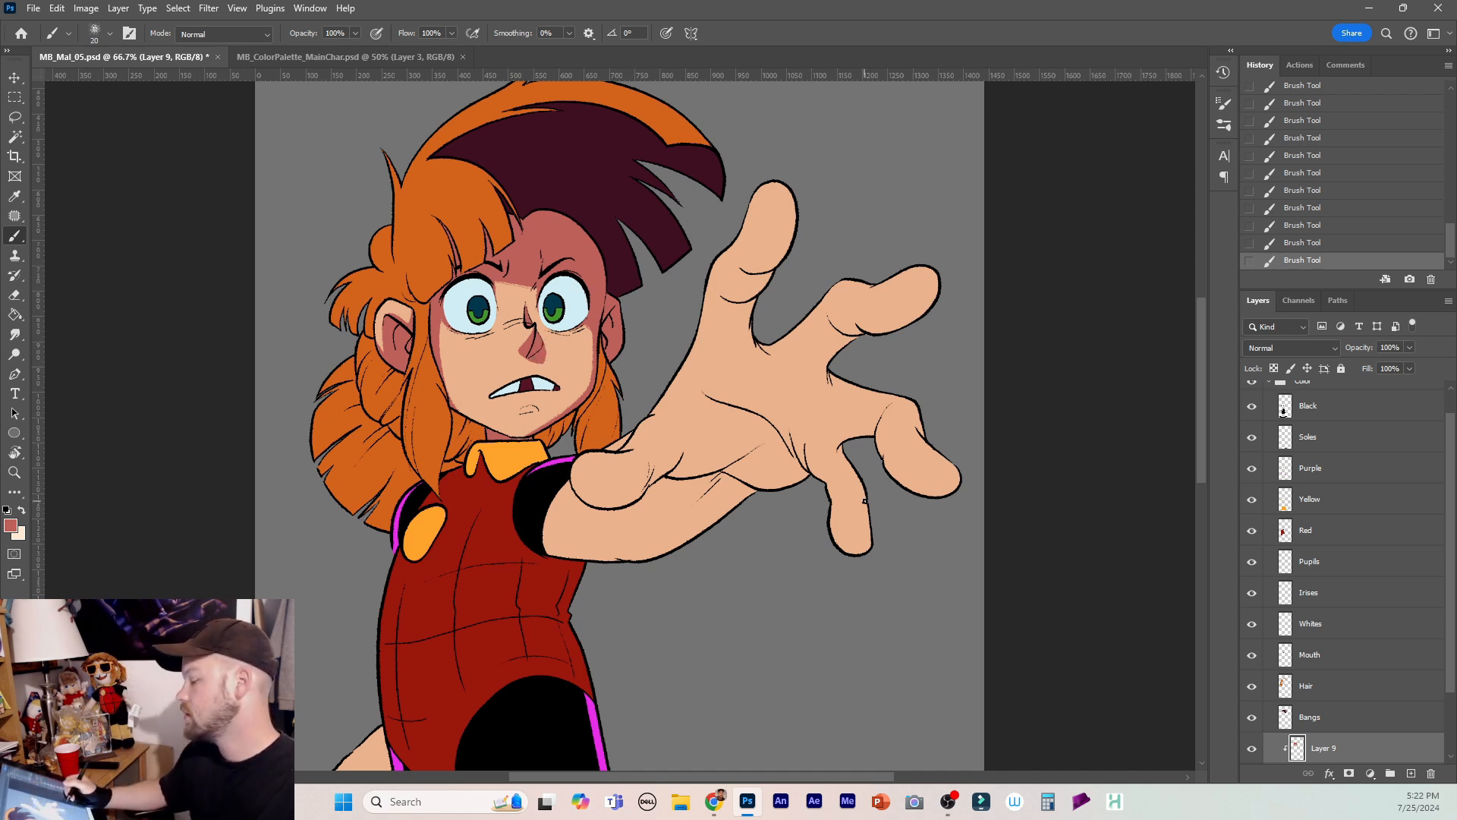
{"action": "key", "text": "ctrl+z"}
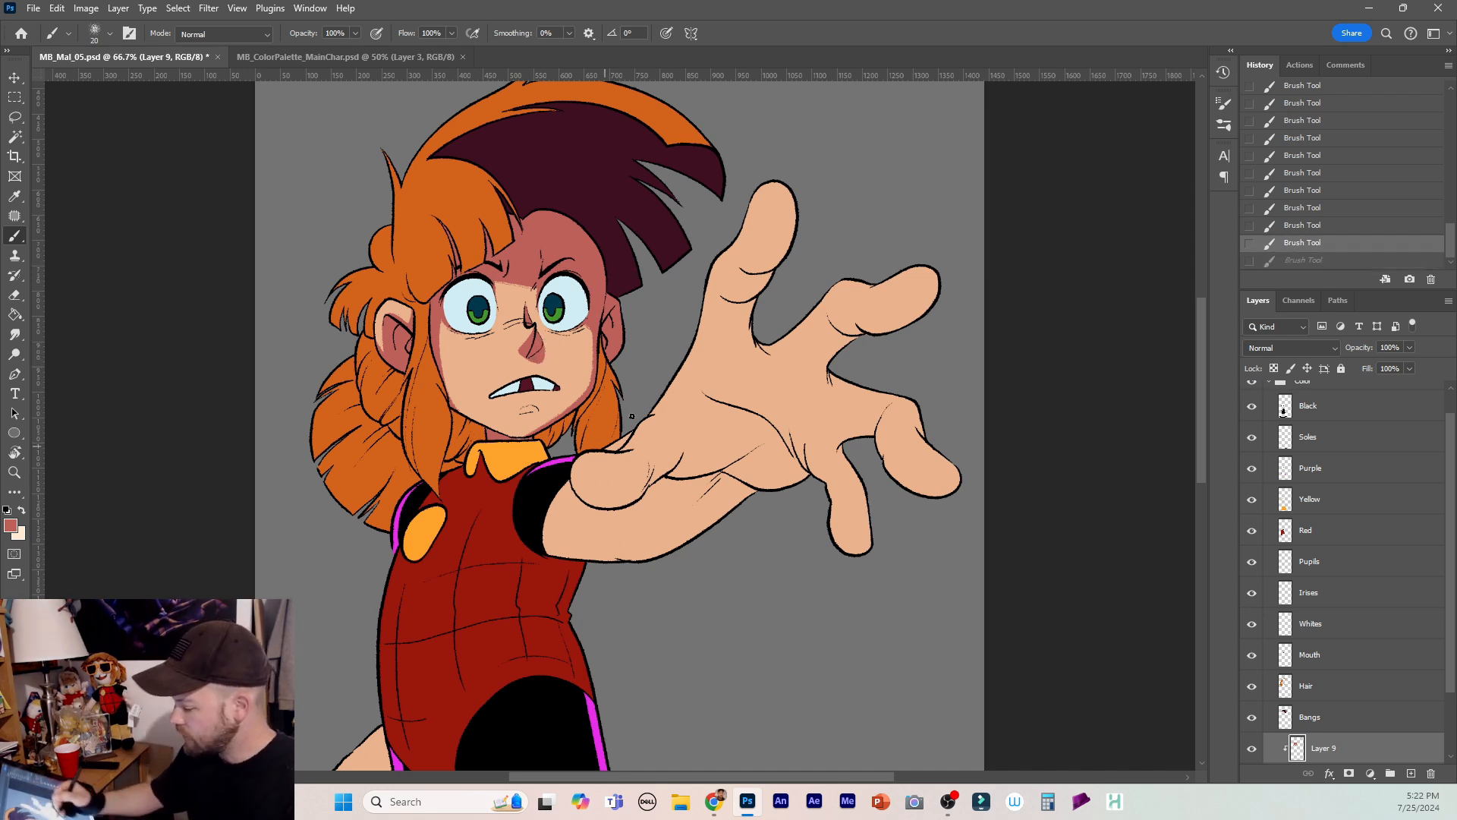
{"action": "left_click_drag", "start_coordinate": [523, 408], "coordinate": [536, 414]}
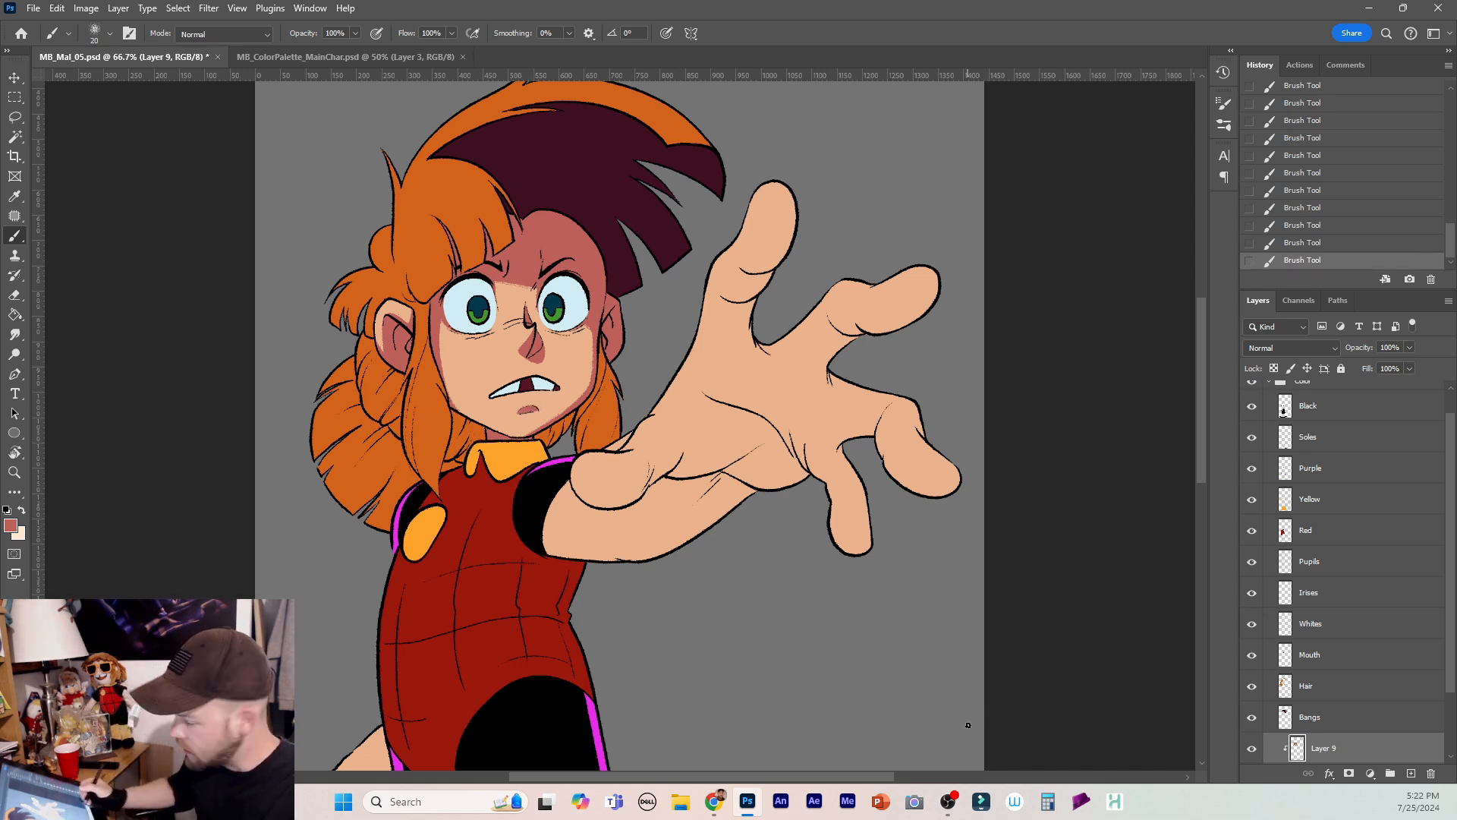
Set the brush to 35 px and shade the raised finger along its outer side down to its base.
{"action": "key", "text": "bracketright"}
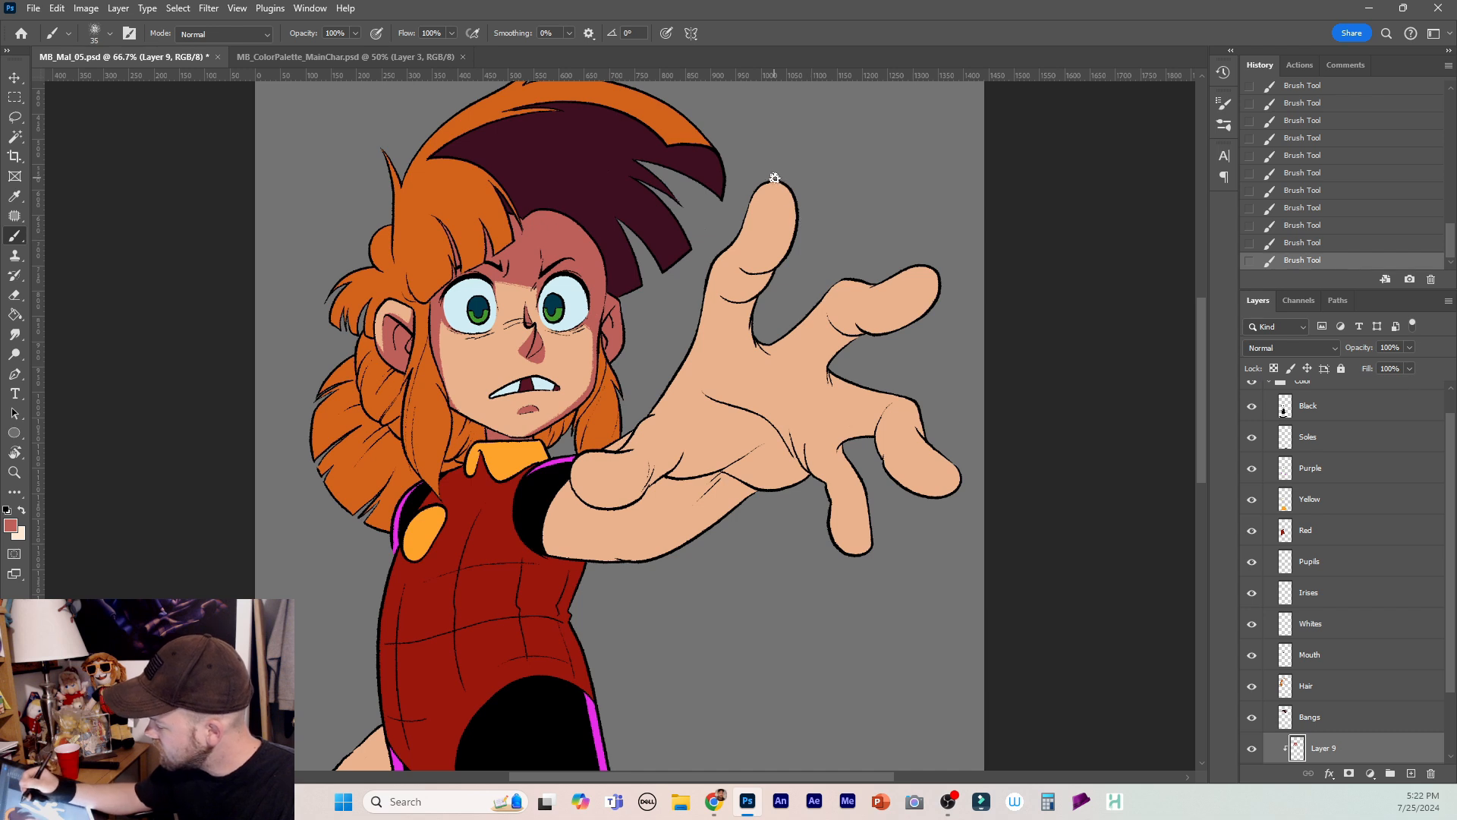
{"action": "mouse_move", "coordinate": [778, 183]}
{"action": "left_mouse_down"}
{"action": "mouse_move", "coordinate": [780, 255]}
{"action": "mouse_move", "coordinate": [733, 326]}
{"action": "mouse_move", "coordinate": [772, 275]}
{"action": "mouse_move", "coordinate": [735, 261]}
{"action": "mouse_move", "coordinate": [769, 272]}
{"action": "mouse_move", "coordinate": [725, 298]}
{"action": "mouse_move", "coordinate": [745, 273]}
{"action": "mouse_move", "coordinate": [724, 337]}
{"action": "mouse_move", "coordinate": [754, 308]}
{"action": "left_mouse_up"}
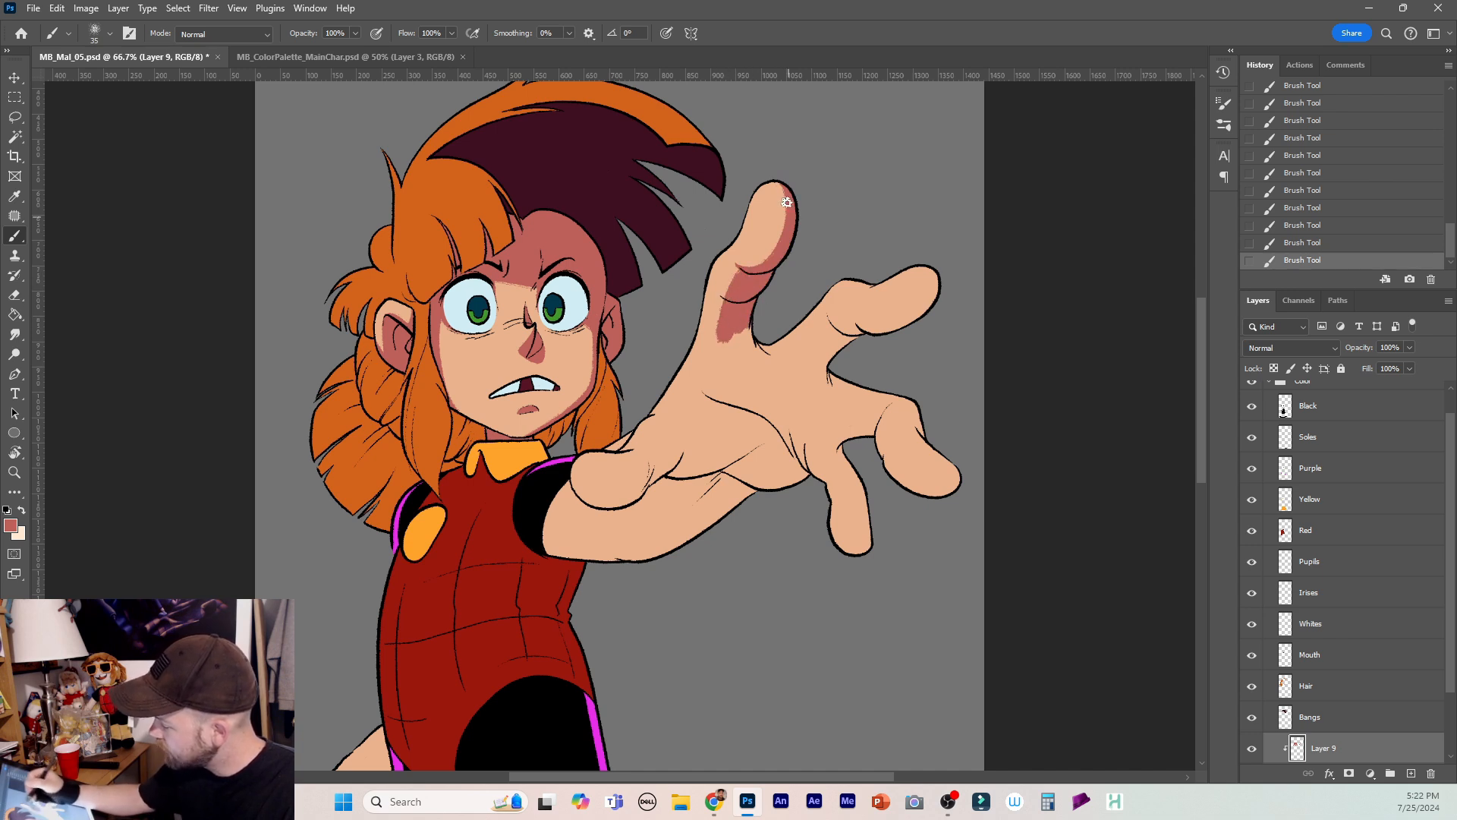
{"action": "mouse_move", "coordinate": [777, 184]}
{"action": "left_mouse_down"}
{"action": "mouse_move", "coordinate": [775, 232]}
{"action": "mouse_move", "coordinate": [748, 271]}
{"action": "left_mouse_up"}
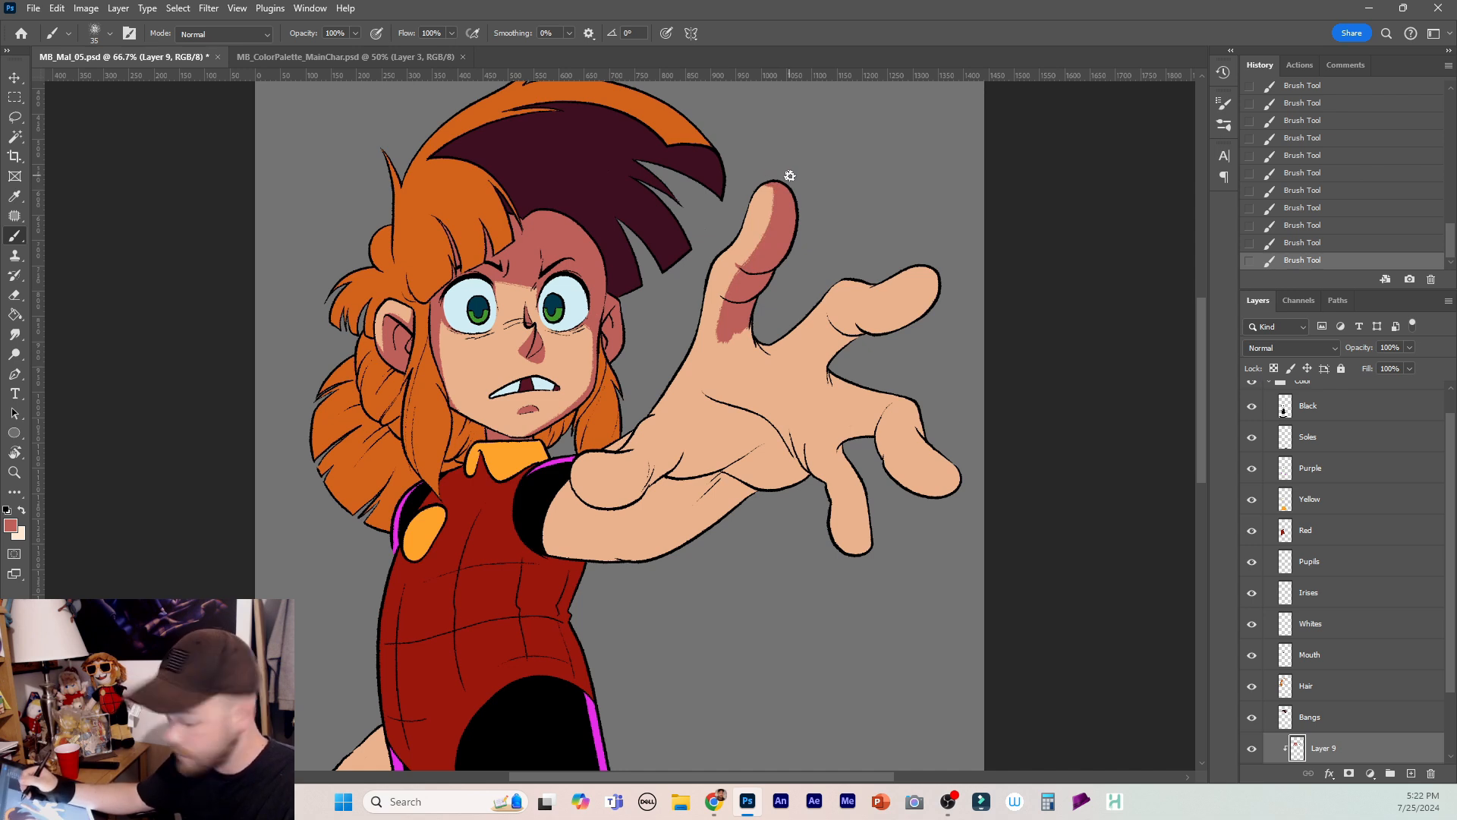
{"action": "key", "text": "ctrl+z"}
With a 25 px eraser, trim the shadow's edge at the tip of the raised finger.
{"action": "key", "text": "e"}
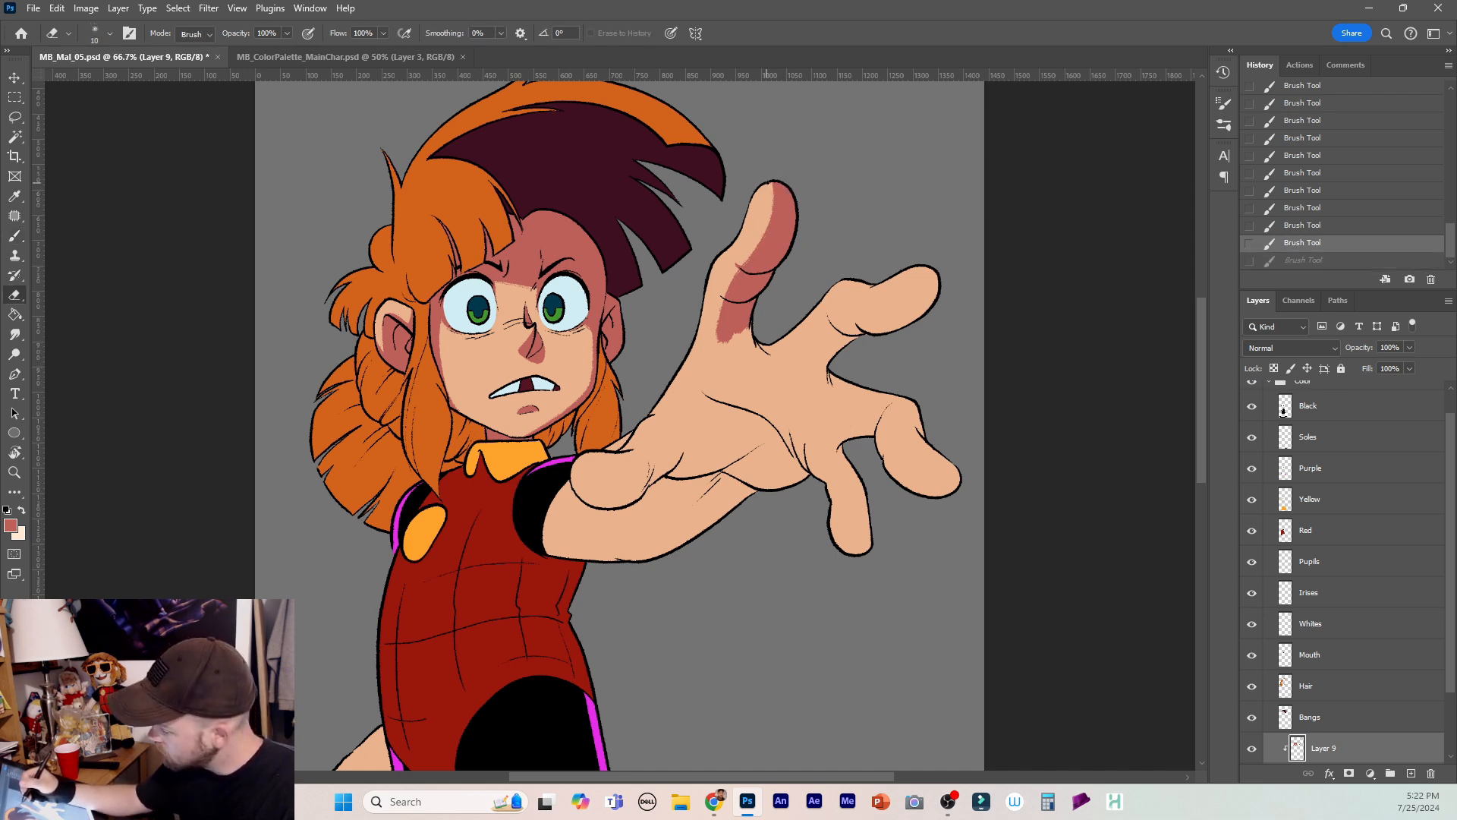
{"action": "key", "text": "bracketright"}
{"action": "key", "text": "bracketright"}
{"action": "key", "text": "bracketright"}
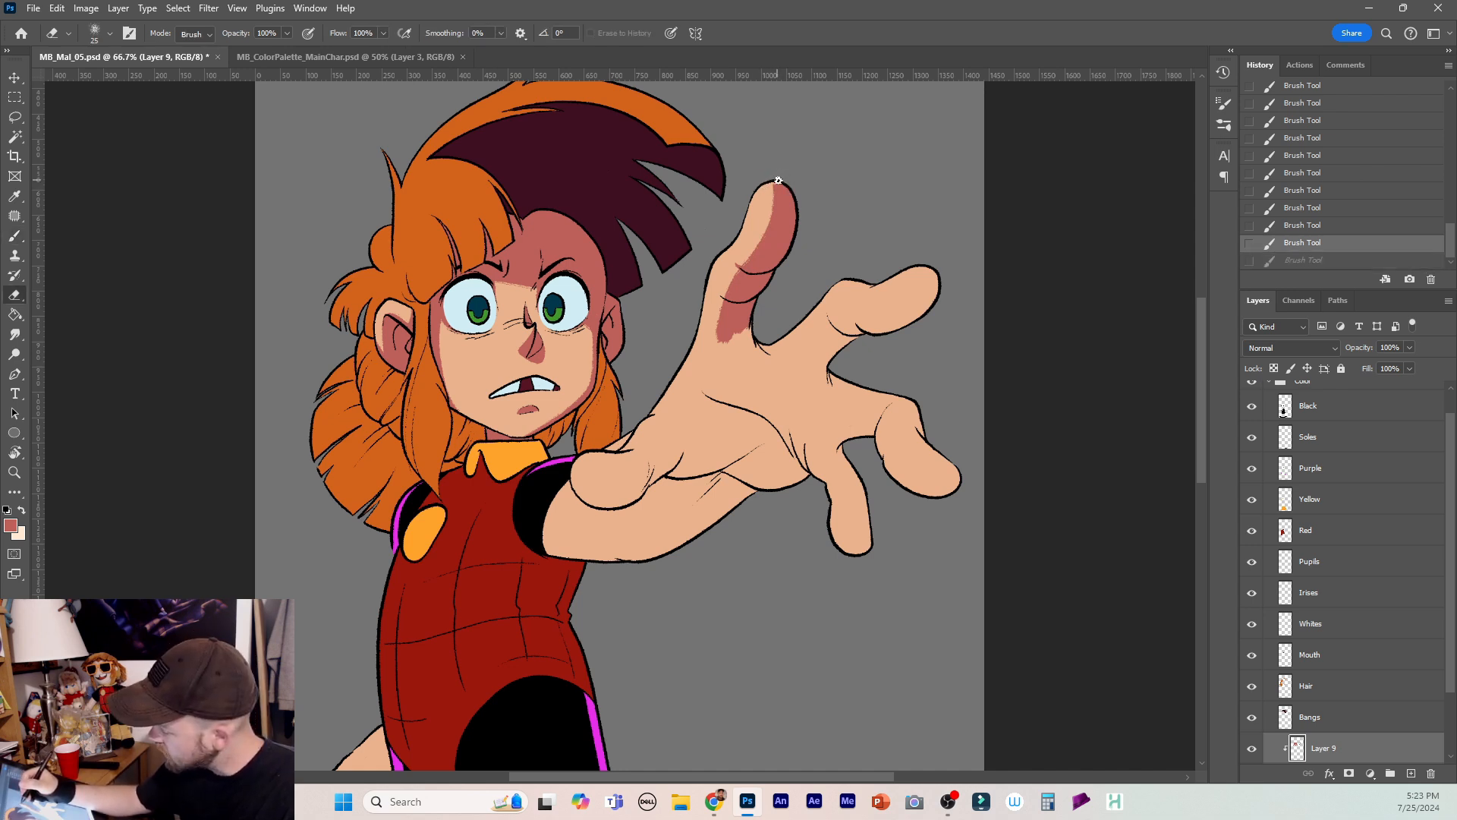
{"action": "left_click_drag", "start_coordinate": [798, 199], "coordinate": [804, 214]}
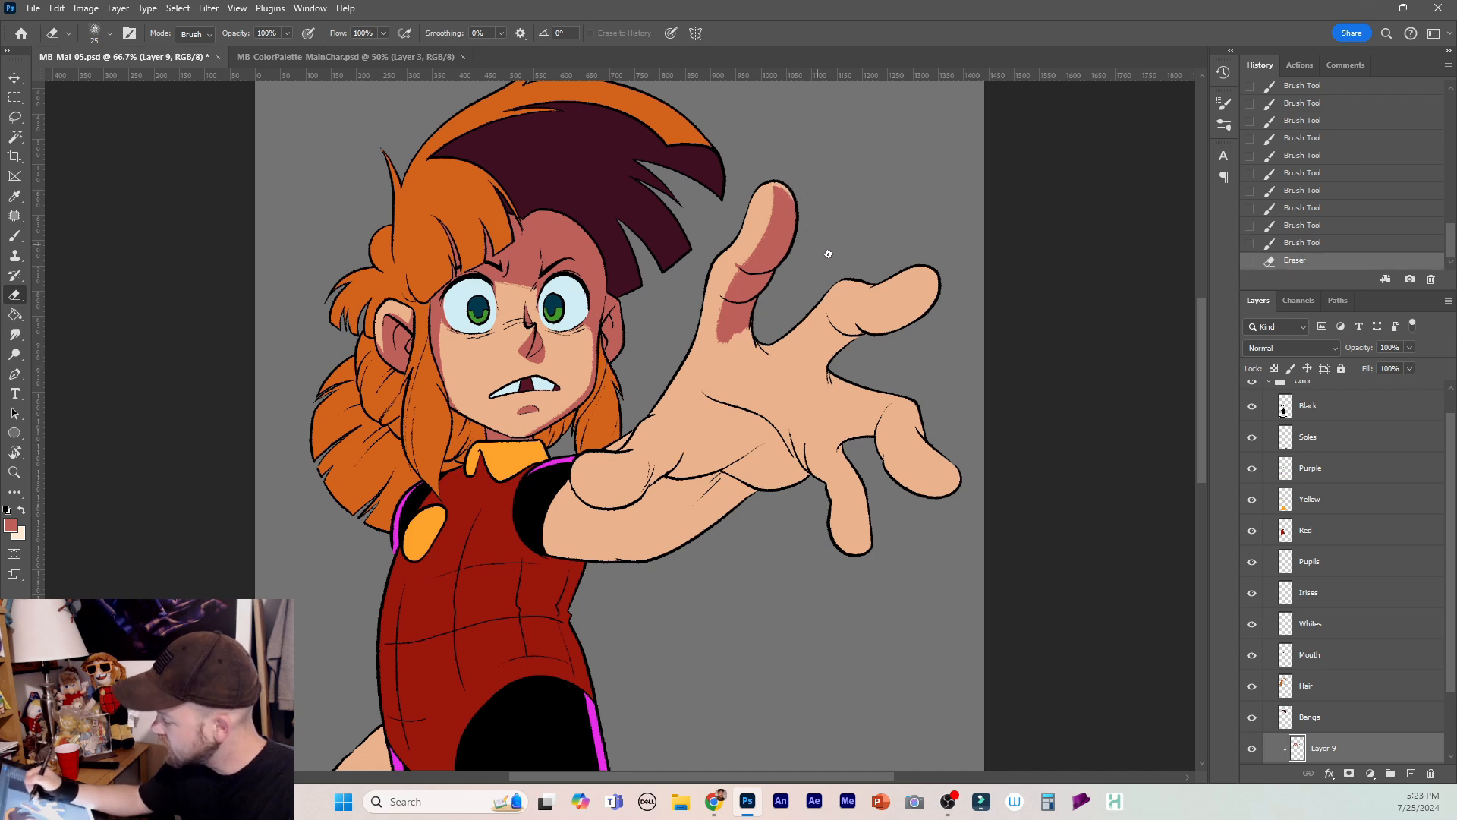
{"action": "key", "text": "ctrl+z"}
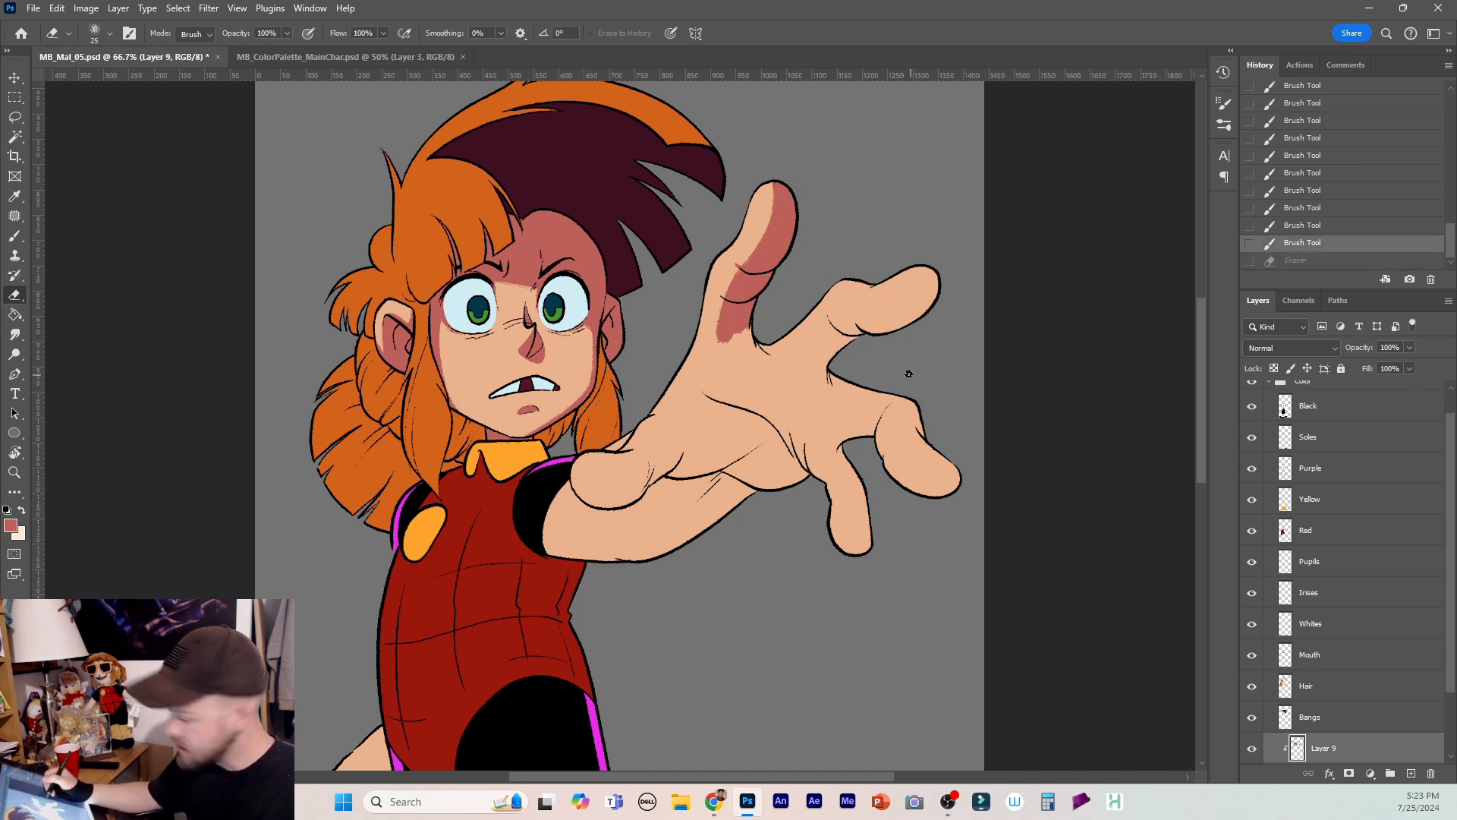
{"action": "left_click_drag", "start_coordinate": [770, 184], "coordinate": [793, 181]}
{"action": "key", "text": "b"}
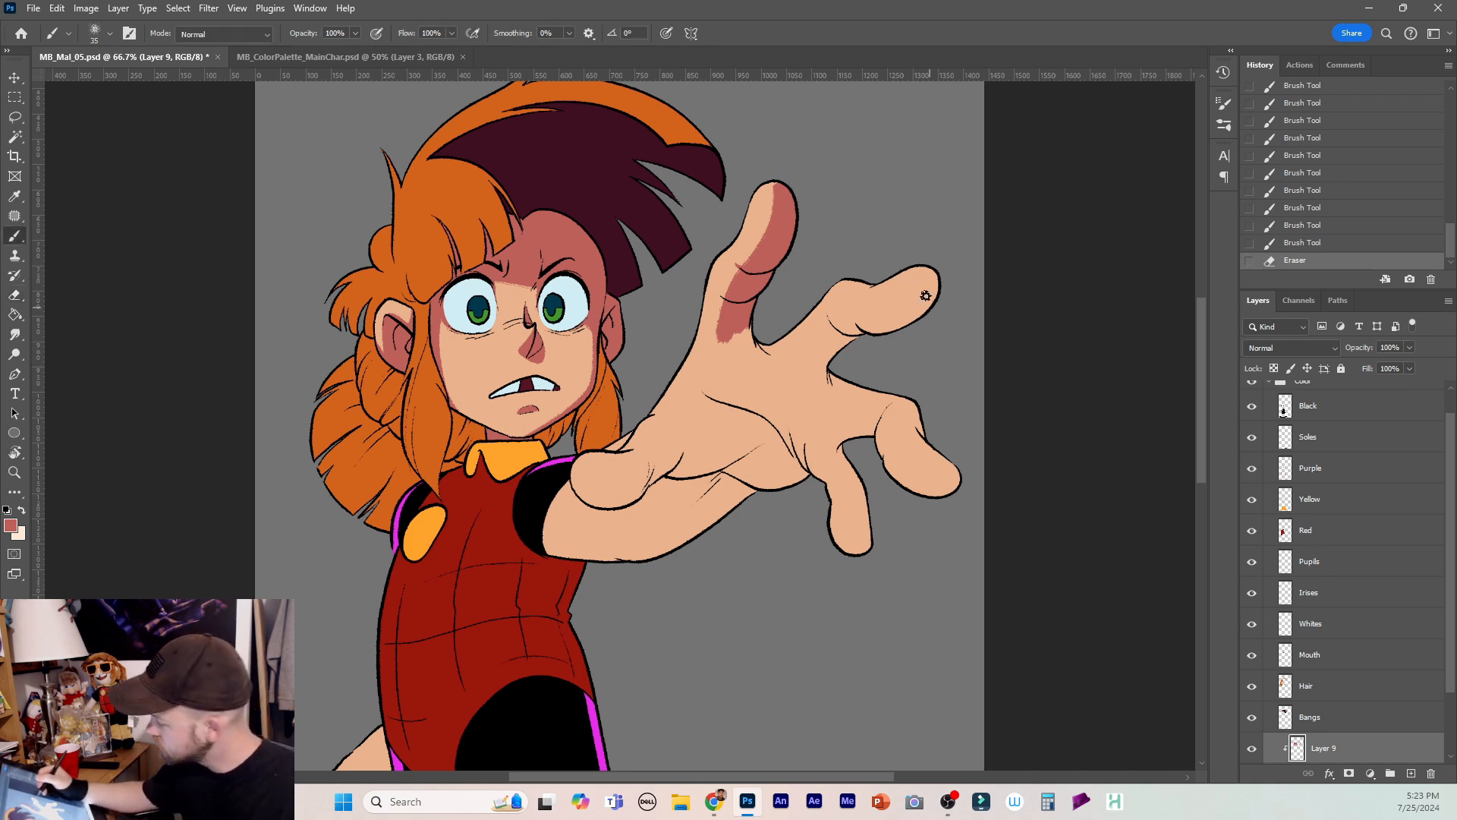
{"action": "key", "text": "e"}
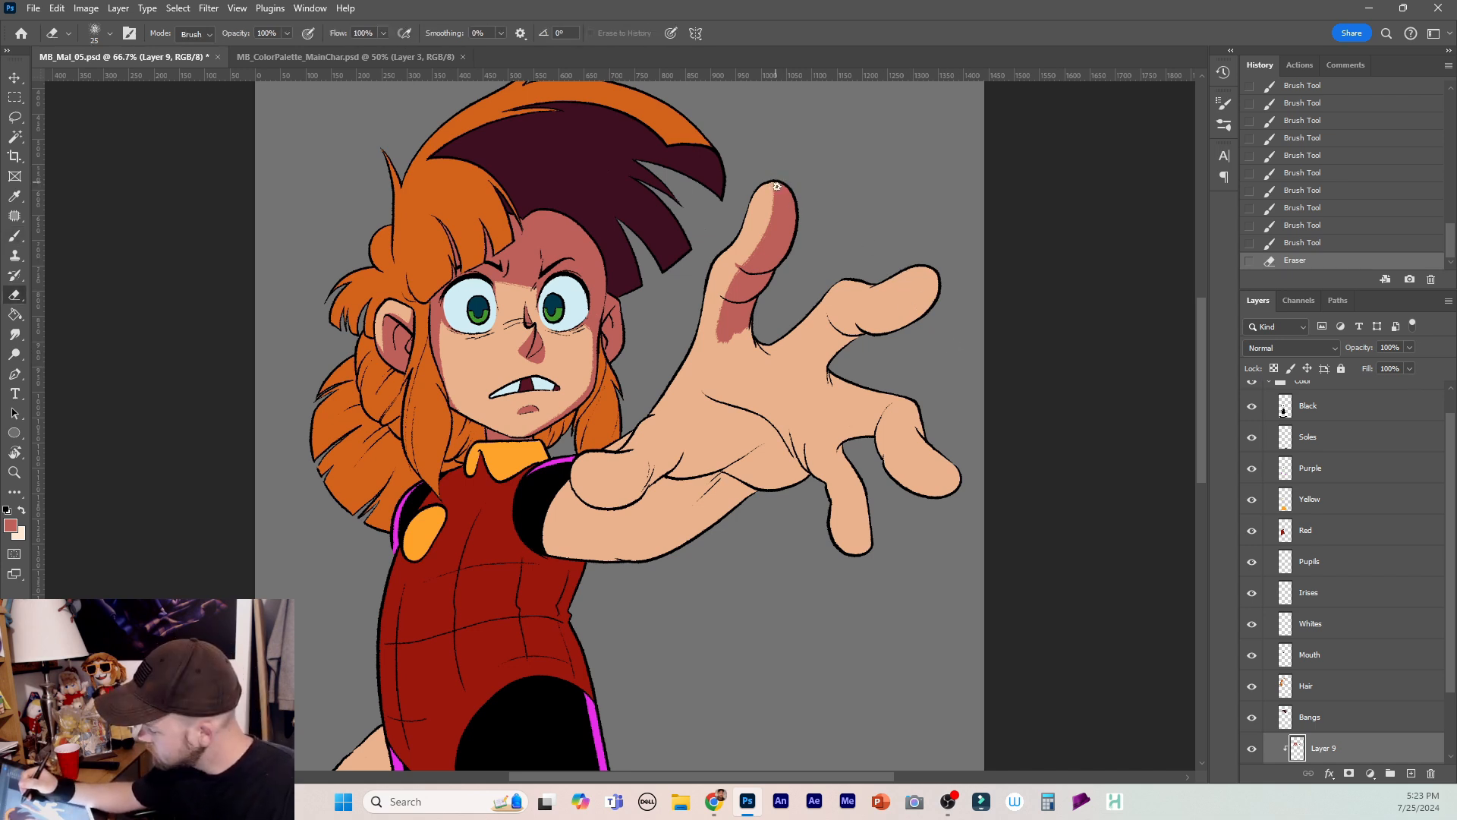
{"action": "mouse_move", "coordinate": [777, 186]}
{"action": "left_mouse_down"}
{"action": "mouse_move", "coordinate": [771, 221]}
{"action": "mouse_move", "coordinate": [748, 232]}
{"action": "left_mouse_up"}
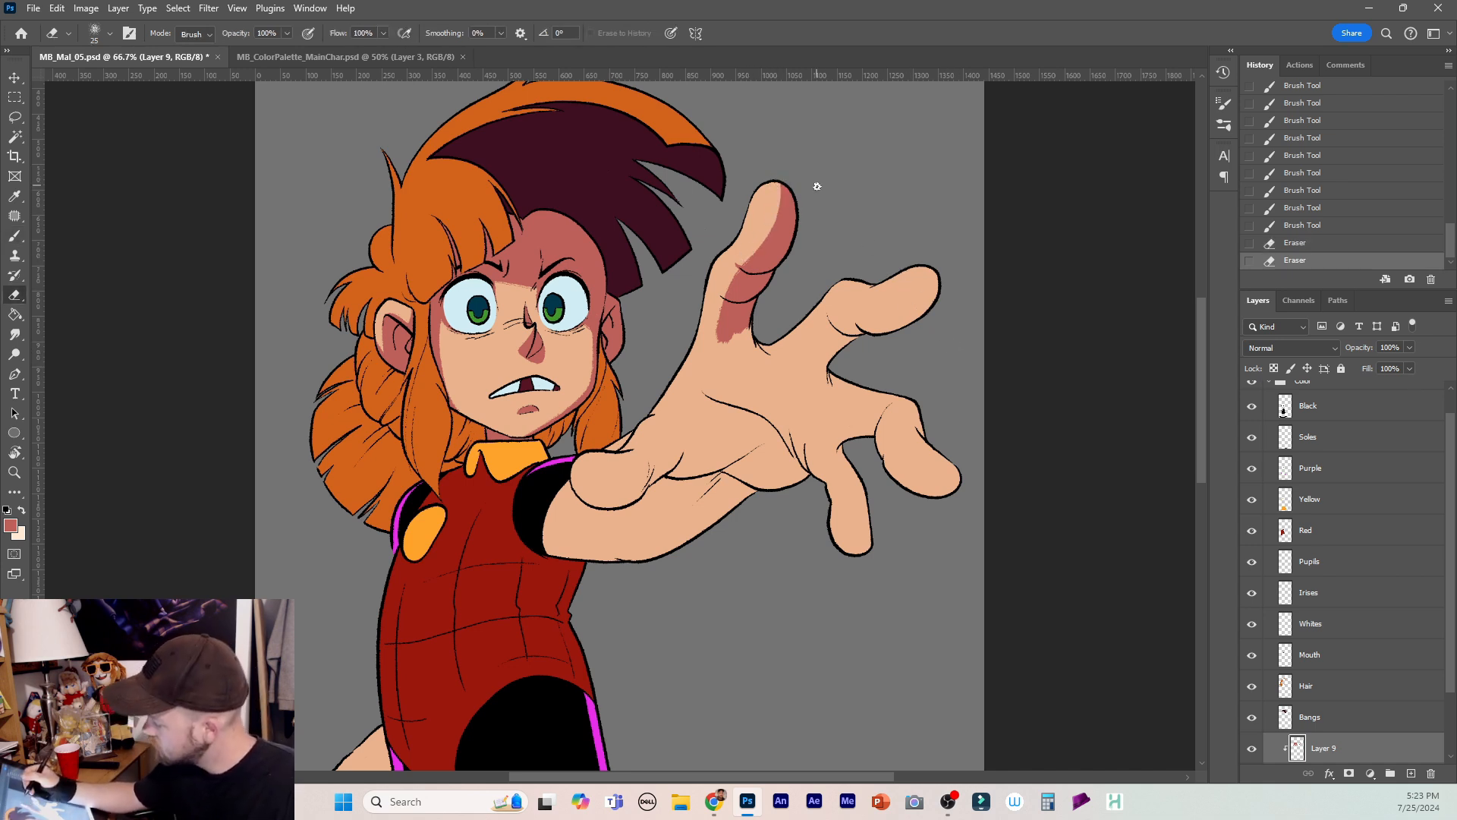
Paint shadow on the second finger, the palm creases and the thumb pad, erasing the excess beside the thumb.
{"action": "key", "text": "b"}
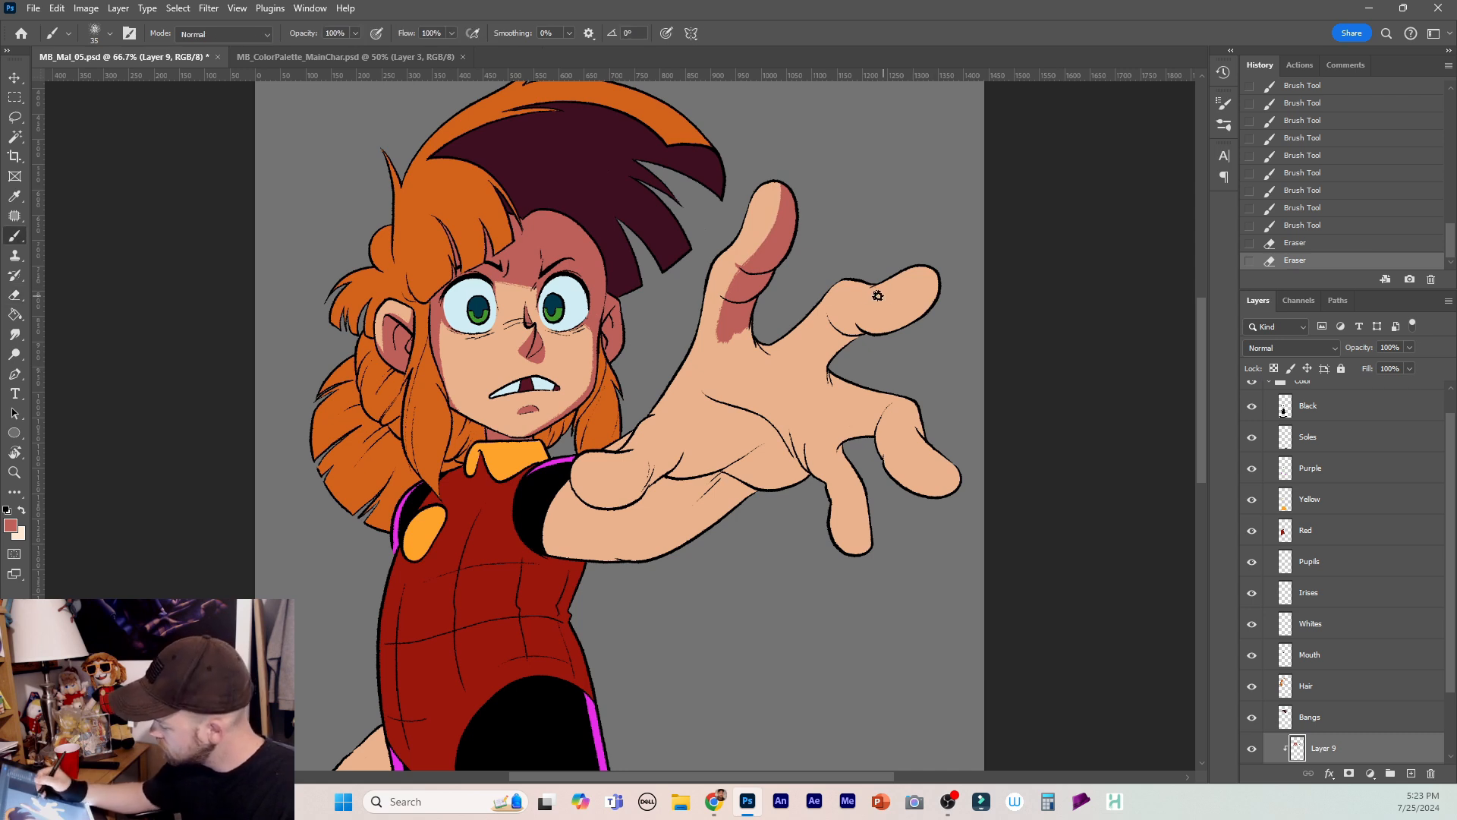
{"action": "mouse_move", "coordinate": [934, 301]}
{"action": "left_mouse_down"}
{"action": "mouse_move", "coordinate": [844, 316]}
{"action": "mouse_move", "coordinate": [806, 371]}
{"action": "mouse_move", "coordinate": [867, 321]}
{"action": "mouse_move", "coordinate": [928, 296]}
{"action": "mouse_move", "coordinate": [864, 340]}
{"action": "mouse_move", "coordinate": [929, 309]}
{"action": "mouse_move", "coordinate": [938, 268]}
{"action": "mouse_move", "coordinate": [917, 308]}
{"action": "left_mouse_up"}
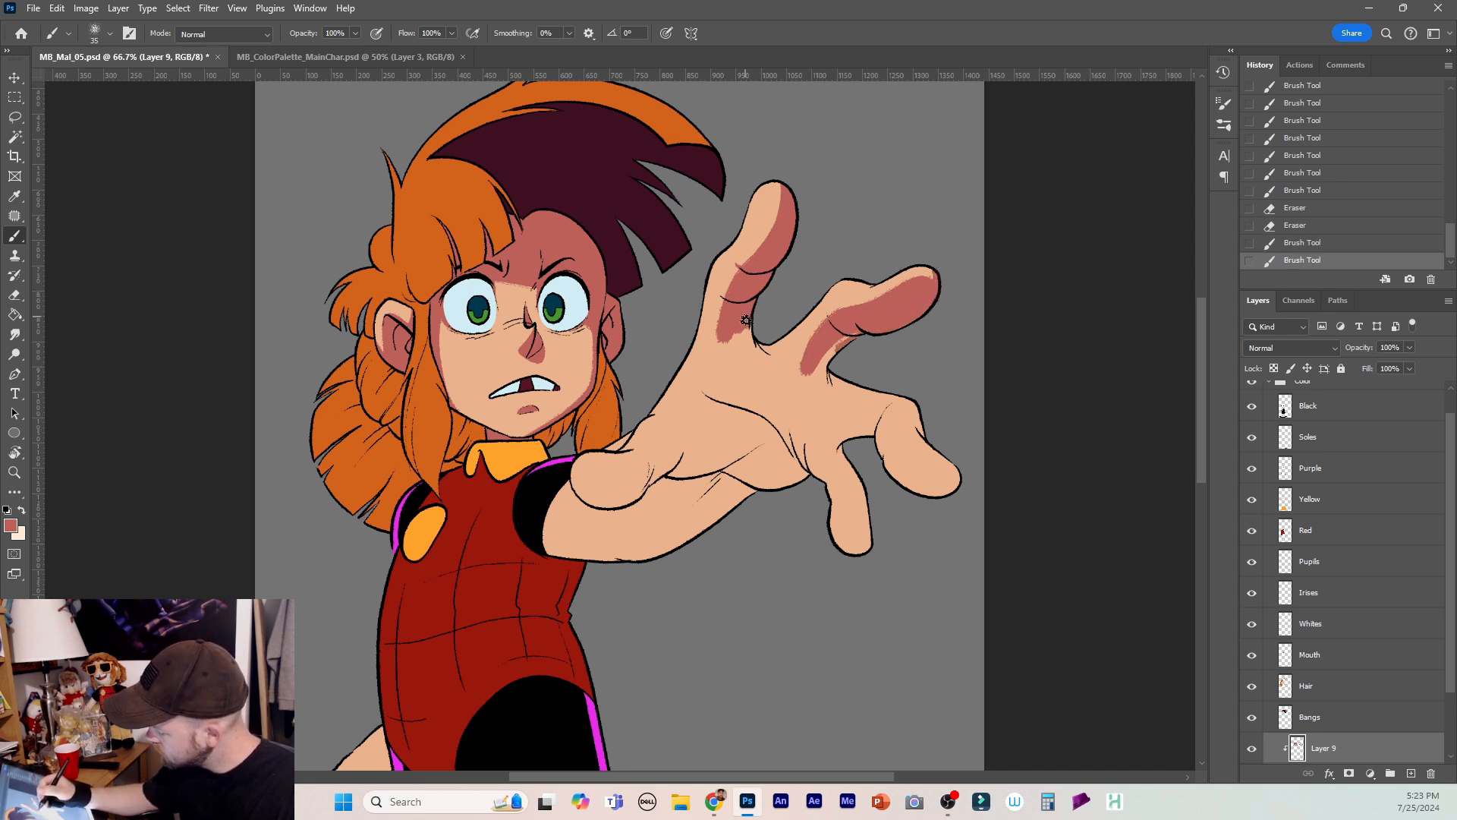
{"action": "mouse_move", "coordinate": [748, 322]}
{"action": "left_mouse_down"}
{"action": "mouse_move", "coordinate": [792, 453]}
{"action": "mouse_move", "coordinate": [738, 351]}
{"action": "mouse_move", "coordinate": [720, 356]}
{"action": "mouse_move", "coordinate": [712, 396]}
{"action": "left_mouse_up"}
{"action": "mouse_move", "coordinate": [698, 393]}
{"action": "left_mouse_down"}
{"action": "mouse_move", "coordinate": [735, 350]}
{"action": "mouse_move", "coordinate": [719, 383]}
{"action": "mouse_move", "coordinate": [719, 352]}
{"action": "mouse_move", "coordinate": [690, 442]}
{"action": "mouse_move", "coordinate": [658, 482]}
{"action": "mouse_move", "coordinate": [577, 497]}
{"action": "mouse_move", "coordinate": [666, 465]}
{"action": "left_mouse_up"}
{"action": "mouse_move", "coordinate": [581, 493]}
{"action": "left_mouse_down"}
{"action": "mouse_move", "coordinate": [641, 486]}
{"action": "mouse_move", "coordinate": [583, 493]}
{"action": "mouse_move", "coordinate": [645, 499]}
{"action": "left_mouse_up"}
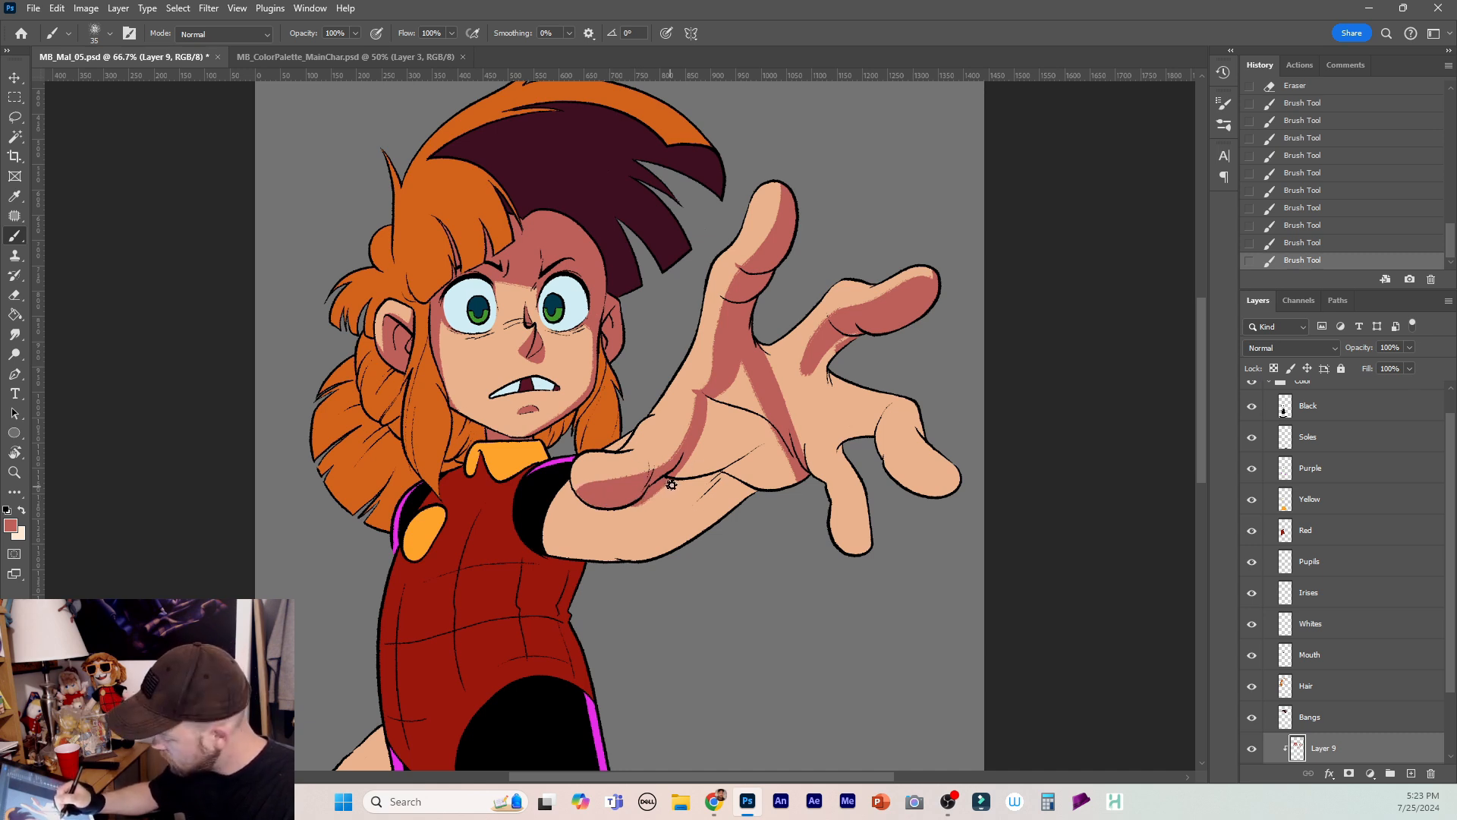
{"action": "key", "text": "e"}
{"action": "mouse_move", "coordinate": [663, 480]}
{"action": "left_mouse_down"}
{"action": "mouse_move", "coordinate": [649, 499]}
{"action": "mouse_move", "coordinate": [672, 477]}
{"action": "left_mouse_up"}
{"action": "key", "text": "b"}
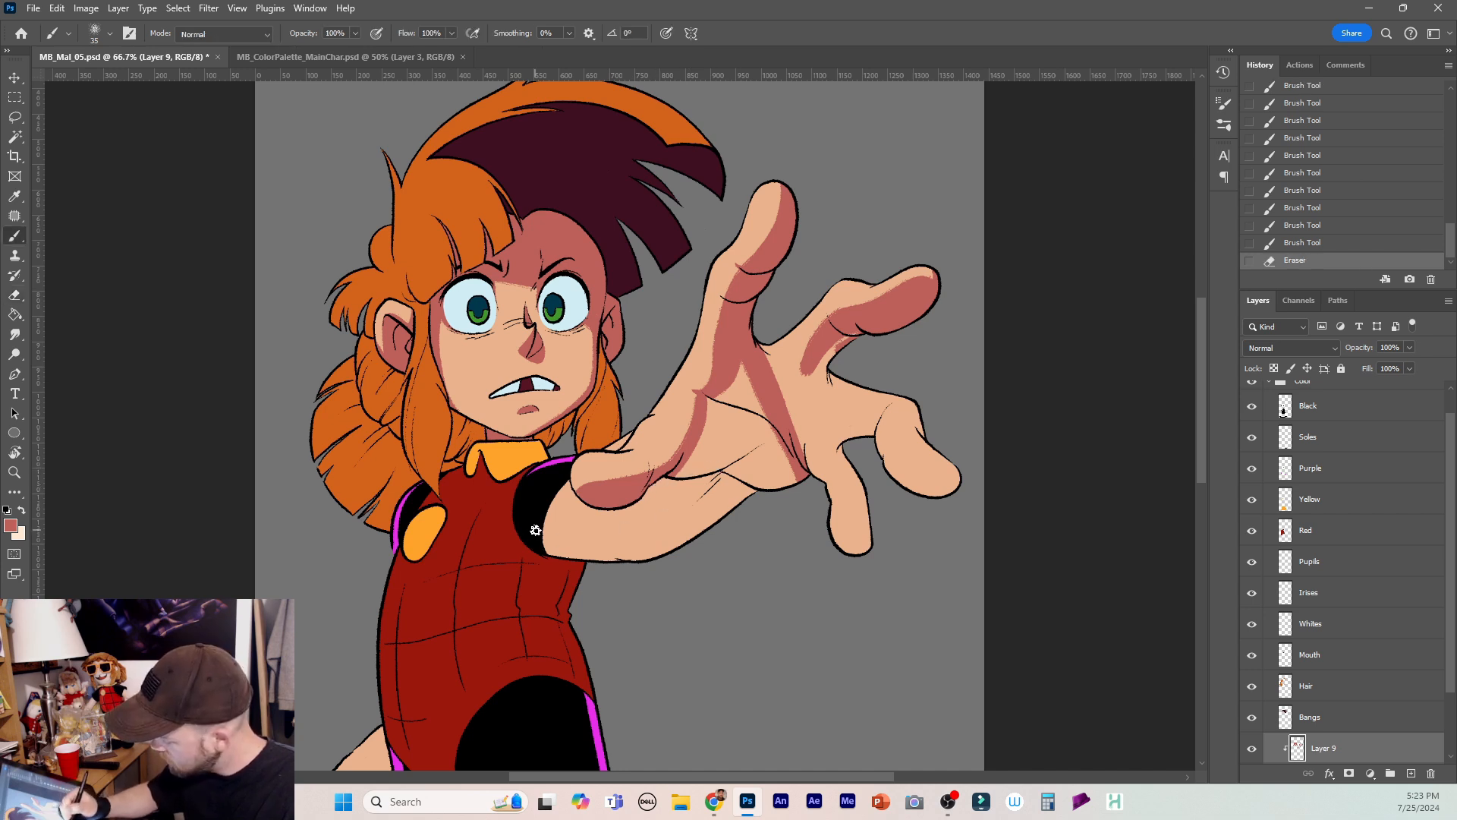
Shade the underside of the outstretched forearm and fill the hollow of the palm with shadow.
{"action": "mouse_move", "coordinate": [536, 530]}
{"action": "left_mouse_down"}
{"action": "mouse_move", "coordinate": [651, 524]}
{"action": "mouse_move", "coordinate": [681, 468]}
{"action": "mouse_move", "coordinate": [618, 542]}
{"action": "mouse_move", "coordinate": [549, 547]}
{"action": "mouse_move", "coordinate": [671, 529]}
{"action": "mouse_move", "coordinate": [701, 479]}
{"action": "mouse_move", "coordinate": [732, 474]}
{"action": "mouse_move", "coordinate": [694, 530]}
{"action": "mouse_move", "coordinate": [645, 555]}
{"action": "left_mouse_up"}
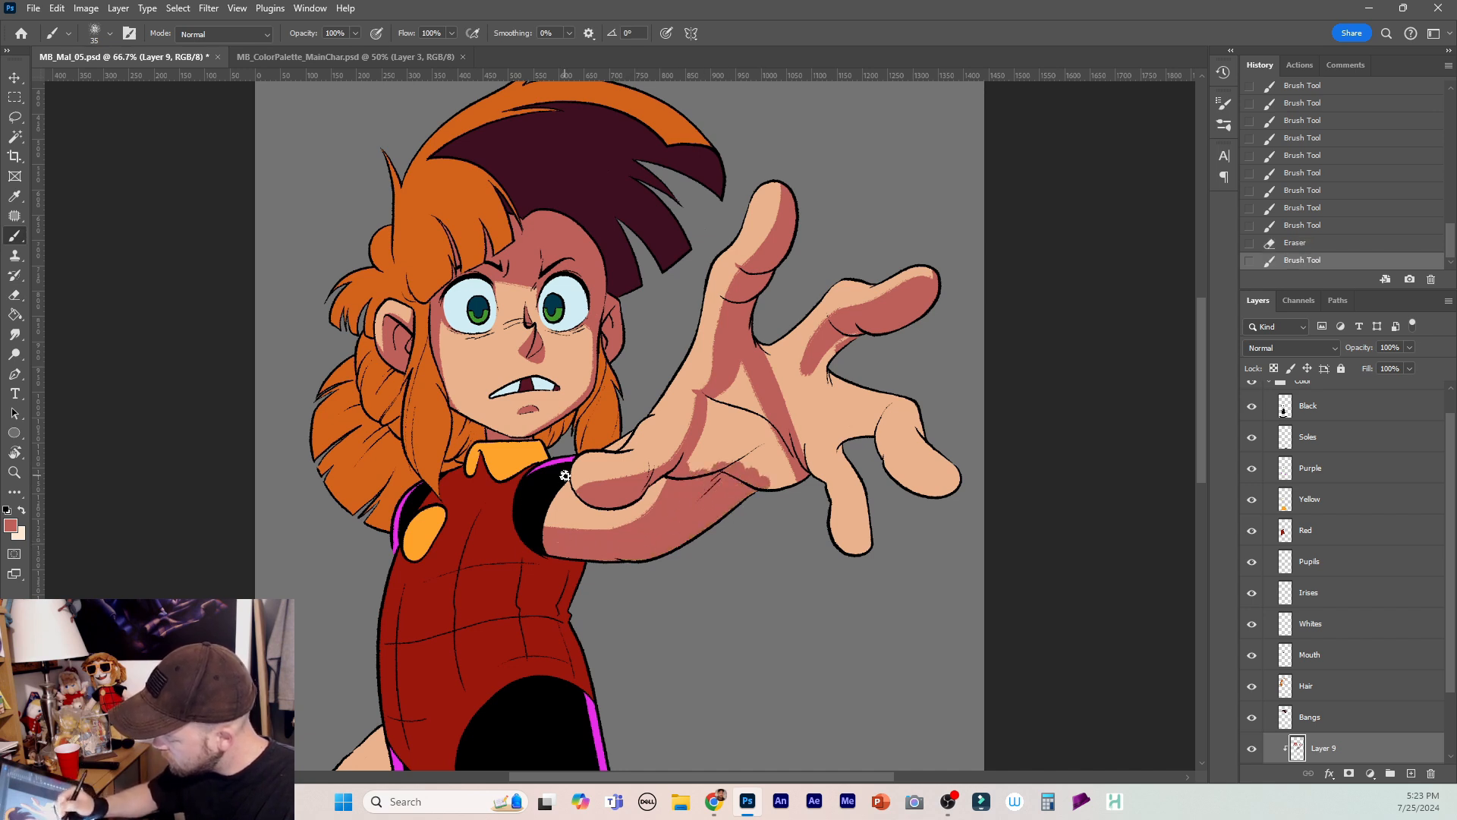
{"action": "mouse_move", "coordinate": [565, 476]}
{"action": "left_mouse_down"}
{"action": "mouse_move", "coordinate": [544, 531]}
{"action": "mouse_move", "coordinate": [613, 463]}
{"action": "mouse_move", "coordinate": [664, 468]}
{"action": "mouse_move", "coordinate": [649, 469]}
{"action": "mouse_move", "coordinate": [697, 408]}
{"action": "mouse_move", "coordinate": [688, 469]}
{"action": "left_mouse_up"}
{"action": "left_click_drag", "start_coordinate": [691, 460], "coordinate": [732, 471]}
{"action": "mouse_move", "coordinate": [745, 361]}
{"action": "left_mouse_down"}
{"action": "mouse_move", "coordinate": [793, 467]}
{"action": "mouse_move", "coordinate": [788, 492]}
{"action": "mouse_move", "coordinate": [740, 373]}
{"action": "mouse_move", "coordinate": [700, 458]}
{"action": "mouse_move", "coordinate": [753, 424]}
{"action": "mouse_move", "coordinate": [749, 483]}
{"action": "left_mouse_up"}
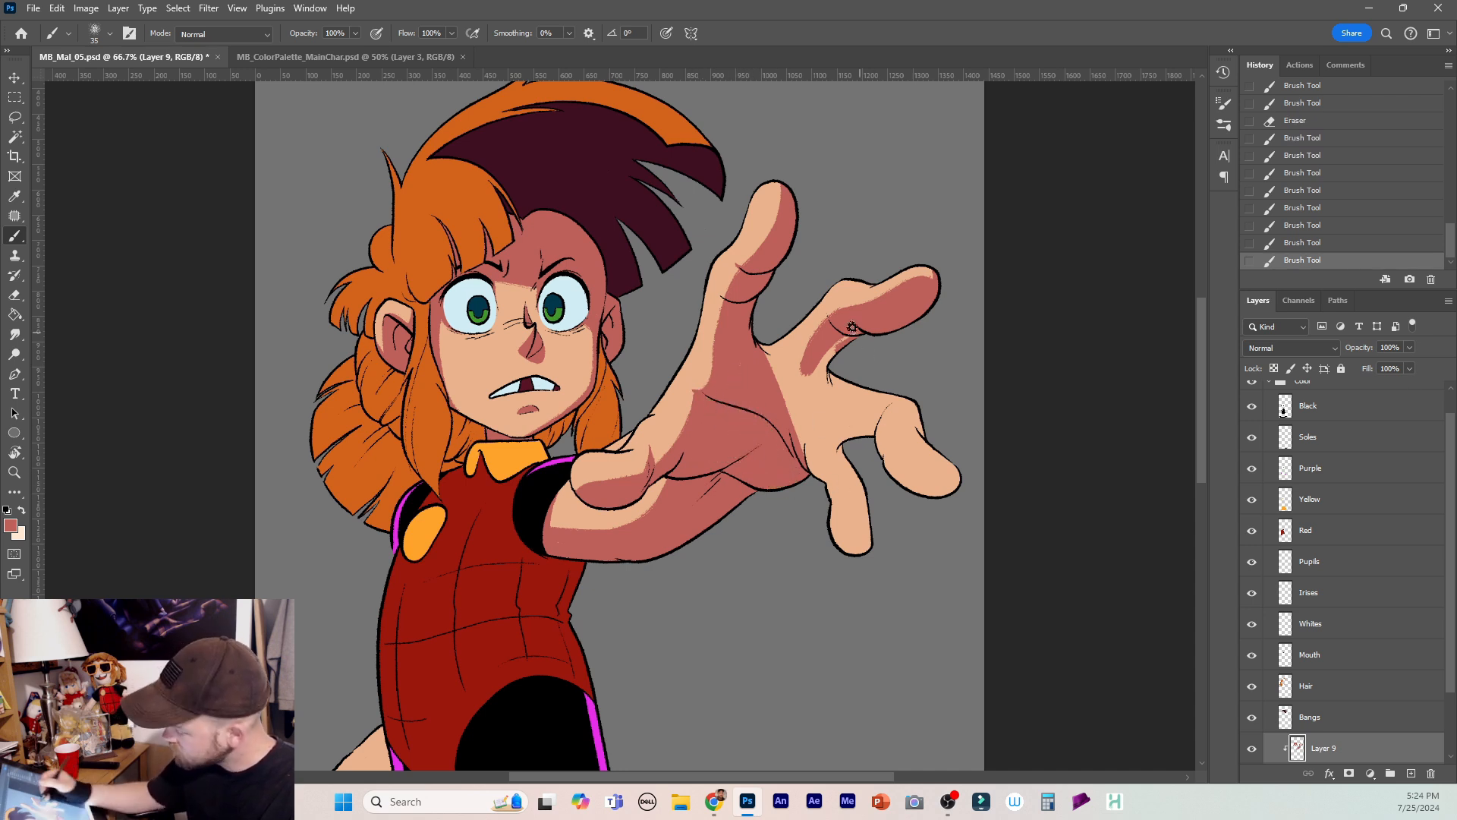
Widen the shadow on the raised finger and lay diagonal shadow strokes across the two lower fingers.
{"action": "mouse_move", "coordinate": [783, 191]}
{"action": "left_mouse_down"}
{"action": "mouse_move", "coordinate": [753, 270]}
{"action": "mouse_move", "coordinate": [788, 189]}
{"action": "mouse_move", "coordinate": [768, 251]}
{"action": "left_mouse_up"}
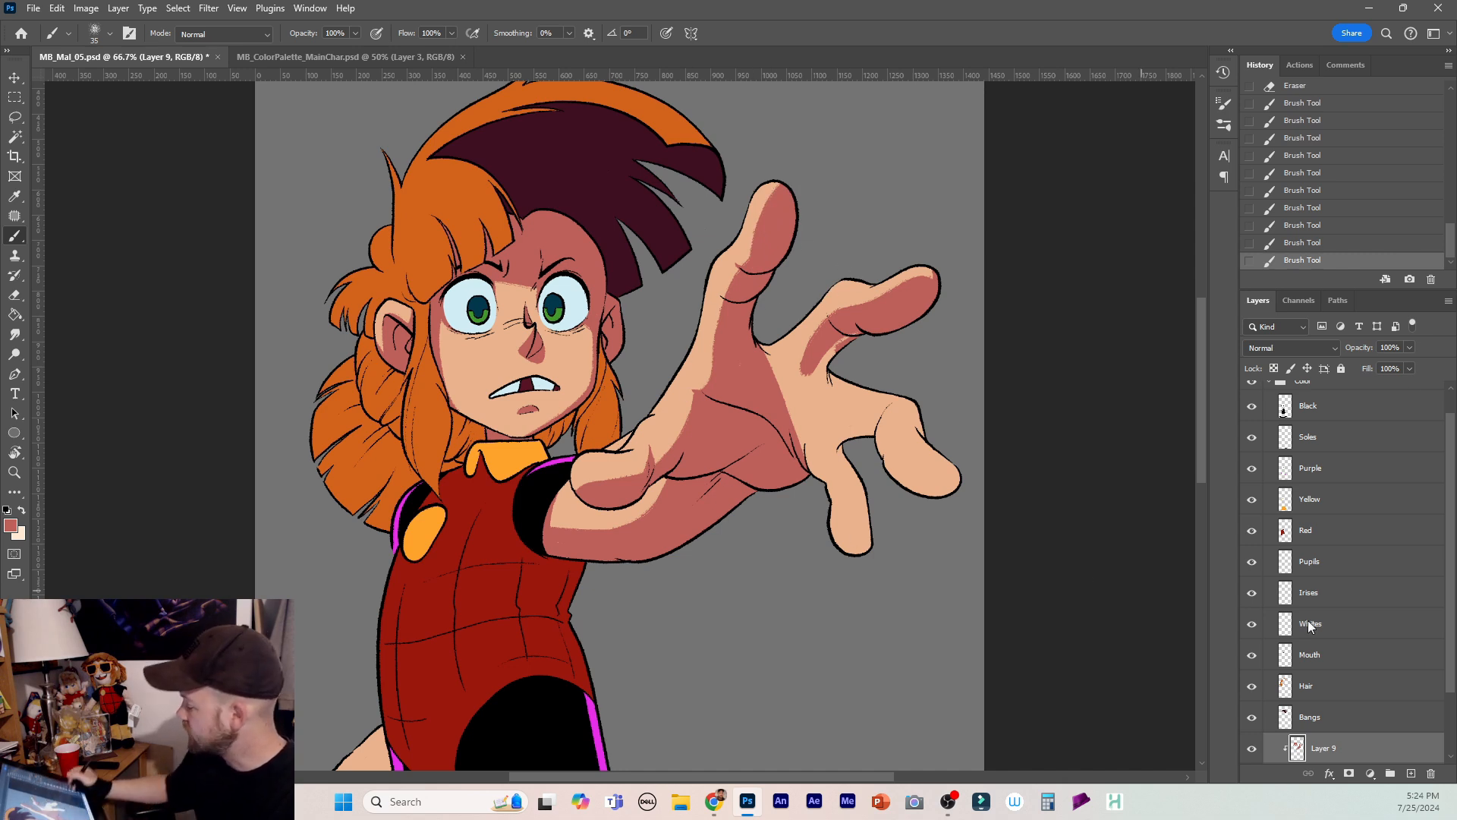
{"action": "scroll", "coordinate": [1450, 661], "scroll_direction": "down", "scroll_amount": 2}
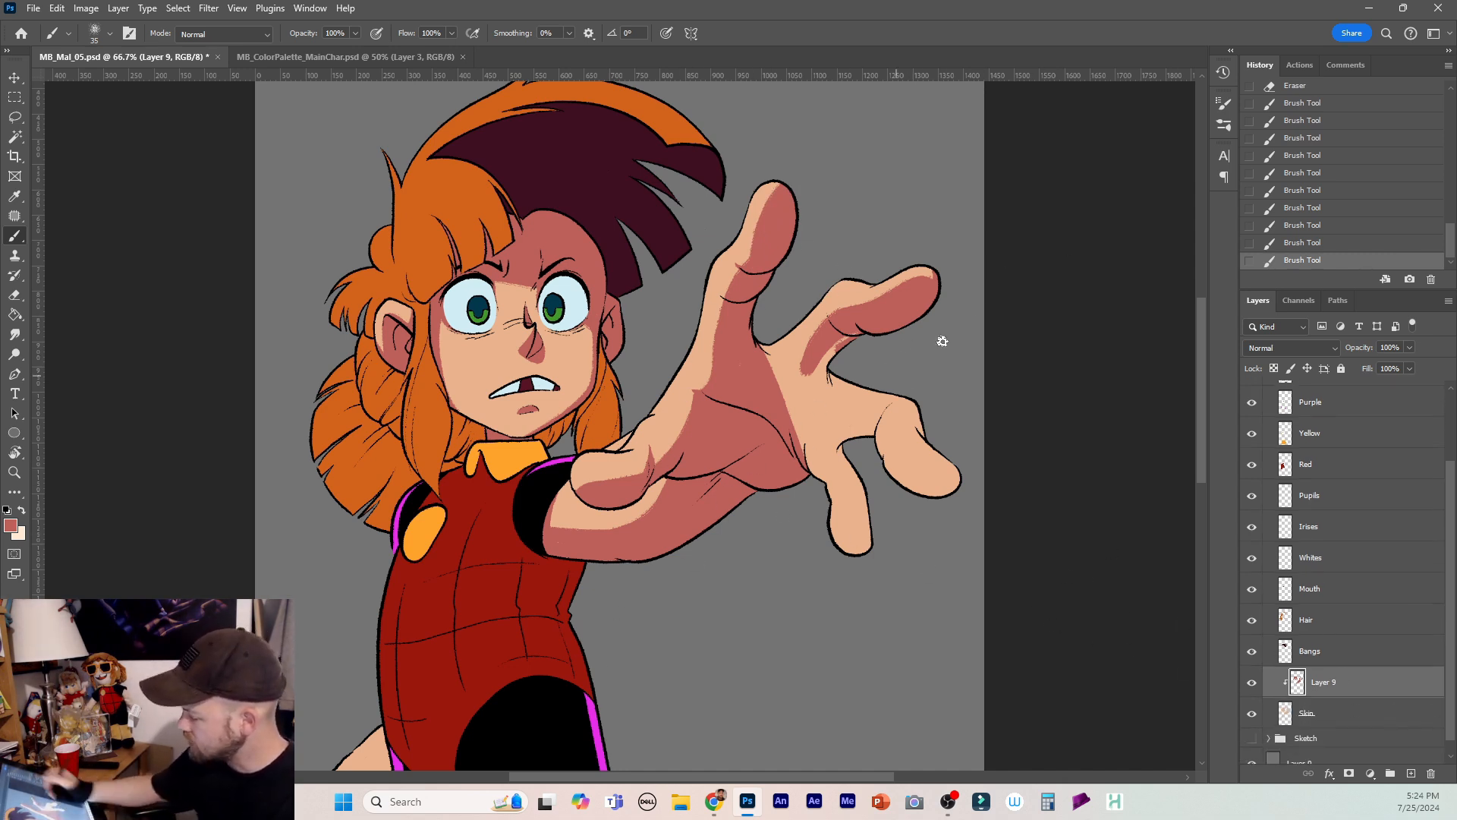
{"action": "mouse_move", "coordinate": [904, 368]}
{"action": "left_mouse_down"}
{"action": "mouse_move", "coordinate": [913, 388]}
{"action": "mouse_move", "coordinate": [1034, 394]}
{"action": "mouse_move", "coordinate": [1022, 488]}
{"action": "left_mouse_up"}
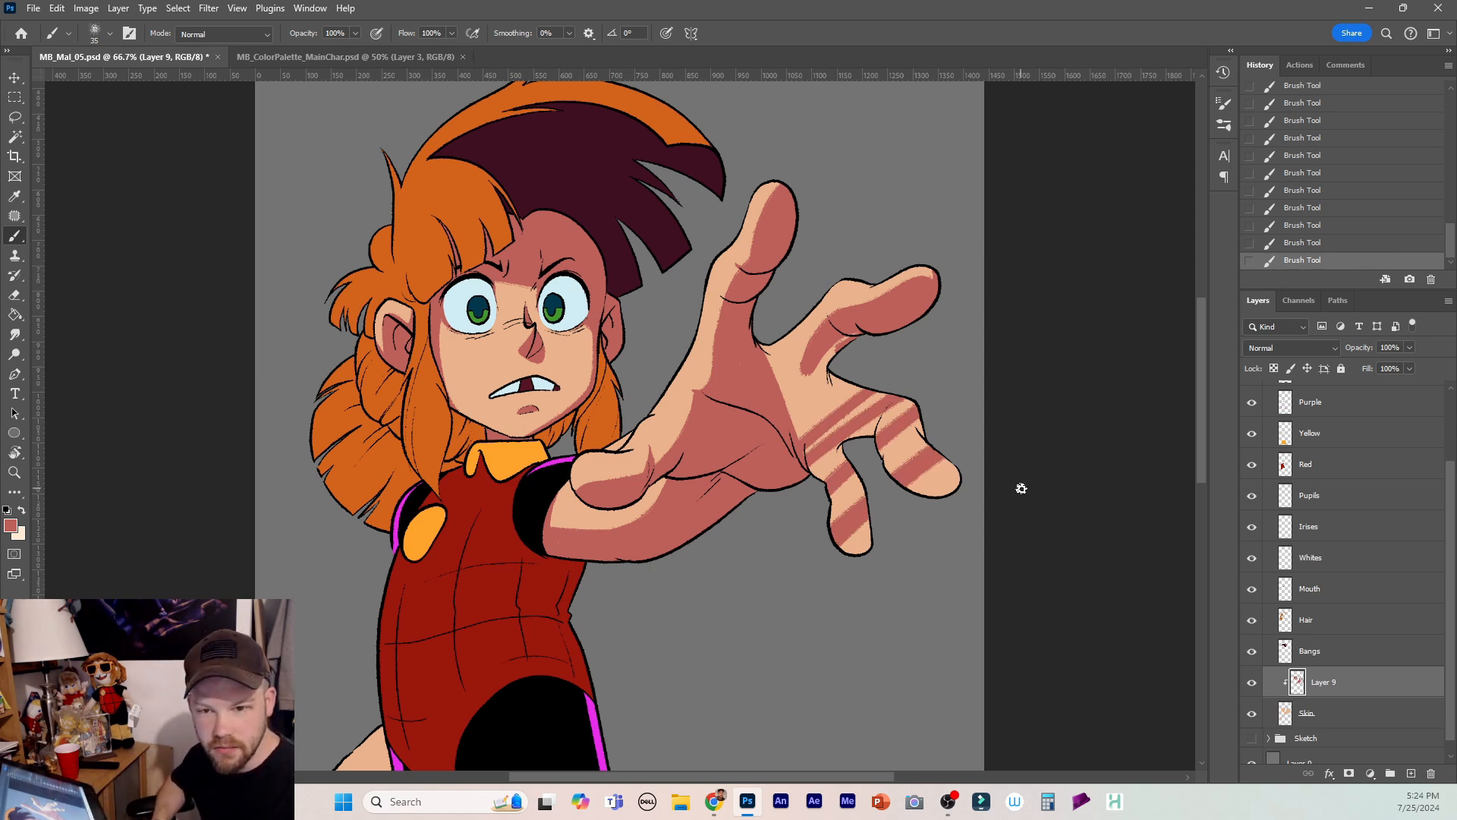
Undo the diagonal shadow strokes and paint solid shadow over the palm, the two lower fingers and the hand hanging behind the hip.
{"action": "key", "text": "ctrl+z"}
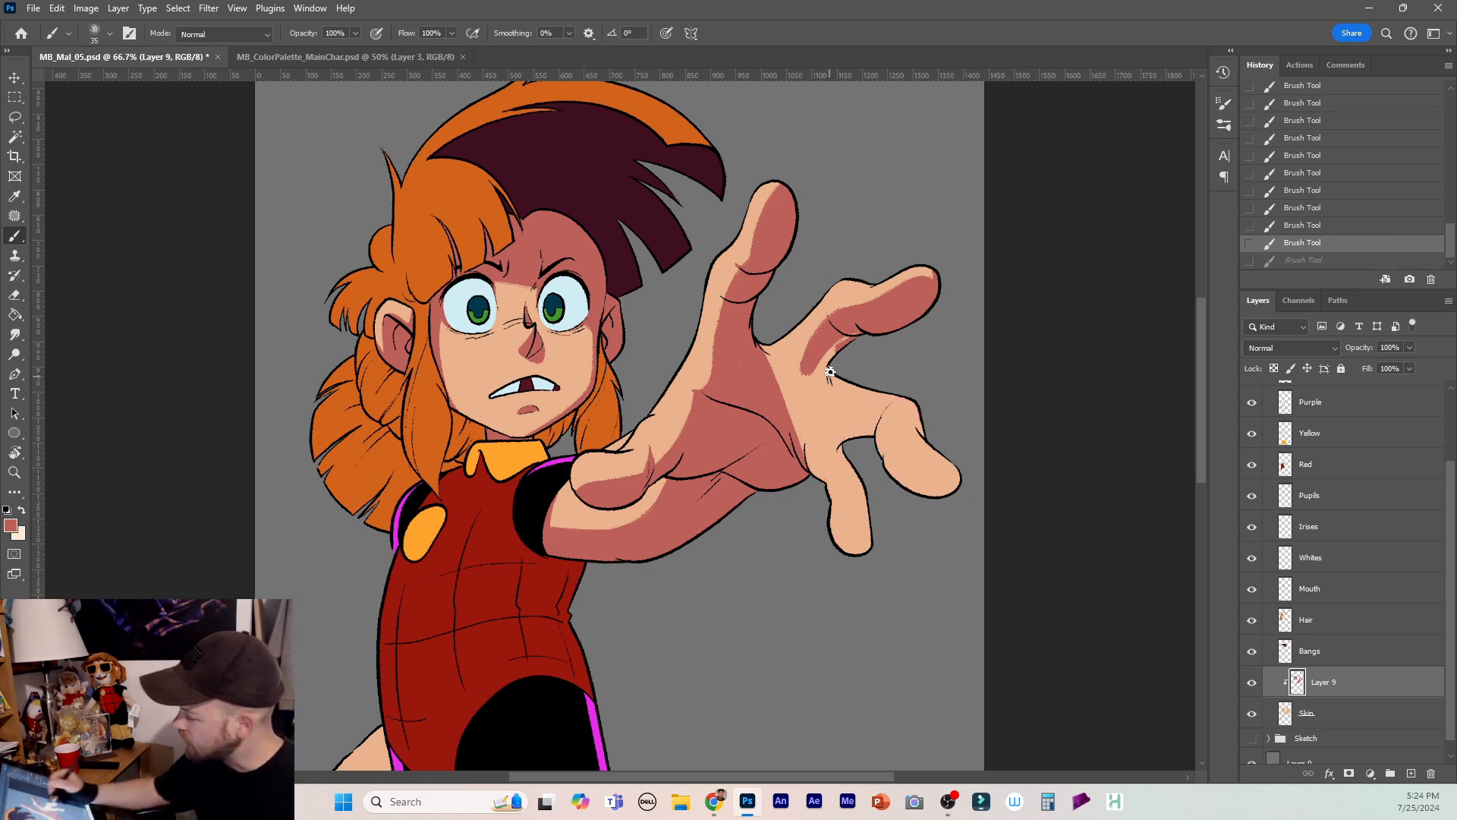
{"action": "mouse_move", "coordinate": [810, 345]}
{"action": "left_mouse_down"}
{"action": "mouse_move", "coordinate": [761, 368]}
{"action": "mouse_move", "coordinate": [783, 368]}
{"action": "mouse_move", "coordinate": [757, 346]}
{"action": "mouse_move", "coordinate": [781, 378]}
{"action": "mouse_move", "coordinate": [830, 344]}
{"action": "mouse_move", "coordinate": [780, 383]}
{"action": "mouse_move", "coordinate": [785, 410]}
{"action": "mouse_move", "coordinate": [846, 373]}
{"action": "mouse_move", "coordinate": [853, 446]}
{"action": "mouse_move", "coordinate": [837, 433]}
{"action": "mouse_move", "coordinate": [821, 457]}
{"action": "mouse_move", "coordinate": [800, 416]}
{"action": "mouse_move", "coordinate": [811, 407]}
{"action": "mouse_move", "coordinate": [825, 489]}
{"action": "mouse_move", "coordinate": [837, 449]}
{"action": "mouse_move", "coordinate": [852, 466]}
{"action": "mouse_move", "coordinate": [839, 512]}
{"action": "mouse_move", "coordinate": [863, 472]}
{"action": "mouse_move", "coordinate": [848, 553]}
{"action": "mouse_move", "coordinate": [827, 514]}
{"action": "left_mouse_up"}
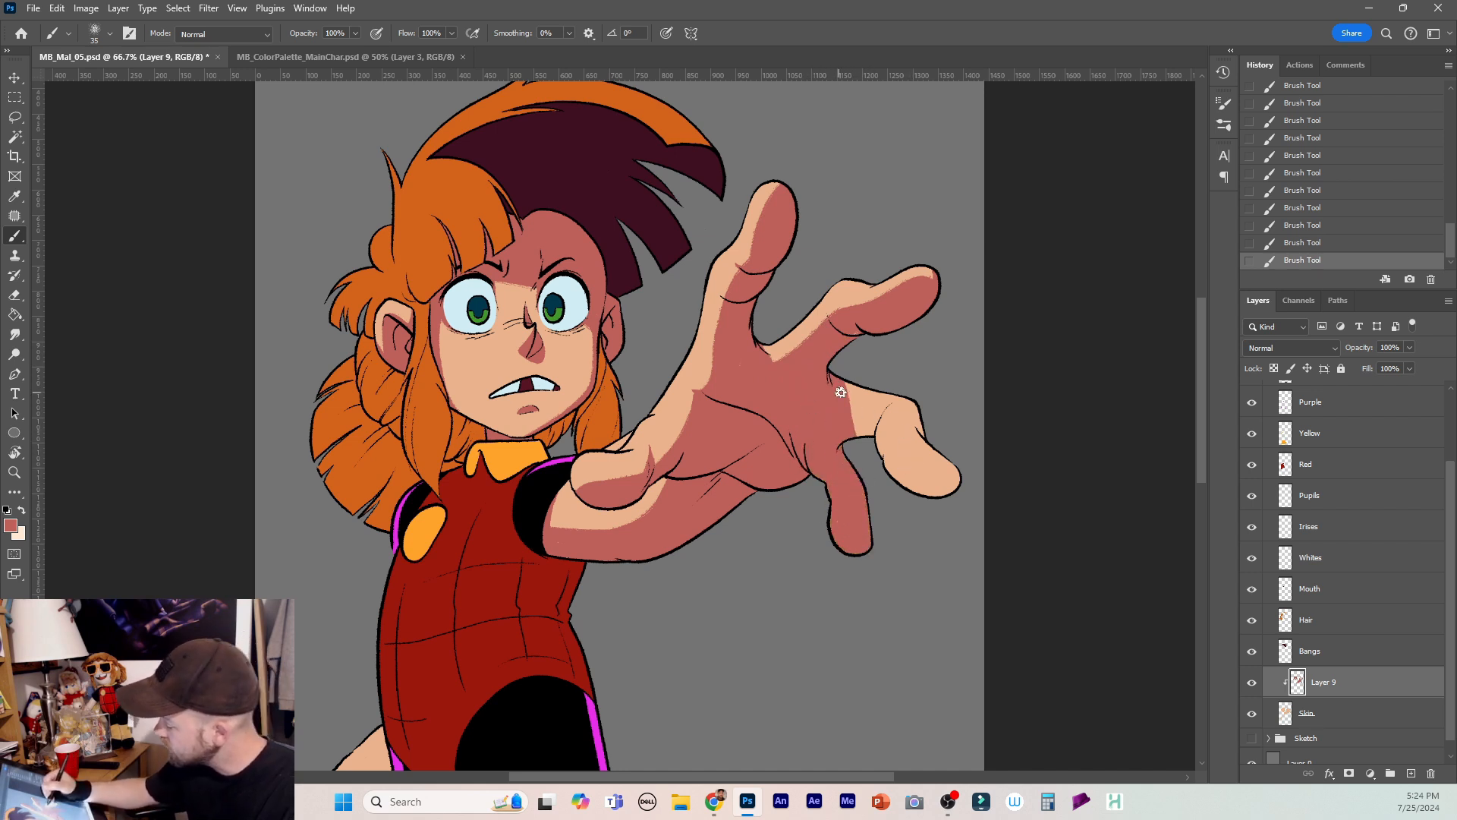
{"action": "mouse_move", "coordinate": [843, 384]}
{"action": "left_mouse_down"}
{"action": "mouse_move", "coordinate": [865, 443]}
{"action": "mouse_move", "coordinate": [850, 400]}
{"action": "mouse_move", "coordinate": [922, 486]}
{"action": "mouse_move", "coordinate": [963, 483]}
{"action": "mouse_move", "coordinate": [896, 478]}
{"action": "mouse_move", "coordinate": [877, 437]}
{"action": "left_mouse_up"}
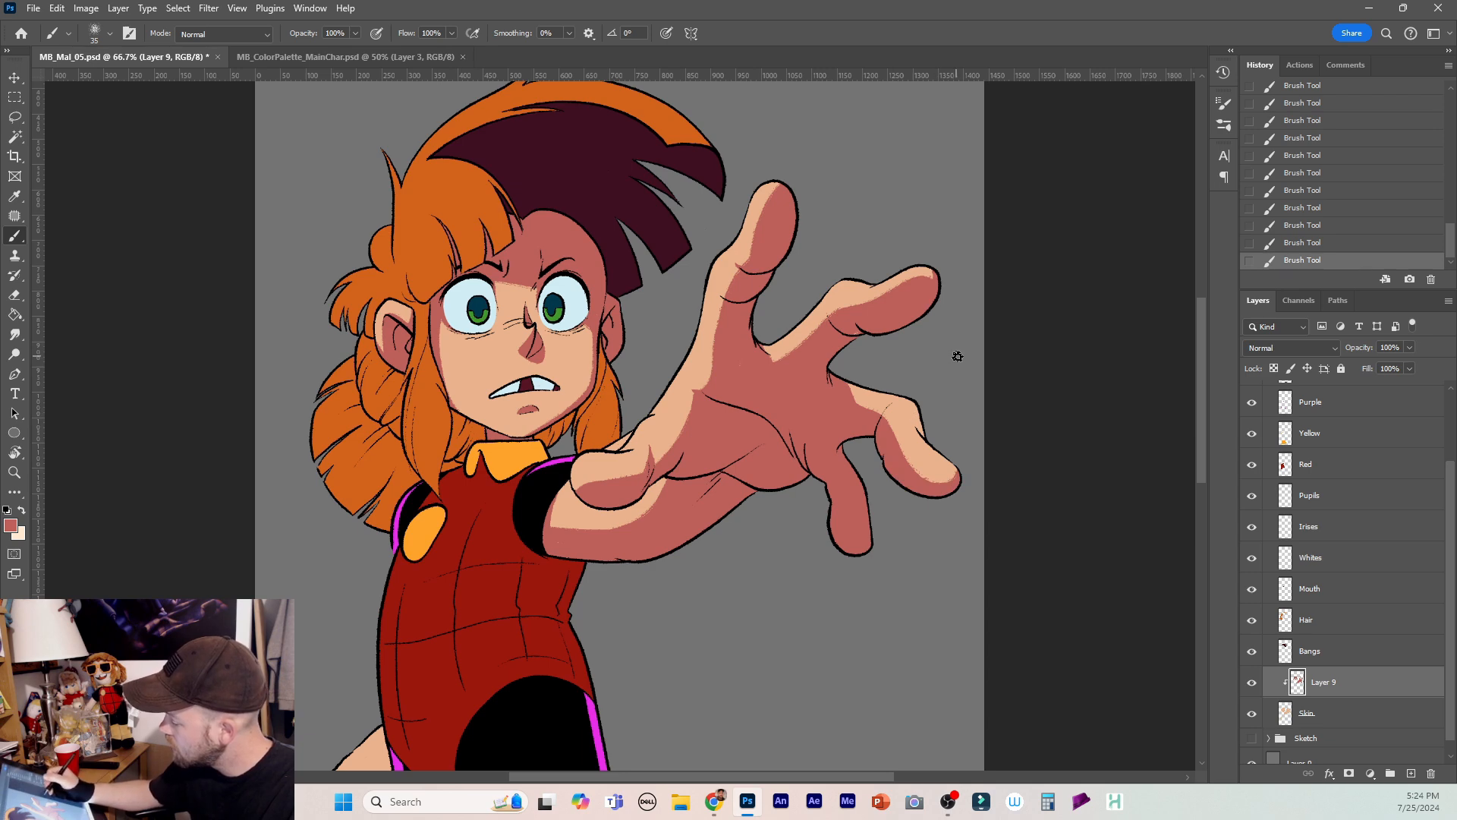
{"action": "scroll", "coordinate": [1200, 483], "scroll_direction": "down", "scroll_amount": 5}
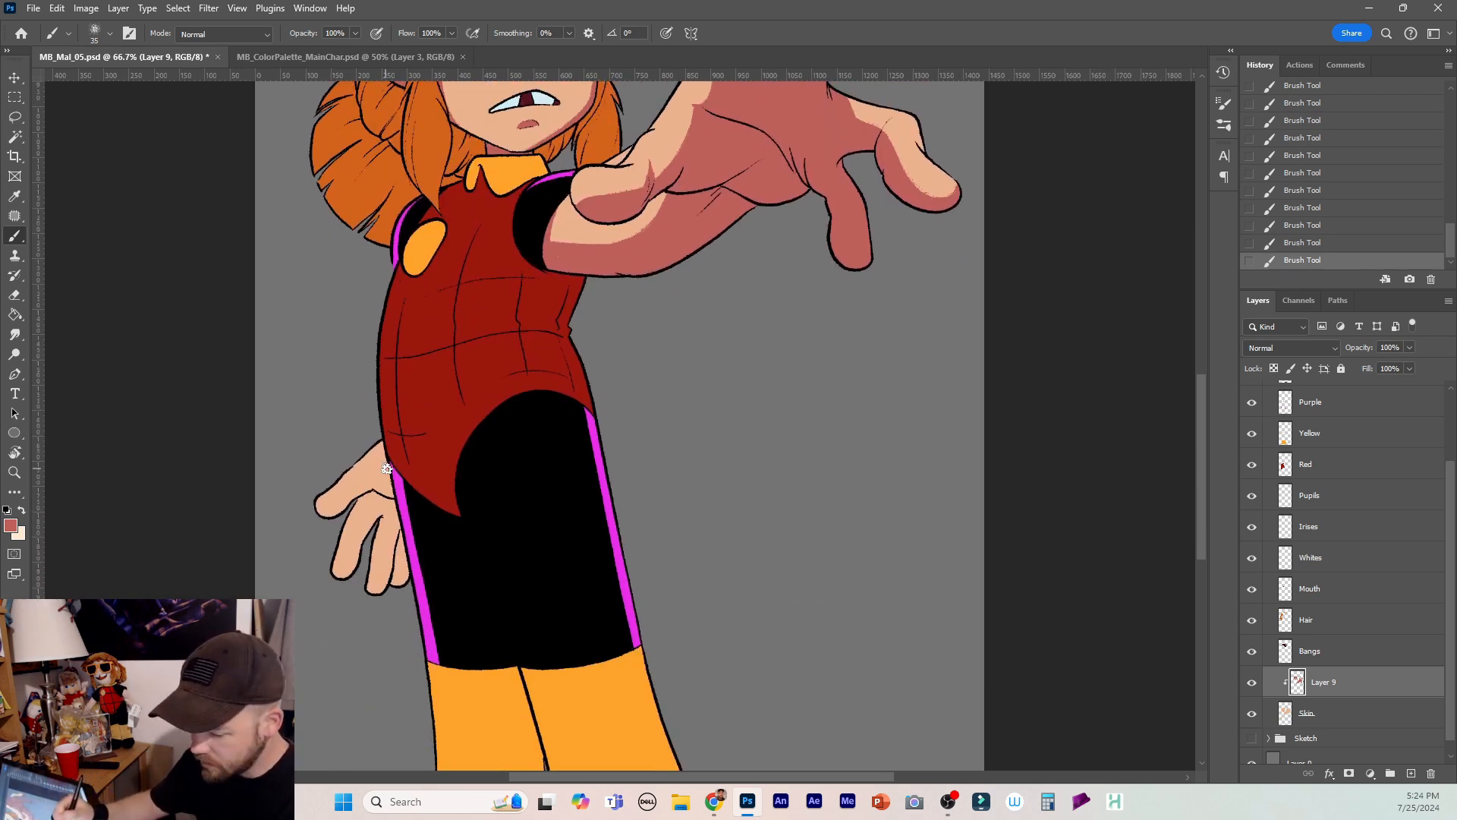
{"action": "mouse_move", "coordinate": [383, 455]}
{"action": "left_mouse_down"}
{"action": "mouse_move", "coordinate": [336, 486]}
{"action": "mouse_move", "coordinate": [311, 539]}
{"action": "mouse_move", "coordinate": [342, 518]}
{"action": "mouse_move", "coordinate": [333, 550]}
{"action": "mouse_move", "coordinate": [387, 487]}
{"action": "mouse_move", "coordinate": [371, 605]}
{"action": "mouse_move", "coordinate": [406, 548]}
{"action": "mouse_move", "coordinate": [395, 594]}
{"action": "left_mouse_up"}
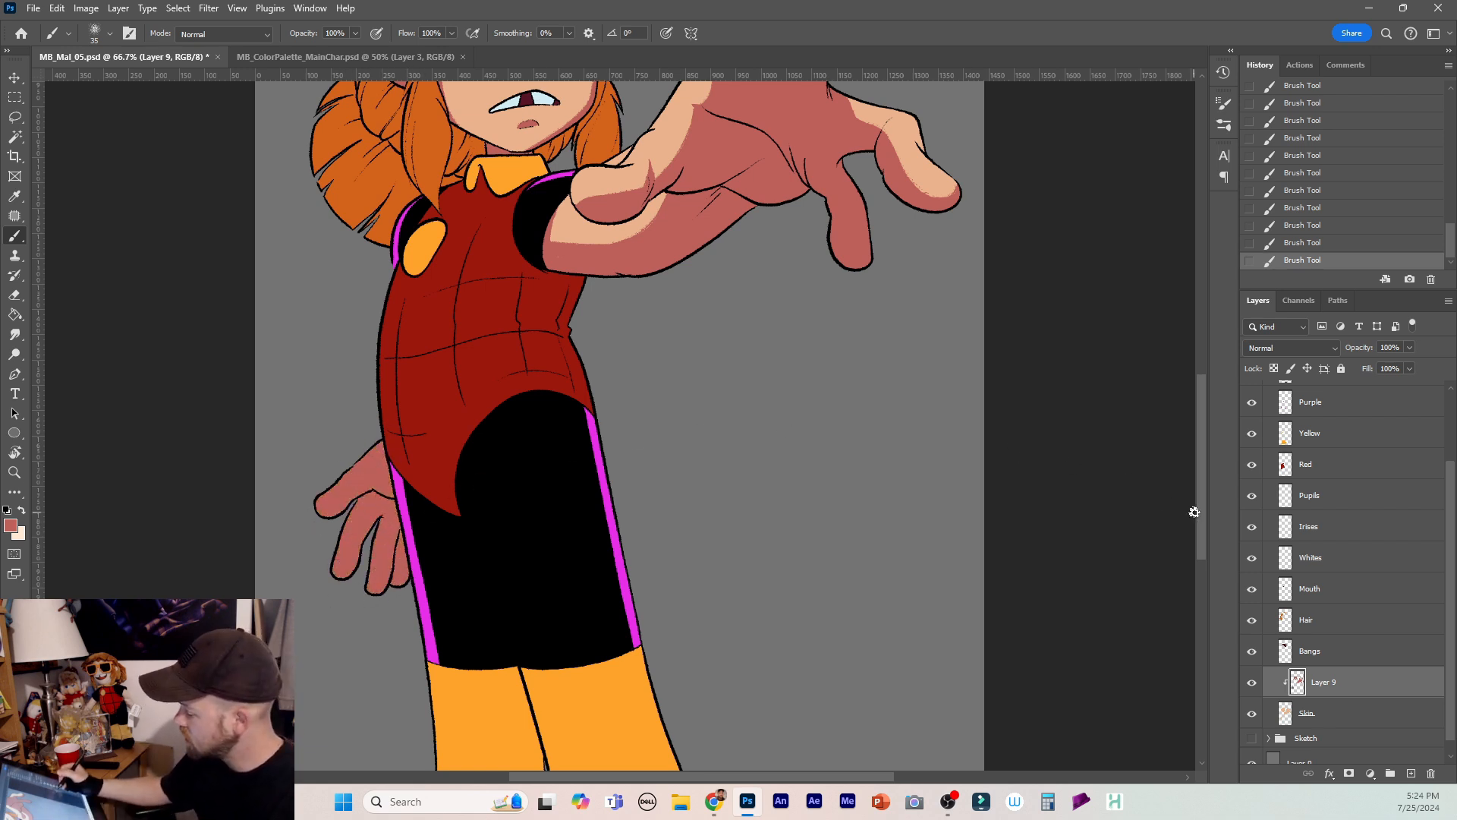
Add a new layer above the skin shadow layer and clip it to the Skin layer.
{"action": "left_click_drag", "start_coordinate": [1192, 511], "coordinate": [1206, 408]}
{"action": "left_click", "coordinate": [1410, 772]}
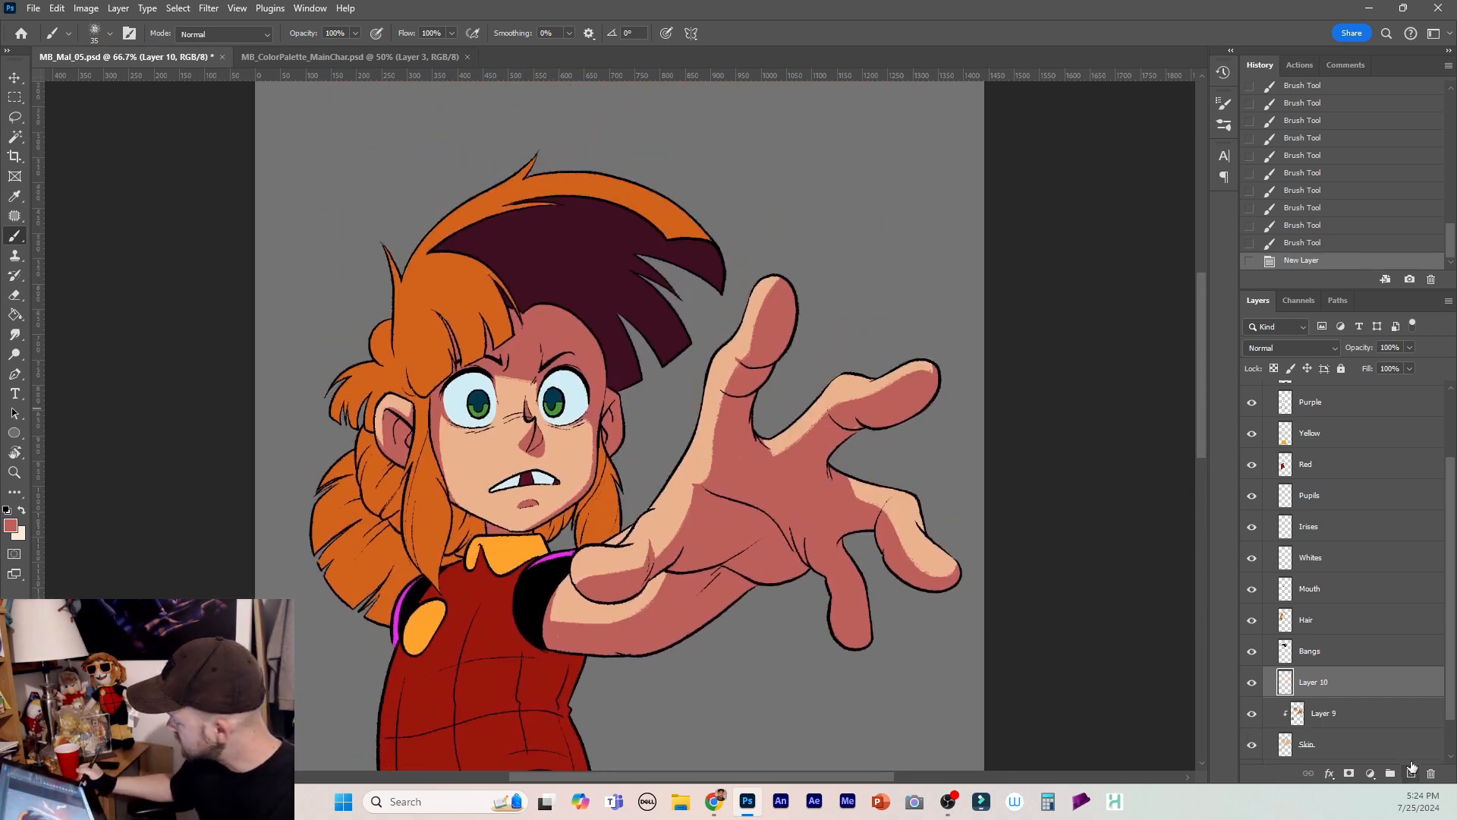
{"action": "right_click", "coordinate": [1371, 688]}
{"action": "left_click", "coordinate": [1356, 618]}
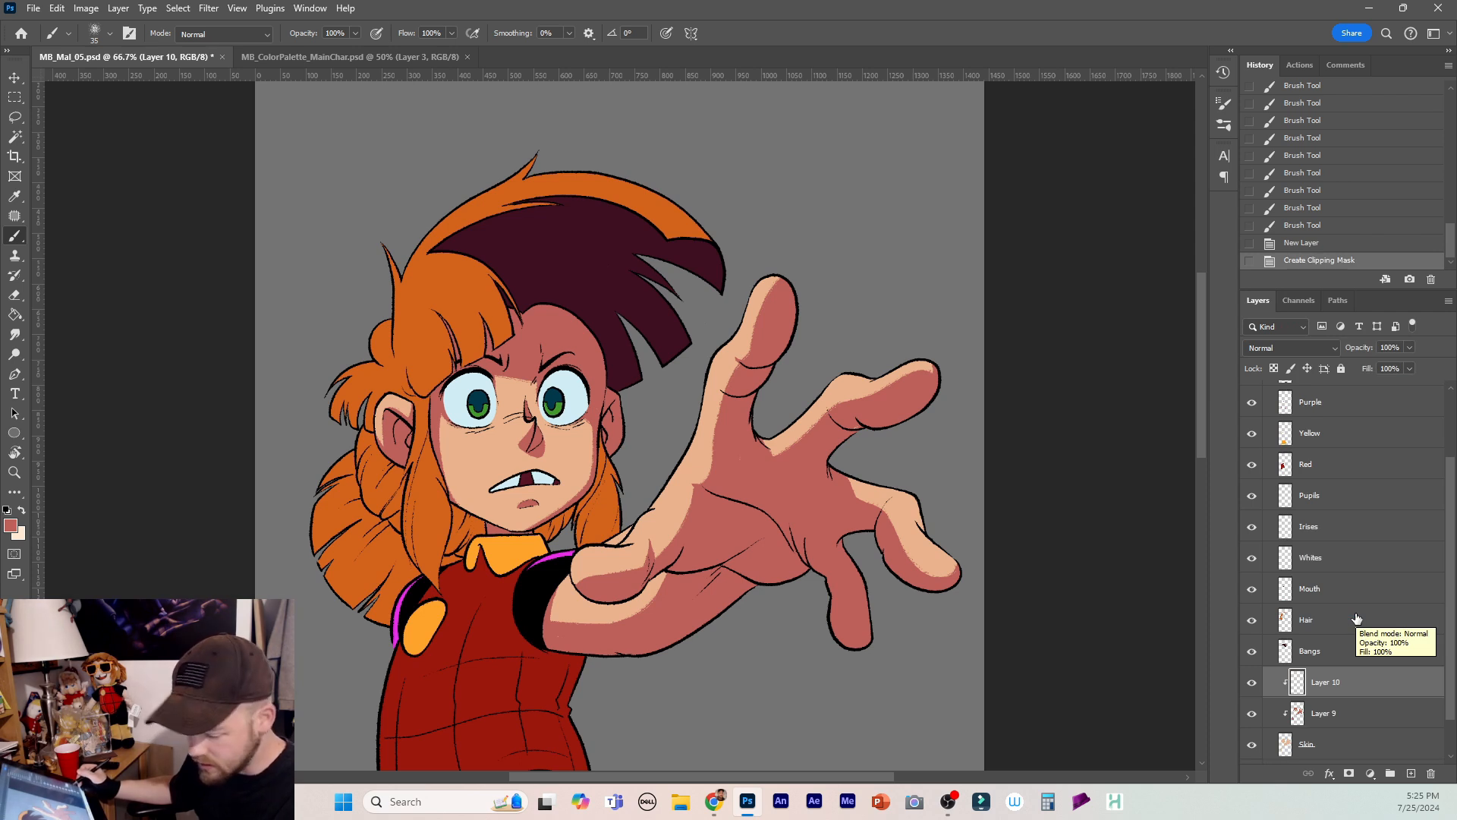
With the pale cream colour and a 25 px brush, paint highlights under the eyes and on the ear, undoing the last stroke.
{"action": "key", "text": "x"}
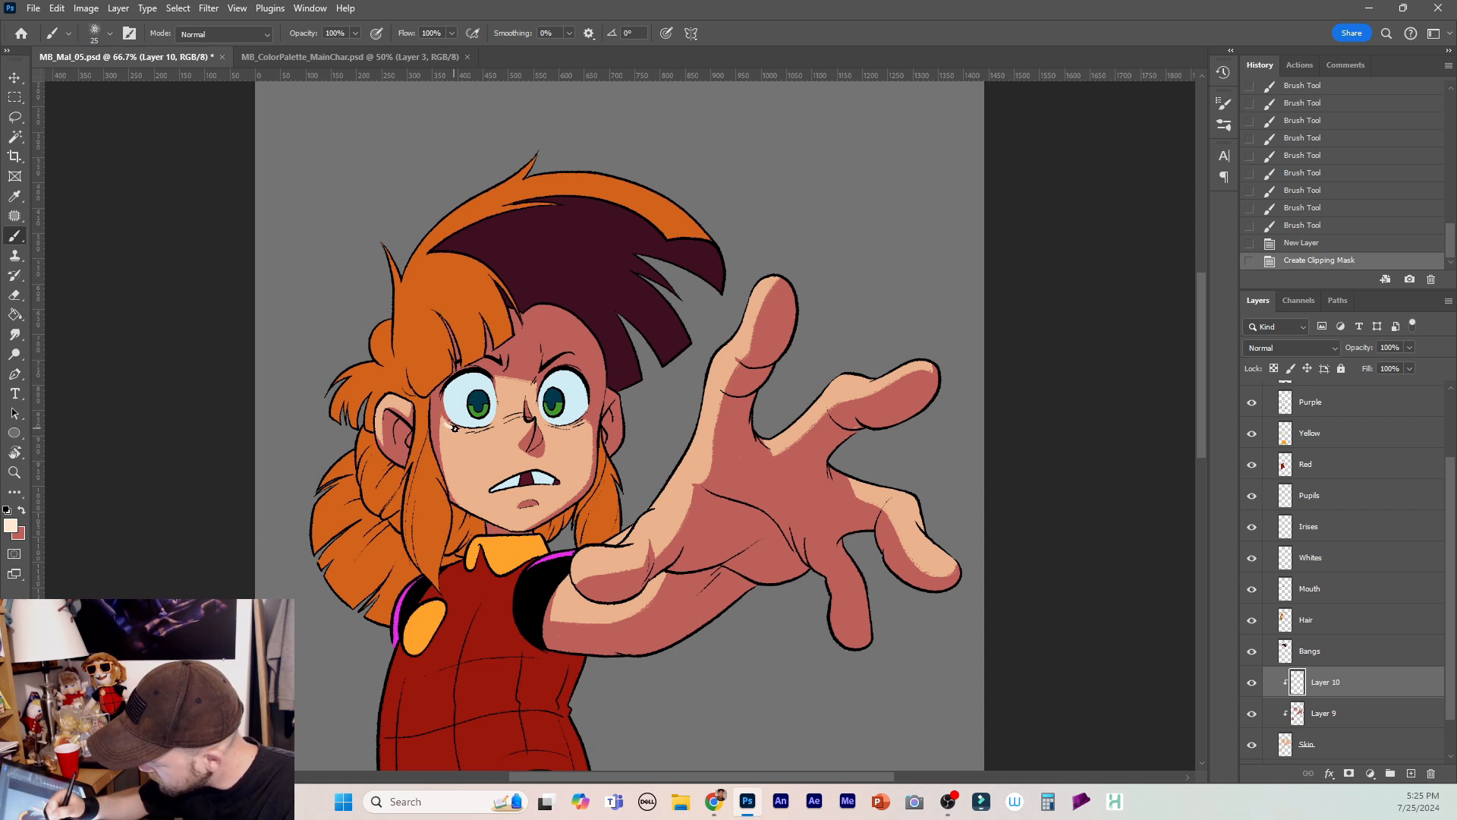
{"action": "mouse_move", "coordinate": [465, 430]}
{"action": "left_mouse_down"}
{"action": "mouse_move", "coordinate": [478, 414]}
{"action": "mouse_move", "coordinate": [453, 420]}
{"action": "left_mouse_up"}
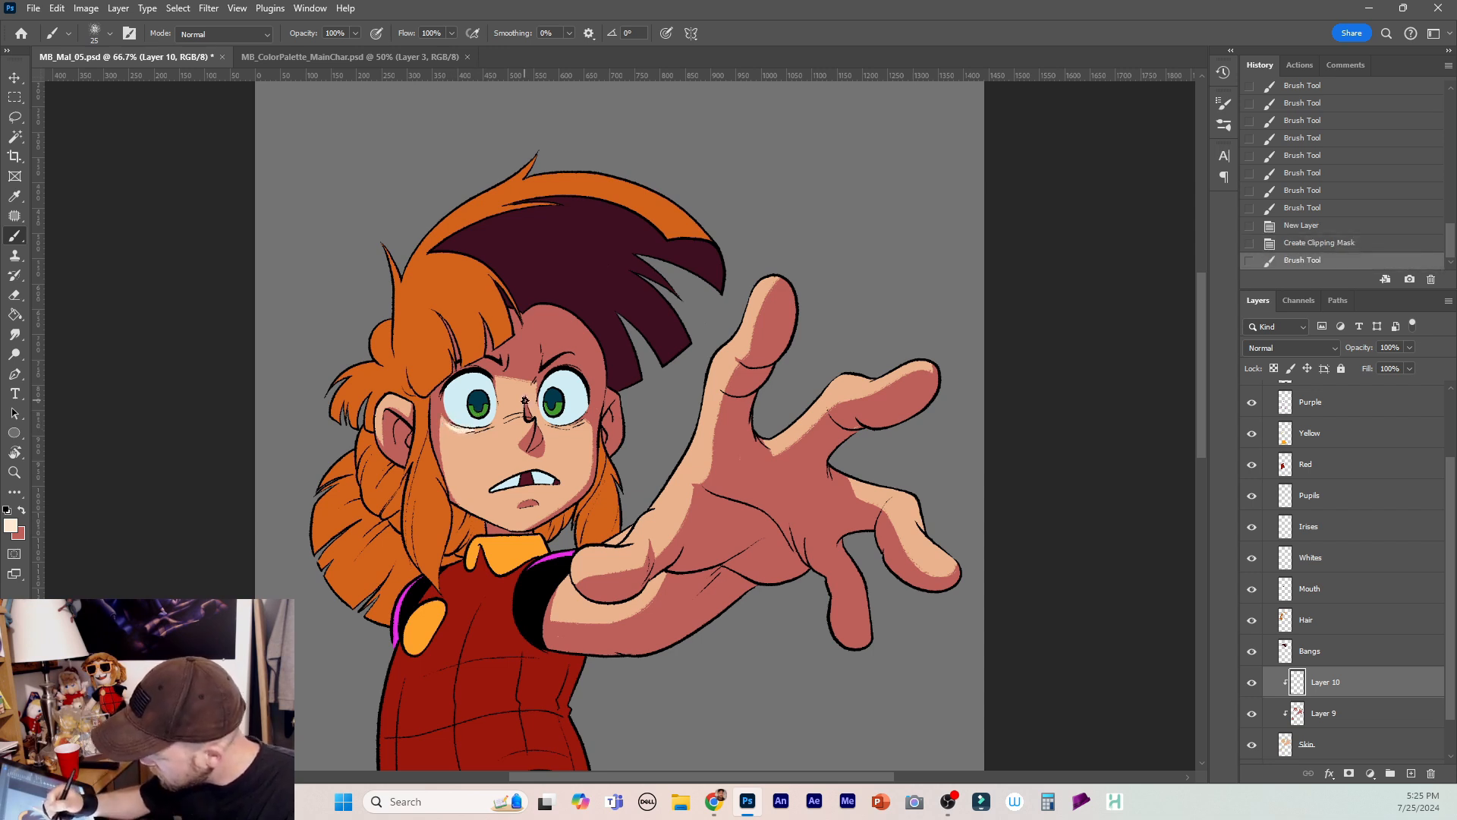
{"action": "left_click_drag", "start_coordinate": [526, 421], "coordinate": [581, 425]}
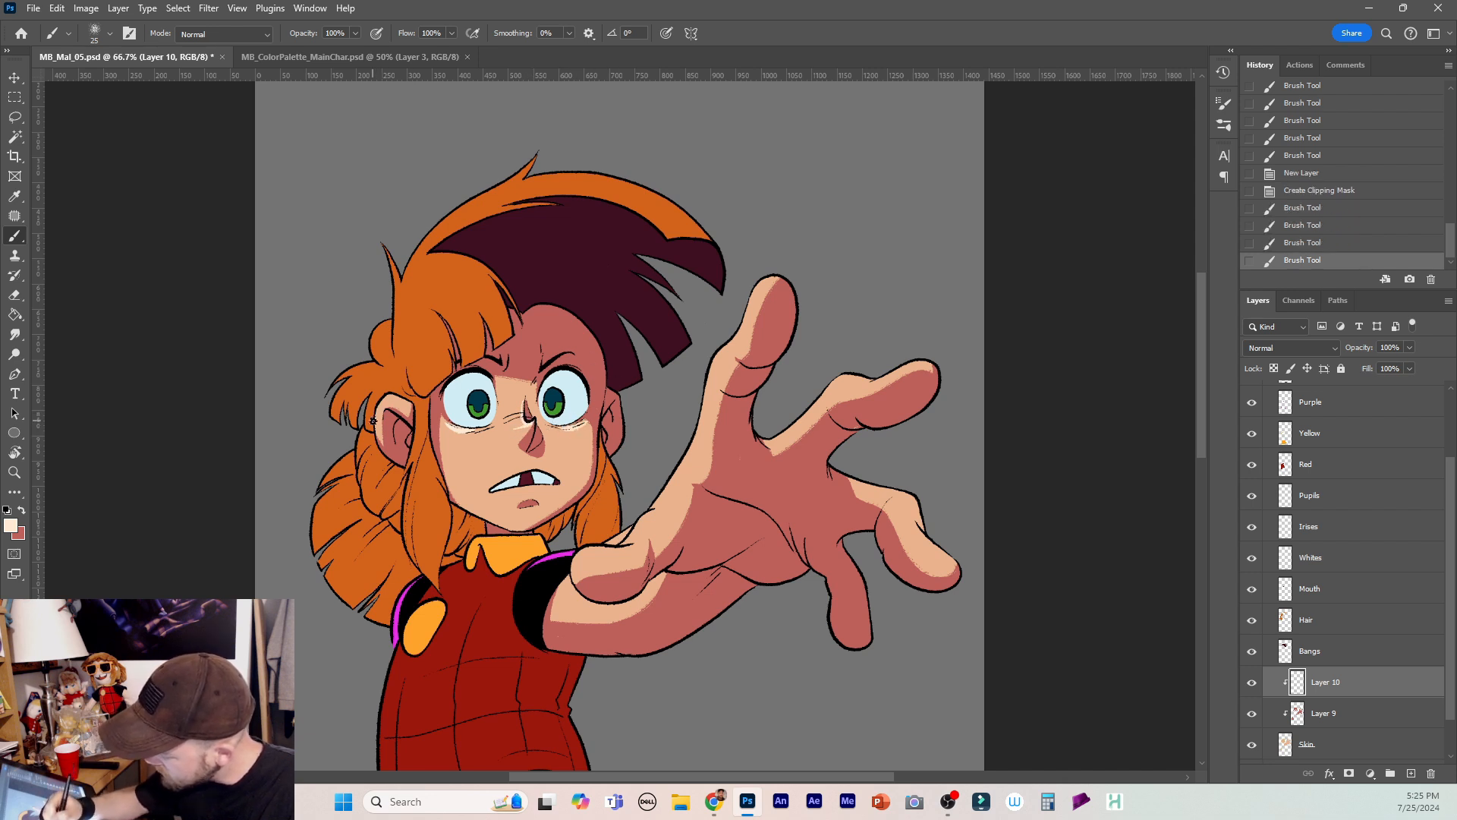
{"action": "left_click_drag", "start_coordinate": [403, 394], "coordinate": [396, 406]}
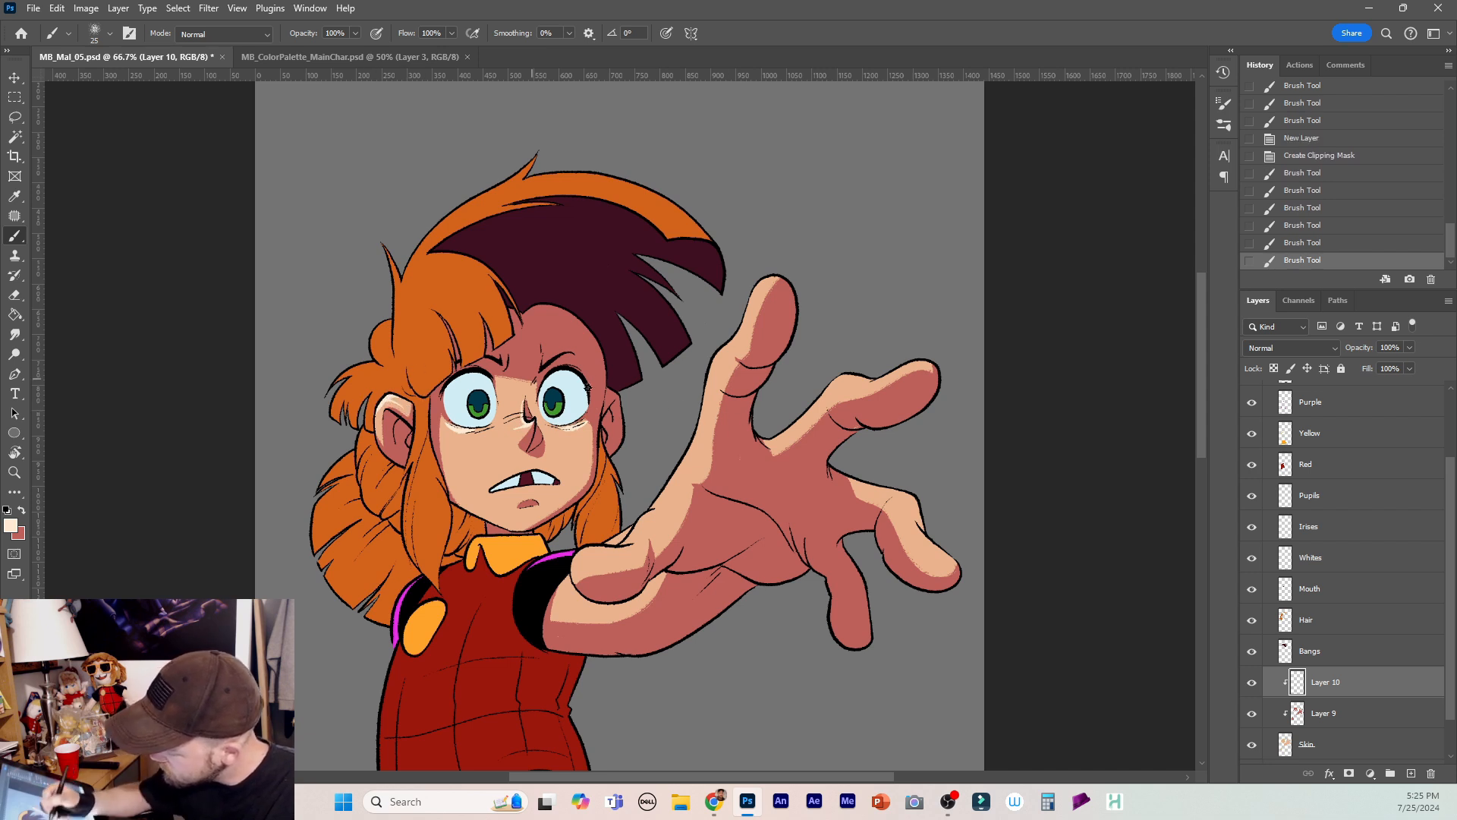
{"action": "key", "text": "ctrl+z"}
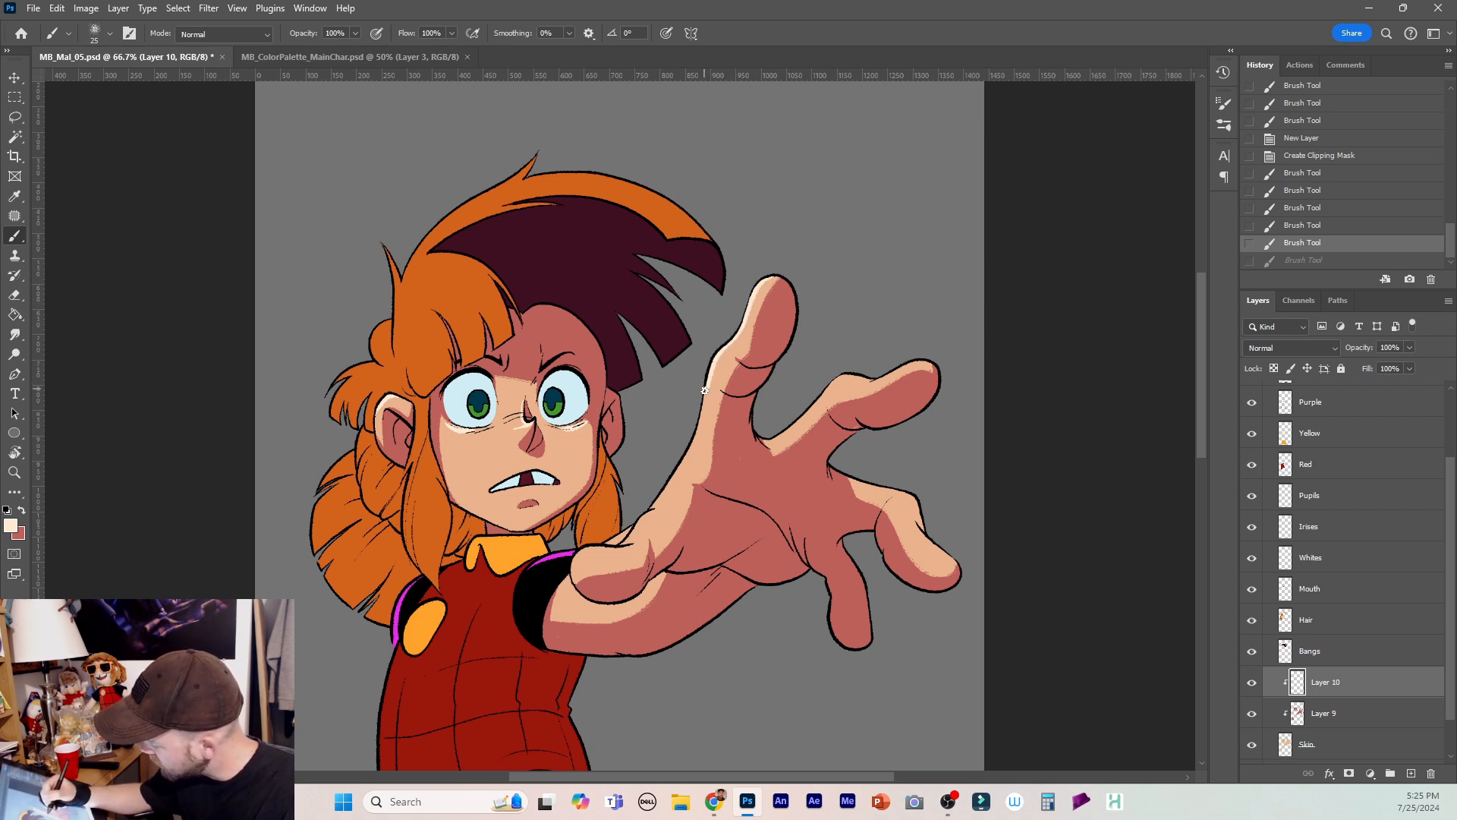
Paint pale highlights along the upper edges of the raised finger, wrist, thumb and outer fingers, erasing the excess beside the thumb.
{"action": "mouse_move", "coordinate": [677, 460]}
{"action": "left_mouse_down"}
{"action": "mouse_move", "coordinate": [672, 511]}
{"action": "mouse_move", "coordinate": [632, 523]}
{"action": "mouse_move", "coordinate": [668, 500]}
{"action": "left_mouse_up"}
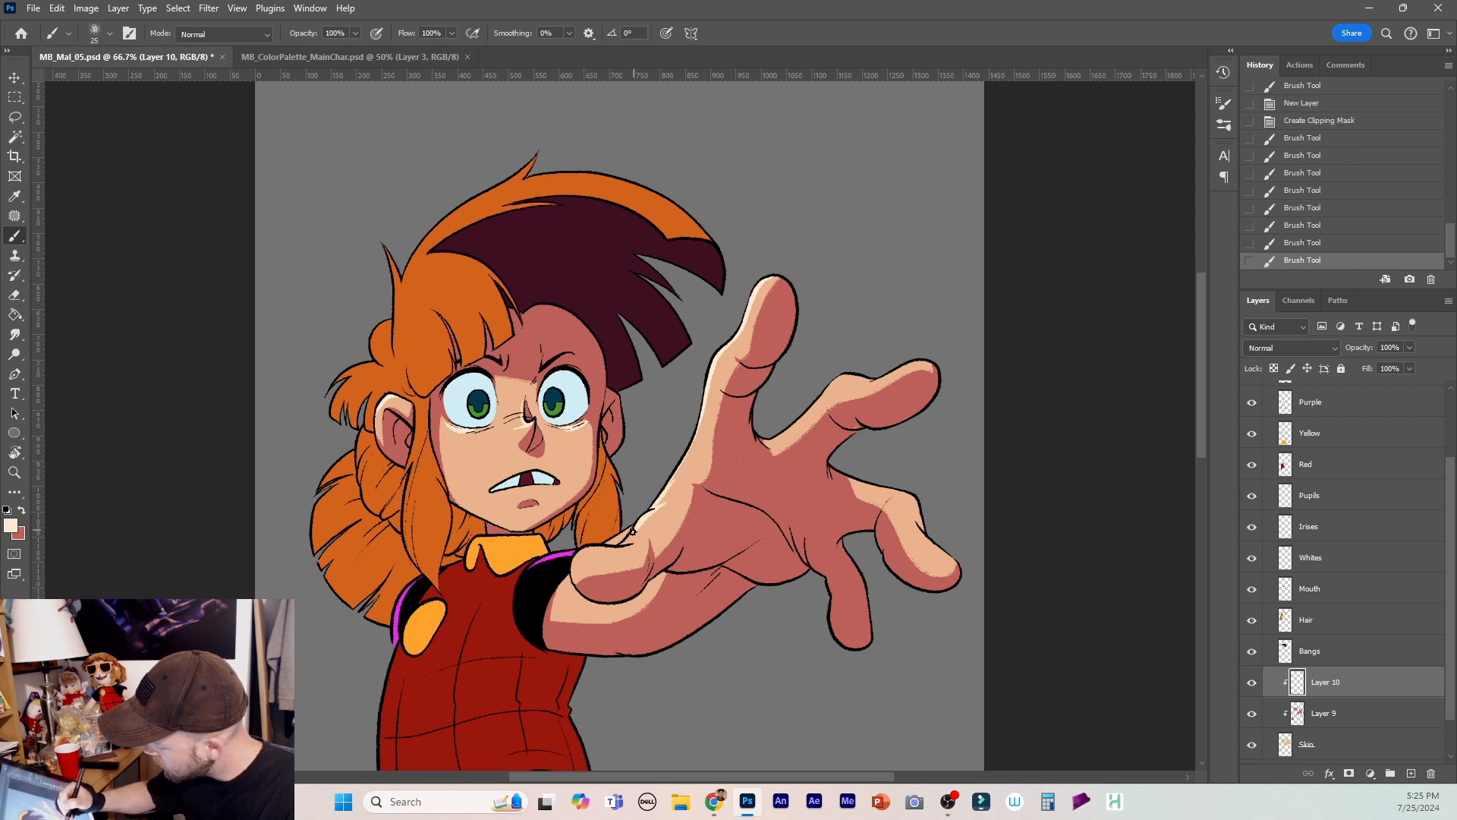
{"action": "left_click_drag", "start_coordinate": [622, 541], "coordinate": [624, 541]}
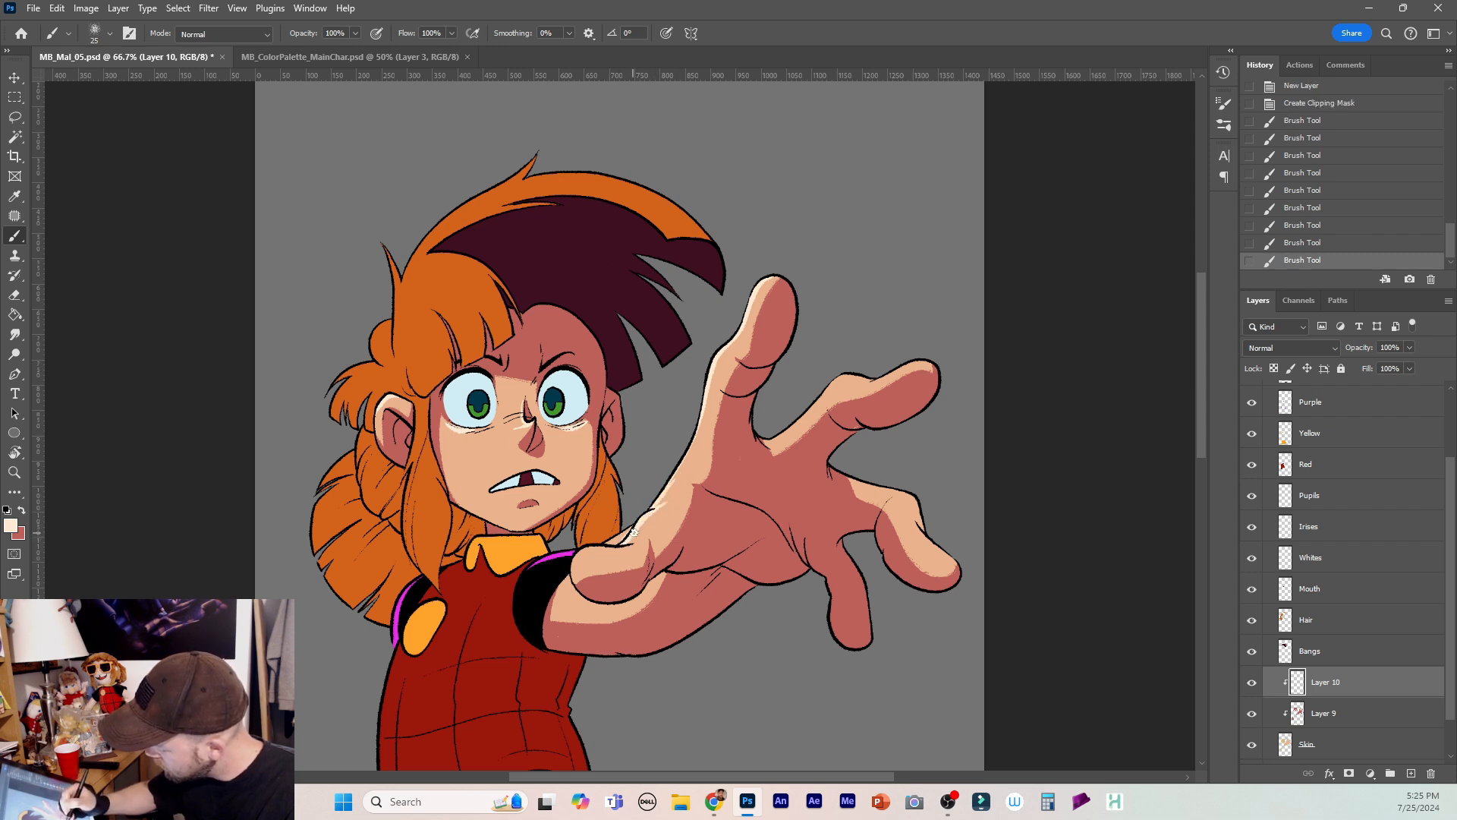
{"action": "key", "text": "e"}
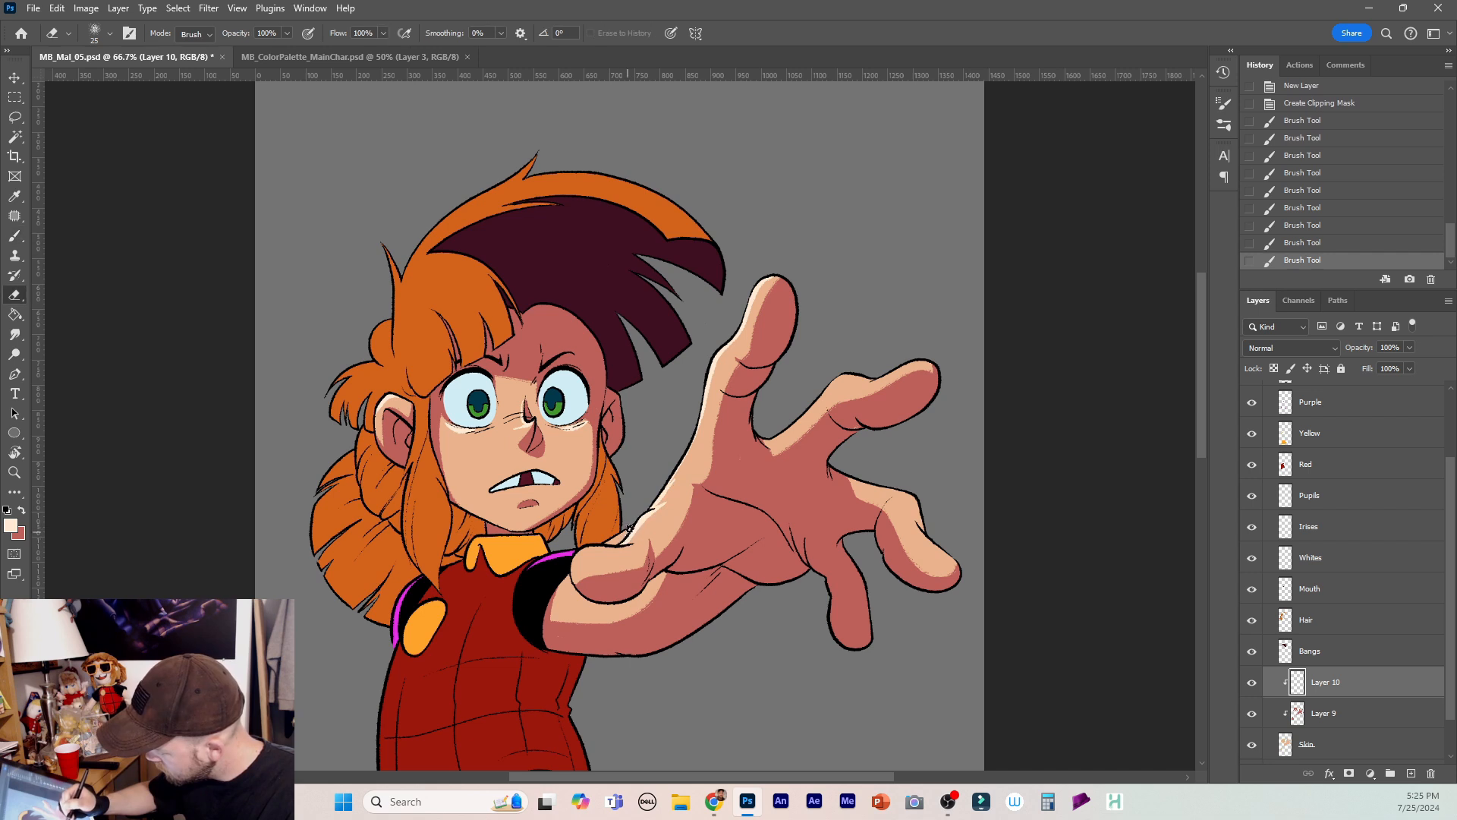
{"action": "left_click_drag", "start_coordinate": [629, 529], "coordinate": [630, 532]}
{"action": "key", "text": "b"}
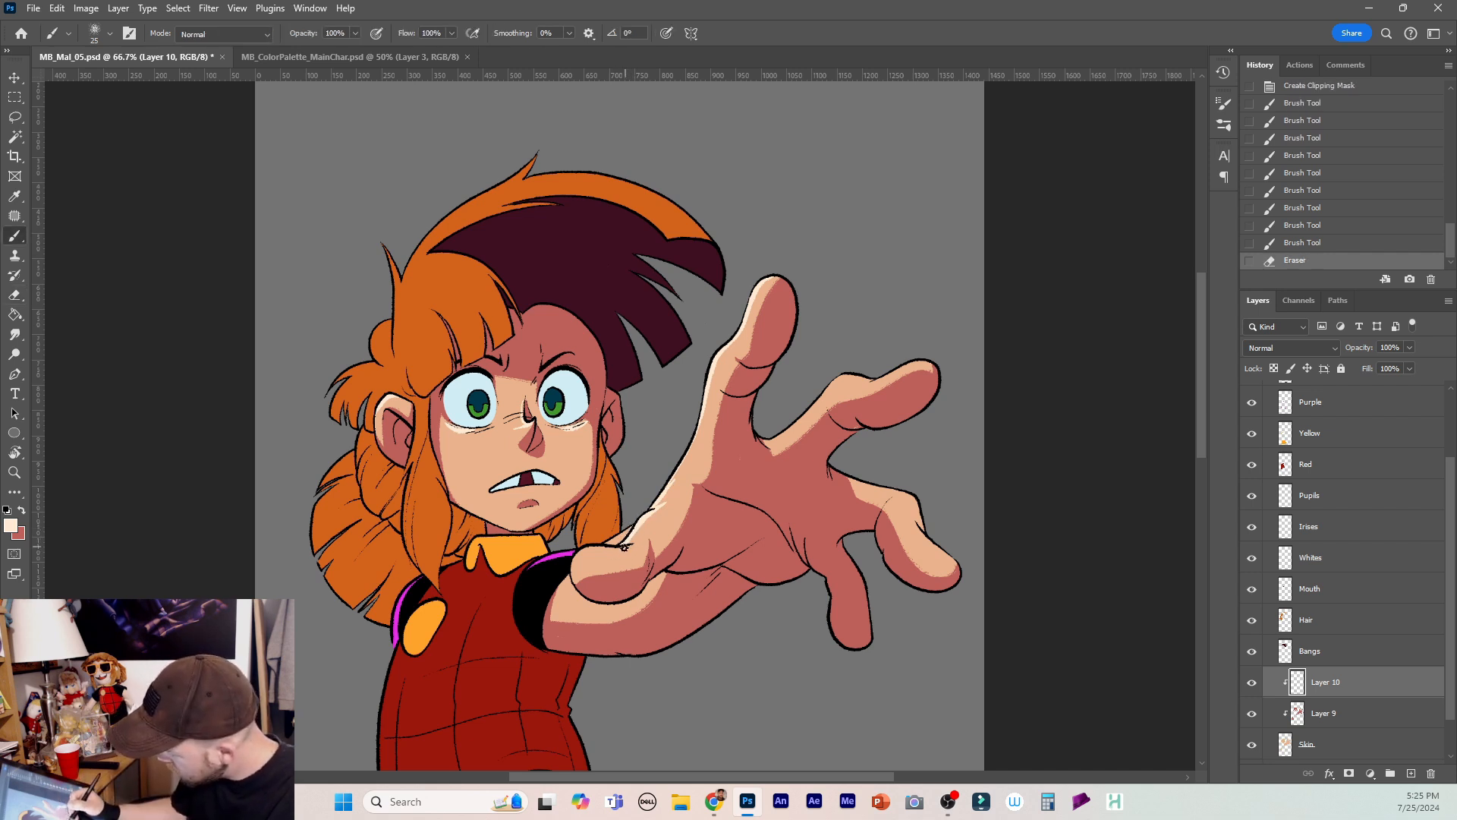
{"action": "left_click_drag", "start_coordinate": [581, 554], "coordinate": [576, 568]}
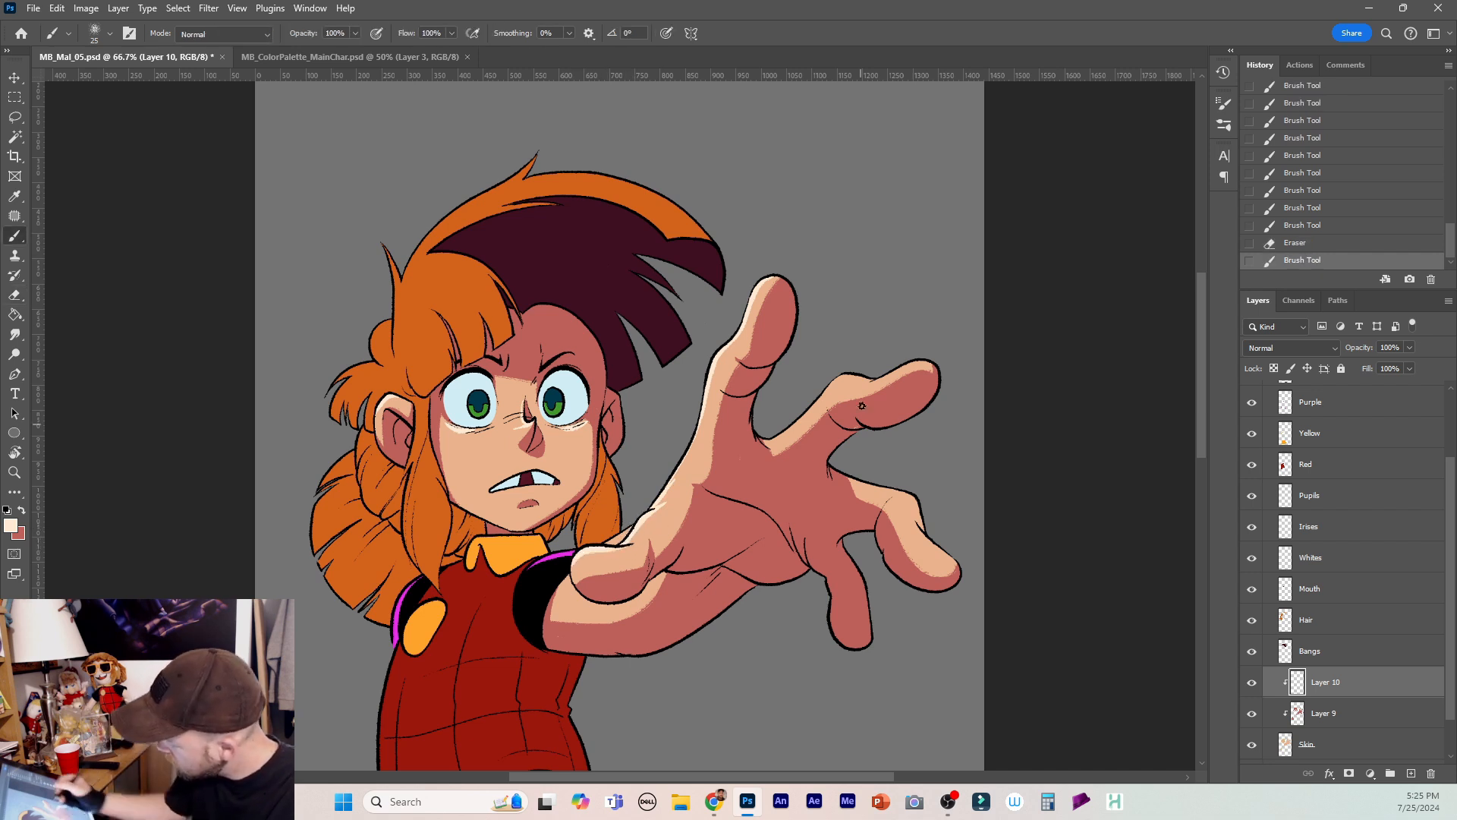
{"action": "mouse_move", "coordinate": [895, 371]}
{"action": "left_mouse_down"}
{"action": "mouse_move", "coordinate": [832, 384]}
{"action": "mouse_move", "coordinate": [772, 432]}
{"action": "left_mouse_up"}
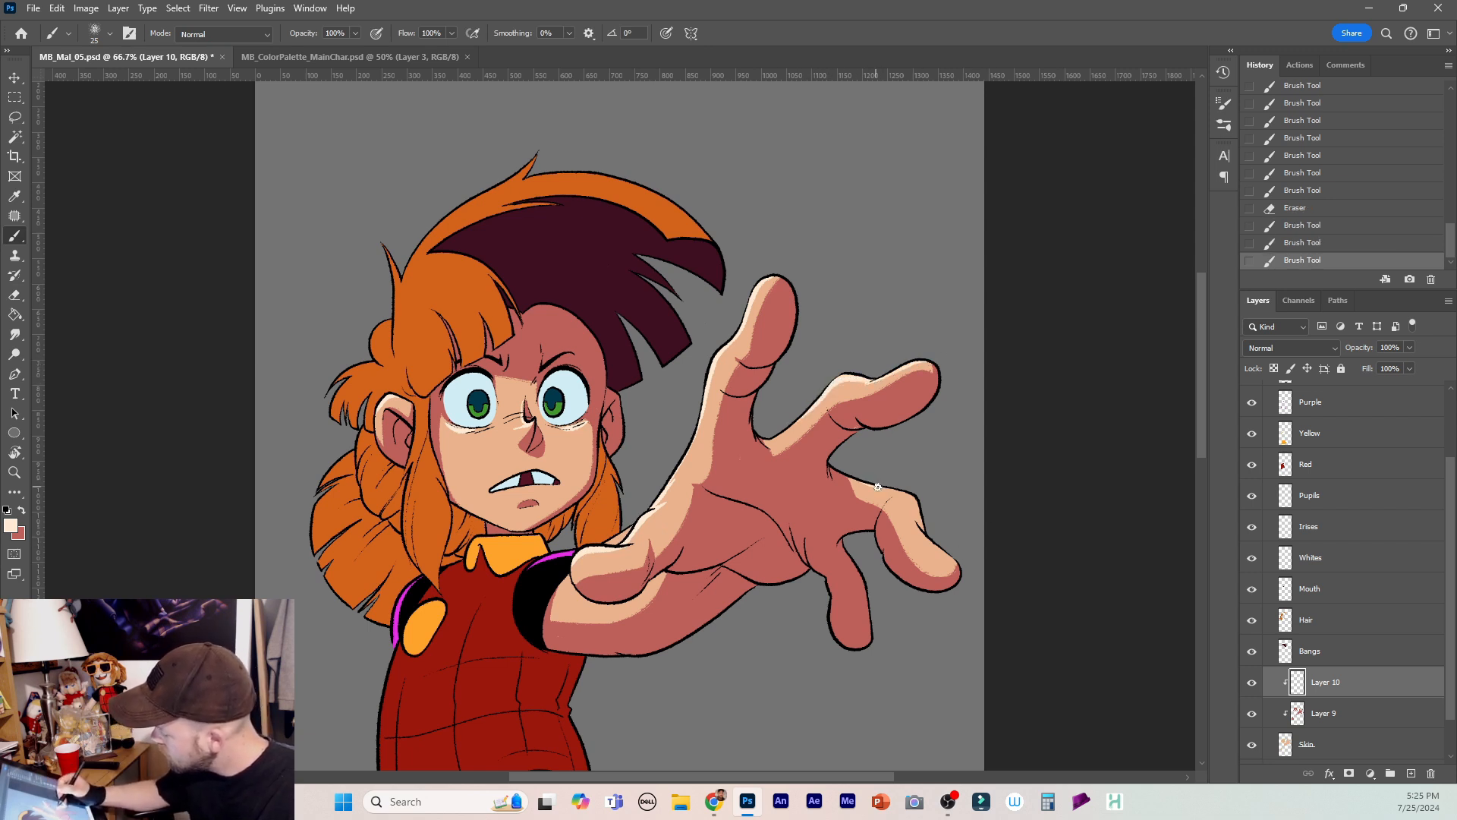
{"action": "left_click_drag", "start_coordinate": [920, 499], "coordinate": [954, 562]}
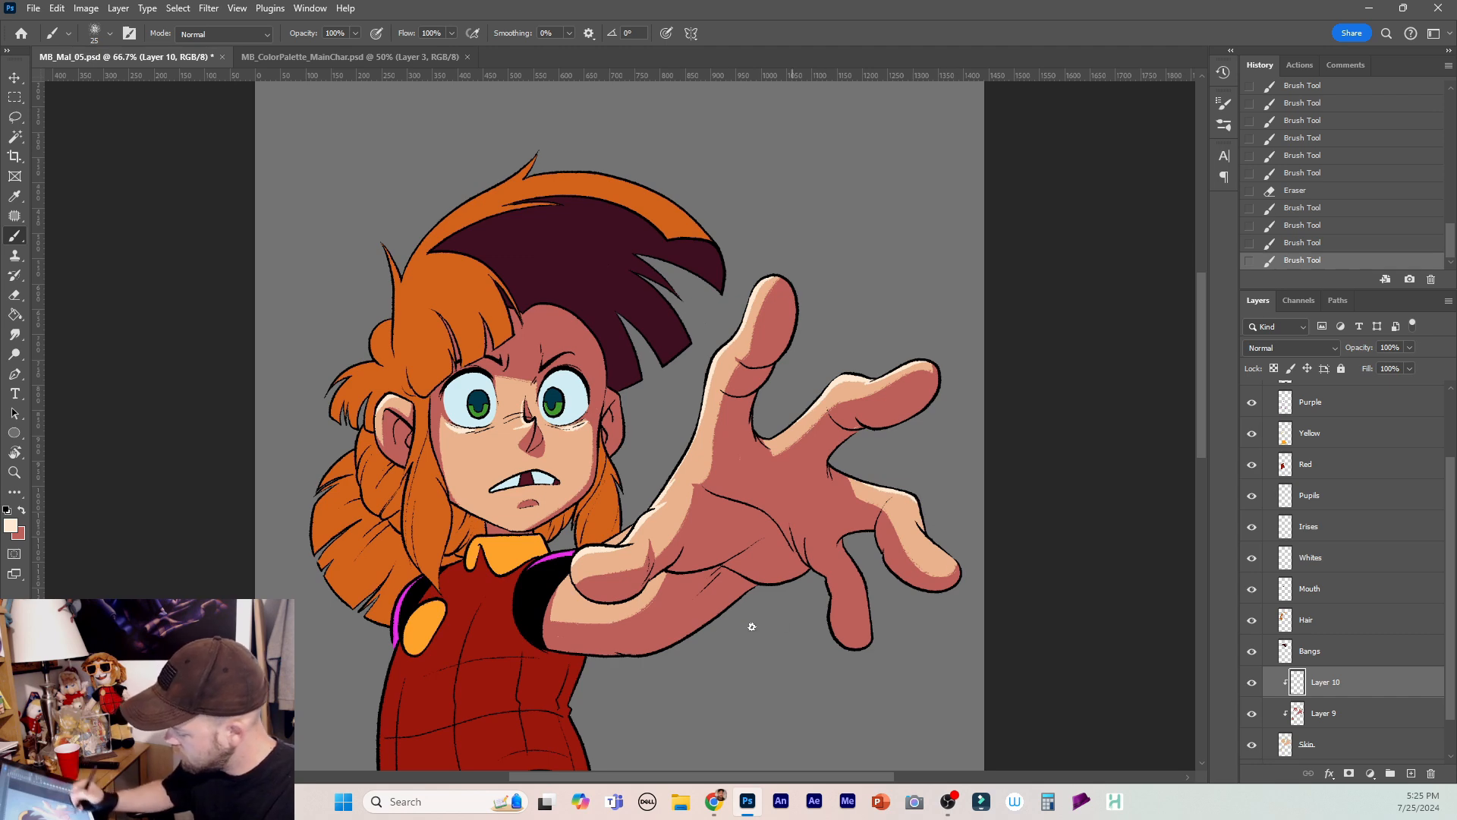
Add a new layer above Bangs and clip it to the Bangs layer.
{"action": "mouse_move", "coordinate": [1203, 436]}
{"action": "left_mouse_down"}
{"action": "mouse_move", "coordinate": [1191, 544]}
{"action": "mouse_move", "coordinate": [1199, 425]}
{"action": "left_mouse_up"}
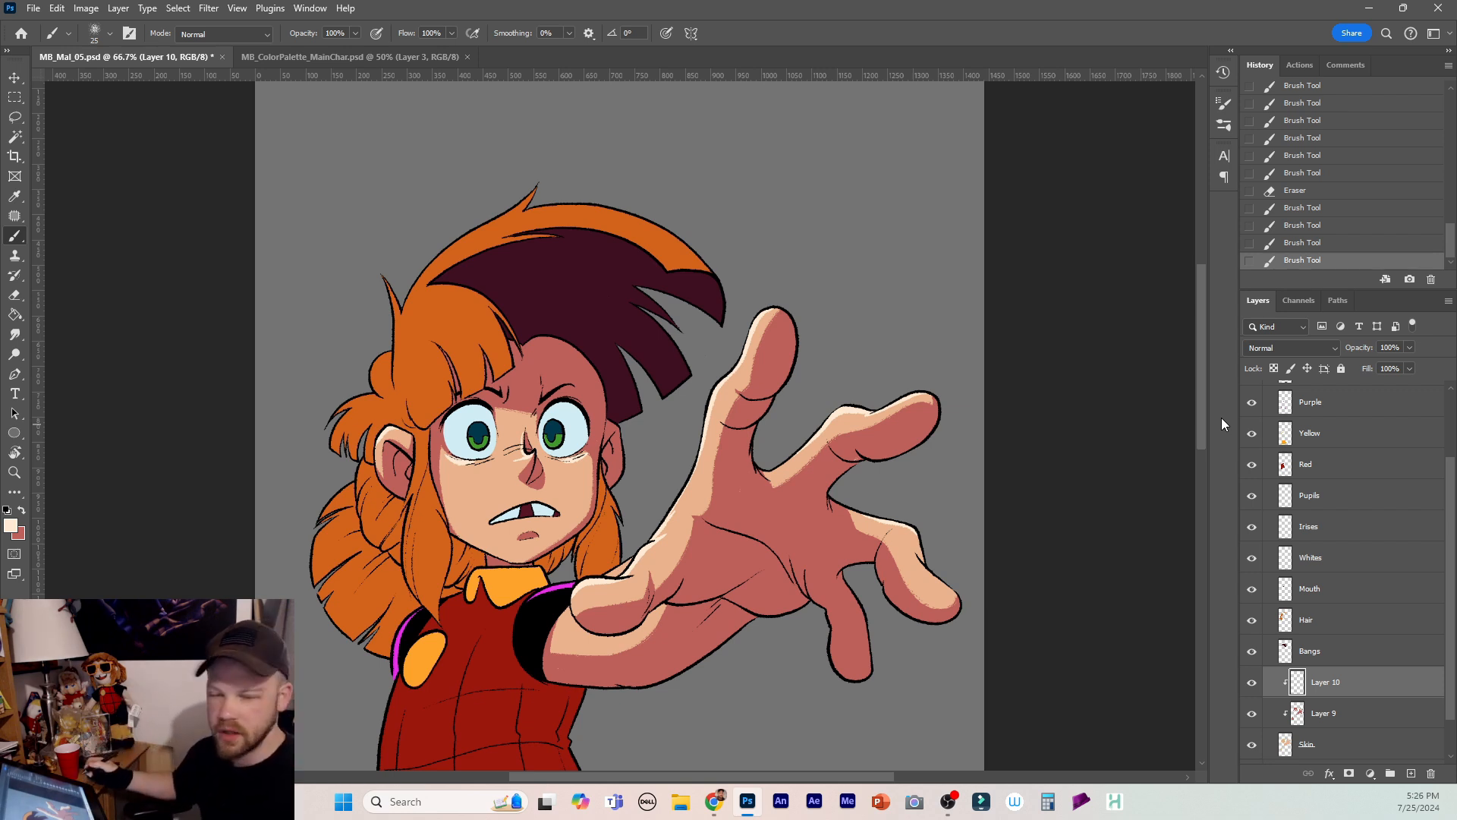
{"action": "left_click", "coordinate": [1355, 651]}
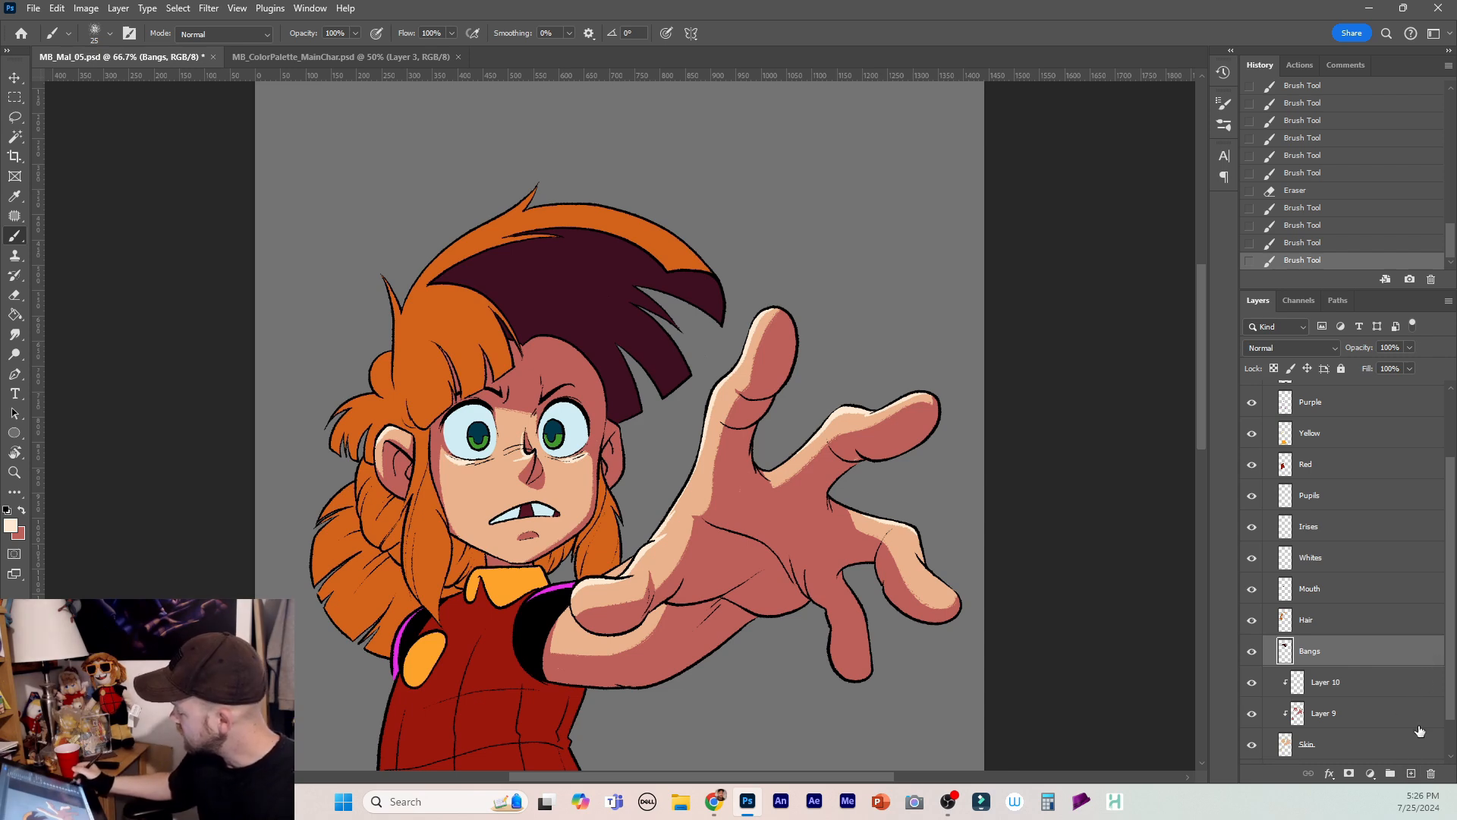
{"action": "left_click", "coordinate": [1411, 773]}
{"action": "right_click", "coordinate": [1354, 654]}
{"action": "left_click", "coordinate": [1356, 589]}
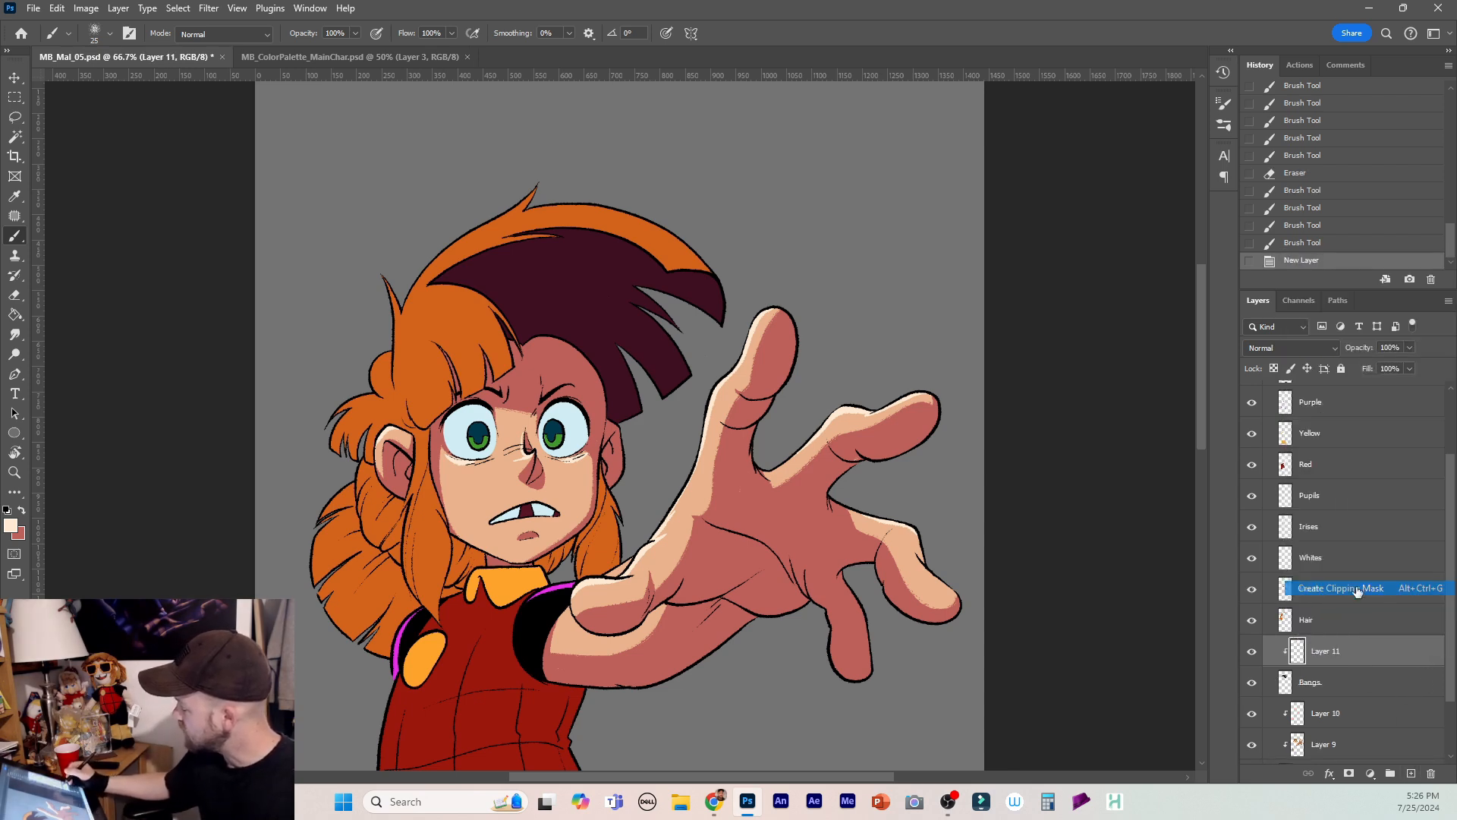
Sample the lighter maroon bangs colour from Mallory's swatches in MB_ColorPalette_MainChar.psd and return to MB_Mal_05.psd.
{"action": "left_click", "coordinate": [352, 56]}
{"action": "key", "text": "i"}
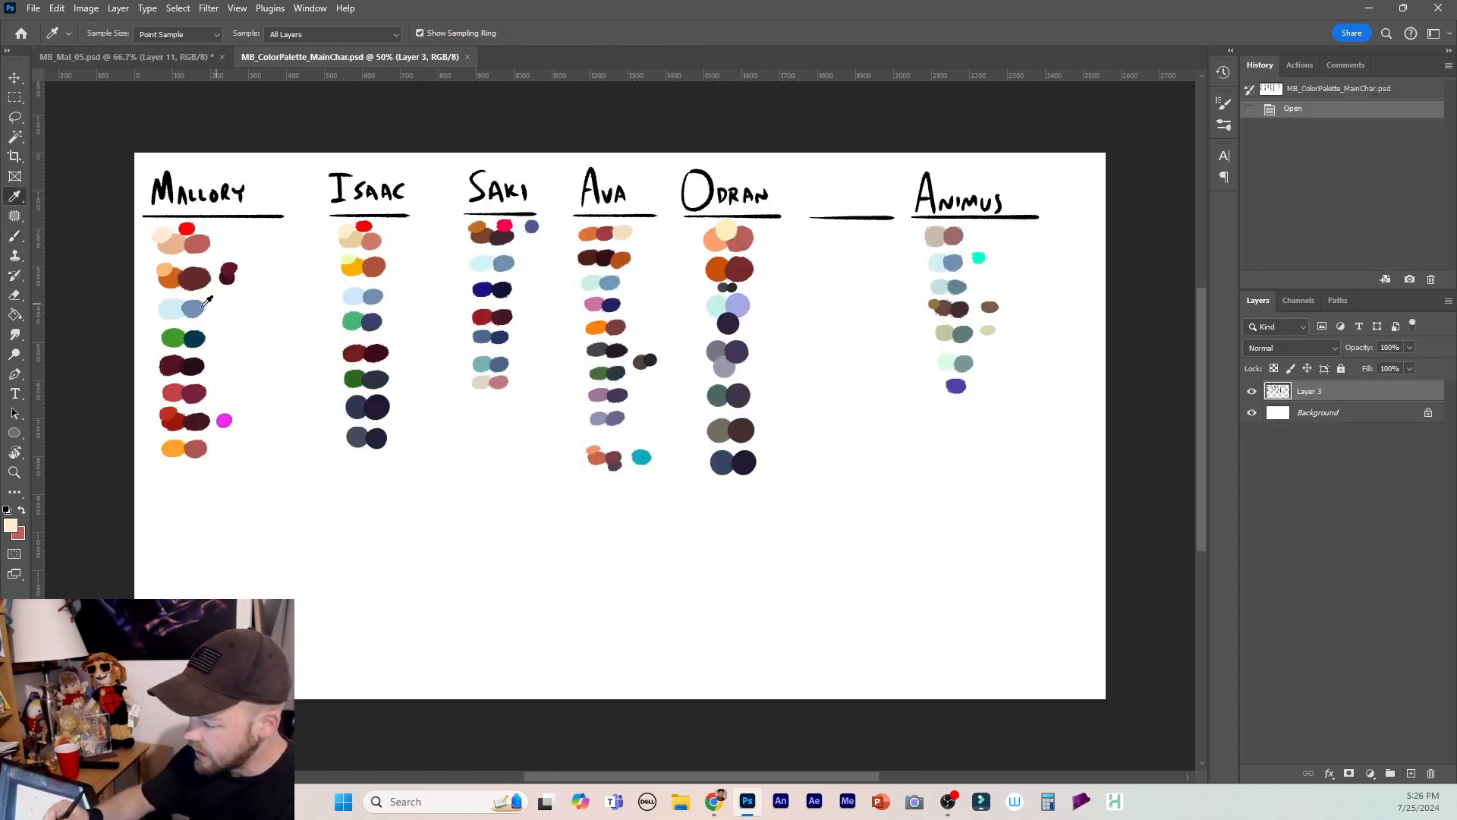
{"action": "left_click", "coordinate": [229, 276]}
{"action": "left_click", "coordinate": [192, 58]}
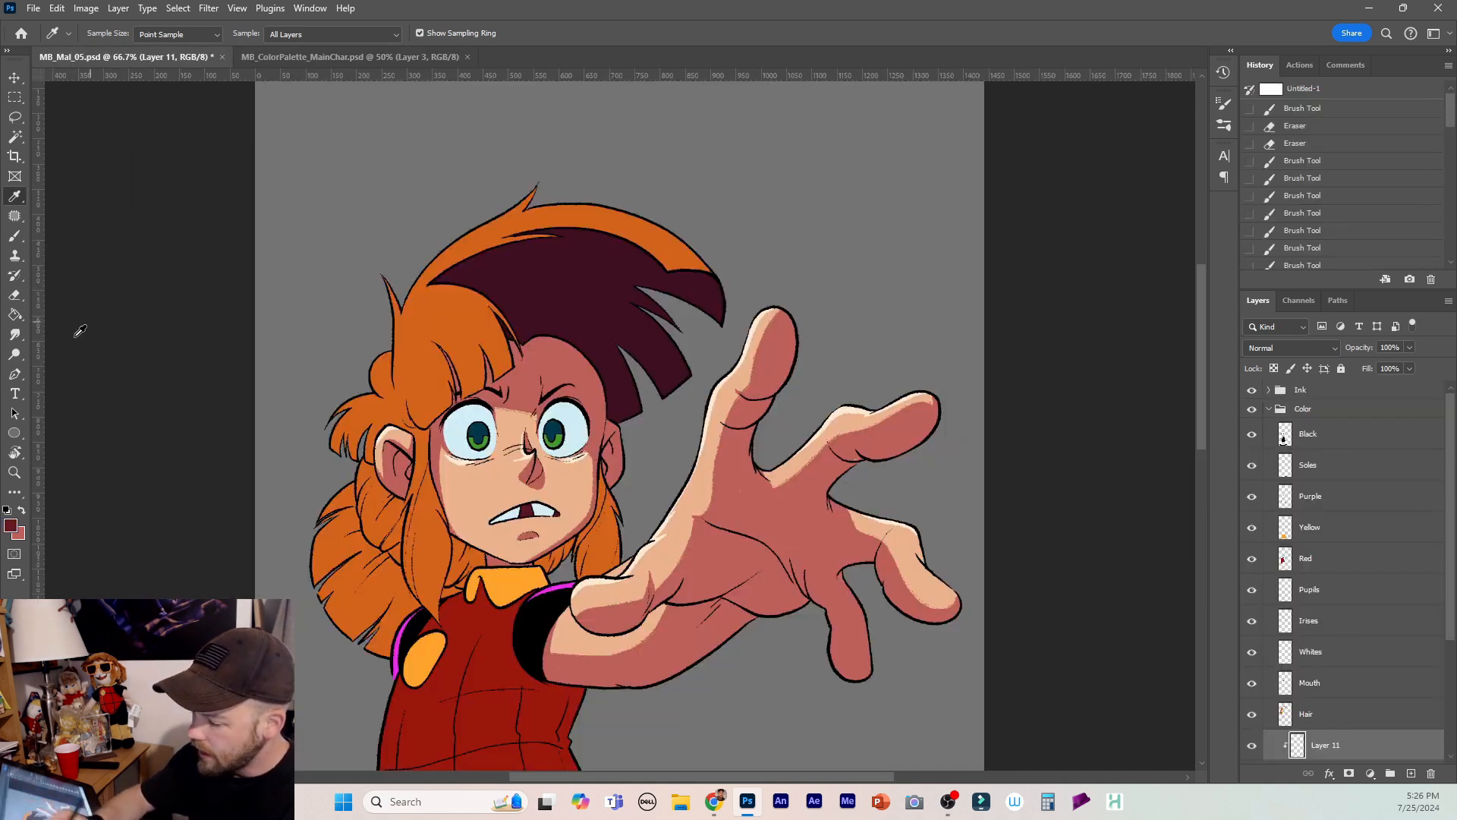
Lasso loosely around the dark bangs, draw a diagonal linear gradient in the sampled maroon across them, and deselect.
{"action": "key", "text": "l"}
{"action": "mouse_move", "coordinate": [531, 162]}
{"action": "left_mouse_down"}
{"action": "mouse_move", "coordinate": [440, 199]}
{"action": "mouse_move", "coordinate": [407, 396]}
{"action": "mouse_move", "coordinate": [639, 477]}
{"action": "mouse_move", "coordinate": [746, 295]}
{"action": "mouse_move", "coordinate": [535, 151]}
{"action": "left_mouse_up"}
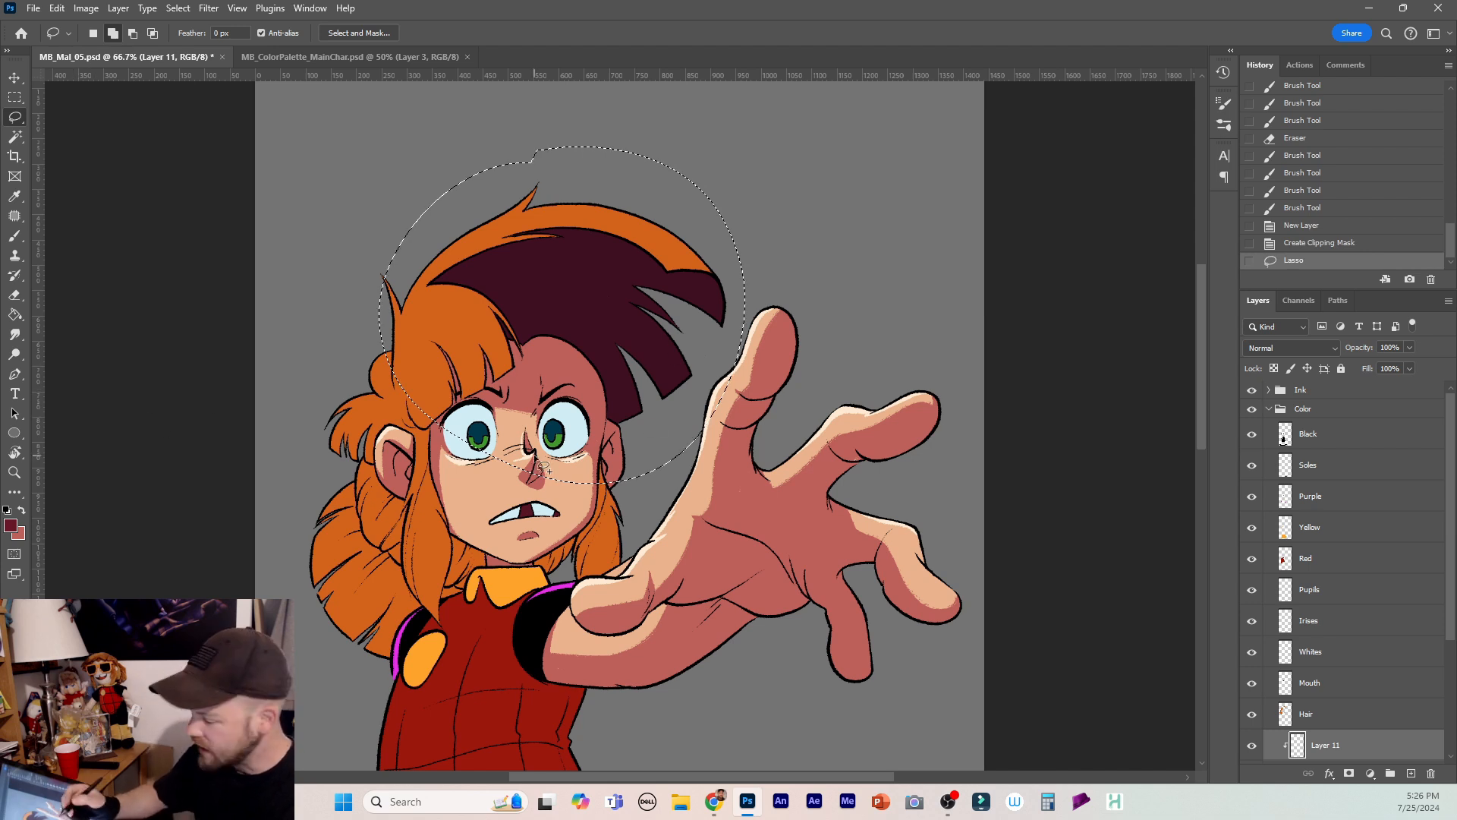
{"action": "left_click_drag", "start_coordinate": [1450, 562], "coordinate": [1450, 600]}
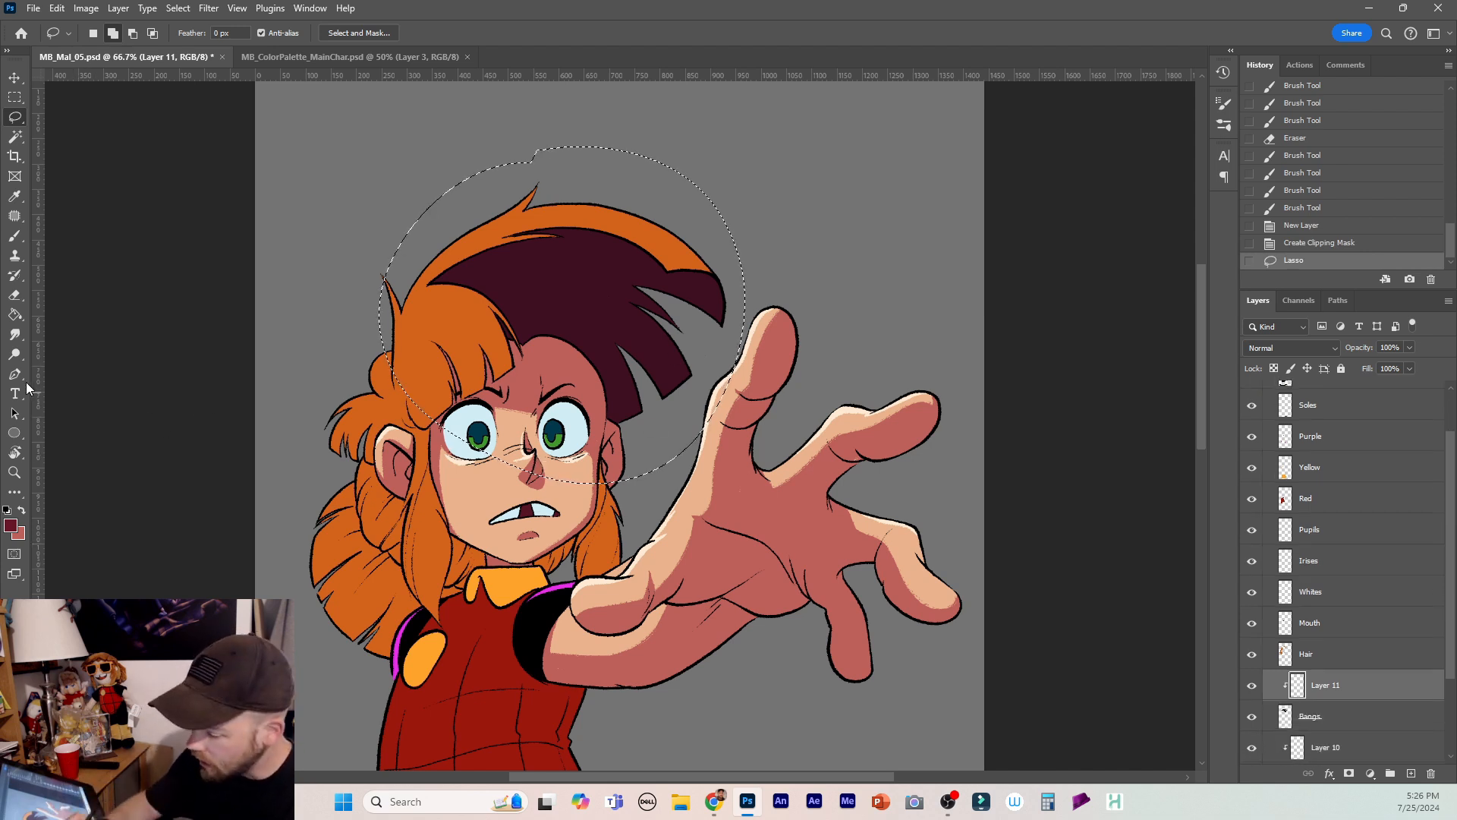
{"action": "left_click", "coordinate": [14, 315]}
{"action": "left_click", "coordinate": [67, 314]}
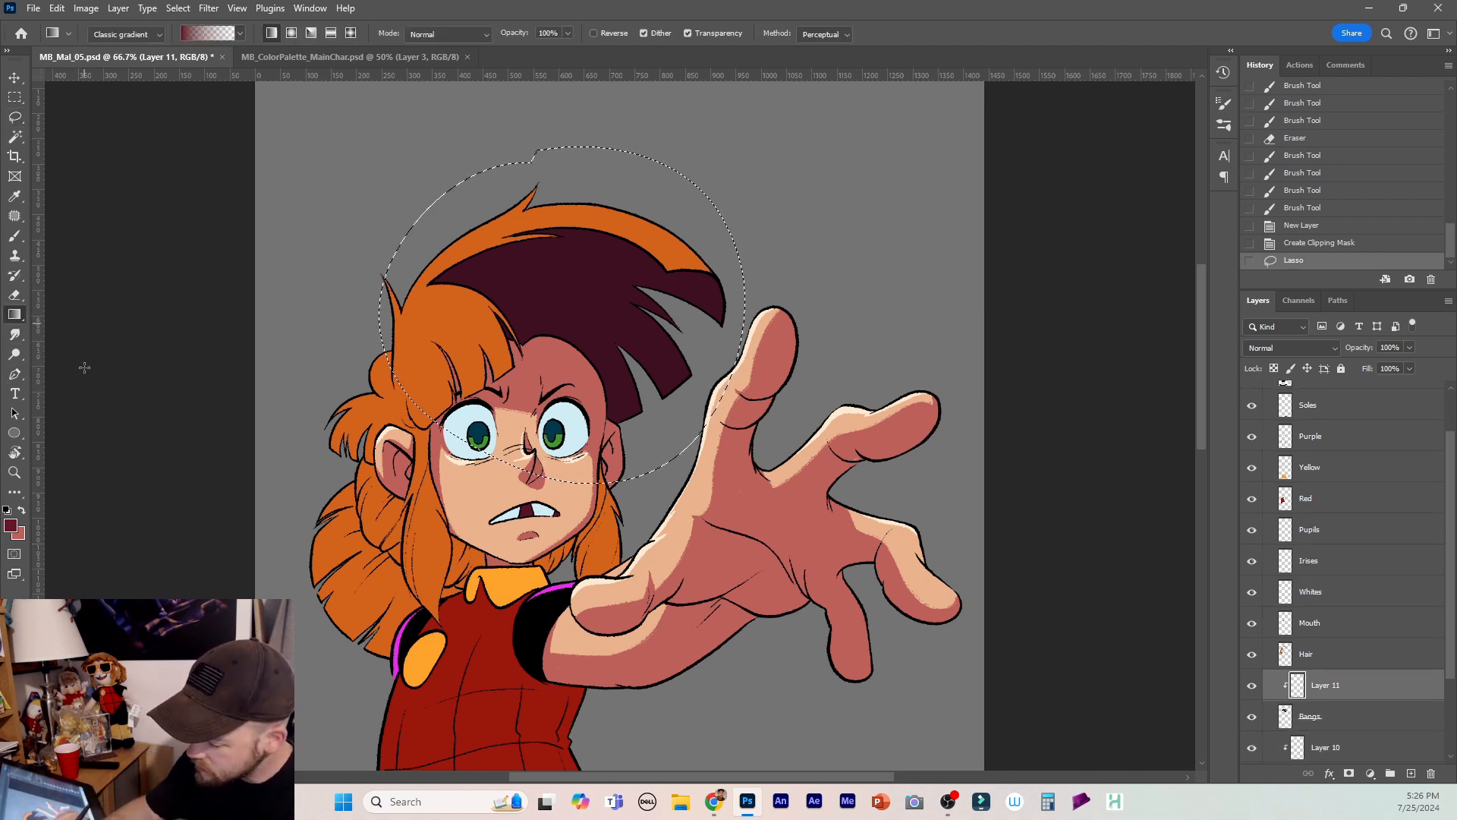
{"action": "left_click_drag", "start_coordinate": [440, 162], "coordinate": [579, 374]}
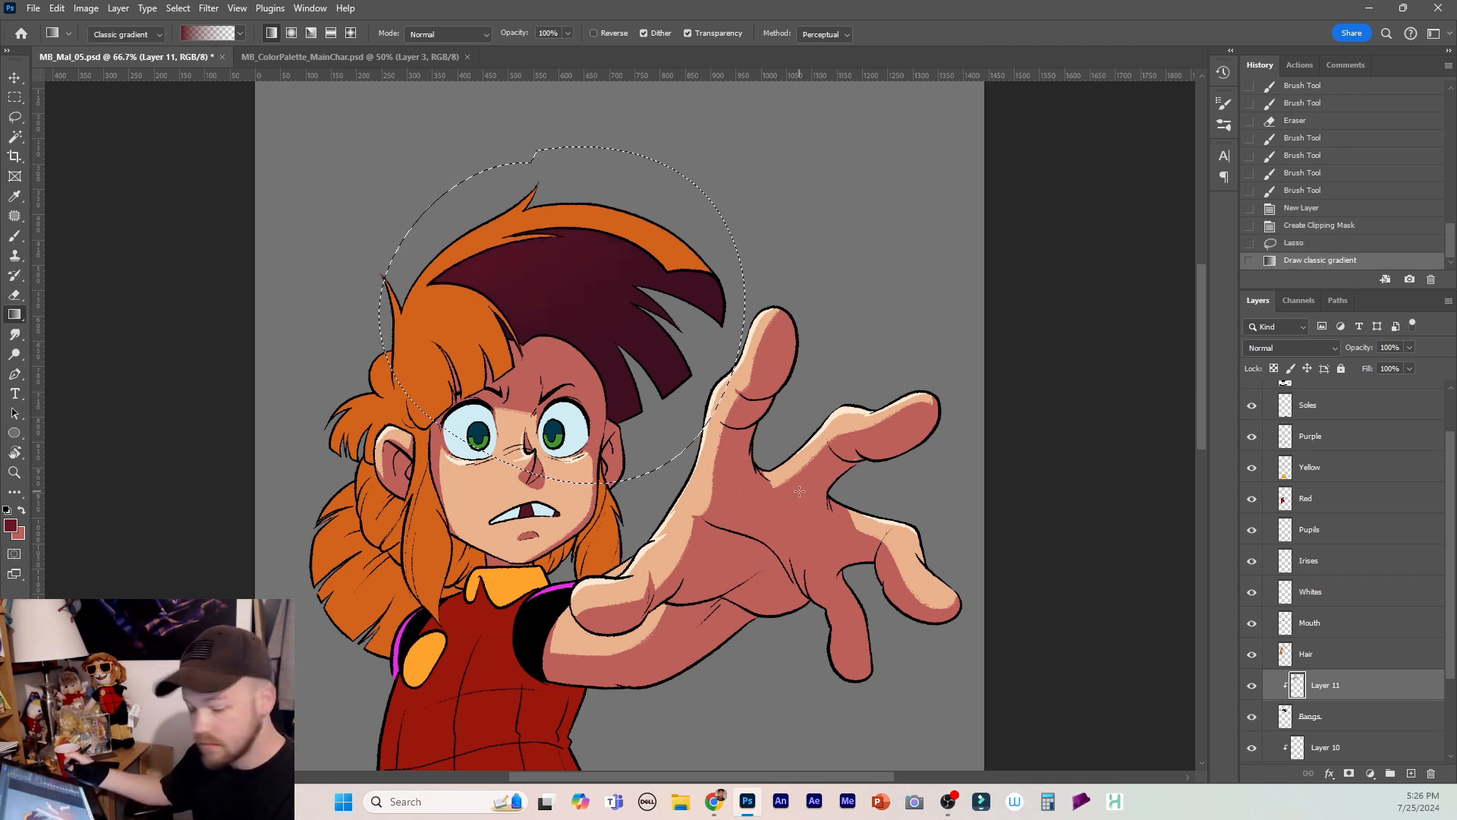
{"action": "key", "text": "ctrl+d"}
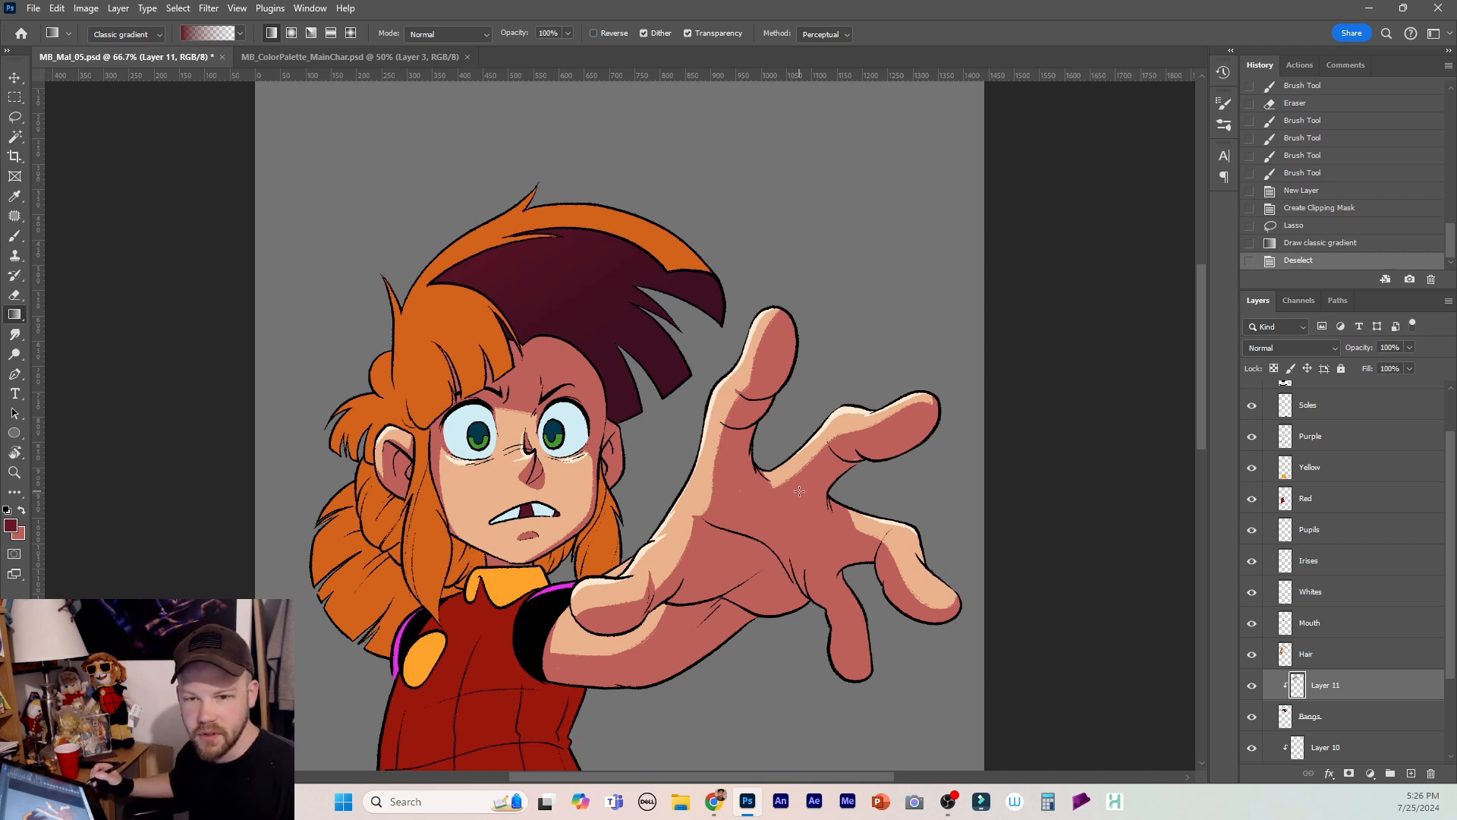
Add a new layer above Hair, clip it to the Hair layer, and ready the Brush.
{"action": "left_click", "coordinate": [1336, 654]}
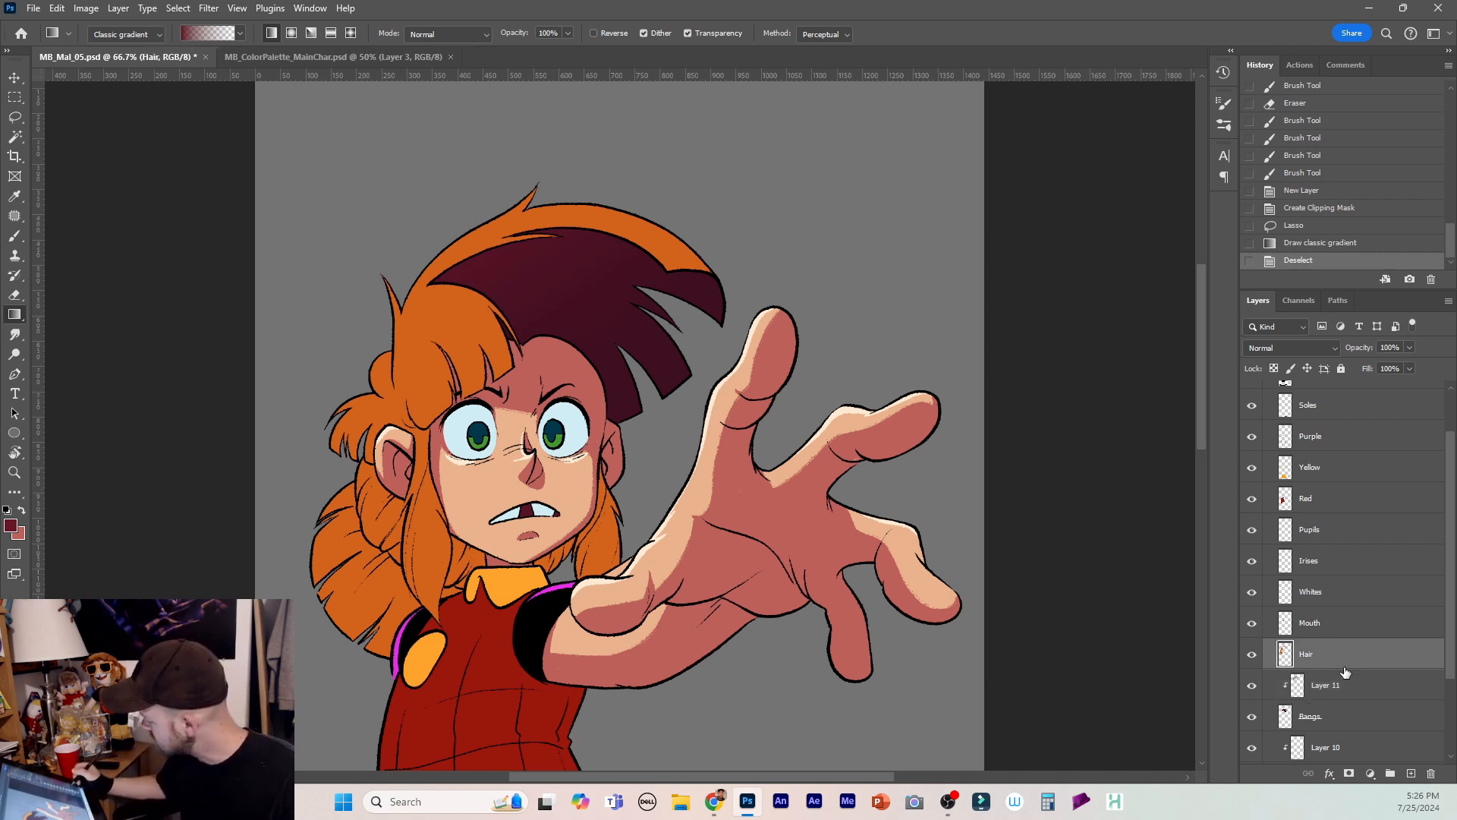
{"action": "left_click", "coordinate": [1410, 773]}
{"action": "right_click", "coordinate": [1359, 660]}
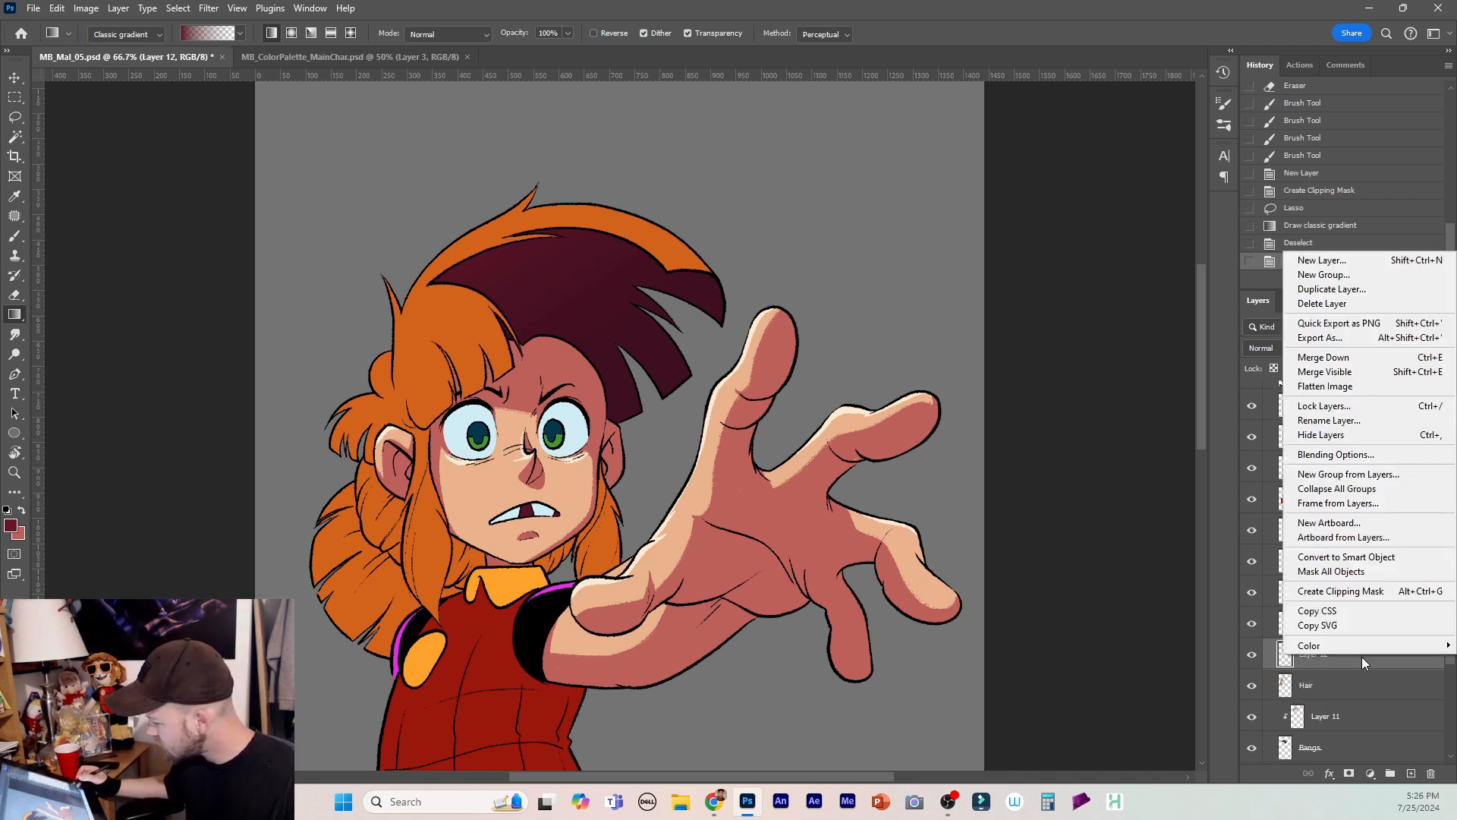
{"action": "left_click", "coordinate": [1366, 591]}
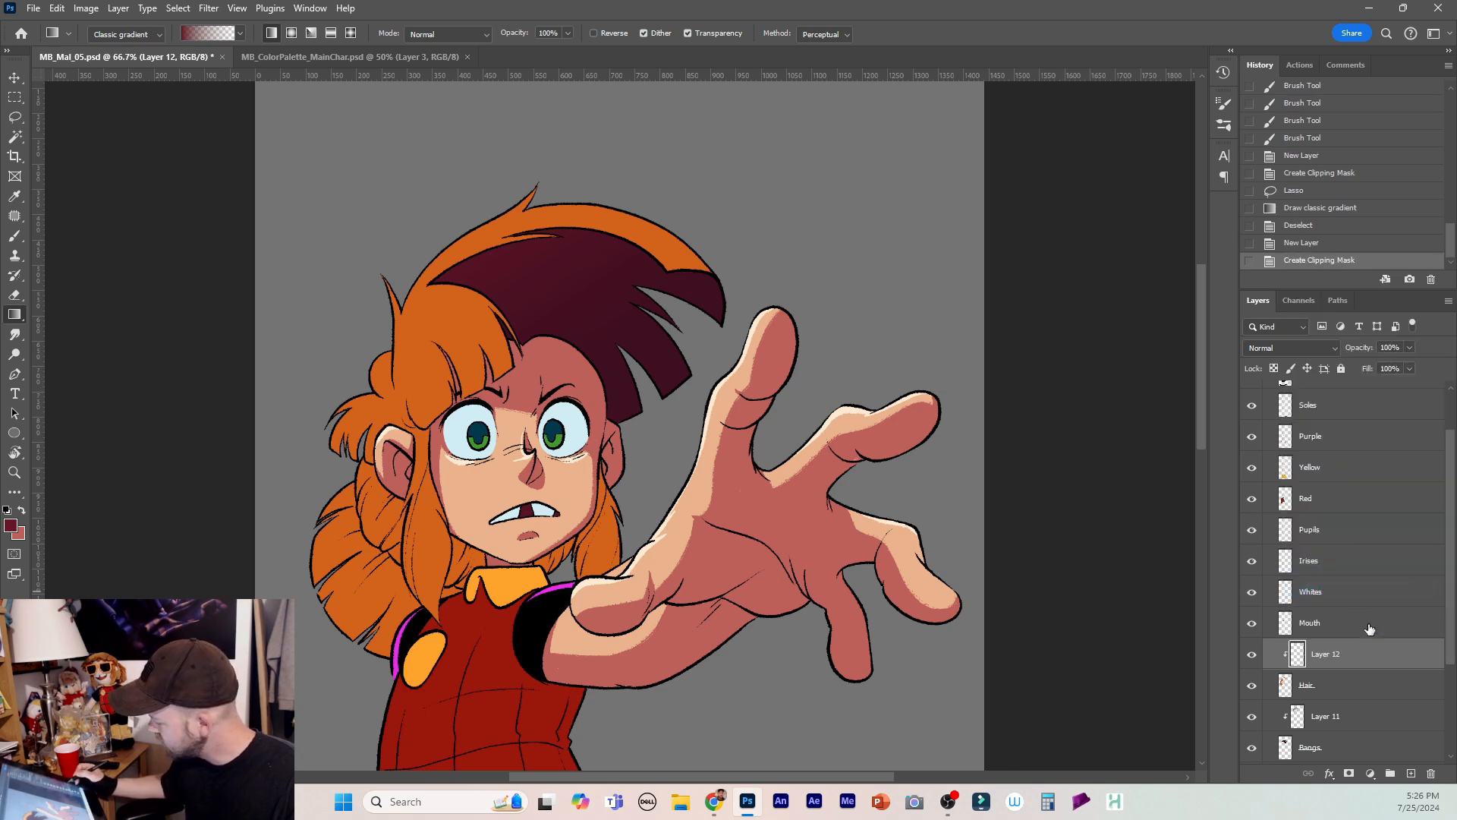
{"action": "key", "text": "b"}
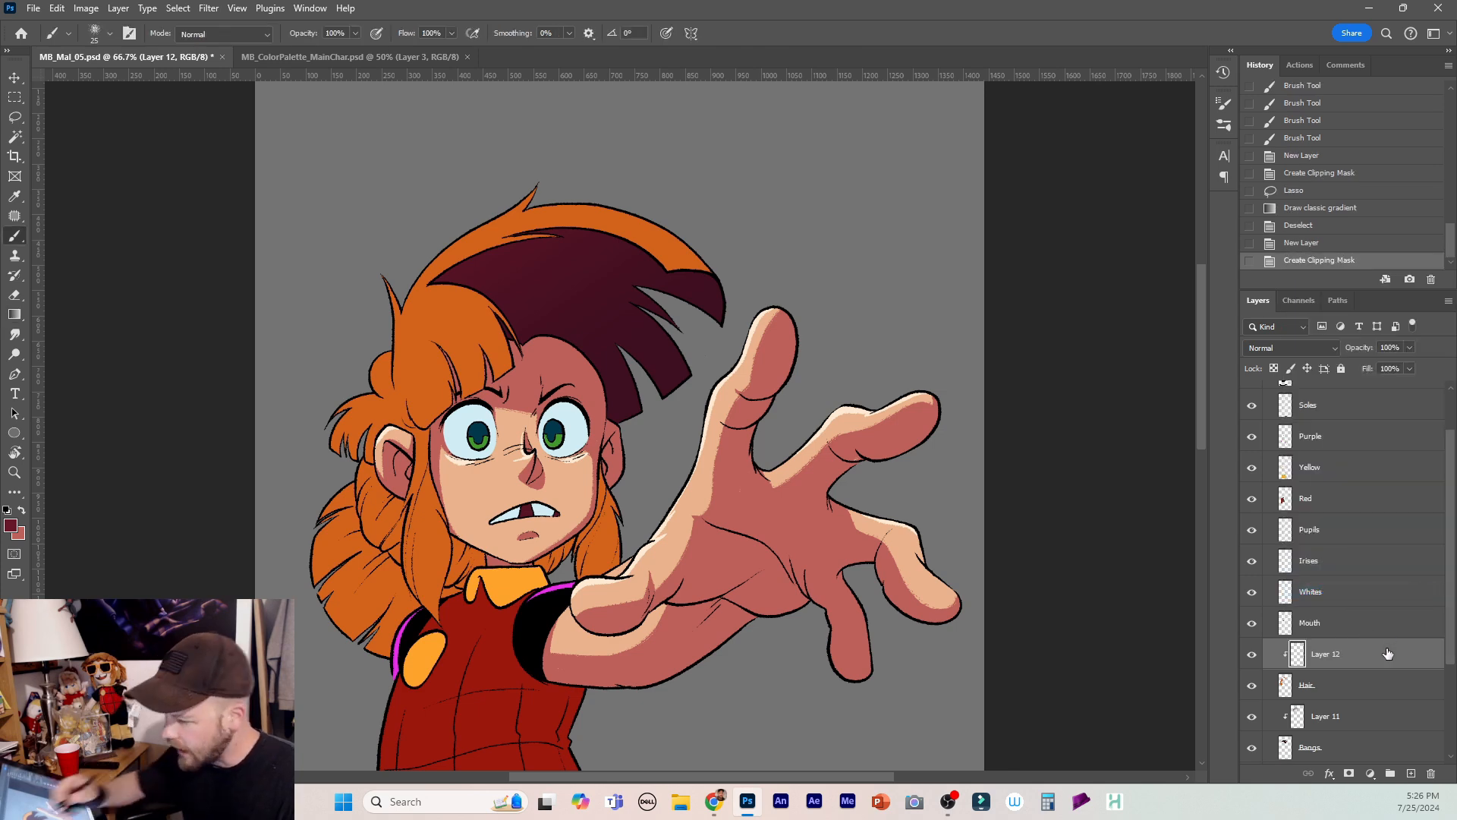
From Mallory's hair swatches in the palette file, sample the light orange as background colour and the dark brown as foreground colour.
{"action": "left_click", "coordinate": [340, 57]}
{"action": "key", "text": "i"}
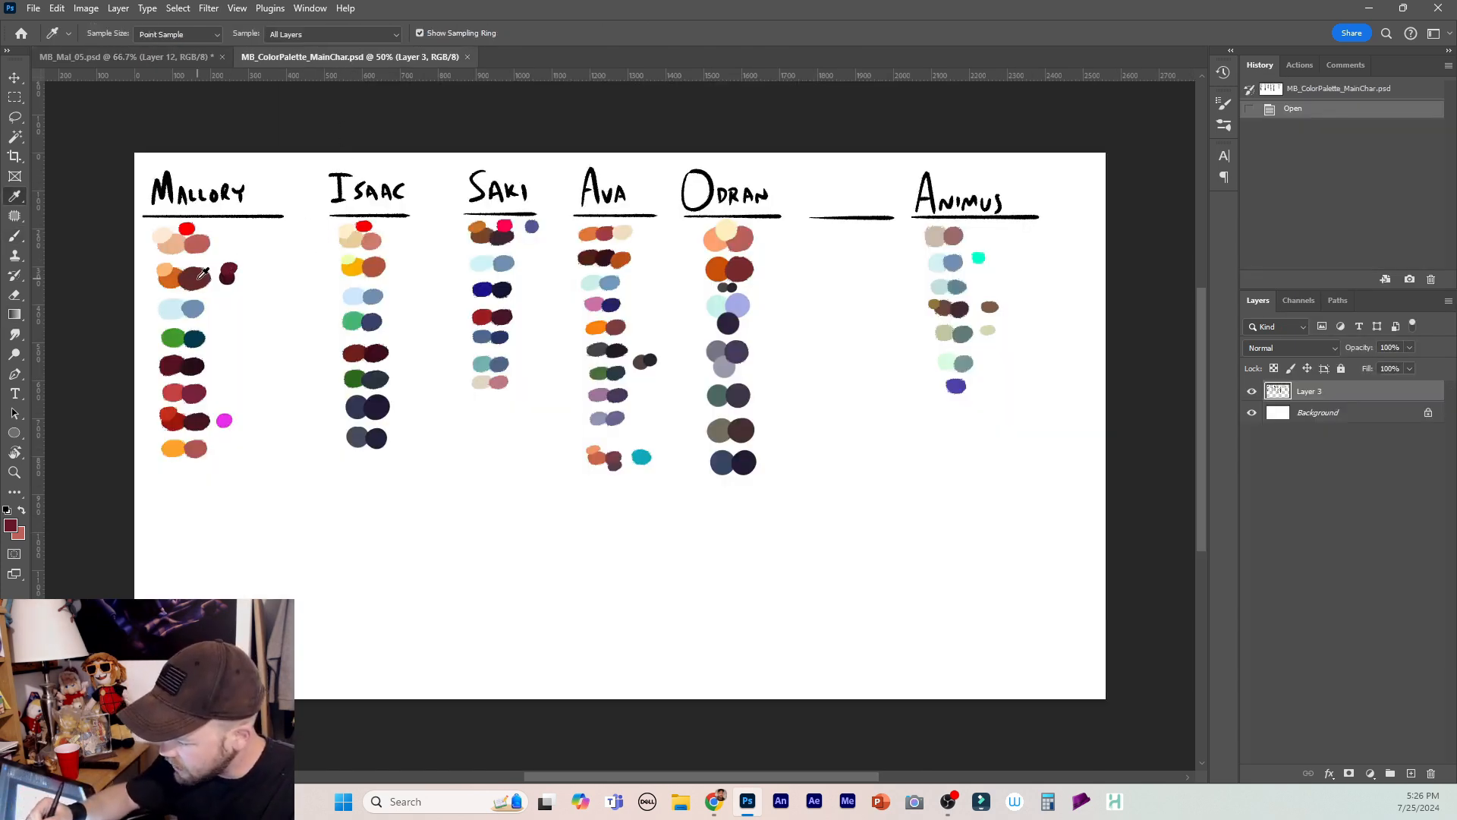
{"action": "left_click", "coordinate": [167, 267]}
{"action": "key", "text": "x"}
{"action": "left_click", "coordinate": [196, 275]}
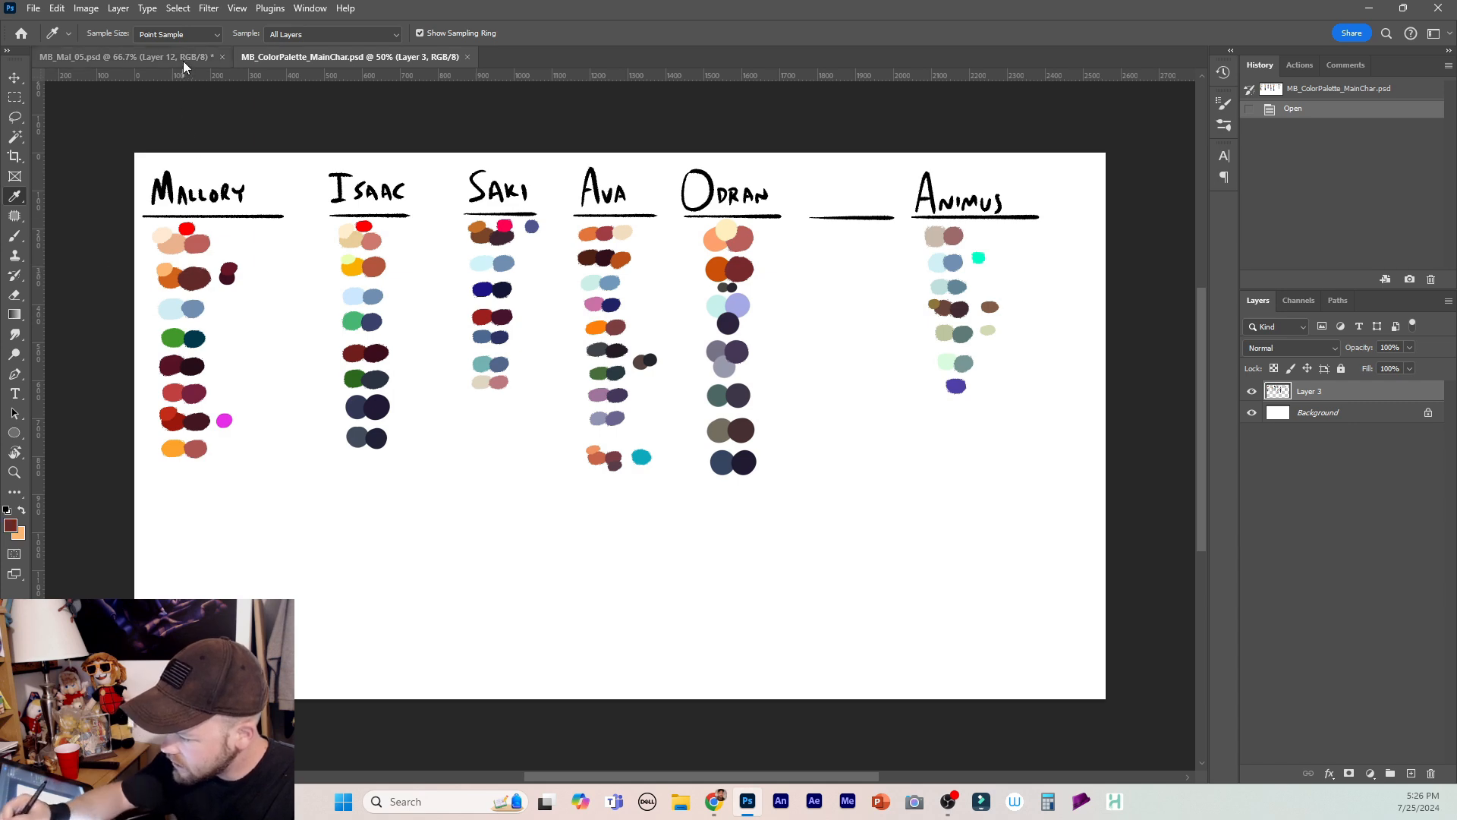
Return to MB_Mal_05.psd and brush dark brown shadow over the hair hanging on both sides of the neck on Layer 12.
{"action": "left_click", "coordinate": [186, 59]}
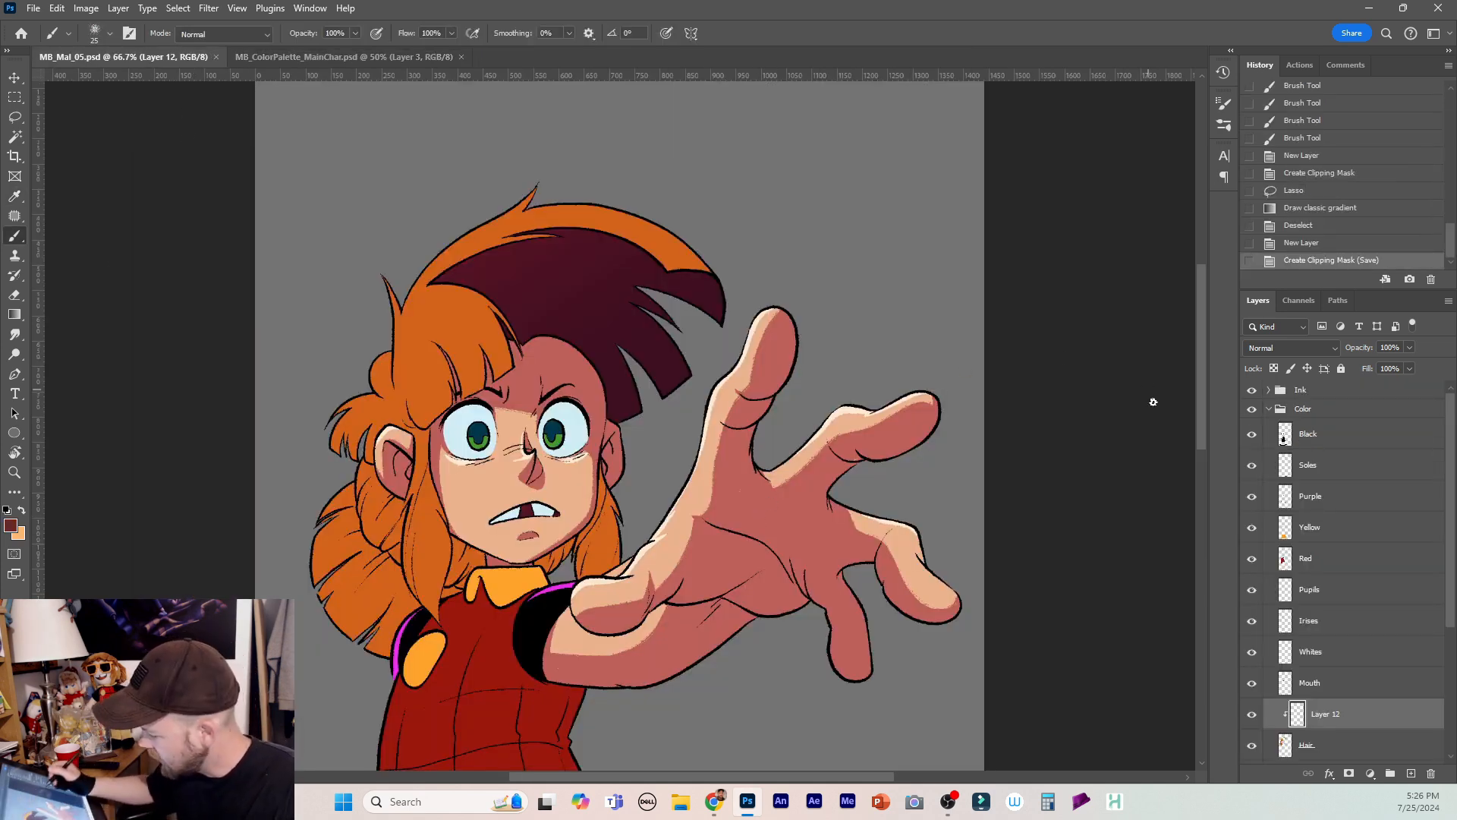
{"action": "scroll", "coordinate": [1202, 434], "scroll_direction": "up", "scroll_amount": 2}
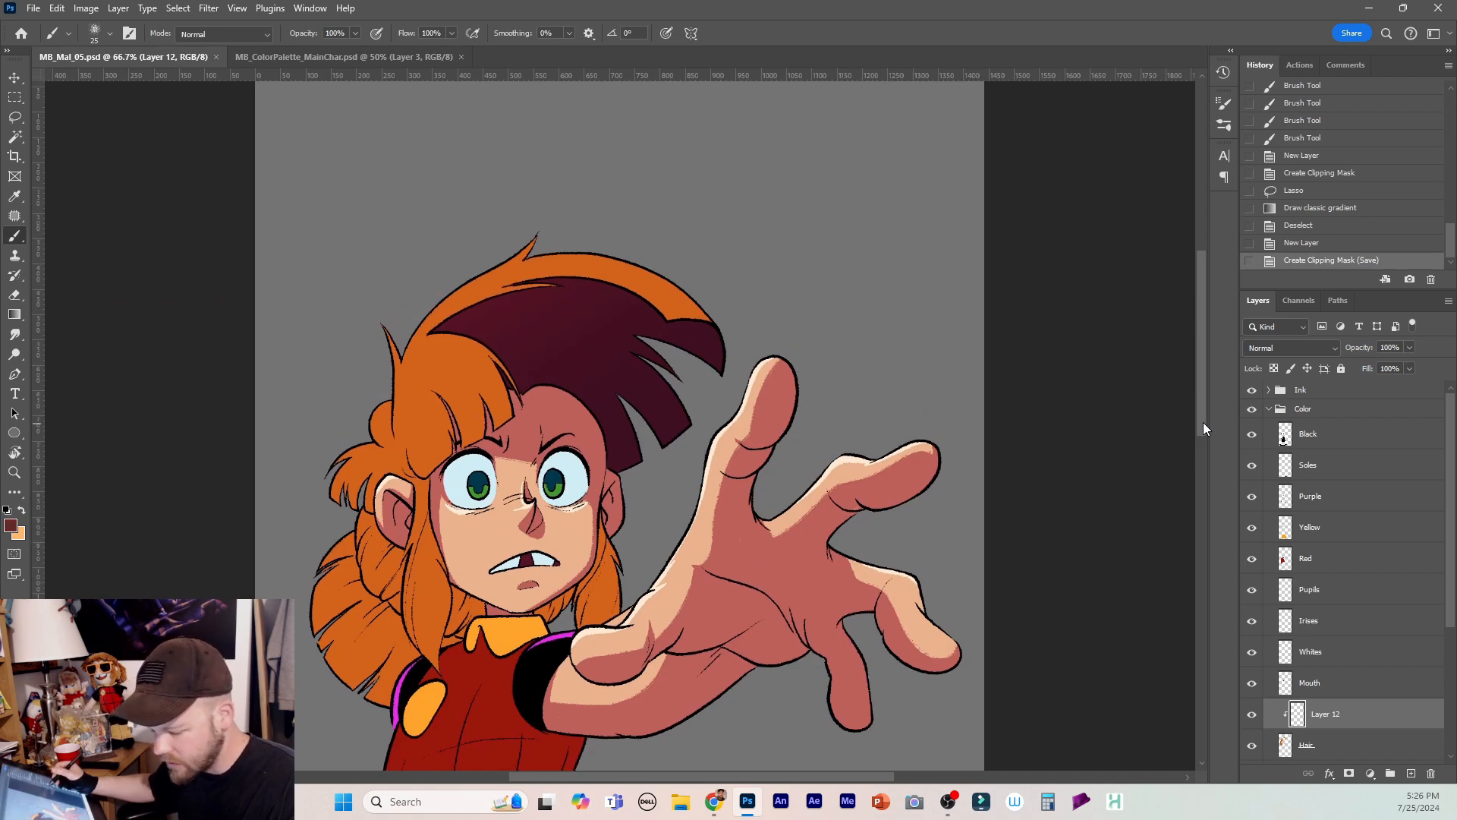
{"action": "key", "text": "ctrl+plus"}
{"action": "left_click_drag", "start_coordinate": [1199, 390], "coordinate": [1199, 412]}
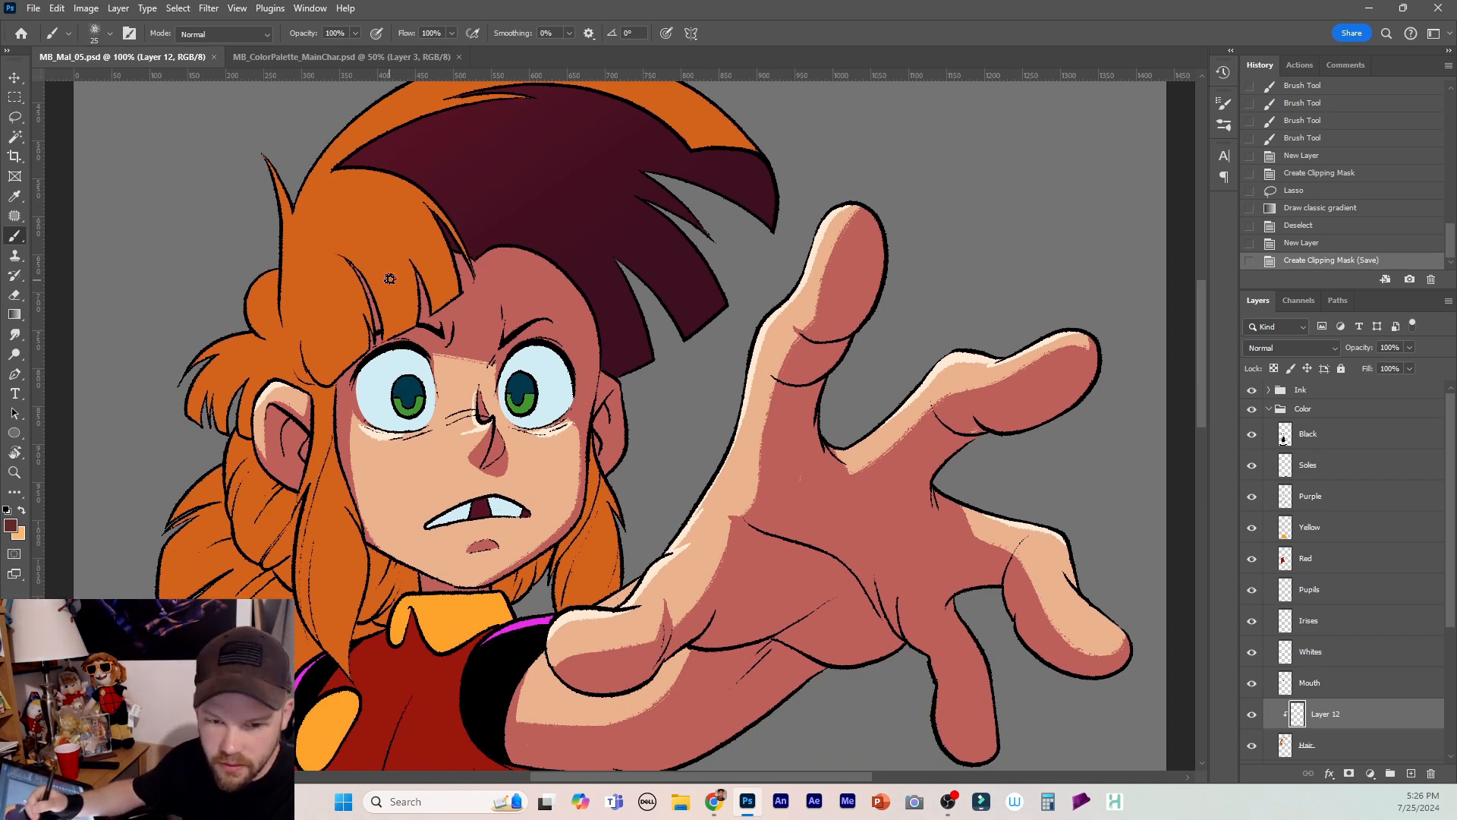
{"action": "key", "text": "bracketright"}
{"action": "key", "text": "bracketright"}
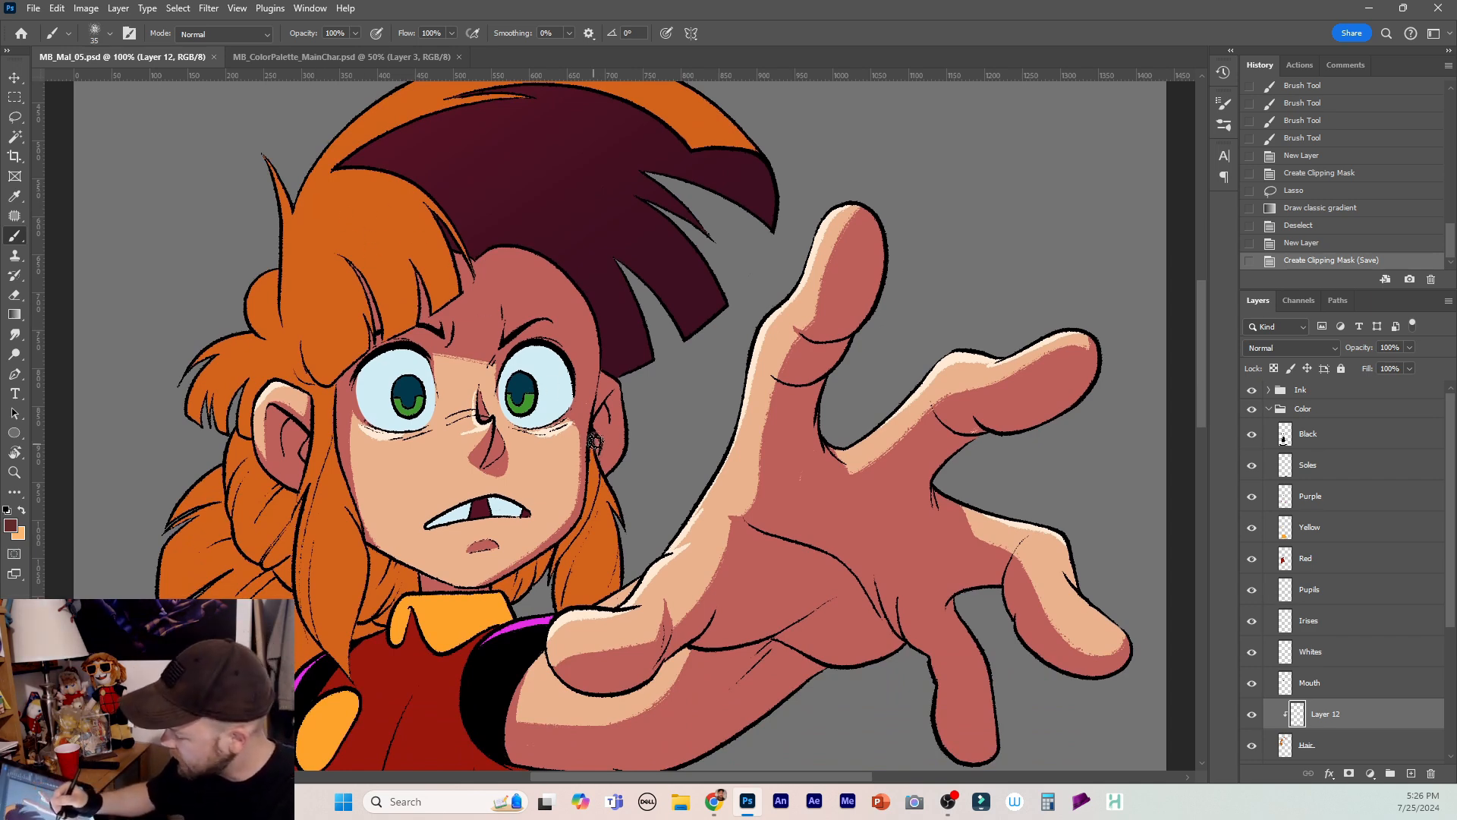
{"action": "mouse_move", "coordinate": [594, 442]}
{"action": "left_mouse_down"}
{"action": "mouse_move", "coordinate": [486, 608]}
{"action": "mouse_move", "coordinate": [517, 579]}
{"action": "mouse_move", "coordinate": [522, 612]}
{"action": "mouse_move", "coordinate": [544, 603]}
{"action": "mouse_move", "coordinate": [556, 635]}
{"action": "mouse_move", "coordinate": [617, 570]}
{"action": "mouse_move", "coordinate": [607, 607]}
{"action": "left_mouse_up"}
{"action": "key", "text": "bracketleft"}
{"action": "key", "text": "bracketleft"}
{"action": "key", "text": "bracketleft"}
{"action": "mouse_move", "coordinate": [372, 543]}
{"action": "left_mouse_down"}
{"action": "mouse_move", "coordinate": [358, 624]}
{"action": "mouse_move", "coordinate": [379, 558]}
{"action": "mouse_move", "coordinate": [379, 630]}
{"action": "mouse_move", "coordinate": [409, 600]}
{"action": "mouse_move", "coordinate": [407, 565]}
{"action": "mouse_move", "coordinate": [360, 647]}
{"action": "left_mouse_up"}
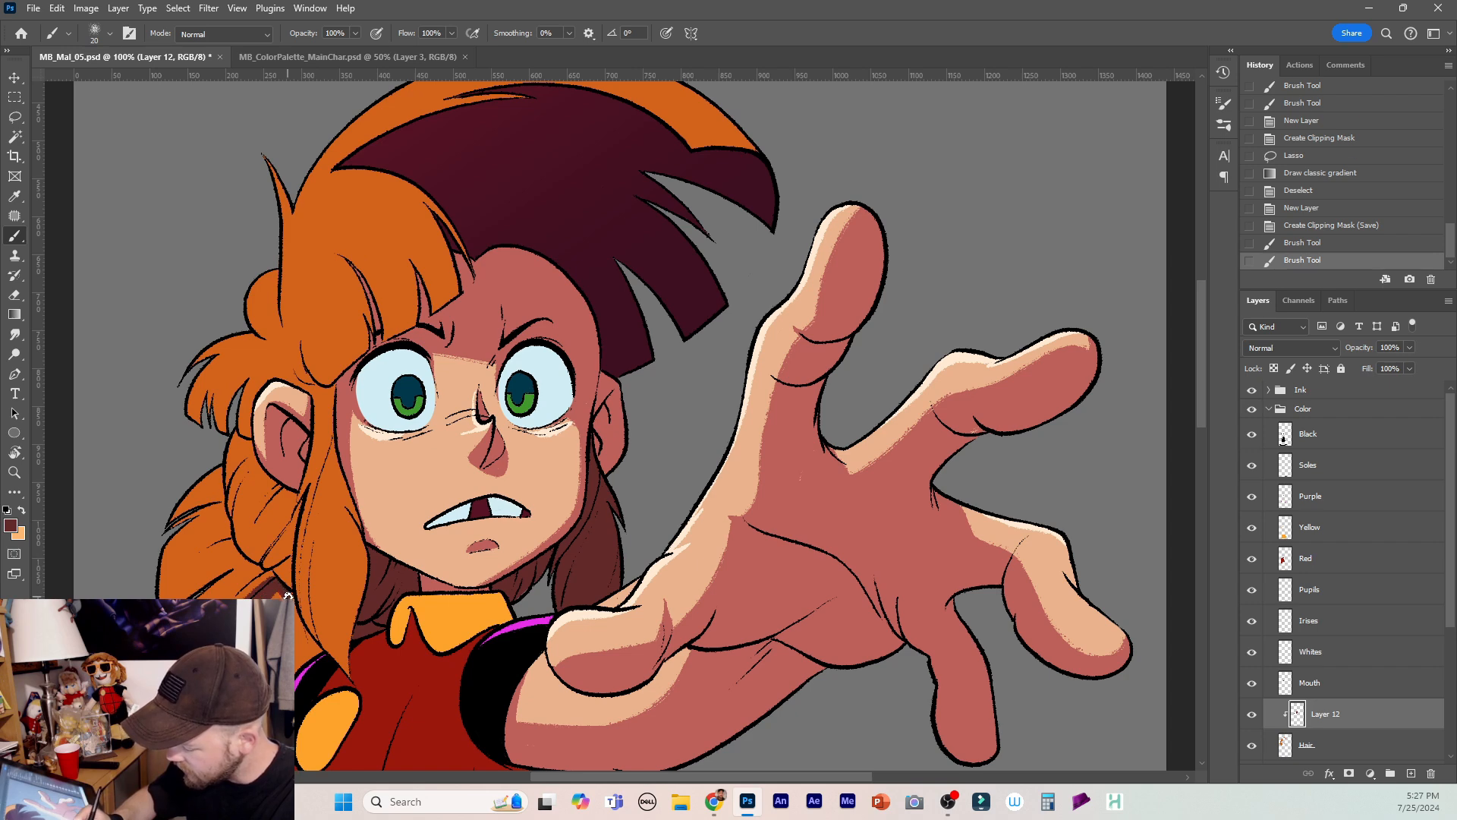
Paint dark brown shadows and tapered strand strokes into the braid and back hair below the ear, using 20 to 25 px brush sizes.
{"action": "mouse_move", "coordinate": [247, 554]}
{"action": "left_mouse_down"}
{"action": "mouse_move", "coordinate": [295, 491]}
{"action": "mouse_move", "coordinate": [256, 559]}
{"action": "mouse_move", "coordinate": [298, 498]}
{"action": "left_mouse_up"}
{"action": "mouse_move", "coordinate": [298, 498]}
{"action": "left_mouse_down"}
{"action": "mouse_move", "coordinate": [257, 560]}
{"action": "mouse_move", "coordinate": [284, 580]}
{"action": "mouse_move", "coordinate": [294, 521]}
{"action": "mouse_move", "coordinate": [288, 573]}
{"action": "mouse_move", "coordinate": [282, 515]}
{"action": "mouse_move", "coordinate": [290, 585]}
{"action": "left_mouse_up"}
{"action": "key", "text": "bracketright"}
{"action": "left_click_drag", "start_coordinate": [325, 655], "coordinate": [280, 591]}
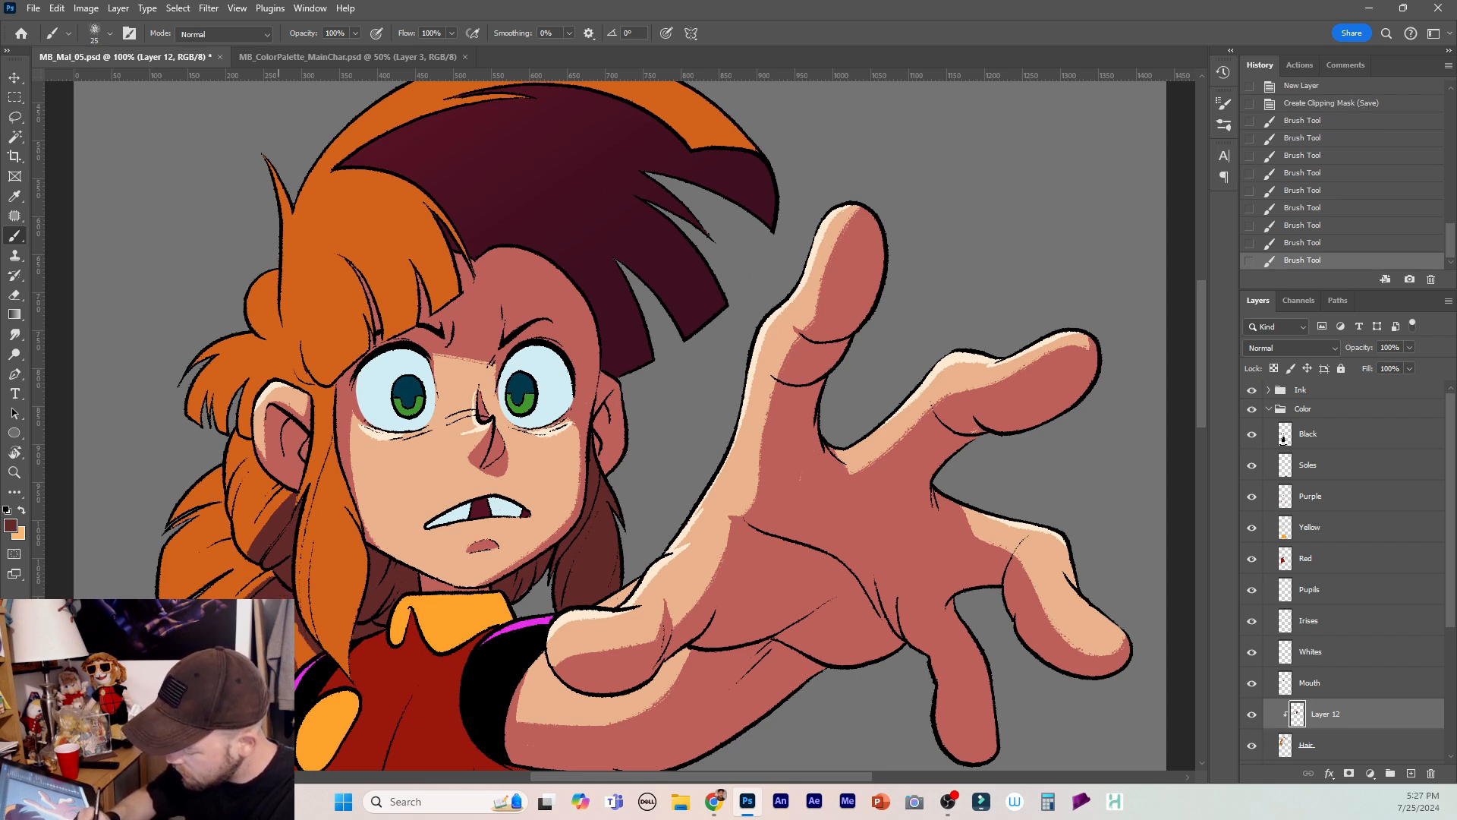
{"action": "mouse_move", "coordinate": [296, 626]}
{"action": "left_mouse_down"}
{"action": "mouse_move", "coordinate": [315, 651]}
{"action": "mouse_move", "coordinate": [307, 642]}
{"action": "left_mouse_up"}
{"action": "key", "text": "bracketleft"}
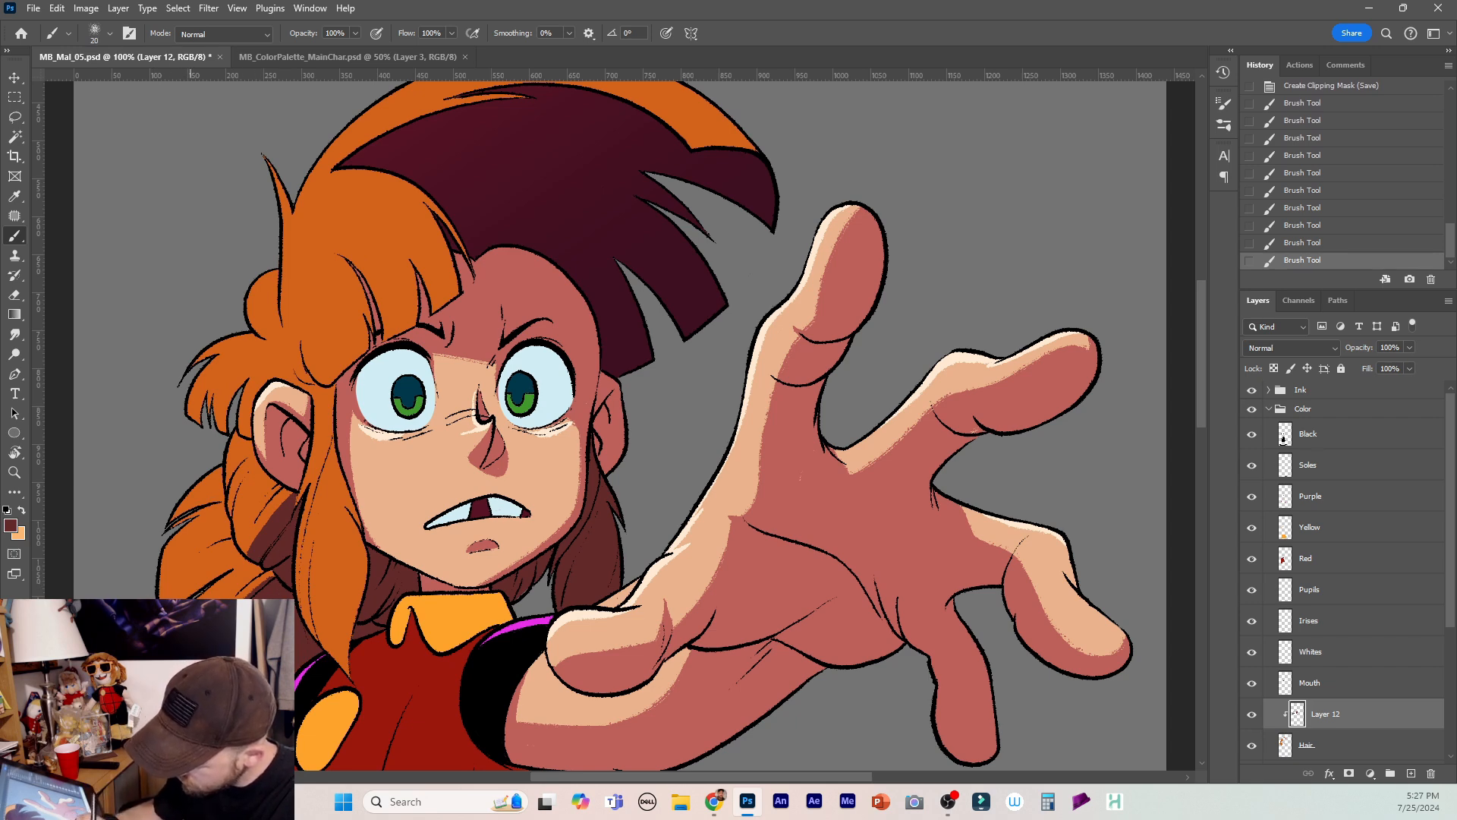
{"action": "left_click_drag", "start_coordinate": [285, 577], "coordinate": [290, 585]}
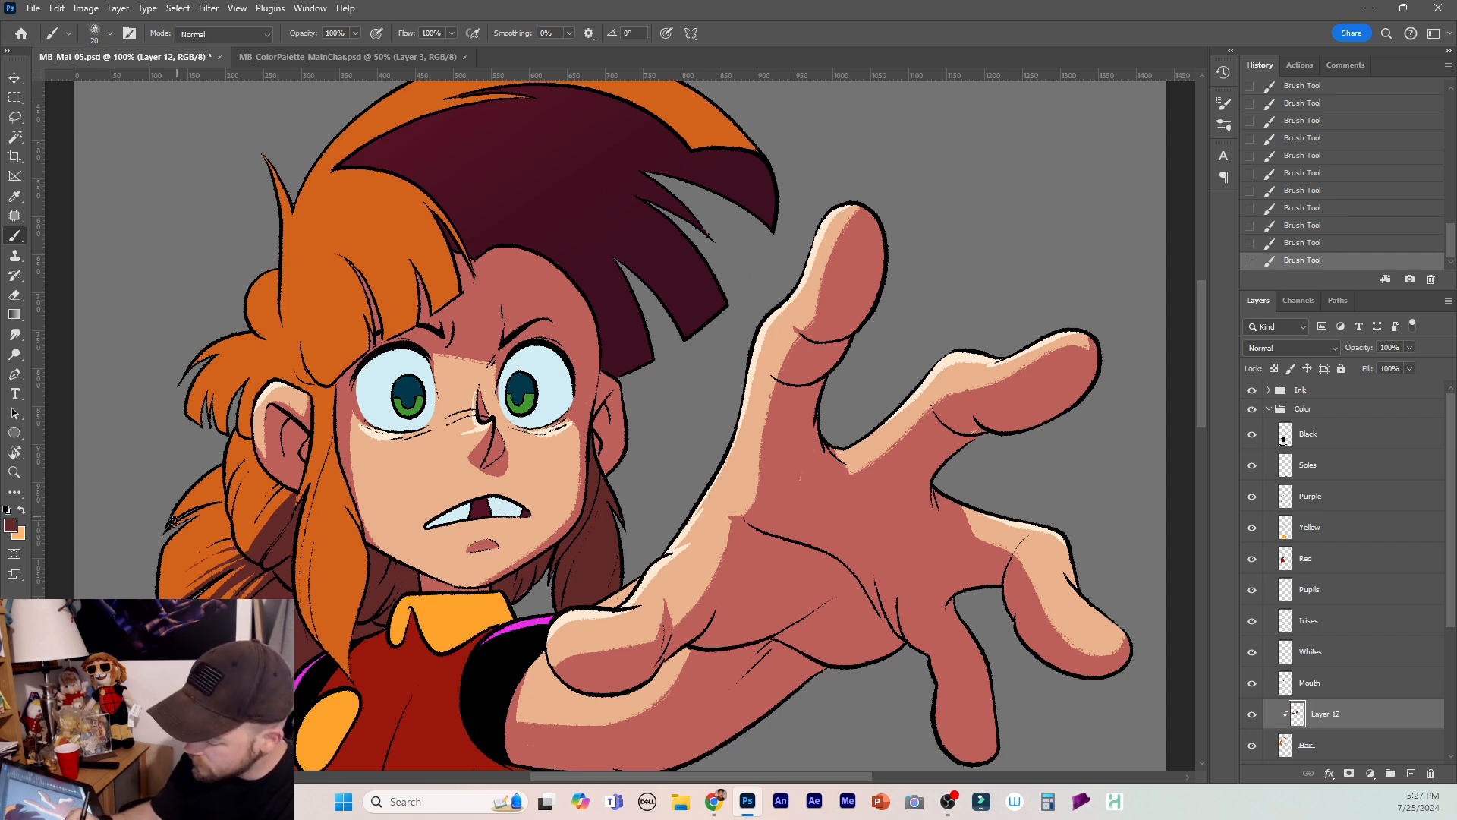
{"action": "mouse_move", "coordinate": [176, 517]}
{"action": "left_mouse_down"}
{"action": "mouse_move", "coordinate": [204, 503]}
{"action": "mouse_move", "coordinate": [159, 528]}
{"action": "mouse_move", "coordinate": [225, 499]}
{"action": "left_mouse_up"}
{"action": "mouse_move", "coordinate": [299, 470]}
{"action": "left_mouse_down"}
{"action": "mouse_move", "coordinate": [246, 553]}
{"action": "mouse_move", "coordinate": [284, 484]}
{"action": "mouse_move", "coordinate": [259, 491]}
{"action": "mouse_move", "coordinate": [239, 538]}
{"action": "mouse_move", "coordinate": [285, 478]}
{"action": "mouse_move", "coordinate": [241, 502]}
{"action": "mouse_move", "coordinate": [255, 464]}
{"action": "mouse_move", "coordinate": [231, 505]}
{"action": "mouse_move", "coordinate": [263, 471]}
{"action": "mouse_move", "coordinate": [239, 547]}
{"action": "left_mouse_up"}
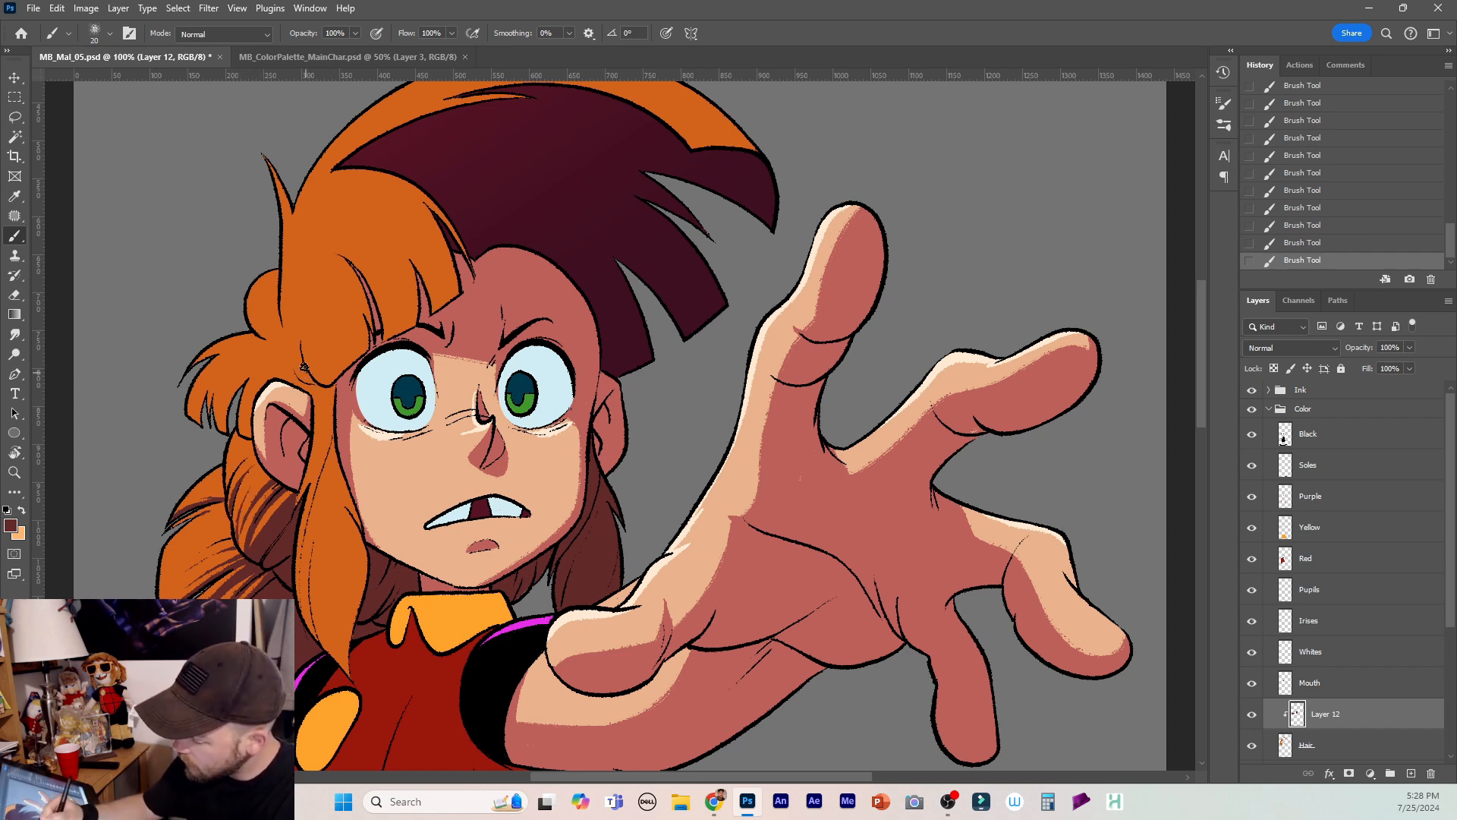
Shade the long front lock beside the face with dark brown along its inner edge and thin strand strokes toward its tip.
{"action": "mouse_move", "coordinate": [298, 336]}
{"action": "left_mouse_down"}
{"action": "mouse_move", "coordinate": [310, 382]}
{"action": "mouse_move", "coordinate": [328, 391]}
{"action": "mouse_move", "coordinate": [336, 375]}
{"action": "mouse_move", "coordinate": [301, 352]}
{"action": "mouse_move", "coordinate": [301, 329]}
{"action": "mouse_move", "coordinate": [314, 385]}
{"action": "mouse_move", "coordinate": [300, 373]}
{"action": "mouse_move", "coordinate": [330, 394]}
{"action": "mouse_move", "coordinate": [338, 482]}
{"action": "mouse_move", "coordinate": [367, 545]}
{"action": "mouse_move", "coordinate": [356, 514]}
{"action": "left_mouse_up"}
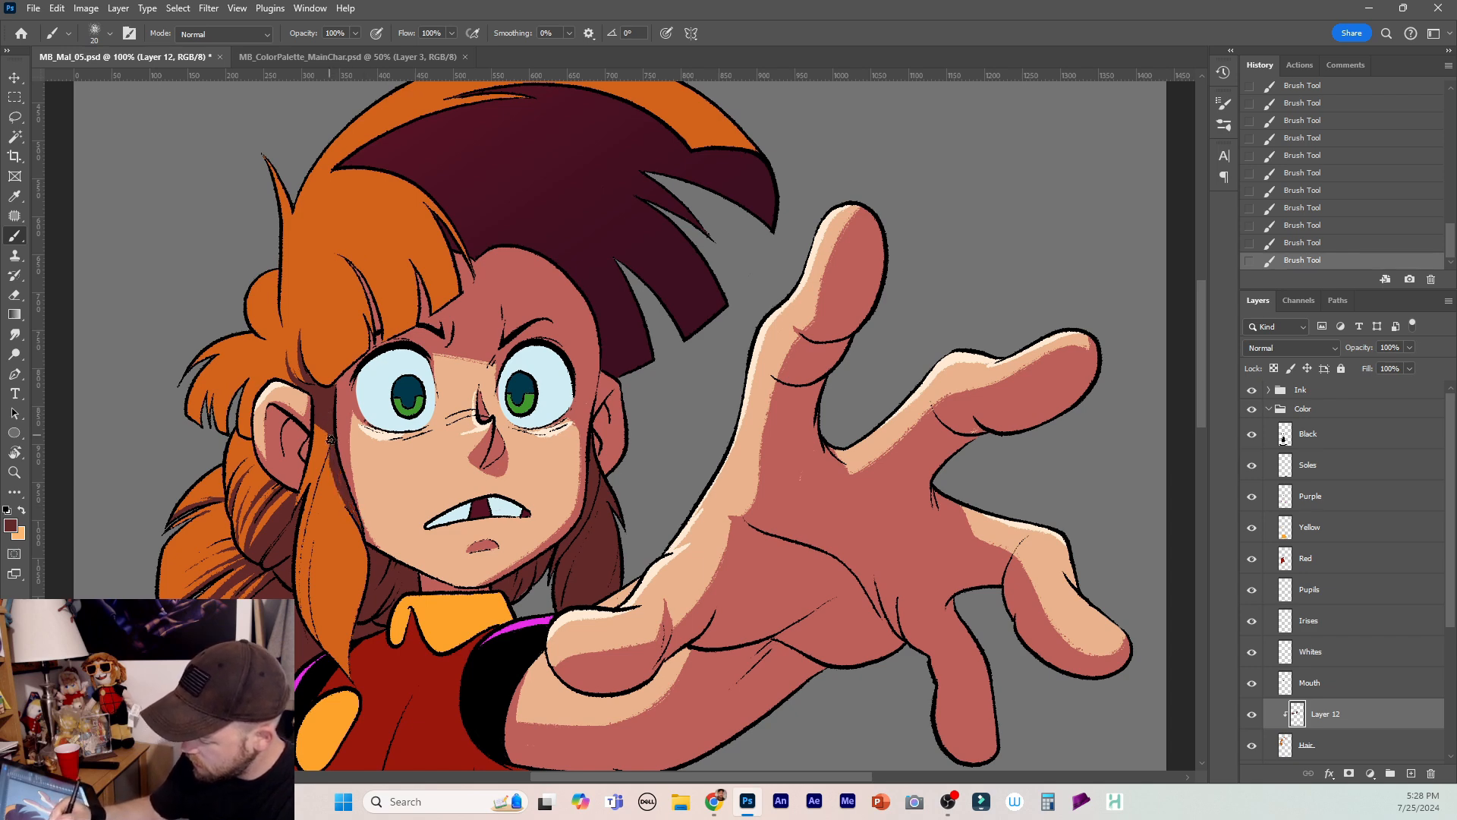
{"action": "mouse_move", "coordinate": [331, 440]}
{"action": "left_mouse_down"}
{"action": "mouse_move", "coordinate": [361, 599]}
{"action": "mouse_move", "coordinate": [349, 672]}
{"action": "left_mouse_up"}
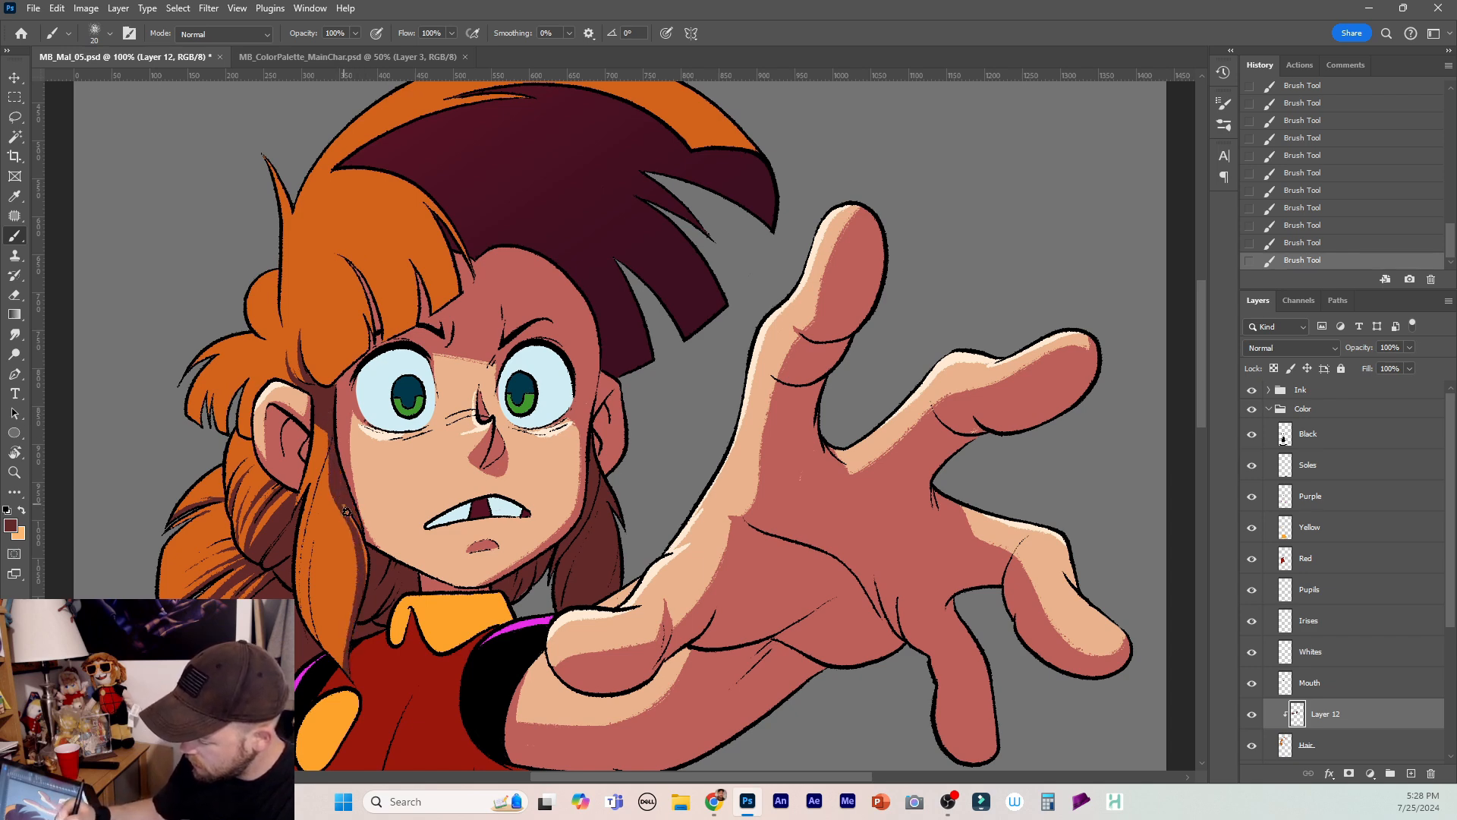
{"action": "left_click_drag", "start_coordinate": [346, 511], "coordinate": [358, 629]}
{"action": "left_click_drag", "start_coordinate": [328, 430], "coordinate": [330, 461]}
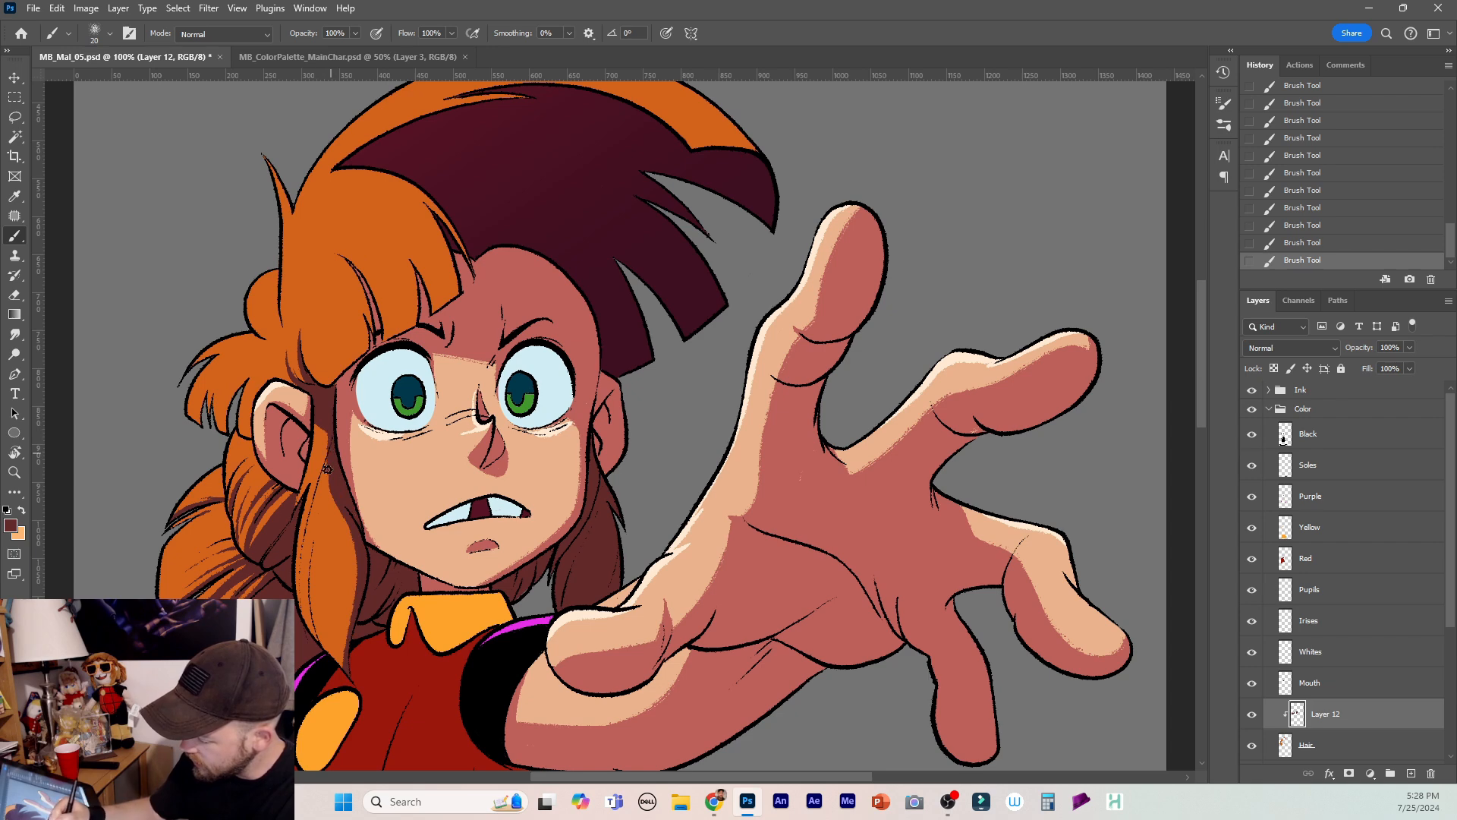
{"action": "mouse_move", "coordinate": [304, 543]}
{"action": "left_mouse_down"}
{"action": "mouse_move", "coordinate": [331, 458]}
{"action": "mouse_move", "coordinate": [352, 703]}
{"action": "left_mouse_up"}
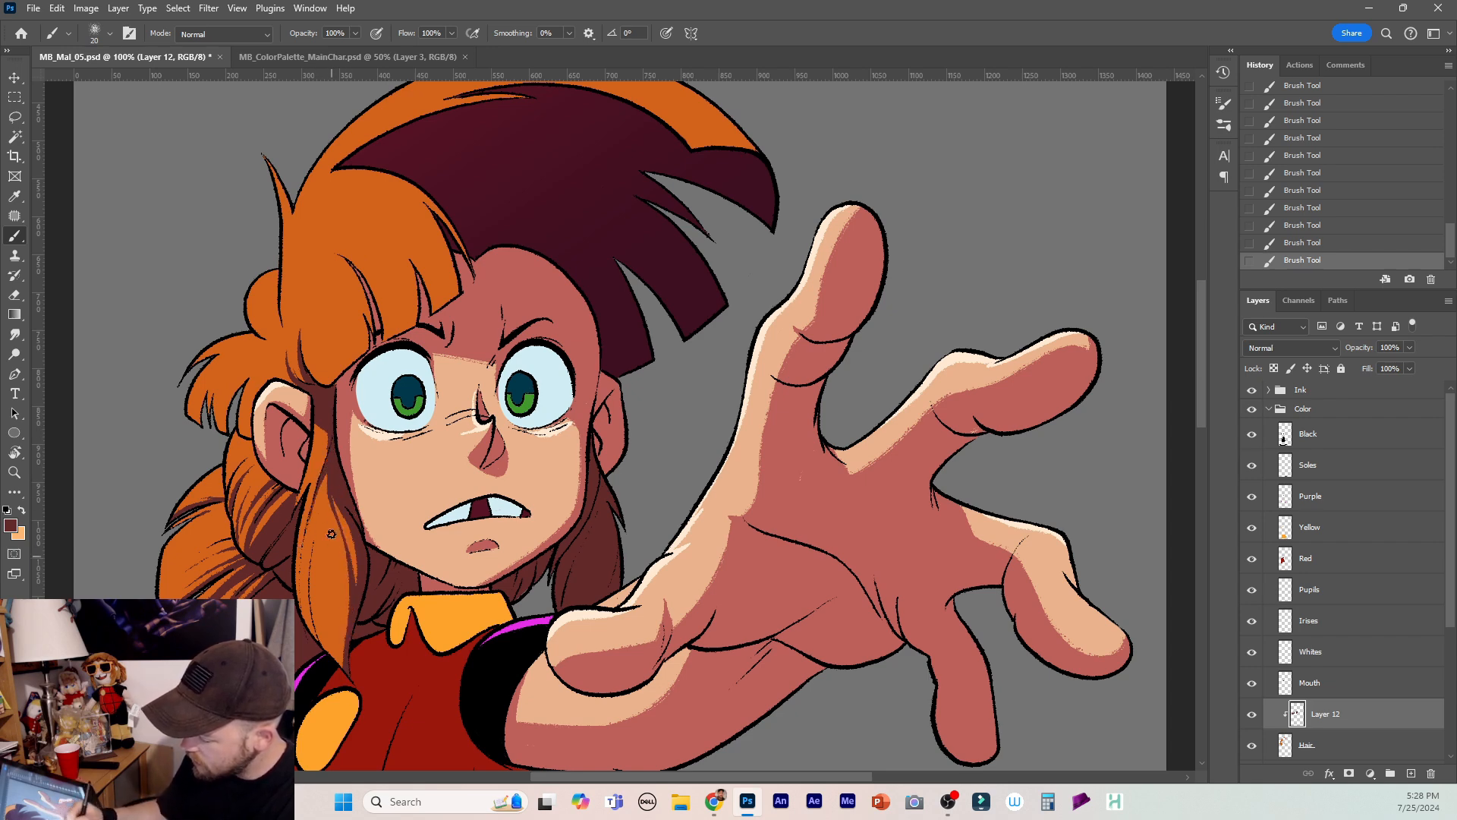
{"action": "left_click_drag", "start_coordinate": [336, 576], "coordinate": [354, 681]}
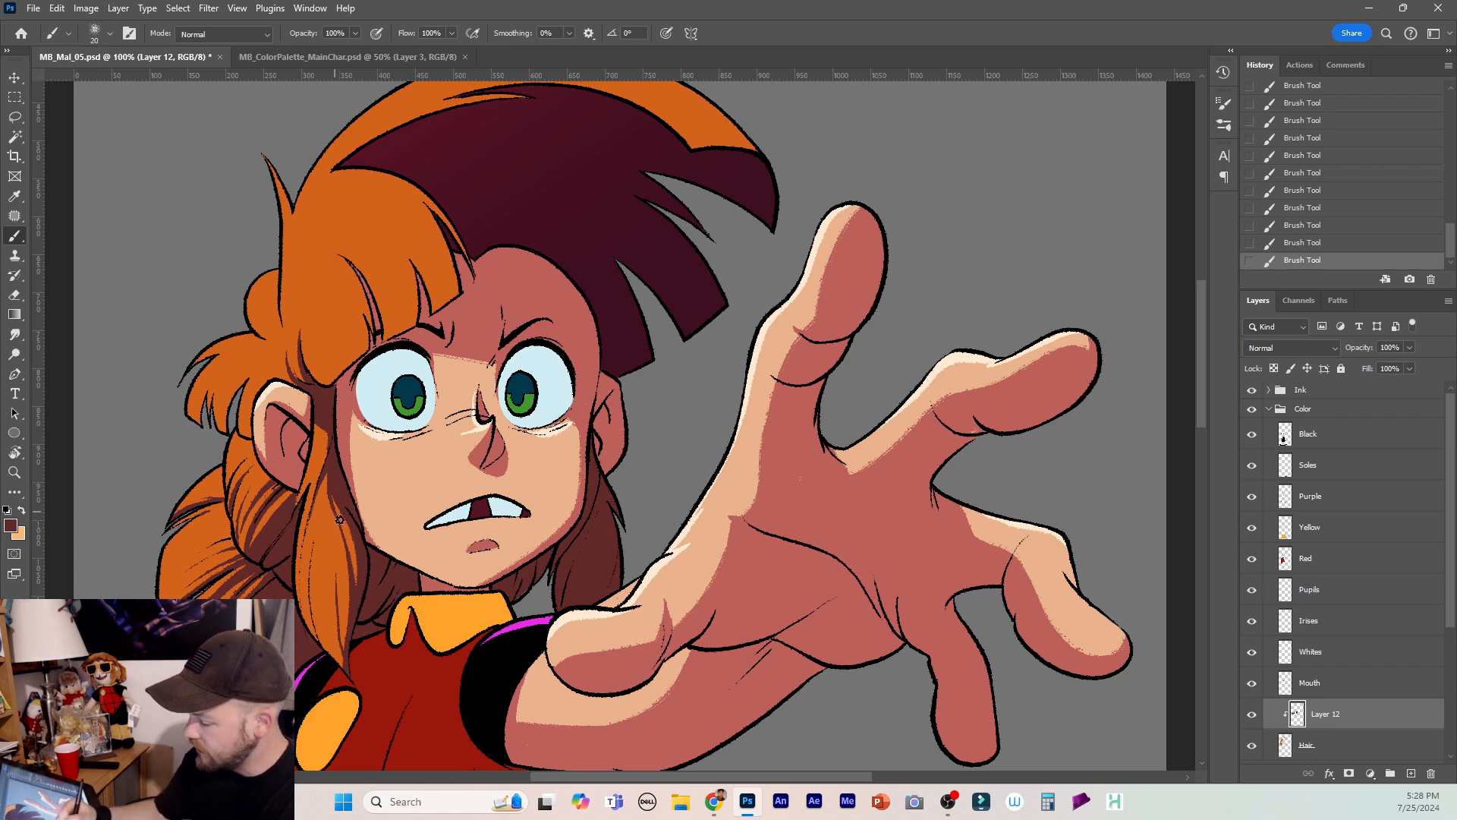
{"action": "left_click_drag", "start_coordinate": [333, 630], "coordinate": [350, 678]}
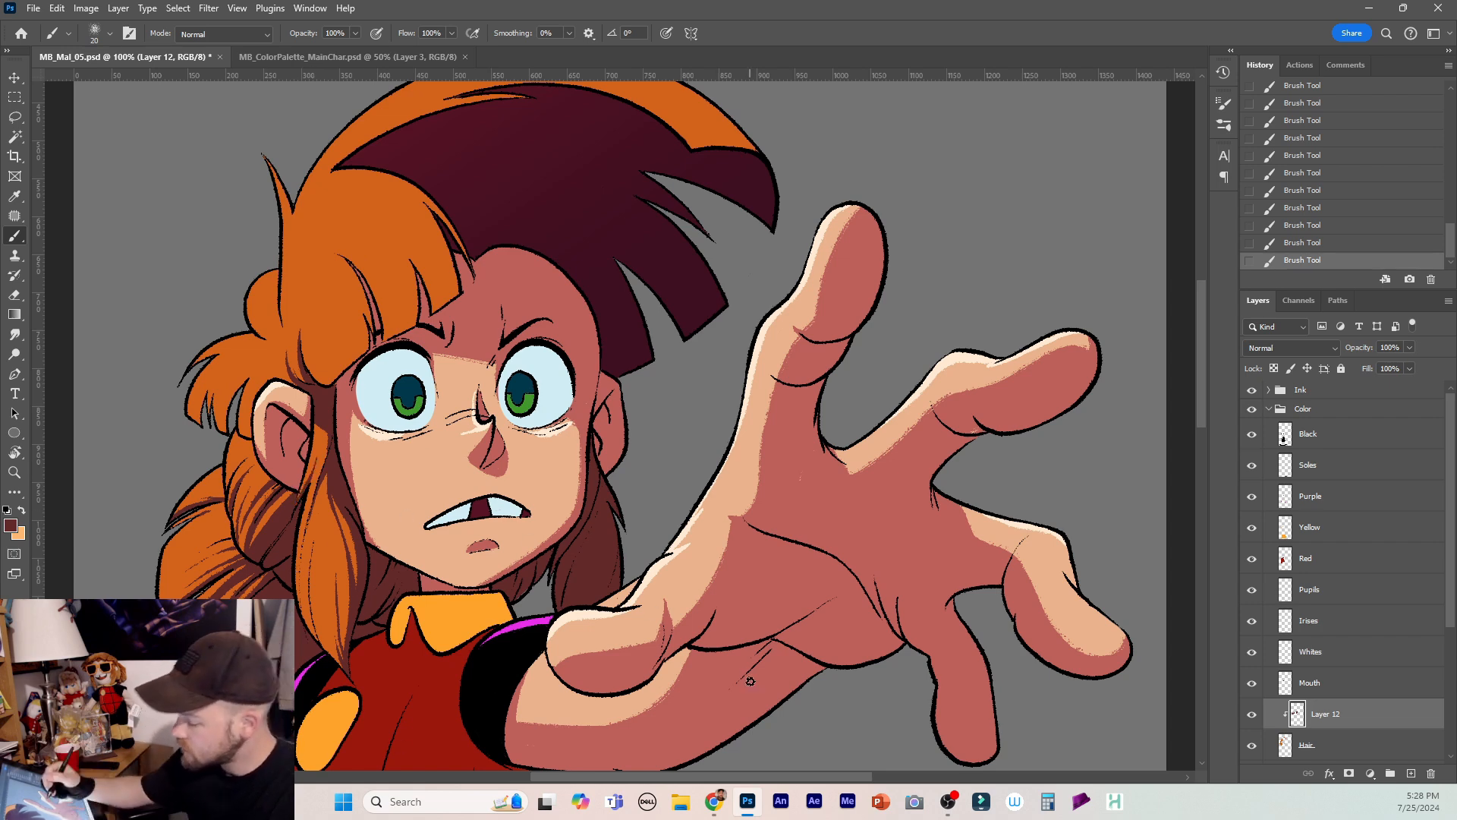
Paint short brown shadow strands into the hair tuft behind the ear, comparing the last stroke on and off before leaving it undone.
{"action": "left_click_drag", "start_coordinate": [1201, 361], "coordinate": [1201, 333]}
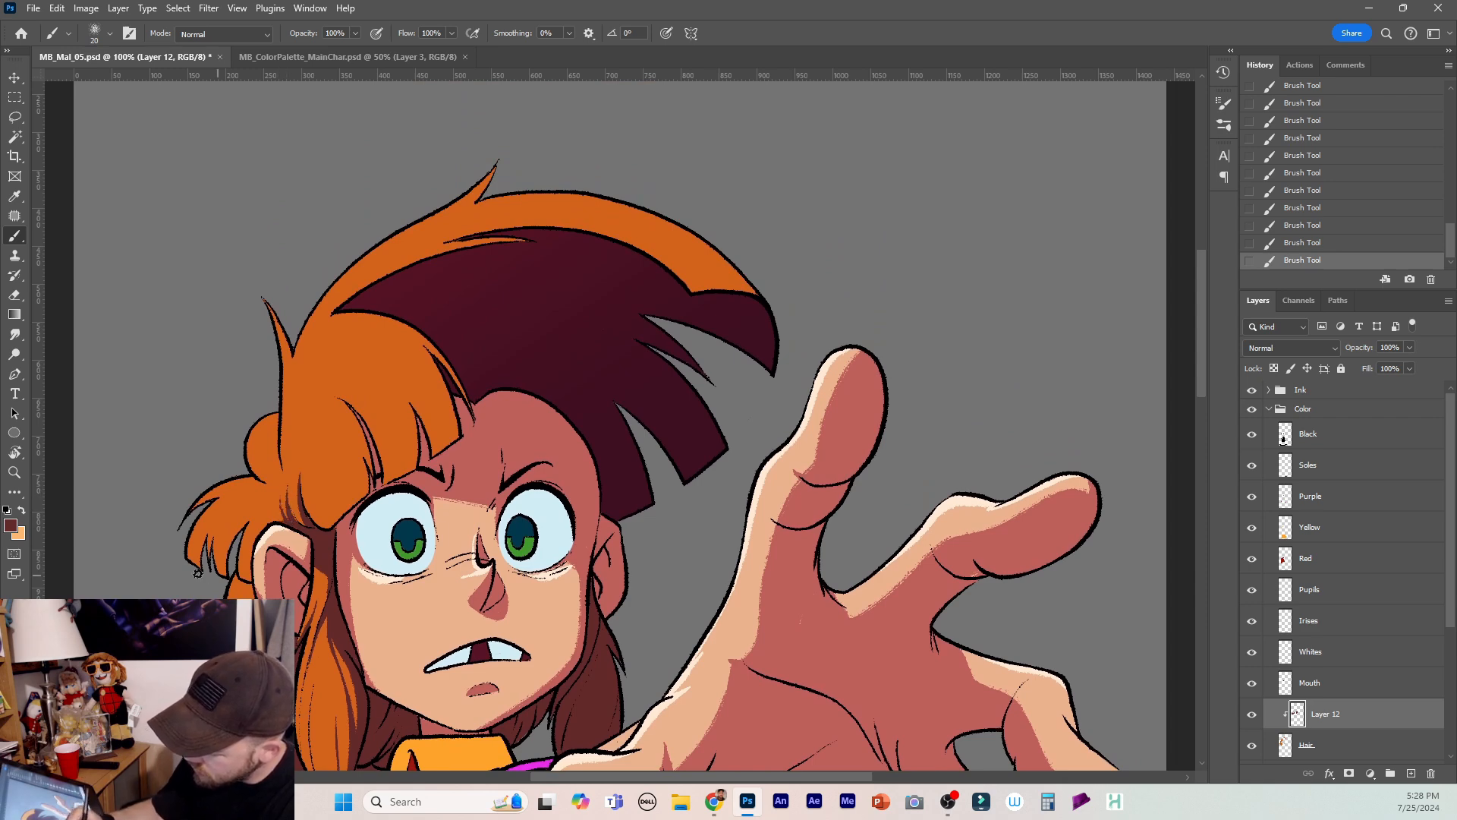
{"action": "left_click_drag", "start_coordinate": [186, 556], "coordinate": [201, 567]}
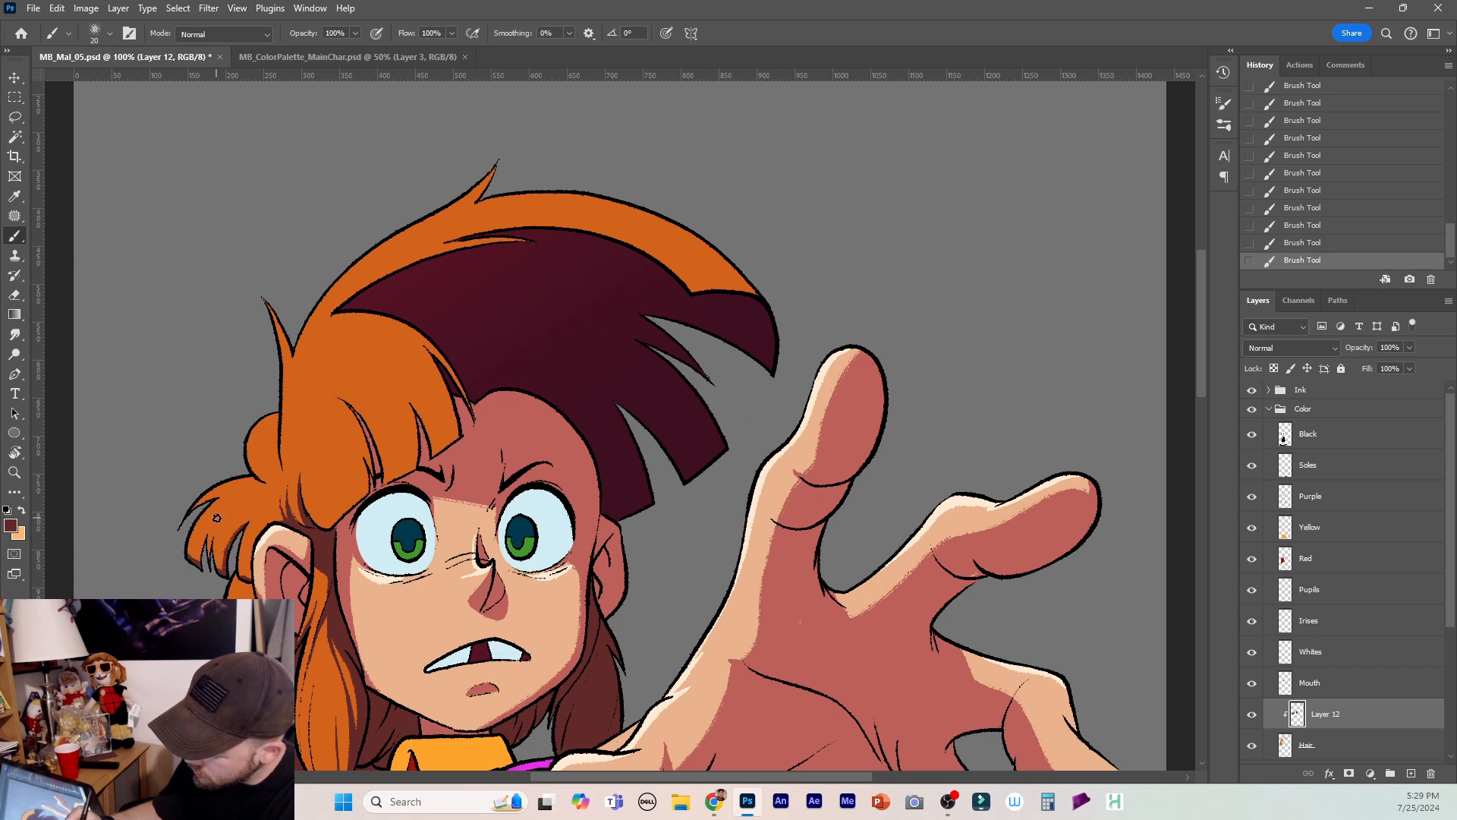
{"action": "key", "text": "ctrl+z"}
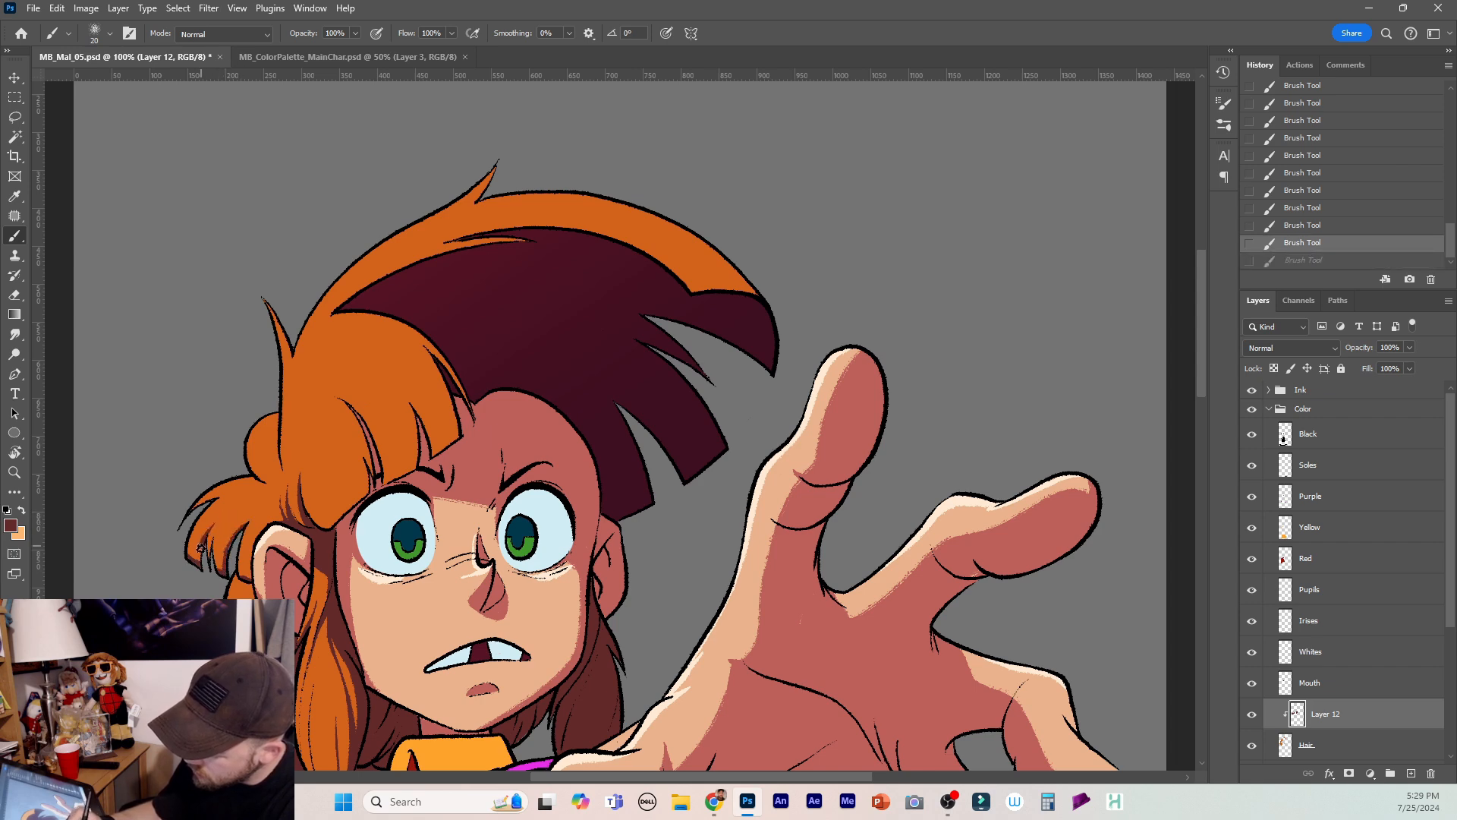
{"action": "left_click_drag", "start_coordinate": [201, 548], "coordinate": [200, 560]}
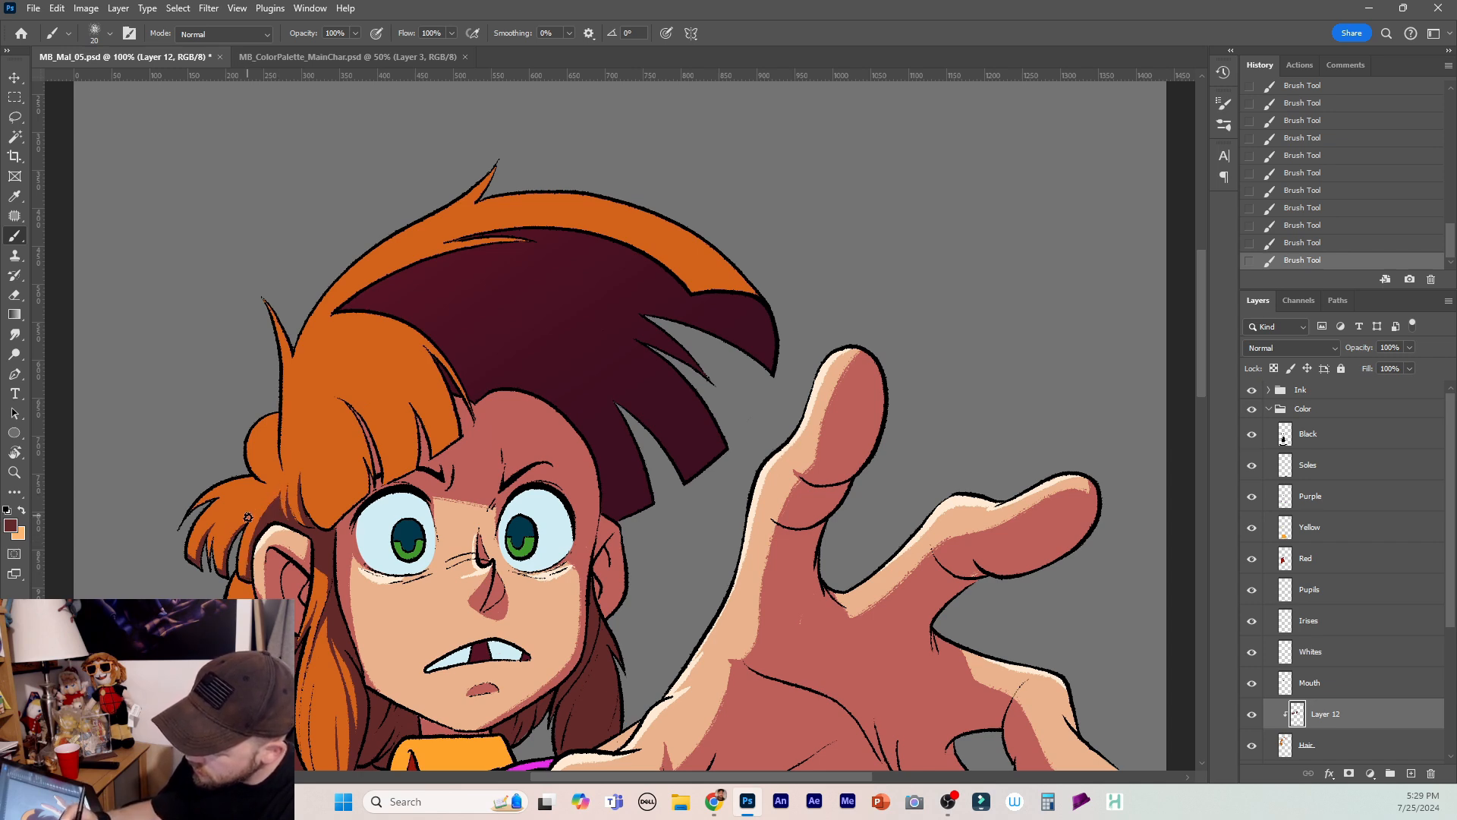
{"action": "key", "text": "ctrl+z"}
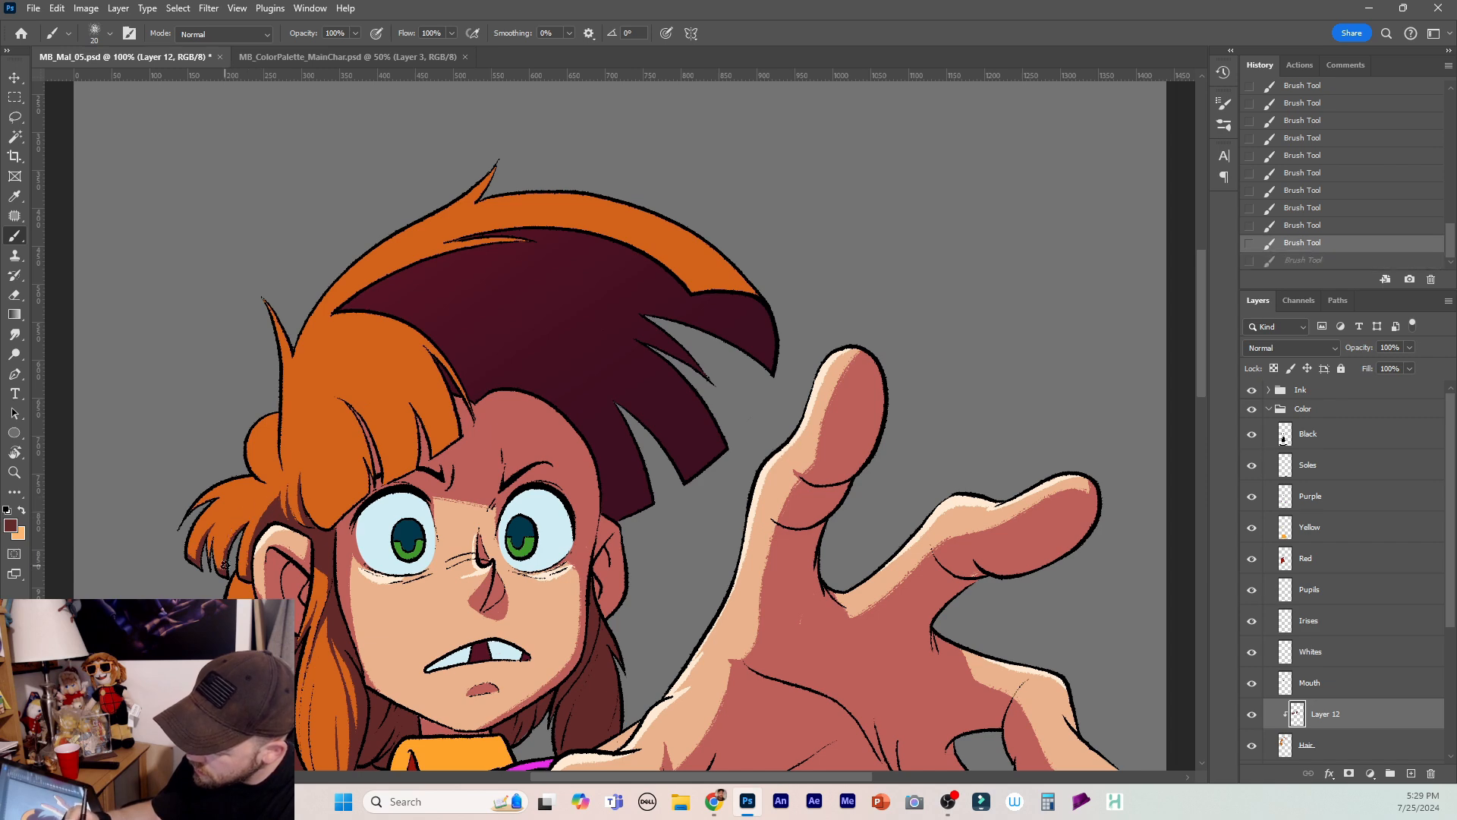
{"action": "key", "text": "ctrl+shift+z"}
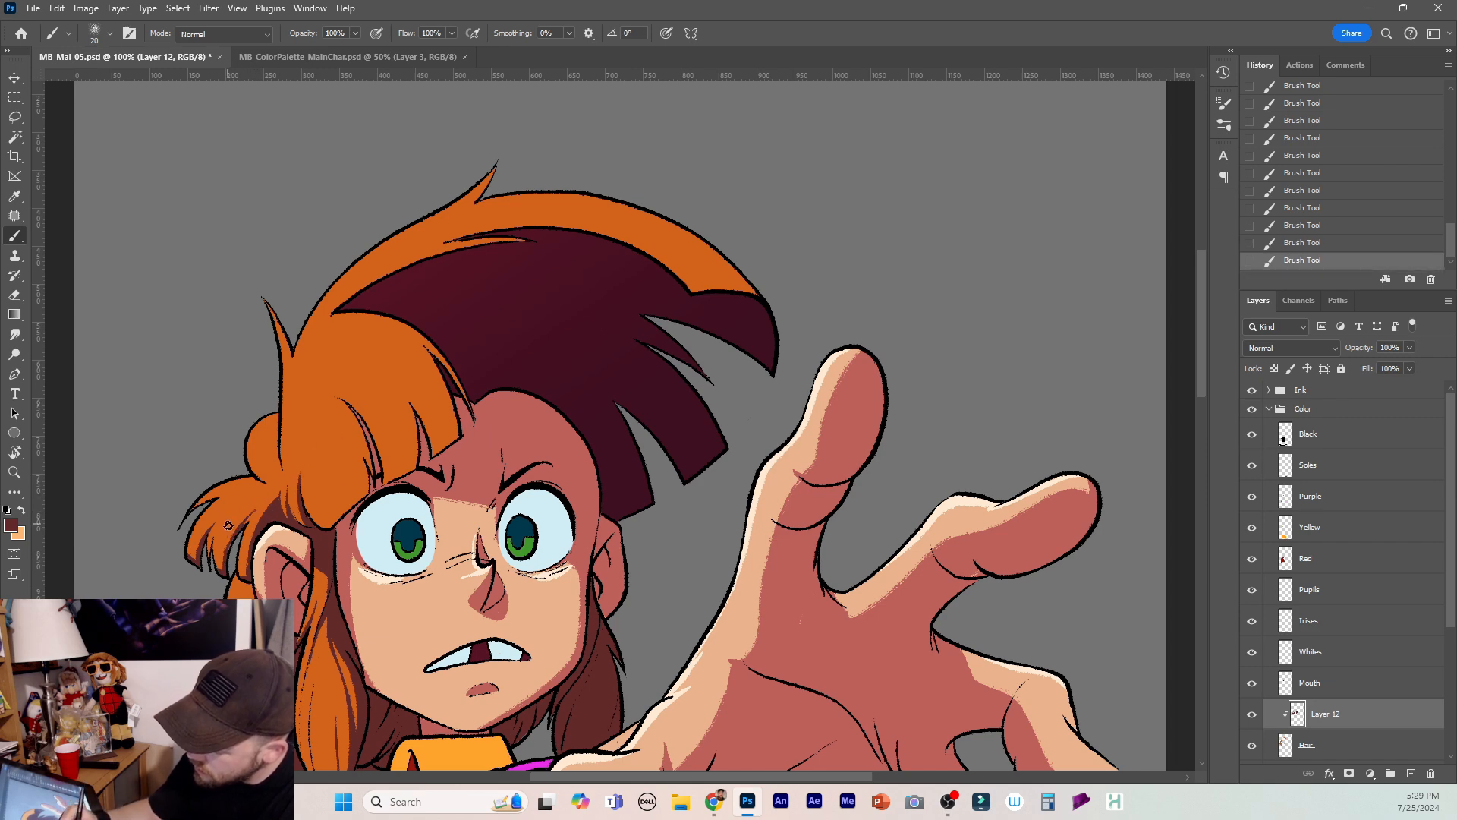
{"action": "key", "text": "ctrl+z"}
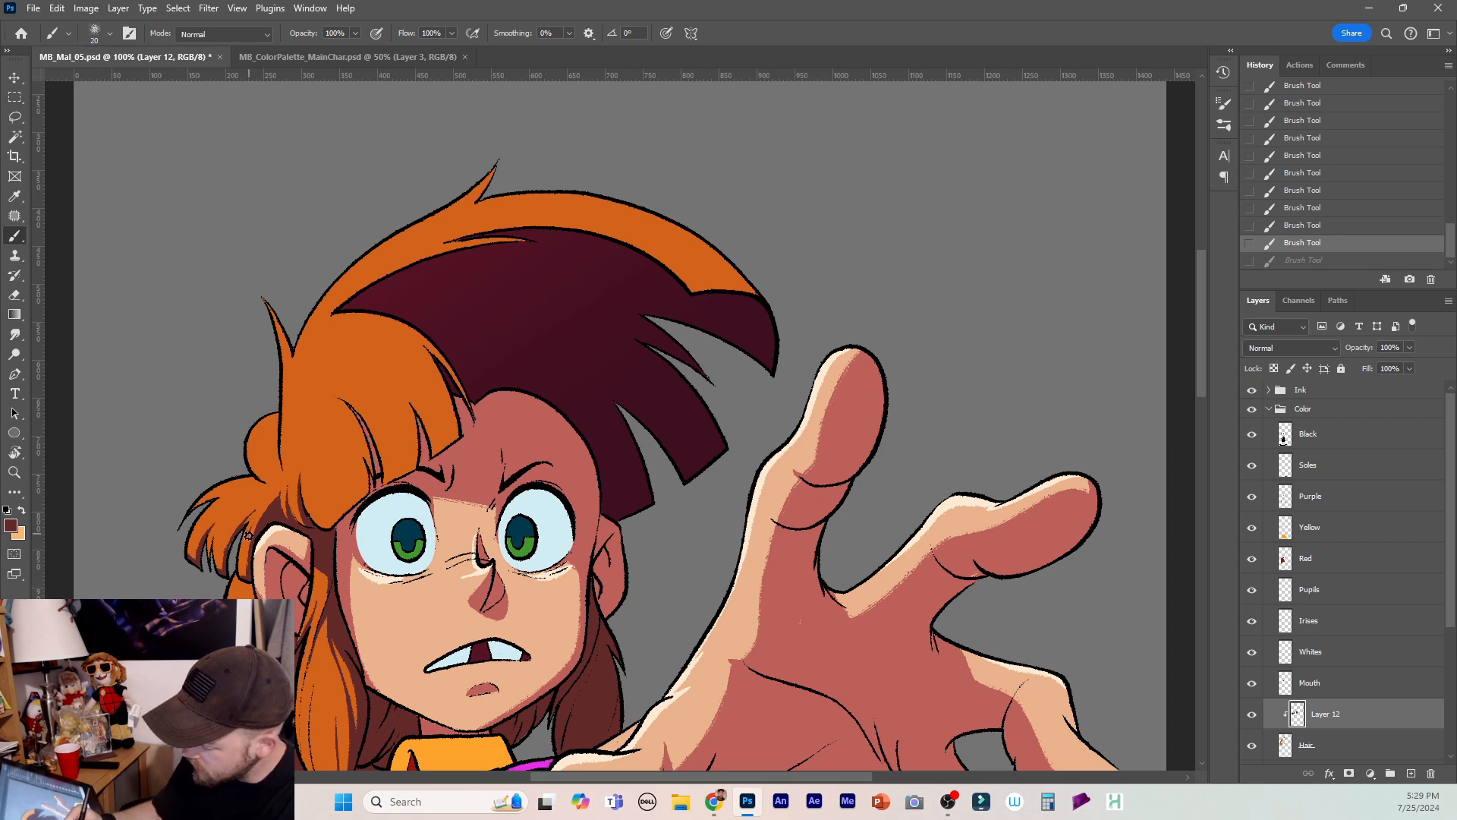
{"action": "key", "text": "ctrl+shift+z"}
{"action": "key", "text": "ctrl+z"}
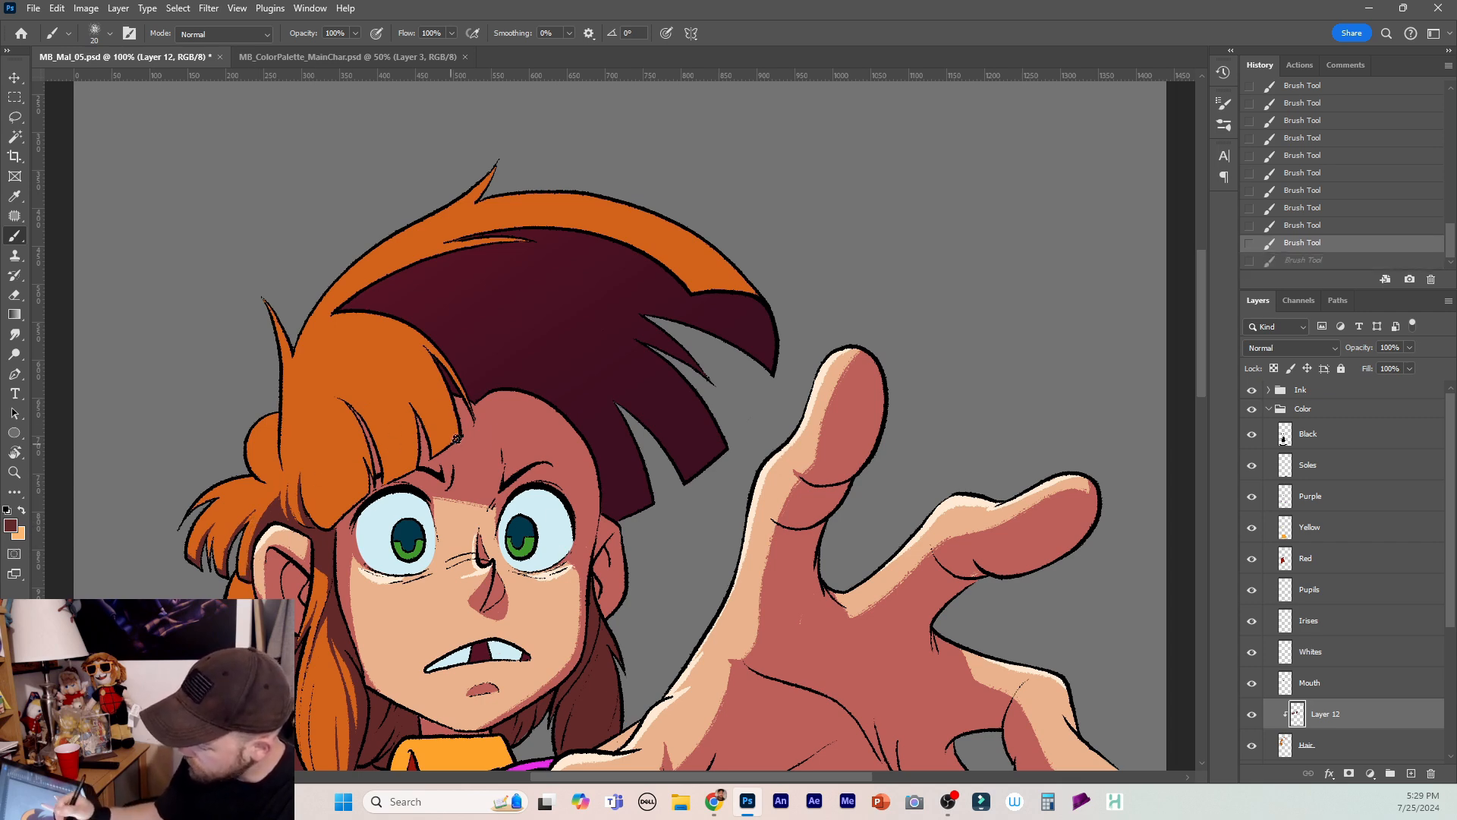
Brush brown shadow strands into the orange fringe above the eye and along the tip of the top hair section.
{"action": "mouse_move", "coordinate": [453, 443]}
{"action": "left_mouse_down"}
{"action": "mouse_move", "coordinate": [324, 538]}
{"action": "mouse_move", "coordinate": [461, 438]}
{"action": "left_mouse_up"}
{"action": "mouse_move", "coordinate": [762, 300]}
{"action": "left_mouse_down"}
{"action": "mouse_move", "coordinate": [688, 295]}
{"action": "mouse_move", "coordinate": [771, 302]}
{"action": "left_mouse_up"}
{"action": "left_click_drag", "start_coordinate": [413, 334], "coordinate": [458, 449]}
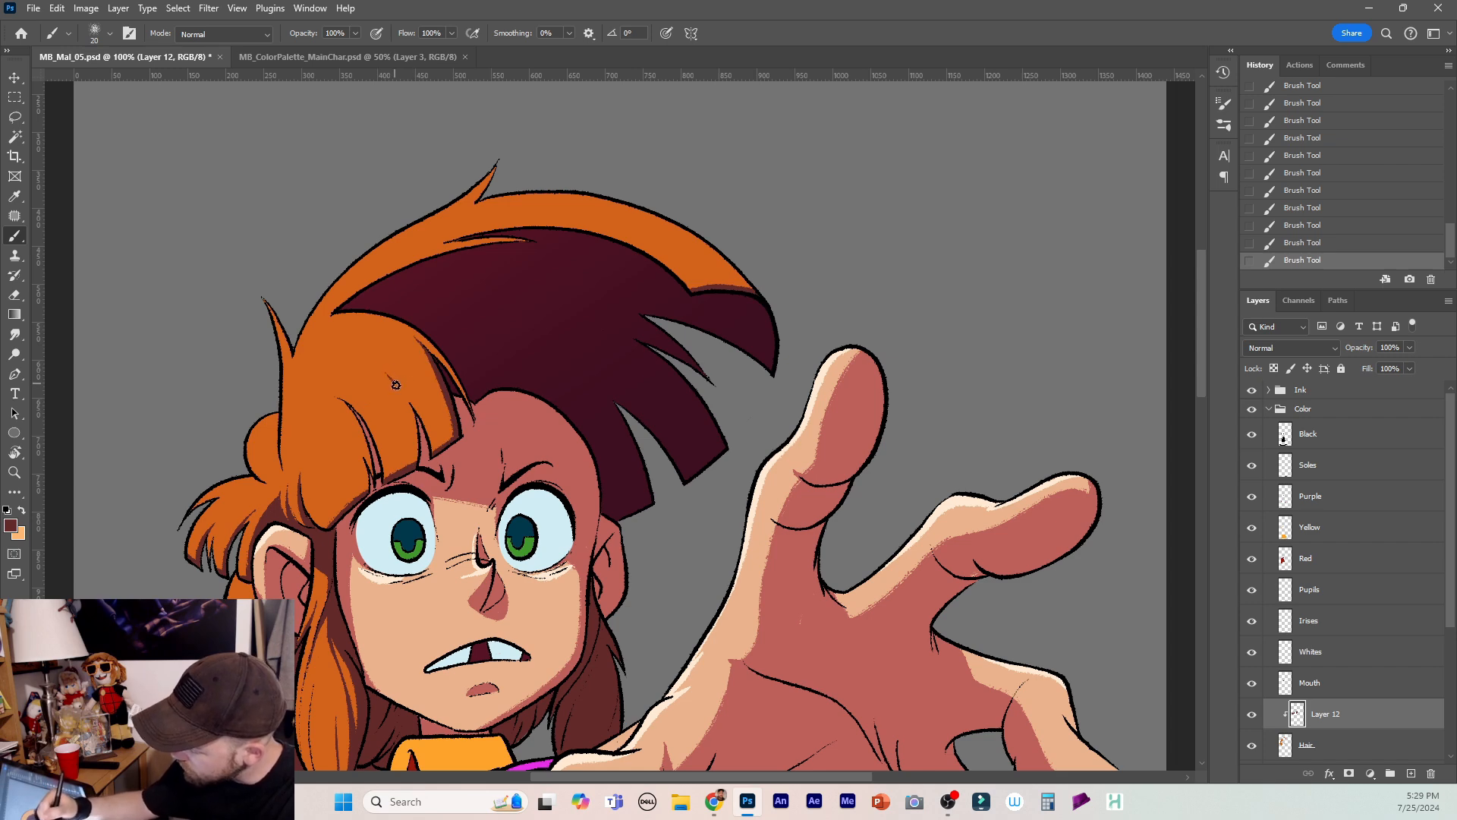
{"action": "left_click_drag", "start_coordinate": [393, 383], "coordinate": [414, 473]}
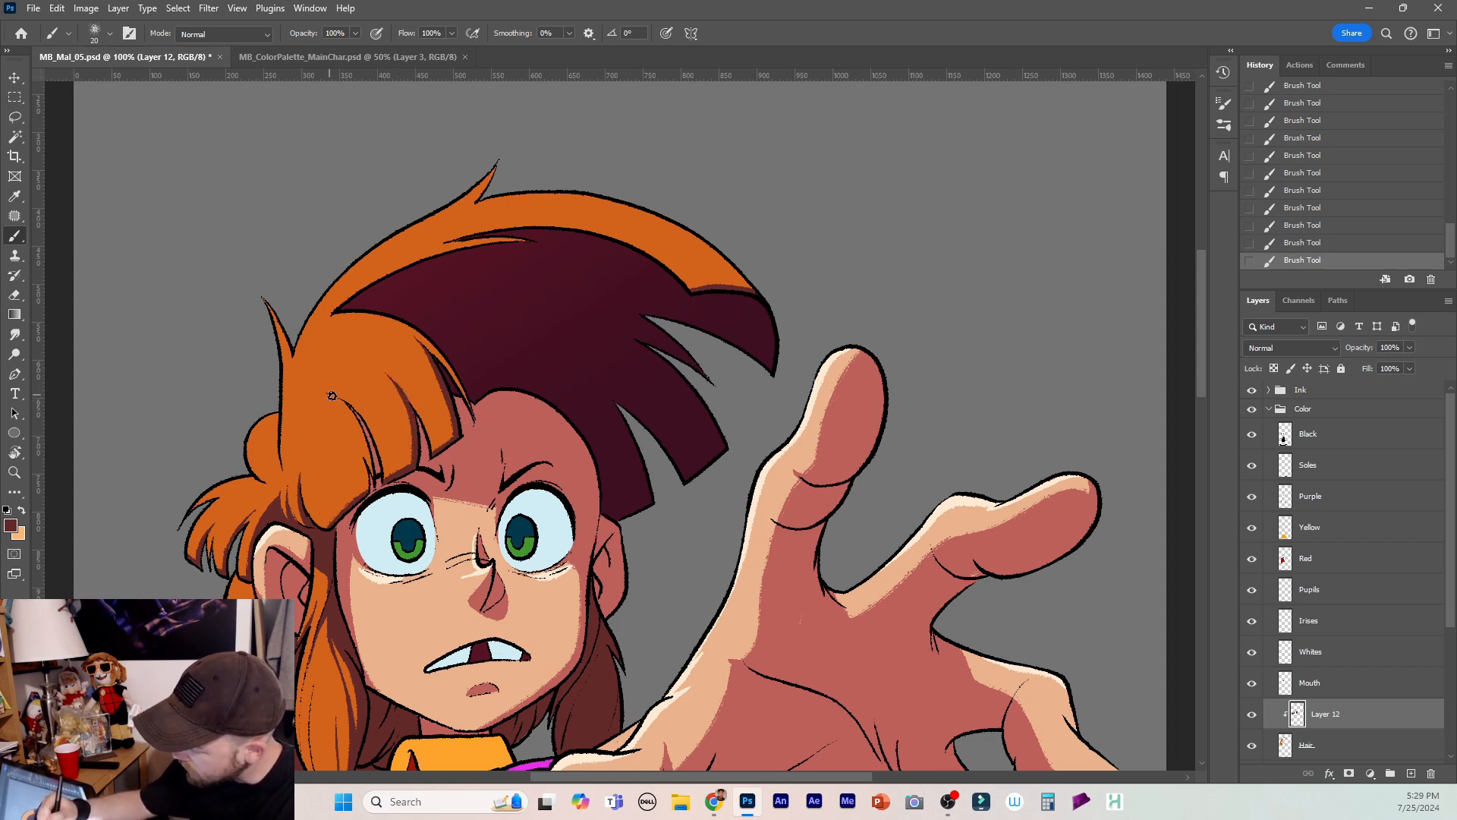
{"action": "mouse_move", "coordinate": [332, 396]}
{"action": "left_mouse_down"}
{"action": "mouse_move", "coordinate": [367, 442]}
{"action": "mouse_move", "coordinate": [370, 490]}
{"action": "left_mouse_up"}
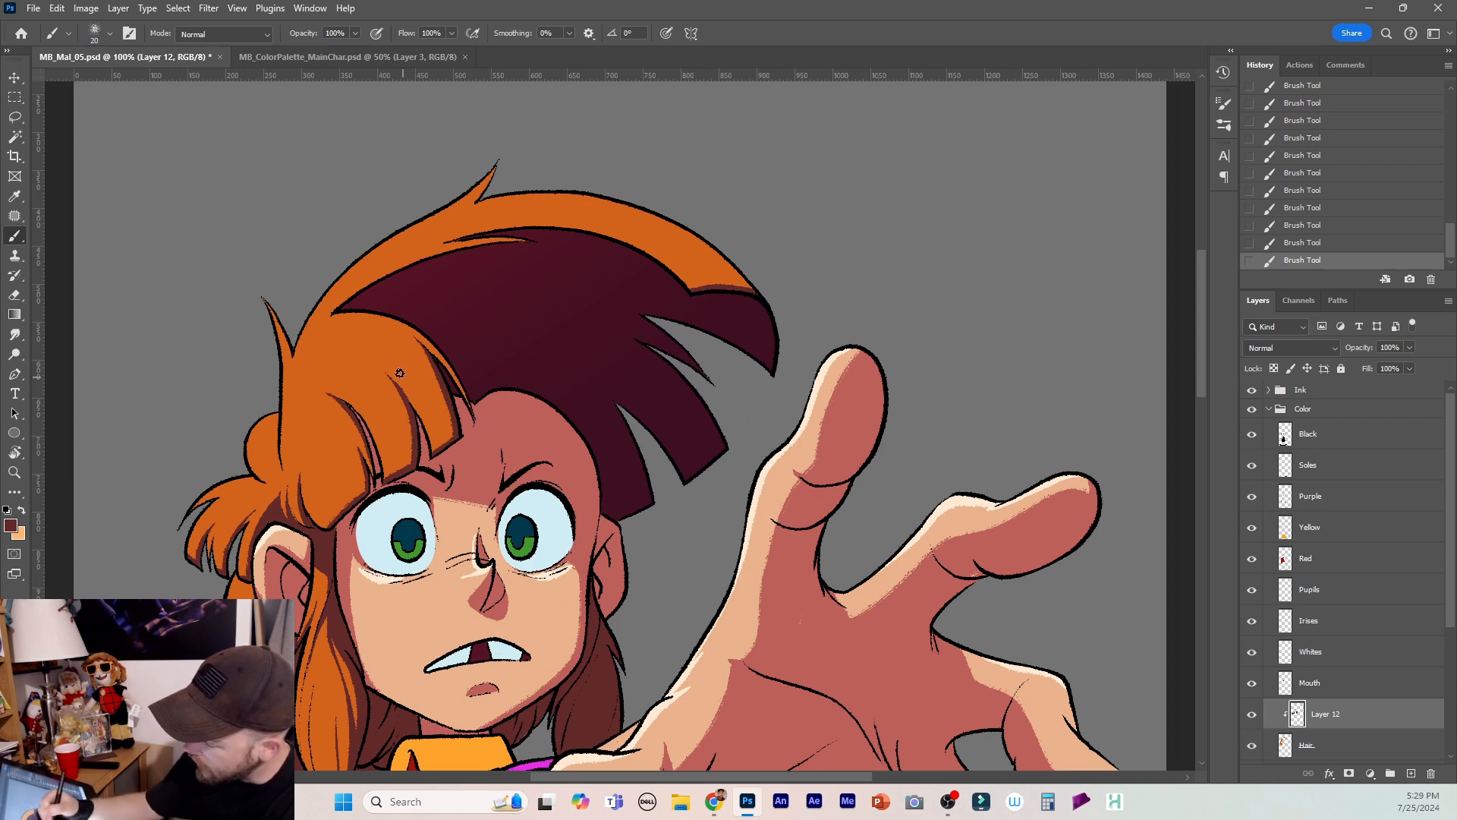
{"action": "key", "text": "bracketleft"}
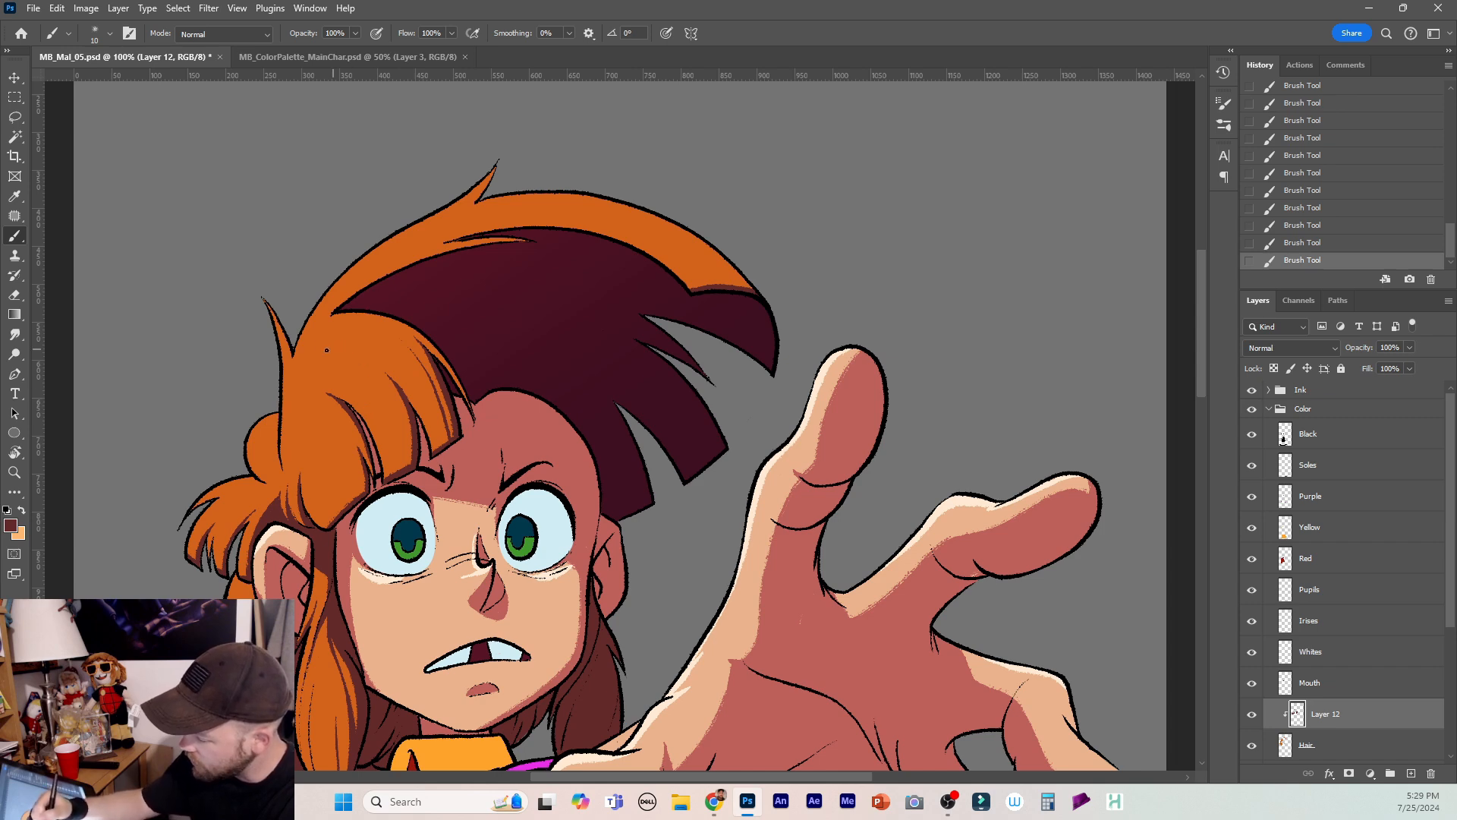
{"action": "left_click_drag", "start_coordinate": [400, 411], "coordinate": [404, 465]}
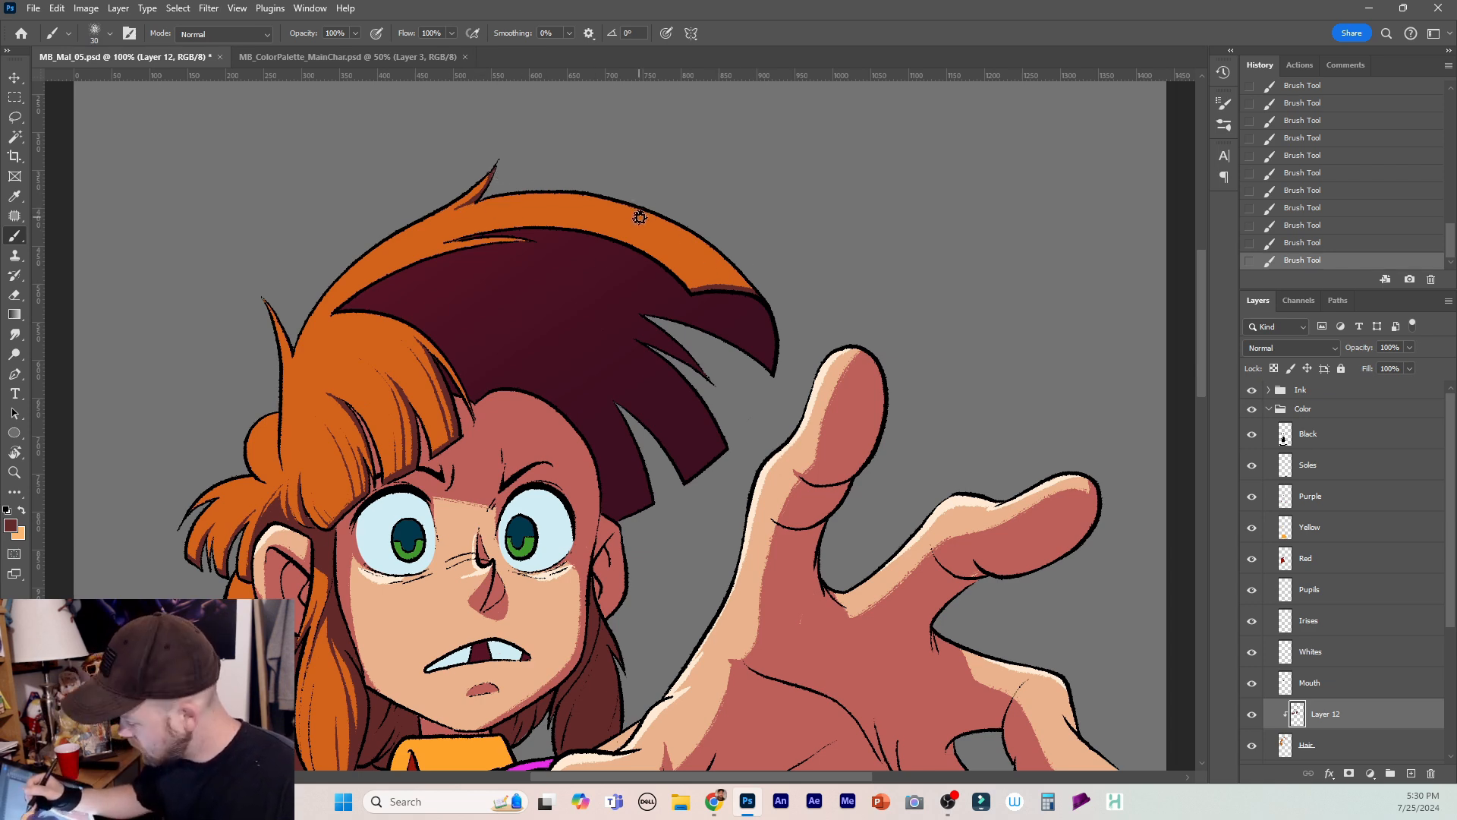
Fill the far end of the top orange hair section with shadow at 35 px, and shade its lower edge at 20 px.
{"action": "key", "text": "bracketright"}
{"action": "mouse_move", "coordinate": [653, 214]}
{"action": "left_mouse_down"}
{"action": "mouse_move", "coordinate": [692, 290]}
{"action": "mouse_move", "coordinate": [708, 260]}
{"action": "mouse_move", "coordinate": [758, 293]}
{"action": "mouse_move", "coordinate": [677, 283]}
{"action": "mouse_move", "coordinate": [609, 249]}
{"action": "left_mouse_up"}
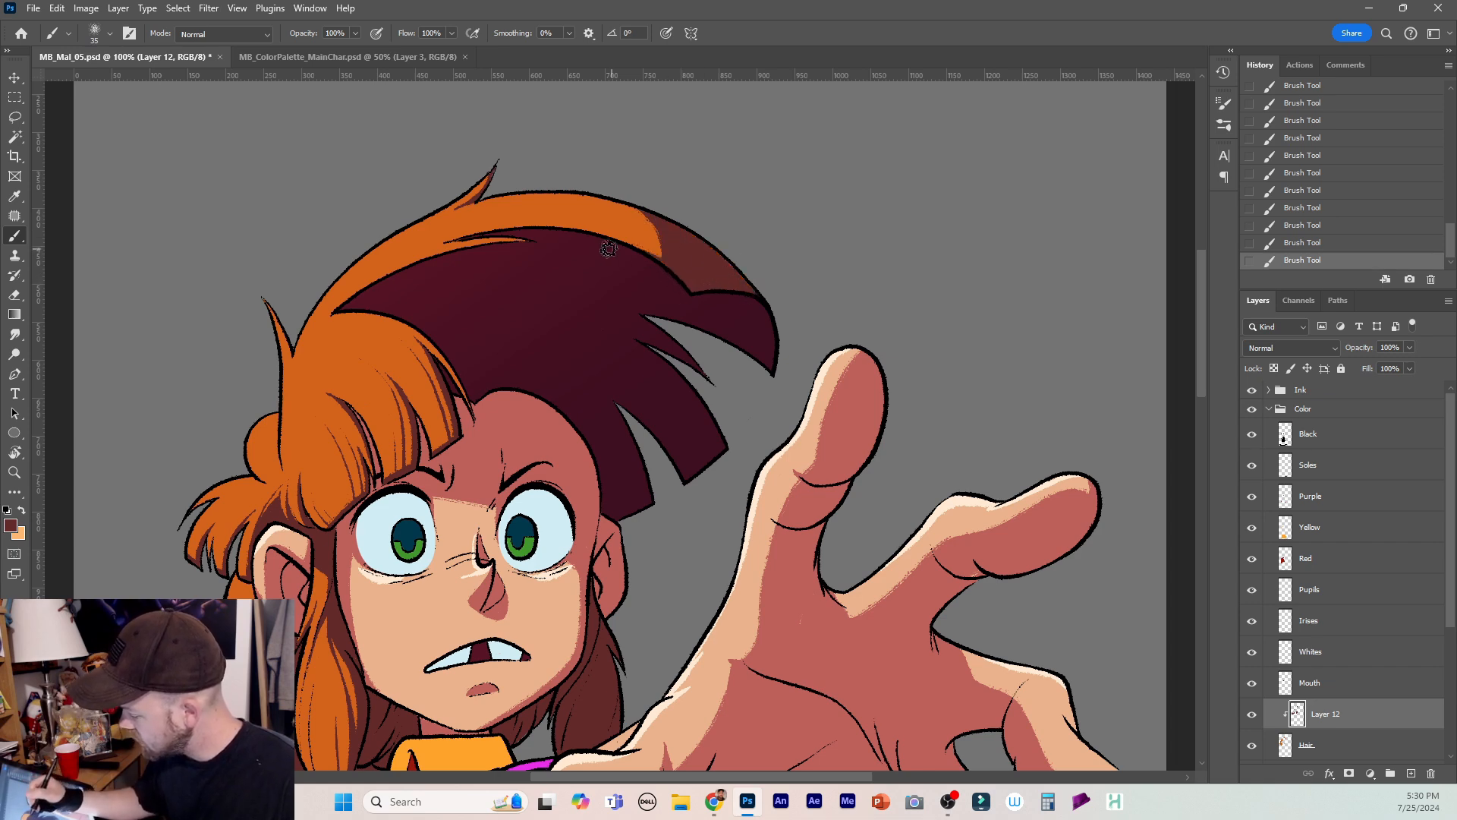
{"action": "key", "text": "bracketleft"}
{"action": "key", "text": "bracketleft"}
{"action": "key", "text": "bracketleft"}
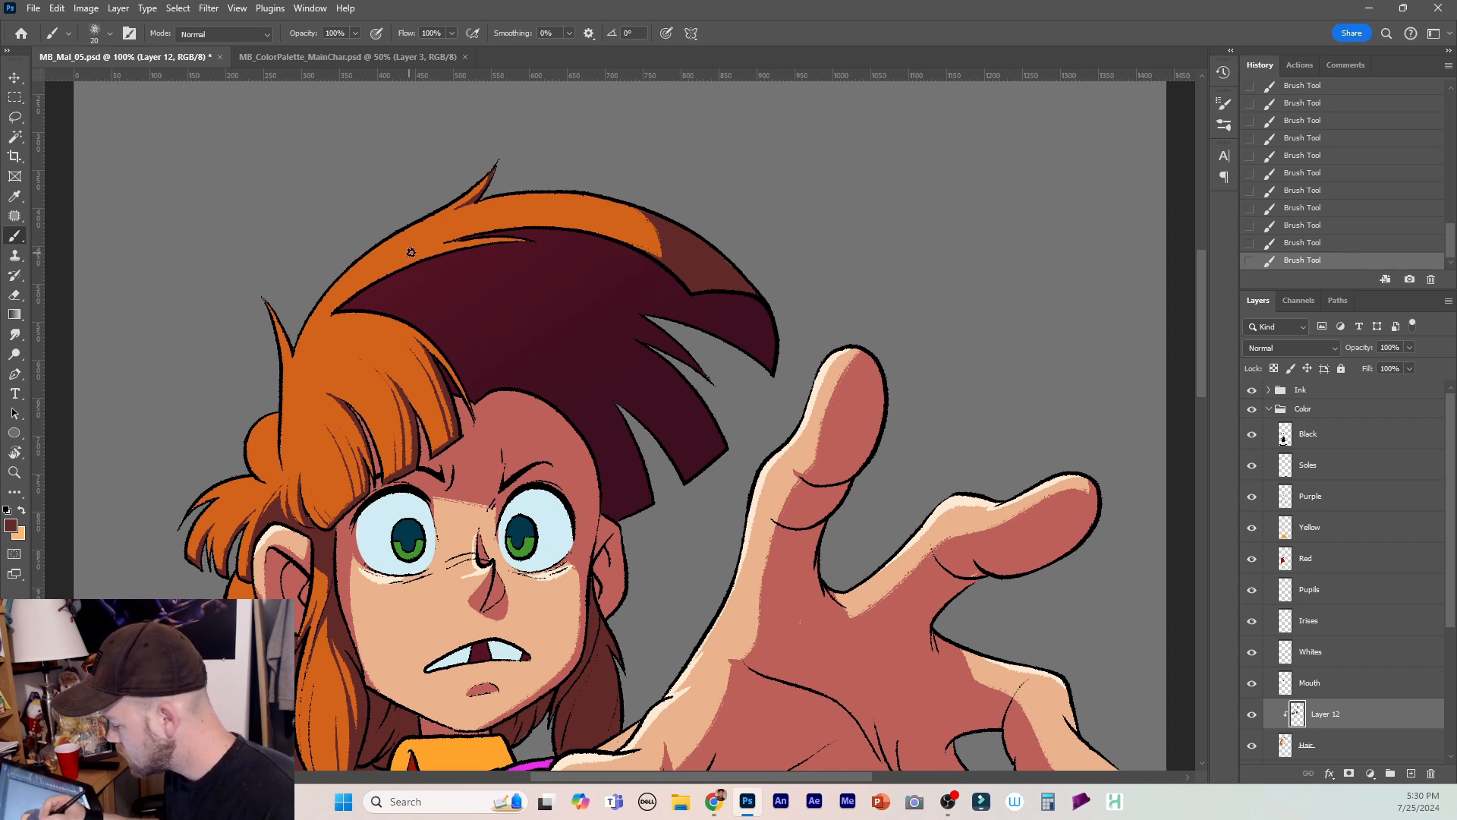
{"action": "mouse_move", "coordinate": [411, 252]}
{"action": "left_mouse_down"}
{"action": "mouse_move", "coordinate": [560, 227]}
{"action": "mouse_move", "coordinate": [671, 265]}
{"action": "left_mouse_up"}
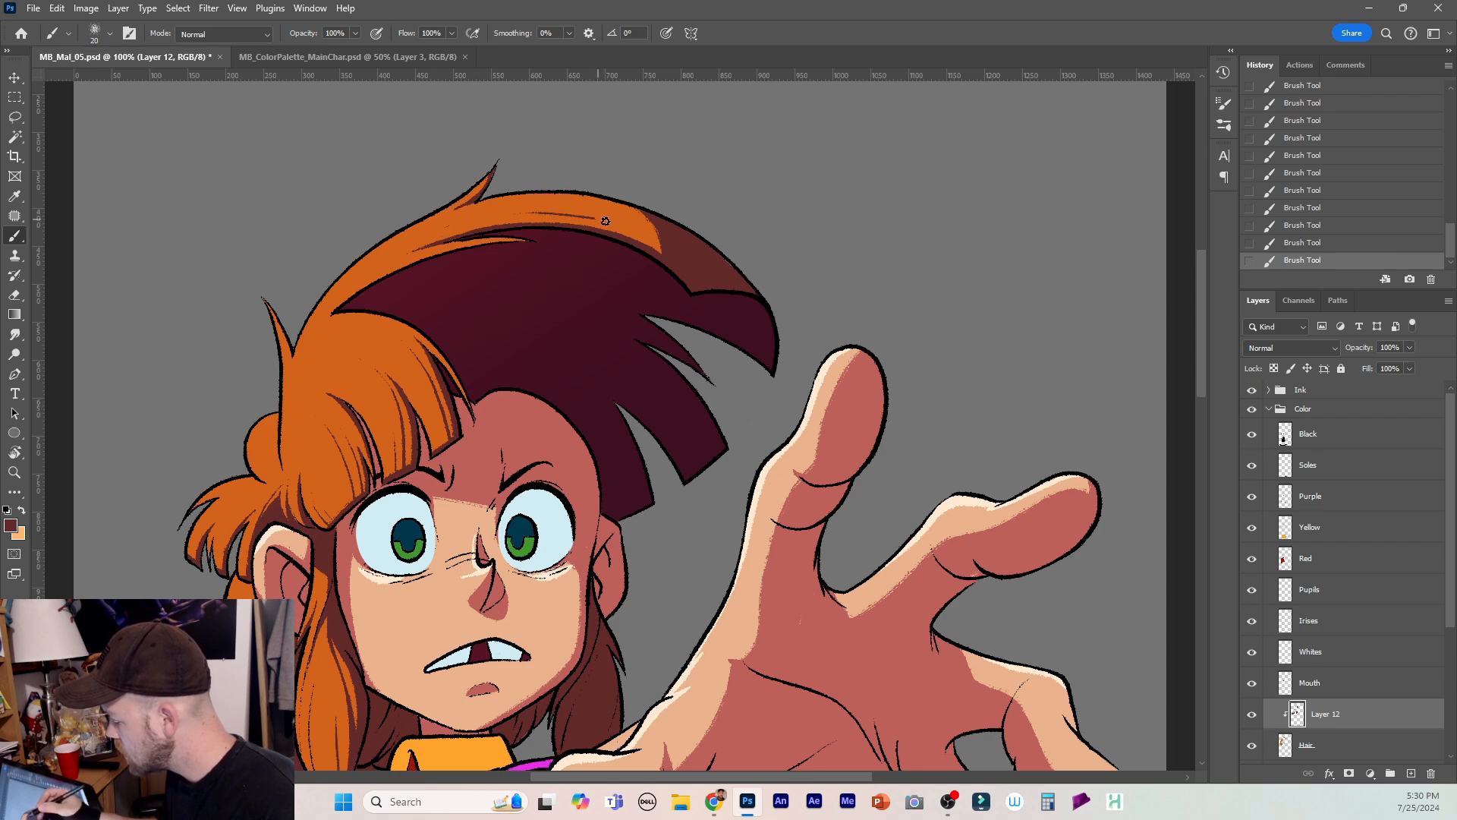
Try a long shadow strand along the middle of the top orange hair section, undoing each attempt.
{"action": "key", "text": "ctrl+z"}
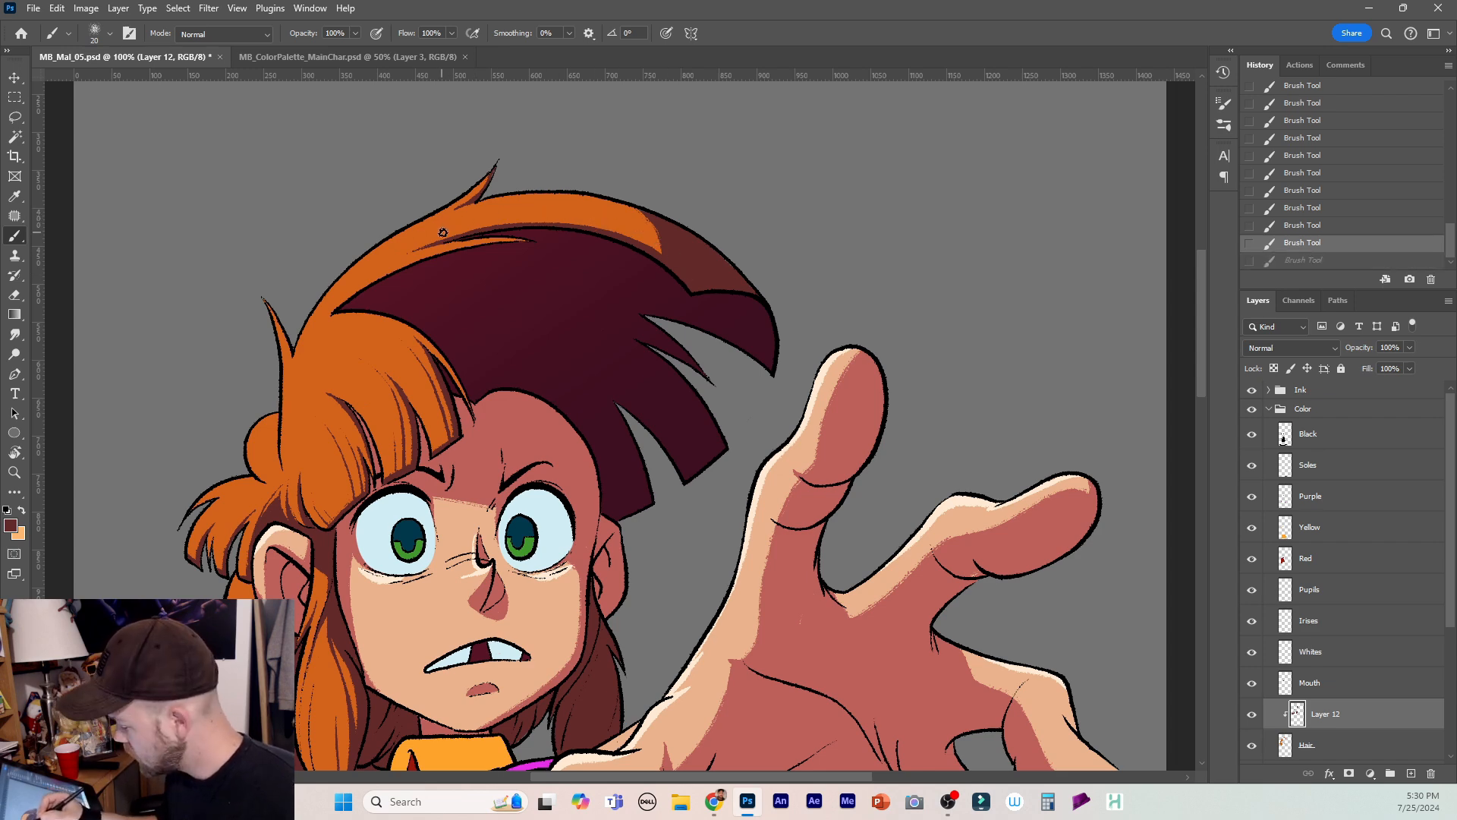
{"action": "mouse_move", "coordinate": [443, 233]}
{"action": "left_mouse_down"}
{"action": "mouse_move", "coordinate": [551, 216]}
{"action": "mouse_move", "coordinate": [658, 240]}
{"action": "left_mouse_up"}
{"action": "key", "text": "ctrl+z"}
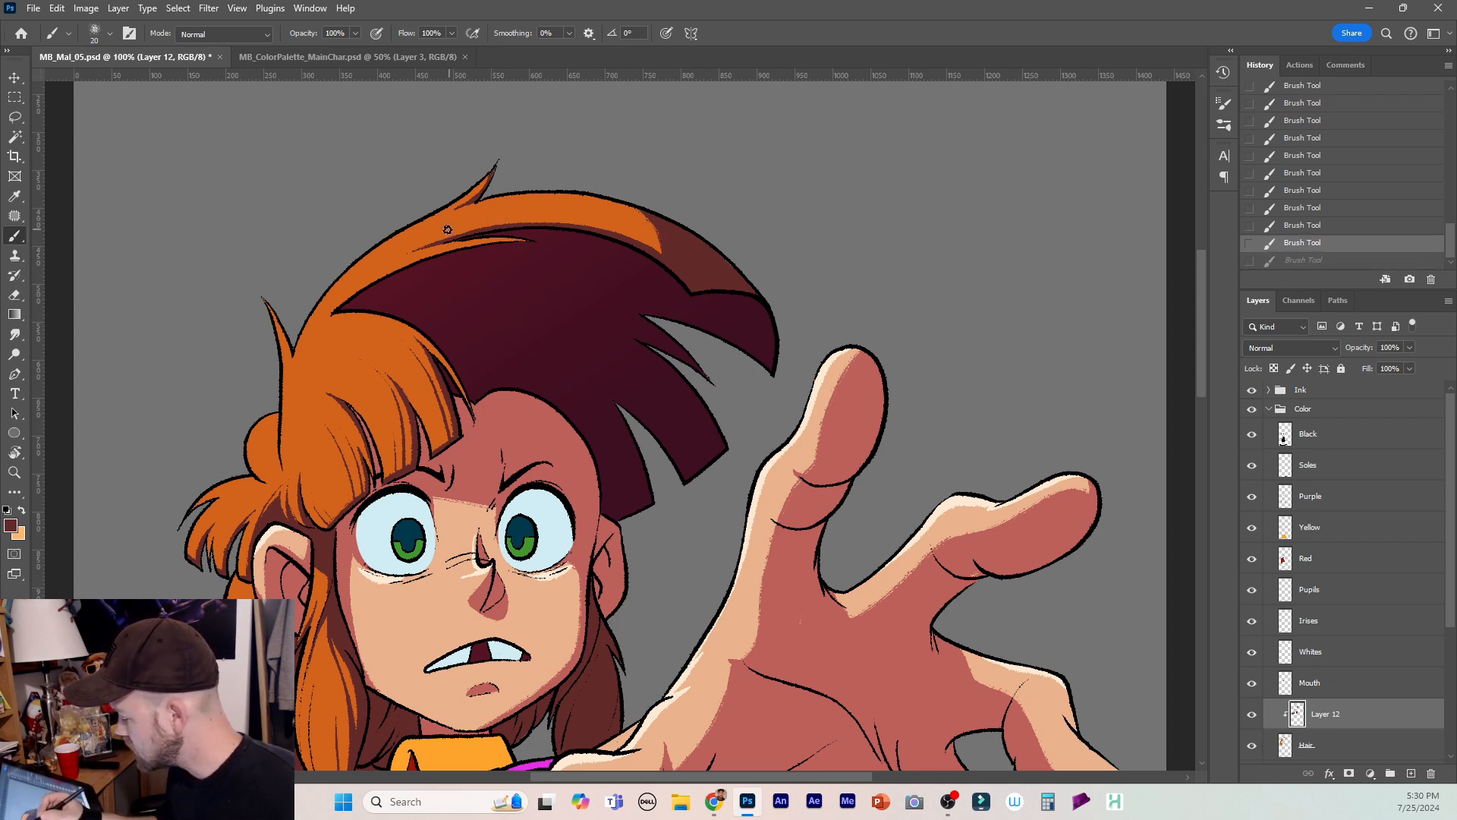
{"action": "mouse_move", "coordinate": [486, 220]}
{"action": "left_mouse_down"}
{"action": "mouse_move", "coordinate": [556, 220]}
{"action": "mouse_move", "coordinate": [660, 251]}
{"action": "left_mouse_up"}
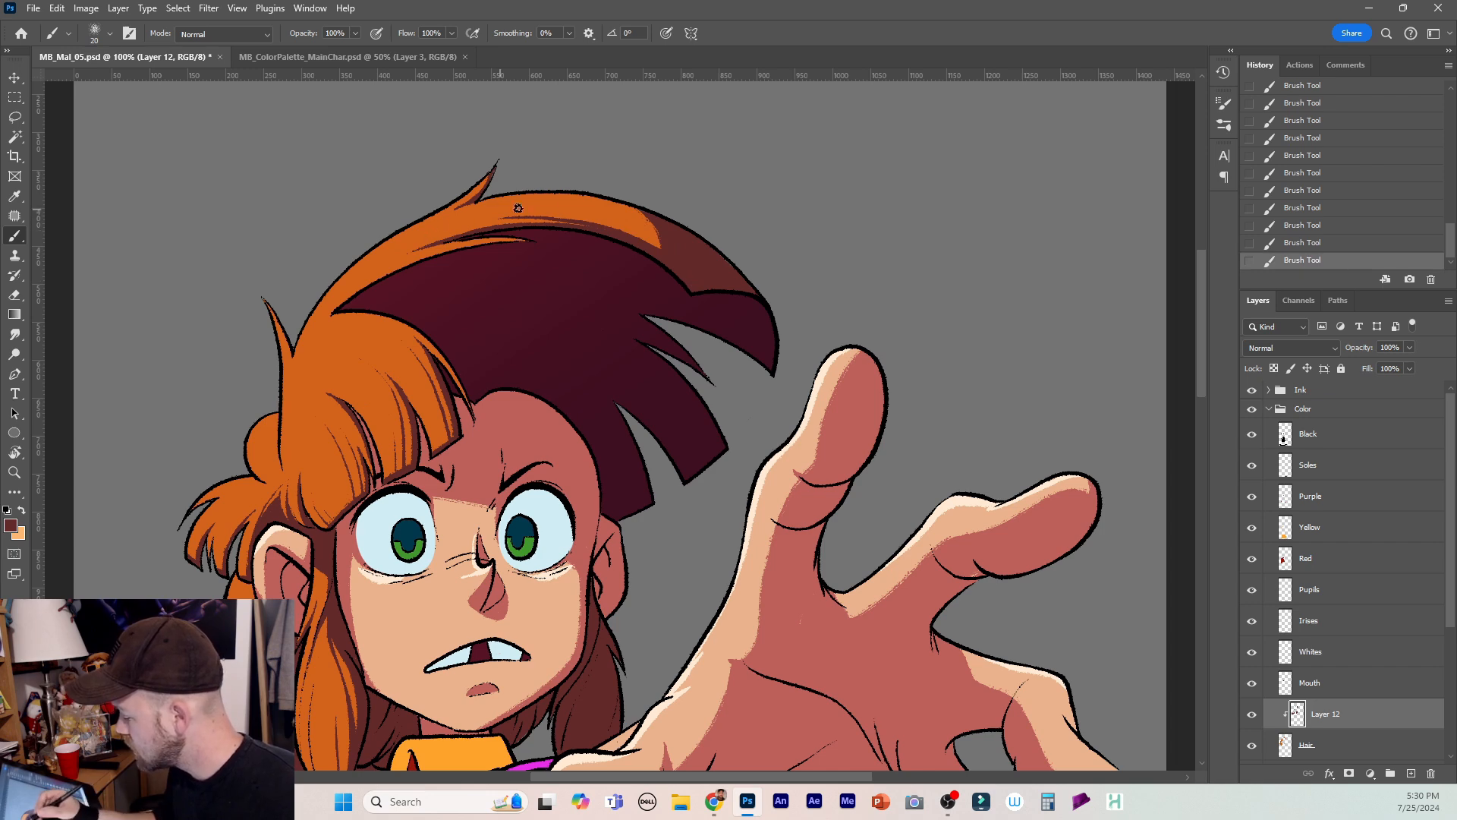
{"action": "key", "text": "ctrl+z"}
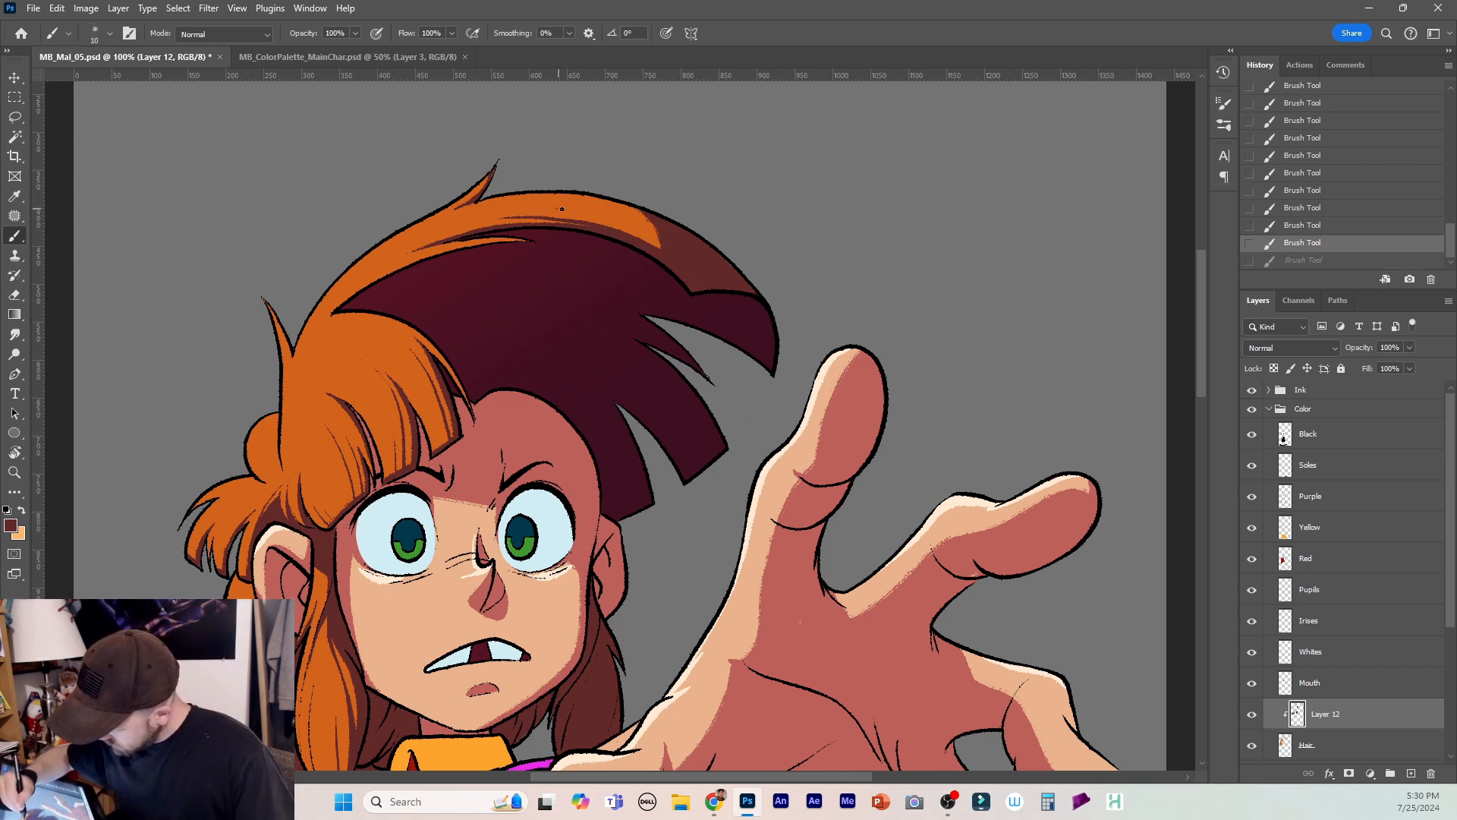
Brush thin brown shadow strands along the middle and lower edge of the top orange hair section, undoing one attempt.
{"action": "left_click_drag", "start_coordinate": [645, 241], "coordinate": [658, 248]}
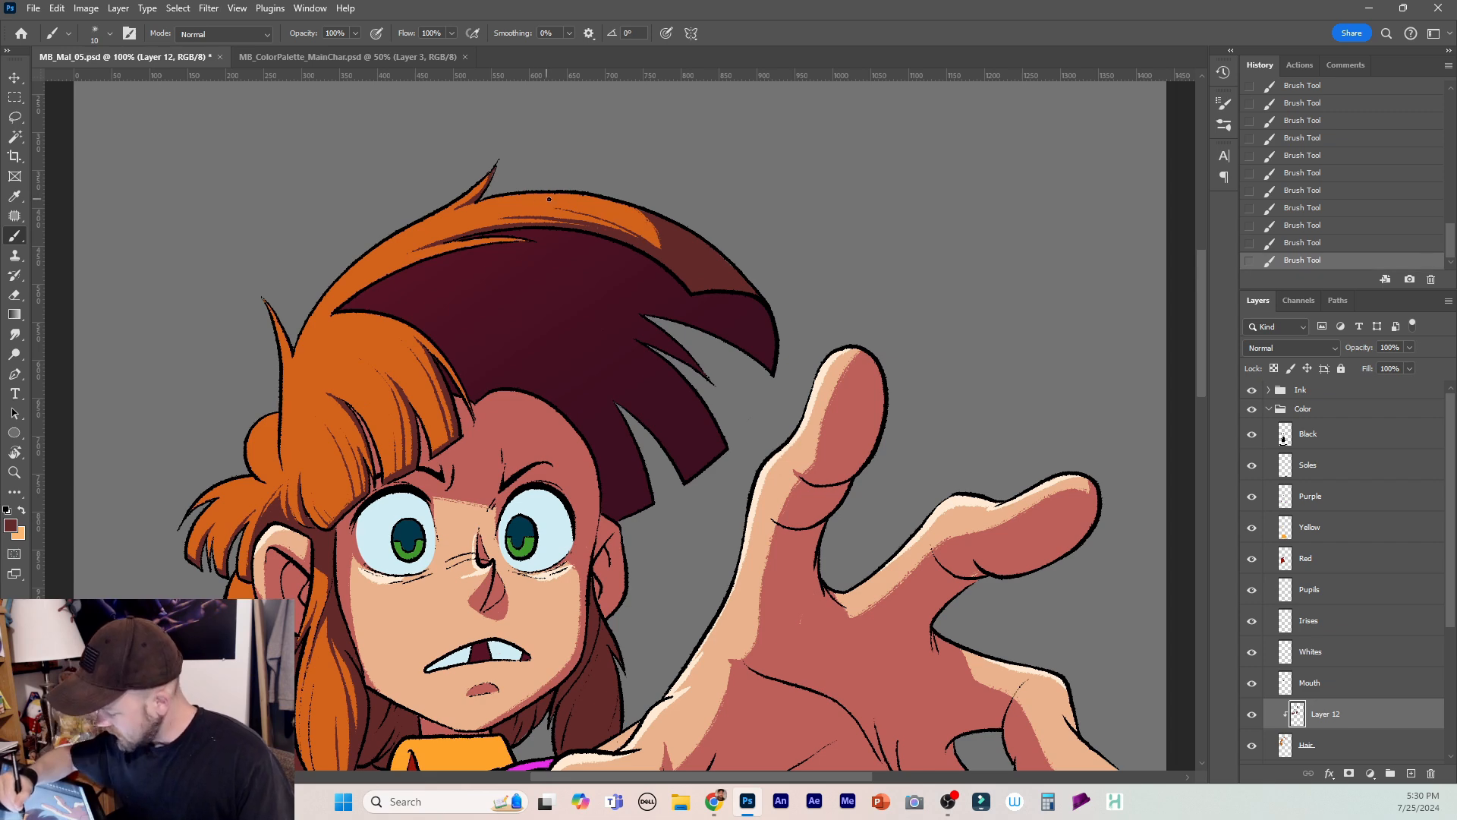
{"action": "mouse_move", "coordinate": [601, 207]}
{"action": "left_mouse_down"}
{"action": "mouse_move", "coordinate": [657, 238]}
{"action": "mouse_move", "coordinate": [566, 201]}
{"action": "left_mouse_up"}
{"action": "key", "text": "ctrl+z"}
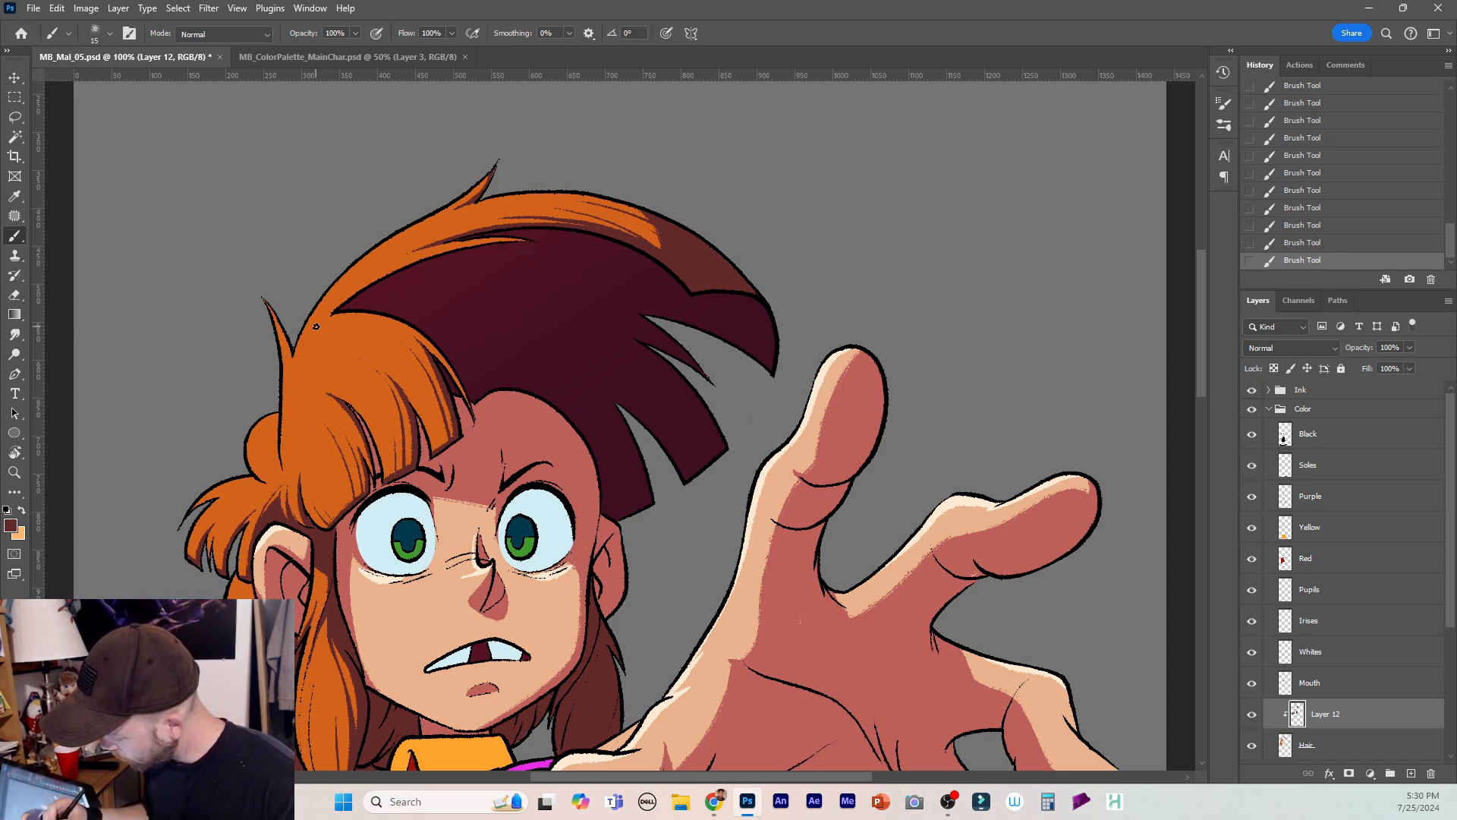
{"action": "mouse_move", "coordinate": [329, 312]}
{"action": "left_mouse_down"}
{"action": "mouse_move", "coordinate": [406, 264]}
{"action": "mouse_move", "coordinate": [538, 242]}
{"action": "left_mouse_up"}
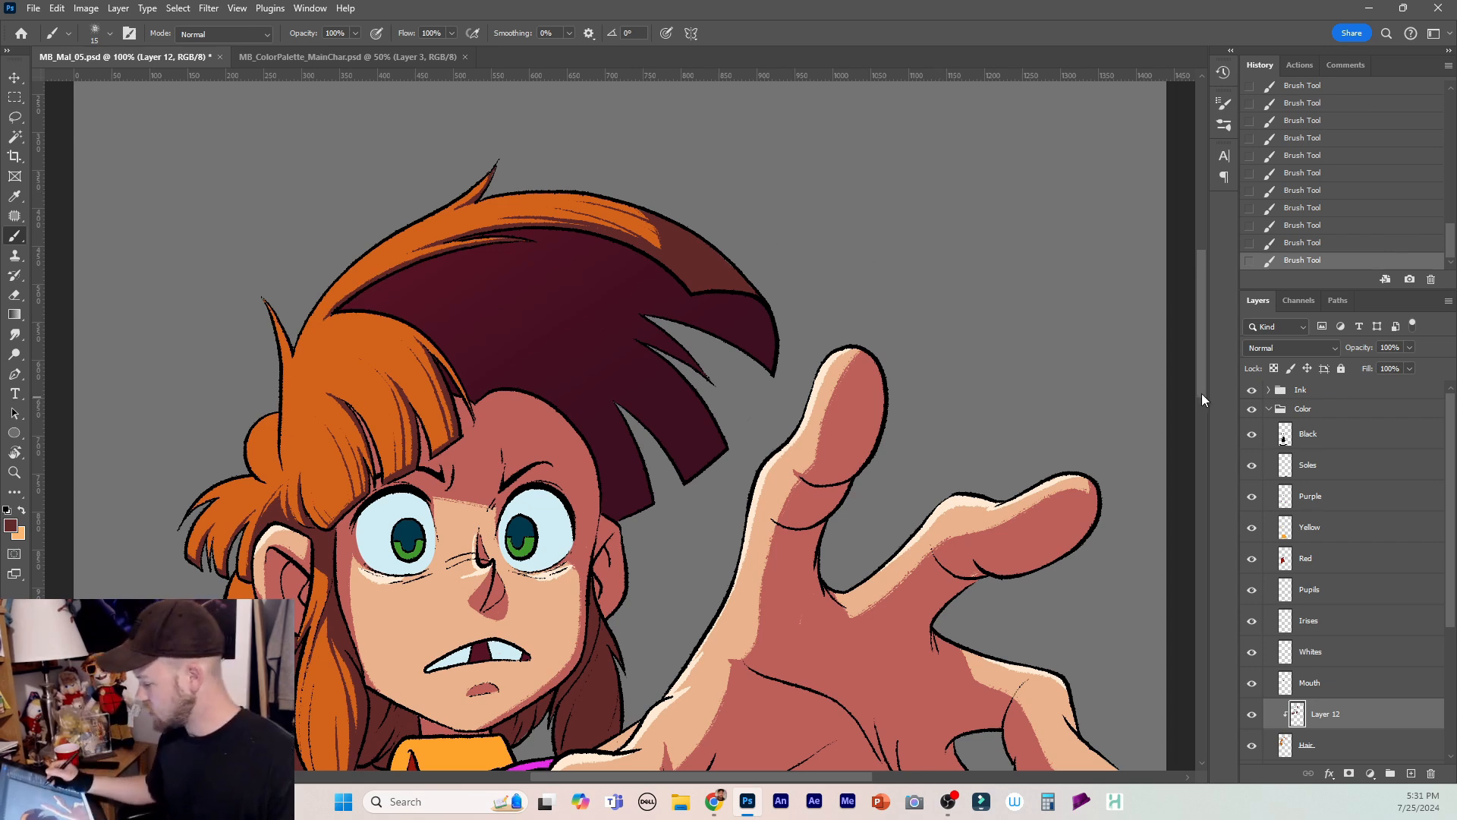
Create a layer clipped above the hair shadow layer and switch the painting colour to the light orange.
{"action": "mouse_move", "coordinate": [1201, 393]}
{"action": "left_mouse_down"}
{"action": "mouse_move", "coordinate": [1204, 416]}
{"action": "mouse_move", "coordinate": [1205, 400]}
{"action": "left_mouse_up"}
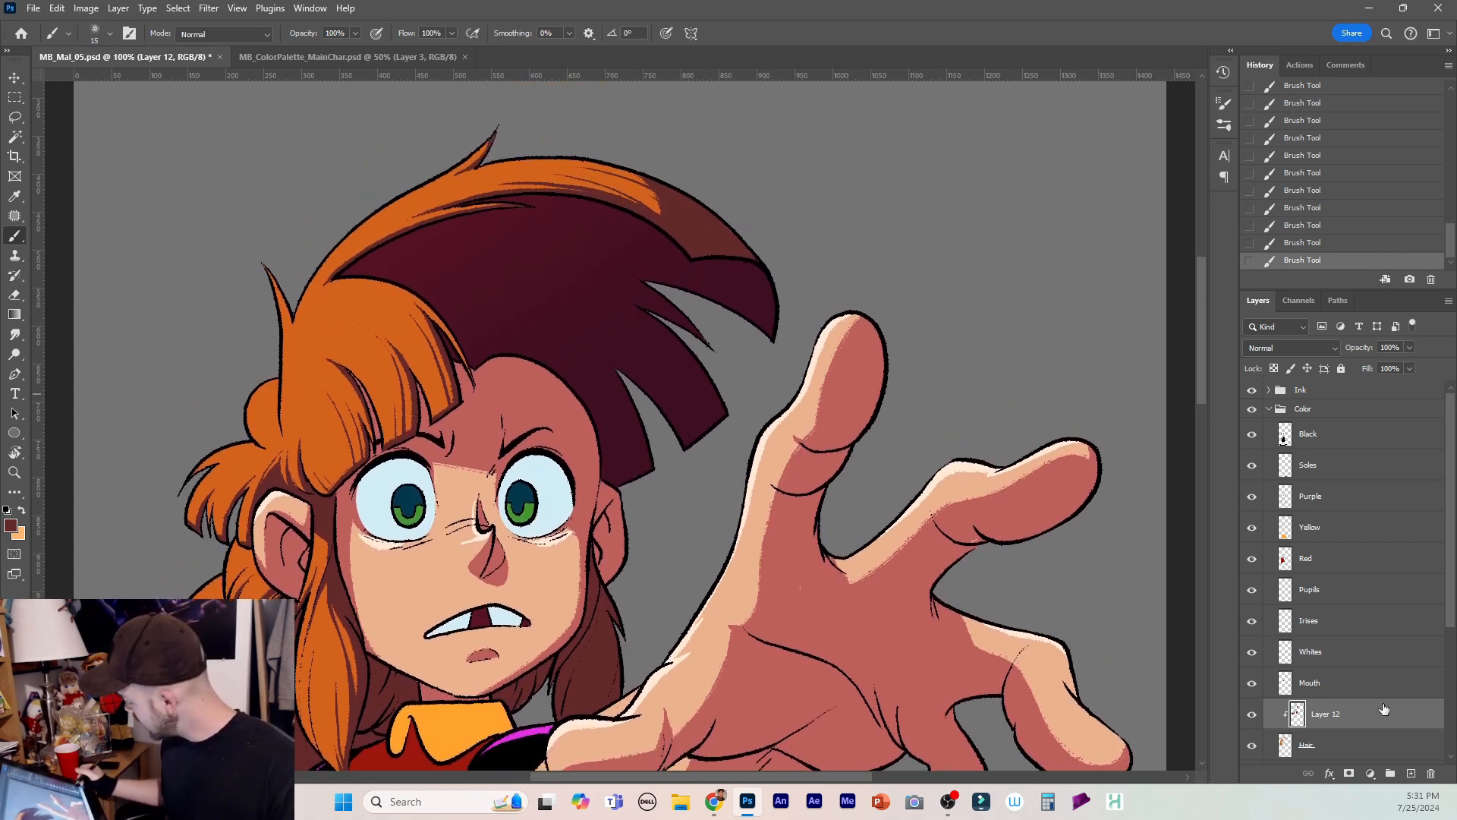
{"action": "left_click", "coordinate": [1410, 773]}
{"action": "right_click", "coordinate": [1364, 714]}
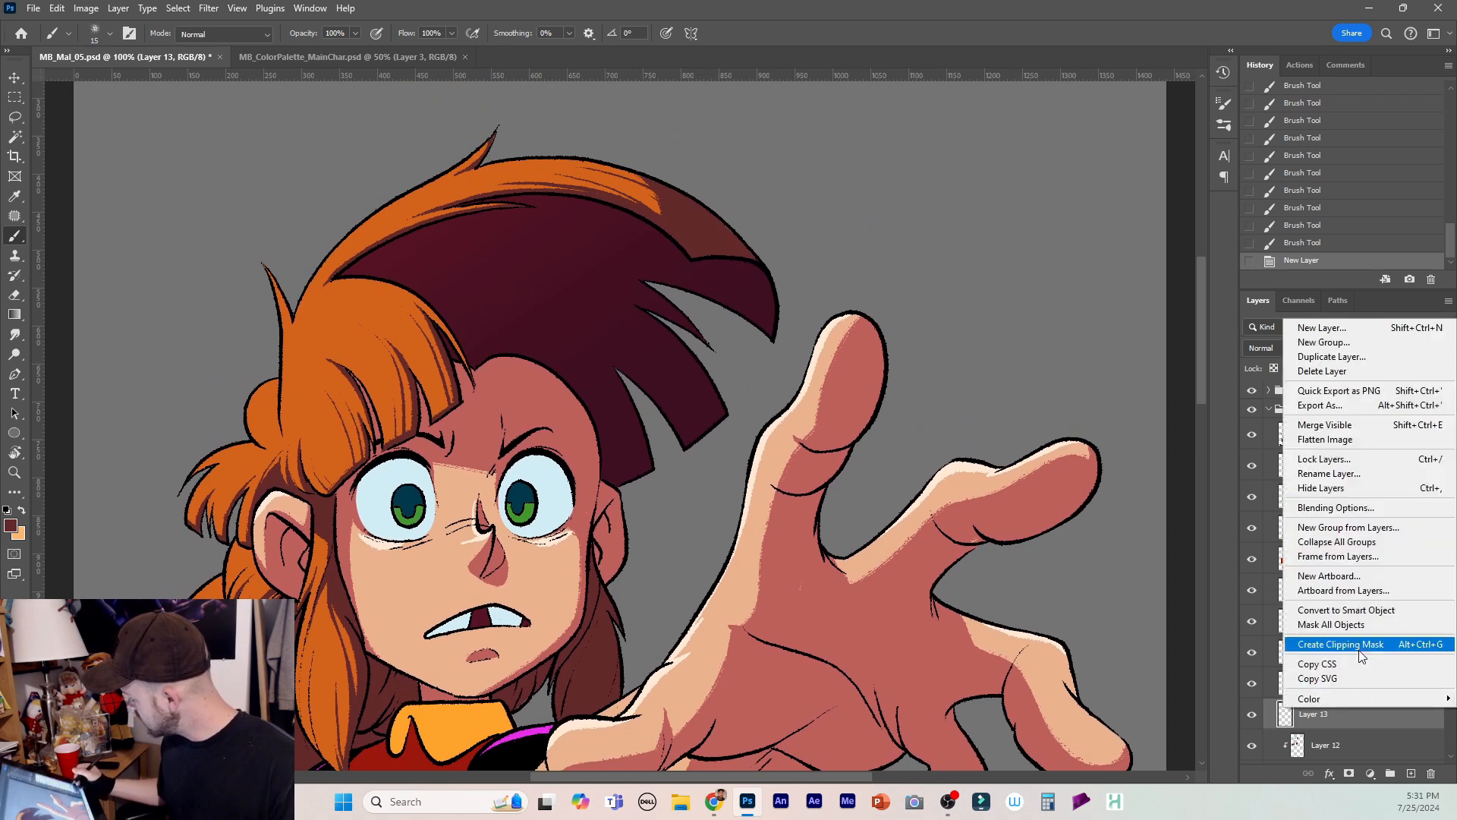
{"action": "left_click", "coordinate": [1371, 642]}
{"action": "key", "text": "x"}
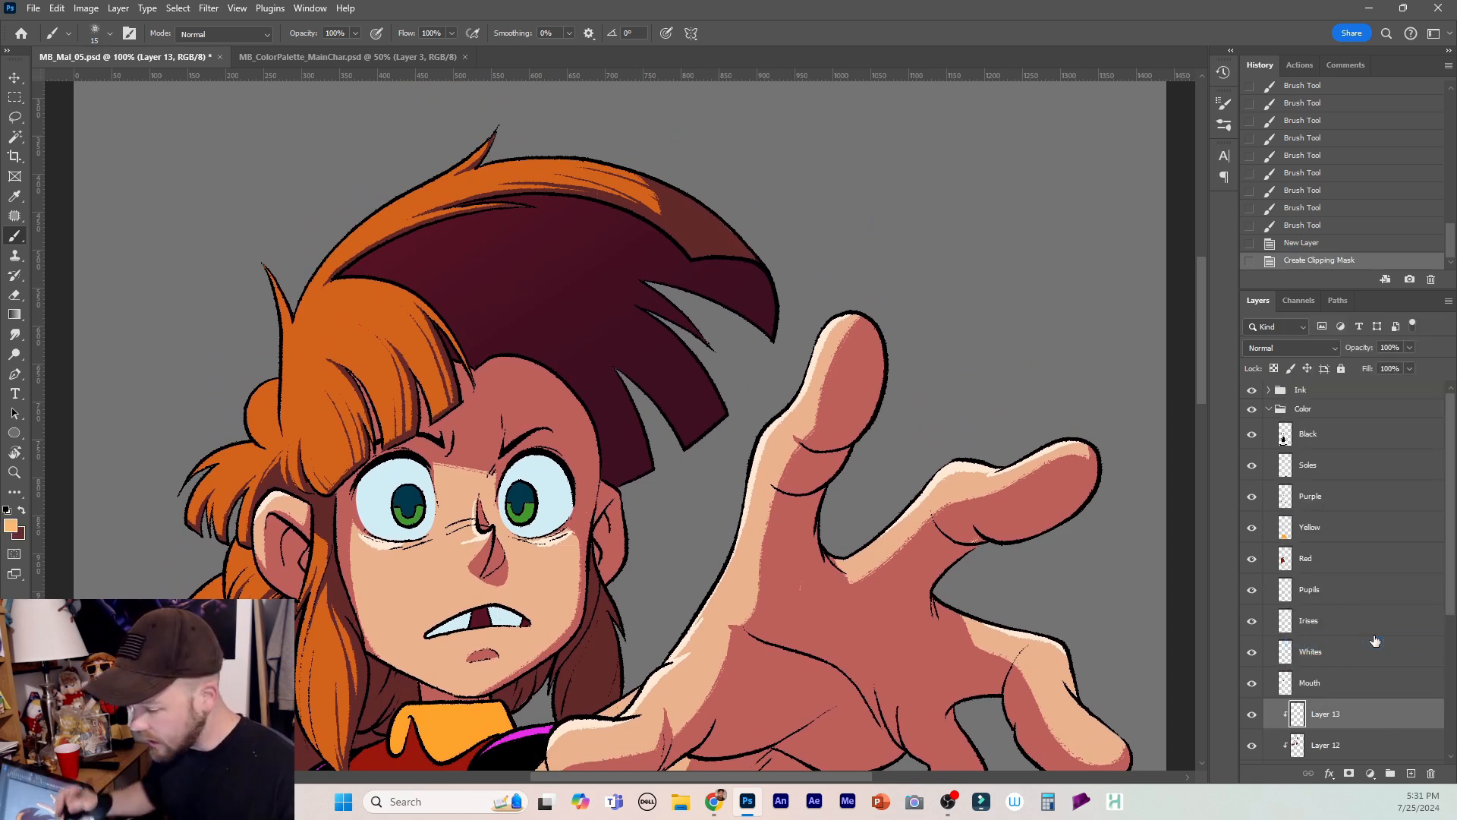
Choose a textured brush preset for the hair highlights and reduce its size to 20 px.
{"action": "left_click", "coordinate": [109, 33]}
{"action": "scroll", "coordinate": [216, 265], "scroll_direction": "down", "scroll_amount": 5}
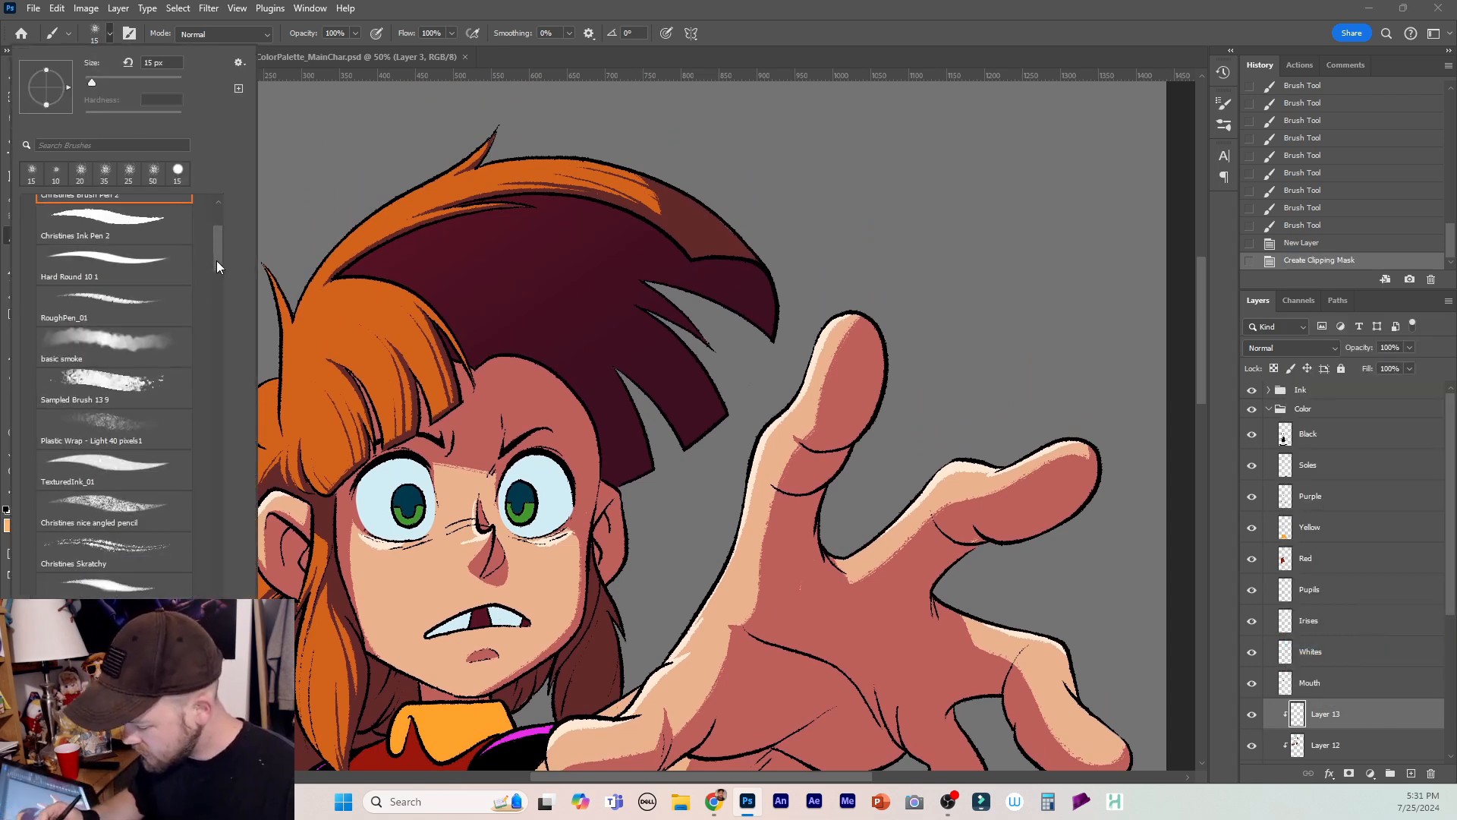
{"action": "left_click", "coordinate": [114, 401]}
{"action": "left_click", "coordinate": [307, 254]}
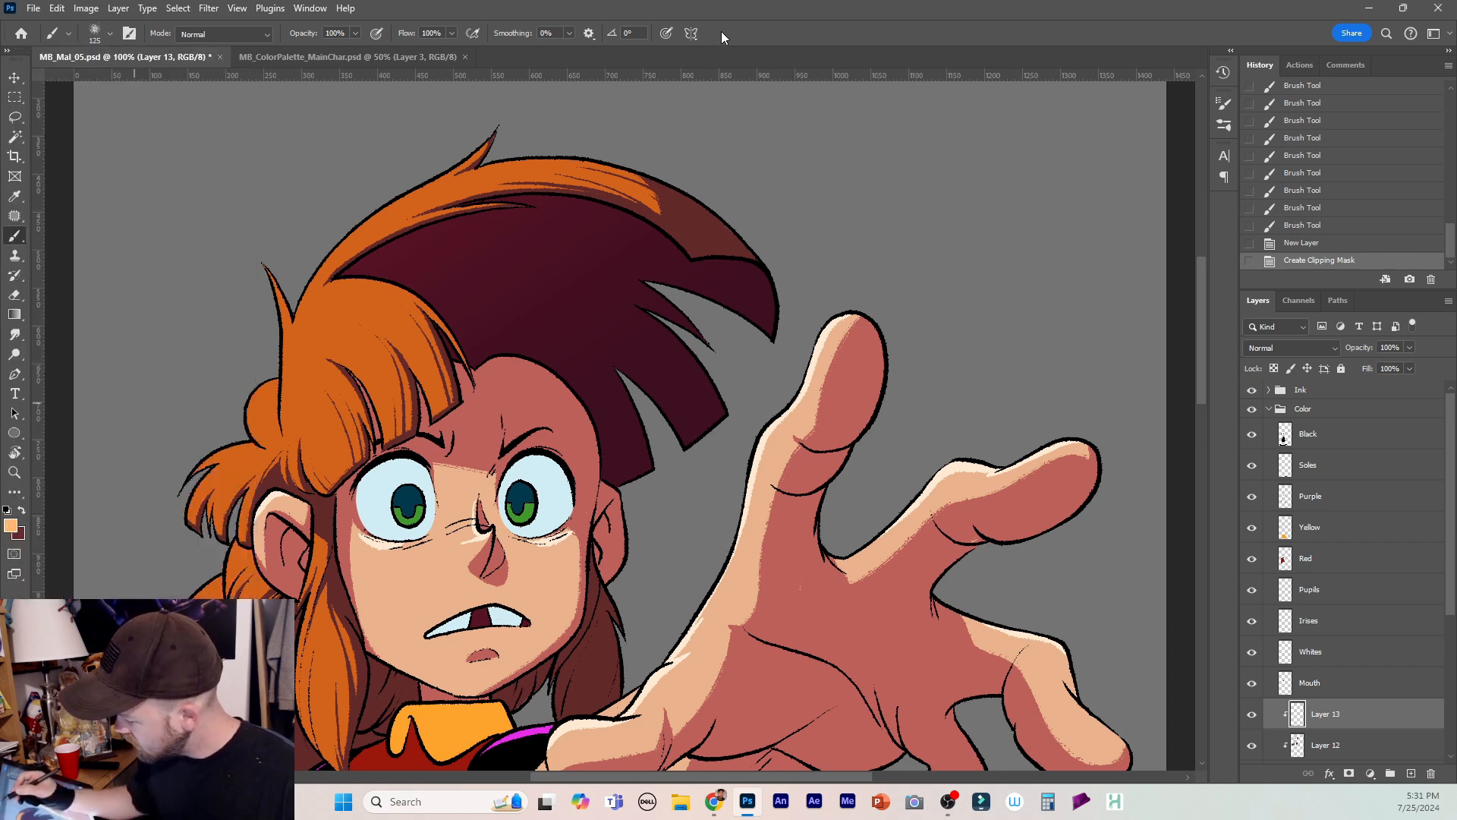
{"action": "key", "text": "bracketleft"}
{"action": "key", "text": "bracketleft"}
{"action": "key", "text": "bracketleft"}
{"action": "key", "text": "bracketleft"}
{"action": "key", "text": "bracketleft"}
{"action": "key", "text": "bracketleft"}
{"action": "key", "text": "bracketleft"}
{"action": "key", "text": "bracketleft"}
{"action": "key", "text": "bracketleft"}
{"action": "key", "text": "bracketleft"}
{"action": "key", "text": "bracketleft"}
{"action": "key", "text": "bracketleft"}
{"action": "key", "text": "bracketleft"}
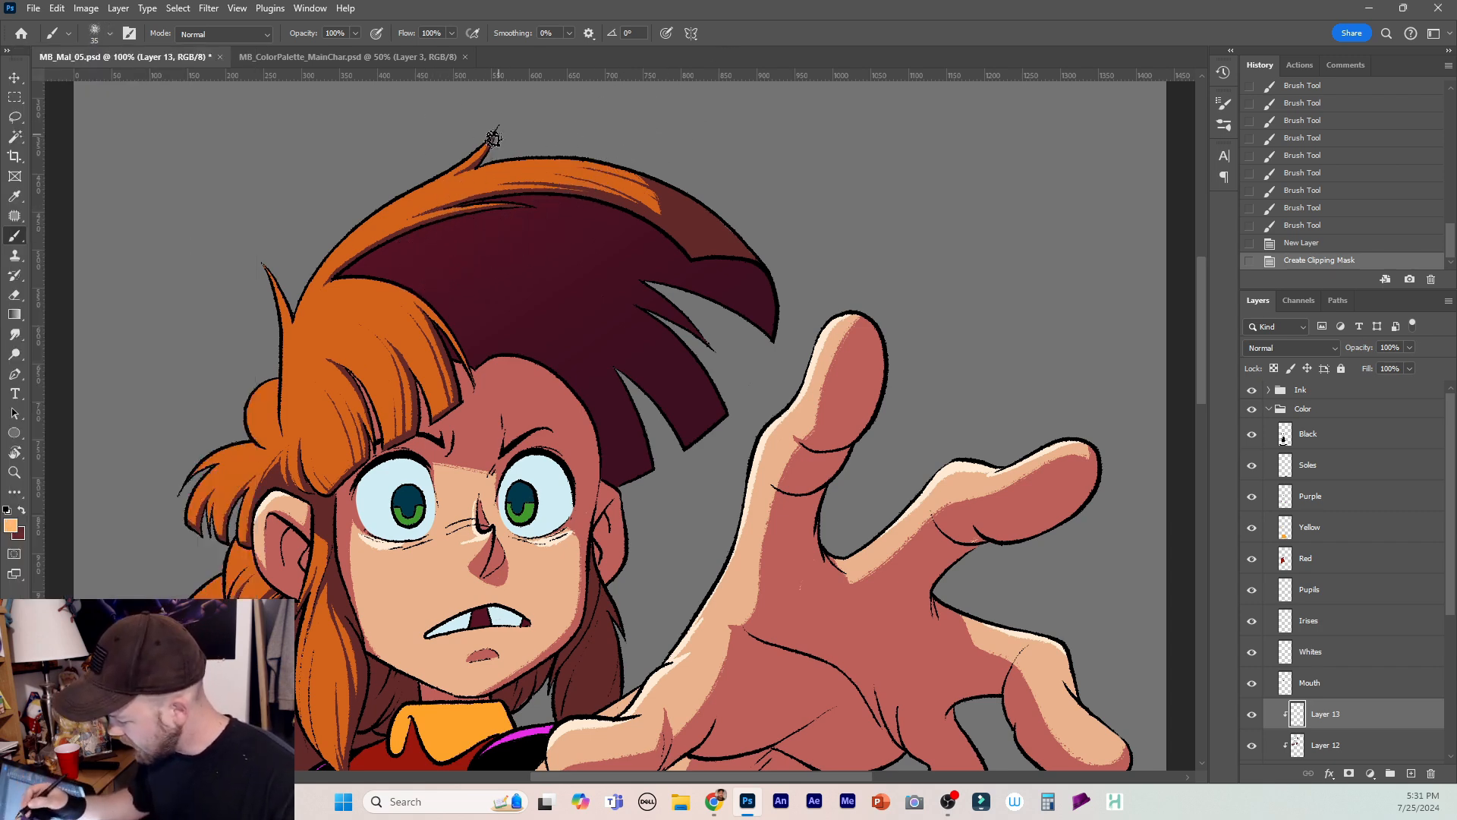
{"action": "key", "text": "bracketright"}
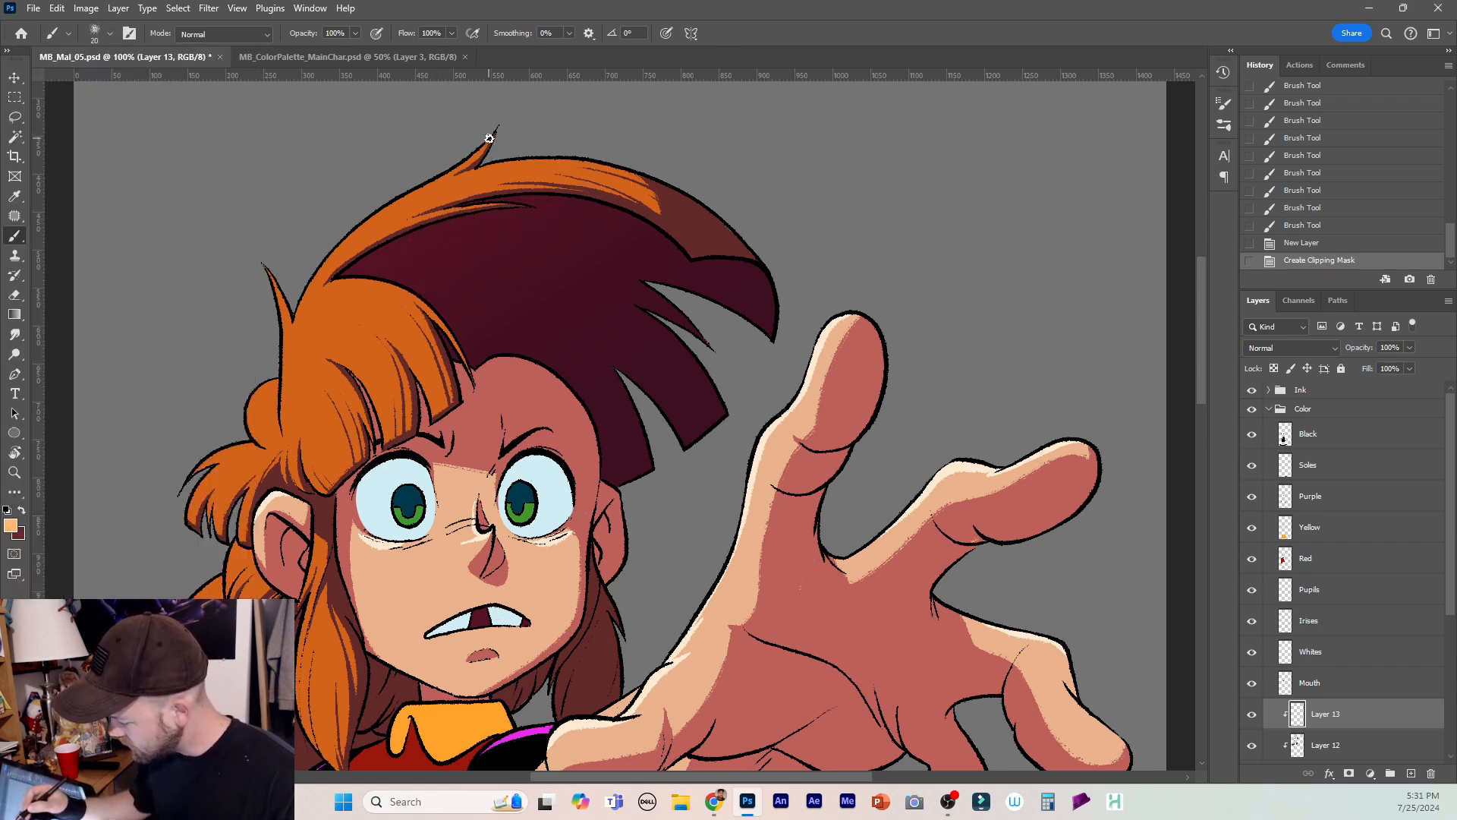
Paint light orange highlight strands along the upper edge of the top hair section, undoing the last stroke on the small spike.
{"action": "mouse_move", "coordinate": [366, 224]}
{"action": "left_mouse_down"}
{"action": "mouse_move", "coordinate": [295, 318]}
{"action": "mouse_move", "coordinate": [346, 248]}
{"action": "left_mouse_up"}
{"action": "left_click_drag", "start_coordinate": [449, 189], "coordinate": [355, 236]}
{"action": "mouse_move", "coordinate": [499, 170]}
{"action": "left_mouse_down"}
{"action": "mouse_move", "coordinate": [407, 202]}
{"action": "mouse_move", "coordinate": [503, 167]}
{"action": "left_mouse_up"}
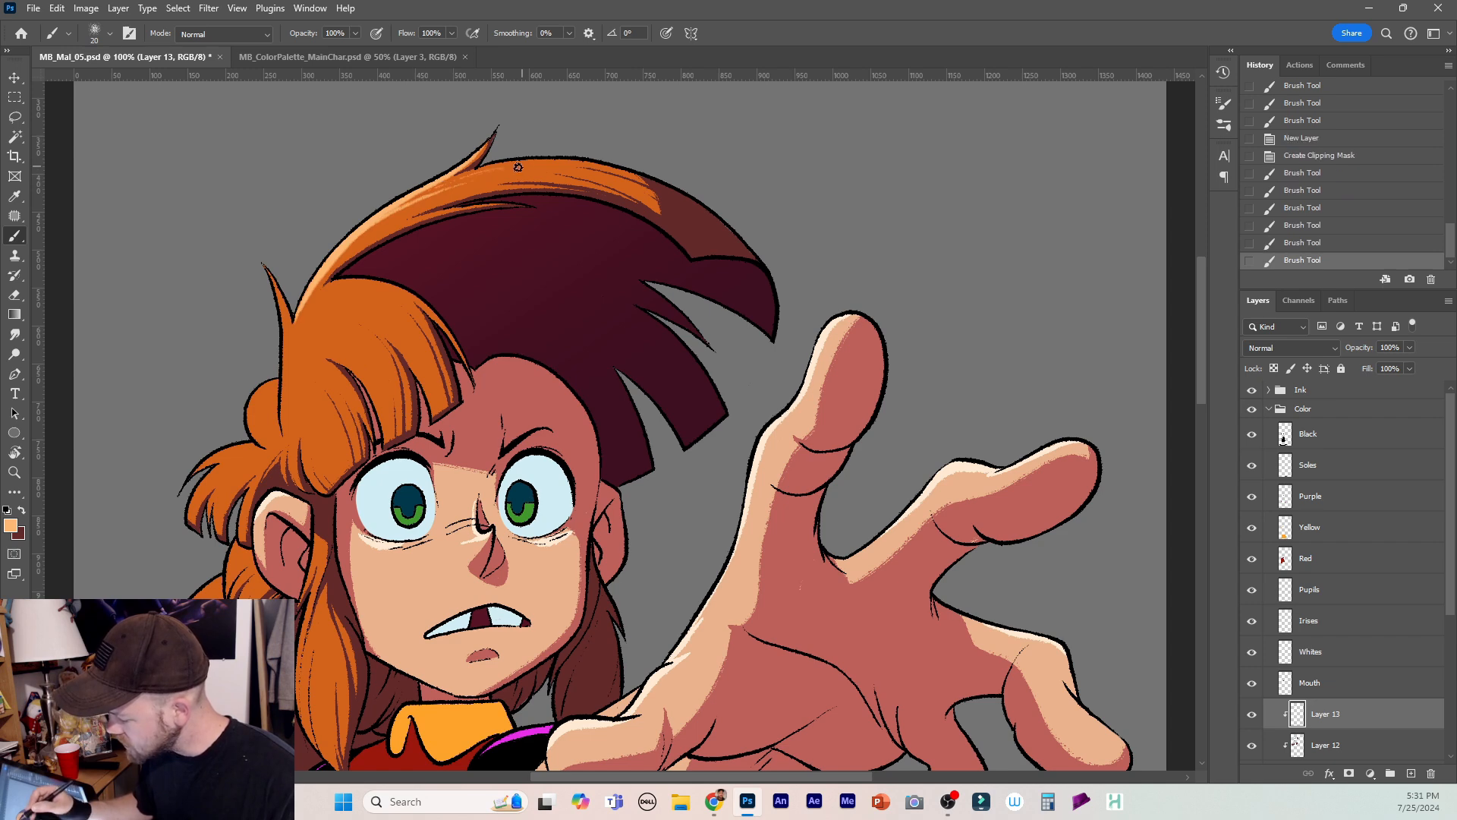
{"action": "mouse_move", "coordinate": [403, 201]}
{"action": "left_mouse_down"}
{"action": "mouse_move", "coordinate": [490, 164]}
{"action": "mouse_move", "coordinate": [597, 155]}
{"action": "left_mouse_up"}
{"action": "mouse_move", "coordinate": [352, 246]}
{"action": "left_mouse_down"}
{"action": "mouse_move", "coordinate": [415, 205]}
{"action": "mouse_move", "coordinate": [513, 181]}
{"action": "left_mouse_up"}
{"action": "left_click_drag", "start_coordinate": [306, 286], "coordinate": [297, 303]}
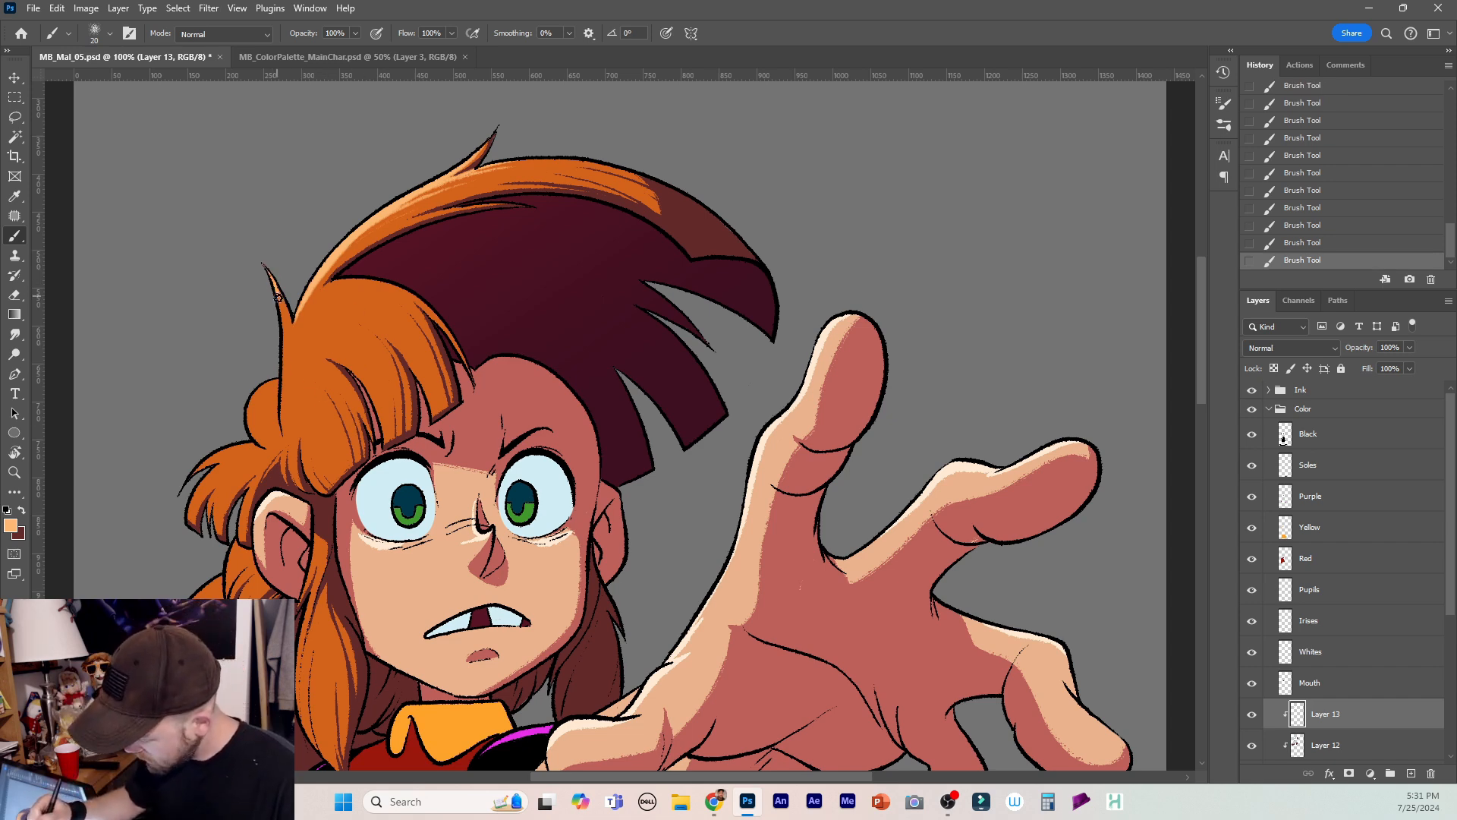
{"action": "key", "text": "ctrl+z"}
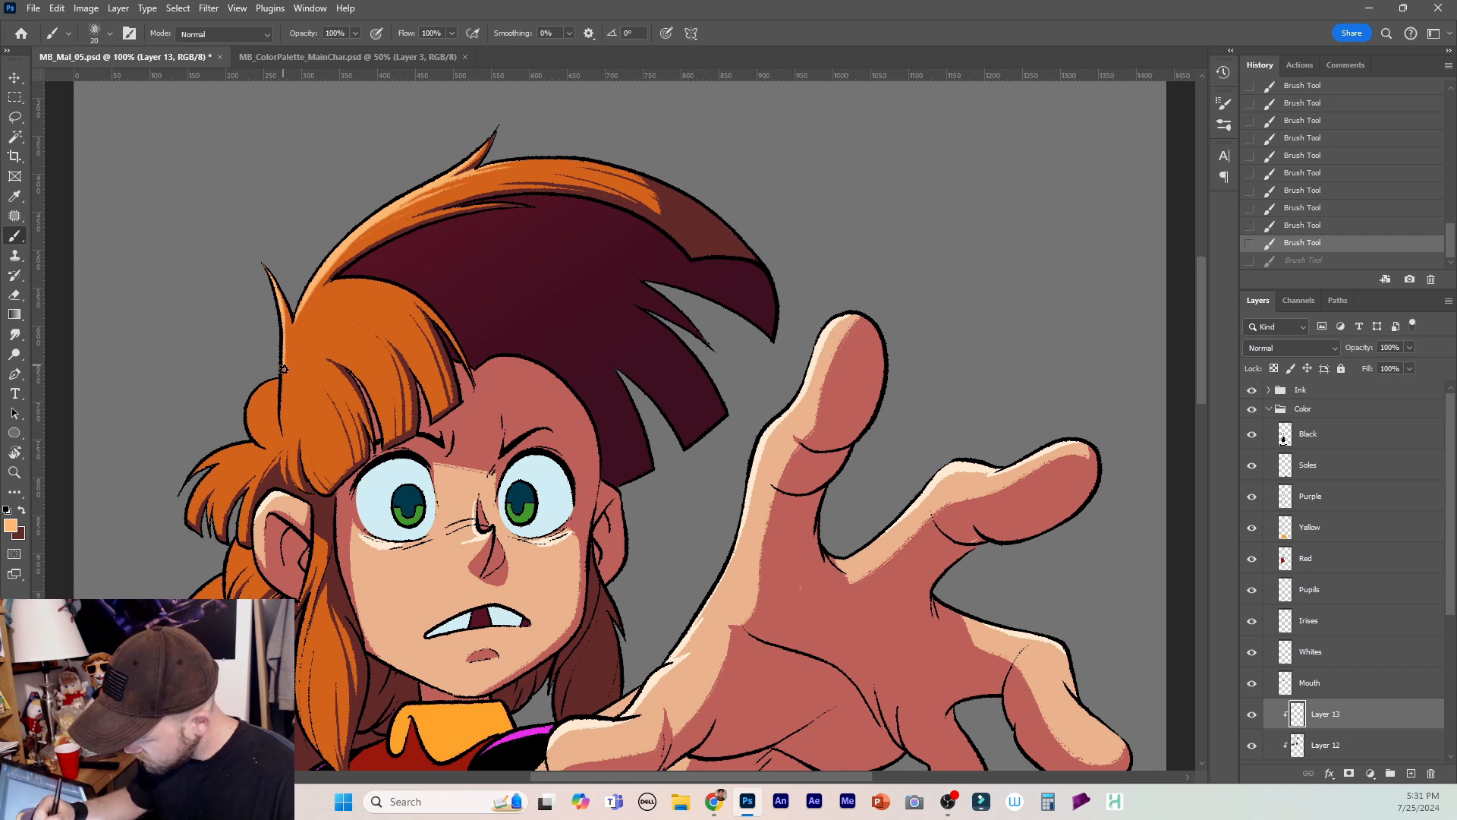
Brush light orange highlight strands over the fringe's crown and outer edge and the tuft behind it, comparing recent strokes on and off.
{"action": "left_click_drag", "start_coordinate": [284, 369], "coordinate": [282, 399]}
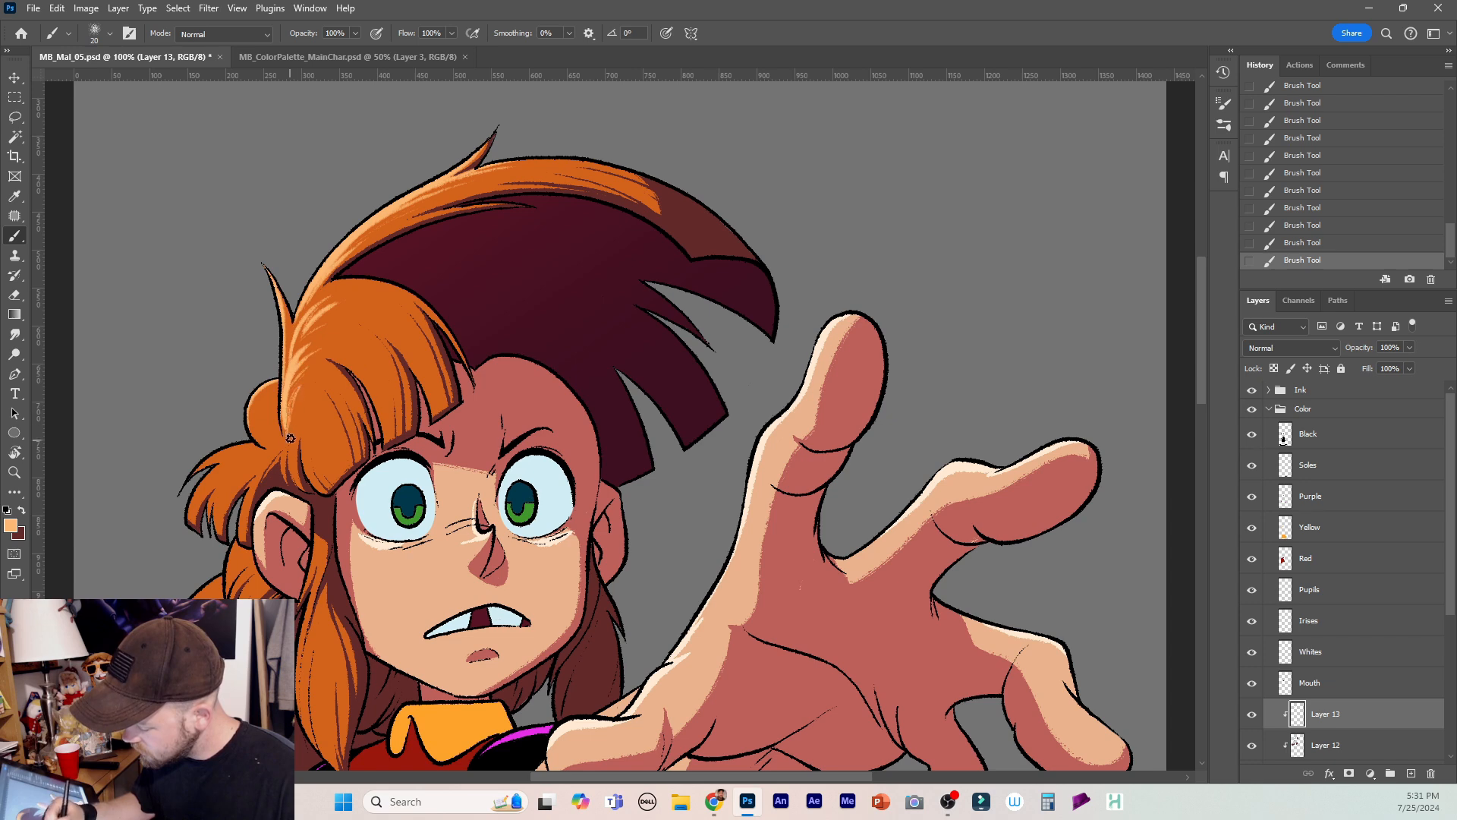
{"action": "key", "text": "ctrl+z"}
{"action": "key", "text": "ctrl+z"}
{"action": "key", "text": "ctrl+shift+z"}
{"action": "key", "text": "ctrl+shift+z"}
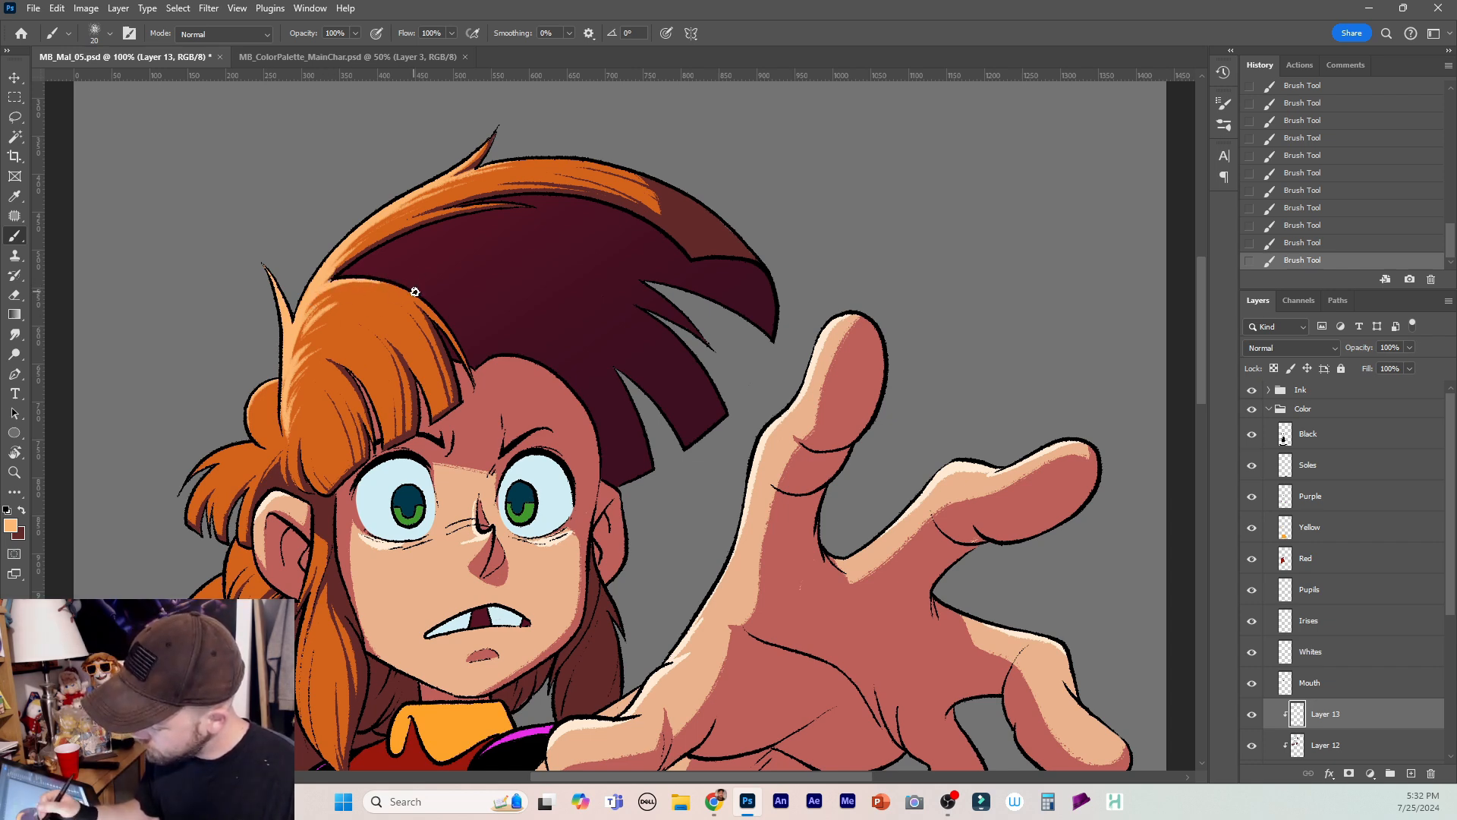
{"action": "key", "text": "ctrl+z"}
{"action": "key", "text": "ctrl+z"}
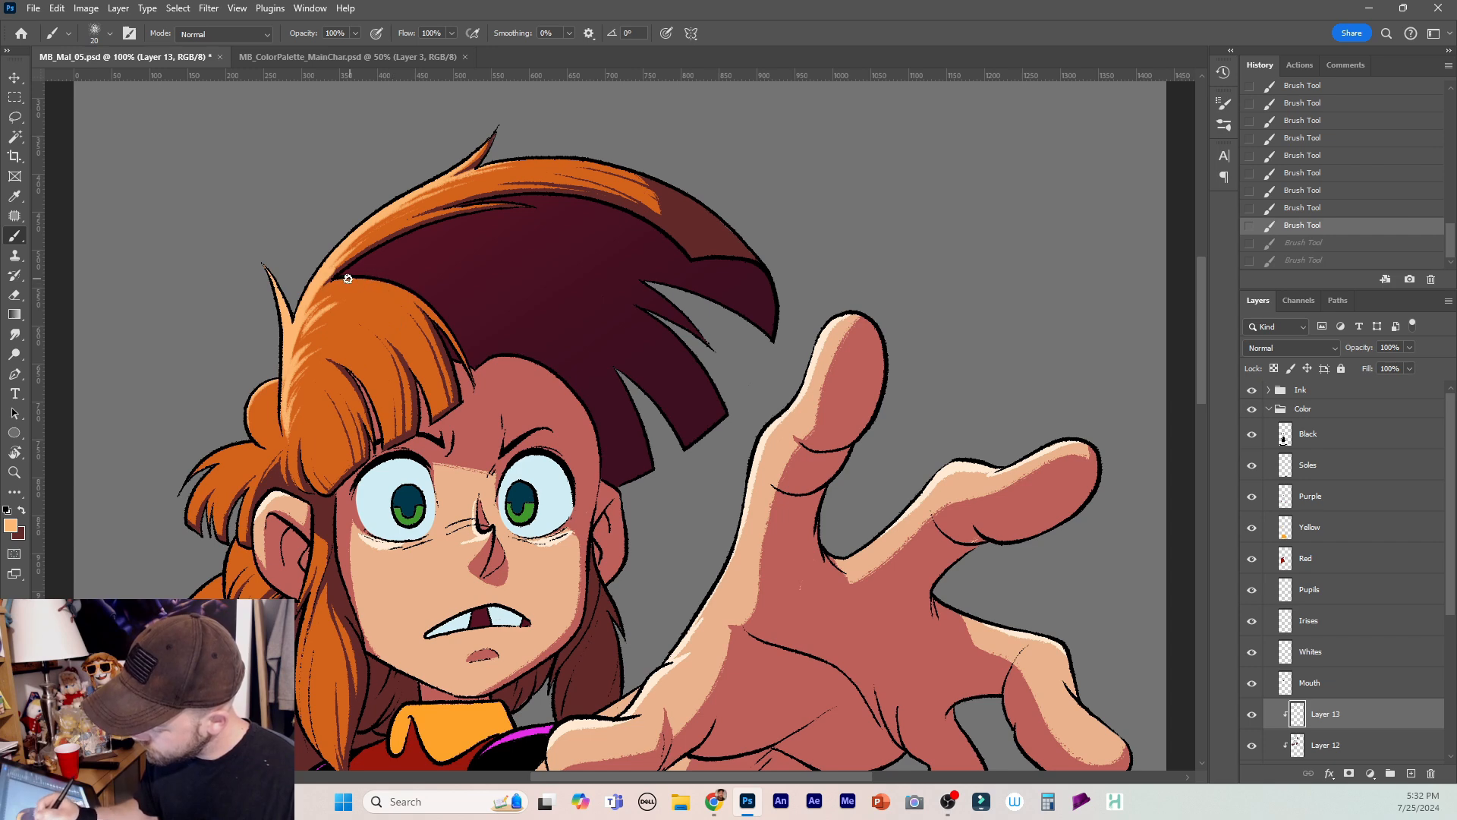
{"action": "key", "text": "ctrl+shift+z"}
{"action": "key", "text": "ctrl+shift+z"}
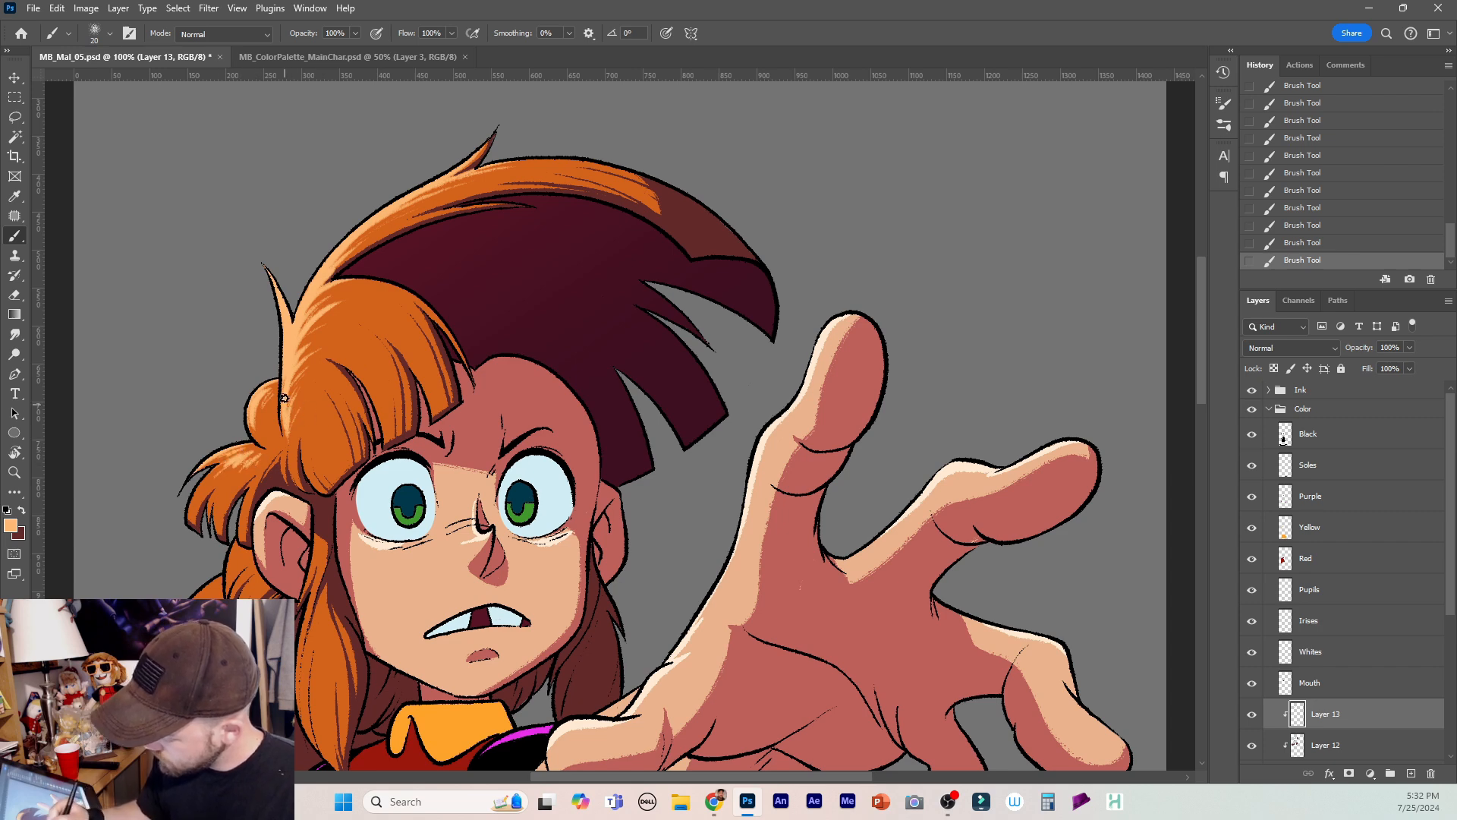
Thin and break up the fringe highlights into separate strands with the Eraser, reducing it to 15 px.
{"action": "key", "text": "e"}
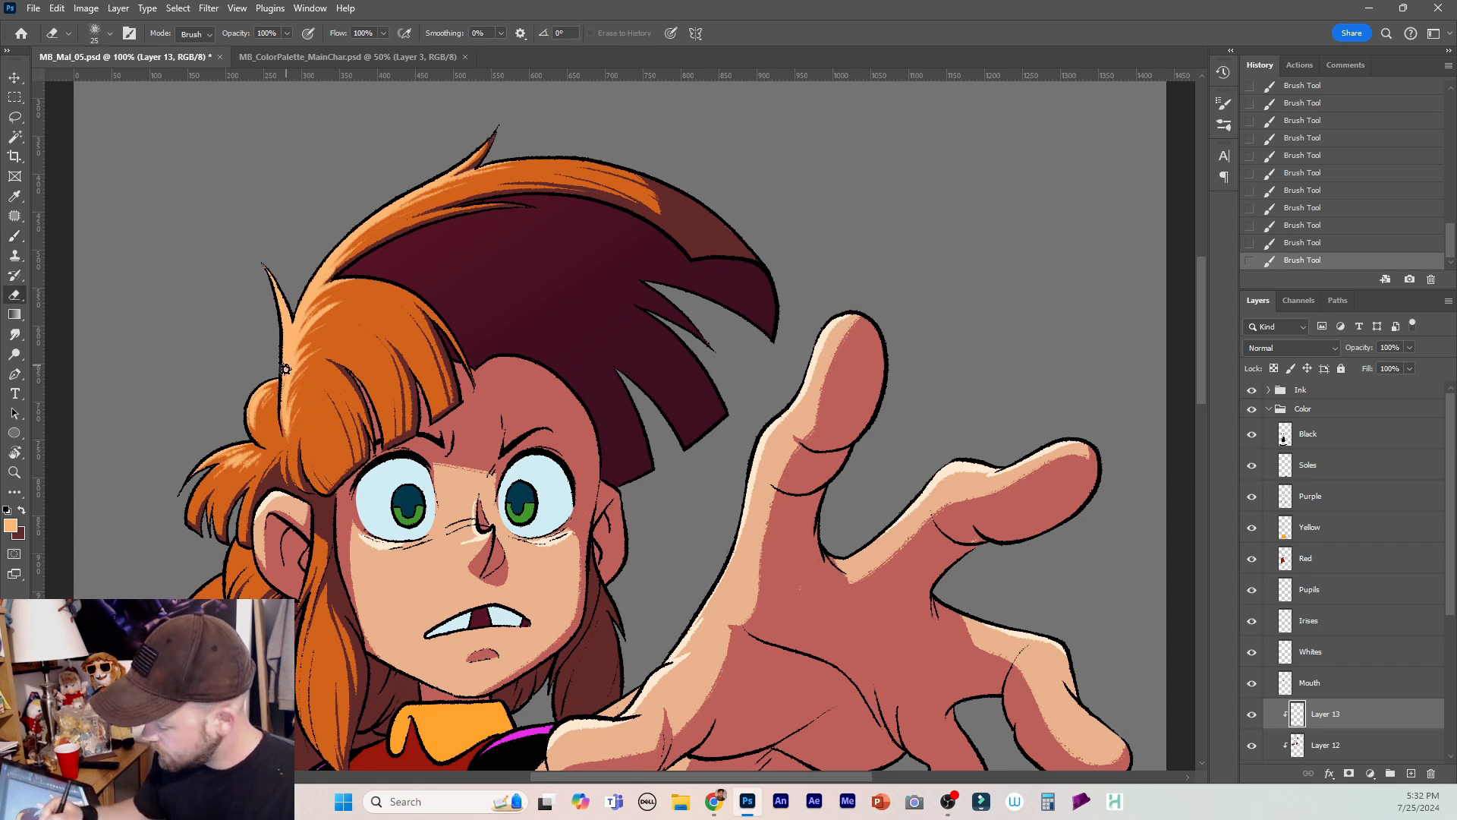
{"action": "mouse_move", "coordinate": [318, 348]}
{"action": "left_mouse_down"}
{"action": "mouse_move", "coordinate": [283, 381]}
{"action": "mouse_move", "coordinate": [304, 333]}
{"action": "mouse_move", "coordinate": [282, 418]}
{"action": "mouse_move", "coordinate": [316, 358]}
{"action": "mouse_move", "coordinate": [285, 426]}
{"action": "left_mouse_up"}
{"action": "key", "text": "bracketleft"}
{"action": "mouse_move", "coordinate": [279, 365]}
{"action": "left_mouse_down"}
{"action": "mouse_move", "coordinate": [327, 293]}
{"action": "mouse_move", "coordinate": [362, 277]}
{"action": "left_mouse_up"}
{"action": "key", "text": "ctrl+z"}
{"action": "mouse_move", "coordinate": [290, 331]}
{"action": "left_mouse_down"}
{"action": "mouse_move", "coordinate": [283, 343]}
{"action": "mouse_move", "coordinate": [277, 269]}
{"action": "left_mouse_up"}
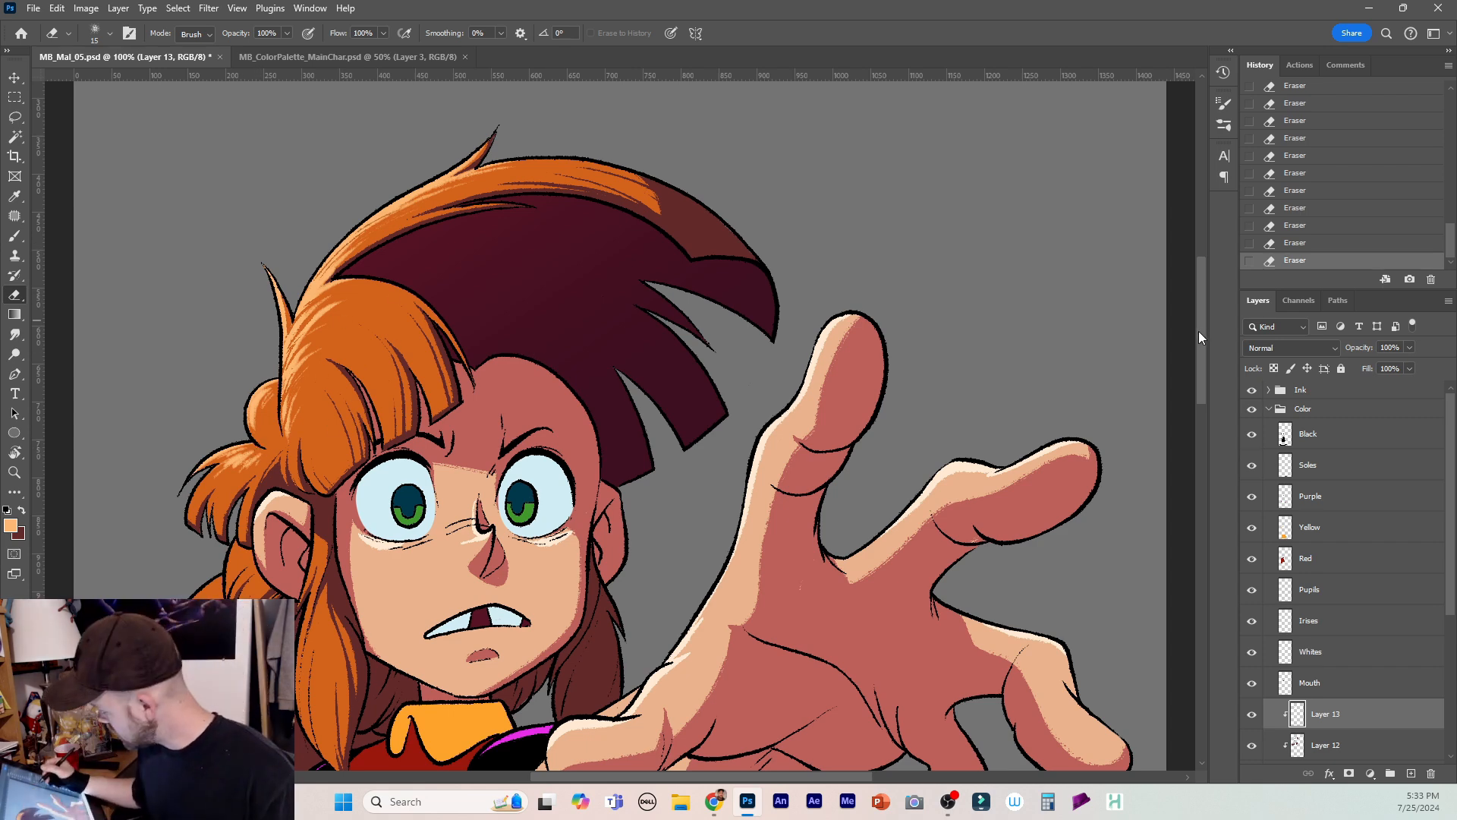
Paint light orange highlight strands down the lock of hair in front of the ear, undoing the last two strokes.
{"action": "left_click_drag", "start_coordinate": [1199, 332], "coordinate": [1203, 370]}
{"action": "key", "text": "b"}
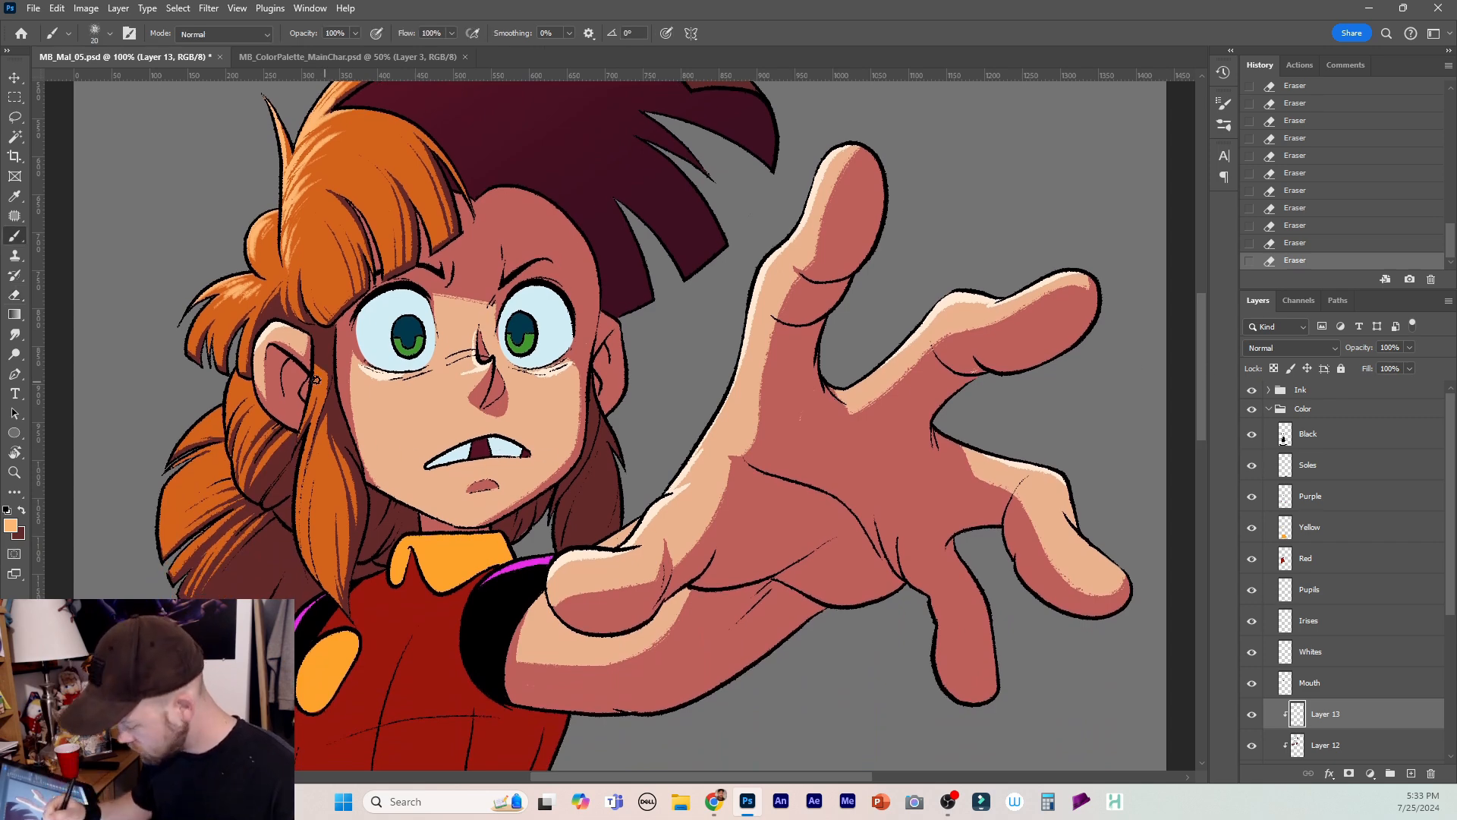
{"action": "left_click_drag", "start_coordinate": [315, 365], "coordinate": [307, 439]}
{"action": "left_click_drag", "start_coordinate": [313, 432], "coordinate": [297, 503]}
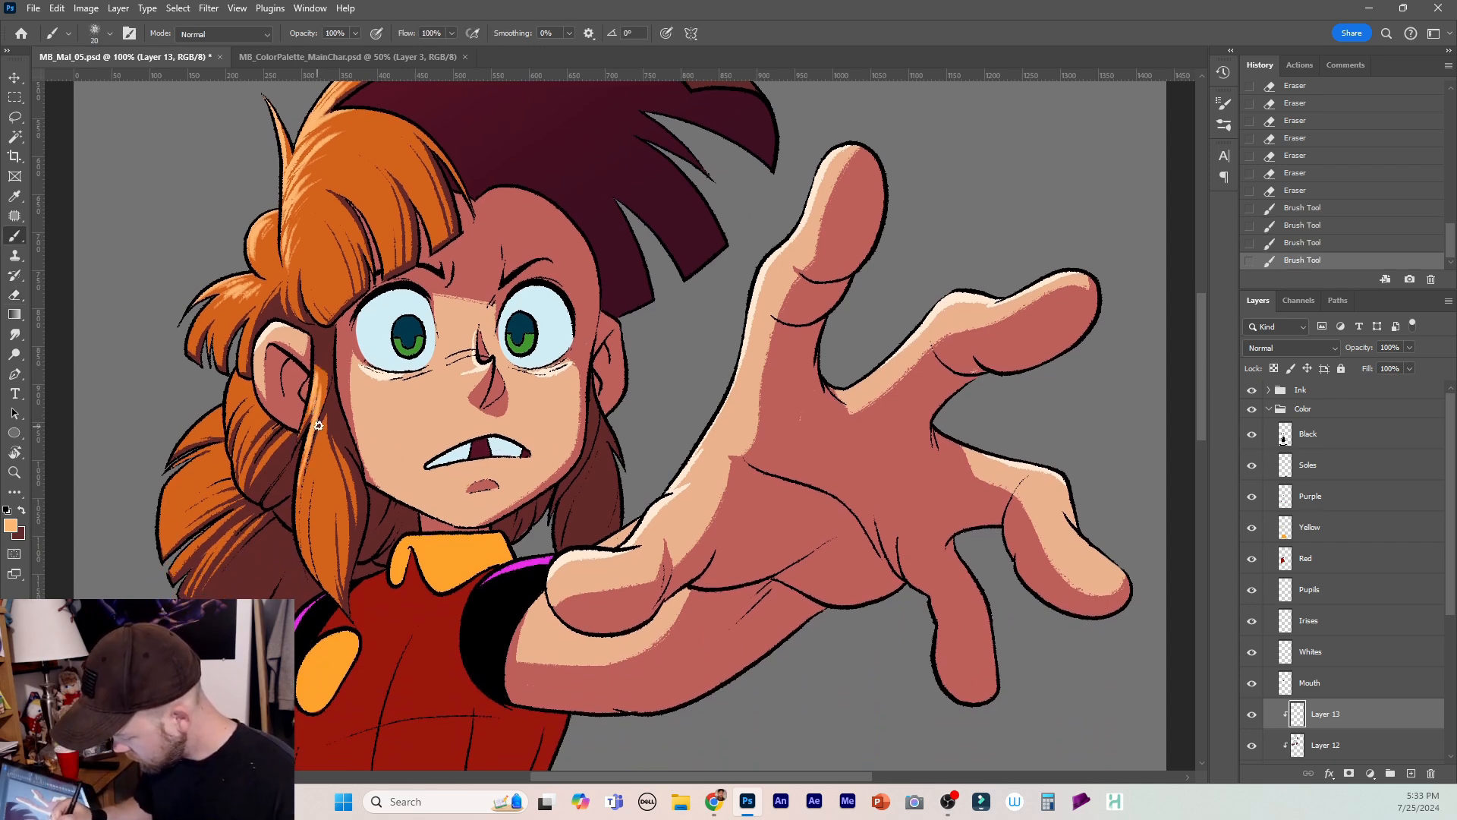
{"action": "left_click_drag", "start_coordinate": [318, 425], "coordinate": [314, 523]}
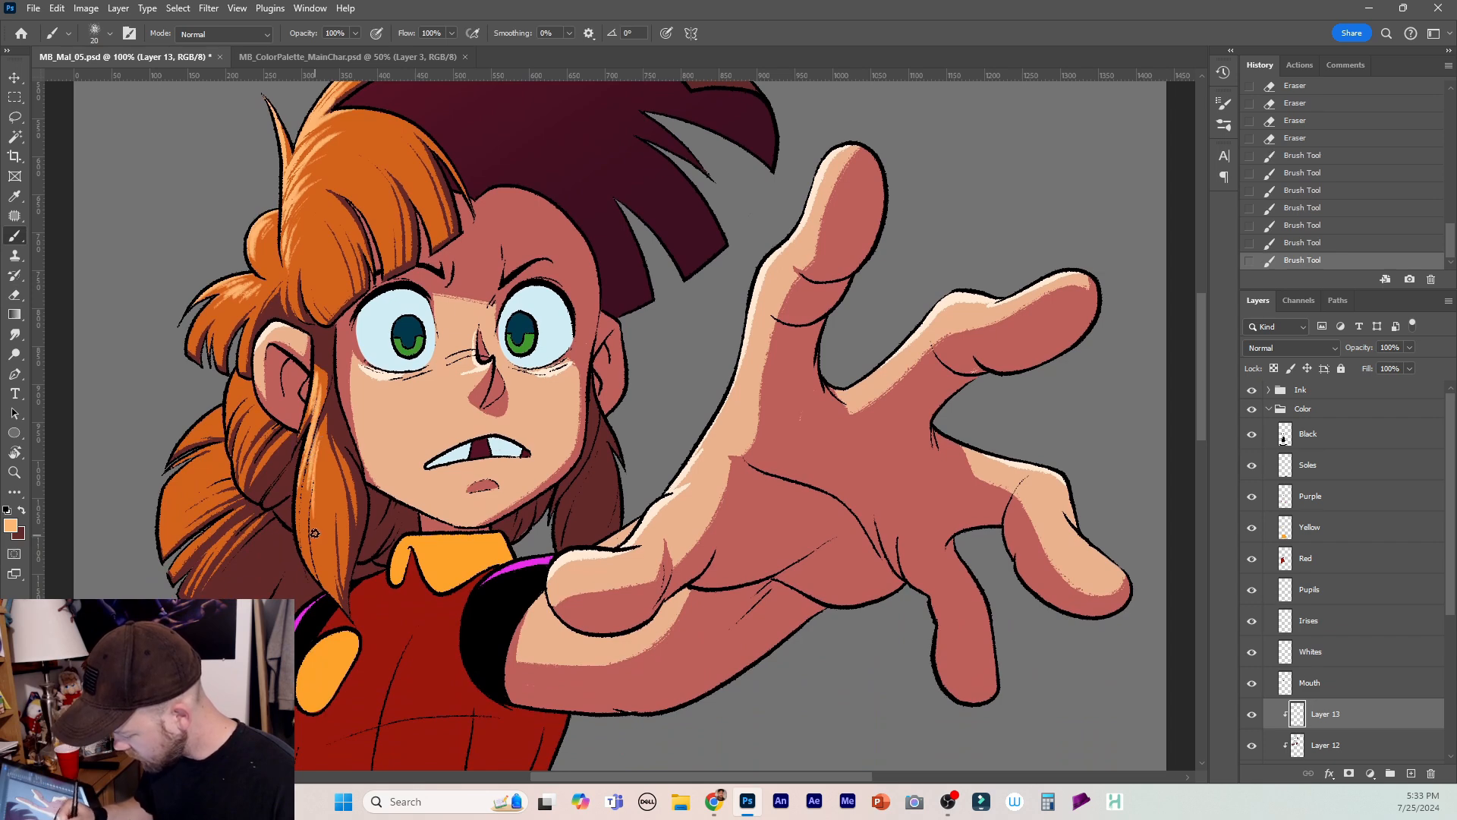
{"action": "key", "text": "ctrl+z"}
{"action": "key", "text": "ctrl+z"}
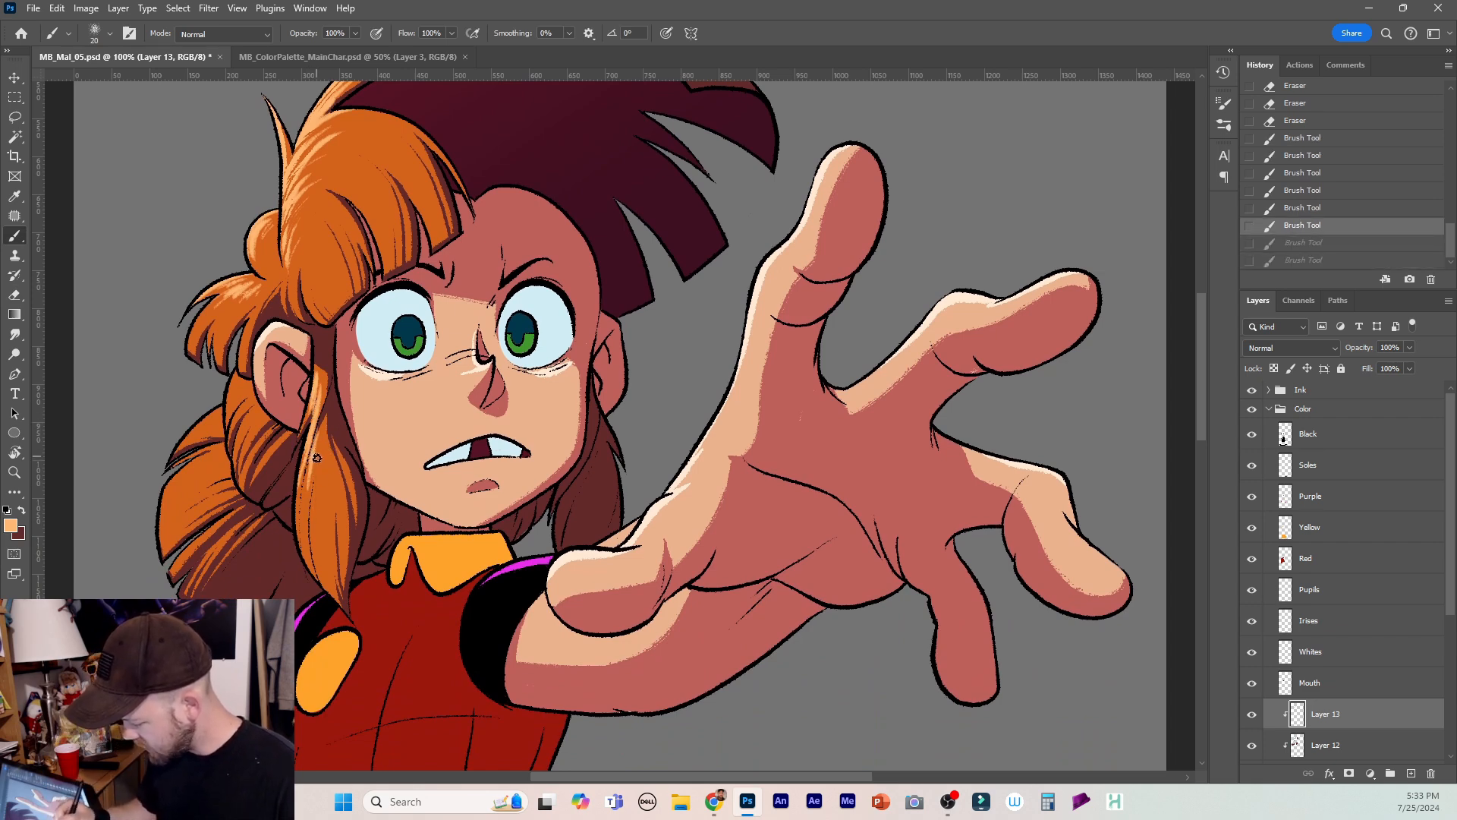
Paint light orange highlight strokes on the hair lock beside the face and on the hair behind the ear.
{"action": "mouse_move", "coordinate": [313, 475]}
{"action": "left_mouse_down"}
{"action": "mouse_move", "coordinate": [323, 440]}
{"action": "mouse_move", "coordinate": [316, 545]}
{"action": "mouse_move", "coordinate": [320, 493]}
{"action": "left_mouse_up"}
{"action": "left_click_drag", "start_coordinate": [327, 463], "coordinate": [331, 516]}
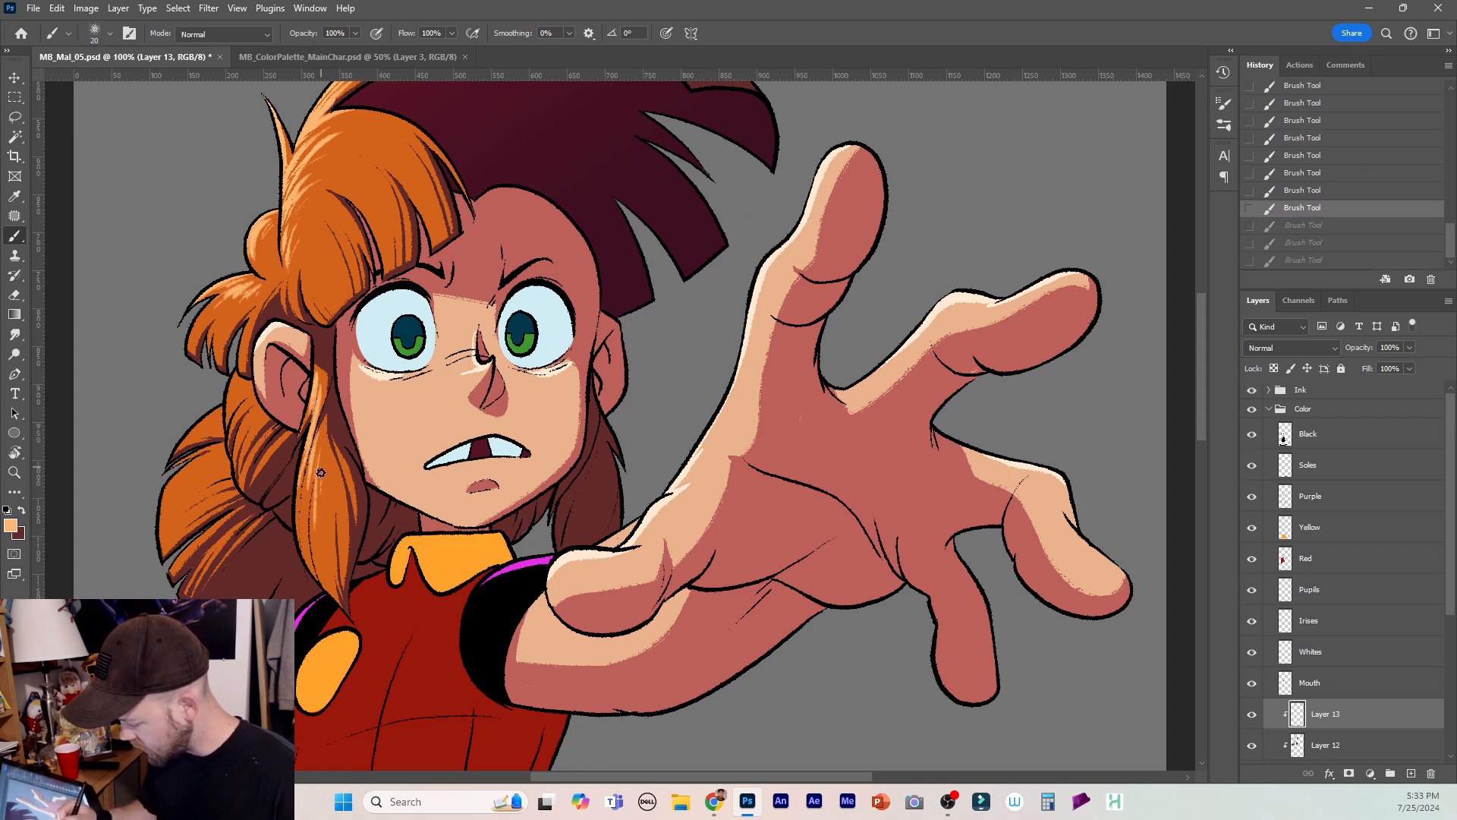
{"action": "left_click_drag", "start_coordinate": [321, 473], "coordinate": [321, 526]}
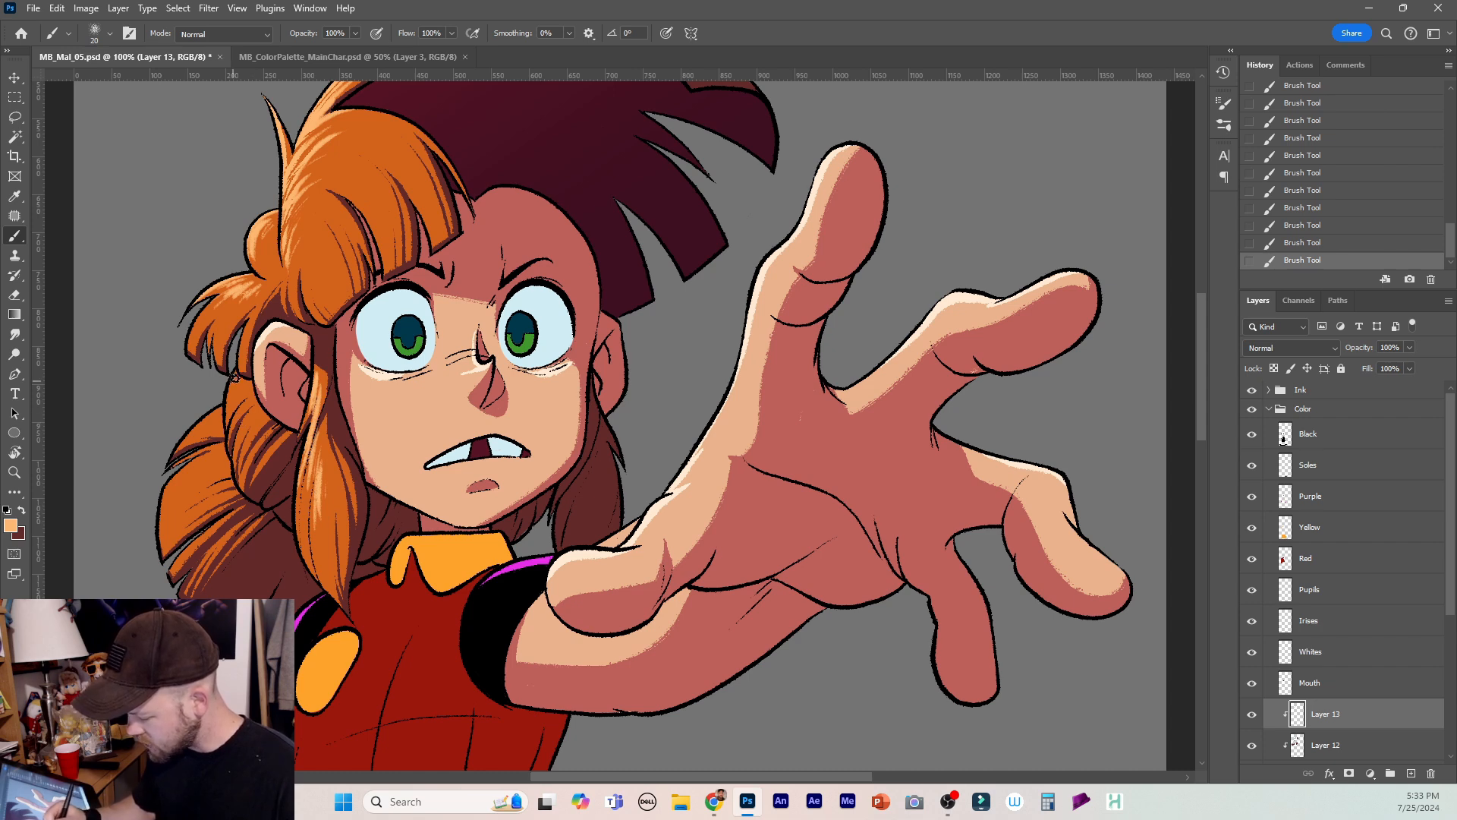
{"action": "left_click_drag", "start_coordinate": [235, 377], "coordinate": [286, 475]}
{"action": "key", "text": "ctrl+z"}
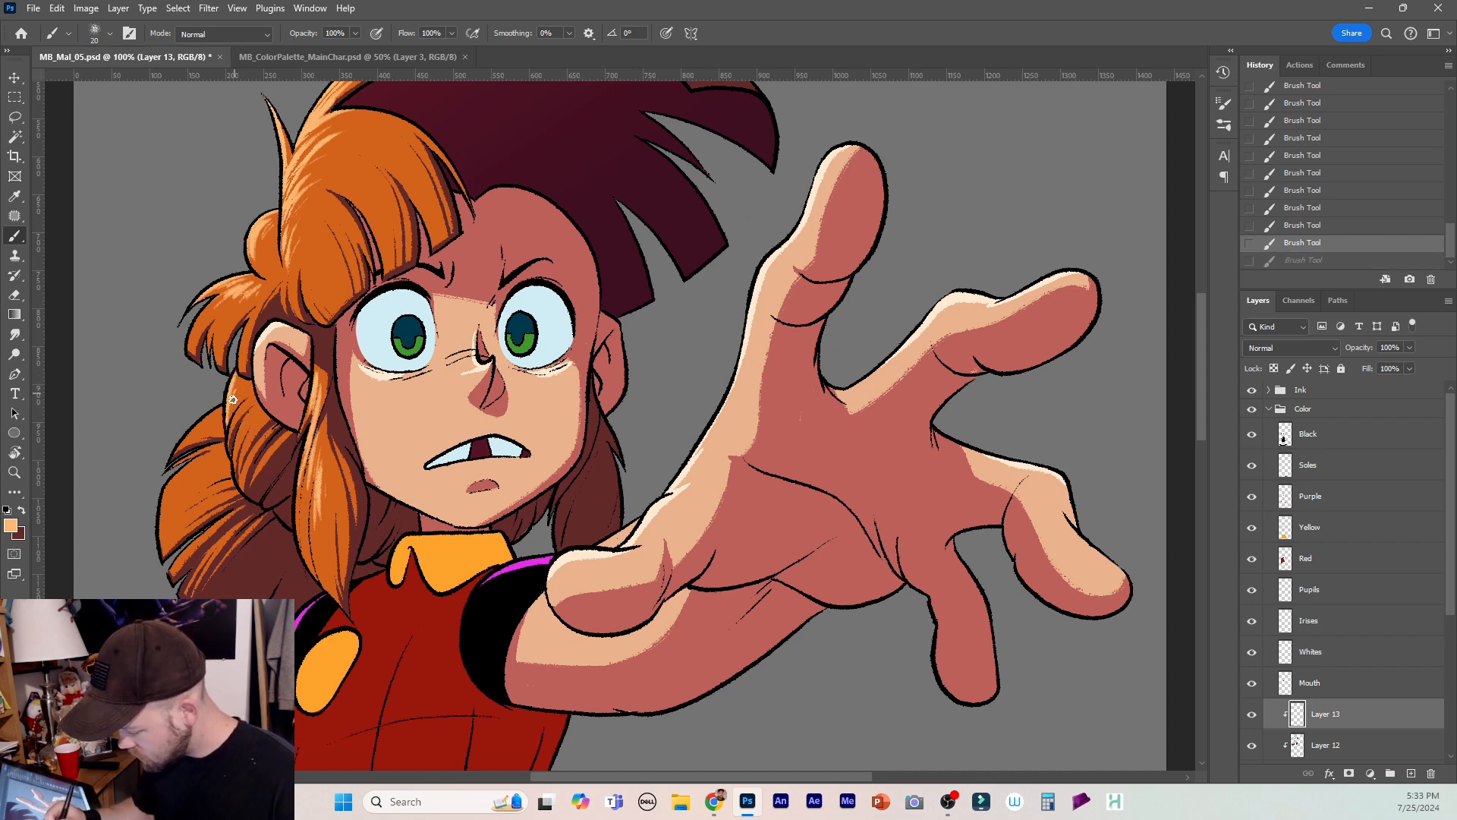
{"action": "left_click_drag", "start_coordinate": [233, 399], "coordinate": [235, 412]}
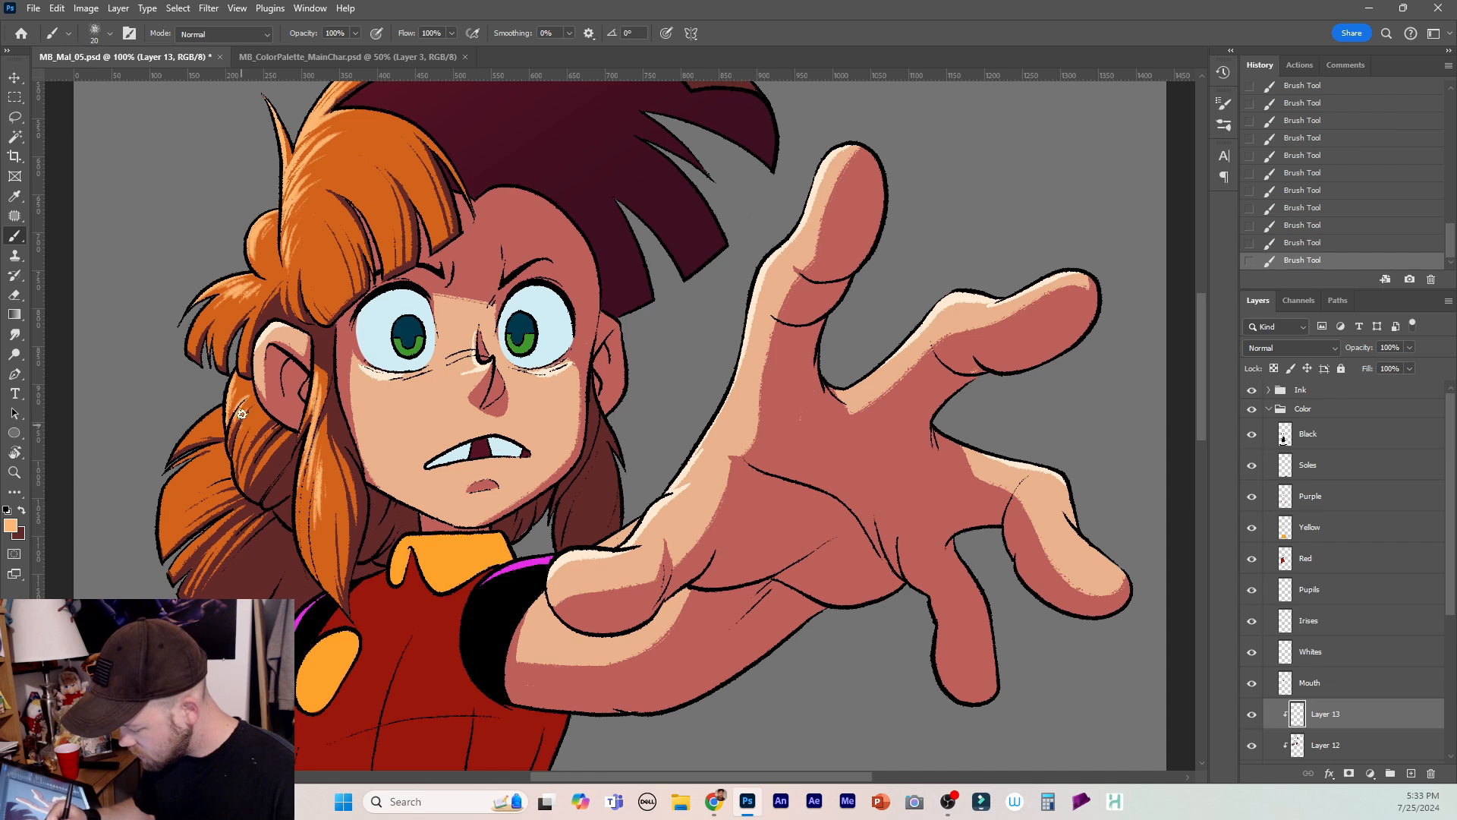
Compare the hair with and without the recent highlight strokes, and undo the last stroke.
{"action": "key", "text": "ctrl+z"}
{"action": "key", "text": "ctrl+z"}
{"action": "key", "text": "ctrl+z"}
{"action": "key", "text": "ctrl+z"}
{"action": "key", "text": "ctrl+z"}
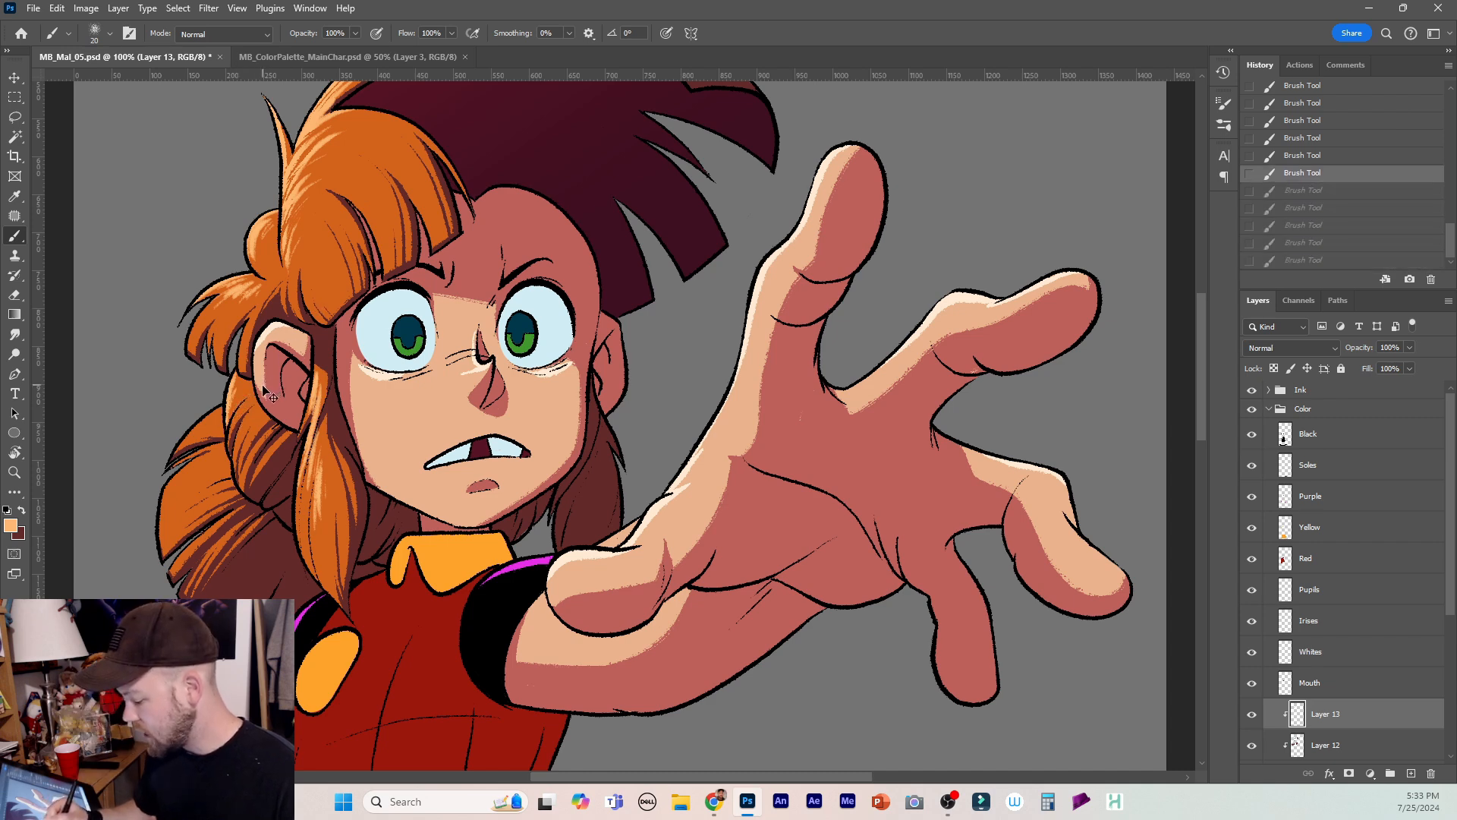
{"action": "key", "text": "ctrl+shift+z"}
{"action": "key", "text": "ctrl+shift+z"}
{"action": "key", "text": "ctrl+shift+z"}
{"action": "key", "text": "ctrl+shift+z"}
{"action": "key", "text": "ctrl+shift+z"}
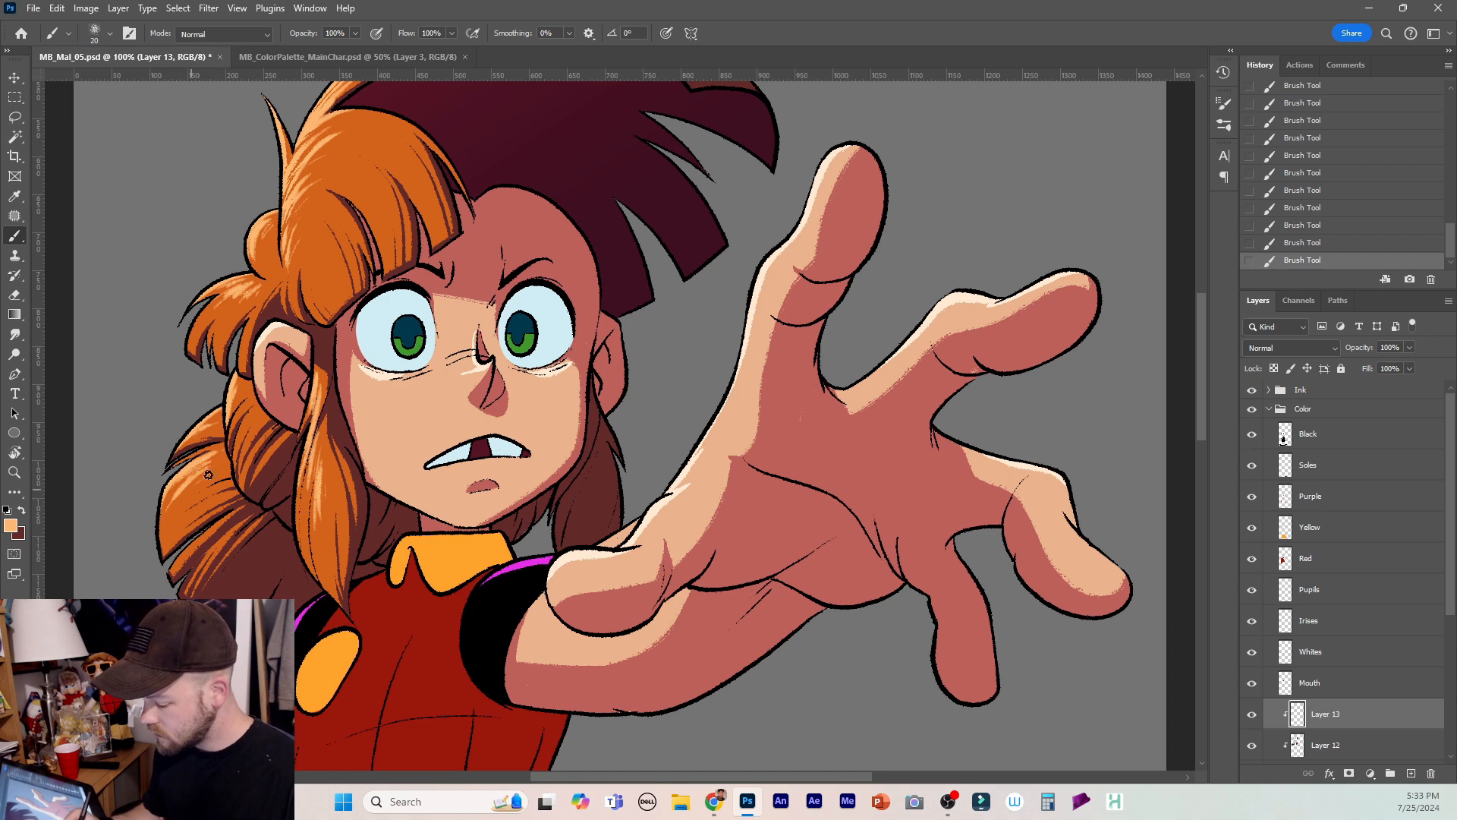
{"action": "key", "text": "ctrl+z"}
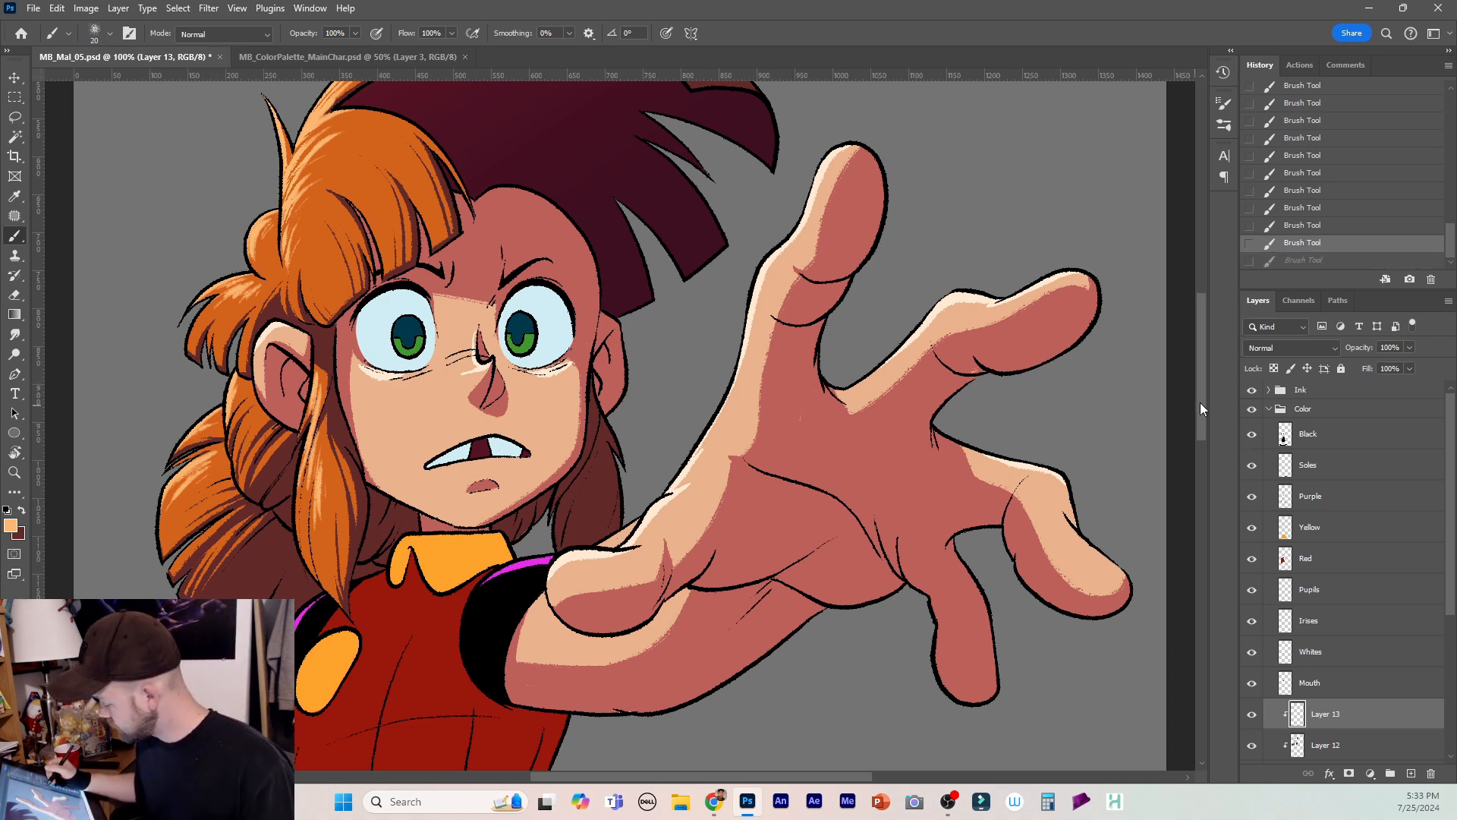
Add a new layer directly above the Mouth layer and clip it to Mouth.
{"action": "mouse_move", "coordinate": [1200, 402]}
{"action": "left_mouse_down"}
{"action": "mouse_move", "coordinate": [1204, 362]}
{"action": "mouse_move", "coordinate": [1203, 412]}
{"action": "mouse_move", "coordinate": [1202, 391]}
{"action": "left_mouse_up"}
{"action": "left_click", "coordinate": [1370, 689]}
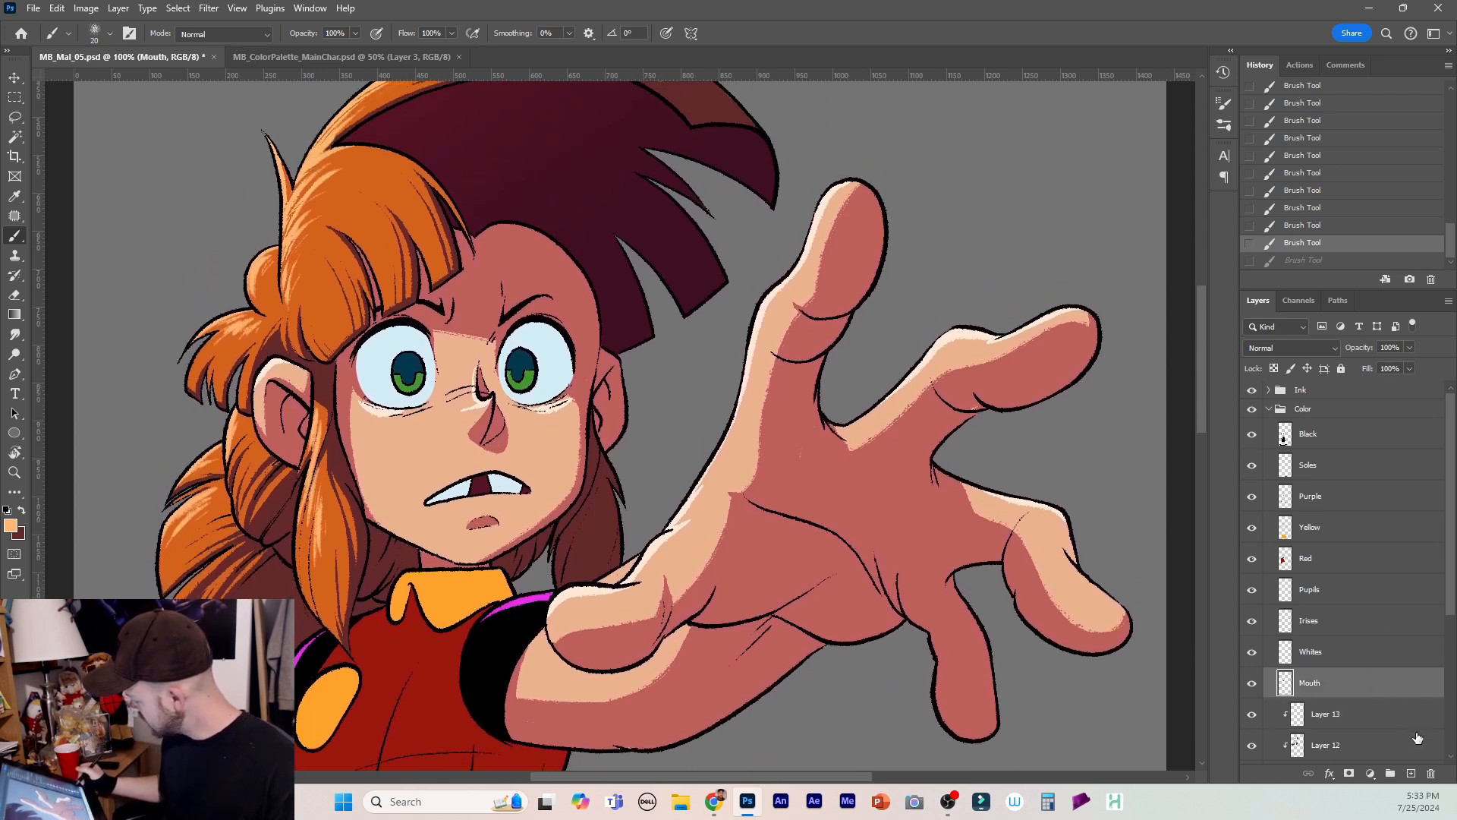
{"action": "left_click", "coordinate": [1409, 771]}
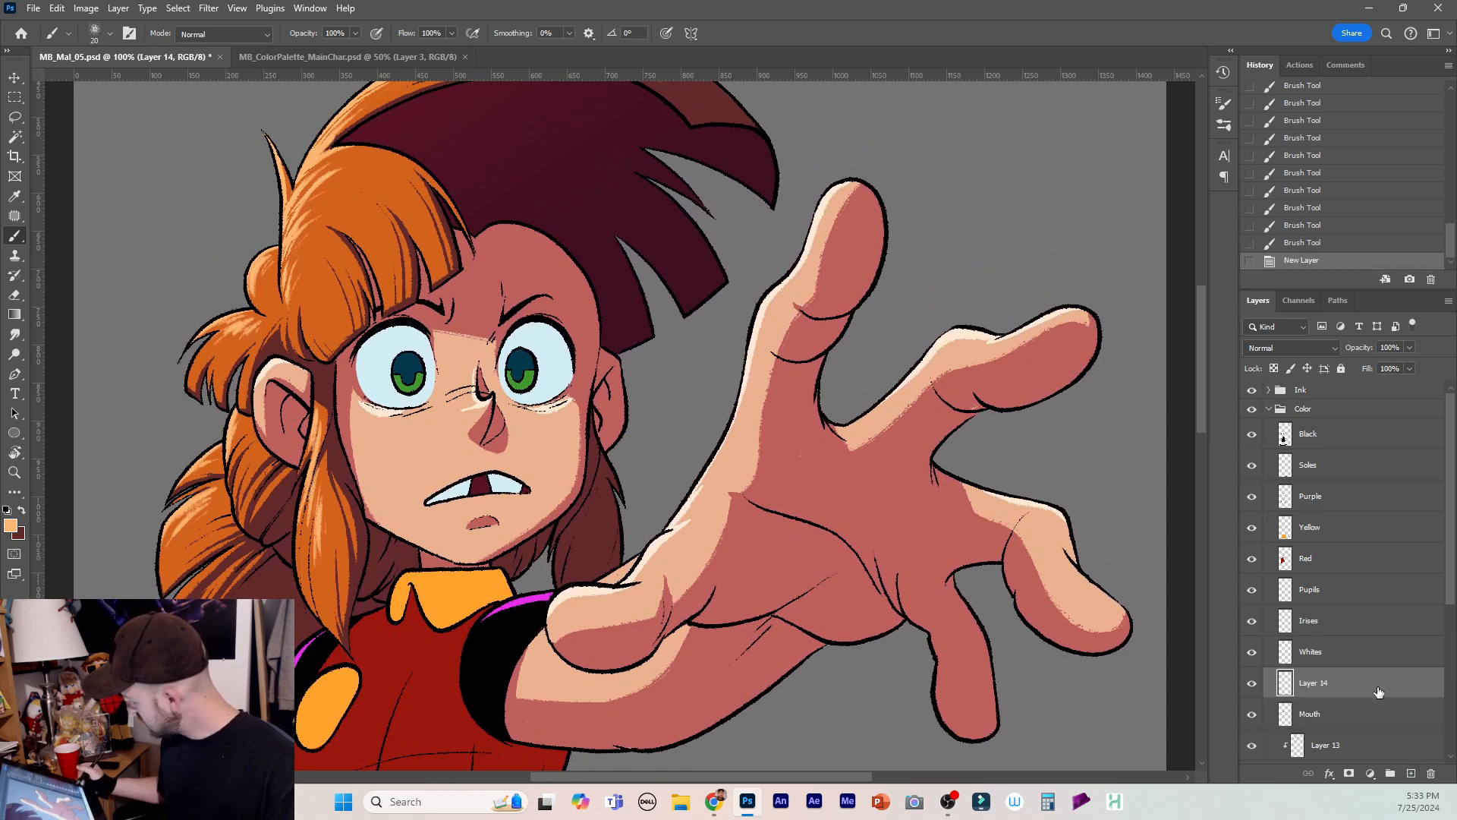
{"action": "right_click", "coordinate": [1369, 680]}
{"action": "left_click", "coordinate": [1358, 616]}
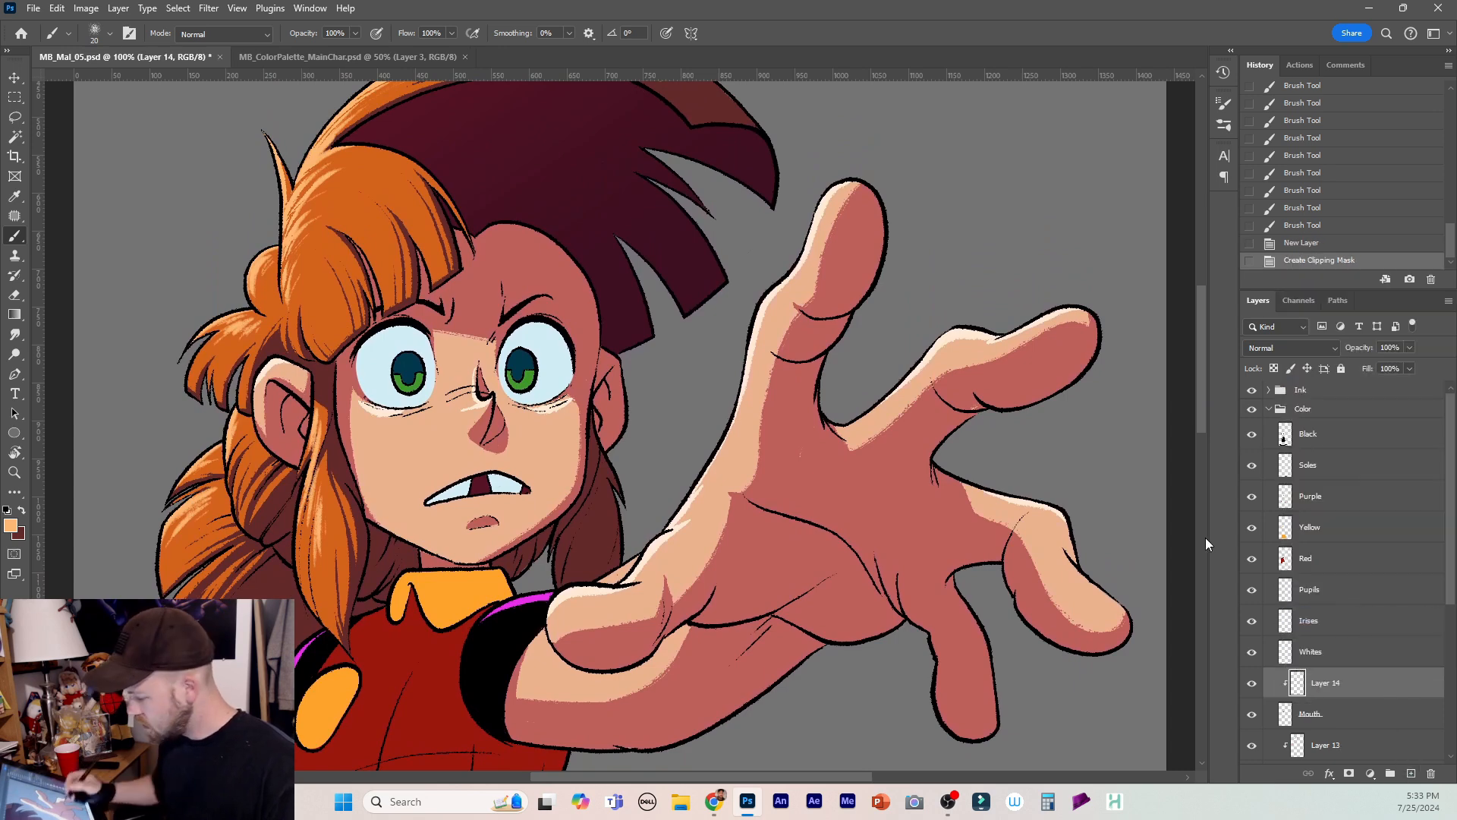
Sample the very dark maroon swatch from the Mallory column of MB_ColorPalette_MainChar.psd and return to MB_Mal_05.psd.
{"action": "left_click", "coordinate": [347, 57]}
{"action": "key", "text": "i"}
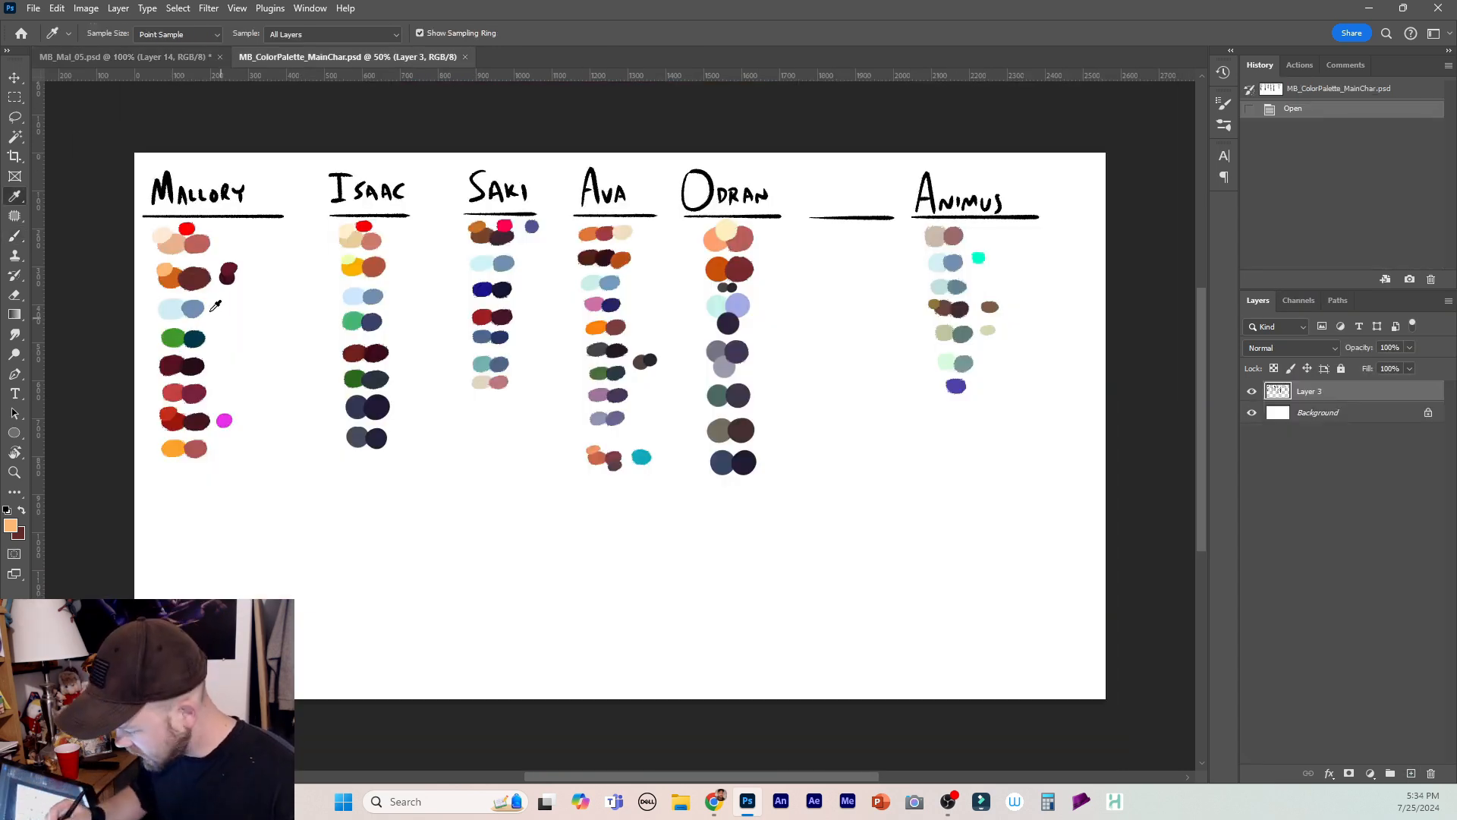
{"action": "left_click", "coordinate": [198, 363]}
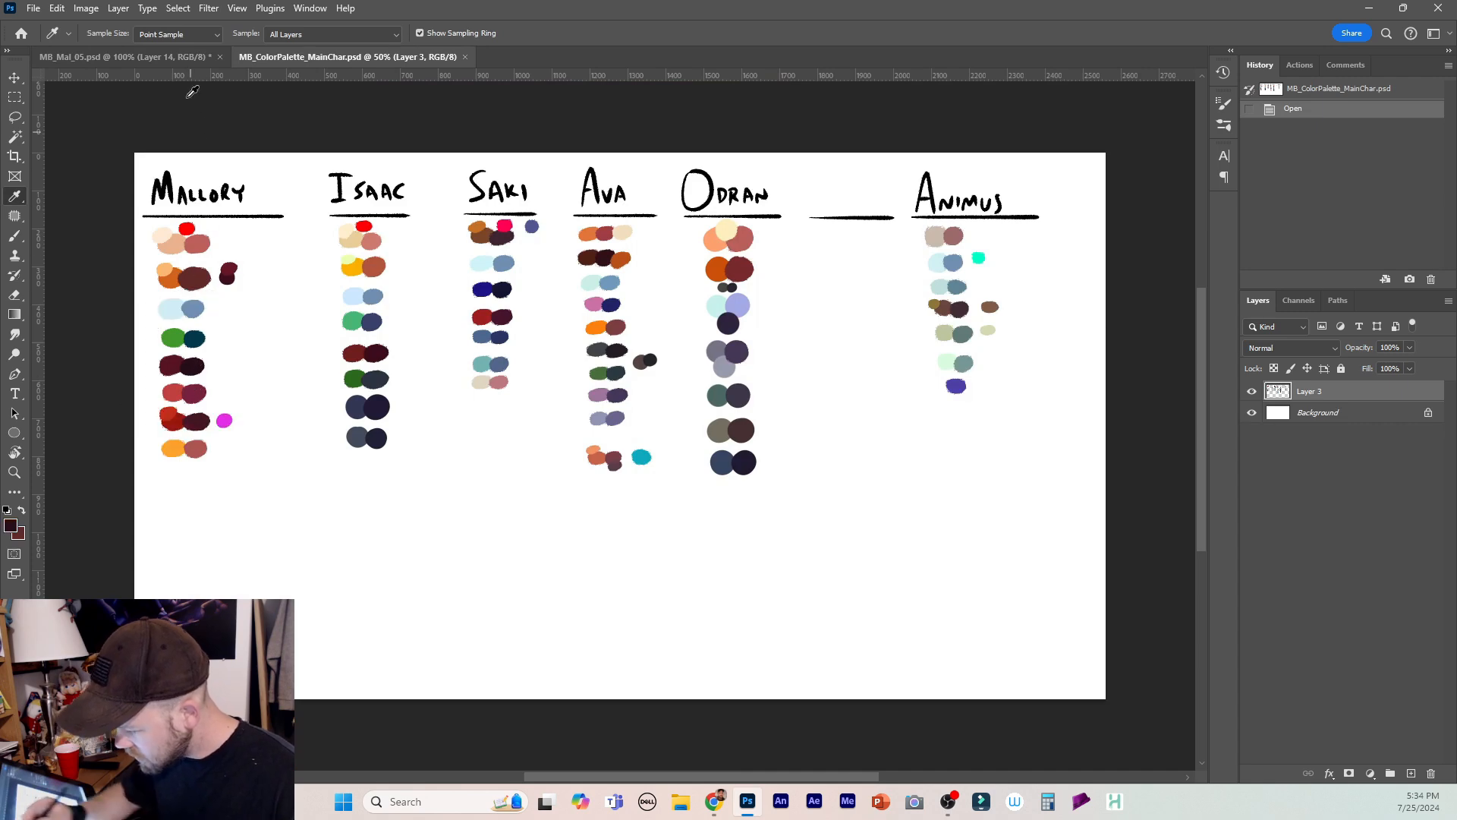
{"action": "left_click", "coordinate": [122, 57]}
Lasso the area around the mouth, shade it with a classic gradient in the dark maroon, and deselect.
{"action": "key", "text": "l"}
{"action": "mouse_move", "coordinate": [510, 439]}
{"action": "left_mouse_down"}
{"action": "mouse_move", "coordinate": [487, 486]}
{"action": "mouse_move", "coordinate": [492, 519]}
{"action": "left_mouse_up"}
{"action": "left_click", "coordinate": [14, 315]}
{"action": "key", "text": "ctrl+d"}
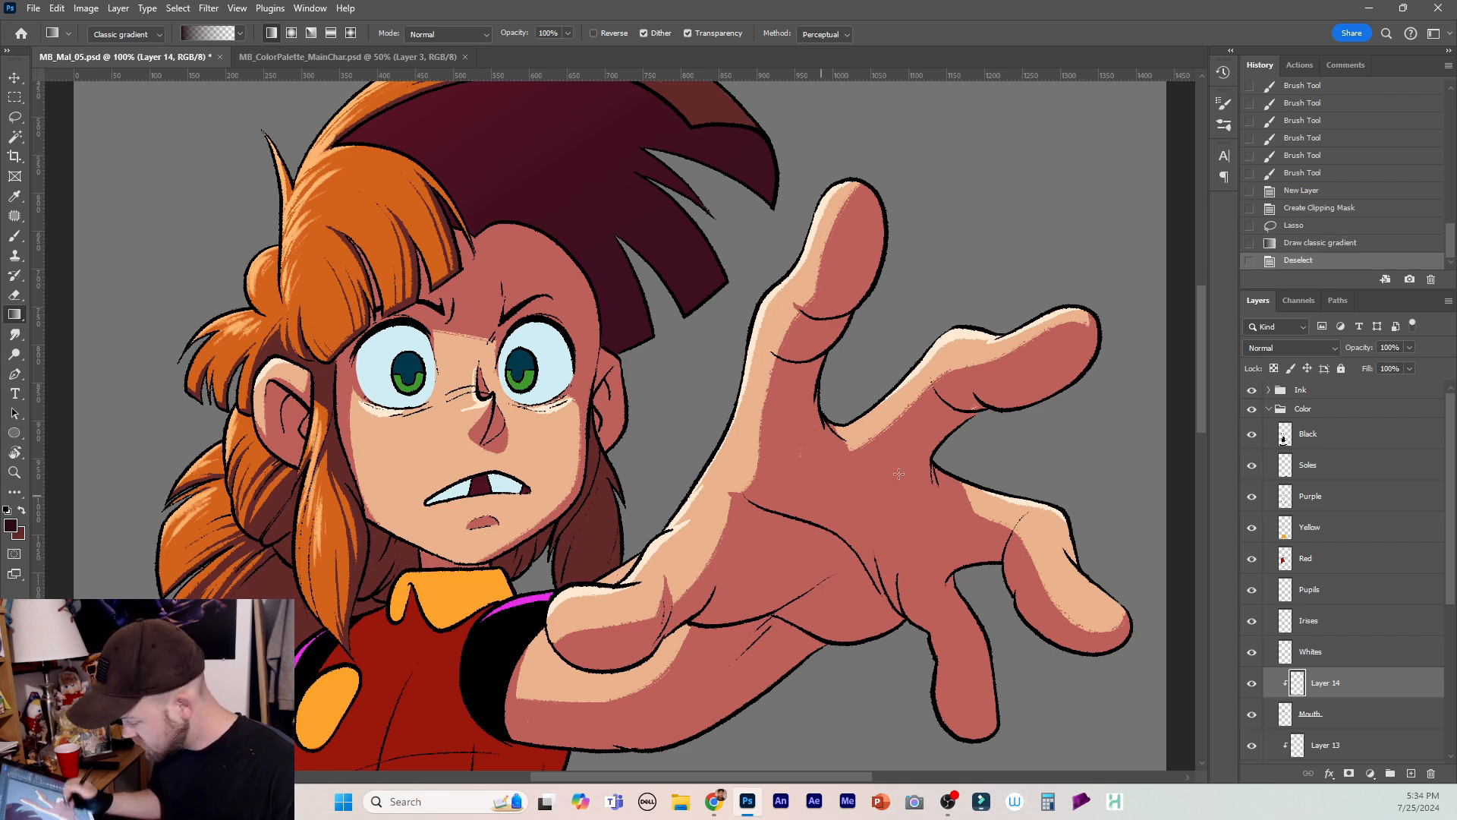
Add a new layer directly above the Whites layer and clip it to Whites.
{"action": "left_click", "coordinate": [1335, 660]}
{"action": "left_click", "coordinate": [1410, 773]}
{"action": "right_click", "coordinate": [1345, 649]}
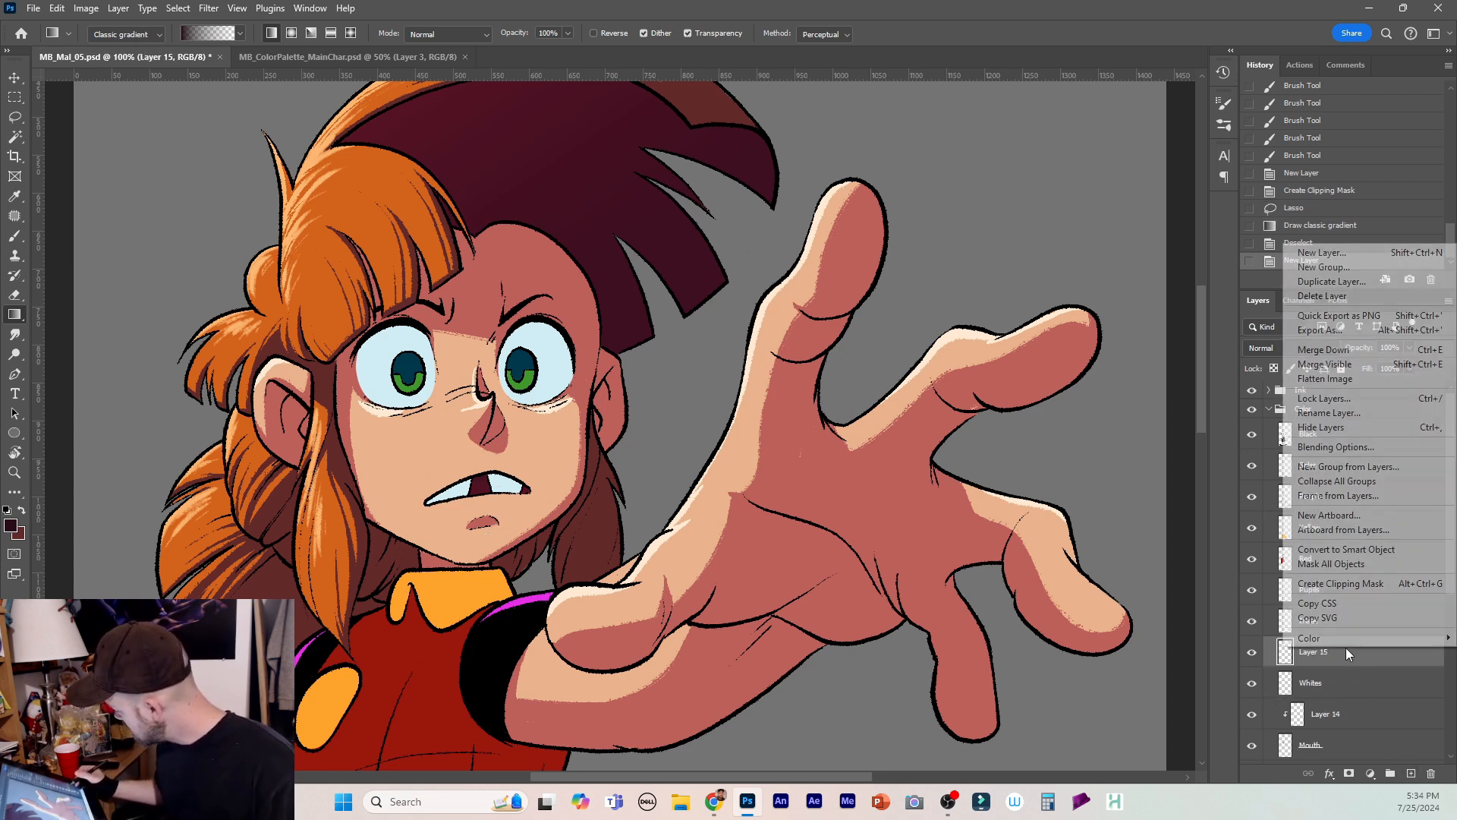
{"action": "left_click", "coordinate": [1366, 586]}
Sample the blue shadow swatch from Mallory's palette column and return to MB_Mal_05.psd with the Brush tool active.
{"action": "left_click", "coordinate": [322, 60]}
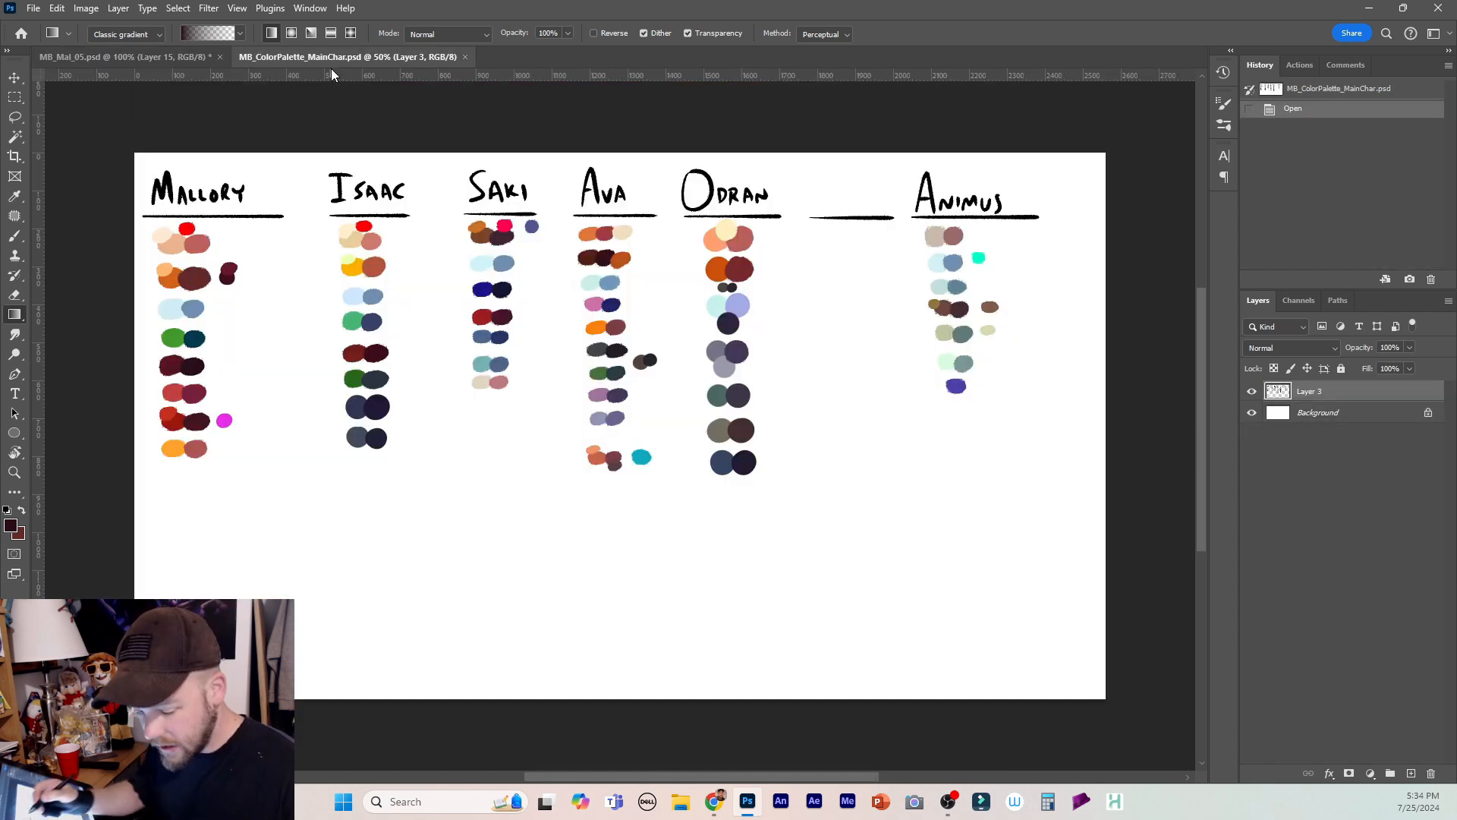
{"action": "key", "text": "i"}
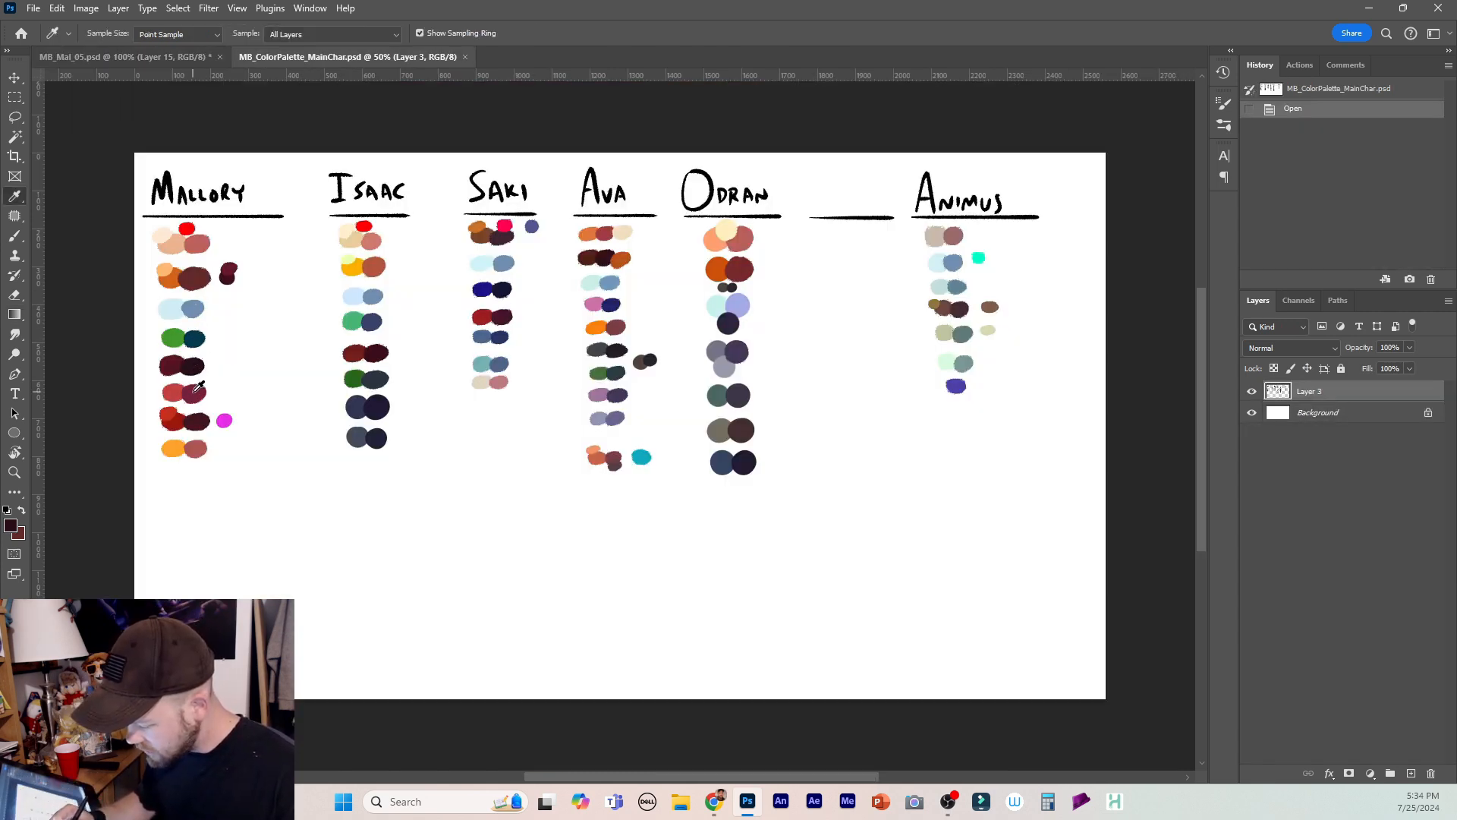
{"action": "left_click", "coordinate": [196, 420]}
{"action": "left_click", "coordinate": [196, 303]}
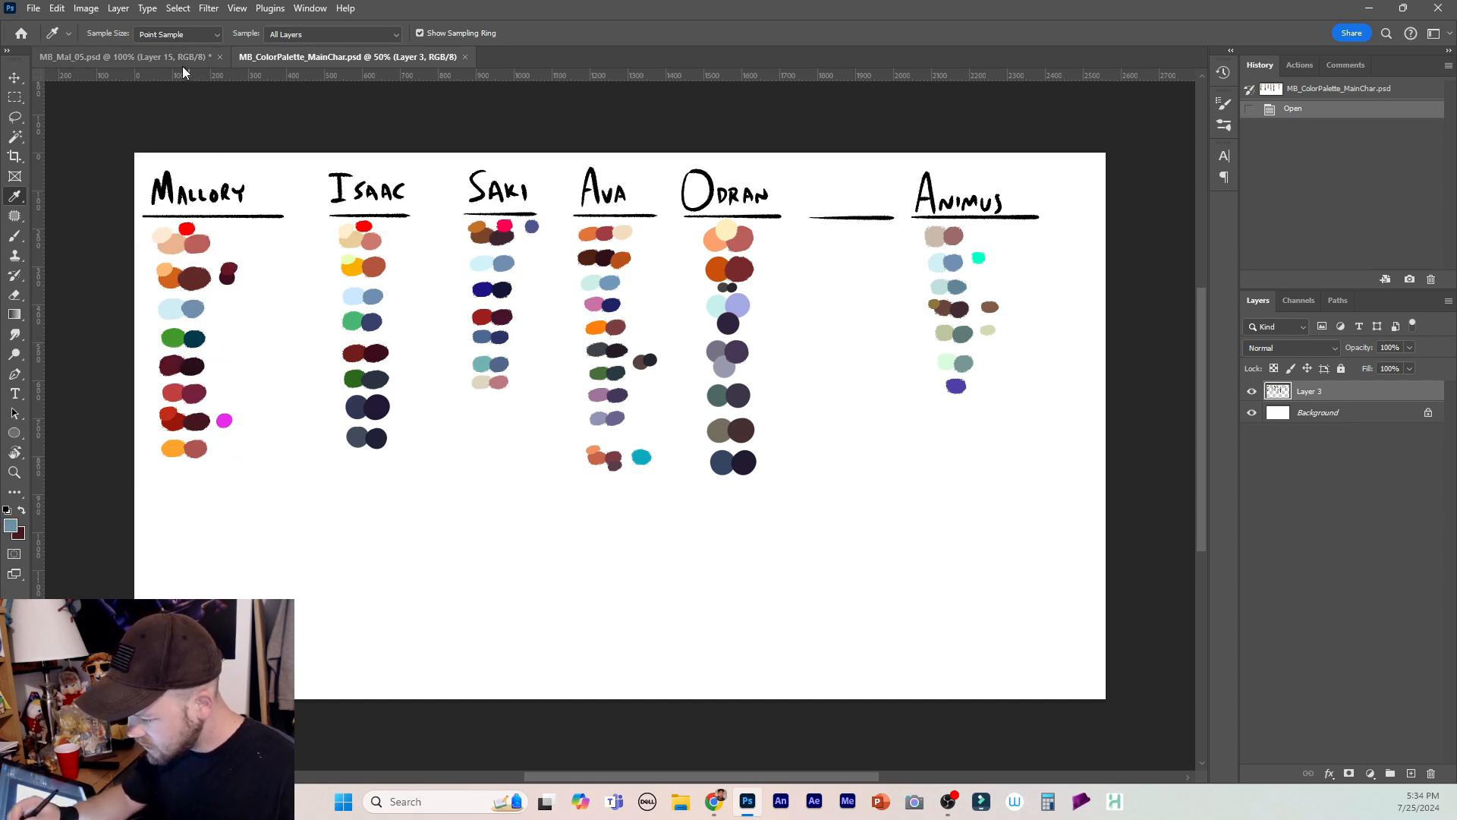
{"action": "left_click", "coordinate": [199, 57]}
{"action": "key", "text": "b"}
Try a blue shadow stroke across the white of the right-hand eye with the brush at size 25.
{"action": "key", "text": "bracketright"}
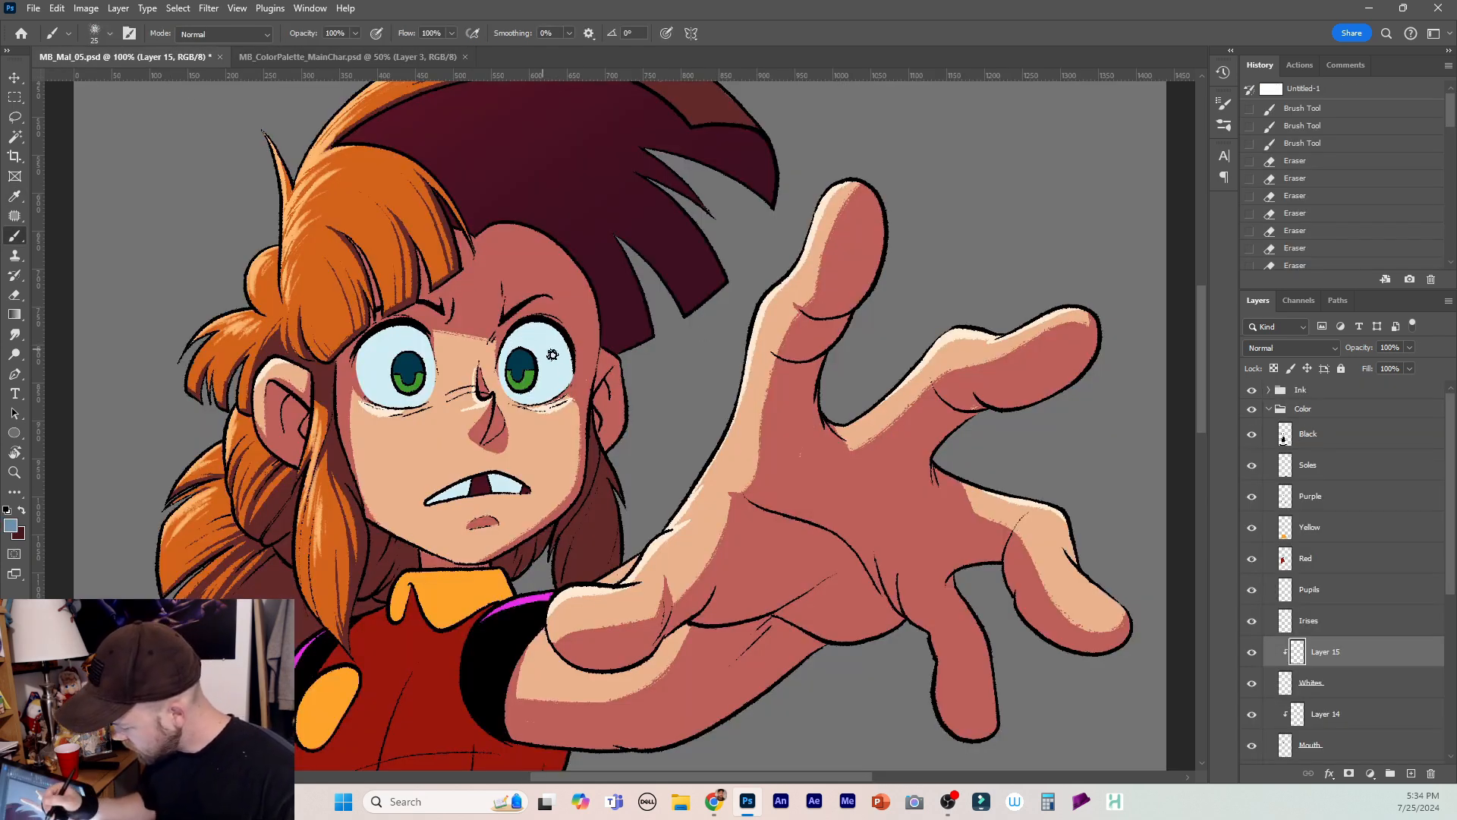
{"action": "mouse_move", "coordinate": [576, 373]}
{"action": "left_mouse_down"}
{"action": "mouse_move", "coordinate": [542, 361]}
{"action": "mouse_move", "coordinate": [535, 328]}
{"action": "mouse_move", "coordinate": [508, 346]}
{"action": "mouse_move", "coordinate": [531, 342]}
{"action": "left_mouse_up"}
{"action": "key", "text": "ctrl+z"}
Choose a different brush preset and reduce its size to 20.
{"action": "left_click", "coordinate": [110, 34]}
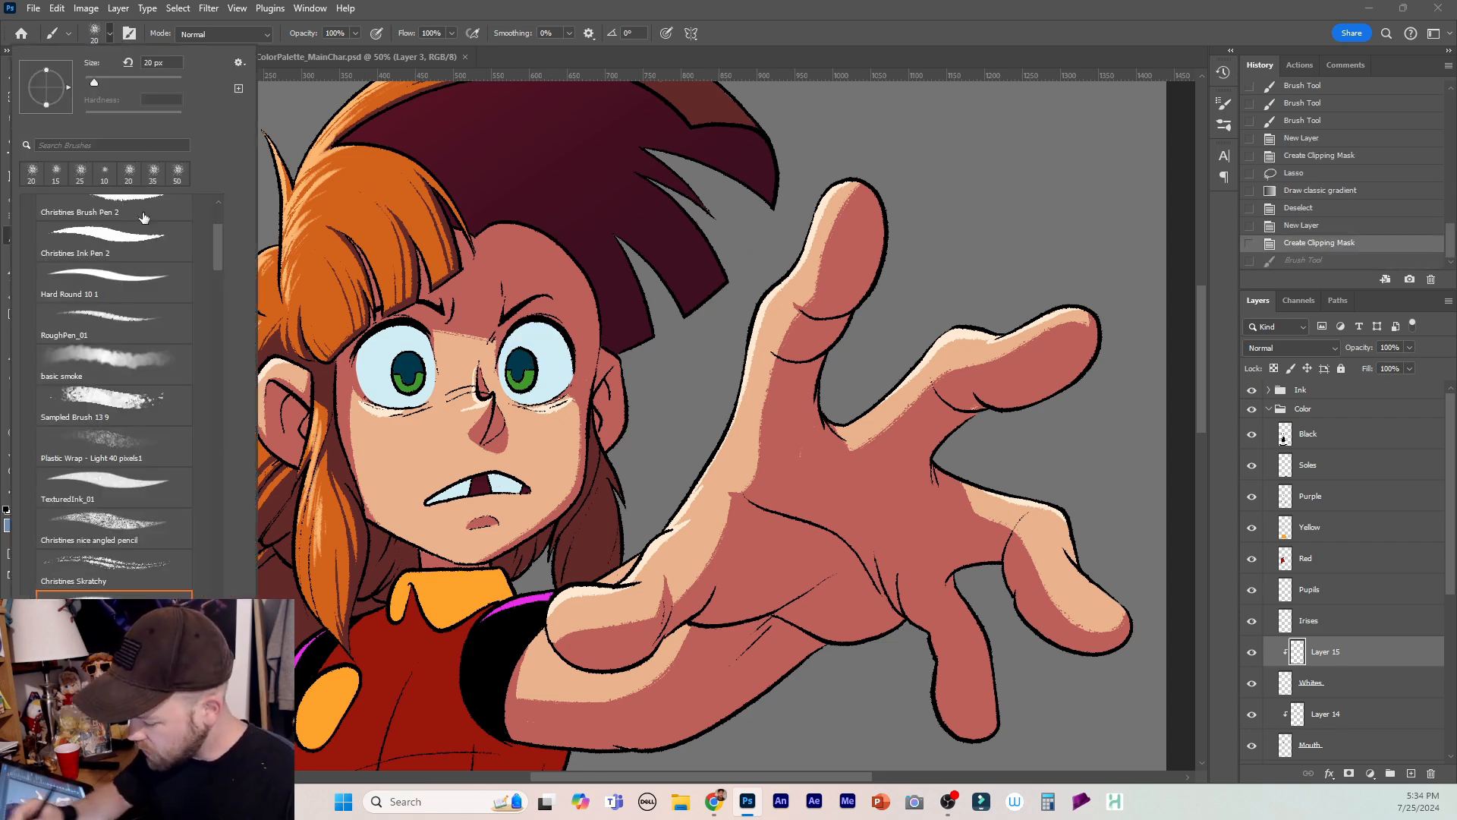
{"action": "left_click_drag", "start_coordinate": [219, 259], "coordinate": [218, 223]}
{"action": "left_click", "coordinate": [139, 351]}
{"action": "left_click", "coordinate": [724, 32]}
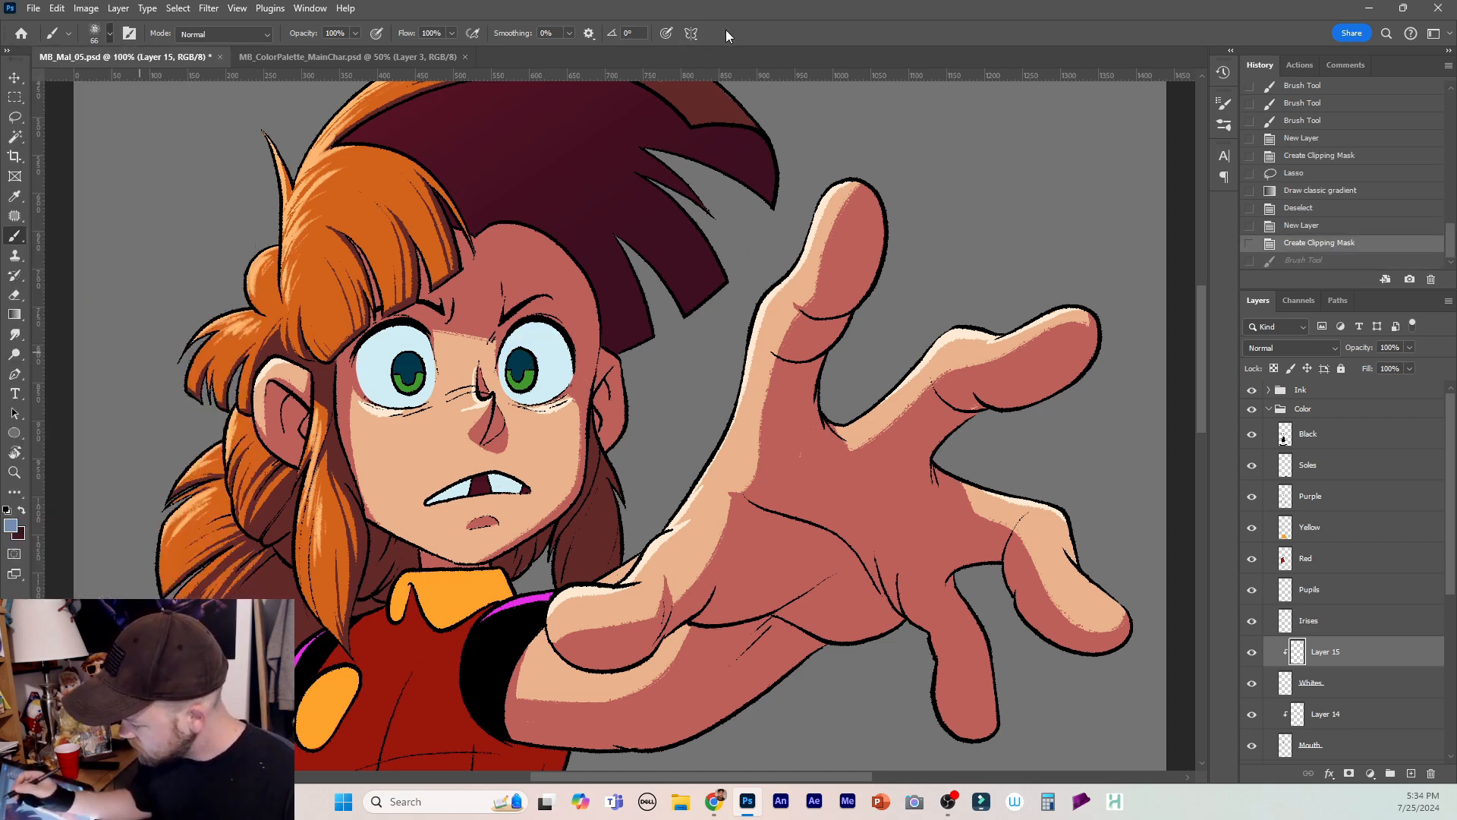
{"action": "key", "text": "bracketleft"}
{"action": "key", "text": "bracketleft"}
{"action": "key", "text": "bracketleft"}
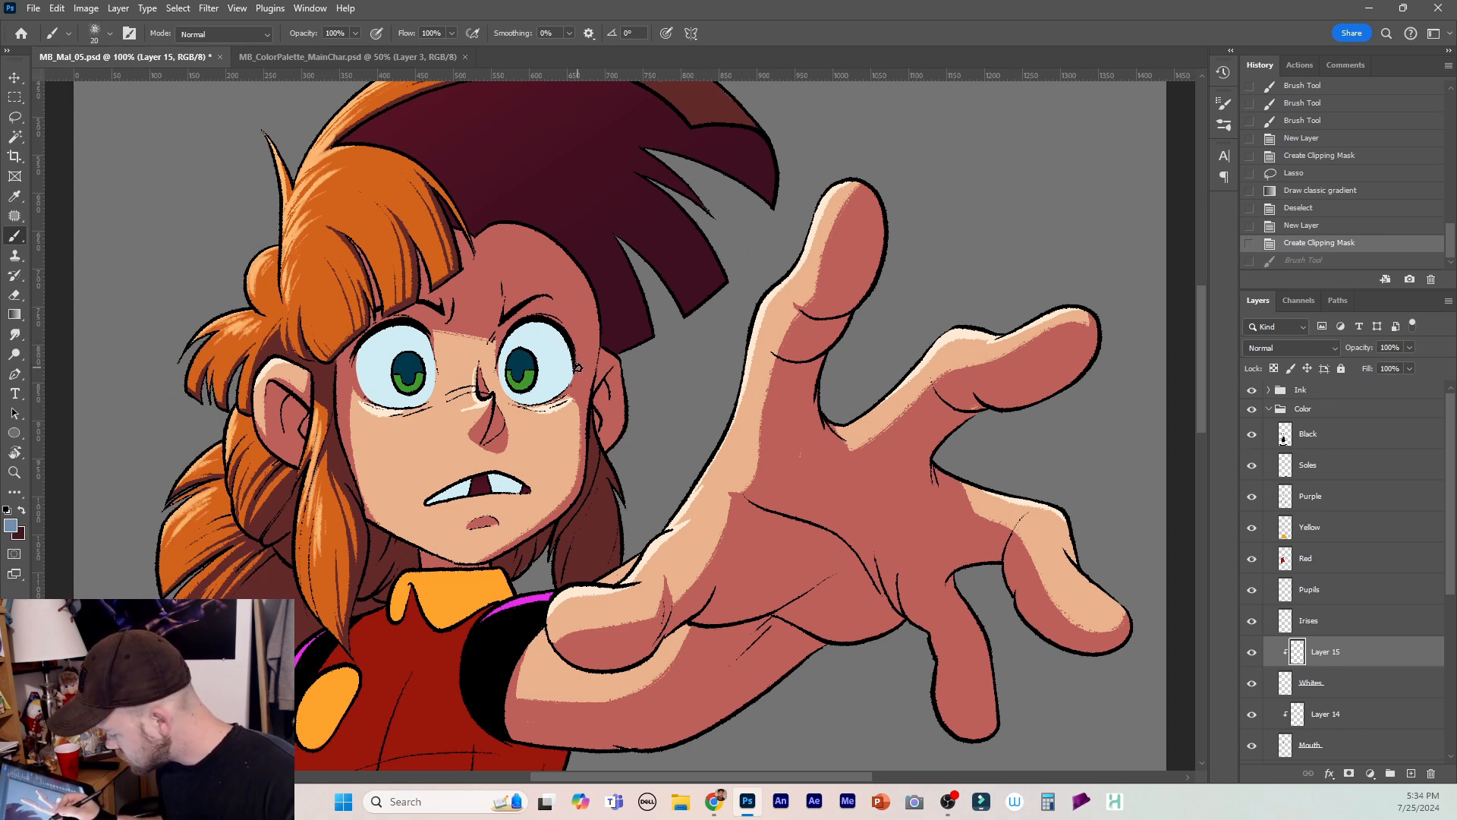
Paint blue shadows across the upper whites of both eyes and touch up the lower edge of the right-hand eye.
{"action": "mouse_move", "coordinate": [578, 367]}
{"action": "left_mouse_down"}
{"action": "mouse_move", "coordinate": [491, 367]}
{"action": "mouse_move", "coordinate": [575, 353]}
{"action": "mouse_move", "coordinate": [501, 338]}
{"action": "mouse_move", "coordinate": [562, 320]}
{"action": "mouse_move", "coordinate": [524, 362]}
{"action": "left_mouse_up"}
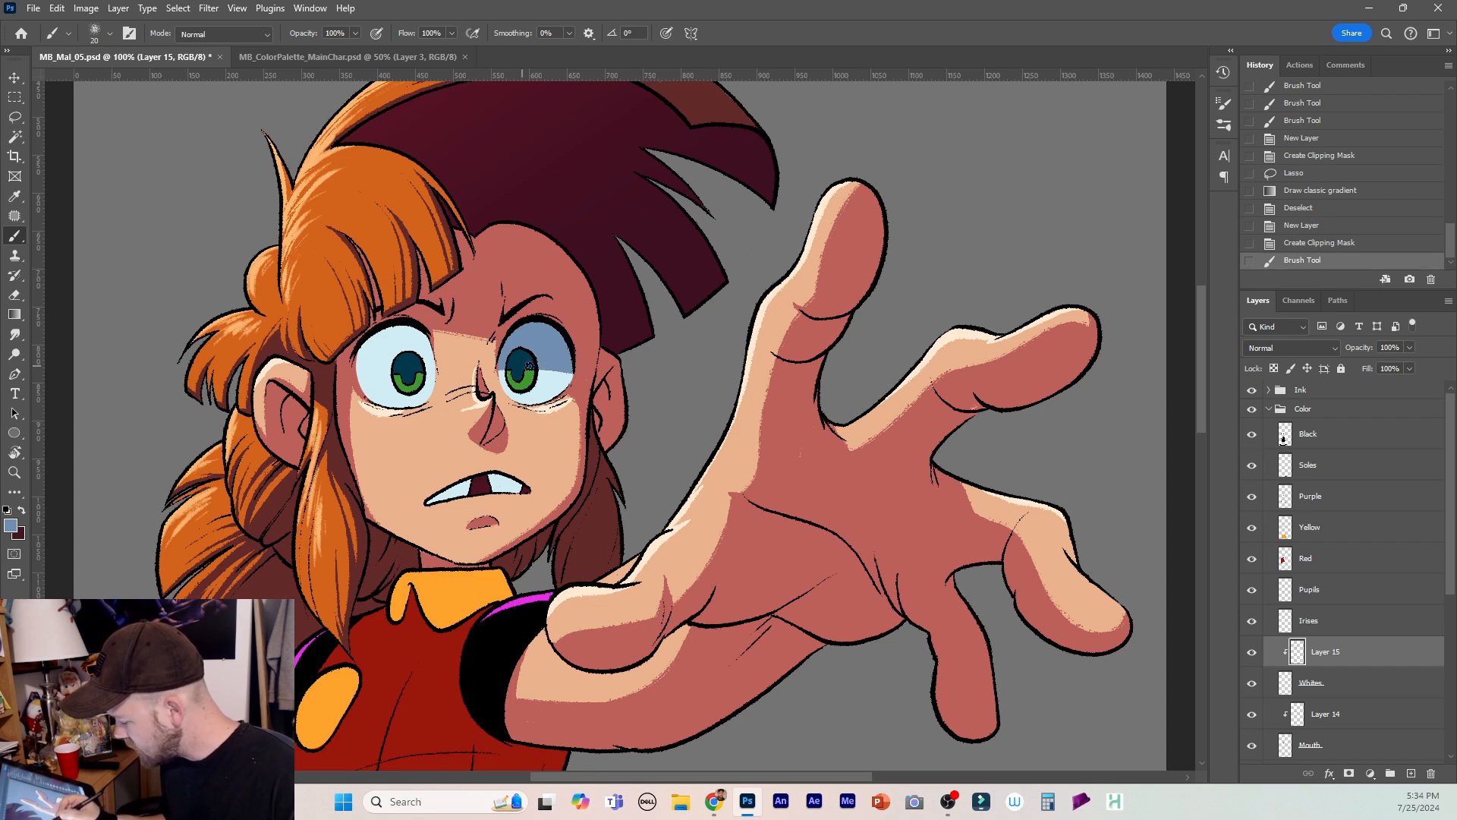
{"action": "mouse_move", "coordinate": [400, 367]}
{"action": "left_mouse_down"}
{"action": "mouse_move", "coordinate": [365, 373]}
{"action": "mouse_move", "coordinate": [443, 368]}
{"action": "mouse_move", "coordinate": [391, 365]}
{"action": "mouse_move", "coordinate": [439, 353]}
{"action": "mouse_move", "coordinate": [350, 360]}
{"action": "mouse_move", "coordinate": [403, 337]}
{"action": "mouse_move", "coordinate": [359, 333]}
{"action": "mouse_move", "coordinate": [422, 319]}
{"action": "left_mouse_up"}
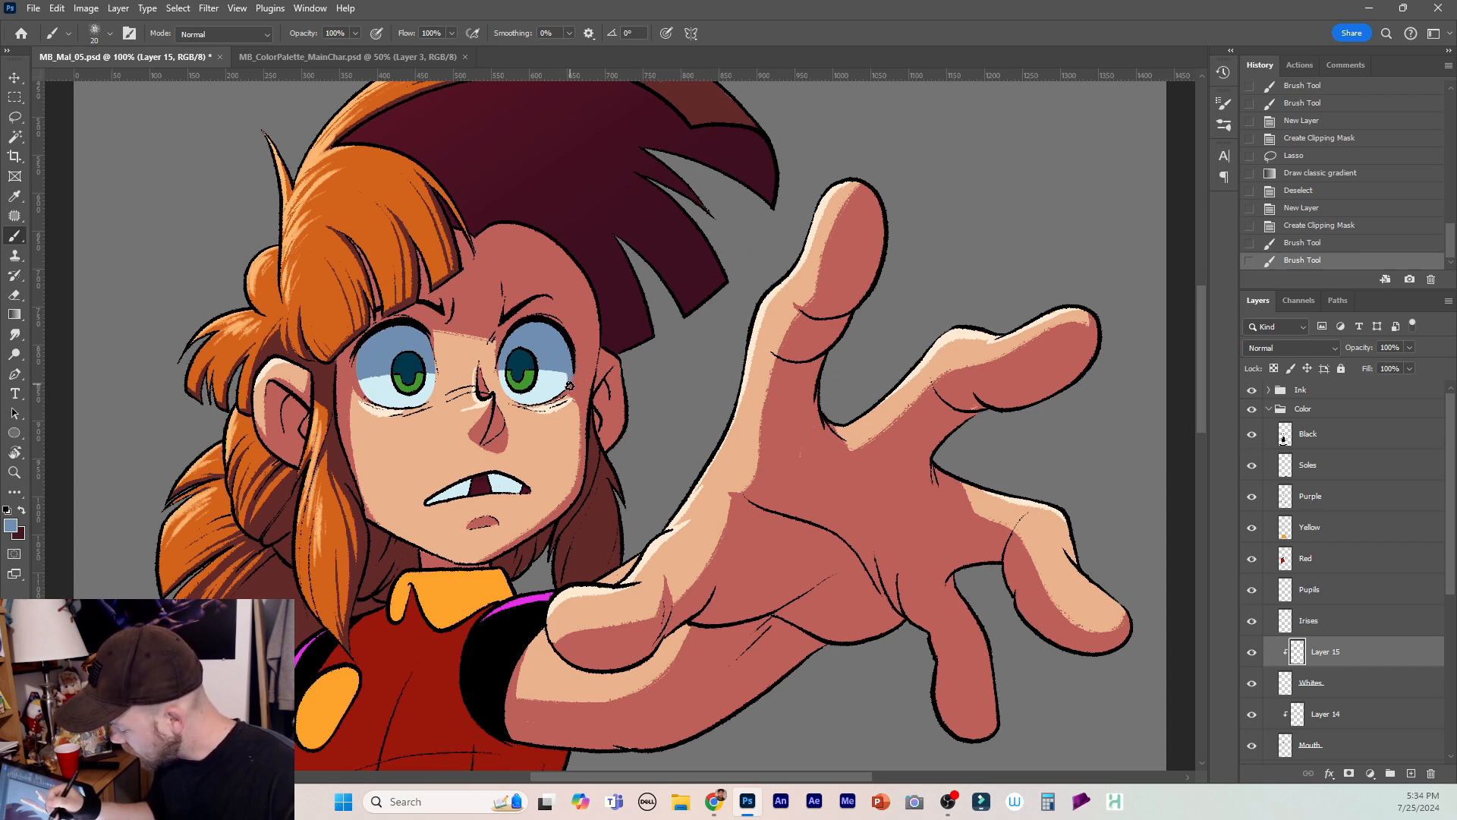
{"action": "left_click_drag", "start_coordinate": [551, 404], "coordinate": [548, 406]}
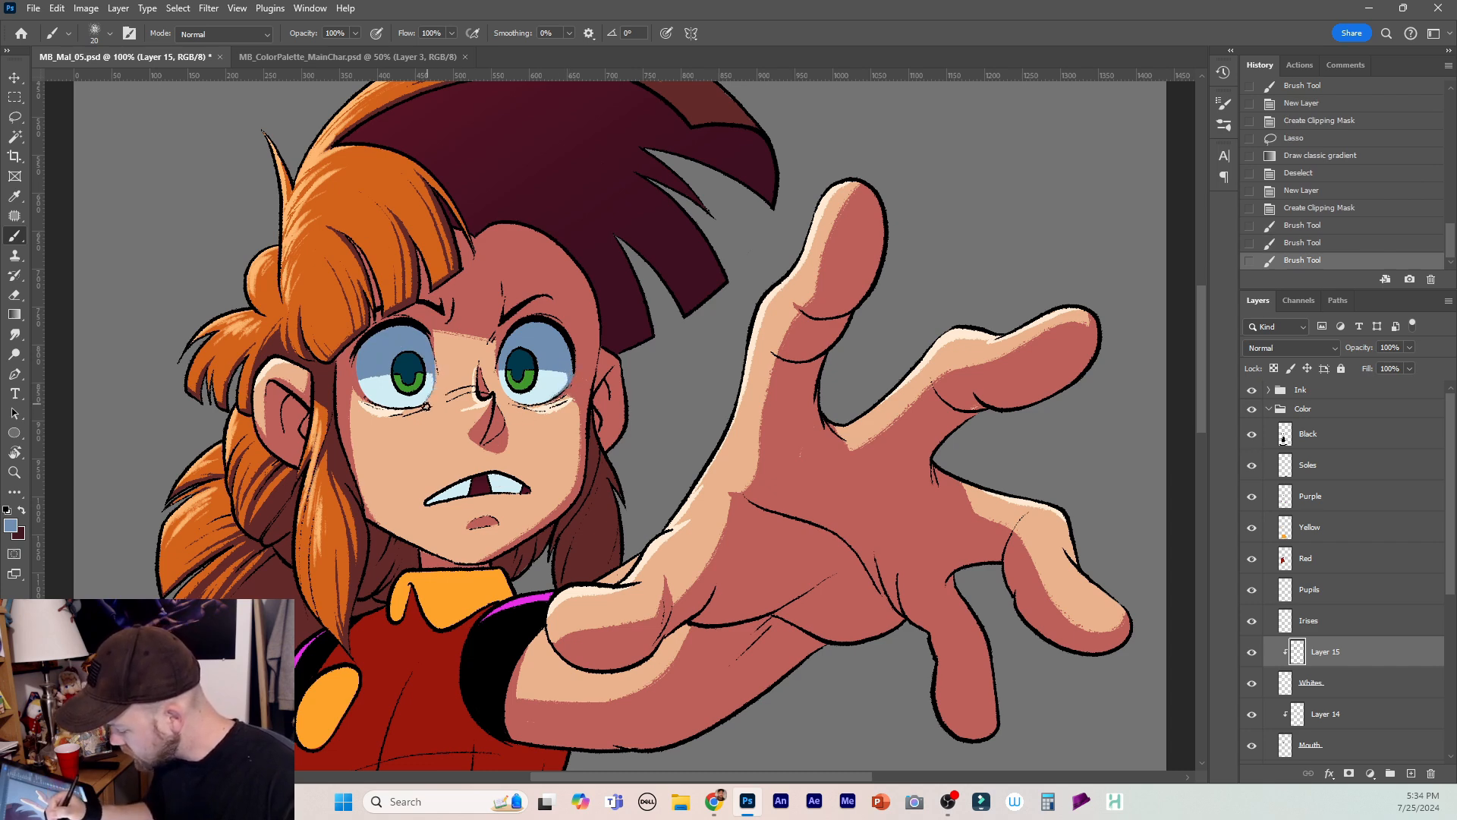
Try blue shadow strokes along the lower inner edge of the left-hand eye's white.
{"action": "left_click_drag", "start_coordinate": [435, 376], "coordinate": [392, 422]}
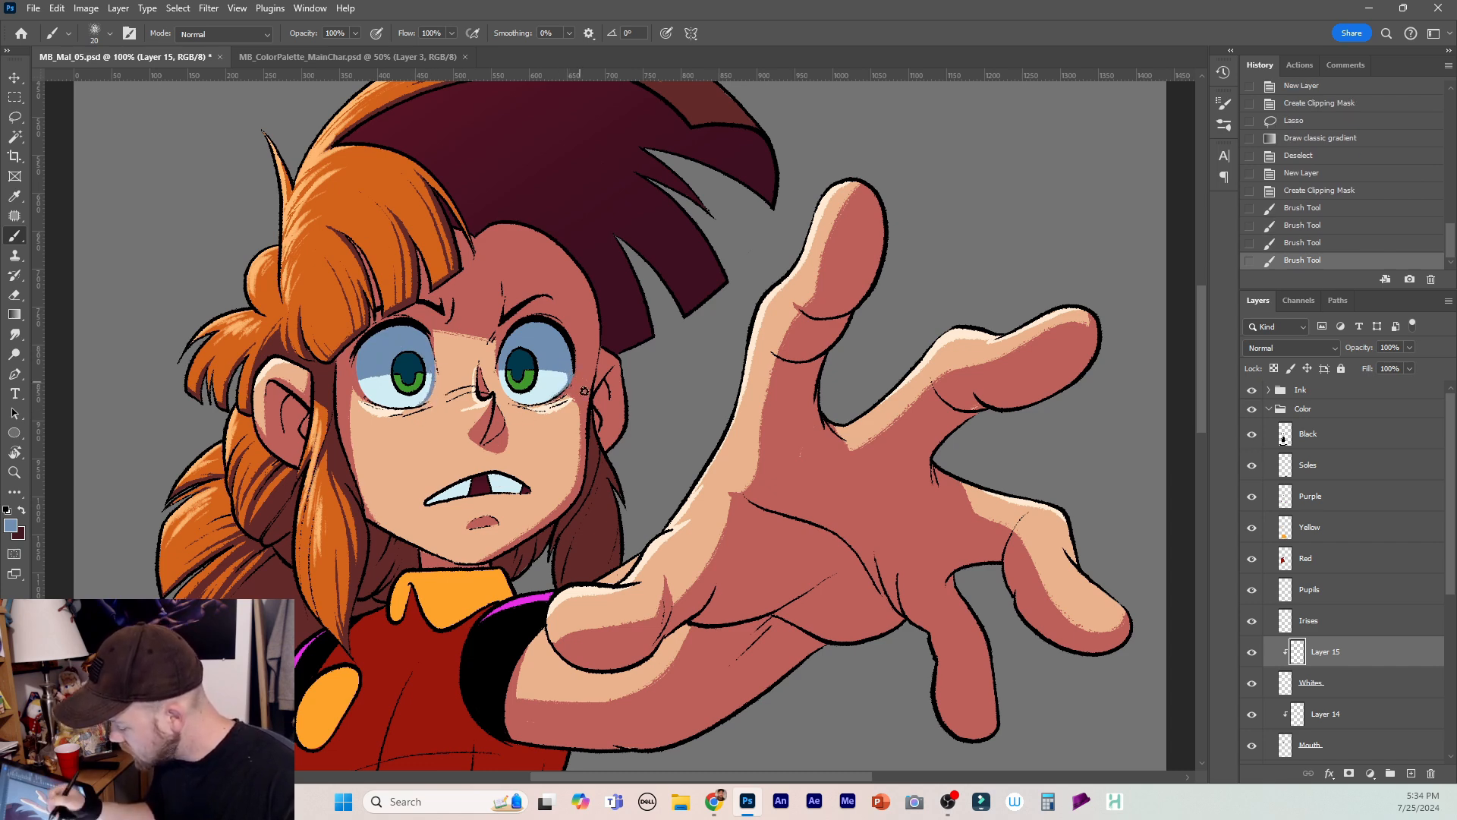
{"action": "key", "text": "ctrl+z"}
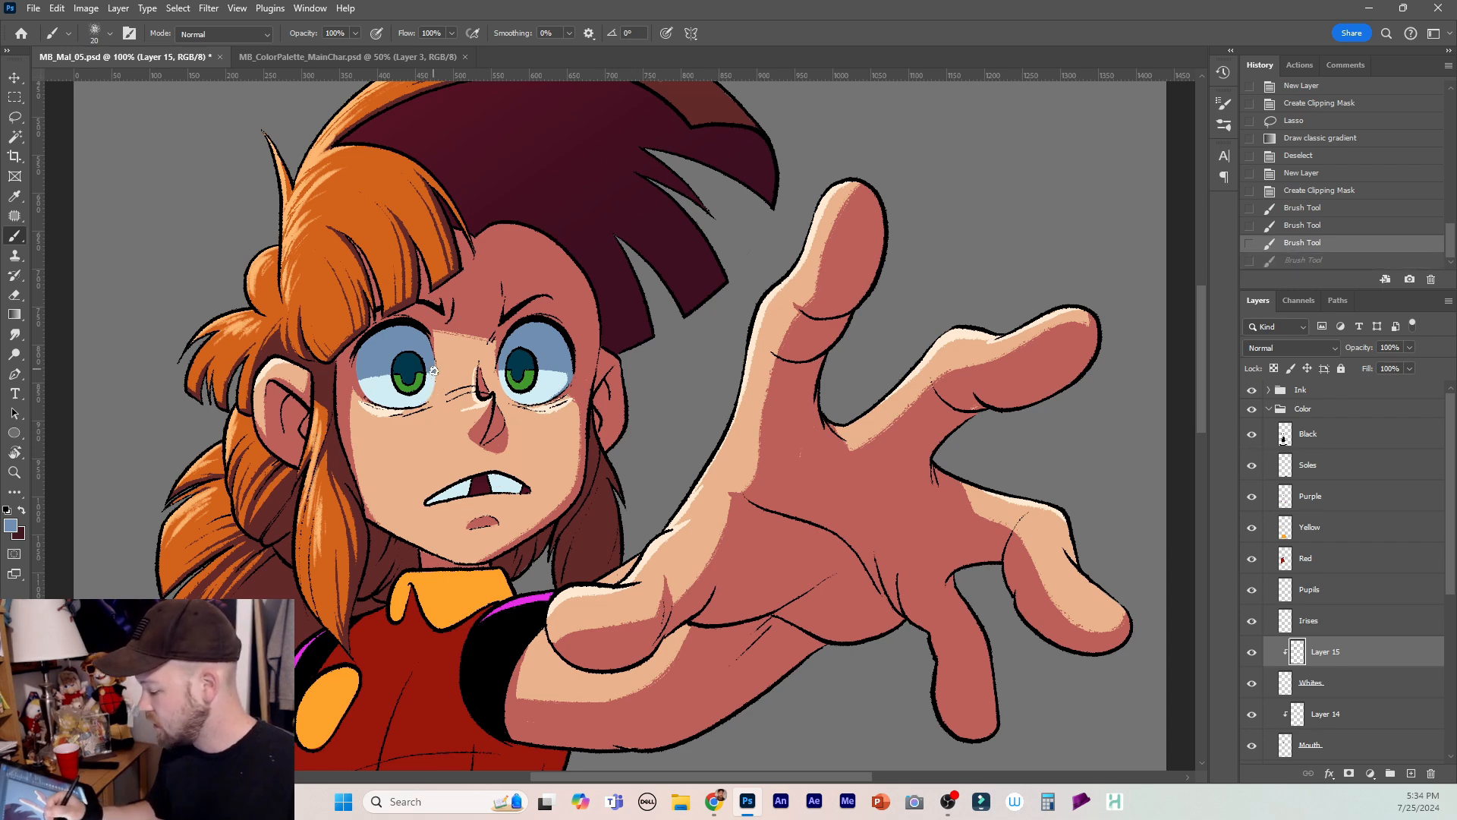
{"action": "key", "text": "ctrl+shift+z"}
{"action": "key", "text": "ctrl+z"}
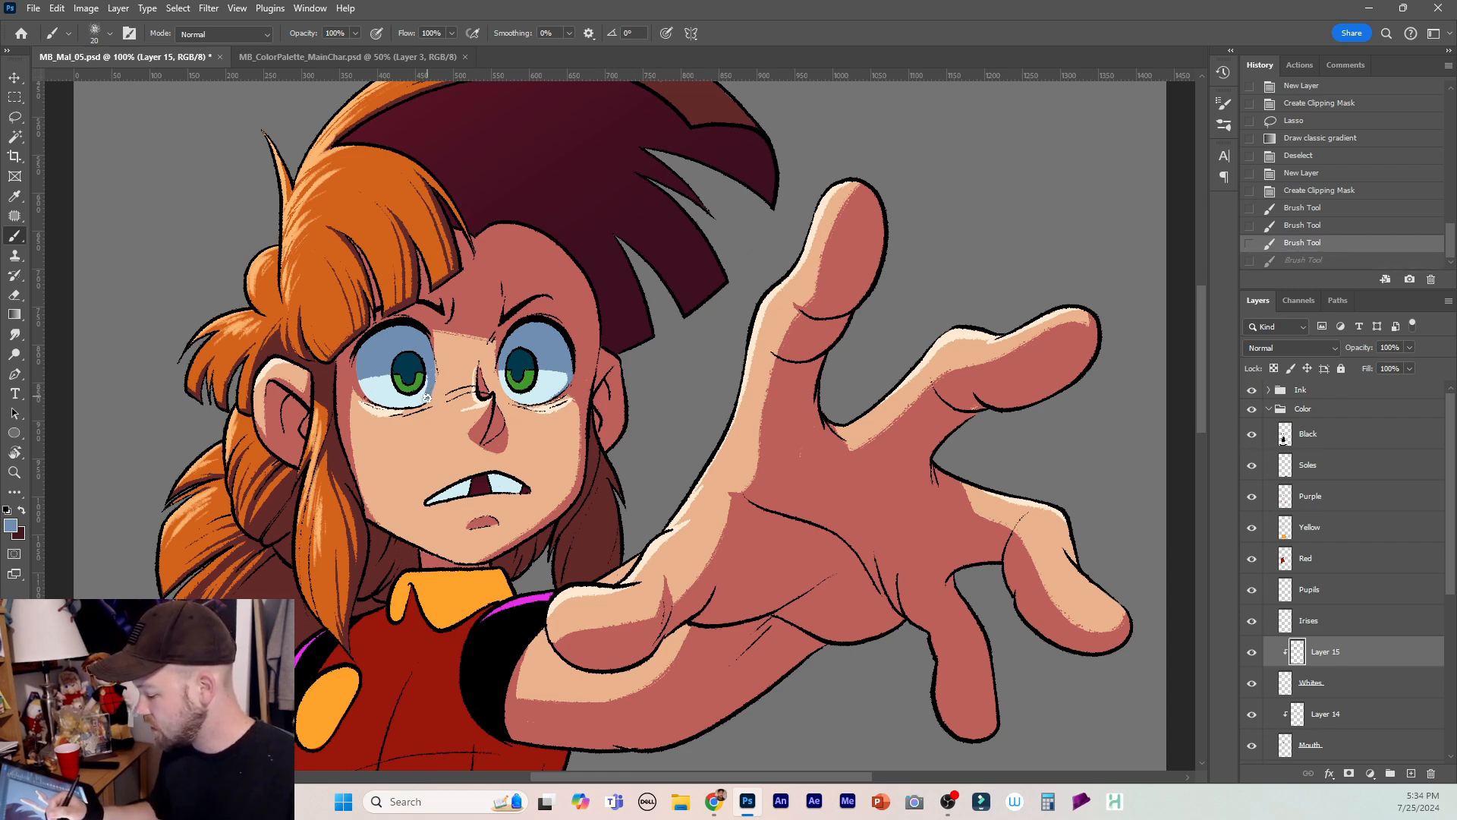
{"action": "left_click_drag", "start_coordinate": [403, 414], "coordinate": [424, 396]}
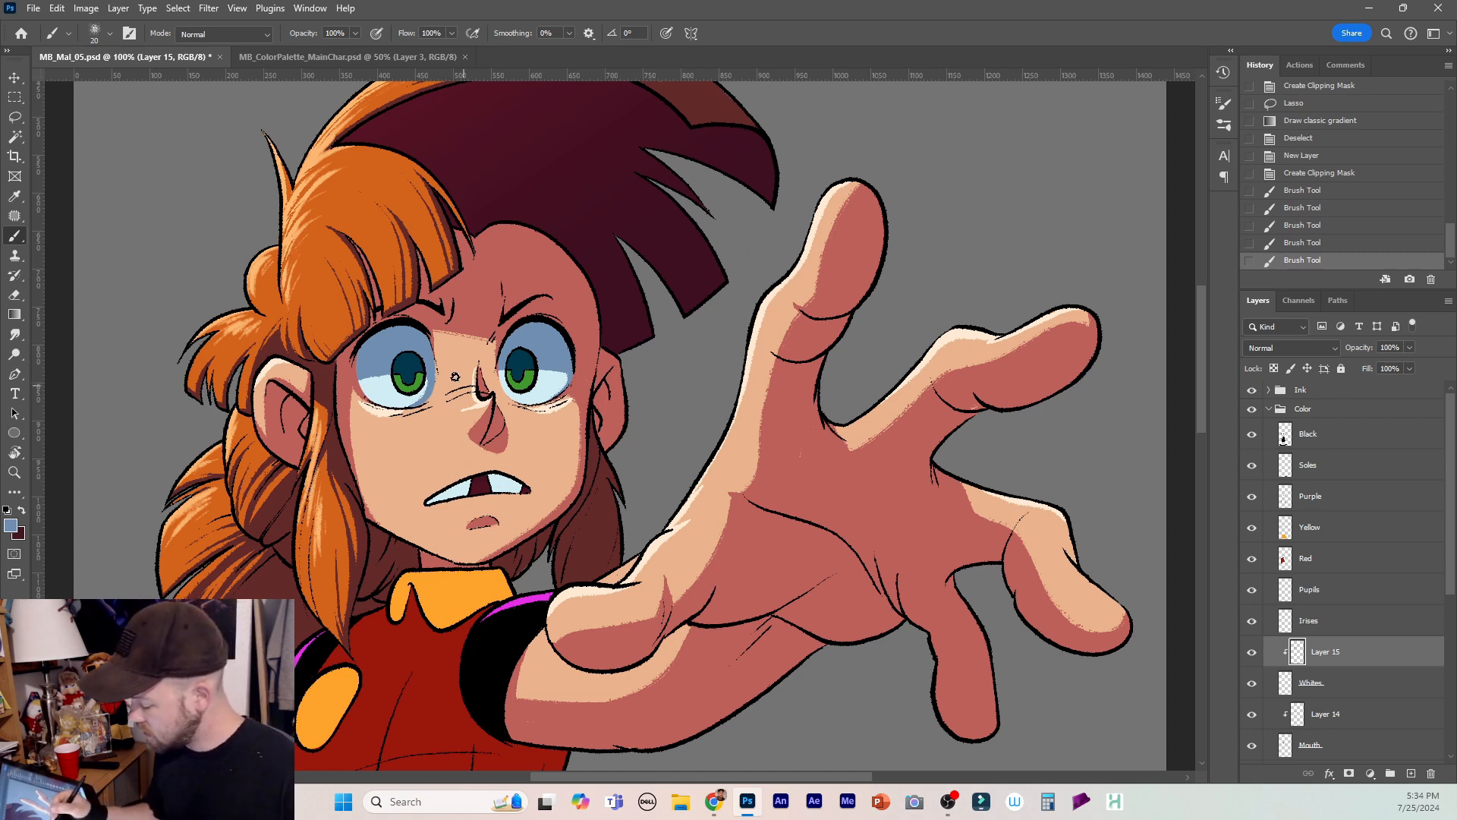
{"action": "key", "text": "ctrl+z"}
{"action": "key", "text": "ctrl+z"}
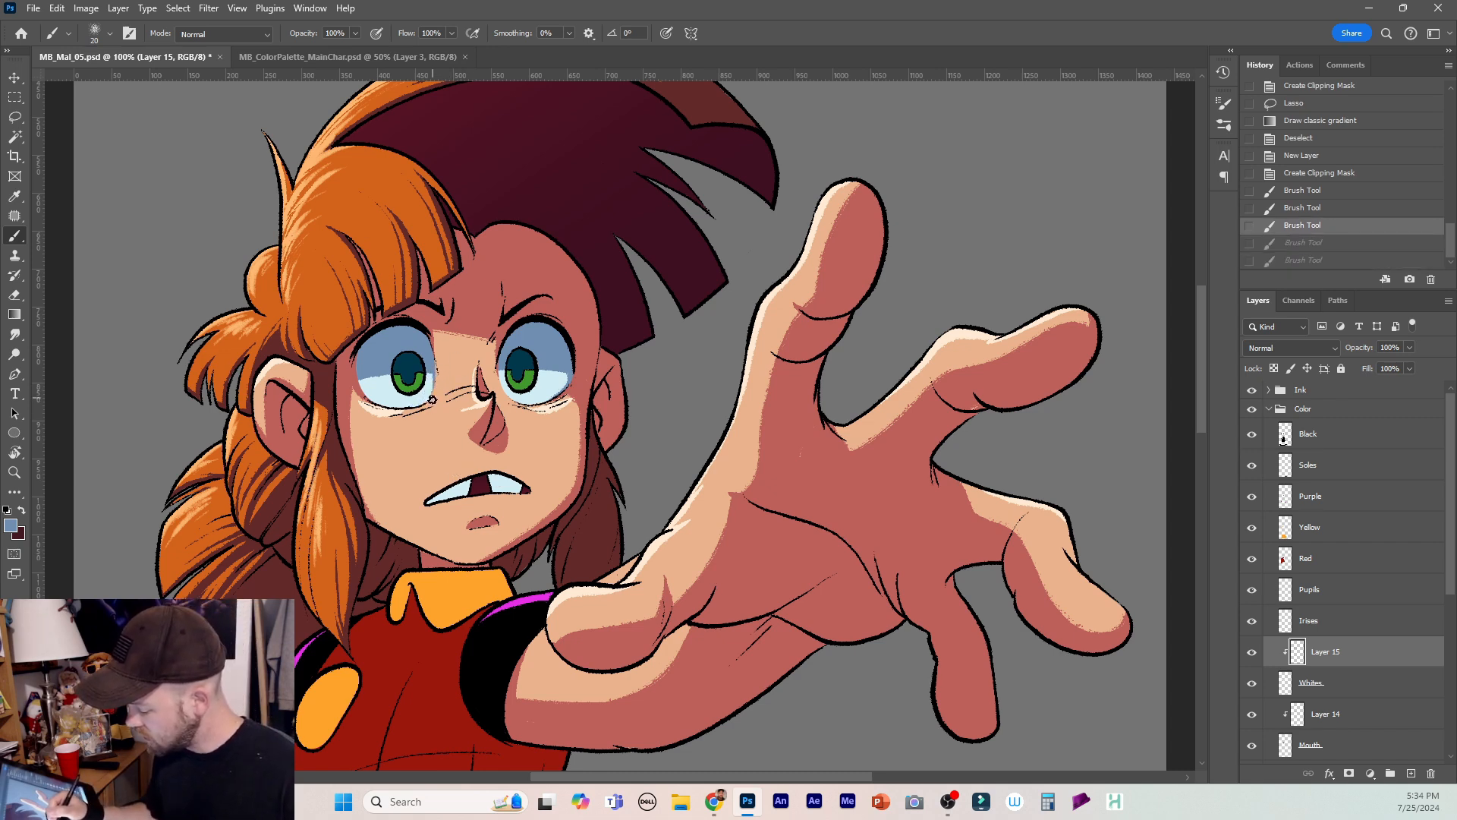
Paint a small blue shadow at the left-hand eye's inner corner and shade the teeth in the same blue.
{"action": "left_click_drag", "start_coordinate": [437, 381], "coordinate": [433, 402]}
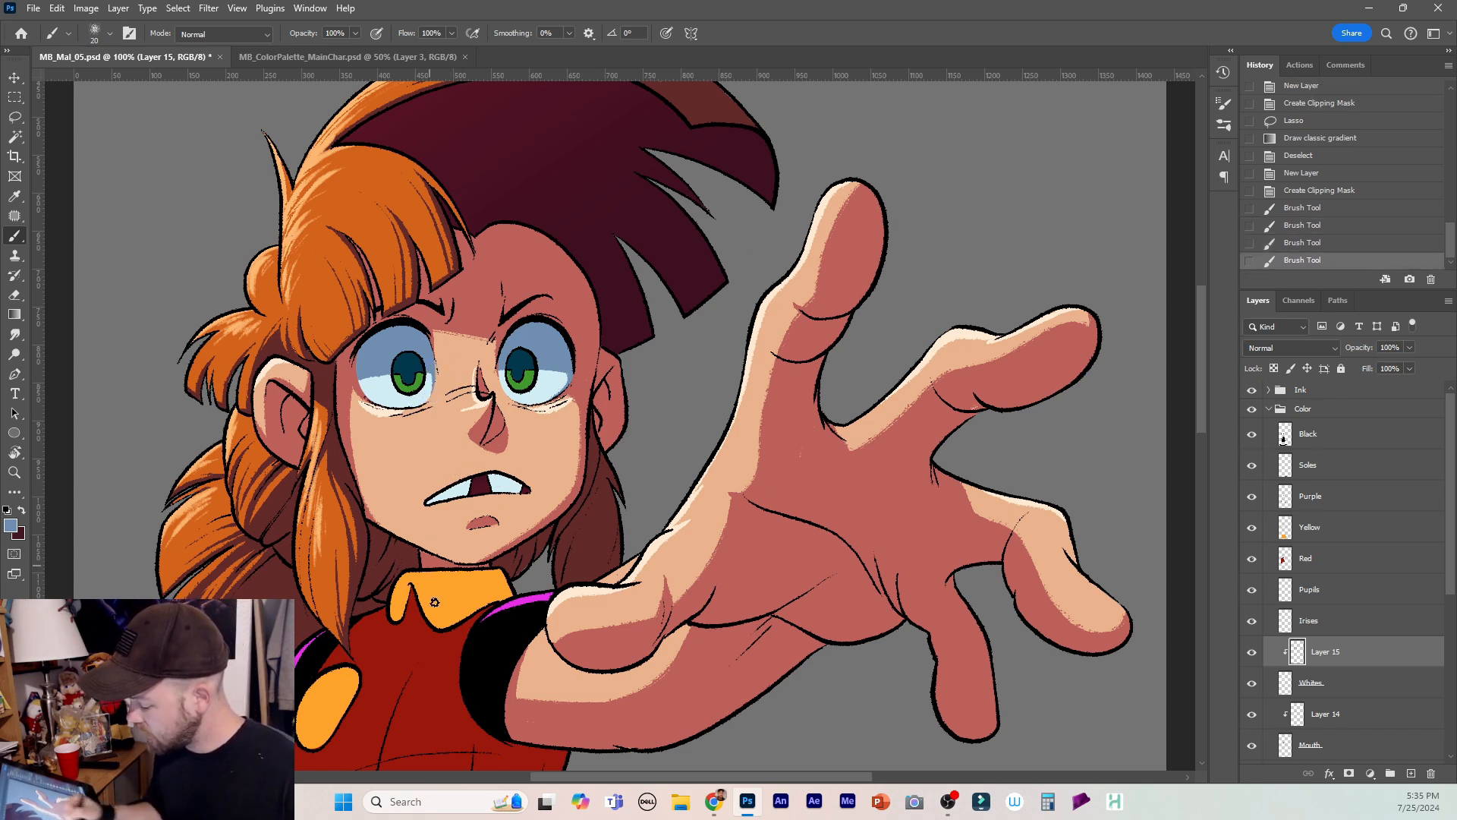
{"action": "mouse_move", "coordinate": [522, 485]}
{"action": "left_mouse_down"}
{"action": "mouse_move", "coordinate": [464, 482]}
{"action": "mouse_move", "coordinate": [410, 512]}
{"action": "left_mouse_up"}
{"action": "left_click_drag", "start_coordinate": [516, 495], "coordinate": [429, 502]}
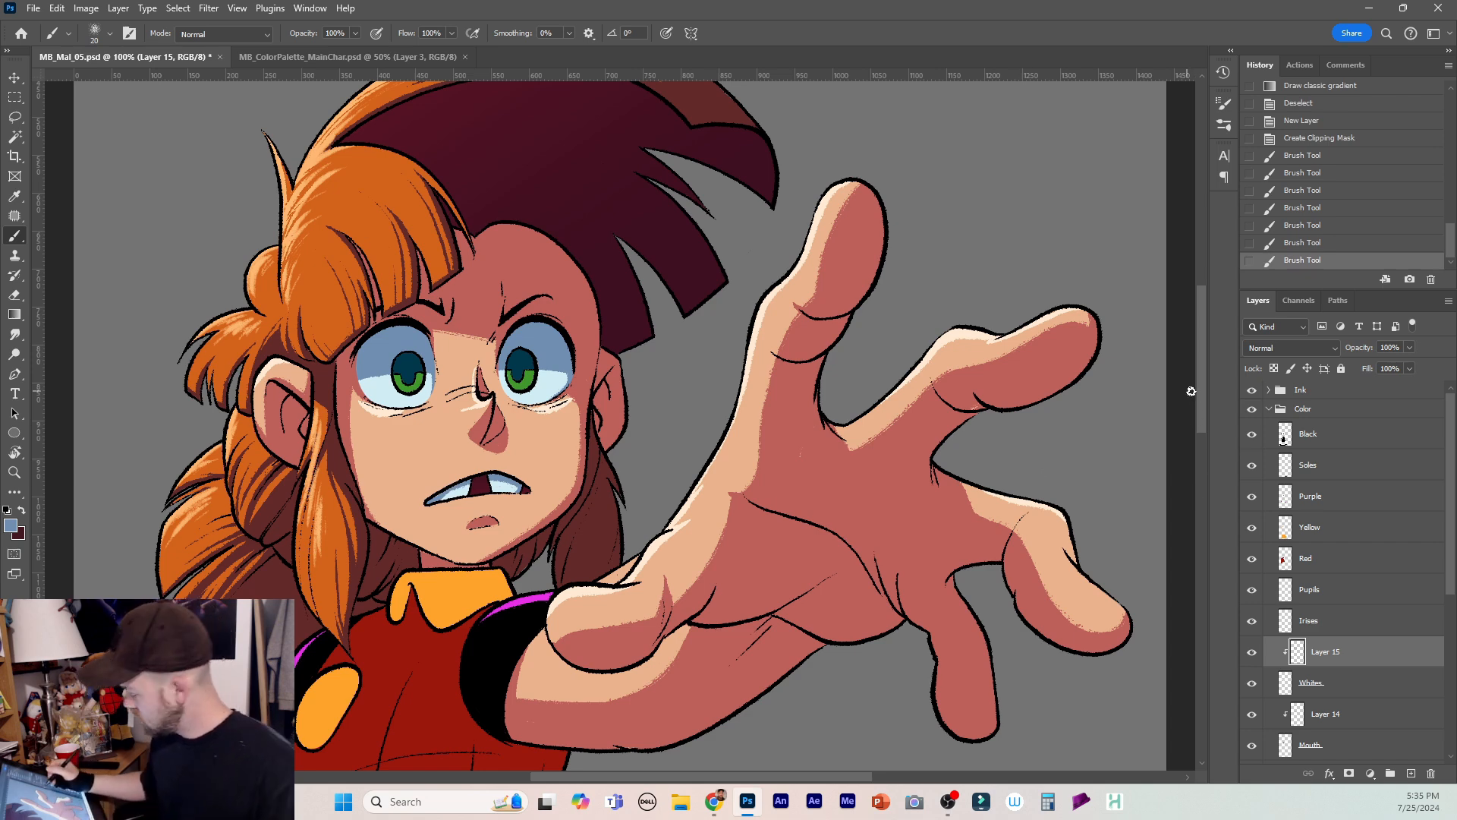
Add a new layer directly above the Red layer and clip it to Red for shading the torso.
{"action": "mouse_move", "coordinate": [1201, 390]}
{"action": "left_mouse_down"}
{"action": "mouse_move", "coordinate": [1200, 408]}
{"action": "mouse_move", "coordinate": [1201, 390]}
{"action": "left_mouse_up"}
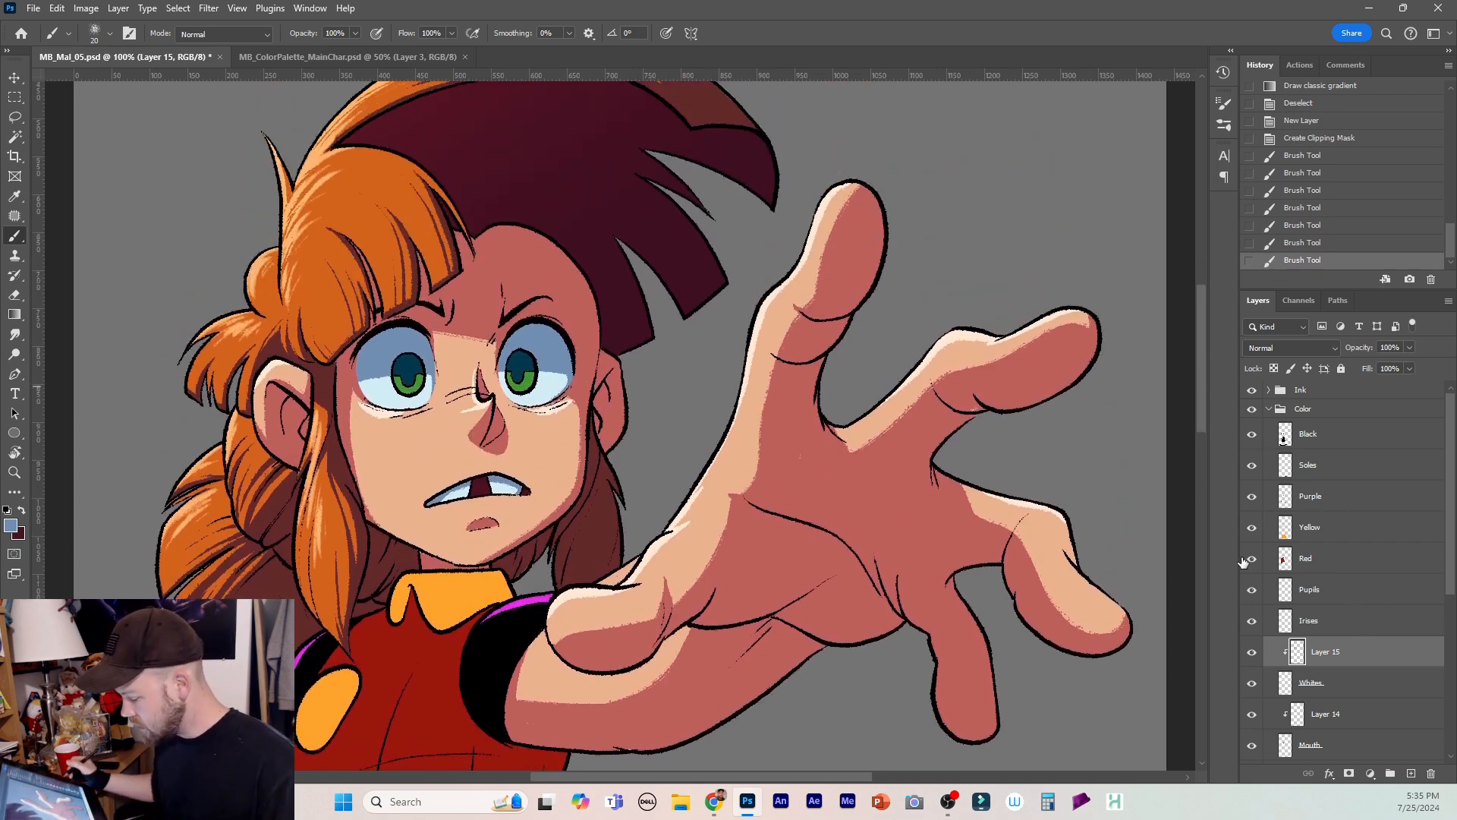
{"action": "left_click", "coordinate": [1346, 596]}
{"action": "left_click", "coordinate": [1345, 561]}
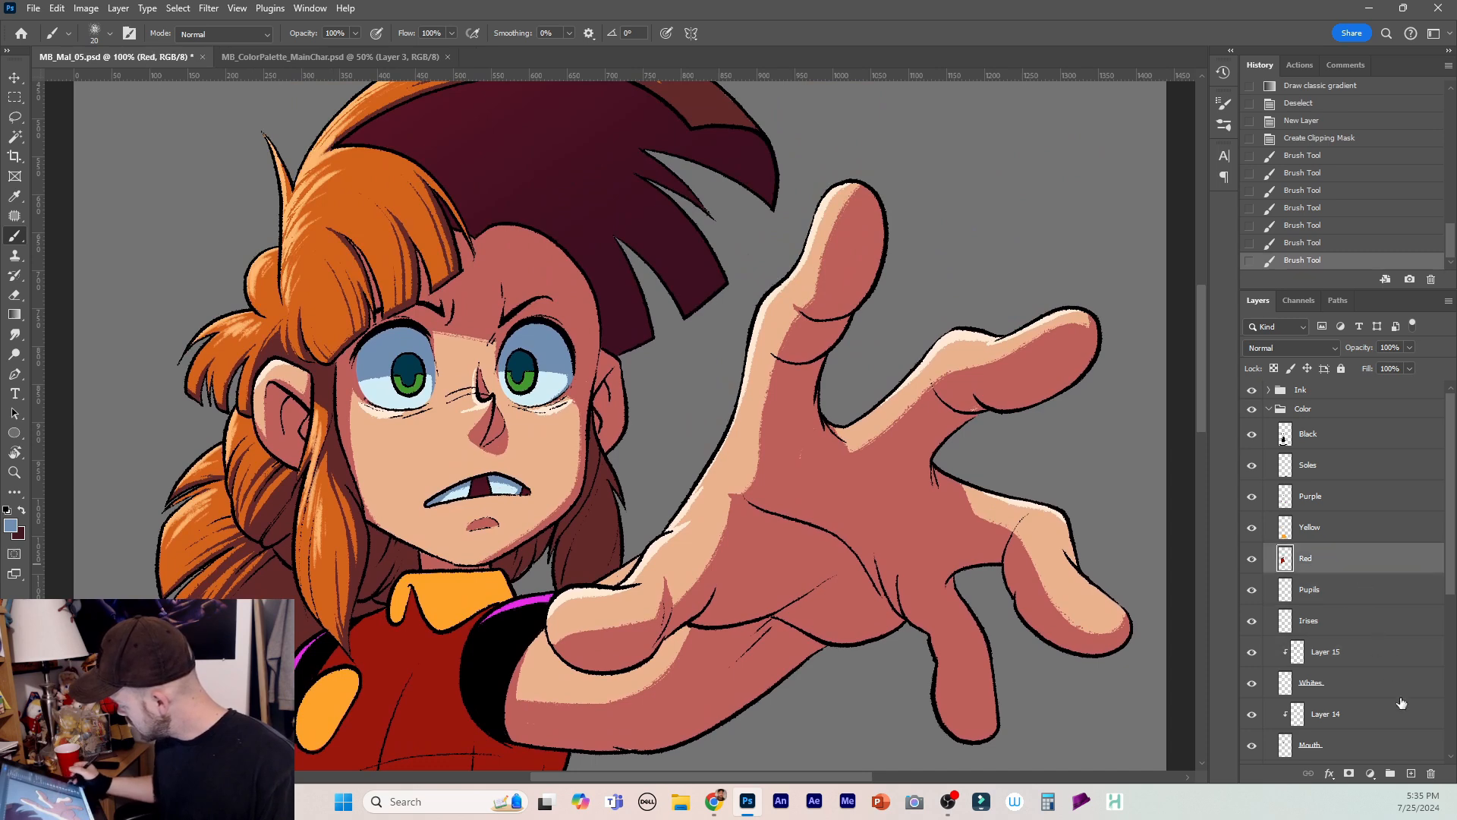
{"action": "key", "text": "ctrl+shift+alt+n"}
{"action": "right_click", "coordinate": [1345, 560]}
{"action": "left_click", "coordinate": [1347, 499]}
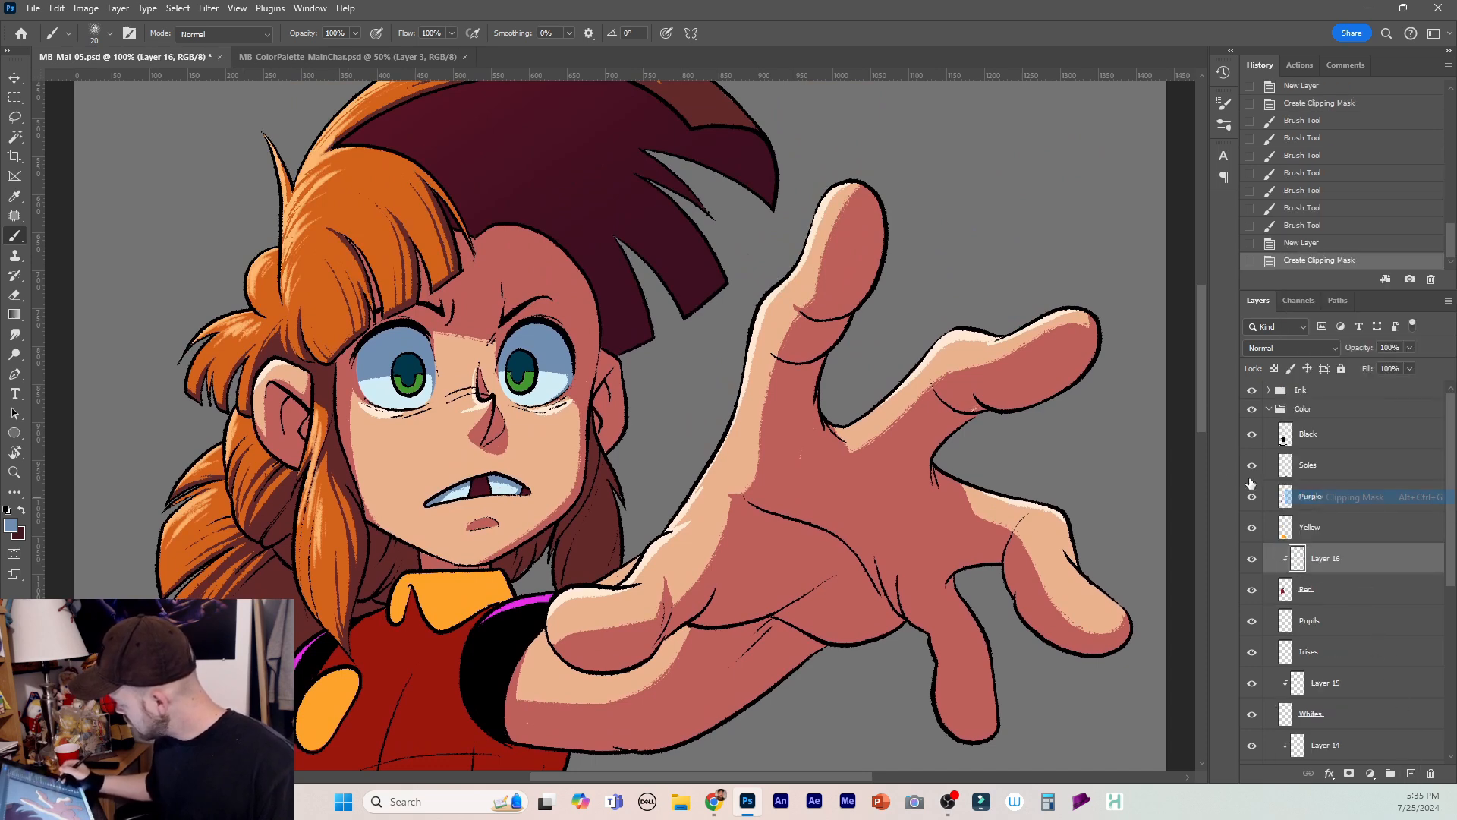
{"action": "left_click_drag", "start_coordinate": [1203, 428], "coordinate": [1203, 505]}
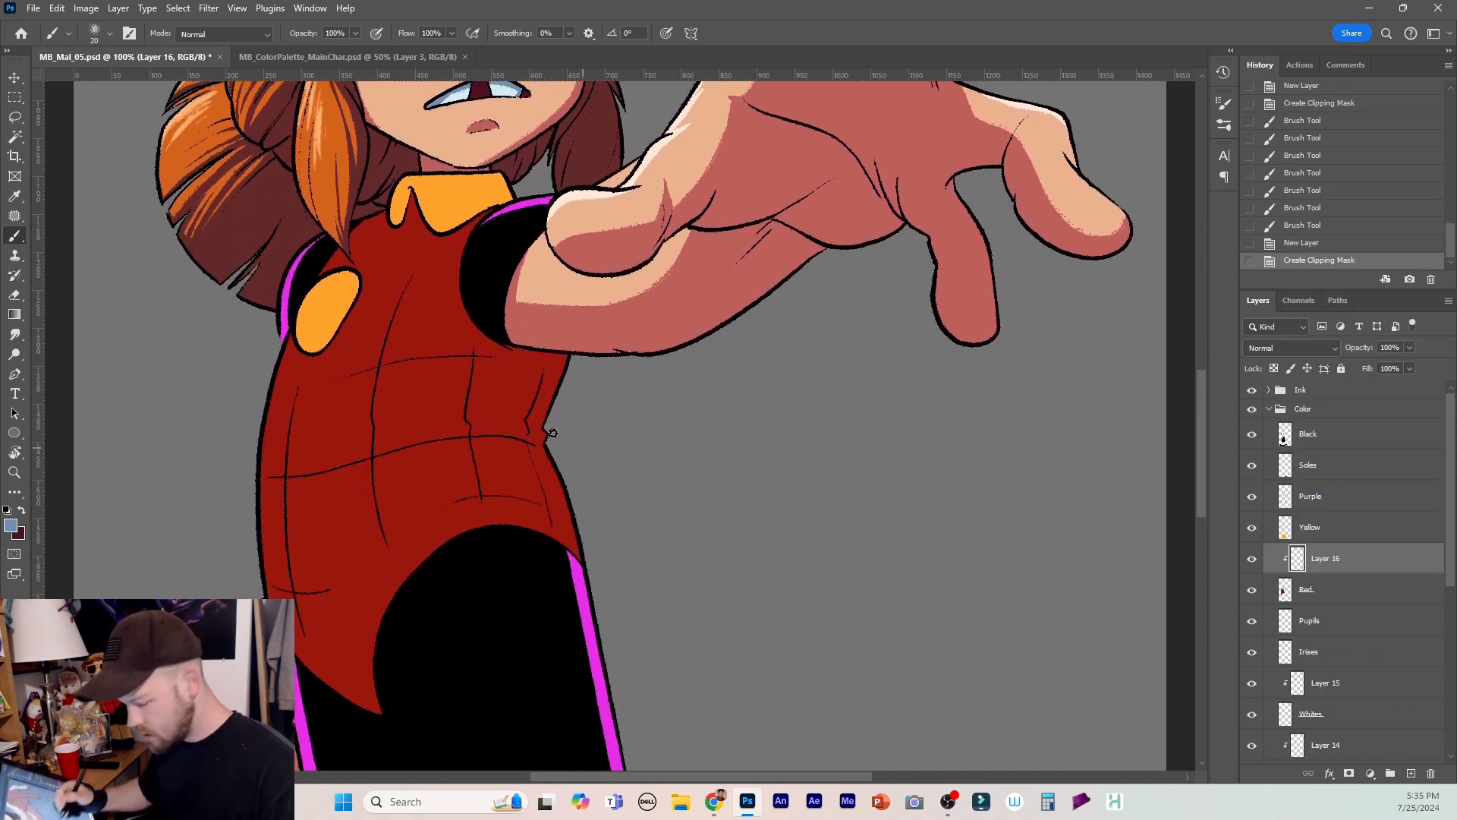
Paint two dark maroon crease shadows across the waist of the red suit with a size 25 brush.
{"action": "key", "text": "bracketright"}
{"action": "key", "text": "bracketleft"}
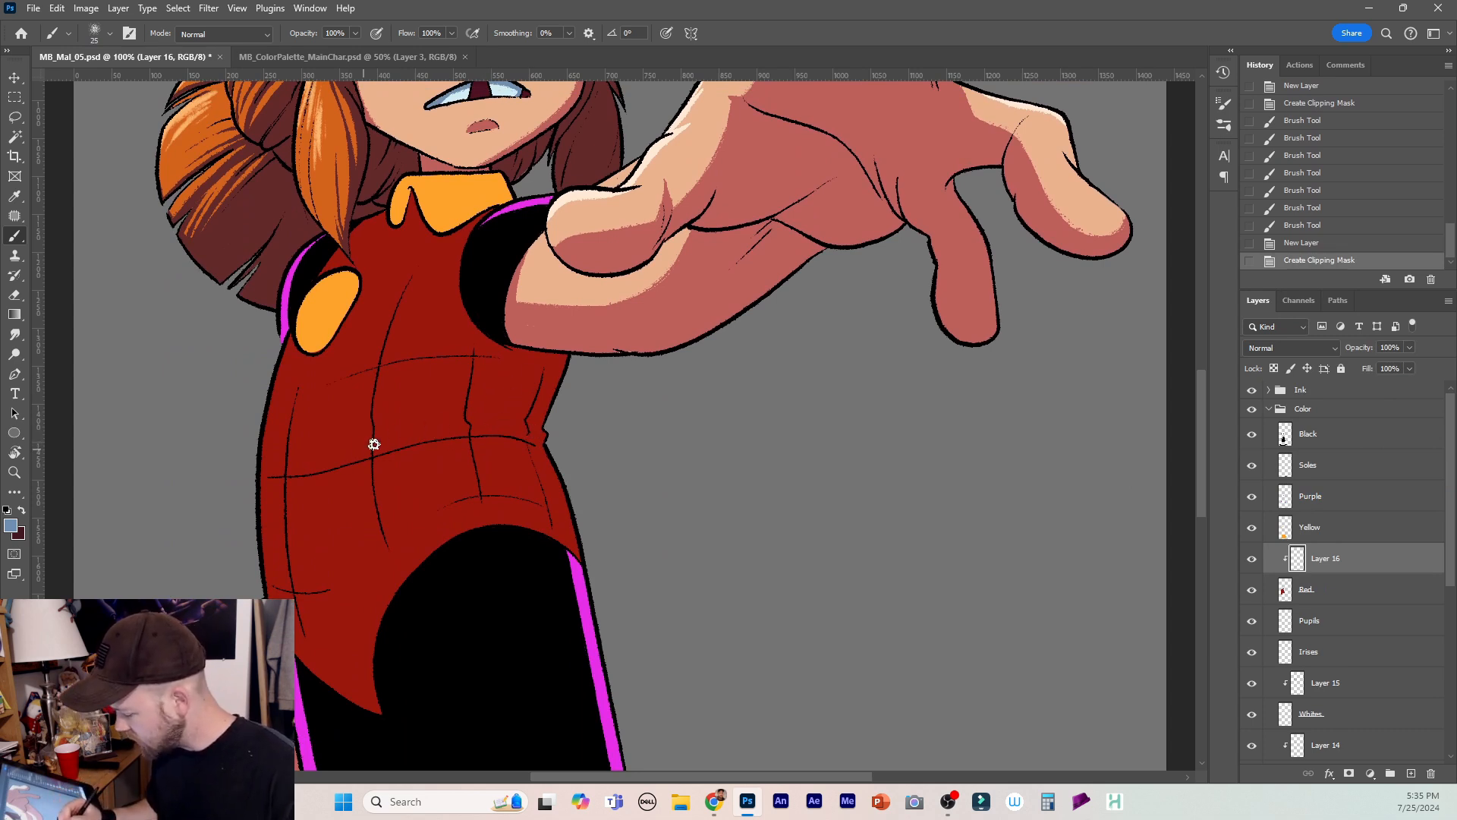
{"action": "key", "text": "ctrl+z"}
{"action": "mouse_move", "coordinate": [390, 433]}
{"action": "left_mouse_down"}
{"action": "mouse_move", "coordinate": [508, 418]}
{"action": "mouse_move", "coordinate": [552, 438]}
{"action": "left_mouse_up"}
{"action": "key", "text": "x"}
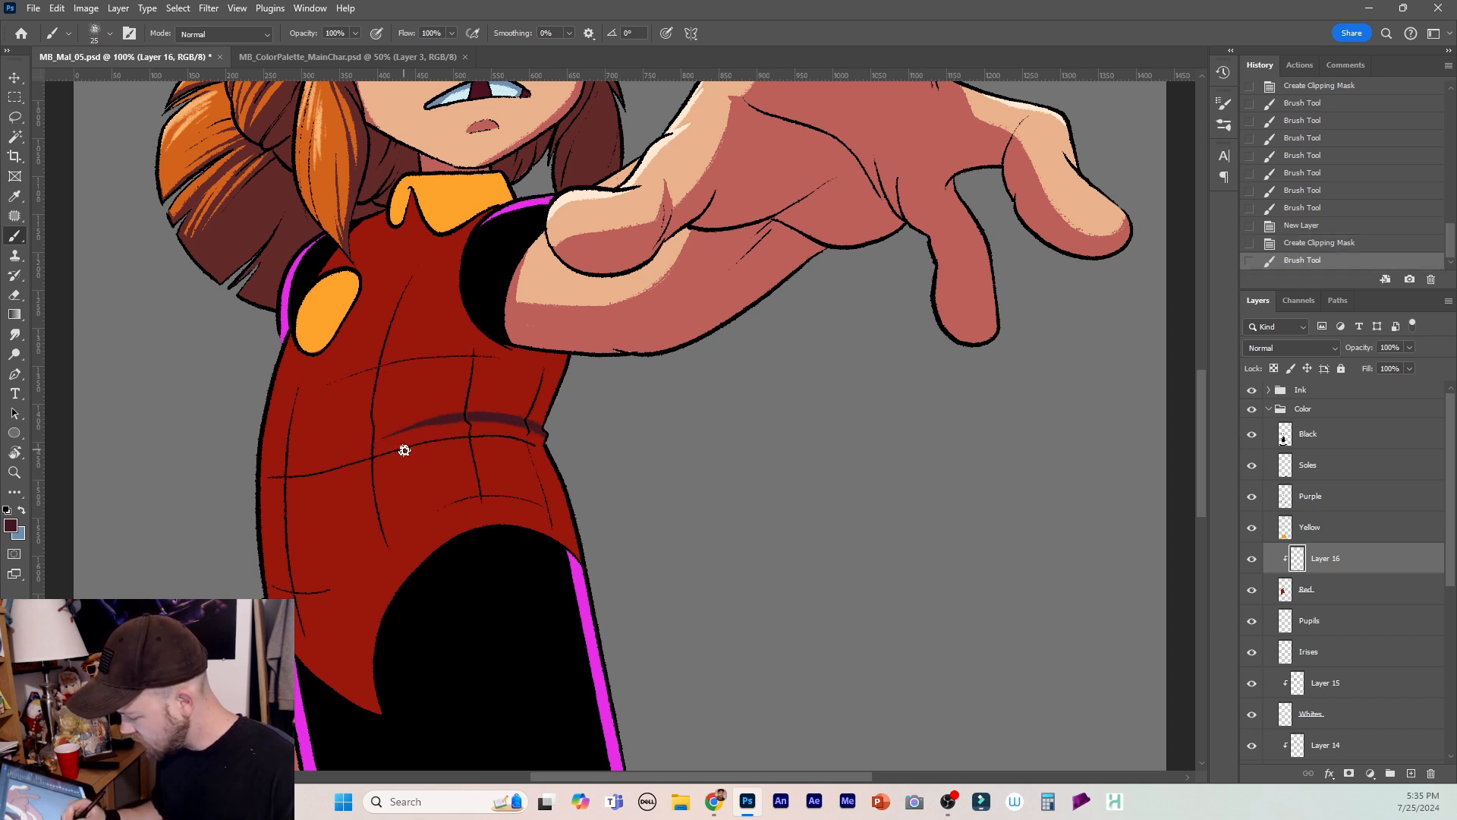
{"action": "mouse_move", "coordinate": [403, 448]}
{"action": "left_mouse_down"}
{"action": "mouse_move", "coordinate": [442, 432]}
{"action": "mouse_move", "coordinate": [546, 437]}
{"action": "left_mouse_up"}
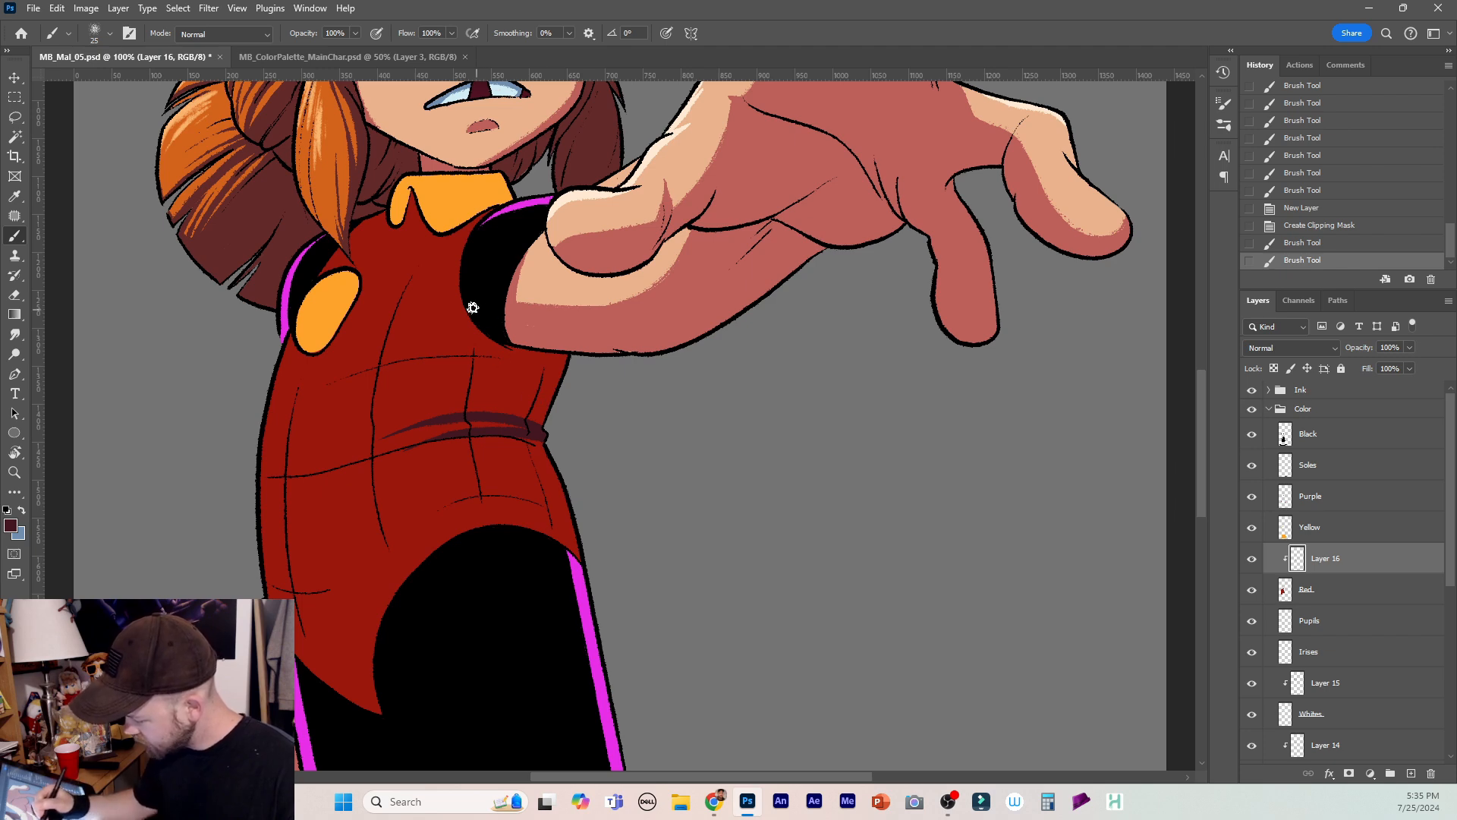
Shade the side of the red torso in dark maroon from beneath the outstretched arm down to the hip.
{"action": "mouse_move", "coordinate": [489, 340]}
{"action": "left_mouse_down"}
{"action": "mouse_move", "coordinate": [563, 472]}
{"action": "mouse_move", "coordinate": [514, 349]}
{"action": "mouse_move", "coordinate": [547, 422]}
{"action": "mouse_move", "coordinate": [551, 351]}
{"action": "left_mouse_up"}
{"action": "left_click_drag", "start_coordinate": [478, 322], "coordinate": [540, 433]}
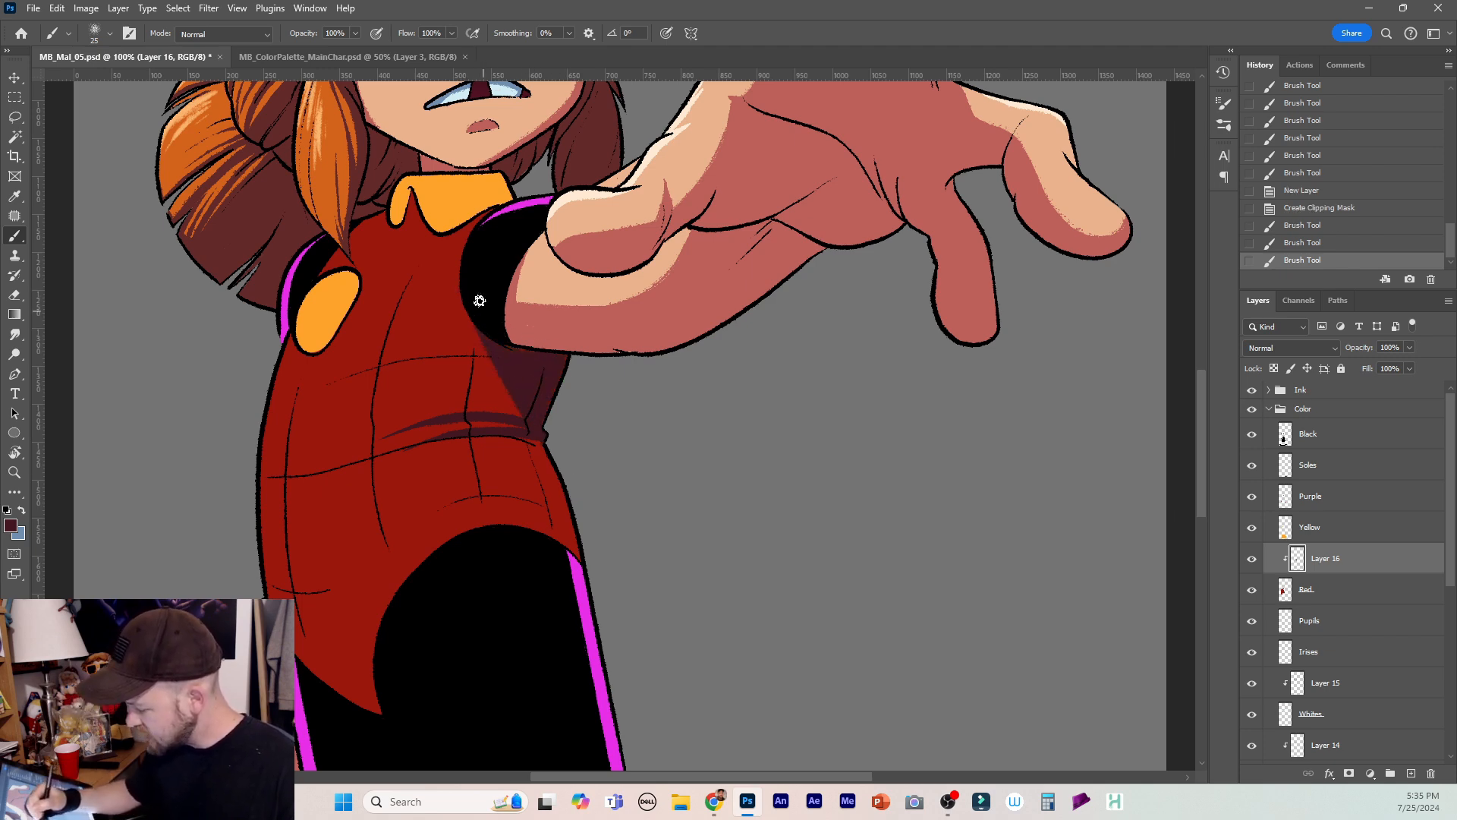
{"action": "scroll", "coordinate": [1198, 395], "scroll_direction": "up", "scroll_amount": 2}
{"action": "scroll", "coordinate": [1197, 394], "scroll_direction": "up", "scroll_amount": 5}
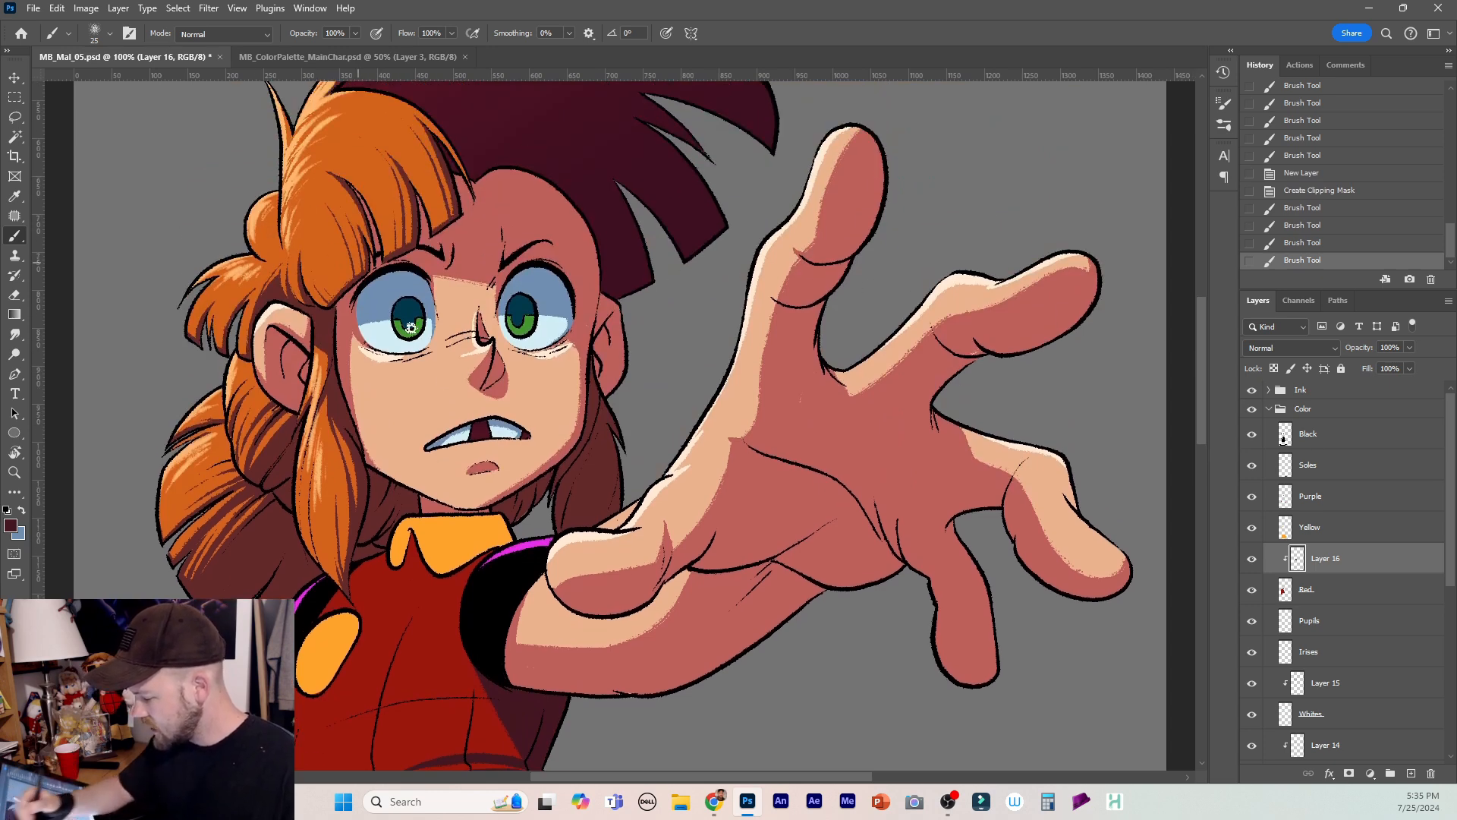
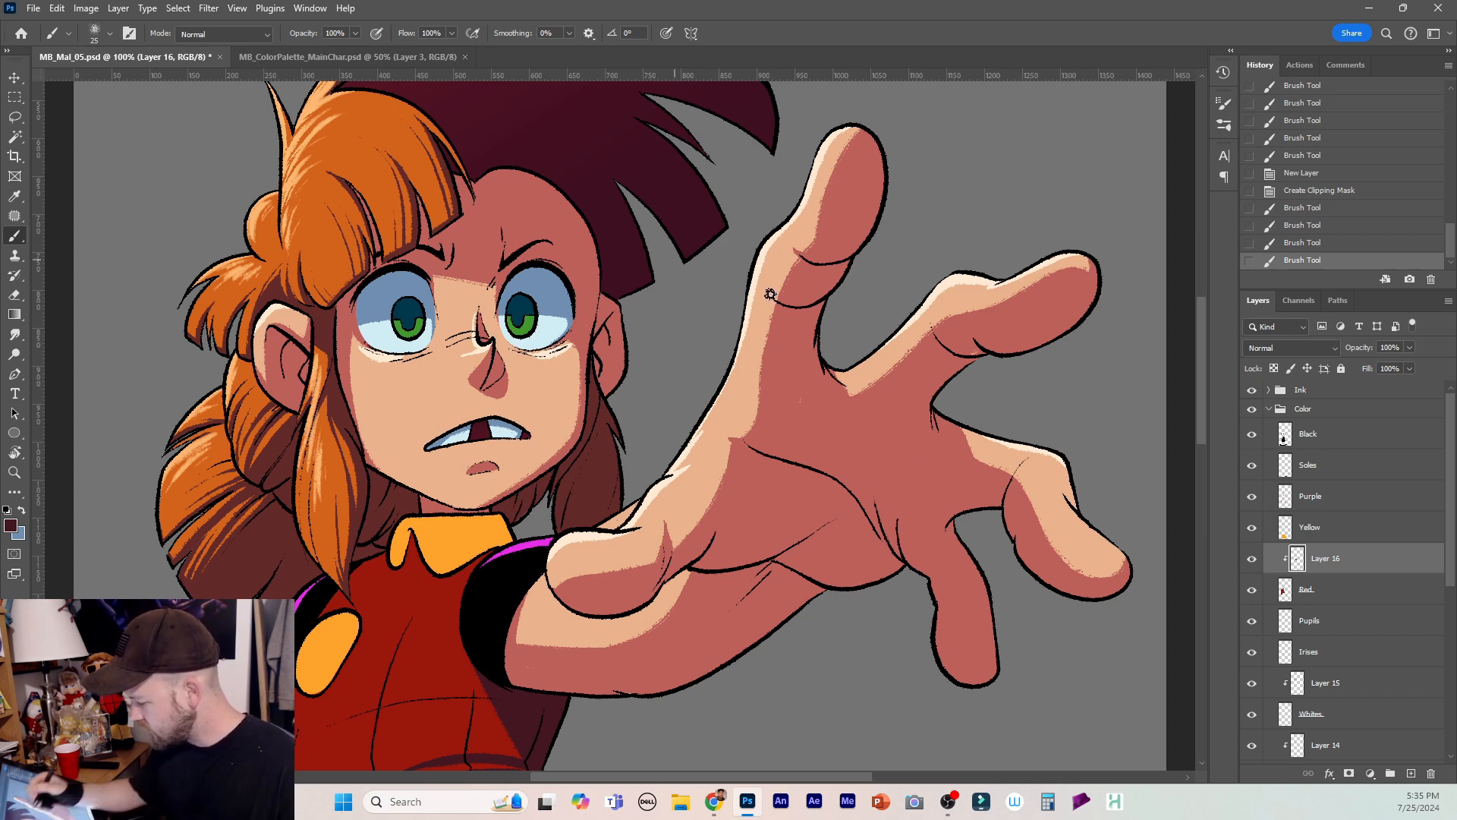
{"action": "left_click_drag", "start_coordinate": [1194, 419], "coordinate": [1157, 494]}
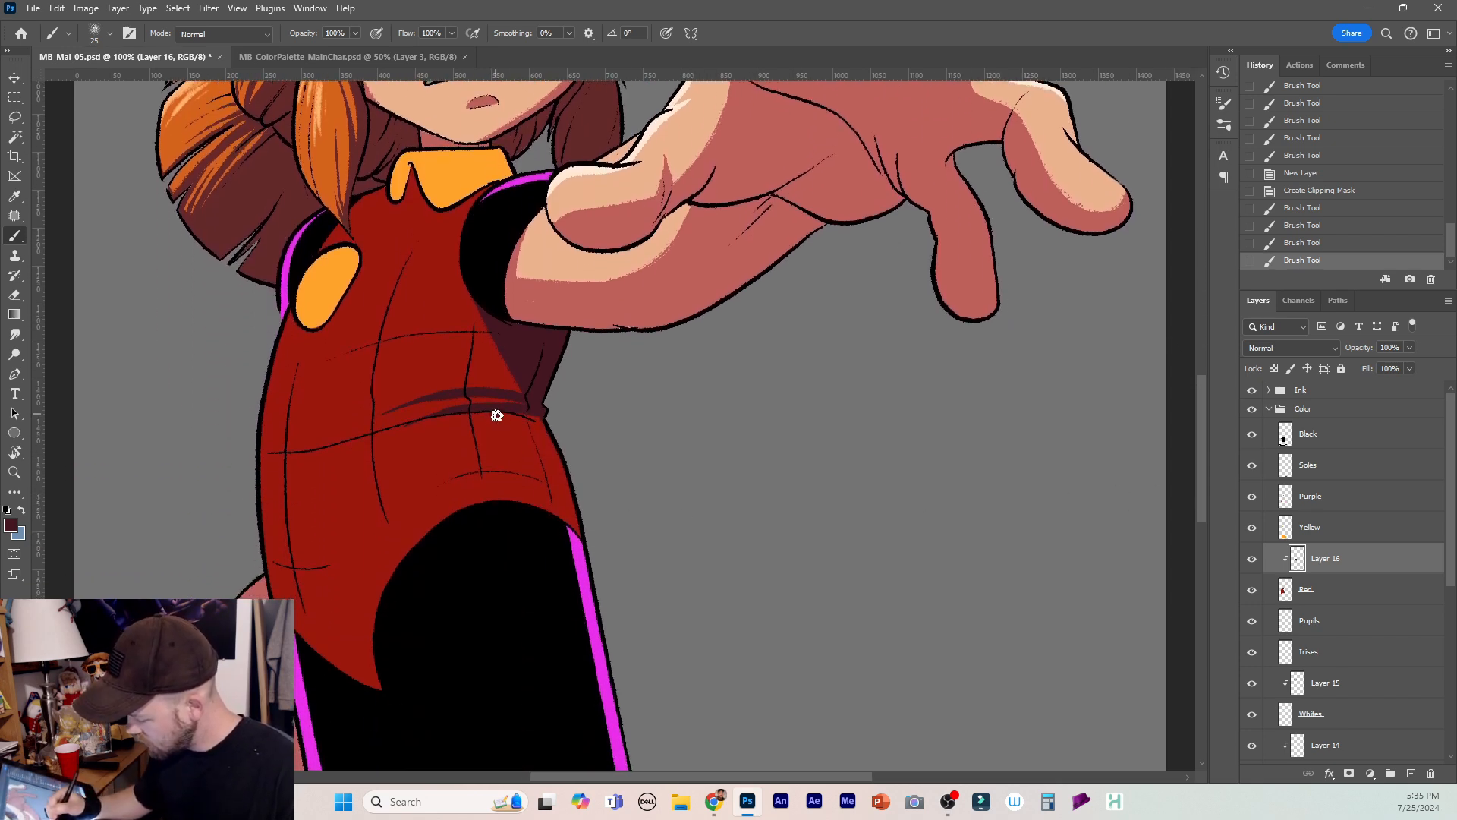
{"action": "mouse_move", "coordinate": [497, 415]}
{"action": "left_mouse_down"}
{"action": "mouse_move", "coordinate": [491, 517]}
{"action": "mouse_move", "coordinate": [506, 418]}
{"action": "mouse_move", "coordinate": [542, 421]}
{"action": "mouse_move", "coordinate": [529, 423]}
{"action": "mouse_move", "coordinate": [520, 485]}
{"action": "mouse_move", "coordinate": [563, 438]}
{"action": "mouse_move", "coordinate": [547, 515]}
{"action": "mouse_move", "coordinate": [572, 502]}
{"action": "mouse_move", "coordinate": [581, 532]}
{"action": "left_mouse_up"}
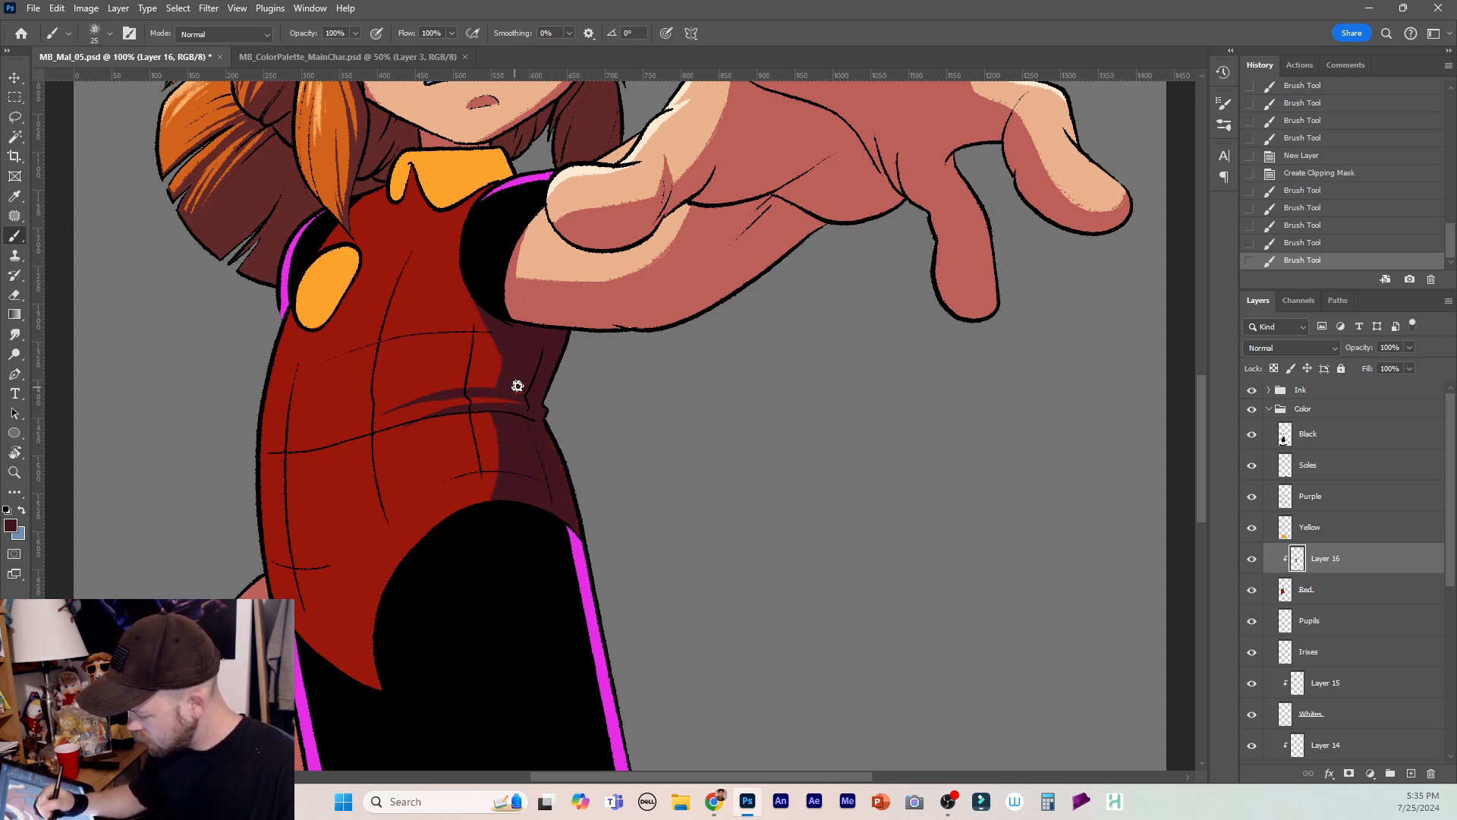
{"action": "mouse_move", "coordinate": [517, 385]}
{"action": "left_mouse_down"}
{"action": "mouse_move", "coordinate": [504, 390]}
{"action": "mouse_move", "coordinate": [525, 419]}
{"action": "left_mouse_up"}
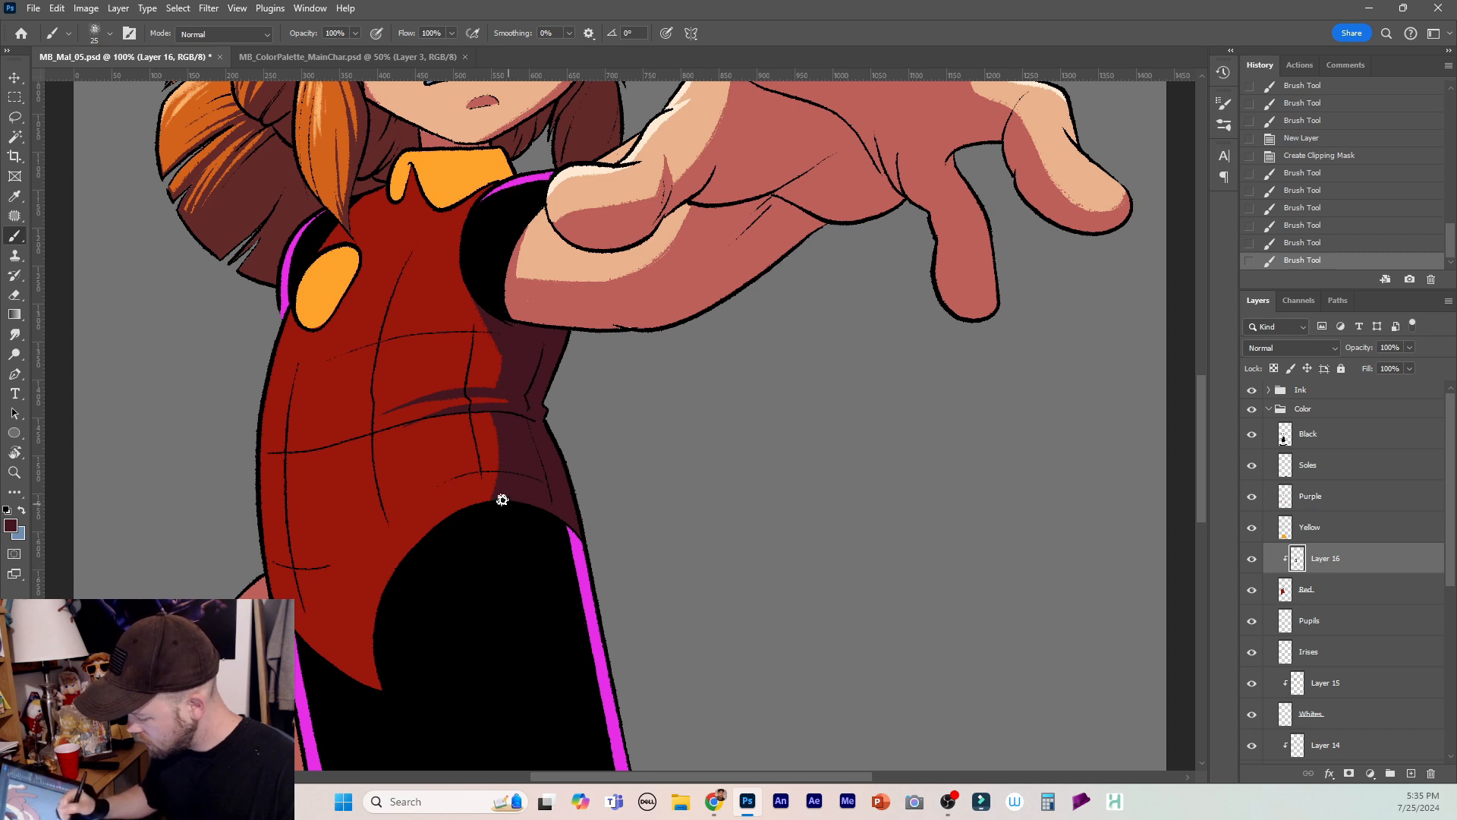
Paint dark maroon shadows along the curved leg opening and across the lower tip of the red suit.
{"action": "mouse_move", "coordinate": [508, 485]}
{"action": "left_mouse_down"}
{"action": "mouse_move", "coordinate": [405, 562]}
{"action": "mouse_move", "coordinate": [380, 679]}
{"action": "left_mouse_up"}
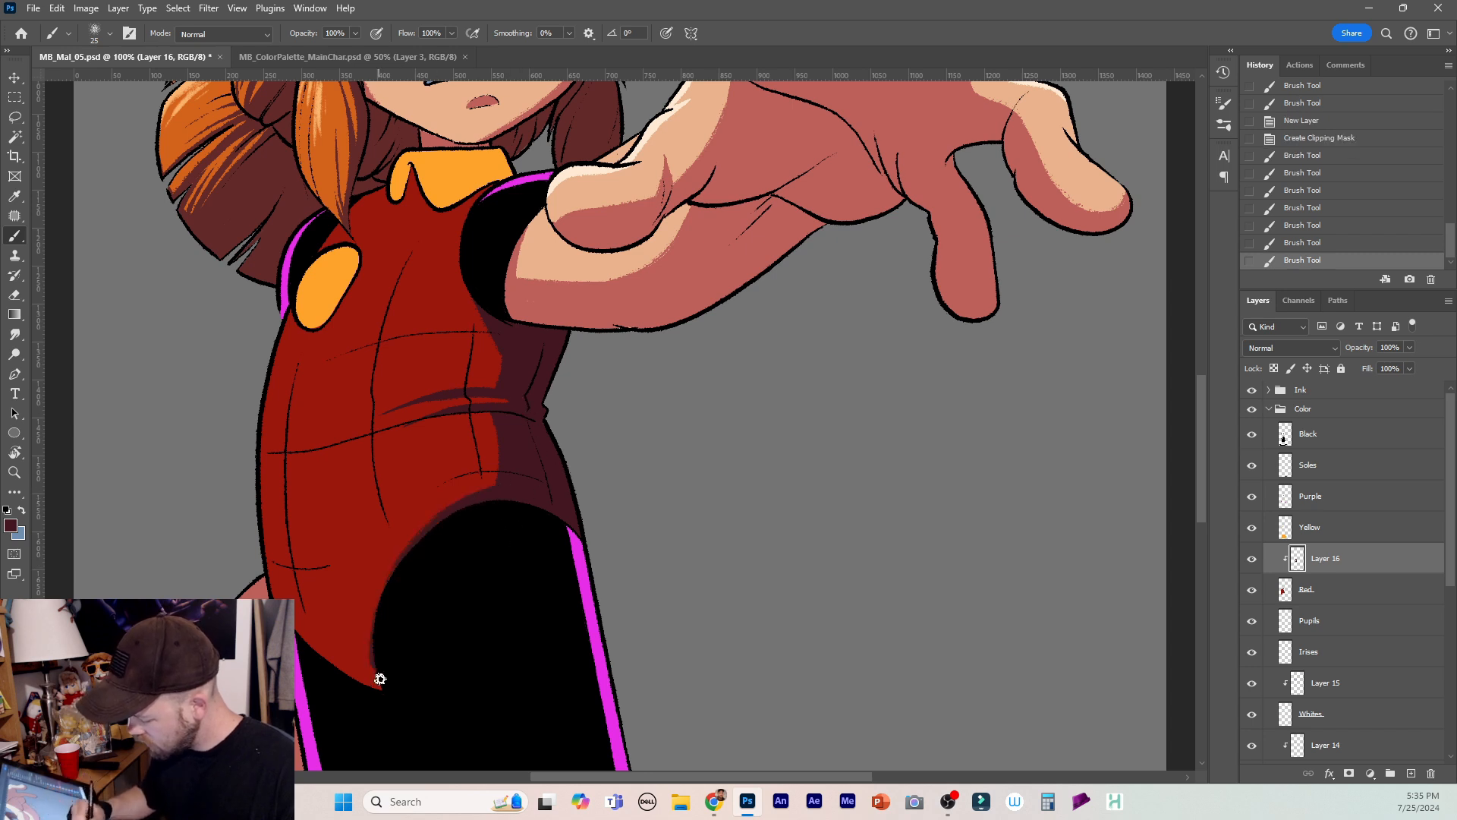
{"action": "mouse_move", "coordinate": [300, 620]}
{"action": "left_mouse_down"}
{"action": "mouse_move", "coordinate": [356, 634]}
{"action": "mouse_move", "coordinate": [408, 586]}
{"action": "mouse_move", "coordinate": [391, 617]}
{"action": "mouse_move", "coordinate": [320, 643]}
{"action": "mouse_move", "coordinate": [370, 652]}
{"action": "mouse_move", "coordinate": [319, 647]}
{"action": "mouse_move", "coordinate": [379, 672]}
{"action": "left_mouse_up"}
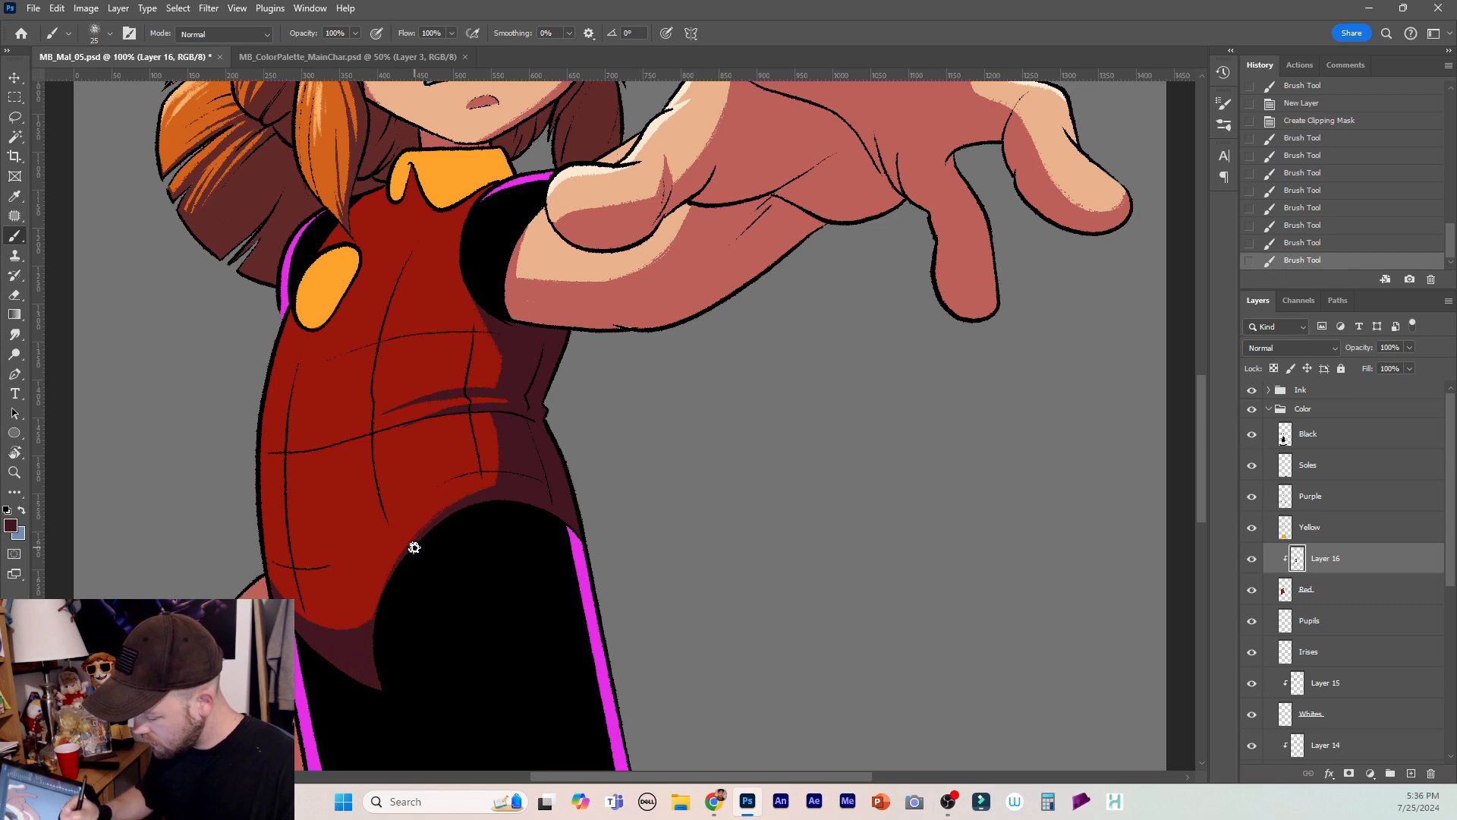
{"action": "mouse_move", "coordinate": [415, 547]}
{"action": "left_mouse_down"}
{"action": "mouse_move", "coordinate": [365, 629]}
{"action": "mouse_move", "coordinate": [401, 538]}
{"action": "mouse_move", "coordinate": [374, 587]}
{"action": "mouse_move", "coordinate": [363, 667]}
{"action": "mouse_move", "coordinate": [524, 530]}
{"action": "left_mouse_up"}
{"action": "key", "text": "ctrl+z"}
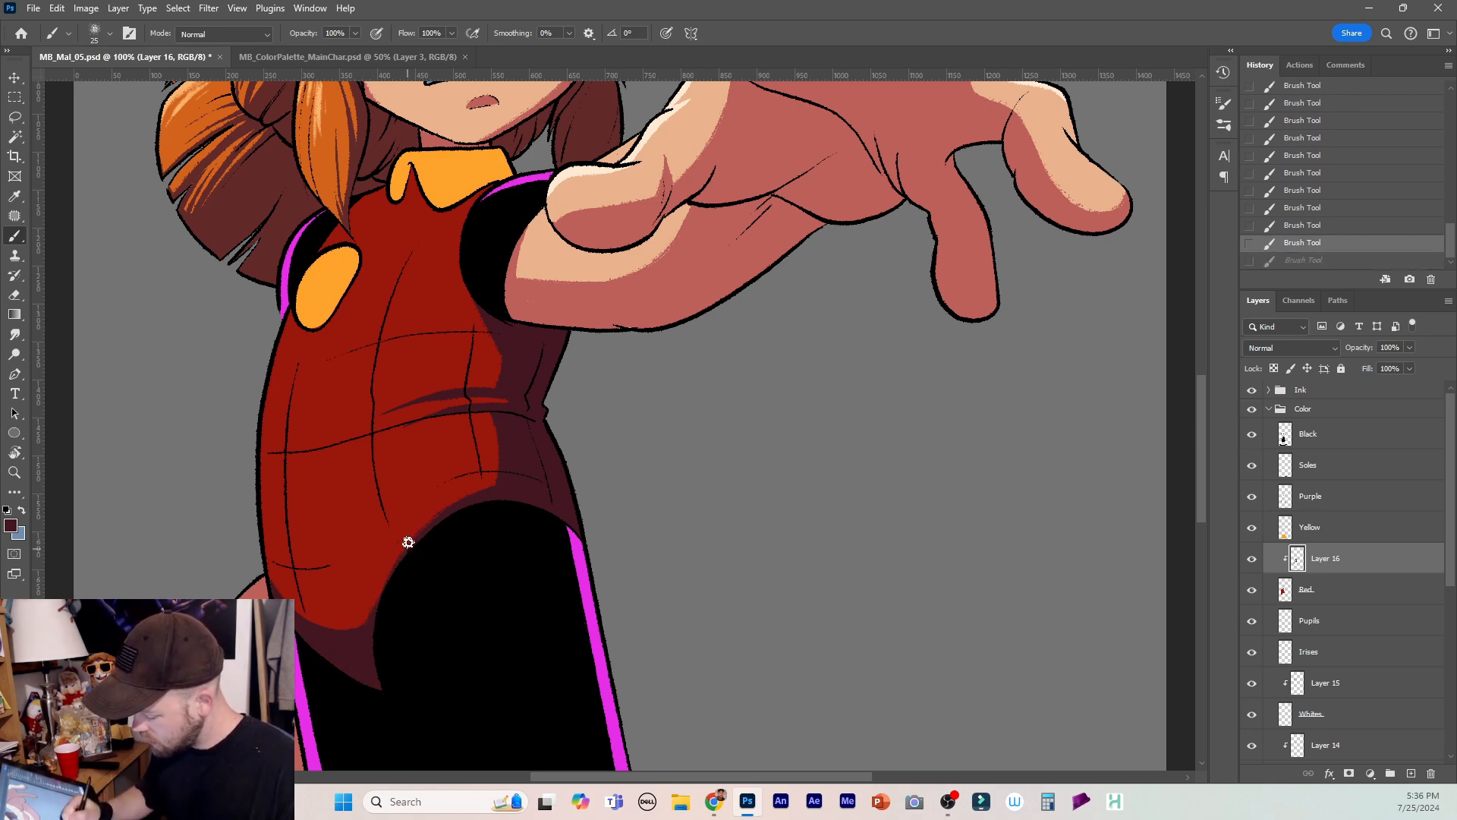
{"action": "key", "text": "ctrl+shift+z"}
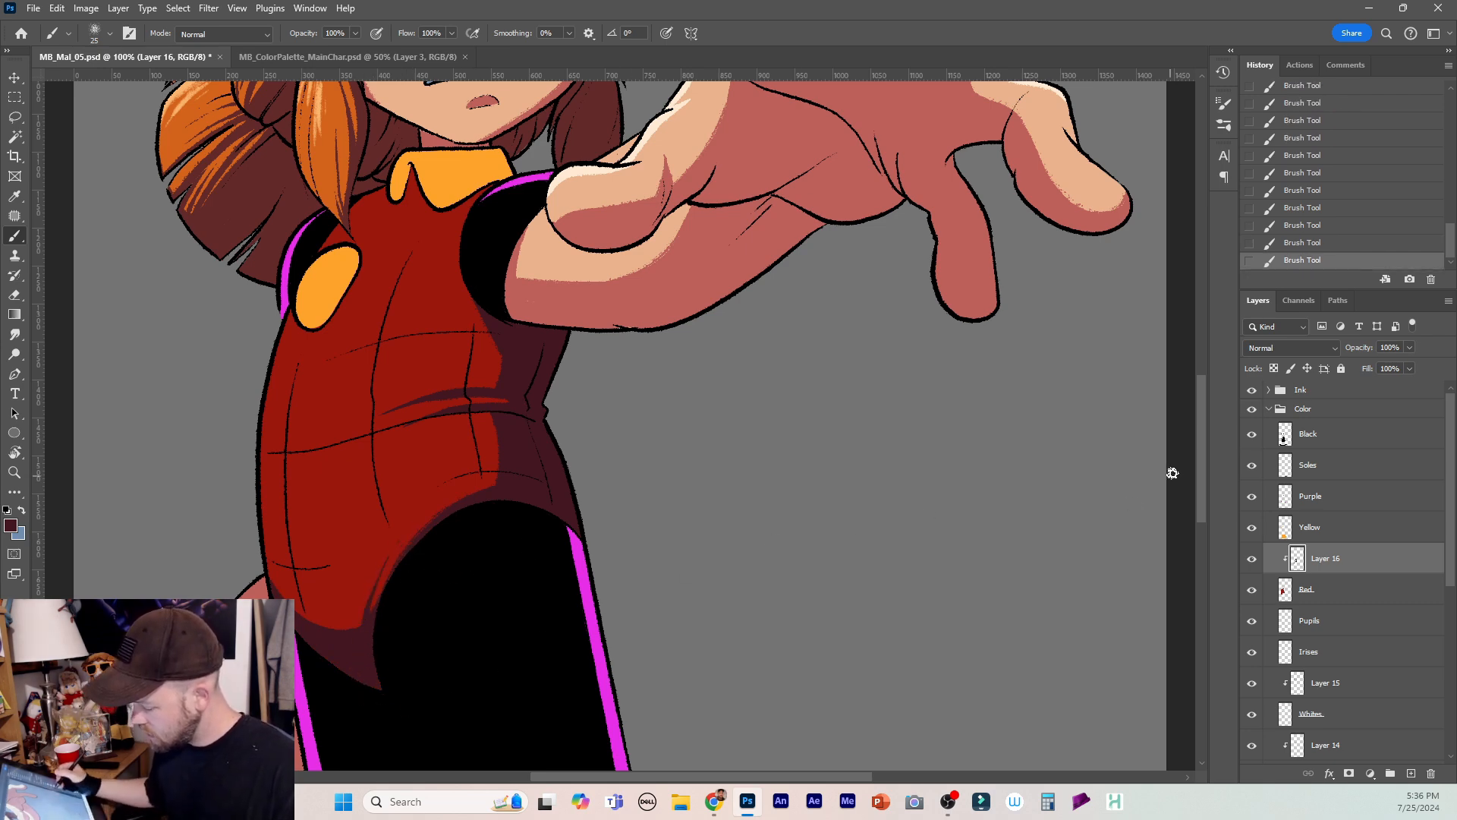
Paint thin dark maroon cast shadows on the red suit below the yellow chest patch and under the yellow collar.
{"action": "scroll", "coordinate": [1195, 477], "scroll_direction": "up", "scroll_amount": 3}
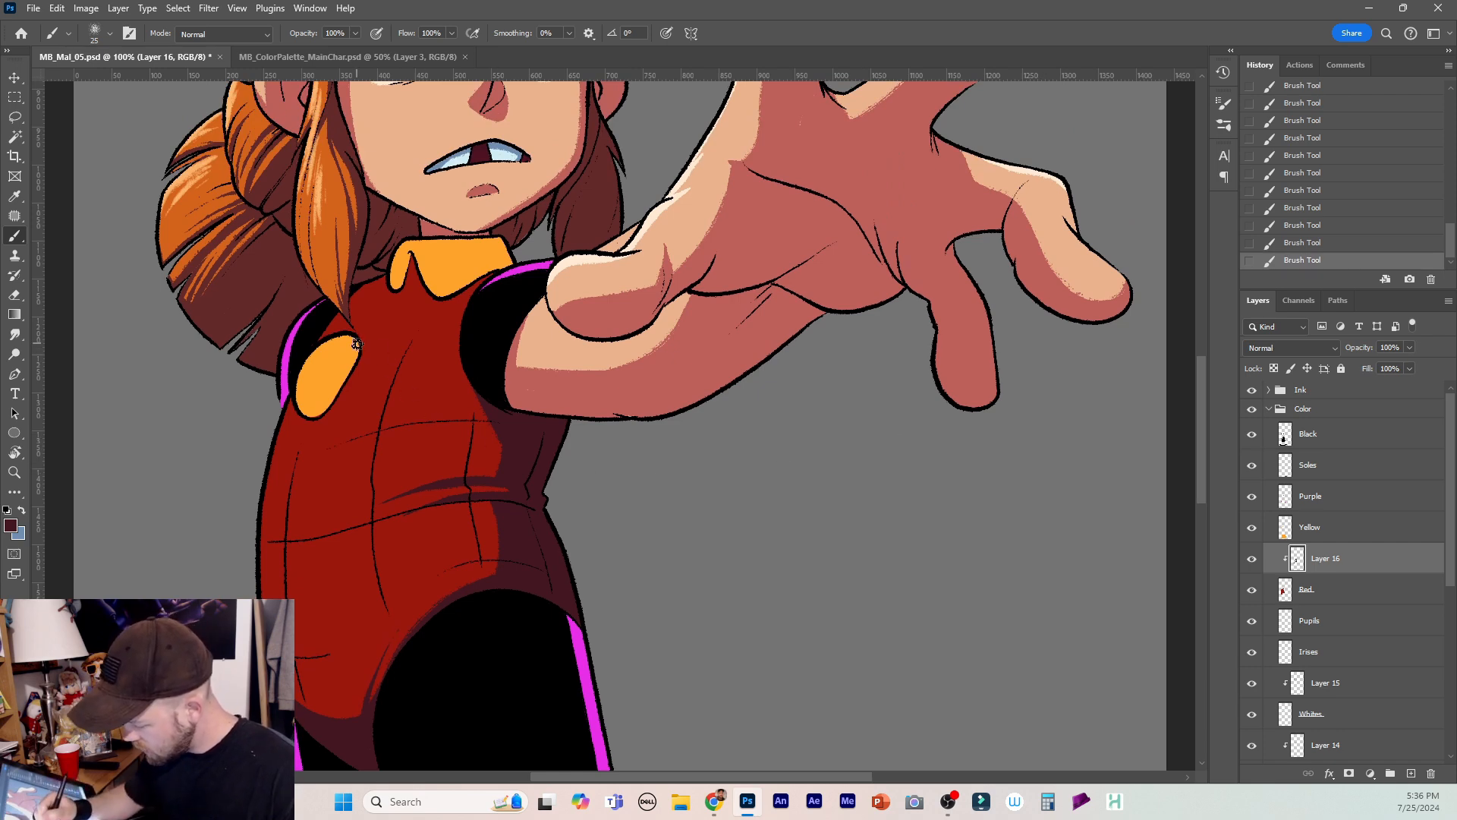
{"action": "mouse_move", "coordinate": [356, 344]}
{"action": "left_mouse_down"}
{"action": "mouse_move", "coordinate": [338, 401]}
{"action": "mouse_move", "coordinate": [309, 412]}
{"action": "left_mouse_up"}
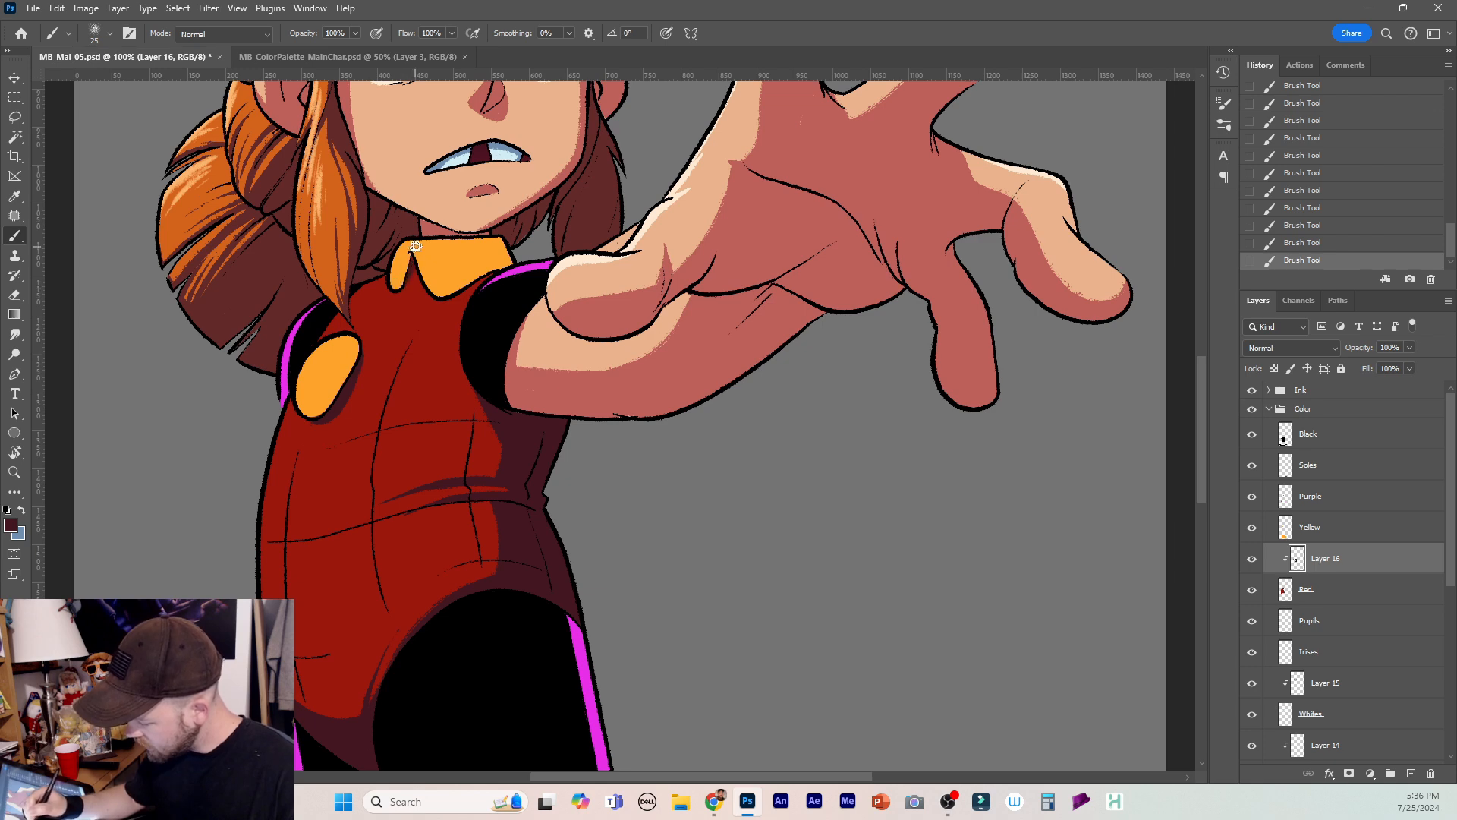
{"action": "left_click_drag", "start_coordinate": [444, 296], "coordinate": [479, 279]}
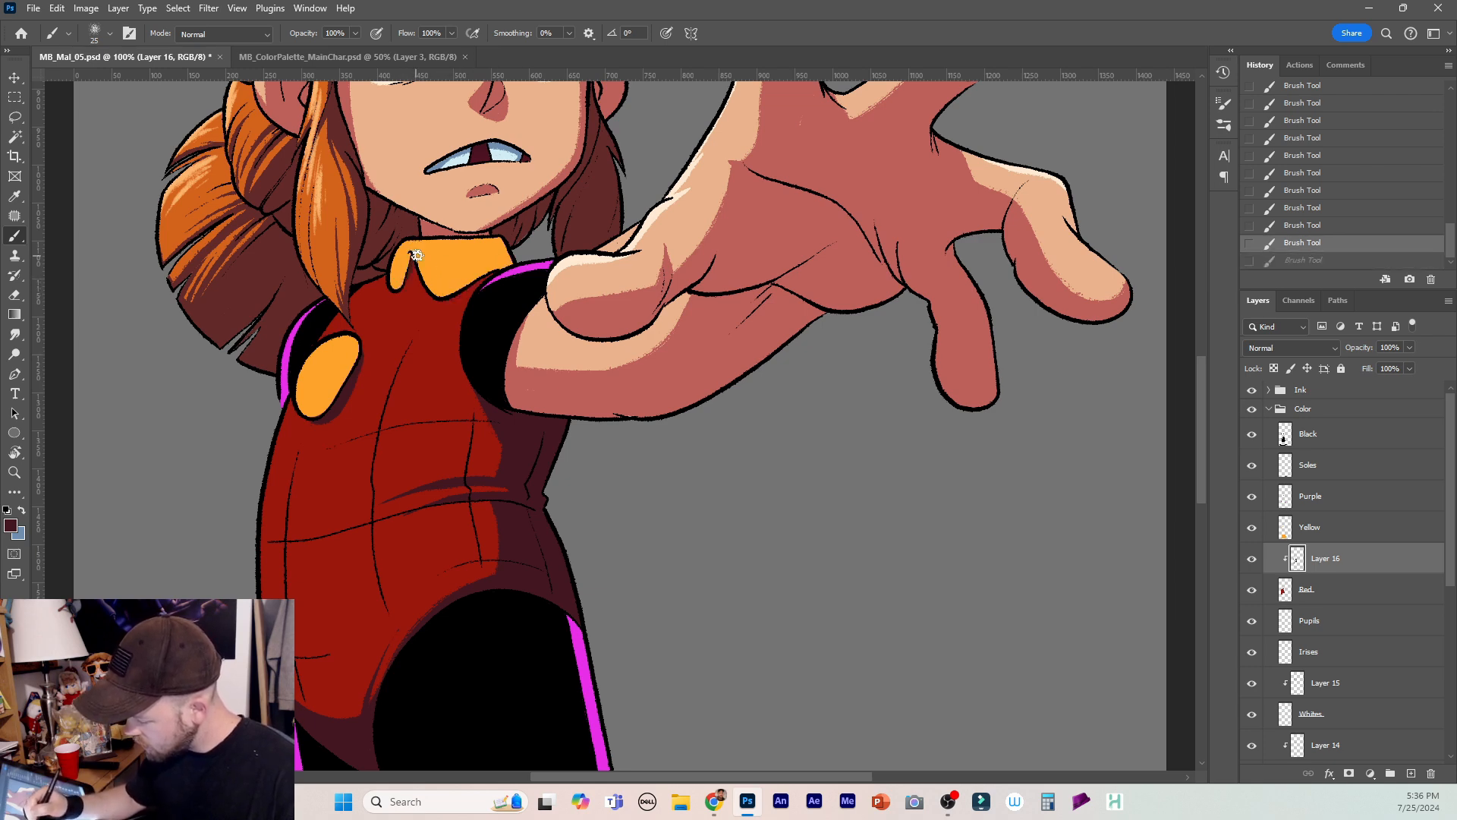
{"action": "left_click_drag", "start_coordinate": [418, 255], "coordinate": [431, 277]}
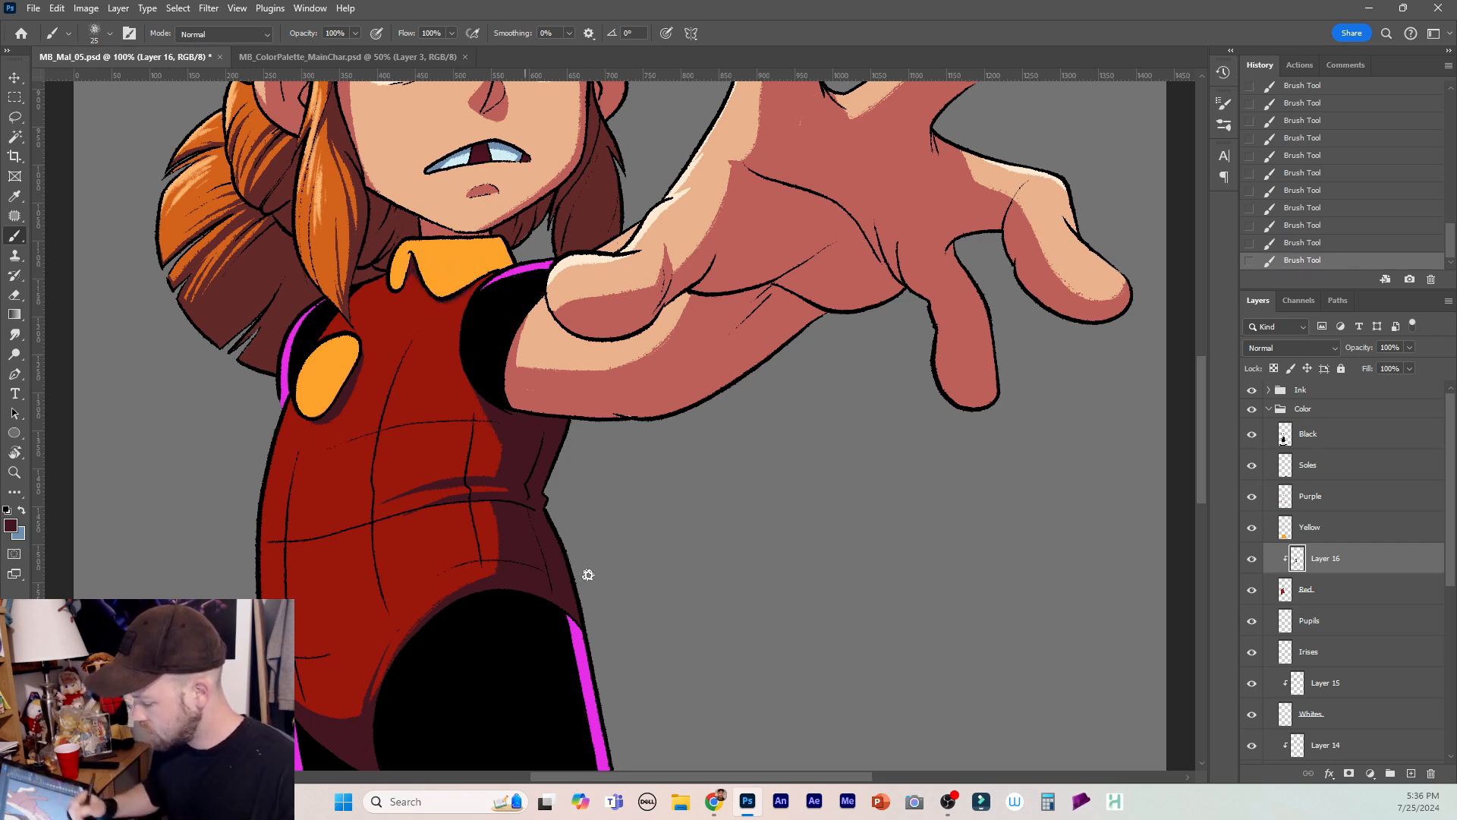
Add a new layer directly above Layer 16 and clip it to the Red layer.
{"action": "left_click_drag", "start_coordinate": [1199, 490], "coordinate": [1200, 473]}
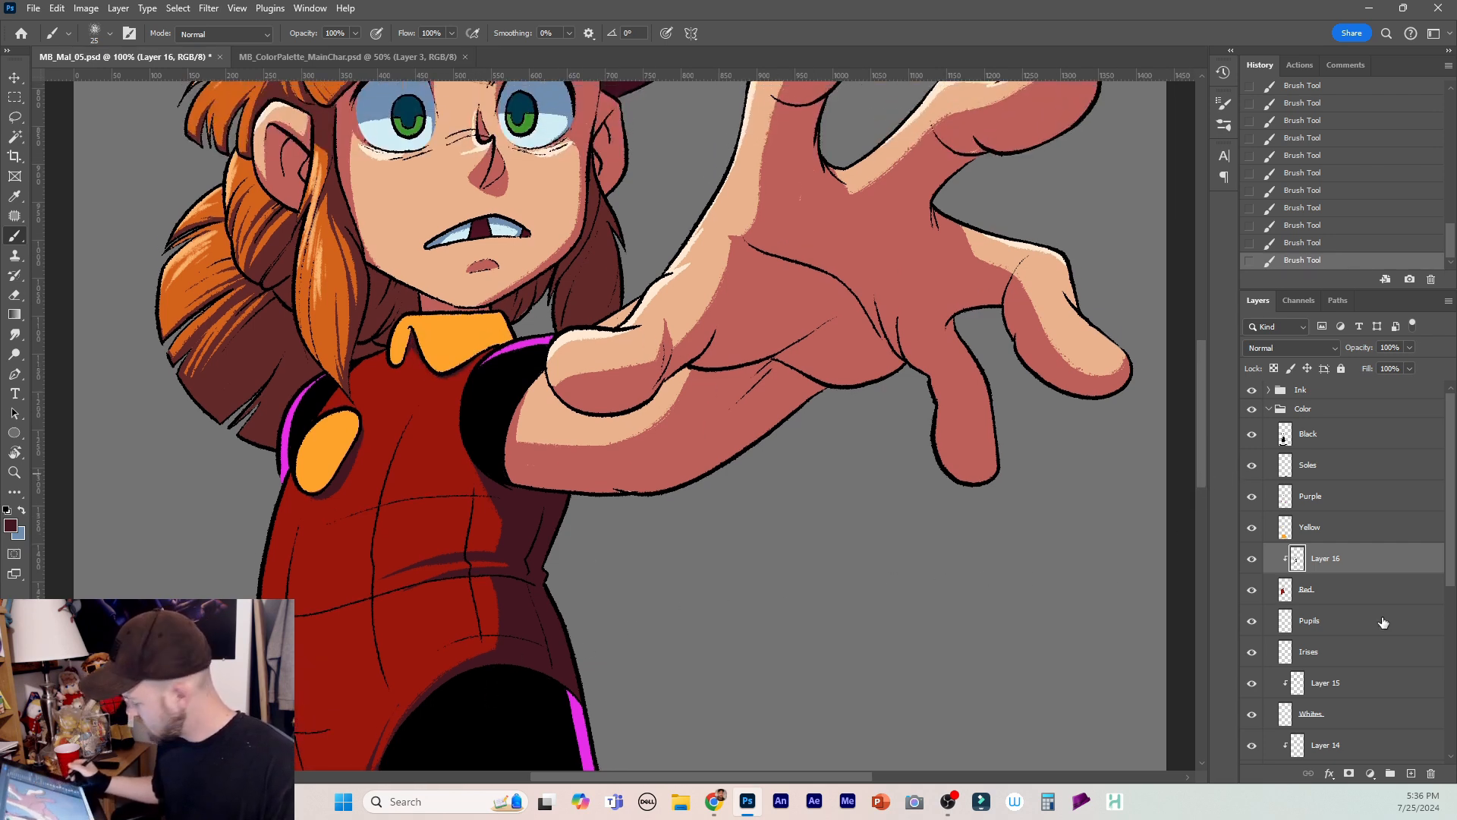
{"action": "left_click", "coordinate": [1410, 774]}
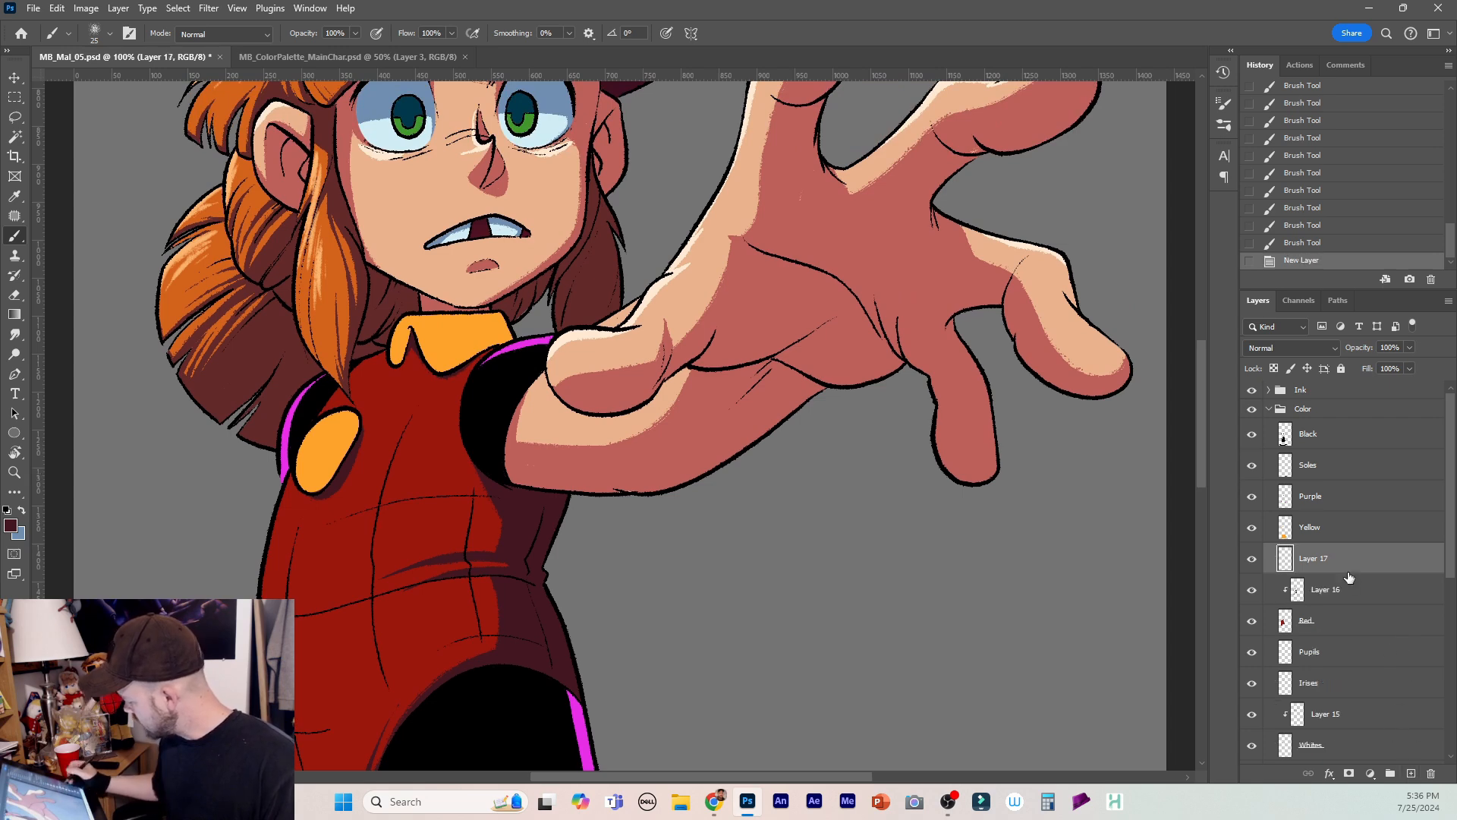
{"action": "right_click", "coordinate": [1350, 563]}
{"action": "left_click", "coordinate": [1349, 501]}
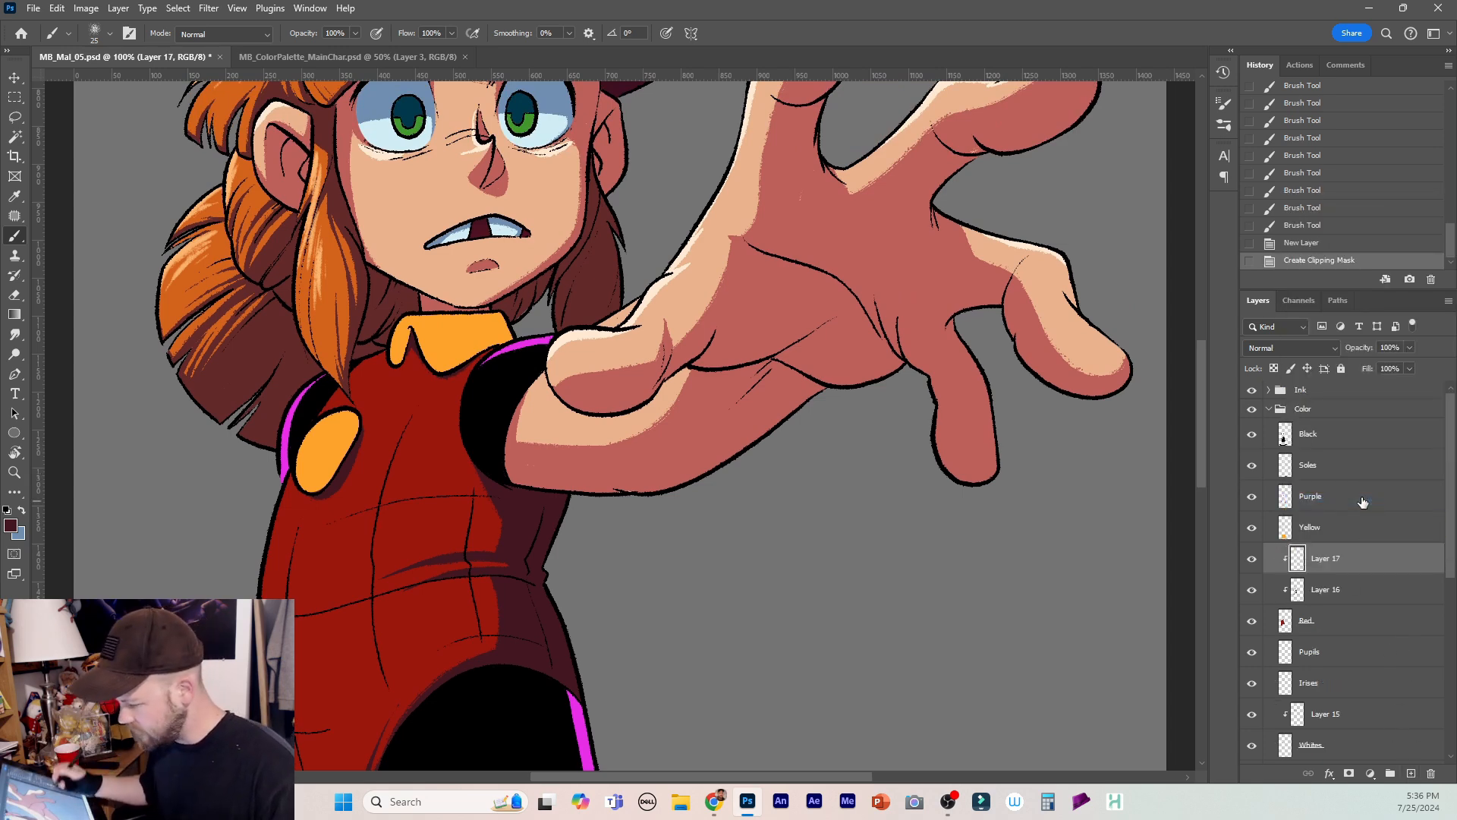
Sample the bright red from Mallory's swatches in MB_ColorPalette_MainChar.psd and return to MB_Mal_05.psd.
{"action": "key", "text": "ctrl+minus"}
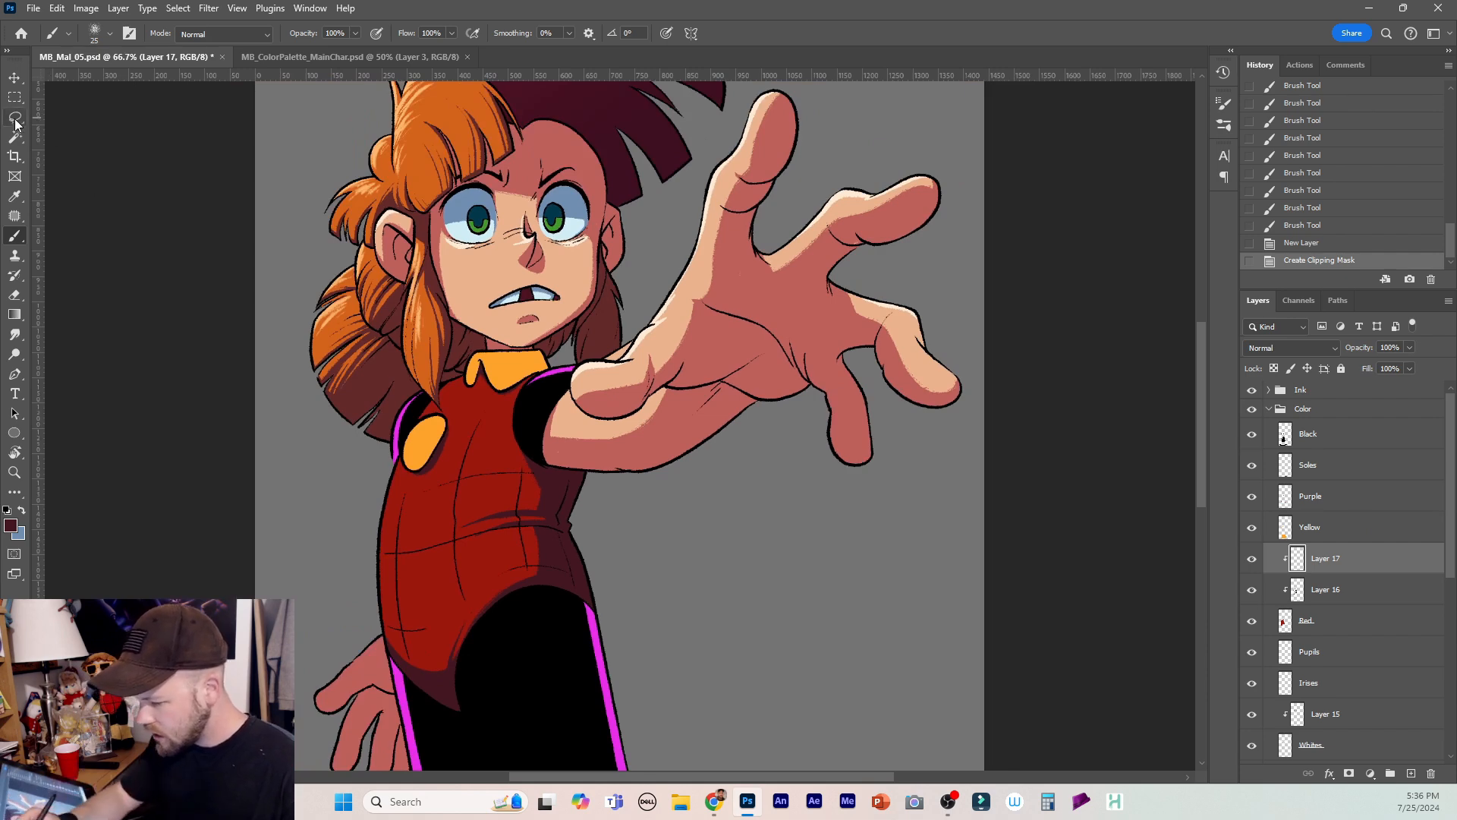
{"action": "left_click", "coordinate": [390, 61]}
{"action": "key", "text": "i"}
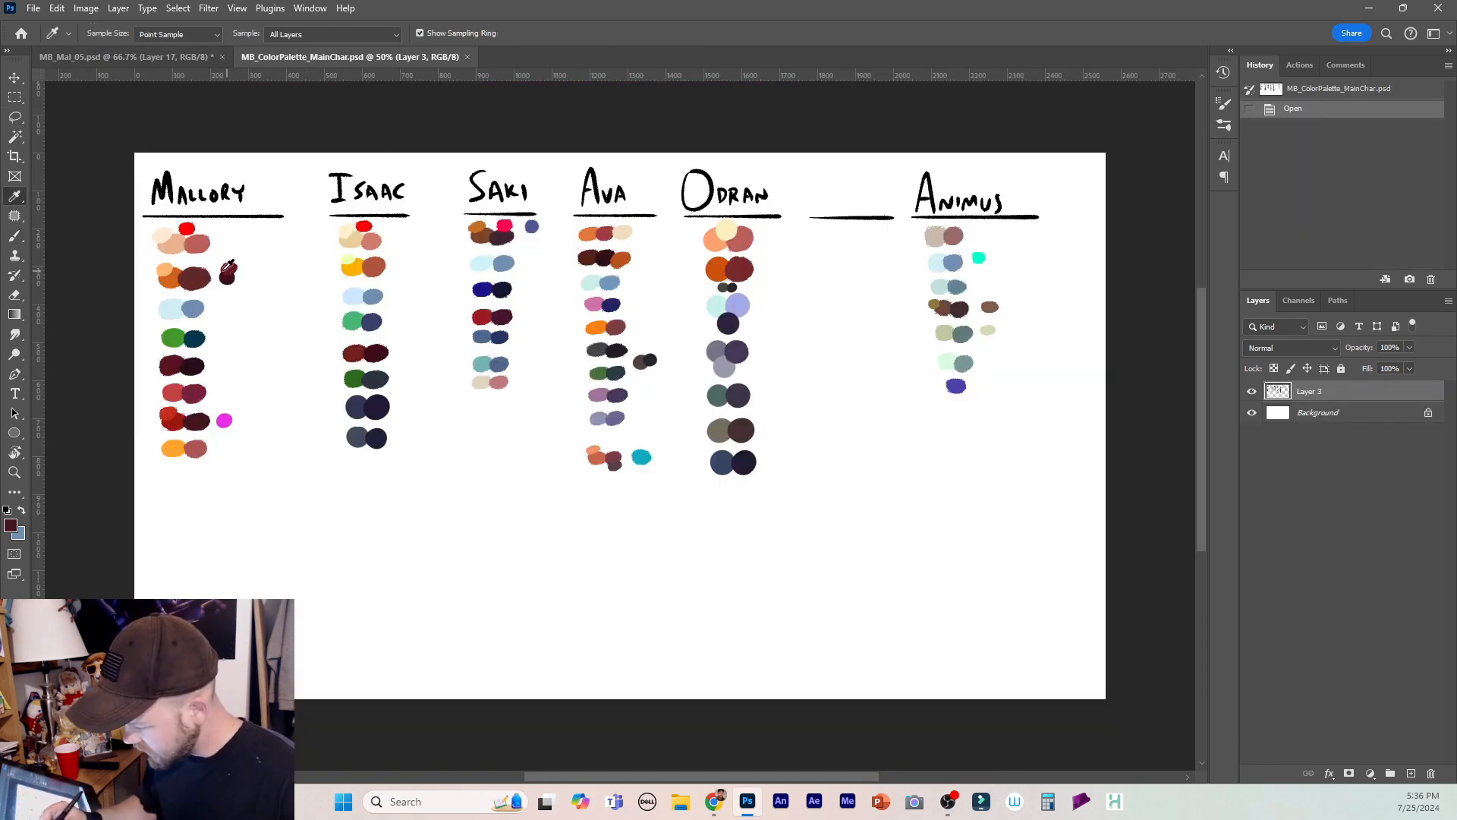
{"action": "left_click", "coordinate": [187, 64]}
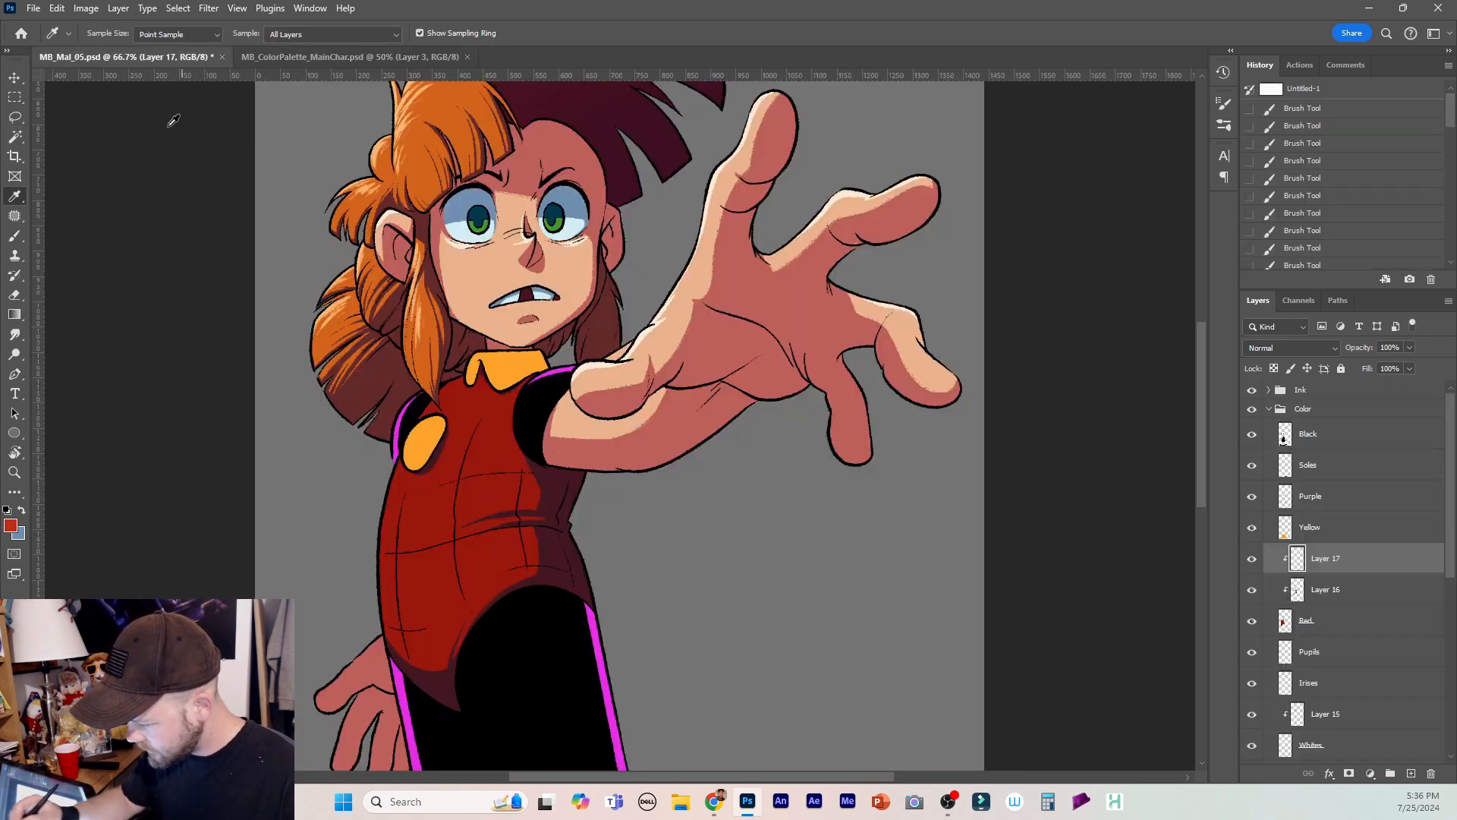
Lasso around the whole torso and draw a bright red gradient fading diagonally down from the upper chest.
{"action": "left_click", "coordinate": [16, 118]}
{"action": "mouse_move", "coordinate": [465, 353]}
{"action": "left_mouse_down"}
{"action": "mouse_move", "coordinate": [343, 607]}
{"action": "mouse_move", "coordinate": [649, 516]}
{"action": "mouse_move", "coordinate": [575, 373]}
{"action": "left_mouse_up"}
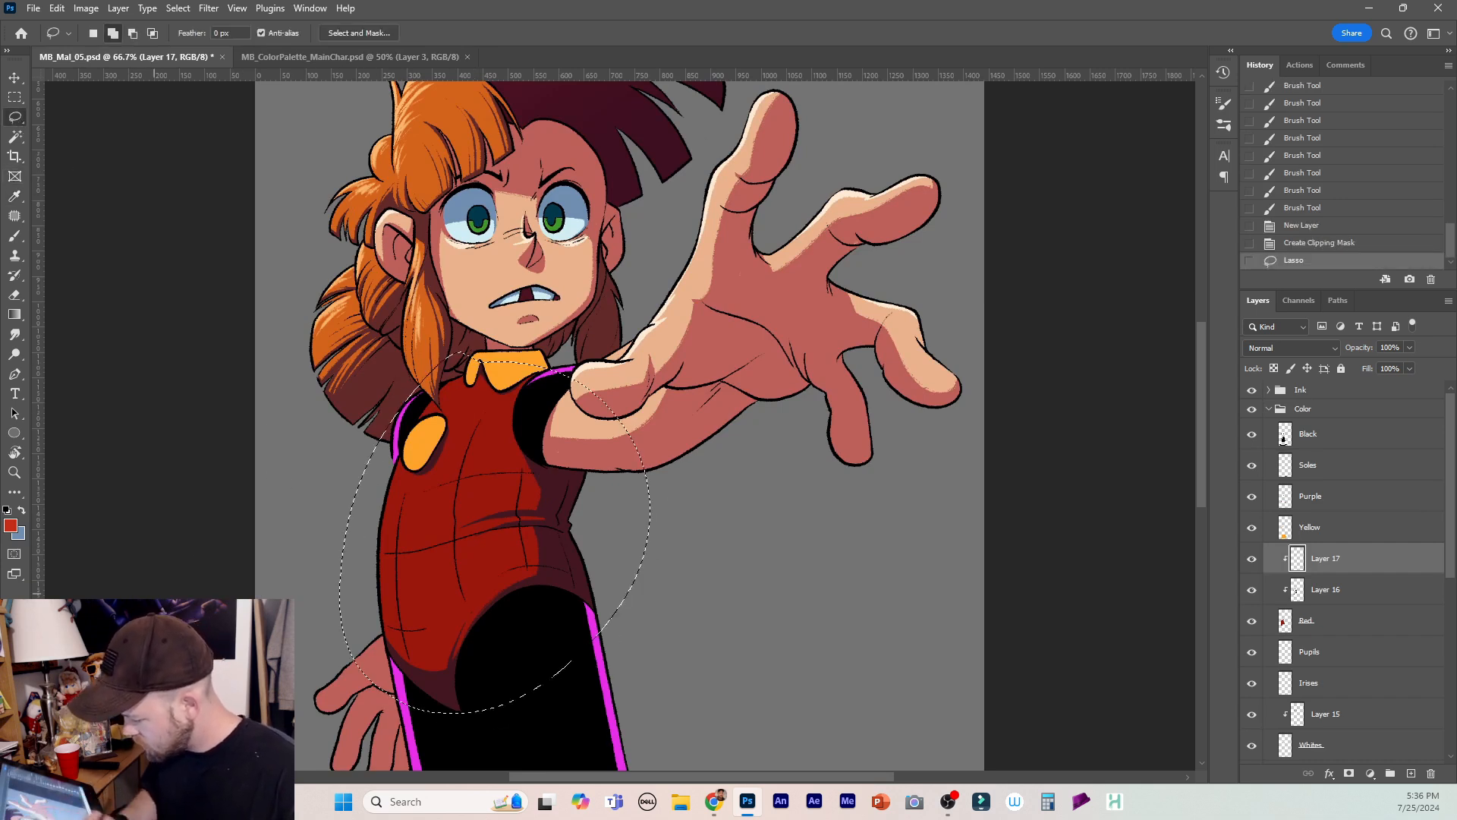
{"action": "key", "text": "g"}
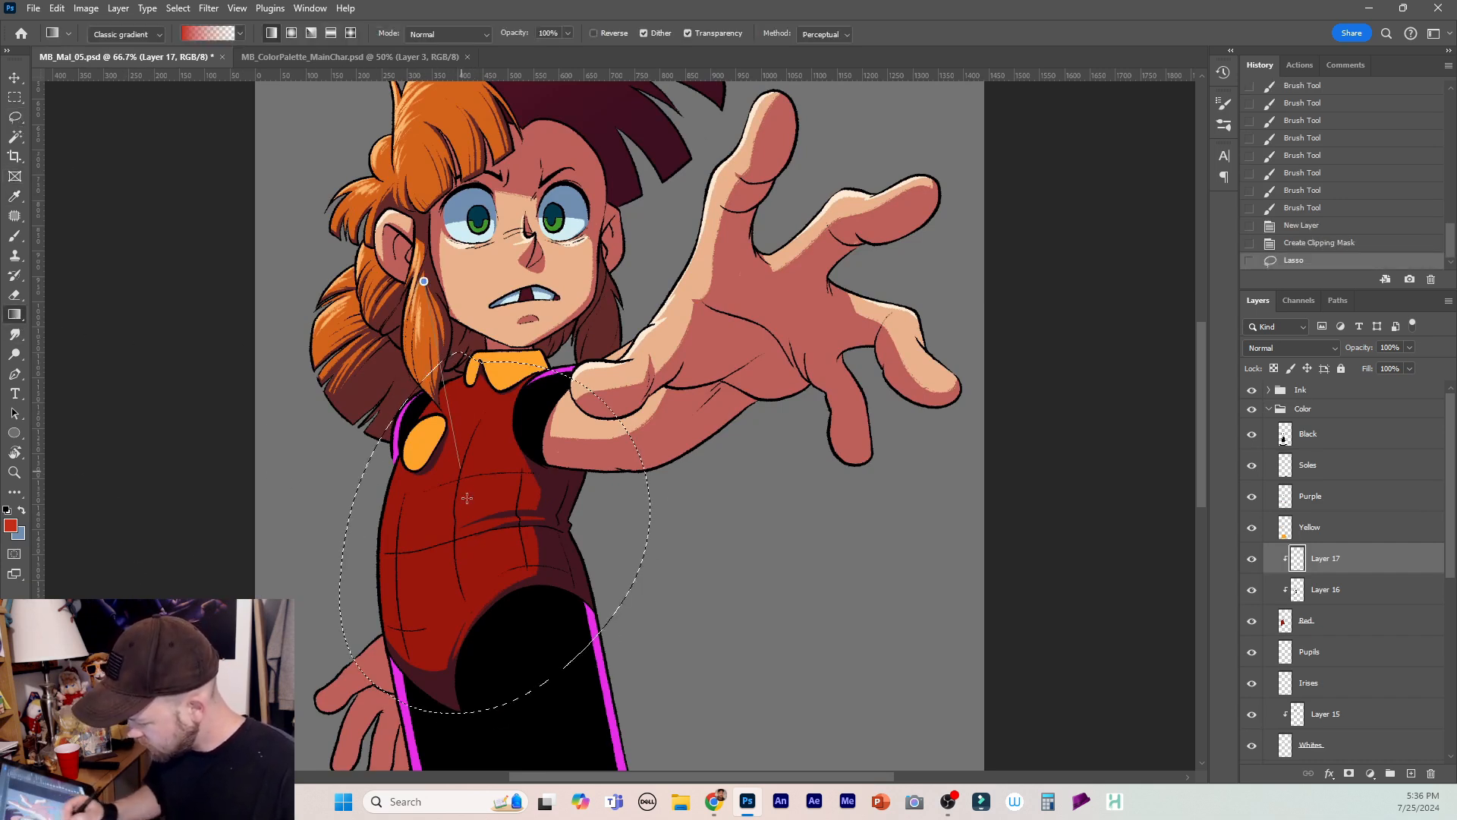
{"action": "left_click_drag", "start_coordinate": [467, 498], "coordinate": [555, 667]}
{"action": "key", "text": "ctrl+z"}
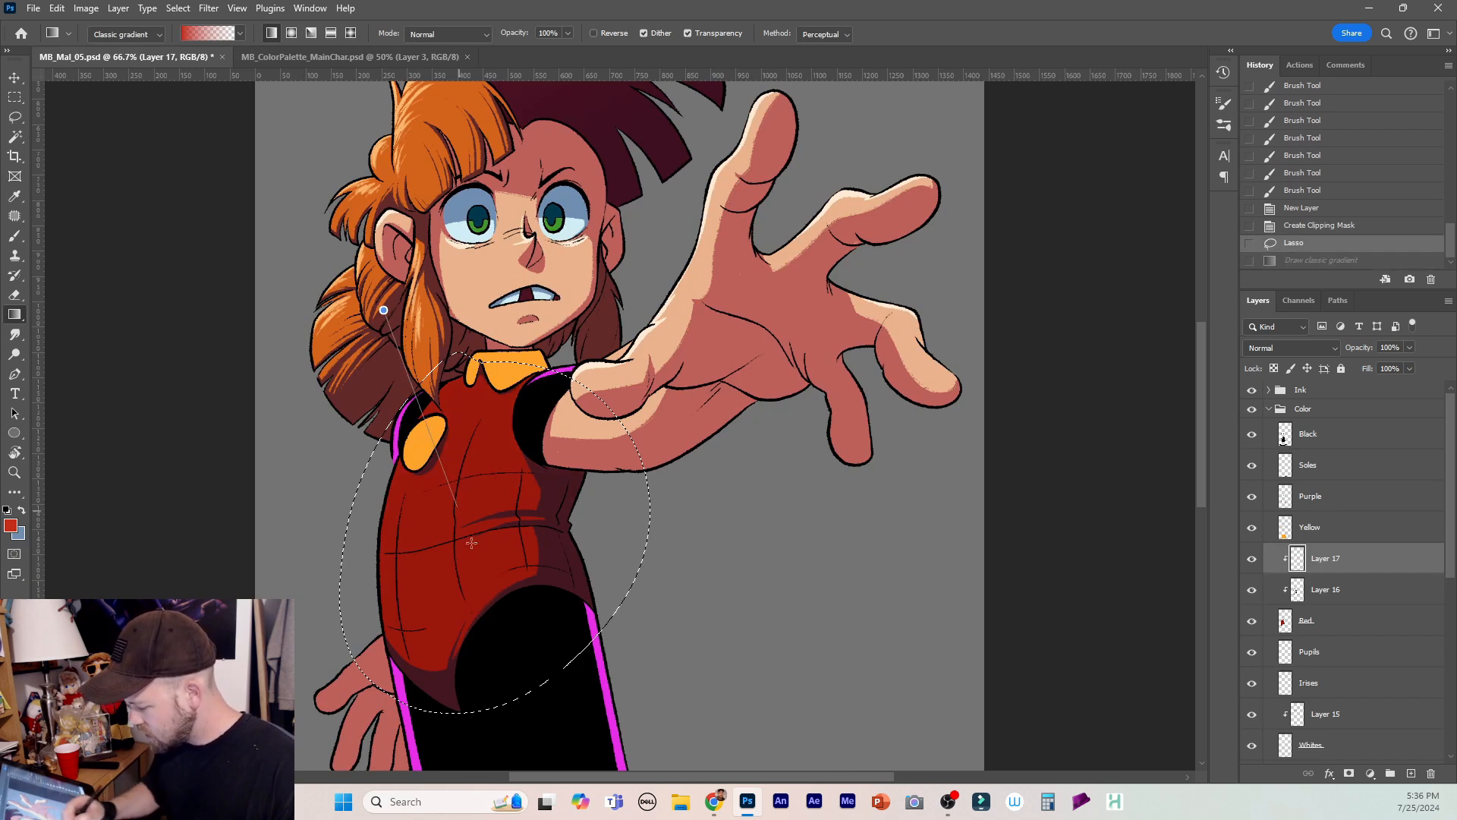
{"action": "key", "text": "ctrl+shift+z"}
Move the red gradient layer beneath the maroon shadow layer, clear the selection and save the document.
{"action": "left_click_drag", "start_coordinate": [1335, 560], "coordinate": [1363, 601]}
{"action": "key", "text": "ctrl+d"}
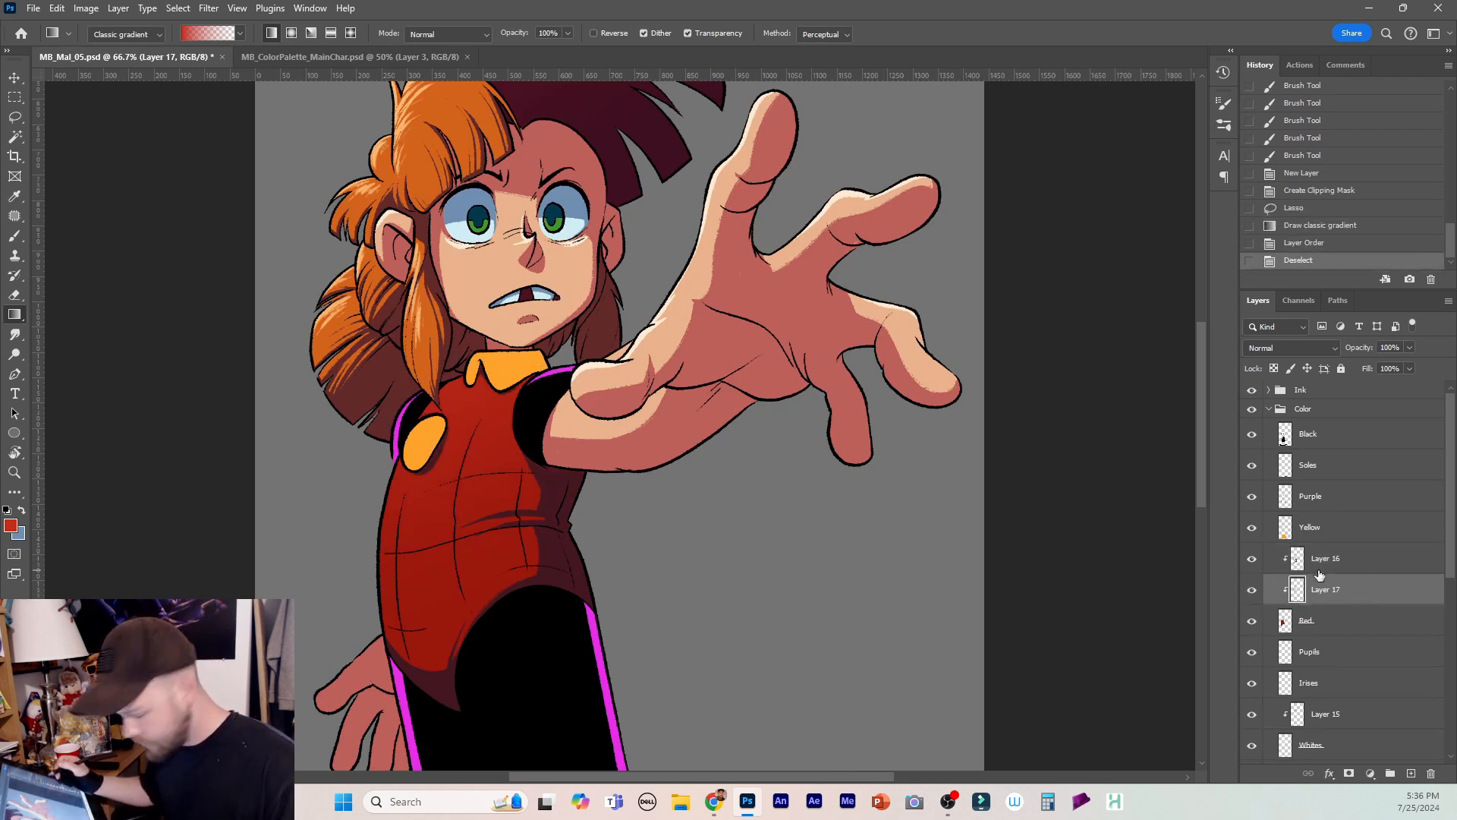
{"action": "key", "text": "ctrl+s"}
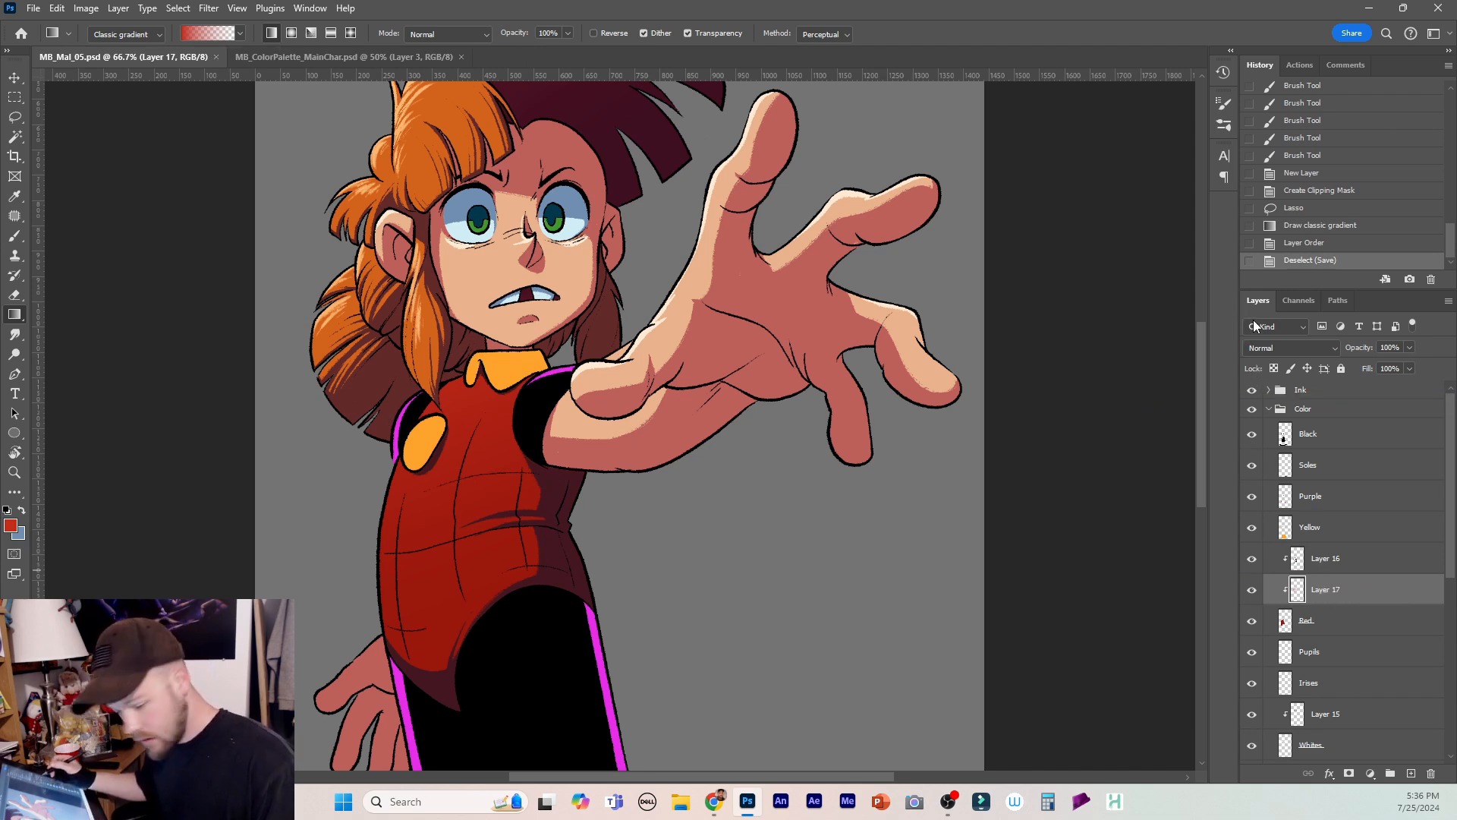
Reduce the opacity of the red gradient layer, Layer 17, to 82%.
{"action": "key", "text": "b"}
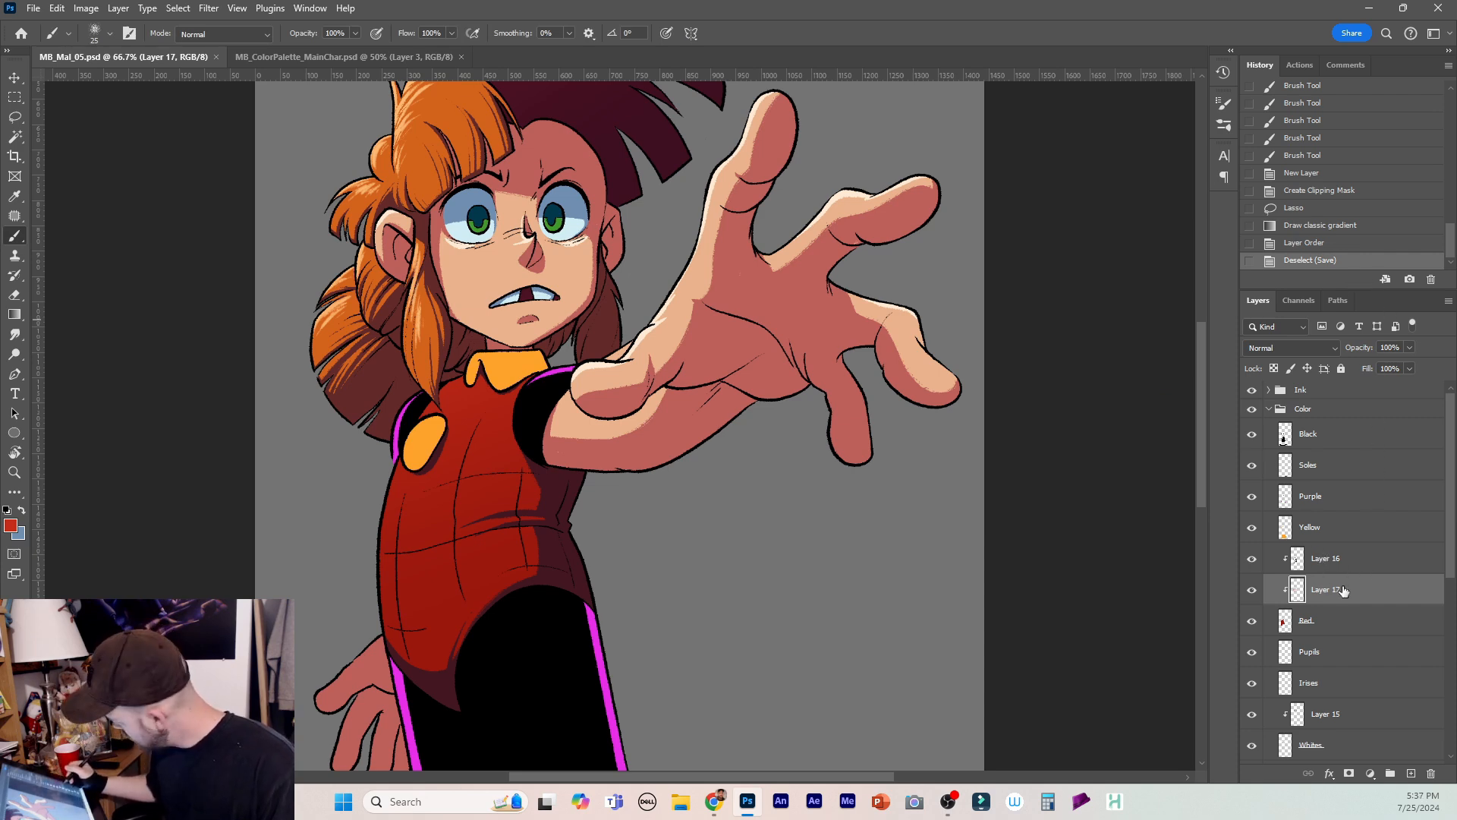
{"action": "left_click", "coordinate": [1389, 364]}
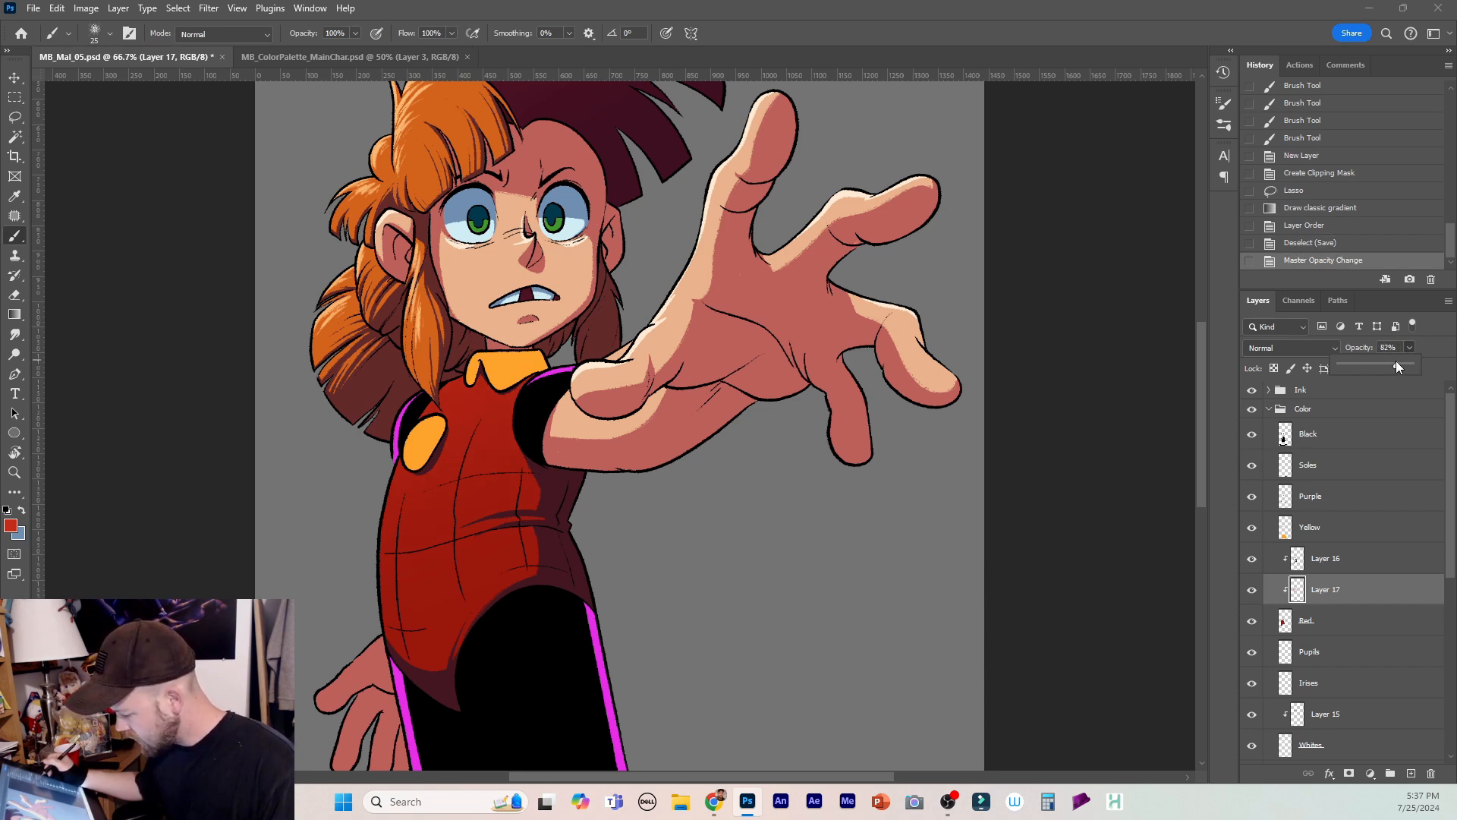
{"action": "left_click", "coordinate": [1361, 569]}
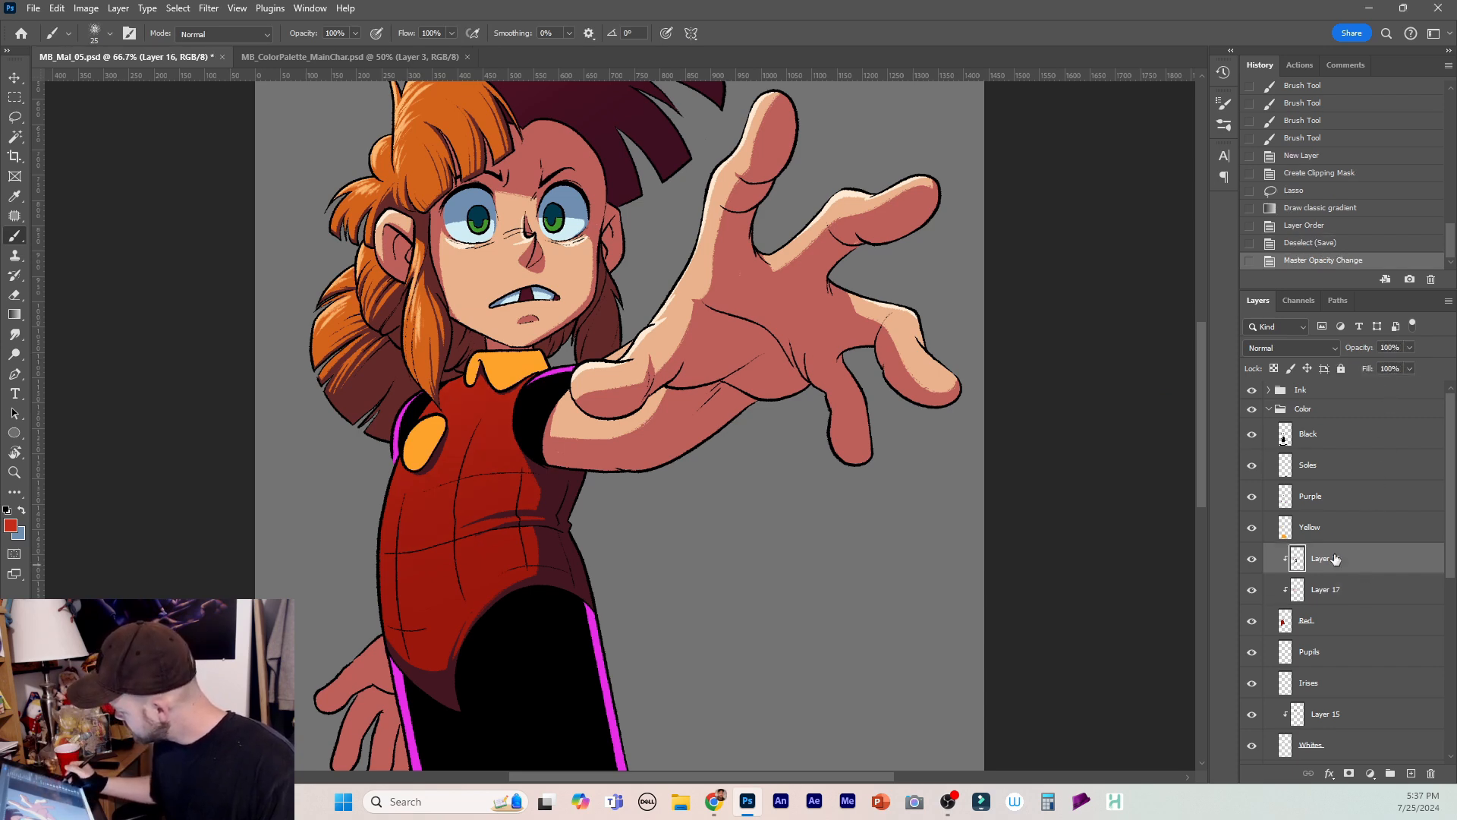
Add a new layer directly above the Yellow layer and clip it to Yellow.
{"action": "left_click", "coordinate": [1326, 532]}
{"action": "left_click", "coordinate": [1409, 774]}
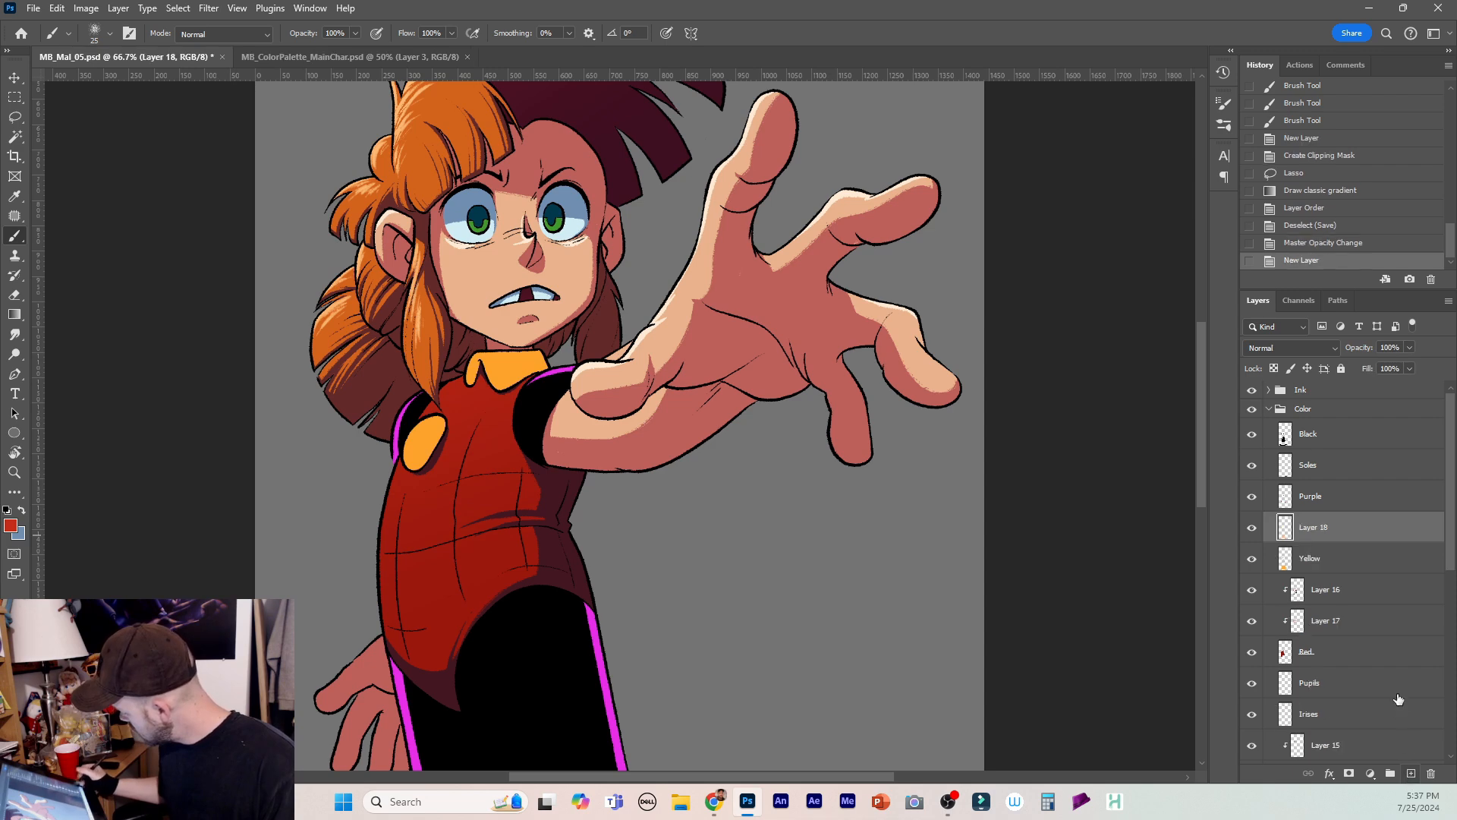
{"action": "right_click", "coordinate": [1336, 526]}
{"action": "left_click", "coordinate": [1340, 474]}
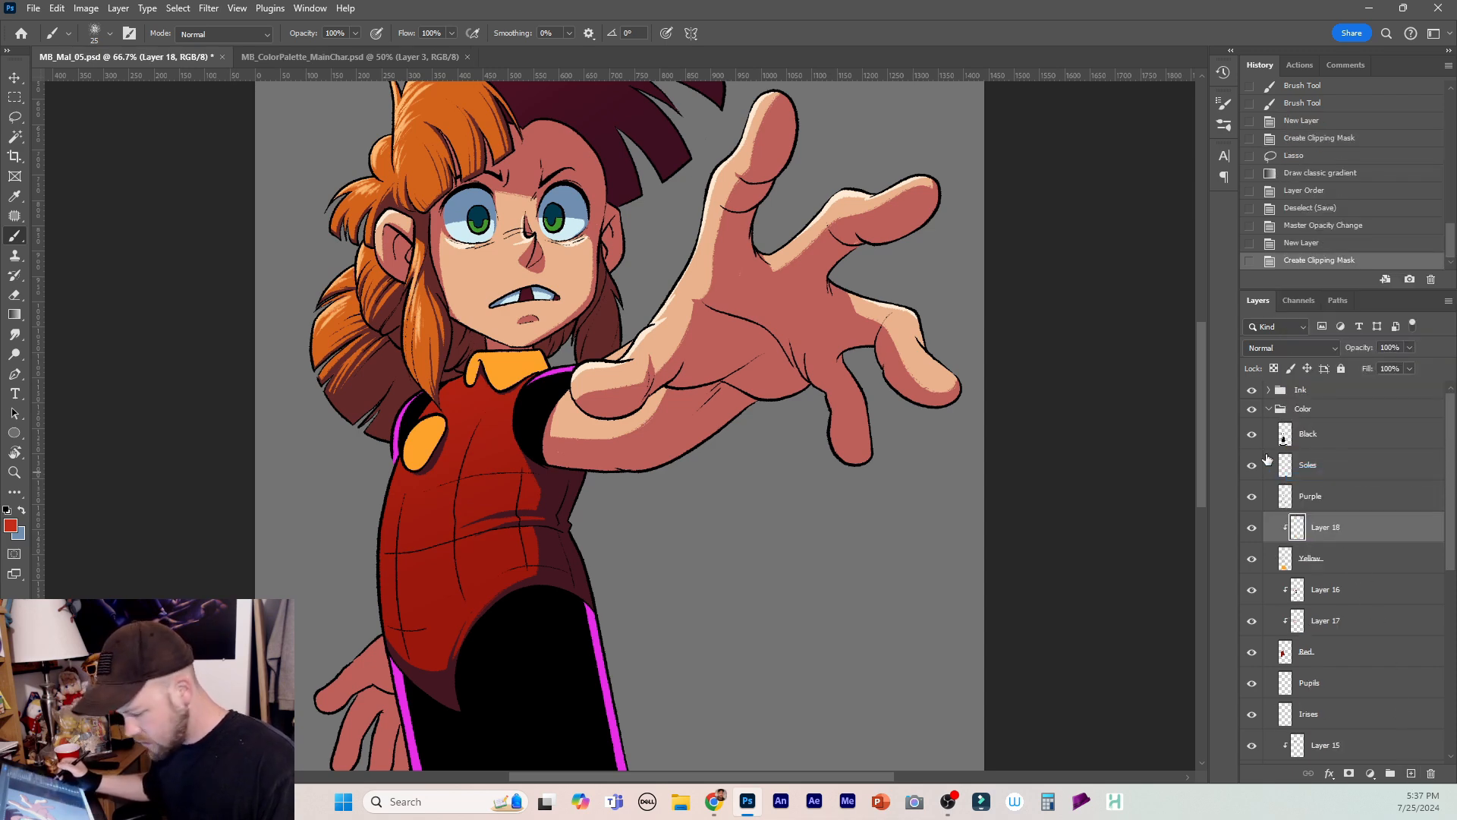
Sample the dusty red shadow color paired with yellow in Mallory's swatches in MB_ColorPalette_MainChar.psd.
{"action": "key", "text": "x"}
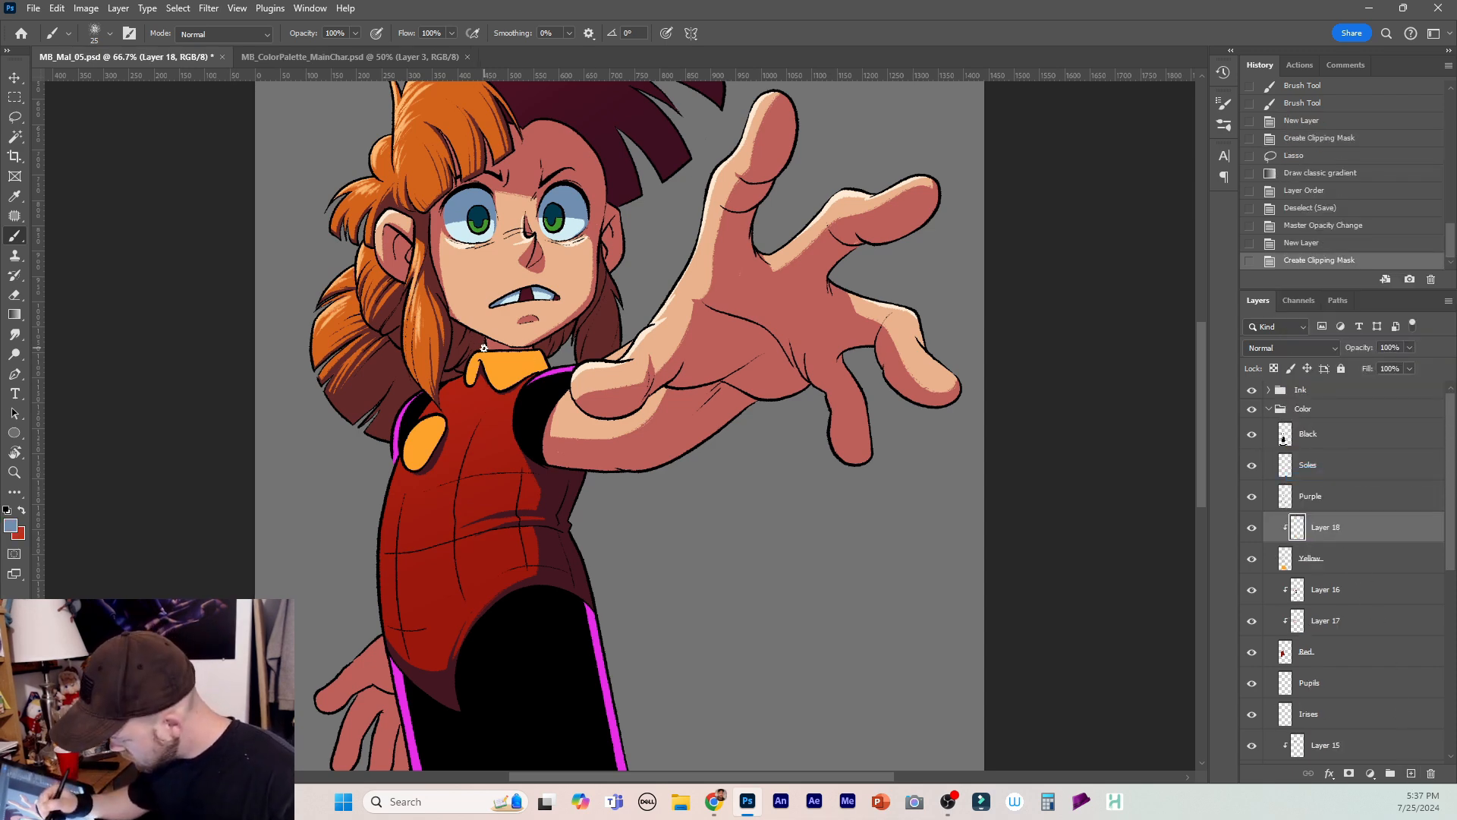
{"action": "left_click", "coordinate": [430, 58]}
{"action": "key", "text": "i"}
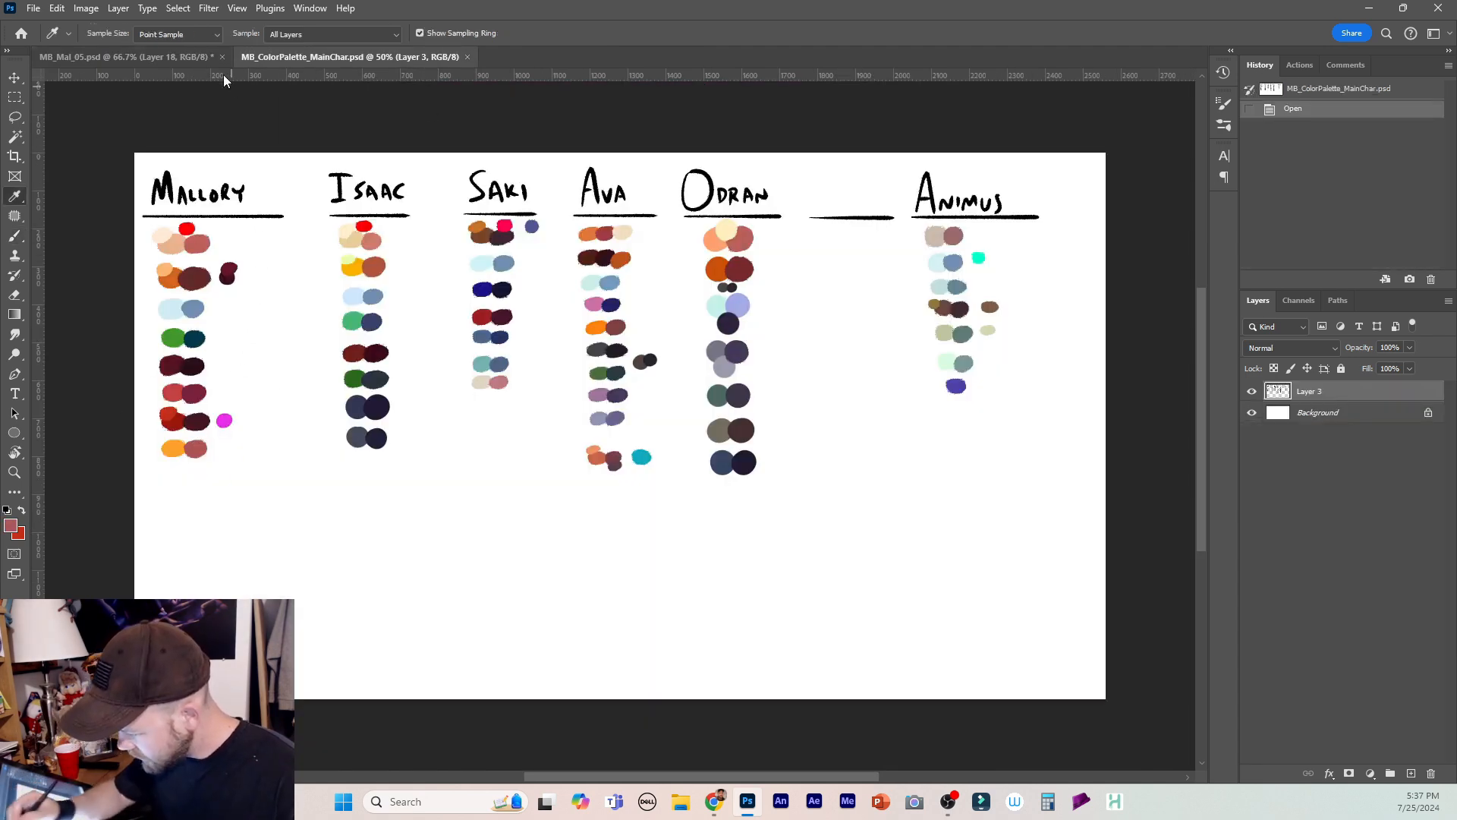
Paint dusty red shadows on the yellow collar and oval chest badge on Layer 18 in MB_Mal_05.psd.
{"action": "left_click", "coordinate": [137, 58]}
{"action": "key", "text": "b"}
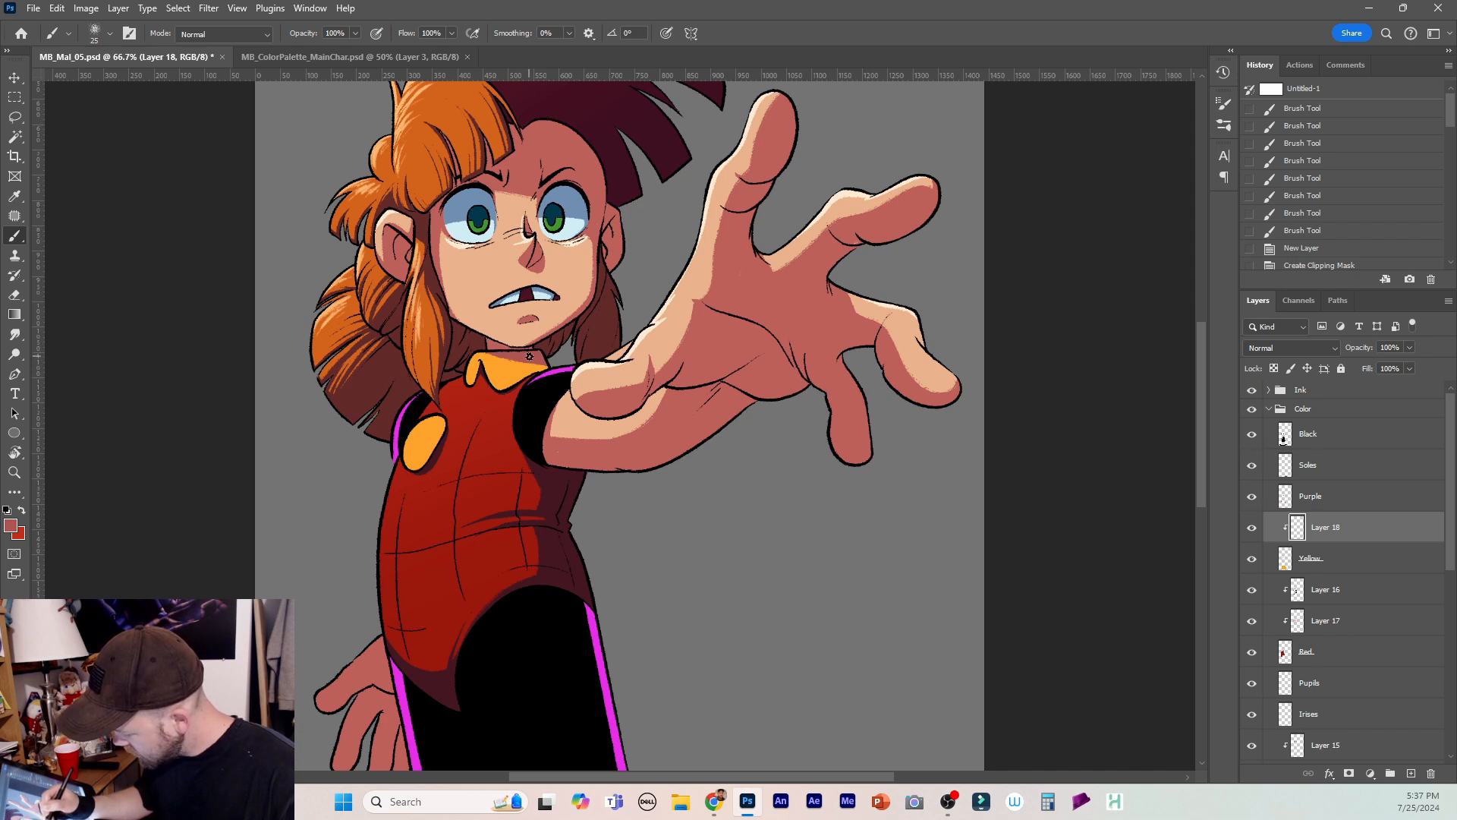
{"action": "mouse_move", "coordinate": [529, 356]}
{"action": "left_mouse_down"}
{"action": "mouse_move", "coordinate": [509, 391]}
{"action": "mouse_move", "coordinate": [518, 364]}
{"action": "mouse_move", "coordinate": [480, 362]}
{"action": "mouse_move", "coordinate": [410, 463]}
{"action": "mouse_move", "coordinate": [402, 447]}
{"action": "mouse_move", "coordinate": [421, 458]}
{"action": "mouse_move", "coordinate": [438, 419]}
{"action": "left_mouse_up"}
{"action": "key", "text": "ctrl+z"}
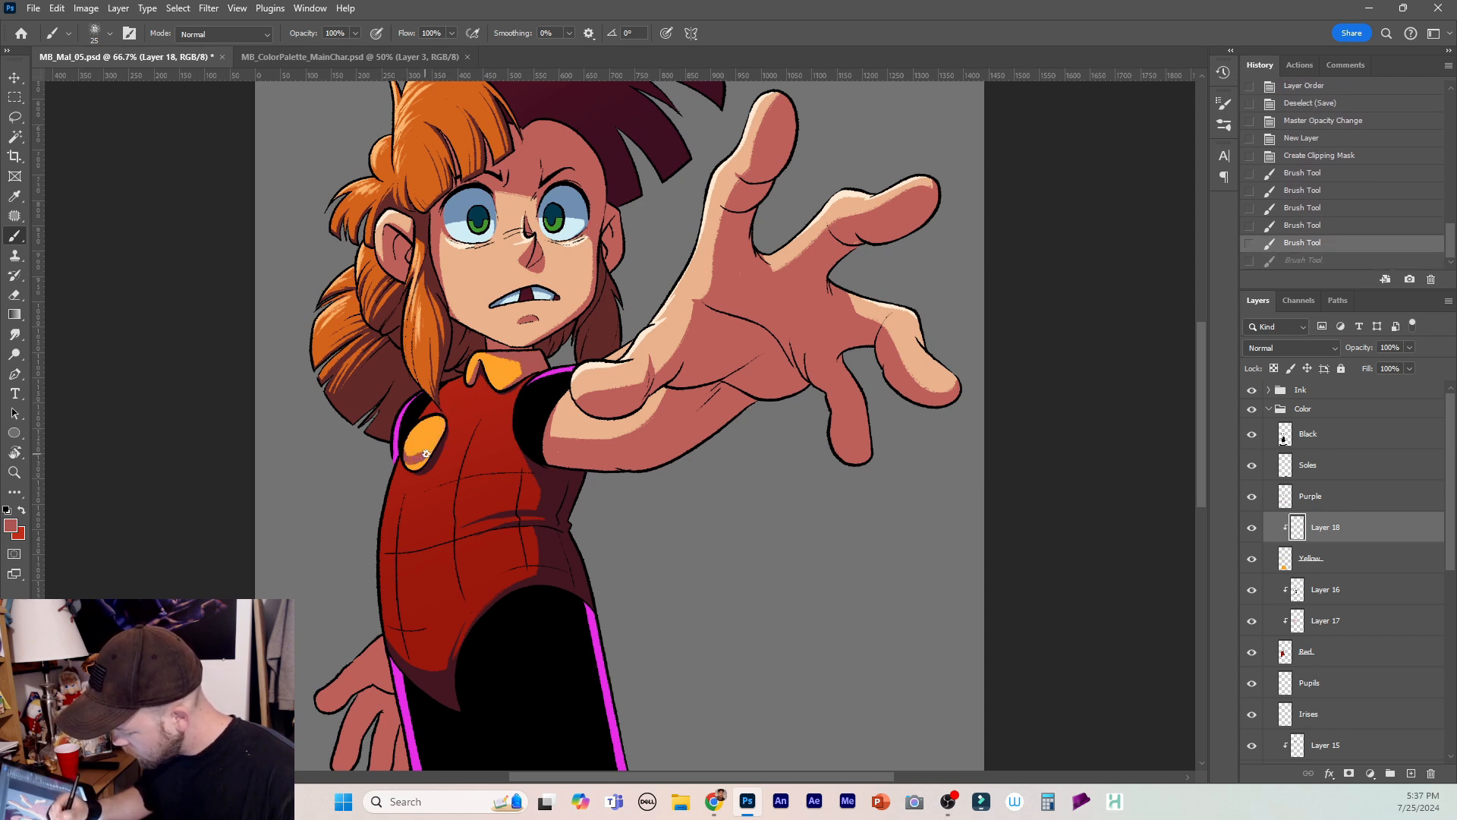
{"action": "left_click_drag", "start_coordinate": [421, 467], "coordinate": [443, 442]}
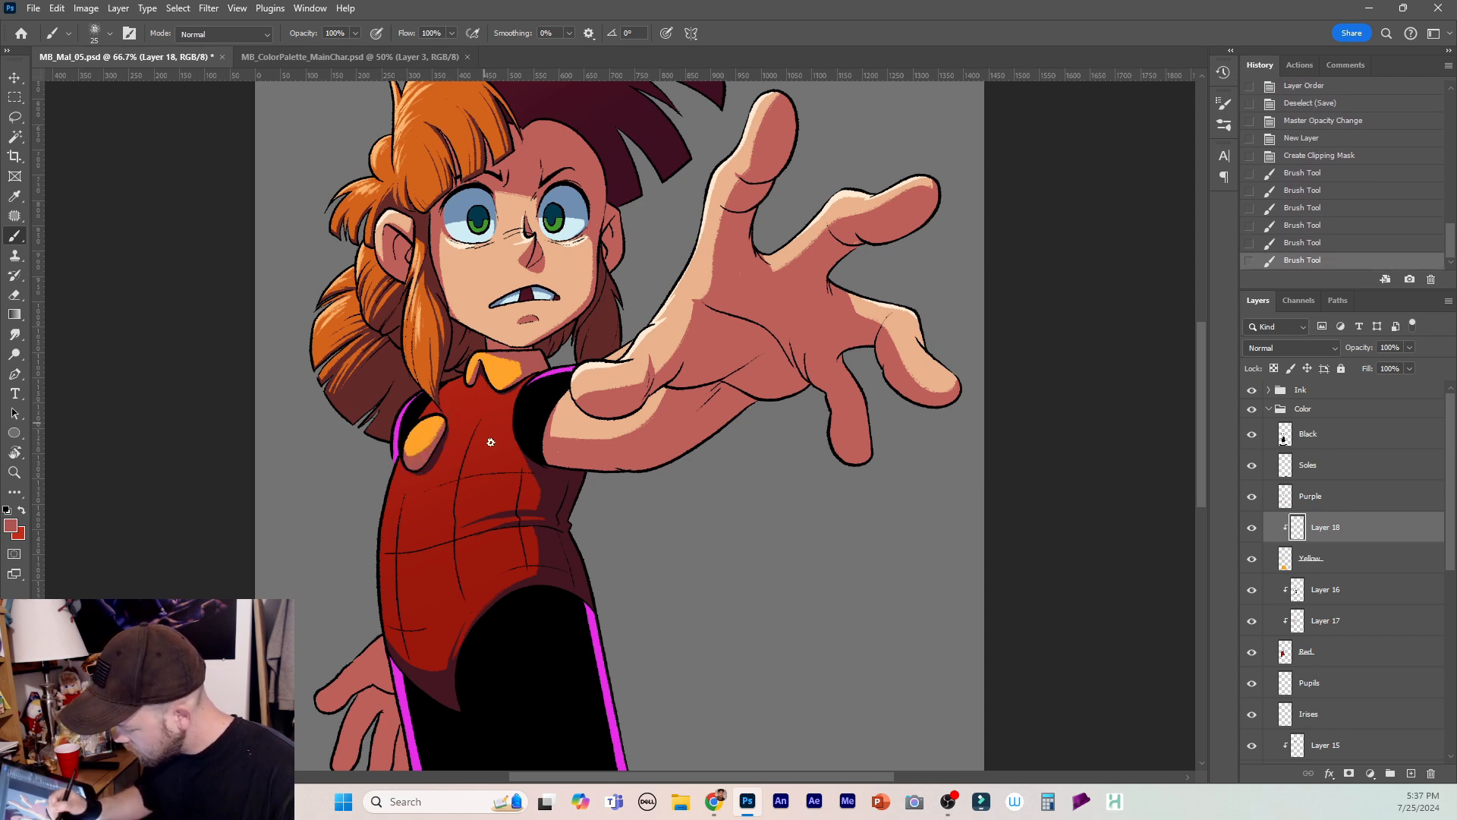
Paint dusty red shadows down the back half of both yellow boots, undoing the final stray stroke.
{"action": "left_click_drag", "start_coordinate": [1202, 393], "coordinate": [1190, 511]}
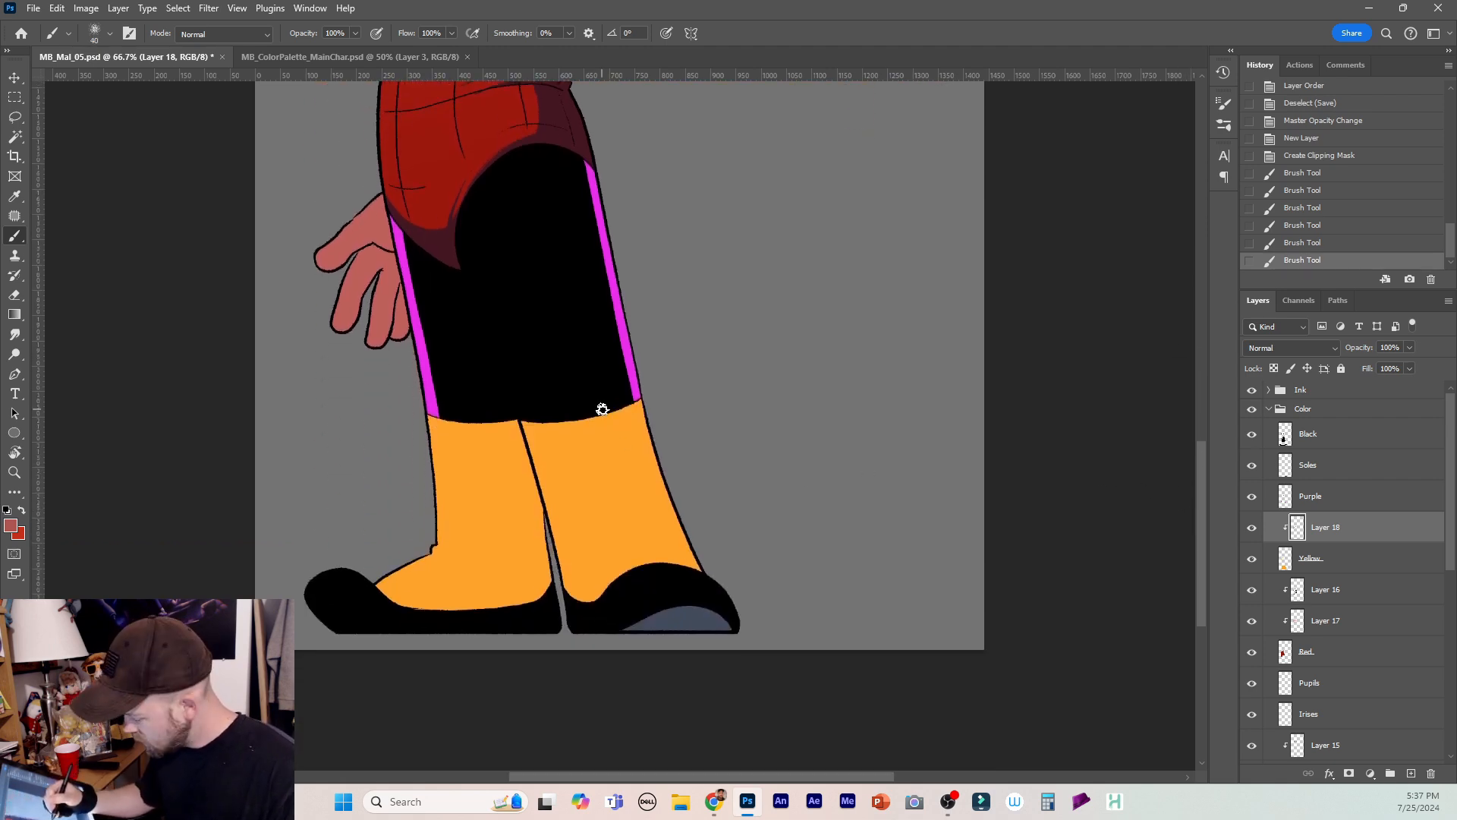
{"action": "mouse_move", "coordinate": [602, 392]}
{"action": "left_mouse_down"}
{"action": "mouse_move", "coordinate": [665, 595]}
{"action": "mouse_move", "coordinate": [641, 465]}
{"action": "mouse_move", "coordinate": [674, 544]}
{"action": "mouse_move", "coordinate": [660, 463]}
{"action": "mouse_move", "coordinate": [694, 562]}
{"action": "left_mouse_up"}
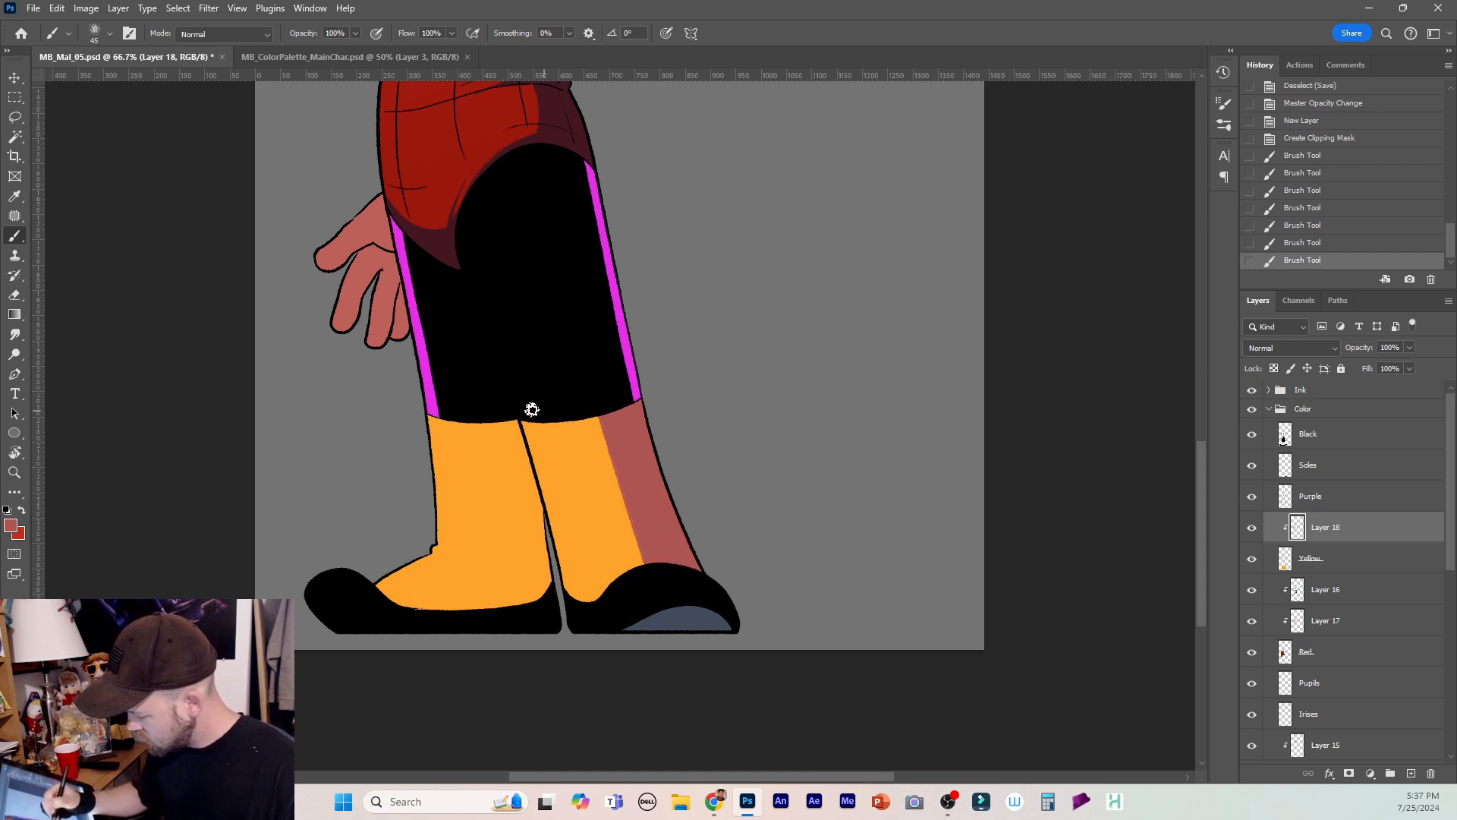
{"action": "mouse_move", "coordinate": [496, 417]}
{"action": "left_mouse_down"}
{"action": "mouse_move", "coordinate": [506, 620]}
{"action": "mouse_move", "coordinate": [511, 409]}
{"action": "mouse_move", "coordinate": [539, 598]}
{"action": "left_mouse_up"}
{"action": "left_click_drag", "start_coordinate": [506, 552], "coordinate": [478, 600]}
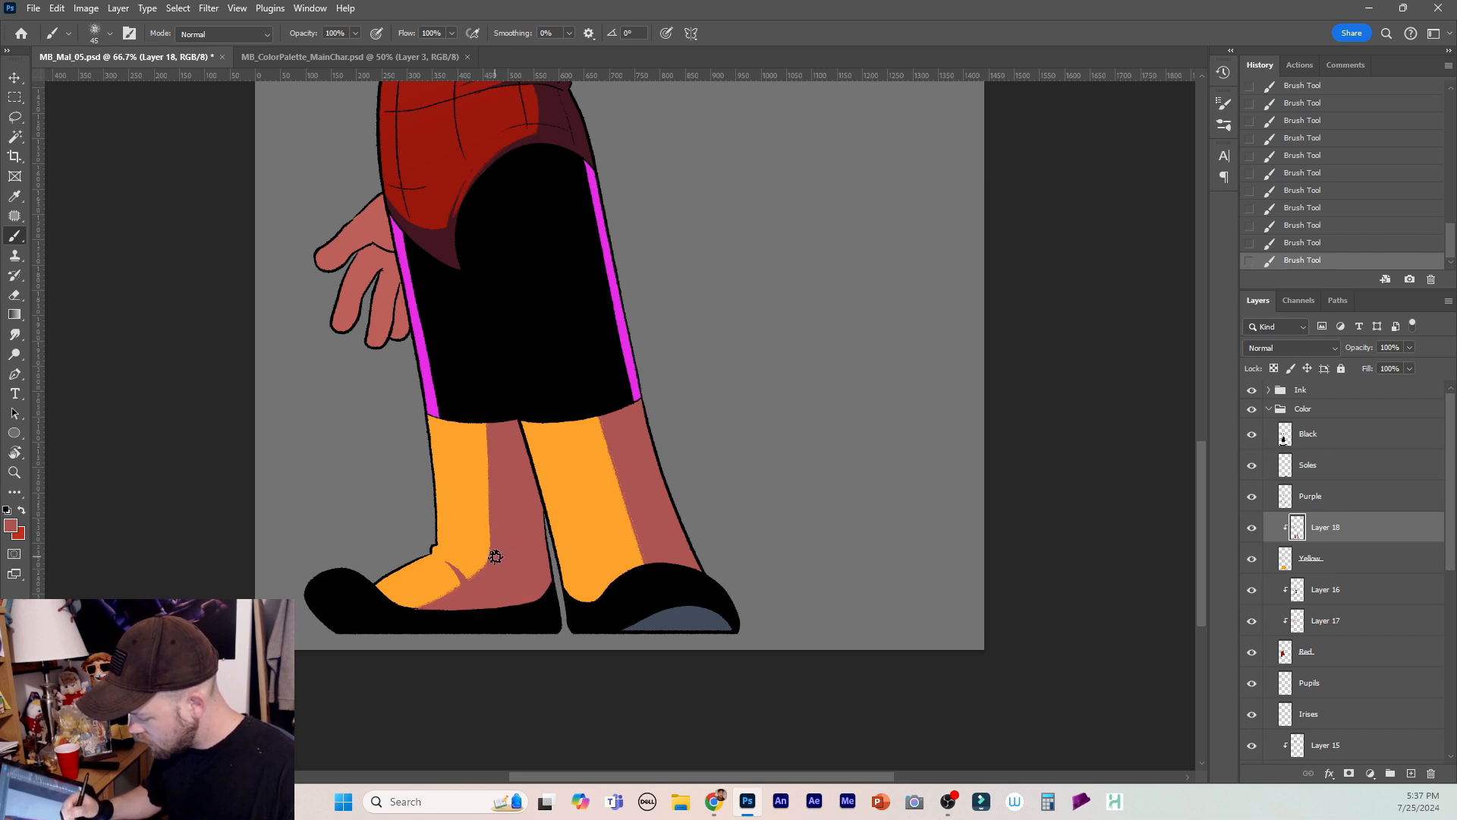
{"action": "key", "text": "ctrl+z"}
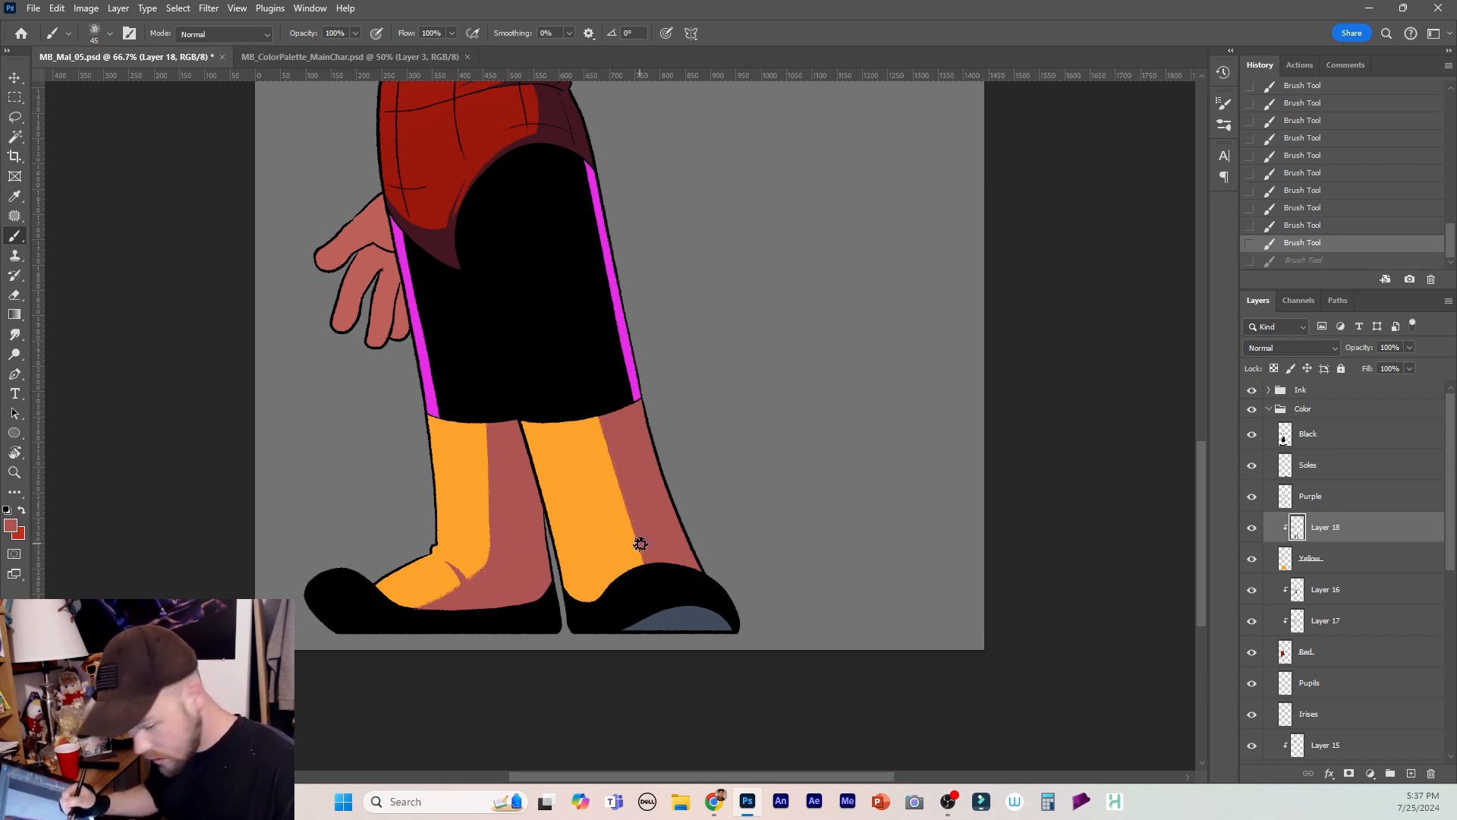
Erase the shadow above the front shoe's toe and paint a small crease shadow at that ankle.
{"action": "key", "text": "e"}
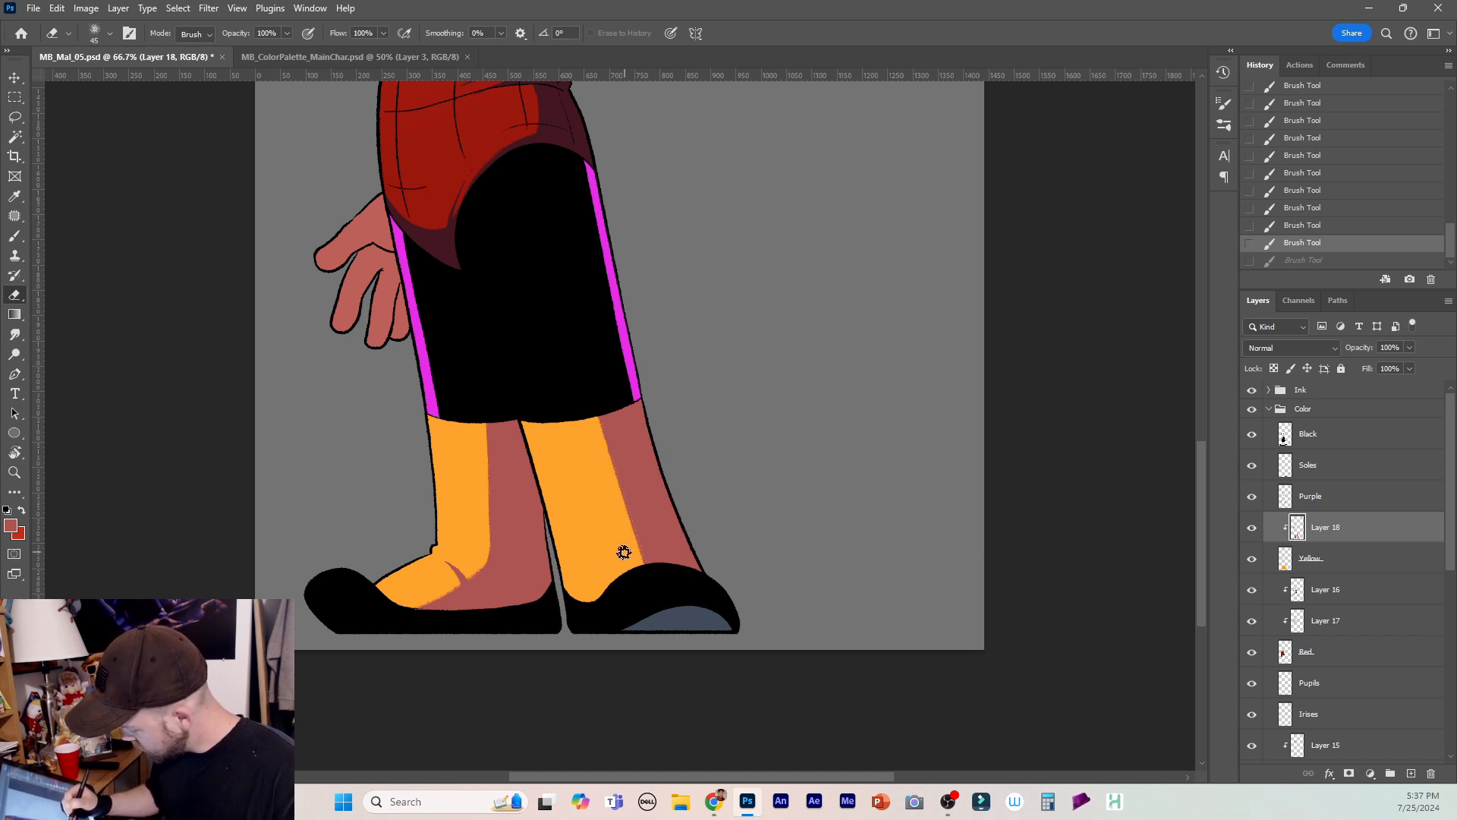
{"action": "mouse_move", "coordinate": [637, 549]}
{"action": "left_mouse_down"}
{"action": "mouse_move", "coordinate": [701, 596]}
{"action": "mouse_move", "coordinate": [687, 563]}
{"action": "left_mouse_up"}
{"action": "key", "text": "b"}
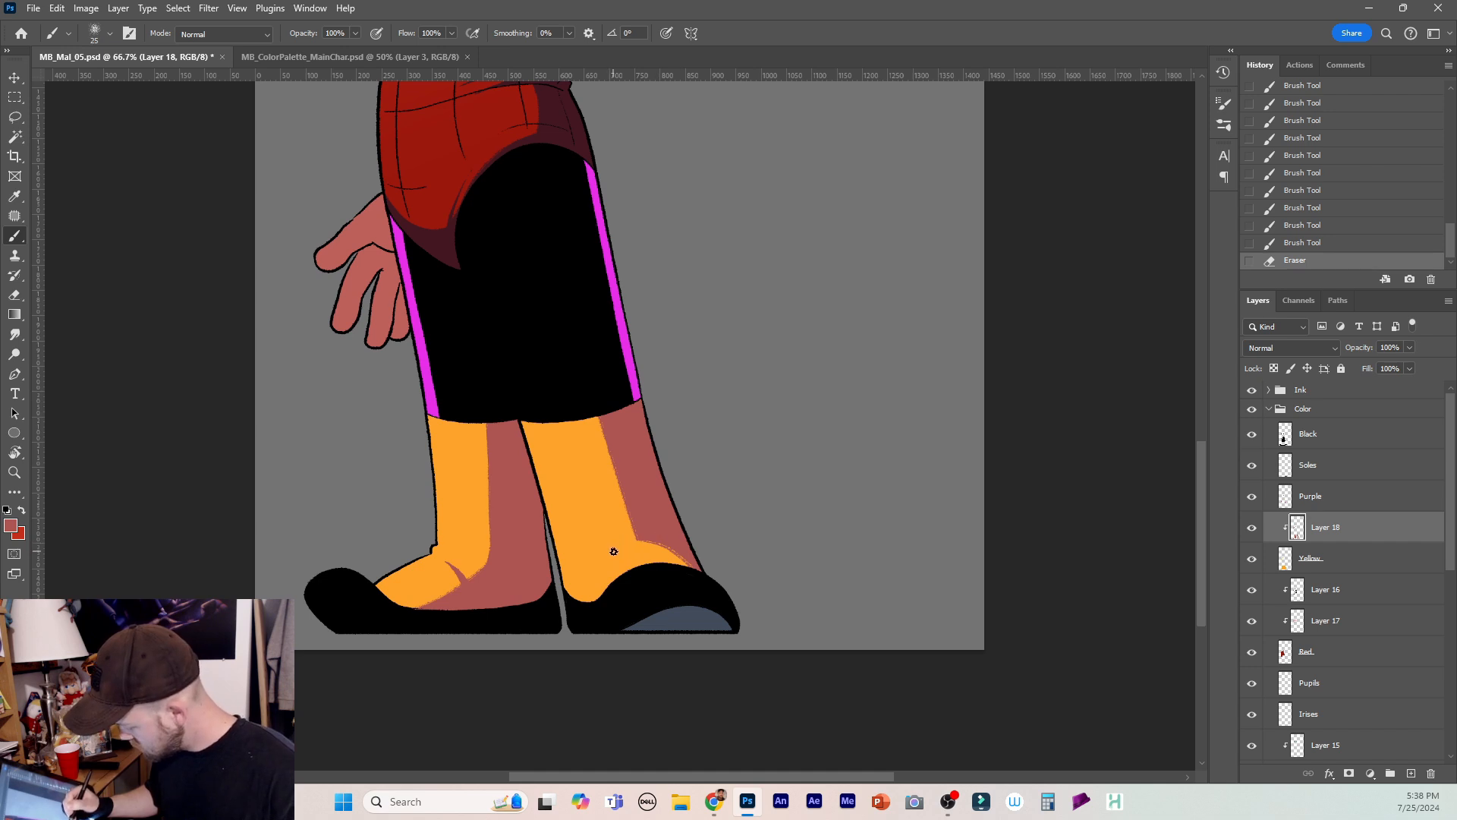
{"action": "left_click_drag", "start_coordinate": [630, 541], "coordinate": [661, 541]}
{"action": "key", "text": "ctrl+z"}
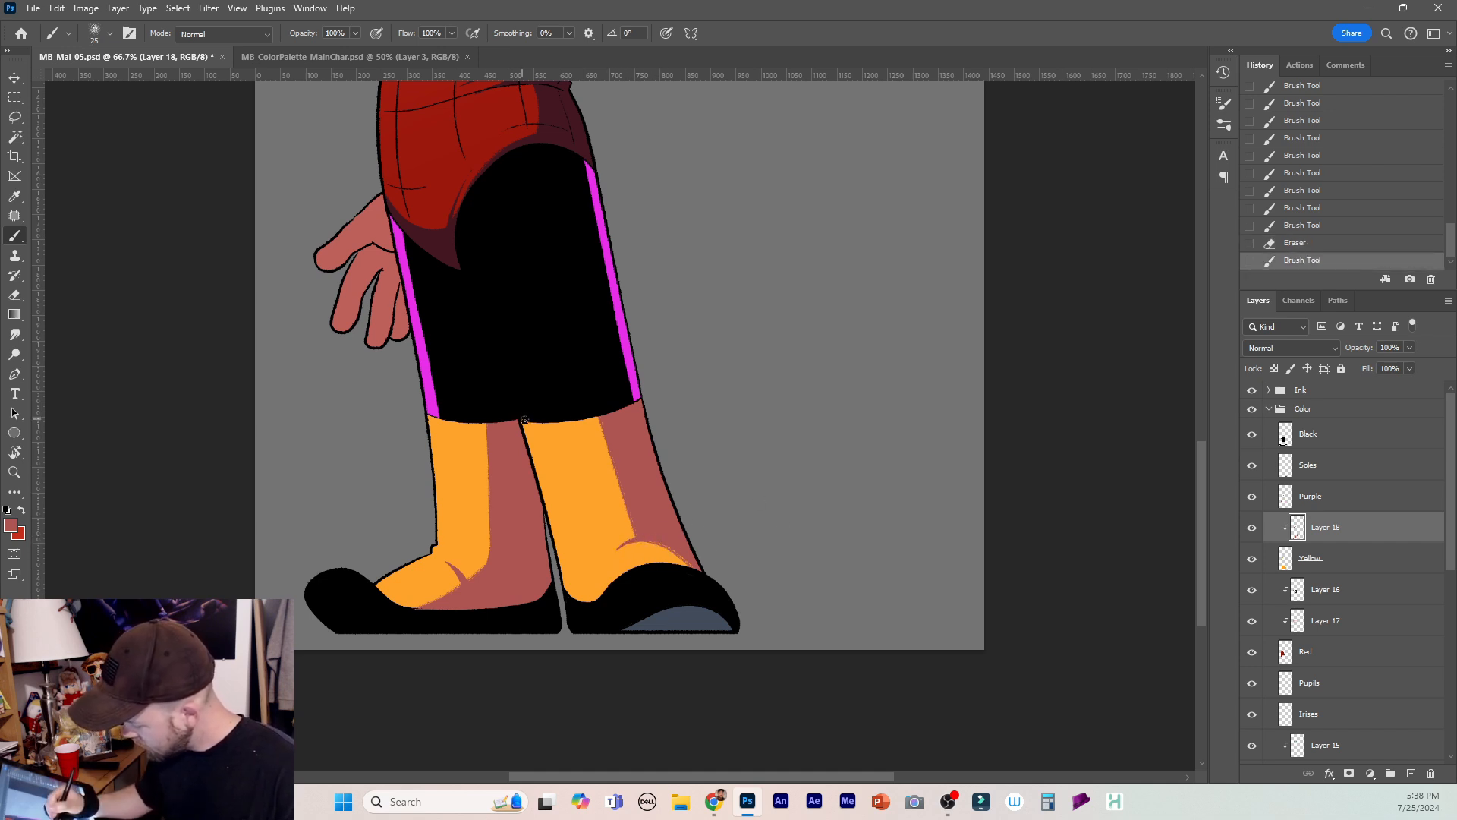
Paint thin shadows along the top edges of both boots and where they meet the shoes, and save the document.
{"action": "mouse_move", "coordinate": [611, 410]}
{"action": "left_mouse_down"}
{"action": "mouse_move", "coordinate": [429, 409]}
{"action": "mouse_move", "coordinate": [501, 421]}
{"action": "left_mouse_up"}
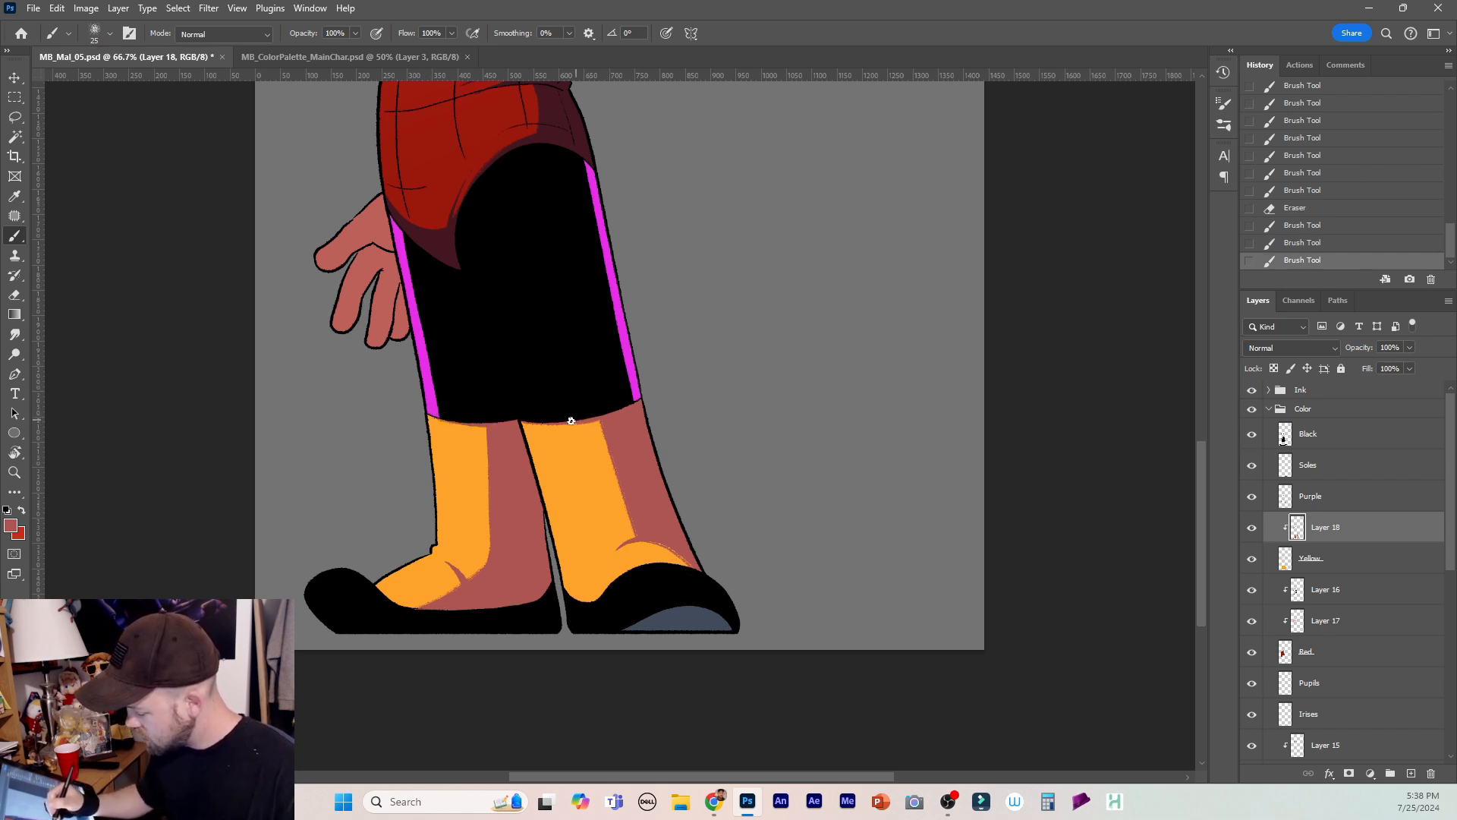
{"action": "left_click_drag", "start_coordinate": [527, 419], "coordinate": [531, 418]}
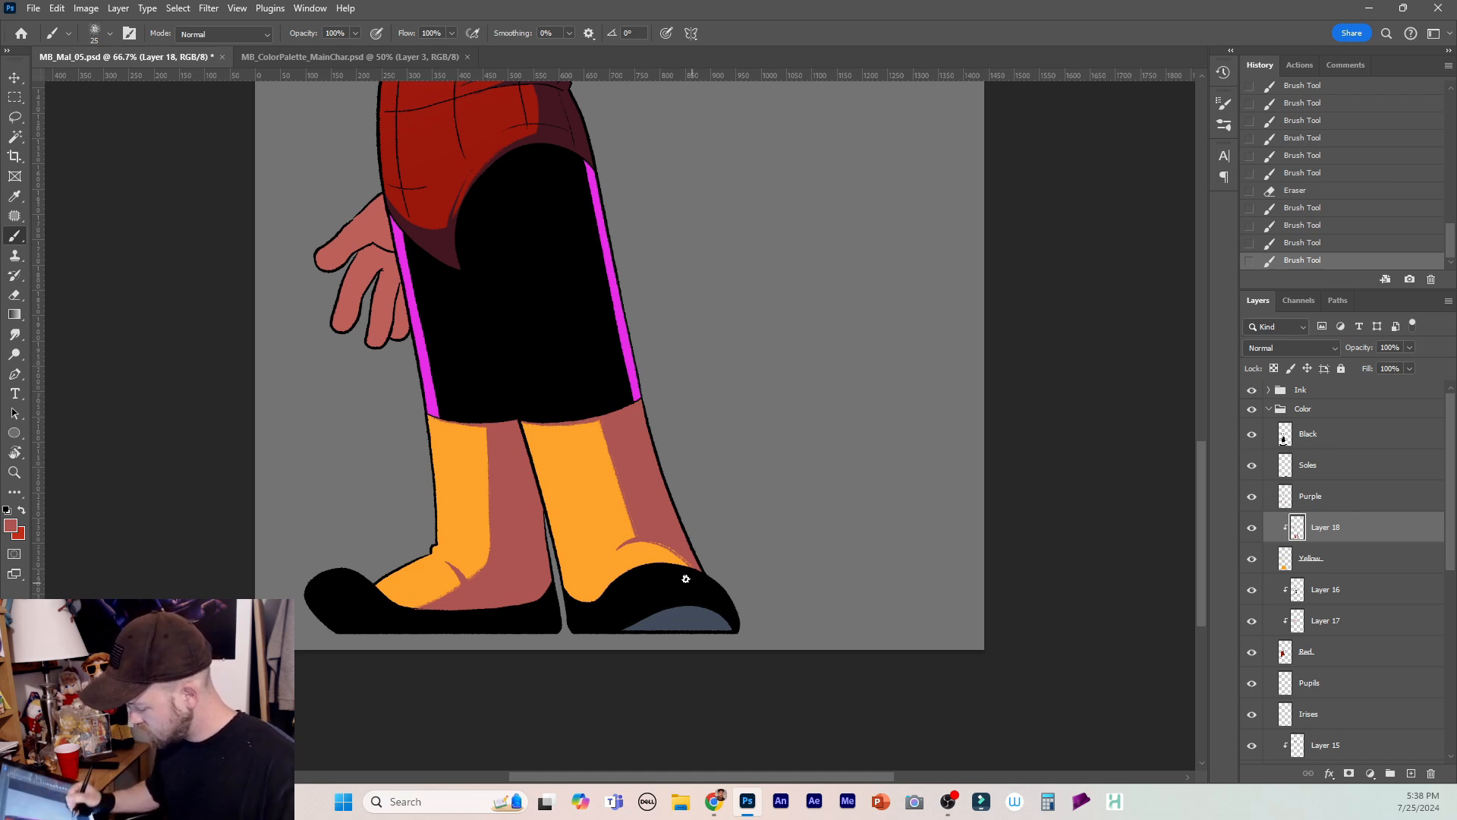
{"action": "left_click_drag", "start_coordinate": [689, 567], "coordinate": [669, 568]}
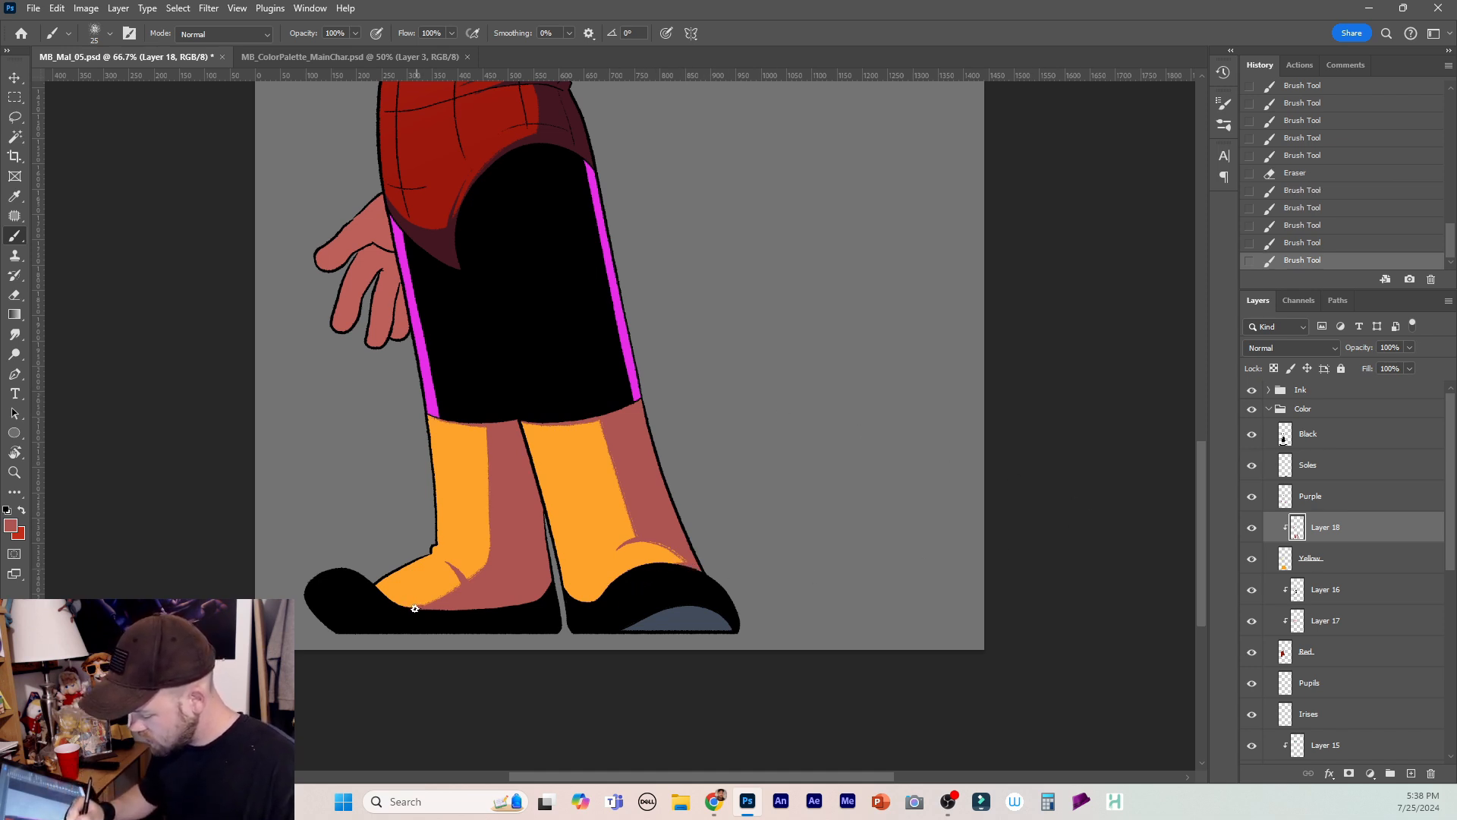
{"action": "left_click_drag", "start_coordinate": [415, 608], "coordinate": [387, 603]}
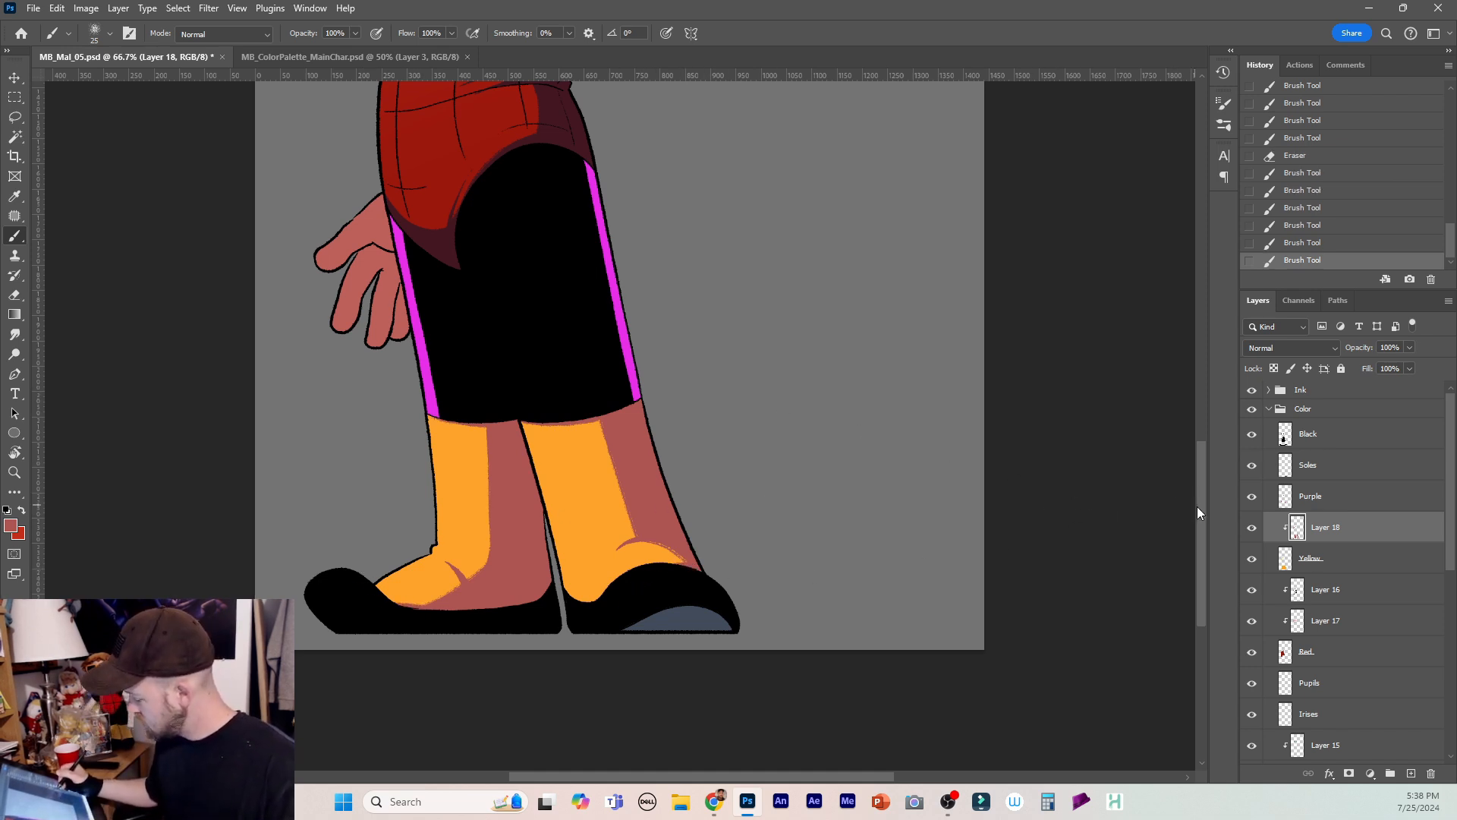
{"action": "mouse_move", "coordinate": [1197, 512]}
{"action": "left_mouse_down"}
{"action": "mouse_move", "coordinate": [1178, 357]}
{"action": "mouse_move", "coordinate": [1200, 355]}
{"action": "mouse_move", "coordinate": [1199, 369]}
{"action": "left_mouse_up"}
{"action": "key", "text": "ctrl+s"}
Add a new clipped layer directly above Layer 9 in the Skin stack and set the foreground color to bright red.
{"action": "mouse_move", "coordinate": [1199, 455]}
{"action": "left_mouse_down"}
{"action": "mouse_move", "coordinate": [1200, 578]}
{"action": "mouse_move", "coordinate": [1196, 429]}
{"action": "left_mouse_up"}
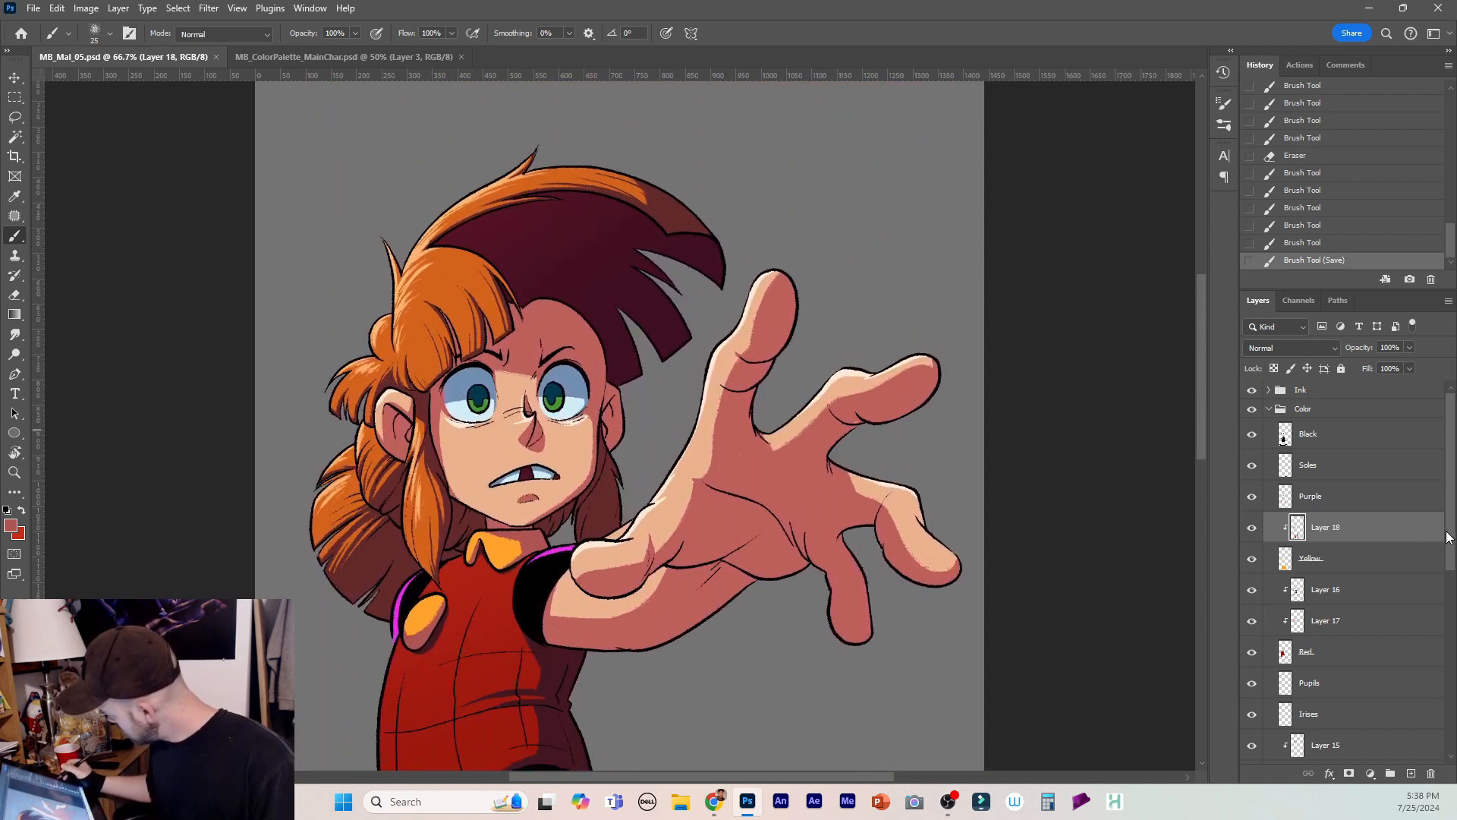
{"action": "mouse_move", "coordinate": [1447, 537]}
{"action": "left_mouse_down"}
{"action": "mouse_move", "coordinate": [1400, 659]}
{"action": "mouse_move", "coordinate": [1449, 702]}
{"action": "left_mouse_up"}
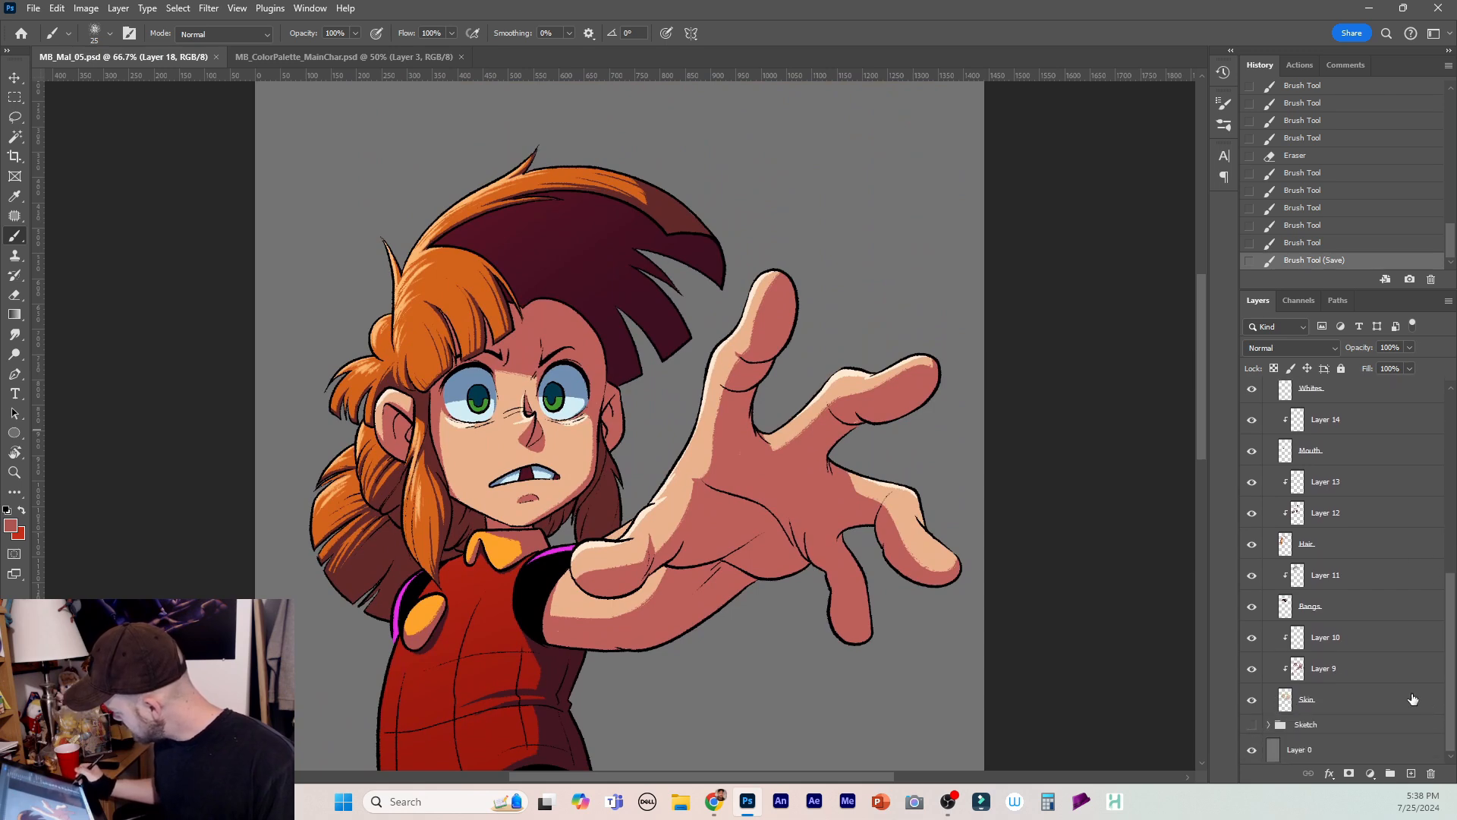
{"action": "left_click", "coordinate": [1411, 773]}
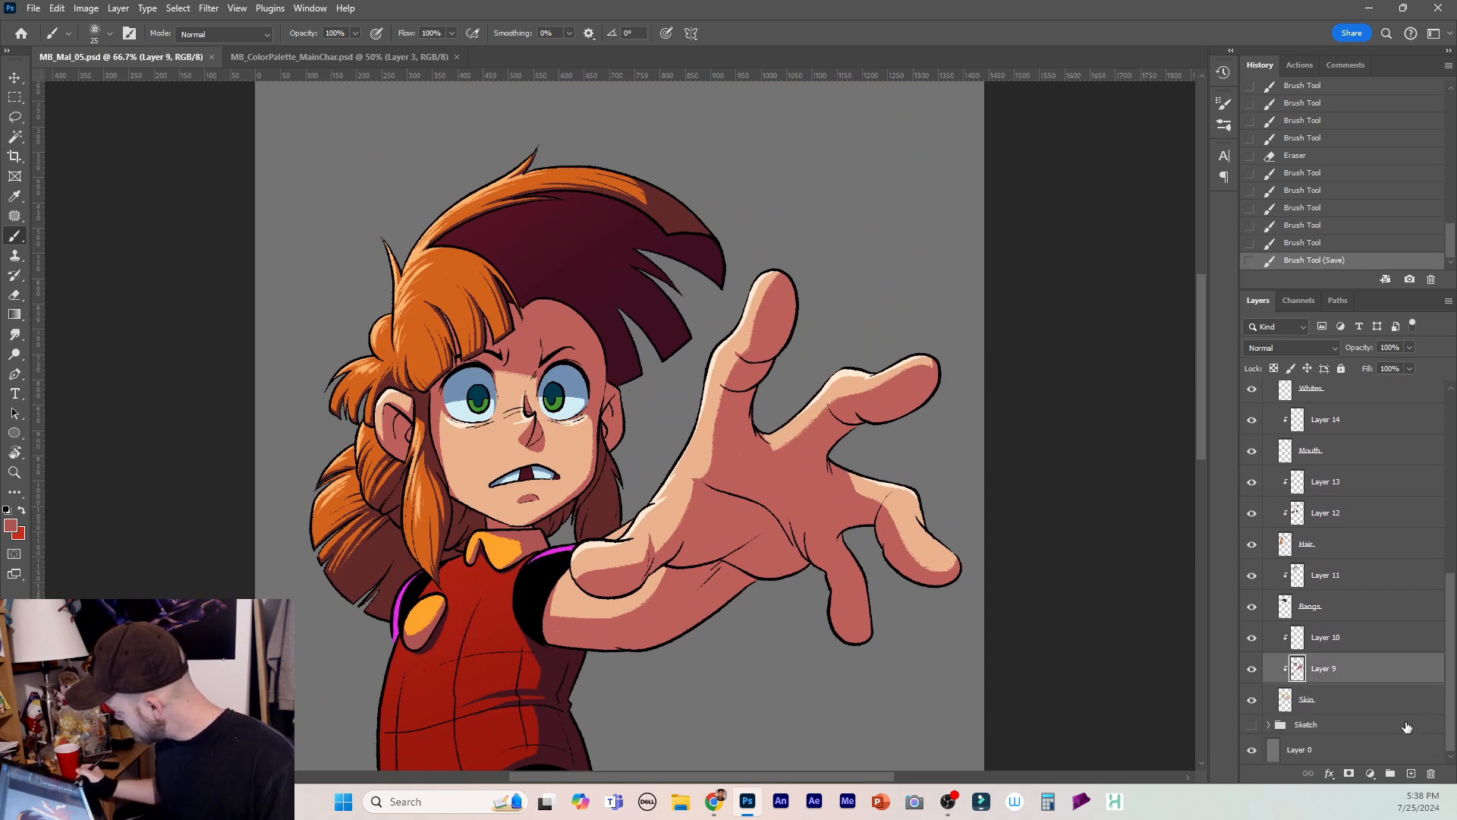
{"action": "left_click", "coordinate": [12, 523]}
{"action": "mouse_move", "coordinate": [1136, 191]}
{"action": "left_mouse_down"}
{"action": "mouse_move", "coordinate": [1214, 114]}
{"action": "mouse_move", "coordinate": [1235, 120]}
{"action": "left_mouse_up"}
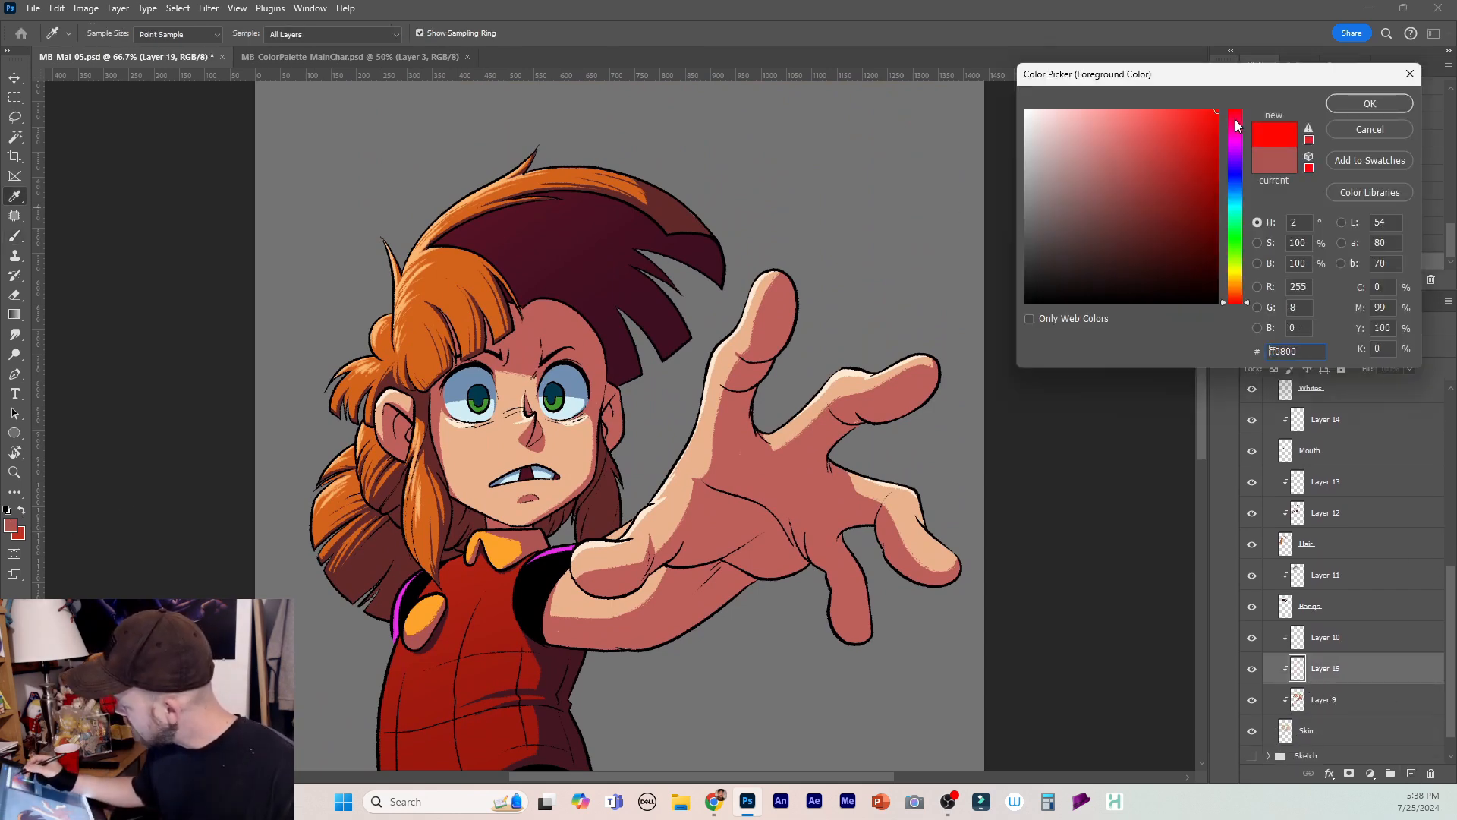
{"action": "left_click", "coordinate": [1340, 104]}
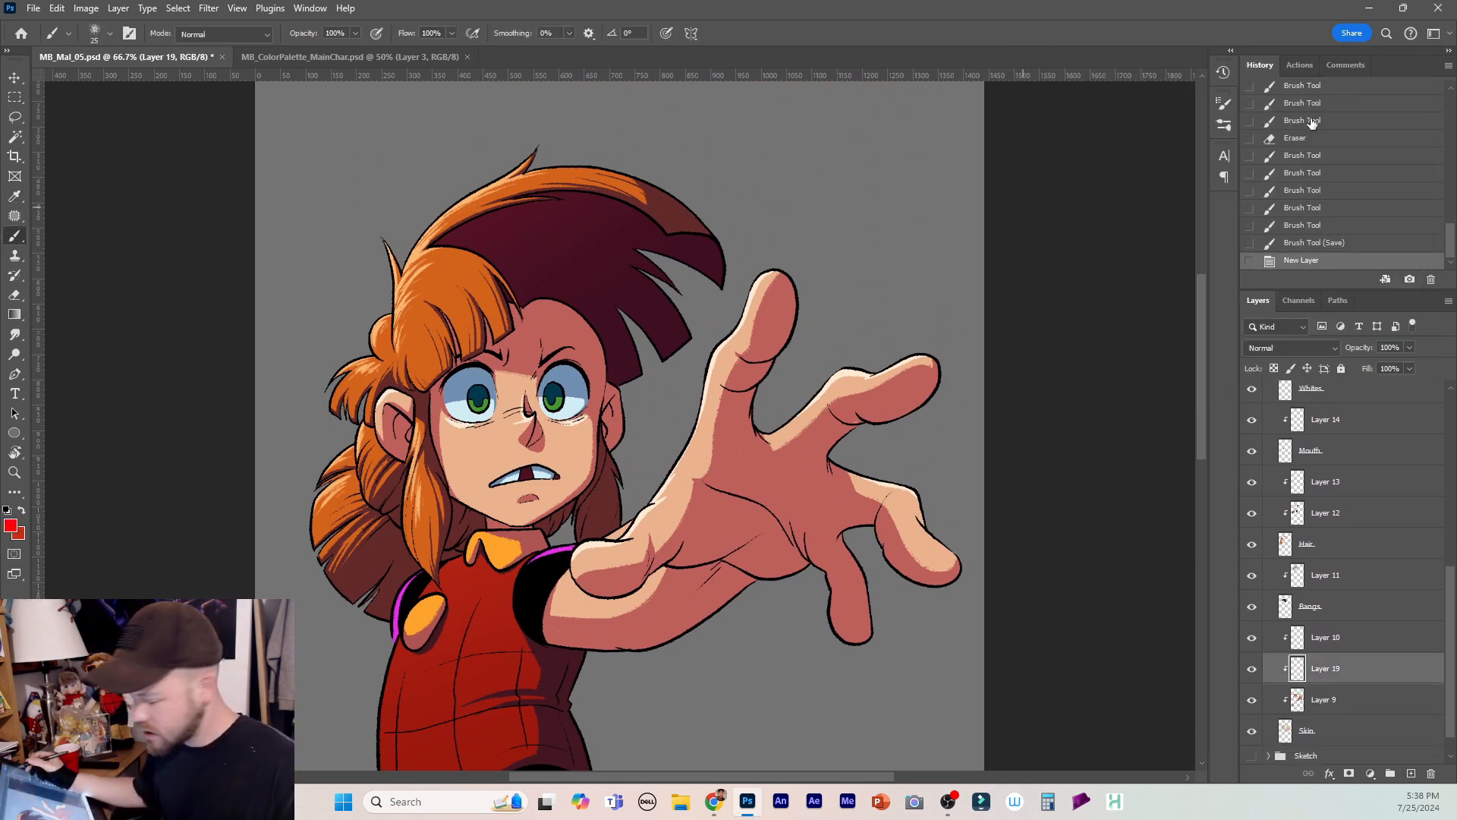
Choose the SoftBrush_Standard brush with pressure-controlled opacity and set its opacity to 12%.
{"action": "left_click", "coordinate": [102, 39]}
{"action": "left_click", "coordinate": [127, 279]}
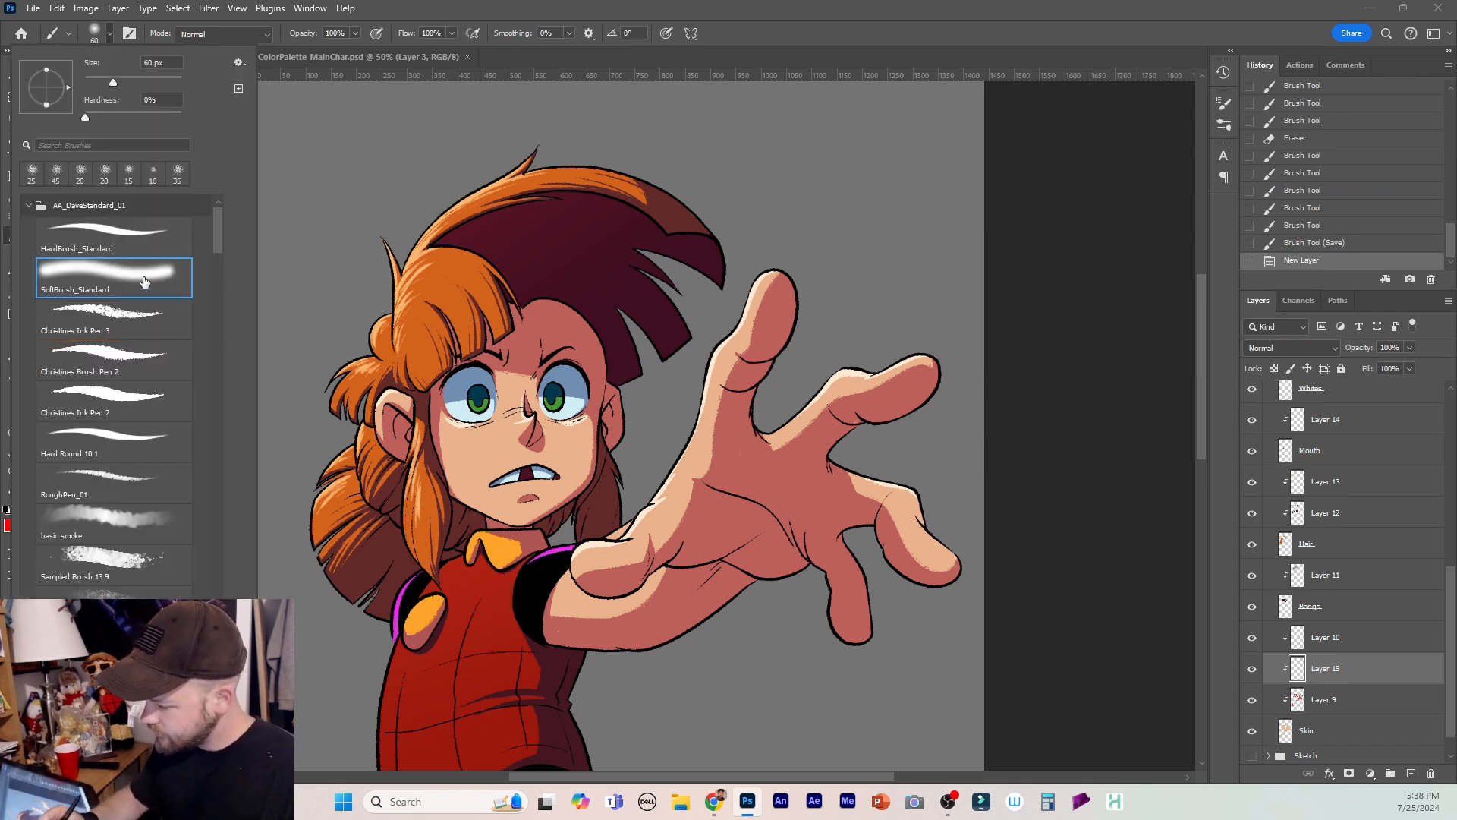
{"action": "left_click", "coordinate": [369, 36]}
{"action": "left_click", "coordinate": [354, 34]}
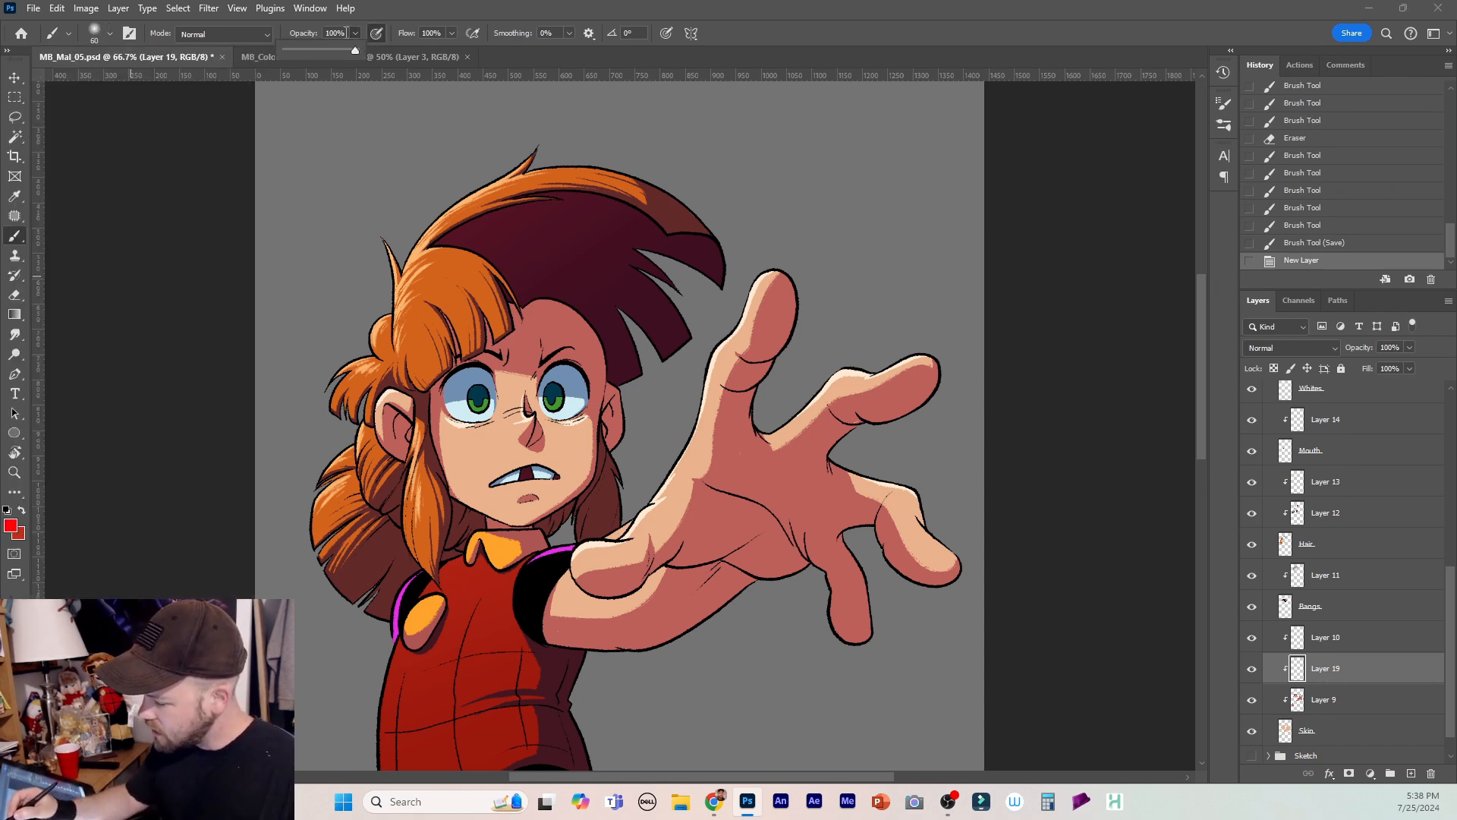
{"action": "left_click", "coordinate": [307, 44]}
{"action": "type", "text": "12"}
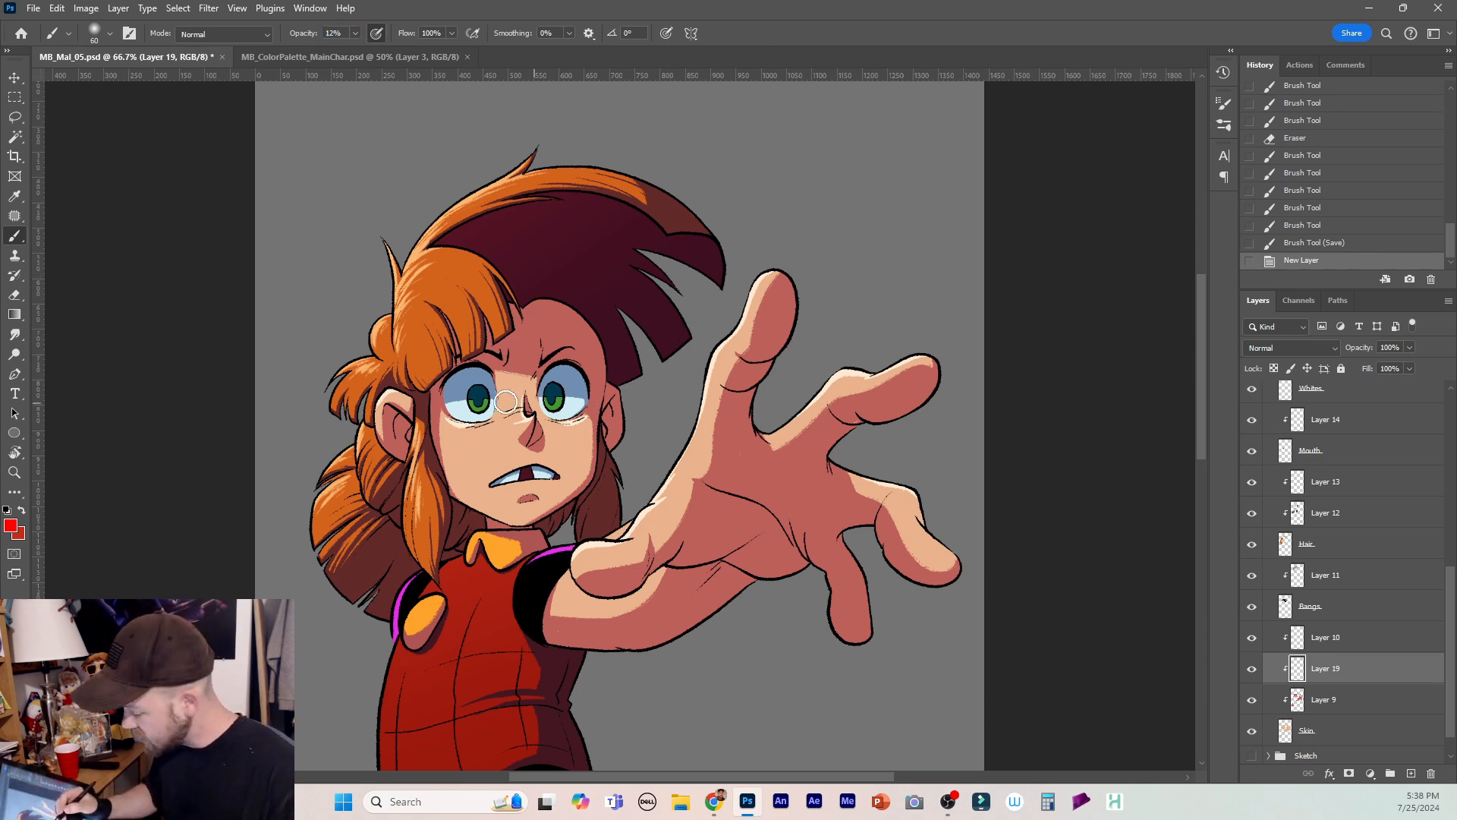
Enlarge the soft brush to 200 px and tint the character's cheeks with a faint red blush.
{"action": "key", "text": "bracketright"}
{"action": "key", "text": "bracketright"}
{"action": "key", "text": "bracketright"}
{"action": "key", "text": "bracketright"}
{"action": "key", "text": "bracketright"}
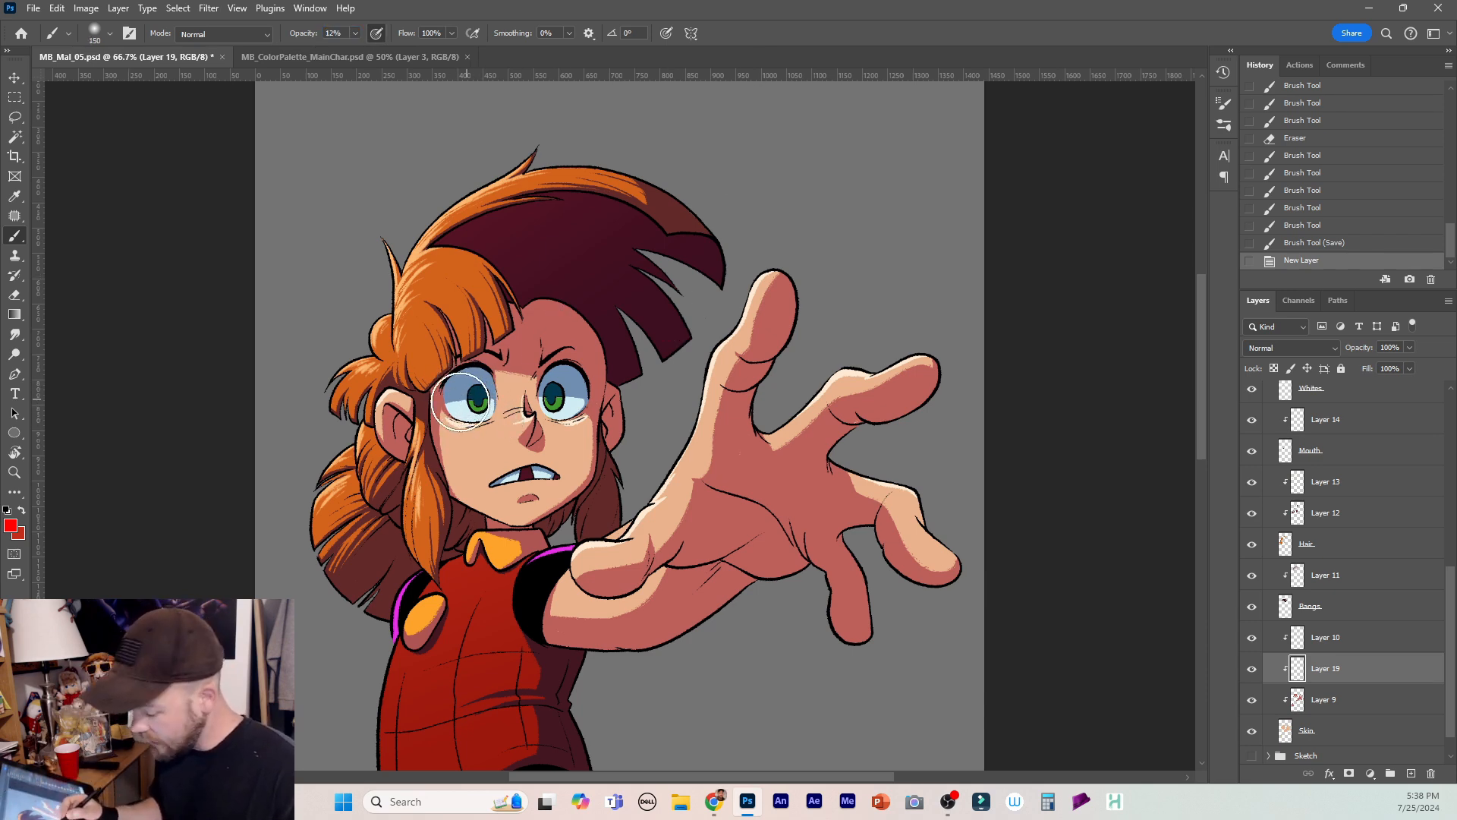
{"action": "key", "text": "bracketright"}
{"action": "key", "text": "bracketright"}
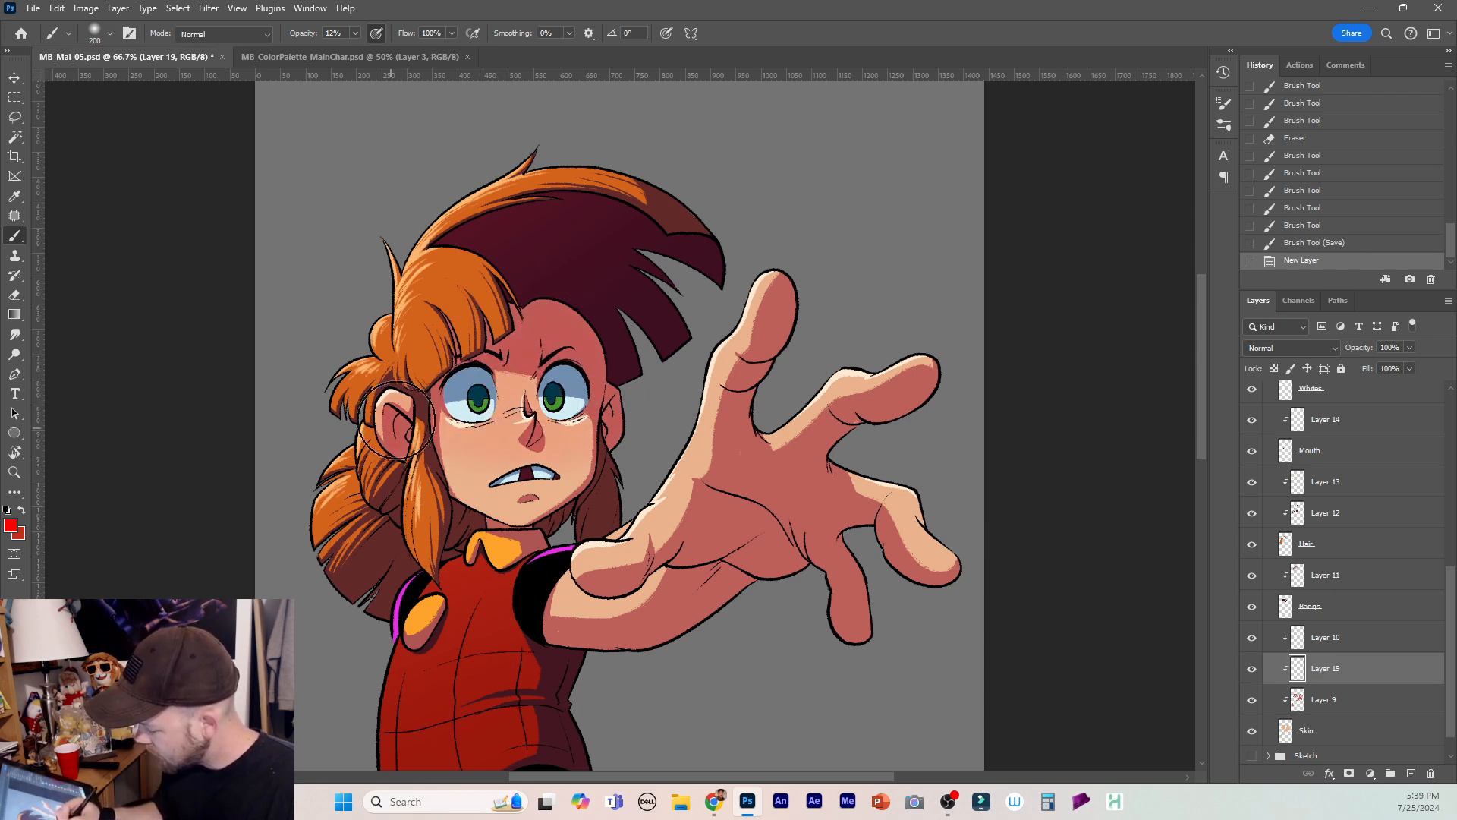
{"action": "left_click_drag", "start_coordinate": [616, 400], "coordinate": [629, 410]}
Reduce the soft brush to 100 px and tint the forehead around the hairline with red.
{"action": "key", "text": "bracketleft"}
{"action": "key", "text": "bracketleft"}
{"action": "key", "text": "bracketleft"}
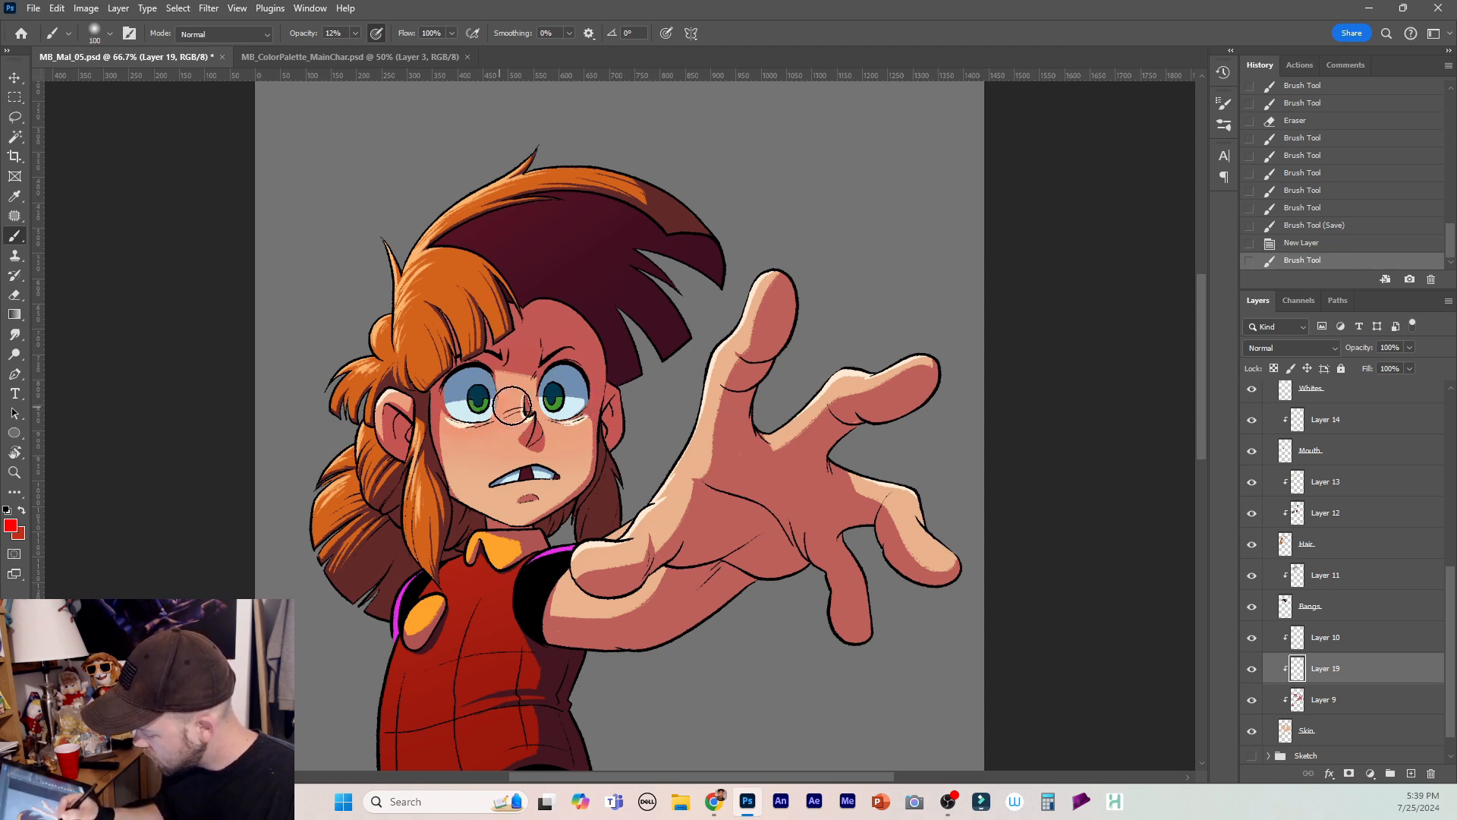
{"action": "key", "text": "bracketleft"}
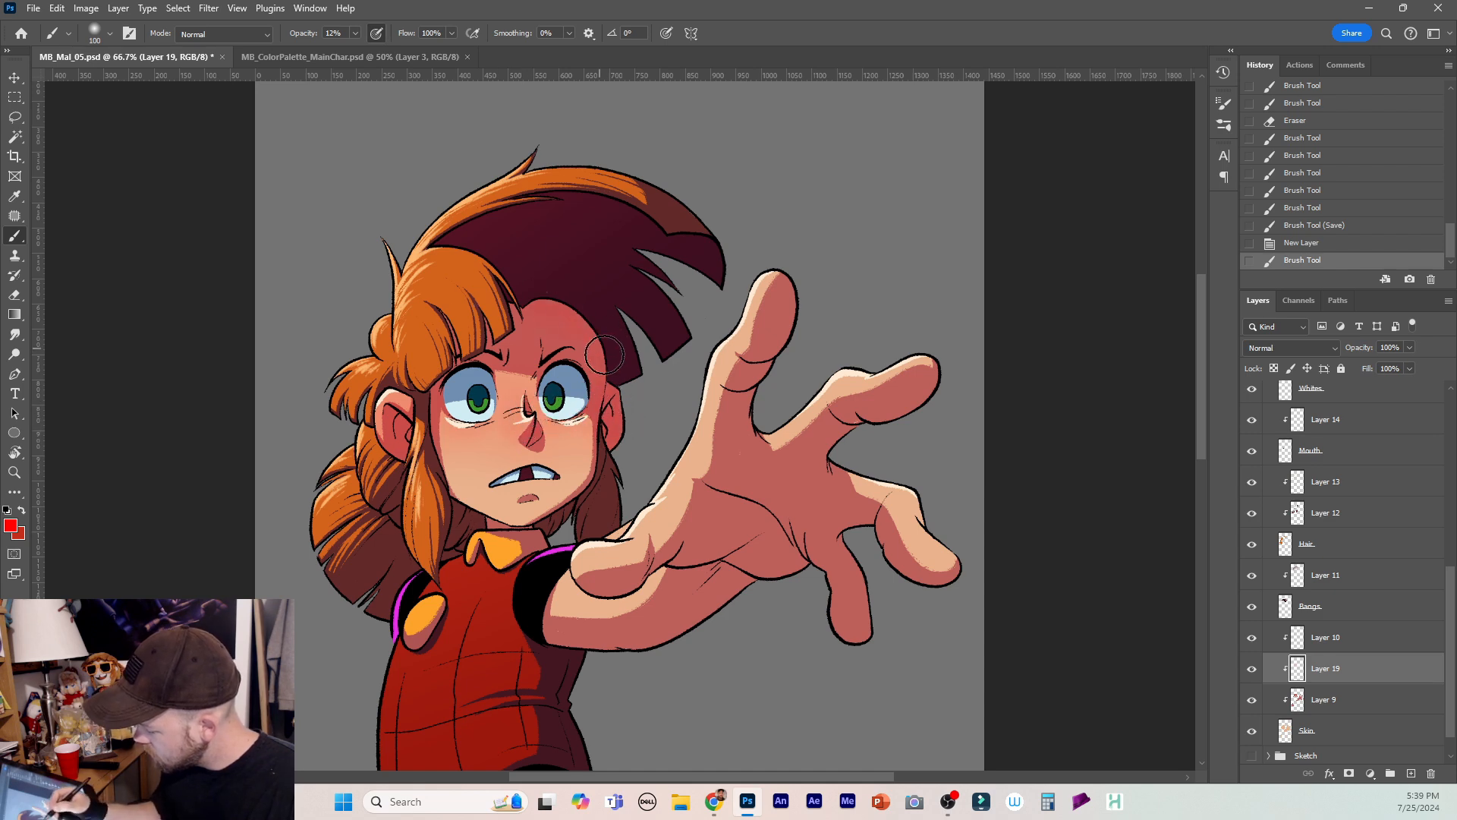
{"action": "left_click_drag", "start_coordinate": [463, 326], "coordinate": [481, 346]}
Reduce the soft brush to 60 px and build up a red tint inside both ears.
{"action": "key", "text": "["}
{"action": "key", "text": "["}
{"action": "mouse_move", "coordinate": [409, 426]}
{"action": "left_mouse_down"}
{"action": "mouse_move", "coordinate": [399, 419]}
{"action": "mouse_move", "coordinate": [404, 456]}
{"action": "left_mouse_up"}
{"action": "left_click_drag", "start_coordinate": [399, 432], "coordinate": [403, 459]}
{"action": "key", "text": "["}
{"action": "key", "text": "["}
{"action": "left_click_drag", "start_coordinate": [619, 410], "coordinate": [611, 437]}
{"action": "left_click_drag", "start_coordinate": [618, 410], "coordinate": [611, 459]}
{"action": "left_click_drag", "start_coordinate": [401, 410], "coordinate": [404, 455]}
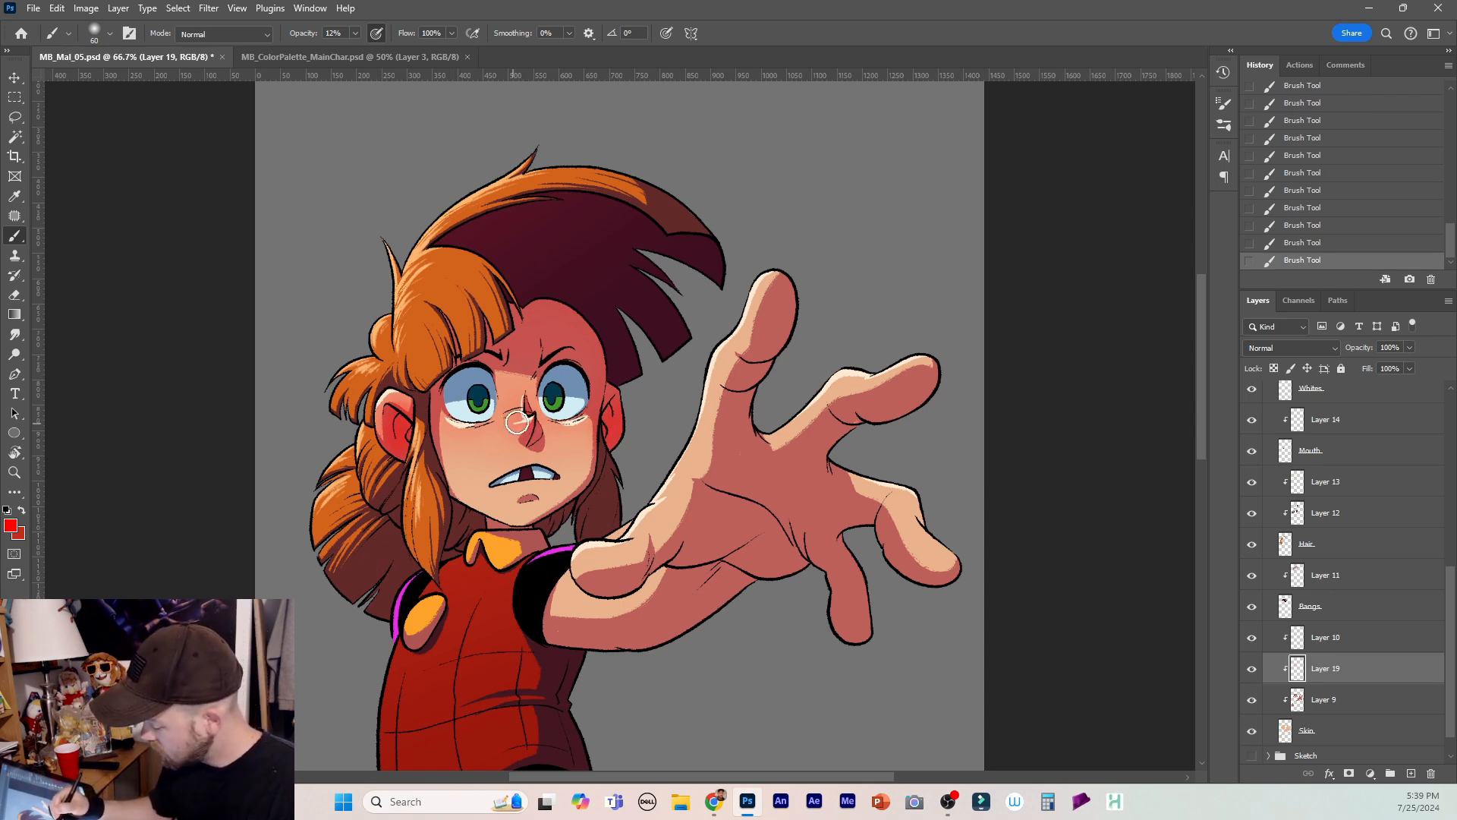
Enlarge the soft brush to 125 px and step back the last two brush strokes in the history.
{"action": "key", "text": "bracketright"}
{"action": "key", "text": "bracketright"}
{"action": "key", "text": "bracketright"}
{"action": "key", "text": "bracketright"}
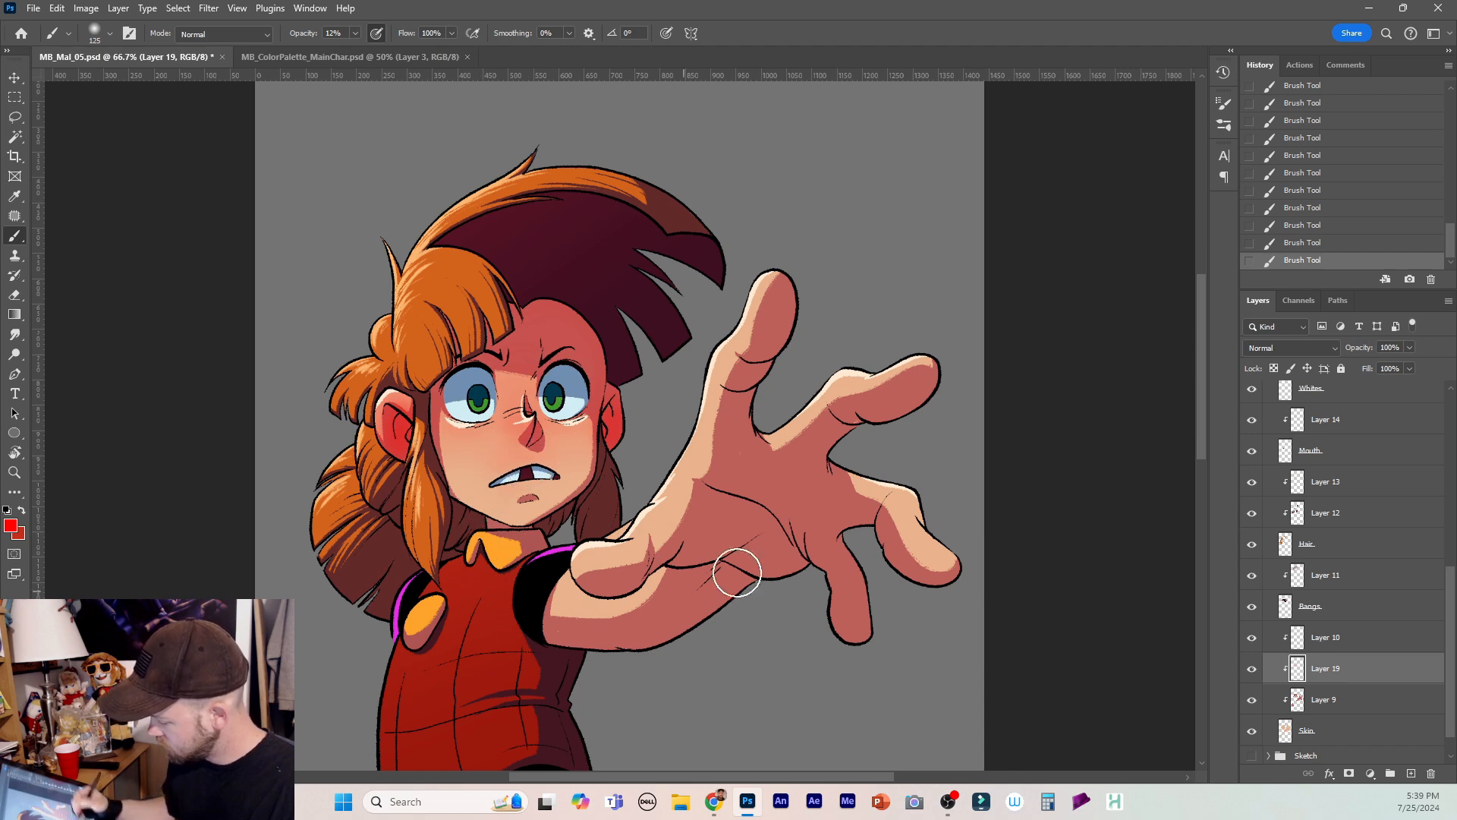
{"action": "key", "text": "bracketright"}
{"action": "left_click", "coordinate": [1324, 225]}
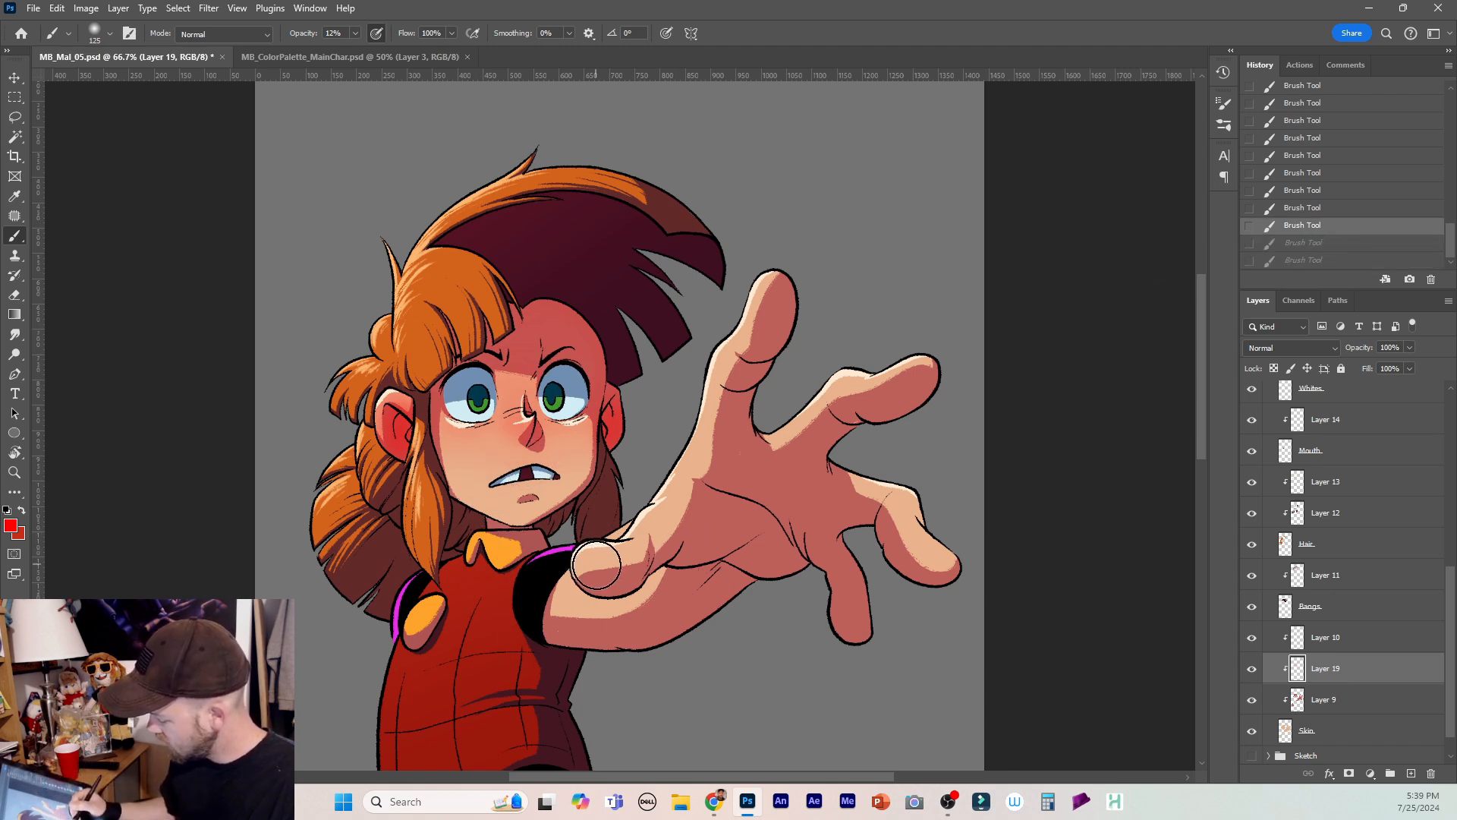
Tint the outstretched hand's thumb with red using a 90 px soft brush.
{"action": "key", "text": "bracketleft"}
{"action": "key", "text": "bracketleft"}
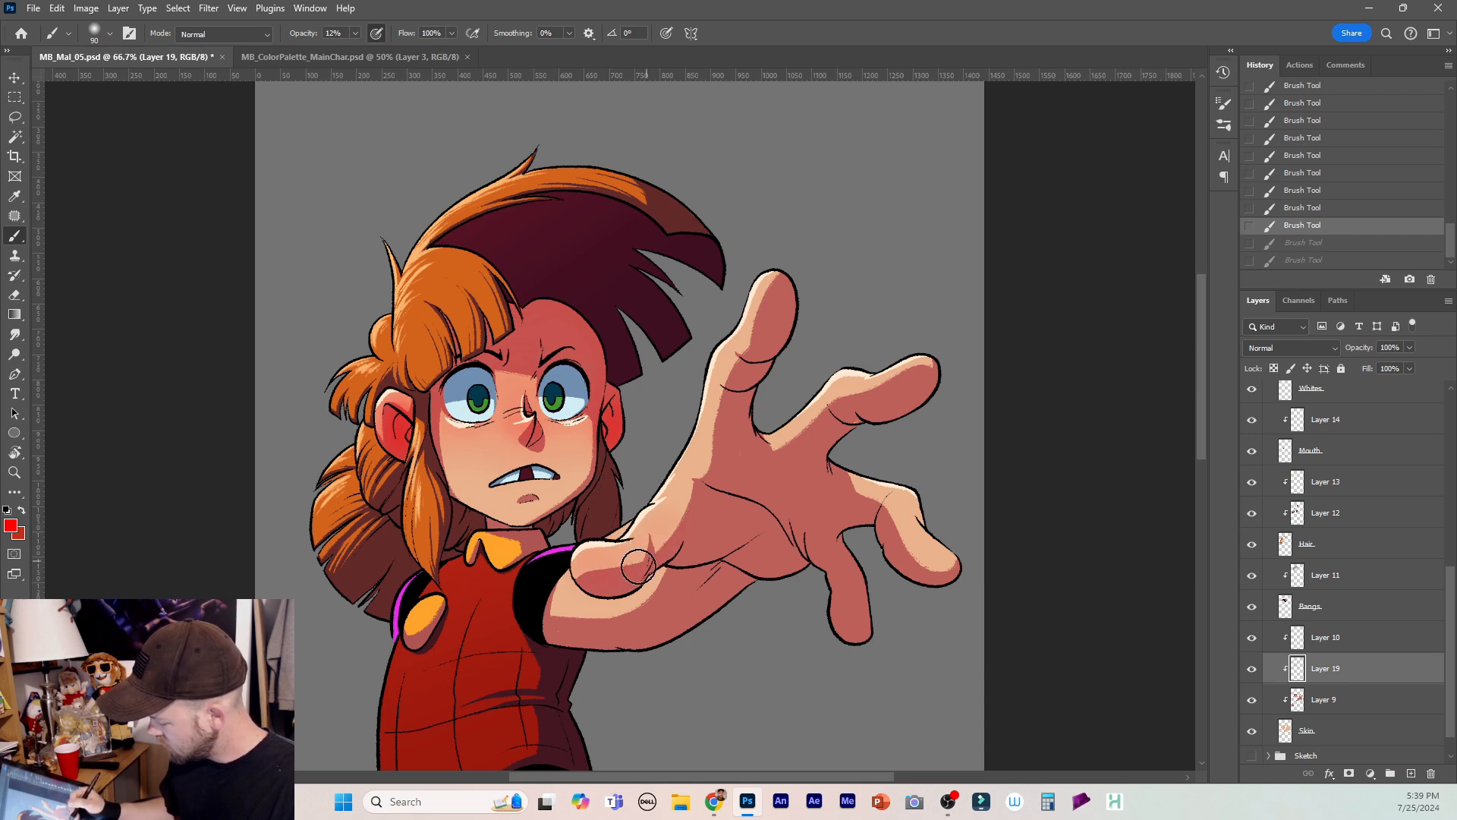
{"action": "left_click_drag", "start_coordinate": [666, 527], "coordinate": [611, 579]}
Enlarge the soft brush to 175 px and tint the fingertips of the outstretched hand with red.
{"action": "key", "text": "bracketright"}
{"action": "key", "text": "bracketright"}
{"action": "key", "text": "bracketright"}
{"action": "key", "text": "bracketright"}
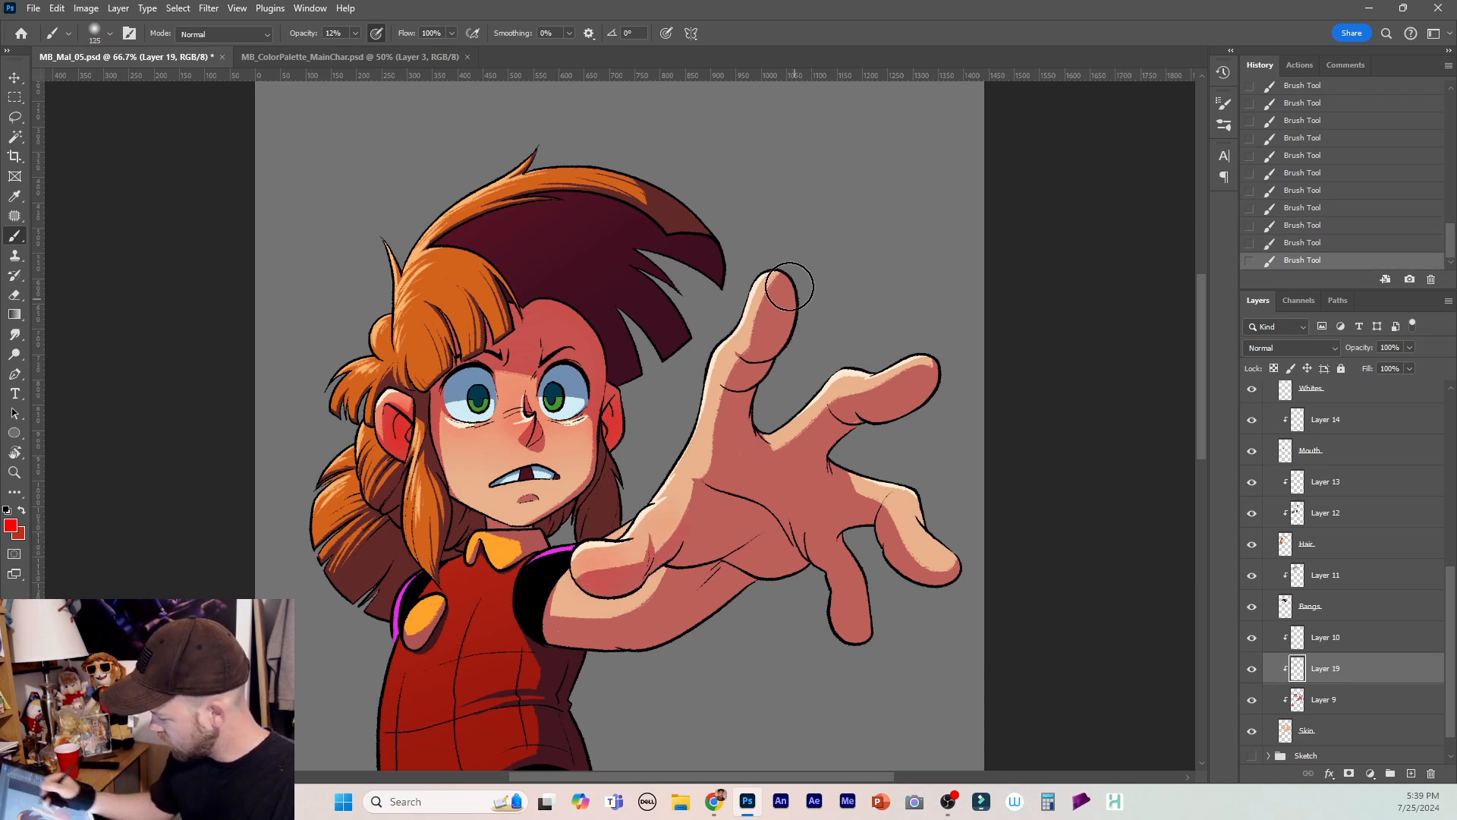
{"action": "mouse_move", "coordinate": [784, 277]}
{"action": "left_mouse_down"}
{"action": "mouse_move", "coordinate": [778, 310]}
{"action": "mouse_move", "coordinate": [750, 345]}
{"action": "mouse_move", "coordinate": [774, 344]}
{"action": "mouse_move", "coordinate": [748, 293]}
{"action": "mouse_move", "coordinate": [761, 343]}
{"action": "mouse_move", "coordinate": [746, 353]}
{"action": "mouse_move", "coordinate": [789, 267]}
{"action": "mouse_move", "coordinate": [788, 310]}
{"action": "mouse_move", "coordinate": [908, 372]}
{"action": "mouse_move", "coordinate": [843, 412]}
{"action": "mouse_move", "coordinate": [902, 396]}
{"action": "left_mouse_up"}
{"action": "left_click_drag", "start_coordinate": [927, 536], "coordinate": [943, 573]}
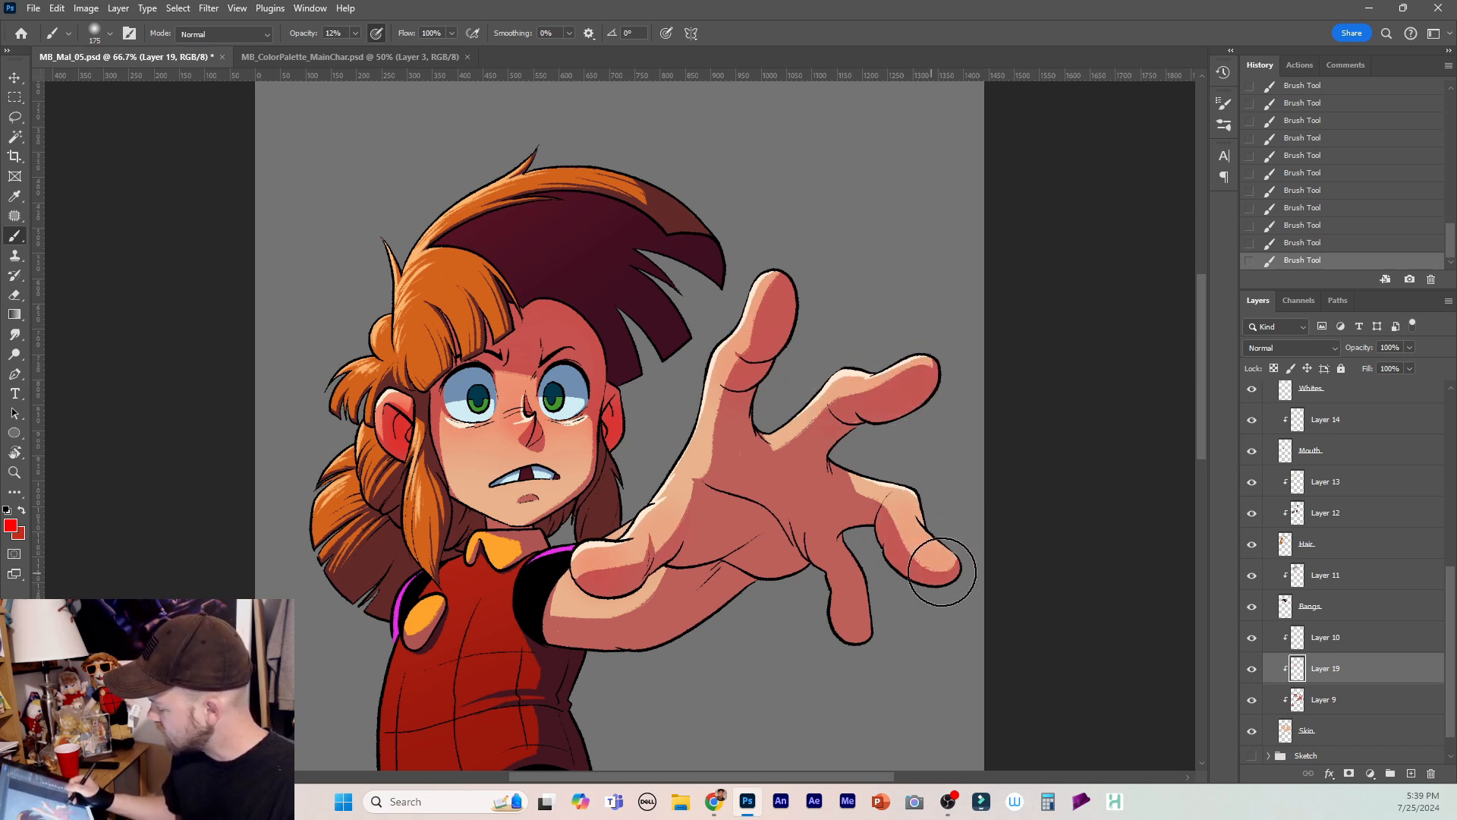
{"action": "mouse_move", "coordinate": [844, 617]}
{"action": "left_mouse_down"}
{"action": "mouse_move", "coordinate": [866, 638]}
{"action": "mouse_move", "coordinate": [850, 628]}
{"action": "mouse_move", "coordinate": [860, 564]}
{"action": "mouse_move", "coordinate": [945, 587]}
{"action": "mouse_move", "coordinate": [915, 556]}
{"action": "mouse_move", "coordinate": [929, 532]}
{"action": "mouse_move", "coordinate": [896, 475]}
{"action": "mouse_move", "coordinate": [949, 564]}
{"action": "left_mouse_up"}
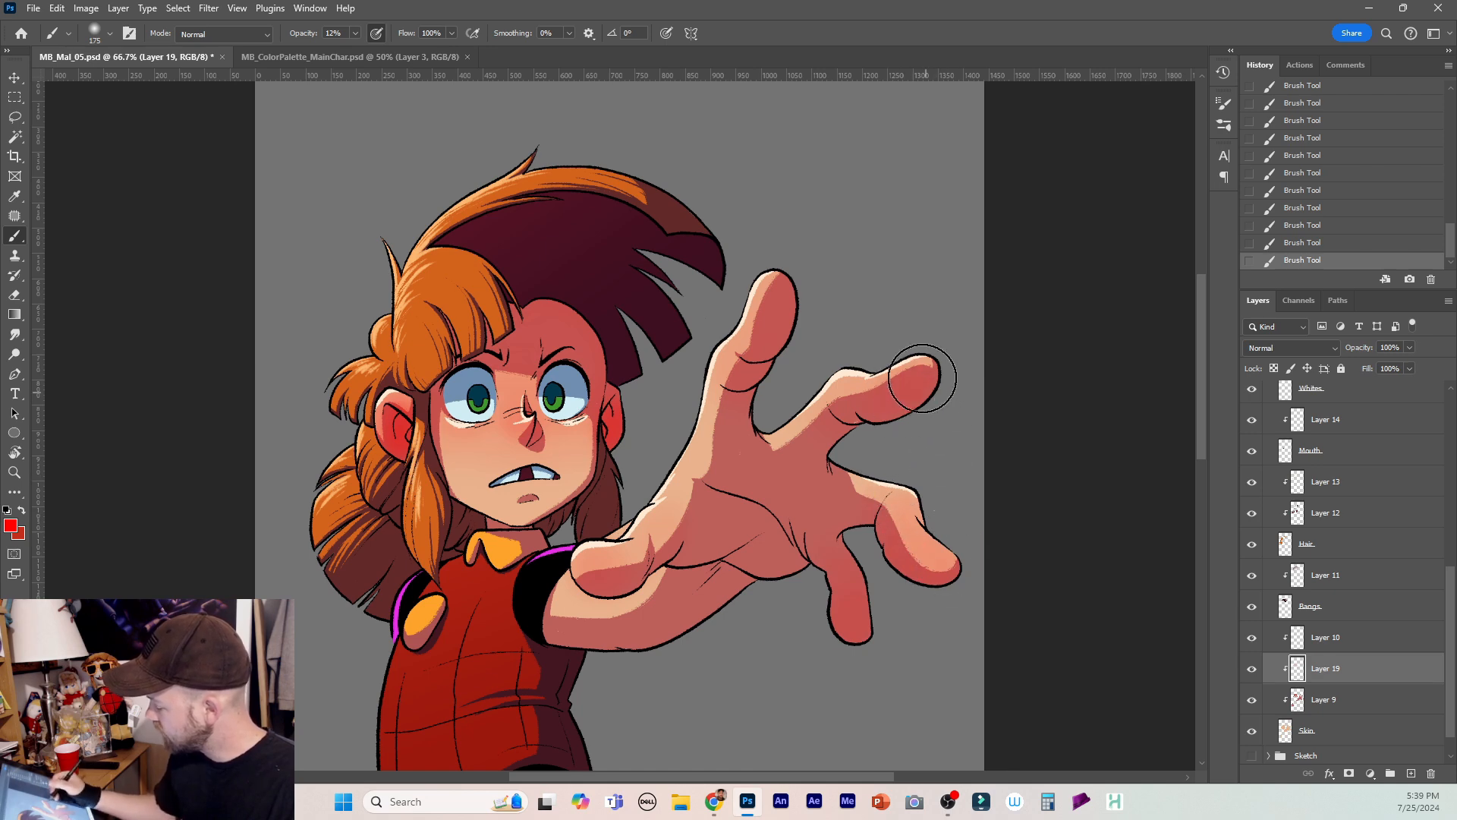
{"action": "mouse_move", "coordinate": [747, 334]}
{"action": "left_mouse_down"}
{"action": "mouse_move", "coordinate": [774, 294]}
{"action": "mouse_move", "coordinate": [757, 357]}
{"action": "left_mouse_up"}
Enlarge the soft brush to 250 px and tint the palm of the outstretched hand with red.
{"action": "key", "text": "bracketright"}
{"action": "key", "text": "bracketright"}
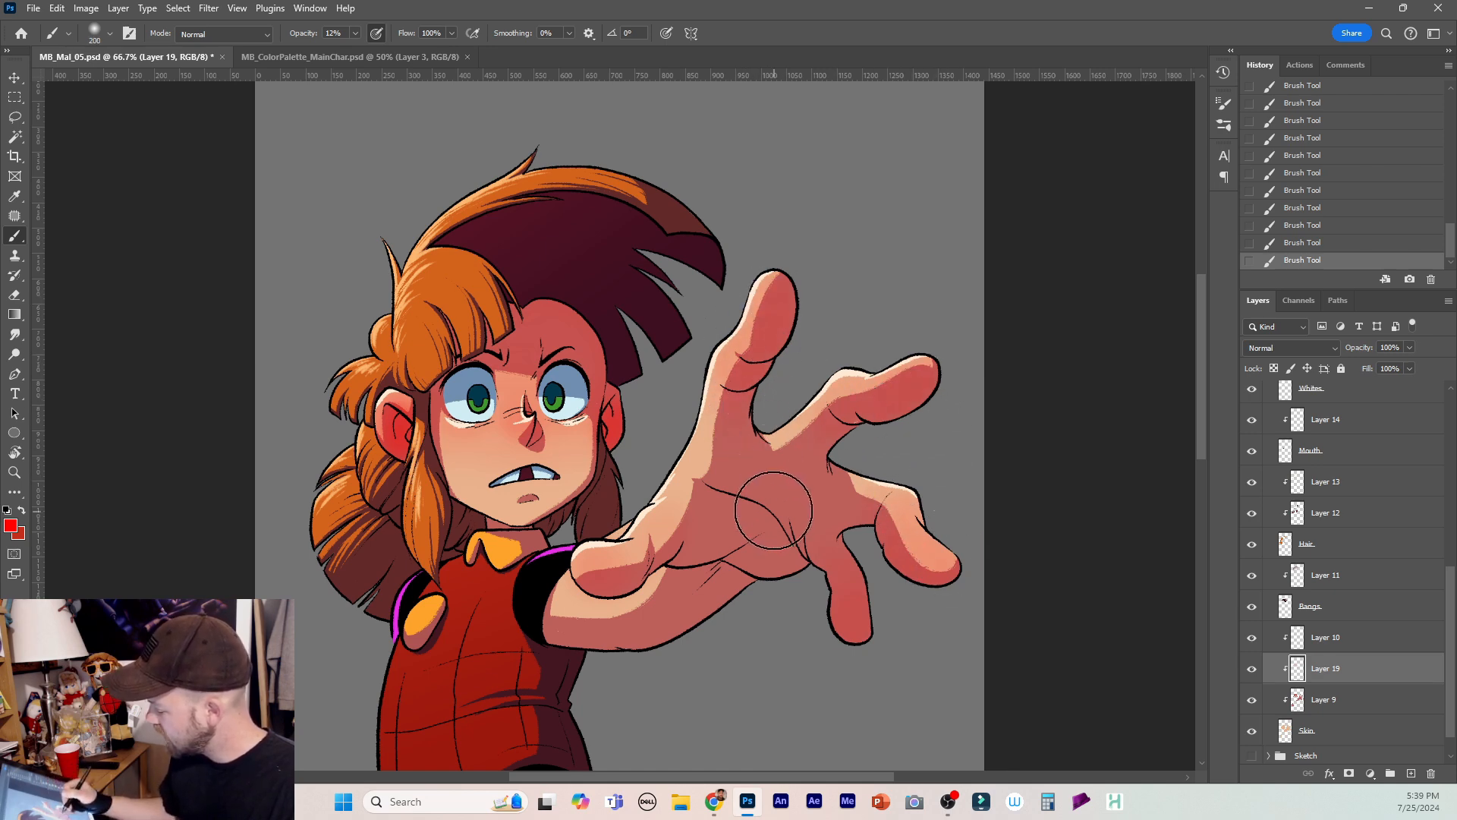
{"action": "mouse_move", "coordinate": [747, 533]}
{"action": "left_mouse_down"}
{"action": "mouse_move", "coordinate": [741, 514]}
{"action": "mouse_move", "coordinate": [731, 530]}
{"action": "mouse_move", "coordinate": [754, 543]}
{"action": "mouse_move", "coordinate": [756, 518]}
{"action": "left_mouse_up"}
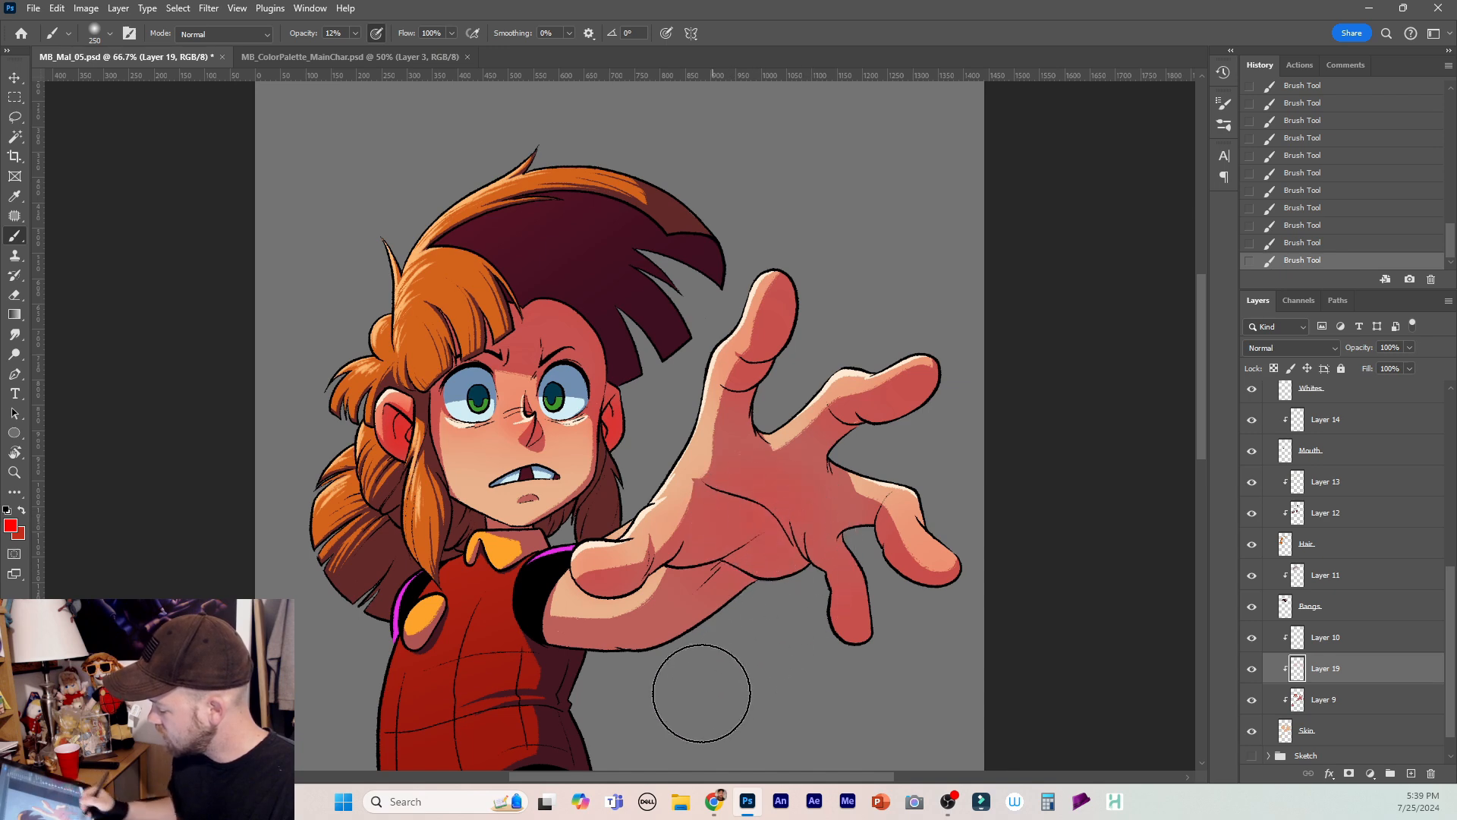
Touch up the red tint on the outstretched hand and forearm, varying the soft brush between 90 and 175 px.
{"action": "key", "text": "bracketleft"}
{"action": "key", "text": "bracketleft"}
{"action": "key", "text": "bracketleft"}
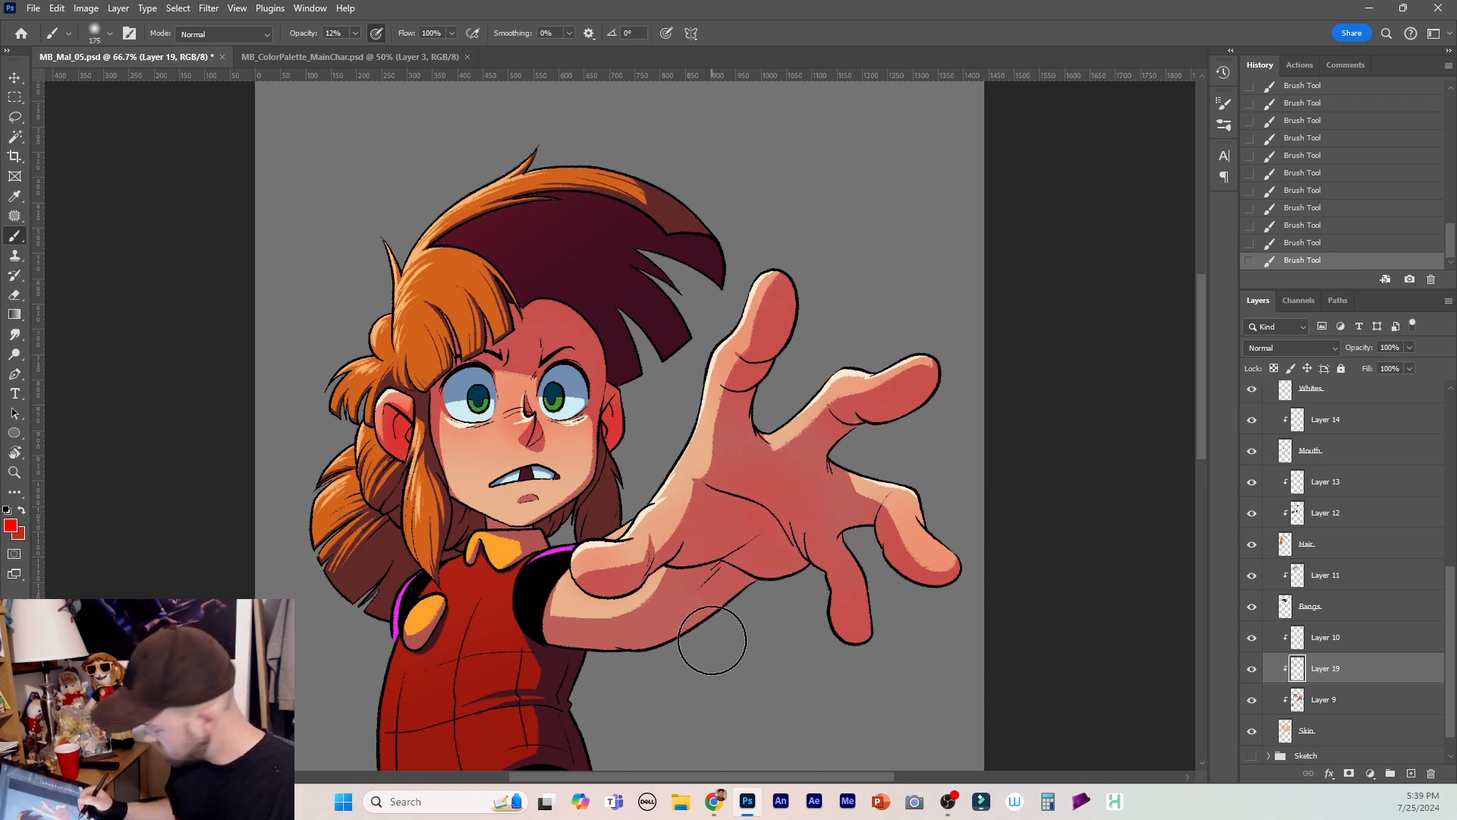
{"action": "key", "text": "bracketleft"}
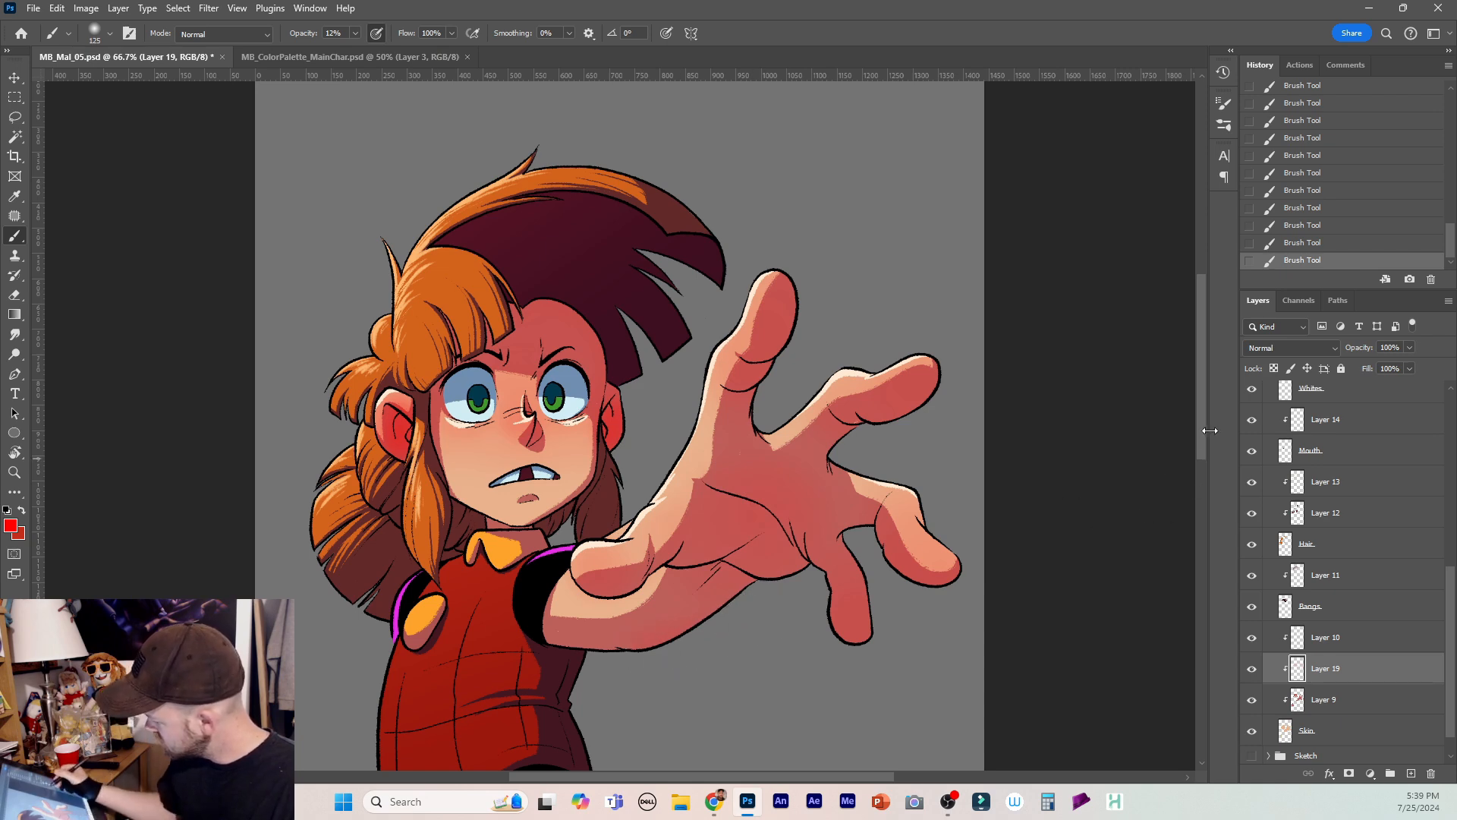
{"action": "left_click_drag", "start_coordinate": [1203, 437], "coordinate": [1200, 448]}
{"action": "key", "text": "bracketleft"}
{"action": "key", "text": "bracketleft"}
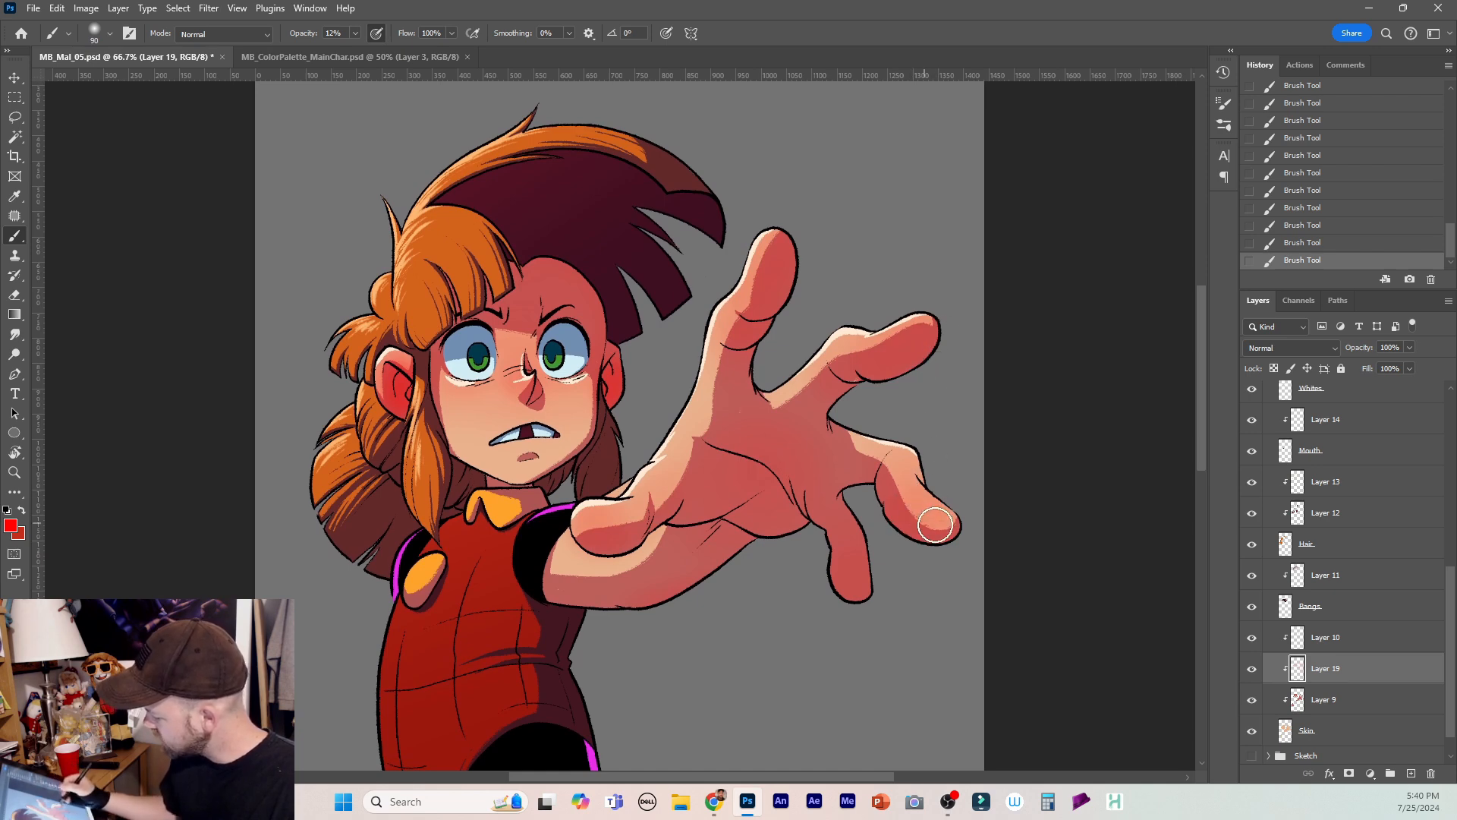
{"action": "key", "text": "bracketright"}
{"action": "key", "text": "bracketright"}
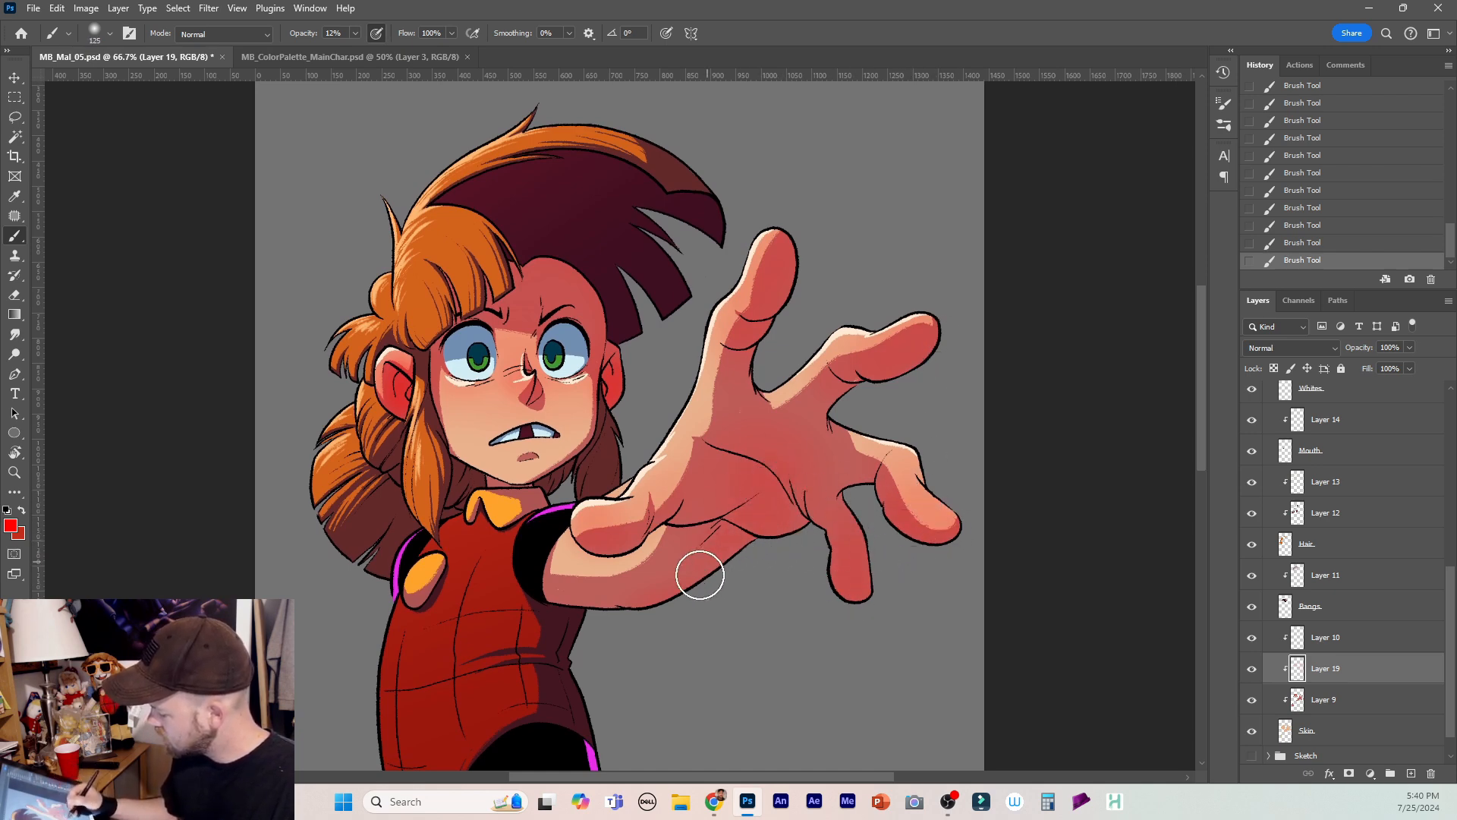
{"action": "mouse_move", "coordinate": [1198, 376]}
{"action": "left_mouse_down"}
{"action": "mouse_move", "coordinate": [1205, 343]}
{"action": "mouse_move", "coordinate": [1208, 498]}
{"action": "mouse_move", "coordinate": [1206, 479]}
{"action": "left_mouse_up"}
{"action": "key", "text": "bracketleft"}
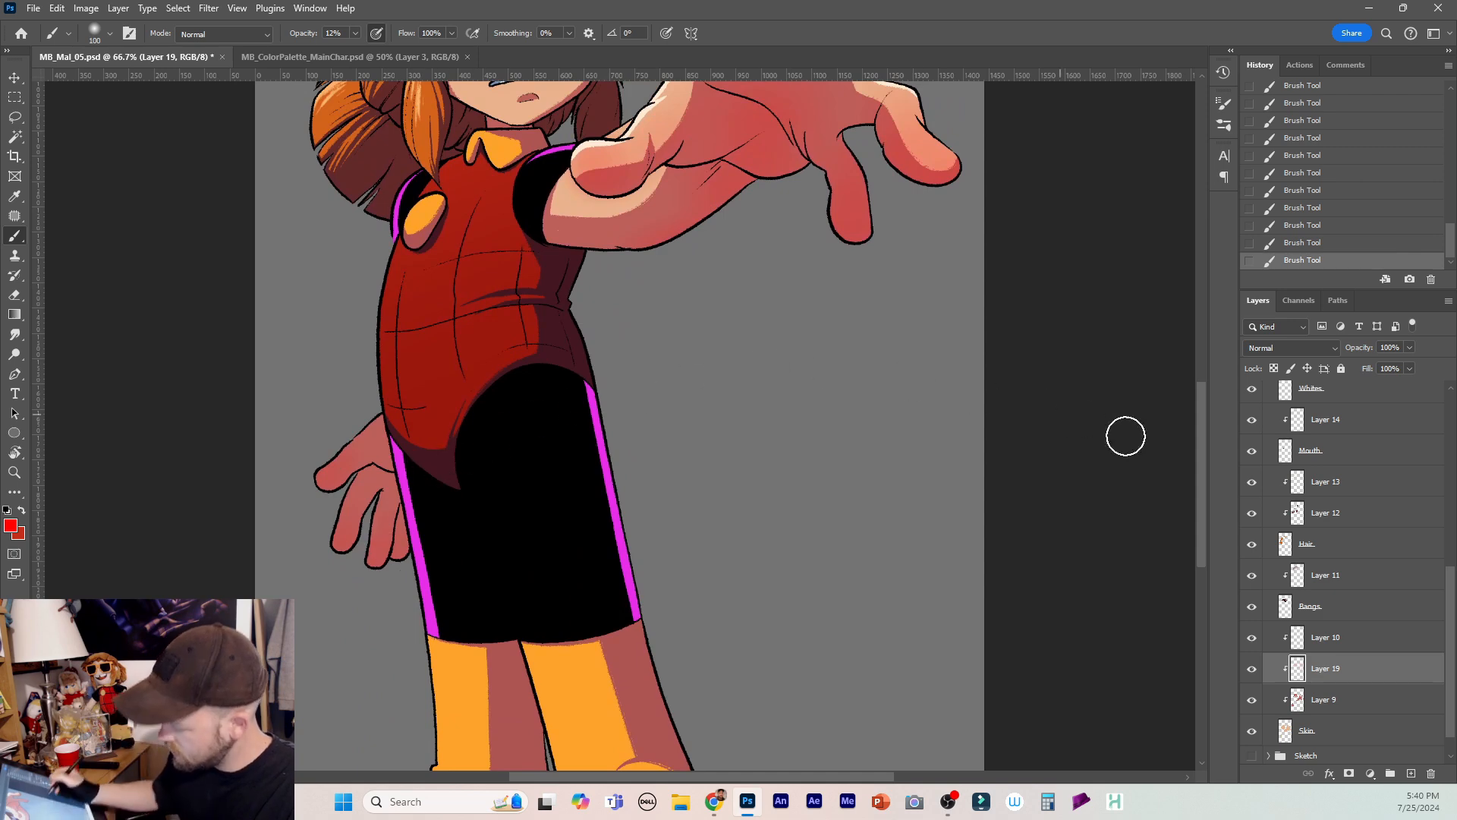
Collapse the Color group and save the document.
{"action": "mouse_move", "coordinate": [1200, 482]}
{"action": "left_mouse_down"}
{"action": "mouse_move", "coordinate": [1199, 384]}
{"action": "mouse_move", "coordinate": [1191, 580]}
{"action": "mouse_move", "coordinate": [1211, 458]}
{"action": "left_mouse_up"}
{"action": "left_click_drag", "start_coordinate": [1449, 588], "coordinate": [1424, 404]}
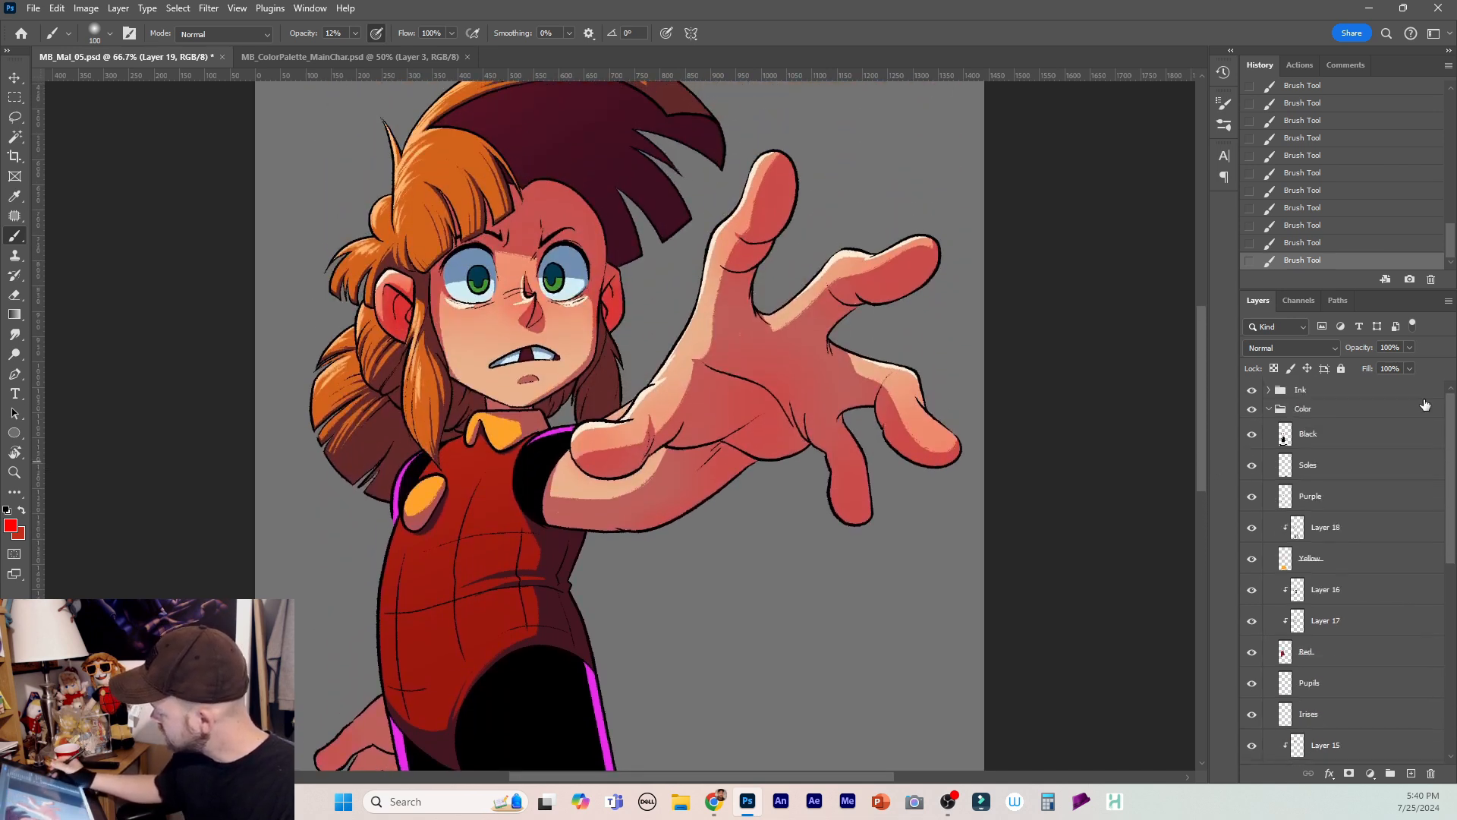
{"action": "left_click", "coordinate": [1268, 410]}
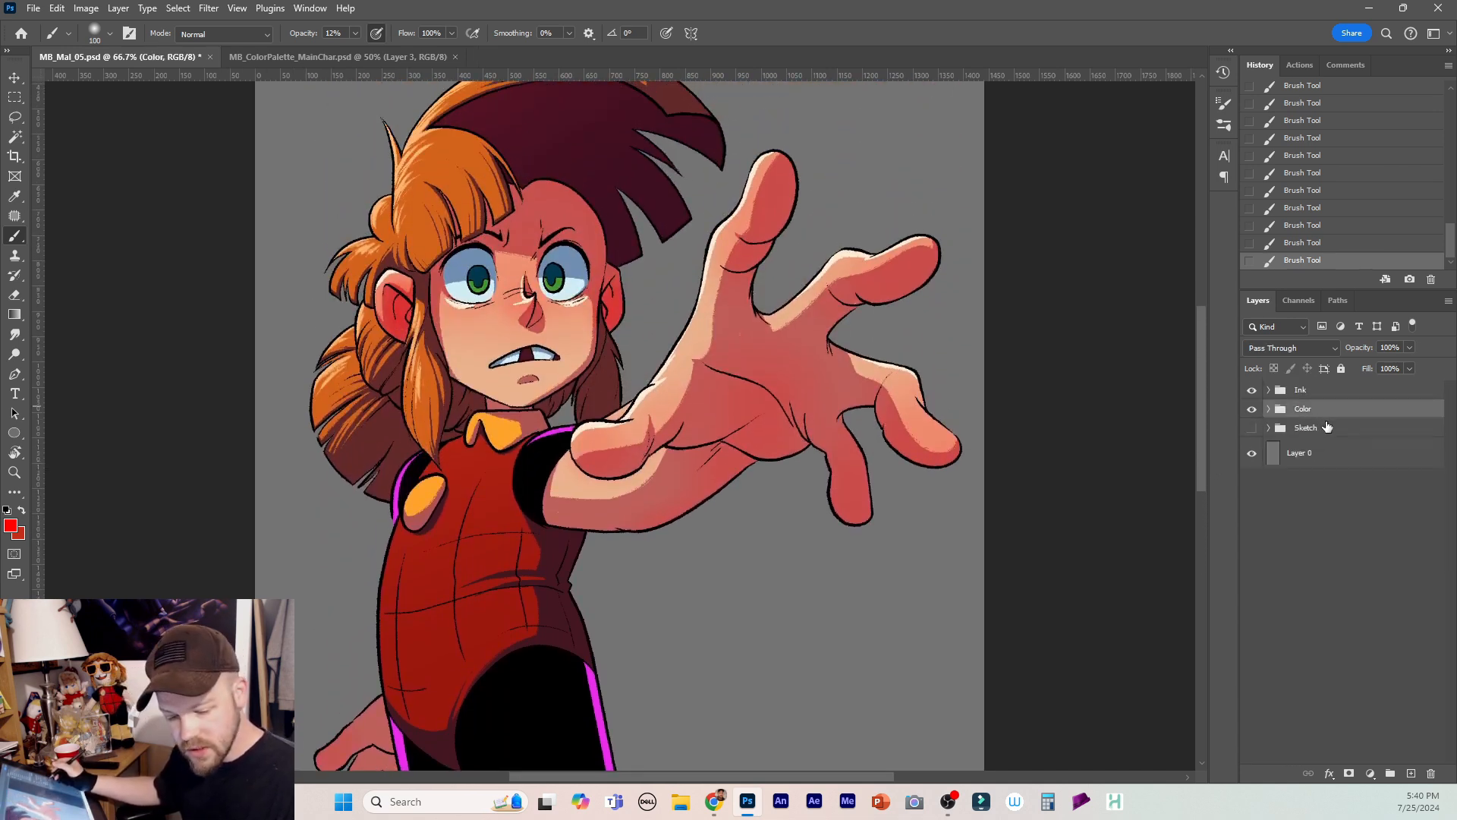
{"action": "key", "text": "ctrl+s"}
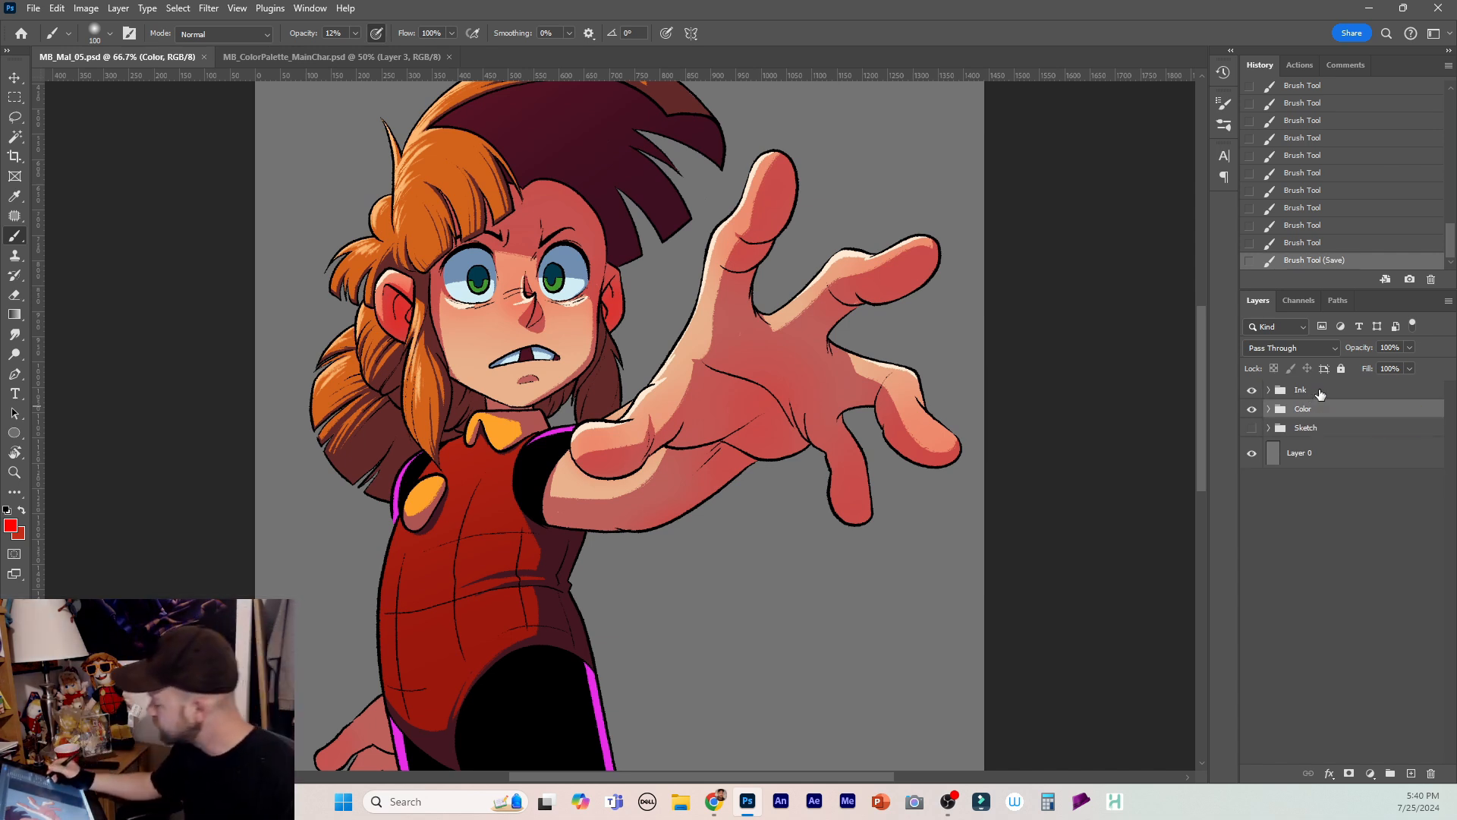
Create a group with a new layer above the Ink group and name the group OverlayEffects.
{"action": "left_click", "coordinate": [1389, 772]}
{"action": "left_click", "coordinate": [1410, 773]}
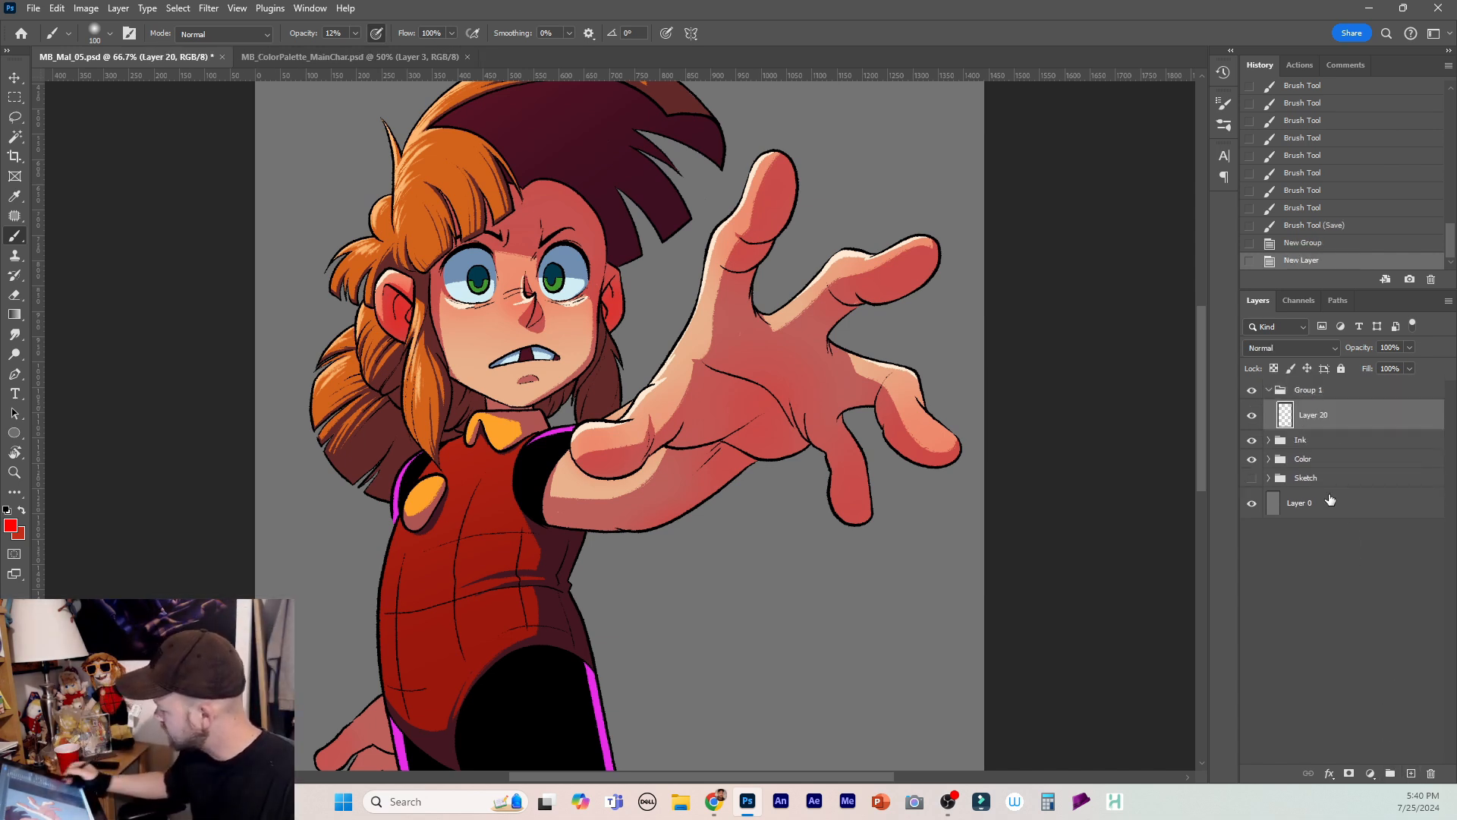
{"action": "double_click", "coordinate": [1308, 389]}
{"action": "type", "text": "Overl"}
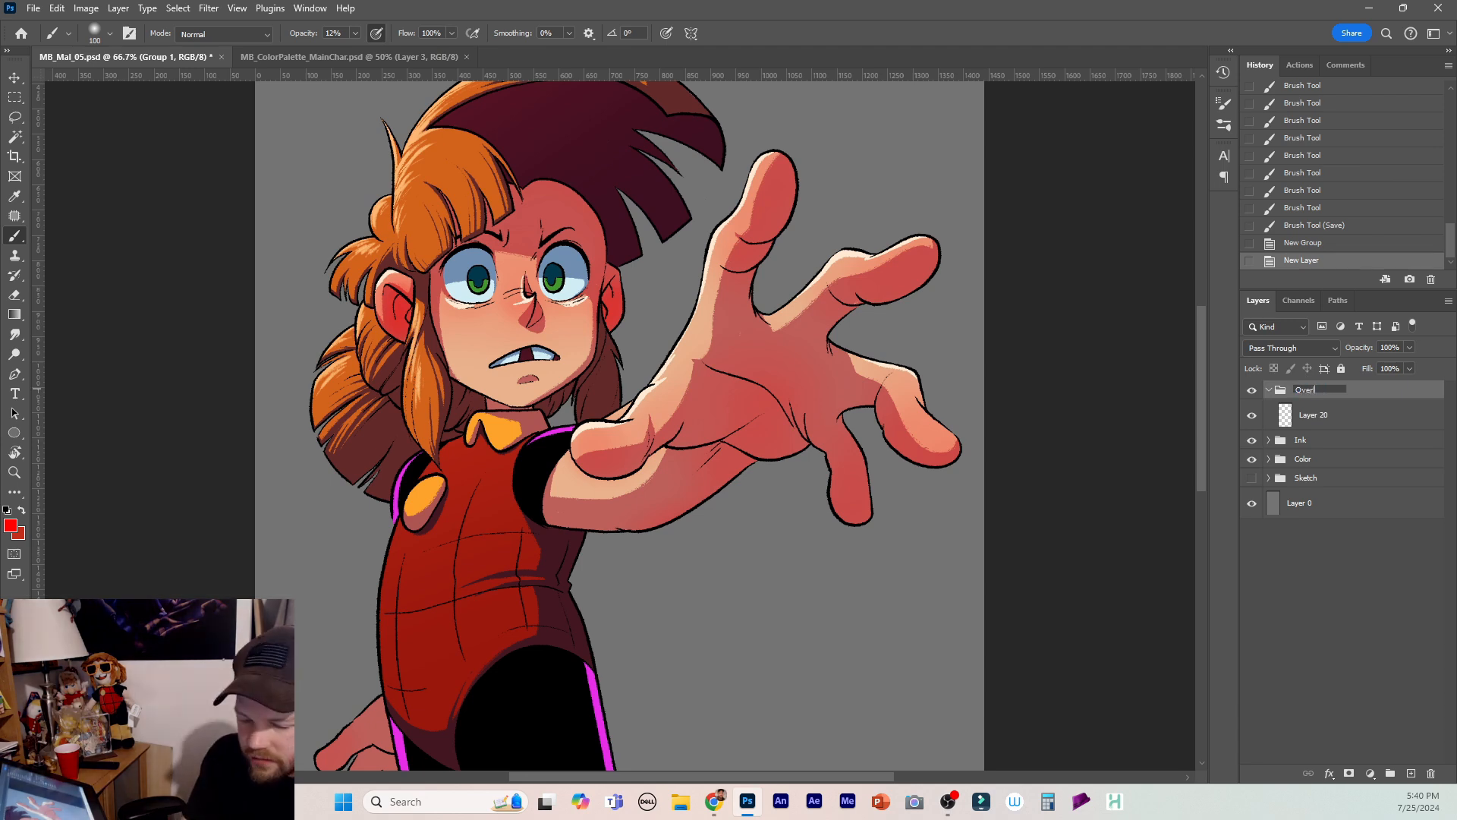
{"action": "type", "text": "ay"}
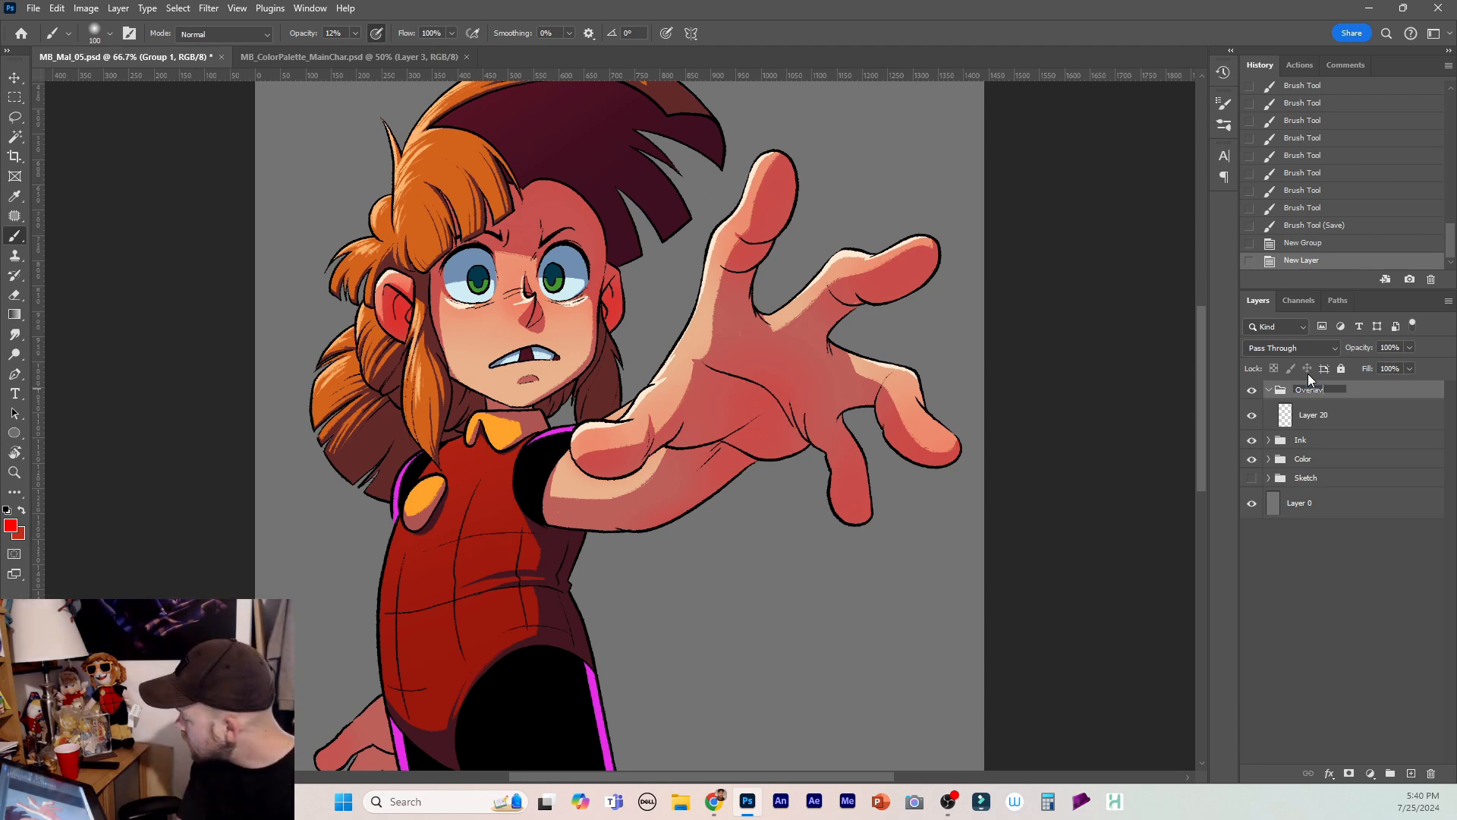
{"action": "type", "text": "Effects"}
{"action": "key", "text": "Return"}
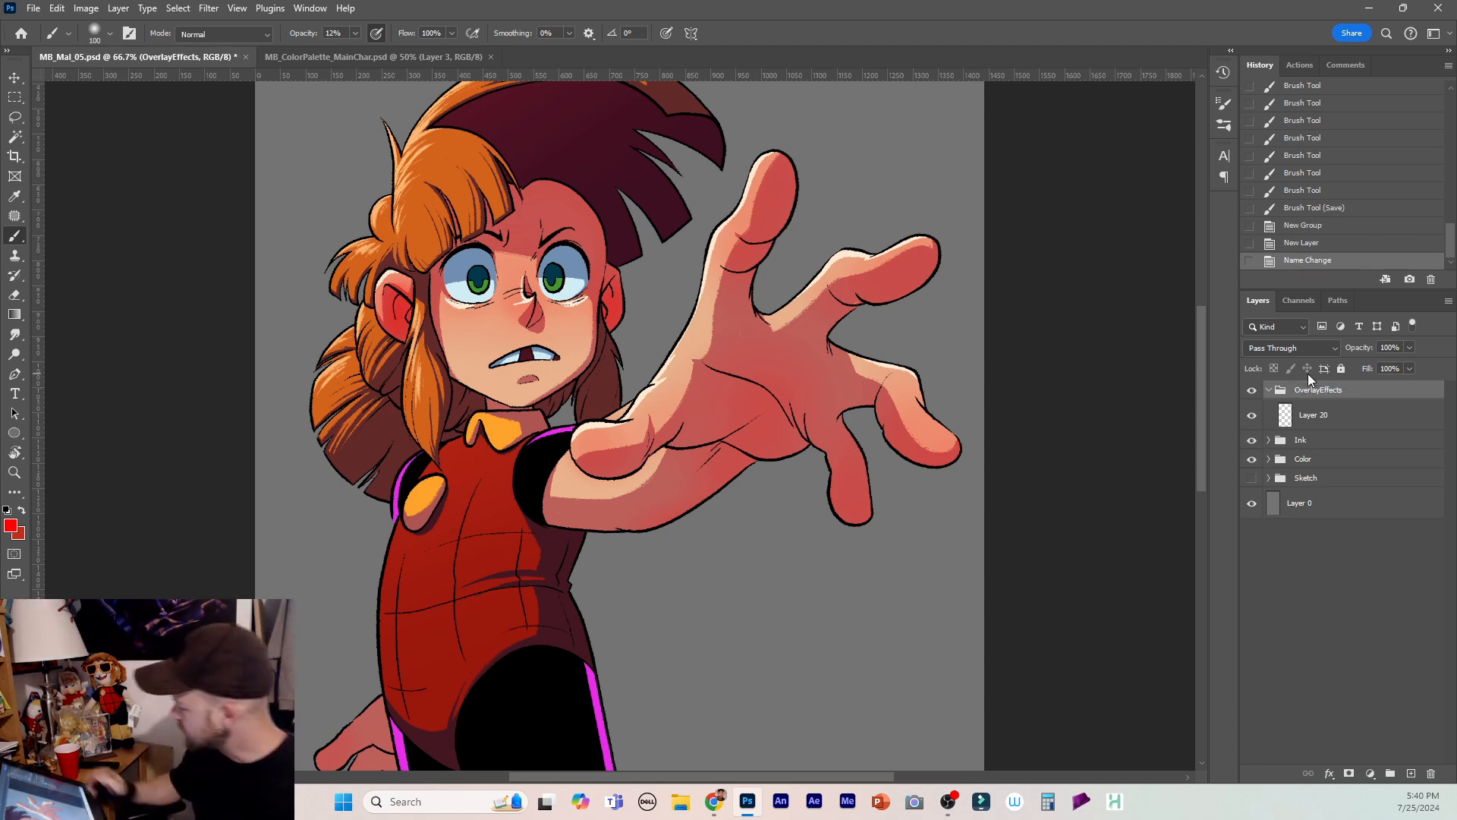
Add a second layer inside OverlayEffects, naming the upper layer EyeShines and the lower one BounceLight.
{"action": "left_click", "coordinate": [1313, 414]}
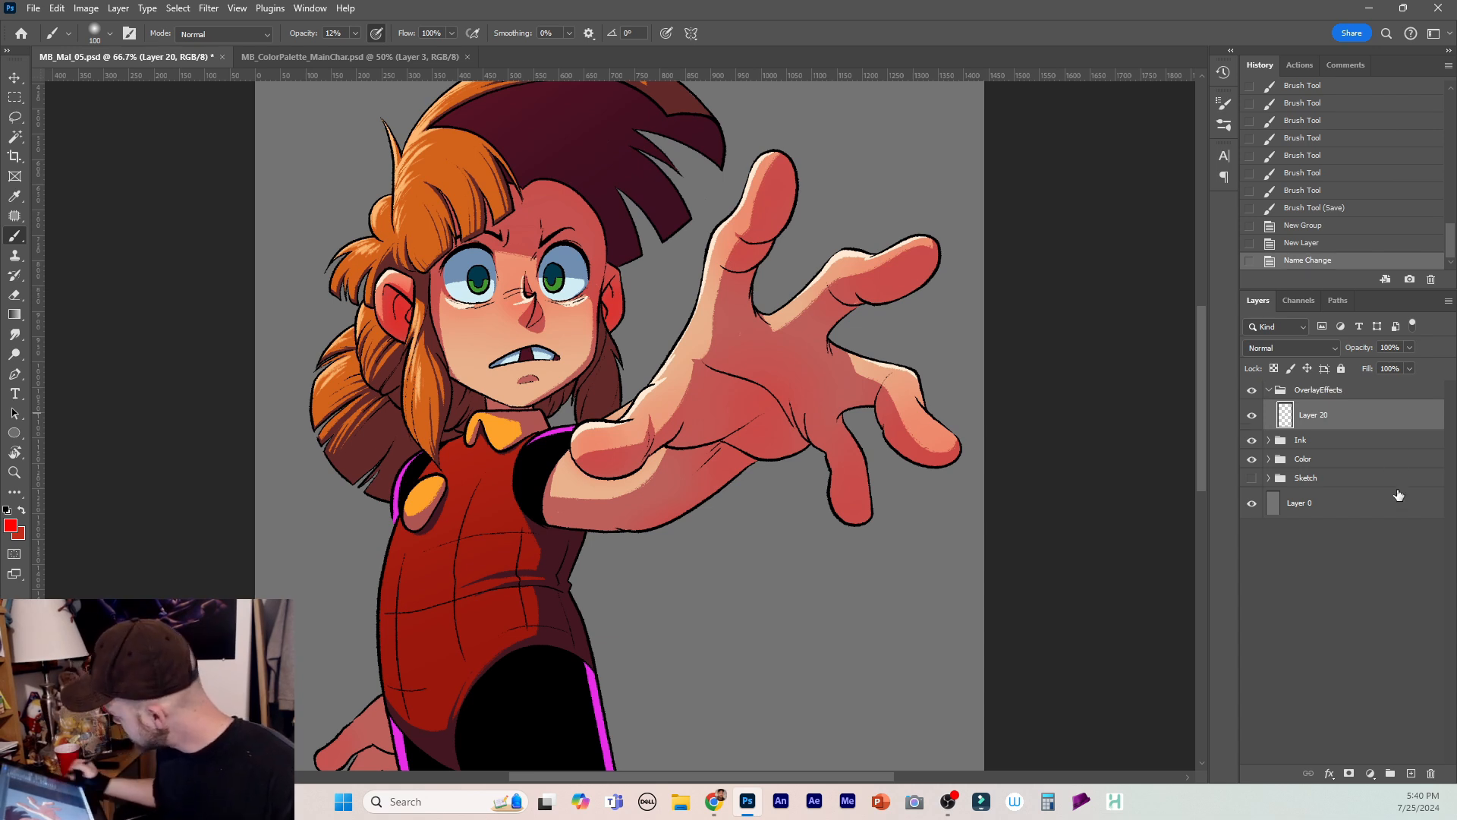
{"action": "key", "text": "ctrl+shift+alt+n"}
{"action": "double_click", "coordinate": [1320, 413]}
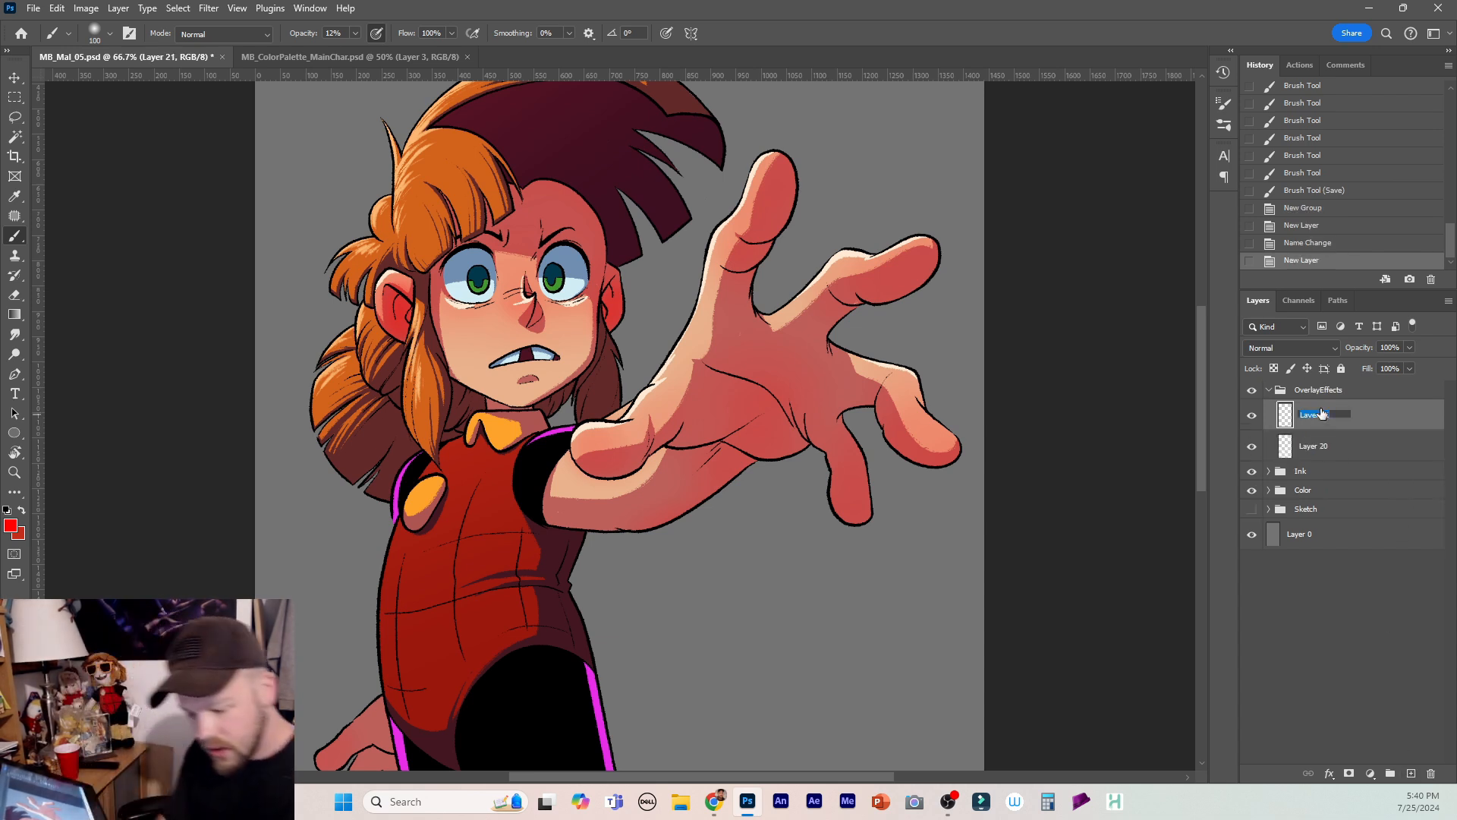
{"action": "type", "text": "EyeShines"}
{"action": "key", "text": "Tab"}
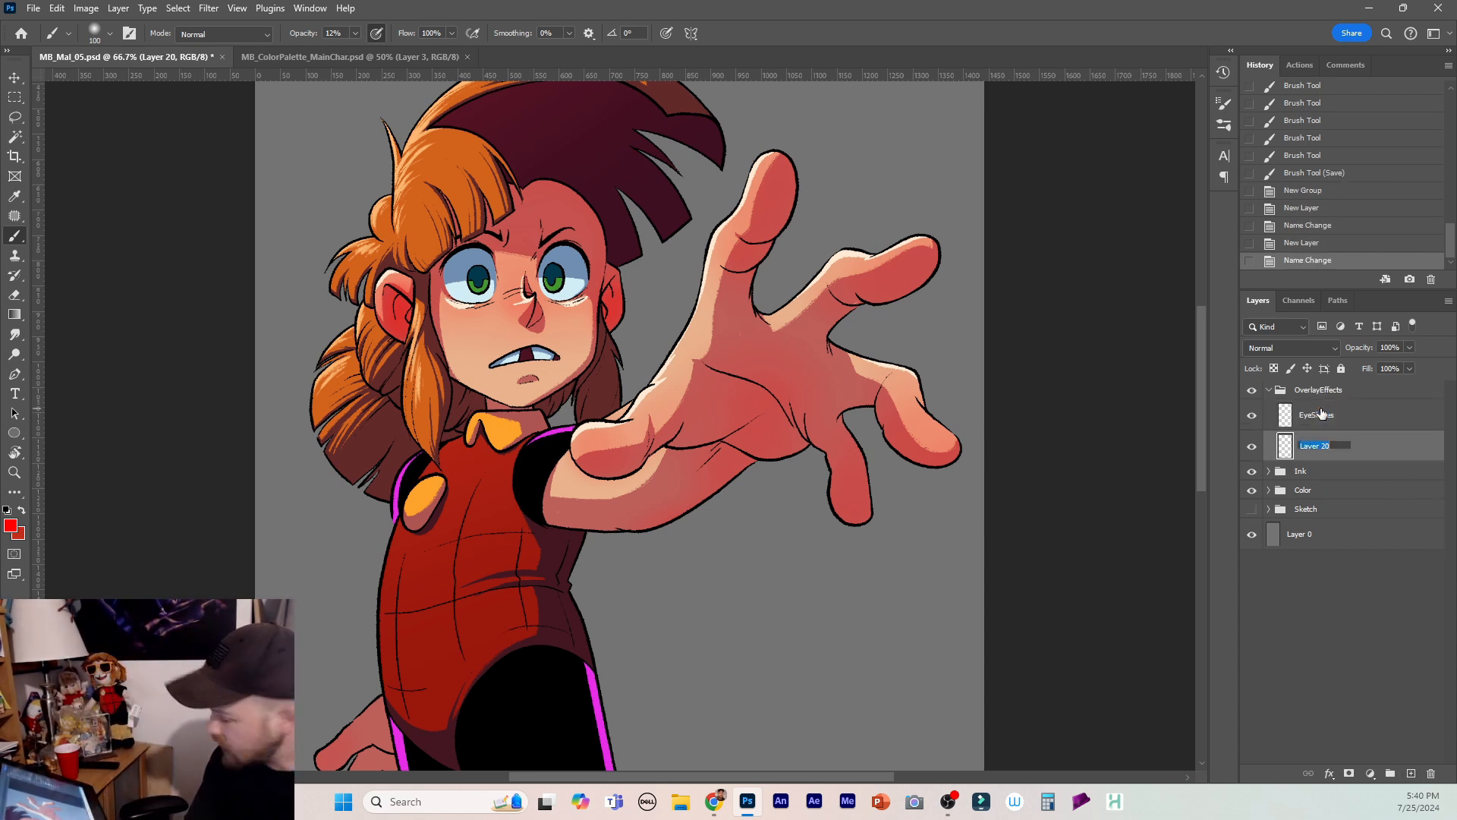
{"action": "type", "text": "Bo"}
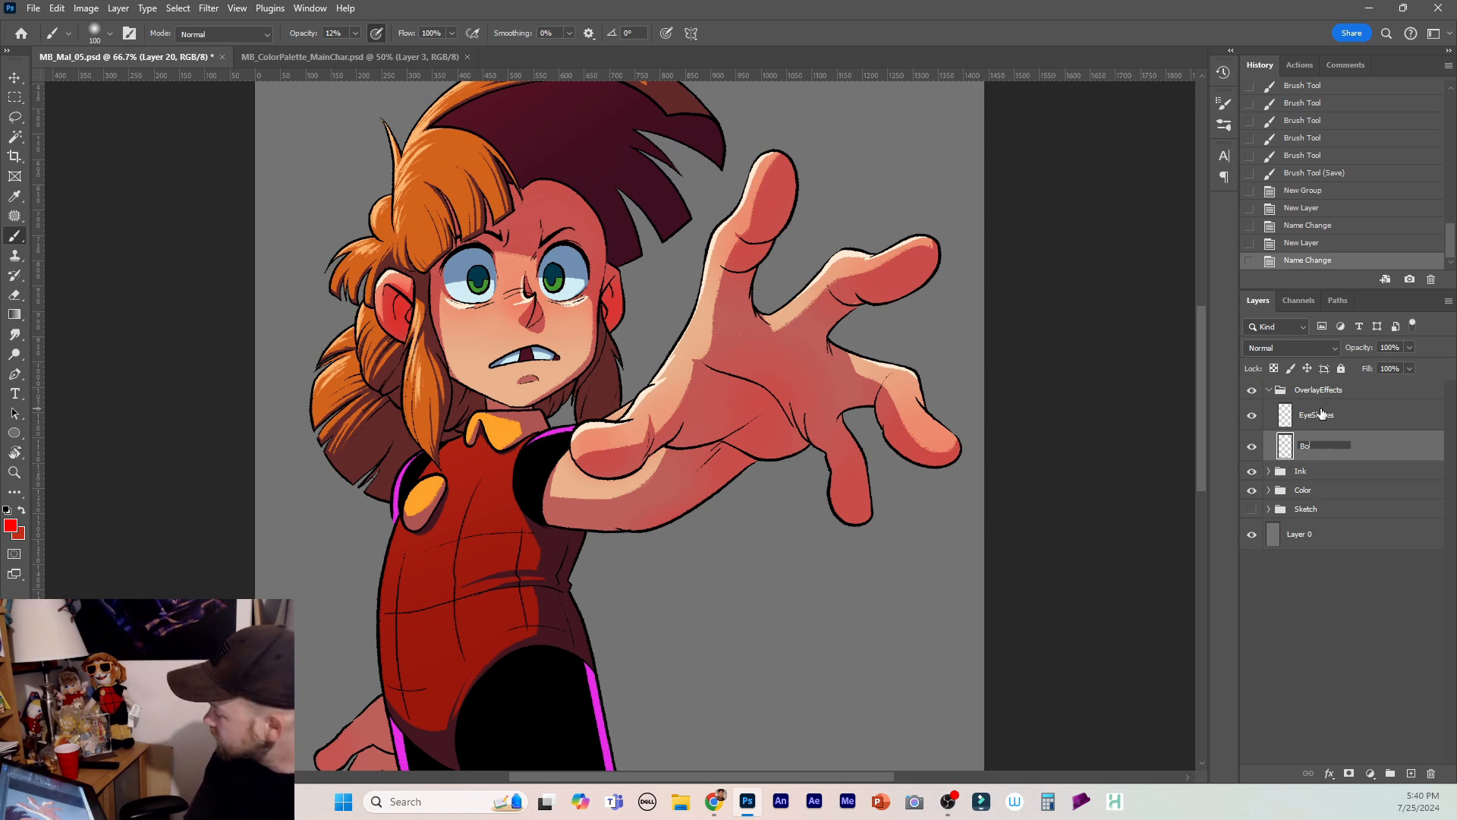
{"action": "type", "text": "unceLight"}
{"action": "key", "text": "Return"}
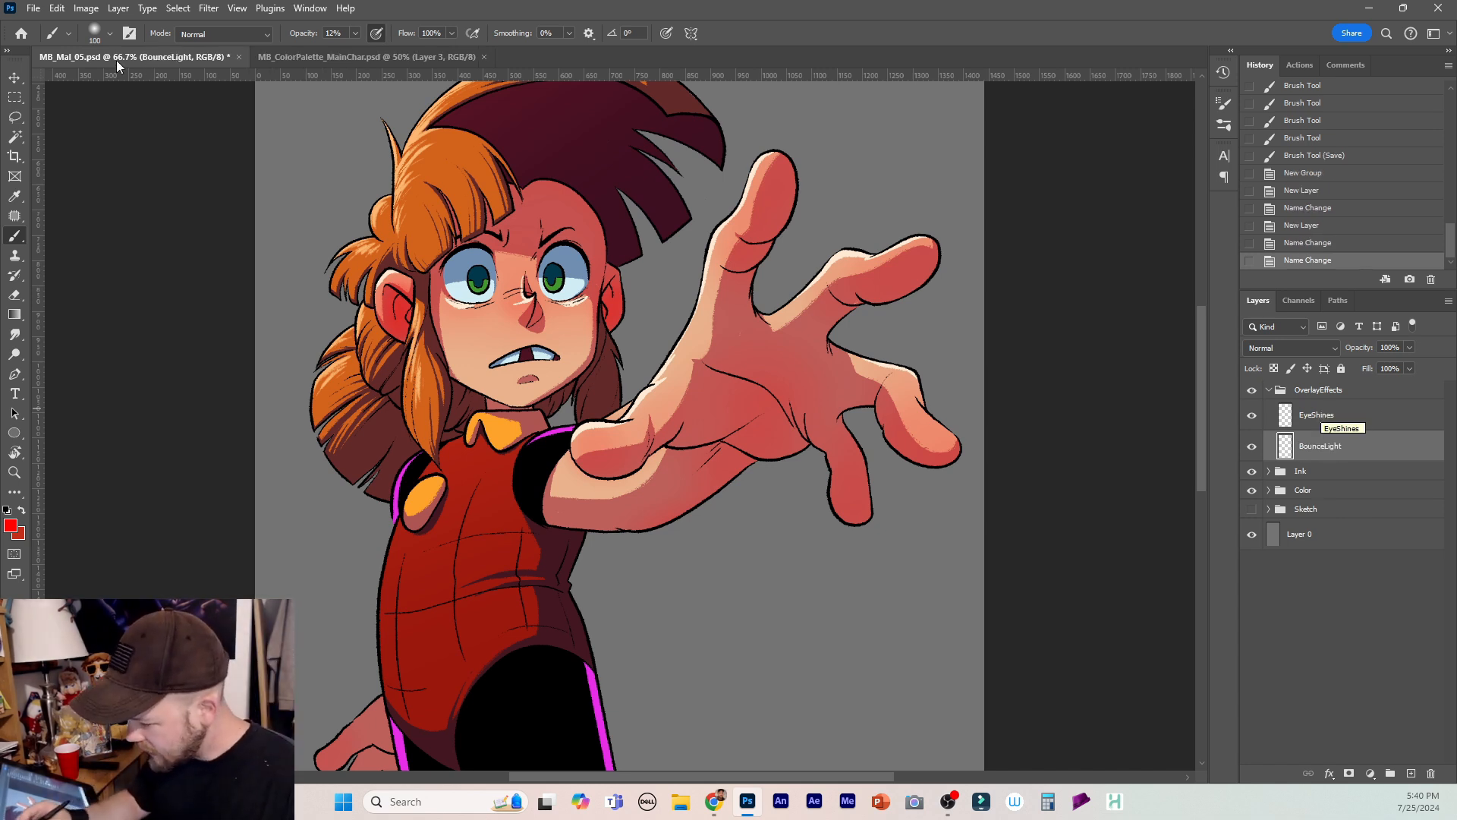
Set the brush opacity to 65%, sample the light peach skin tone from the chin, and reduce the brush to 80 px.
{"action": "left_click", "coordinate": [306, 36]}
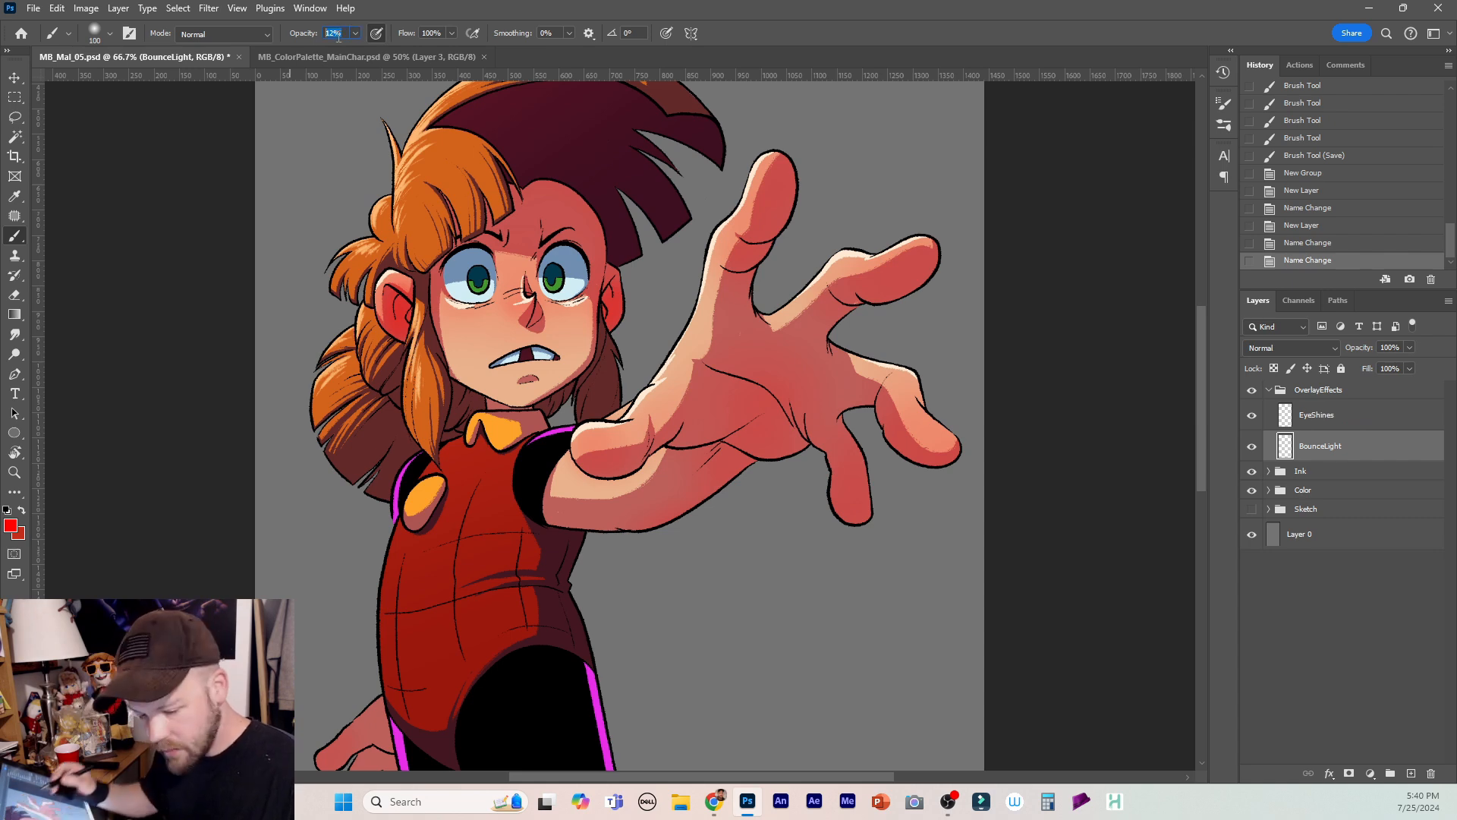
{"action": "key", "text": "Return"}
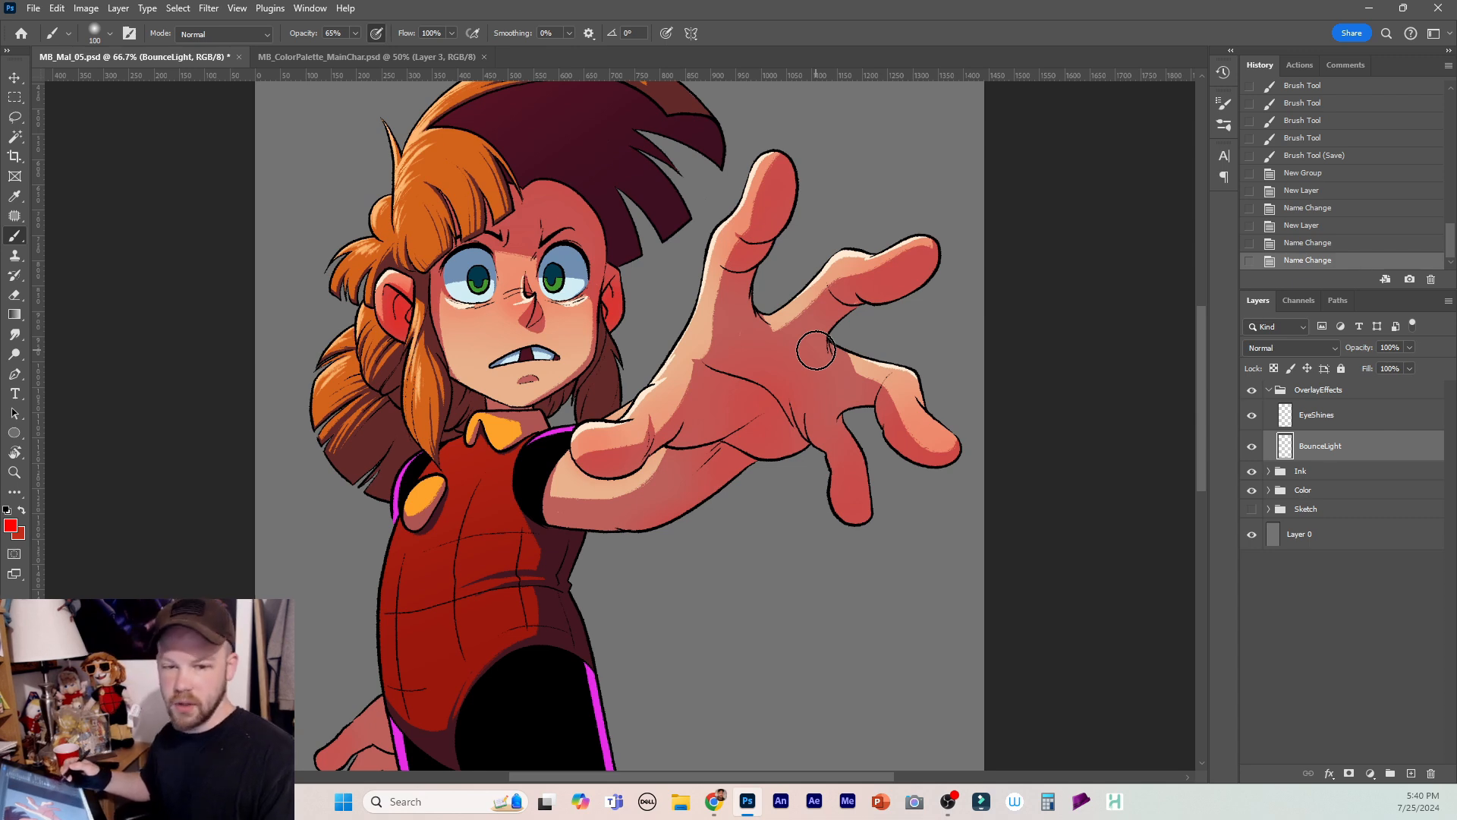
{"action": "key", "text": "i"}
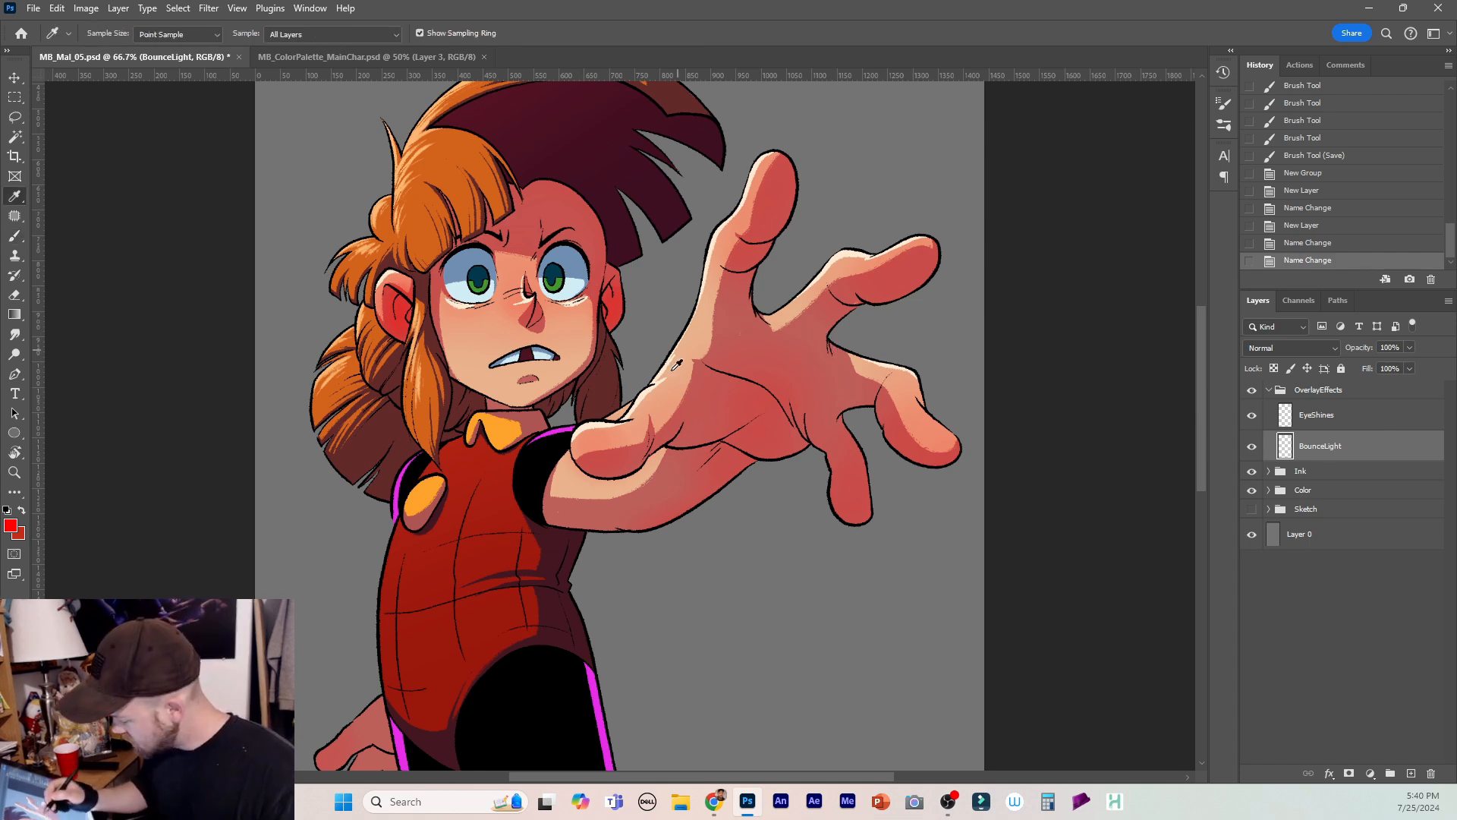
{"action": "left_click", "coordinate": [526, 394]}
{"action": "key", "text": "b"}
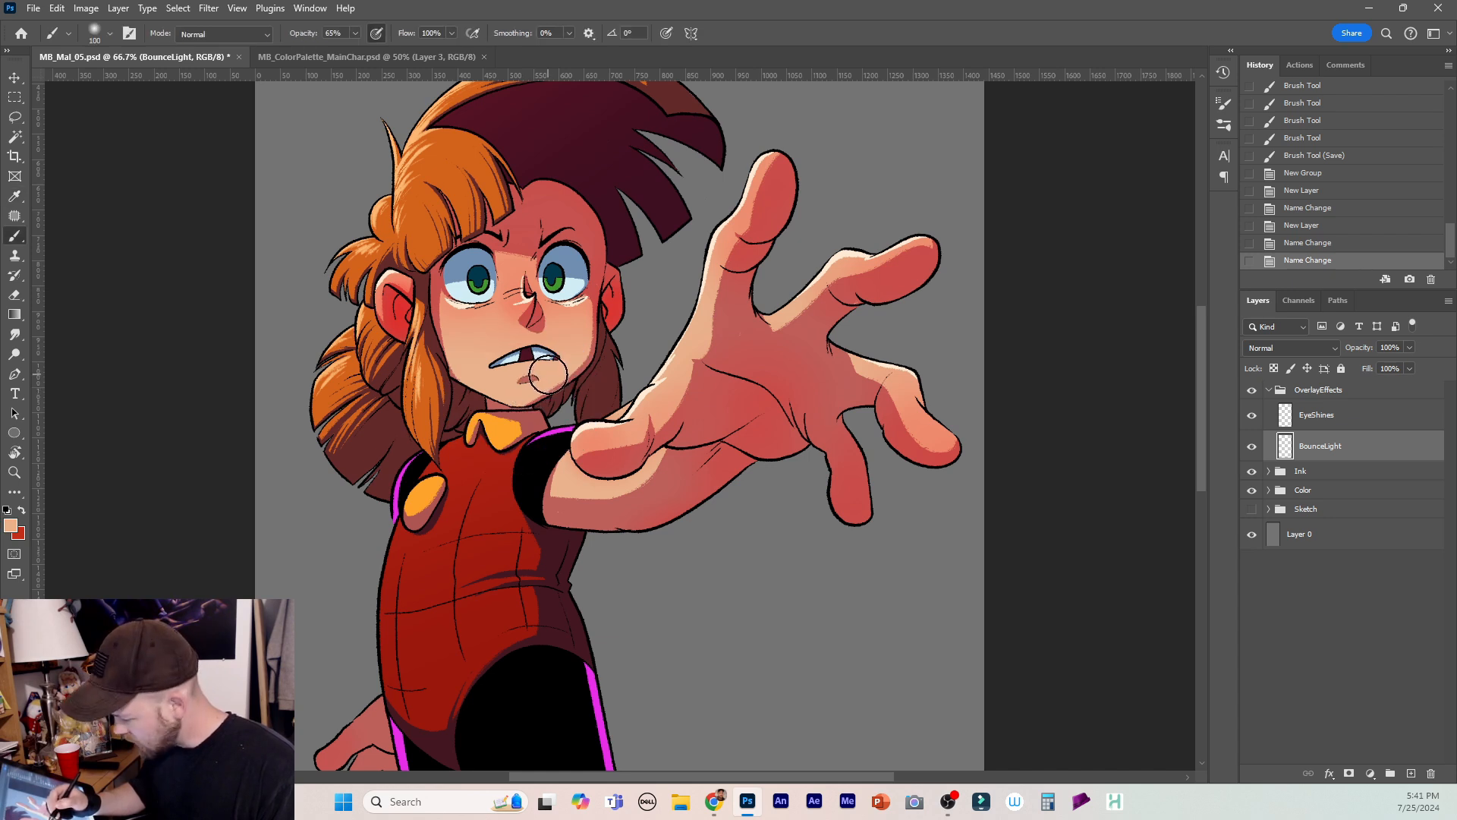
{"action": "key", "text": "bracketleft"}
{"action": "key", "text": "bracketleft"}
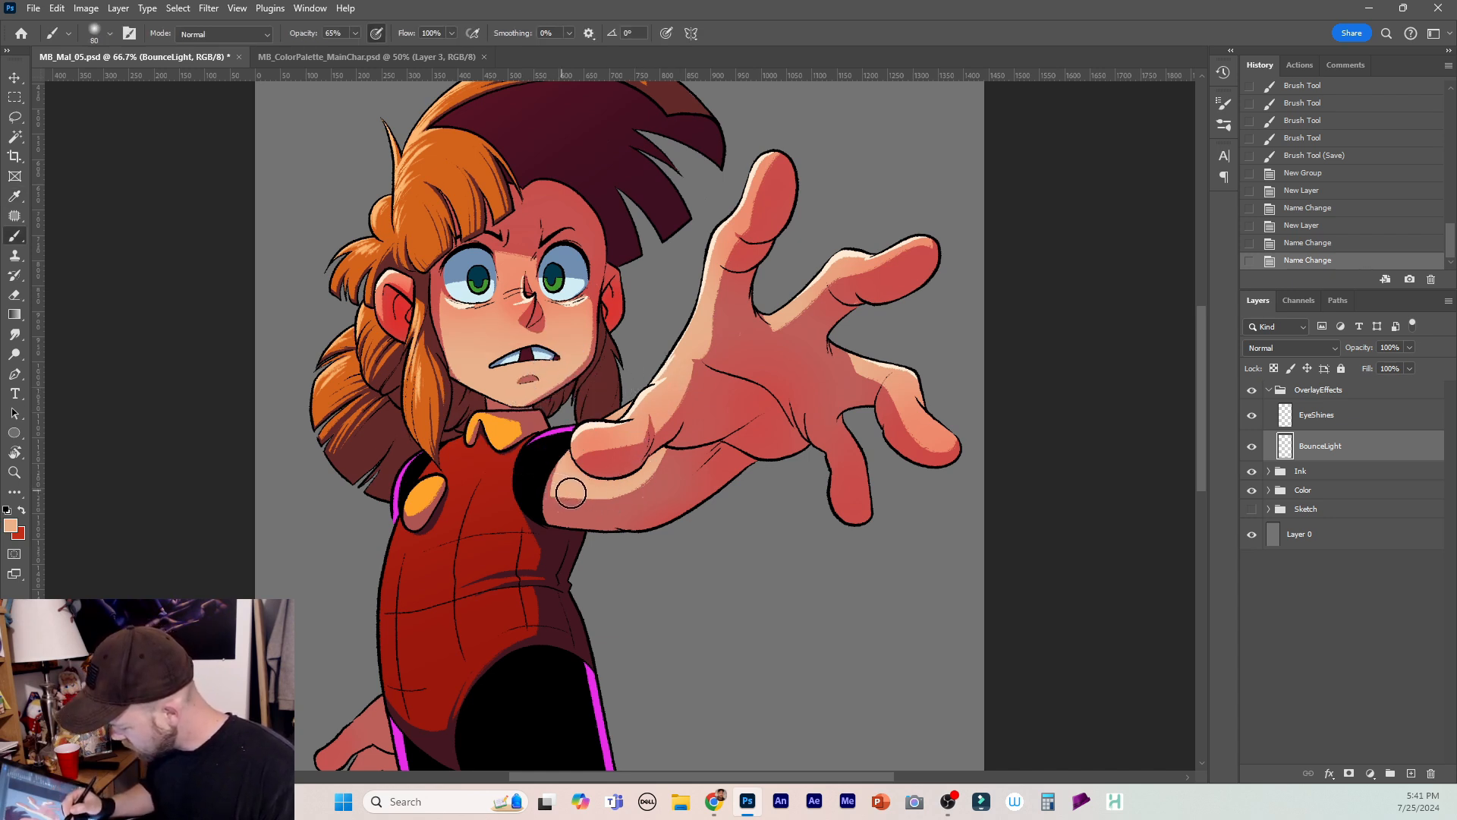
Paint peach bounce light along the shadow edges of the forearm and hand, undoing one stroke and refining the fingers at 45 px.
{"action": "mouse_move", "coordinate": [616, 491]}
{"action": "left_mouse_down"}
{"action": "mouse_move", "coordinate": [692, 436]}
{"action": "mouse_move", "coordinate": [689, 377]}
{"action": "mouse_move", "coordinate": [671, 402]}
{"action": "mouse_move", "coordinate": [693, 364]}
{"action": "left_mouse_up"}
{"action": "mouse_move", "coordinate": [781, 322]}
{"action": "left_mouse_down"}
{"action": "mouse_move", "coordinate": [842, 275]}
{"action": "mouse_move", "coordinate": [828, 291]}
{"action": "left_mouse_up"}
{"action": "key", "text": "ctrl+z"}
{"action": "key", "text": "bracketleft"}
{"action": "key", "text": "bracketleft"}
{"action": "key", "text": "bracketleft"}
{"action": "key", "text": "bracketleft"}
{"action": "mouse_move", "coordinate": [884, 384]}
{"action": "left_mouse_down"}
{"action": "mouse_move", "coordinate": [900, 403]}
{"action": "mouse_move", "coordinate": [867, 375]}
{"action": "left_mouse_up"}
{"action": "left_click_drag", "start_coordinate": [867, 374], "coordinate": [885, 388]}
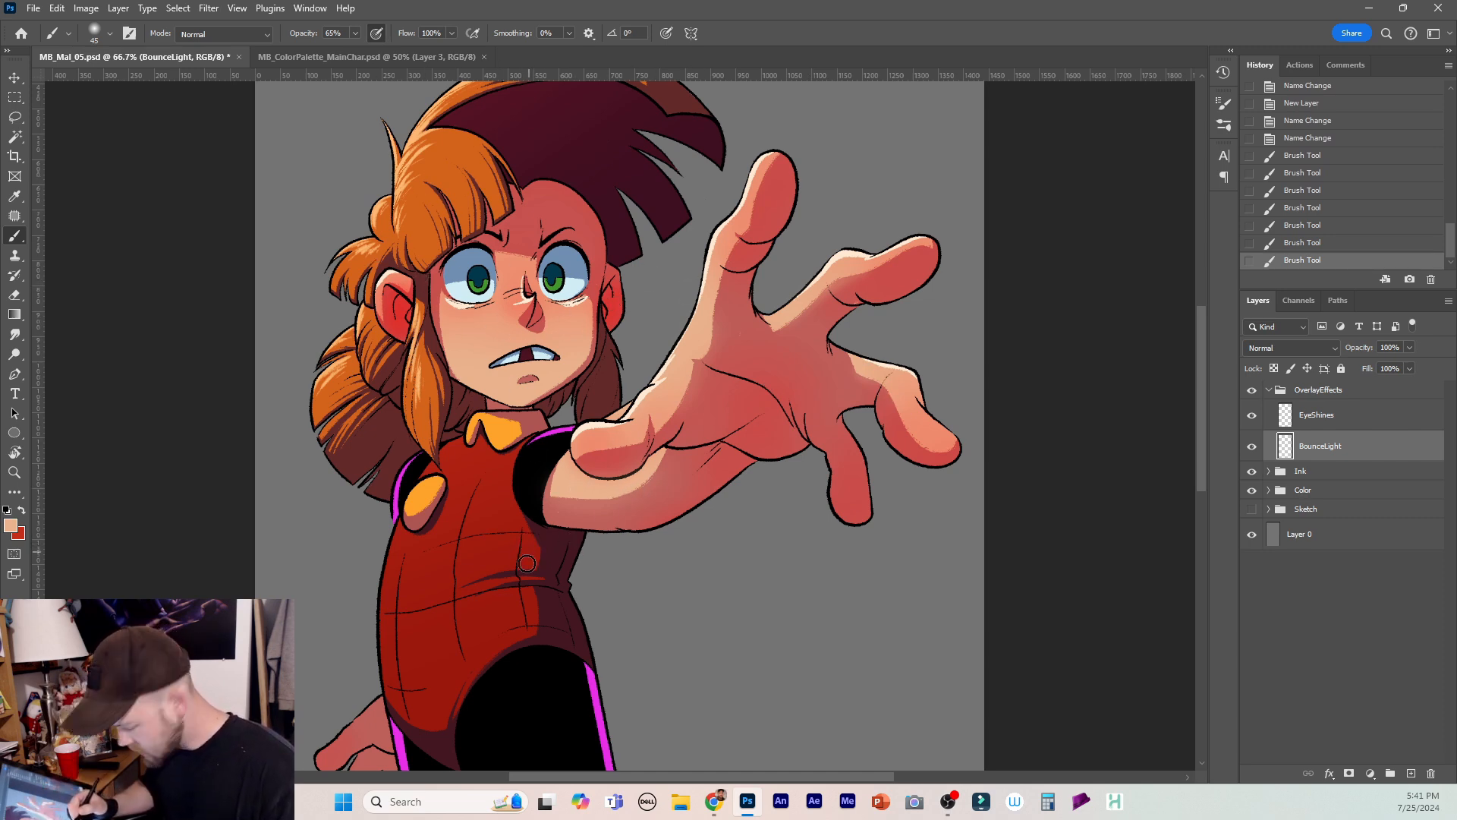
Sample the suit's red and brush it softly along the shadow edges of the torso on the BounceLight layer.
{"action": "key", "text": "i"}
{"action": "left_click", "coordinate": [503, 643]}
{"action": "key", "text": "b"}
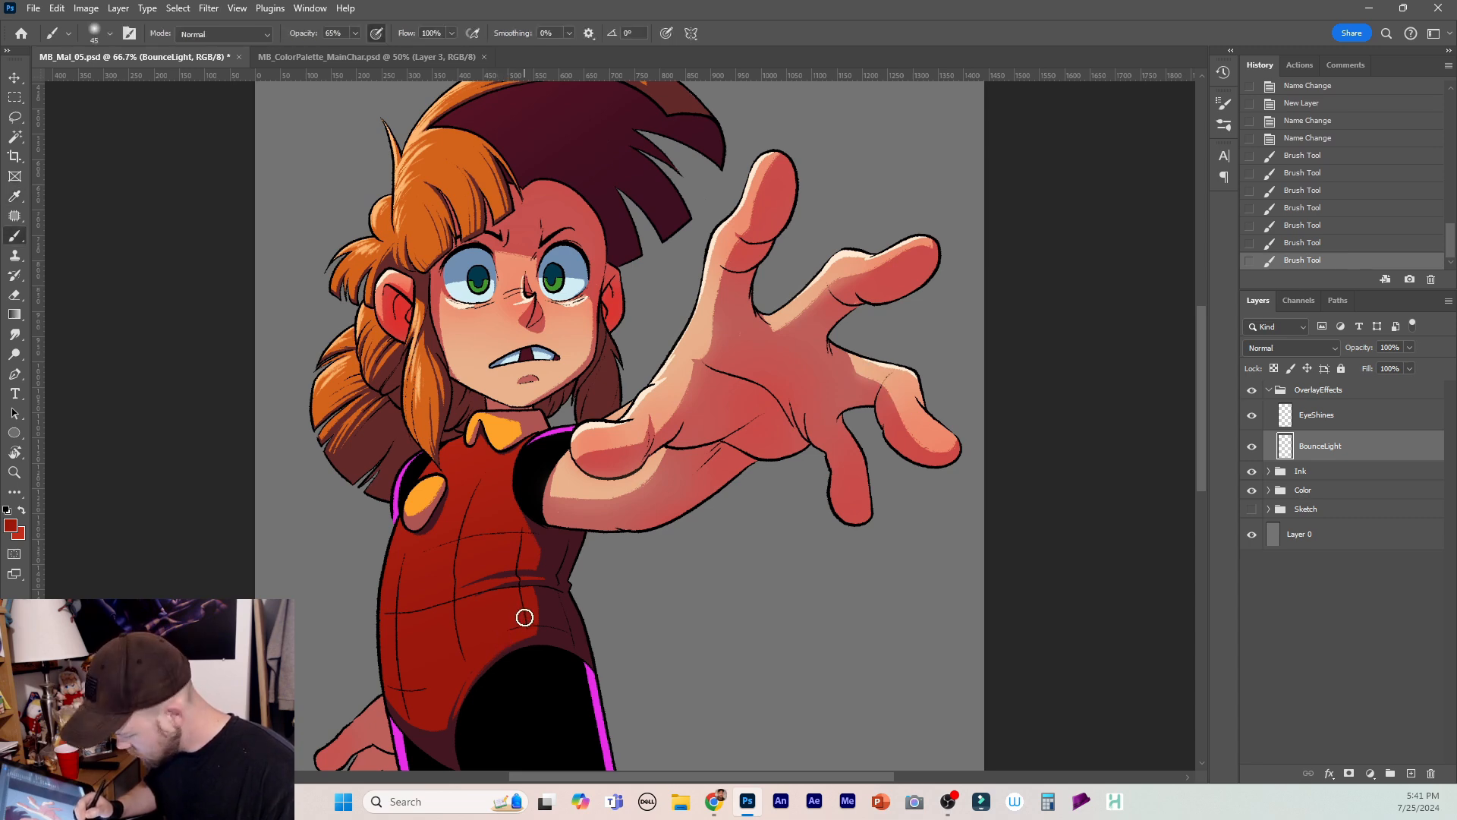
{"action": "key", "text": "]"}
{"action": "left_click_drag", "start_coordinate": [472, 661], "coordinate": [521, 621]}
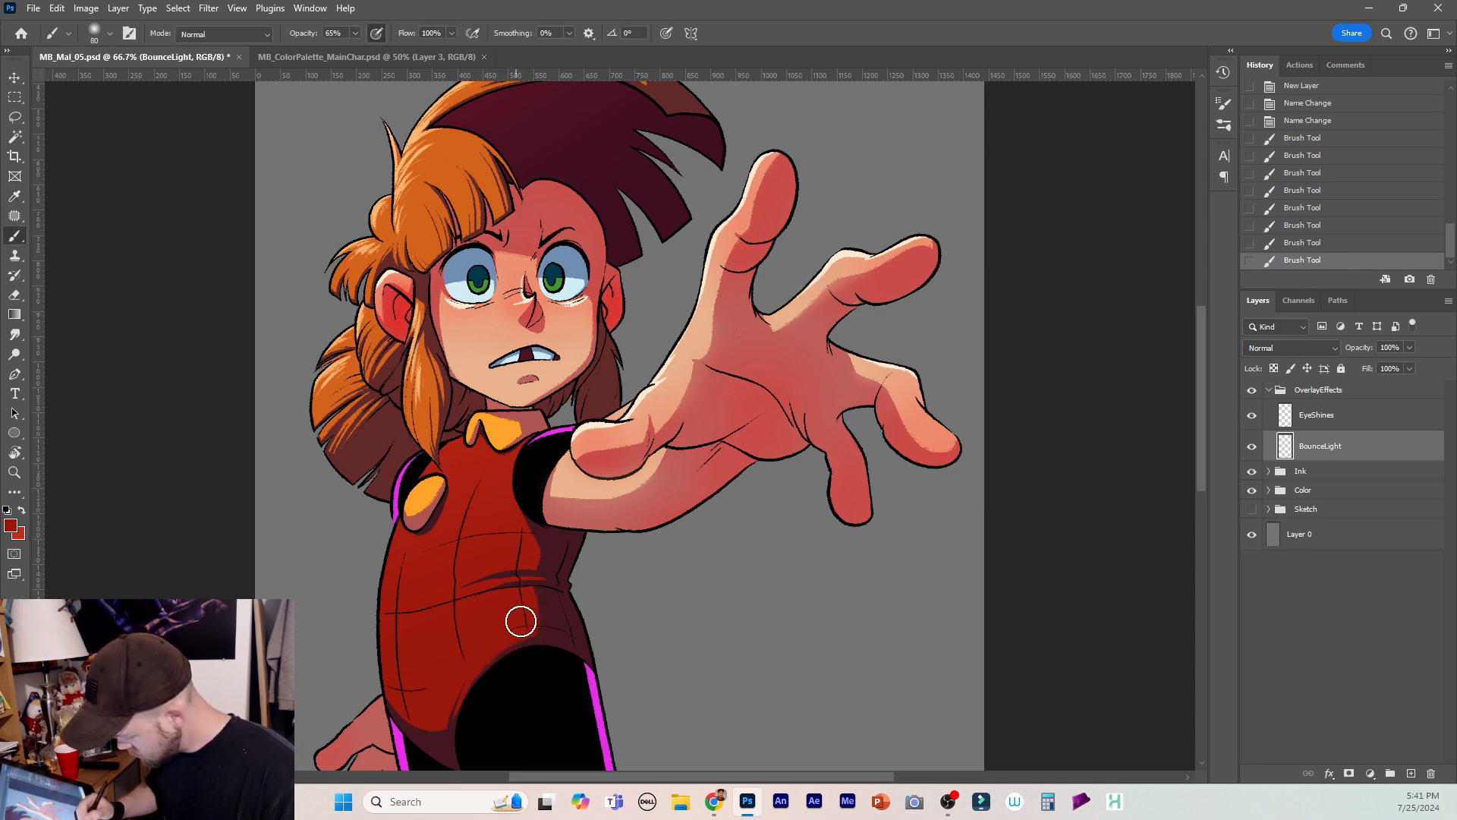
{"action": "left_click_drag", "start_coordinate": [530, 551], "coordinate": [525, 533]}
{"action": "left_click_drag", "start_coordinate": [413, 718], "coordinate": [407, 712]}
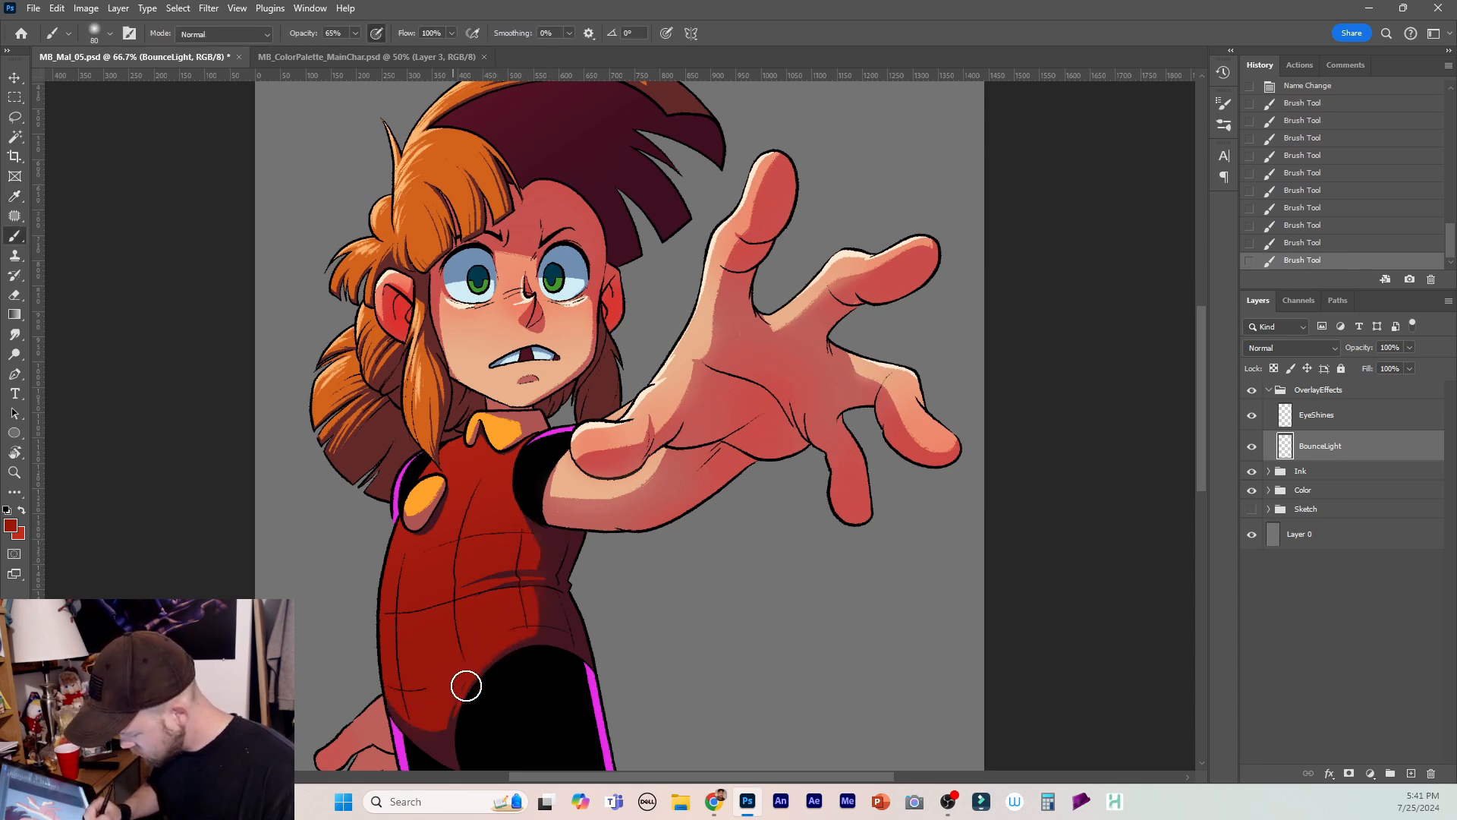
Sample the yellow tones of the collar and shoulder pad and soften their shadow edges with a 40 to 45 px brush.
{"action": "key", "text": "i"}
{"action": "left_click", "coordinate": [514, 429]}
{"action": "key", "text": "b"}
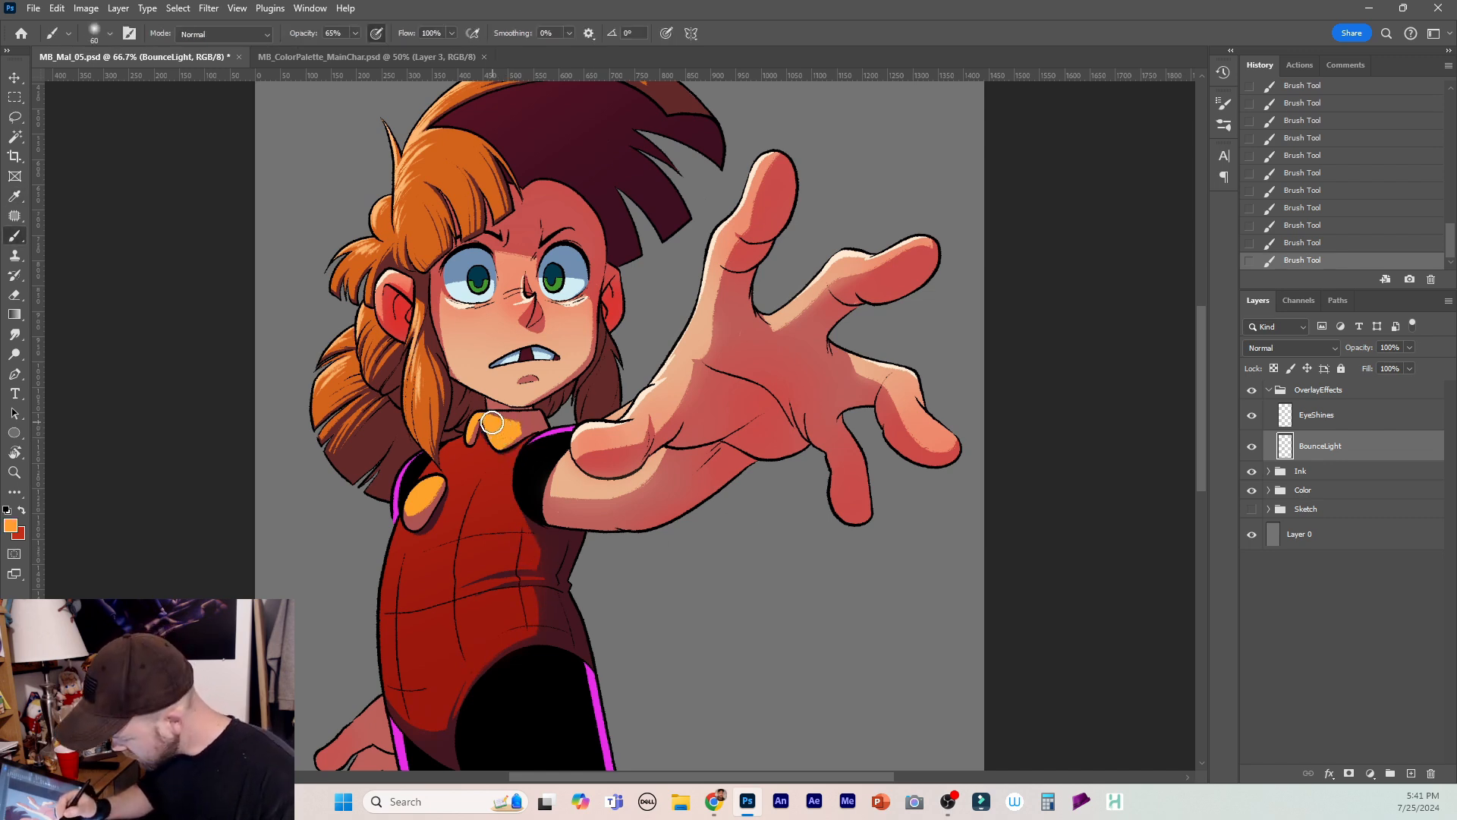
{"action": "key", "text": "bracketleft"}
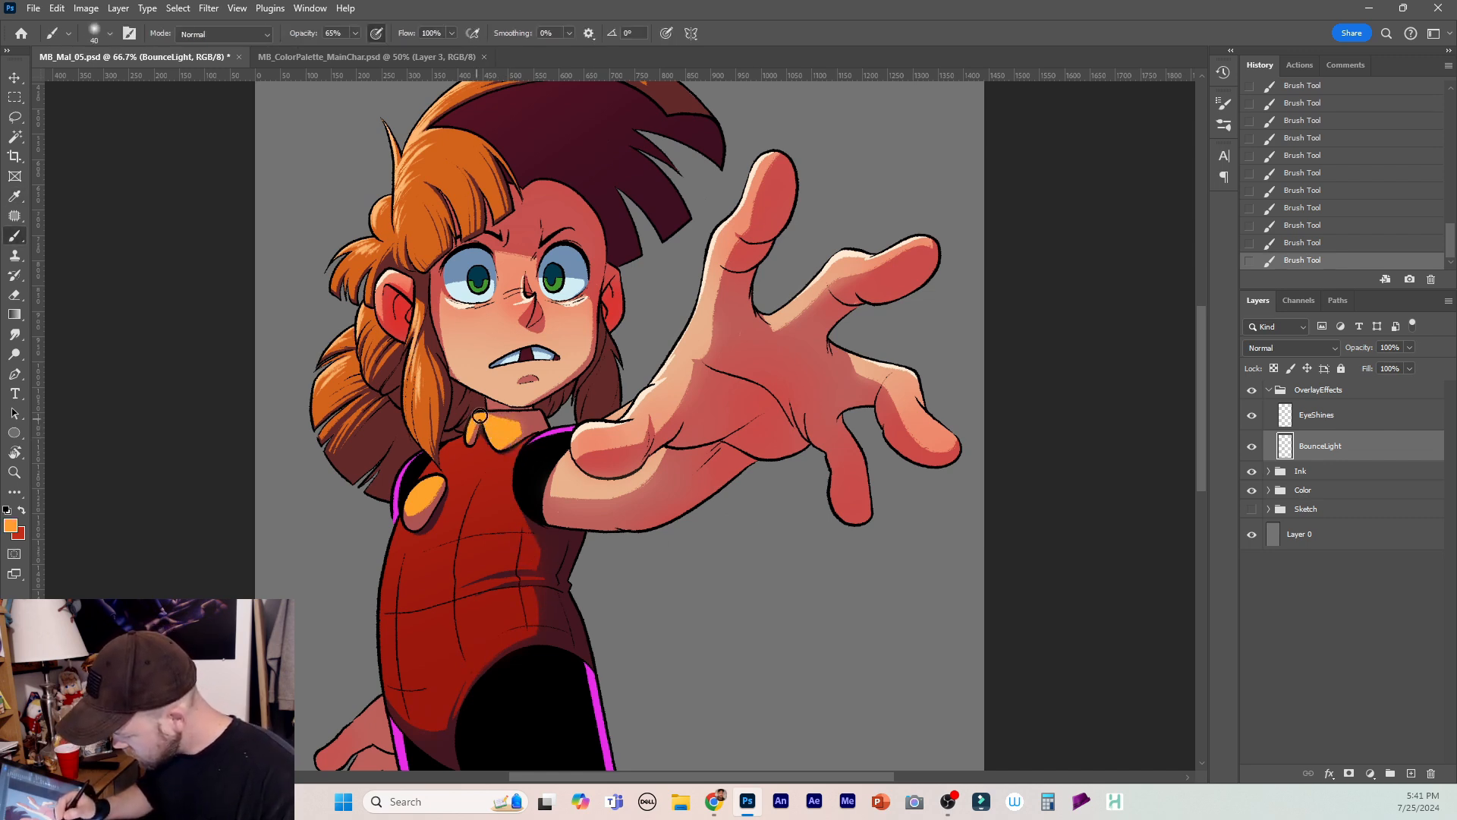
{"action": "left_click", "coordinate": [433, 484], "text": "alt"}
{"action": "key", "text": "bracketright"}
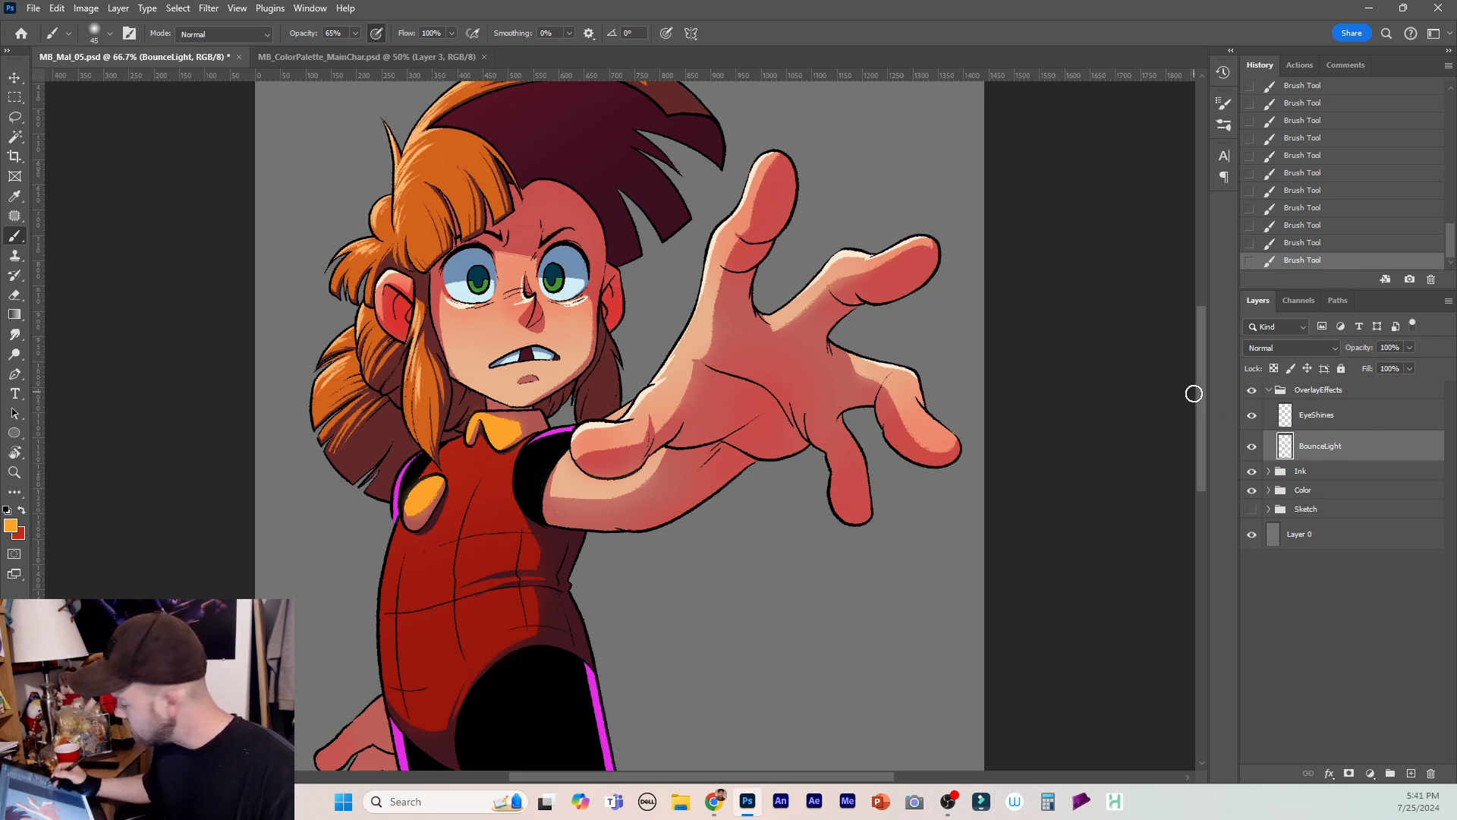
Brush yellow bounce light along the shadow edges of both lower legs with an 80 px soft brush.
{"action": "left_click_drag", "start_coordinate": [1202, 393], "coordinate": [1203, 521]}
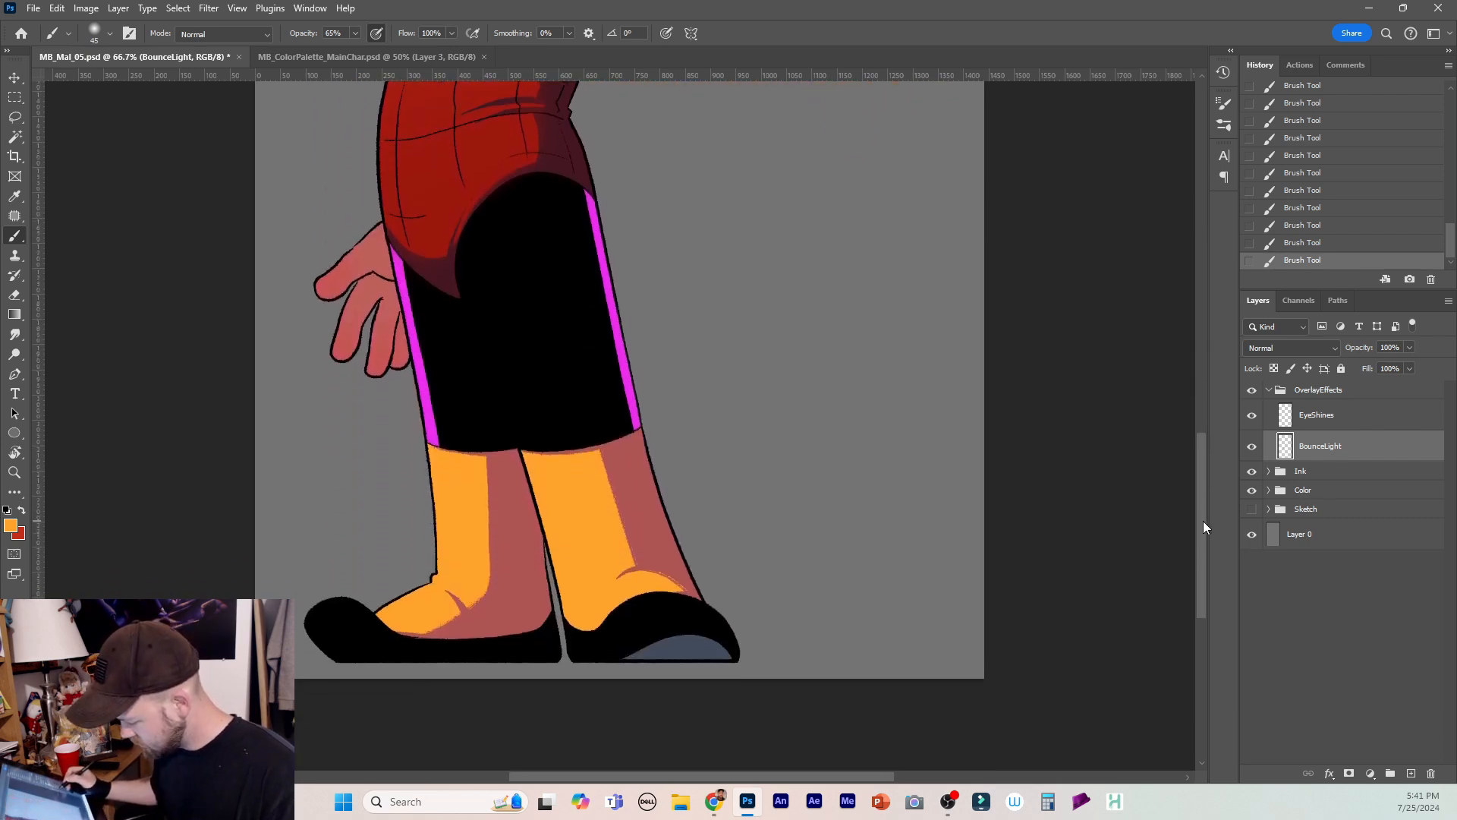
{"action": "key", "text": "bracketright"}
{"action": "key", "text": "bracketright"}
{"action": "key", "text": "bracketright"}
{"action": "key", "text": "bracketright"}
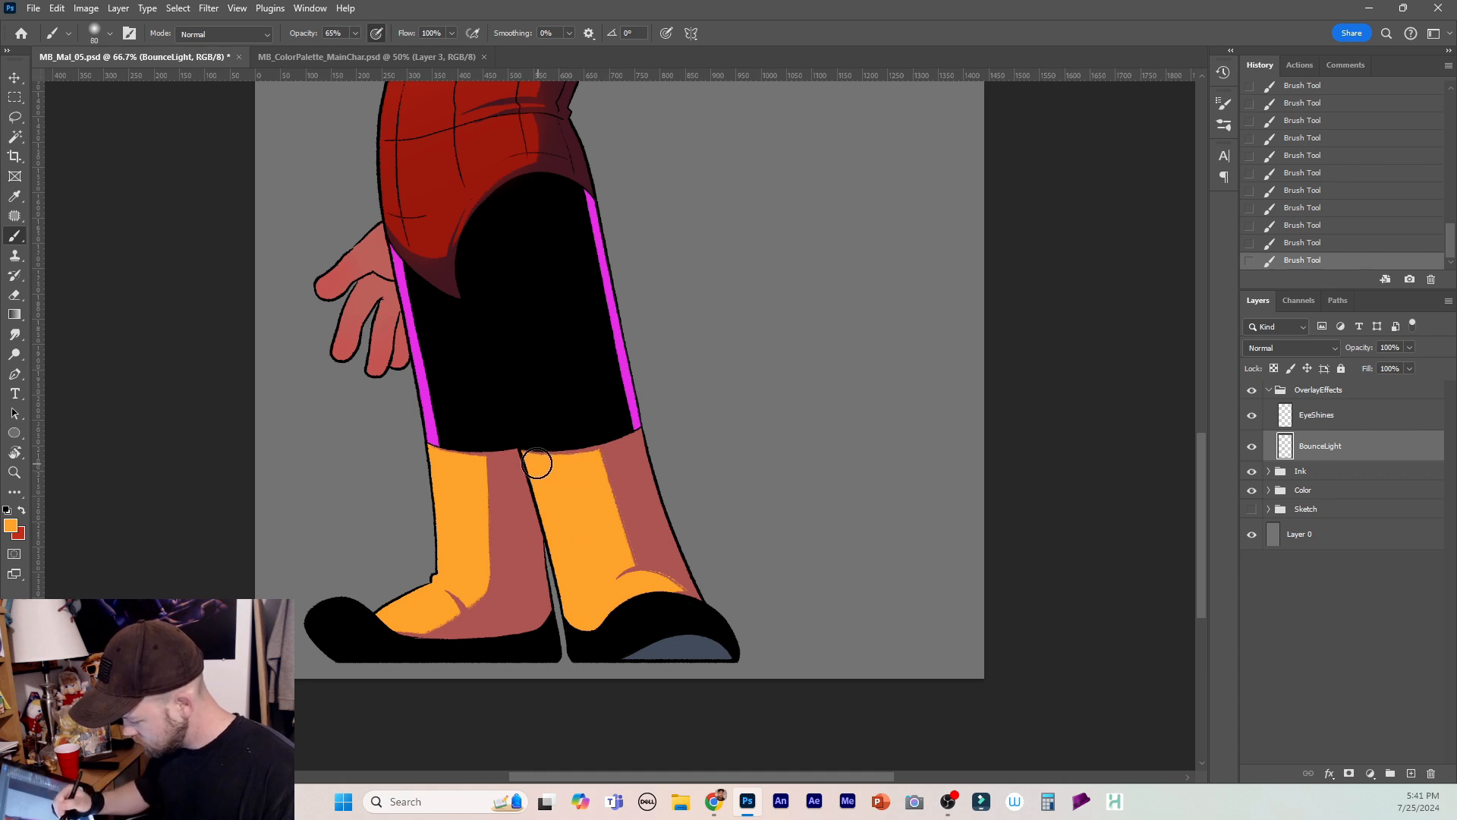
{"action": "mouse_move", "coordinate": [572, 464]}
{"action": "left_mouse_down"}
{"action": "mouse_move", "coordinate": [600, 478]}
{"action": "mouse_move", "coordinate": [645, 585]}
{"action": "mouse_move", "coordinate": [686, 589]}
{"action": "left_mouse_up"}
{"action": "mouse_move", "coordinate": [493, 473]}
{"action": "left_mouse_down"}
{"action": "mouse_move", "coordinate": [469, 600]}
{"action": "mouse_move", "coordinate": [455, 588]}
{"action": "mouse_move", "coordinate": [443, 609]}
{"action": "mouse_move", "coordinate": [407, 602]}
{"action": "left_mouse_up"}
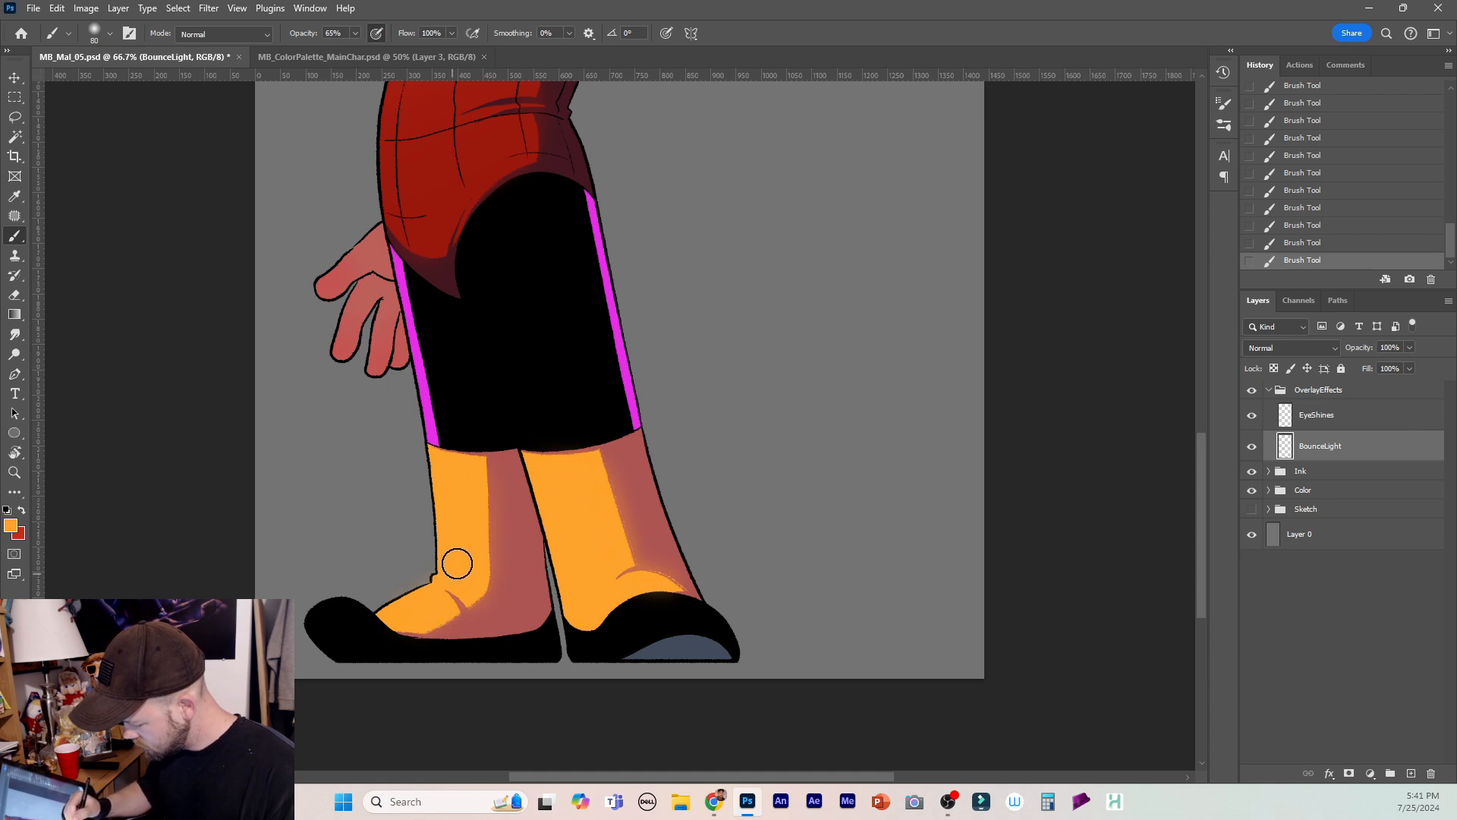
Sample the light orange of the hair and brush highlights along the side tufts on the BounceLight layer with a 15 px brush.
{"action": "left_click_drag", "start_coordinate": [1199, 510], "coordinate": [1194, 366]}
{"action": "key", "text": "i"}
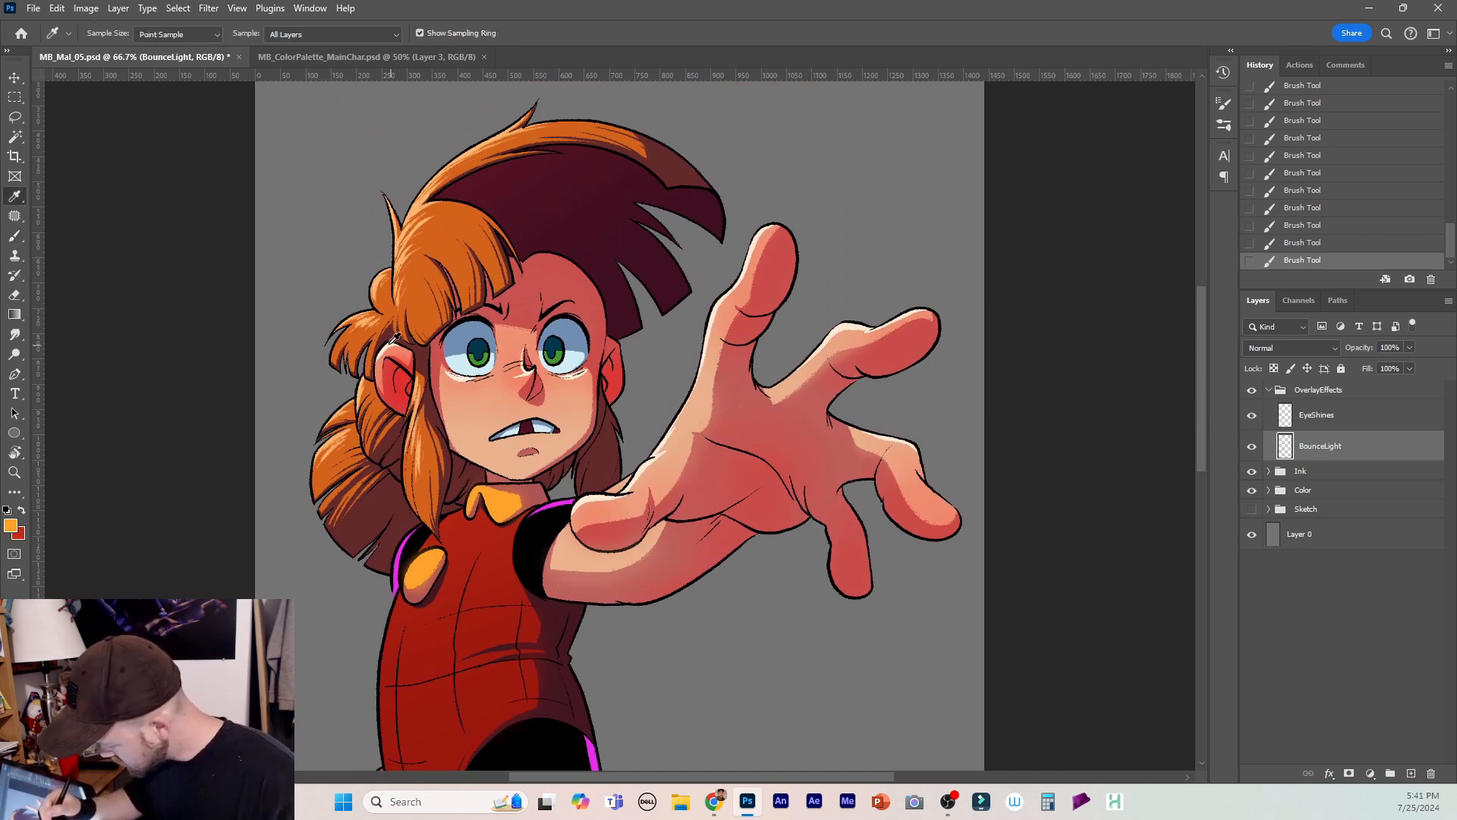
{"action": "left_click", "coordinate": [389, 277]}
{"action": "key", "text": "b"}
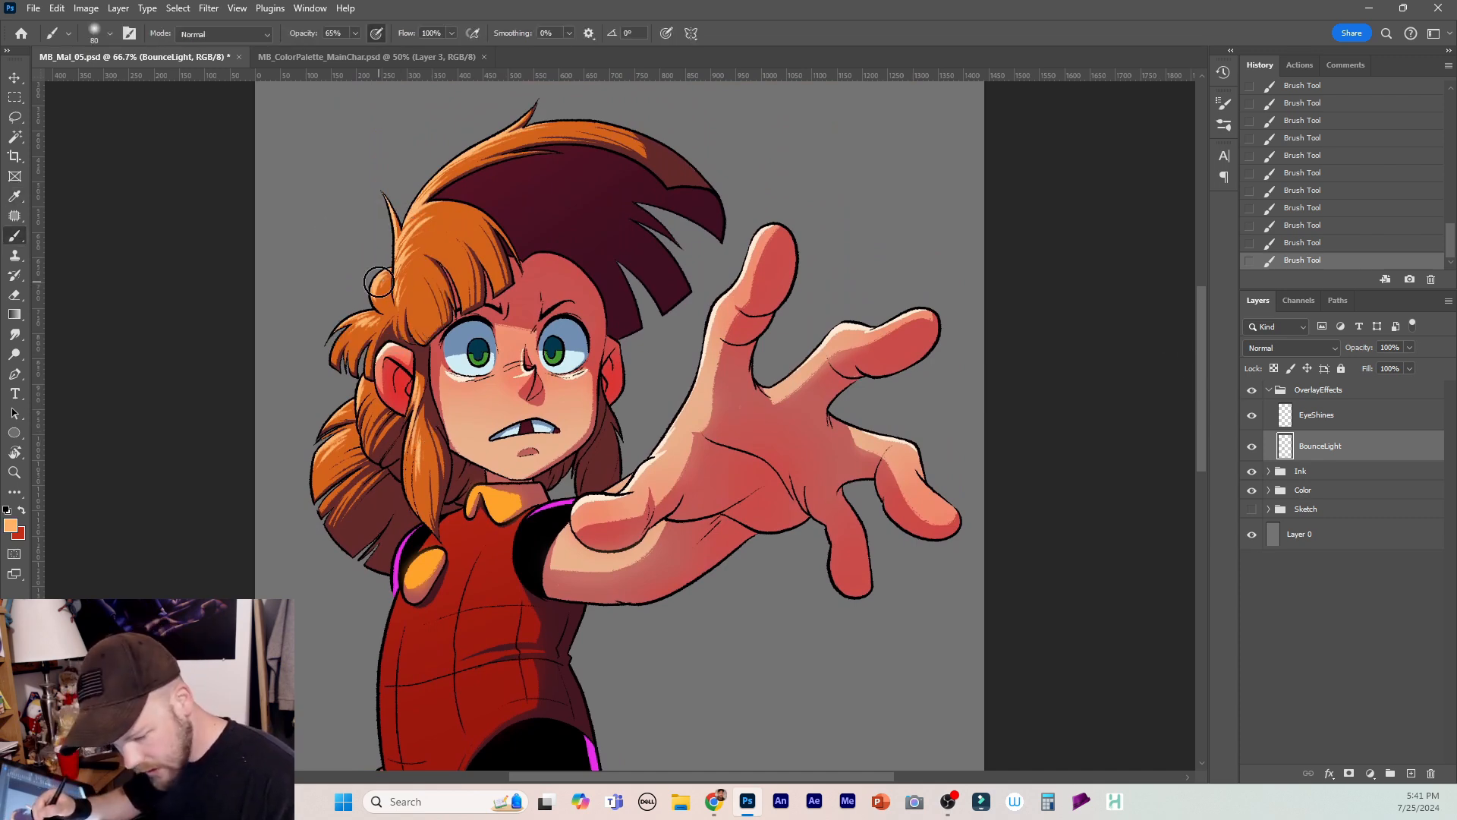
{"action": "key", "text": "bracketleft"}
{"action": "key", "text": "bracketleft"}
{"action": "key", "text": "bracketleft"}
{"action": "key", "text": "bracketleft"}
{"action": "key", "text": "bracketleft"}
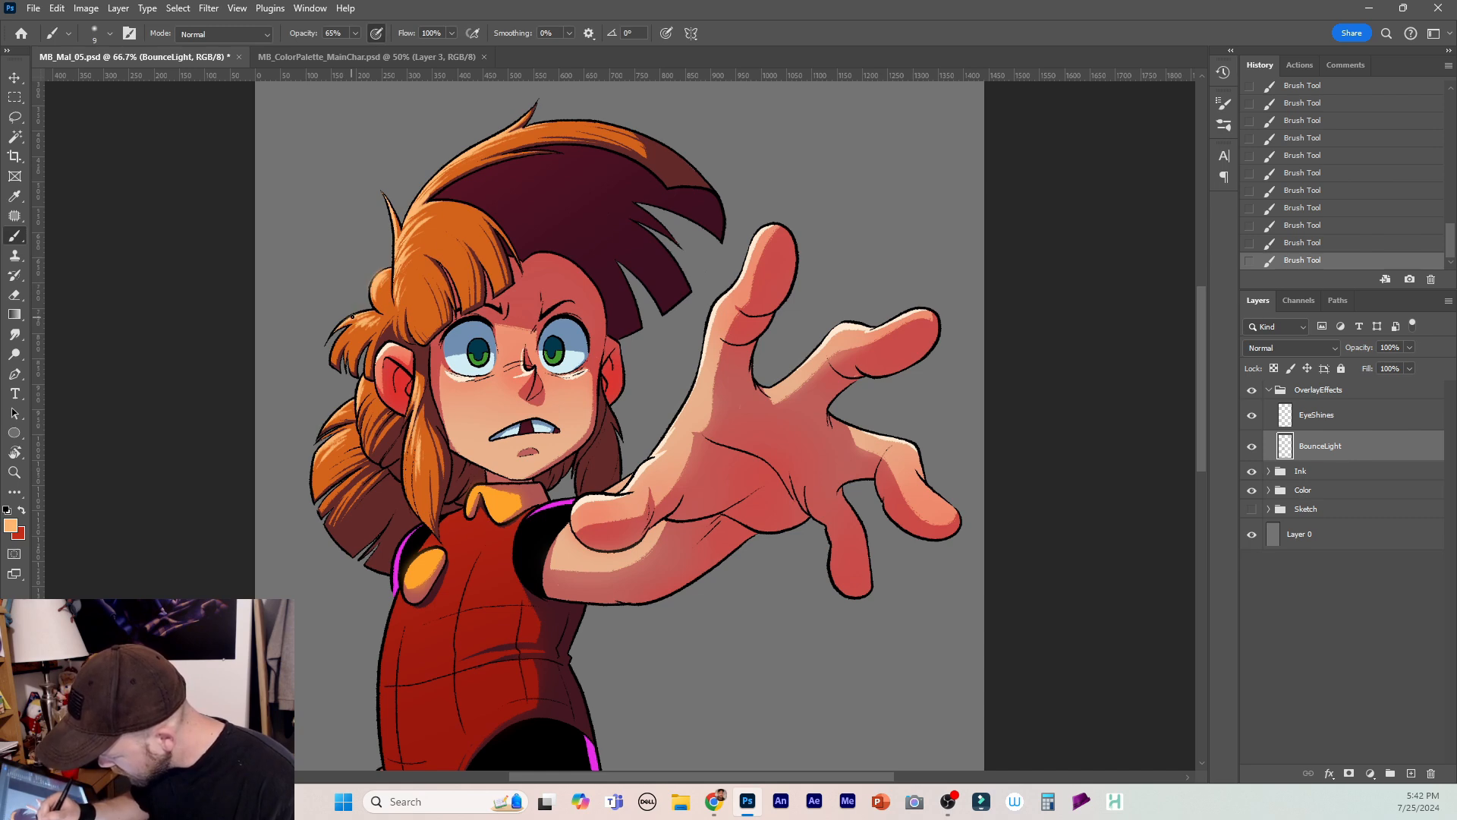
{"action": "key", "text": "bracketright"}
{"action": "key", "text": "bracketright"}
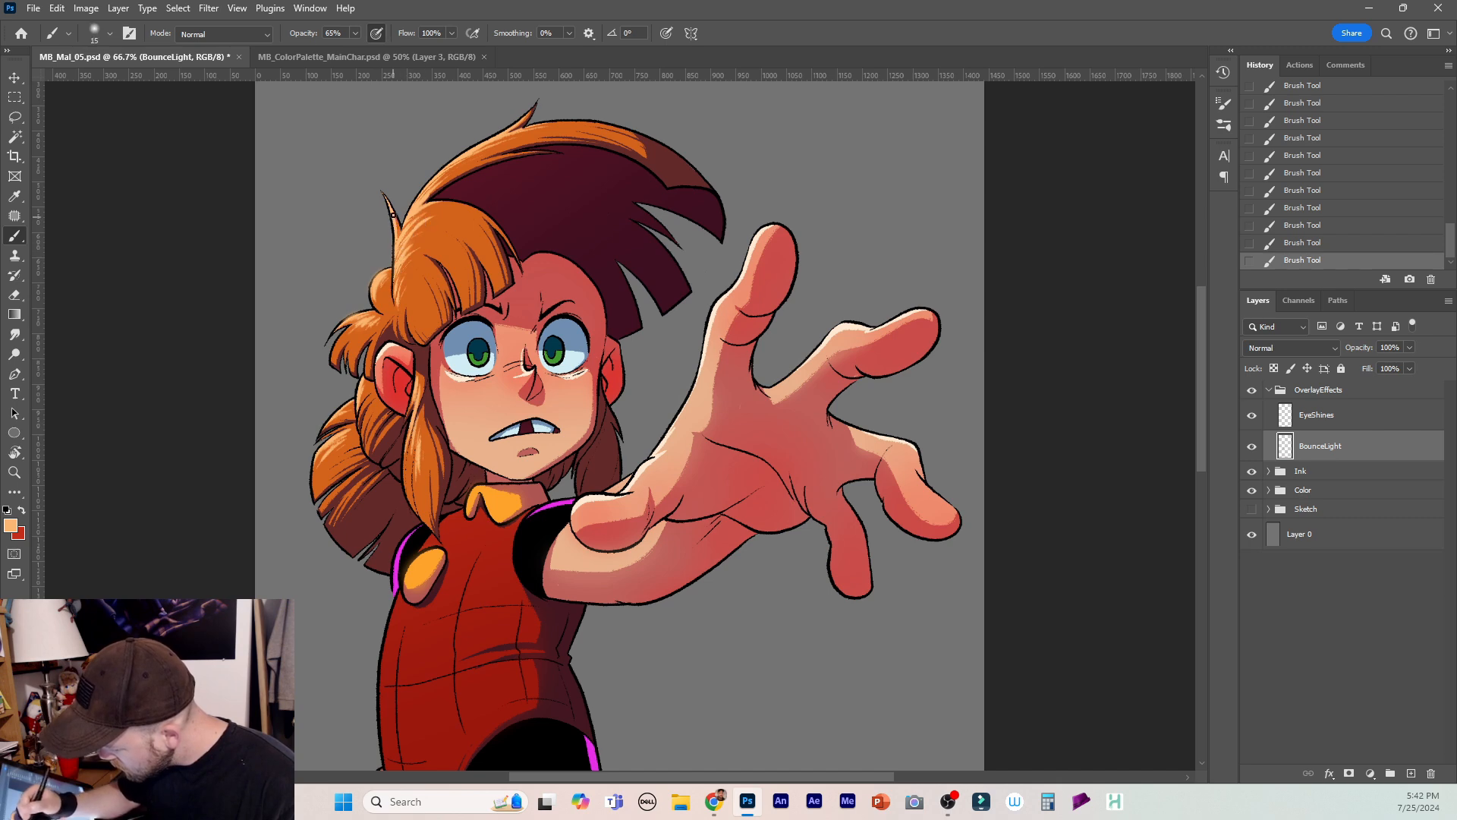
Brush light orange highlights along the upper edge of the bangs at 20 to 25 px, undoing and repainting one stroke.
{"action": "key", "text": "bracketright"}
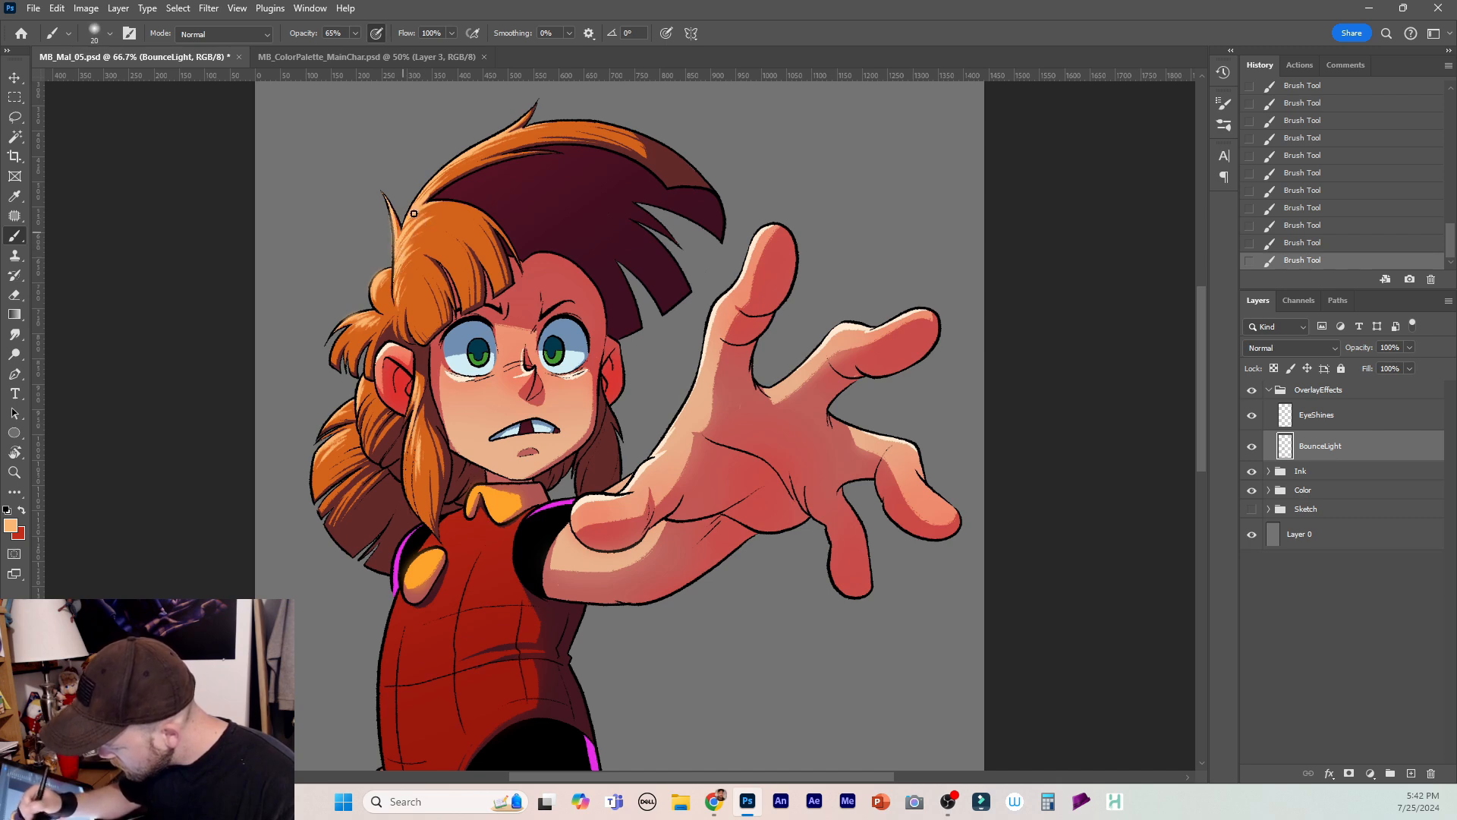
{"action": "key", "text": "ctrl+z"}
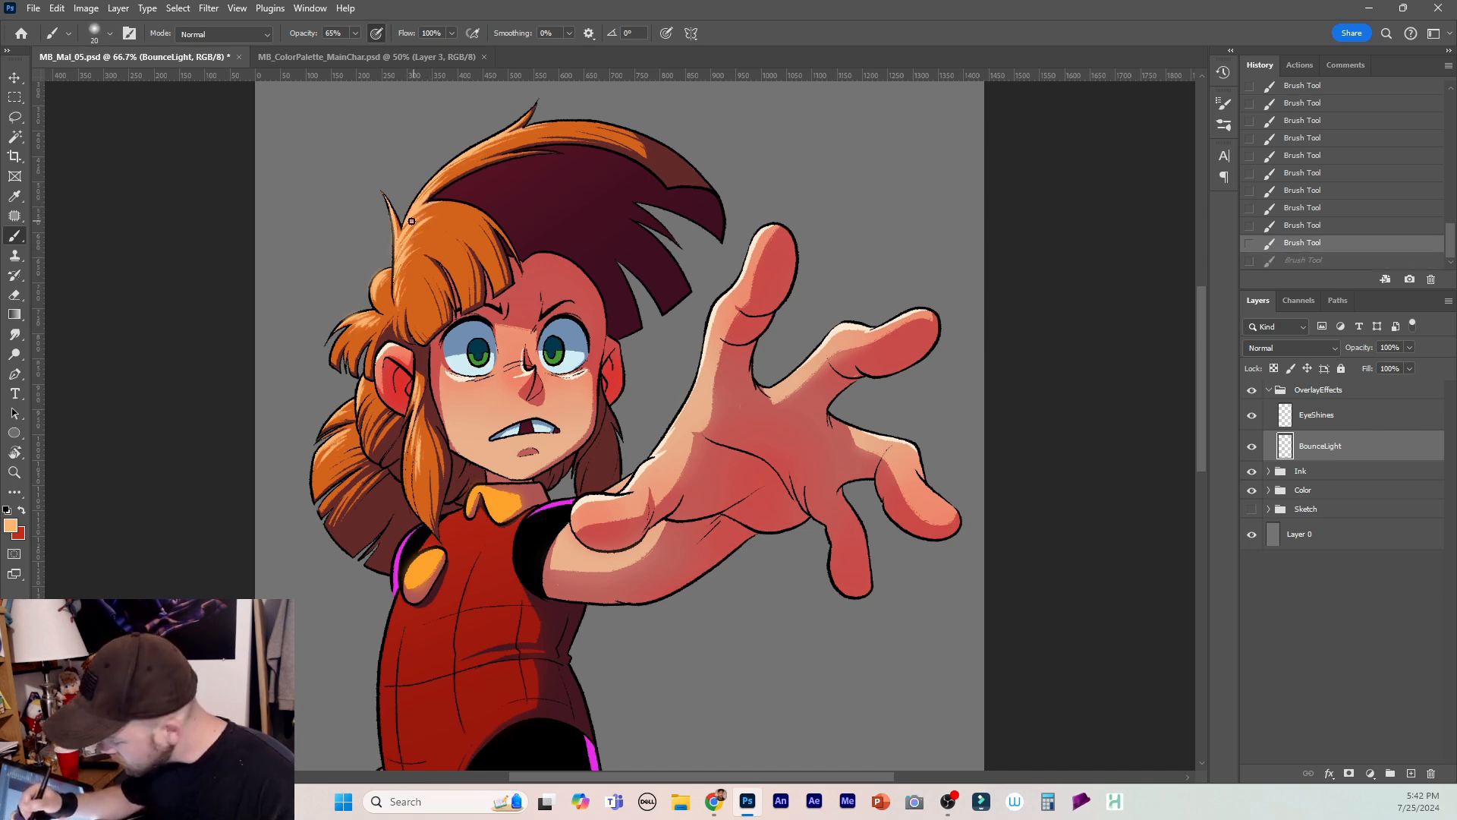
{"action": "left_click_drag", "start_coordinate": [397, 242], "coordinate": [421, 203]}
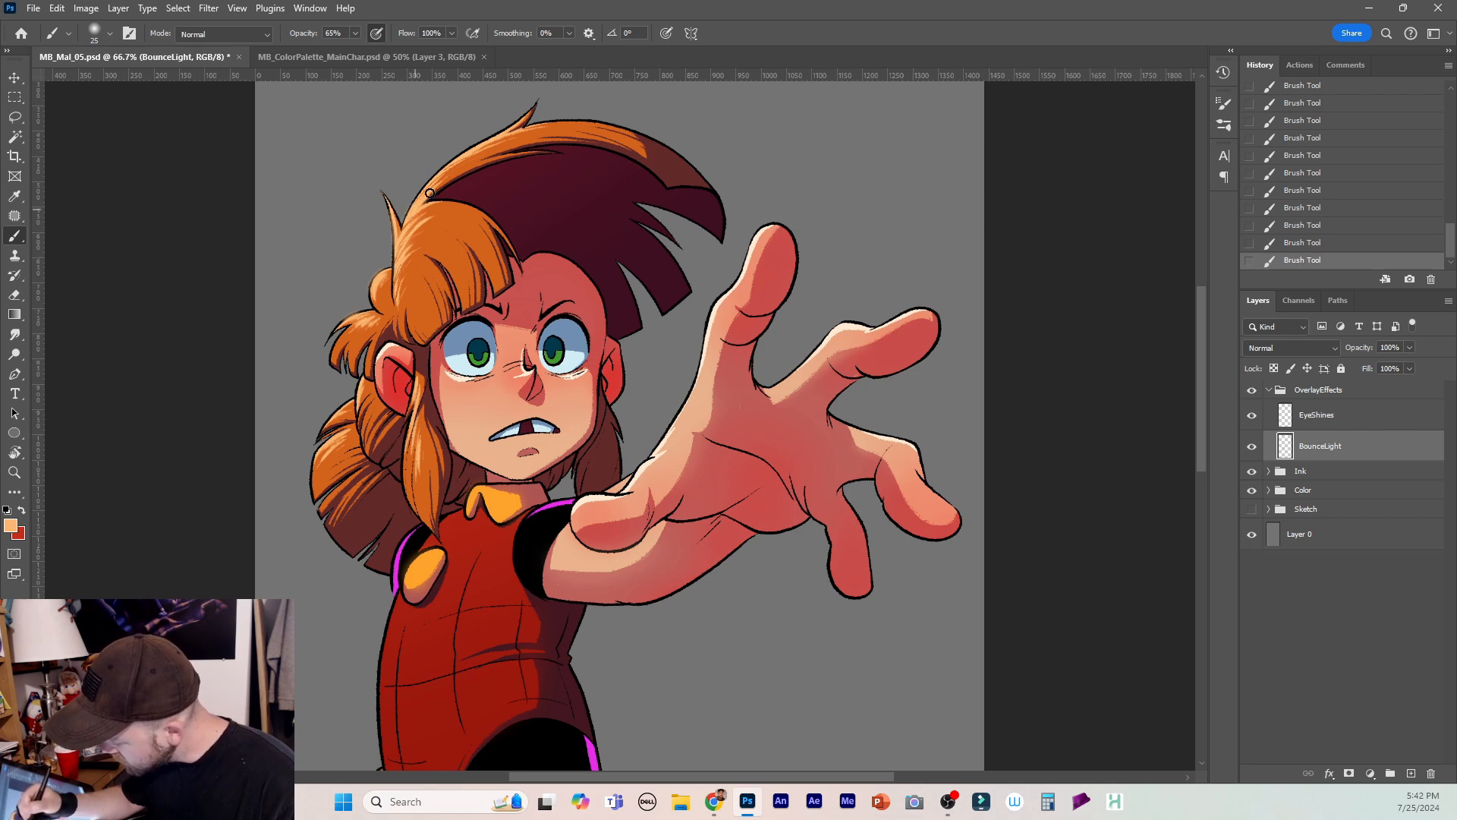
{"action": "key", "text": "bracketleft"}
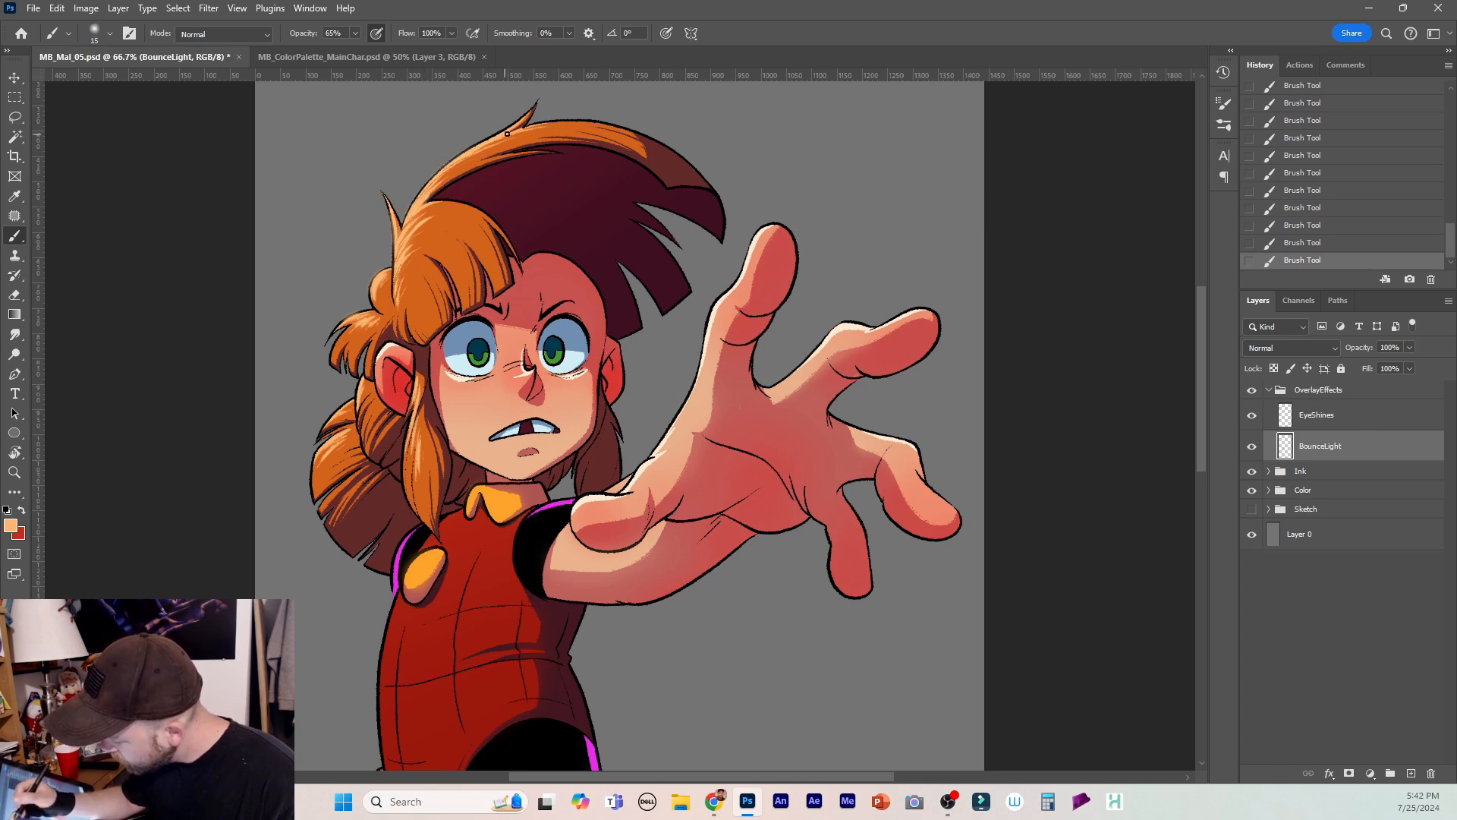
Brush light orange bounce light along the swept-back hair on top of the head at 35 px, replacing one undone stroke.
{"action": "key", "text": "bracketright"}
{"action": "key", "text": "bracketright"}
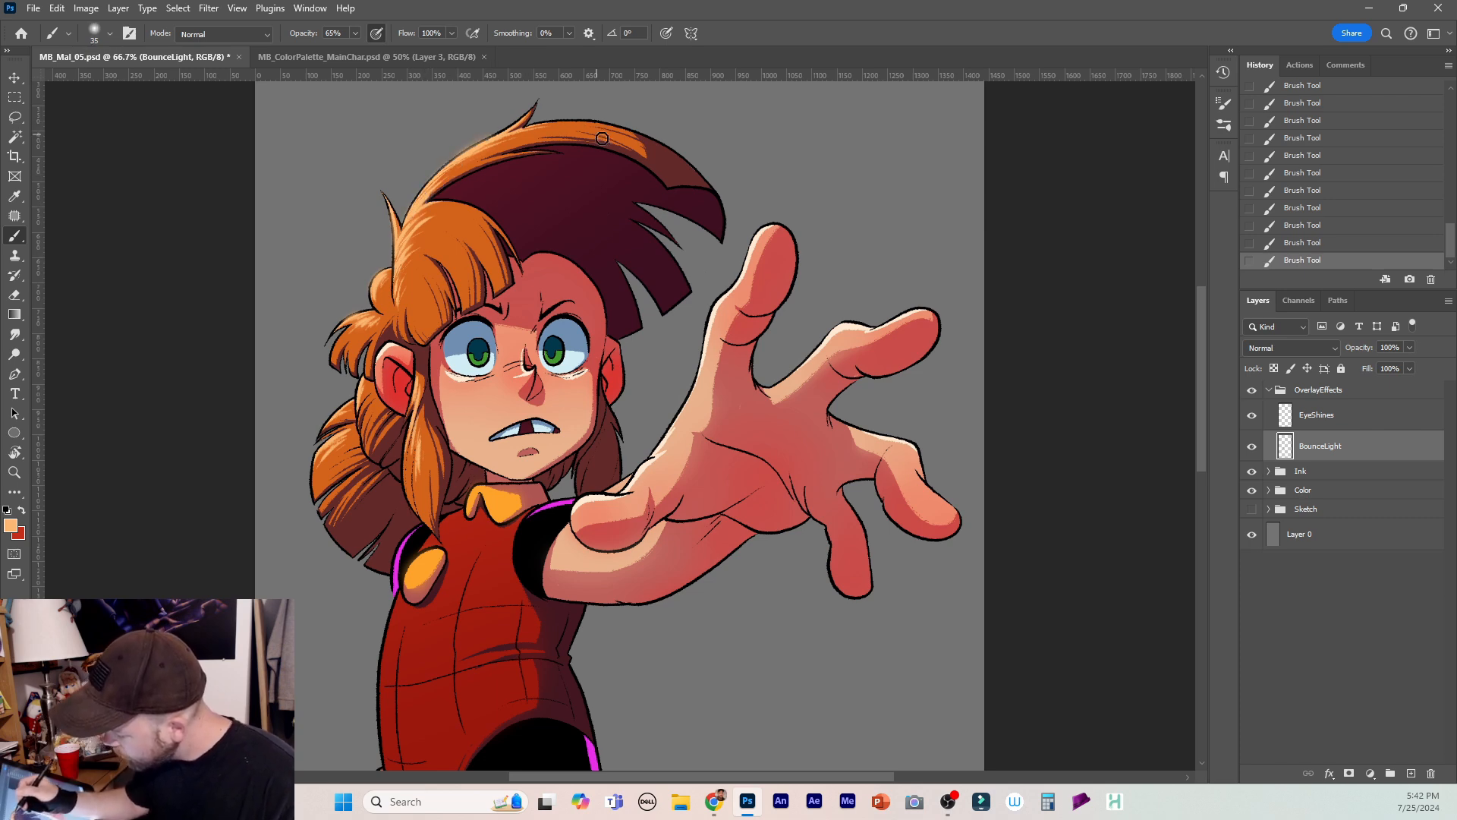
{"action": "key", "text": "ctrl+z"}
{"action": "left_click_drag", "start_coordinate": [471, 155], "coordinate": [495, 139]}
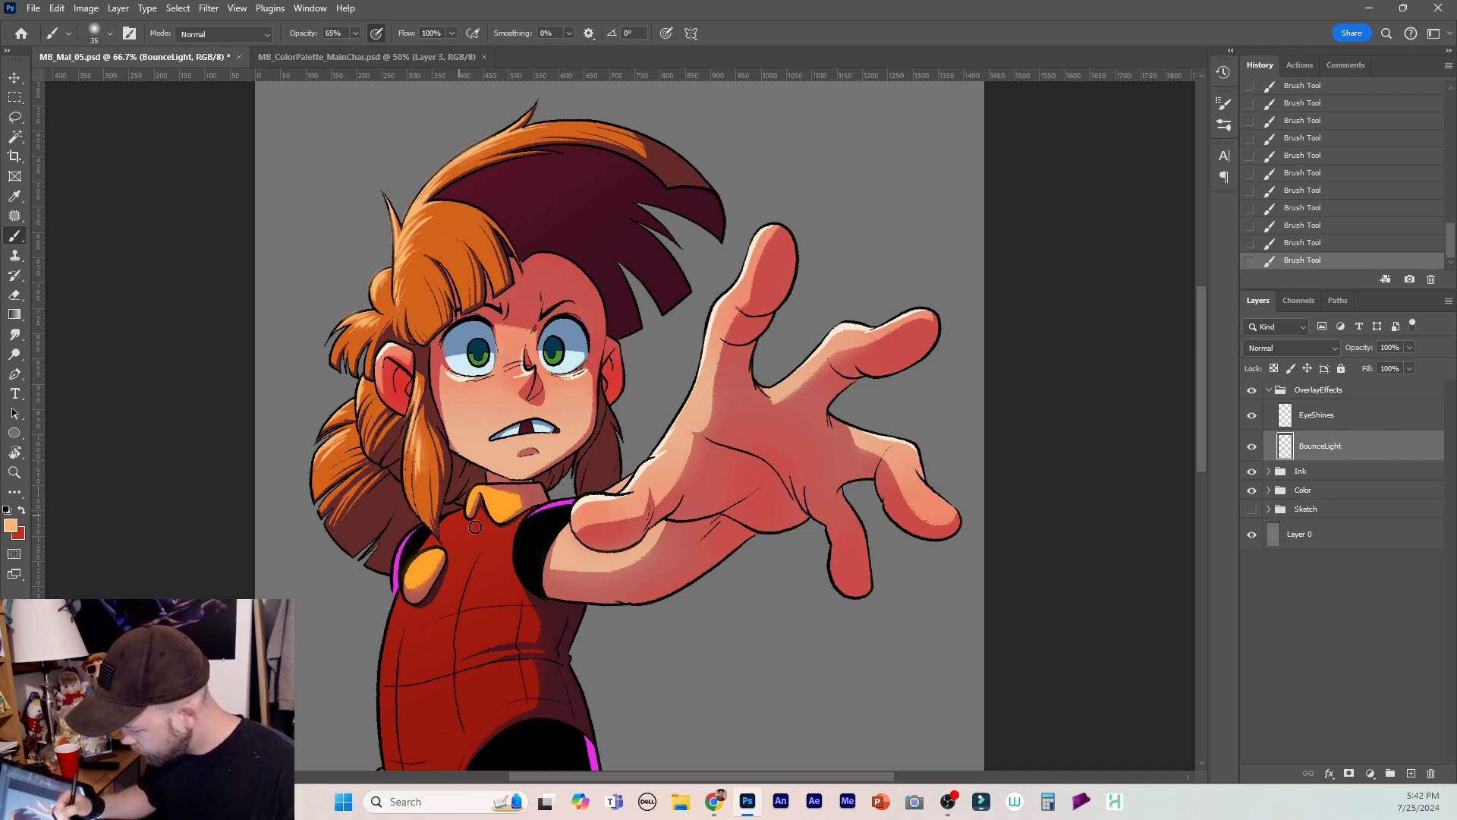
{"action": "key", "text": "ctrl+z"}
{"action": "key", "text": "ctrl+z"}
{"action": "key", "text": "bracketleft"}
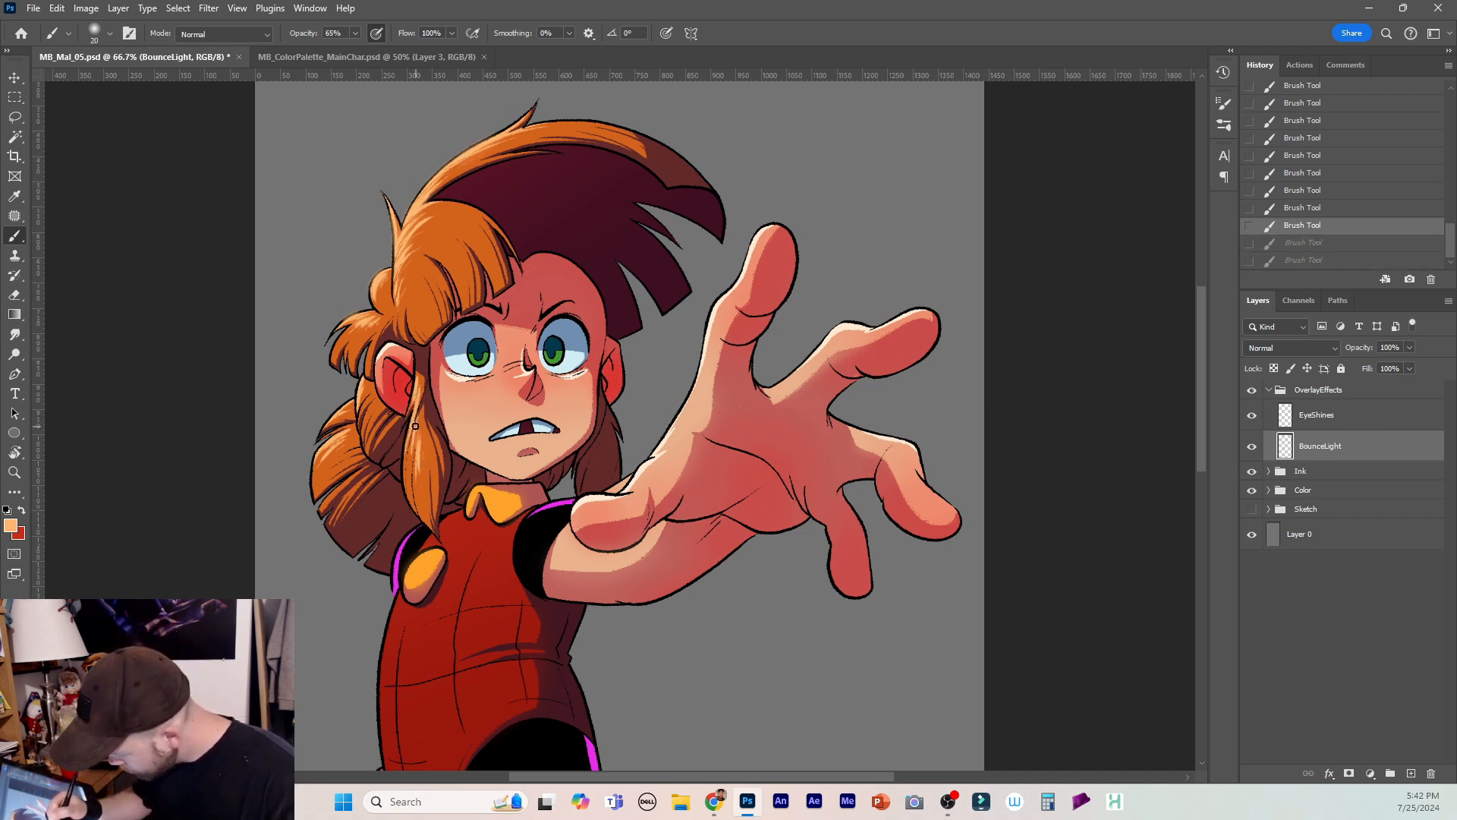
{"action": "key", "text": "ctrl+shift+z"}
{"action": "key", "text": "ctrl+shift+z"}
Brush light orange highlights on the hair strands around the ear and the side braid with a 20 px brush.
{"action": "key", "text": "bracketright"}
{"action": "key", "text": "bracketright"}
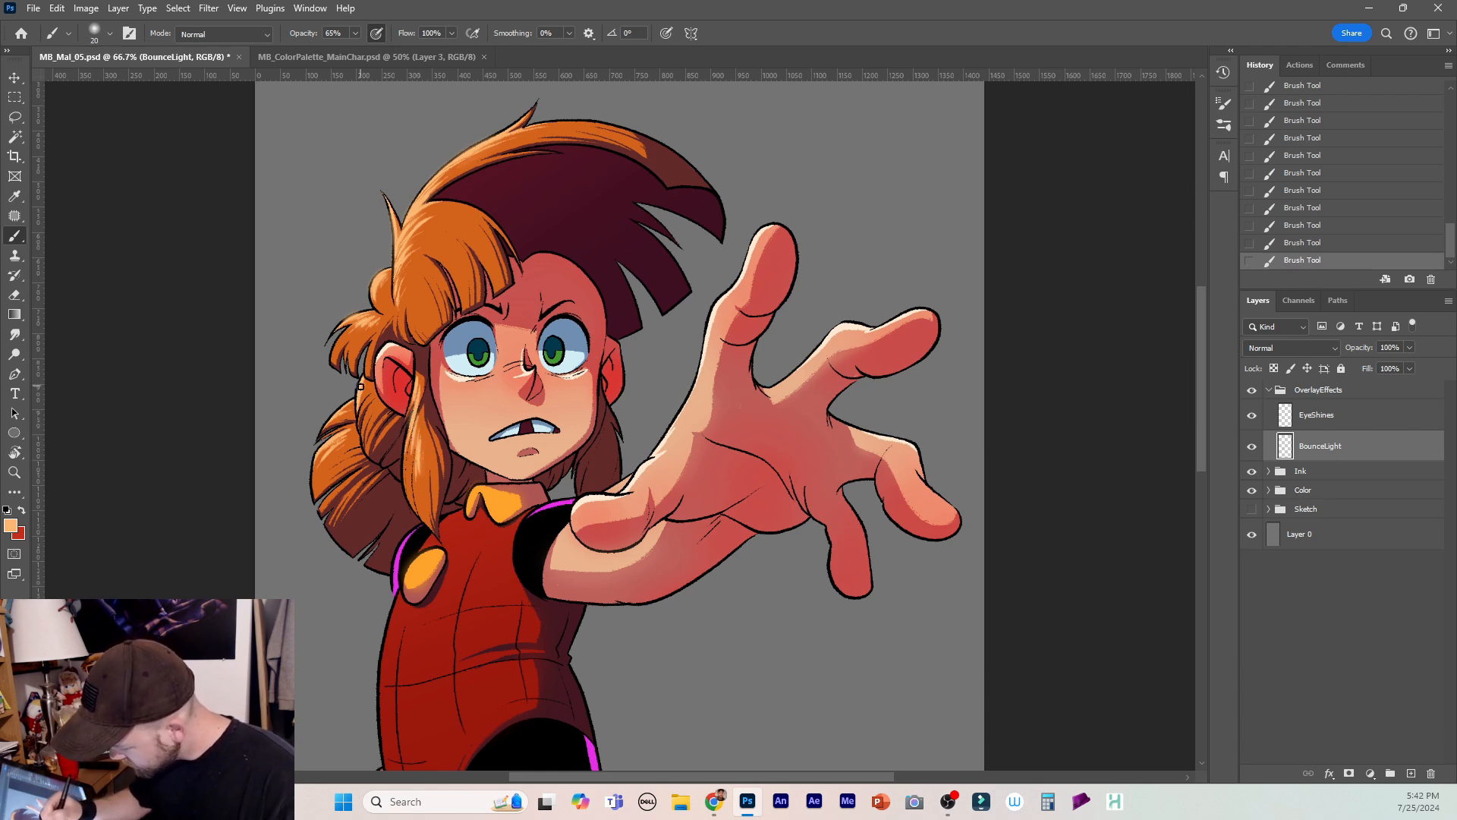
{"action": "key", "text": "bracketright"}
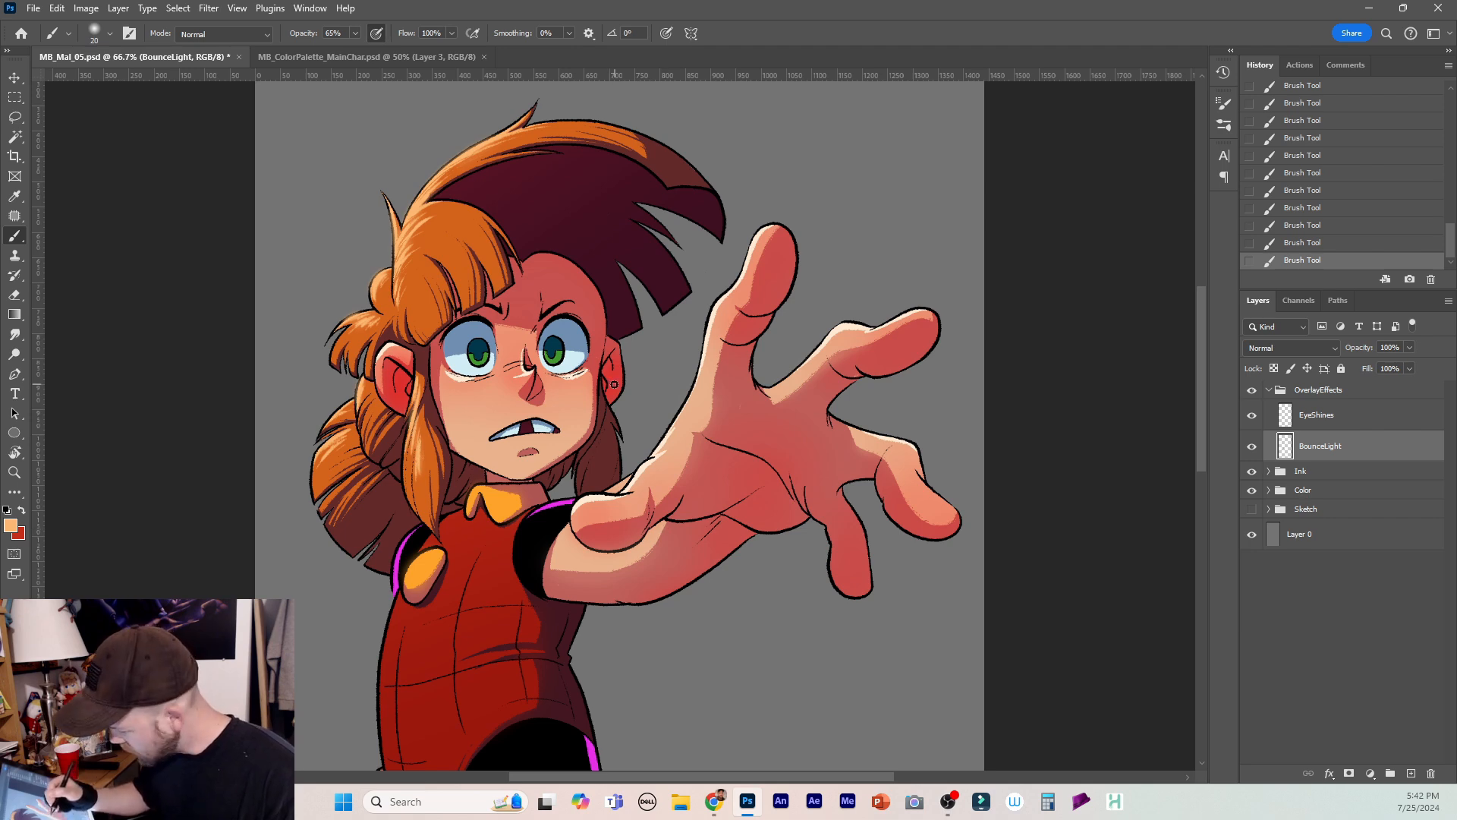
Sample a pale cream skin highlight and brush it on the ear and face using a 15 to 30 px brush.
{"action": "left_click", "coordinate": [393, 343], "text": "alt"}
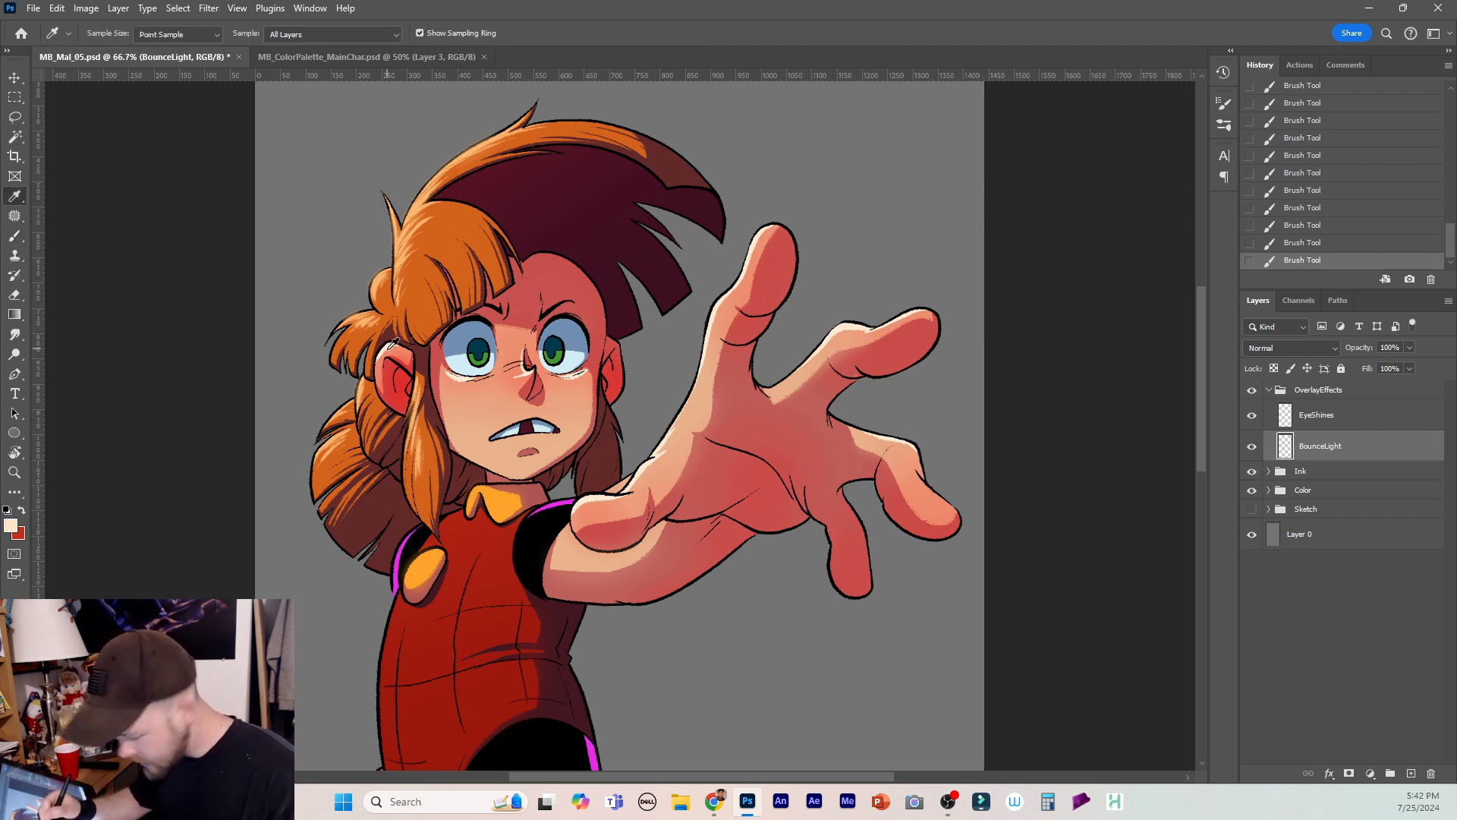
{"action": "key", "text": "bracketleft"}
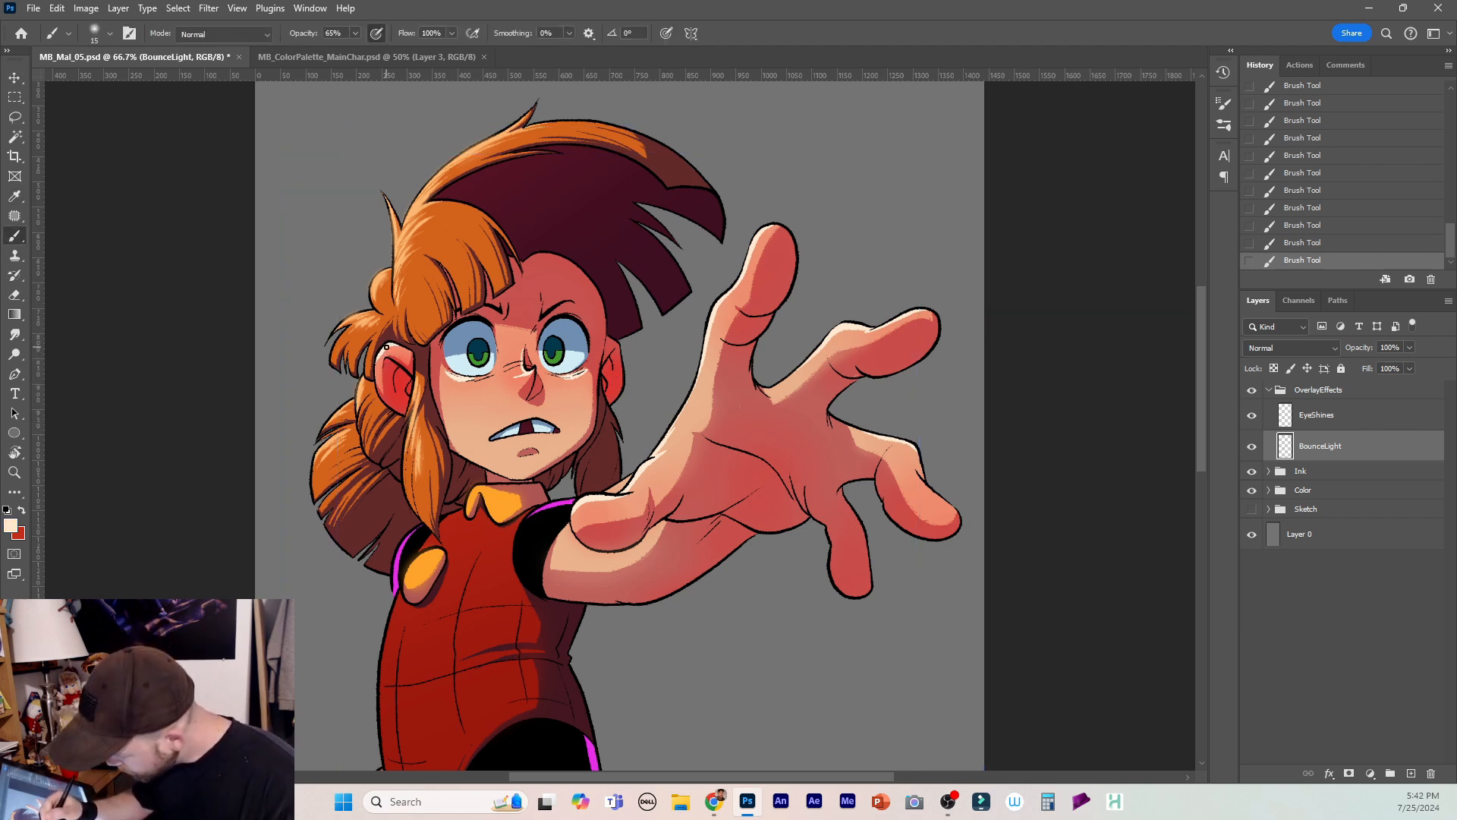
{"action": "key", "text": "bracketright"}
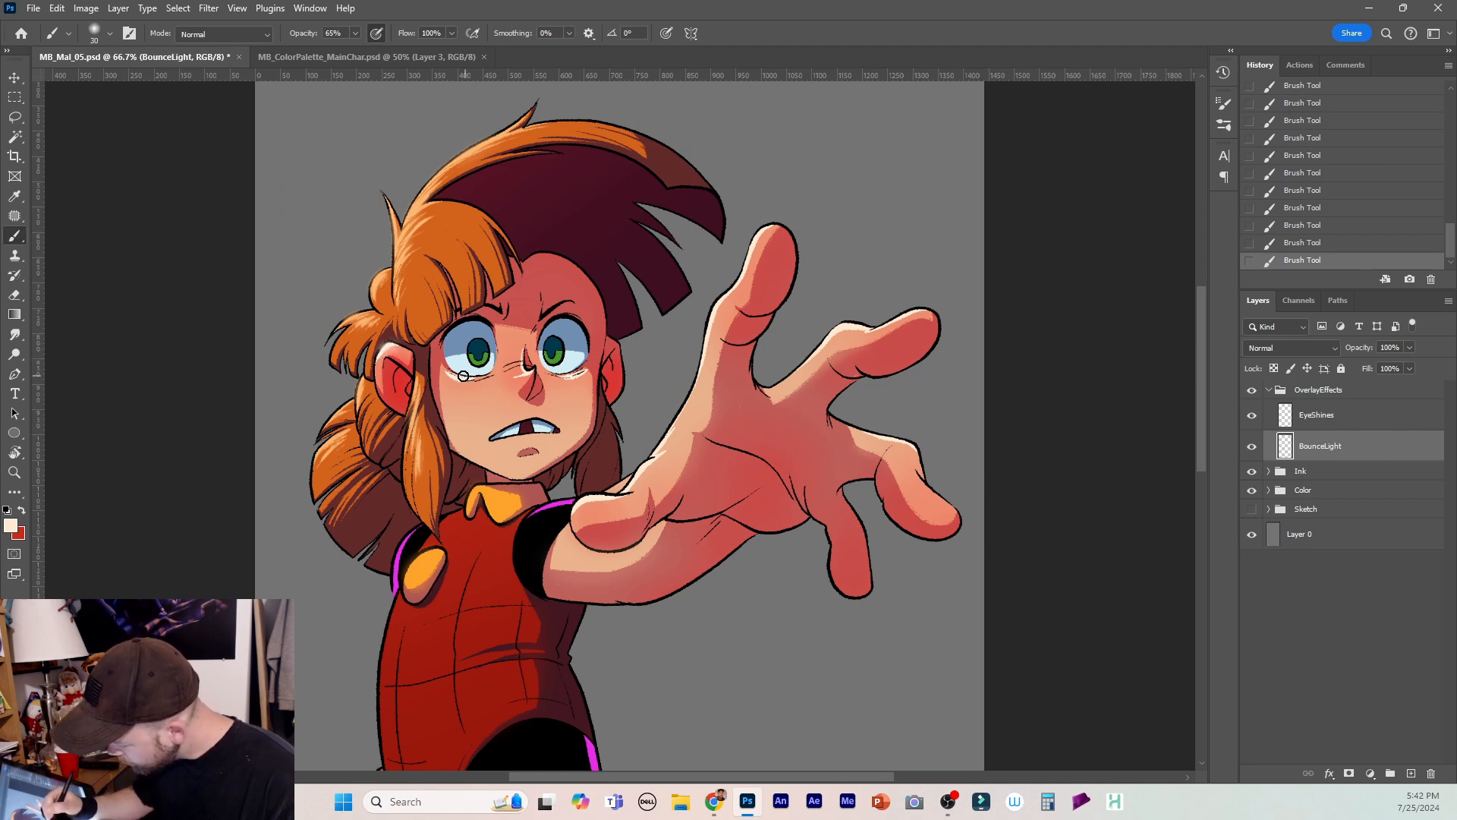
{"action": "key", "text": "bracketleft"}
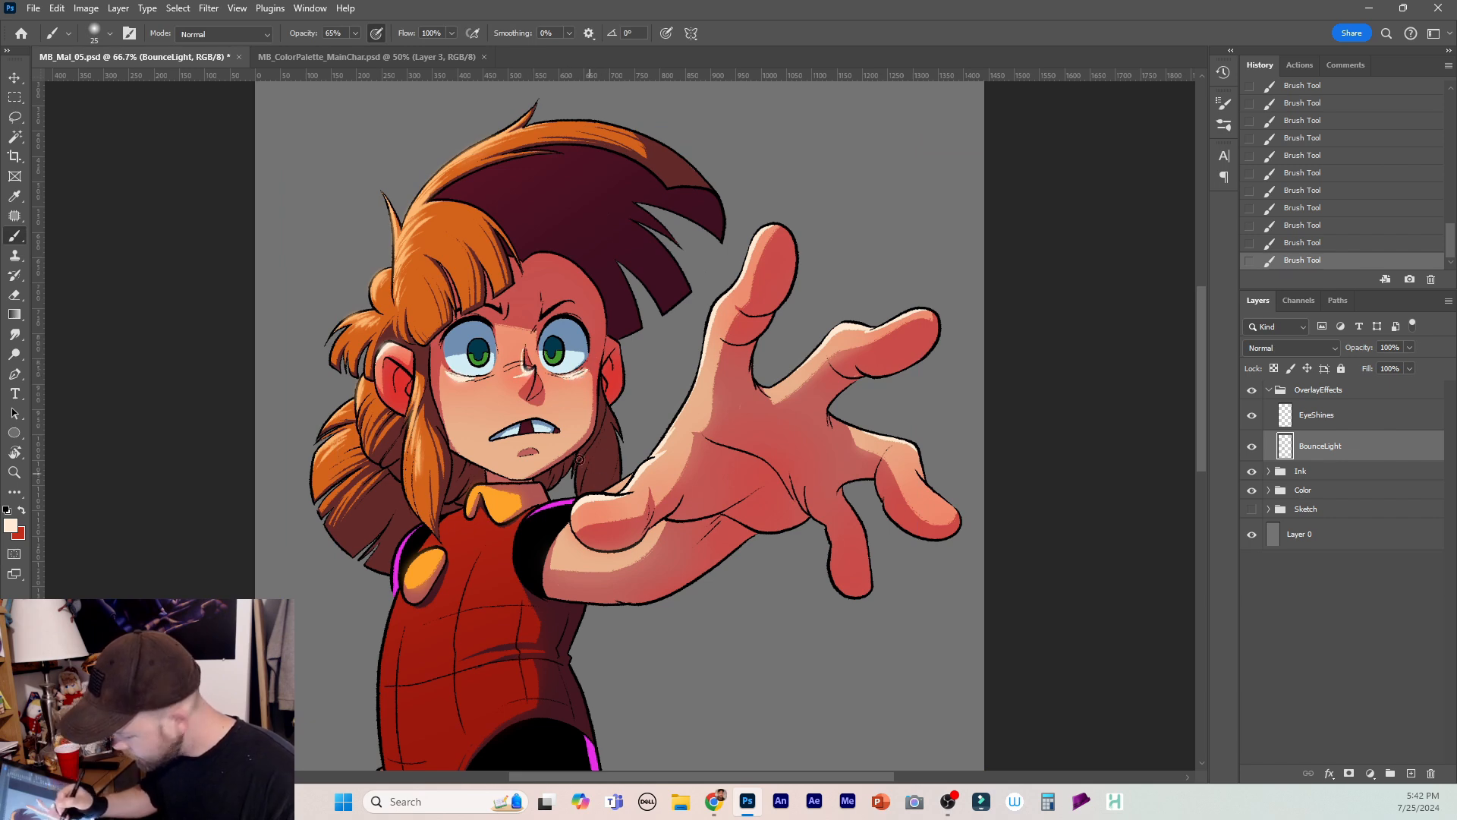
Sample the pale blue of the eye whites and brush it softly inside both eyes, reducing the brush from 40 to 20 px.
{"action": "key", "text": "i"}
{"action": "key", "text": "b"}
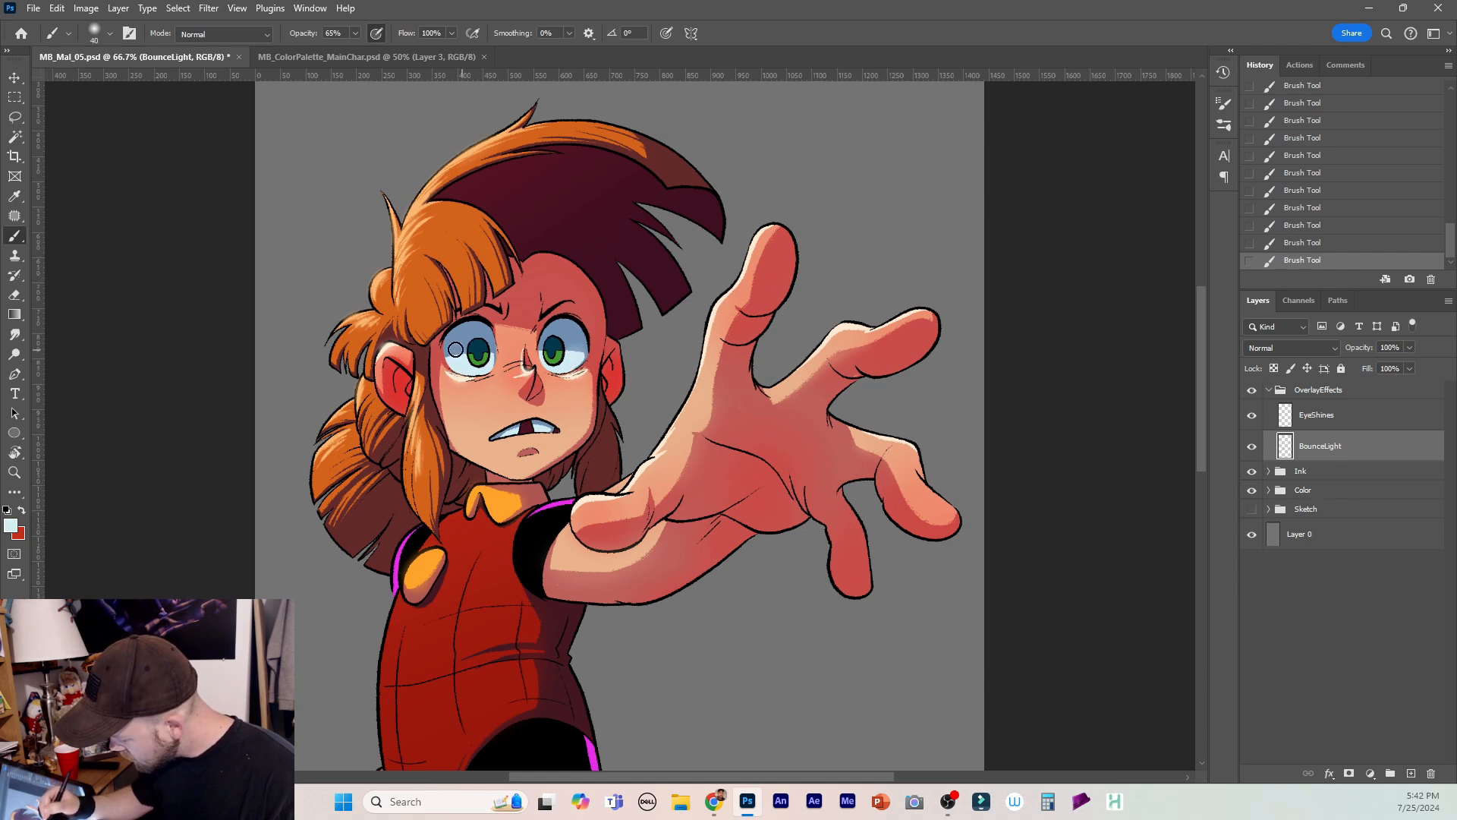
{"action": "key", "text": "bracketleft"}
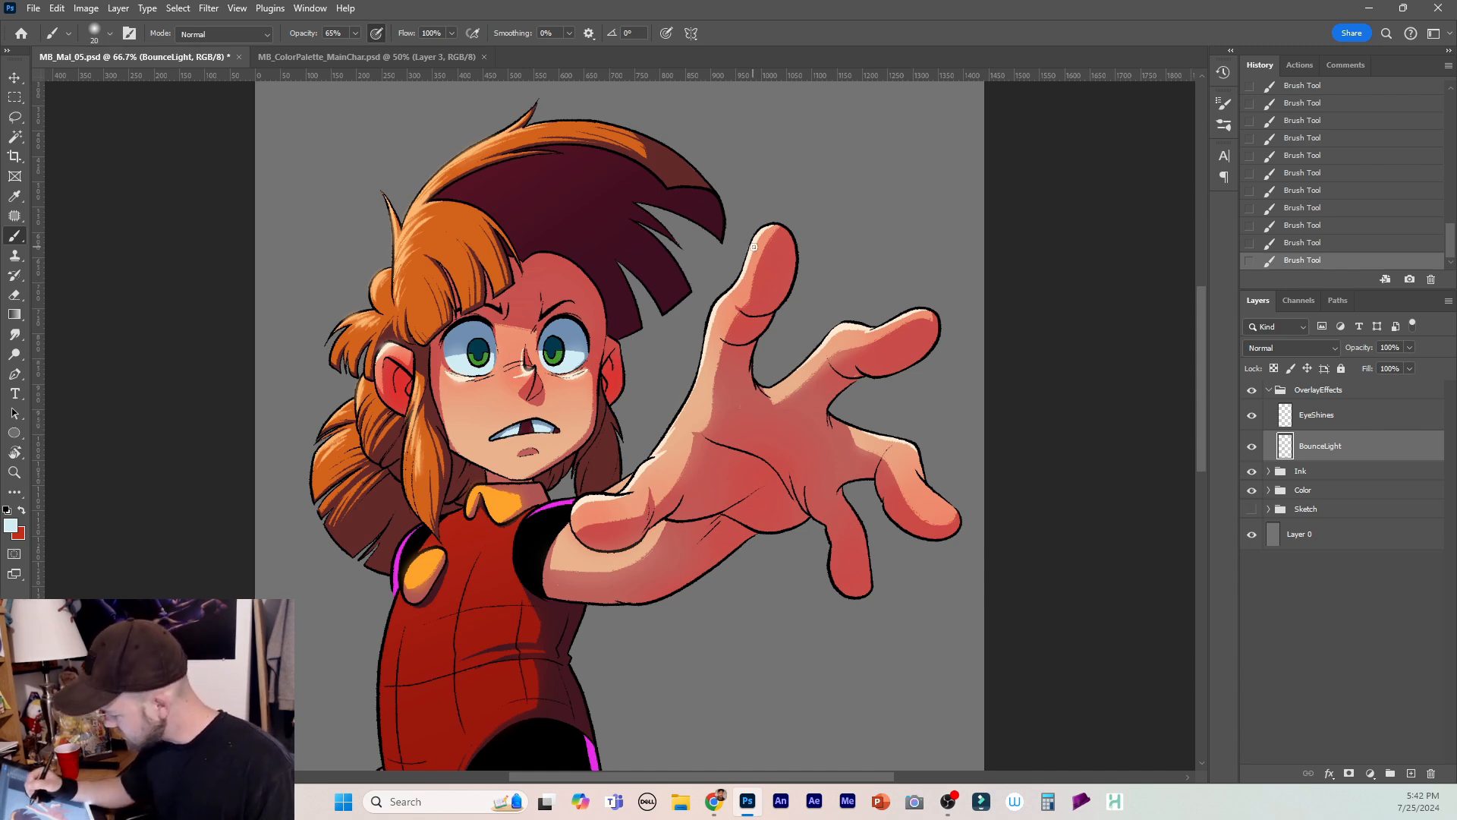
Sample the pale skin highlight of the raised fingertip and brush it along the lit edges of the fingers at 15 to 20 px.
{"action": "key", "text": "i"}
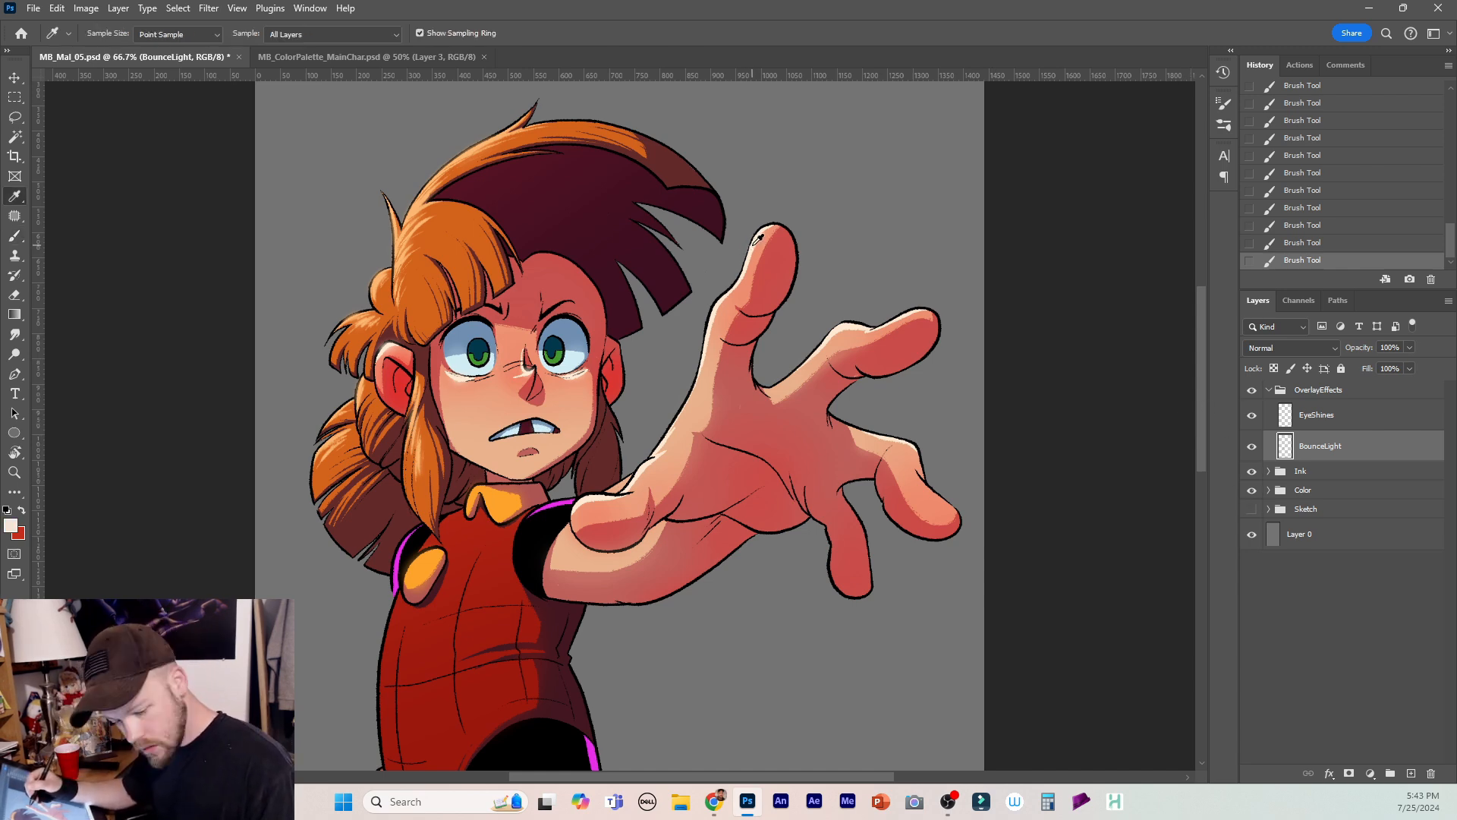
{"action": "key", "text": "b"}
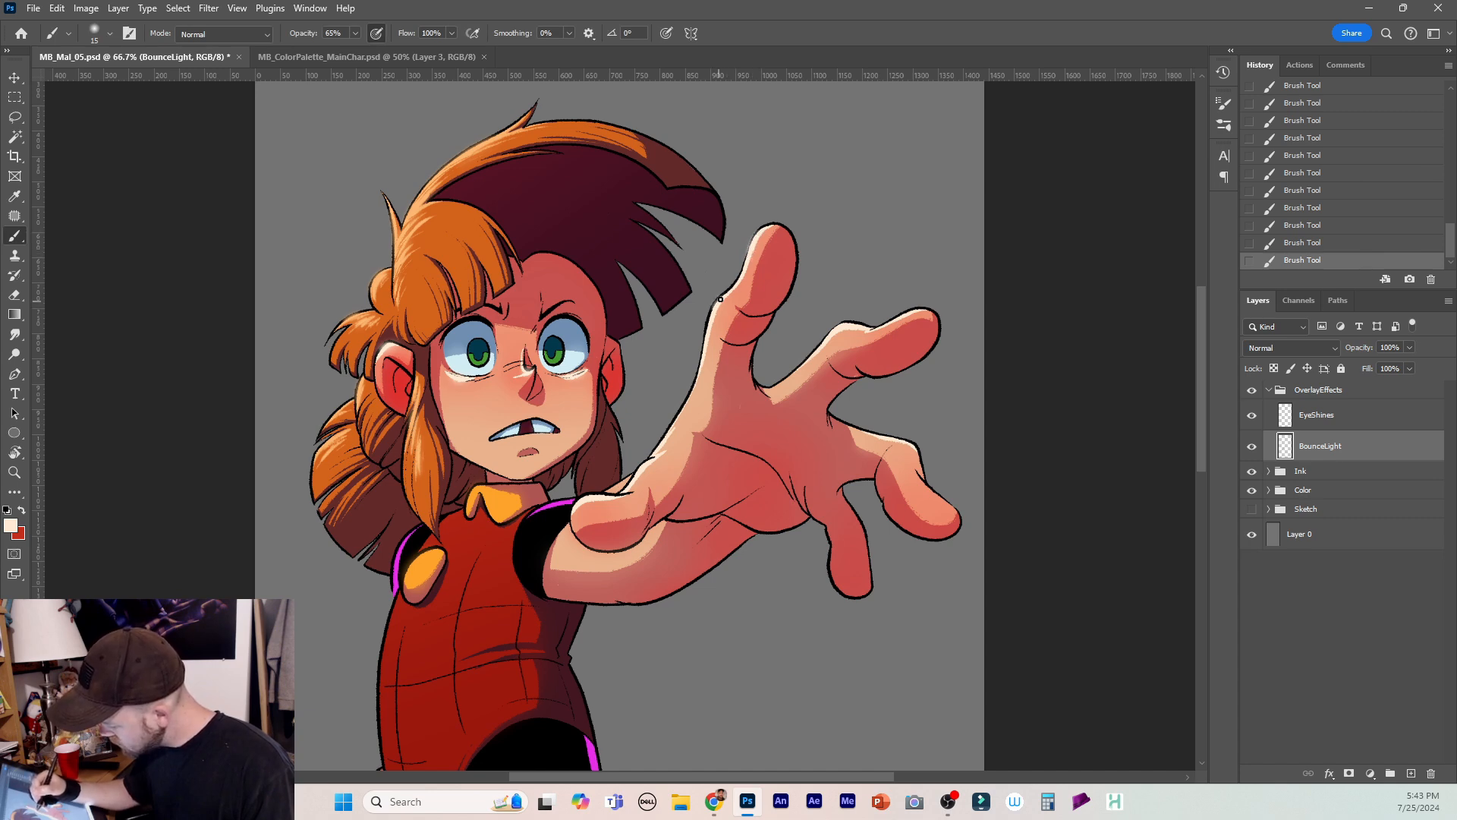
{"action": "key", "text": "bracketright"}
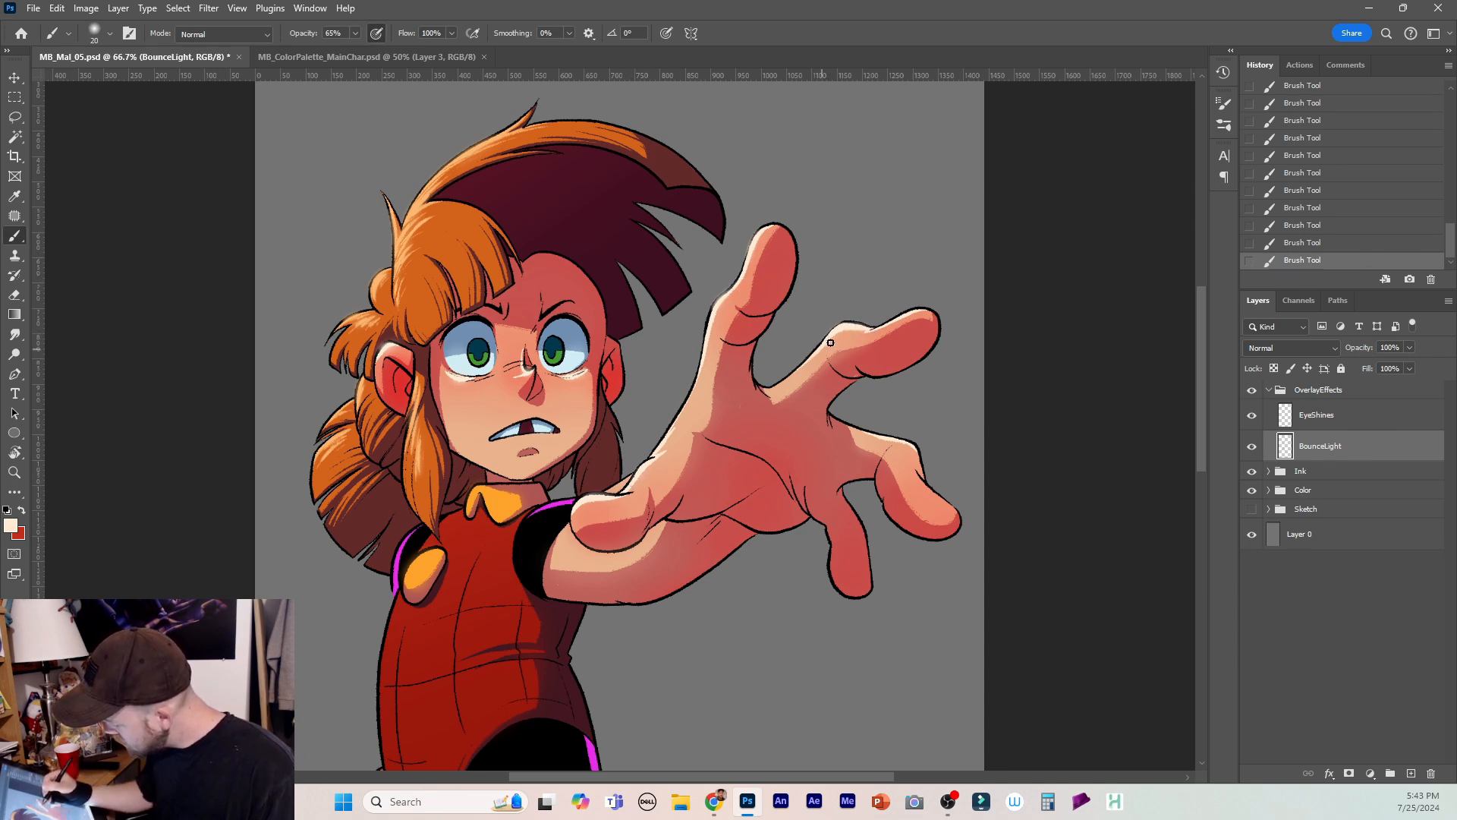
{"action": "key", "text": "bracketleft"}
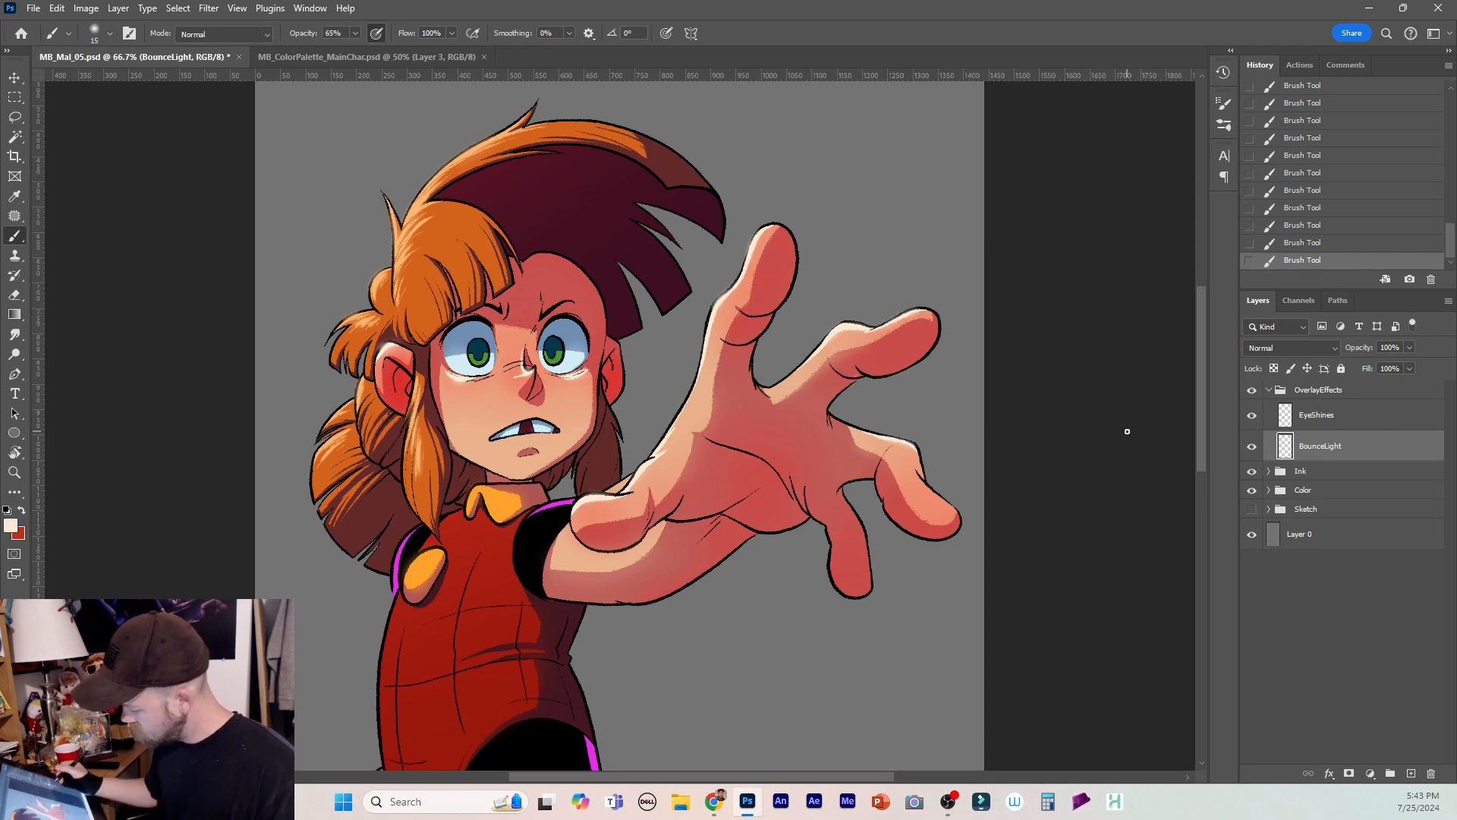
Make the EyeShines layer active and set the foreground color to white.
{"action": "mouse_move", "coordinate": [1199, 452]}
{"action": "left_mouse_down"}
{"action": "mouse_move", "coordinate": [1203, 496]}
{"action": "mouse_move", "coordinate": [1204, 452]}
{"action": "left_mouse_up"}
{"action": "left_click", "coordinate": [1324, 424]}
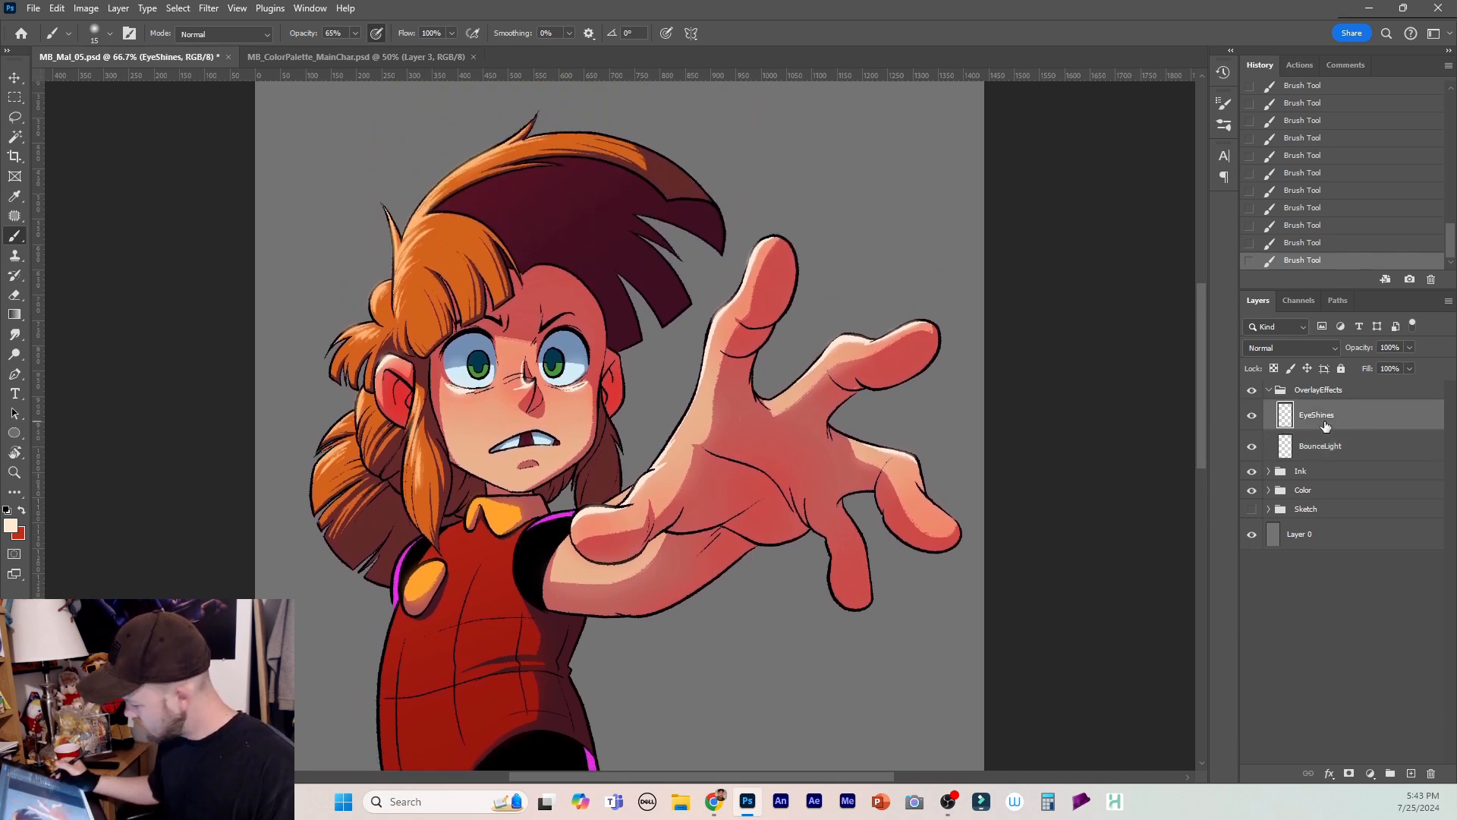
{"action": "left_click", "coordinate": [7, 509]}
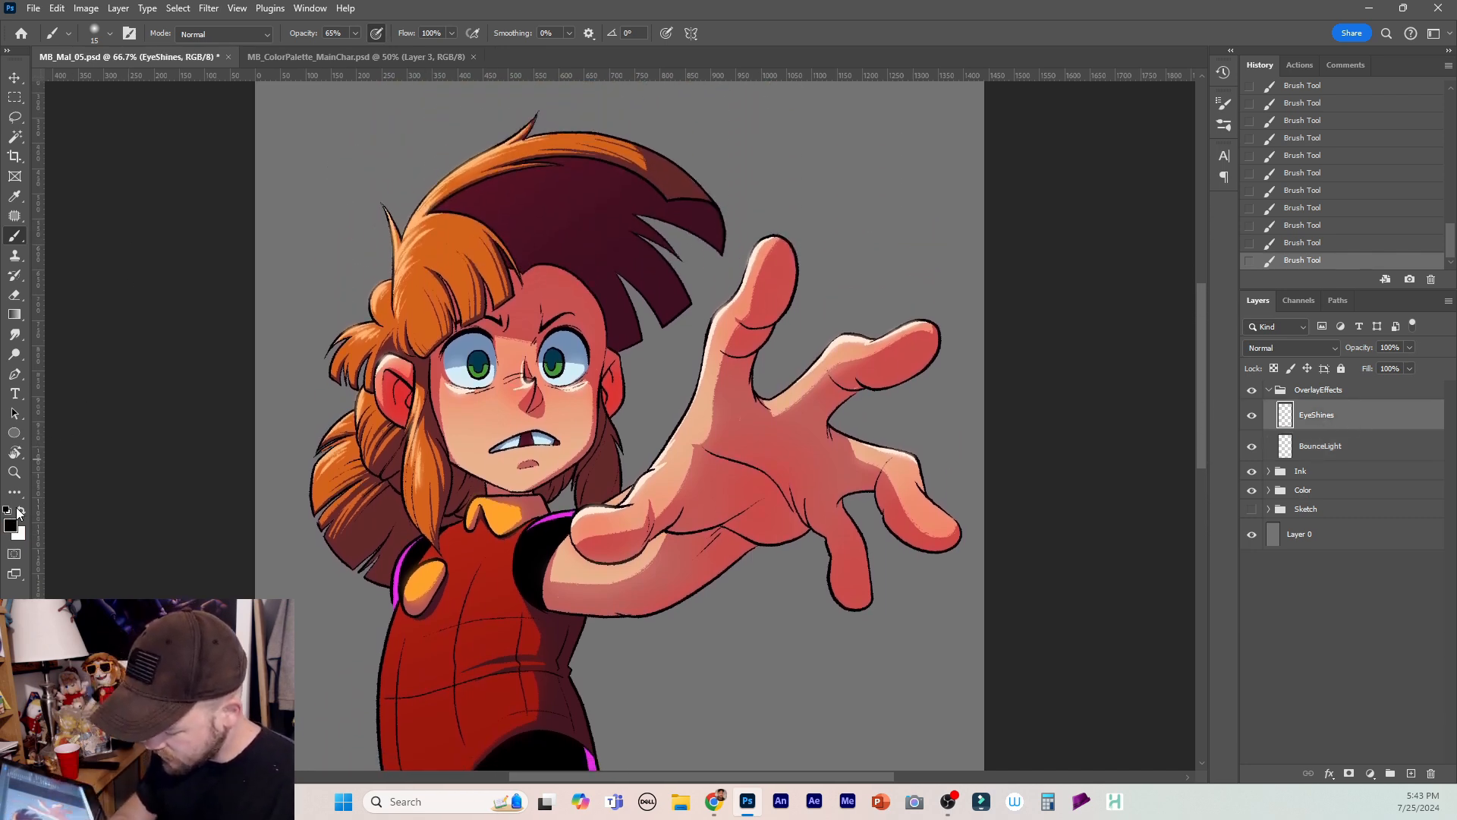
{"action": "left_click", "coordinate": [23, 505]}
Choose the Christines Brush Pen 2 brush and set its opacity to 100%.
{"action": "left_click", "coordinate": [108, 35]}
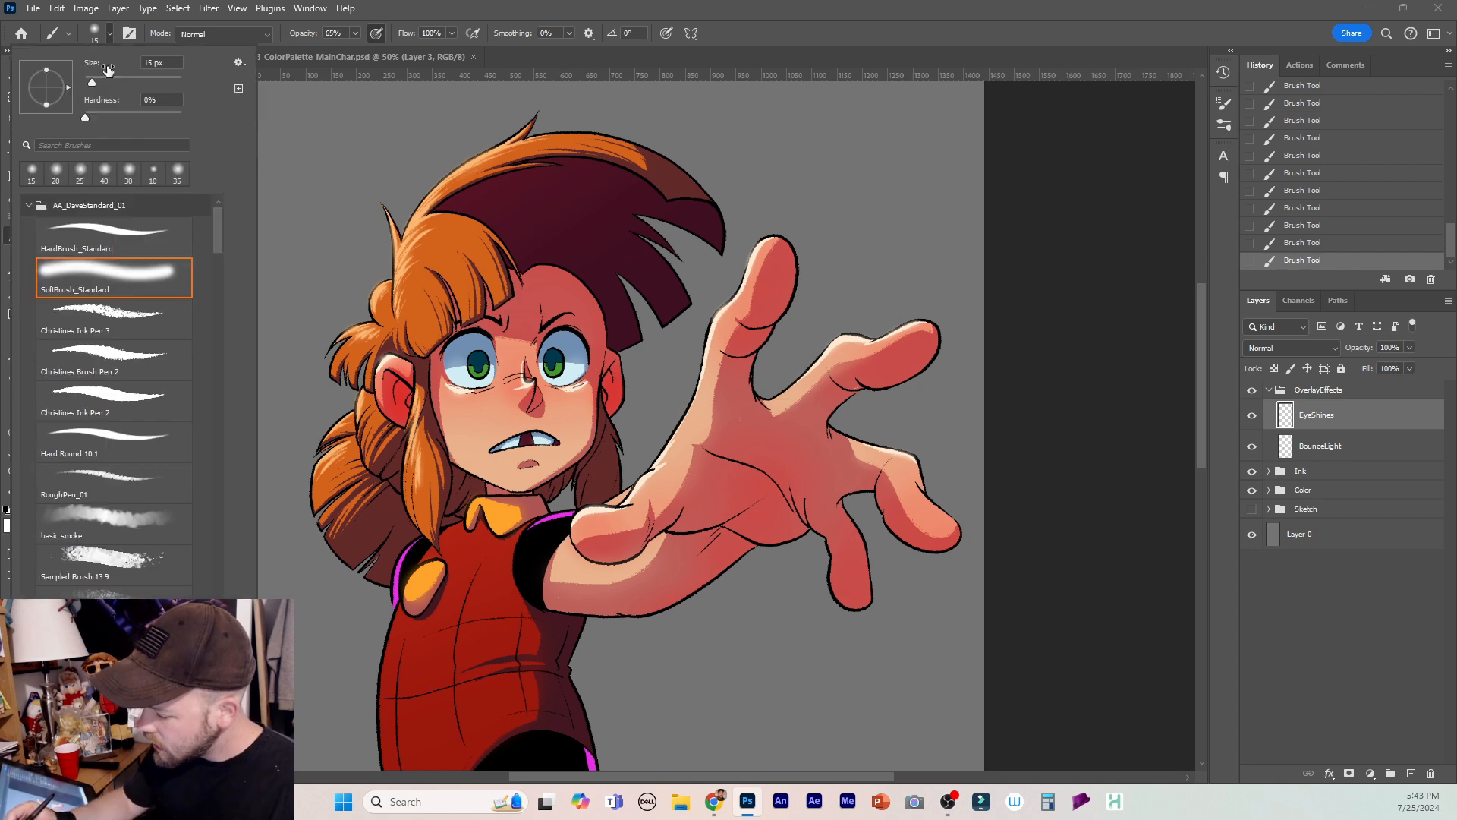
{"action": "left_click", "coordinate": [136, 362]}
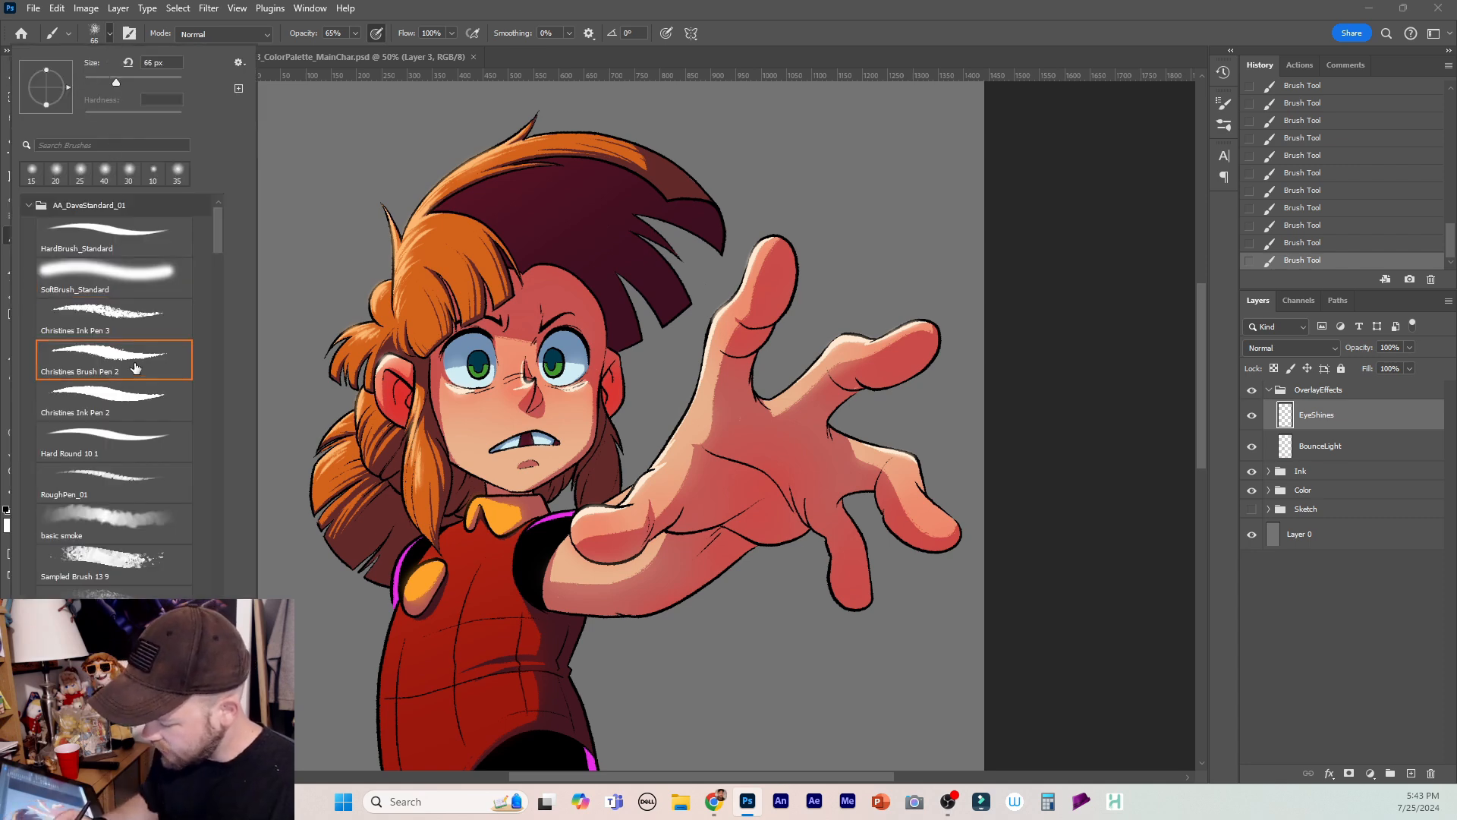
{"action": "left_click", "coordinate": [744, 19]}
{"action": "left_click", "coordinate": [355, 33]}
{"action": "left_click_drag", "start_coordinate": [378, 47], "coordinate": [385, 48]}
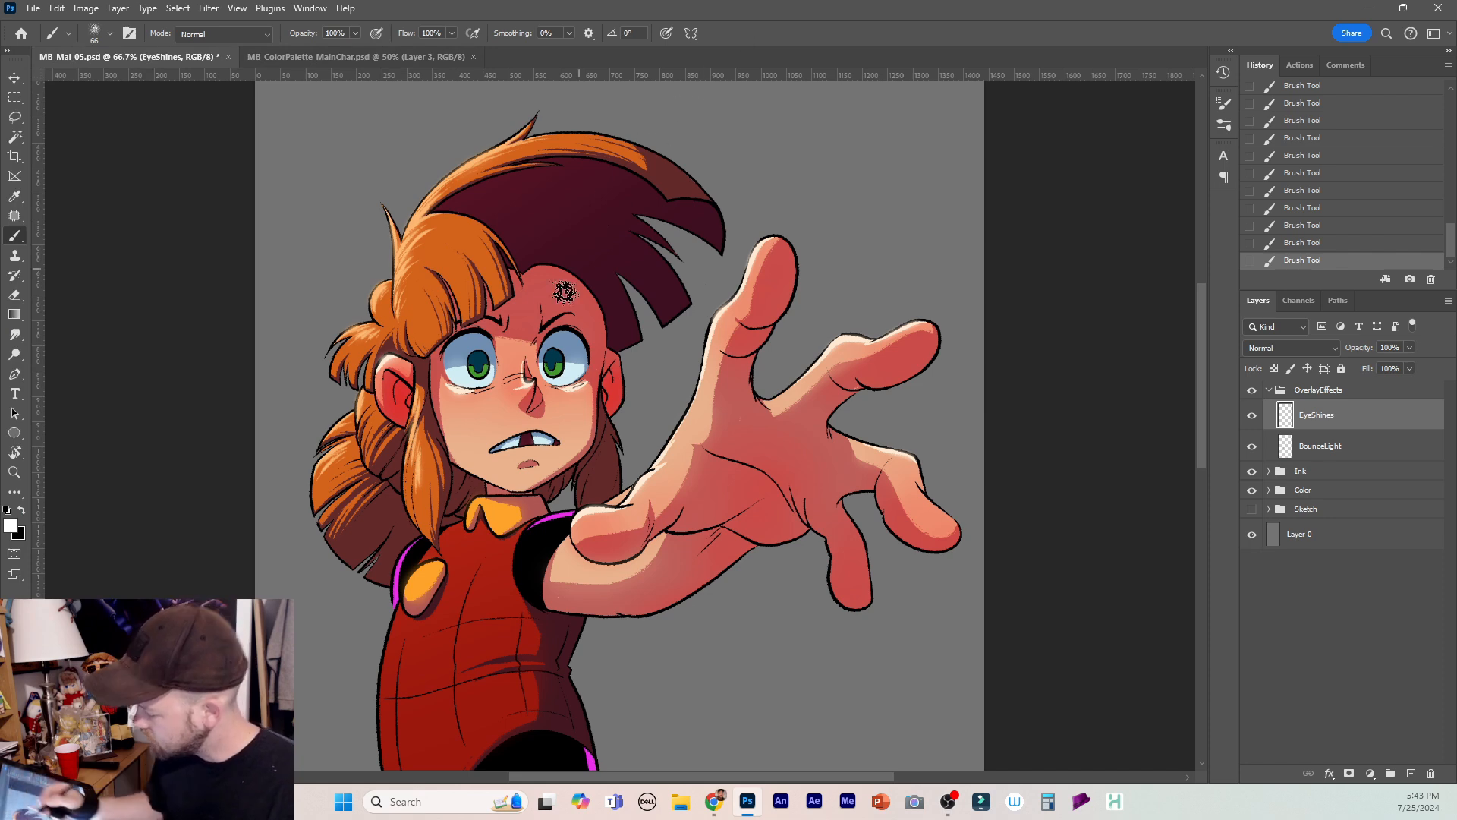
Paint small white shines in the character's eyes on the EyeShines layer with a brush of about 9 px, undoing and restoring the last stroke.
{"action": "key", "text": "bracketleft"}
{"action": "key", "text": "bracketleft"}
{"action": "key", "text": "bracketleft"}
{"action": "key", "text": "bracketleft"}
{"action": "key", "text": "bracketleft"}
{"action": "key", "text": "bracketleft"}
{"action": "key", "text": "bracketleft"}
{"action": "key", "text": "bracketleft"}
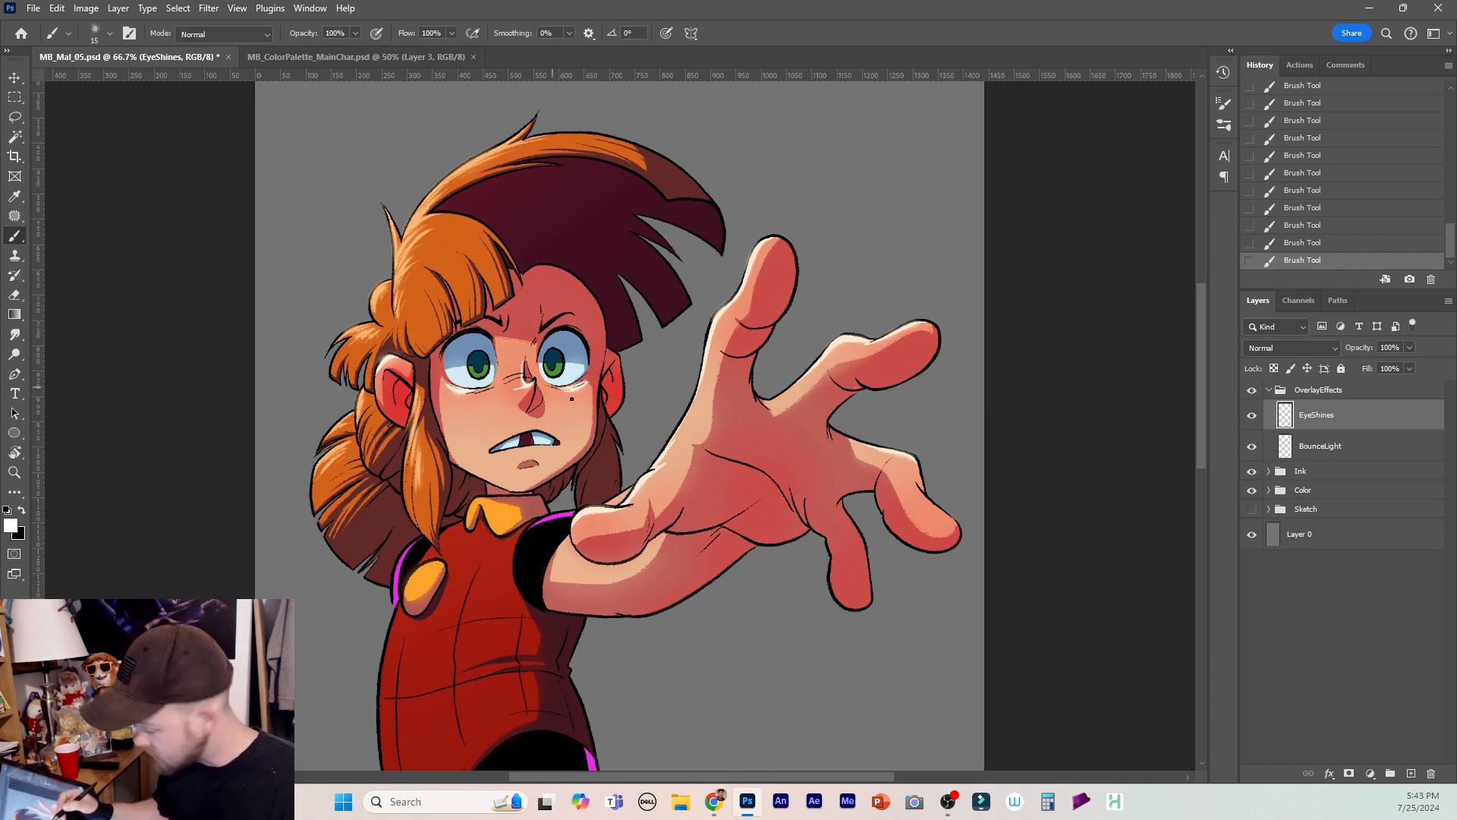
{"action": "scroll", "coordinate": [616, 451], "scroll_direction": "up", "scroll_amount": 1}
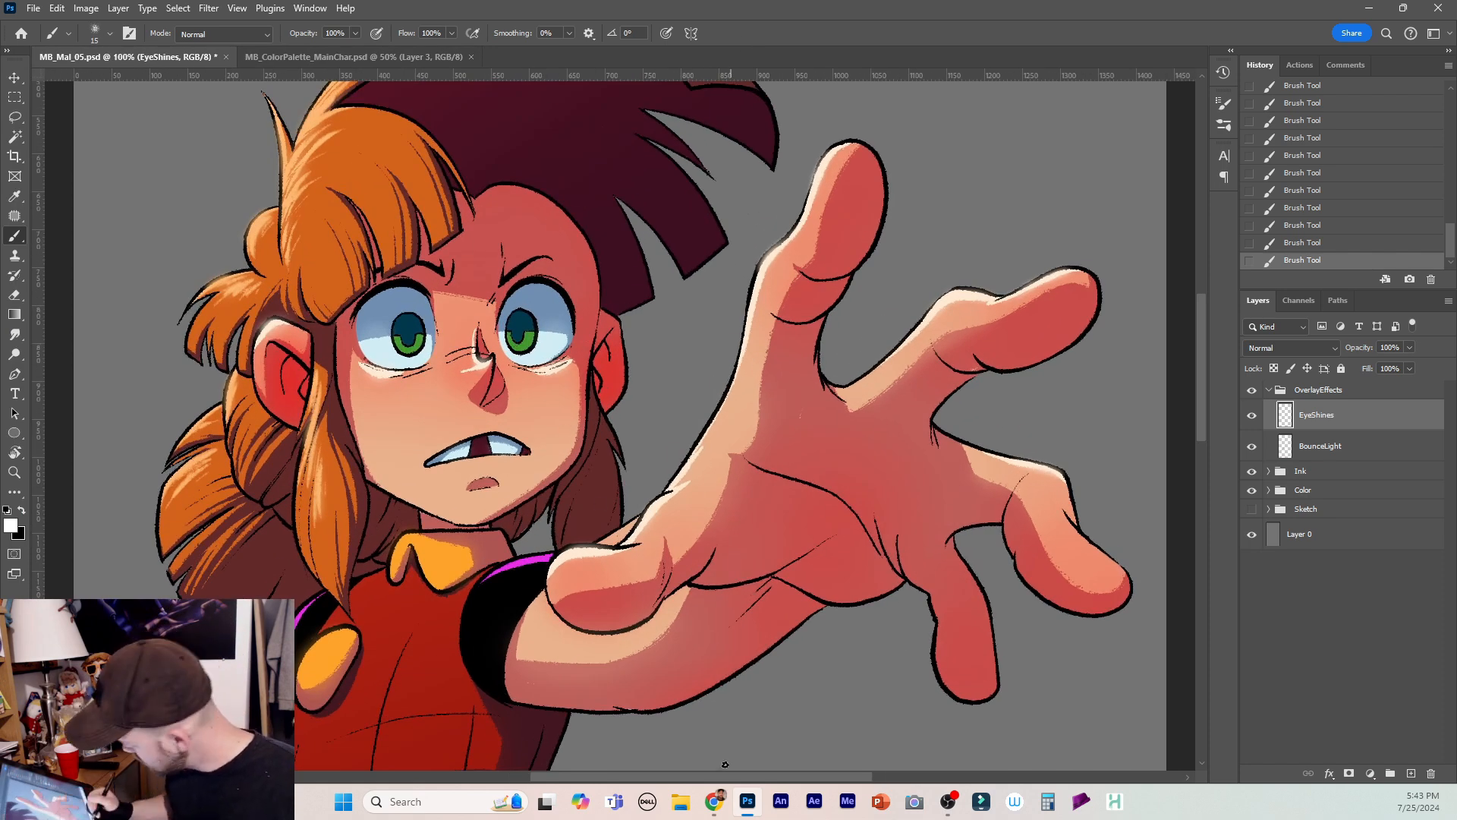
{"action": "left_click_drag", "start_coordinate": [721, 777], "coordinate": [645, 777]}
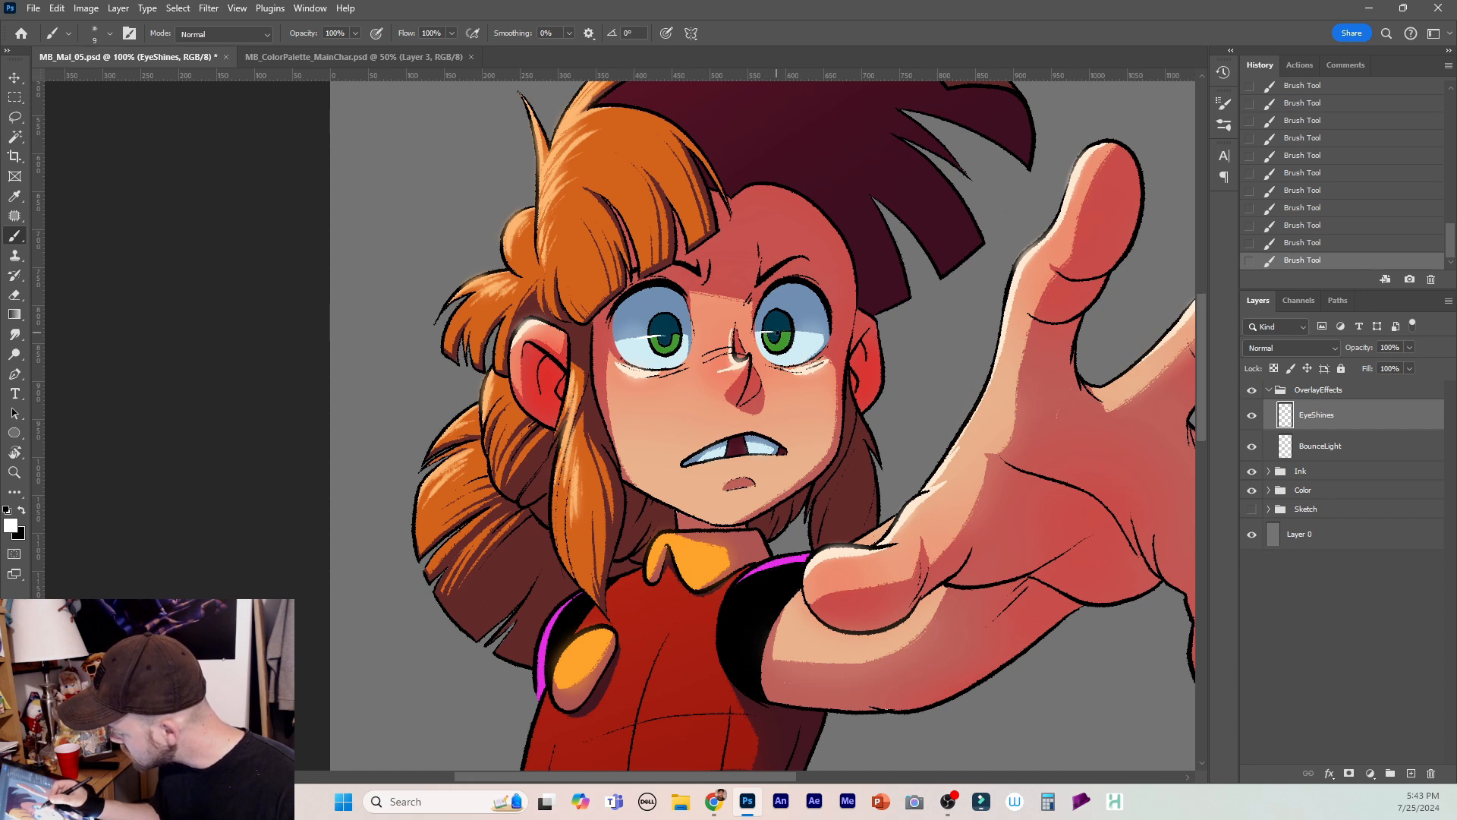
{"action": "key", "text": "ctrl+z"}
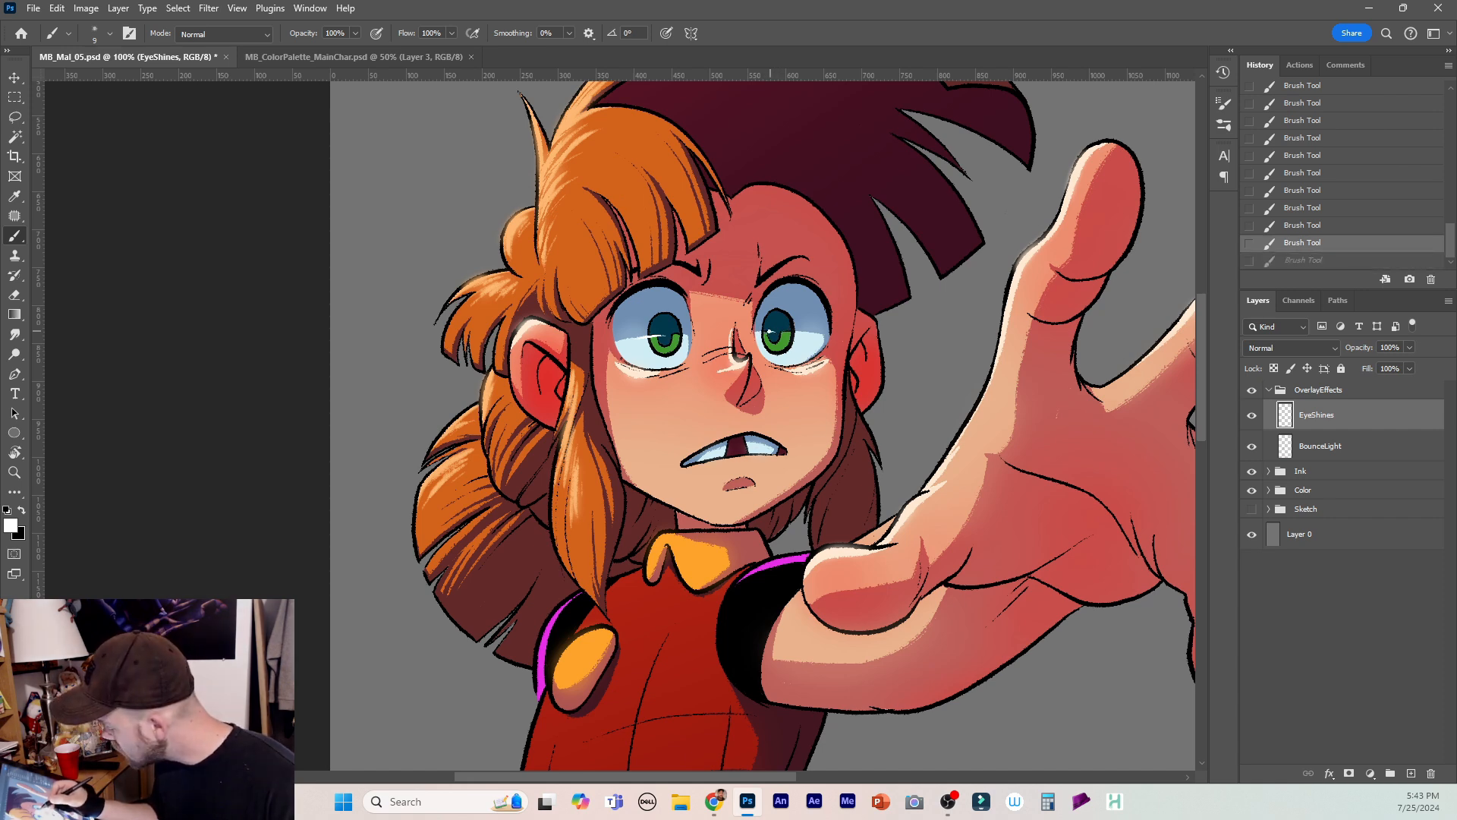
{"action": "key", "text": "ctrl+shift+z"}
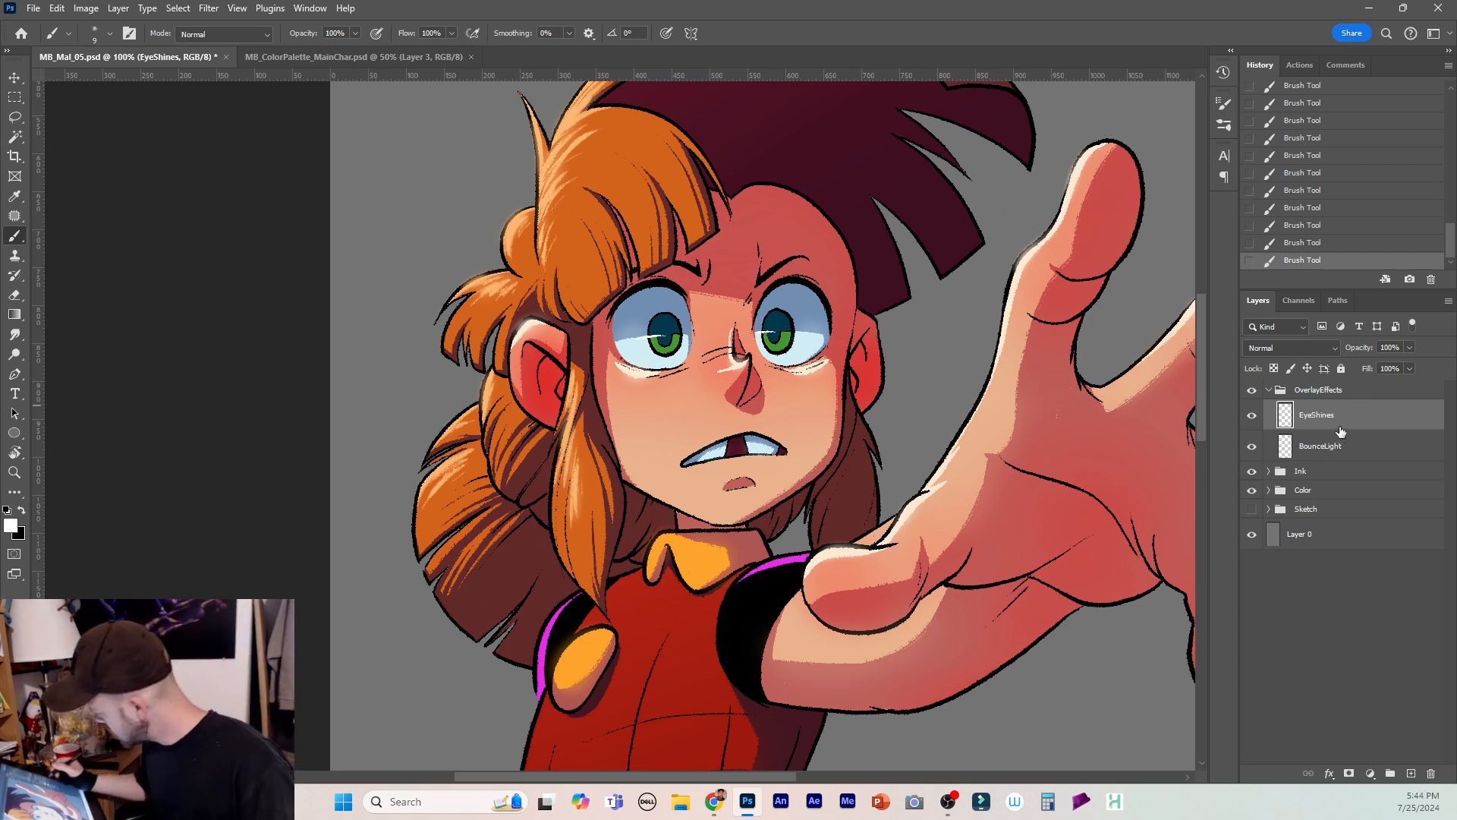
Collapse the OverlayEffects group and show the whole character at 33.3% zoom.
{"action": "left_click", "coordinate": [1268, 390]}
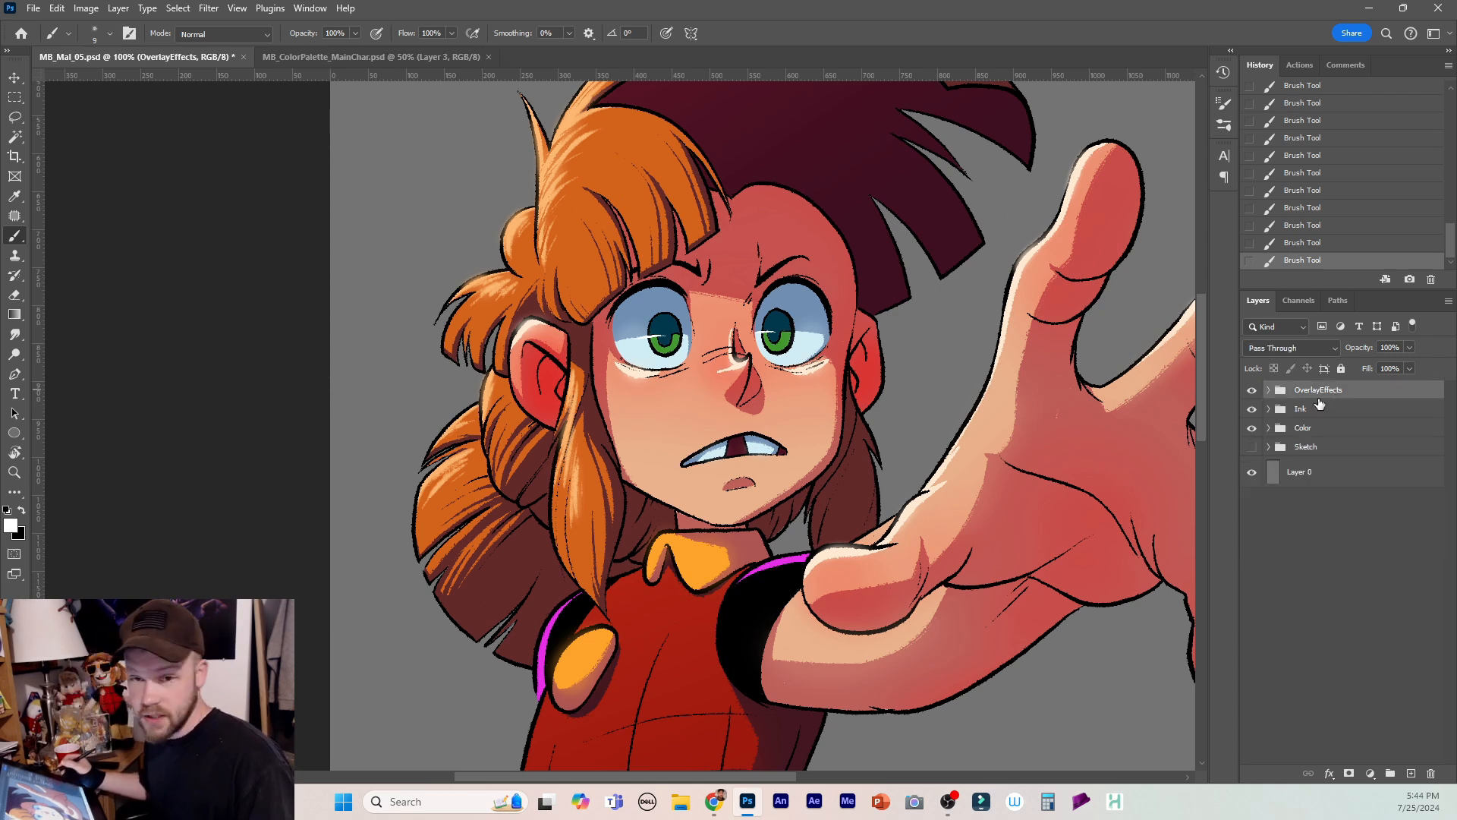
{"action": "key", "text": "ctrl+0"}
{"action": "key", "text": "ctrl+minus"}
{"action": "key", "text": "ctrl+plus"}
{"action": "key", "text": "ctrl+minus"}
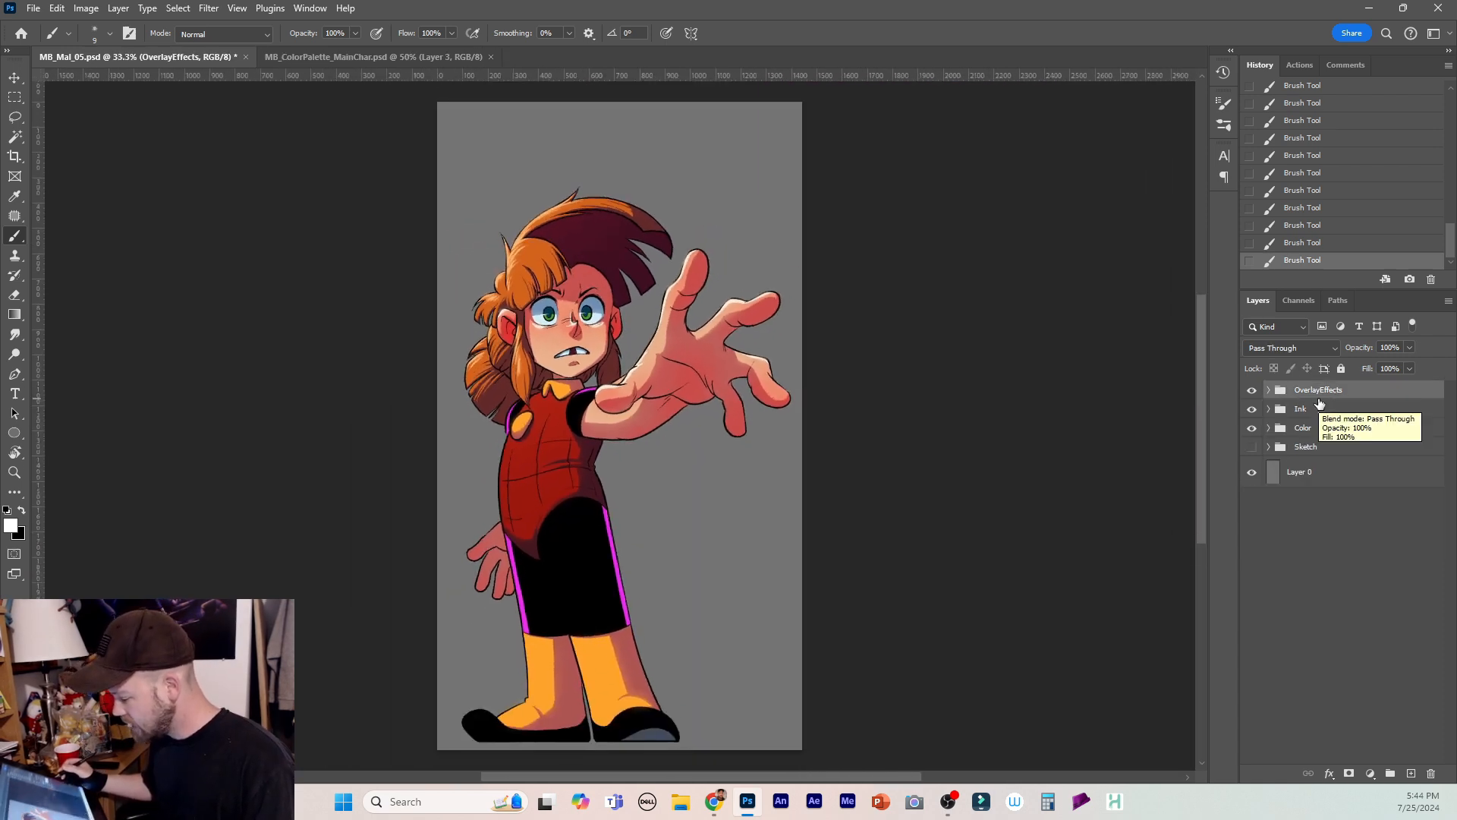
Create a layer group named BG beneath the Sketch group and move Layer 0 into it.
{"action": "left_click", "coordinate": [1347, 481]}
{"action": "left_click", "coordinate": [1390, 772]}
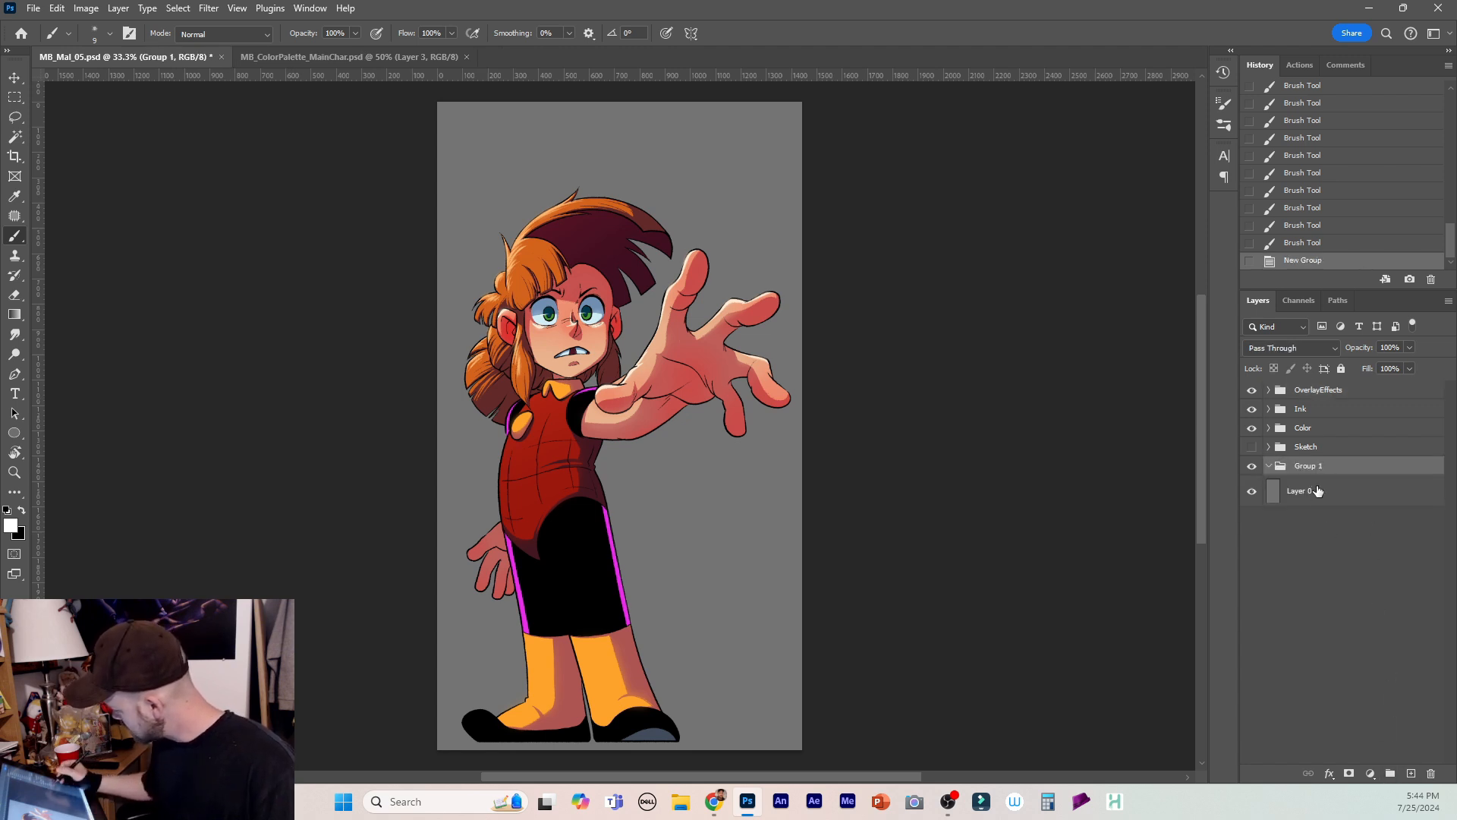
{"action": "left_click_drag", "start_coordinate": [1321, 490], "coordinate": [1321, 467]}
{"action": "double_click", "coordinate": [1324, 465]}
{"action": "type", "text": "BG"}
{"action": "key", "text": "Return"}
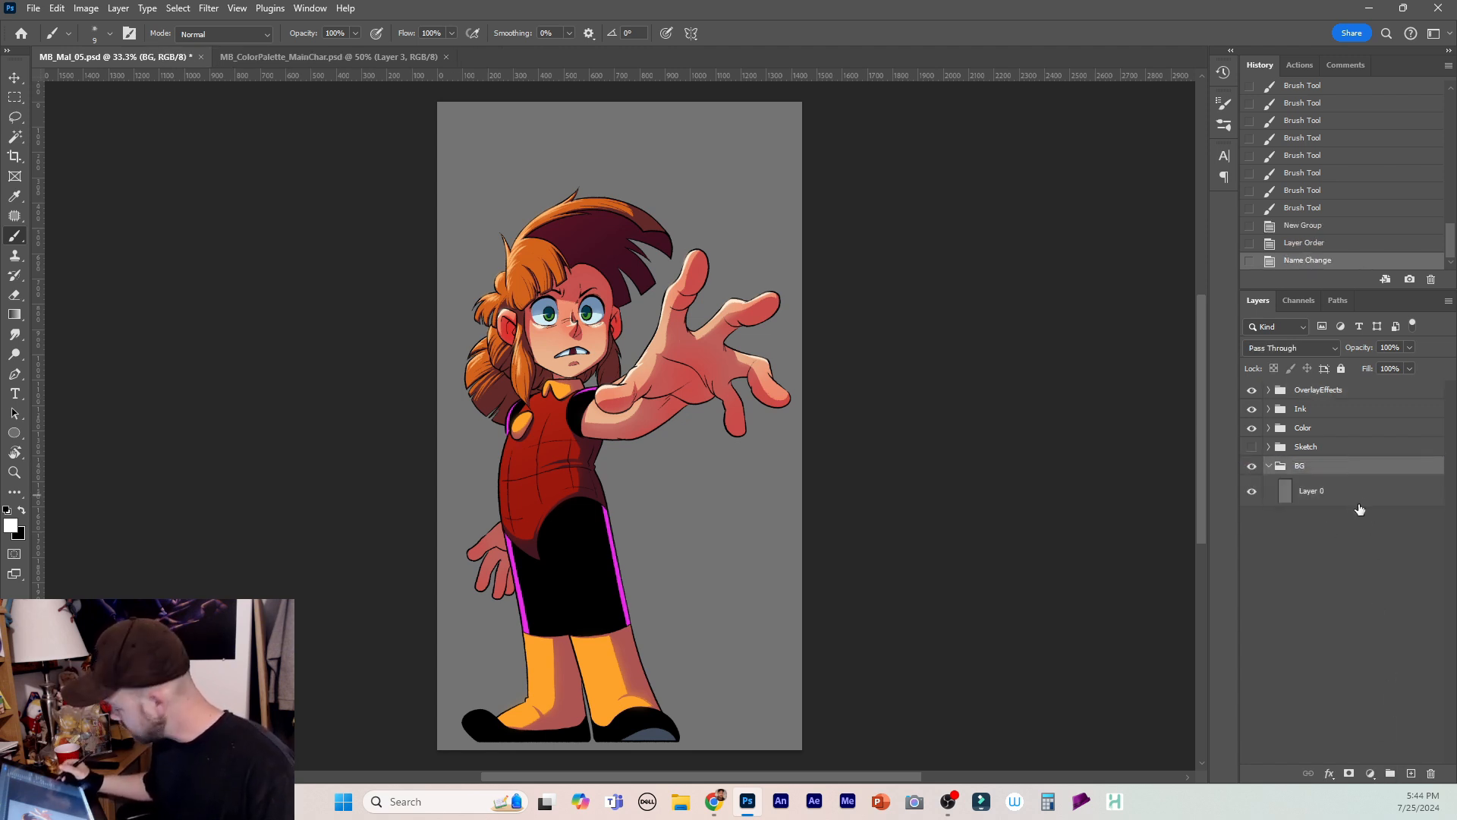
Colorize the gray background on Layer 0 with Hue/Saturation, using Hue 220 and Saturation 9.
{"action": "left_click", "coordinate": [1358, 492]}
{"action": "key", "text": "ctrl+u"}
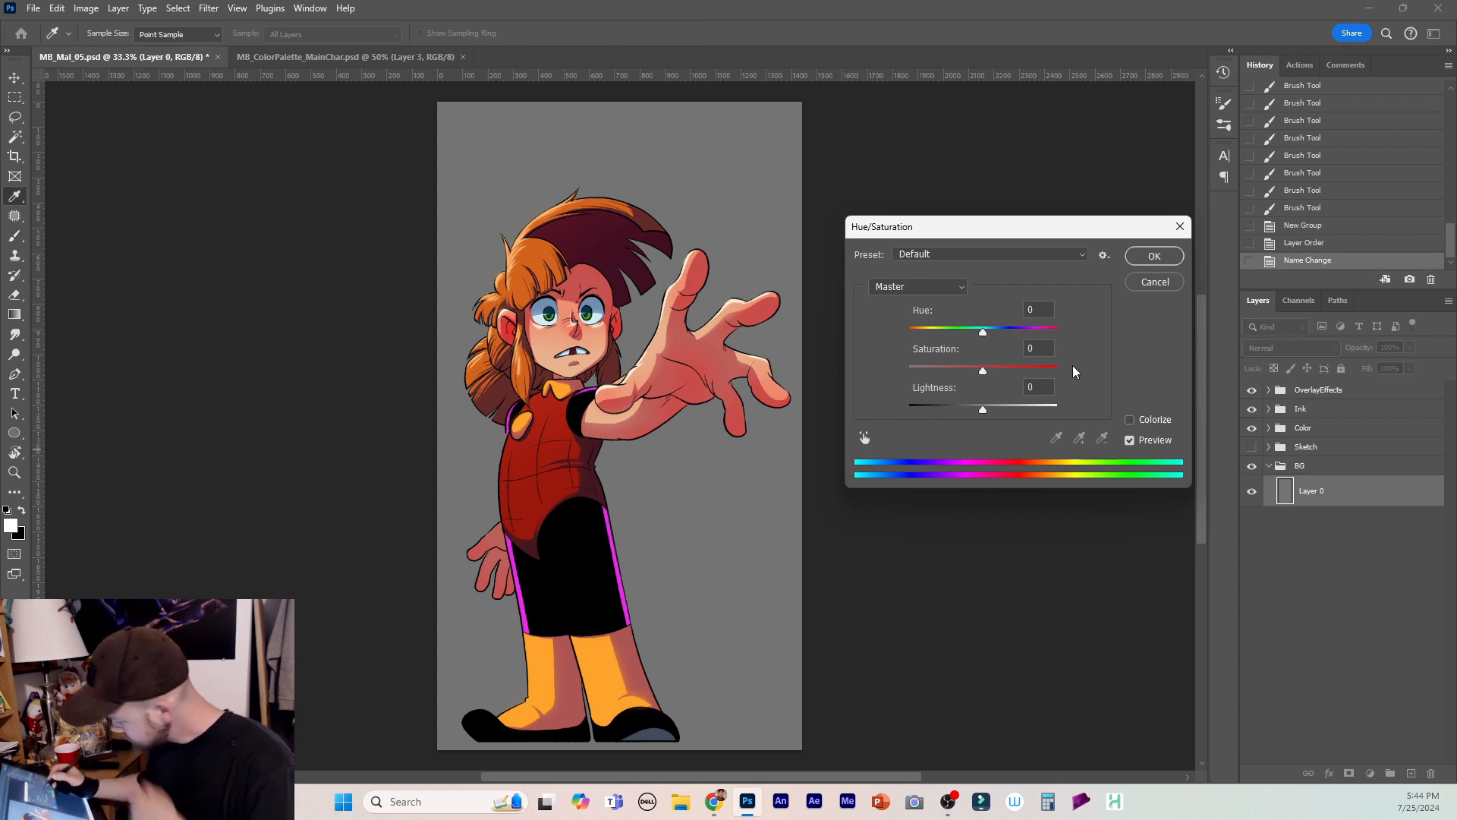
{"action": "left_click", "coordinate": [1129, 420]}
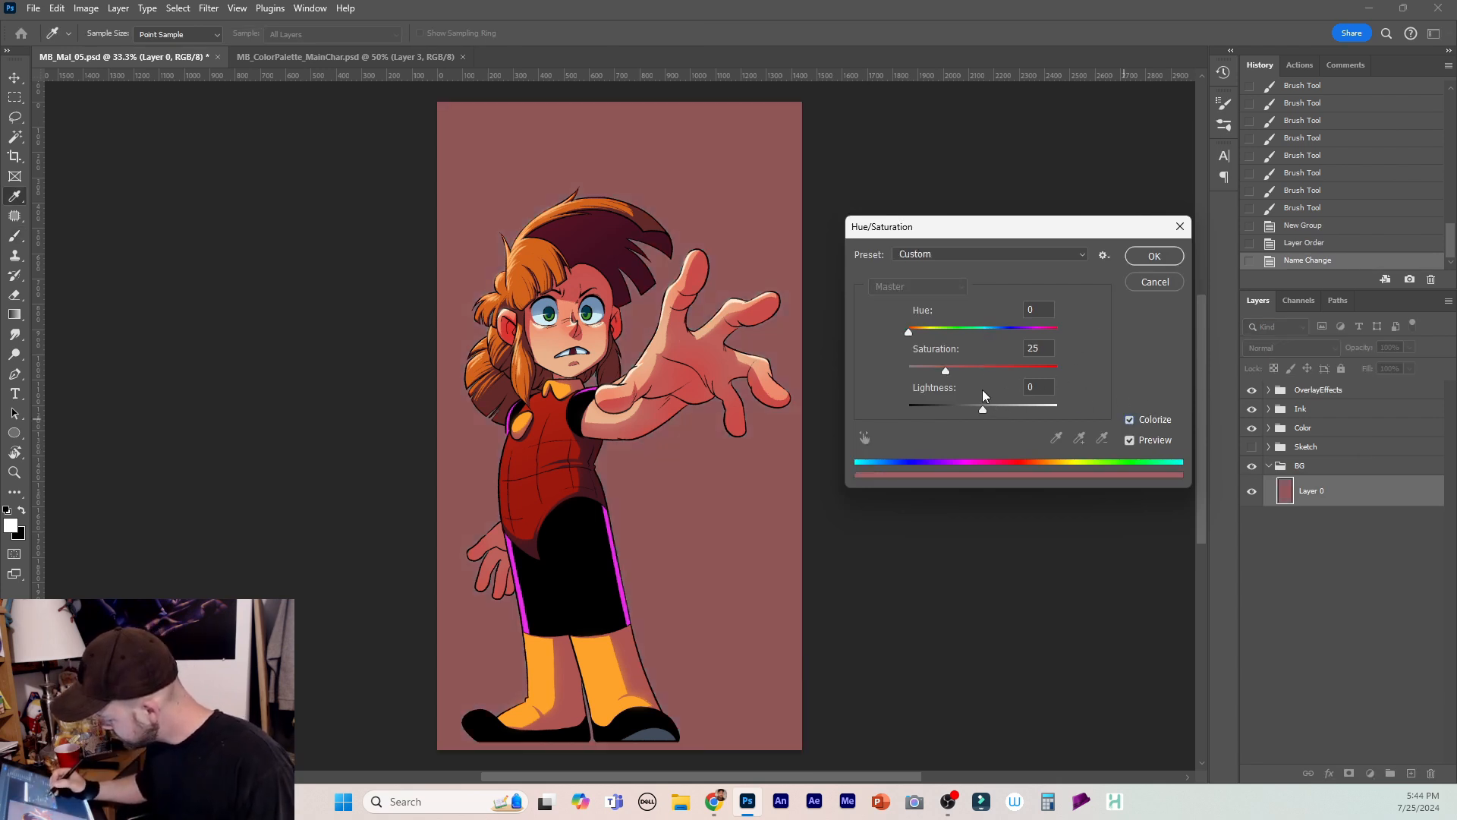
{"action": "left_click", "coordinate": [1000, 331]}
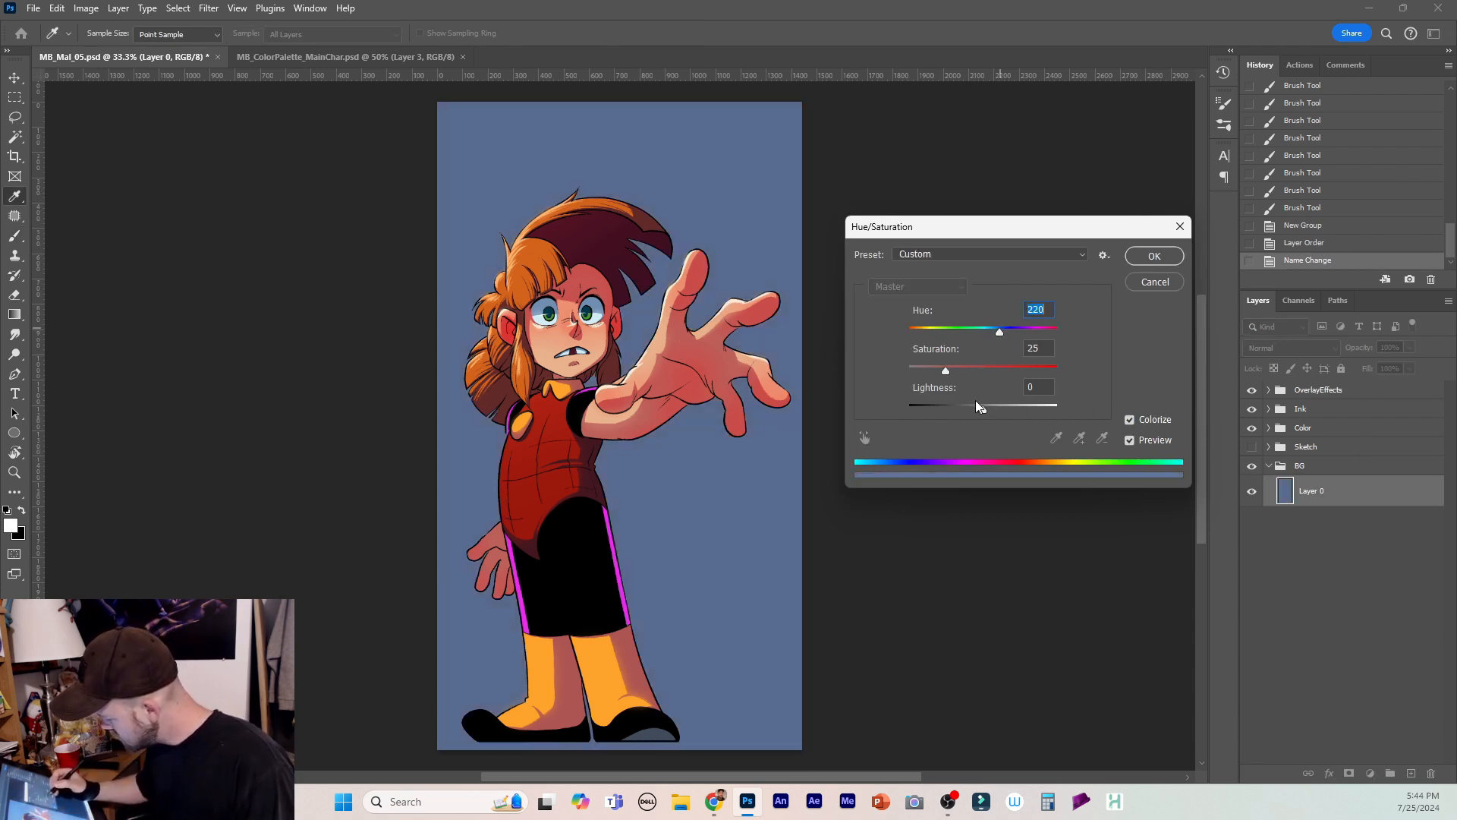
{"action": "left_click", "coordinate": [926, 369]}
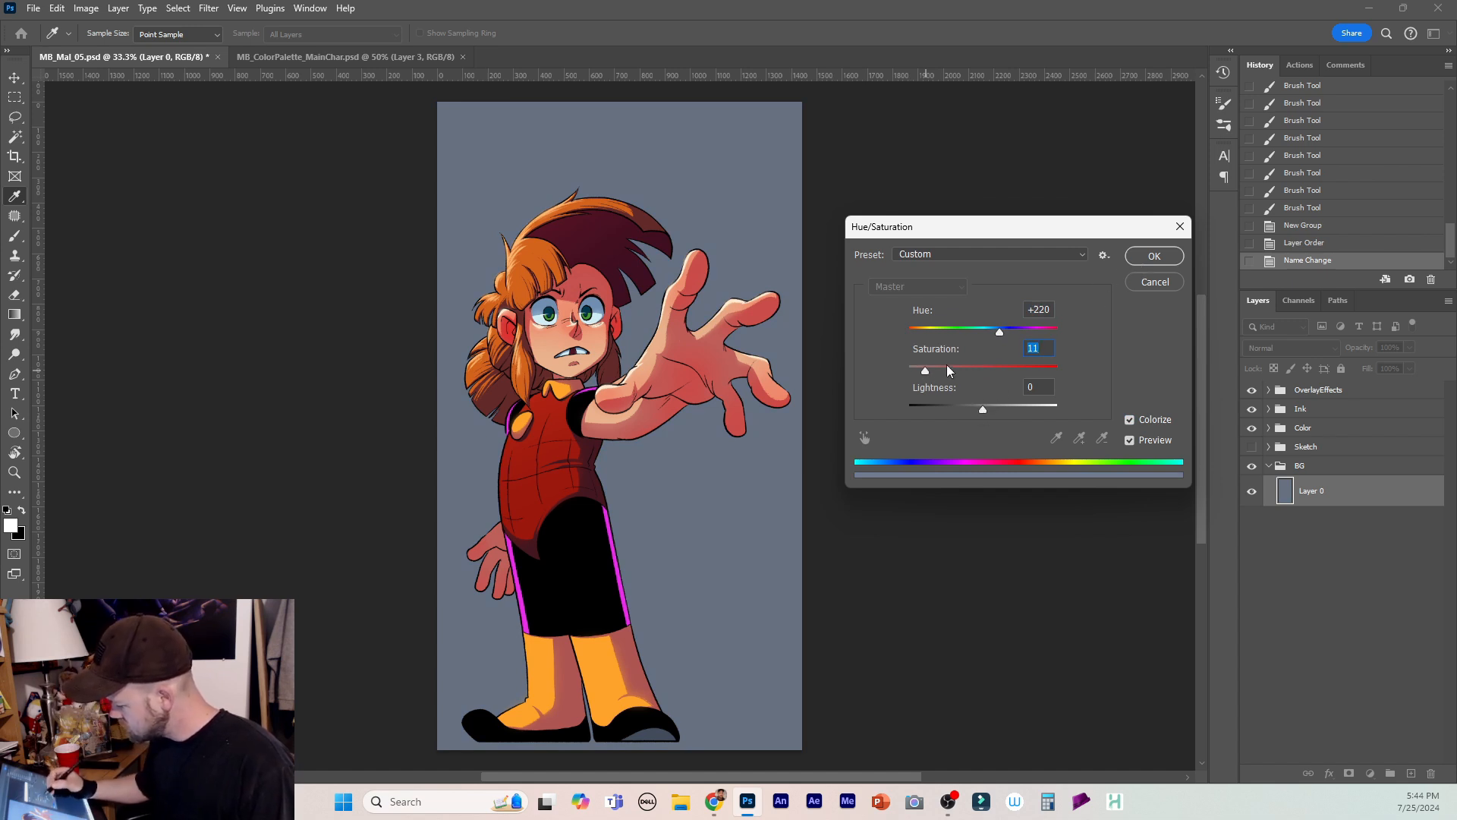
{"action": "left_click", "coordinate": [921, 370]}
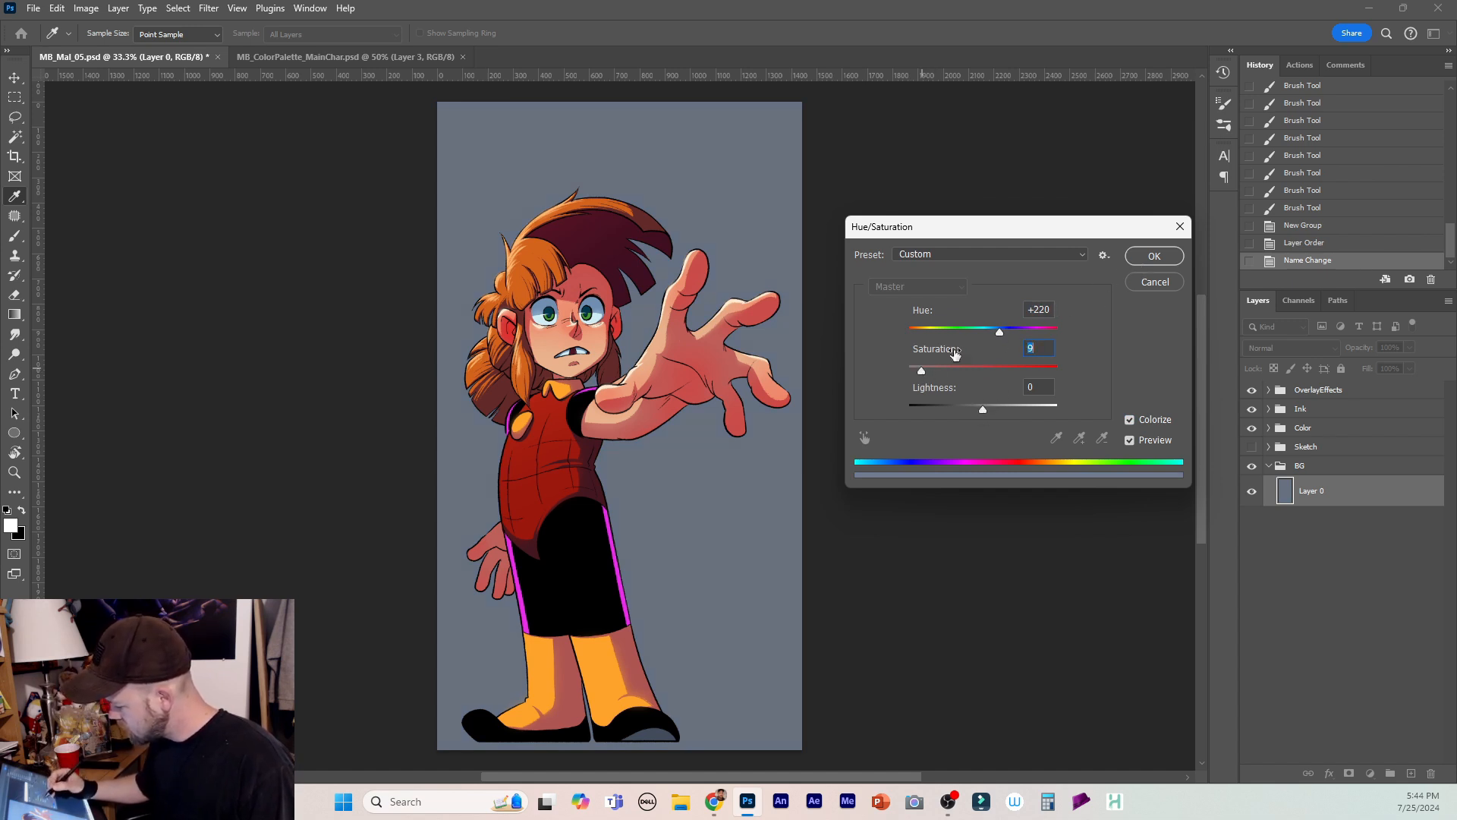
{"action": "left_click", "coordinate": [1148, 261]}
Add a new layer above Layer 0 and set the foreground color to the dark slate blue #4f556c.
{"action": "key", "text": "b"}
{"action": "left_click", "coordinate": [1411, 773]}
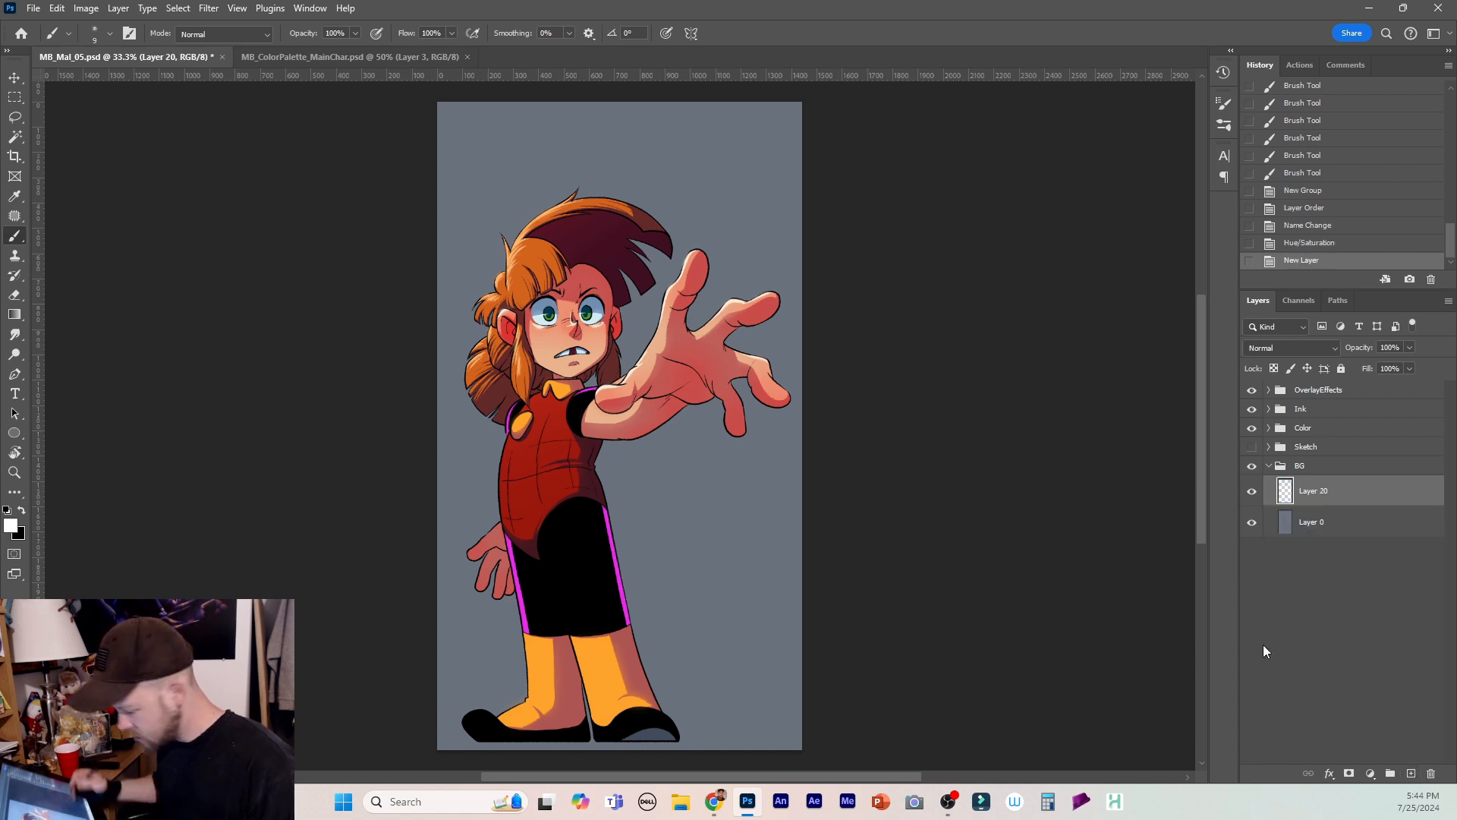
{"action": "left_click", "coordinate": [729, 541], "text": "alt"}
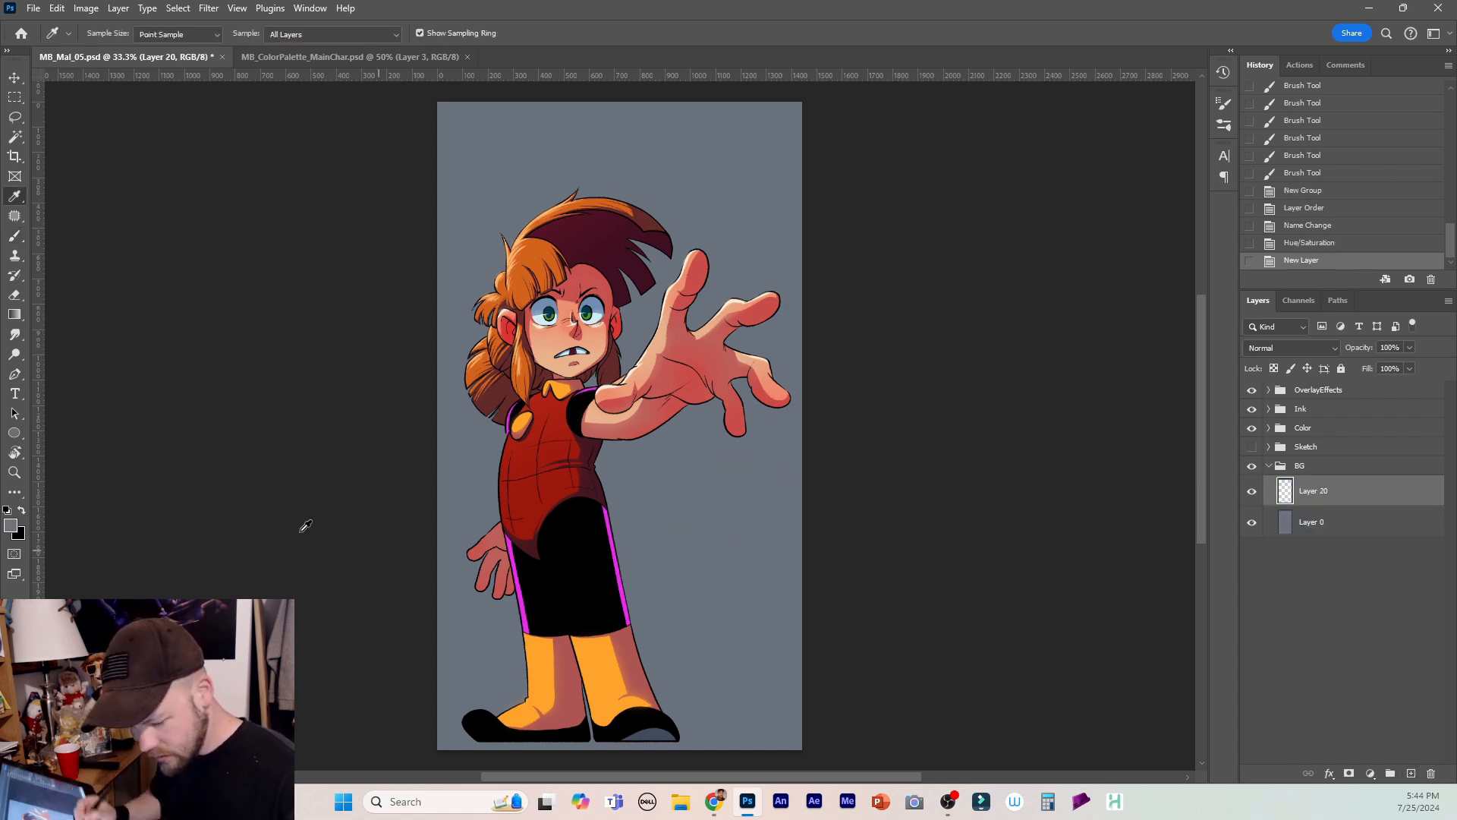
{"action": "left_click", "coordinate": [12, 526]}
{"action": "left_click_drag", "start_coordinate": [1067, 191], "coordinate": [1076, 221]}
{"action": "left_click", "coordinate": [1236, 189]}
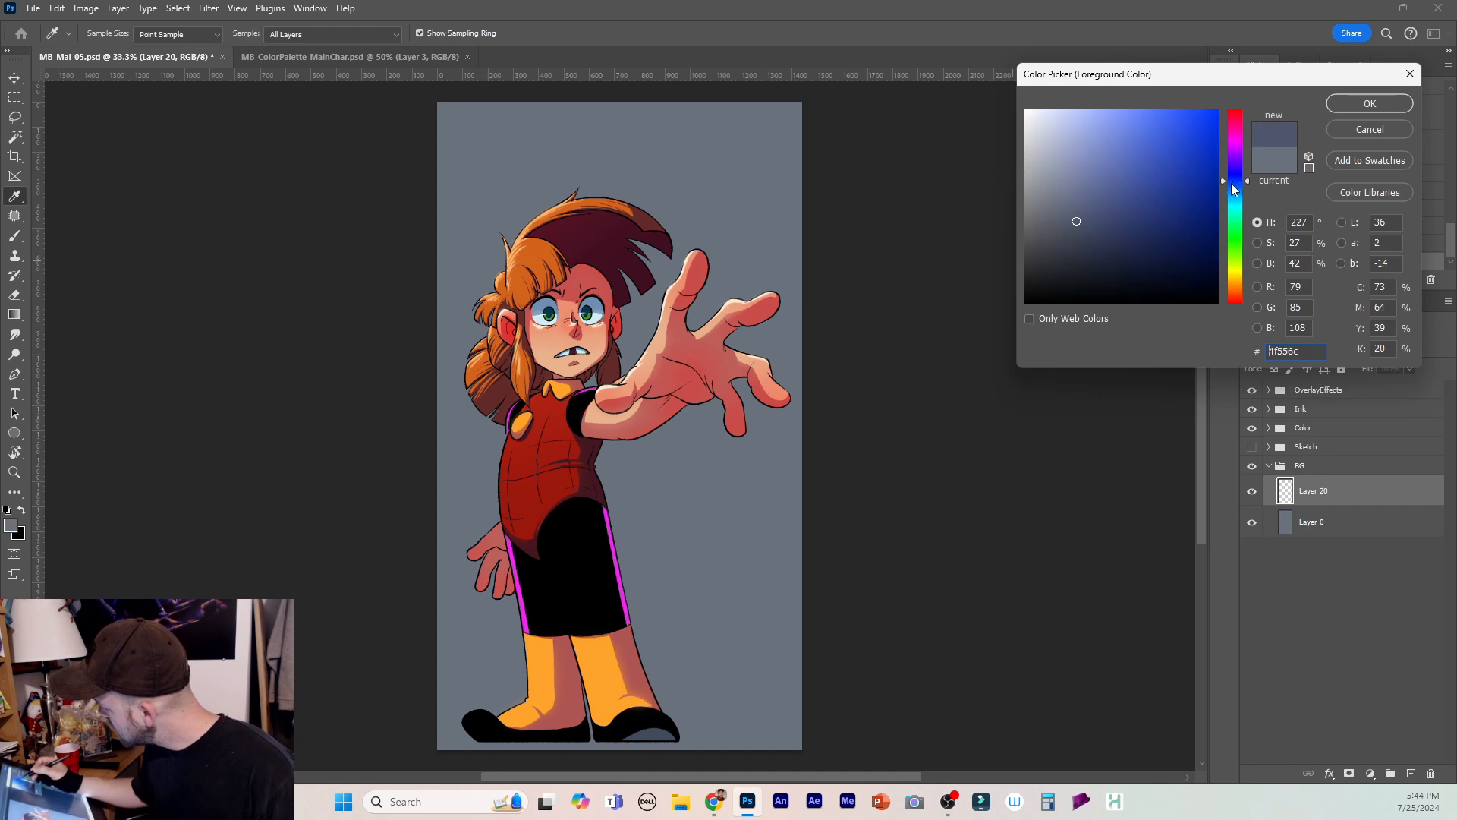
{"action": "left_click", "coordinate": [1362, 106]}
Draw an upward foreground-to-transparent gradient from near the character's feet to the canvas top, and set the layer's opacity to 66%.
{"action": "key", "text": "b"}
{"action": "key", "text": "g"}
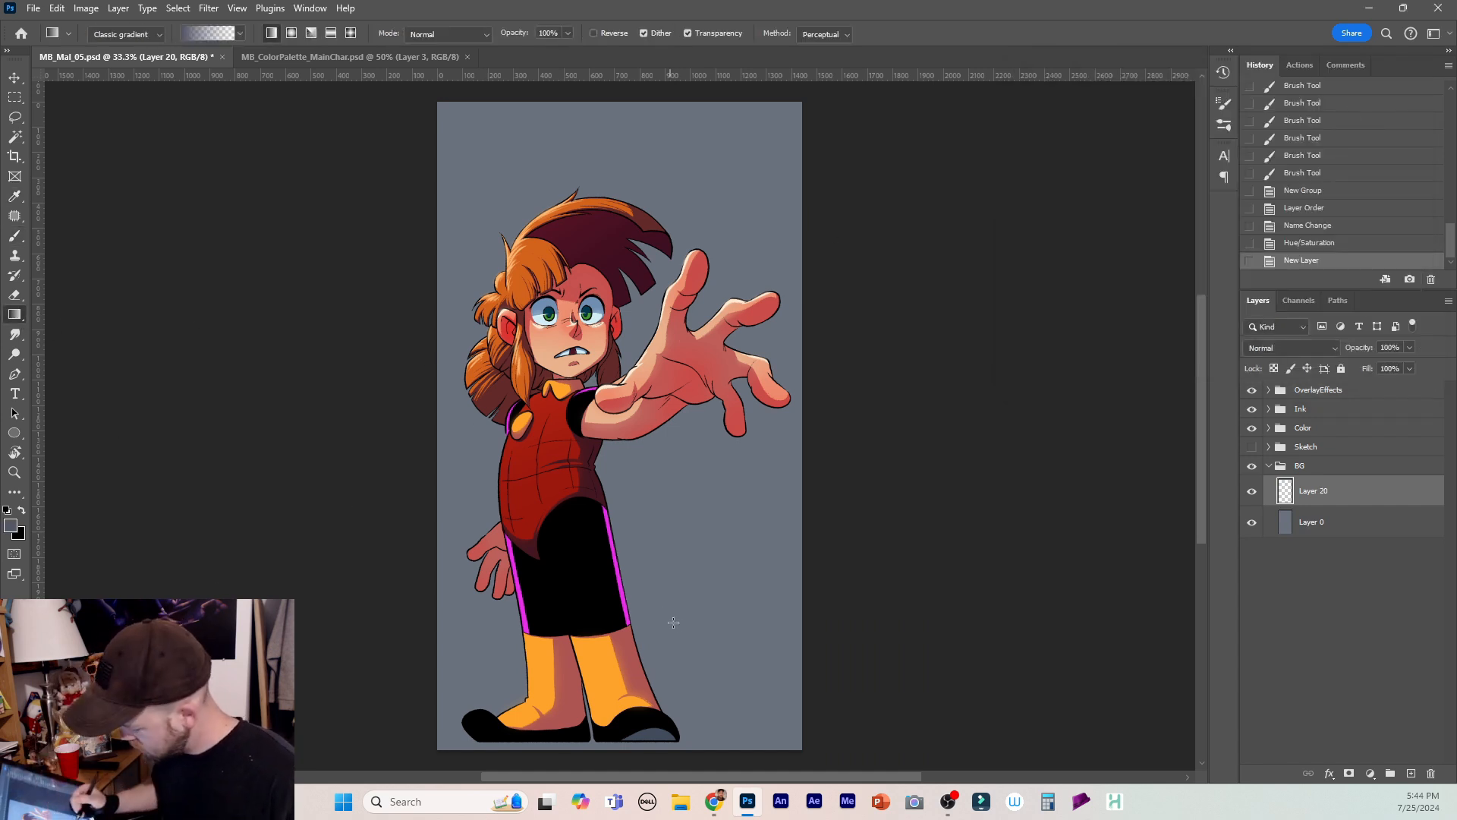
{"action": "left_click_drag", "start_coordinate": [683, 635], "coordinate": [703, 104]}
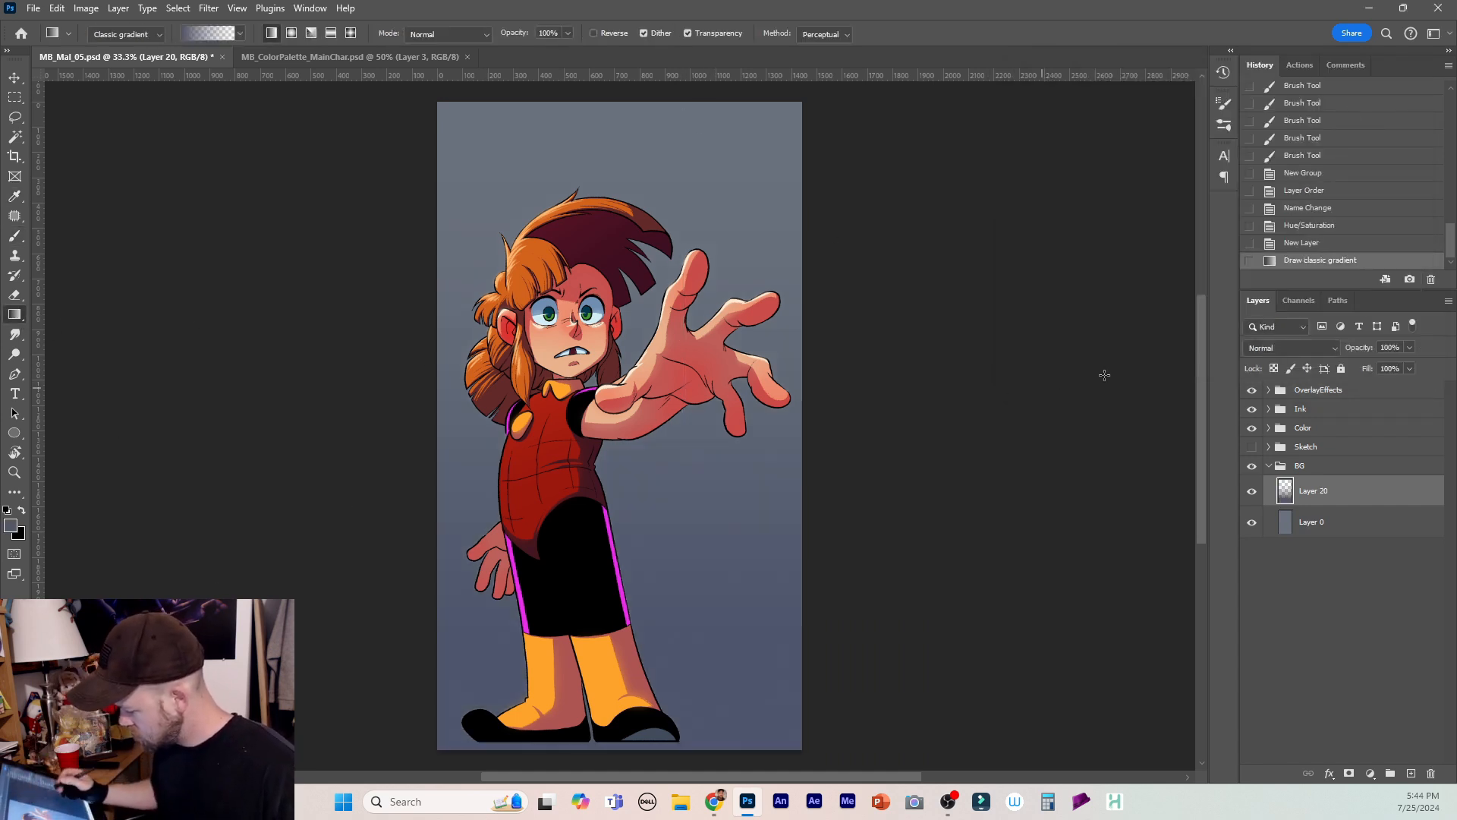
{"action": "left_click_drag", "start_coordinate": [1409, 347], "coordinate": [1389, 366]}
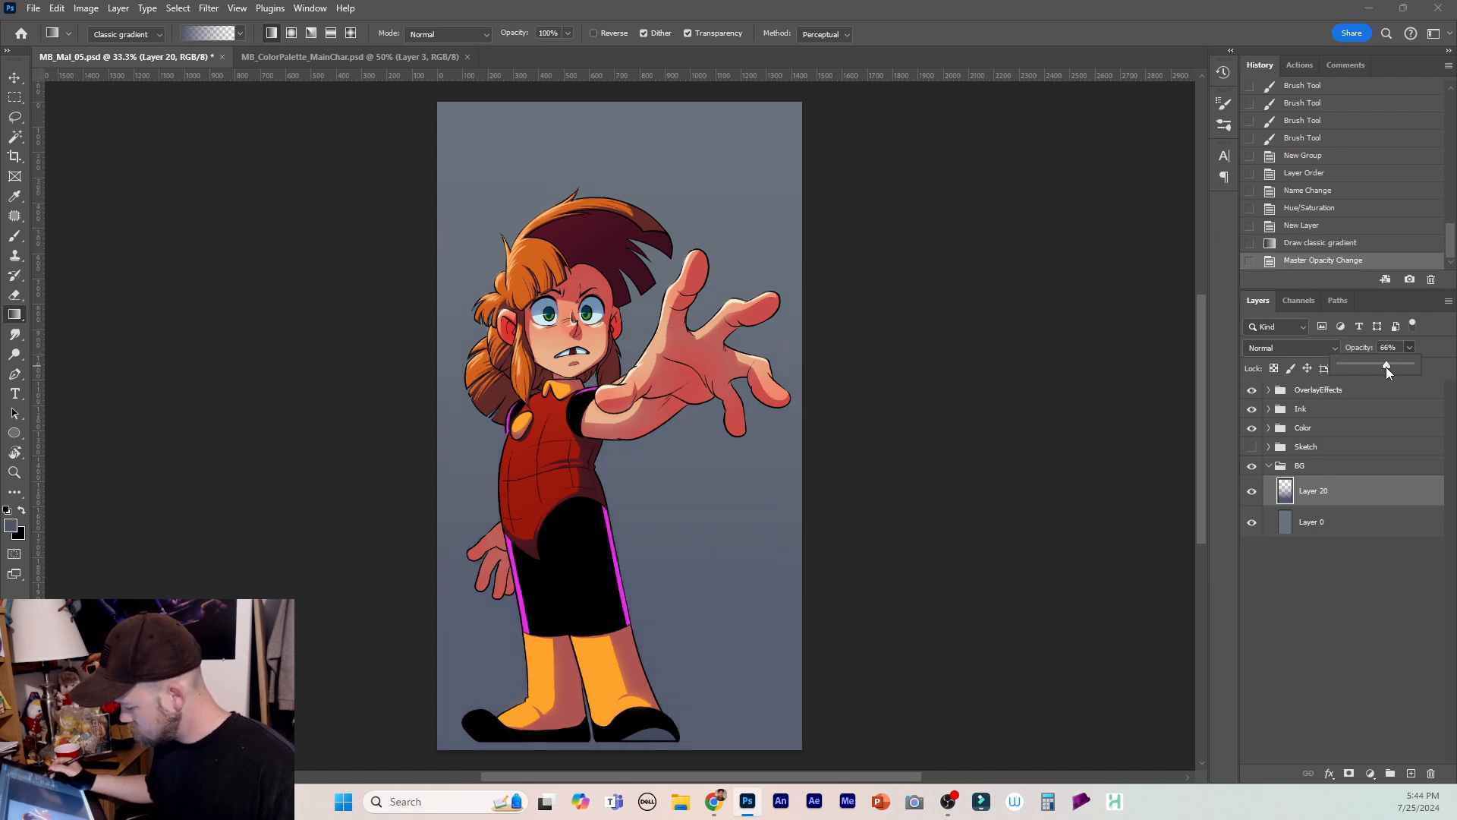
Collapse the BG group and save the document.
{"action": "left_click", "coordinate": [1337, 513]}
{"action": "left_click", "coordinate": [1337, 513]}
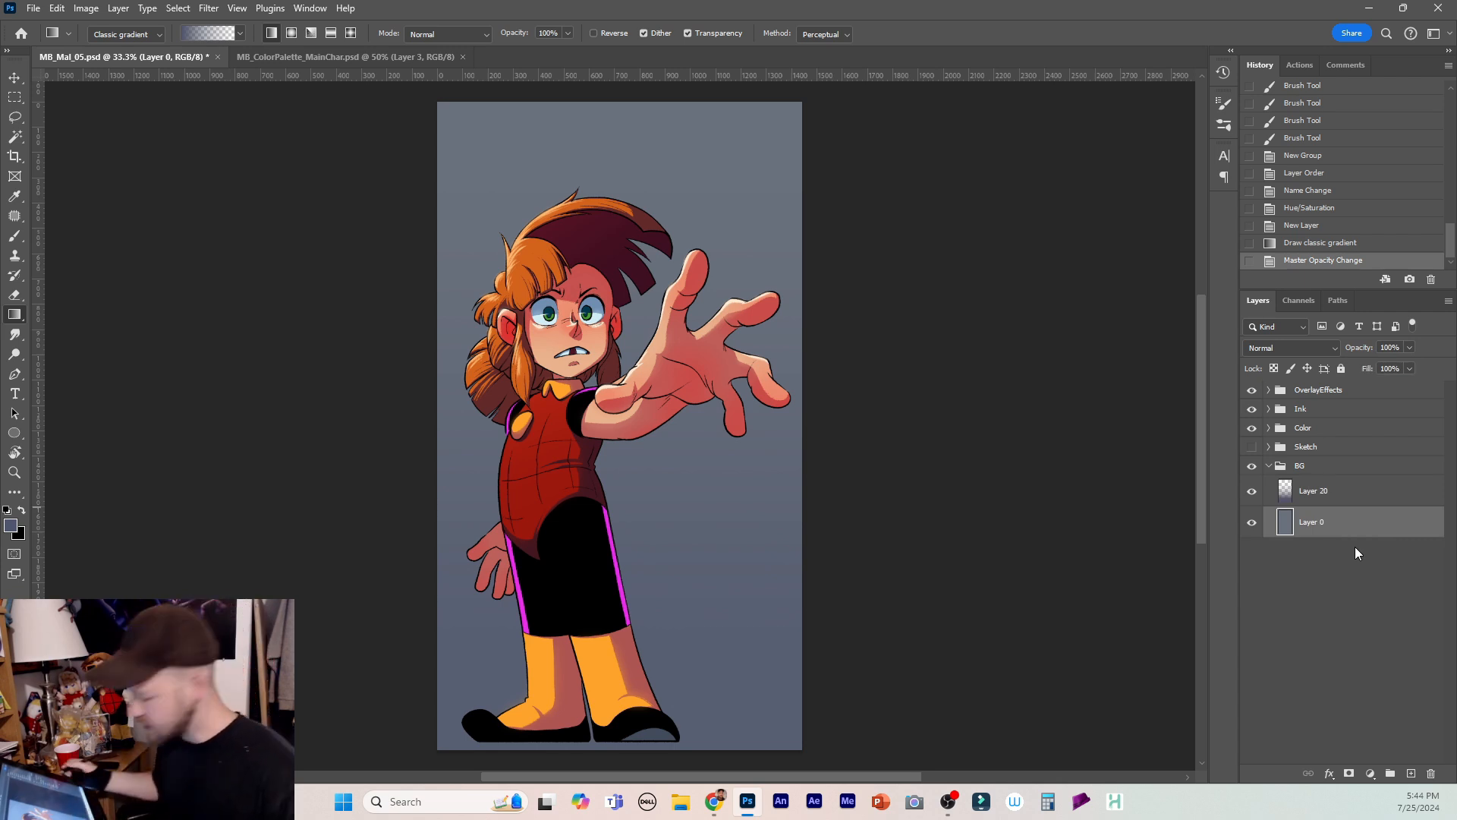
{"action": "left_click", "coordinate": [1268, 465]}
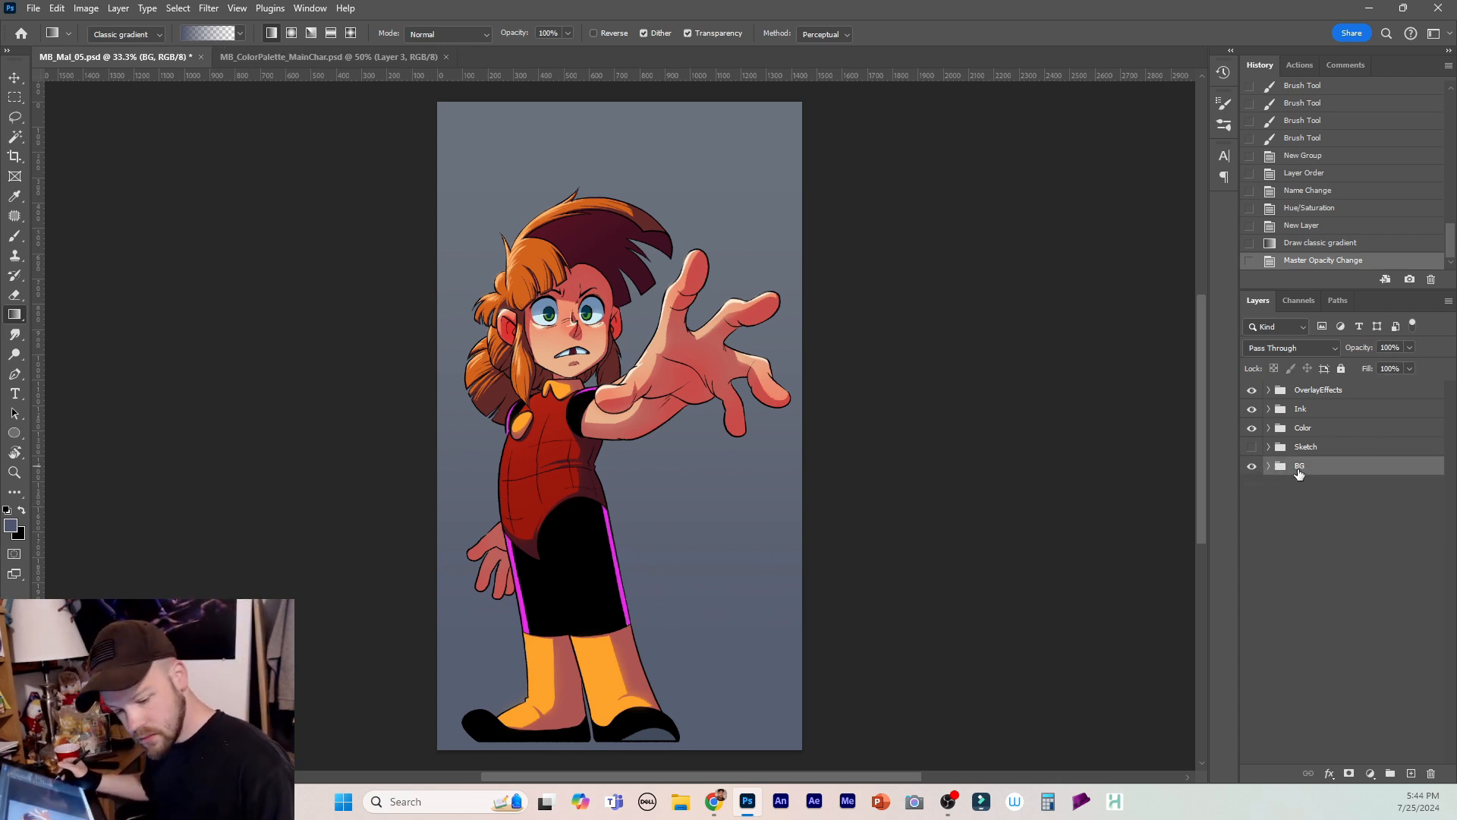
{"action": "key", "text": "ctrl+s"}
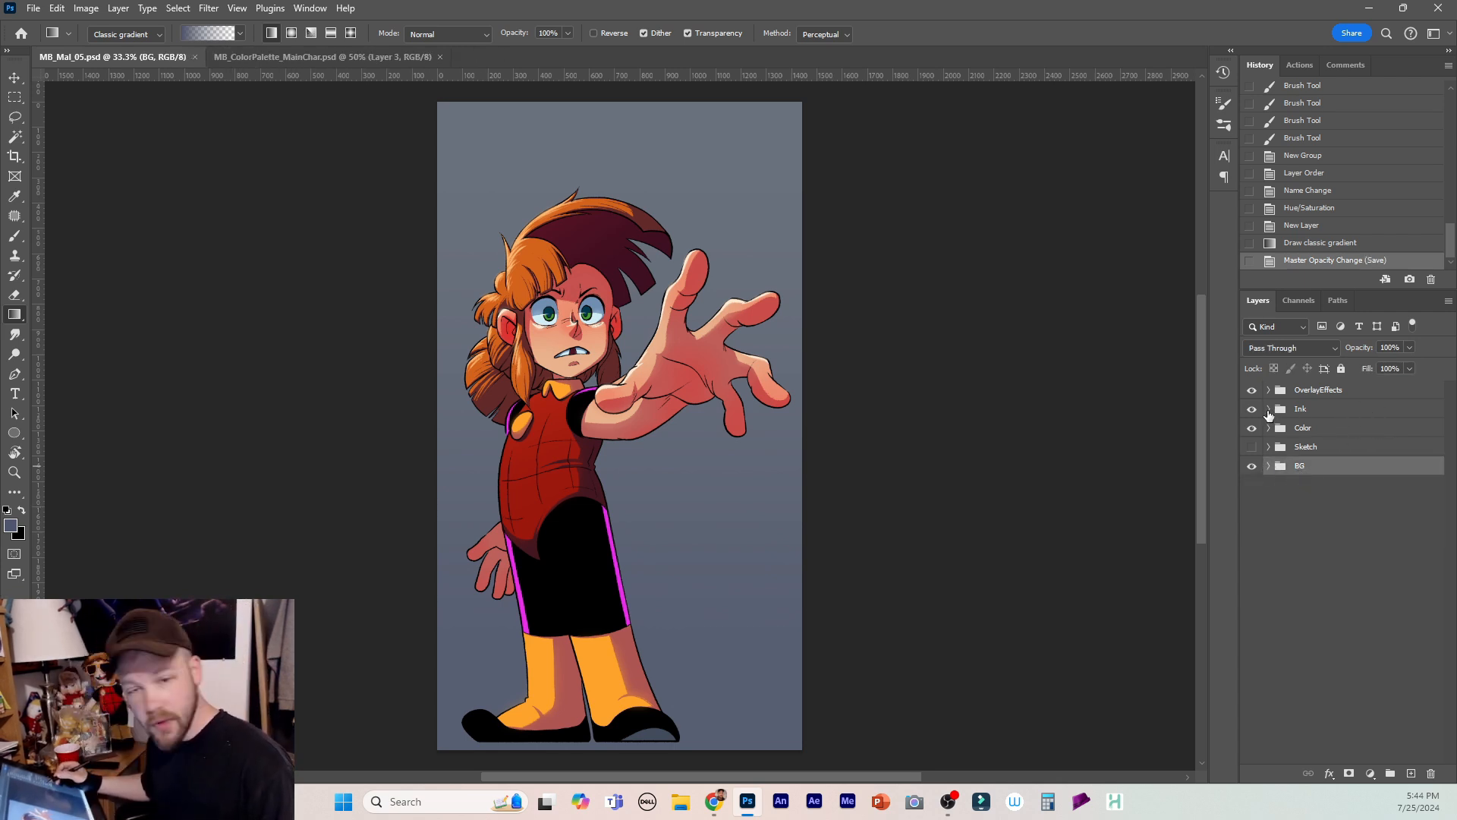
Examine the line art by toggling the Ink group's visibility off and on, leaving it shown and collapsed.
{"action": "left_click", "coordinate": [1268, 410]}
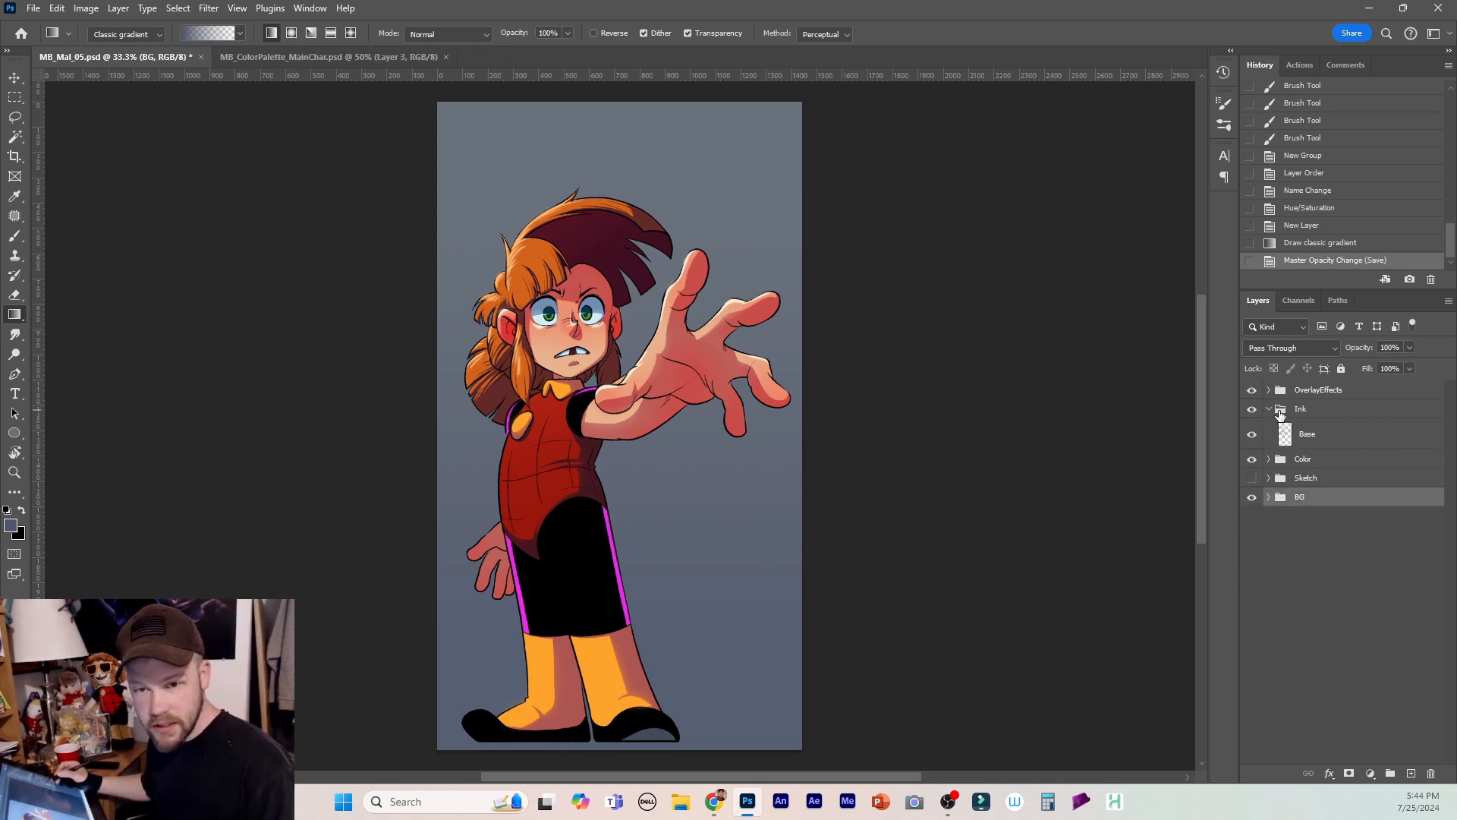
{"action": "left_click", "coordinate": [1346, 435]}
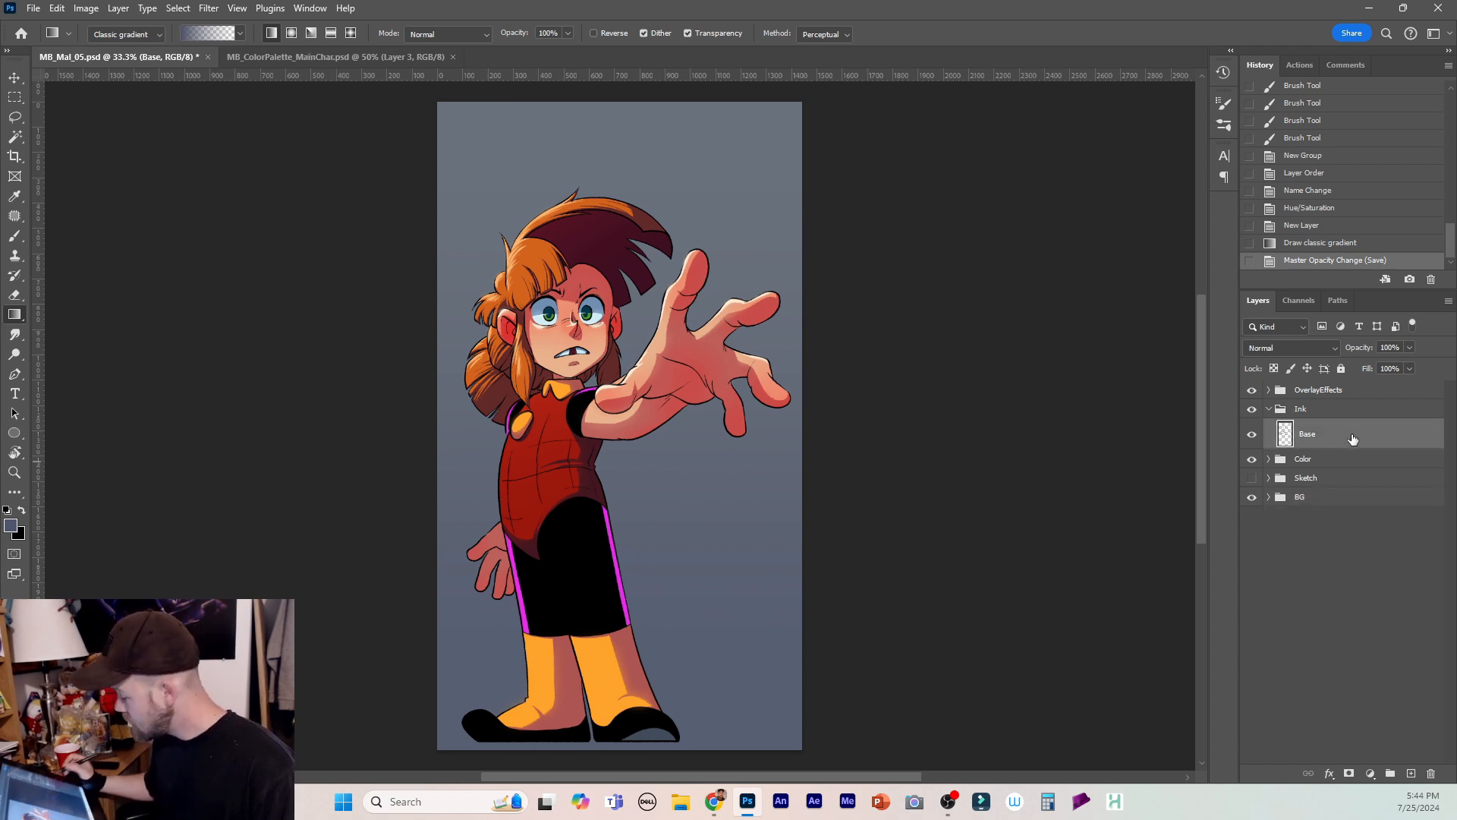
{"action": "left_click", "coordinate": [1251, 409]}
{"action": "left_click", "coordinate": [1251, 409]}
{"action": "left_click", "coordinate": [1252, 409]}
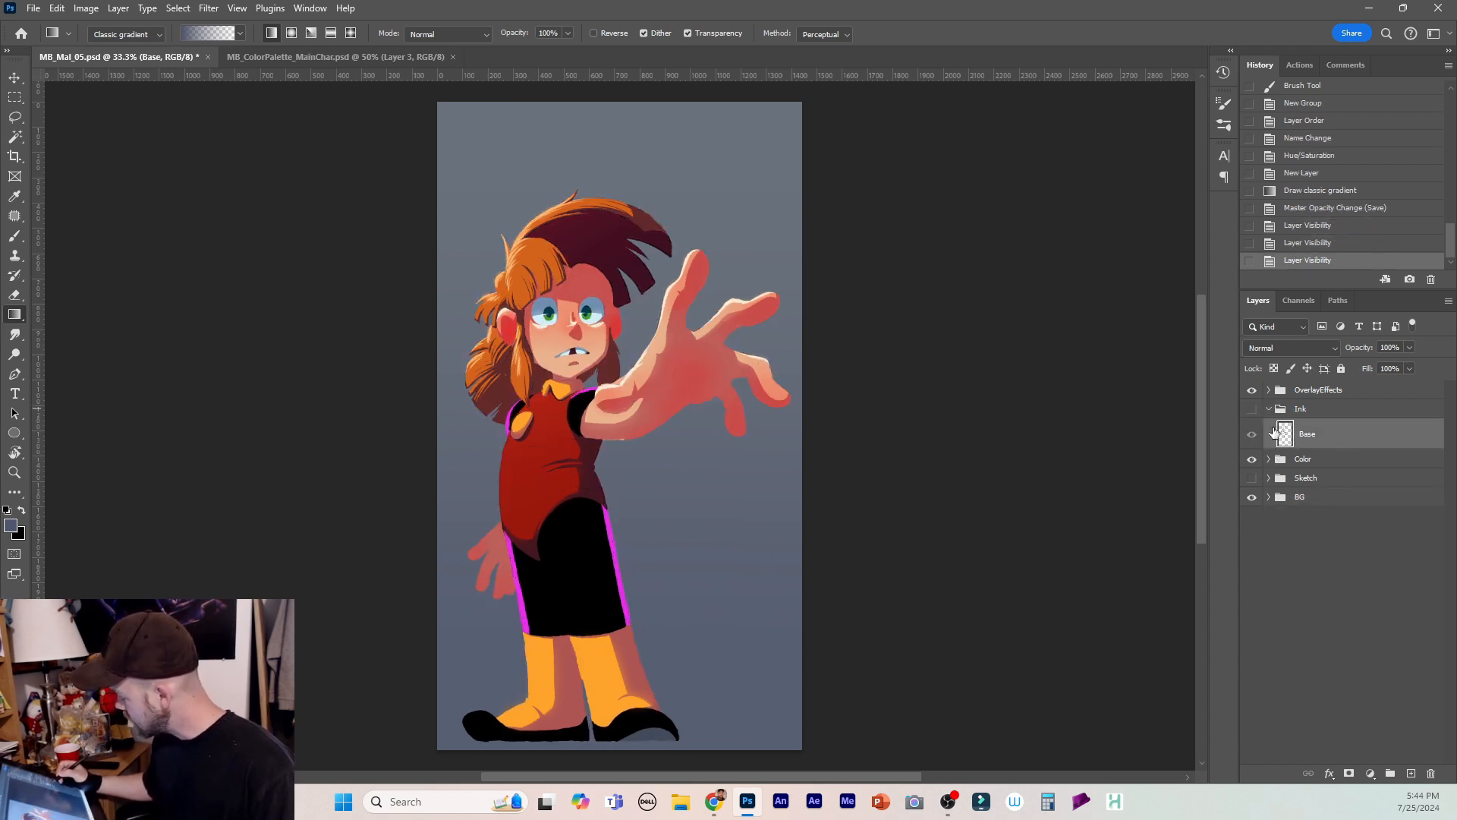
{"action": "left_click", "coordinate": [1252, 409]}
{"action": "left_click", "coordinate": [1268, 408]}
Expand the Color group and hide the OverlayEffects group to inspect the color and shading layers.
{"action": "left_click", "coordinate": [1268, 428]}
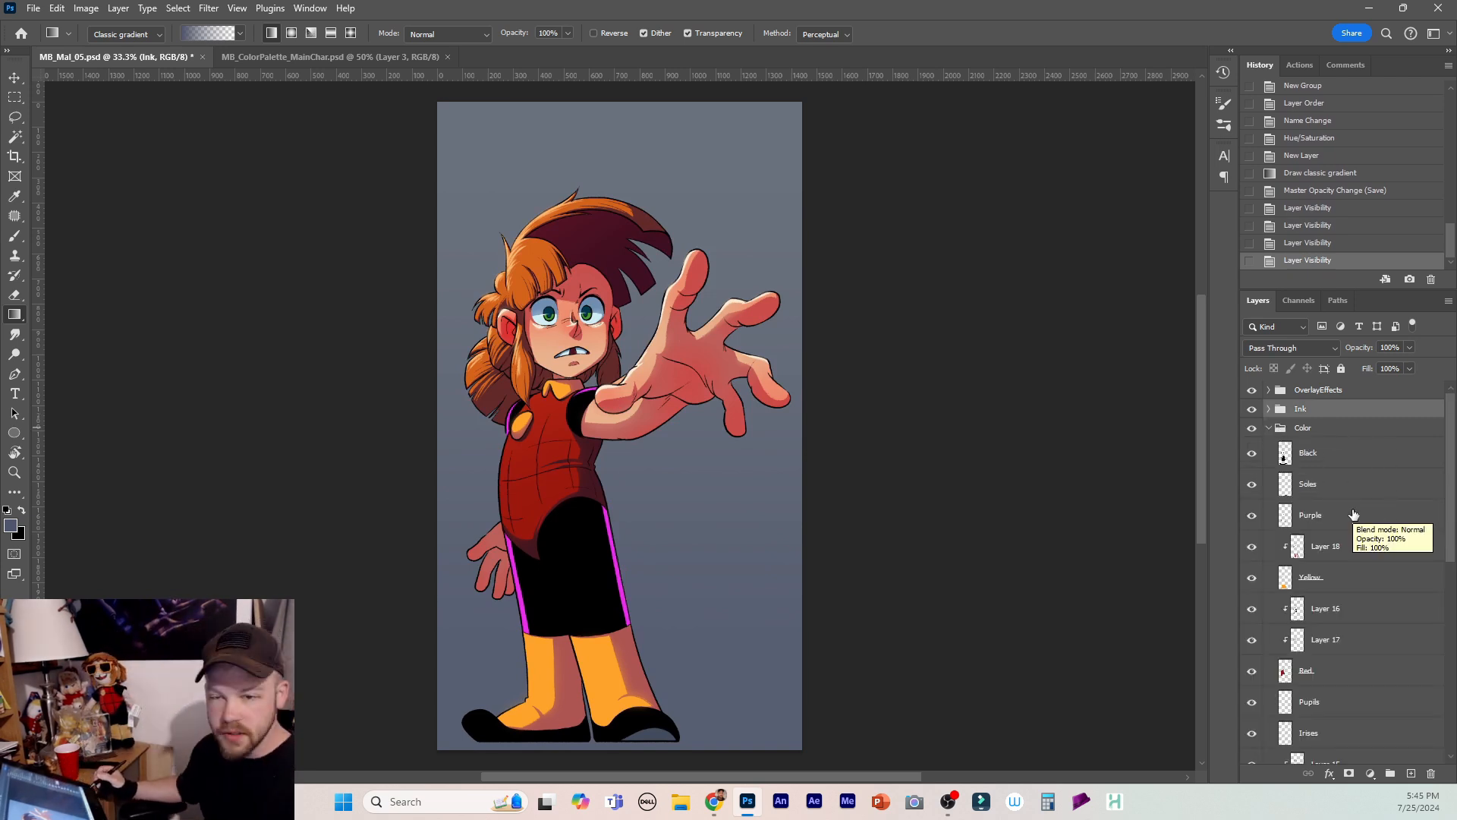
{"action": "left_click", "coordinate": [1252, 390]}
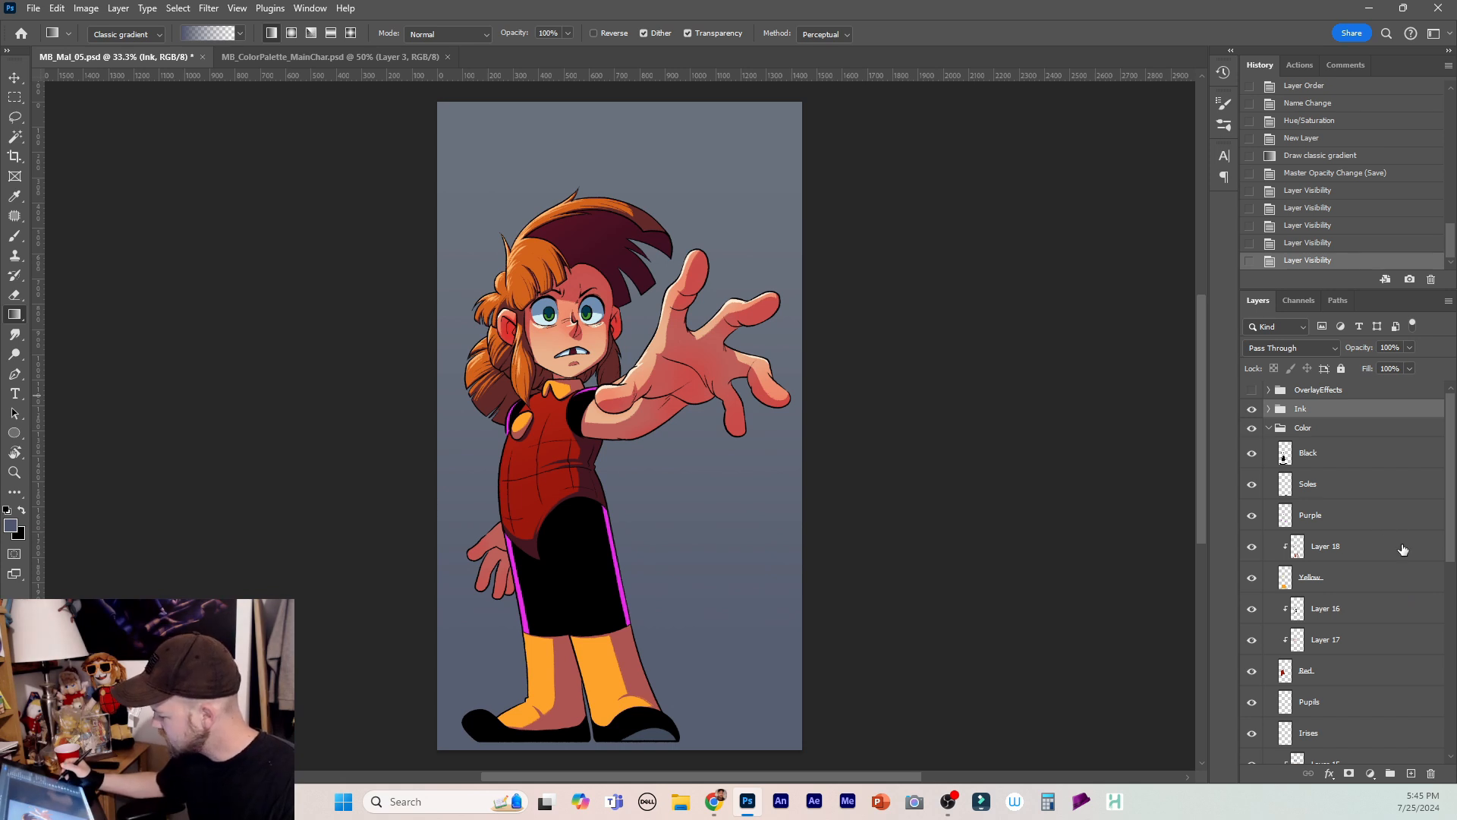
{"action": "scroll", "coordinate": [1380, 535], "scroll_direction": "down", "scroll_amount": 4}
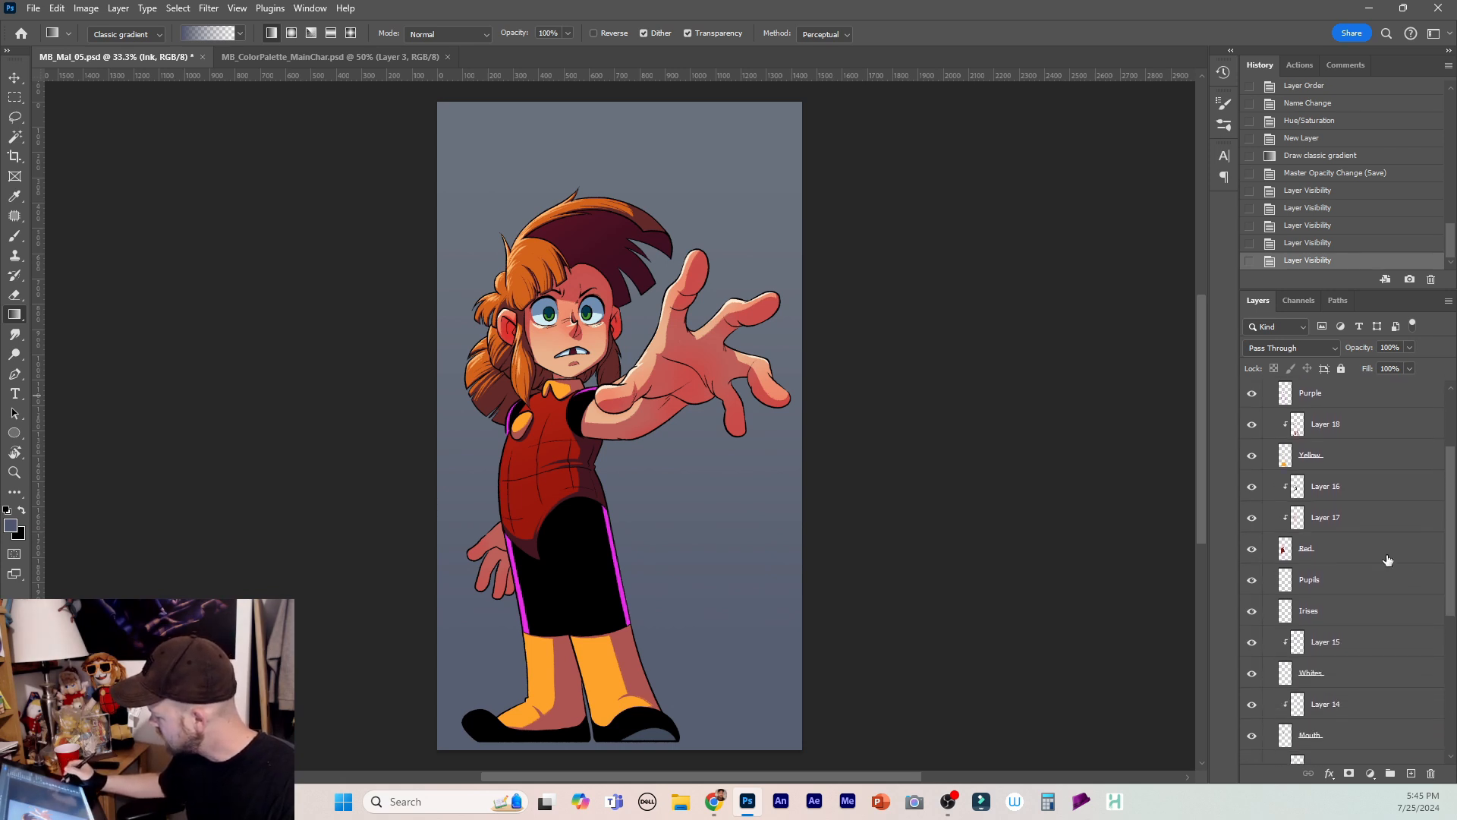
{"action": "left_click", "coordinate": [1343, 516]}
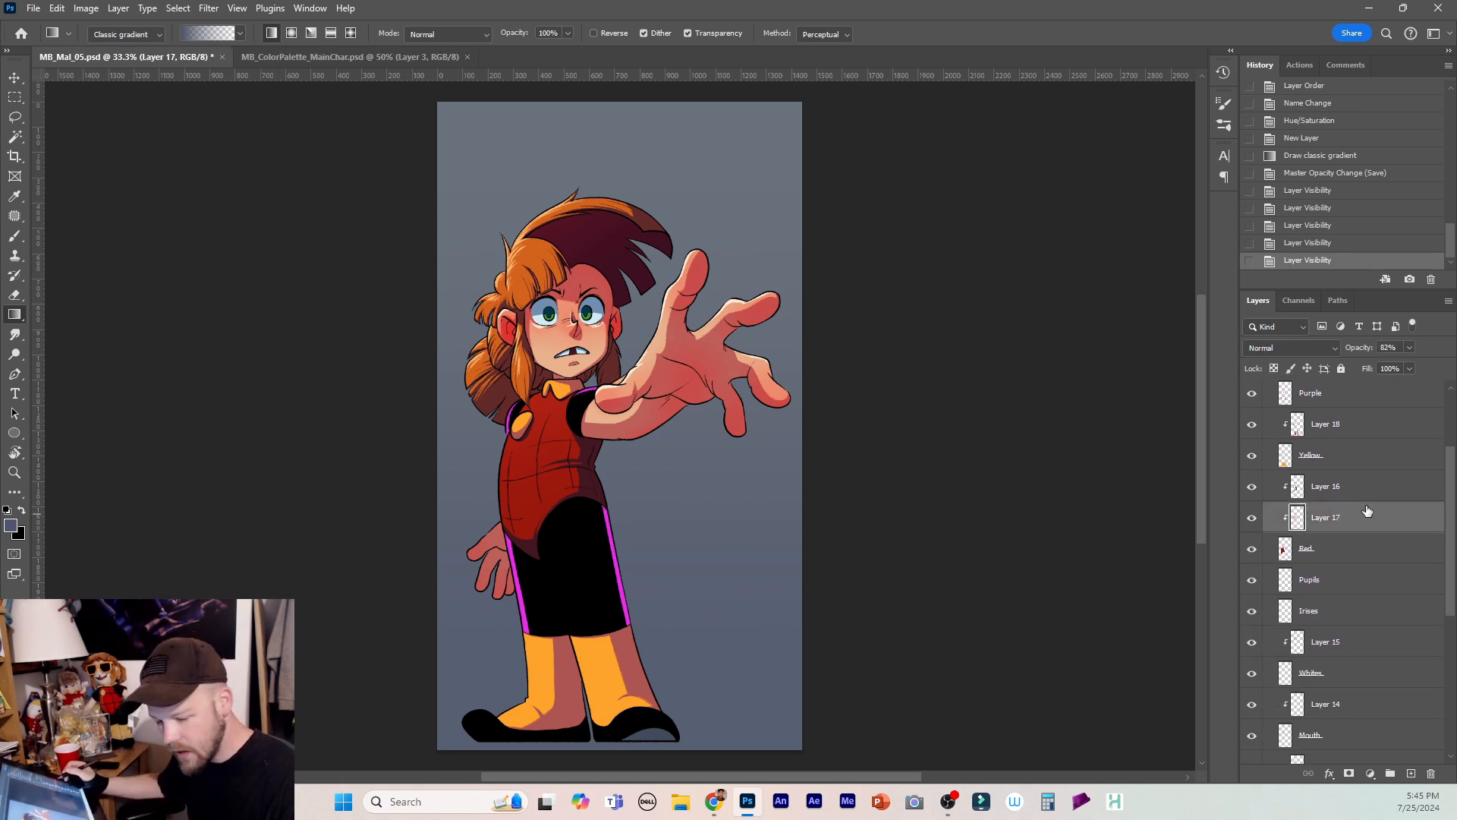
{"action": "key", "text": "alt"}
{"action": "key", "text": "ctrl+u"}
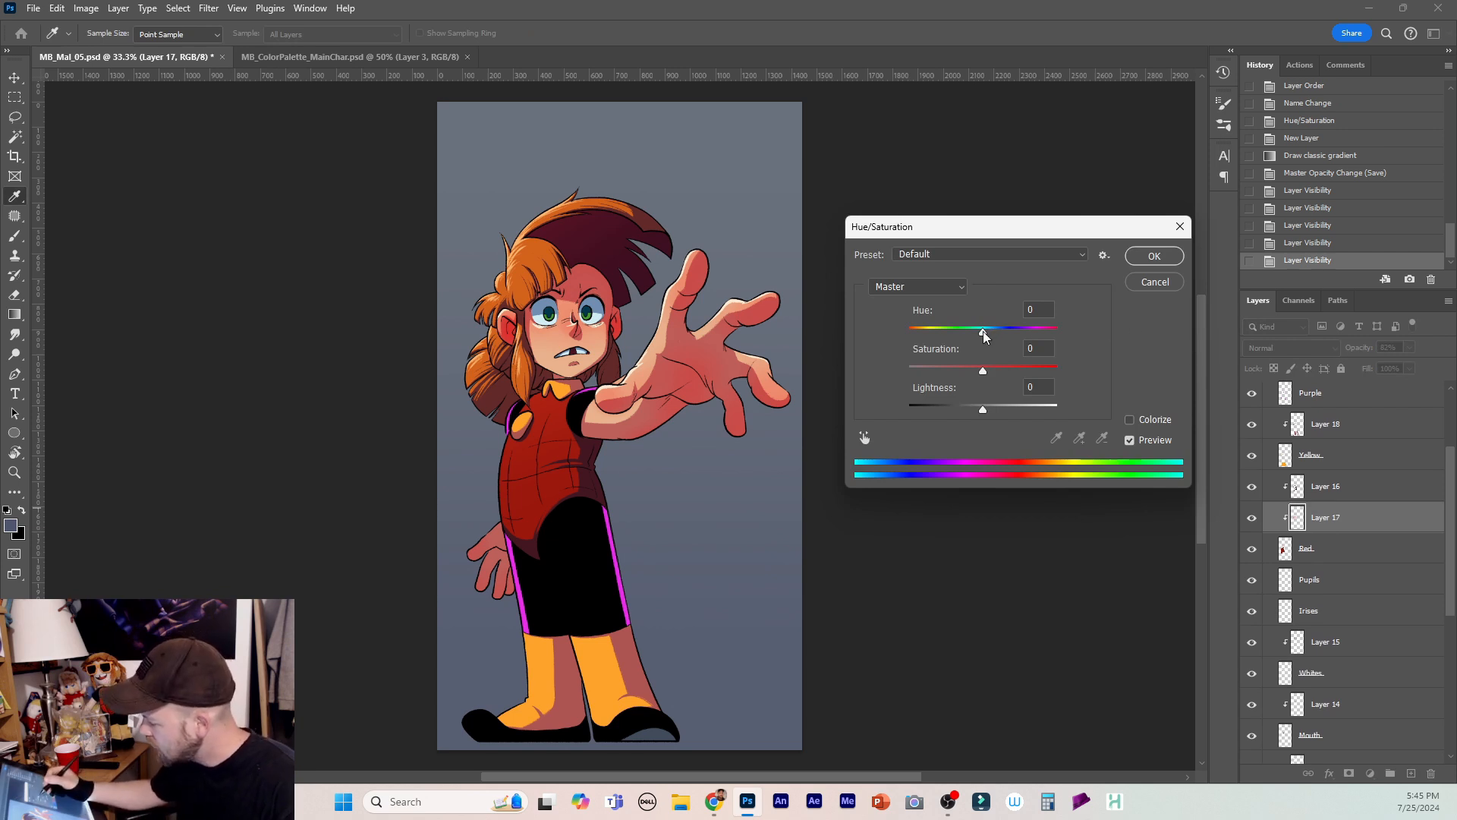
{"action": "key", "text": "Escape"}
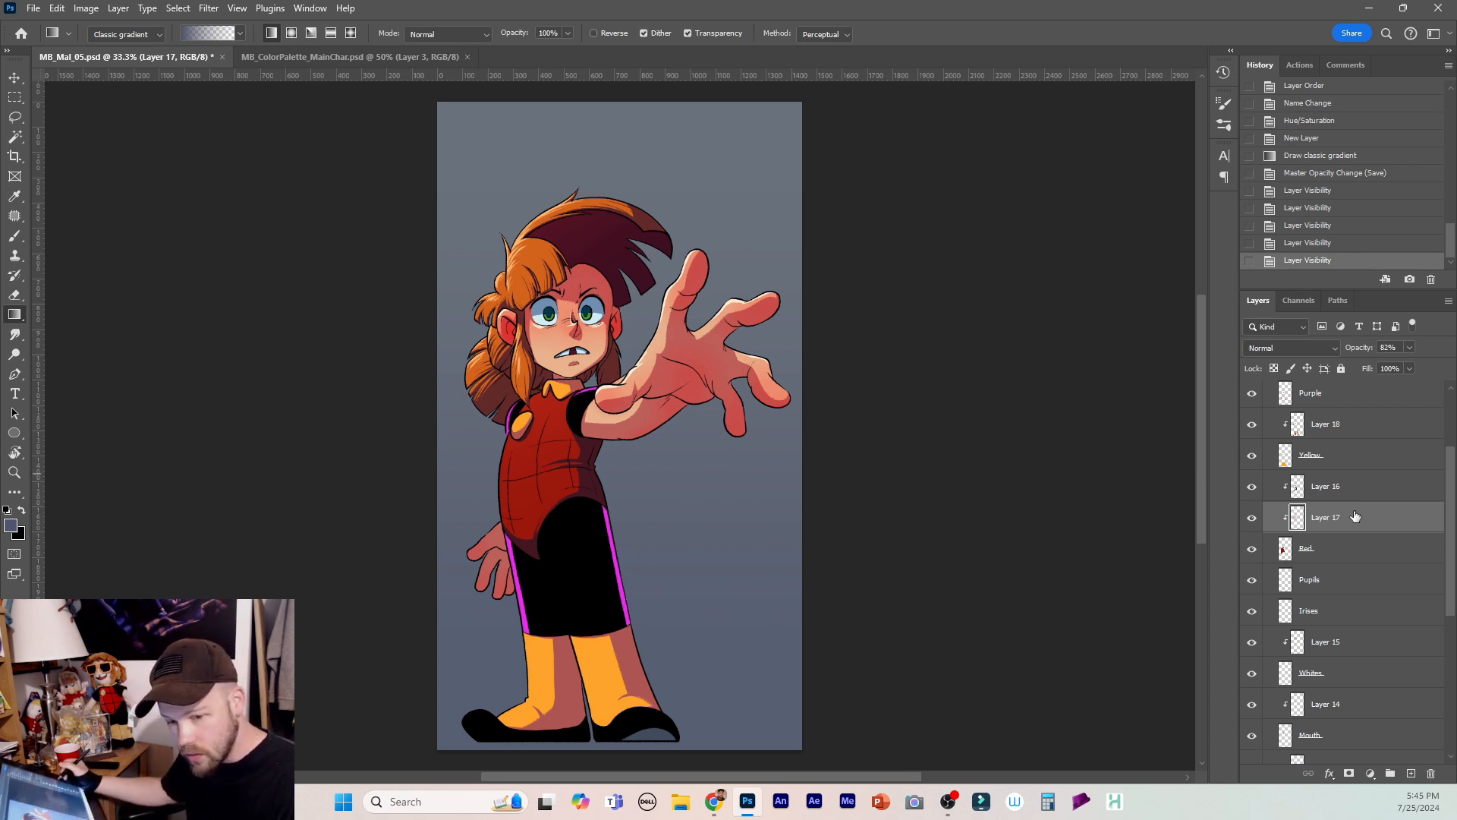
{"action": "key", "text": "ctrl+u"}
{"action": "left_click_drag", "start_coordinate": [996, 231], "coordinate": [983, 221]}
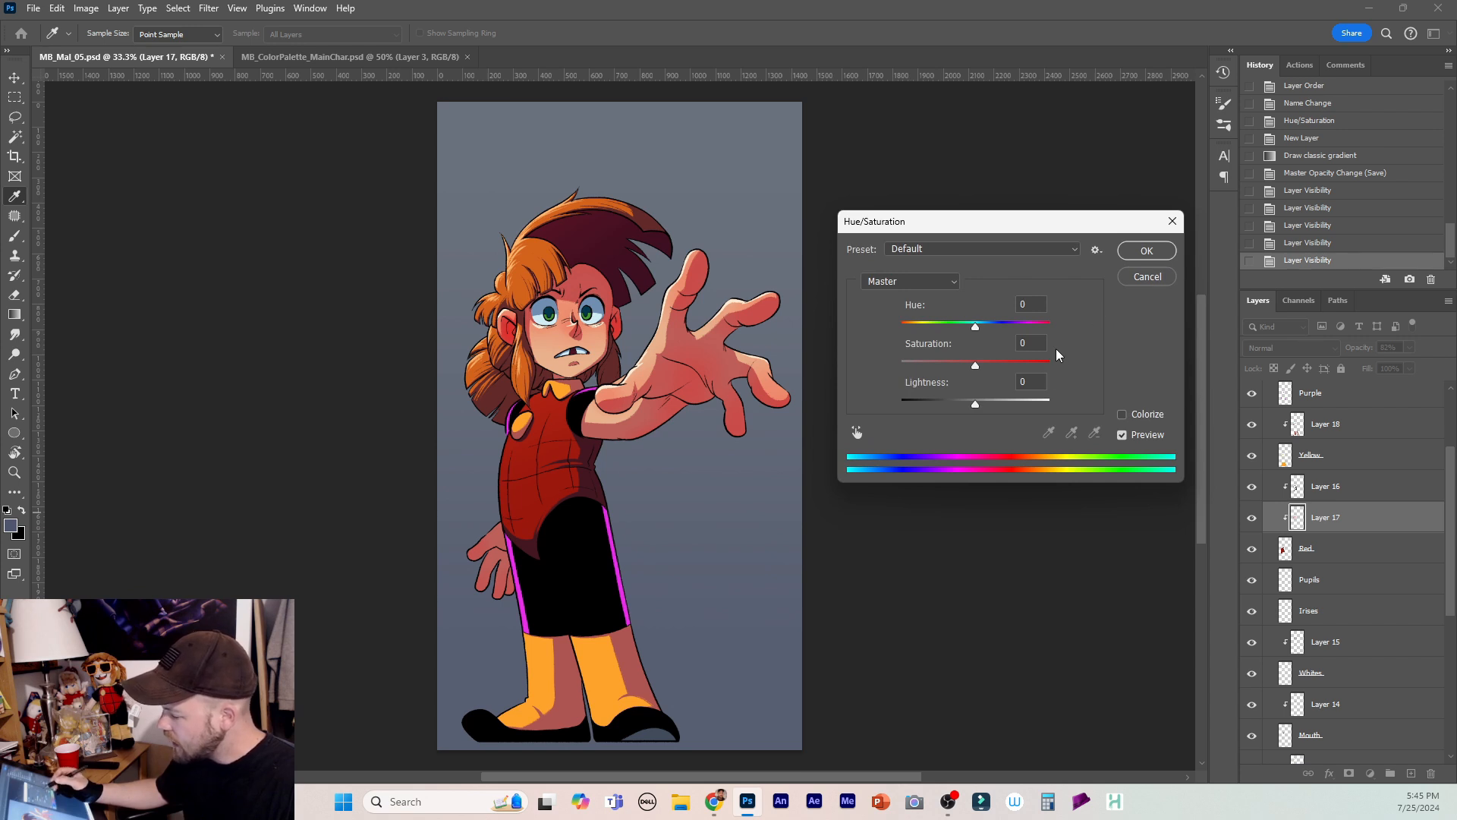
{"action": "mouse_move", "coordinate": [980, 327]}
{"action": "left_mouse_down"}
{"action": "mouse_move", "coordinate": [1013, 325]}
{"action": "mouse_move", "coordinate": [974, 331]}
{"action": "left_mouse_up"}
{"action": "left_click", "coordinate": [1158, 277]}
{"action": "key", "text": "g"}
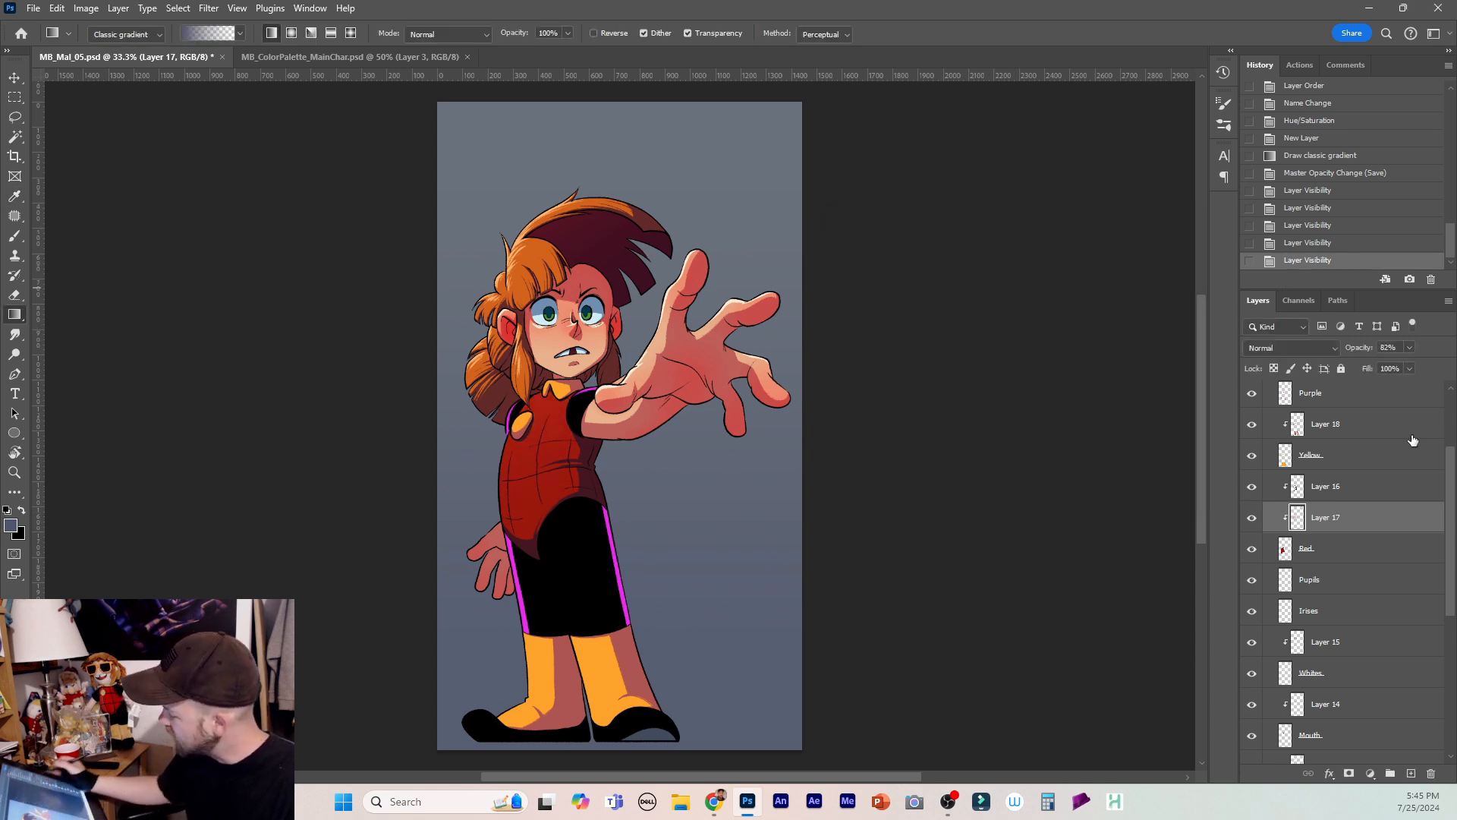
Try a Hue/Saturation adjustment of Hue +40, Saturation +86 and Lightness +30 on the shading in Layer 16.
{"action": "left_click", "coordinate": [1369, 490]}
{"action": "key", "text": "ctrl+u"}
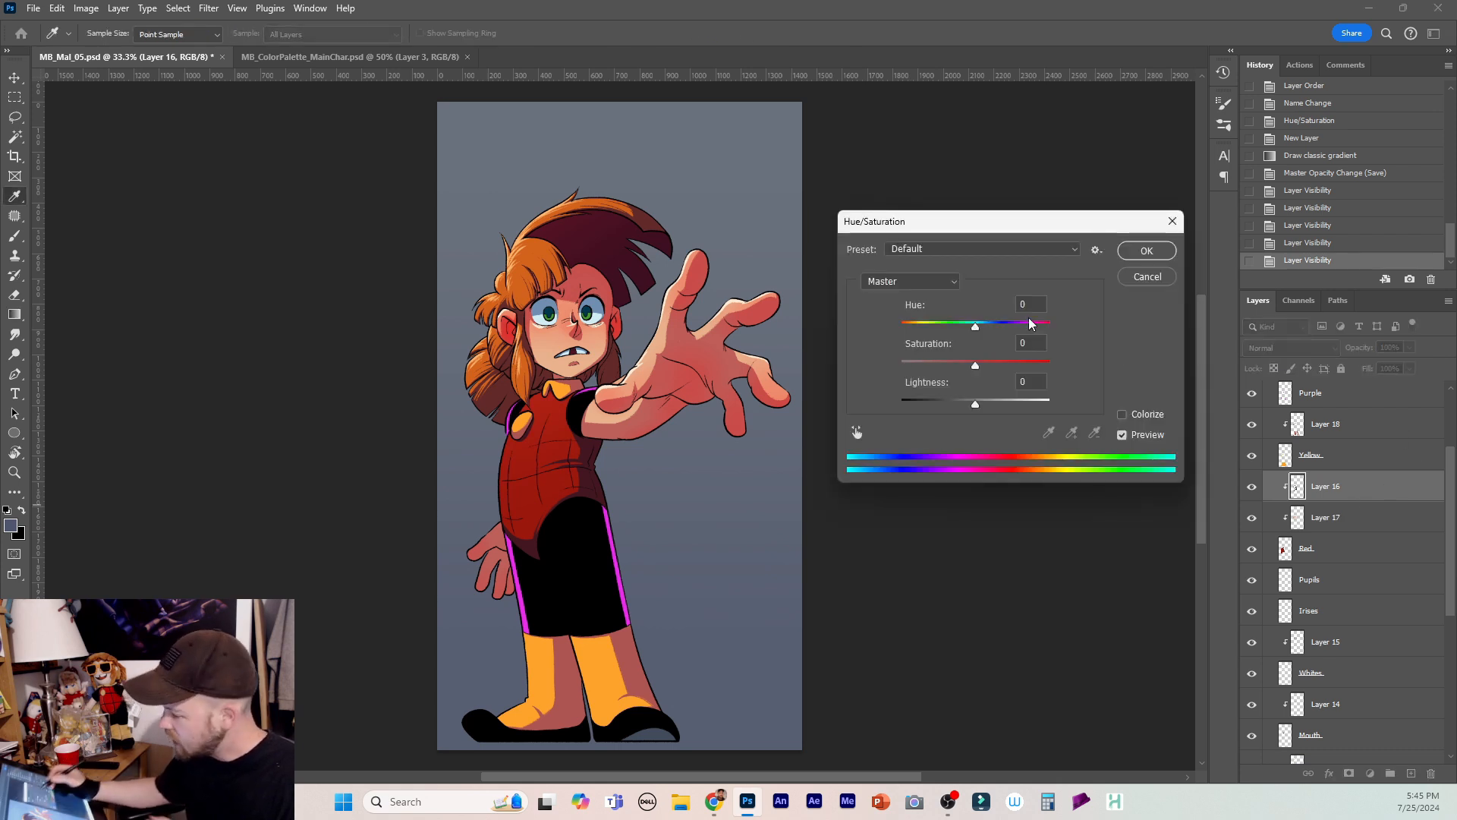
{"action": "mouse_move", "coordinate": [976, 327]}
{"action": "left_mouse_down"}
{"action": "mouse_move", "coordinate": [939, 326]}
{"action": "mouse_move", "coordinate": [950, 339]}
{"action": "left_mouse_up"}
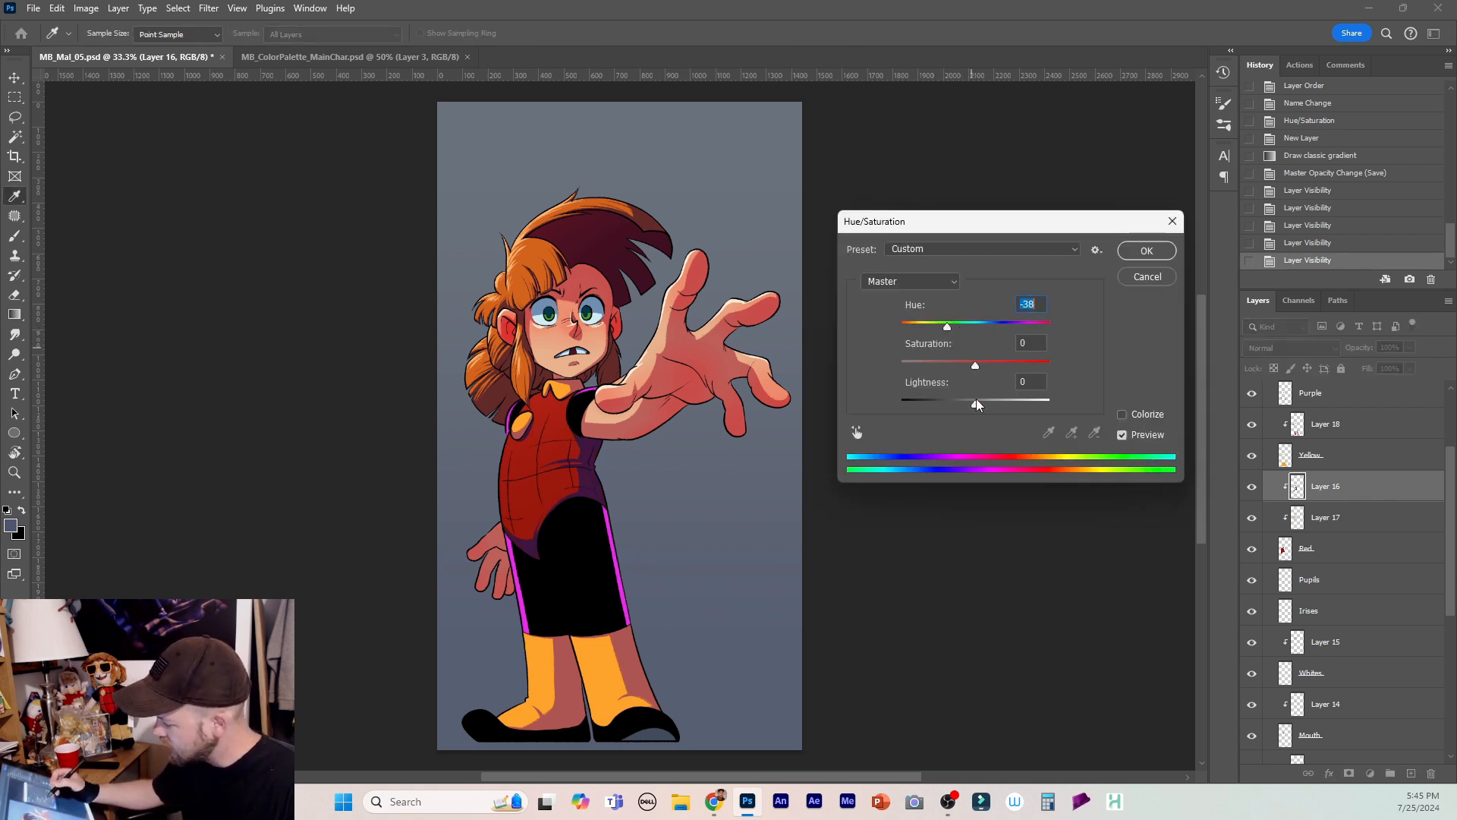
{"action": "left_click_drag", "start_coordinate": [975, 403], "coordinate": [1040, 363]}
{"action": "left_click_drag", "start_coordinate": [949, 328], "coordinate": [1007, 328]}
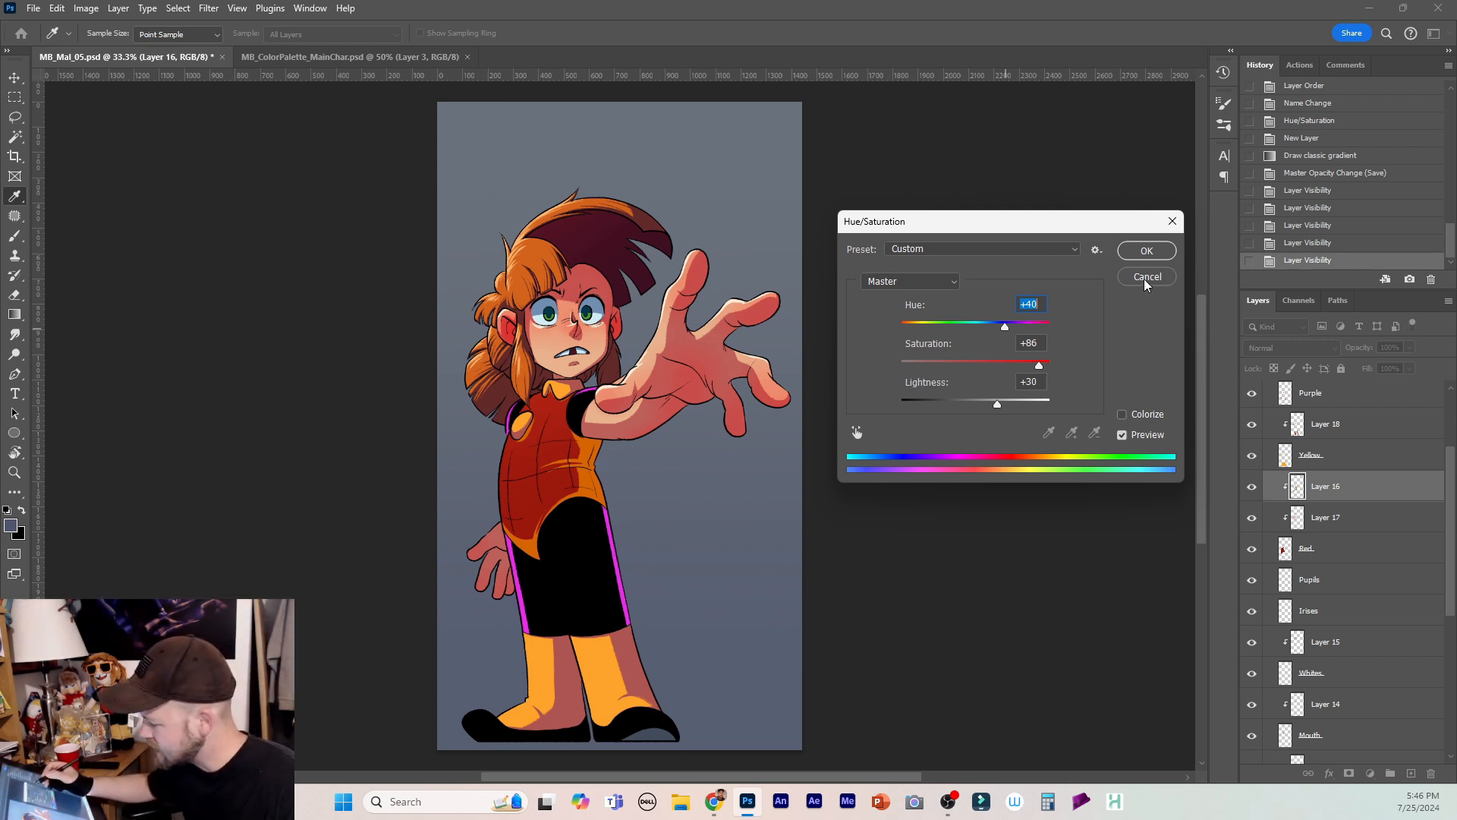
{"action": "left_click", "coordinate": [1146, 250]}
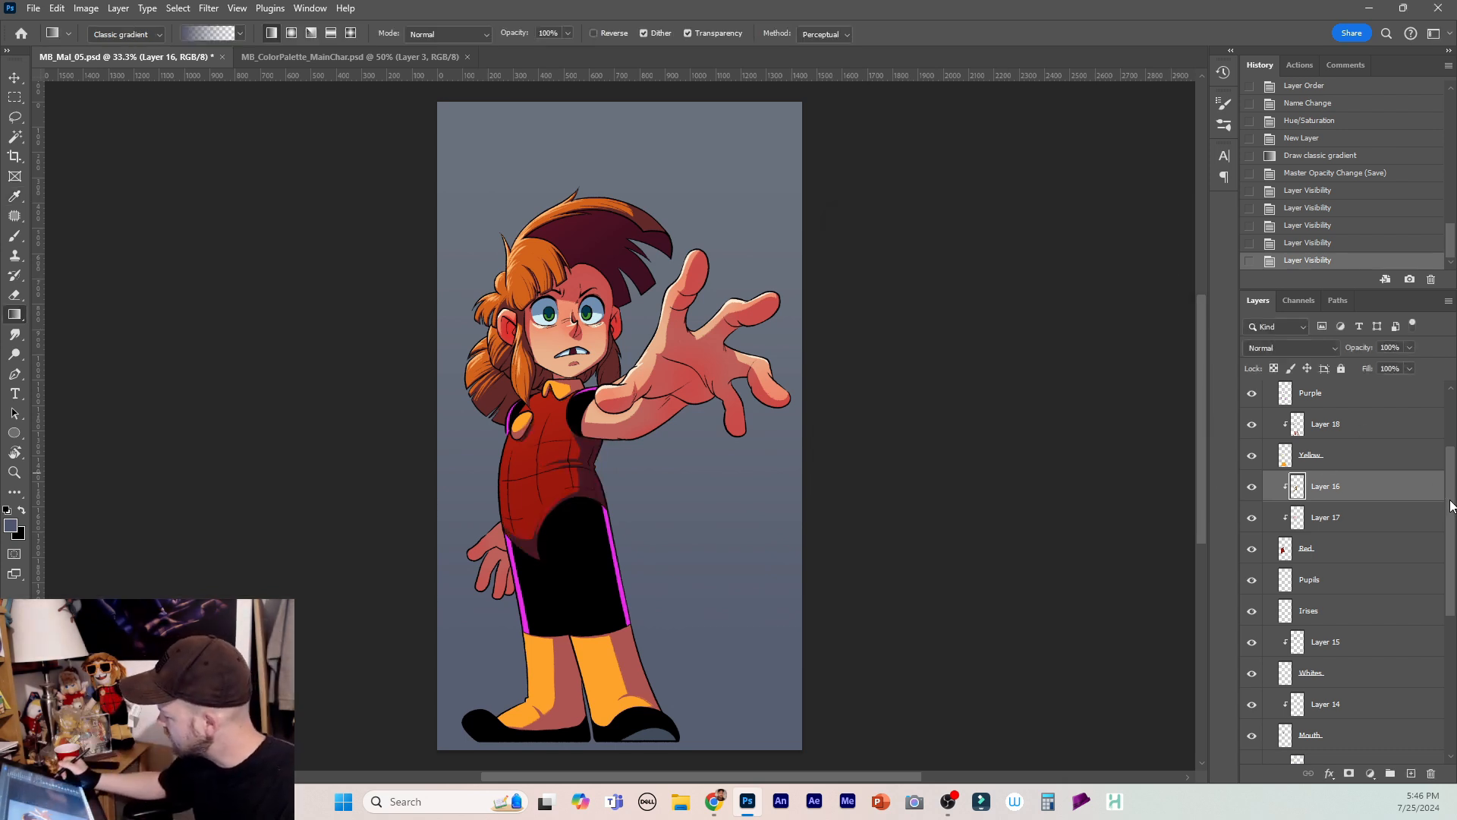
Collapse the Color group and show the OverlayEffects group again.
{"action": "left_click_drag", "start_coordinate": [1451, 506], "coordinate": [1455, 403]}
{"action": "left_click", "coordinate": [1268, 428]}
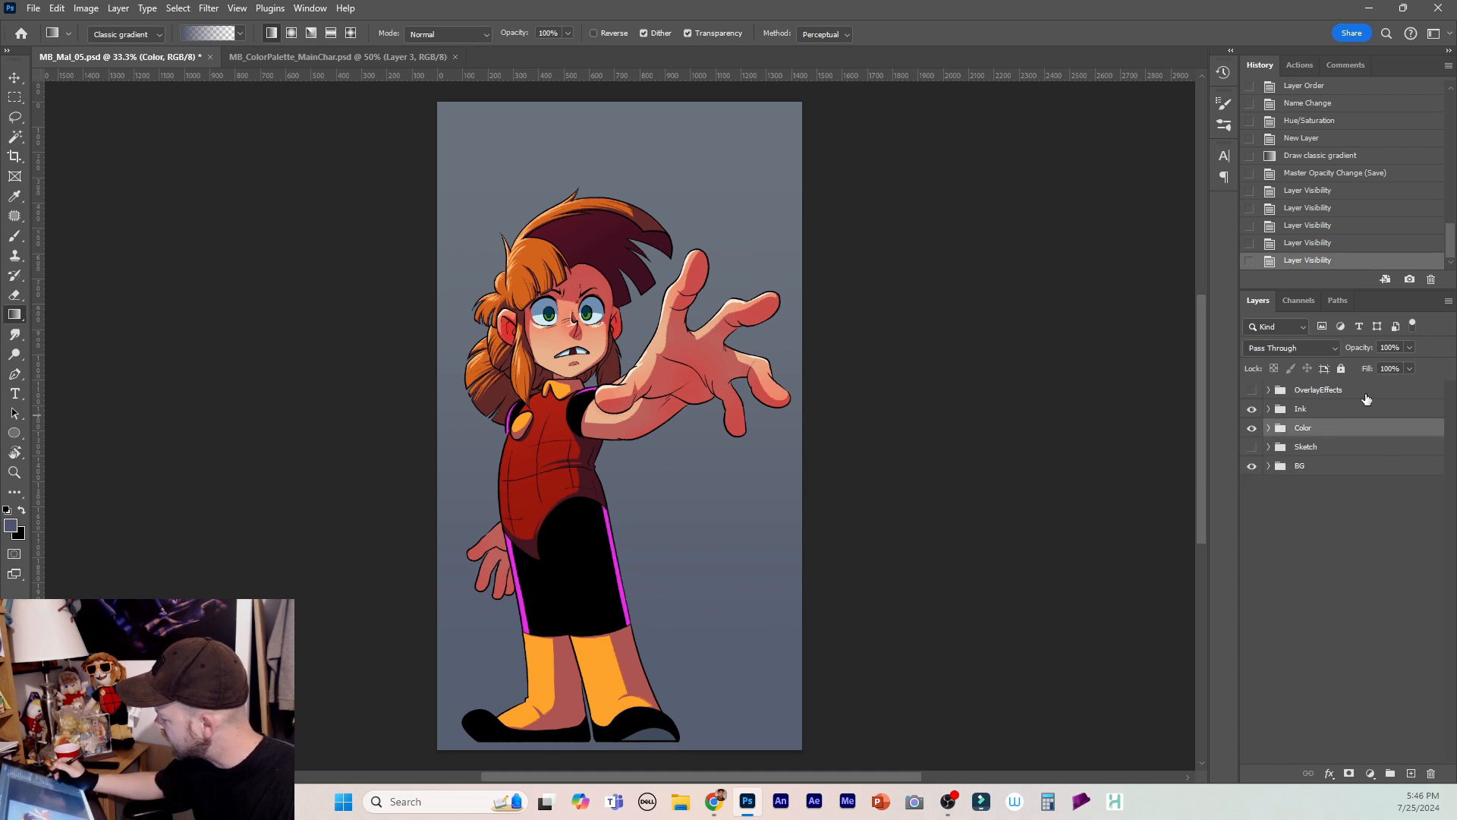
{"action": "left_click", "coordinate": [1252, 390]}
Duplicate the Base layer inside the Ink group and name the copy OverlayRed.
{"action": "left_click", "coordinate": [1267, 408]}
{"action": "left_click", "coordinate": [1337, 434]}
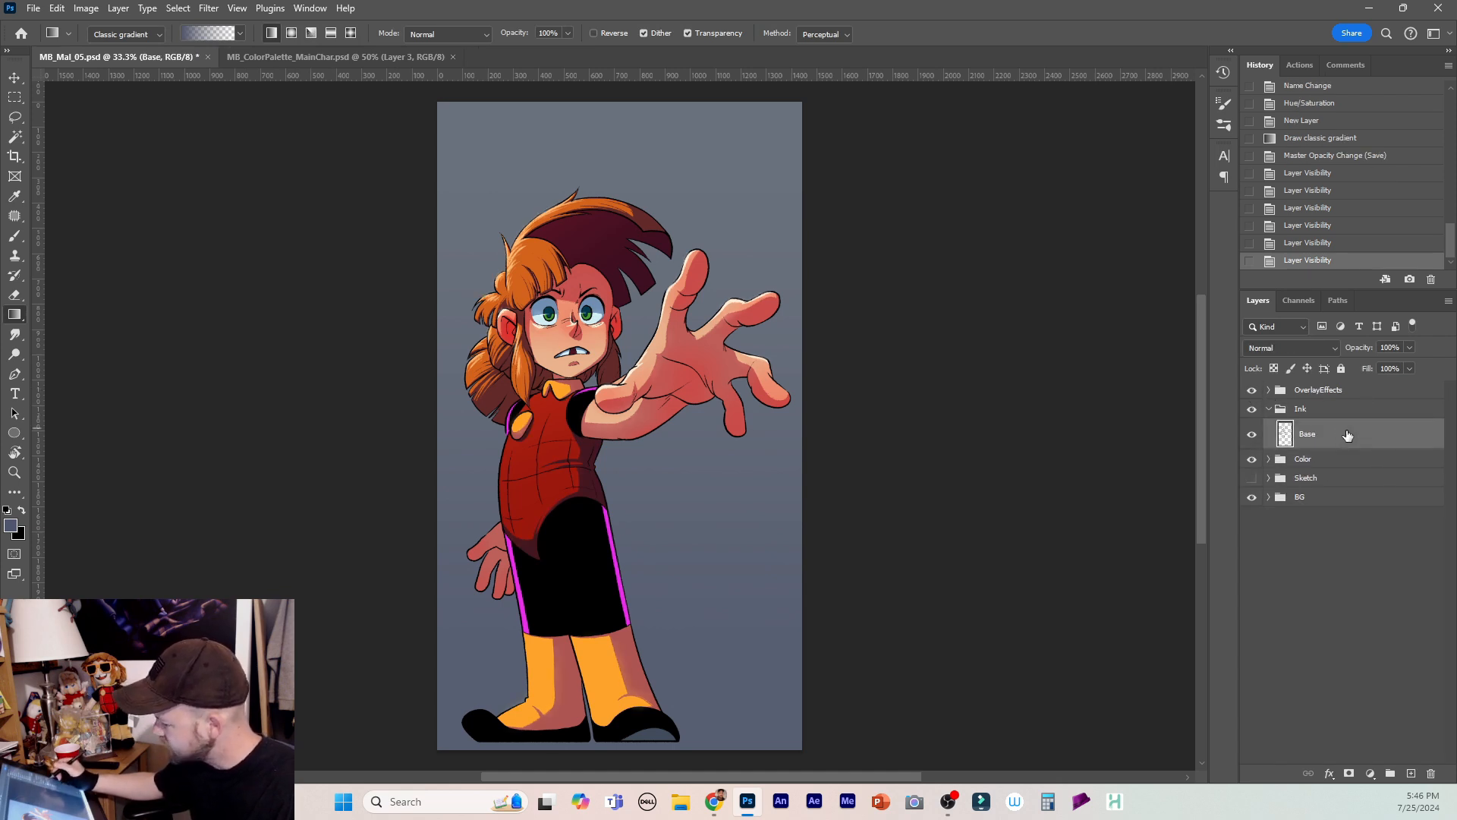
{"action": "right_click", "coordinate": [1350, 434]}
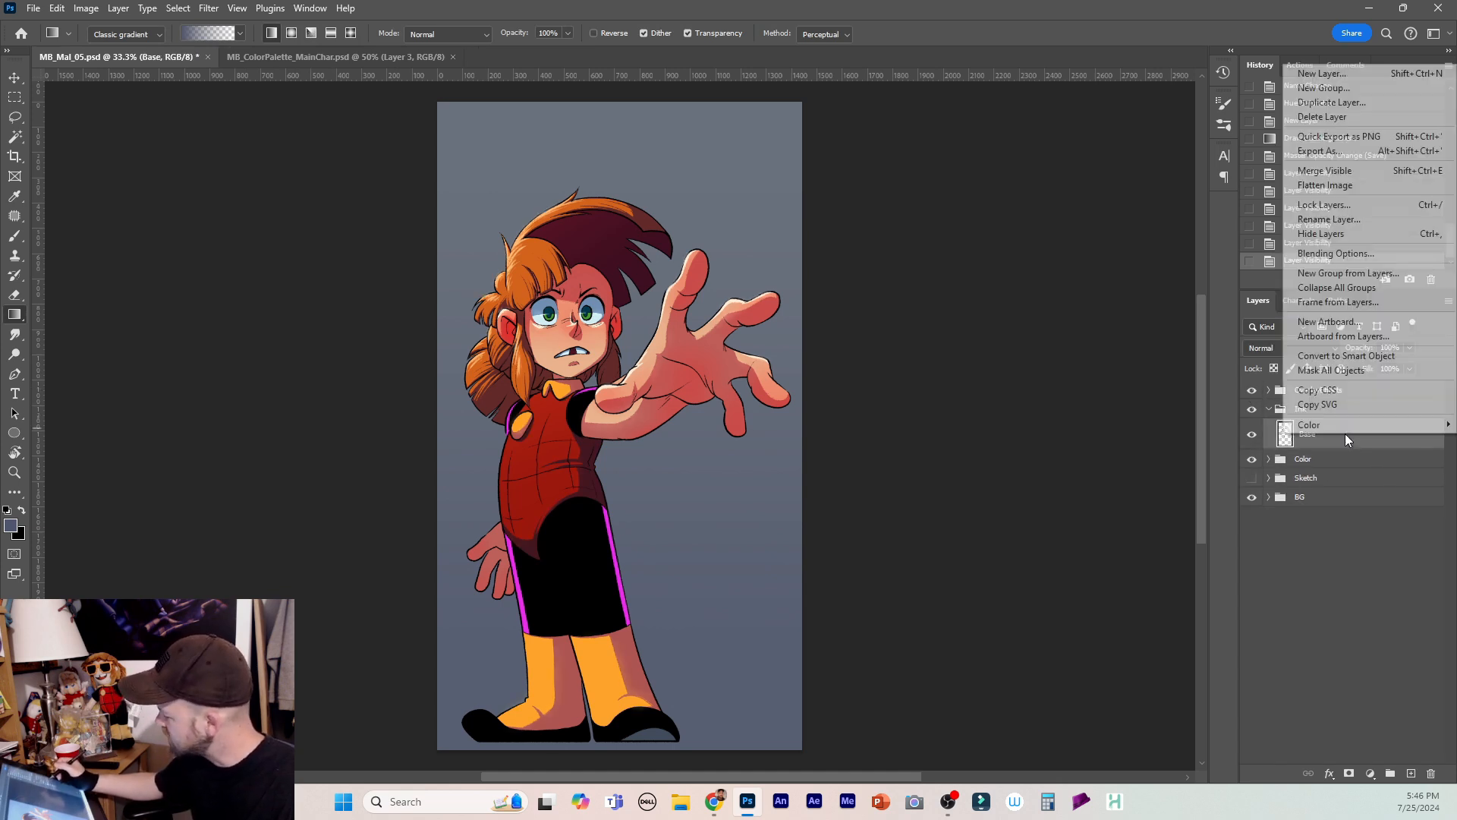
{"action": "left_click", "coordinate": [1354, 107]}
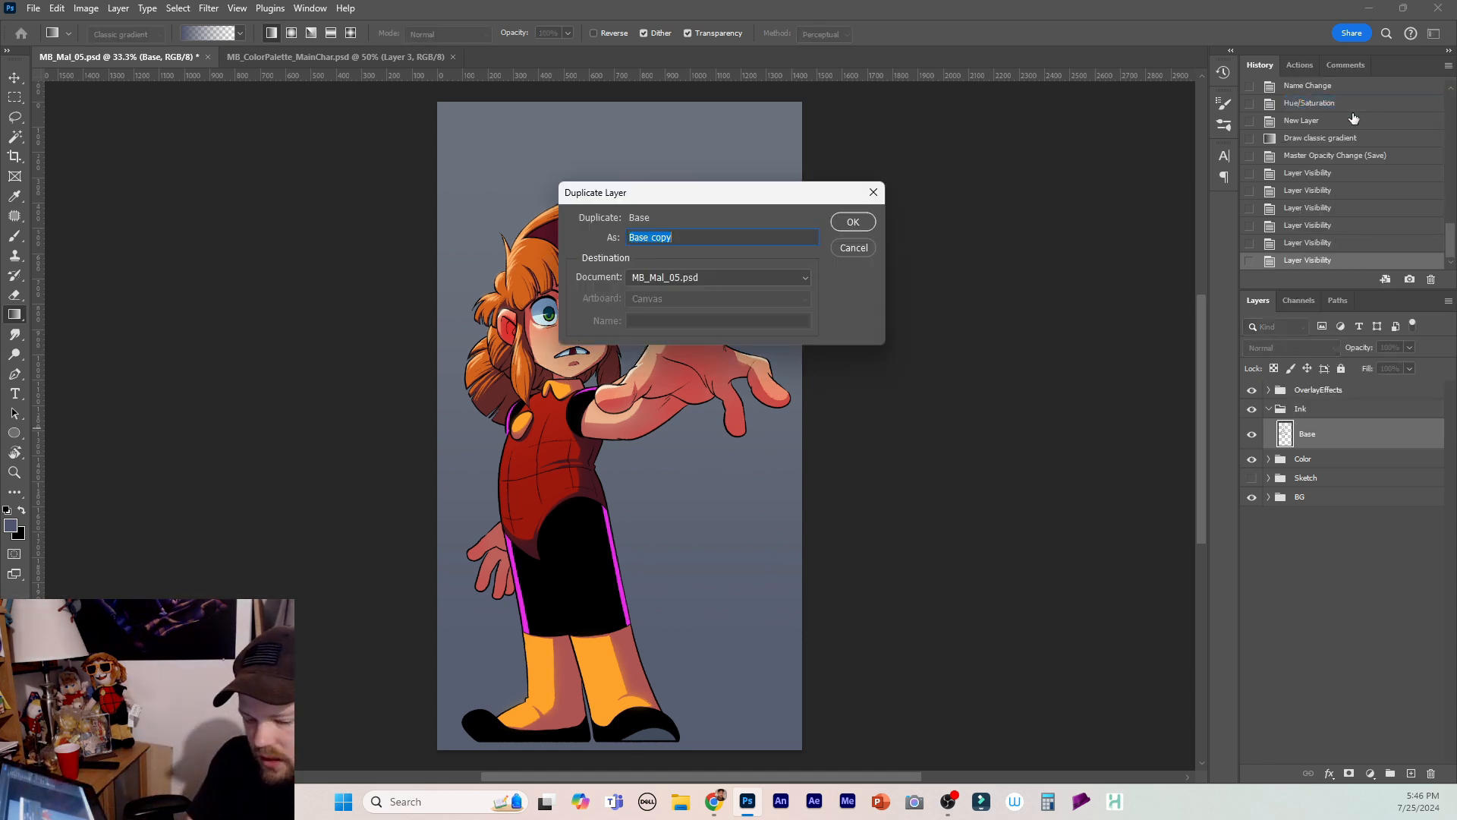
{"action": "type", "text": "O"}
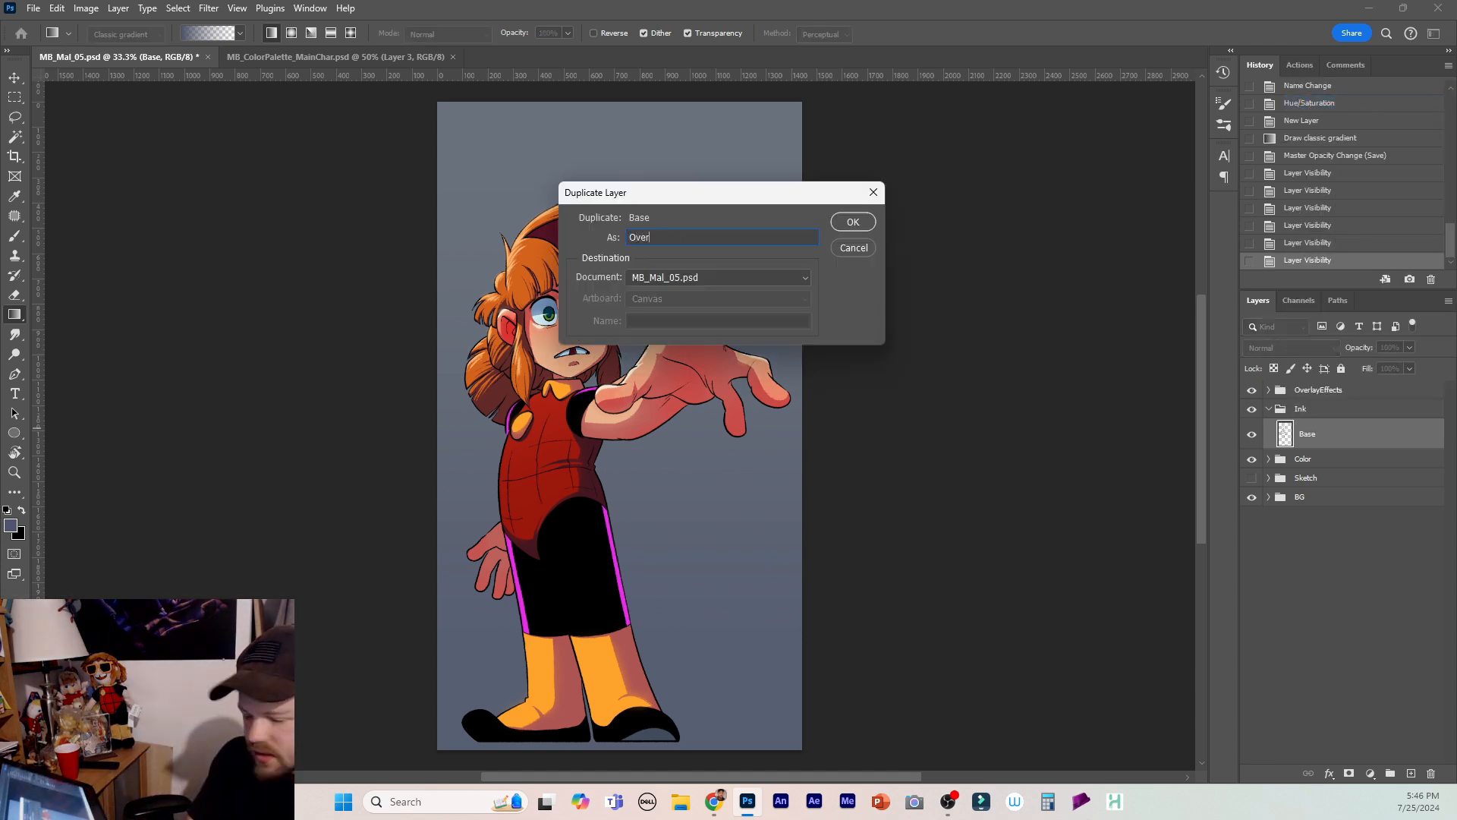
{"action": "type", "text": "ver"}
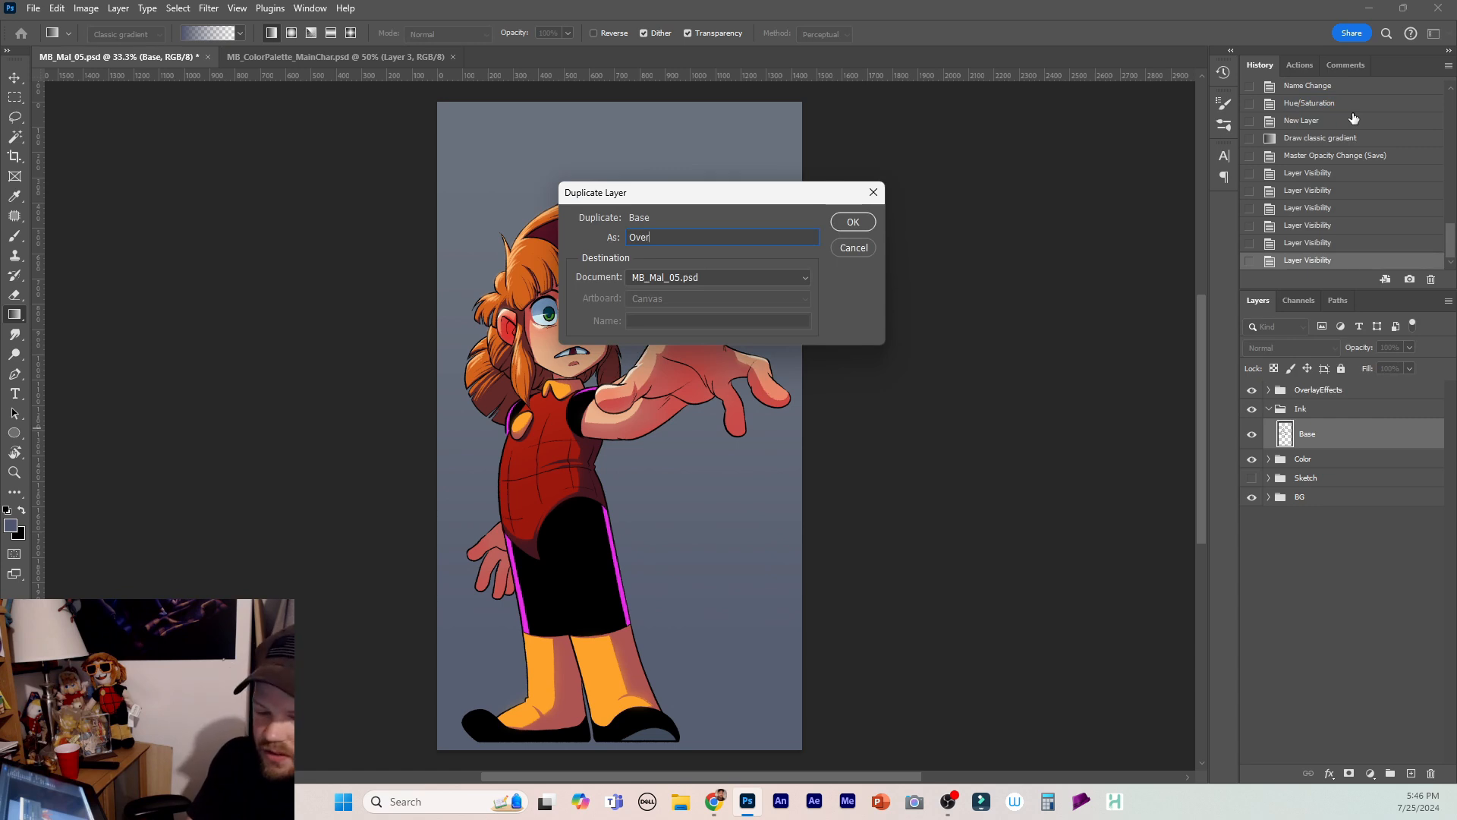
{"action": "type", "text": "layR"}
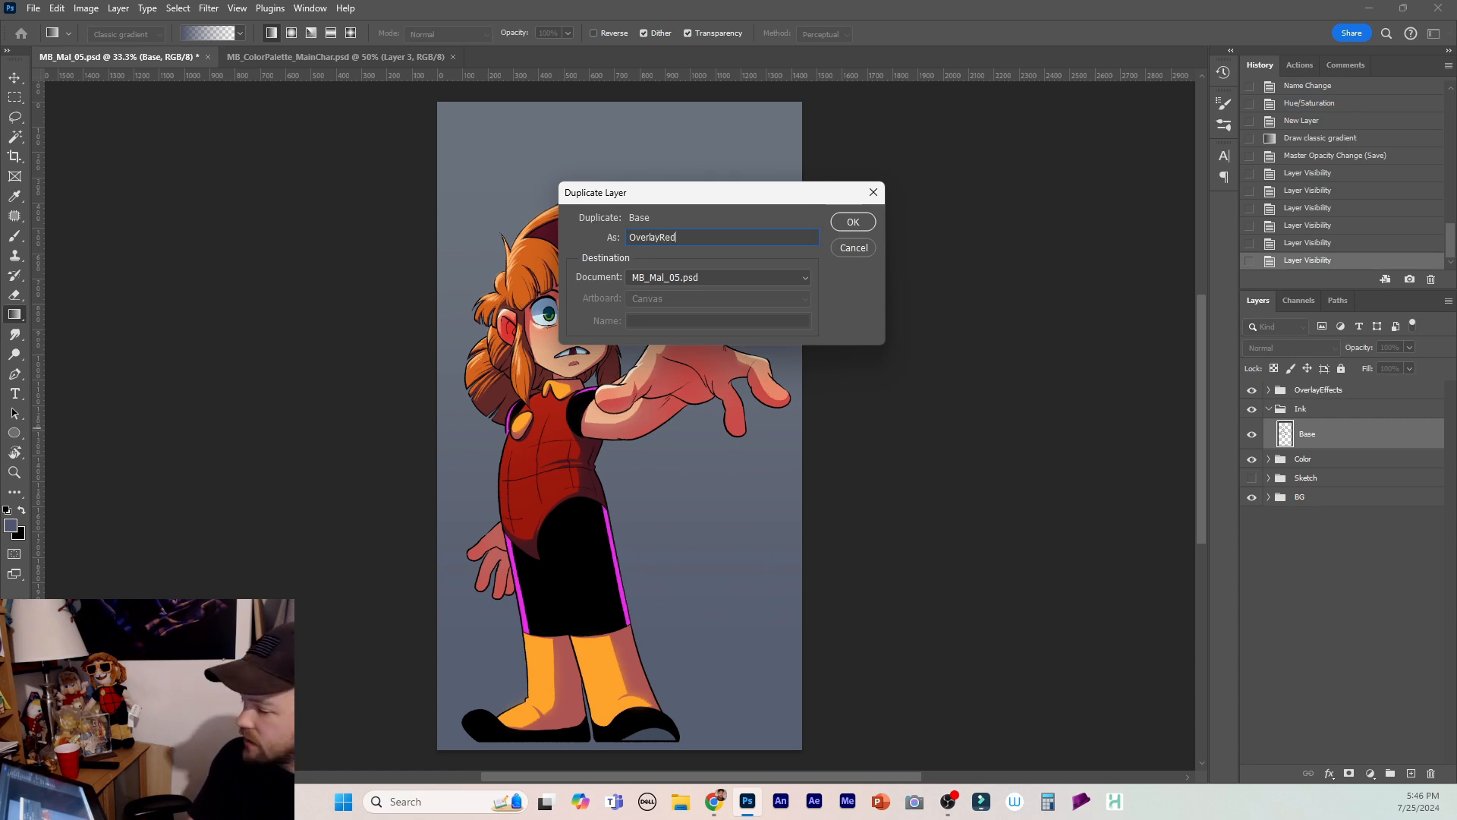
{"action": "type", "text": "ed"}
{"action": "key", "text": "Return"}
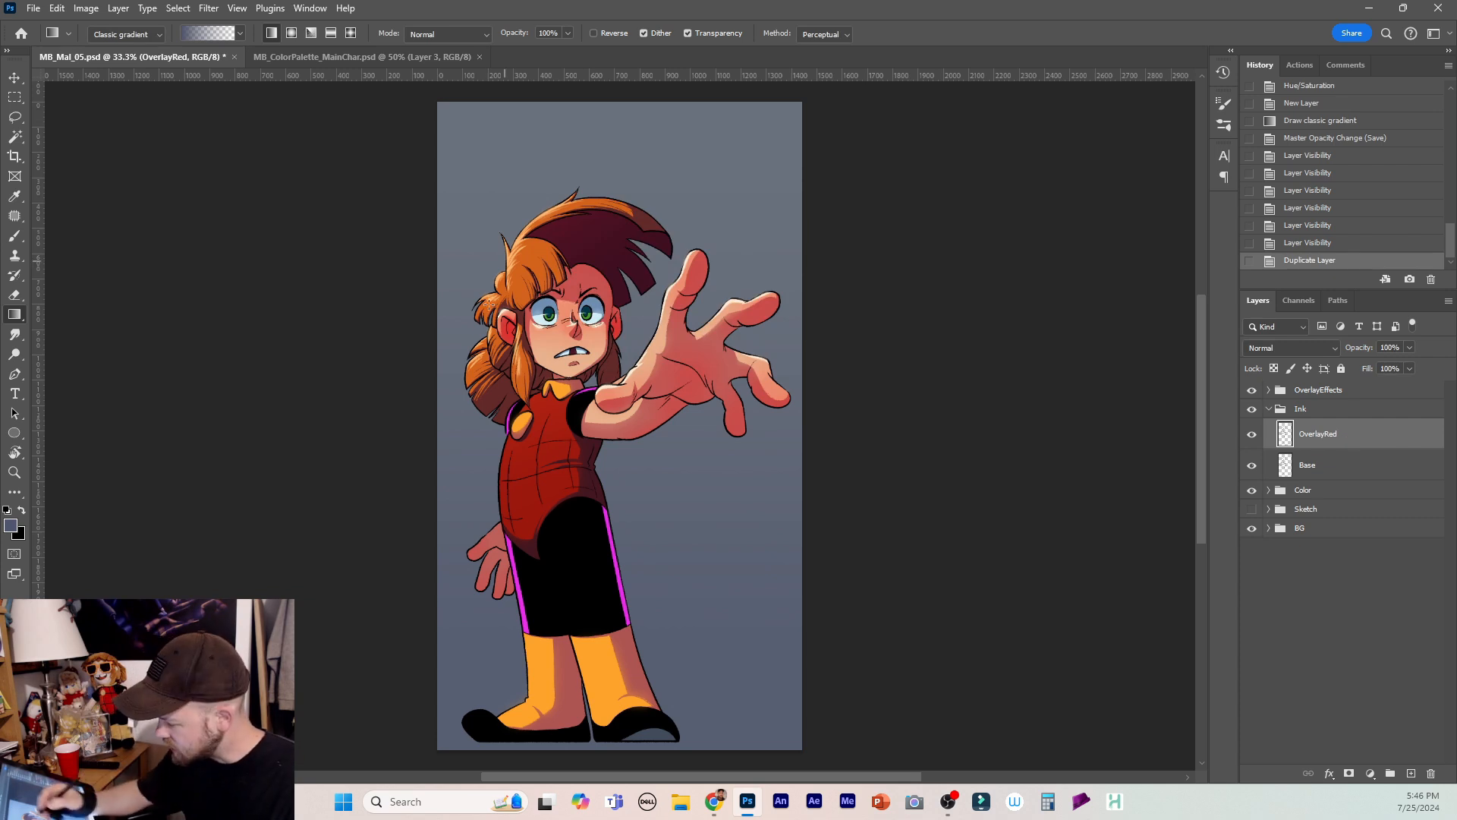
Nudge the OverlayRed line art slightly down and to the right so it is offset from the Base ink.
{"action": "key", "text": "v"}
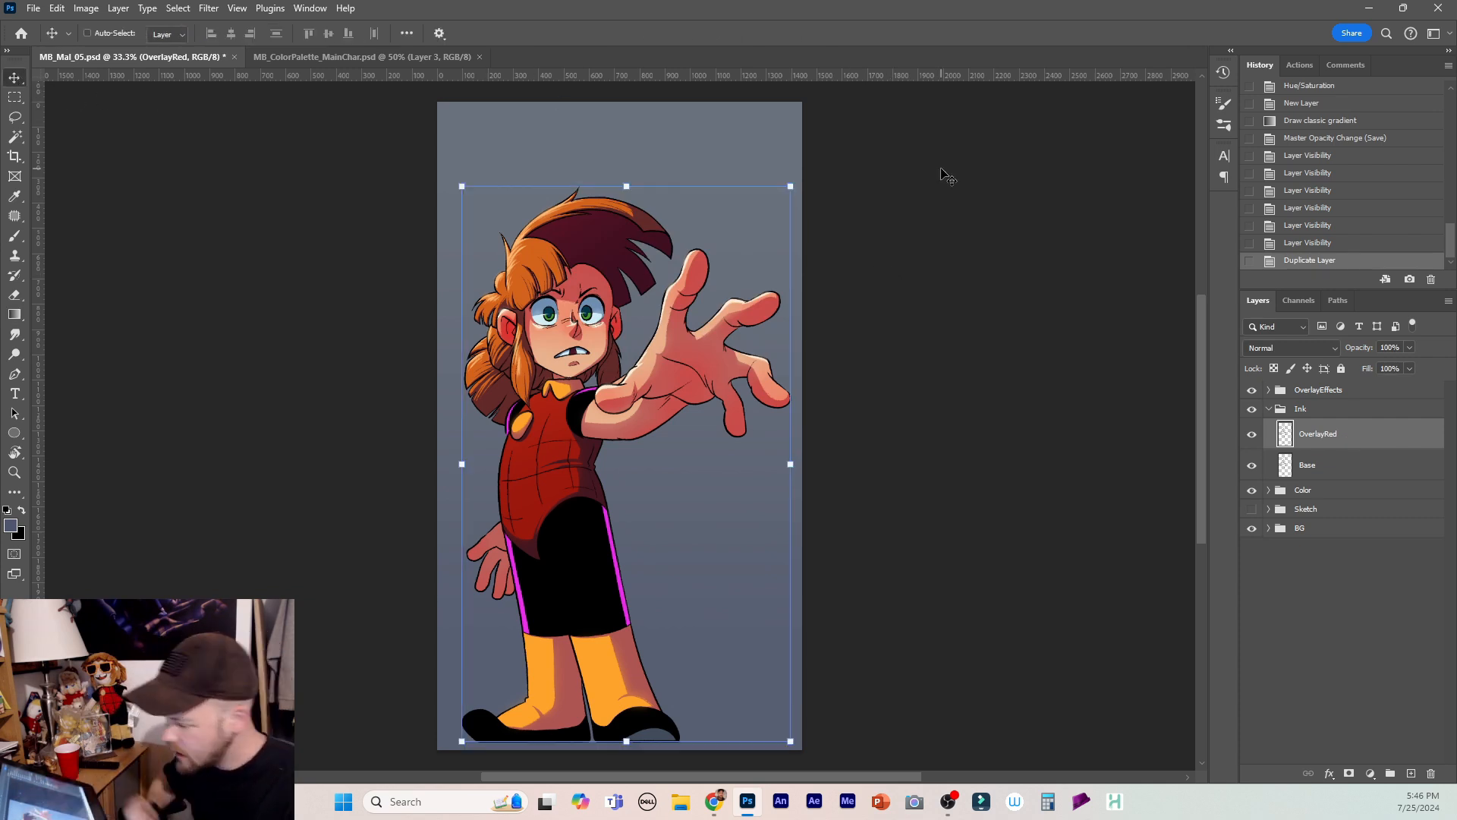
{"action": "key", "text": "Up"}
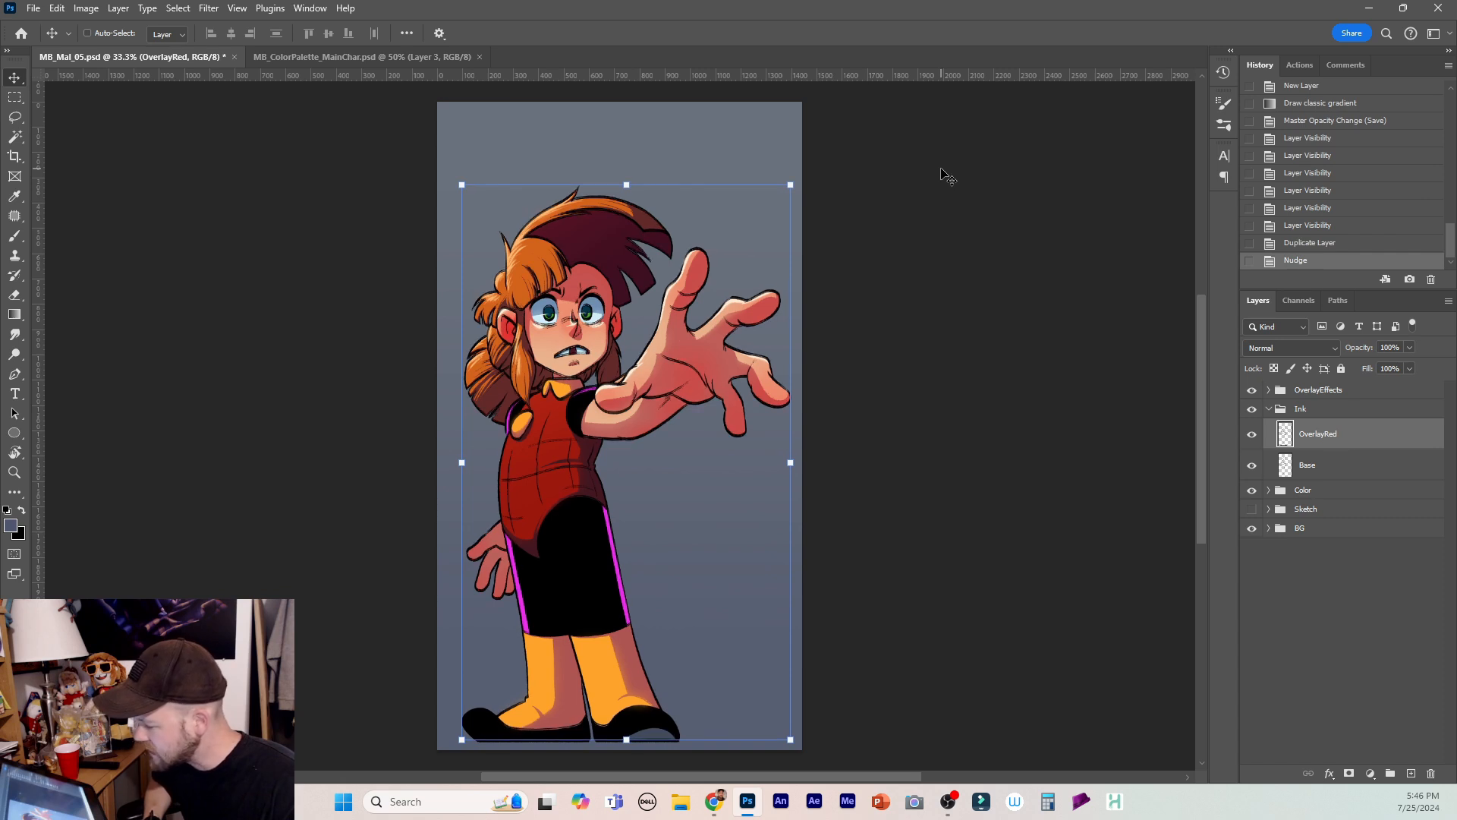
{"action": "key", "text": "Down"}
{"action": "key", "text": "Down"}
{"action": "key", "text": "Down"}
{"action": "key", "text": "Down"}
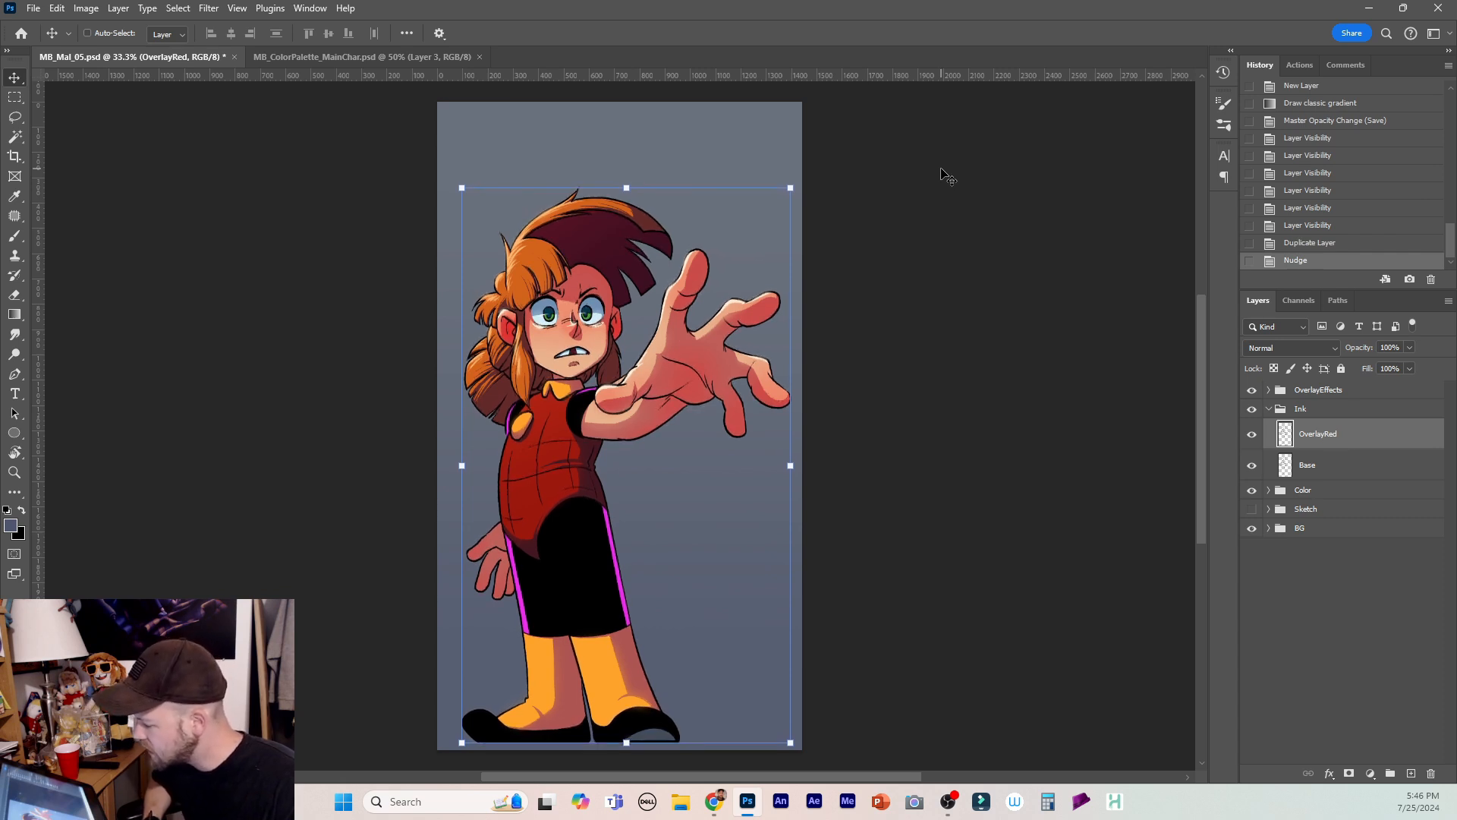
{"action": "key", "text": "Right"}
{"action": "key", "text": "Down"}
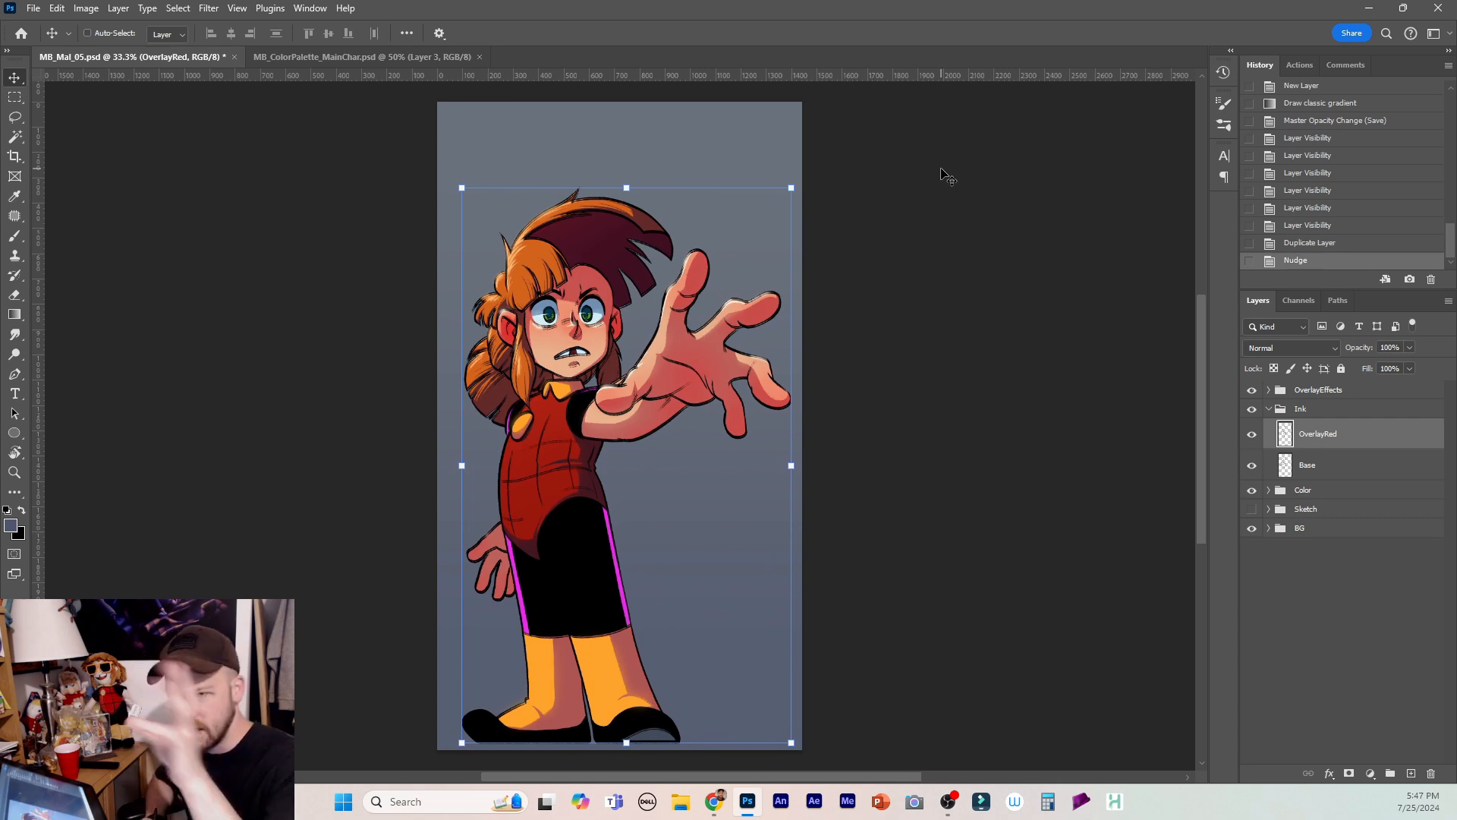
{"action": "key", "text": "ctrl+equal"}
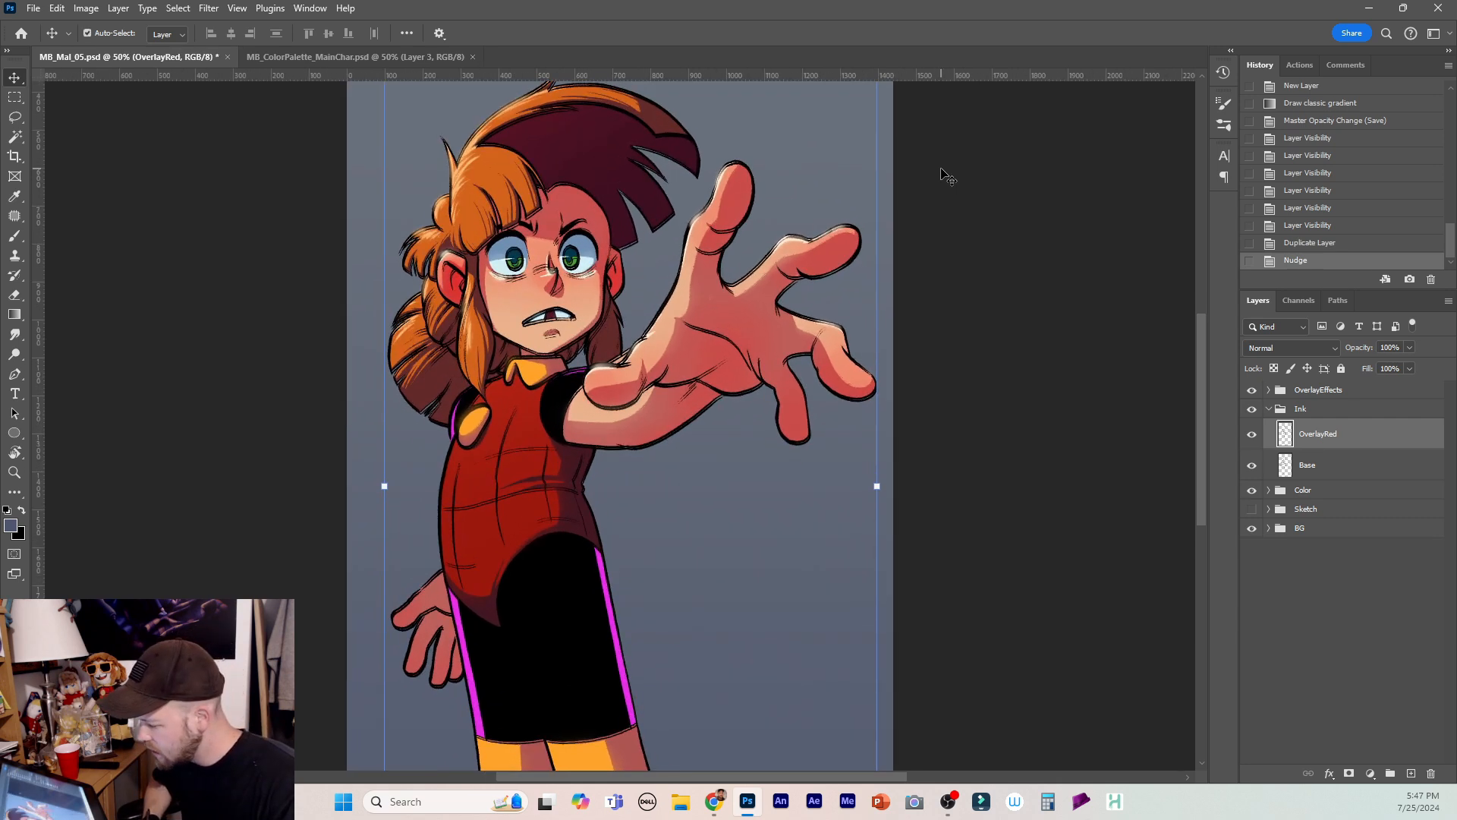
{"action": "key", "text": "Up"}
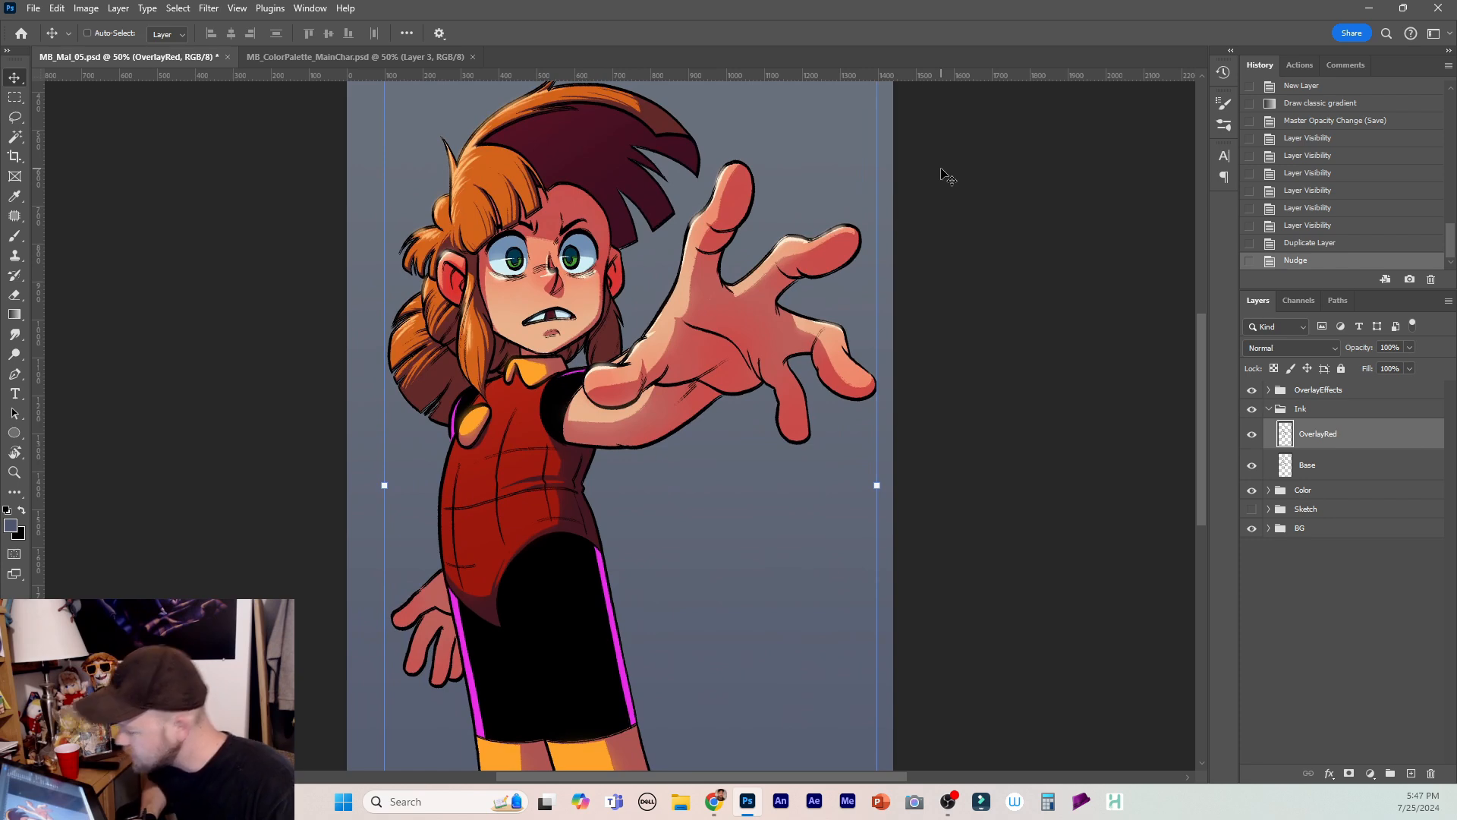
{"action": "key", "text": "b"}
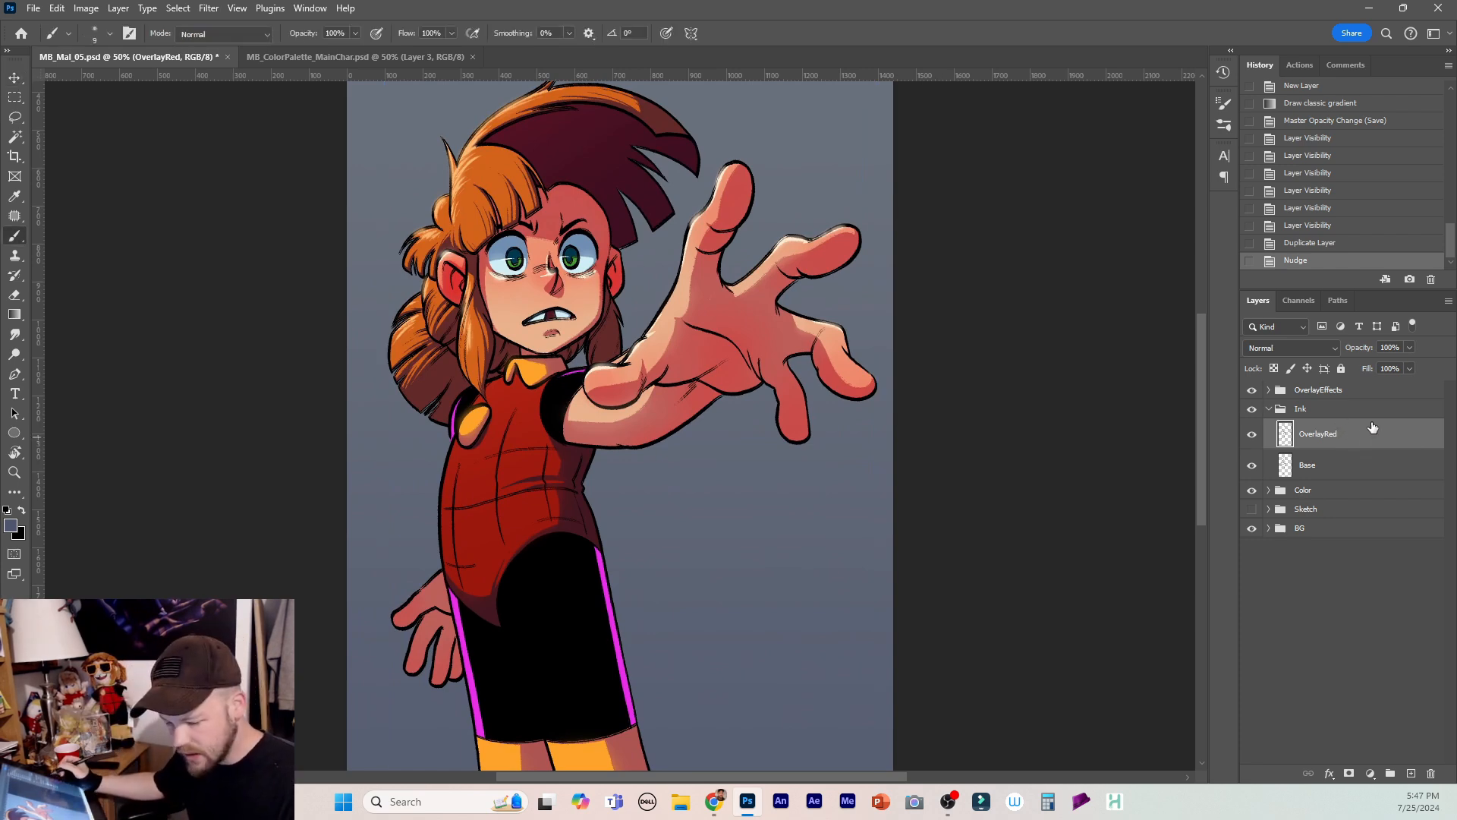
Colorize the OverlayRed line art with a Hue/Saturation adjustment of Hue 360, Saturation 100 and Lightness +55.
{"action": "key", "text": "ctrl+u"}
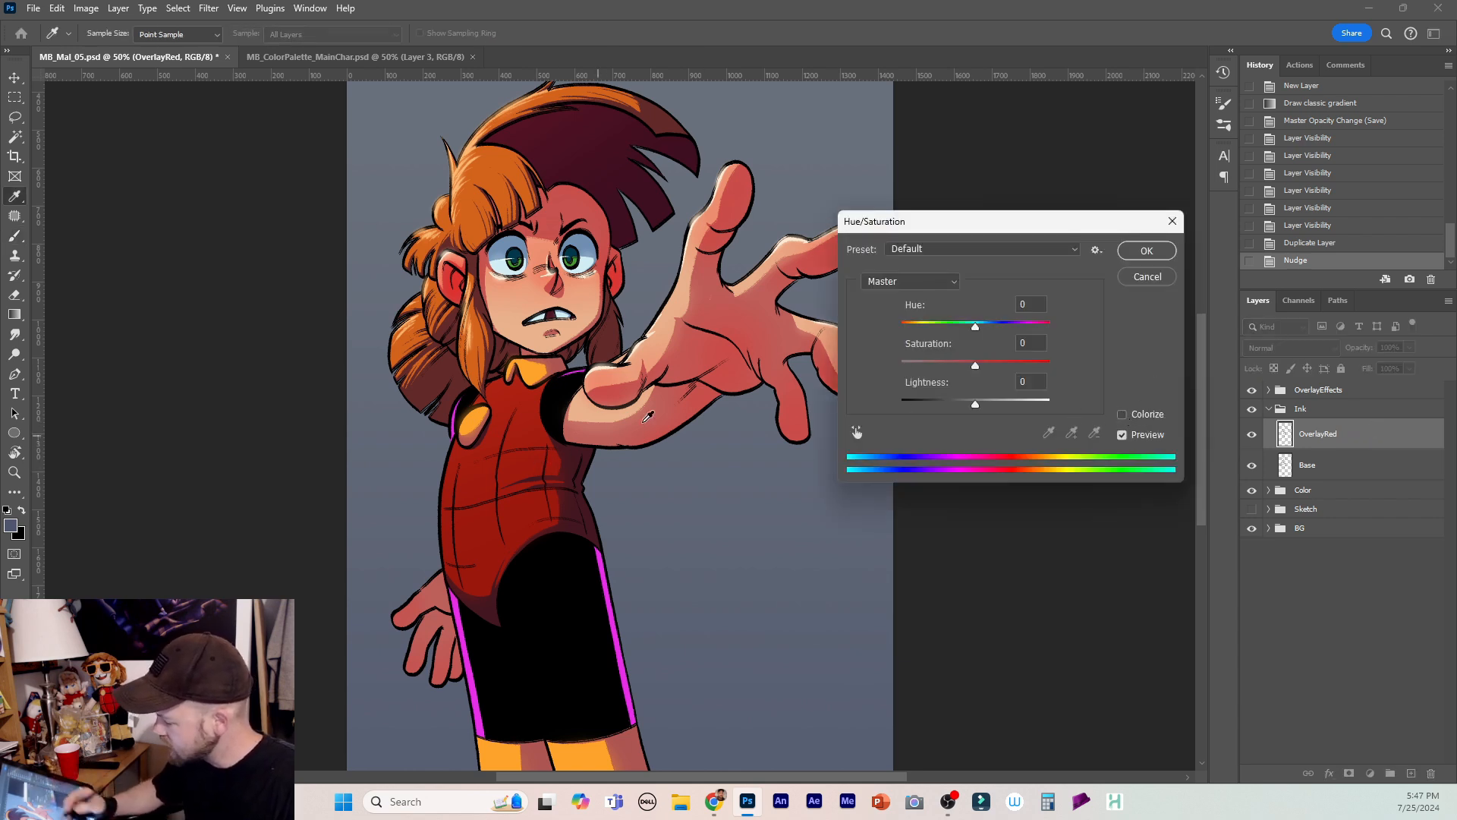
{"action": "left_click", "coordinate": [1122, 415]}
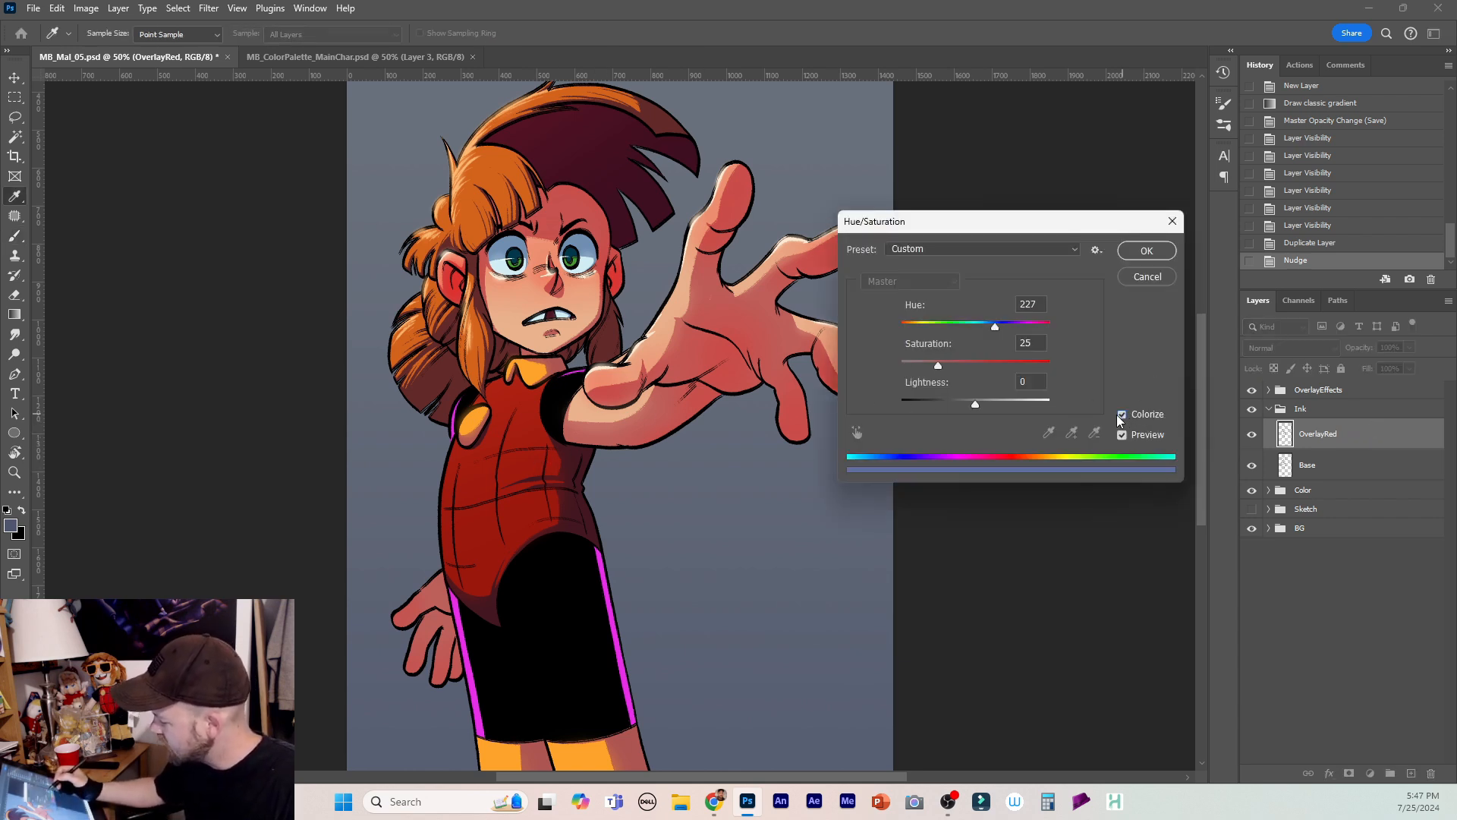
{"action": "left_click", "coordinate": [1120, 414]}
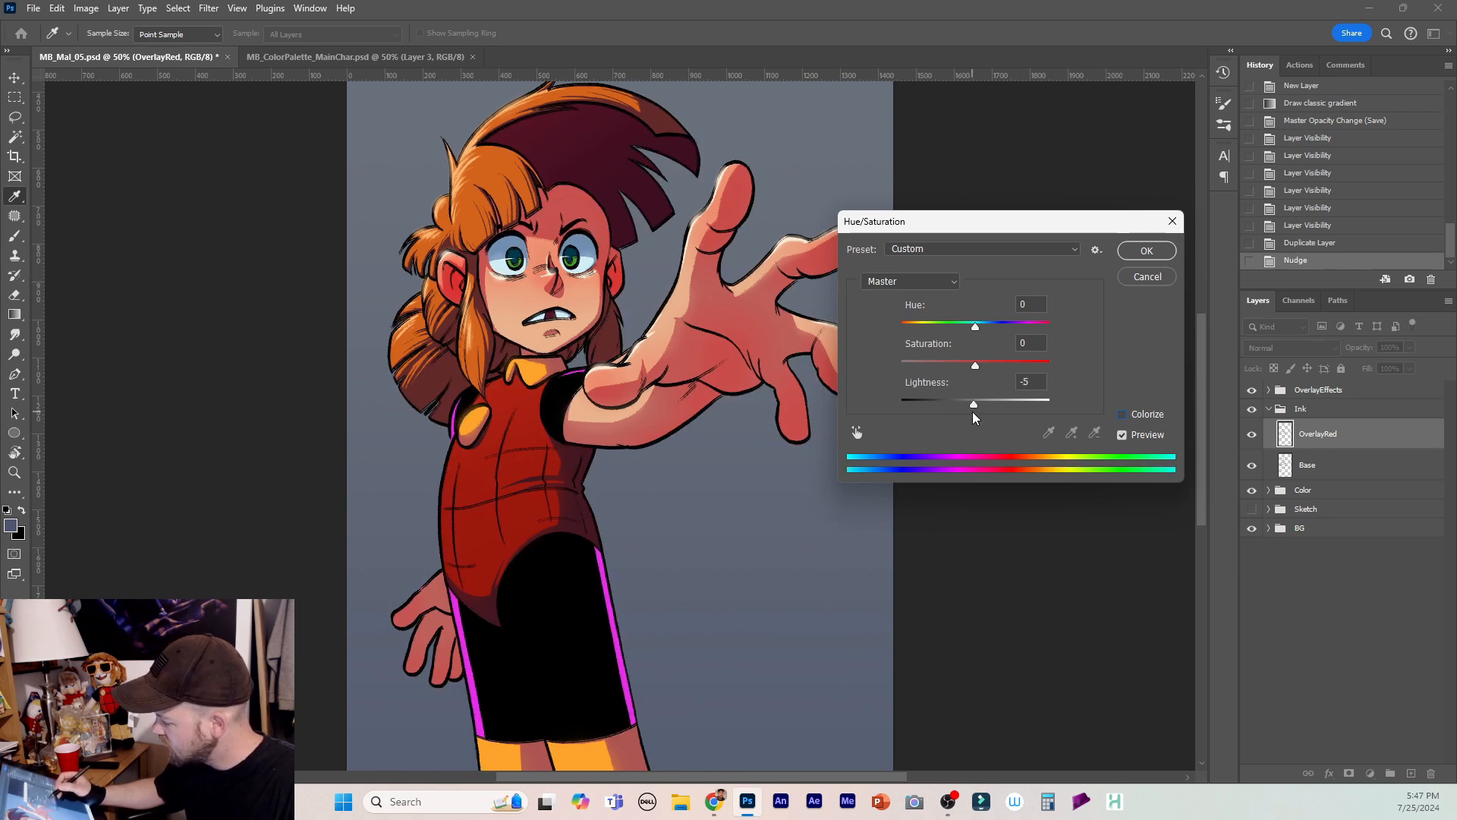
{"action": "left_click", "coordinate": [1122, 415]}
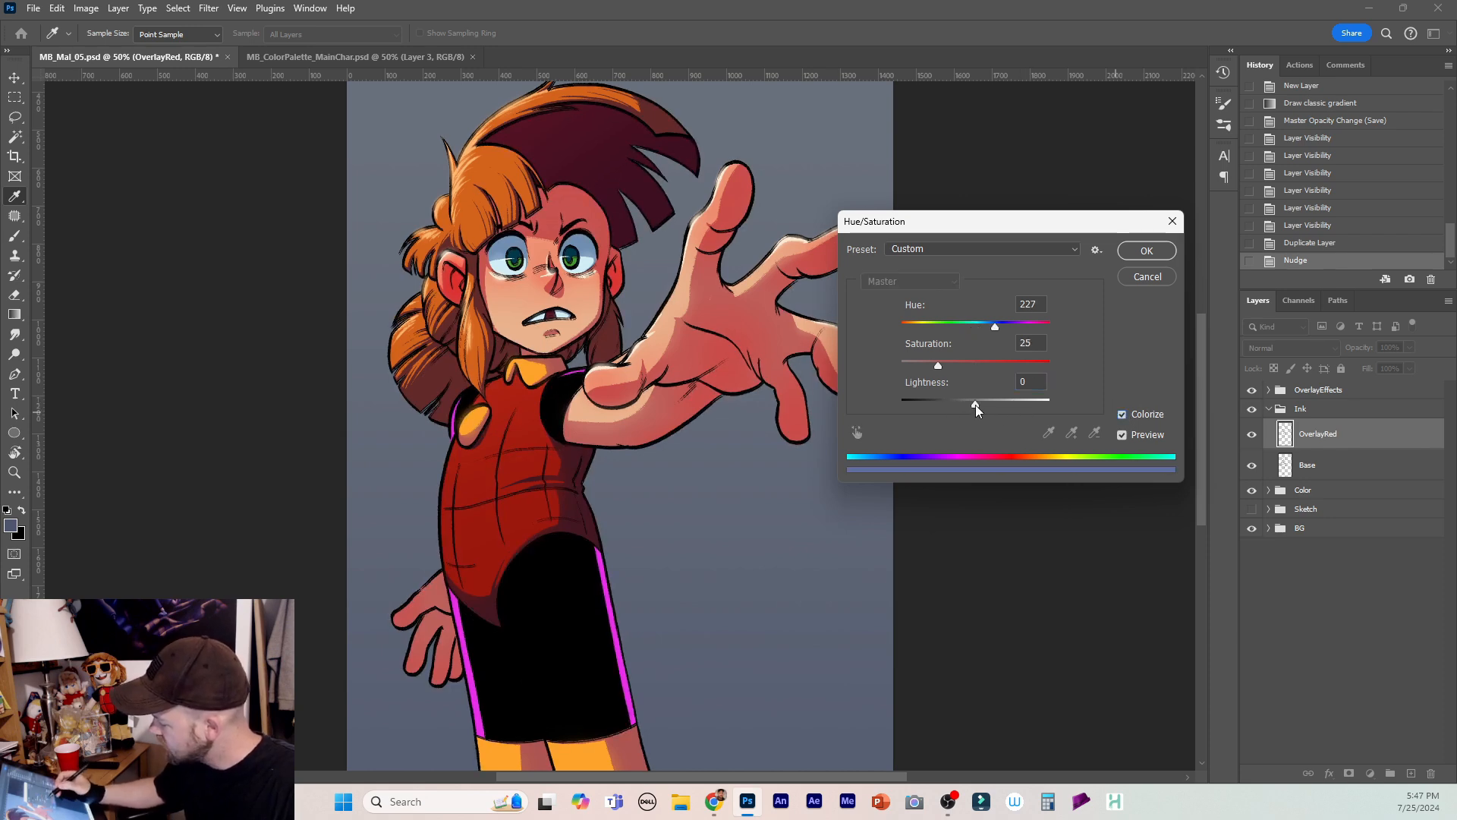
{"action": "left_click_drag", "start_coordinate": [976, 404], "coordinate": [1012, 394]}
{"action": "left_click_drag", "start_coordinate": [939, 366], "coordinate": [1077, 360]}
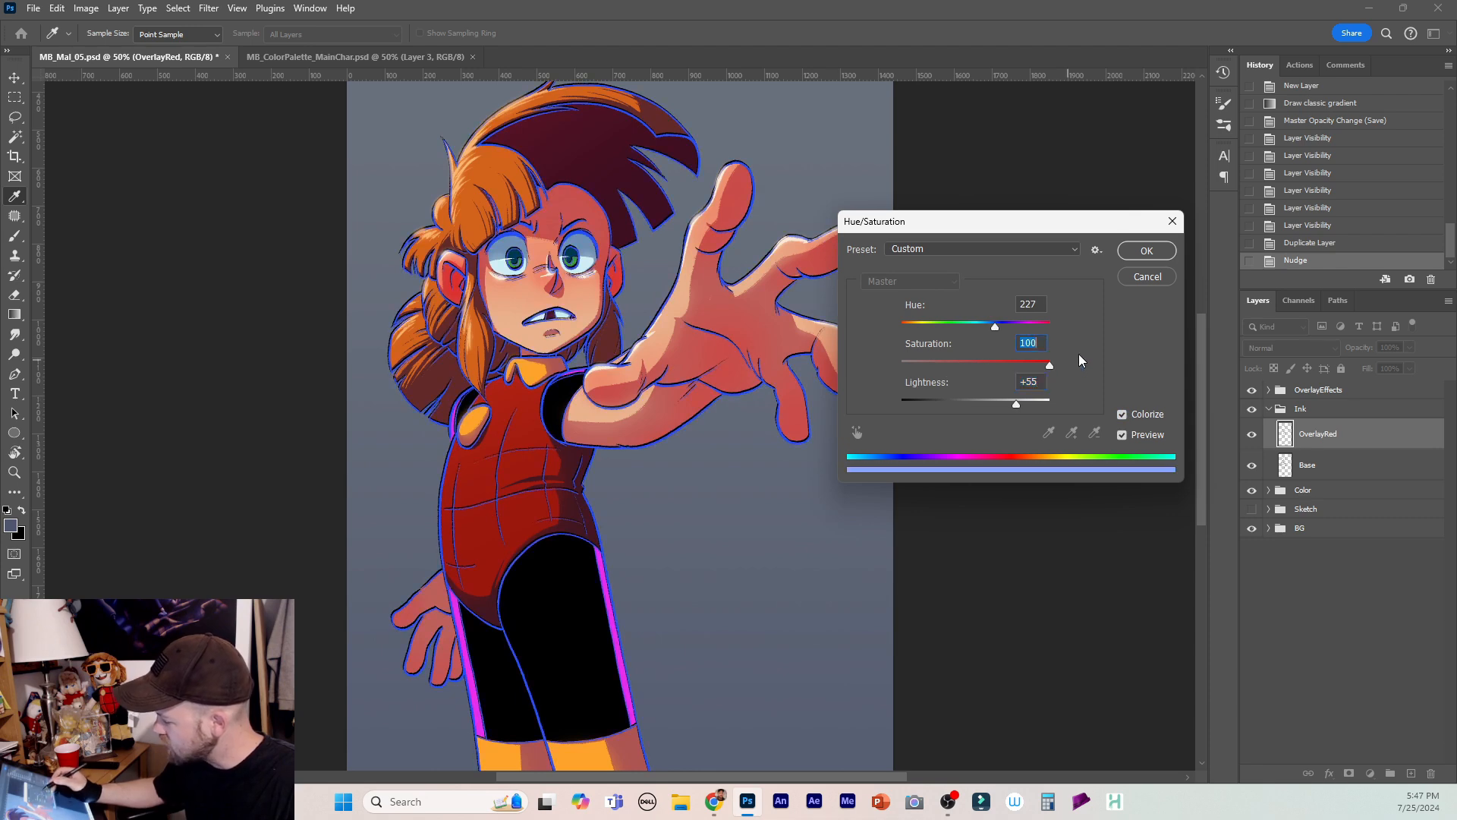
{"action": "left_click_drag", "start_coordinate": [927, 328], "coordinate": [1068, 322]}
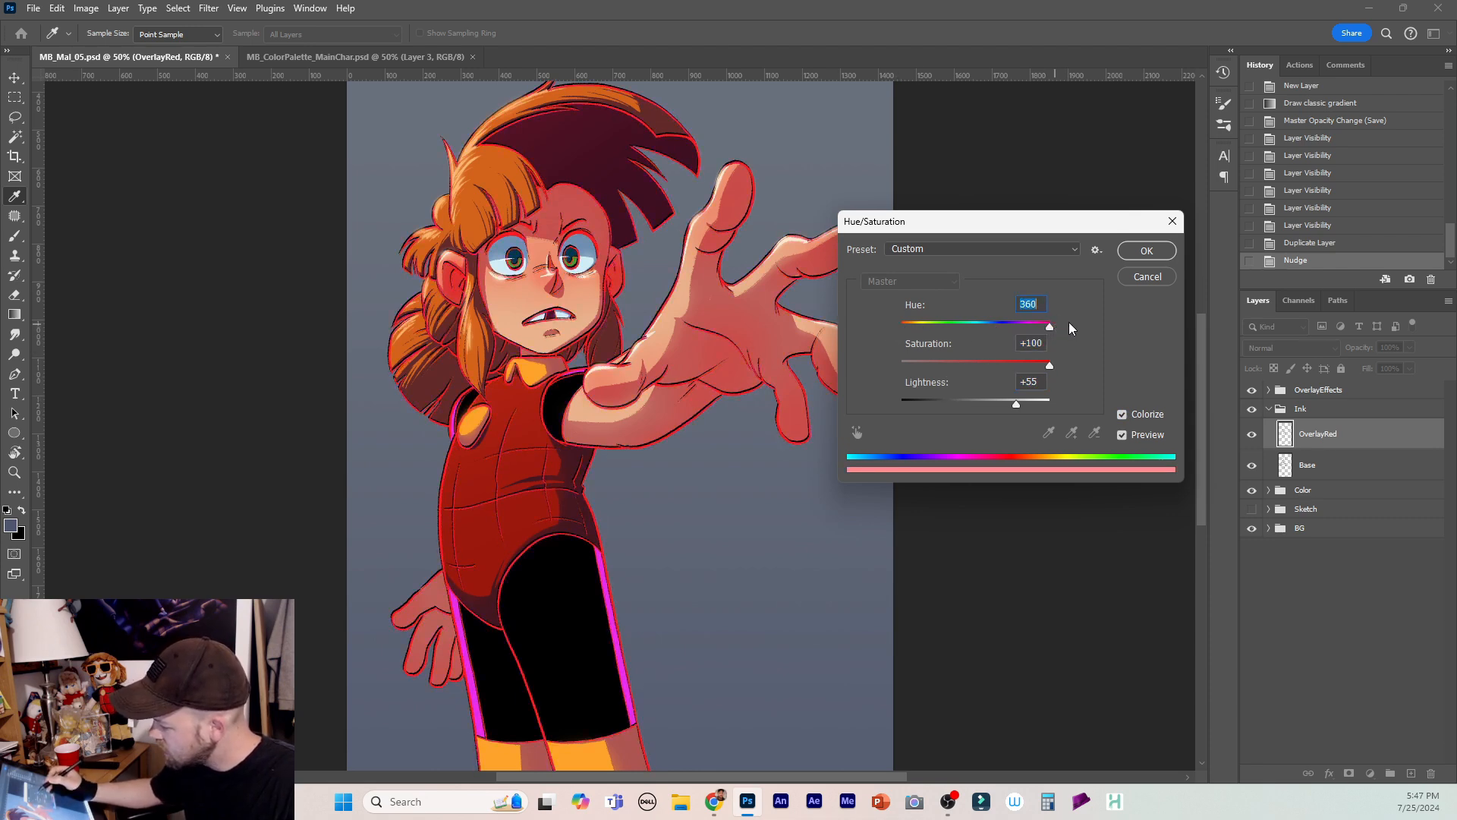
{"action": "left_click", "coordinate": [1146, 251]}
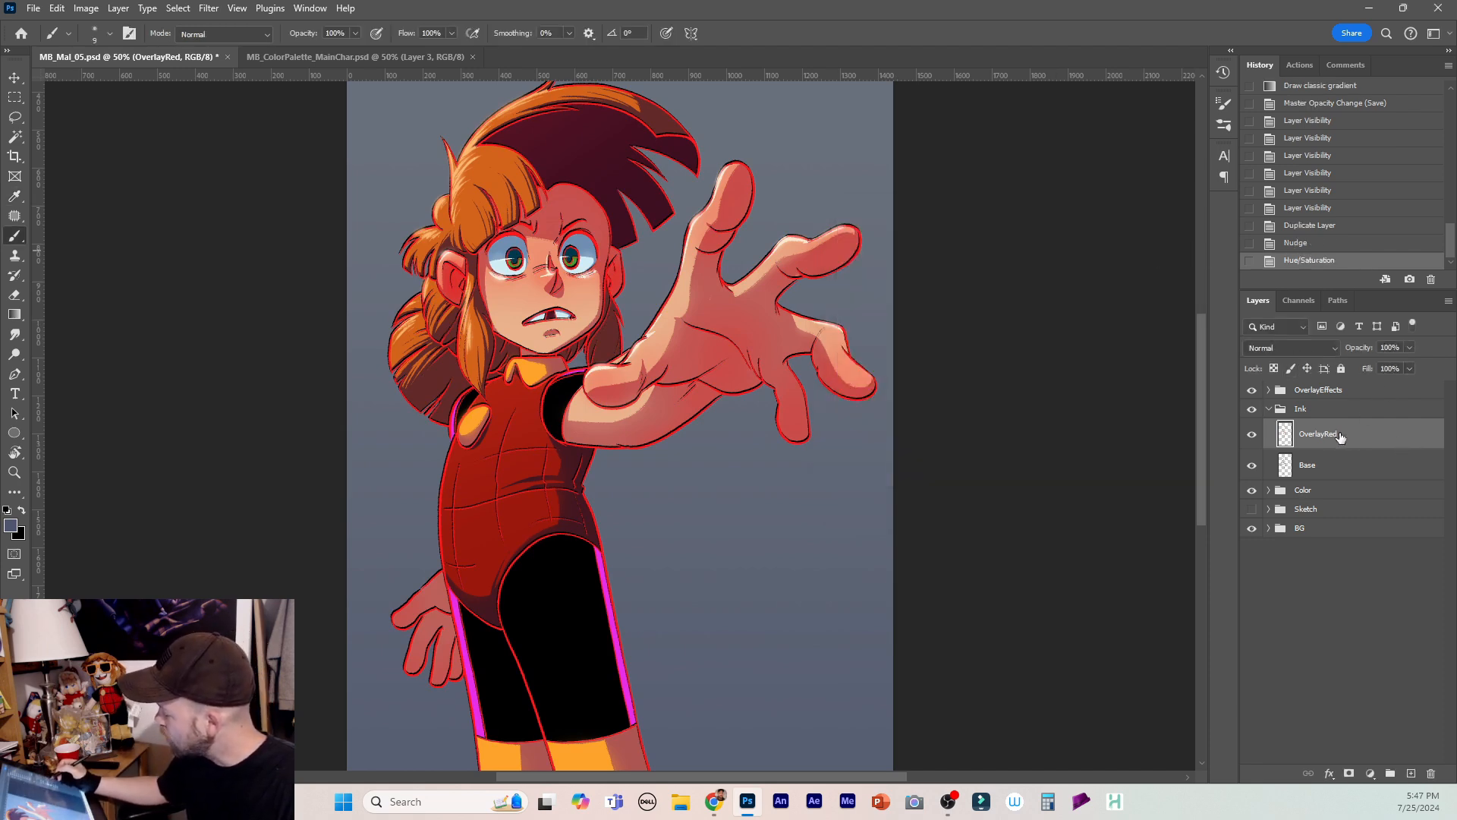
Set the OverlayRed layer's blending mode to Overlay and its opacity to 62%.
{"action": "left_click", "coordinate": [1300, 347]}
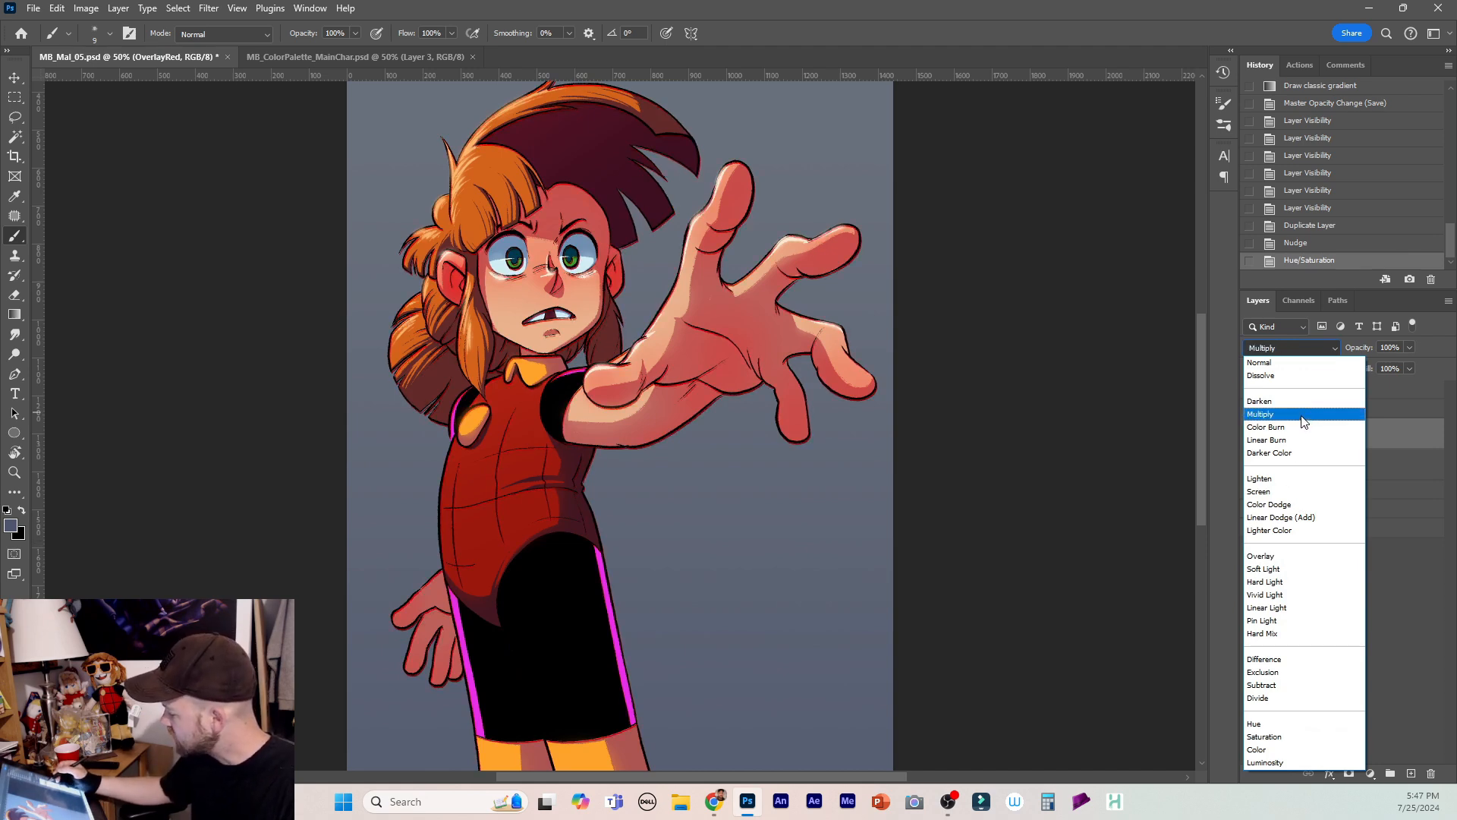
{"action": "left_click", "coordinate": [1284, 560]}
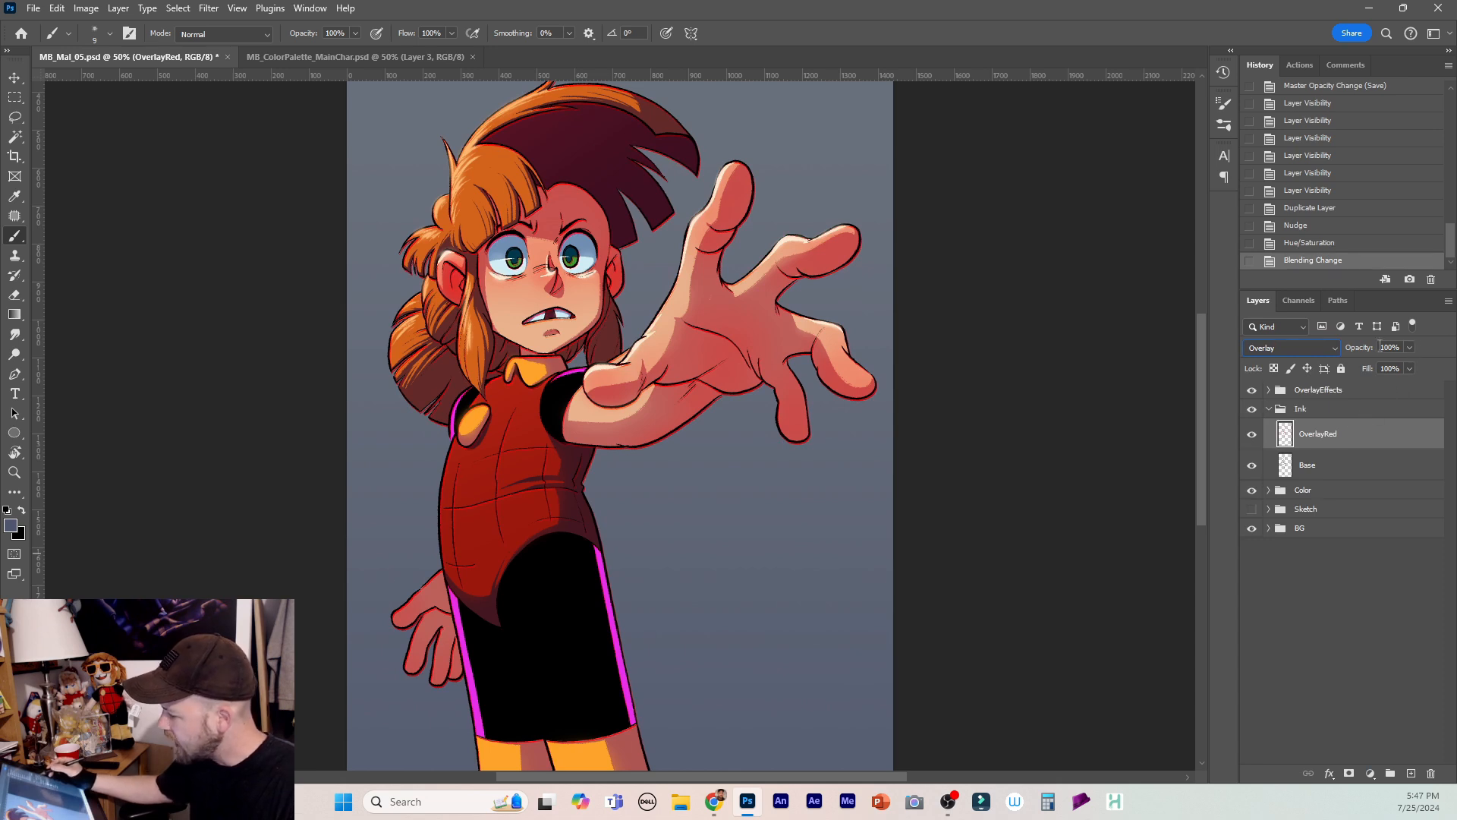
{"action": "left_click", "coordinate": [1405, 351]}
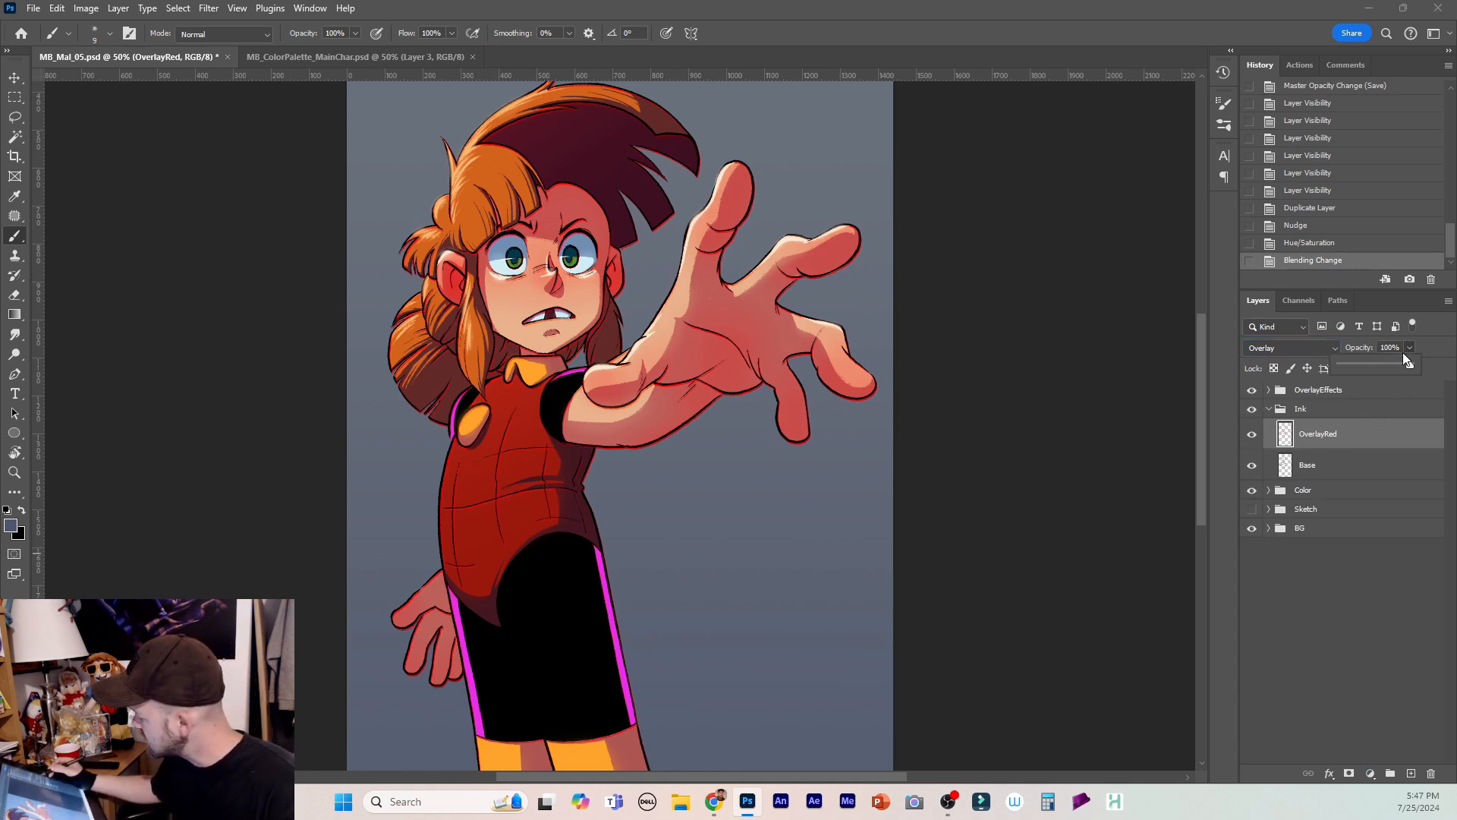
{"action": "left_click_drag", "start_coordinate": [1385, 366], "coordinate": [1379, 367]}
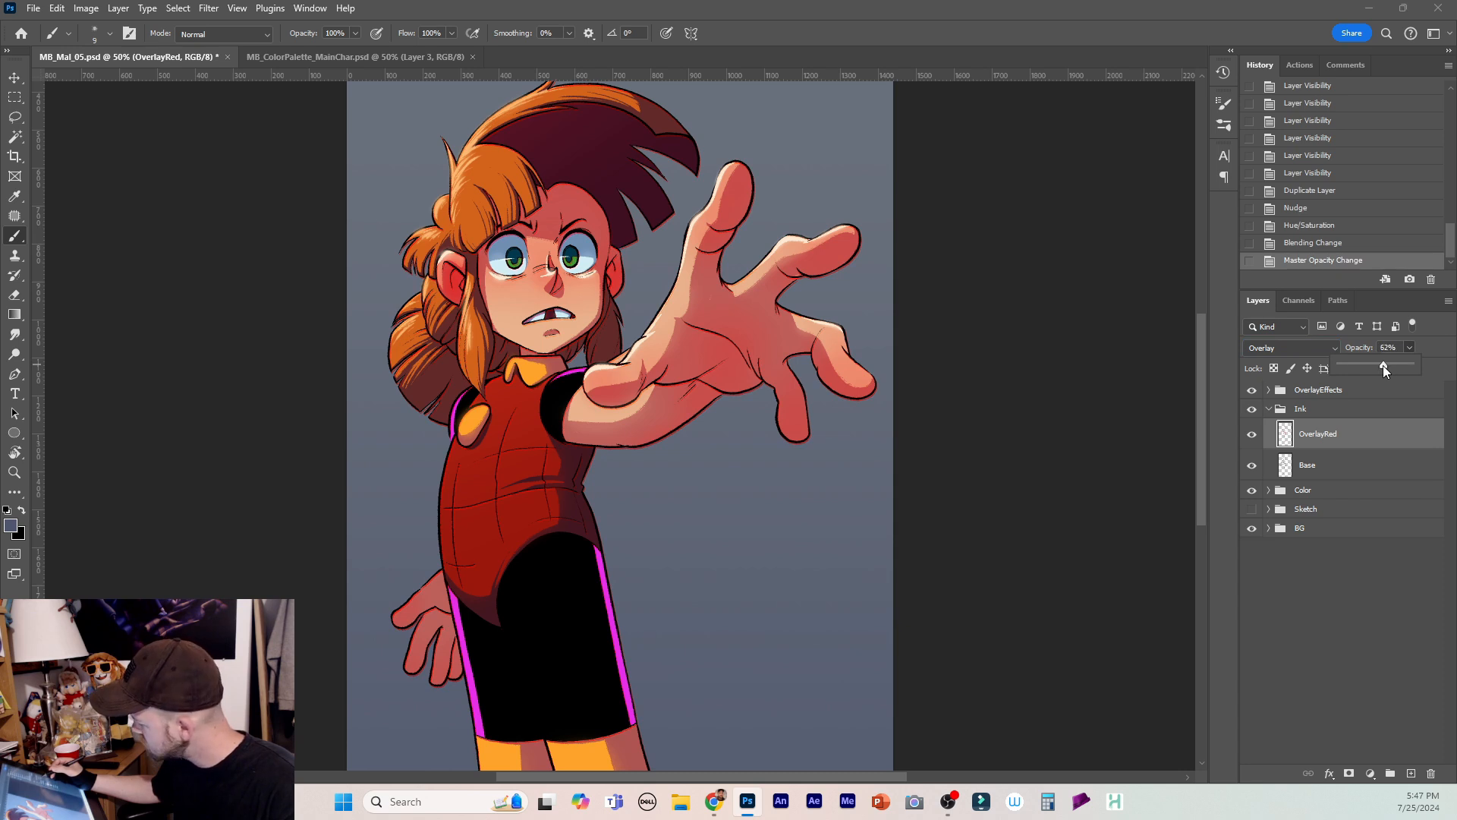
{"action": "left_click", "coordinate": [1427, 345]}
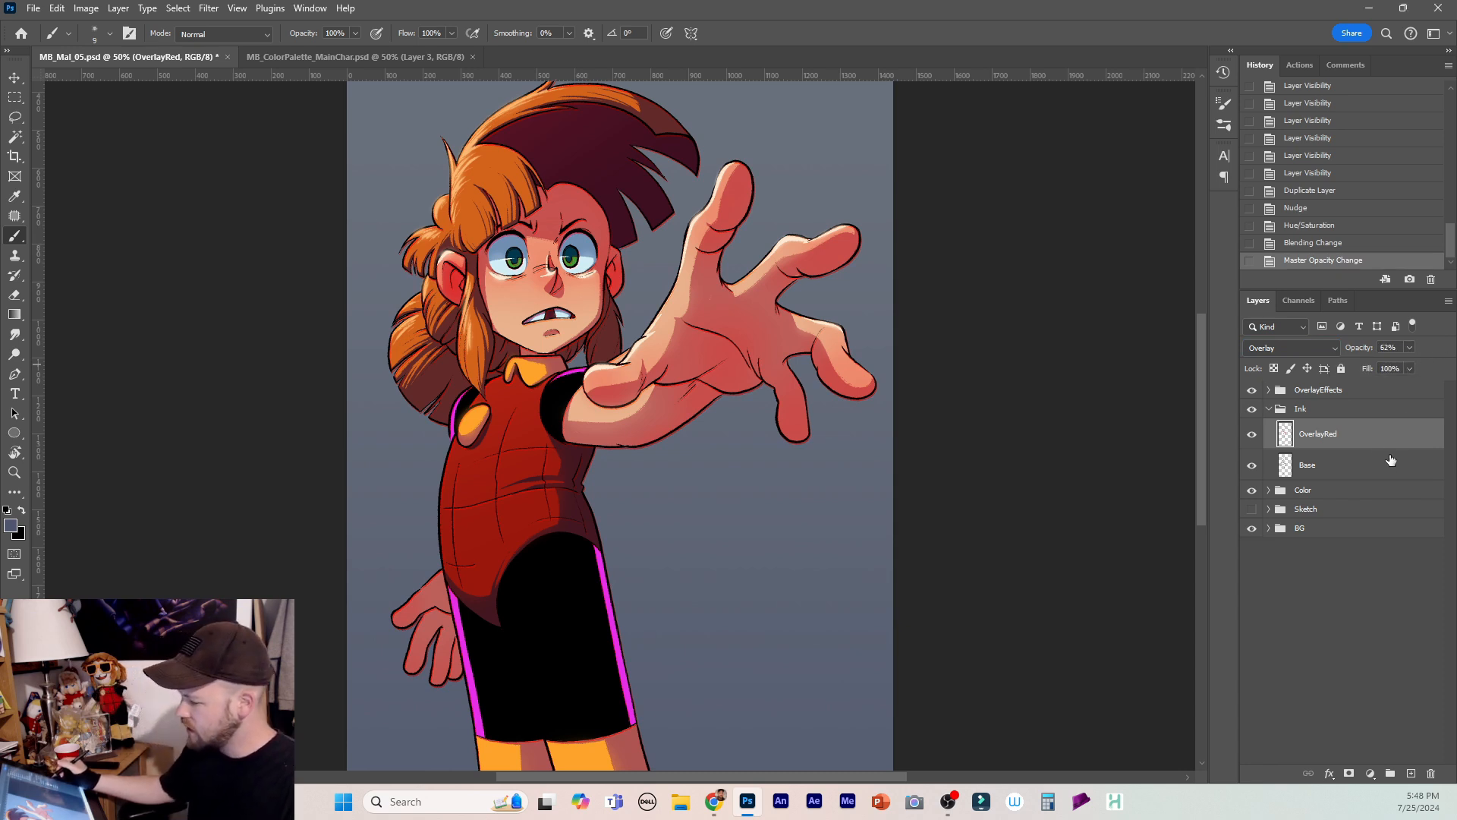
Duplicate the Base ink layer as LightenBlue and place the copy directly below Base in the Ink group.
{"action": "left_click", "coordinate": [1337, 462]}
{"action": "left_click", "coordinate": [1364, 436]}
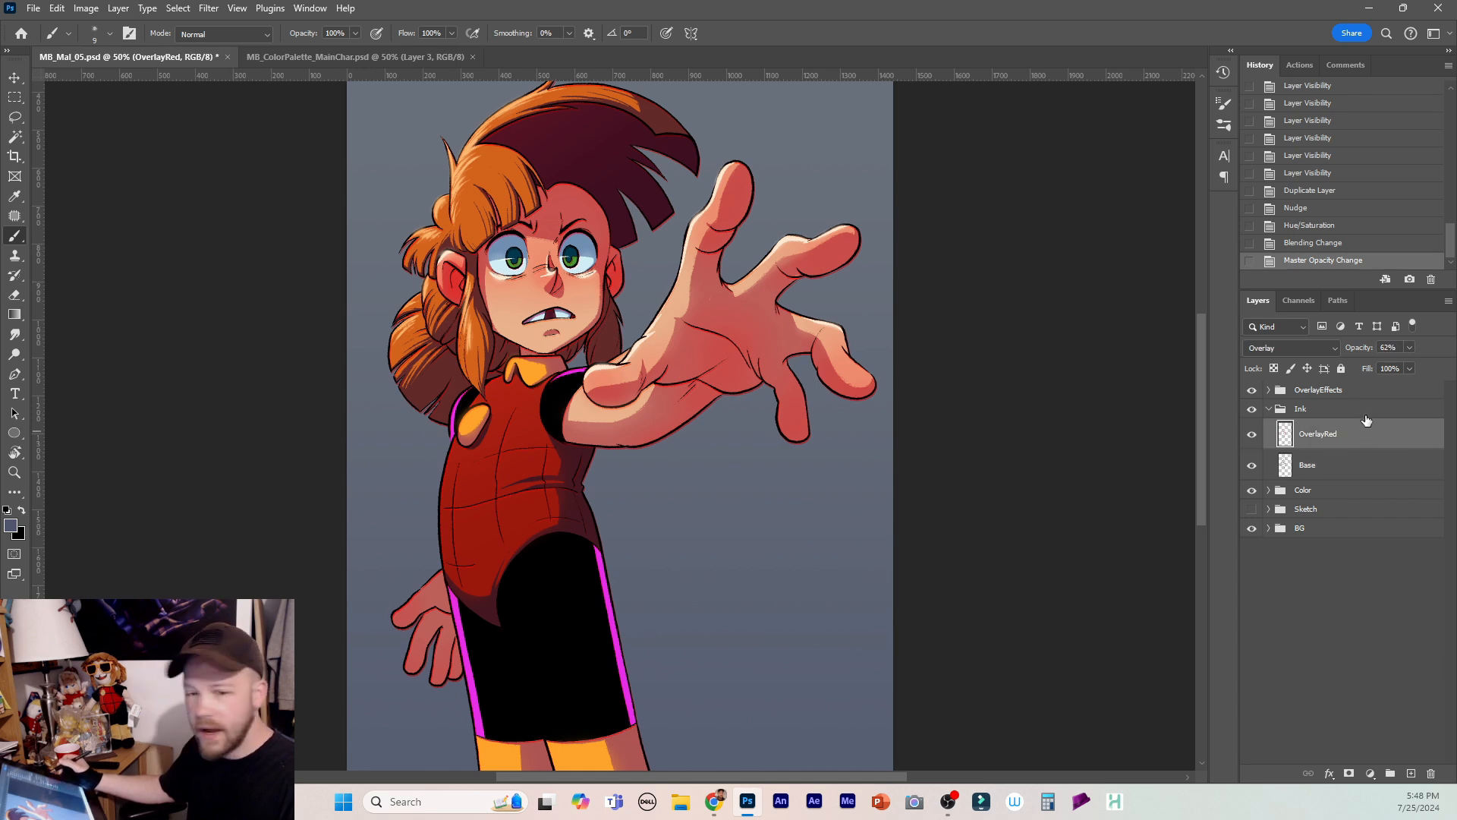
{"action": "left_click", "coordinate": [1354, 467]}
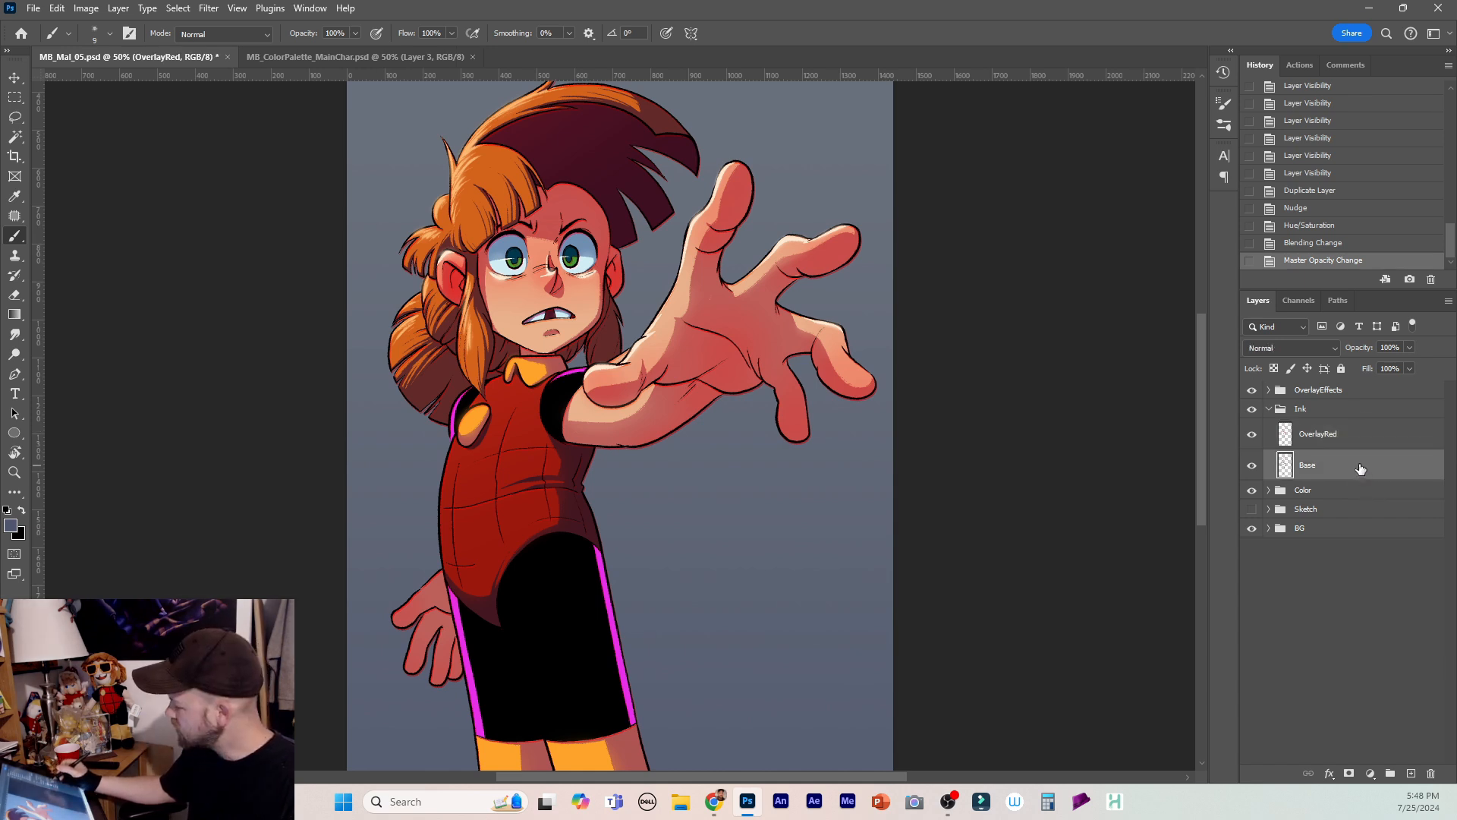
{"action": "right_click", "coordinate": [1353, 463]}
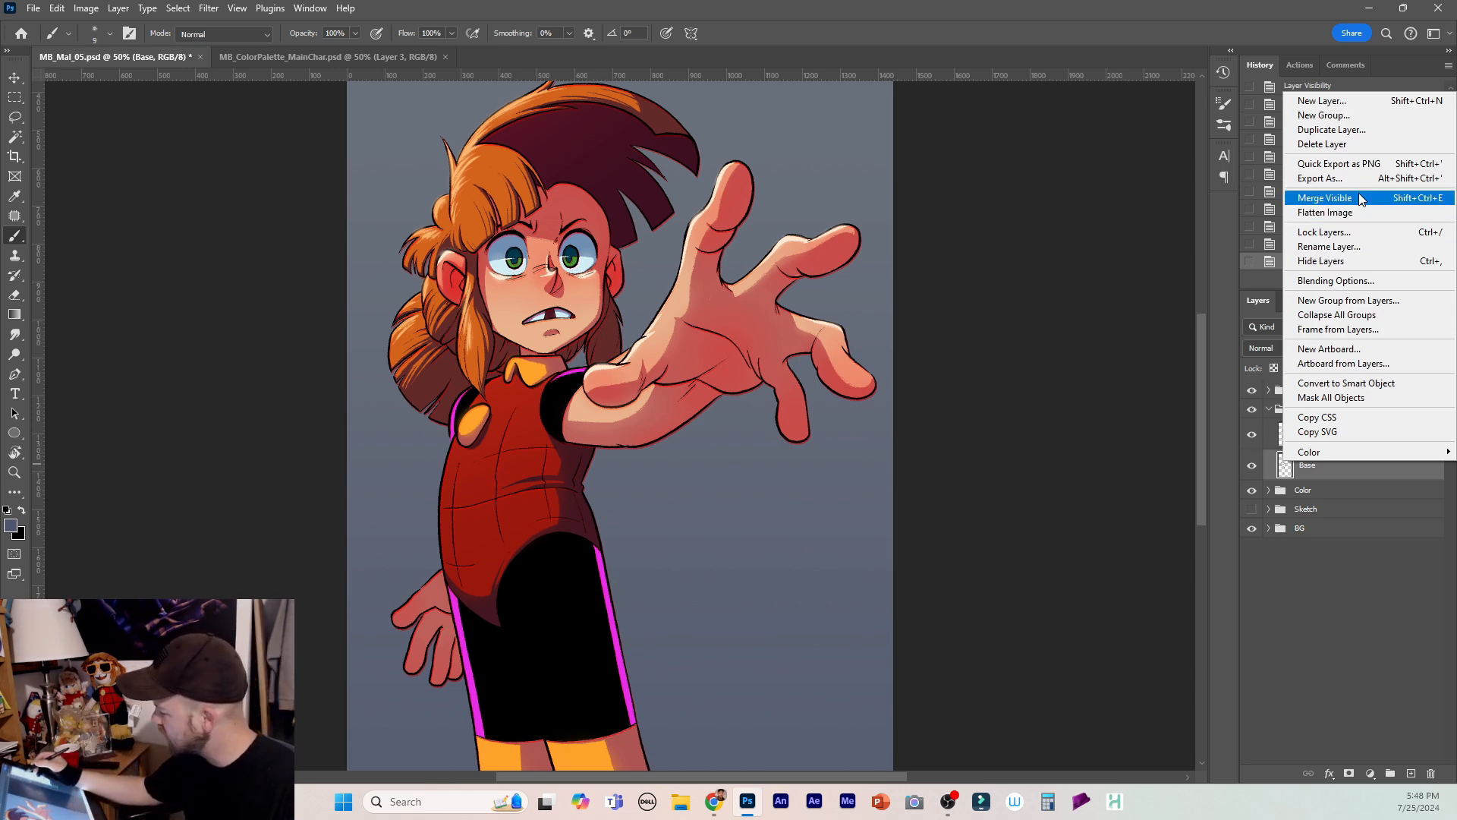
{"action": "left_click", "coordinate": [1366, 130]}
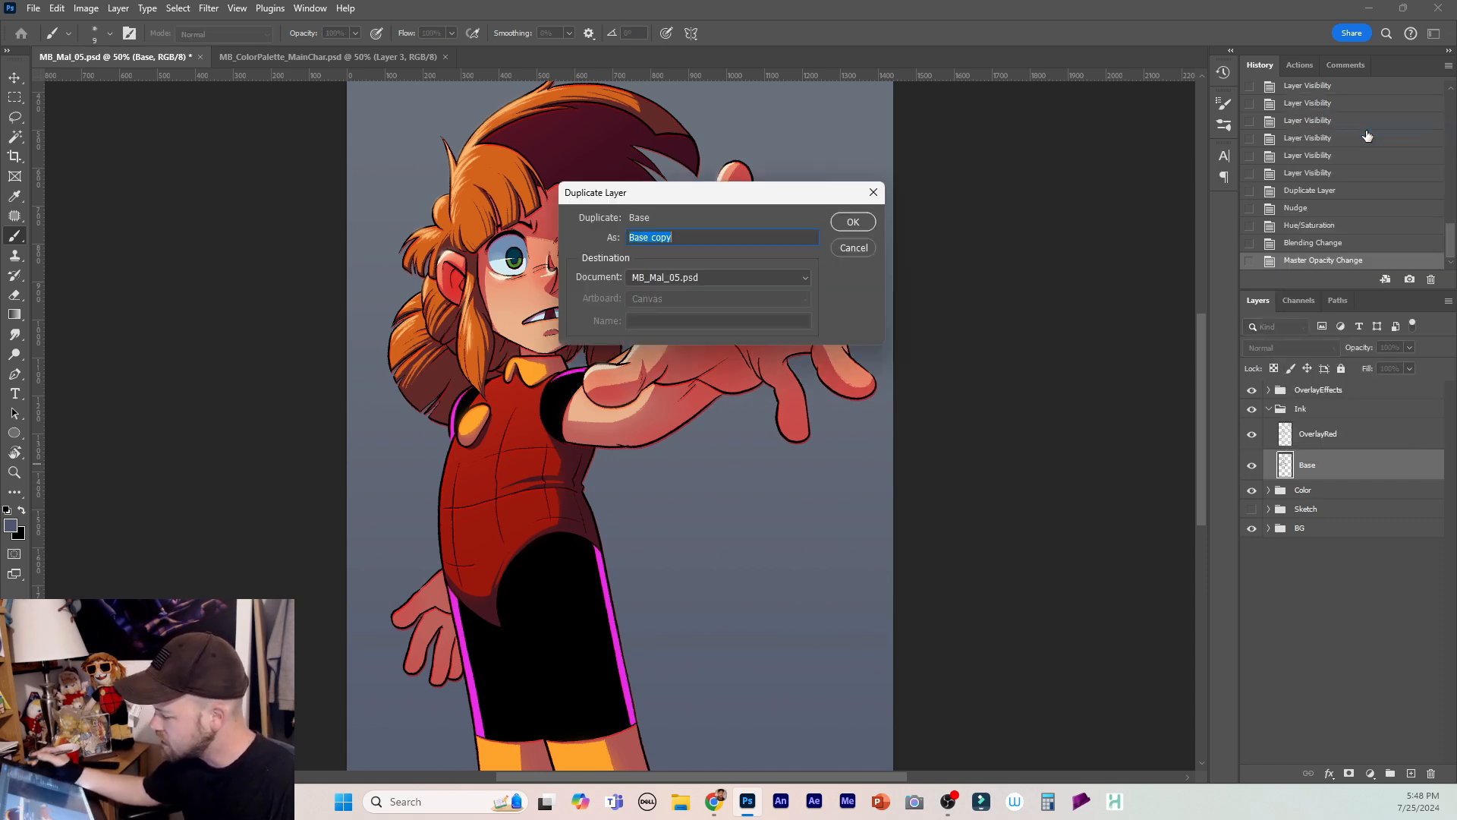
{"action": "type", "text": "Lig"}
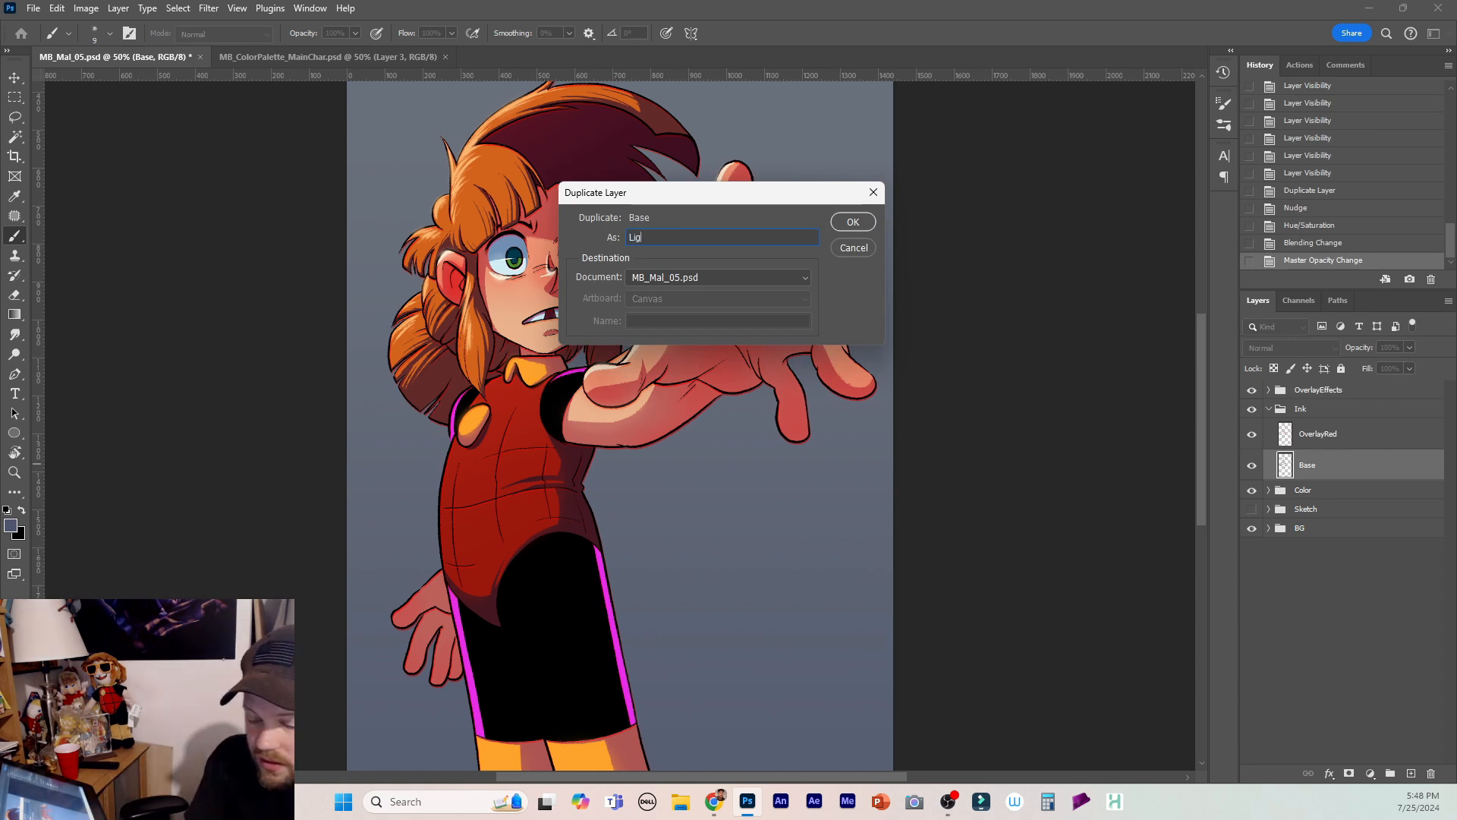
{"action": "type", "text": "htenBlue"}
{"action": "key", "text": "Return"}
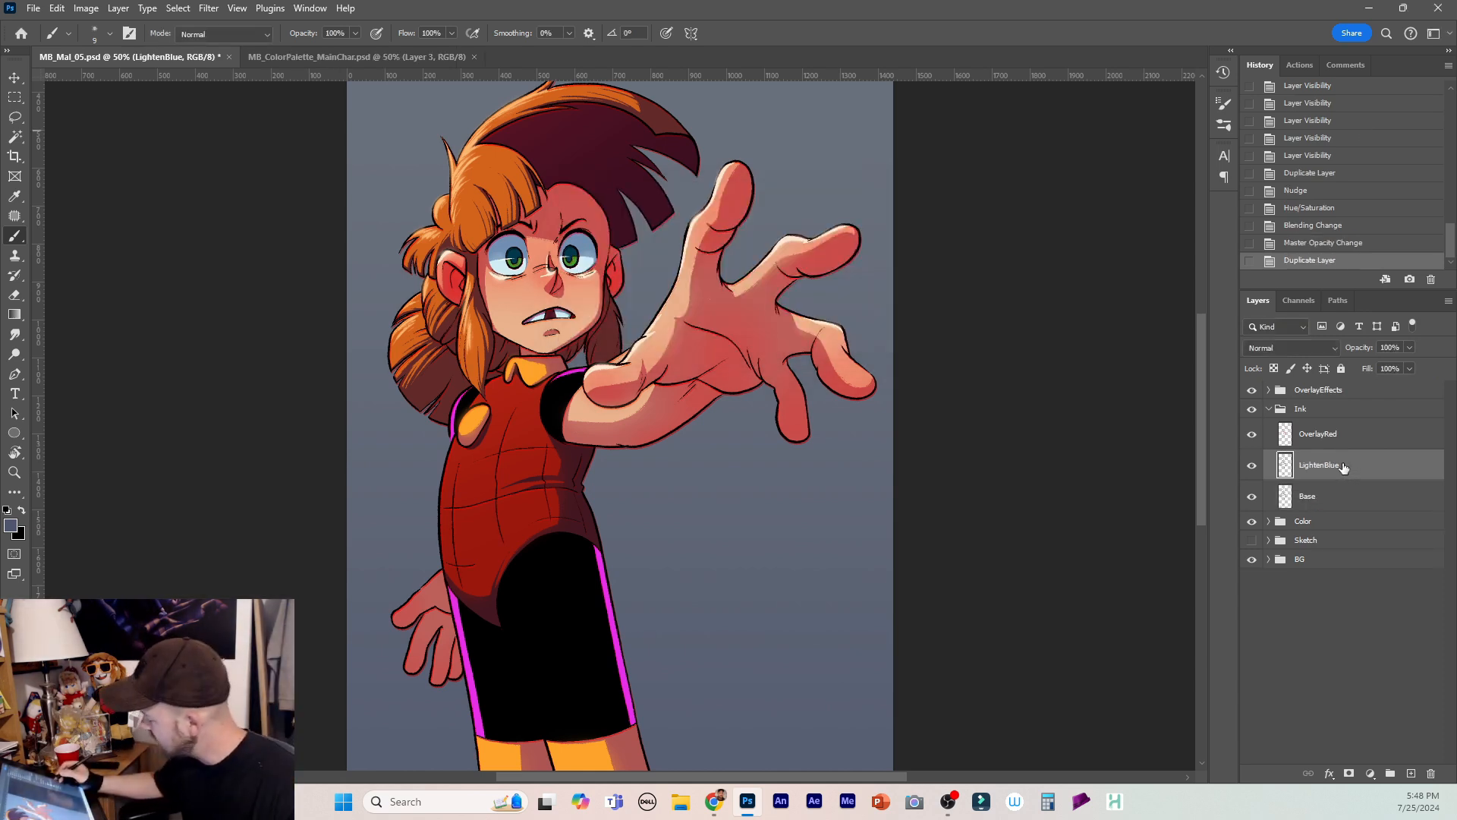
{"action": "left_click_drag", "start_coordinate": [1348, 465], "coordinate": [1352, 504]}
Nudge the LightenBlue line art slightly up and to the left so it is offset from the Base ink.
{"action": "key", "text": "v"}
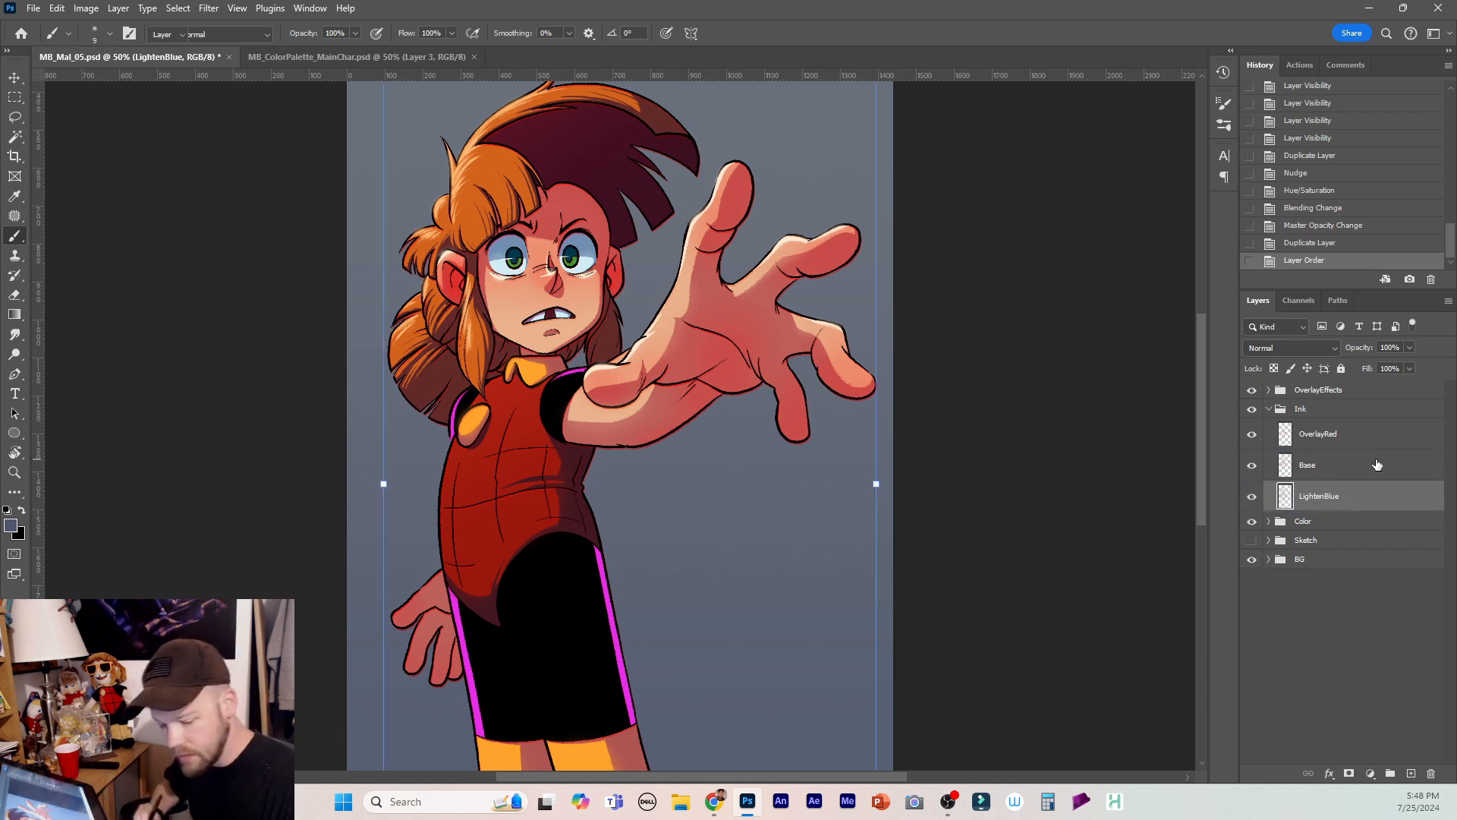
{"action": "left_click", "coordinate": [1377, 464]}
{"action": "key", "text": "Left"}
{"action": "key", "text": "Up"}
{"action": "key", "text": "Up"}
{"action": "key", "text": "Up"}
{"action": "key", "text": "Up"}
{"action": "key", "text": "Up"}
{"action": "key", "text": "Up"}
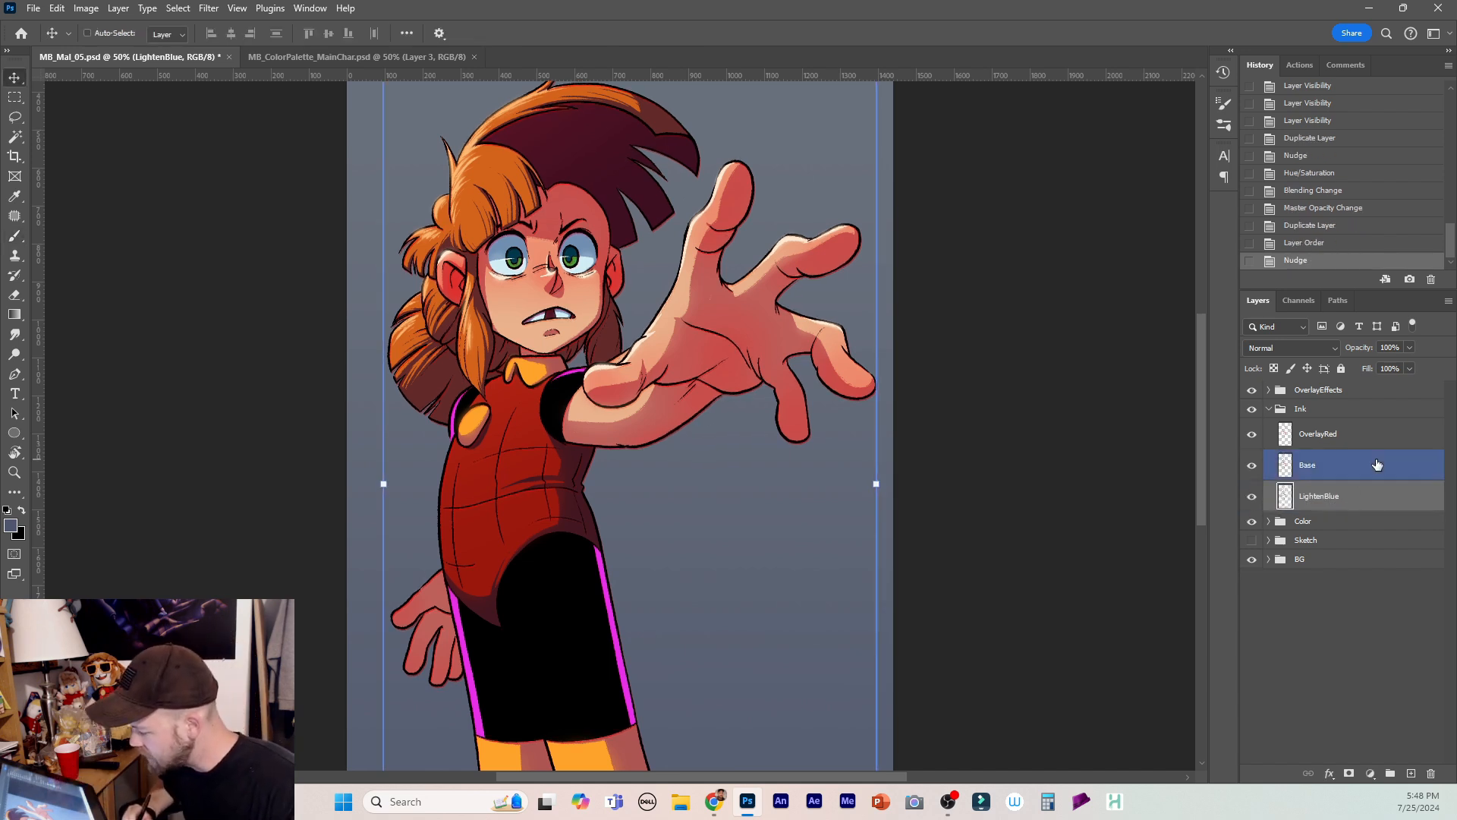
{"action": "key", "text": "Left"}
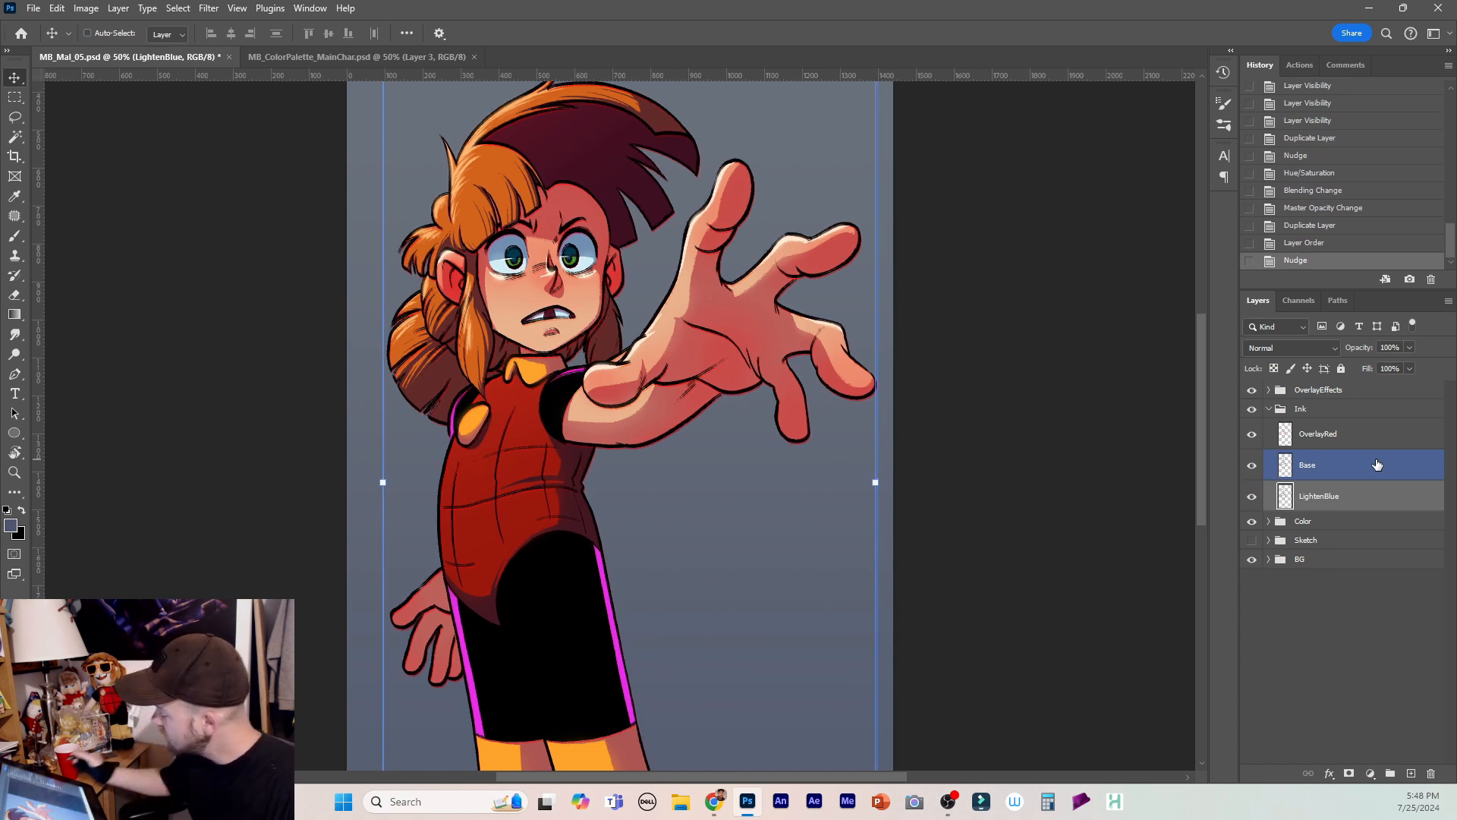
Colorize the LightenBlue line art with a Hue/Saturation adjustment of Hue 231, Saturation 100 and Lightness +49.
{"action": "left_click", "coordinate": [1355, 493]}
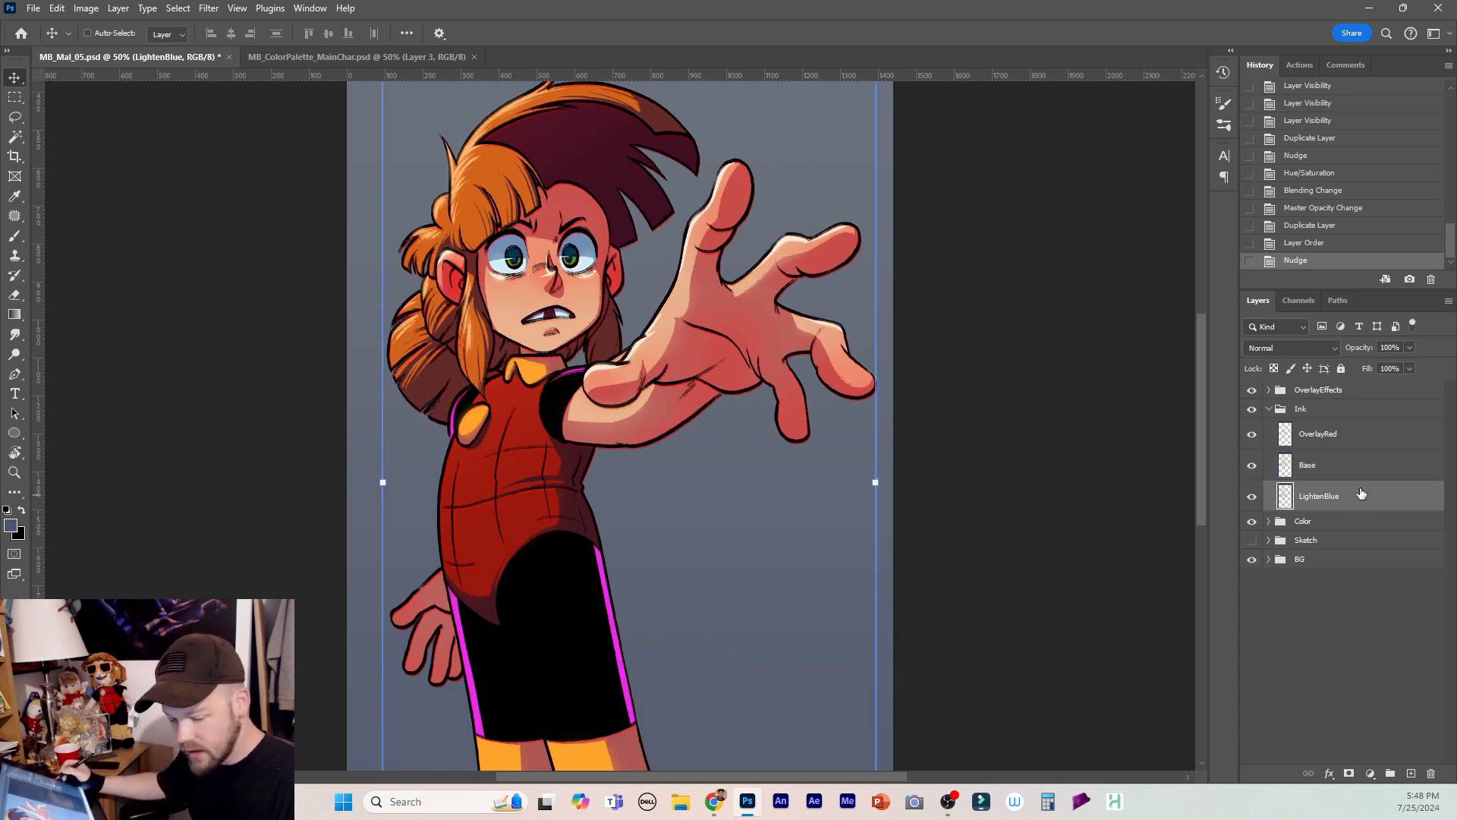
{"action": "key", "text": "ctrl+u"}
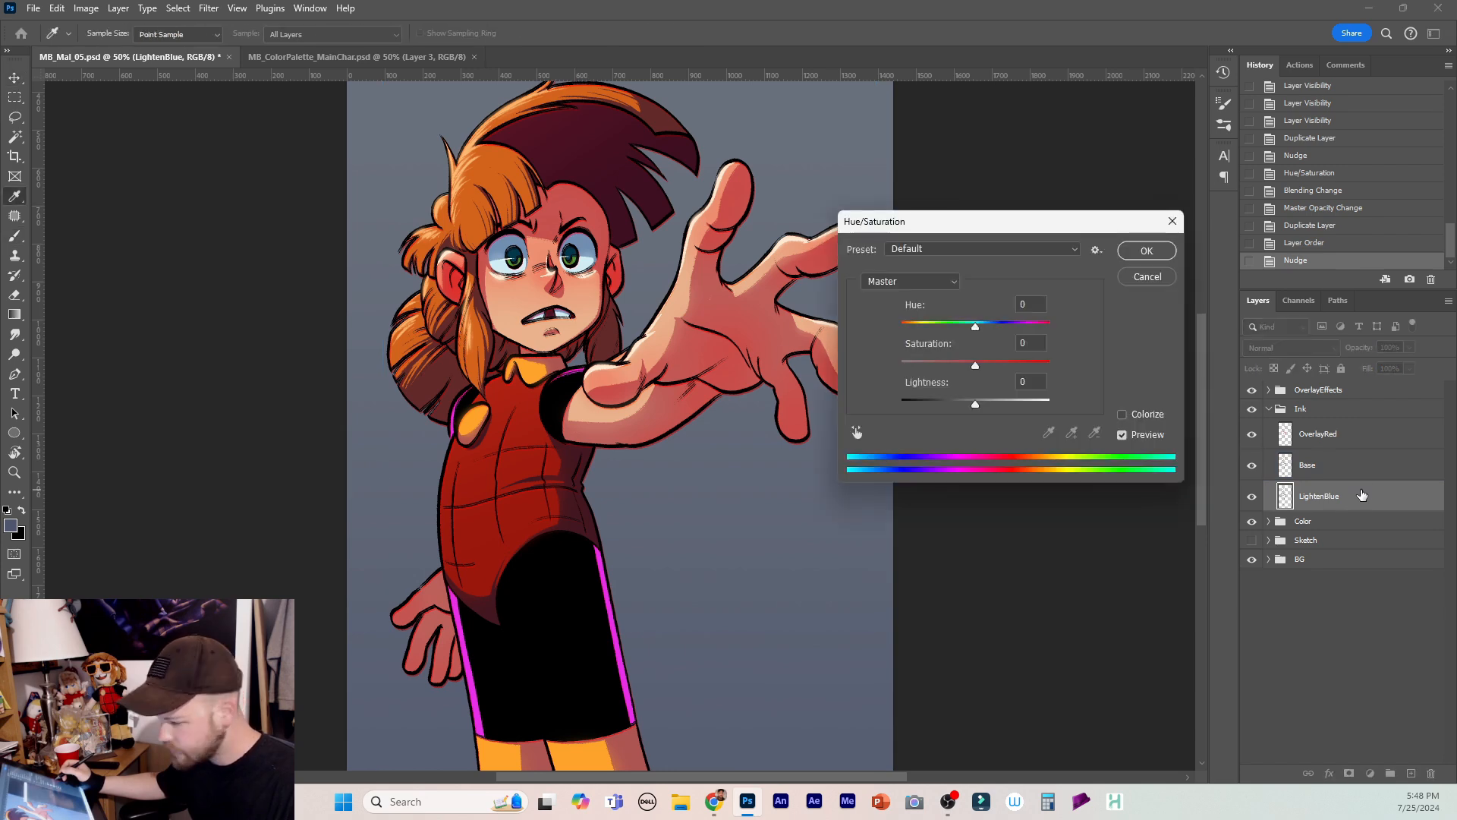
{"action": "left_click", "coordinate": [1123, 415]}
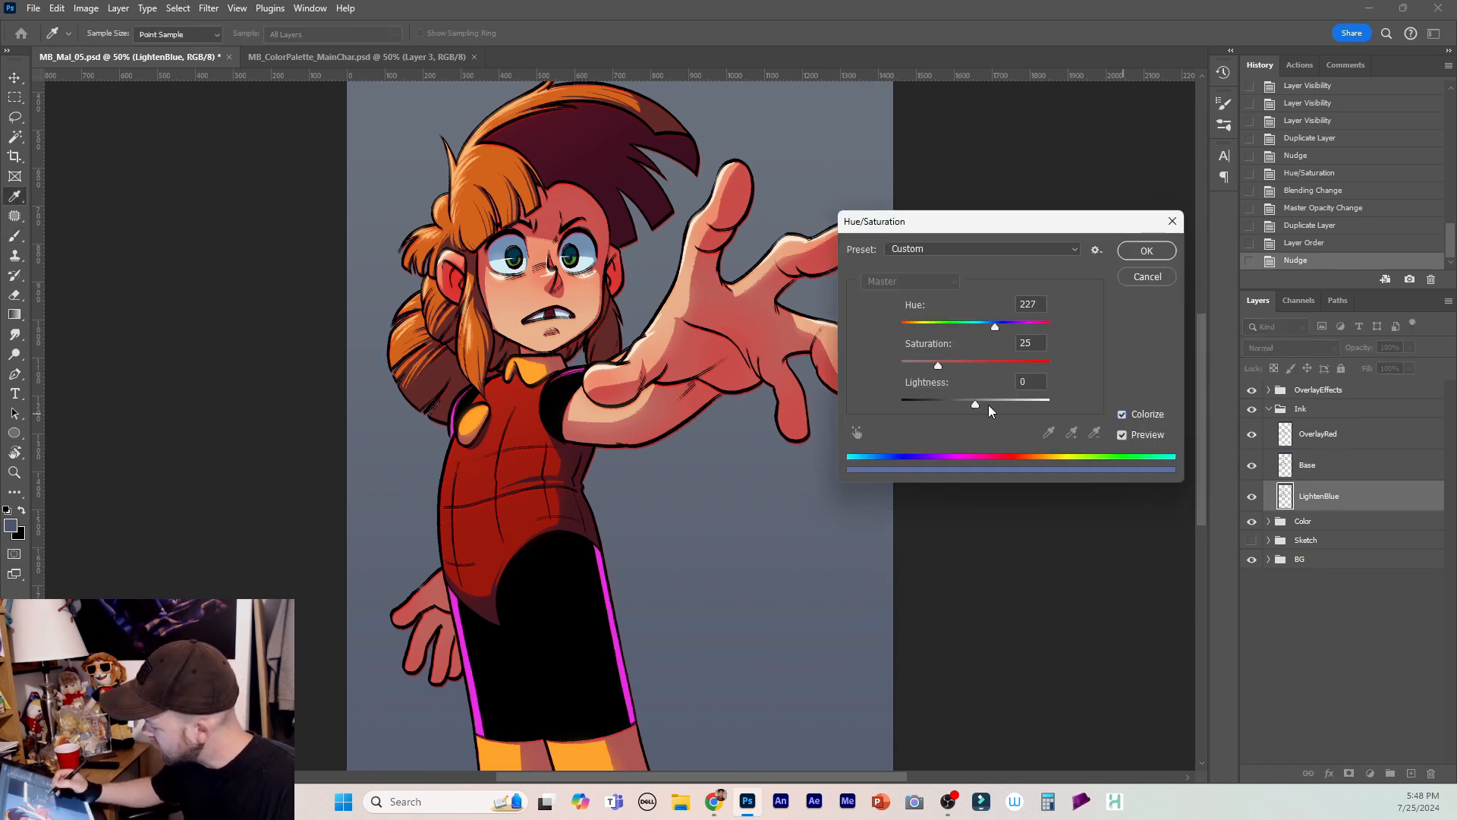
{"action": "left_click_drag", "start_coordinate": [1000, 369], "coordinate": [1010, 404]}
{"action": "left_click", "coordinate": [1014, 399]}
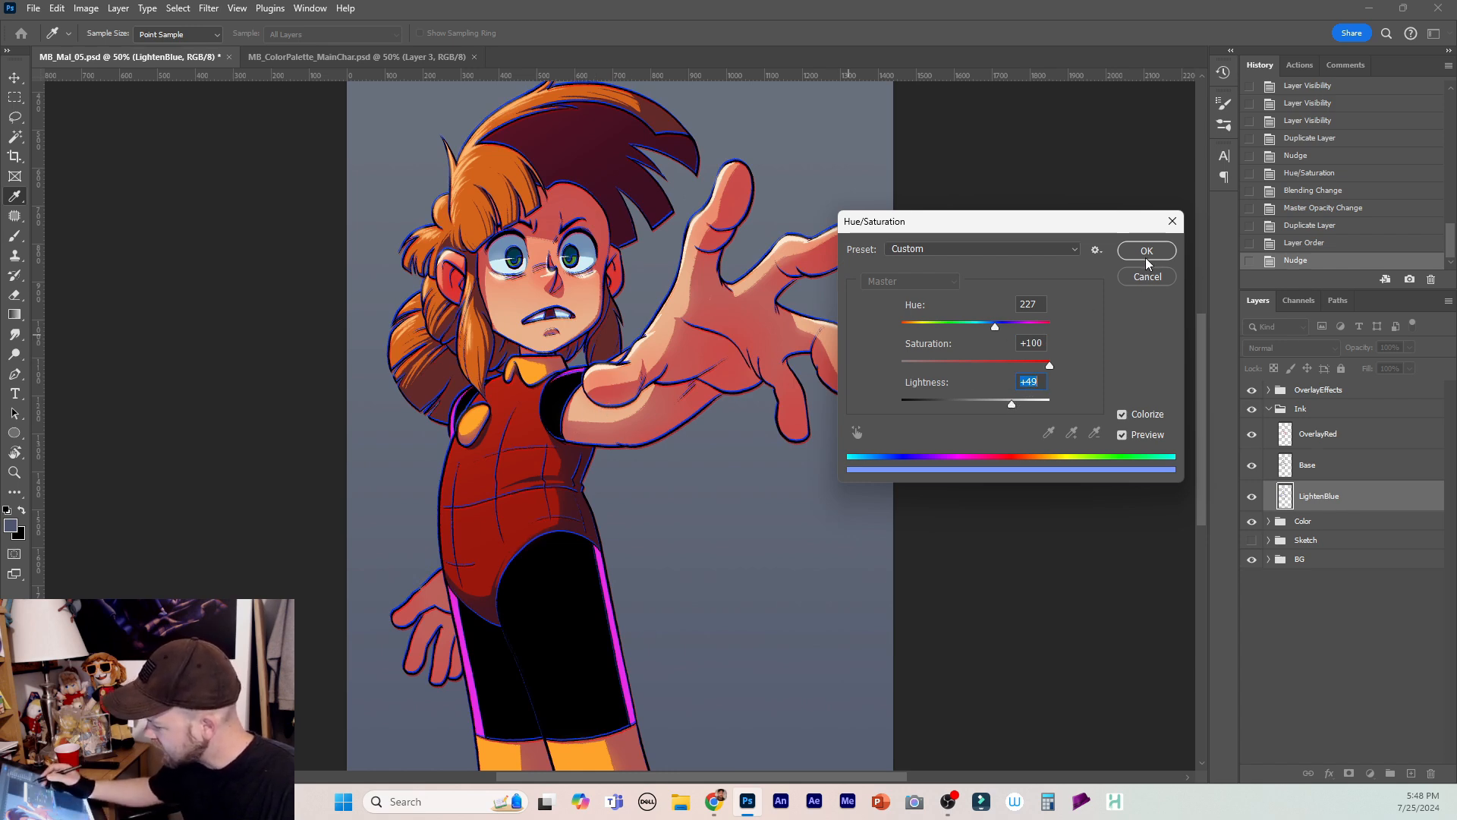
{"action": "left_click_drag", "start_coordinate": [995, 326], "coordinate": [999, 326]}
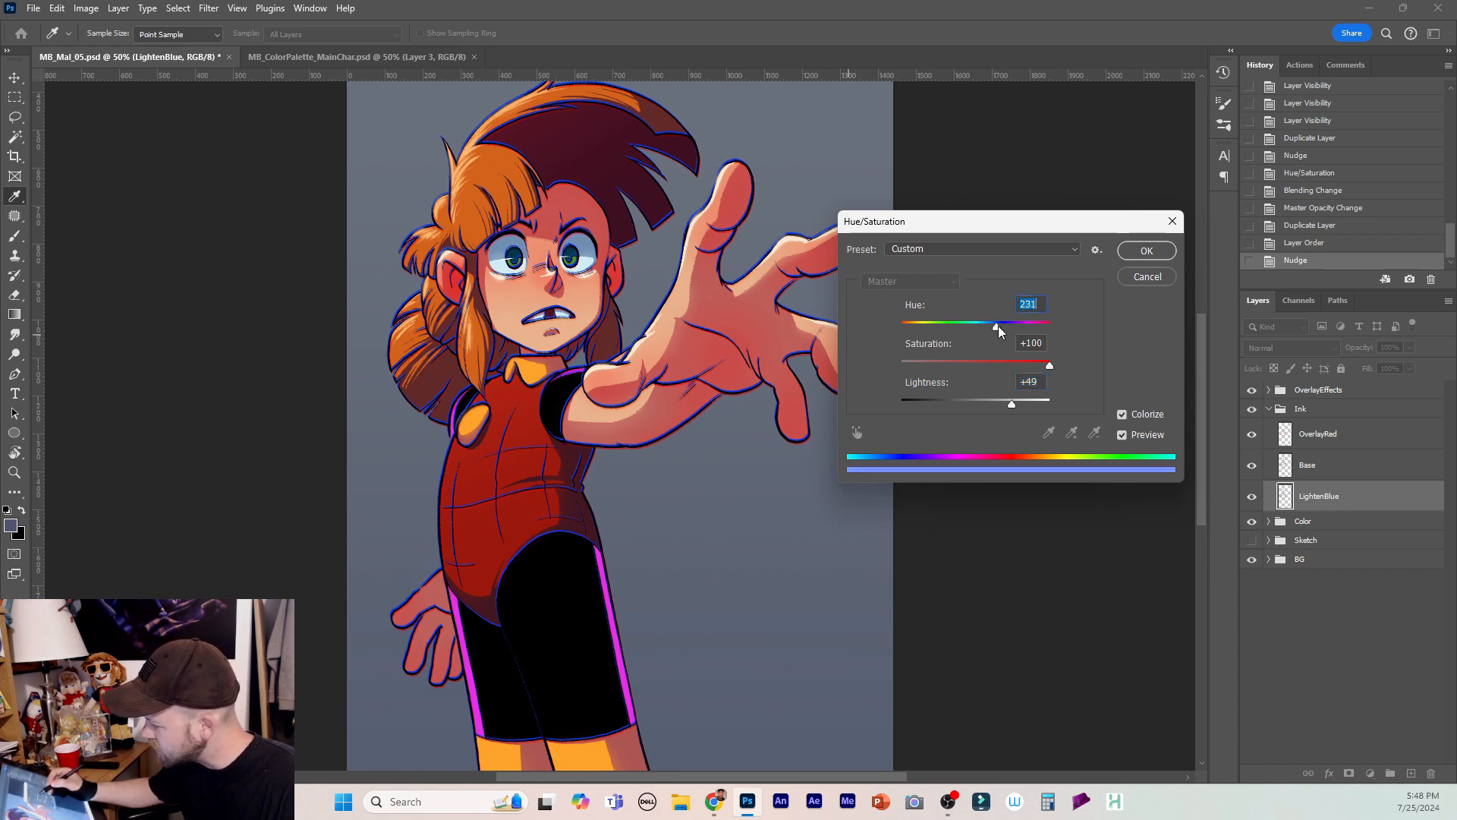
{"action": "left_click", "coordinate": [1142, 254]}
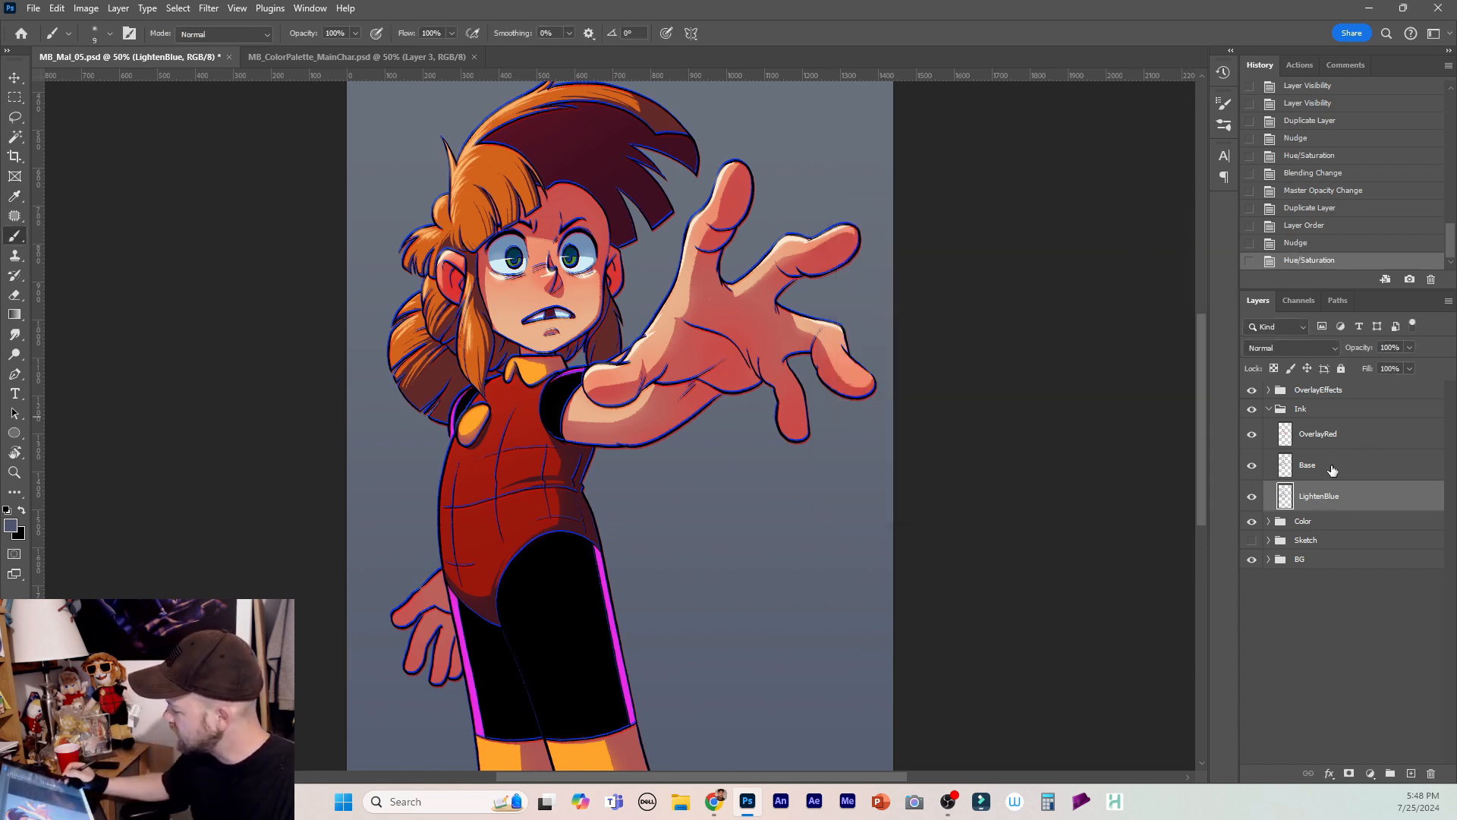
Set the LightenBlue layer's blending mode to Lighten and its opacity to 20%.
{"action": "left_click", "coordinate": [1305, 348]}
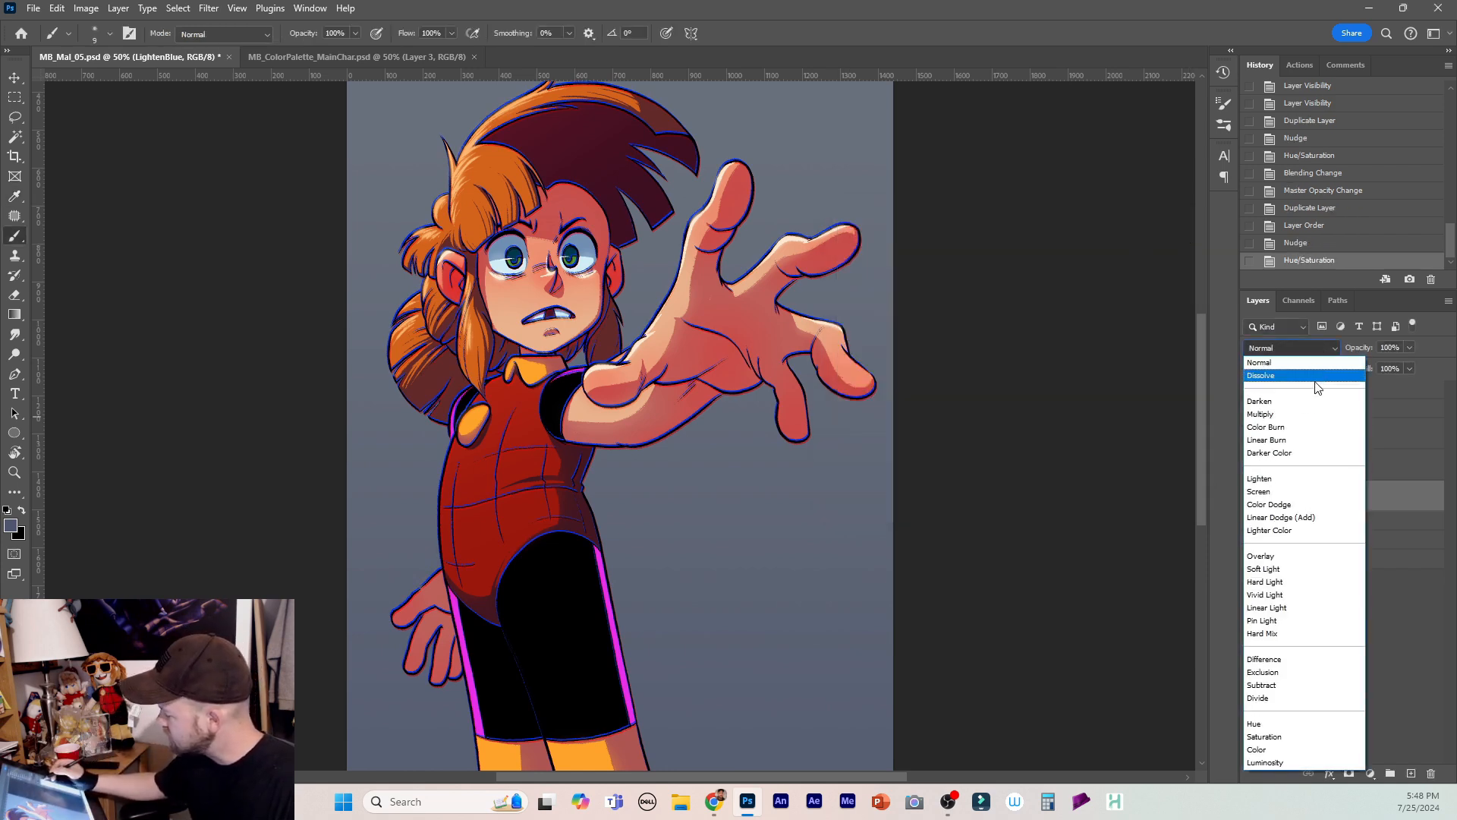
{"action": "left_click", "coordinate": [1306, 478]}
{"action": "left_click", "coordinate": [1408, 348]}
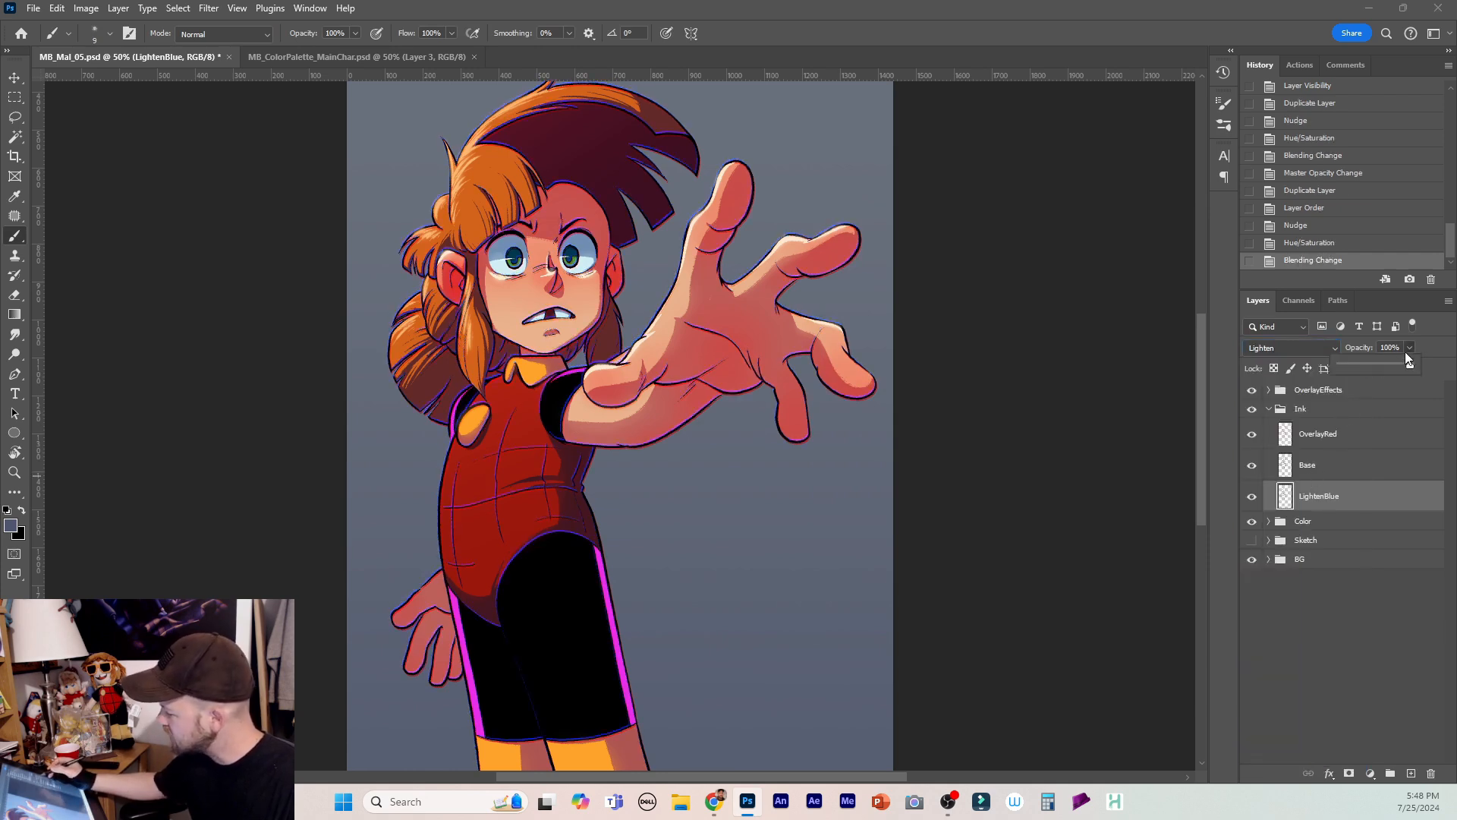
{"action": "left_click", "coordinate": [1360, 367]}
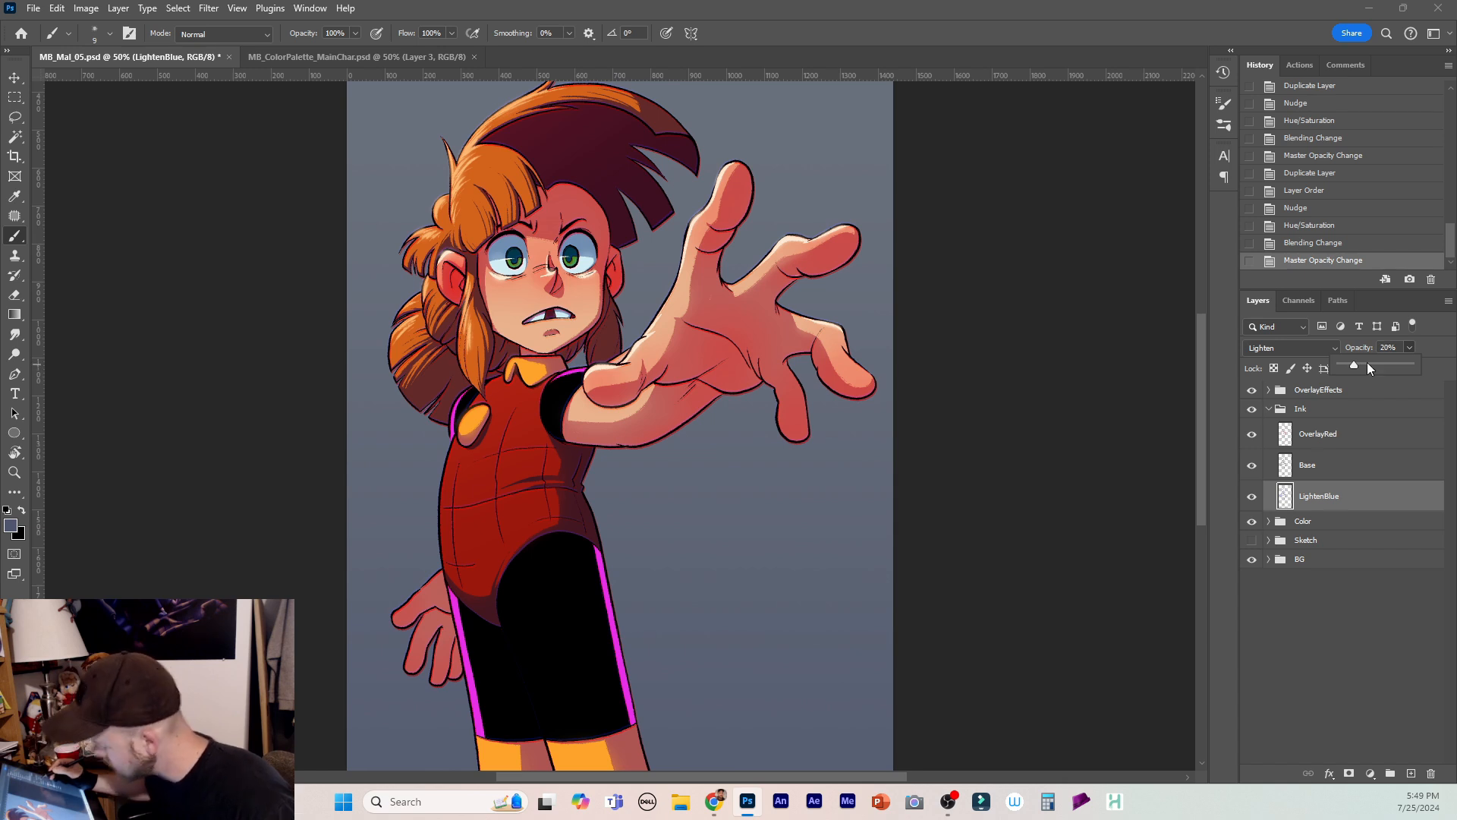
Collapse the Ink group and save the document.
{"action": "left_click", "coordinate": [1296, 407]}
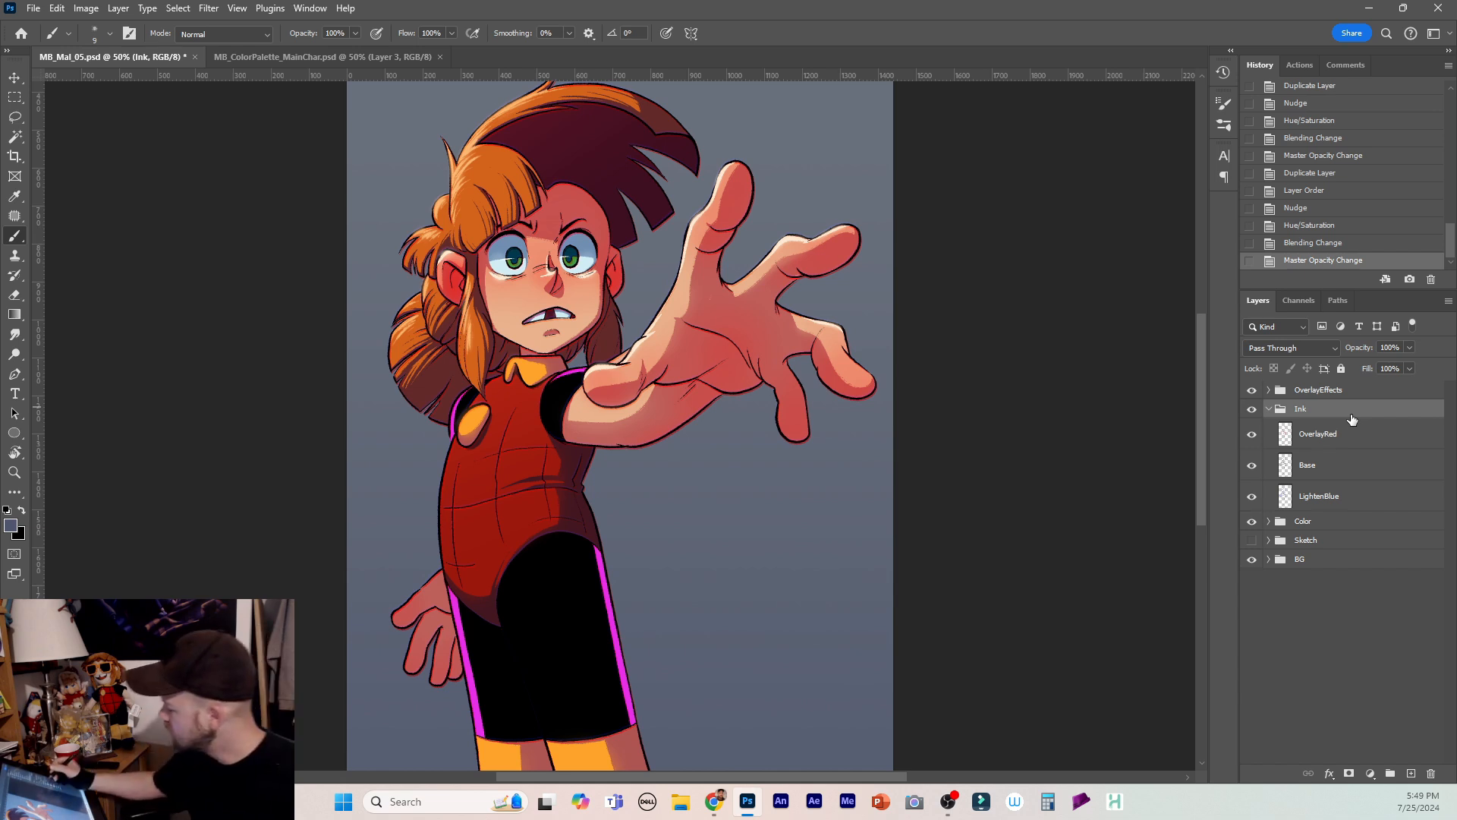
{"action": "left_click", "coordinate": [1268, 408]}
{"action": "key", "text": "ctrl+s"}
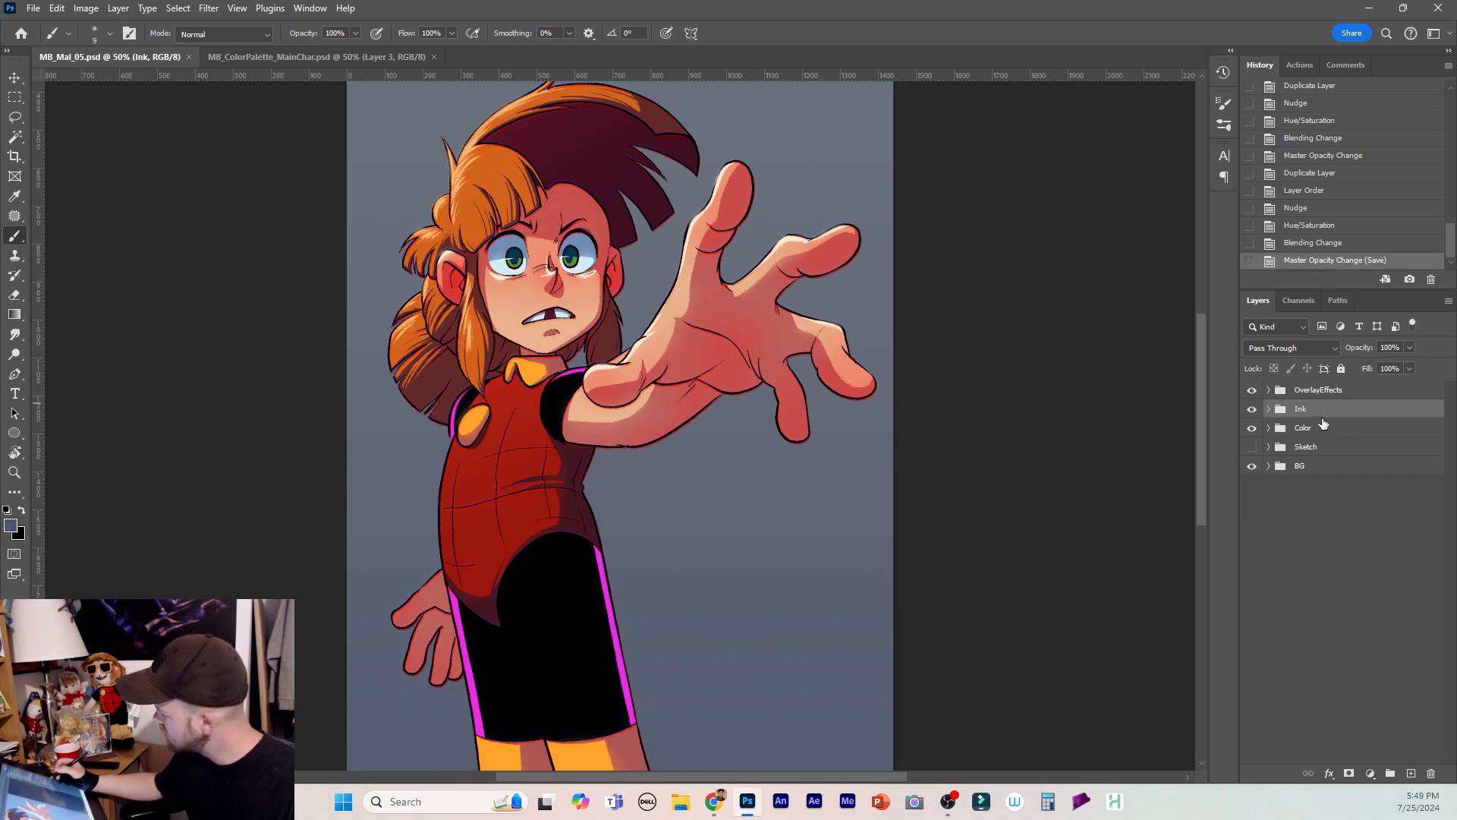
Add a new layer named Sunshine directly above BounceLight in the OverlayEffects group.
{"action": "key", "text": "ctrl+minus"}
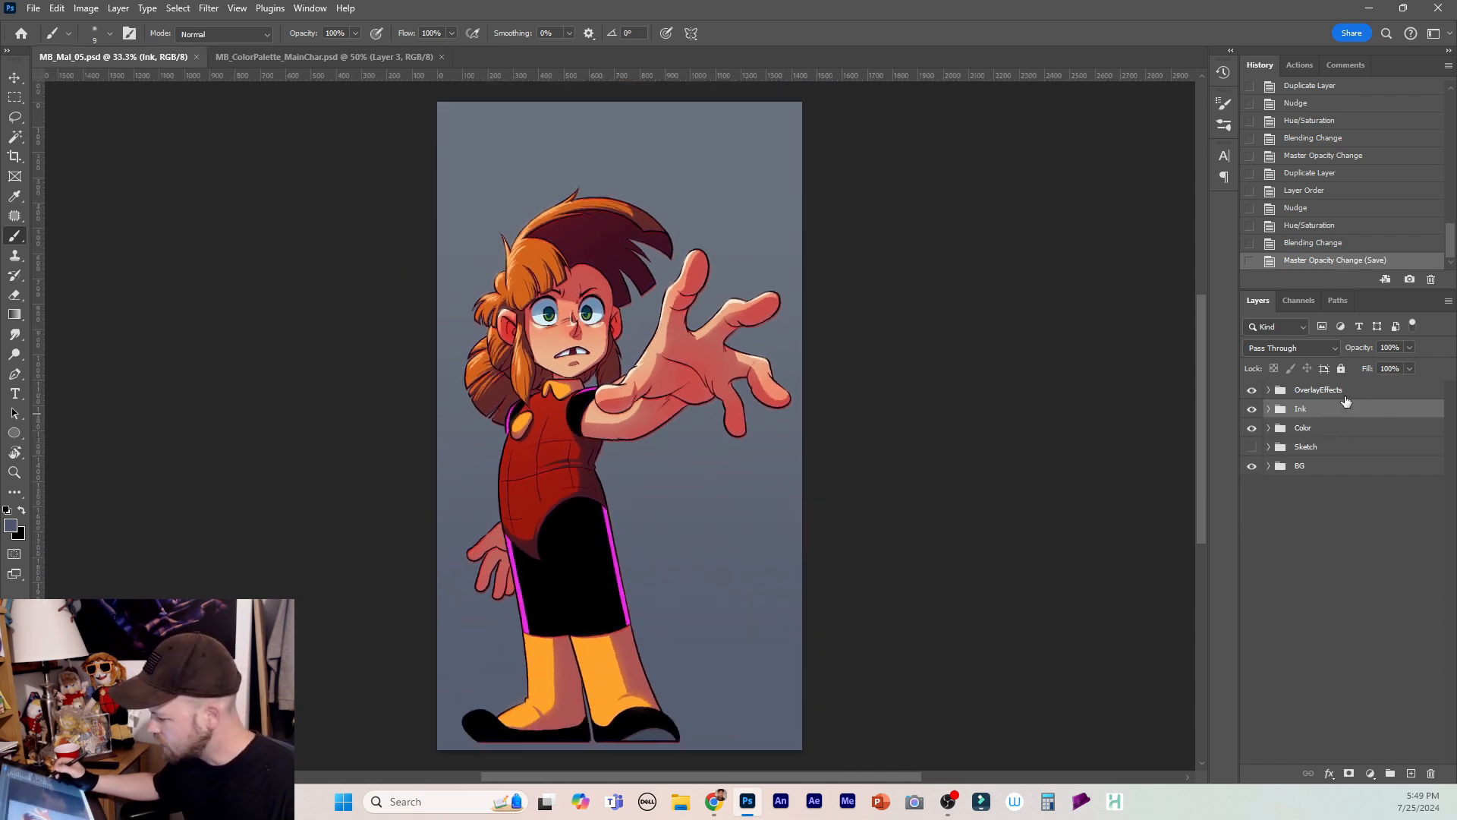
{"action": "left_click", "coordinate": [1339, 390]}
{"action": "left_click", "coordinate": [1269, 390]}
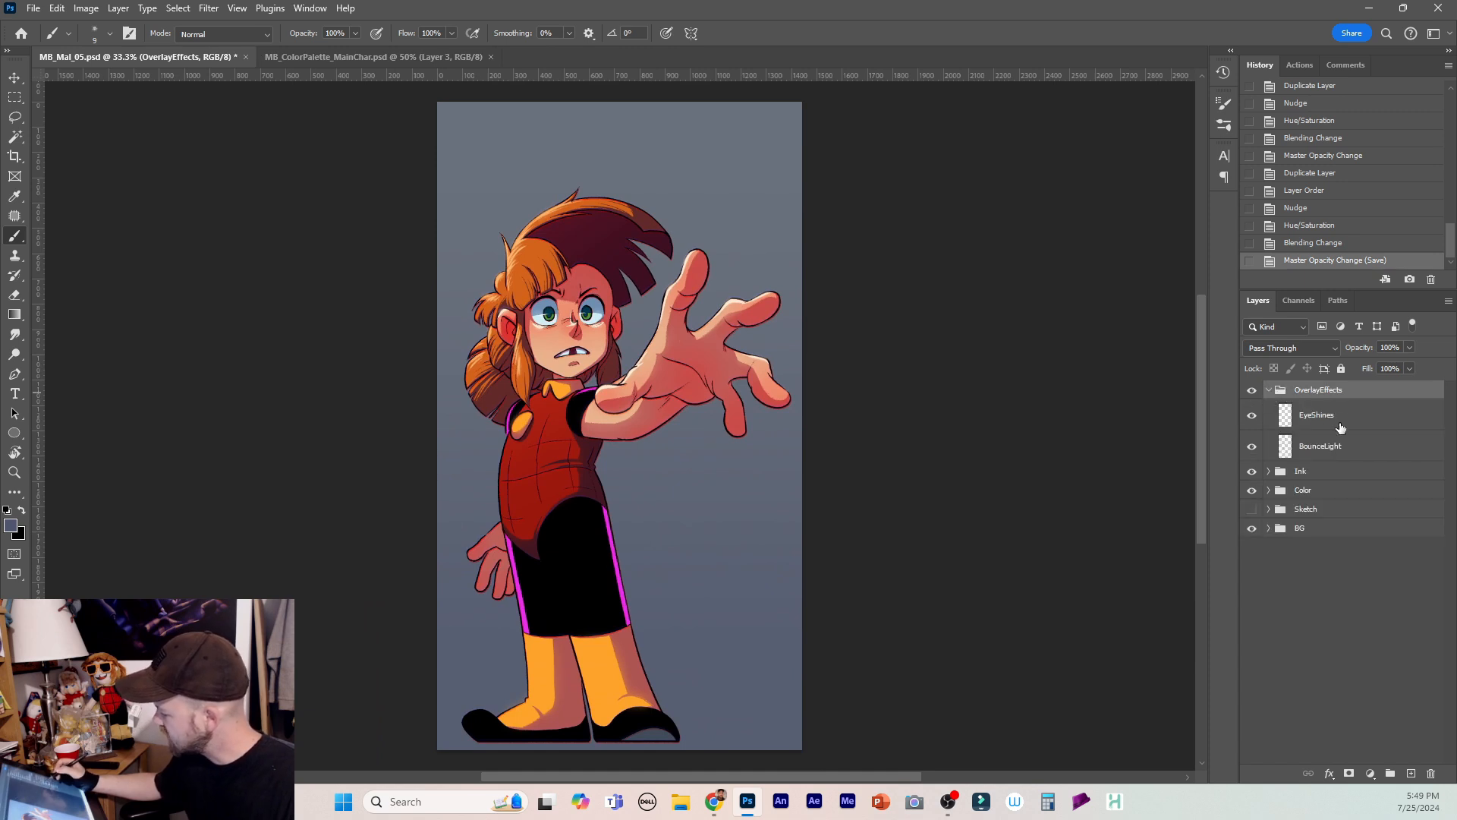
{"action": "left_click", "coordinate": [1351, 447]}
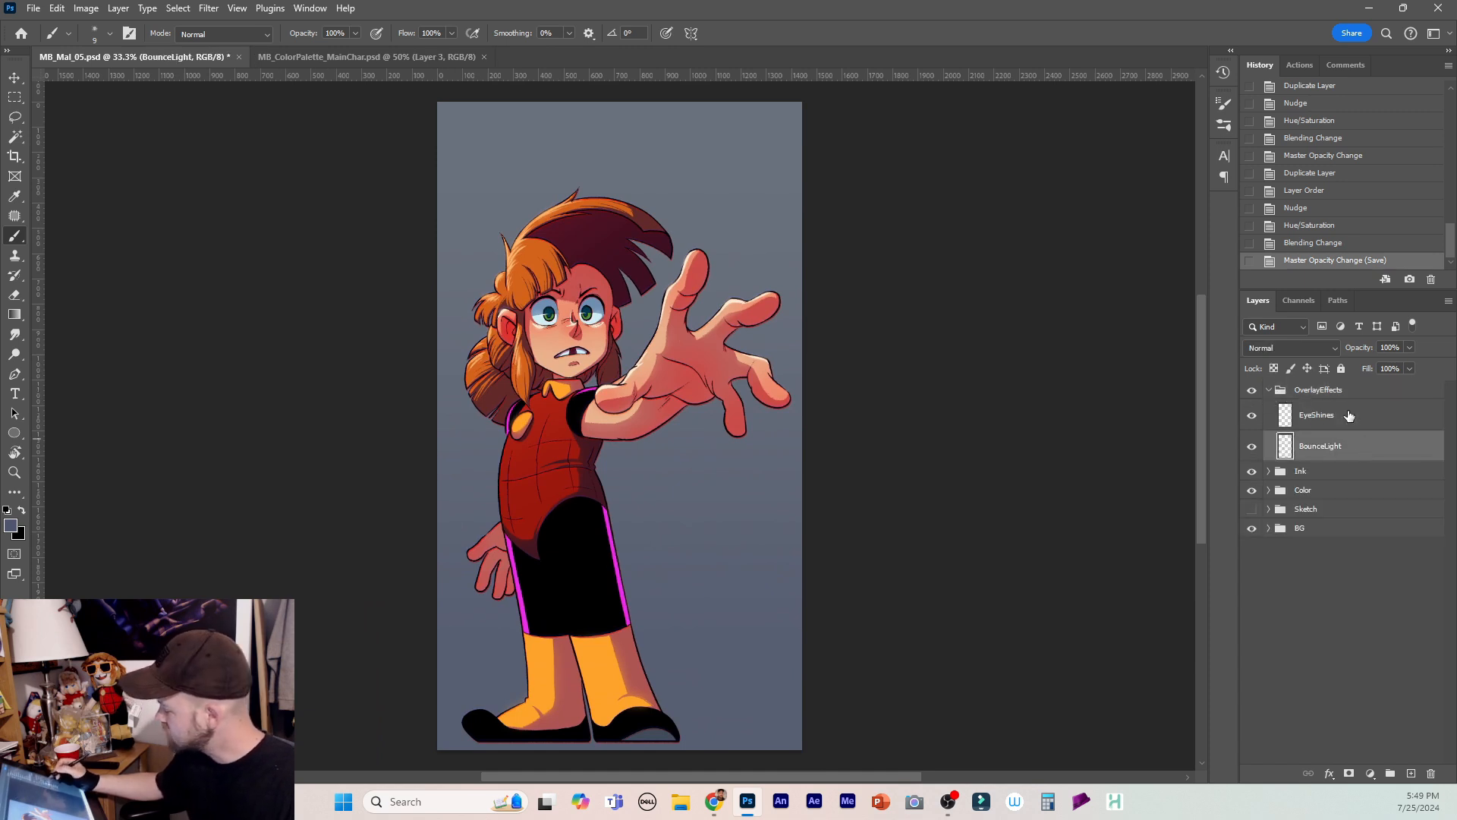
{"action": "left_click", "coordinate": [1405, 774]}
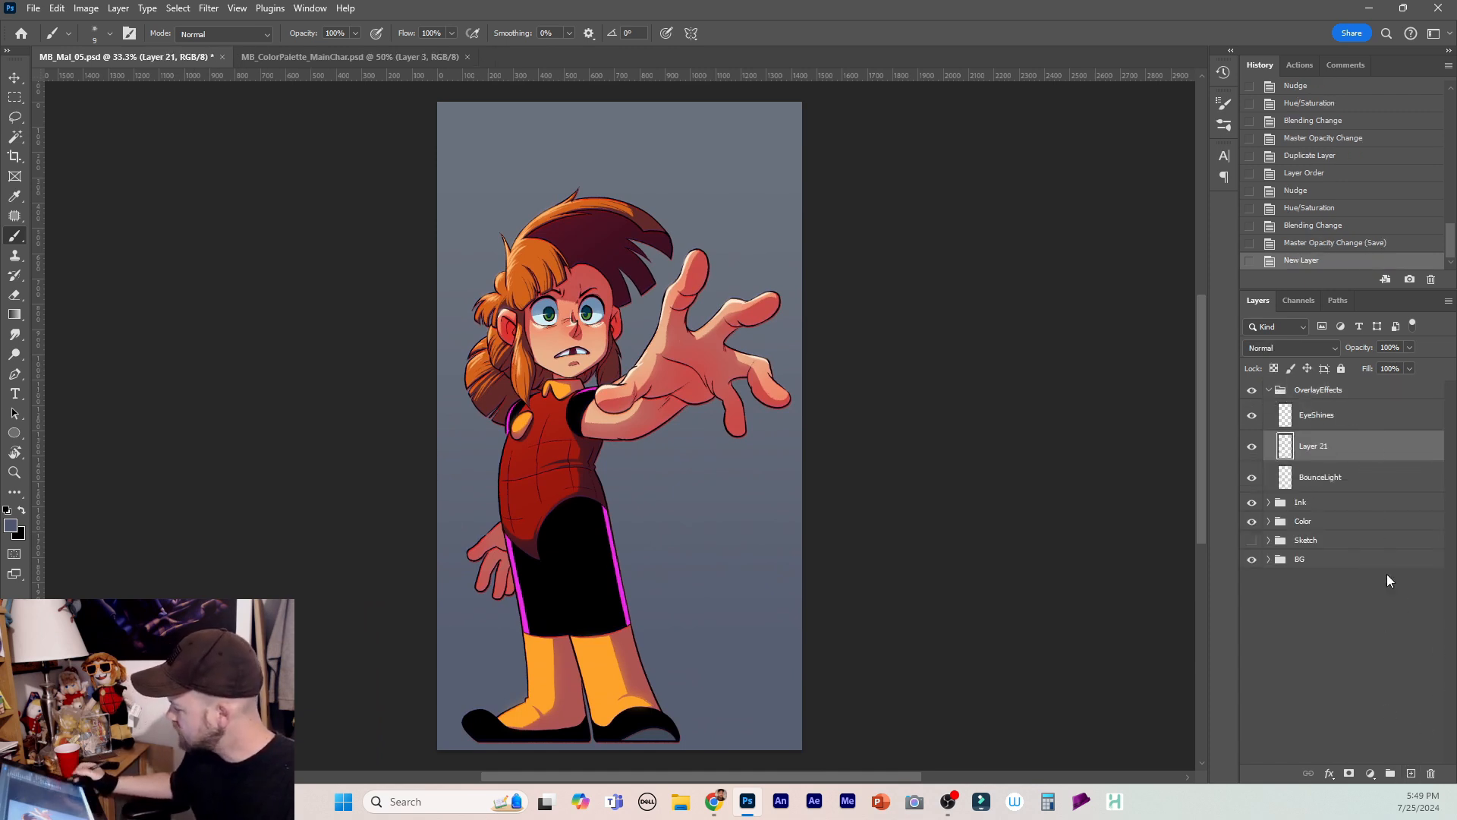
{"action": "double_click", "coordinate": [1320, 446]}
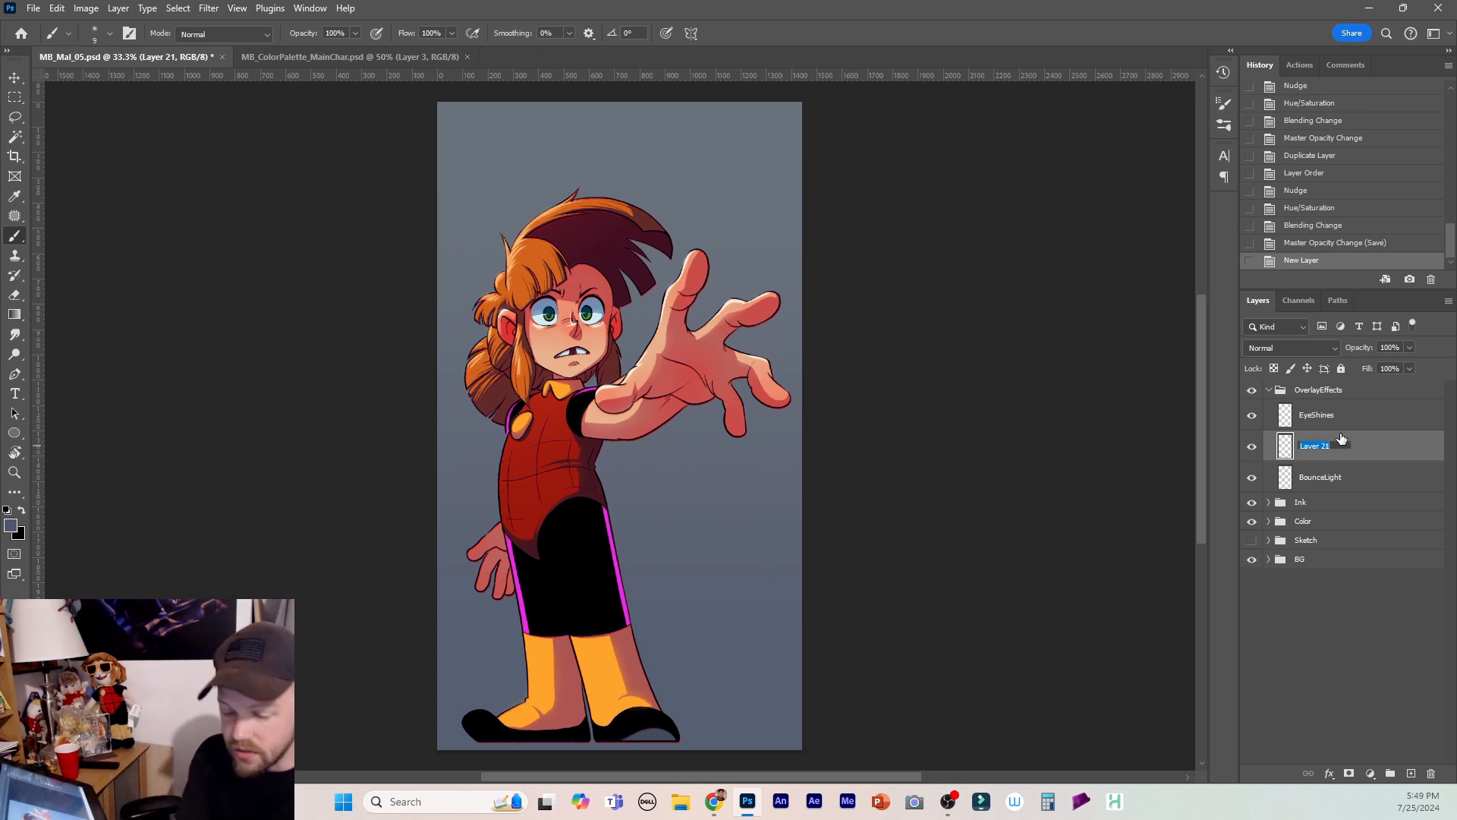
{"action": "type", "text": "Sunshine"}
{"action": "key", "text": "Return"}
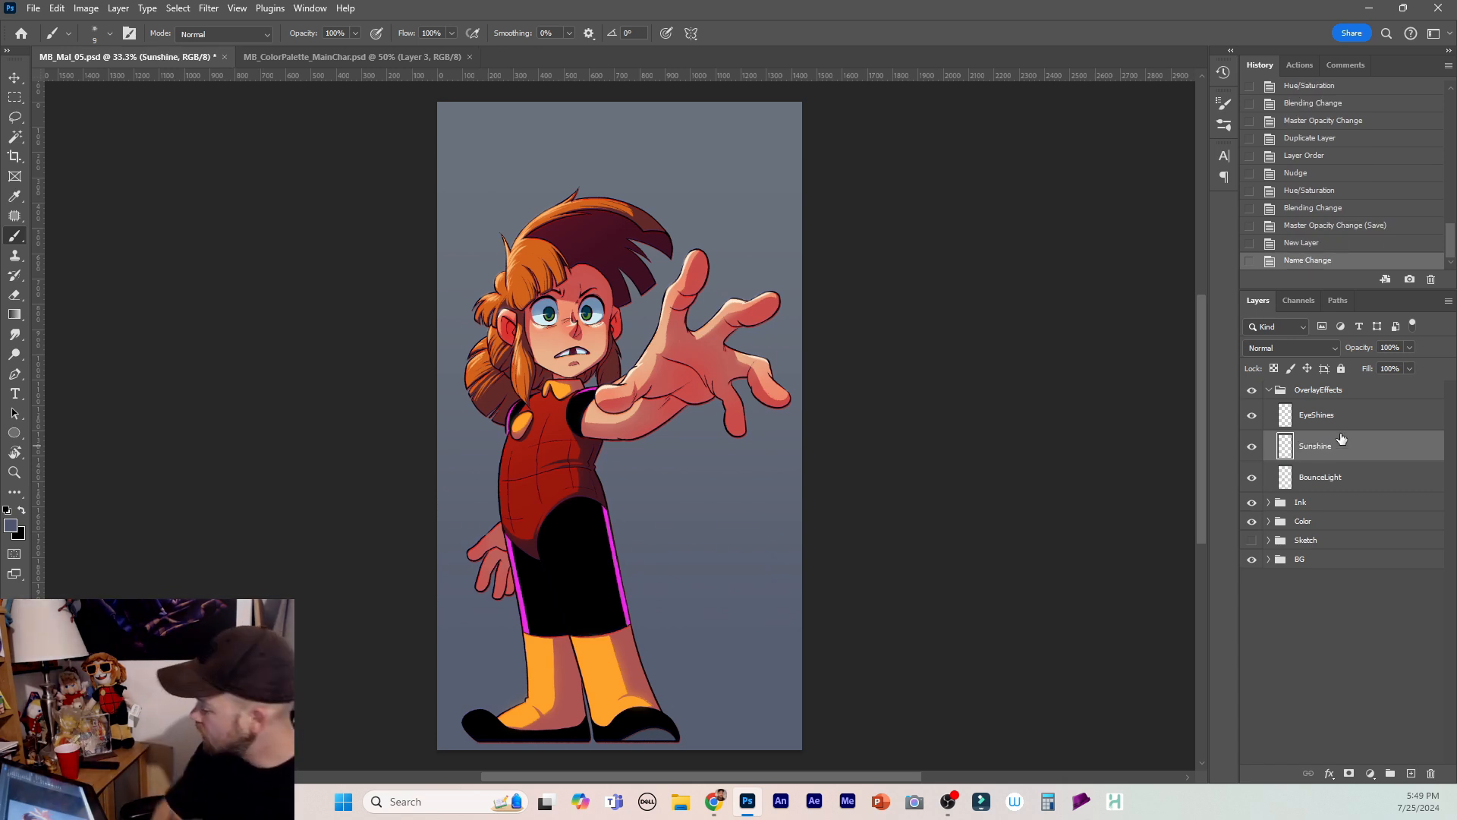
Draw a bright orange-to-transparent linear gradient on the Sunshine layer, running diagonally from the canvas's upper-left corner to beside the character's shorts.
{"action": "left_click", "coordinate": [11, 525]}
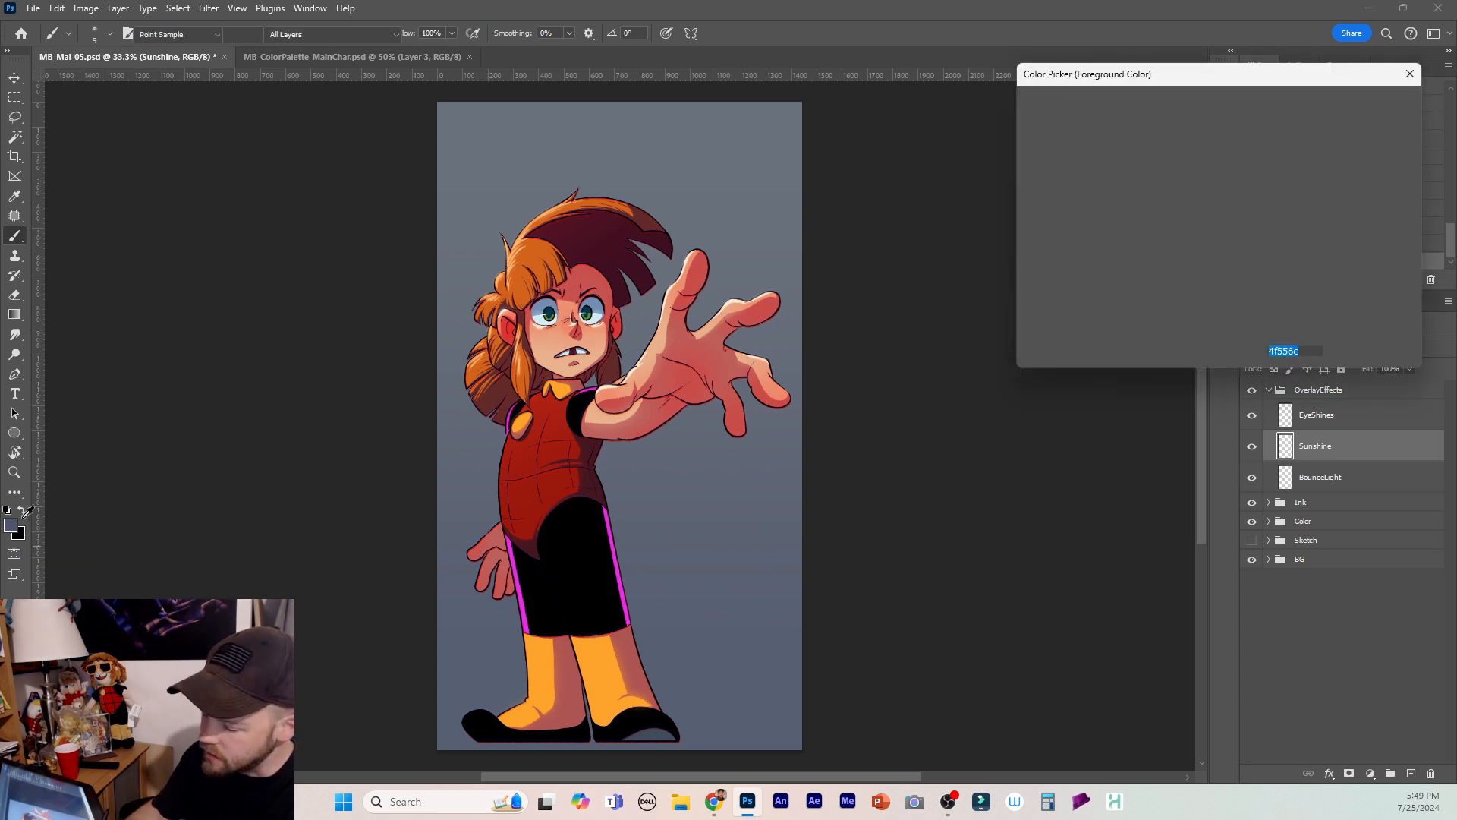
{"action": "left_click", "coordinate": [1235, 282]}
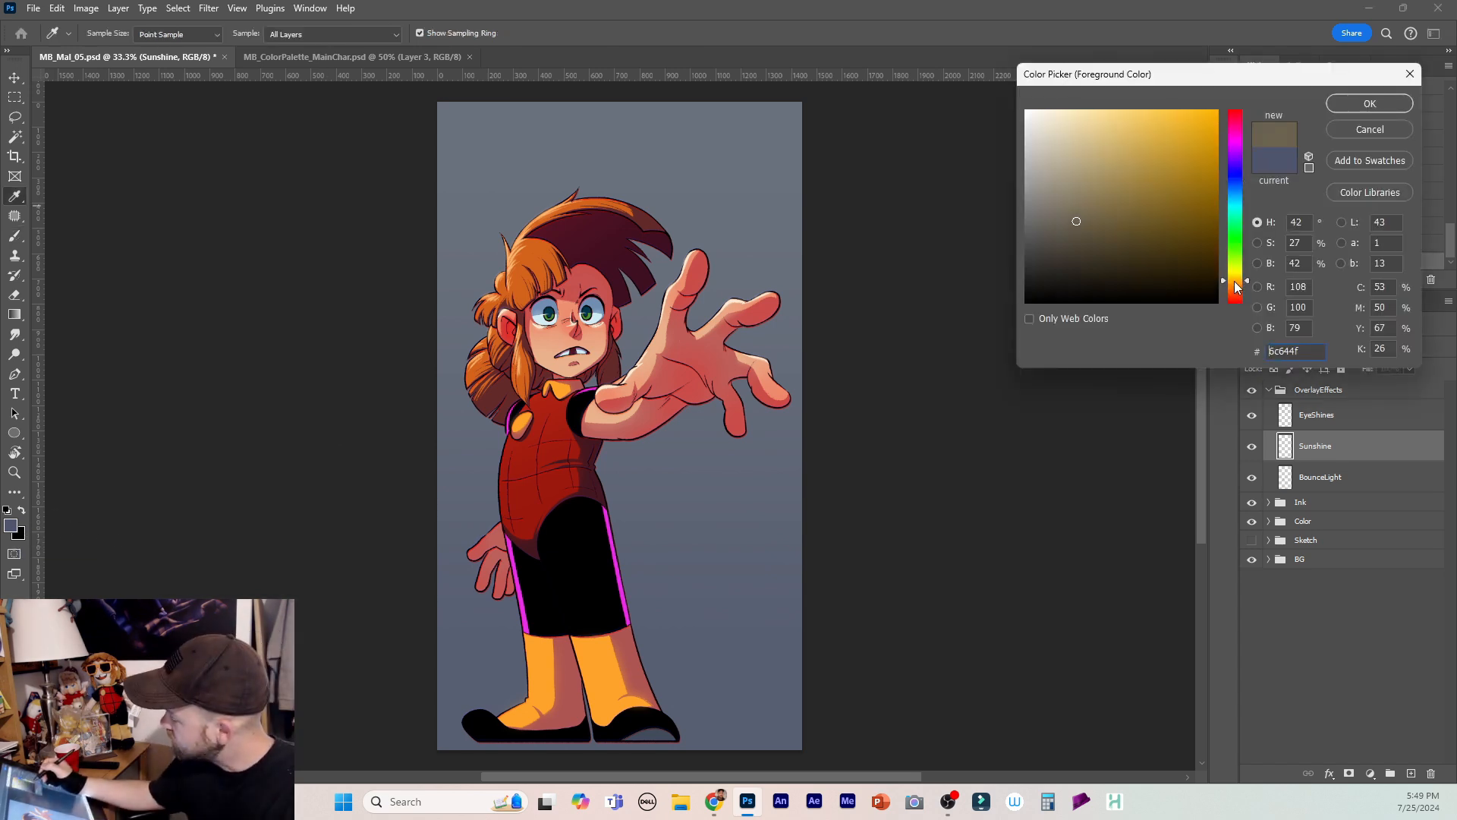
{"action": "left_click", "coordinate": [1217, 111]}
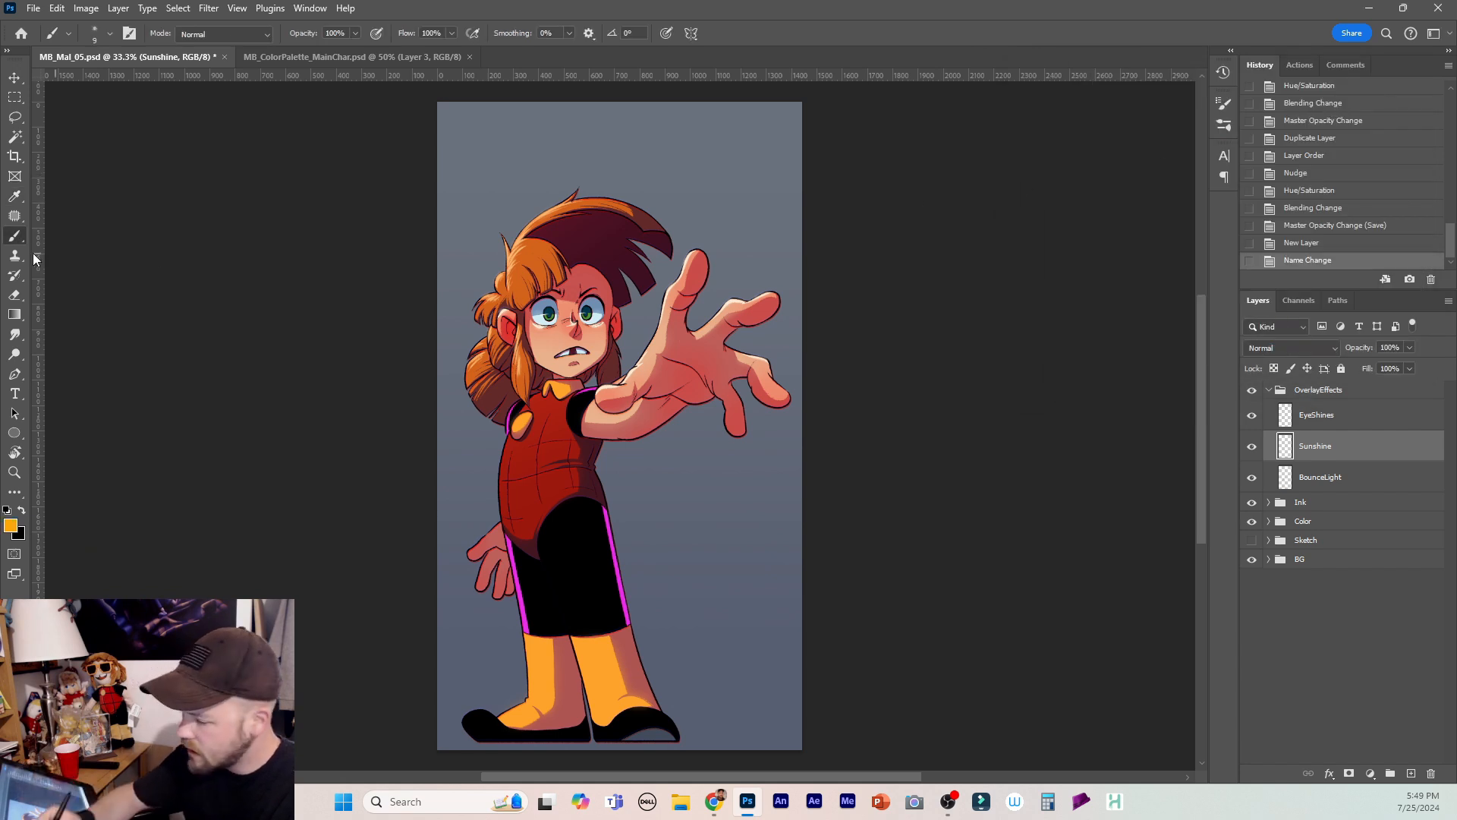
{"action": "left_click", "coordinate": [15, 314]}
{"action": "left_click_drag", "start_coordinate": [477, 91], "coordinate": [681, 548]}
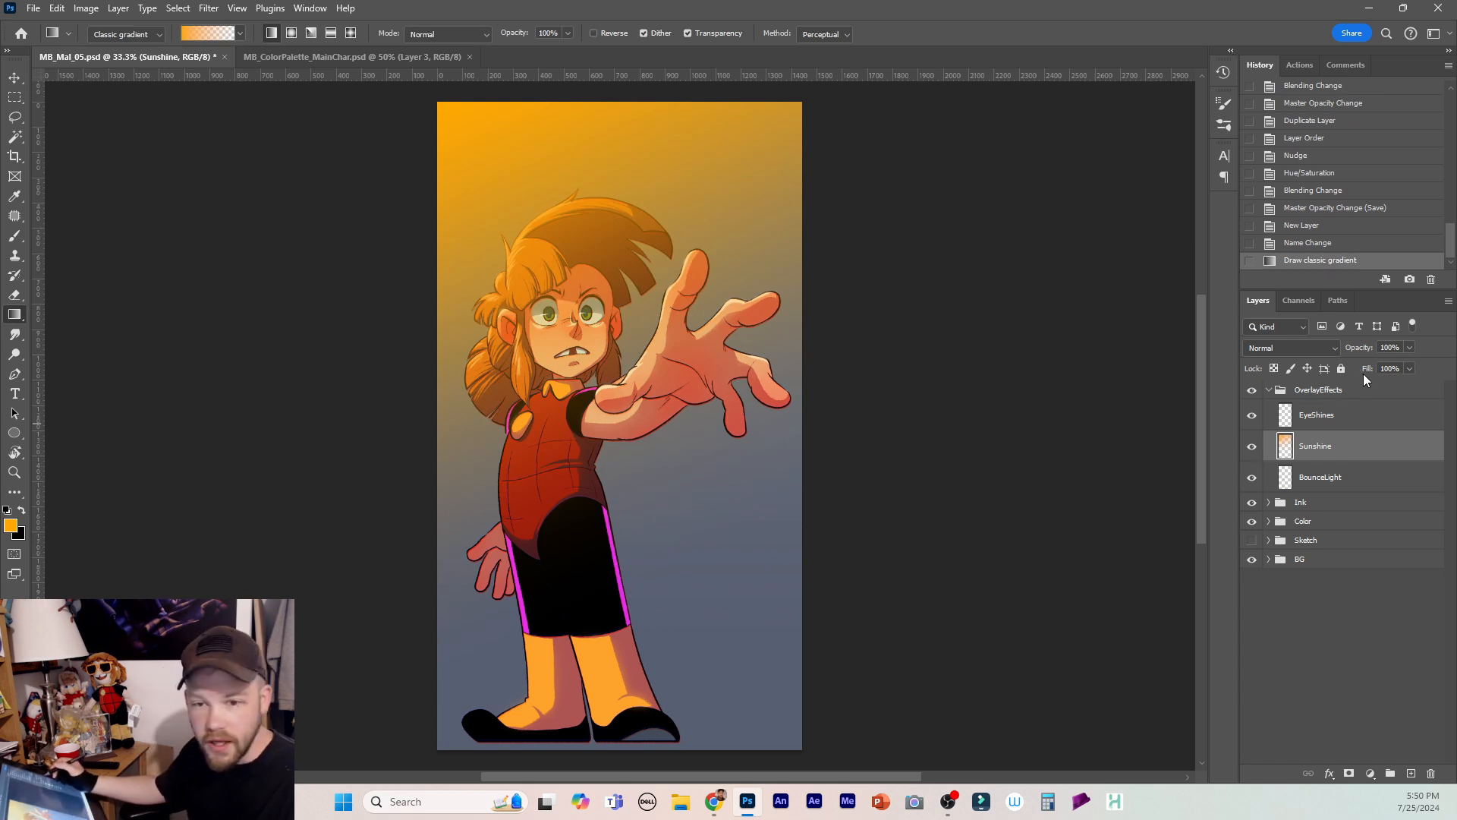
Compare the blending modes on the Sunshine gradient layer one by one, from Dissolve through Luminosity.
{"action": "left_click", "coordinate": [1314, 349]}
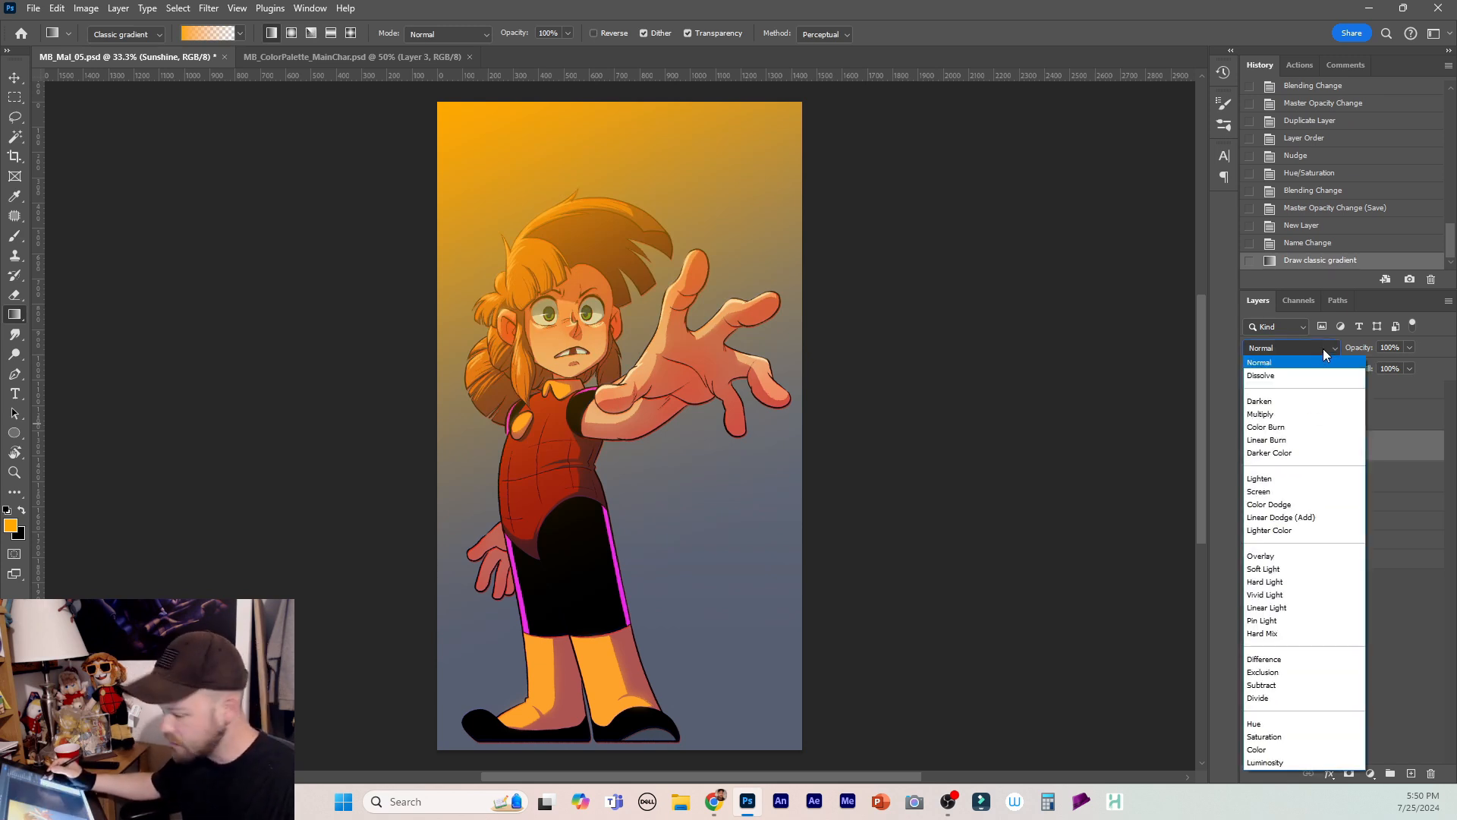
{"action": "left_click", "coordinate": [1315, 349]}
{"action": "key", "text": "Down"}
{"action": "key", "text": "Down"}
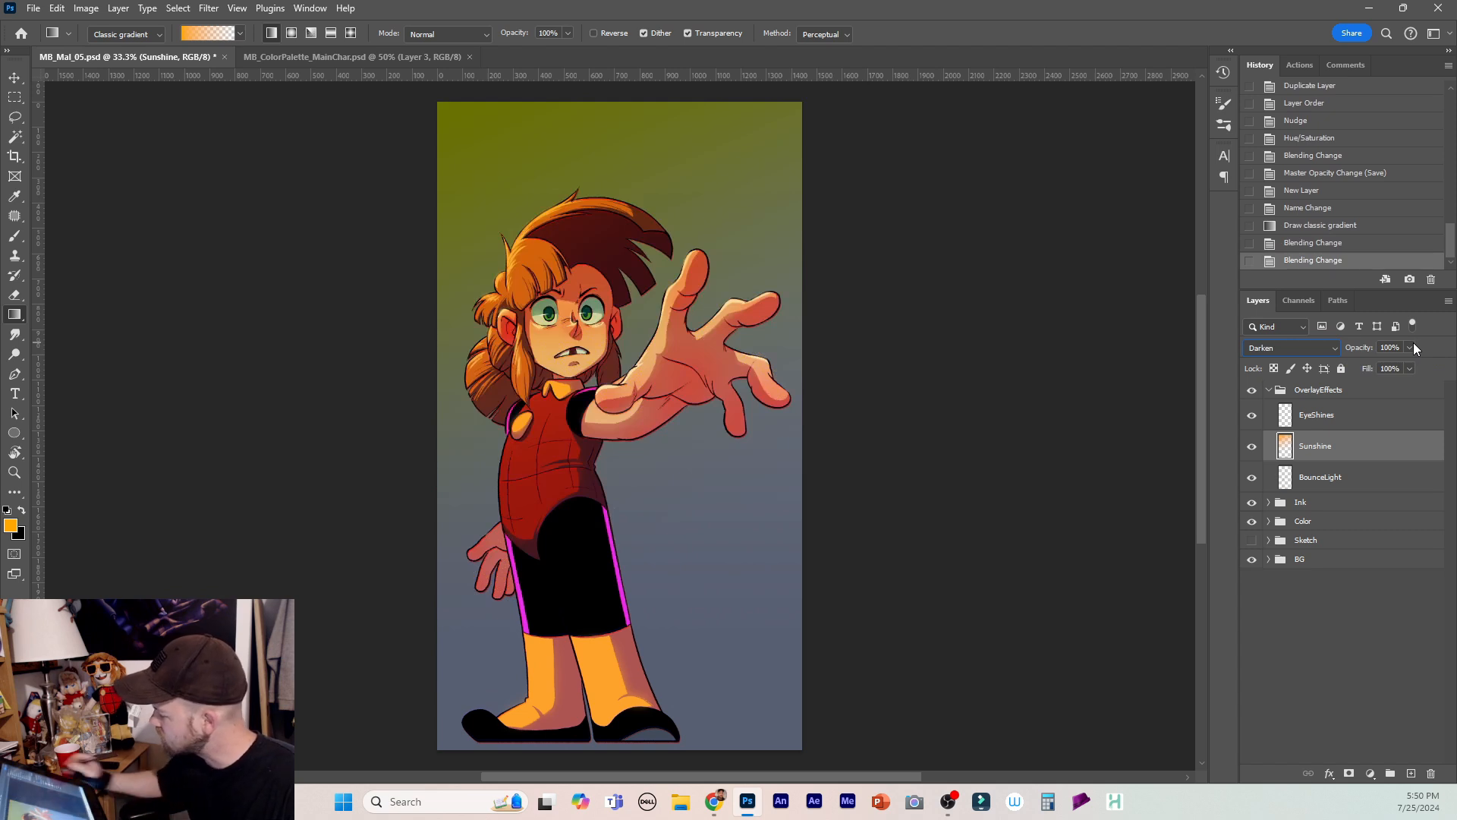
{"action": "key", "text": "Down"}
{"action": "key", "text": "Down"}
{"action": "key", "text": "Down"}
{"action": "key", "text": "Down"}
{"action": "key", "text": "Down"}
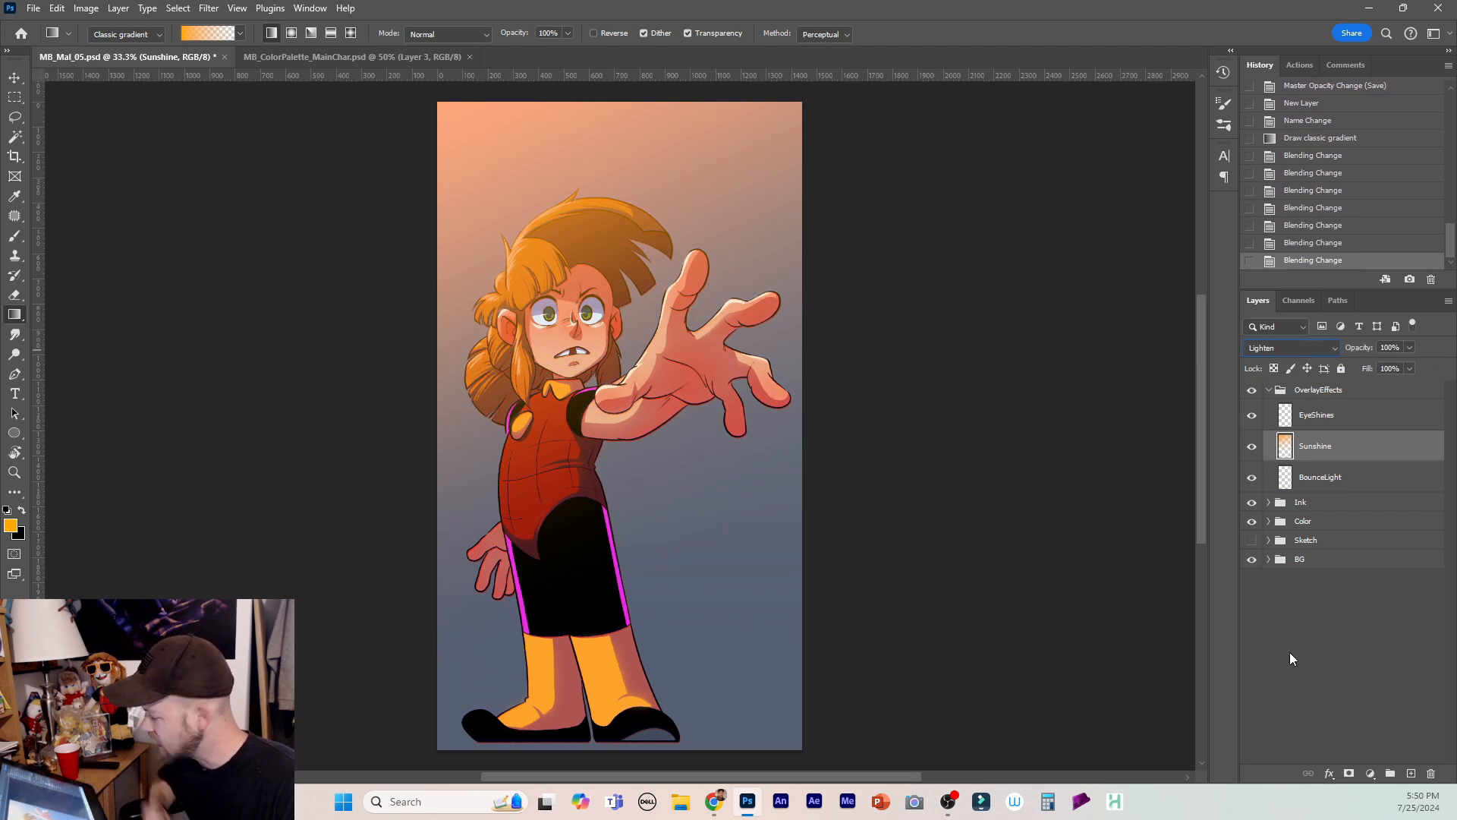
{"action": "key", "text": "Down"}
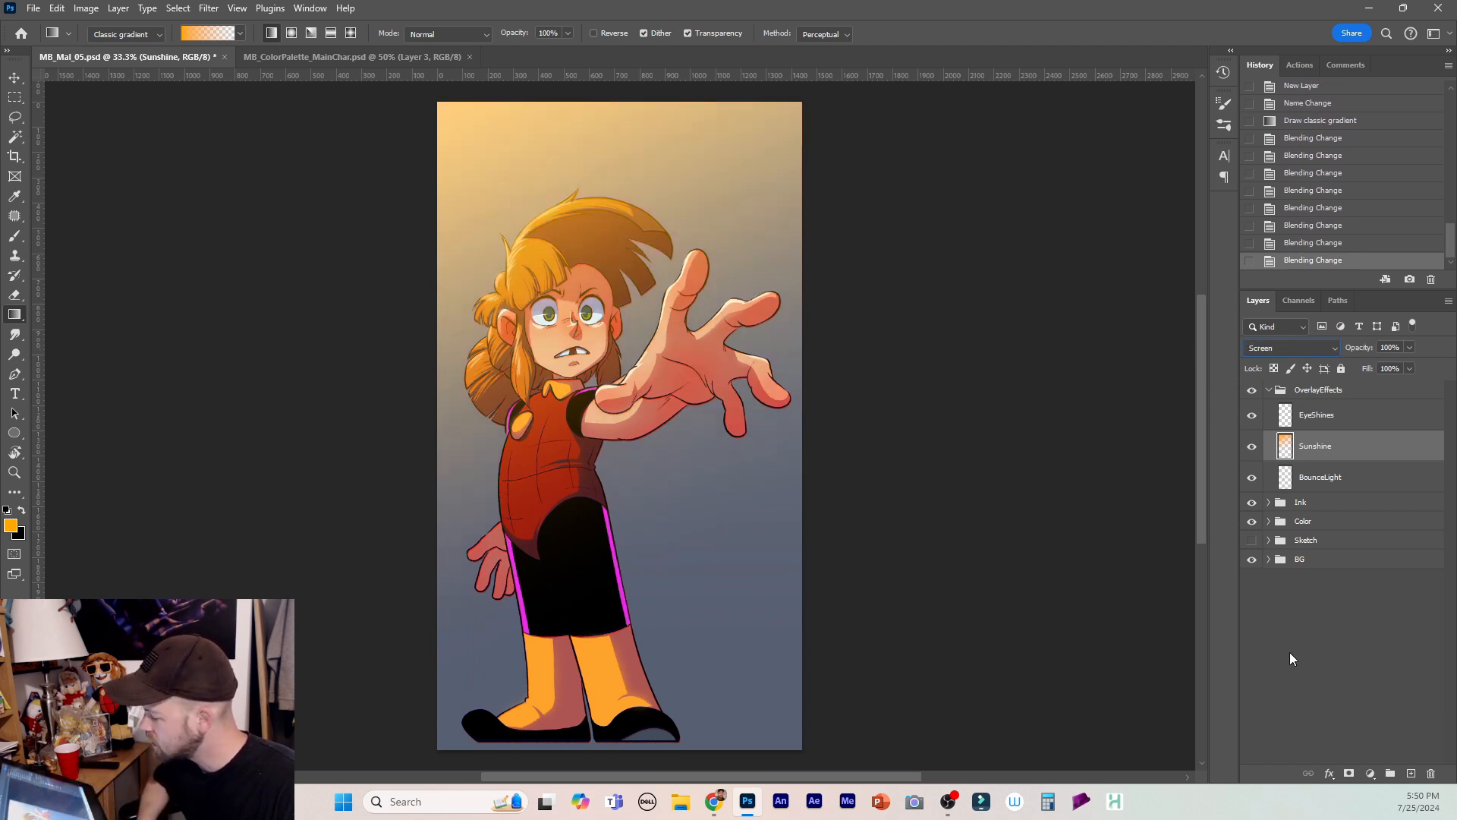
{"action": "key", "text": "Down"}
{"action": "key", "text": "Down"}
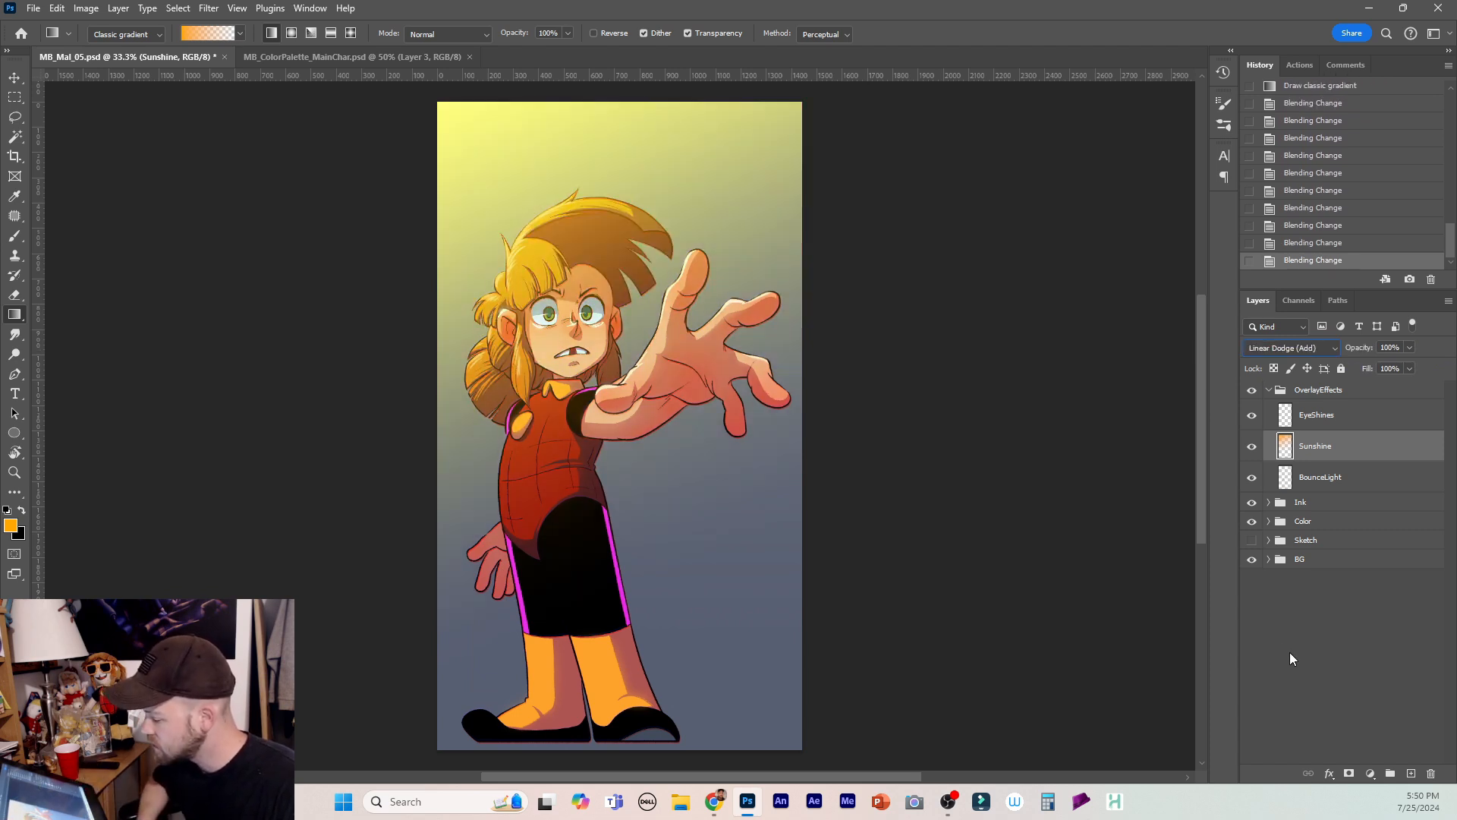
{"action": "key", "text": "Down"}
{"action": "key", "text": "Down"}
{"action": "key", "text": "Down"}
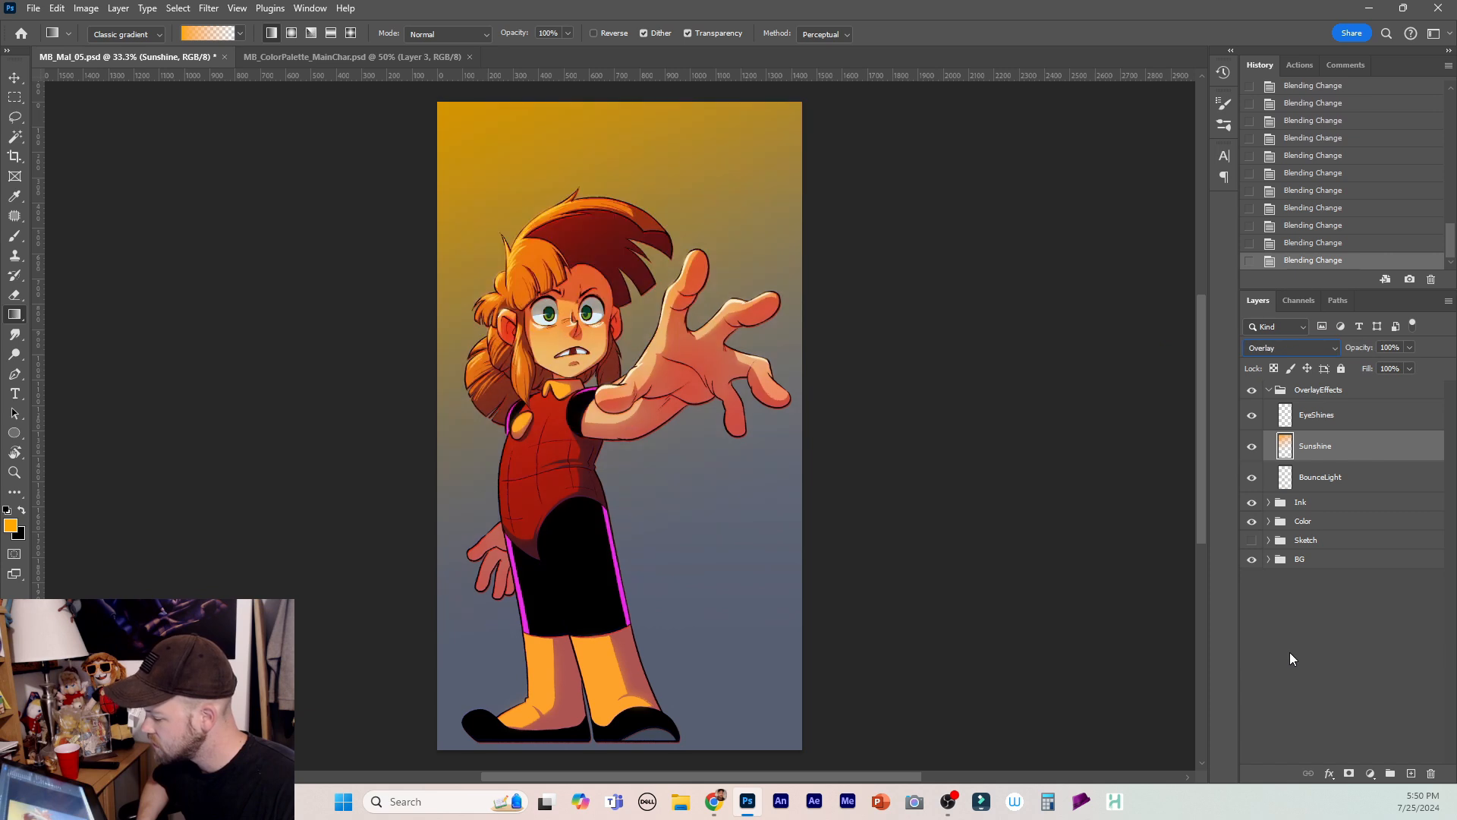
{"action": "key", "text": "Down"}
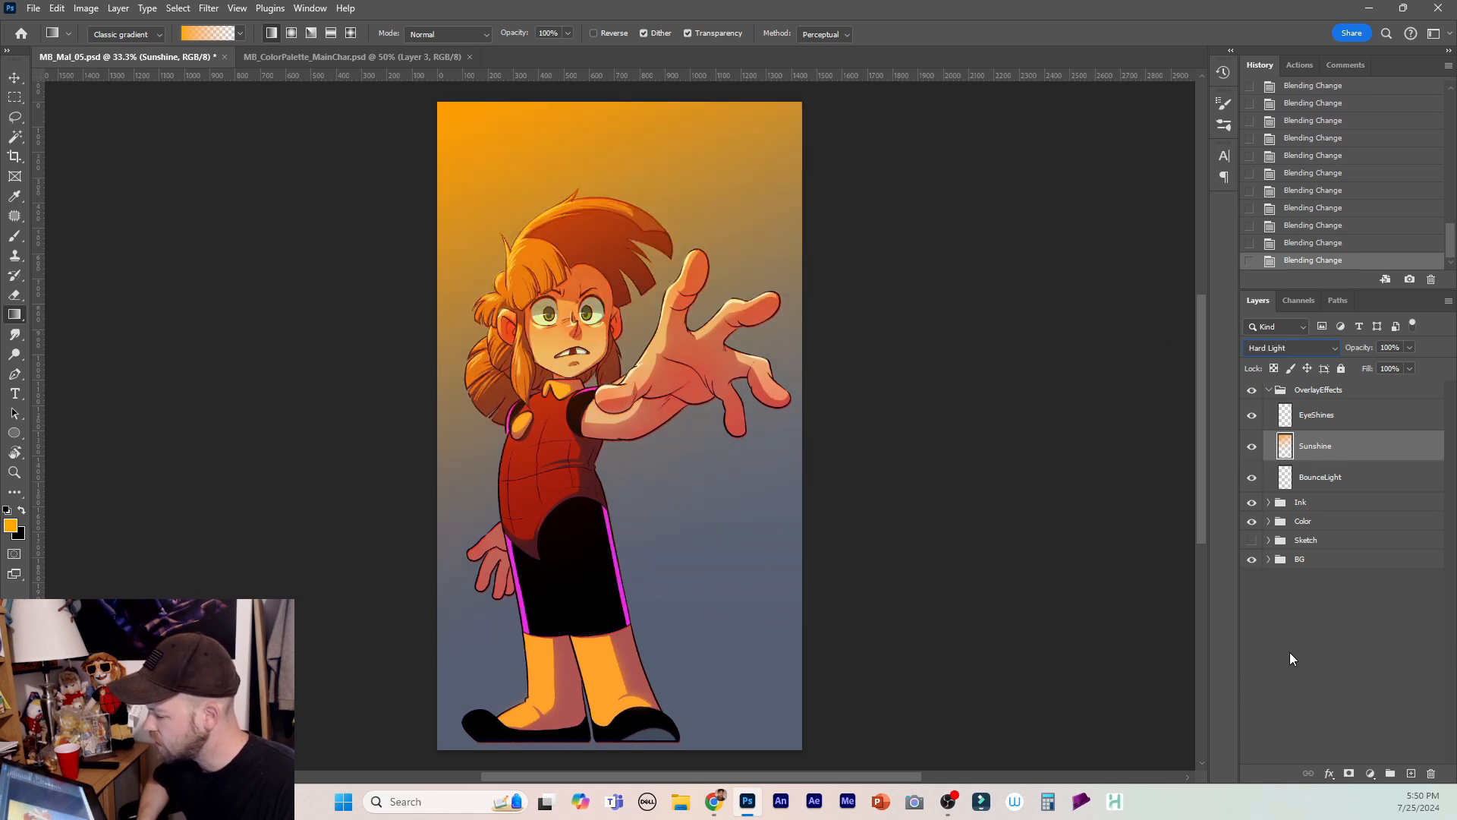
{"action": "key", "text": "Down"}
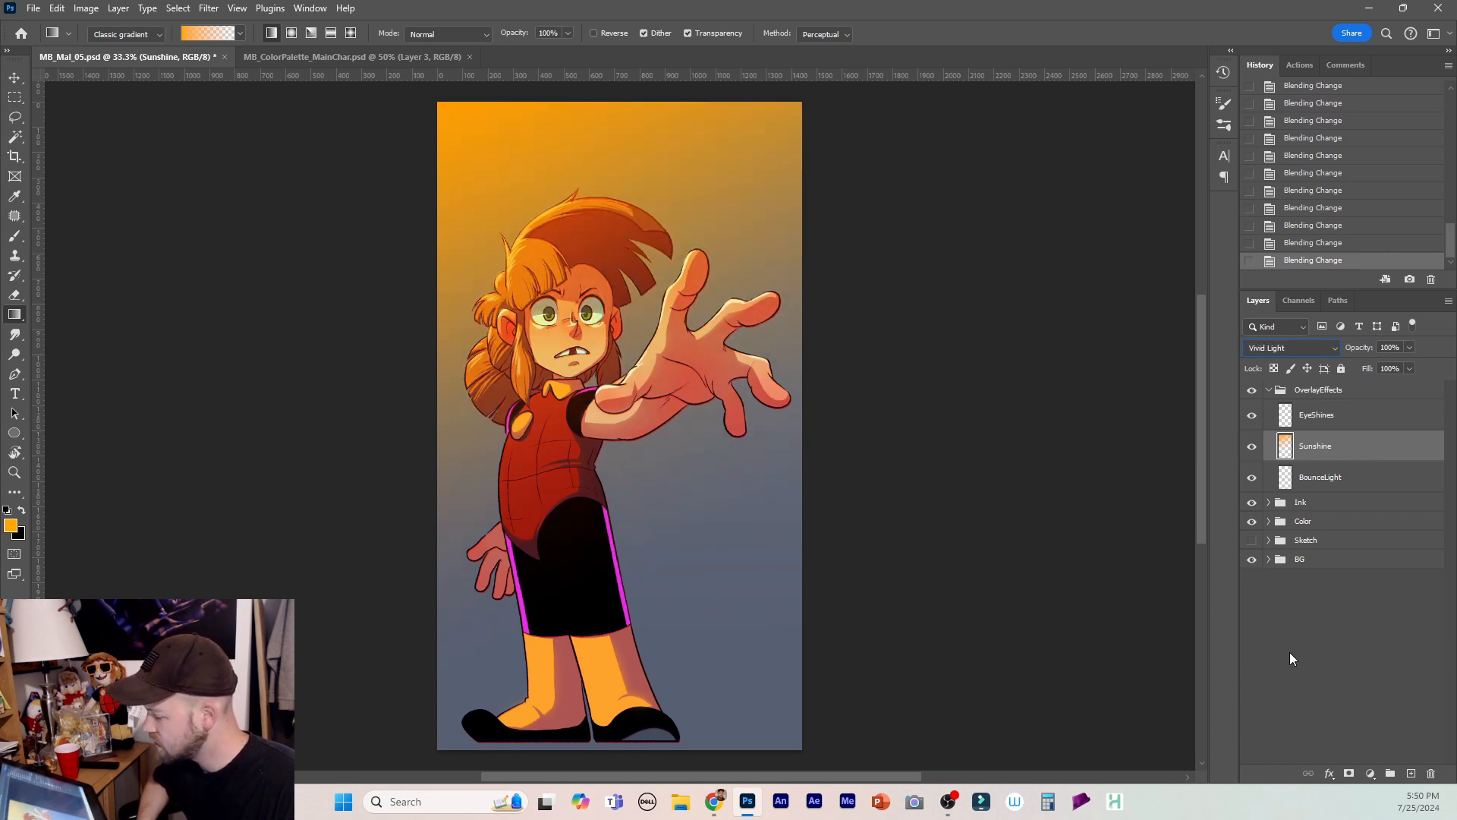
{"action": "key", "text": "Down"}
{"action": "key", "text": "Down"}
{"action": "key", "text": "Down"}
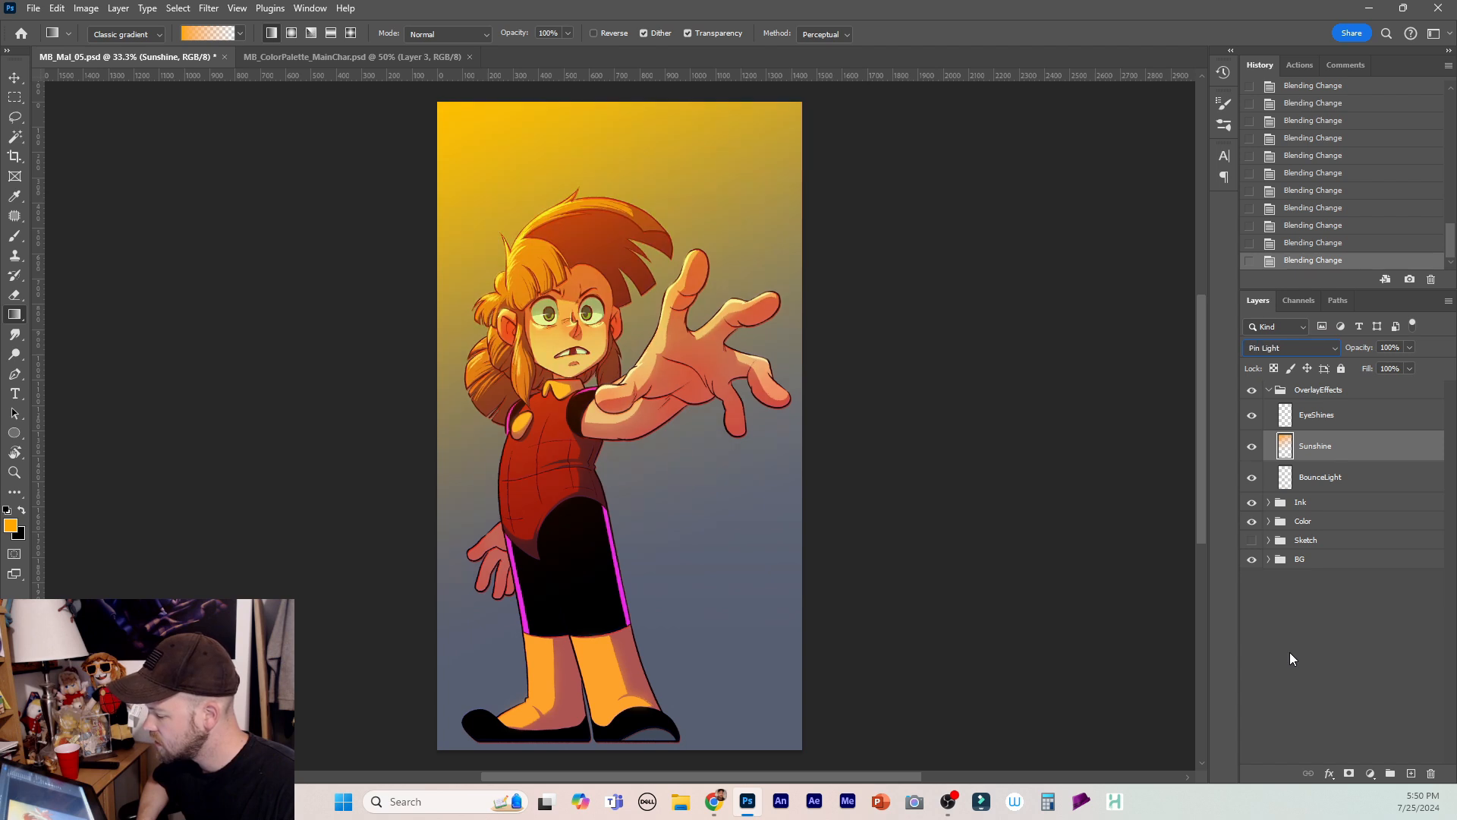
{"action": "key", "text": "Down"}
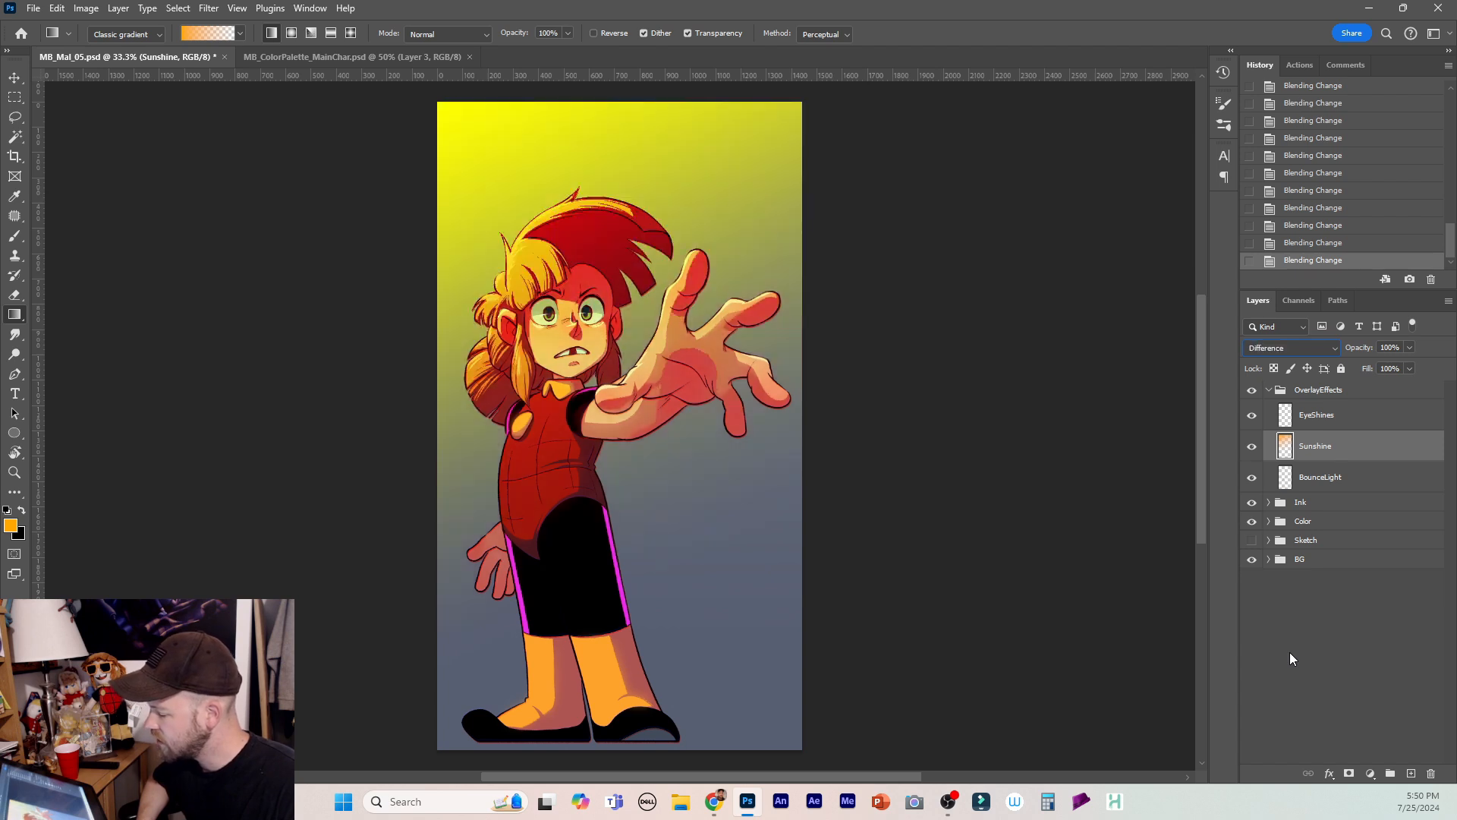
{"action": "key", "text": "Down"}
{"action": "key", "text": "Down"}
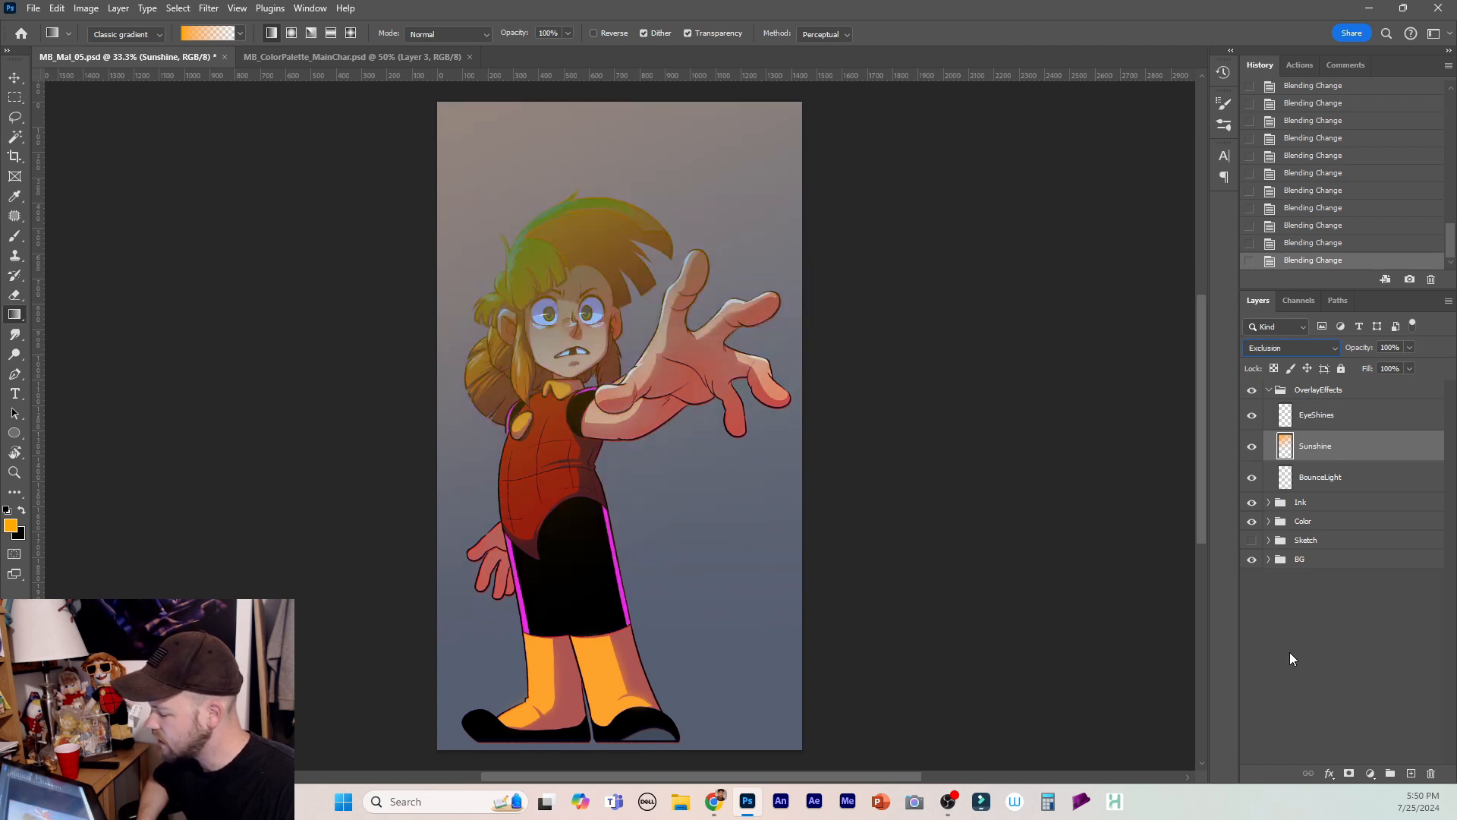
{"action": "key", "text": "Down"}
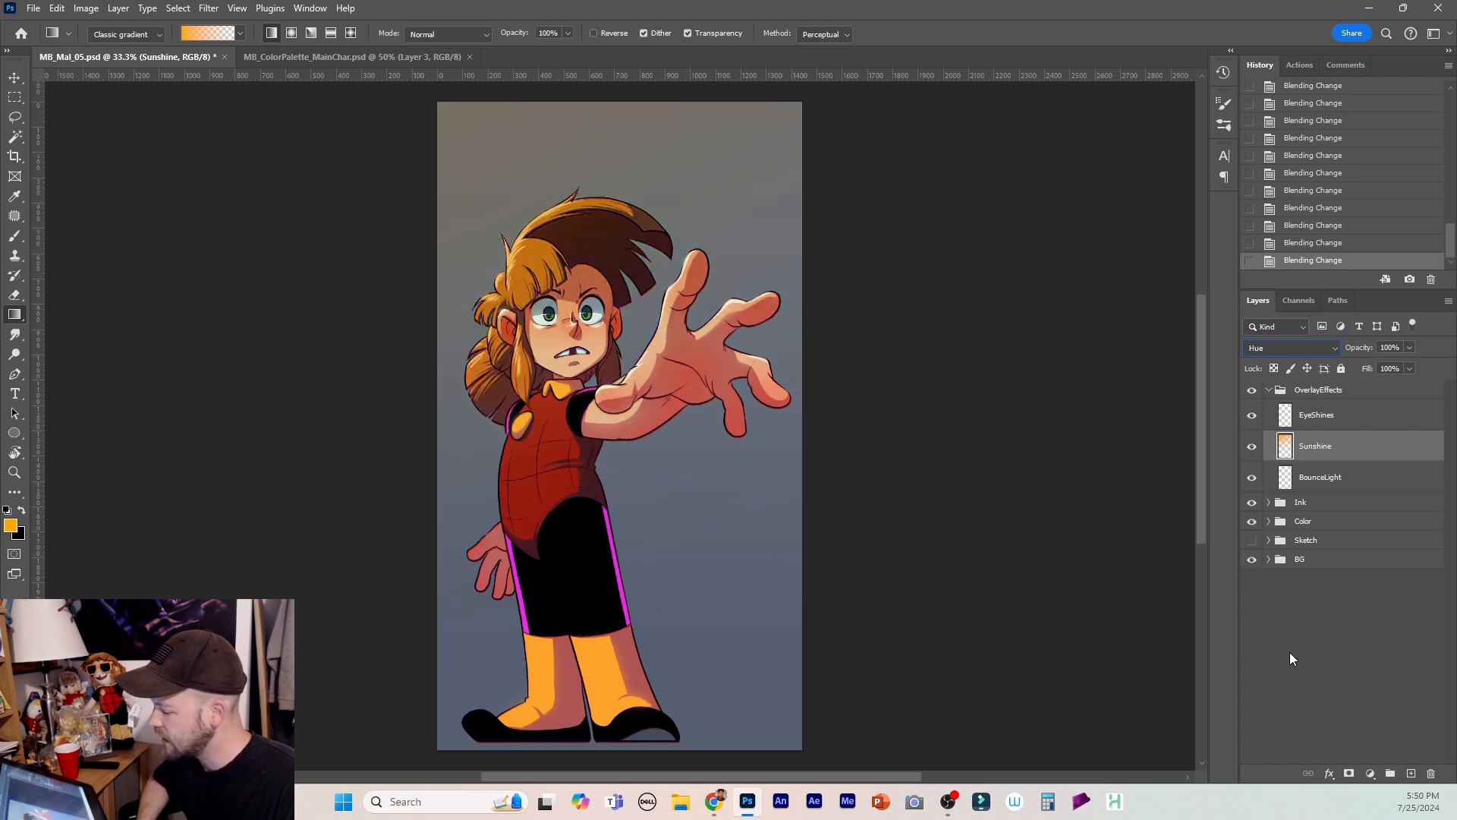
{"action": "key", "text": "Down"}
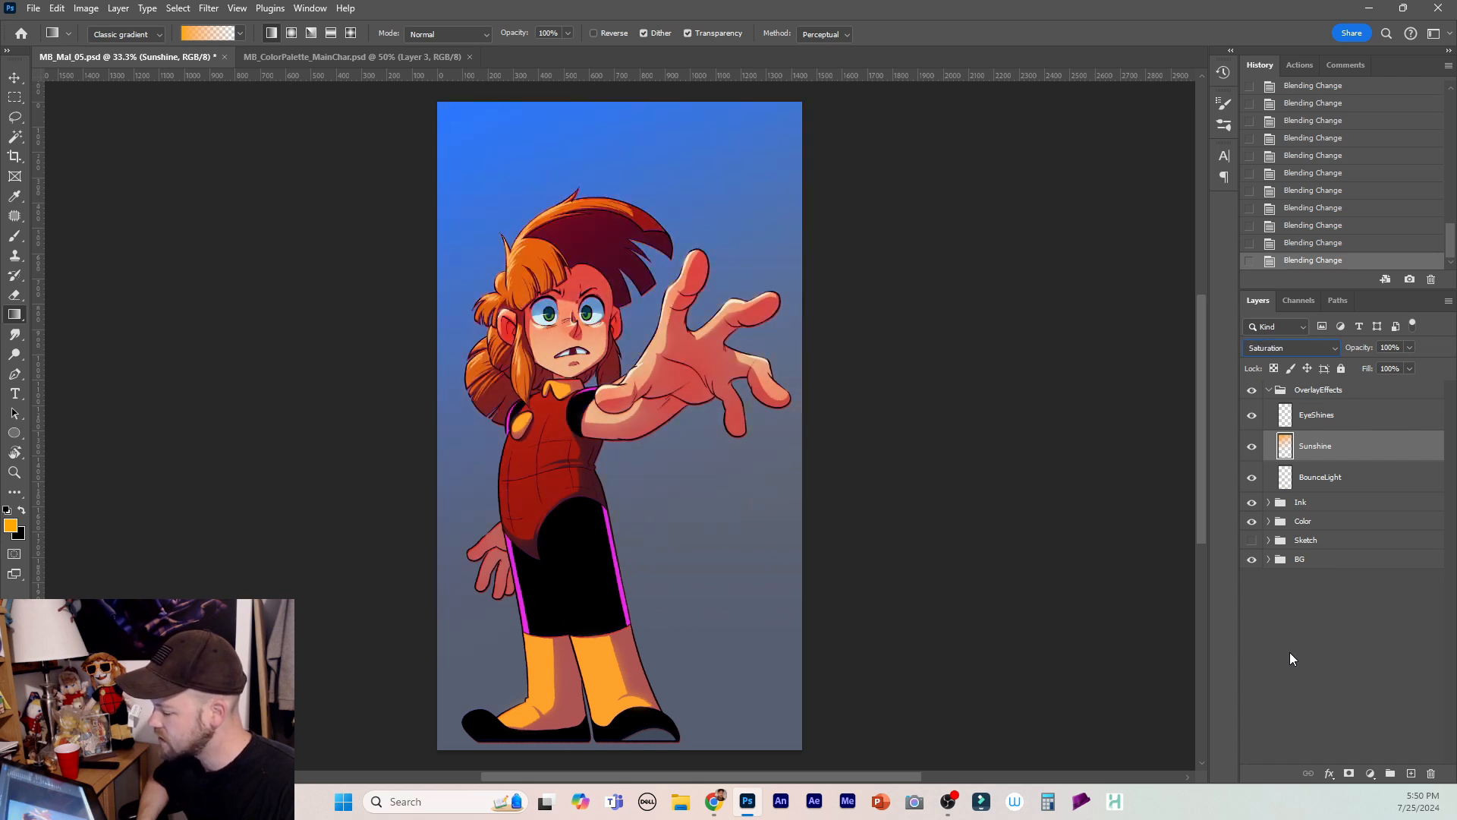
{"action": "key", "text": "Down"}
{"action": "key", "text": "Down"}
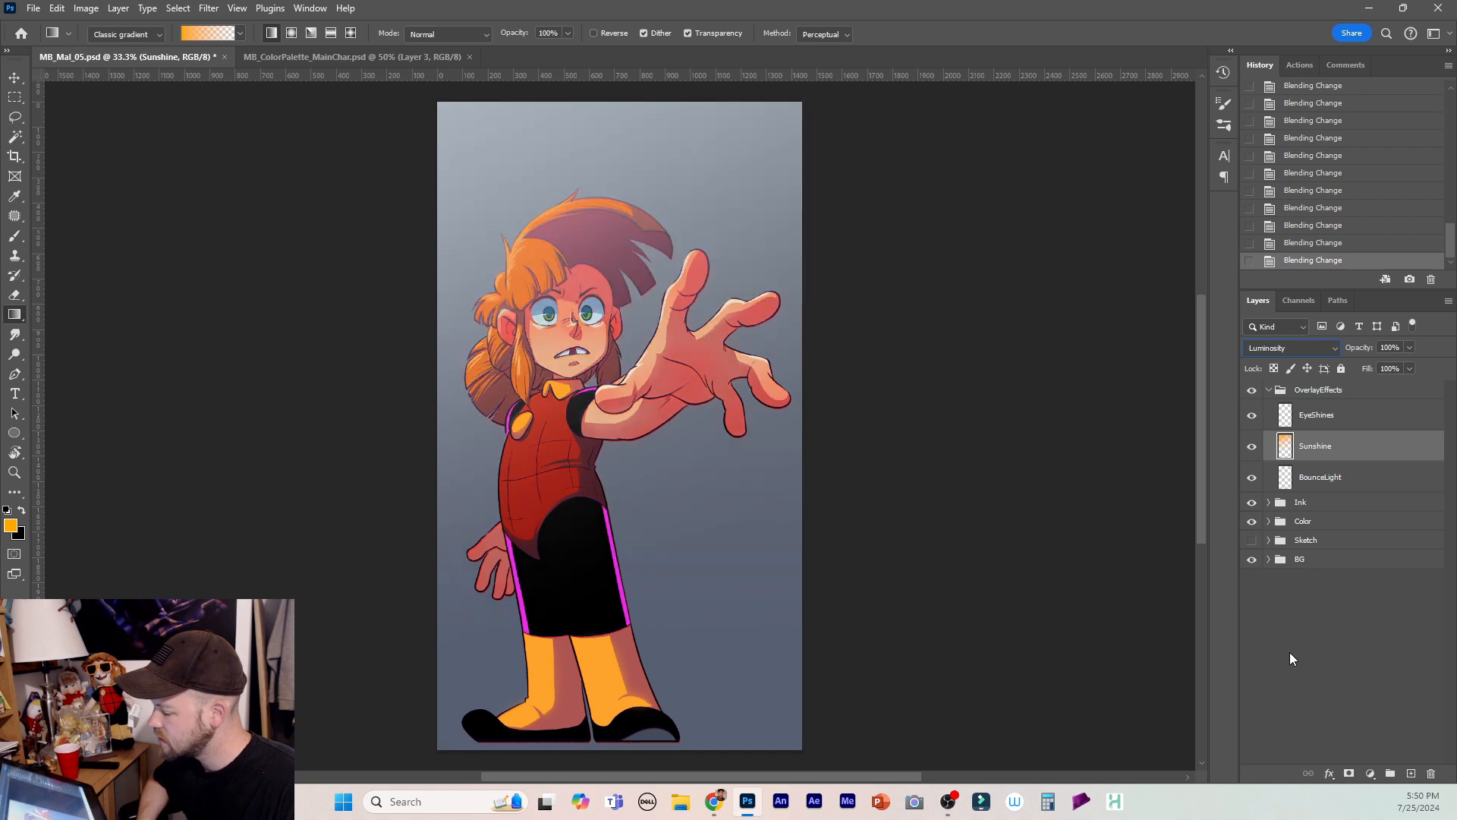
Set the Sunshine layer's blending mode to Lighten and its opacity to 33%.
{"action": "left_click", "coordinate": [1301, 348]}
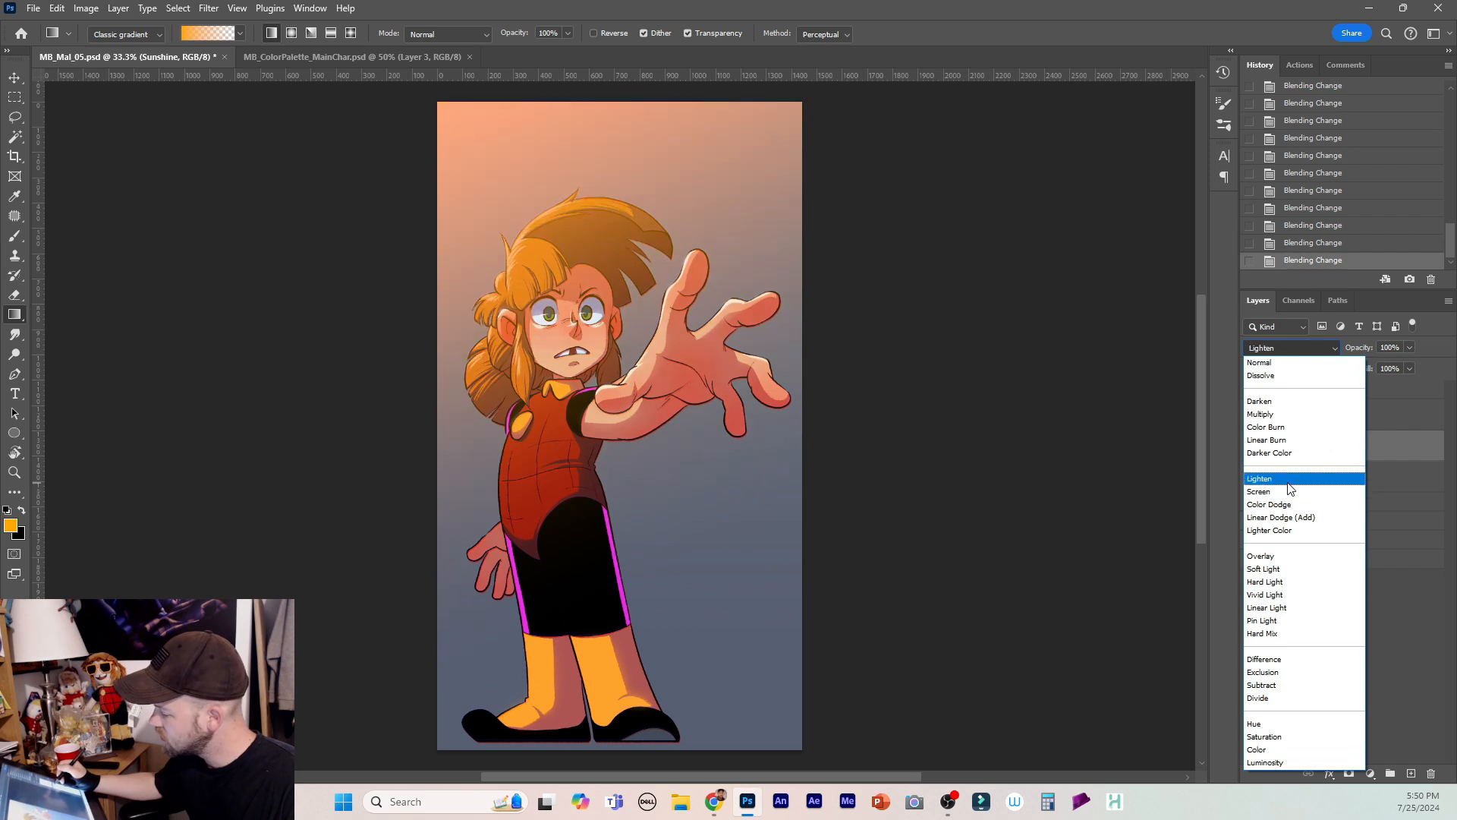
{"action": "left_click", "coordinate": [1288, 481]}
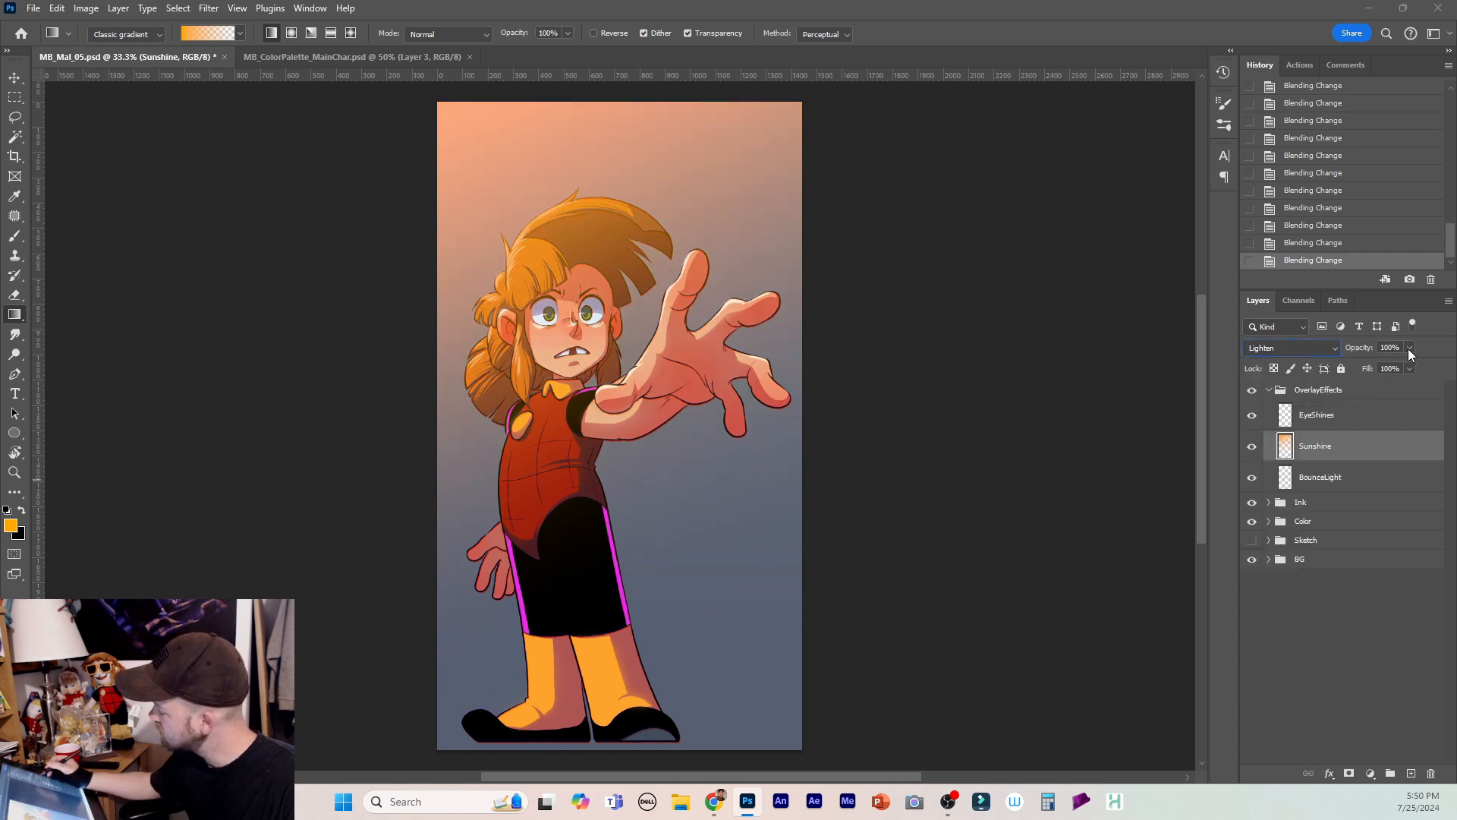
{"action": "left_click_drag", "start_coordinate": [1409, 348], "coordinate": [1363, 367]}
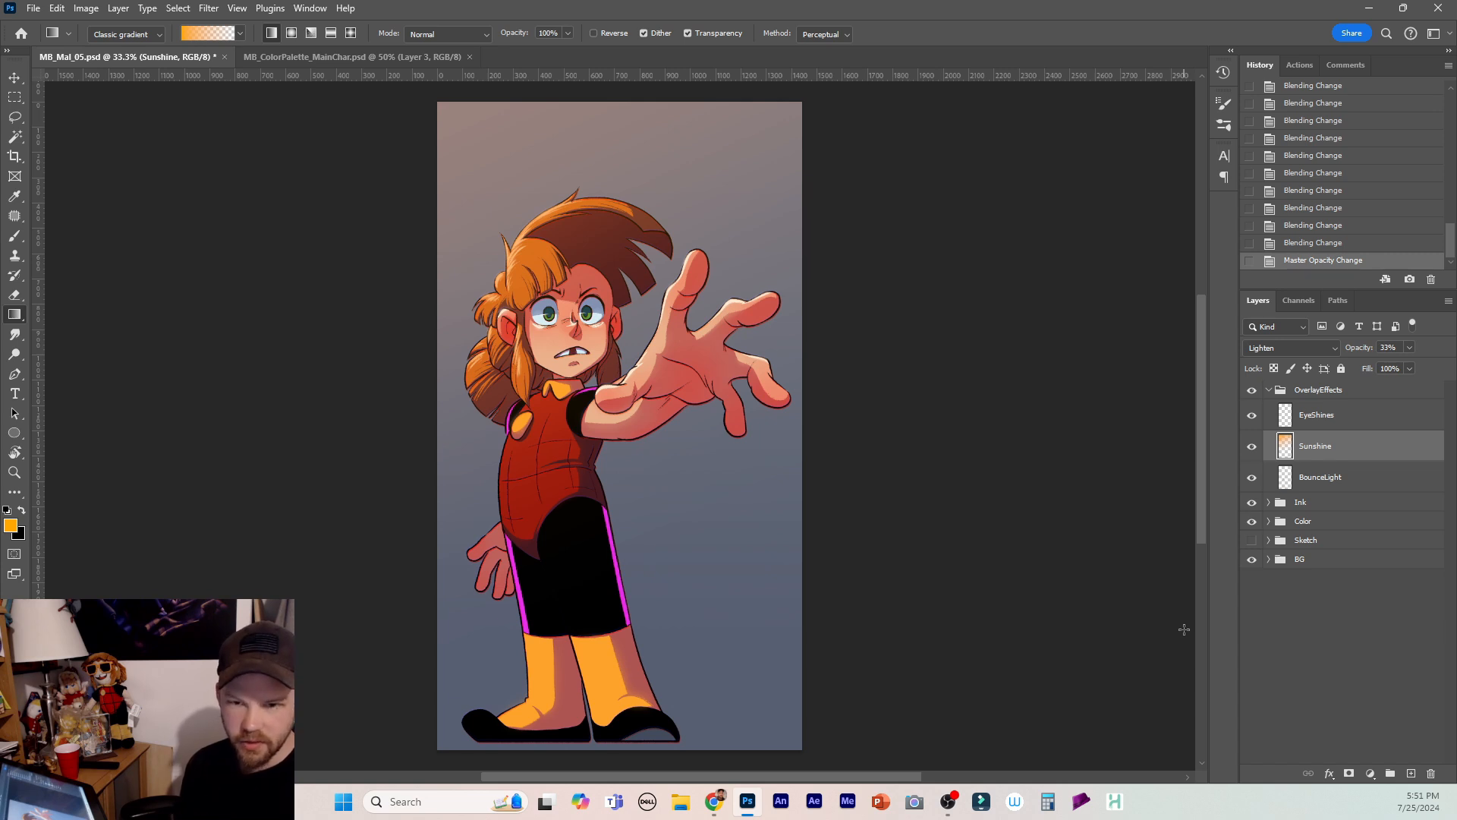
Collapse OverlayEffects and put all the groups from OverlayEffects down to BG into one new group named All.
{"action": "left_click", "coordinate": [1268, 389]}
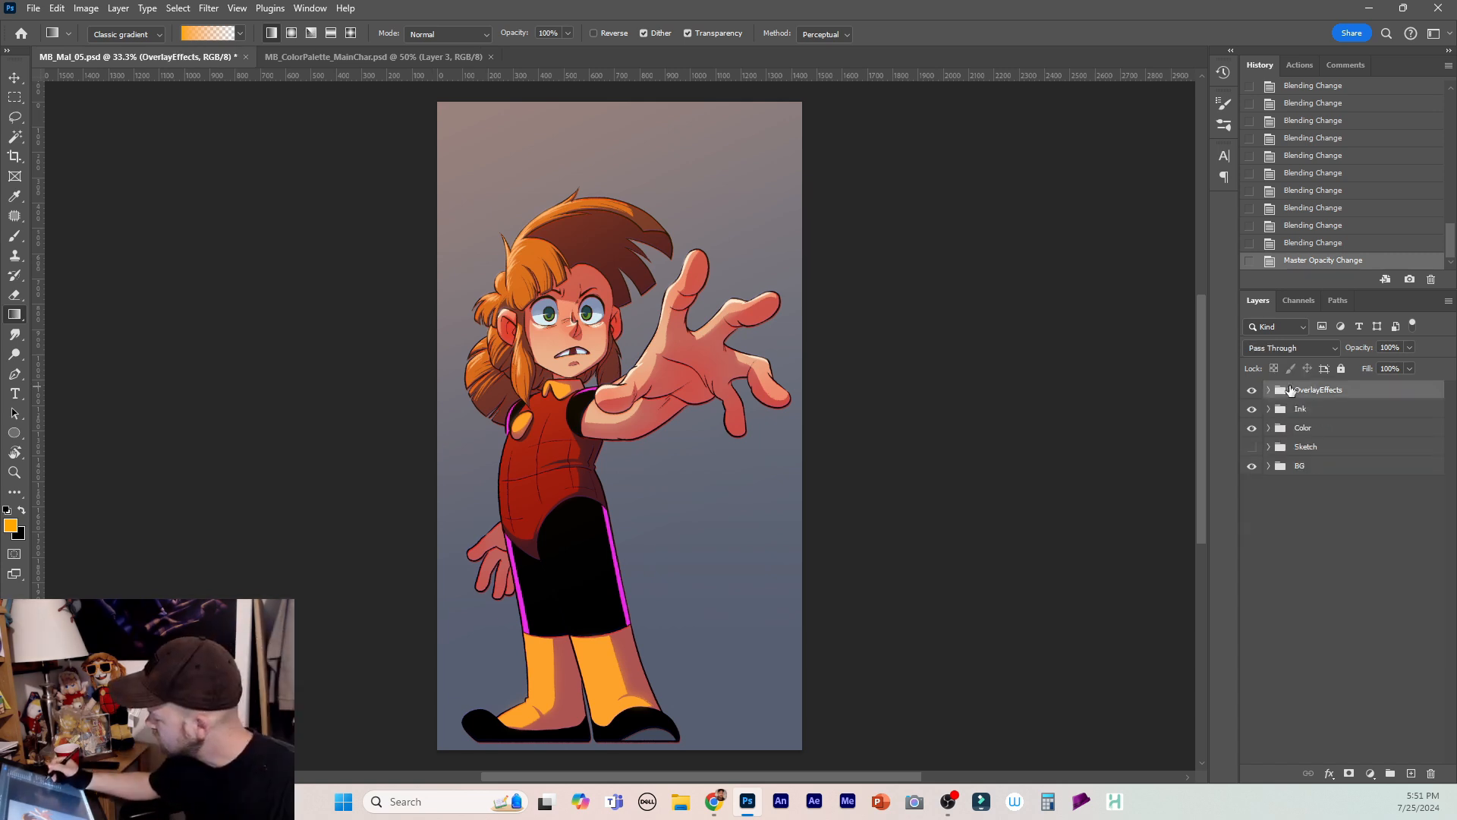
{"action": "left_click", "coordinate": [1324, 470], "text": "shift"}
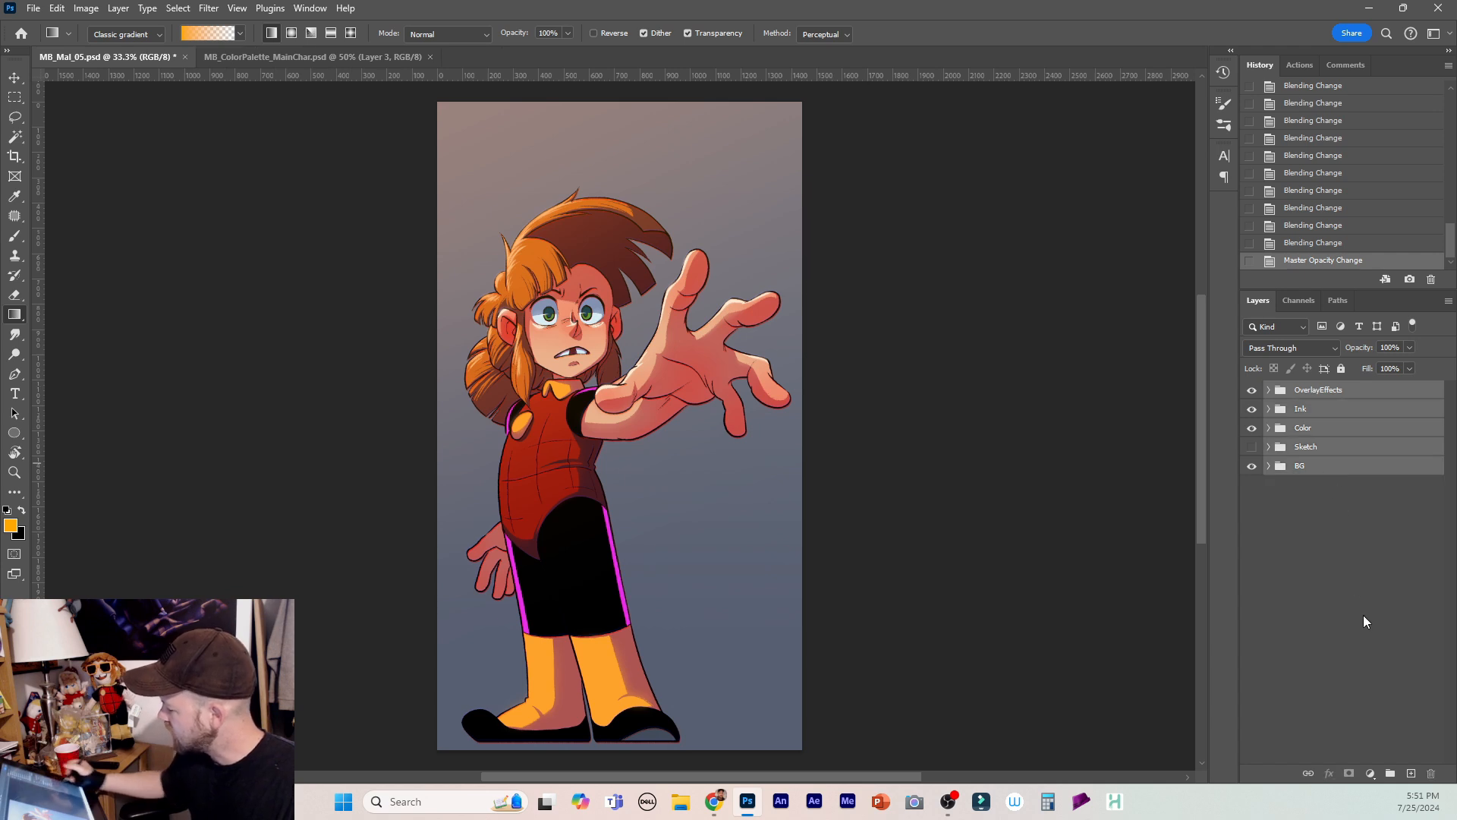
{"action": "left_click", "coordinate": [1390, 772]}
{"action": "double_click", "coordinate": [1321, 390]}
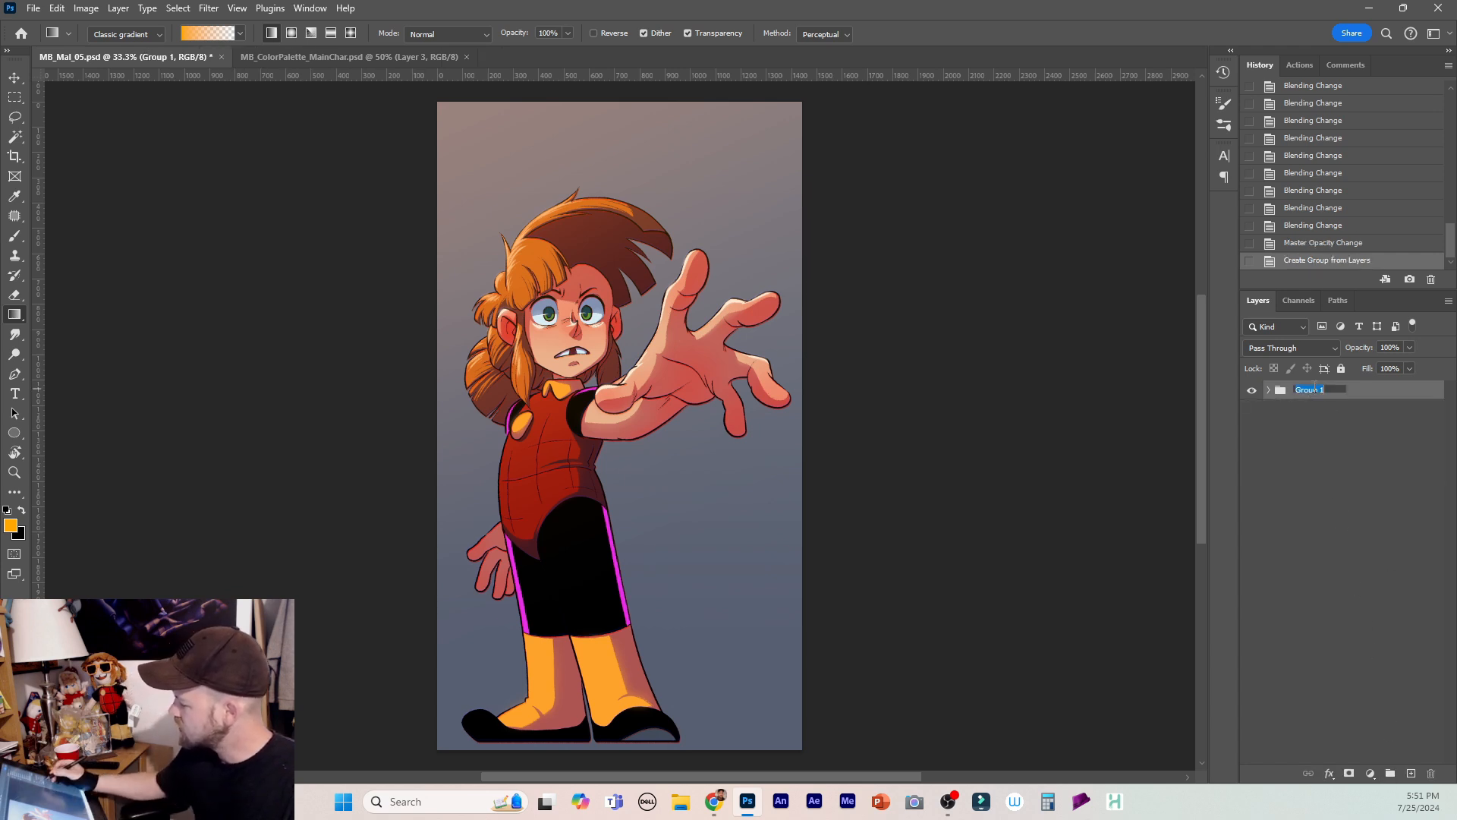
{"action": "type", "text": "All"}
{"action": "key", "text": "Return"}
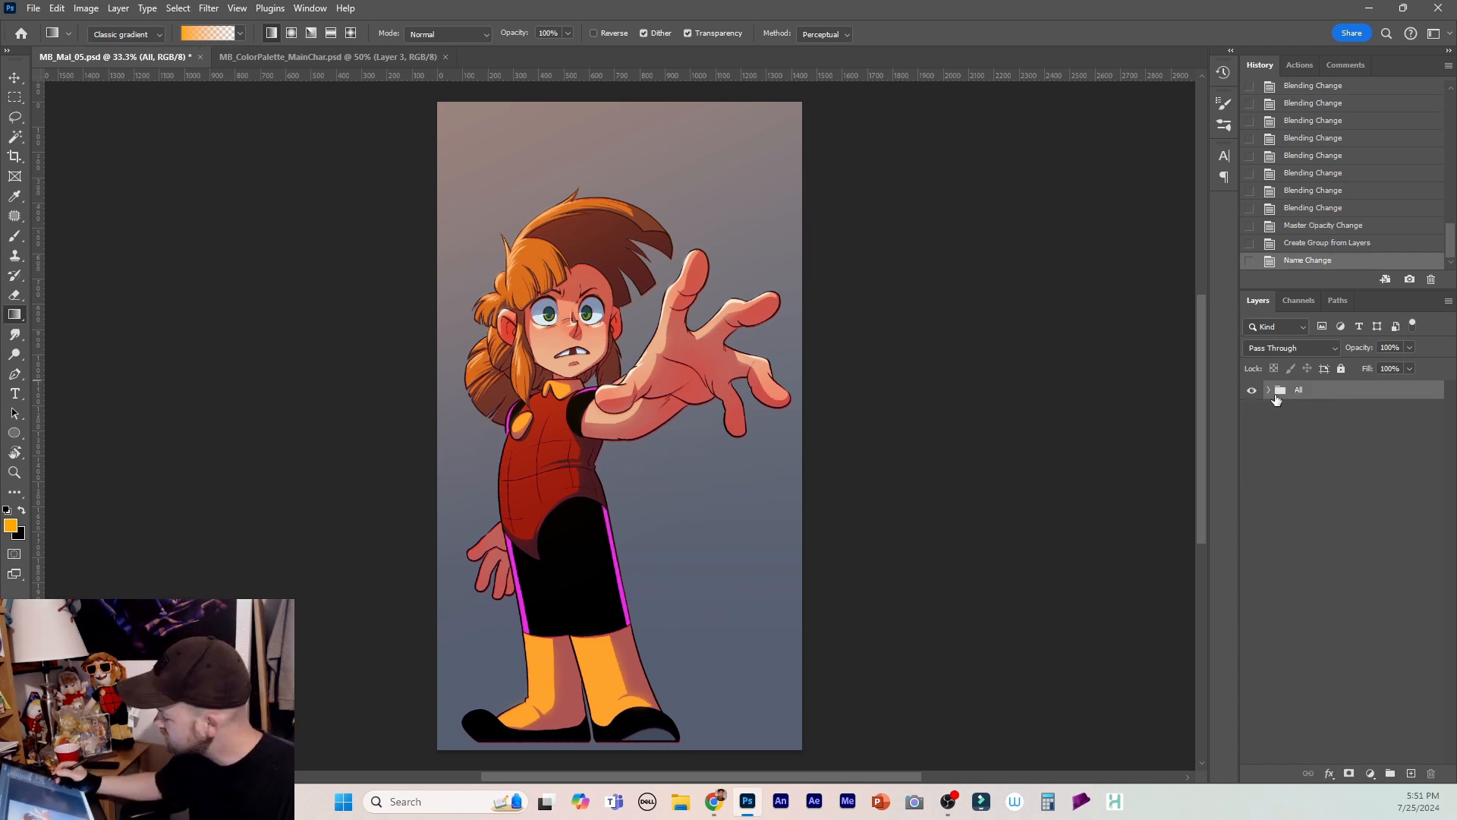
Duplicate the All group as Noise and merge the duplicate into a single layer.
{"action": "right_click", "coordinate": [1321, 395]}
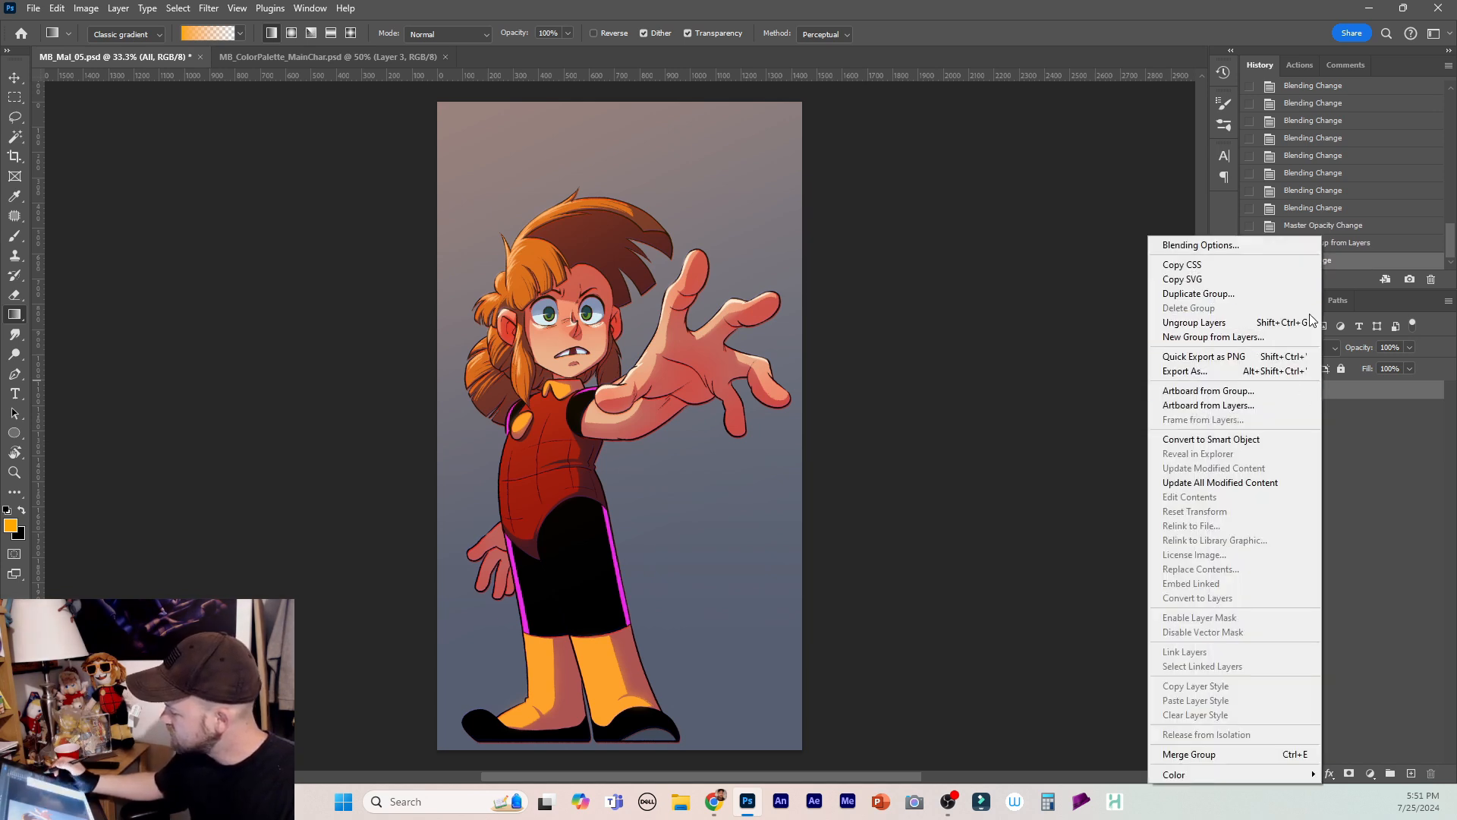
{"action": "left_click", "coordinate": [1253, 295]}
{"action": "type", "text": "Noise"}
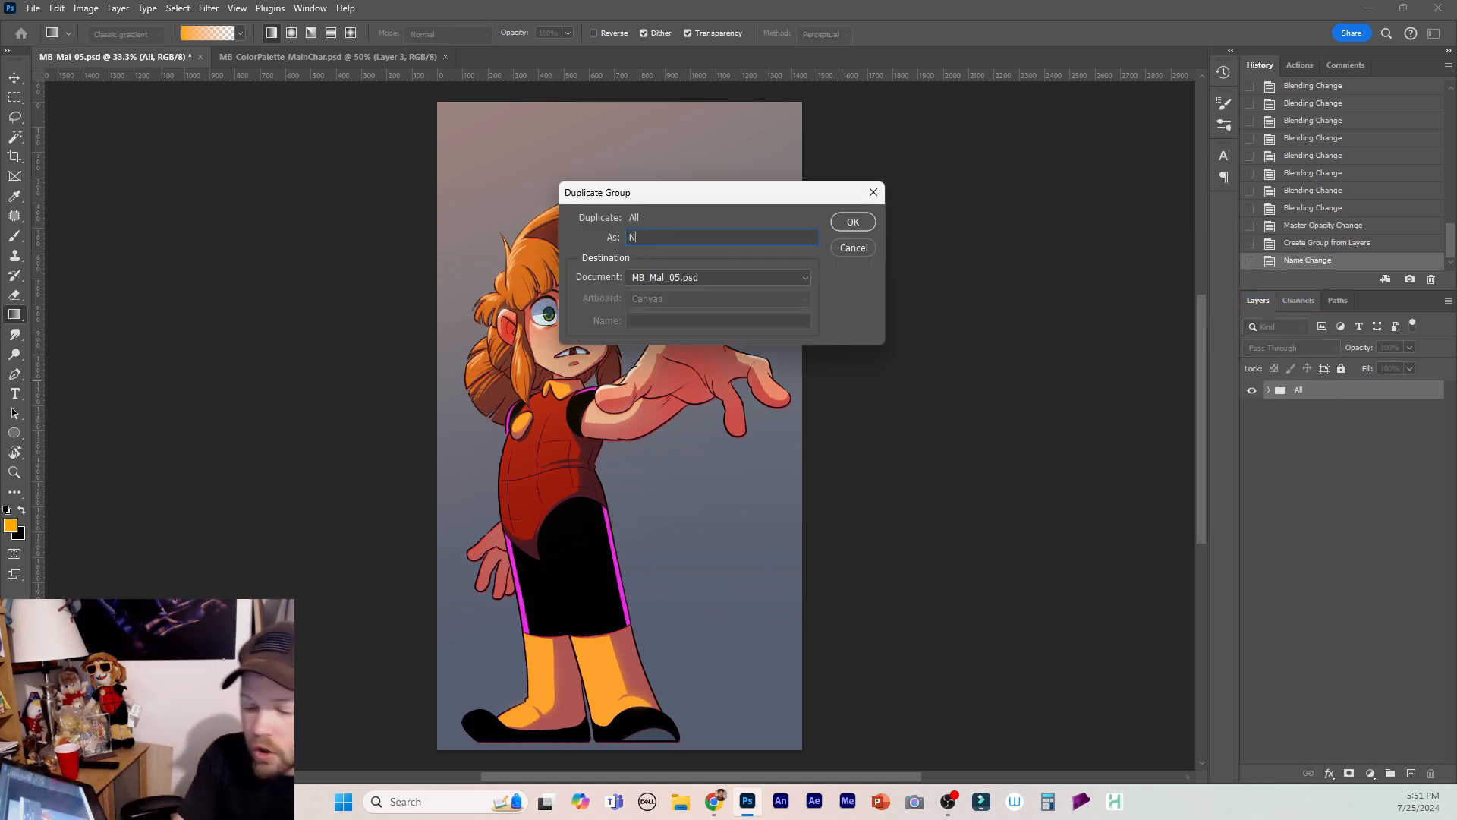
{"action": "key", "text": "Return"}
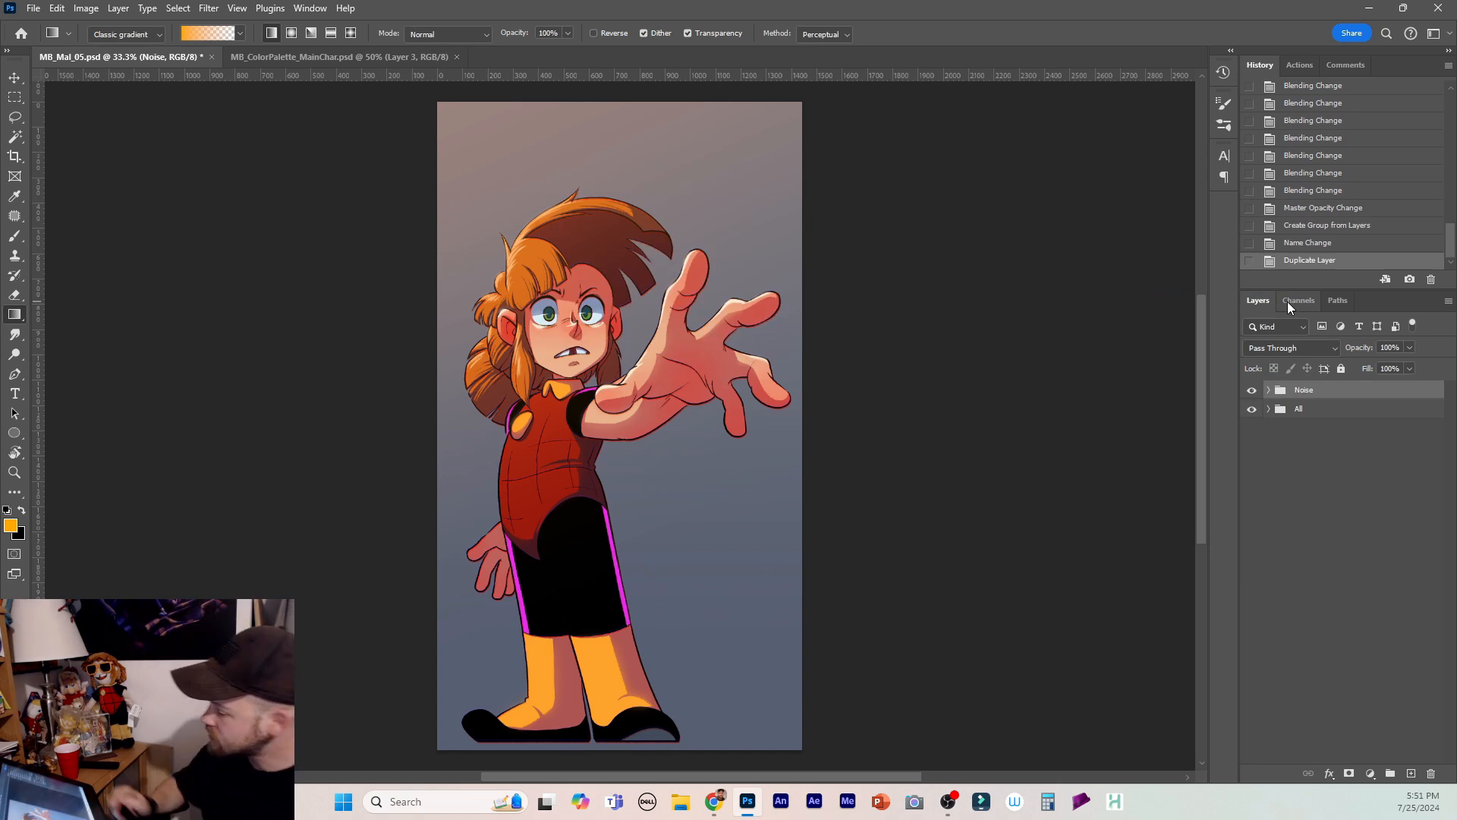
{"action": "right_click", "coordinate": [1327, 393]}
{"action": "left_click", "coordinate": [1231, 752]}
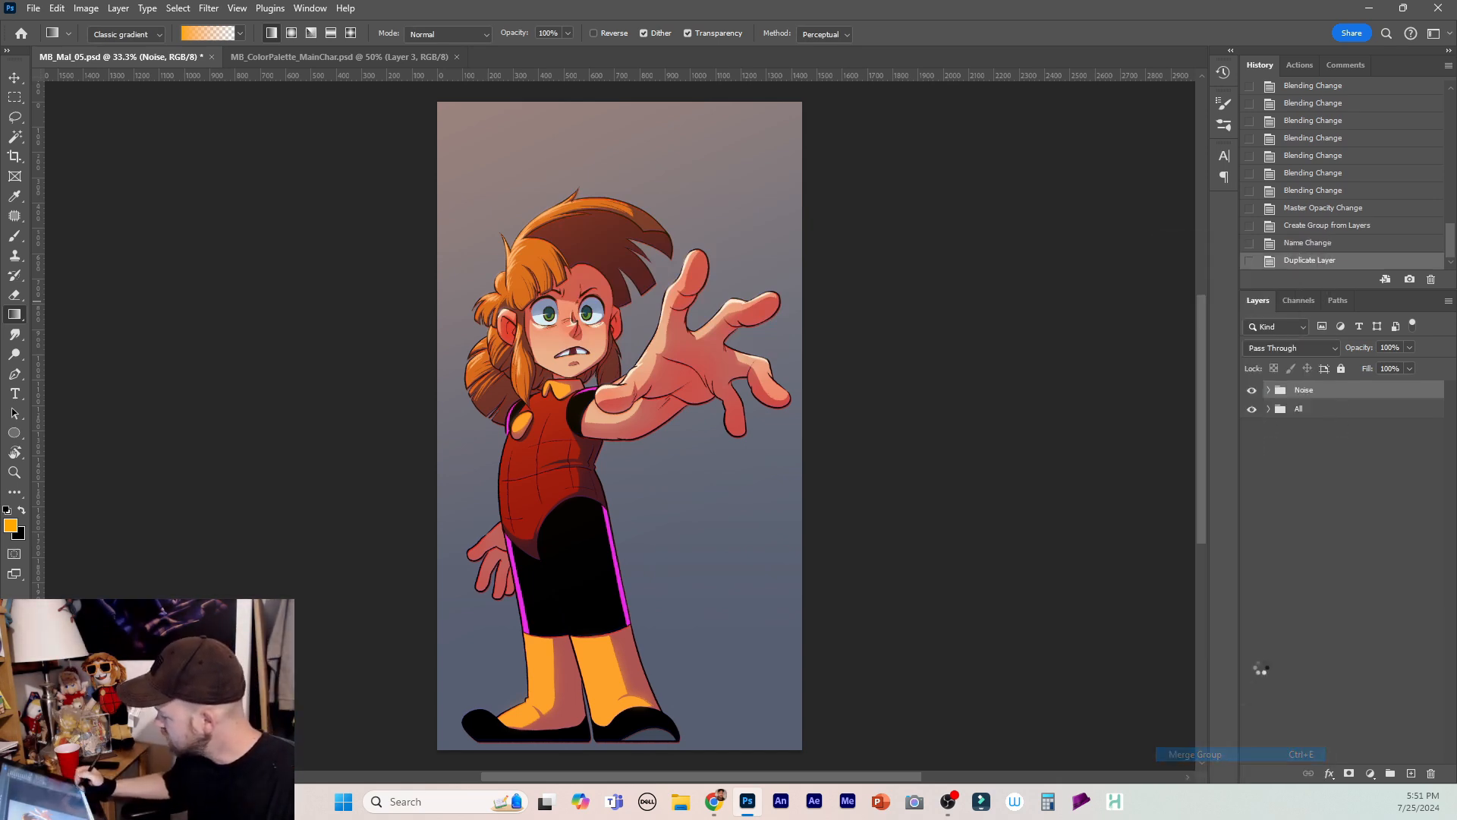
Check the merged Noise layer against the All group by toggling the visibility of each, ending with both shown.
{"action": "left_click", "coordinate": [1251, 397]}
{"action": "left_click", "coordinate": [1252, 397]}
{"action": "left_click", "coordinate": [1251, 397]}
{"action": "left_click", "coordinate": [1252, 421]}
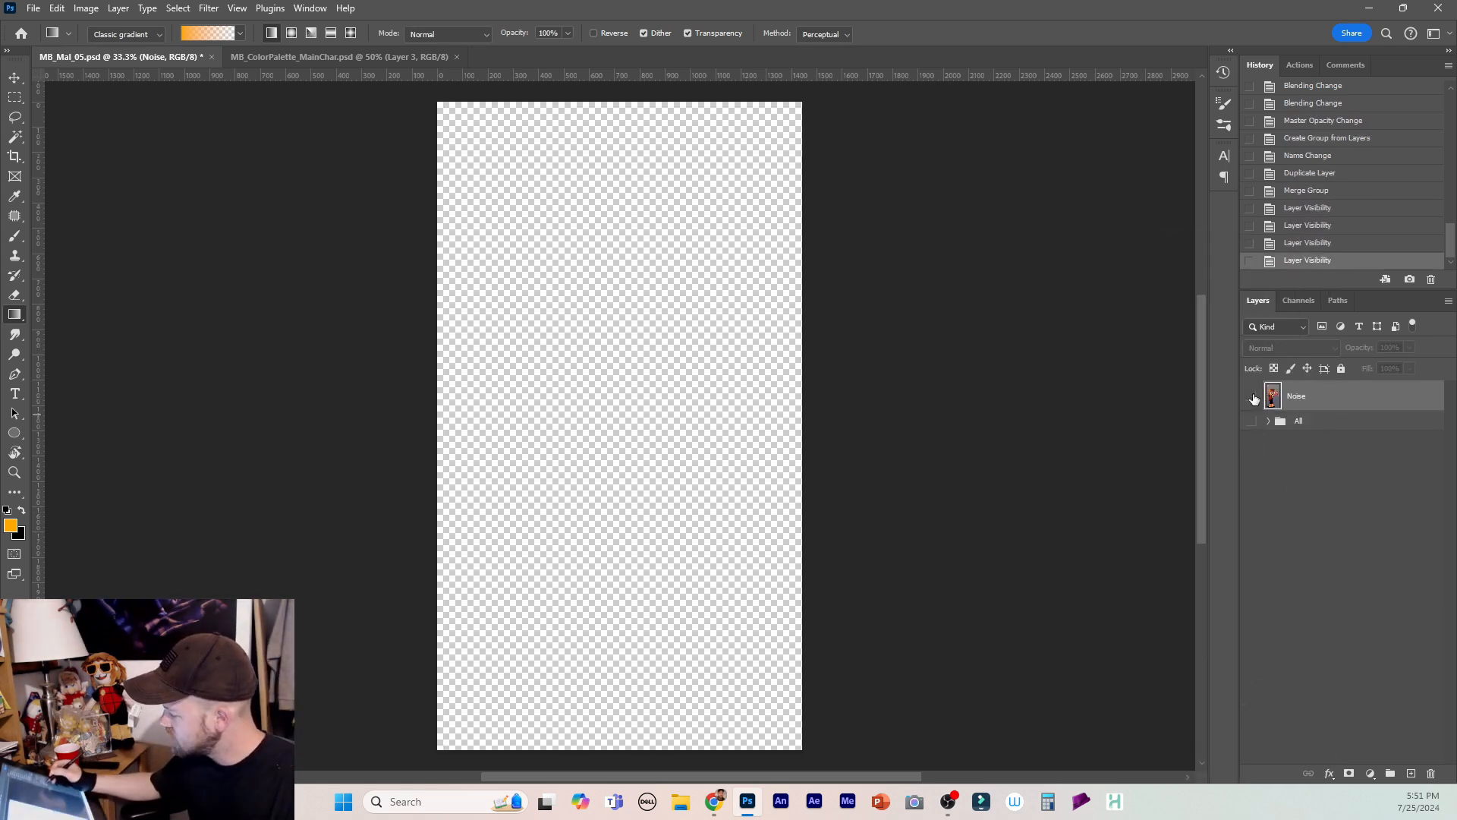
{"action": "left_click", "coordinate": [1251, 396]}
{"action": "left_click", "coordinate": [1252, 397]}
{"action": "left_click", "coordinate": [1252, 397]}
{"action": "left_click", "coordinate": [1253, 421]}
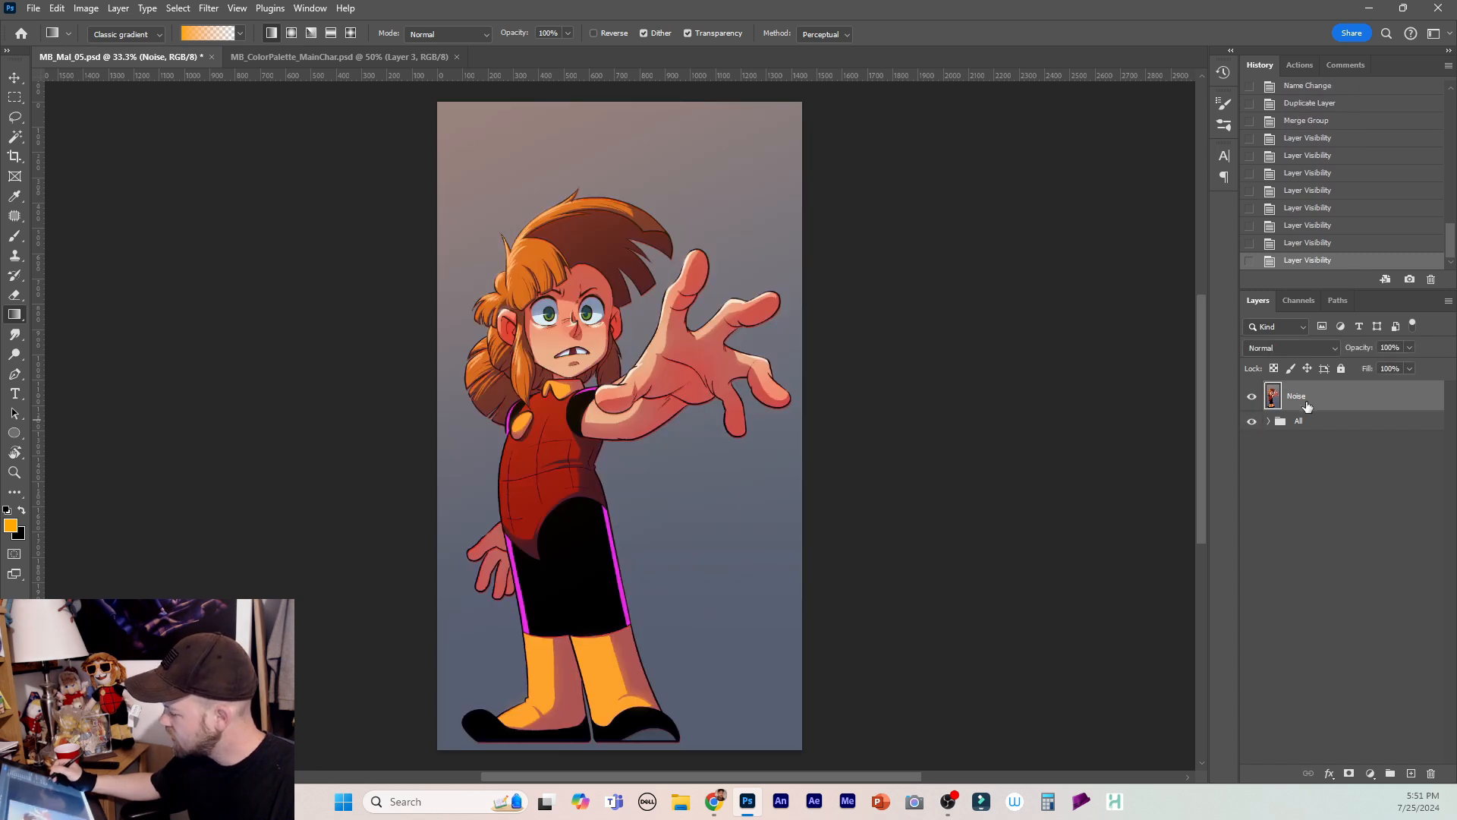
Apply the Add Noise filter to the Noise layer with an amount of 67.82% and Uniform distribution.
{"action": "left_click", "coordinate": [208, 9]}
{"action": "mouse_move", "coordinate": [255, 240]}
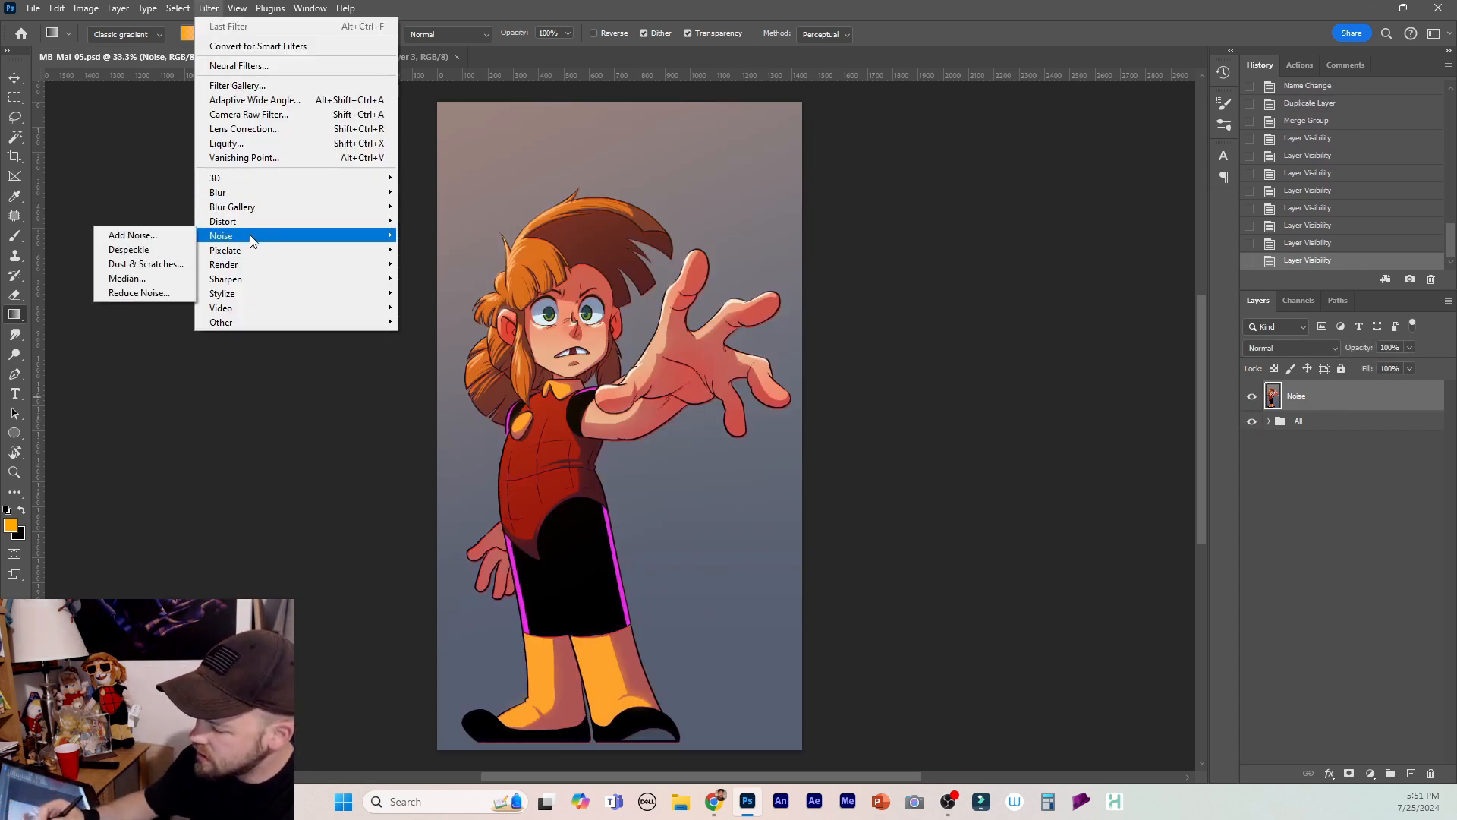
{"action": "left_click", "coordinate": [169, 237]}
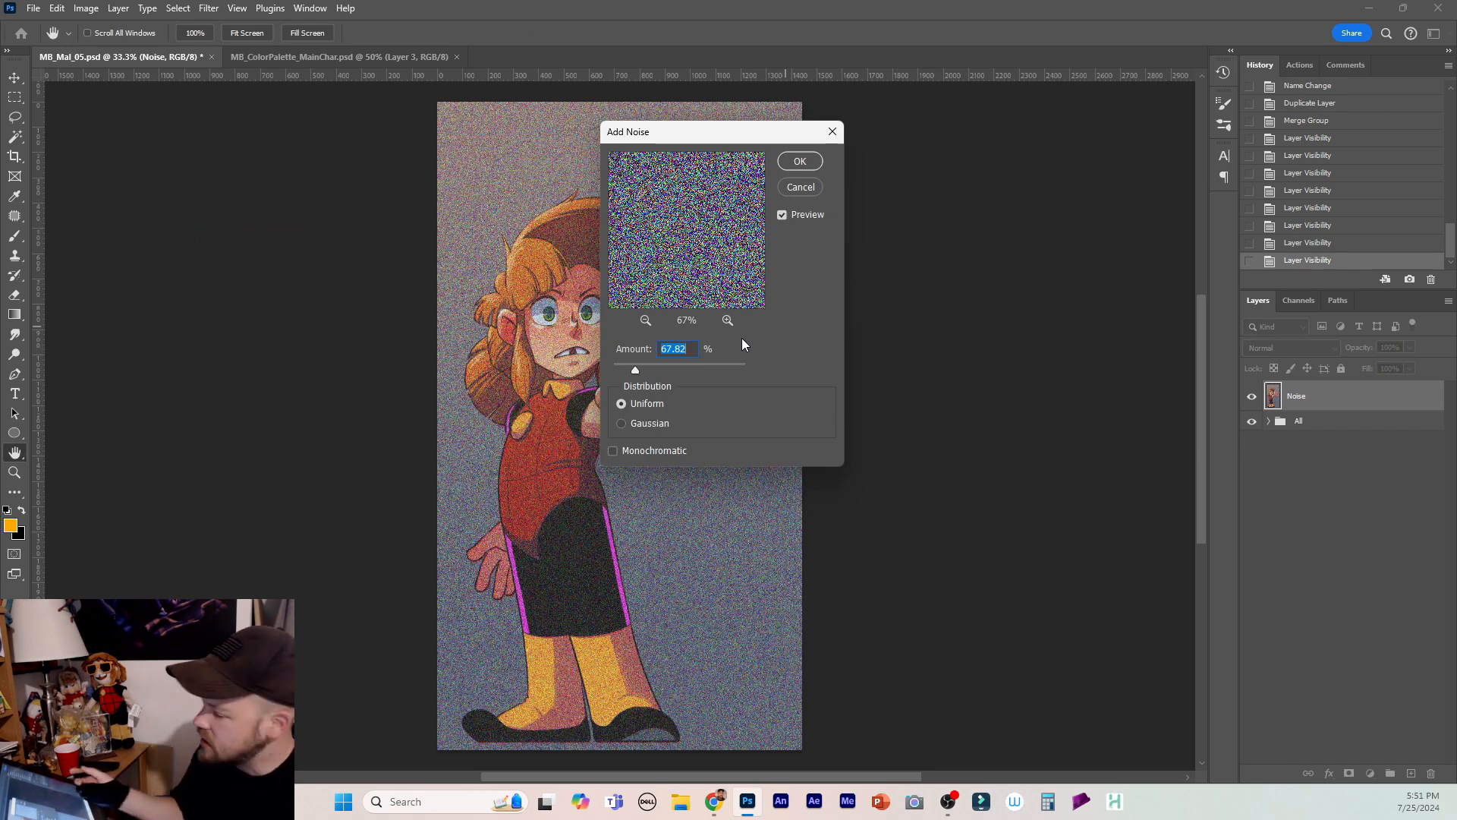
{"action": "left_click", "coordinate": [799, 162]}
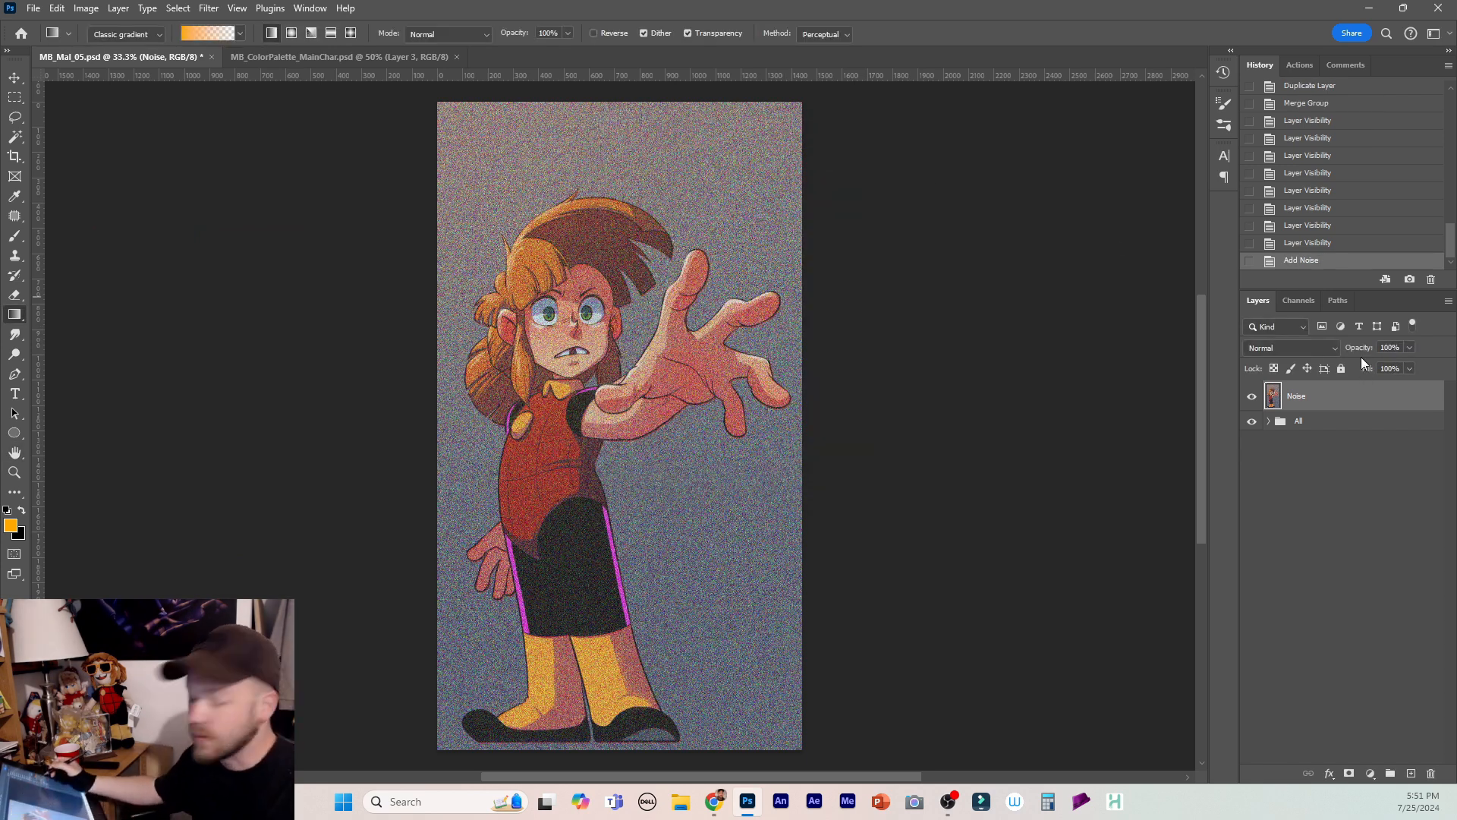
Set the Noise layer's blending mode to Luminosity and its opacity to 15%, then deselect the layer.
{"action": "left_click", "coordinate": [1310, 345]}
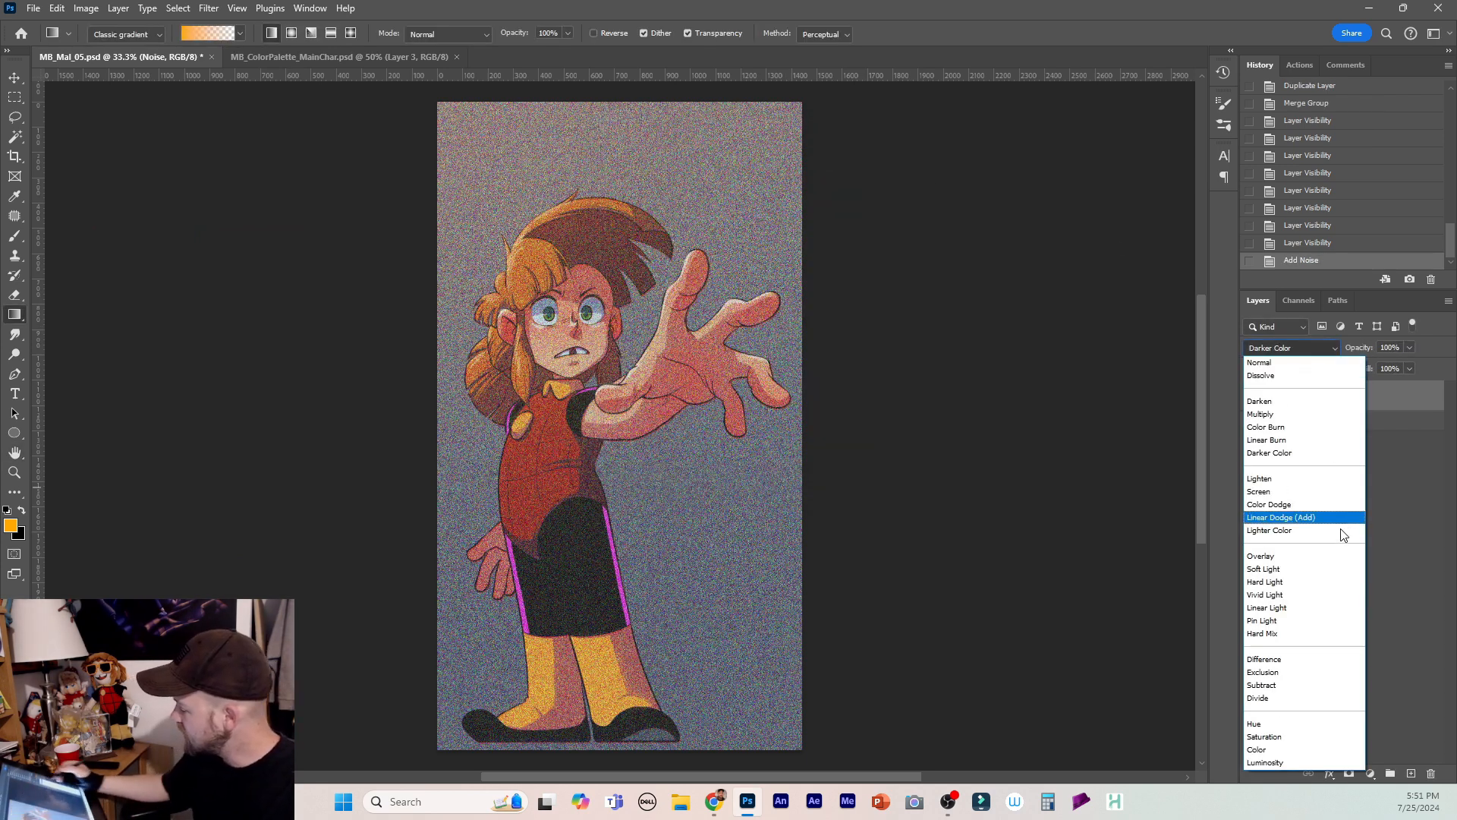
{"action": "left_click", "coordinate": [1305, 760]}
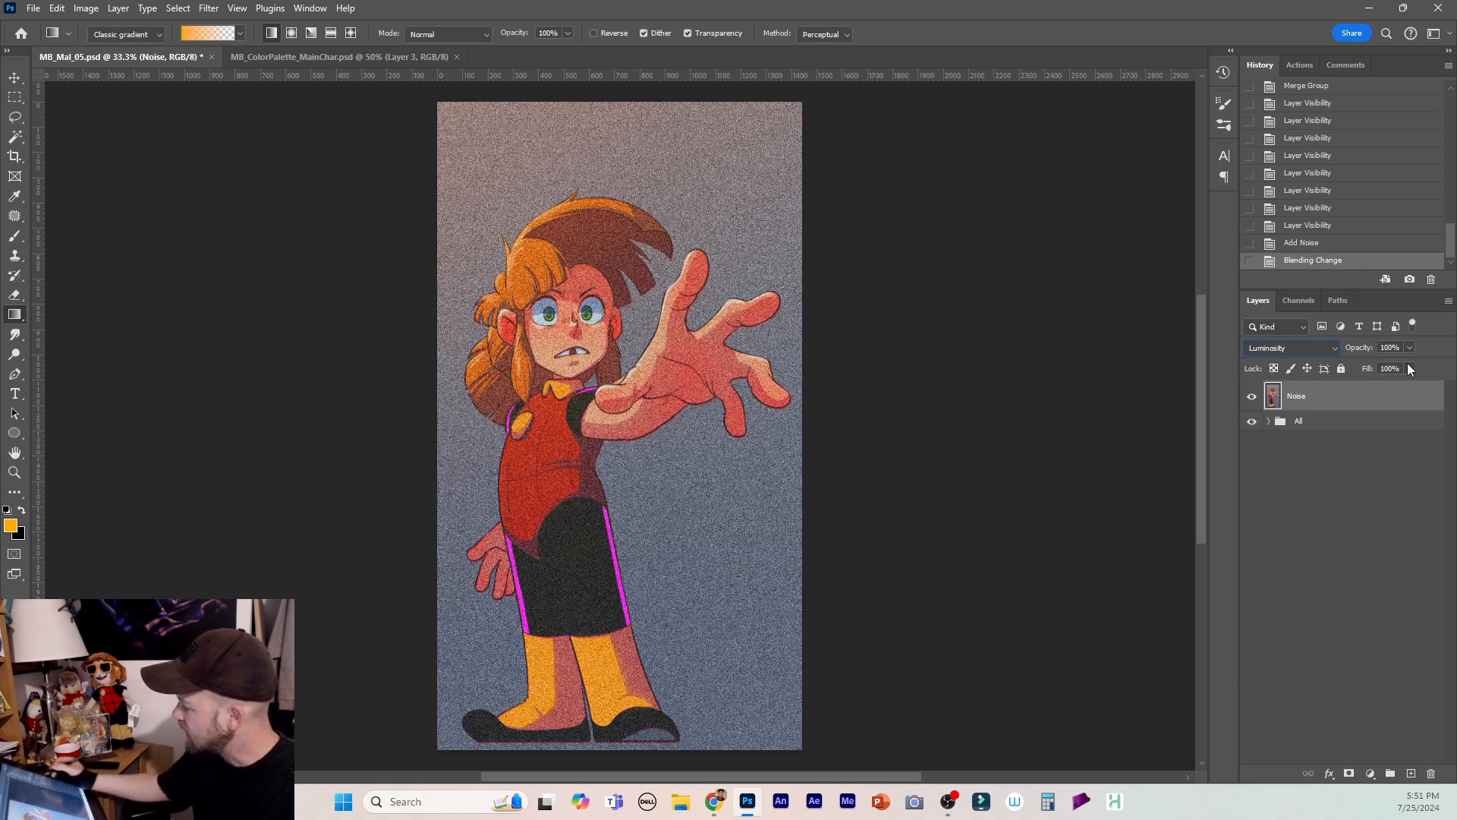
{"action": "left_click", "coordinate": [1395, 346]}
{"action": "type", "text": "15"}
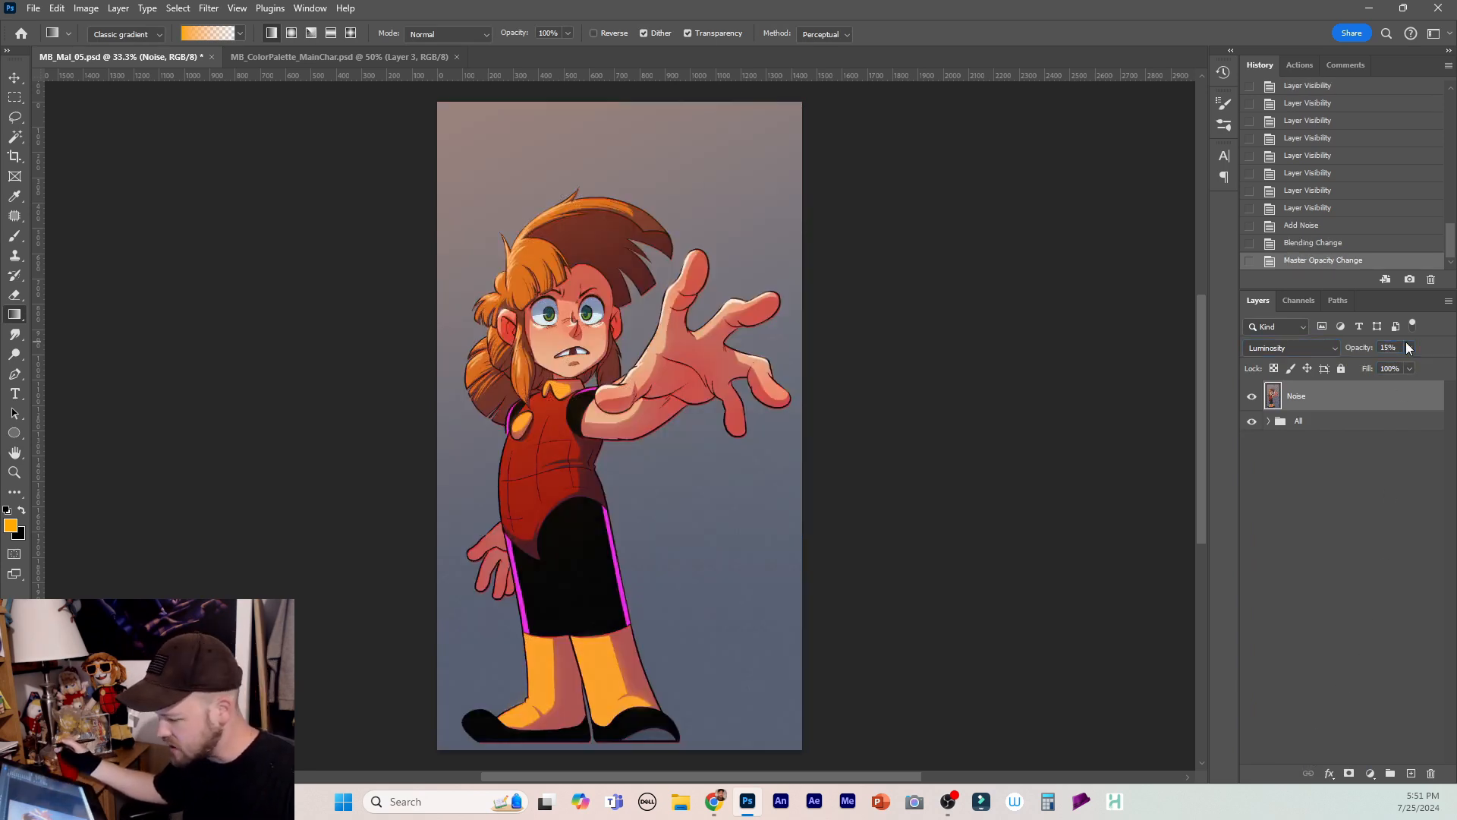
{"action": "left_click", "coordinate": [1340, 449]}
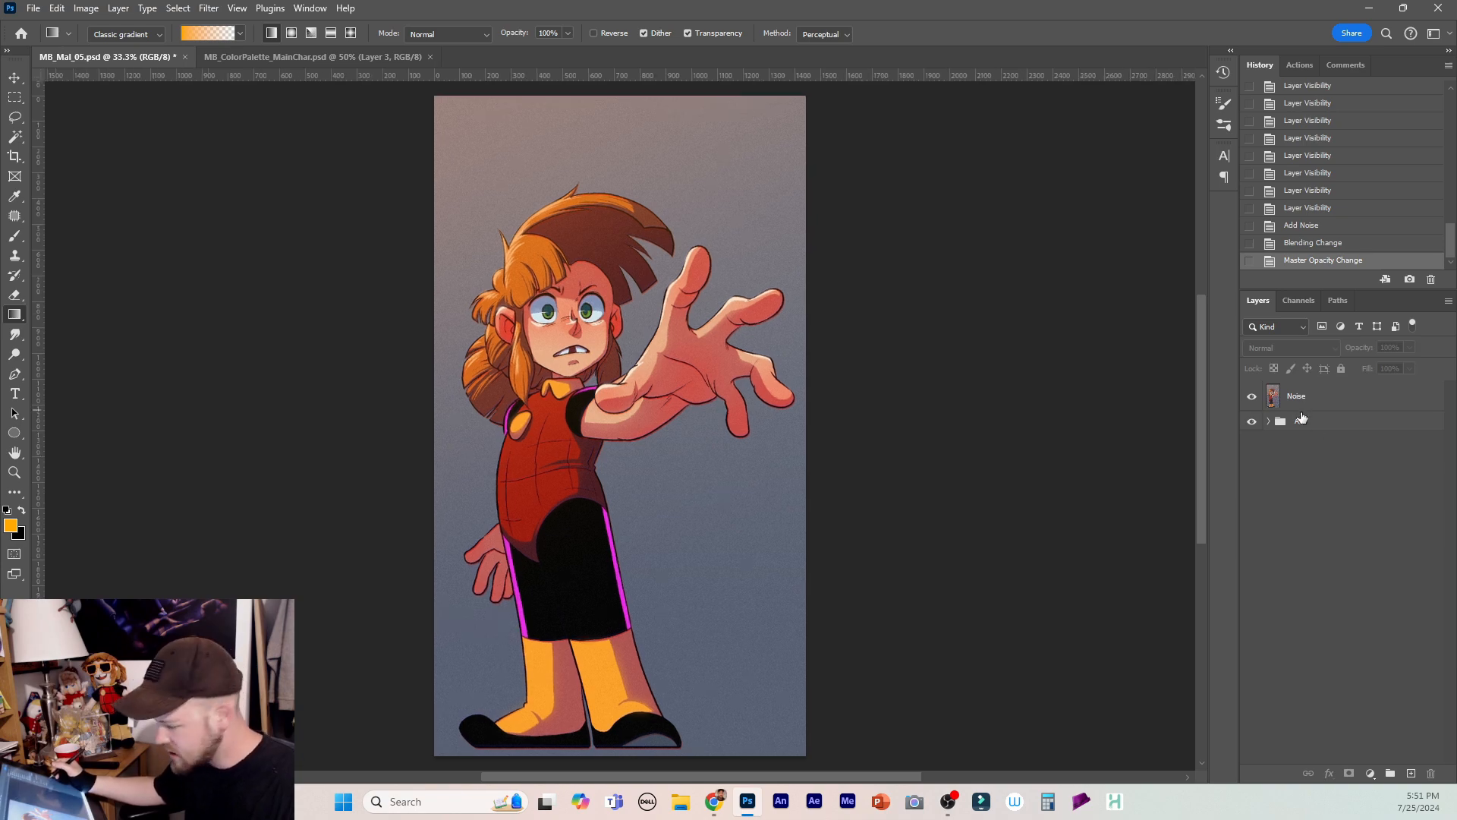
Examine the grain on the character's face and hand up close with the Noise layer hidden and shown.
{"action": "key", "text": "ctrl+plus"}
{"action": "key", "text": "ctrl+plus"}
{"action": "key", "text": "ctrl+plus"}
{"action": "left_click_drag", "start_coordinate": [1201, 441], "coordinate": [1206, 402]}
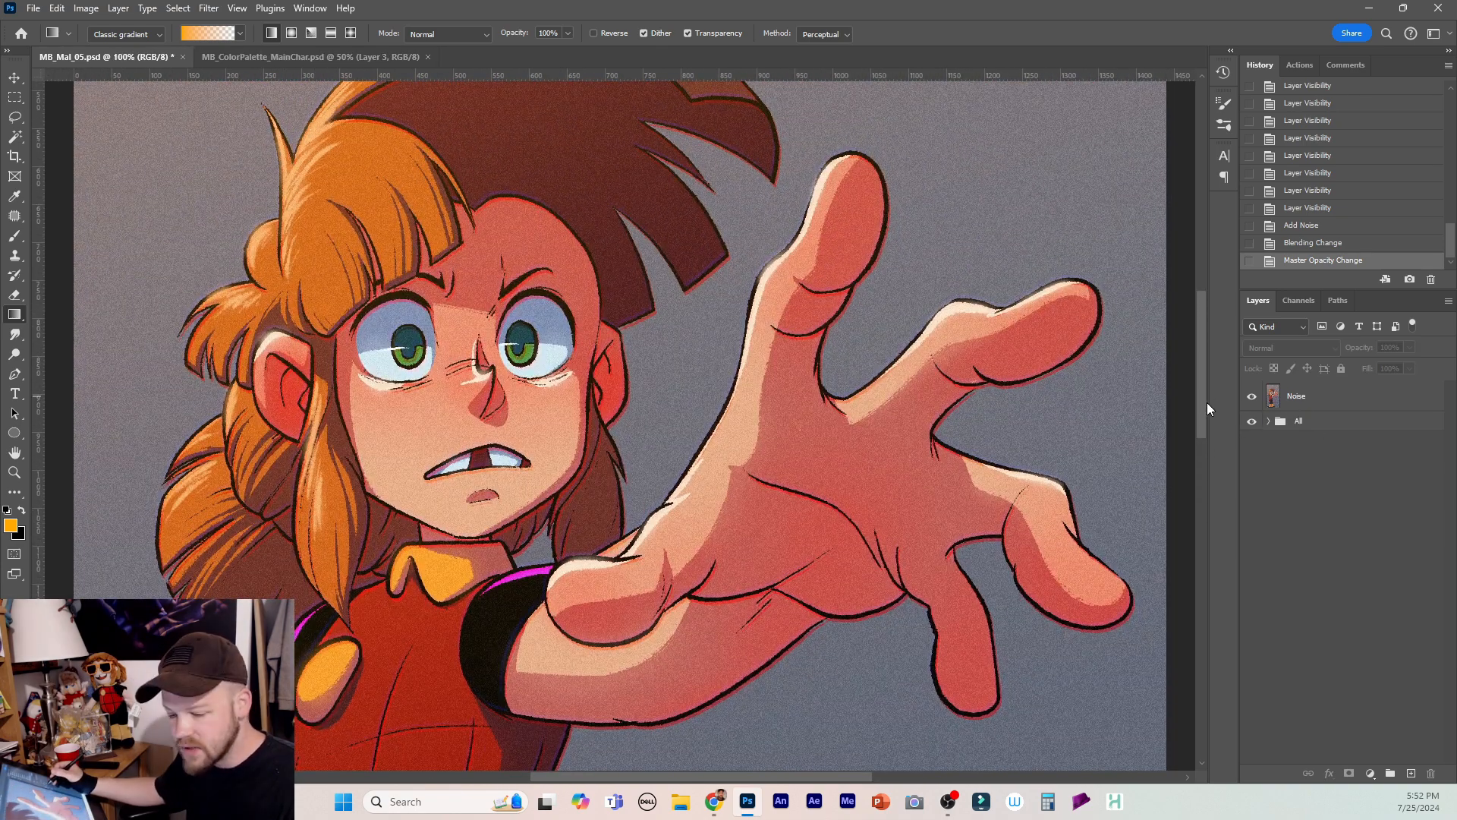
{"action": "key", "text": "ctrl+plus"}
{"action": "key", "text": "ctrl+plus"}
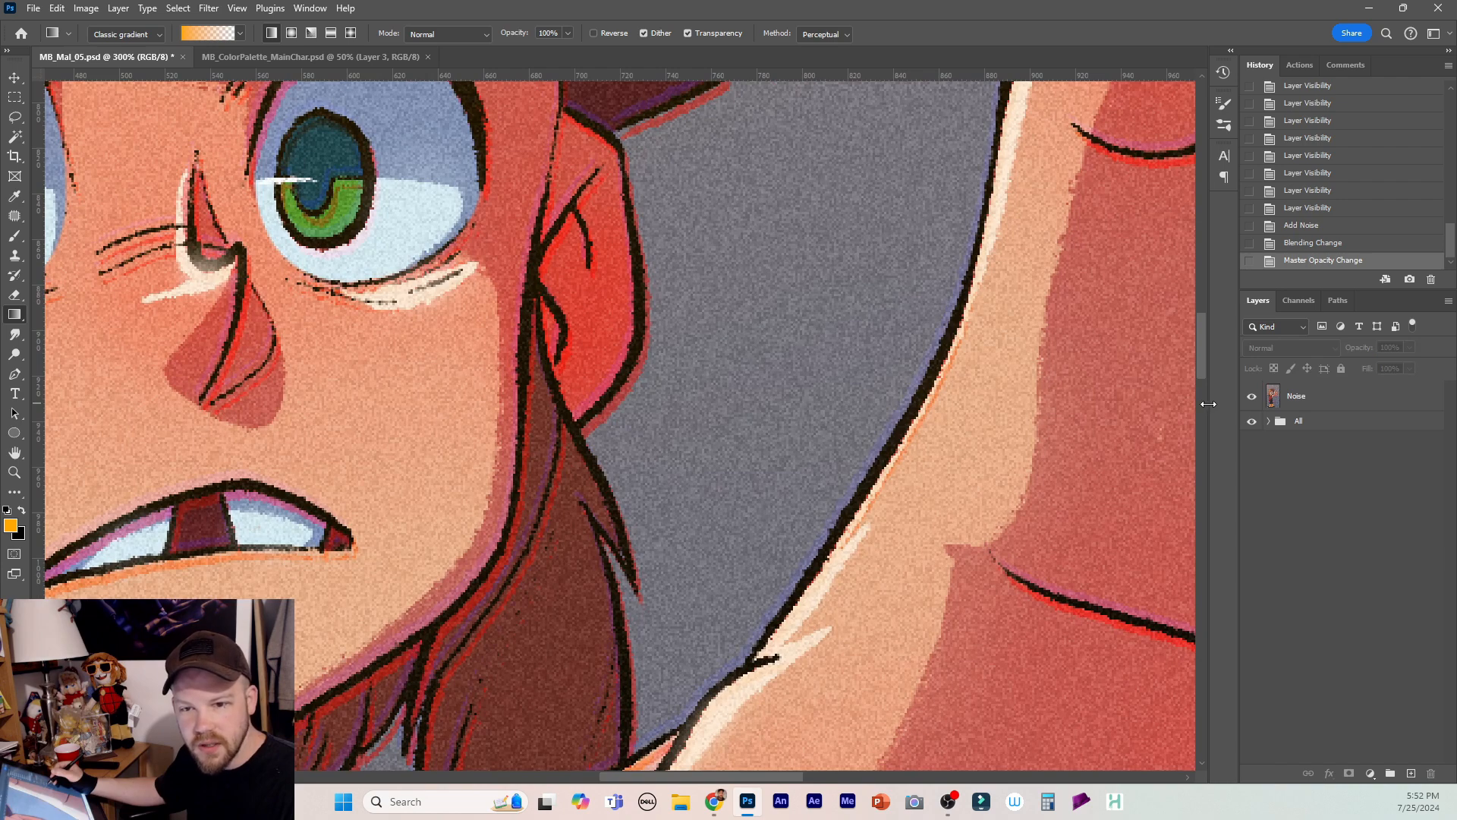
{"action": "left_click", "coordinate": [1252, 396]}
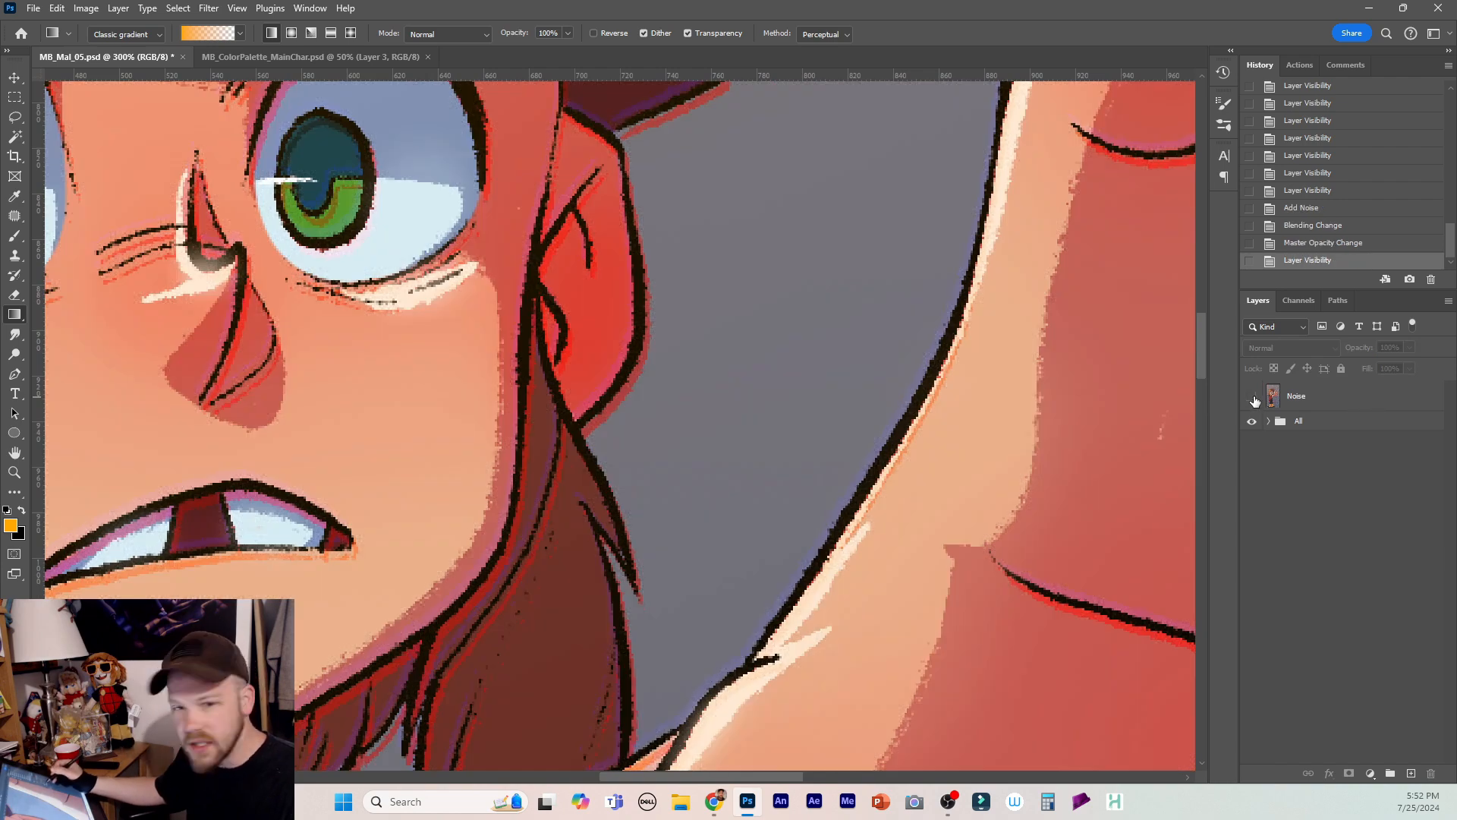
{"action": "left_click", "coordinate": [1252, 397]}
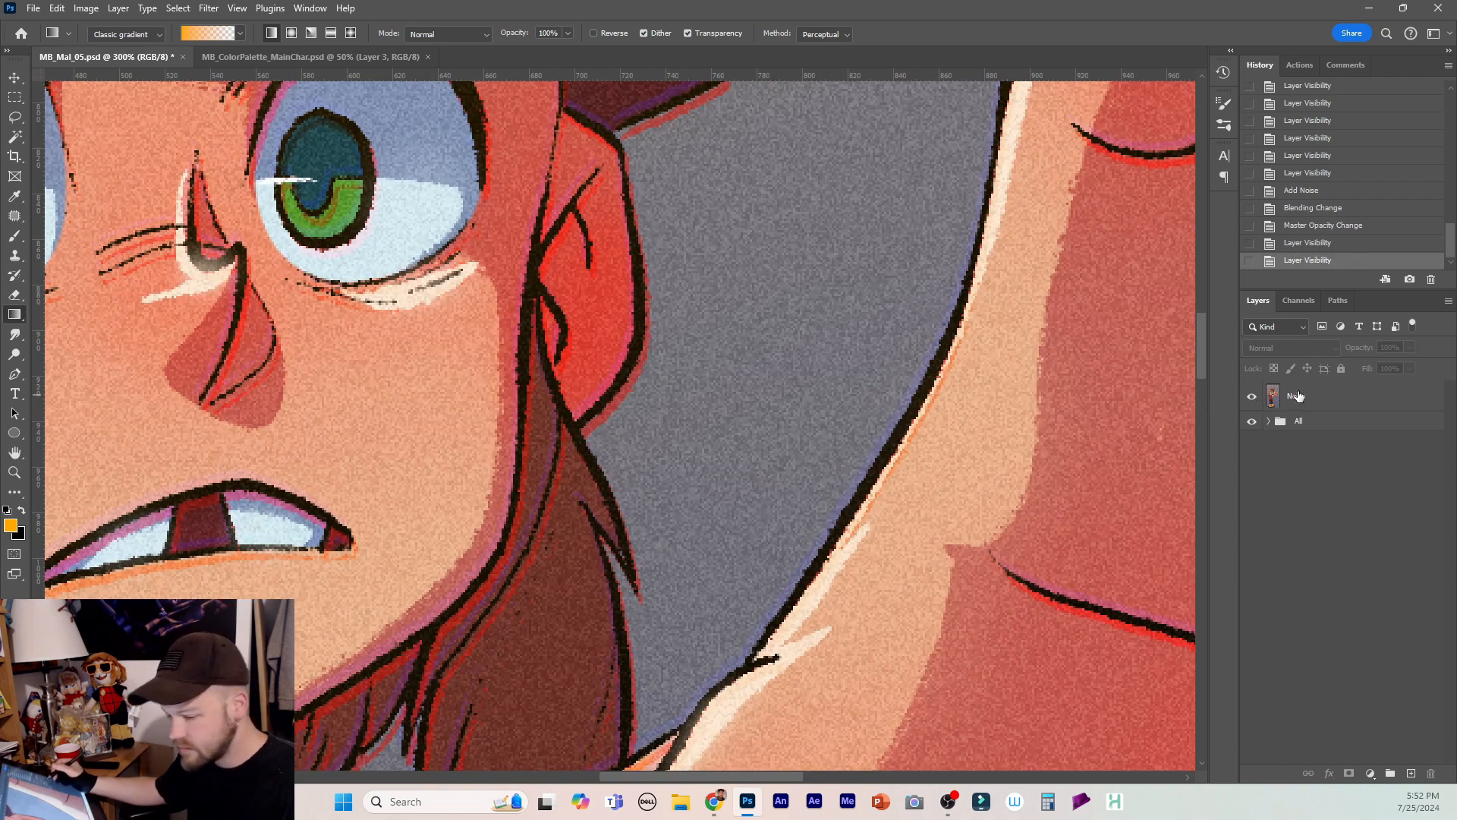
{"action": "key", "text": "ctrl+minus"}
{"action": "key", "text": "ctrl+minus"}
{"action": "key", "text": "ctrl+minus"}
{"action": "key", "text": "ctrl+minus"}
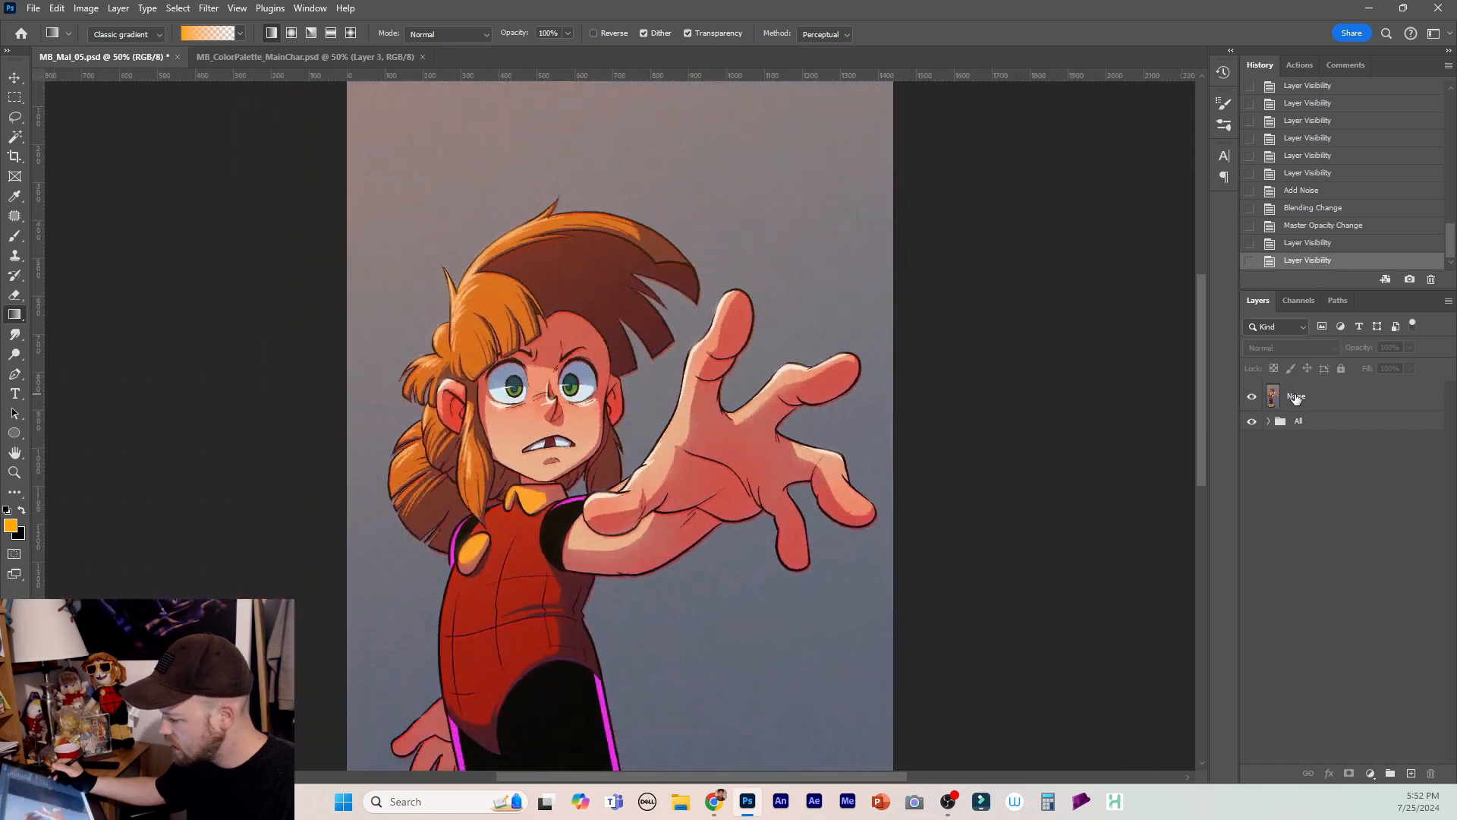
{"action": "key", "text": "ctrl+minus"}
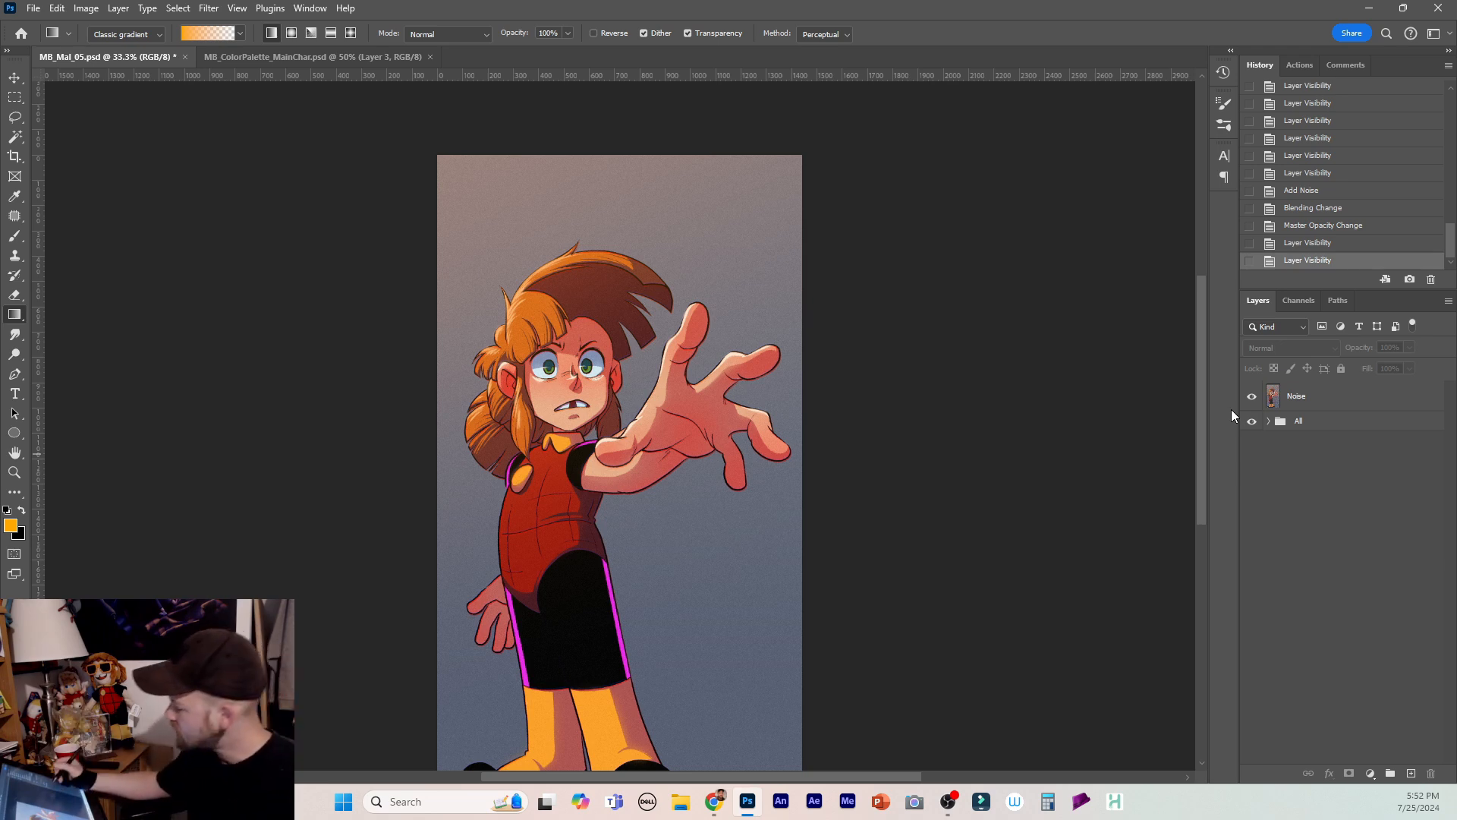
{"action": "scroll", "coordinate": [1203, 441], "scroll_direction": "down", "scroll_amount": 1}
Duplicate the All group as Soften and merge the duplicate into a single layer.
{"action": "left_click", "coordinate": [1322, 402]}
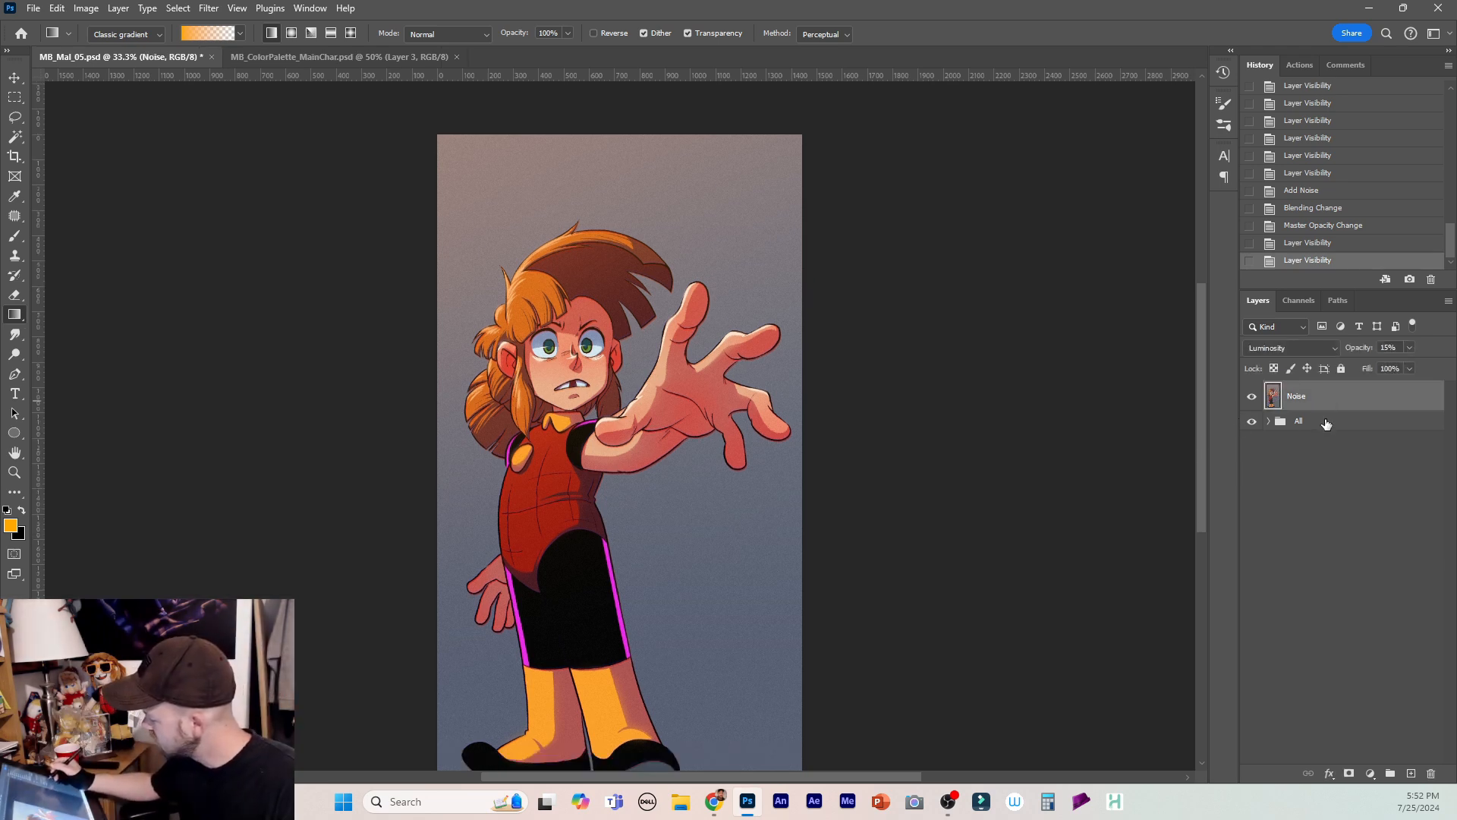
{"action": "left_click", "coordinate": [1325, 423]}
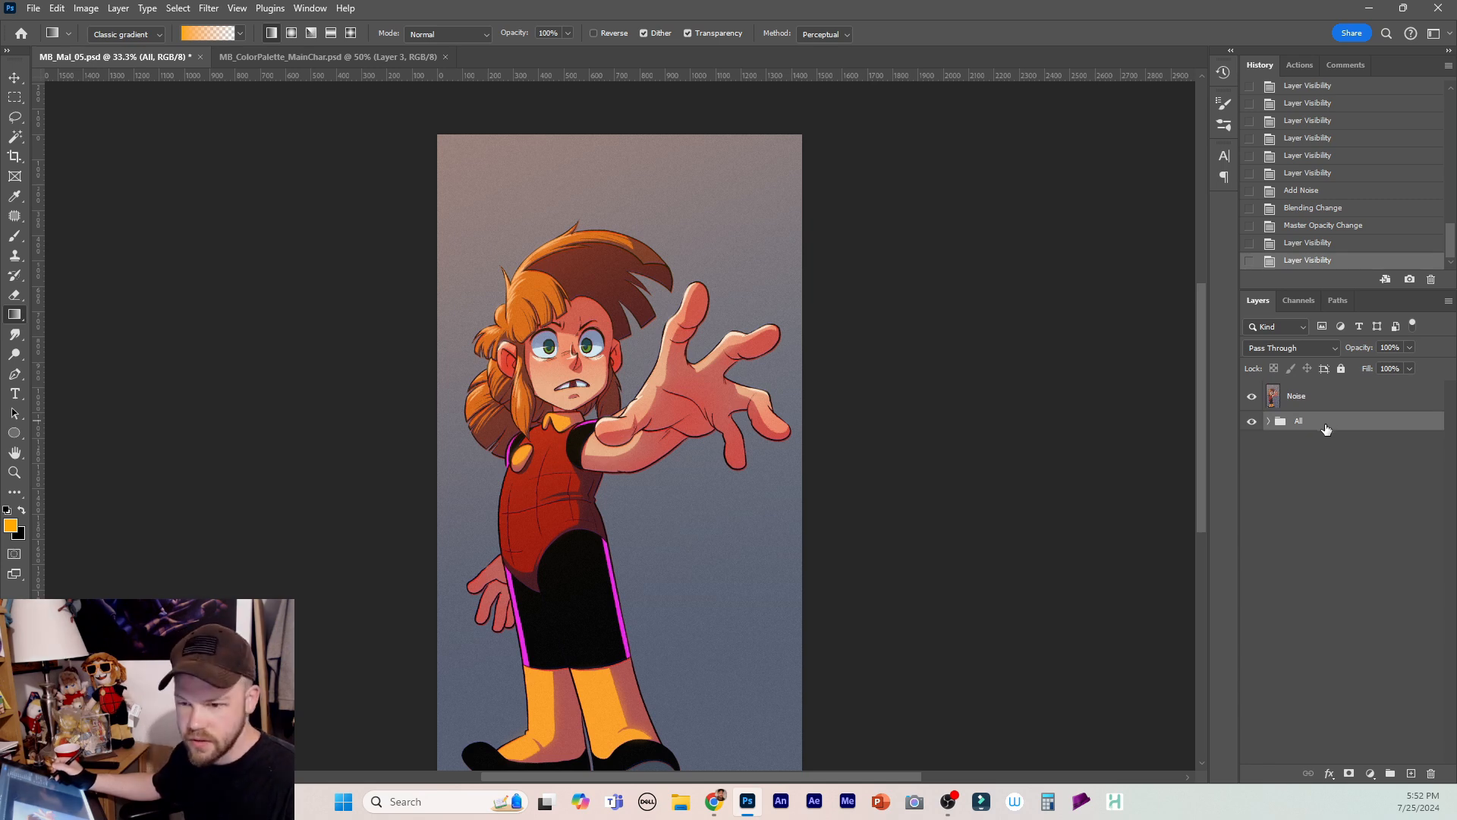
{"action": "right_click", "coordinate": [1336, 421]}
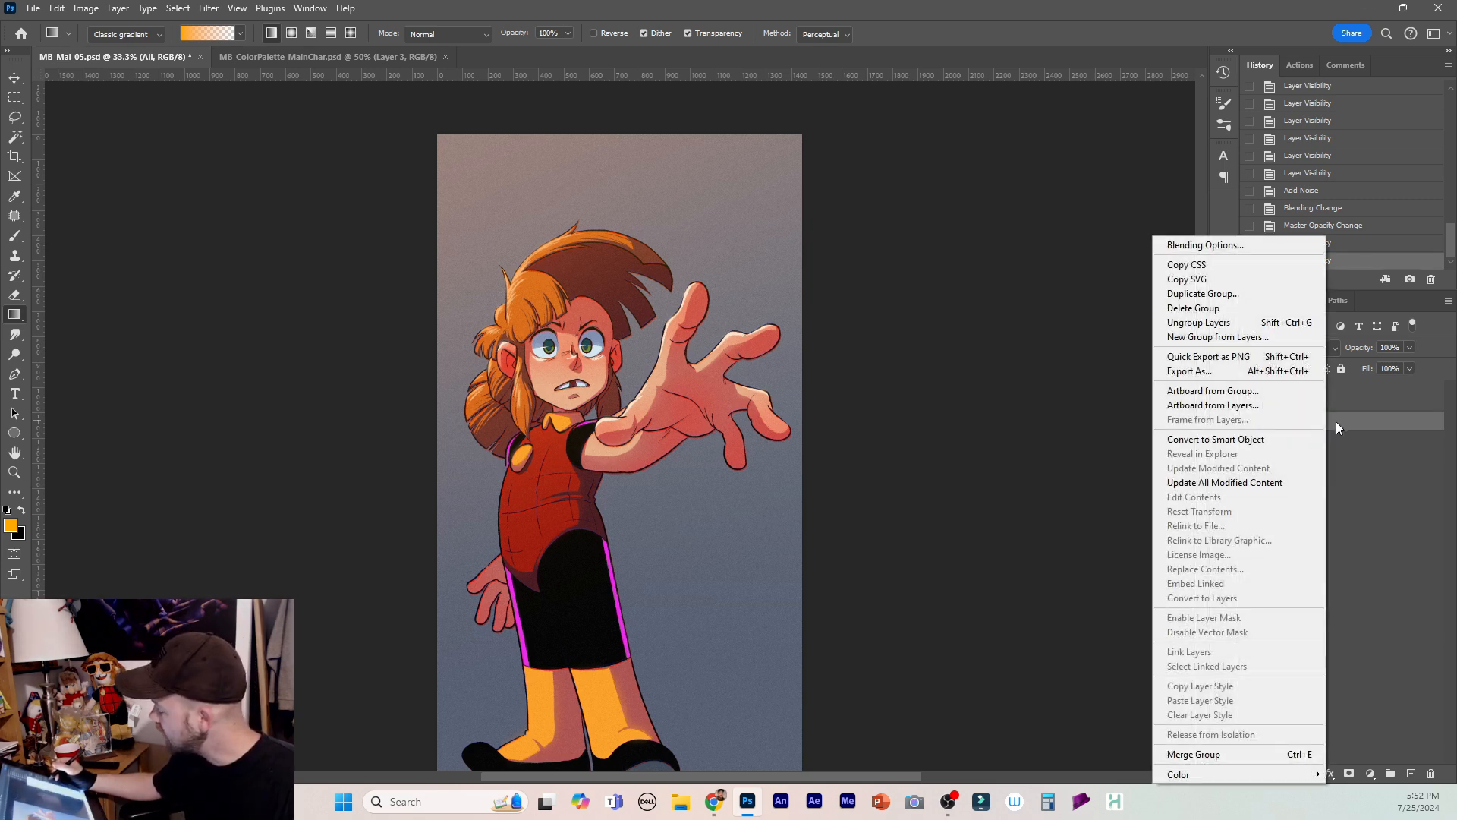
{"action": "left_click", "coordinate": [1239, 294]}
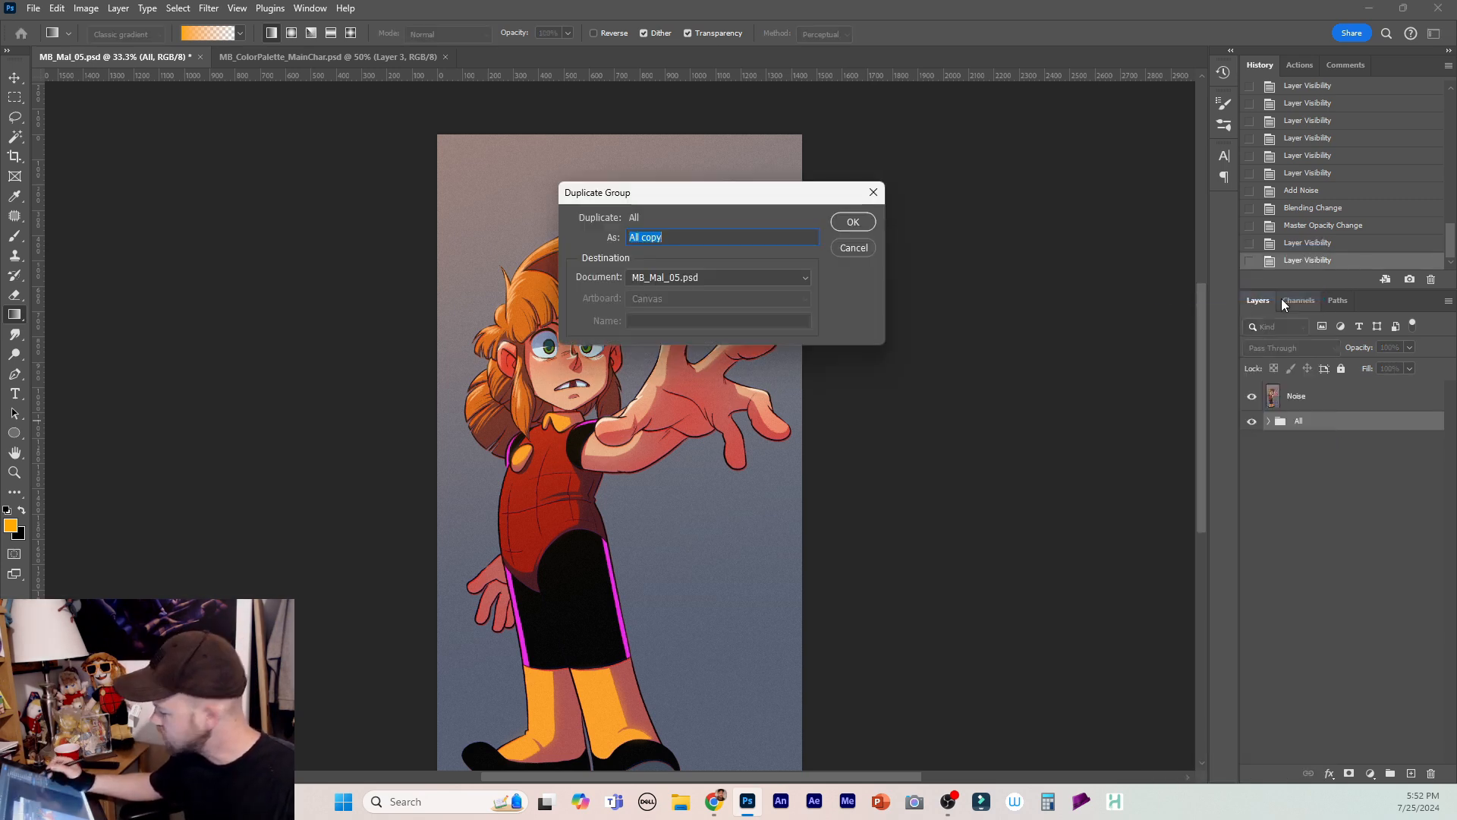
{"action": "type", "text": "Soften"}
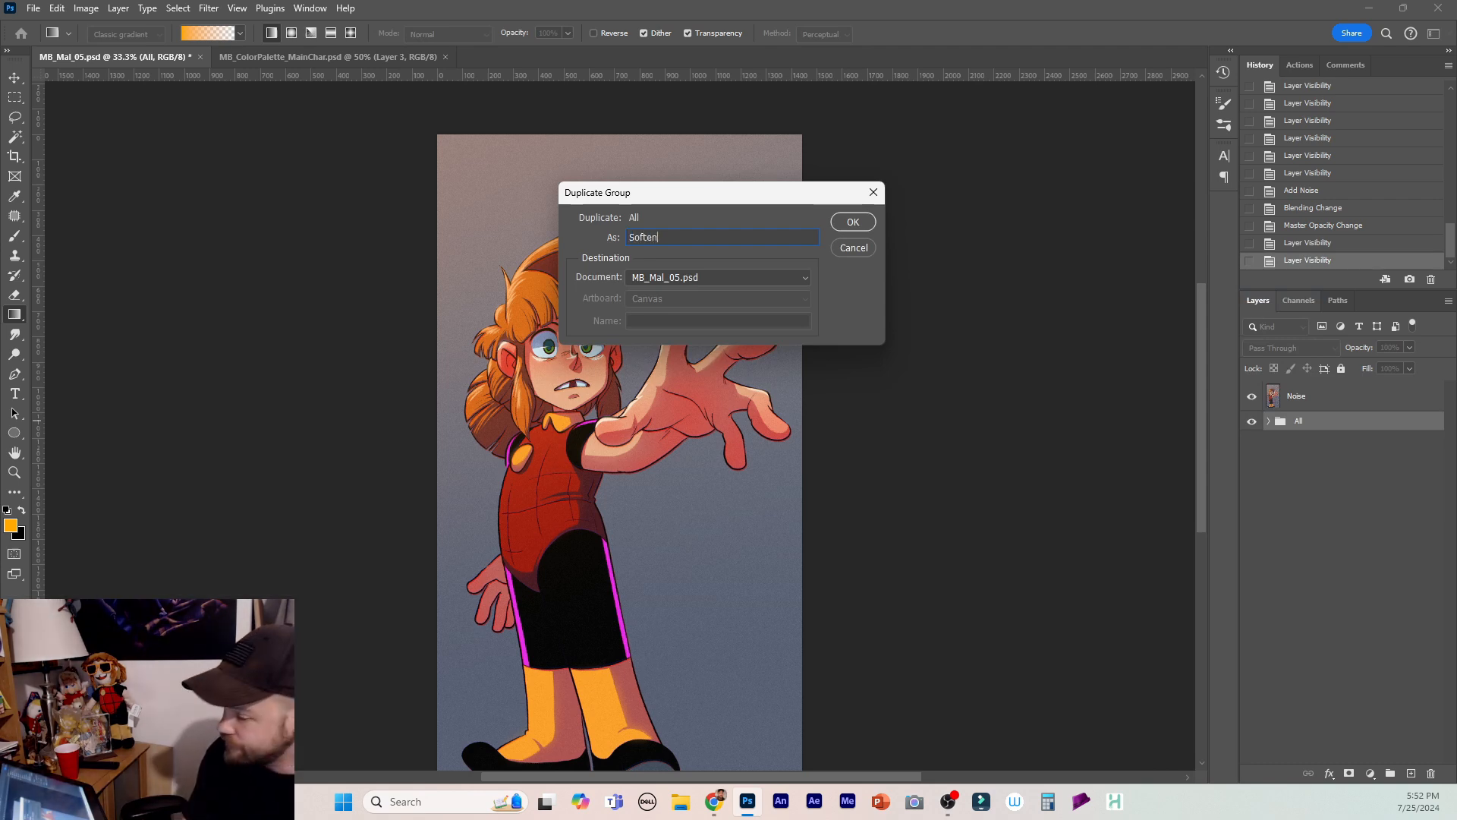
{"action": "key", "text": "Return"}
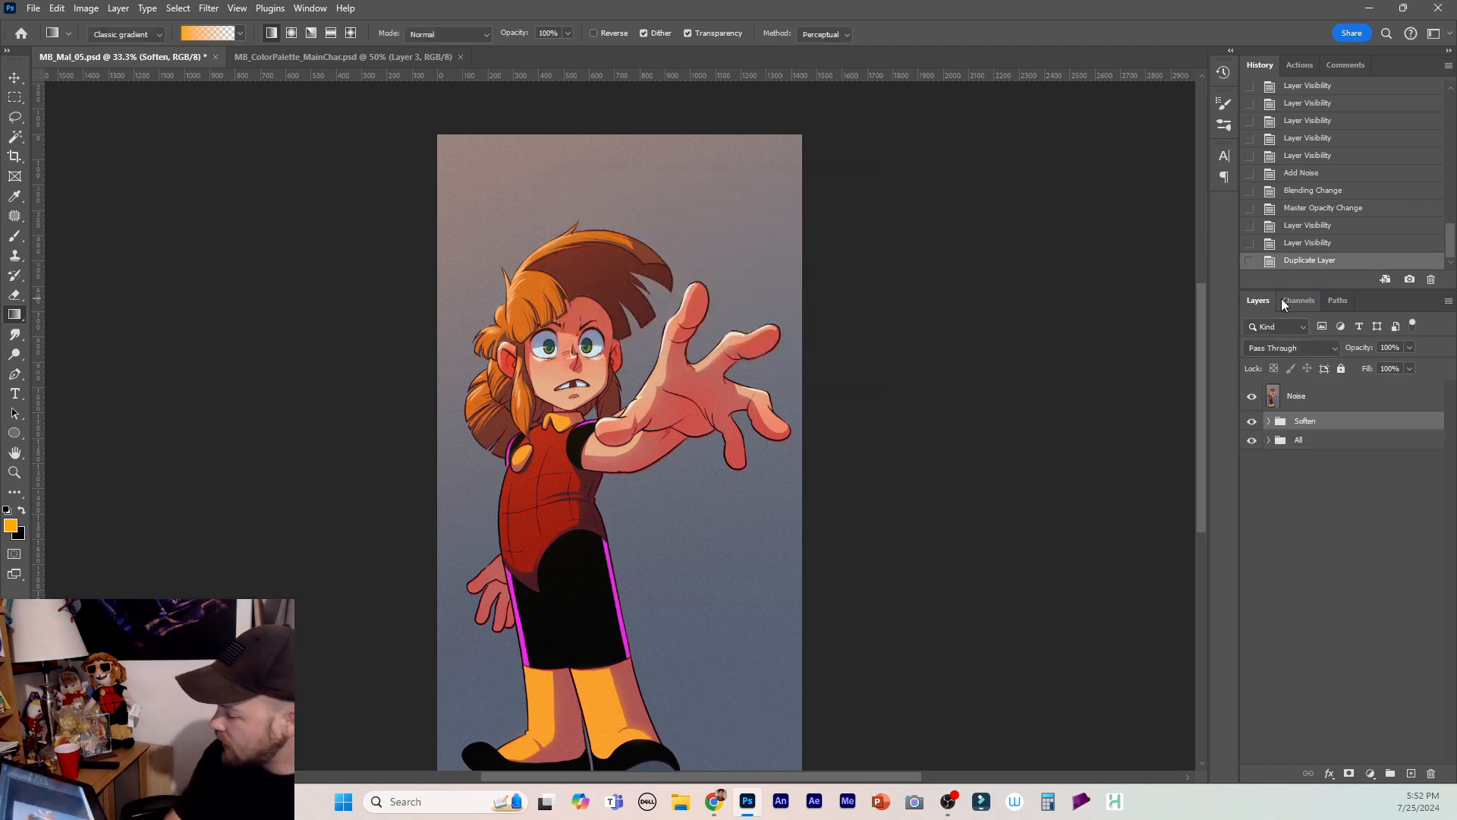
{"action": "right_click", "coordinate": [1335, 422]}
{"action": "left_click", "coordinate": [1234, 751]}
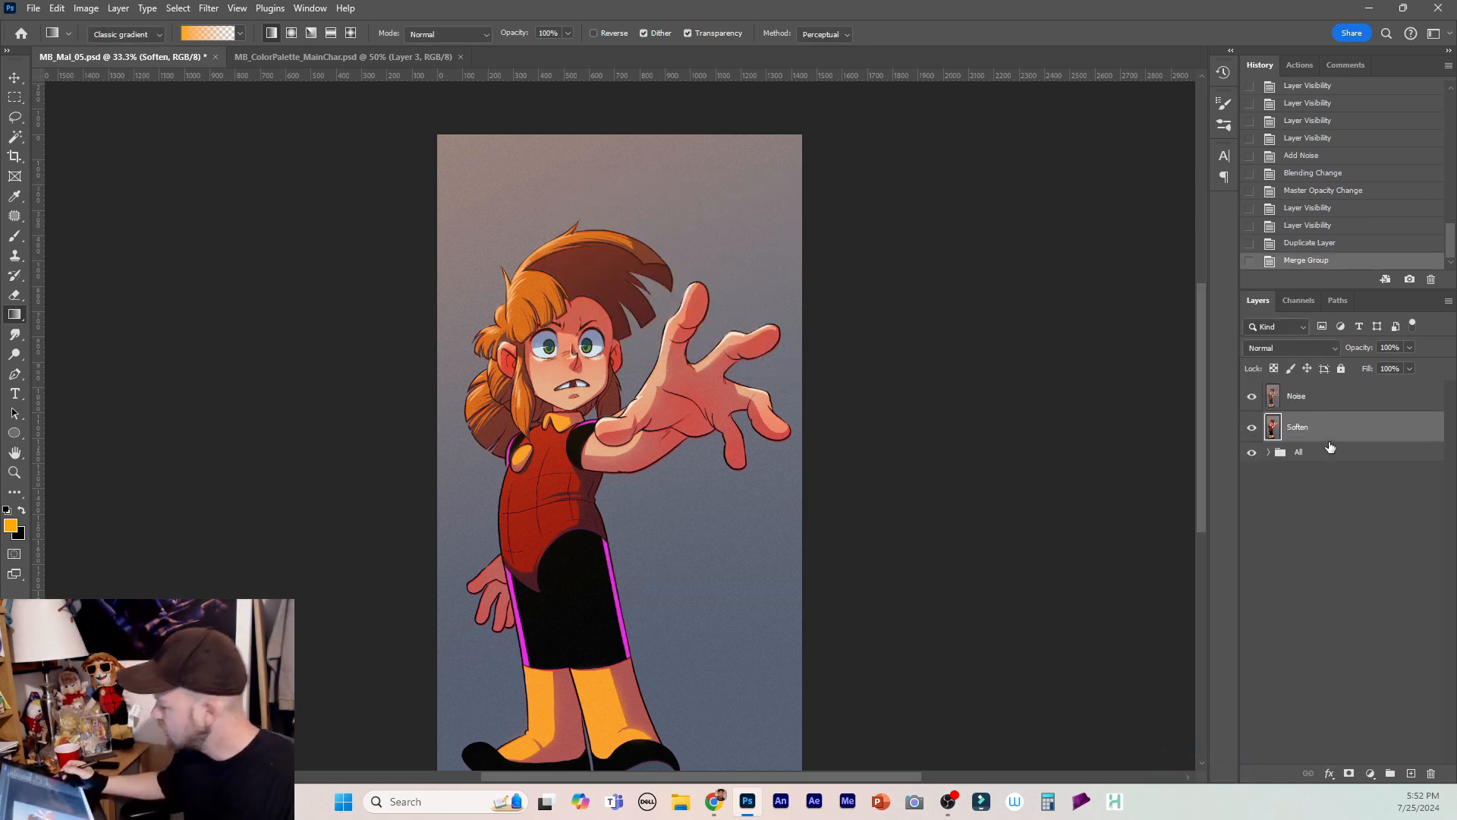
Set the Soften layer's blending mode to Multiply.
{"action": "left_click", "coordinate": [1312, 351]}
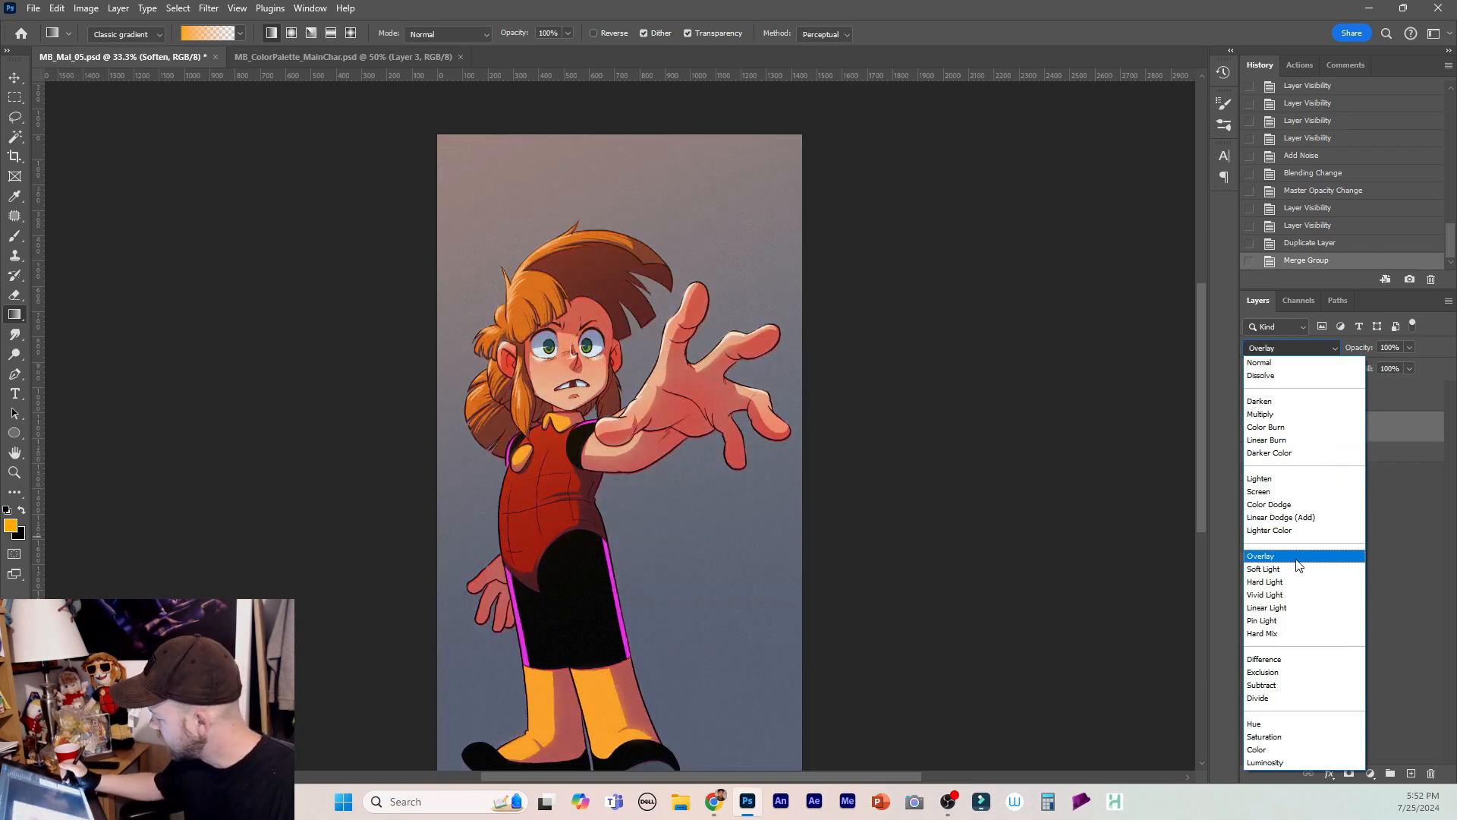
{"action": "left_click", "coordinate": [1290, 415]}
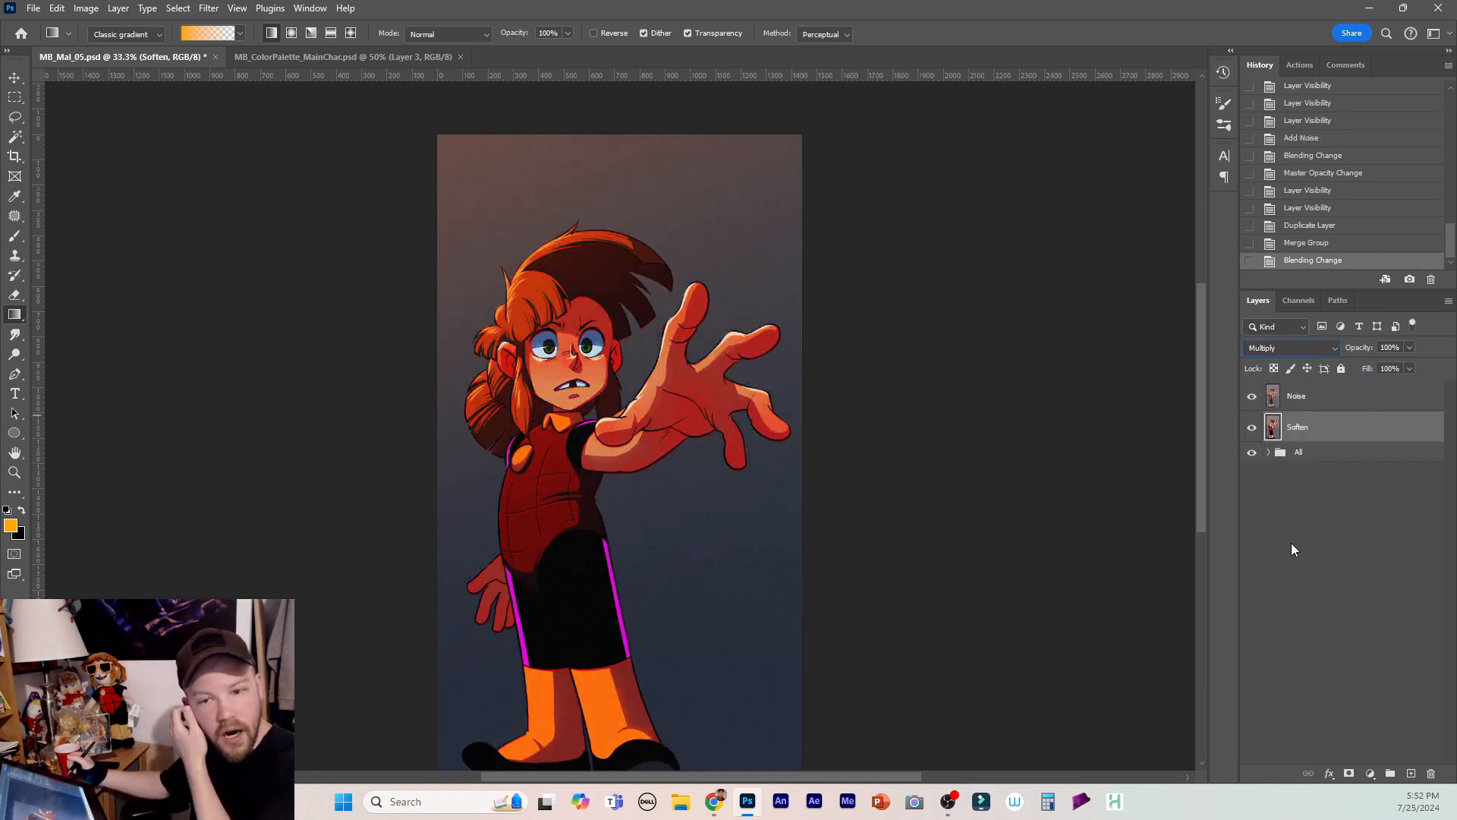
Apply a Gaussian Blur with a radius of 11.1 pixels to the Soften layer.
{"action": "left_click", "coordinate": [209, 8]}
{"action": "mouse_move", "coordinate": [291, 195]}
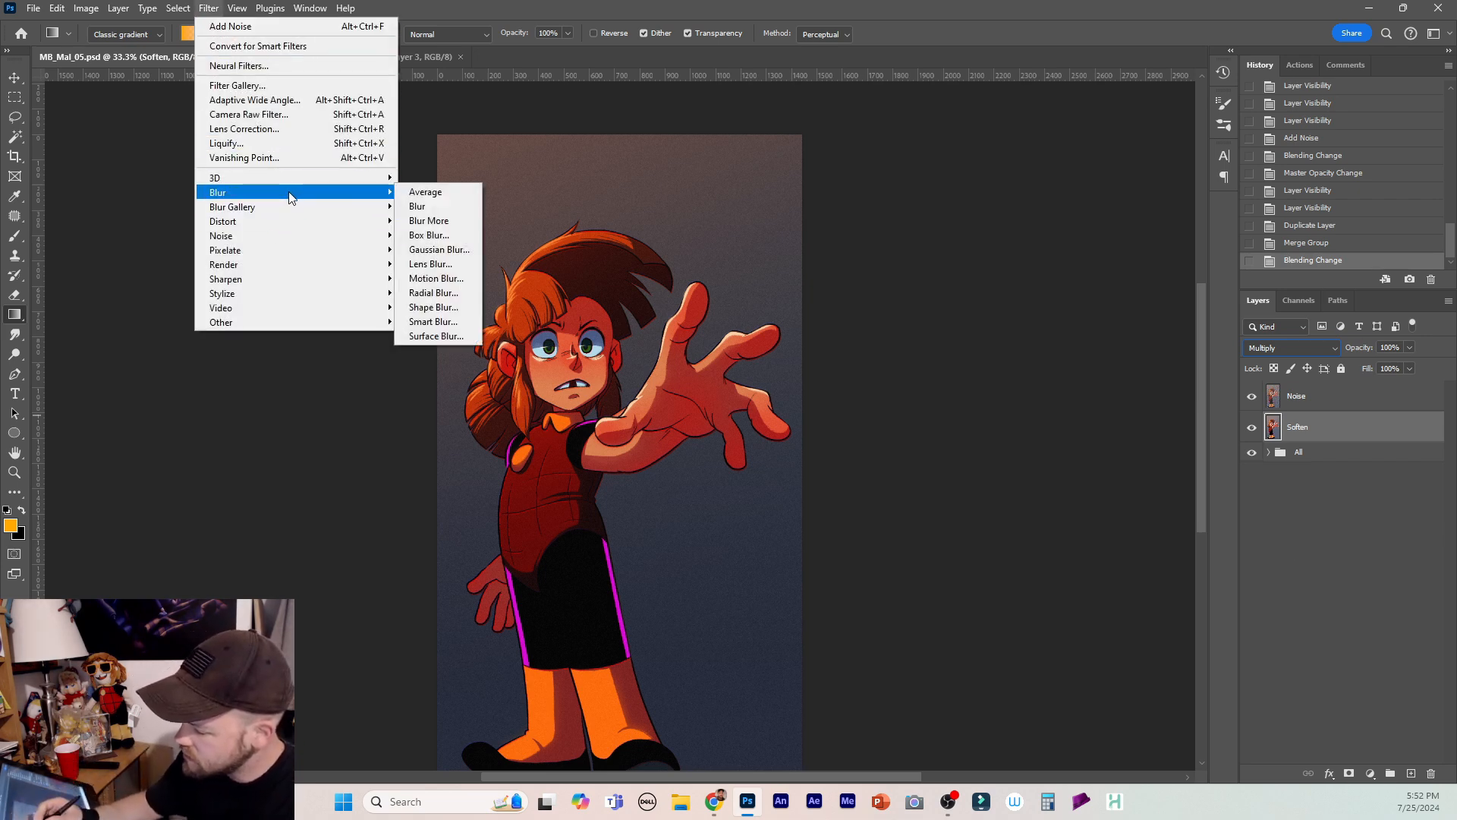
{"action": "left_click", "coordinate": [437, 250]}
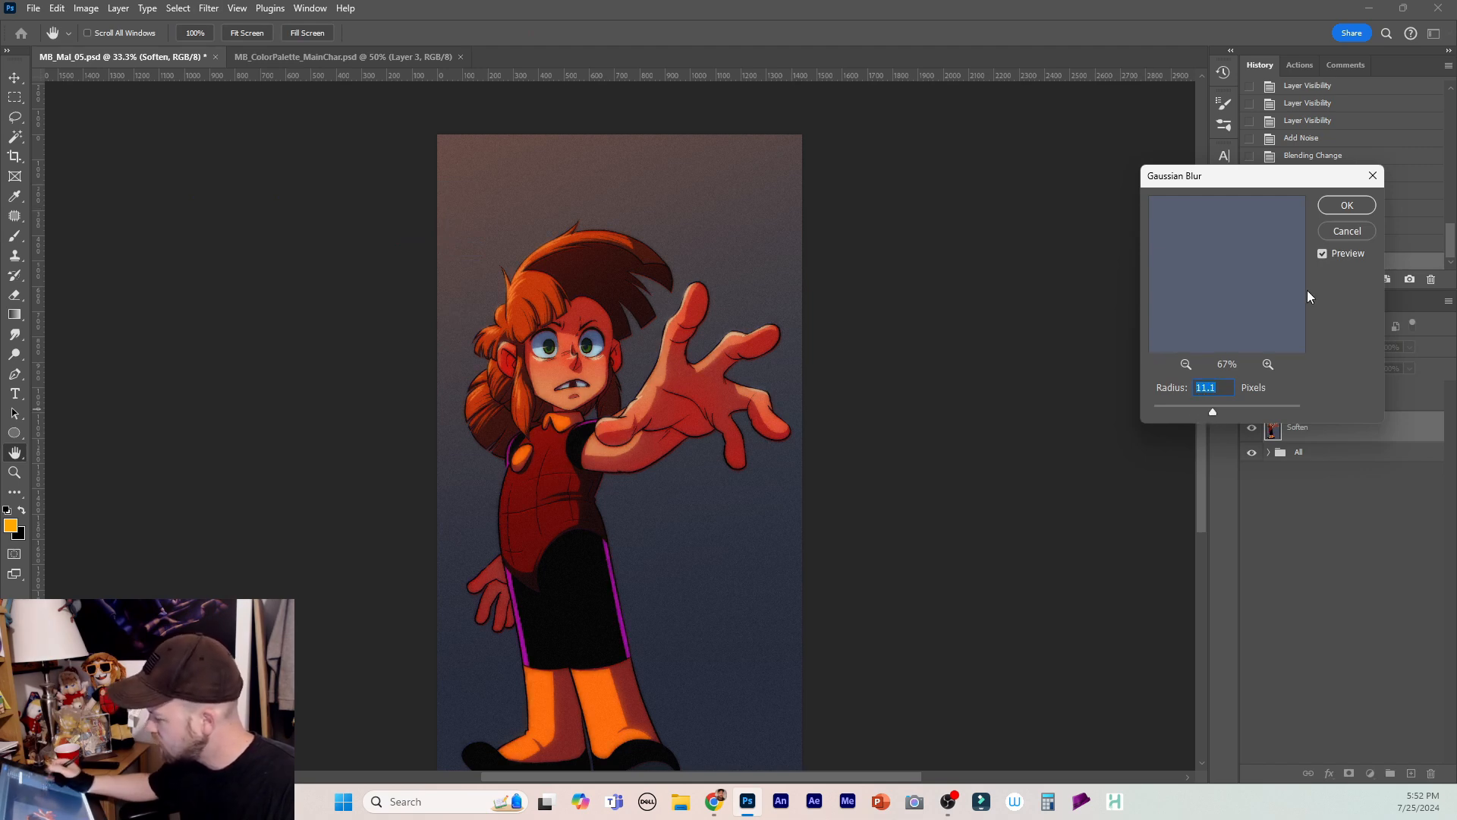
{"action": "left_click", "coordinate": [1343, 206]}
Lower the Soften layer's opacity to 27% and compare the artwork with the layer hidden and shown.
{"action": "left_click", "coordinate": [1410, 349]}
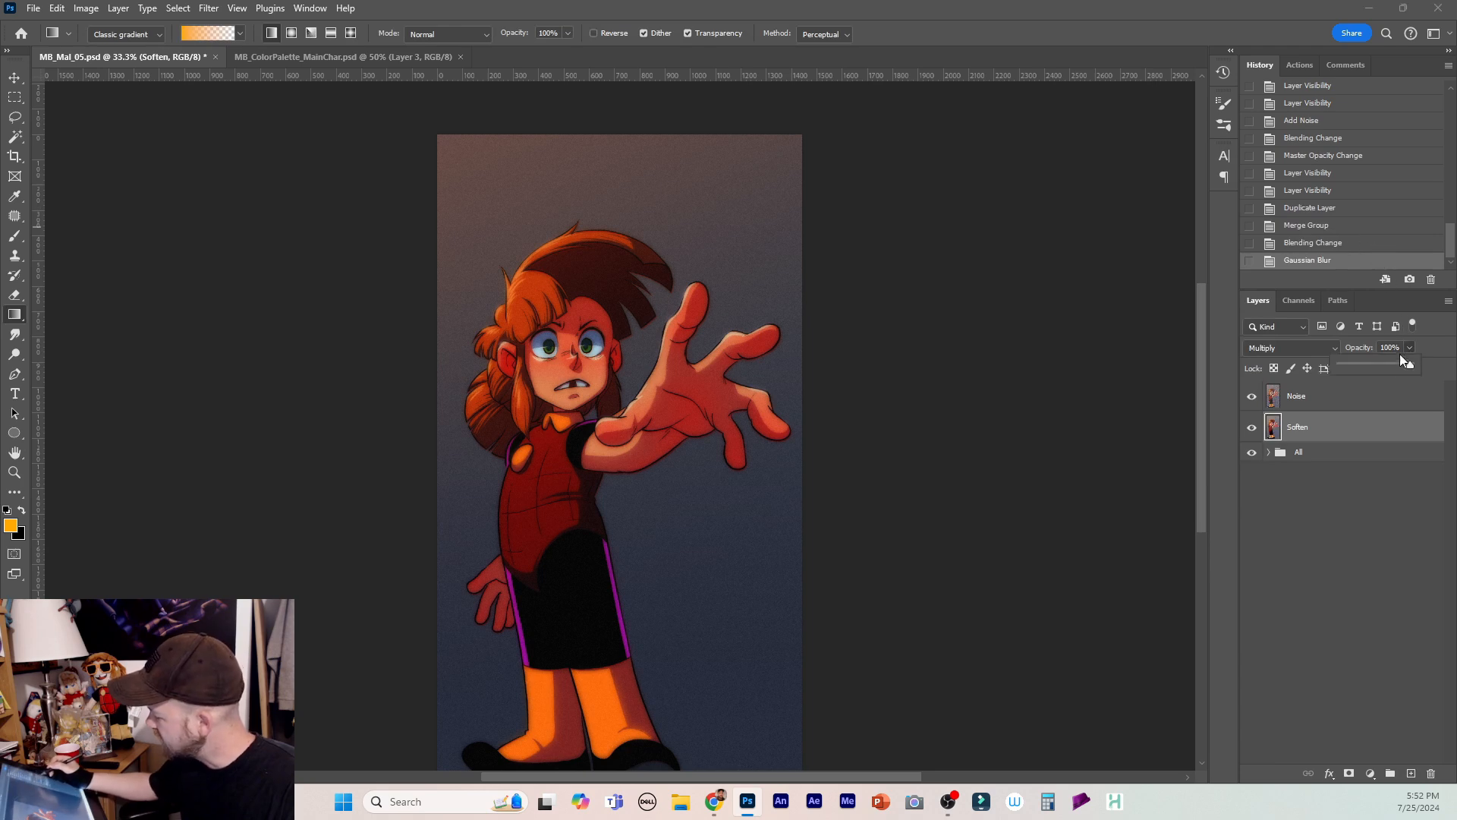
{"action": "left_click", "coordinate": [1351, 364]}
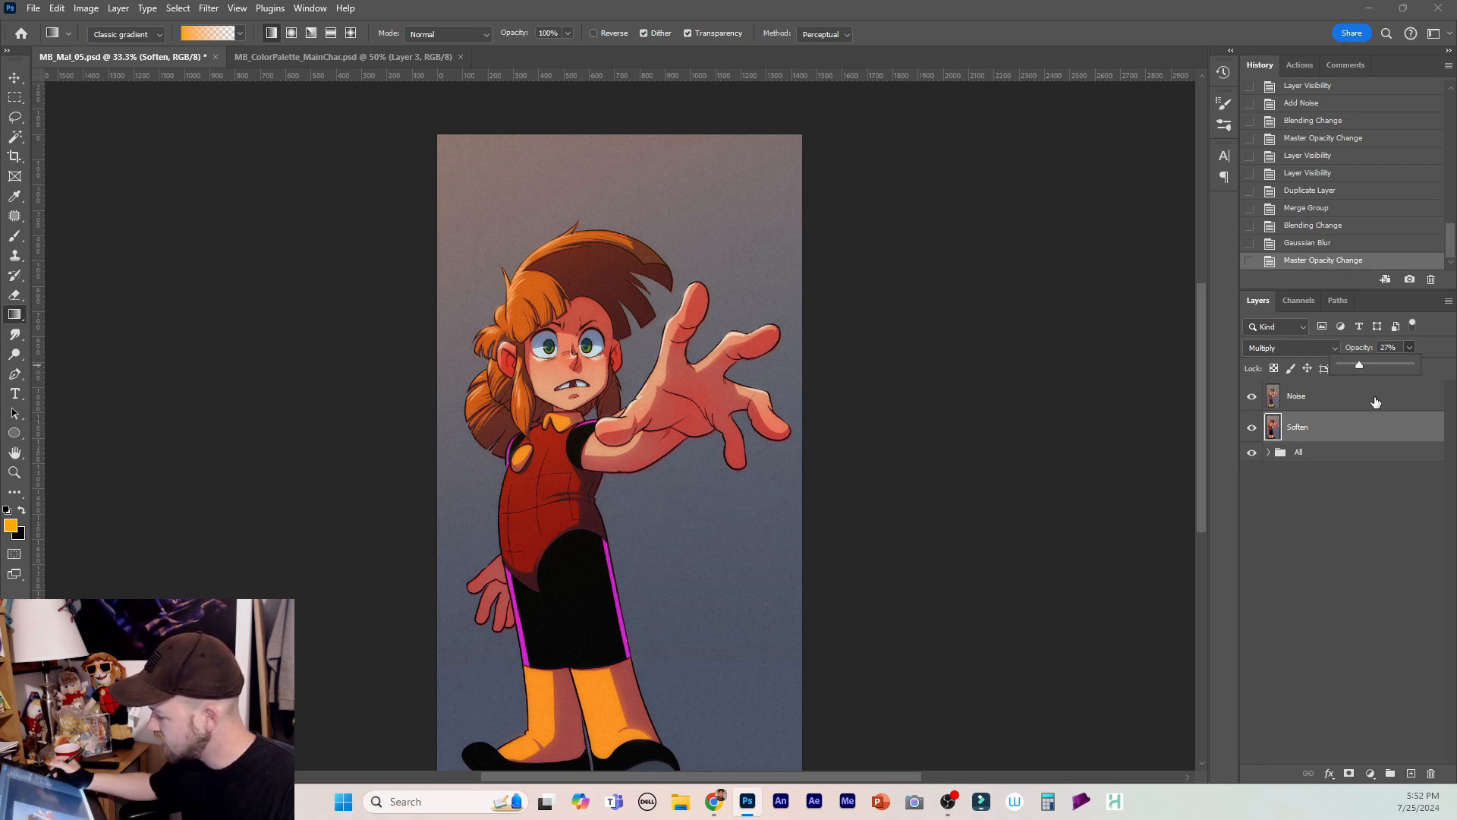
{"action": "left_click", "coordinate": [1251, 430]}
{"action": "left_click", "coordinate": [1250, 433]}
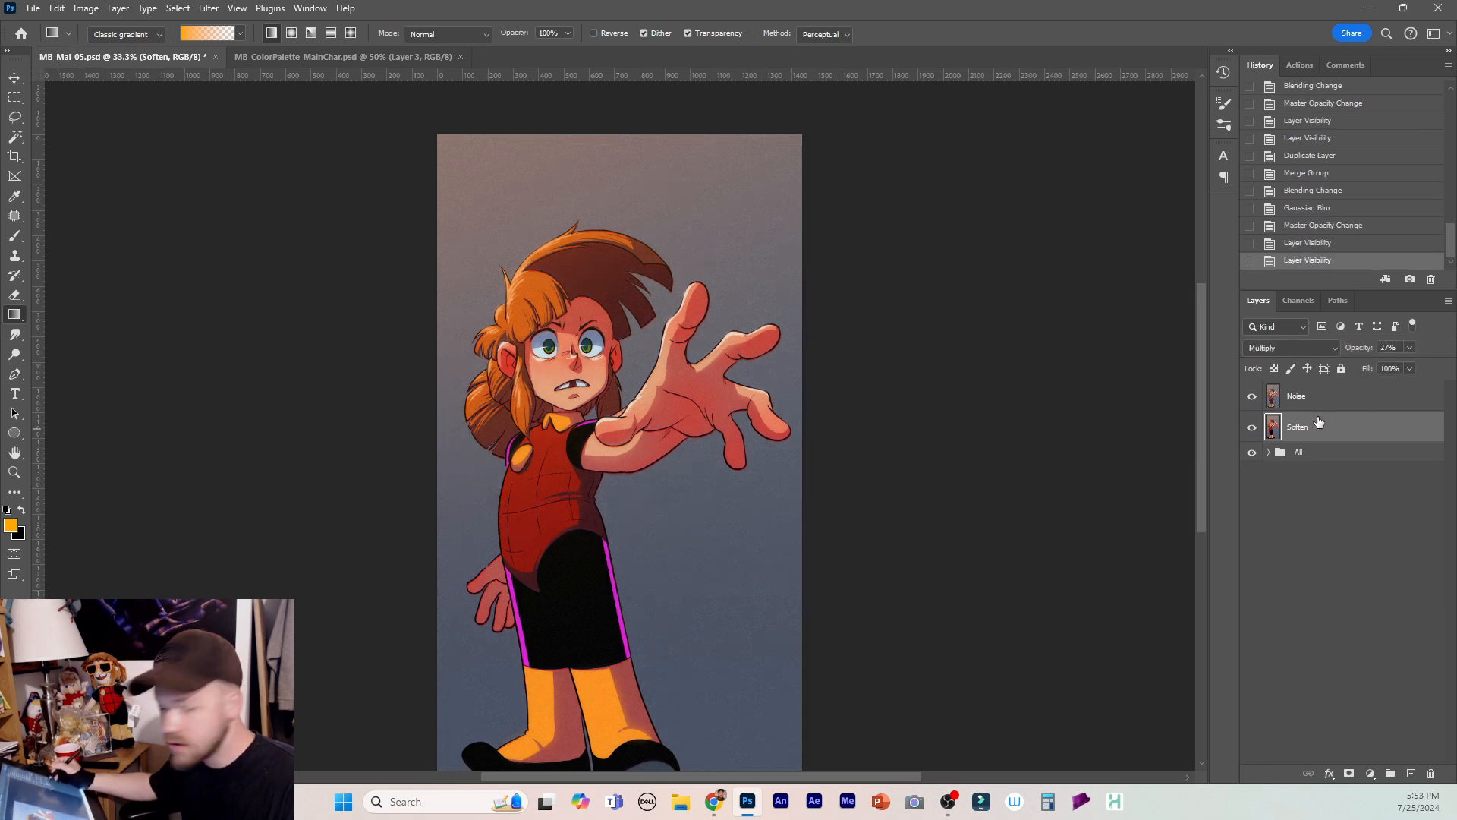
Duplicate the All group, merge the copy into a single layer and rename it Displace.
{"action": "left_click", "coordinate": [1333, 455]}
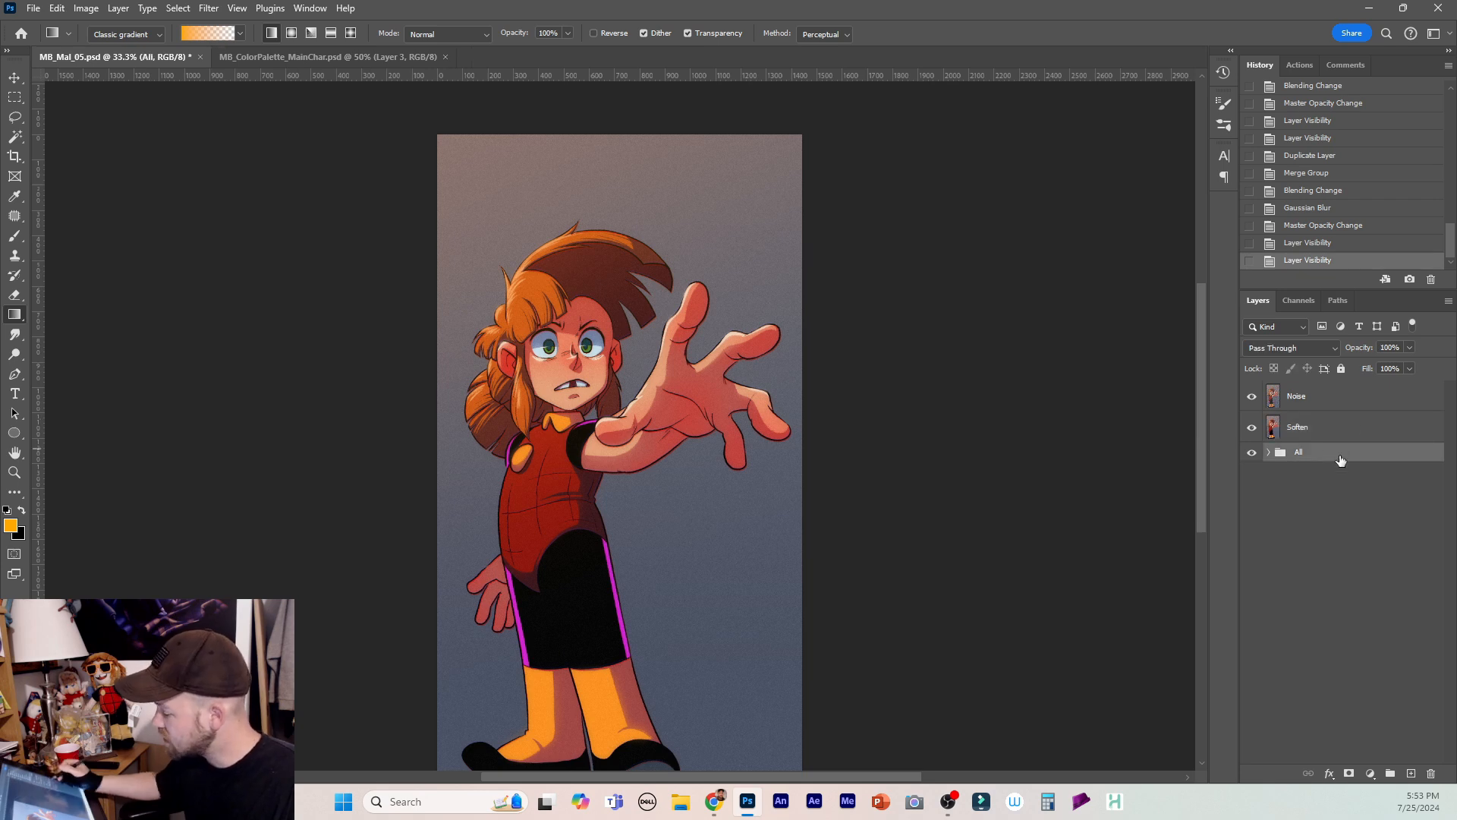
{"action": "right_click", "coordinate": [1333, 455]}
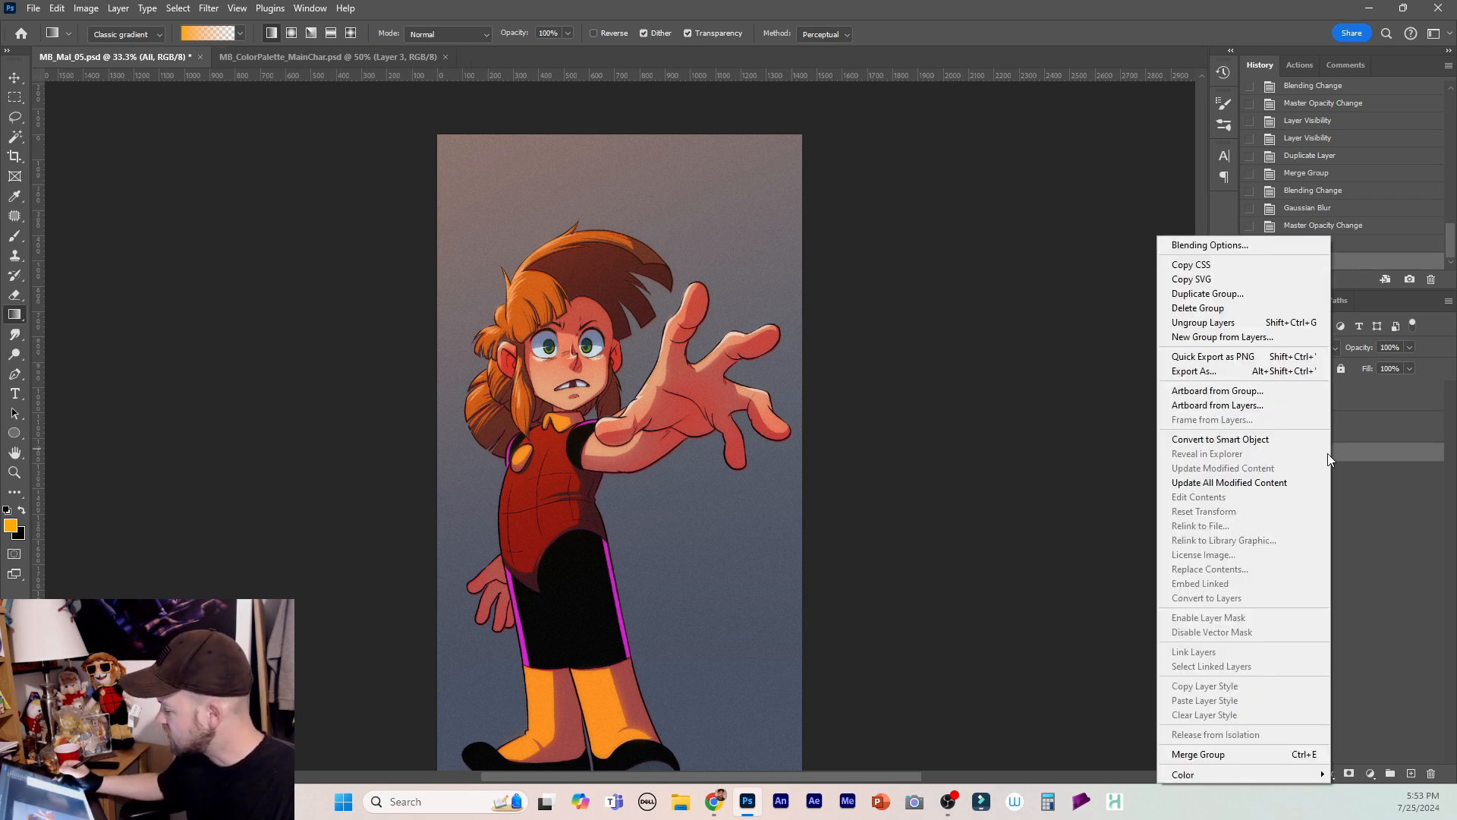
{"action": "left_click", "coordinate": [1230, 294]}
{"action": "left_click", "coordinate": [852, 222]}
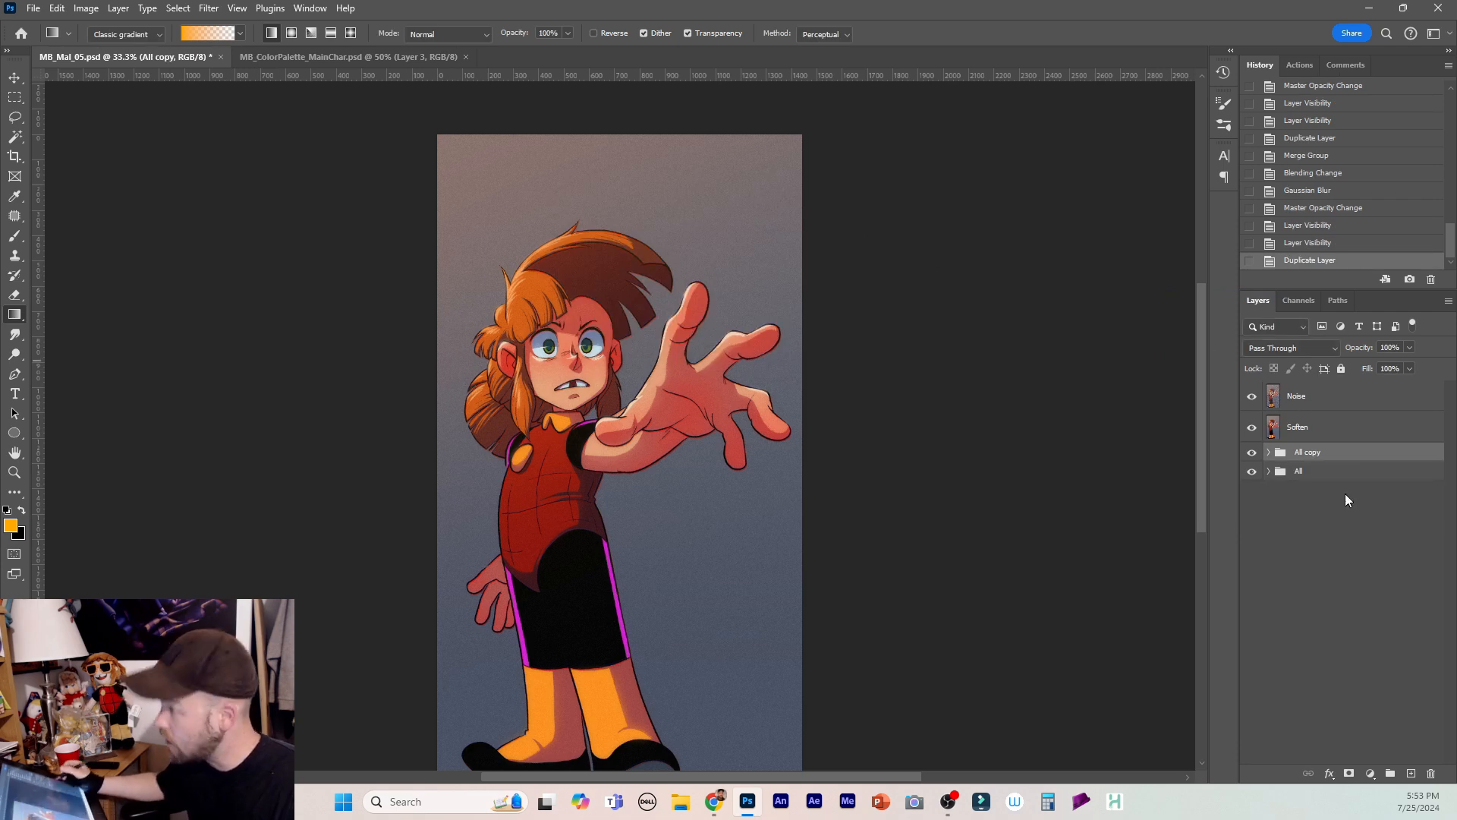
{"action": "right_click", "coordinate": [1333, 456]}
{"action": "left_click", "coordinate": [1231, 753]}
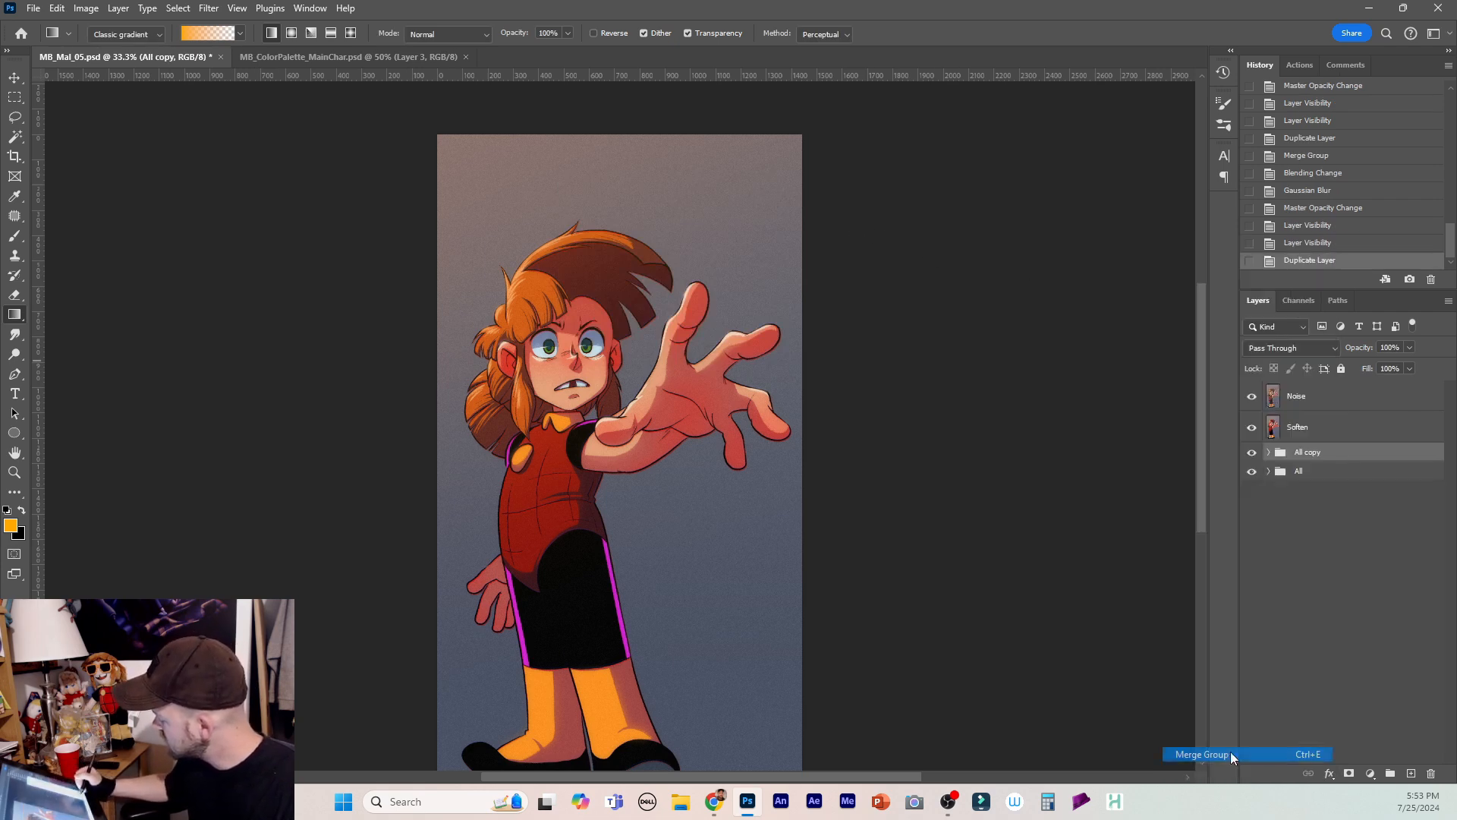
{"action": "double_click", "coordinate": [1311, 457]}
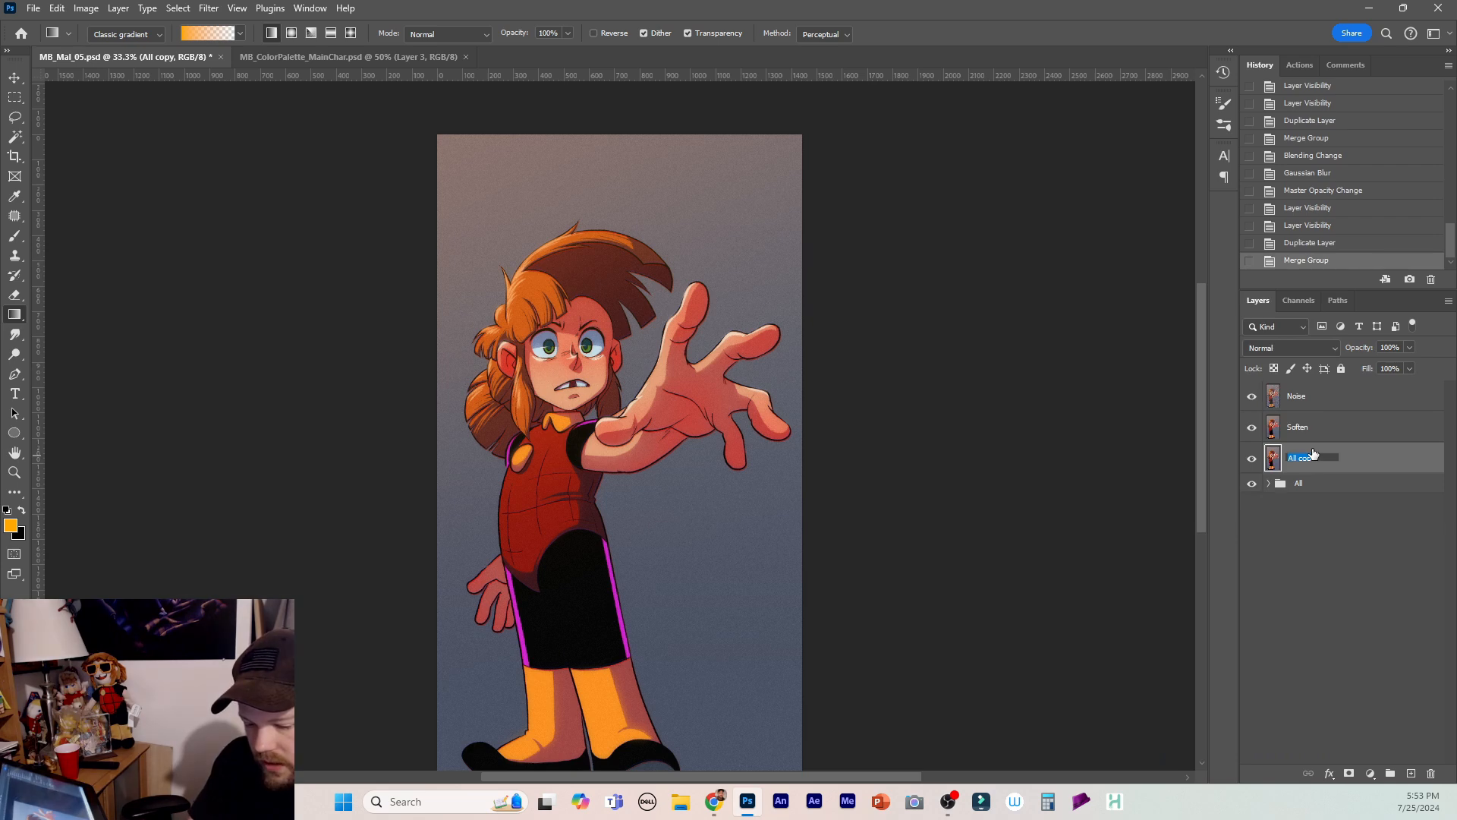
{"action": "type", "text": "Displace"}
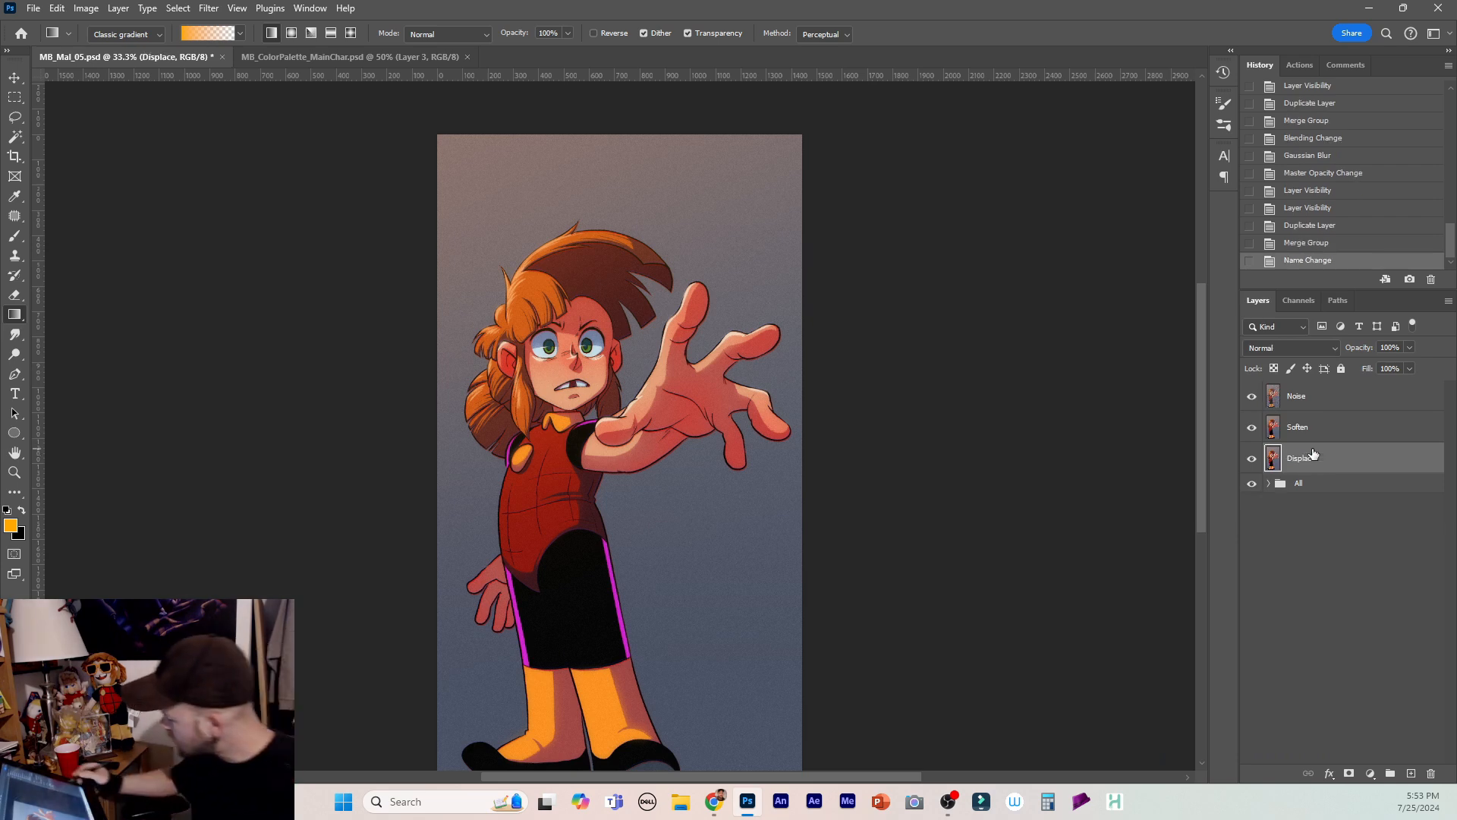
Set the Displace layer's blending mode to Linear Dodge (Add).
{"action": "left_click_drag", "start_coordinate": [1204, 507], "coordinate": [1204, 531]}
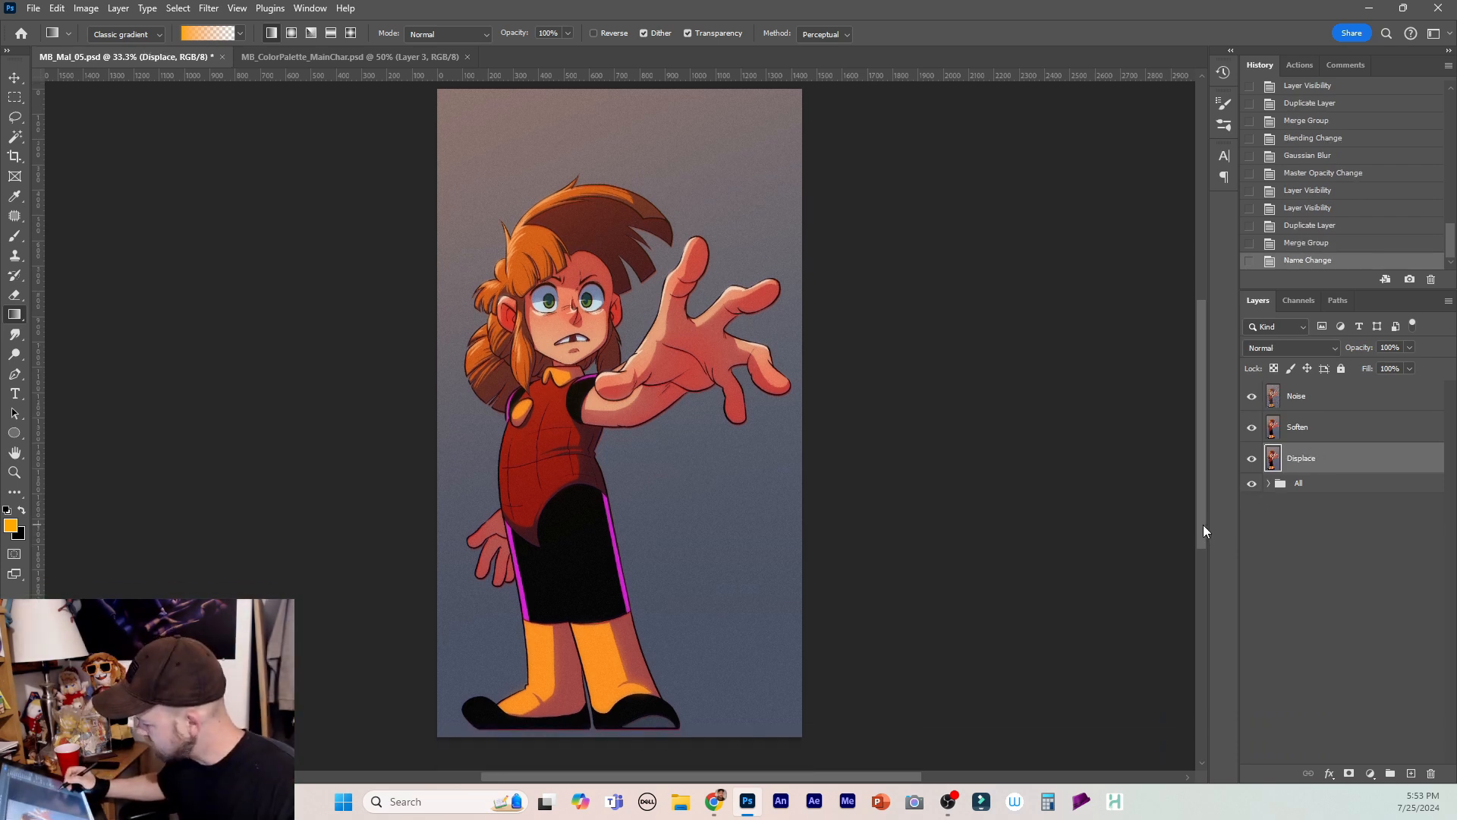
{"action": "left_click", "coordinate": [1297, 349]}
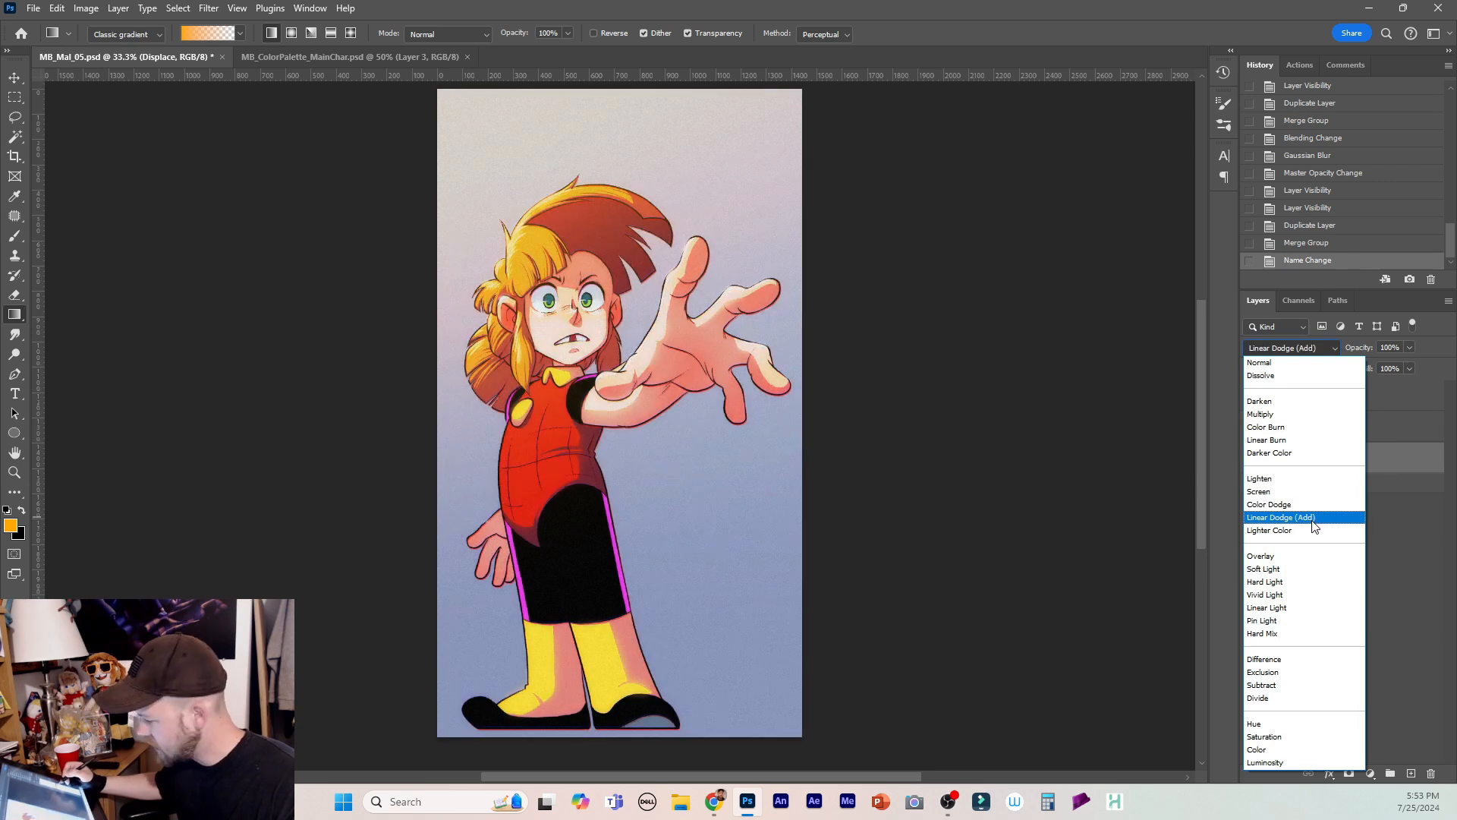
{"action": "left_click", "coordinate": [1314, 519]}
Scale the Displace layer up proportionally to about 100.4% from its upper-left corner so its edges sit slightly offset from the artwork.
{"action": "key", "text": "v"}
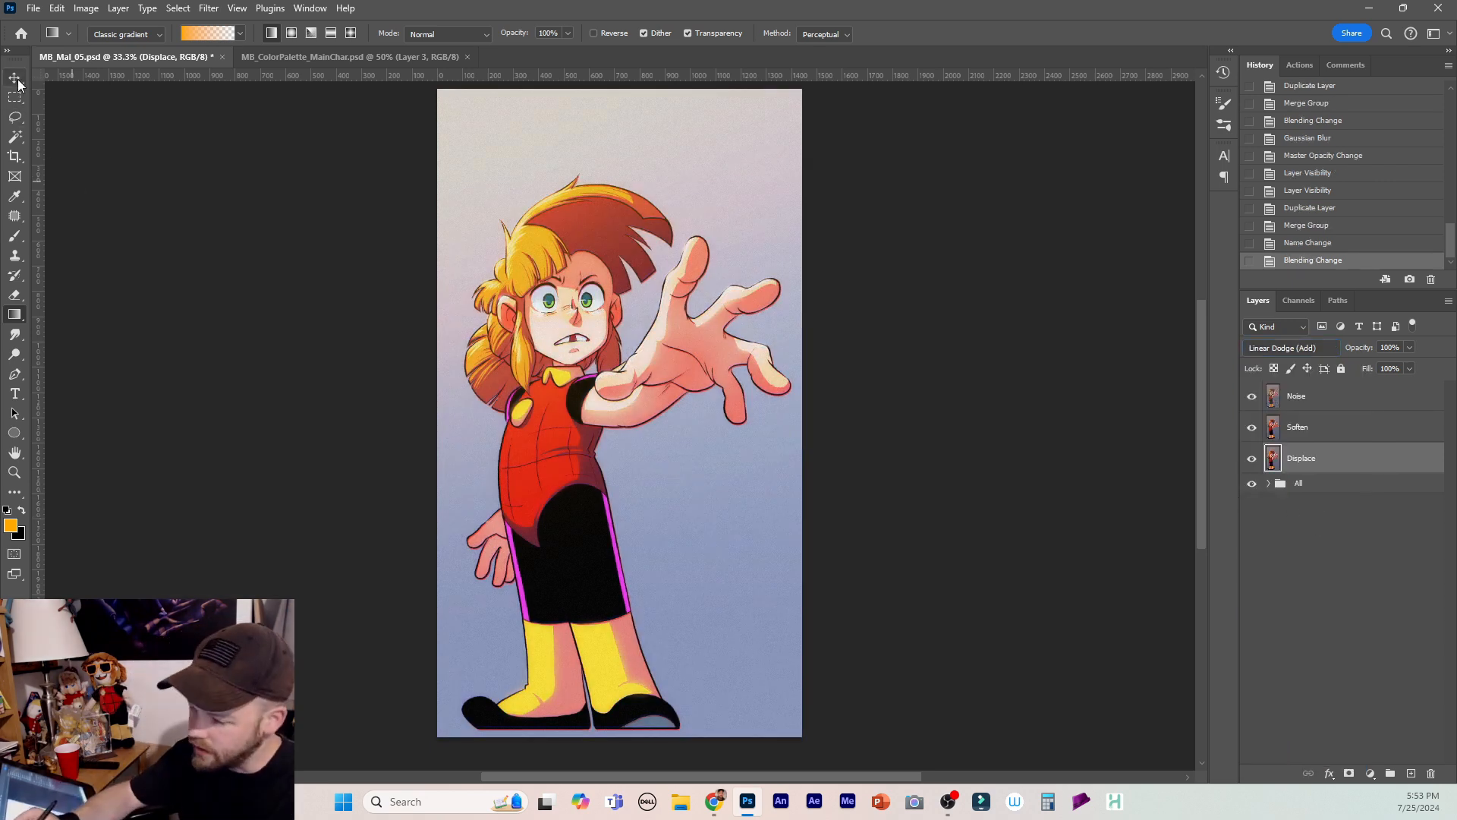
{"action": "left_click", "coordinate": [800, 734]}
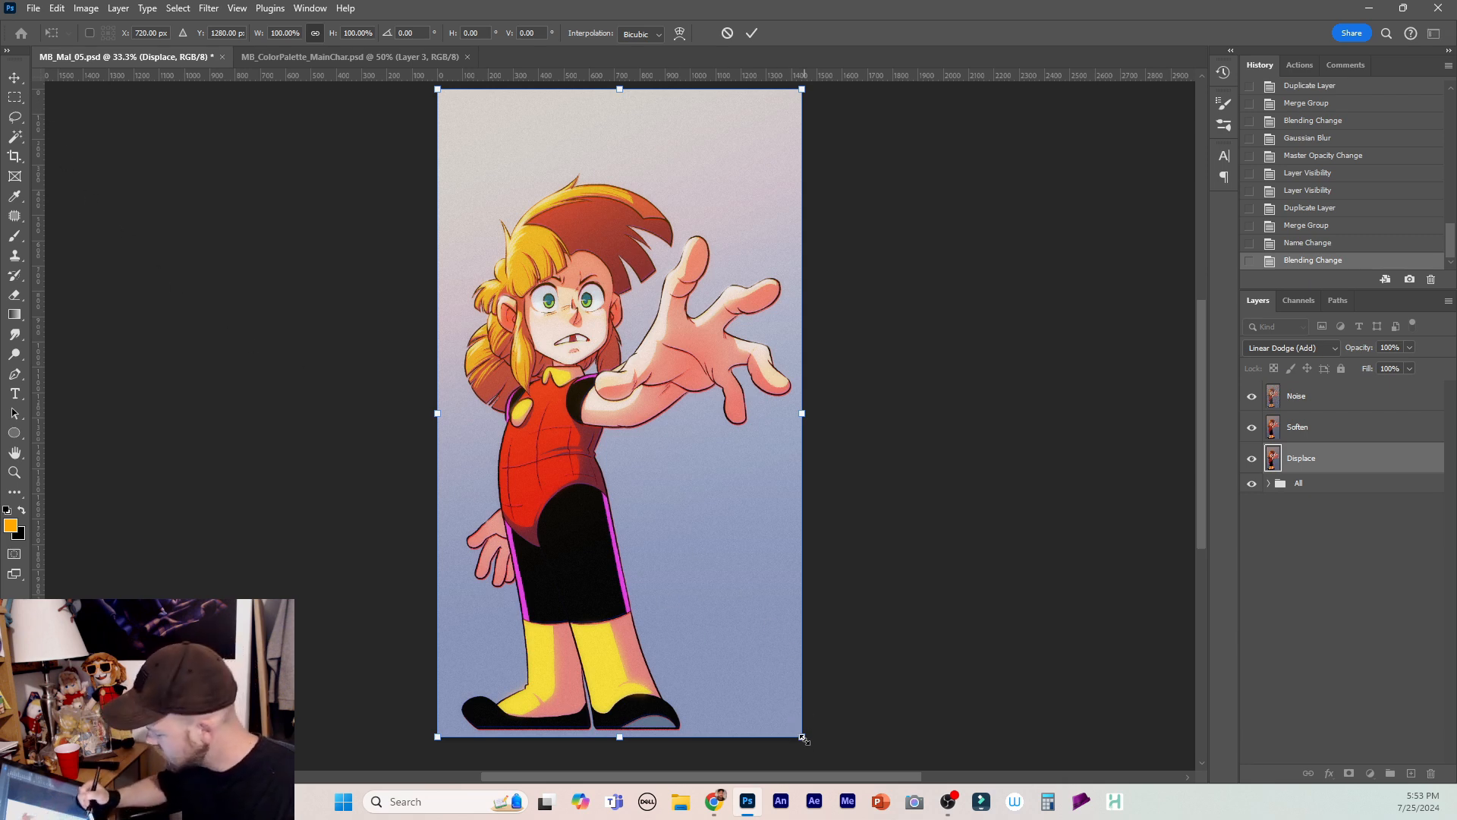
{"action": "left_click_drag", "start_coordinate": [803, 738], "coordinate": [804, 742]}
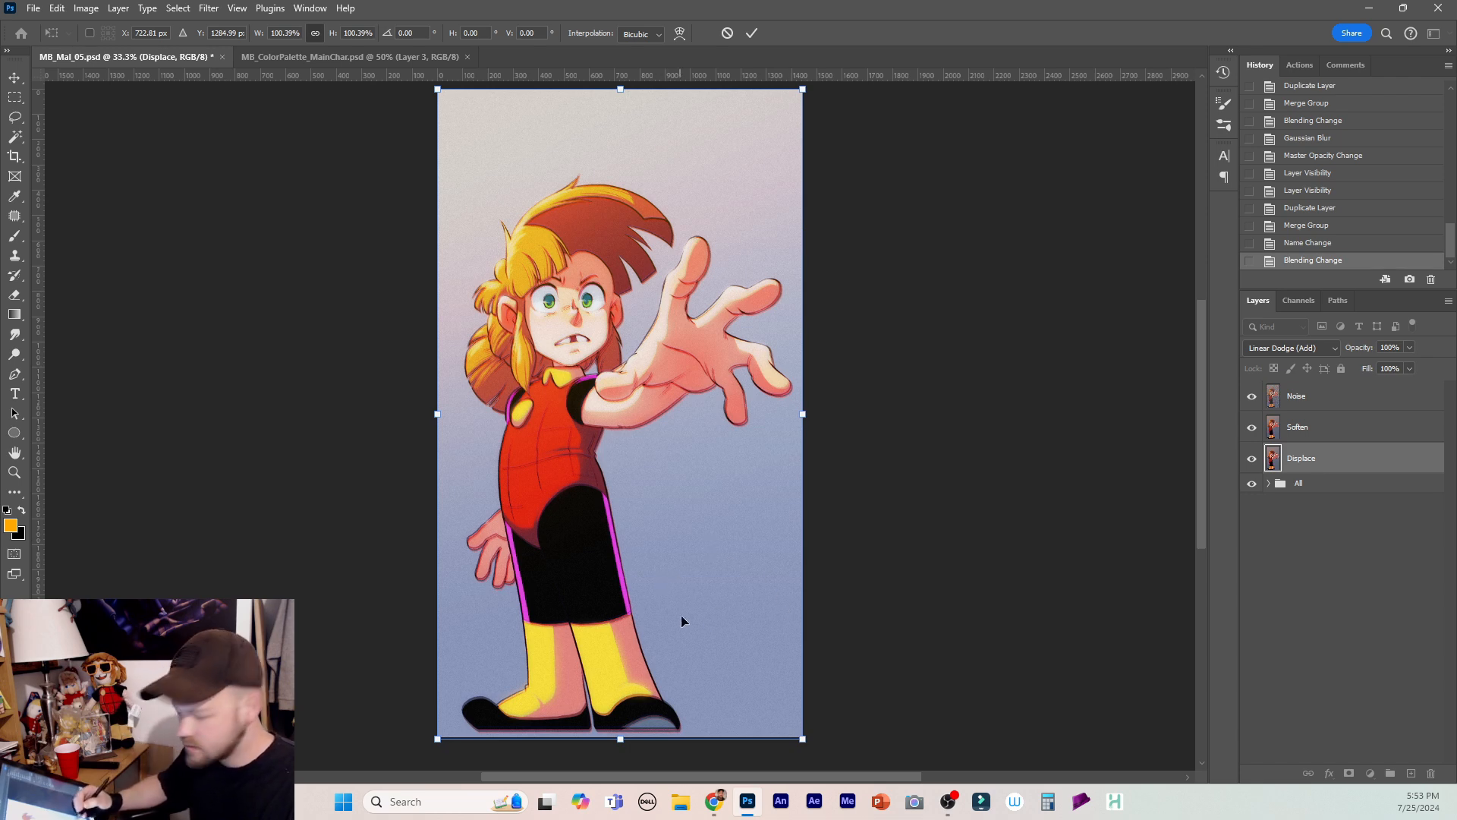
{"action": "key", "text": "Return"}
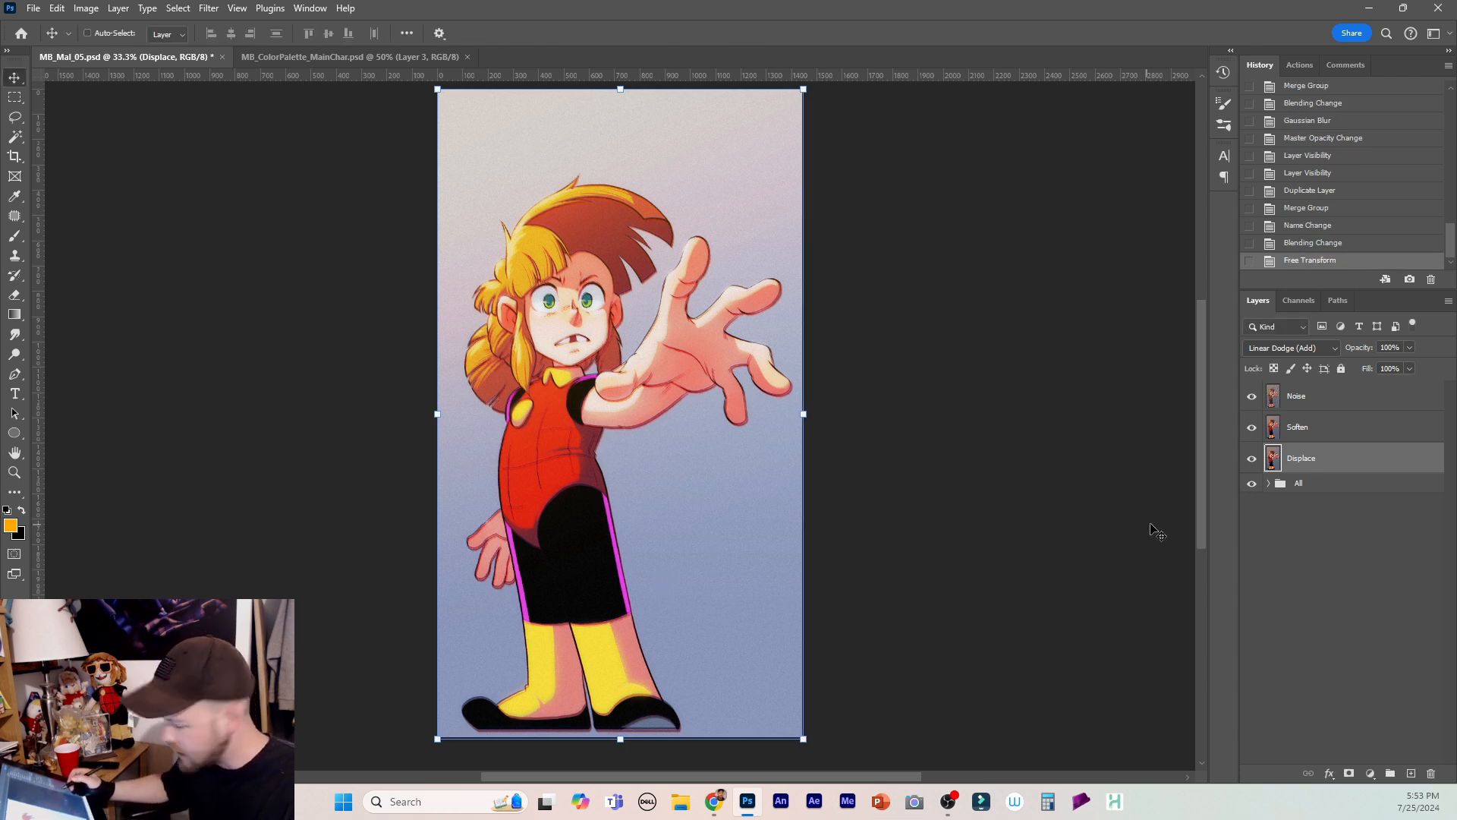
Lower the Displace layer's opacity to 12%, then select the All group.
{"action": "left_click_drag", "start_coordinate": [1408, 347], "coordinate": [1350, 365]}
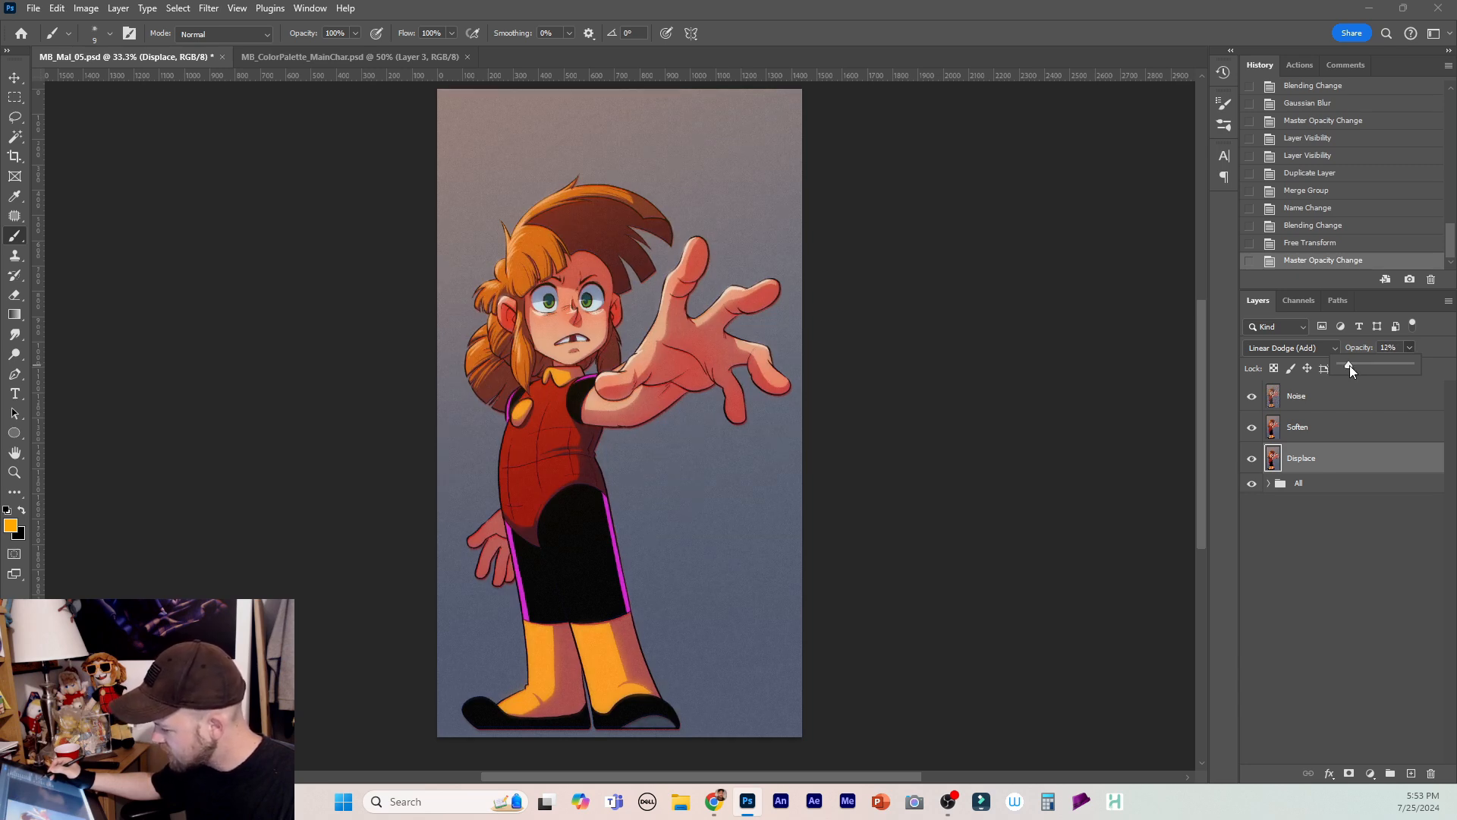
{"action": "left_click_drag", "start_coordinate": [1349, 366], "coordinate": [1352, 453]}
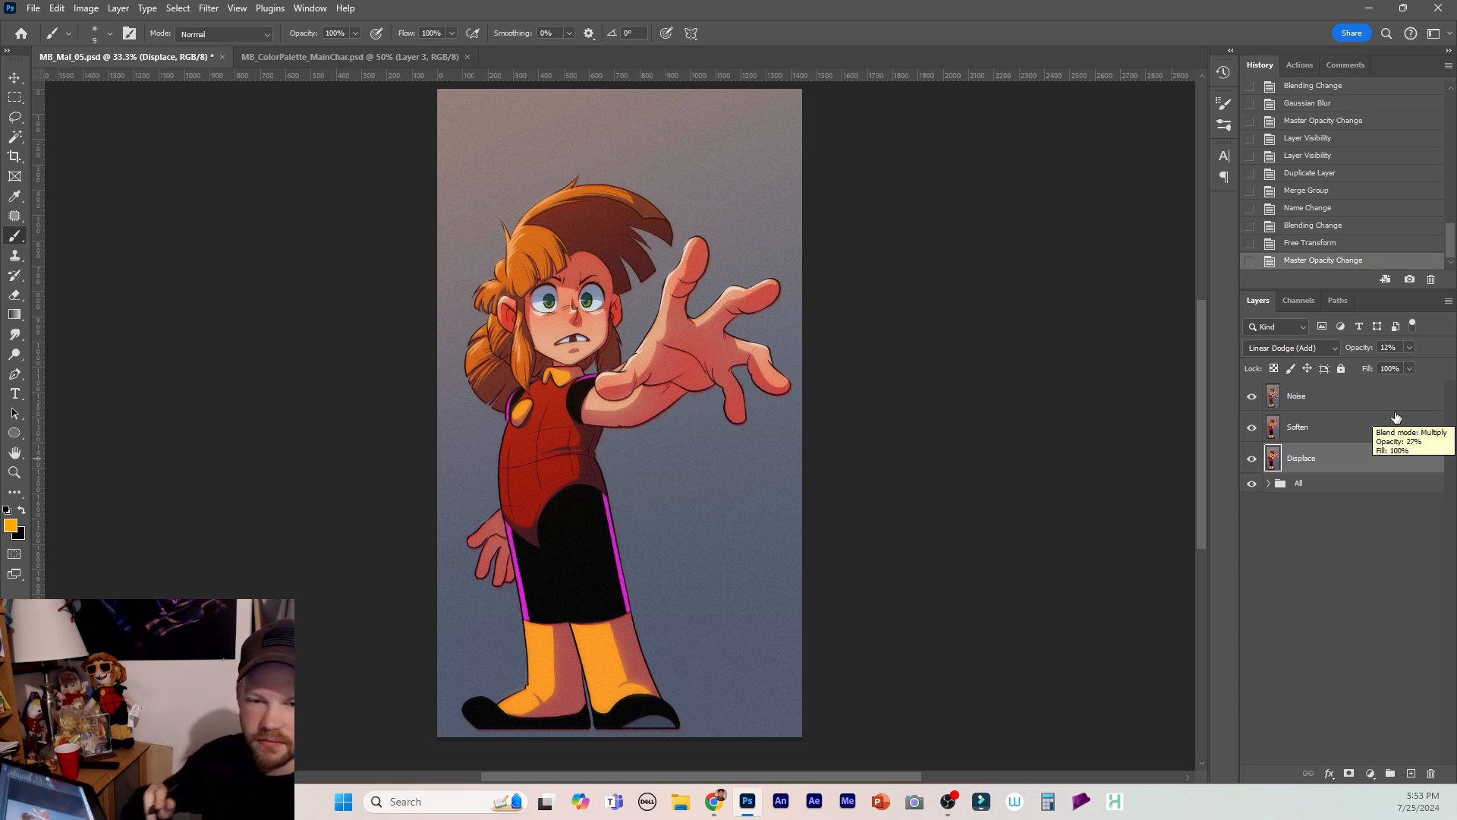
{"action": "left_click", "coordinate": [1324, 487]}
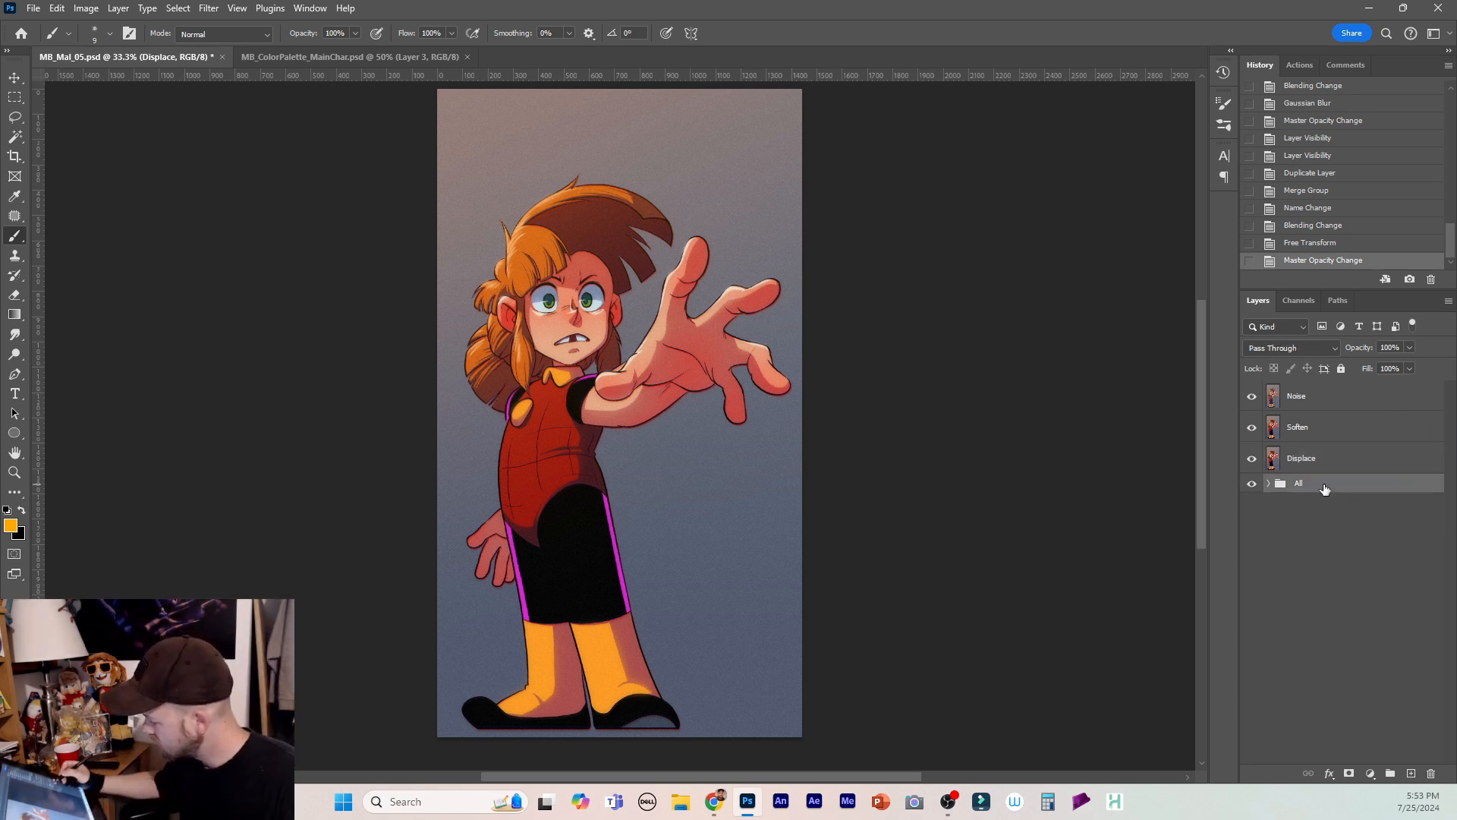